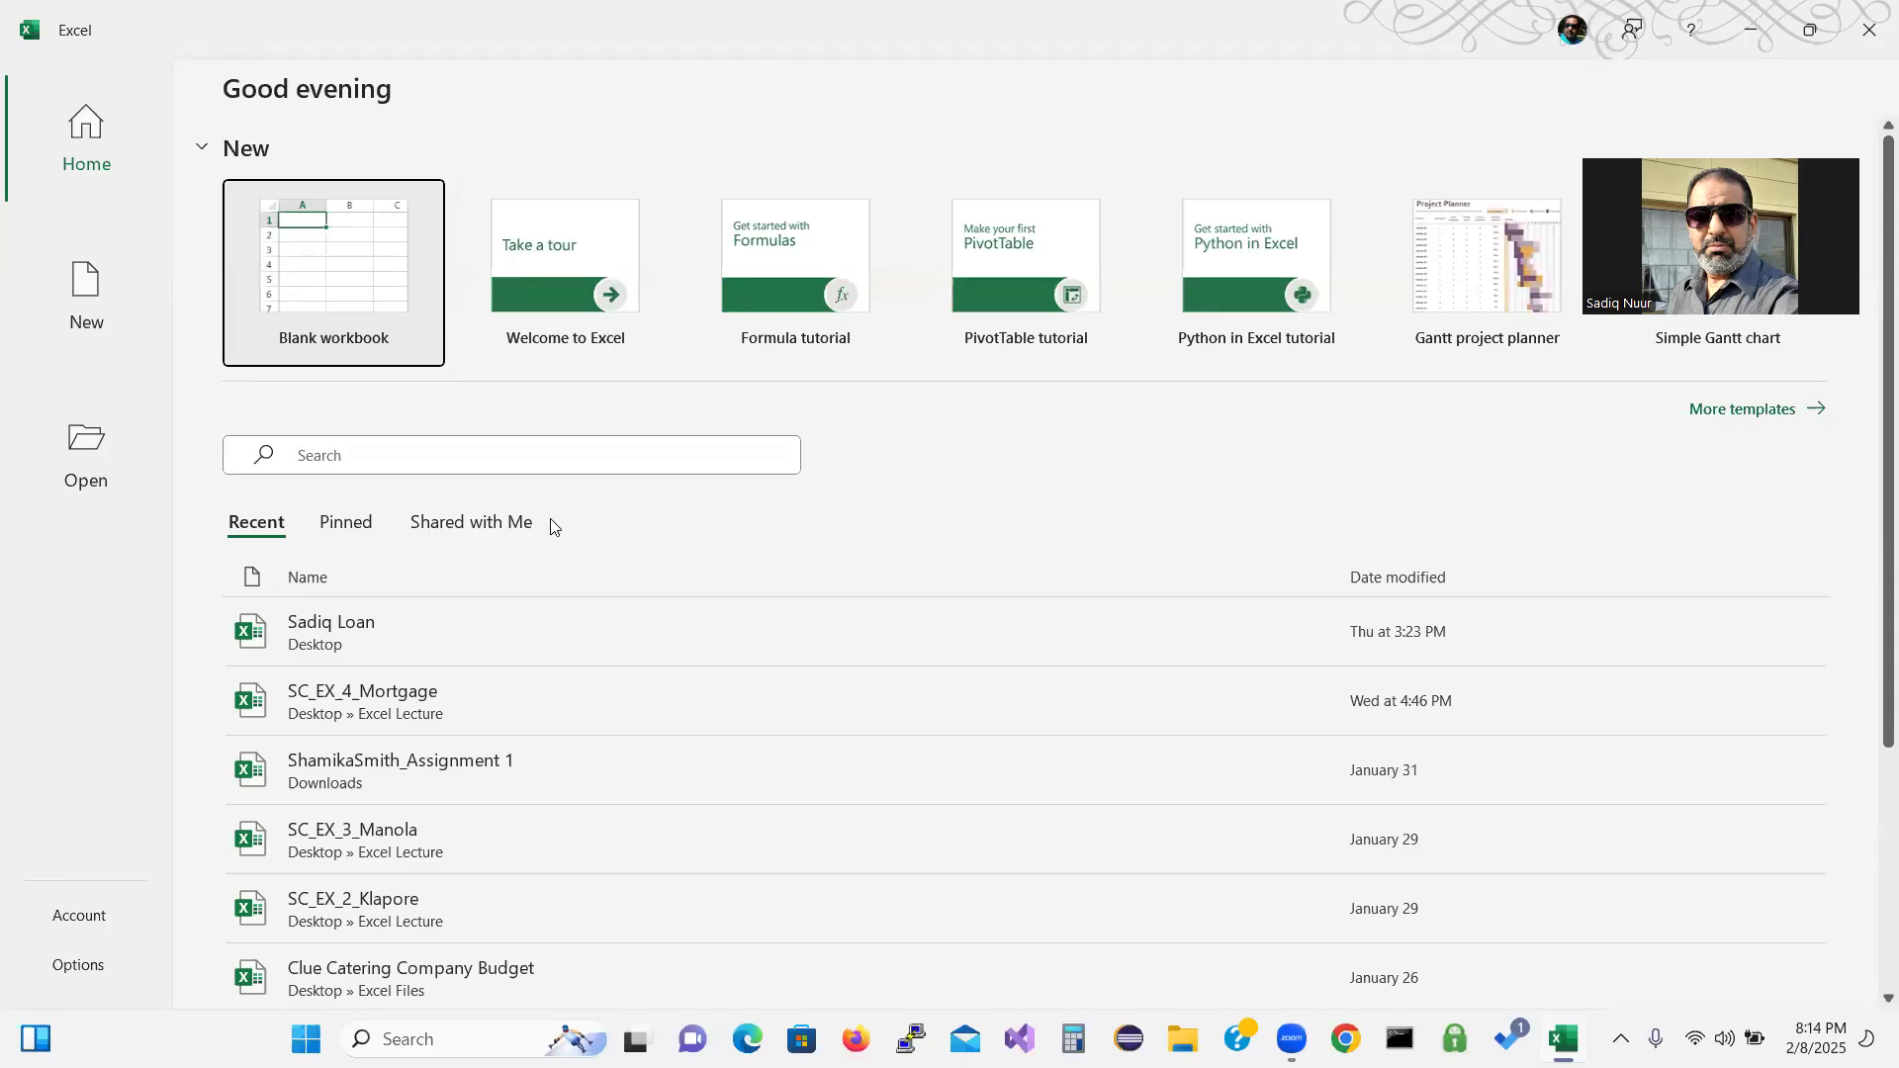
# Create a new blank workbook (Book1) from the Excel start screen.
pyautogui.click(310, 297)
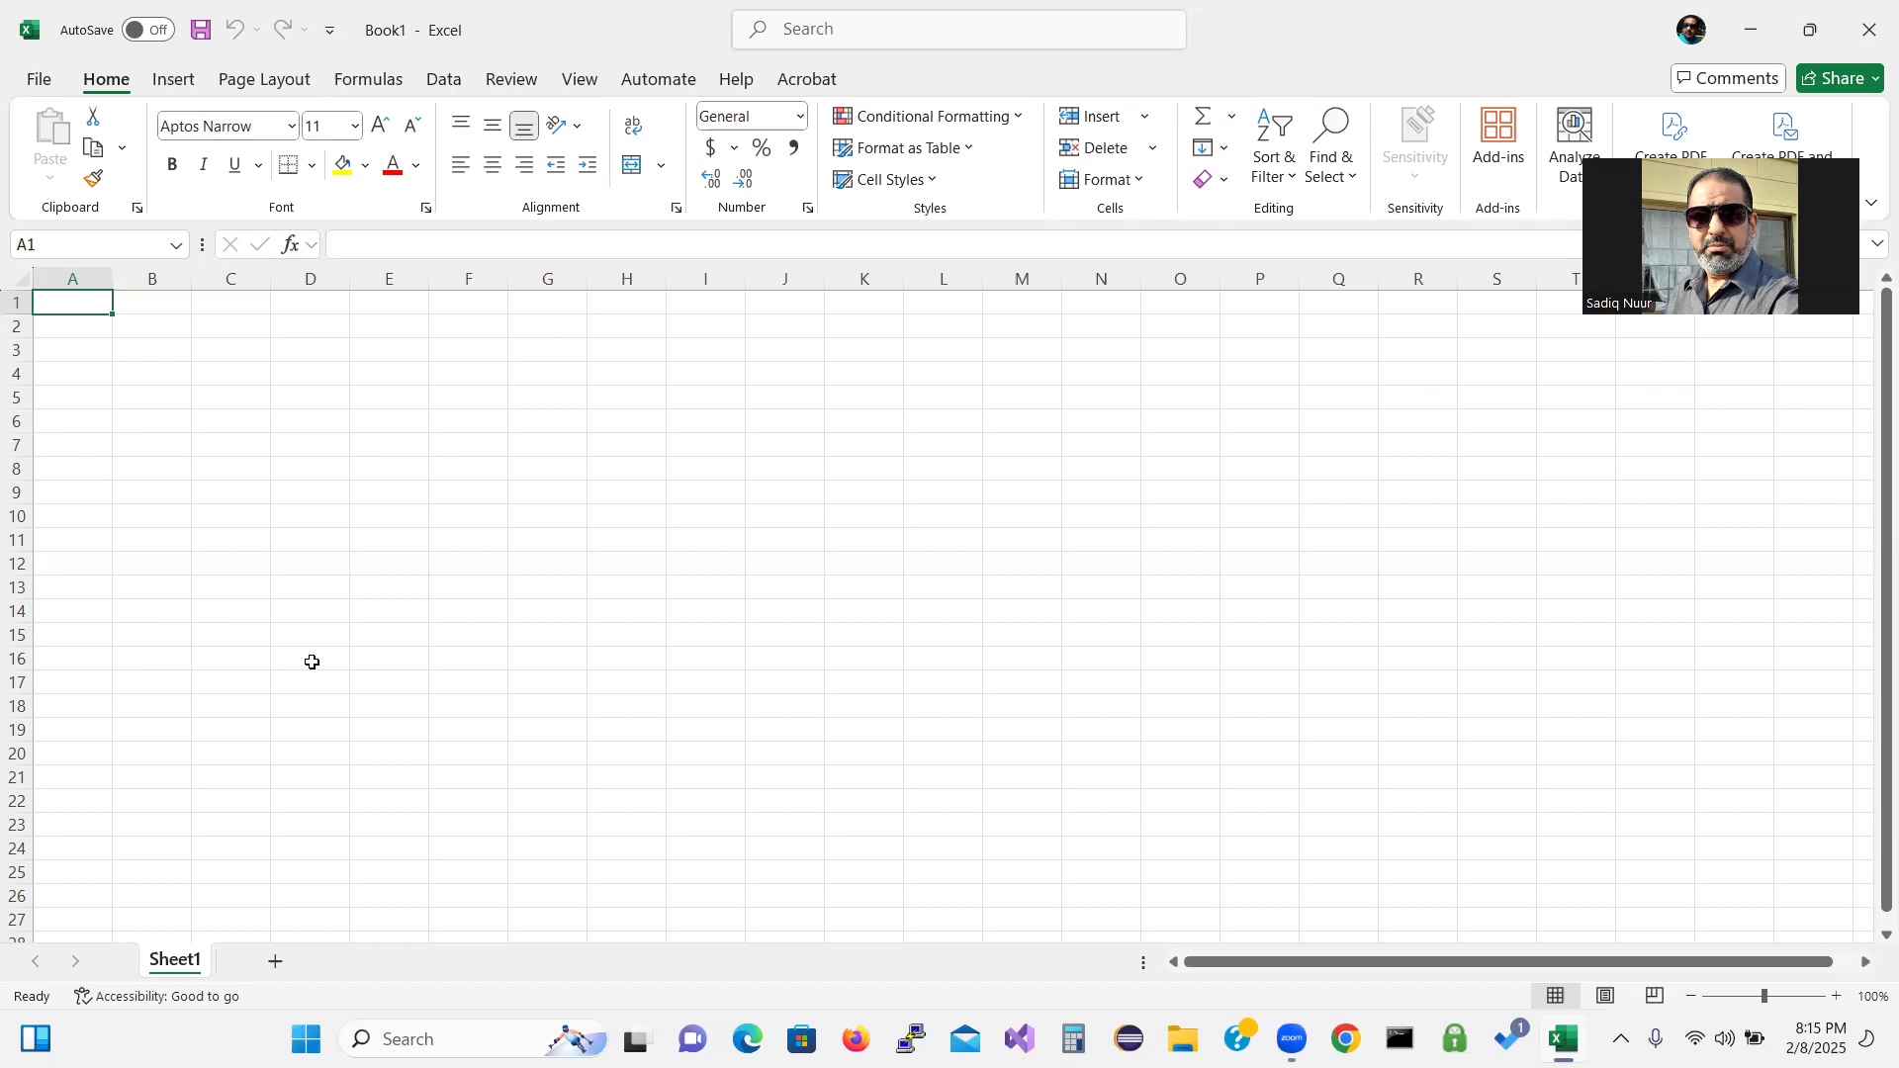
# Zoom the empty Sheet1 view in to about 186%.
pyautogui.click(189, 964)
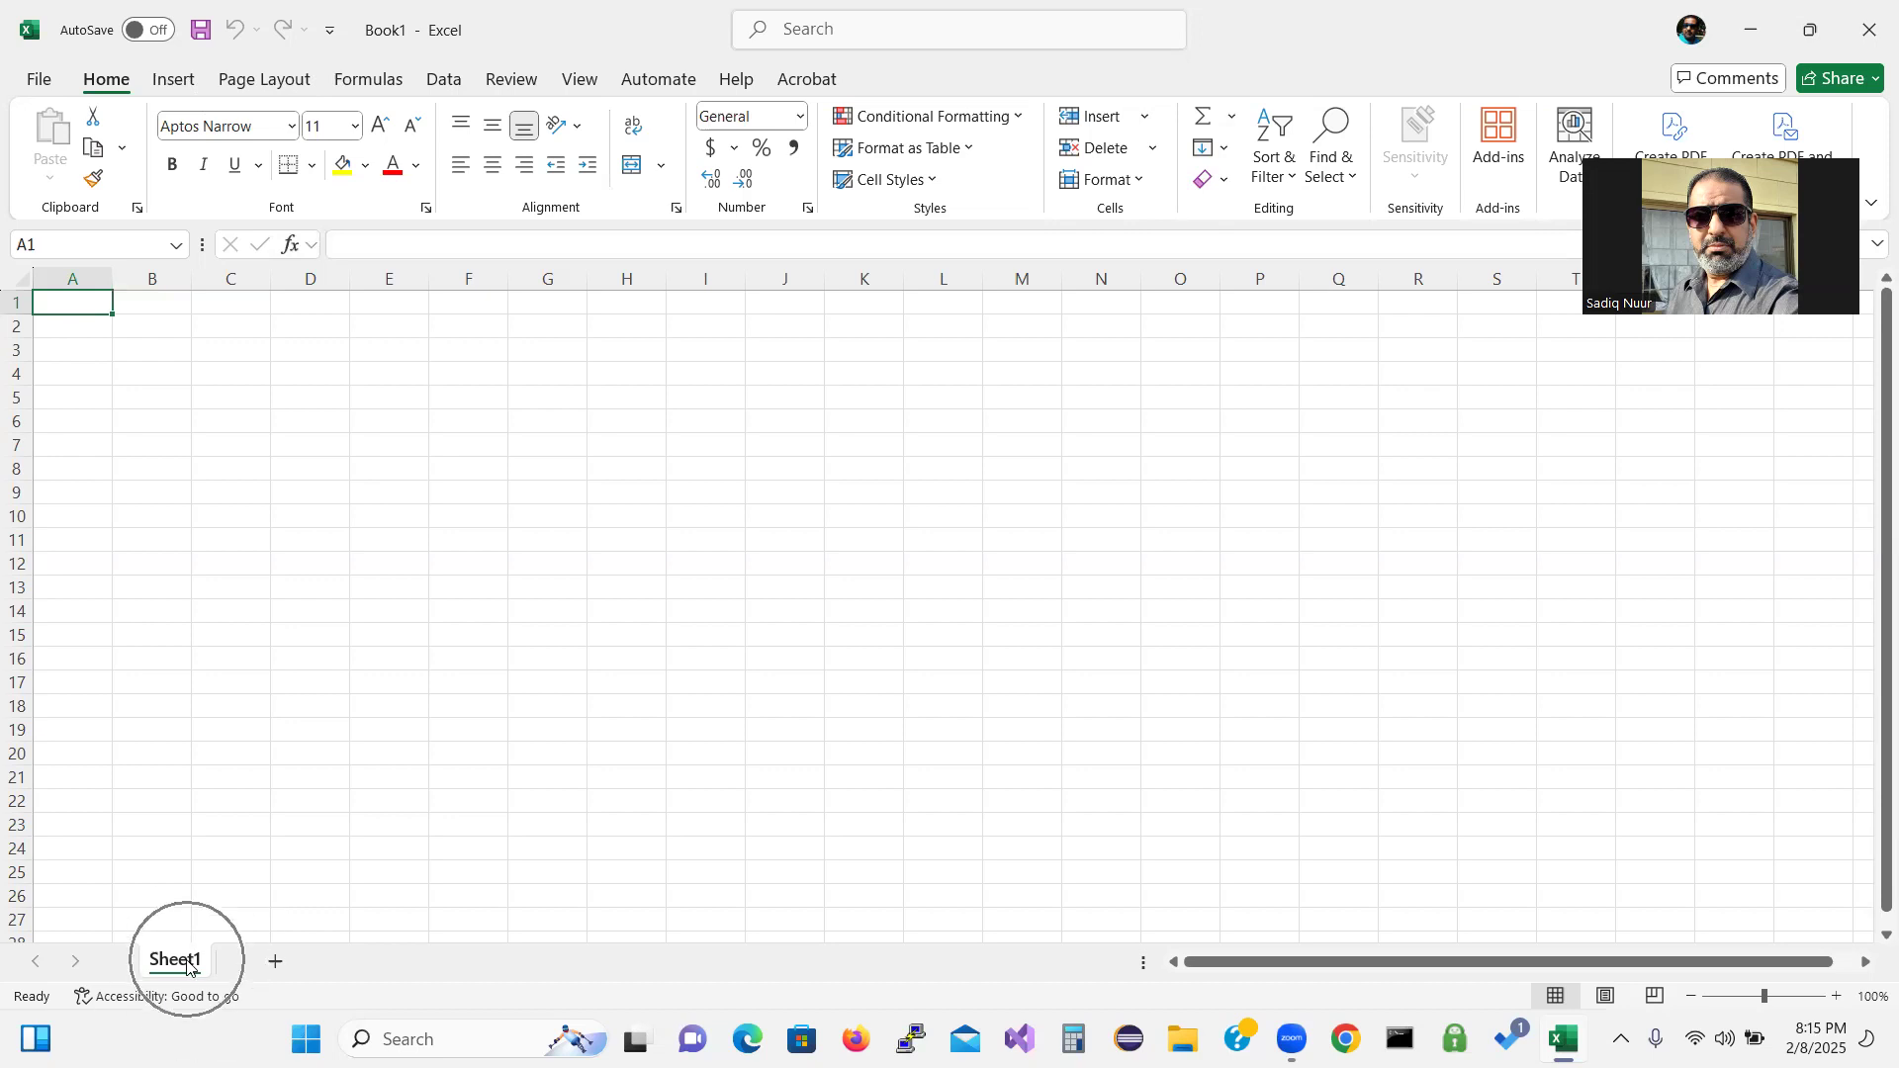
pyautogui.click(189, 964)
pyautogui.click(189, 965)
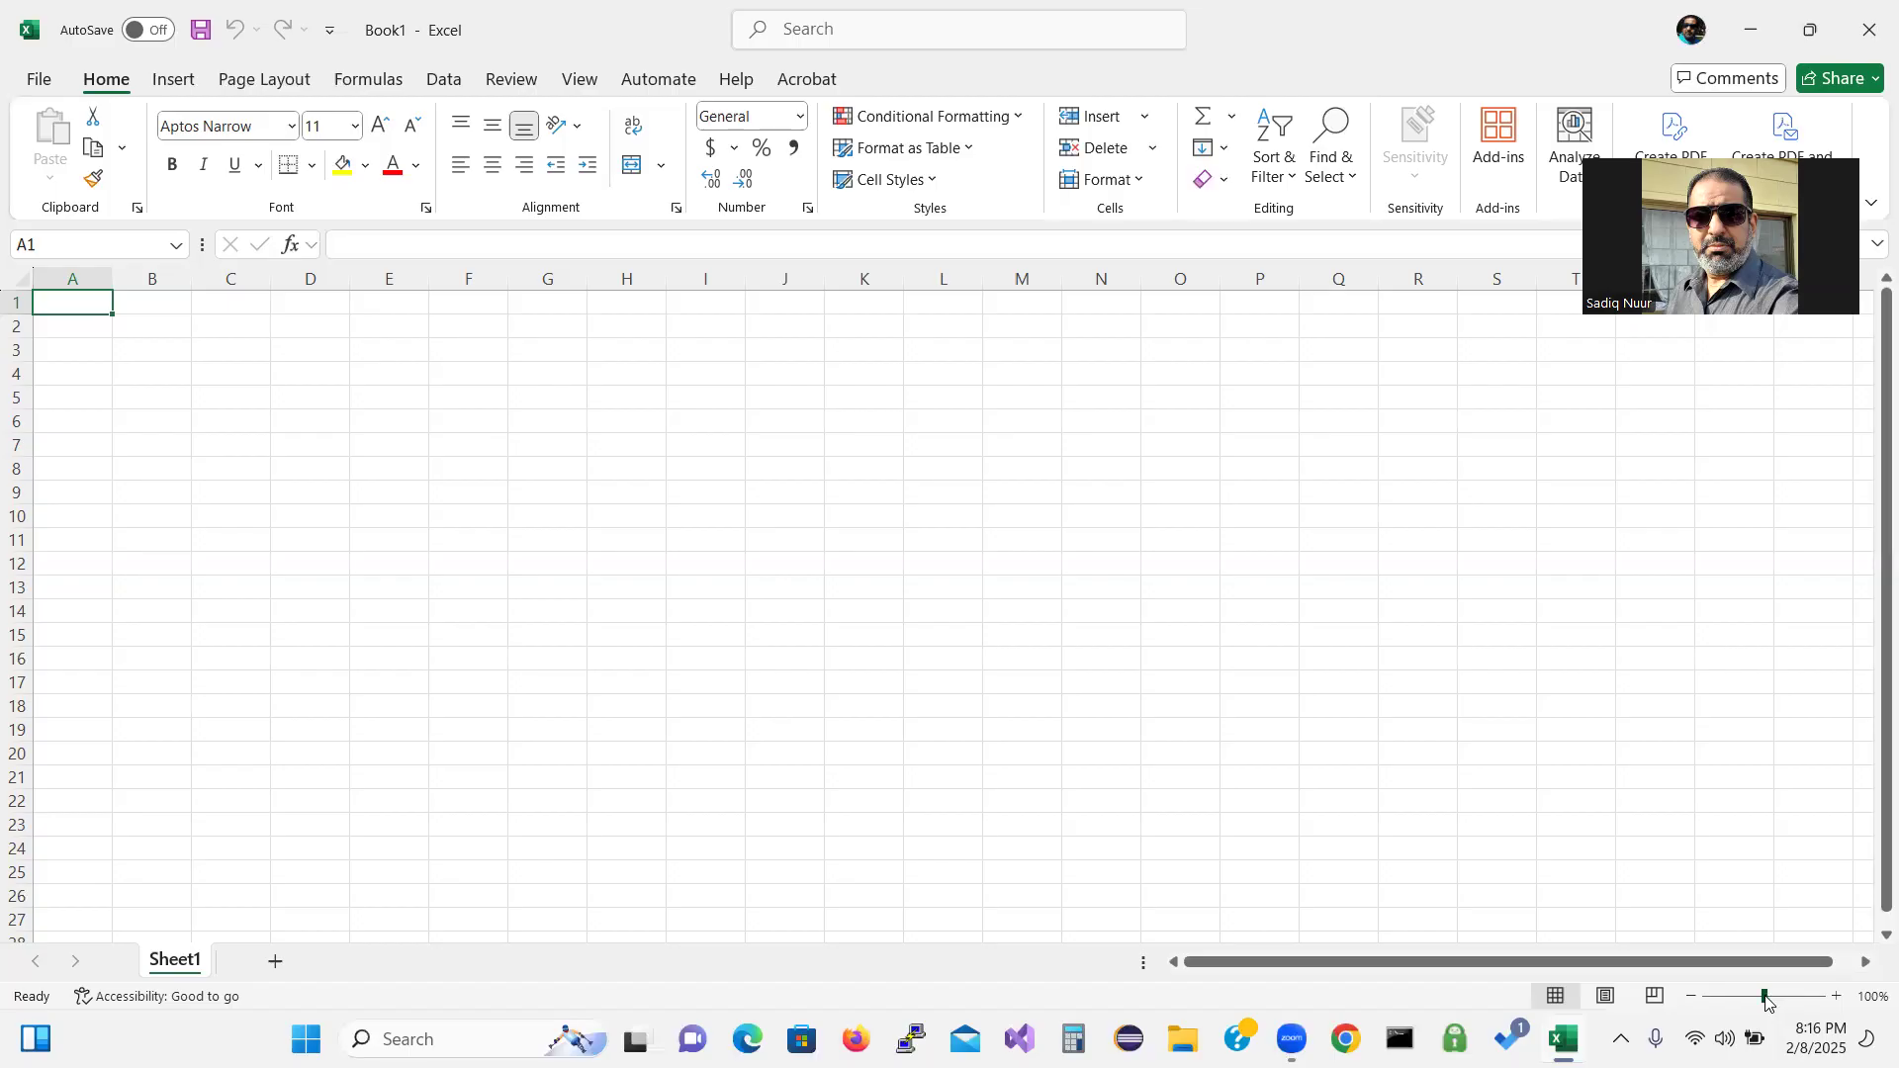
pyautogui.moveTo(1767, 999); pyautogui.dragTo(1784, 1003)
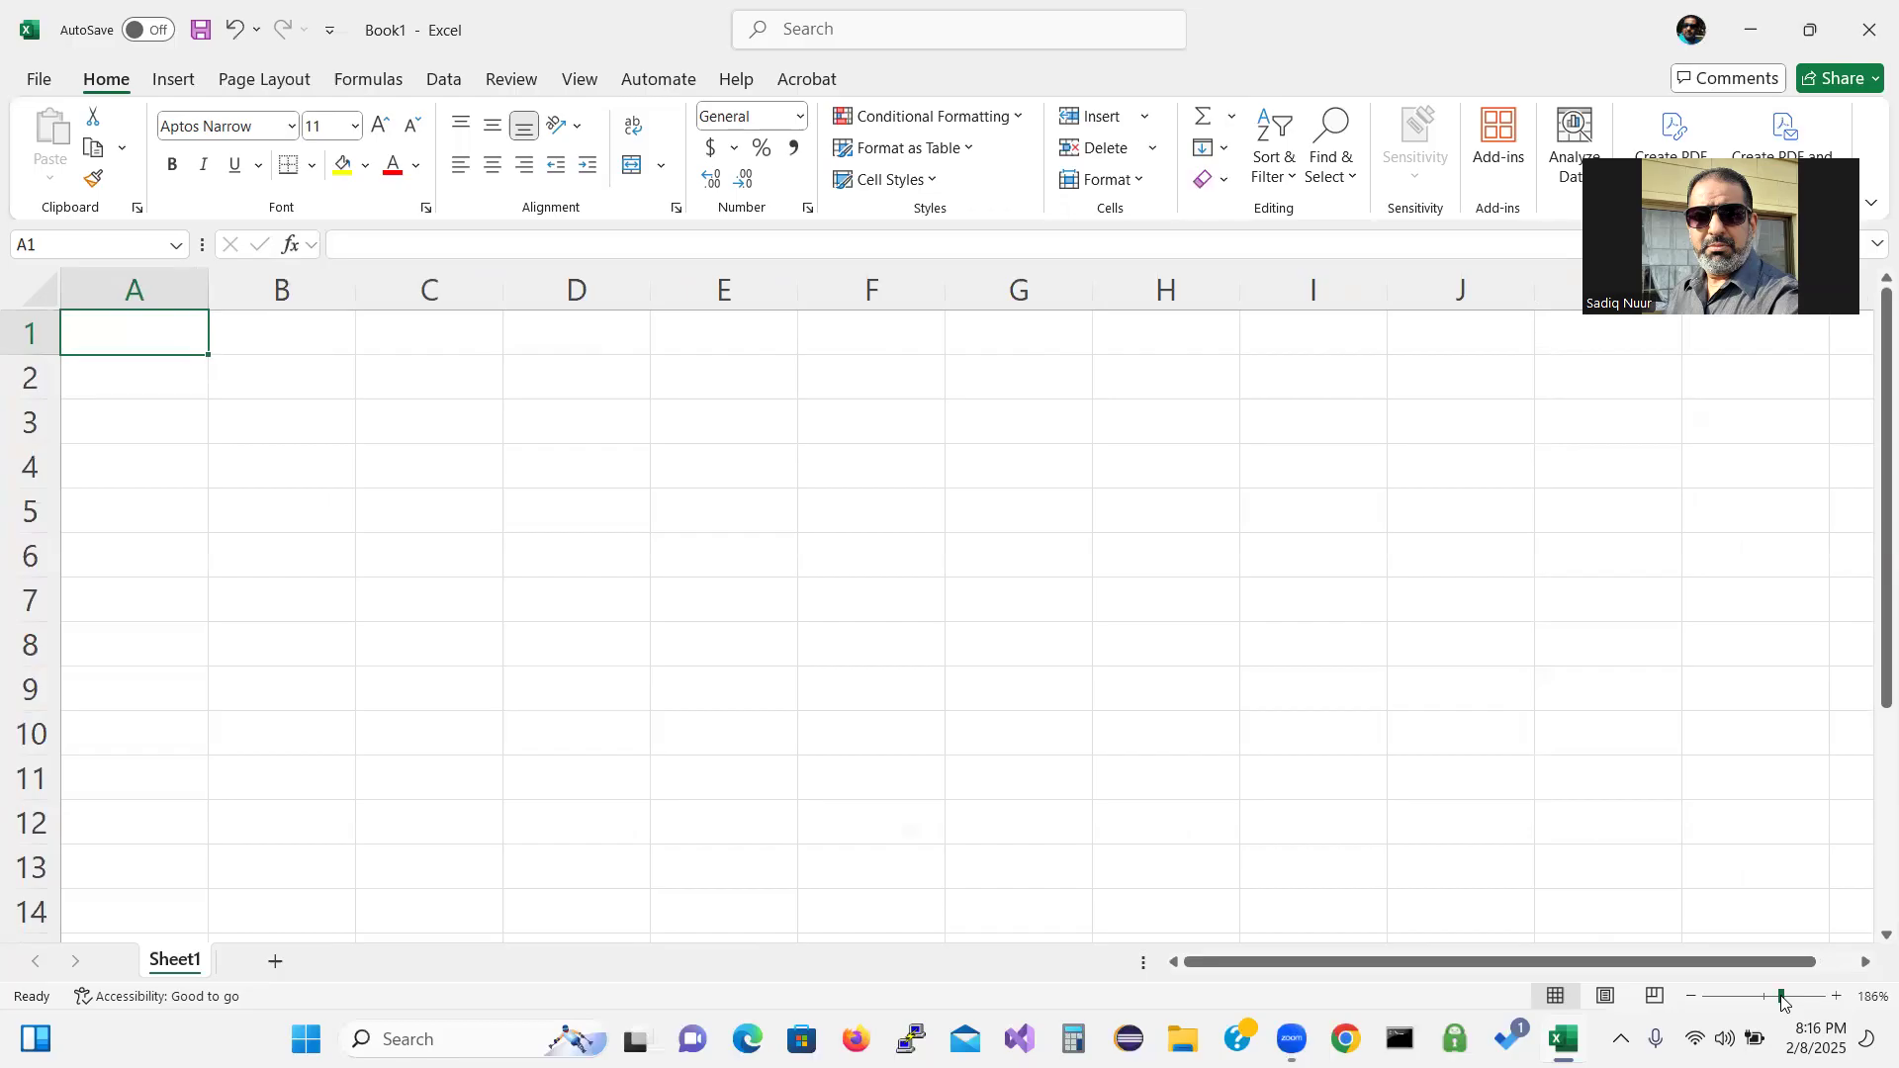
# Enter 'Atlas City Spa' in A1 and 'Employee Sales Report' in A2.
pyautogui.write('At;a')
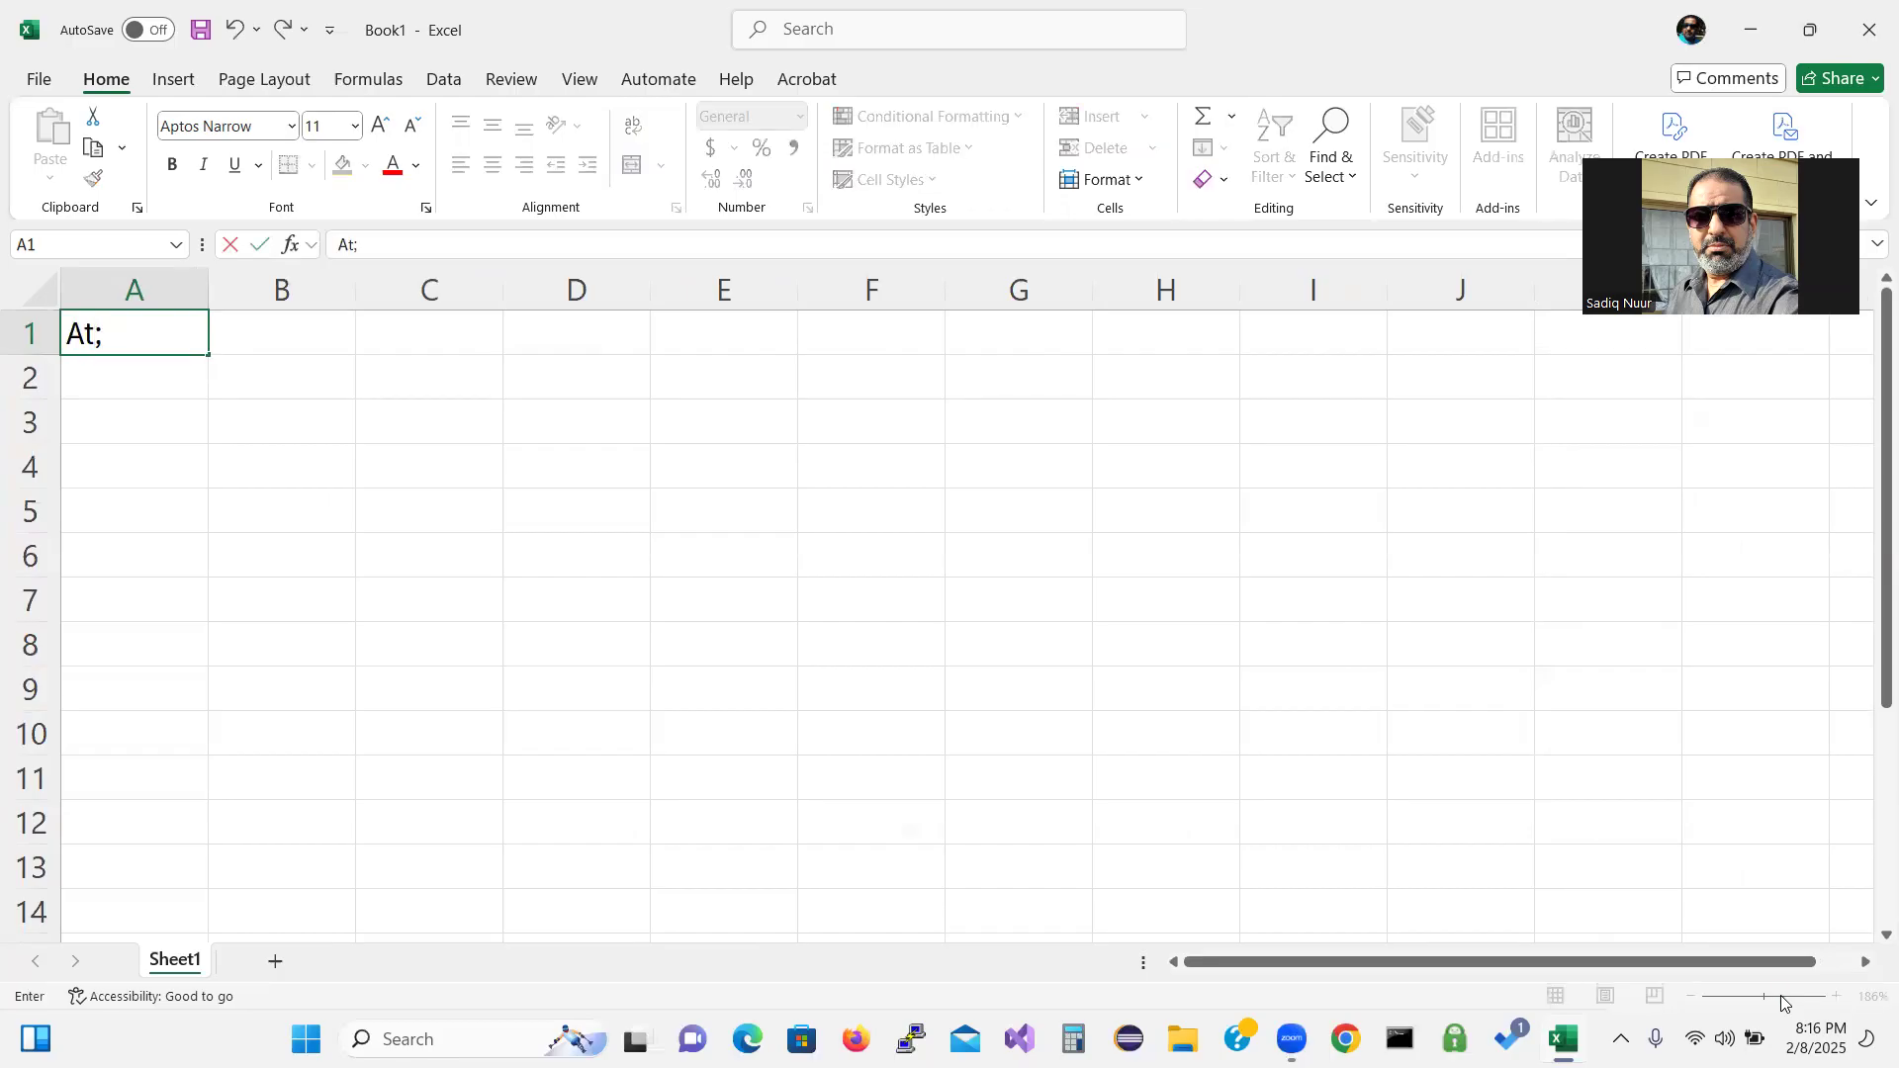
pyautogui.press('BackSpace')
pyautogui.press('BackSpace')
pyautogui.write('las')
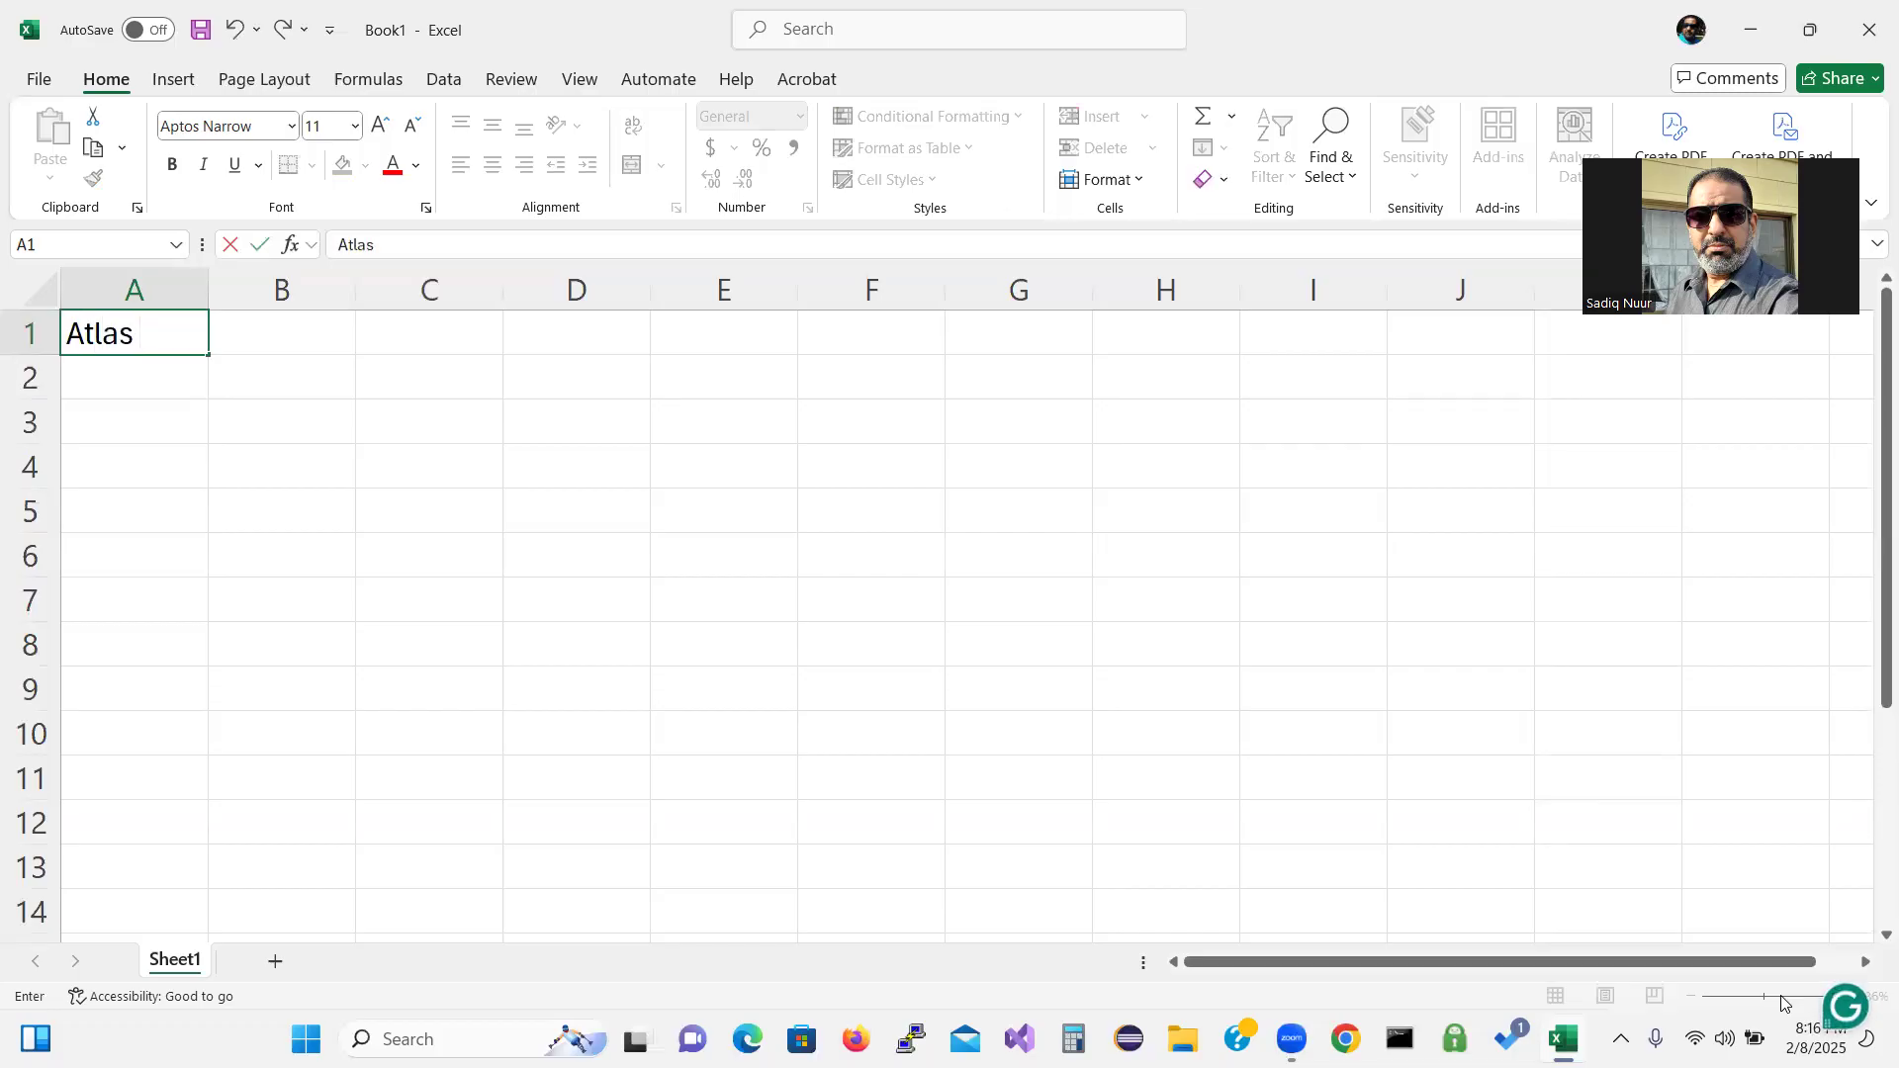
pyautogui.write(' City Spa')
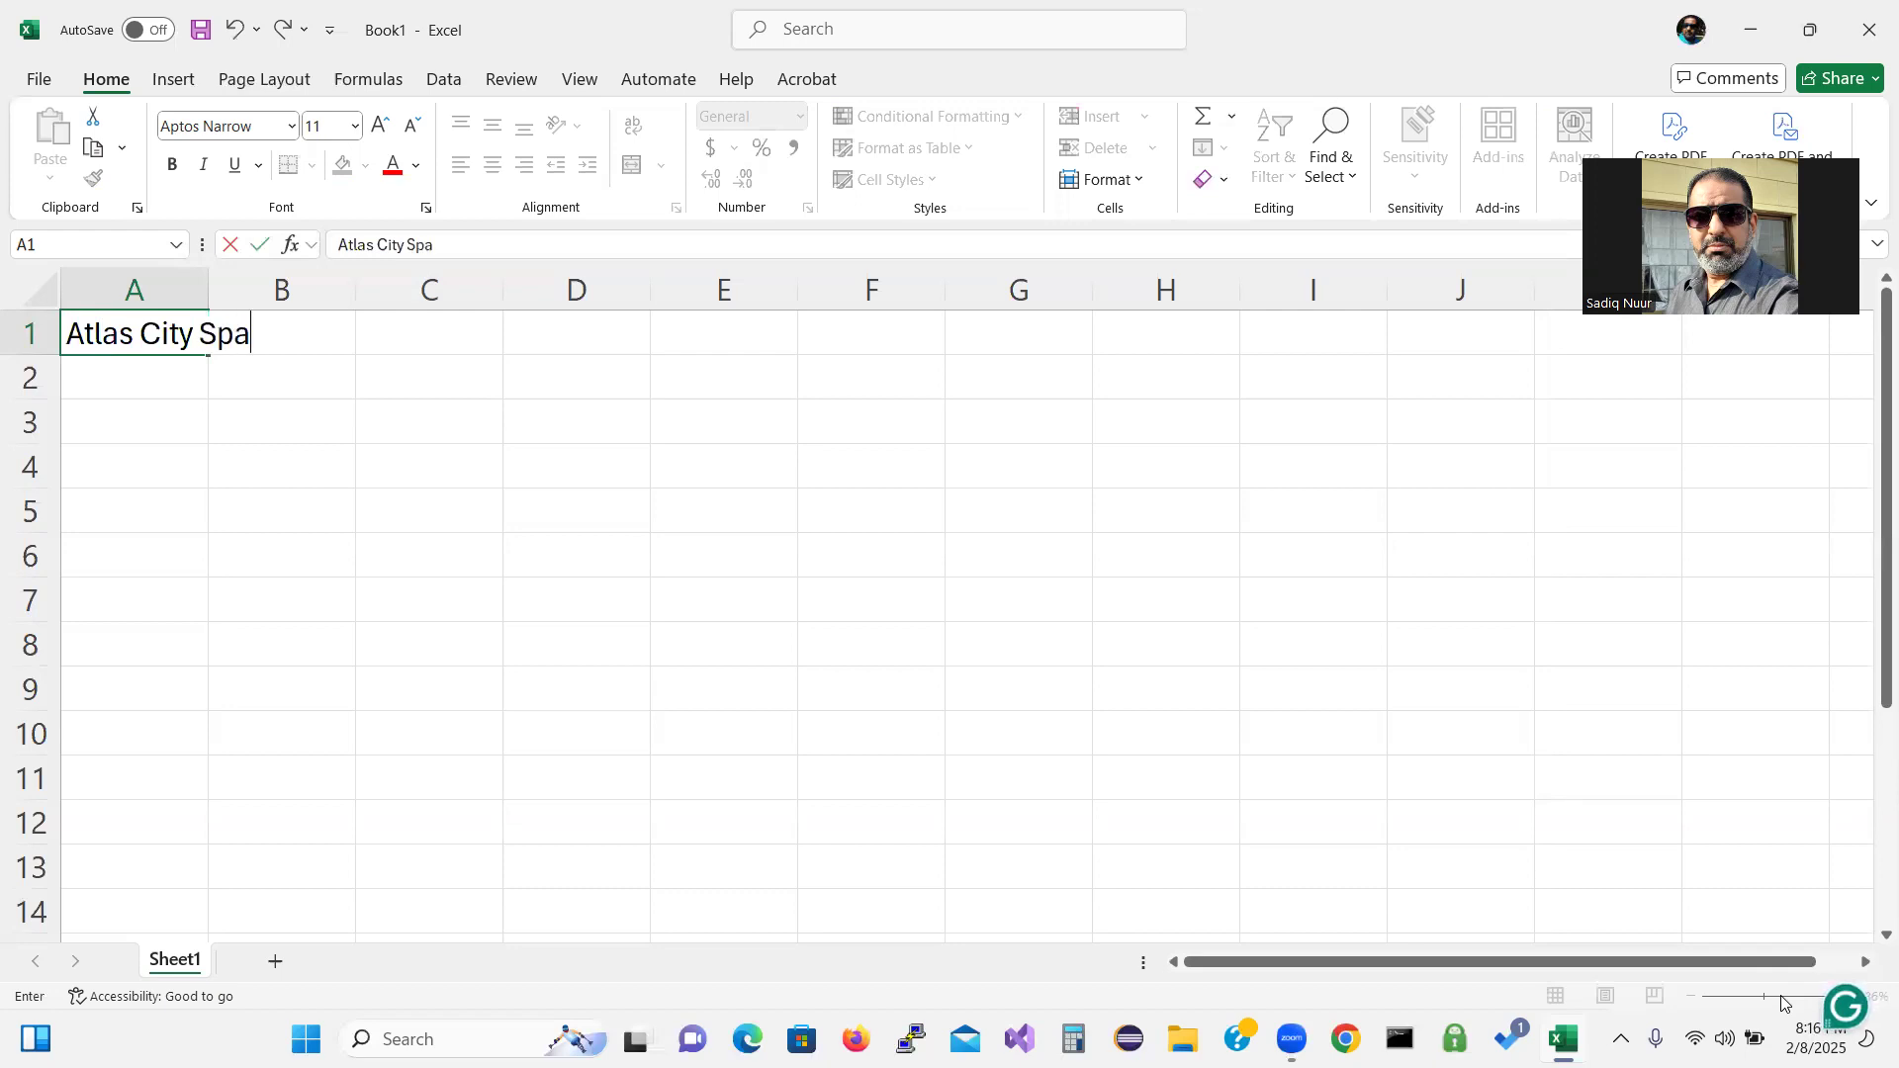
pyautogui.press('Return')
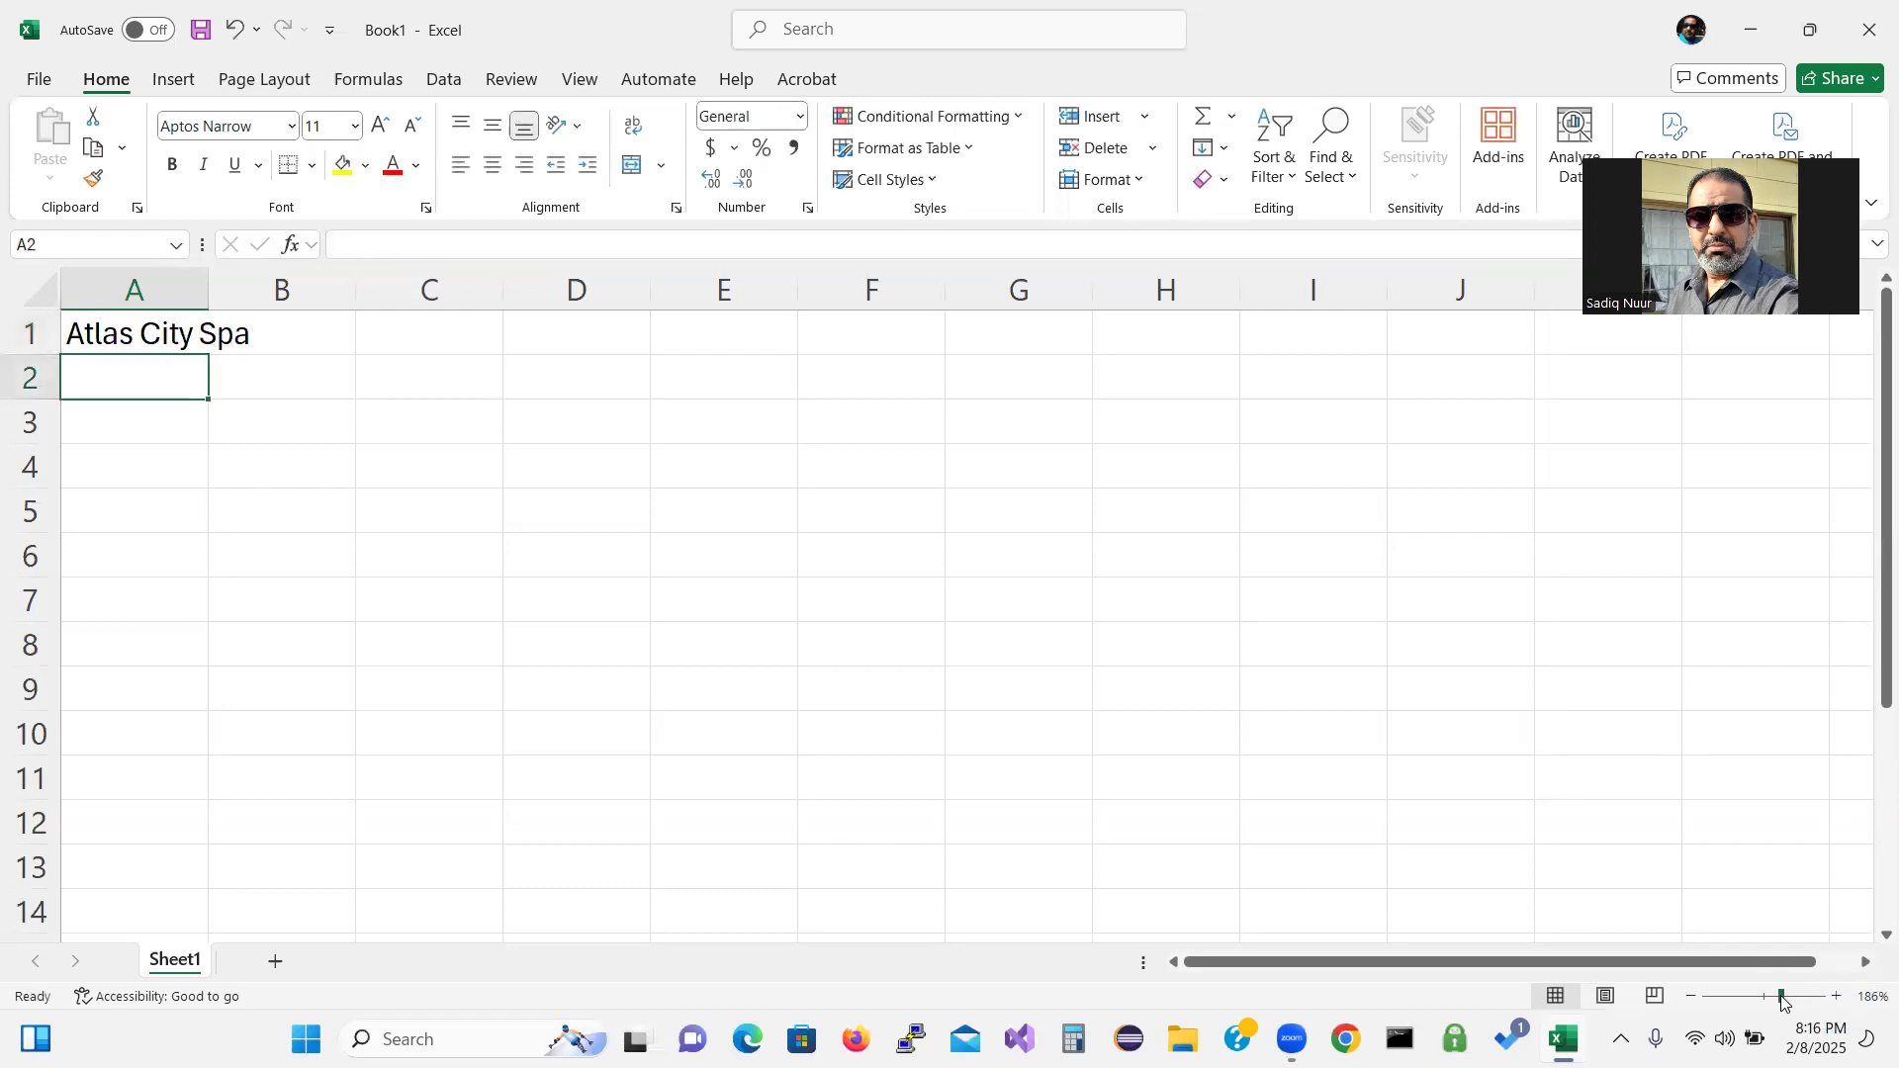
pyautogui.write('Em')
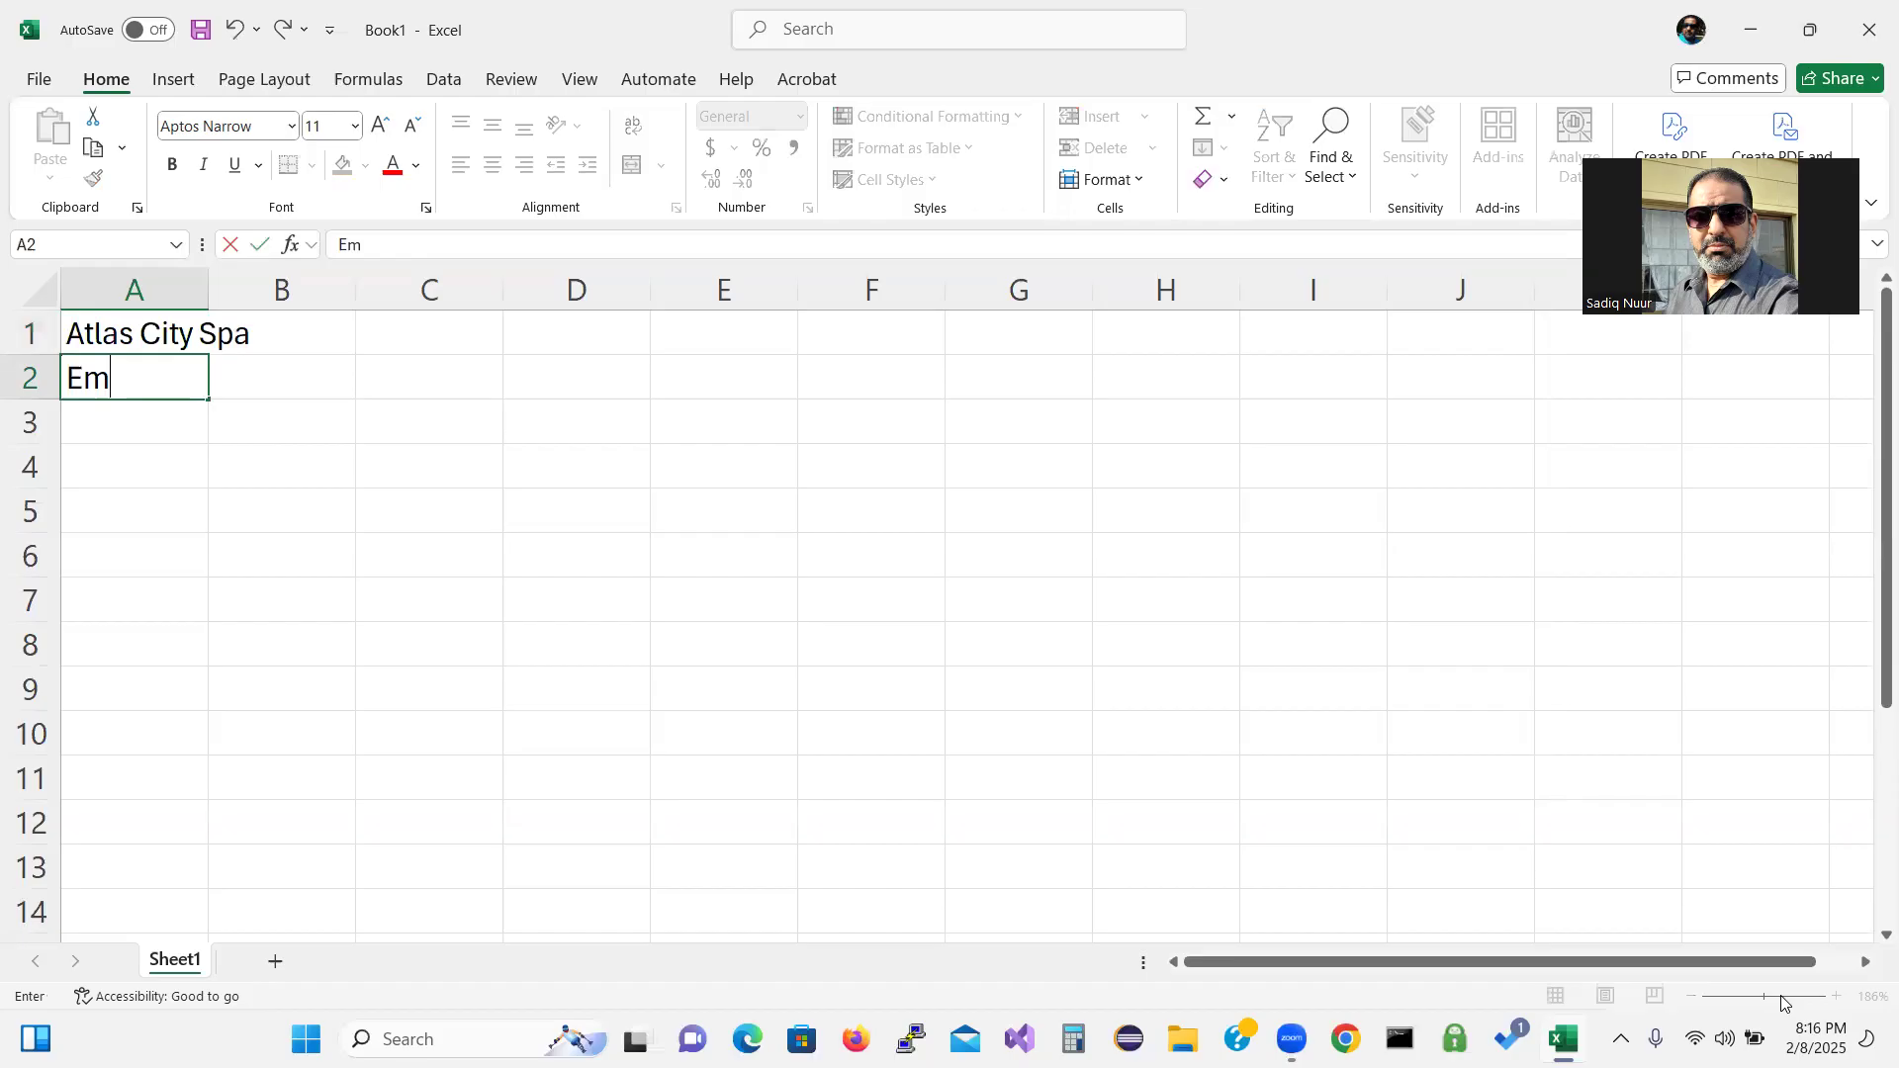
pyautogui.write('ployee Sale')
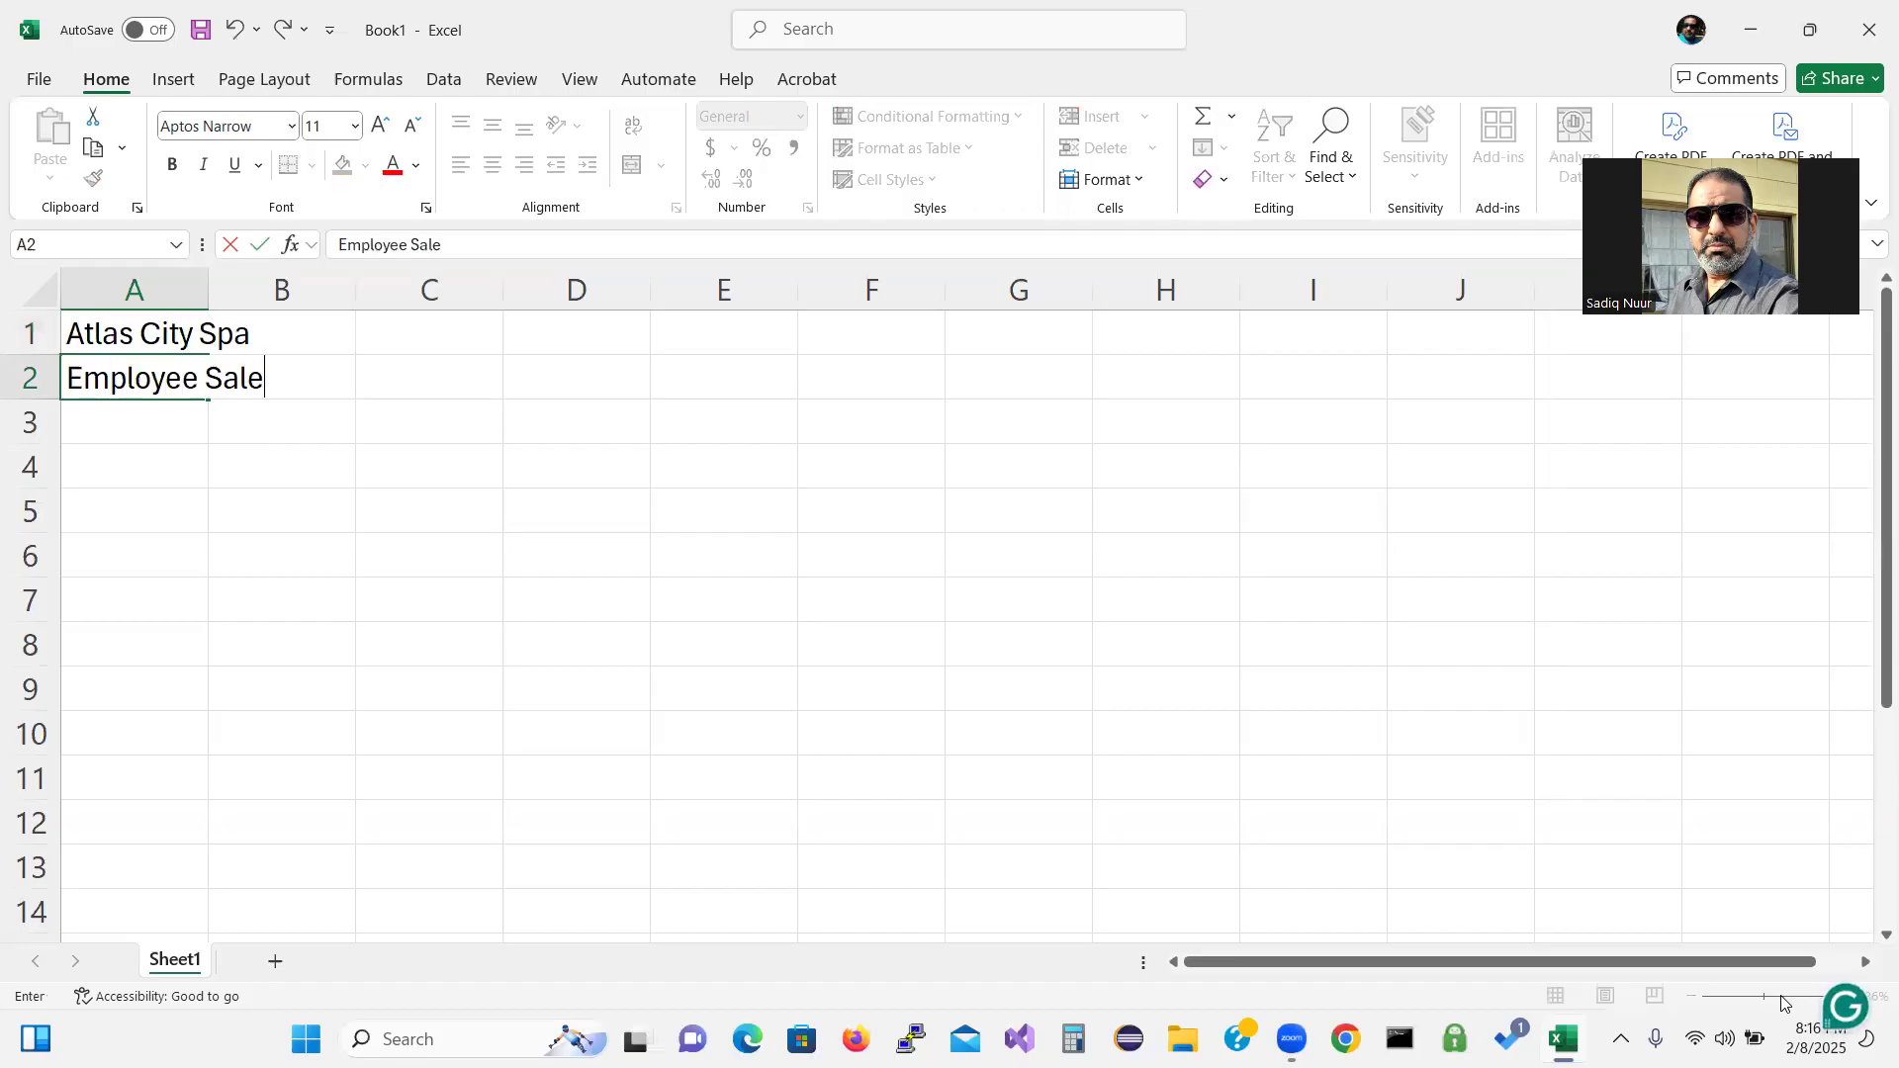
pyautogui.write('s Report')
pyautogui.press('Return')
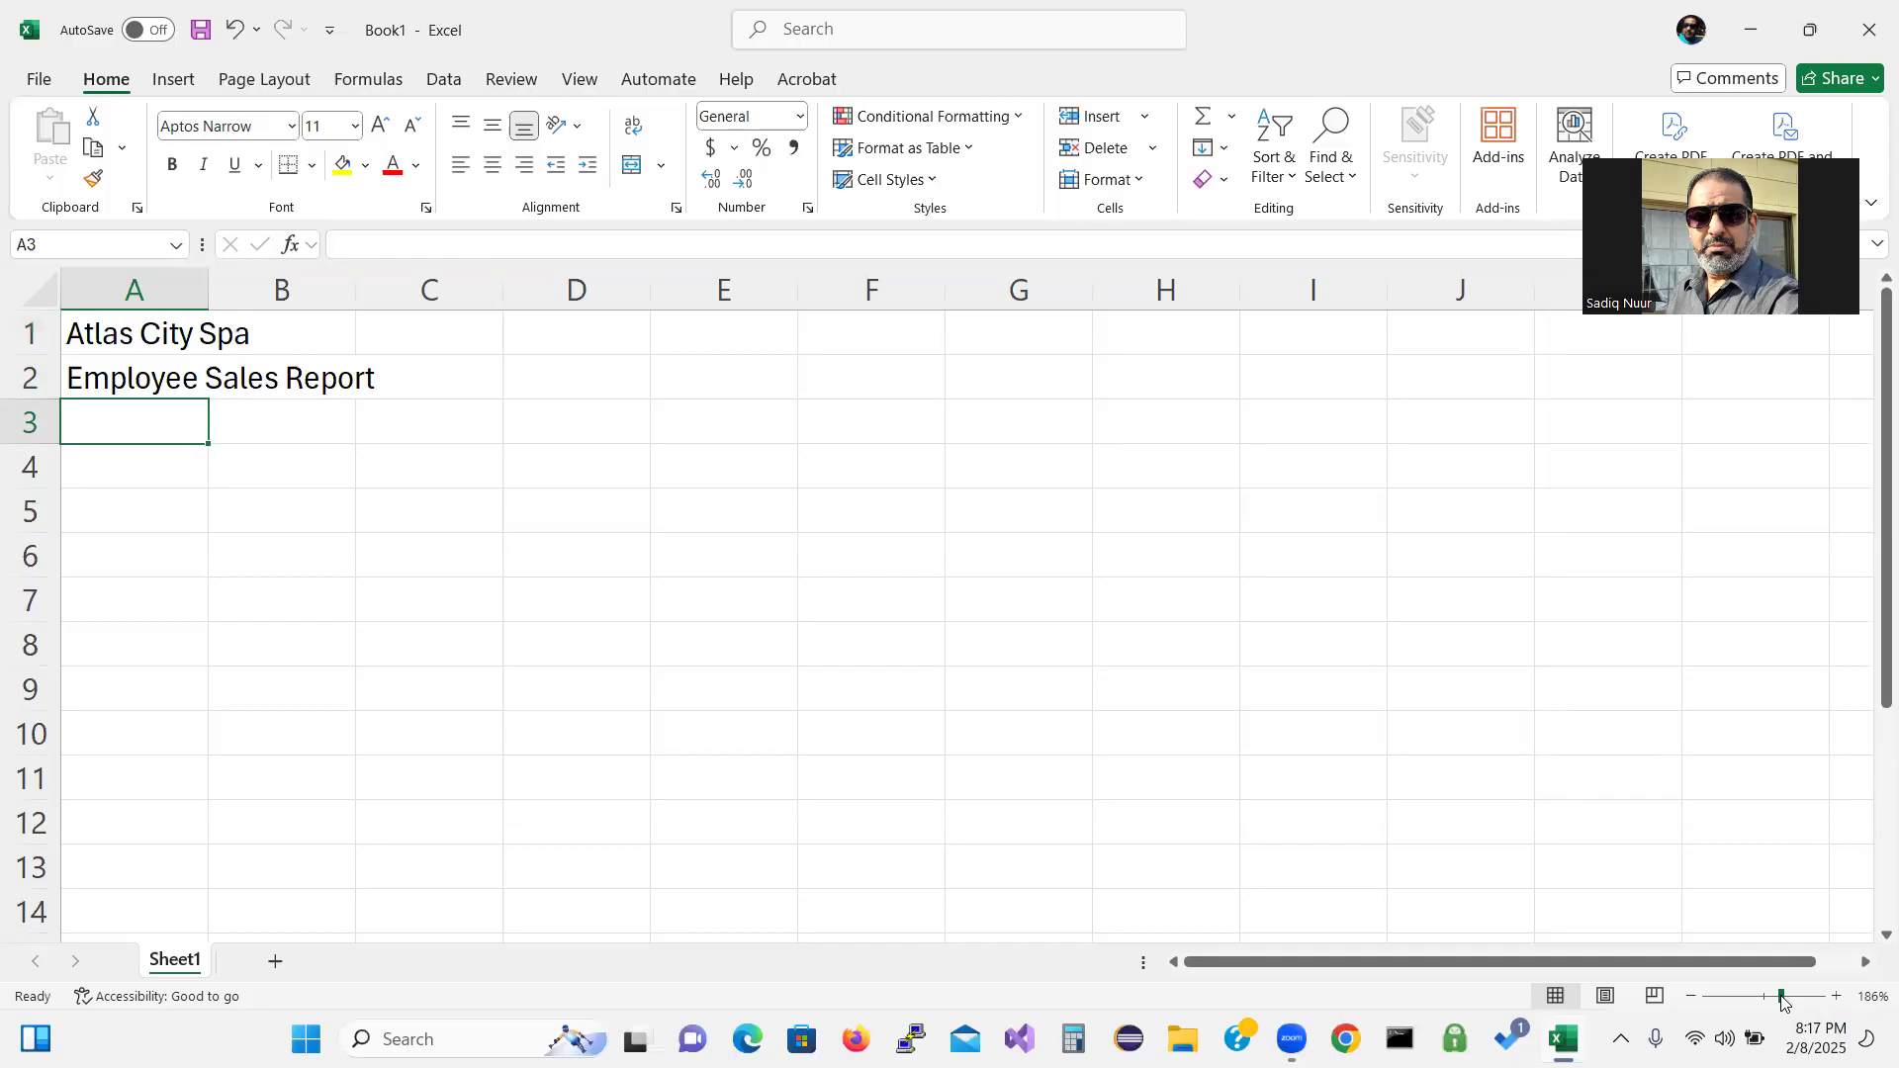
pyautogui.click(147, 501)
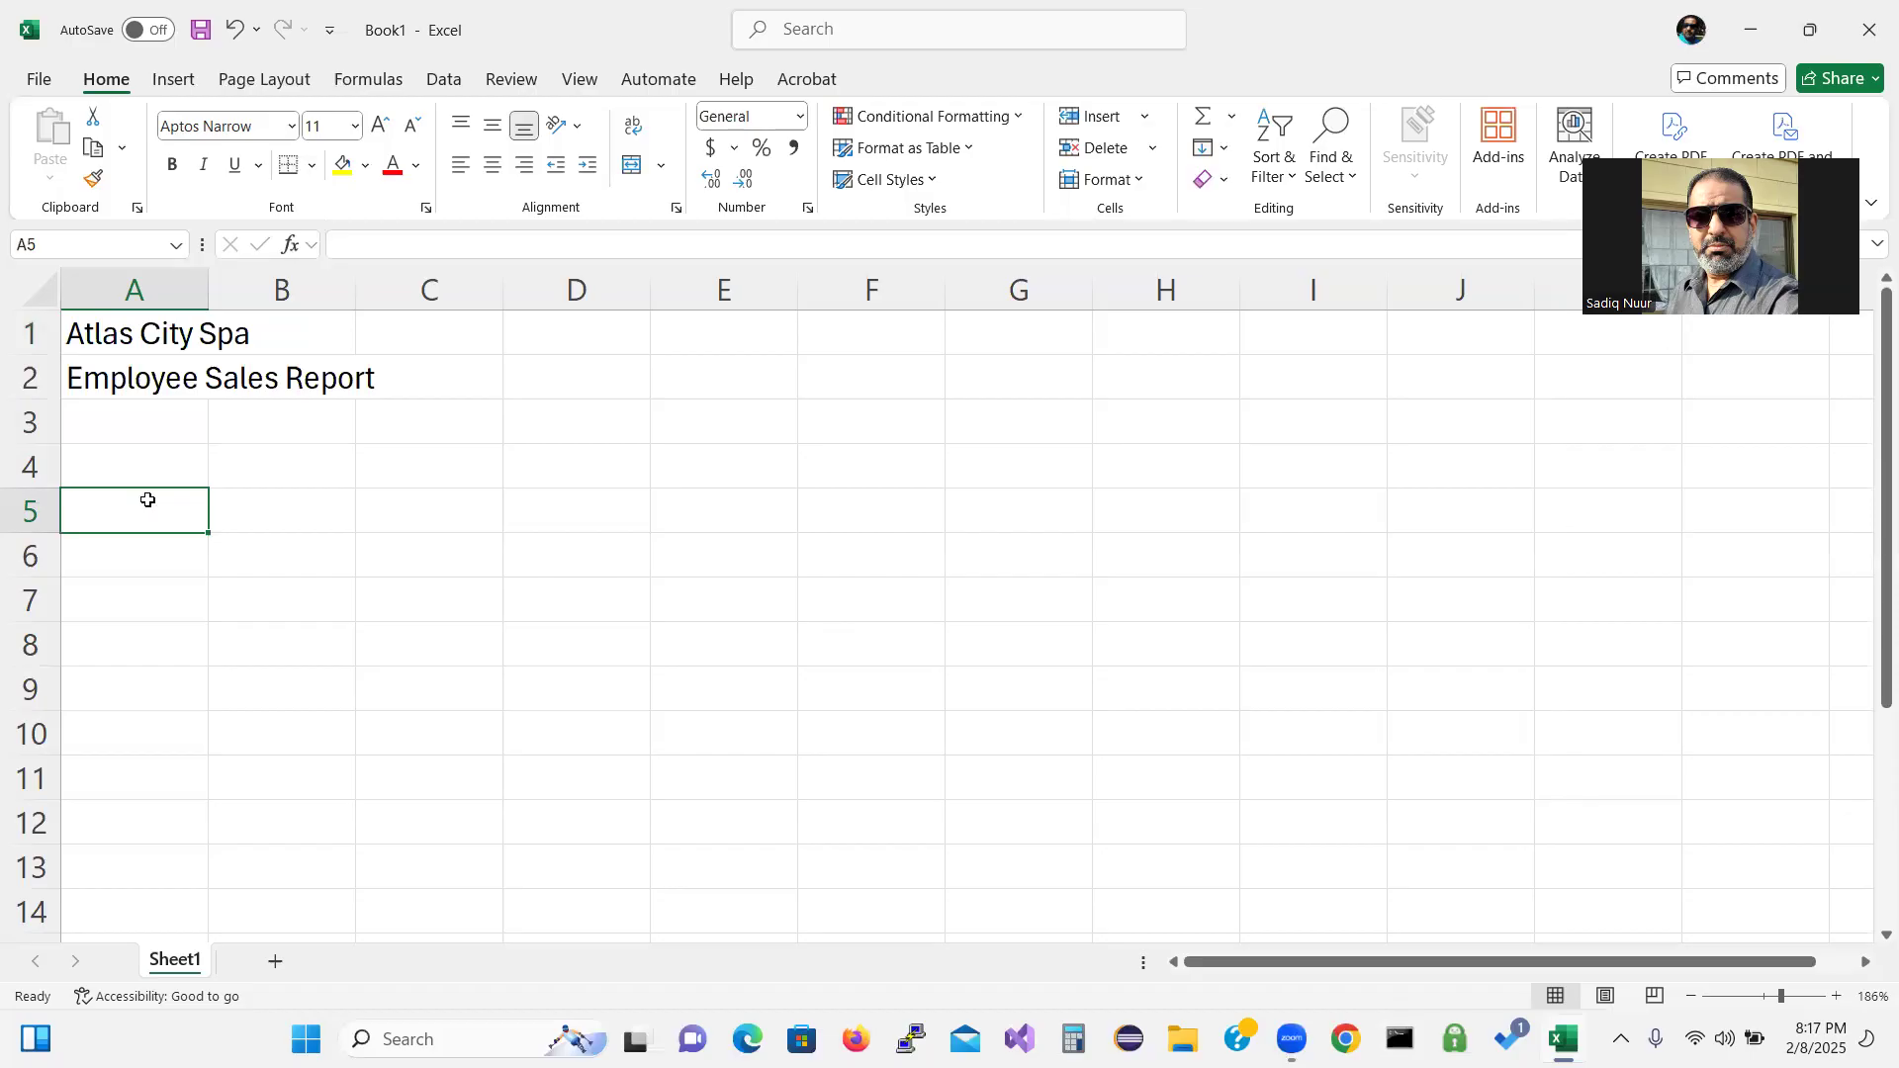
# Head A5 'Employee', B5 'Email', and C5 'Total Service Amount' with line breaks.
pyautogui.write('Em')
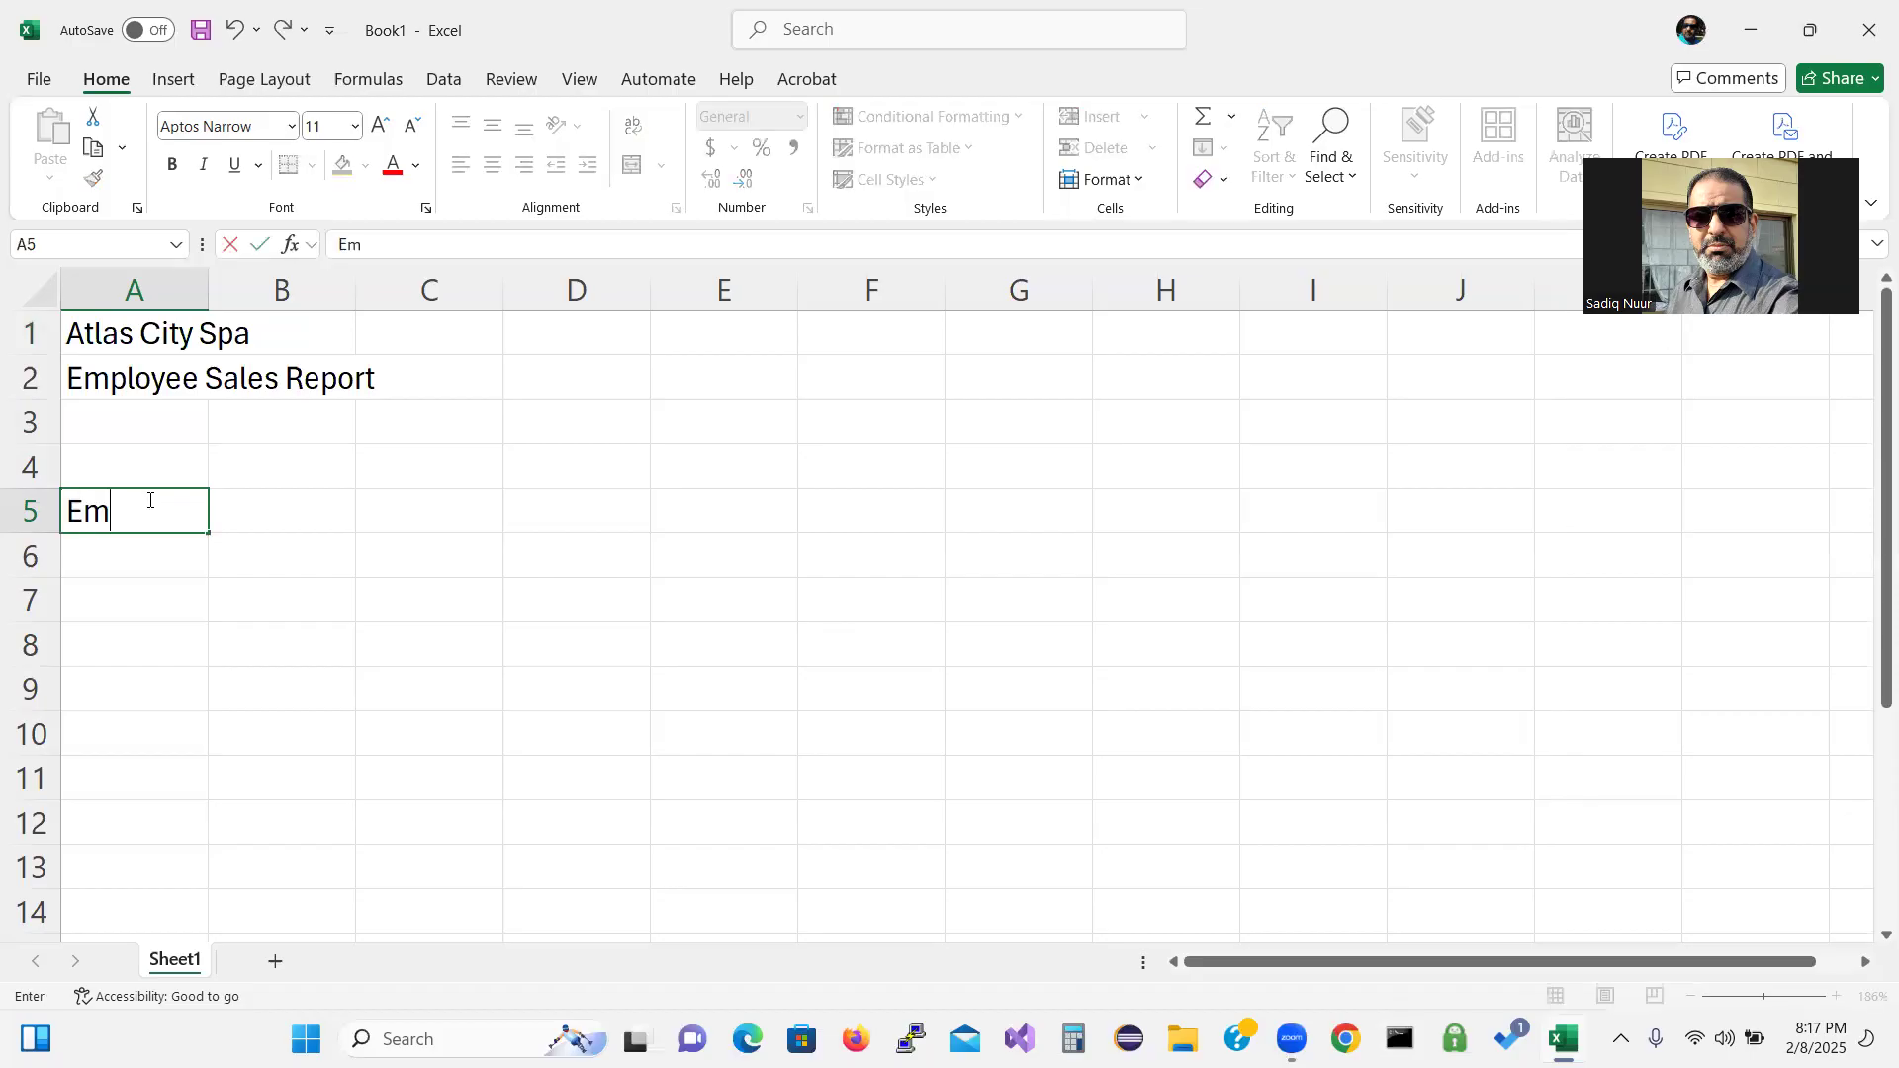
pyautogui.write('ployee')
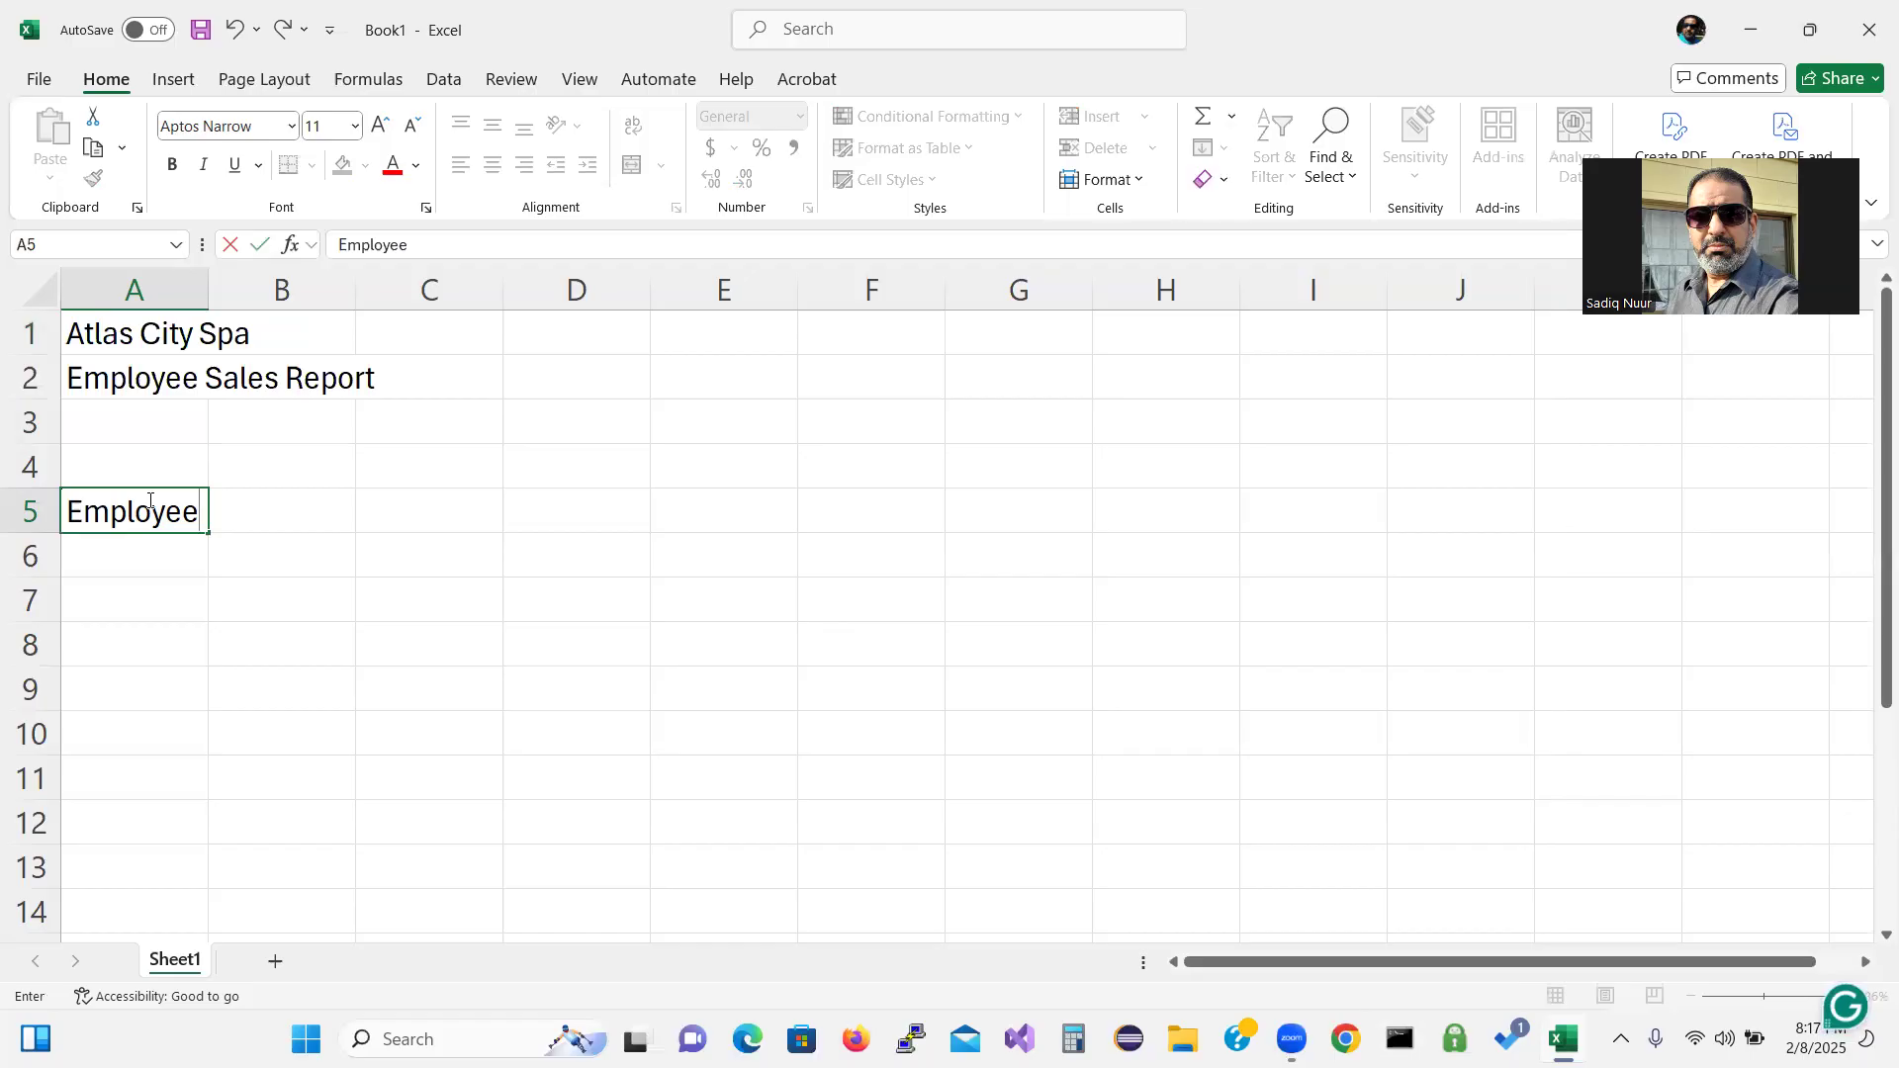
pyautogui.press('Tab')
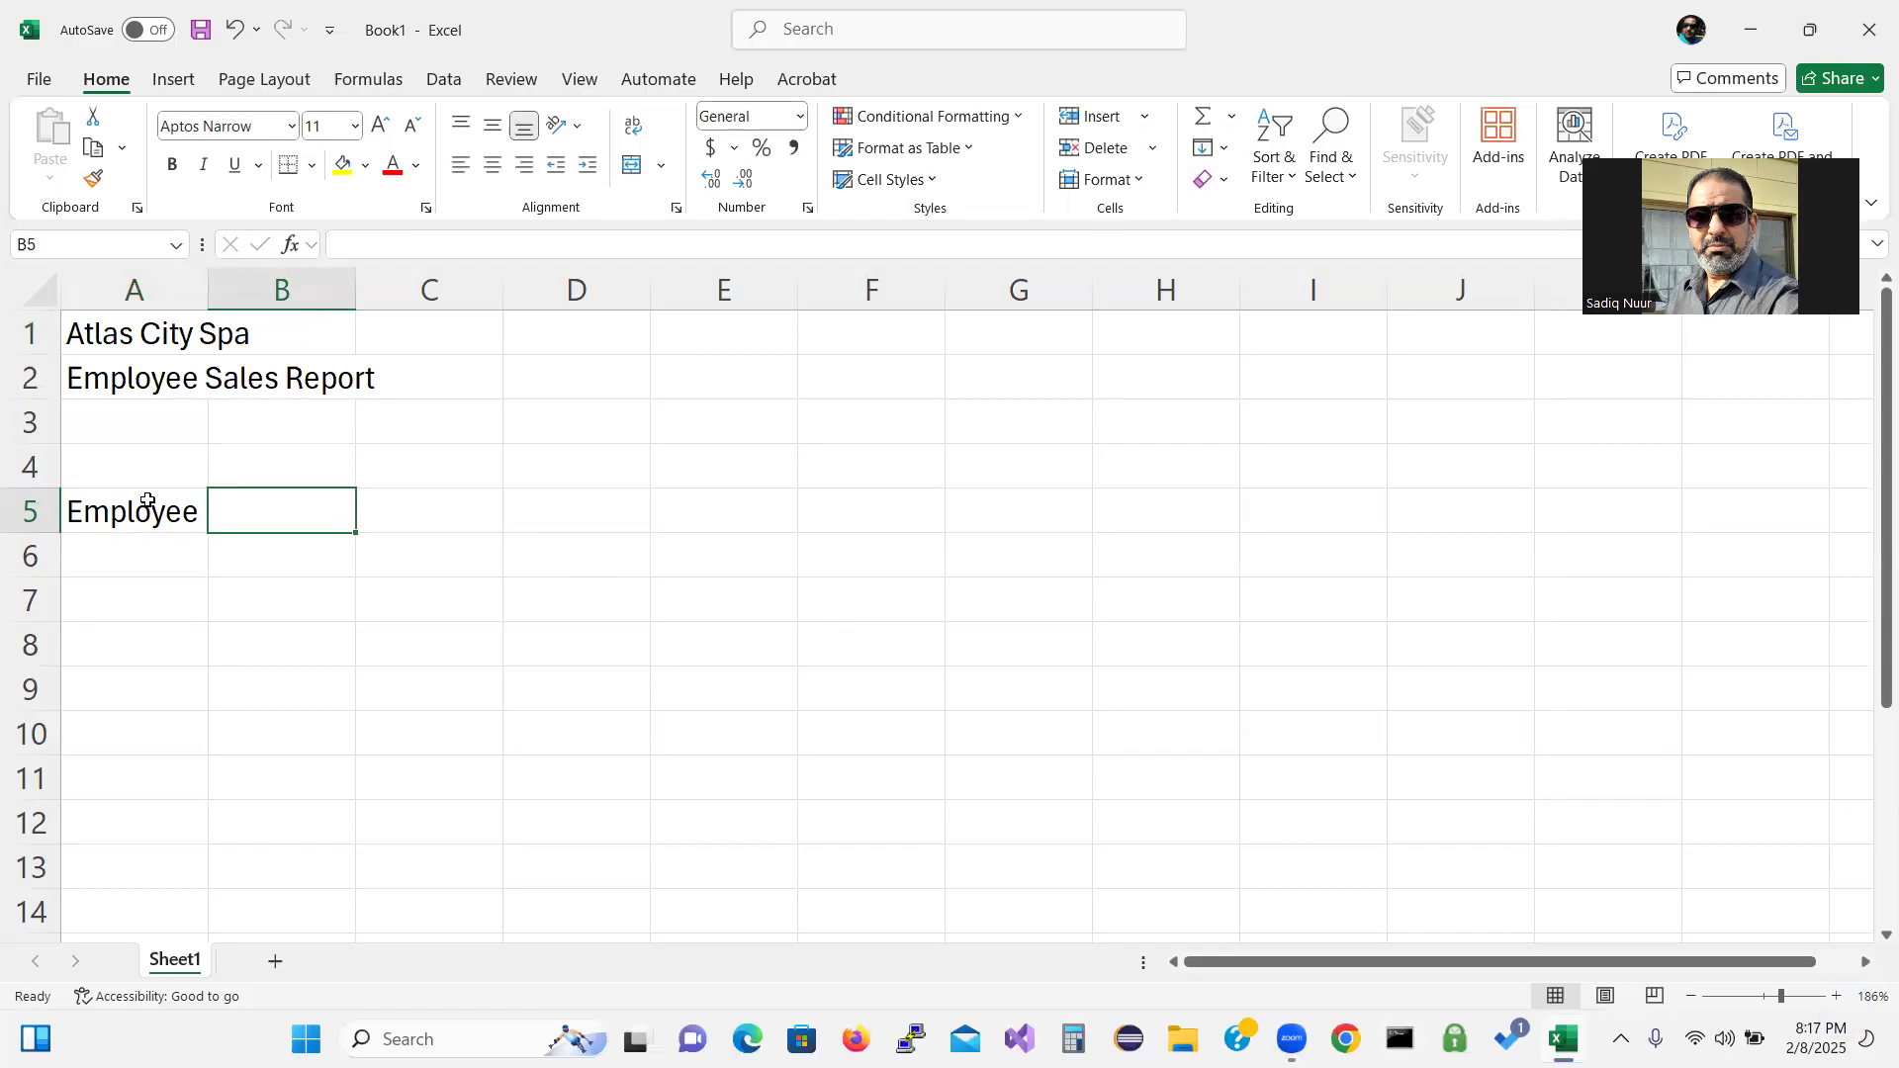
pyautogui.write('Email')
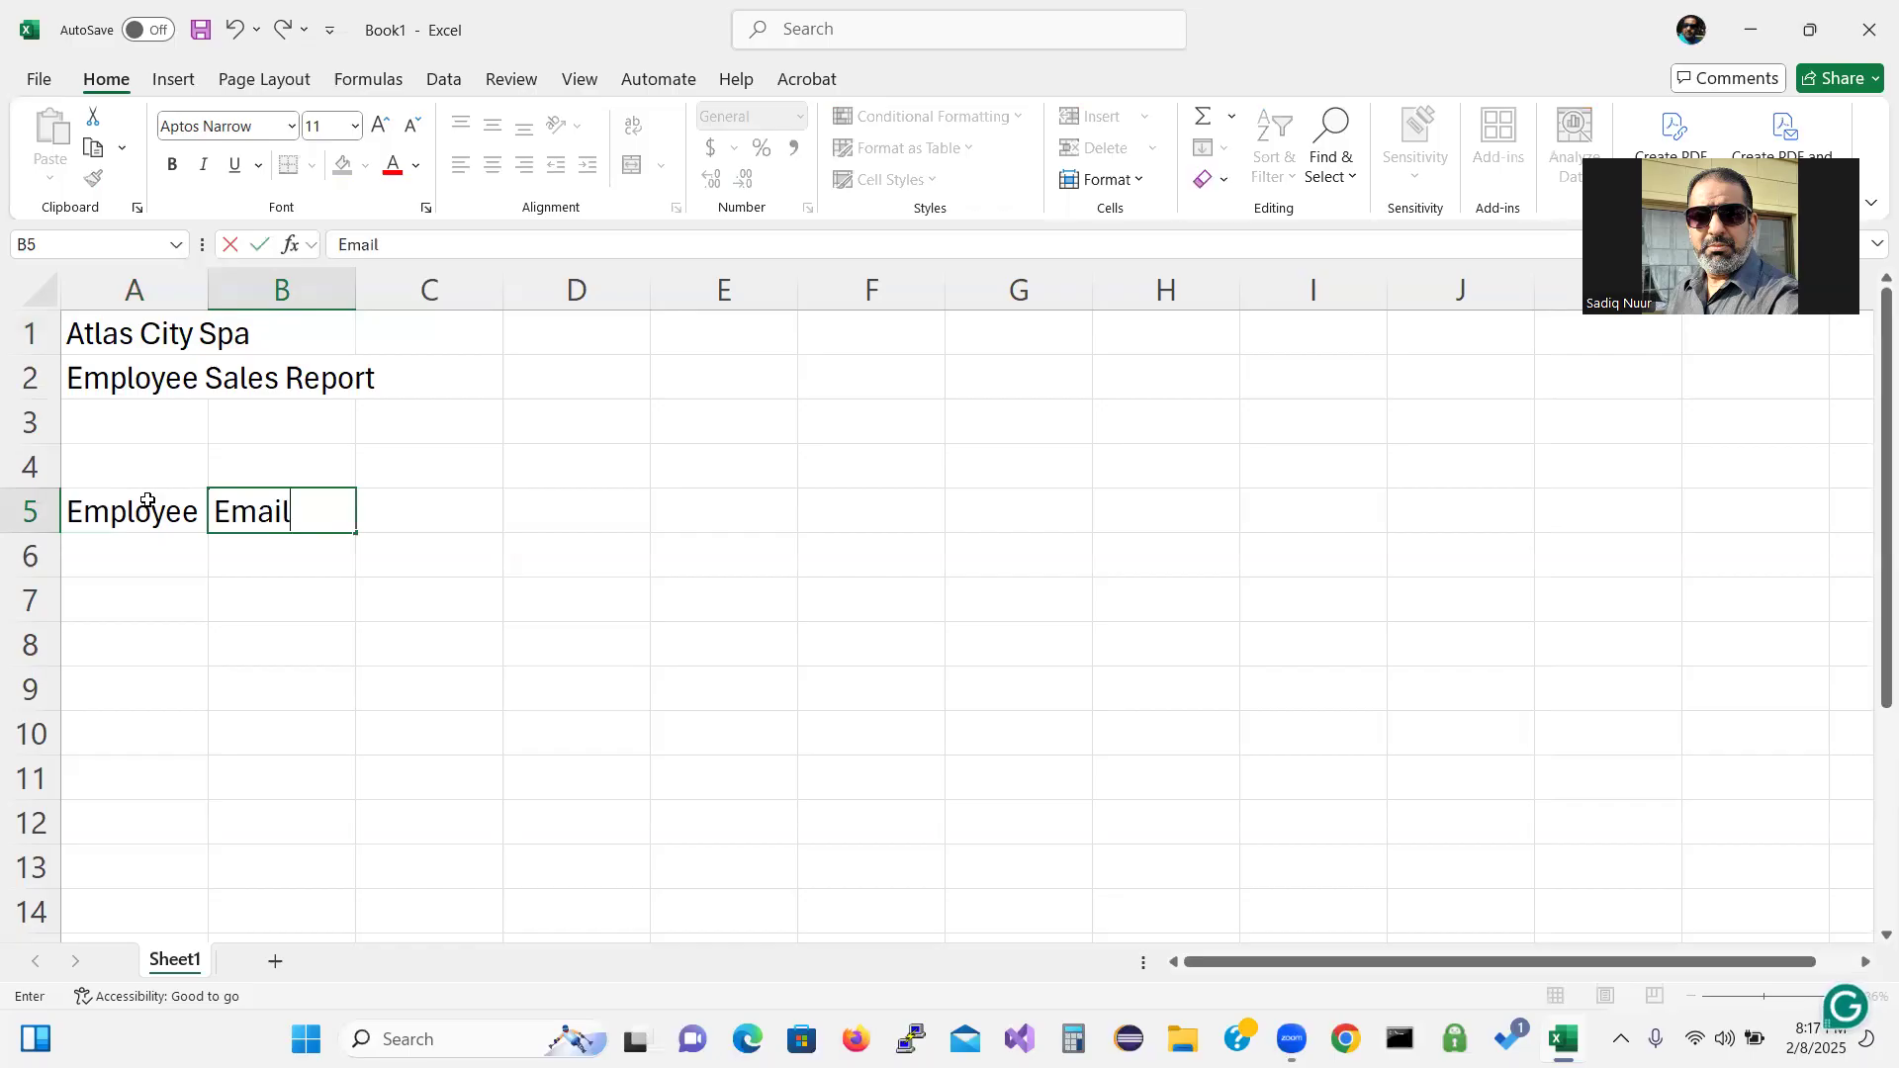
pyautogui.press('Tab')
pyautogui.write('Total')
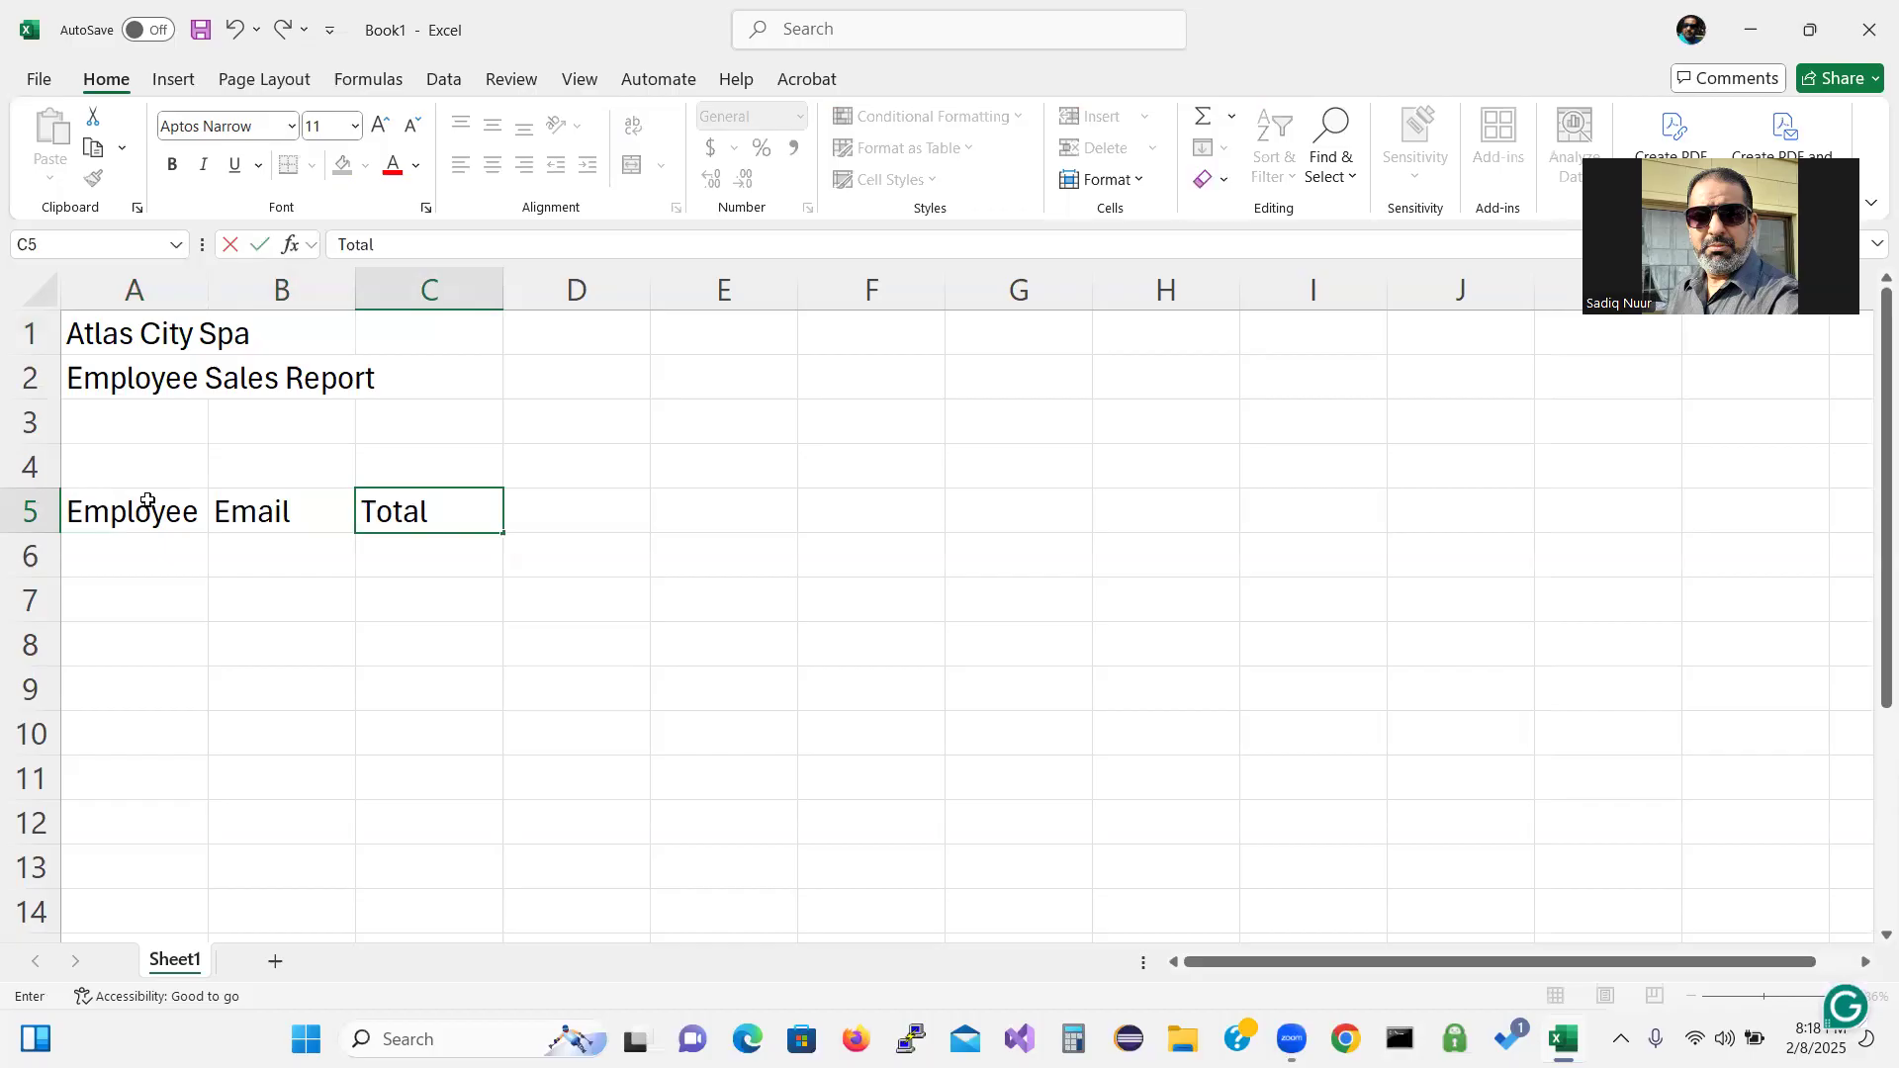
pyautogui.hotkey('alt', 'Return')
pyautogui.write('Service')
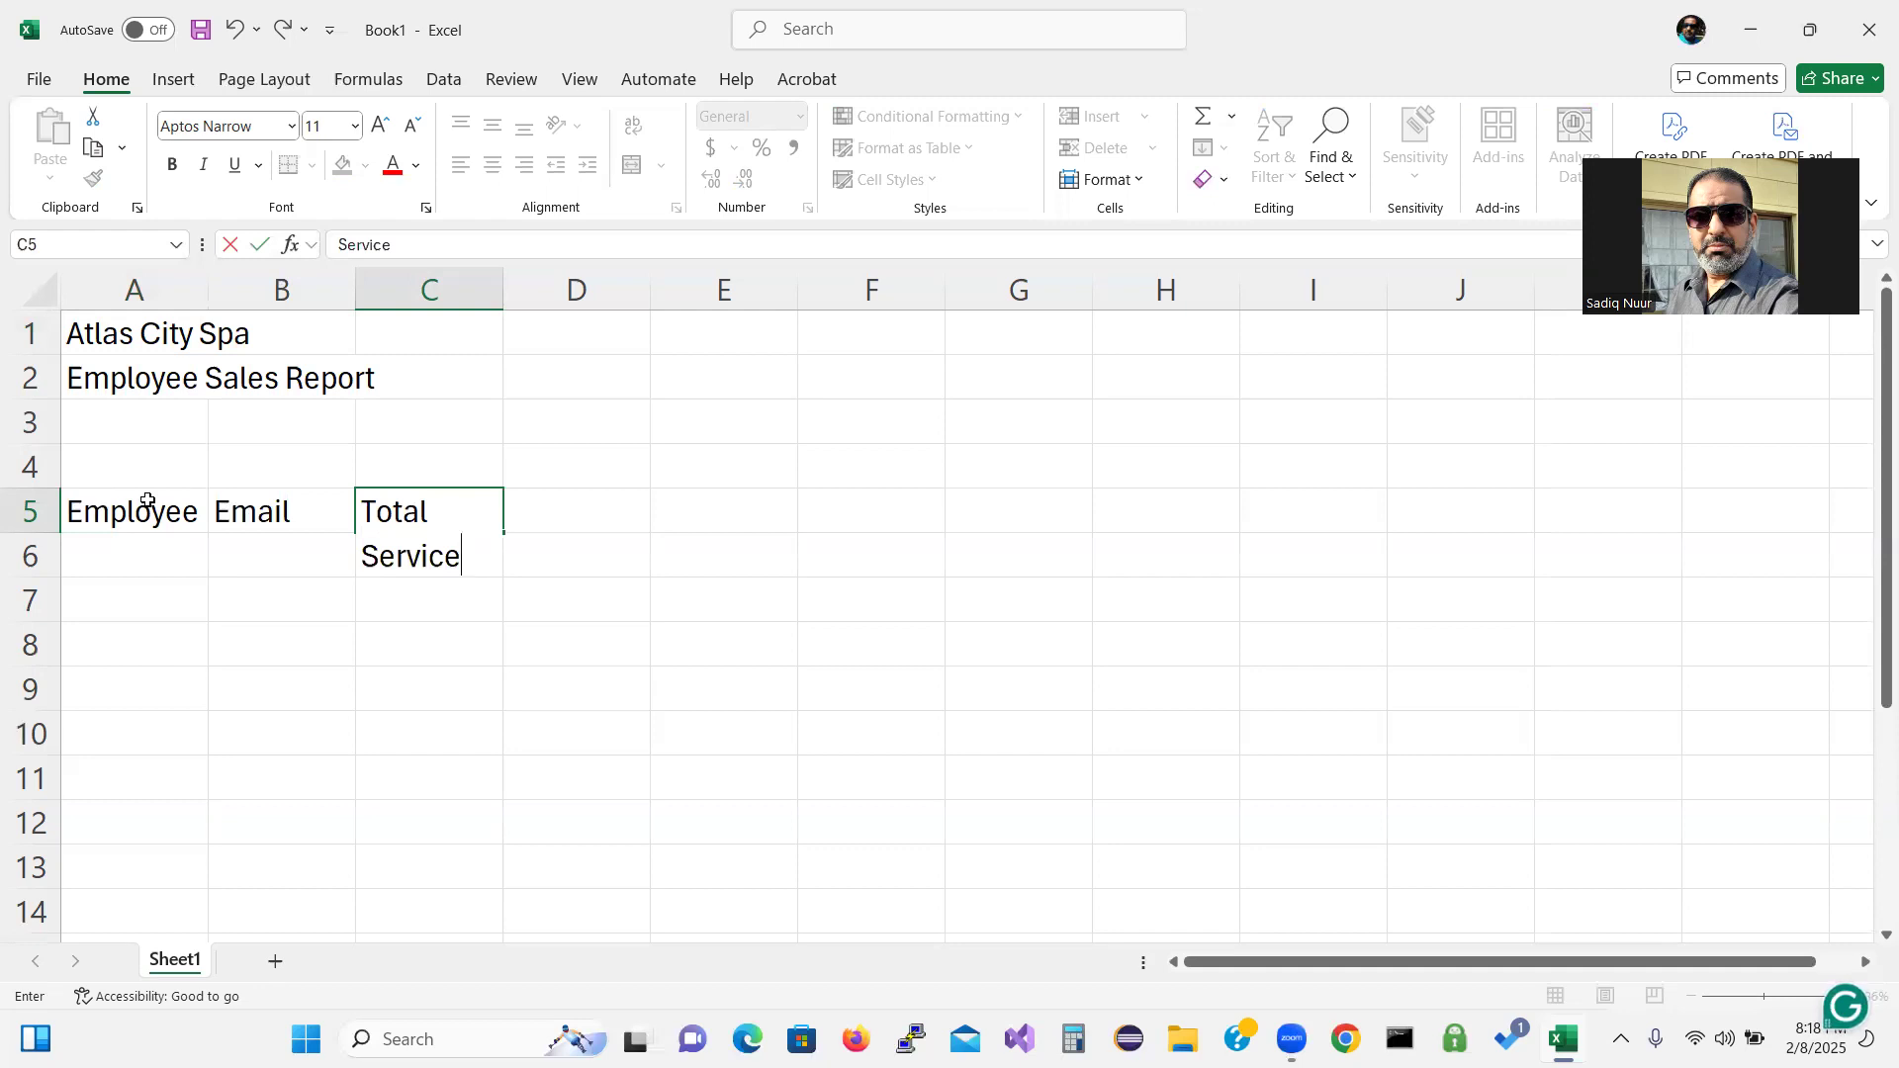
pyautogui.write(' Amount')
pyautogui.press('Return')
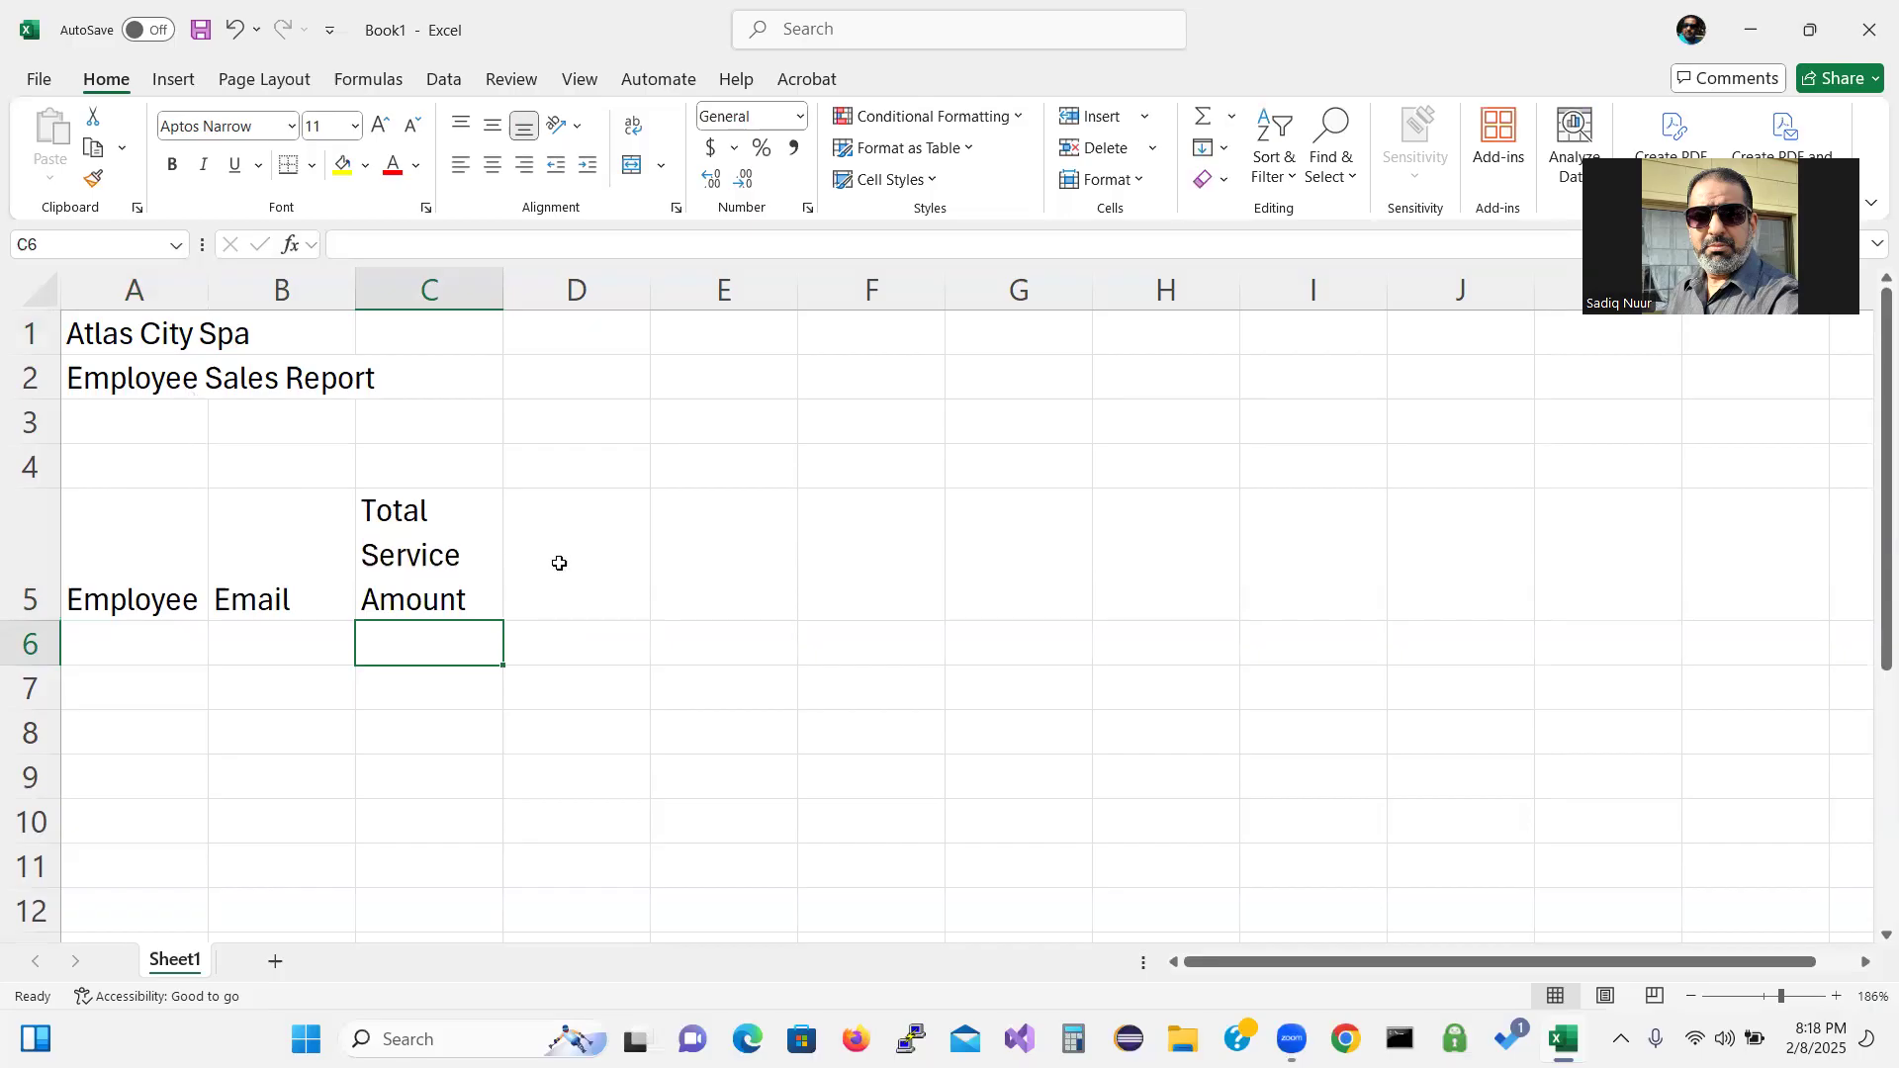
pyautogui.click(569, 556)
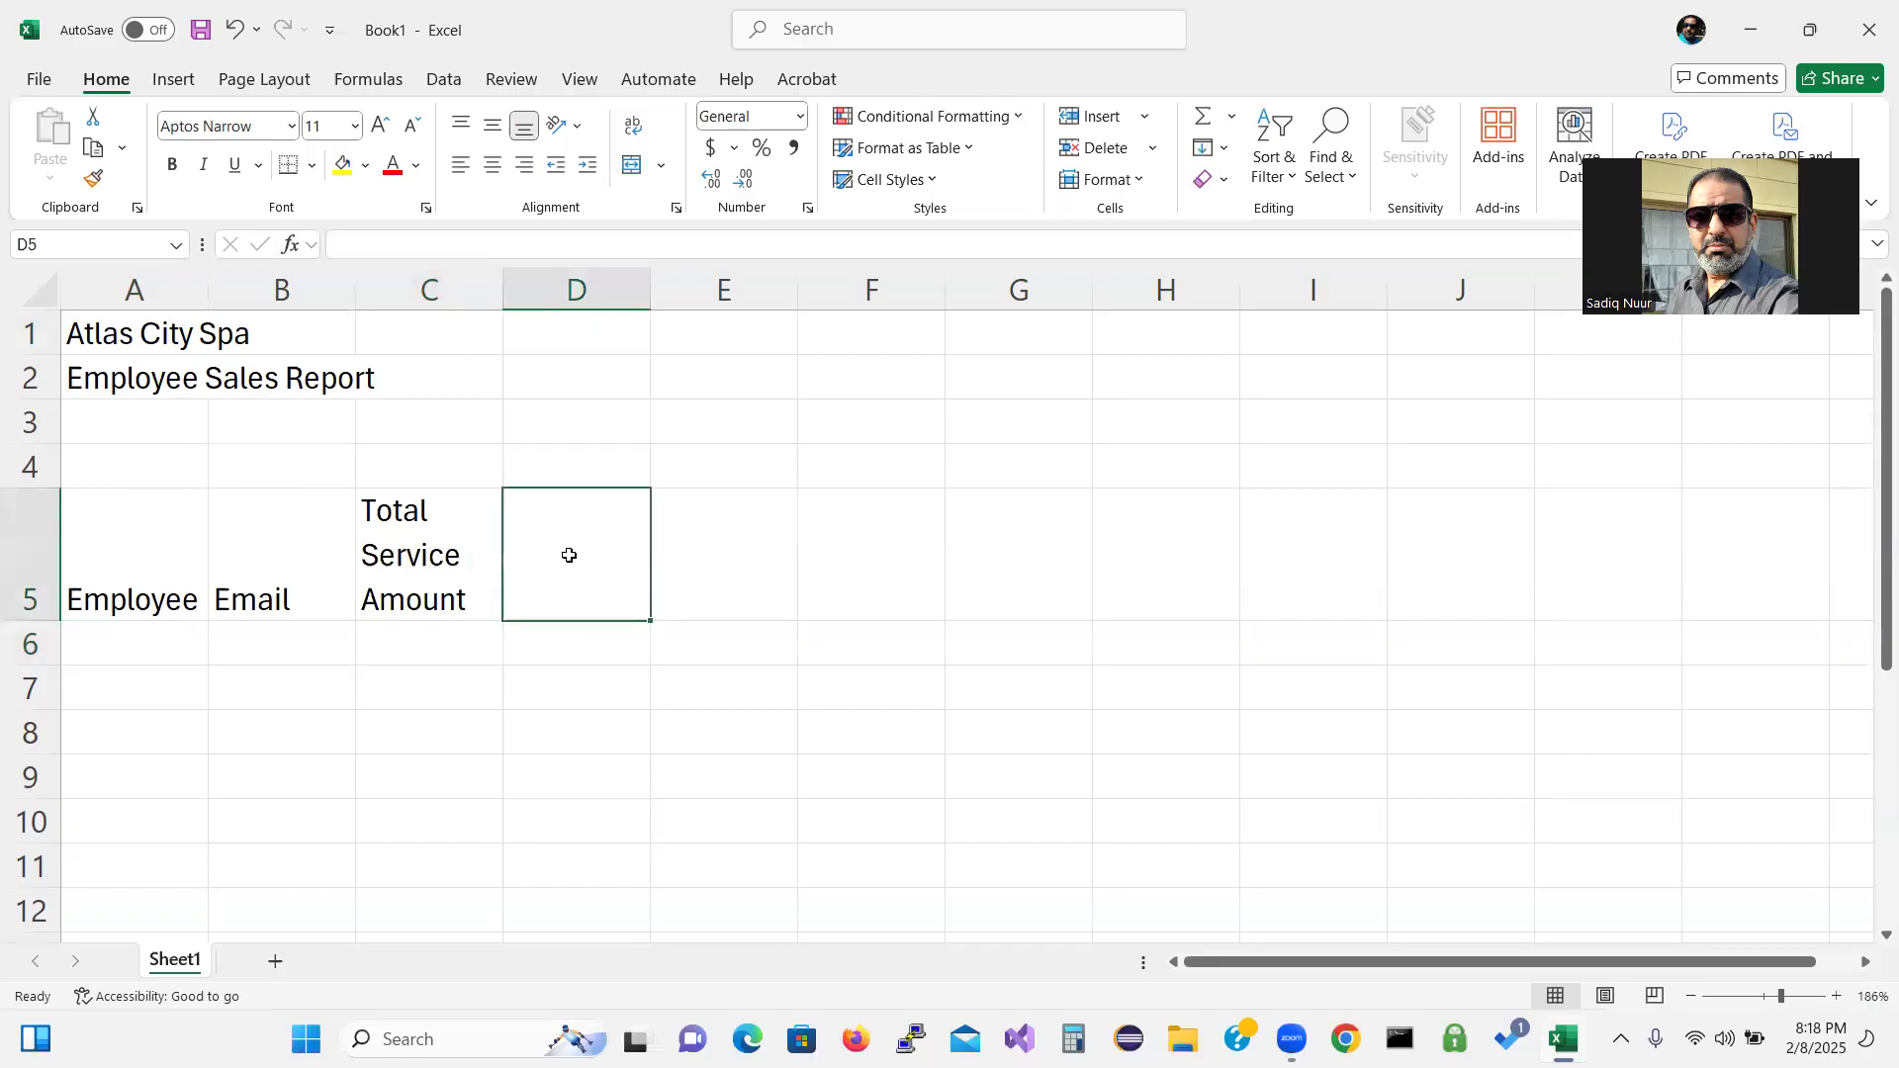
# Enter the two-line headings 'Service Count' in D5 and 'Service Commission' in E5.
pyautogui.write('Servie')
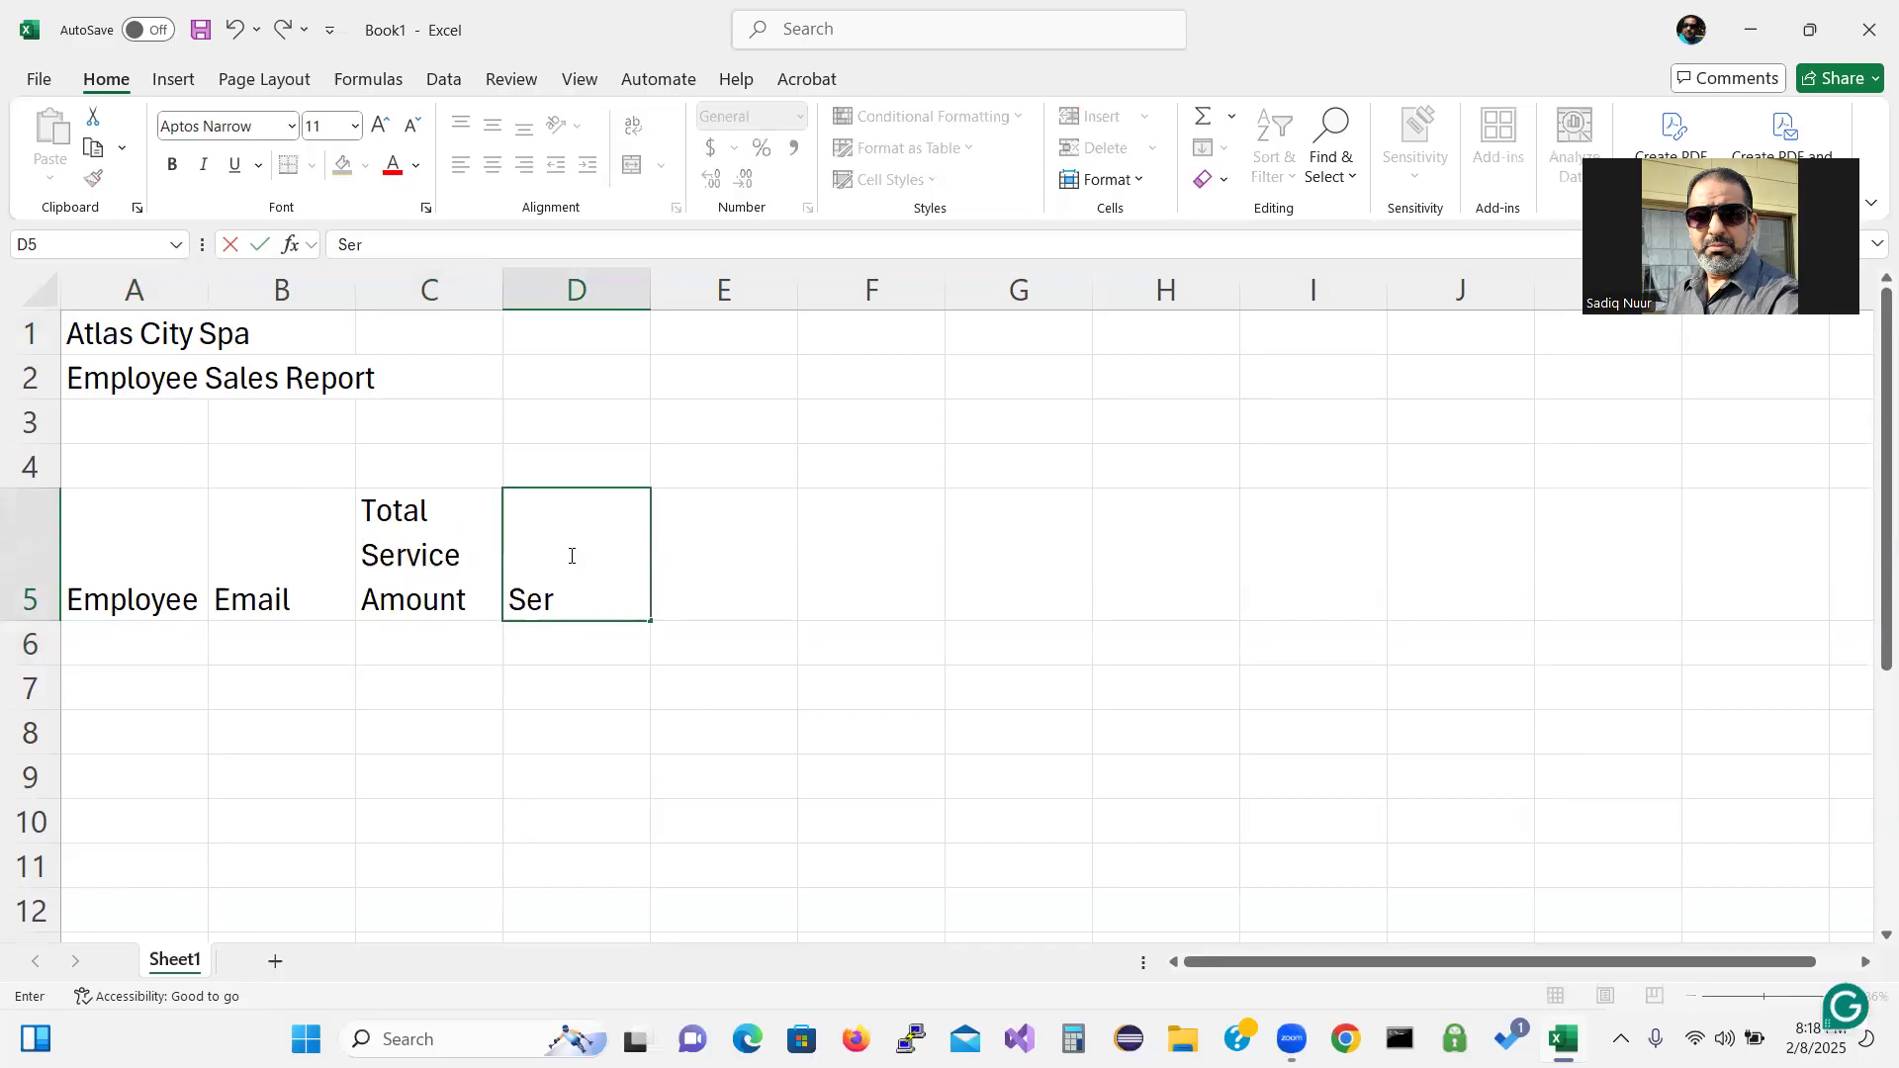
pyautogui.press('BackSpace')
pyautogui.write('ce')
pyautogui.hotkey('alt', 'Return')
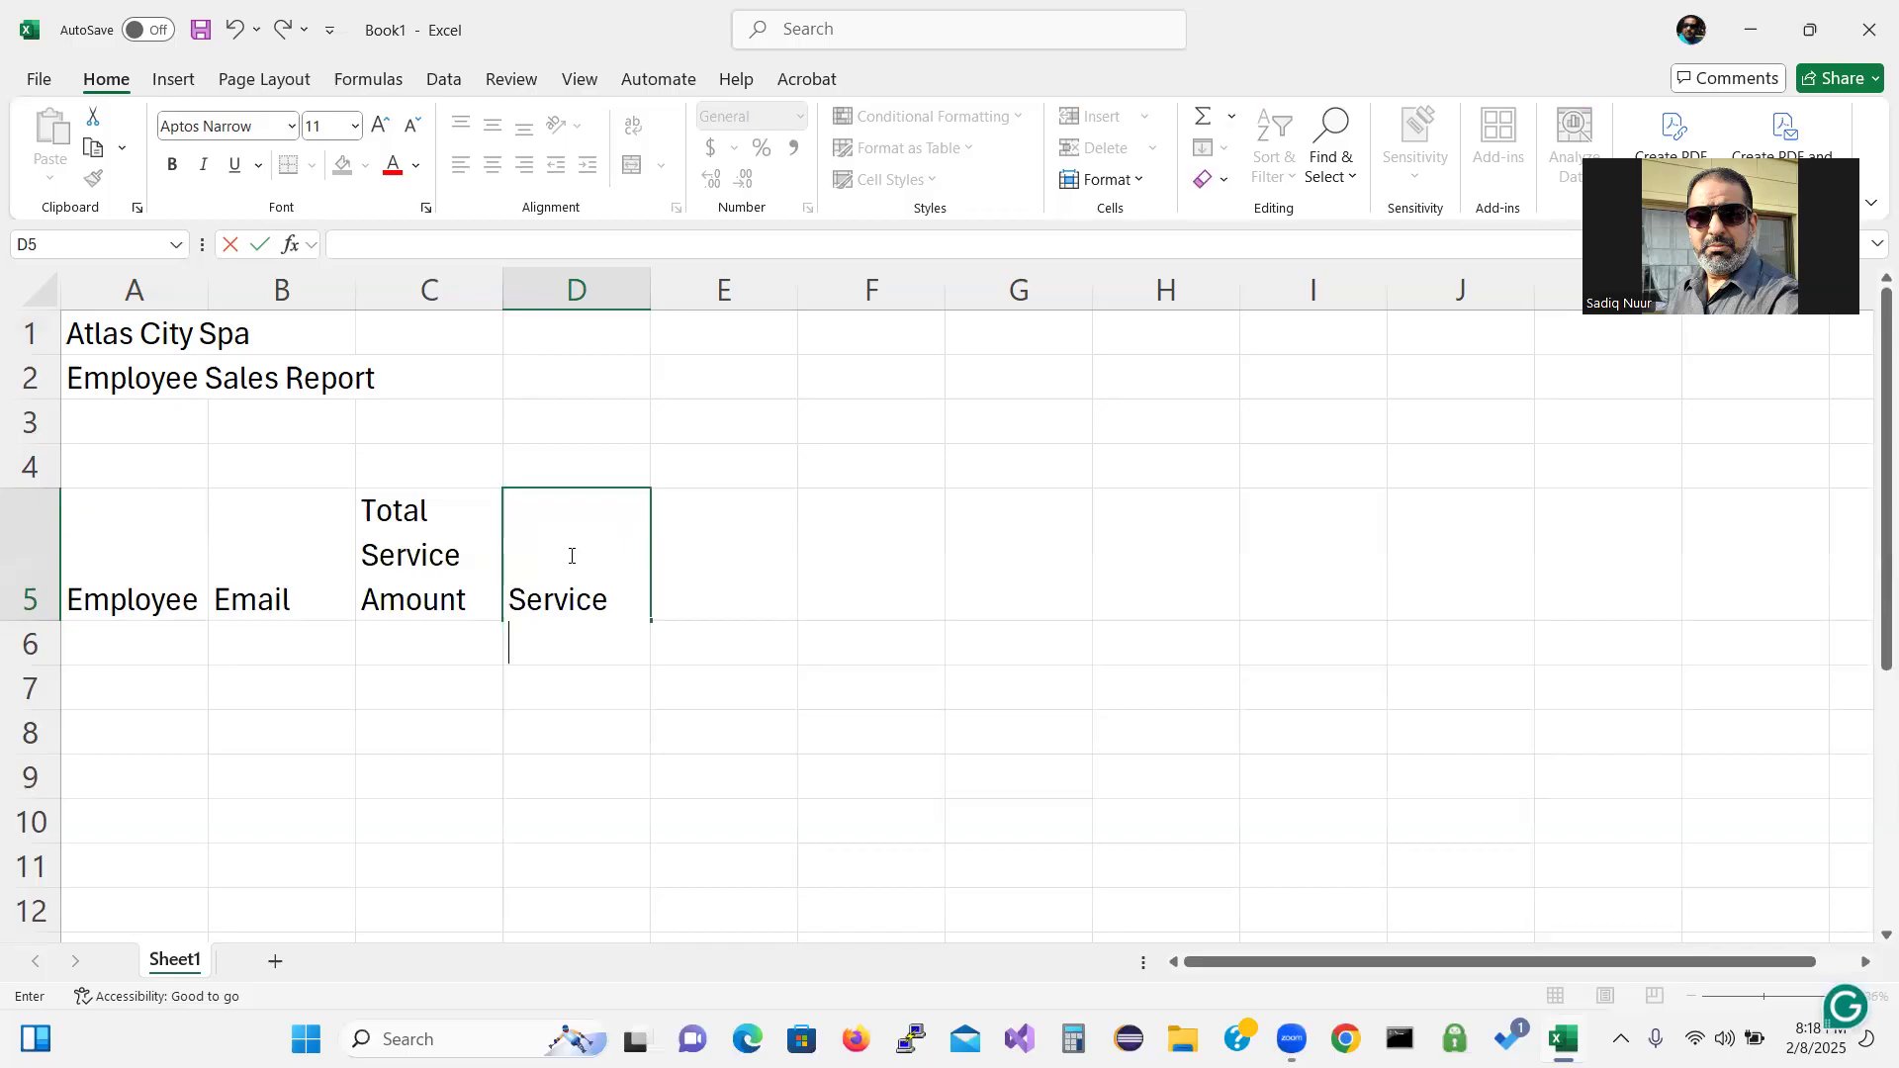
pyautogui.write('Count')
pyautogui.press('Return')
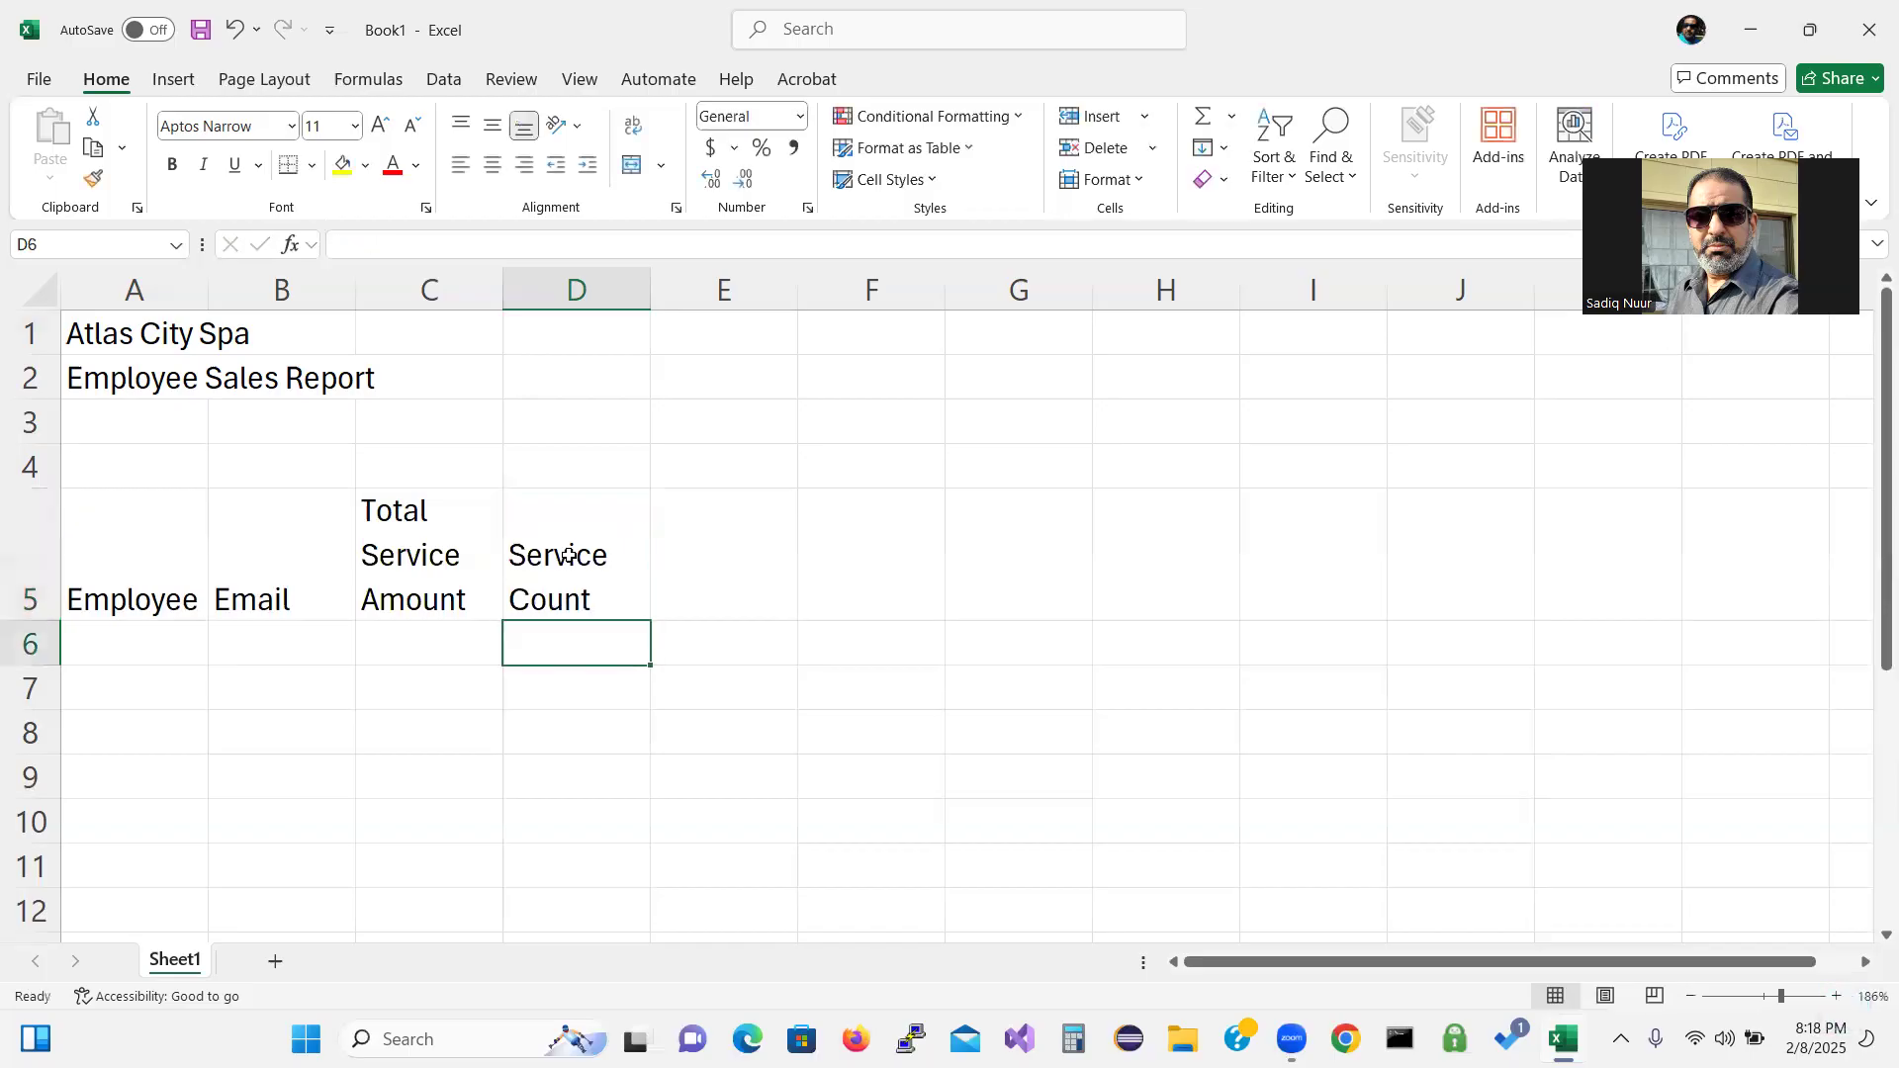
pyautogui.click(719, 549)
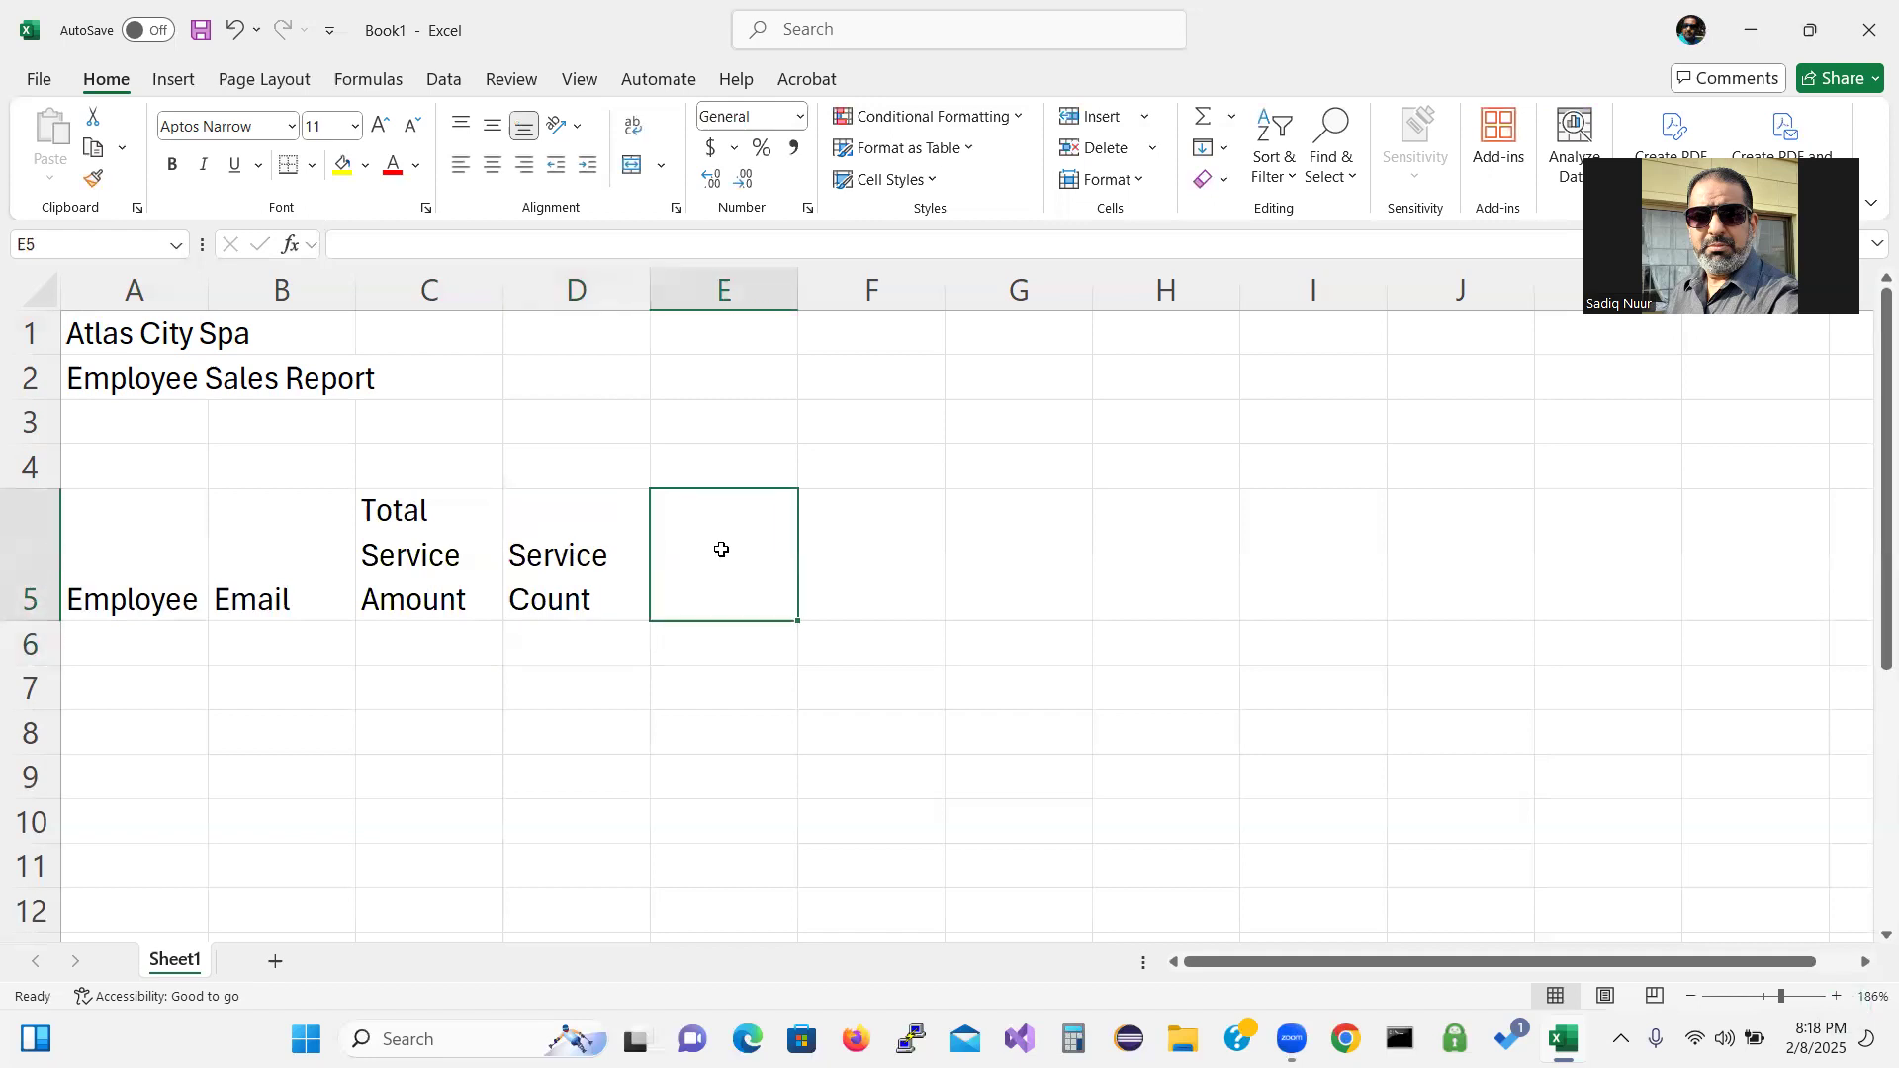
pyautogui.write('Ser')
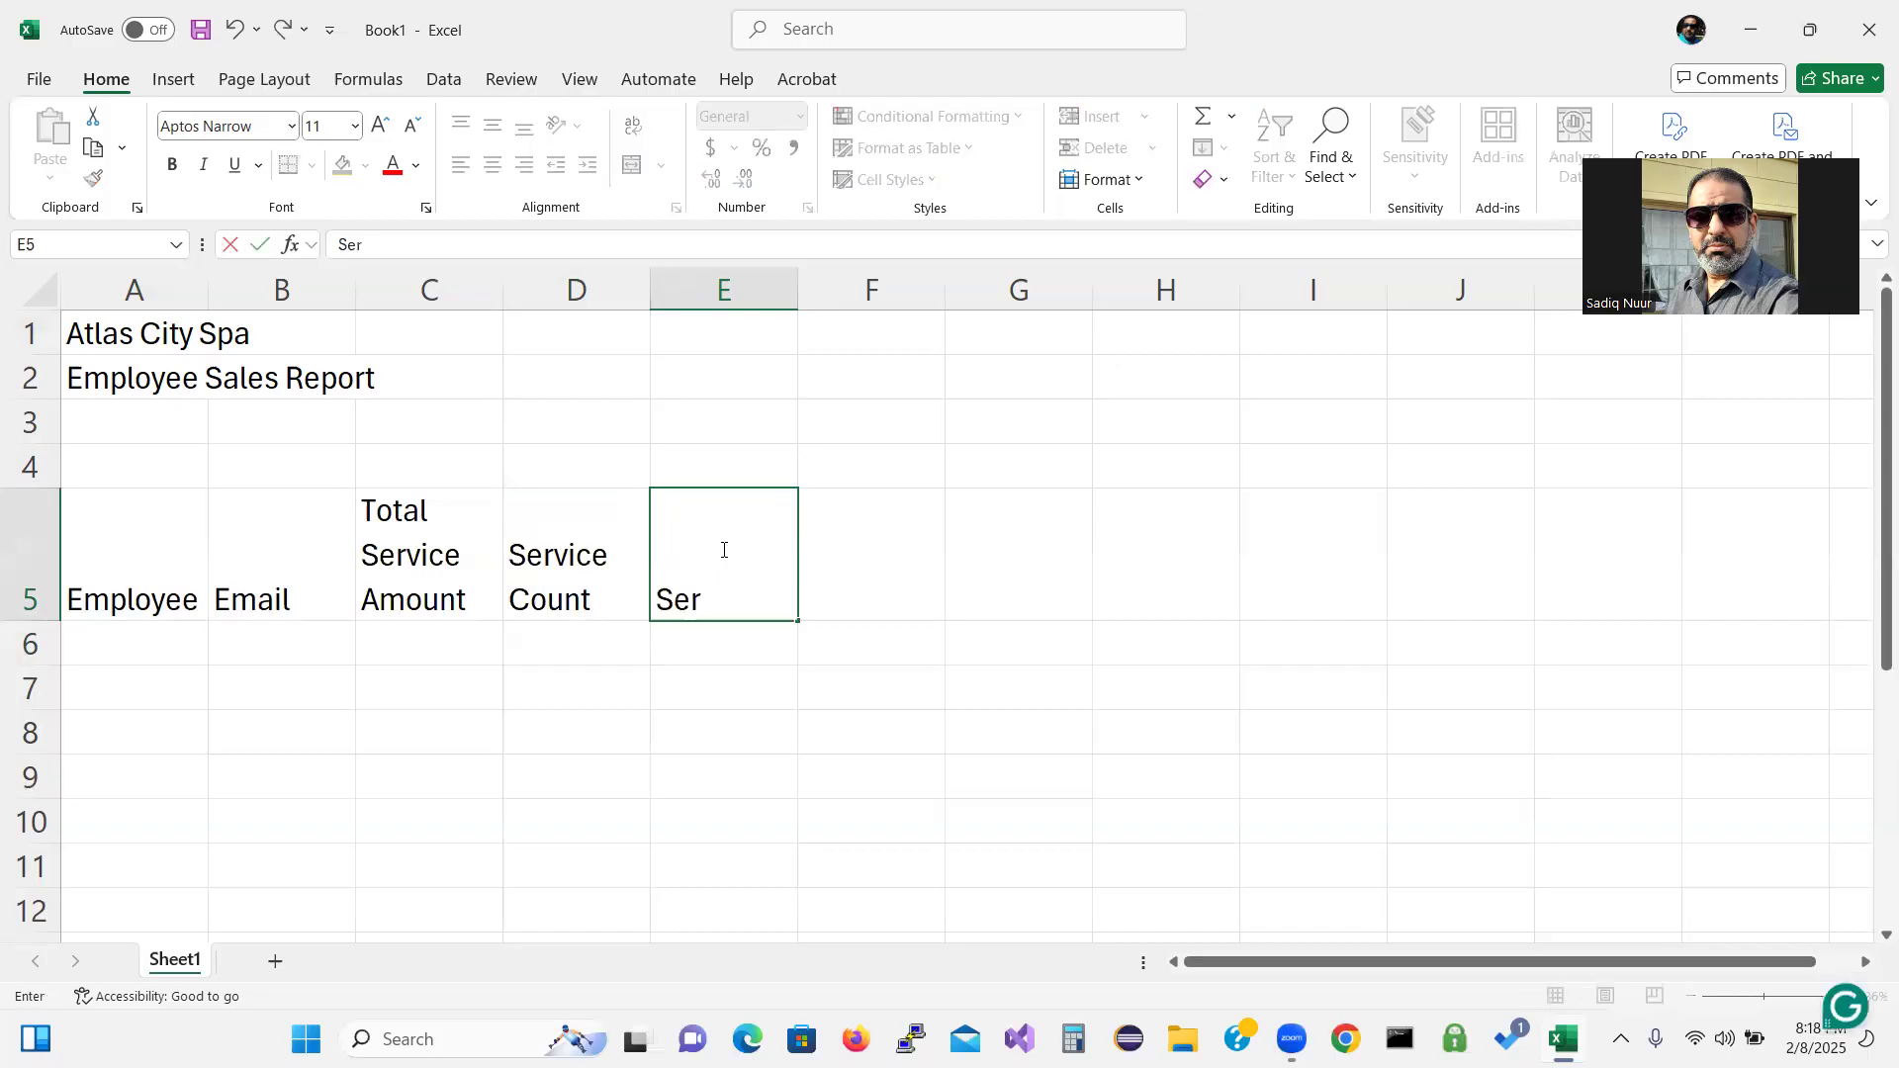
pyautogui.write('vice')
pyautogui.hotkey('alt', 'Return')
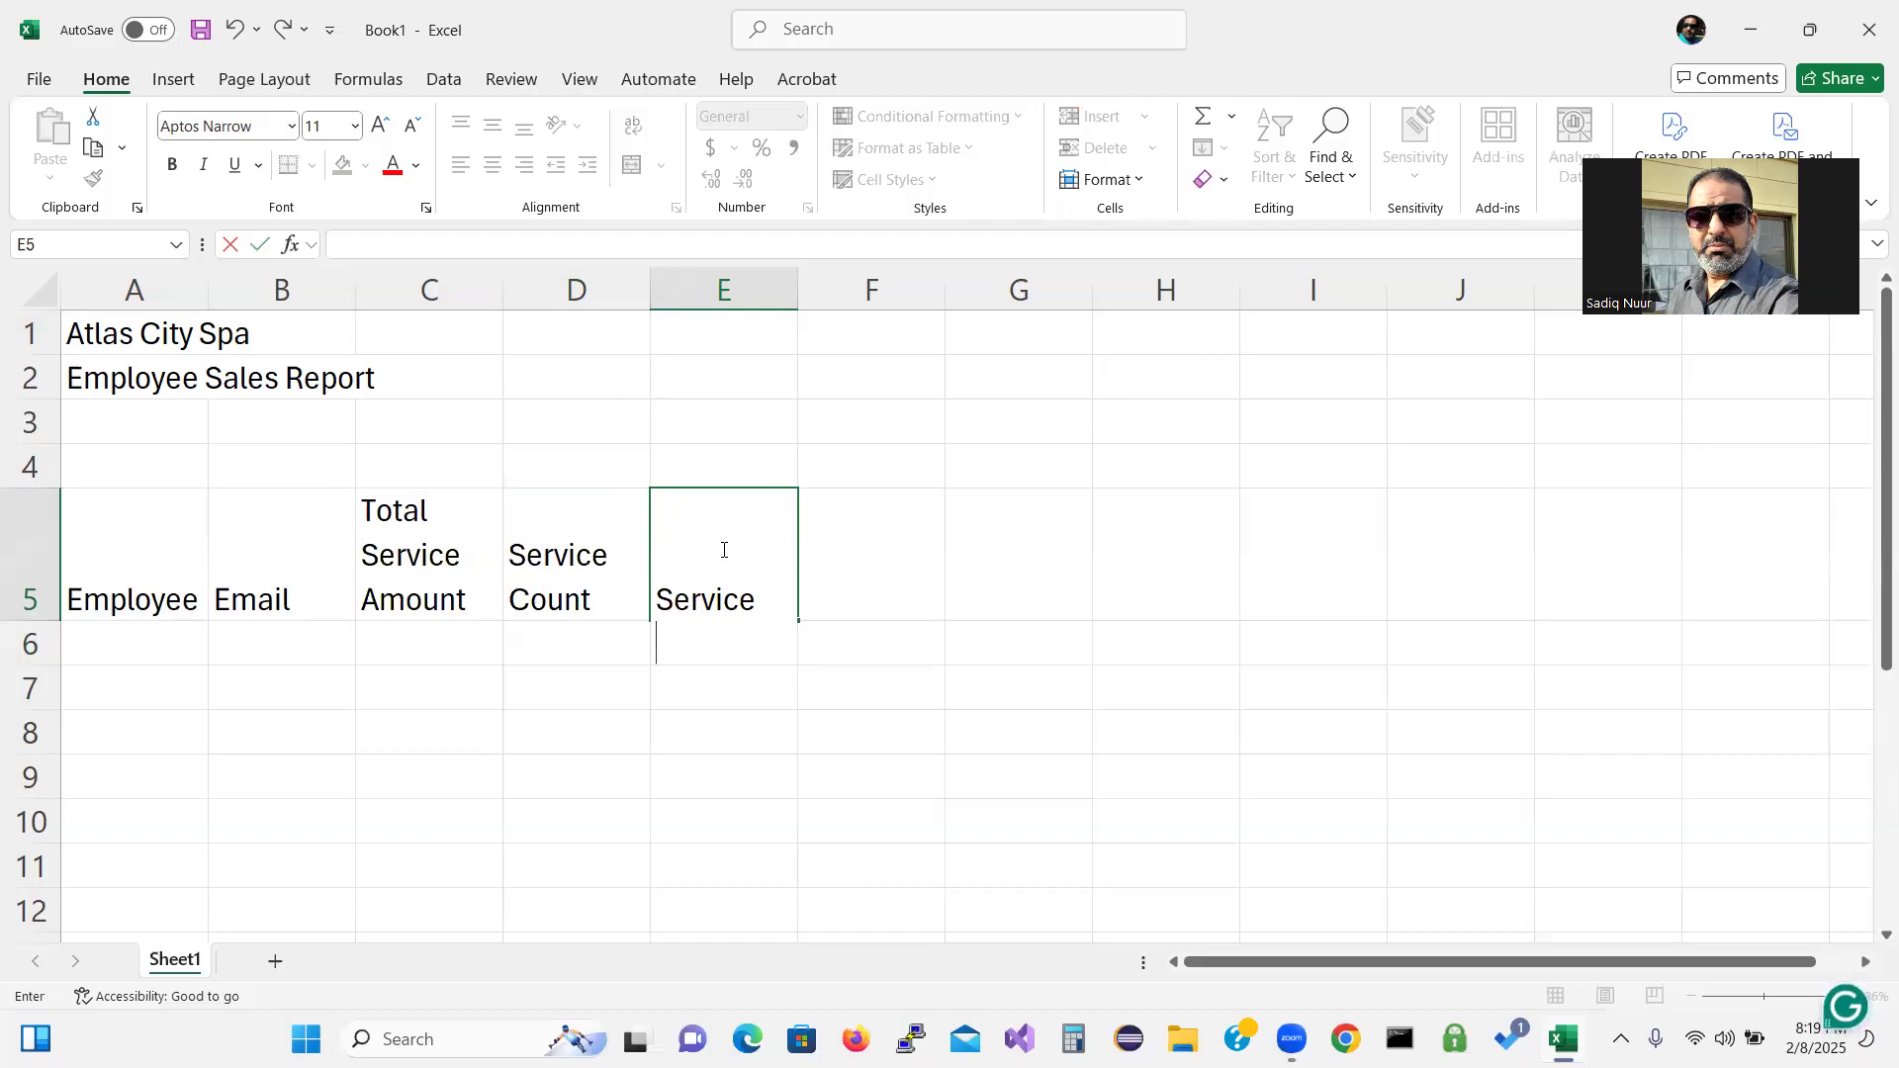
pyautogui.write('Com')
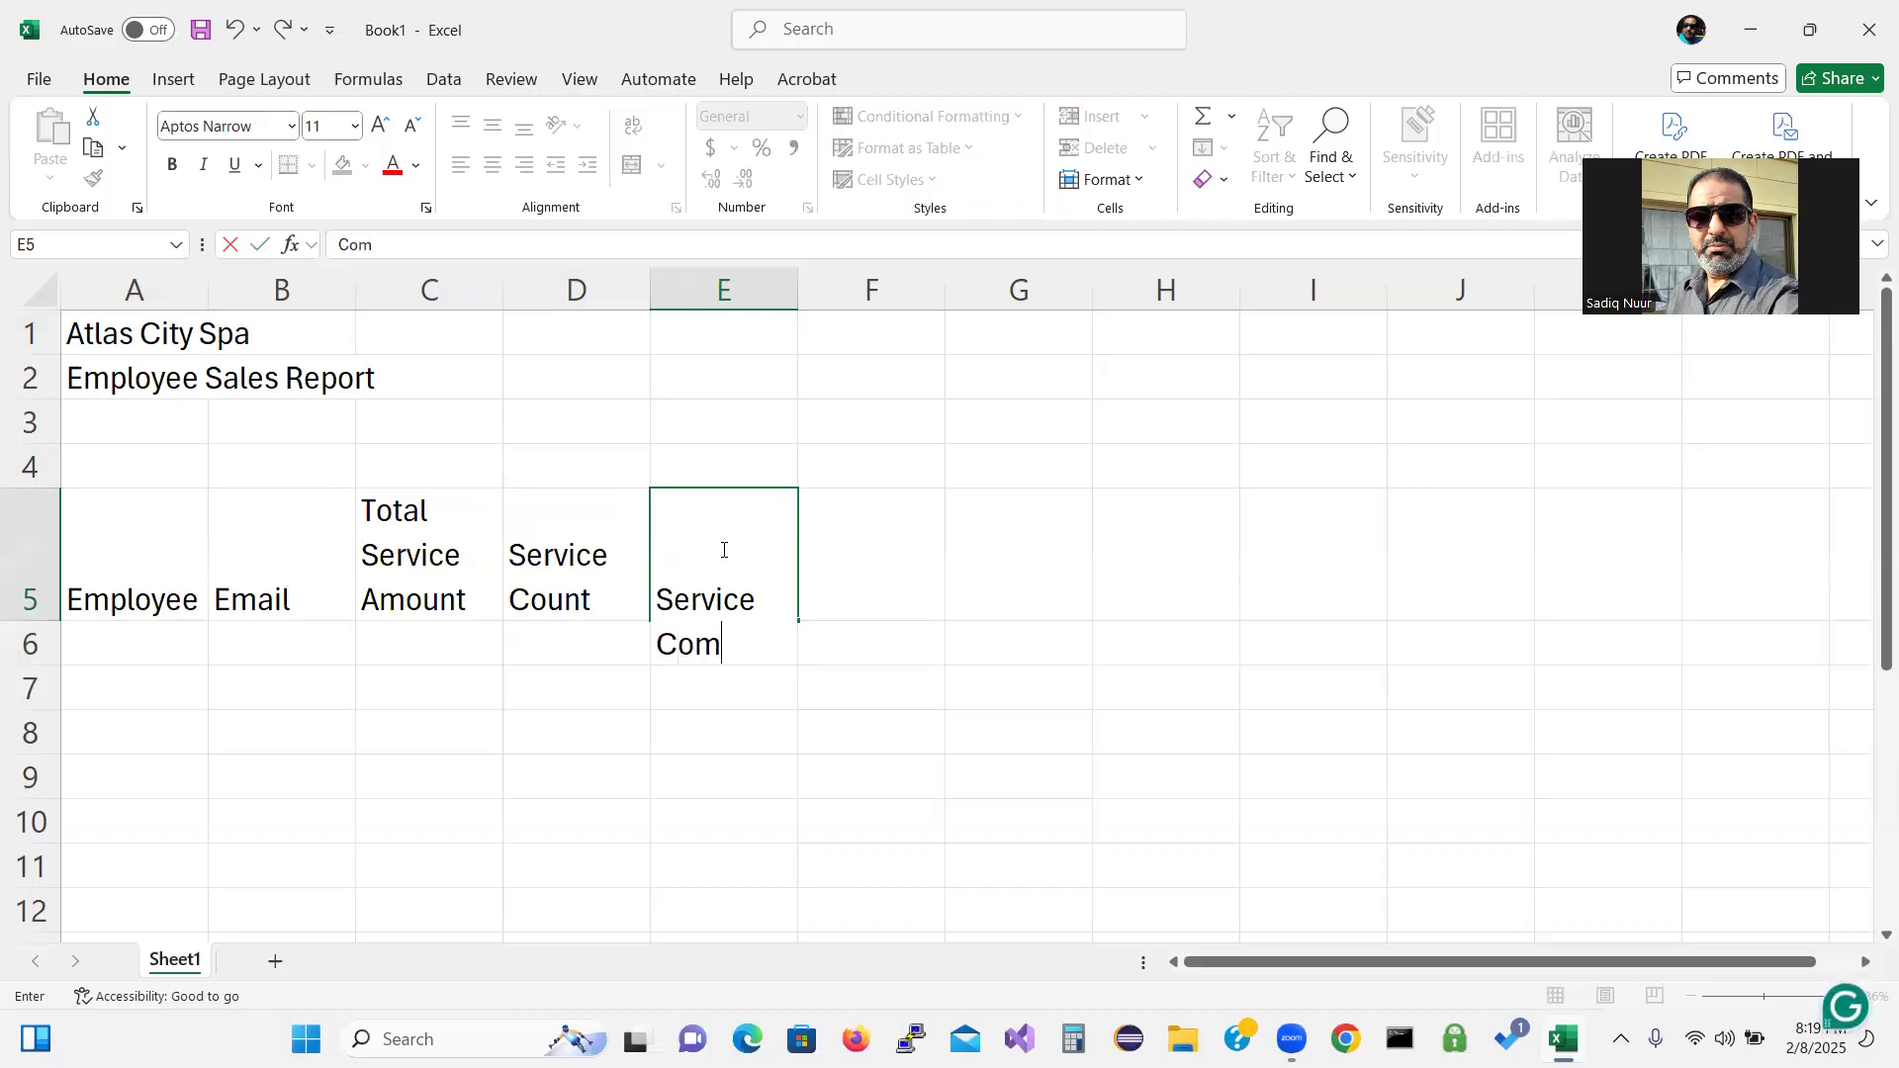
pyautogui.write('mission')
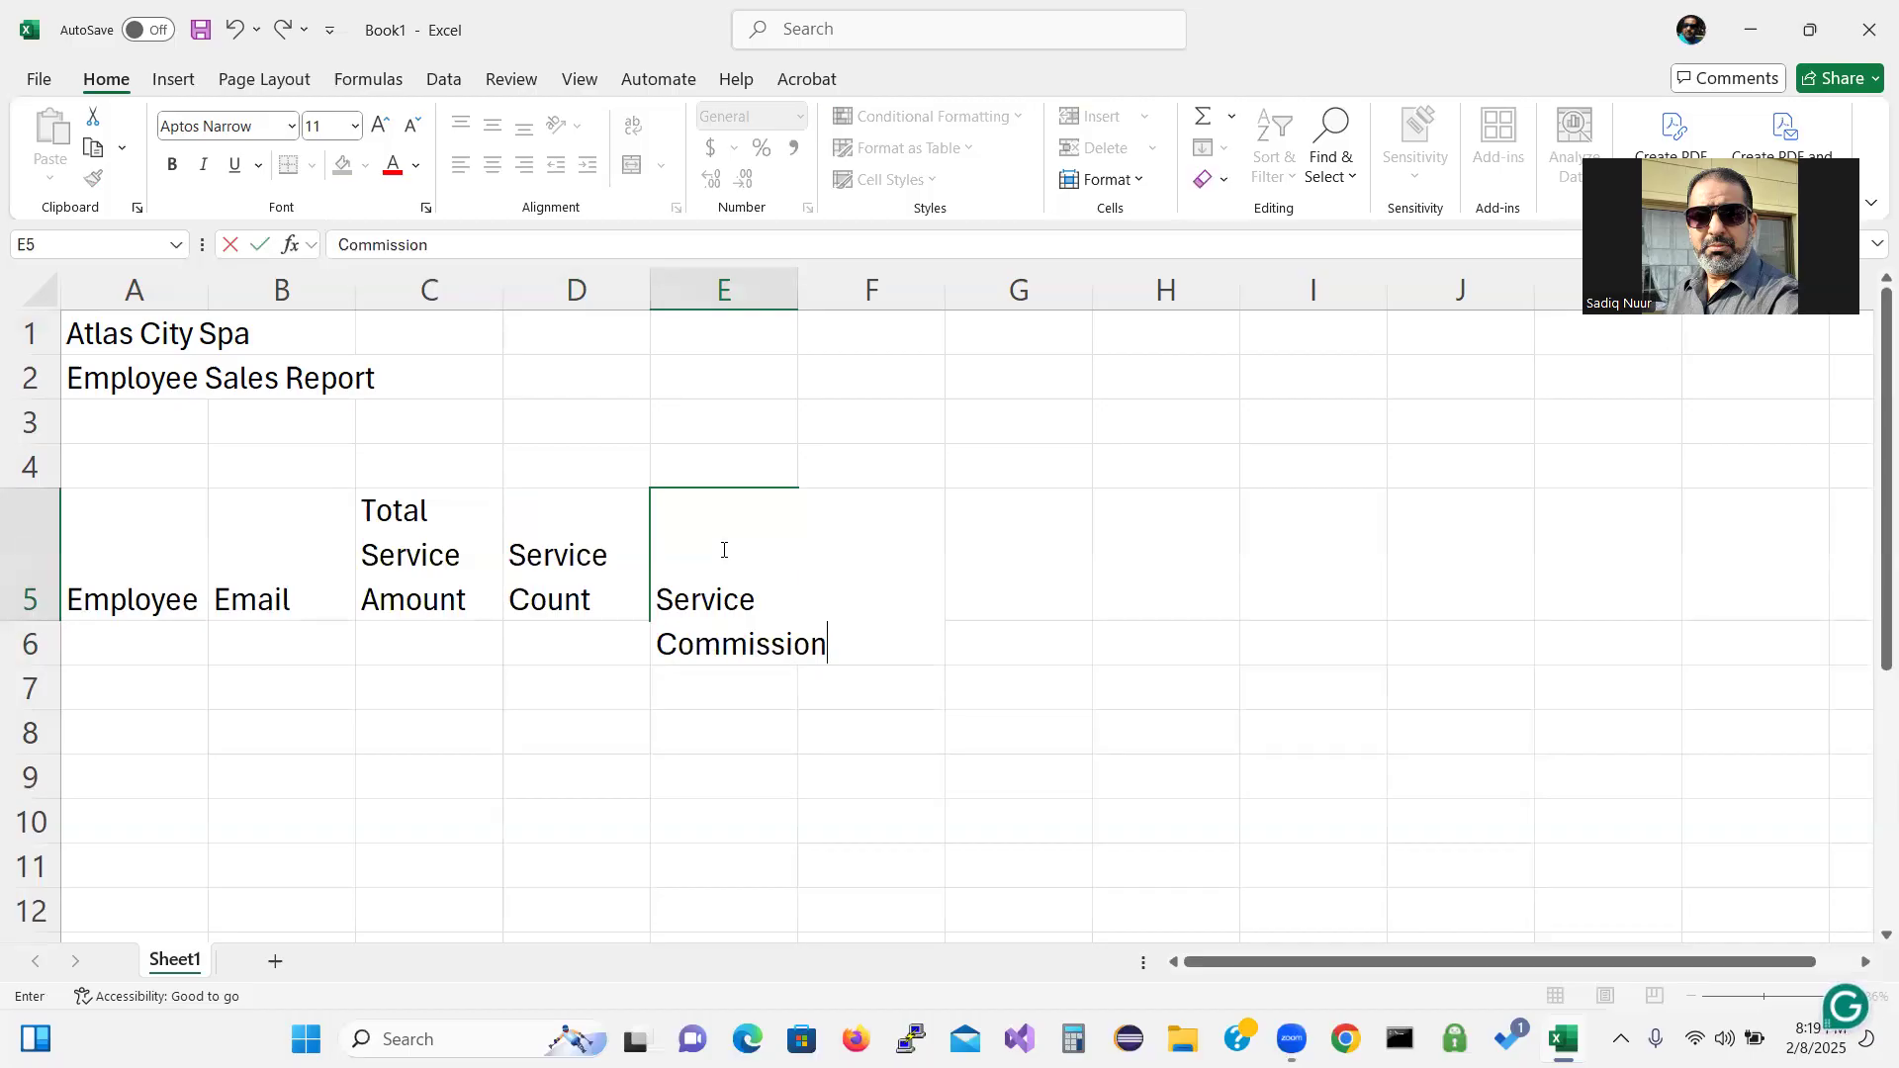
pyautogui.press('Return')
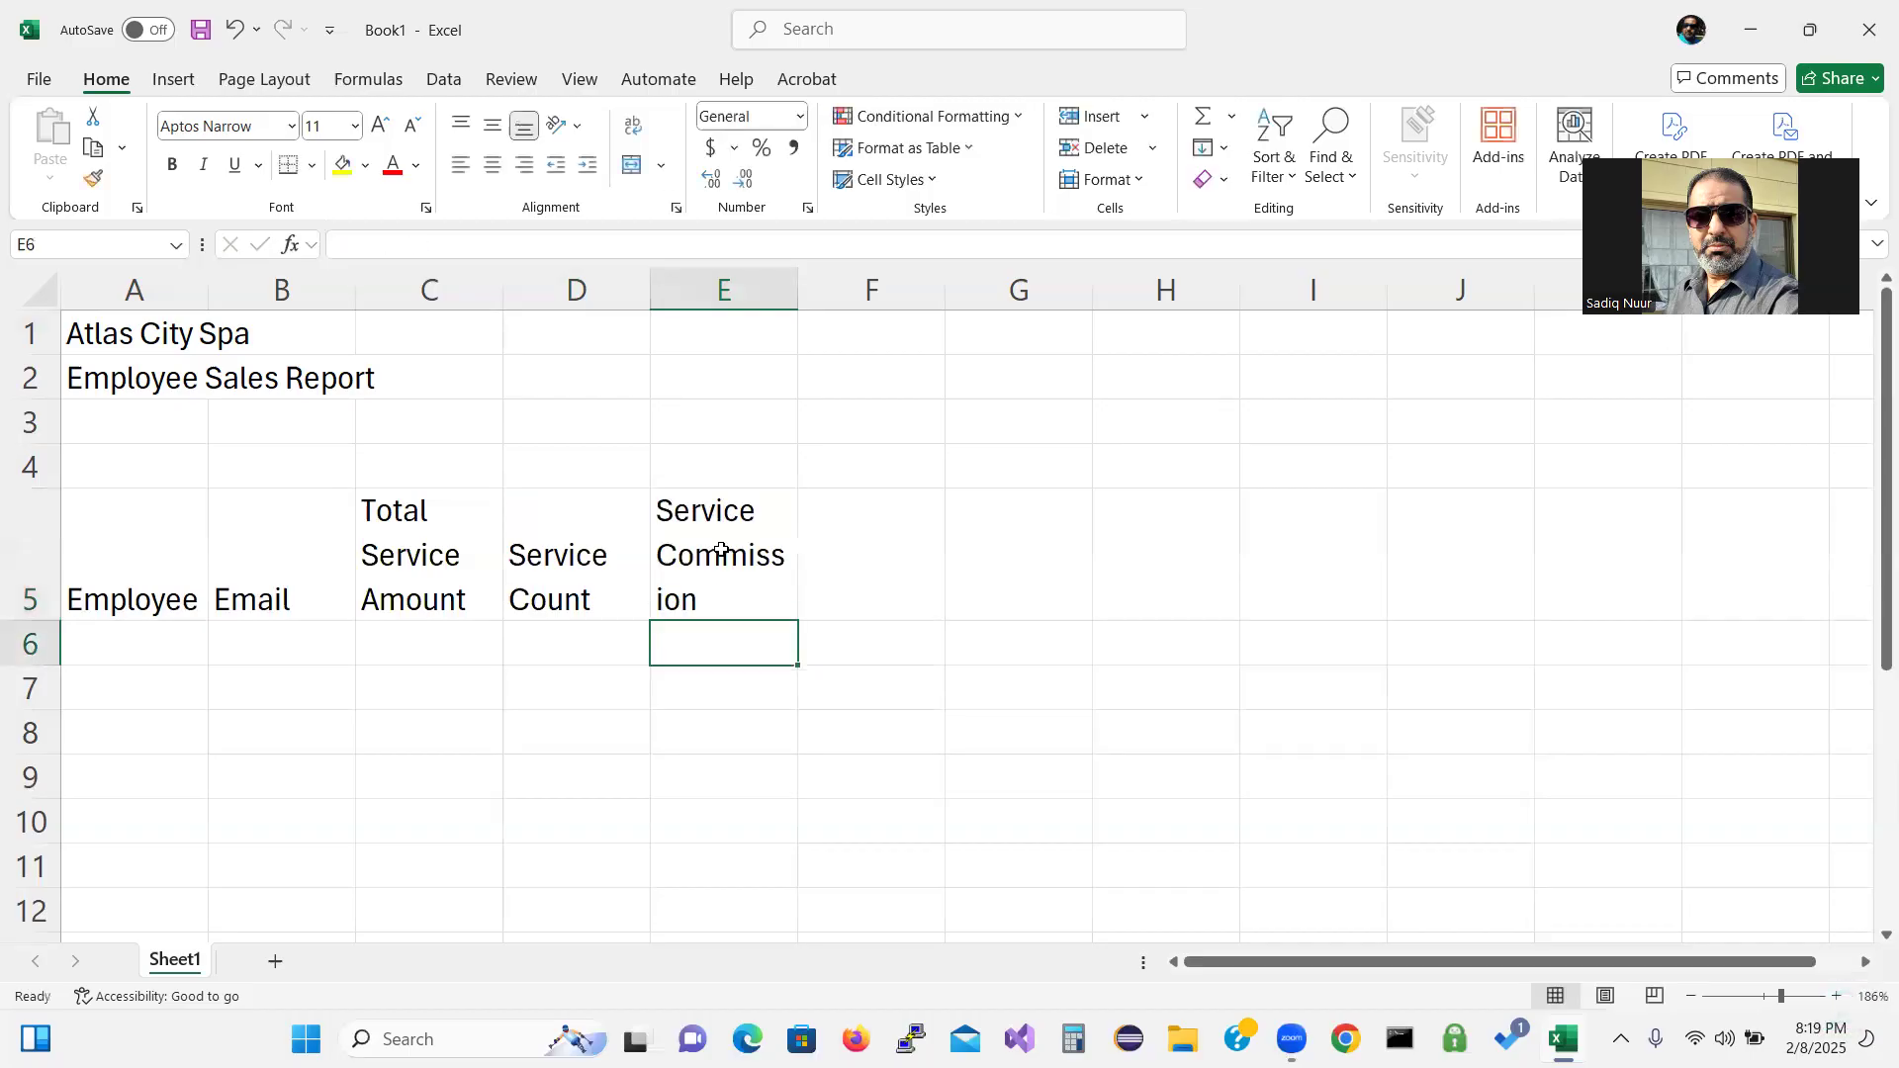
# Enter the wrapped heading 'Store Front Sales' in F5.
pyautogui.click(854, 573)
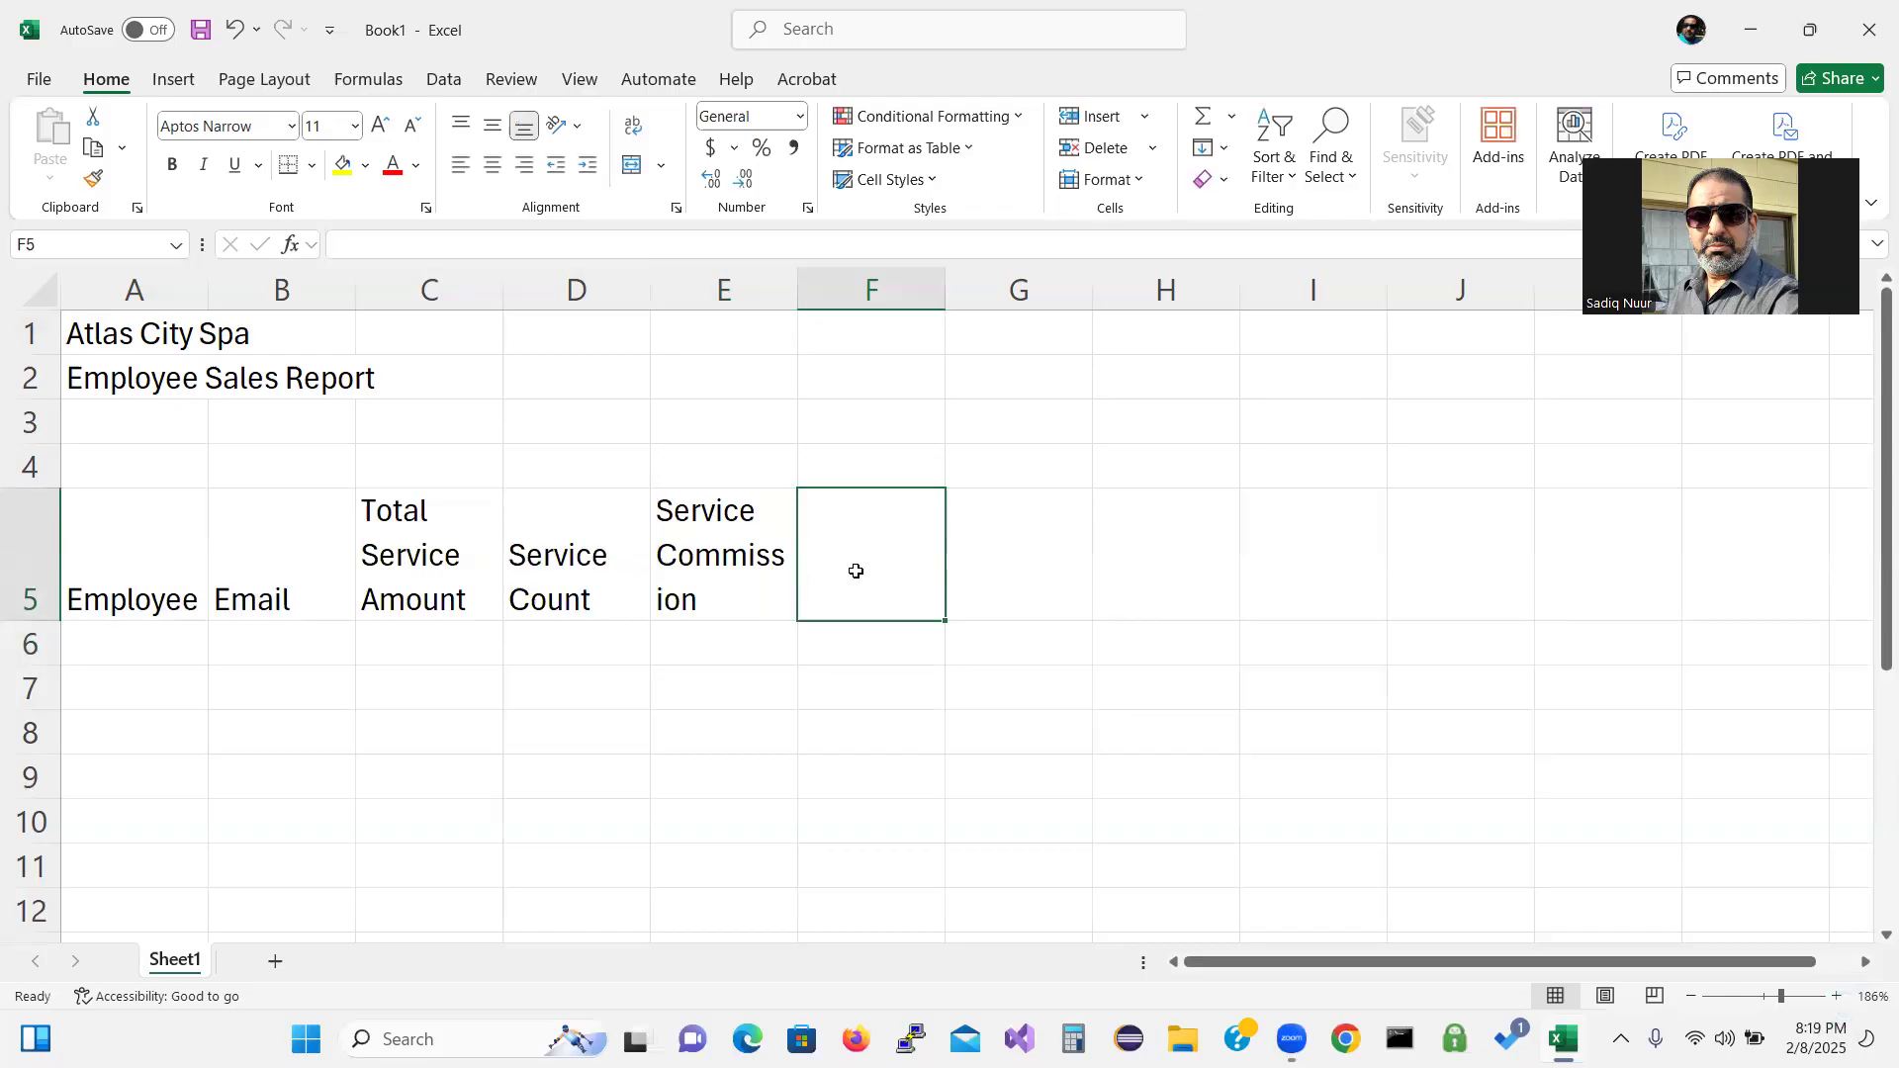
pyautogui.write('Store')
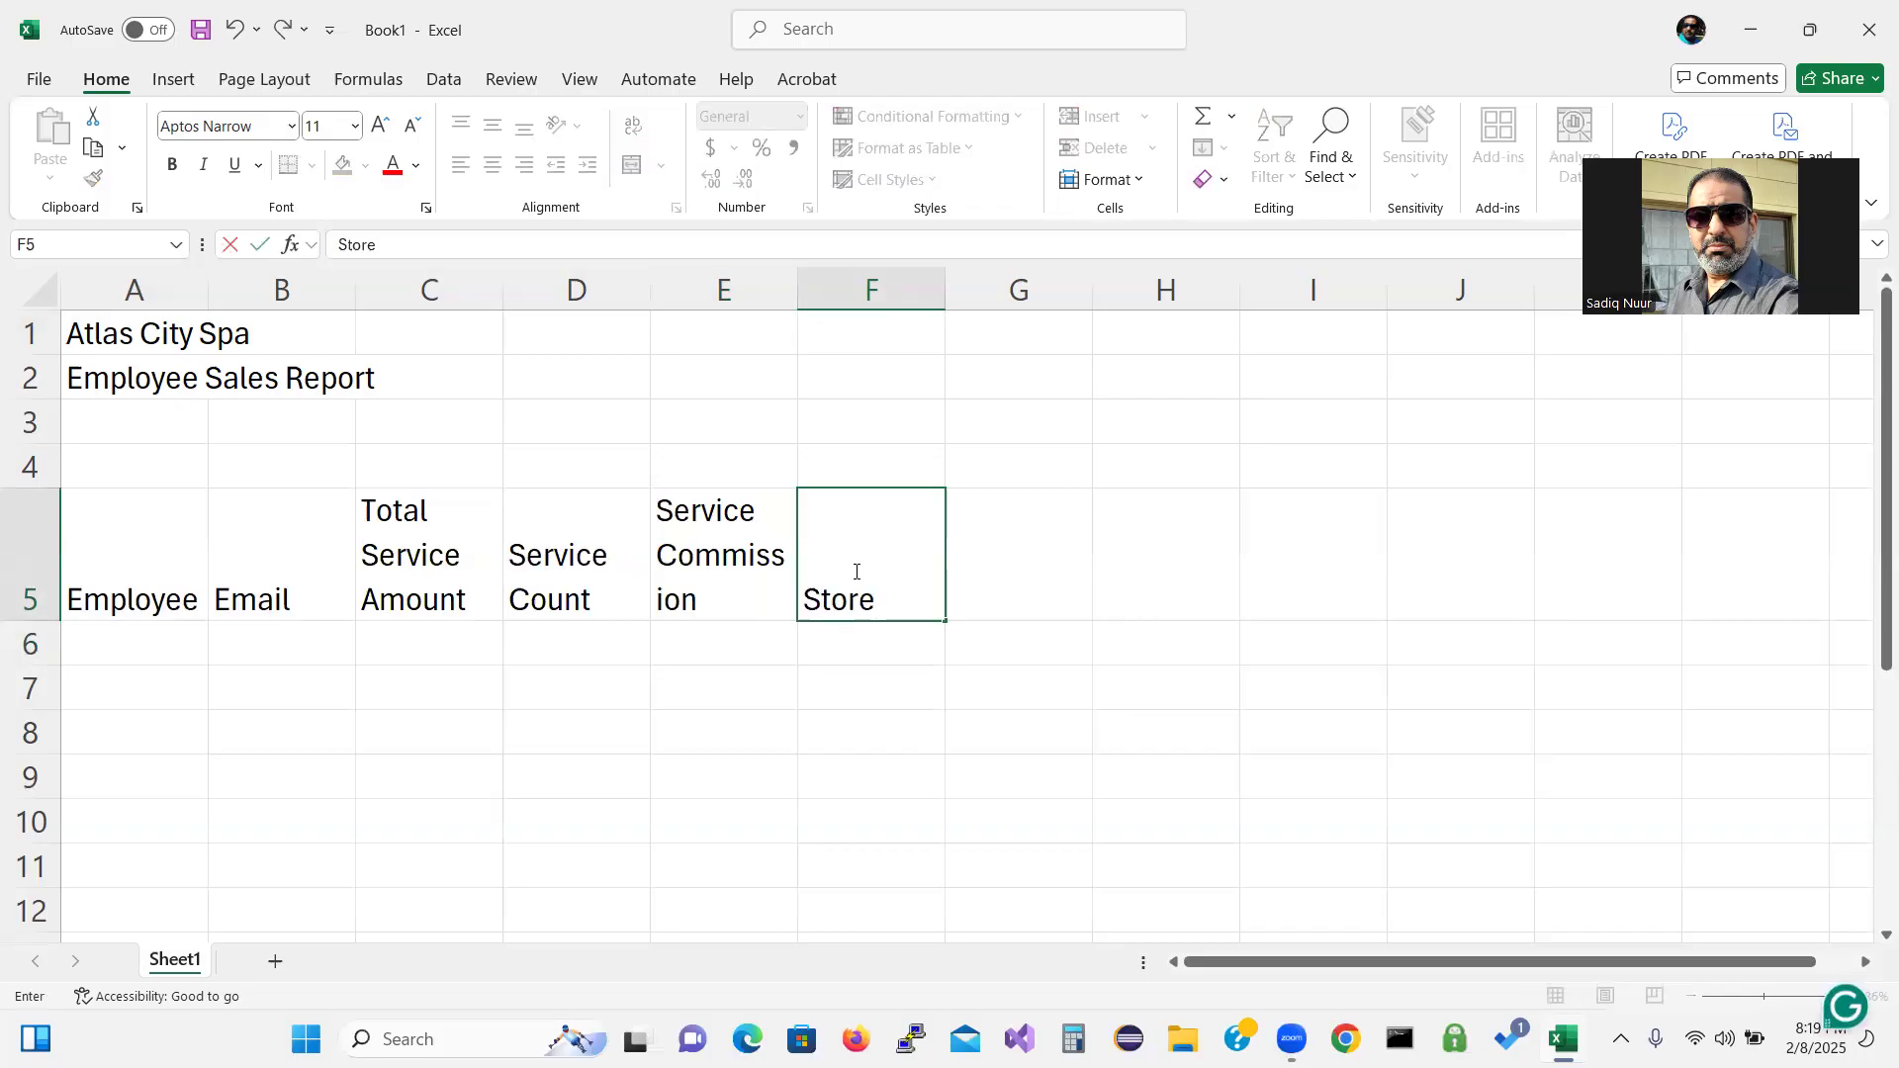
pyautogui.hotkey('alt', 'Return')
pyautogui.write('Front')
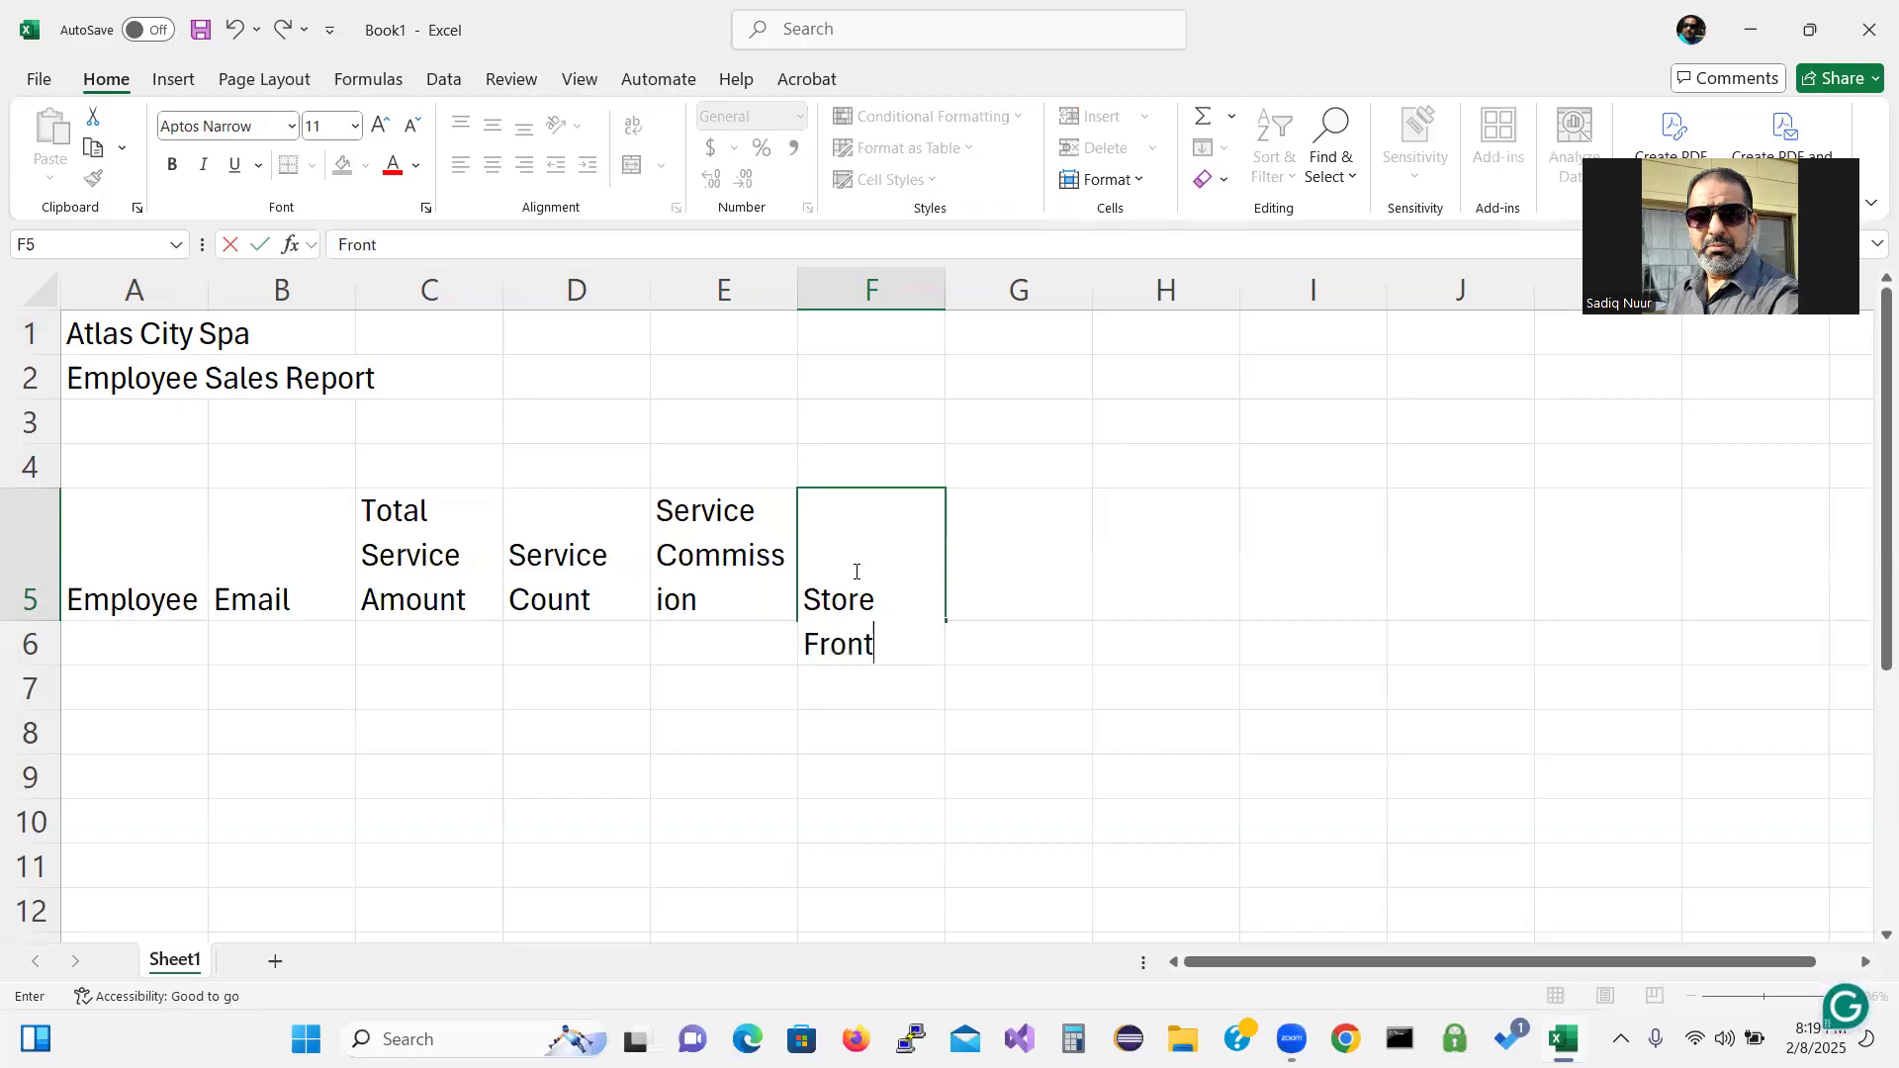
pyautogui.write(' Sales')
pyautogui.press('Return')
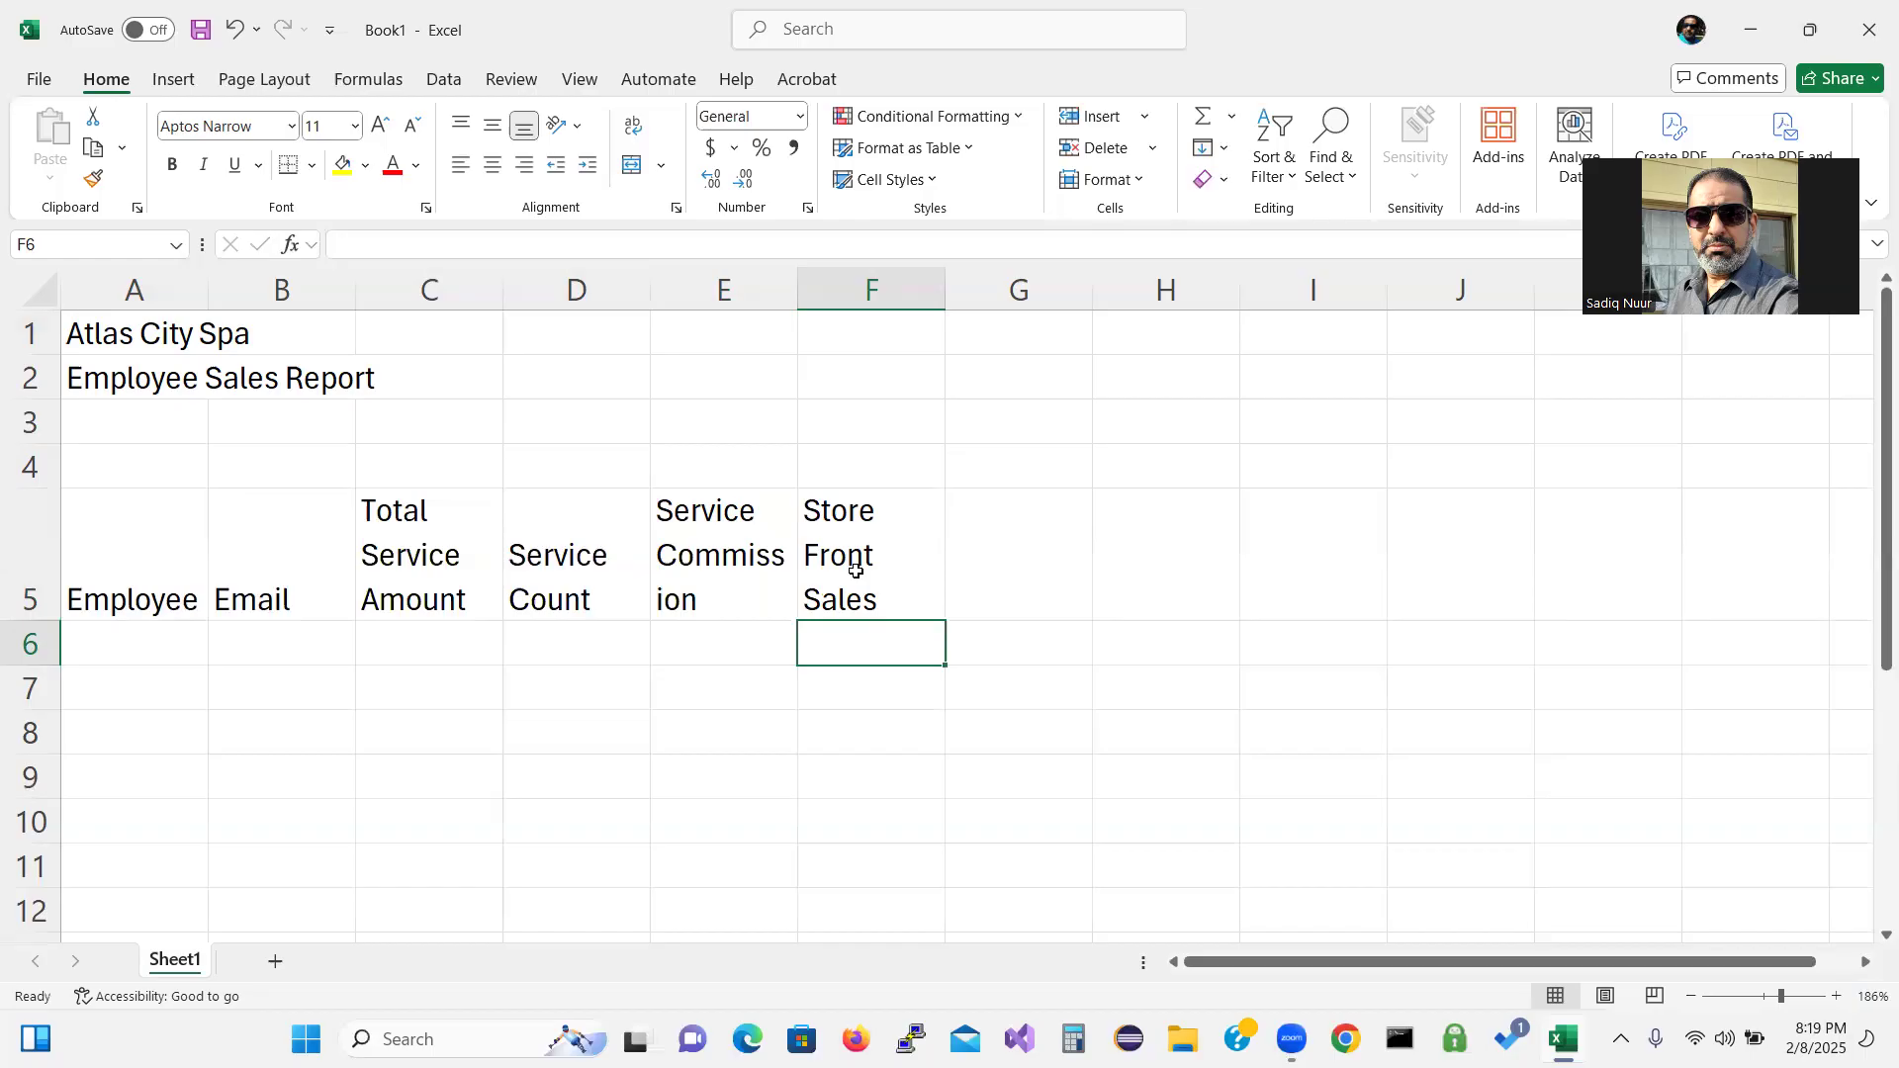
# Enter the two-line headings 'Sales Commission' in G5 and 'Hours Worked' in H5.
pyautogui.click(1020, 548)
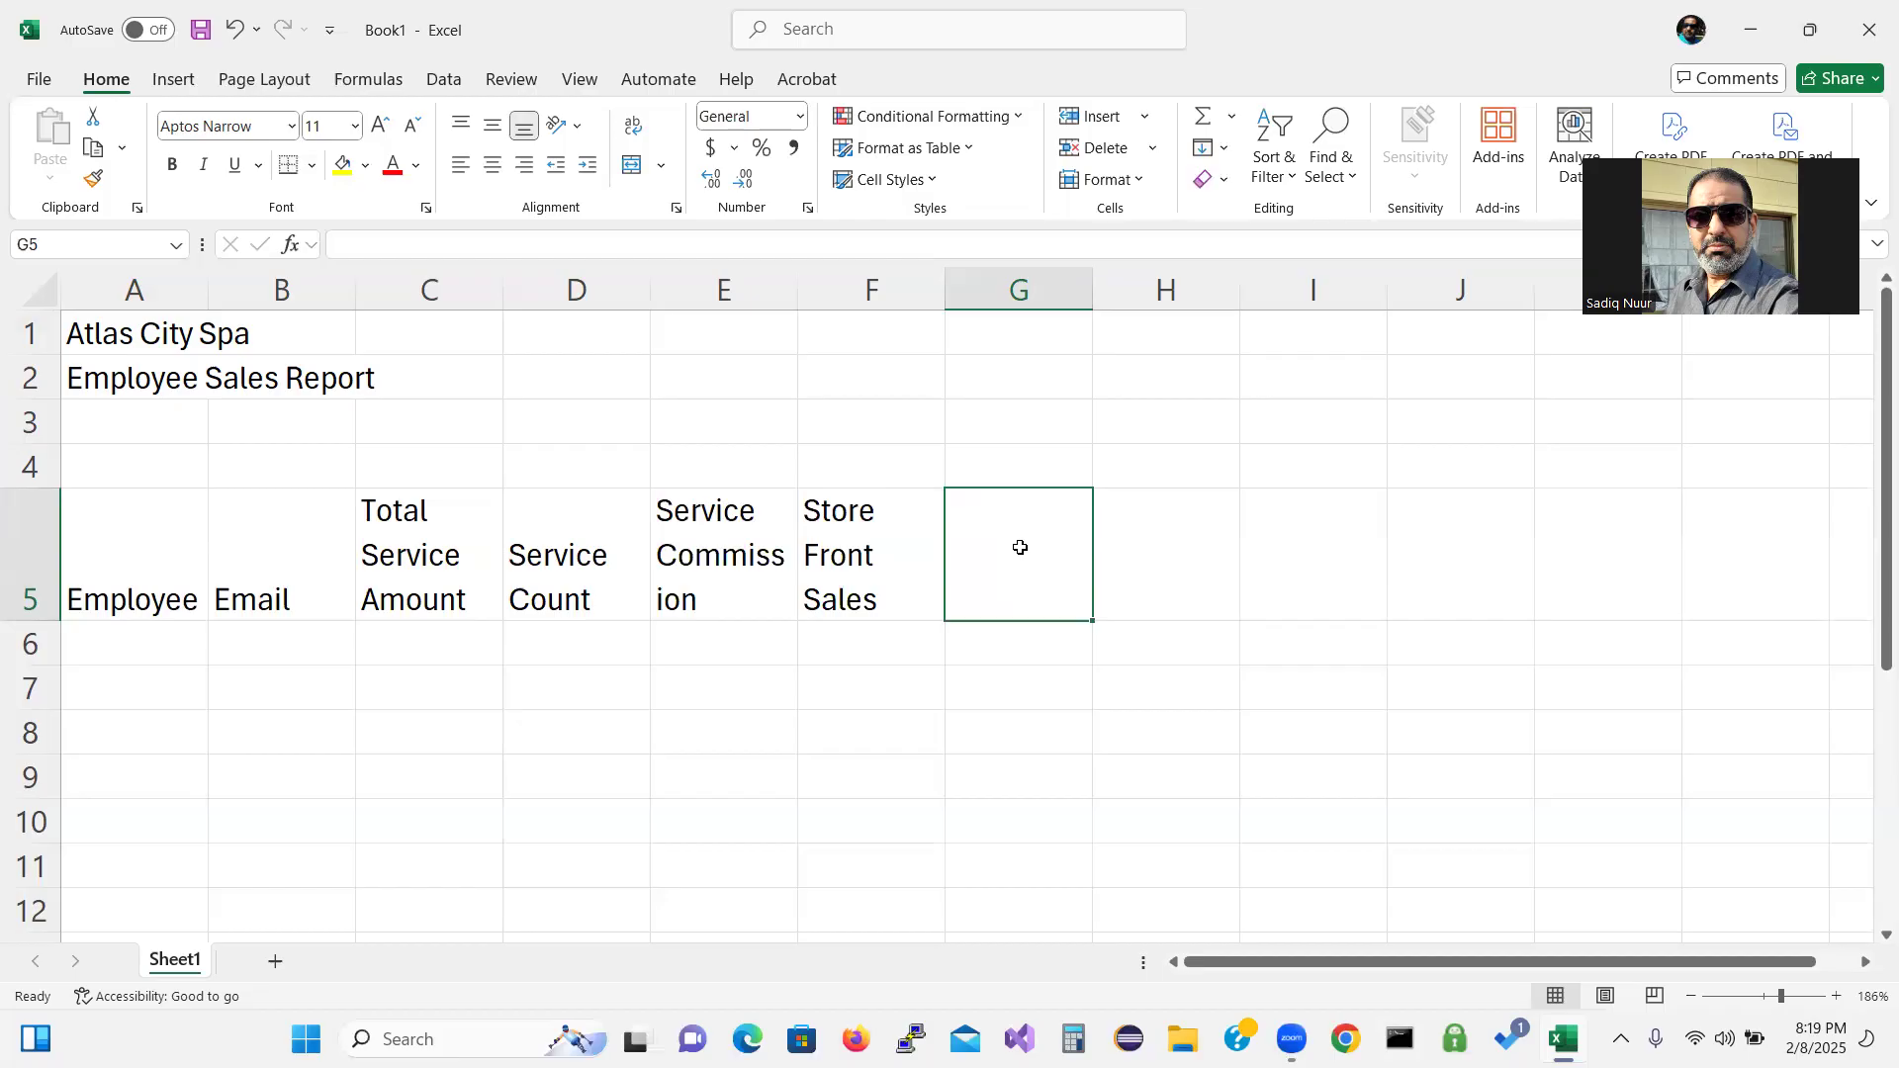
pyautogui.write('Sales')
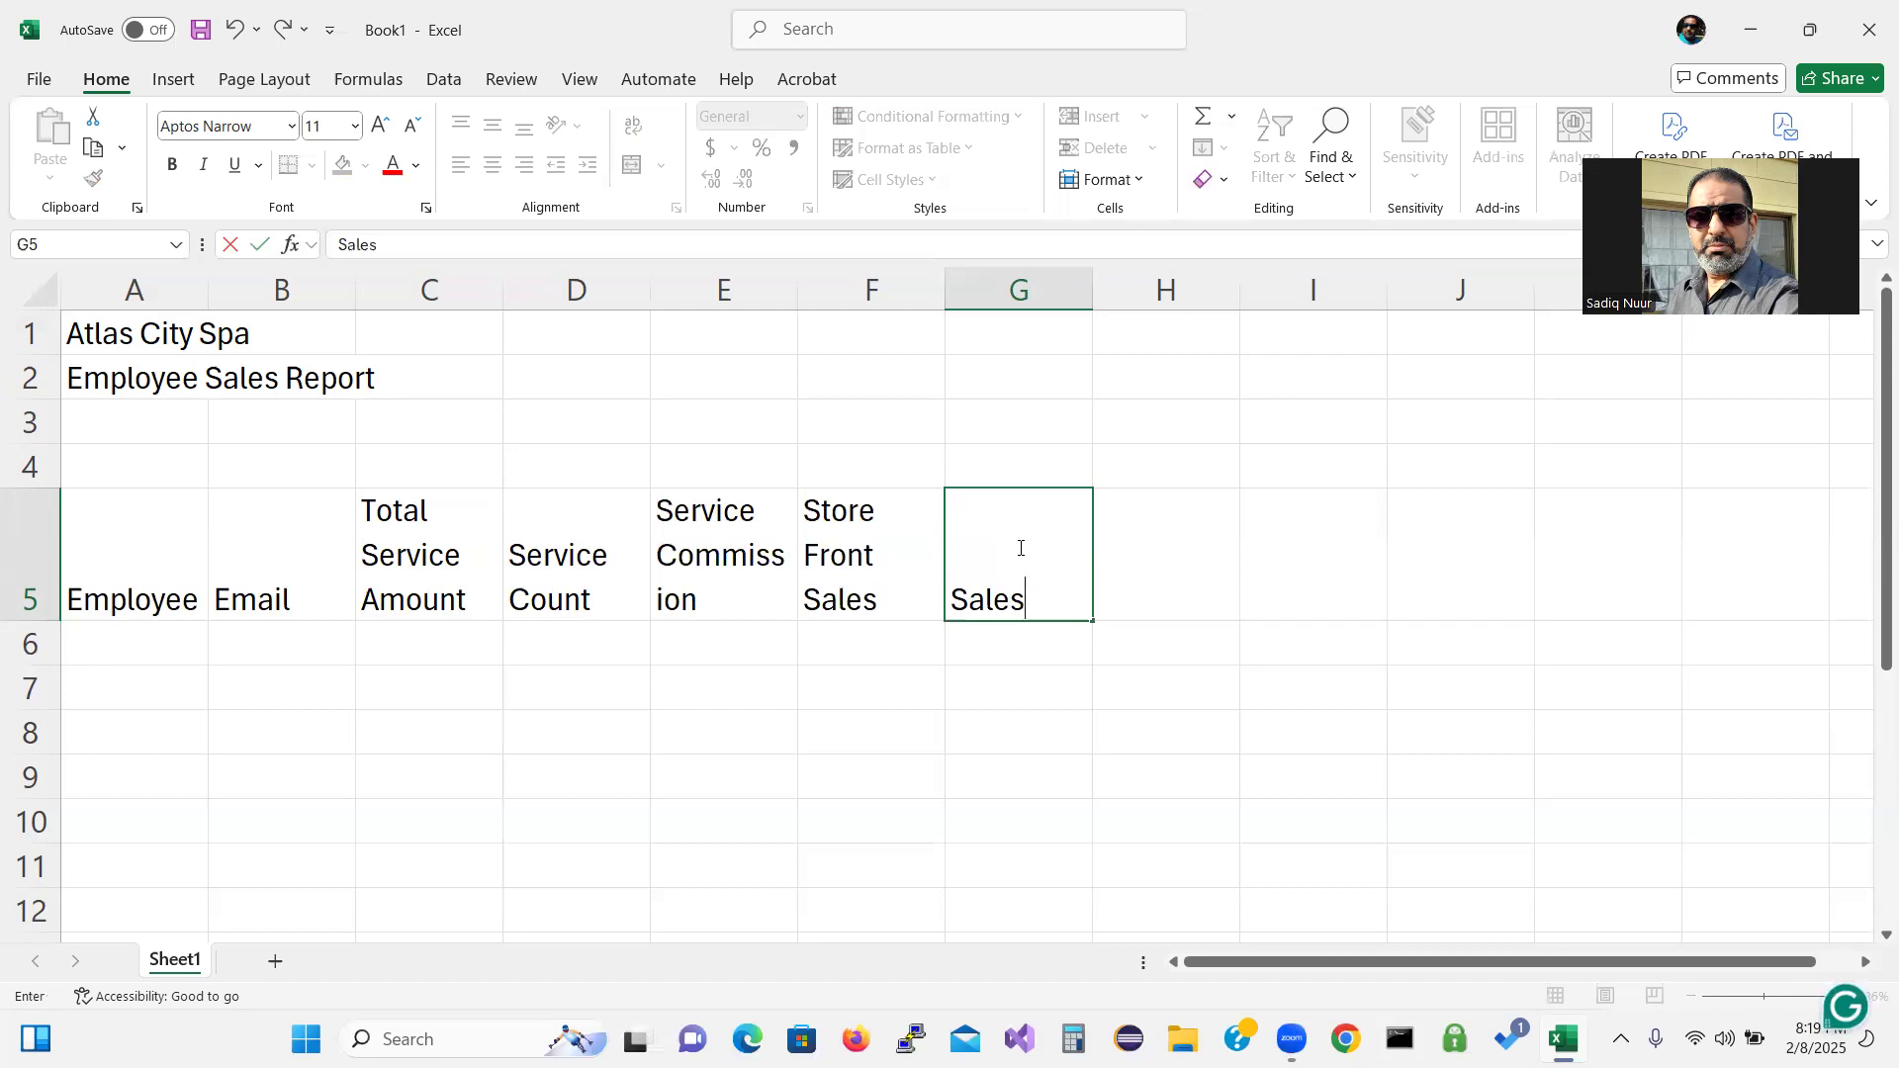
pyautogui.hotkey('alt', 'Return')
pyautogui.write('Commi')
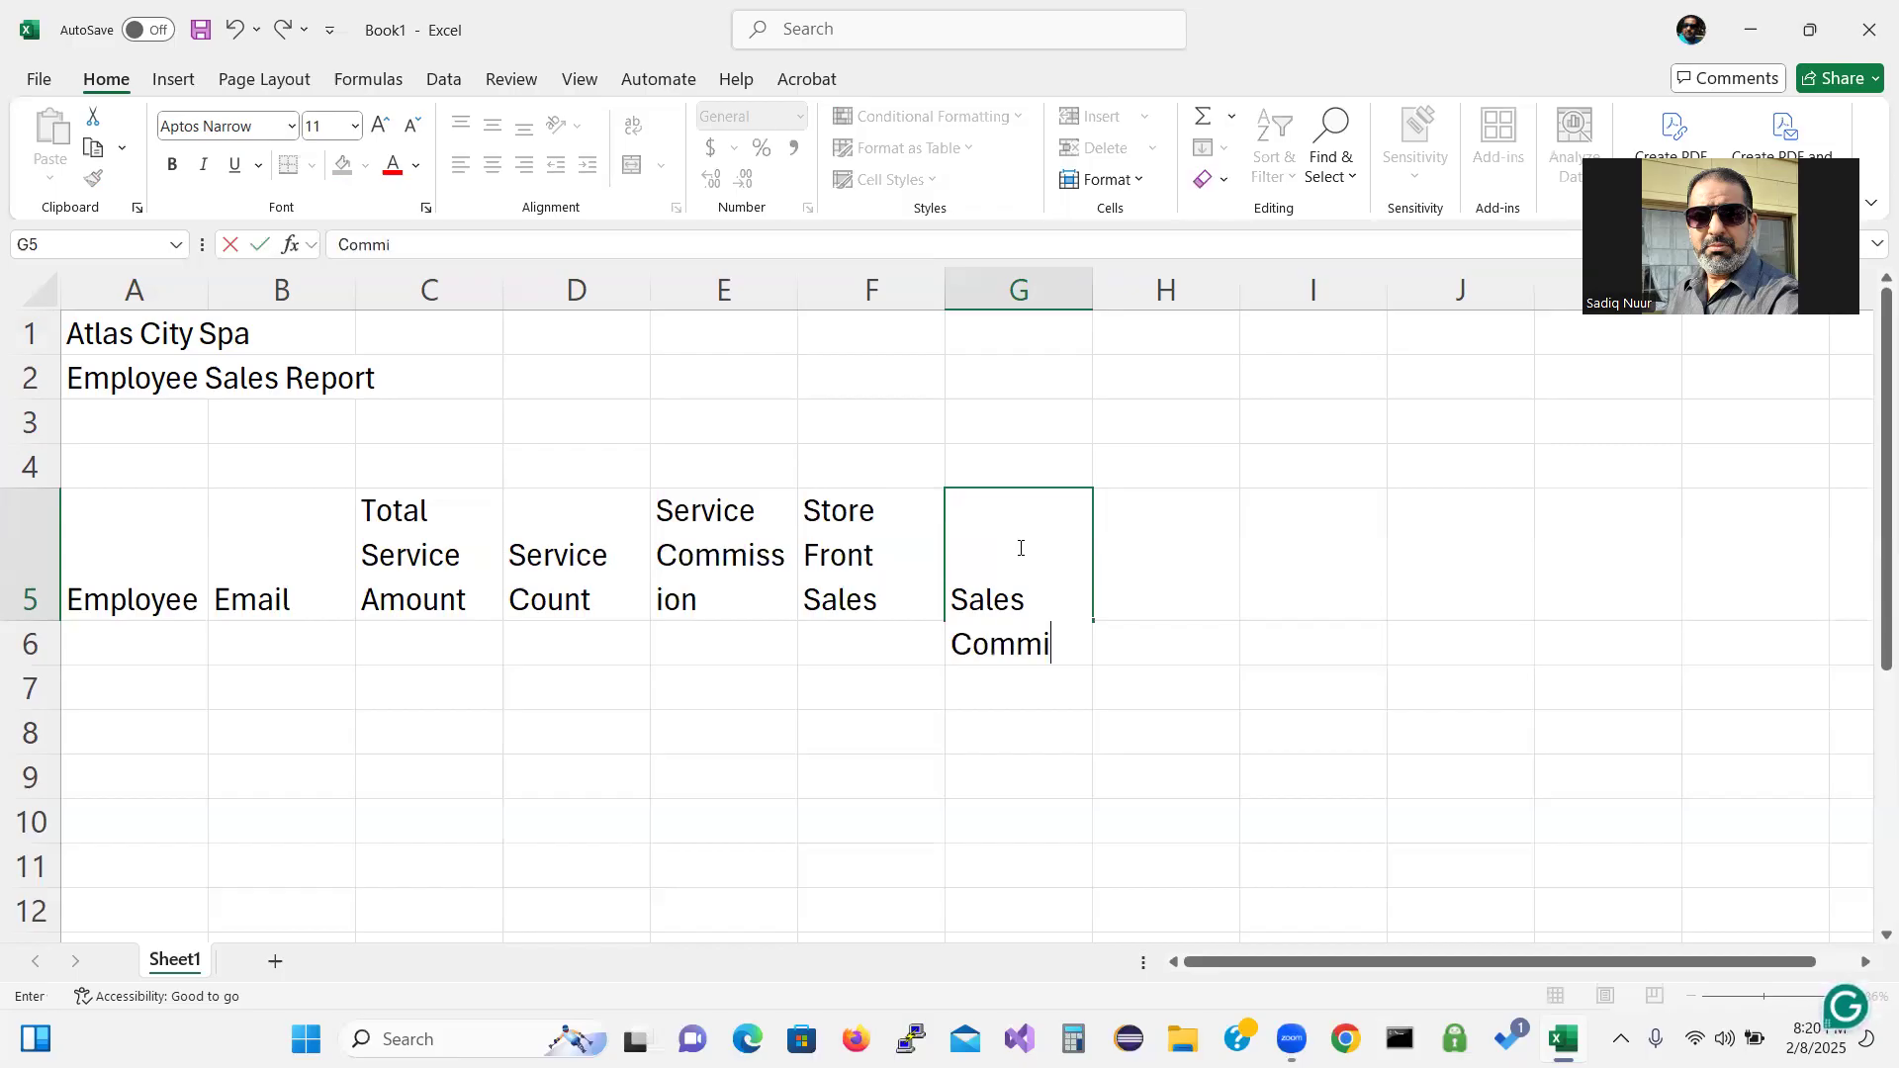
pyautogui.write('ssions')
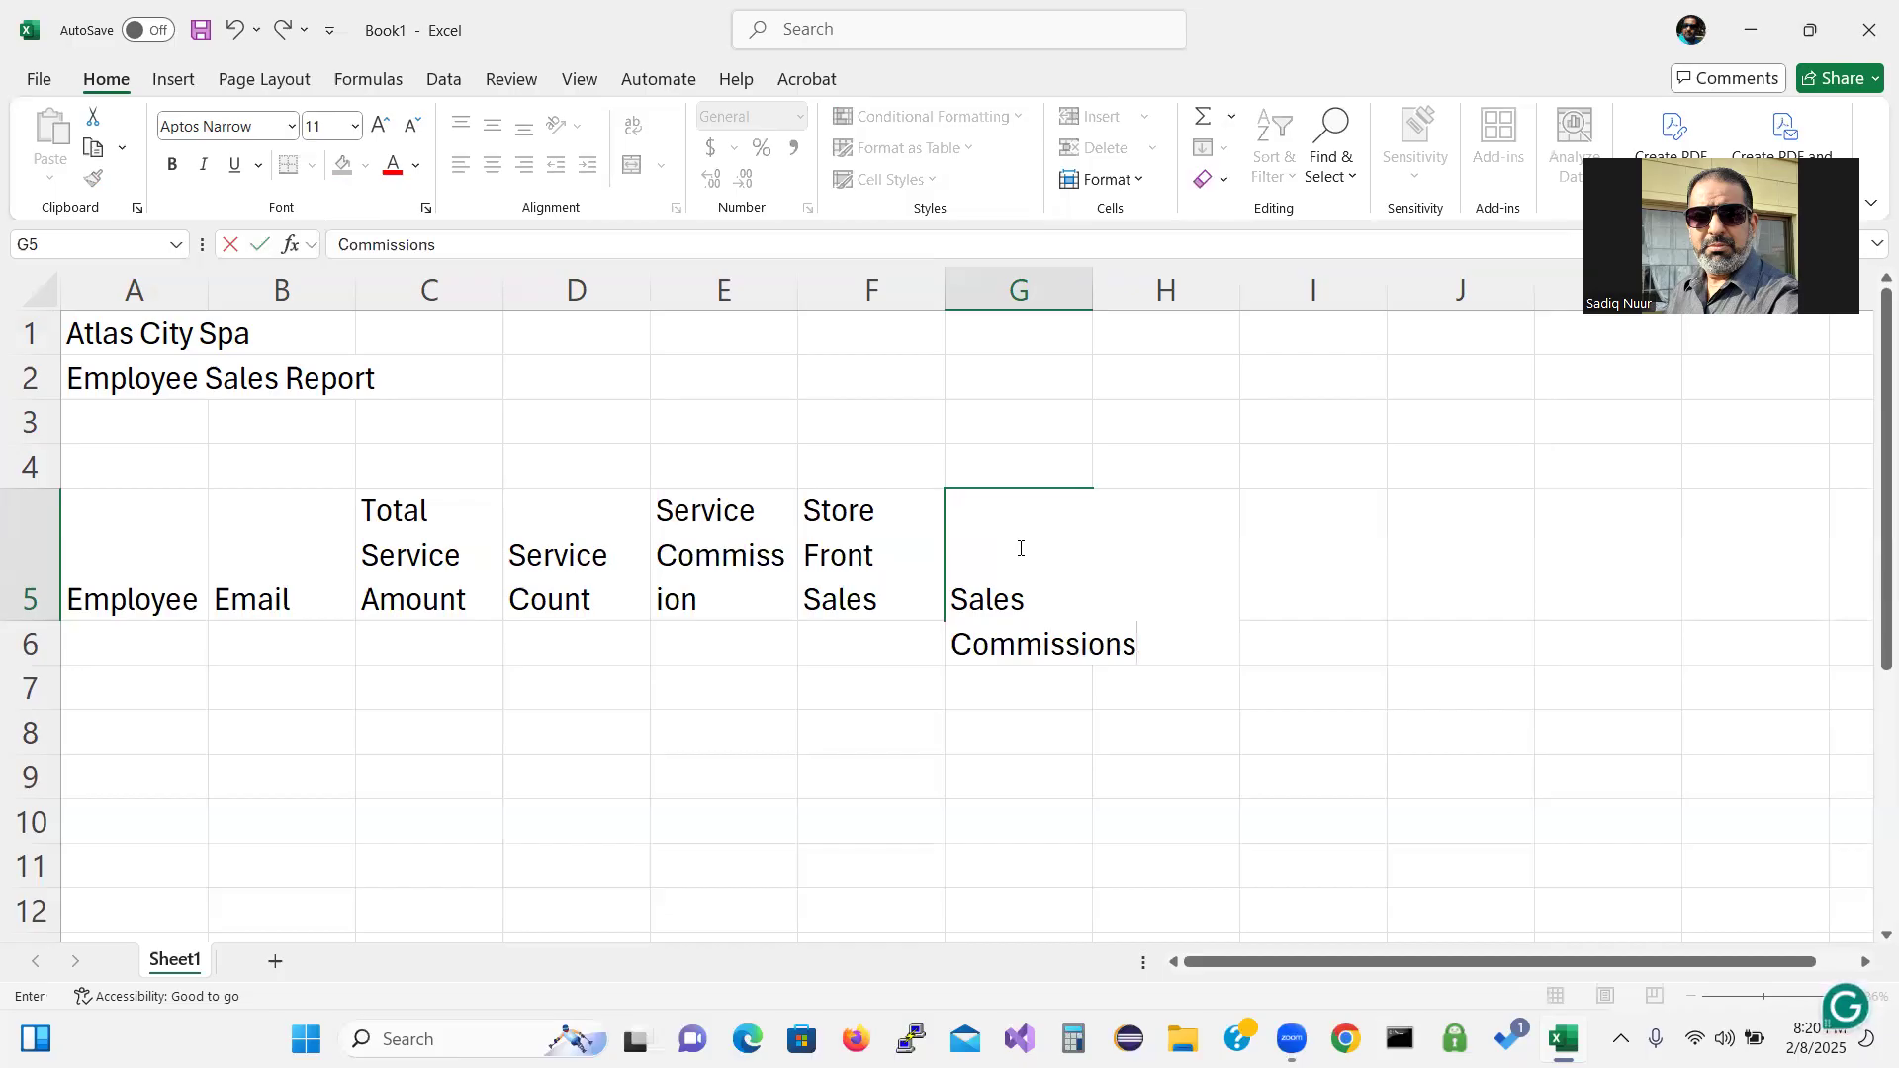
pyautogui.press('BackSpace')
pyautogui.press('Return')
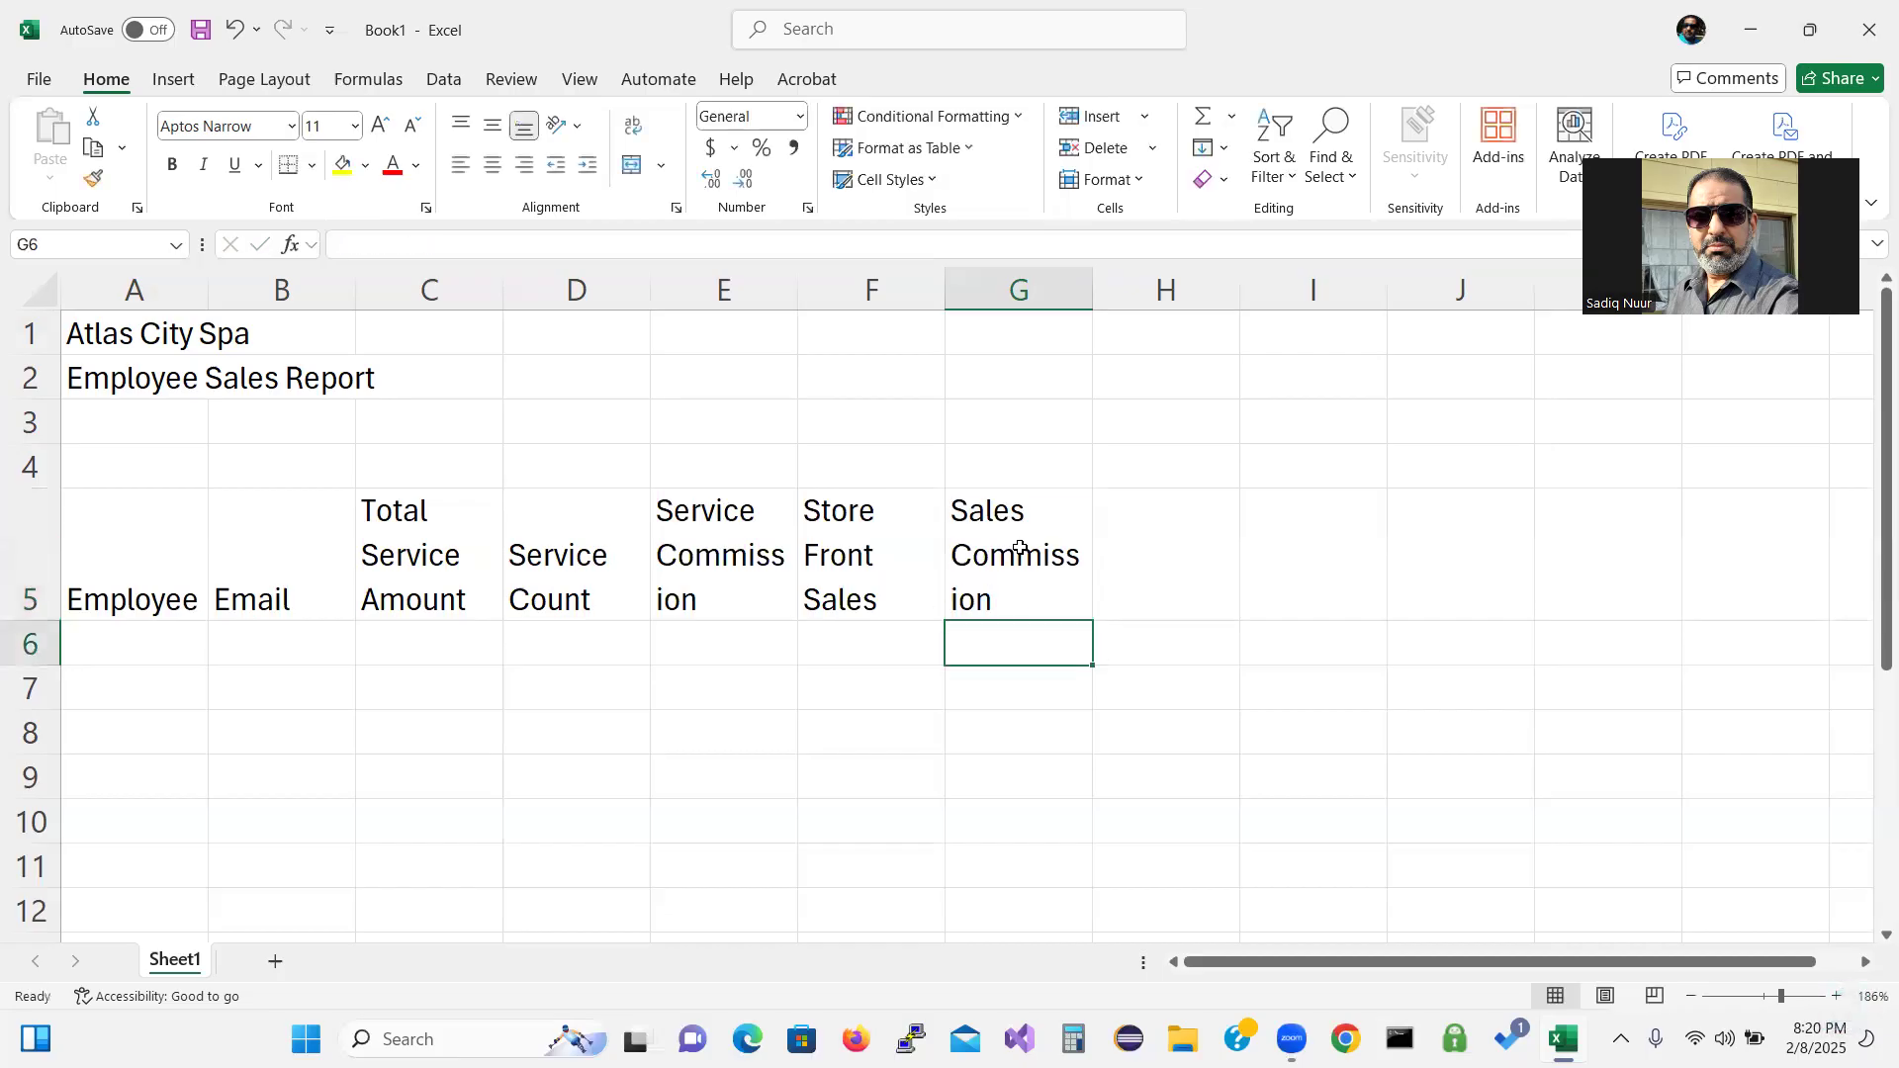
pyautogui.click(1165, 547)
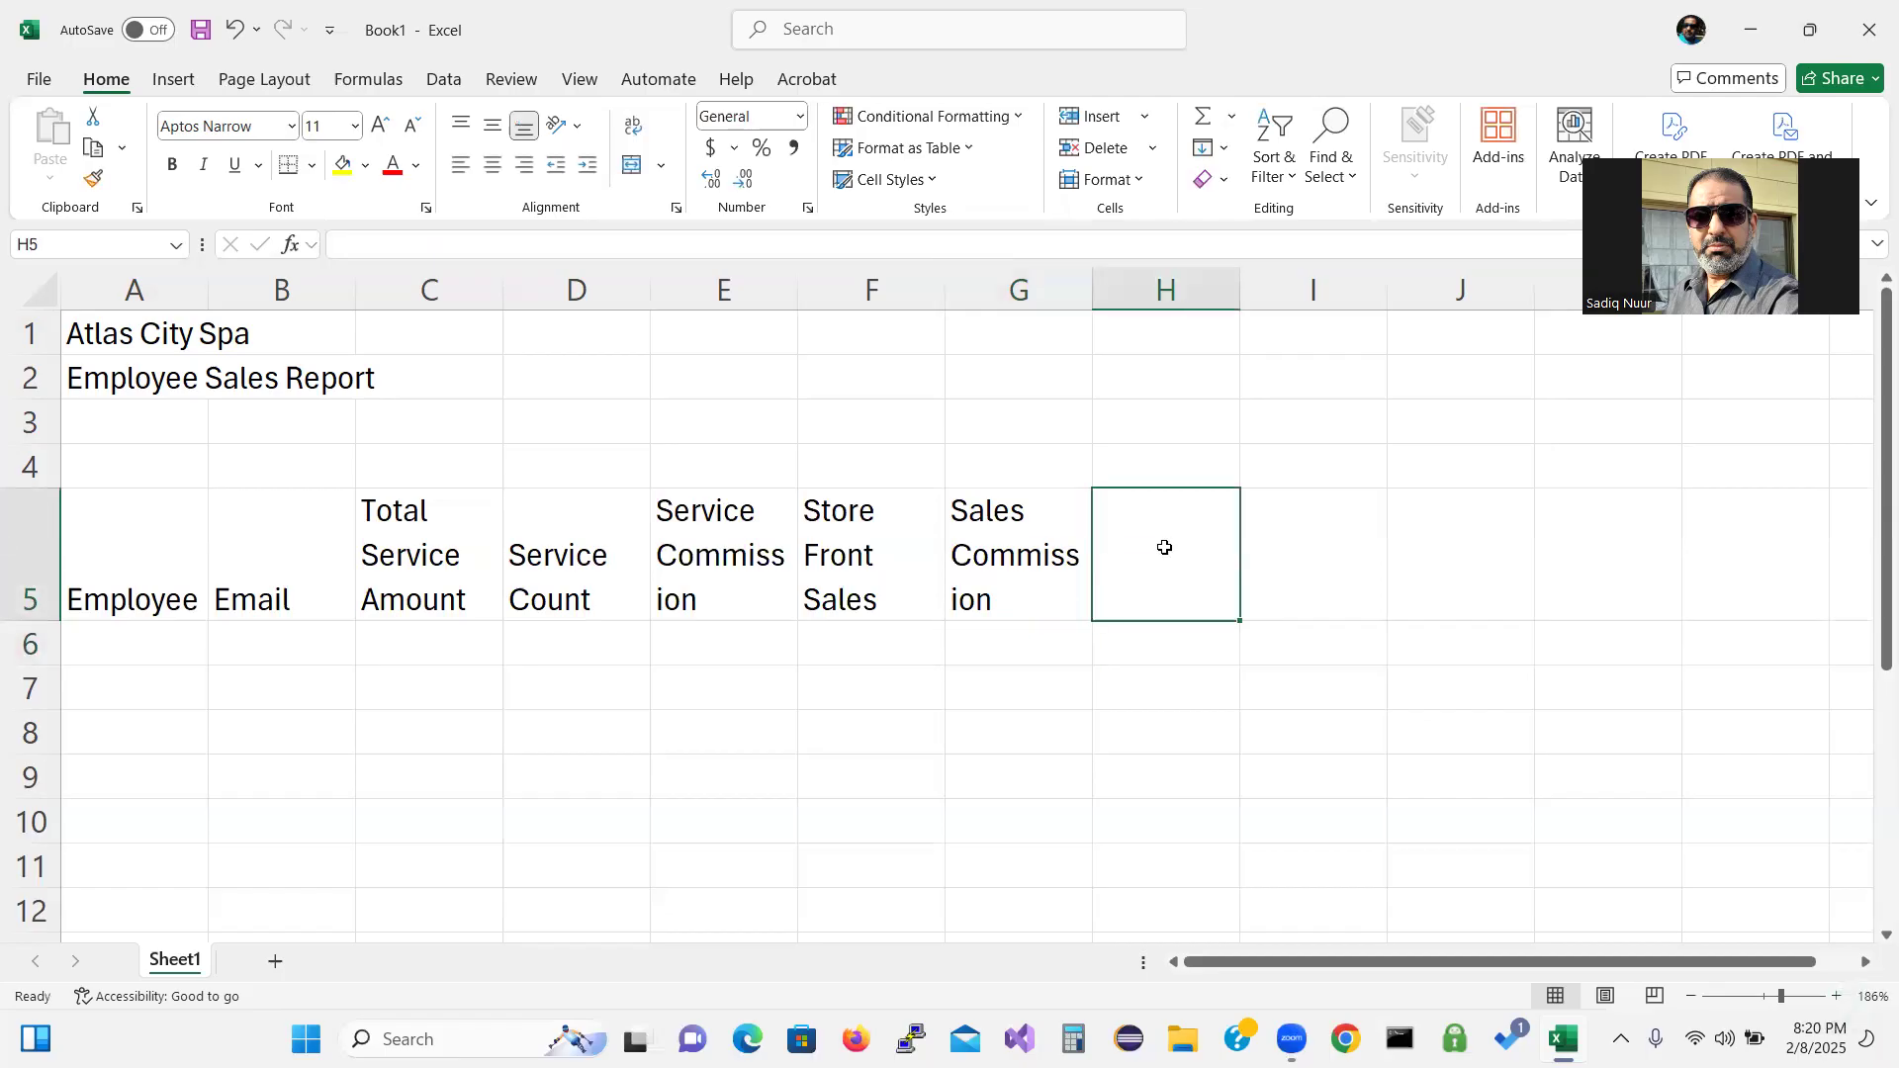
pyautogui.write('Hou')
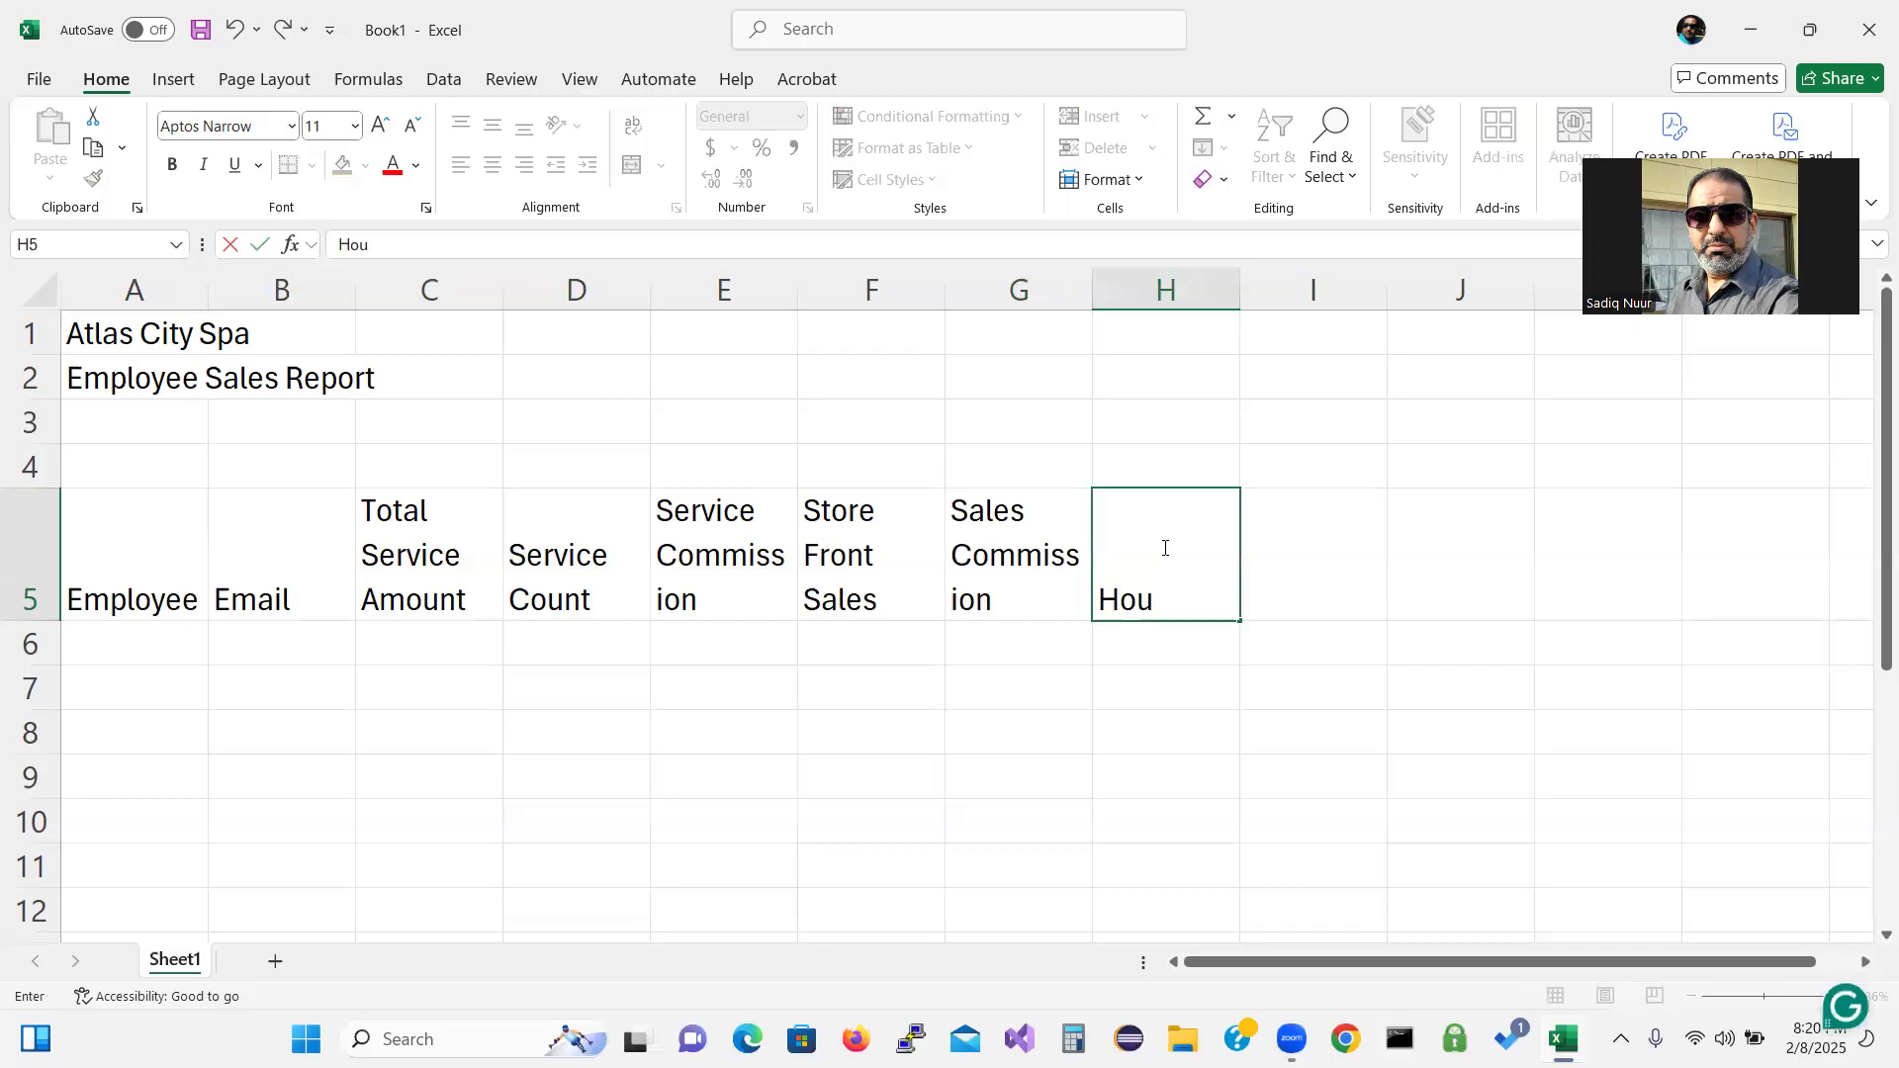
pyautogui.write('rs')
pyautogui.hotkey('alt', 'Return')
pyautogui.write('Worked')
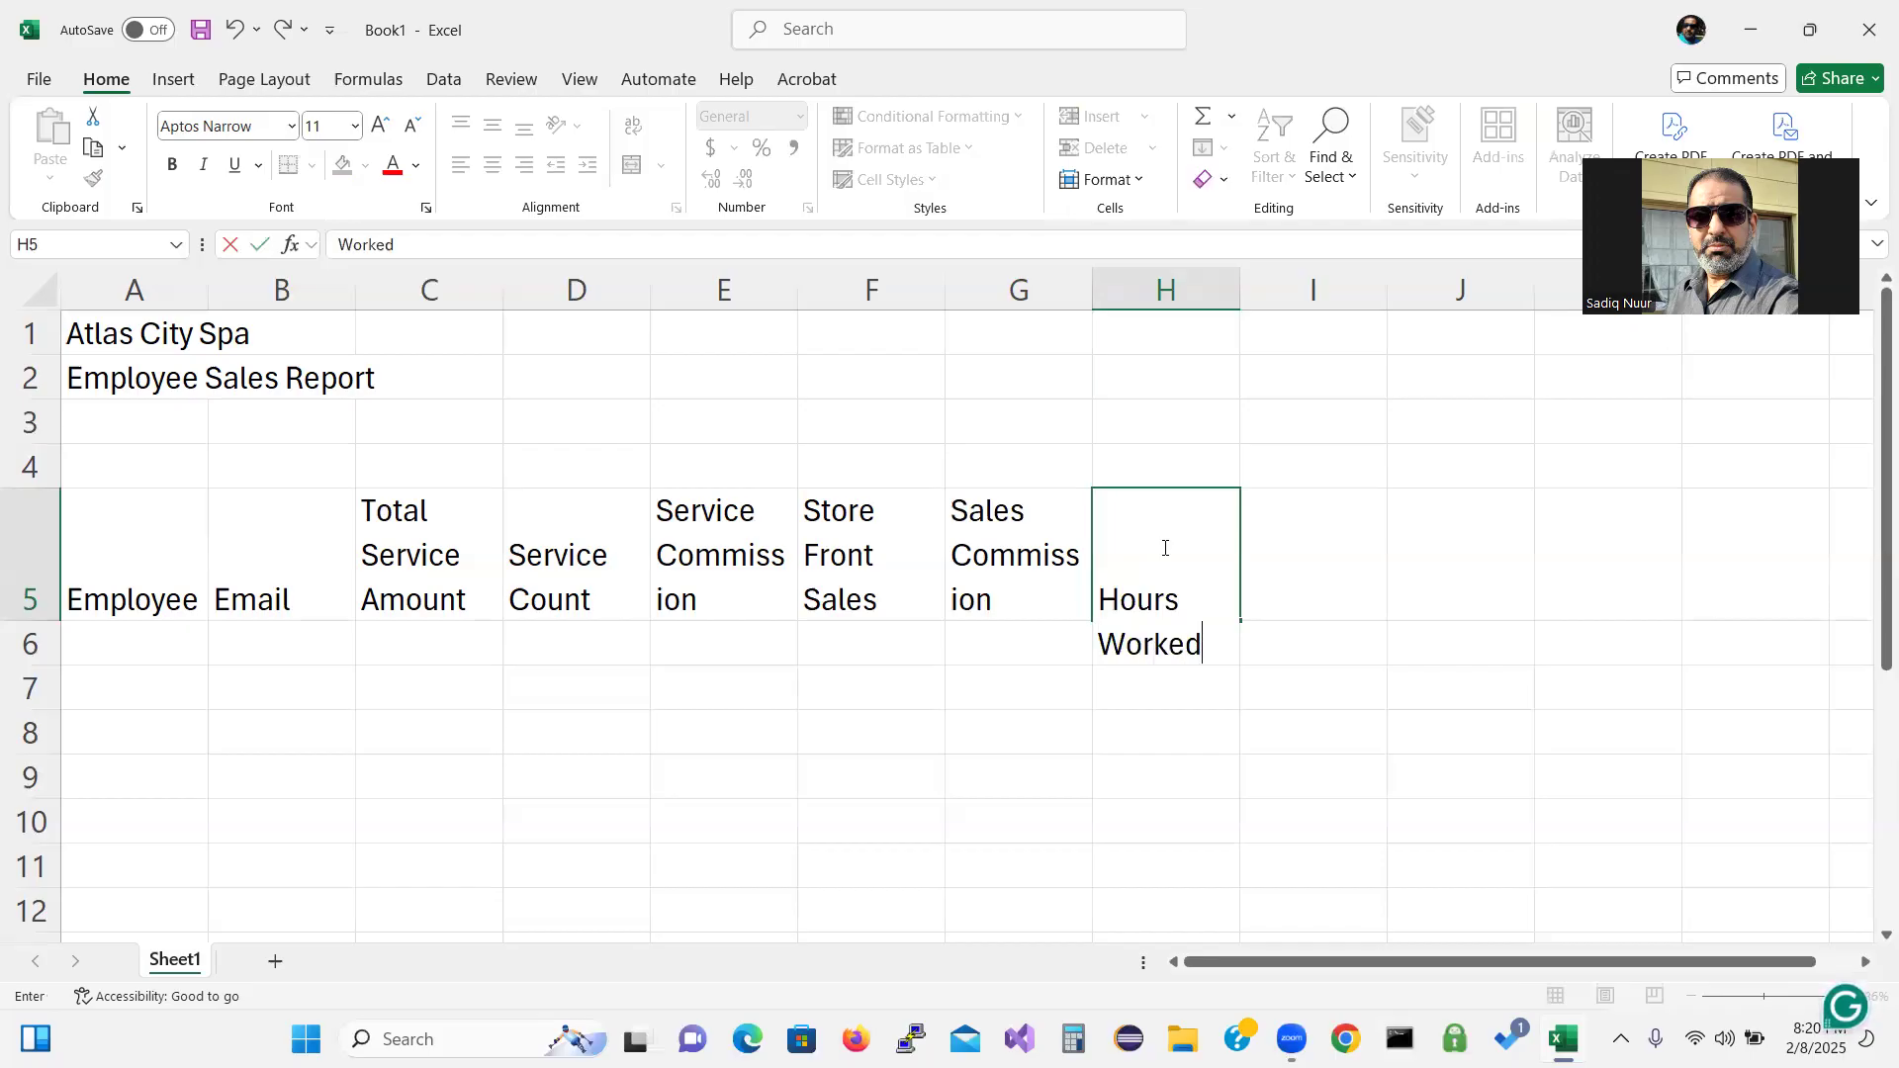
pyautogui.press('Return')
# Enter 'Hourly Pay Rate' (wrapped) in I5, 'Gross Pay' in J5 and 'Gross Sales' in K5.
pyautogui.click(1272, 556)
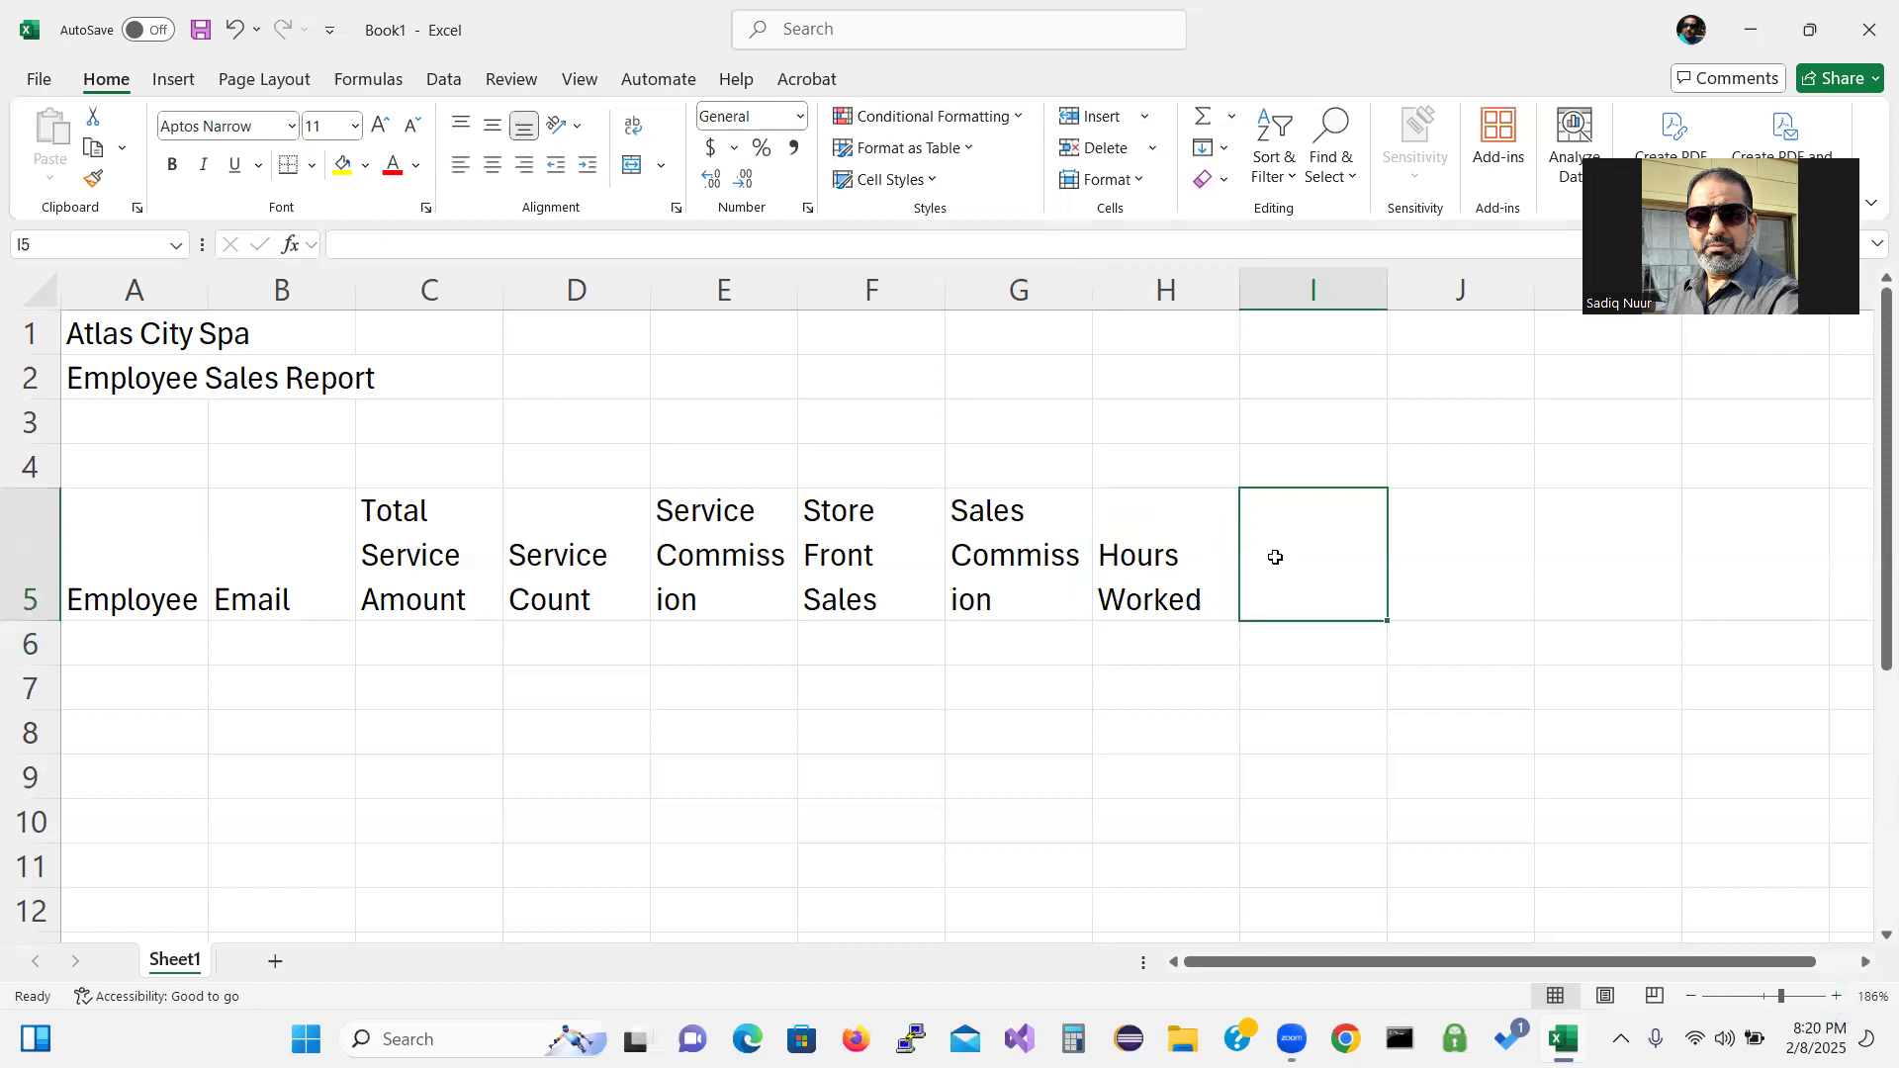
pyautogui.write('Hourly')
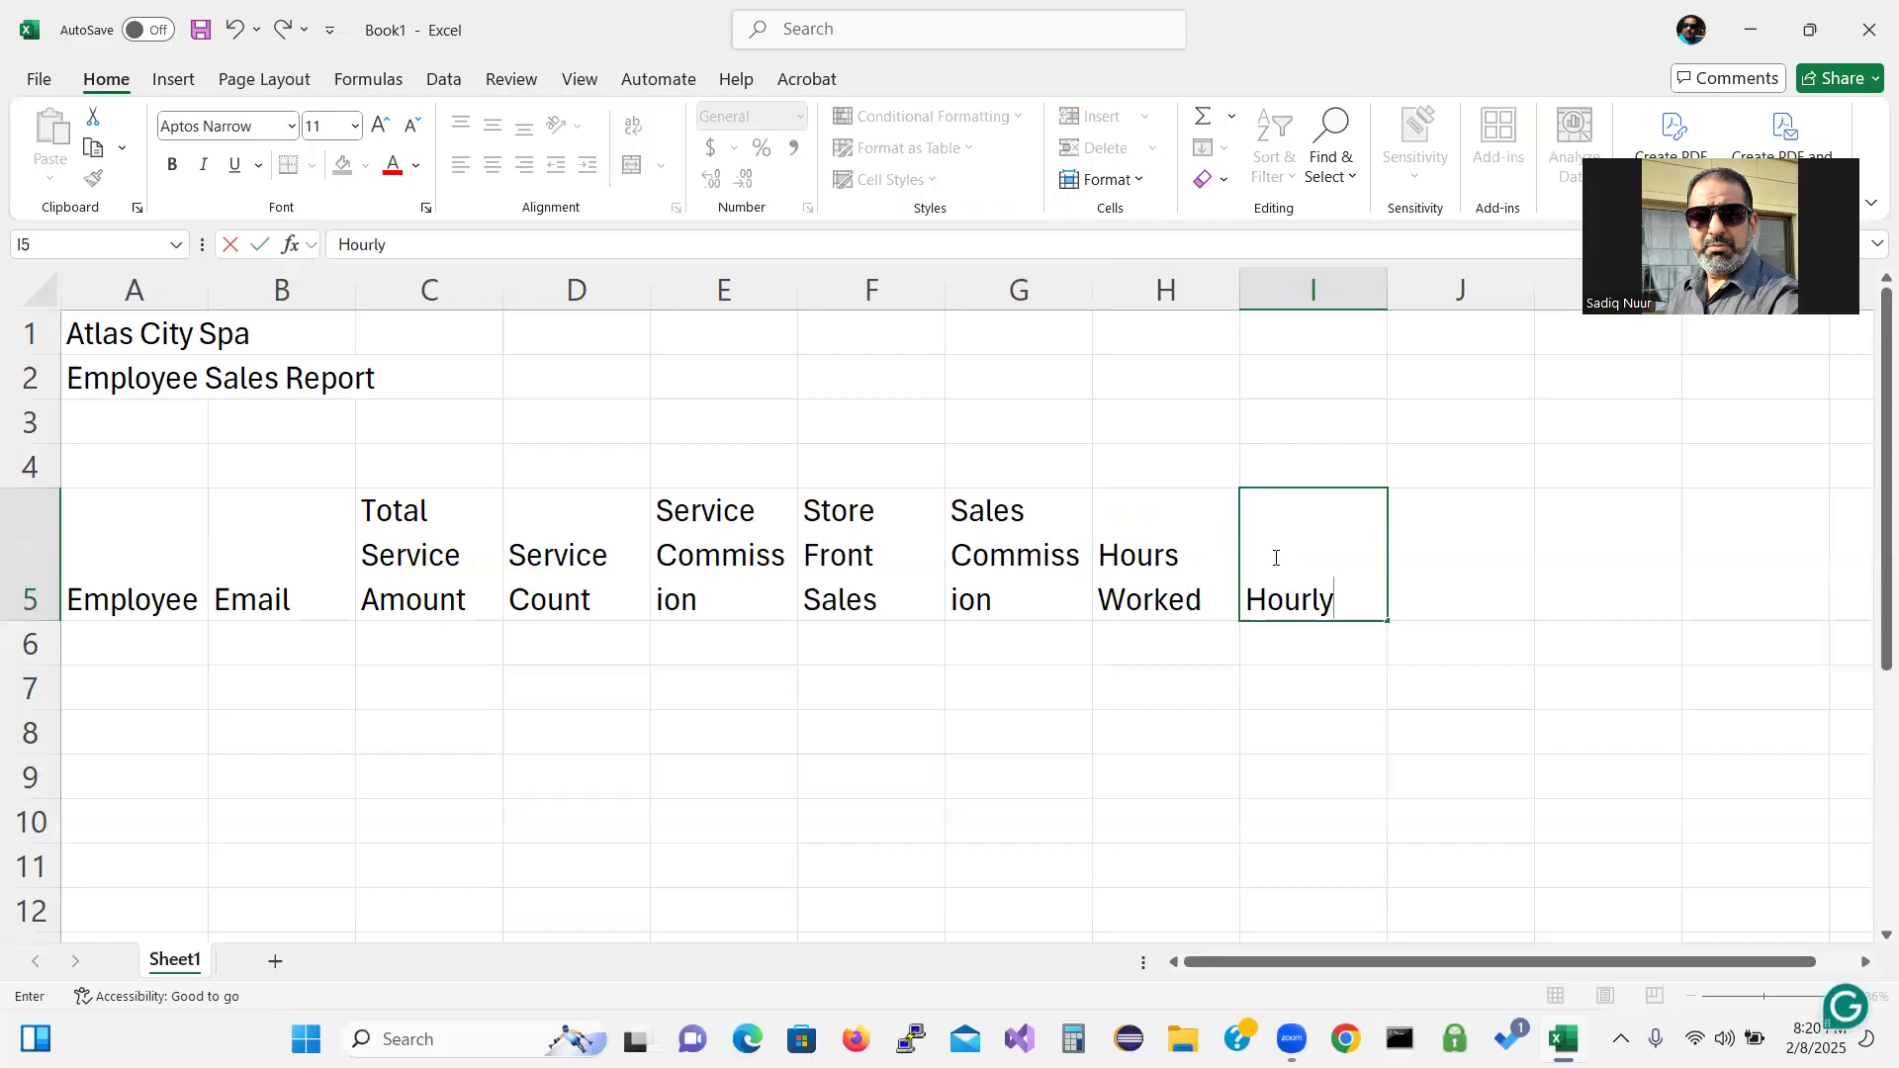
pyautogui.hotkey('alt', 'Return')
pyautogui.write('Pay Rate')
pyautogui.press('Return')
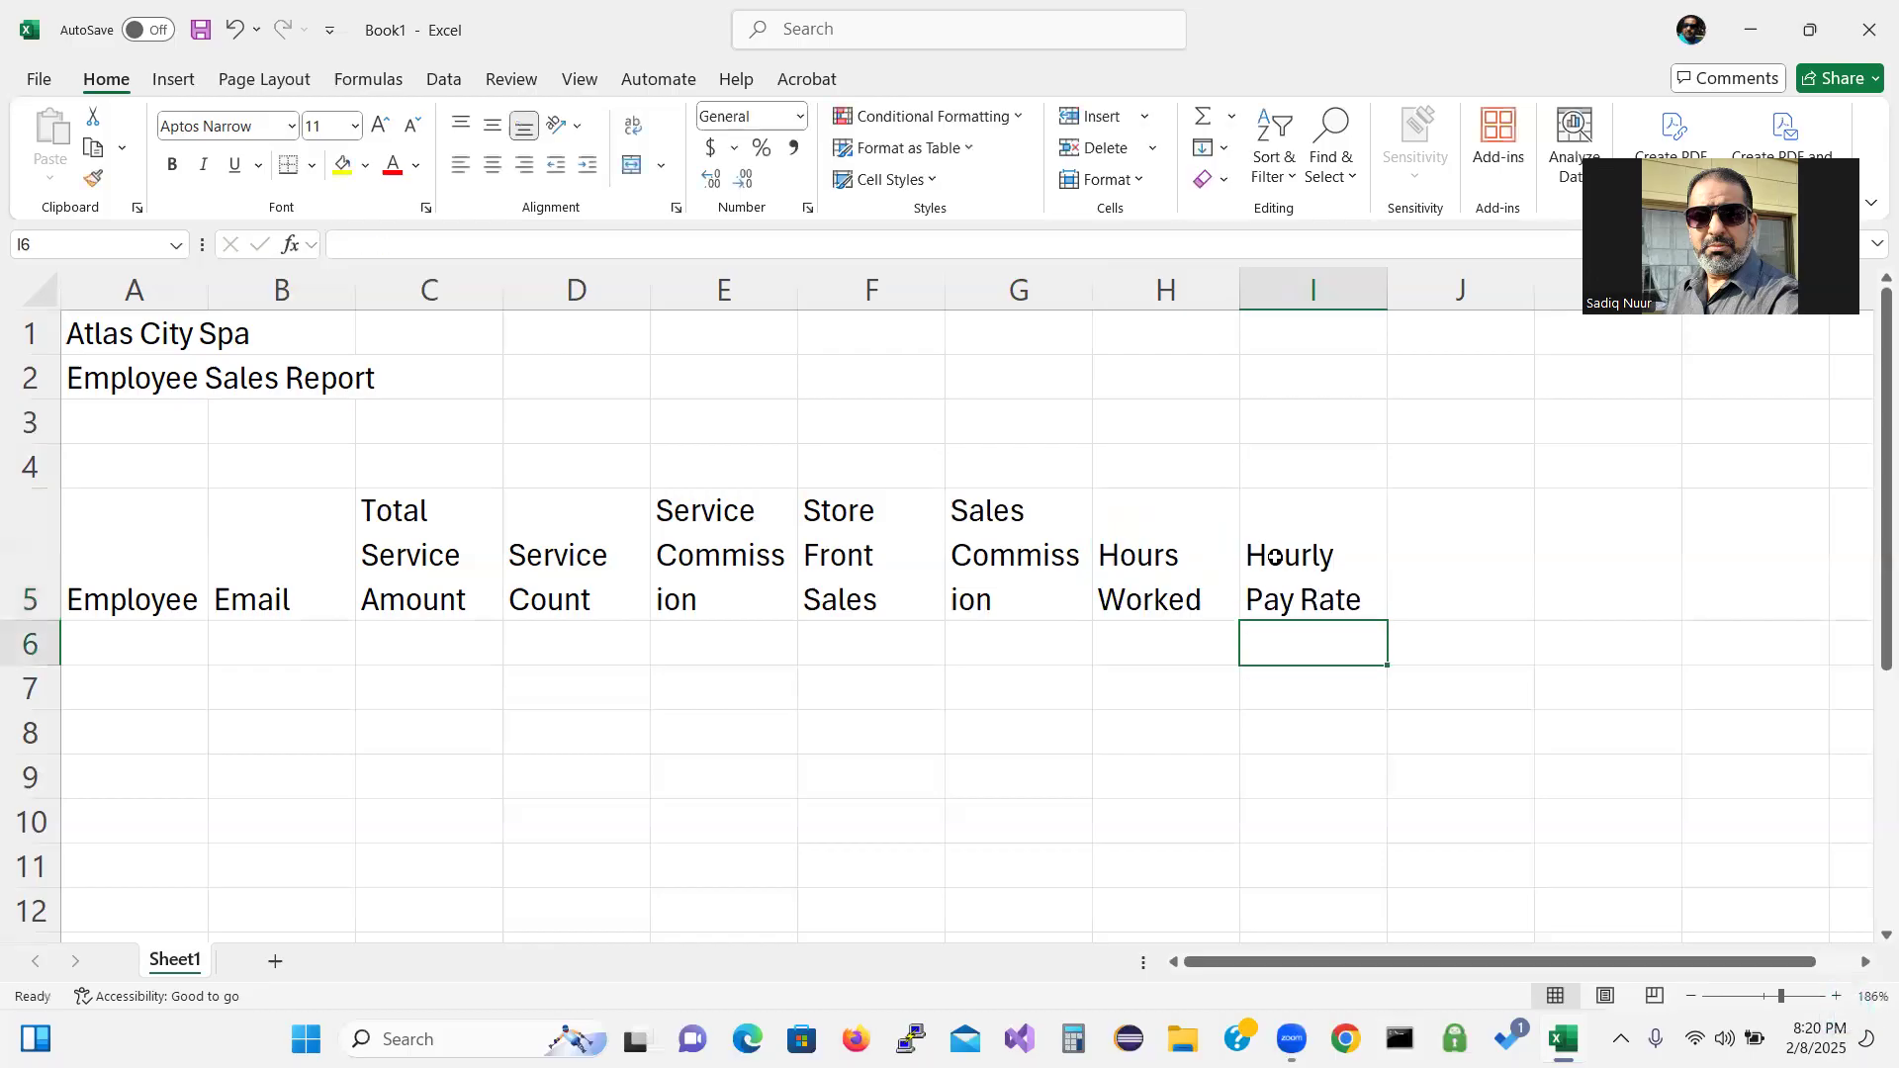
pyautogui.click(1452, 565)
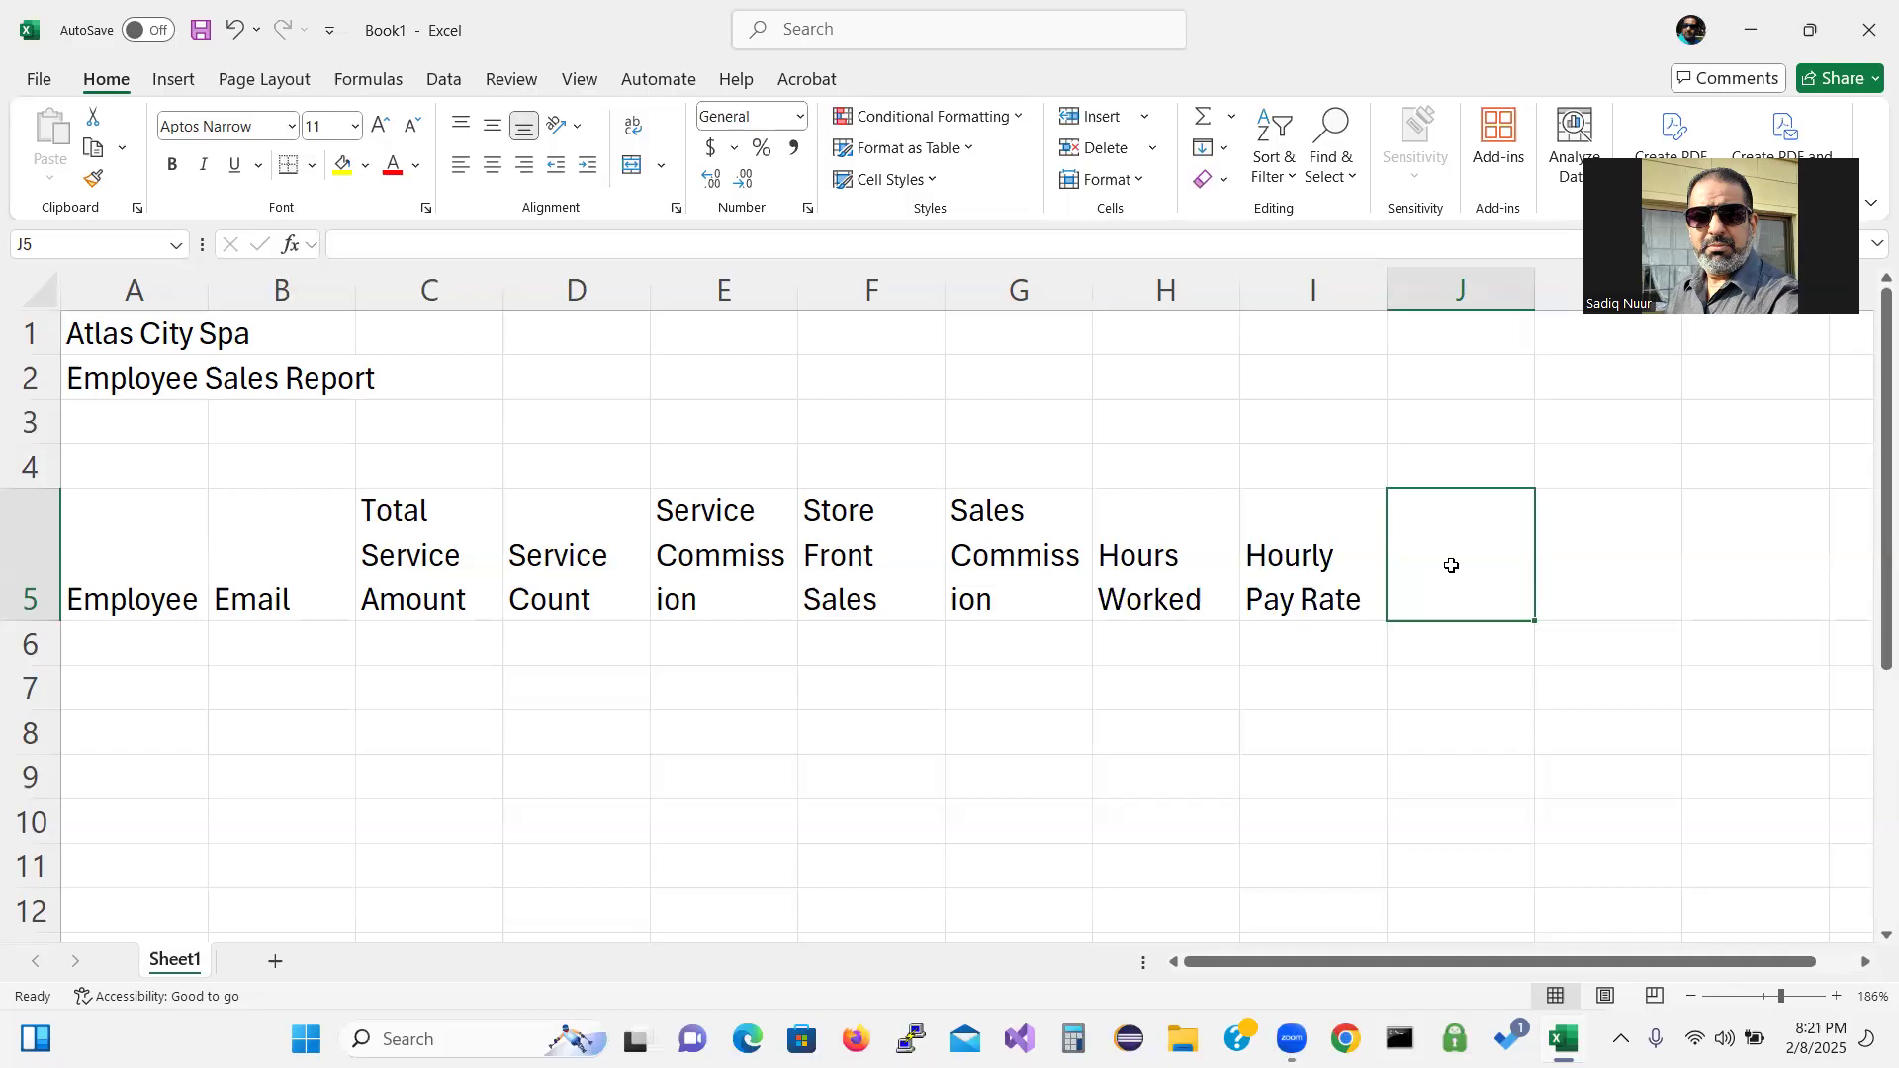
pyautogui.write('Gro')
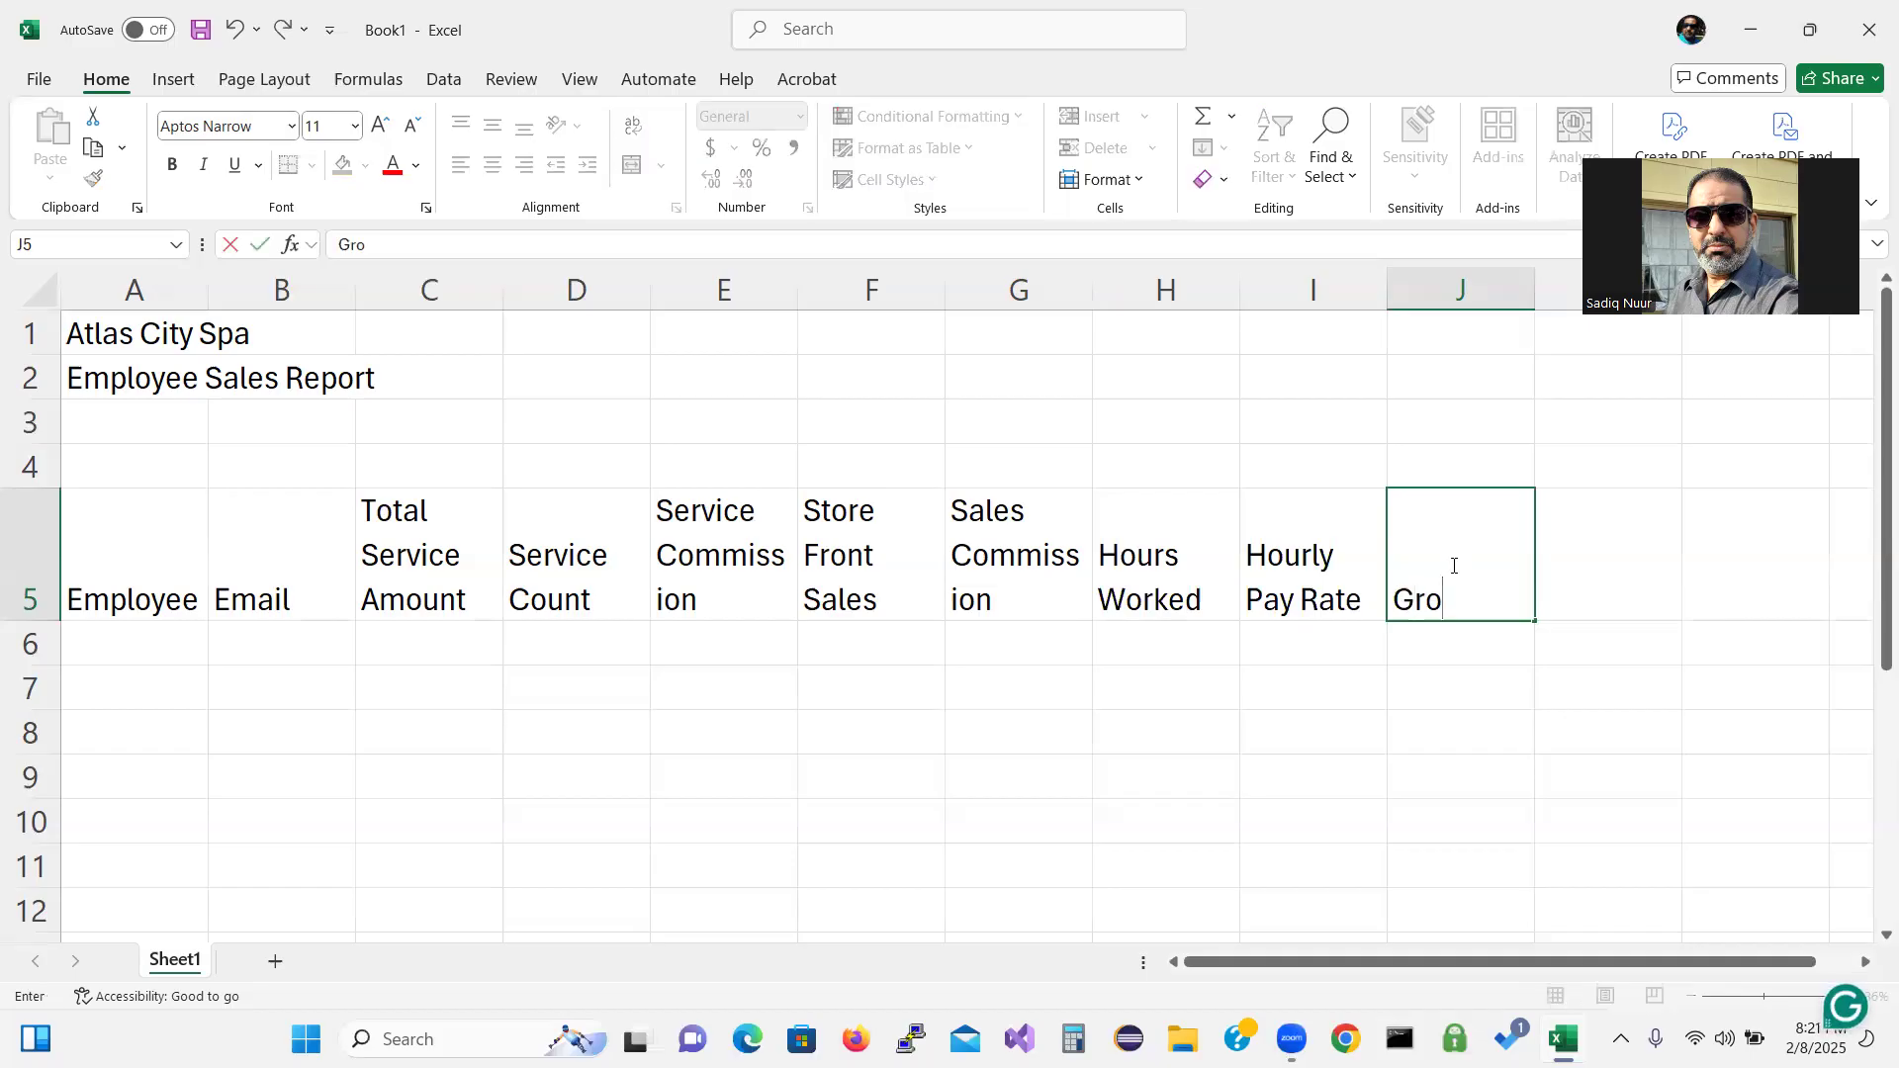
pyautogui.write('ss Pay')
pyautogui.press('Return')
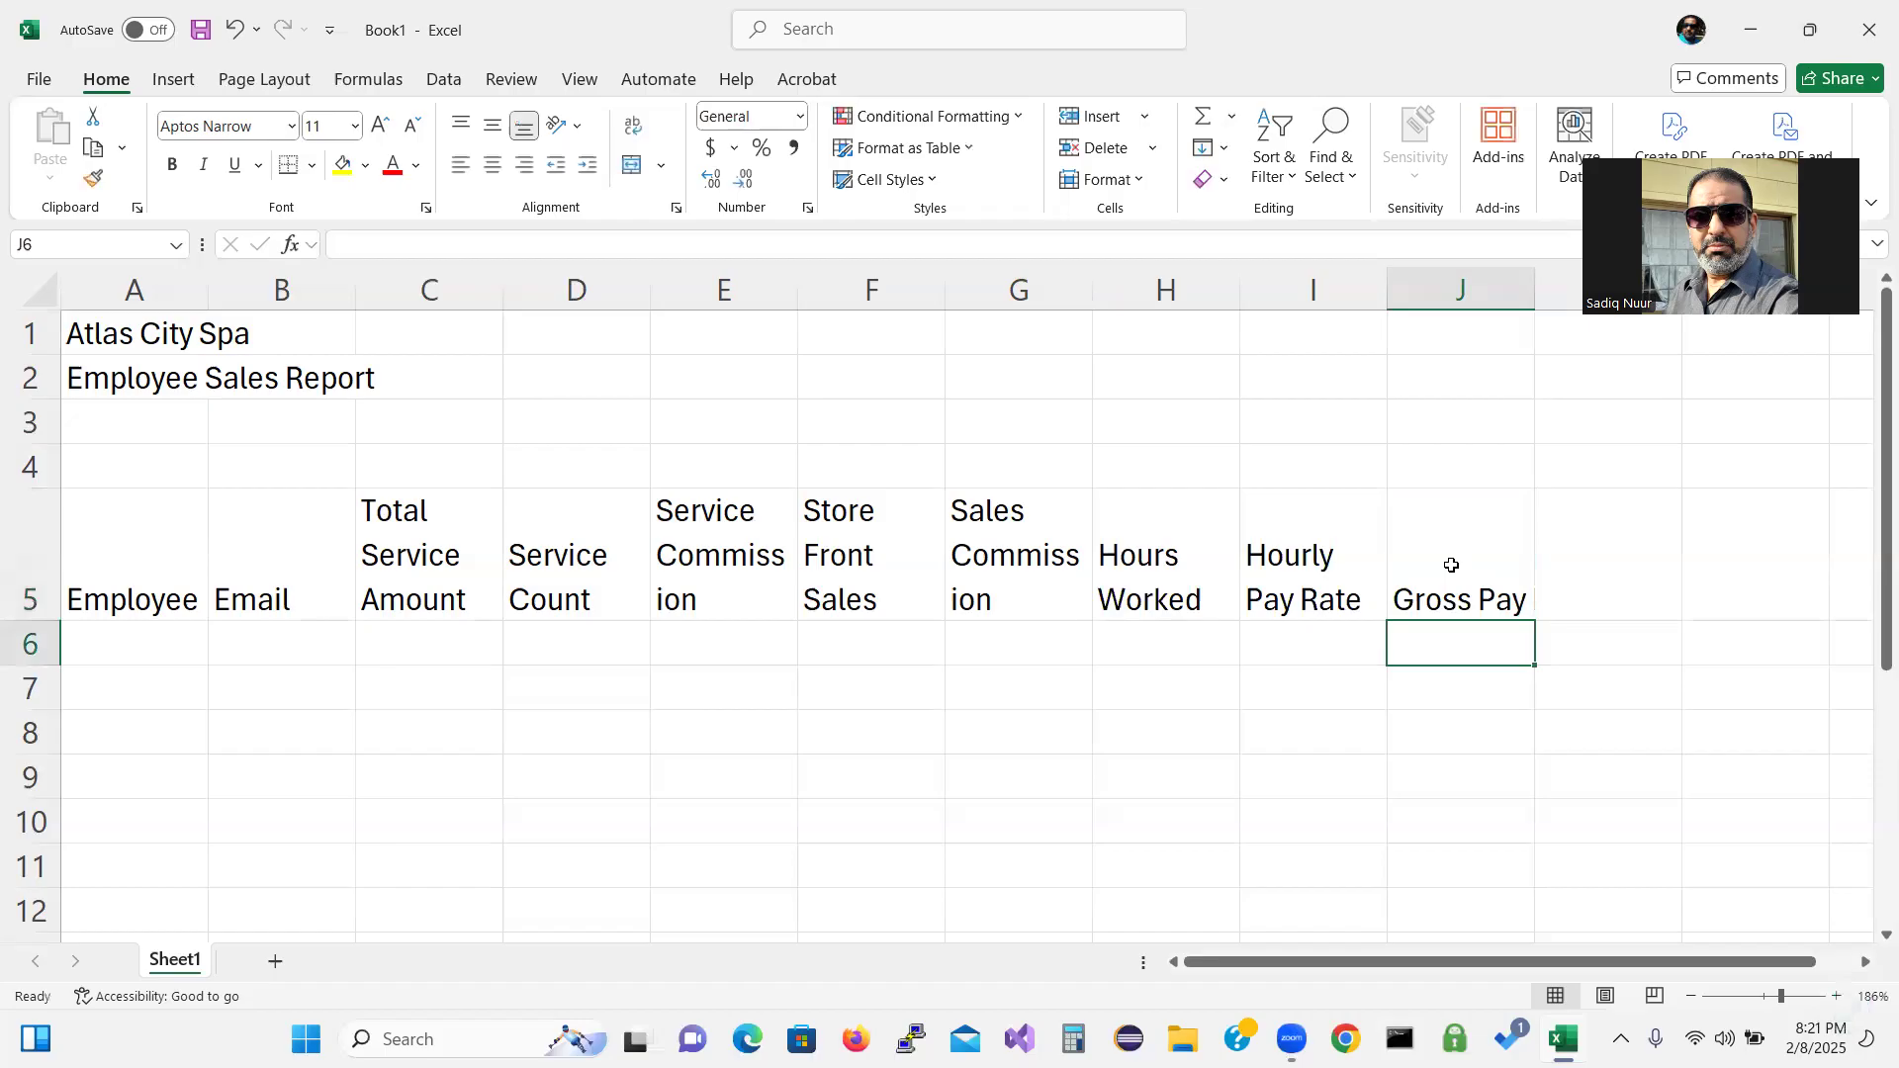
pyautogui.press('Up')
pyautogui.press('Right')
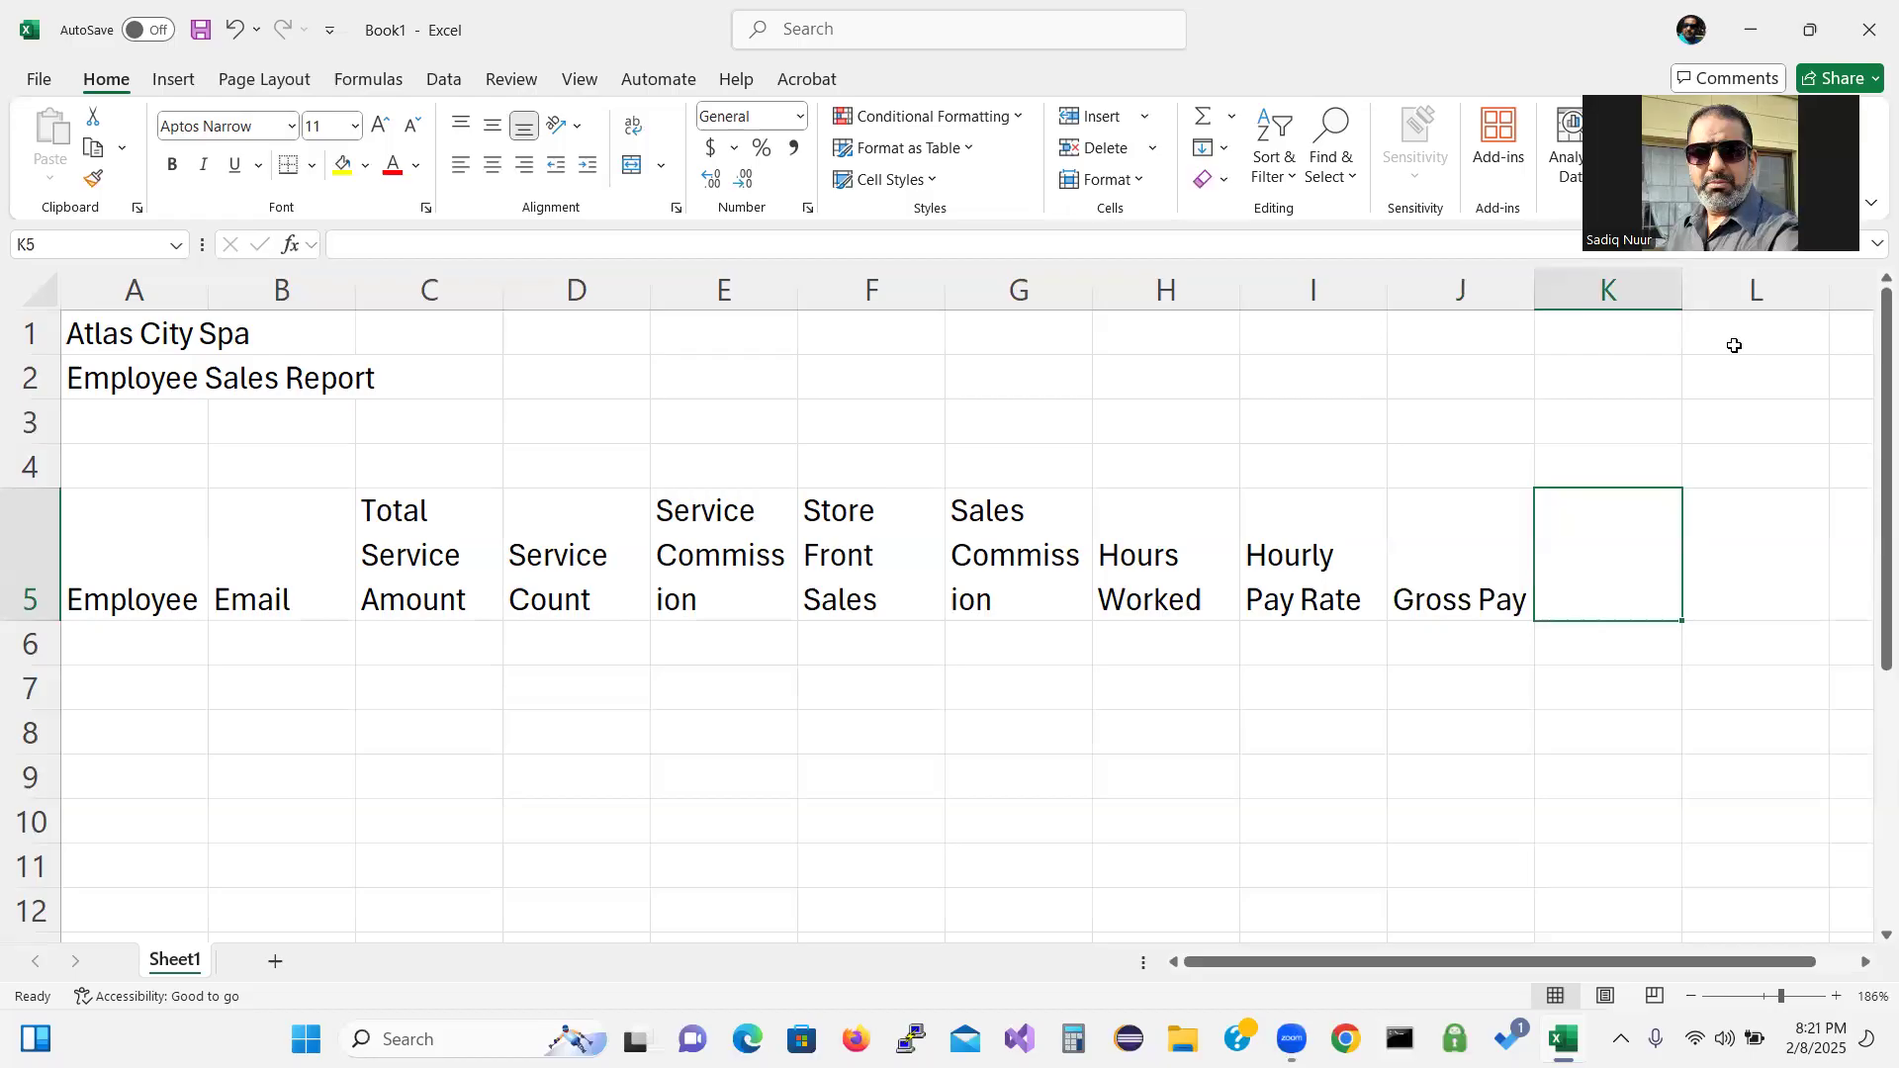
pyautogui.write('Gros')
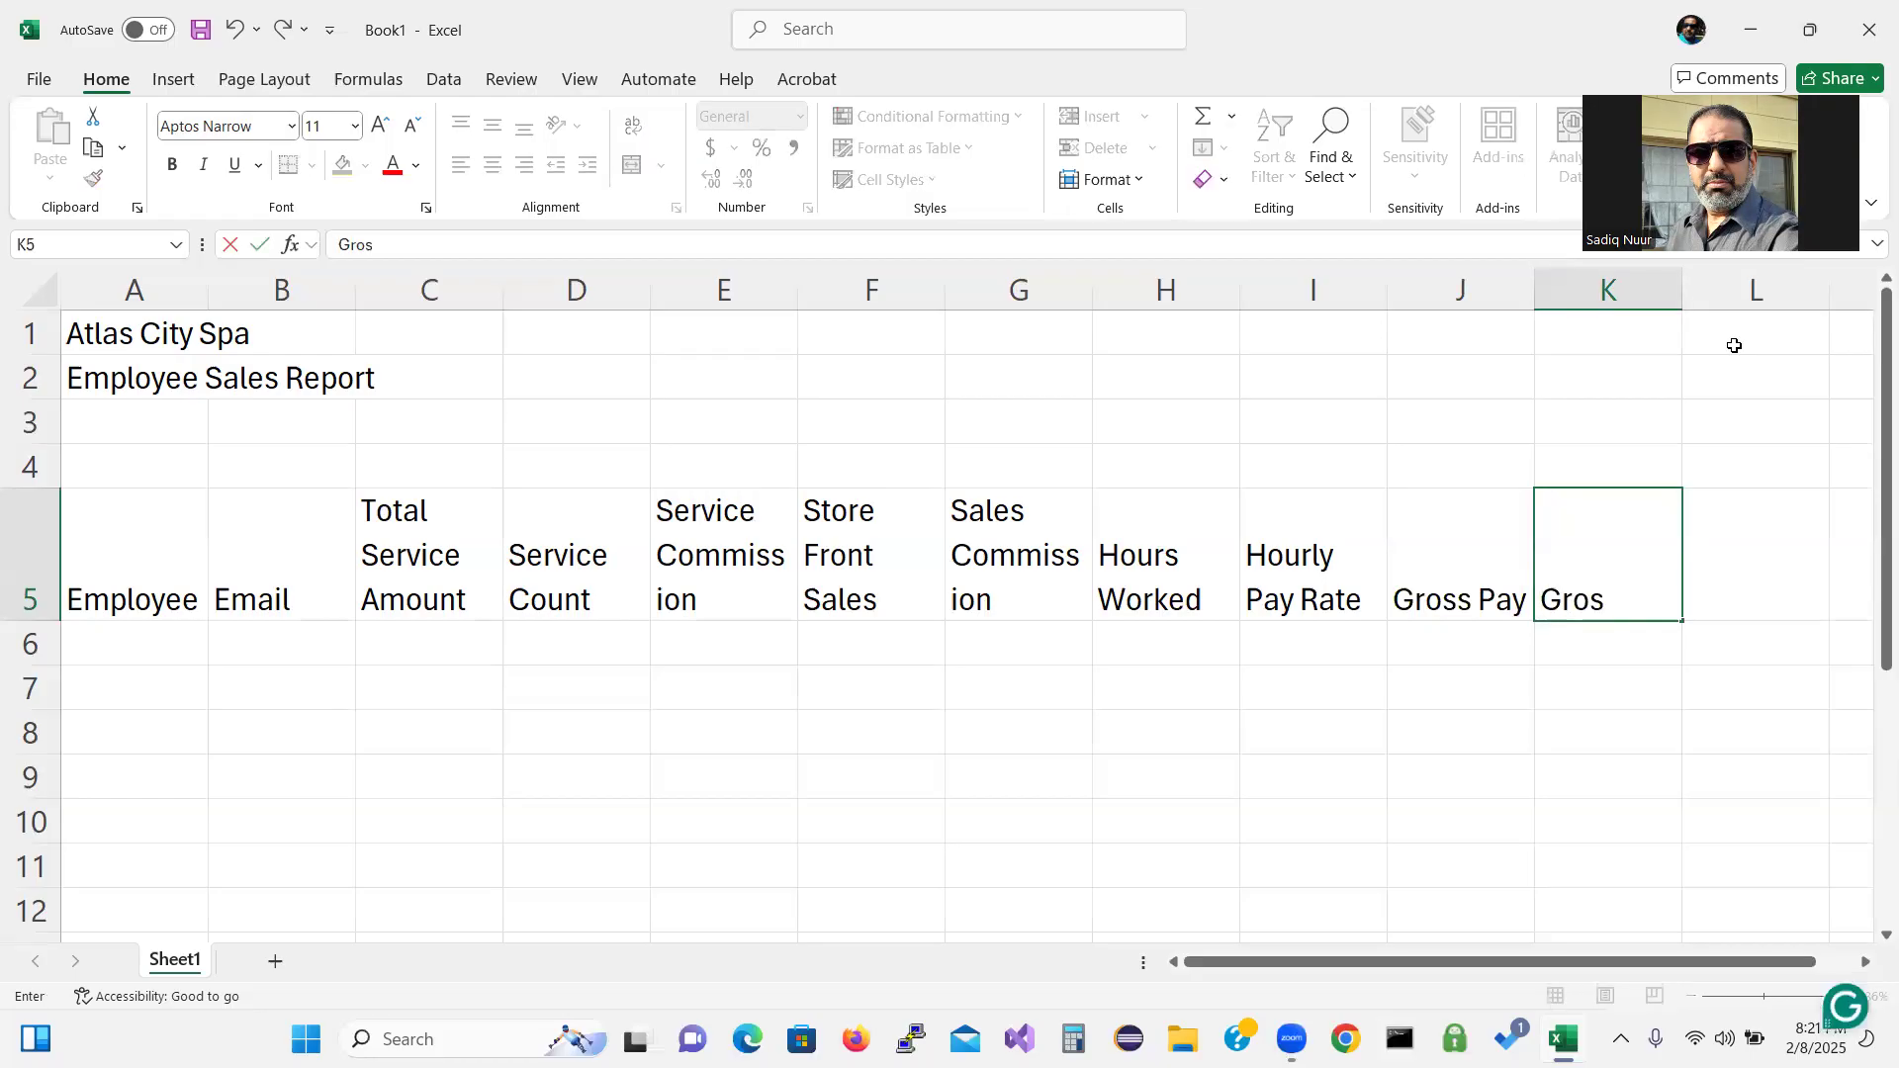
pyautogui.write('s Sales')
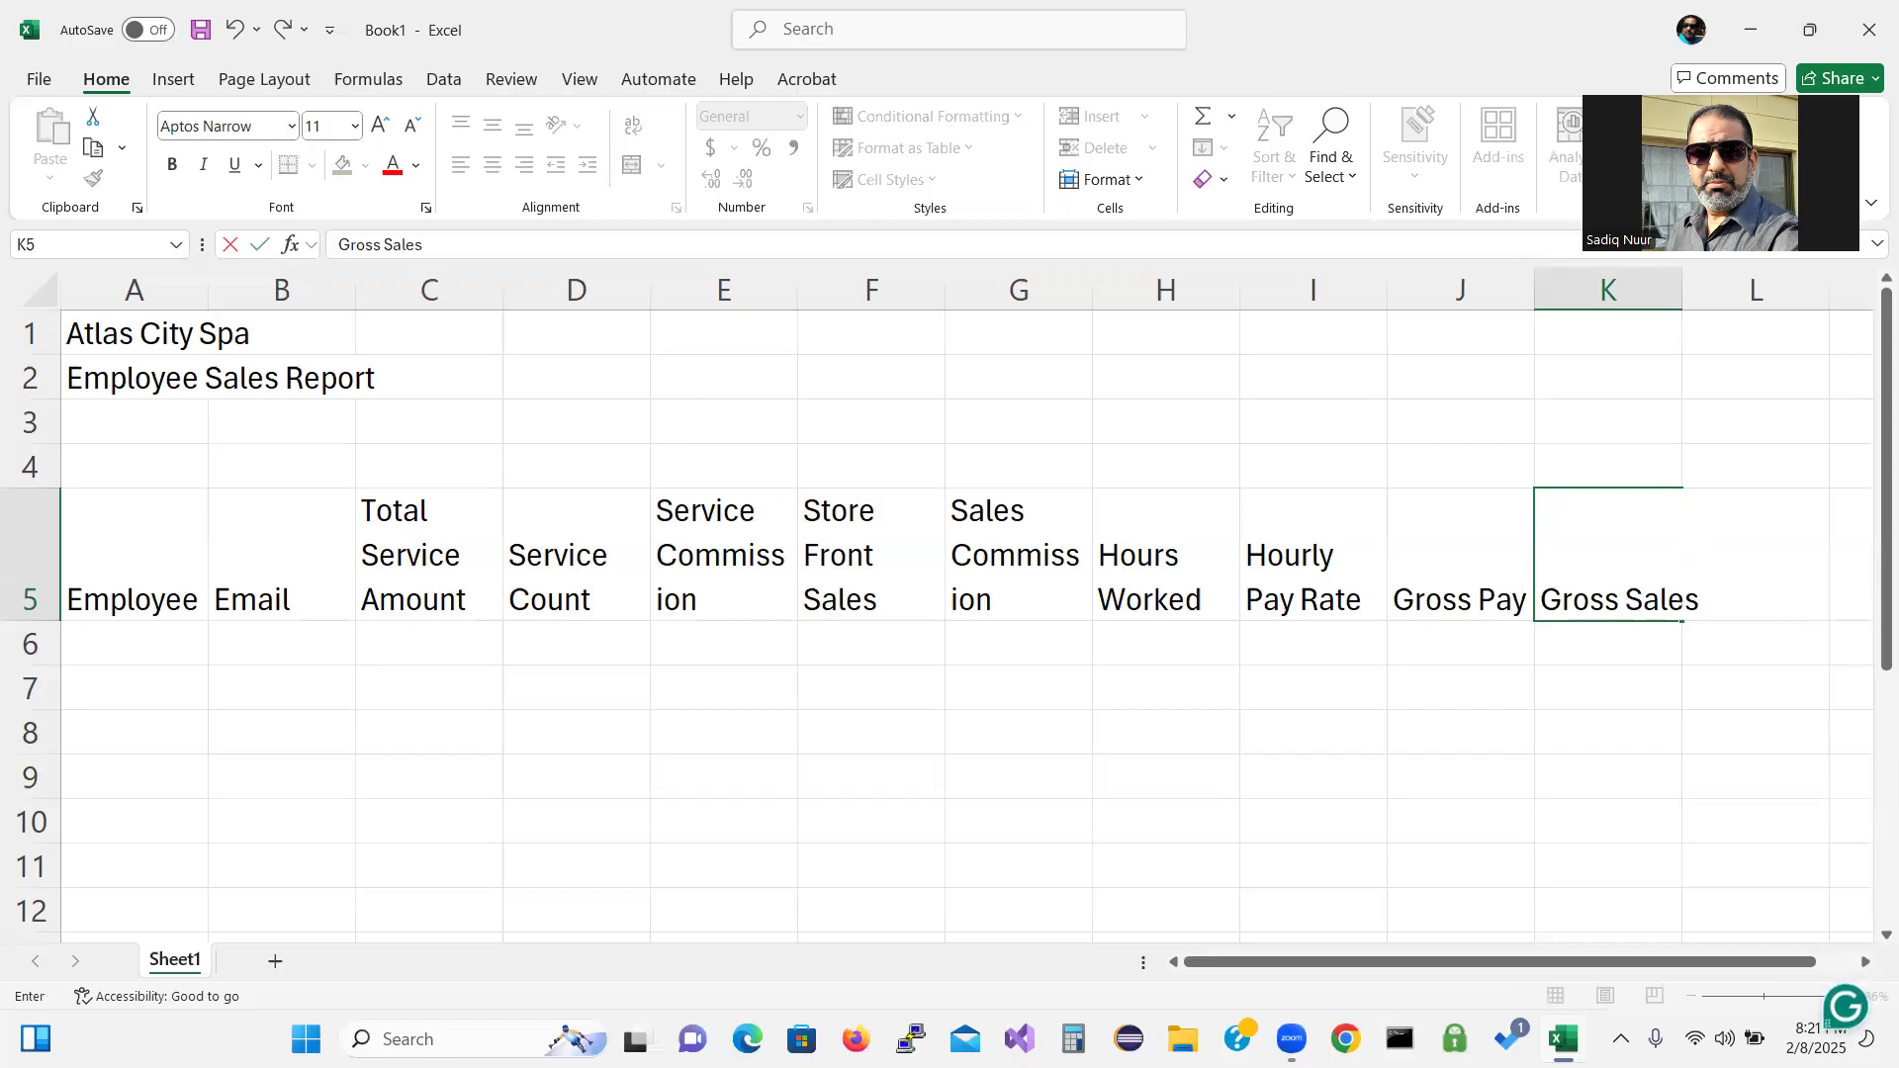
pyautogui.press('Return')
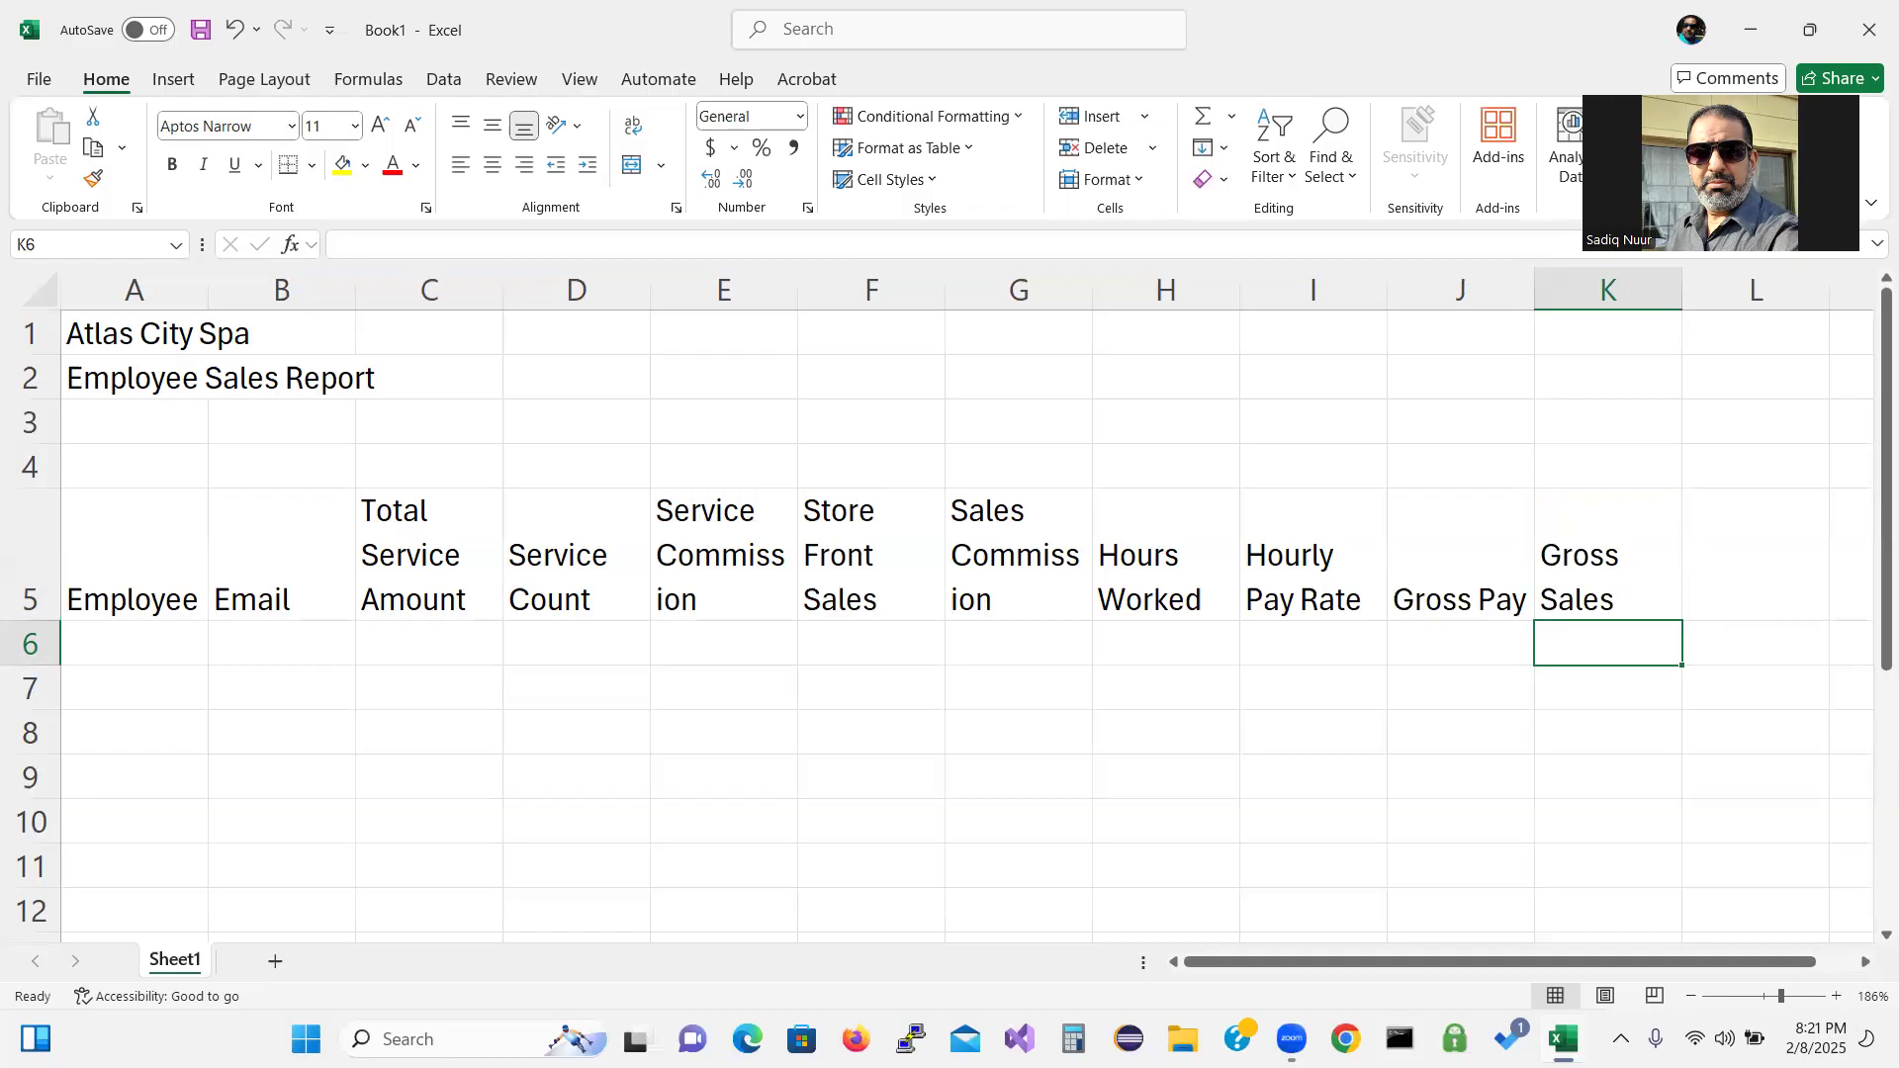
pyautogui.click(140, 419)
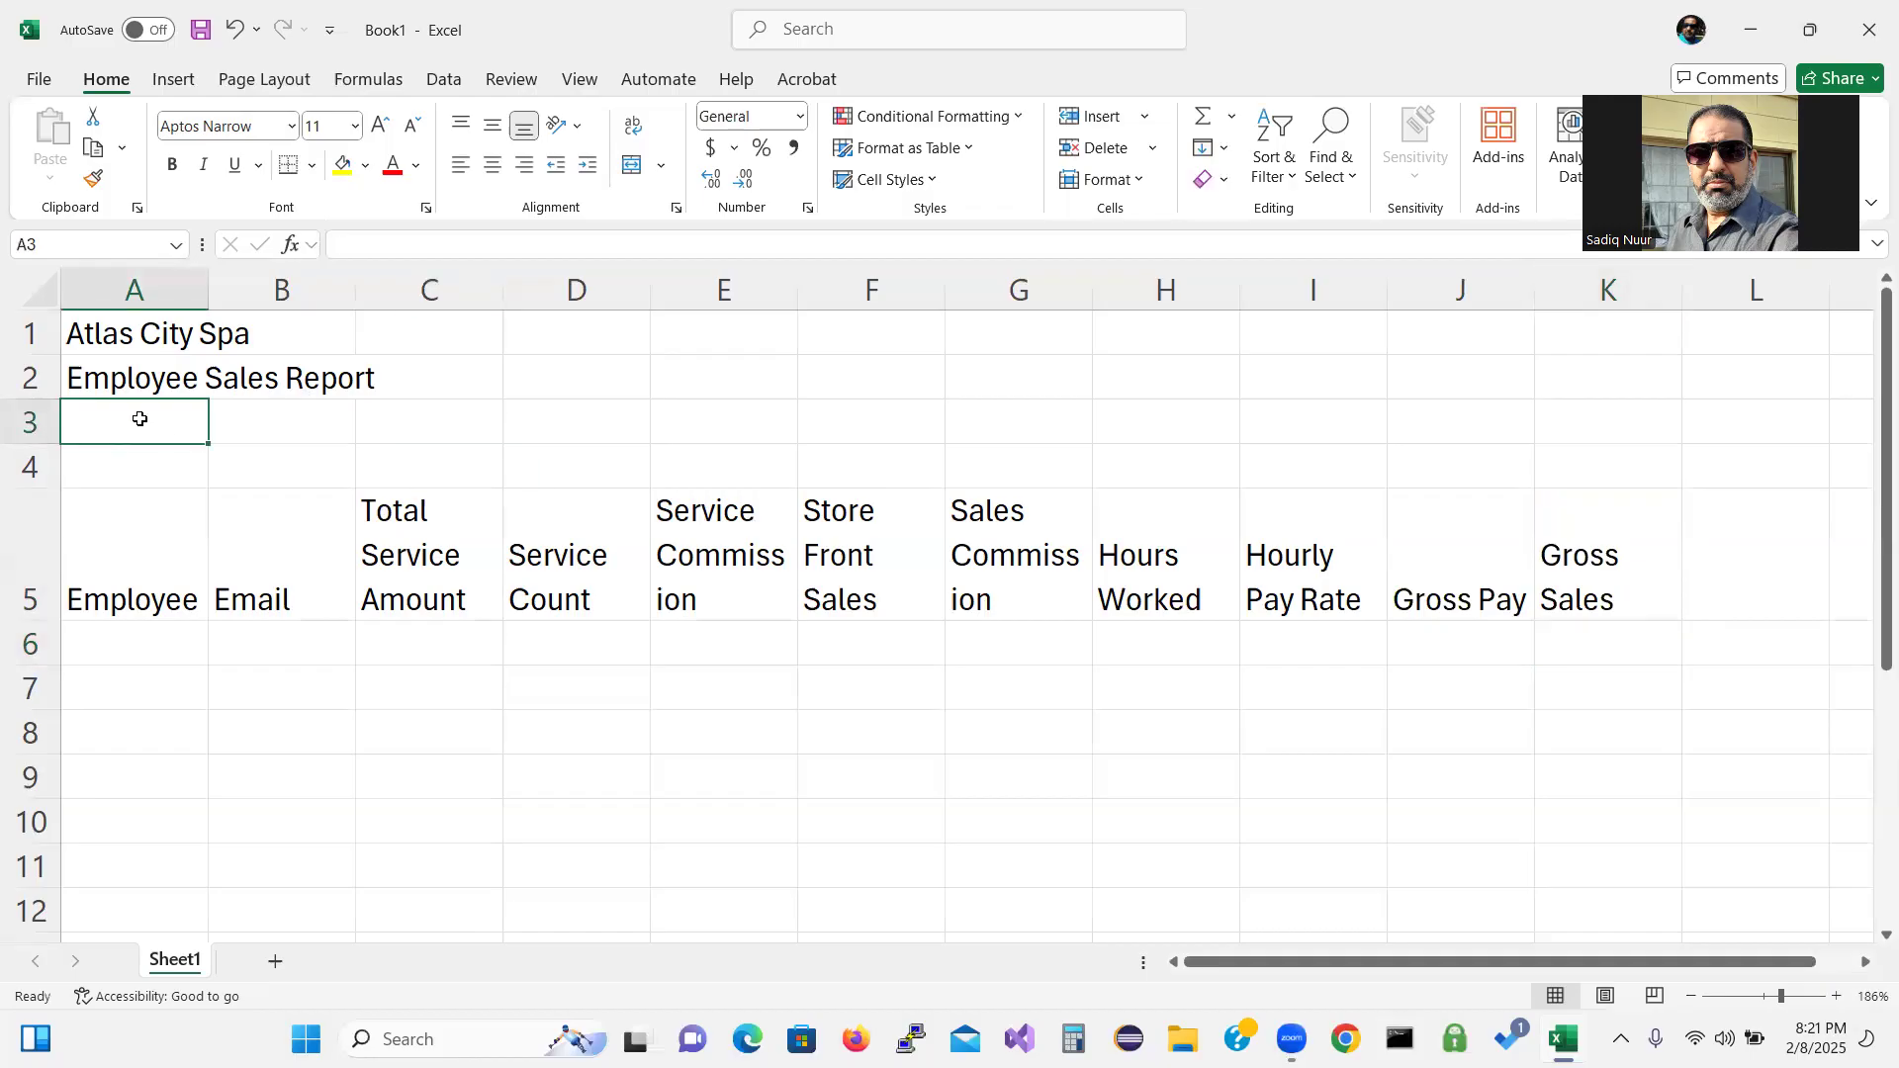
pyautogui.write('Pay')
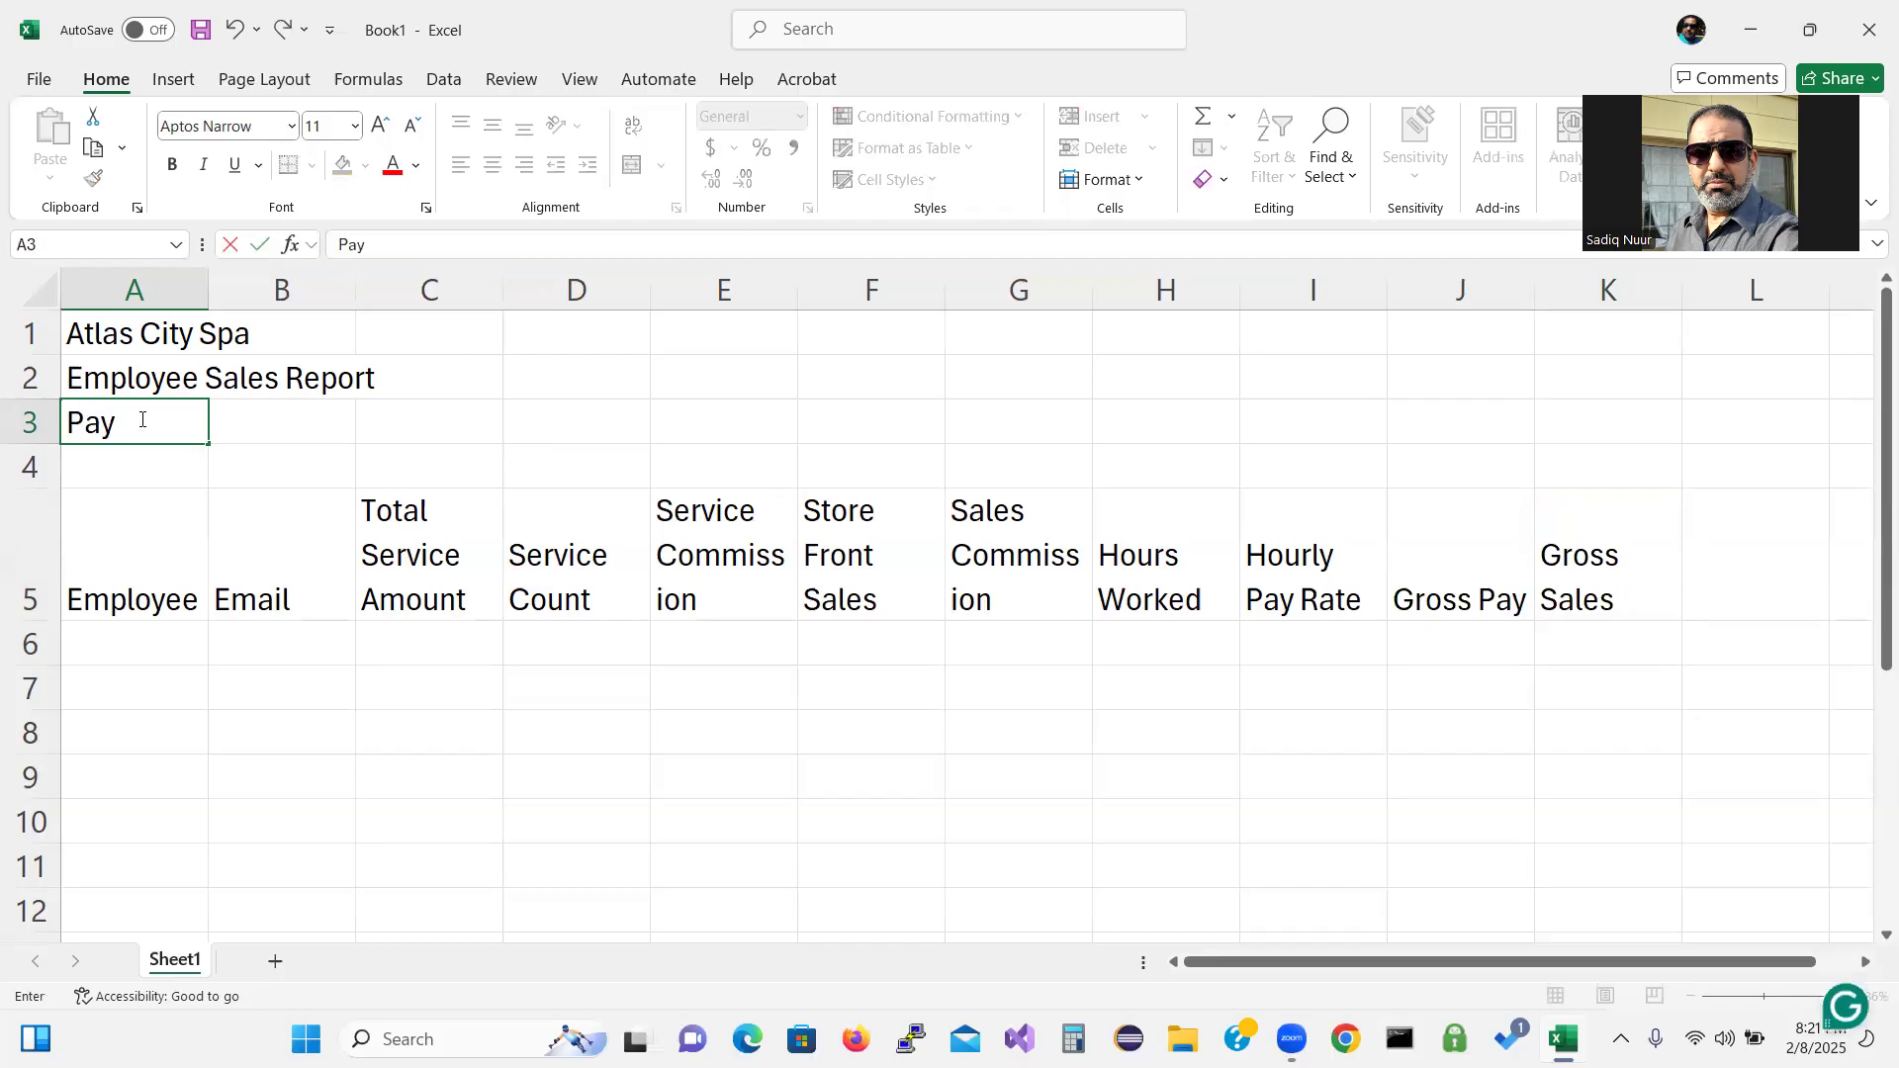
pyautogui.write(' Period')
pyautogui.press('Return')
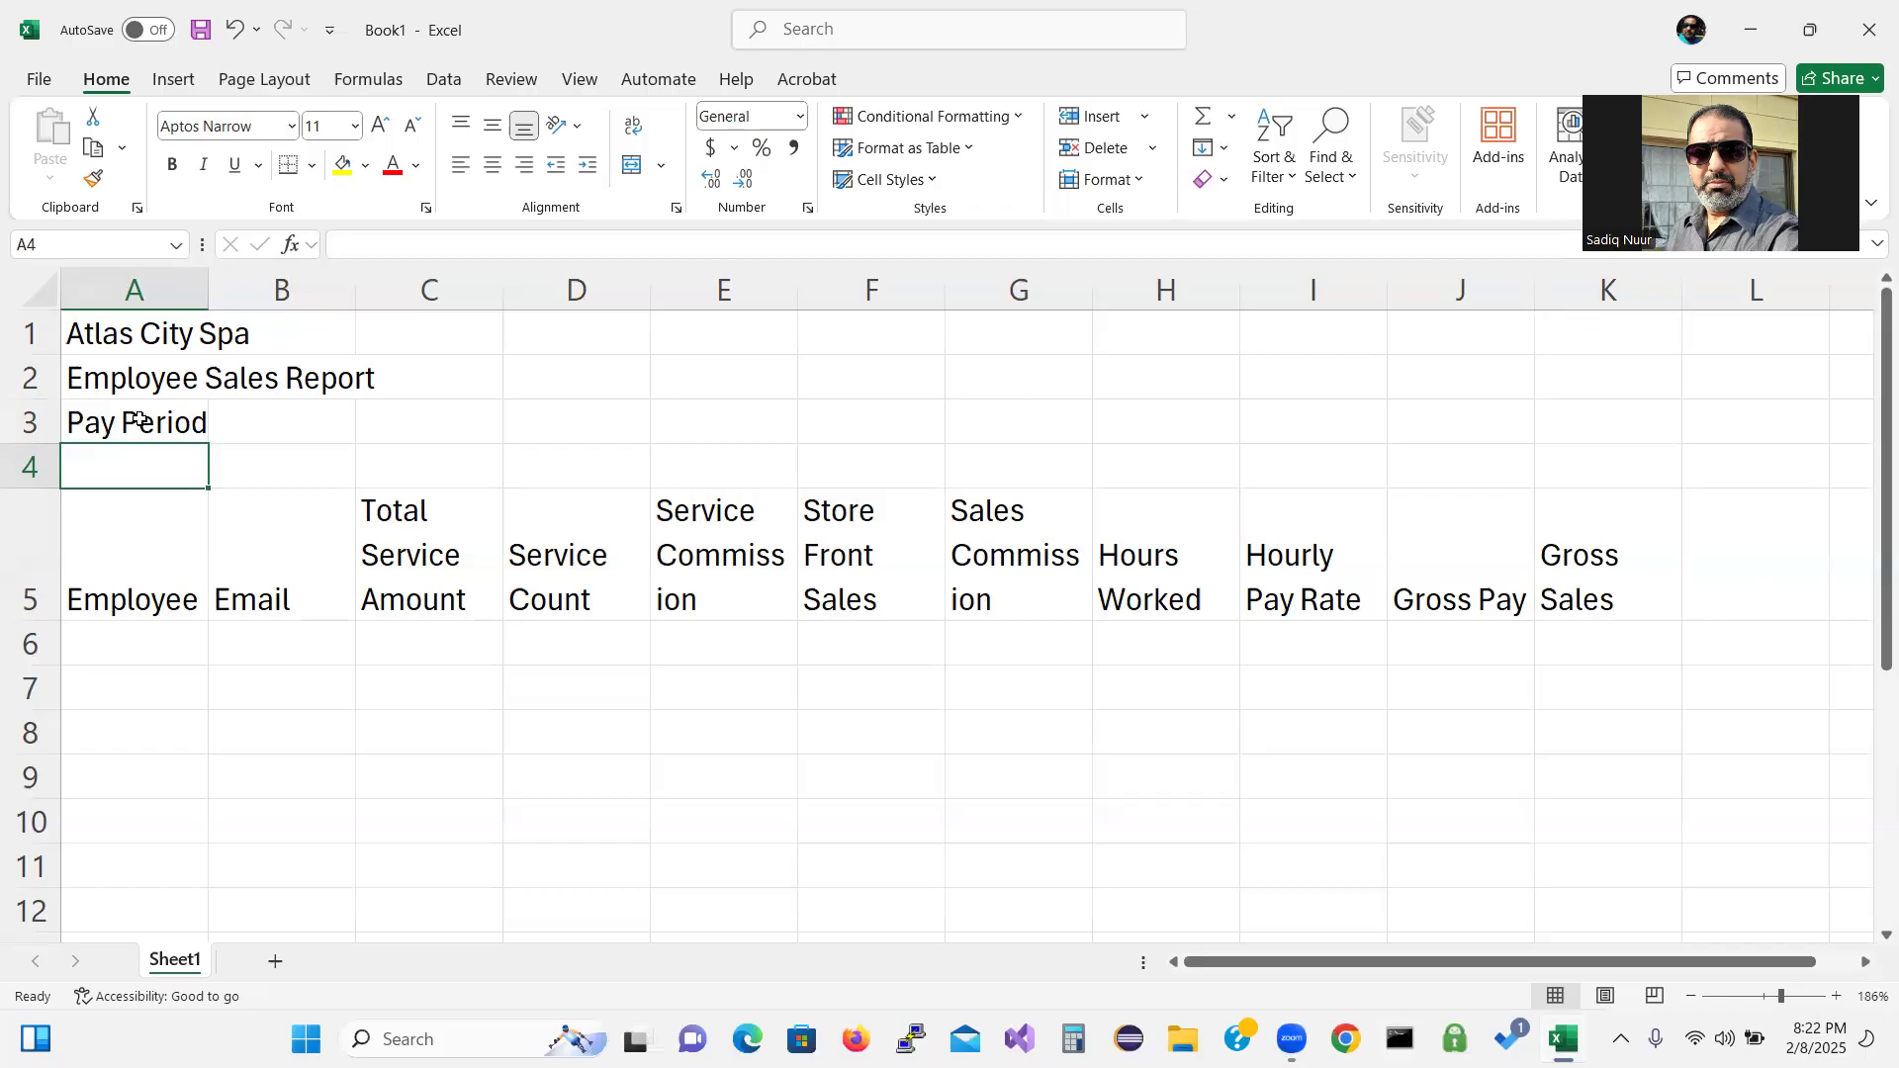
pyautogui.press('Up')
pyautogui.press('Right')
pyautogui.press('Right')
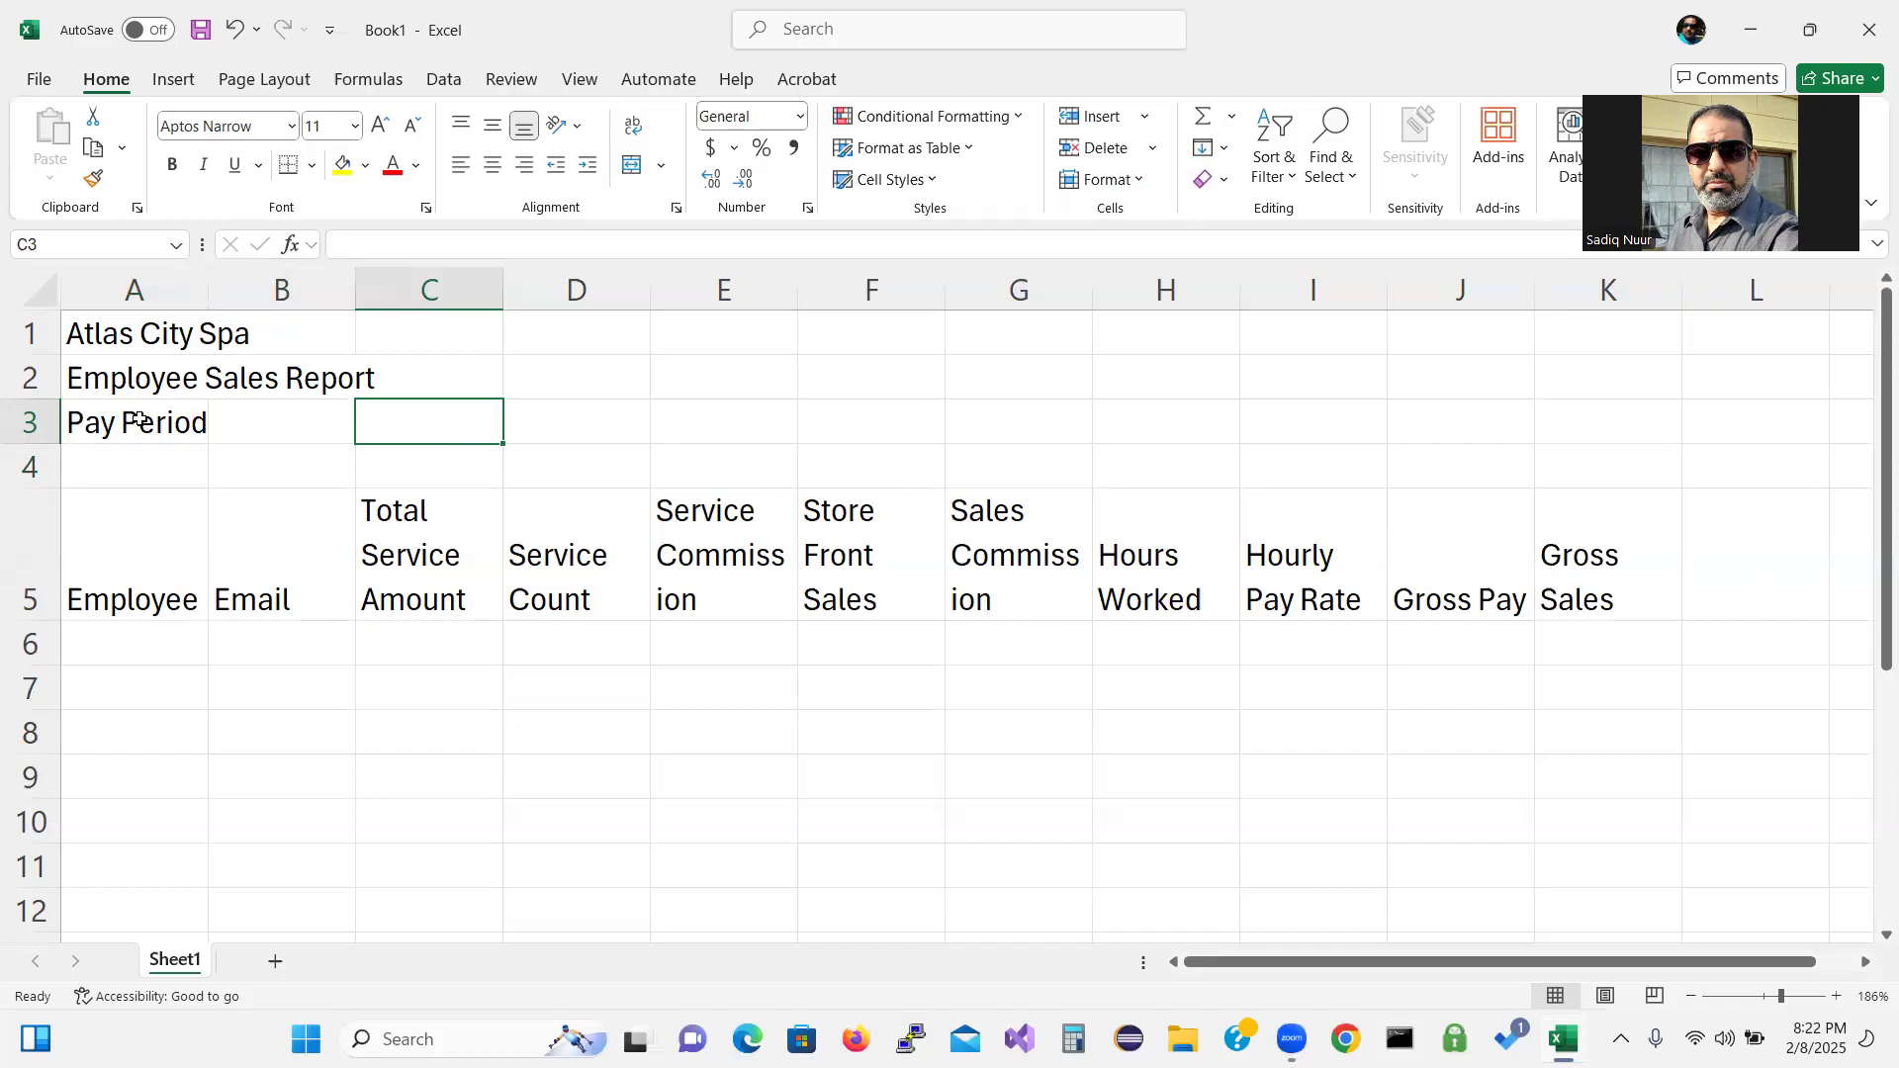
pyautogui.write('5/1')
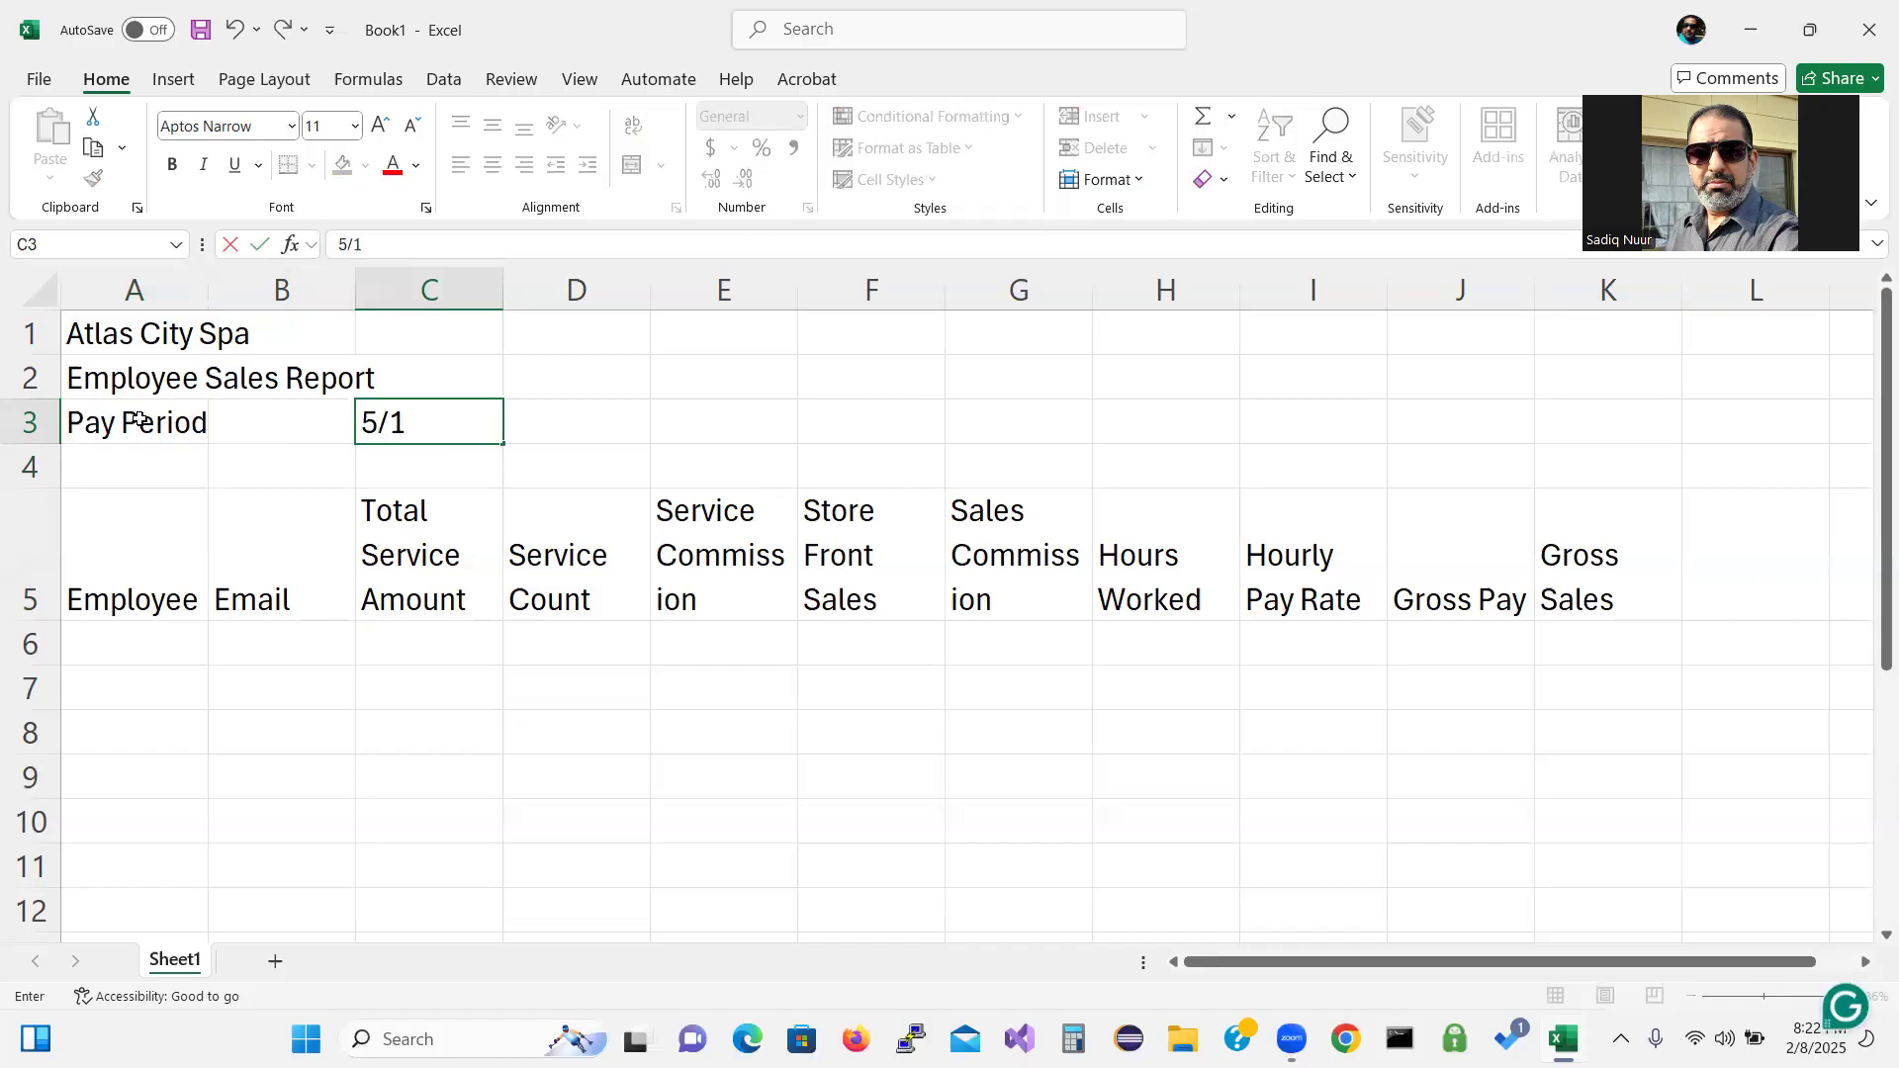
pyautogui.write('/29')
pyautogui.press('Tab')
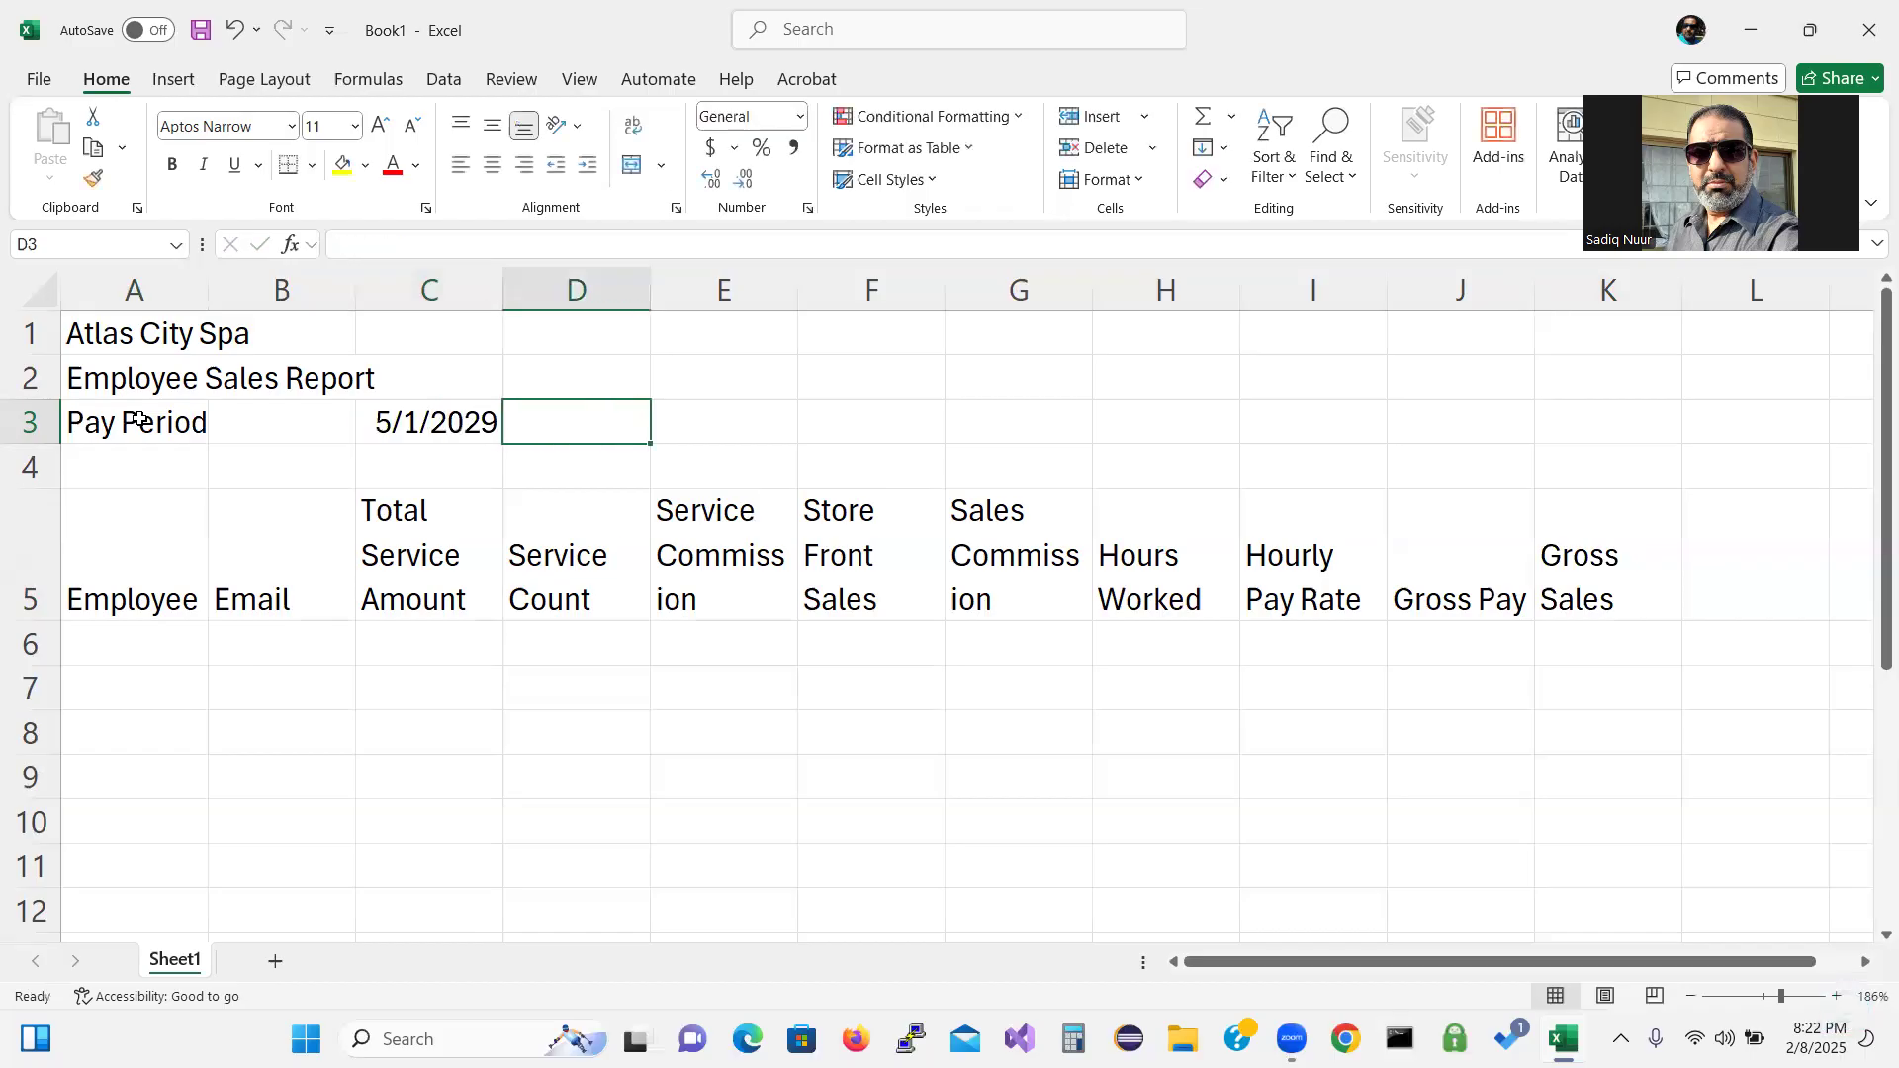
pyautogui.write('5')
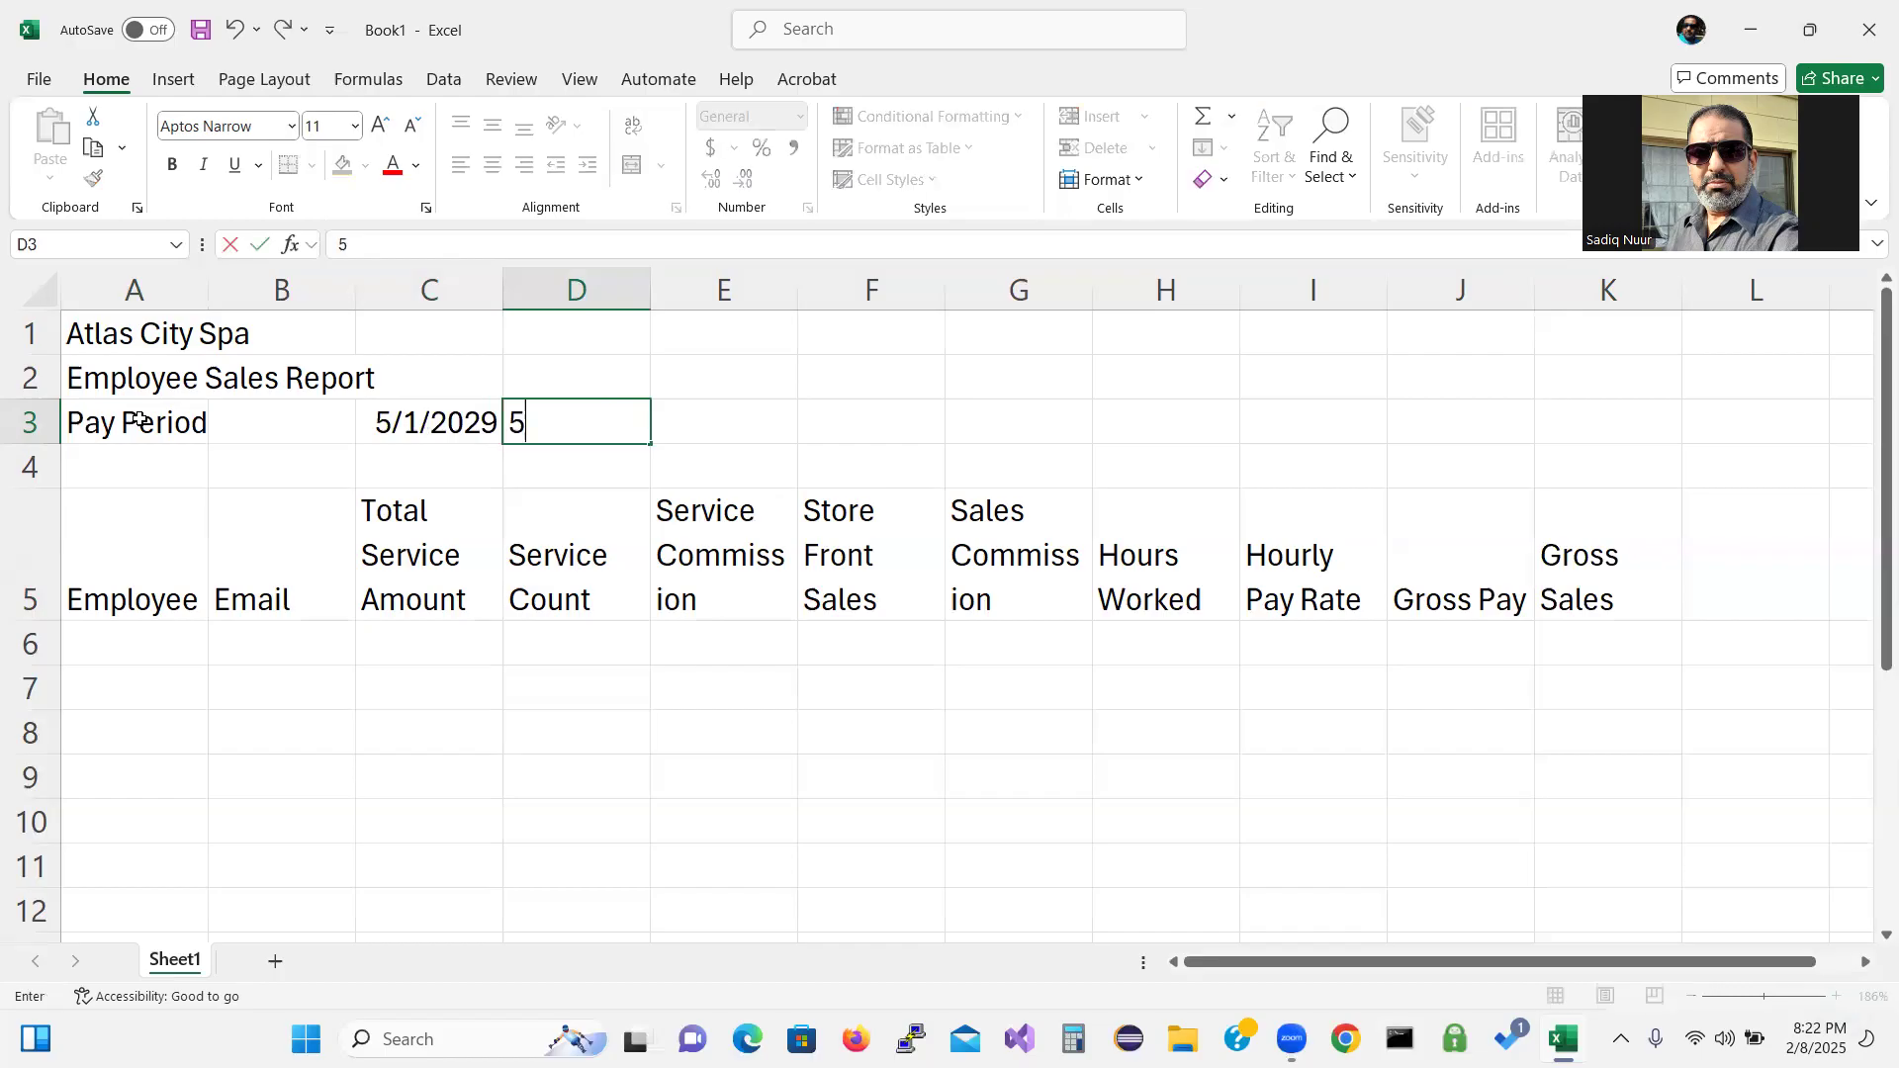
pyautogui.write('/14')
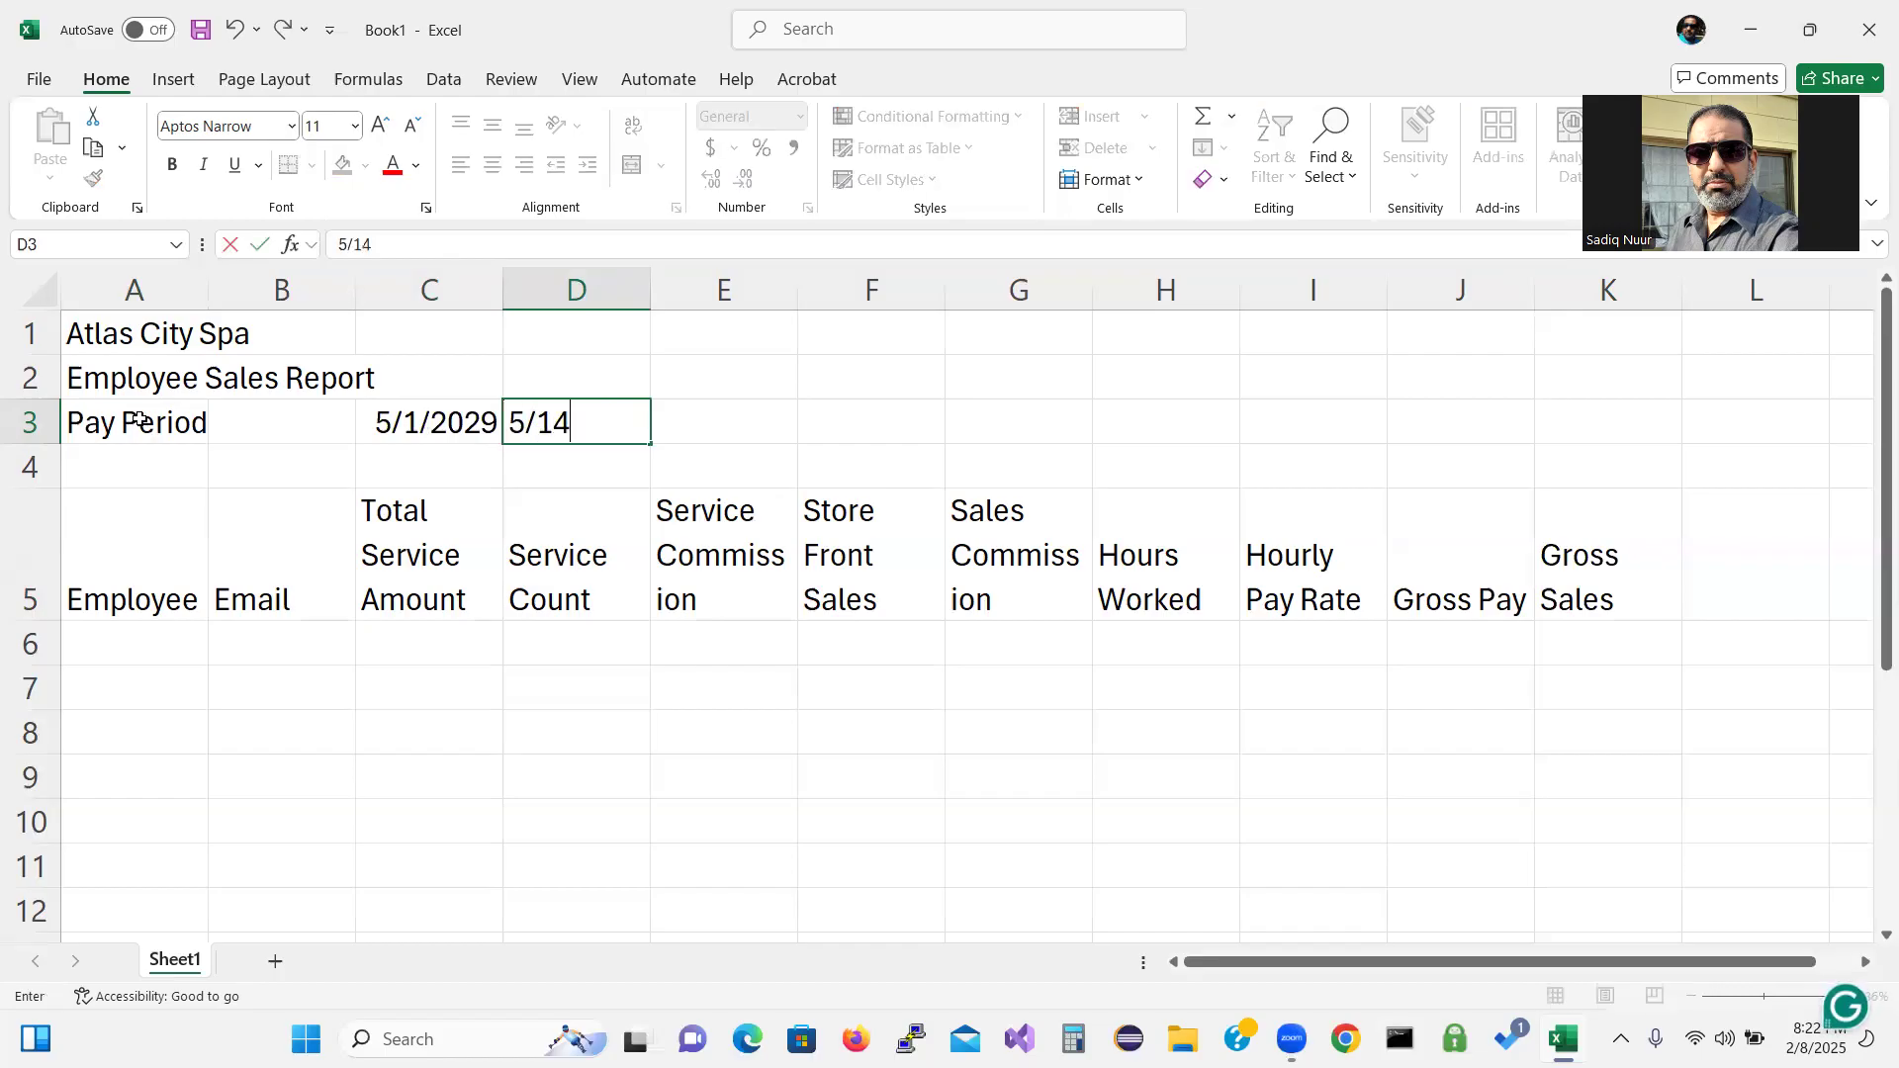
pyautogui.write('/29')
pyautogui.press('Tab')
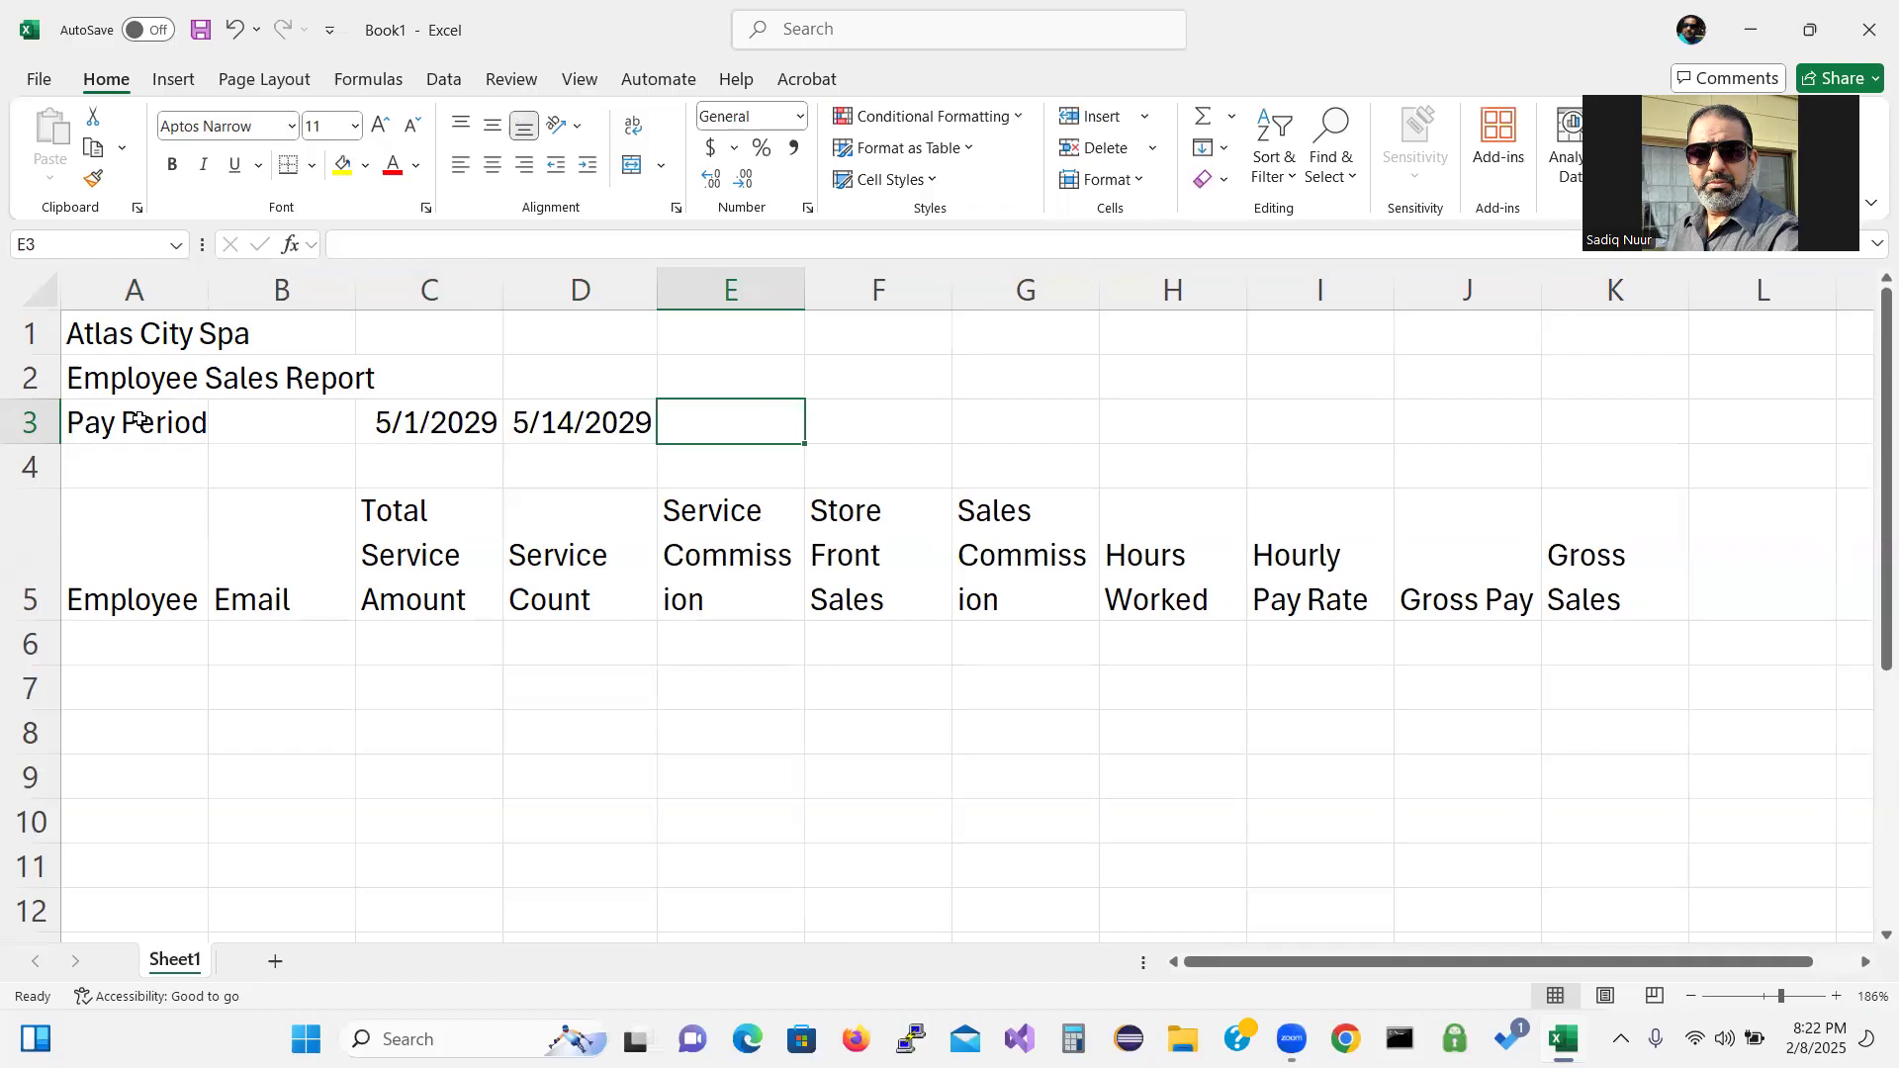
pyautogui.press('Down')
pyautogui.press('Down')
pyautogui.press('Down')
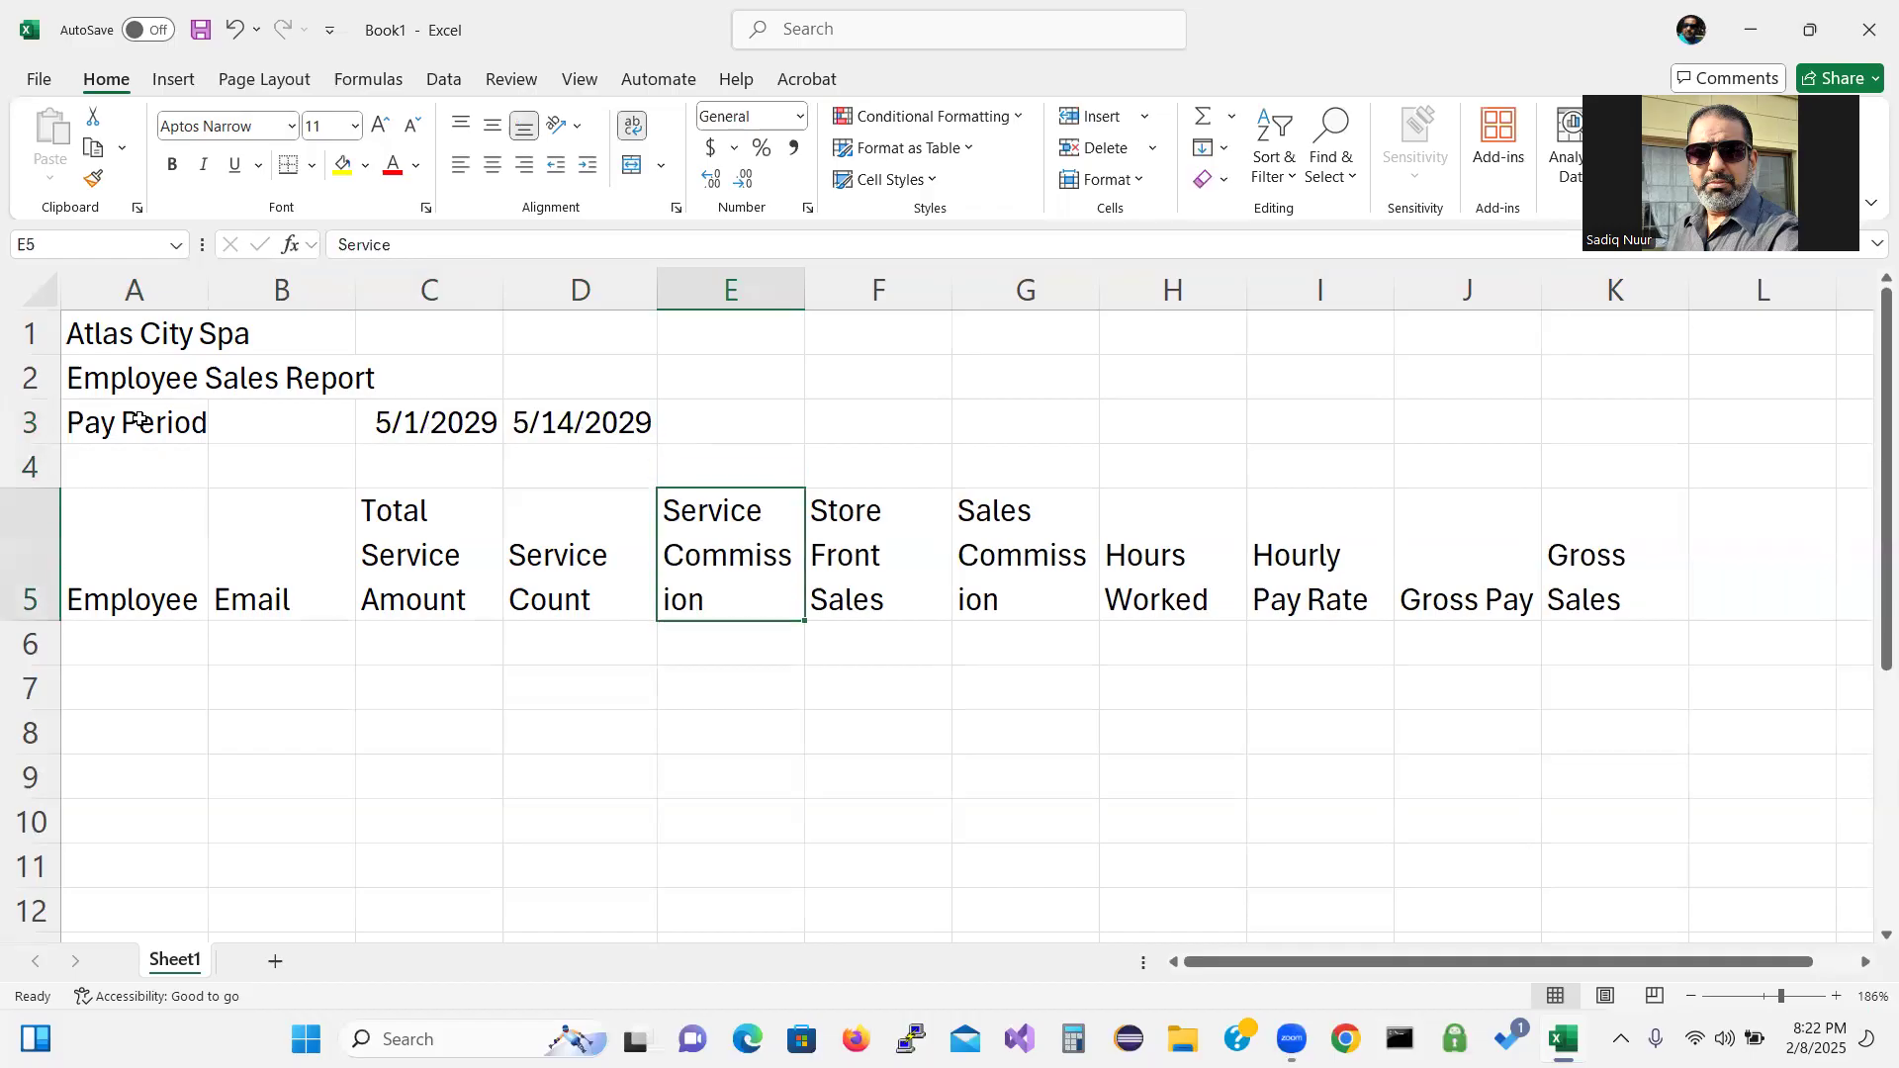
pyautogui.press('Down')
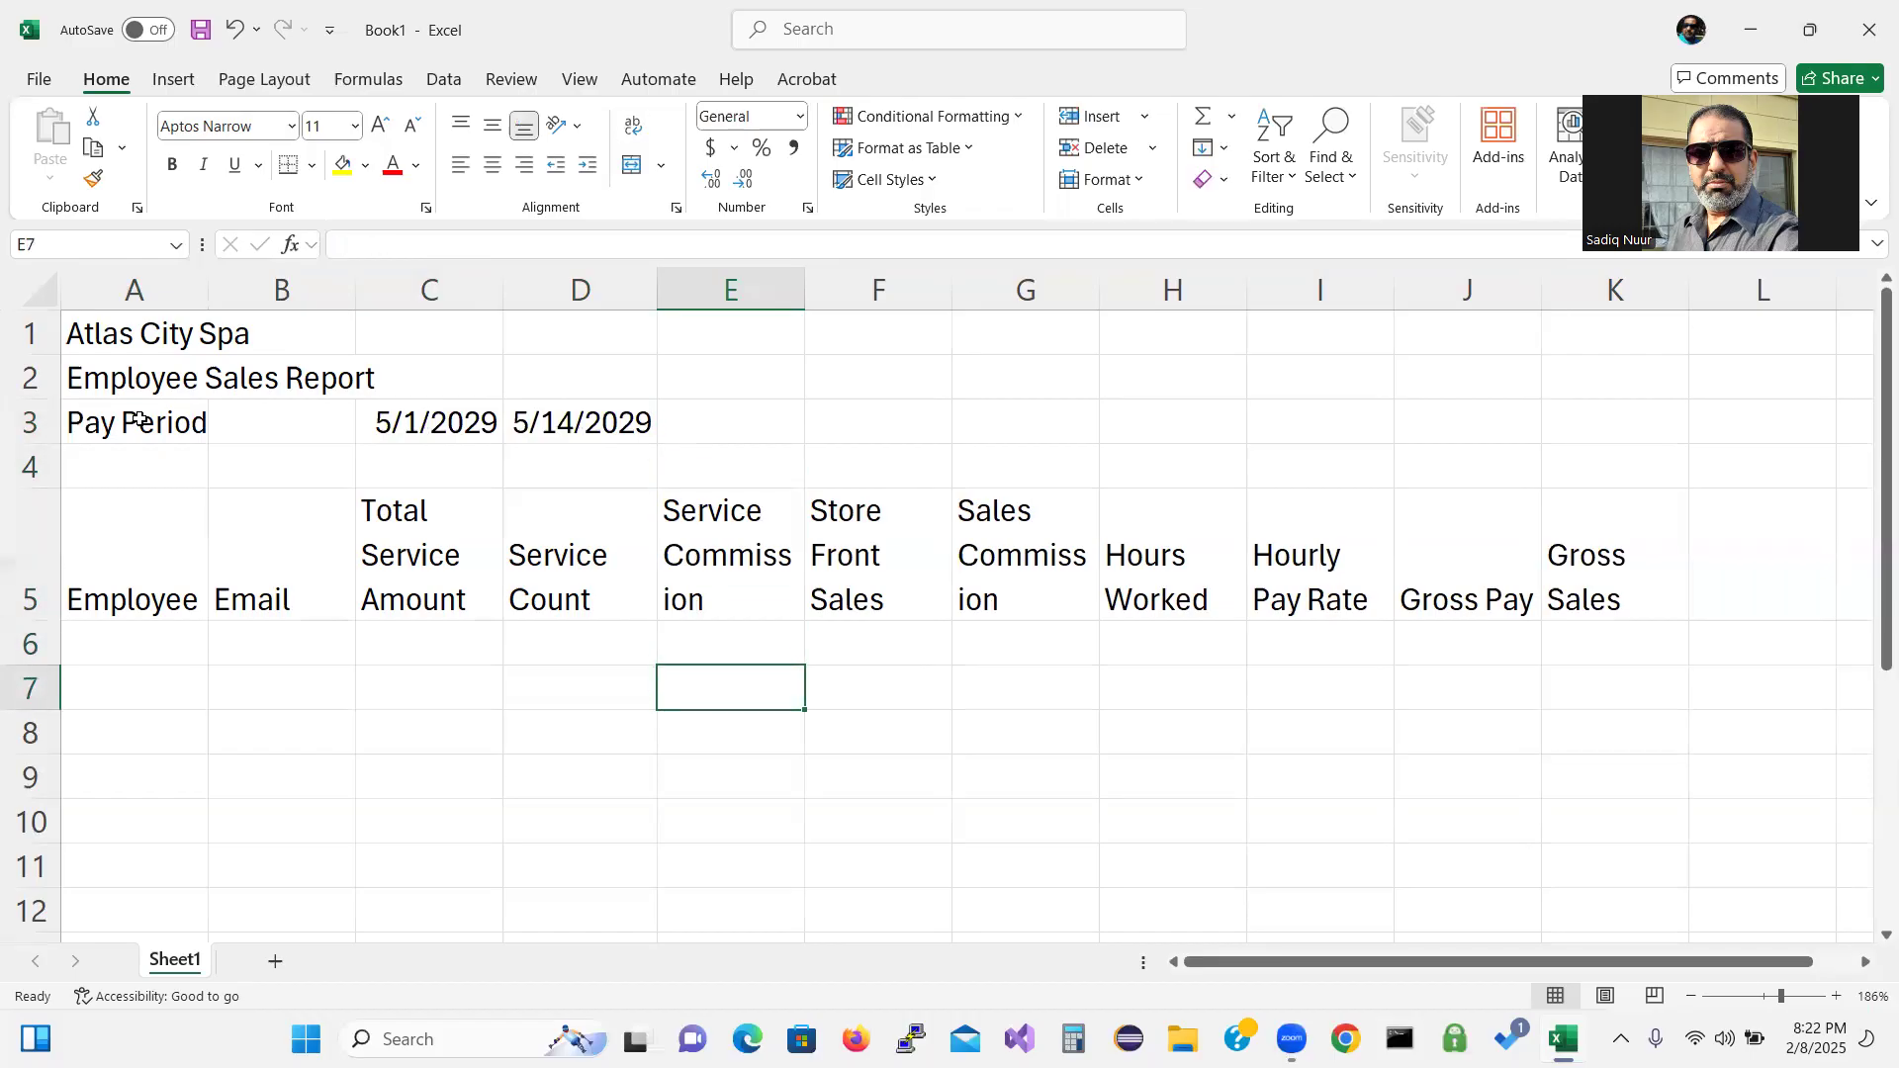
# Type the first employee's name in 'Last, First' form into A6.
pyautogui.press('Up')
pyautogui.press('Left')
pyautogui.press('Left')
pyautogui.press('Left')
pyautogui.press('Left')
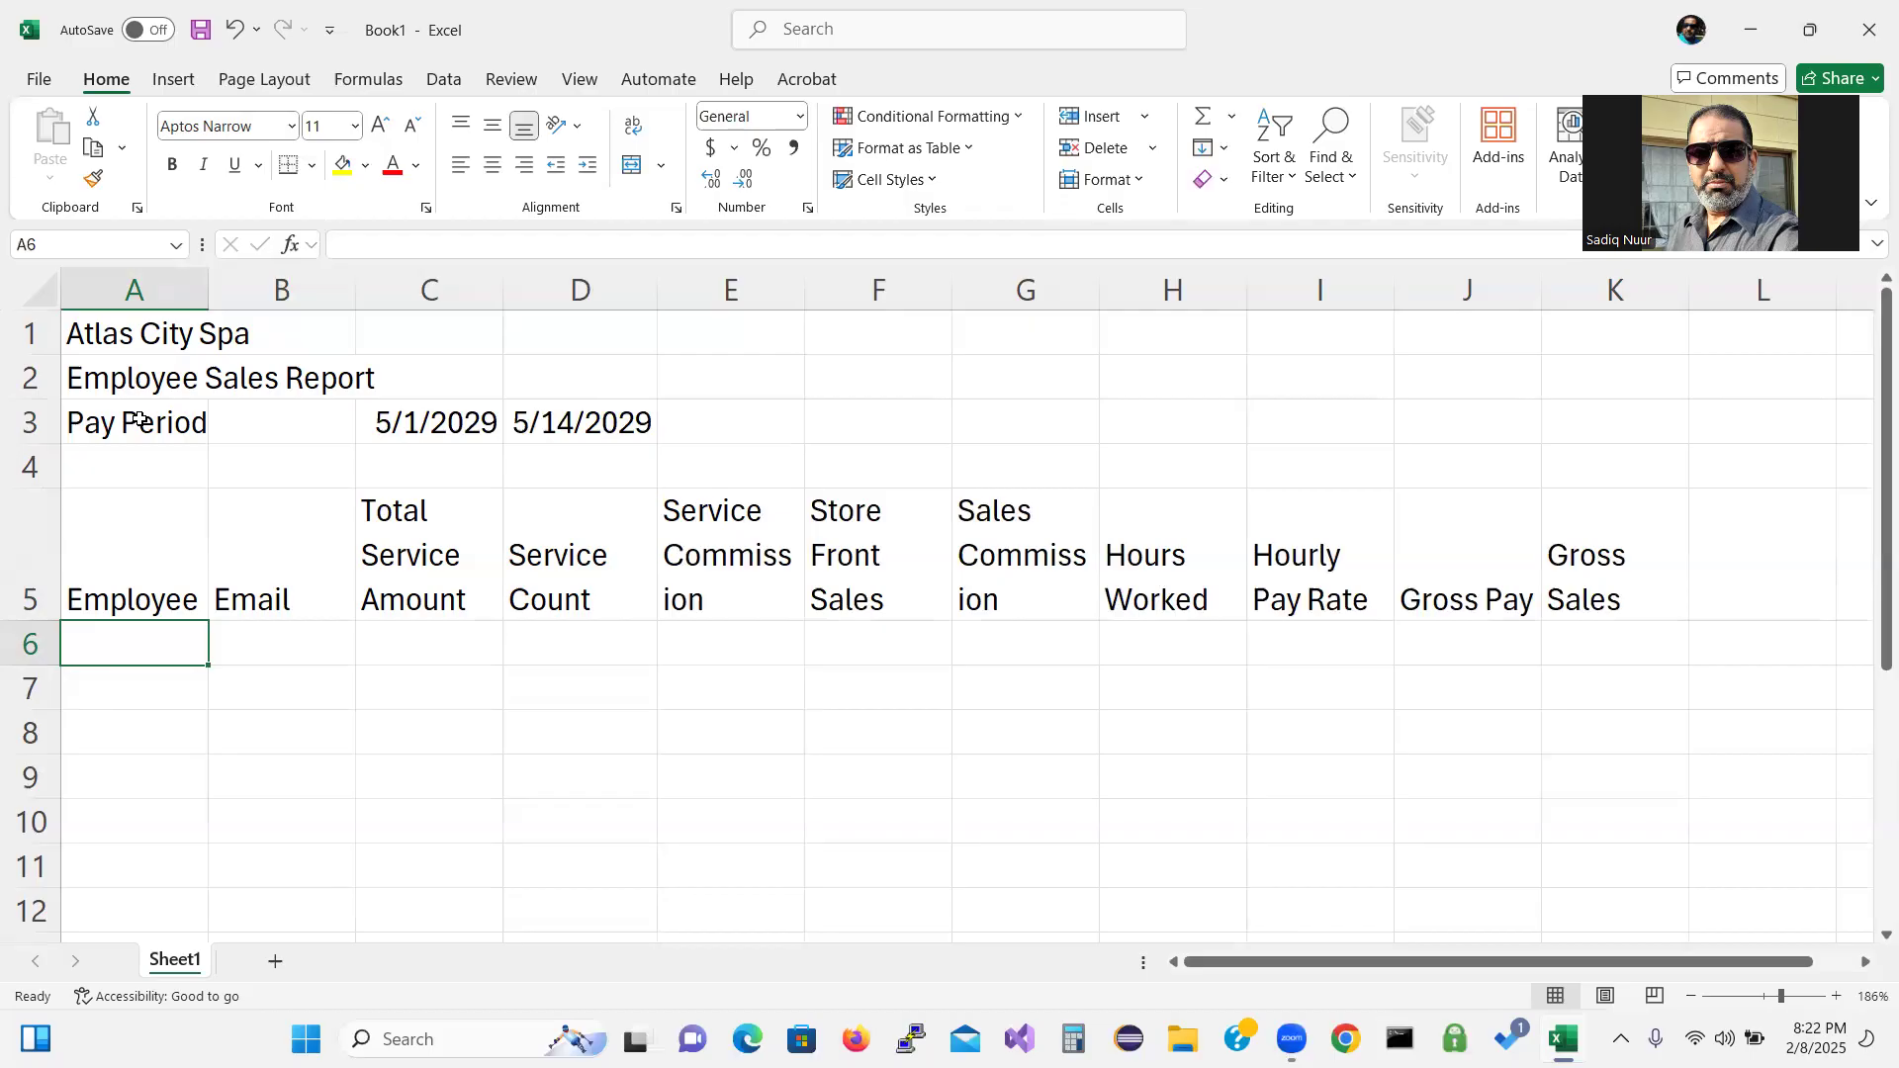
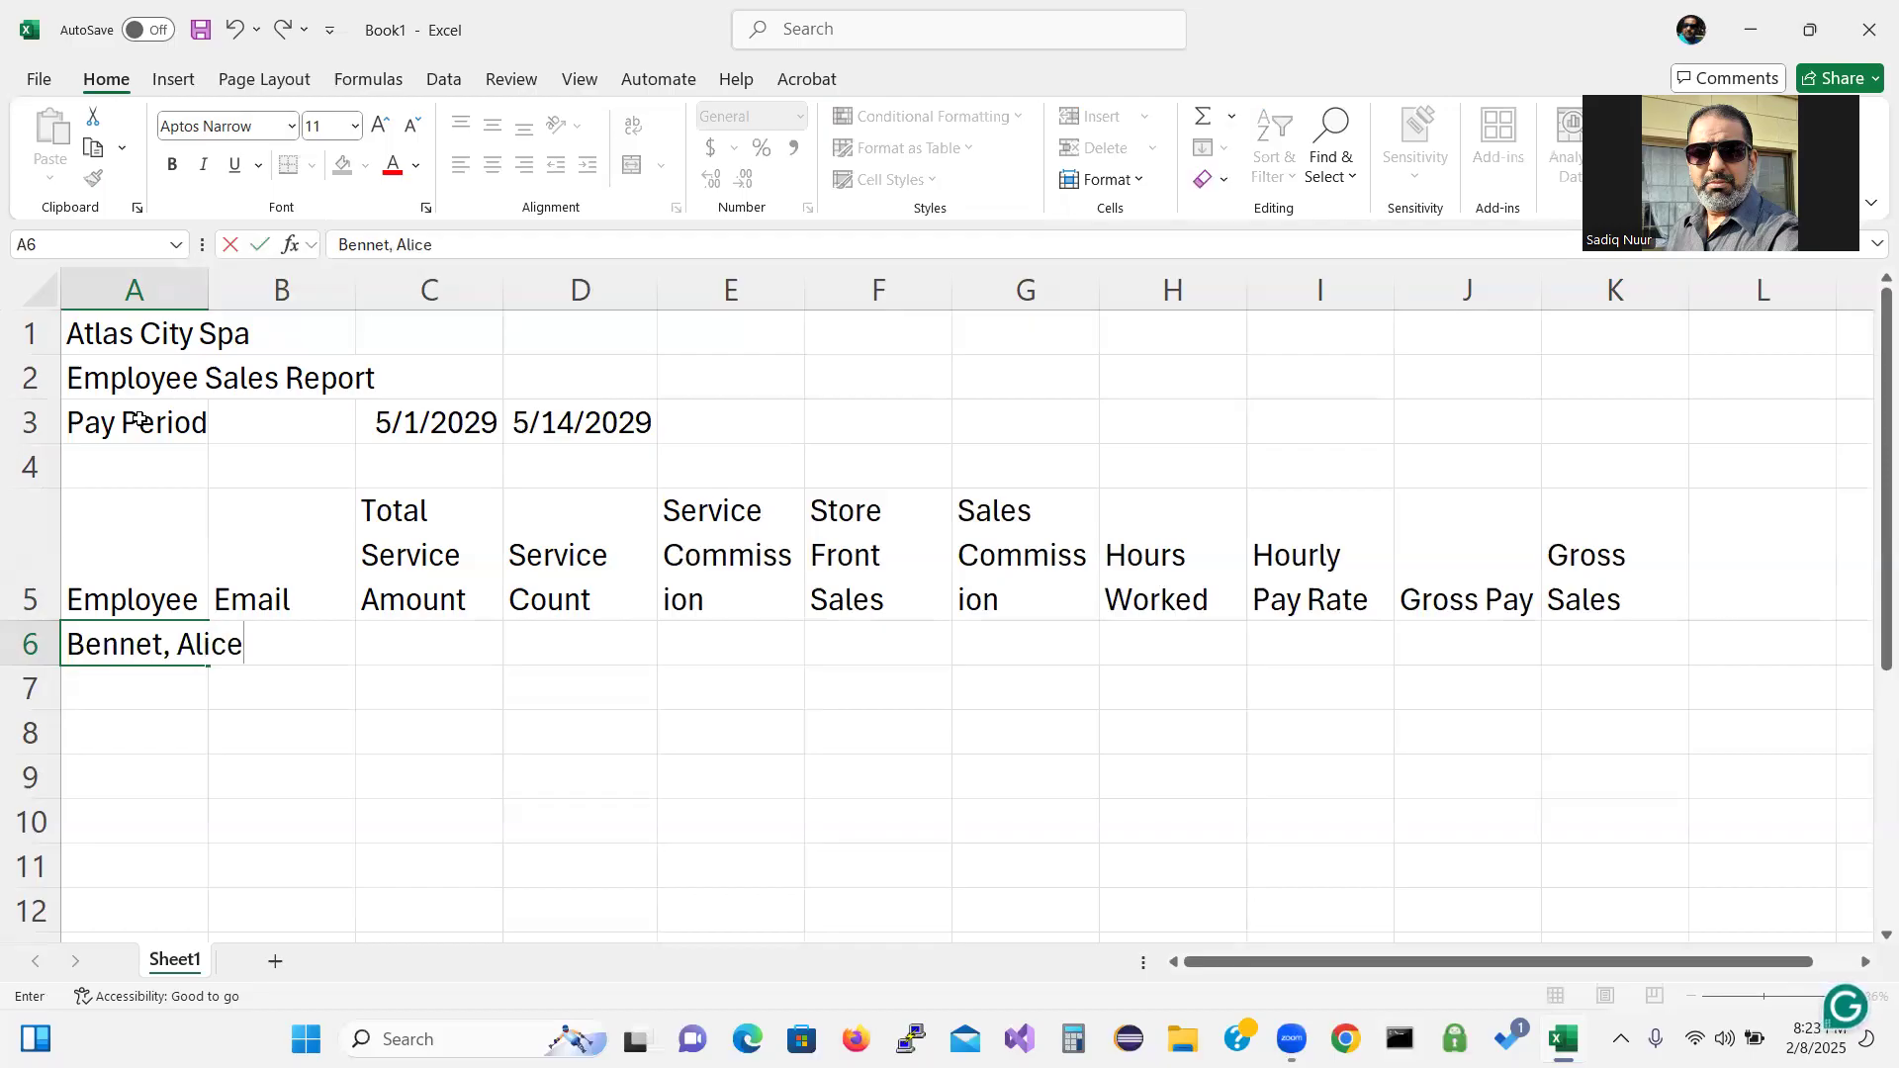
pyautogui.press('Tab')
pyautogui.press('Tab')
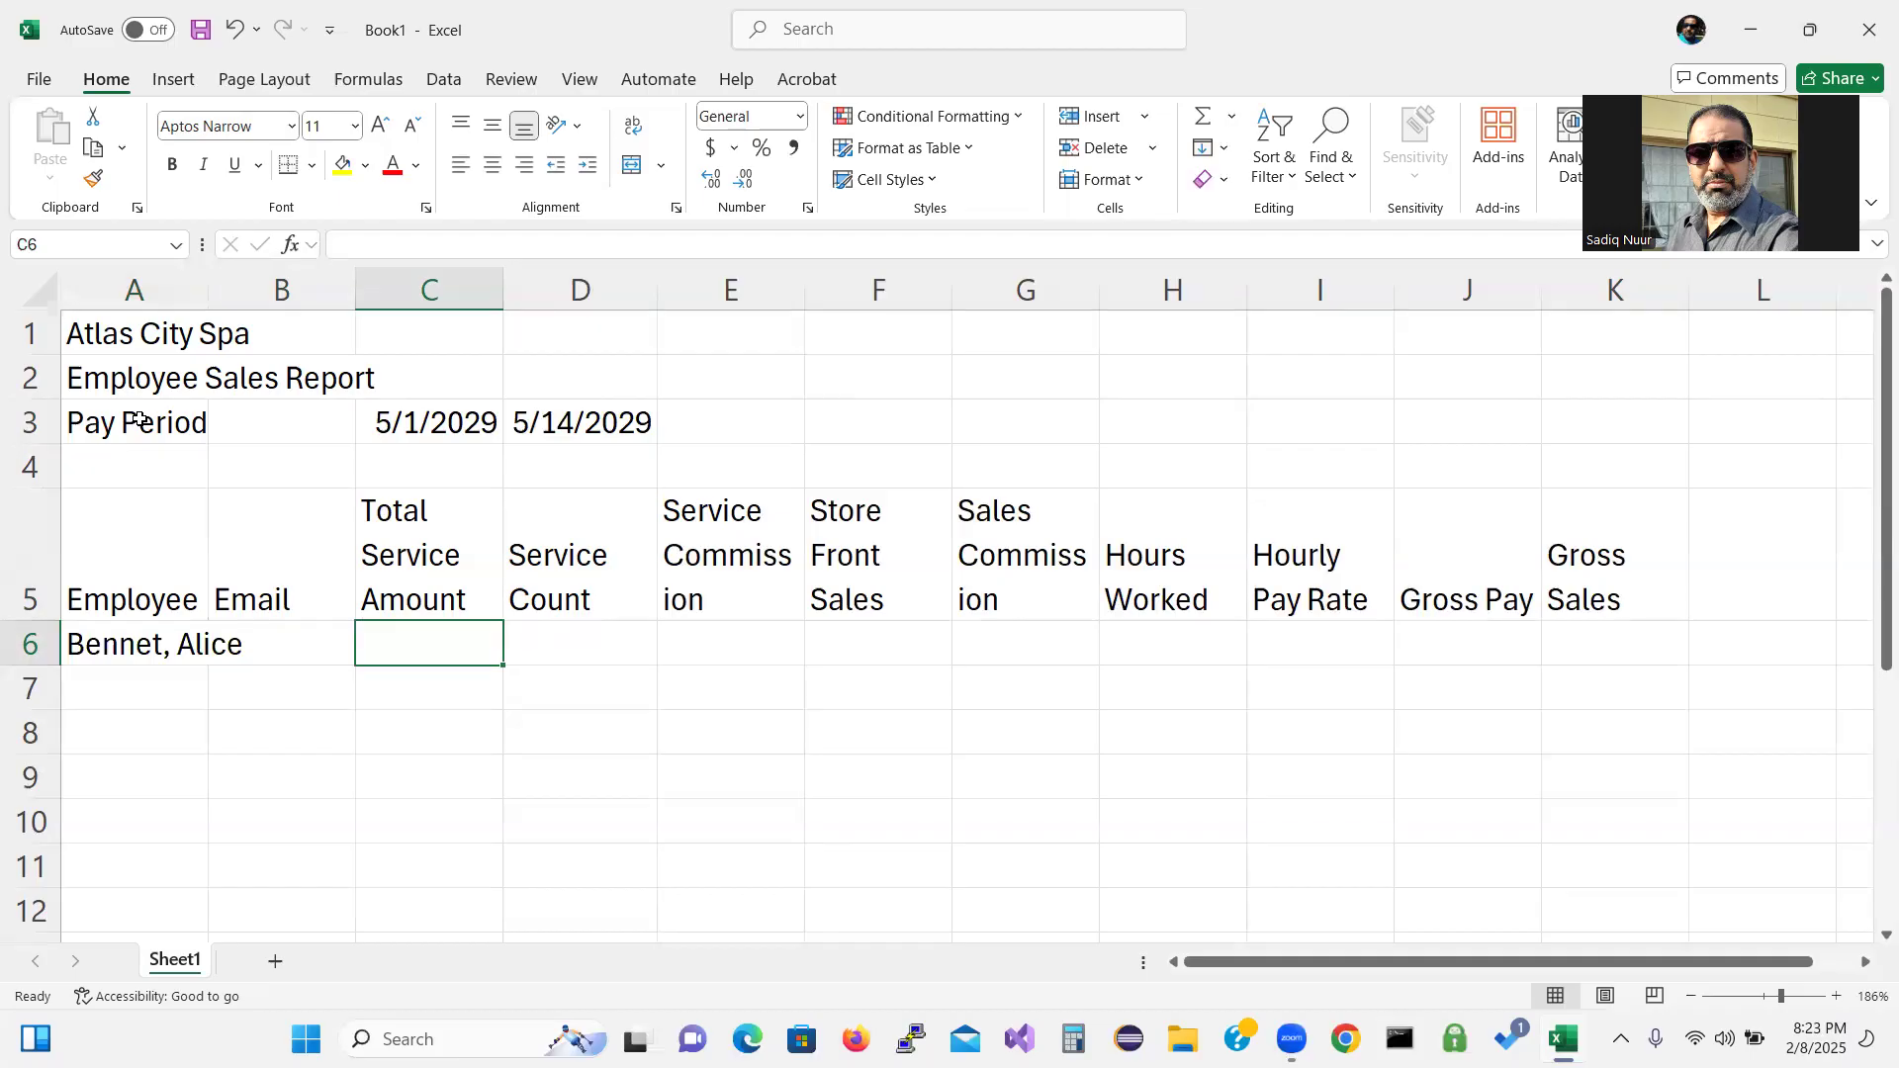
# Enter 2458.60 in C6 and 12 in D6.
pyautogui.write('2')
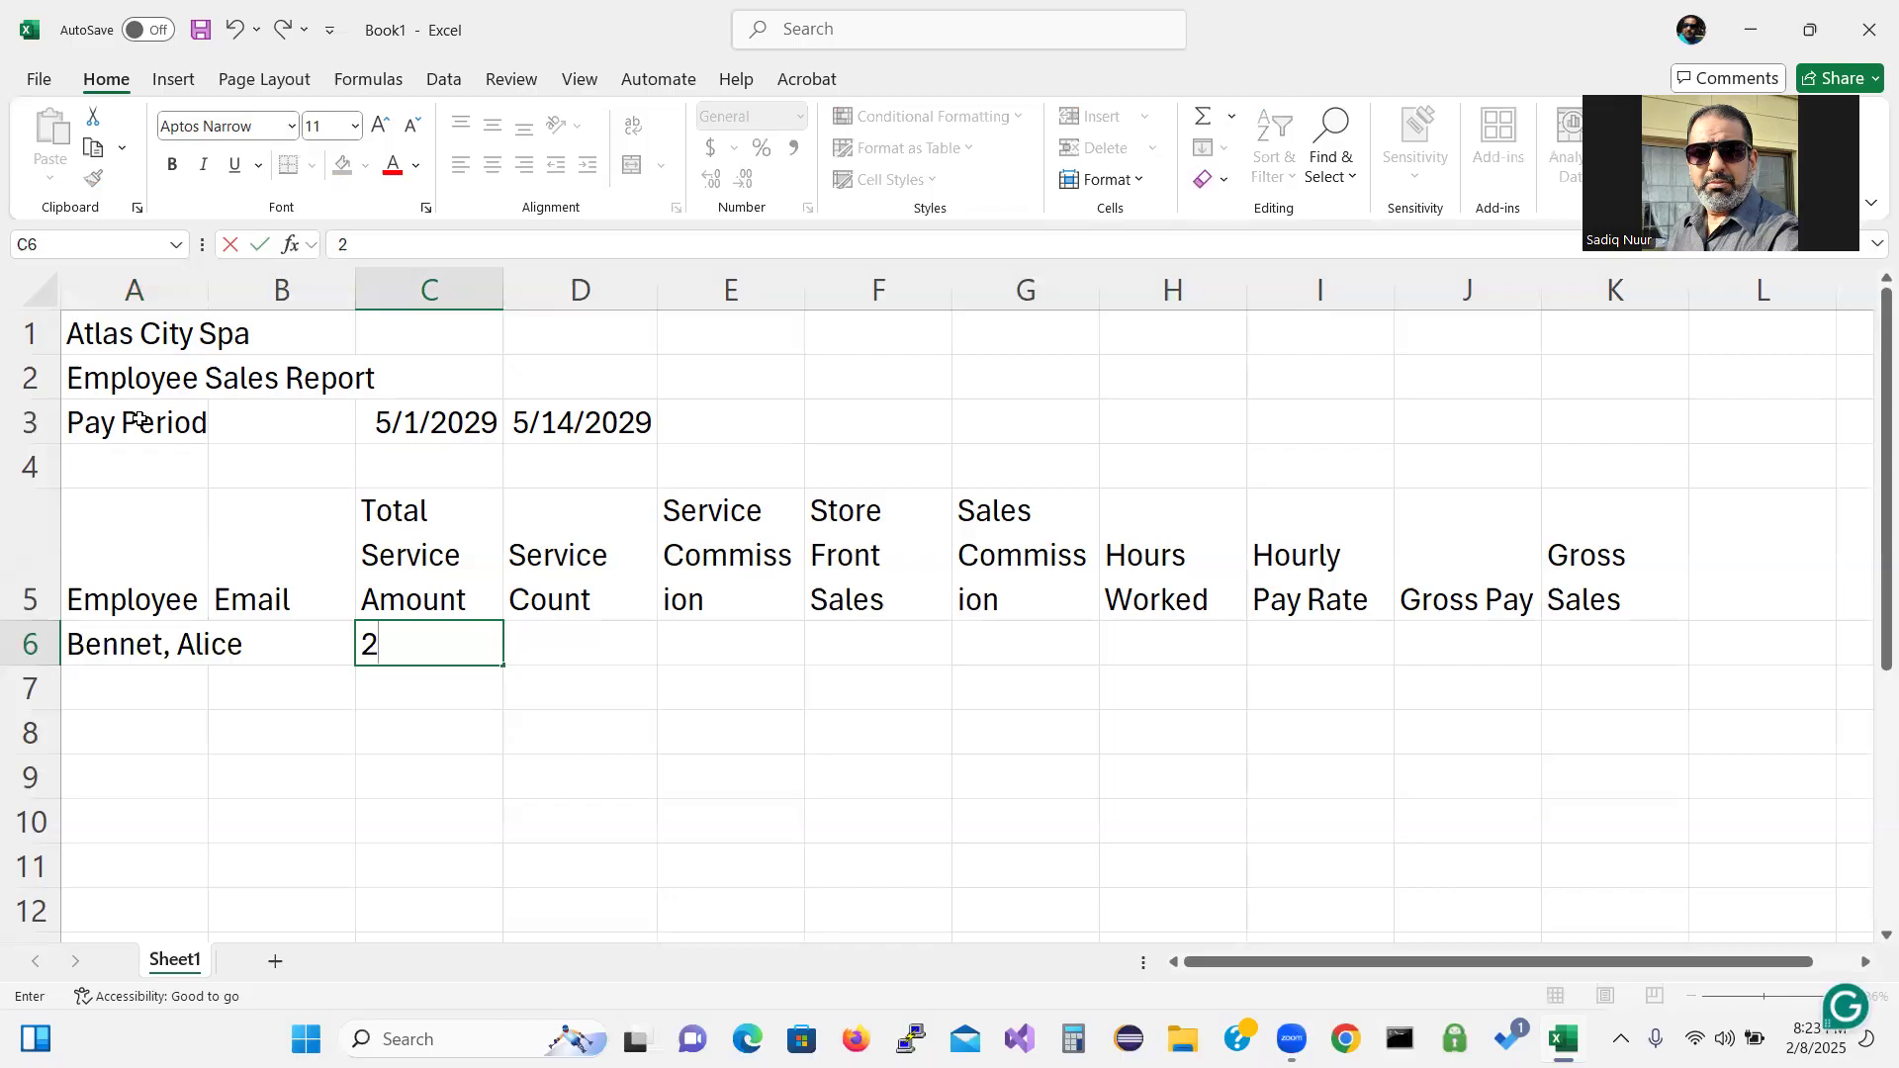
pyautogui.write('458.6')
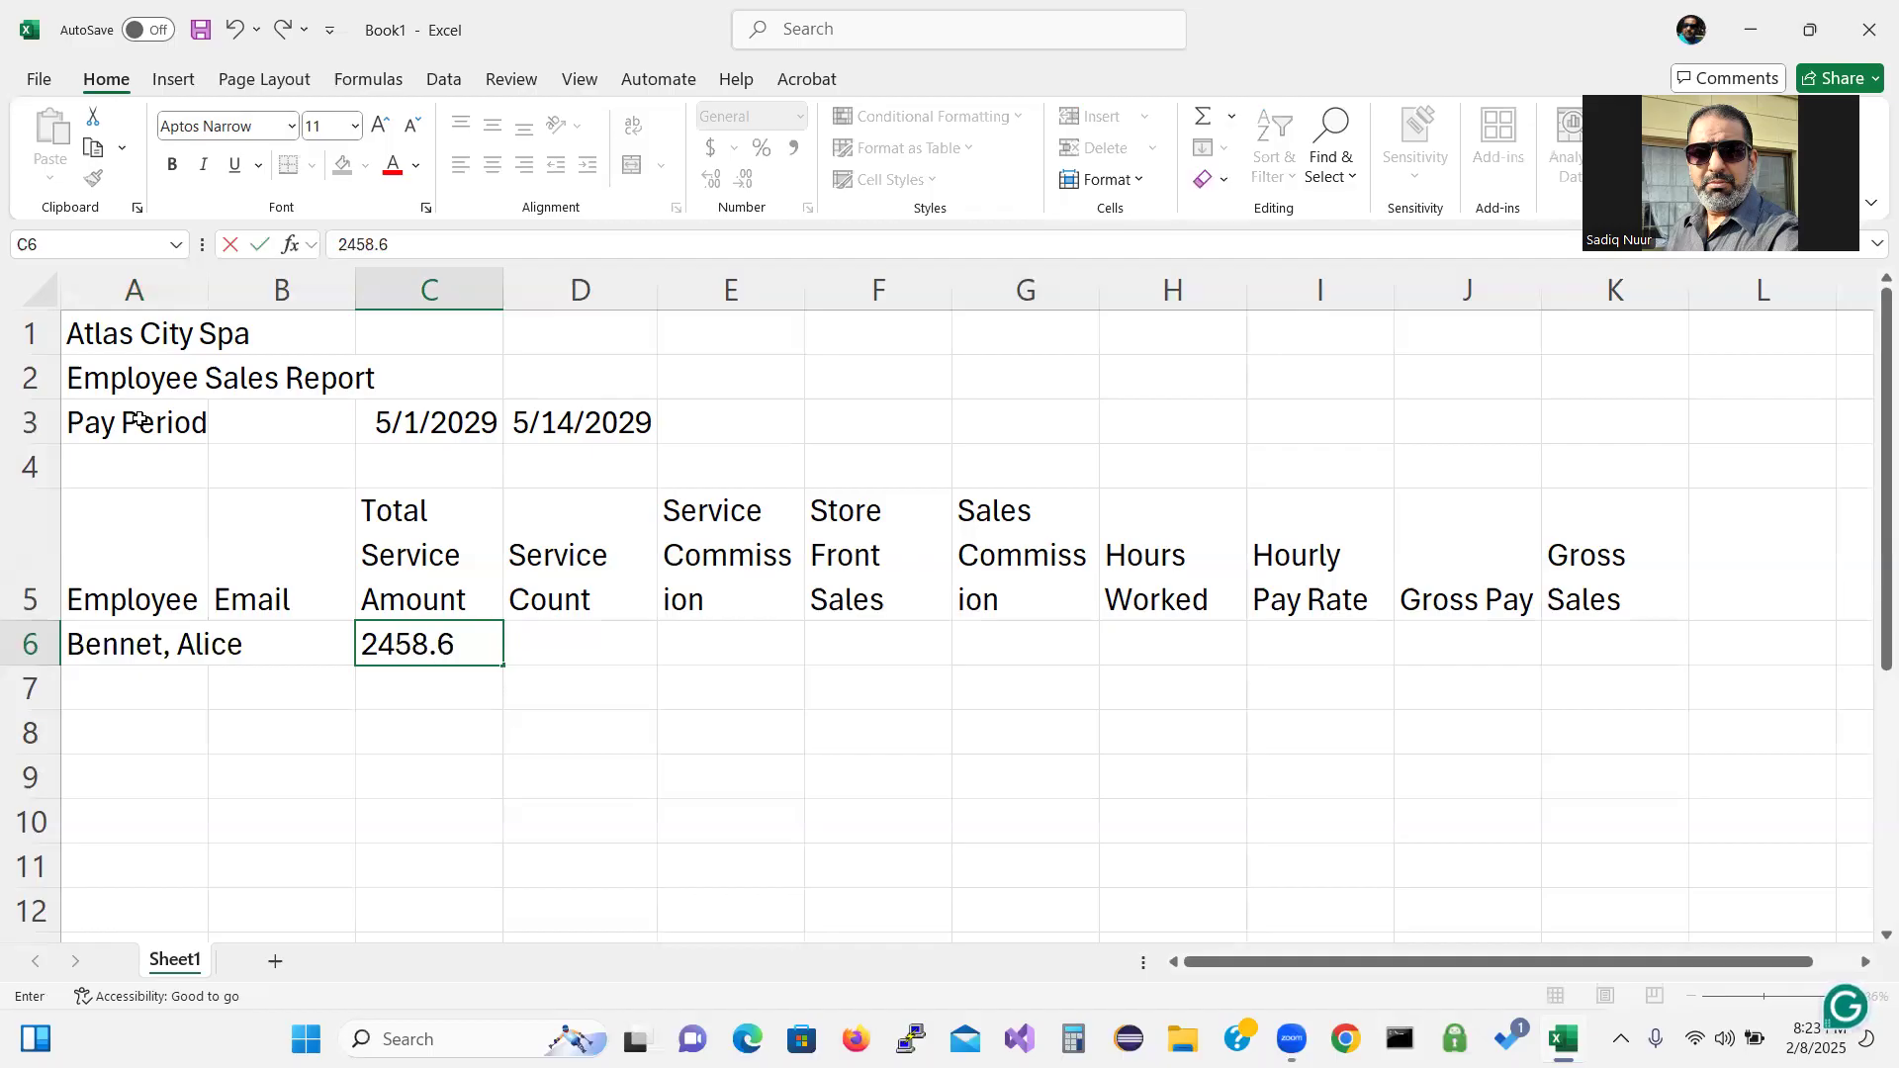
pyautogui.write('0')
pyautogui.press('Tab')
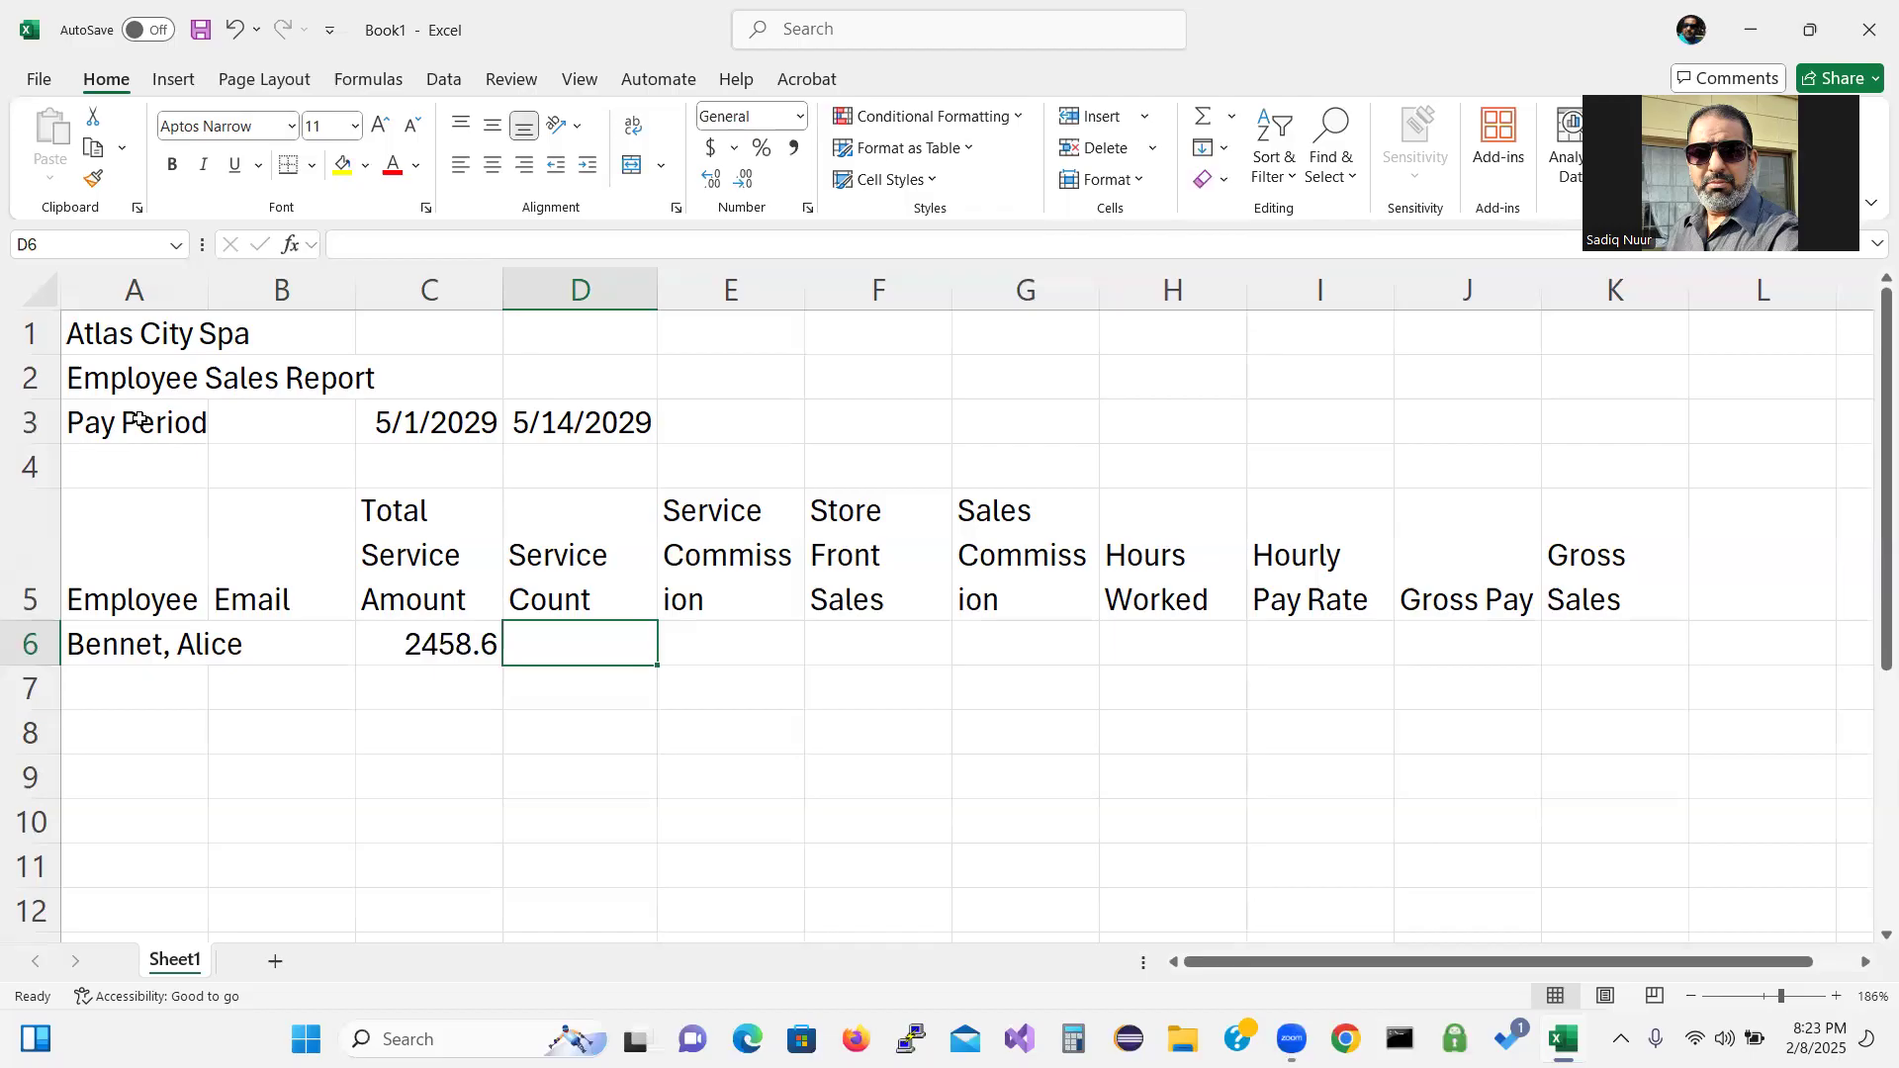
pyautogui.write('12')
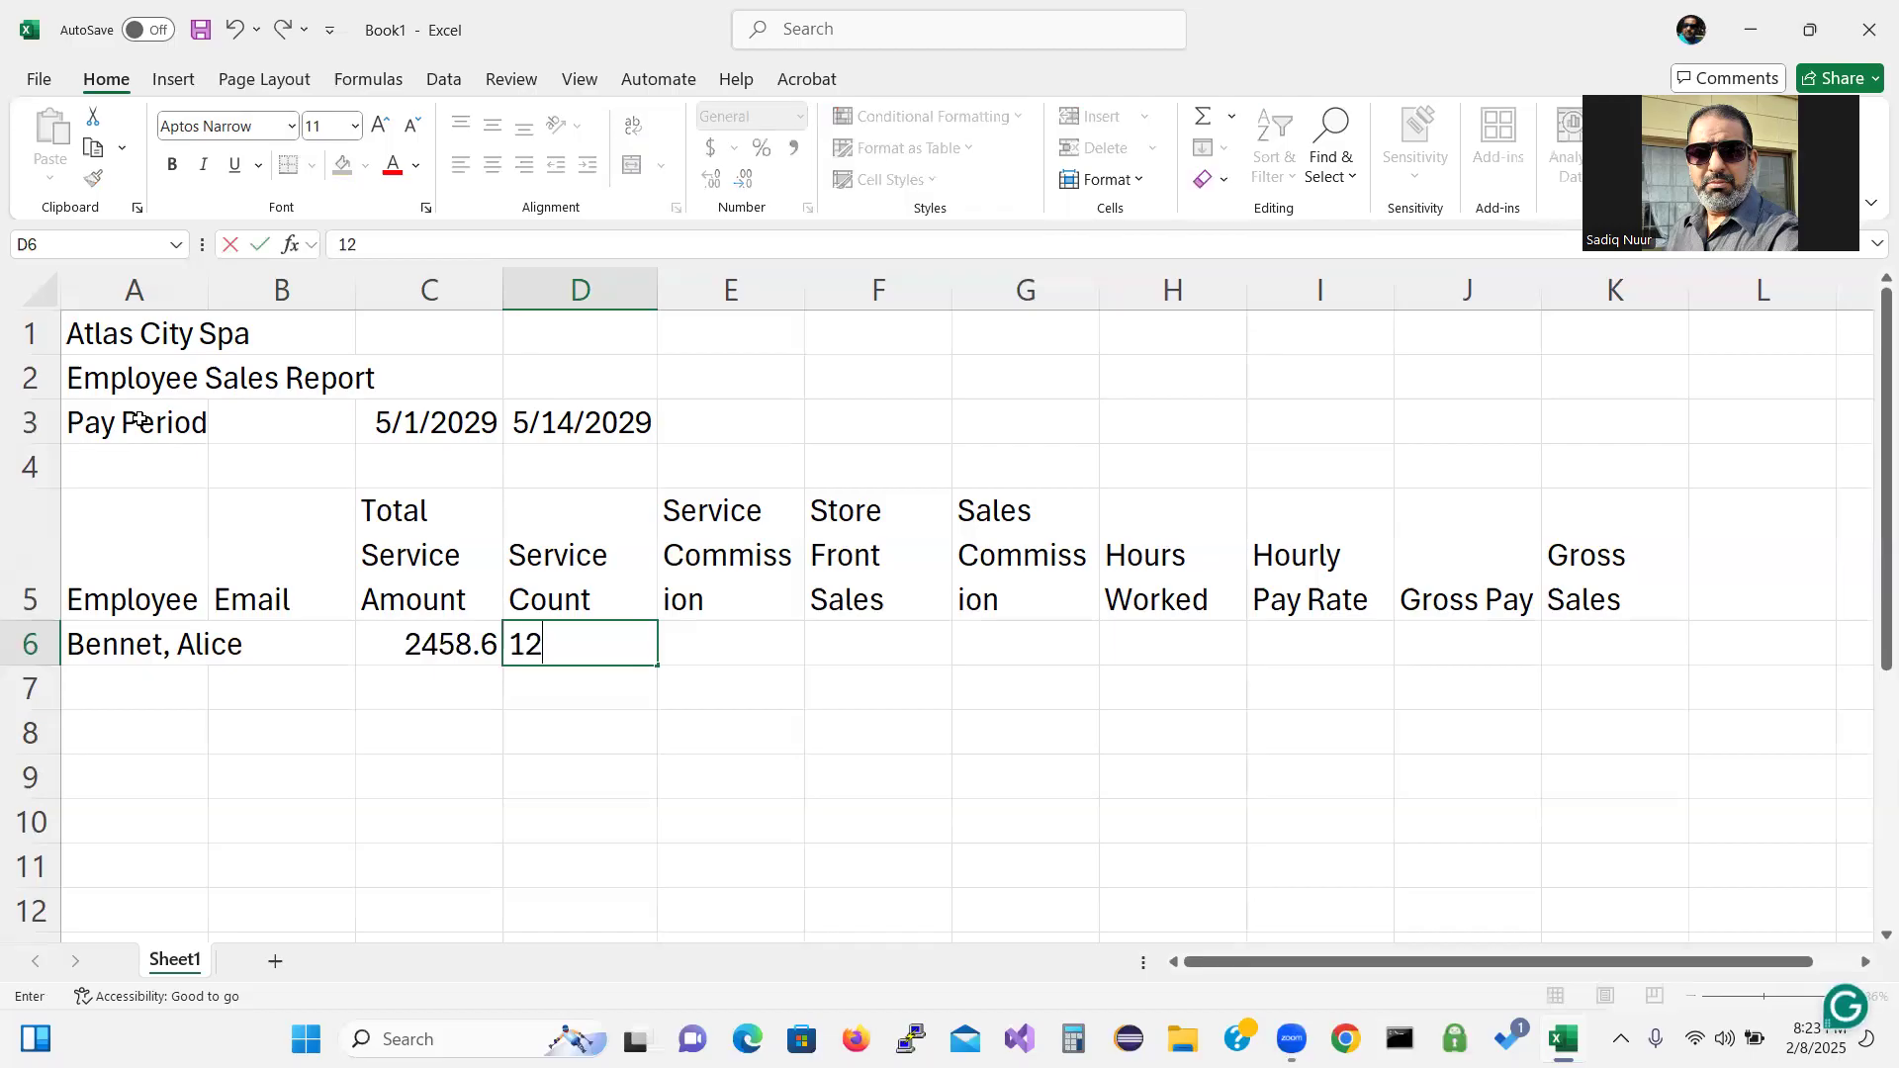
pyautogui.press('Tab')
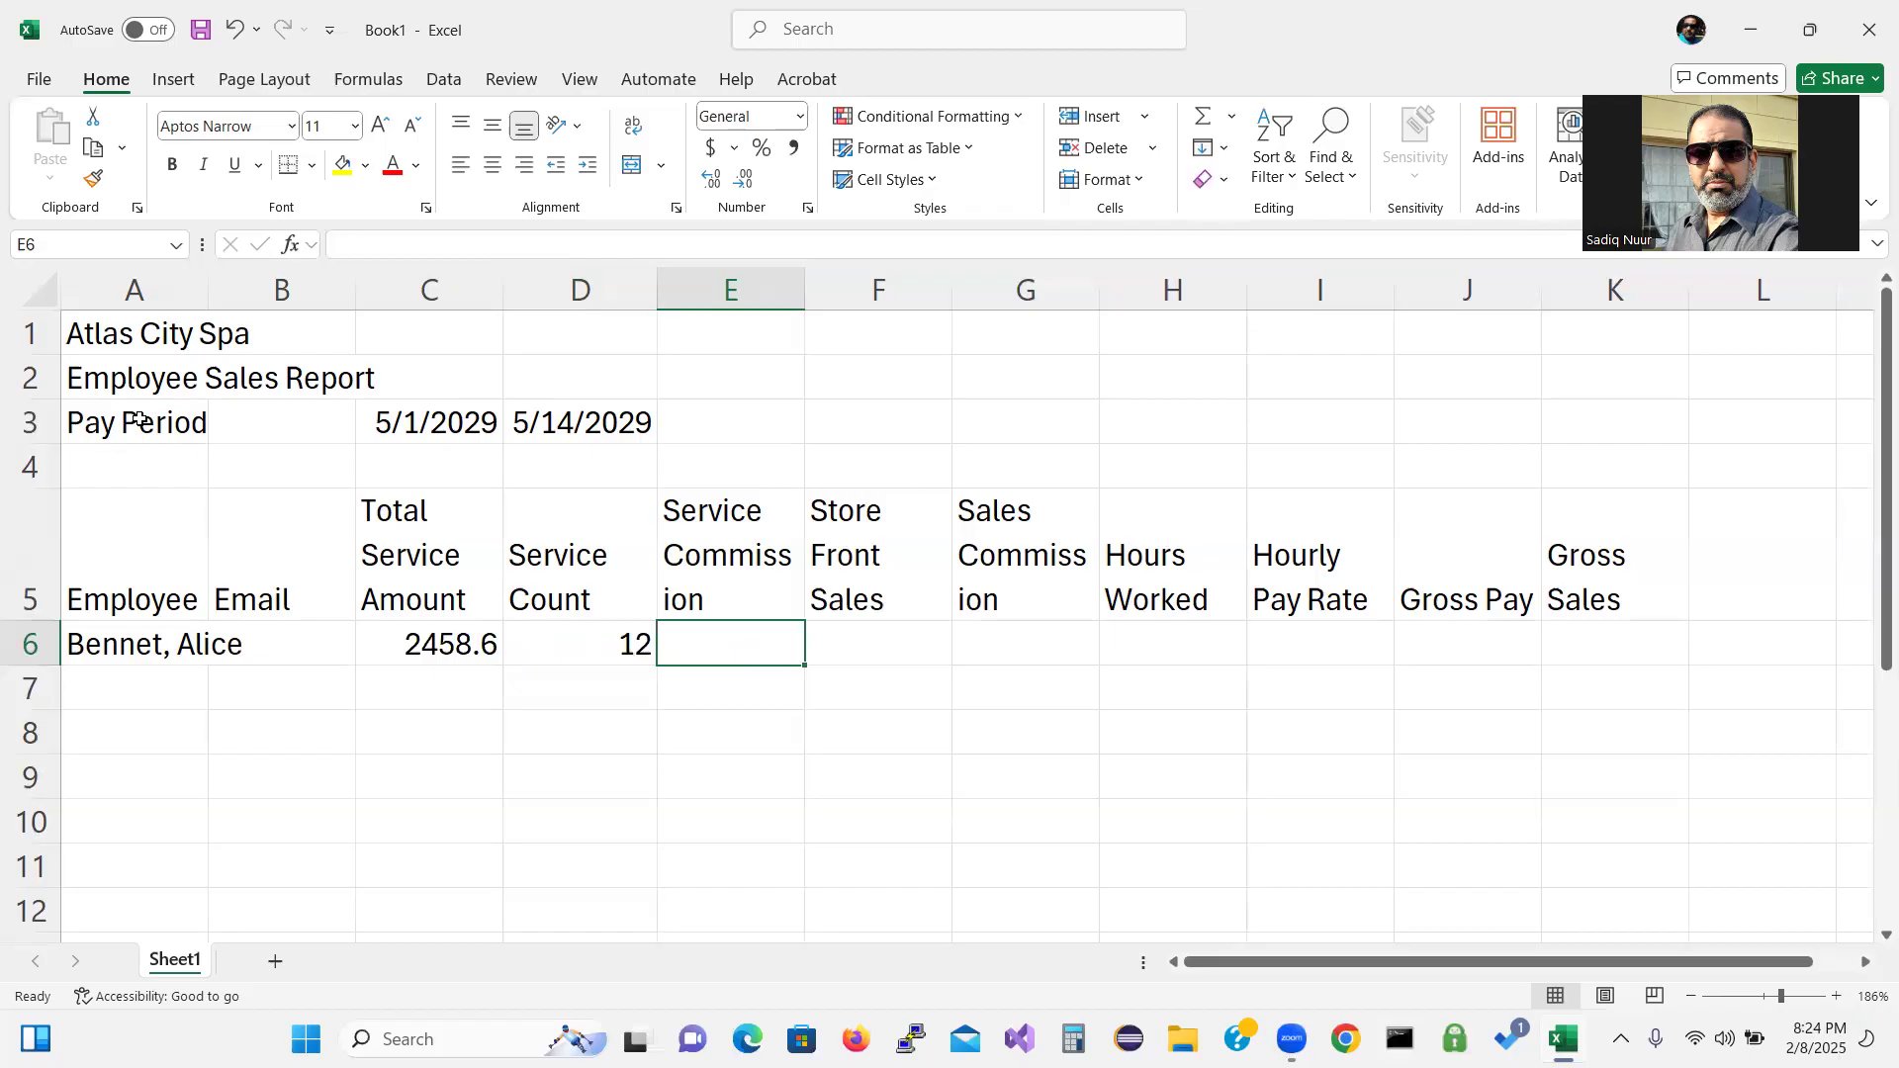
pyautogui.press('Right')
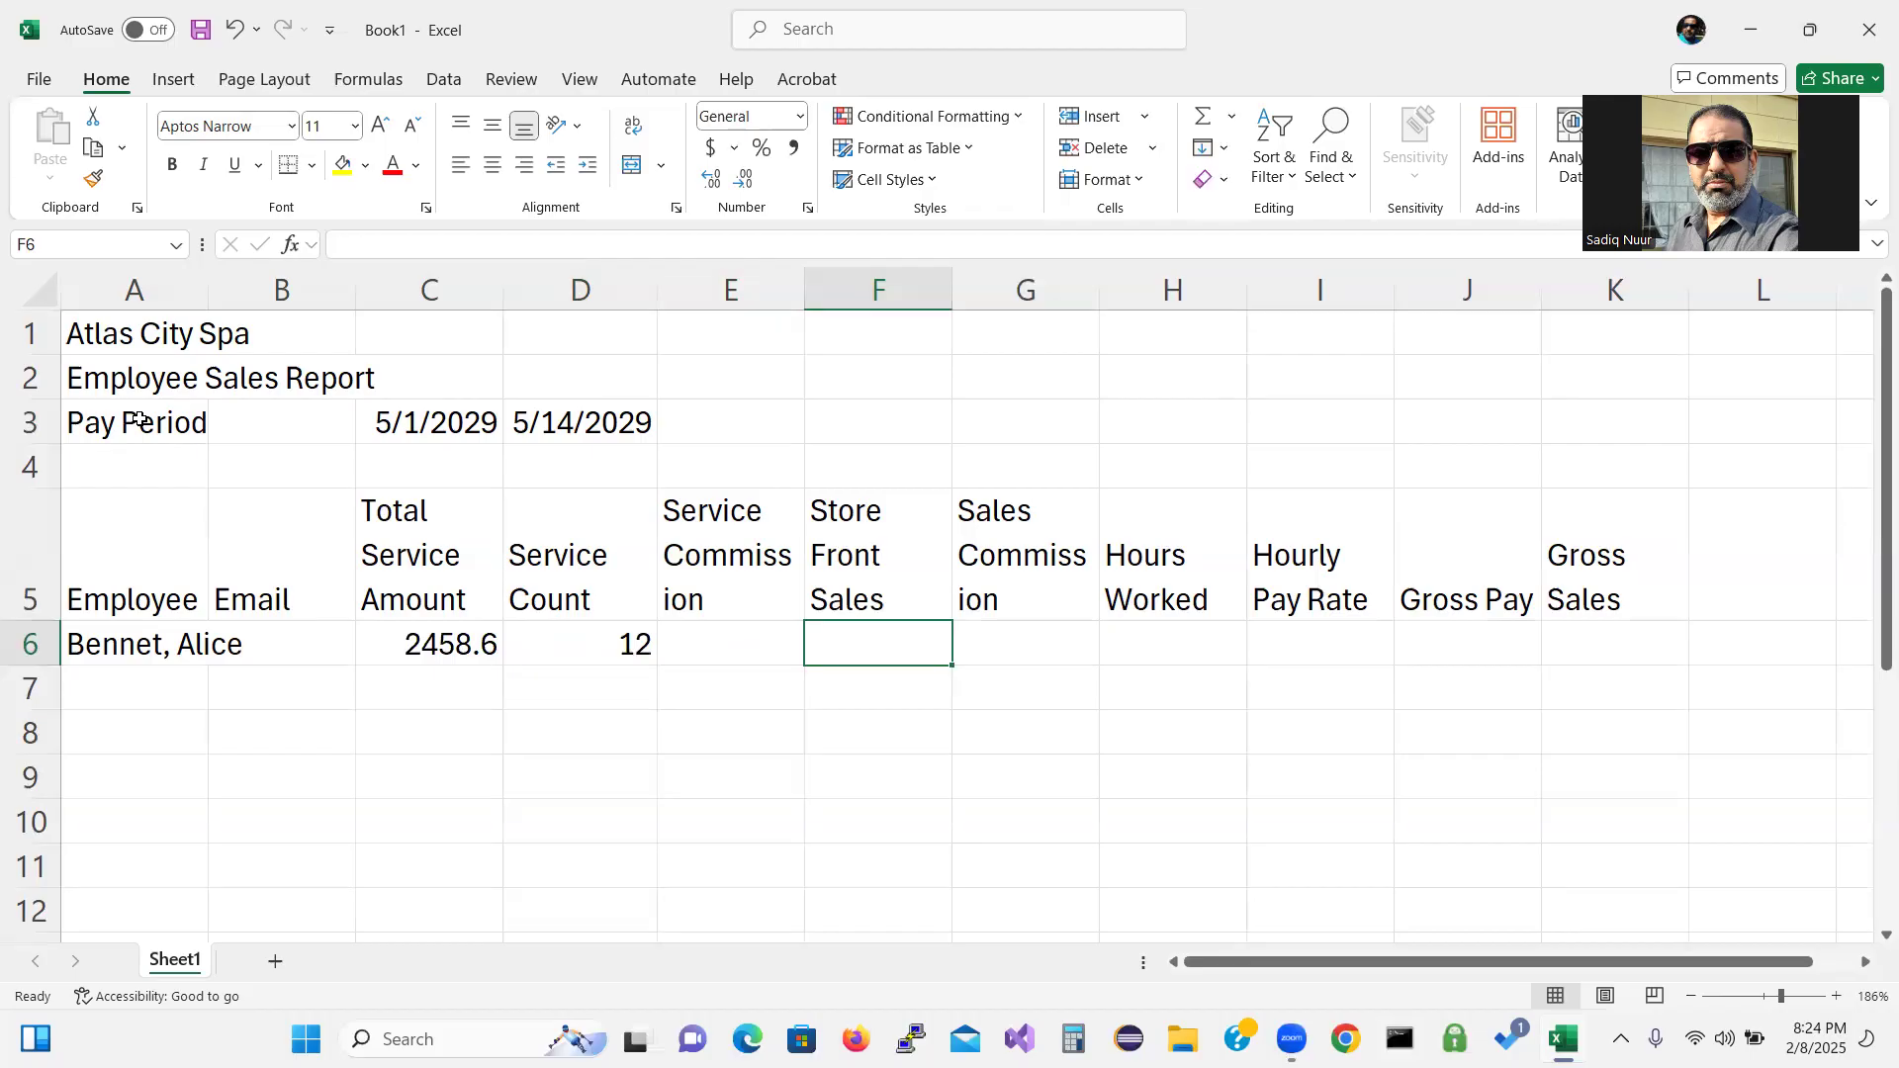
# Enter 112.98 in F6, 80.00 in H6 and 20 in I6, then return to A7.
pyautogui.write('11')
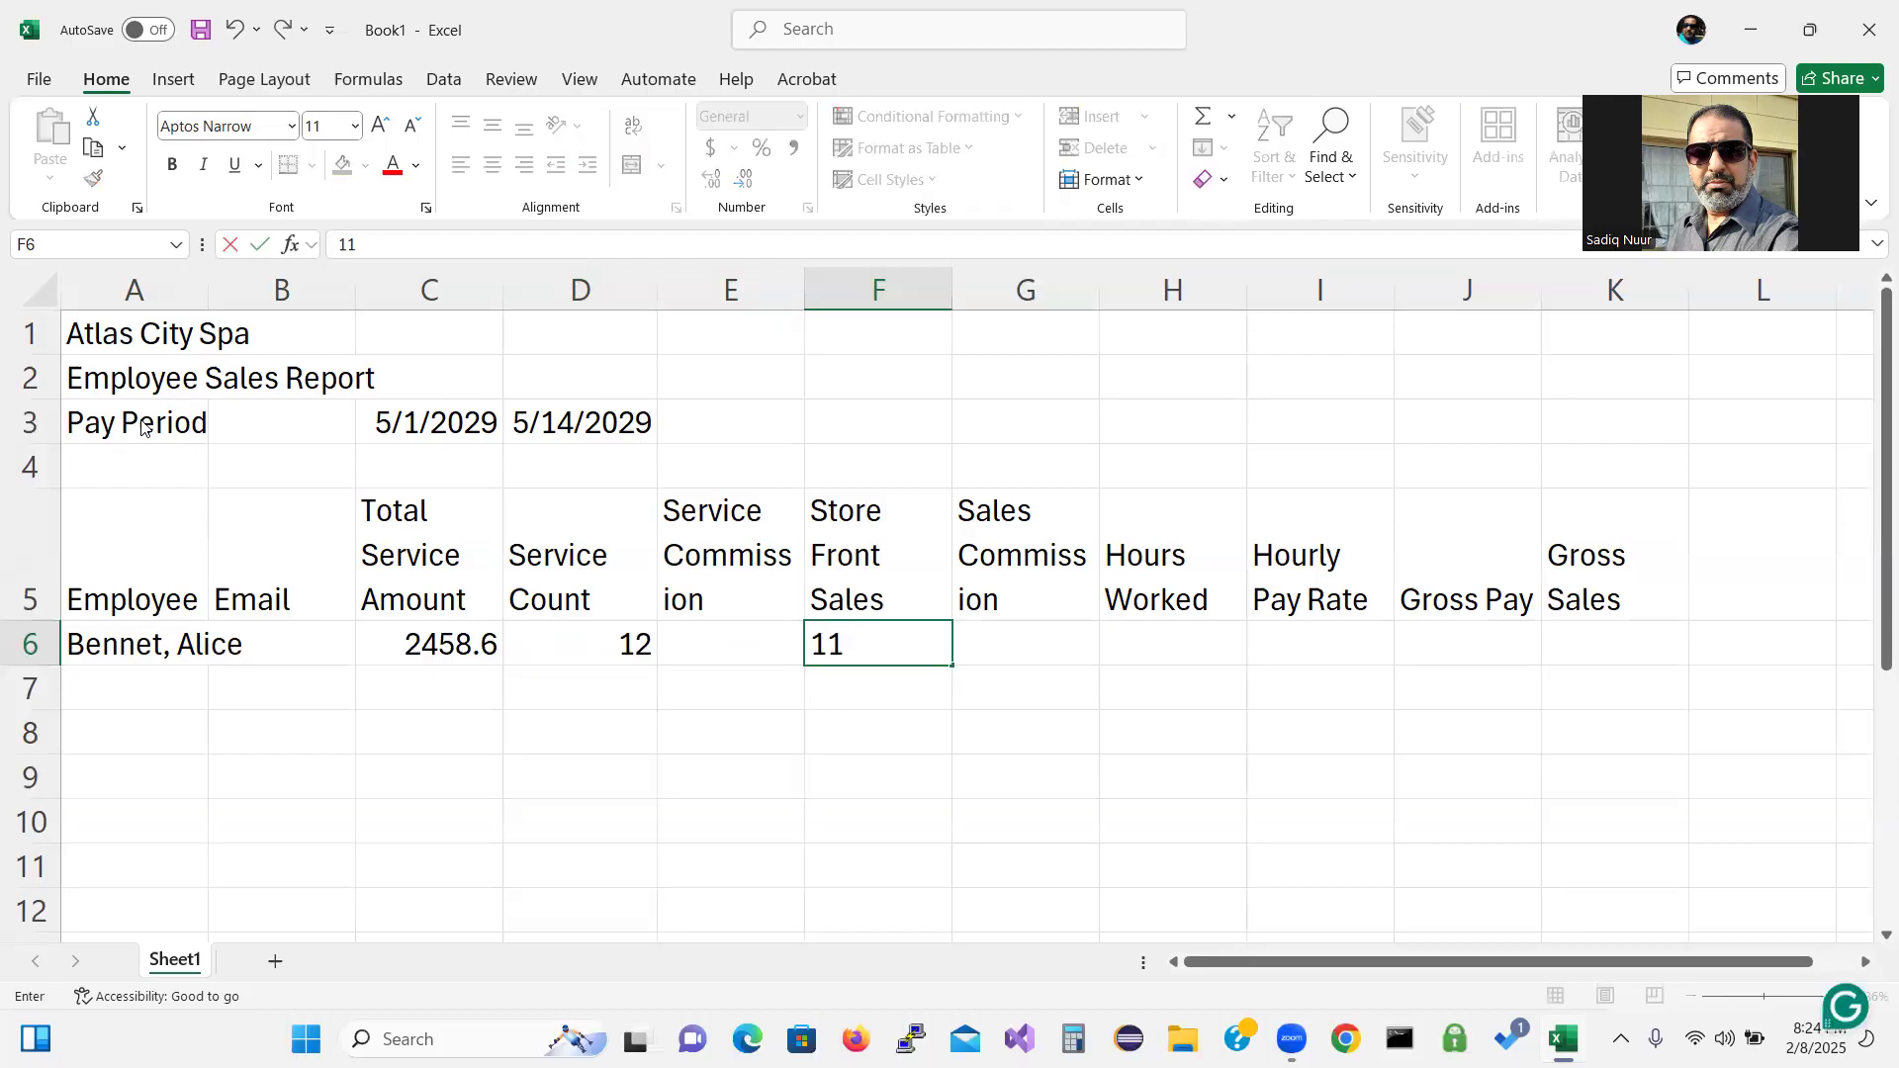
pyautogui.write('2.98')
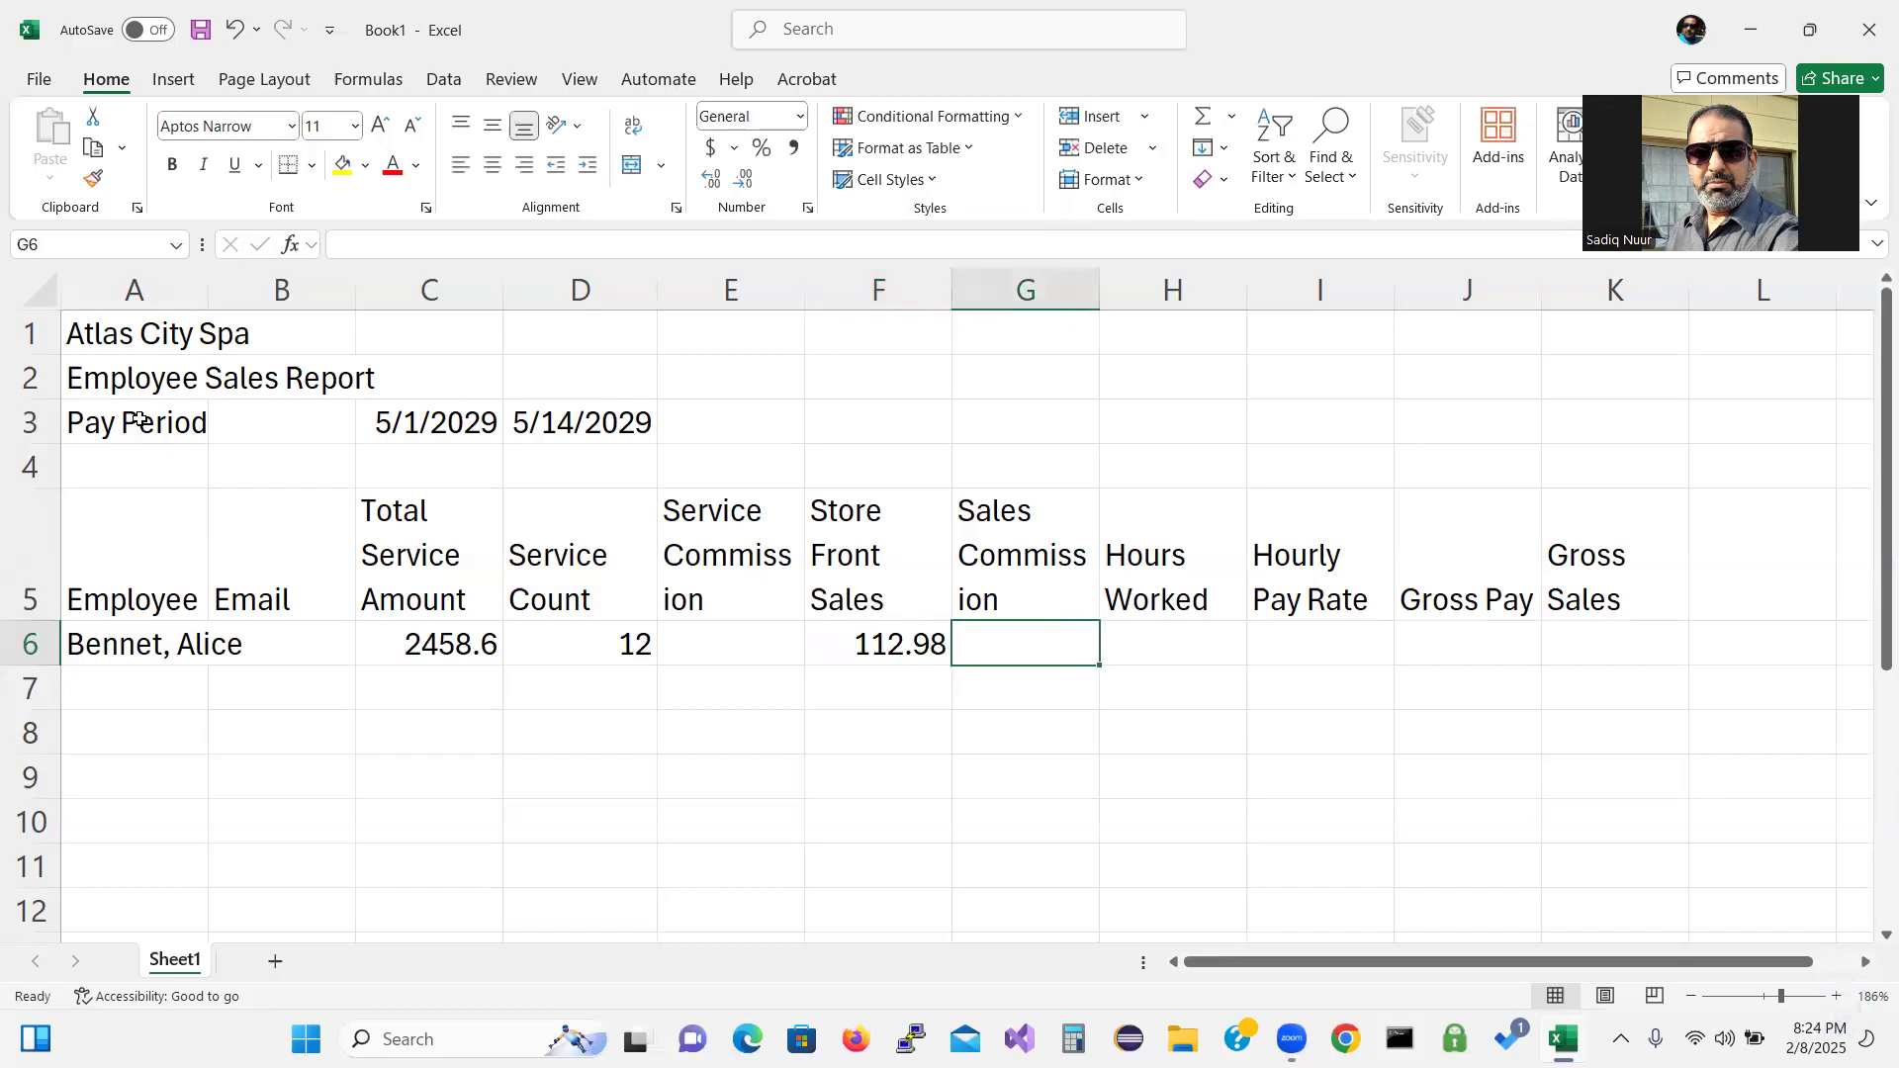
pyautogui.press('Right')
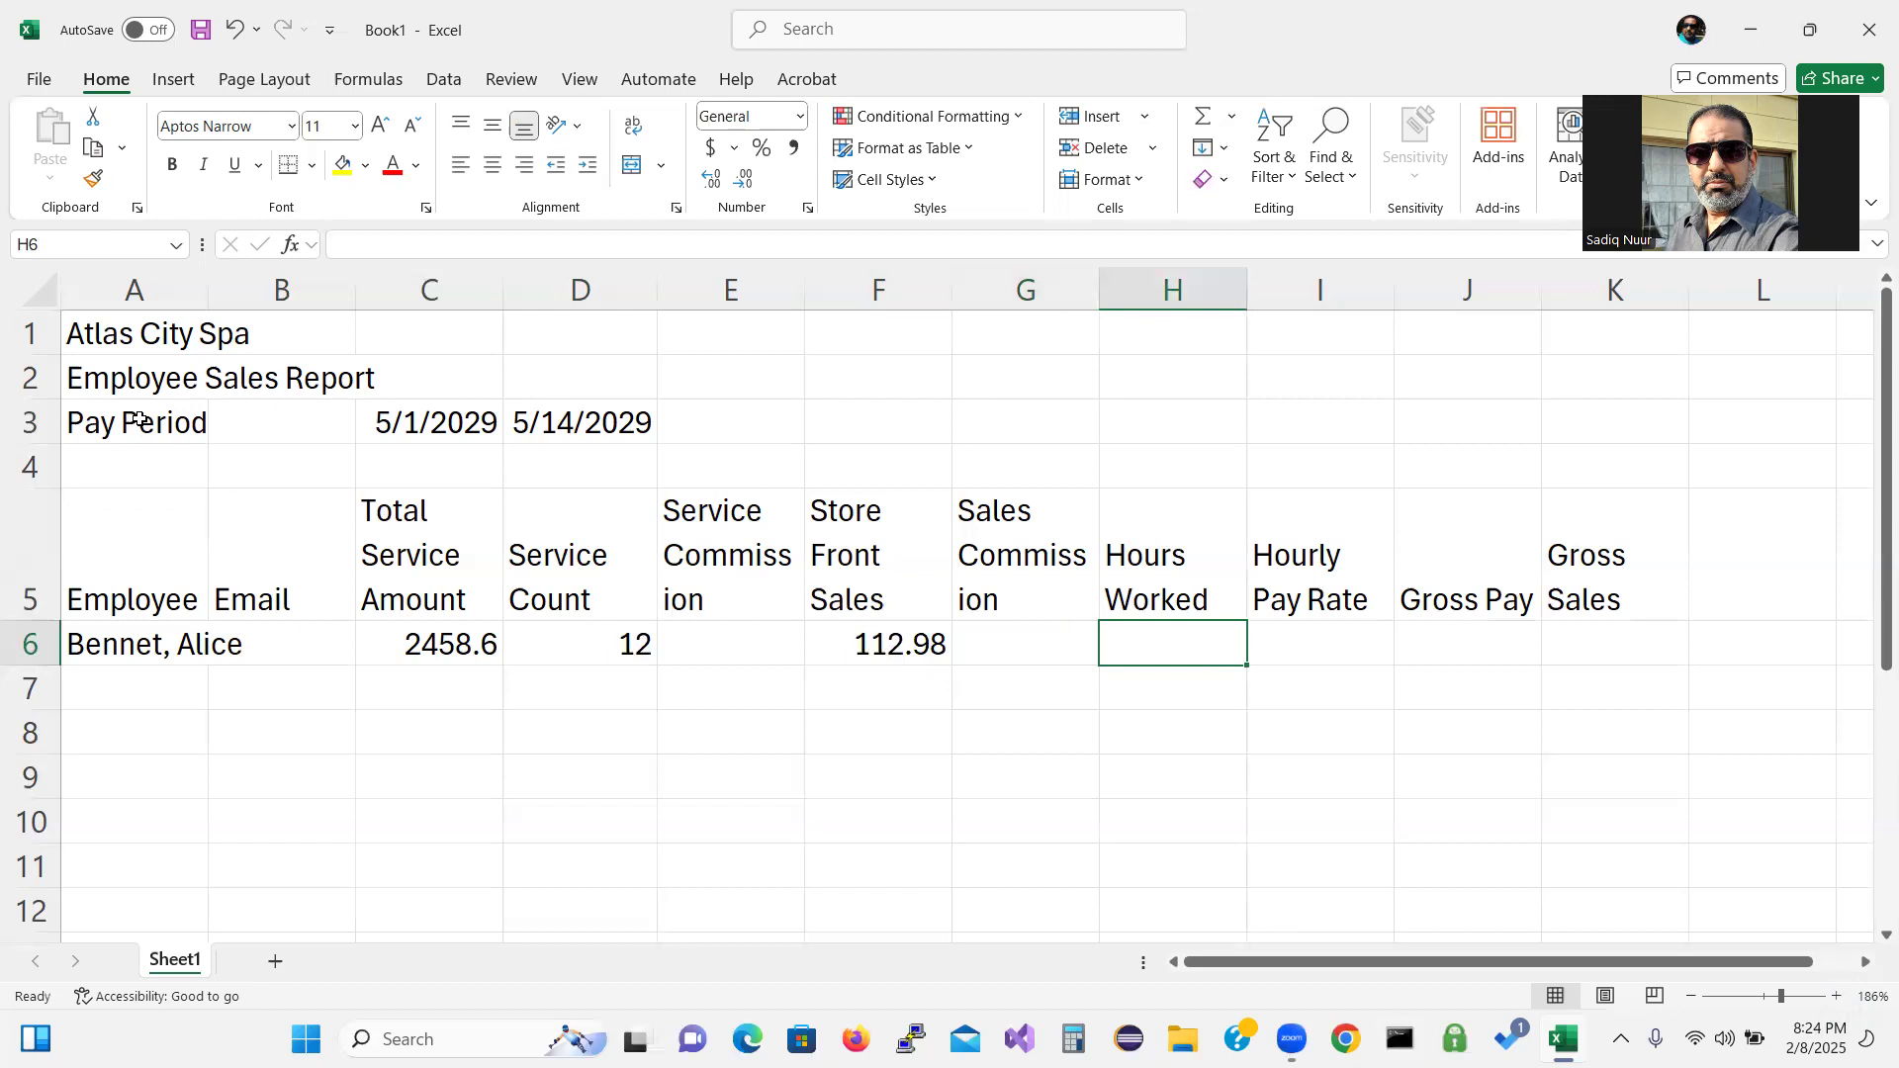
pyautogui.write('8')
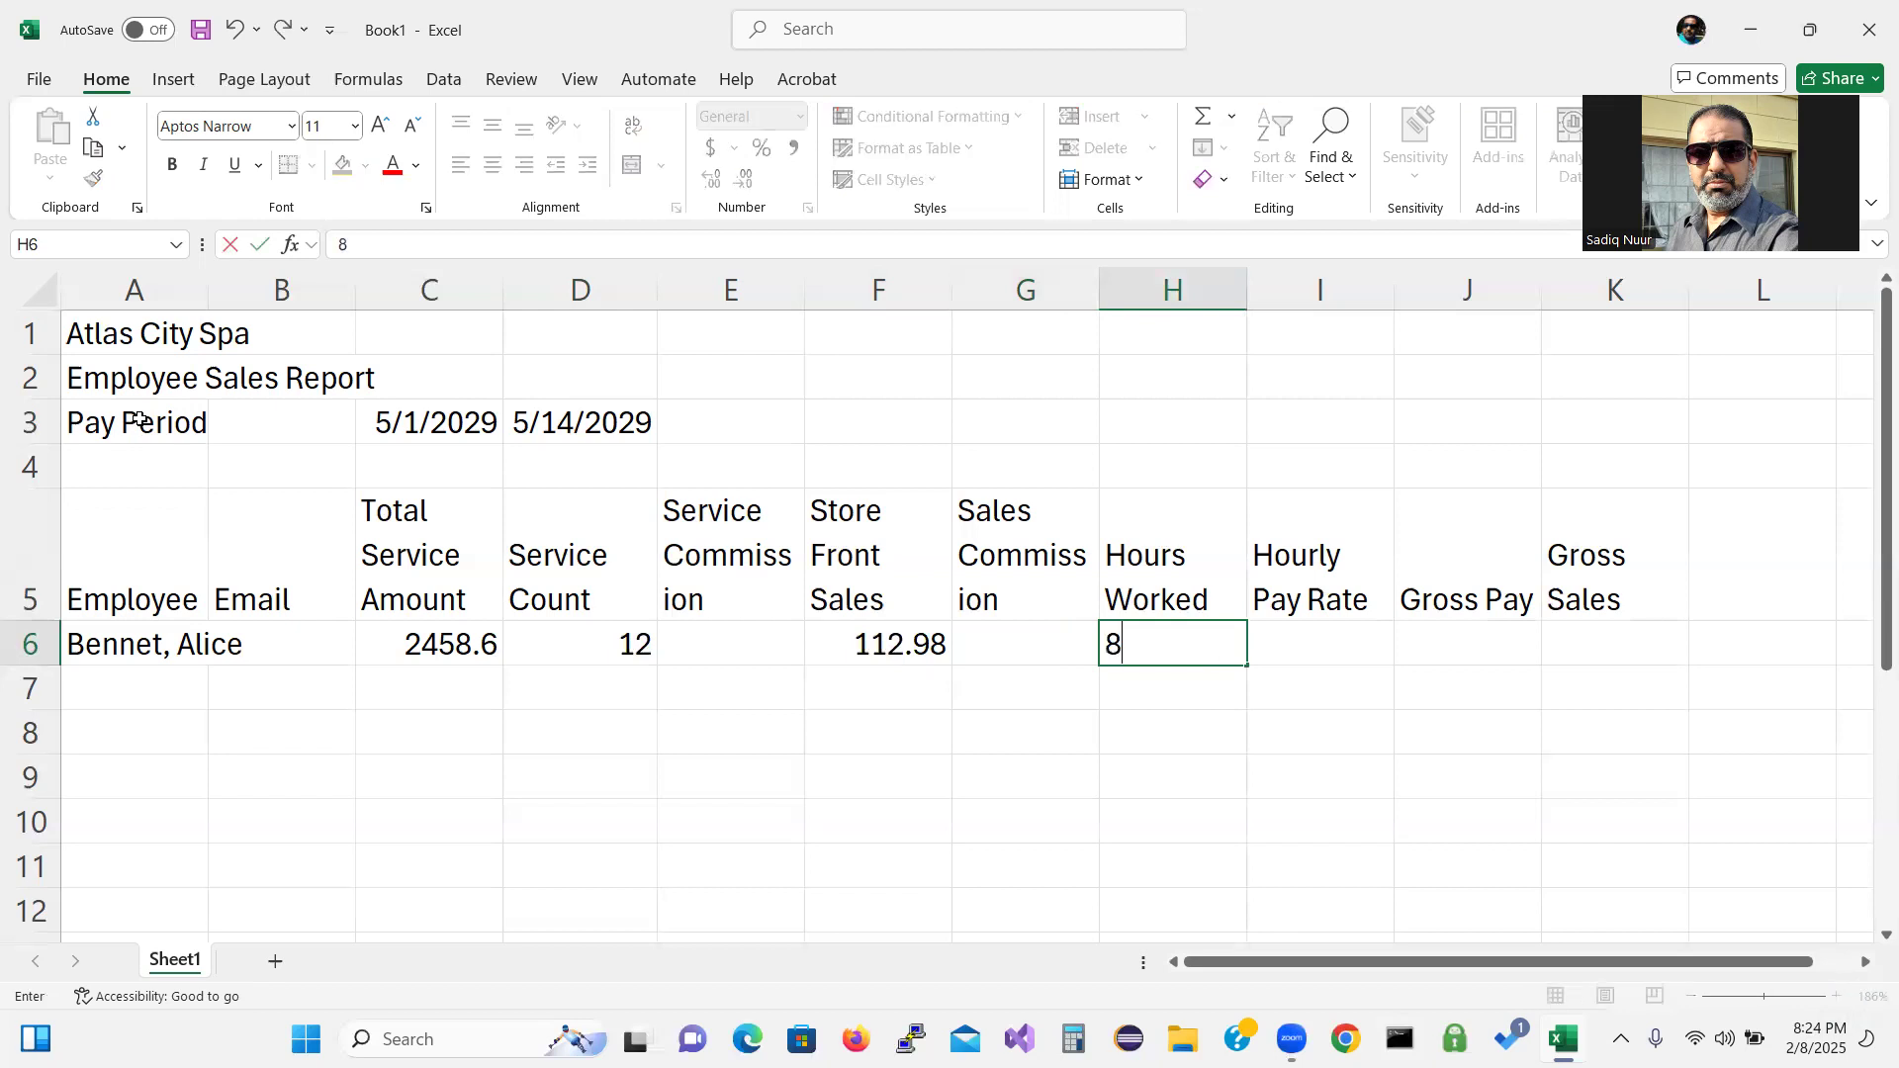
pyautogui.write('0.00')
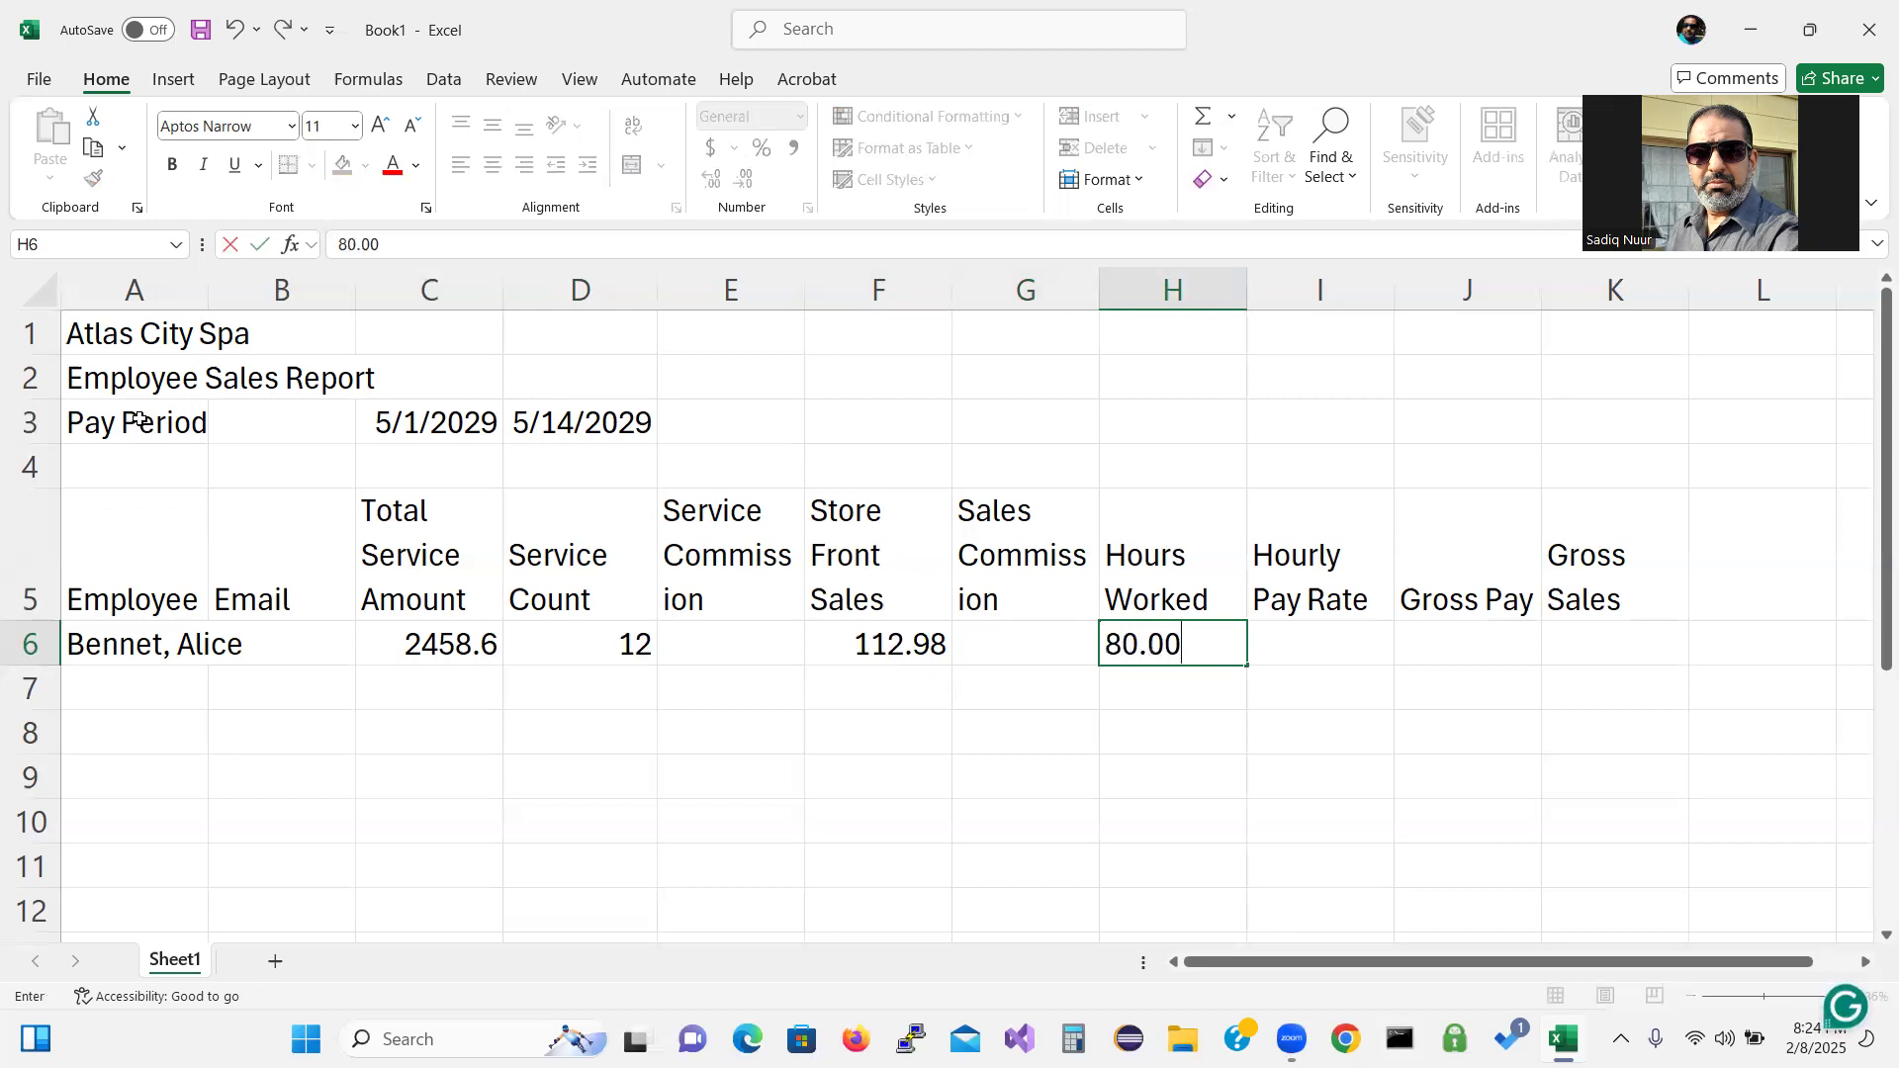
pyautogui.press('Tab')
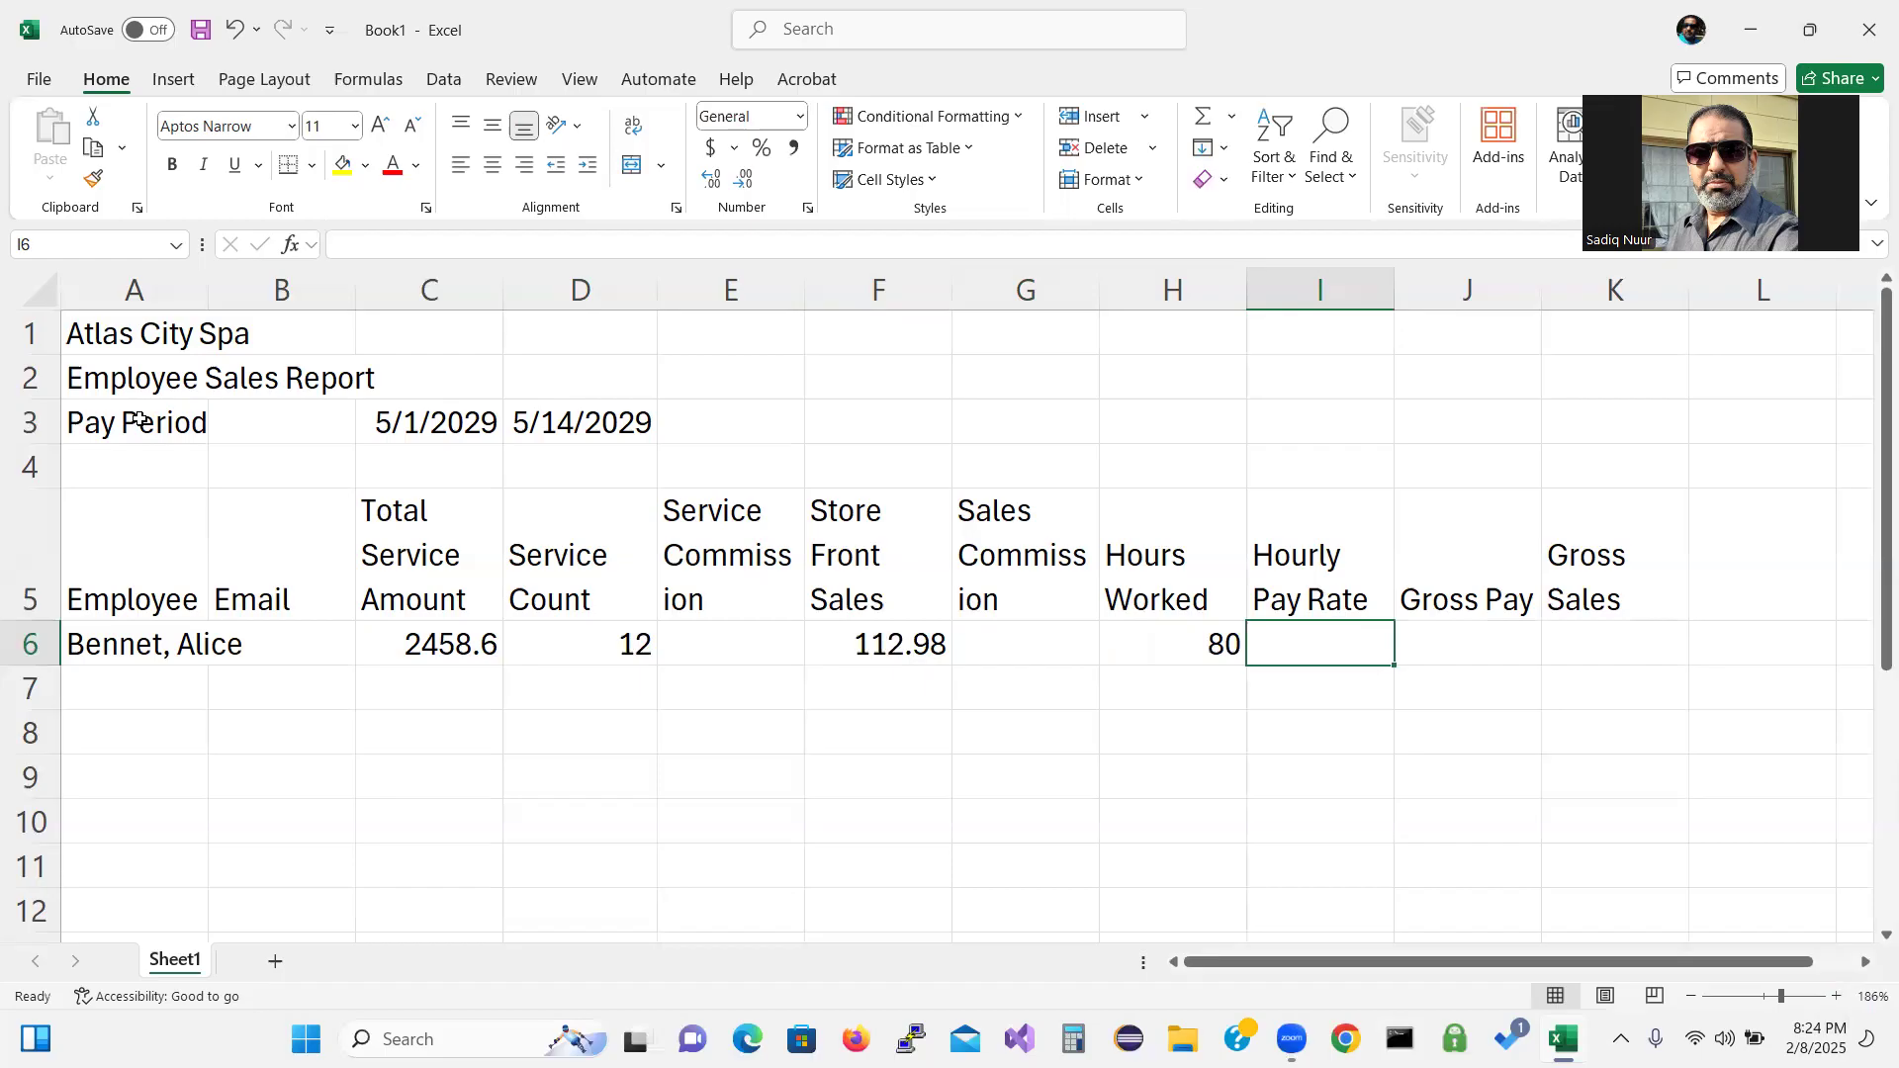
pyautogui.write('20')
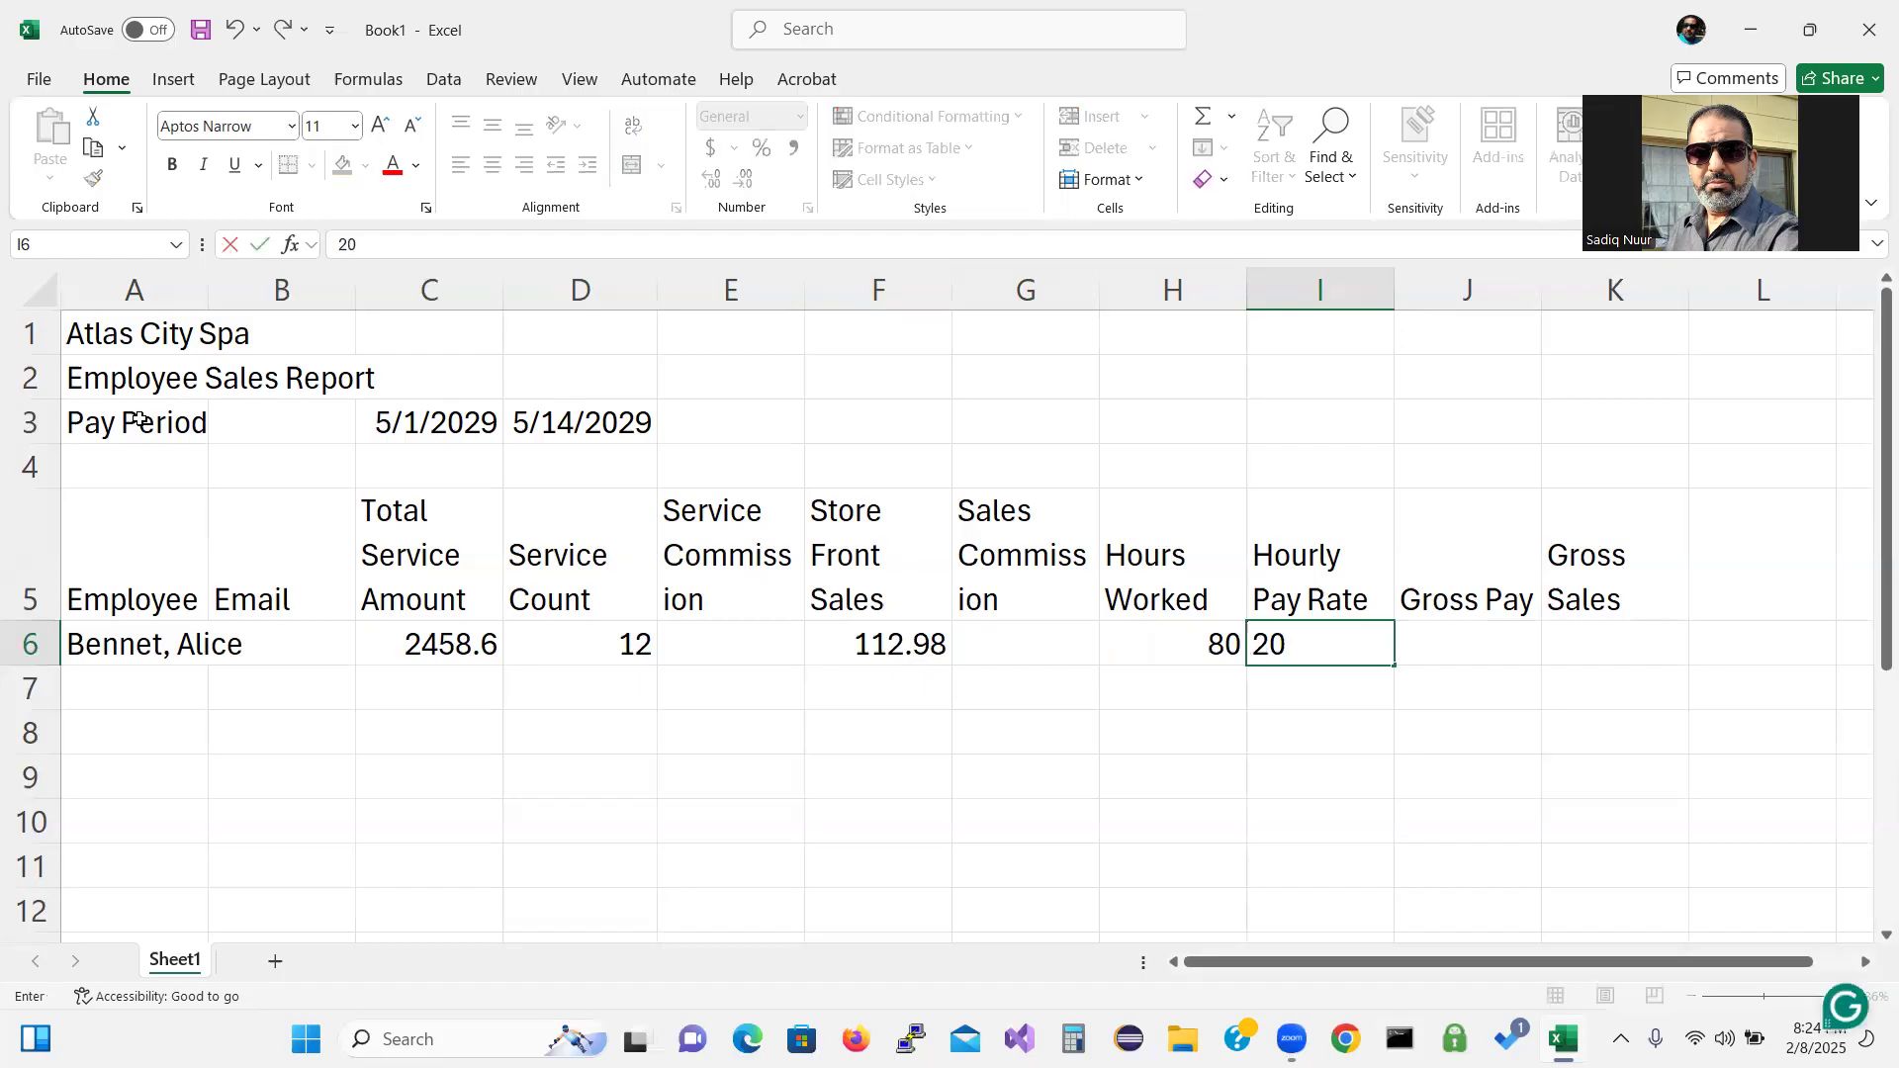
pyautogui.press('Tab')
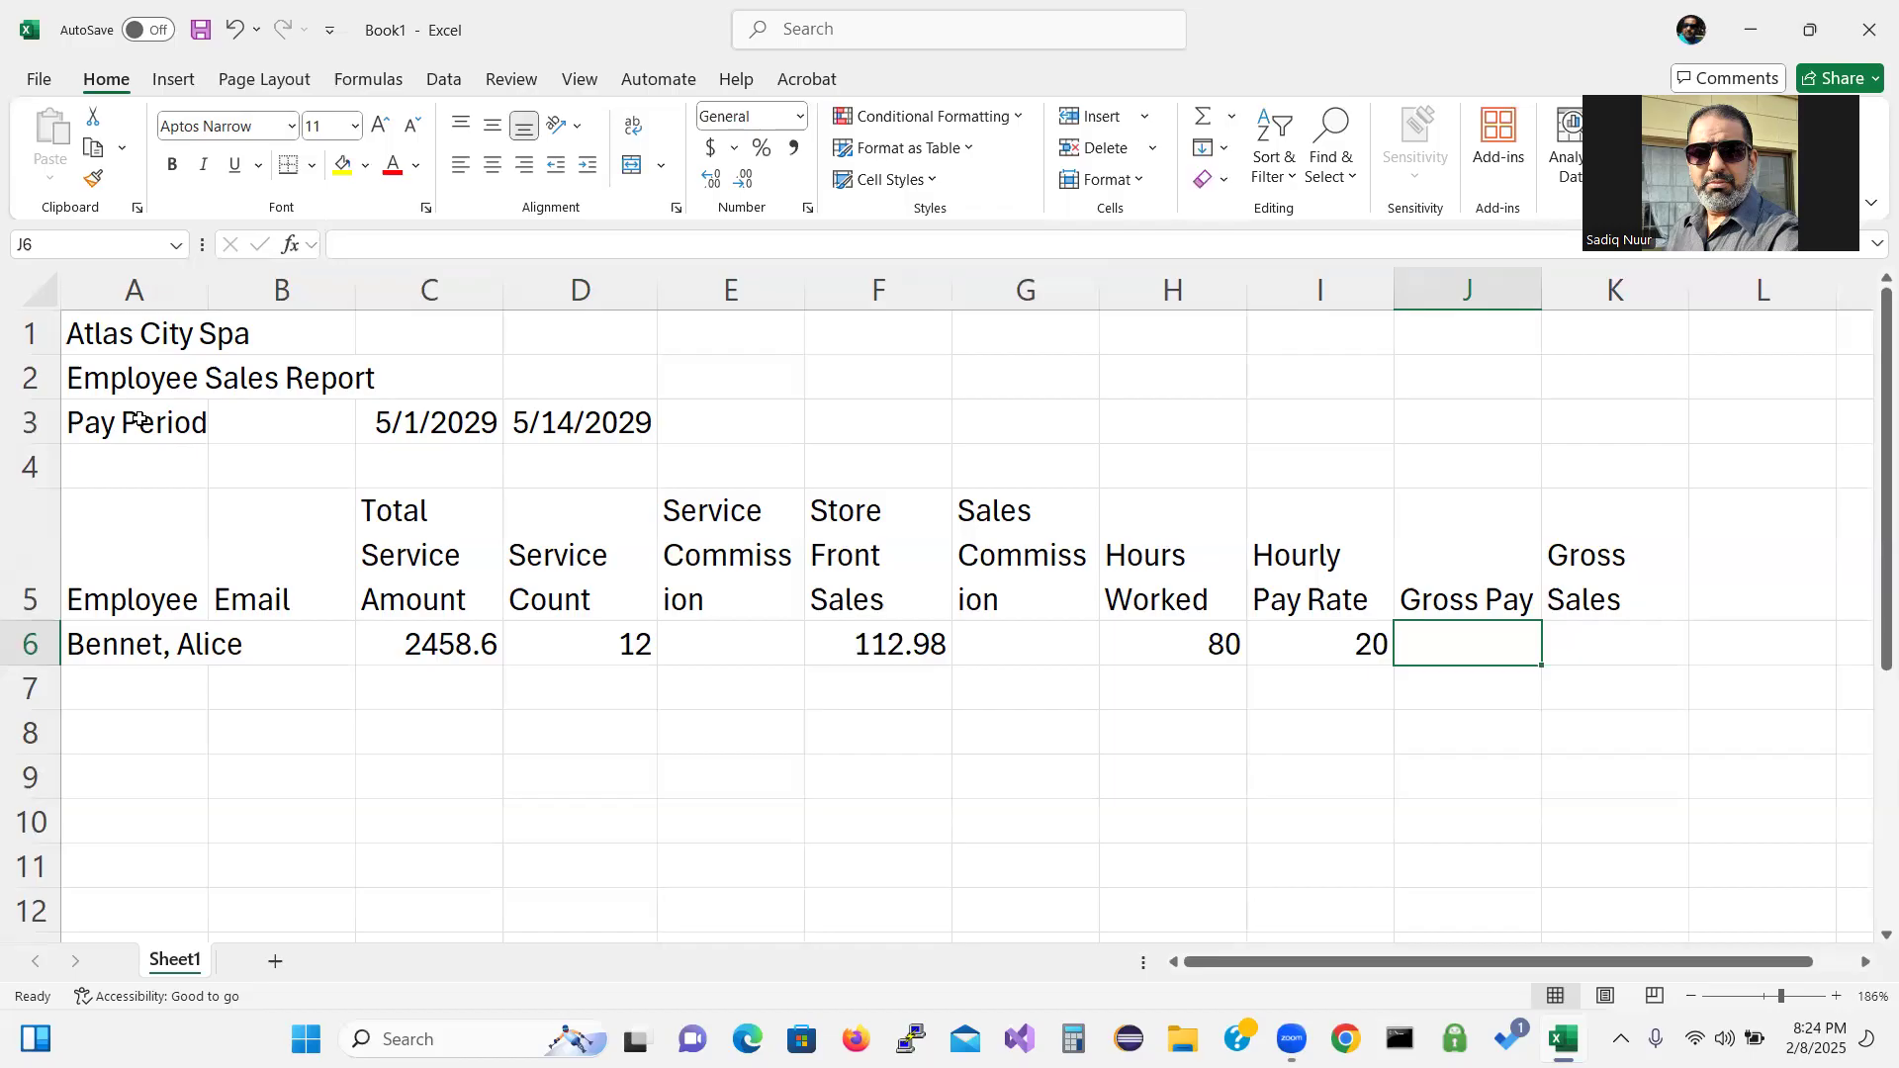
pyautogui.press('Down')
pyautogui.press('Left')
pyautogui.press('Left')
pyautogui.press('Left')
pyautogui.press('Left')
pyautogui.press('Left')
pyautogui.press('Left')
pyautogui.press('Left')
pyautogui.press('Left')
pyautogui.press('Left')
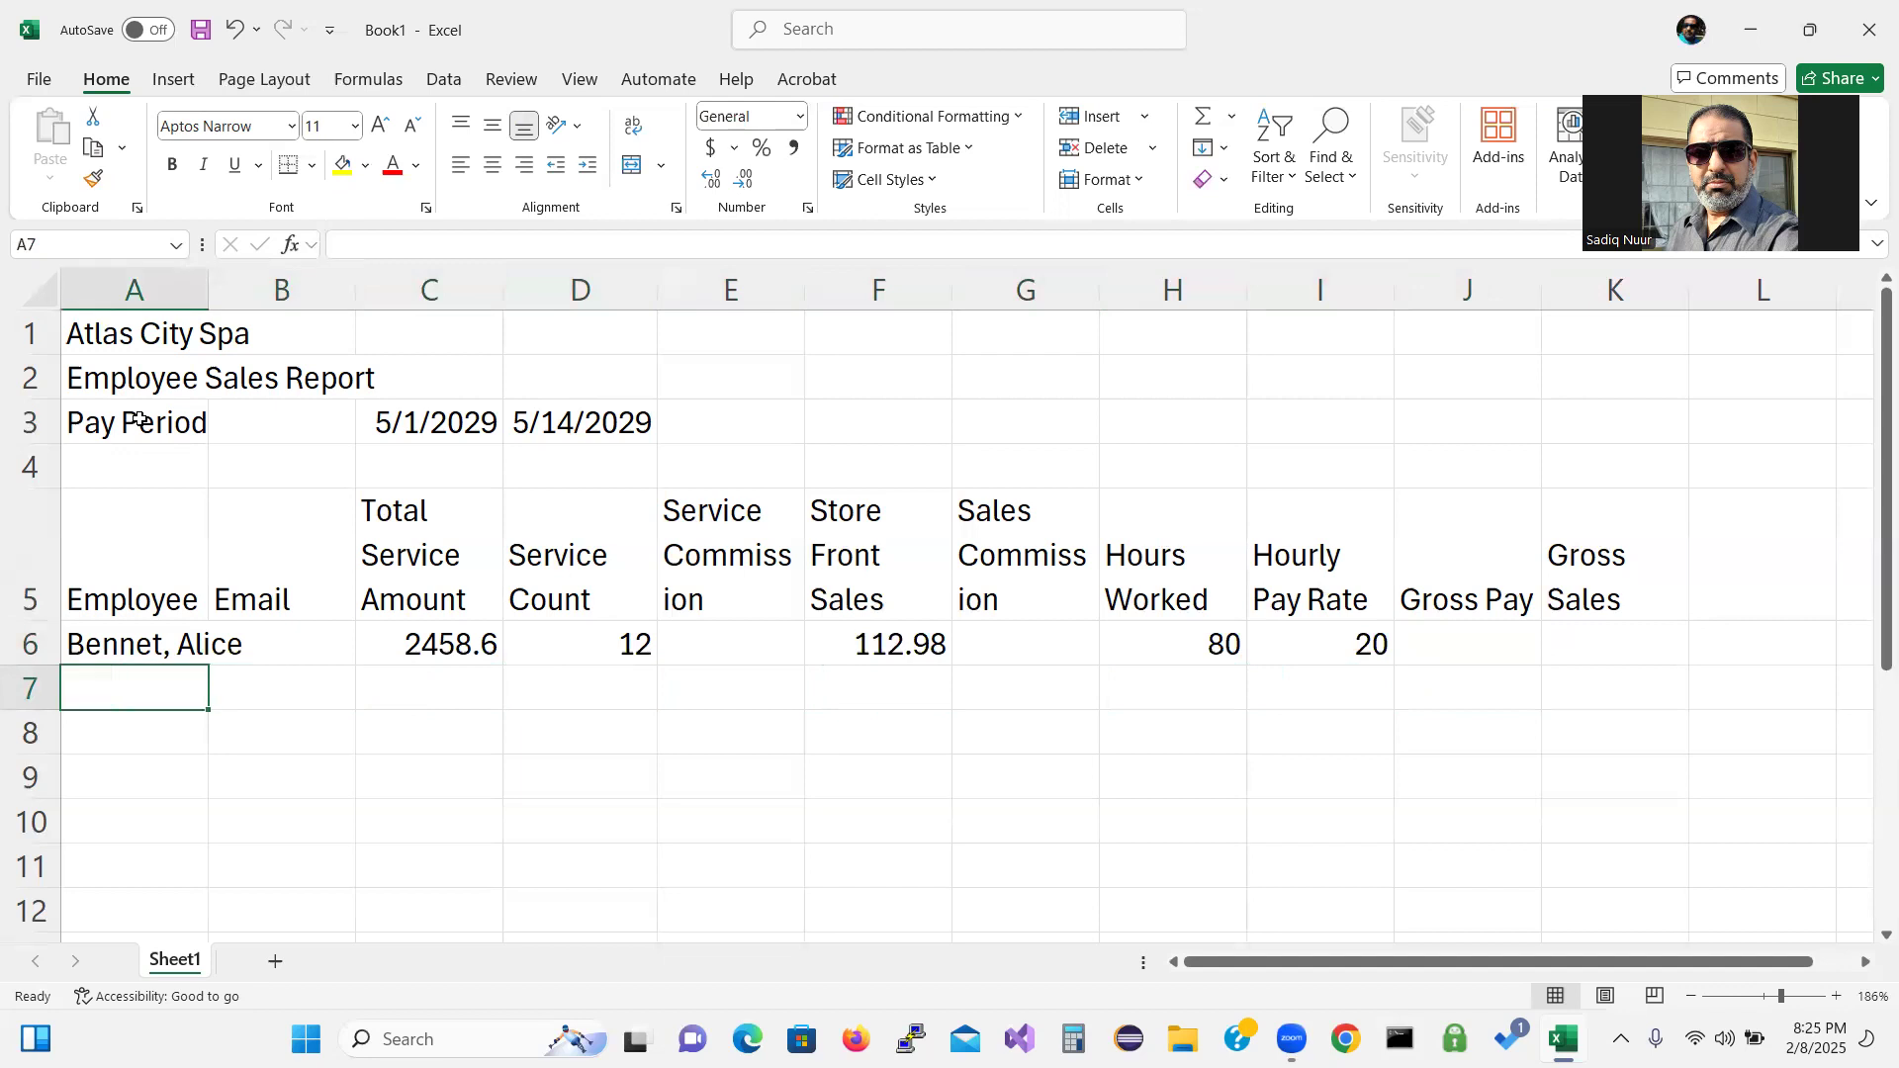
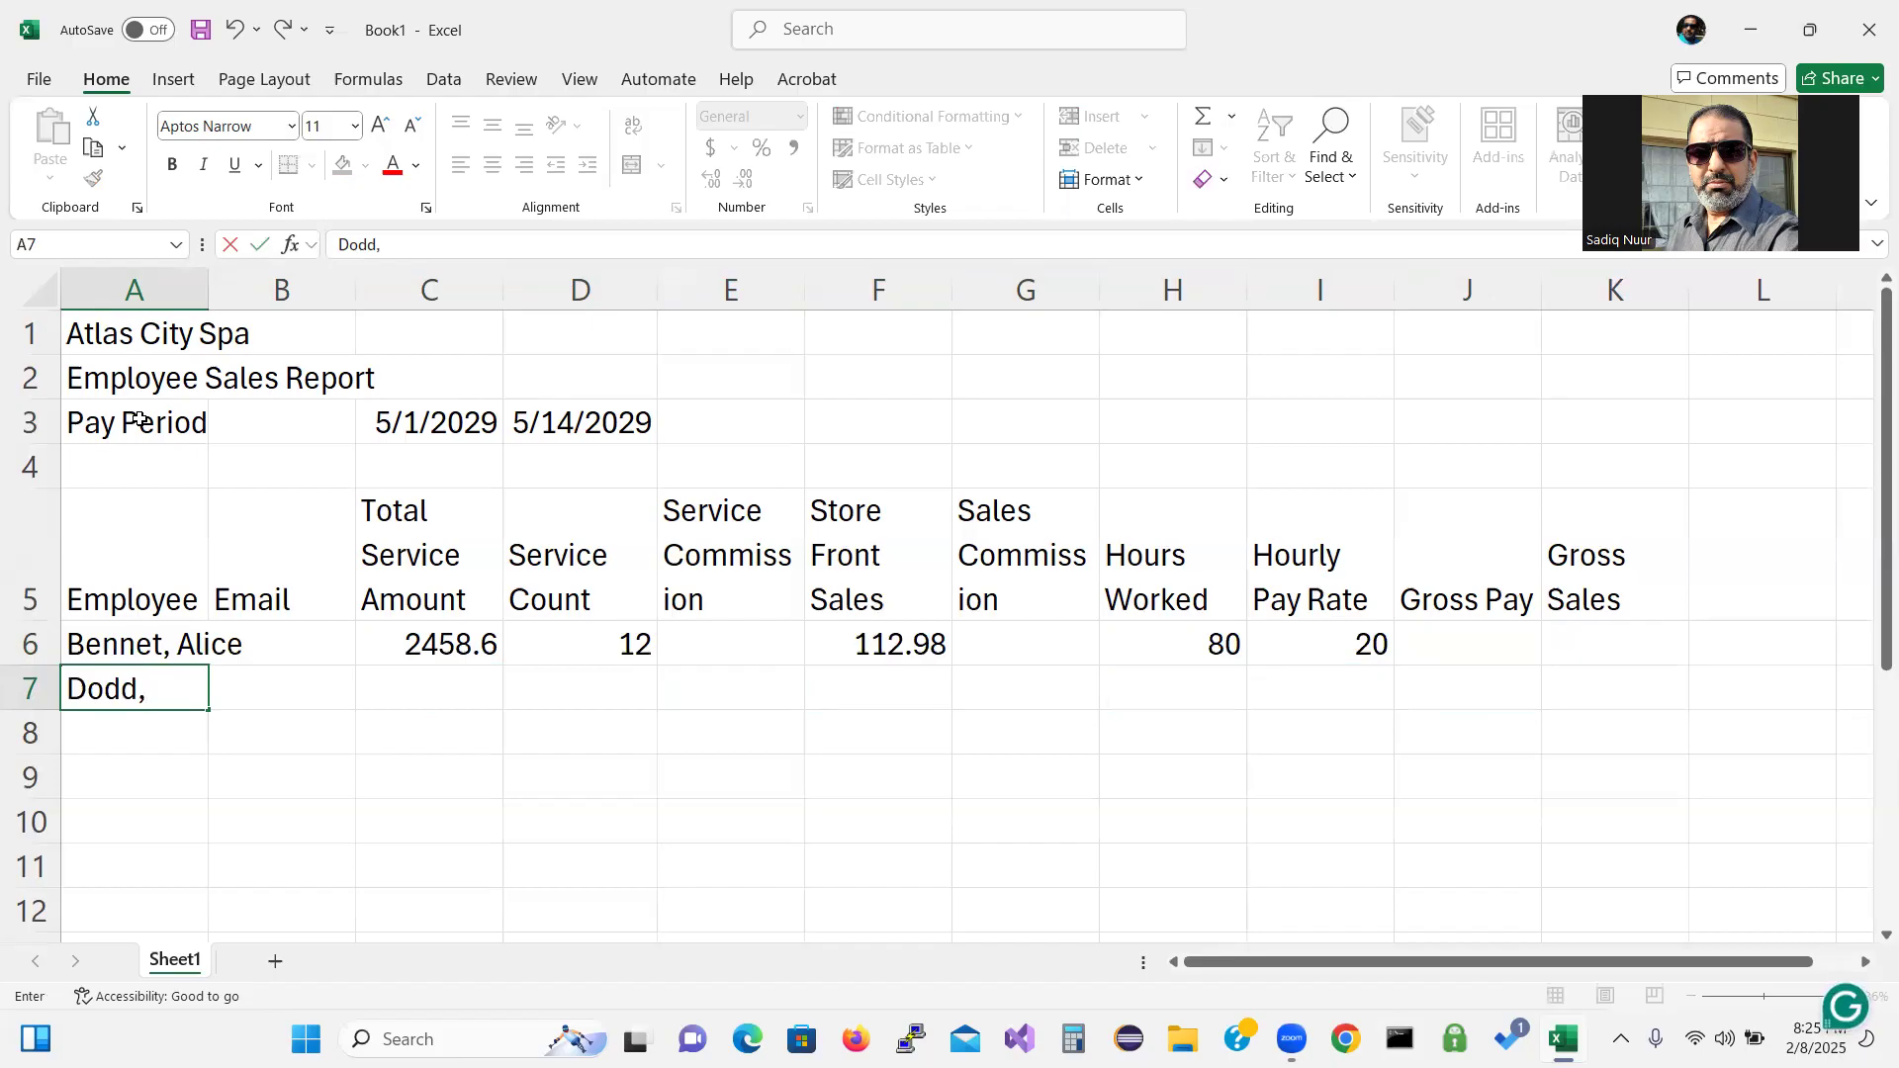
# Enter five employee names, surname first, in A7 through A11.
pyautogui.press('Return')
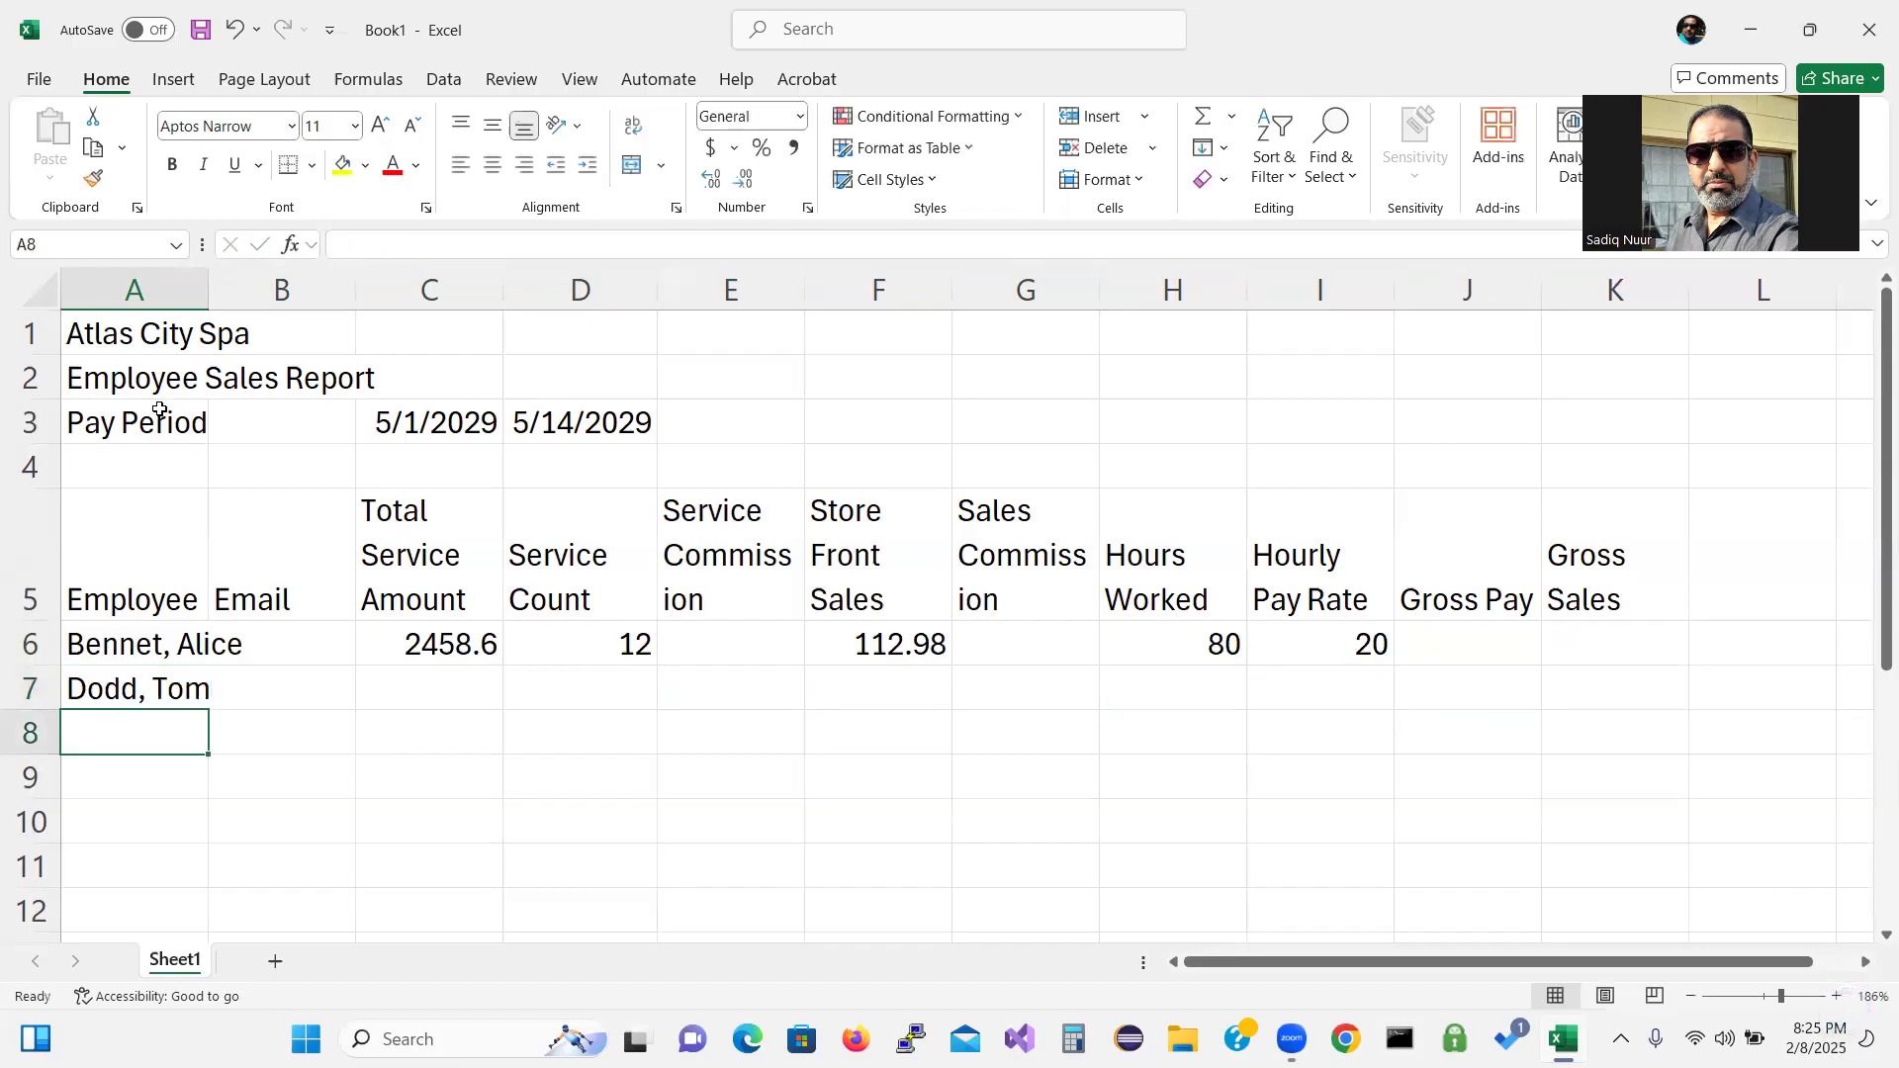
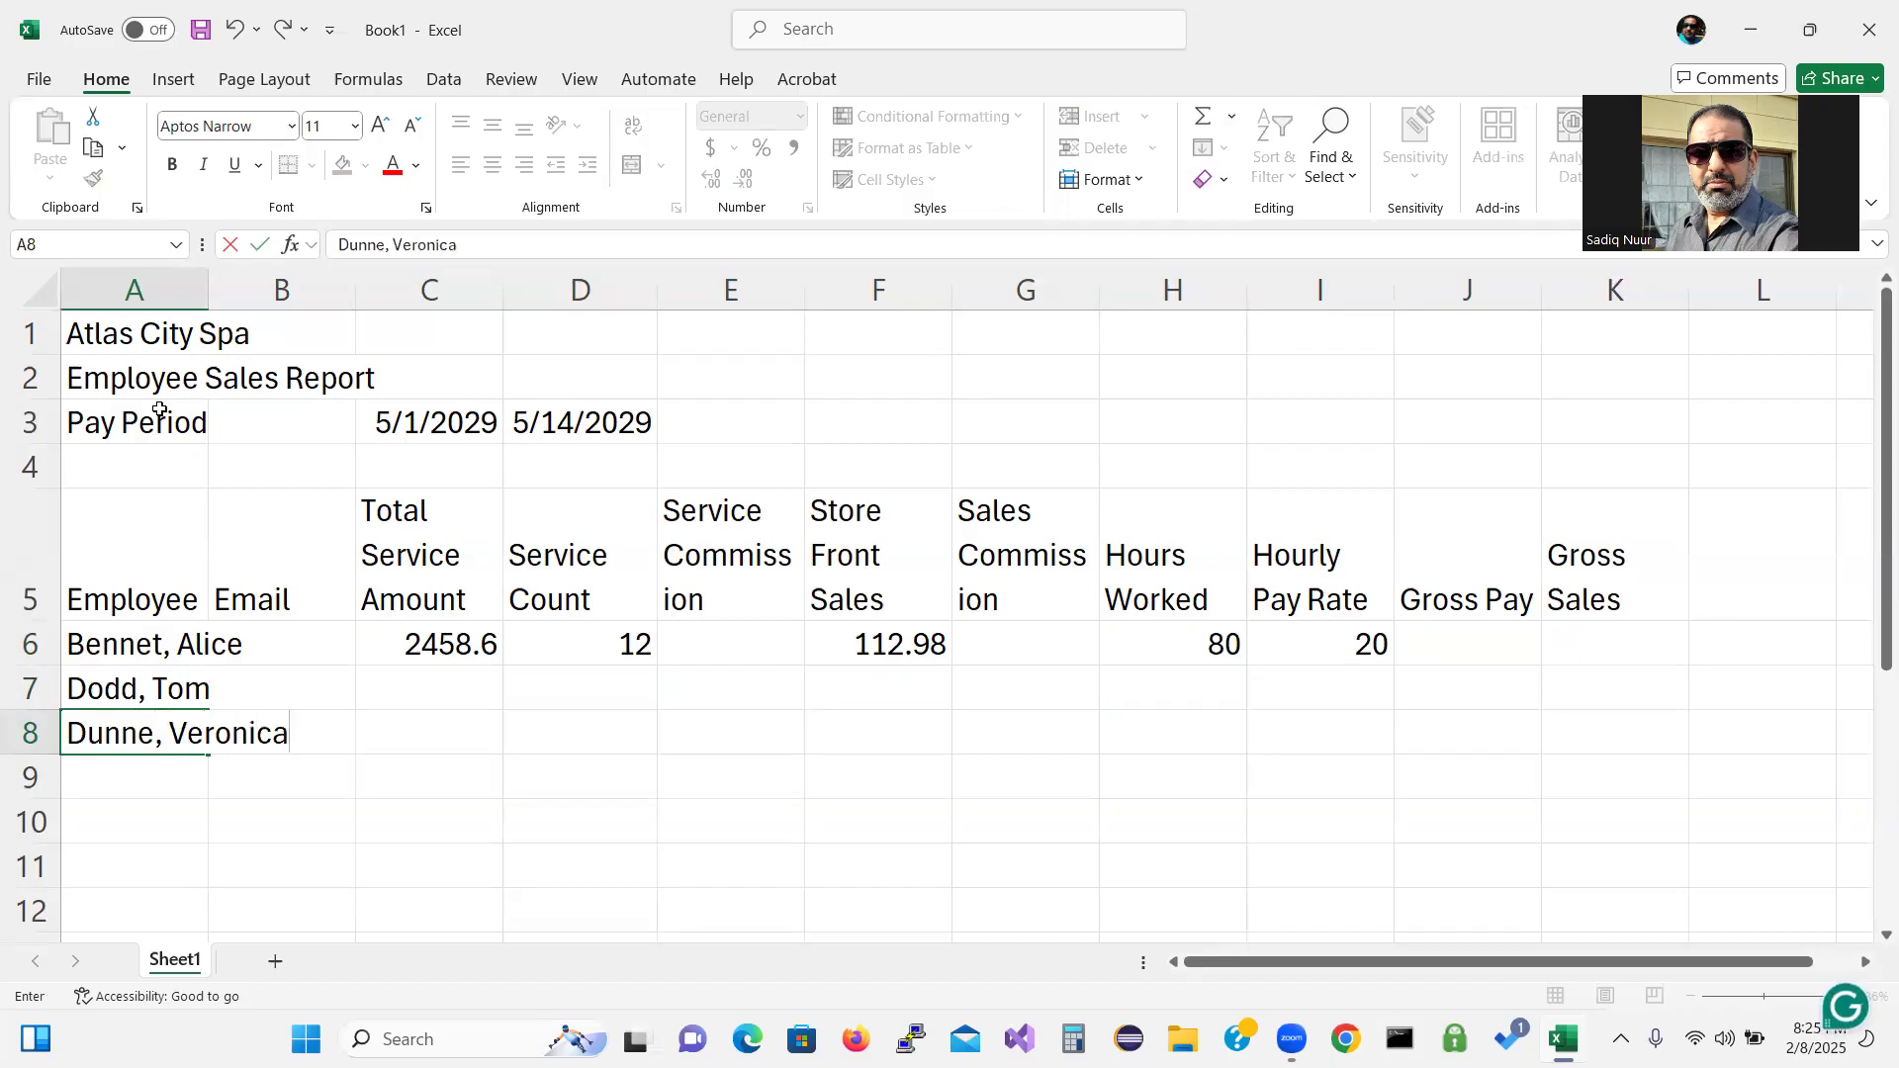
pyautogui.press('Return')
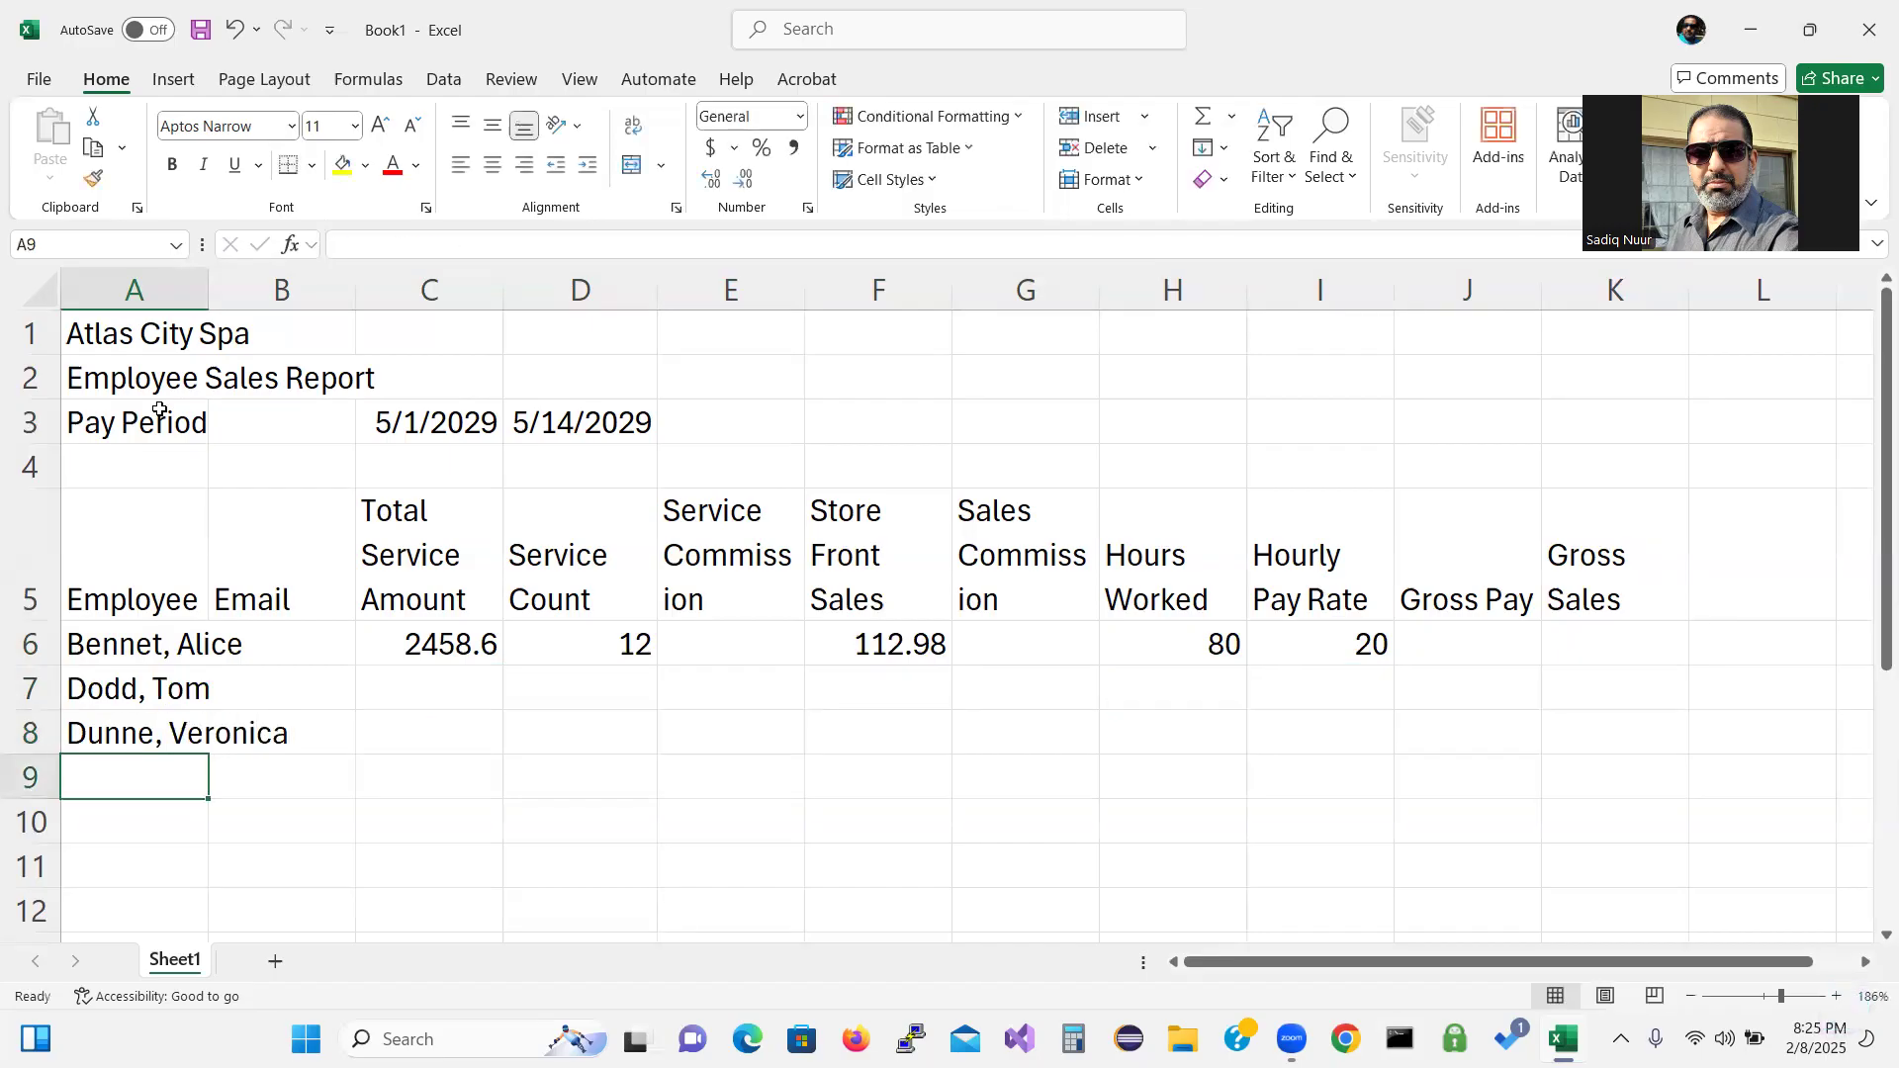
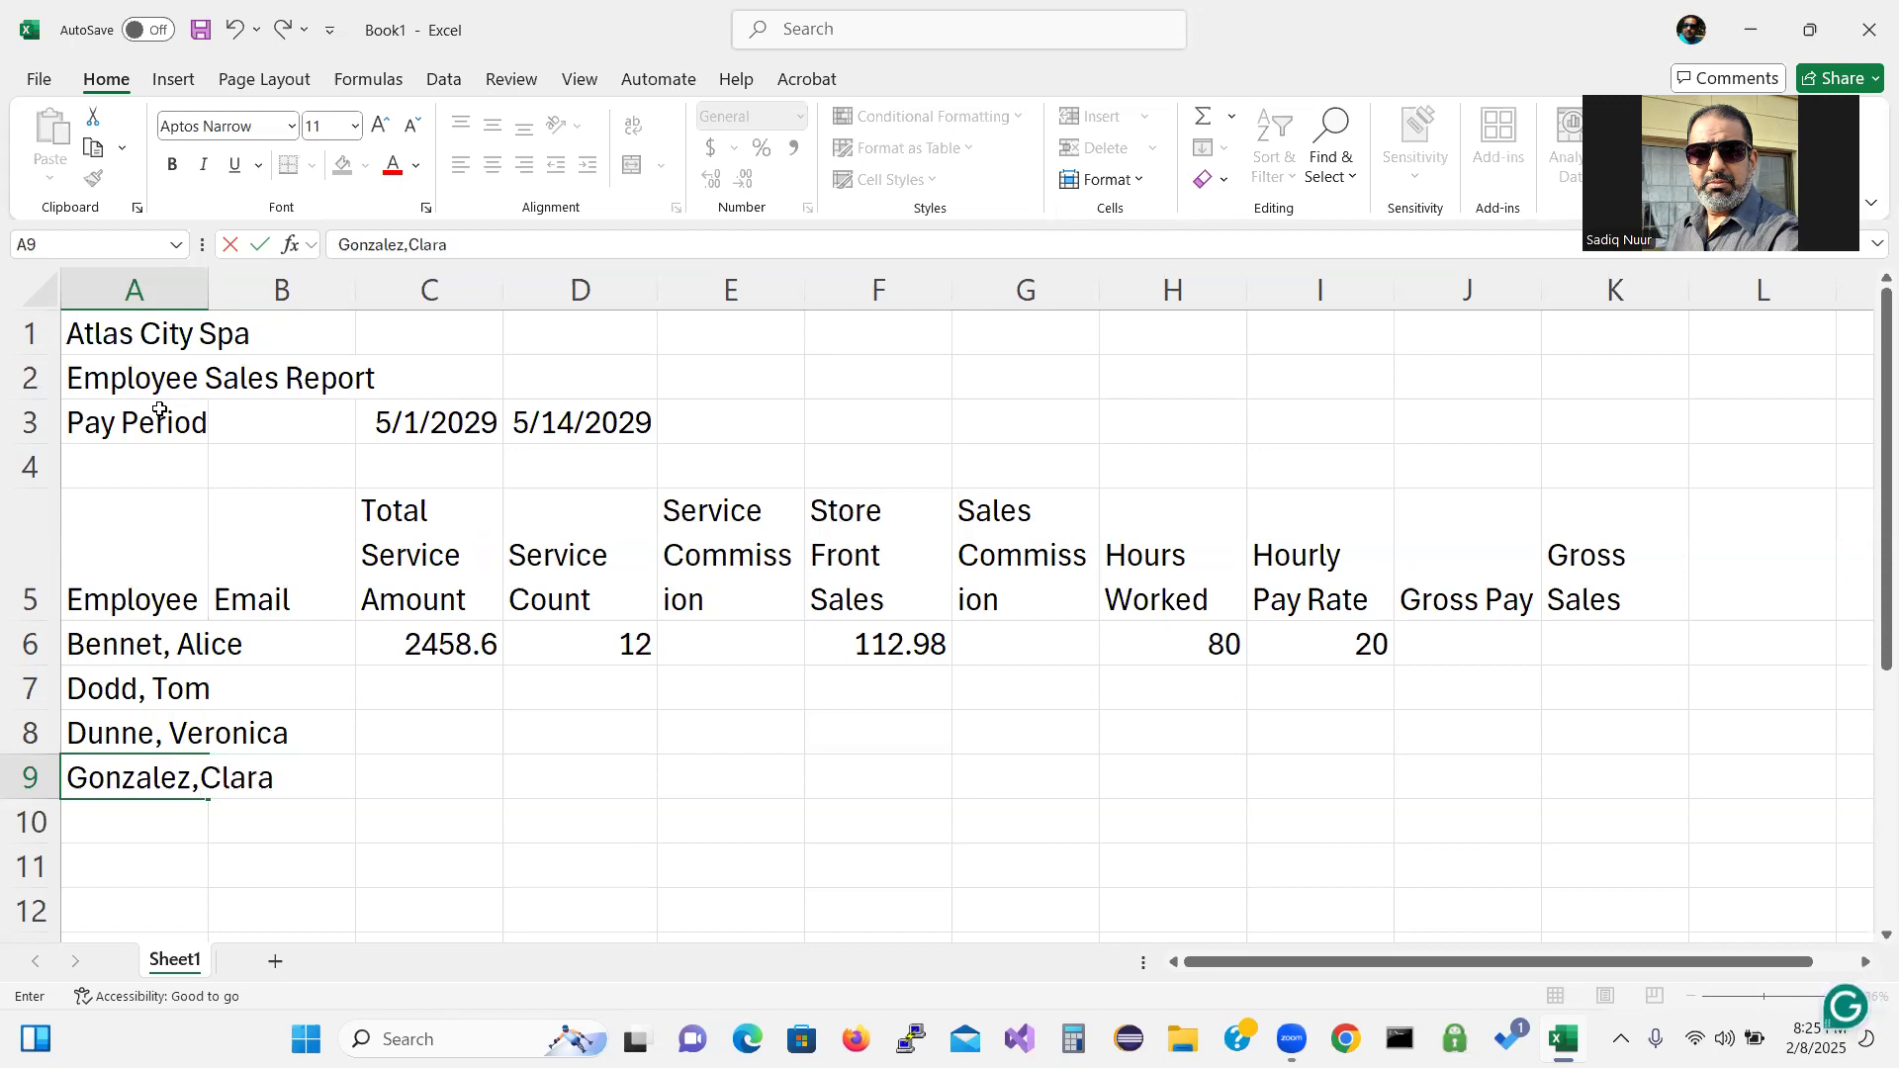
pyautogui.press('Return')
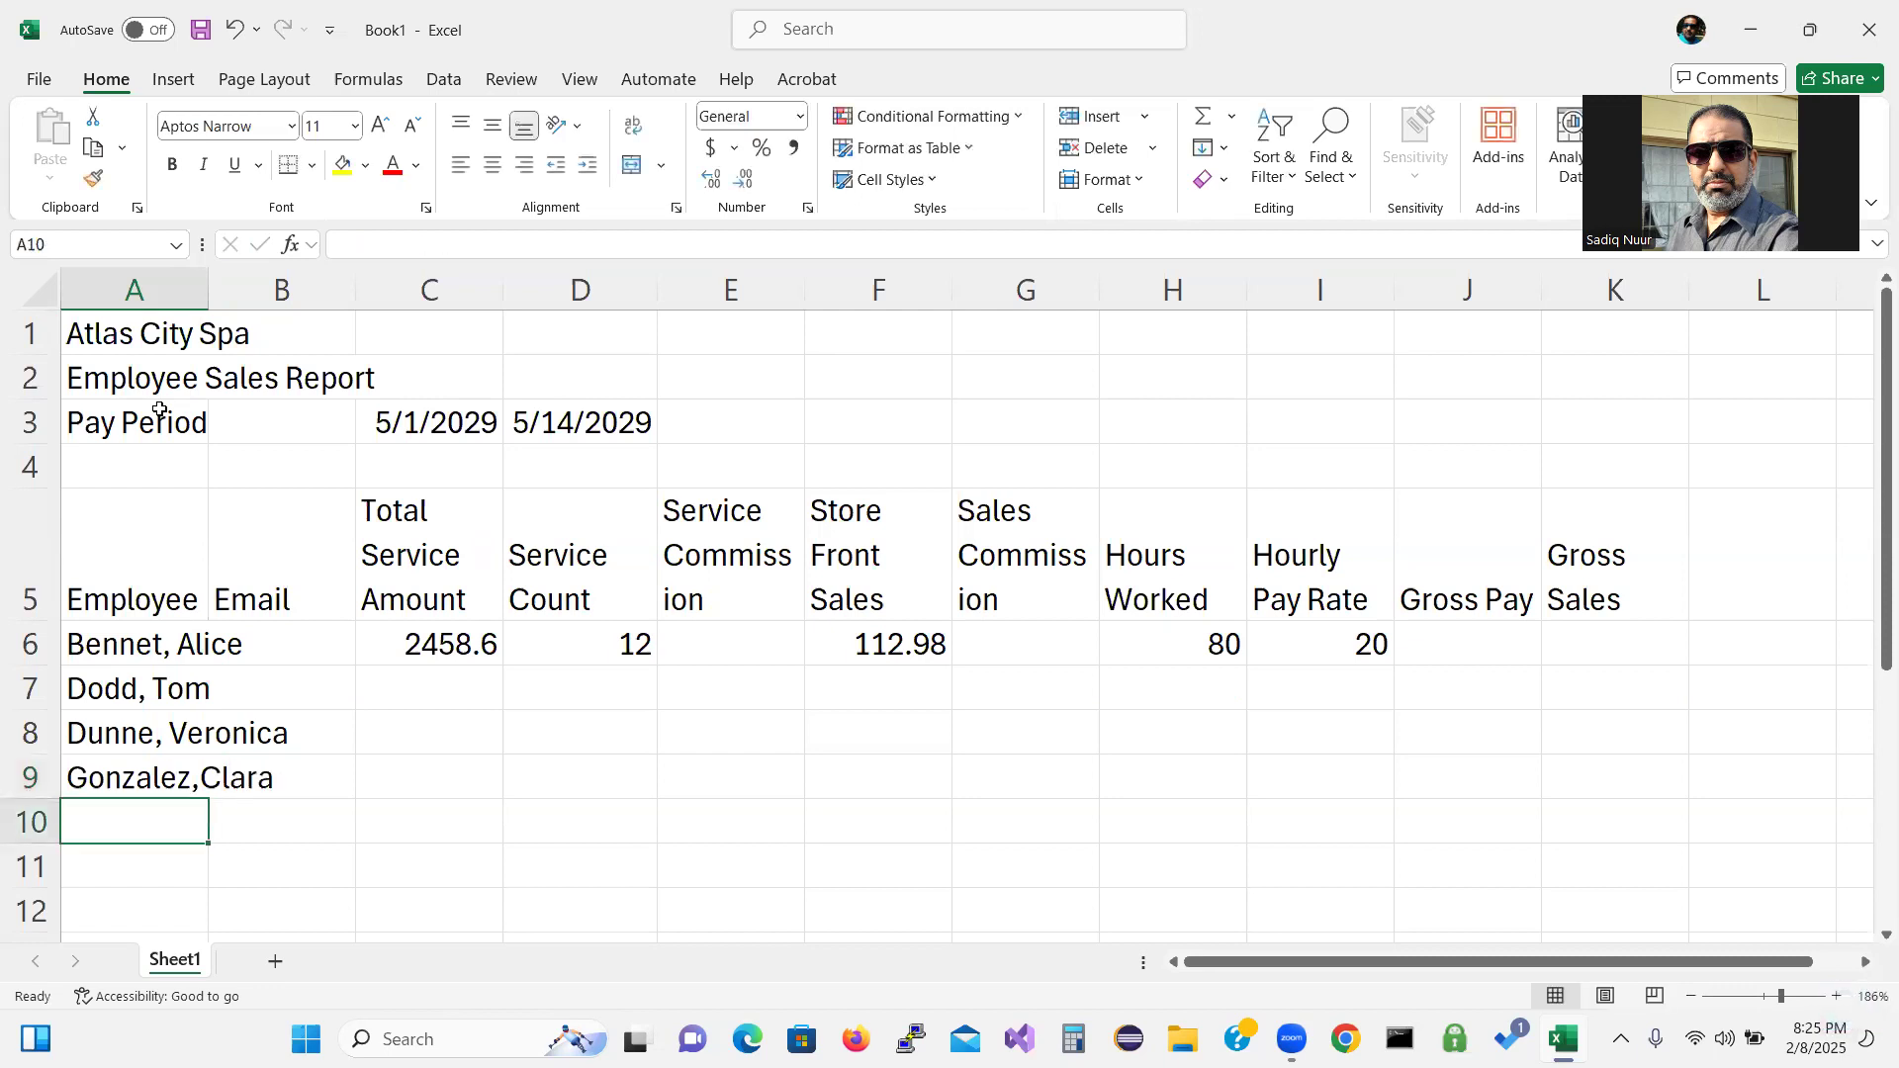
pyautogui.write('K')
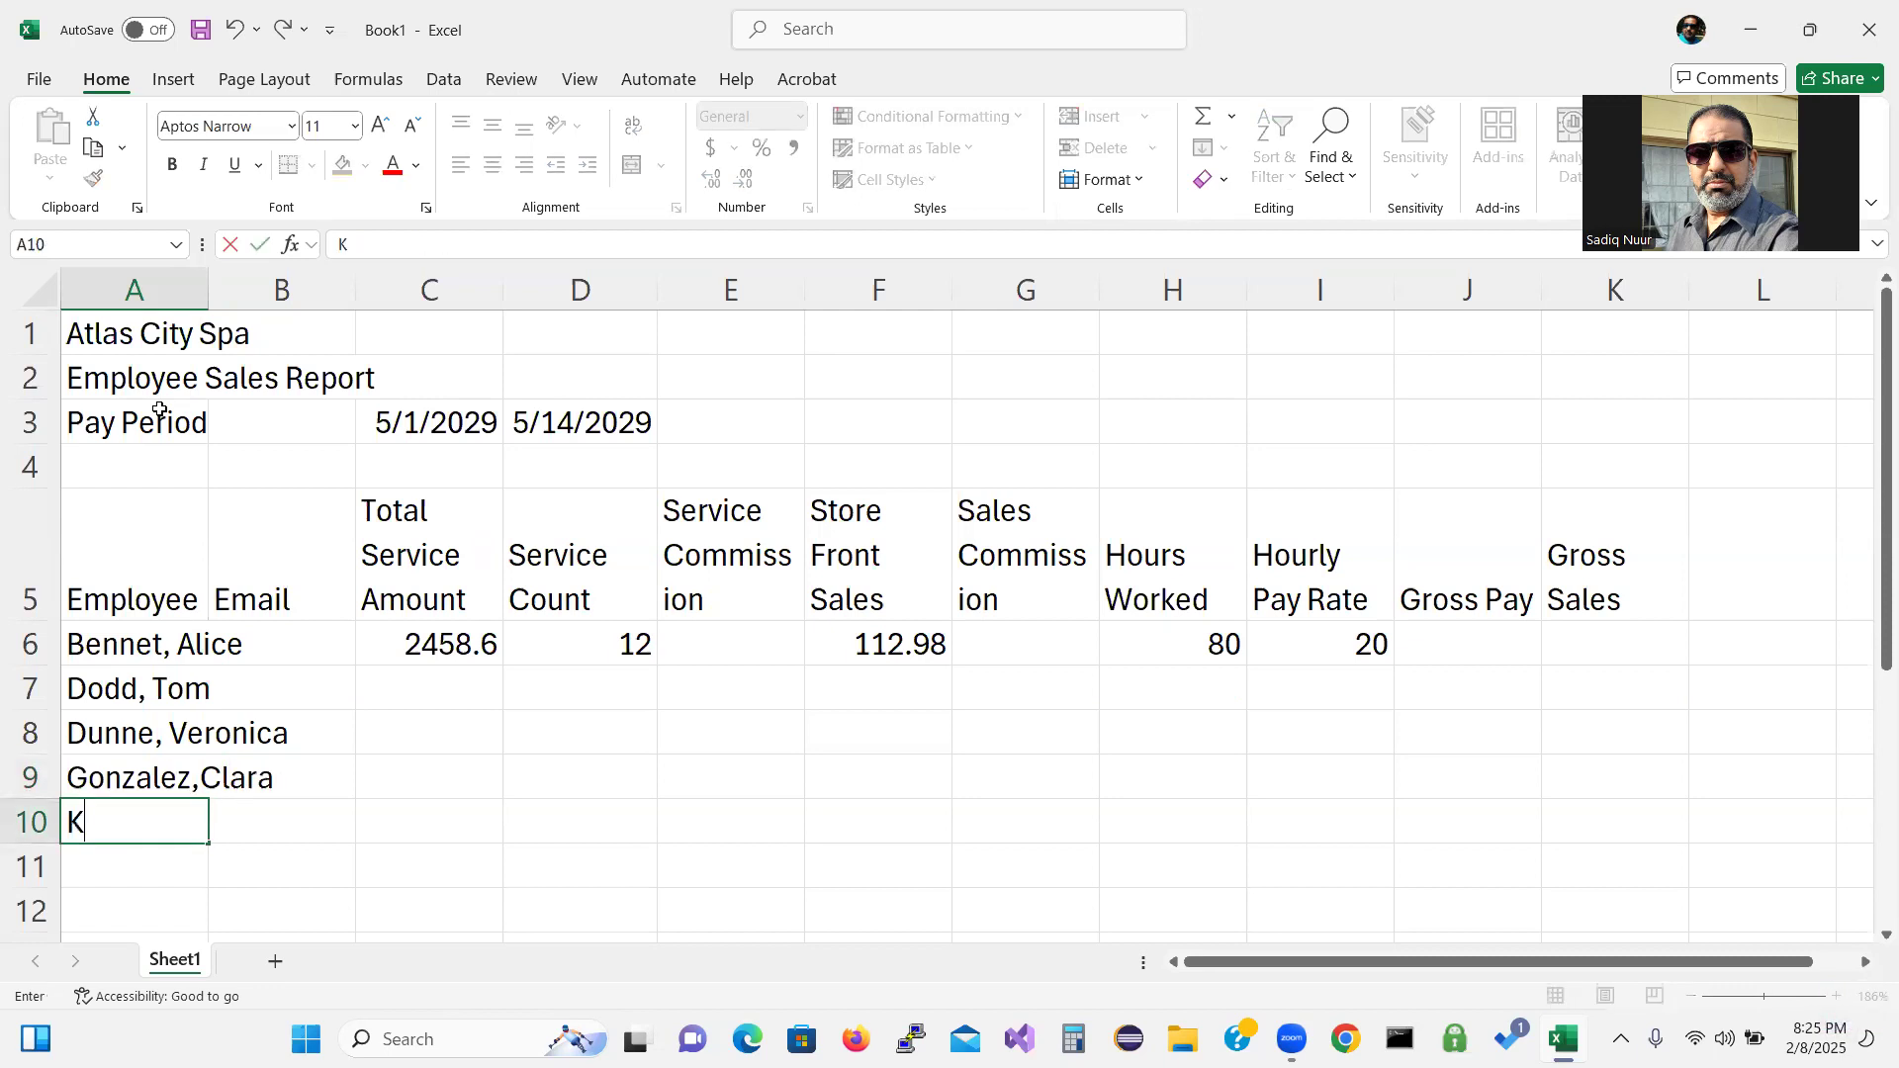
pyautogui.press('BackSpace')
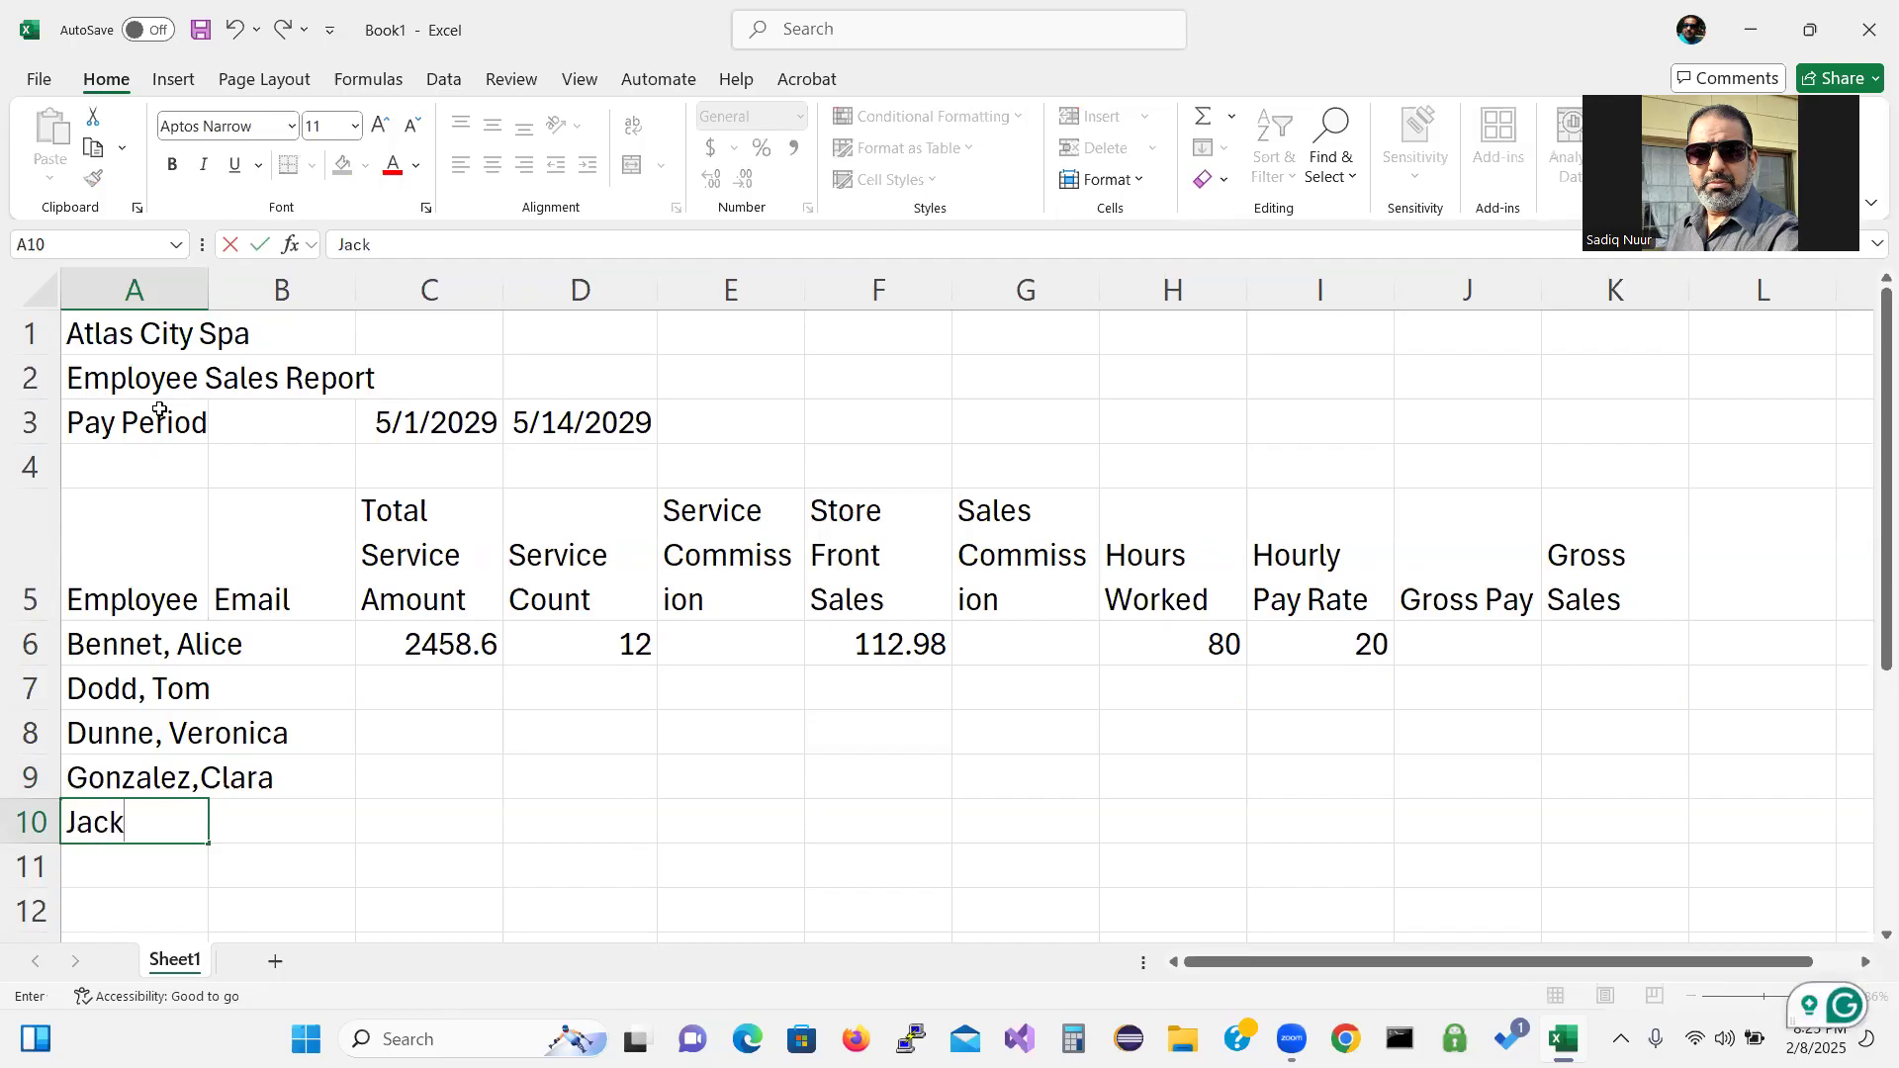
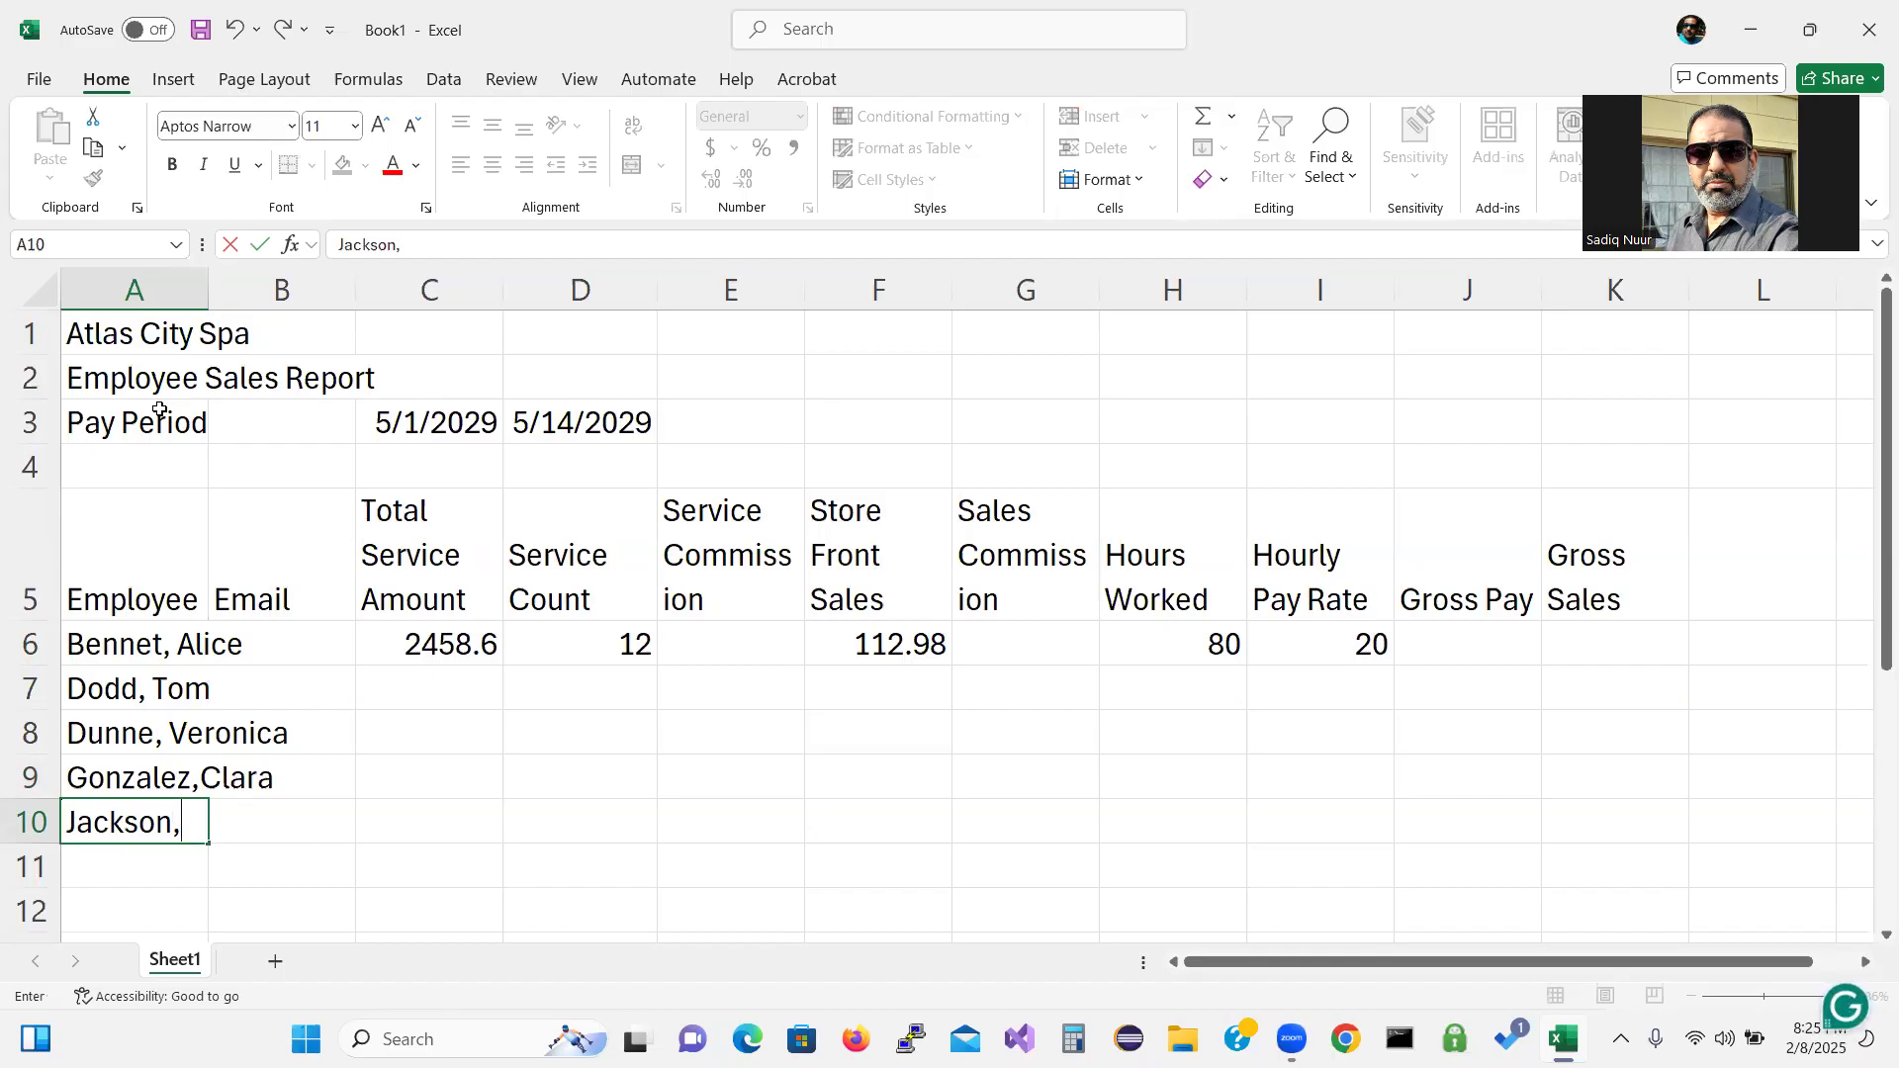
pyautogui.press('Return')
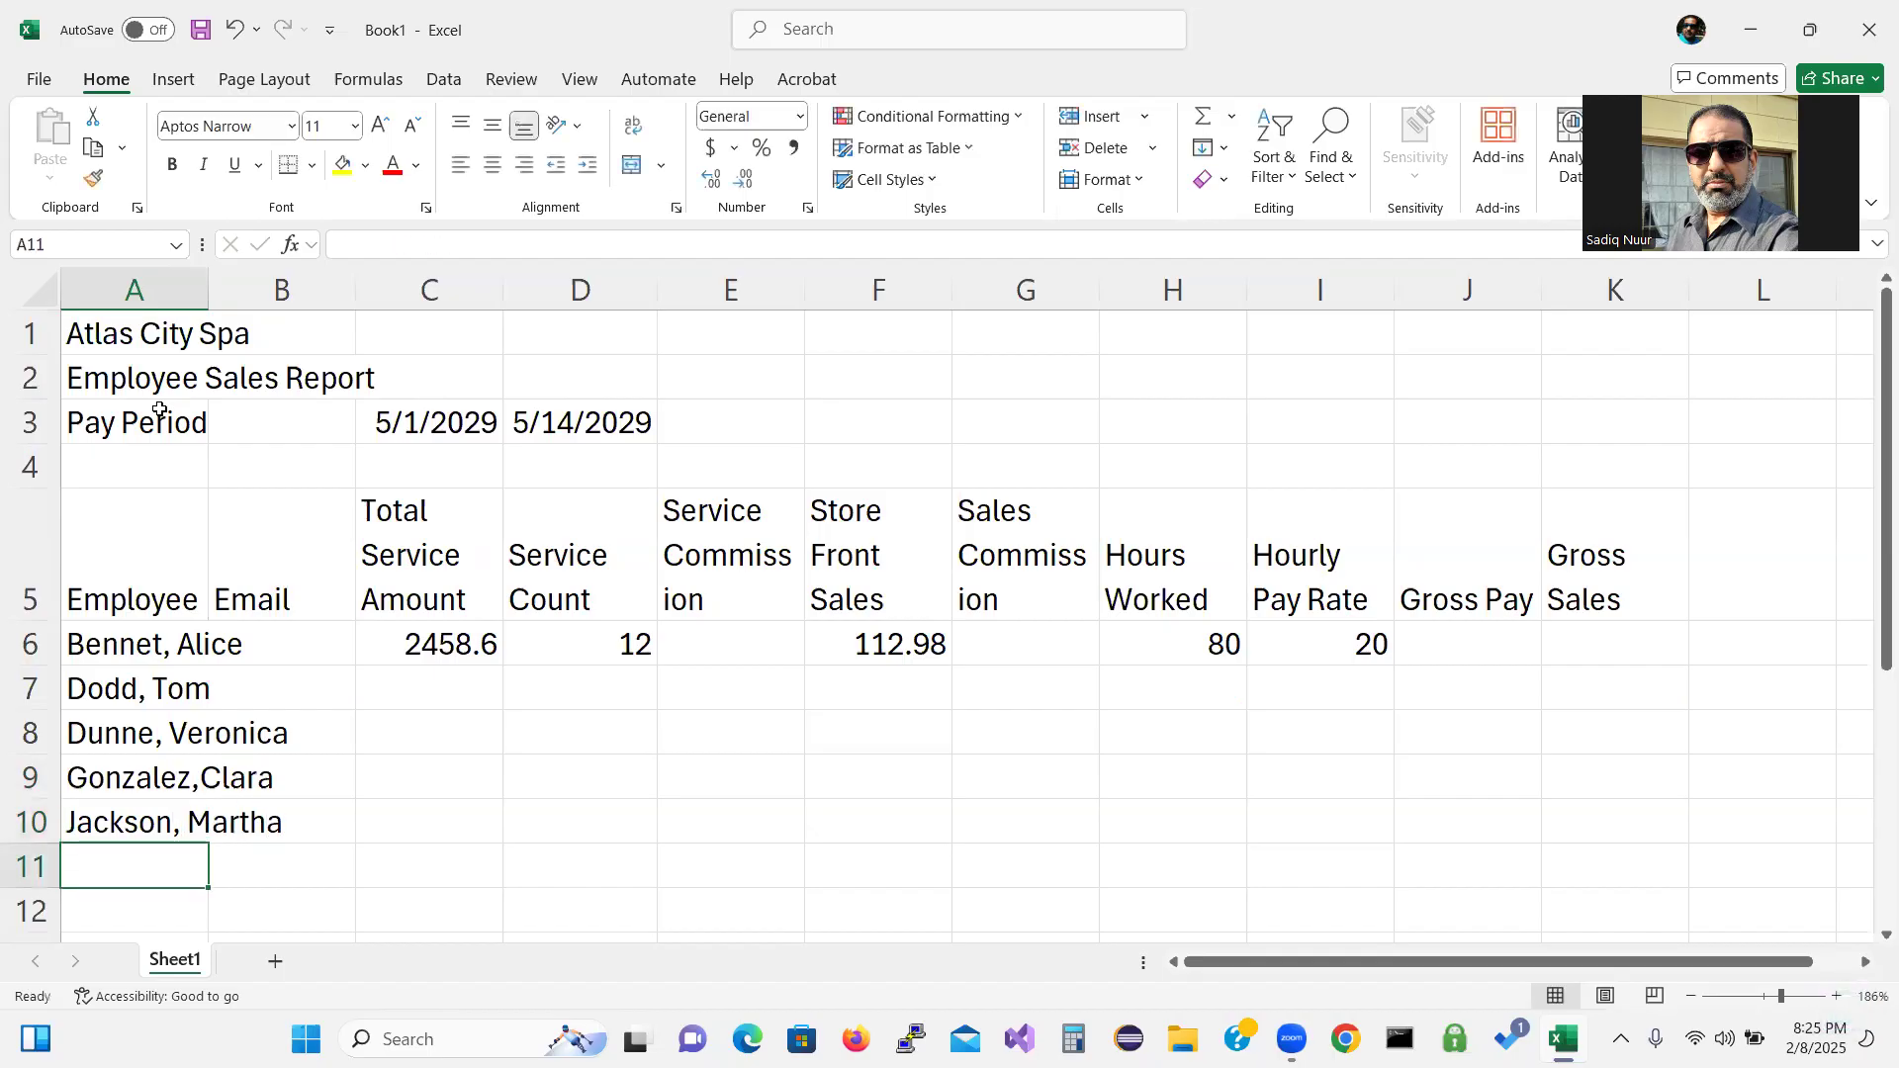
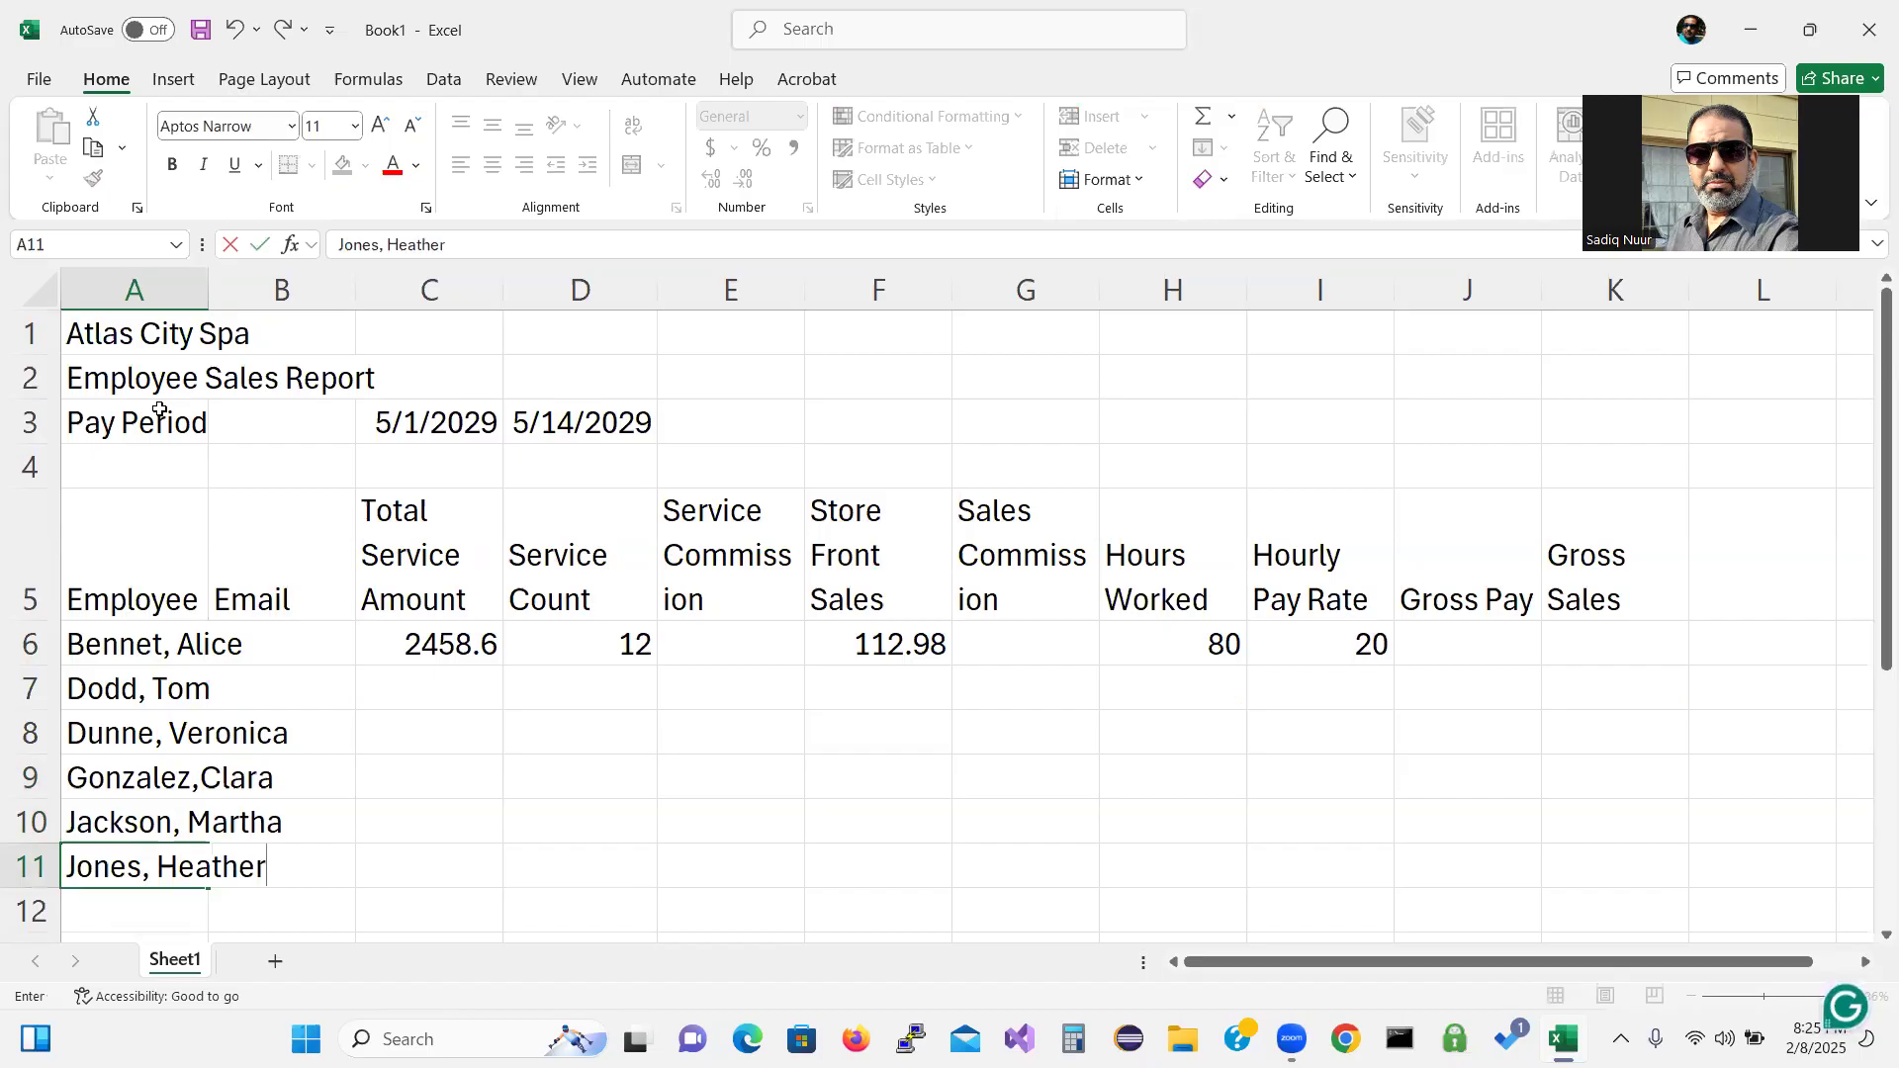
pyautogui.press('Return')
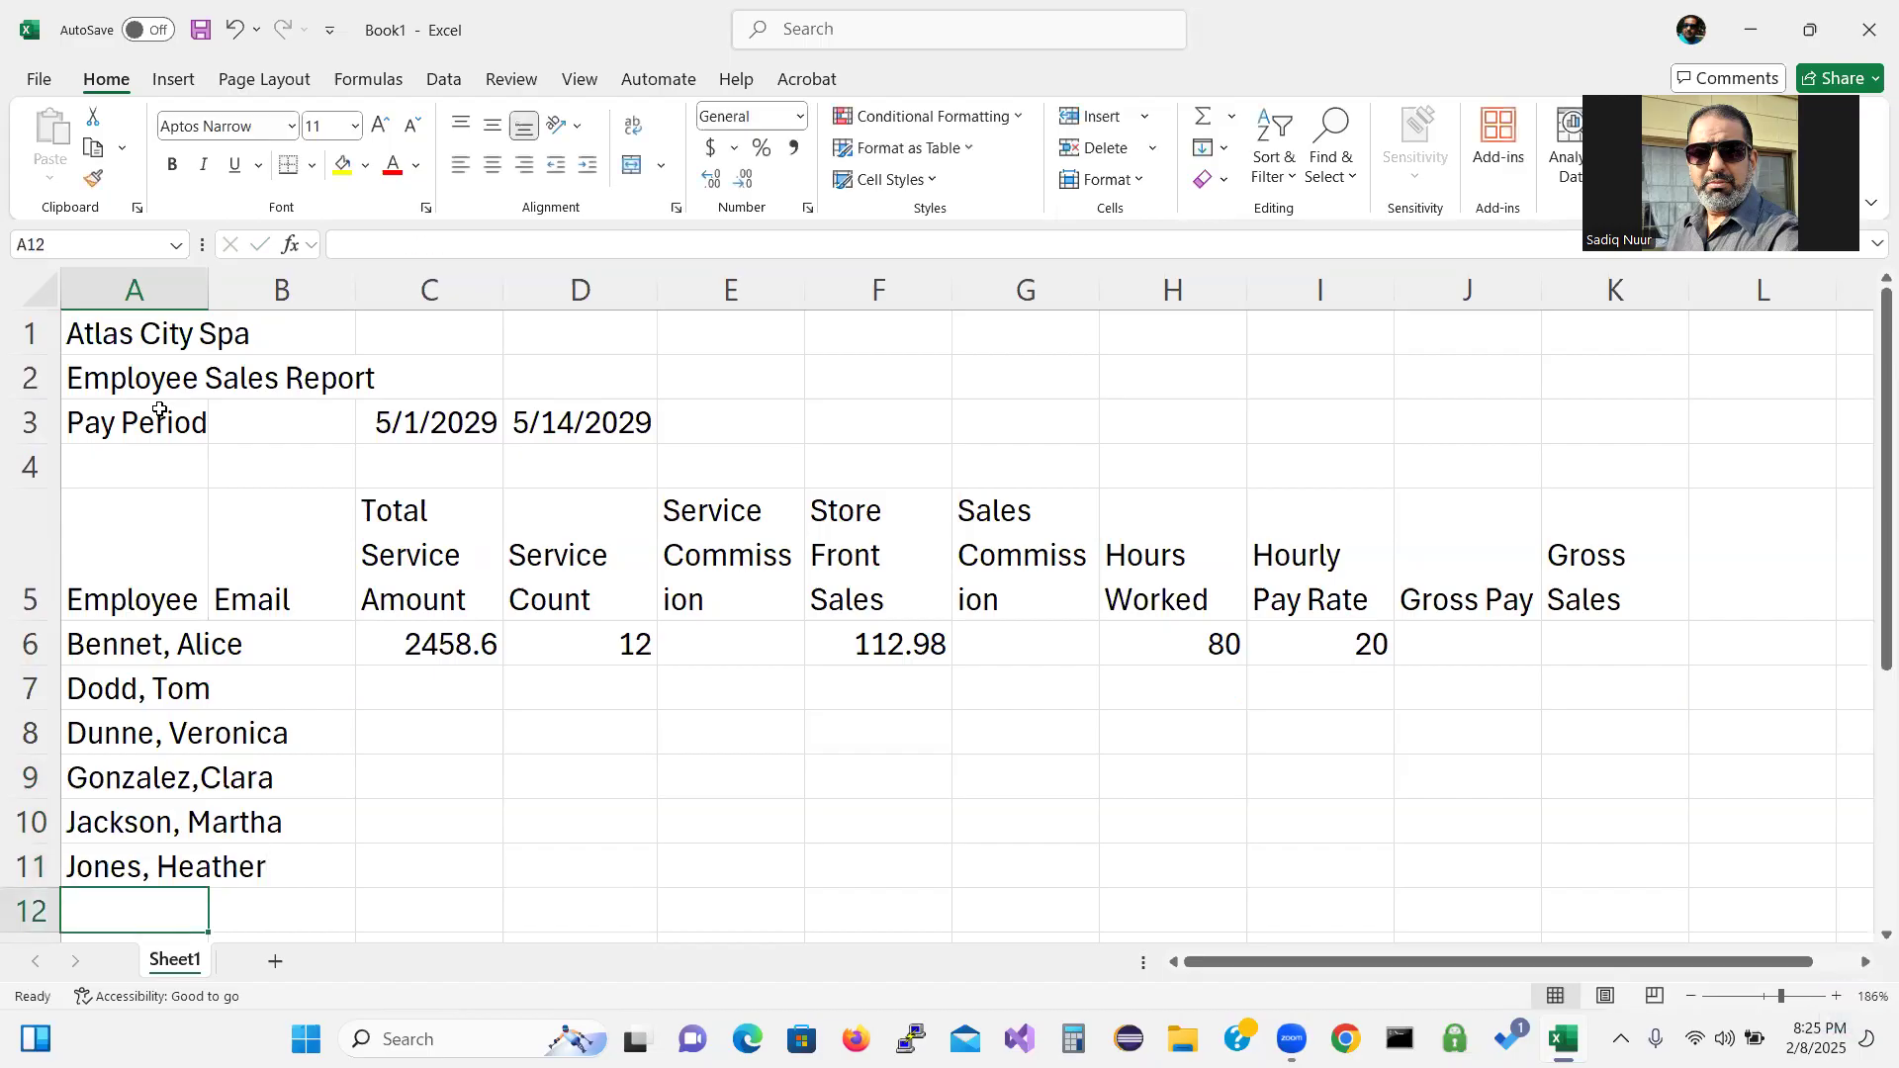
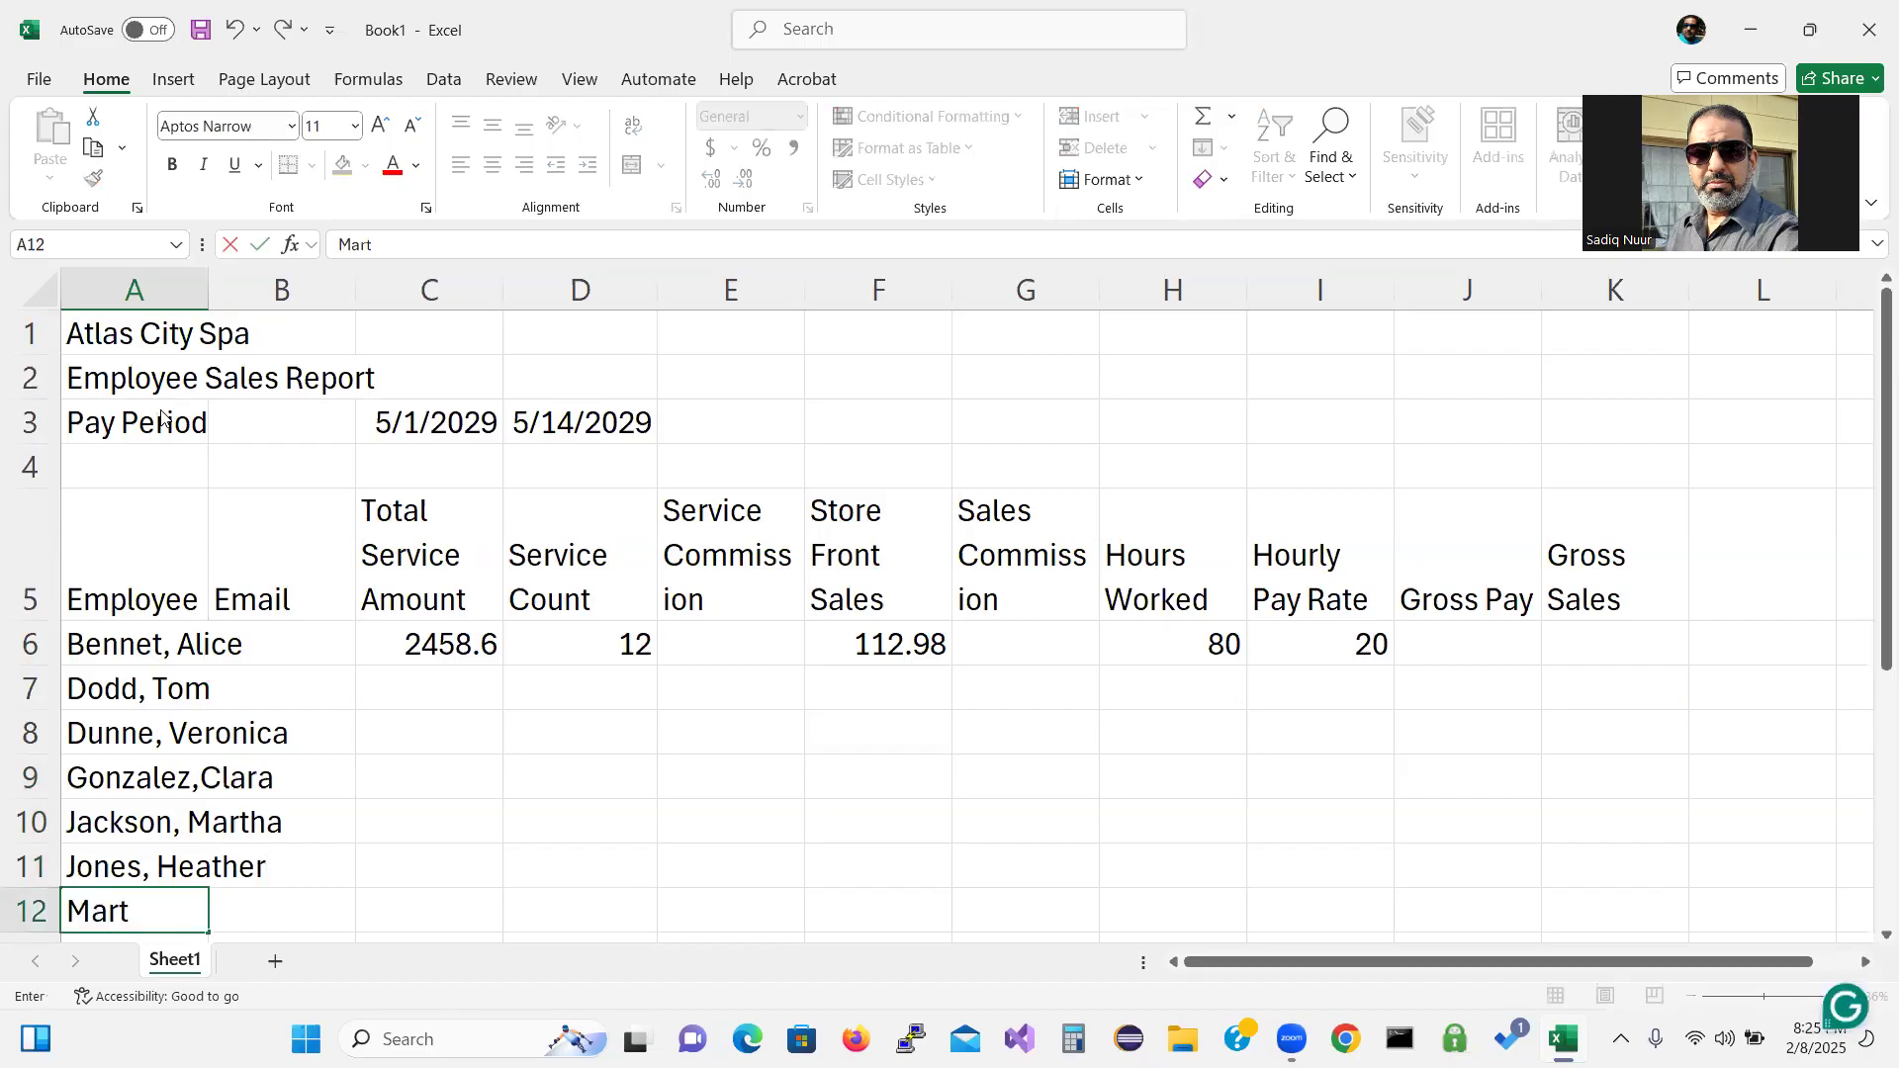
# Enter the last six employee names, surname first, in A12 through A17.
pyautogui.hotkey('ctrl', 'Return')
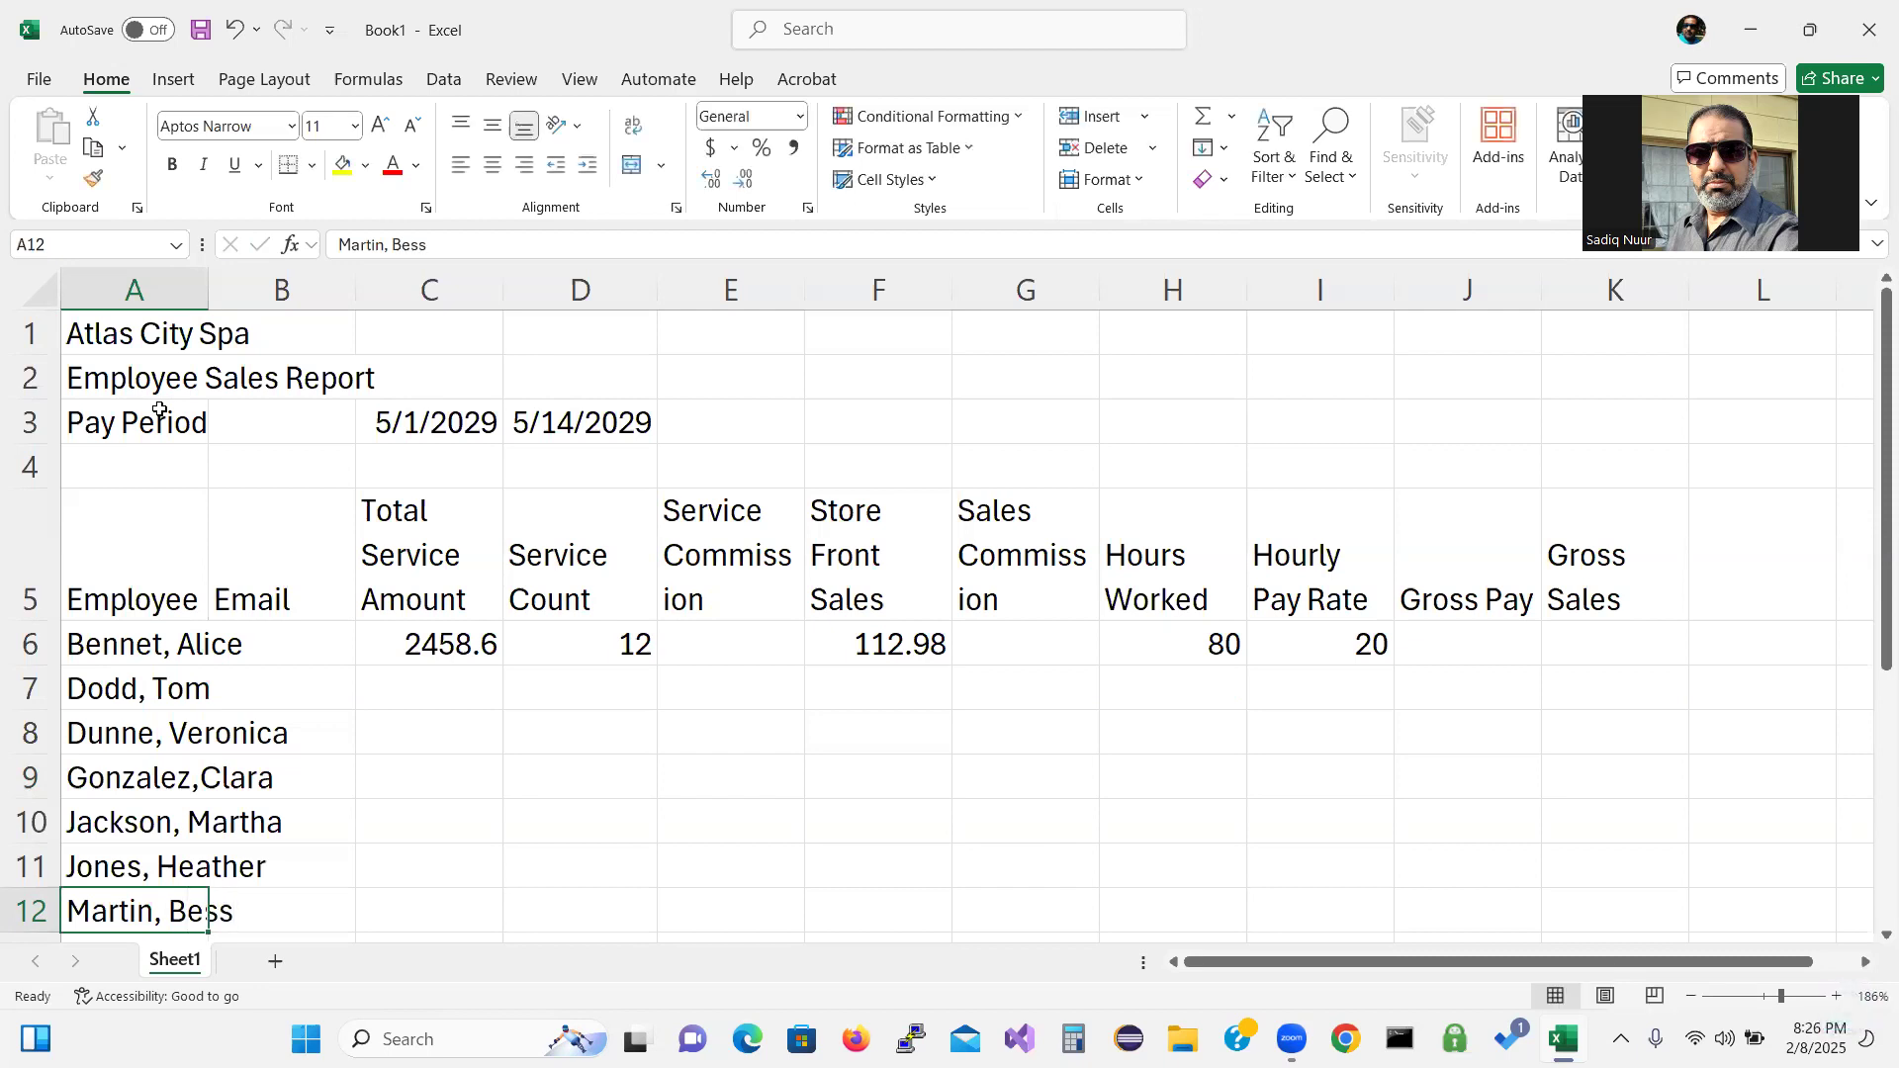
pyautogui.press('Down')
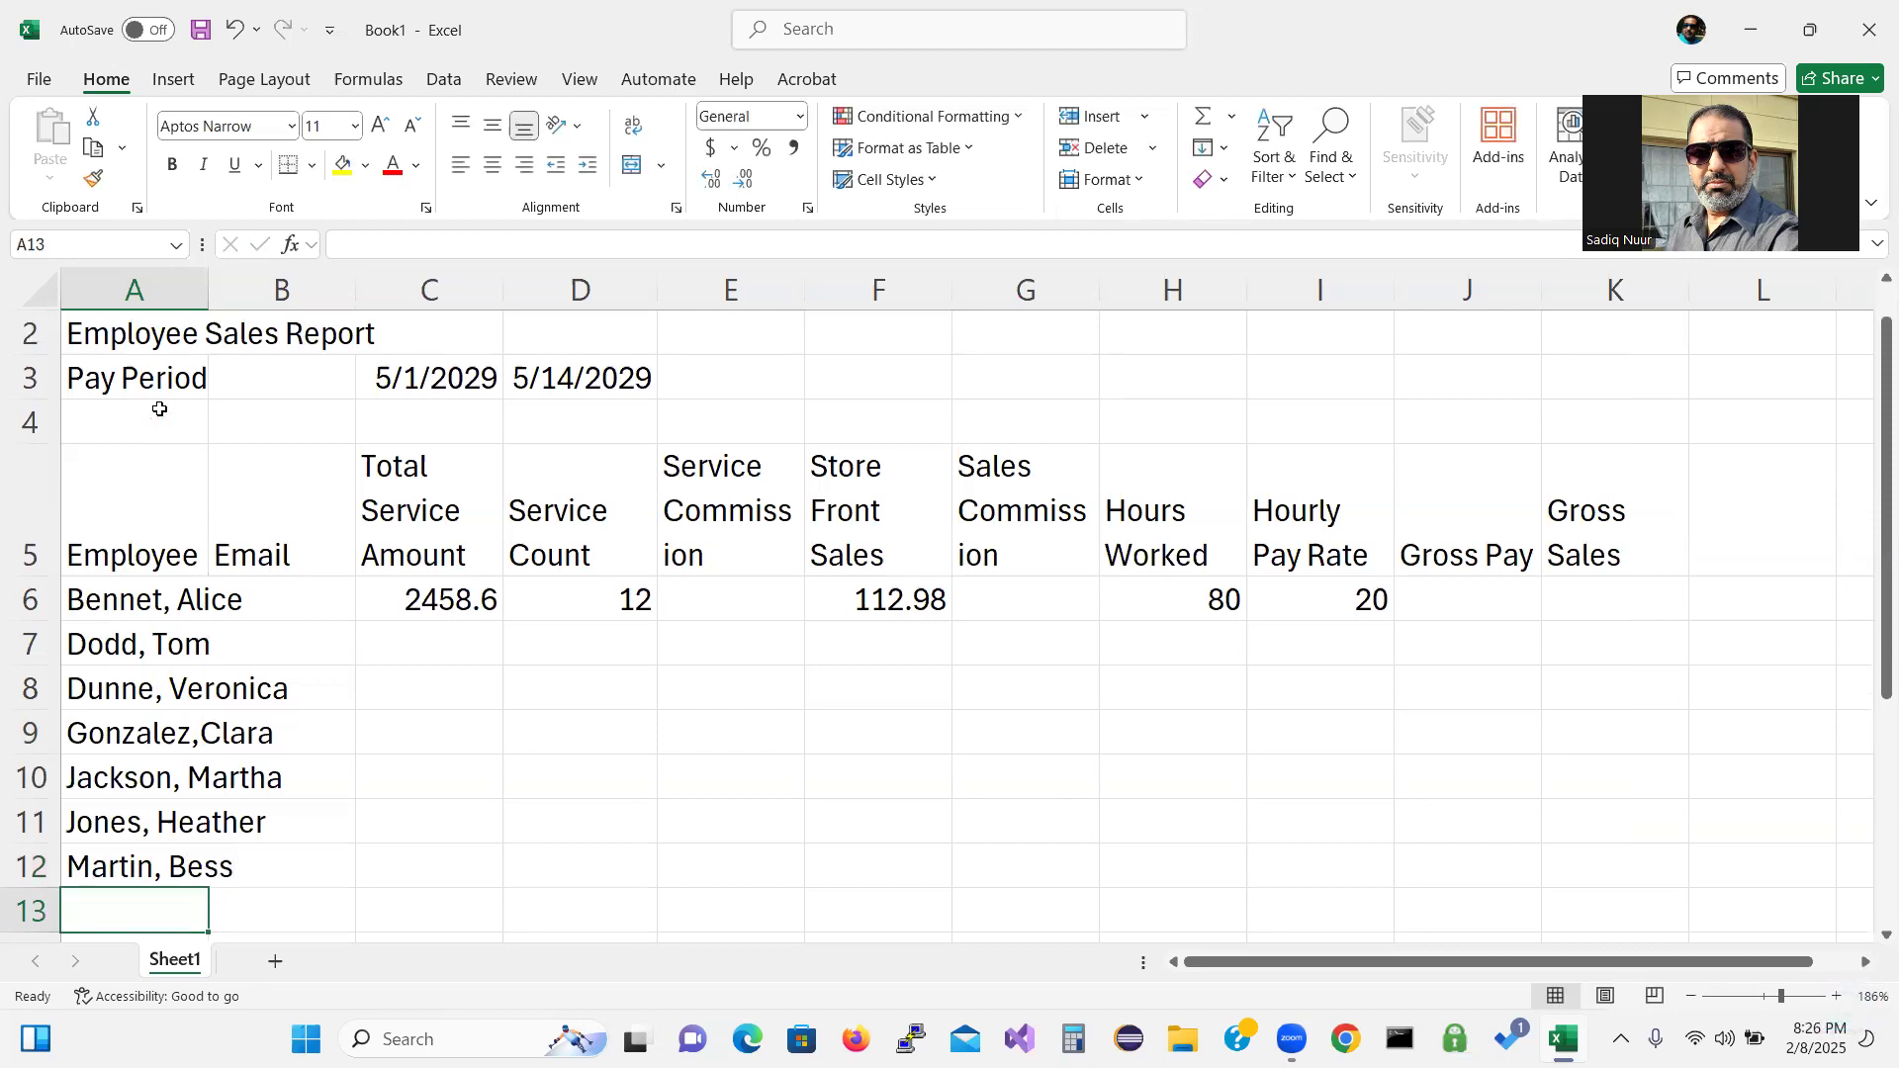
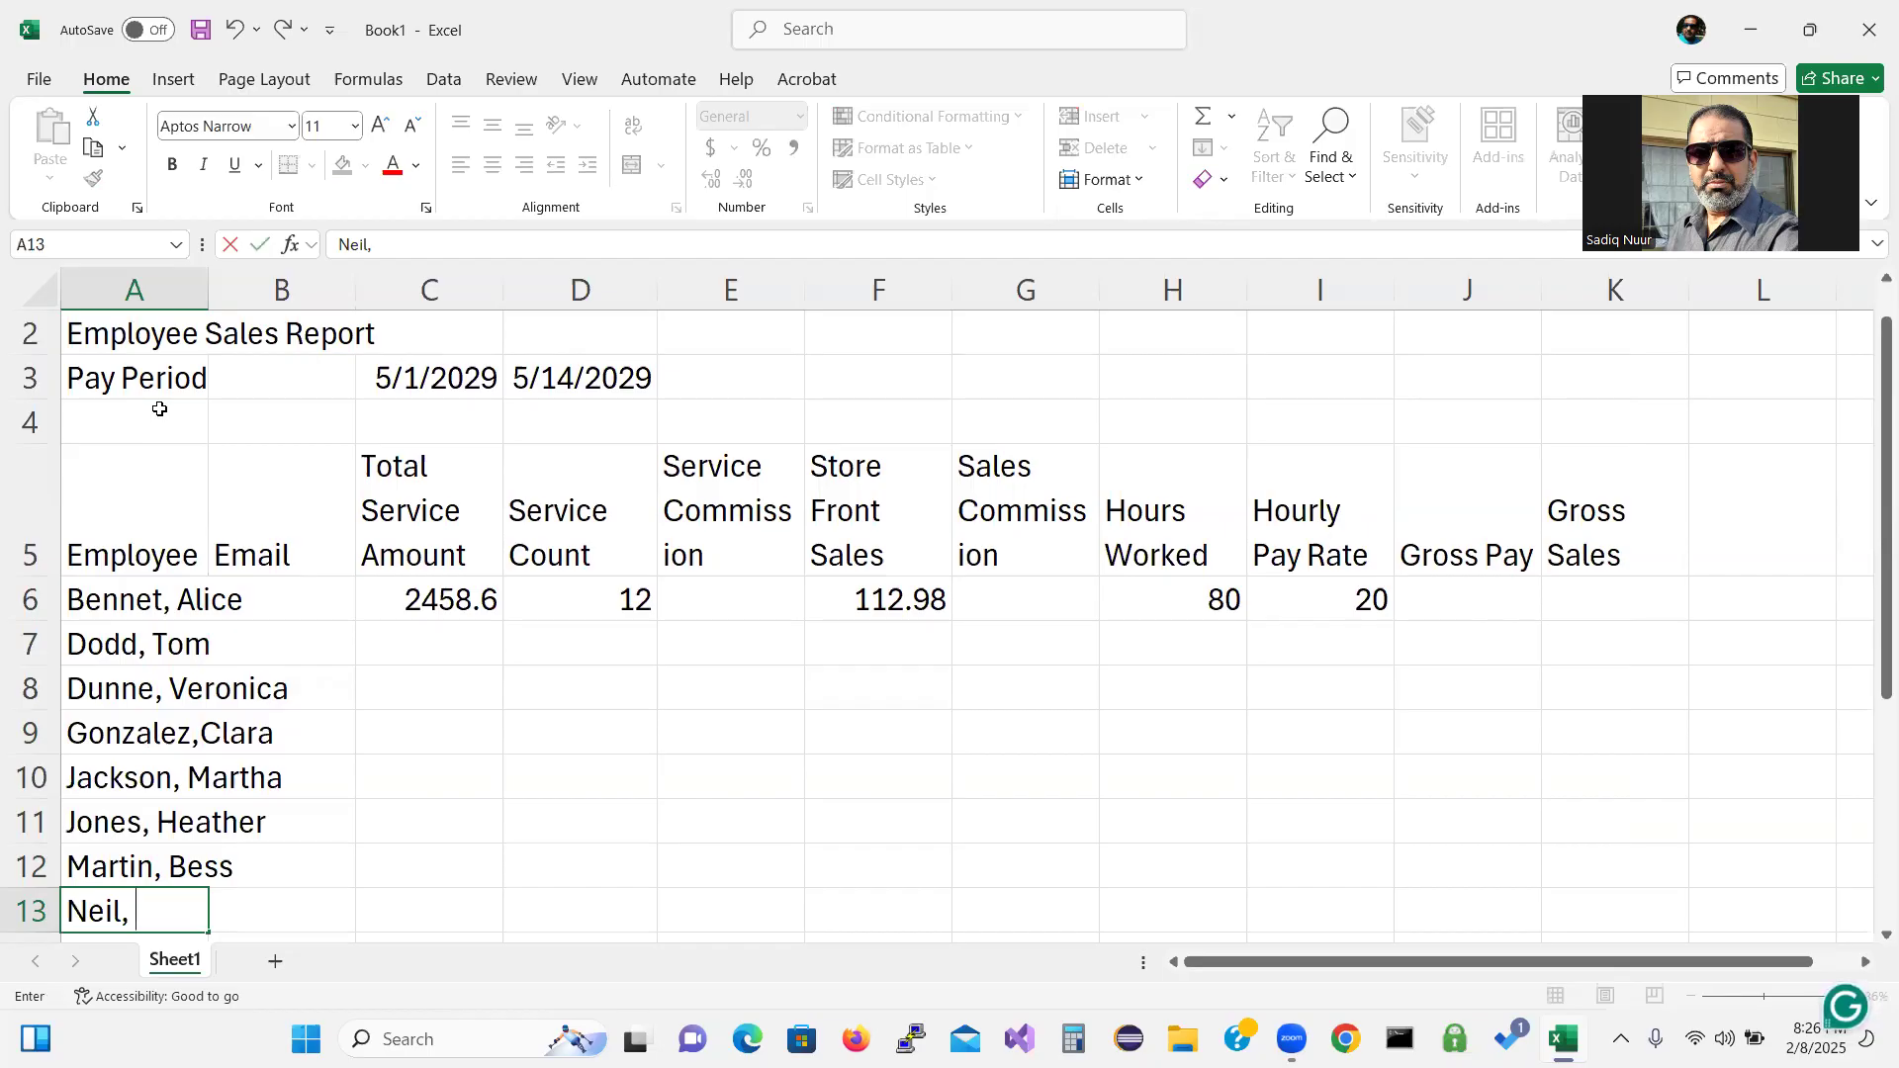
pyautogui.press('Return')
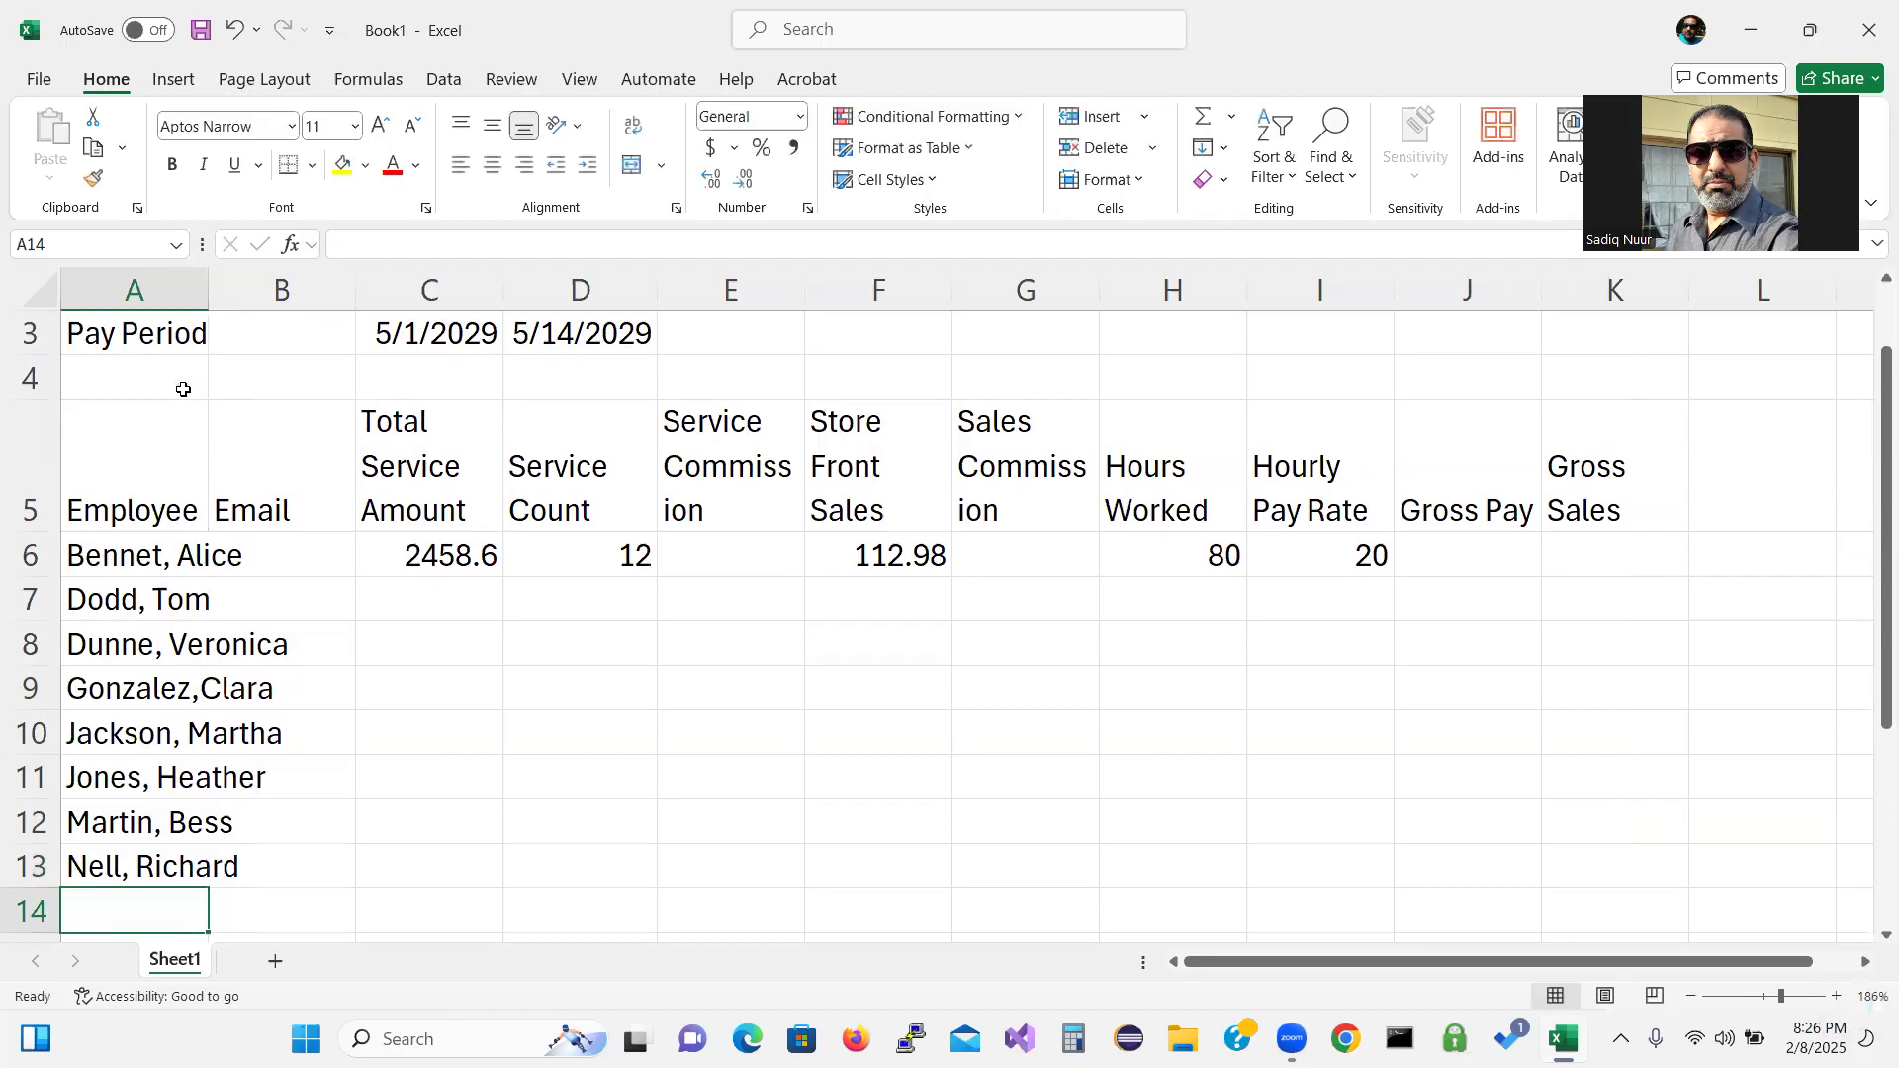
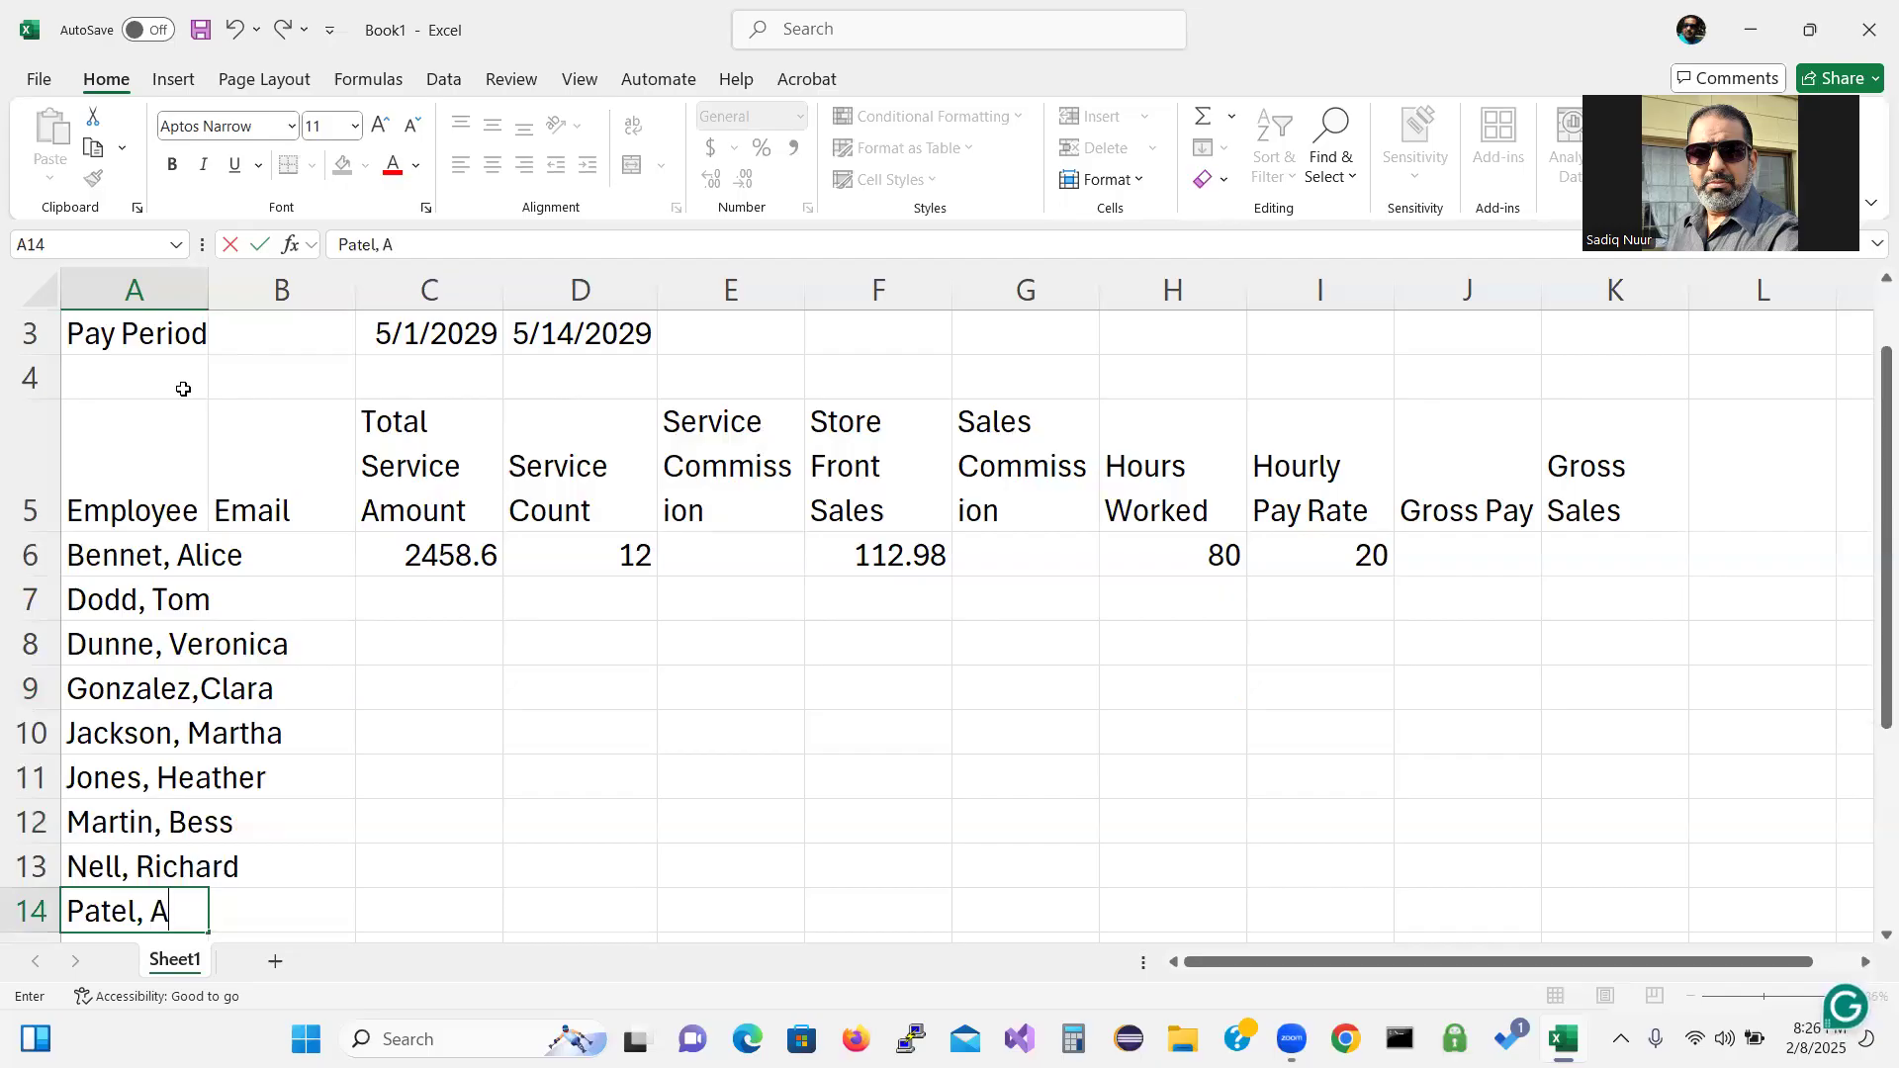
pyautogui.press('Return')
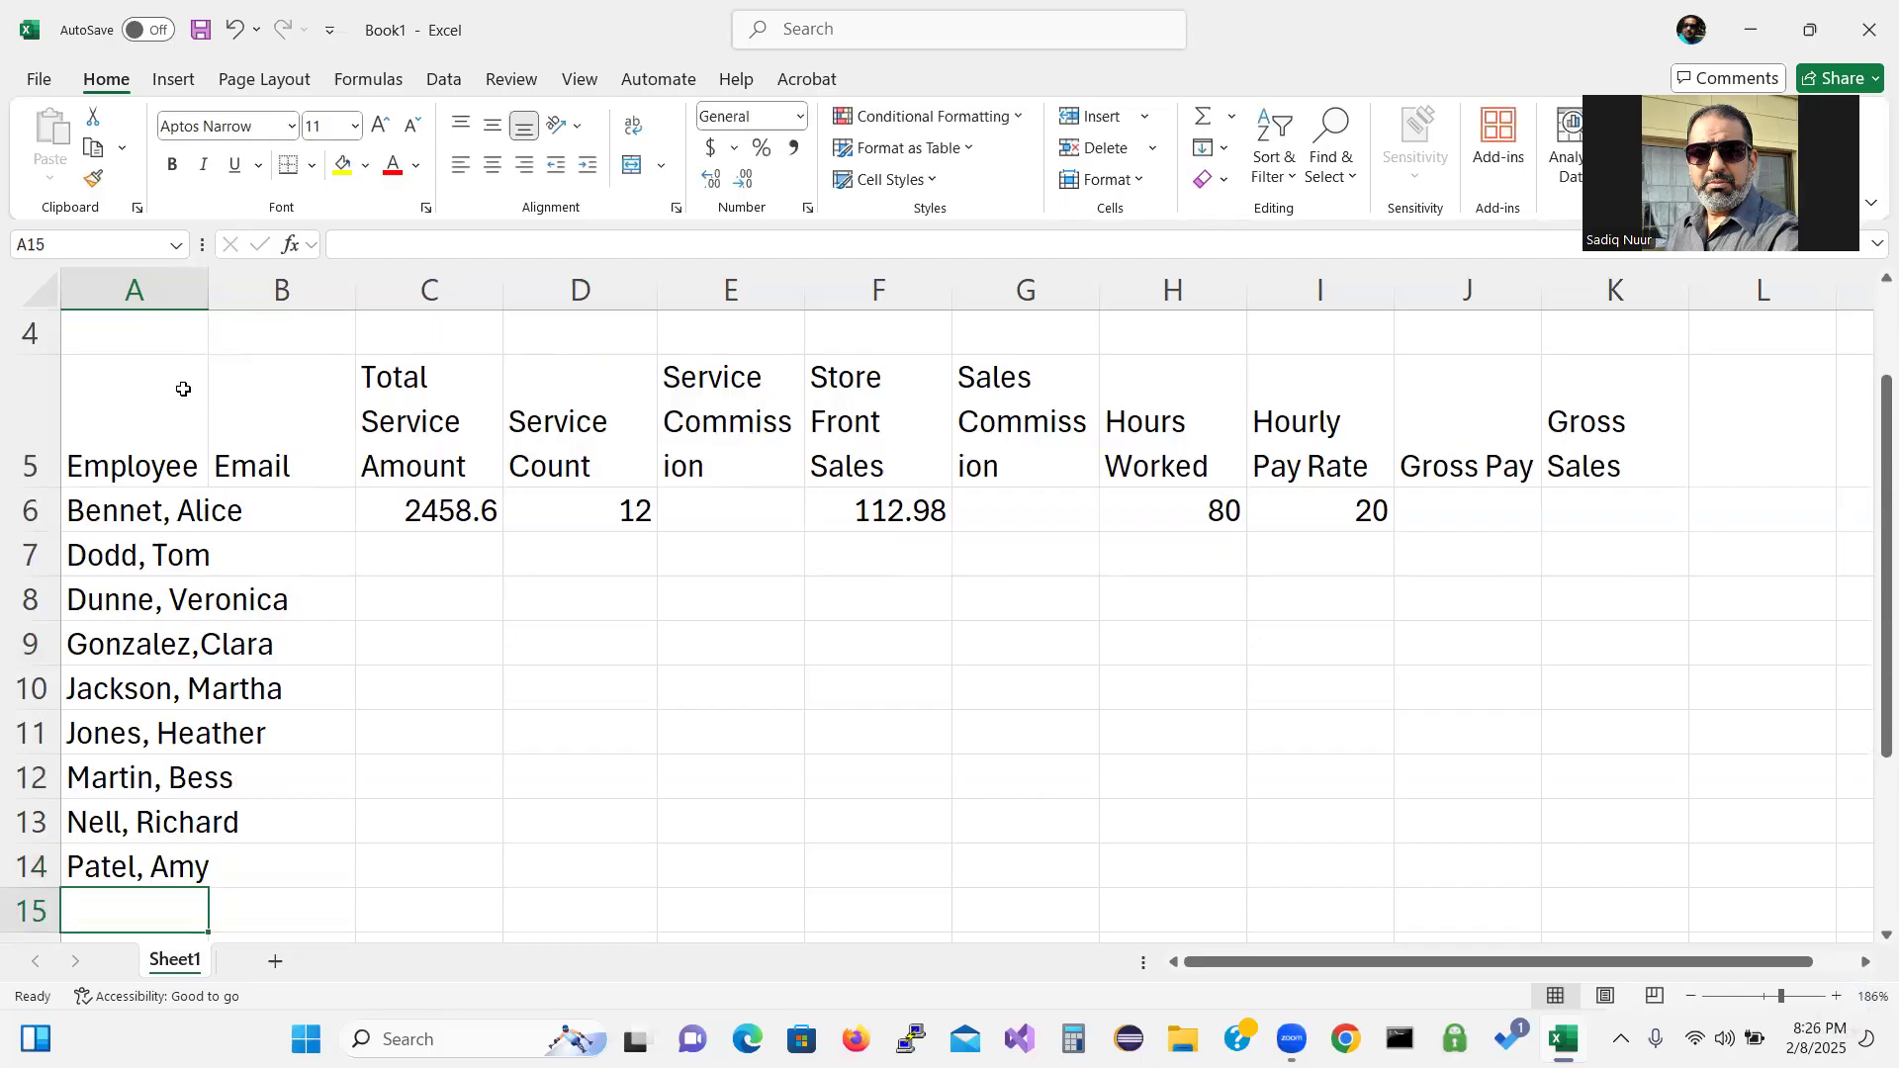
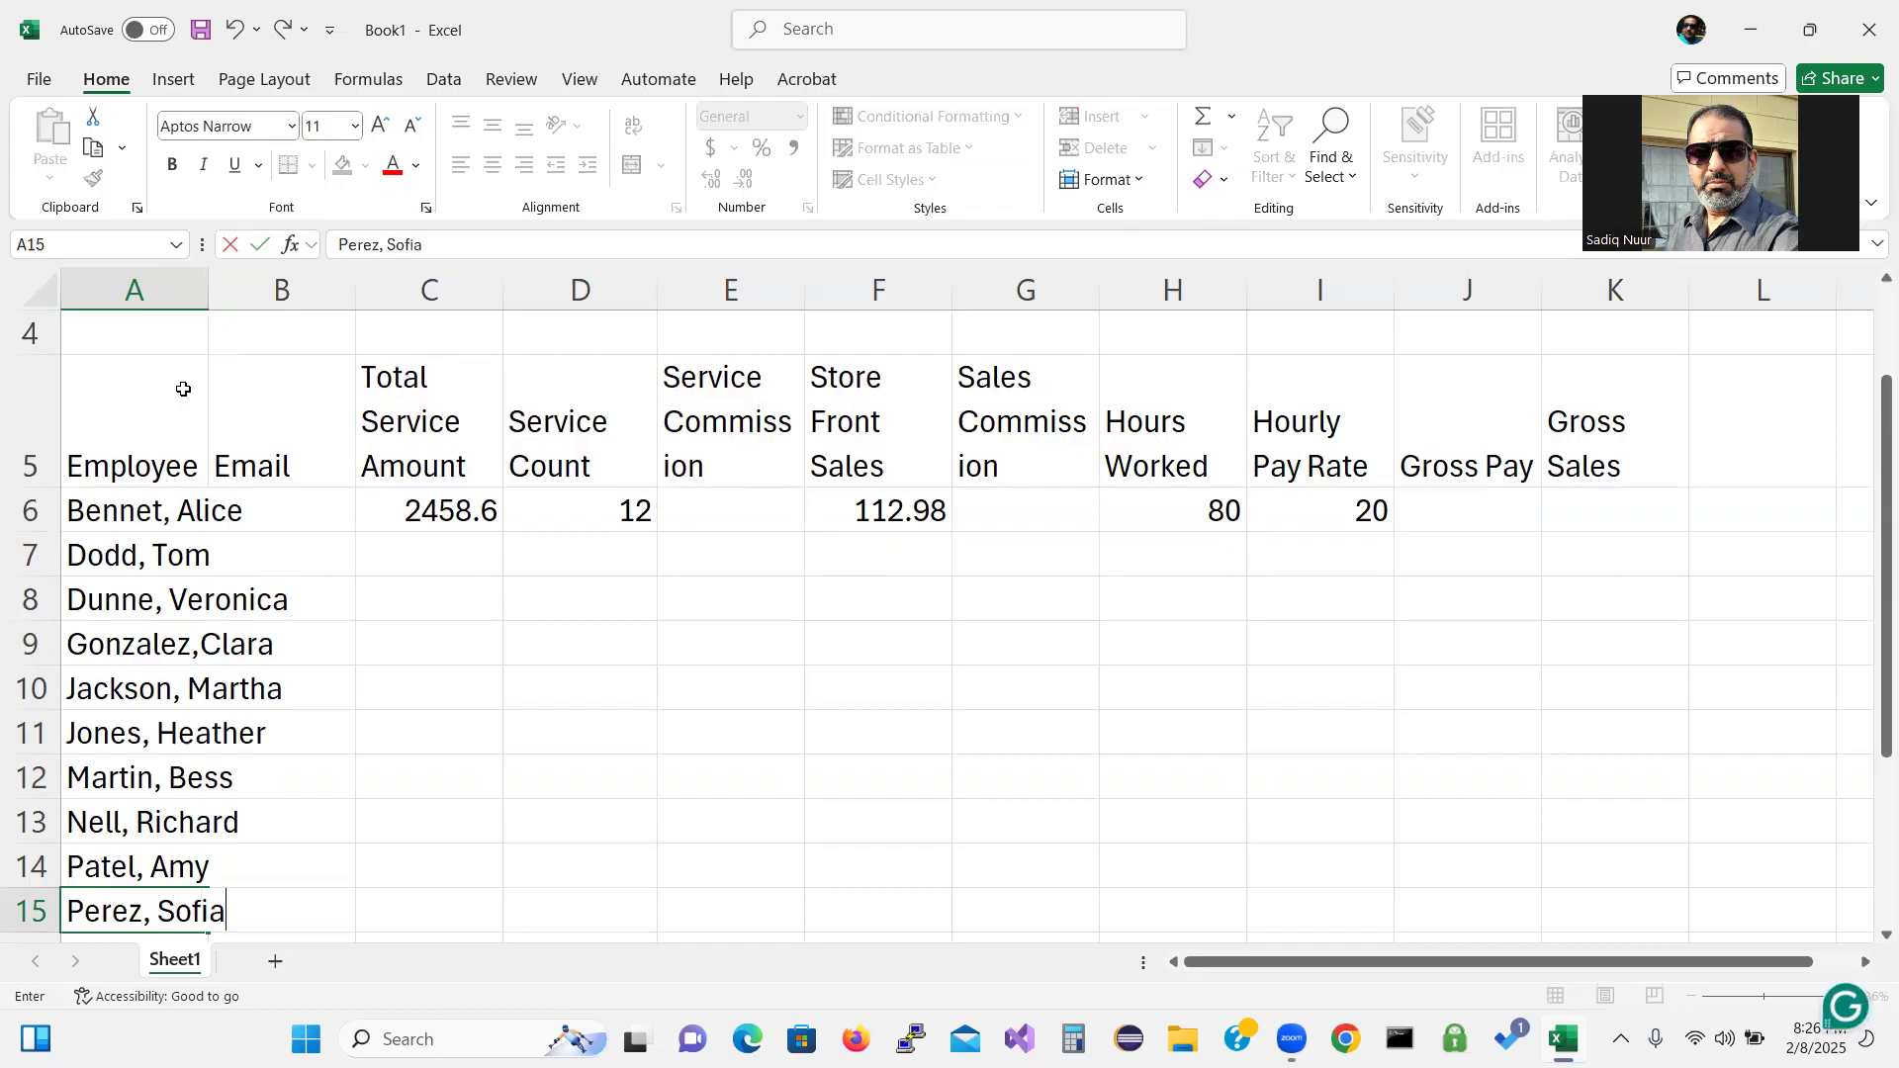
pyautogui.press('Return')
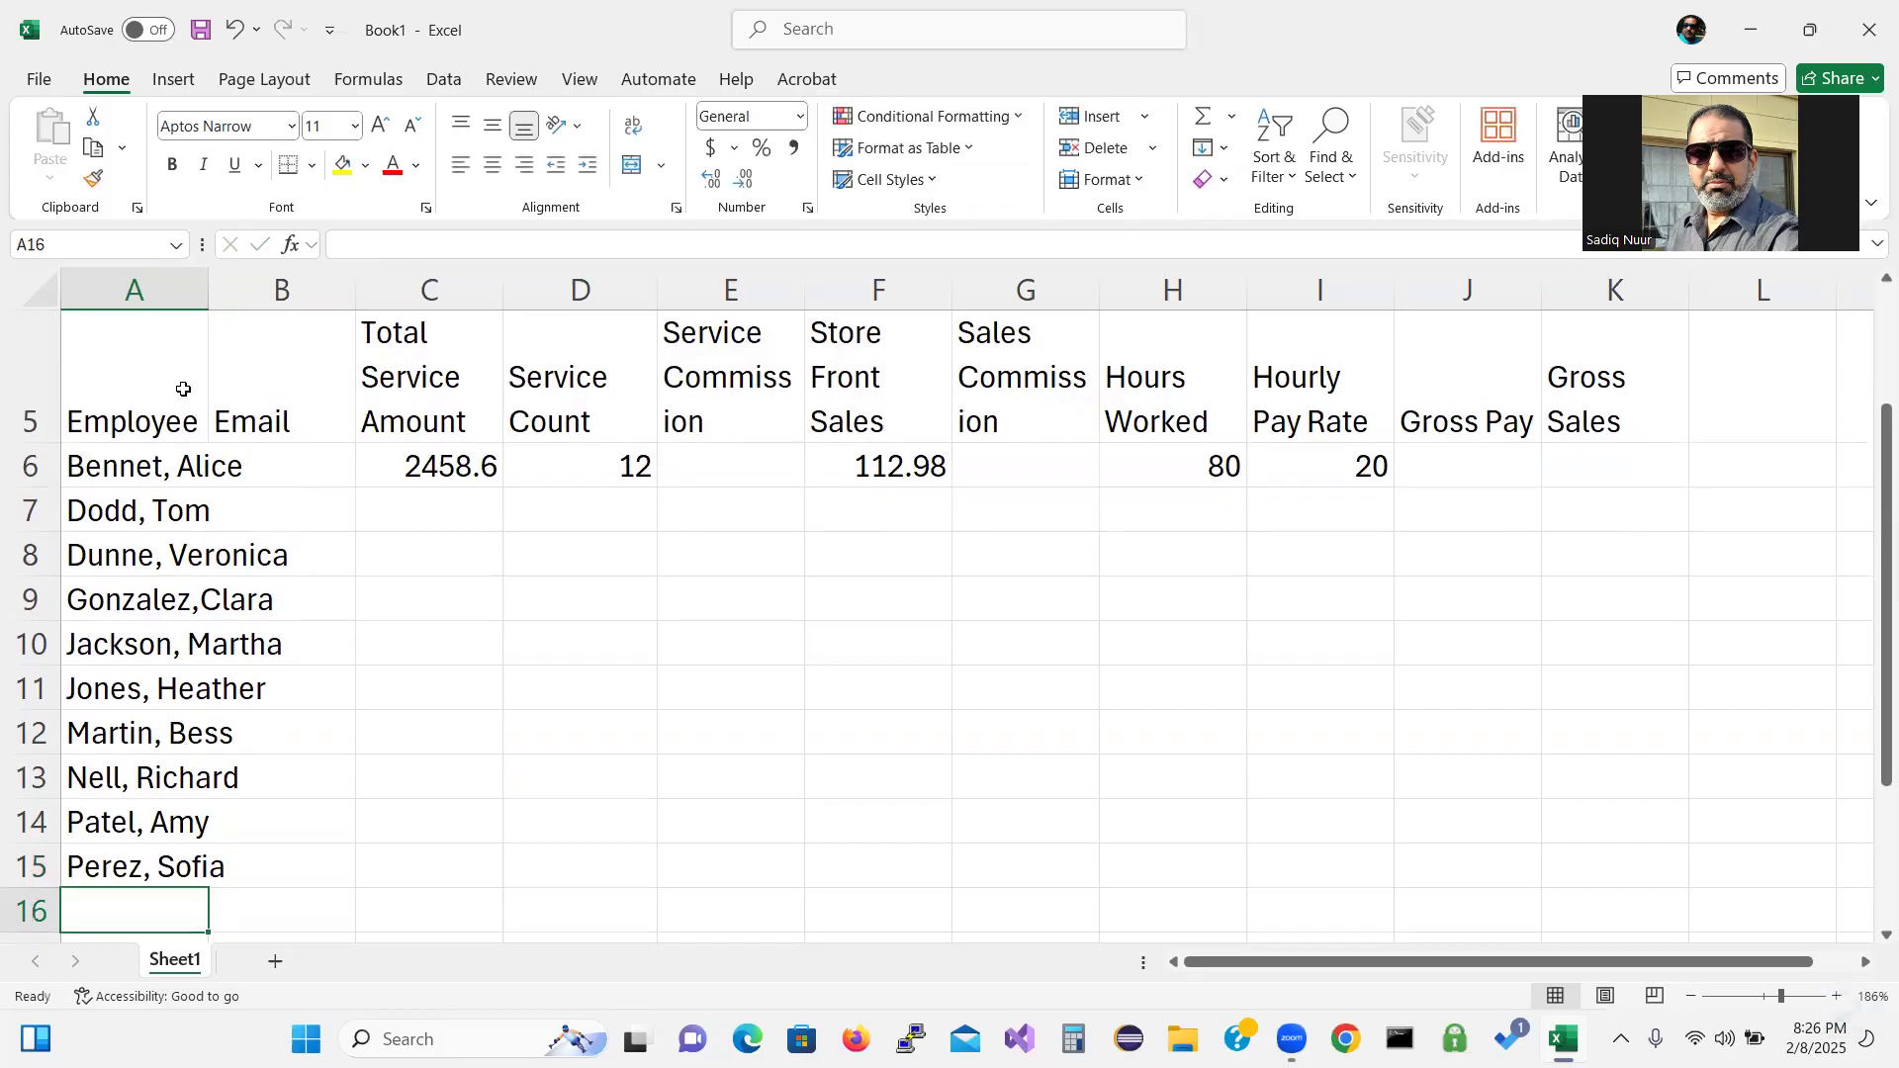
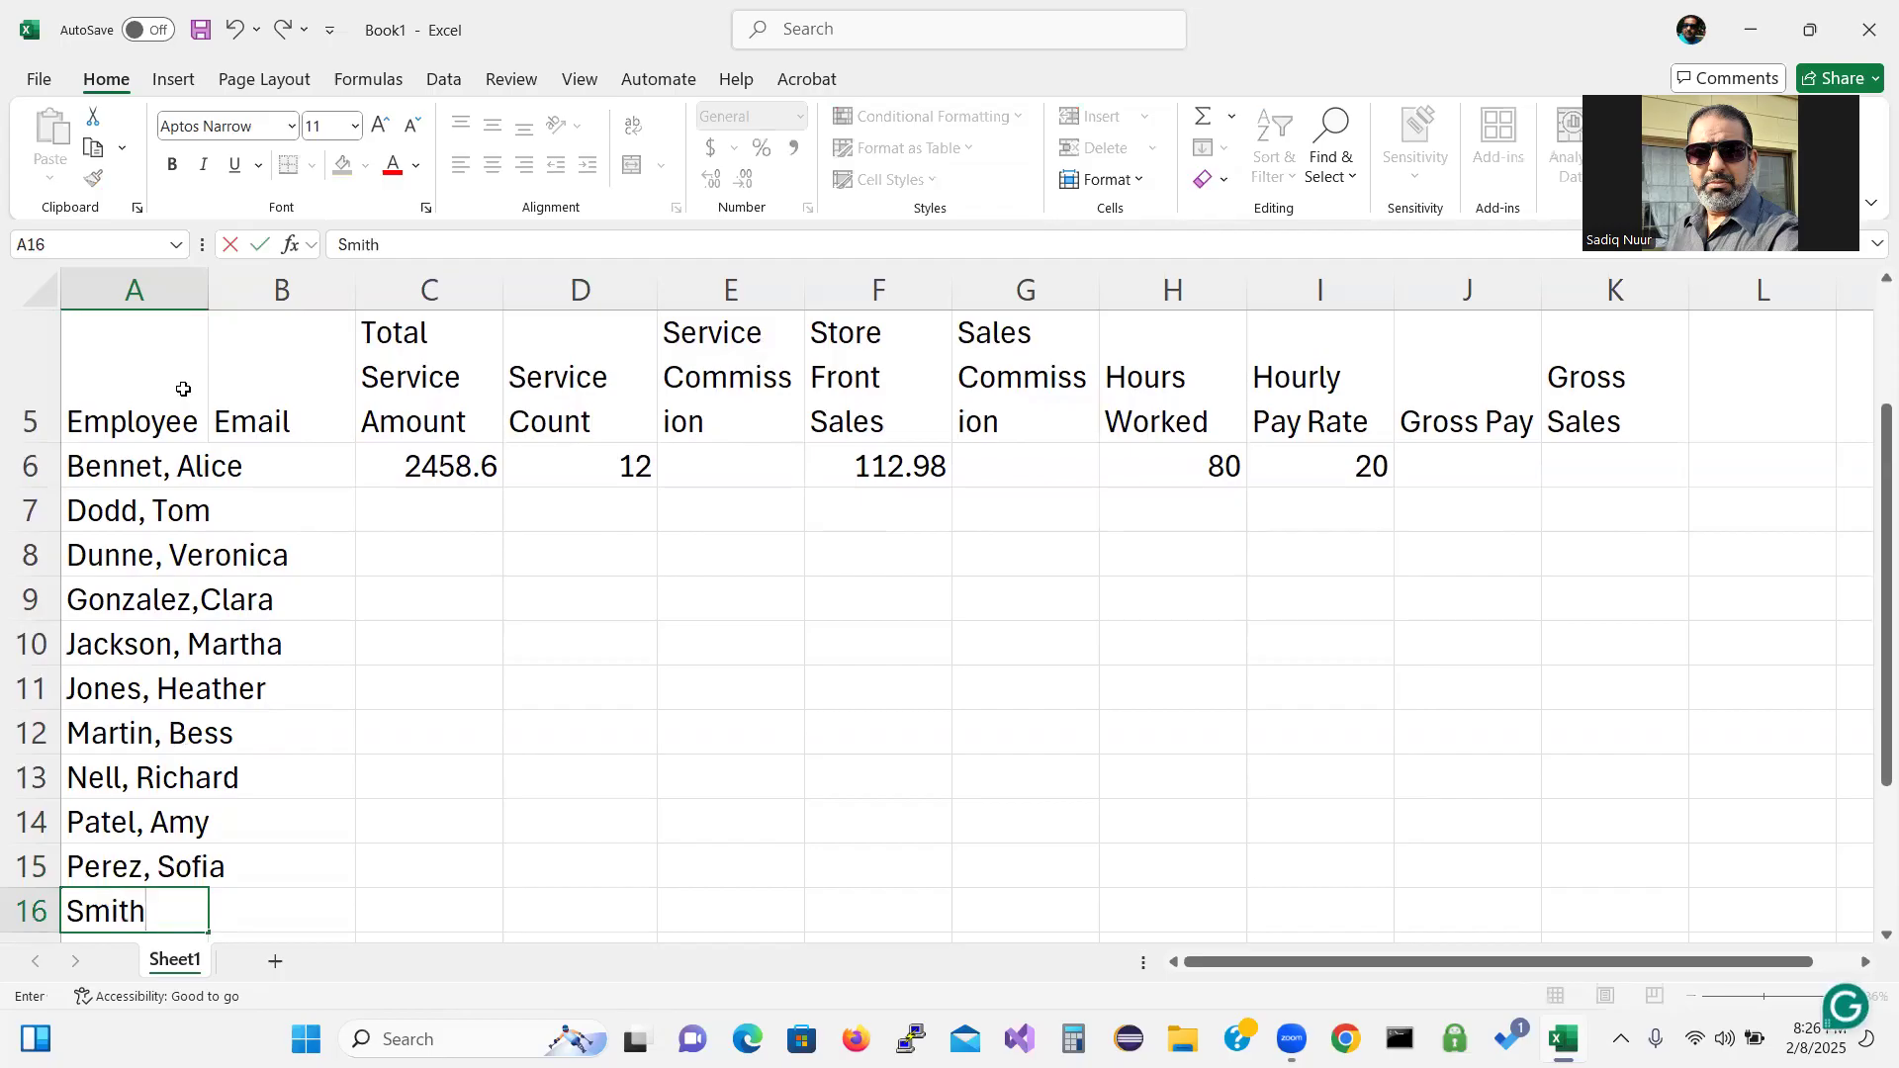
pyautogui.press('Return')
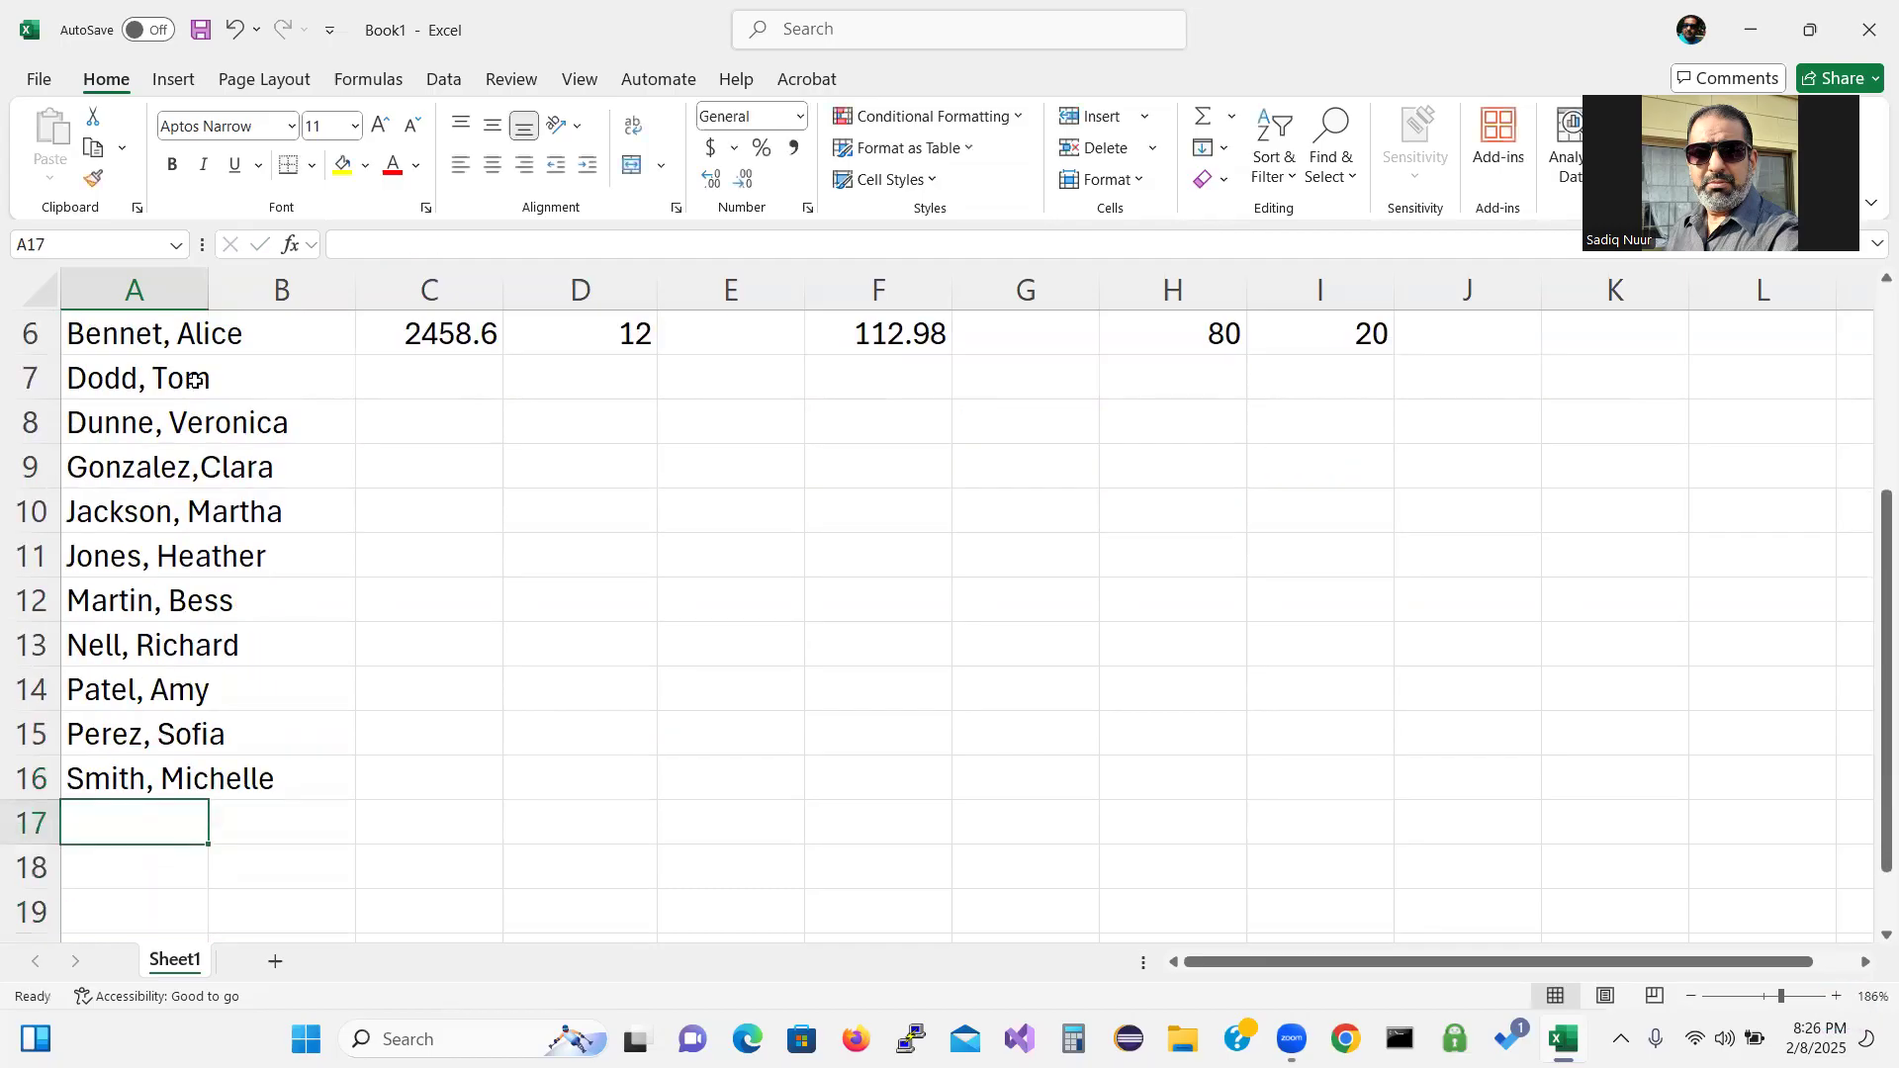
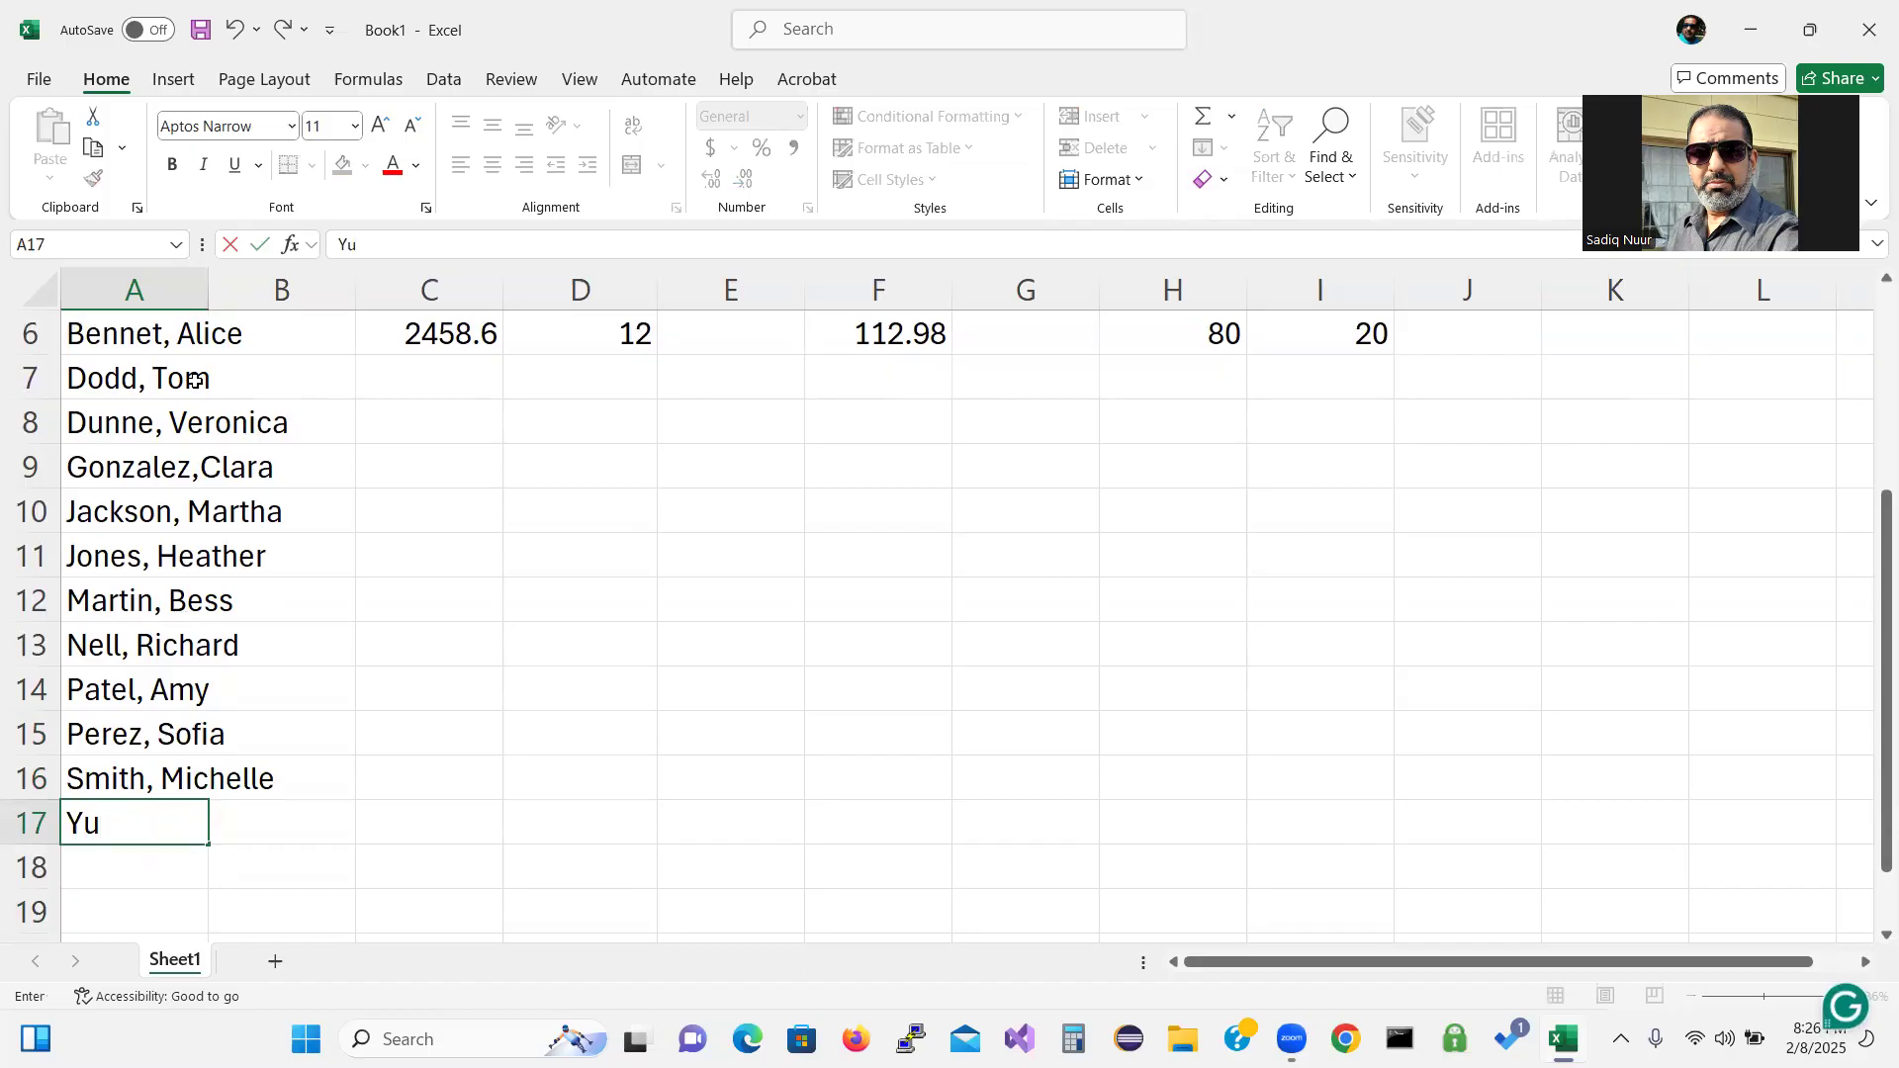
pyautogui.press('Return')
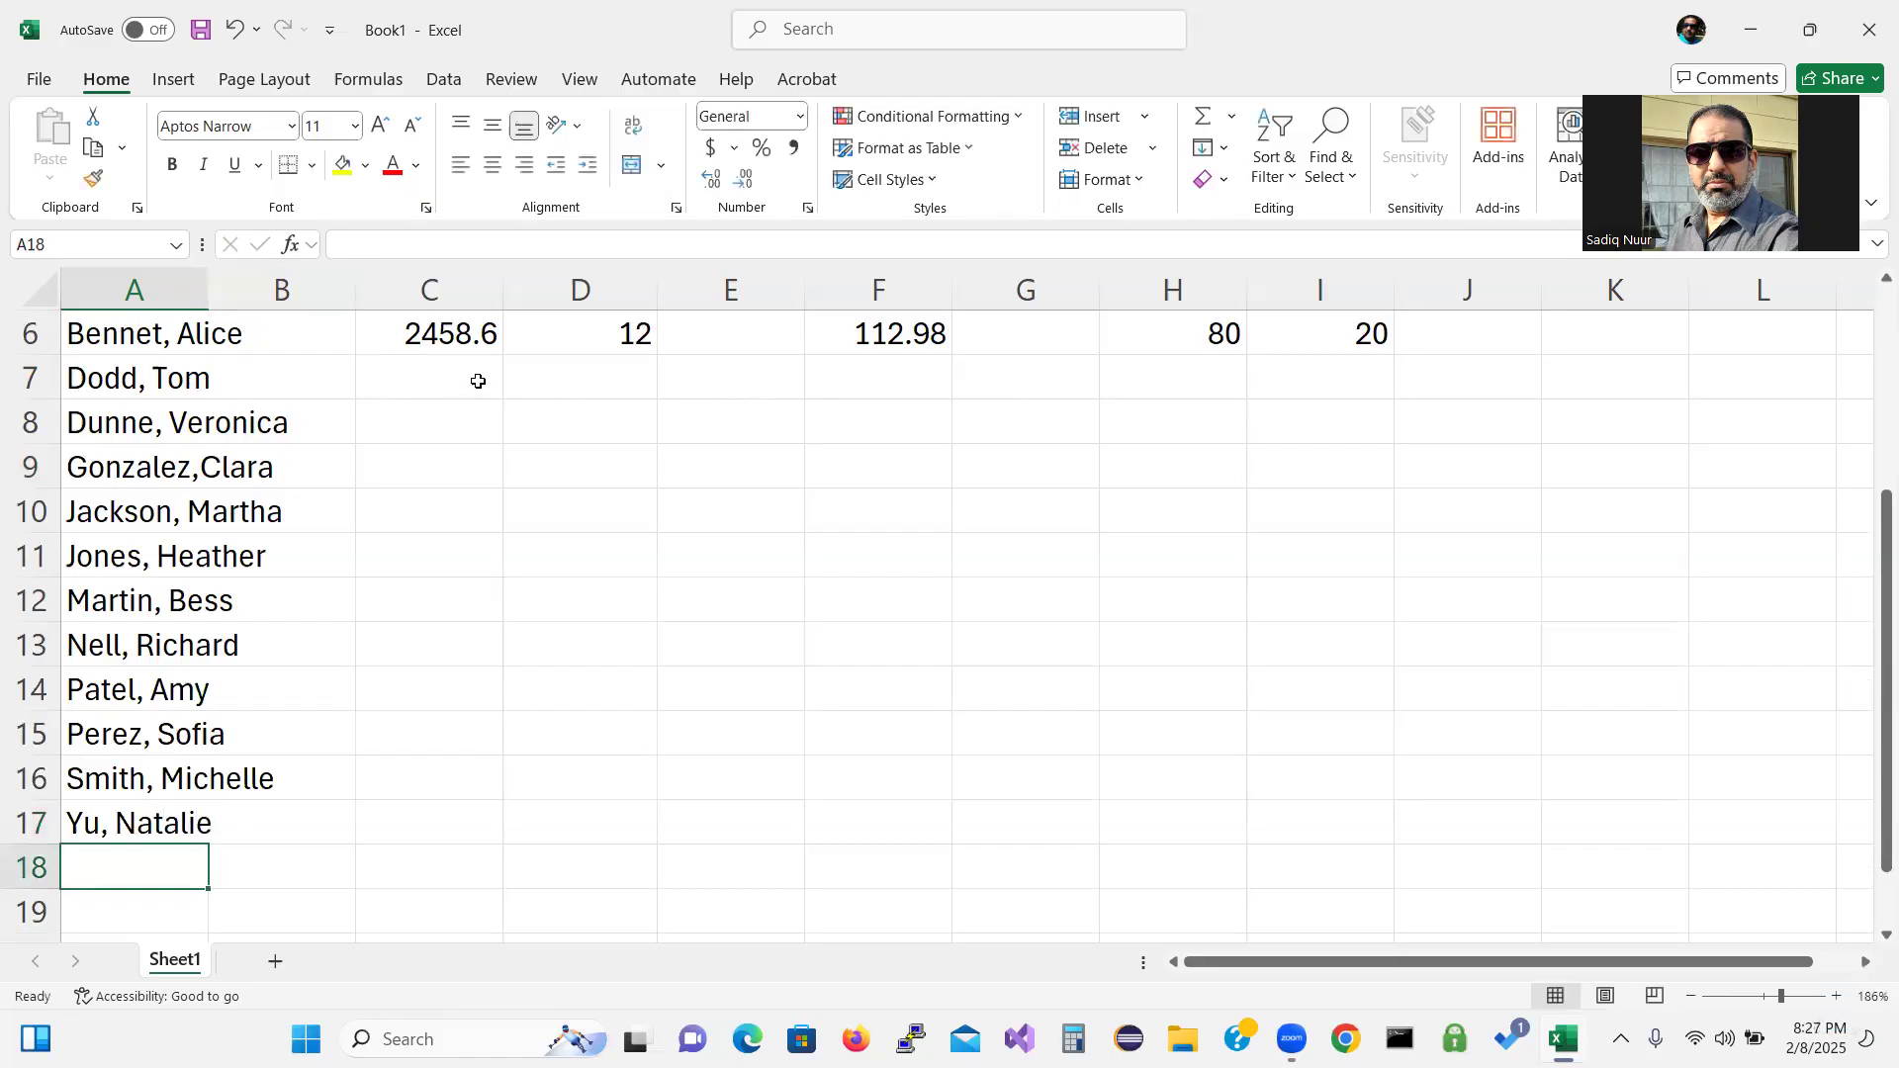
pyautogui.moveTo(1873, 625); pyautogui.dragTo(1873, 577)
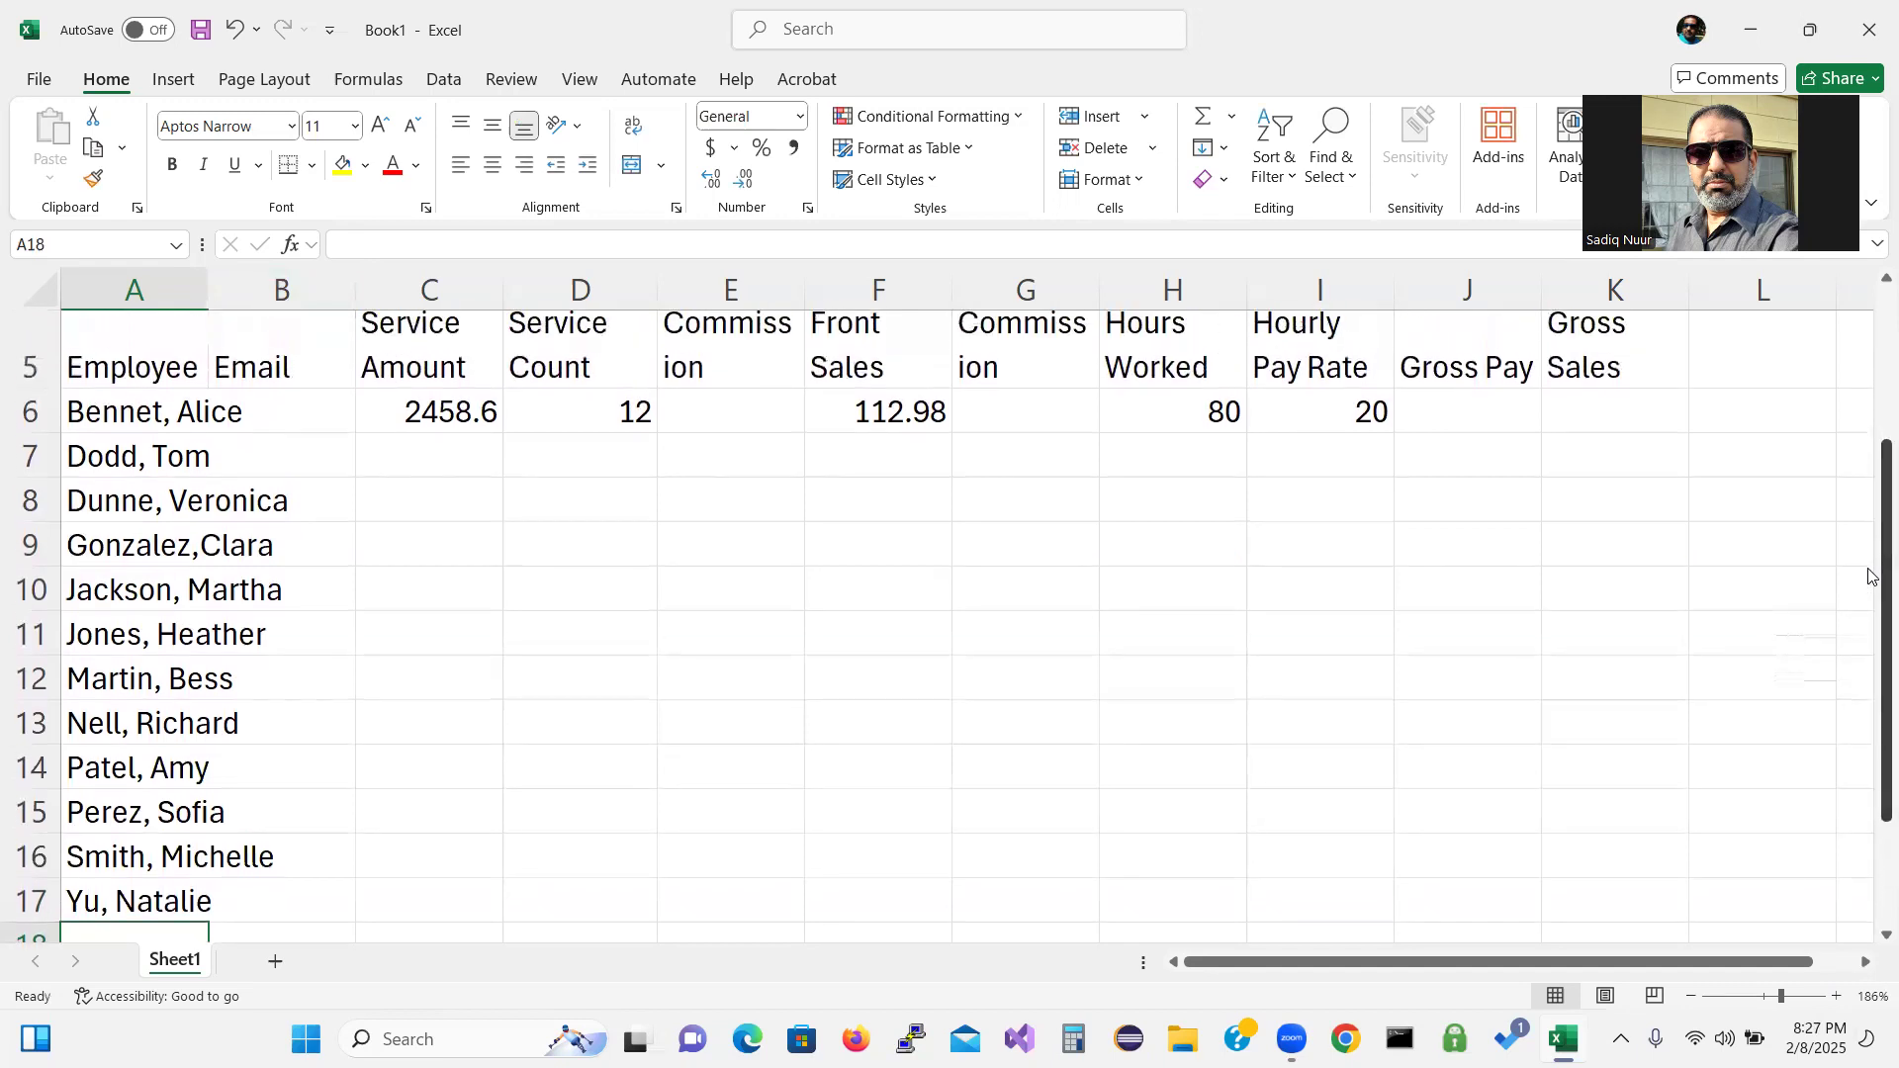
# Enter service amounts 436.21, 300.40 and 3036.53 into C7 through C9.
pyautogui.click(435, 456)
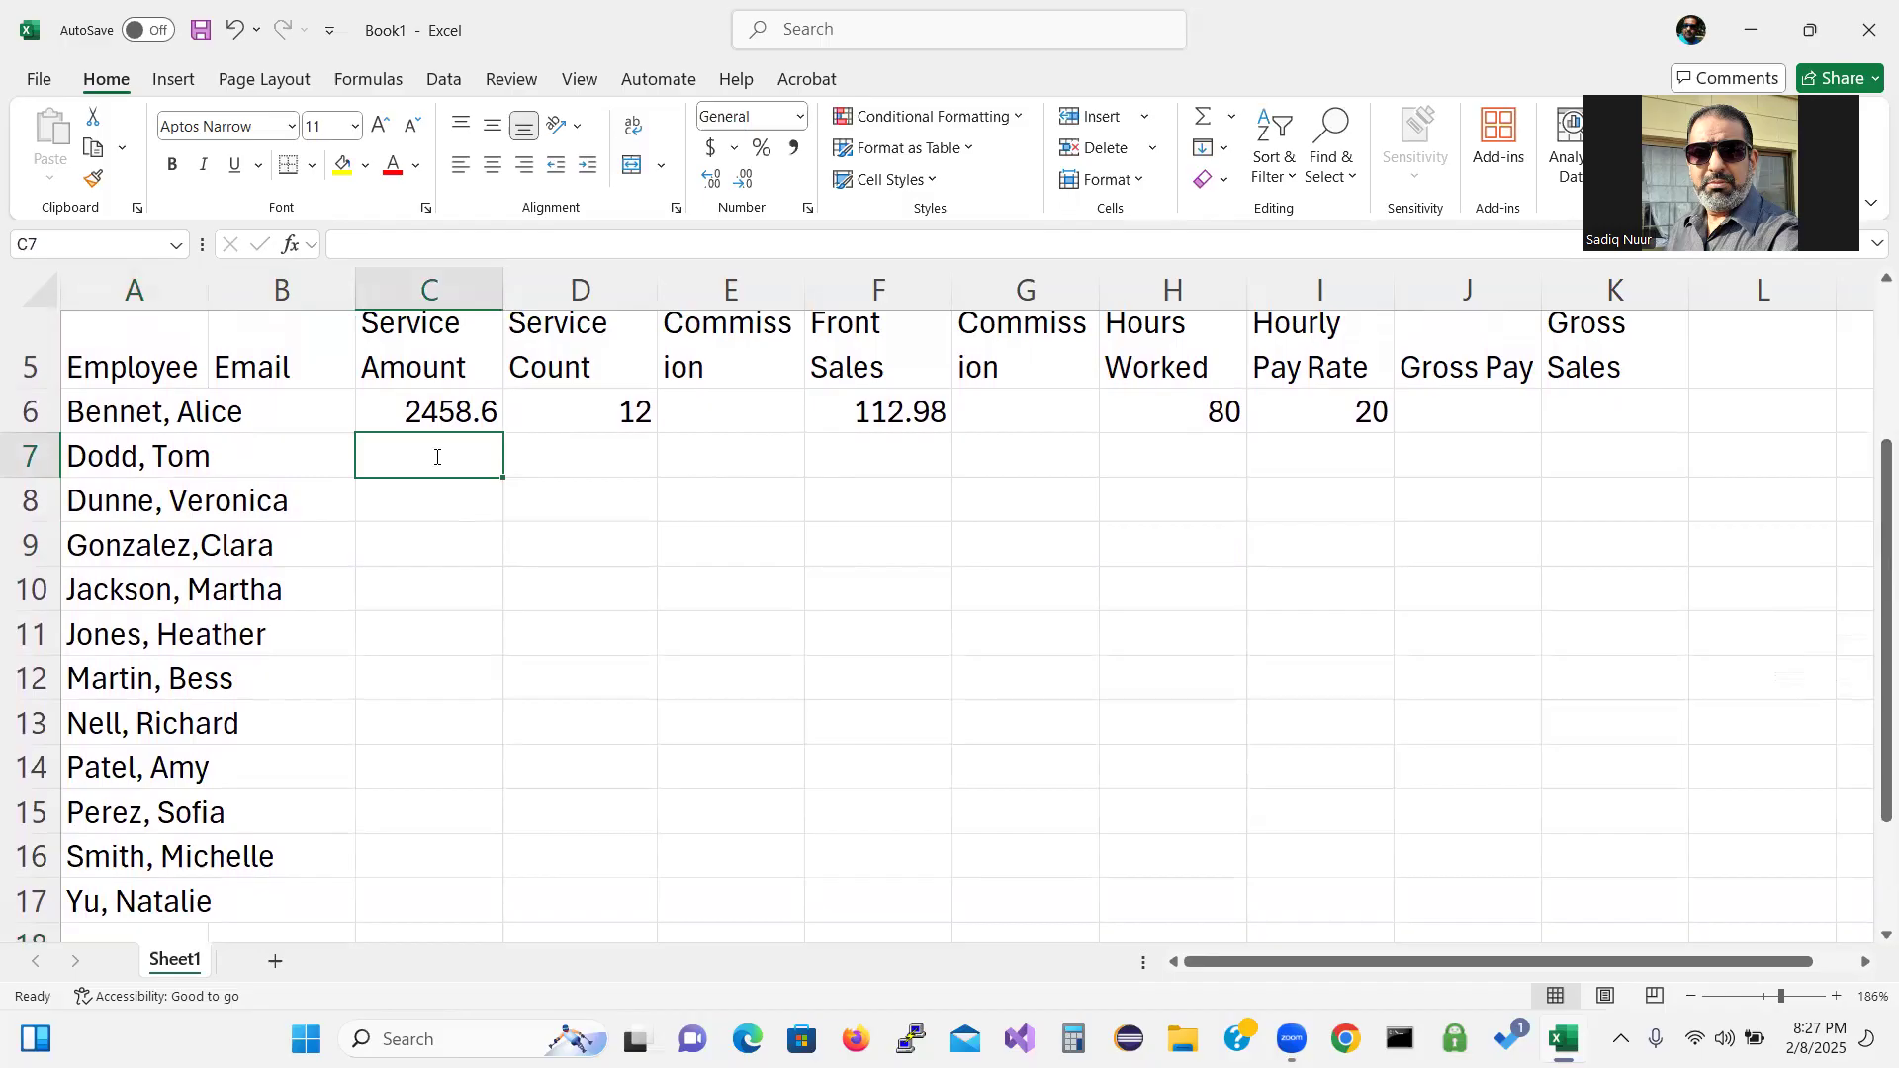
pyautogui.write('436')
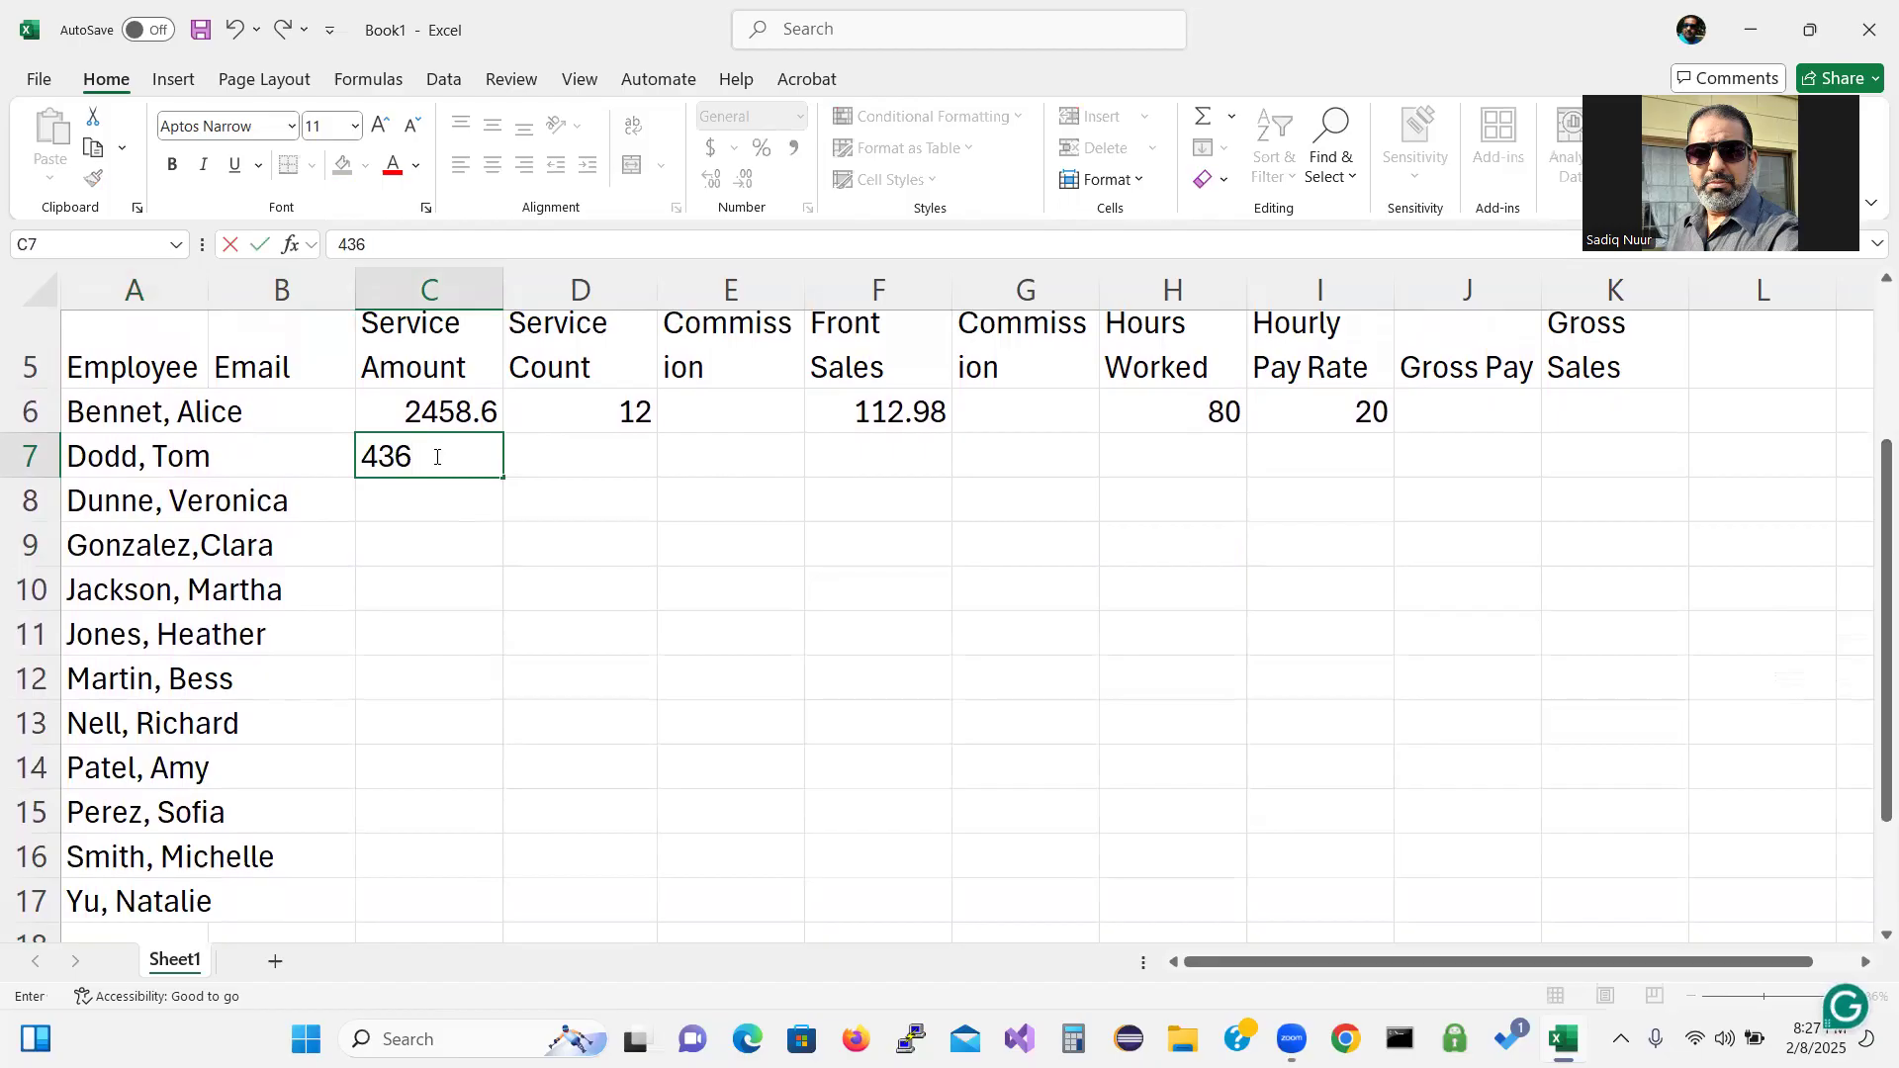
pyautogui.write('.21')
pyautogui.press('Return')
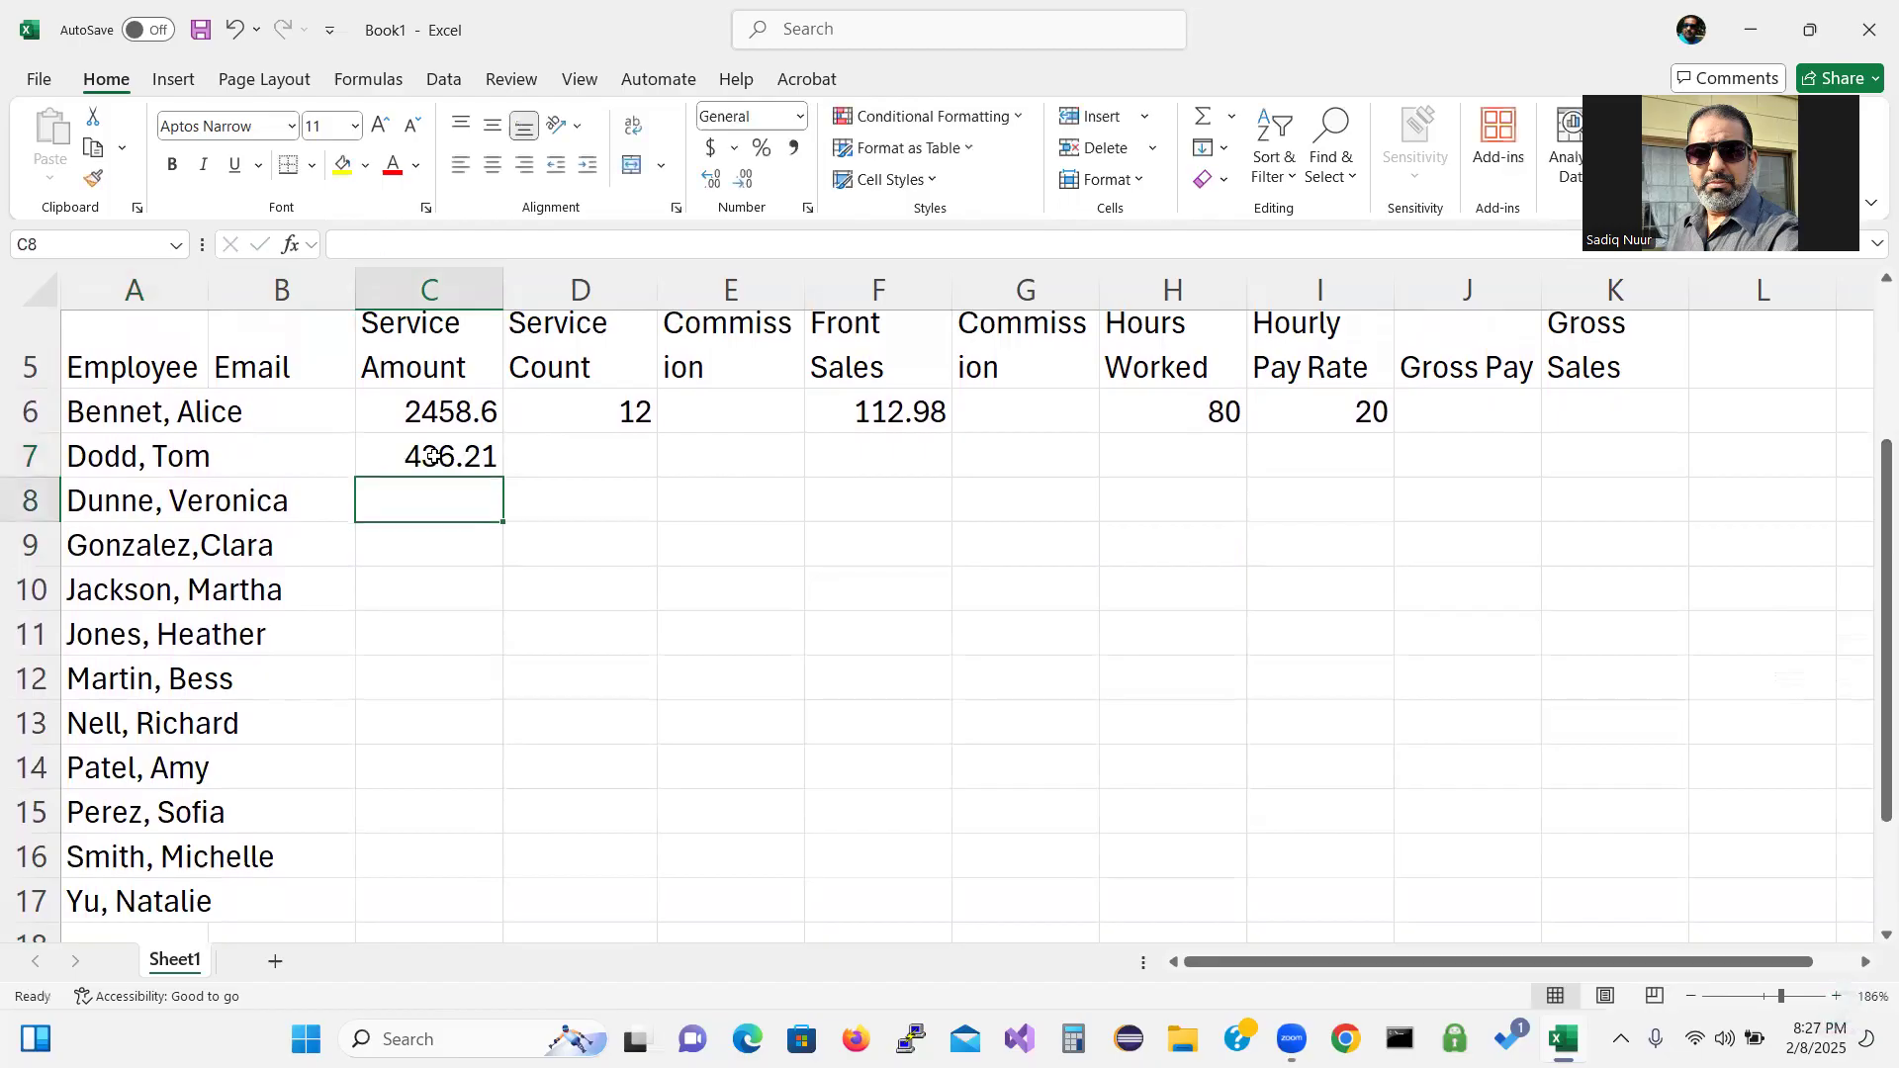
pyautogui.write('30')
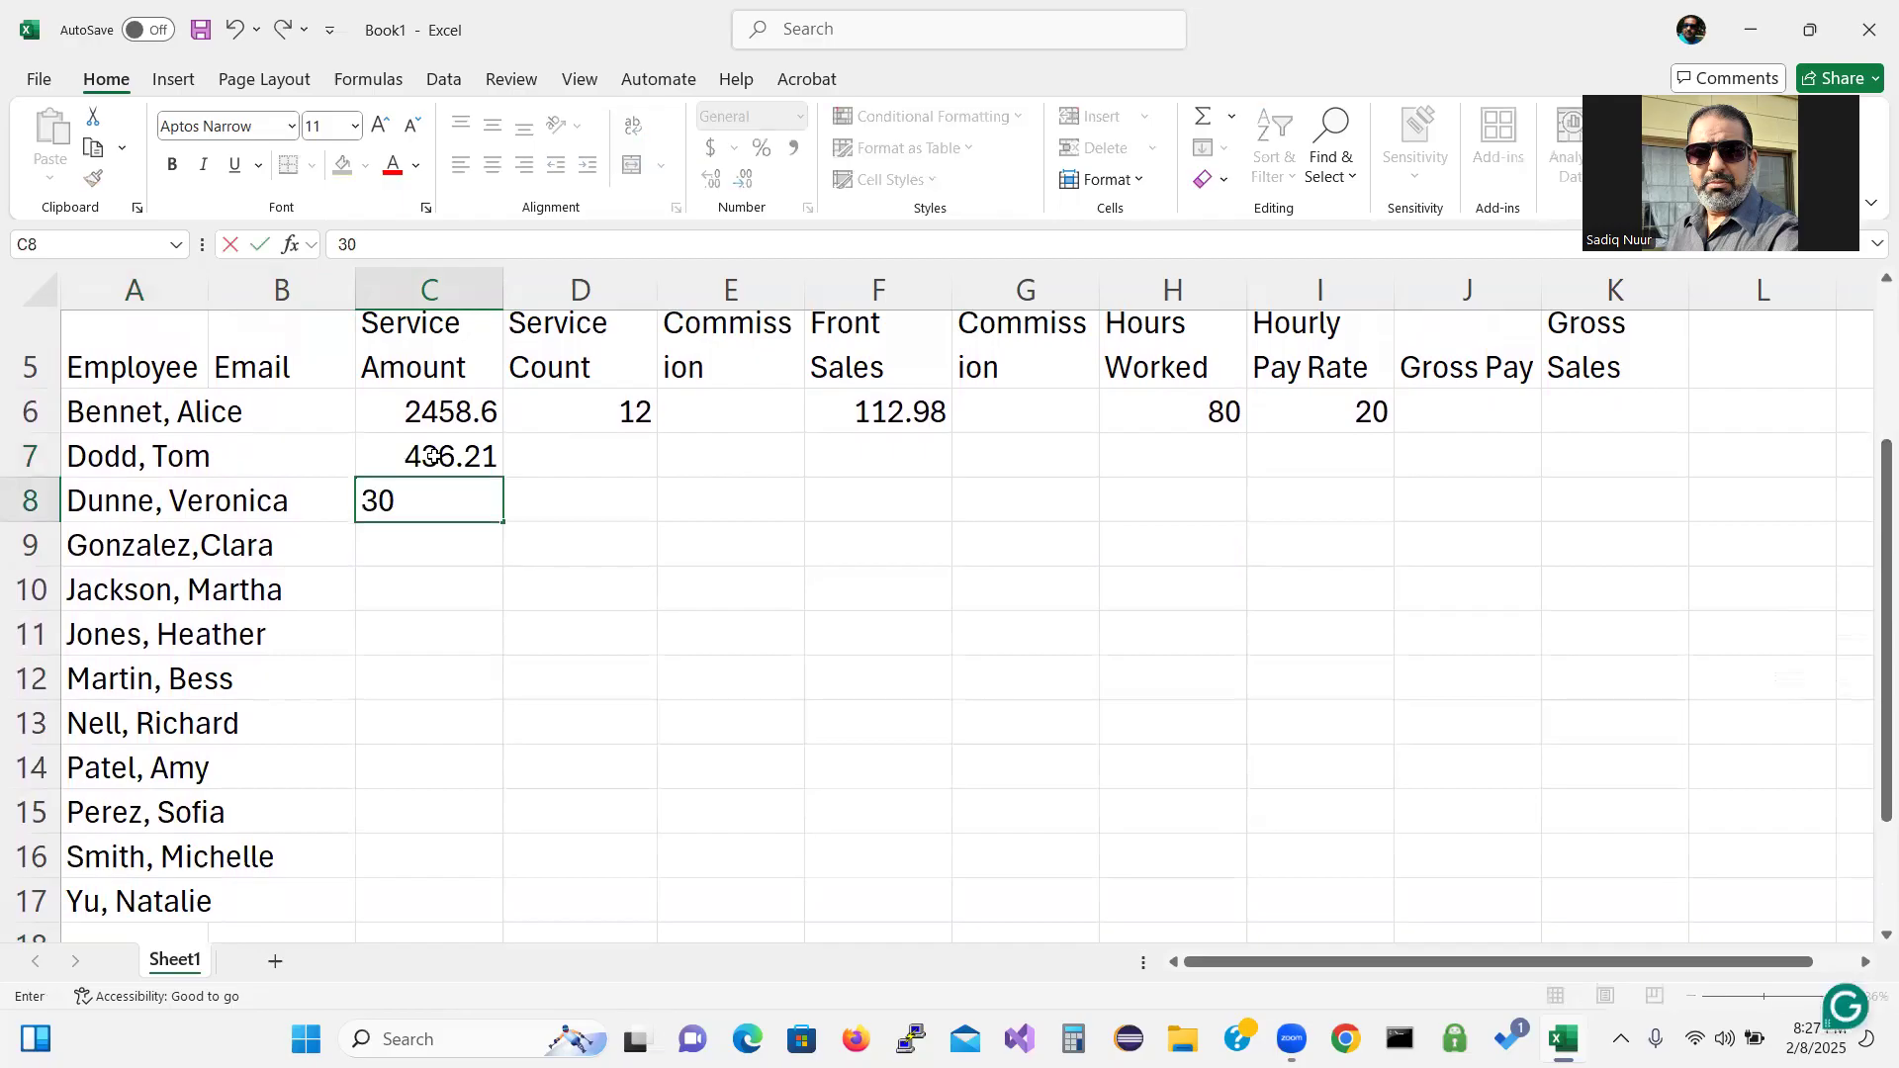
pyautogui.write('0.40')
pyautogui.press('Return')
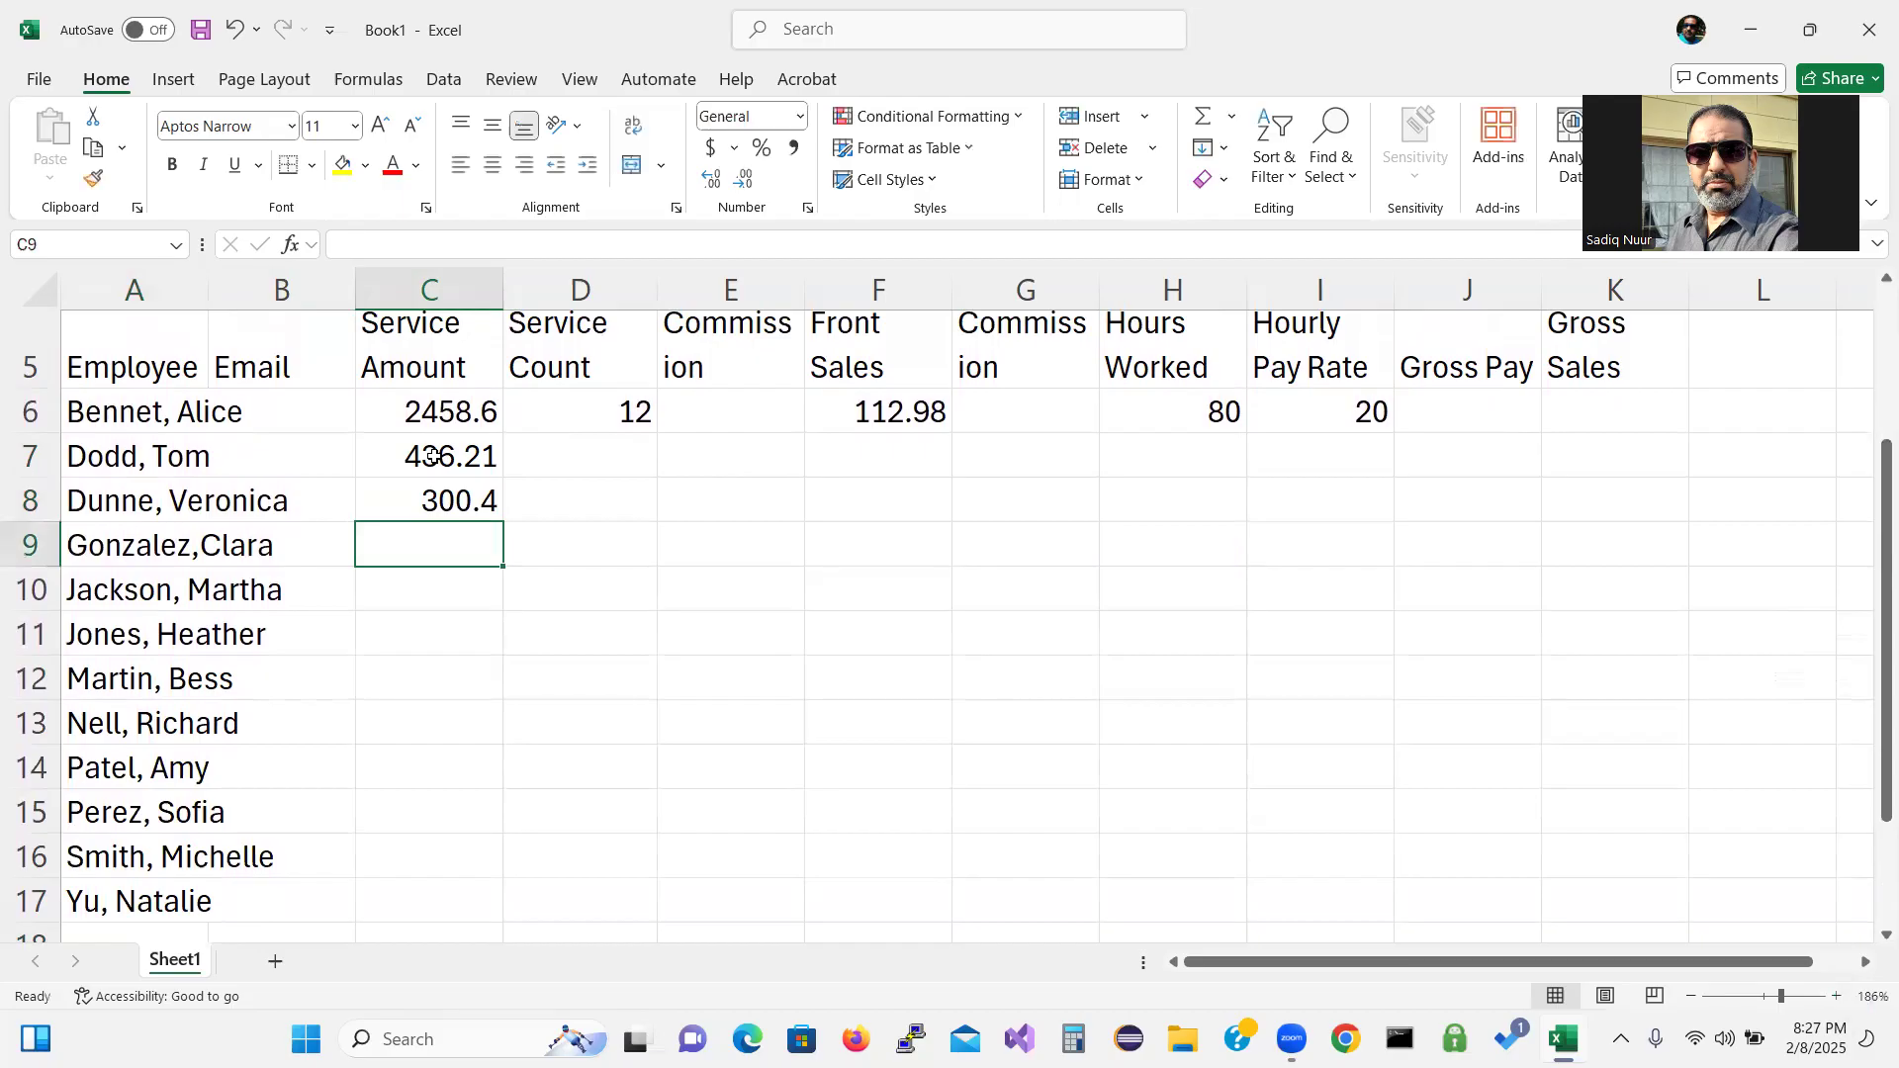
pyautogui.write('30.')
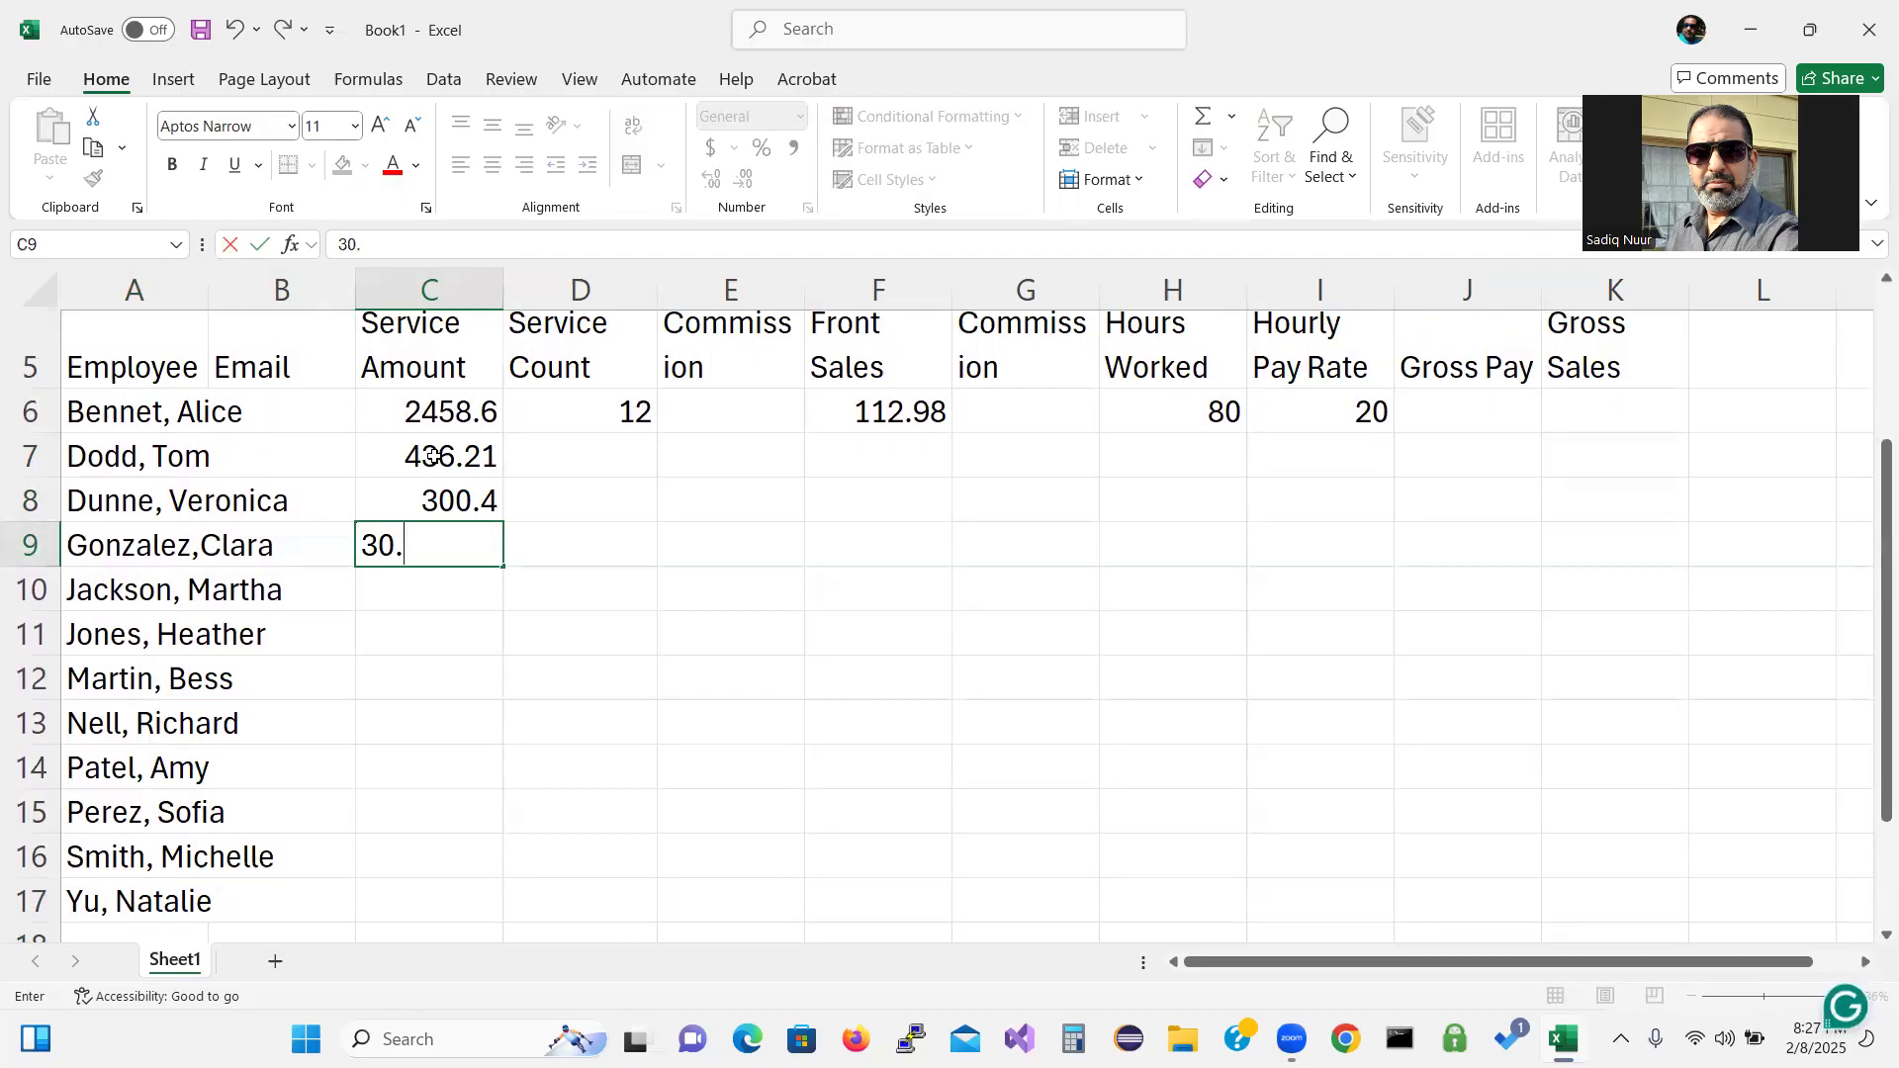
pyautogui.write('36.')
pyautogui.press('BackSpace')
pyautogui.press('BackSpace')
pyautogui.press('BackSpace')
pyautogui.press('BackSpace')
pyautogui.write('36.53')
pyautogui.press('Return')
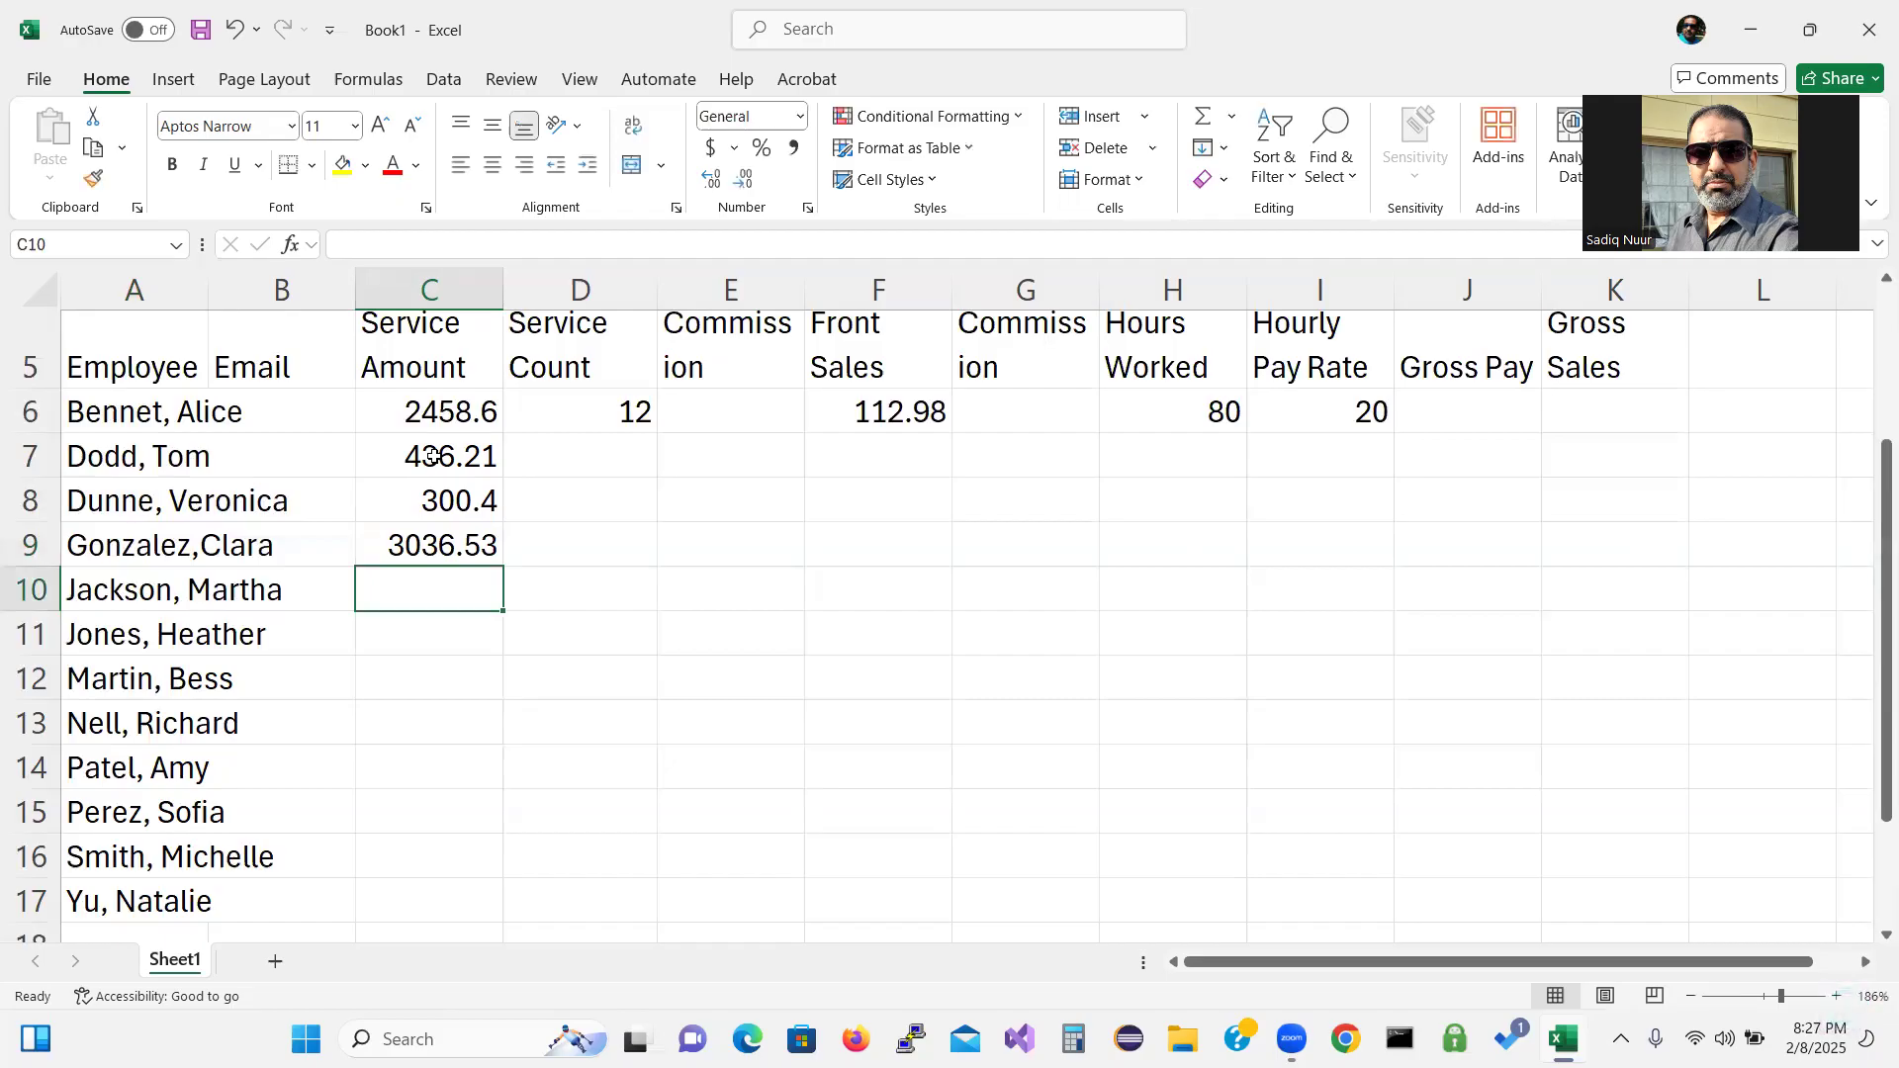
# Enter service amounts 2207.34, 935.12 and 730.24 into C10 through C12.
pyautogui.write('2207.34')
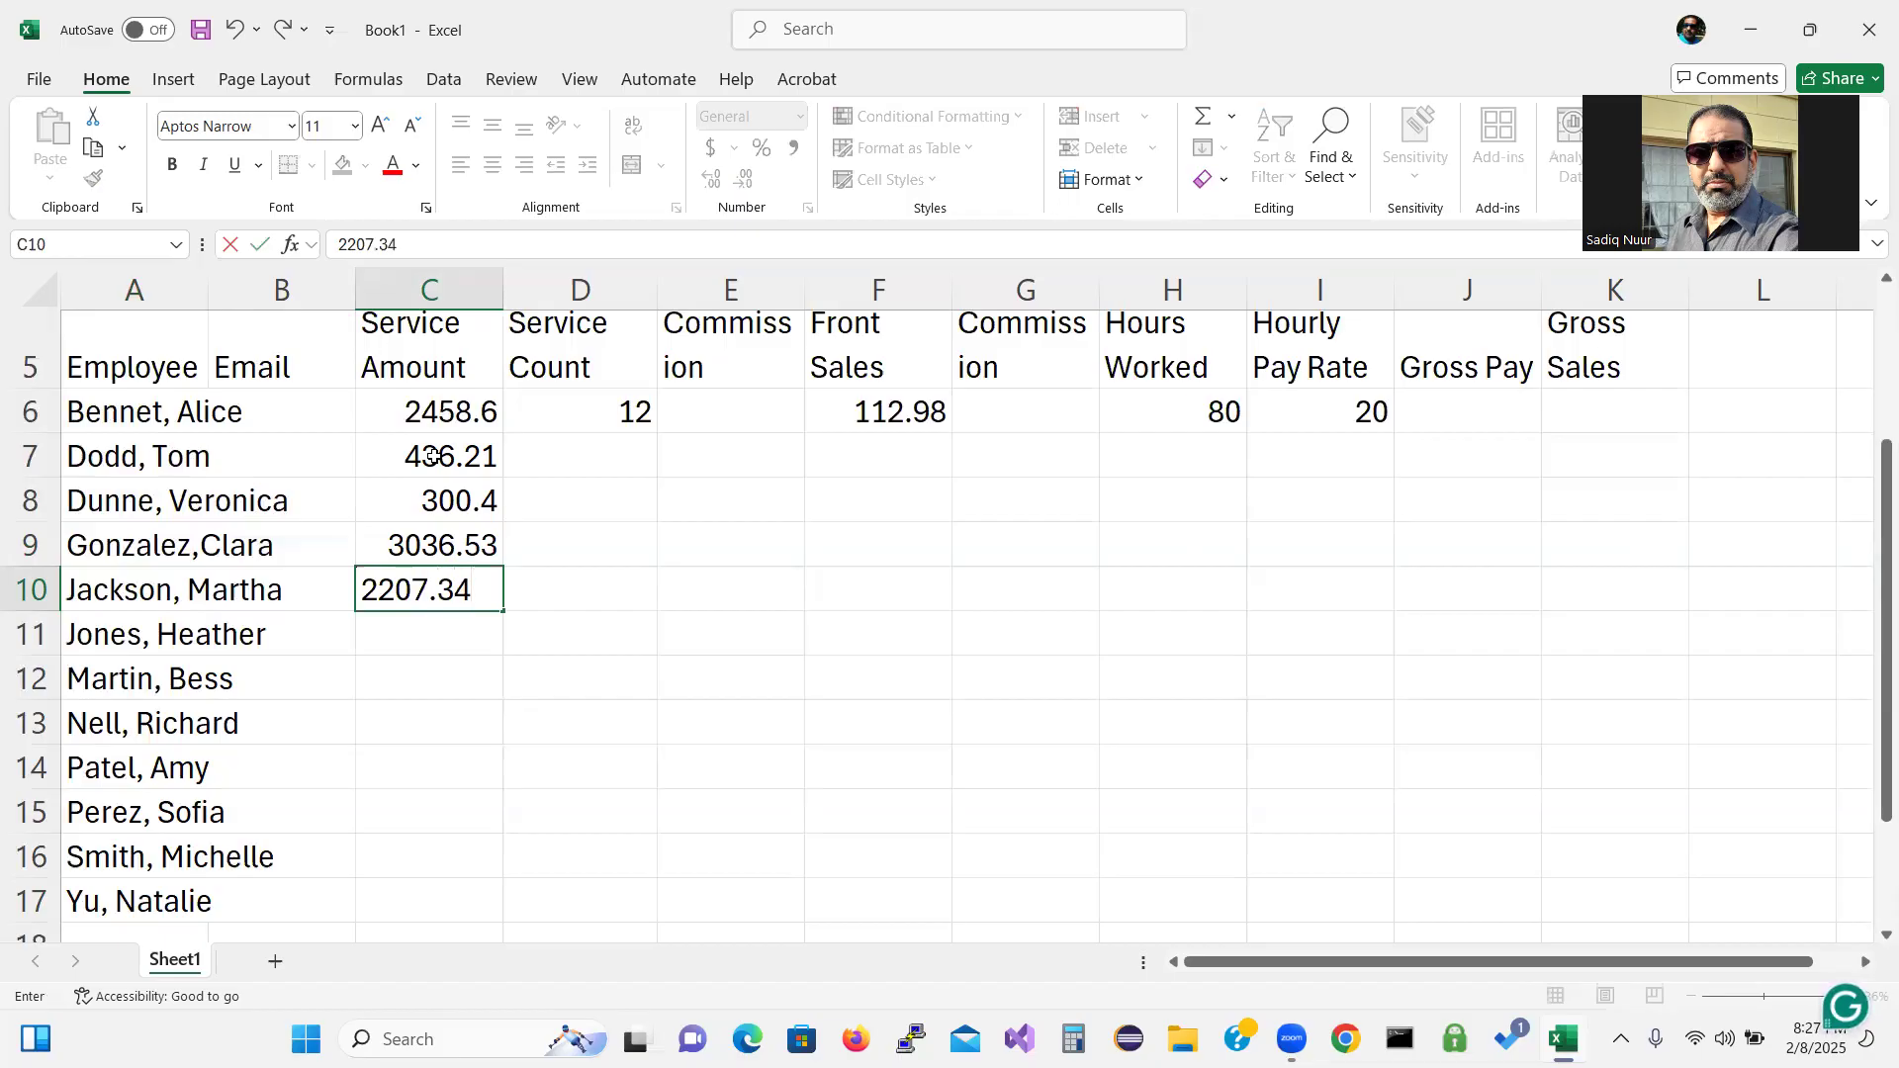
pyautogui.press('Return')
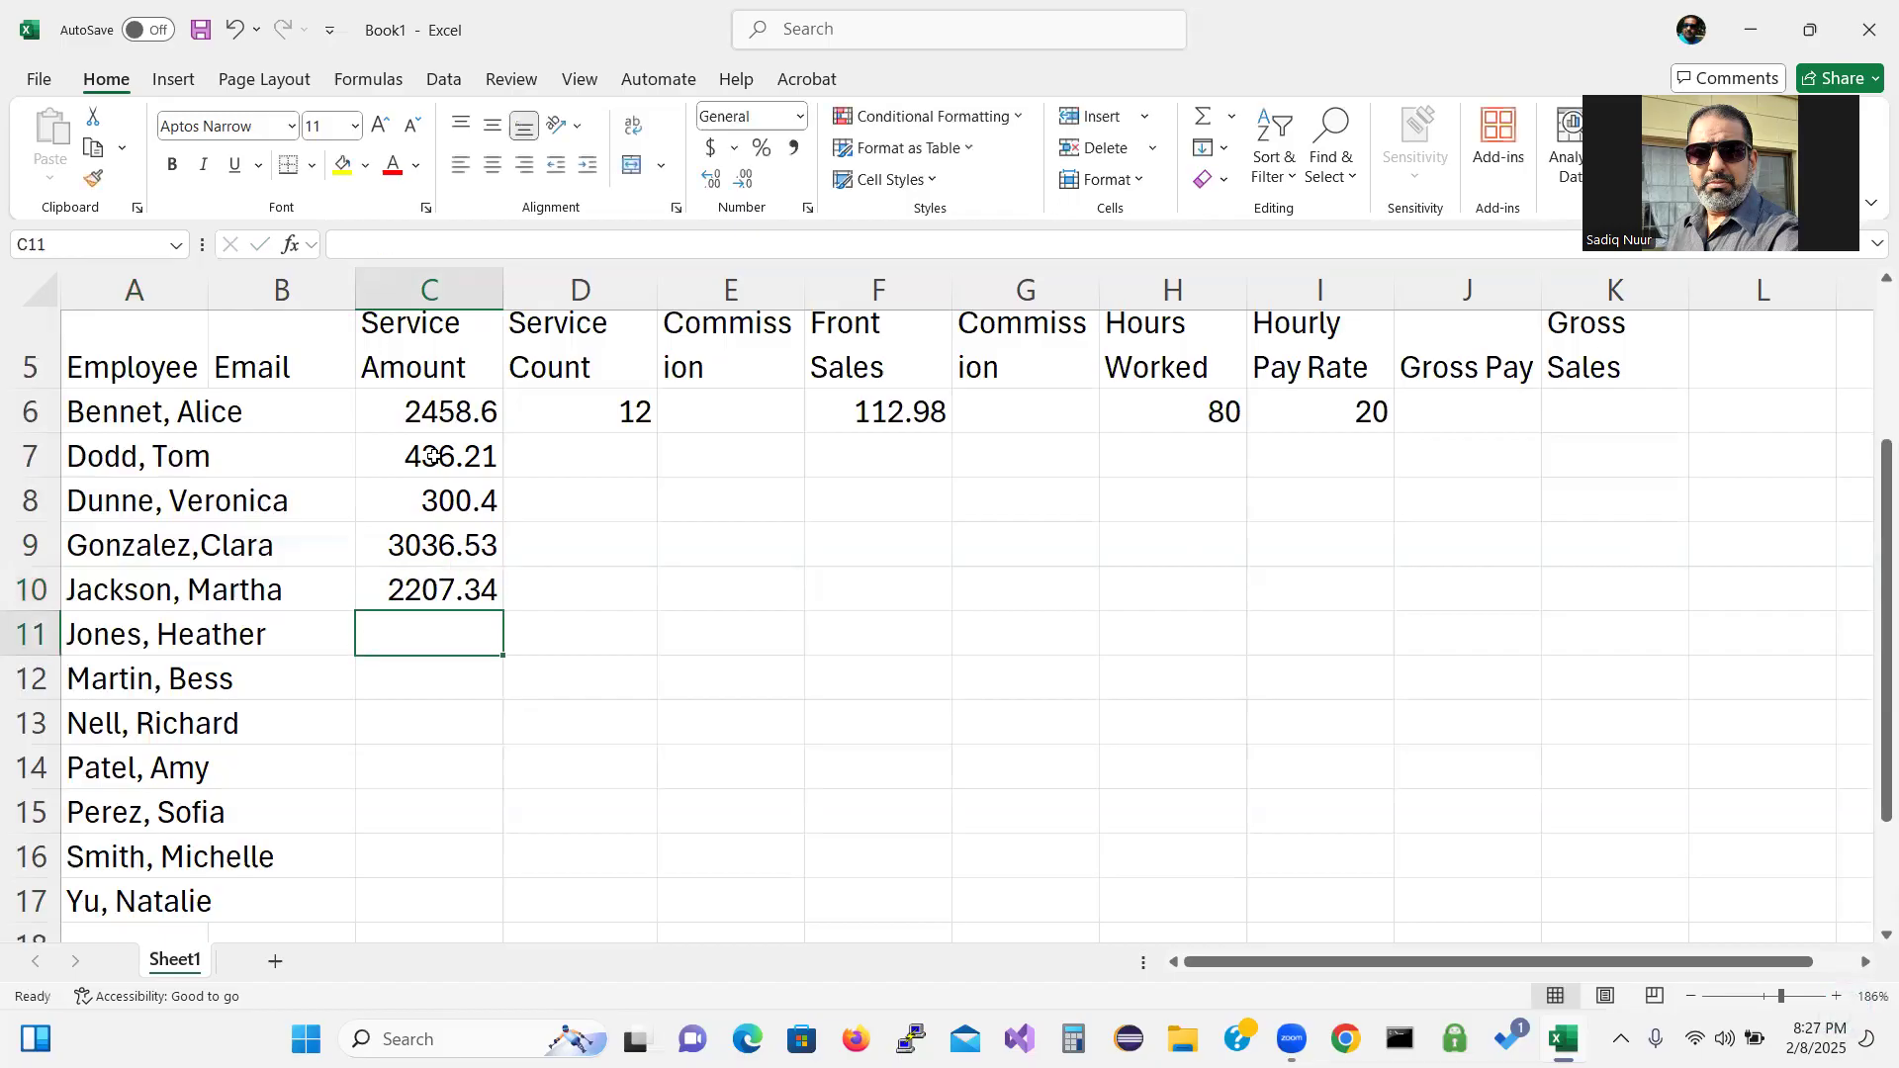
pyautogui.write('93')
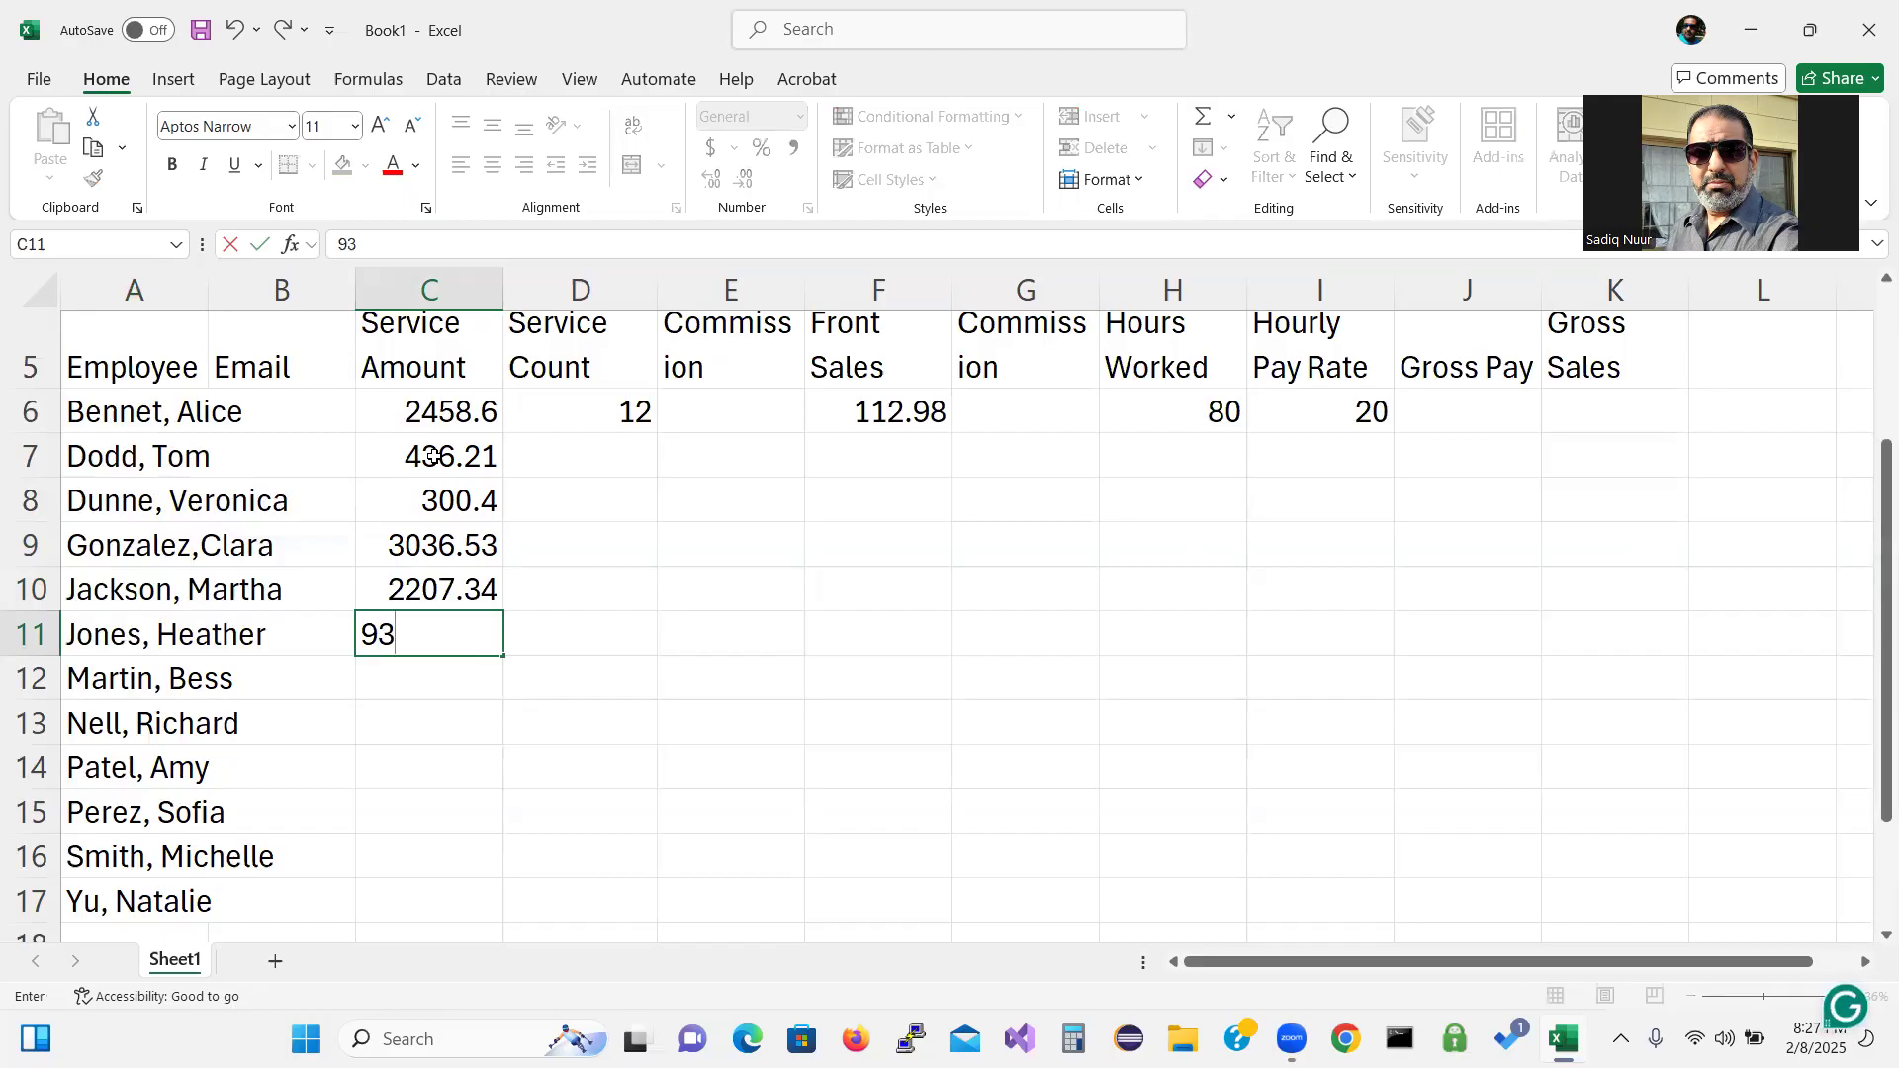
pyautogui.write('5.12')
pyautogui.press('Return')
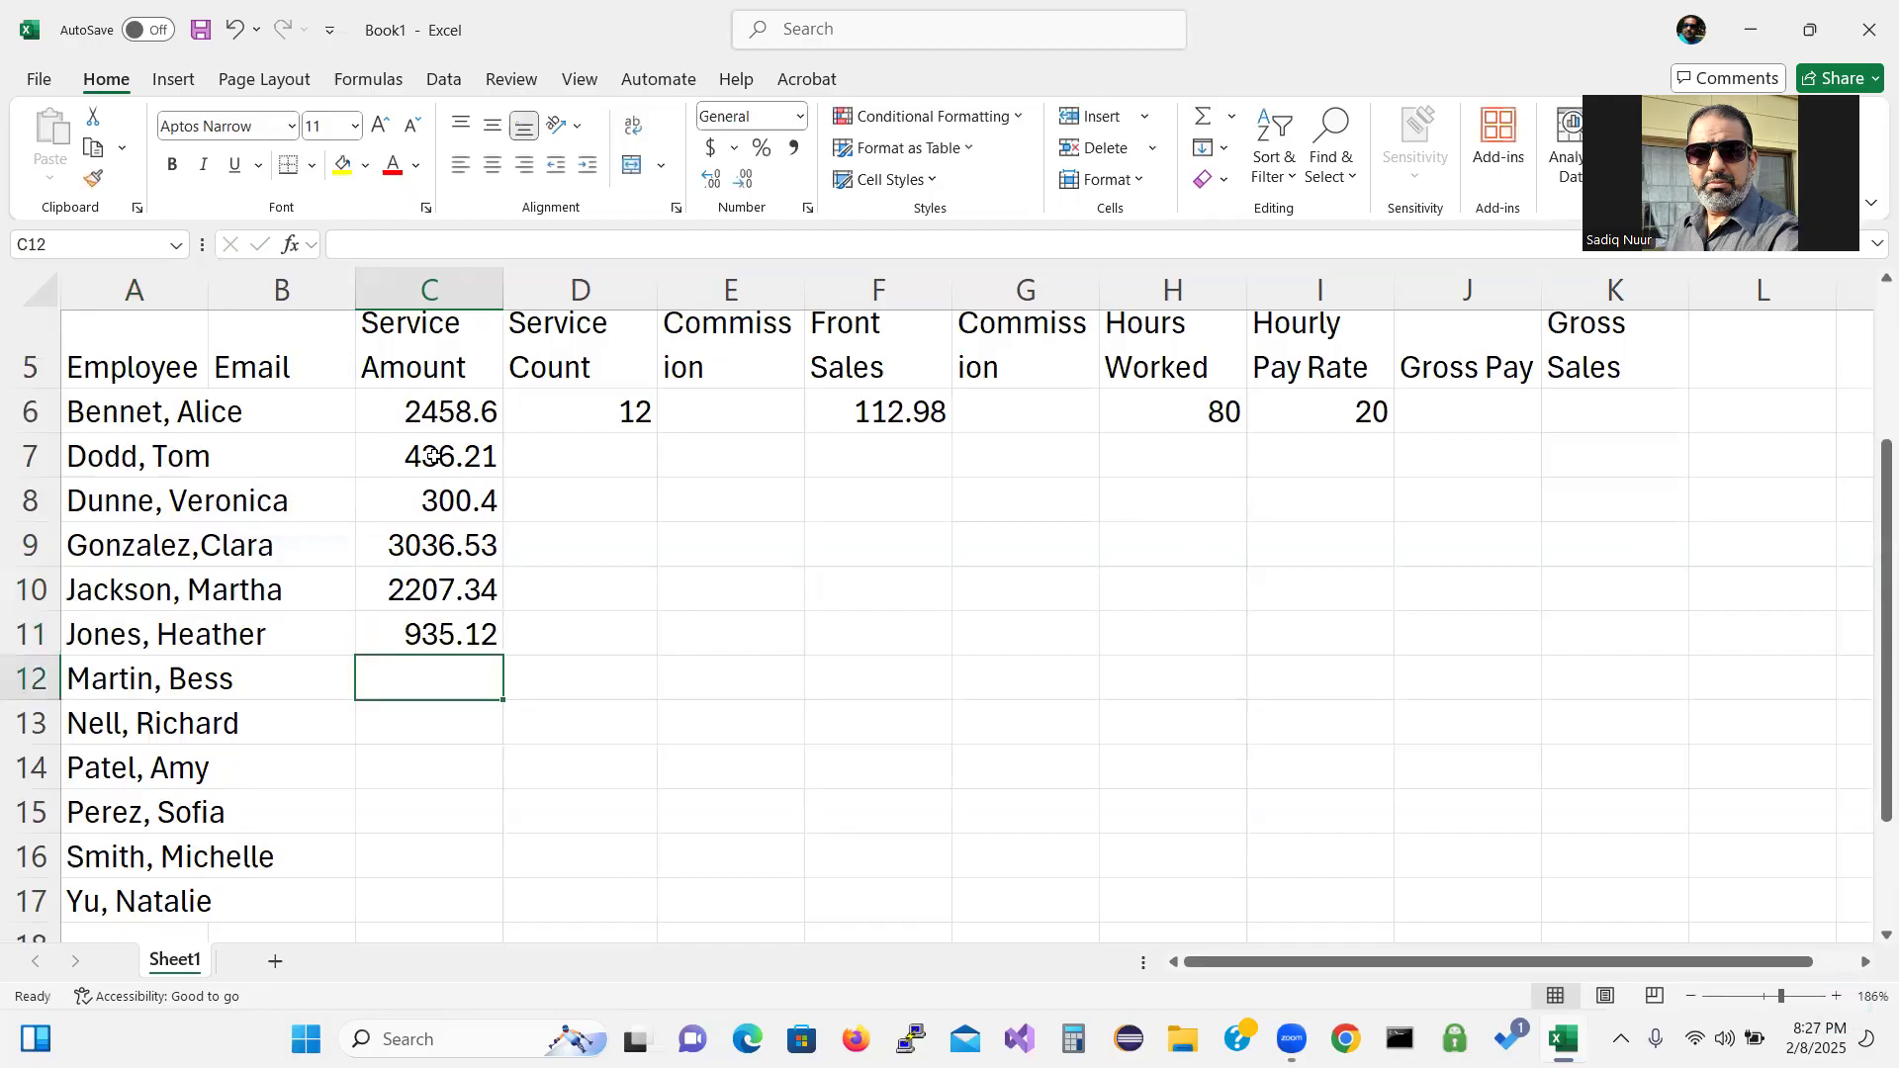
pyautogui.write('730.')
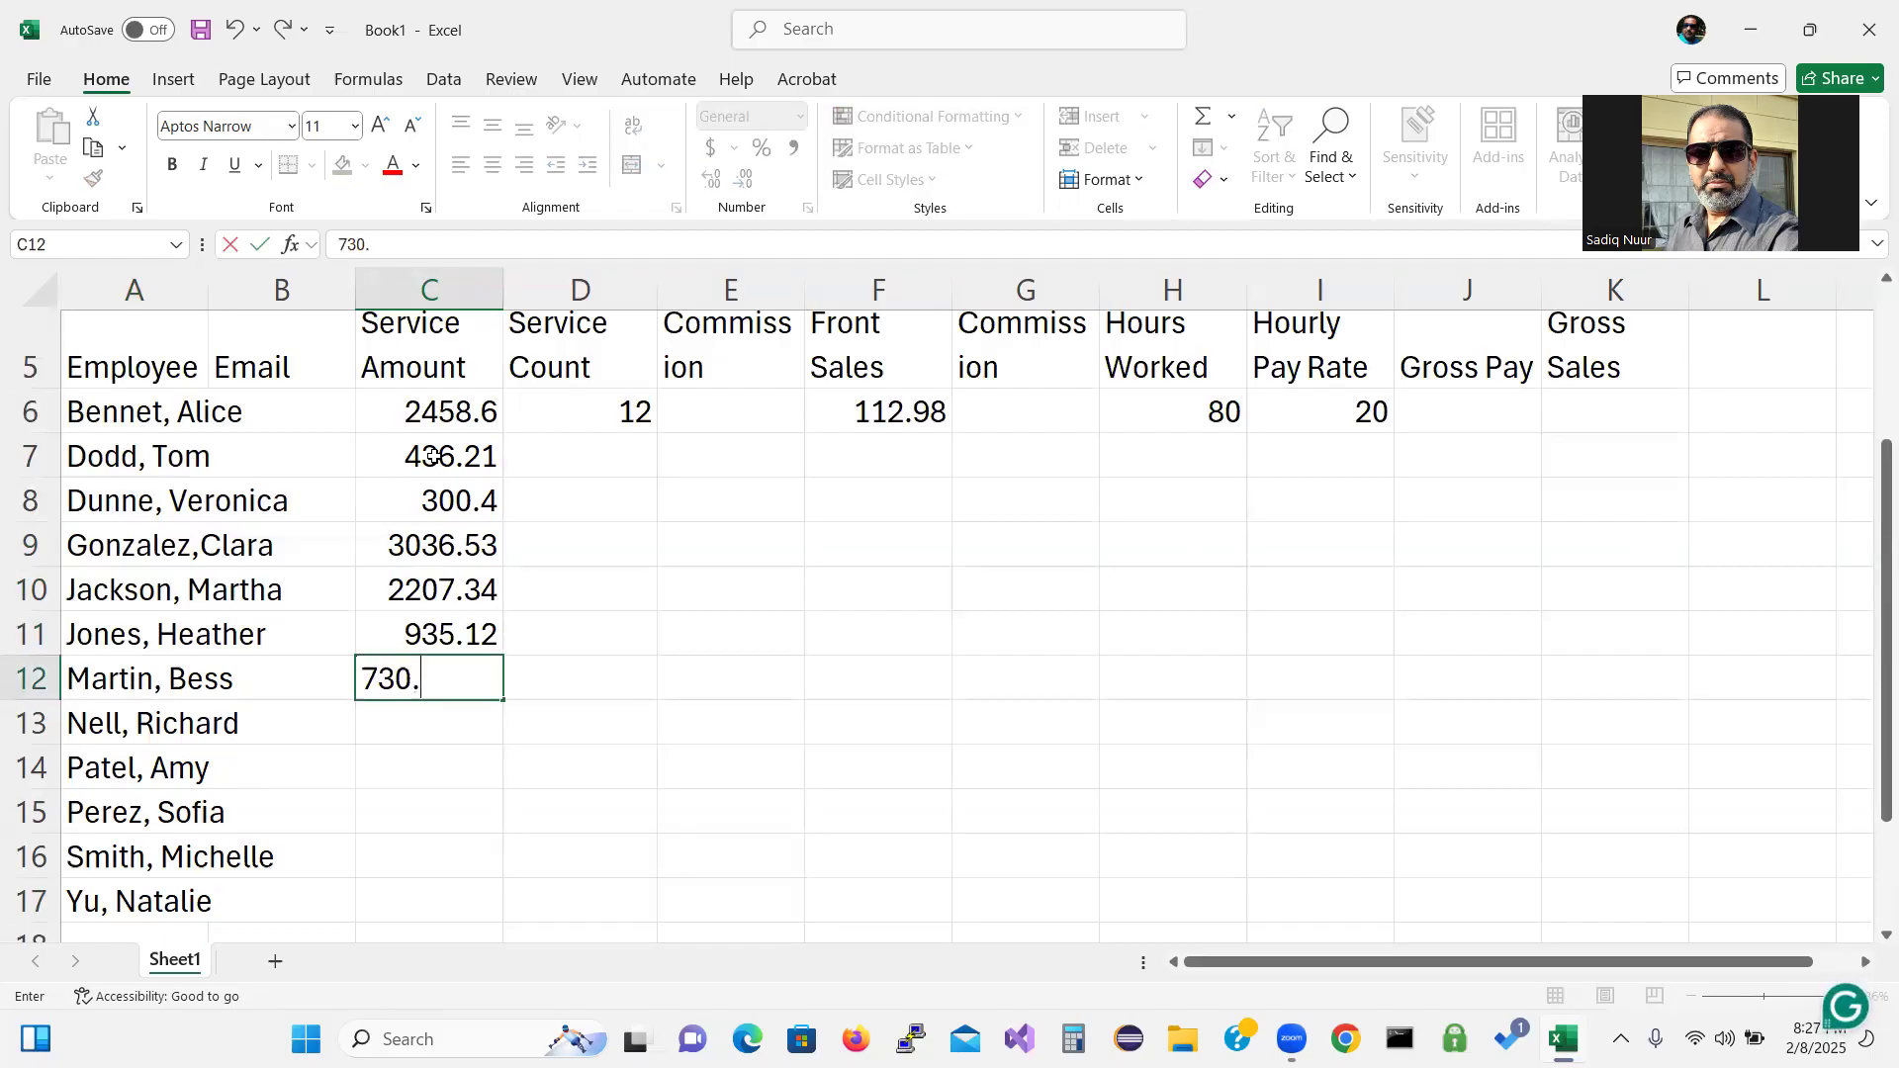
pyautogui.write('24')
pyautogui.press('Return')
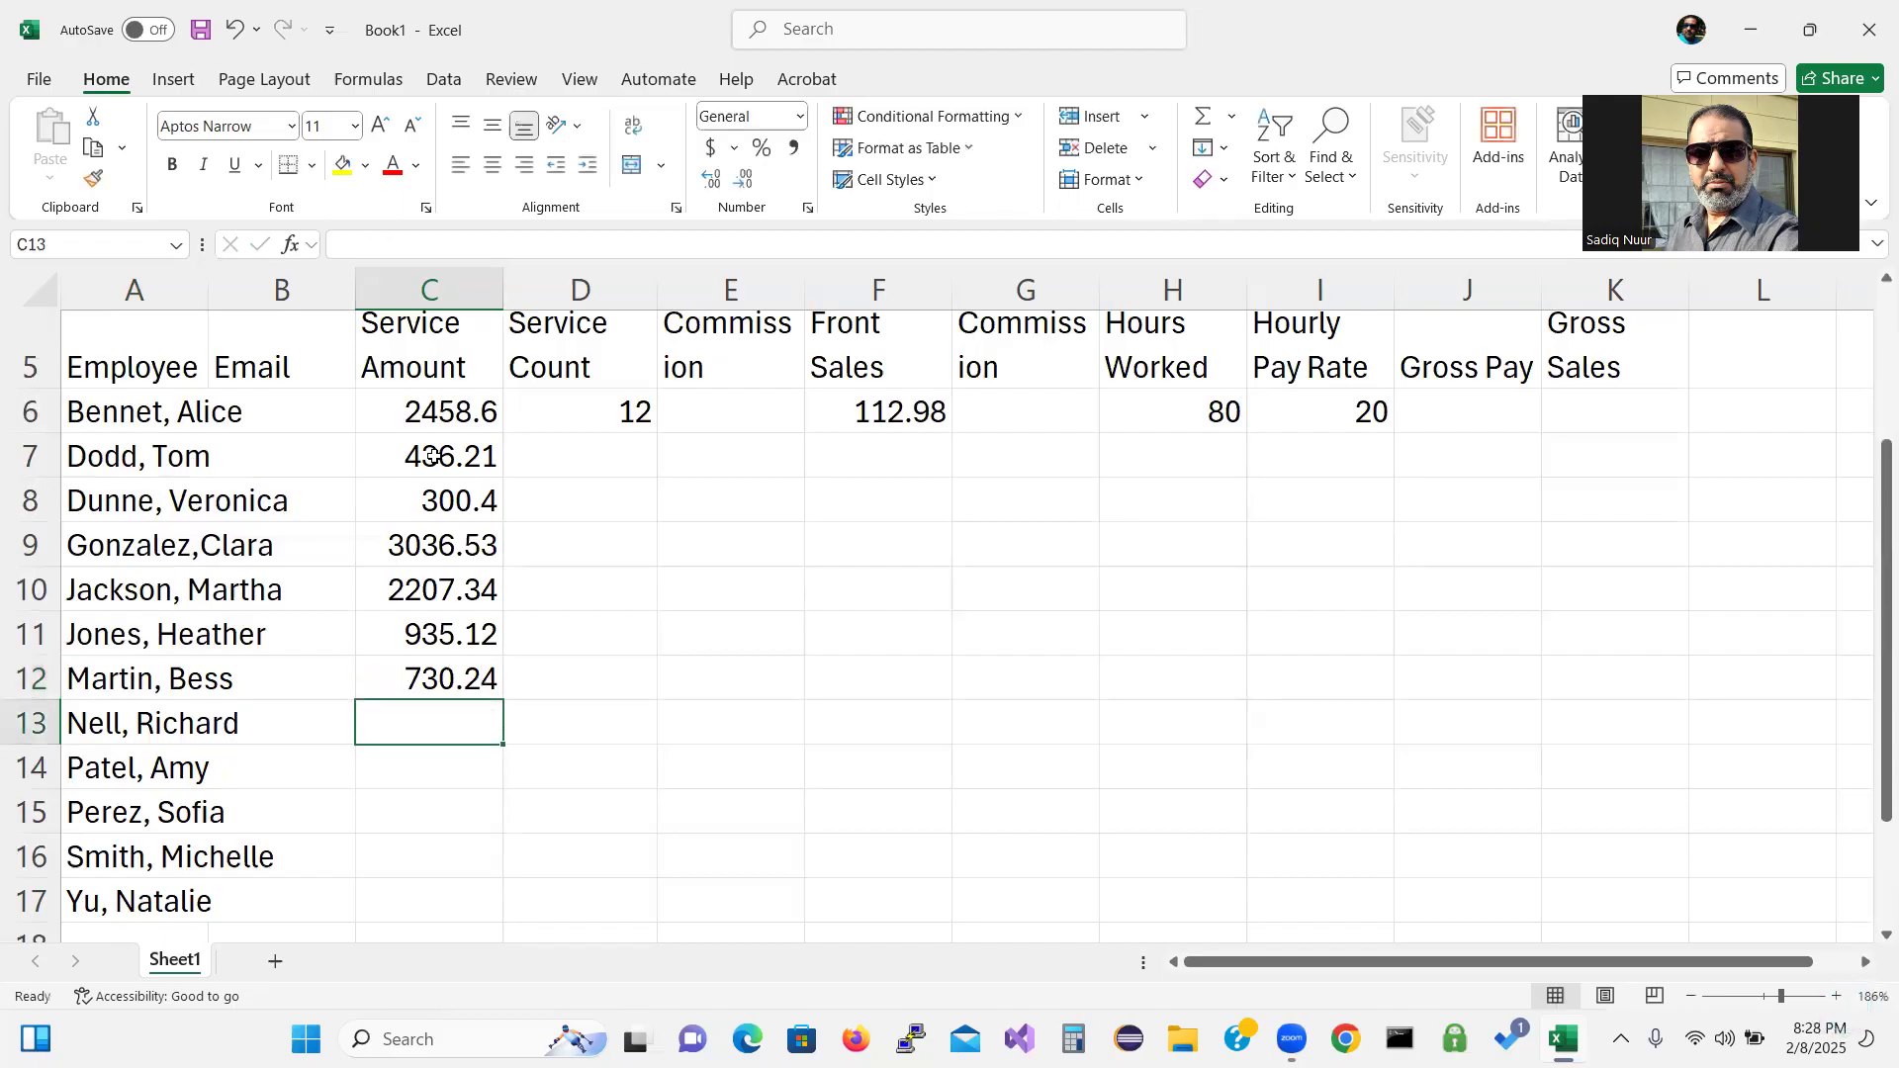
# Enter service amounts 1468.65, 2254.13 and 1808.14 into C13 through C15, fixing typos.
pyautogui.write('13')
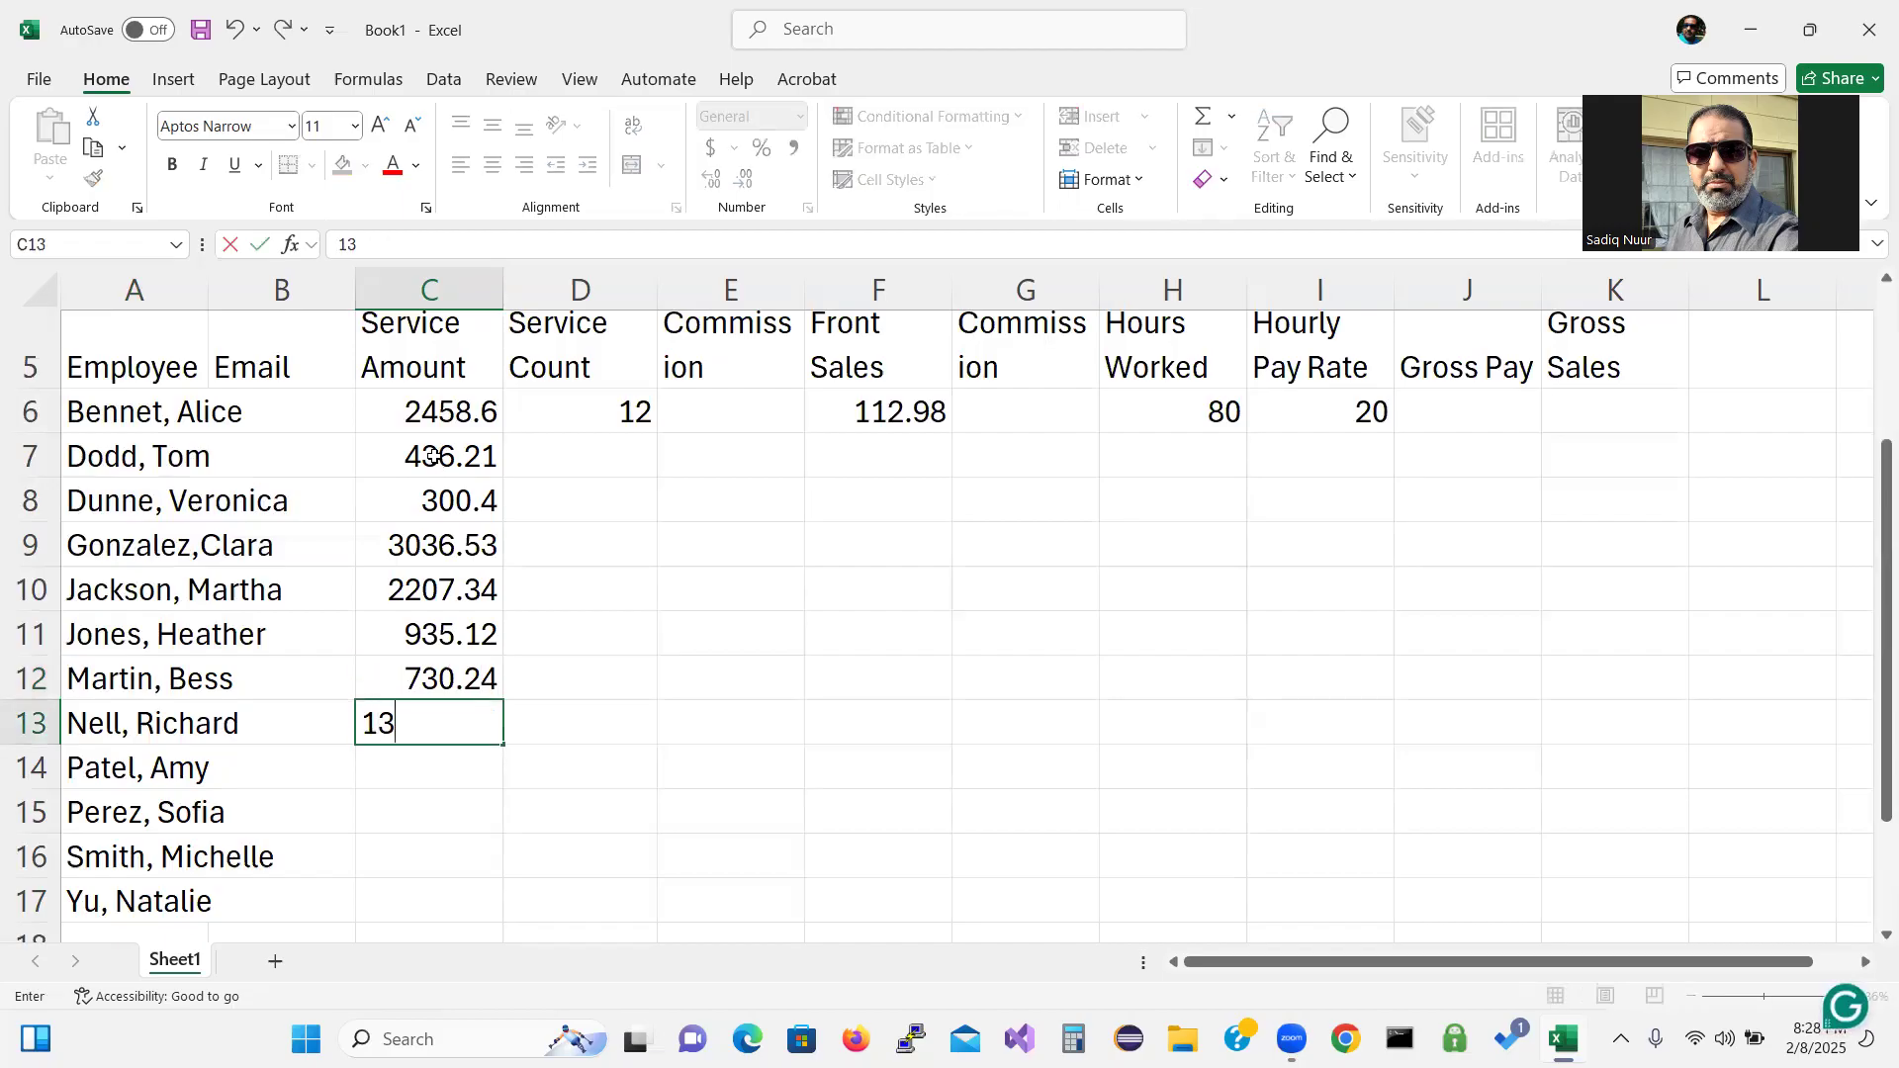
pyautogui.press('BackSpace')
pyautogui.write('468.65')
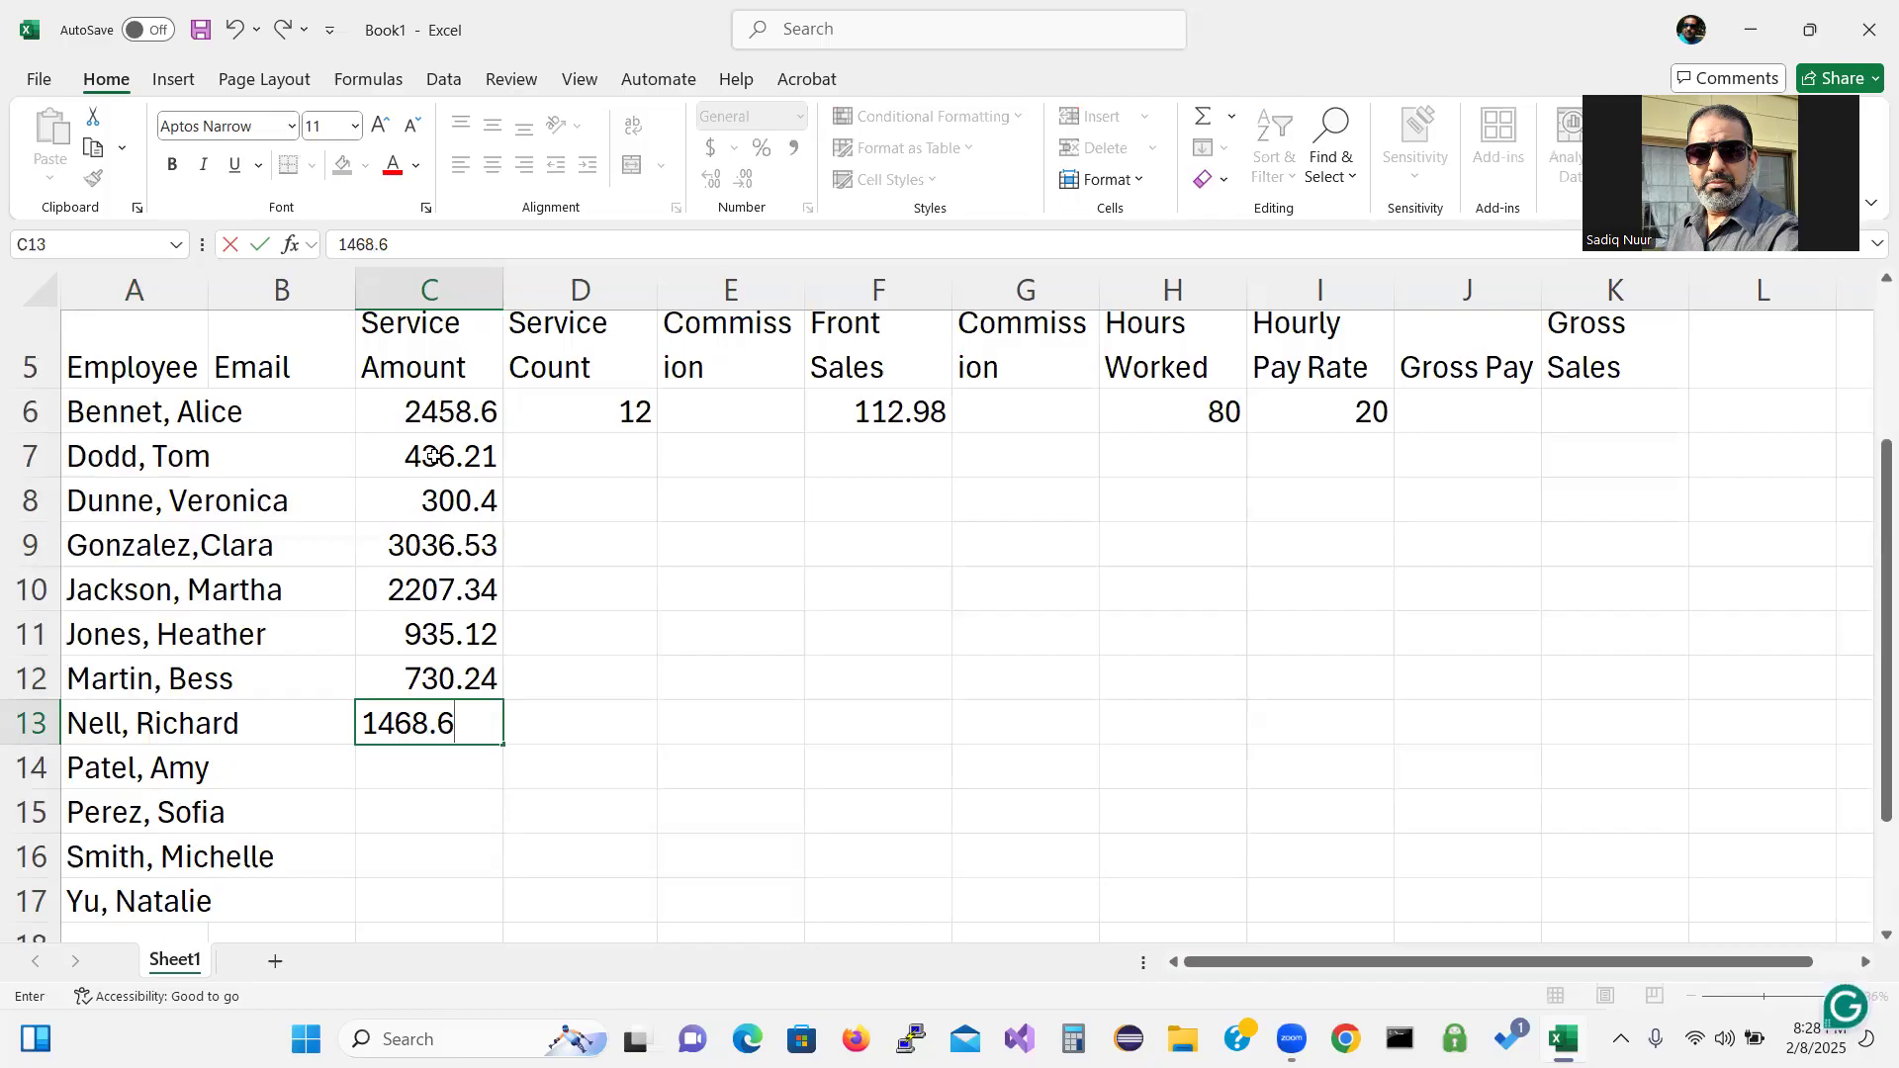
pyautogui.press('Return')
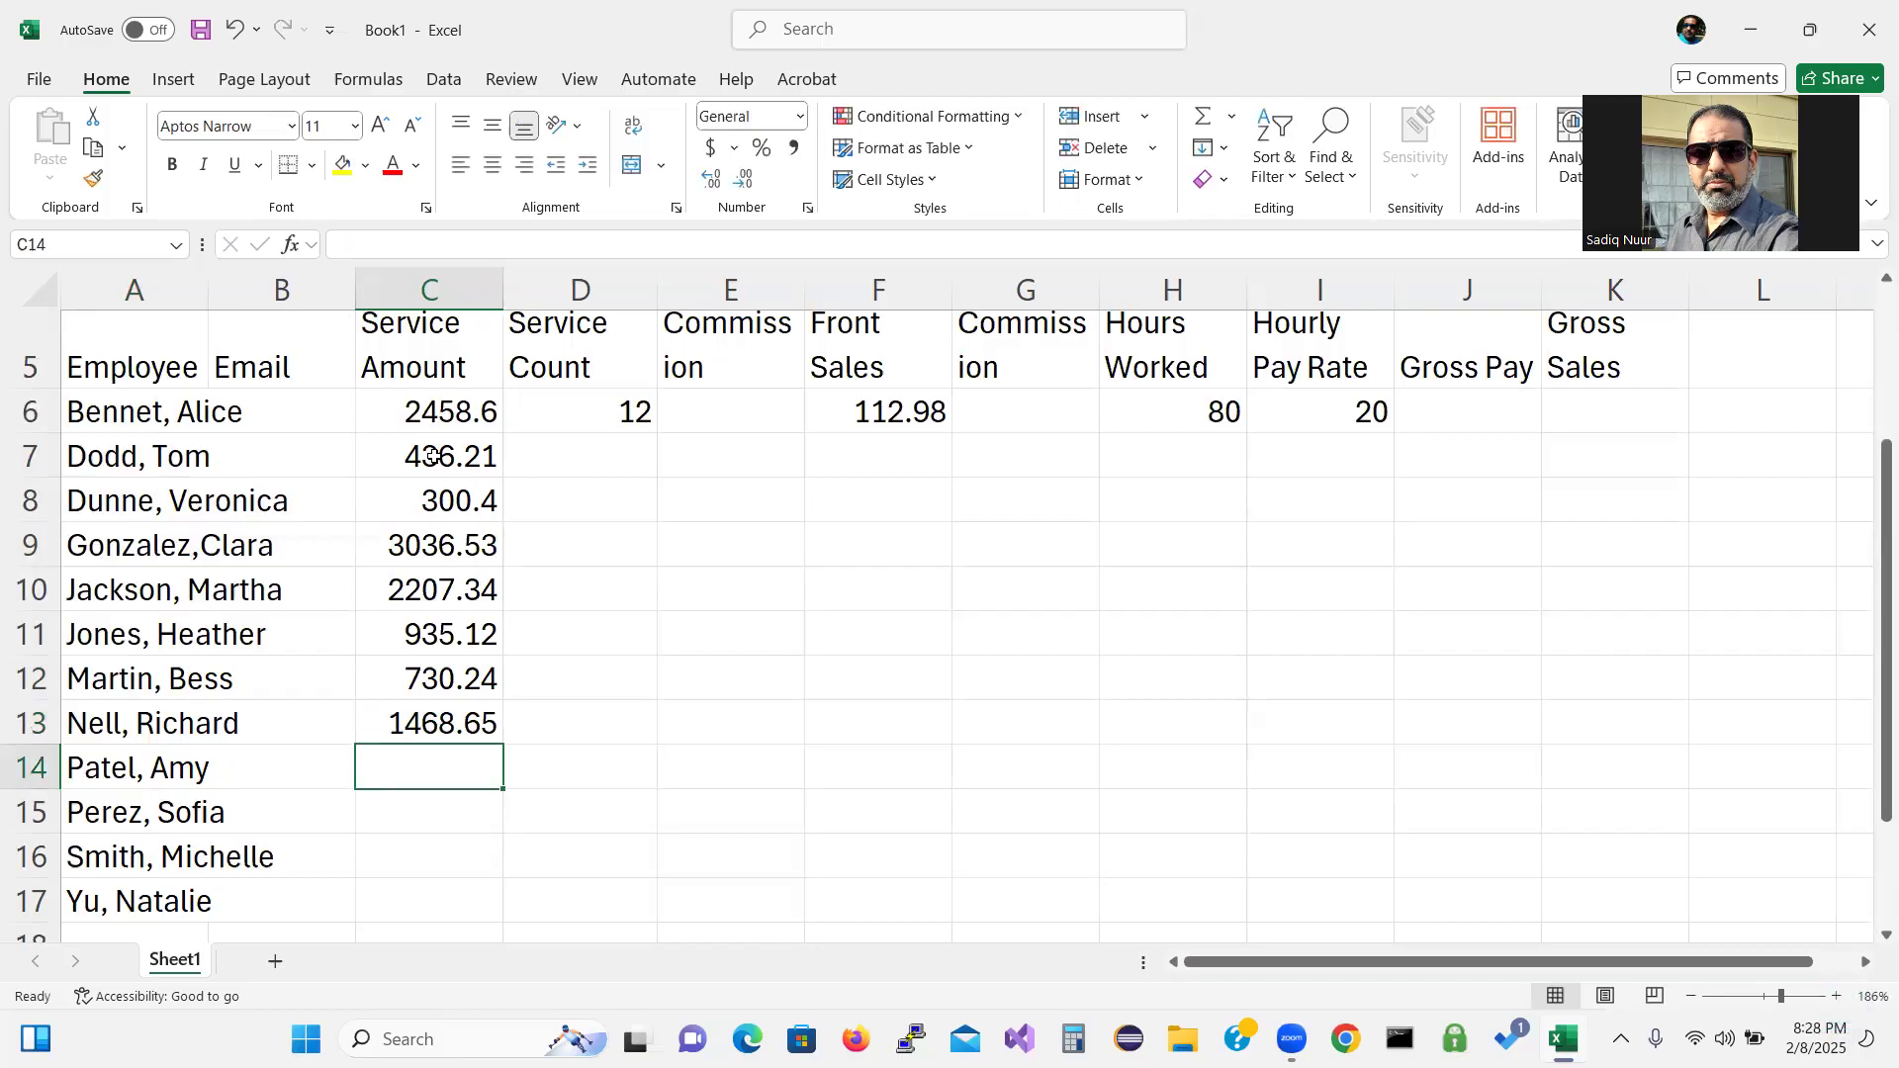
pyautogui.write('2254.13')
pyautogui.press('Return')
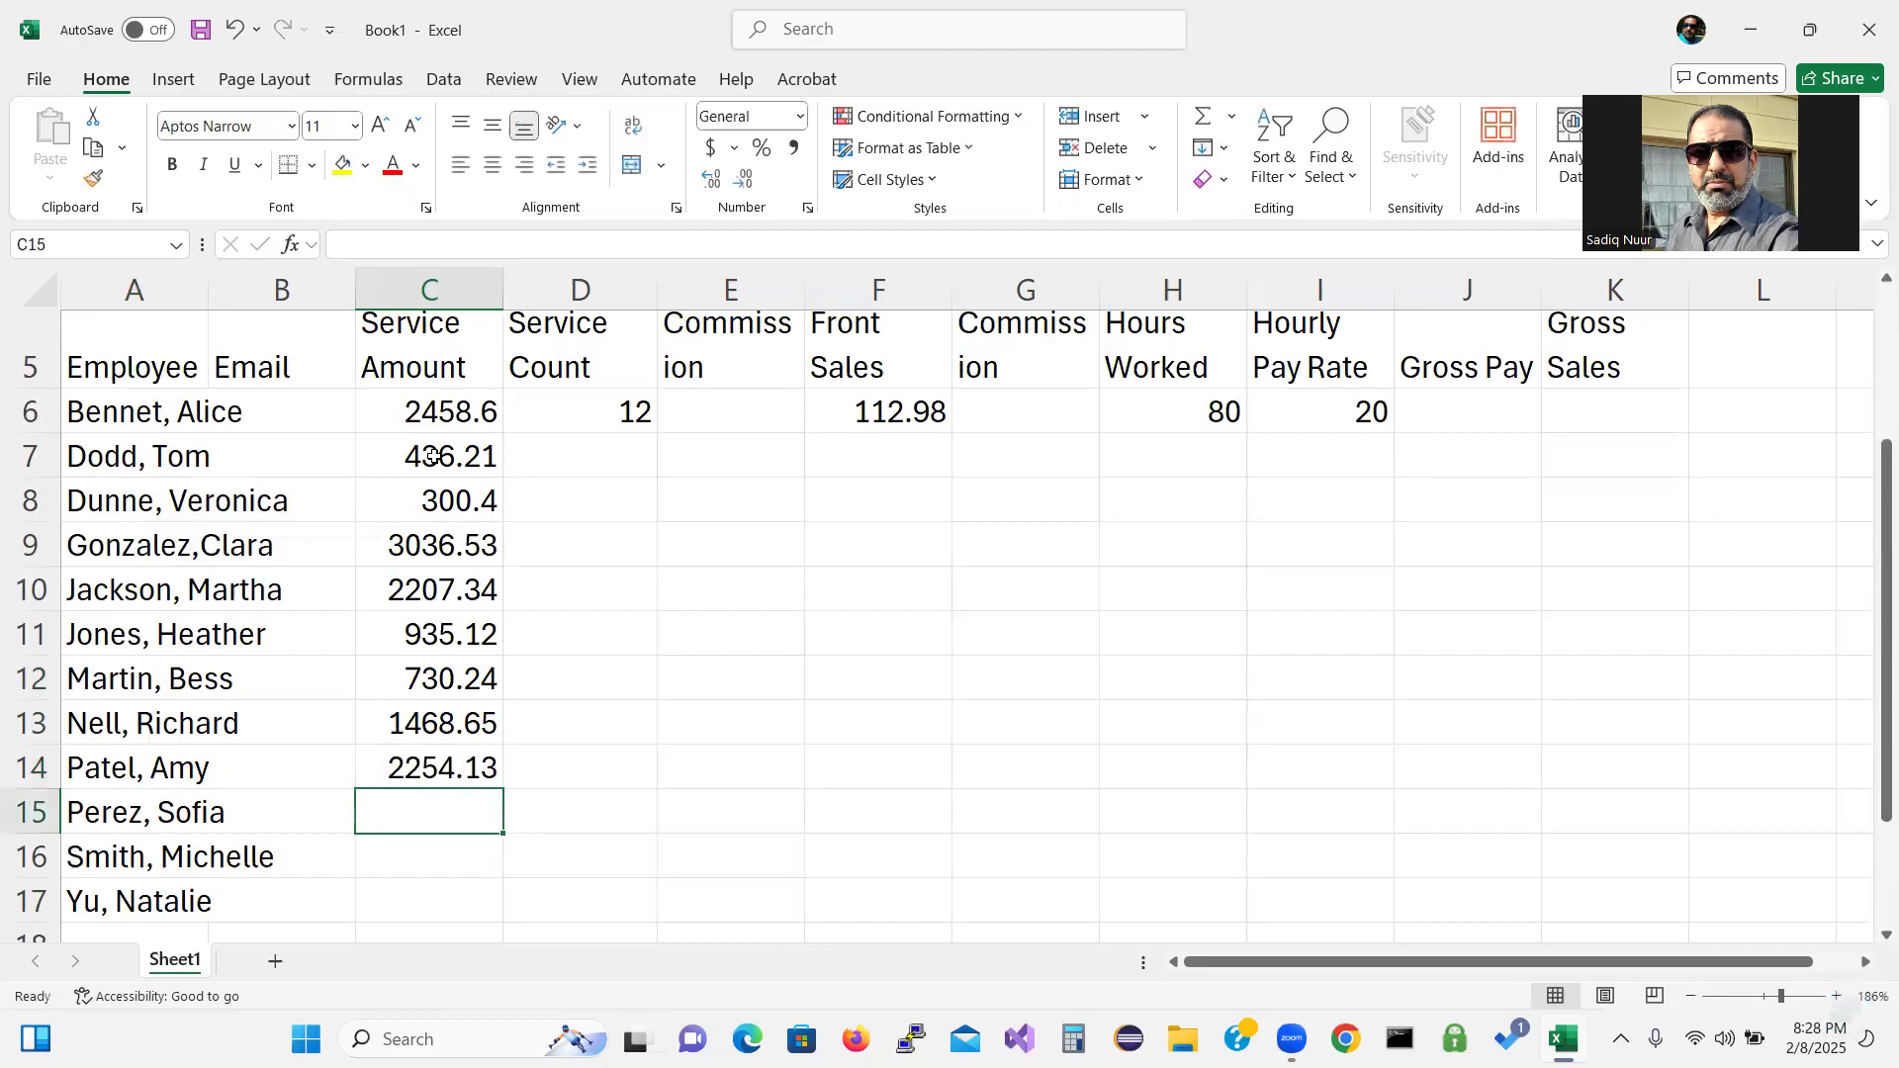
pyautogui.write('1')
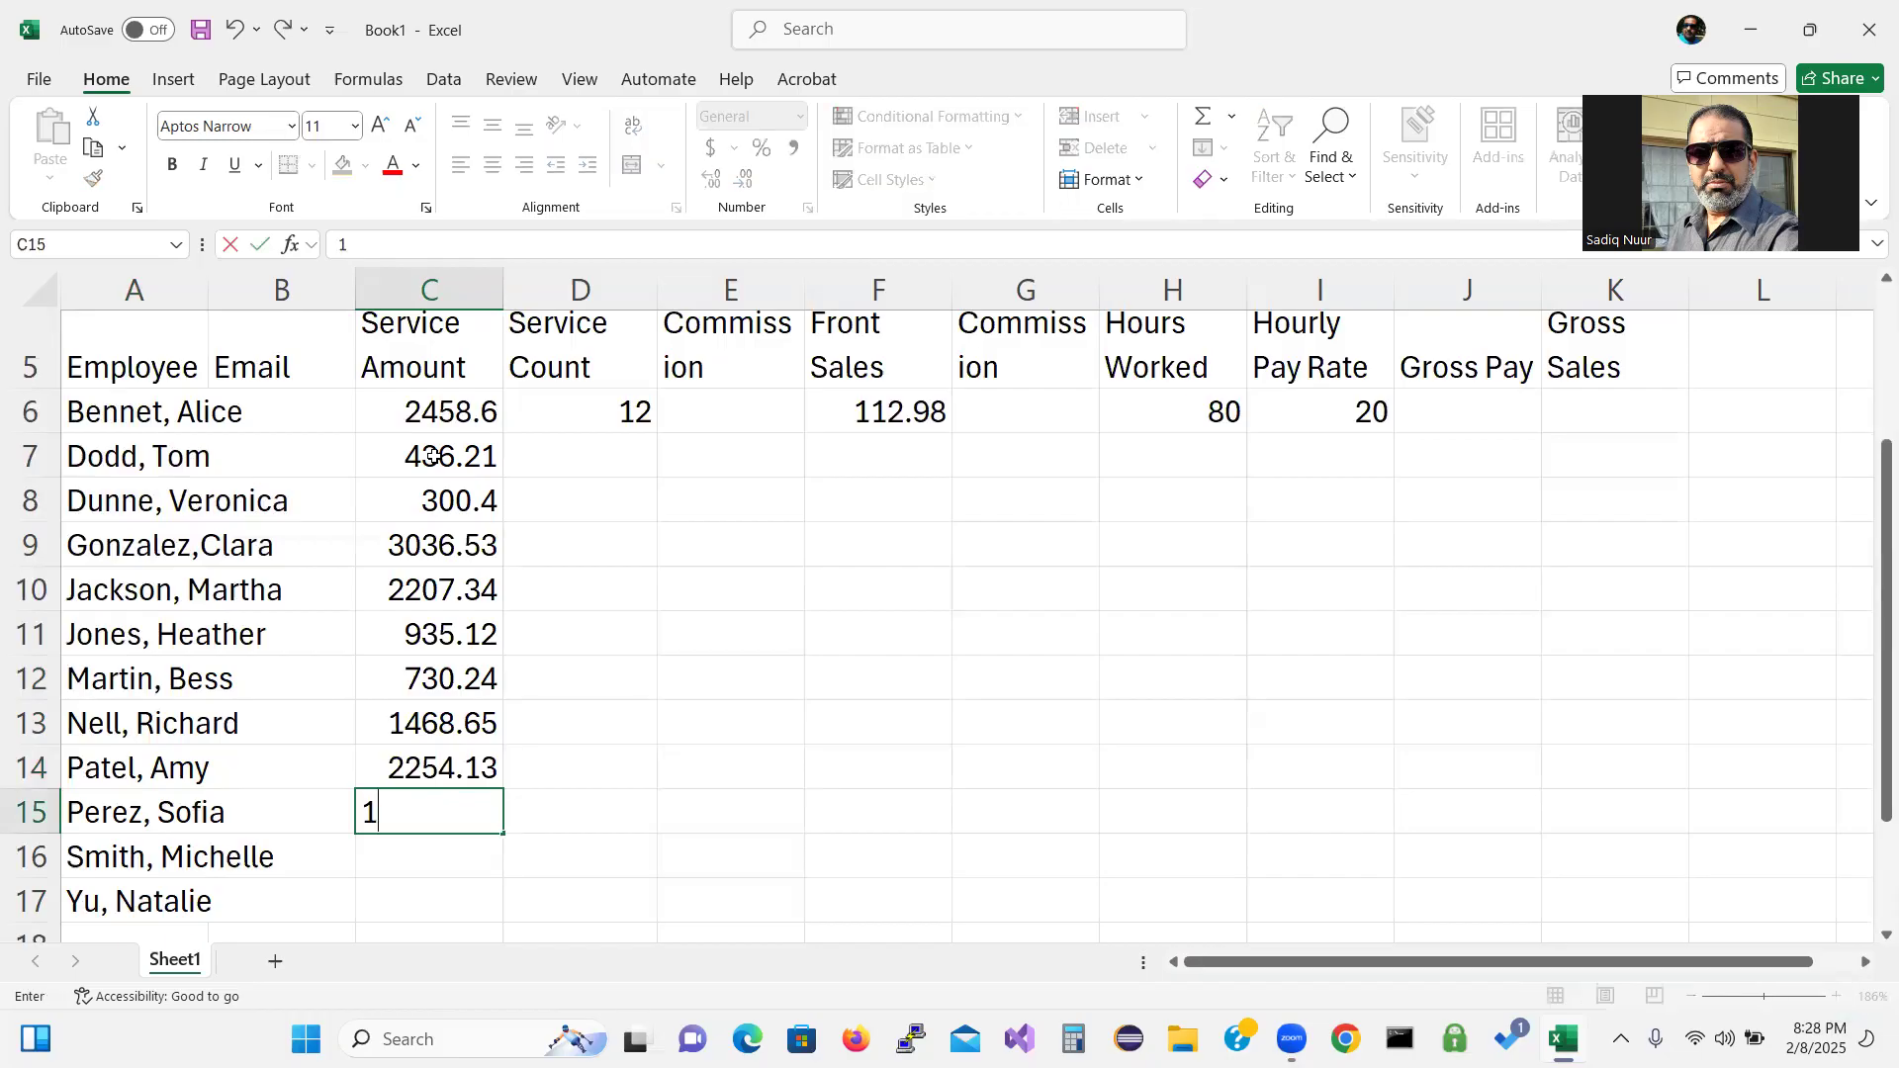
pyautogui.write('808.15')
pyautogui.press('BackSpace')
pyautogui.write('4')
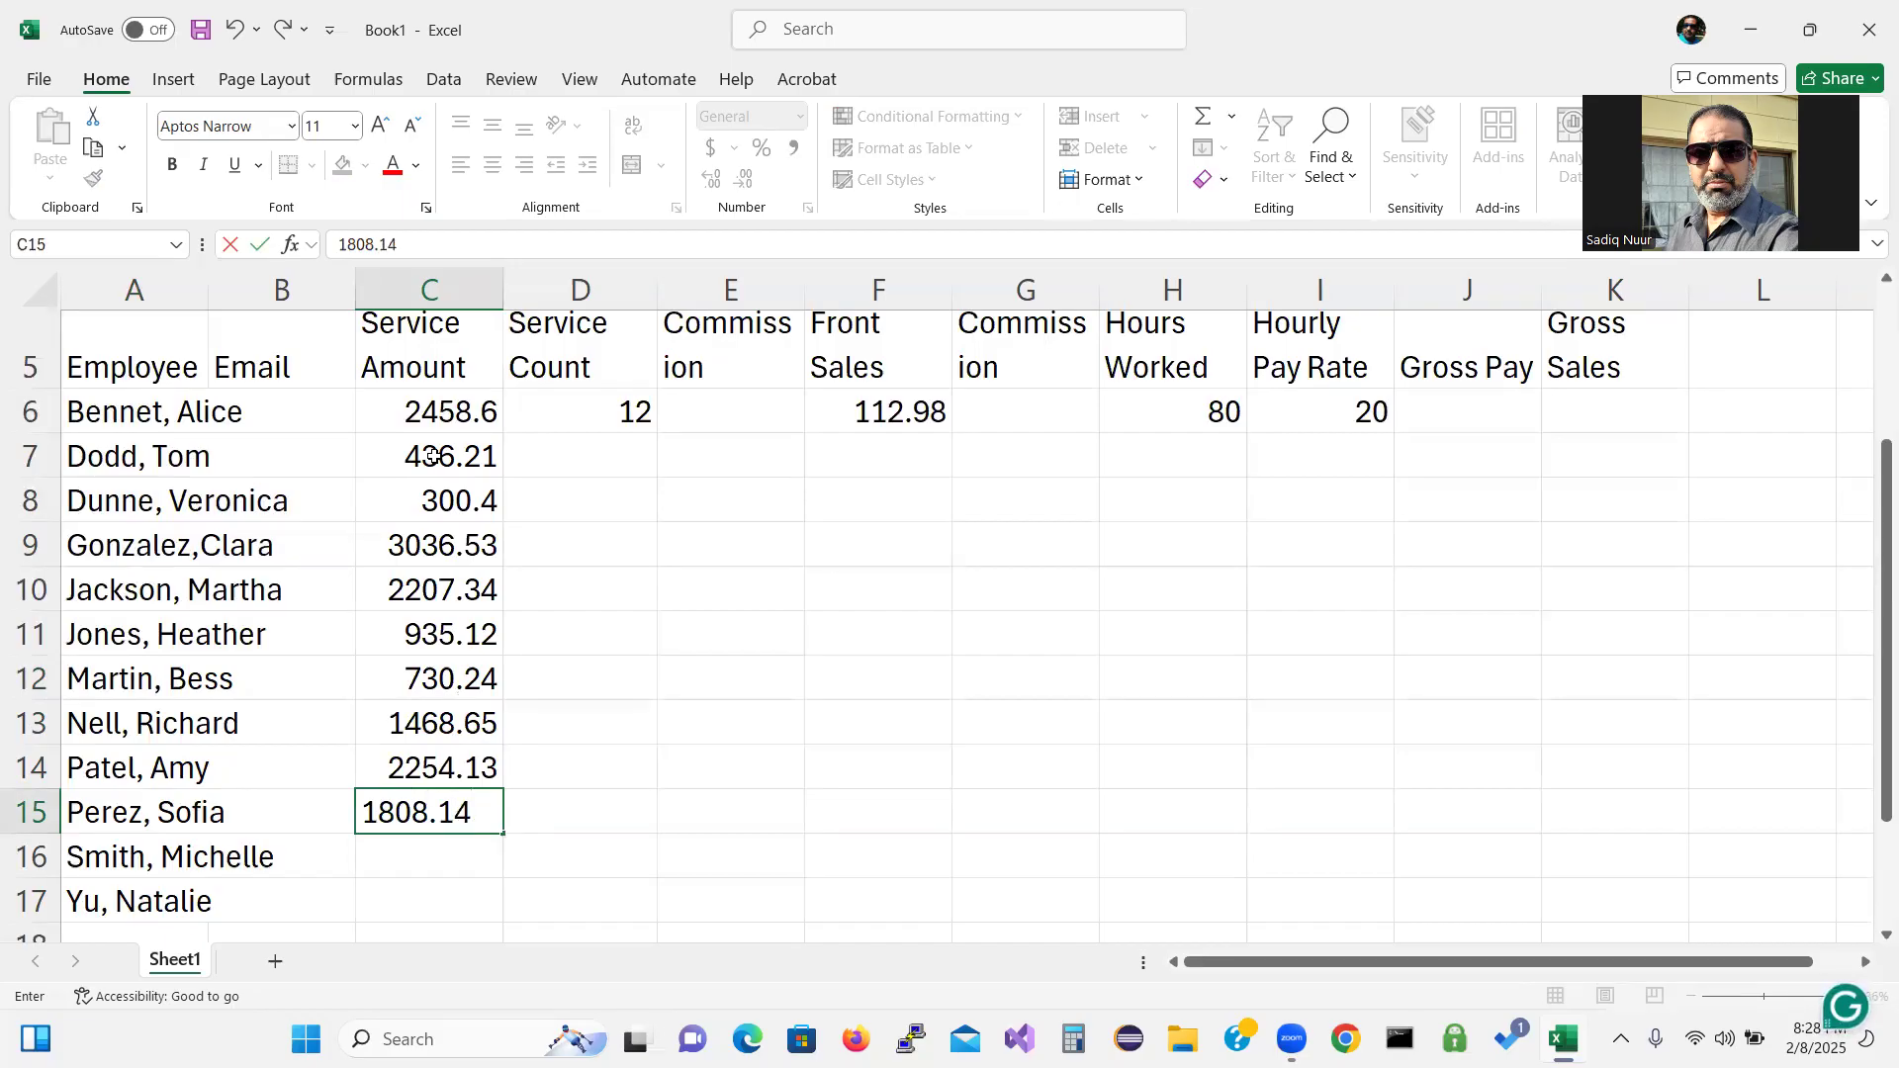
pyautogui.press('Return')
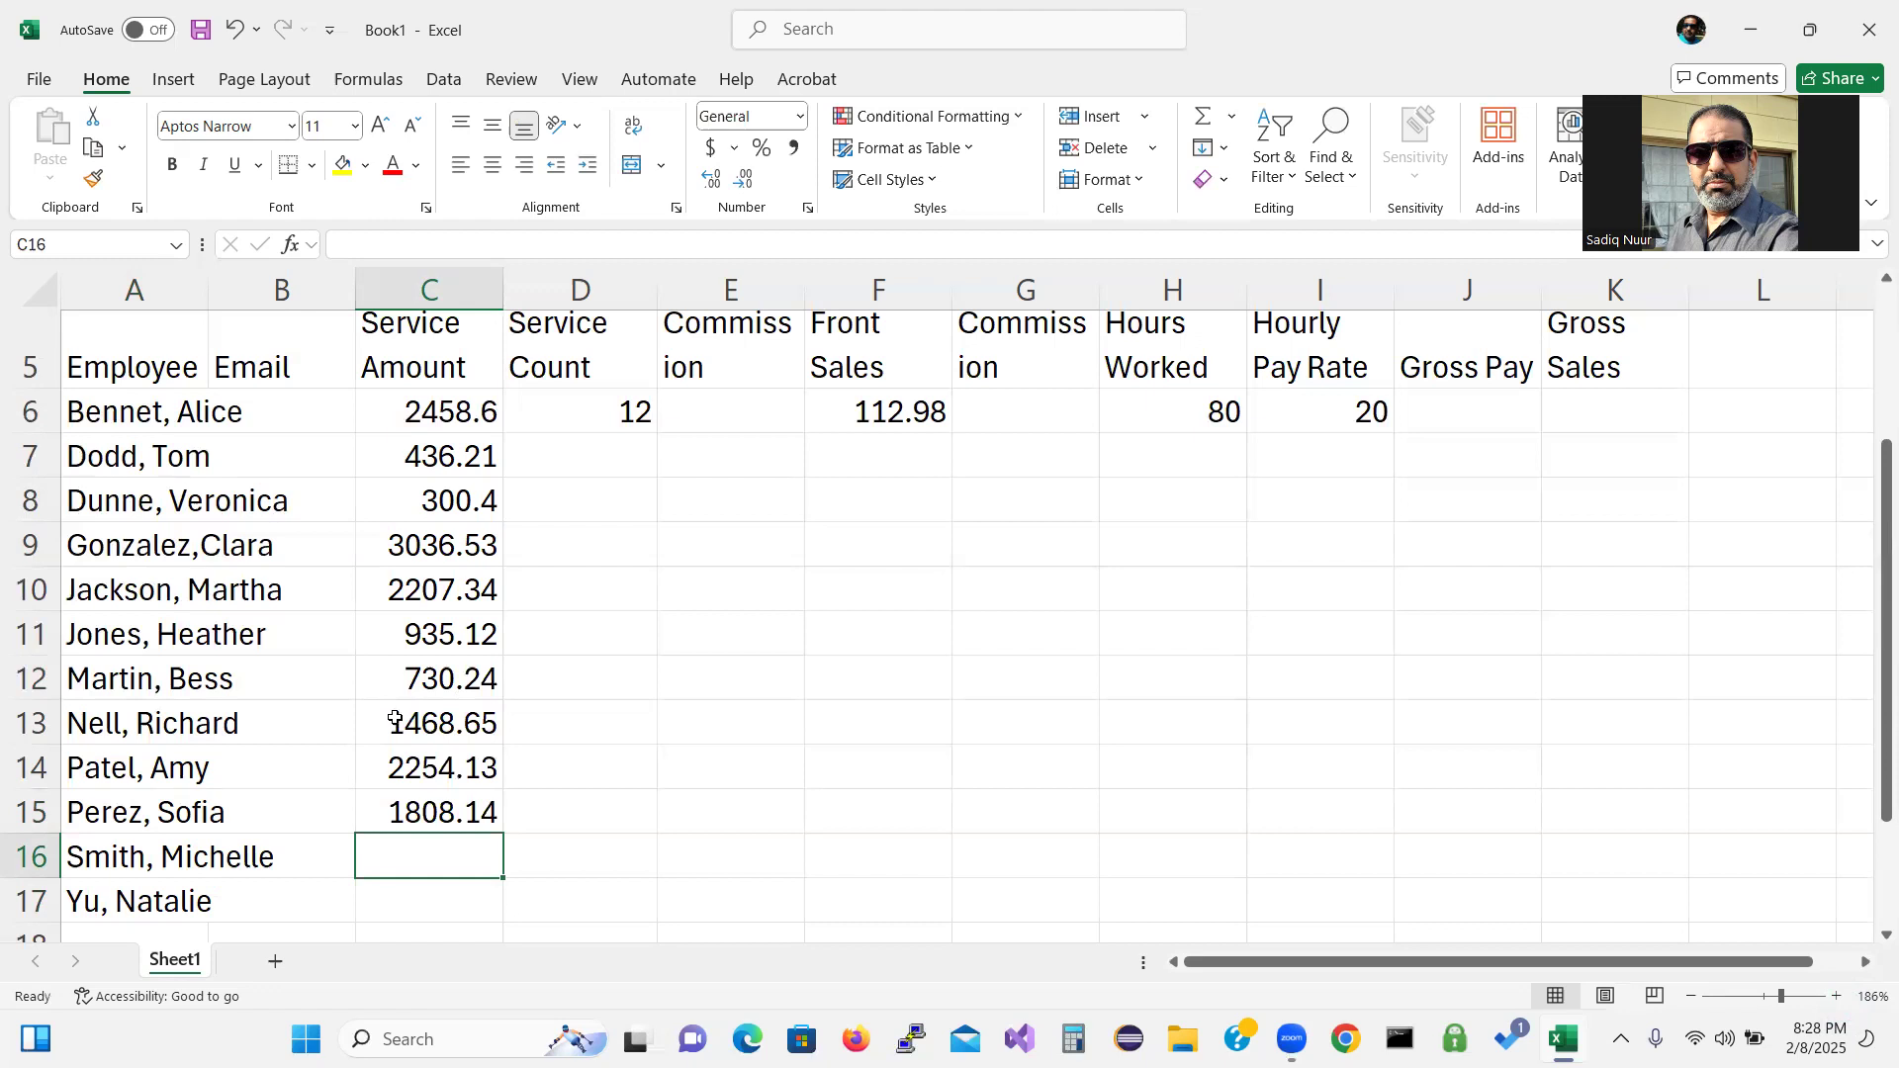
# Enter 1975.6 in C17, 1808.14 in C16 and 2254.13 in C15.
pyautogui.click(408, 895)
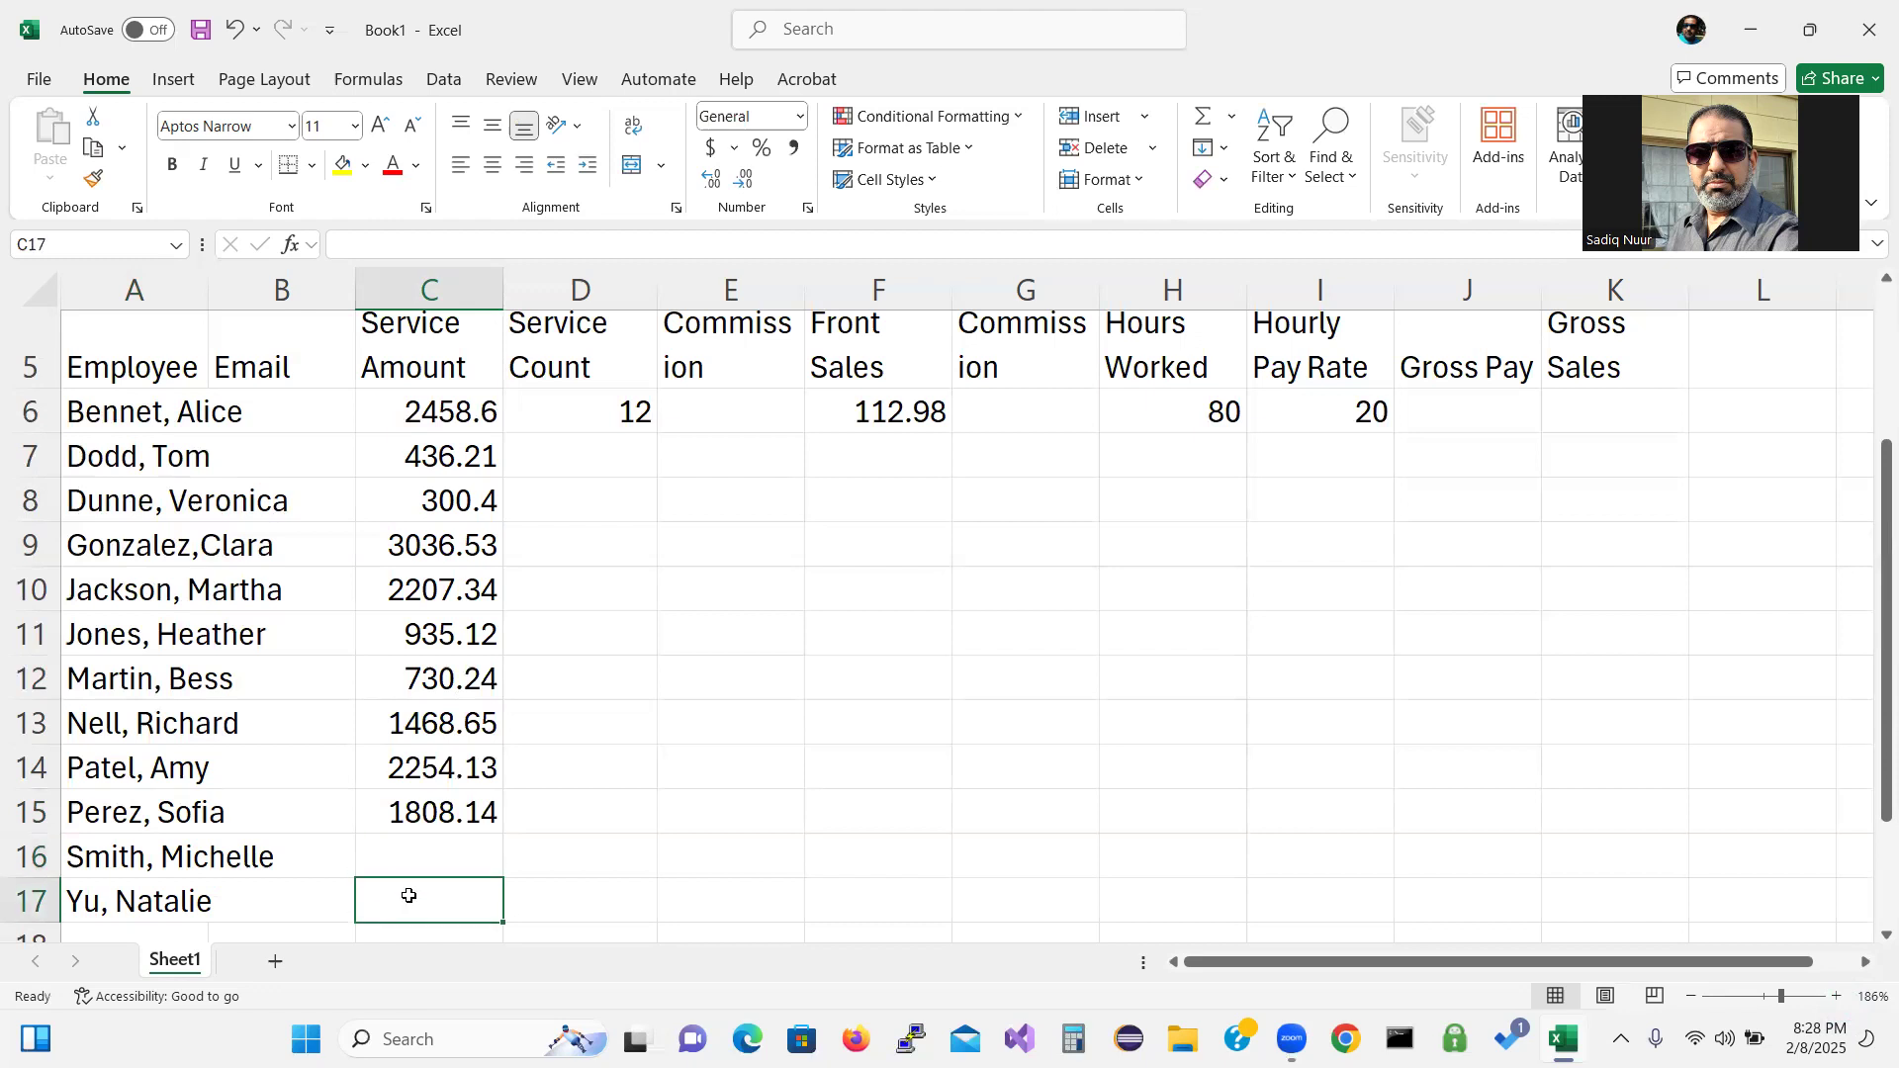
pyautogui.write('1975.6')
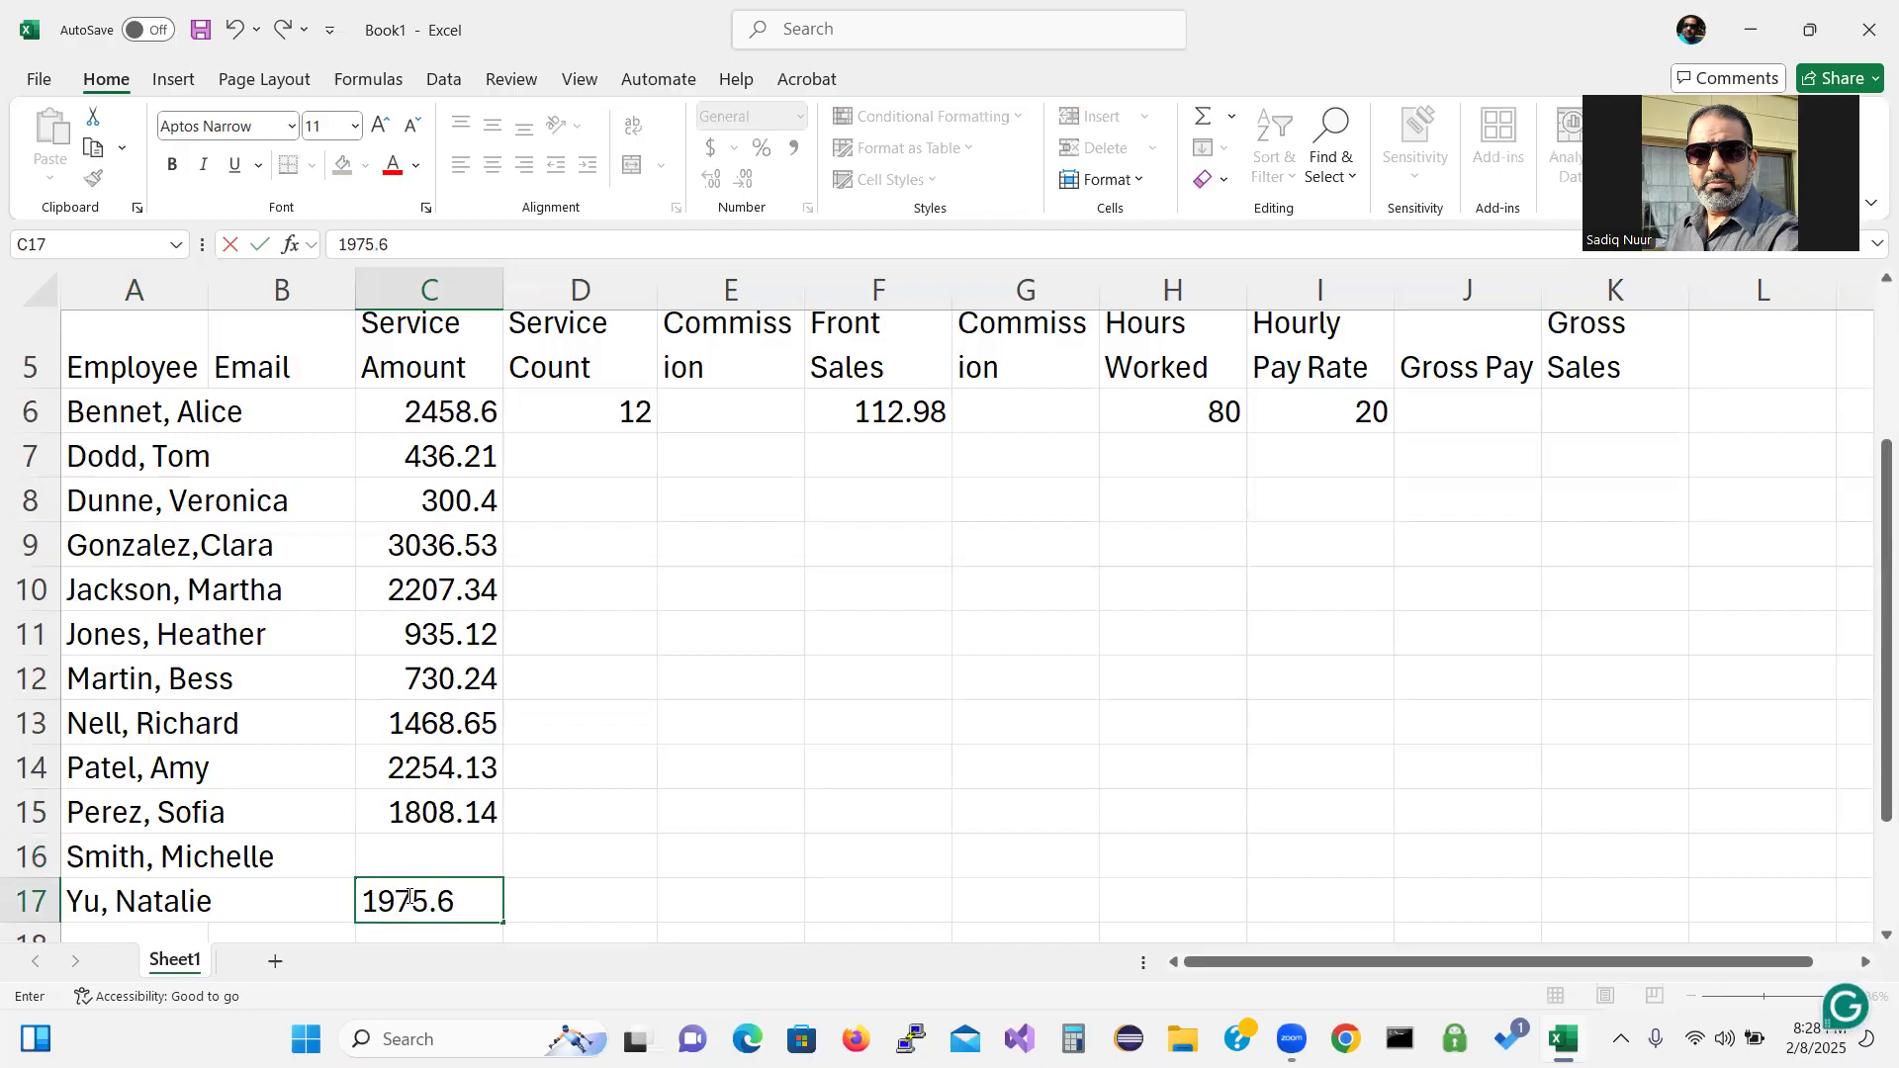
pyautogui.write('0')
pyautogui.press('Return')
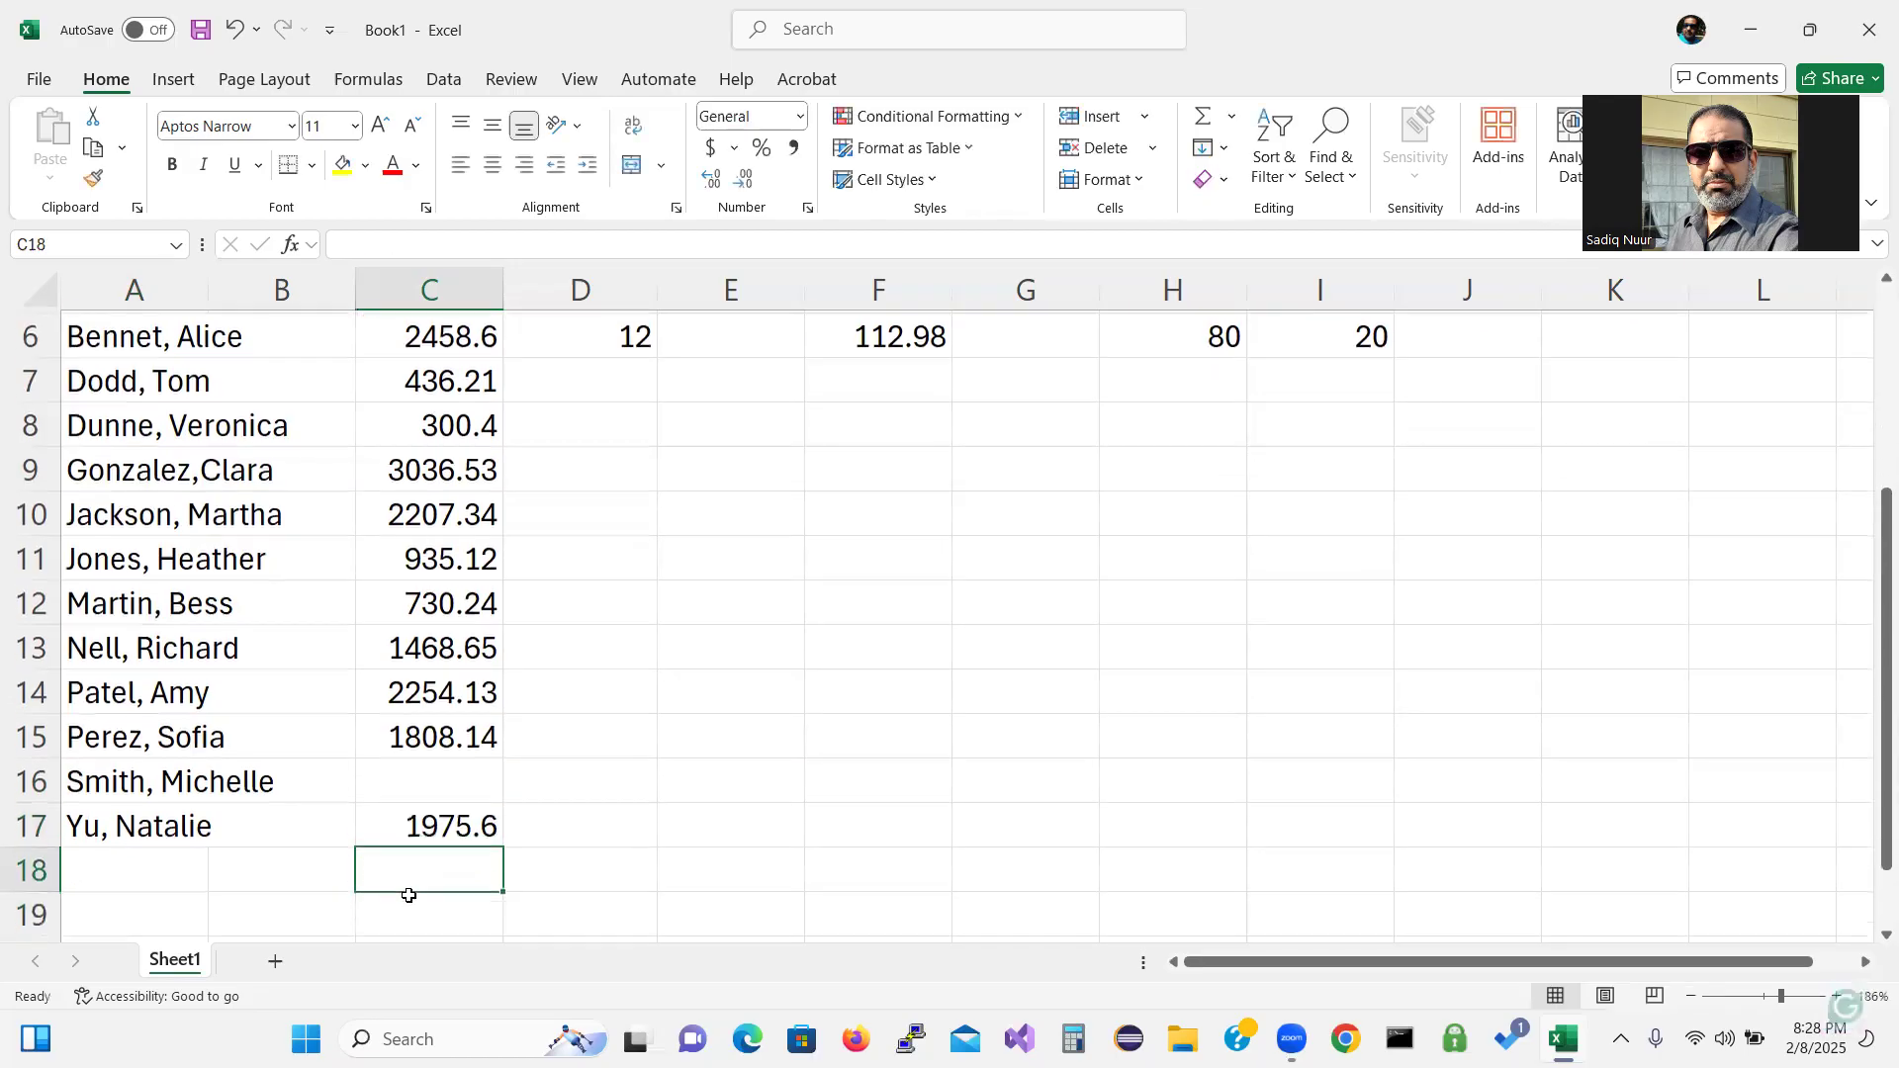
pyautogui.press('Up')
pyautogui.press('Up')
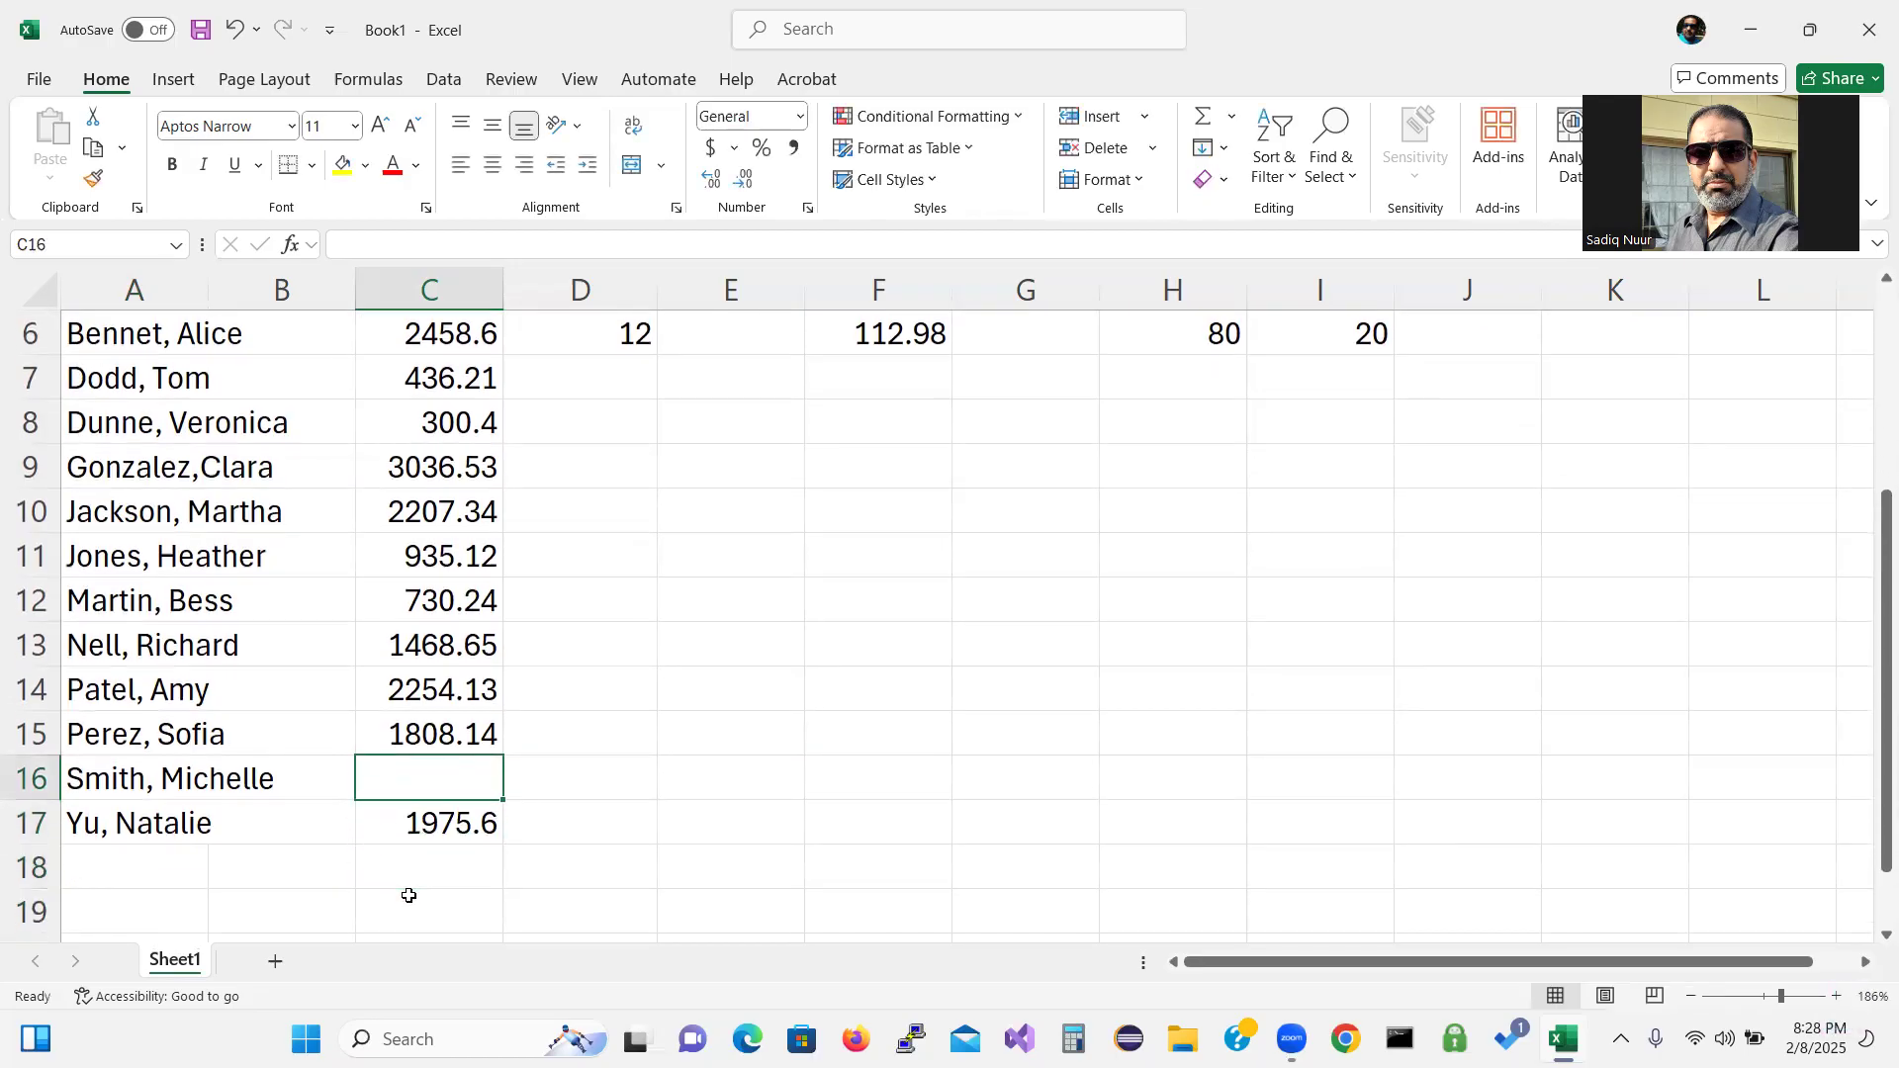
pyautogui.write('1')
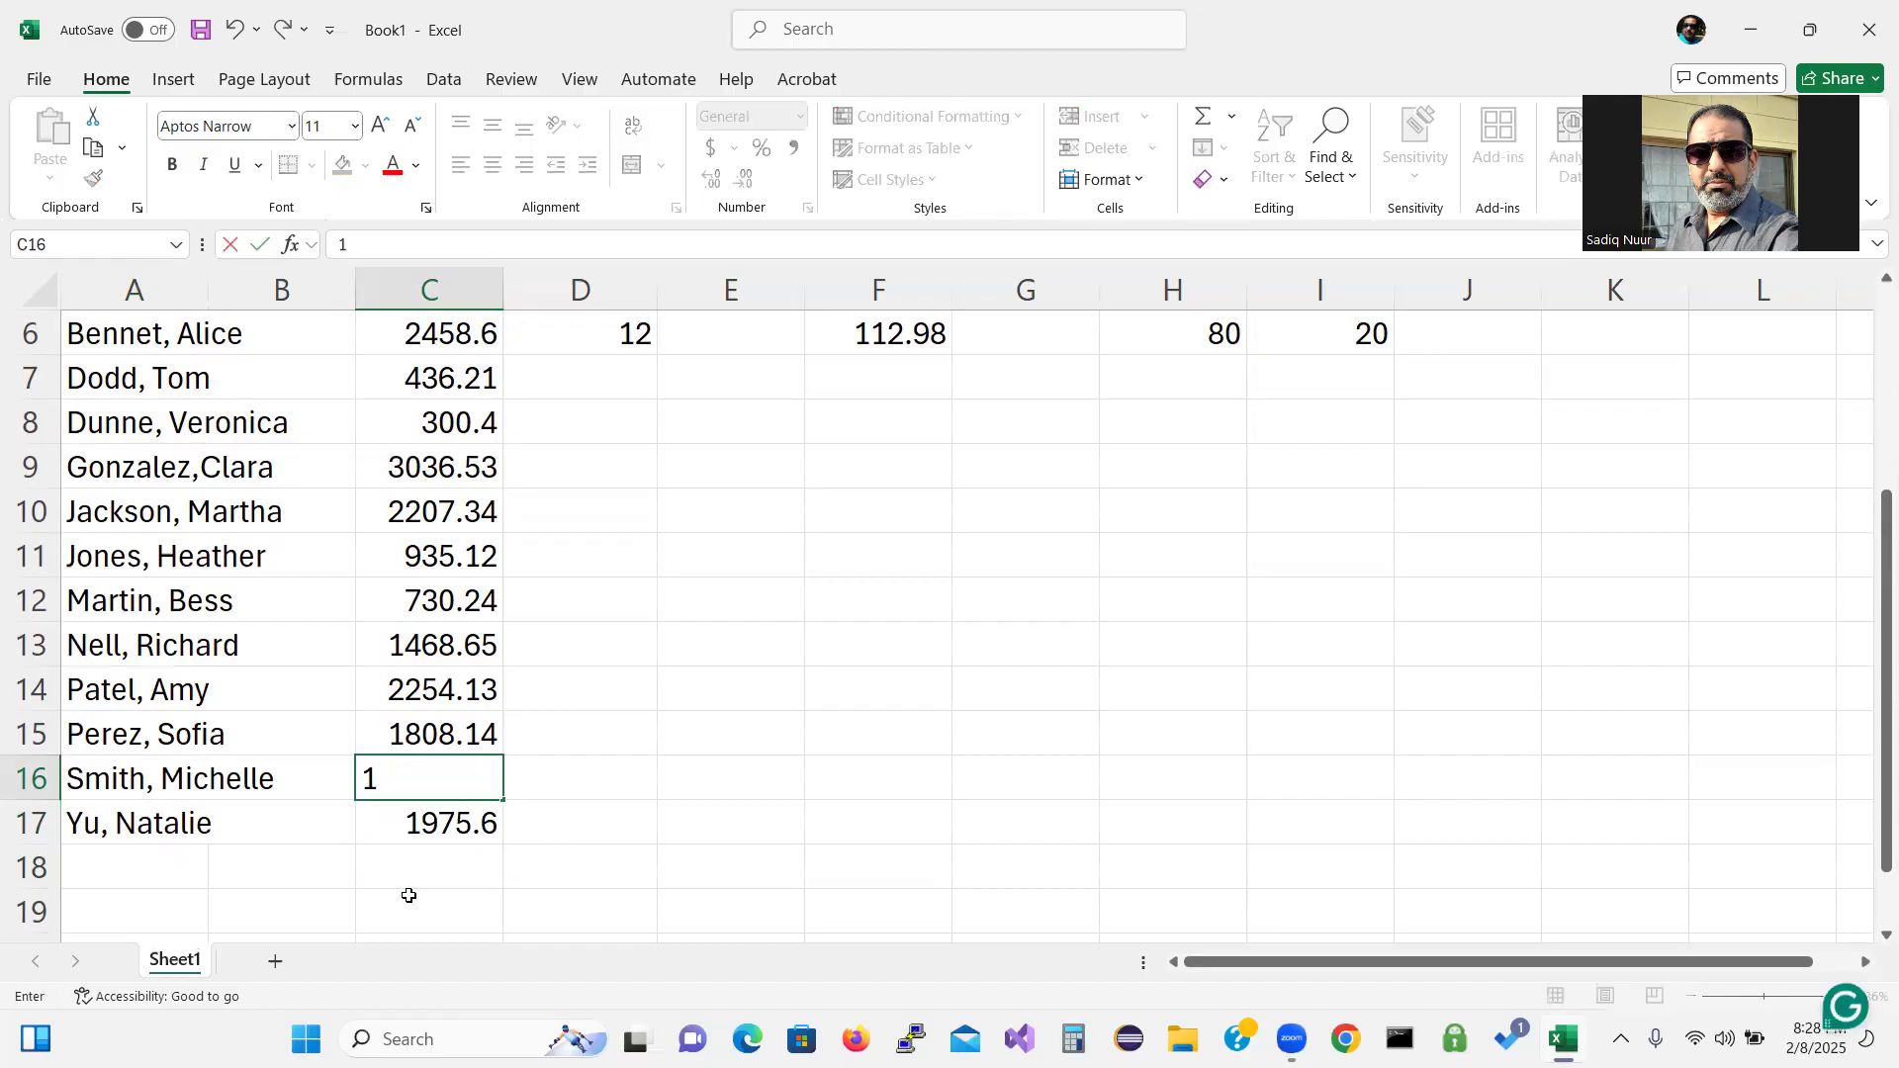
pyautogui.write('808.14')
pyautogui.press('Return')
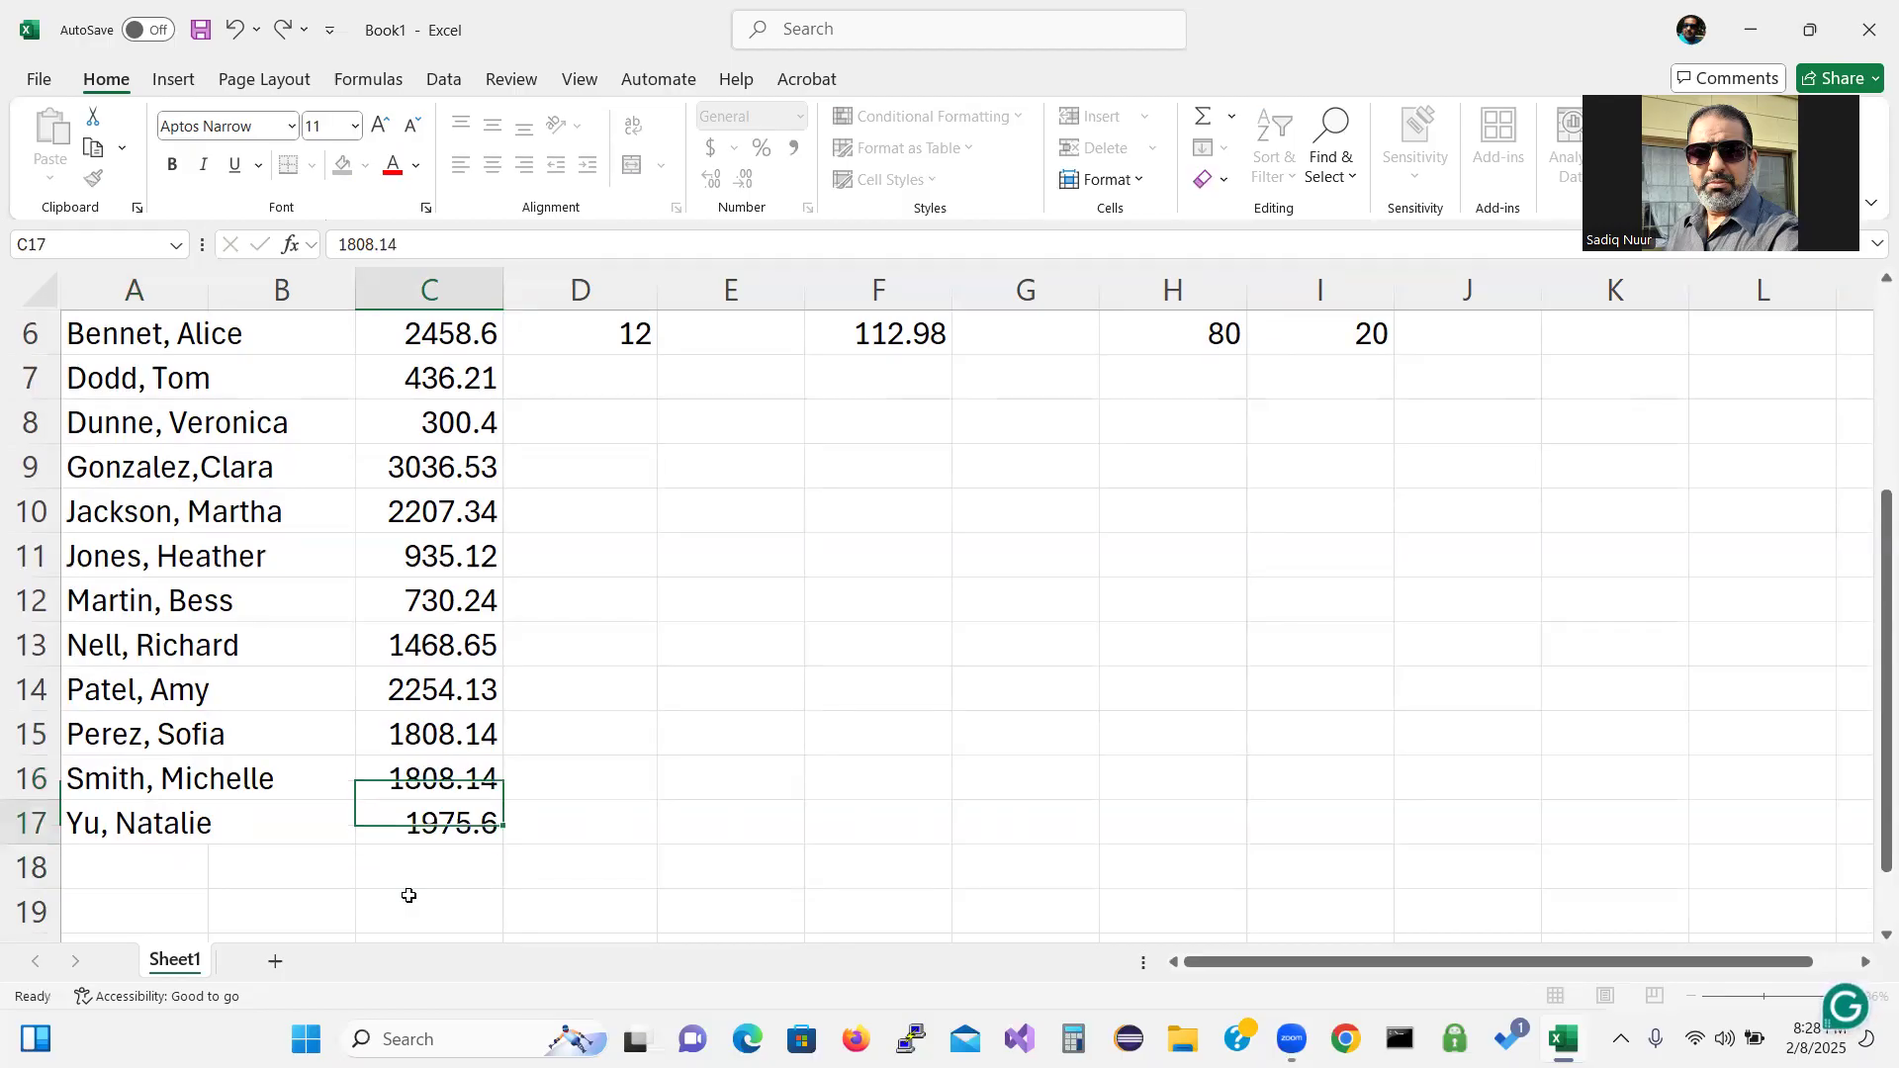
pyautogui.press('Up')
pyautogui.press('Up')
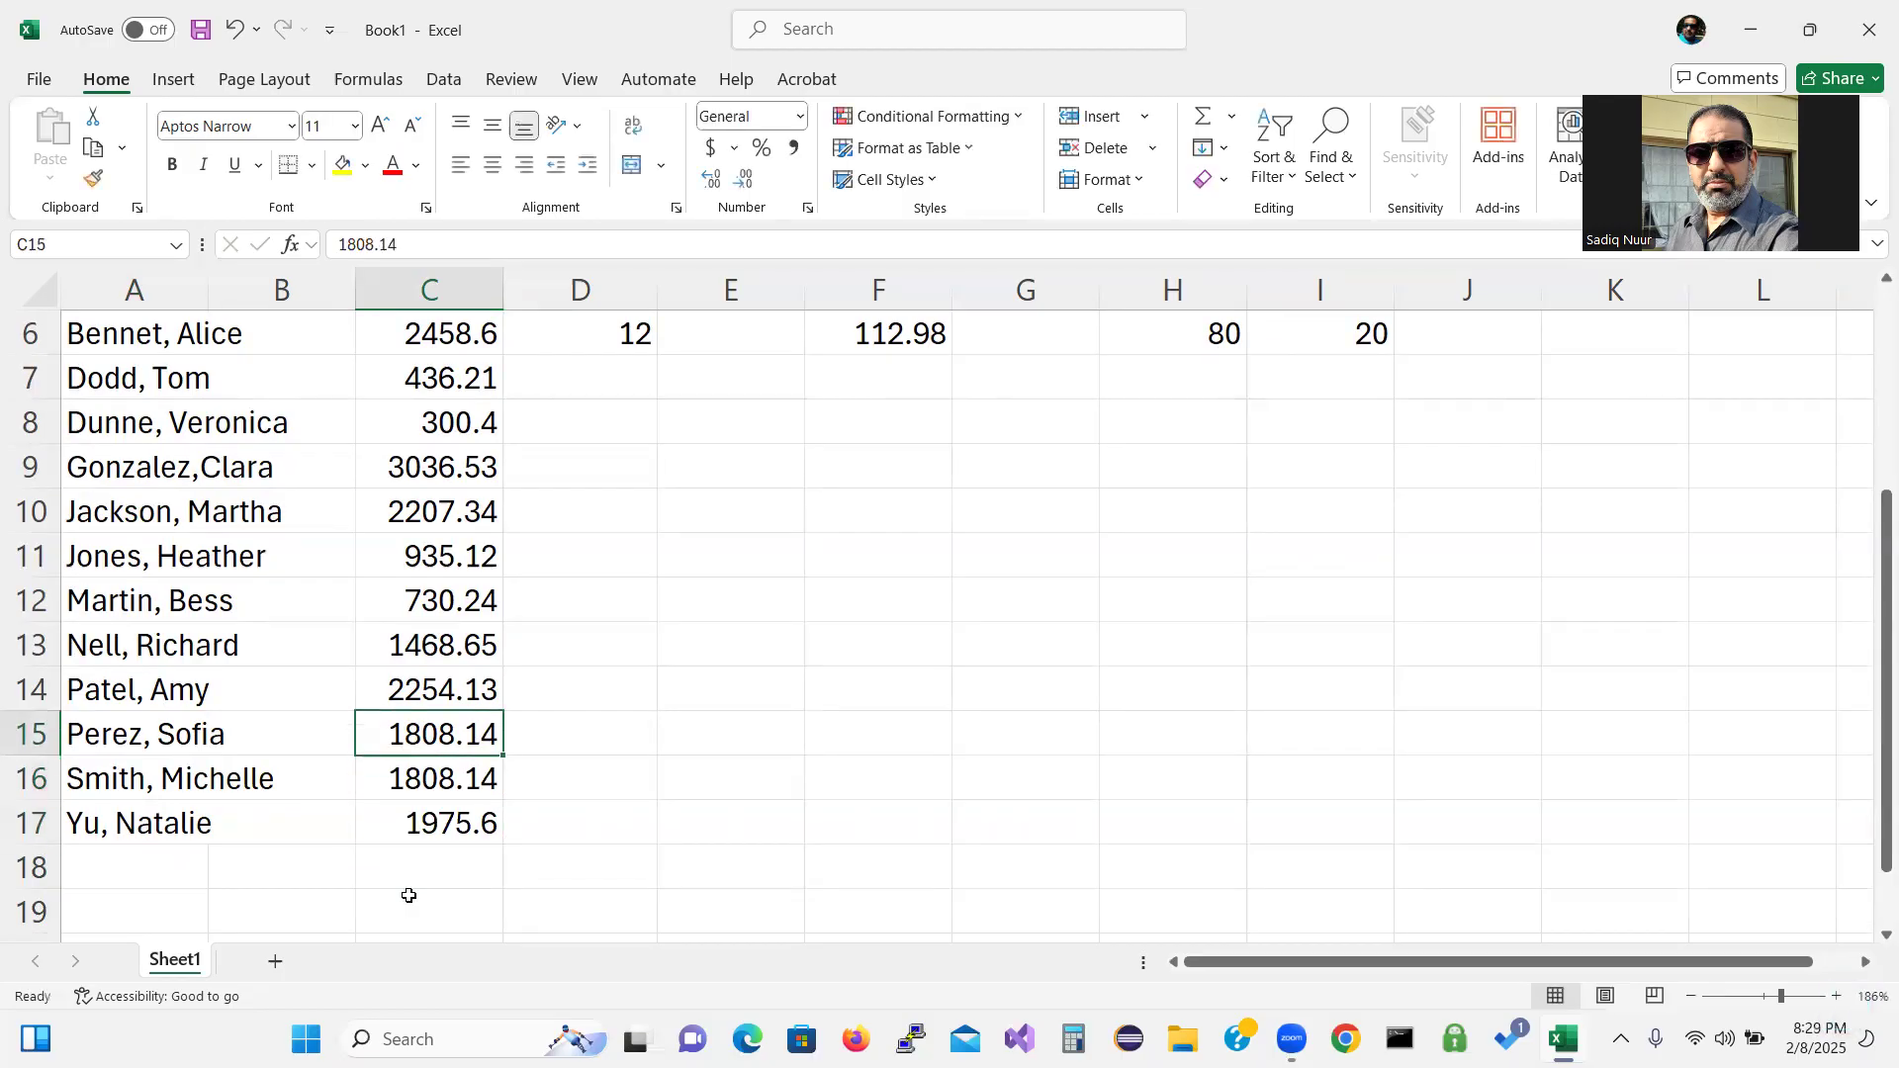
pyautogui.write('22')
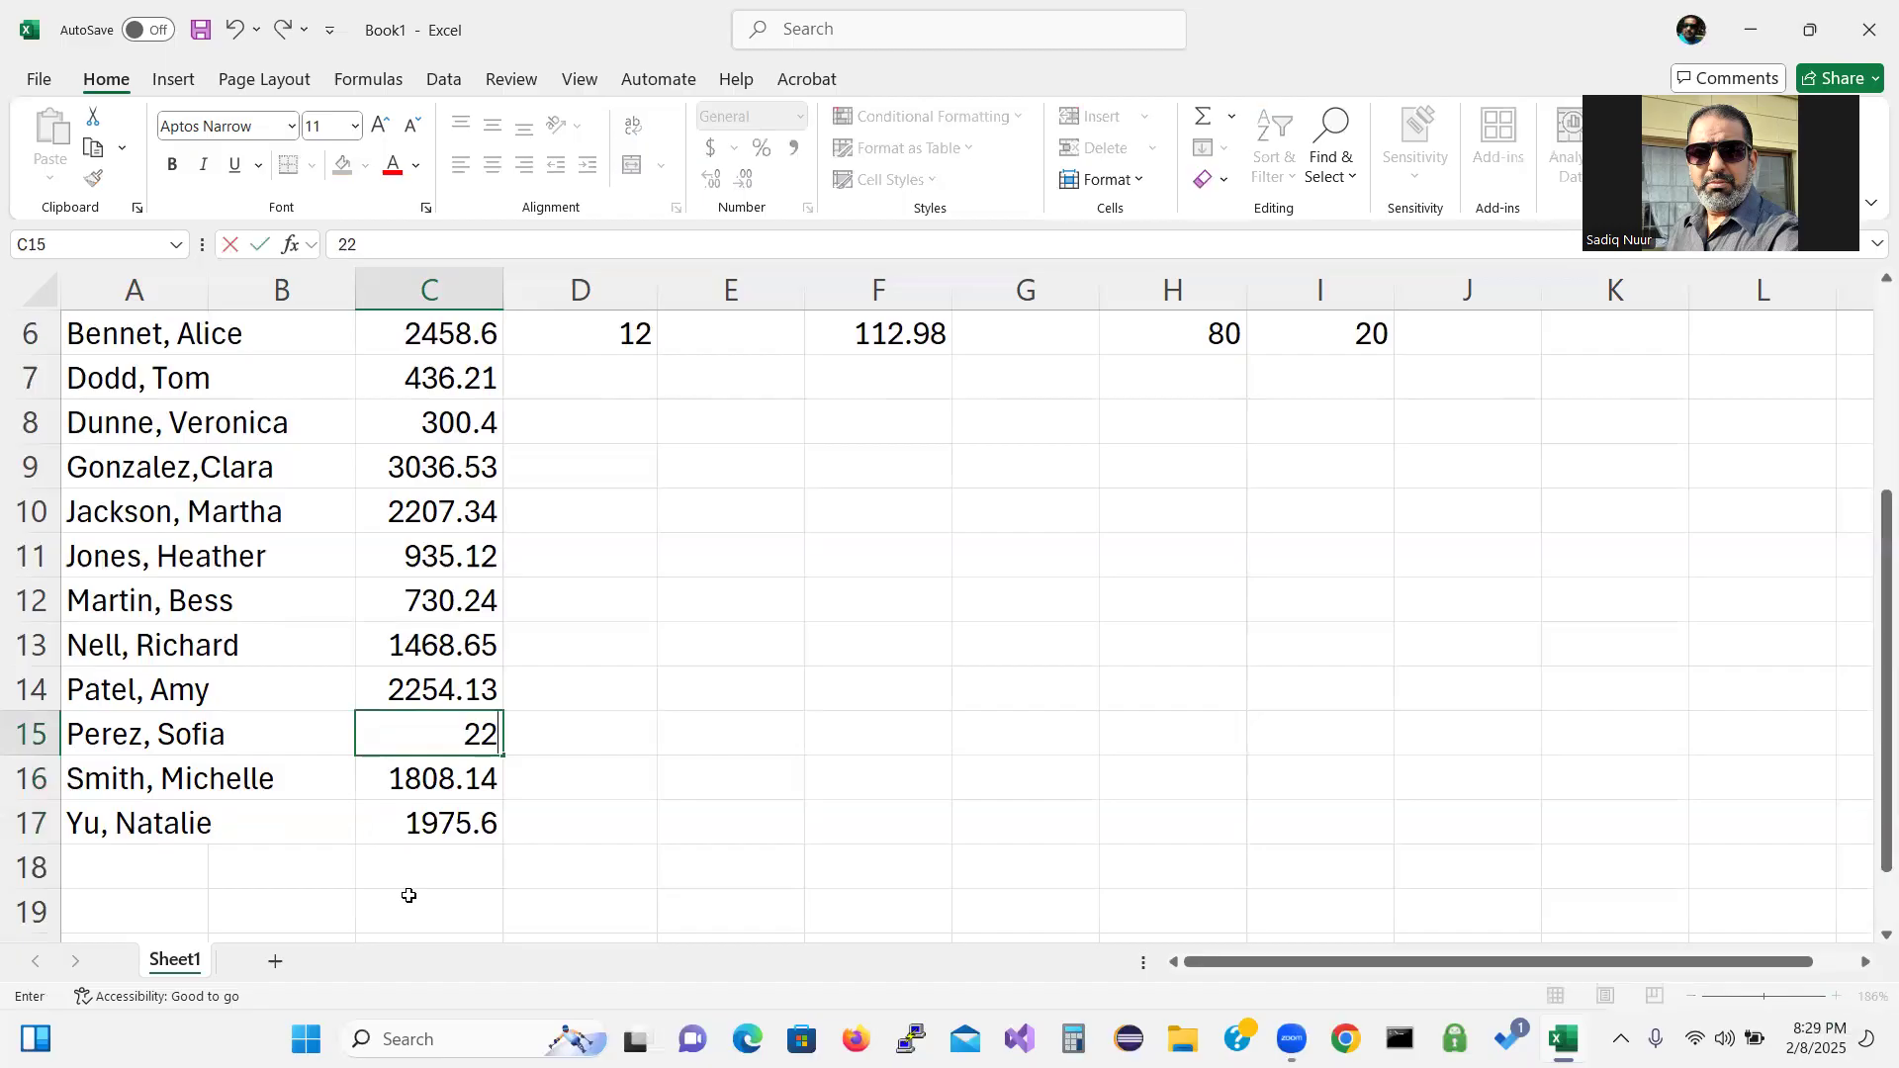
pyautogui.write('54.13')
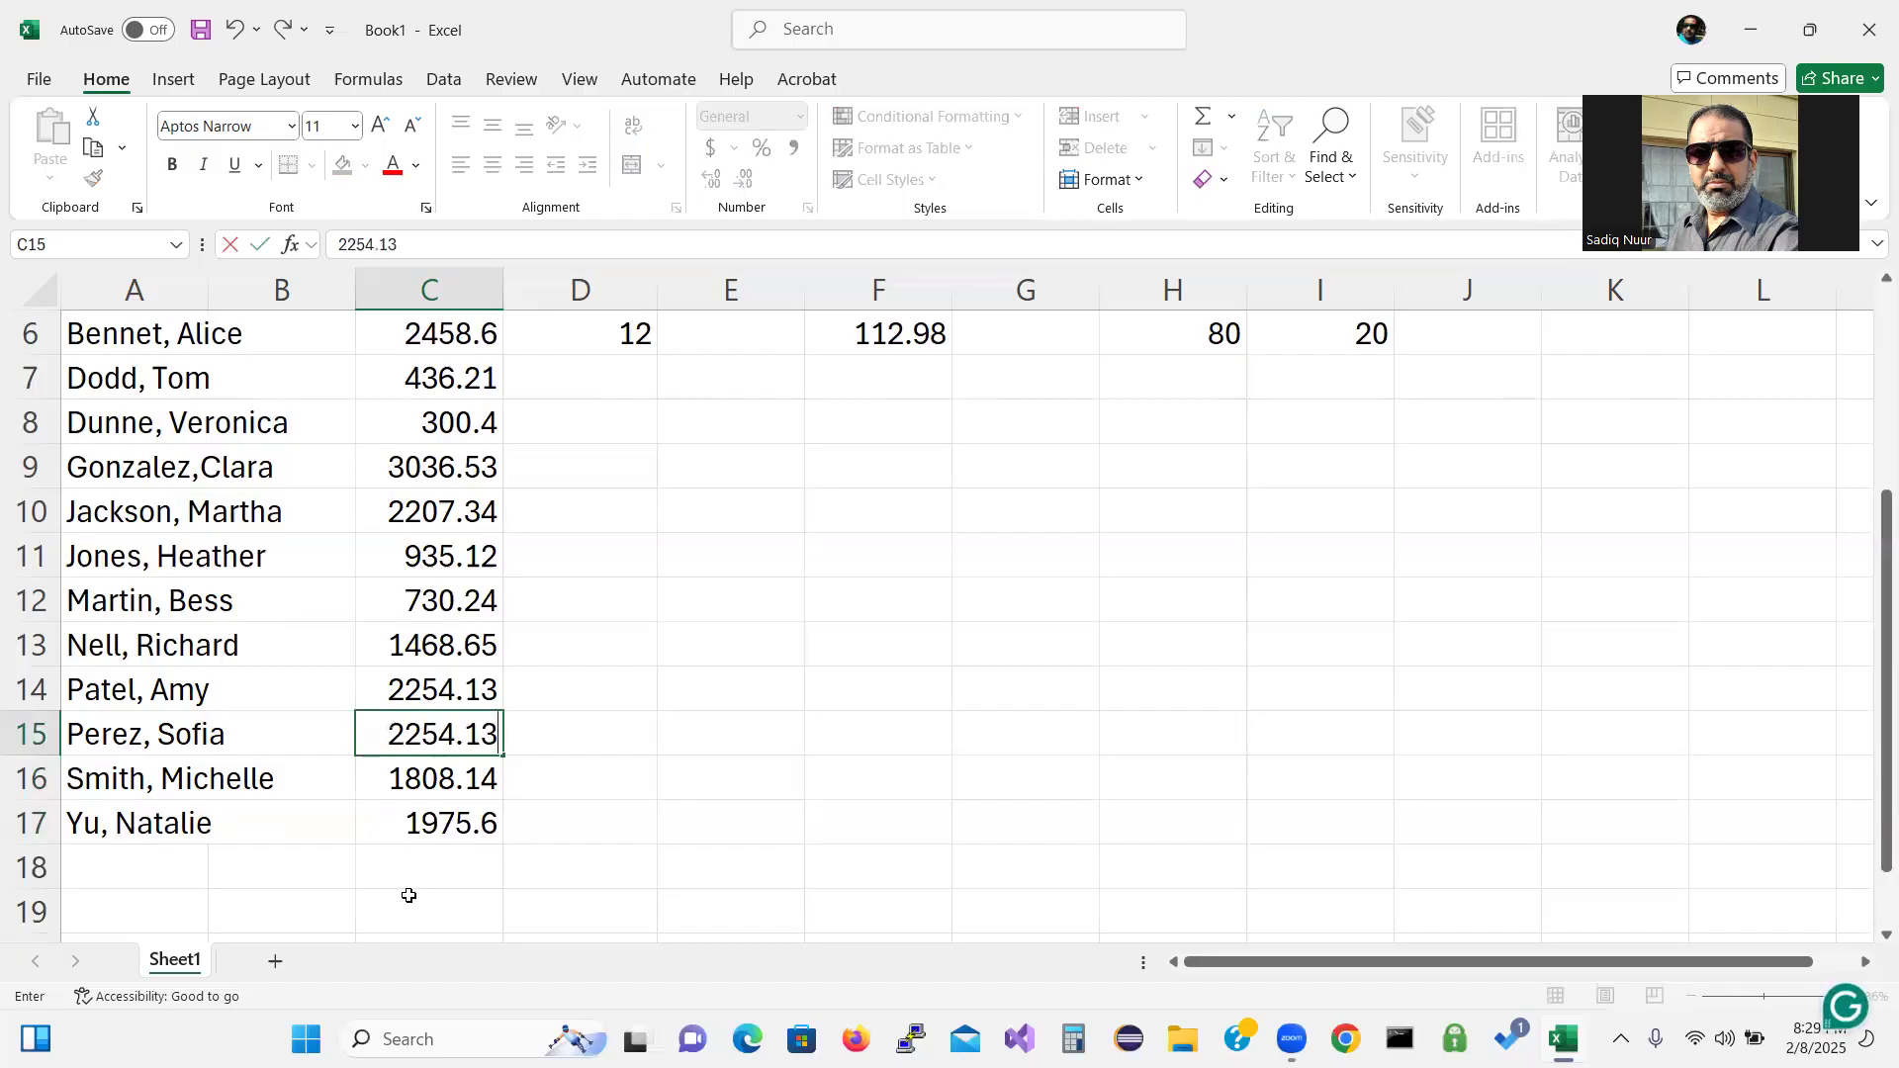
pyautogui.press('Up')
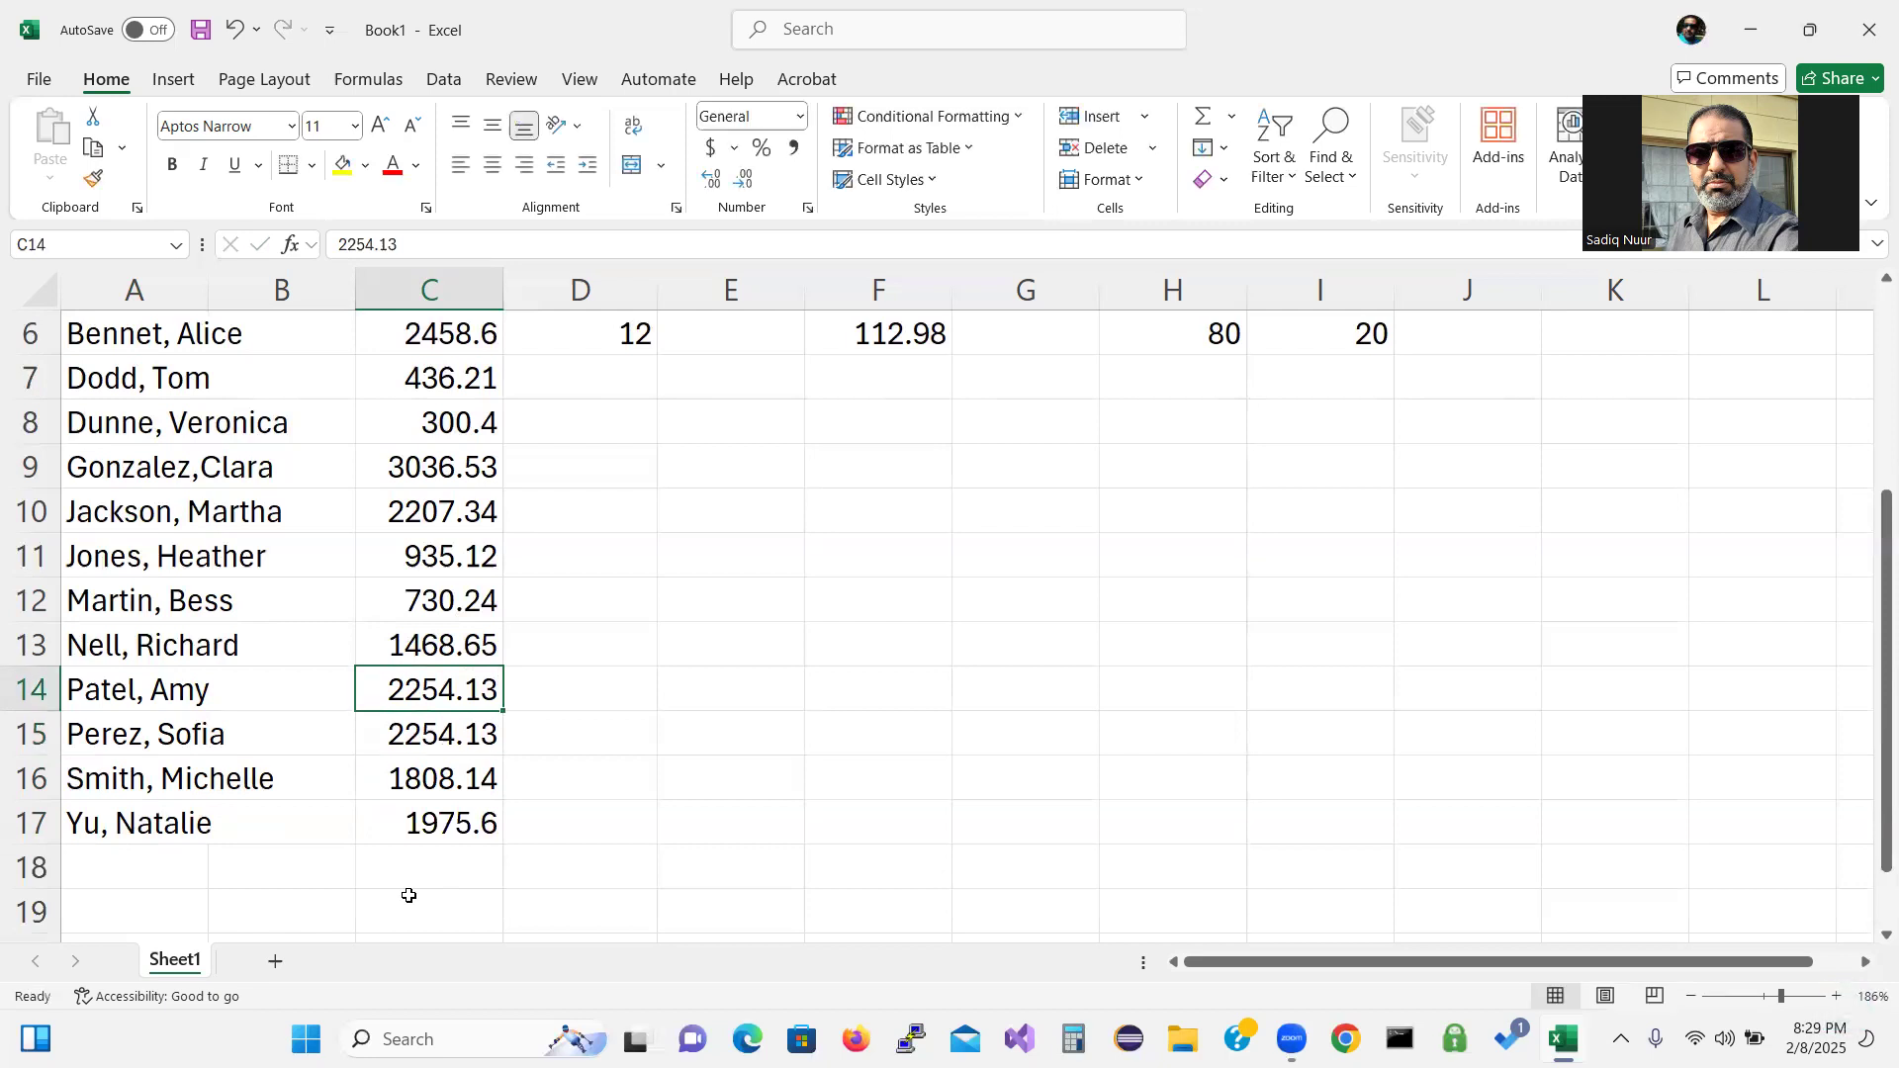
# Working upward, enter service amounts 1468.65, 730.24 and 935.12.
pyautogui.write('1')
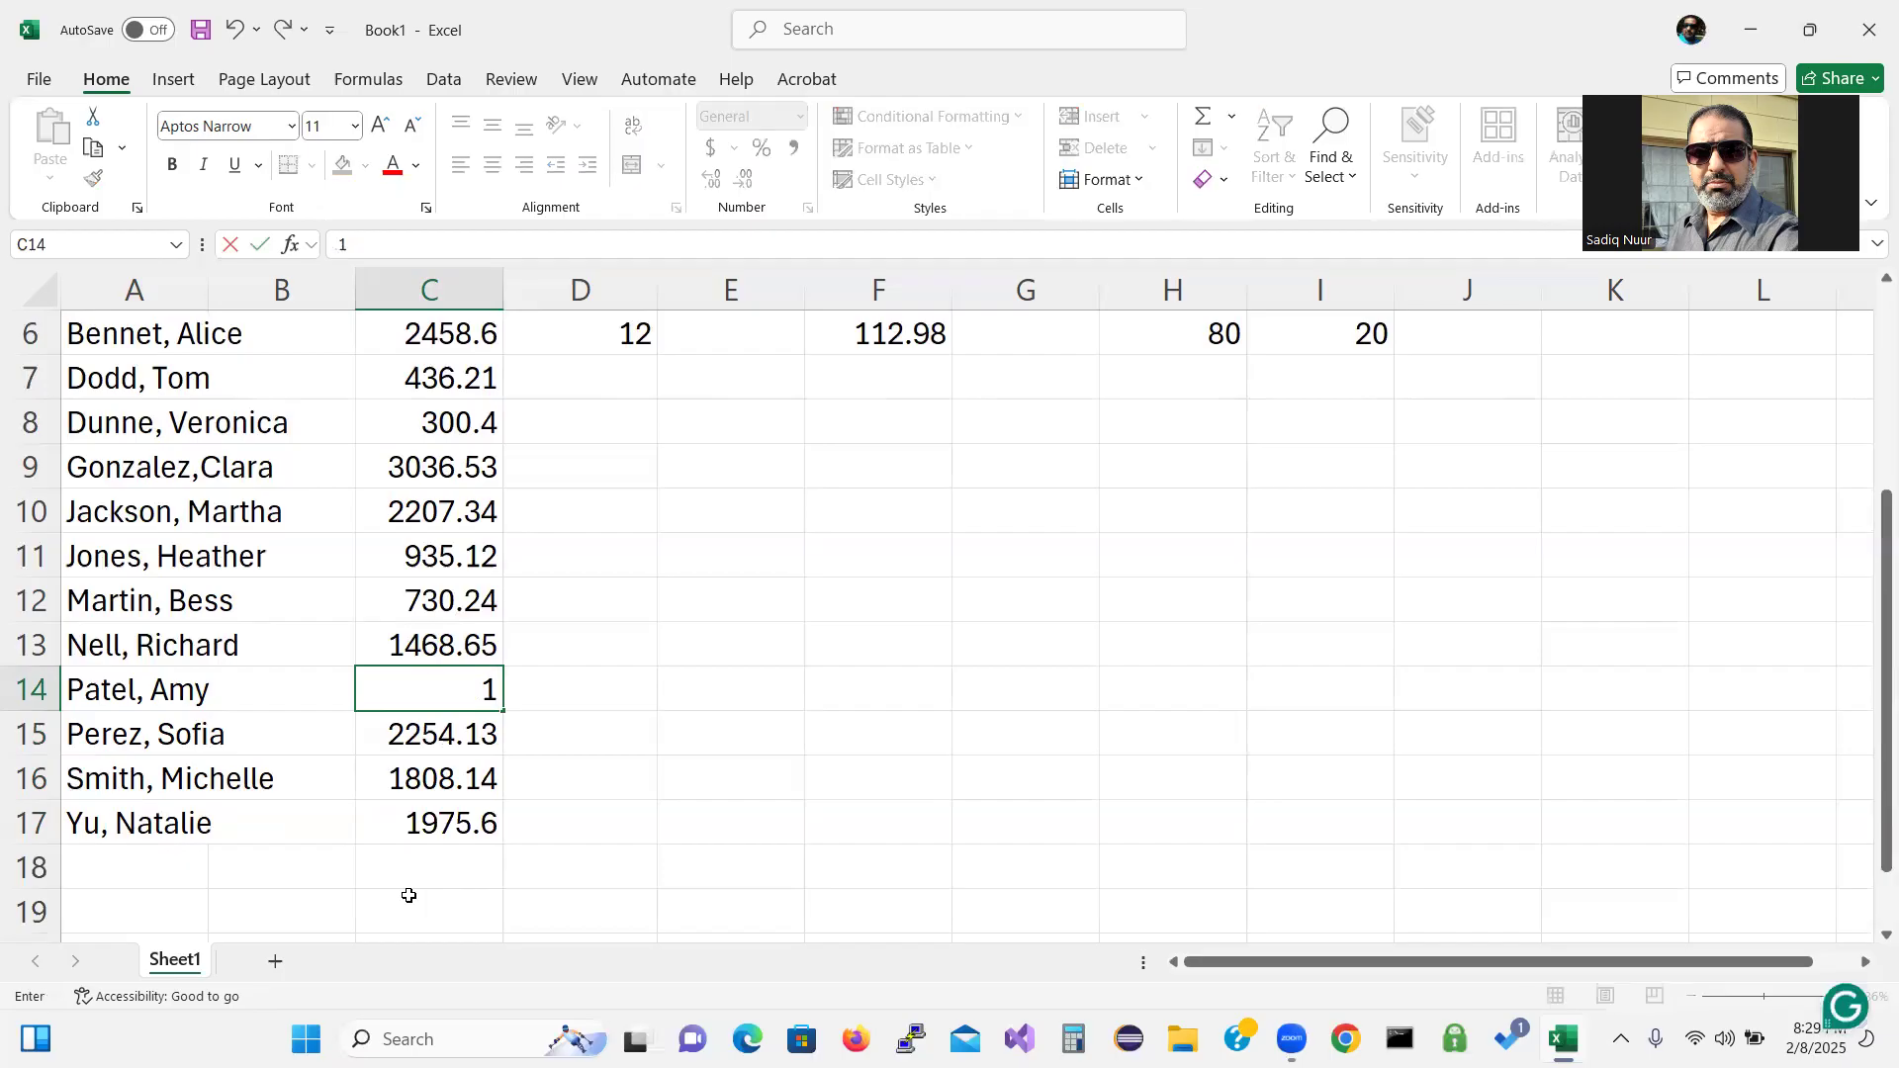
pyautogui.write('468')
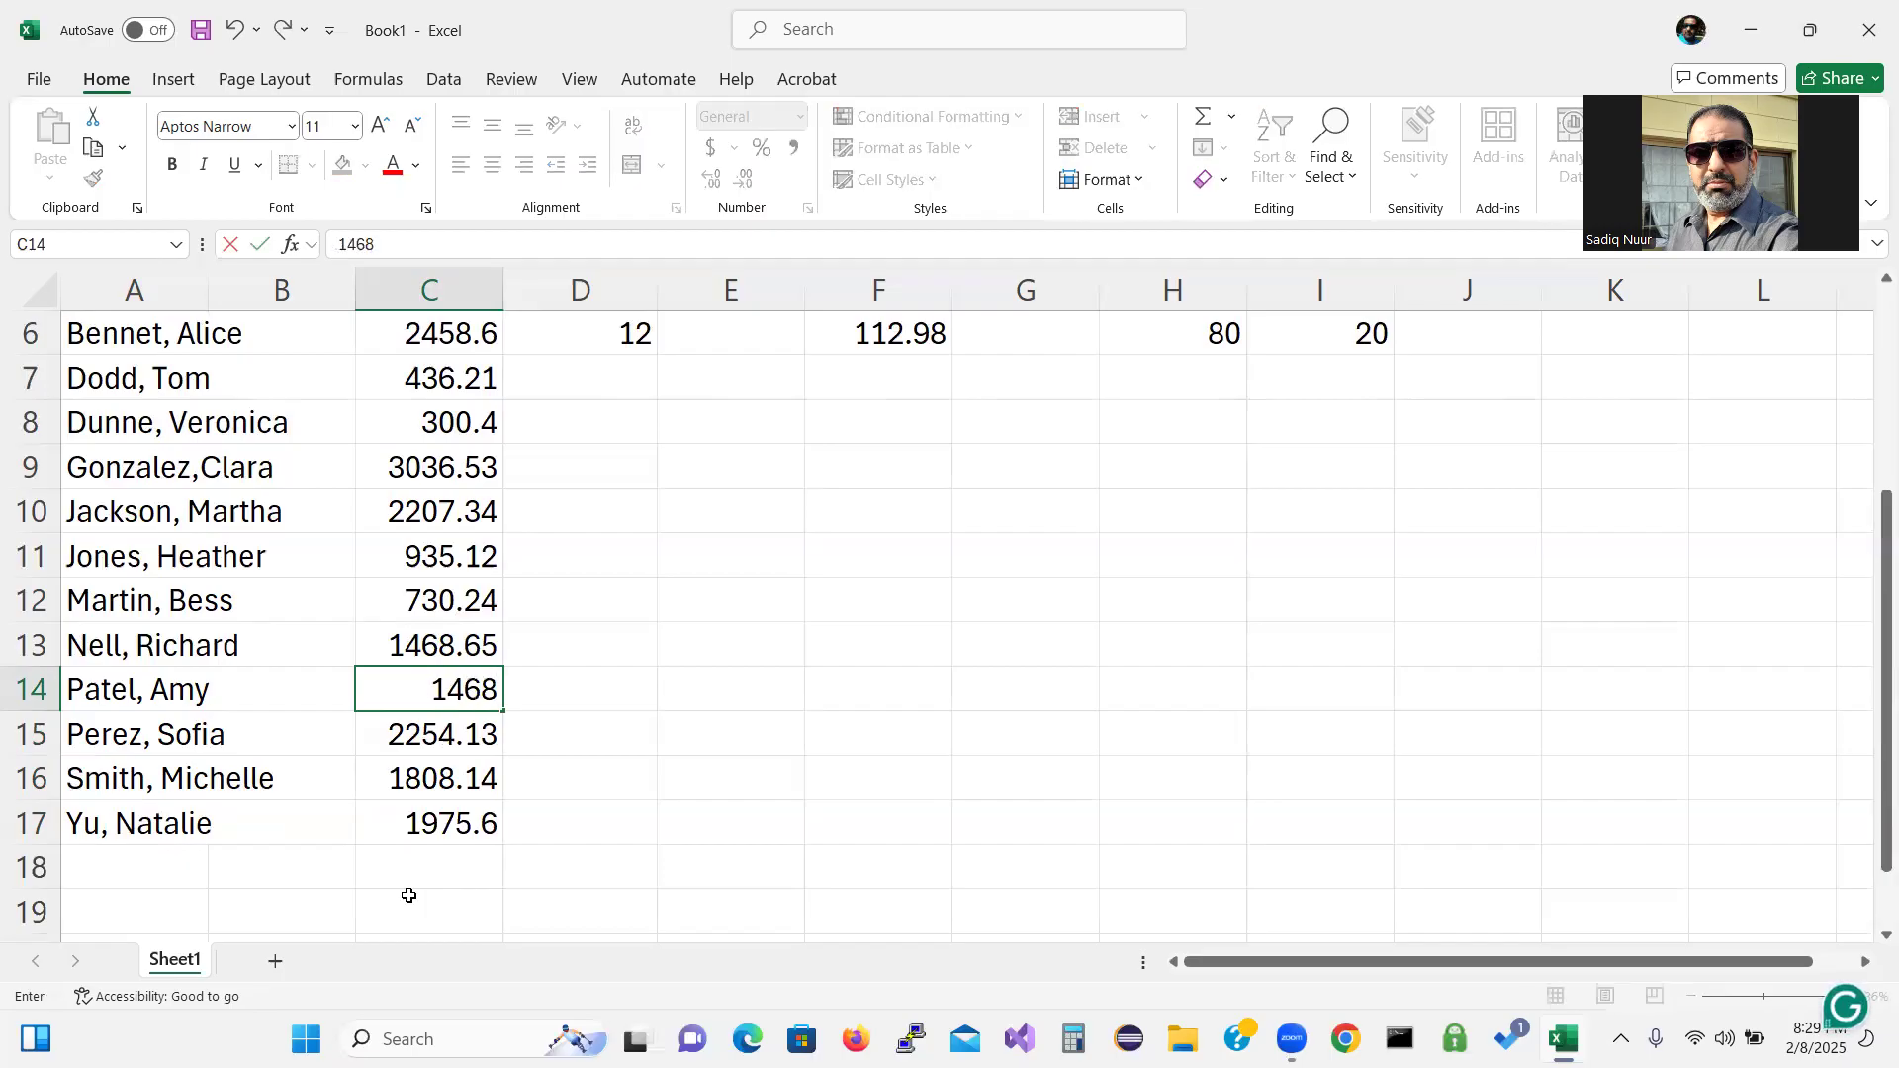
pyautogui.write('.65')
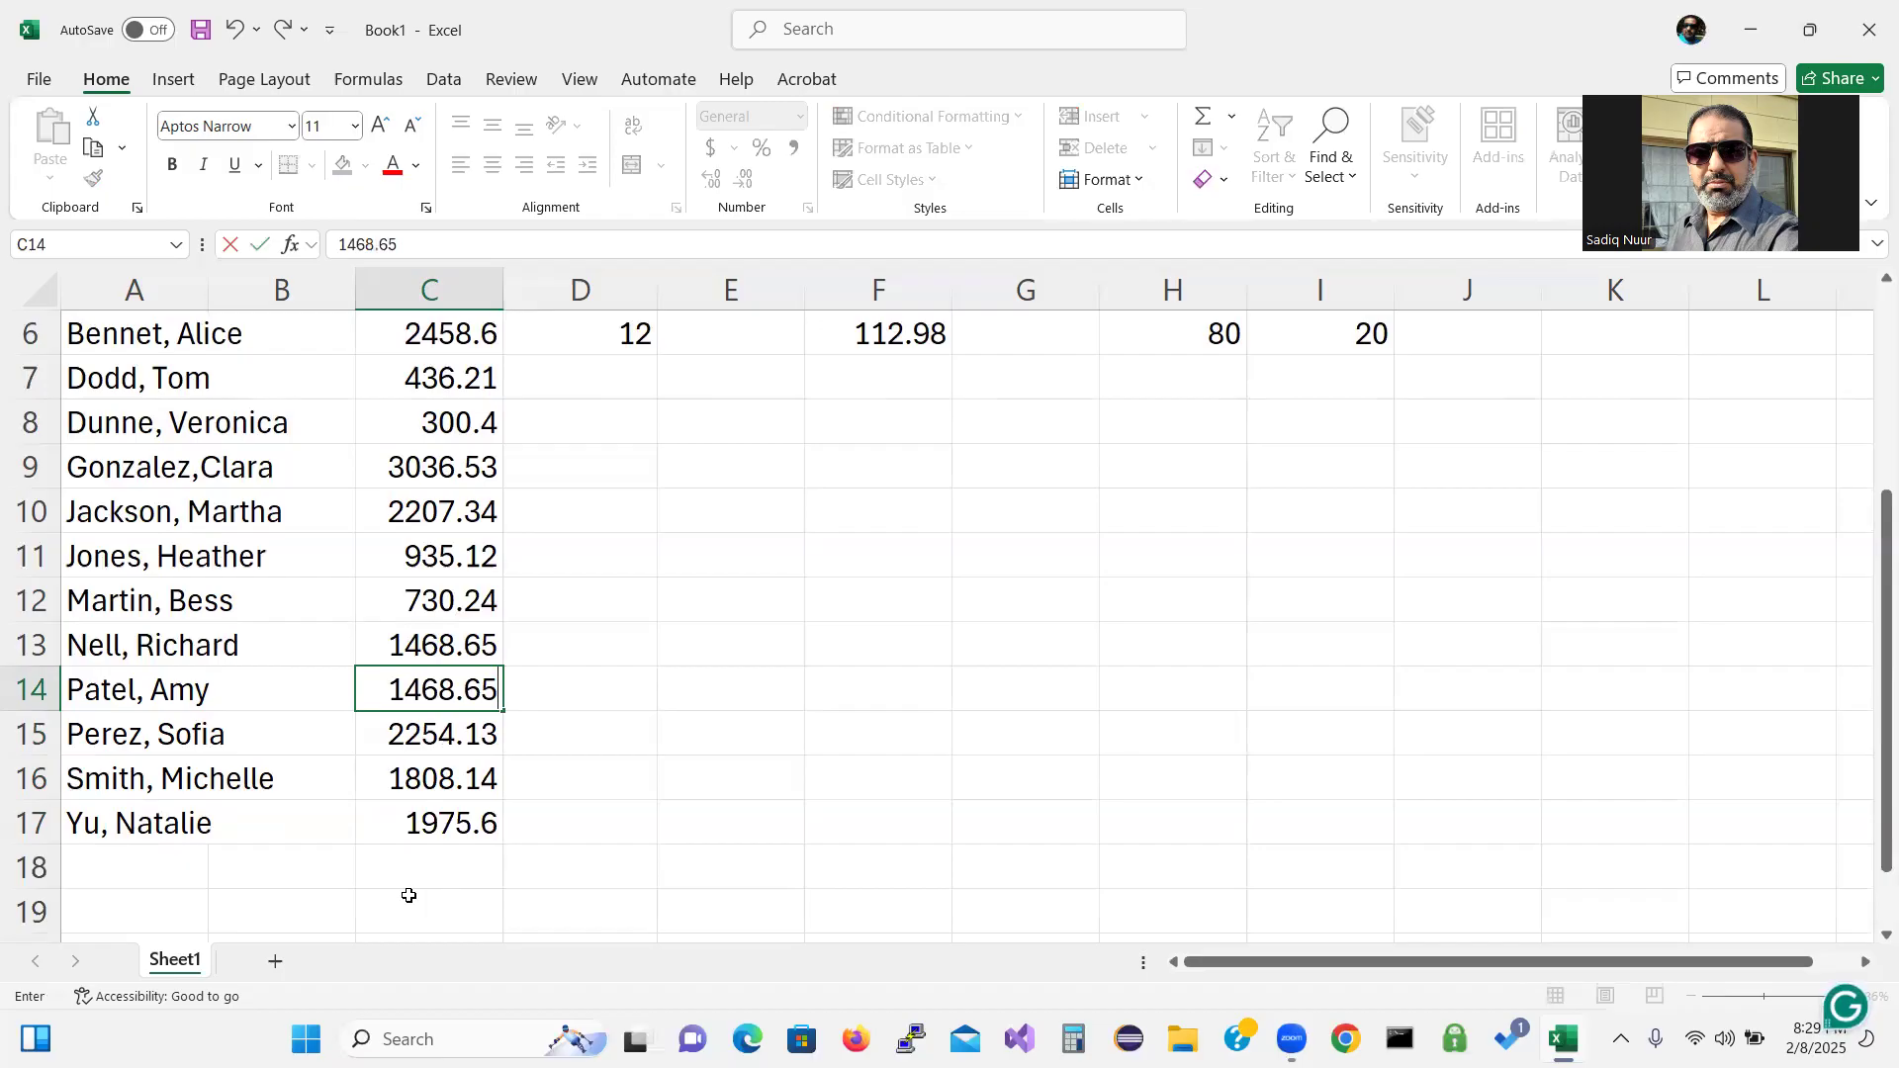
pyautogui.press('Up')
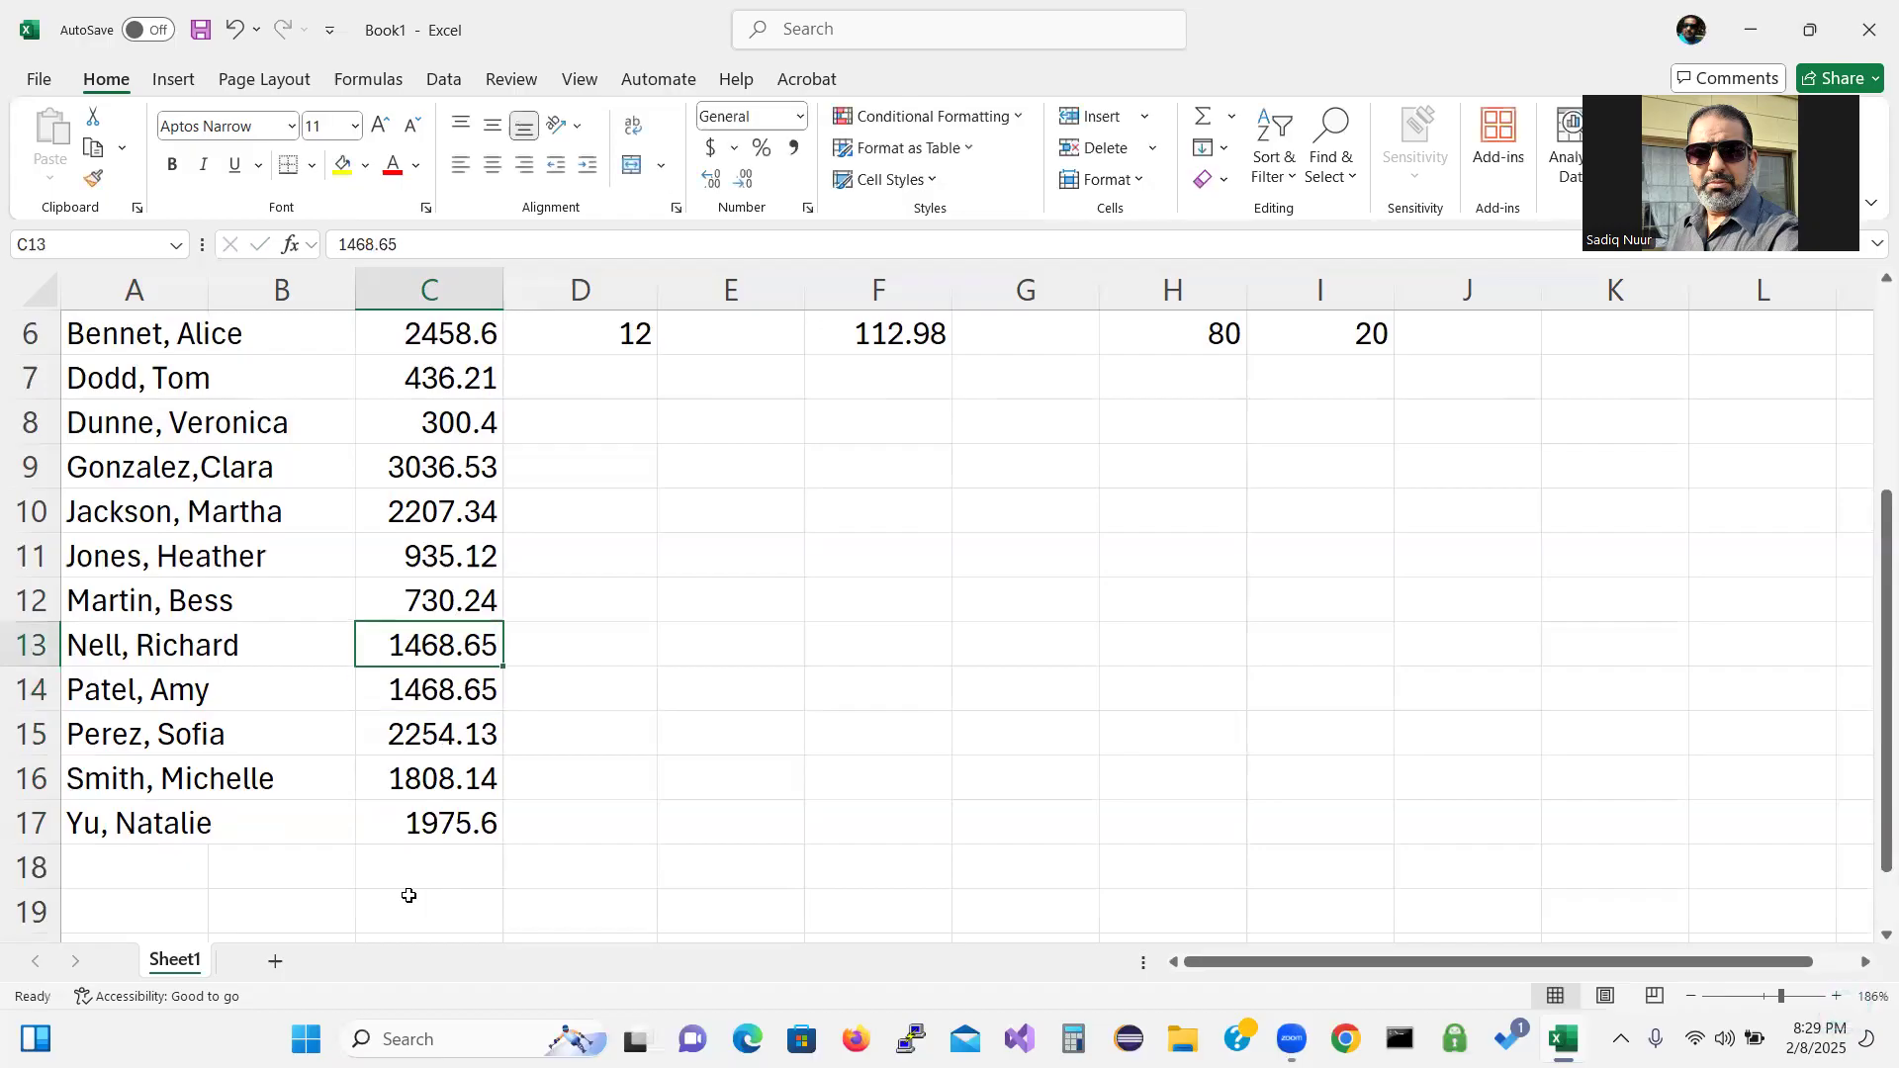
pyautogui.write('73')
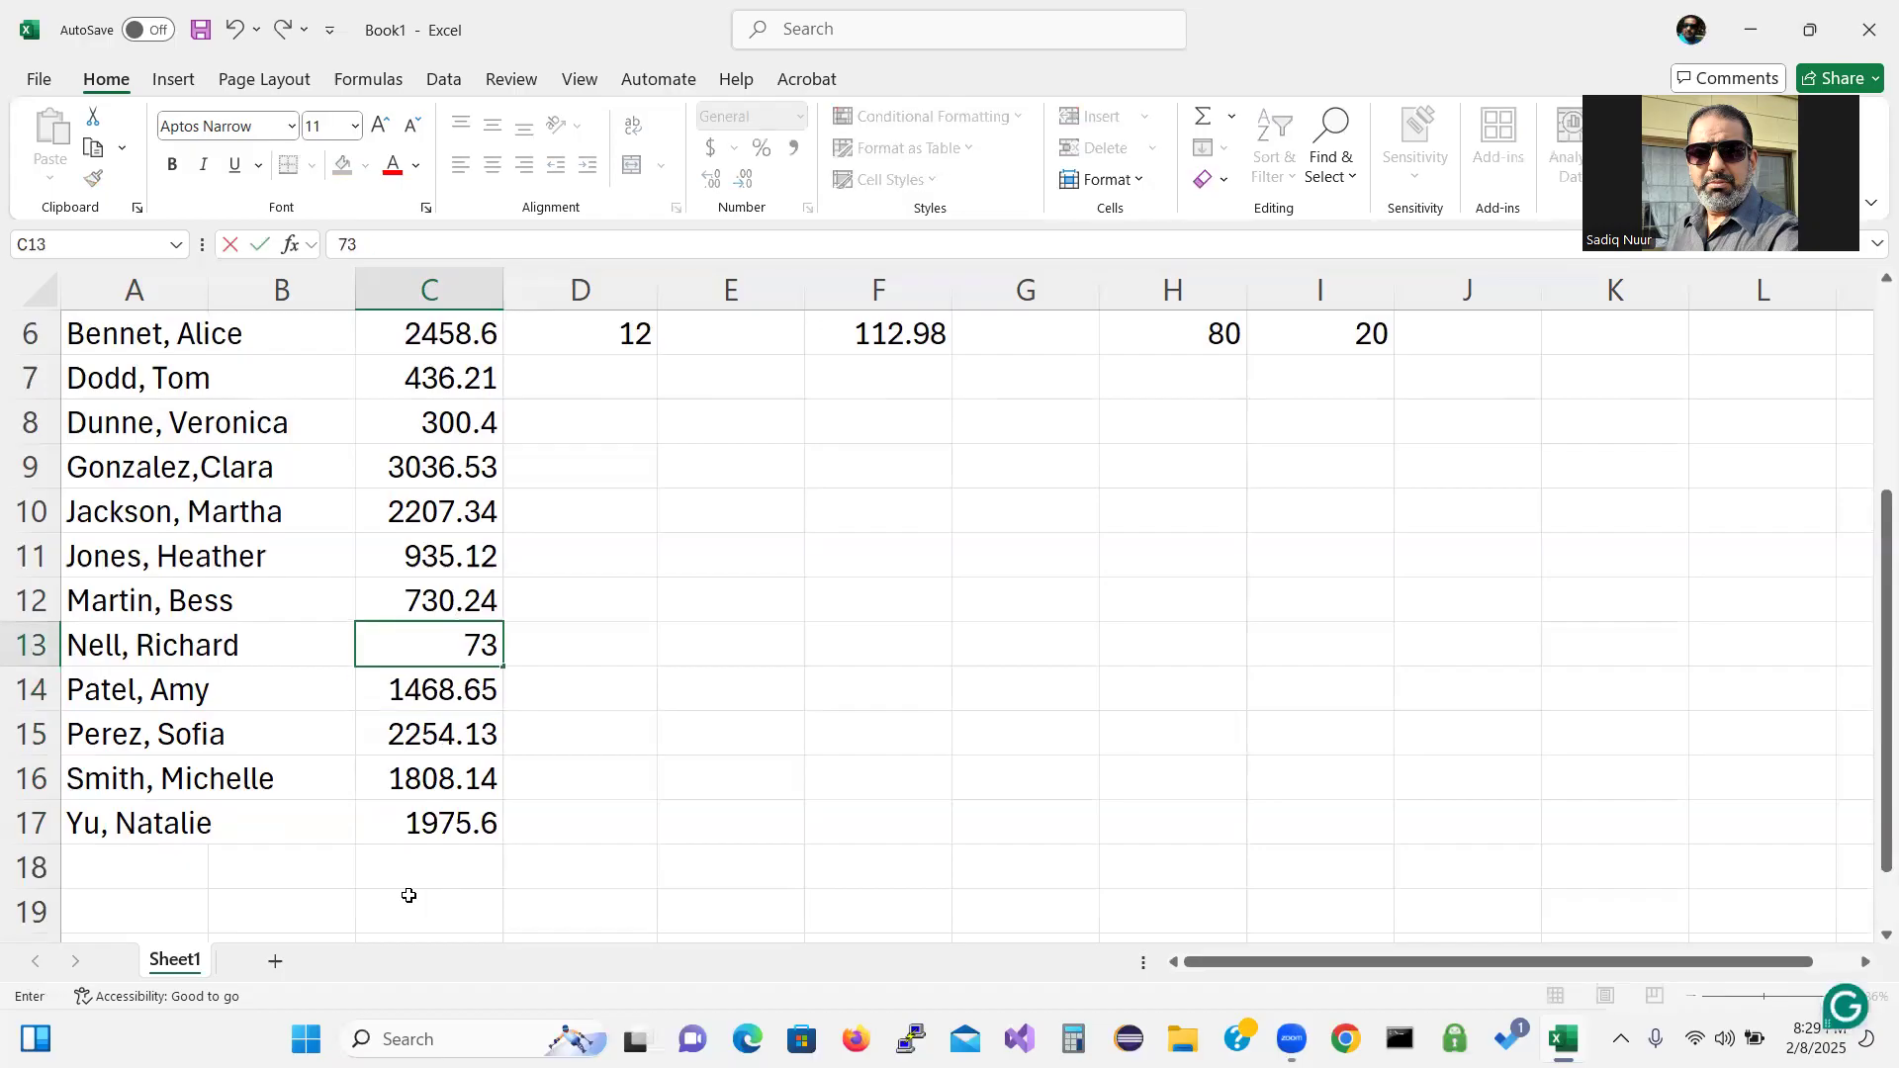
pyautogui.write('0.24')
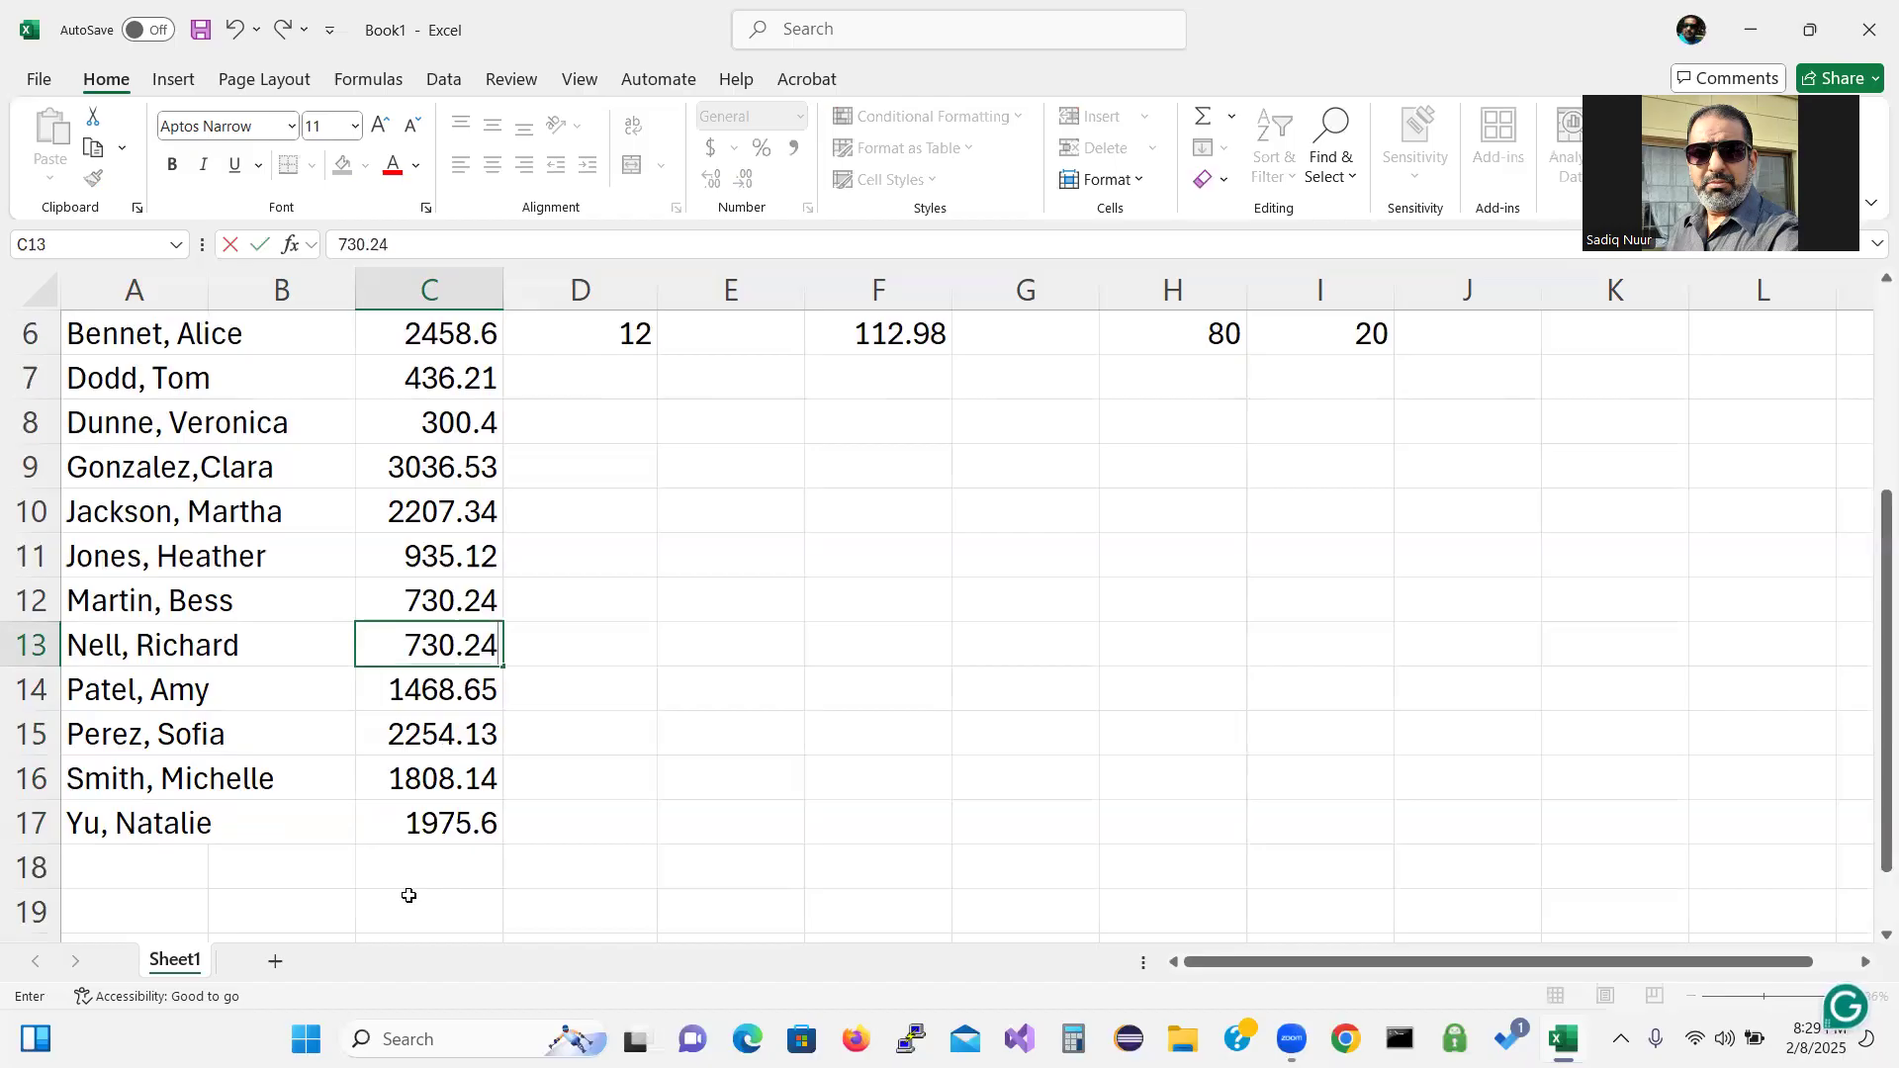
pyautogui.press('Up')
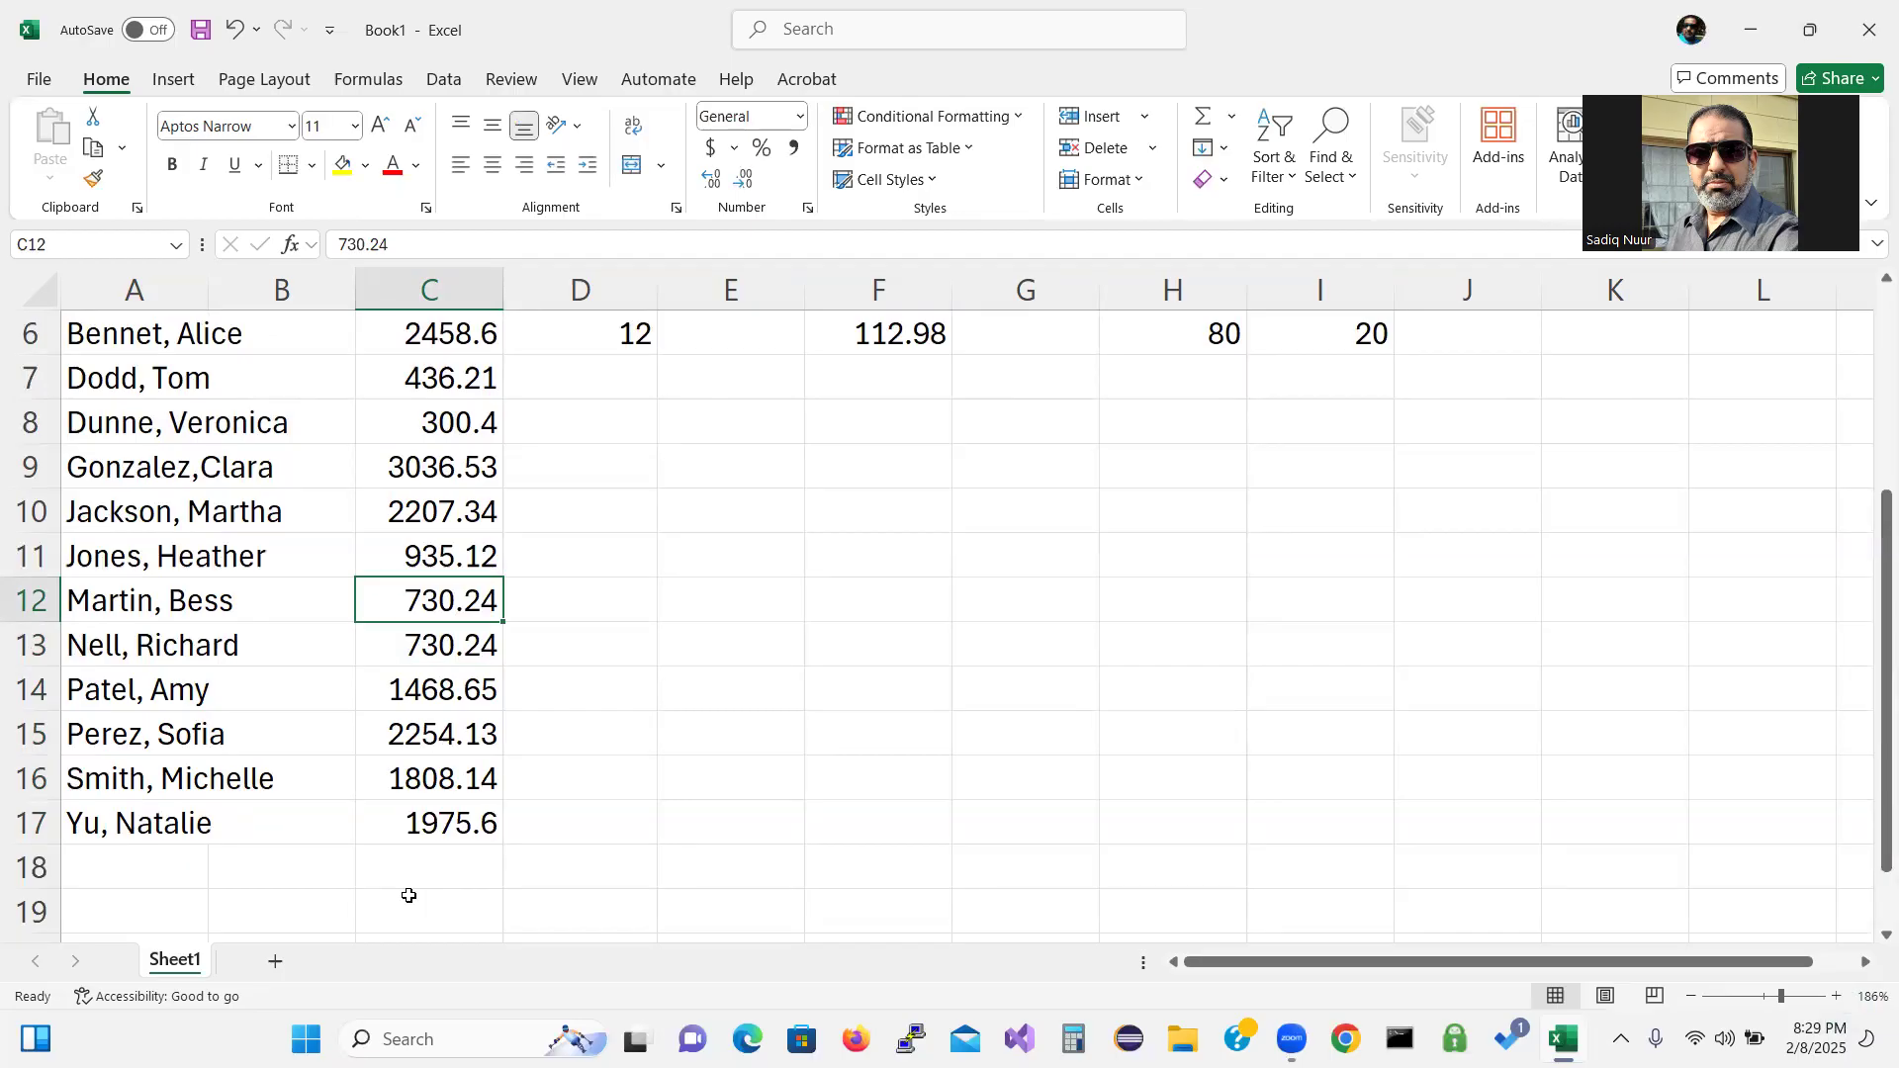
pyautogui.write('9354')
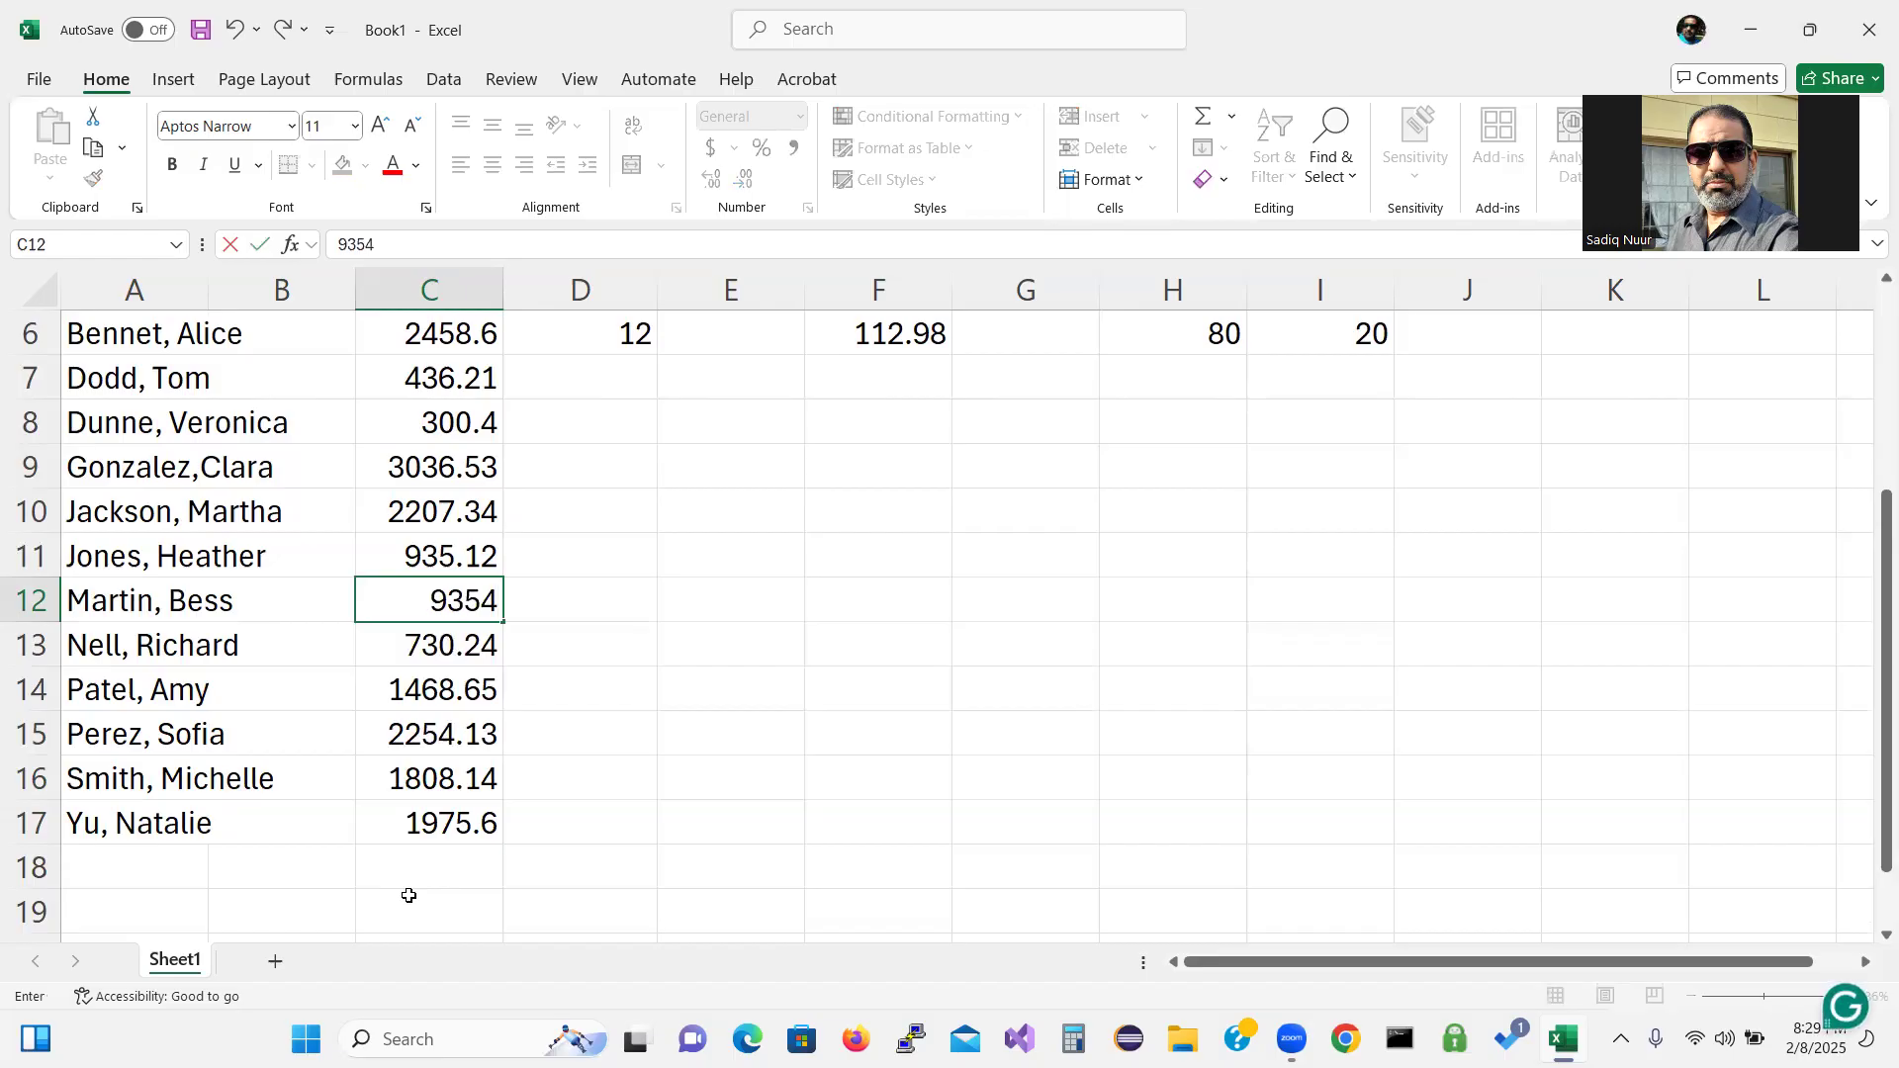
pyautogui.press('BackSpace')
pyautogui.write('.12')
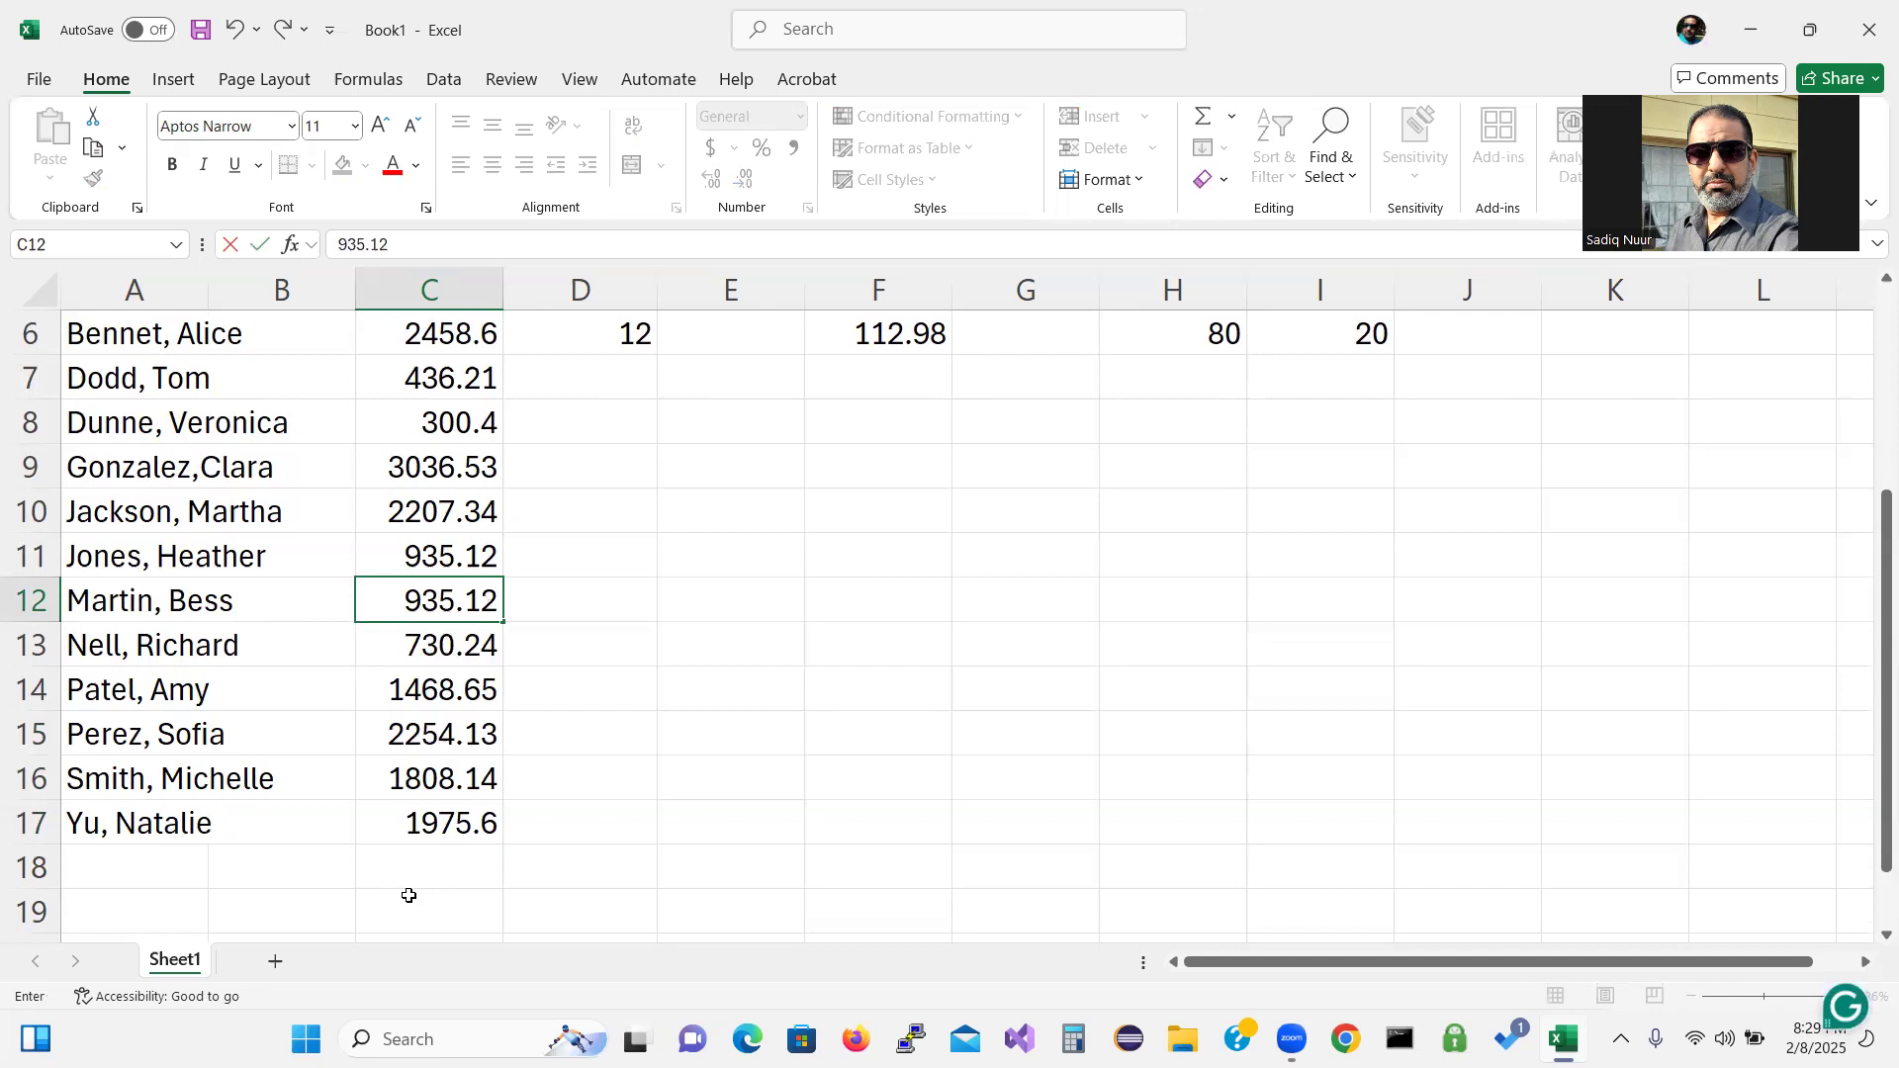
pyautogui.press('Up')
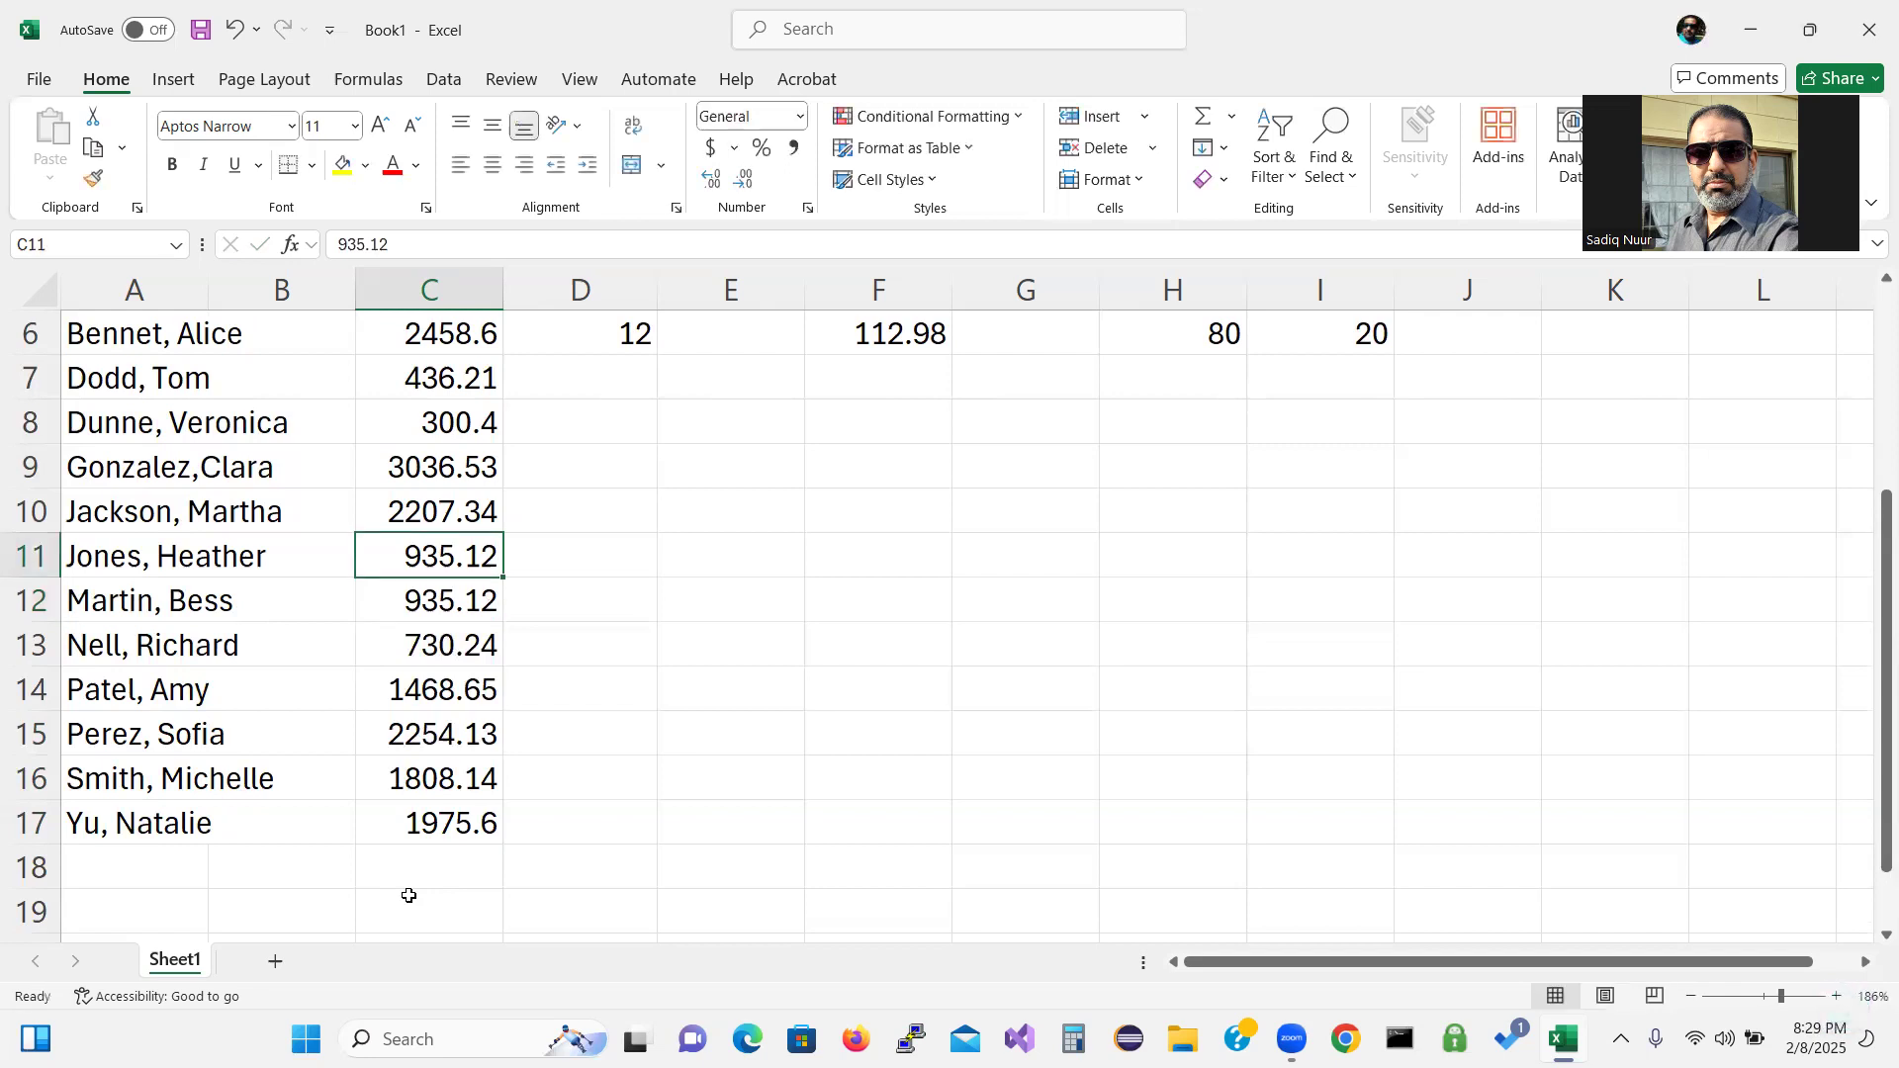
# Continue upward with 2207.34, 3036.53, 300.4, 436.21 and 2108.96, ending at C7.
pyautogui.write('220')
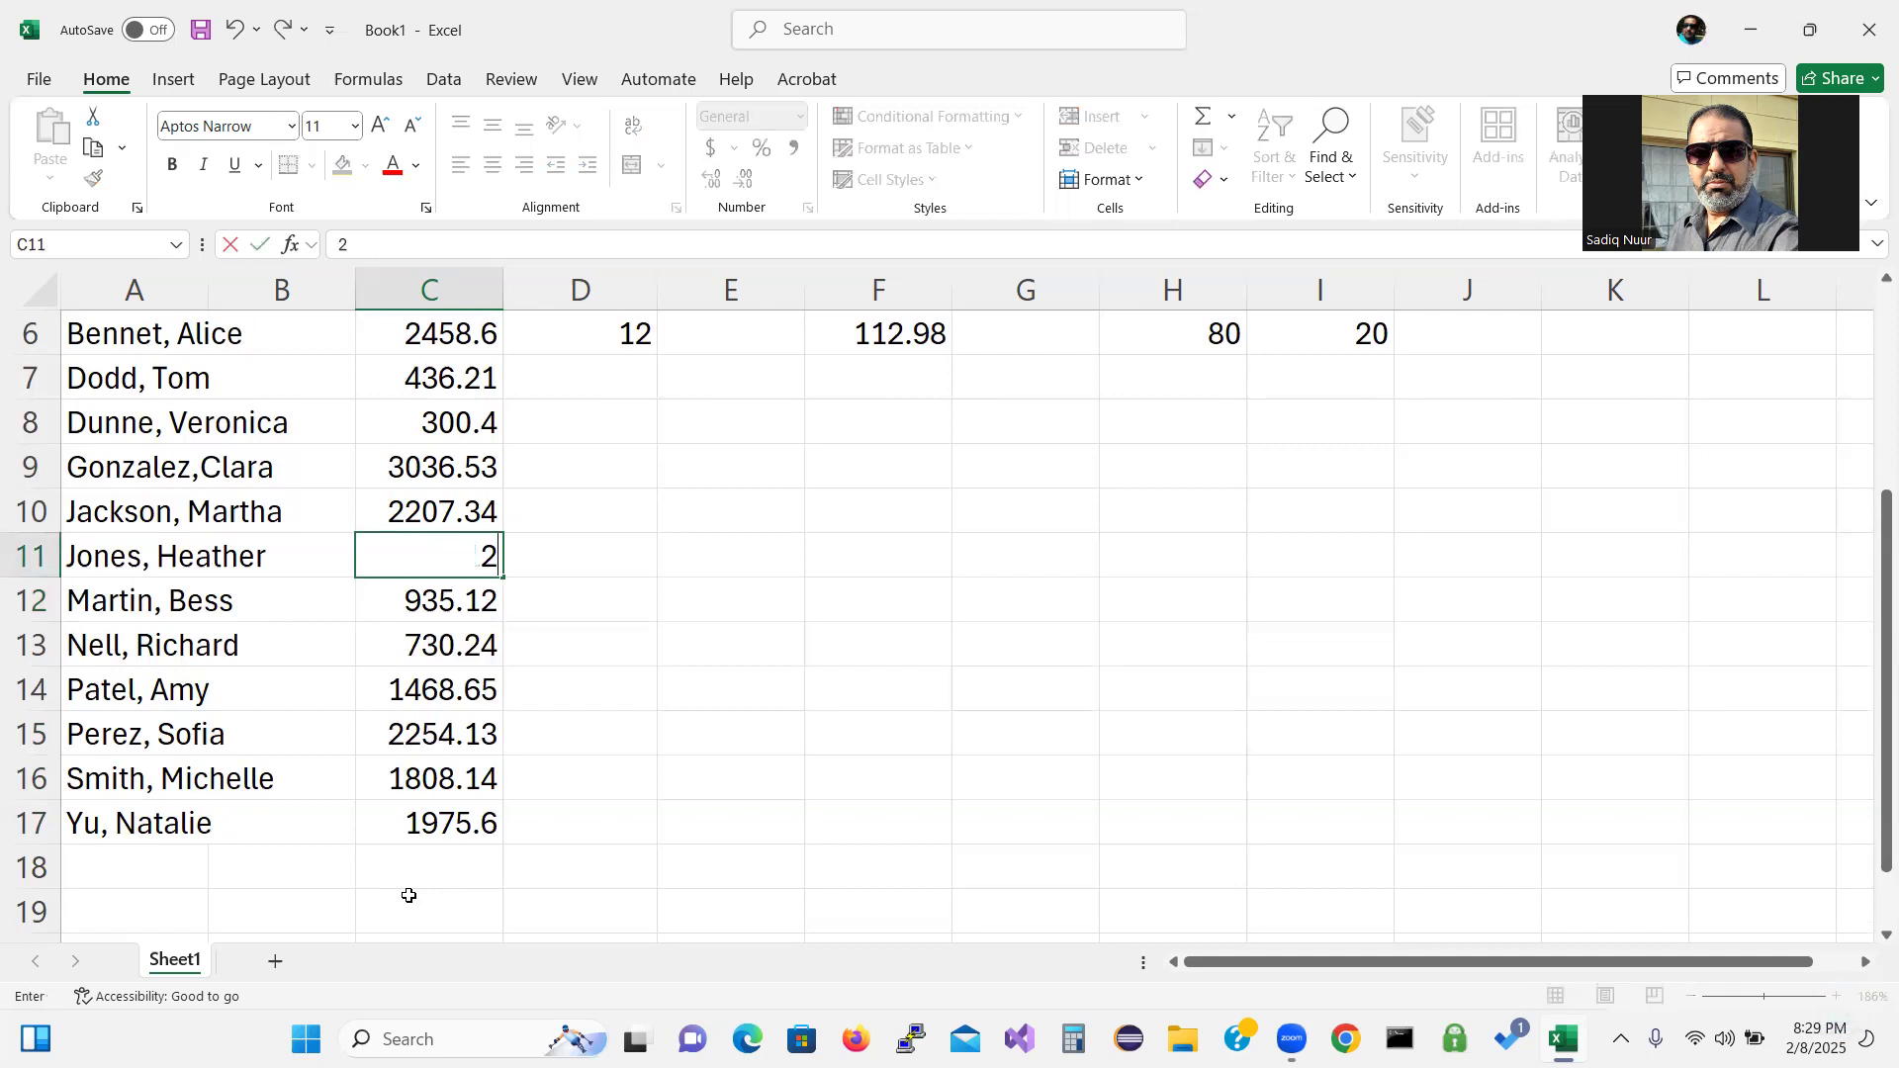
pyautogui.write('7.')
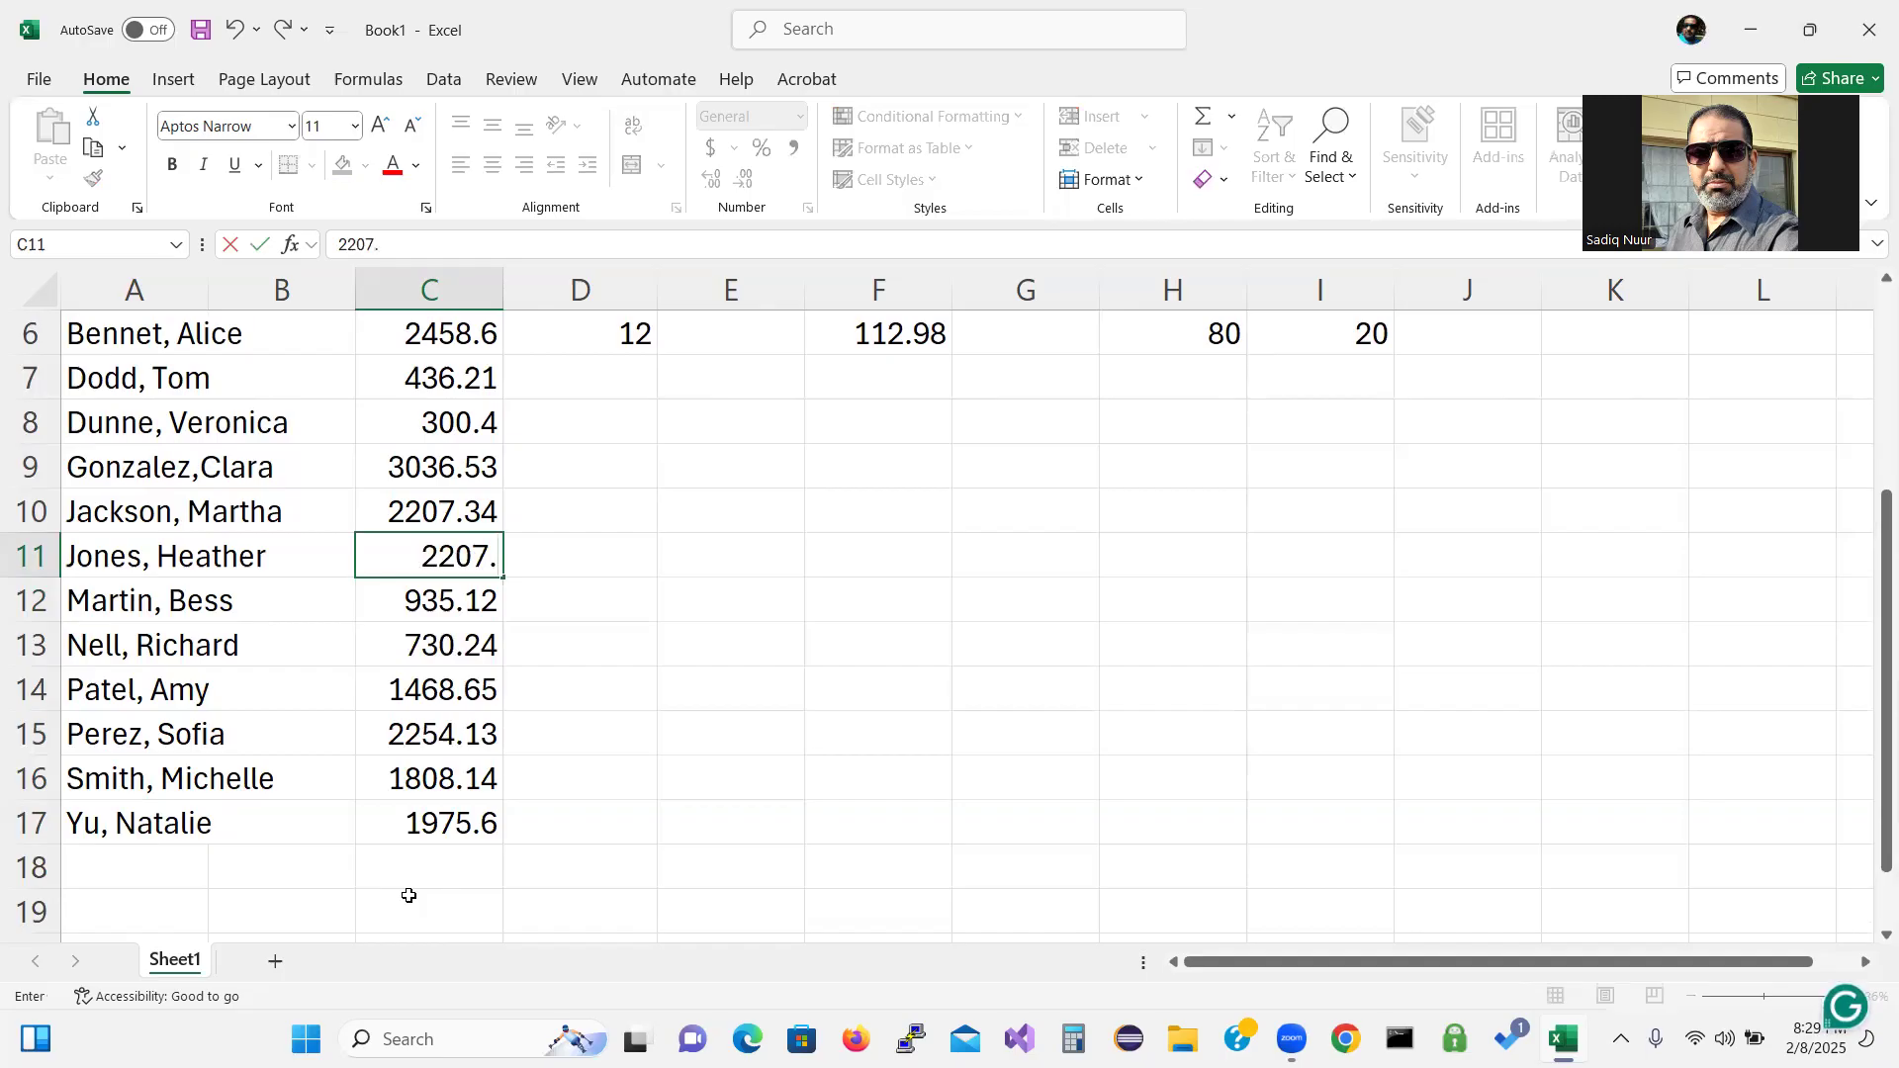
pyautogui.write('34')
pyautogui.hotkey('ctrl', 'Return')
pyautogui.press('Up')
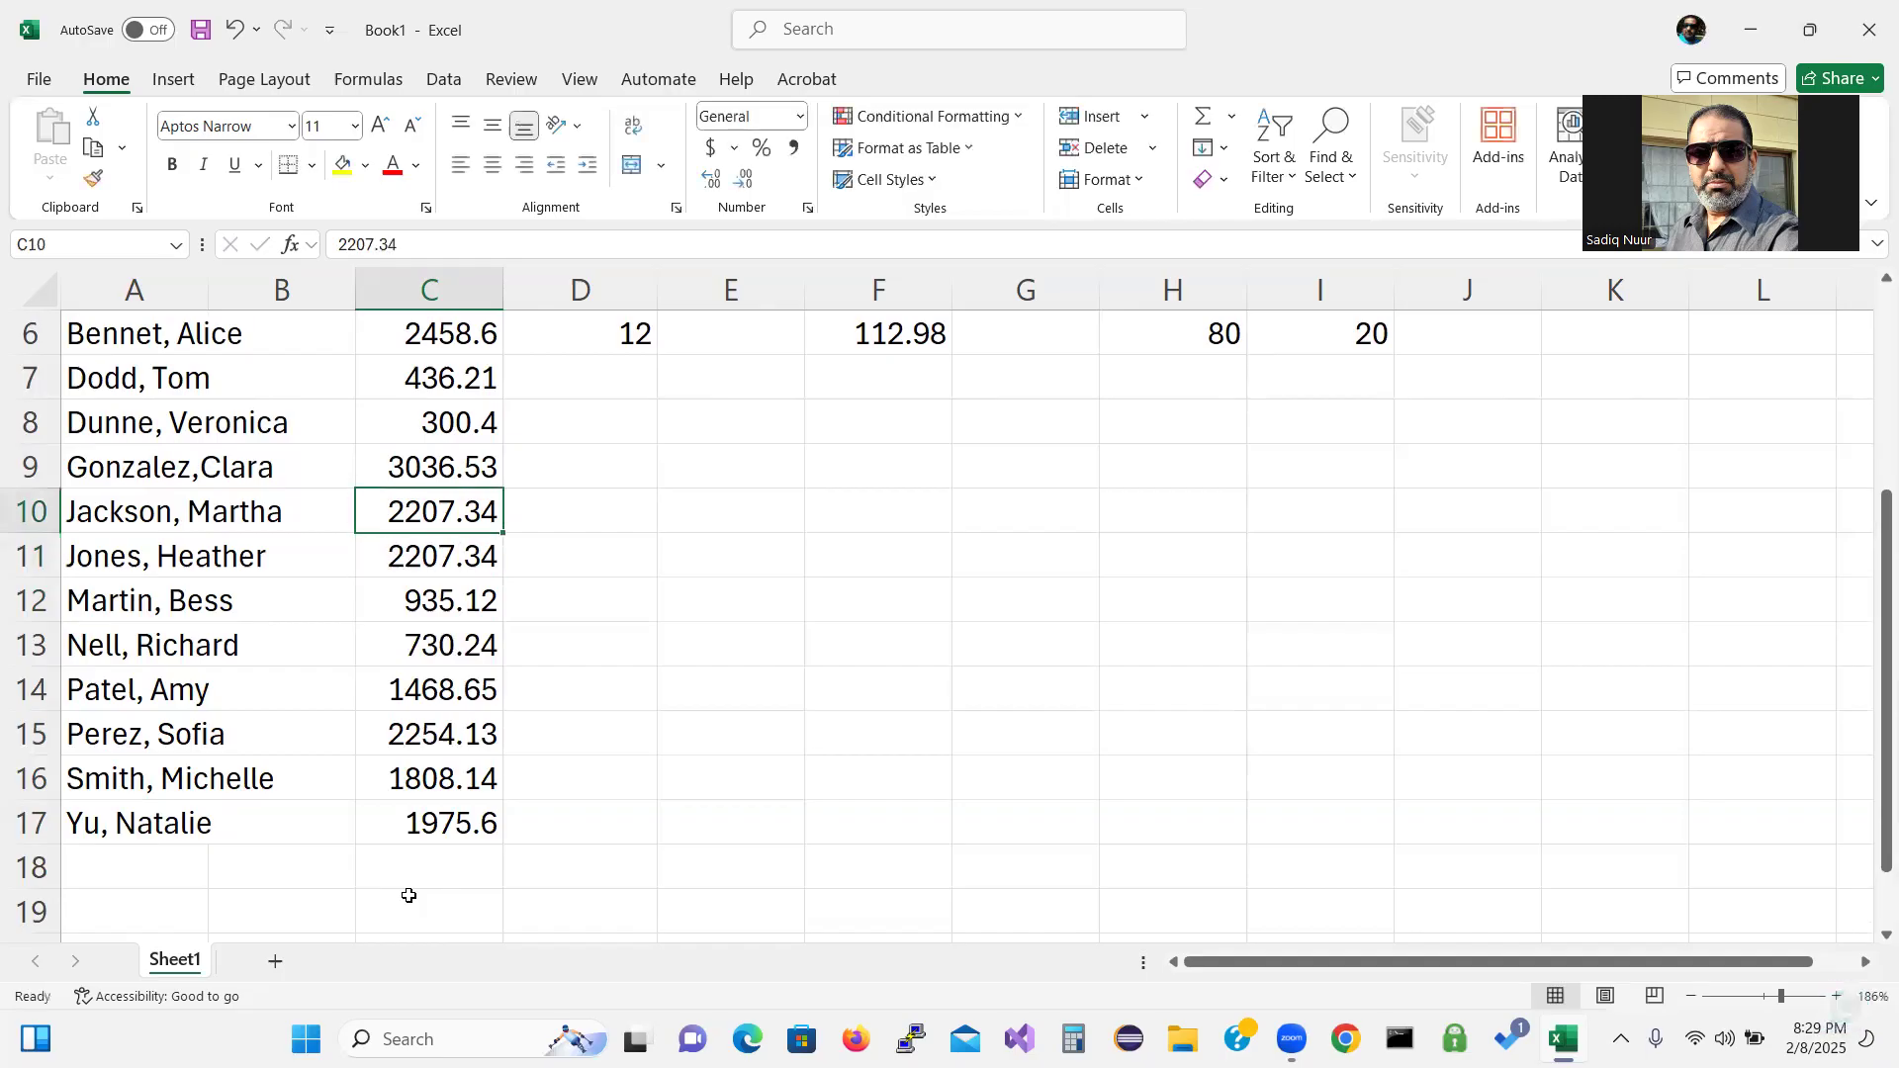
pyautogui.write('3')
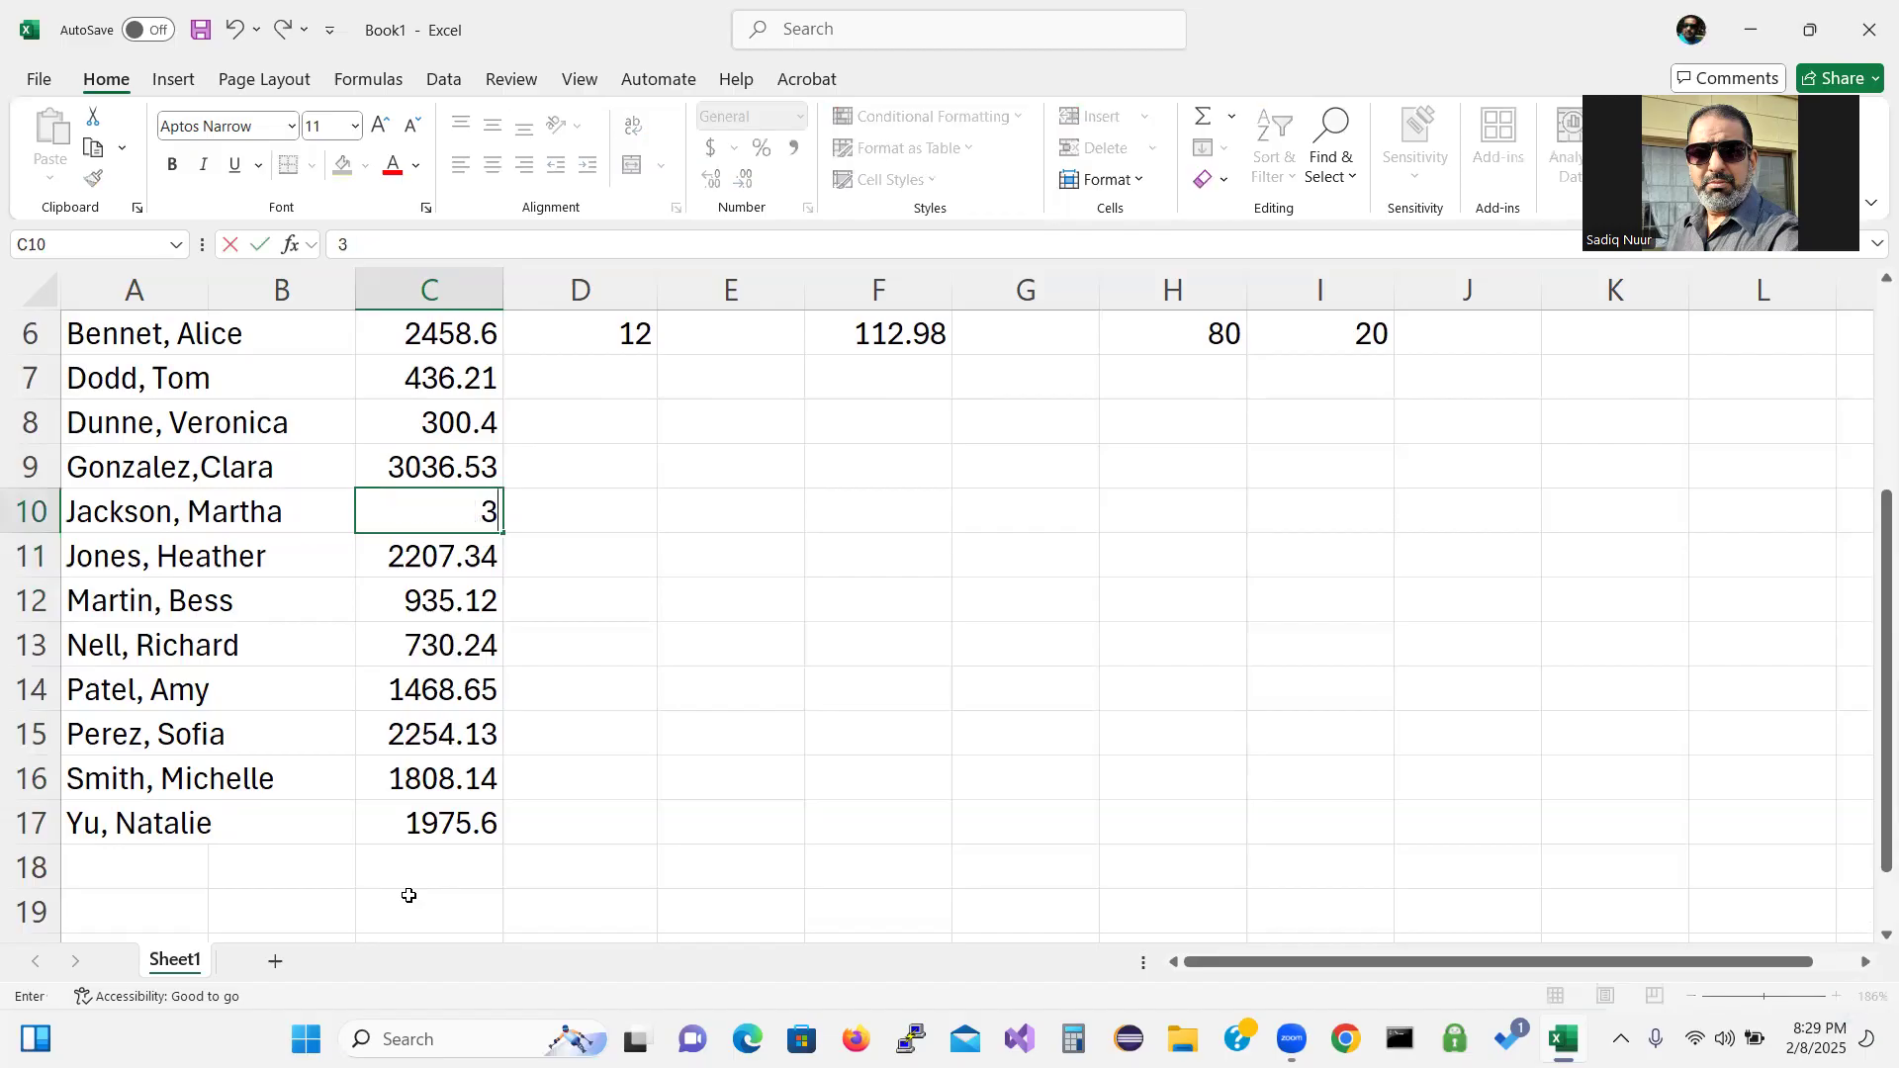
pyautogui.write('03')
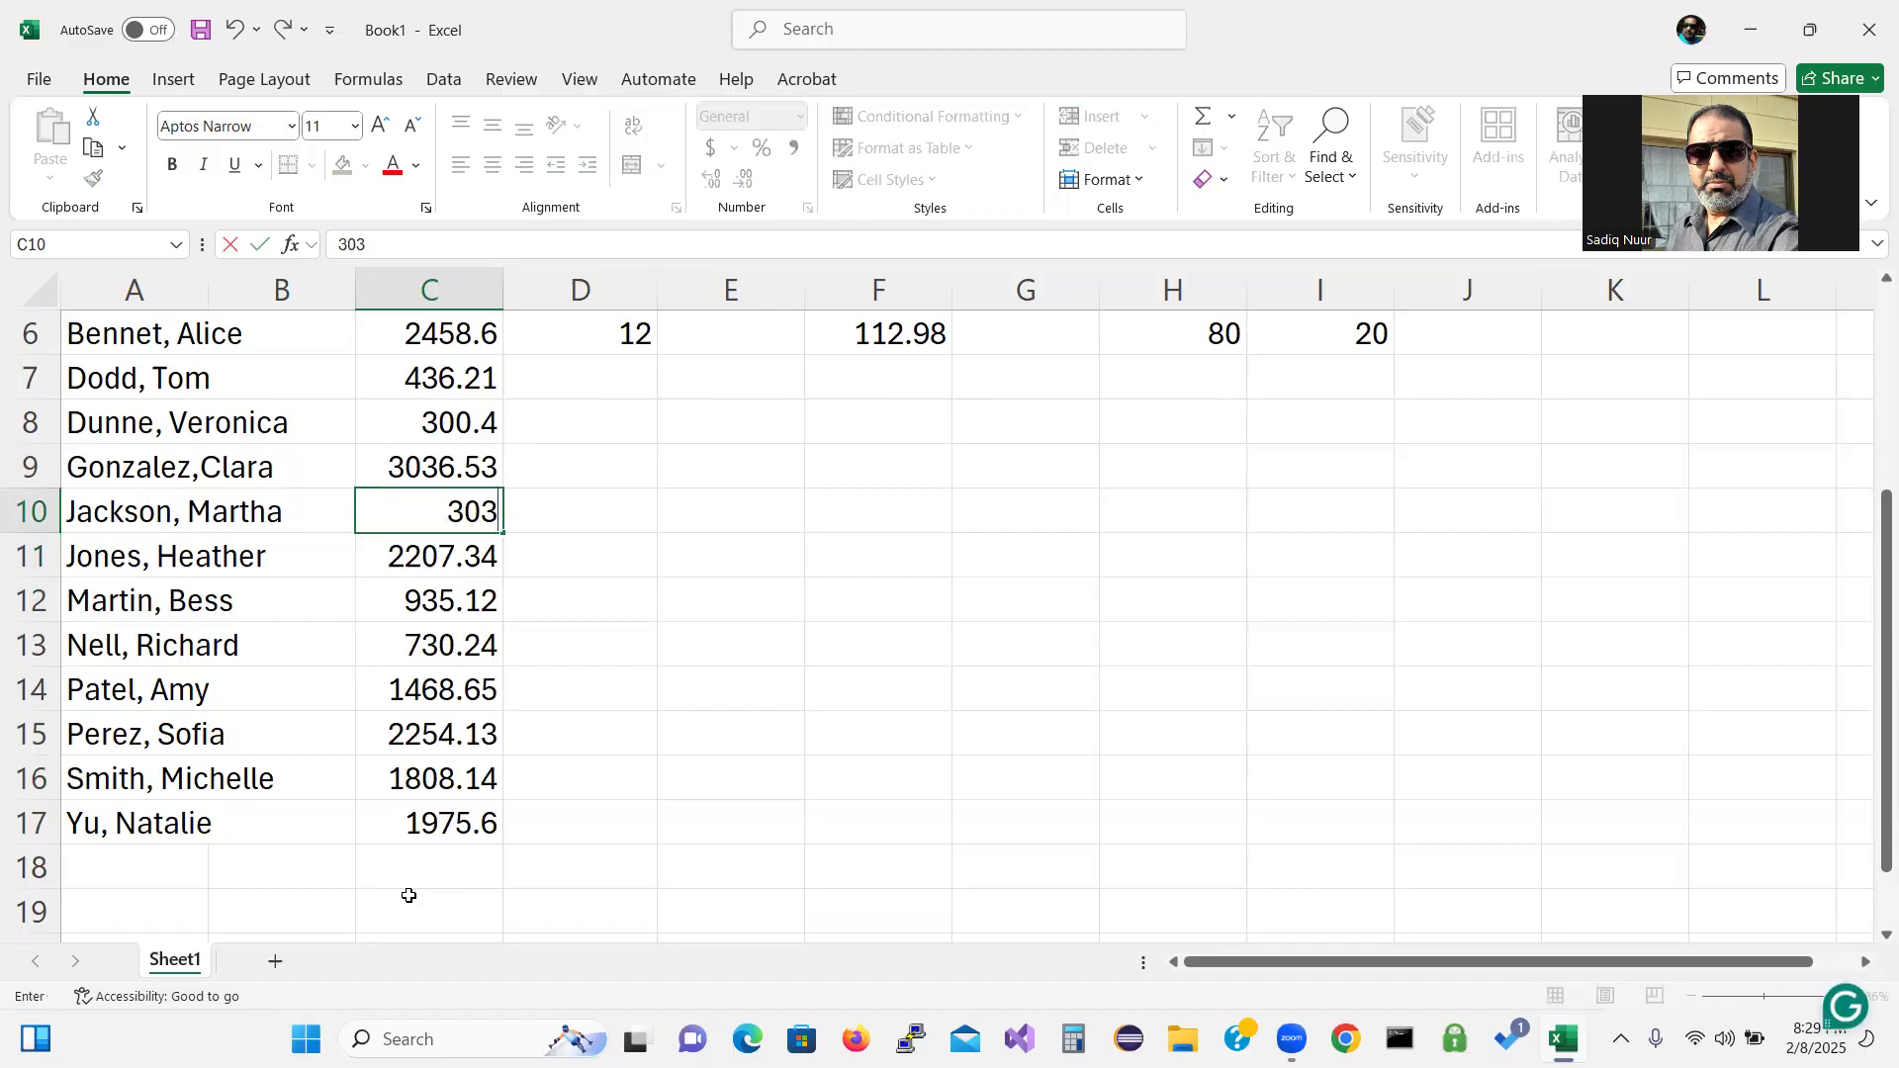
pyautogui.write('6.')
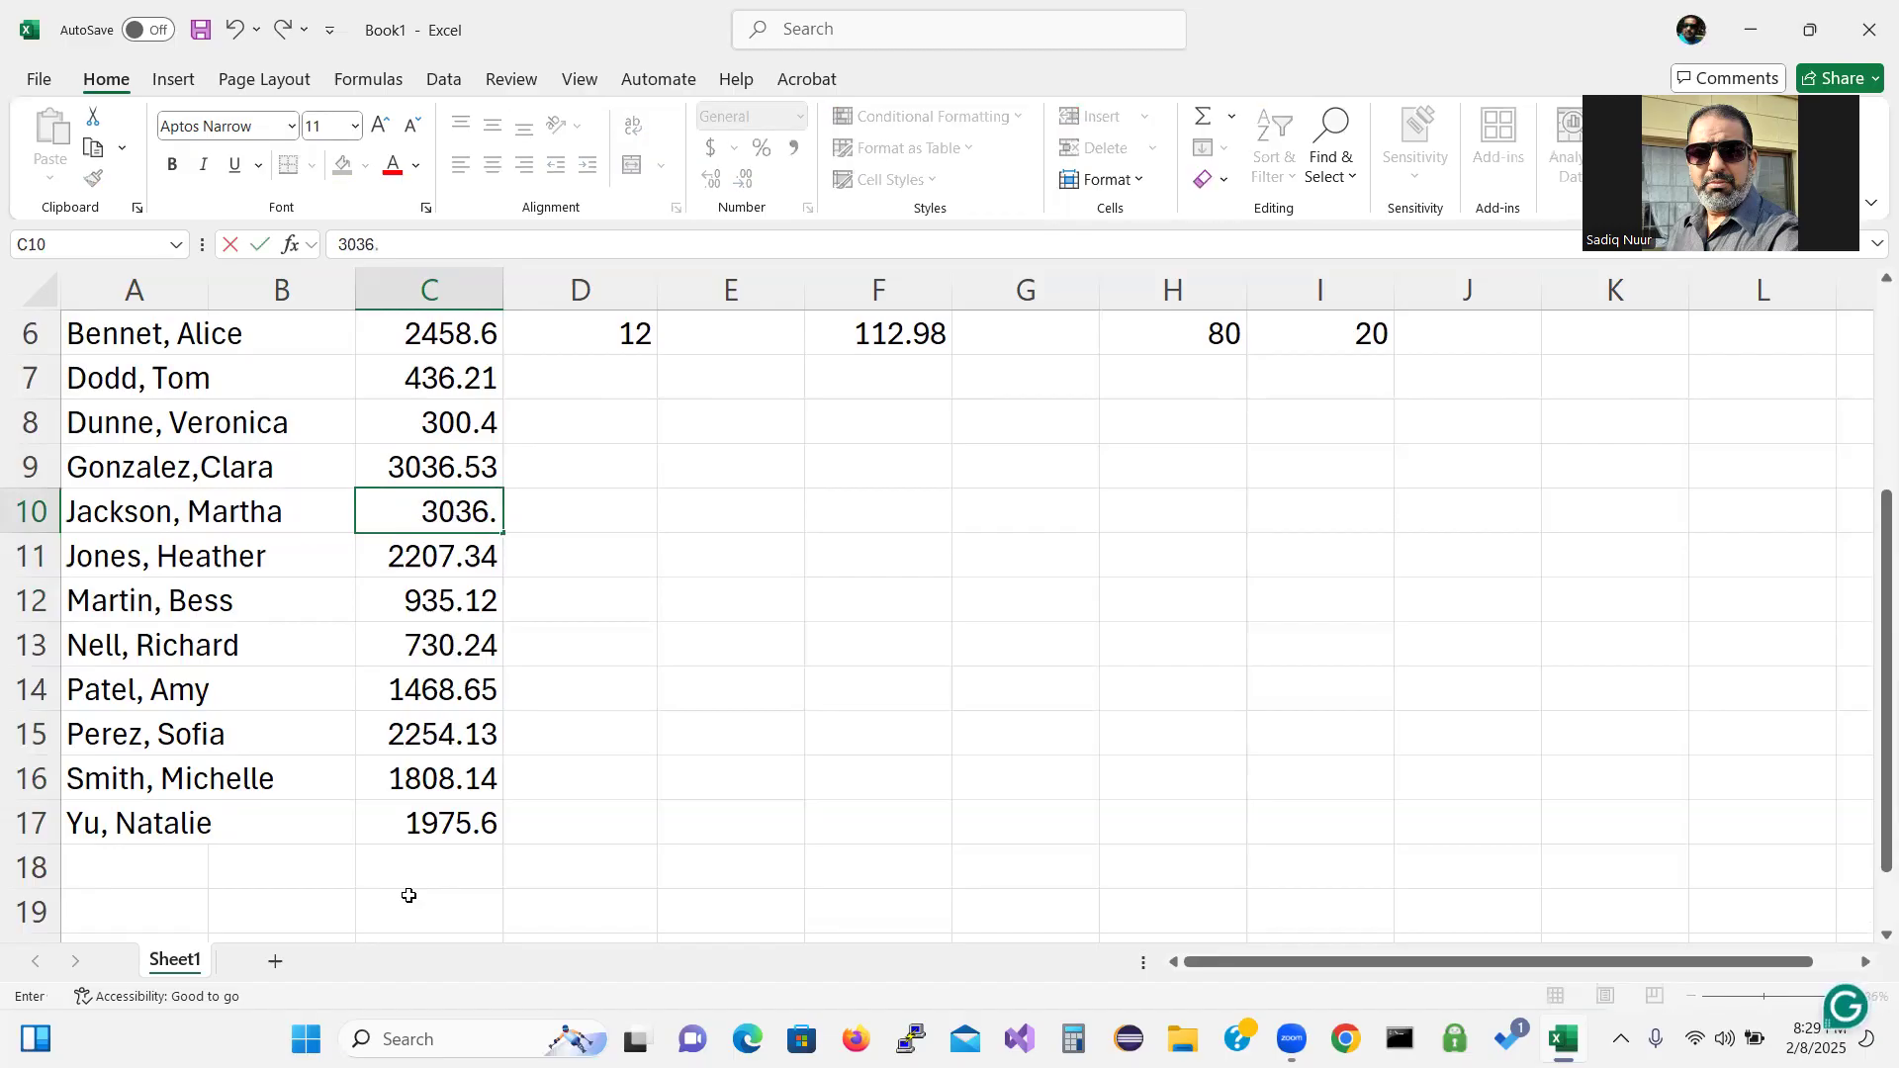
pyautogui.write('53')
pyautogui.press('Up')
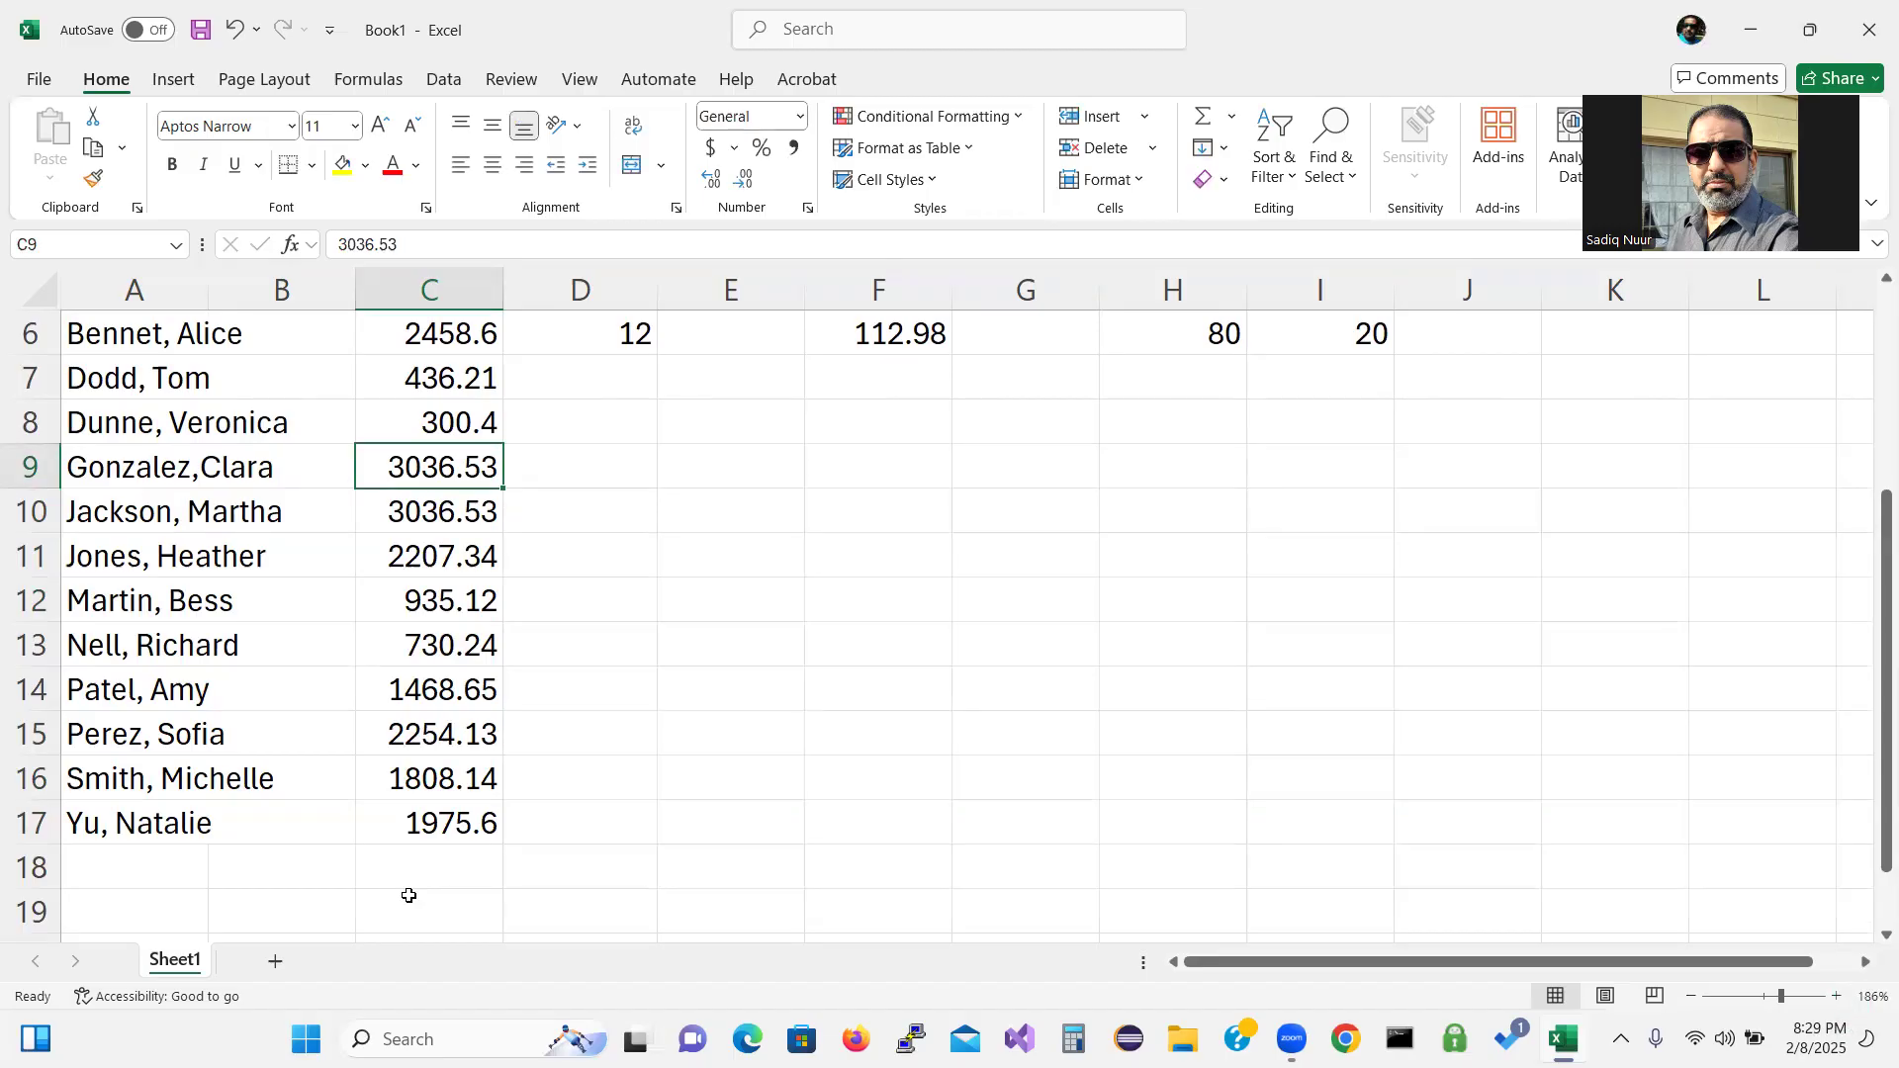
pyautogui.write('300')
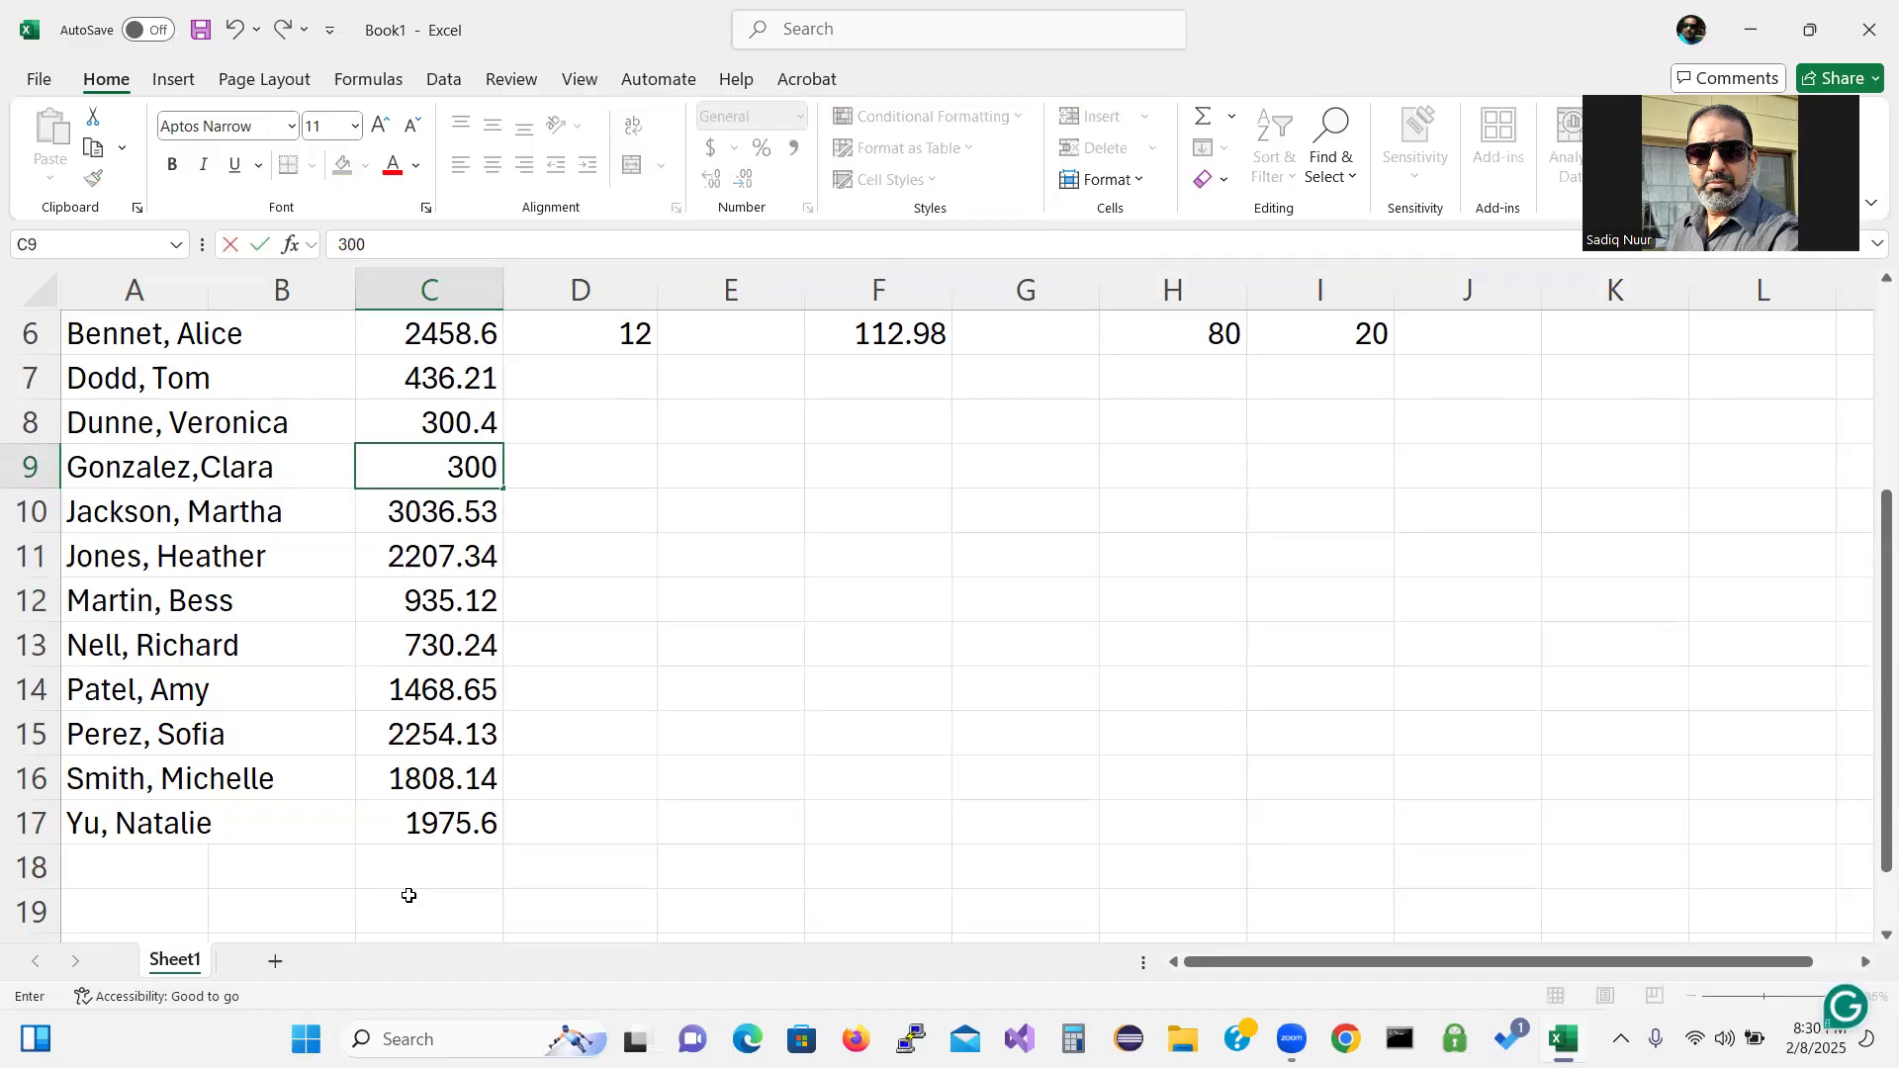
pyautogui.write('.40')
pyautogui.press('Up')
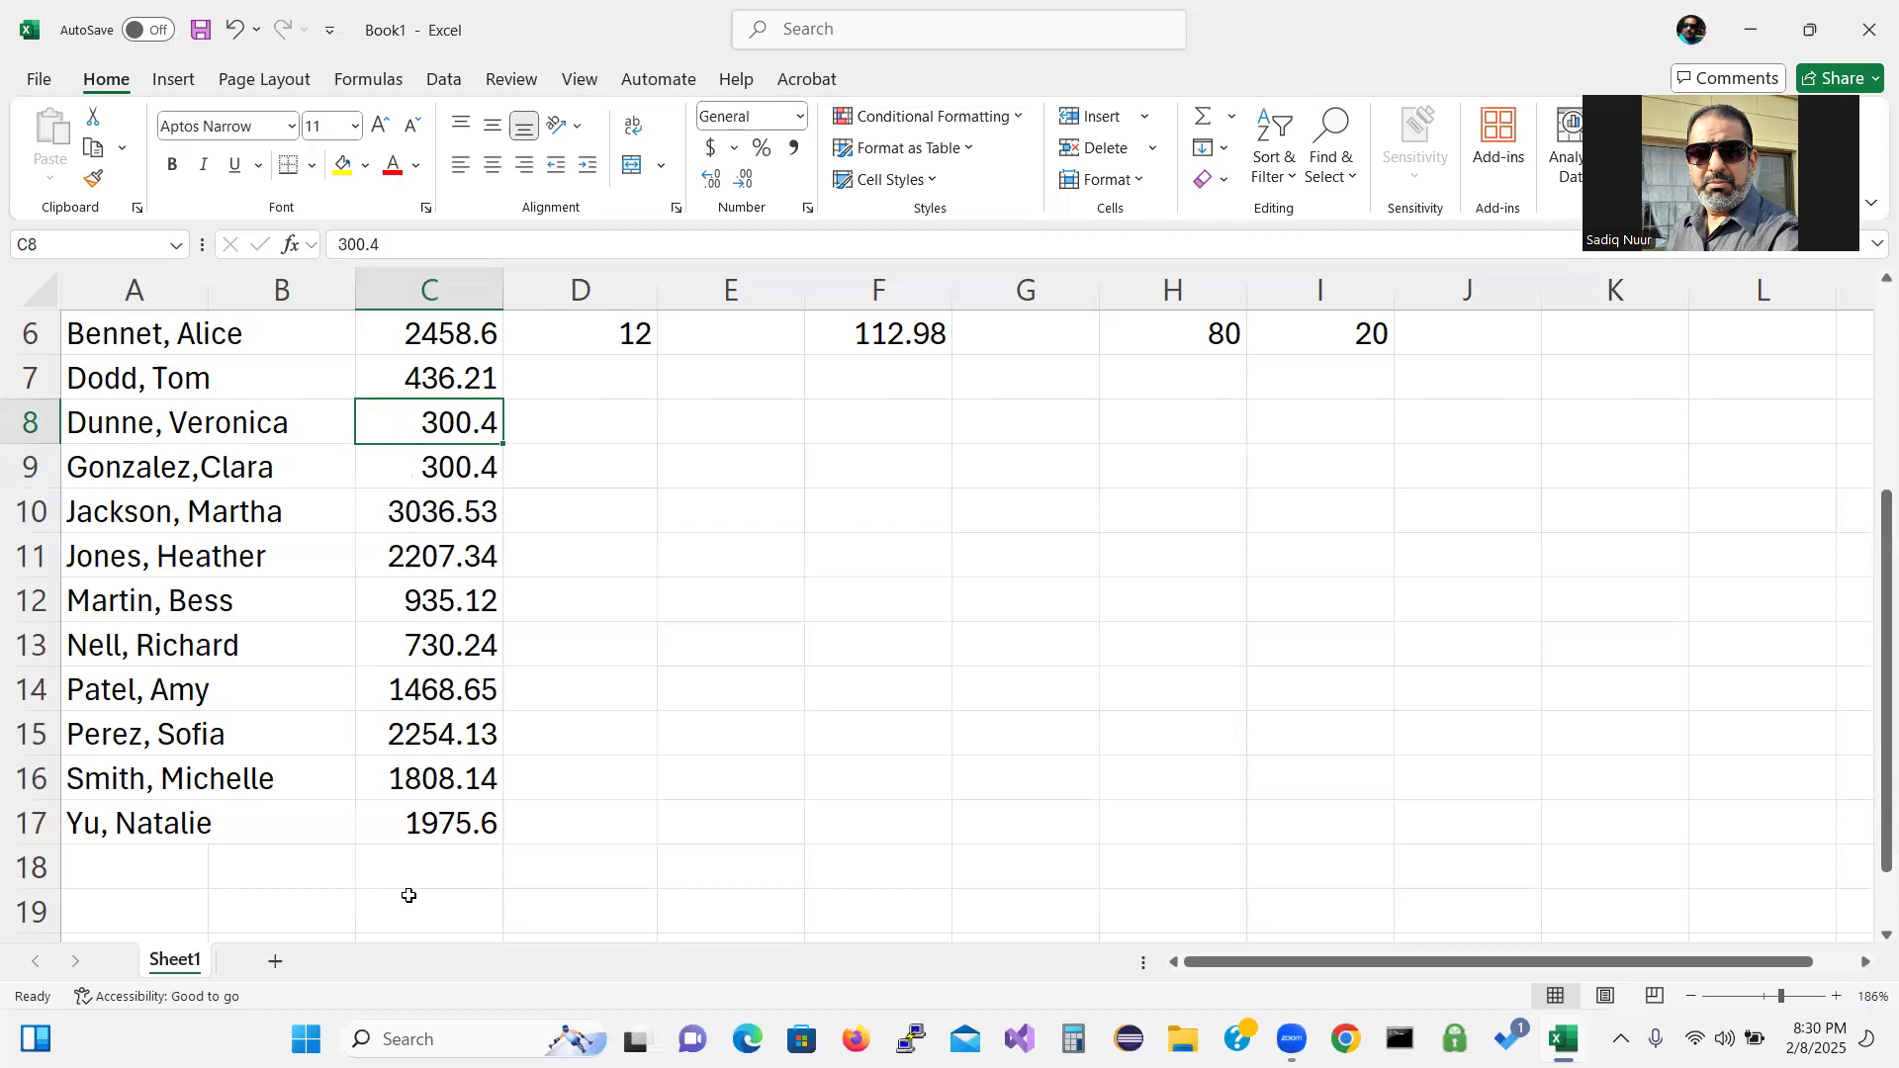
pyautogui.write('436')
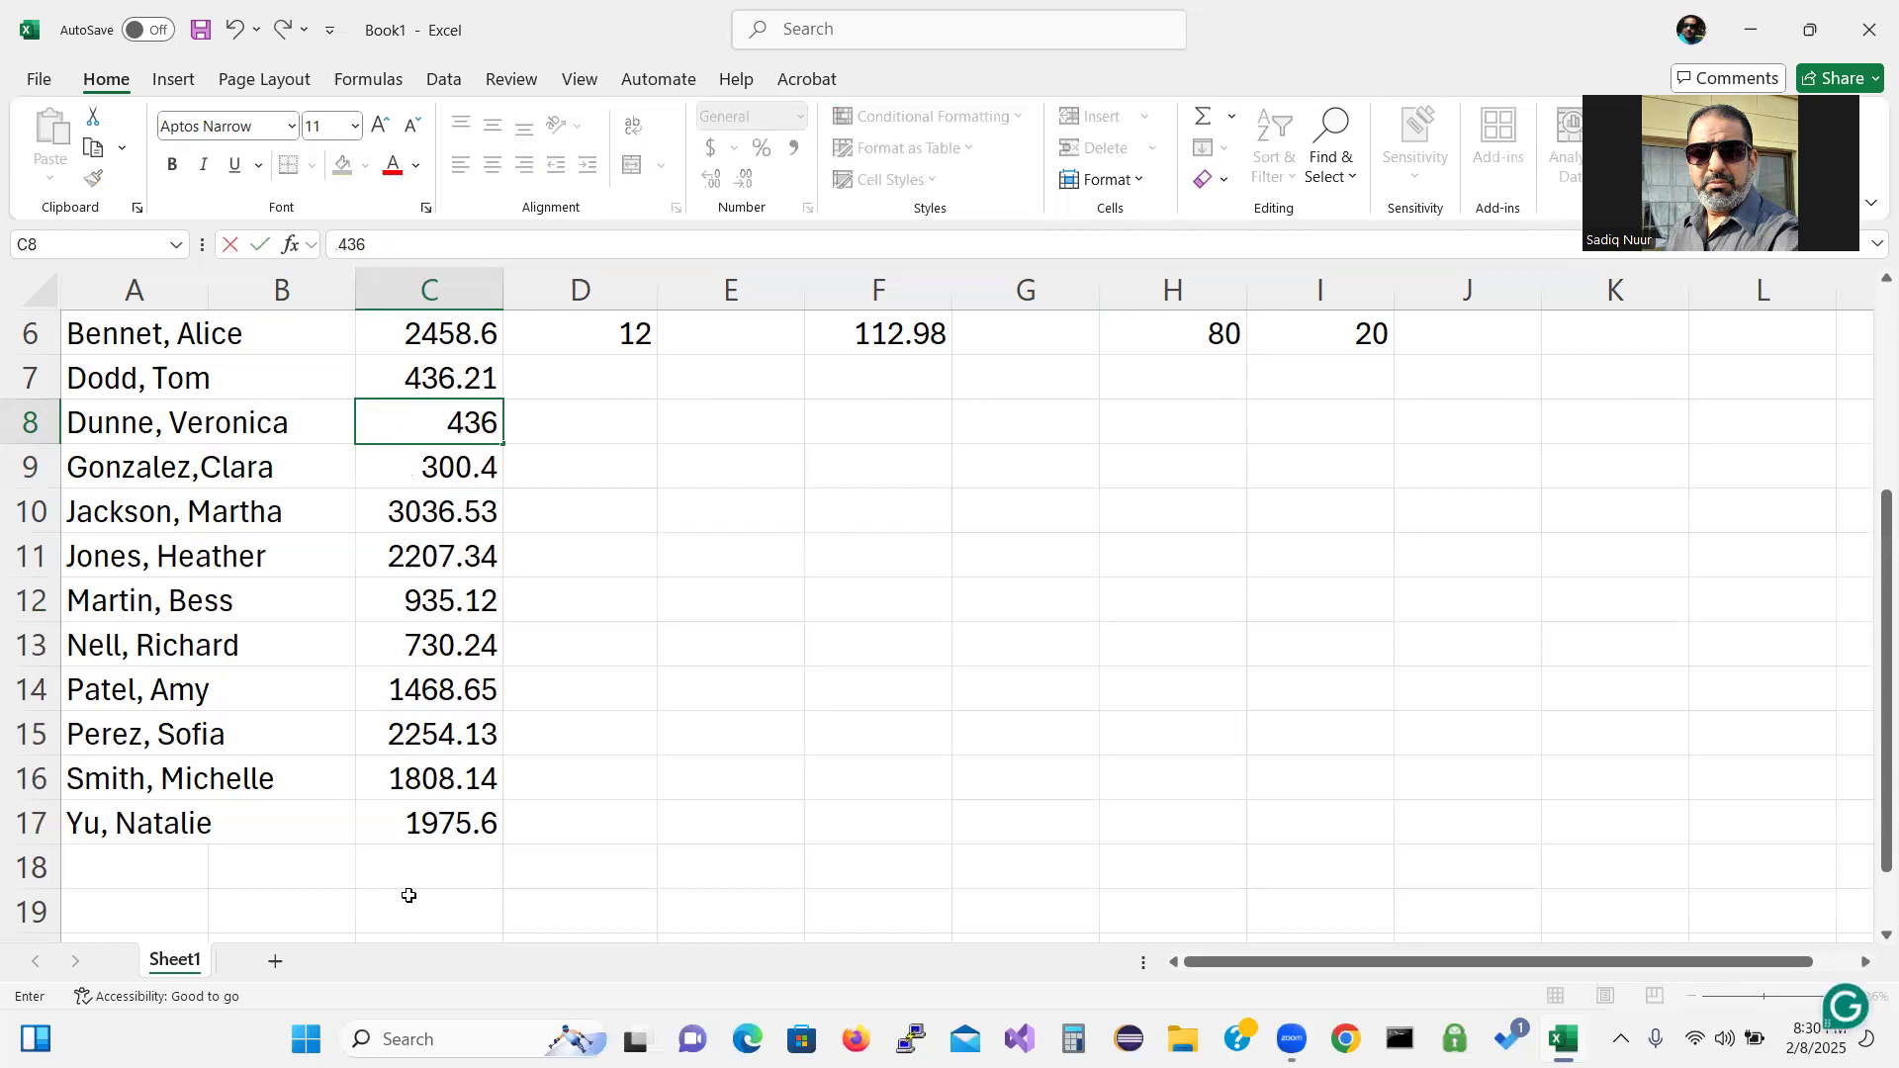
pyautogui.write('.21')
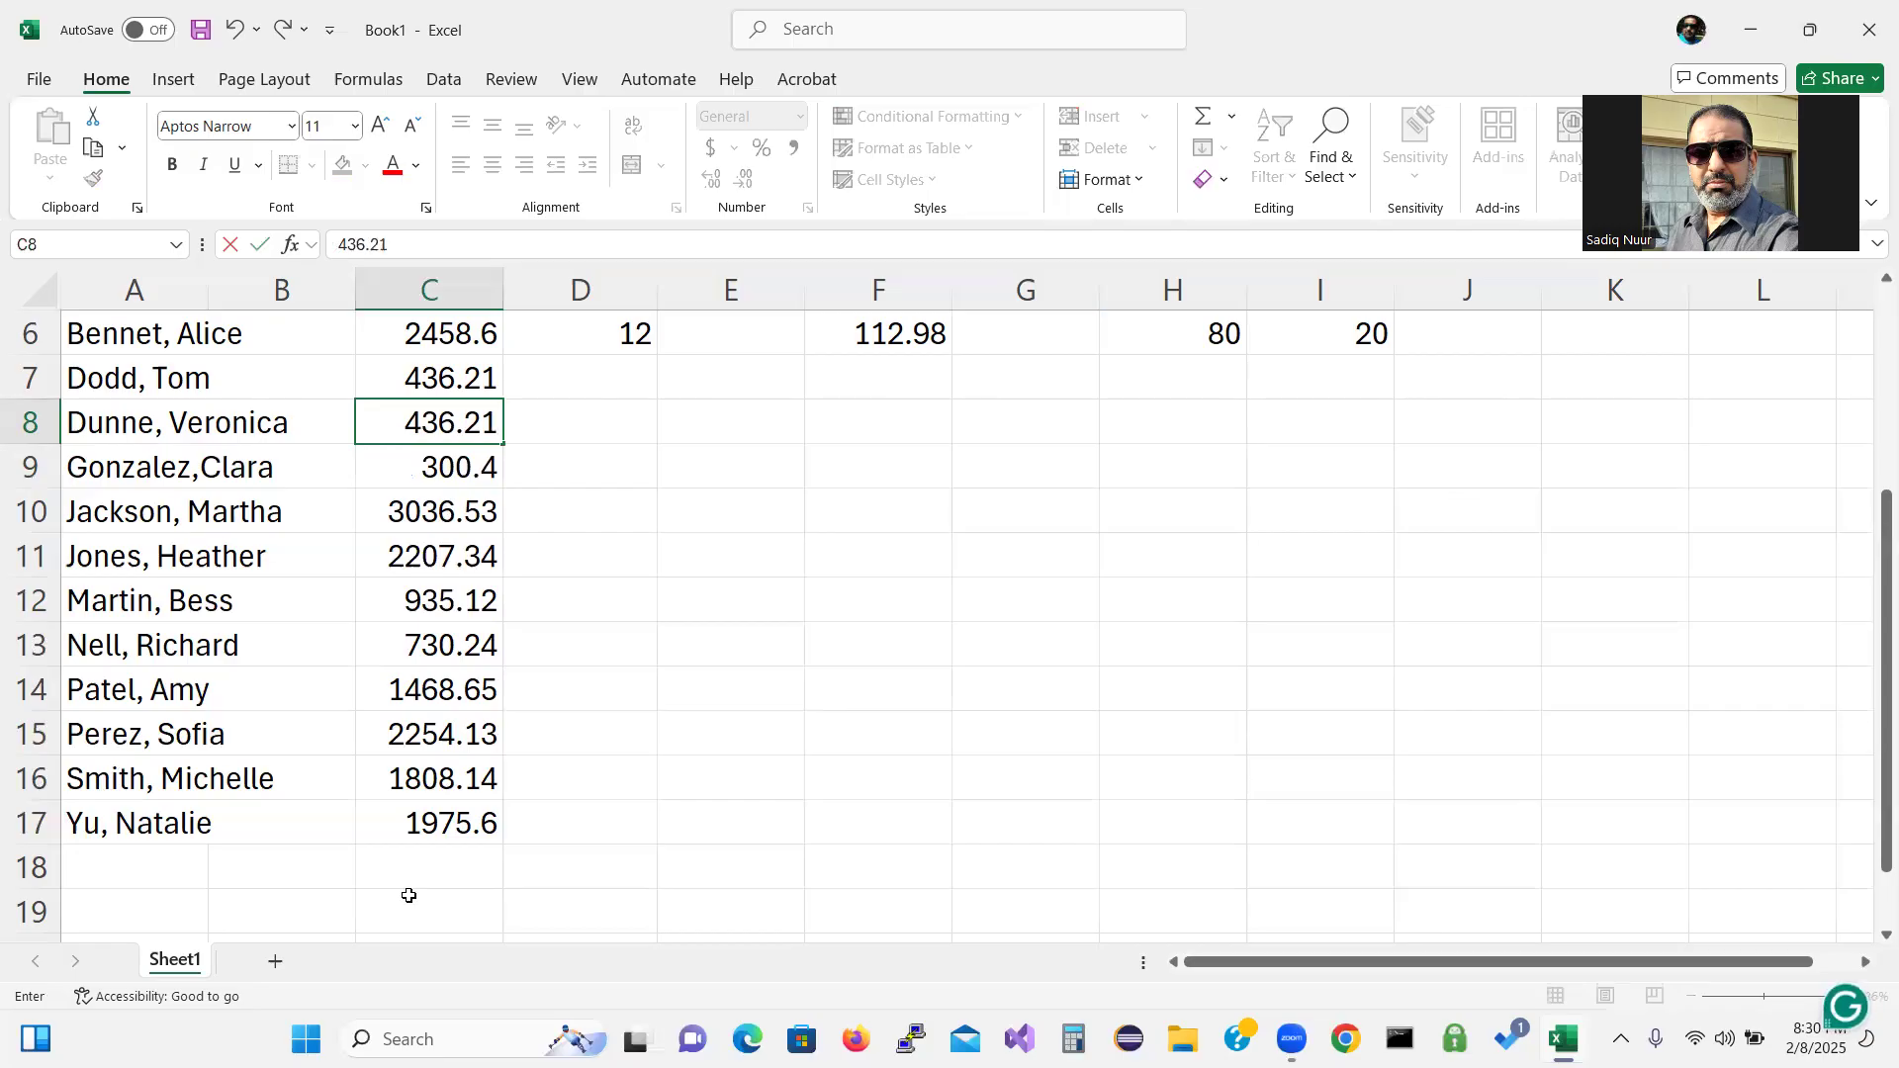
pyautogui.press('Up')
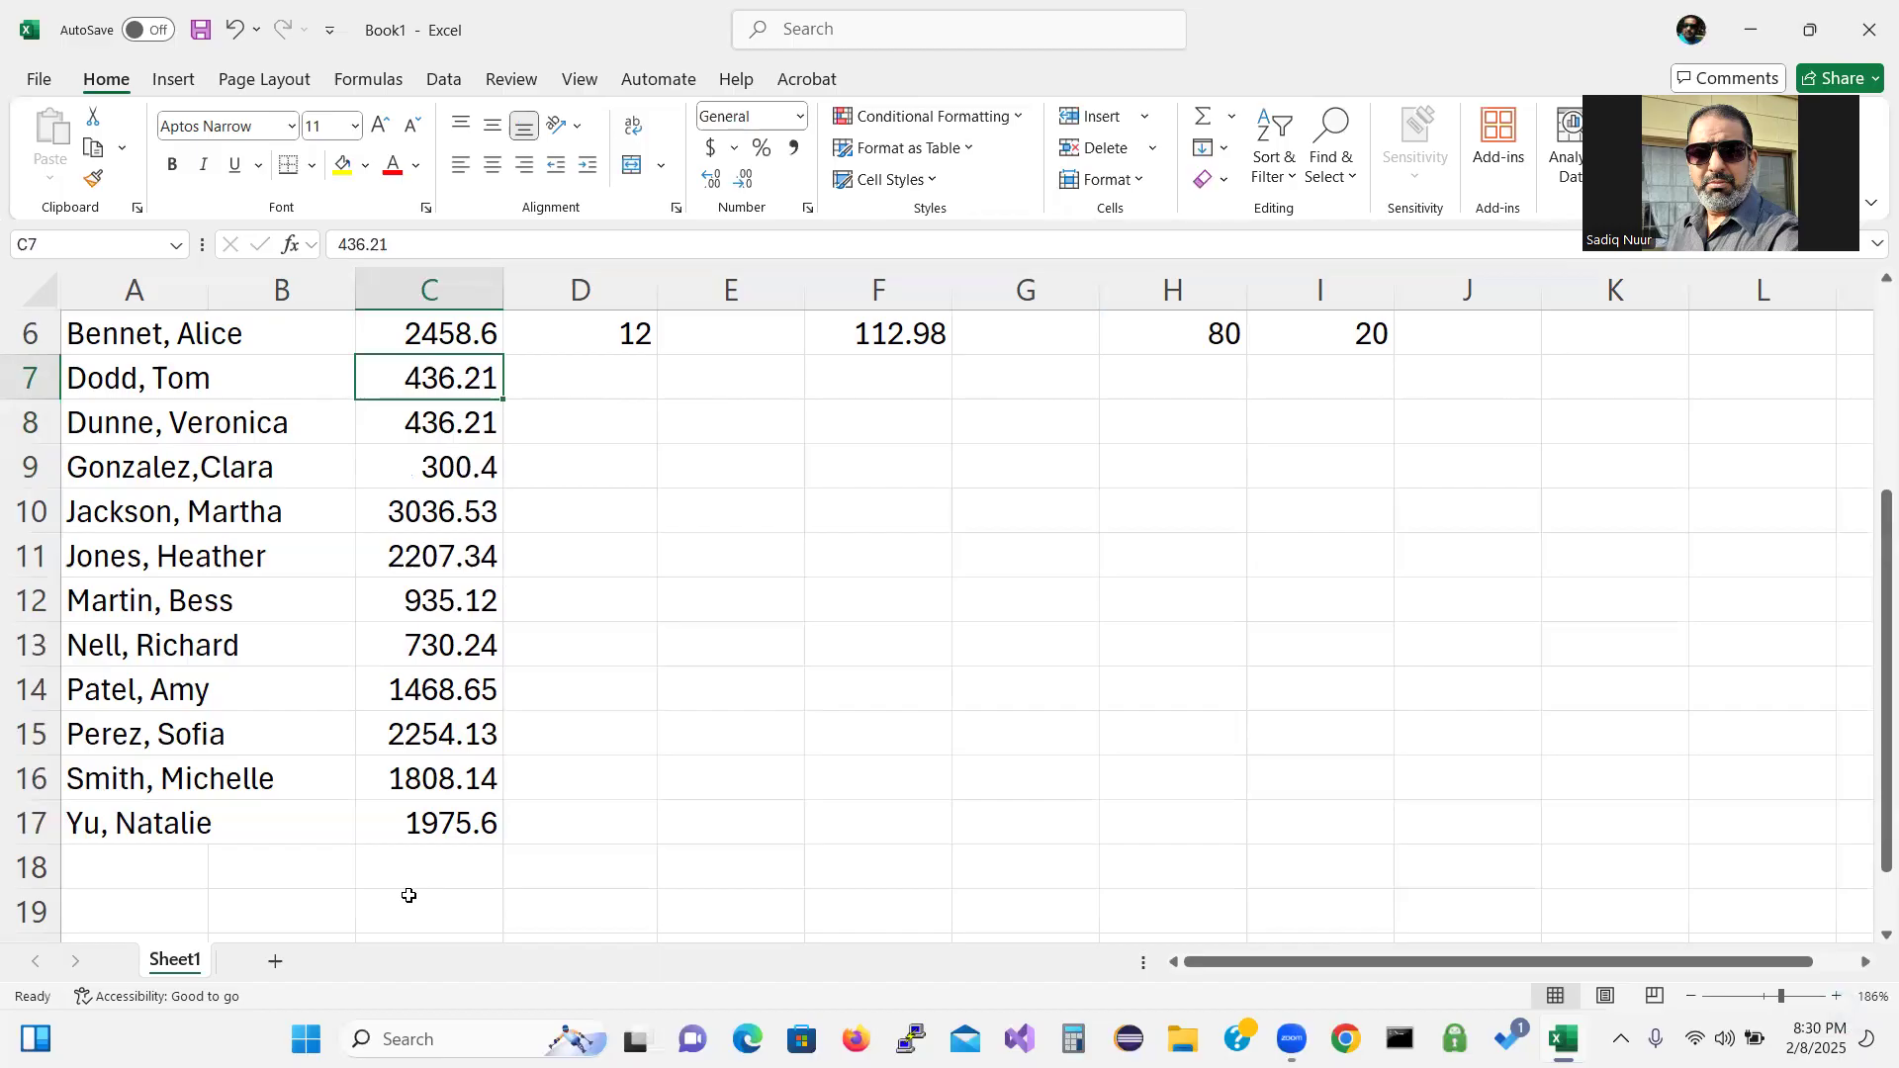
pyautogui.write('21')
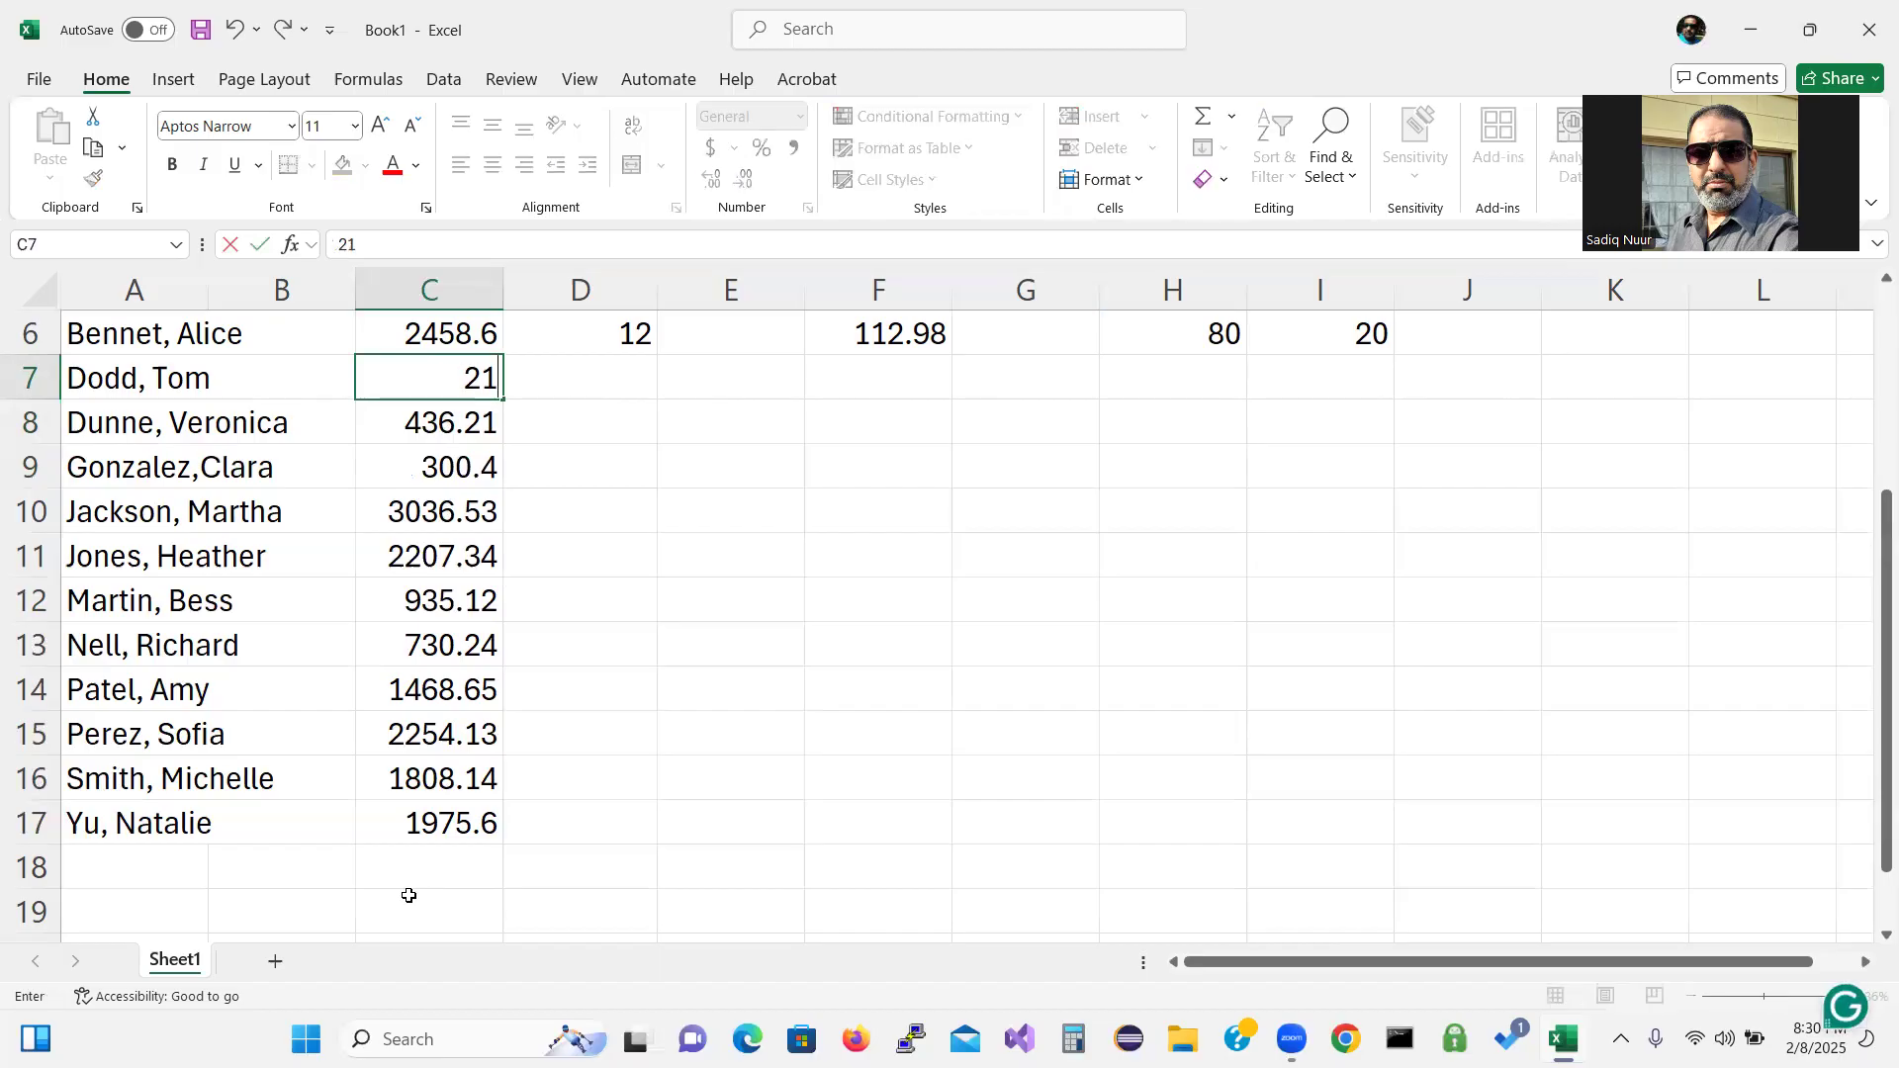
pyautogui.write('08.96')
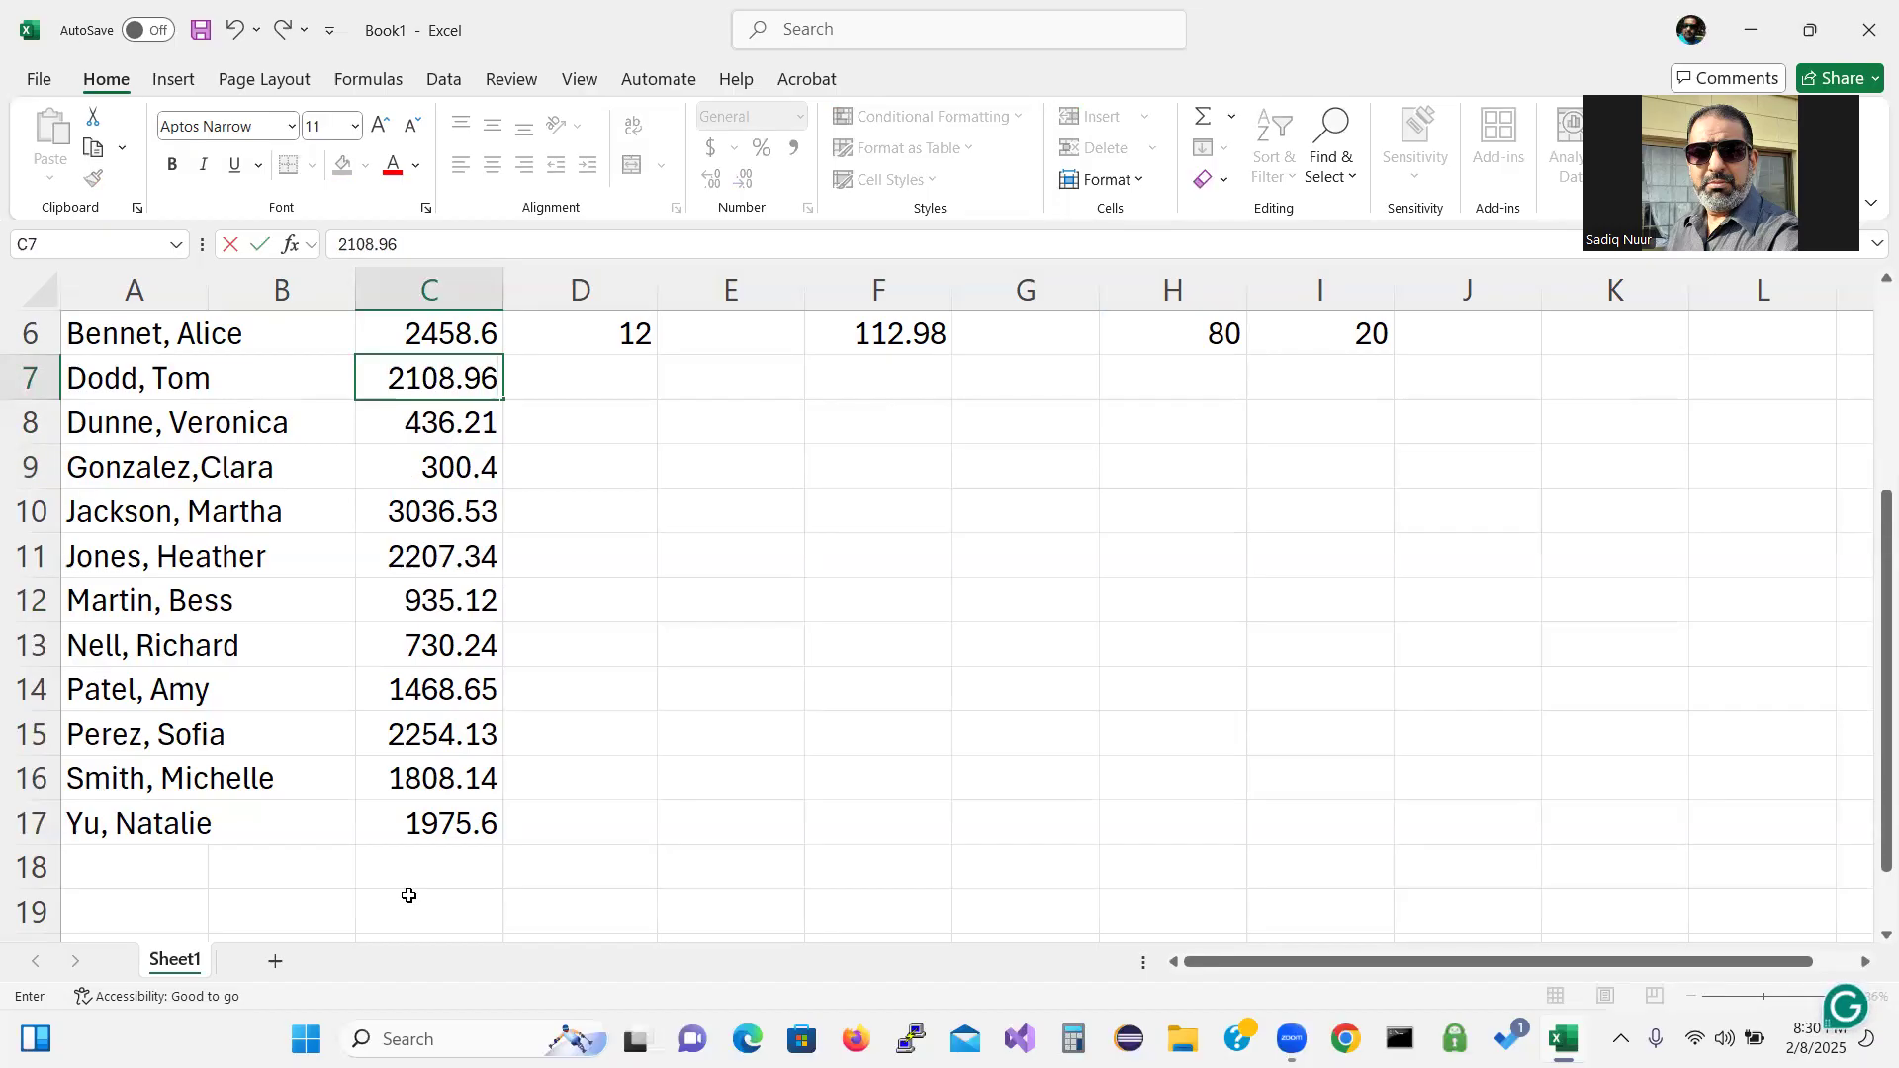
pyautogui.press('Up')
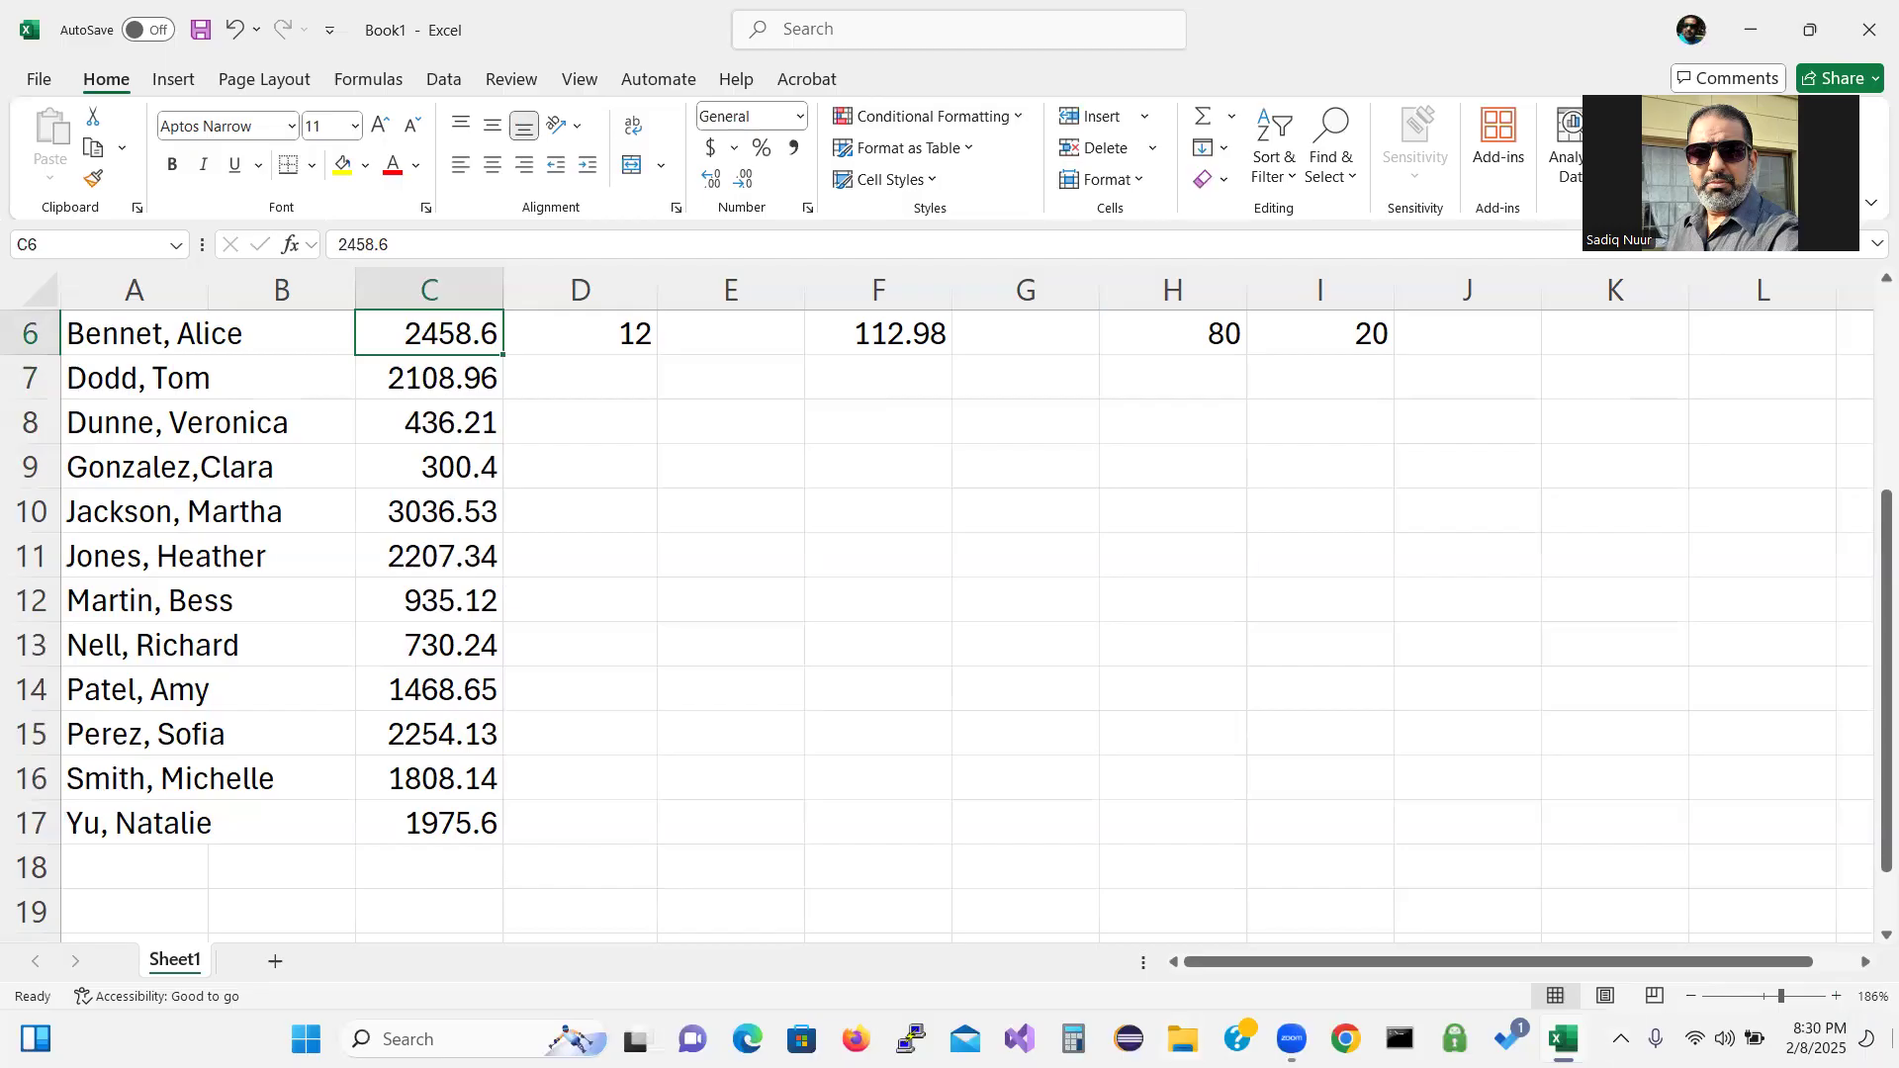
# Enter service counts 10, 3, 2 and 15 into D7 through D10.
pyautogui.moveTo(1869, 767); pyautogui.dragTo(1870, 712)
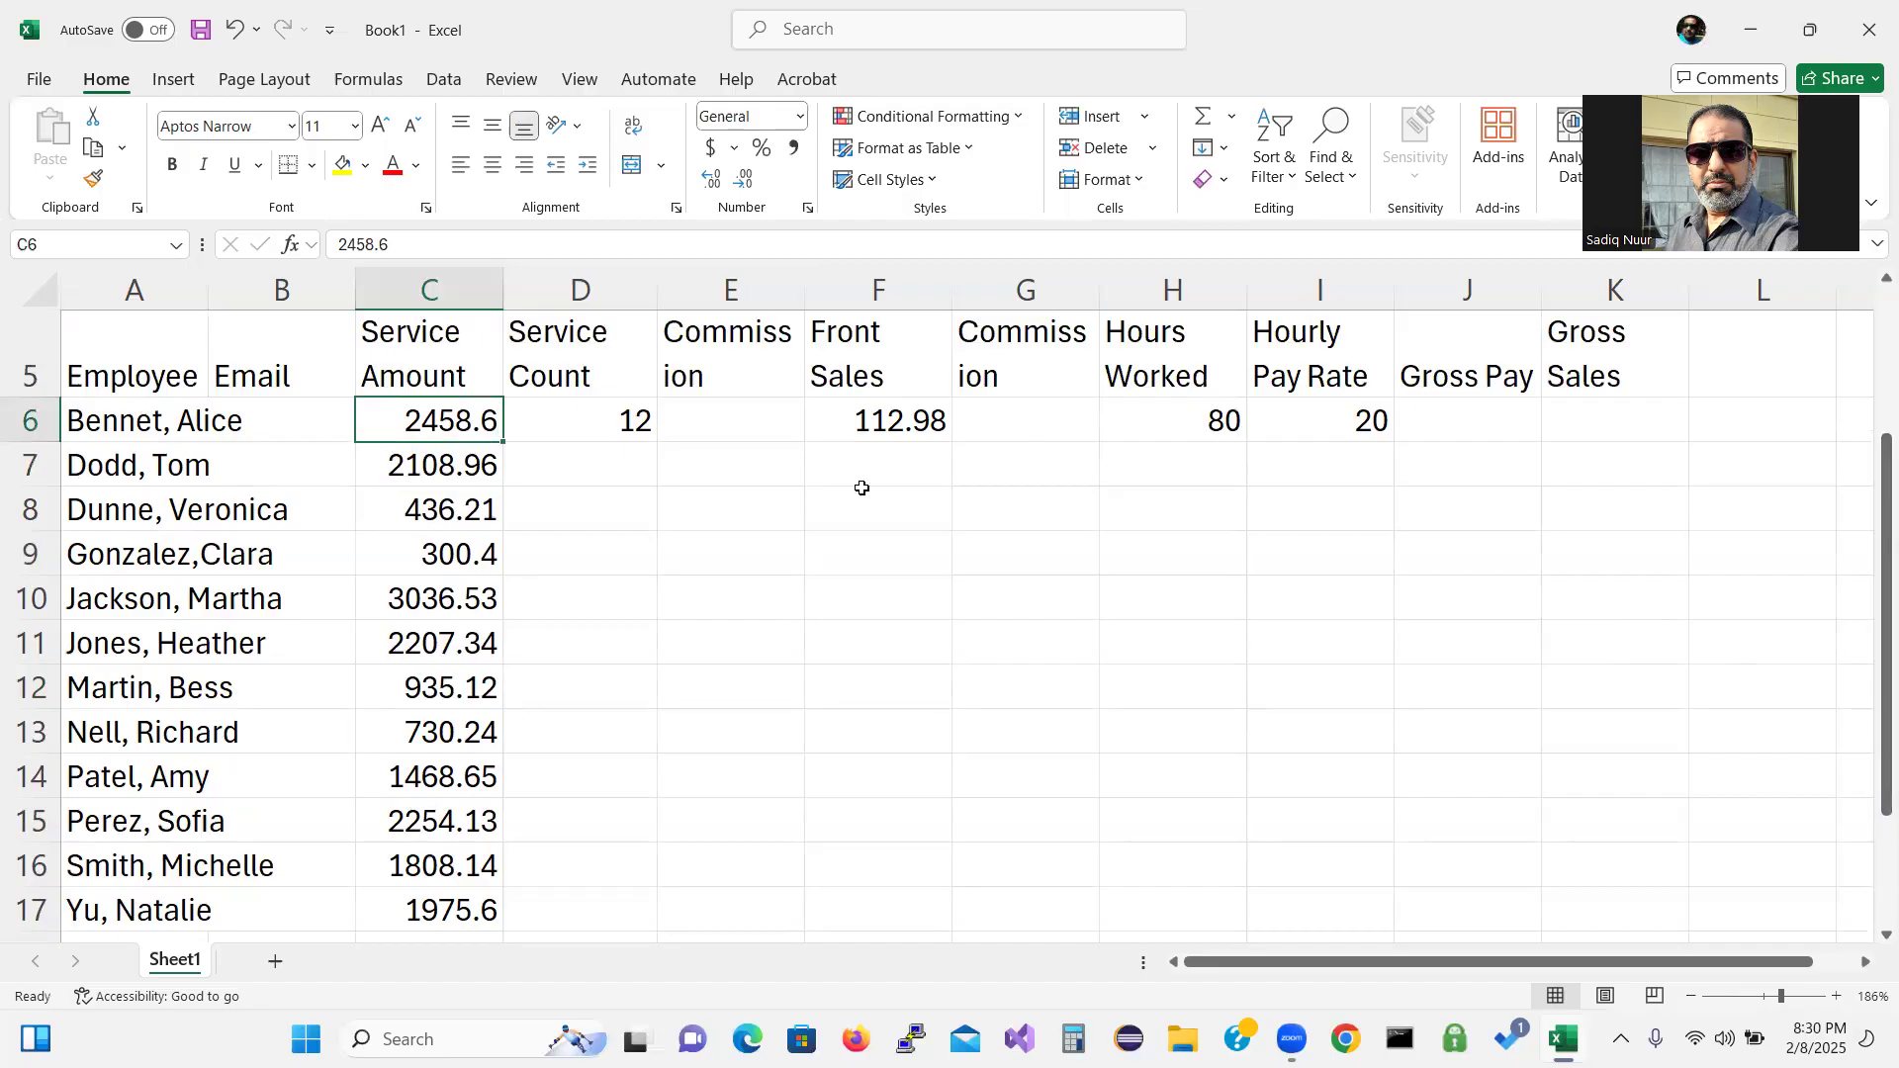
pyautogui.click(608, 459)
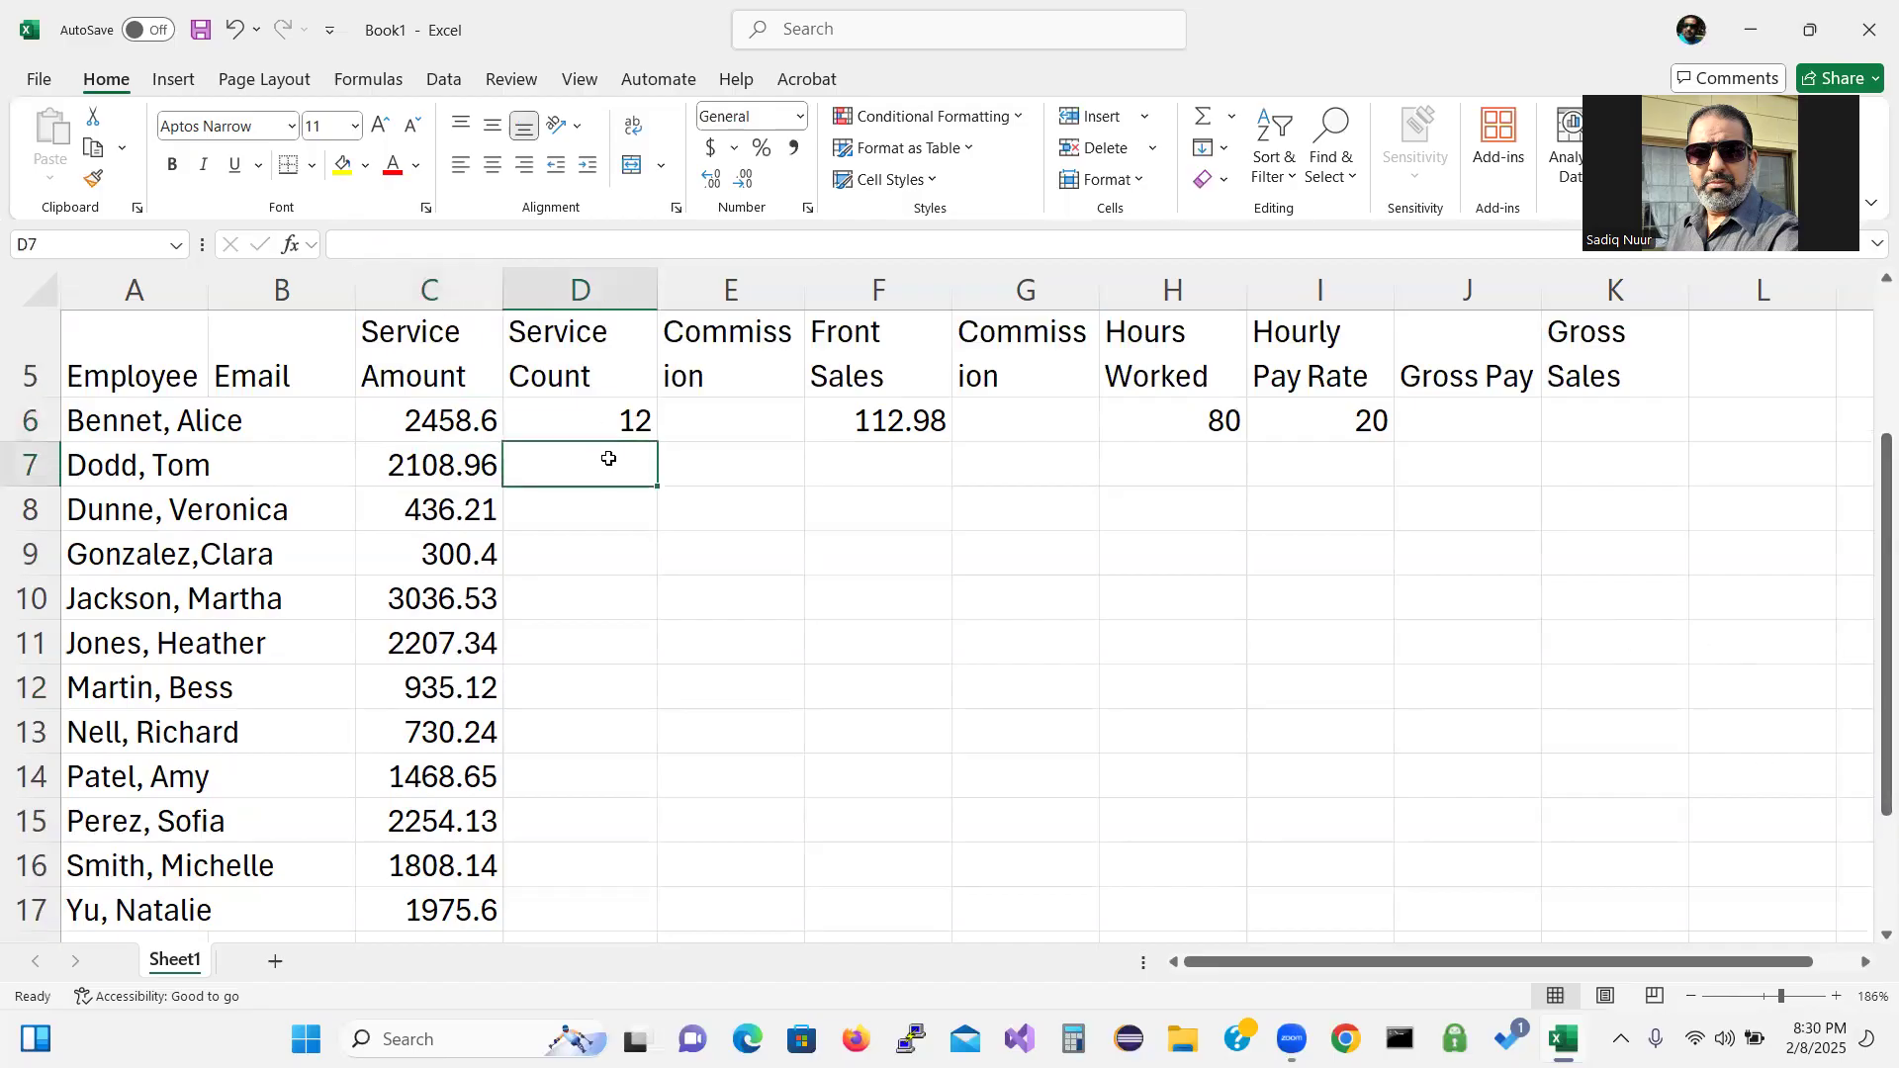
pyautogui.write('10')
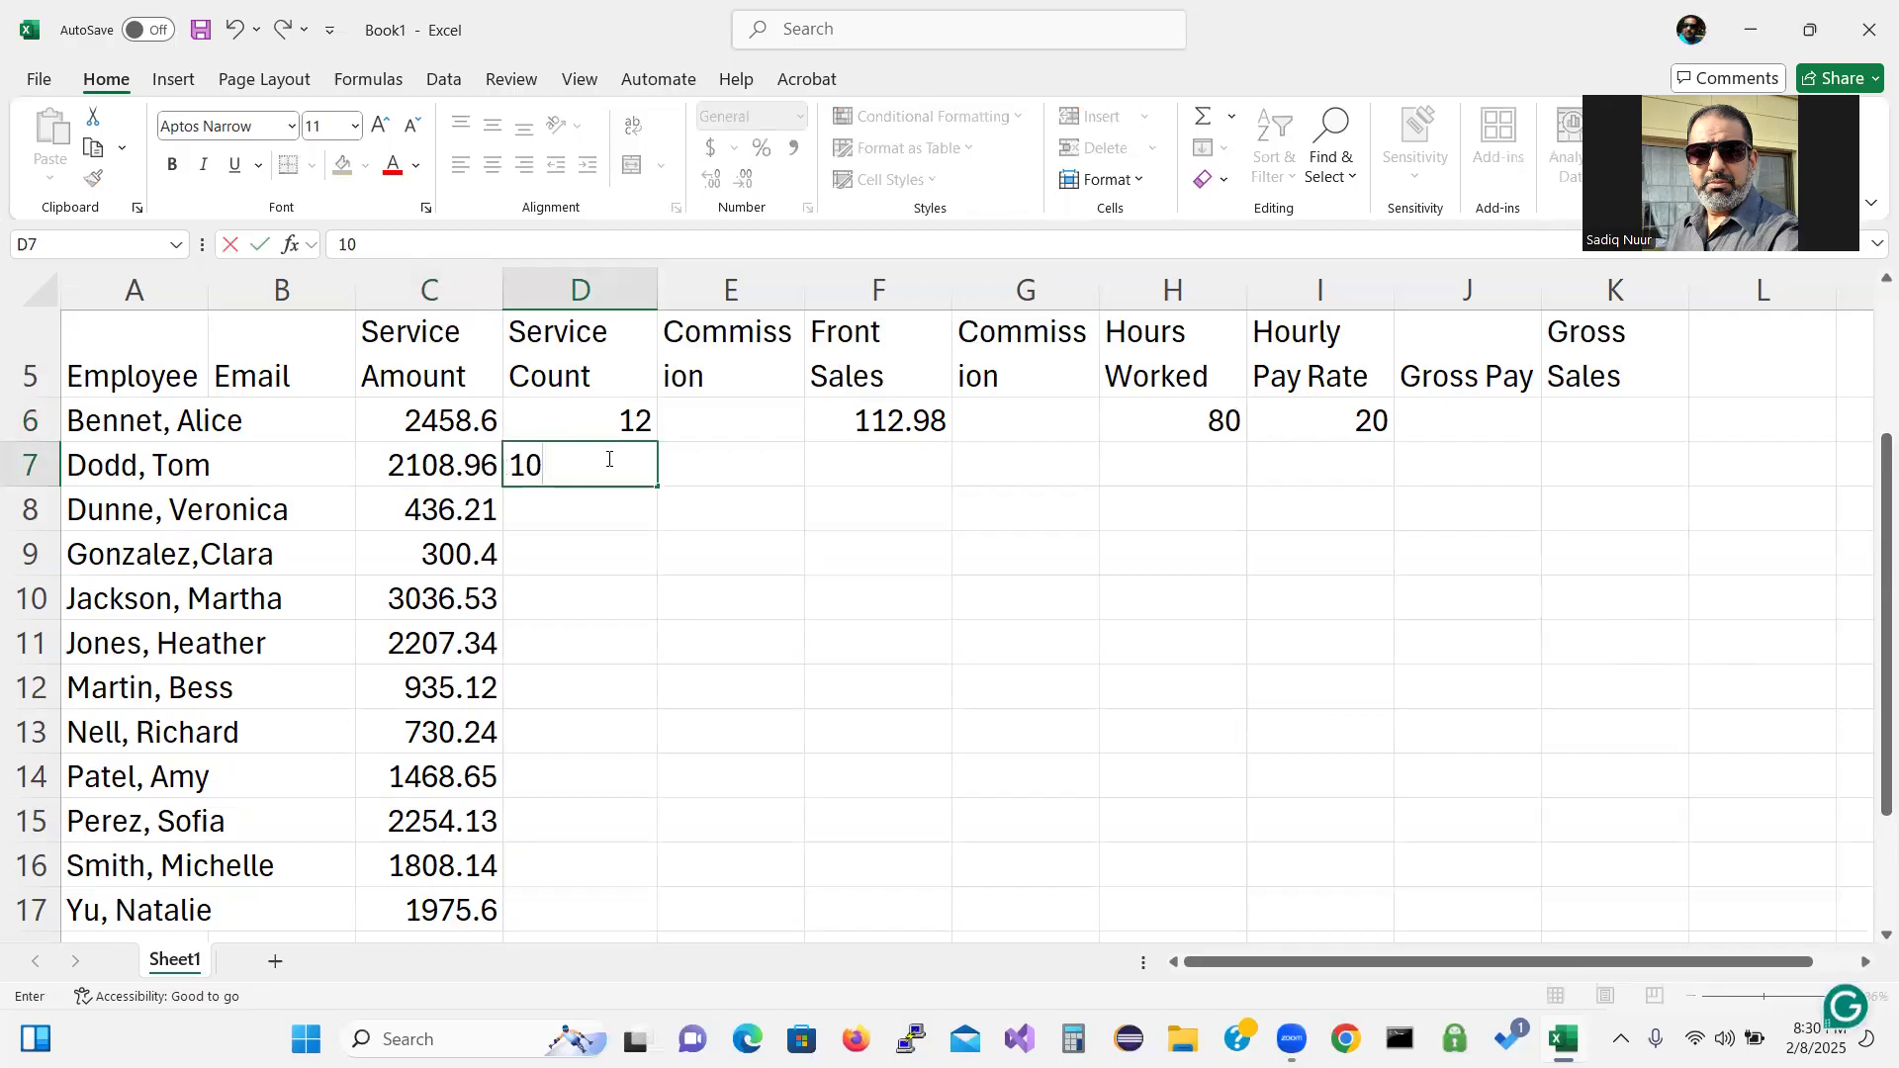
pyautogui.press('Return')
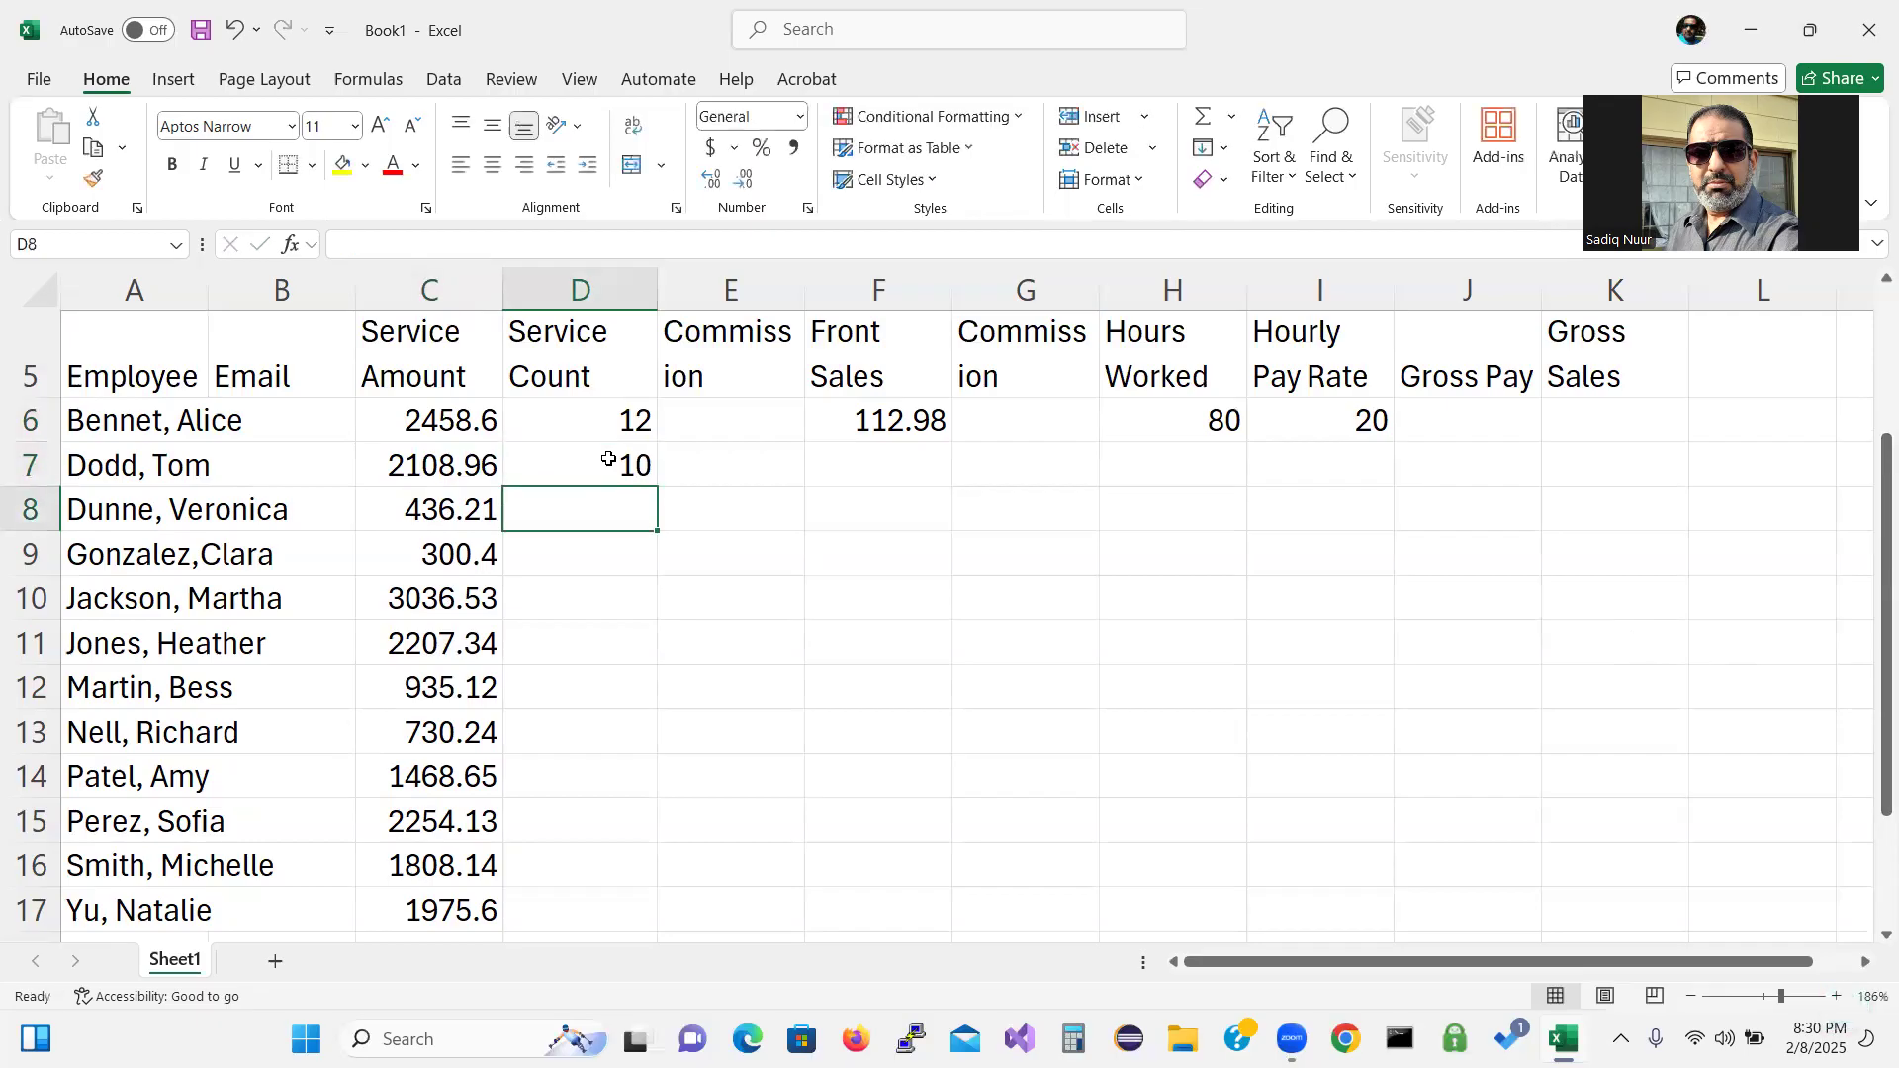
pyautogui.write('3')
pyautogui.press('Return')
pyautogui.write('2')
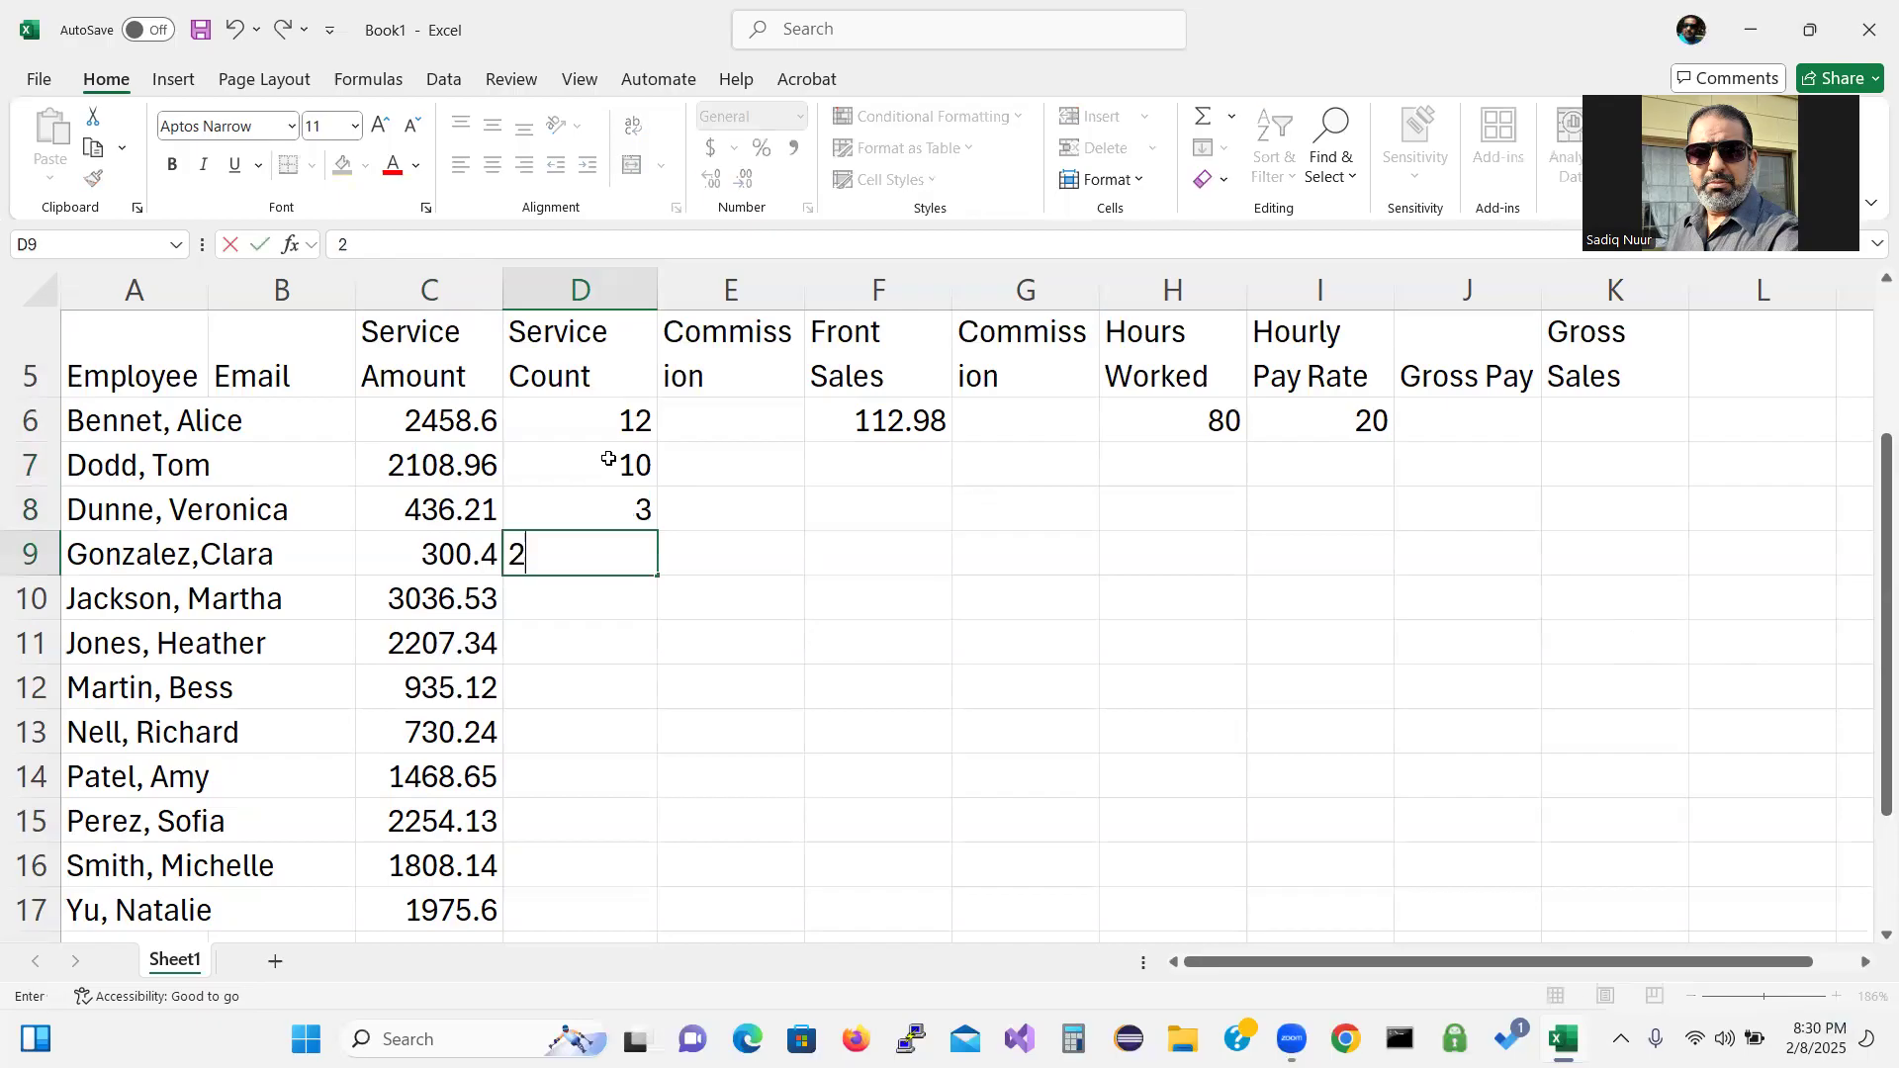
pyautogui.press('Return')
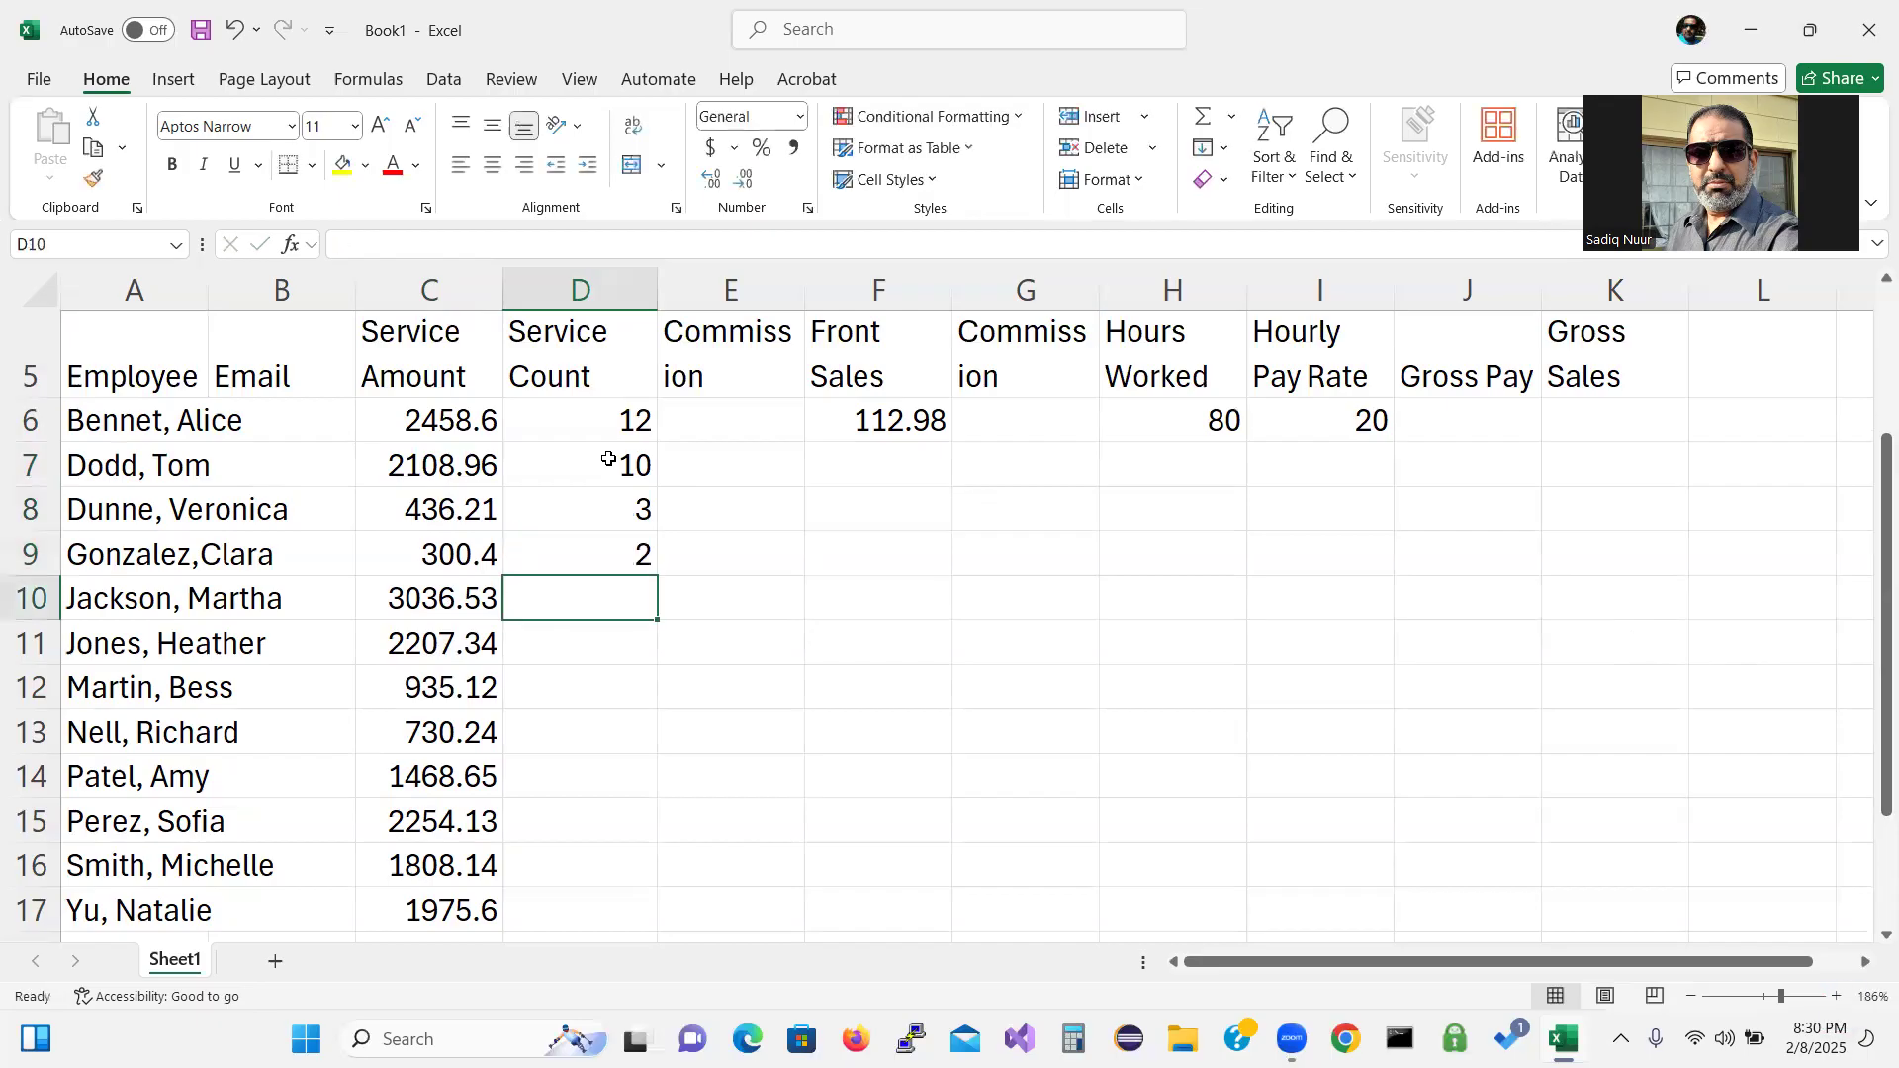
pyautogui.write('15')
pyautogui.press('Return')
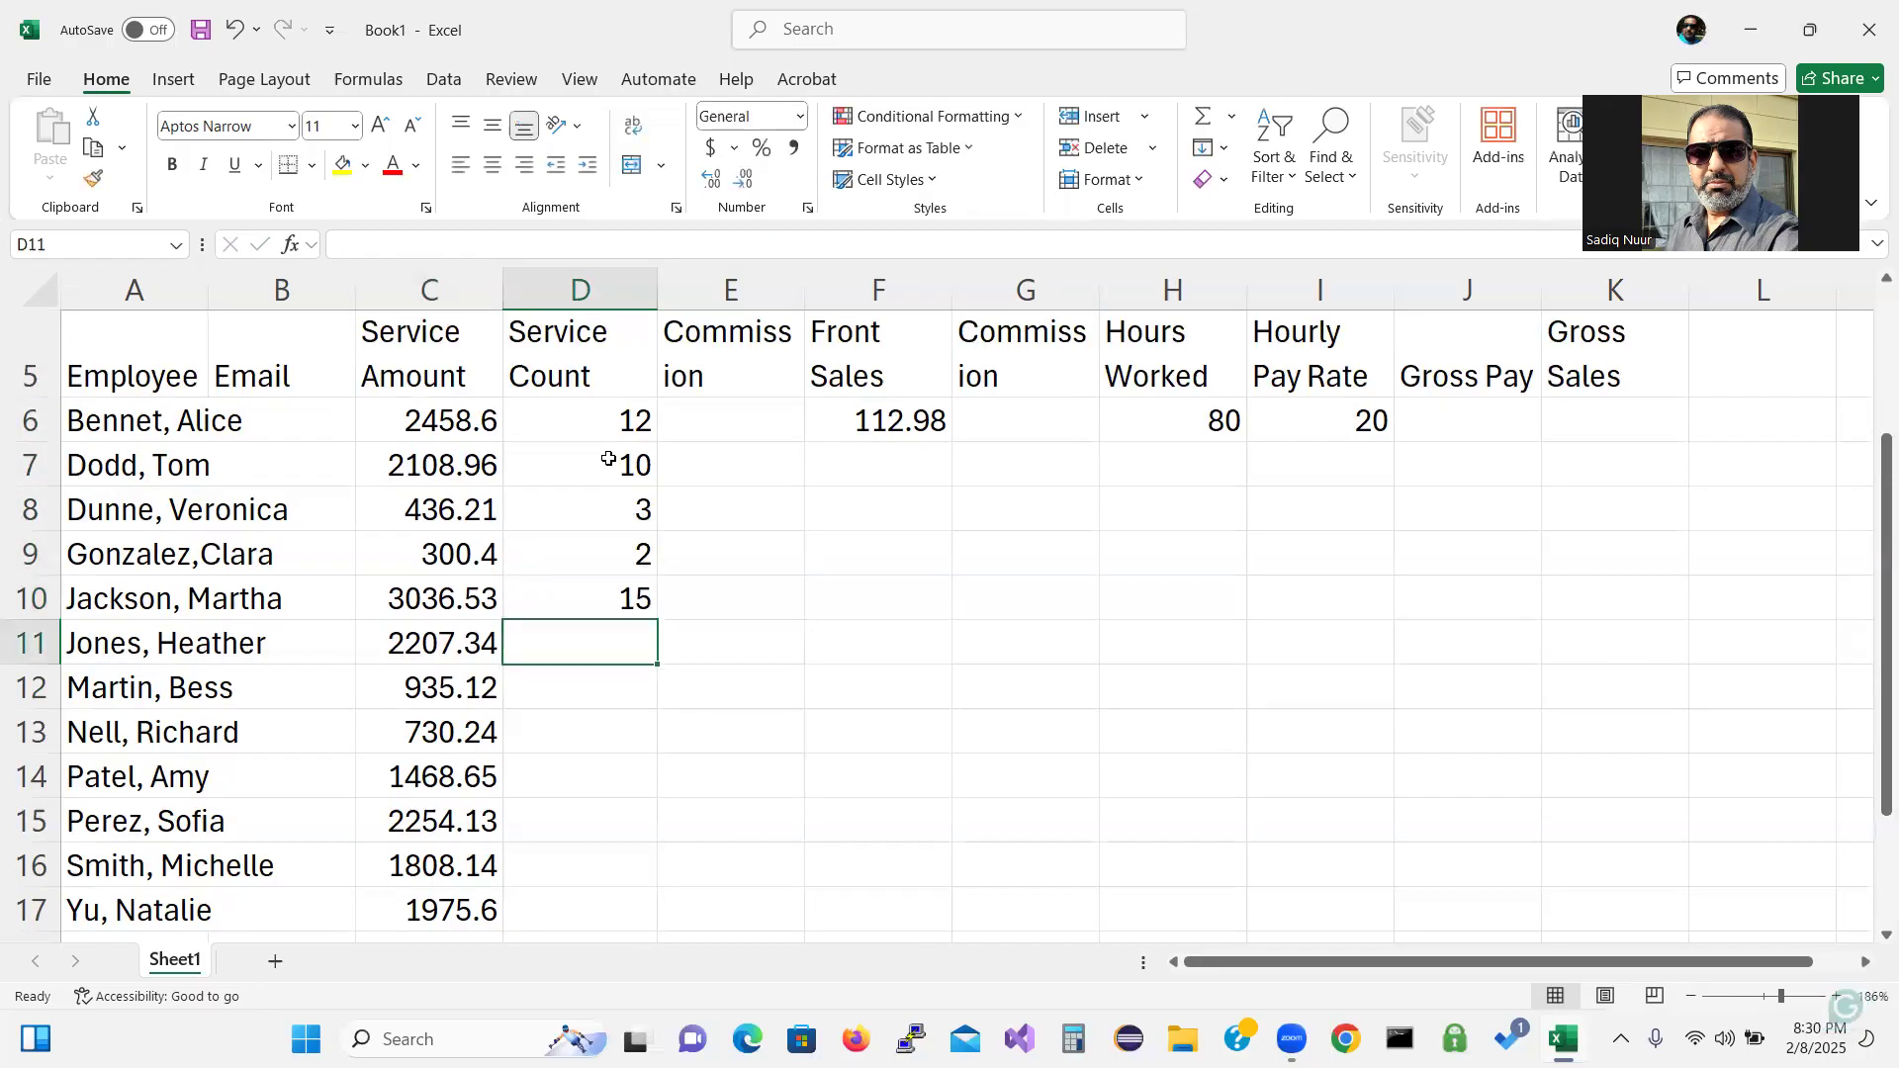
# Enter service counts 9, 4, 5 and 8 into D11 through D14.
pyautogui.write('9')
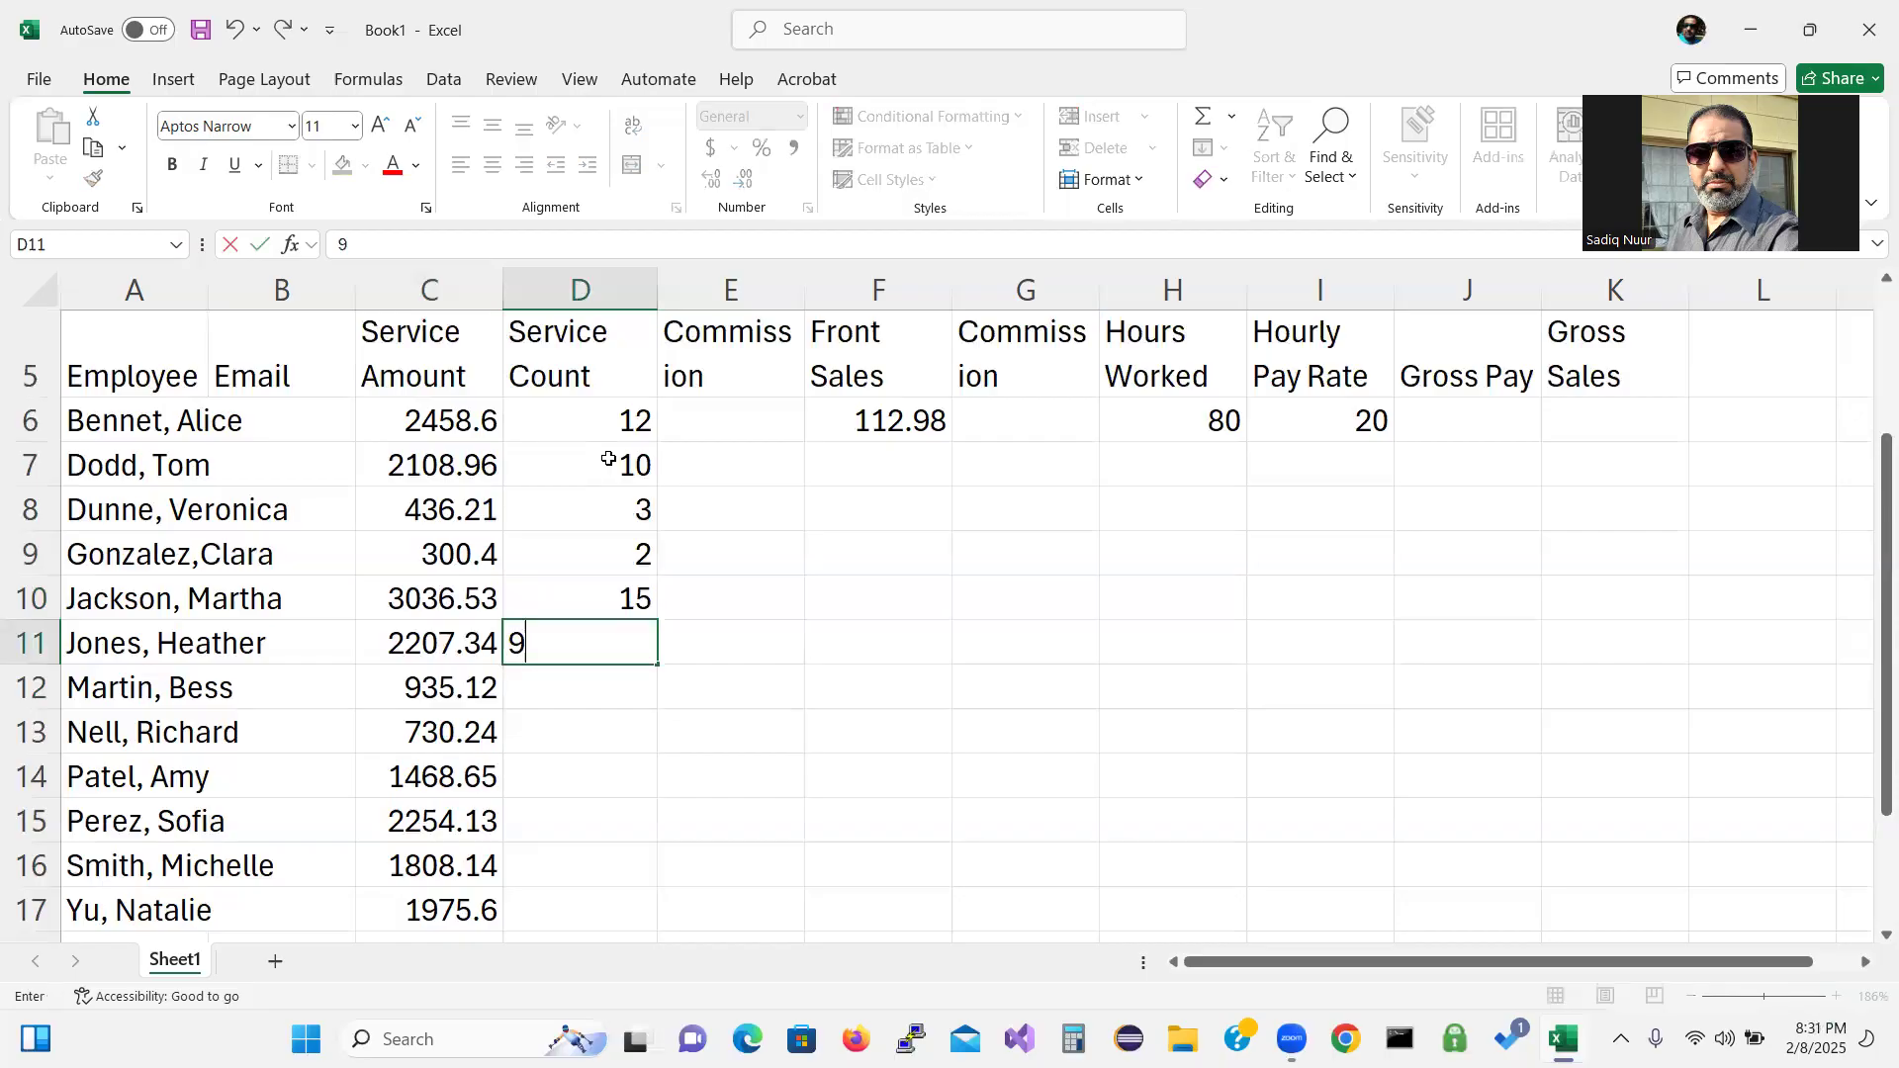
pyautogui.press('Return')
pyautogui.write('4')
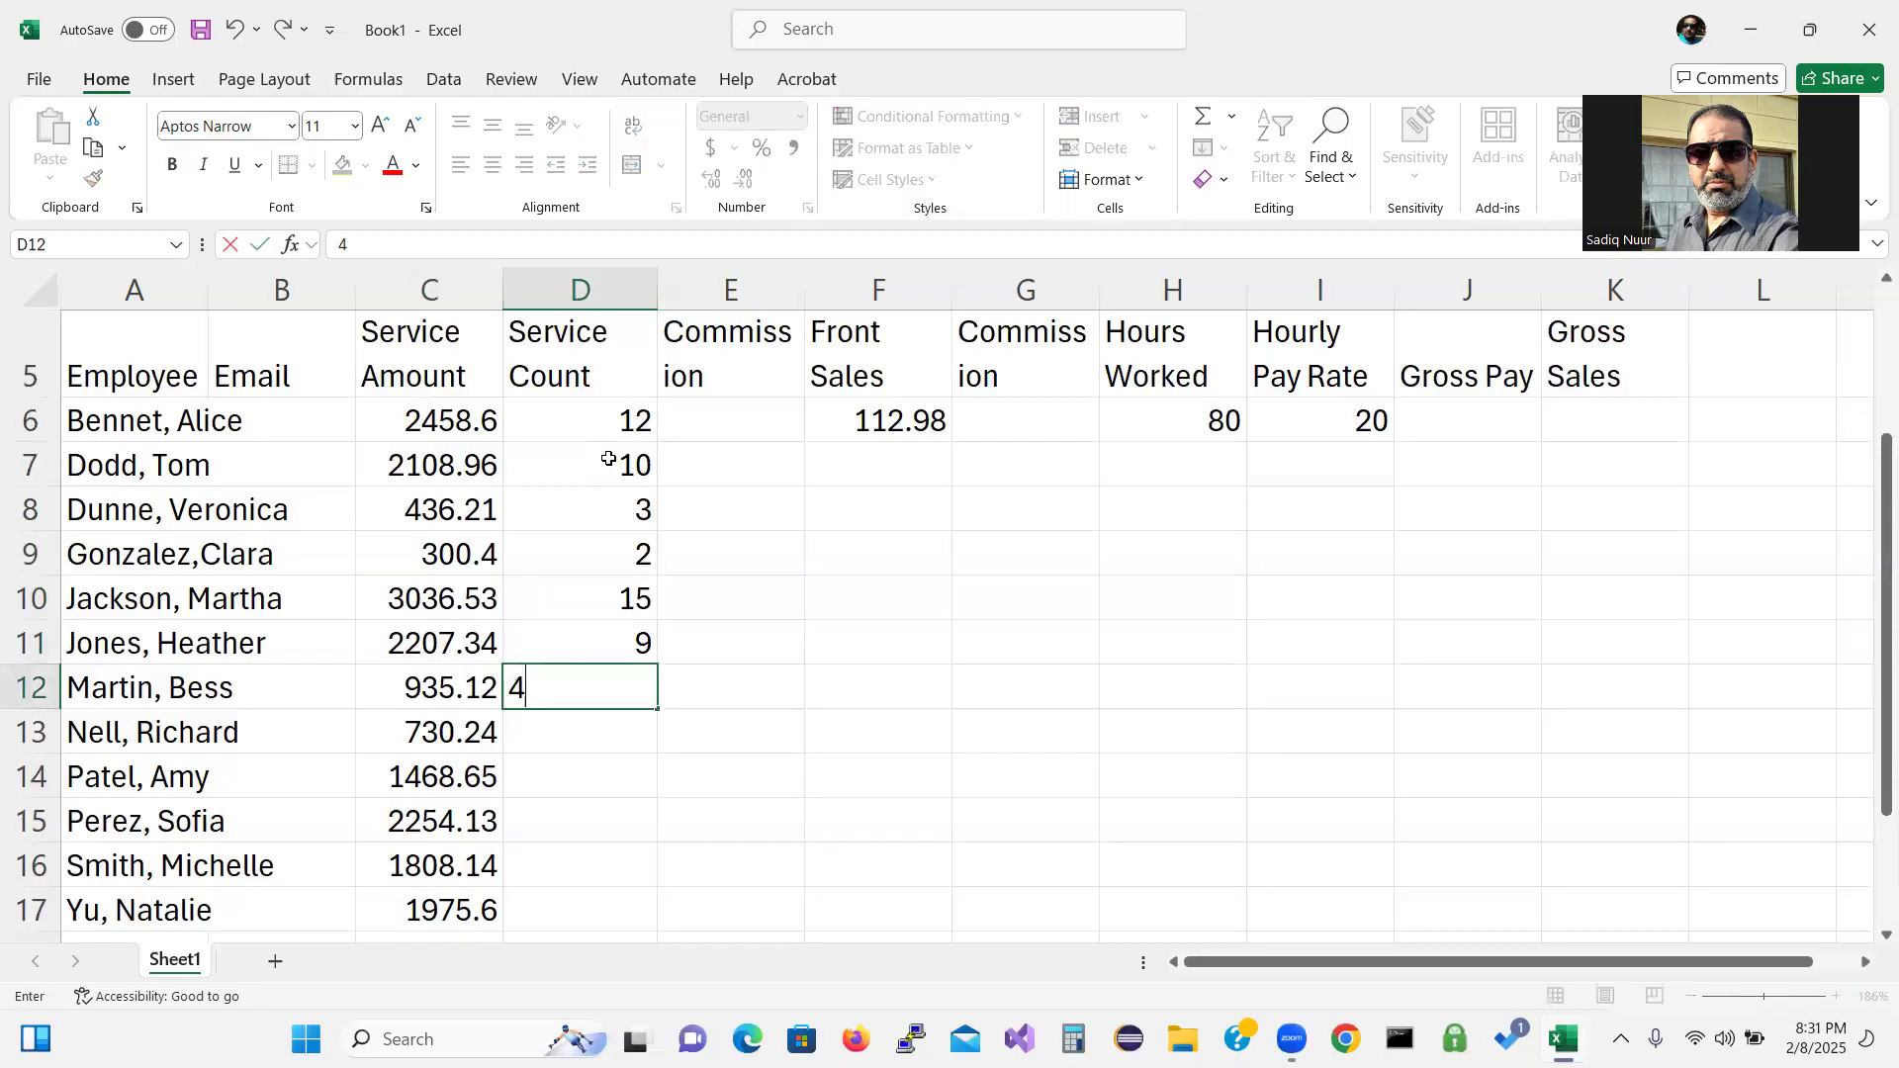
pyautogui.press('Return')
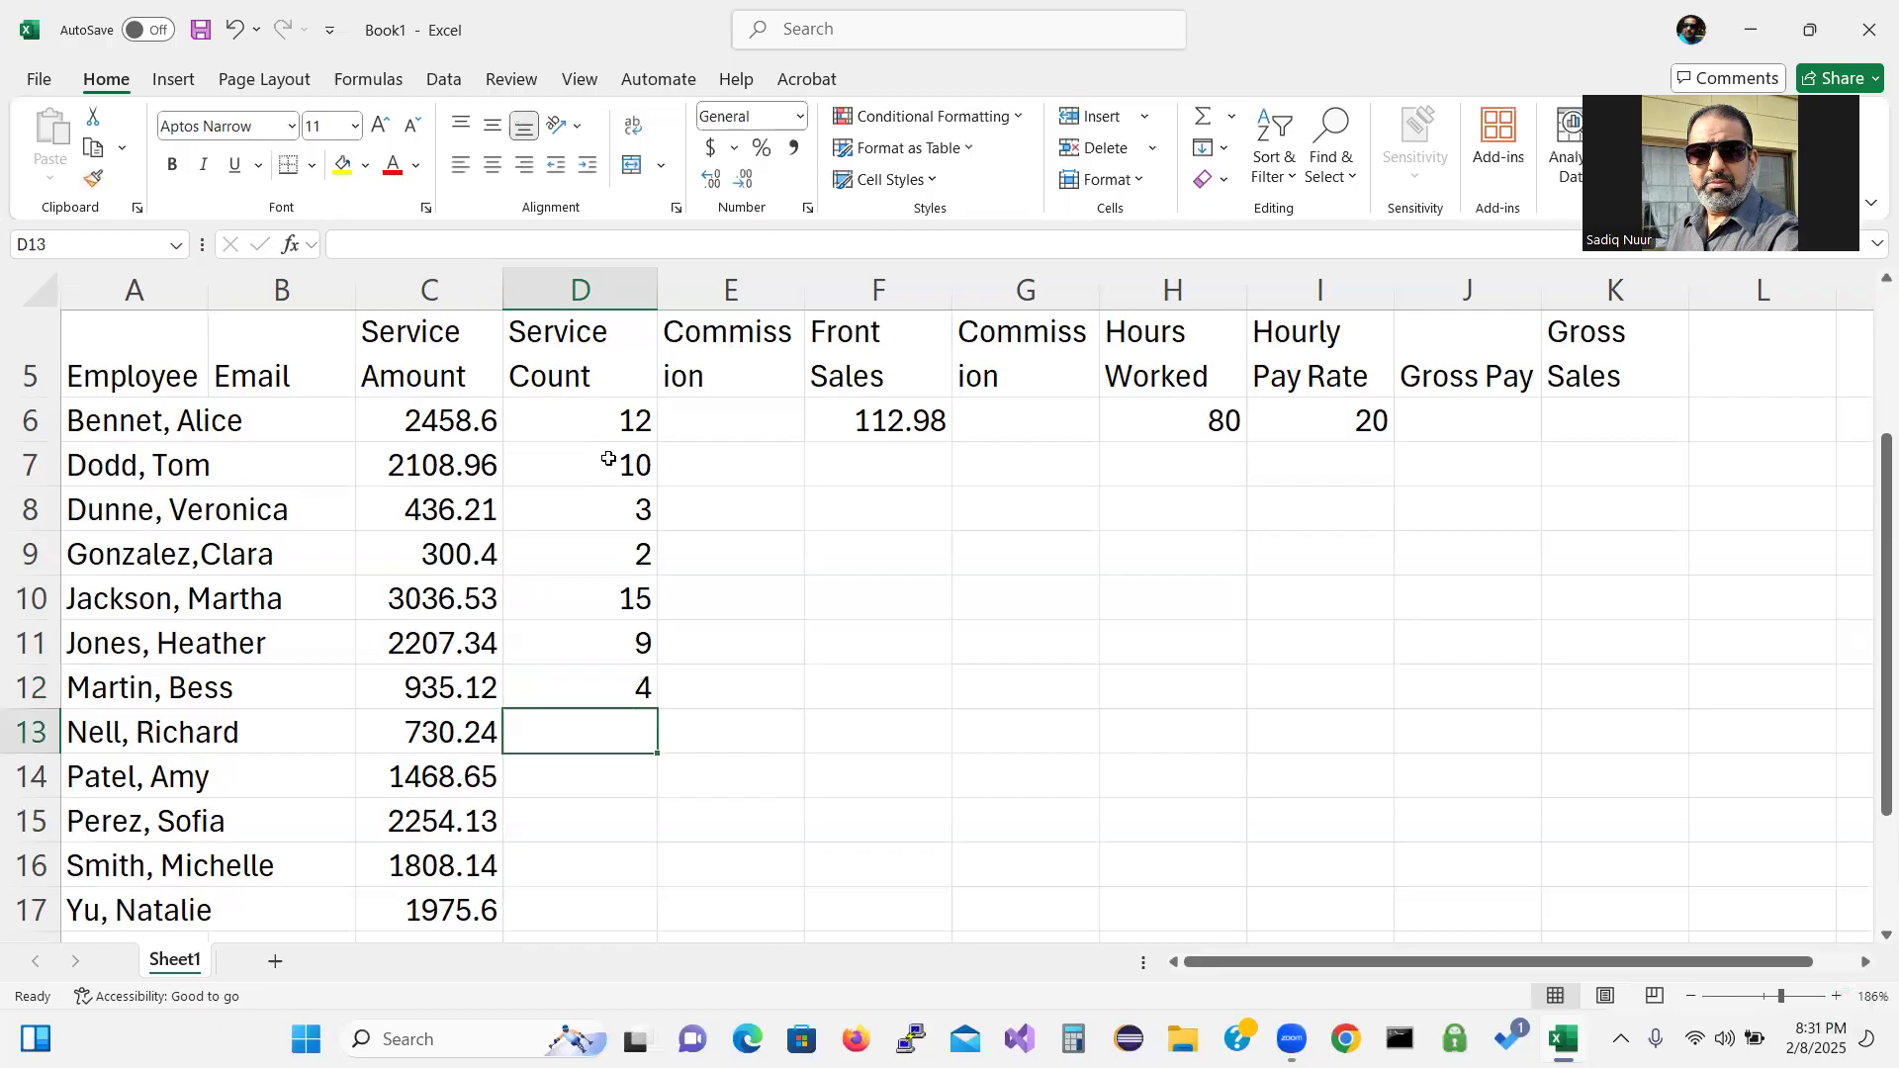
pyautogui.press('Return')
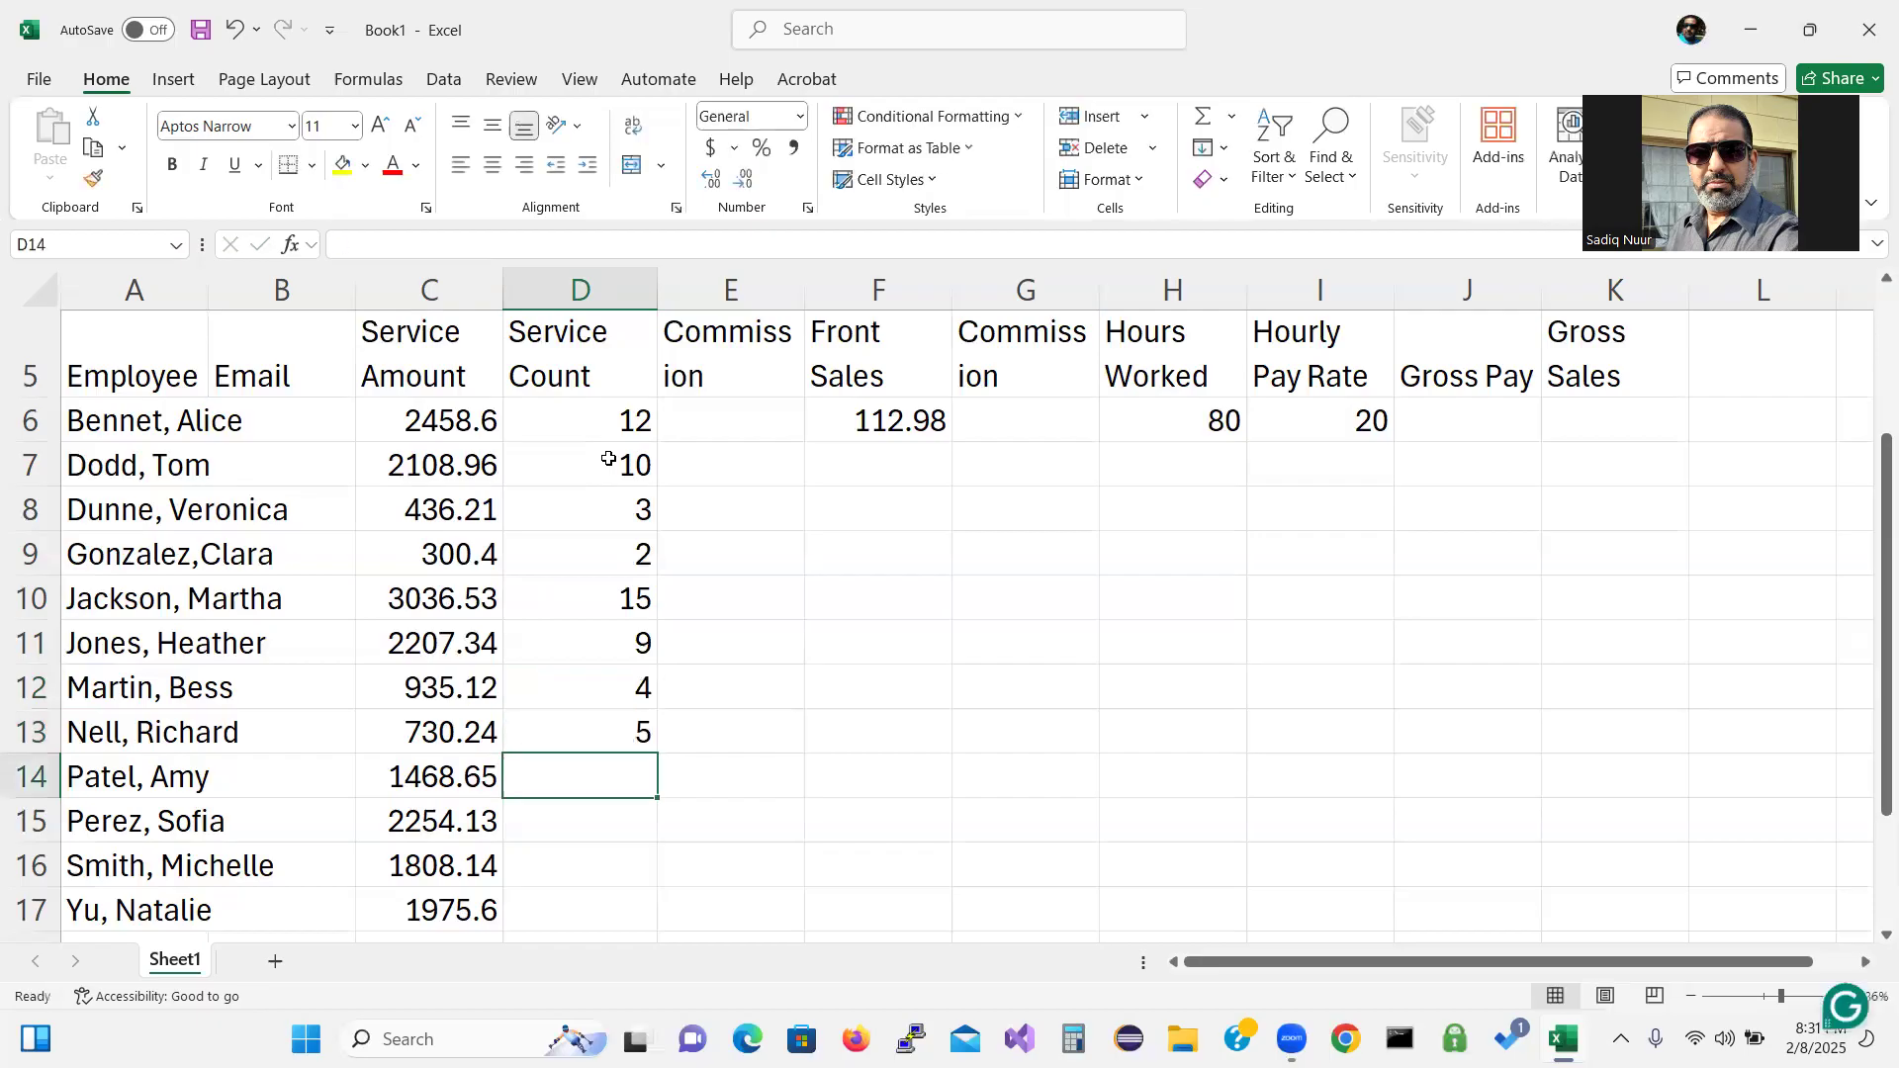
pyautogui.write('8')
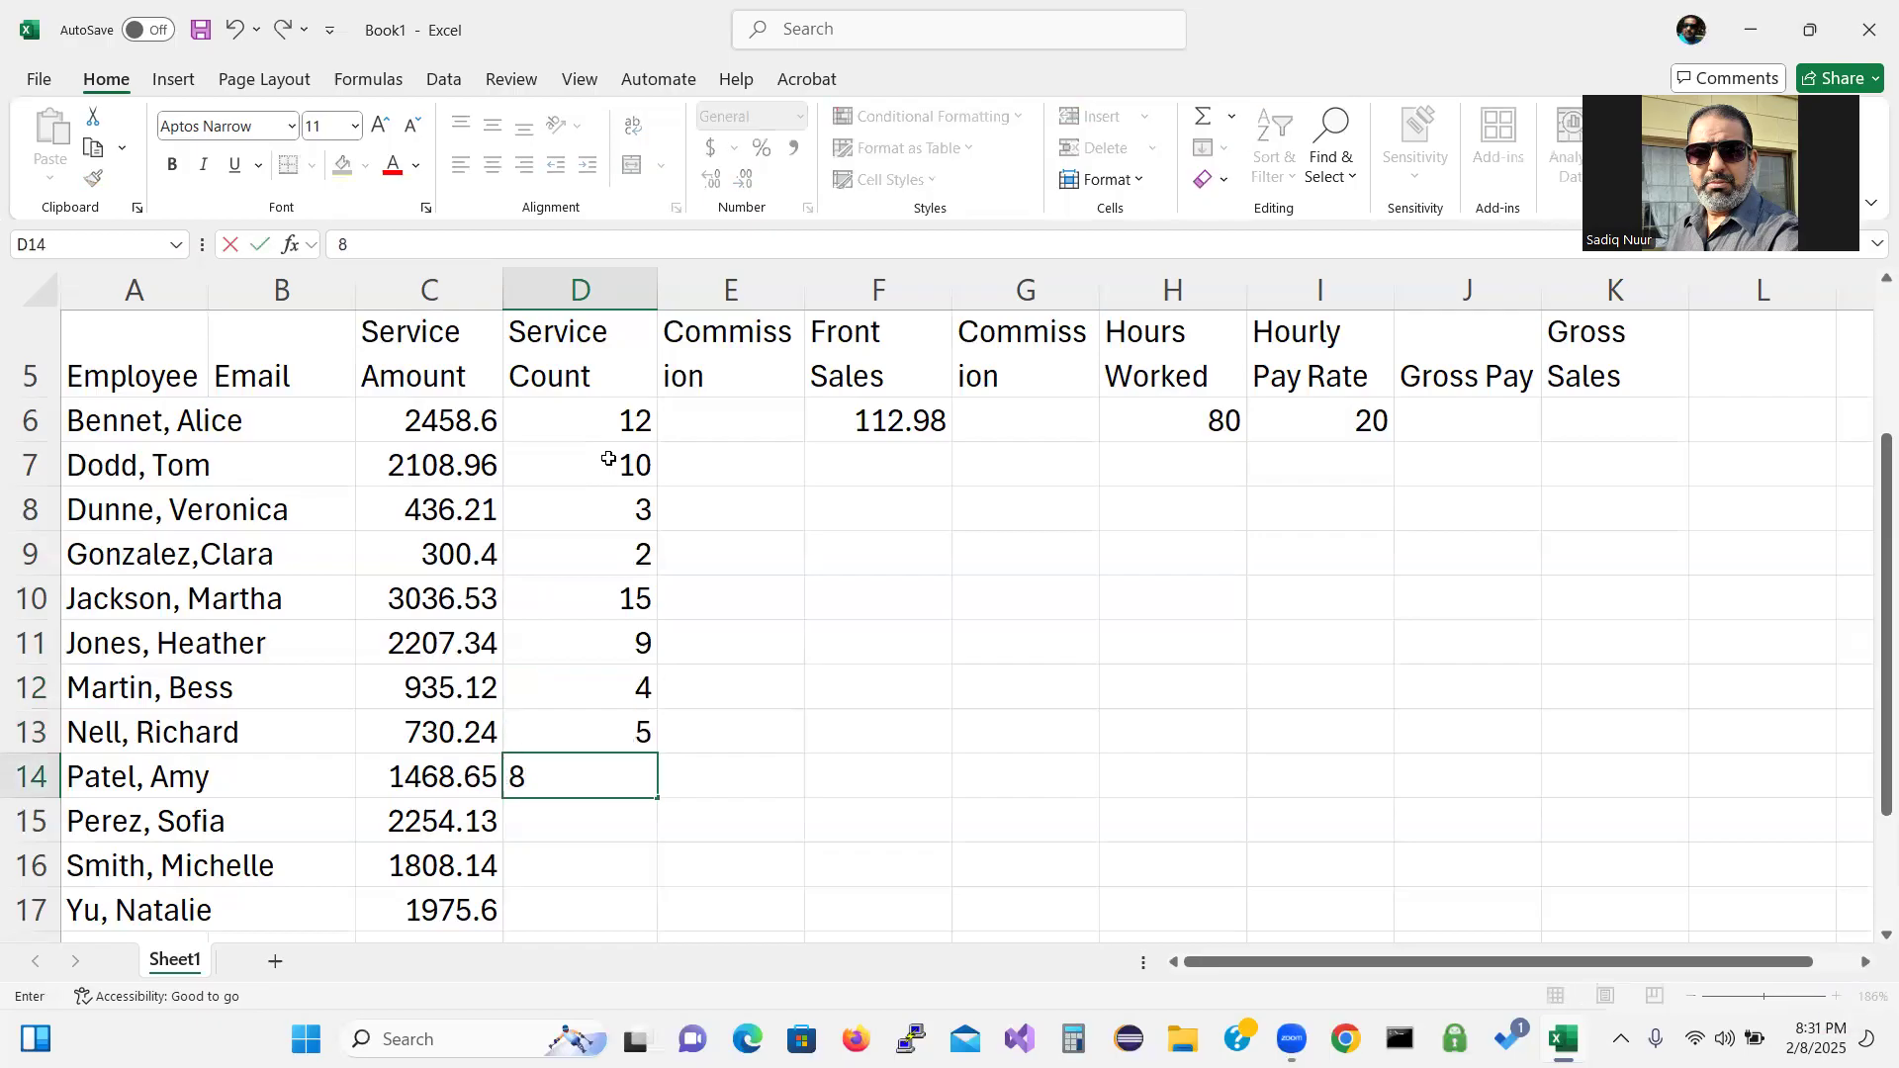
pyautogui.press('Return')
# Enter service counts 11, 6 and 9 into D15 through D17.
pyautogui.write('11')
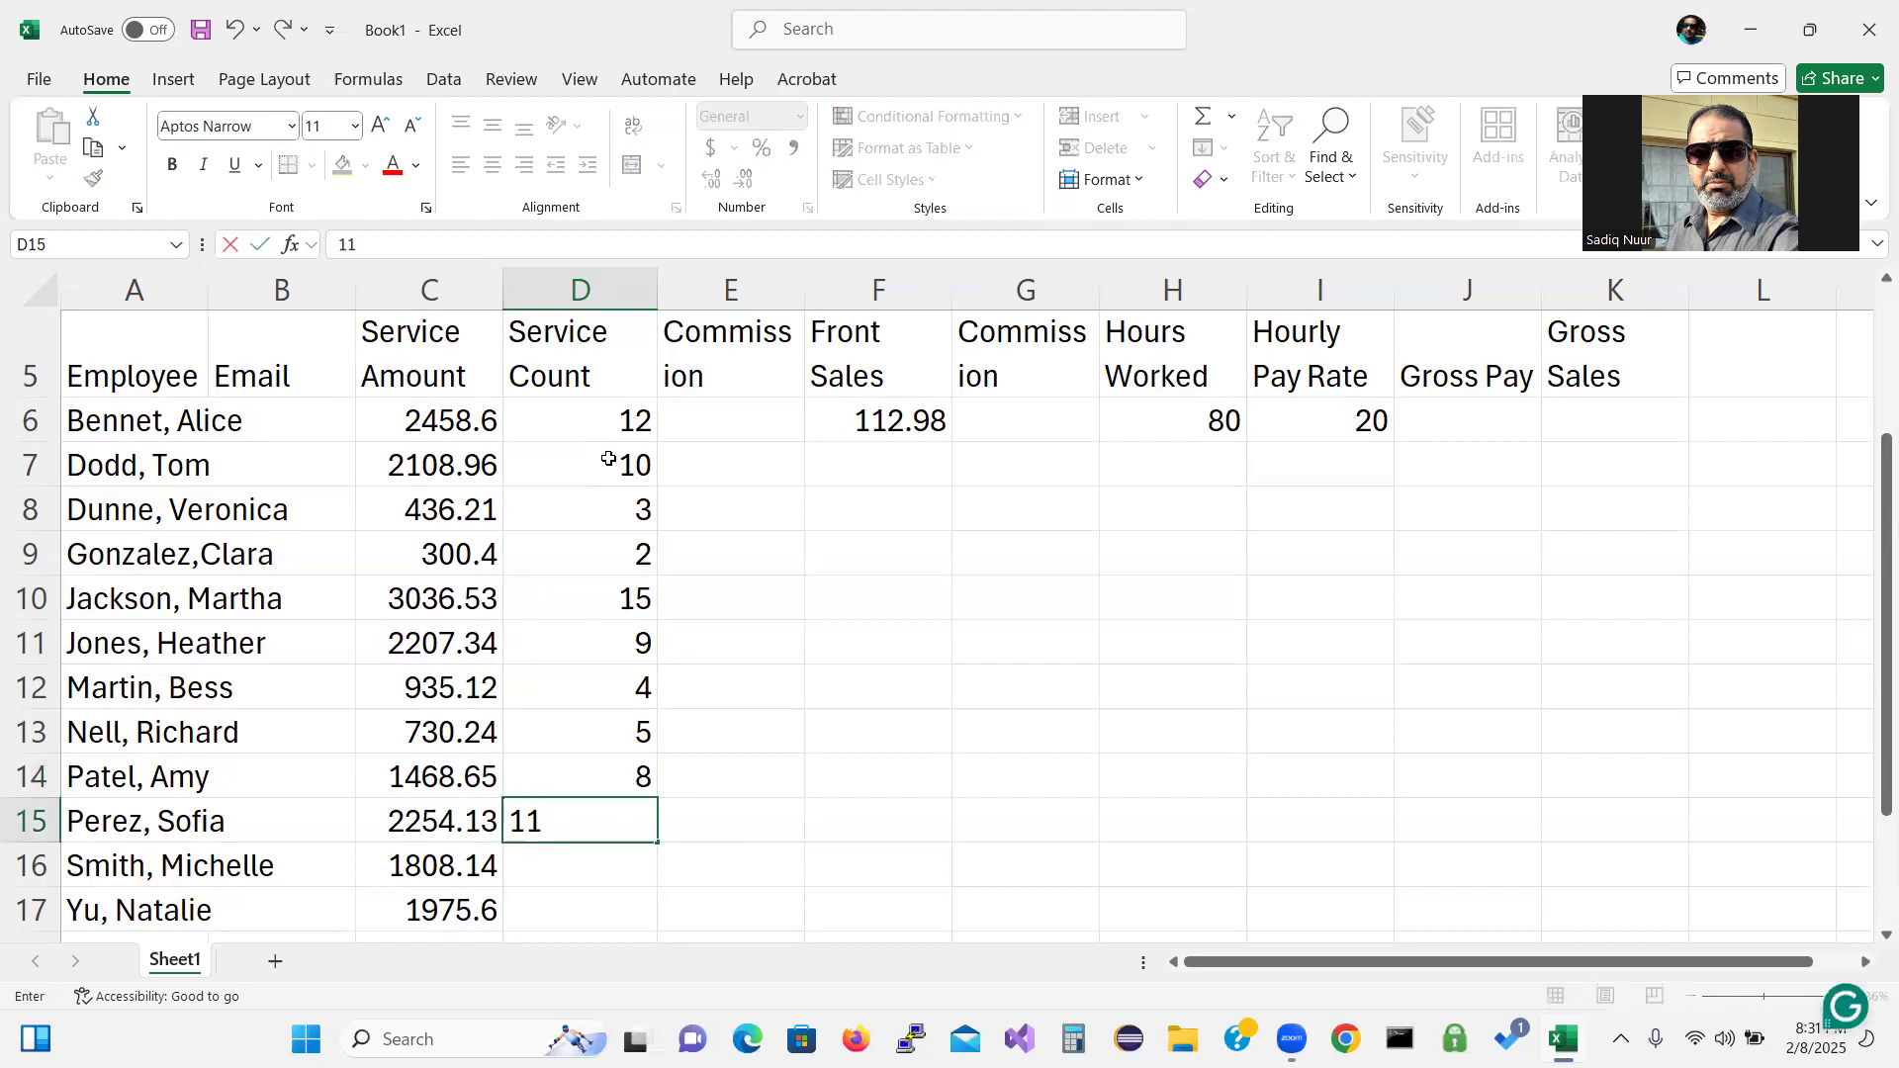
pyautogui.press('Return')
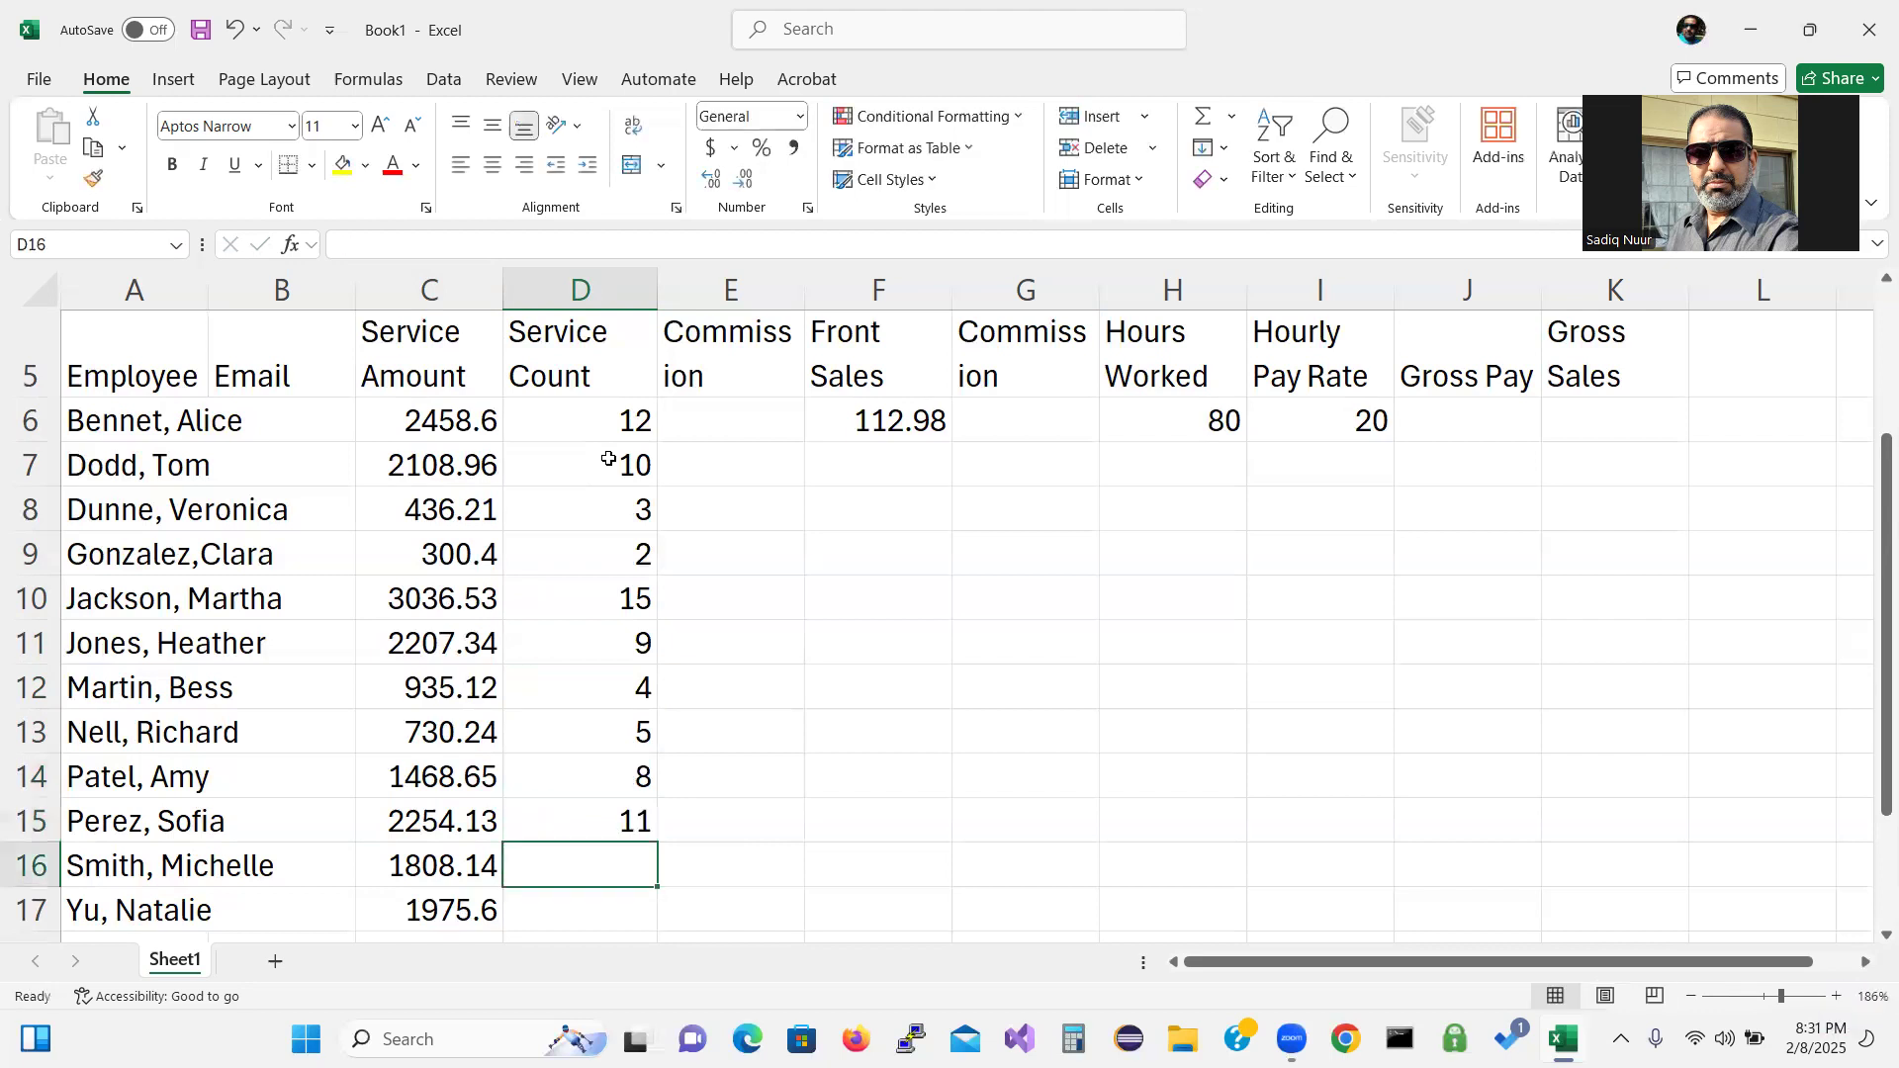
pyautogui.write('6')
pyautogui.press('Return')
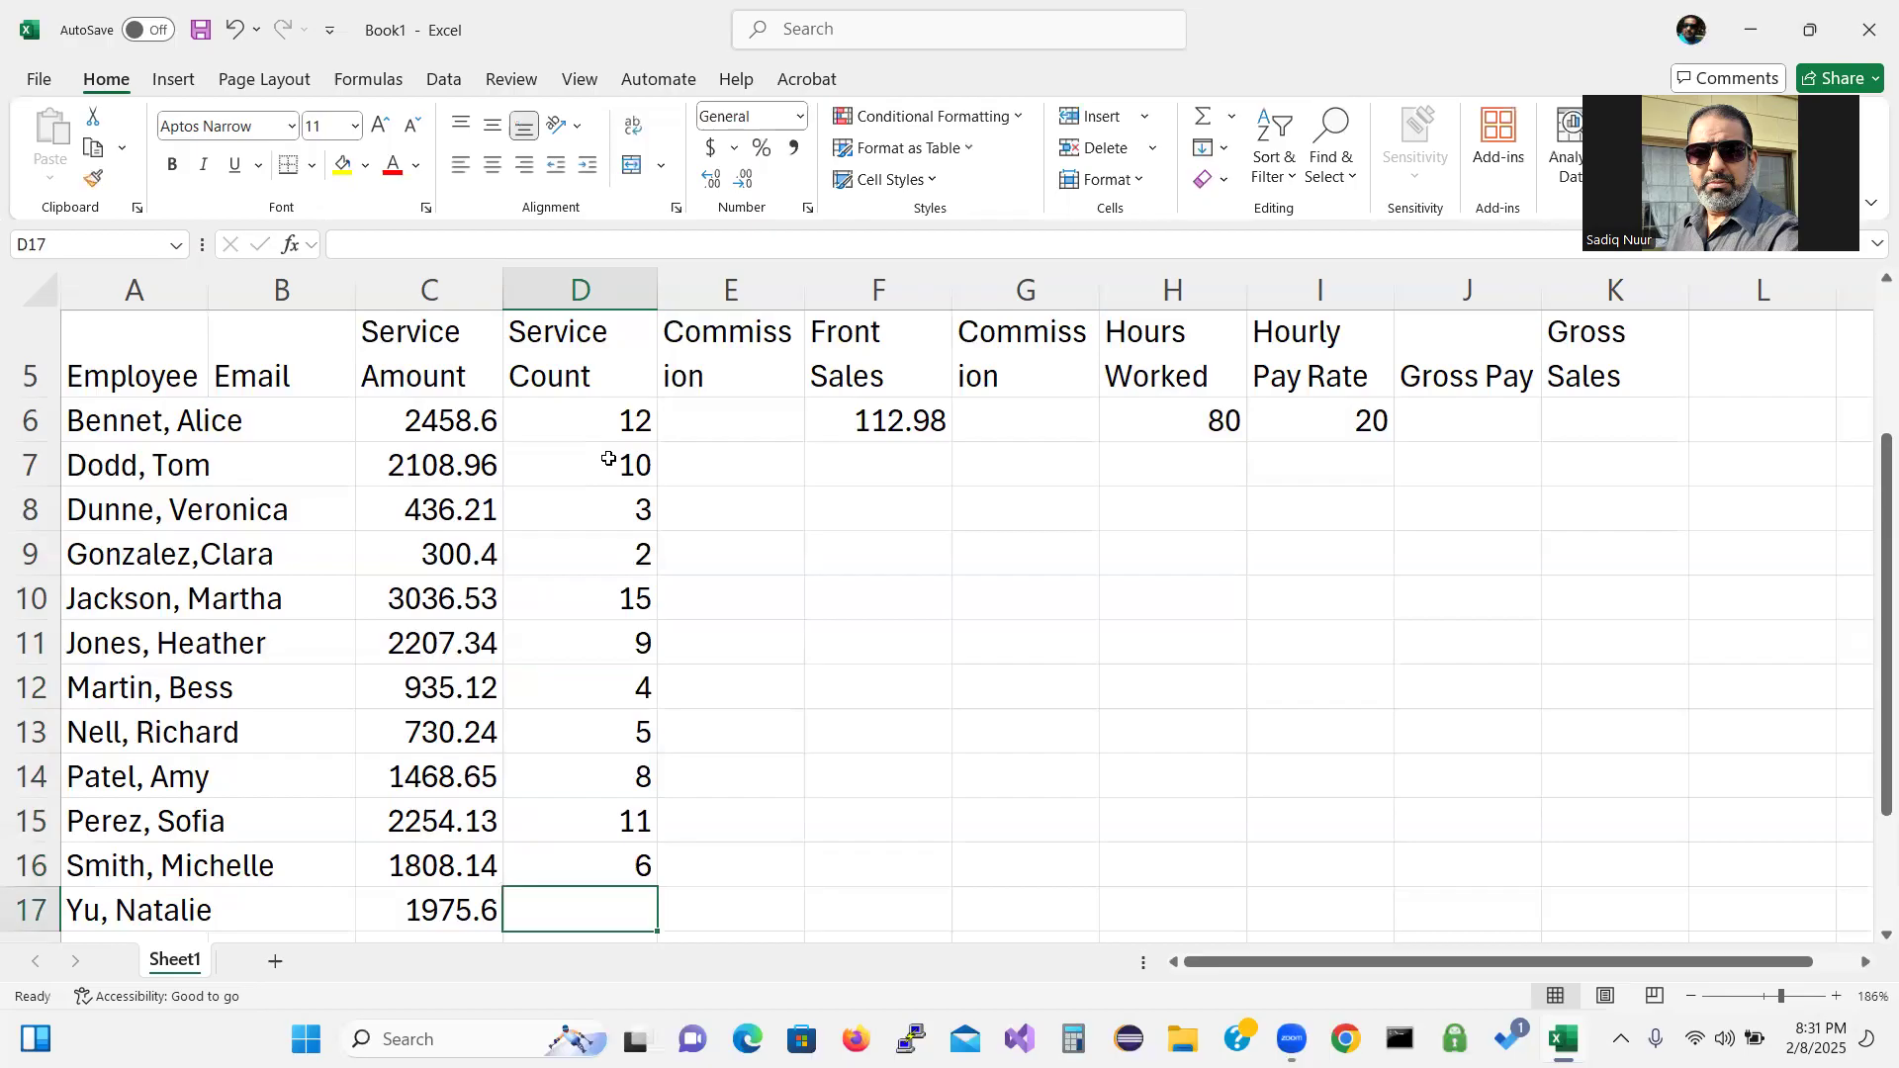
pyautogui.write('9')
pyautogui.press('Return')
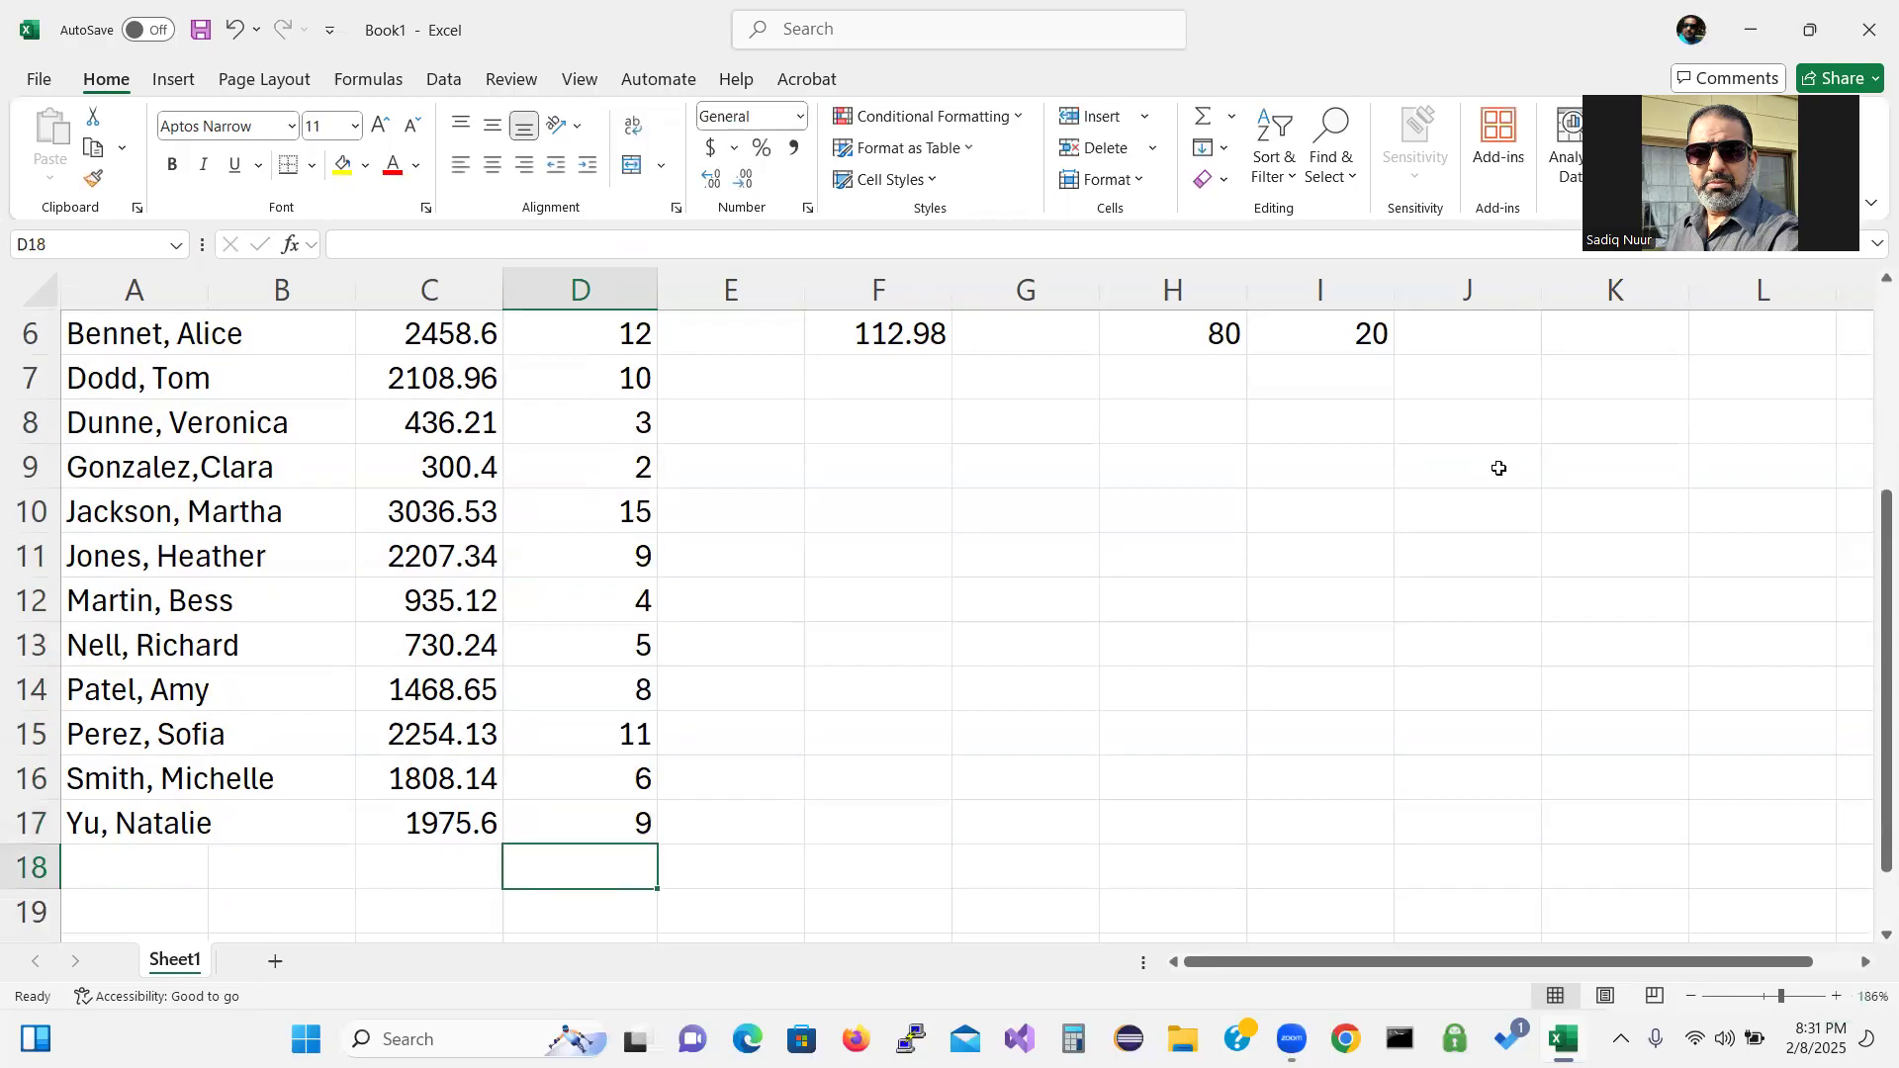
pyautogui.moveTo(1874, 544); pyautogui.dragTo(1873, 501)
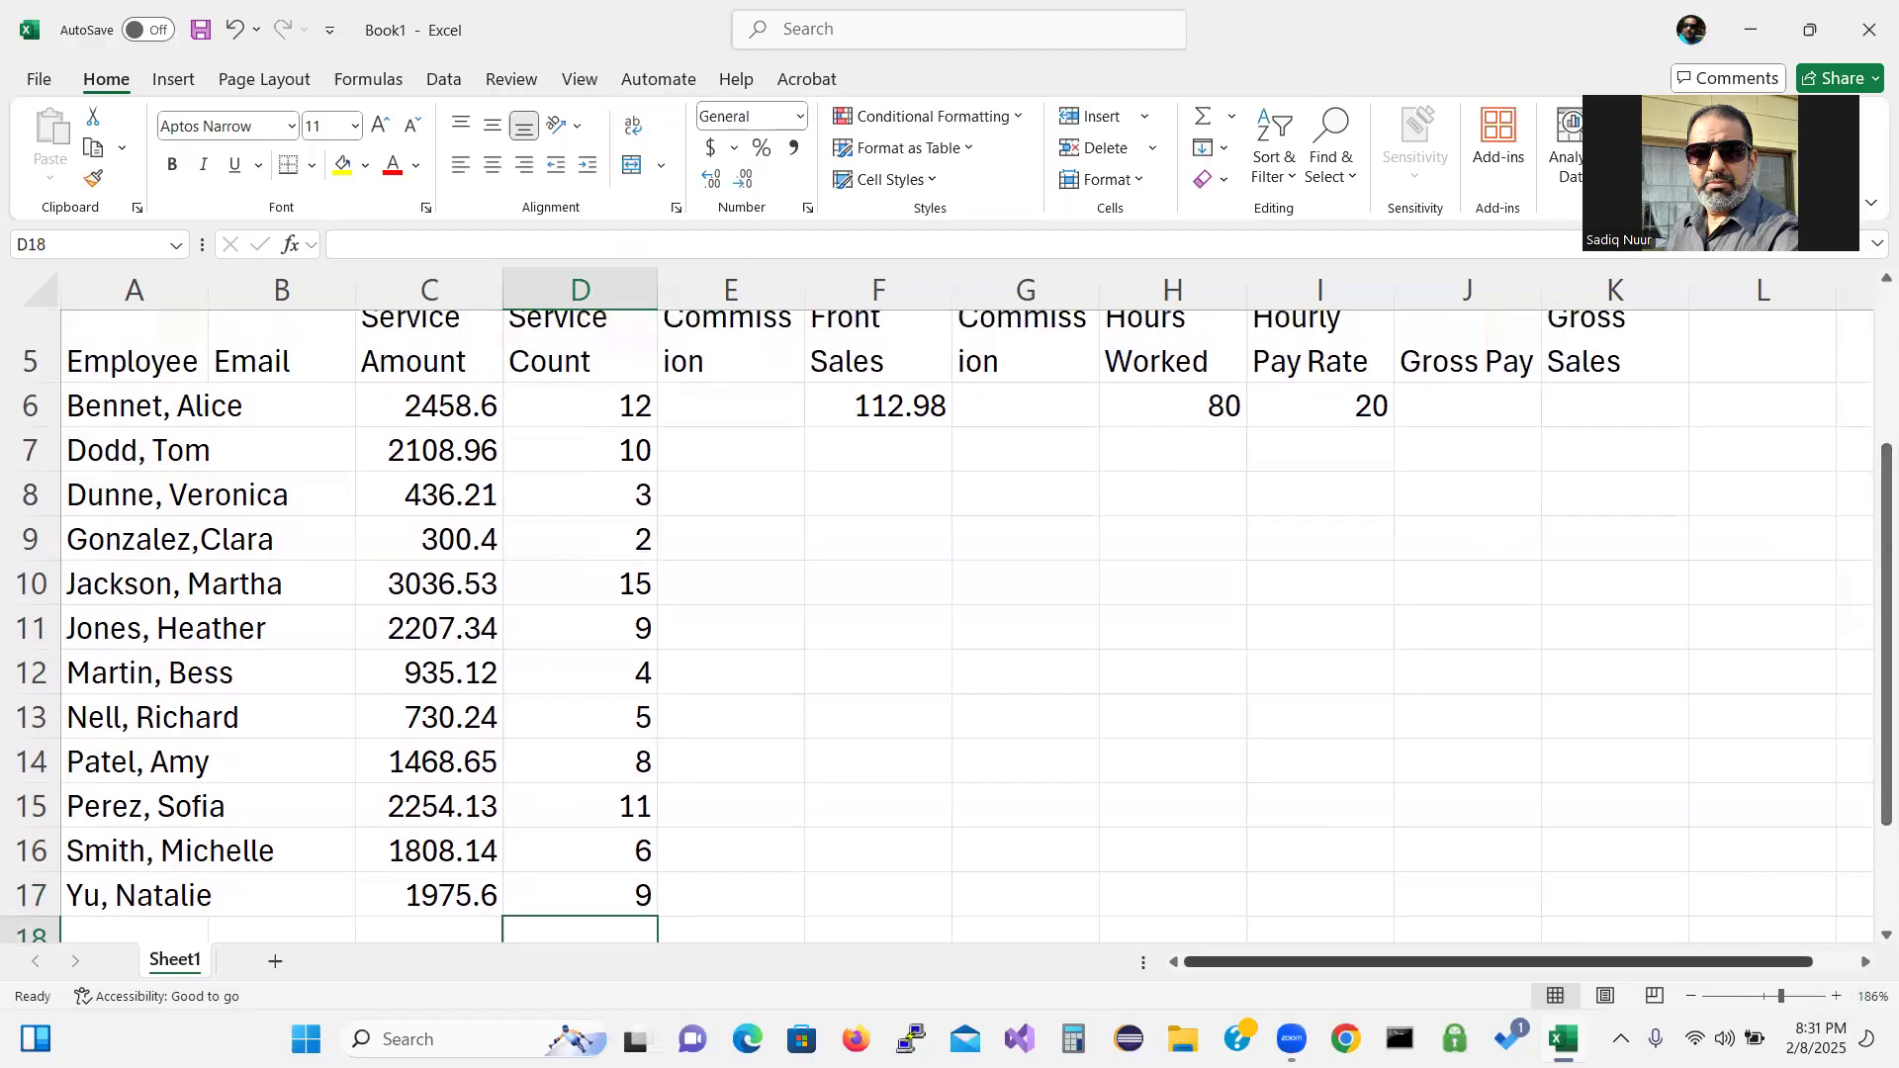
# Zoom the sheet out from 186% to 170% so headings and all rows fit.
pyautogui.rightClick(1689, 1003)
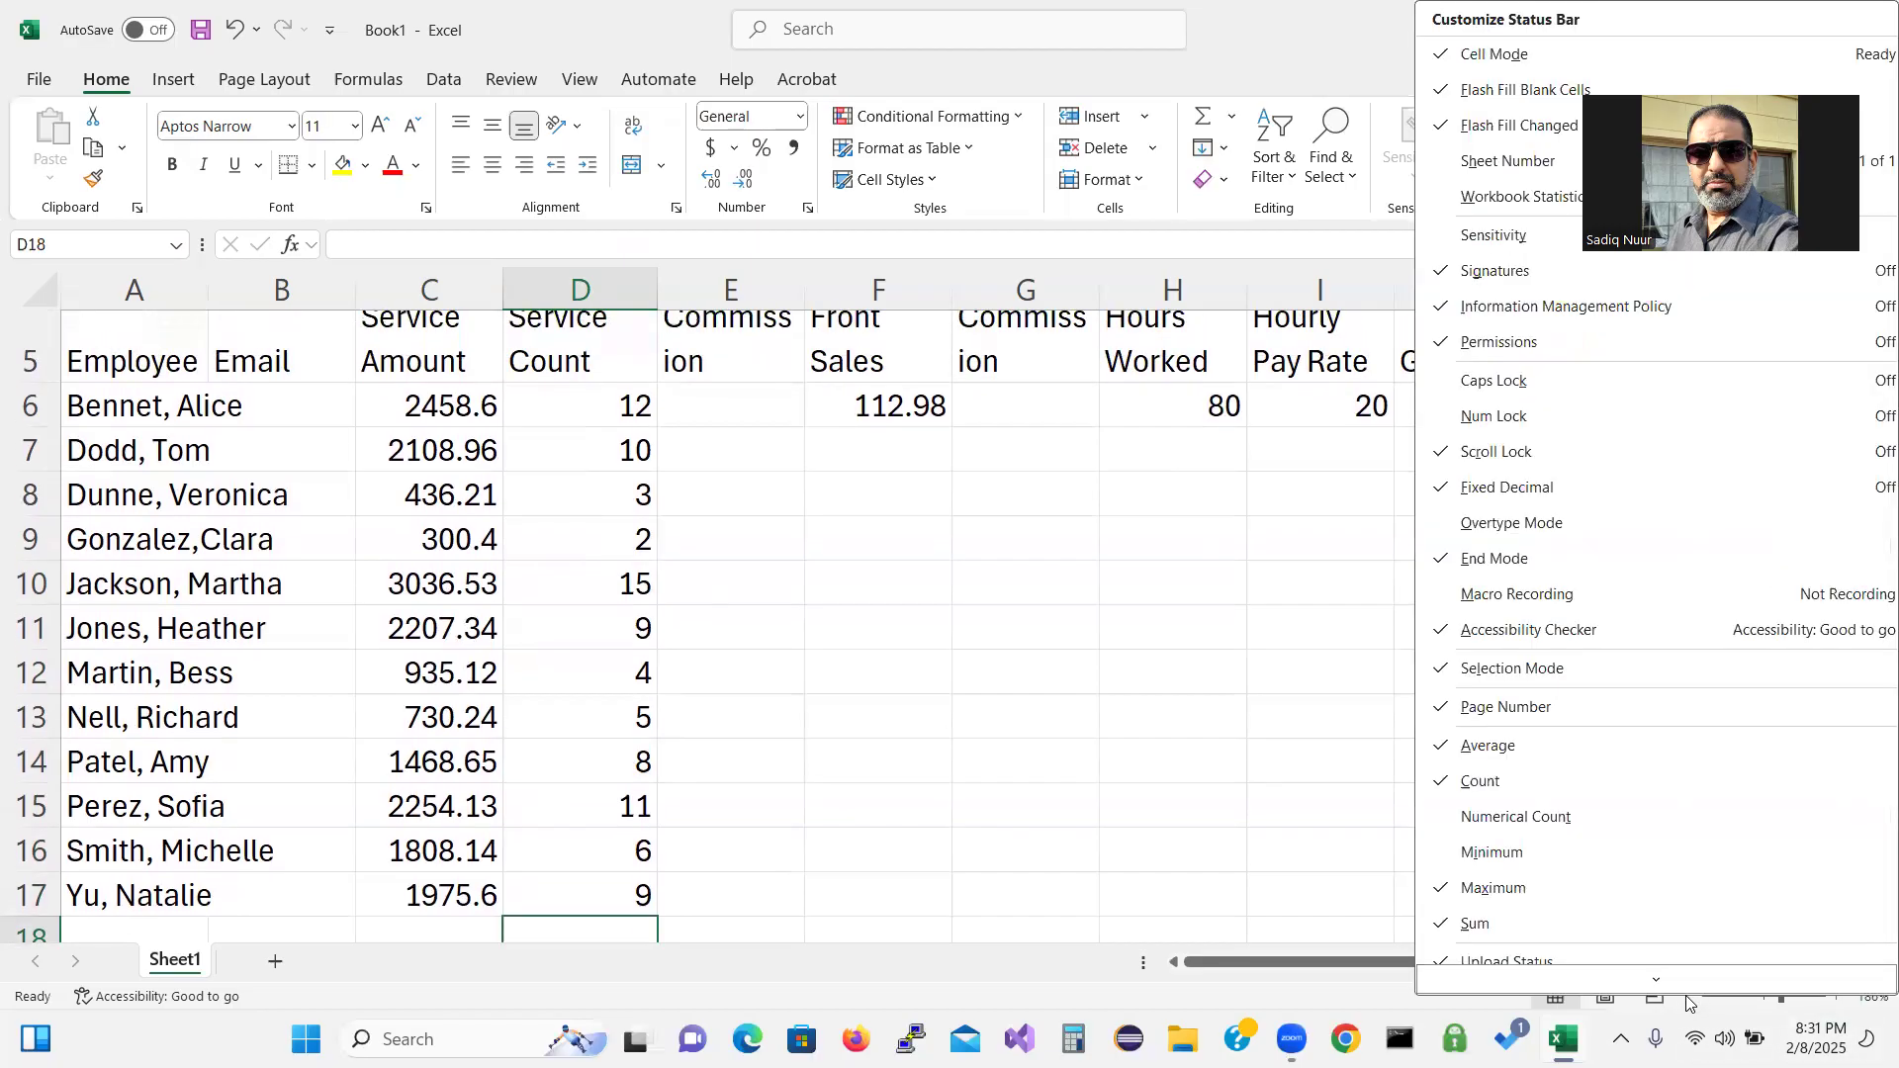
pyautogui.click(1287, 812)
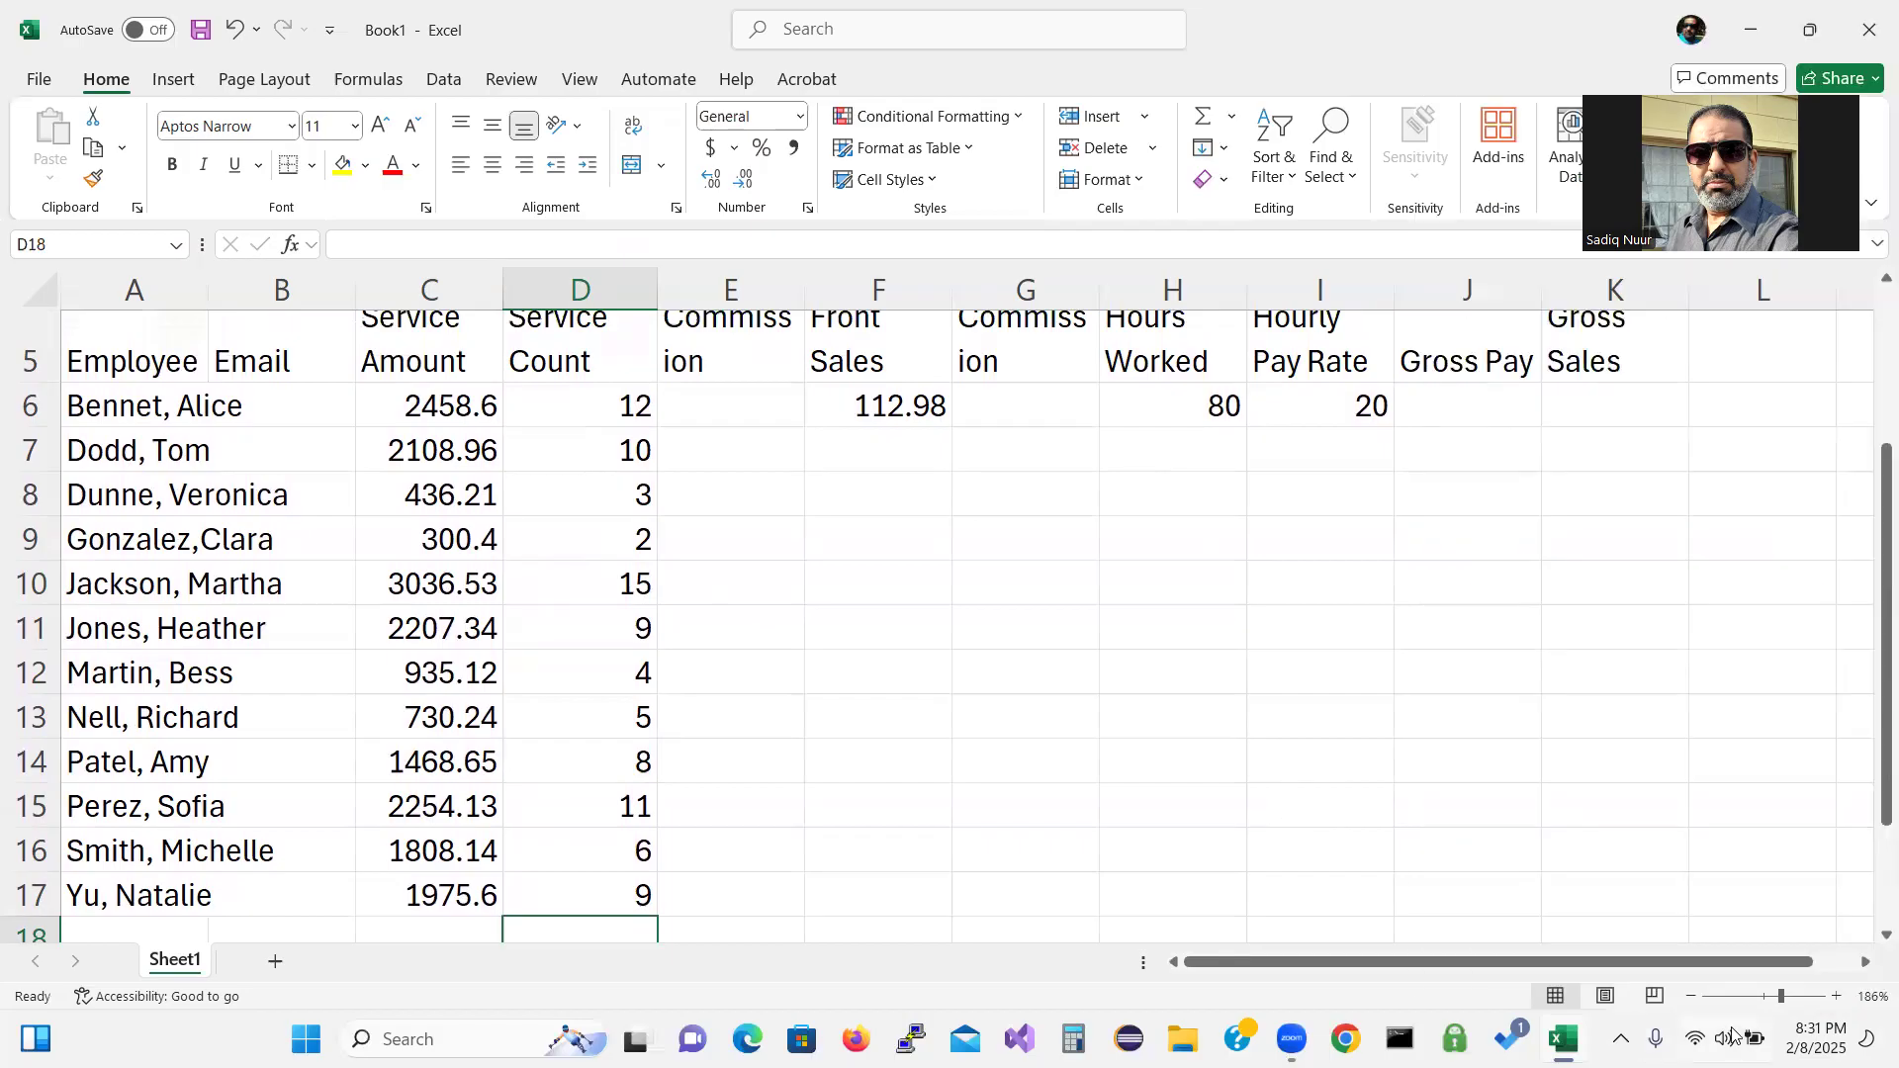
pyautogui.click(1692, 997)
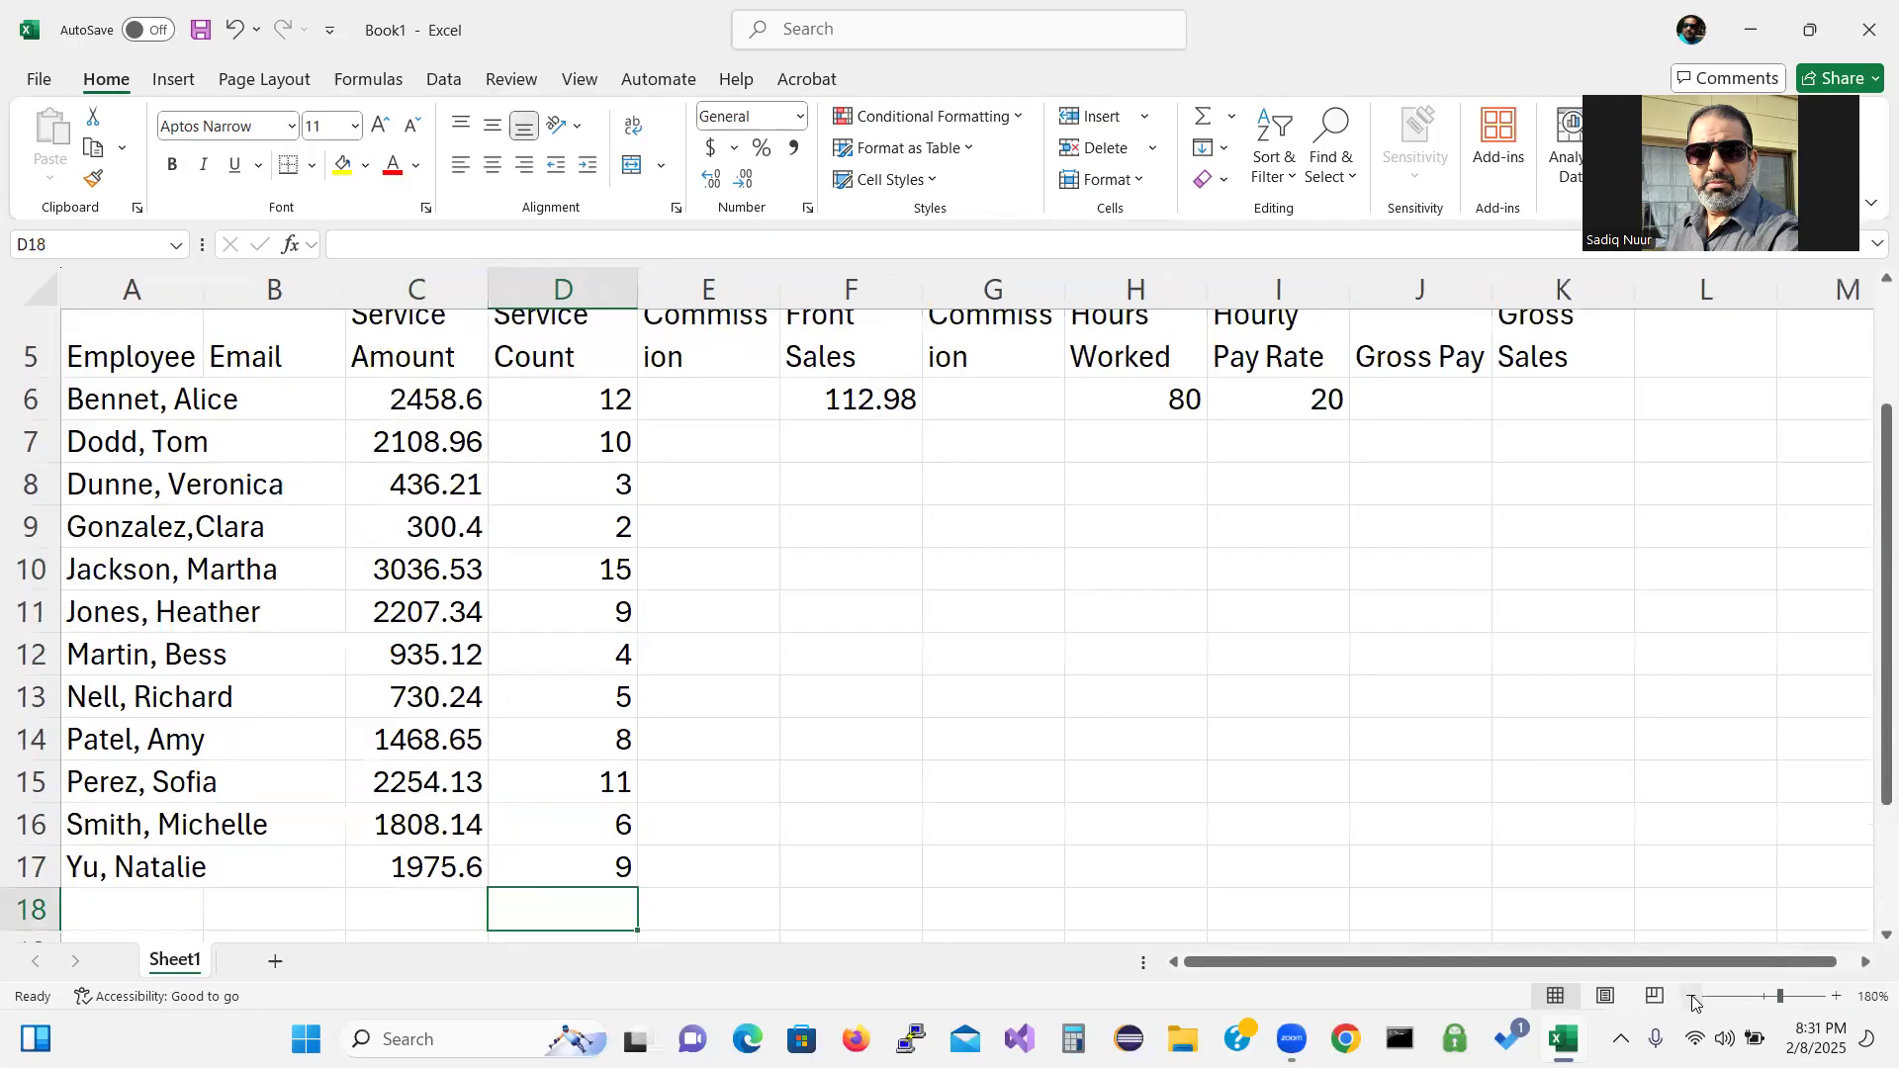
pyautogui.click(1692, 997)
pyautogui.moveTo(1870, 781); pyautogui.dragTo(1870, 772)
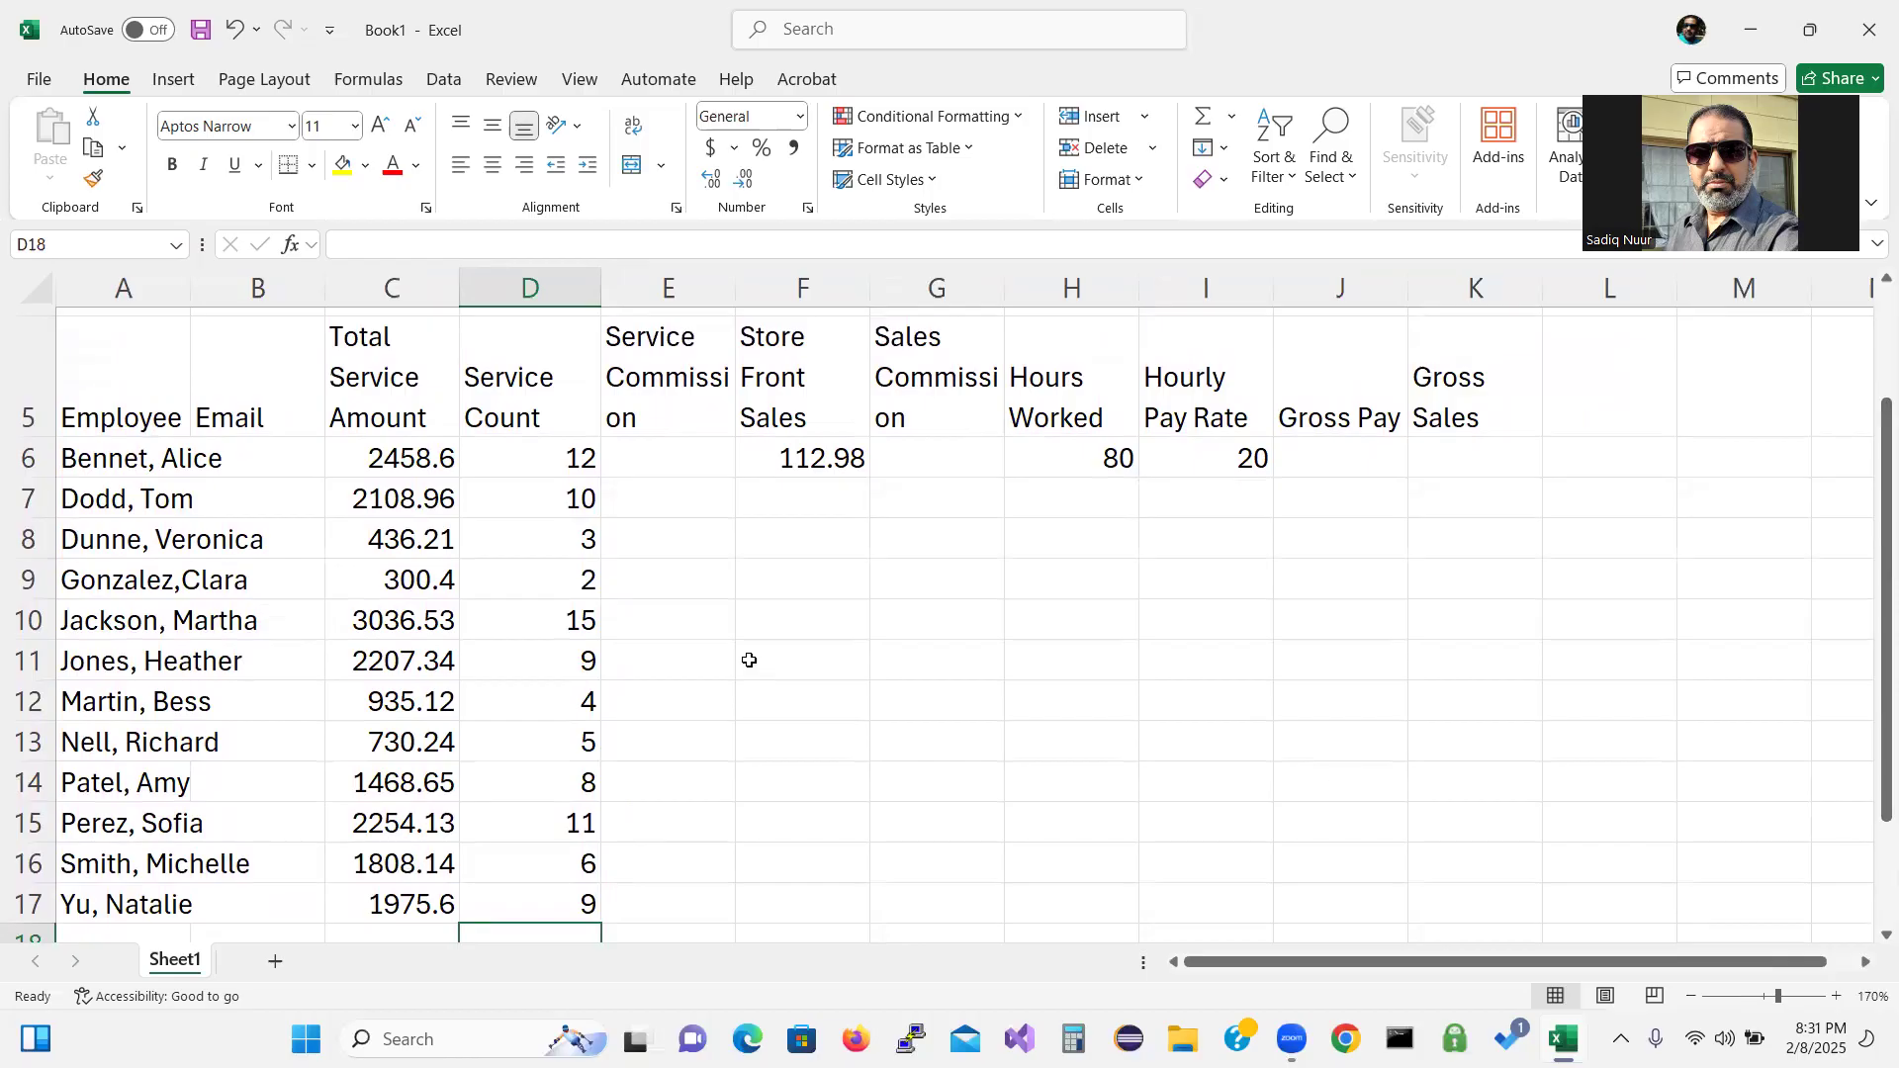
# Enter store front sales 18.50, 83.57, 0, 17.42 and 54.10 into F7 through F11.
pyautogui.click(814, 506)
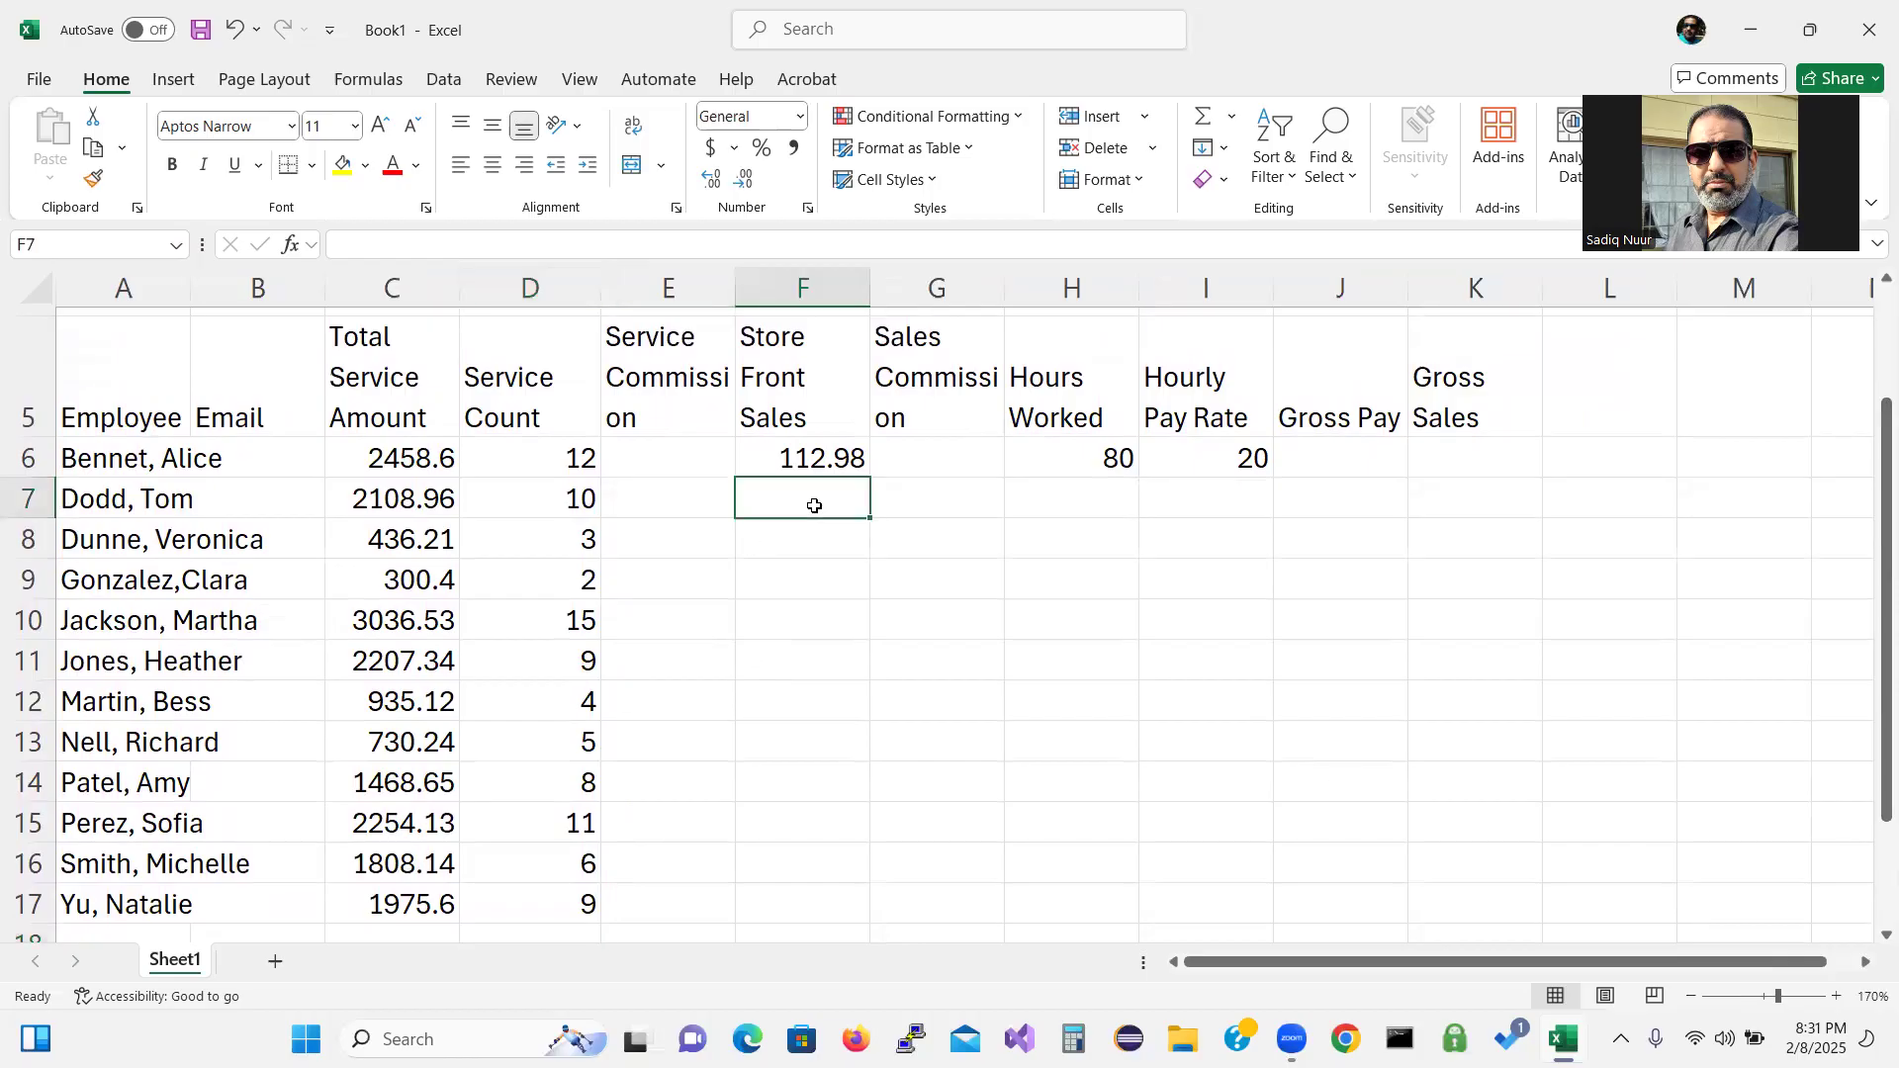
pyautogui.write('1')
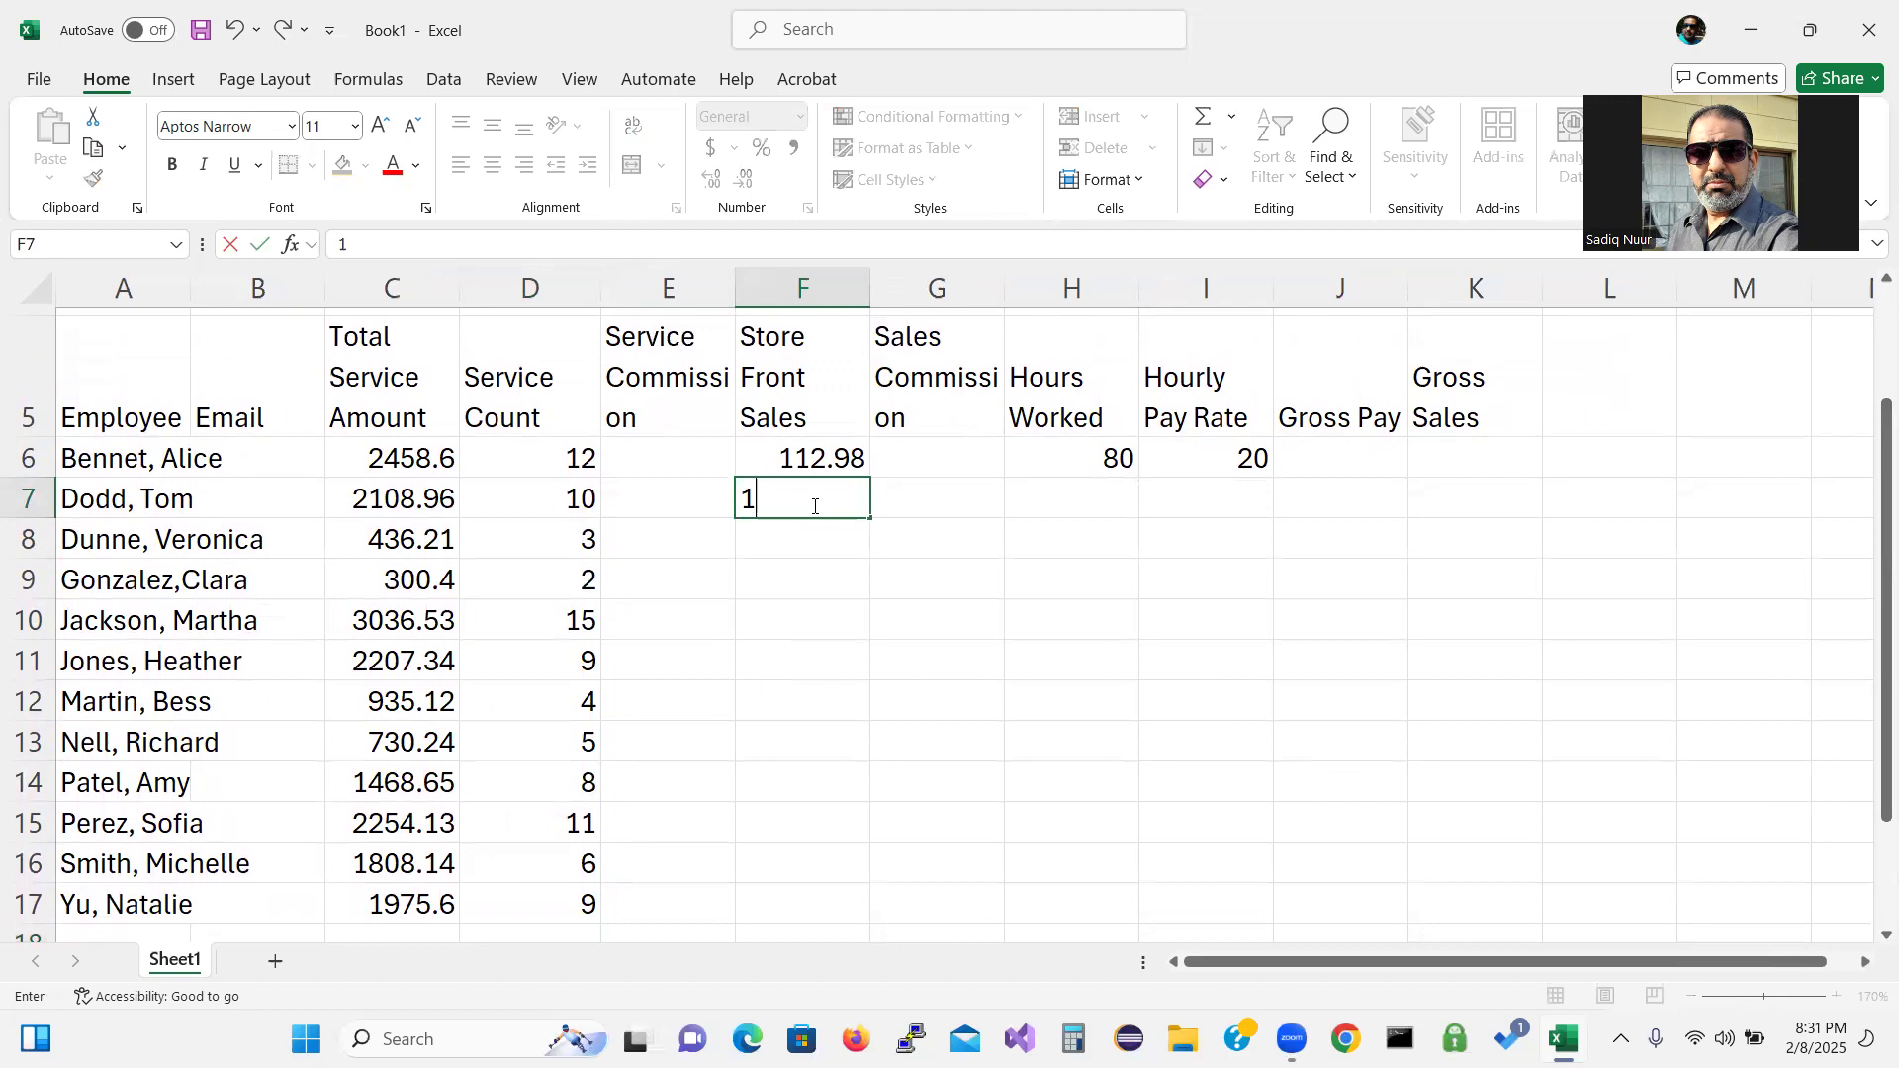
pyautogui.write('8.50')
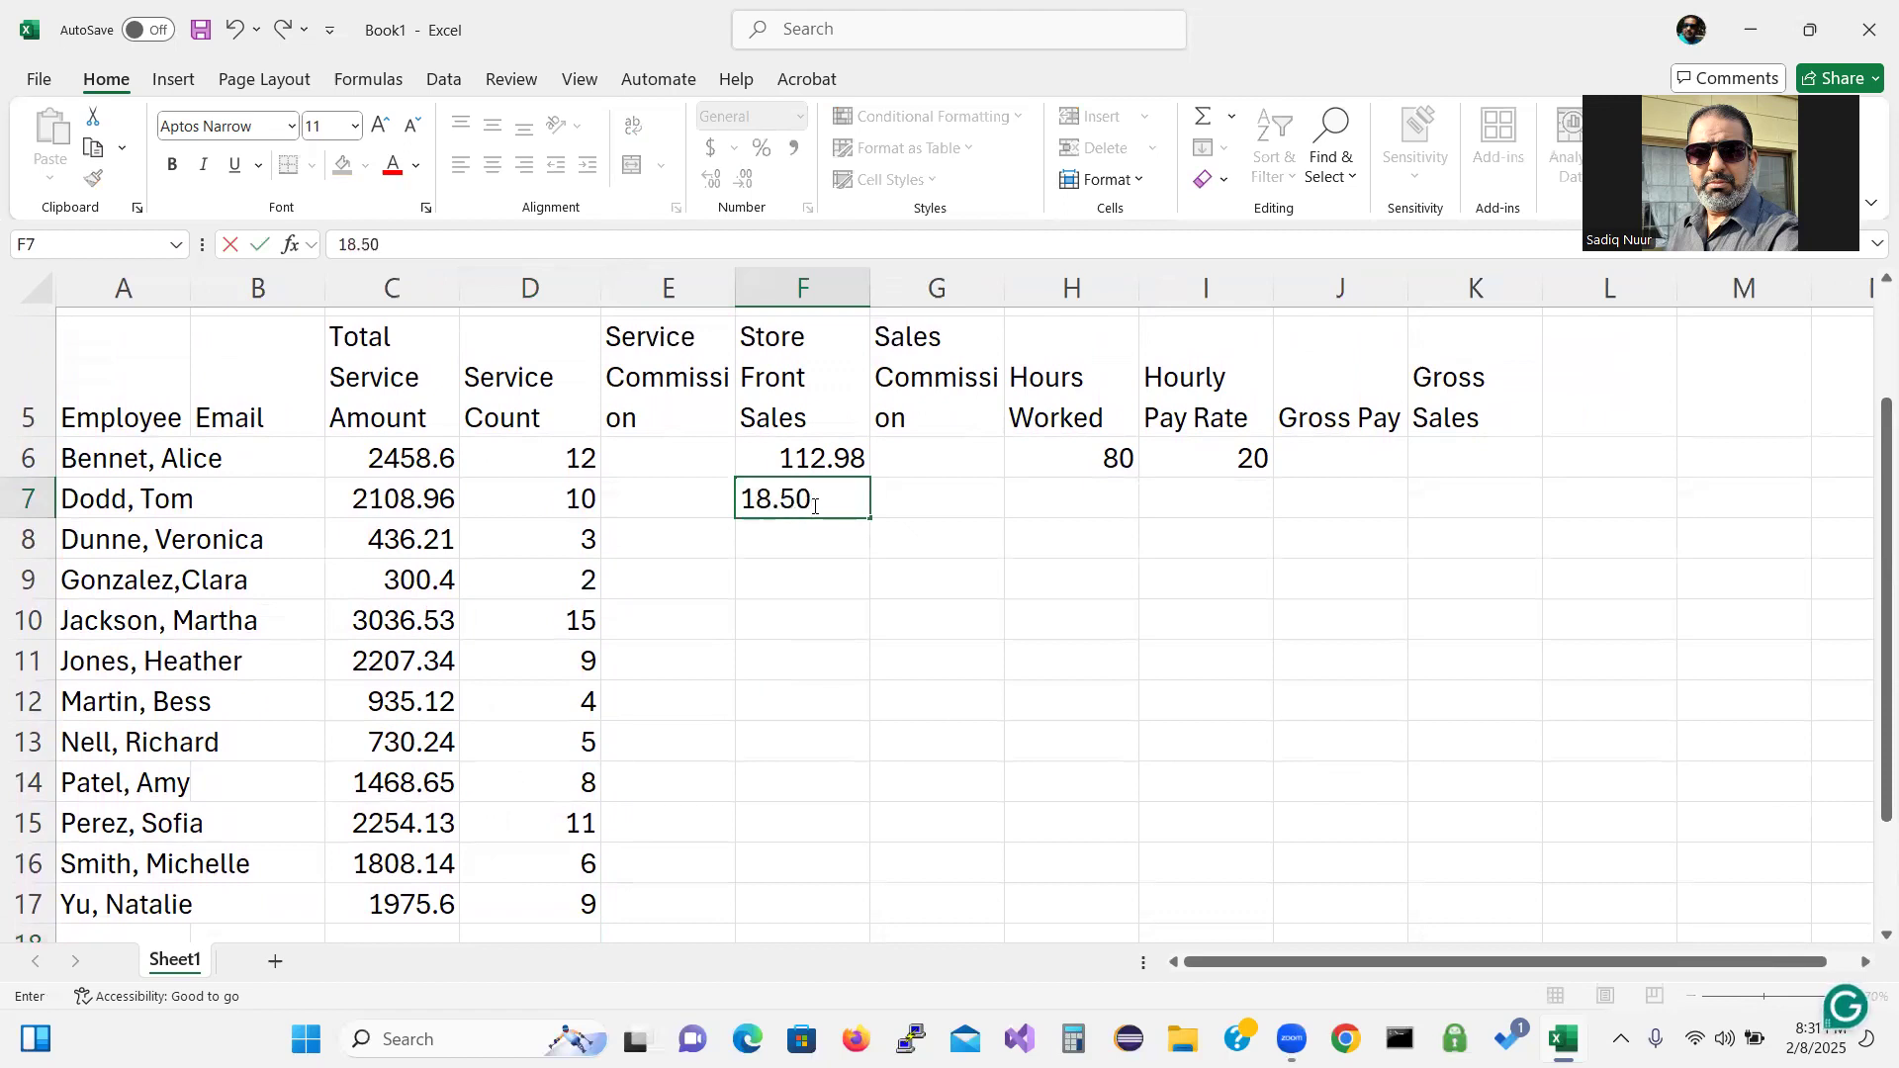
pyautogui.press('Return')
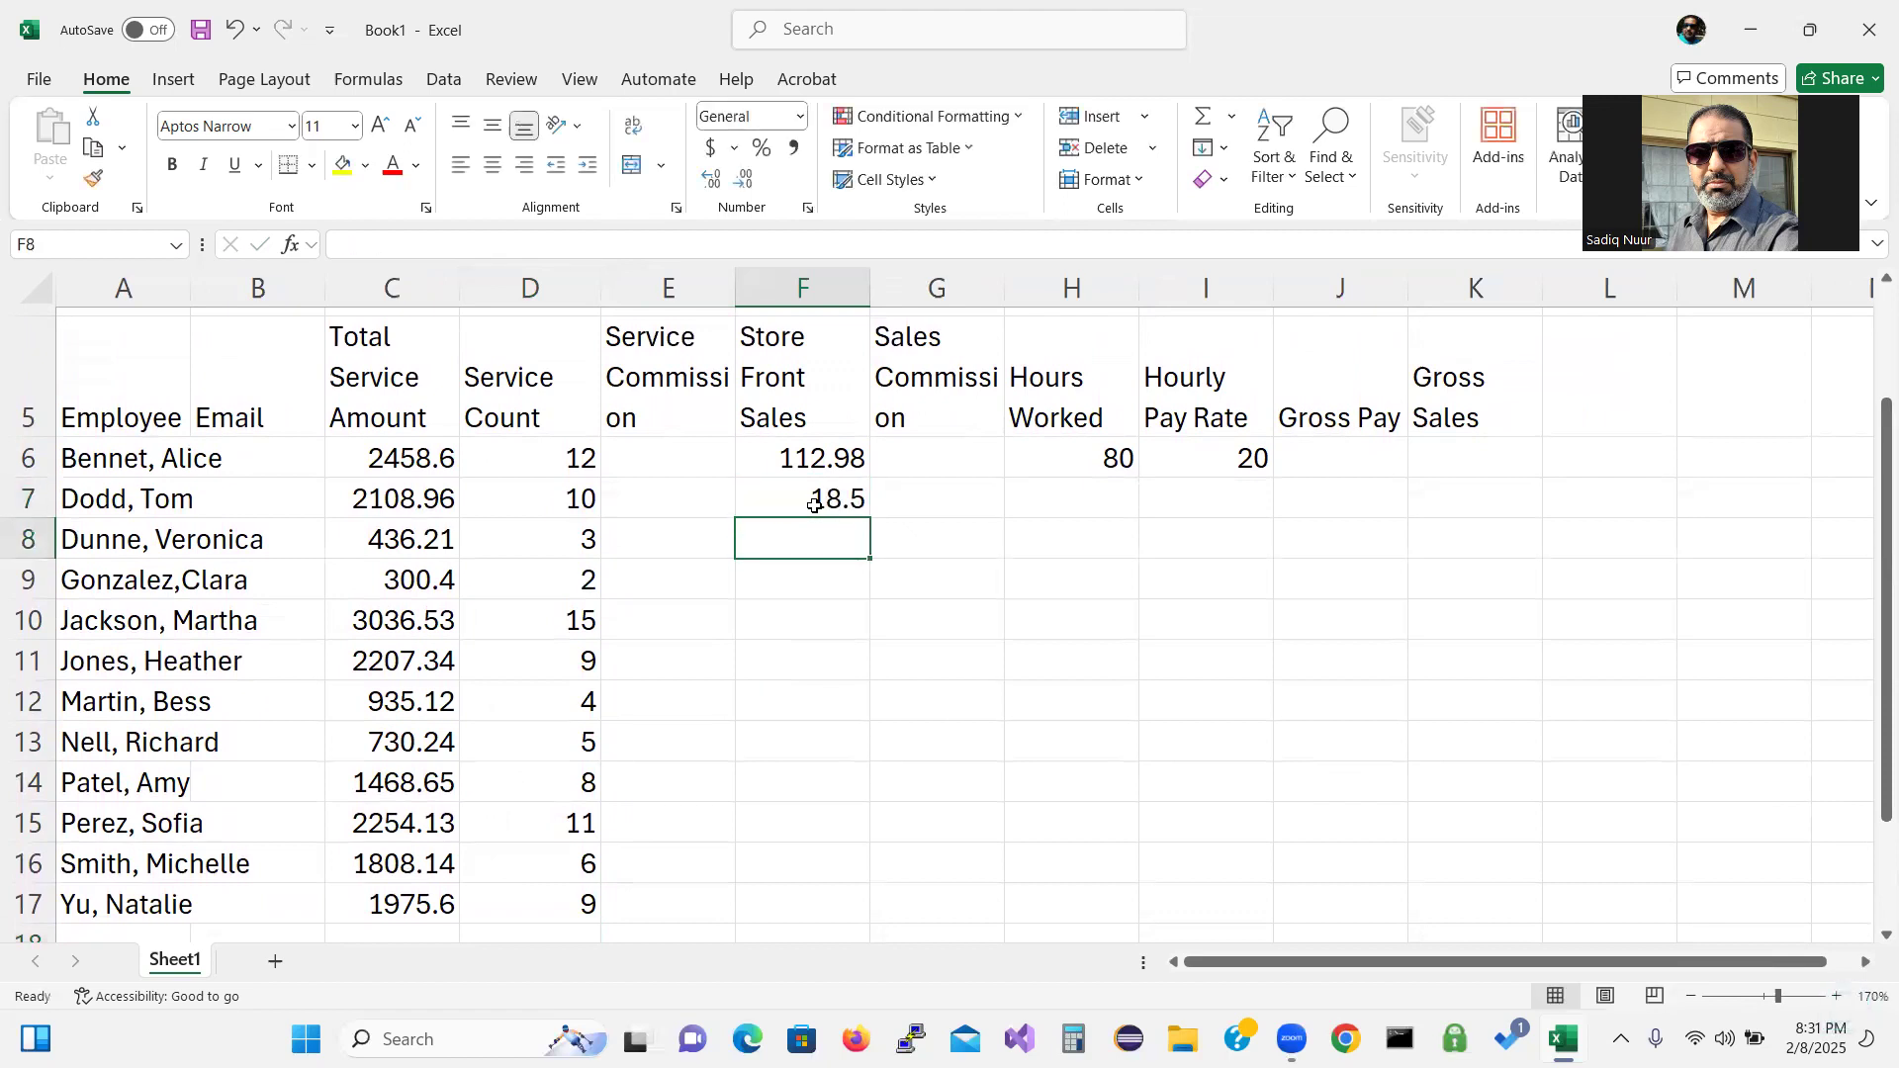
pyautogui.write('8')
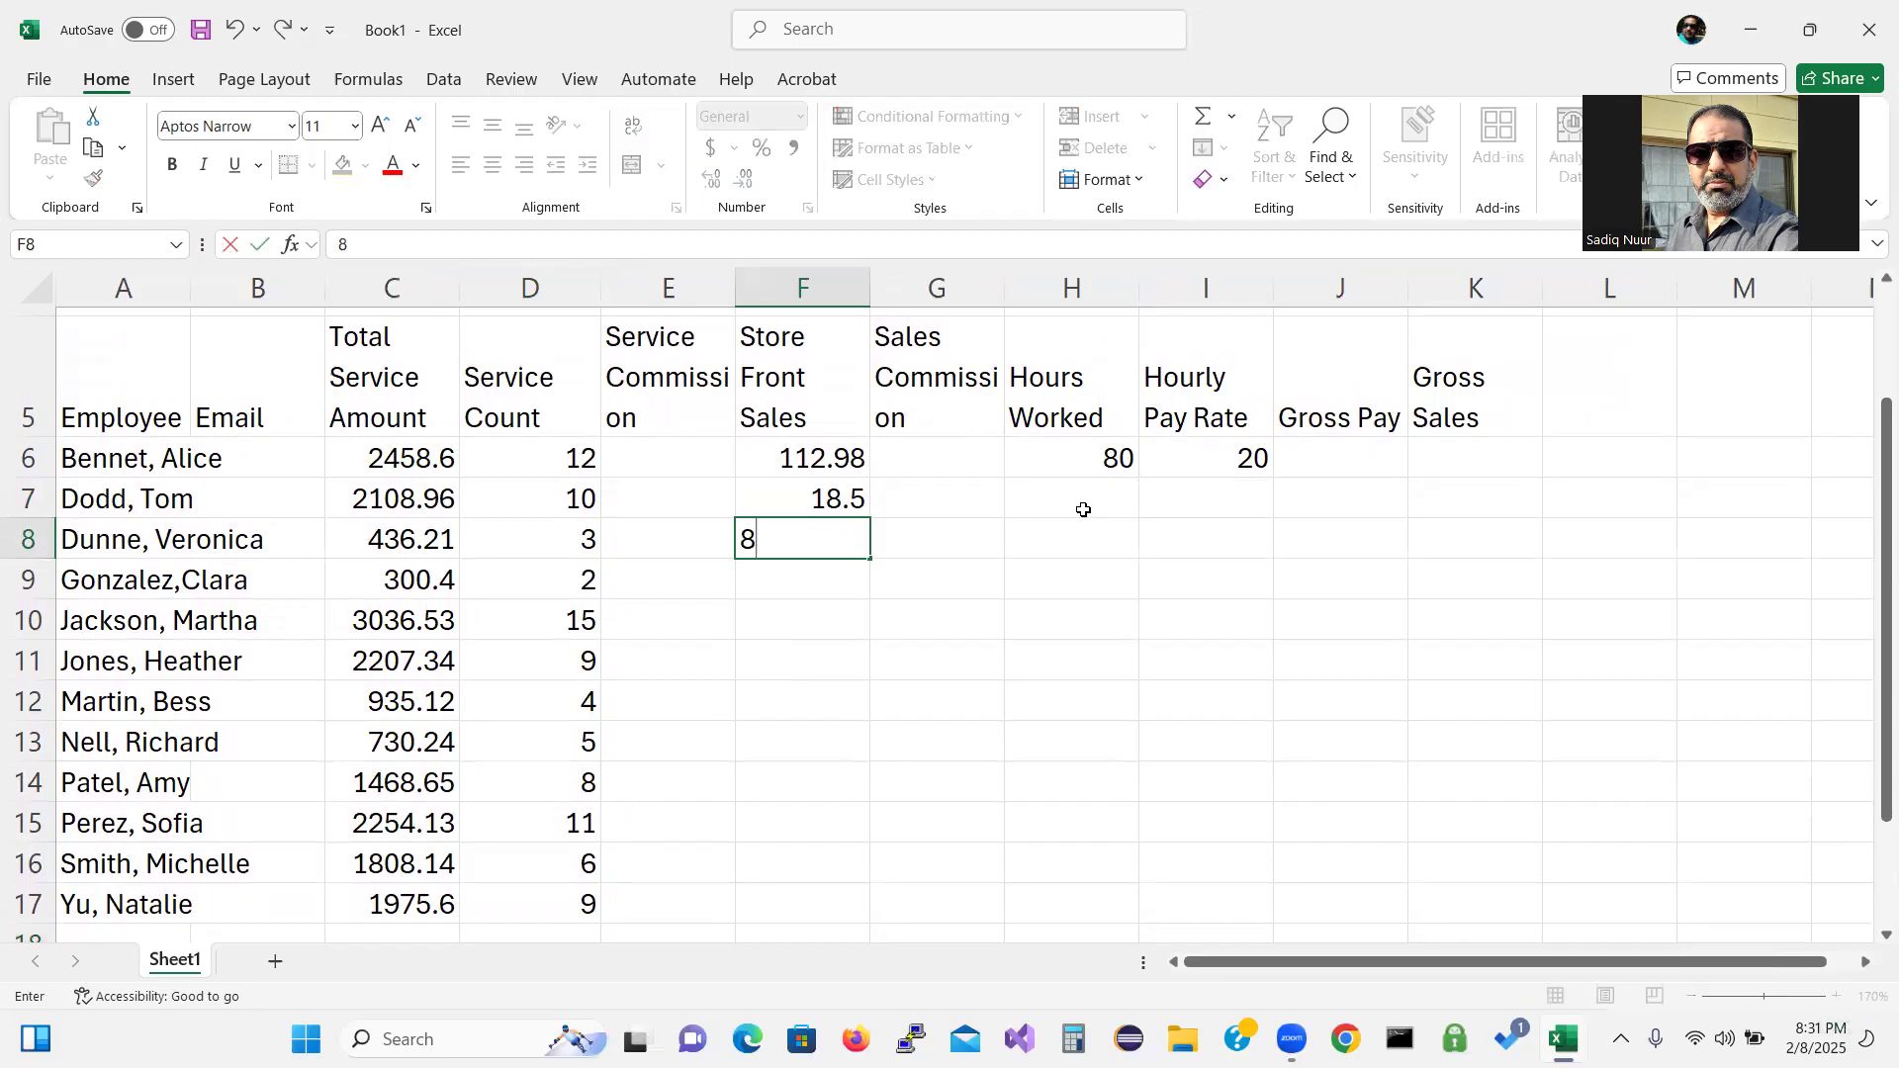
pyautogui.write('3.57')
pyautogui.press('Return')
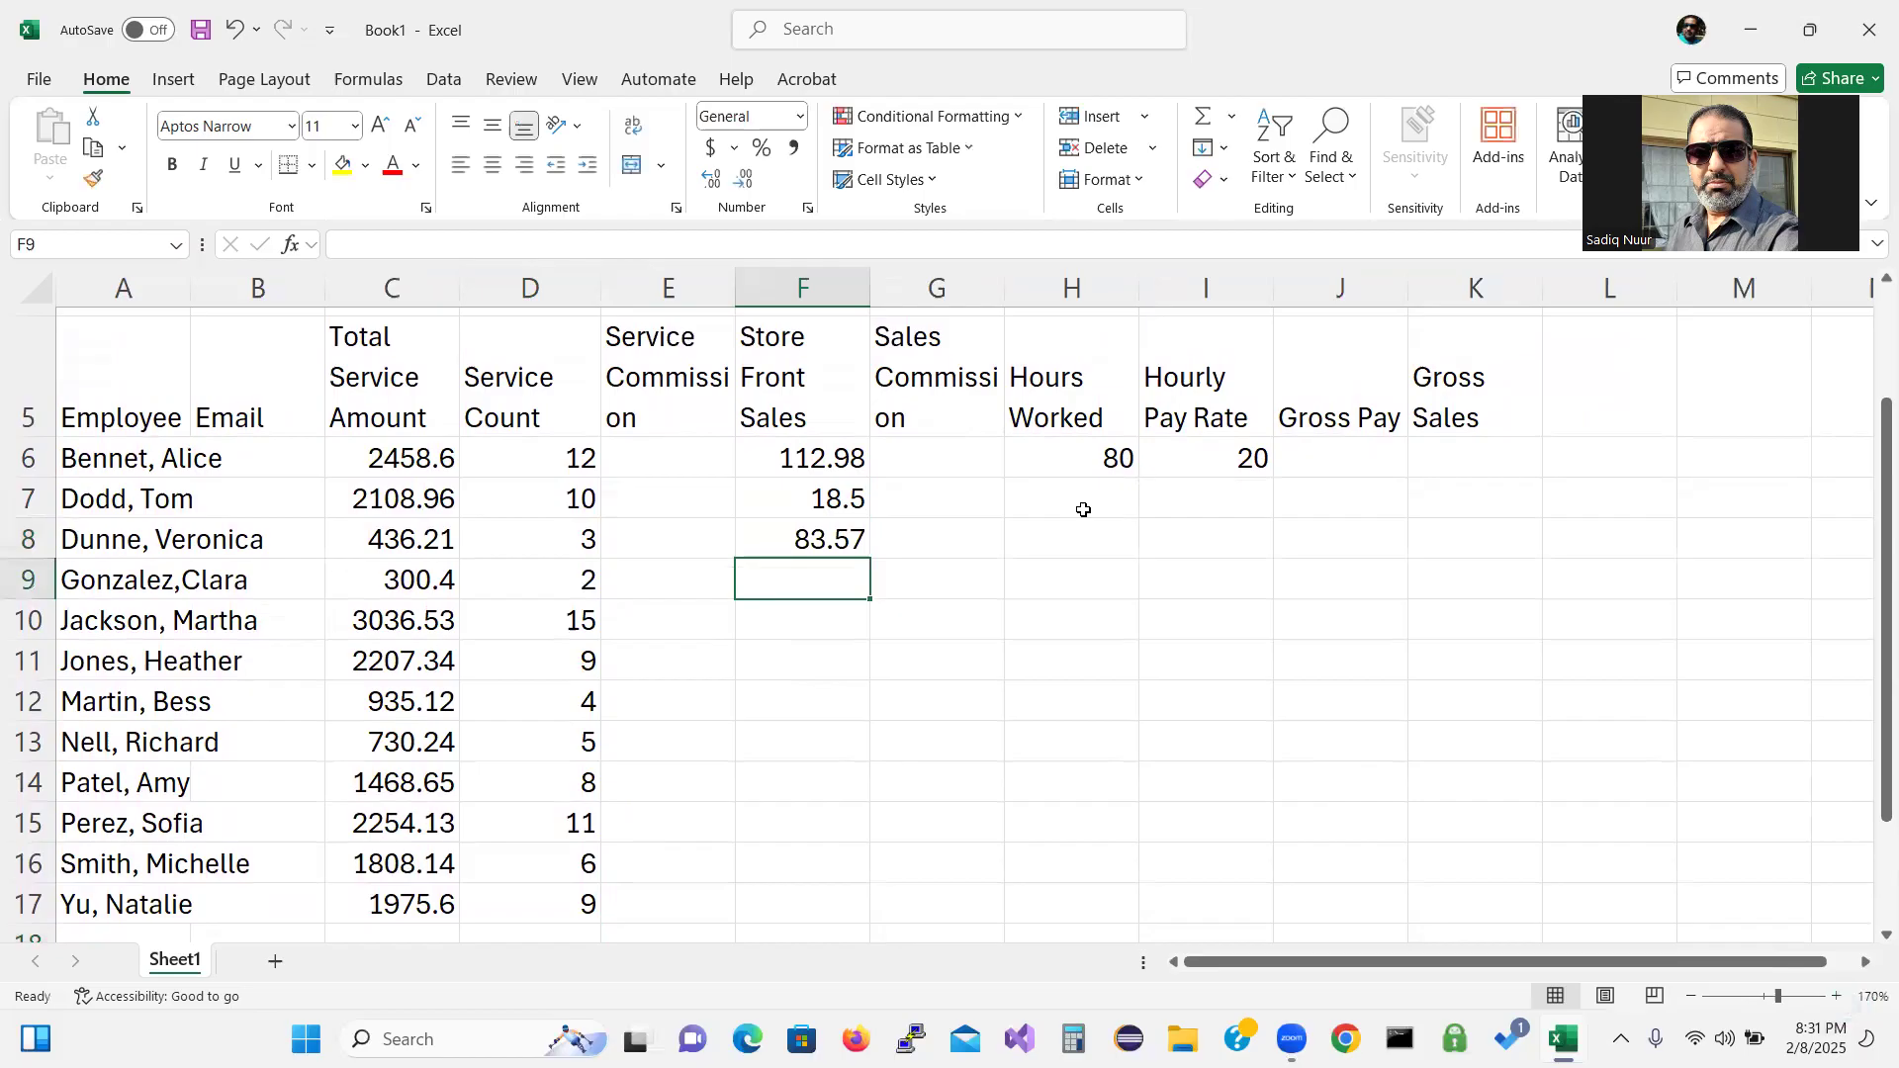
pyautogui.write('0')
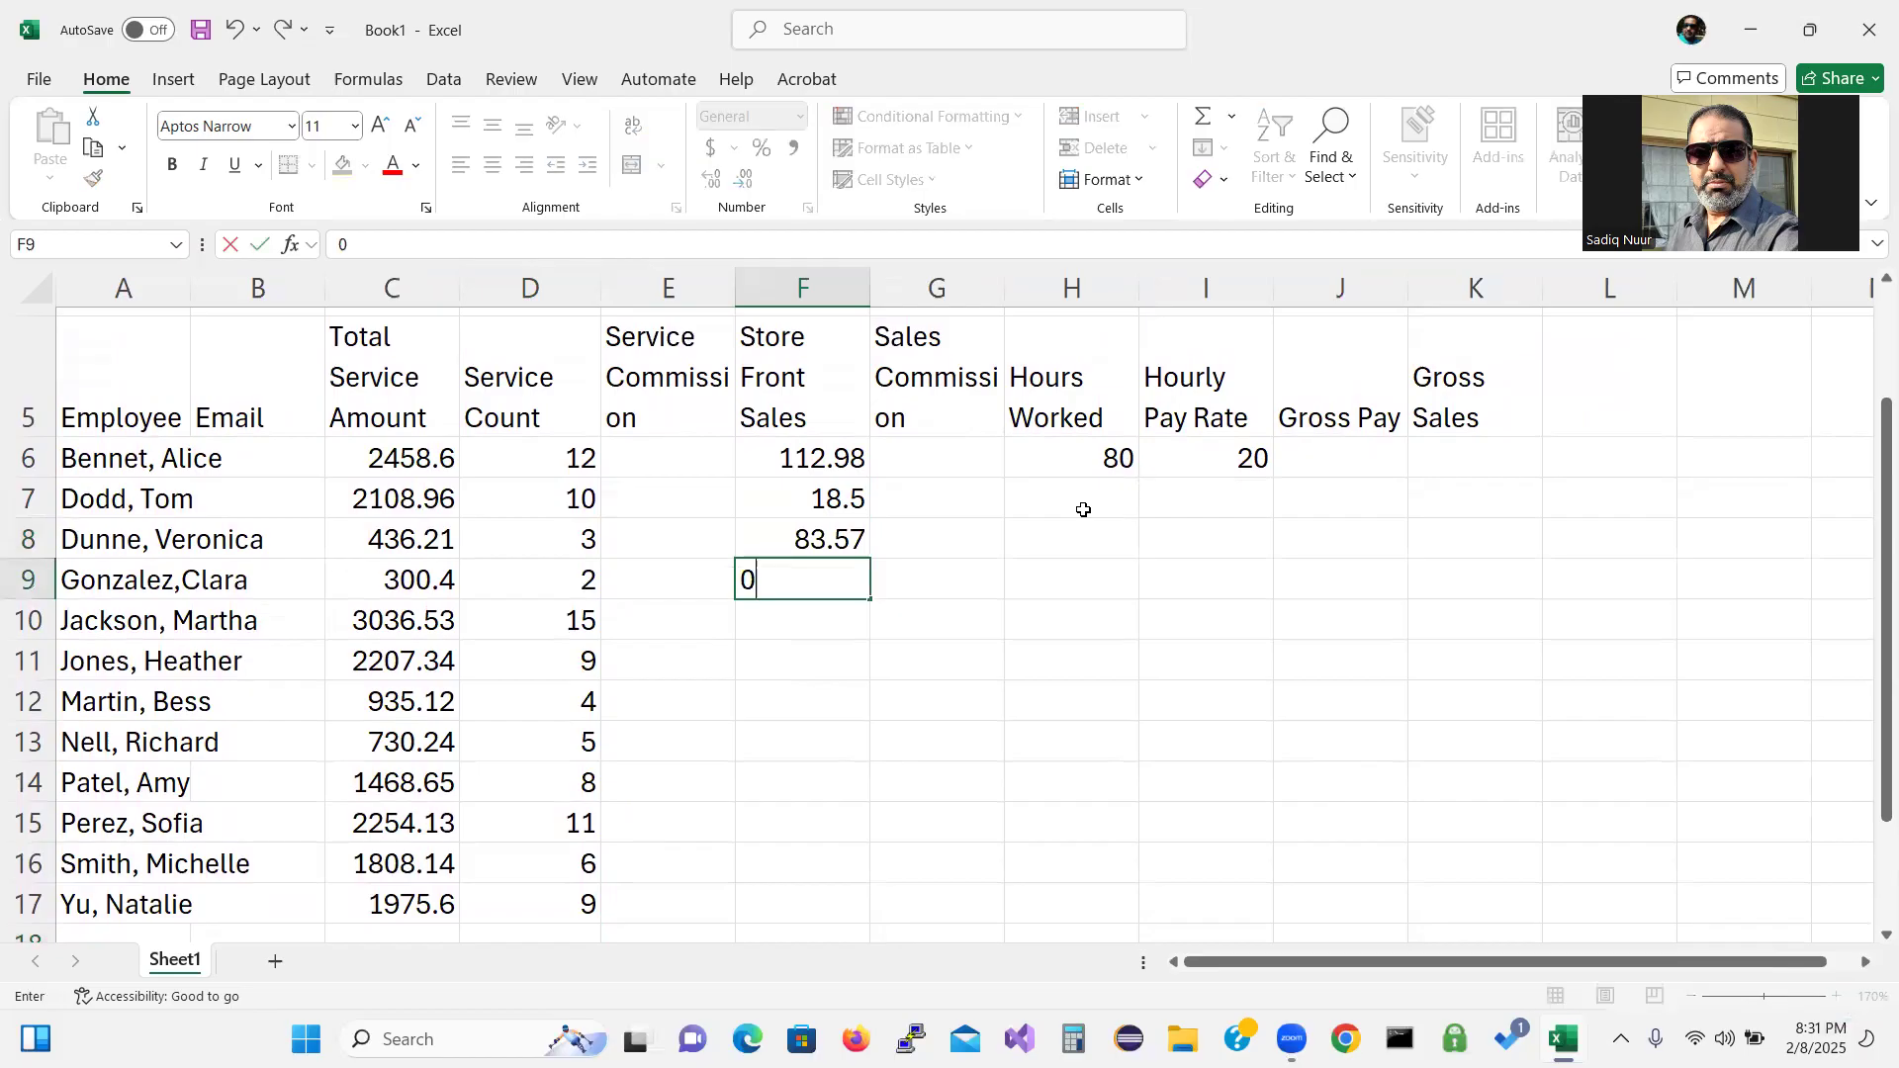
pyautogui.press('Return')
pyautogui.write('1')
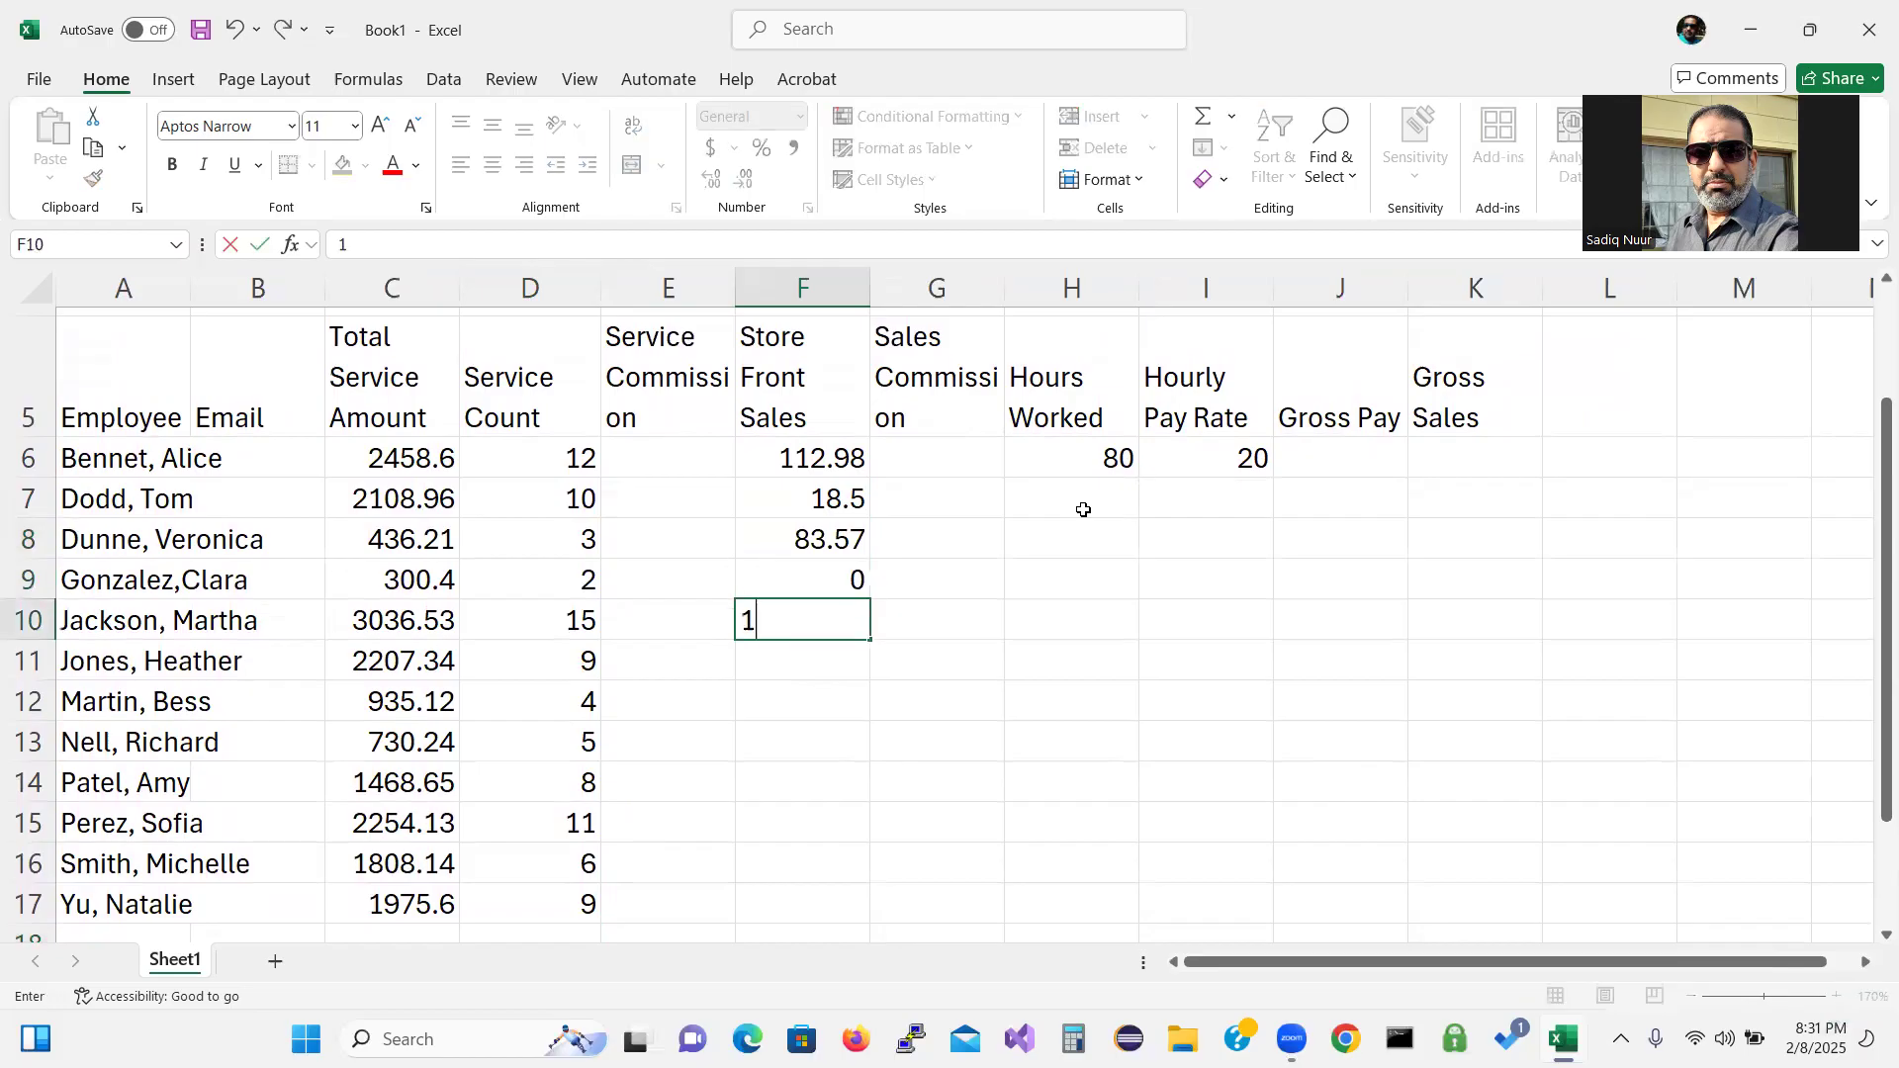
pyautogui.write('7.42')
pyautogui.press('Return')
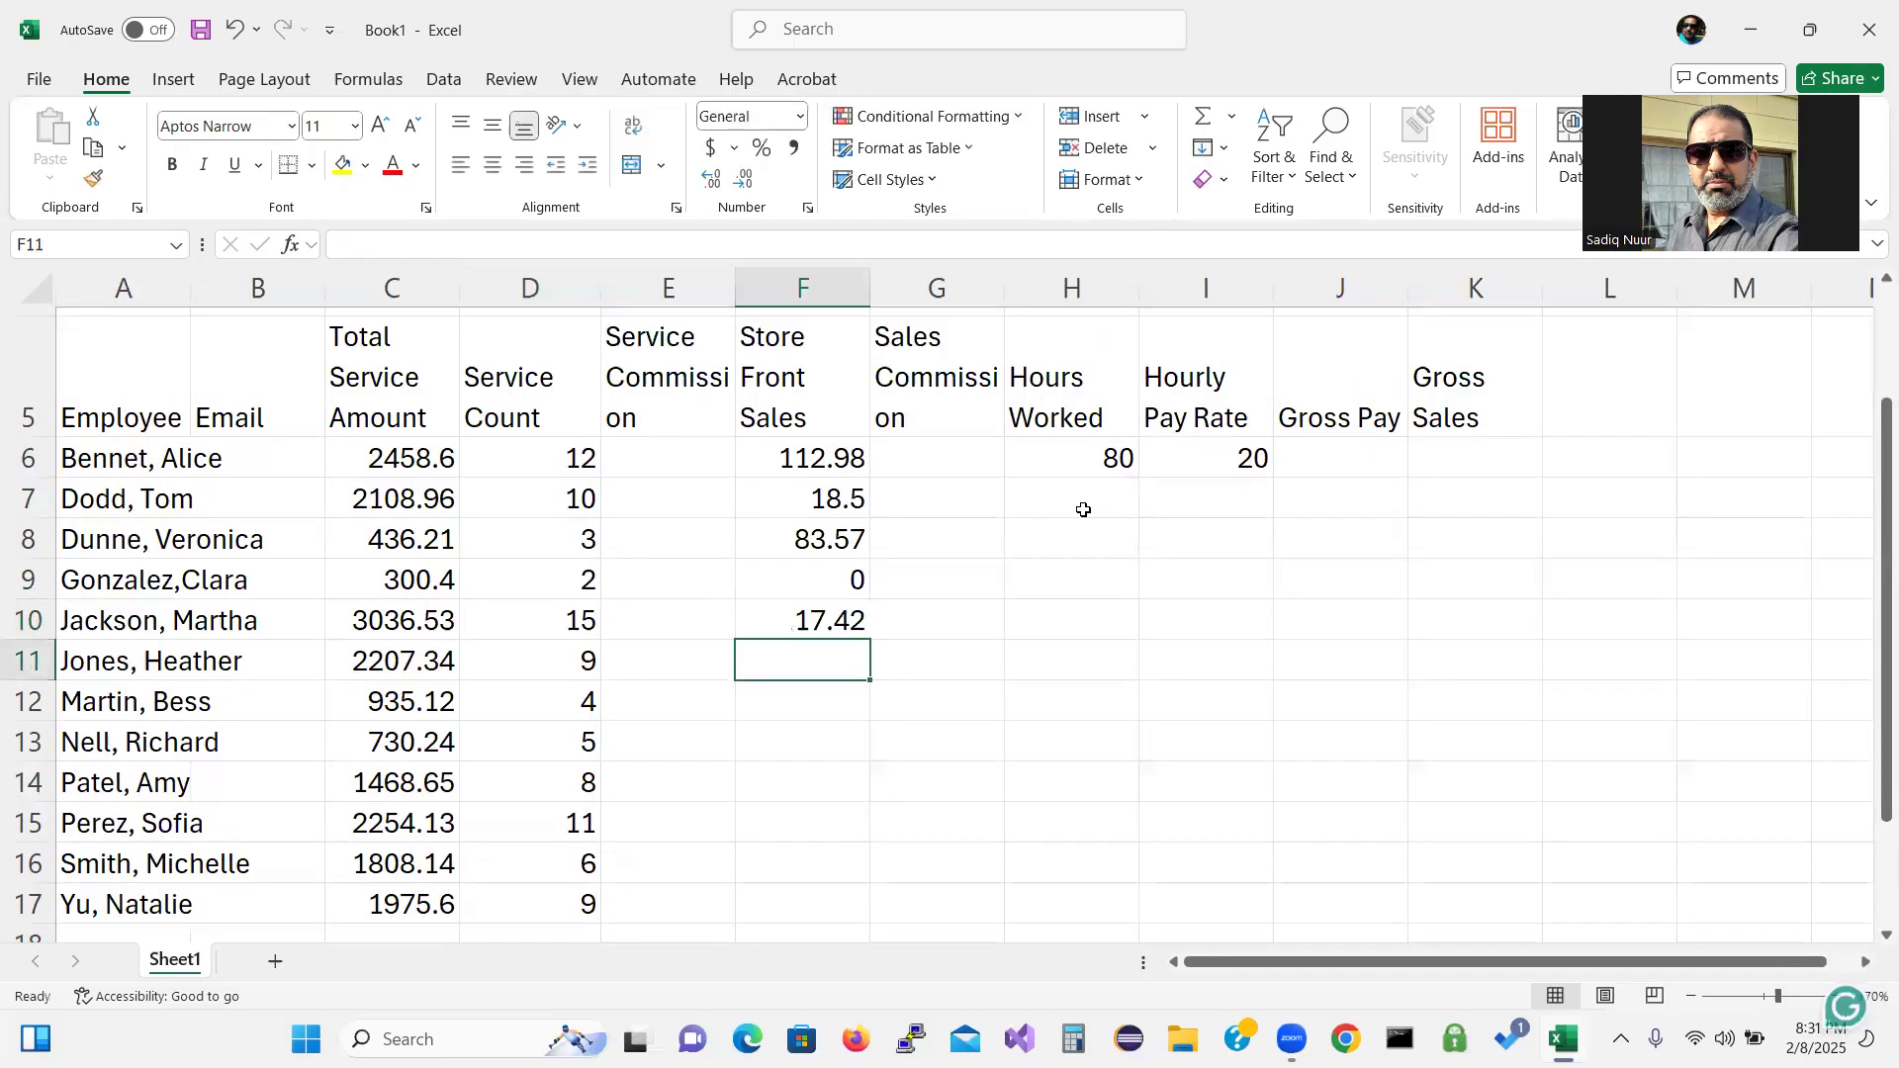
pyautogui.write('54')
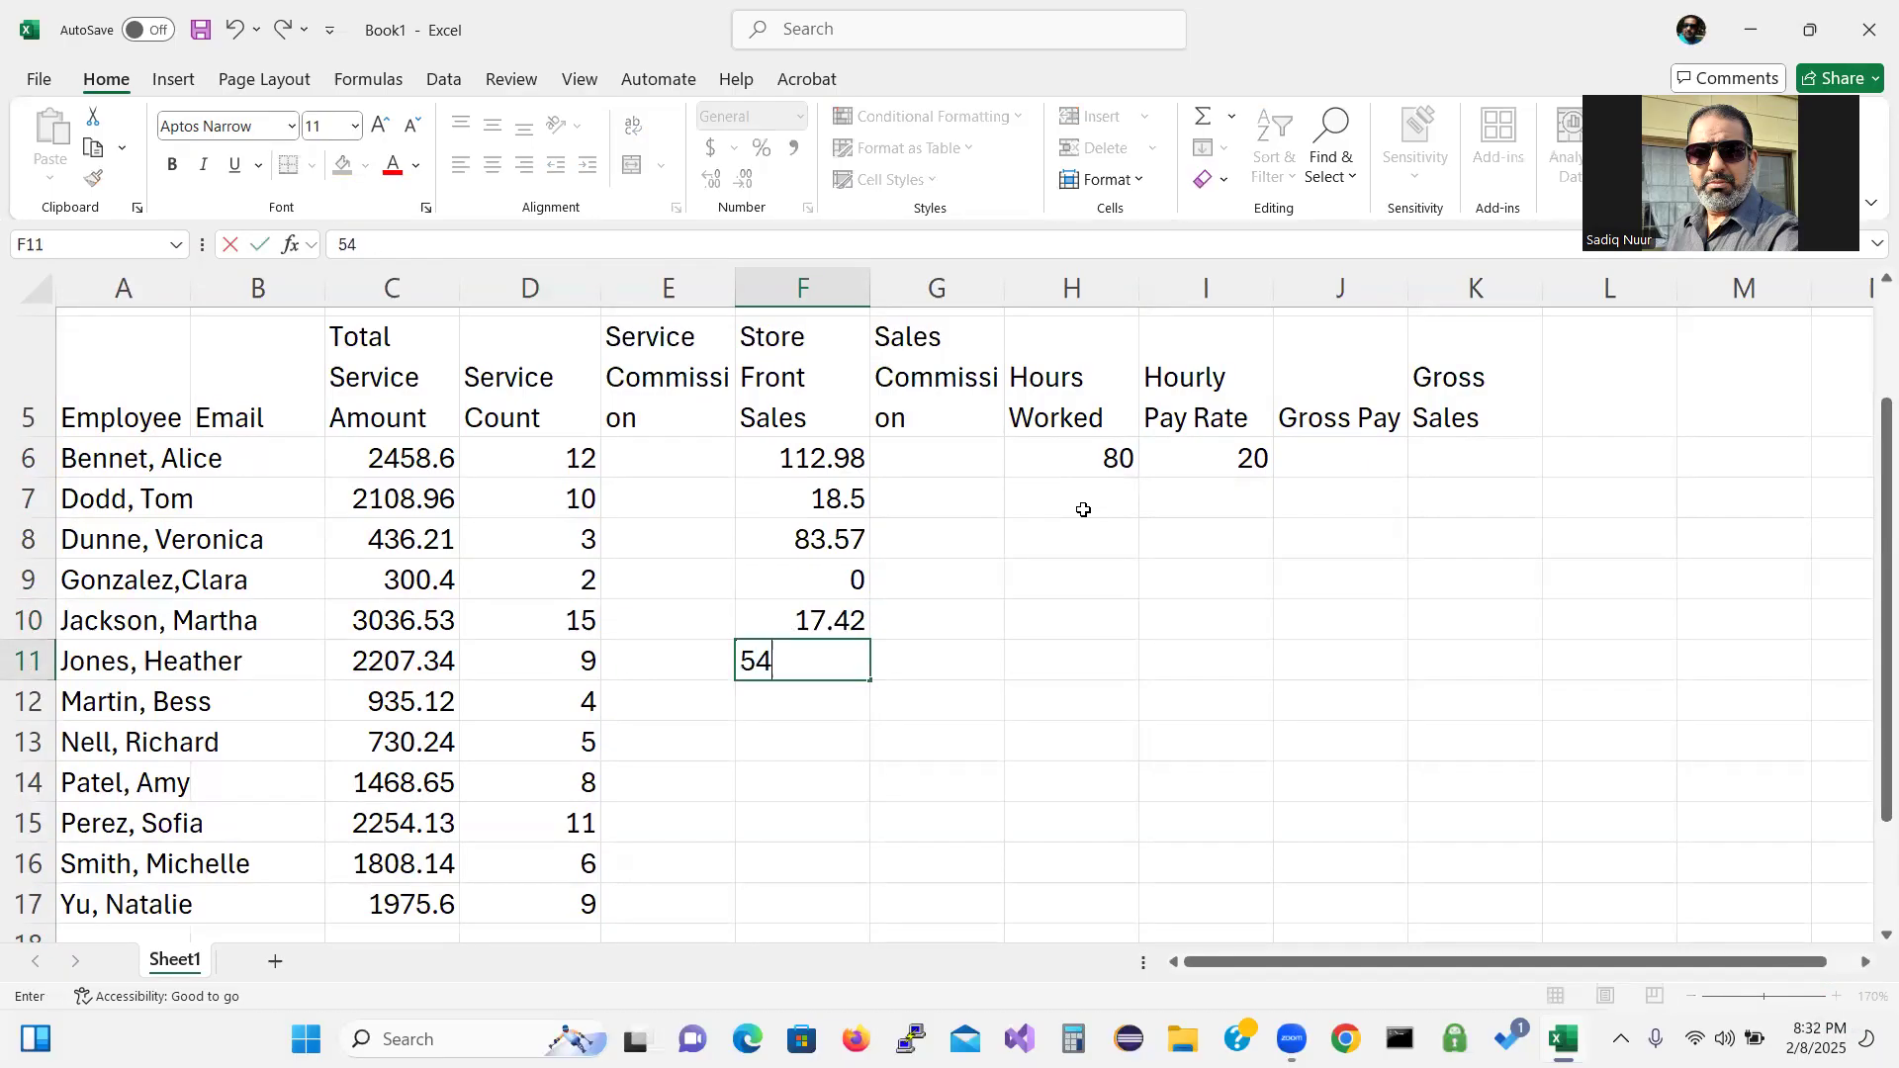
pyautogui.write('.10')
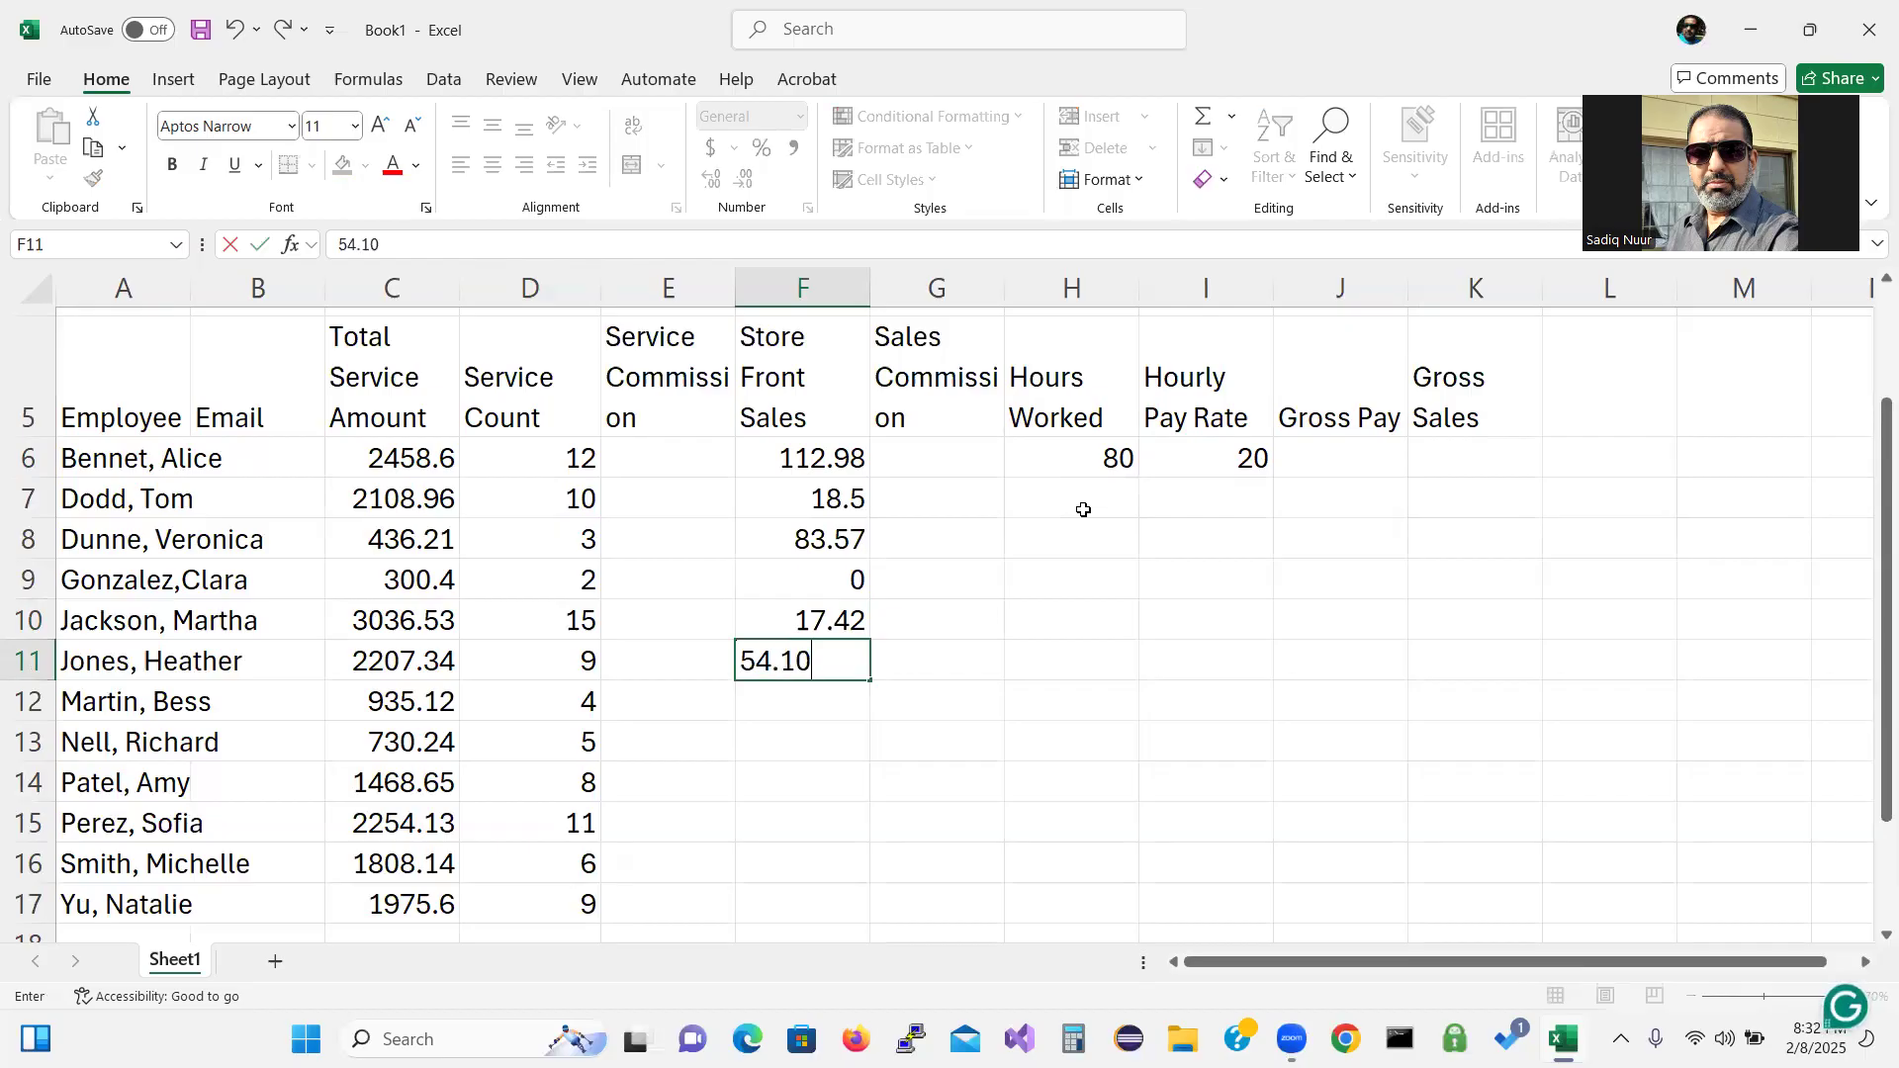
pyautogui.press('Return')
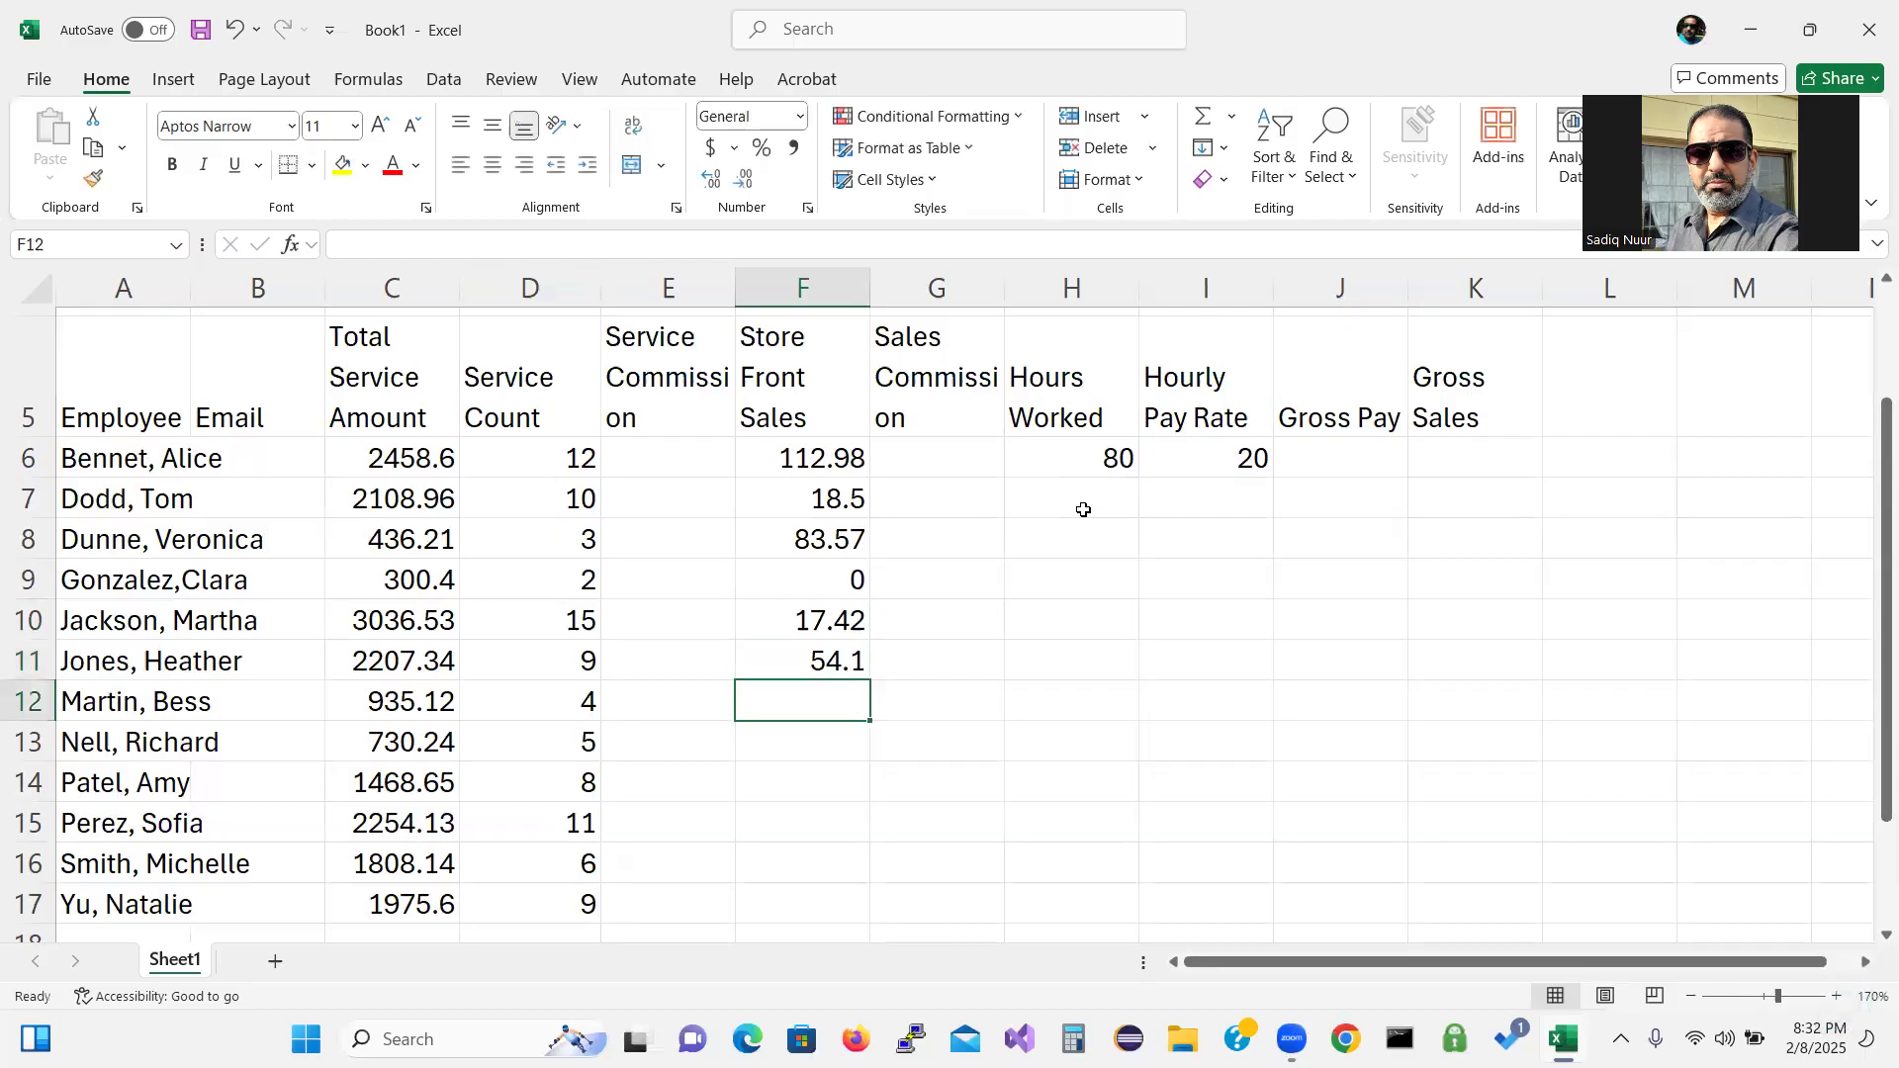
# Enter store front sales 29.49, 8.69, 21.02, 83.25, 42.51 and 19.11 into F12 through F17.
pyautogui.write('29.')
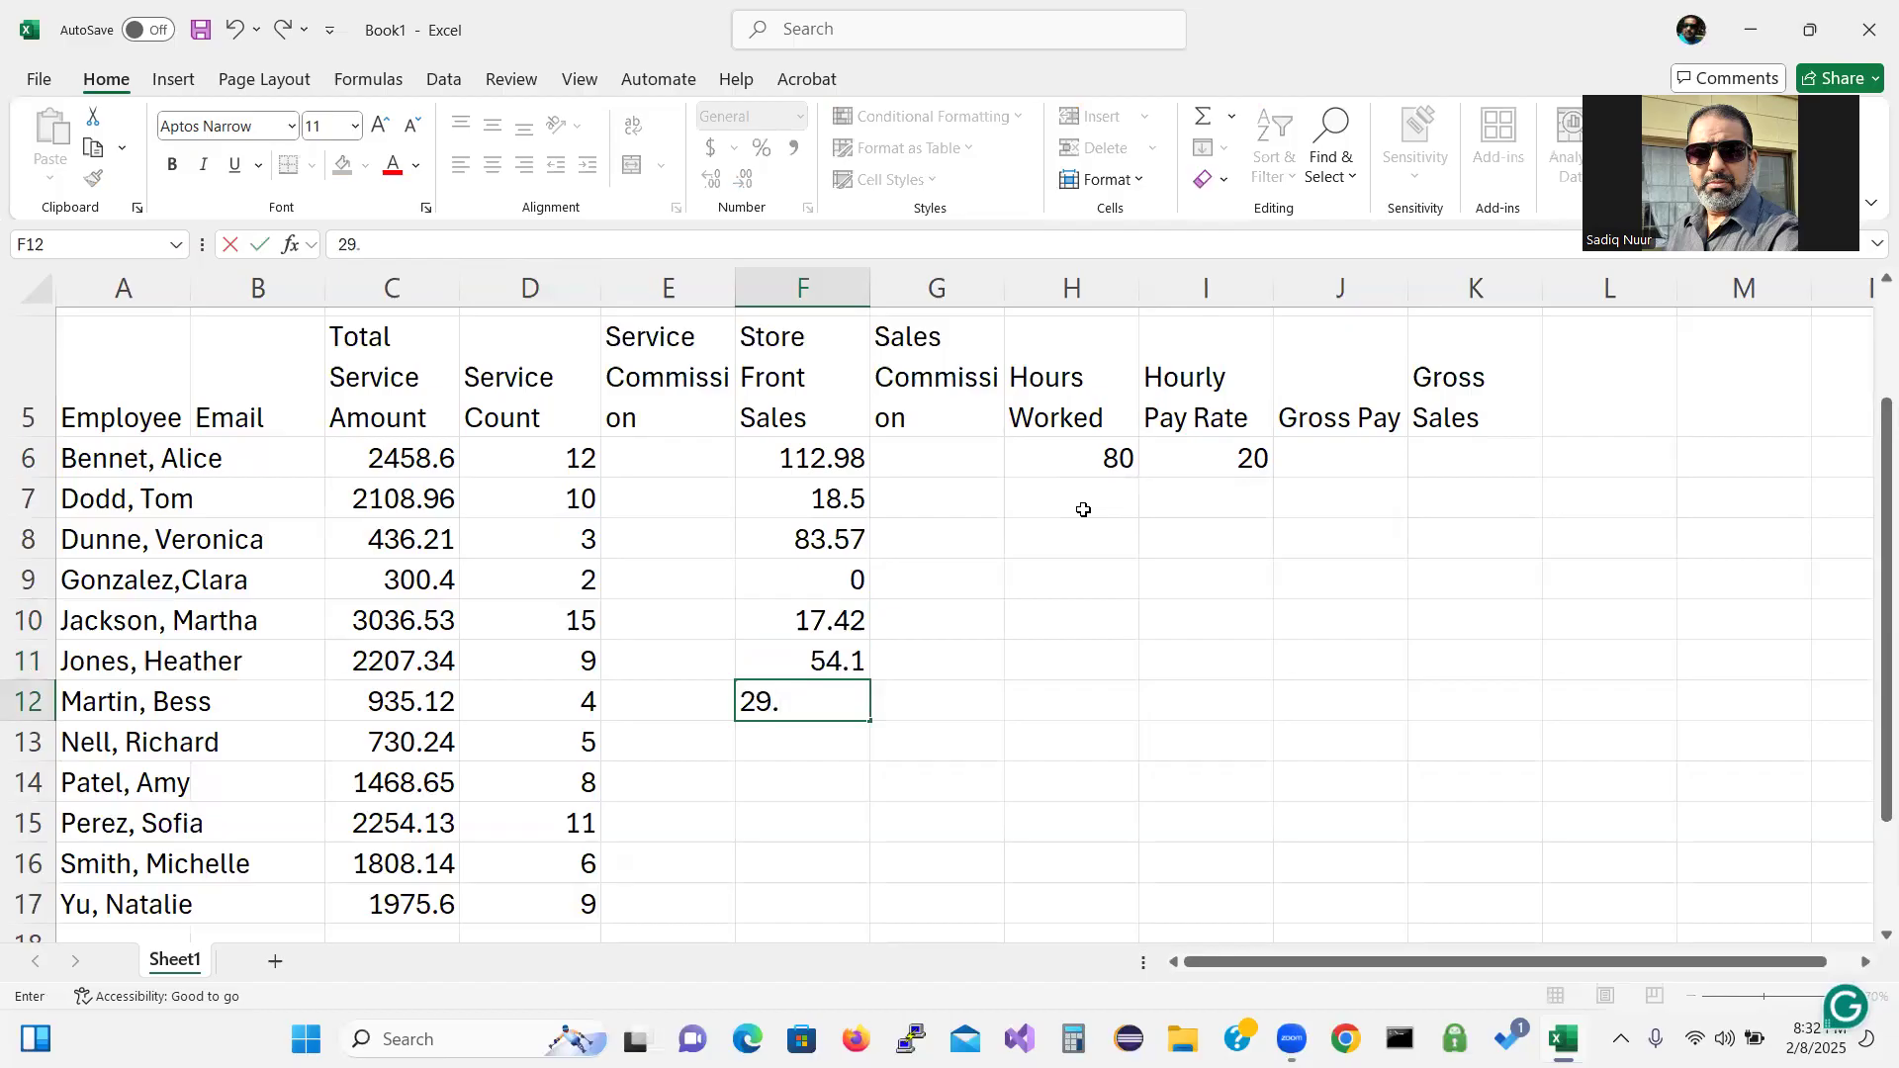
pyautogui.write('49')
pyautogui.press('Return')
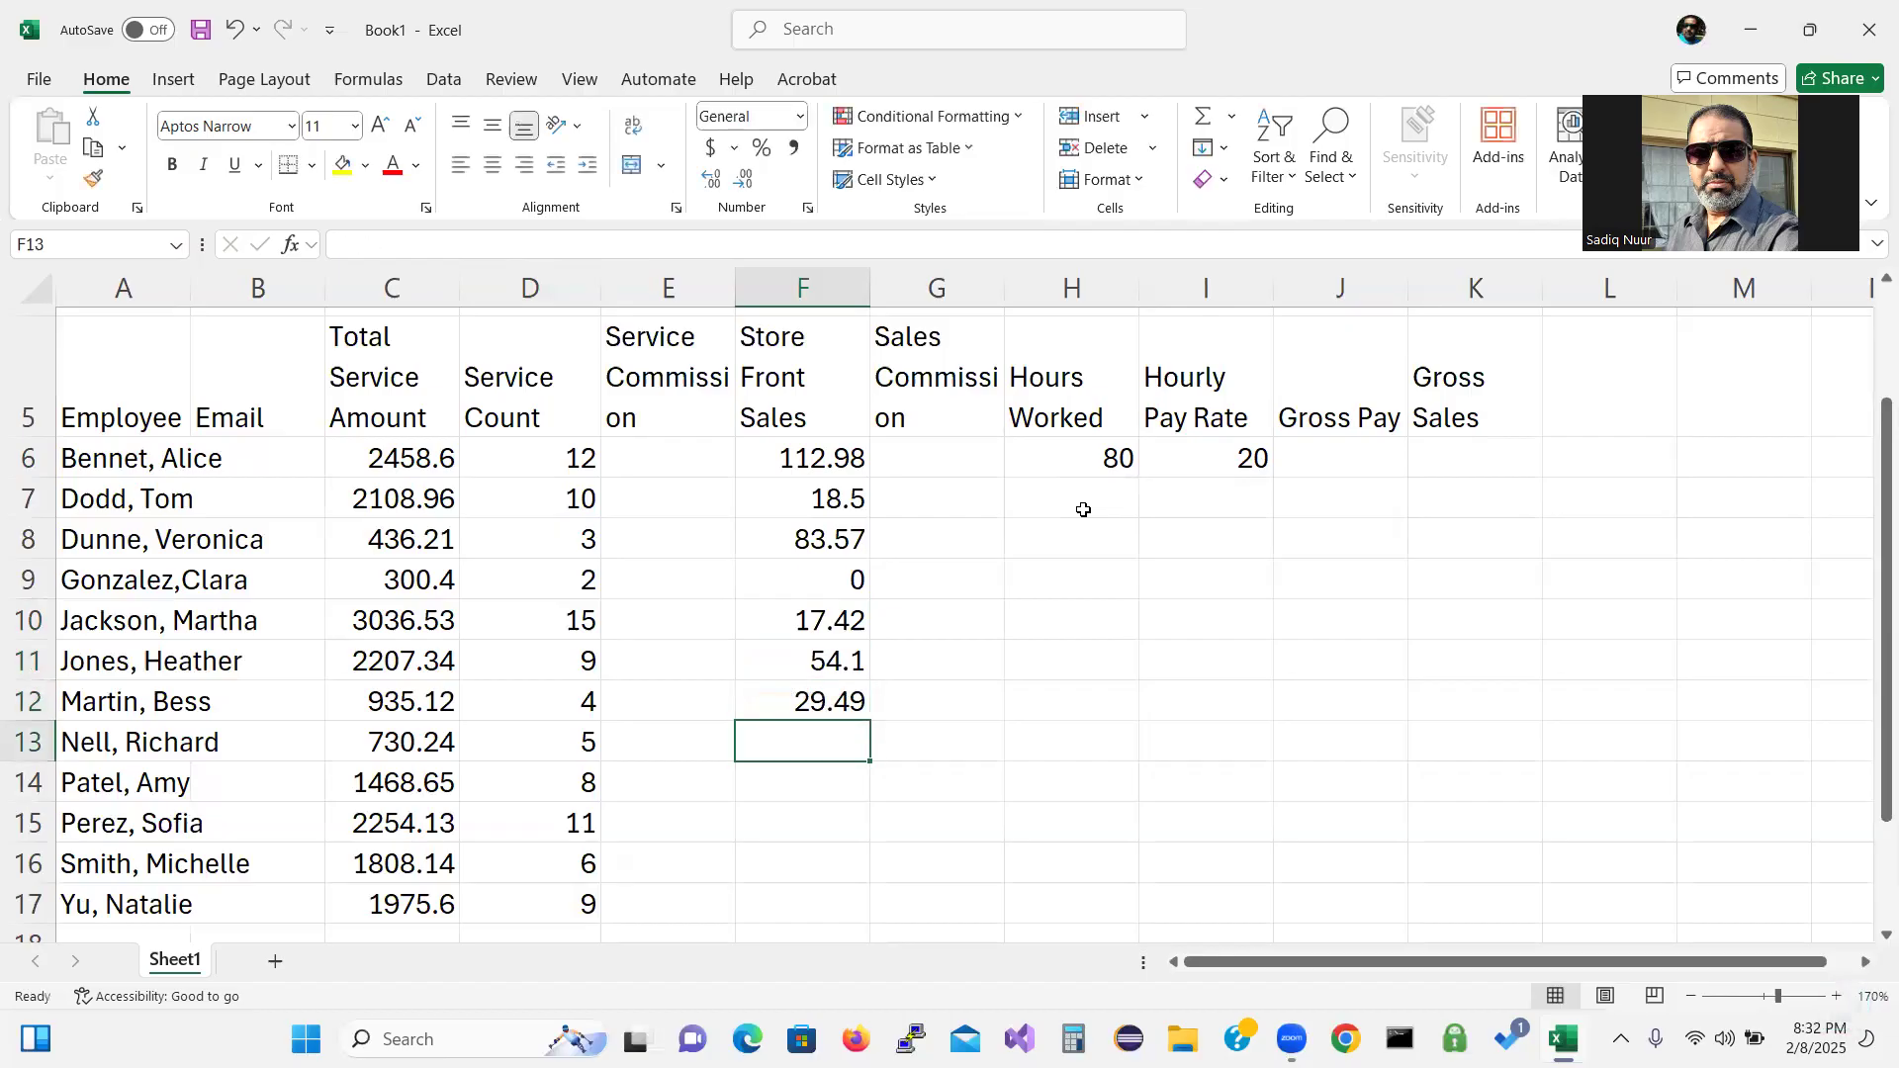
pyautogui.write('8.')
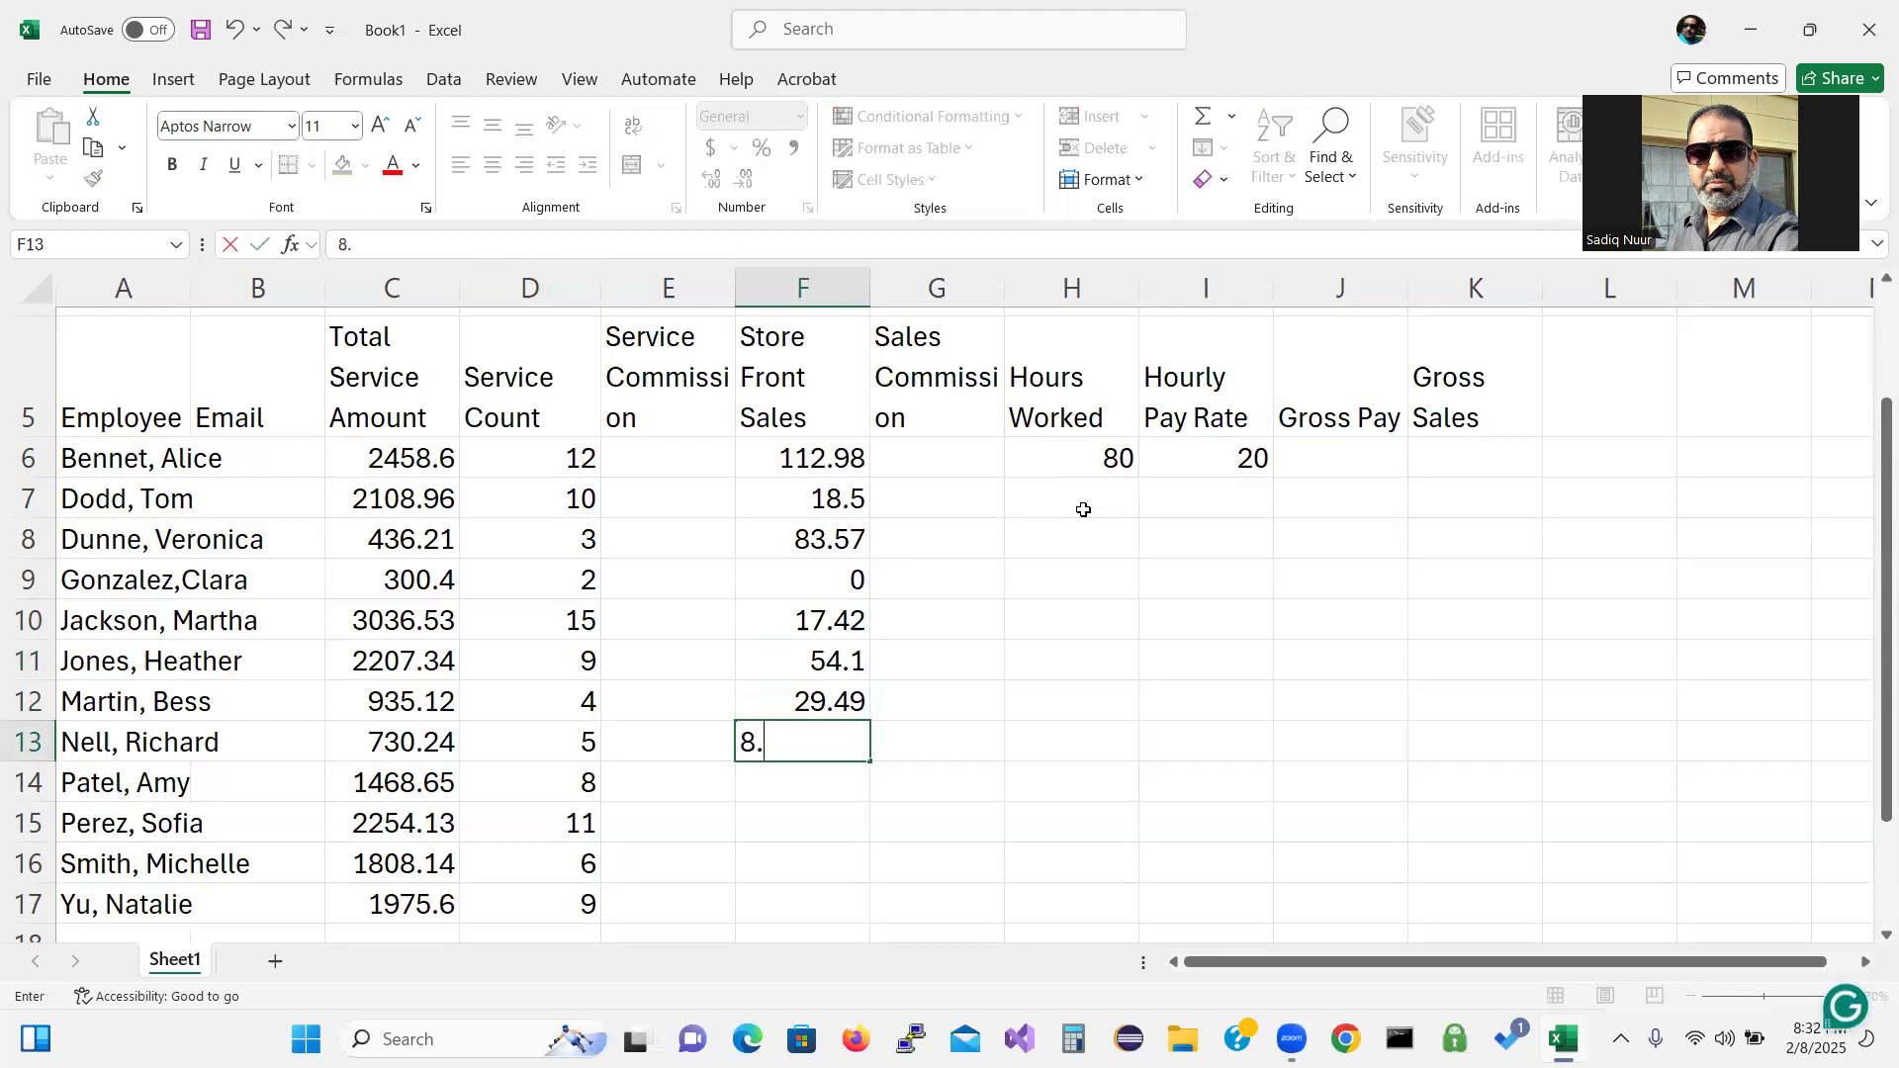
pyautogui.write('69')
pyautogui.press('Return')
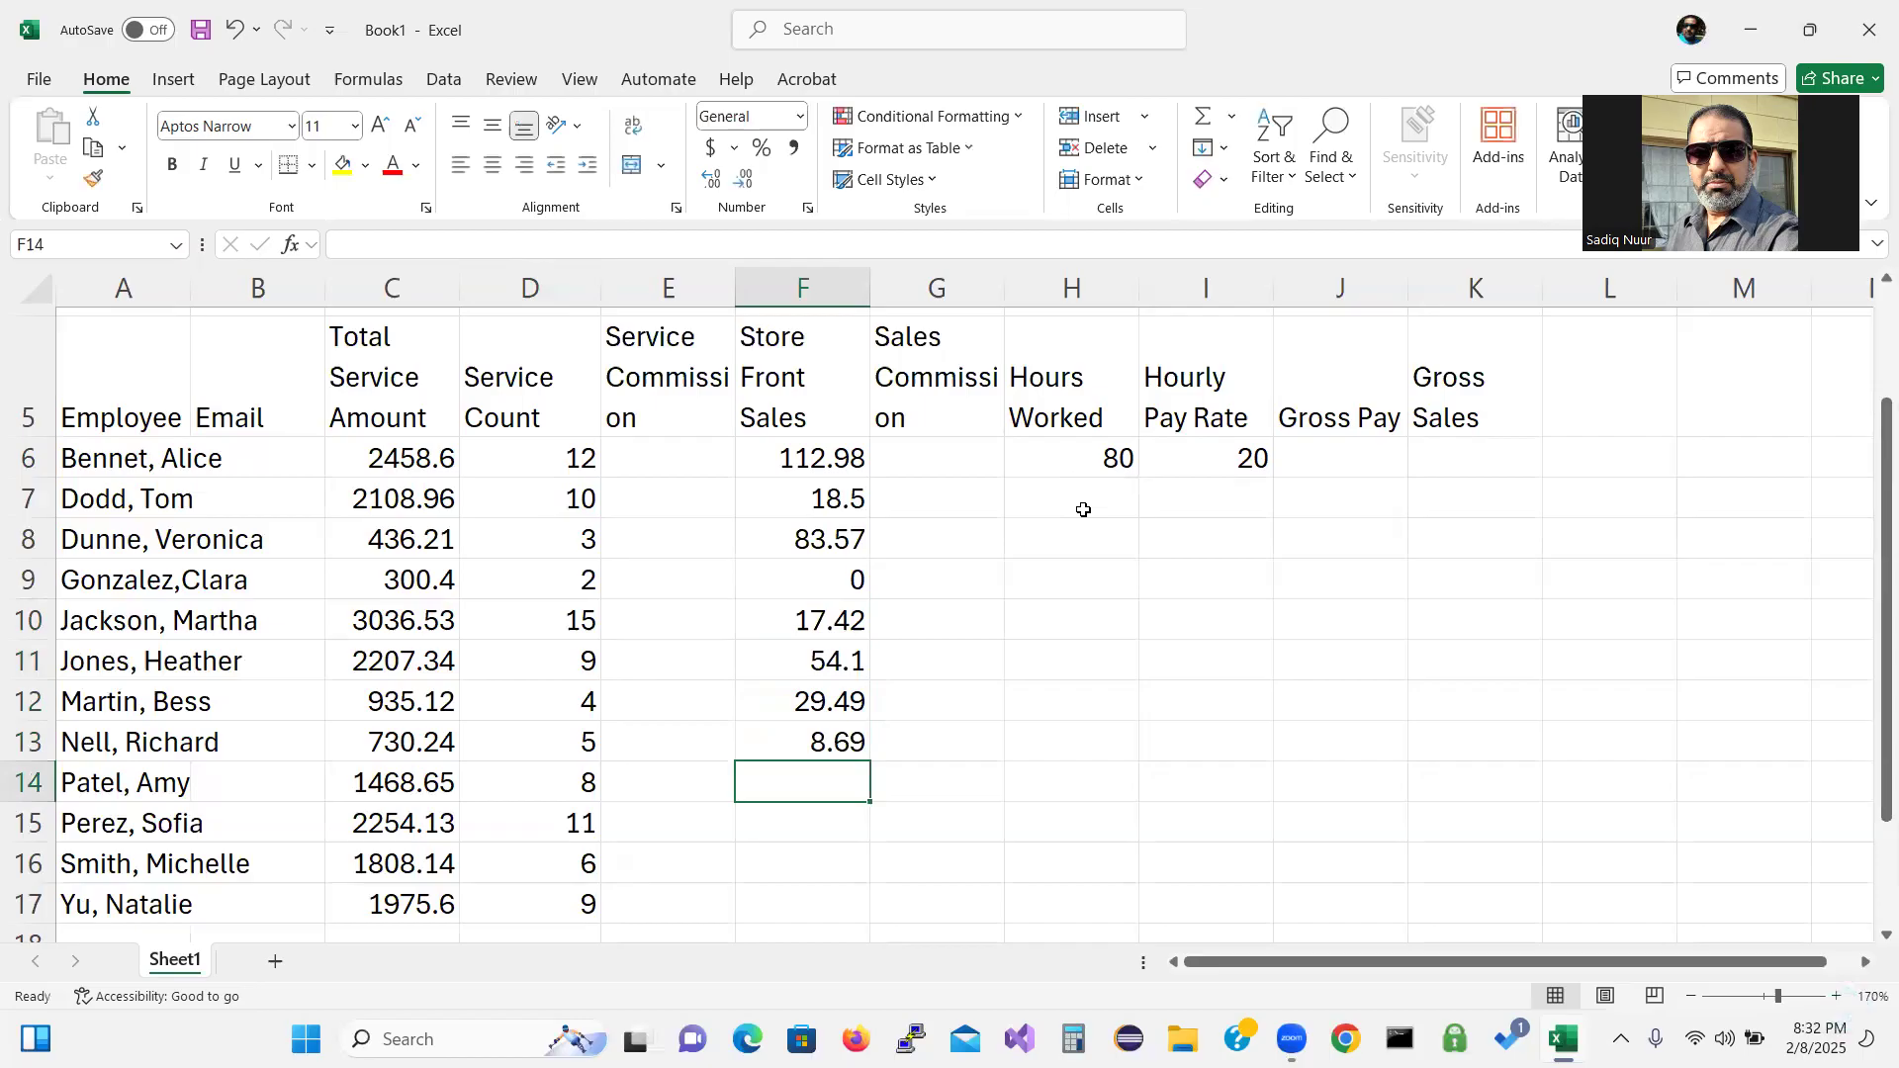
pyautogui.write('21.02')
pyautogui.press('Return')
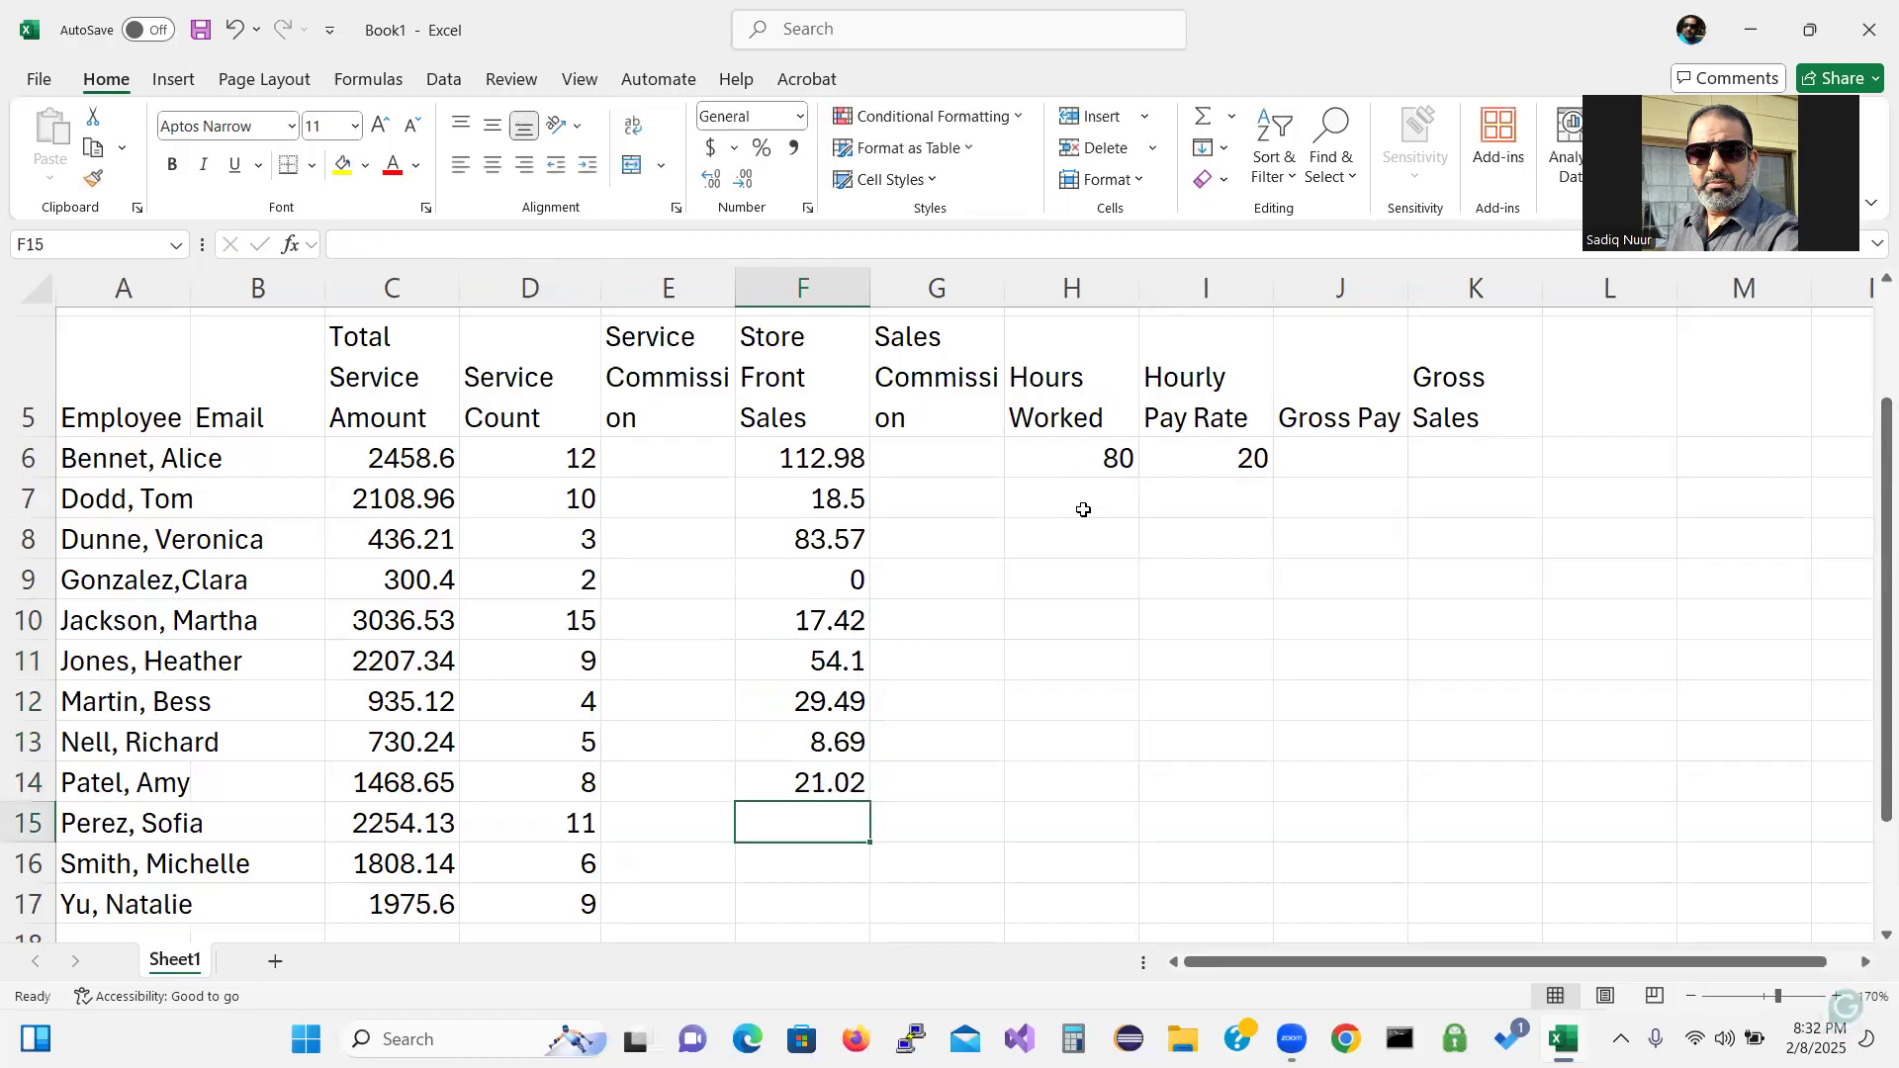
pyautogui.write('83.')
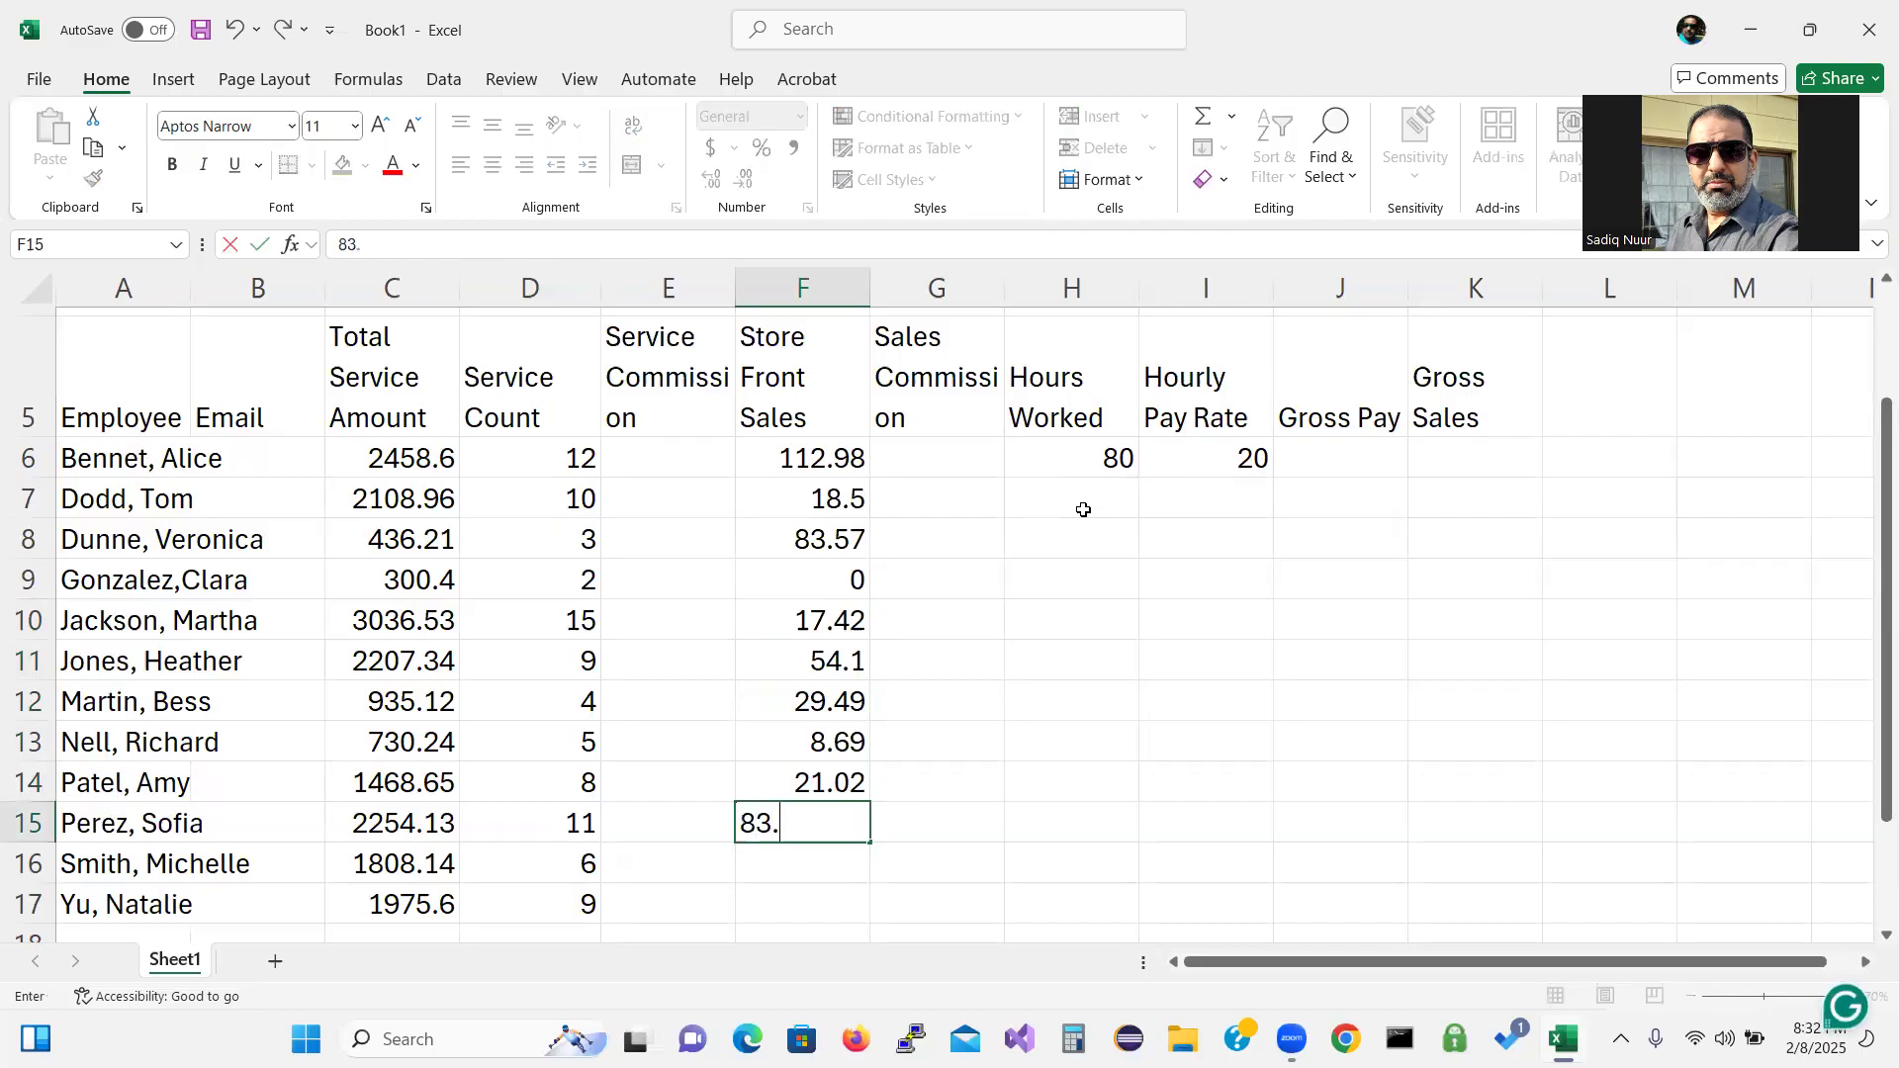
pyautogui.write('25')
pyautogui.press('Return')
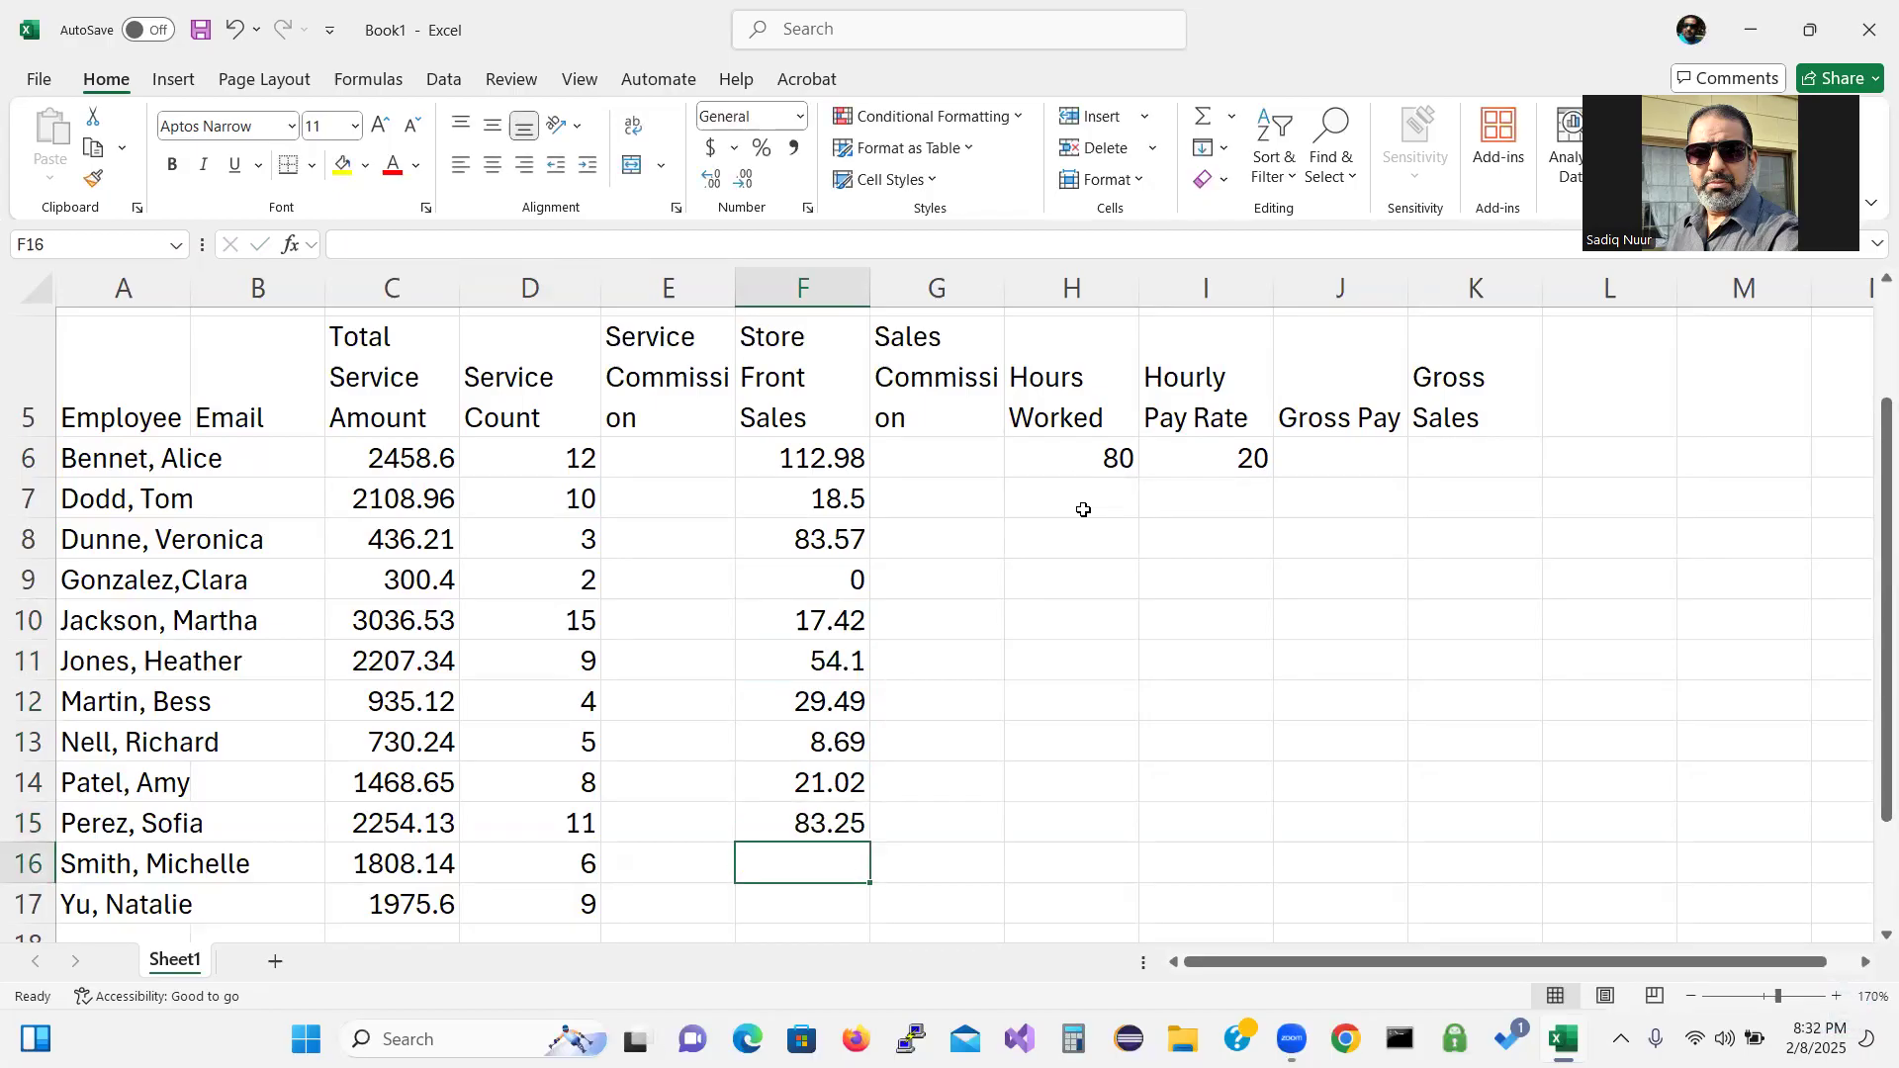
pyautogui.write('42.51')
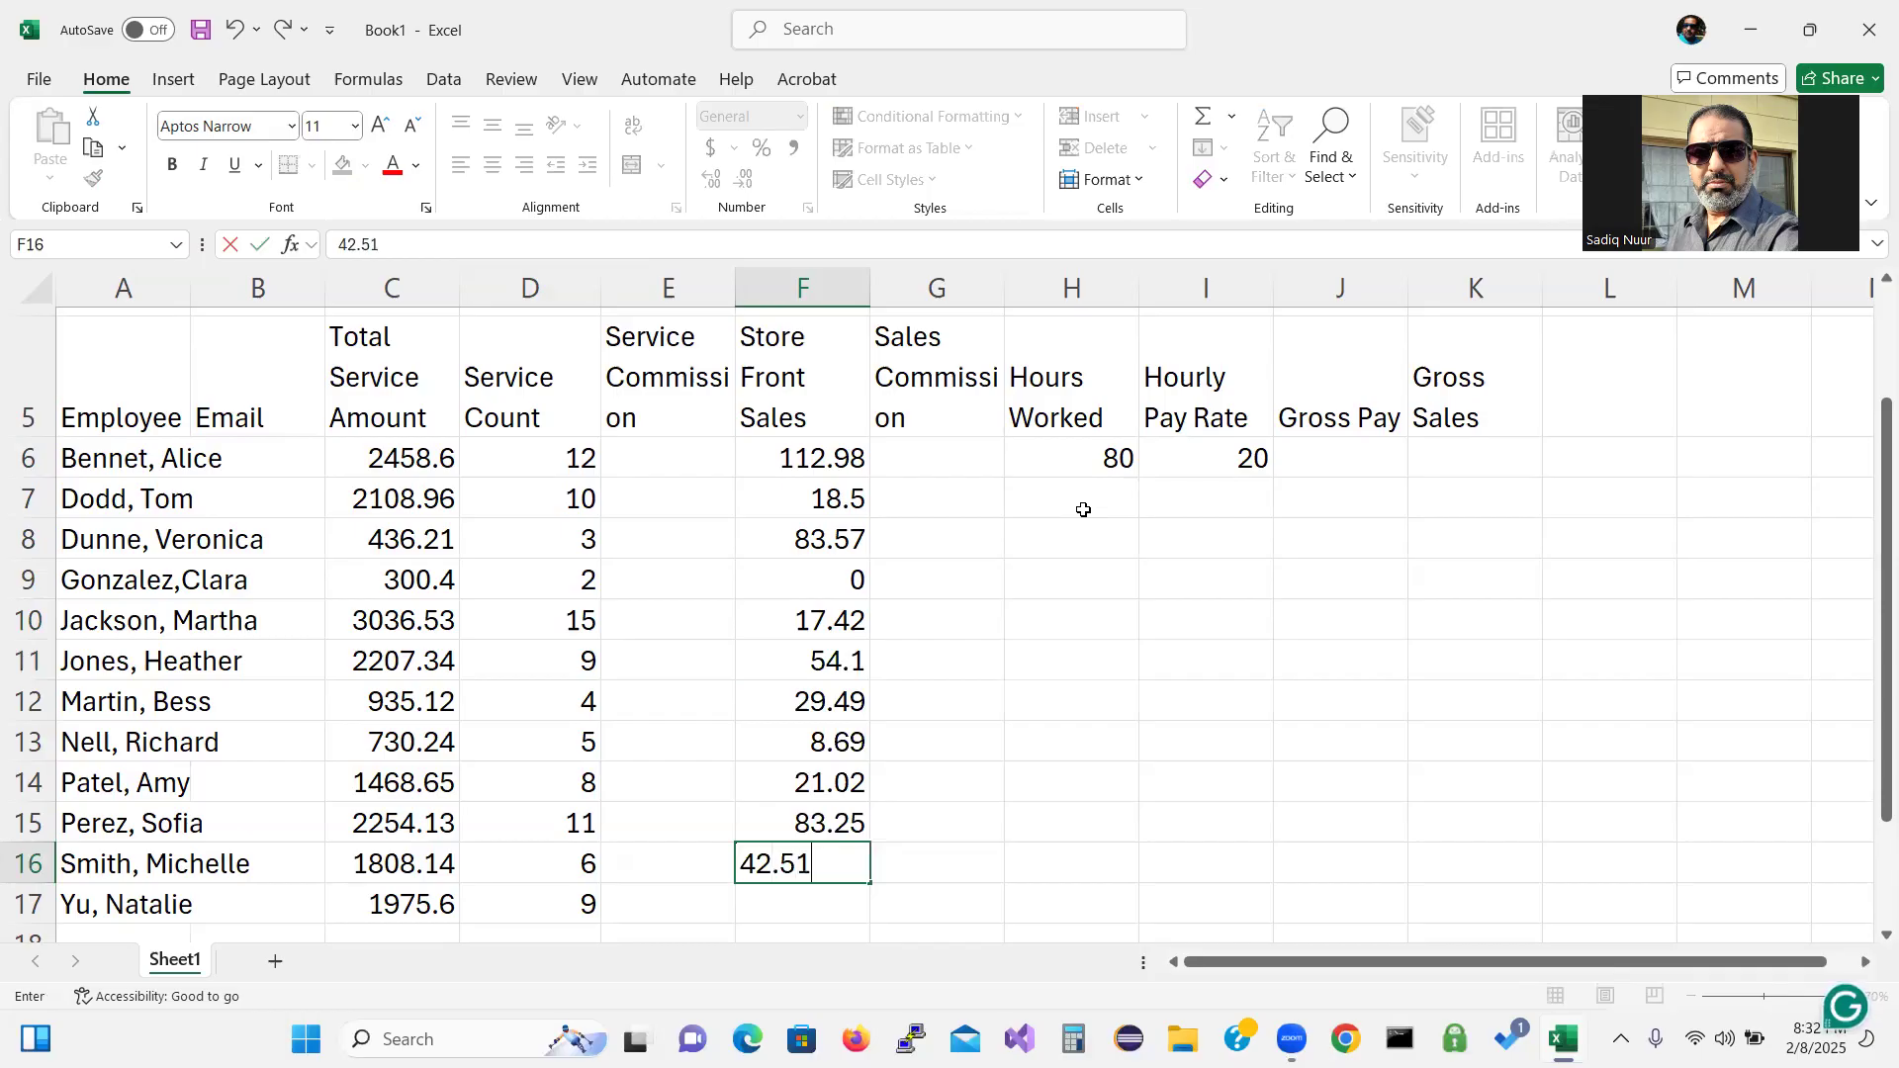
pyautogui.press('Return')
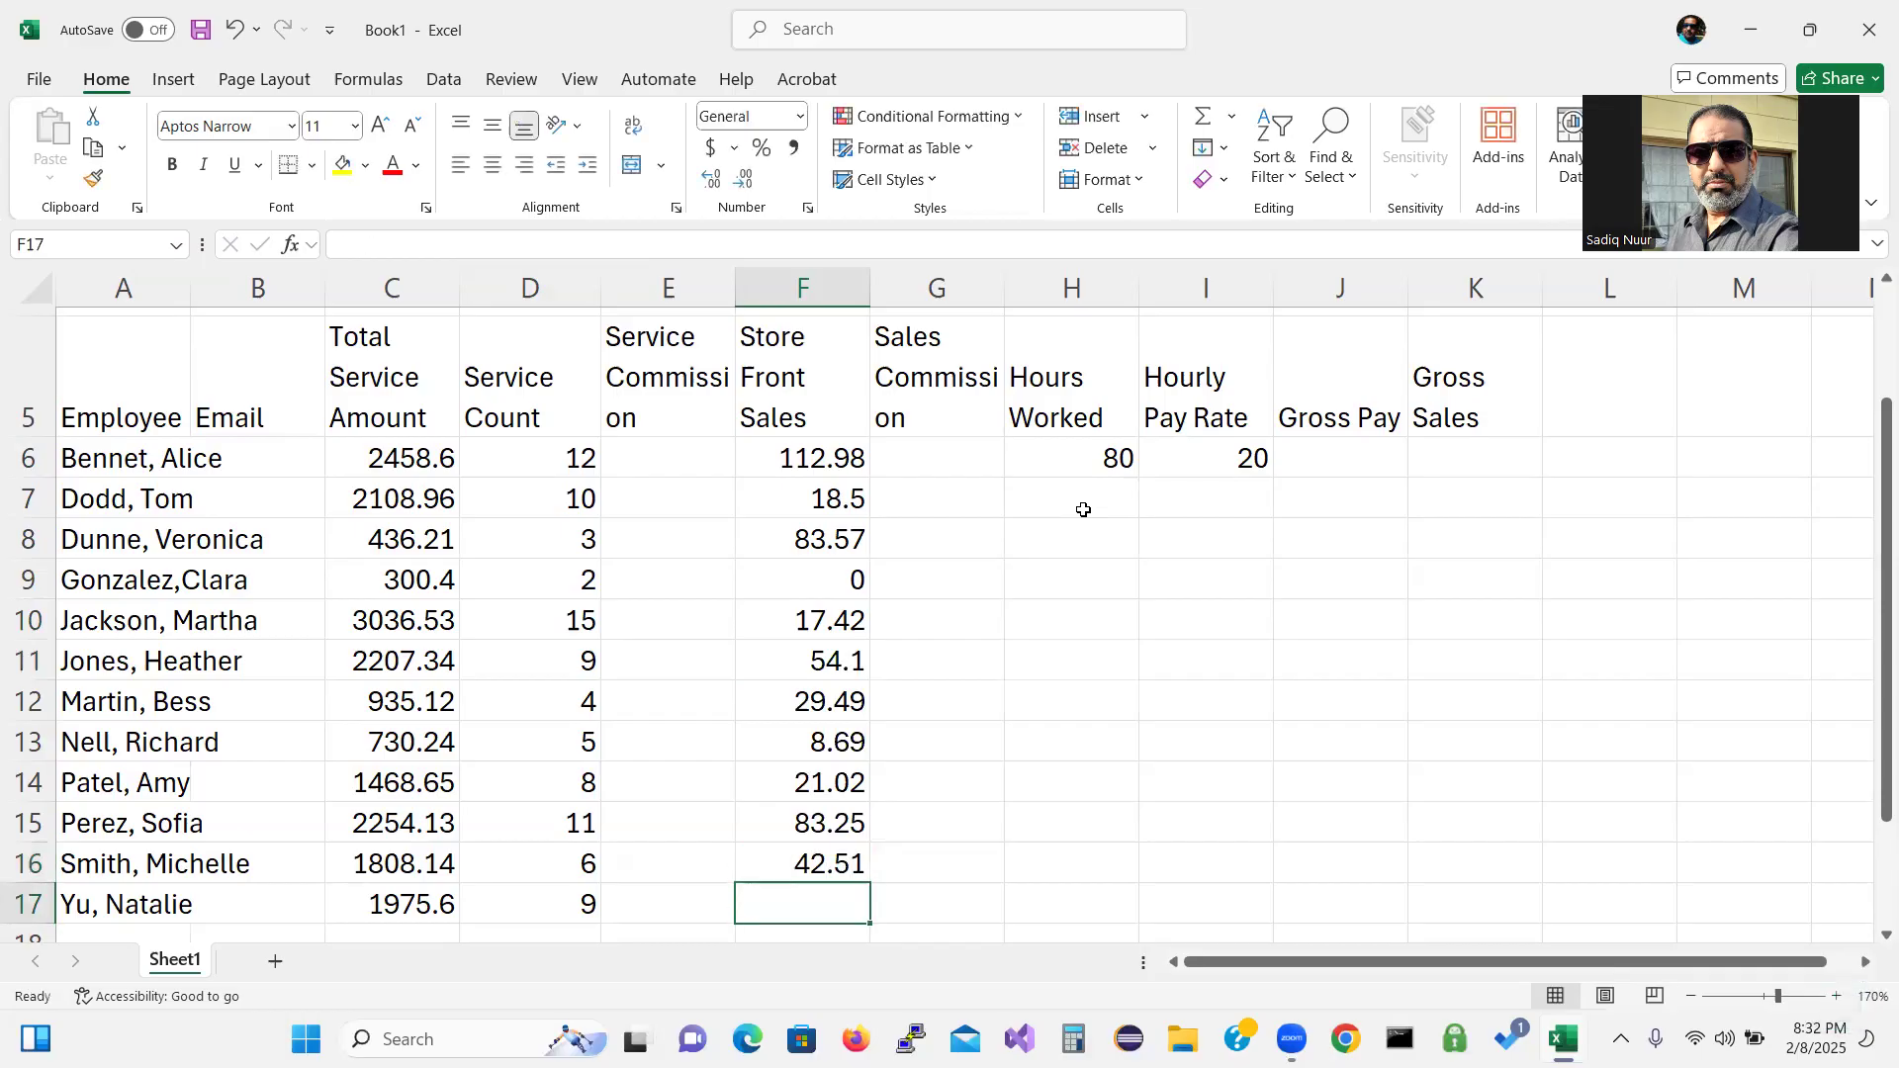
pyautogui.write('19')
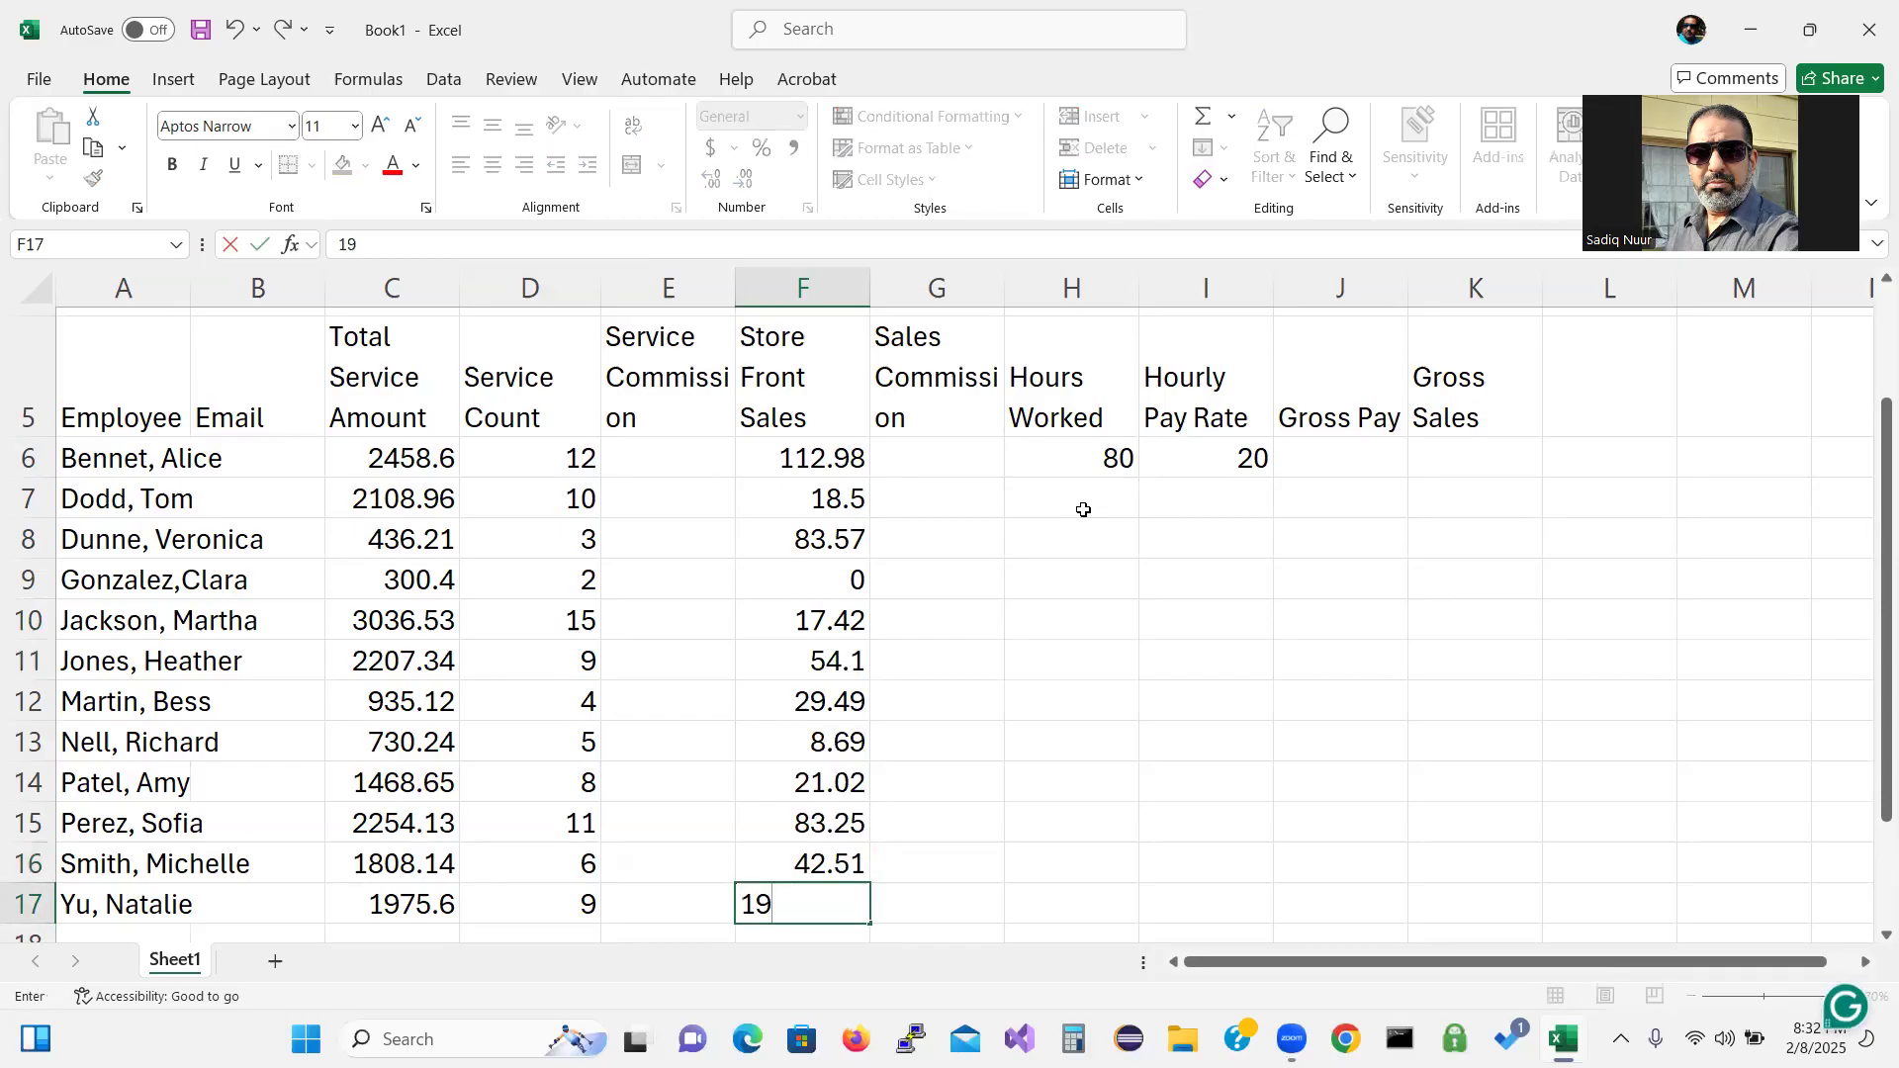
pyautogui.write('.11')
pyautogui.press('Tab')
pyautogui.press('Up')
pyautogui.press('Up')
pyautogui.press('Up')
pyautogui.press('Up')
pyautogui.press('Up')
pyautogui.press('Up')
pyautogui.press('Up')
pyautogui.press('Up')
pyautogui.press('Up')
pyautogui.press('Up')
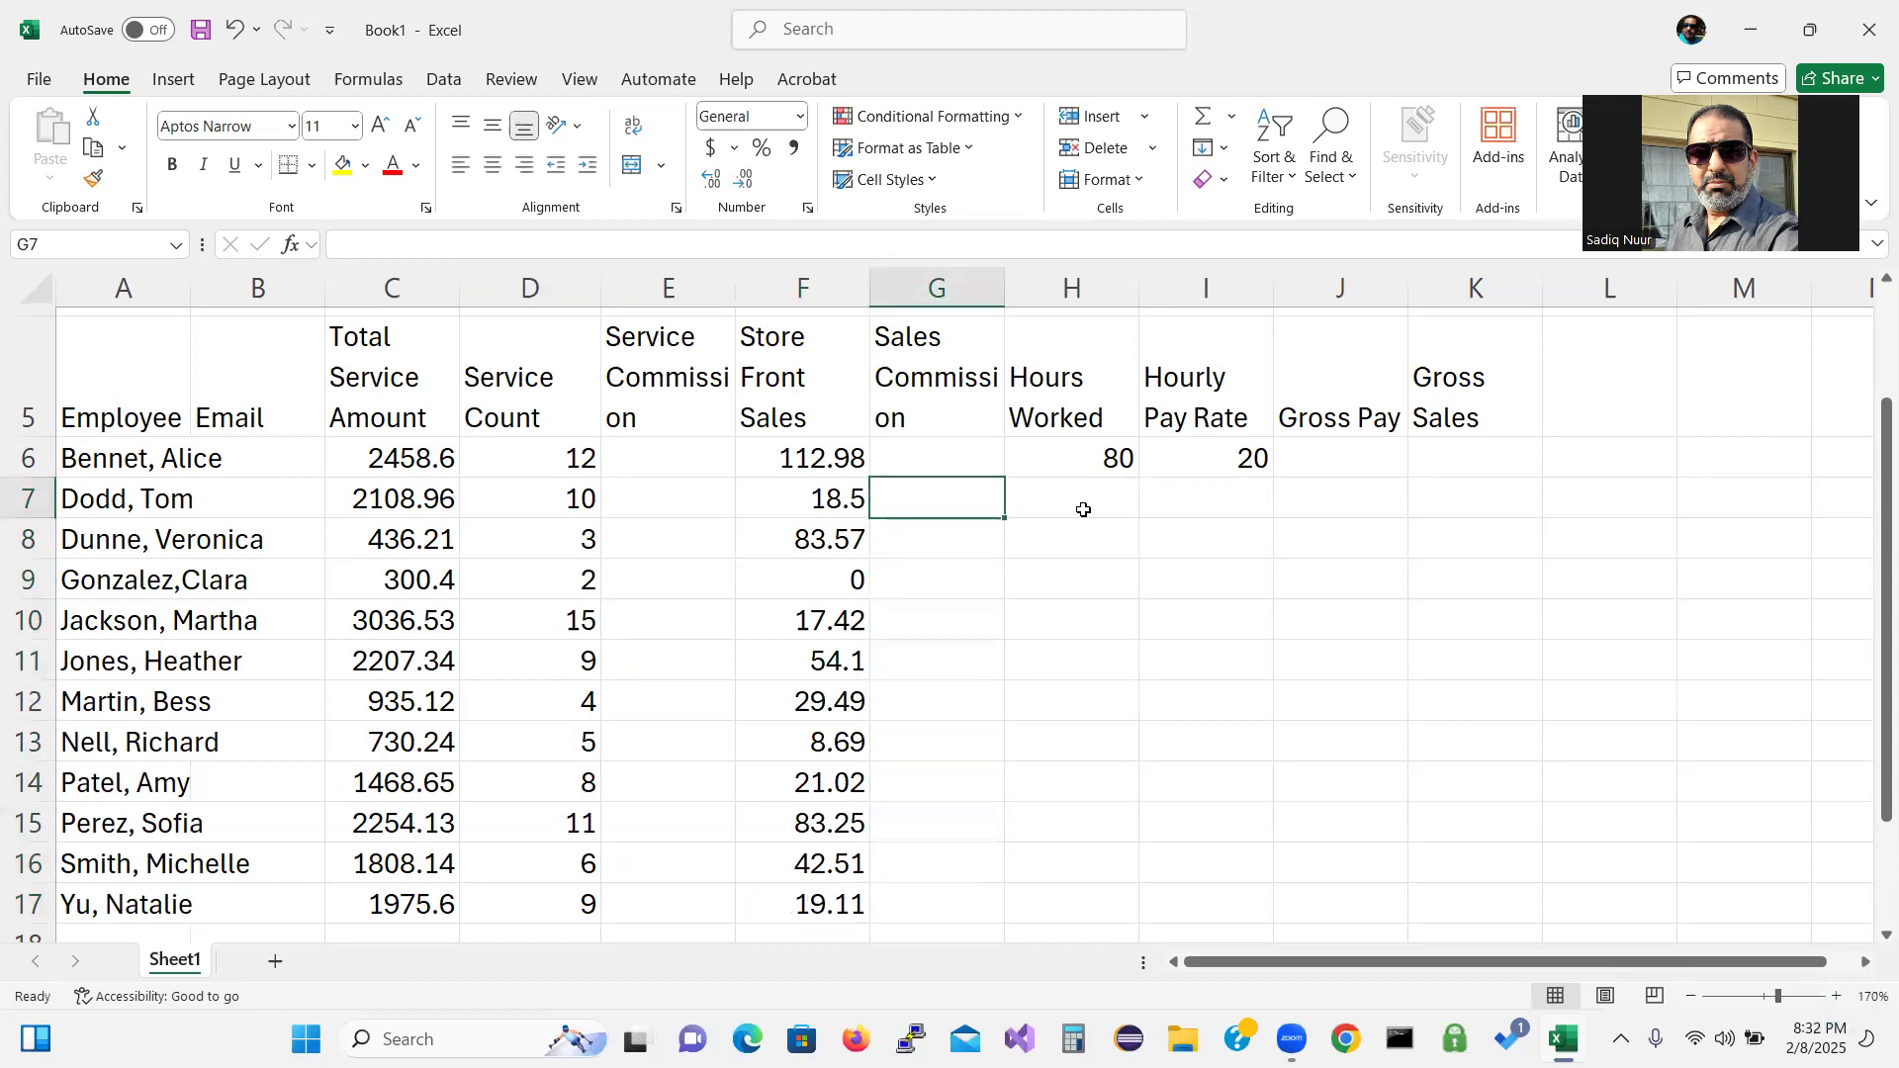
# Enter hours worked 74.5, 40, 16.25, 76.75 and 72 into H7 through H11.
pyautogui.click(1085, 511)
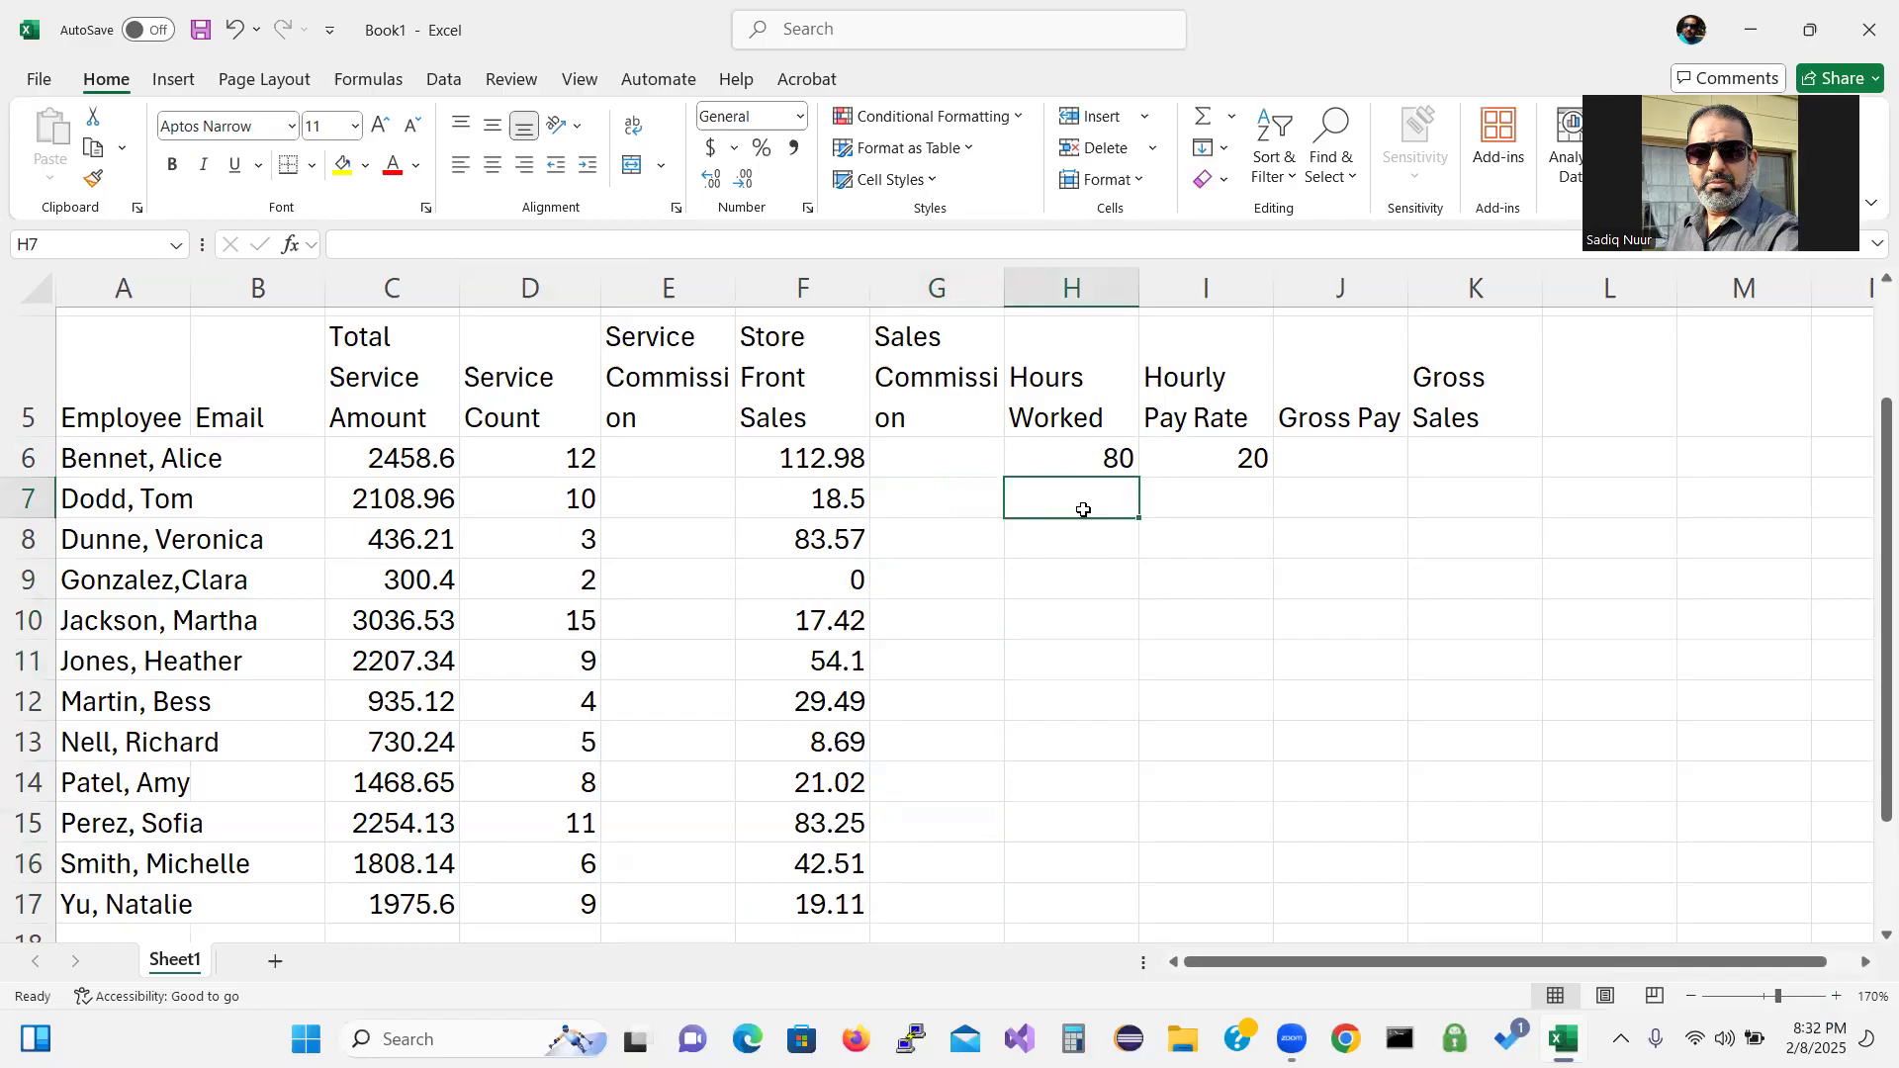
pyautogui.write('74.')
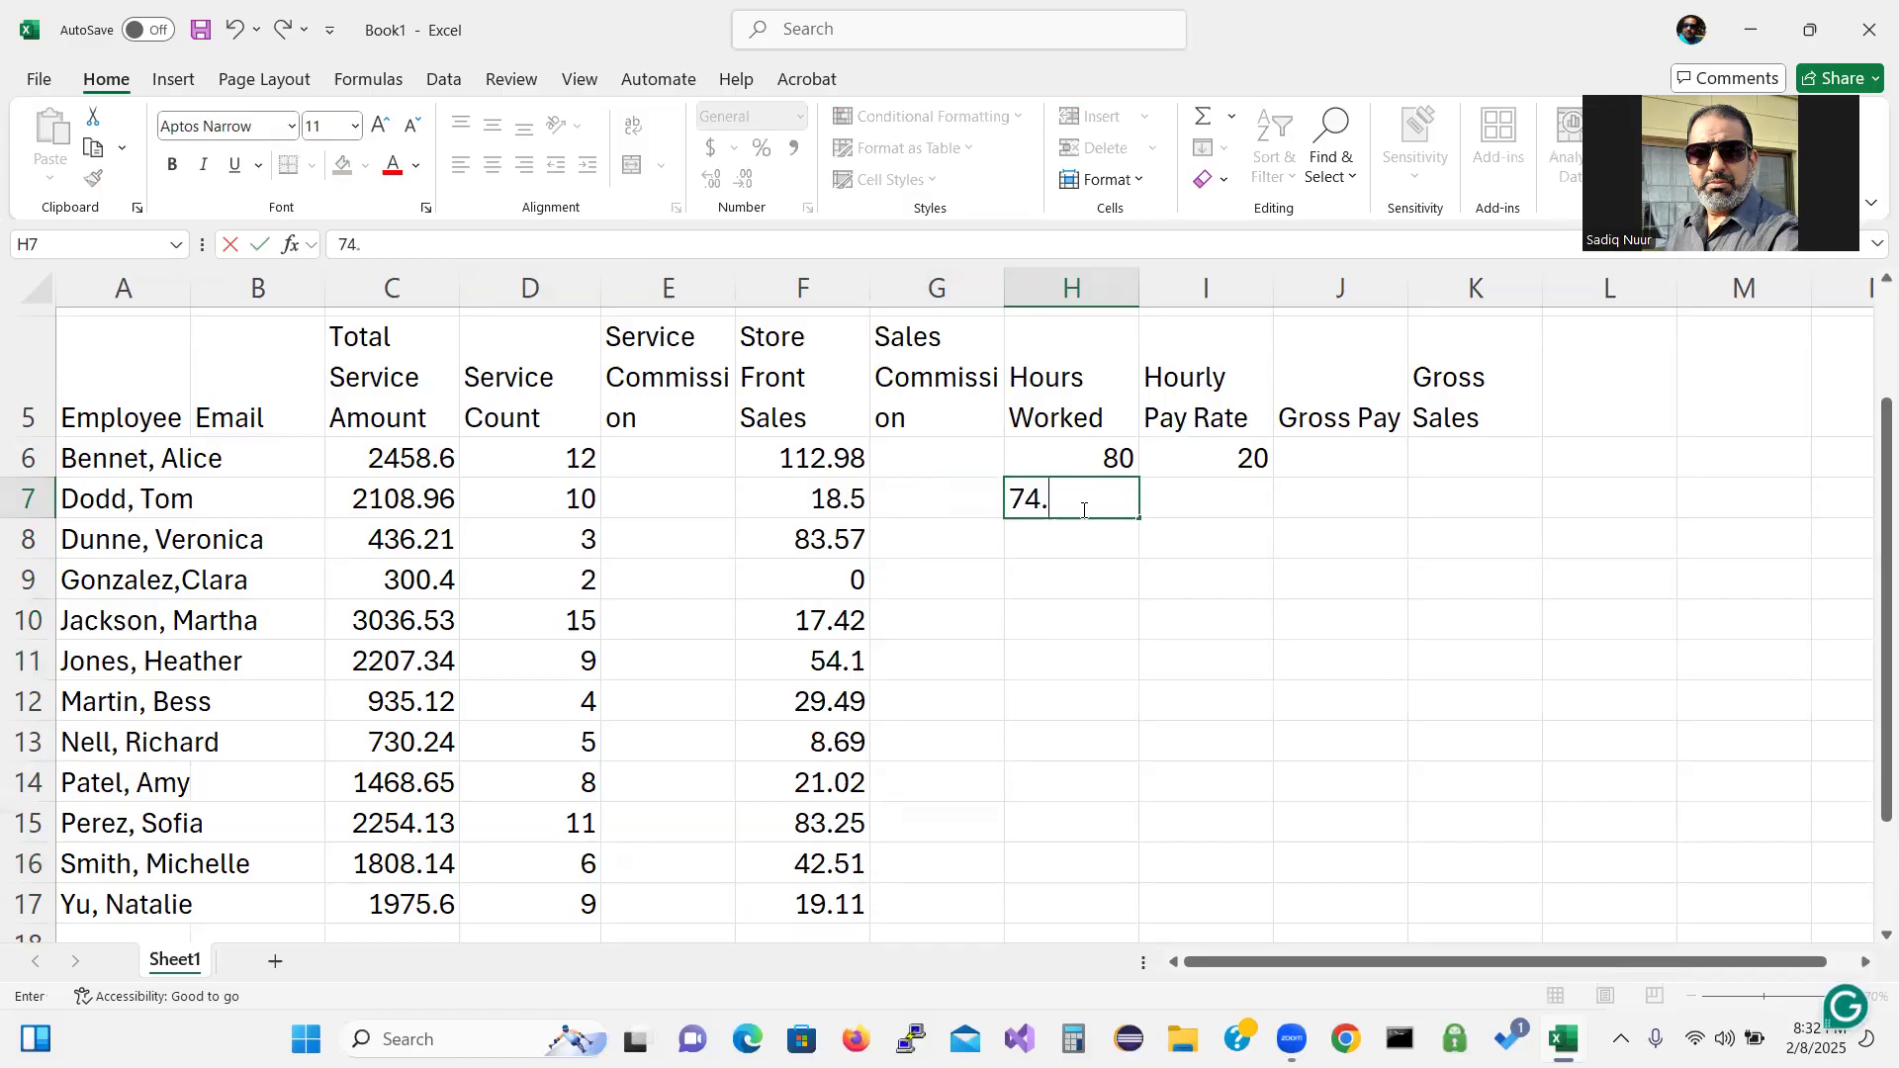
pyautogui.write('50')
pyautogui.press('Return')
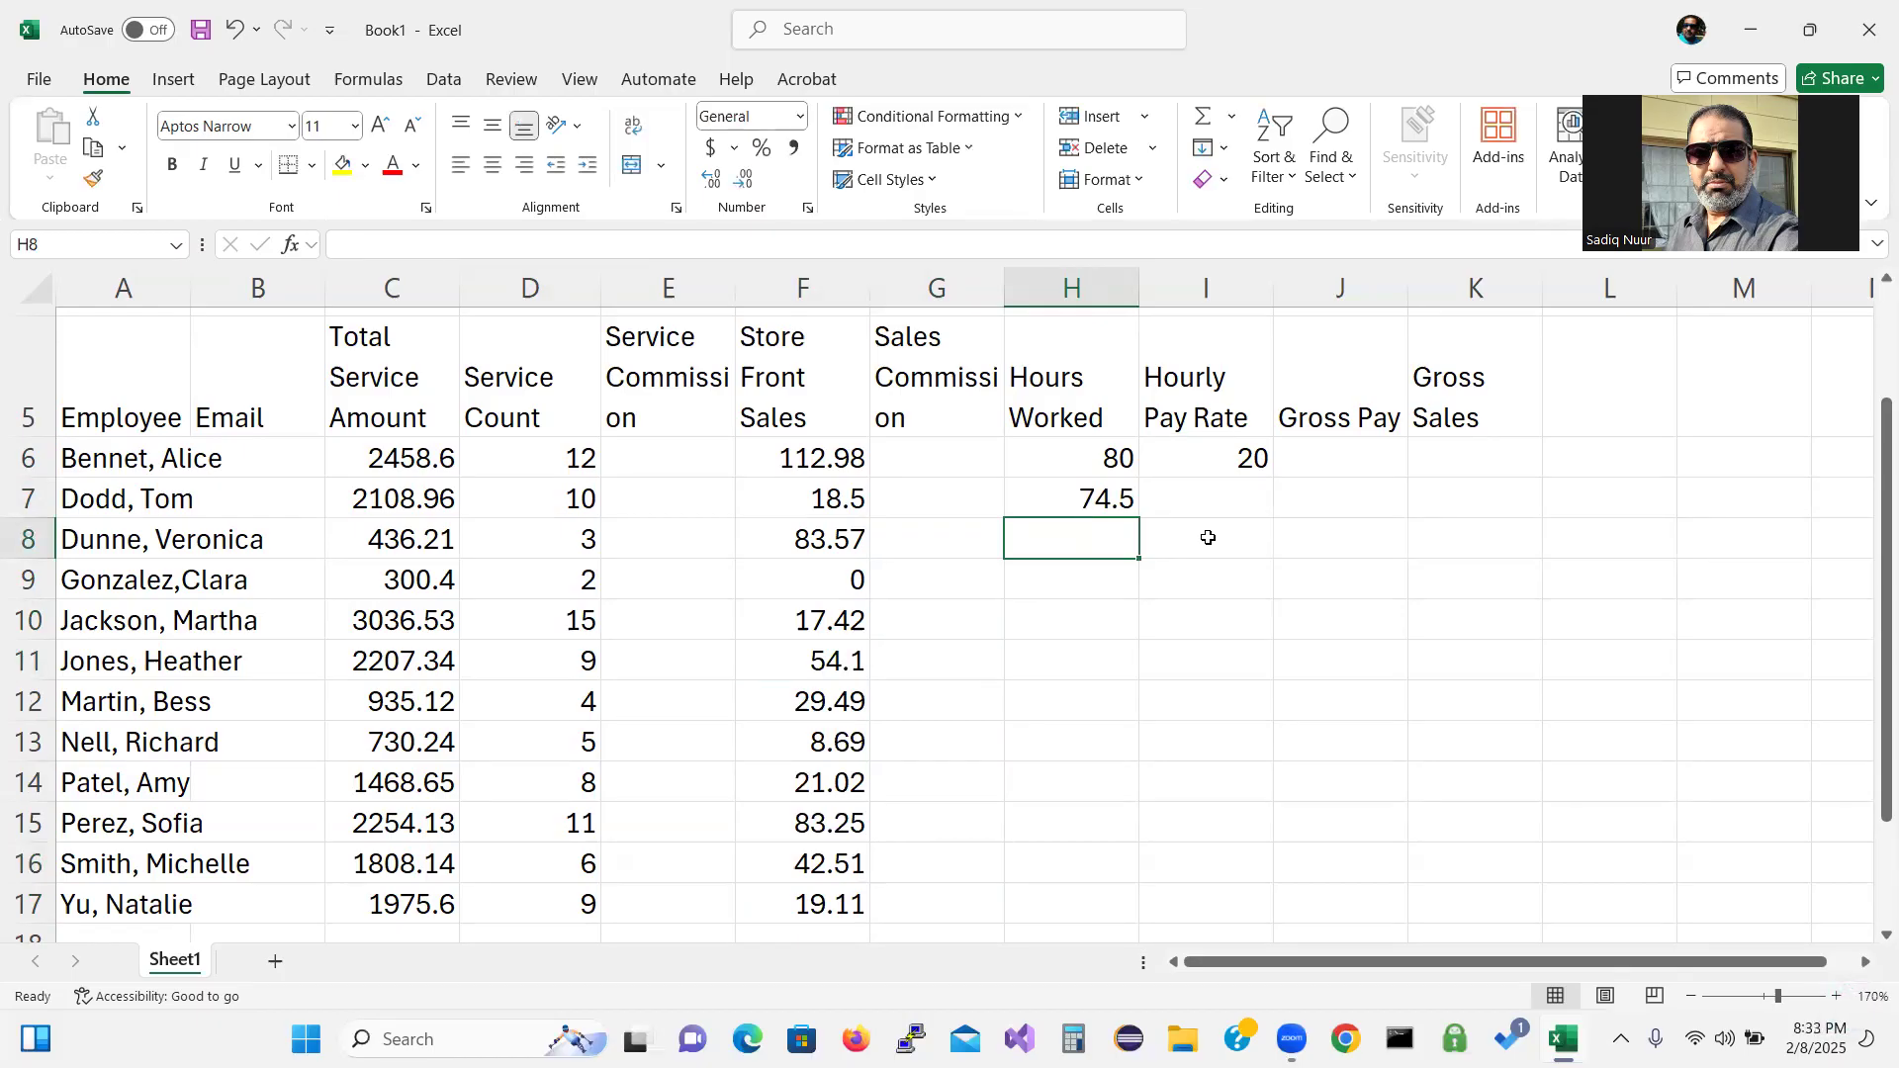
pyautogui.write('40.00')
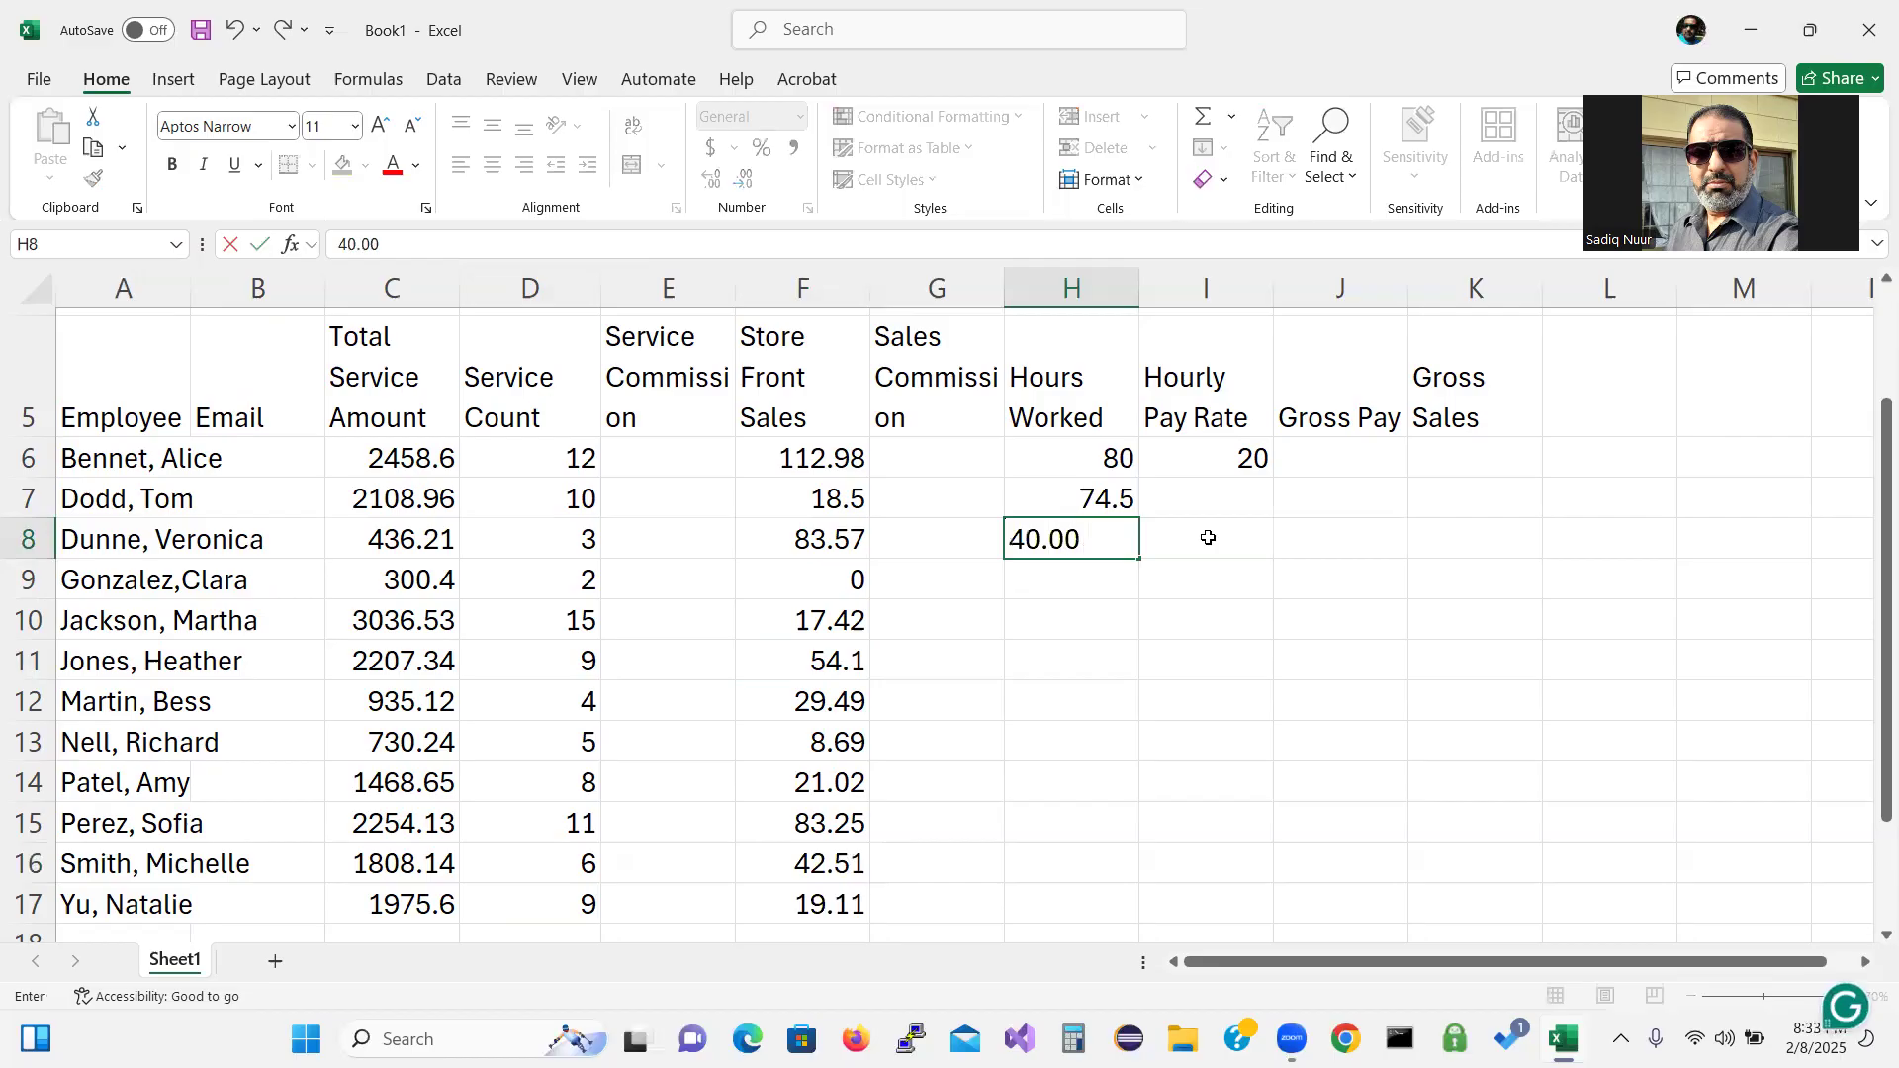
pyautogui.press('Return')
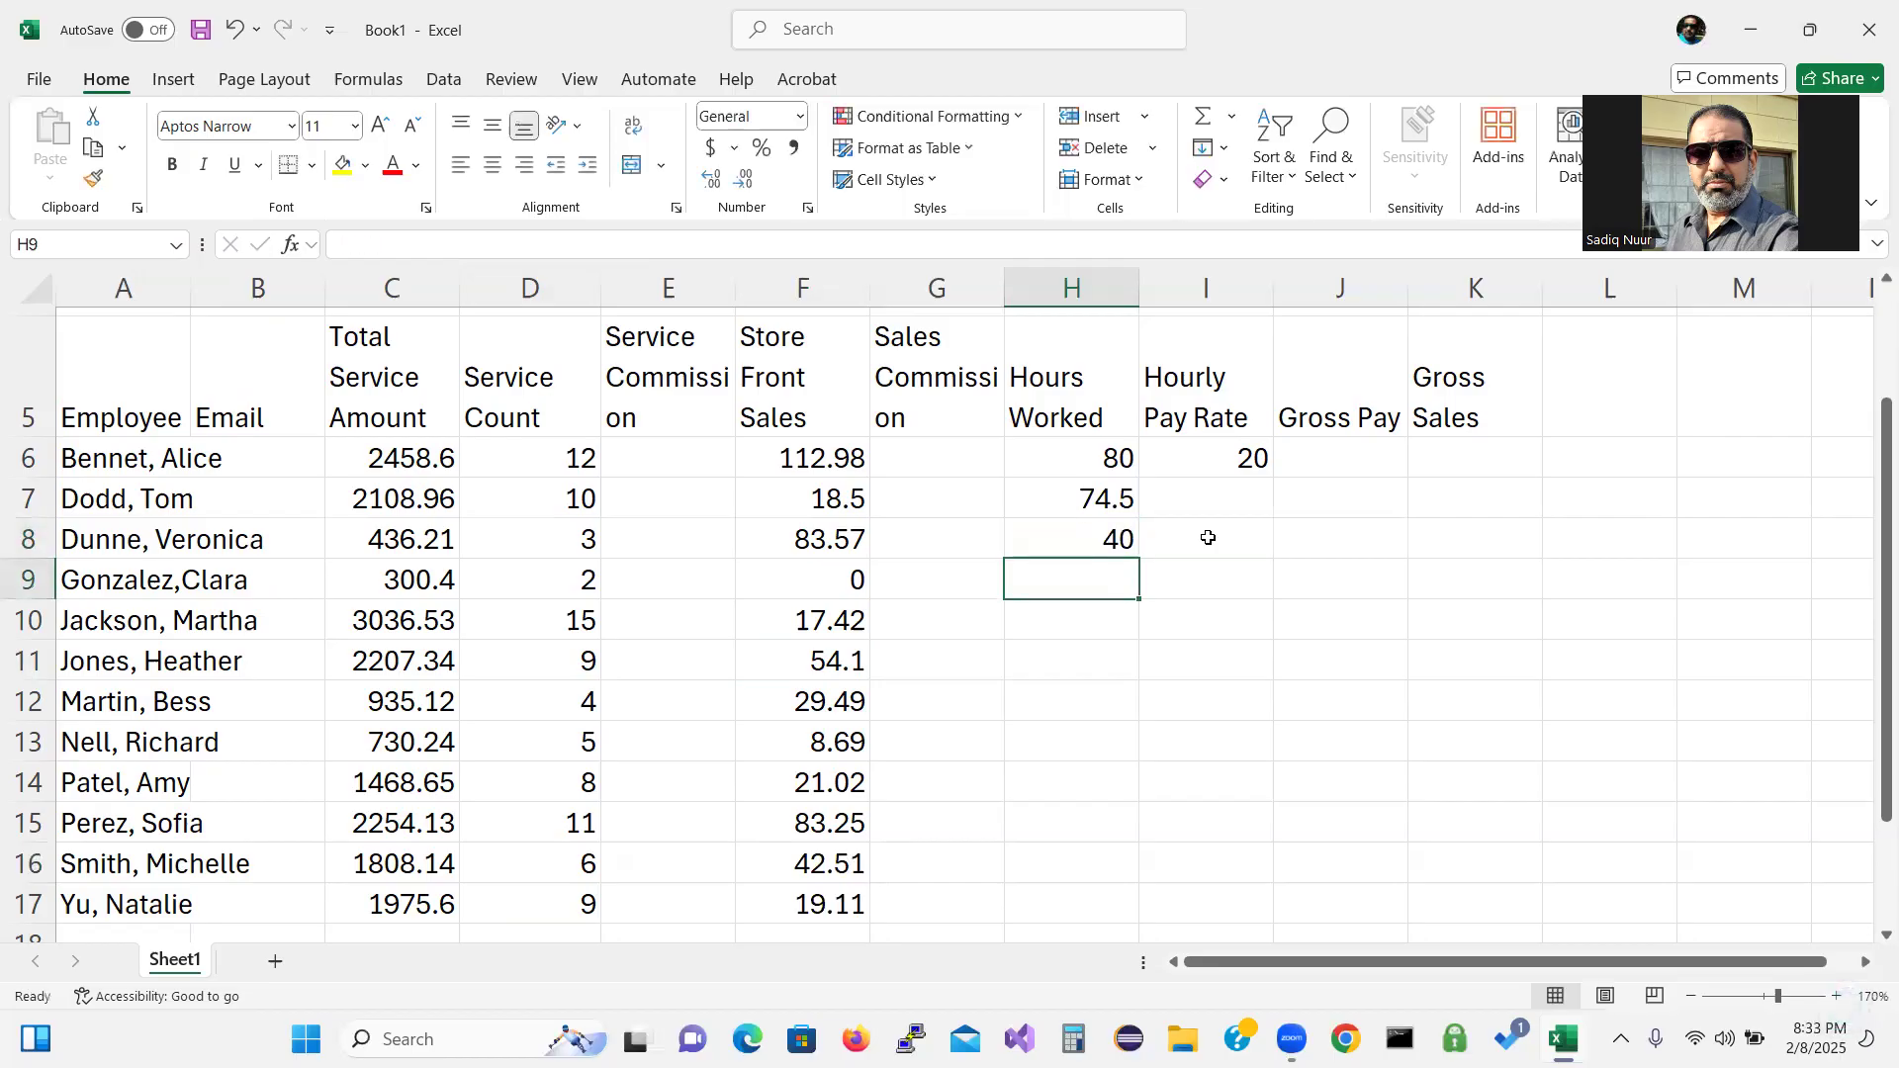
pyautogui.write('16.')
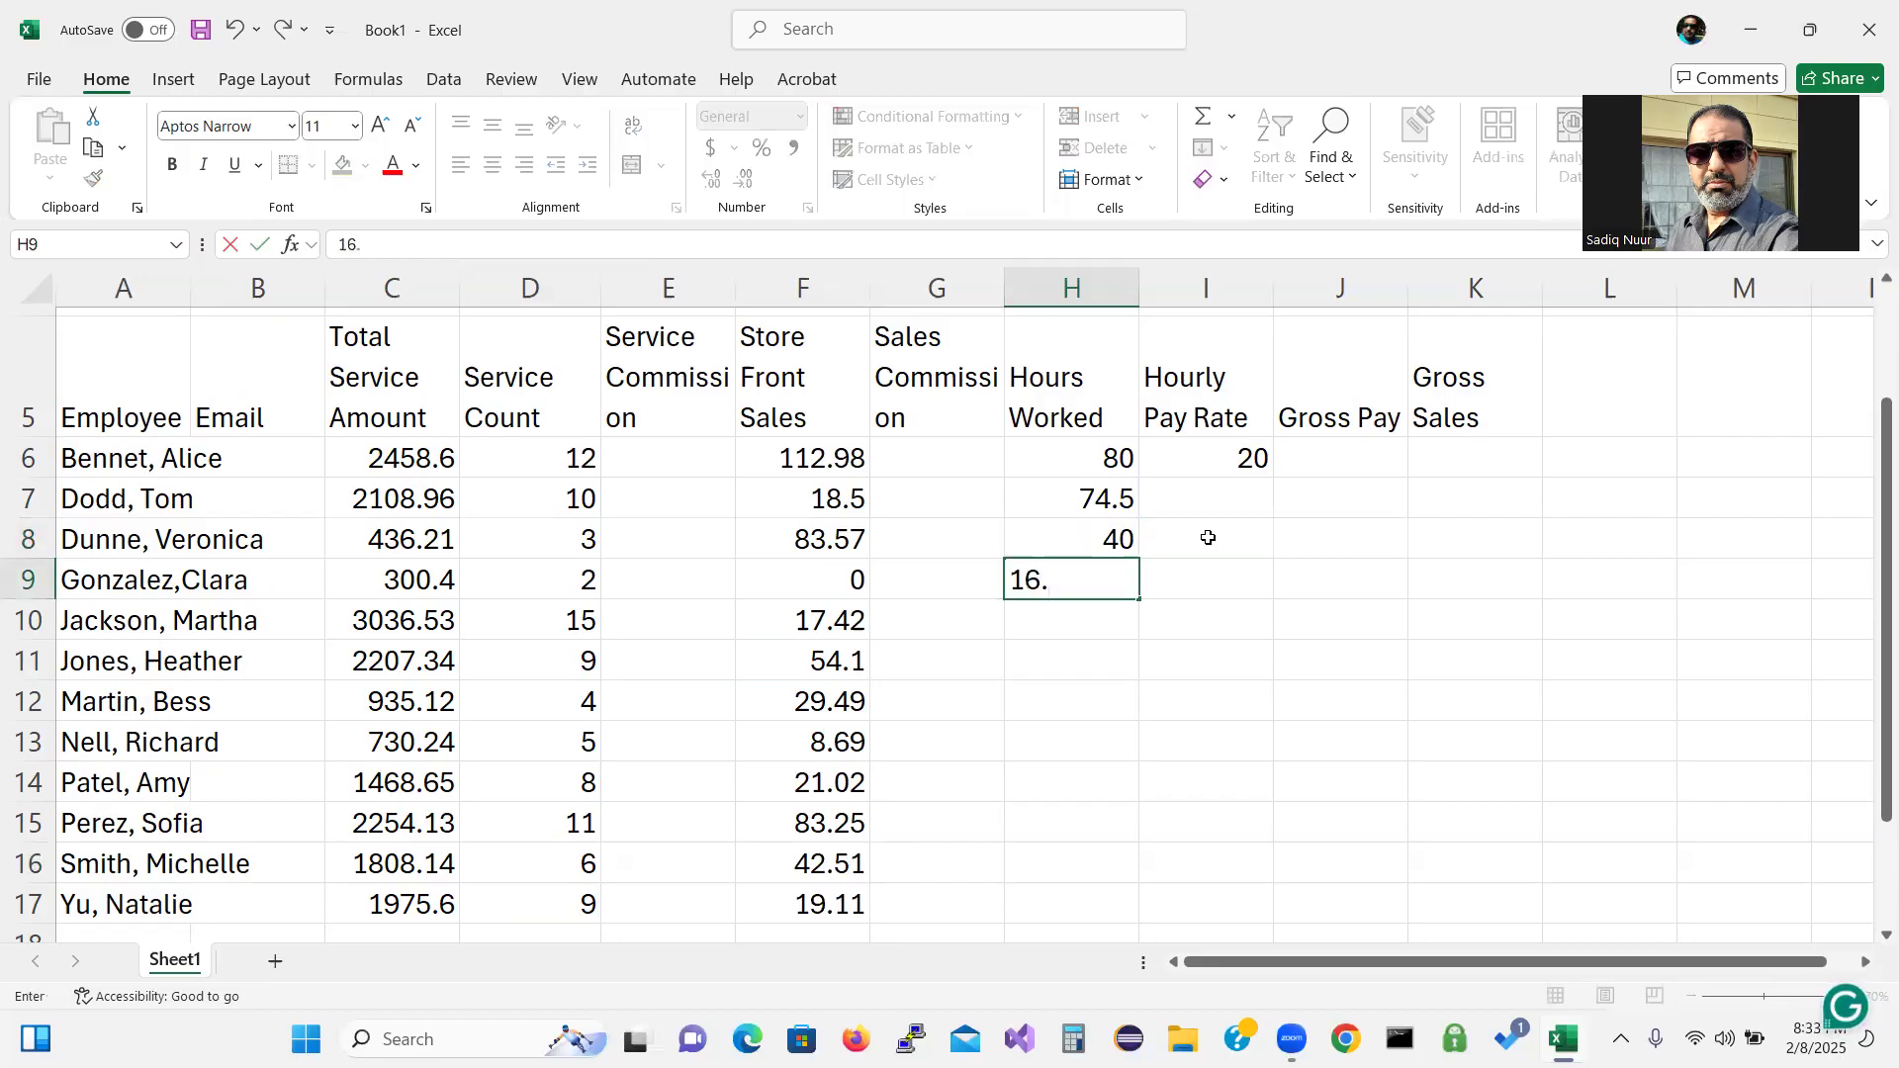
pyautogui.write('25')
pyautogui.press('Return')
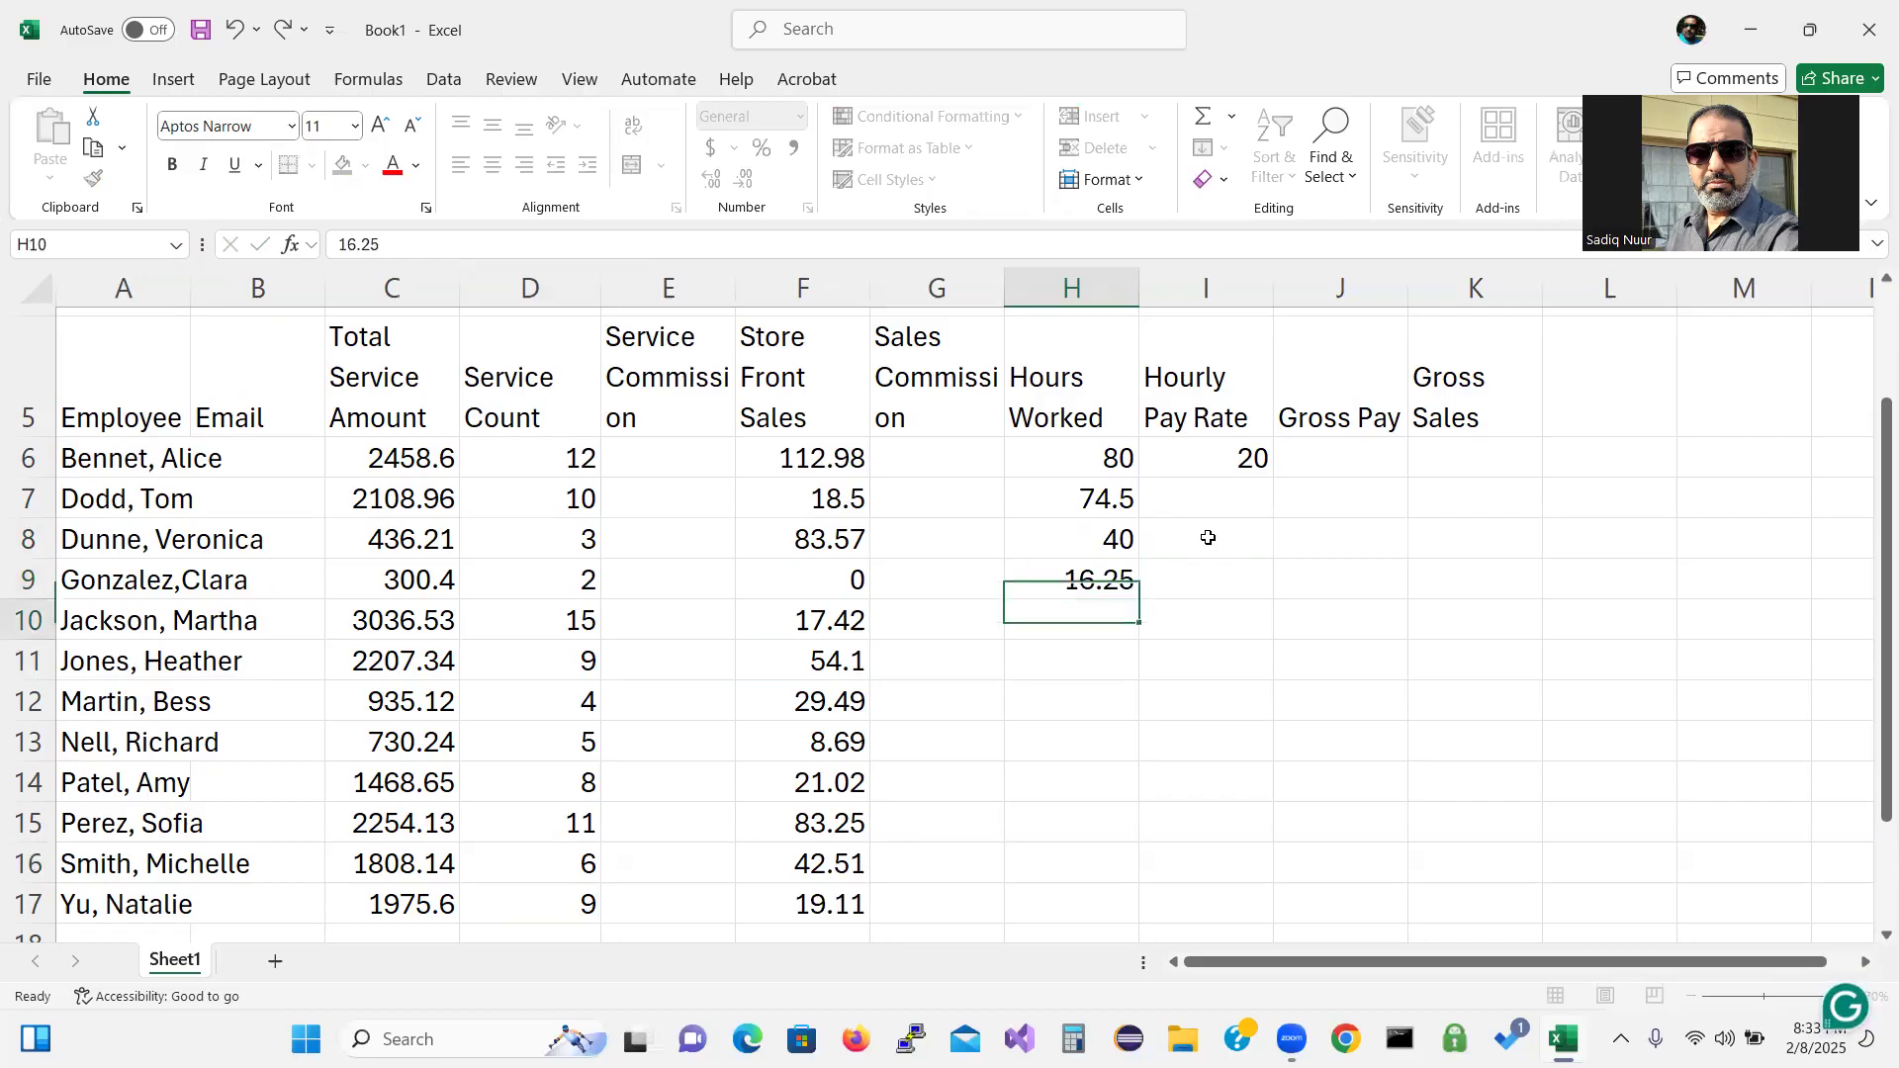
pyautogui.write('76.75')
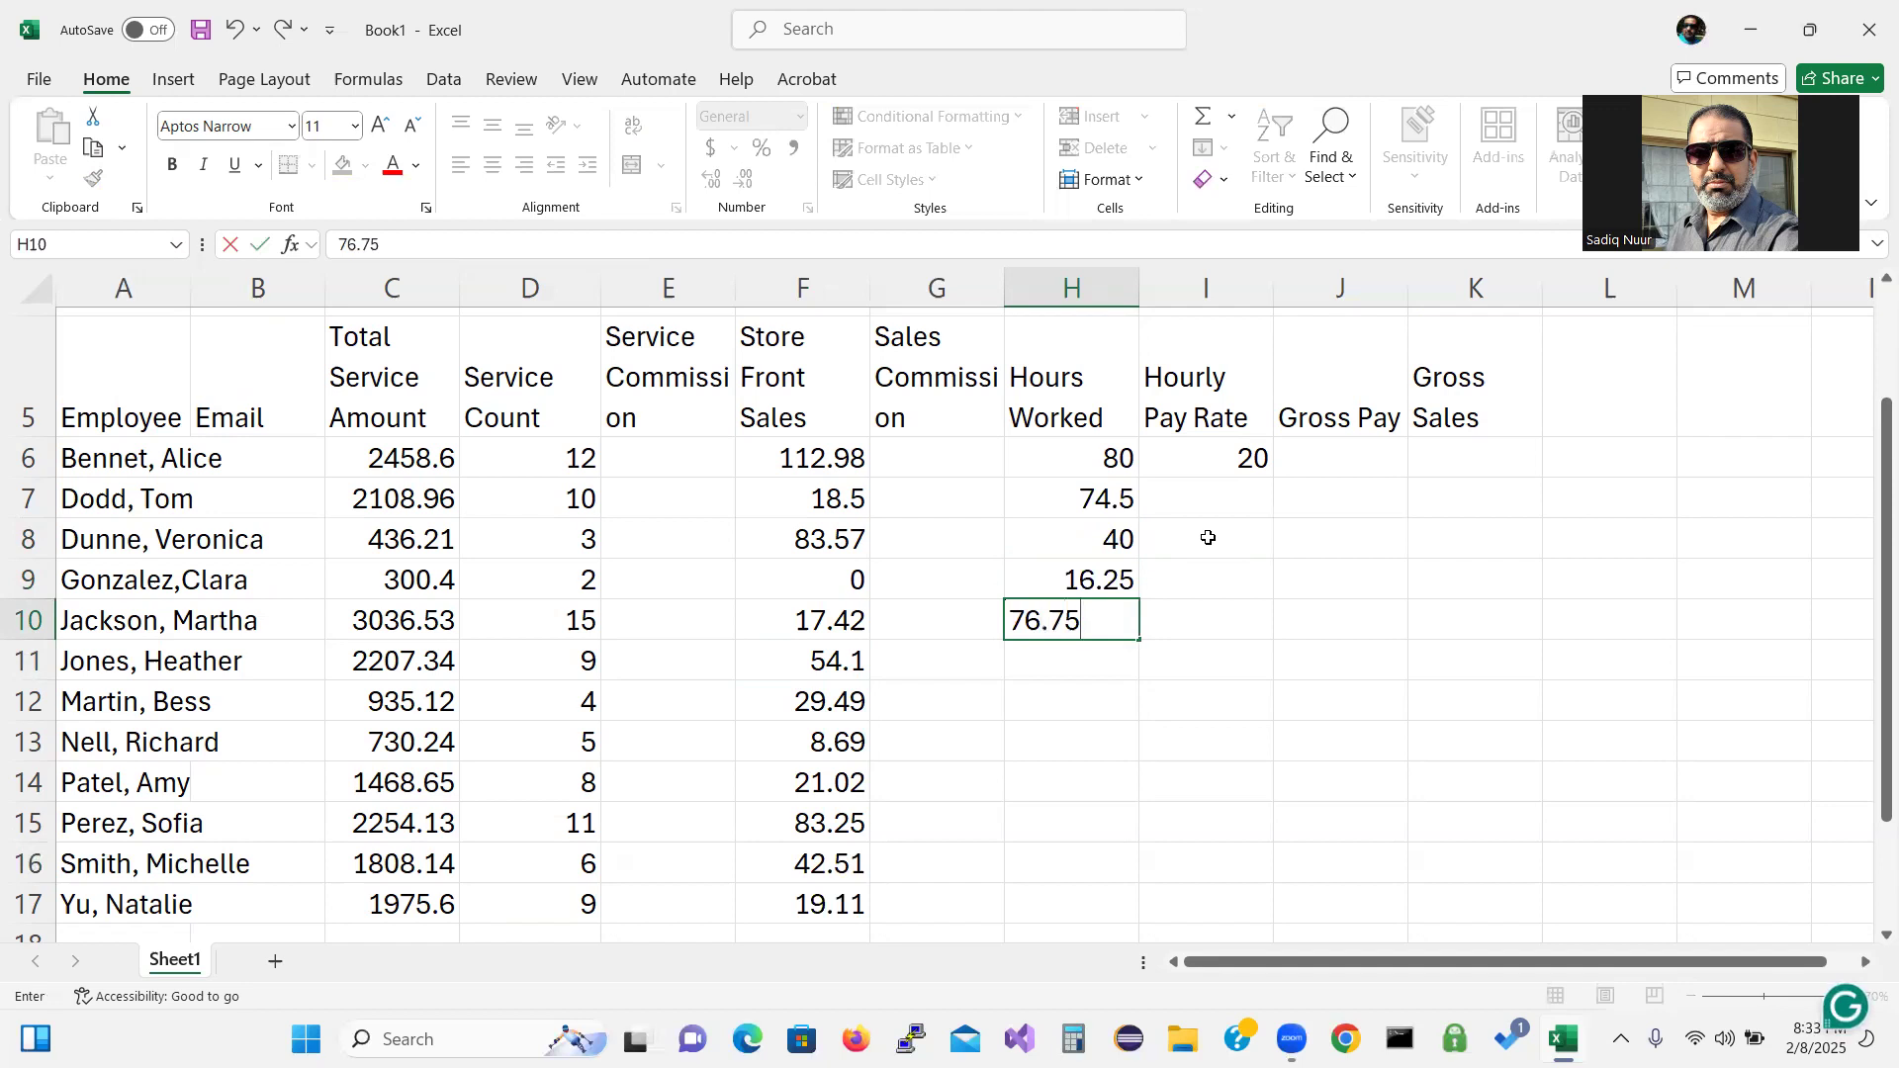
pyautogui.press('Return')
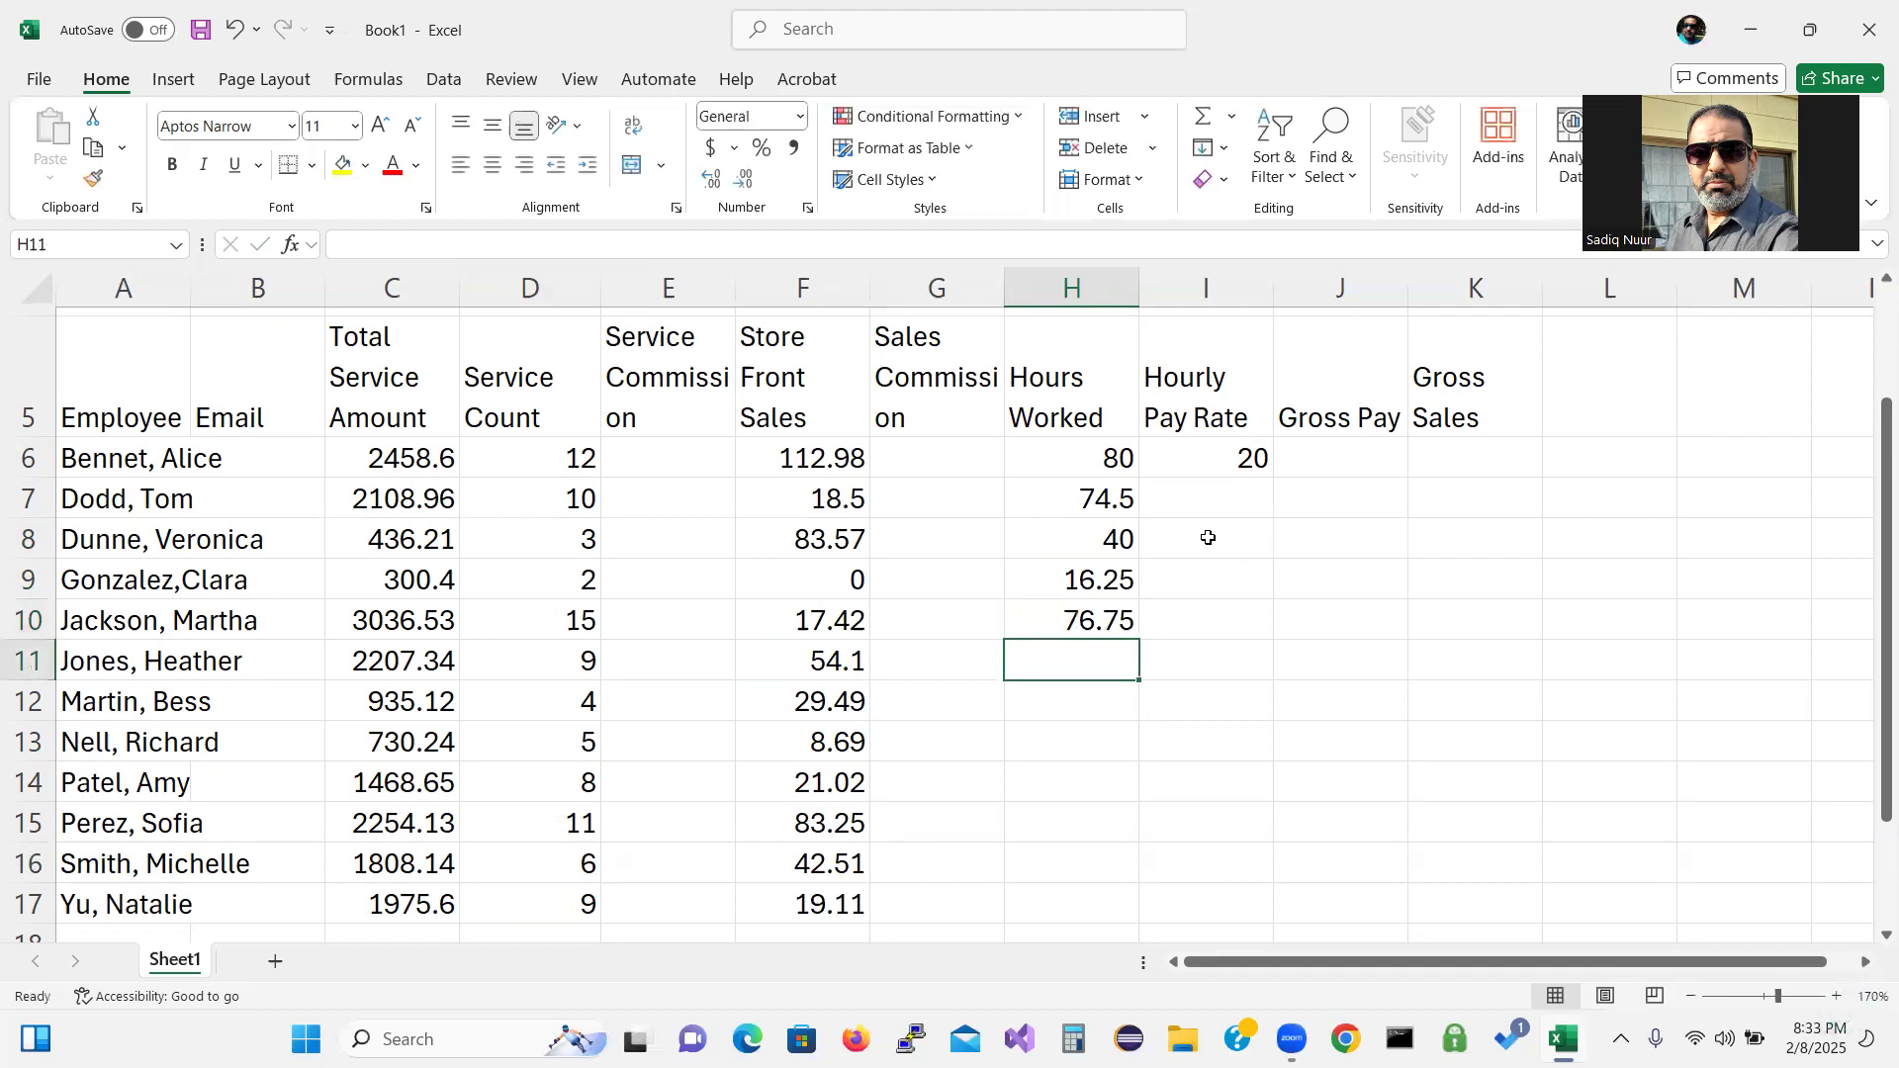
pyautogui.write('72')
pyautogui.press('Return')
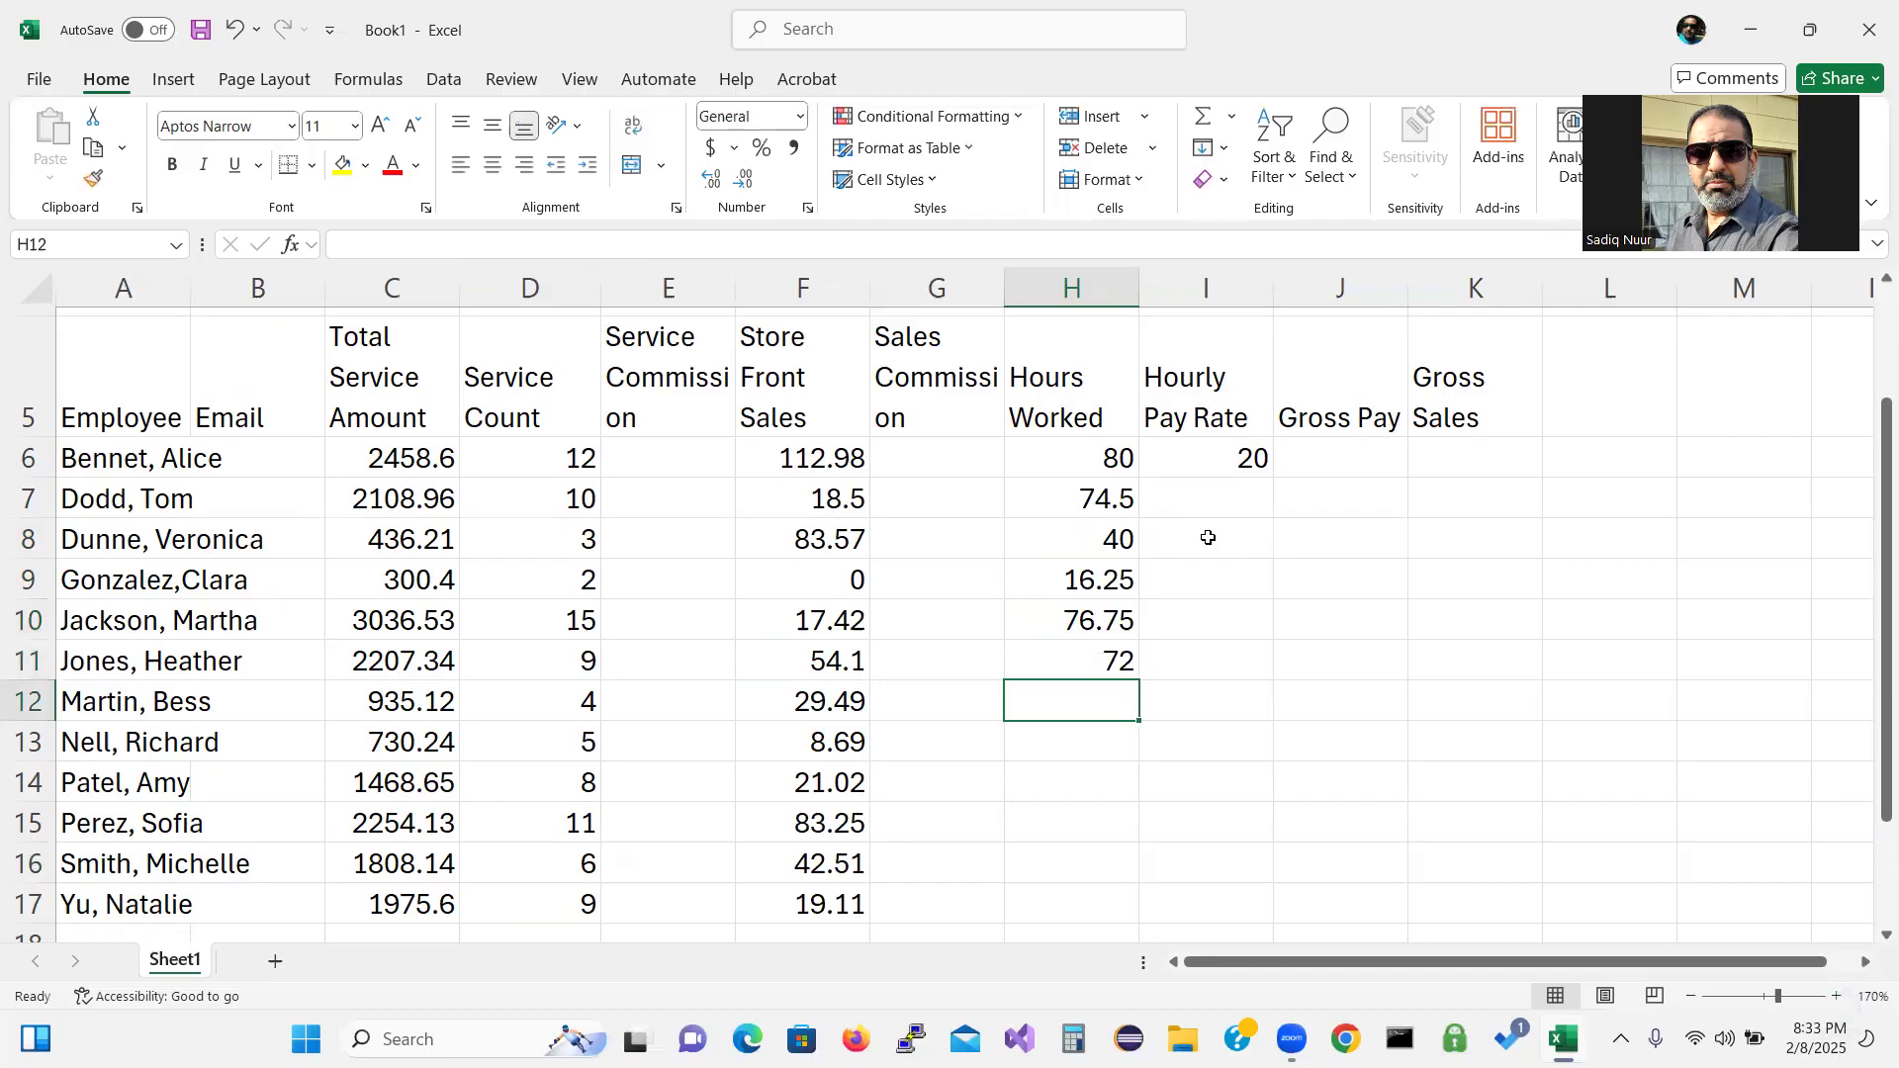
# Enter hours worked 39.5, 75.75 and 40.5 into H12 through H14.
pyautogui.write('39.50')
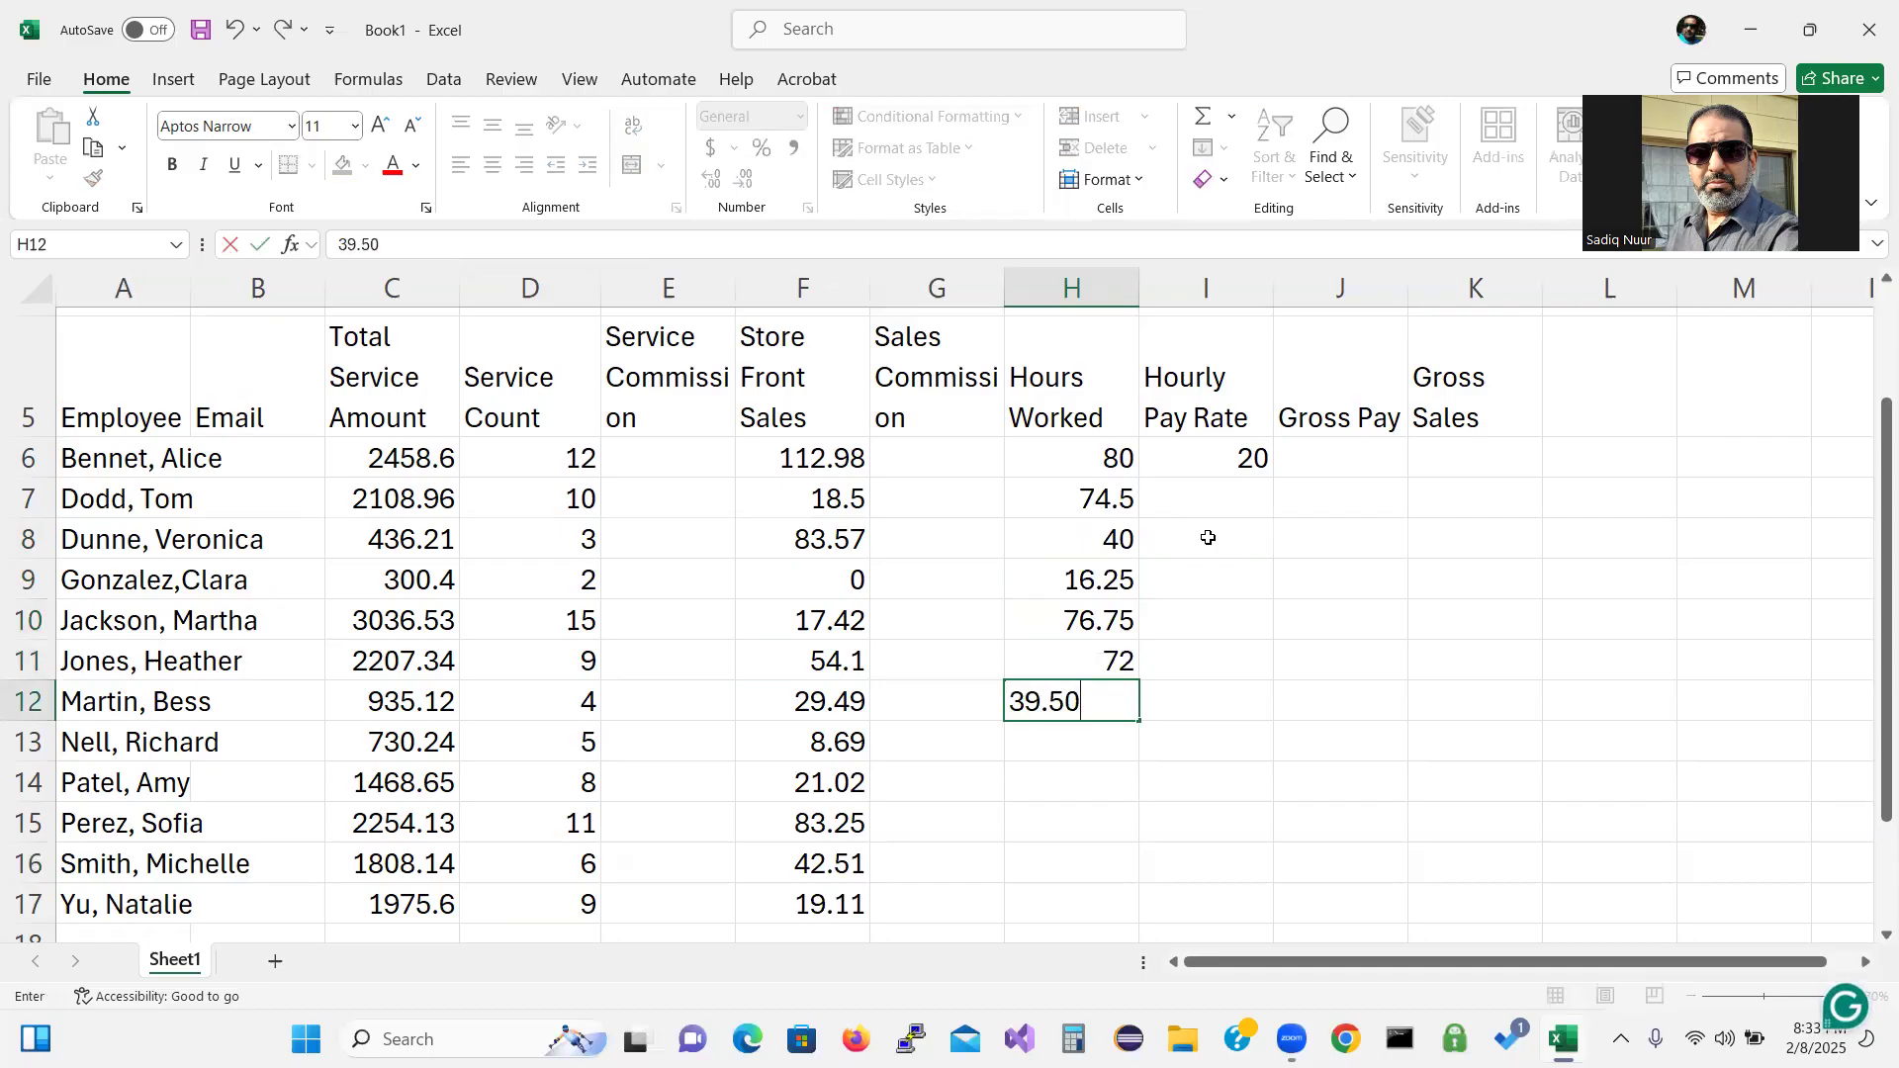
pyautogui.press('Return')
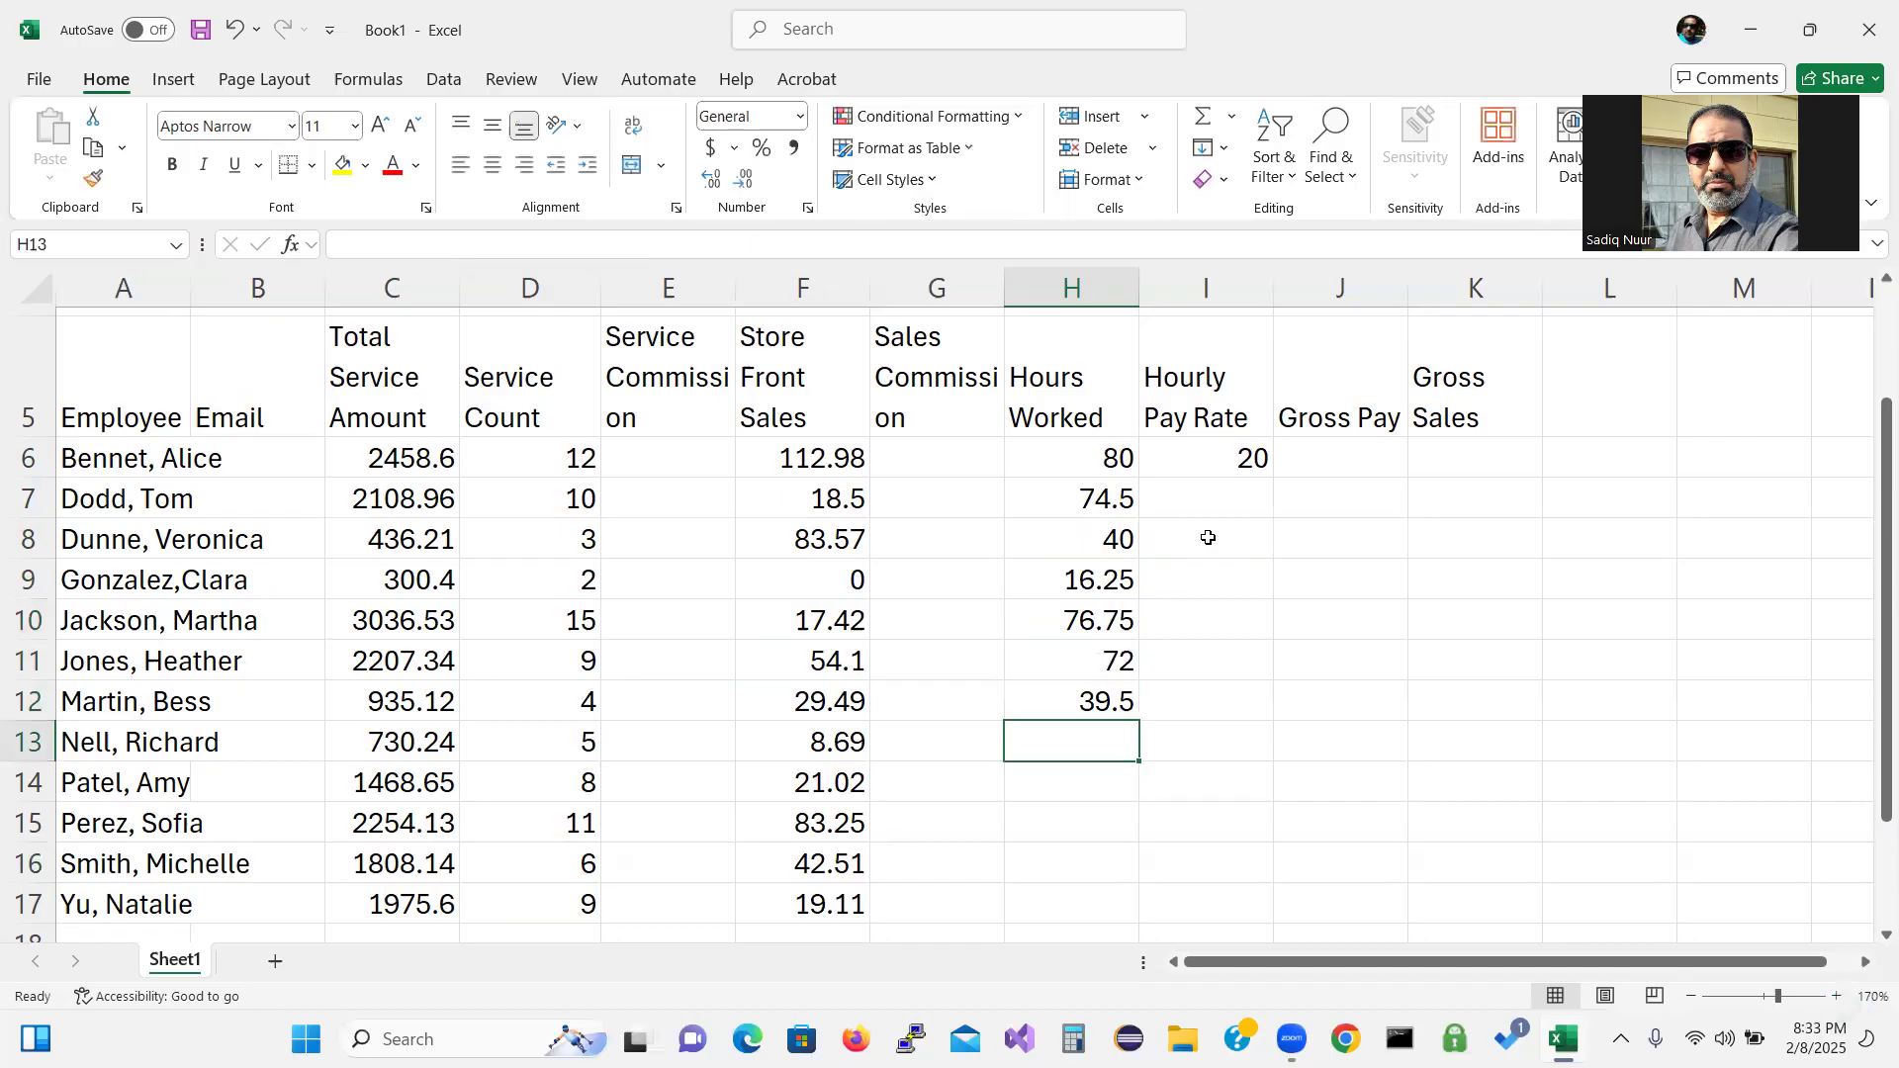
pyautogui.write('7')
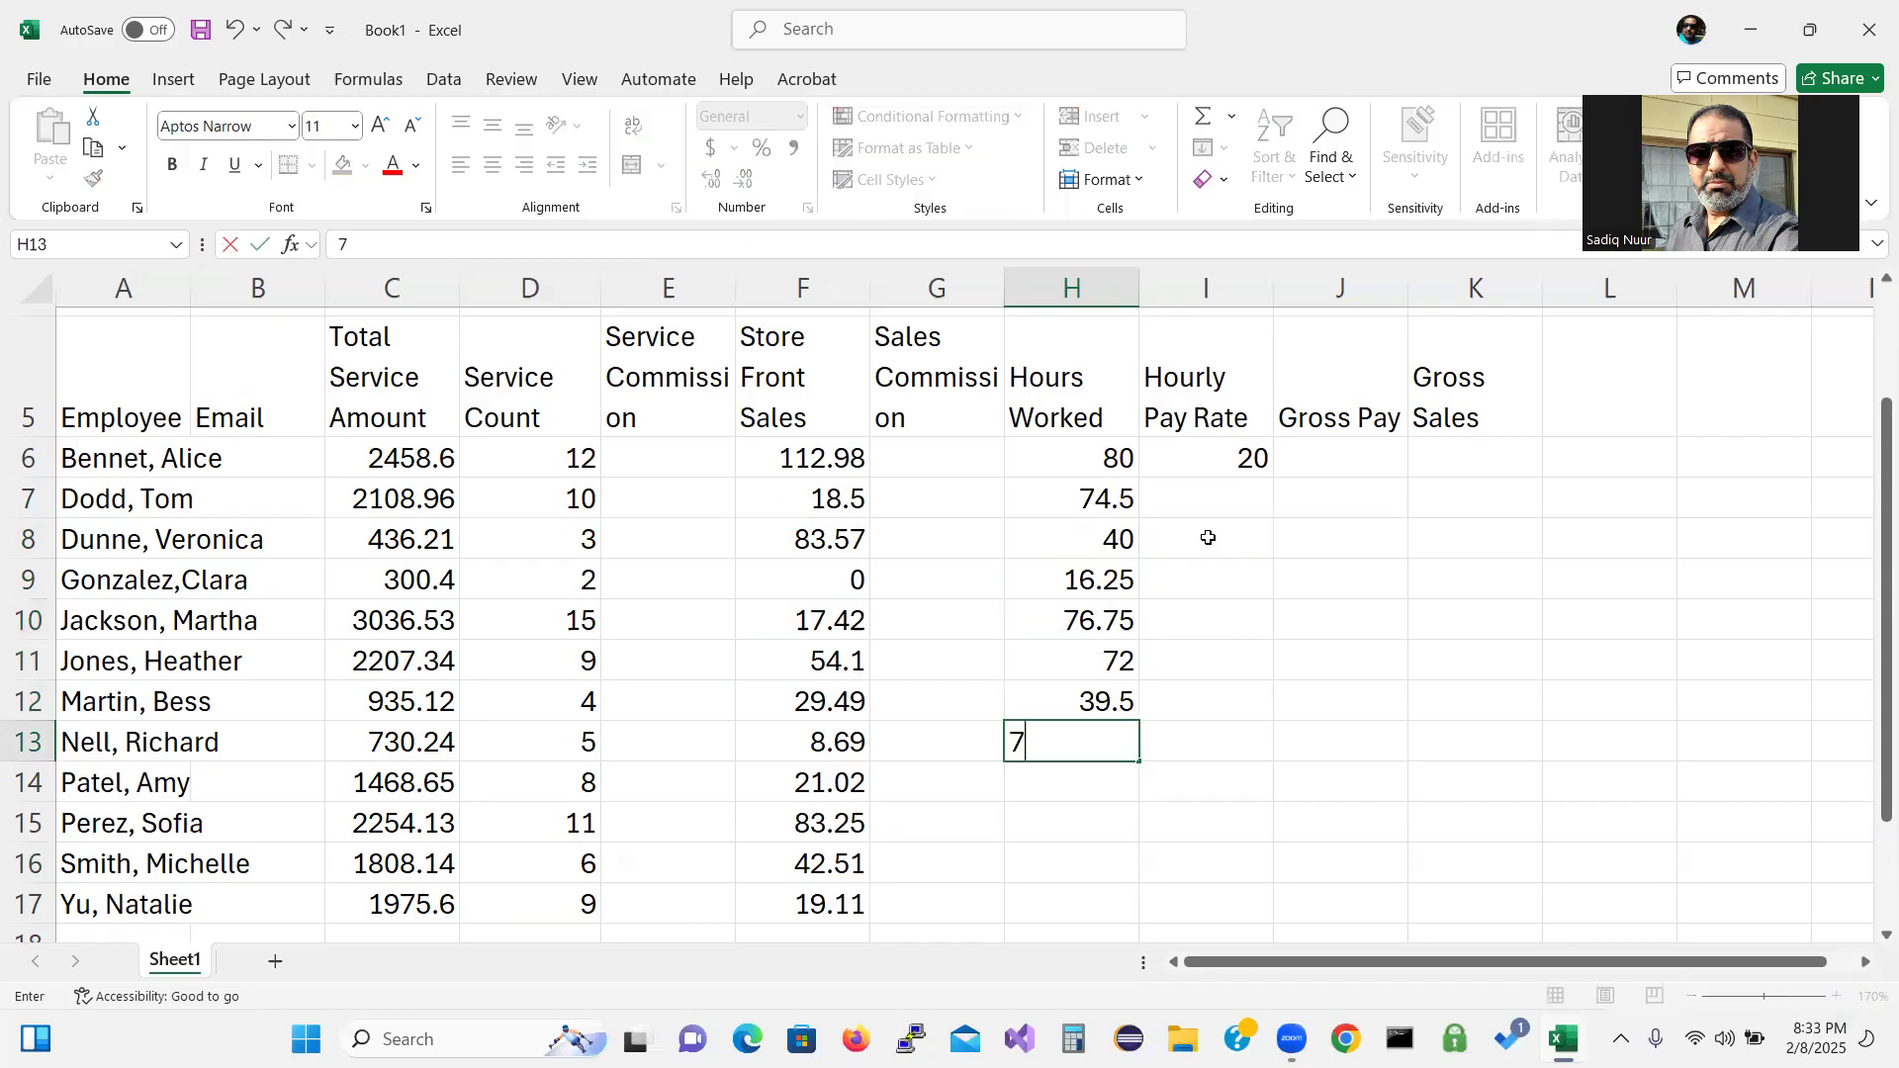
pyautogui.write('5.75')
pyautogui.press('Return')
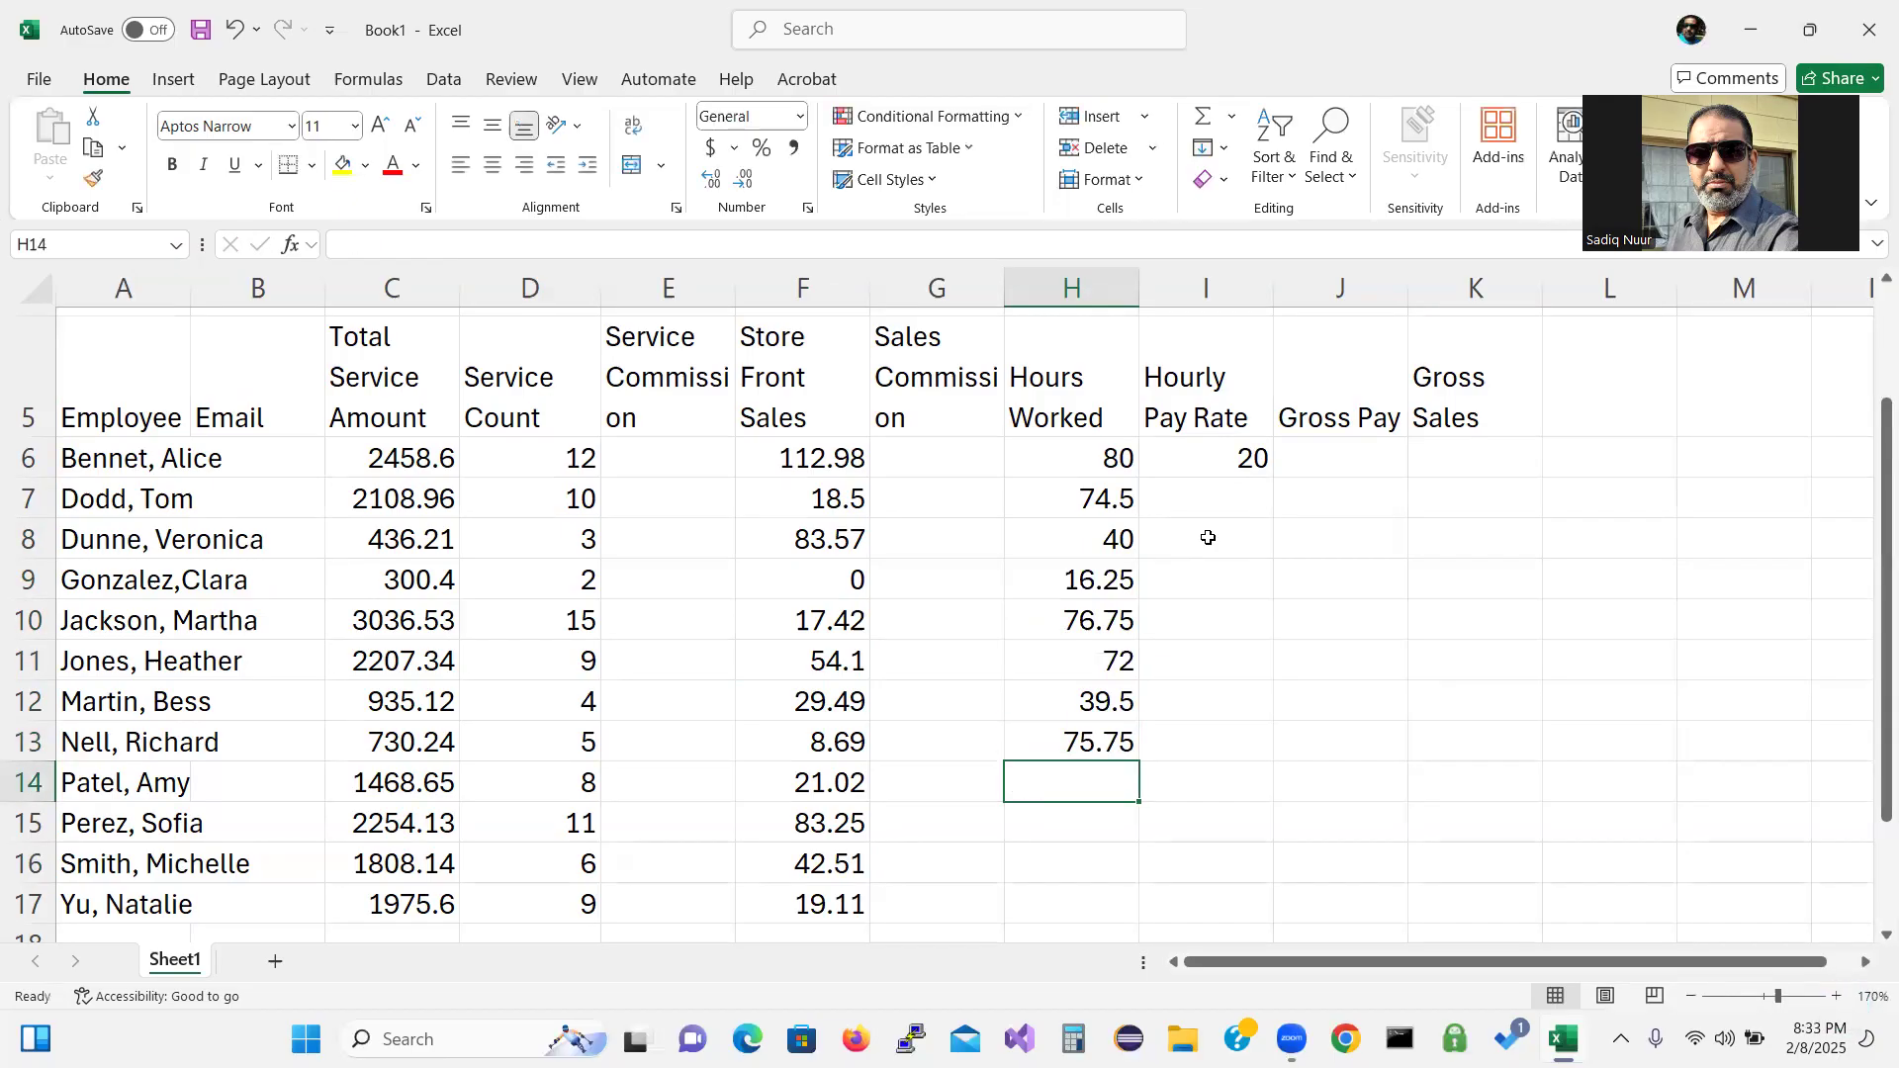
pyautogui.write('40')
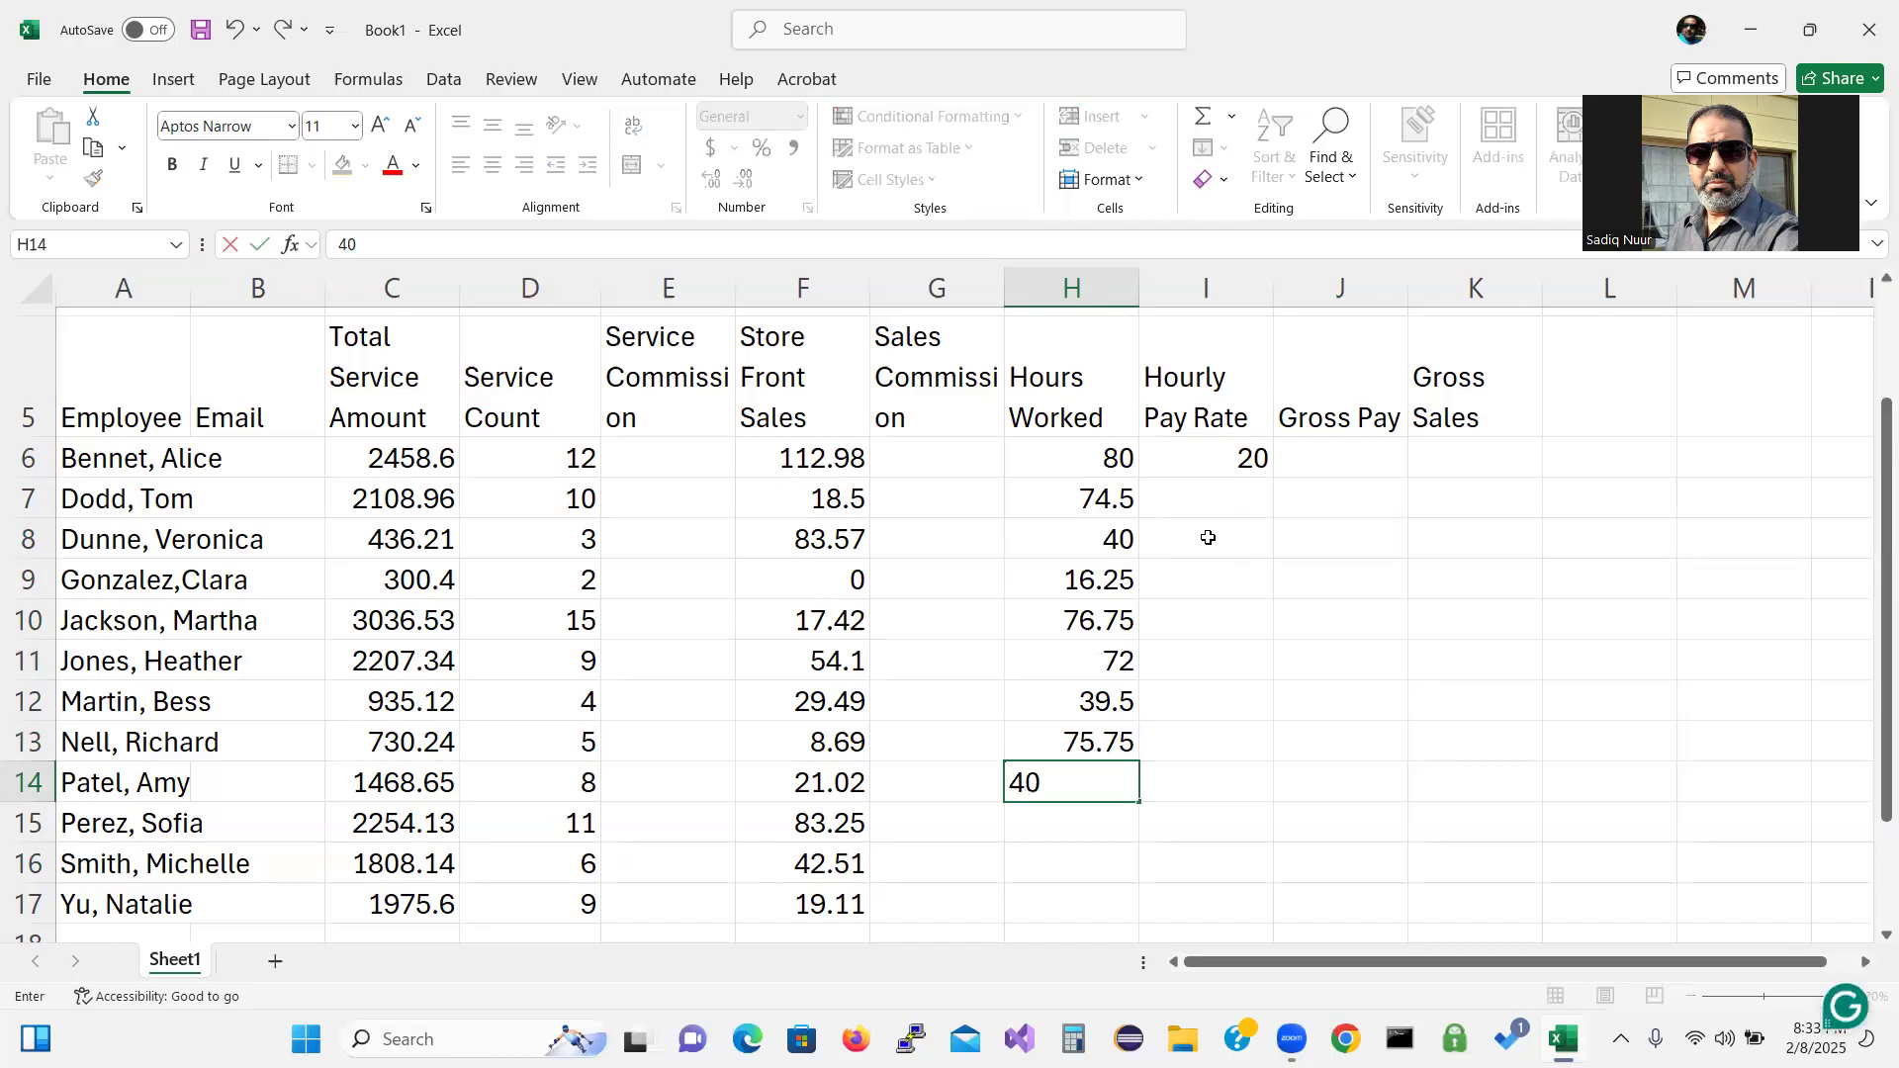
pyautogui.write('.50')
pyautogui.press('Return')
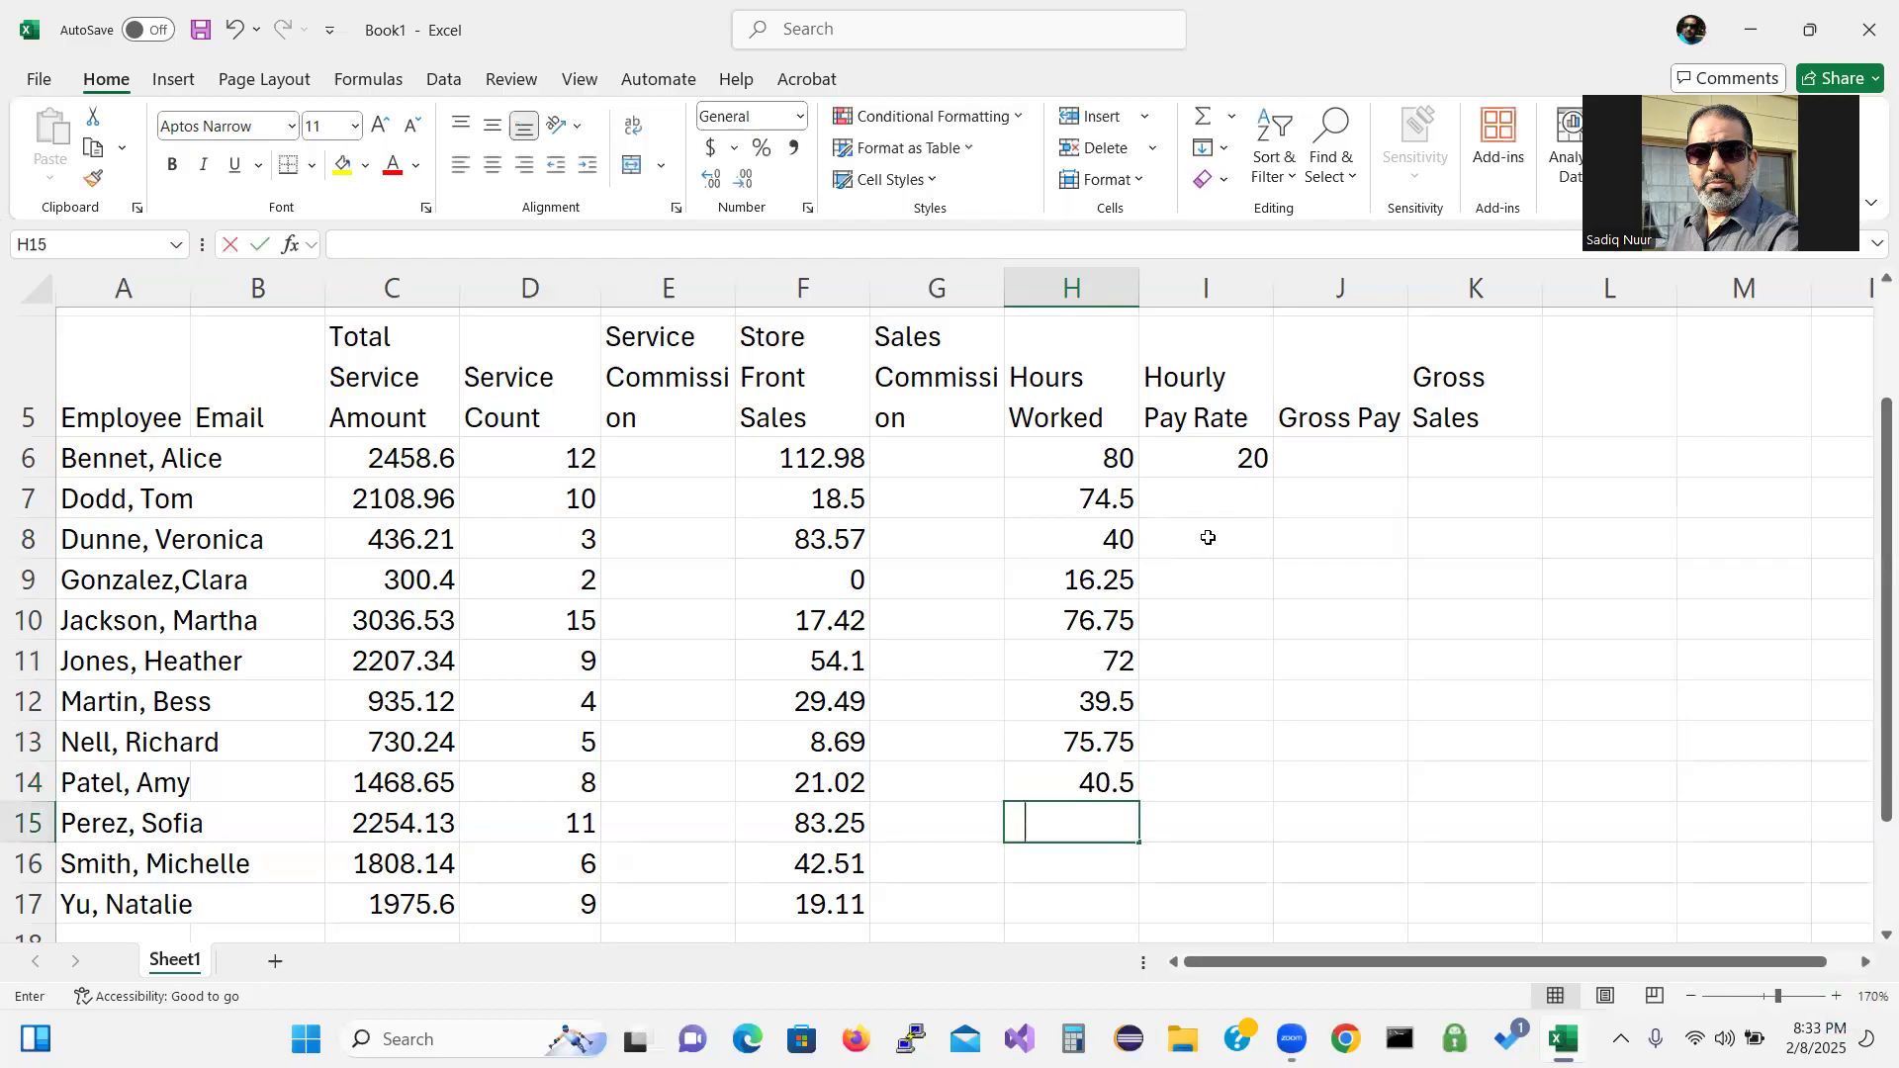
# Enter hours worked 46.5, 80 and 62.75 into H15 through H17, correcting a typo.
pyautogui.write('46.')
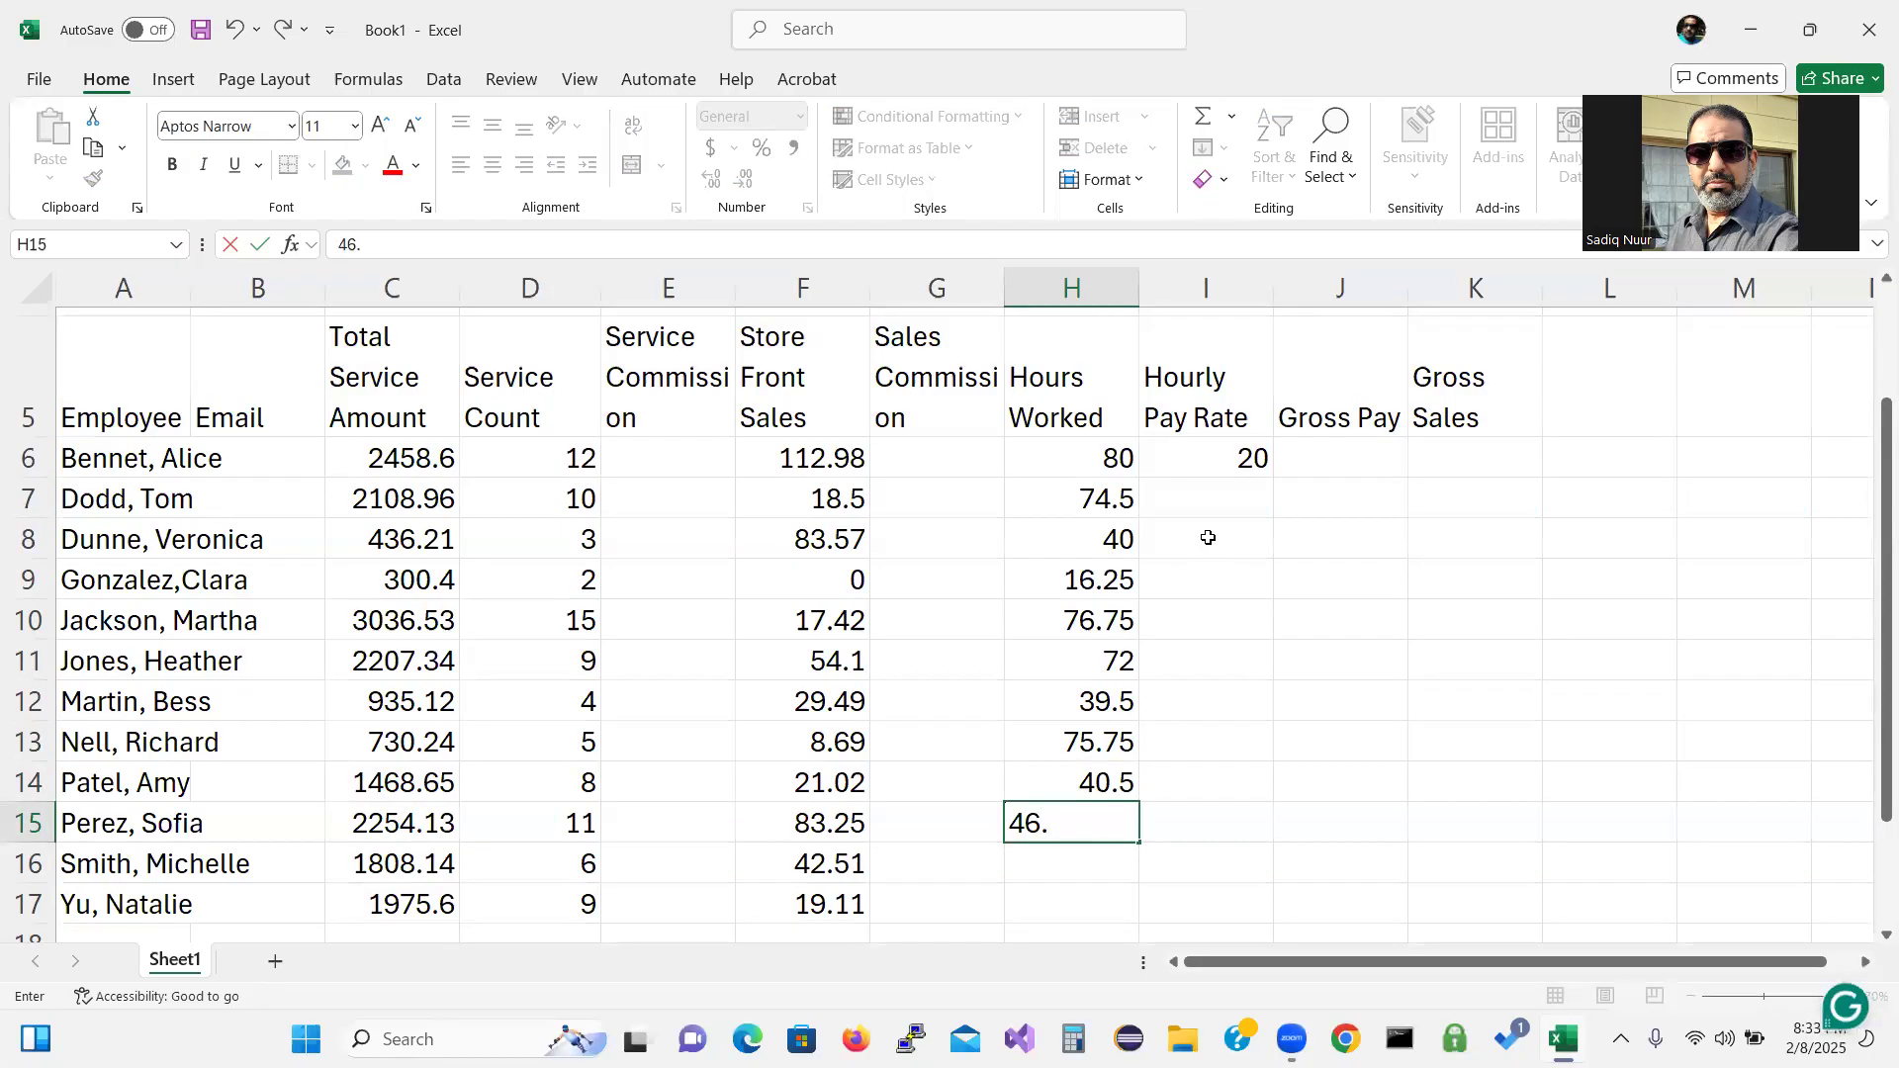
pyautogui.write('6')
pyautogui.press('BackSpace')
pyautogui.write('6')
pyautogui.press('BackSpace')
pyautogui.write('50')
pyautogui.press('Return')
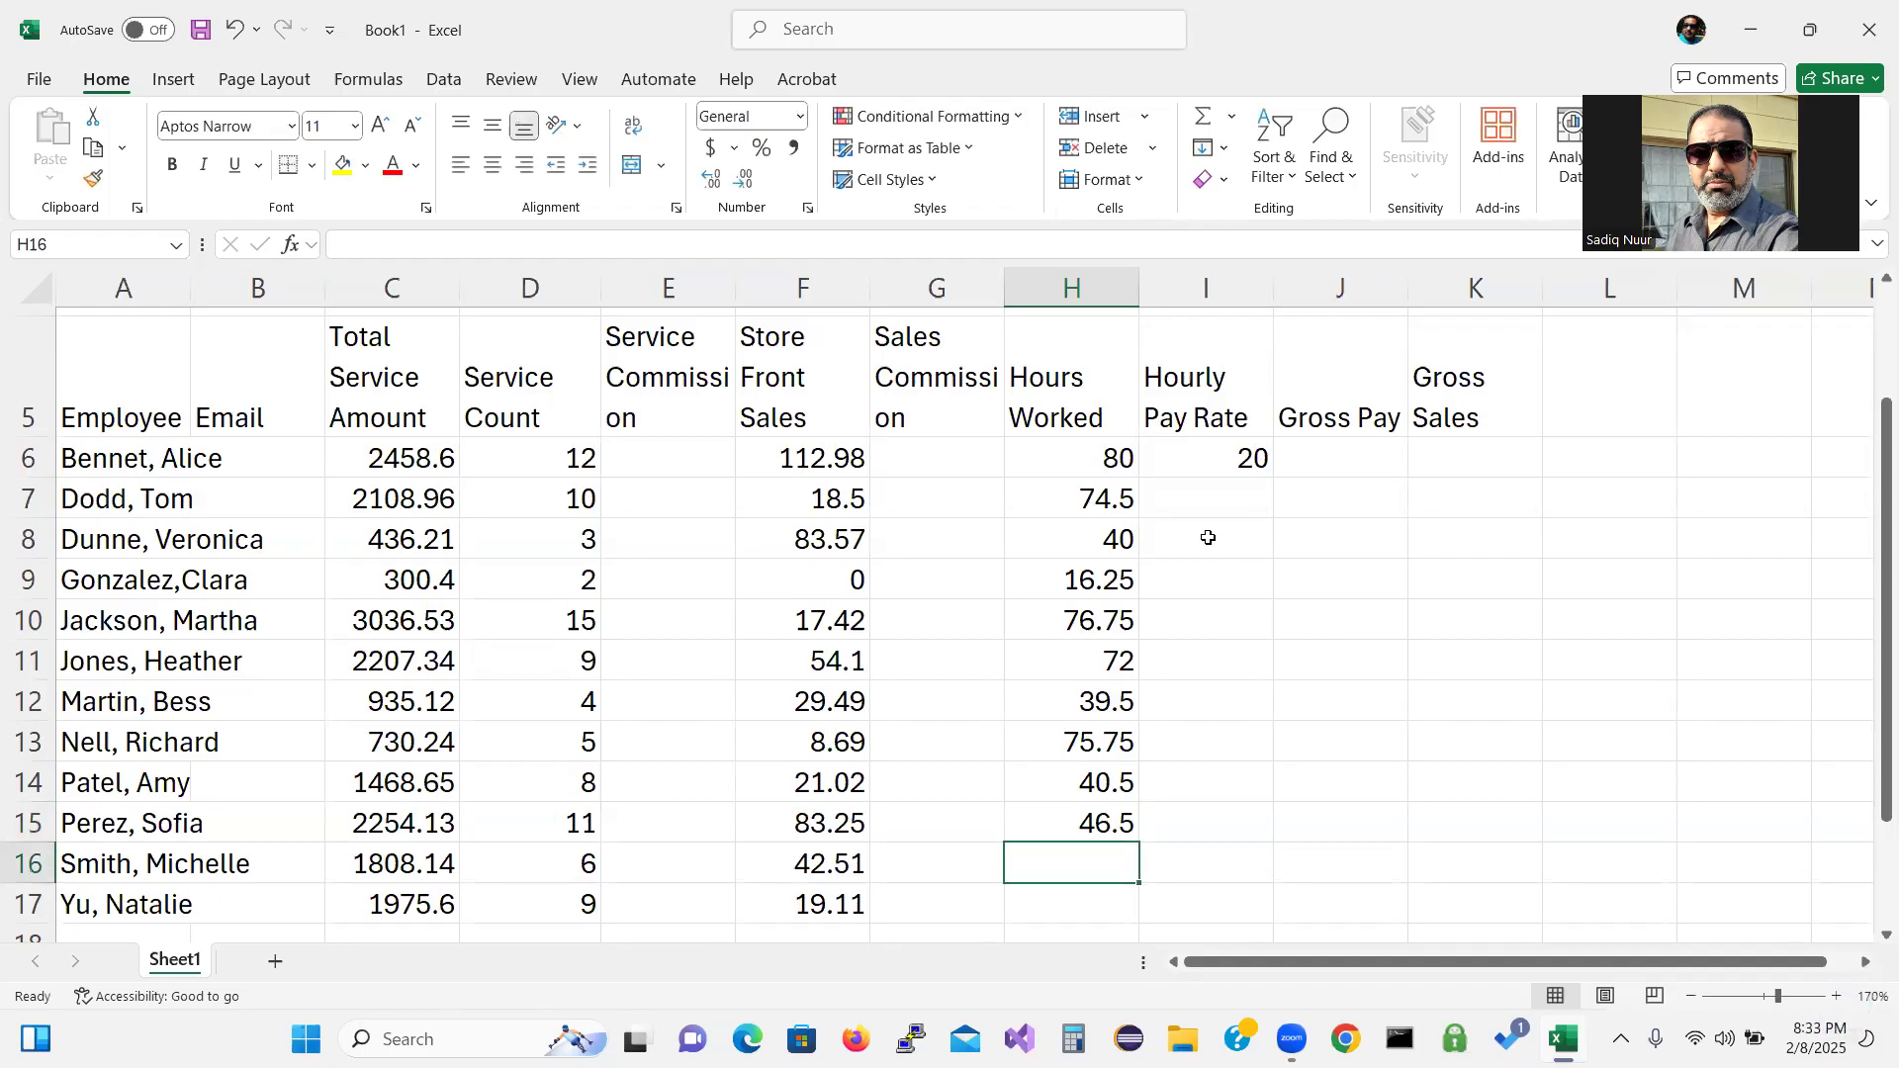
pyautogui.write('80')
pyautogui.press('Return')
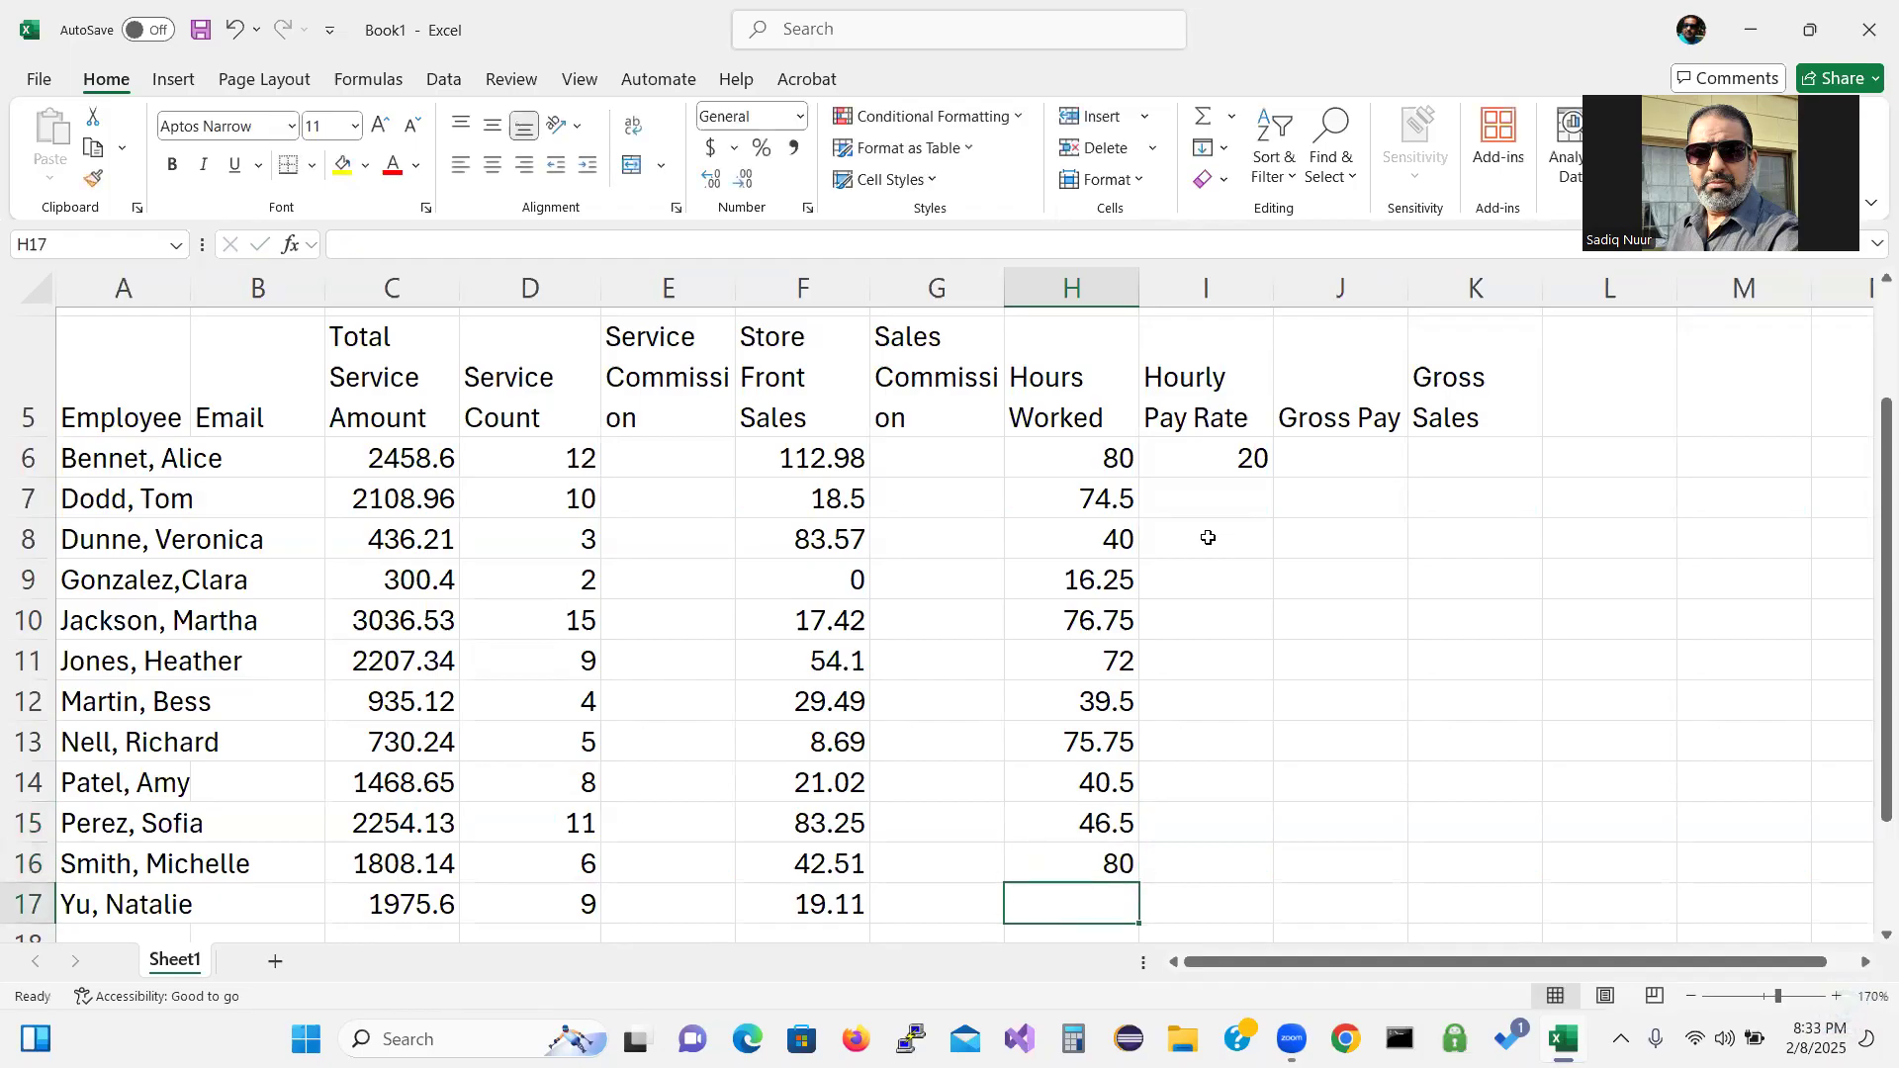
pyautogui.write('6')
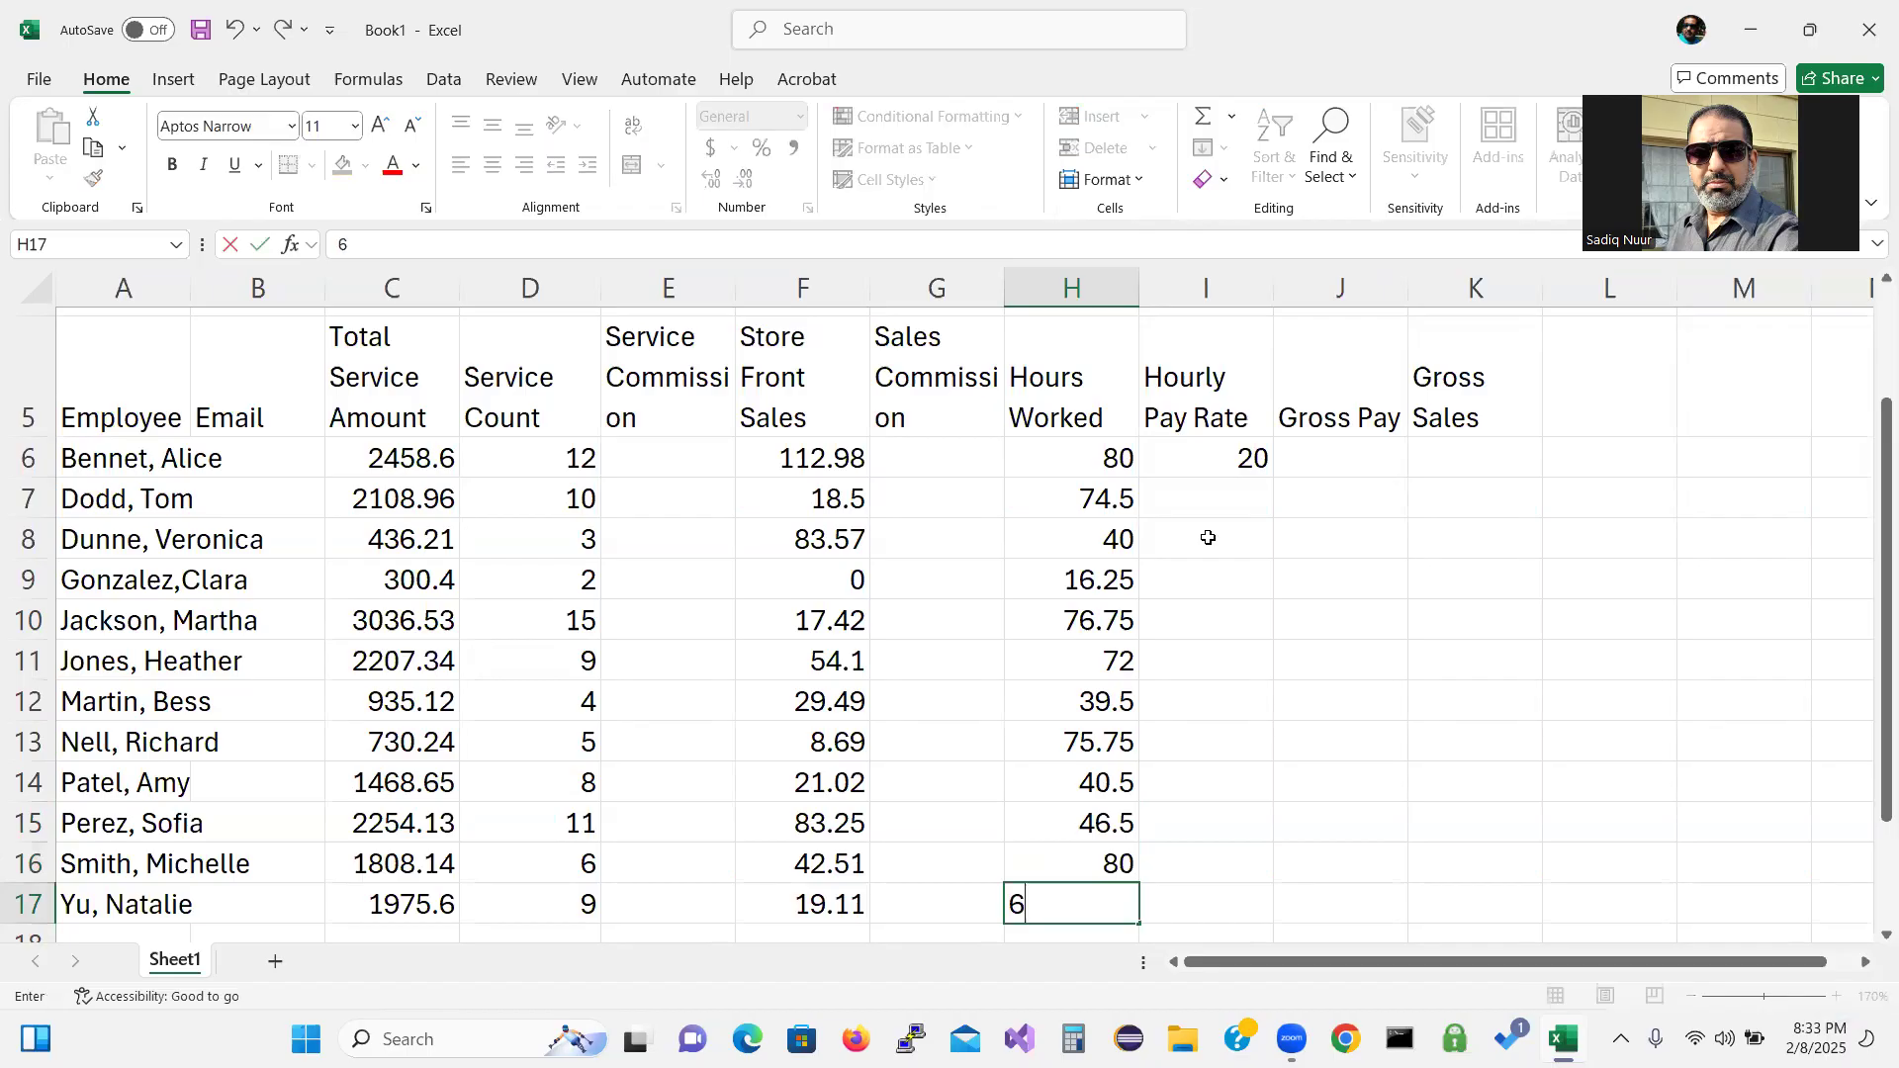
pyautogui.write('2.75')
pyautogui.press('Tab')
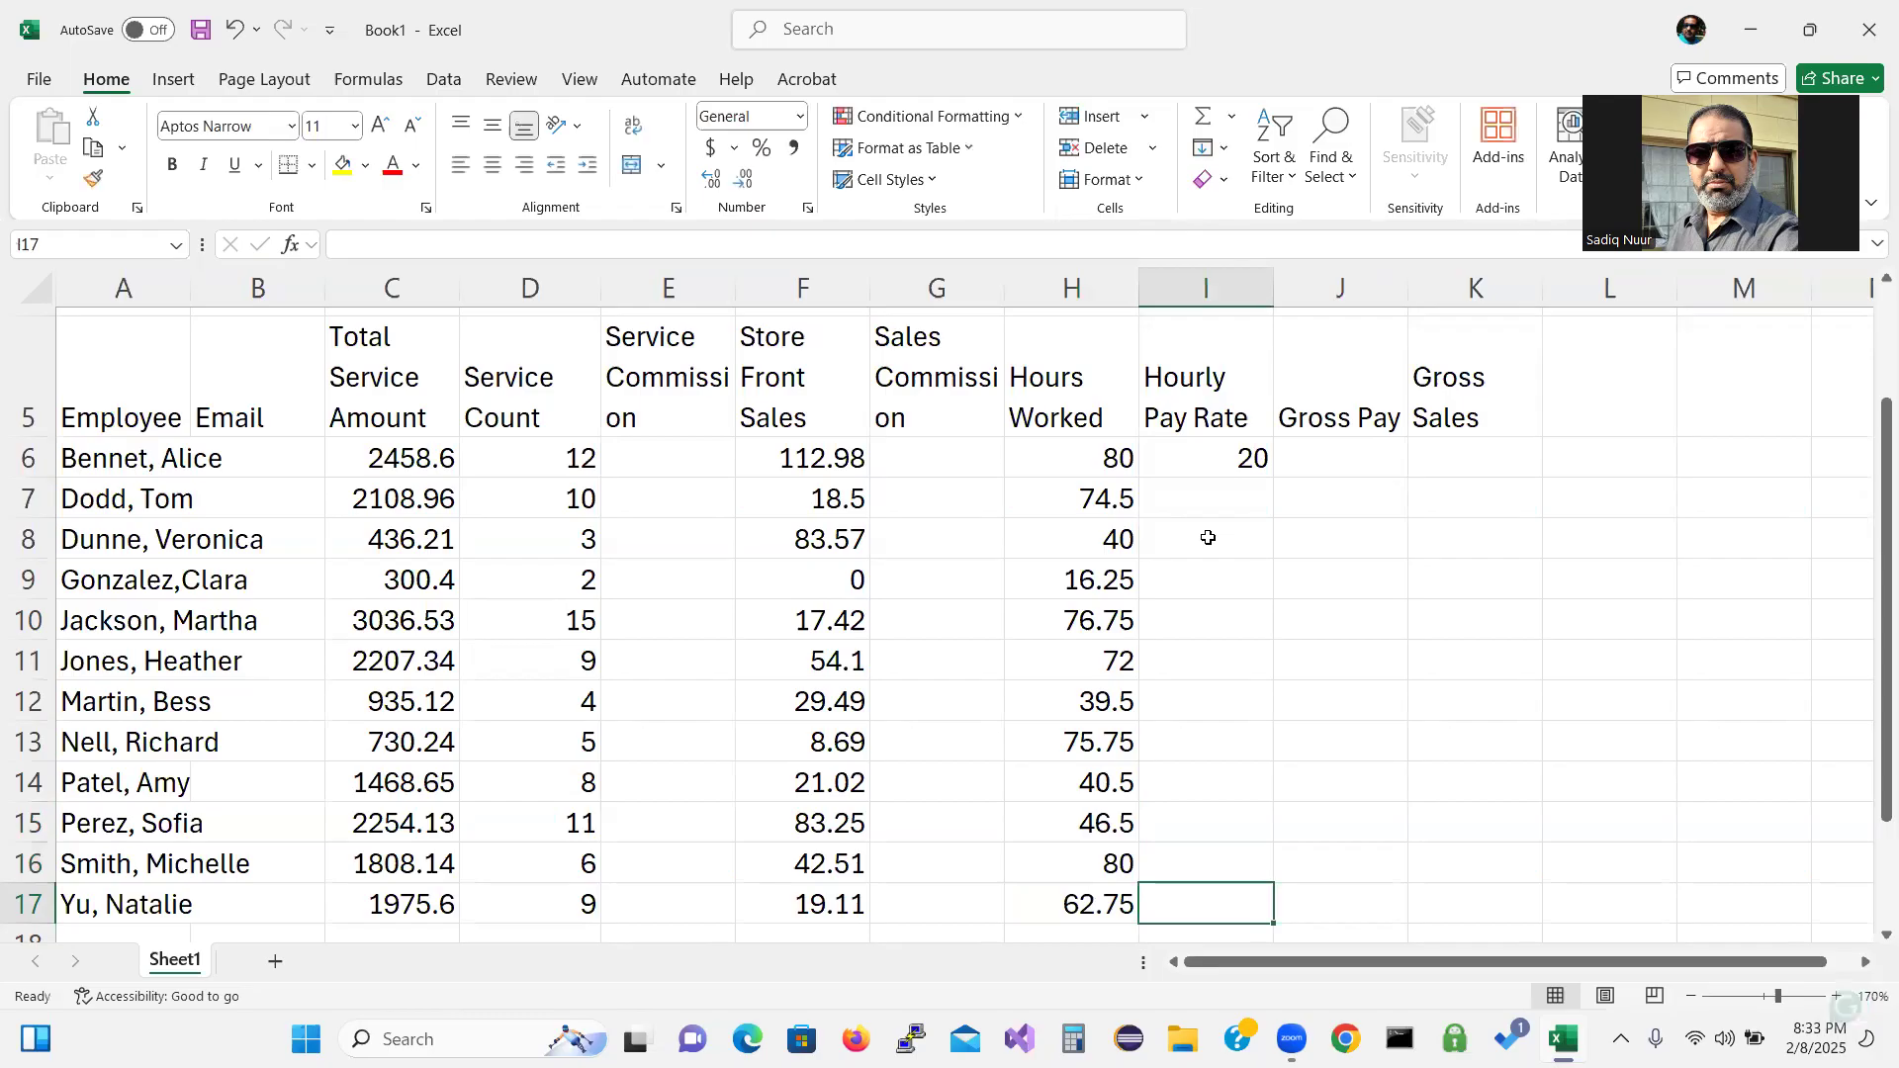
pyautogui.press('Up')
pyautogui.press('Up')
pyautogui.press('Up')
pyautogui.press('Up')
pyautogui.press('Up')
pyautogui.press('Up')
pyautogui.press('Up')
pyautogui.press('Up')
pyautogui.press('Up')
pyautogui.press('Up')
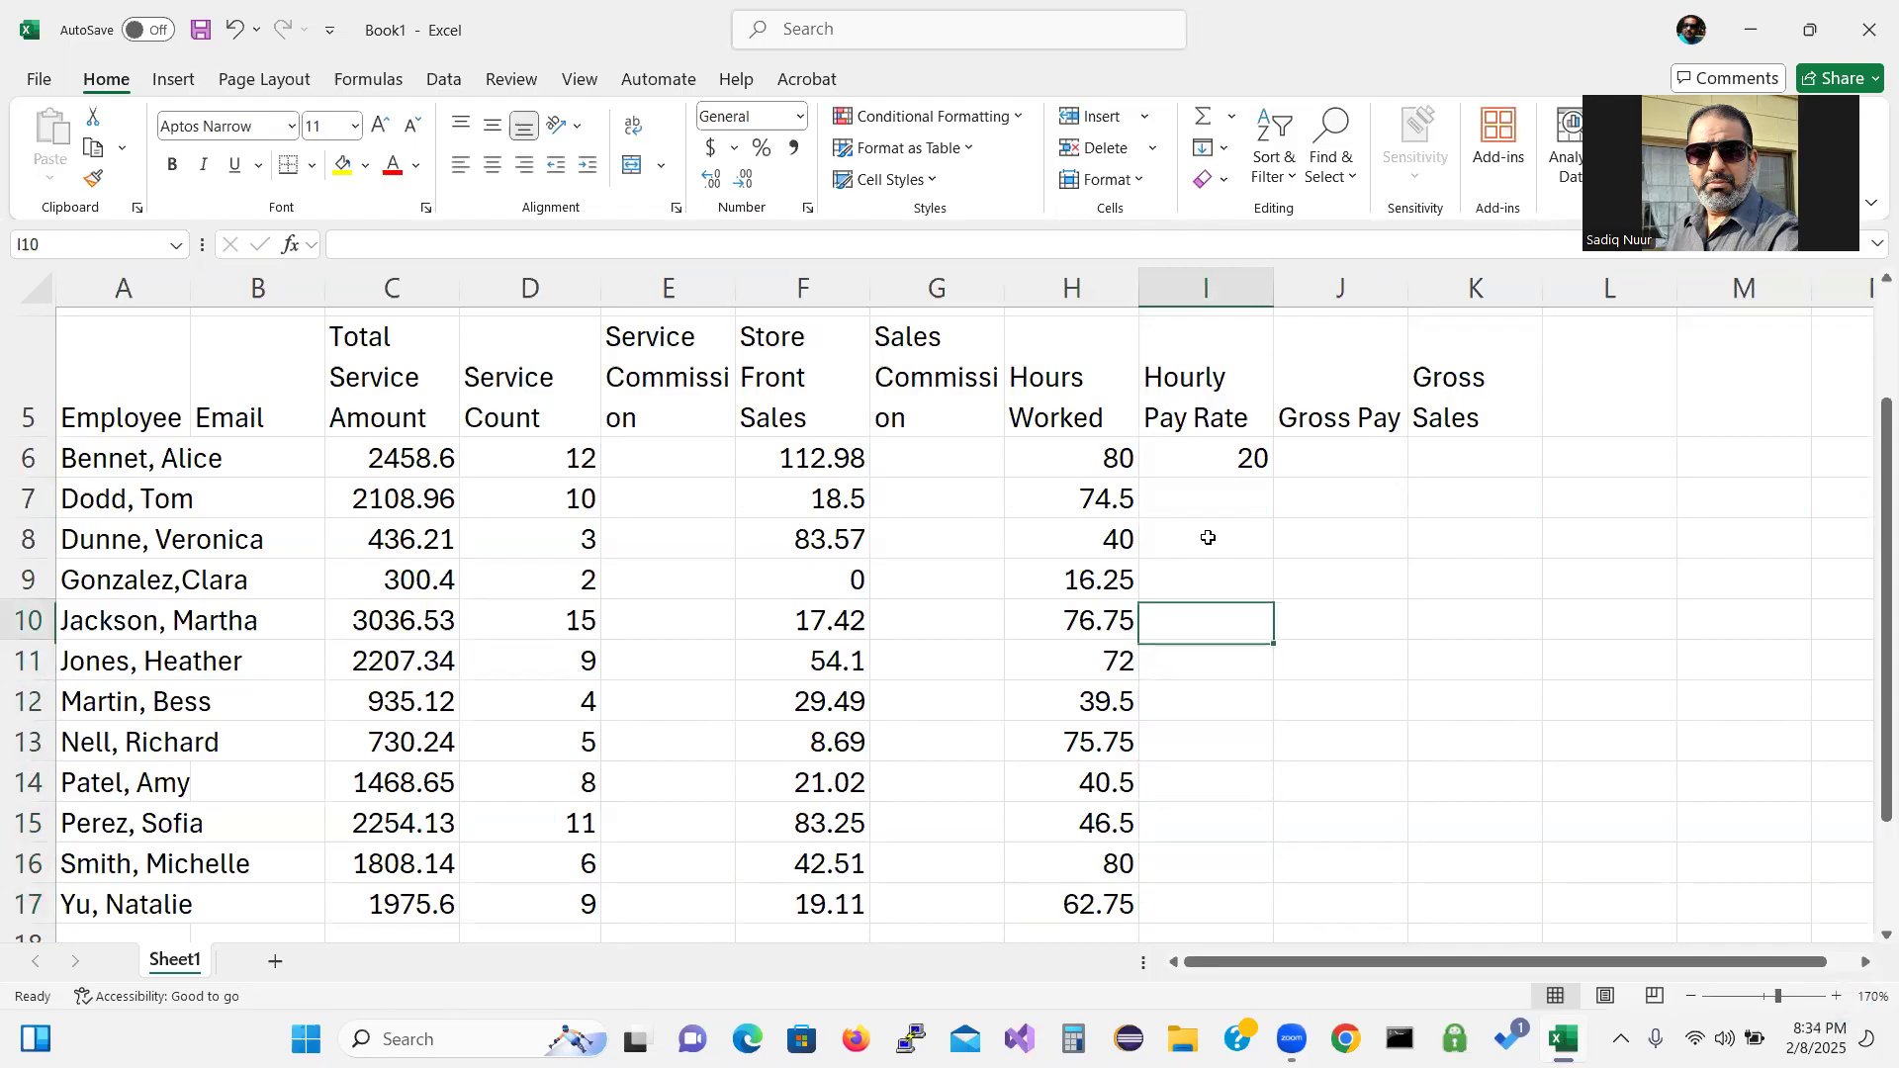
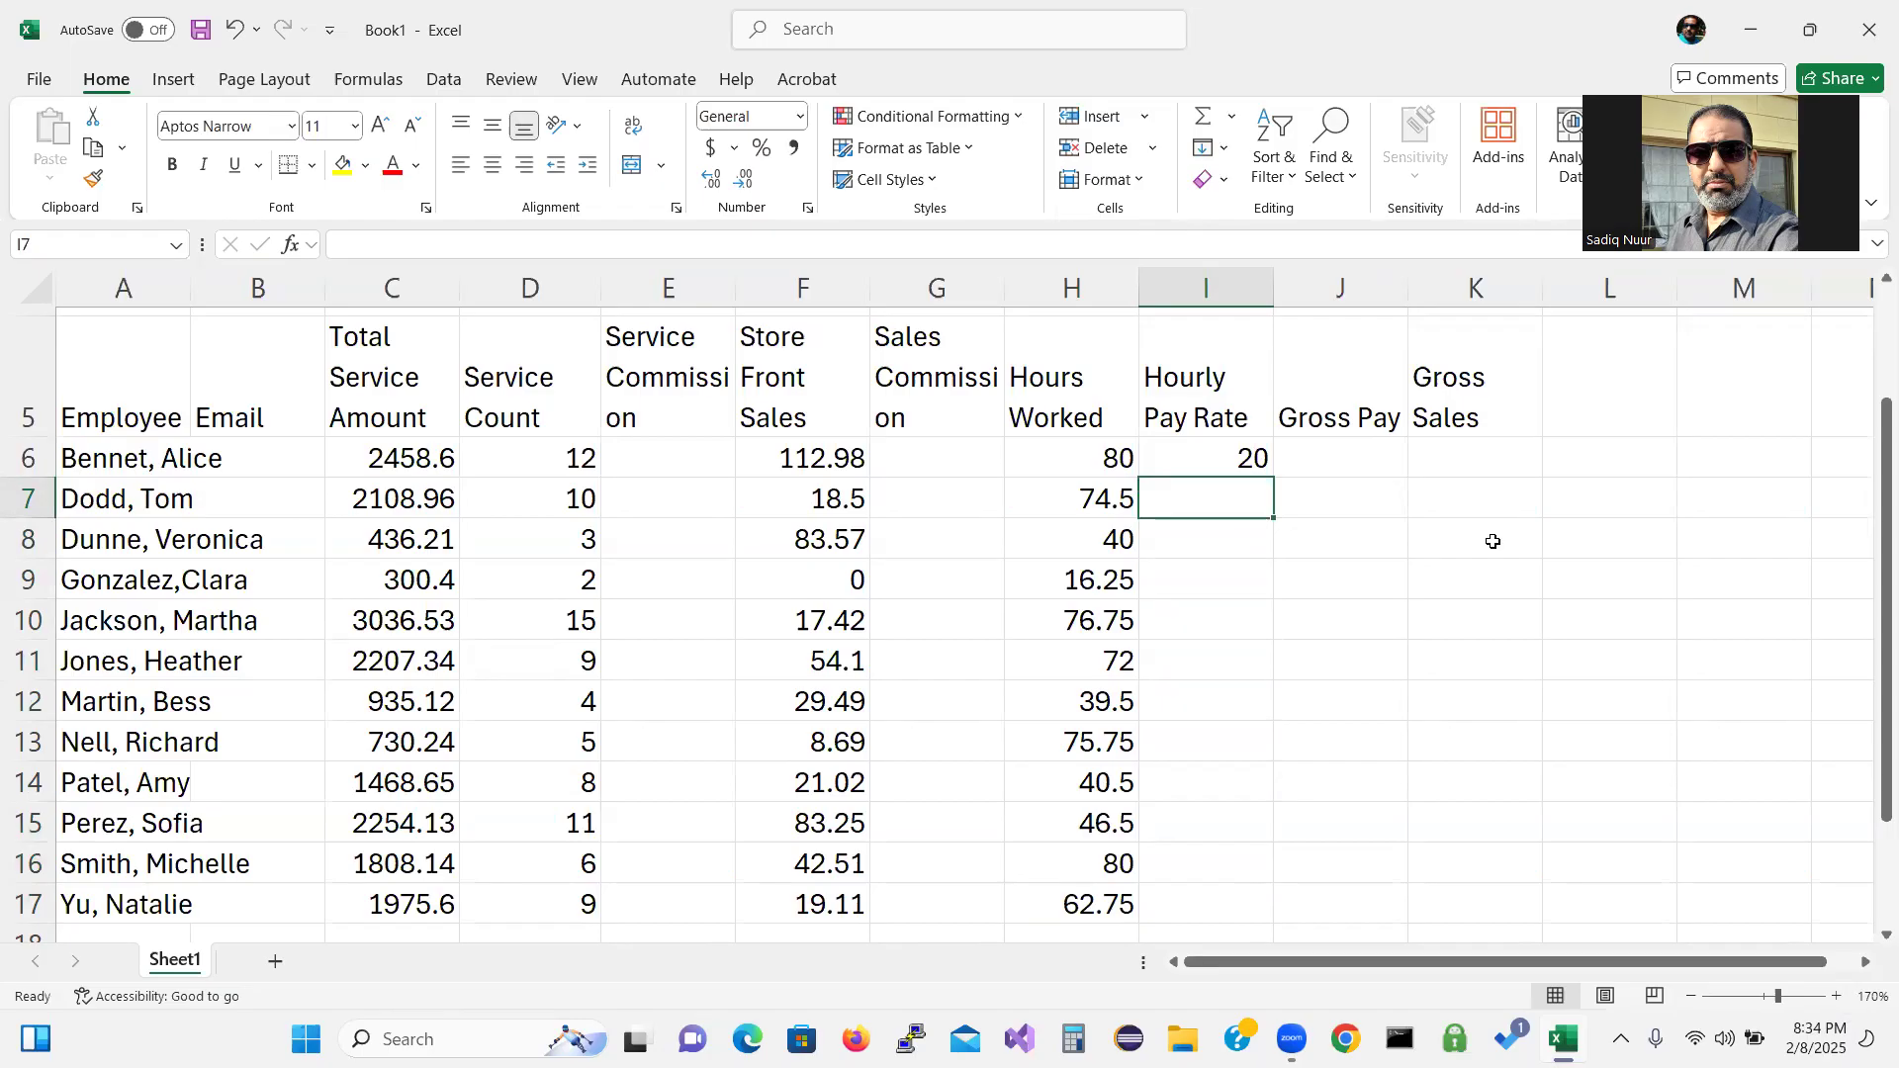
# Enter hourly pay rates 18.5, 18.5, 17, 20 and 18.5 into I7 through I11.
pyautogui.write('1')
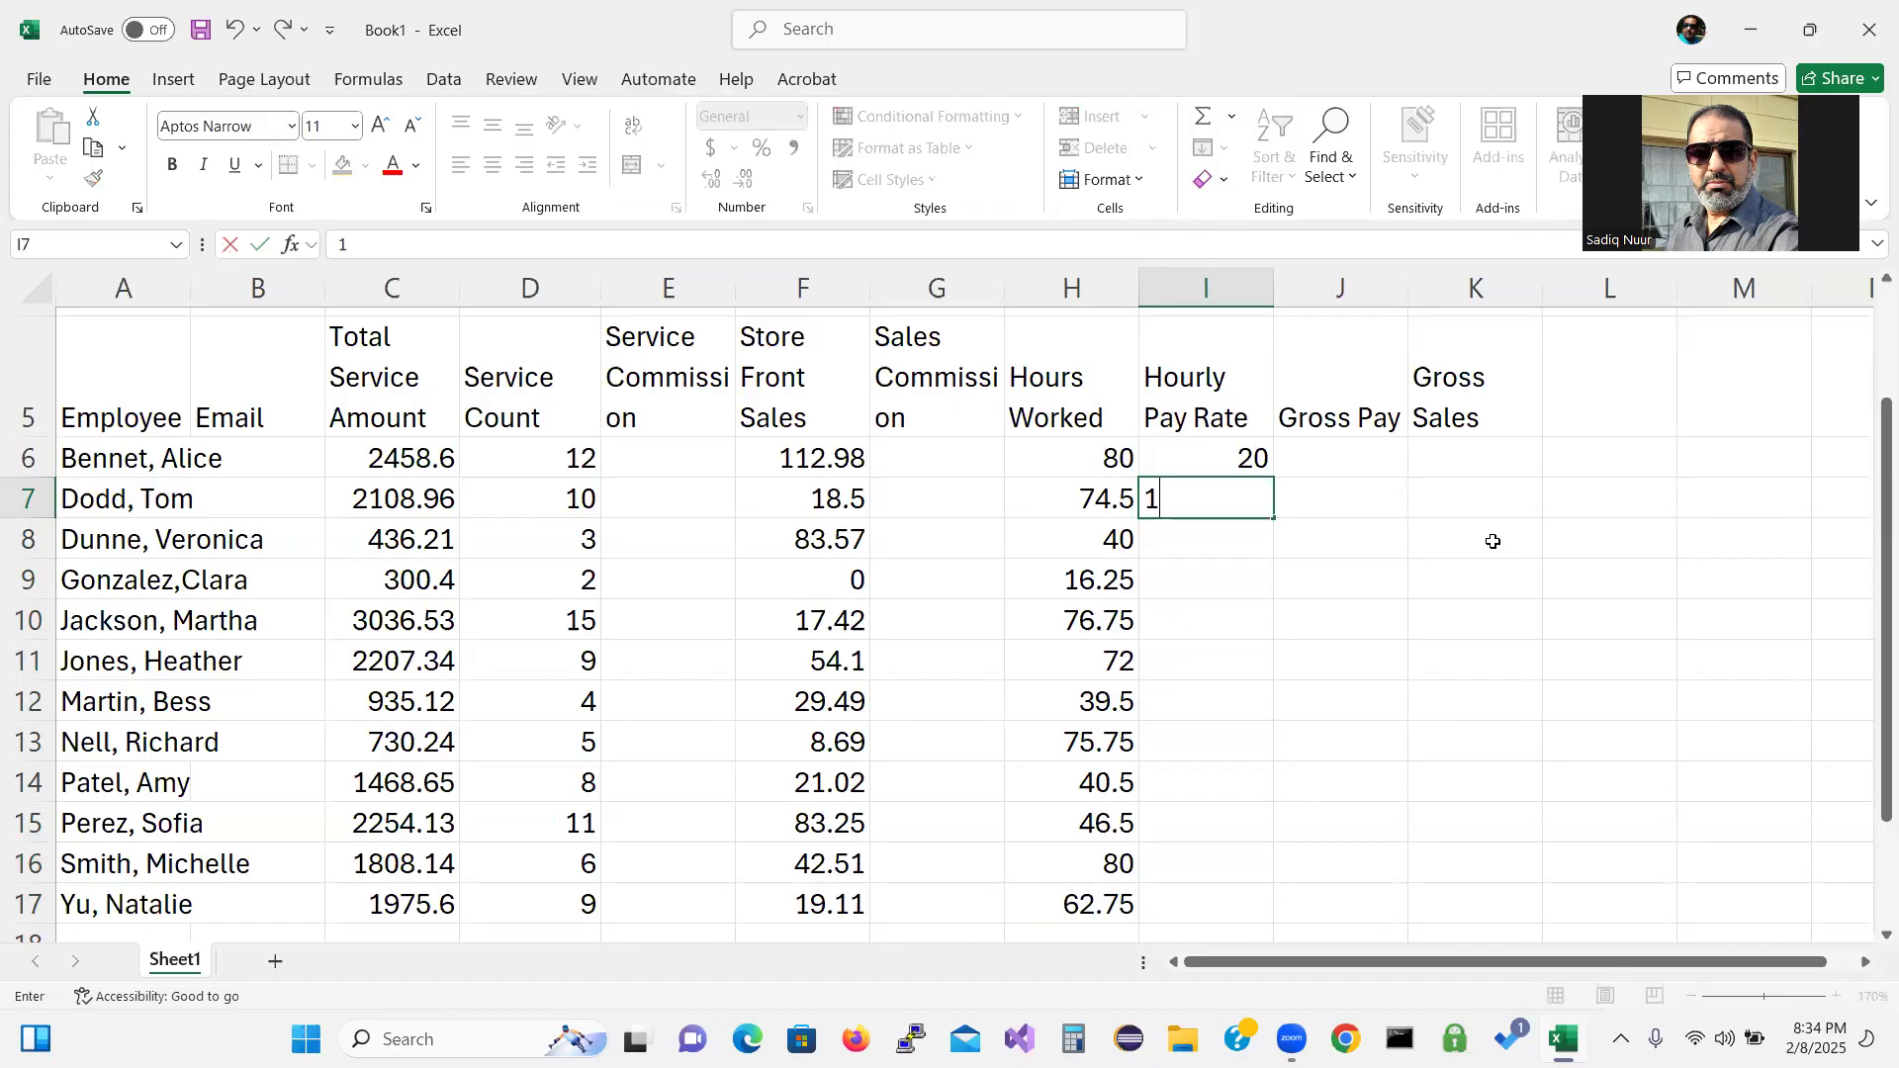
pyautogui.write('8.50')
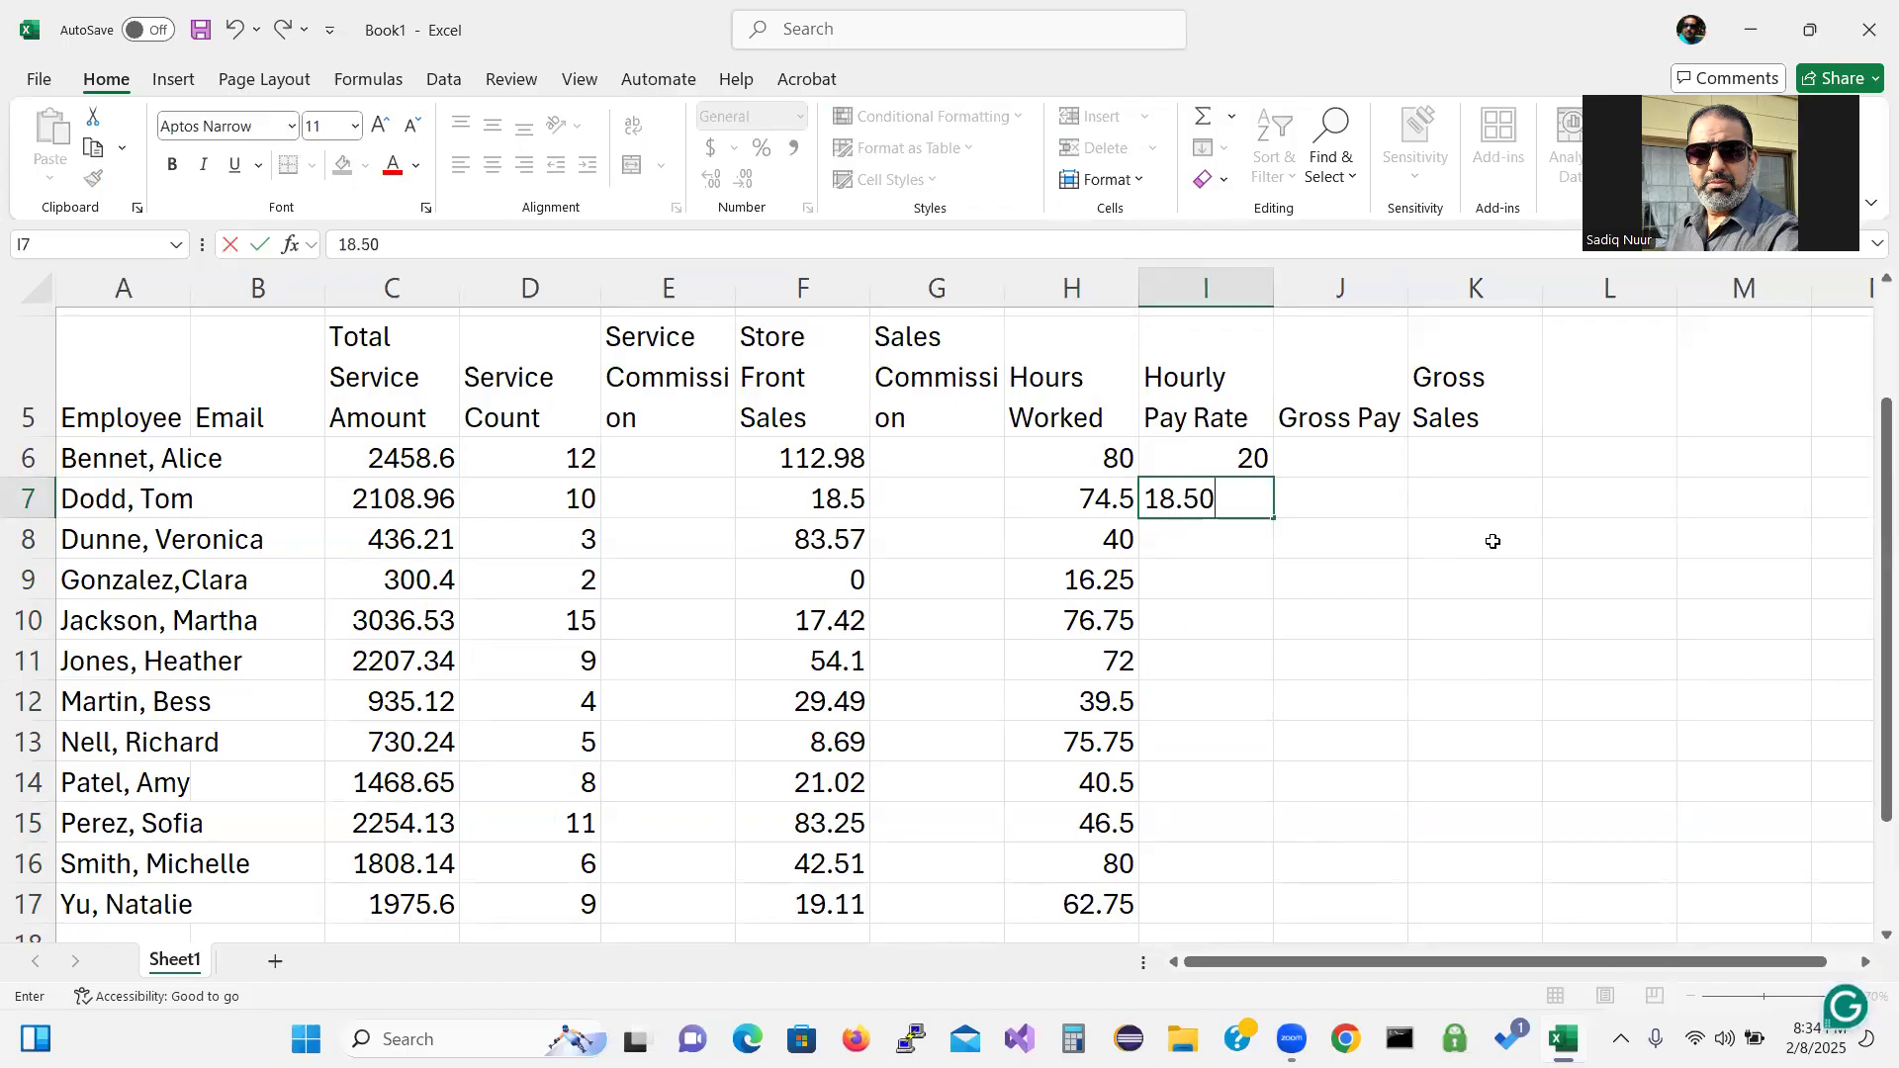
pyautogui.press('Return')
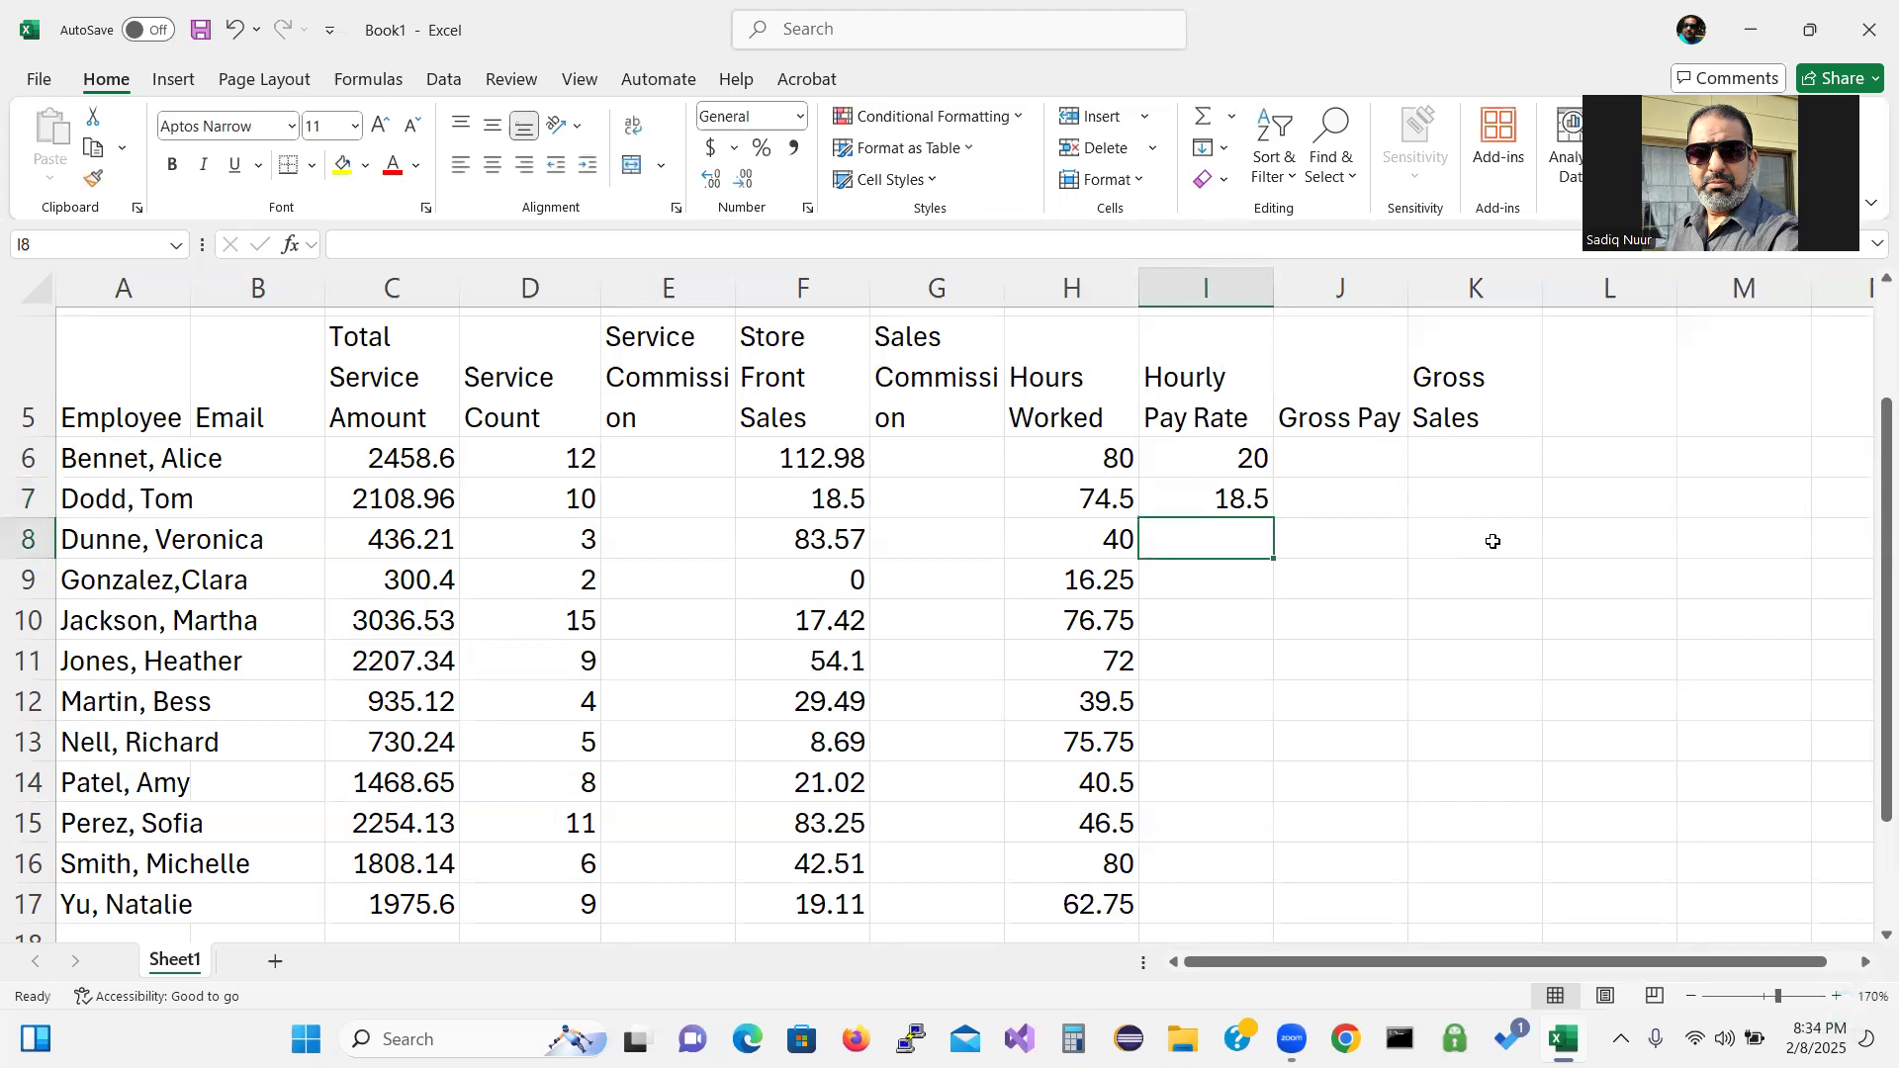
pyautogui.write('18')
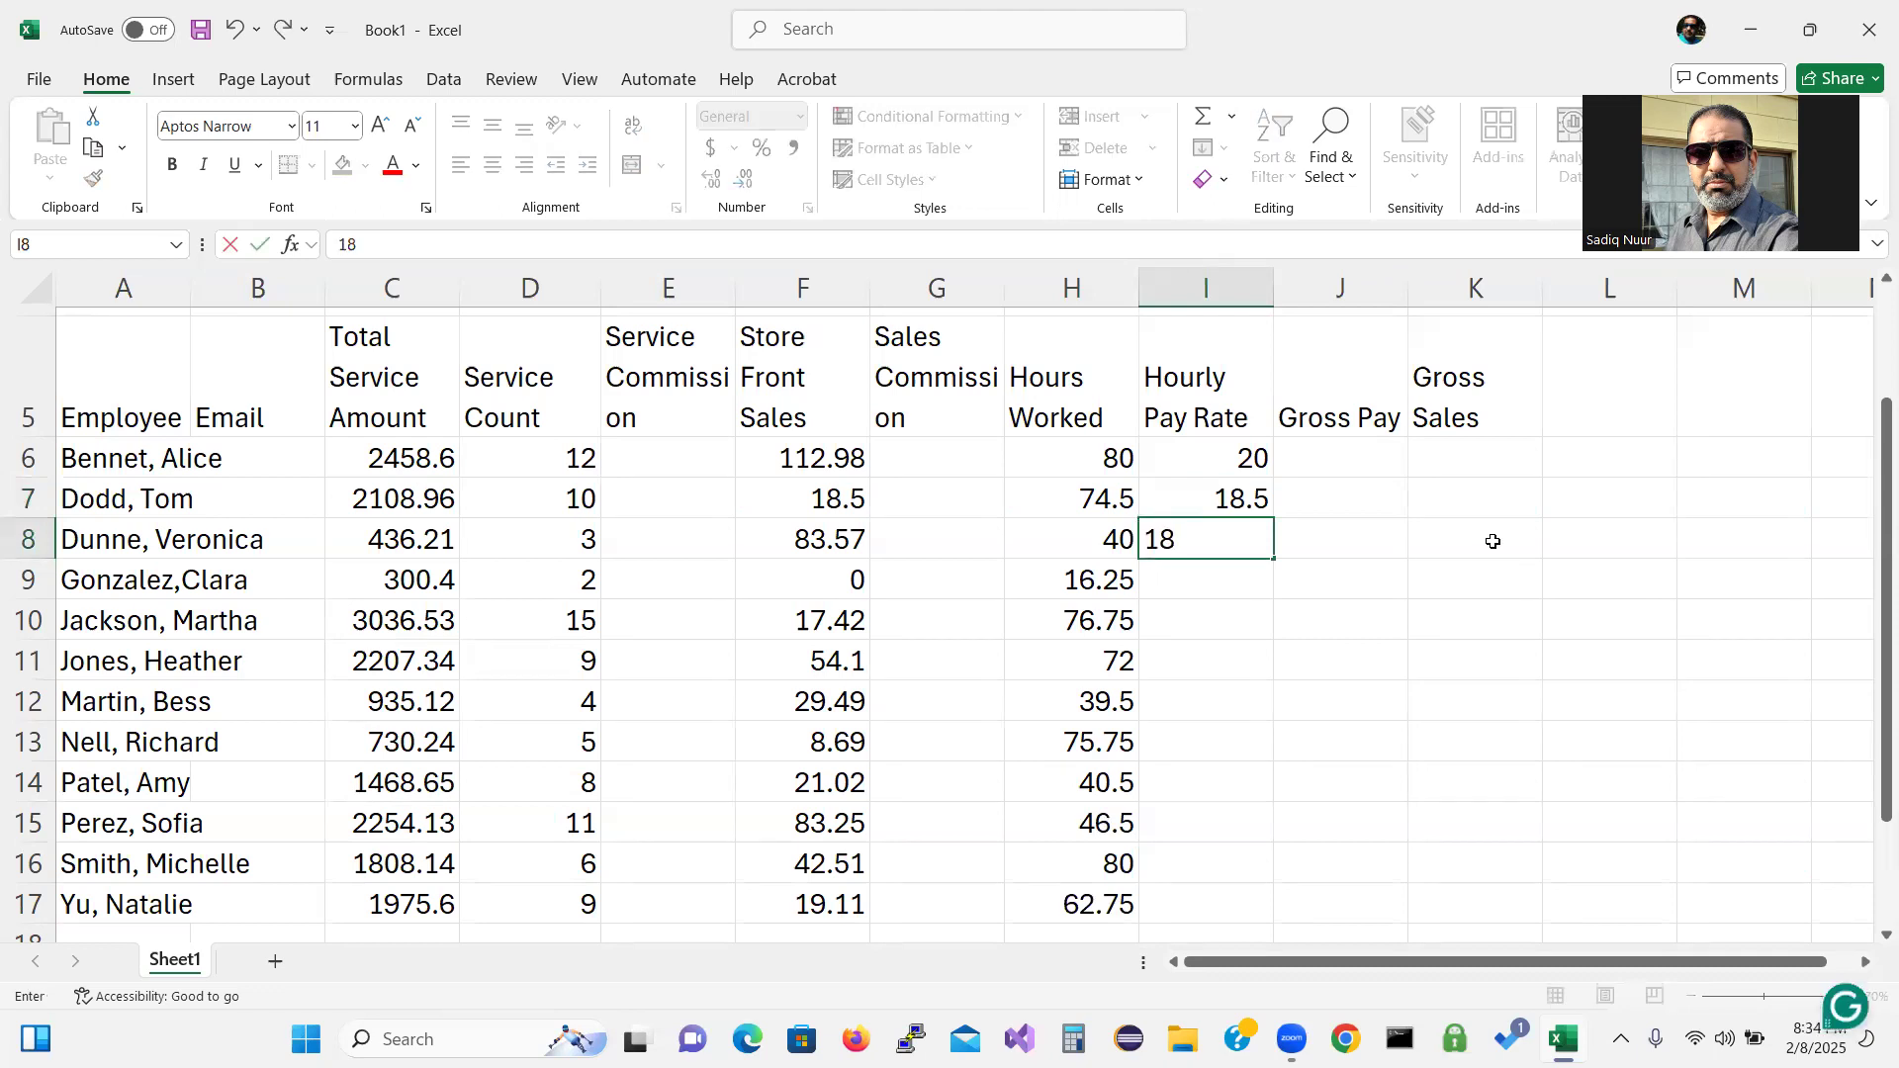
pyautogui.write('.50')
pyautogui.press('Return')
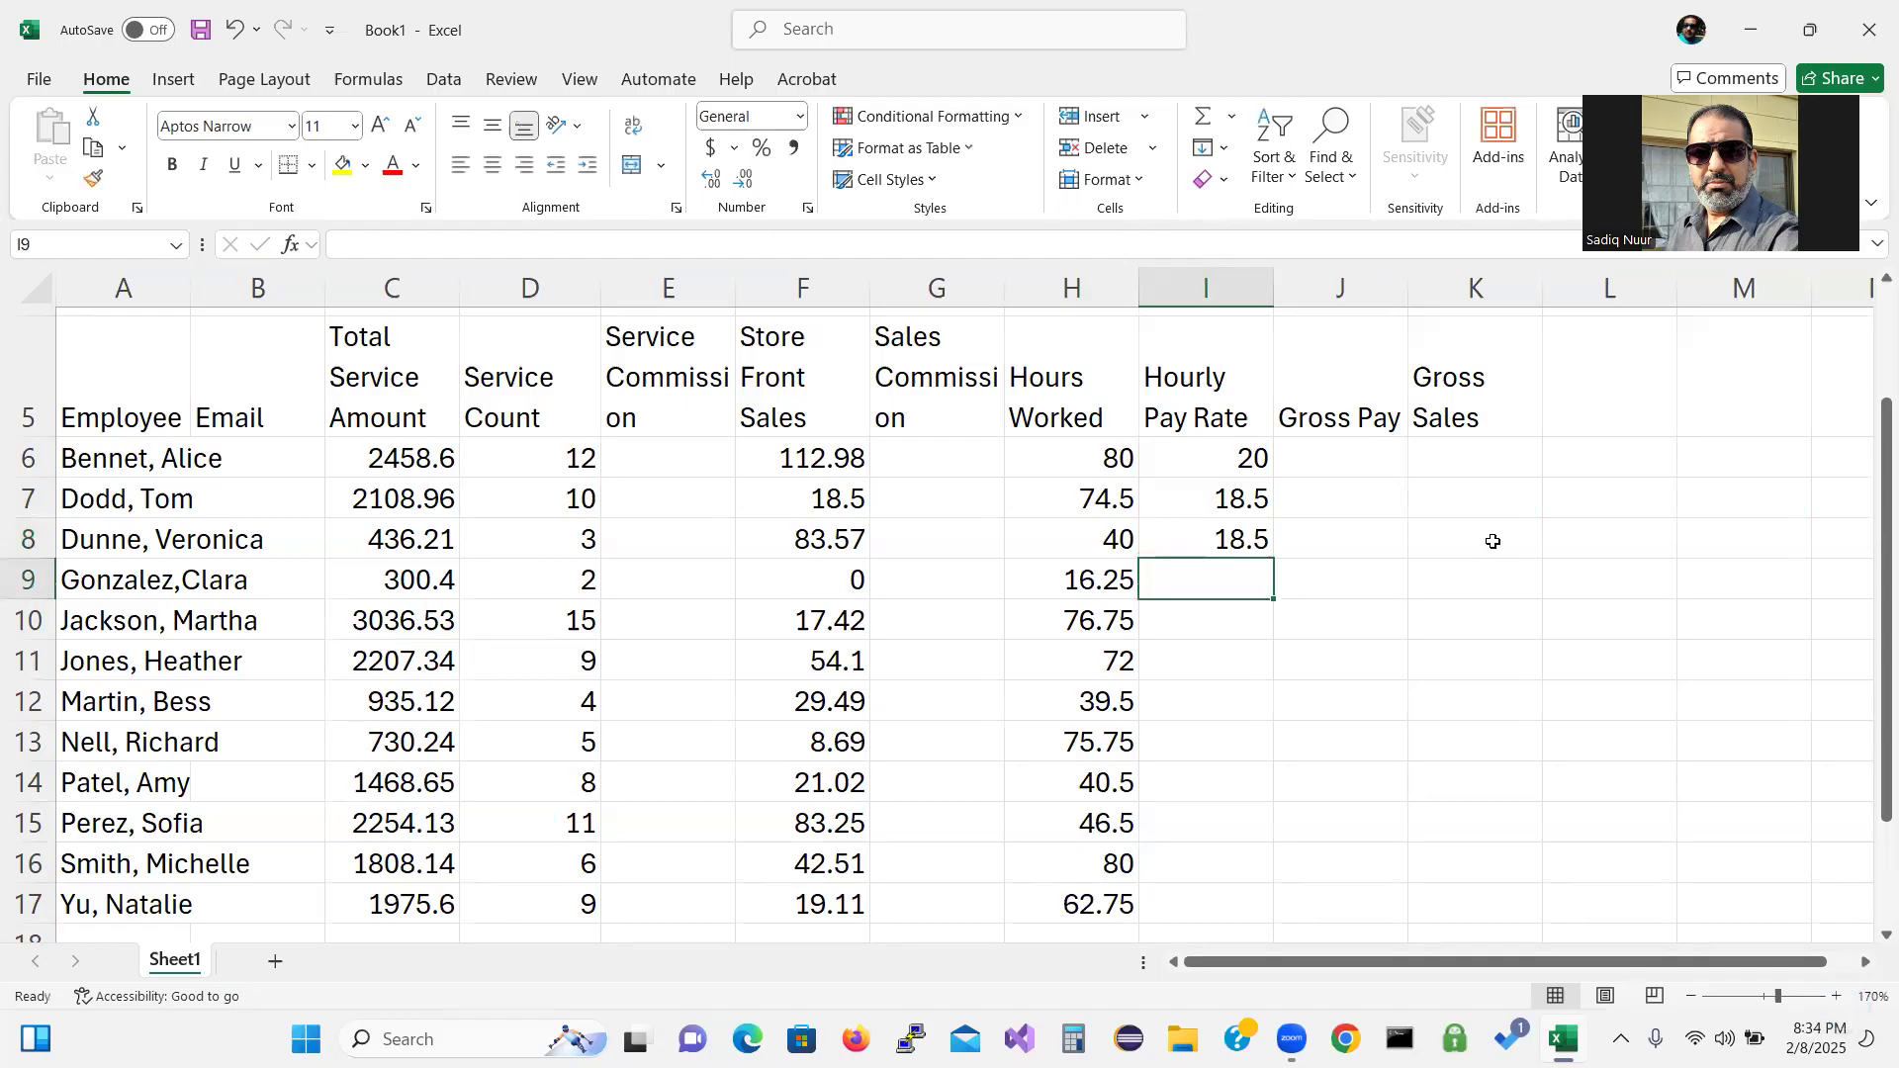
pyautogui.write('17')
pyautogui.press('Return')
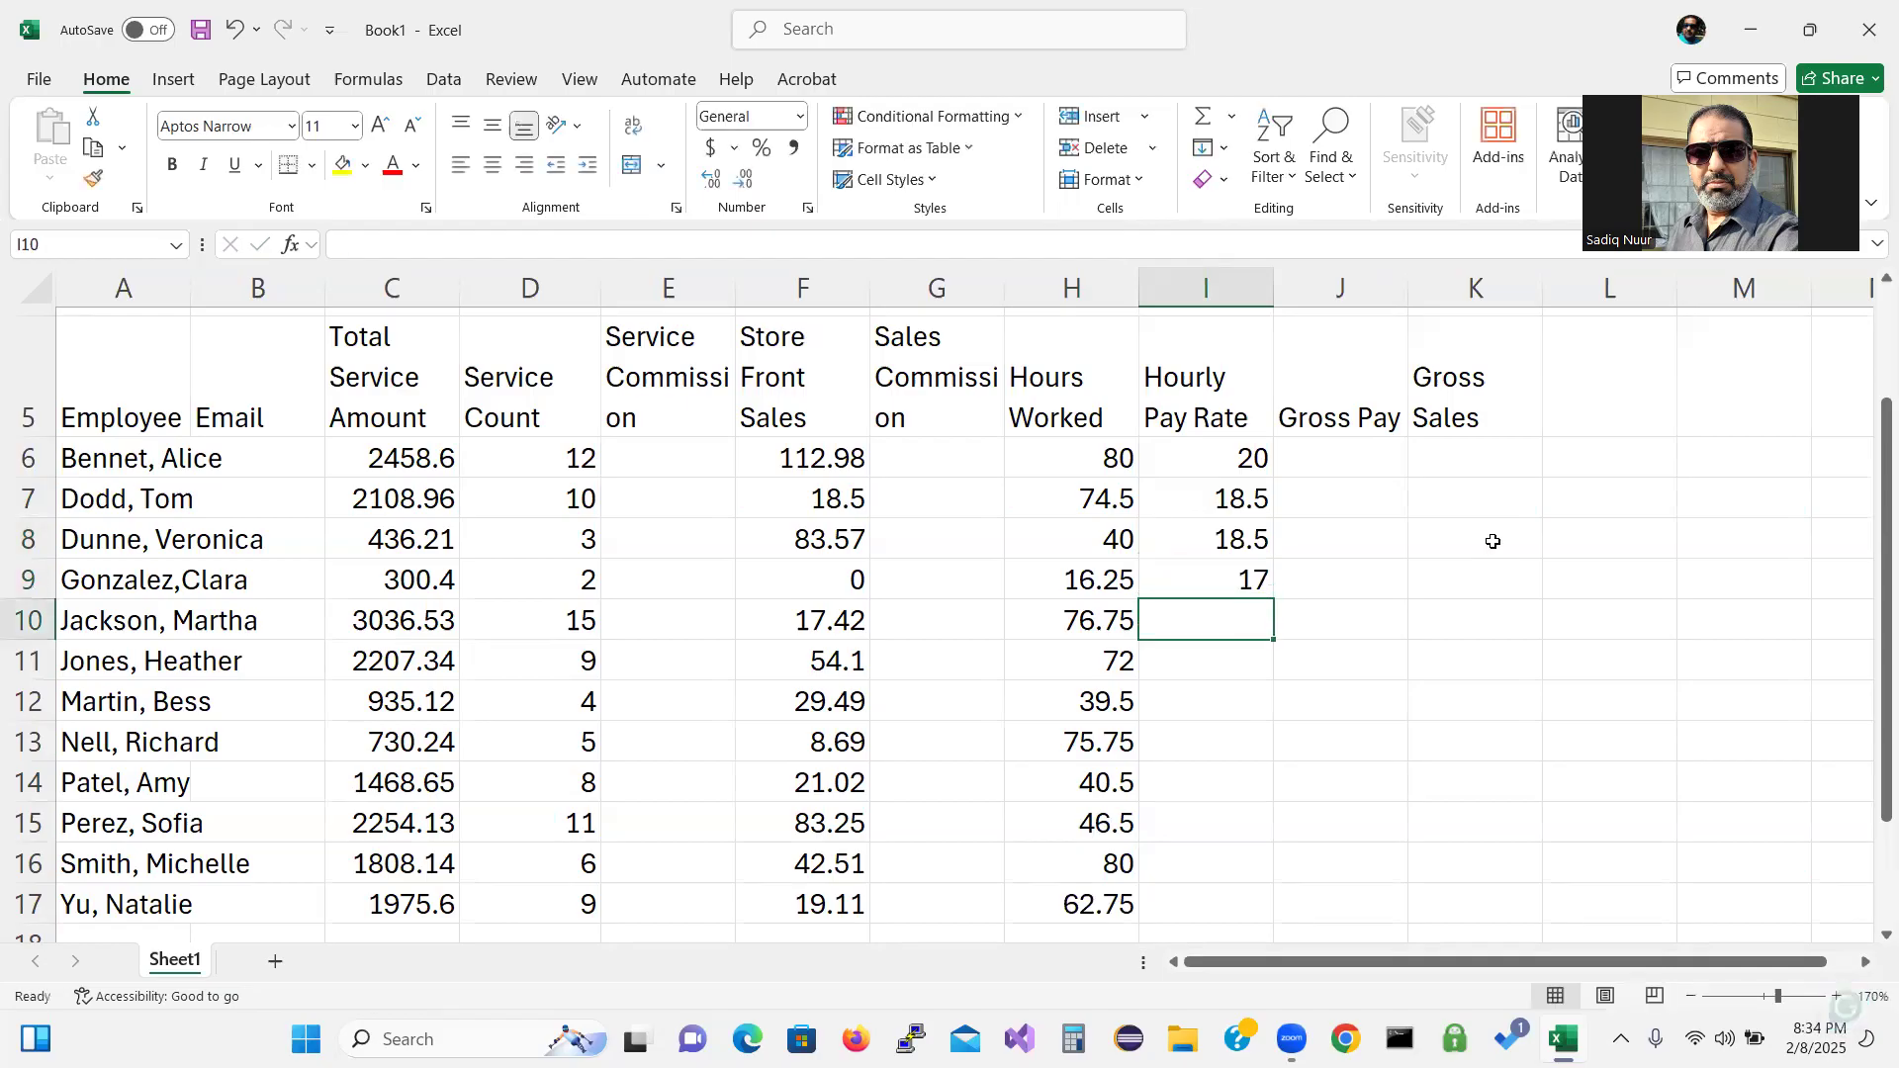
pyautogui.write('20')
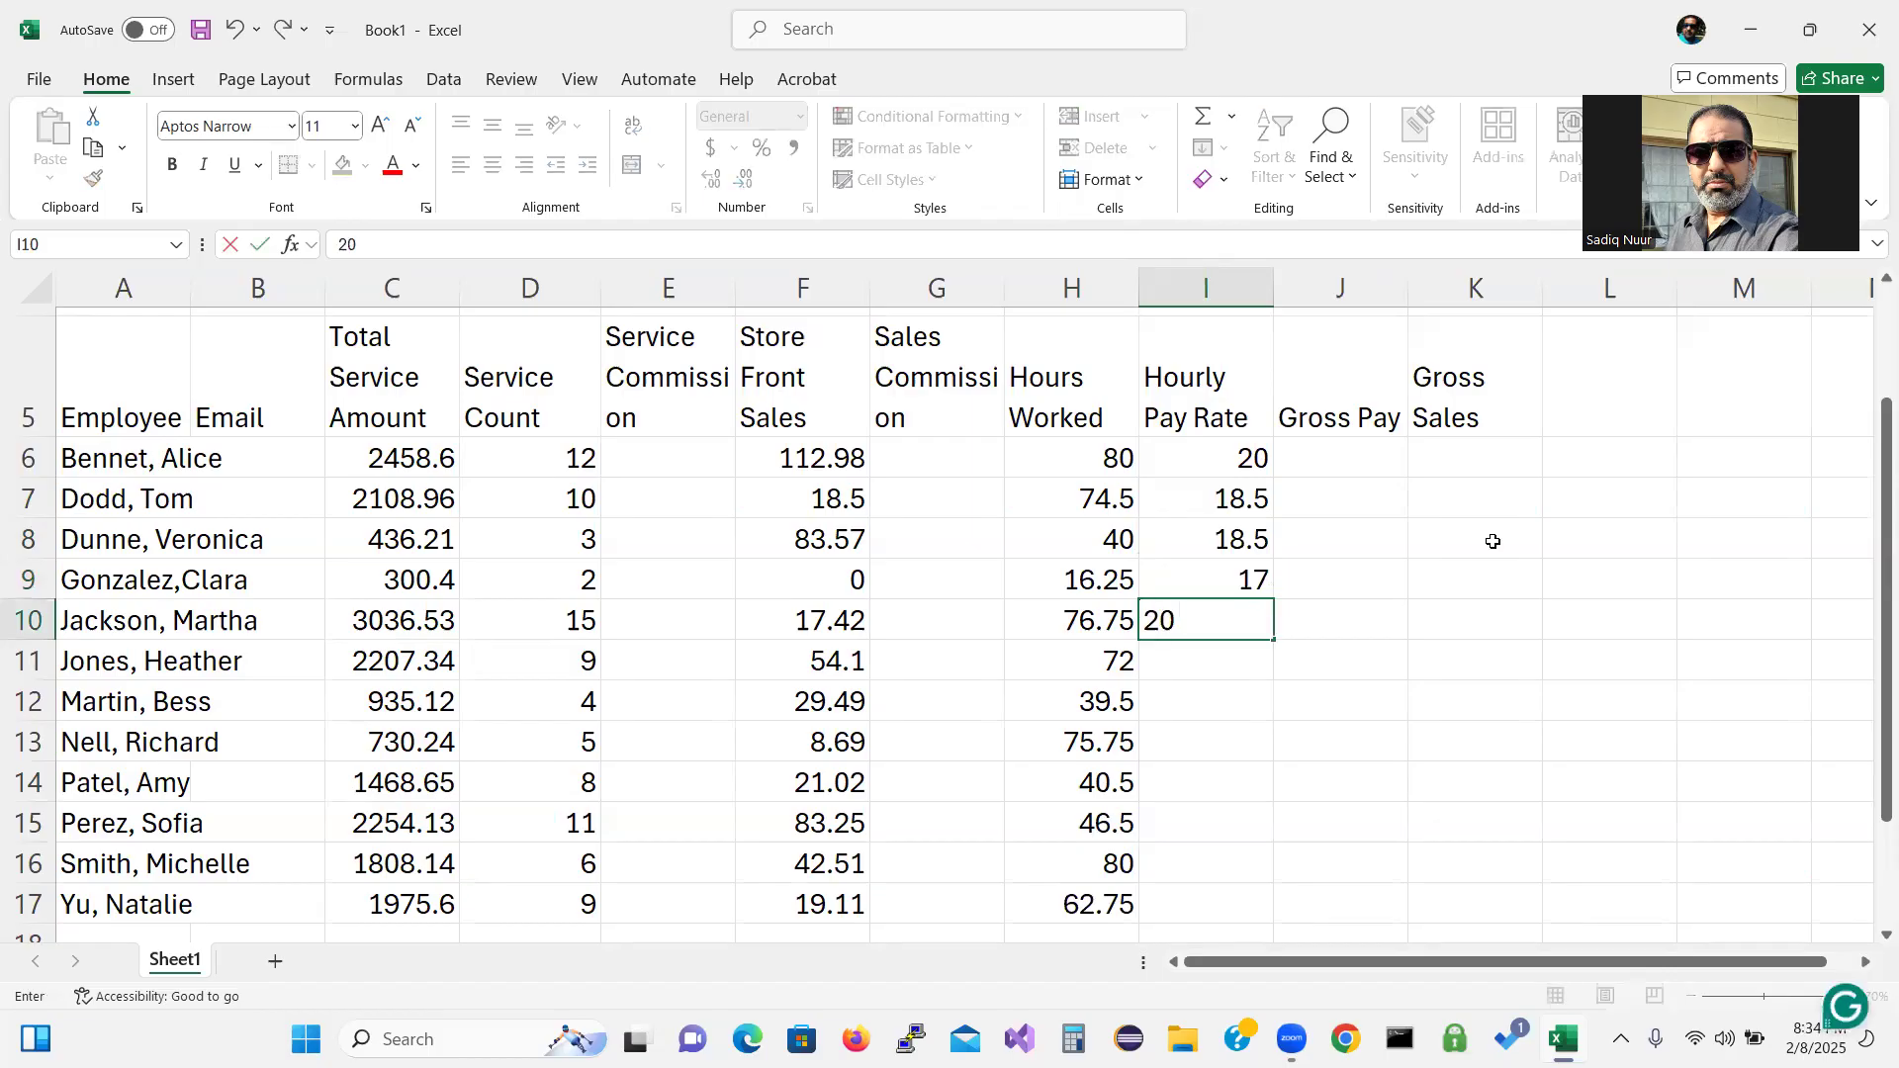
pyautogui.press('Return')
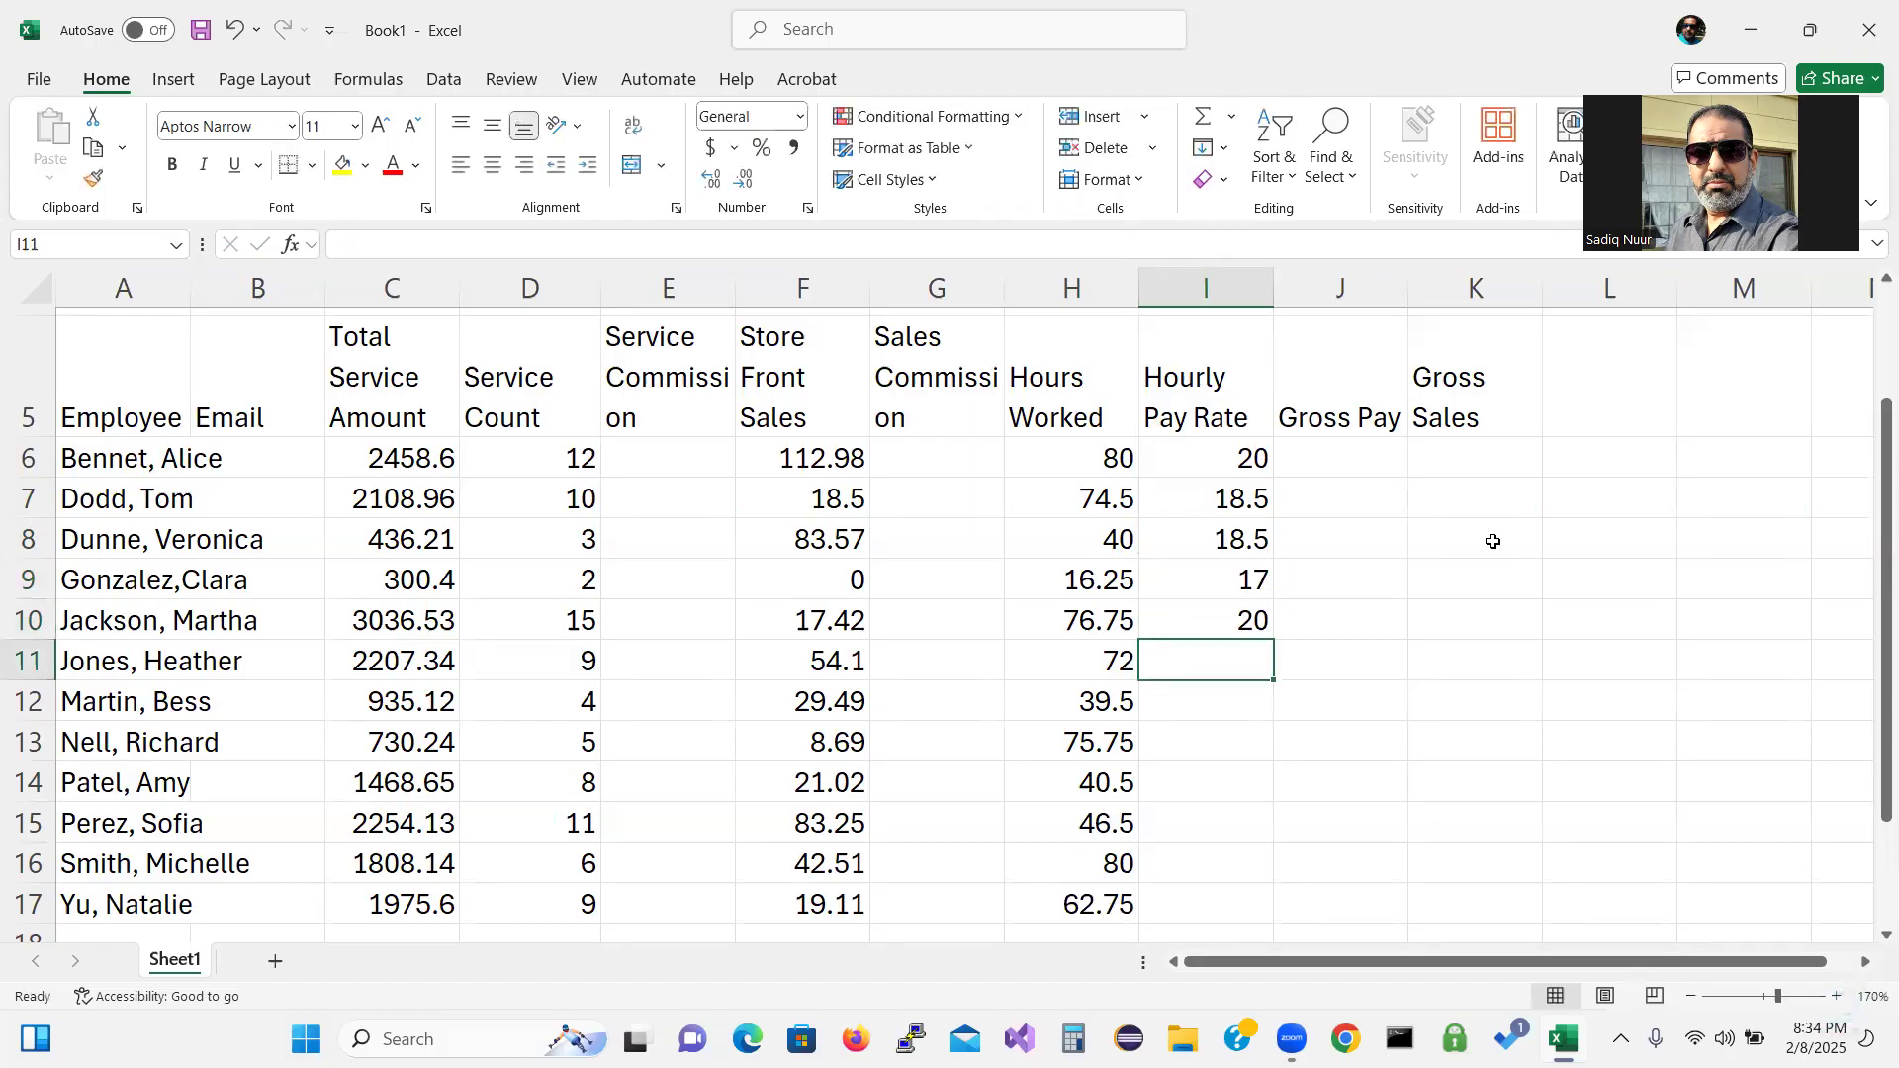
pyautogui.write('18.')
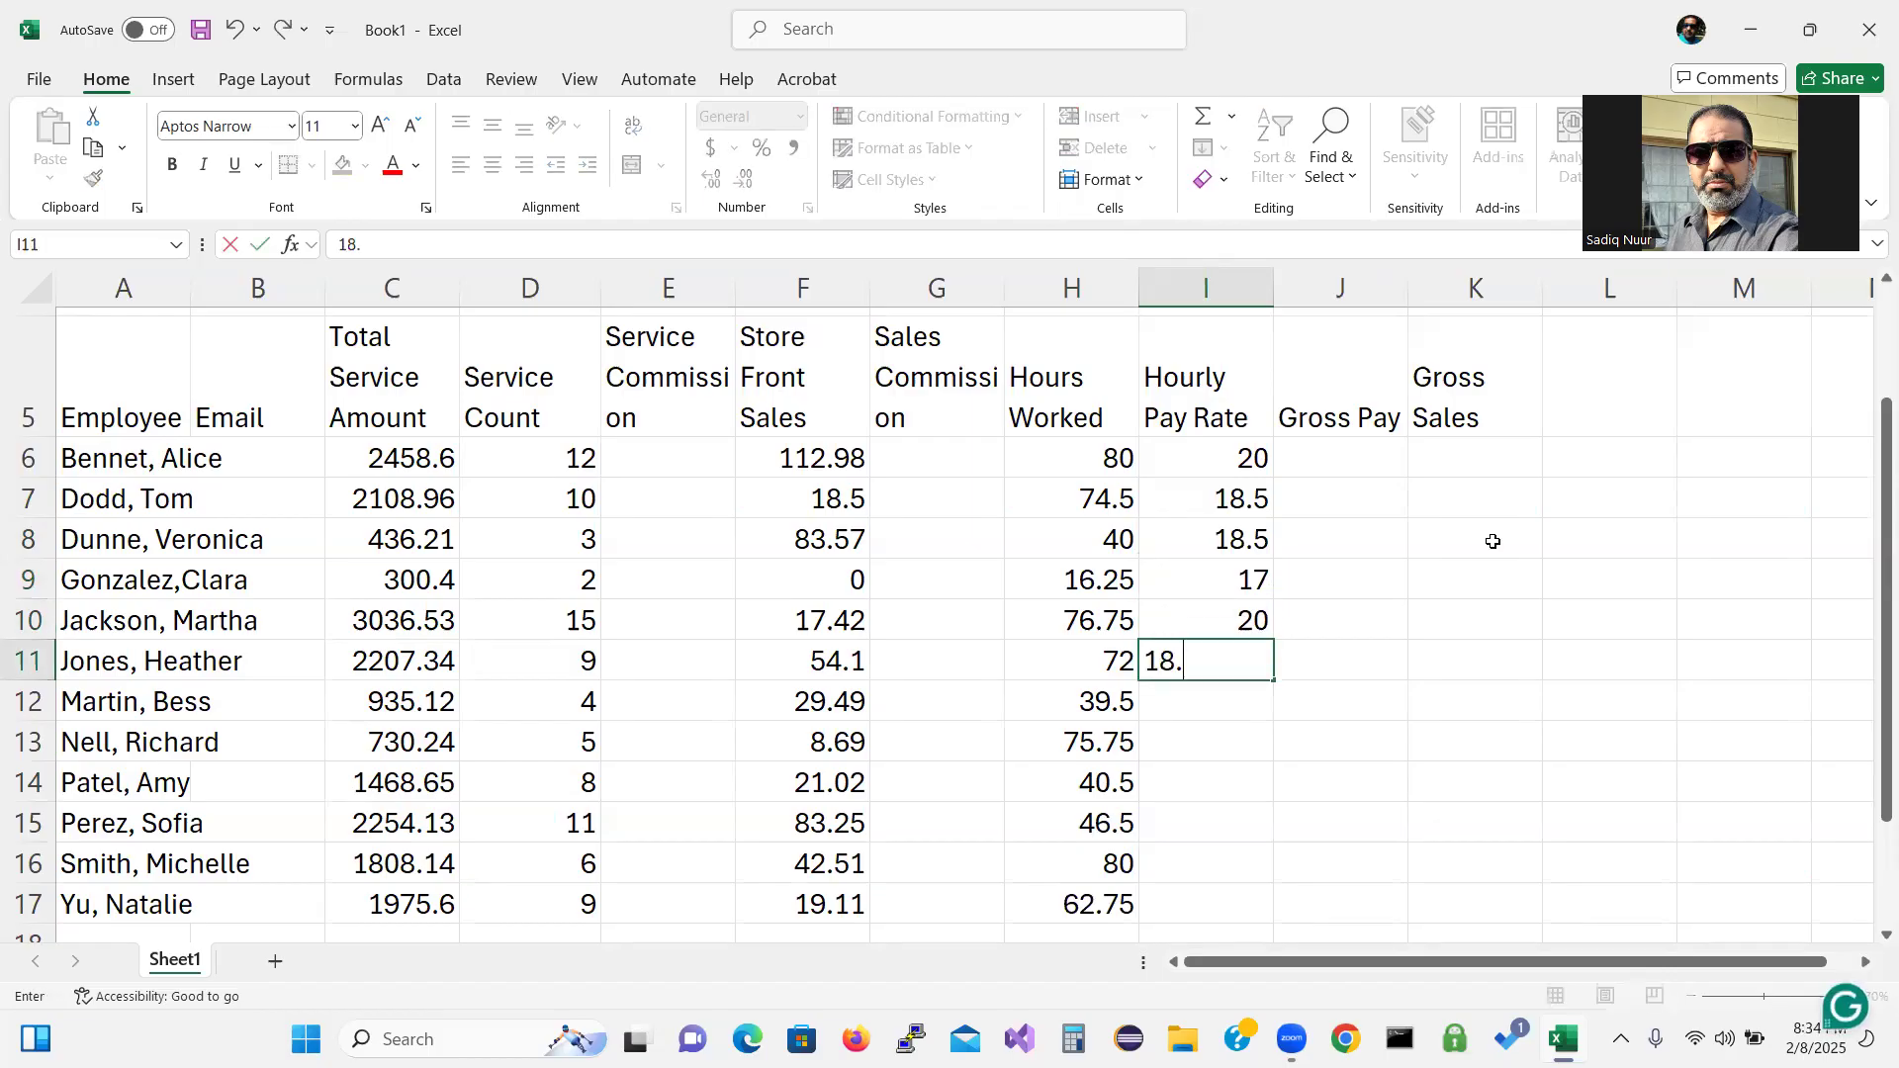
pyautogui.write('50')
pyautogui.press('Return')
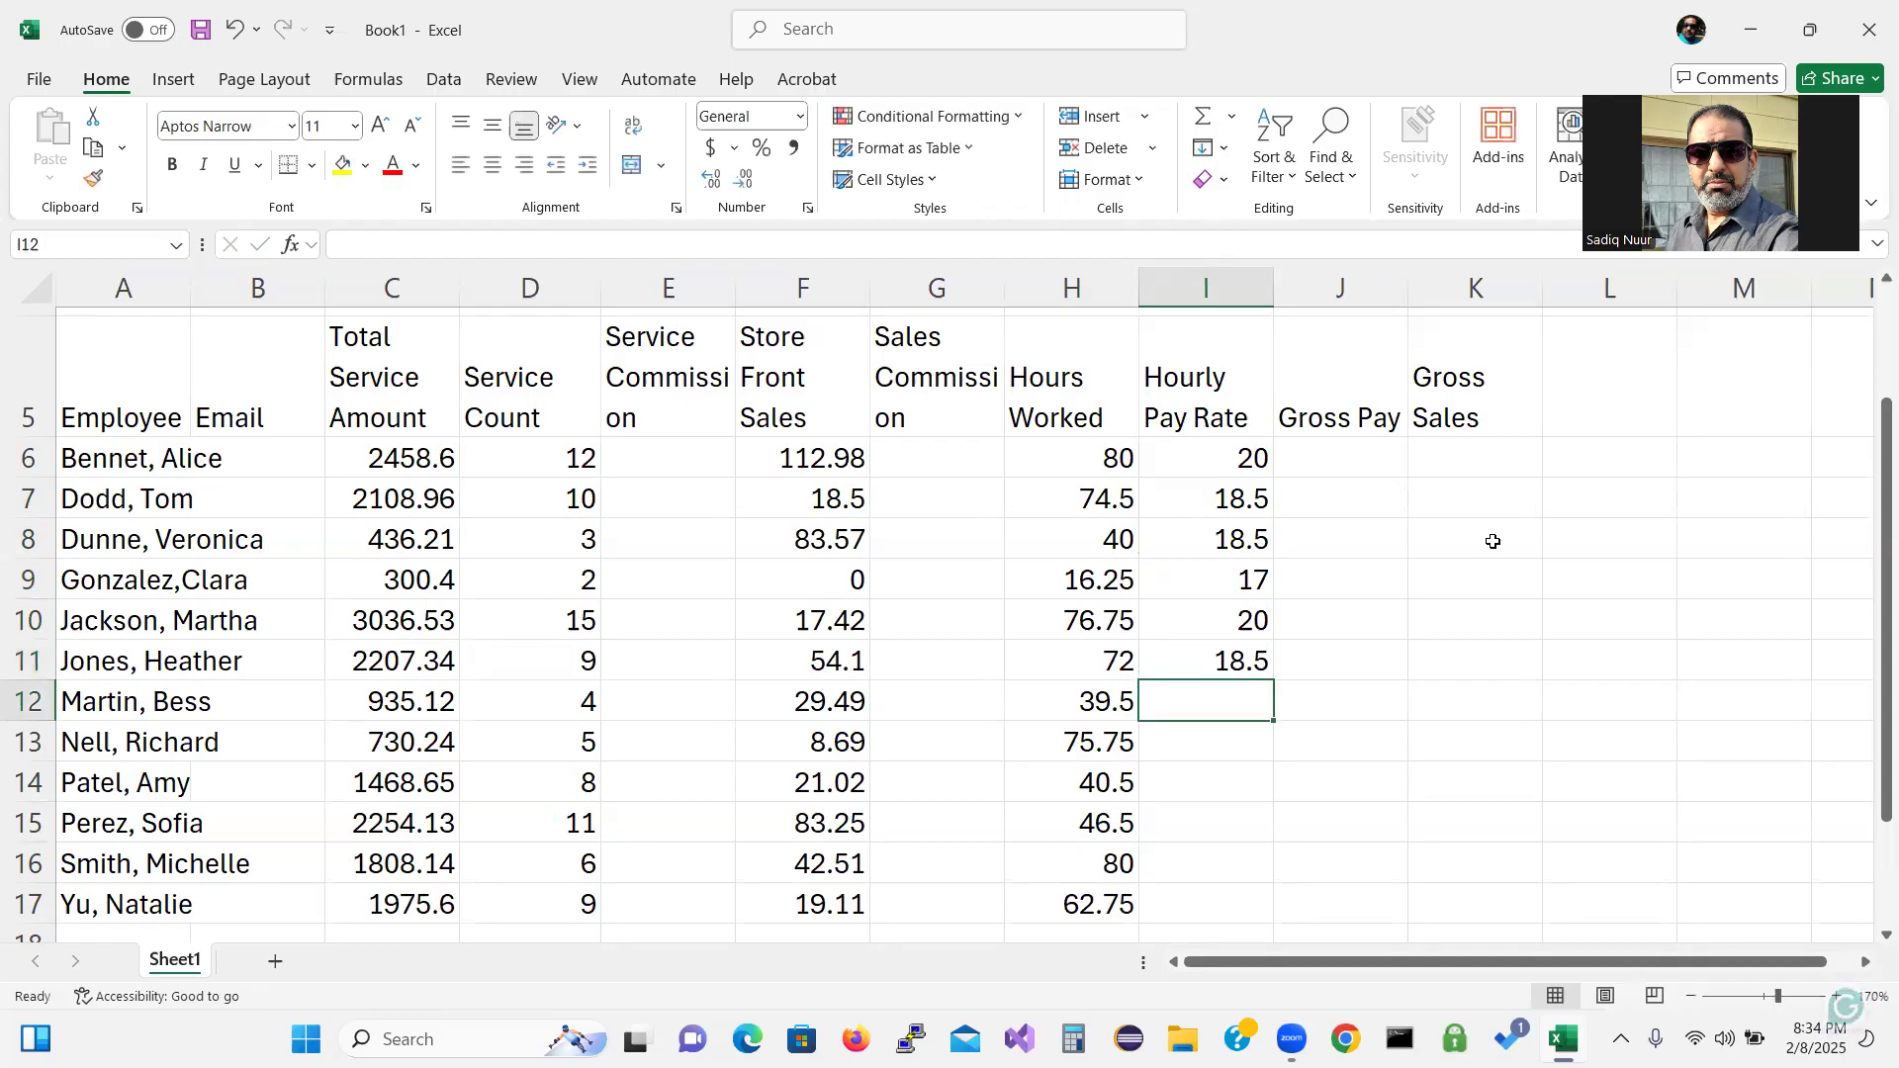
# Enter hourly pay rates 20, 20, 17, 18.5, 17 and 20 into I12 through I17.
pyautogui.write('2')
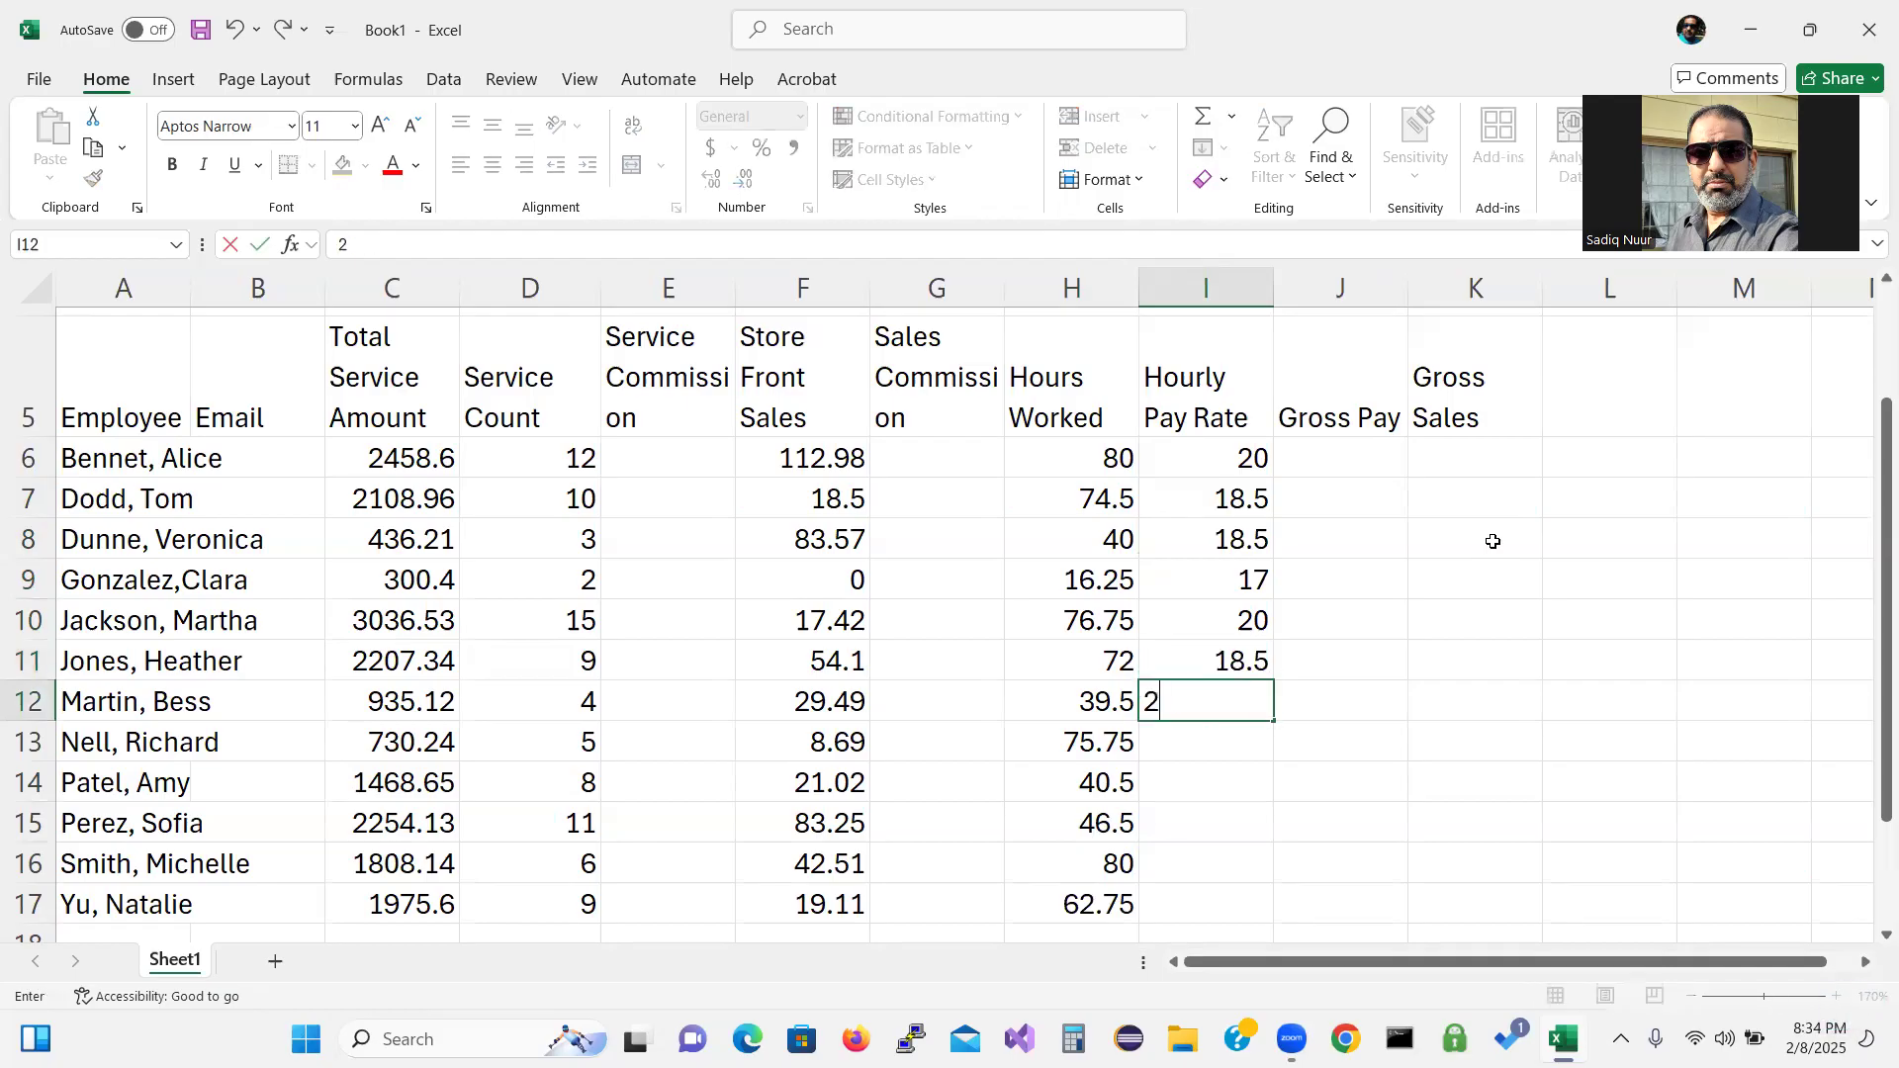
pyautogui.write('0')
pyautogui.press('Return')
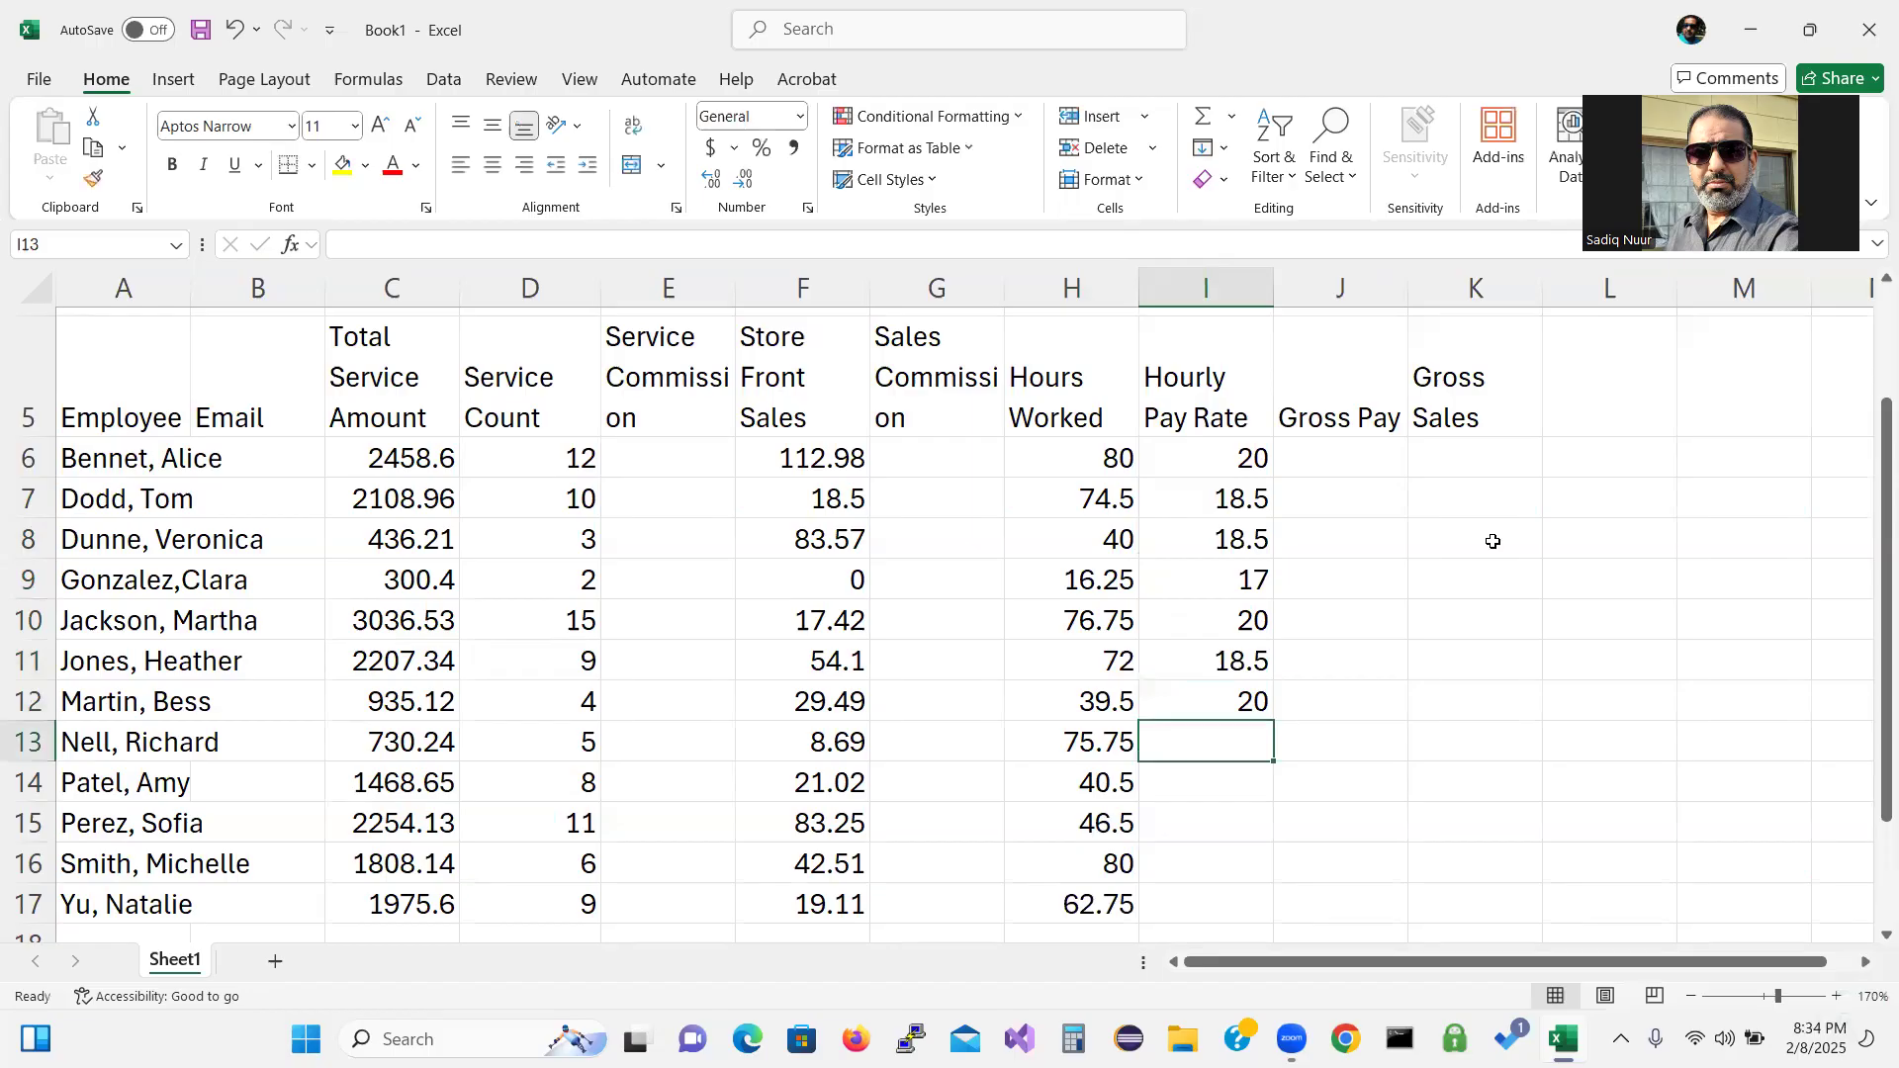
pyautogui.write('20')
pyautogui.press('Return')
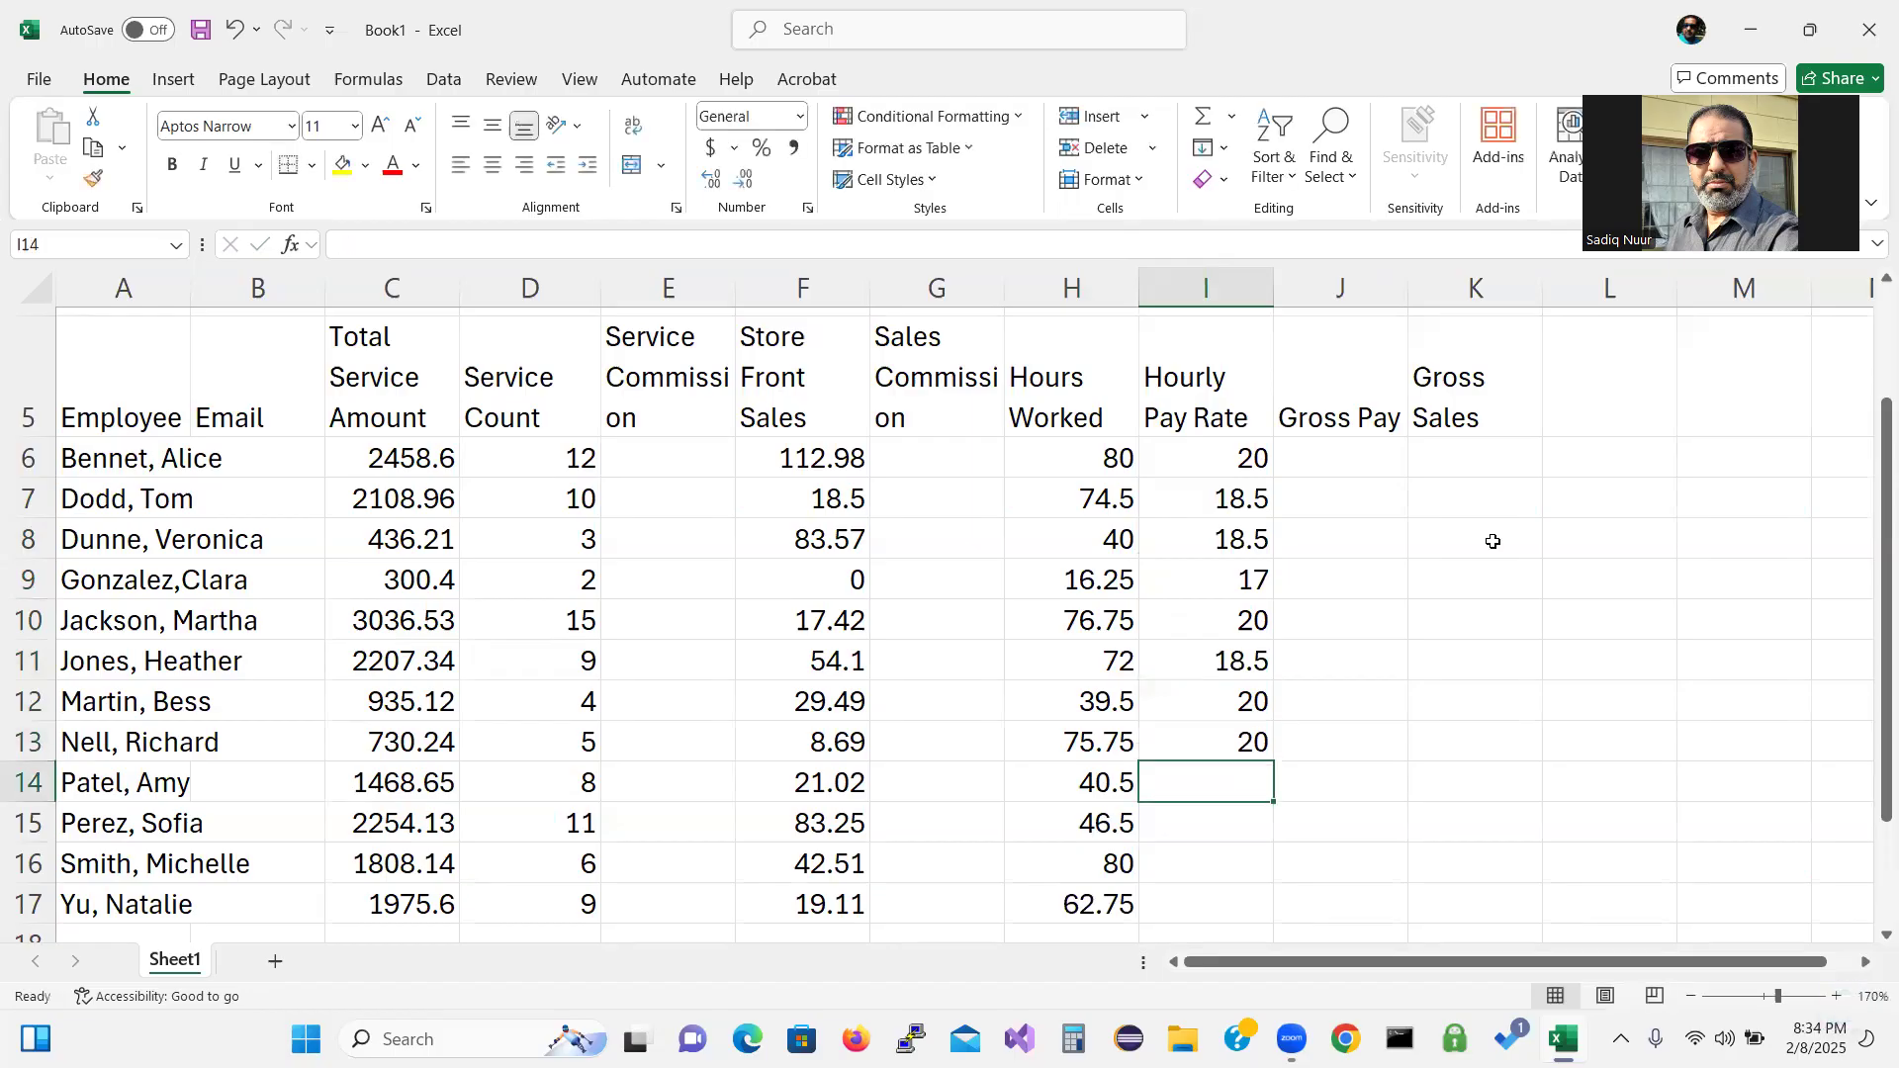
pyautogui.write('17')
pyautogui.press('Return')
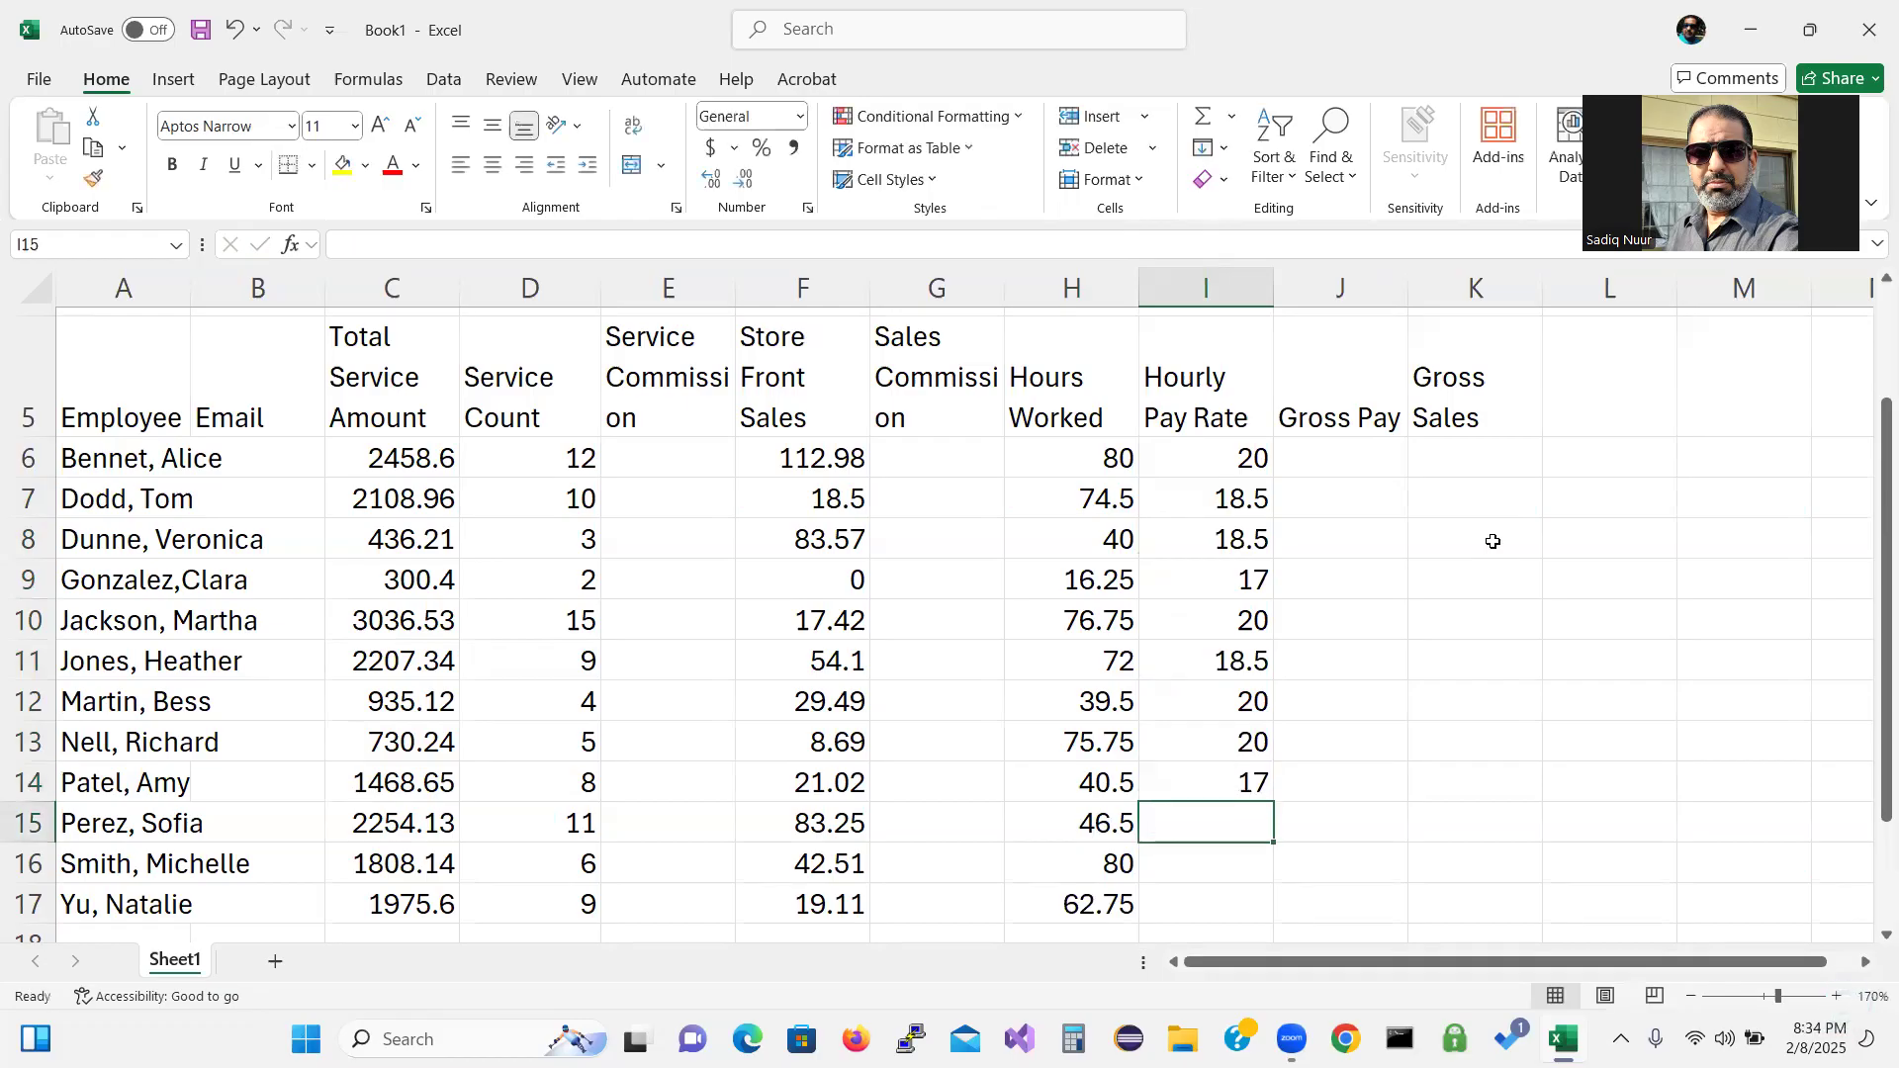
pyautogui.write('18')
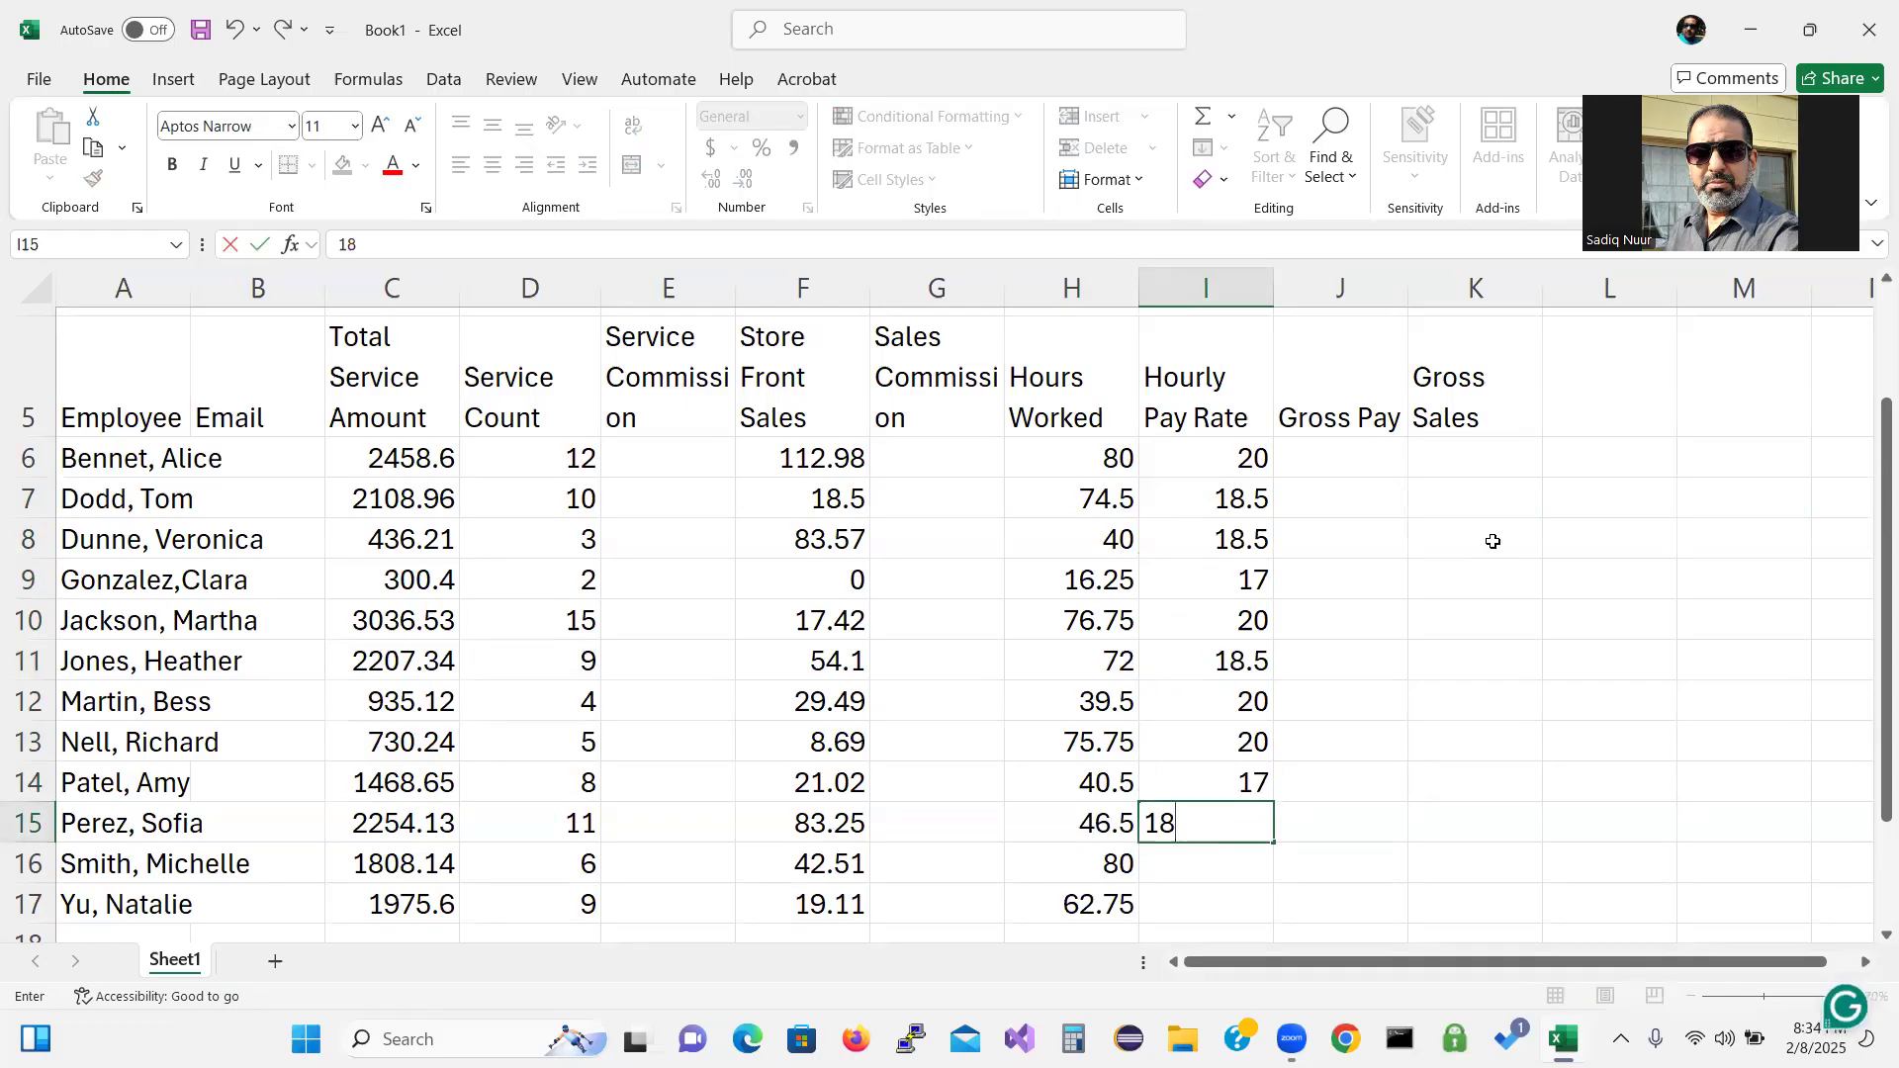
pyautogui.write('.5')
pyautogui.press('Return')
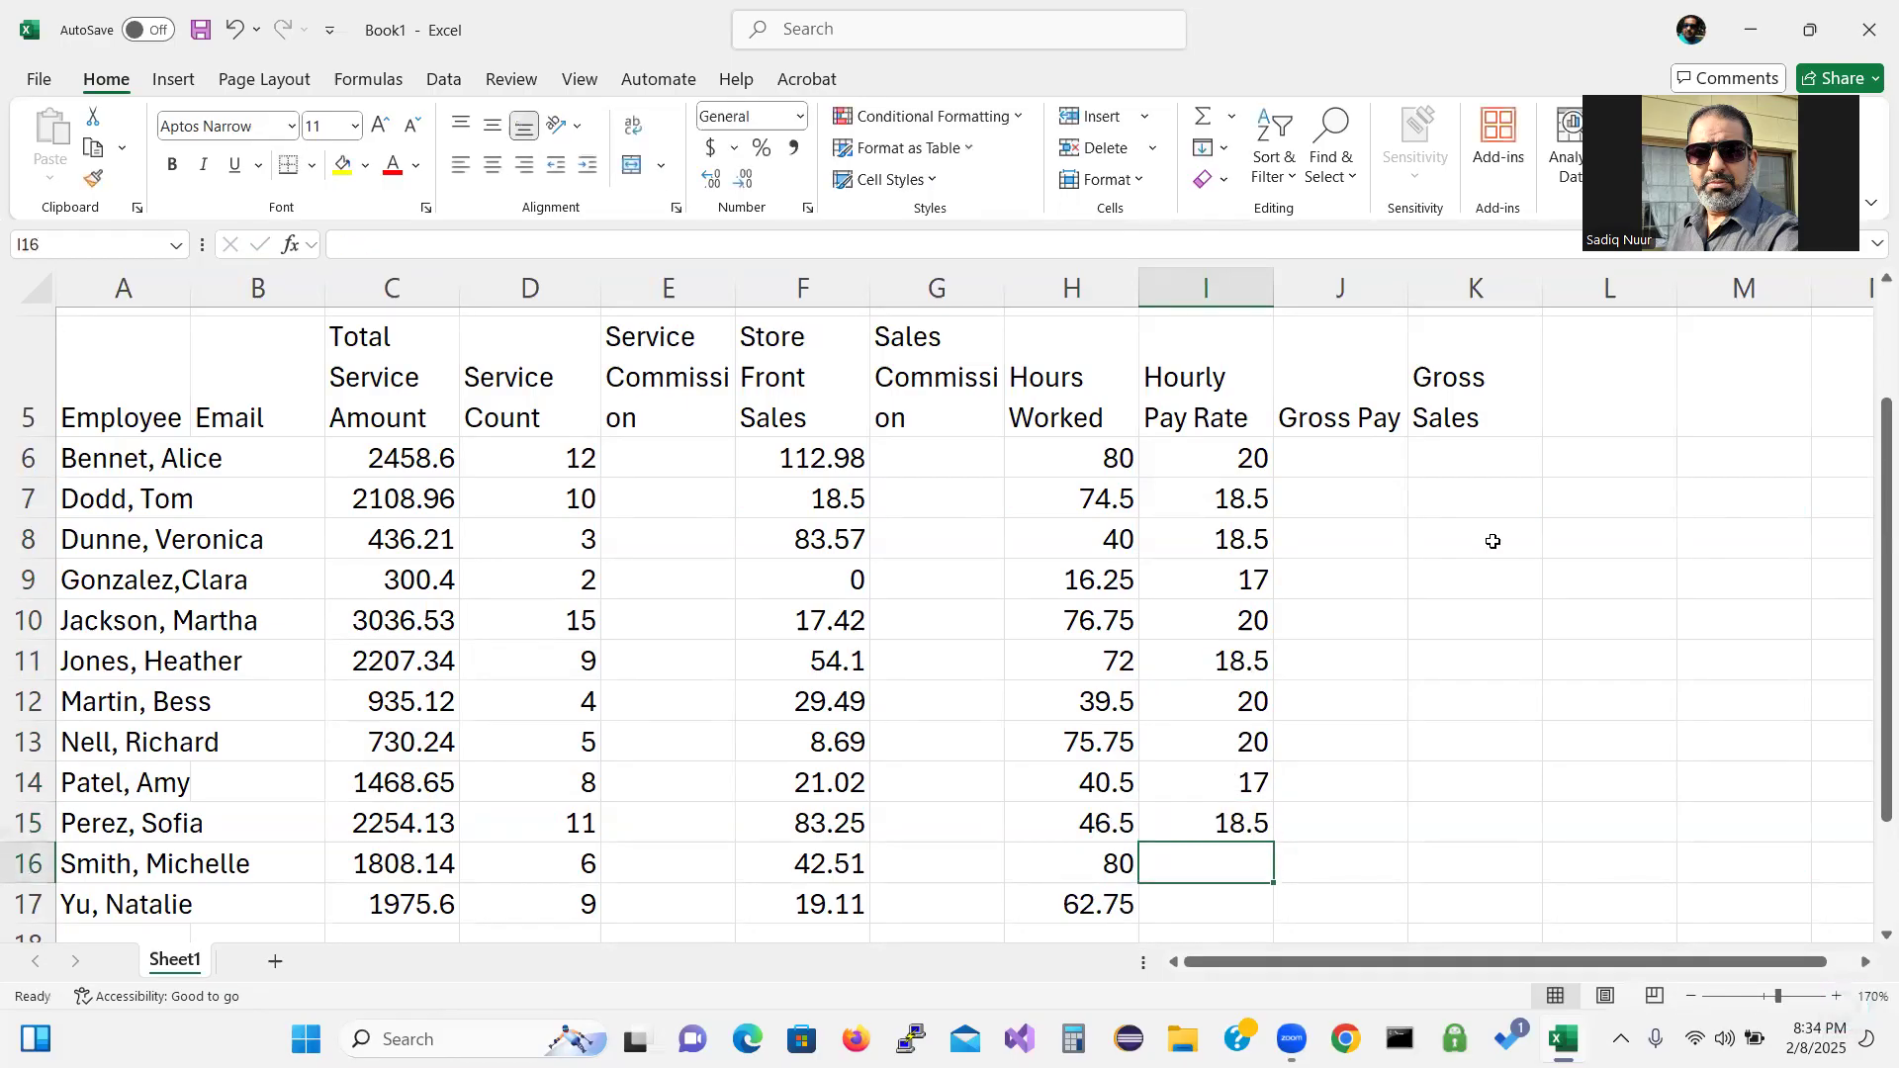
pyautogui.write('17')
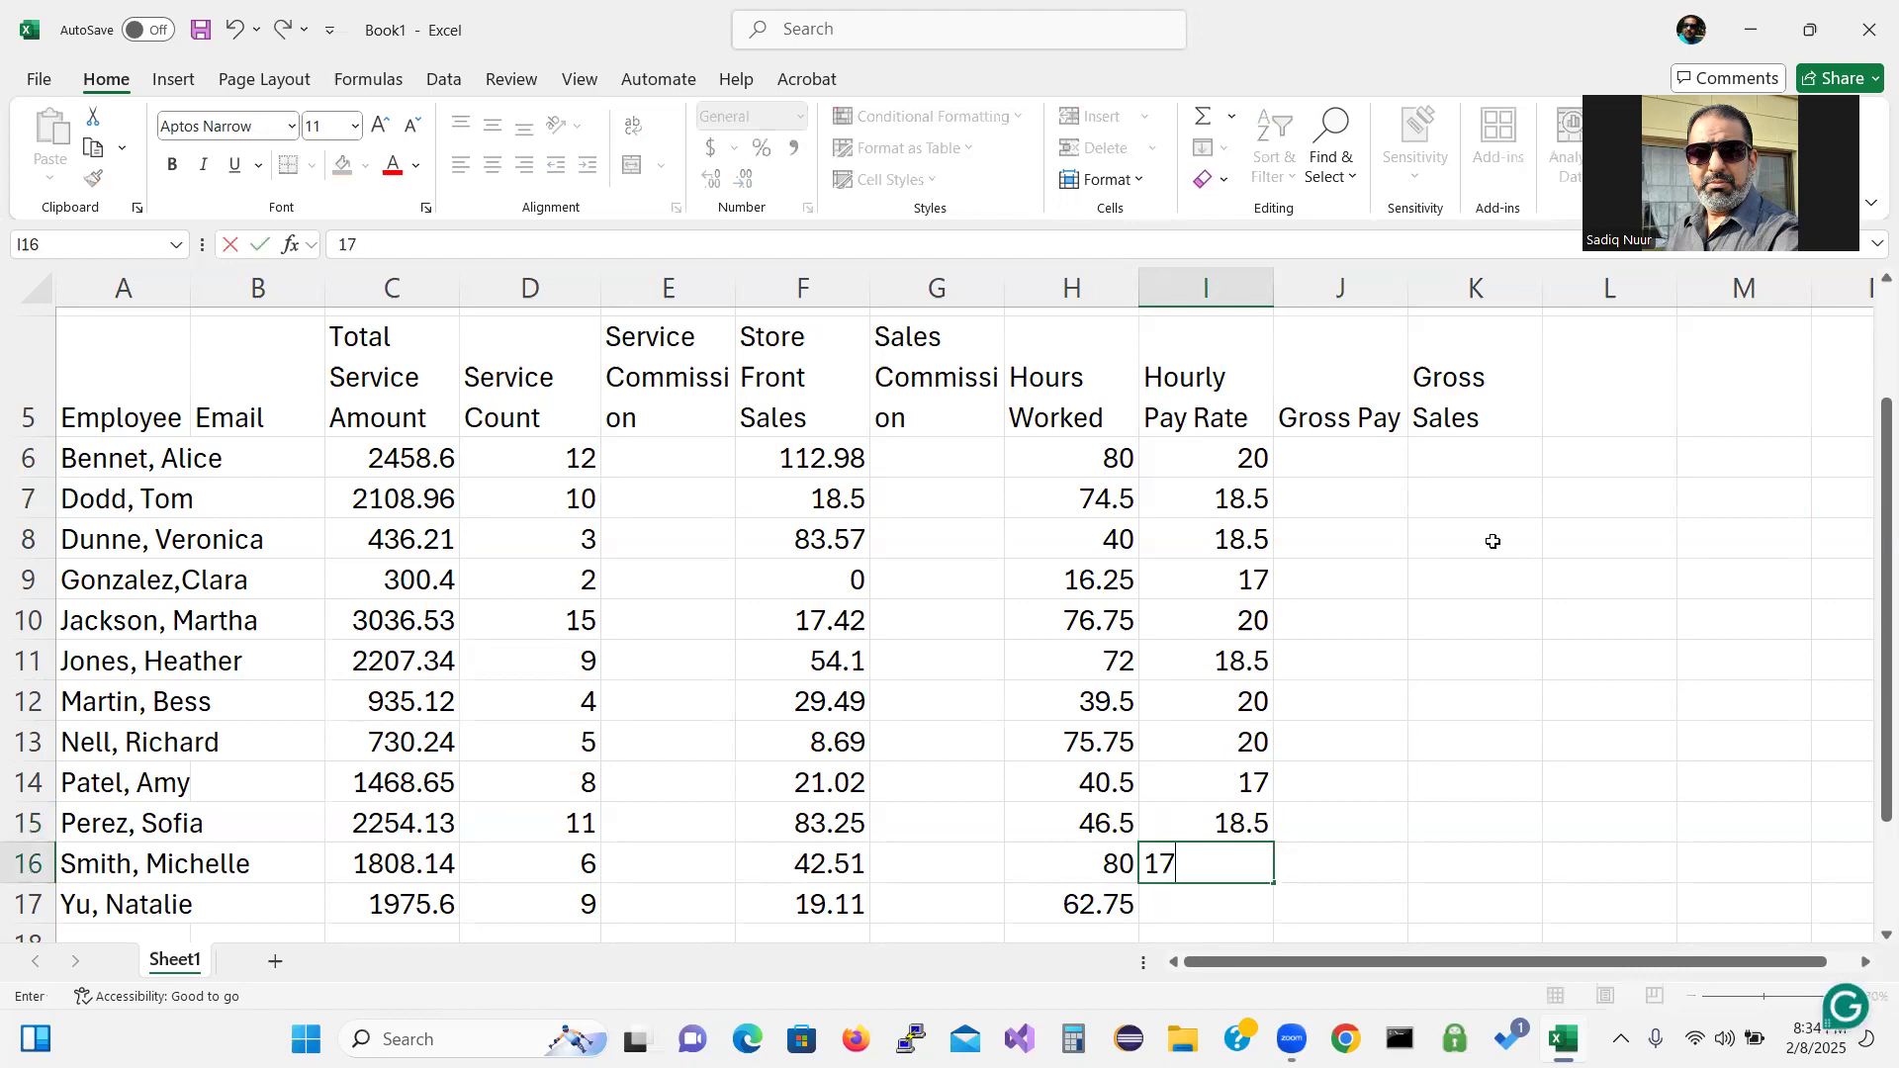
pyautogui.press('Return')
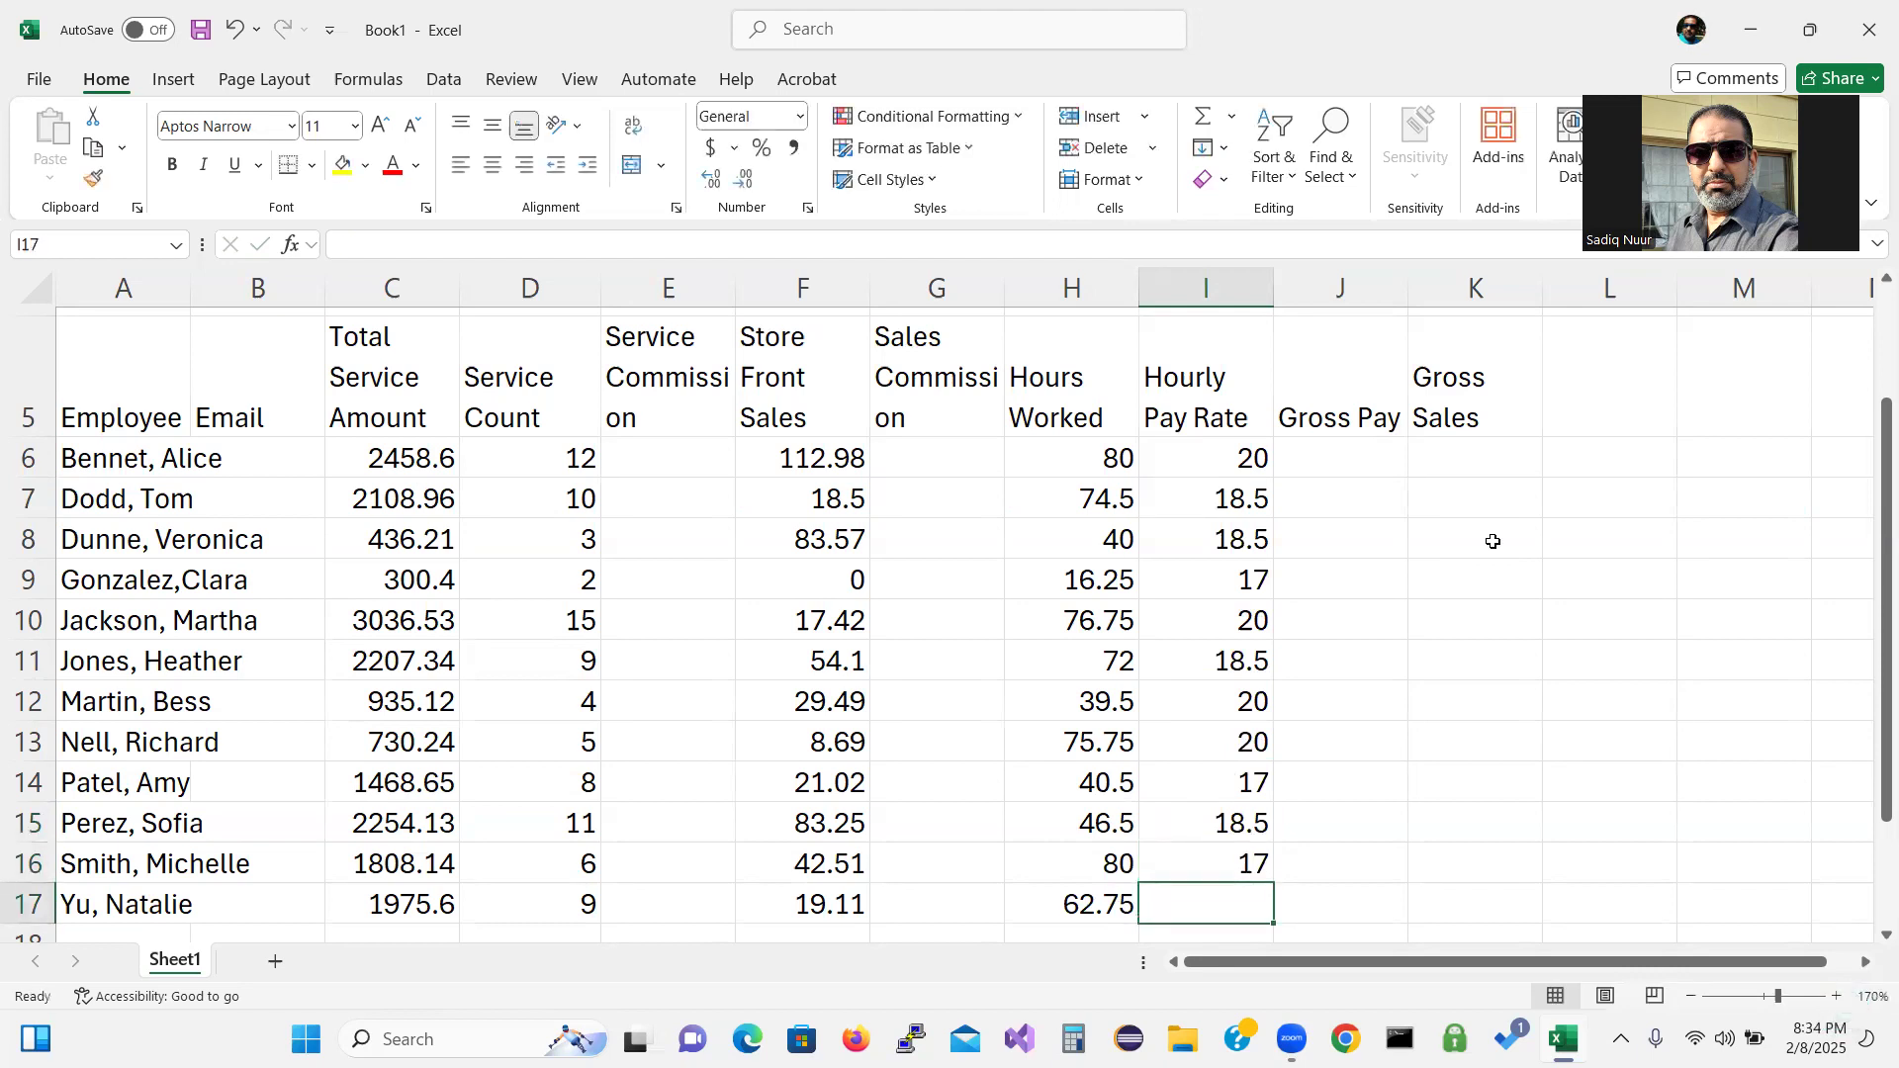
pyautogui.write('20')
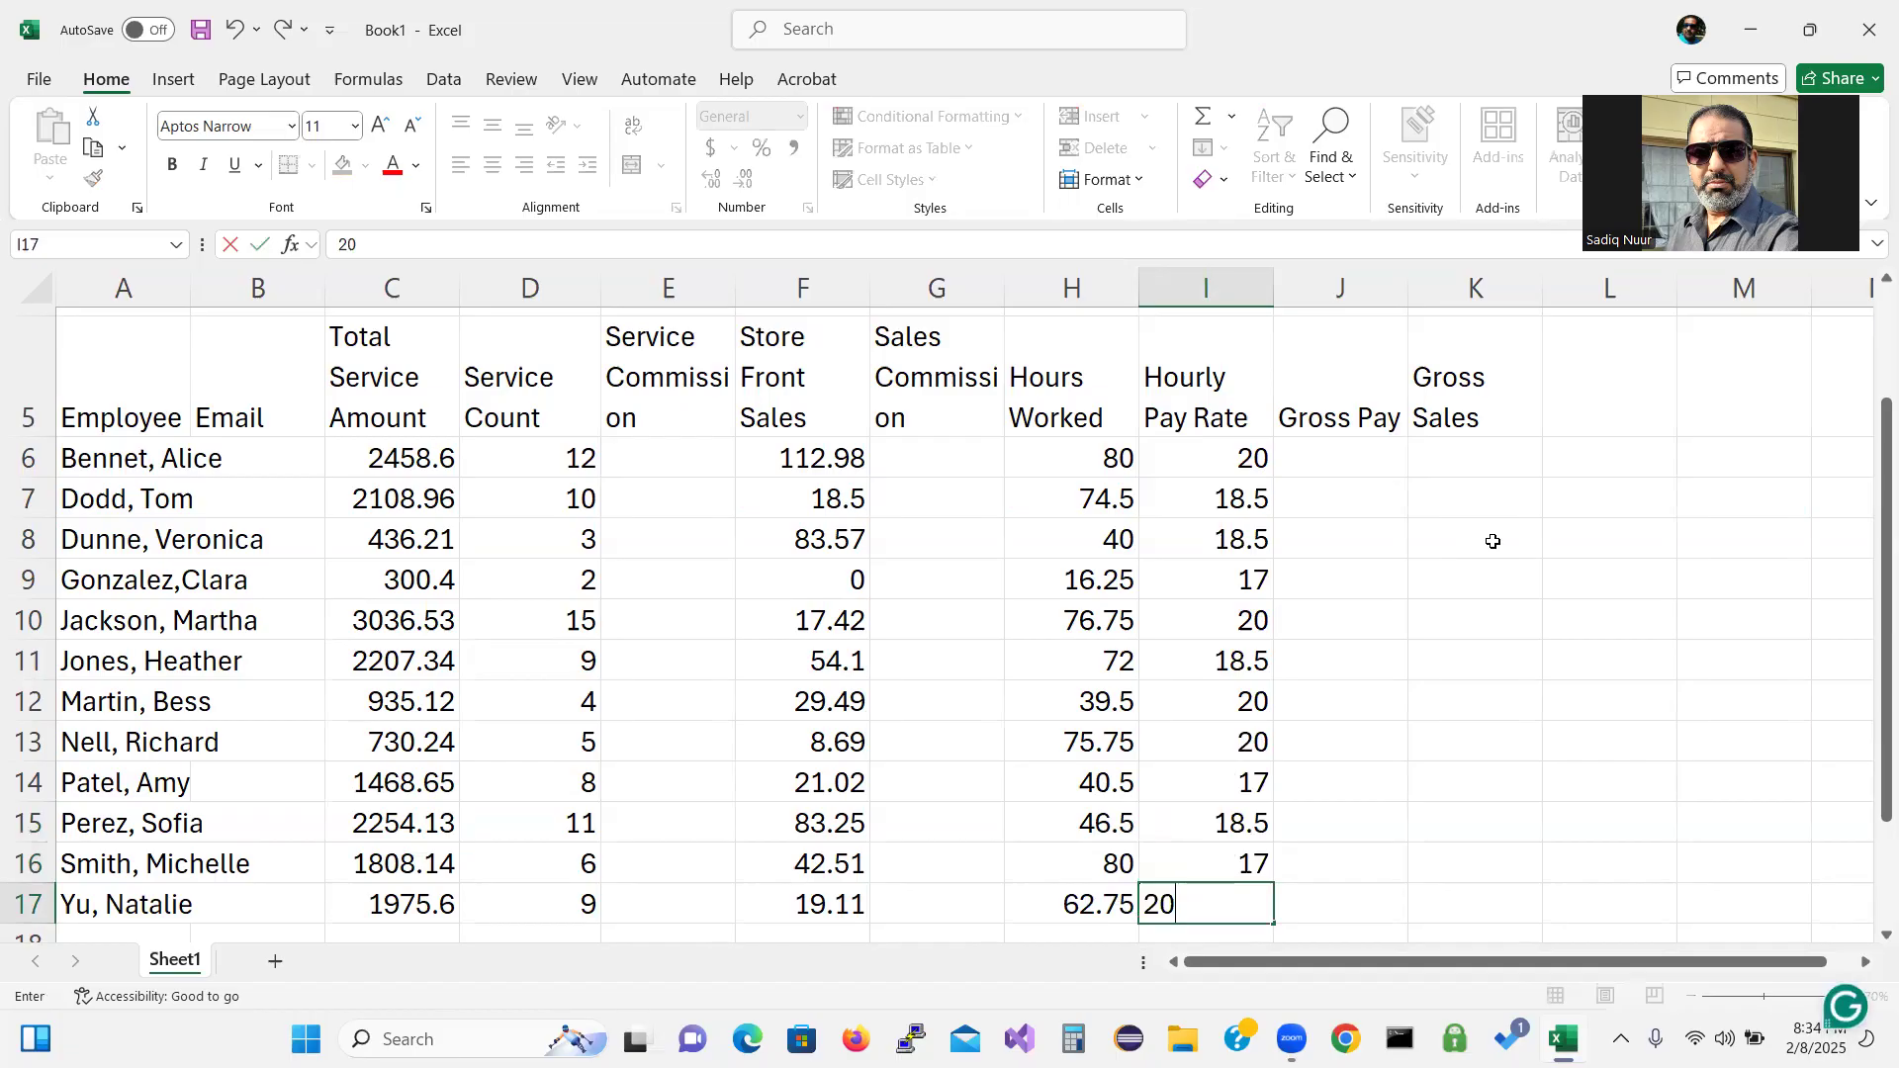
pyautogui.press('Tab')
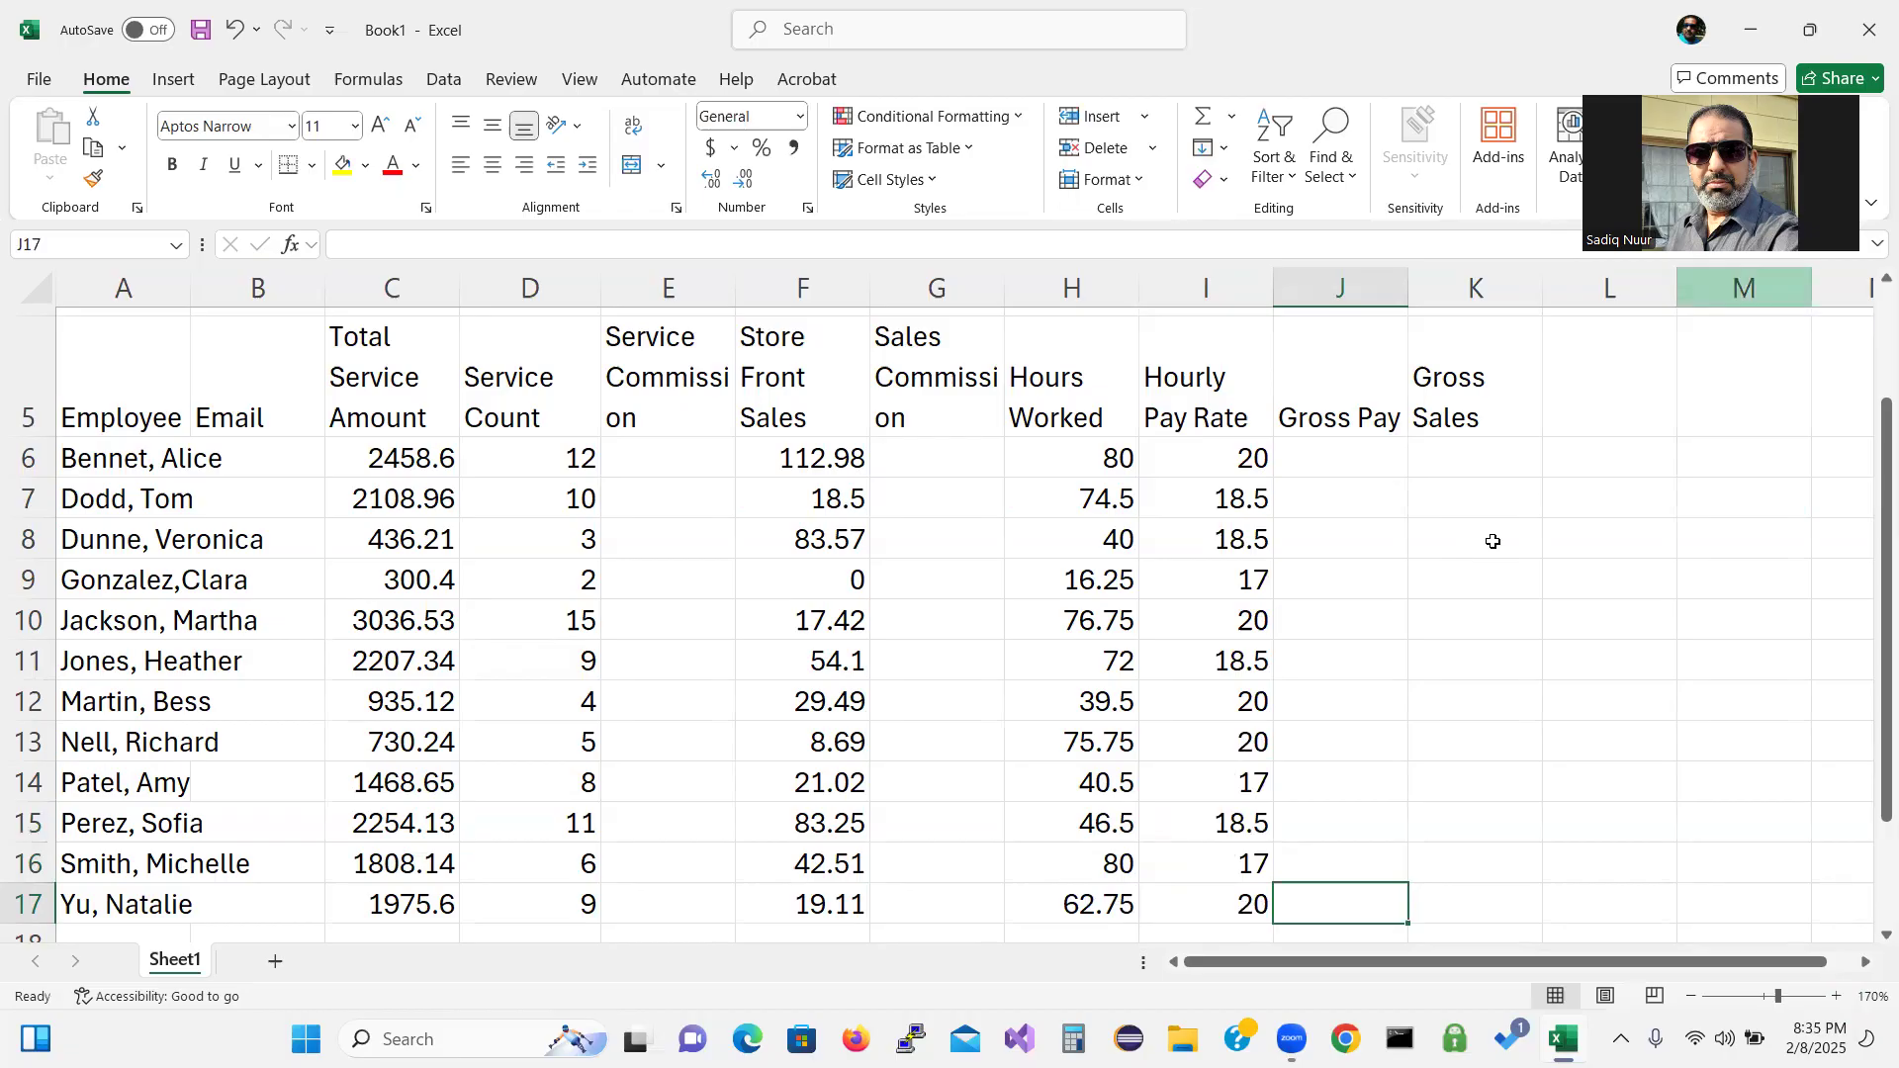
pyautogui.hotkey('ctrl', '2')
pyautogui.moveTo(1458, 558)
pyautogui.mouseDown()
pyautogui.moveTo(1411, 589)
pyautogui.moveTo(1465, 683)
pyautogui.moveTo(1463, 640)
pyautogui.moveTo(1509, 662)
pyautogui.moveTo(1569, 653)
pyautogui.moveTo(1623, 598)
pyautogui.moveTo(1601, 629)
pyautogui.mouseUp()
pyautogui.moveTo(1584, 522)
pyautogui.mouseDown()
pyautogui.moveTo(1652, 605)
pyautogui.moveTo(1660, 560)
pyautogui.moveTo(1682, 595)
pyautogui.mouseUp()
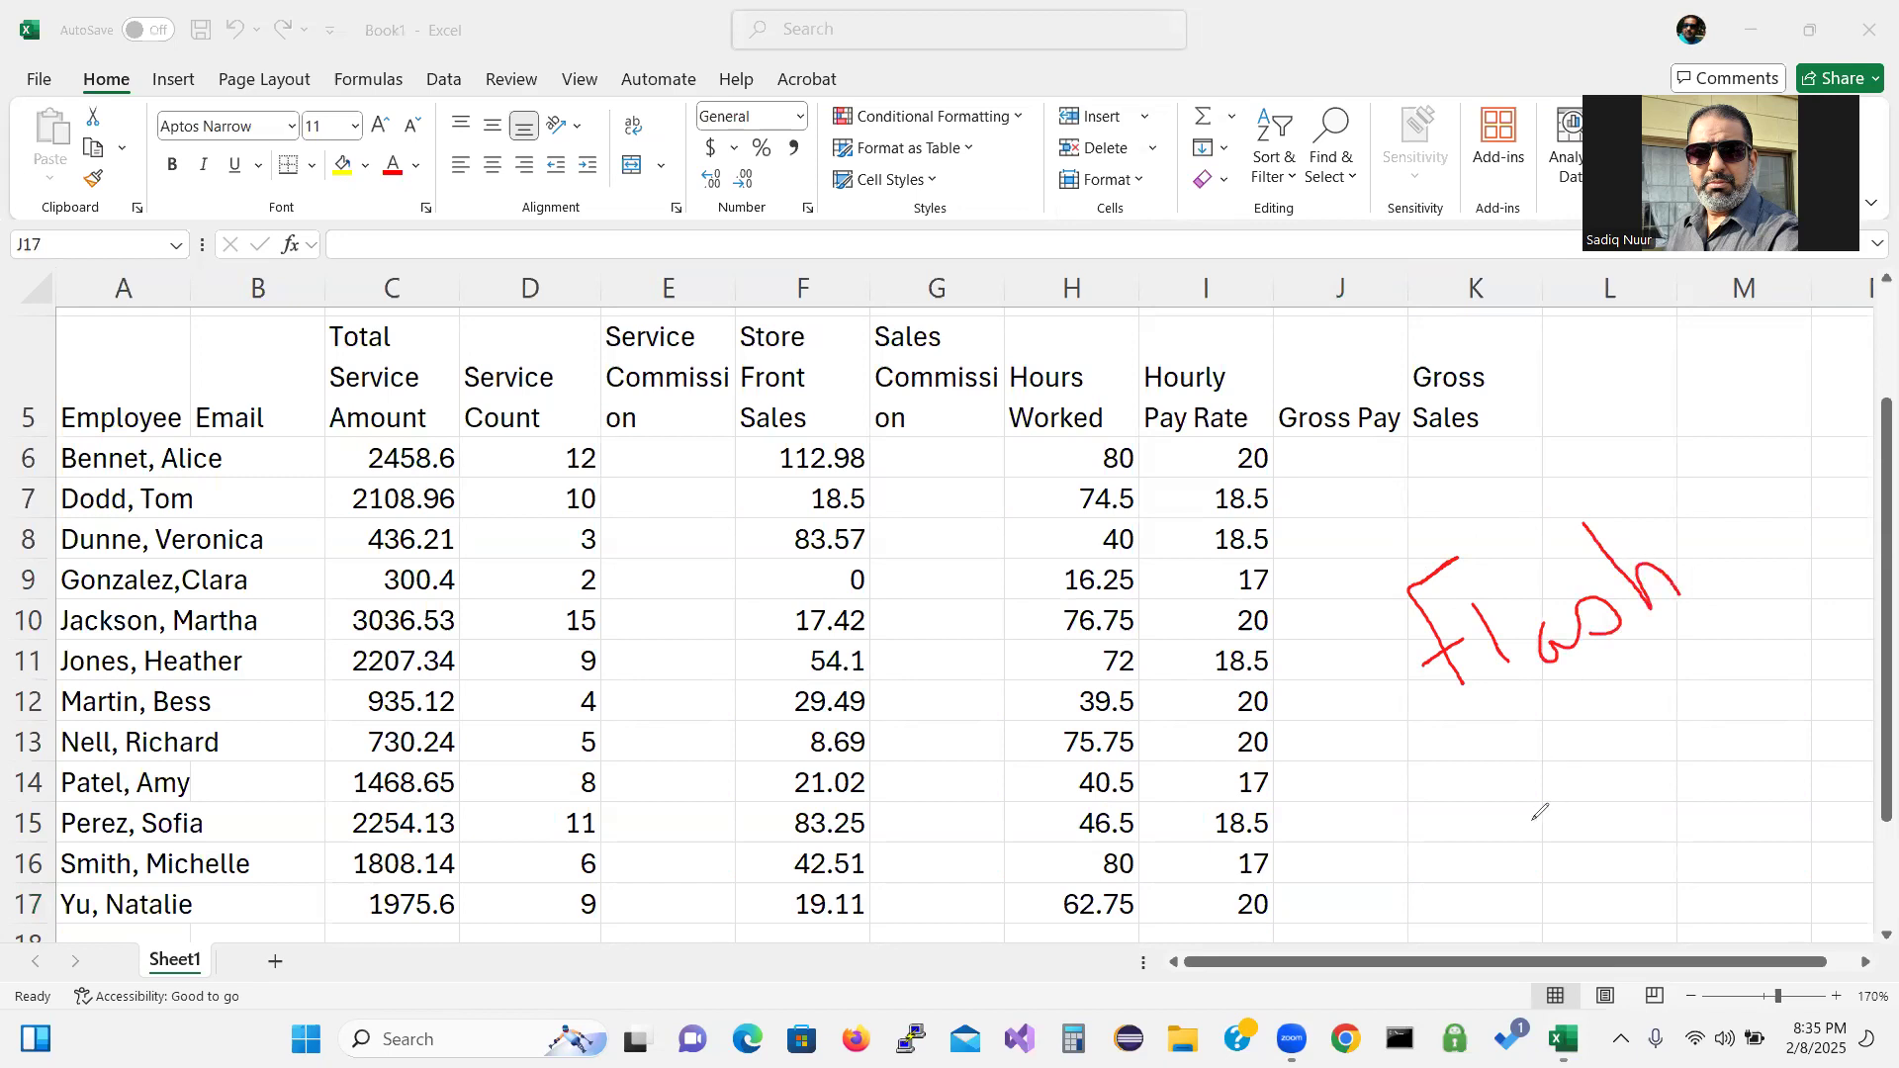
pyautogui.moveTo(1527, 717)
pyautogui.mouseDown()
pyautogui.moveTo(1504, 737)
pyautogui.moveTo(1540, 811)
pyautogui.moveTo(1541, 771)
pyautogui.moveTo(1614, 753)
pyautogui.moveTo(1675, 707)
pyautogui.mouseUp()
pyautogui.click(1546, 748)
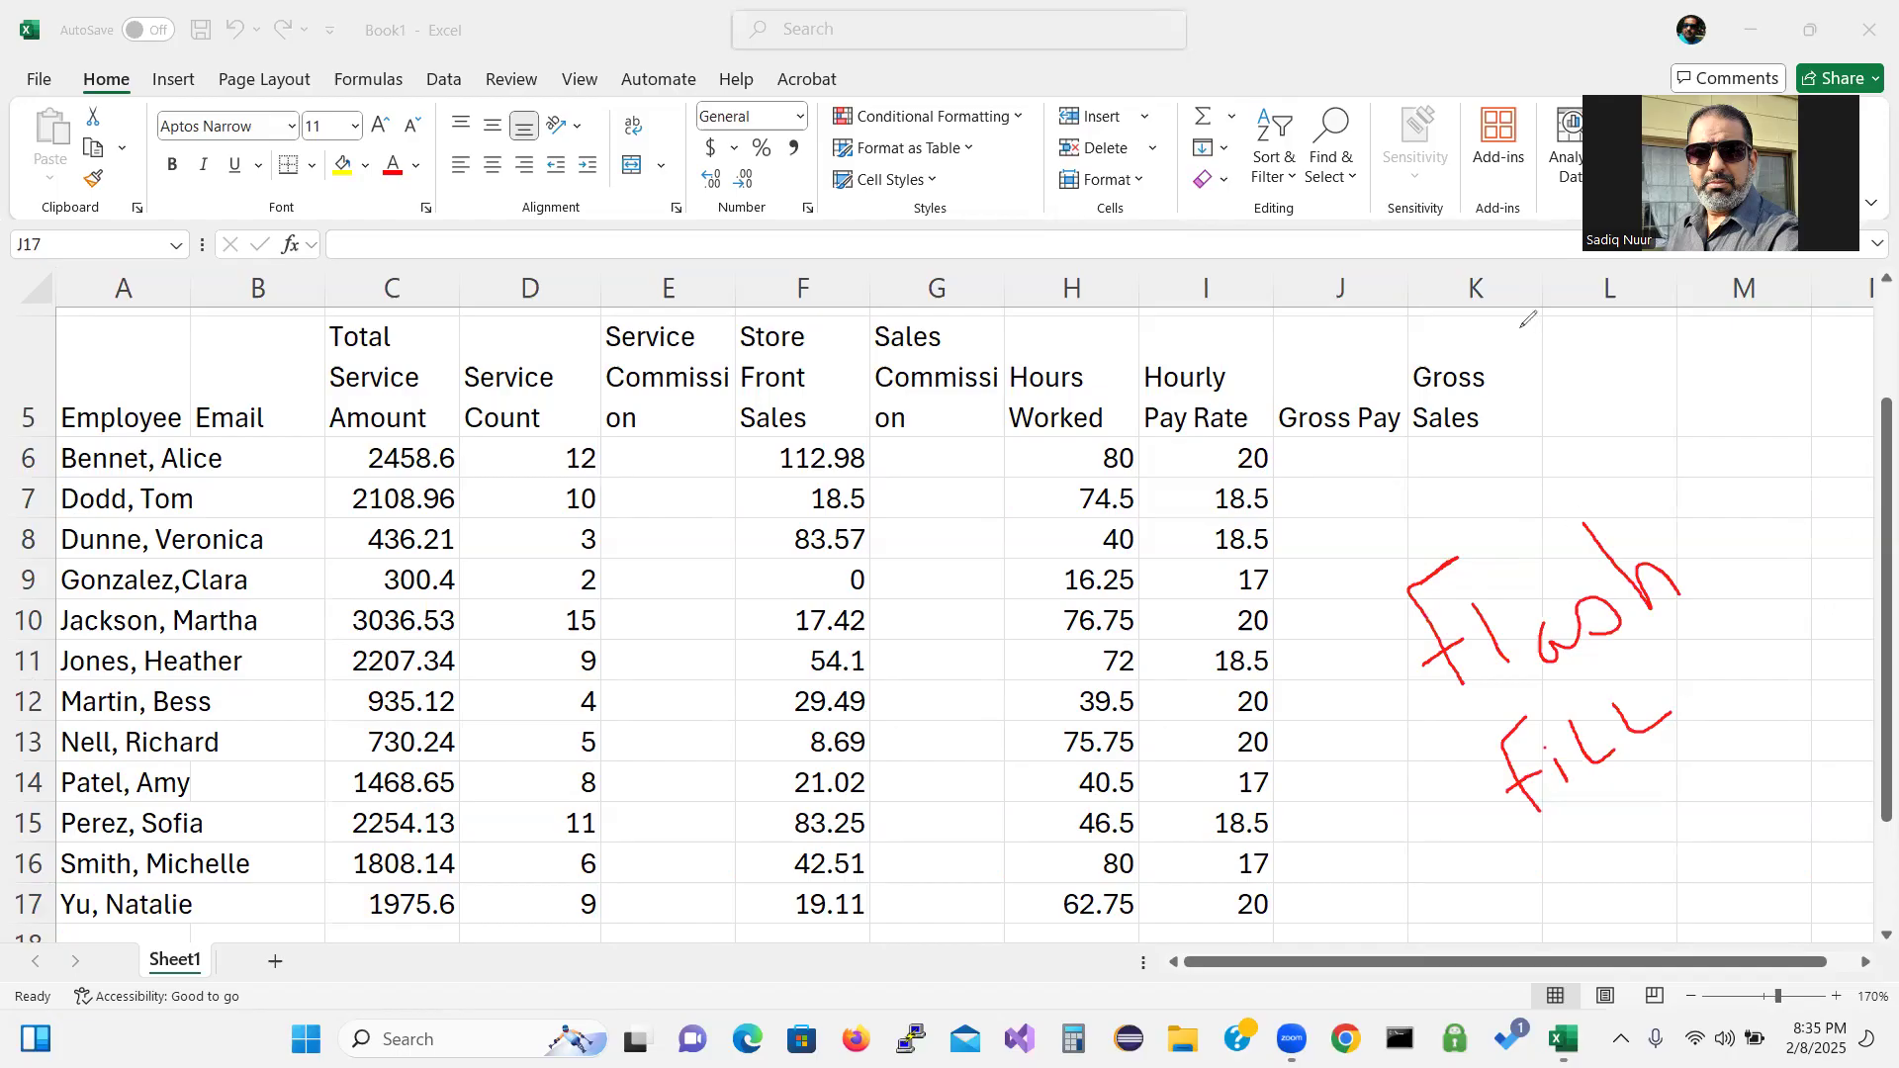
pyautogui.click(106, 657)
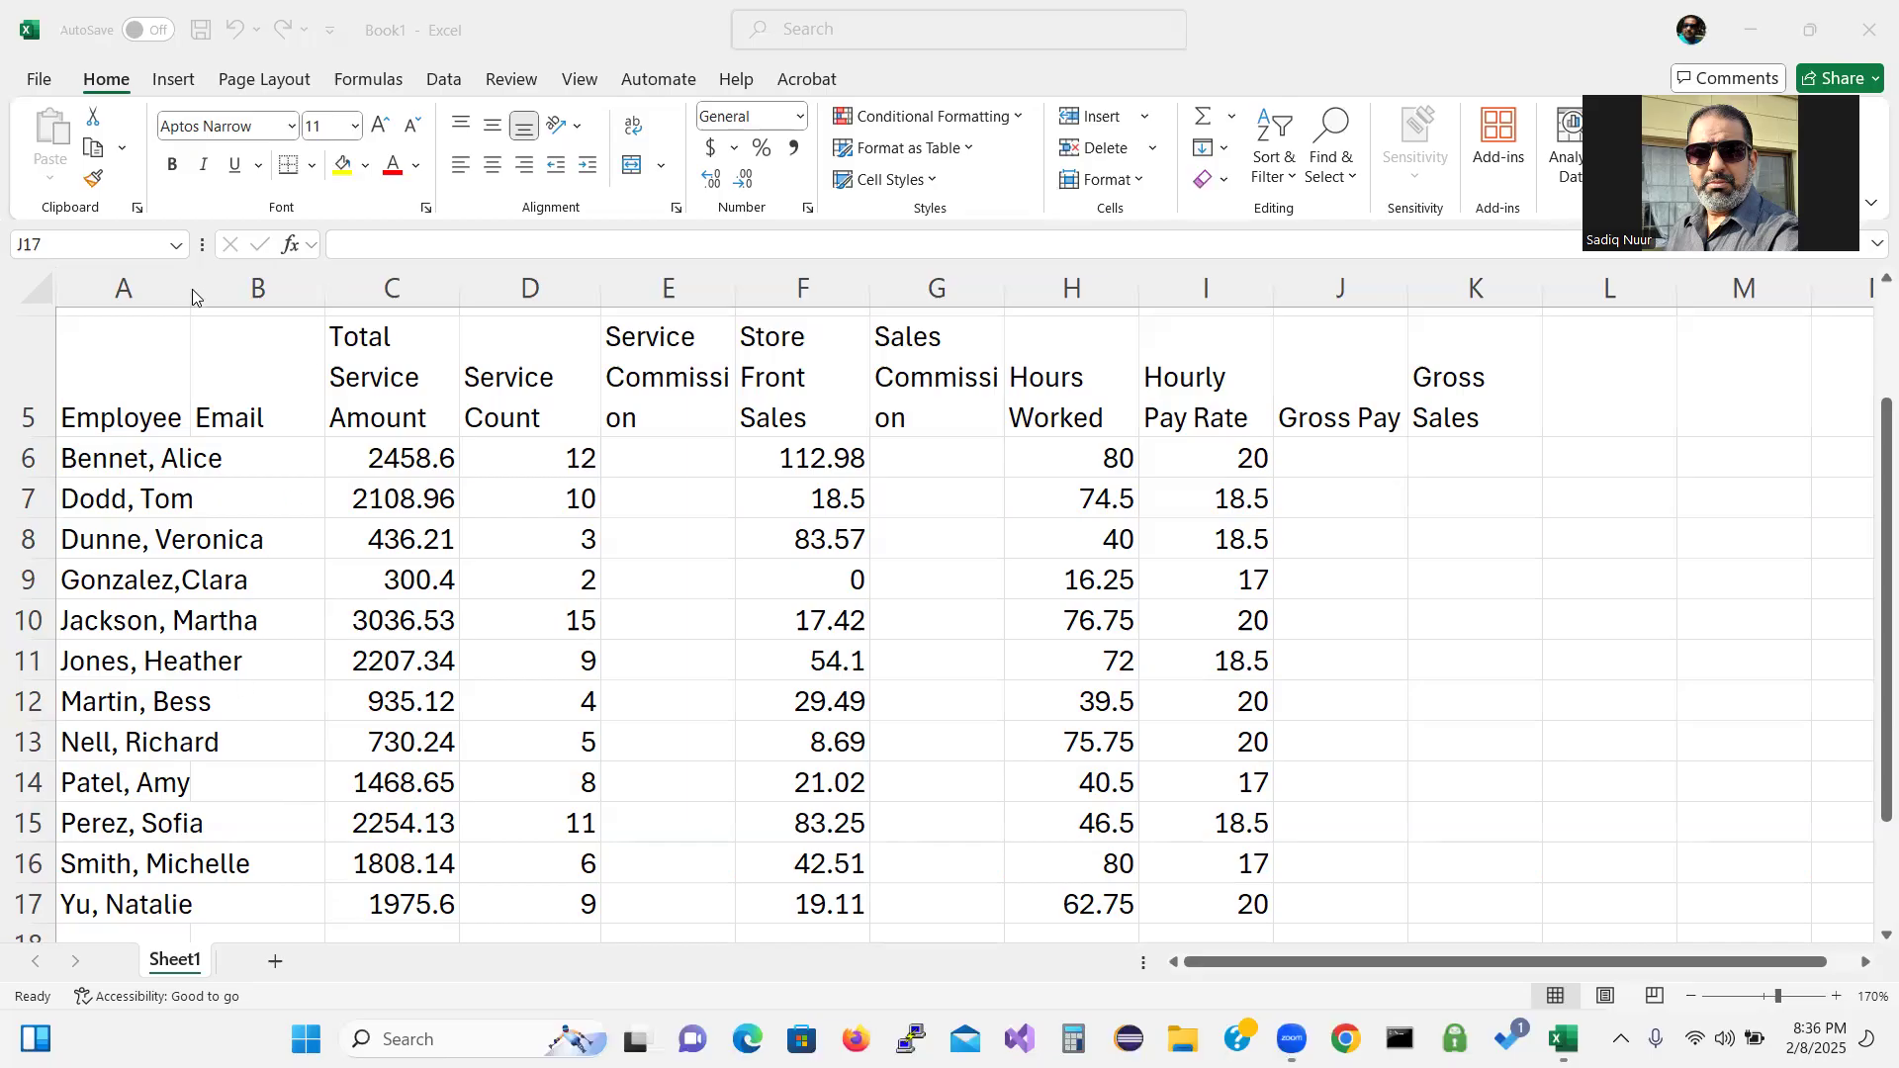
# Widen column A to fit employee names and AutoFit column B to its Email header.
pyautogui.click(124, 423)
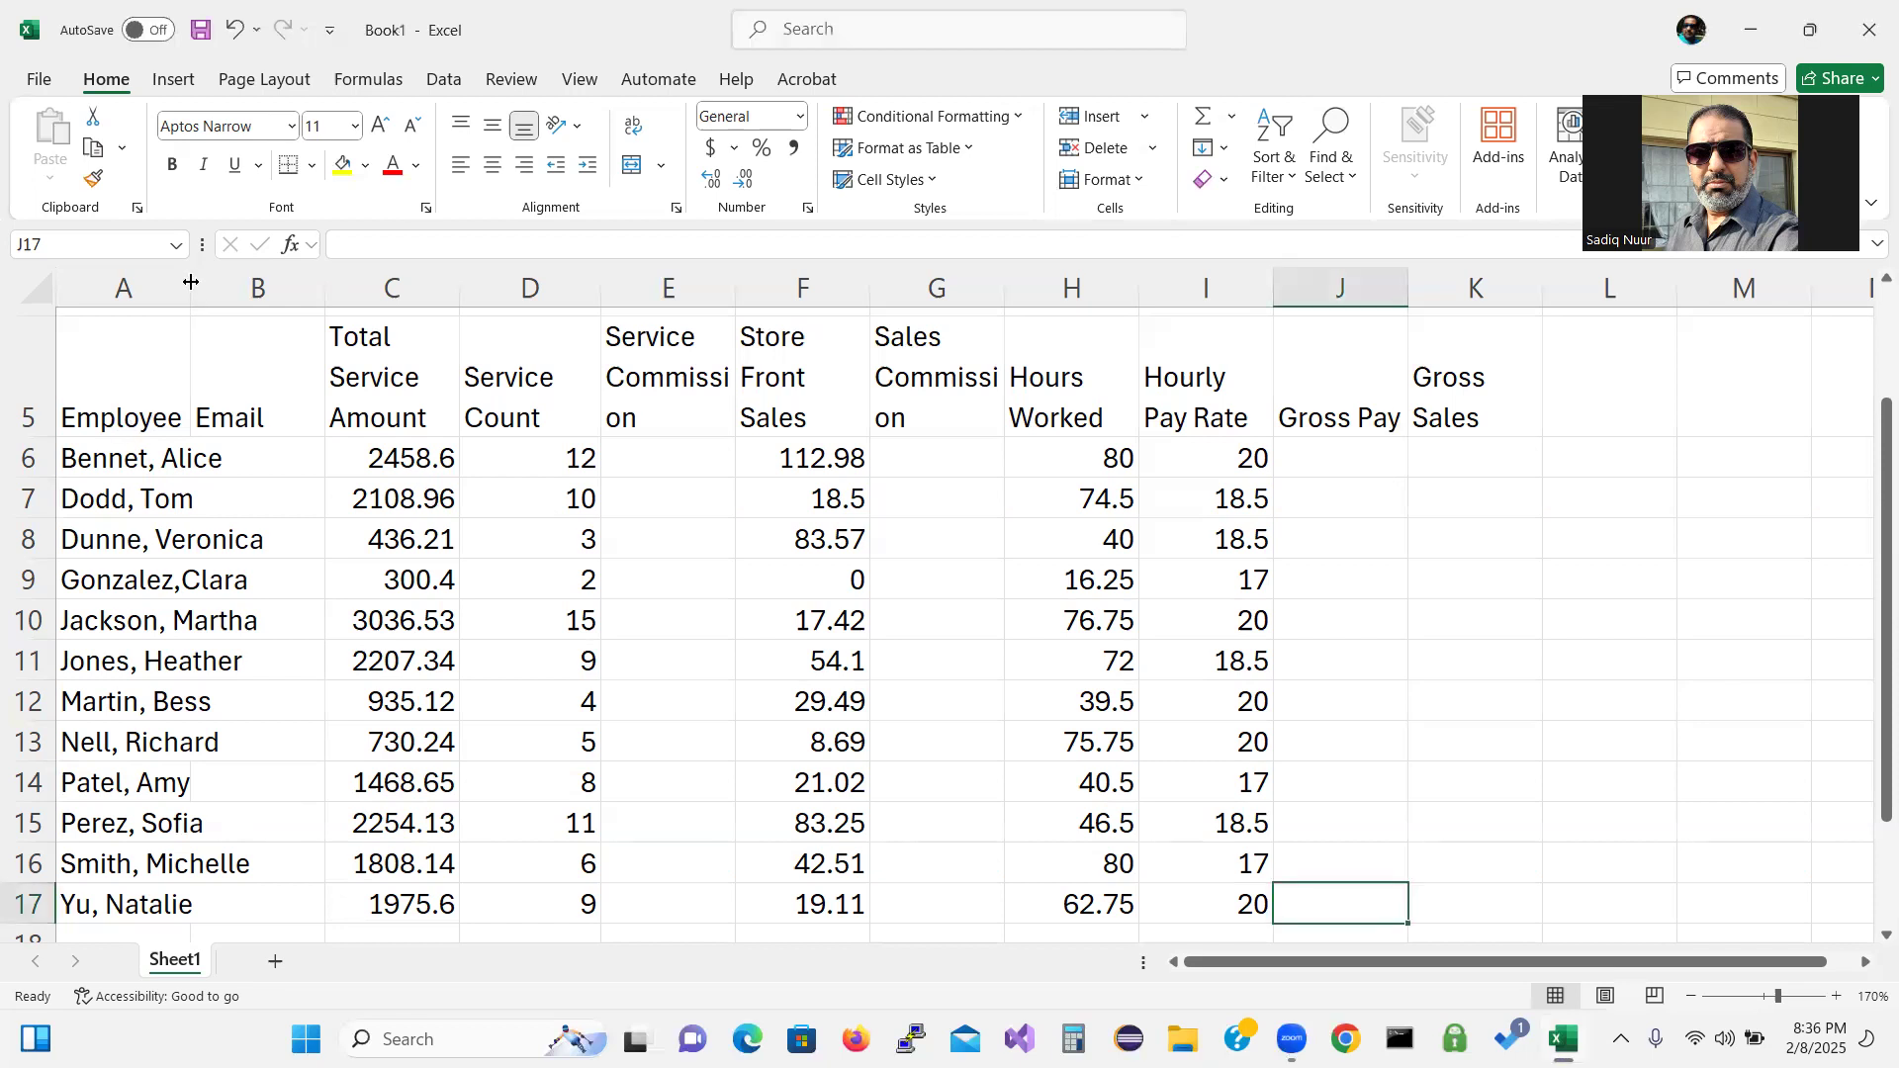
pyautogui.moveTo(191, 282); pyautogui.dragTo(353, 297)
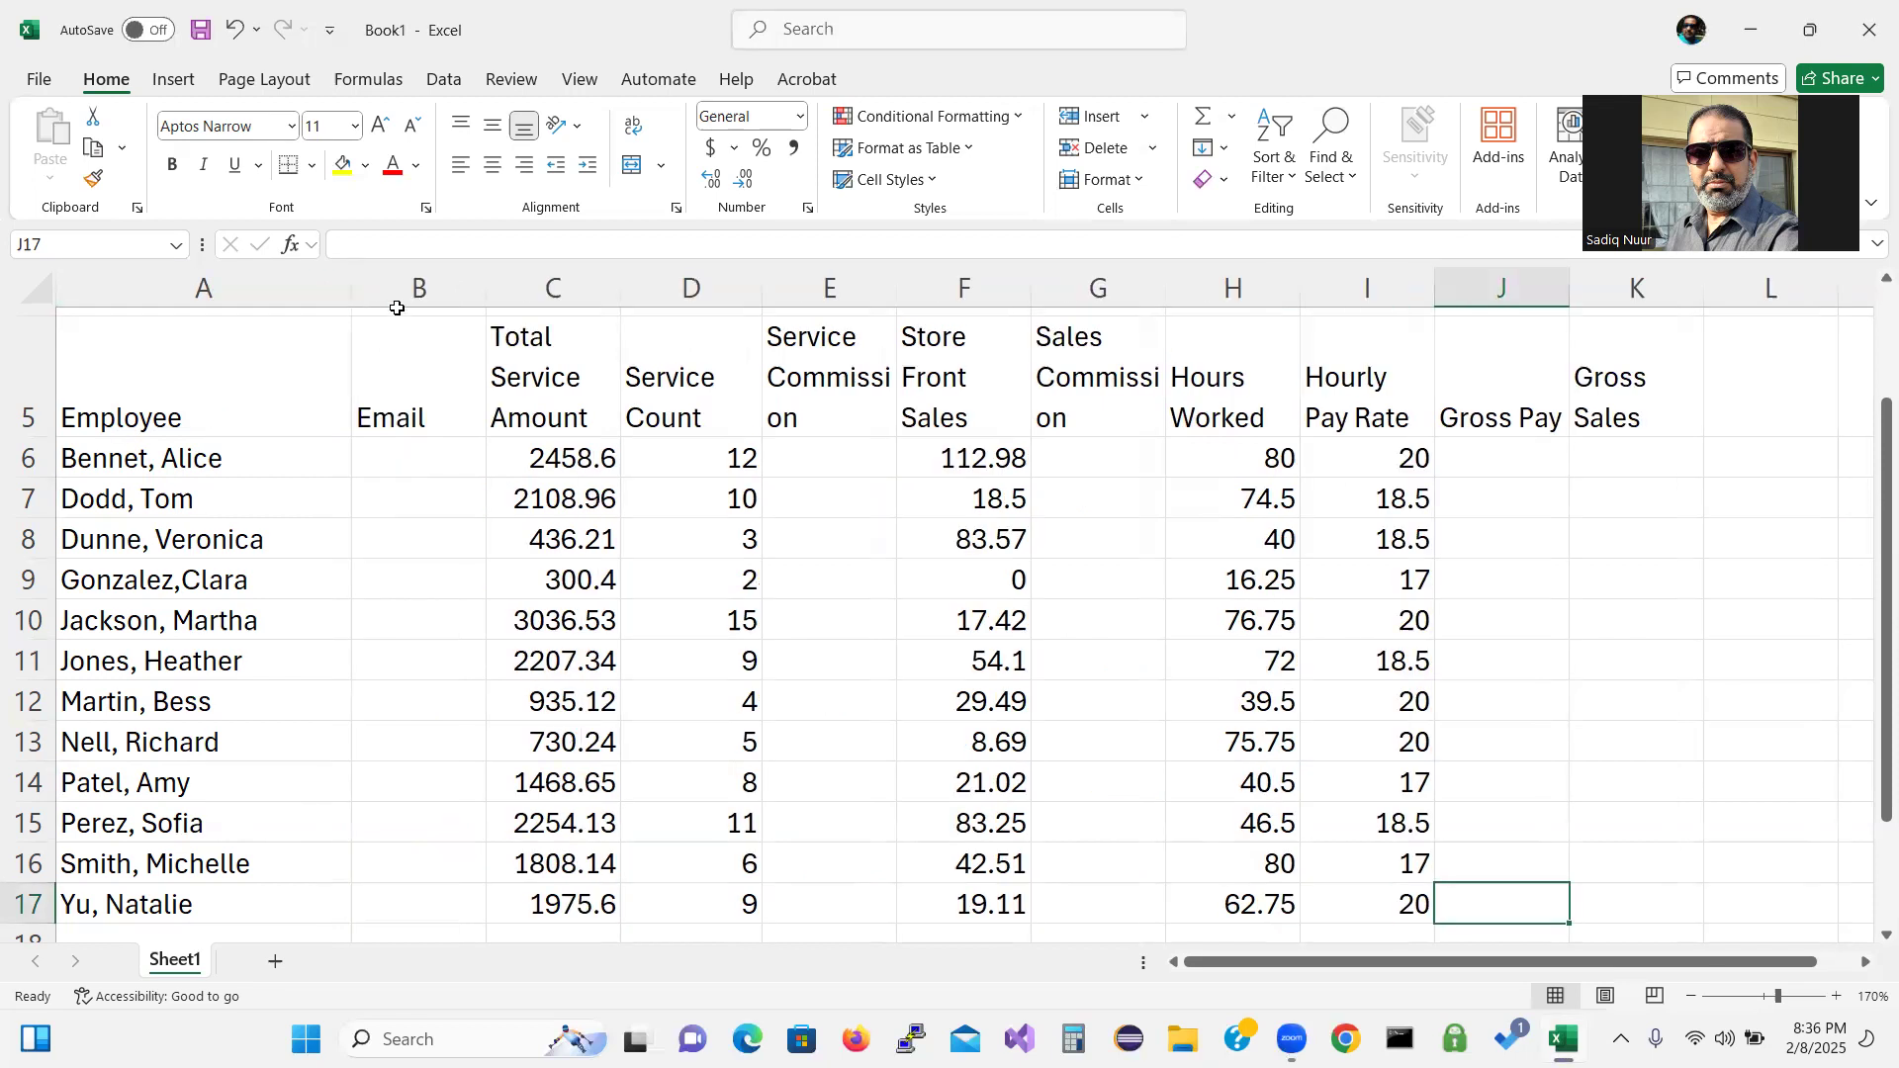
pyautogui.doubleClick(484, 288)
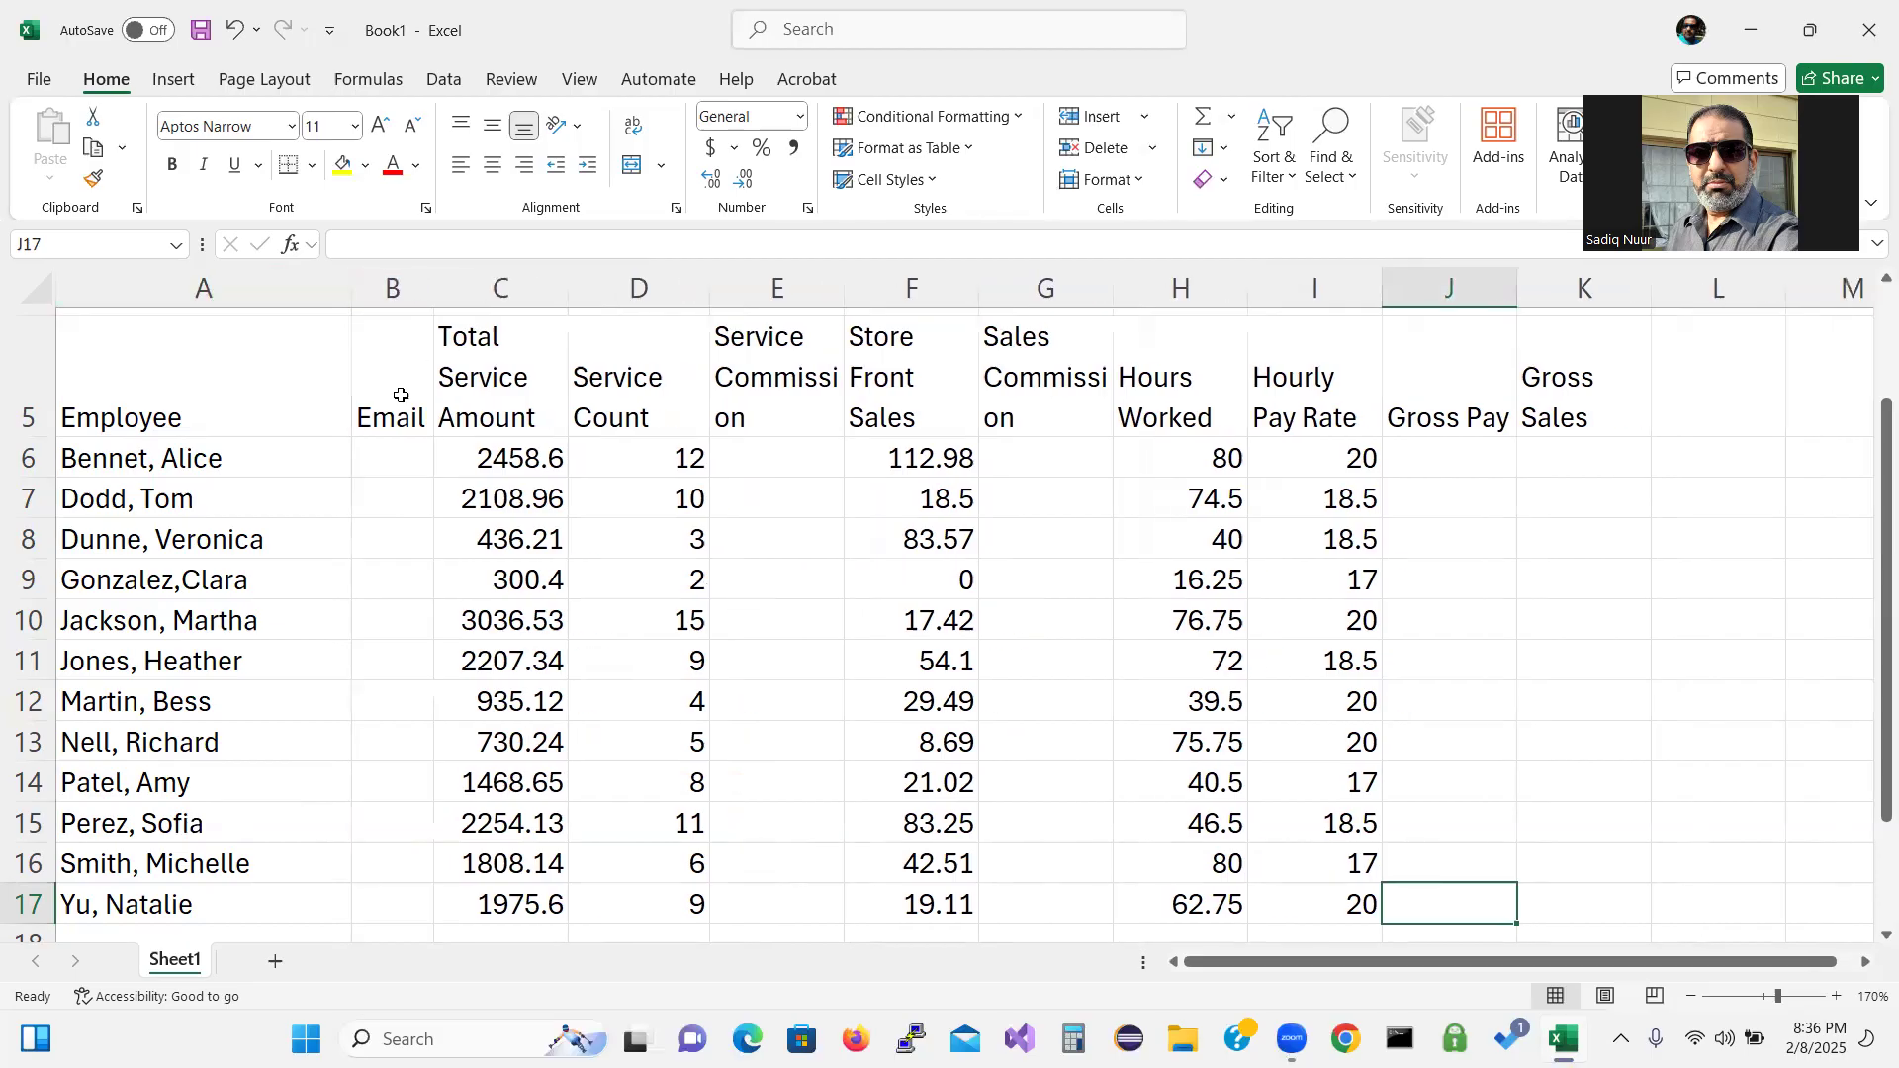
pyautogui.click(383, 463)
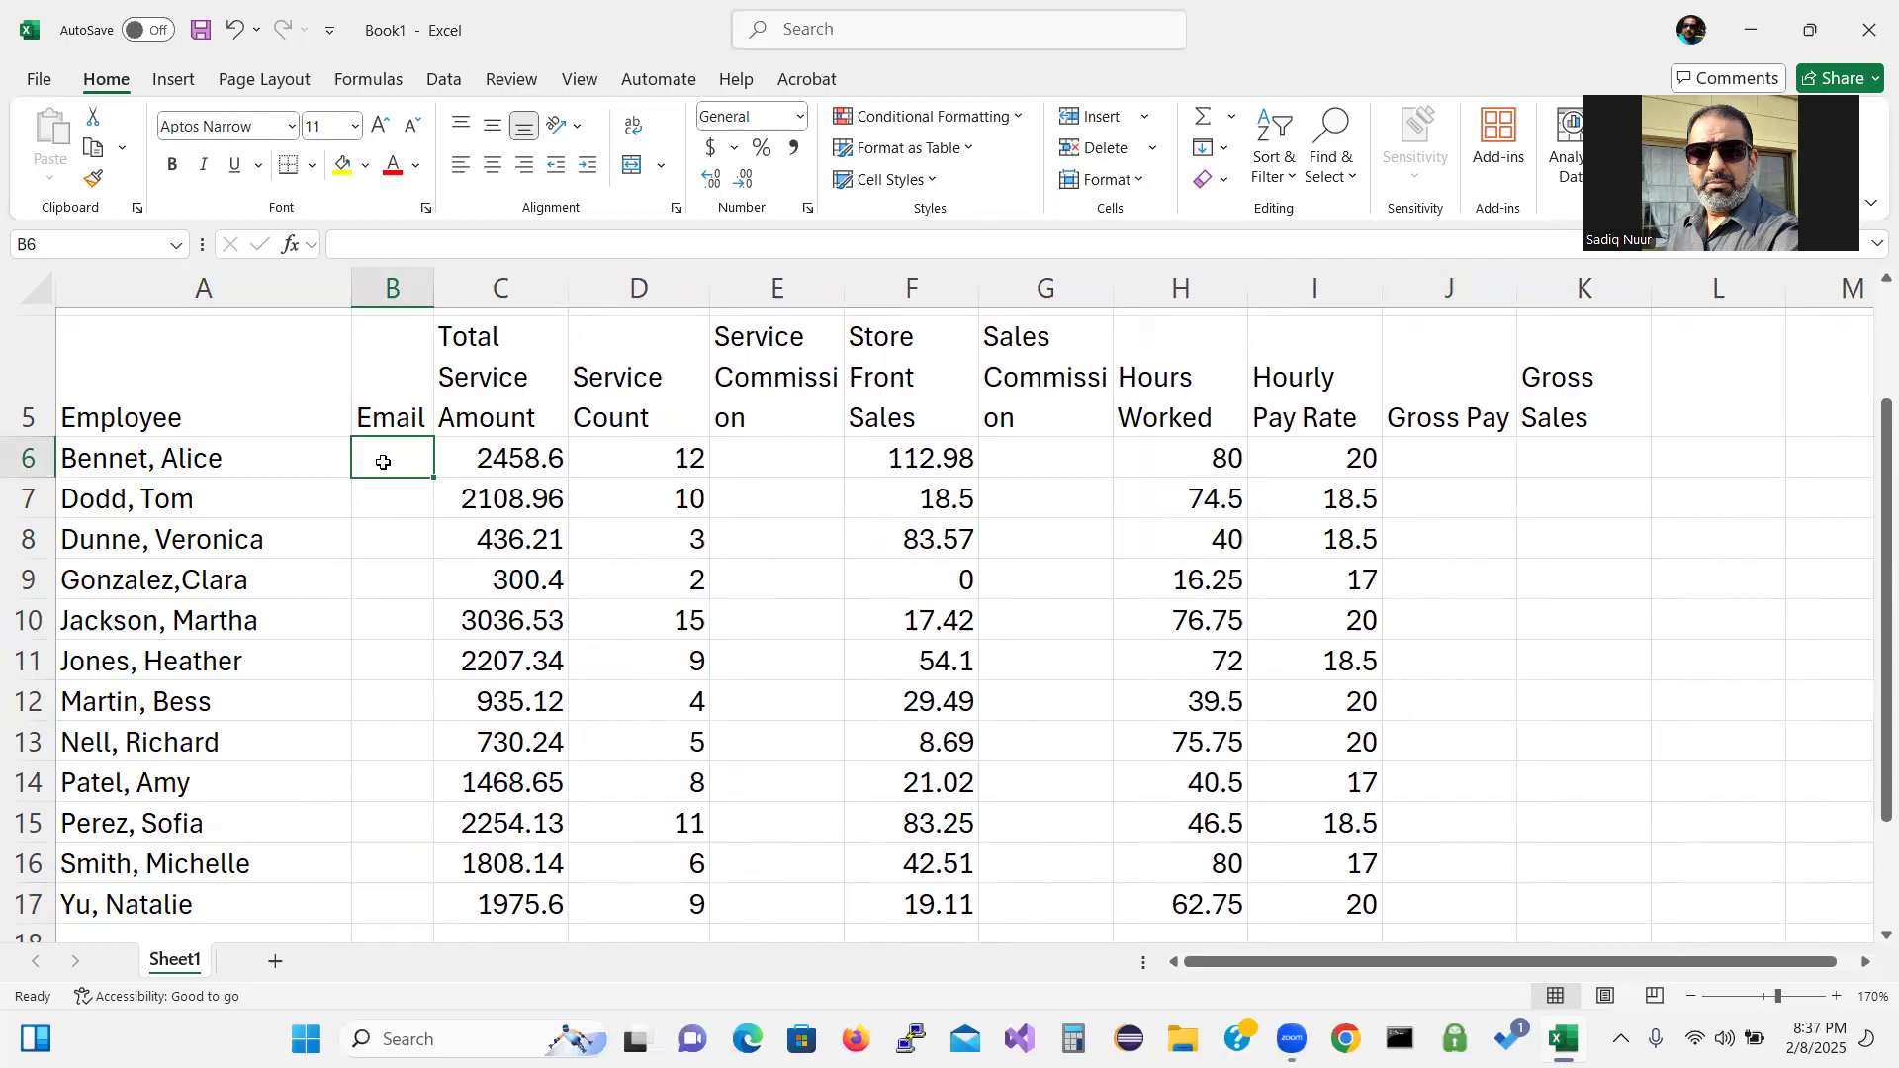
# Enter the first employee's e-mail in B6, AutoFit column B, then type the second address.
pyautogui.write('benn')
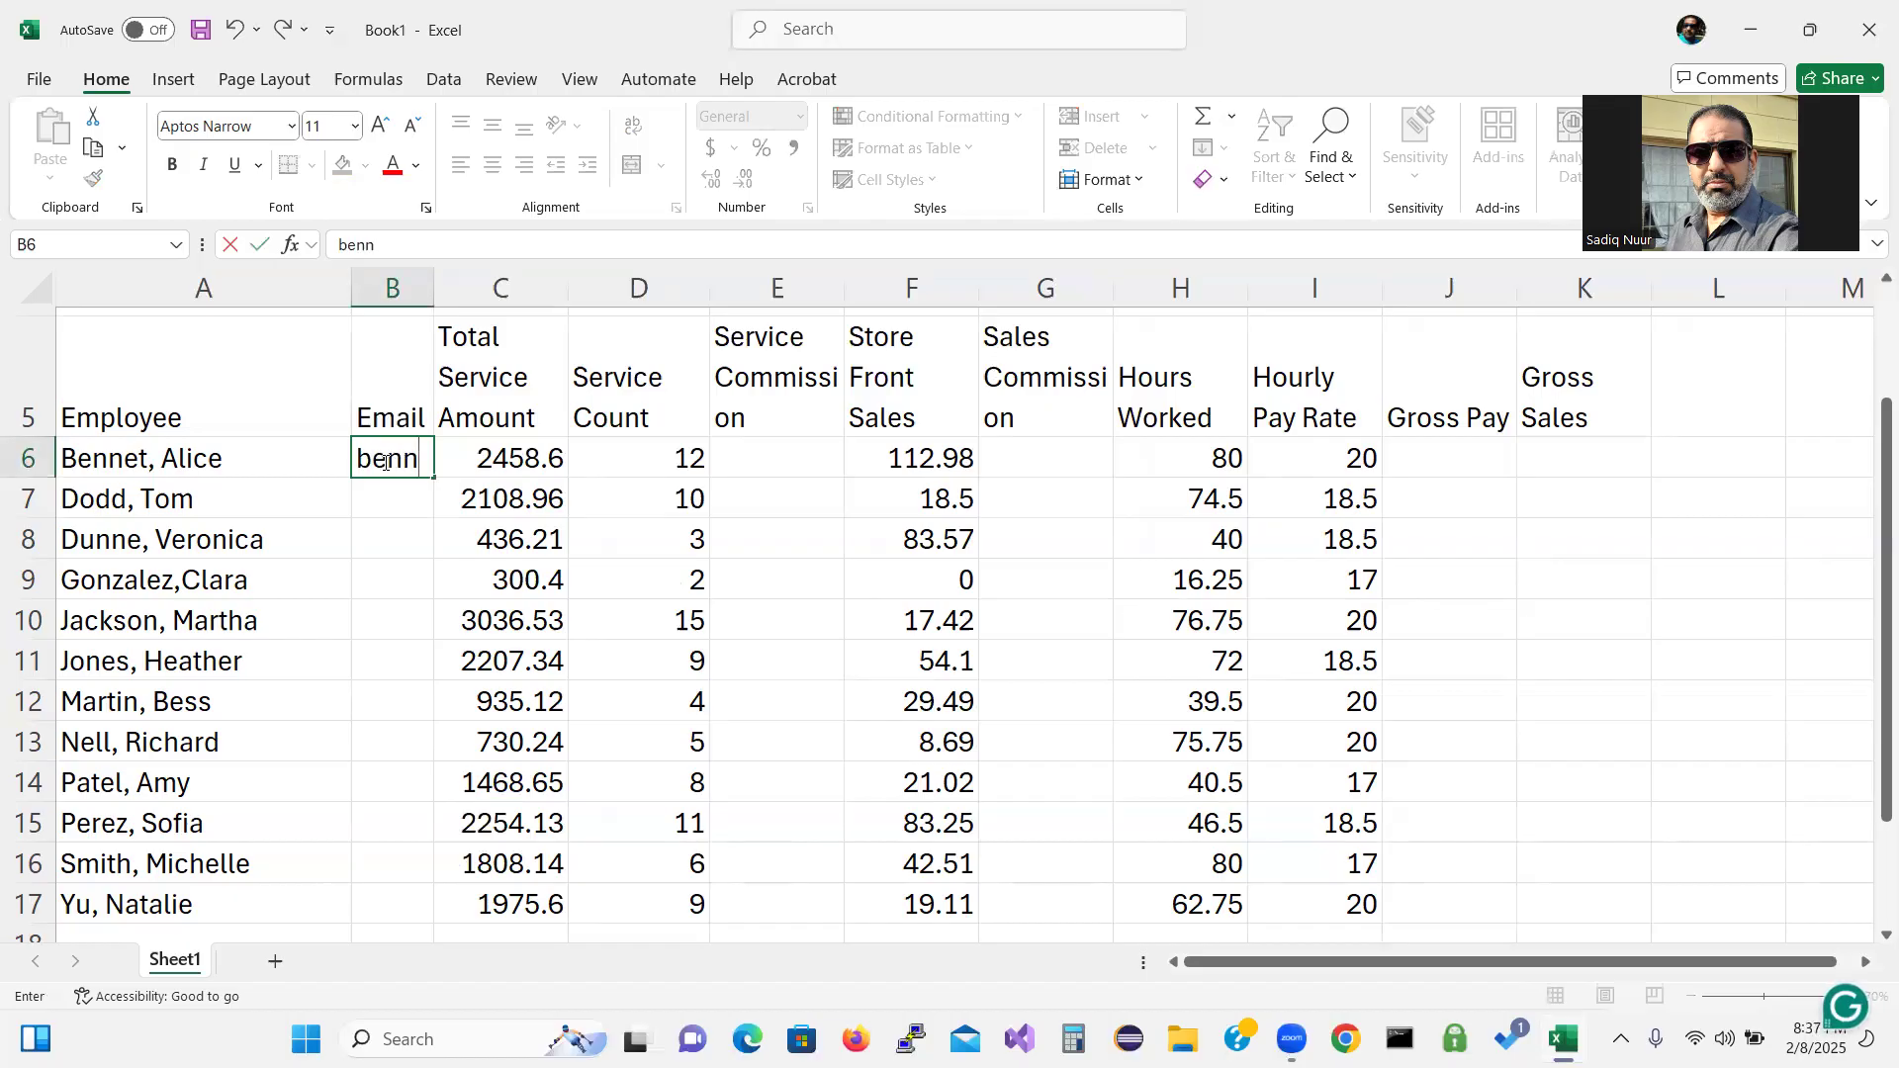
pyautogui.write('et.')
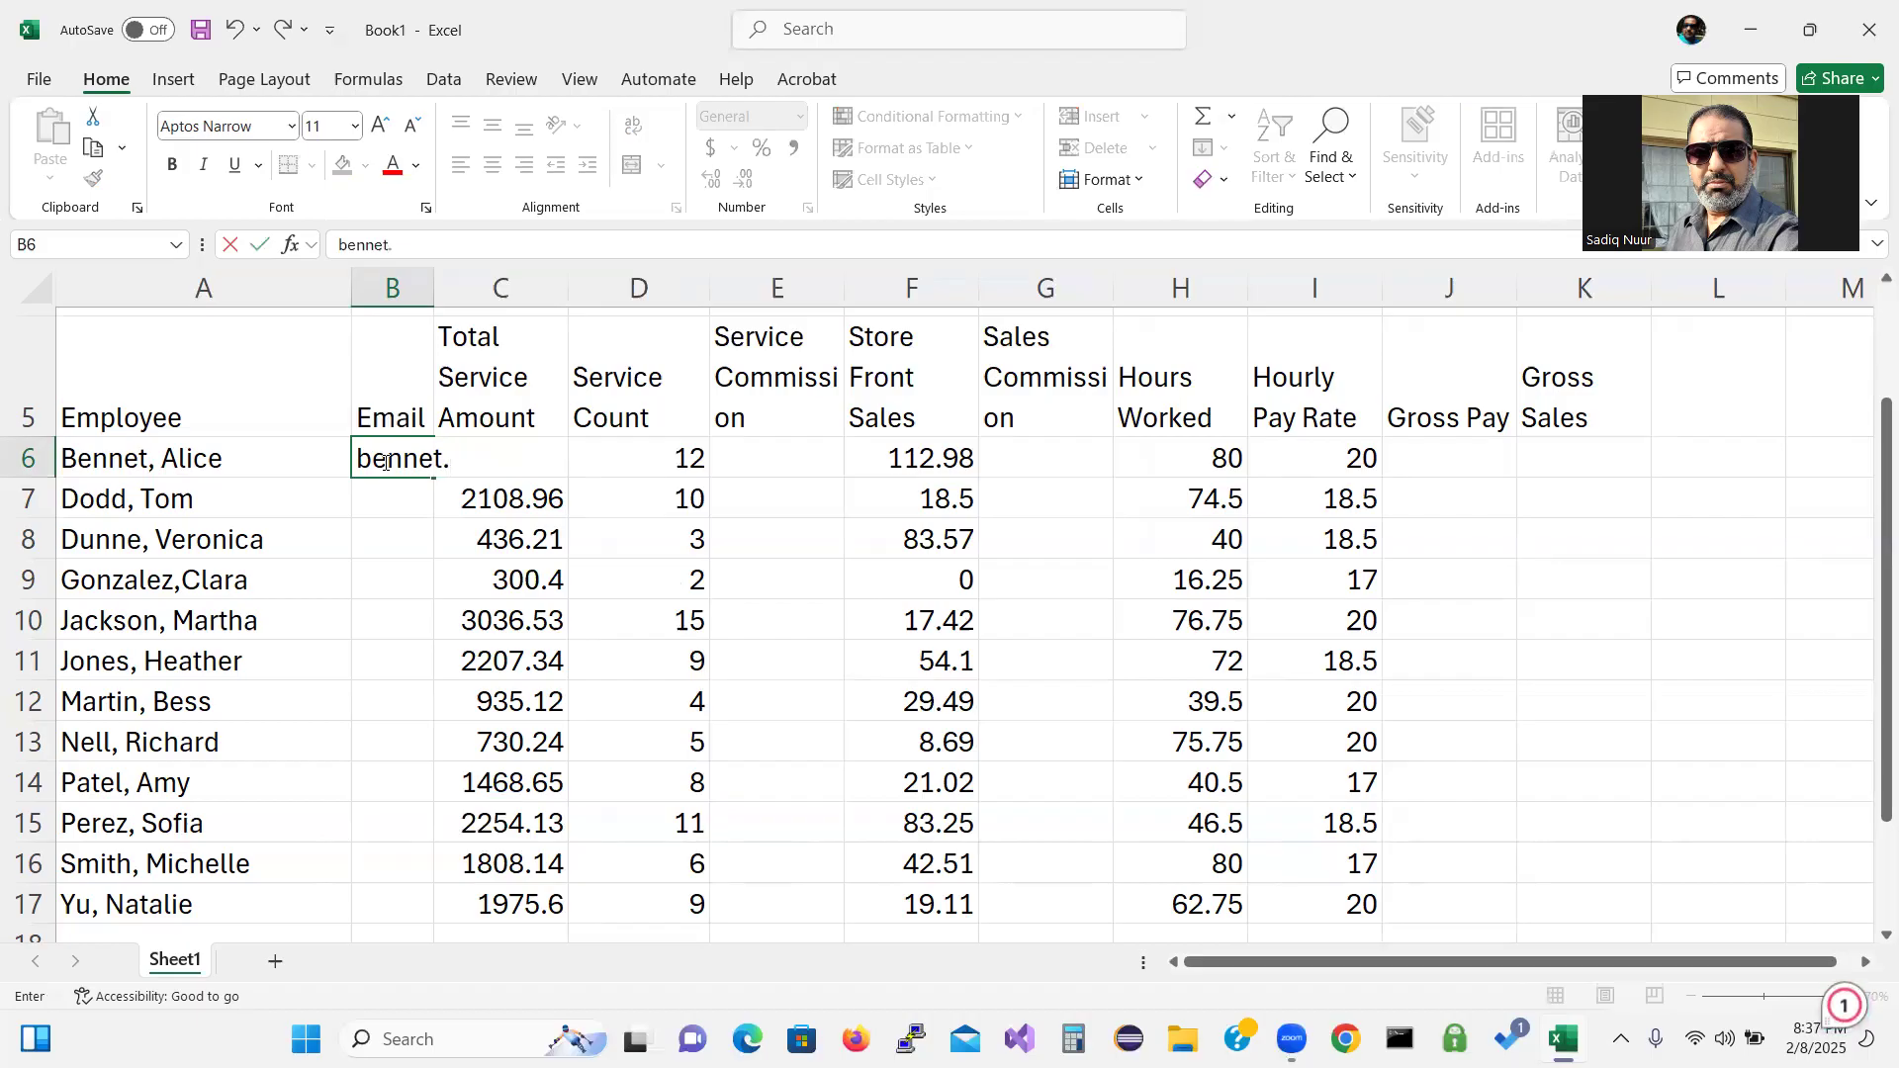
pyautogui.write('alice@')
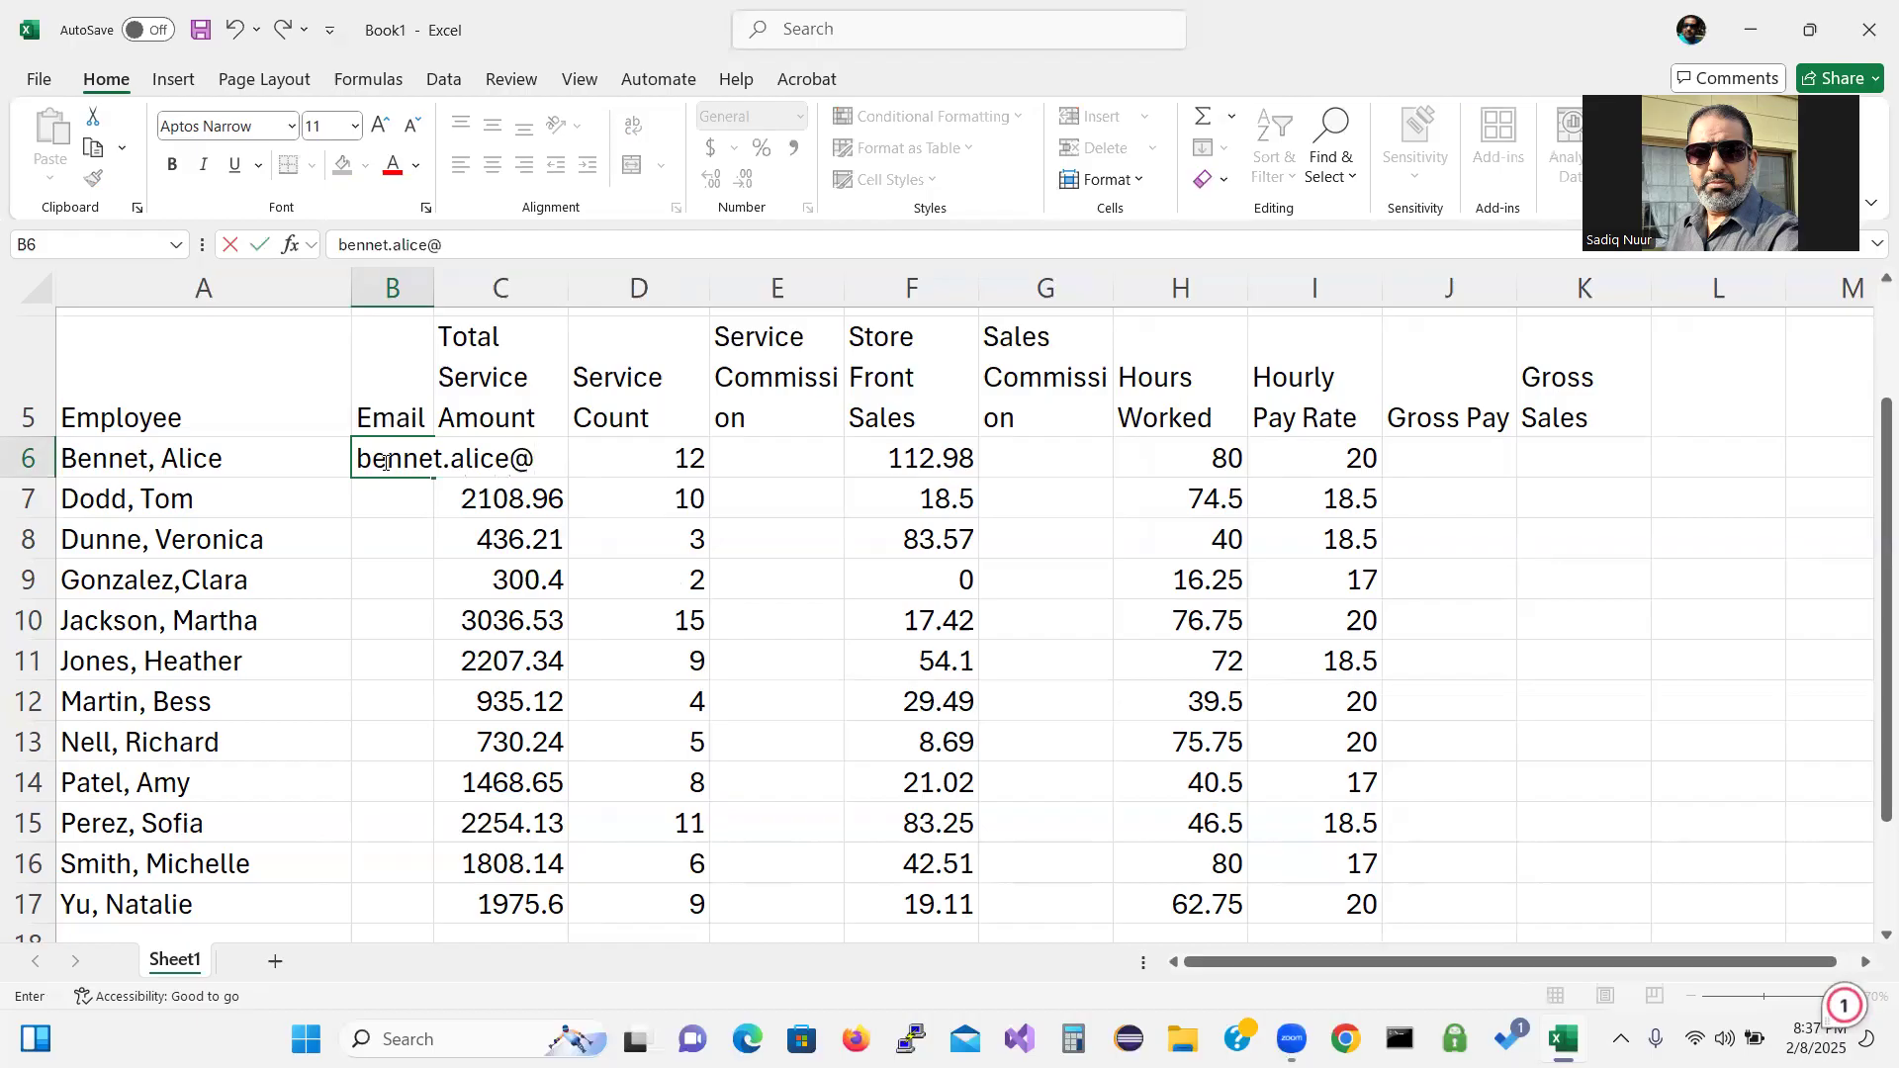
pyautogui.write('example')
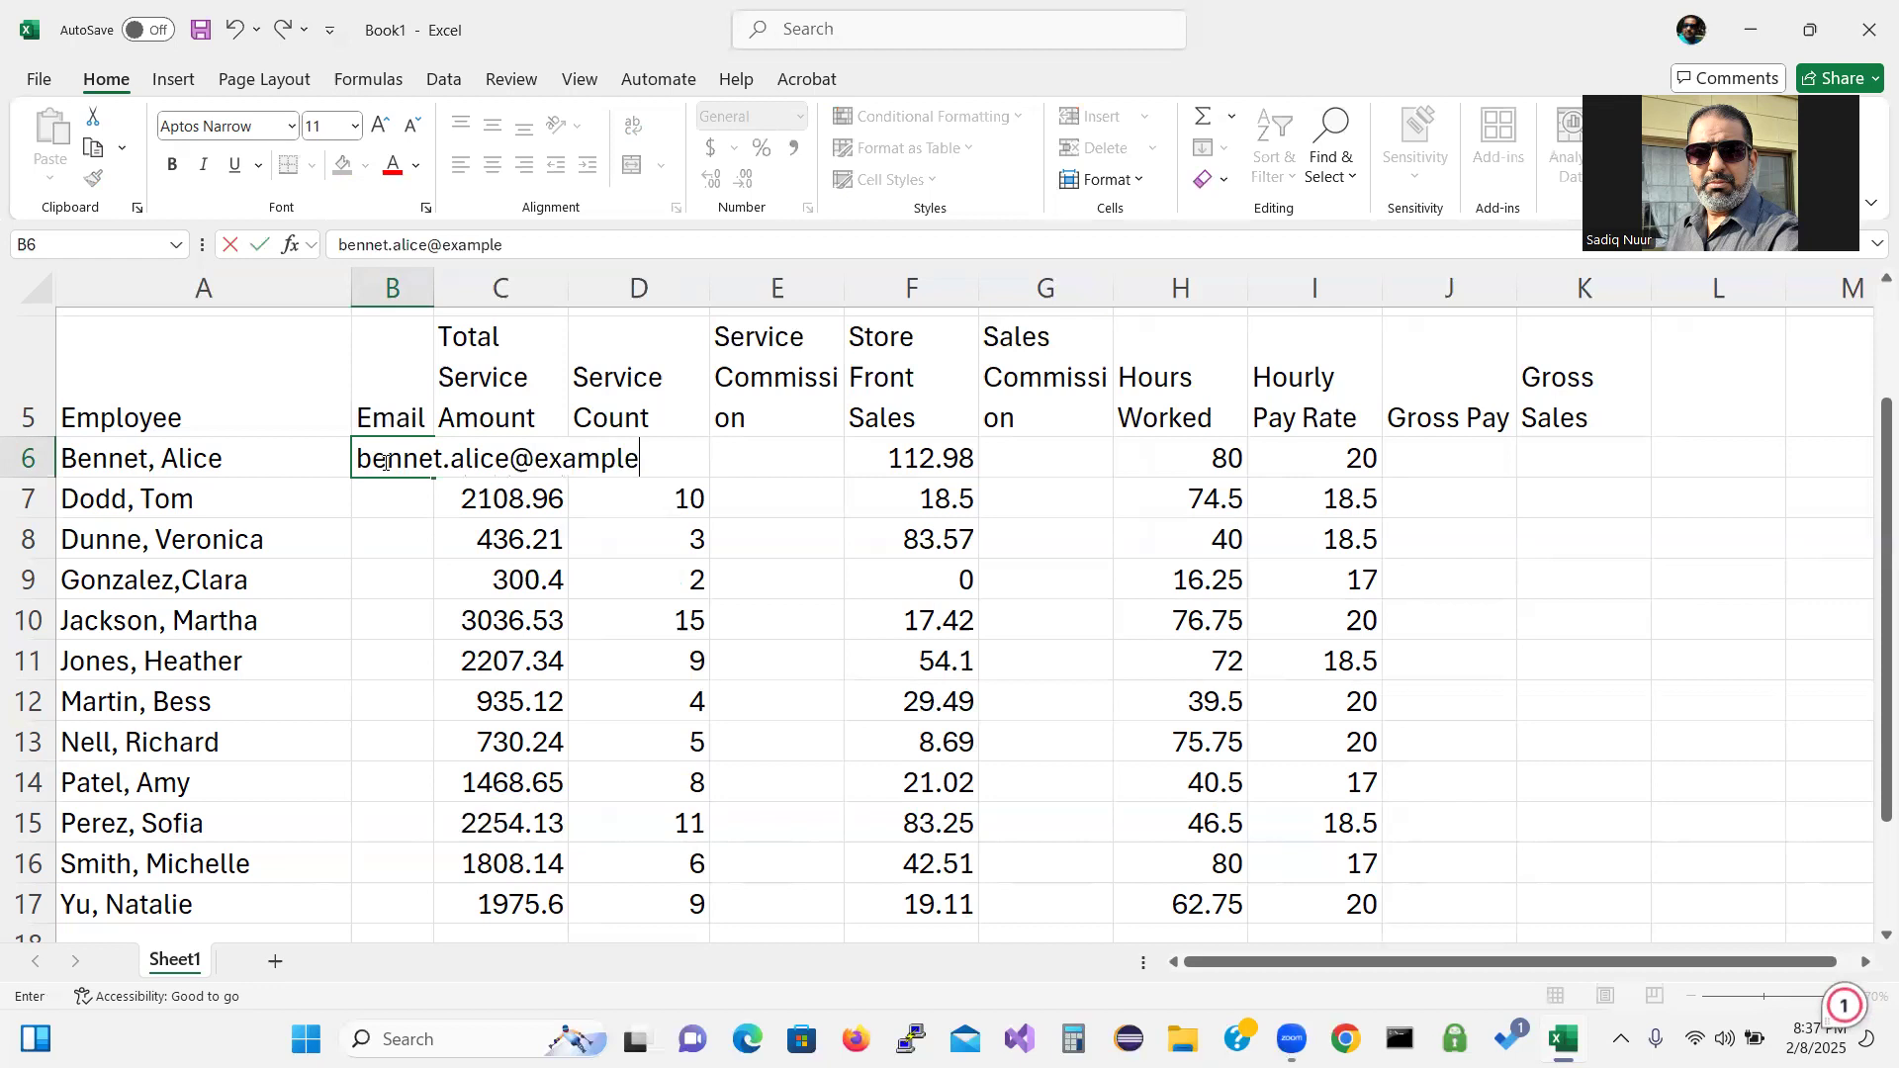
pyautogui.write('.com')
pyautogui.press('Return')
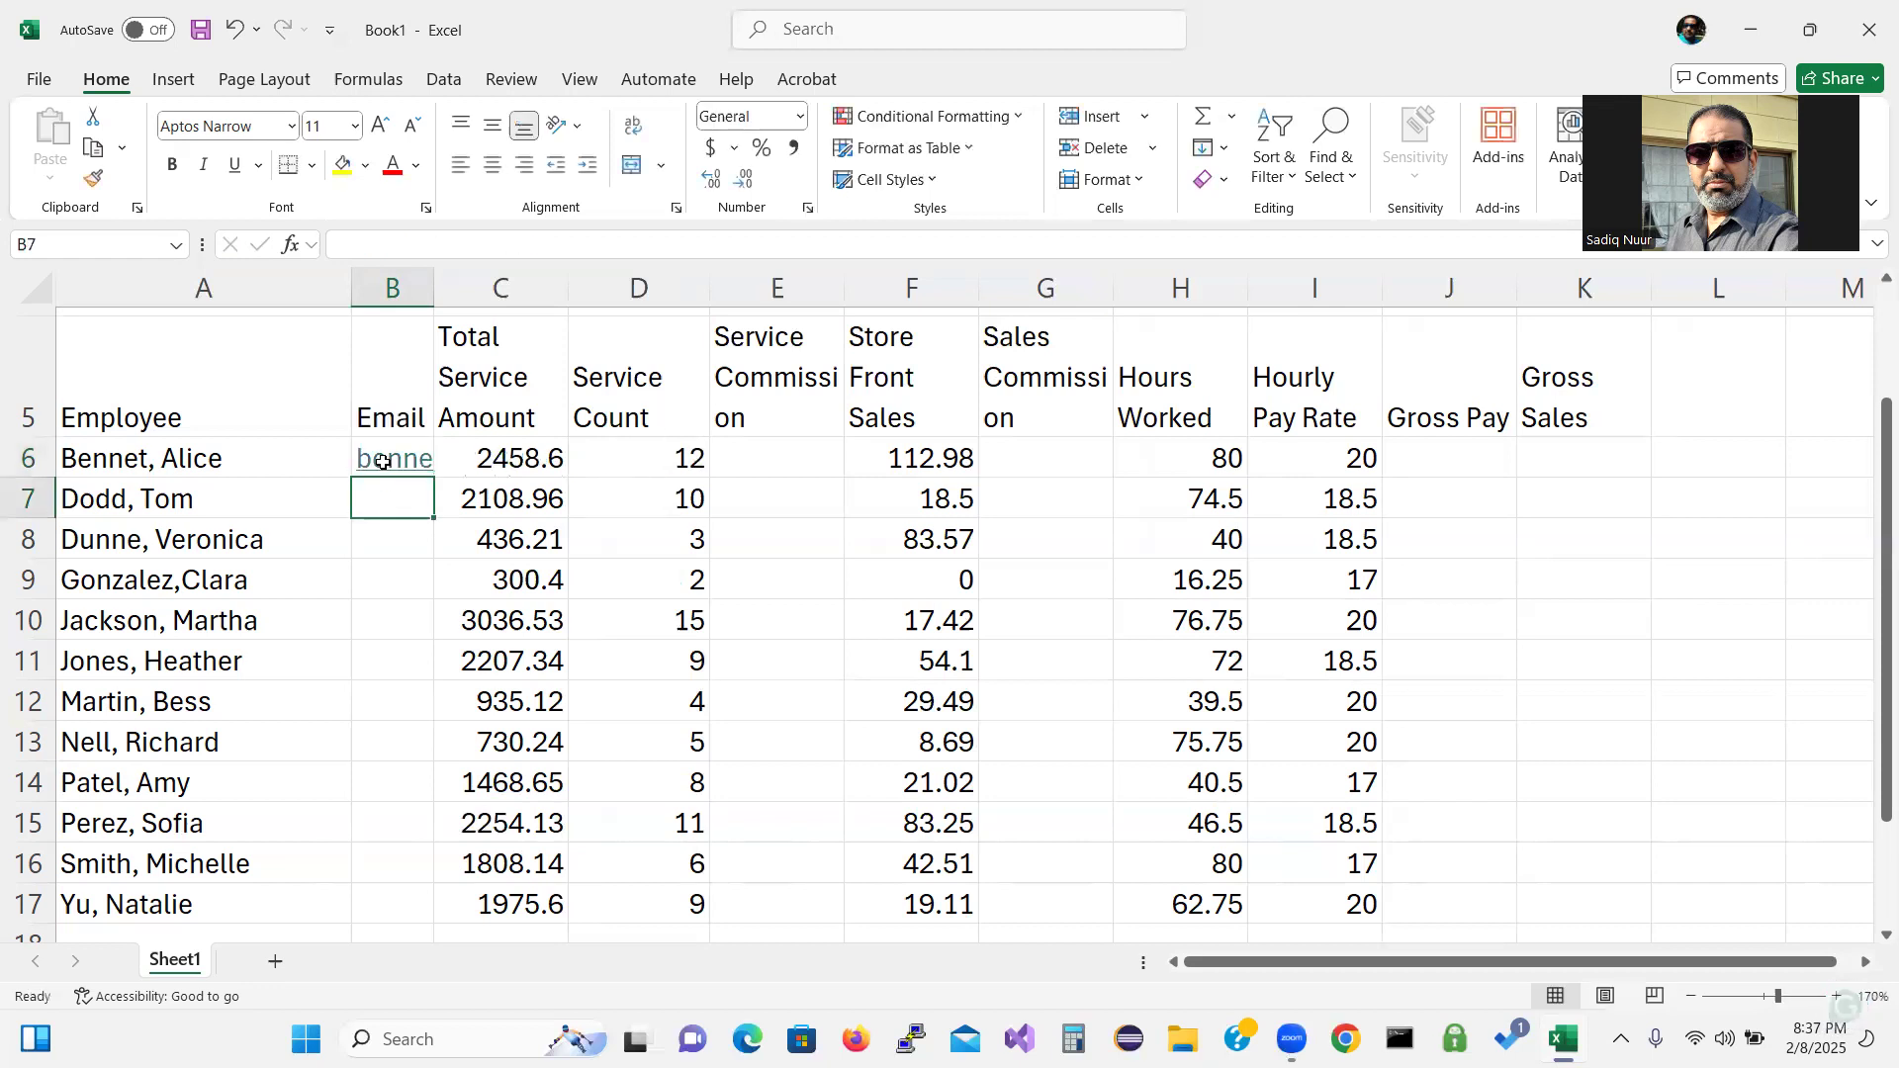
pyautogui.doubleClick(435, 283)
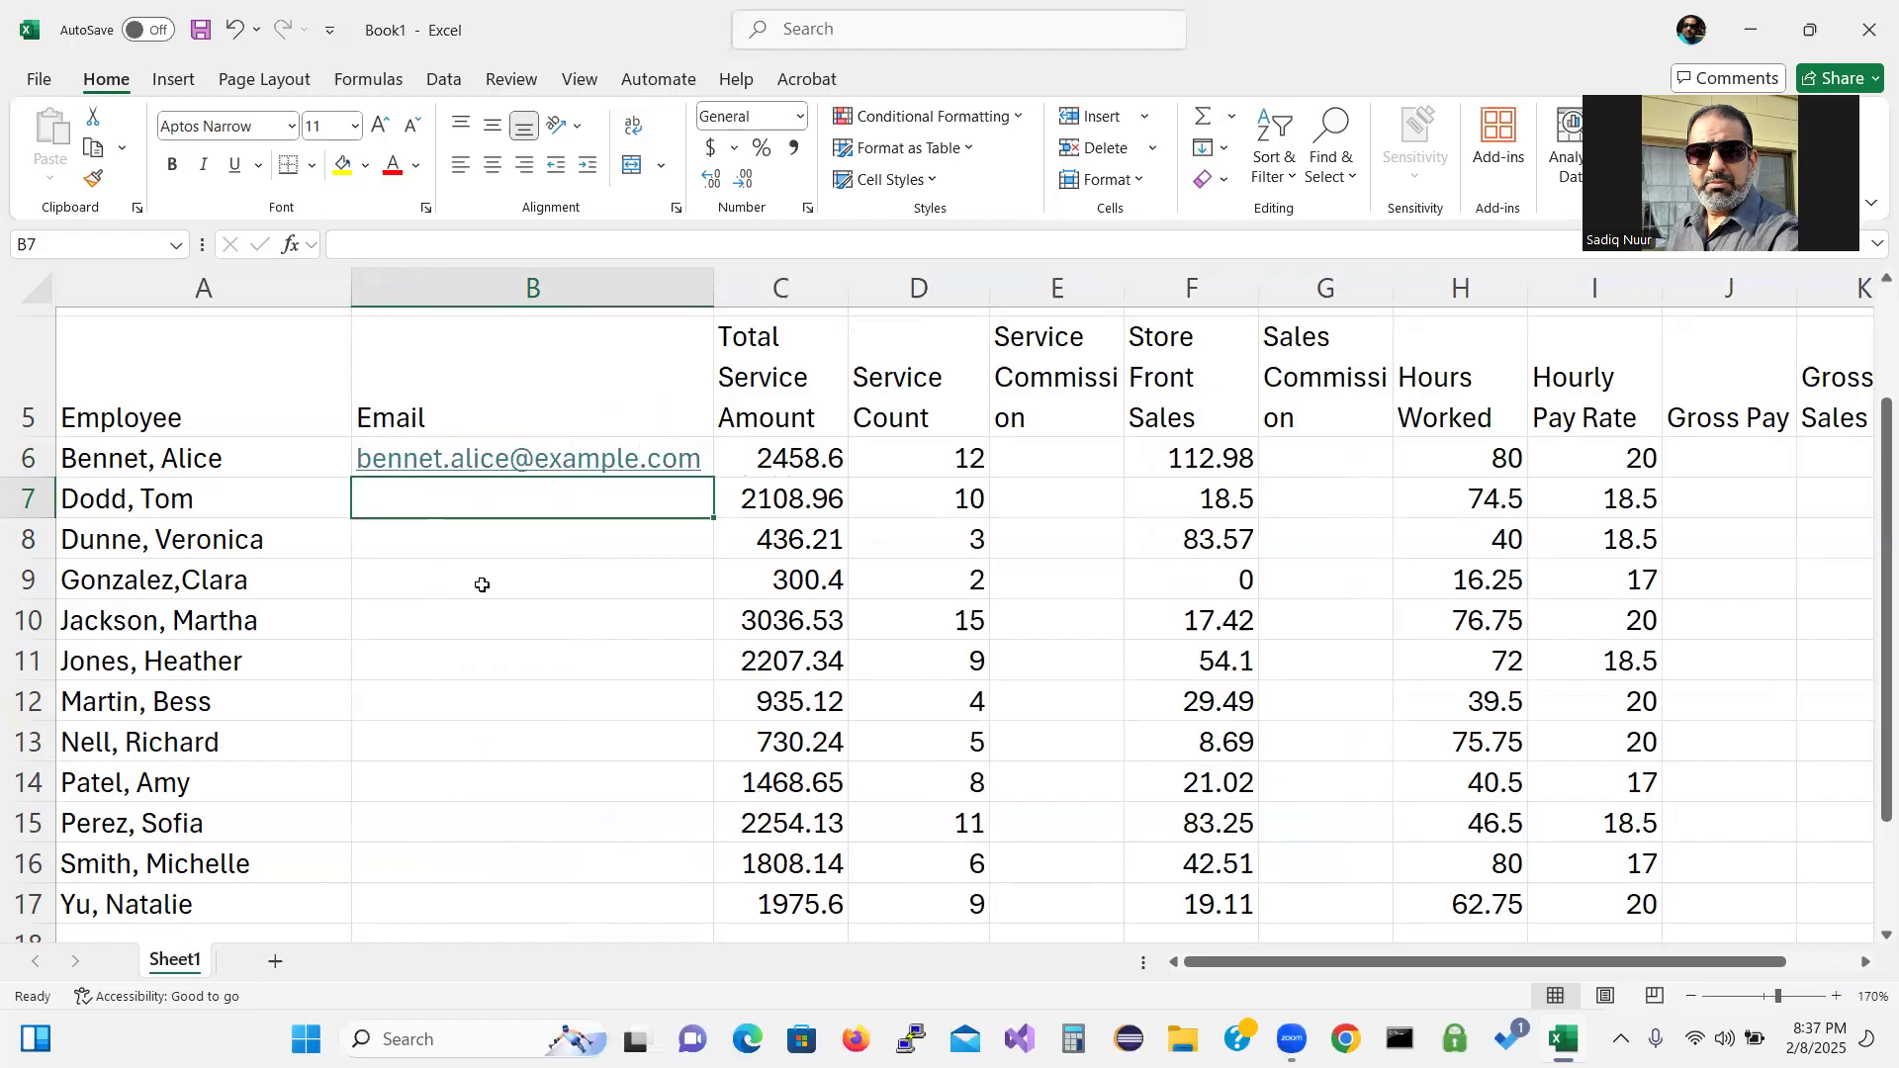
pyautogui.write('do')
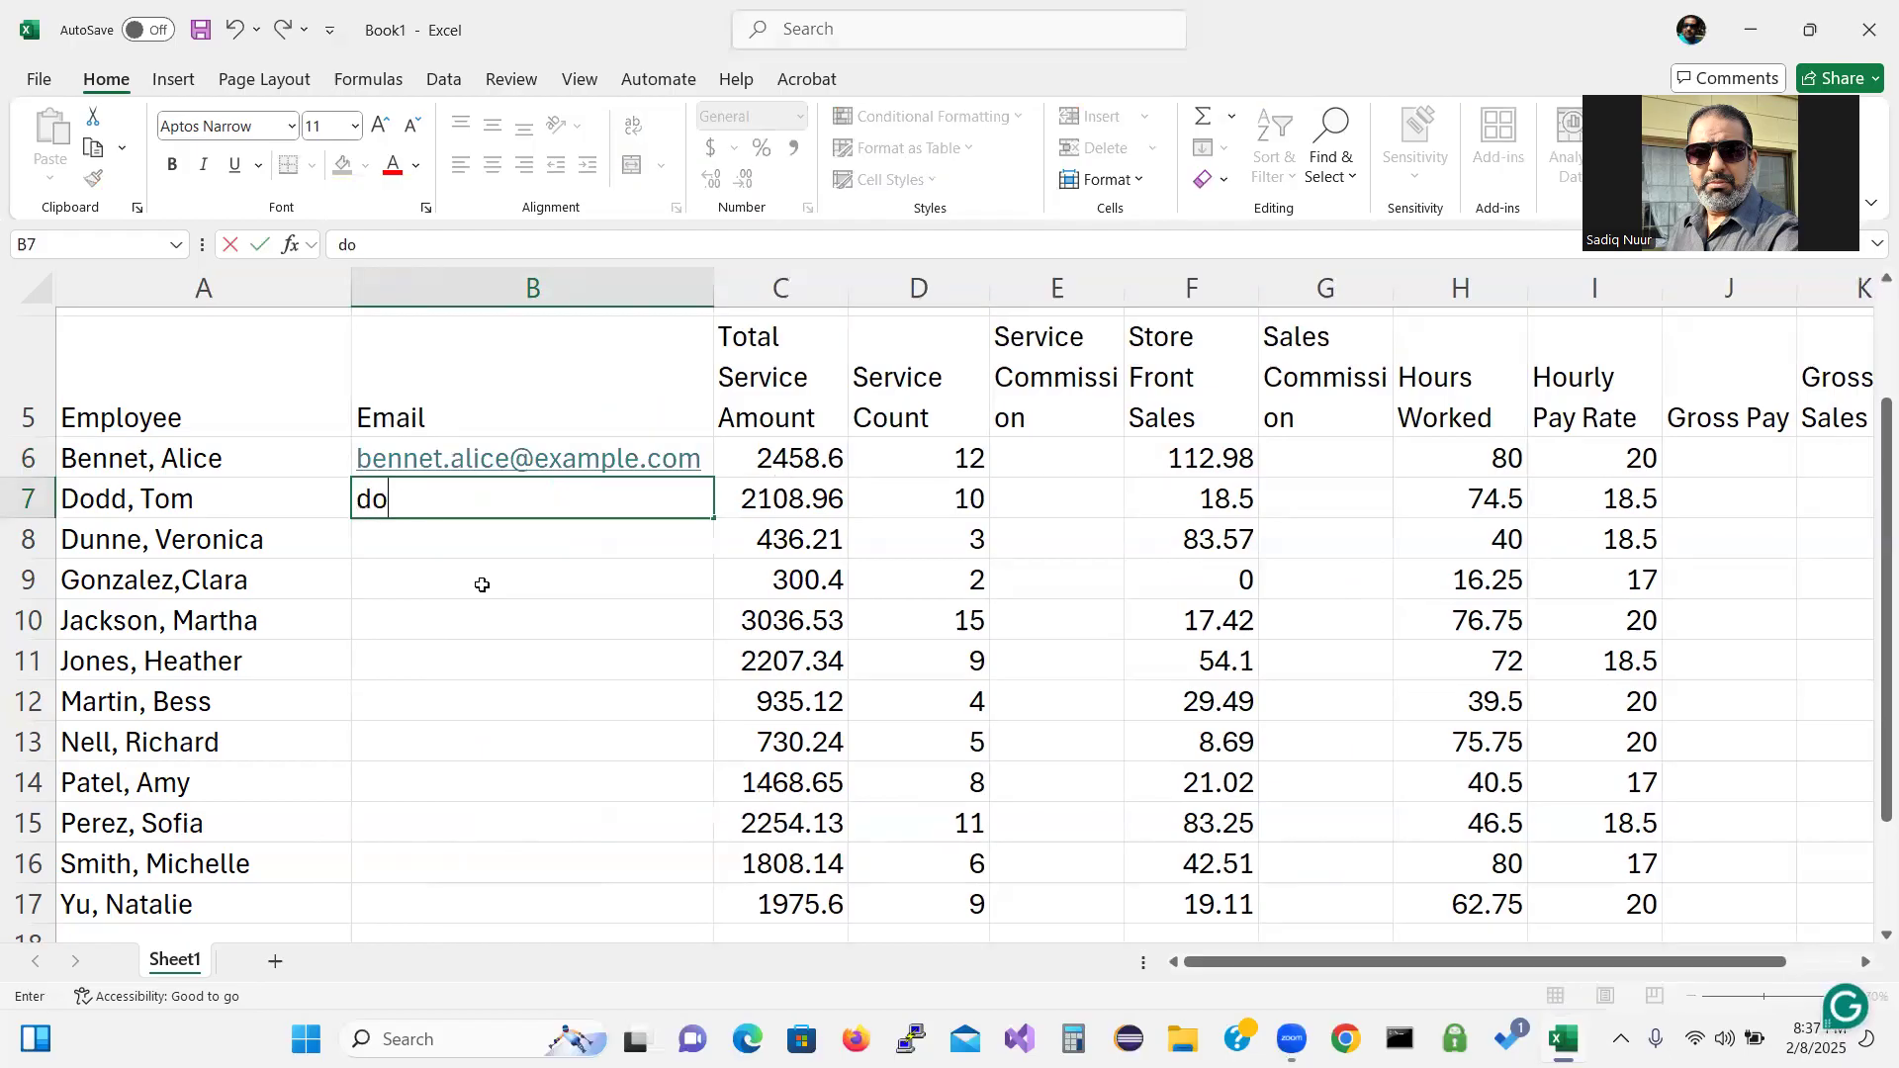
pyautogui.write('dd')
pyautogui.write('.to')
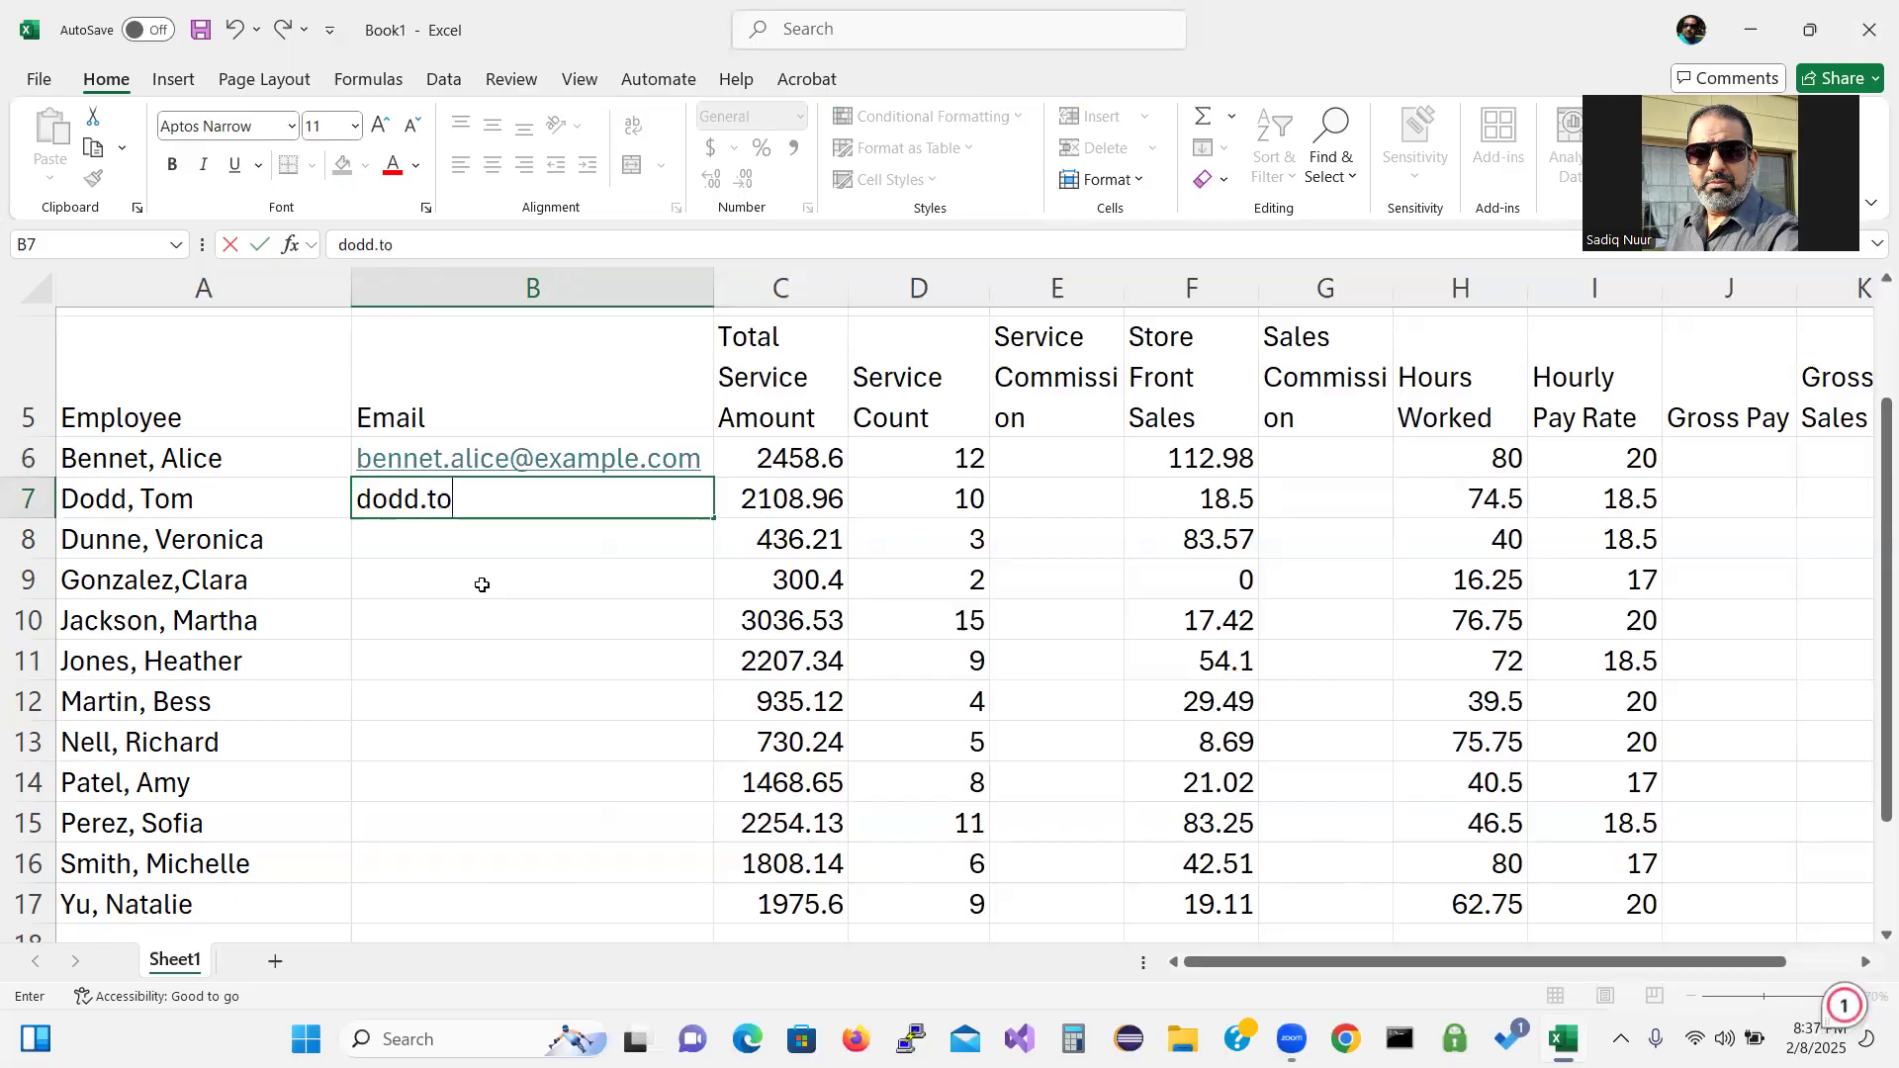
pyautogui.write('m@exampl')
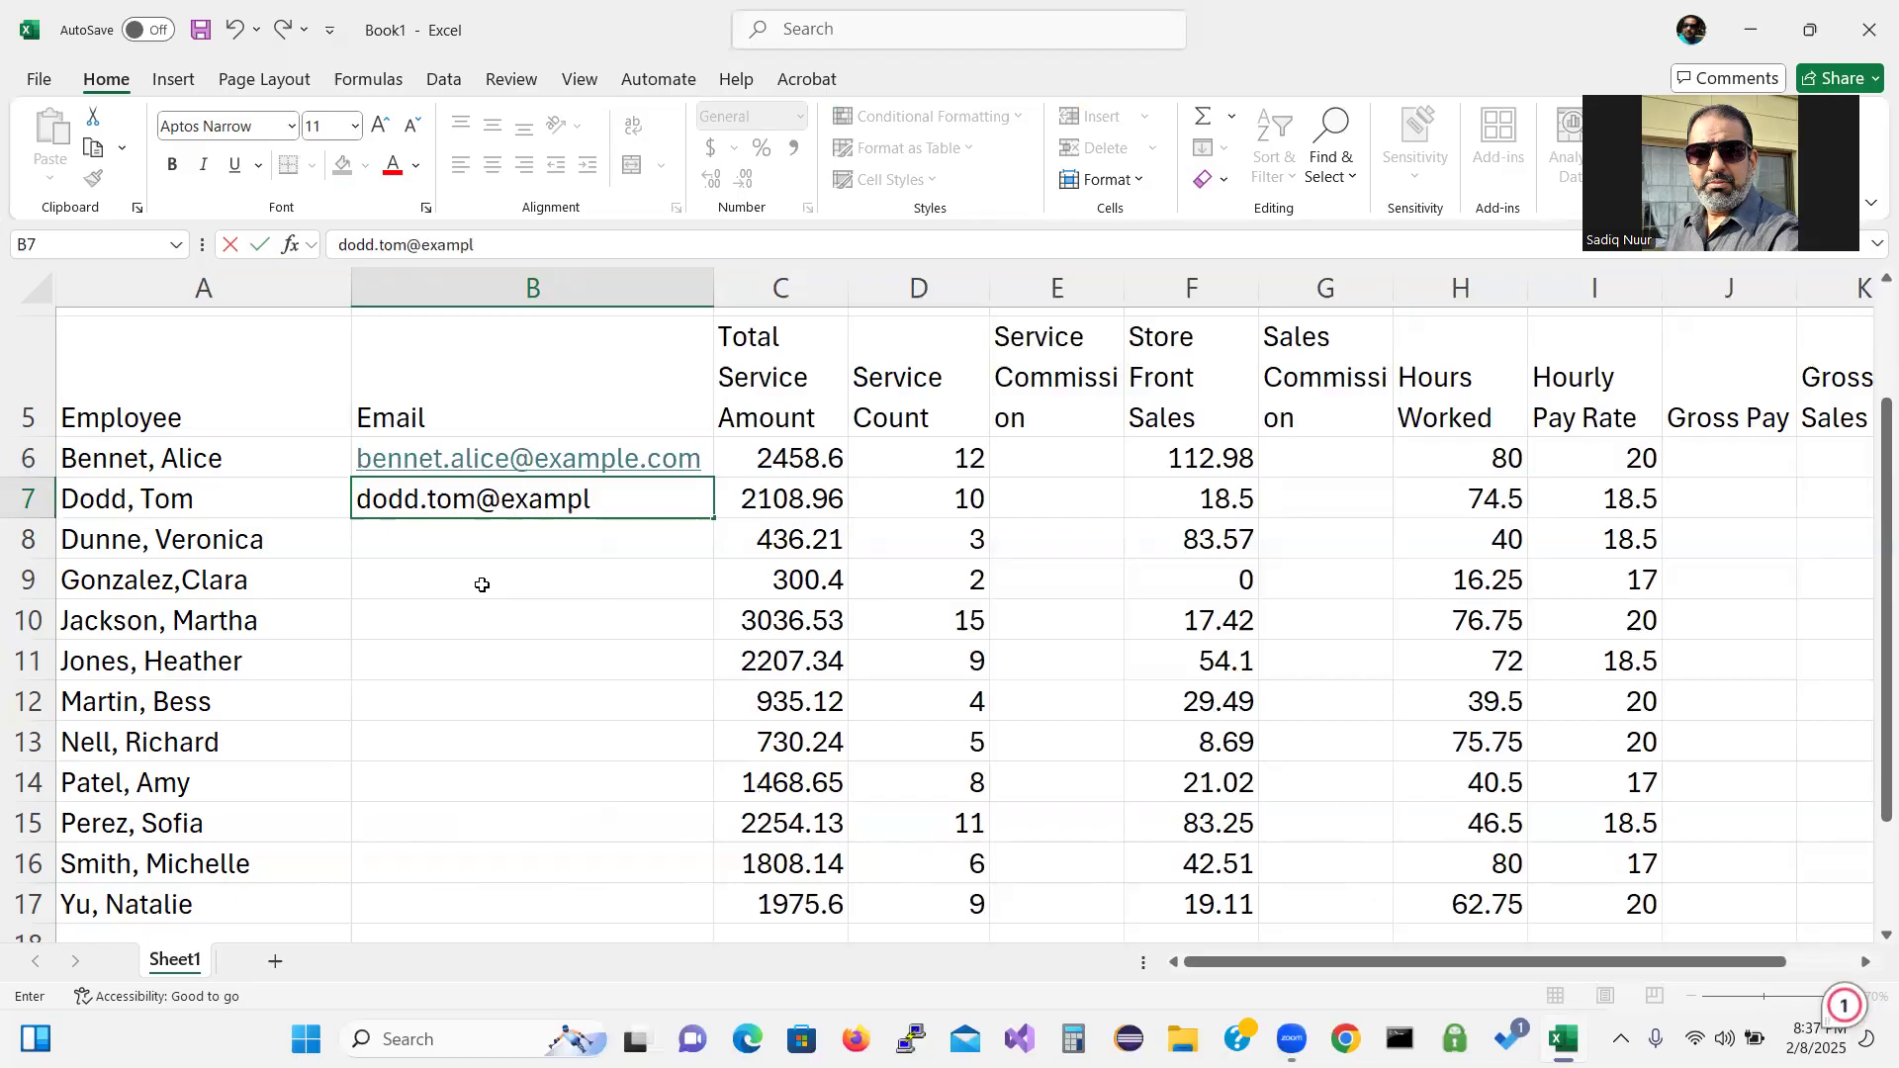
pyautogui.write('e.com')
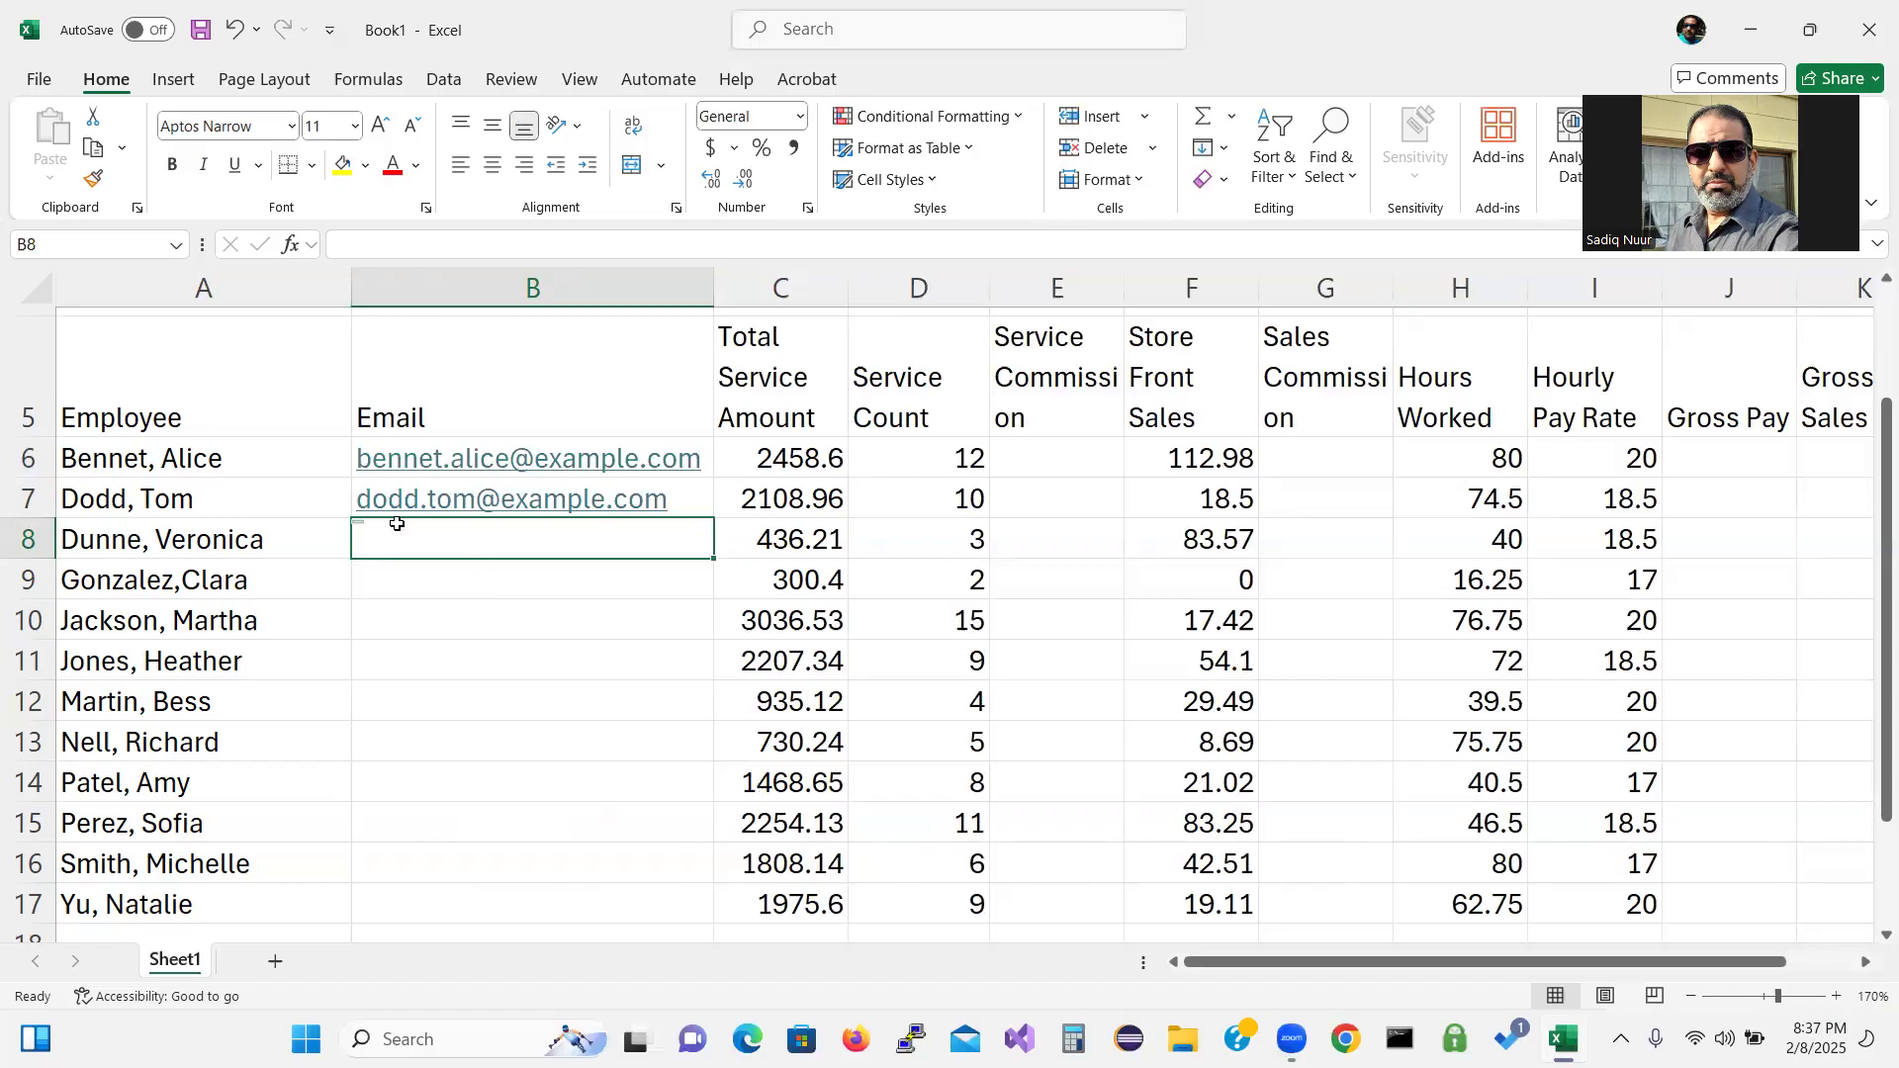
# Select B6:B17 and Flash Fill the remaining ten employees' e-mail addresses.
pyautogui.moveTo(438, 451); pyautogui.dragTo(447, 896)
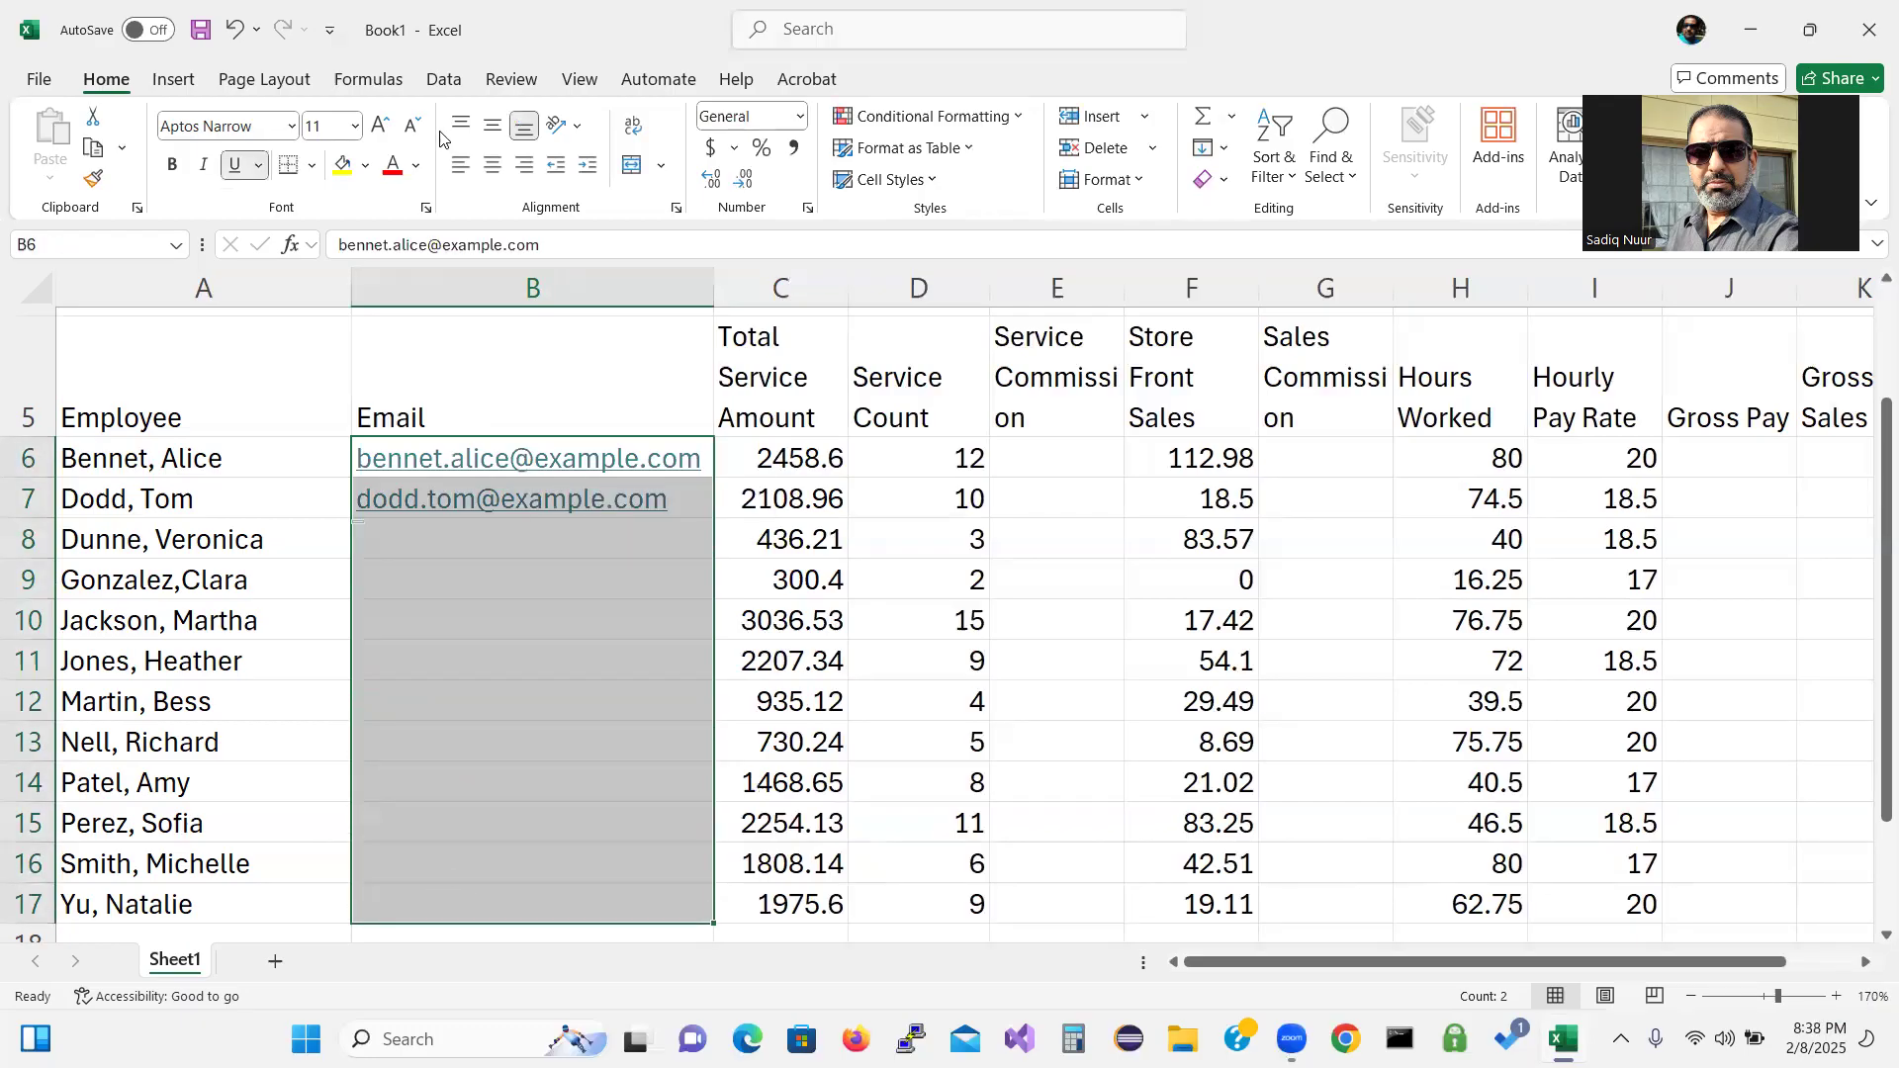
pyautogui.click(444, 80)
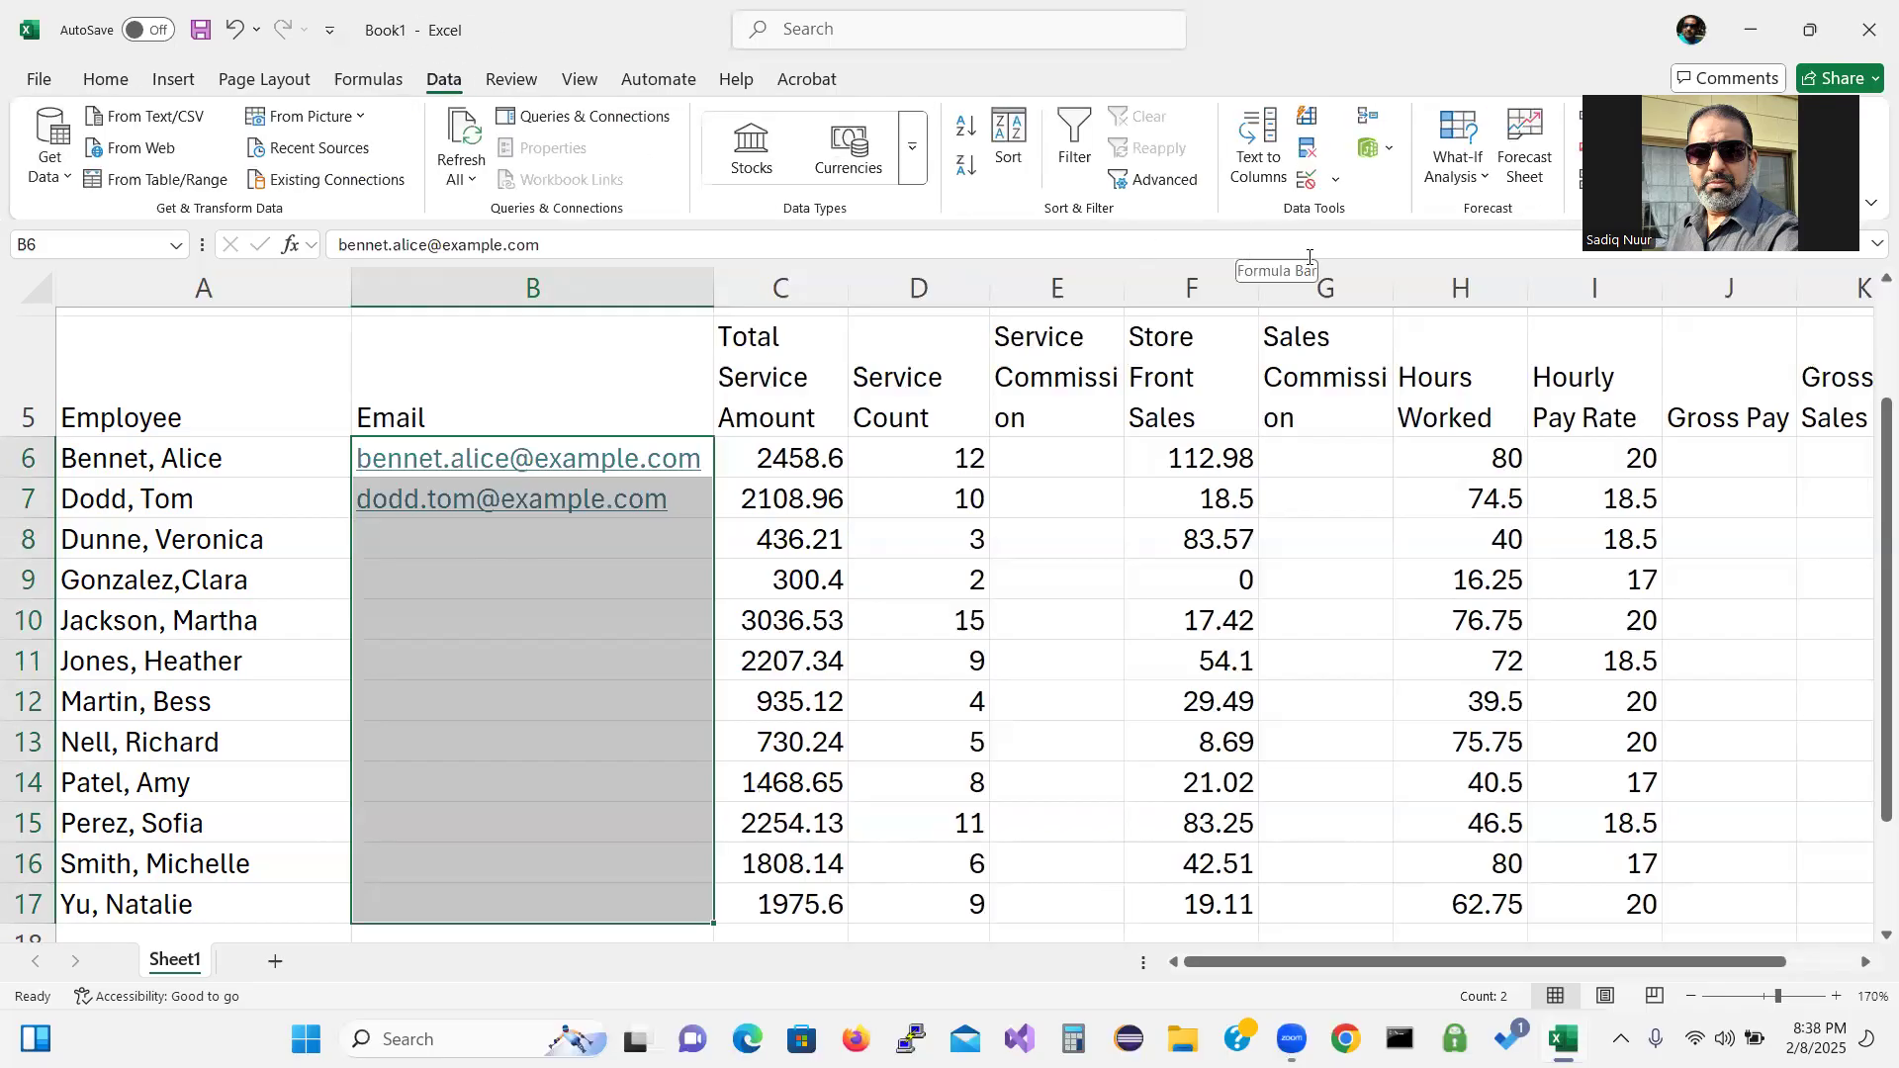
pyautogui.press('ctrl')
pyautogui.press('ctrl')
pyautogui.press('ctrl')
pyautogui.press('ctrl')
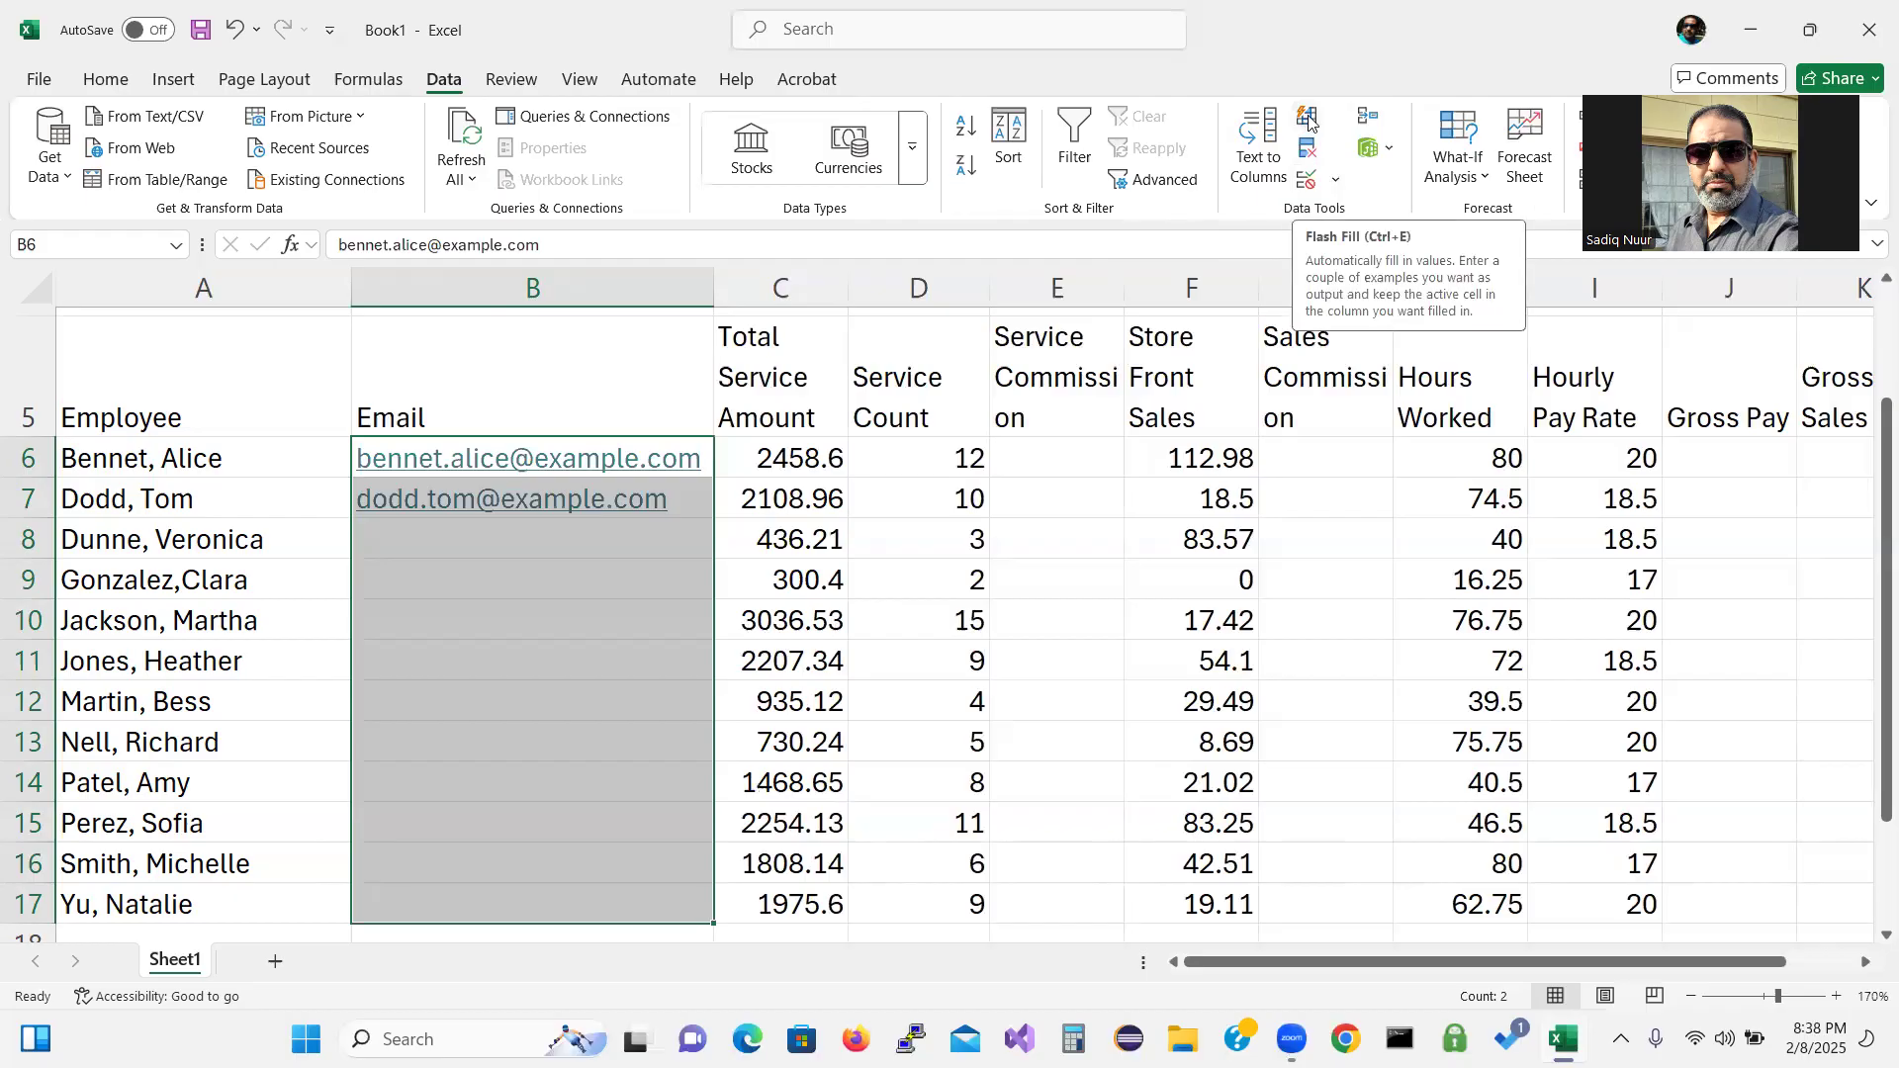
pyautogui.press('ctrl')
pyautogui.press('ctrl')
pyautogui.press('ctrl')
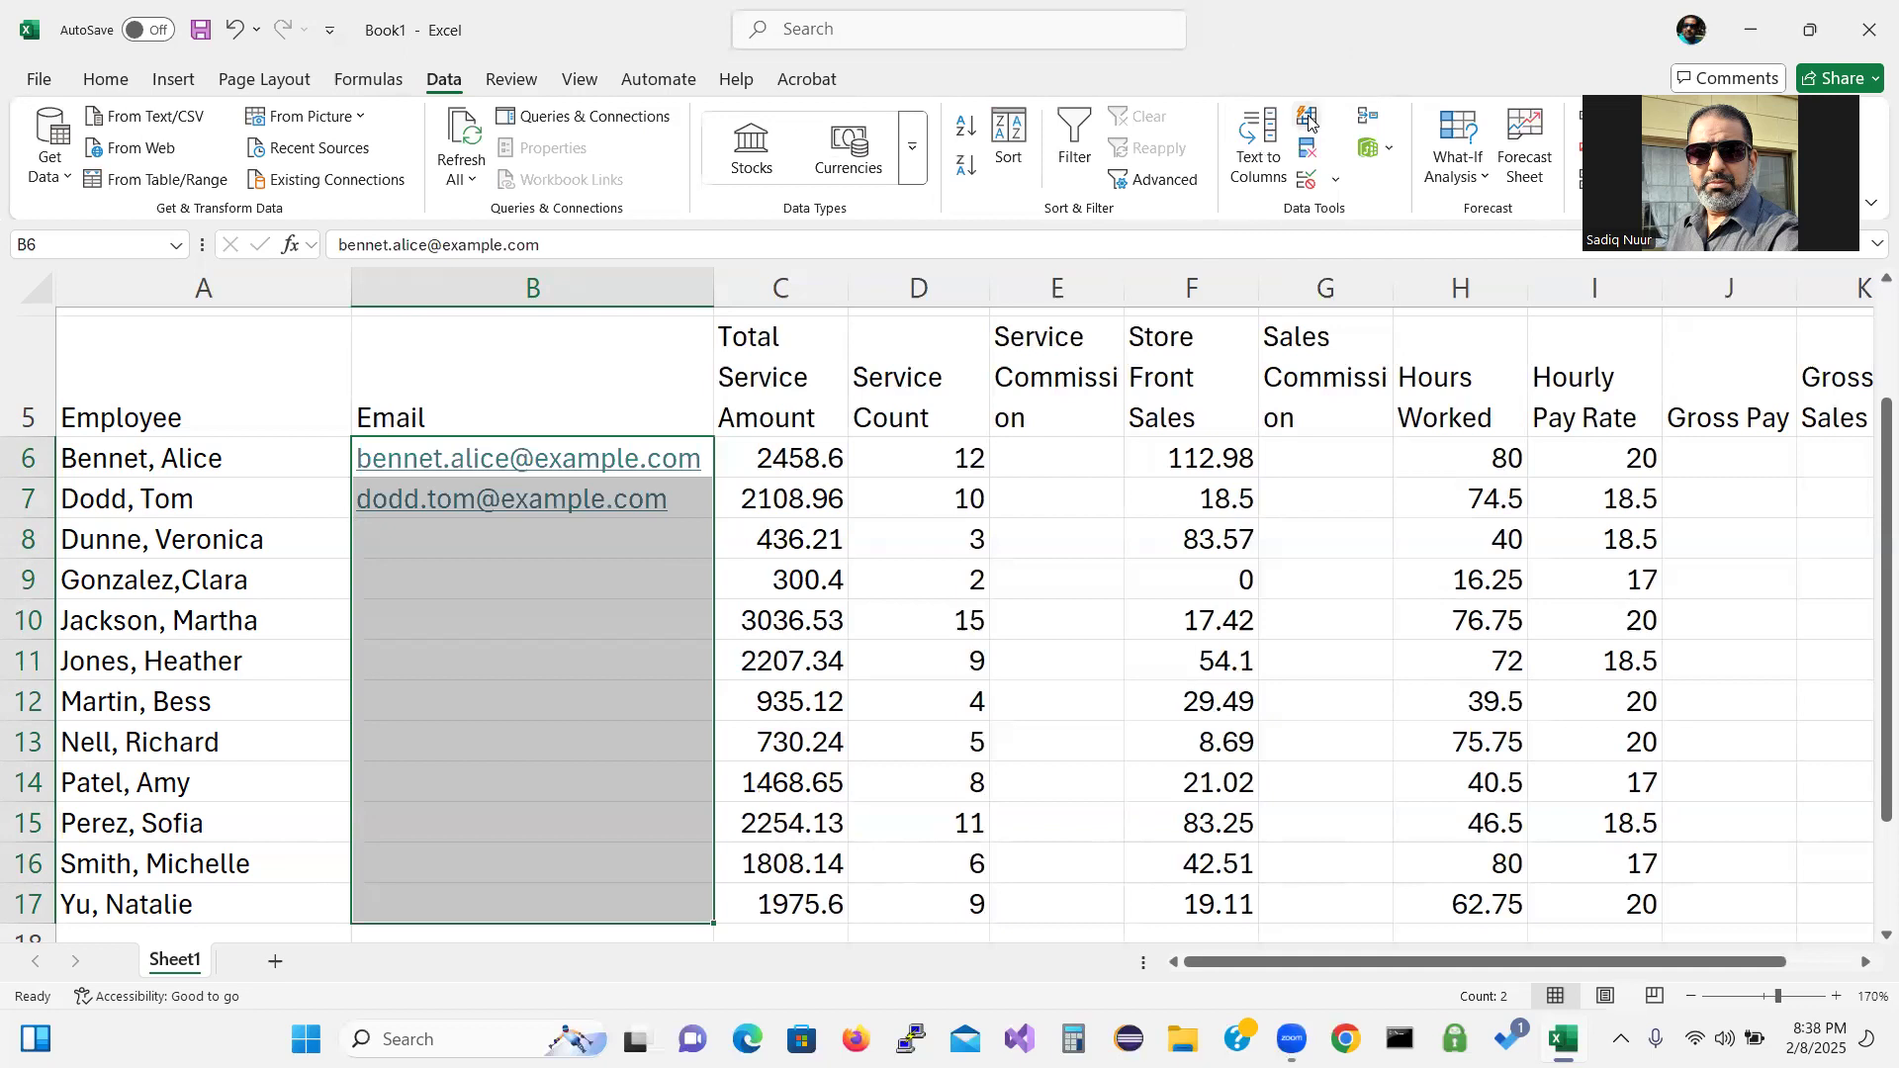
pyautogui.click(1307, 119)
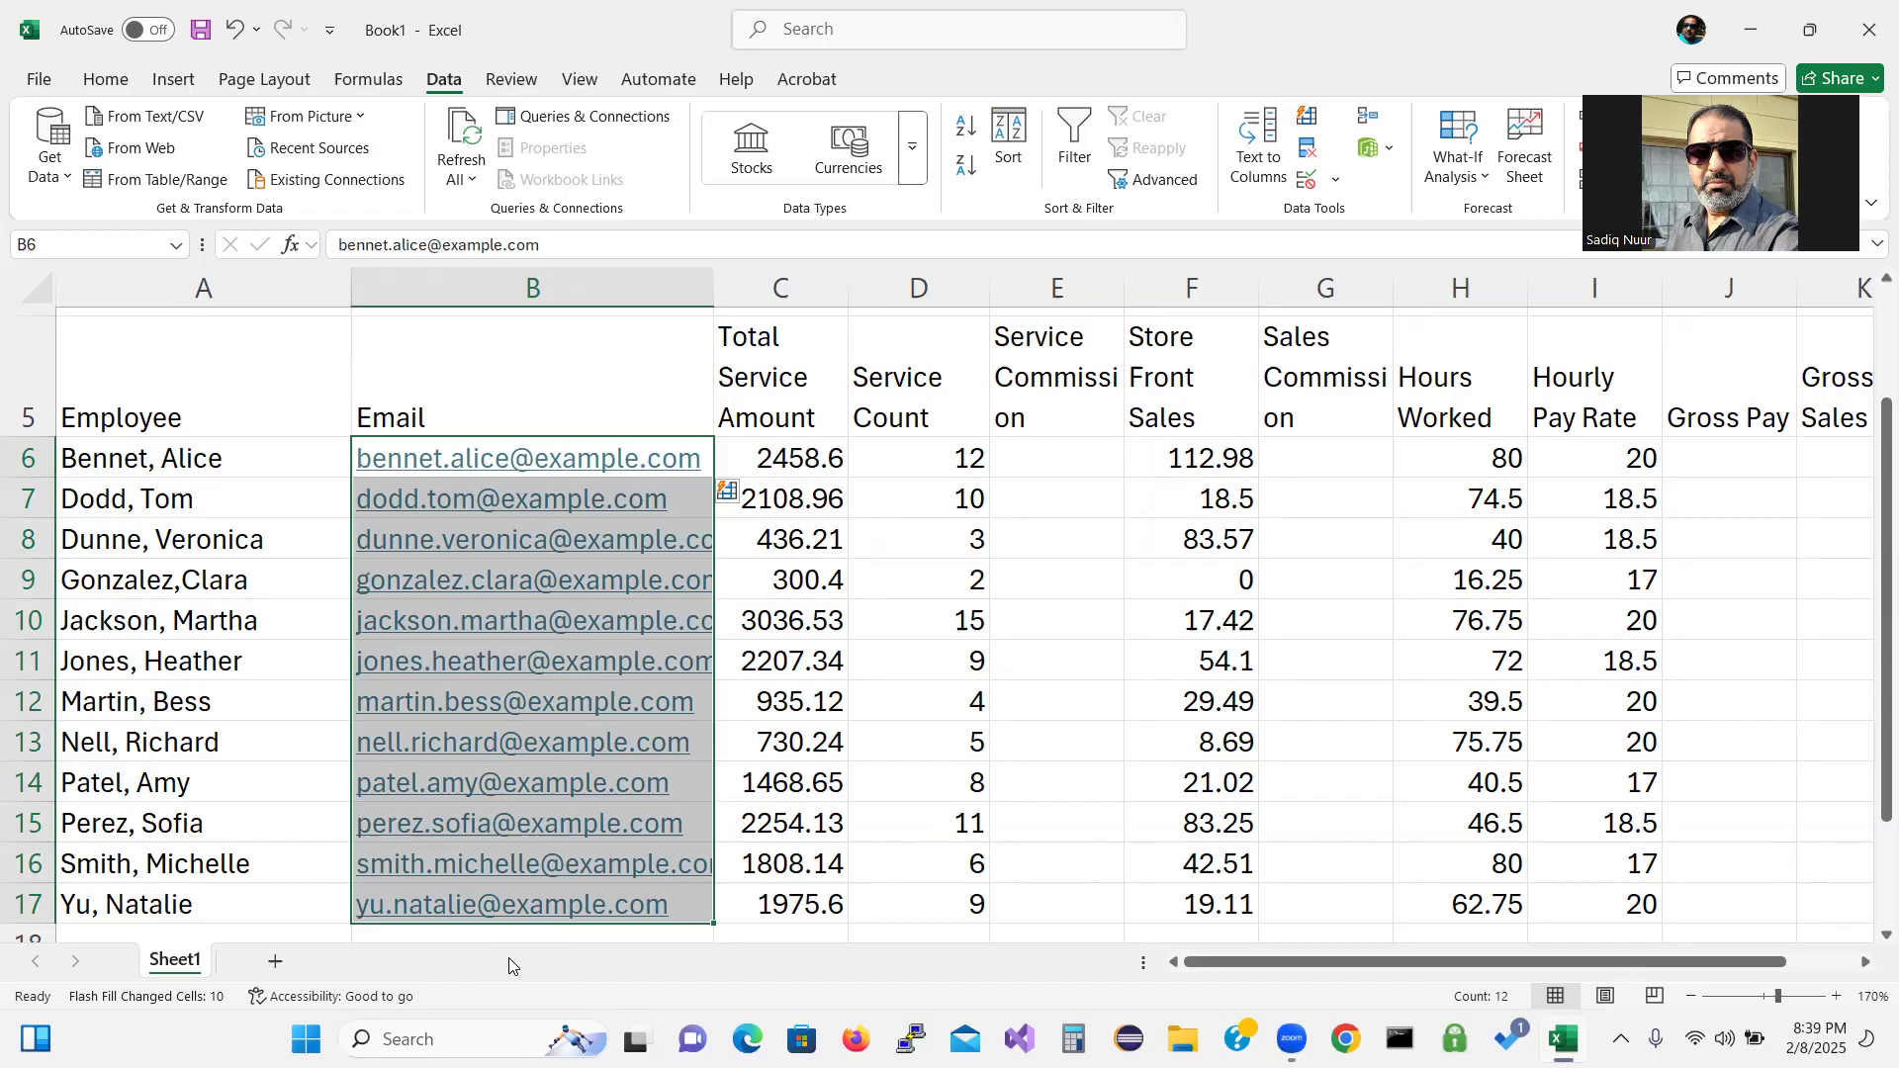
pyautogui.moveTo(1887, 674); pyautogui.dragTo(1870, 801)
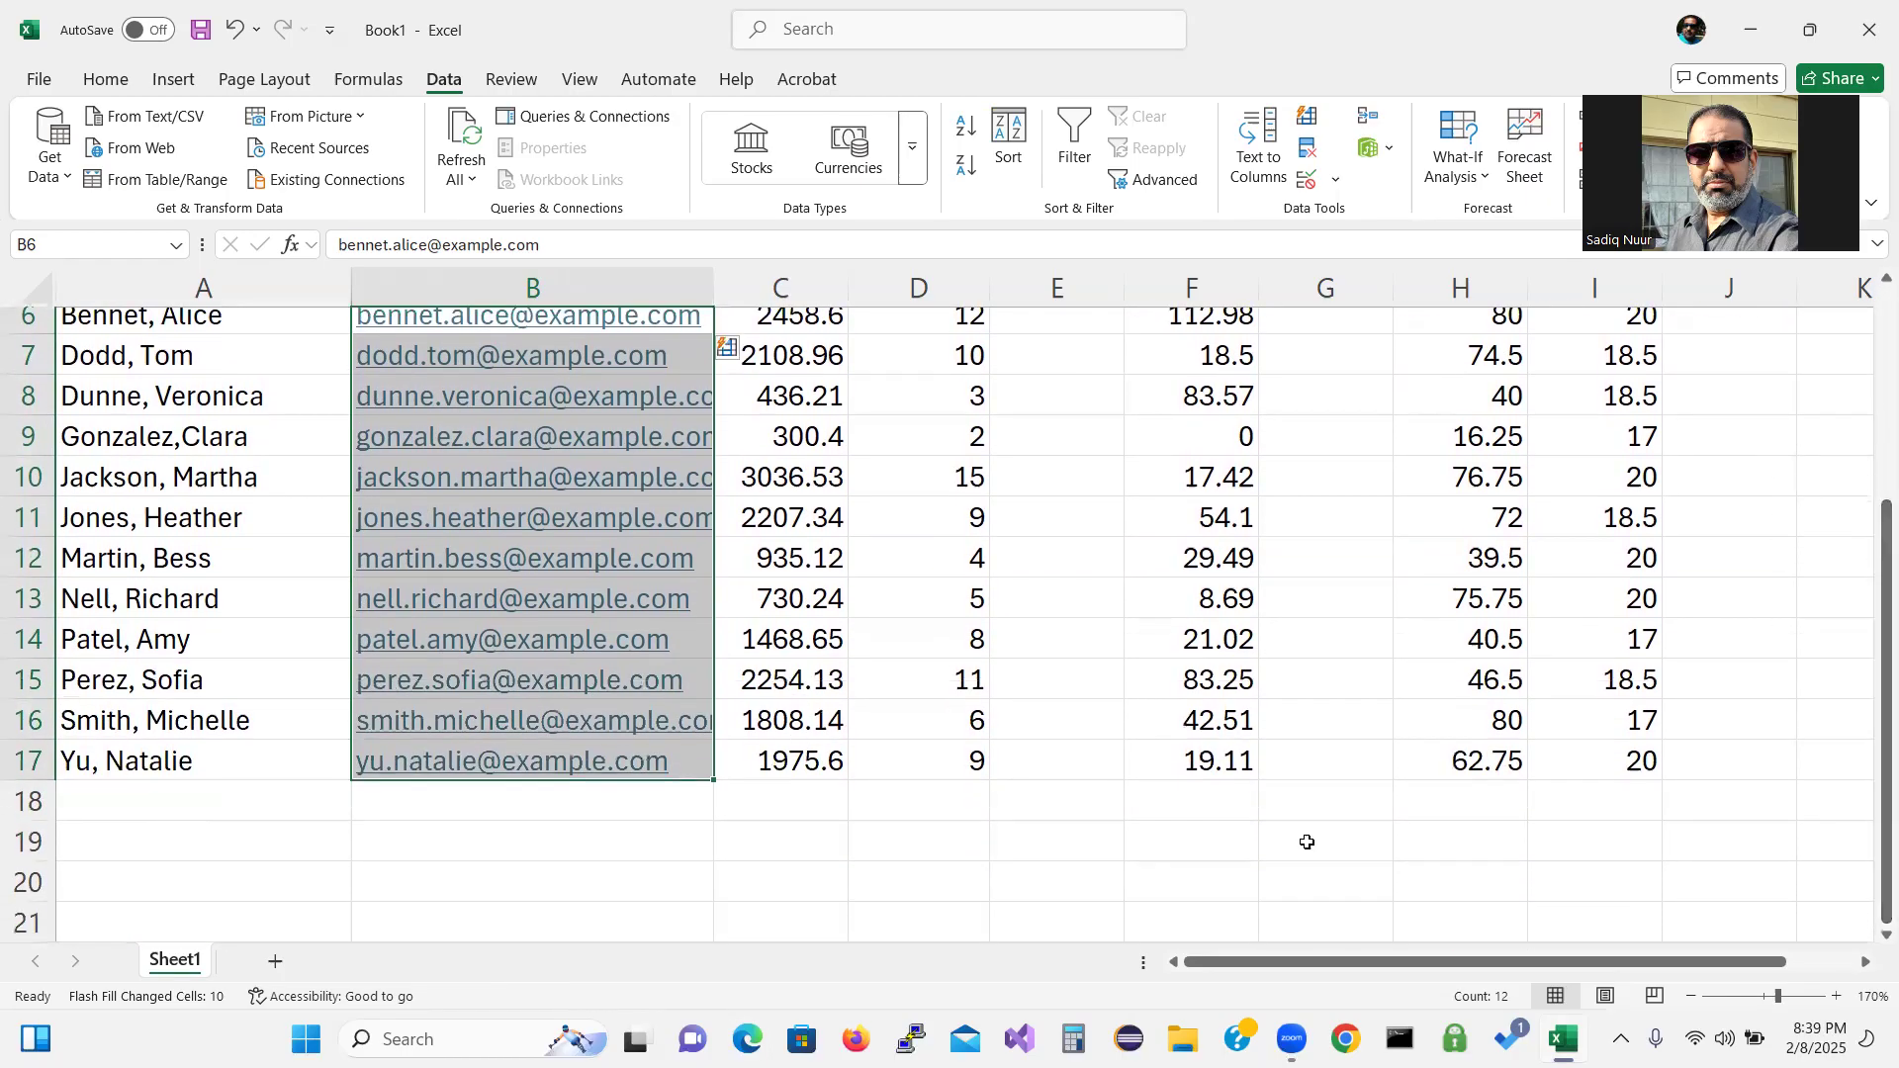
# Type the labels Totals, Highest, Lowest and Average into A18 through A21.
pyautogui.click(136, 794)
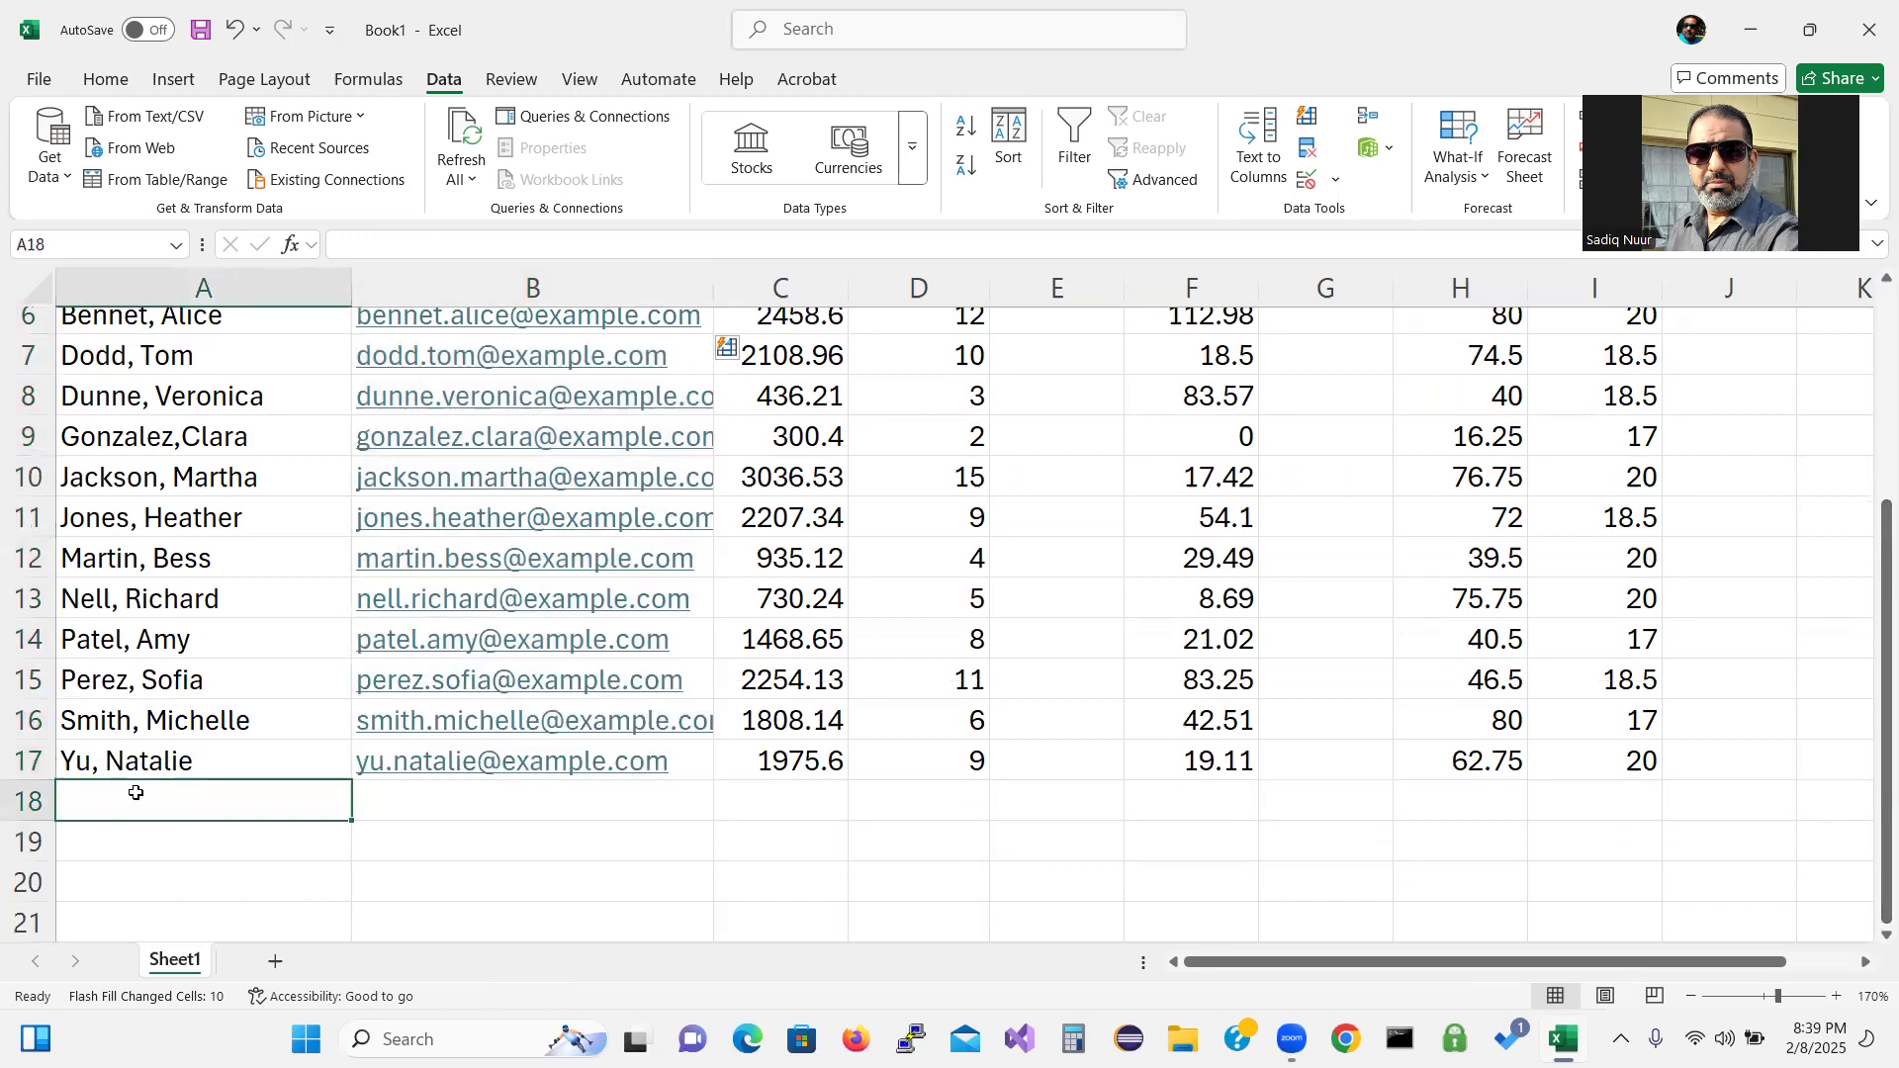
pyautogui.write('To')
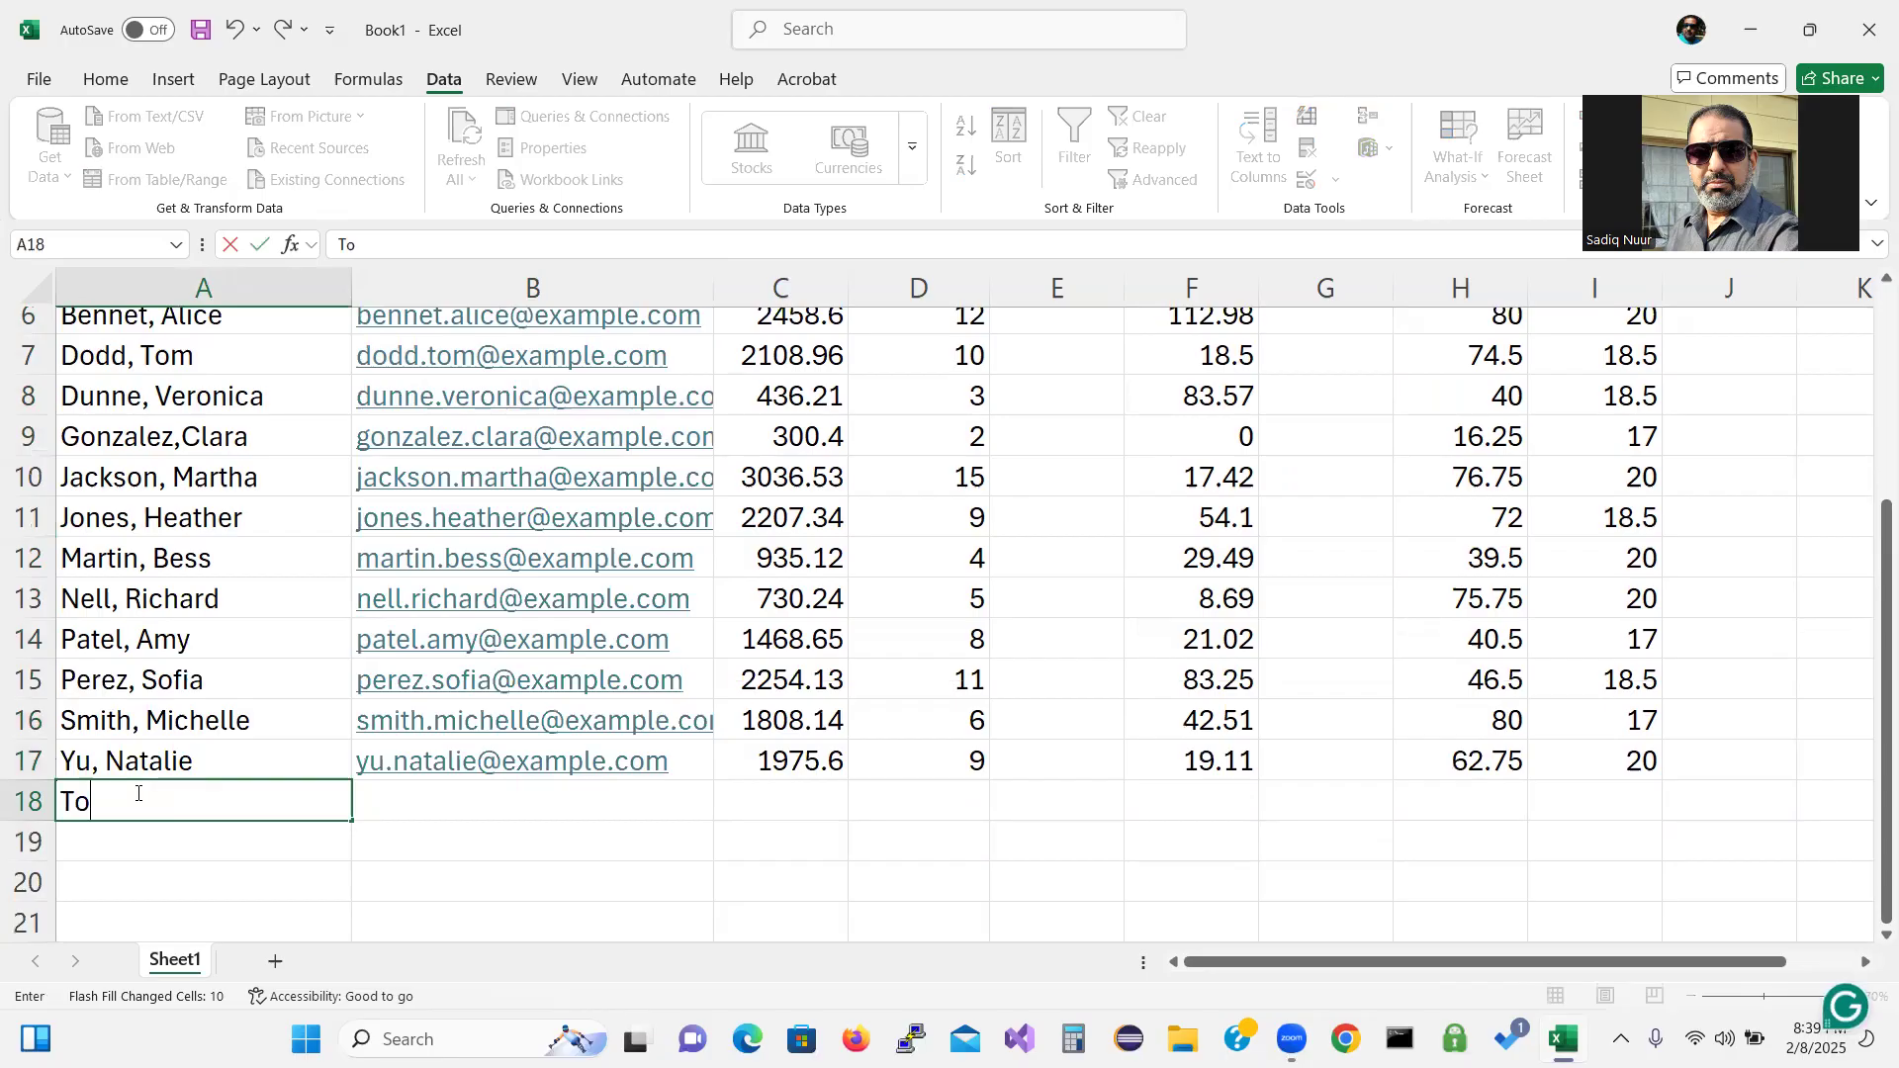
pyautogui.write('tals')
pyautogui.press('Return')
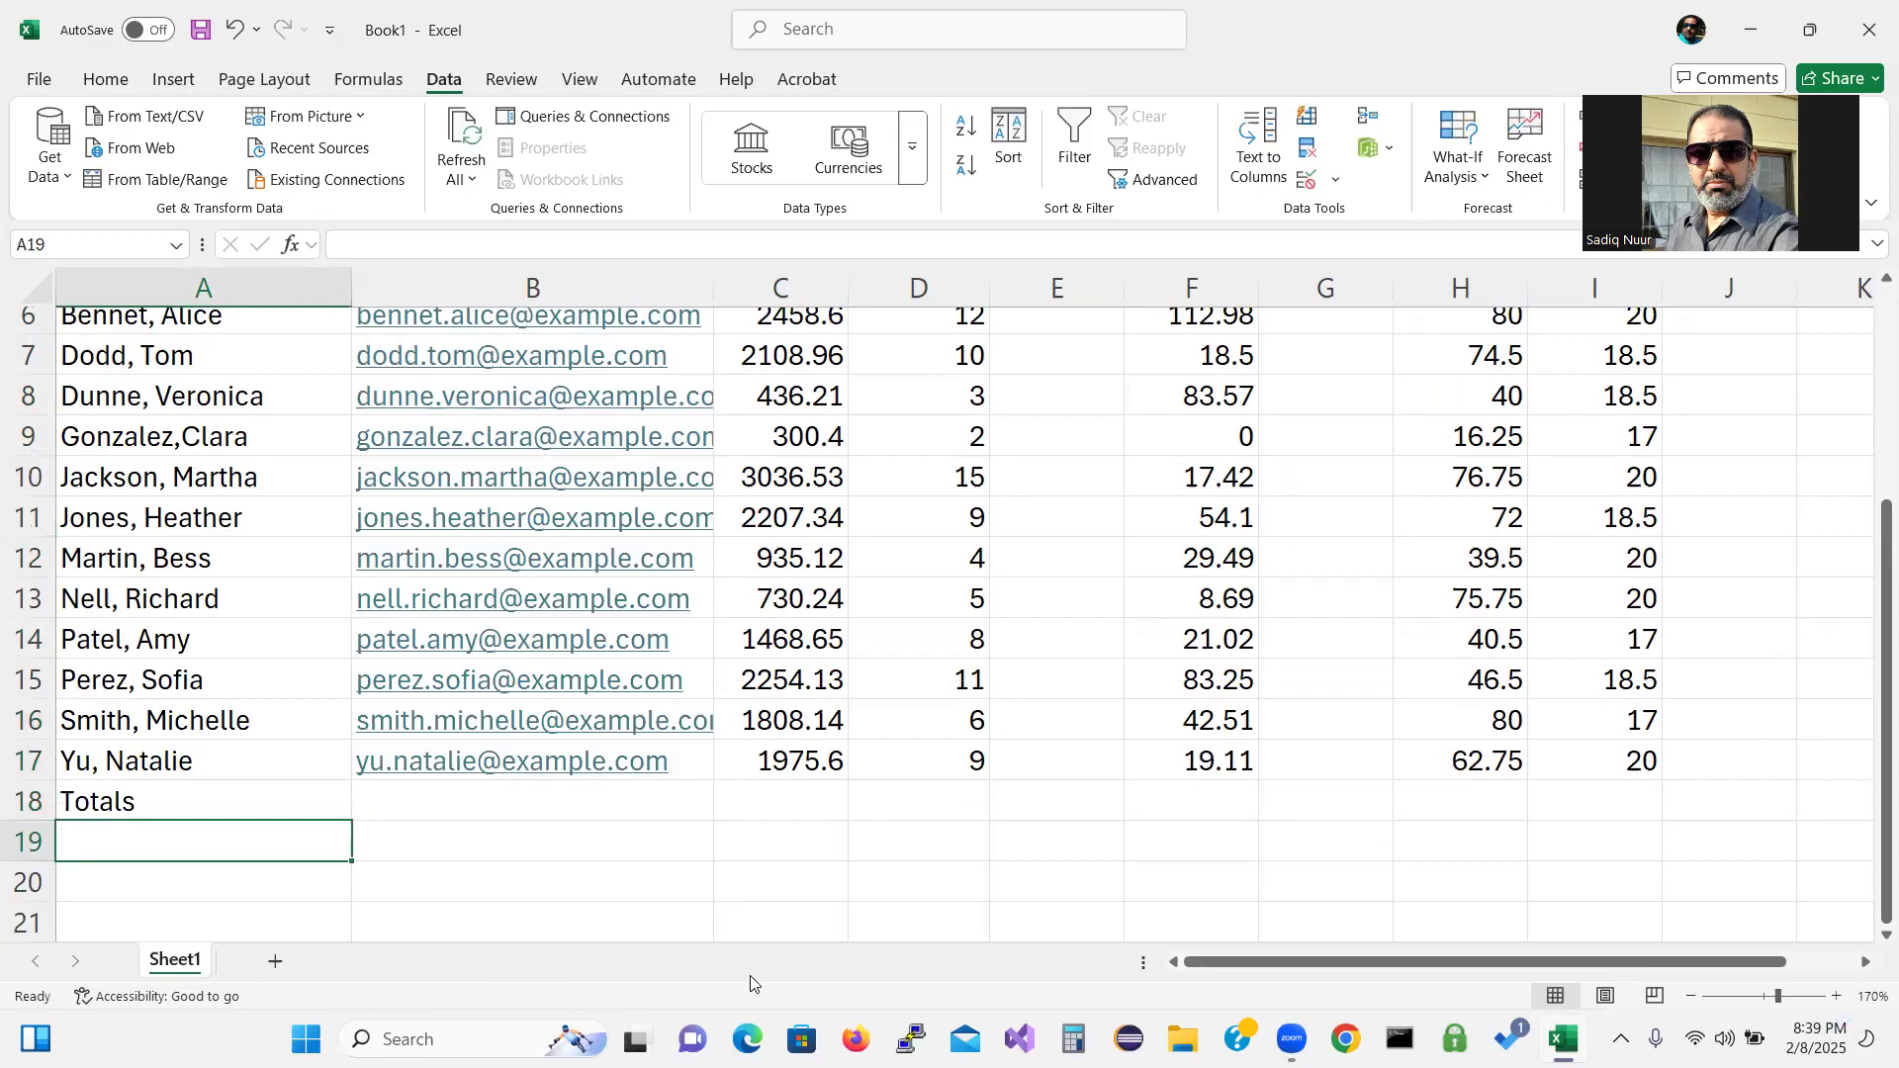
pyautogui.write('Highest')
pyautogui.press('Return')
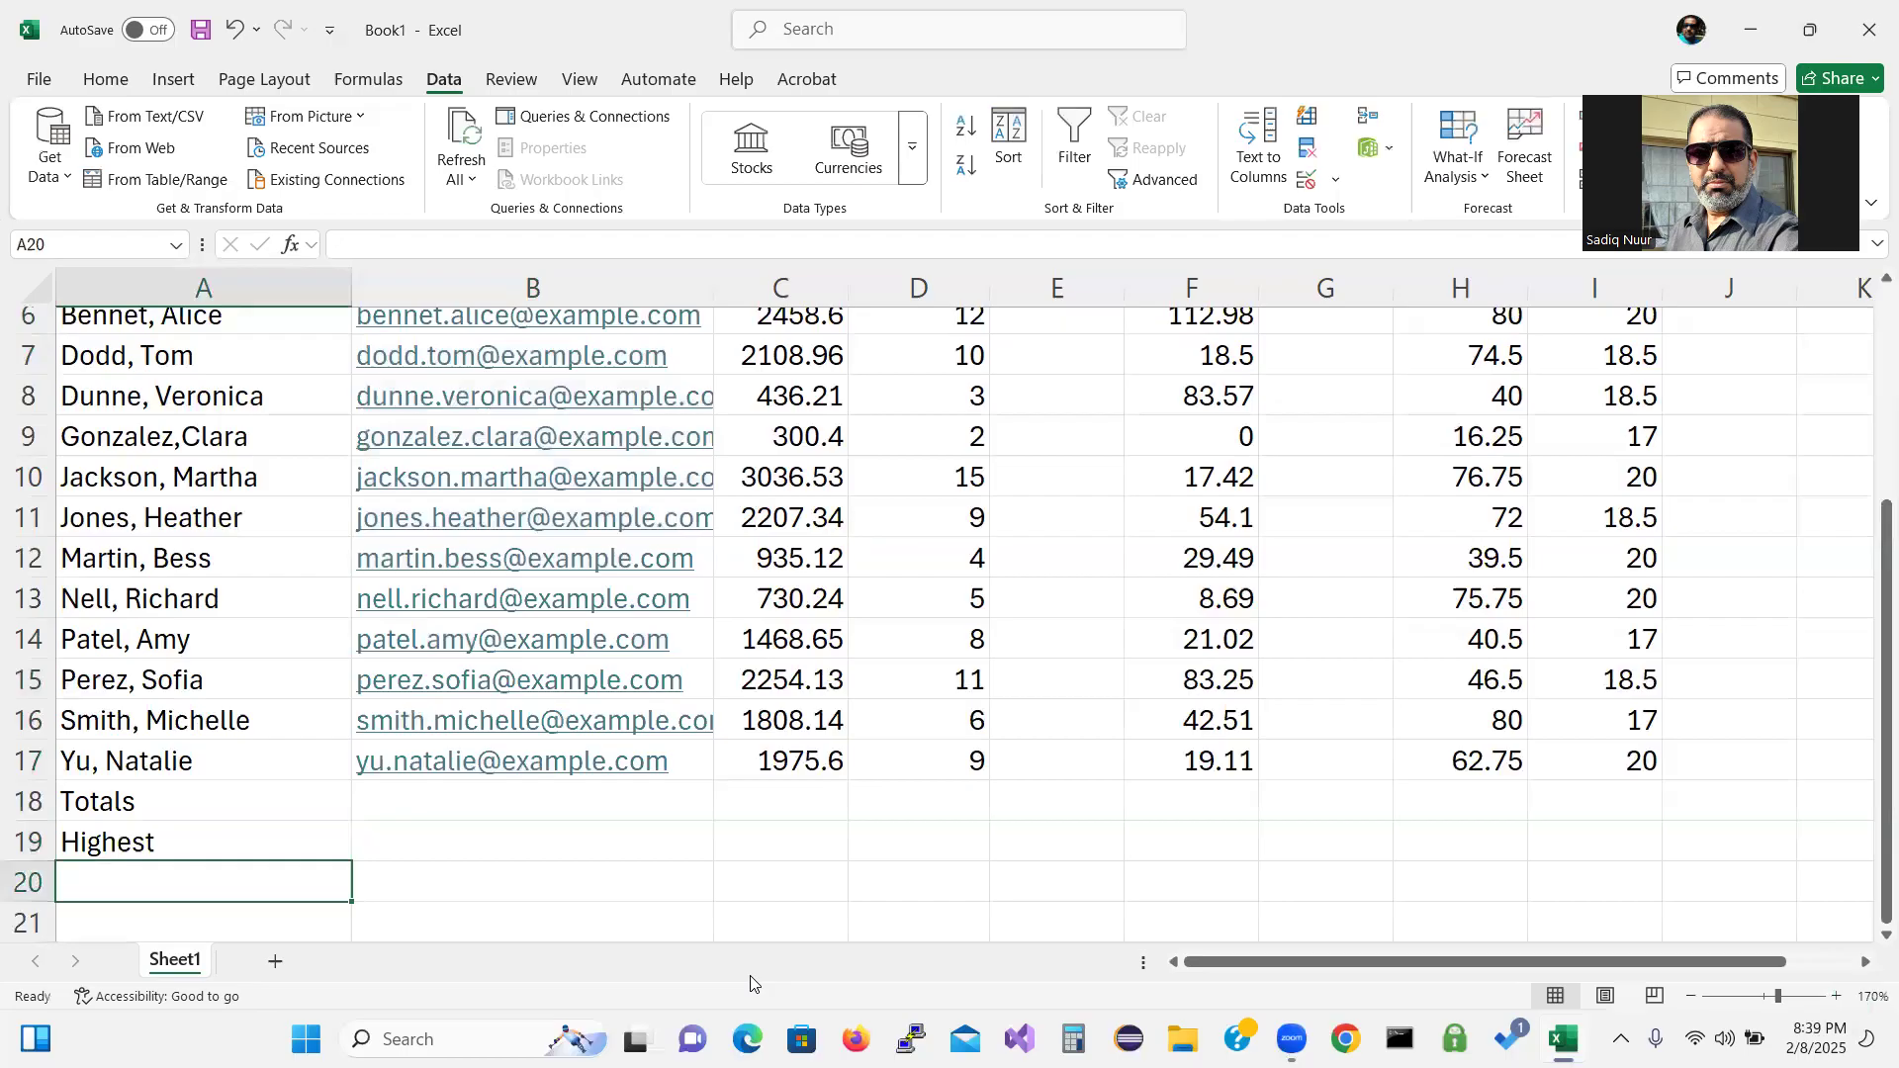
pyautogui.write('Lowest')
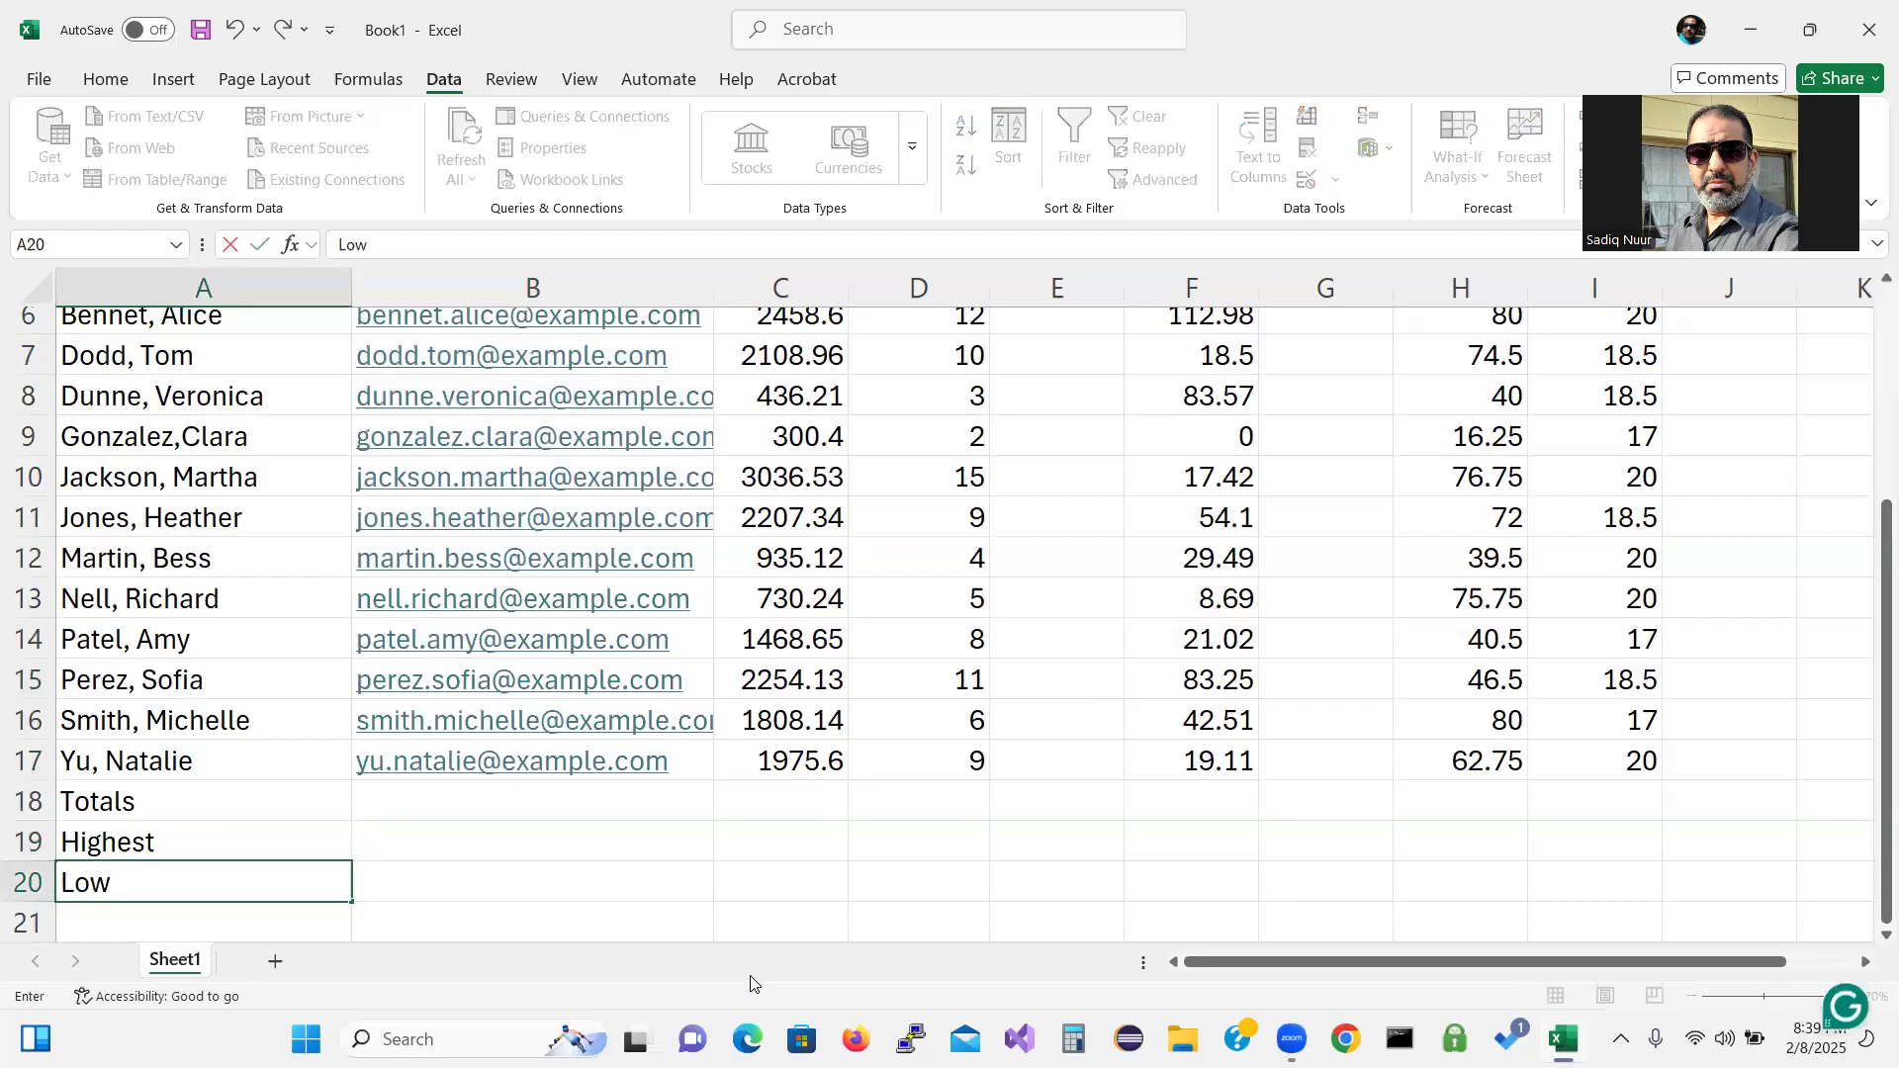
pyautogui.press('Return')
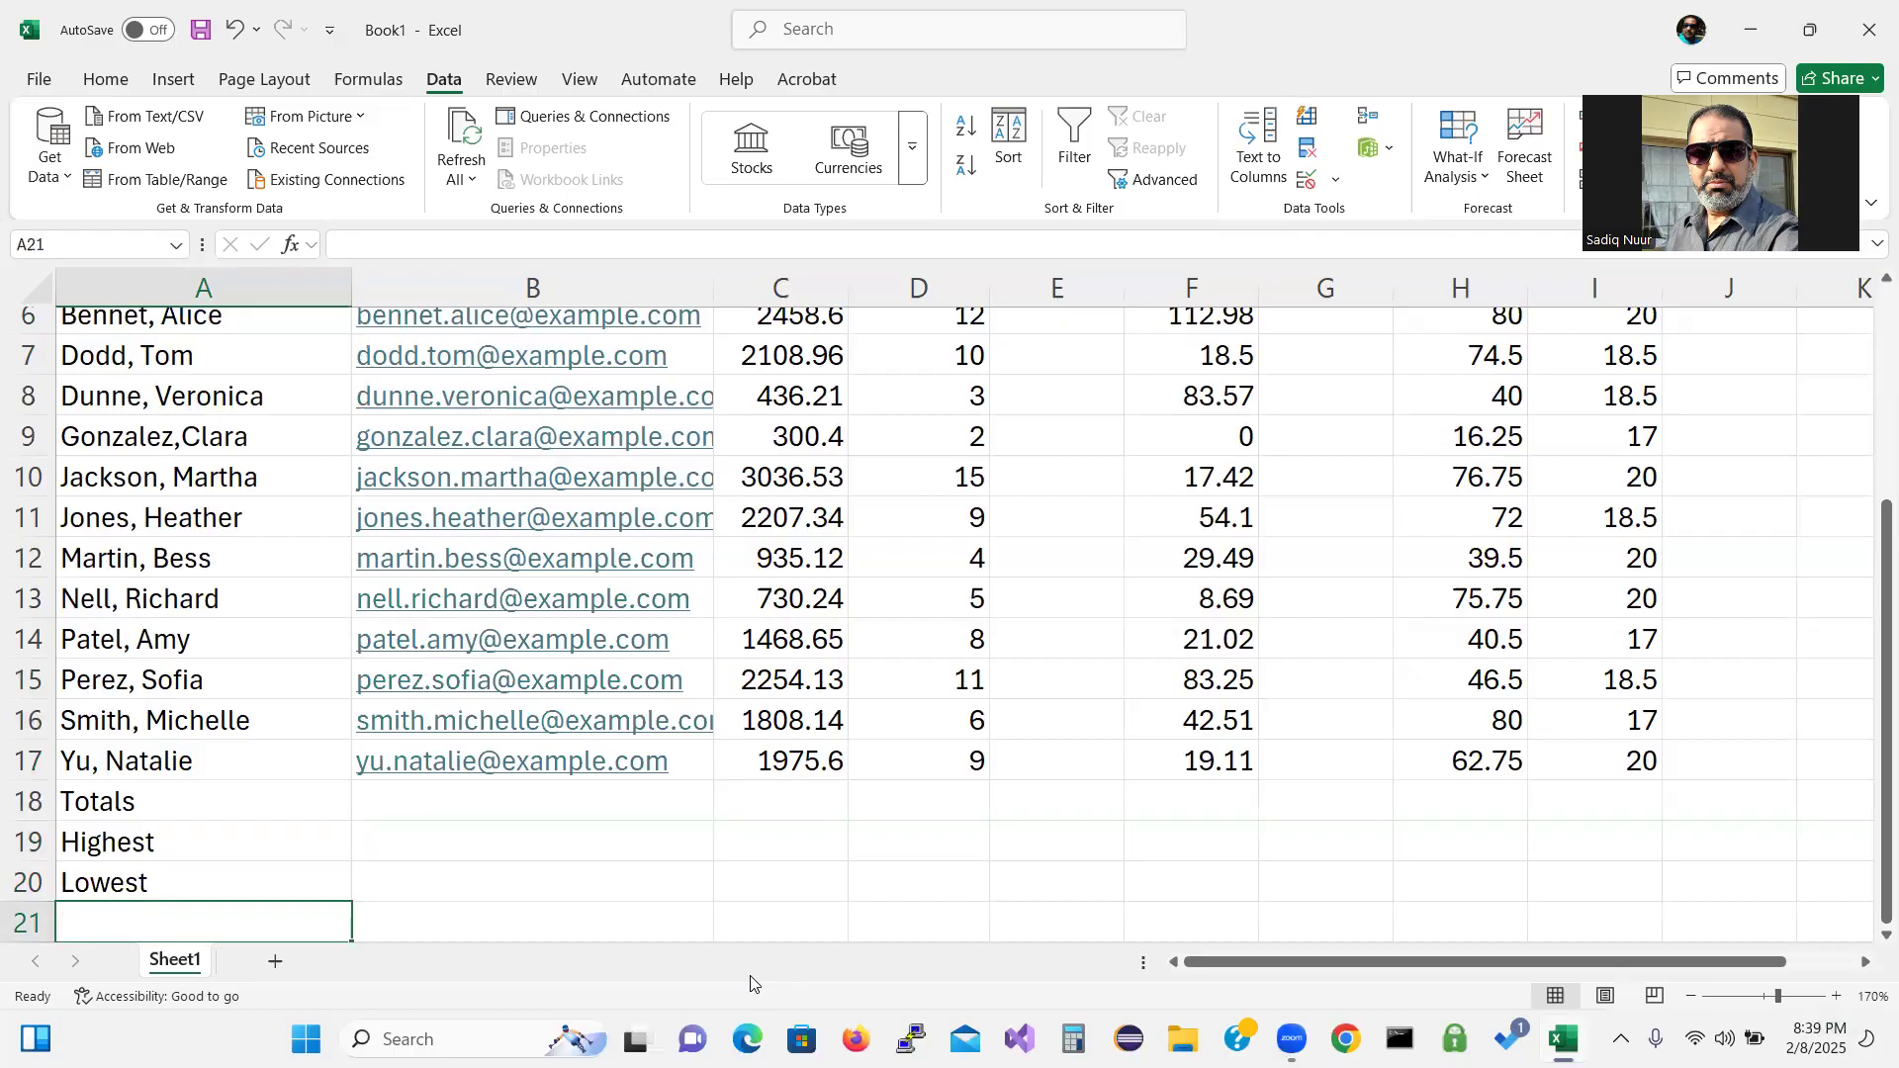
pyautogui.write('Average')
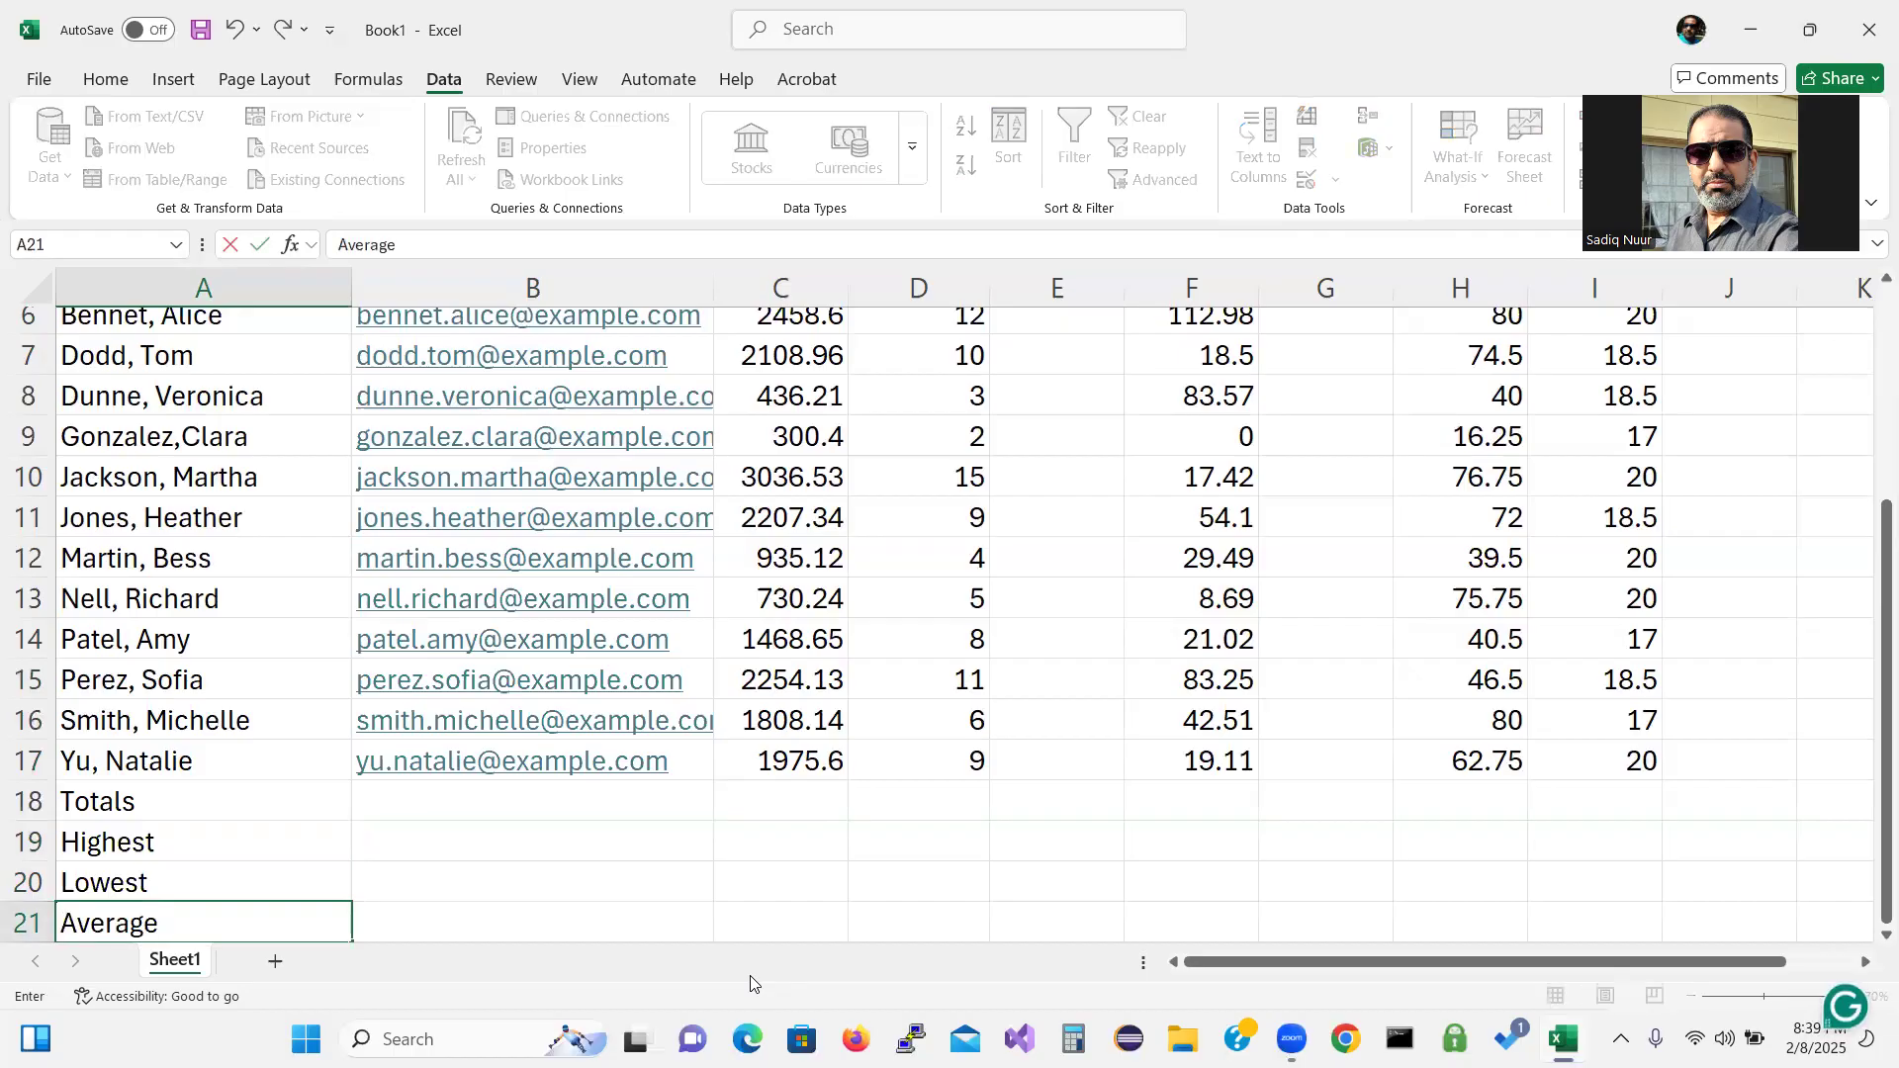
pyautogui.press('Return')
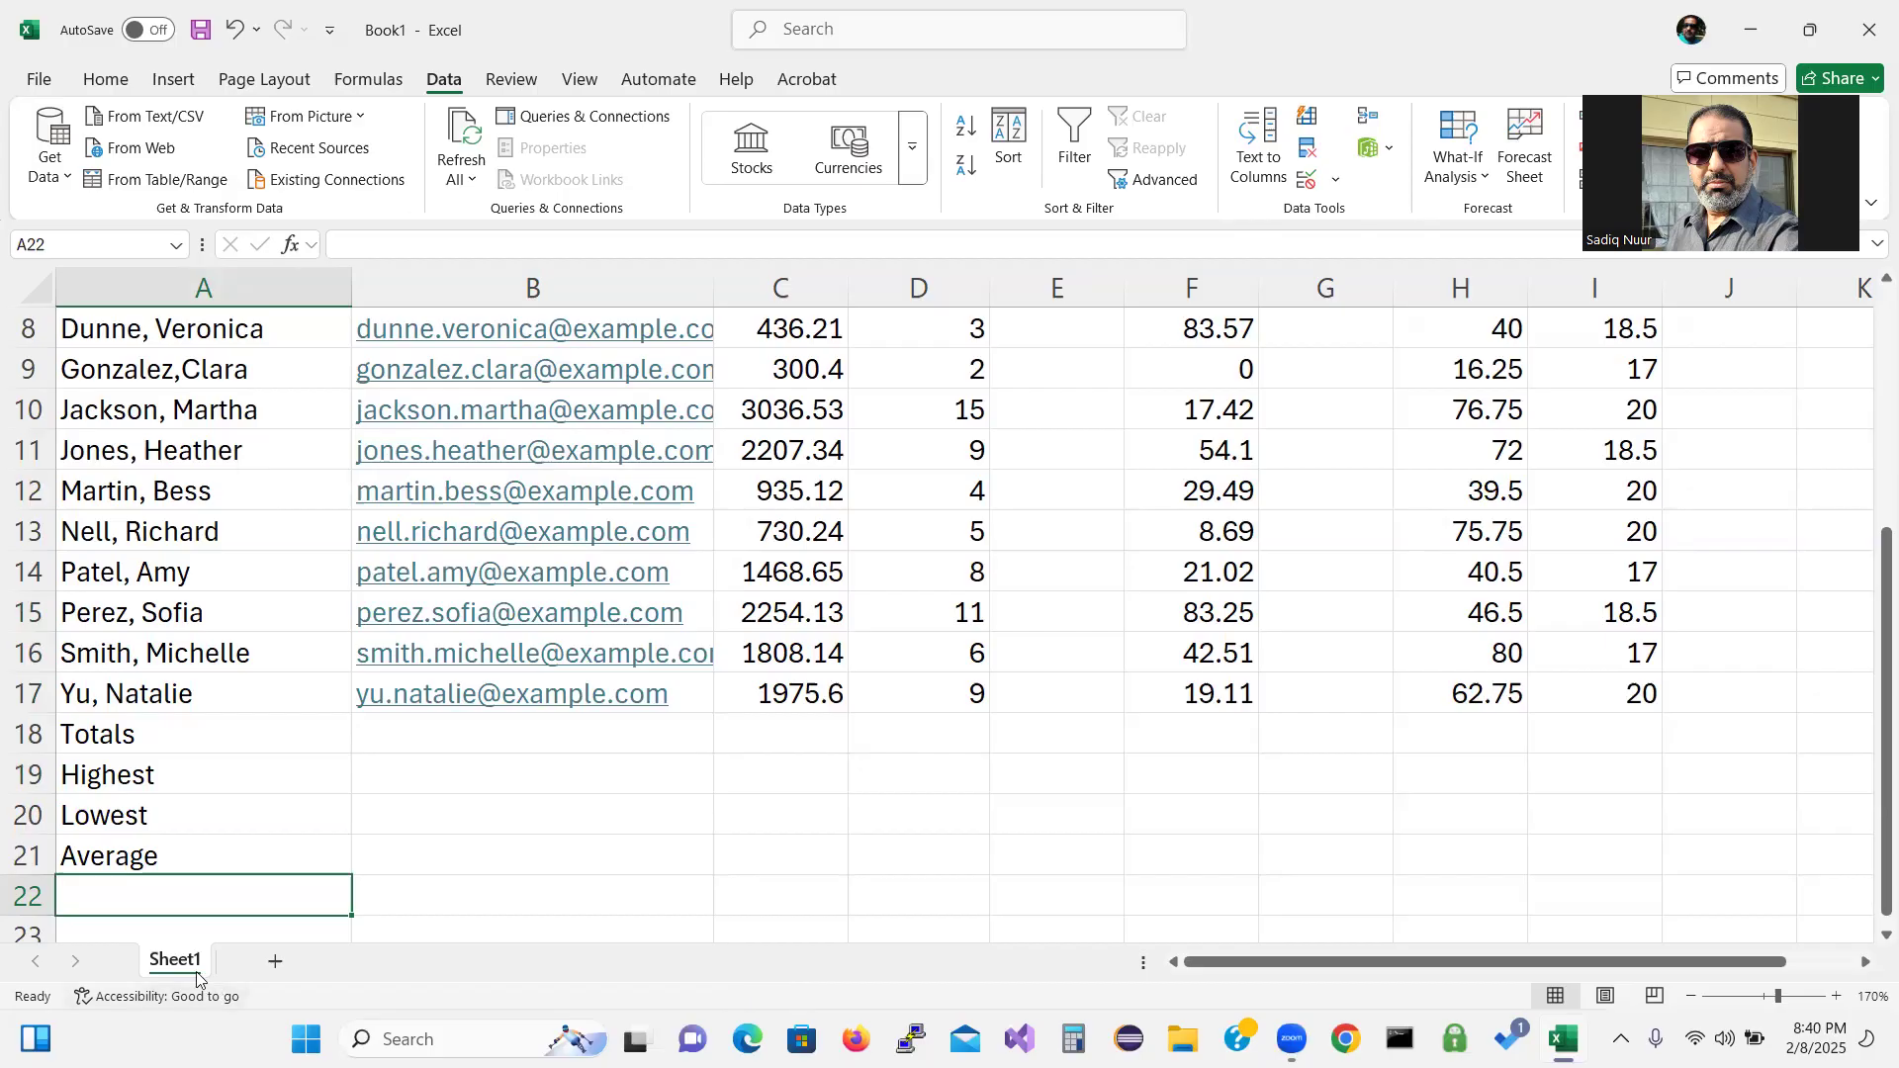
pyautogui.press('ctrl')
pyautogui.press('ctrl')
pyautogui.press('ctrl')
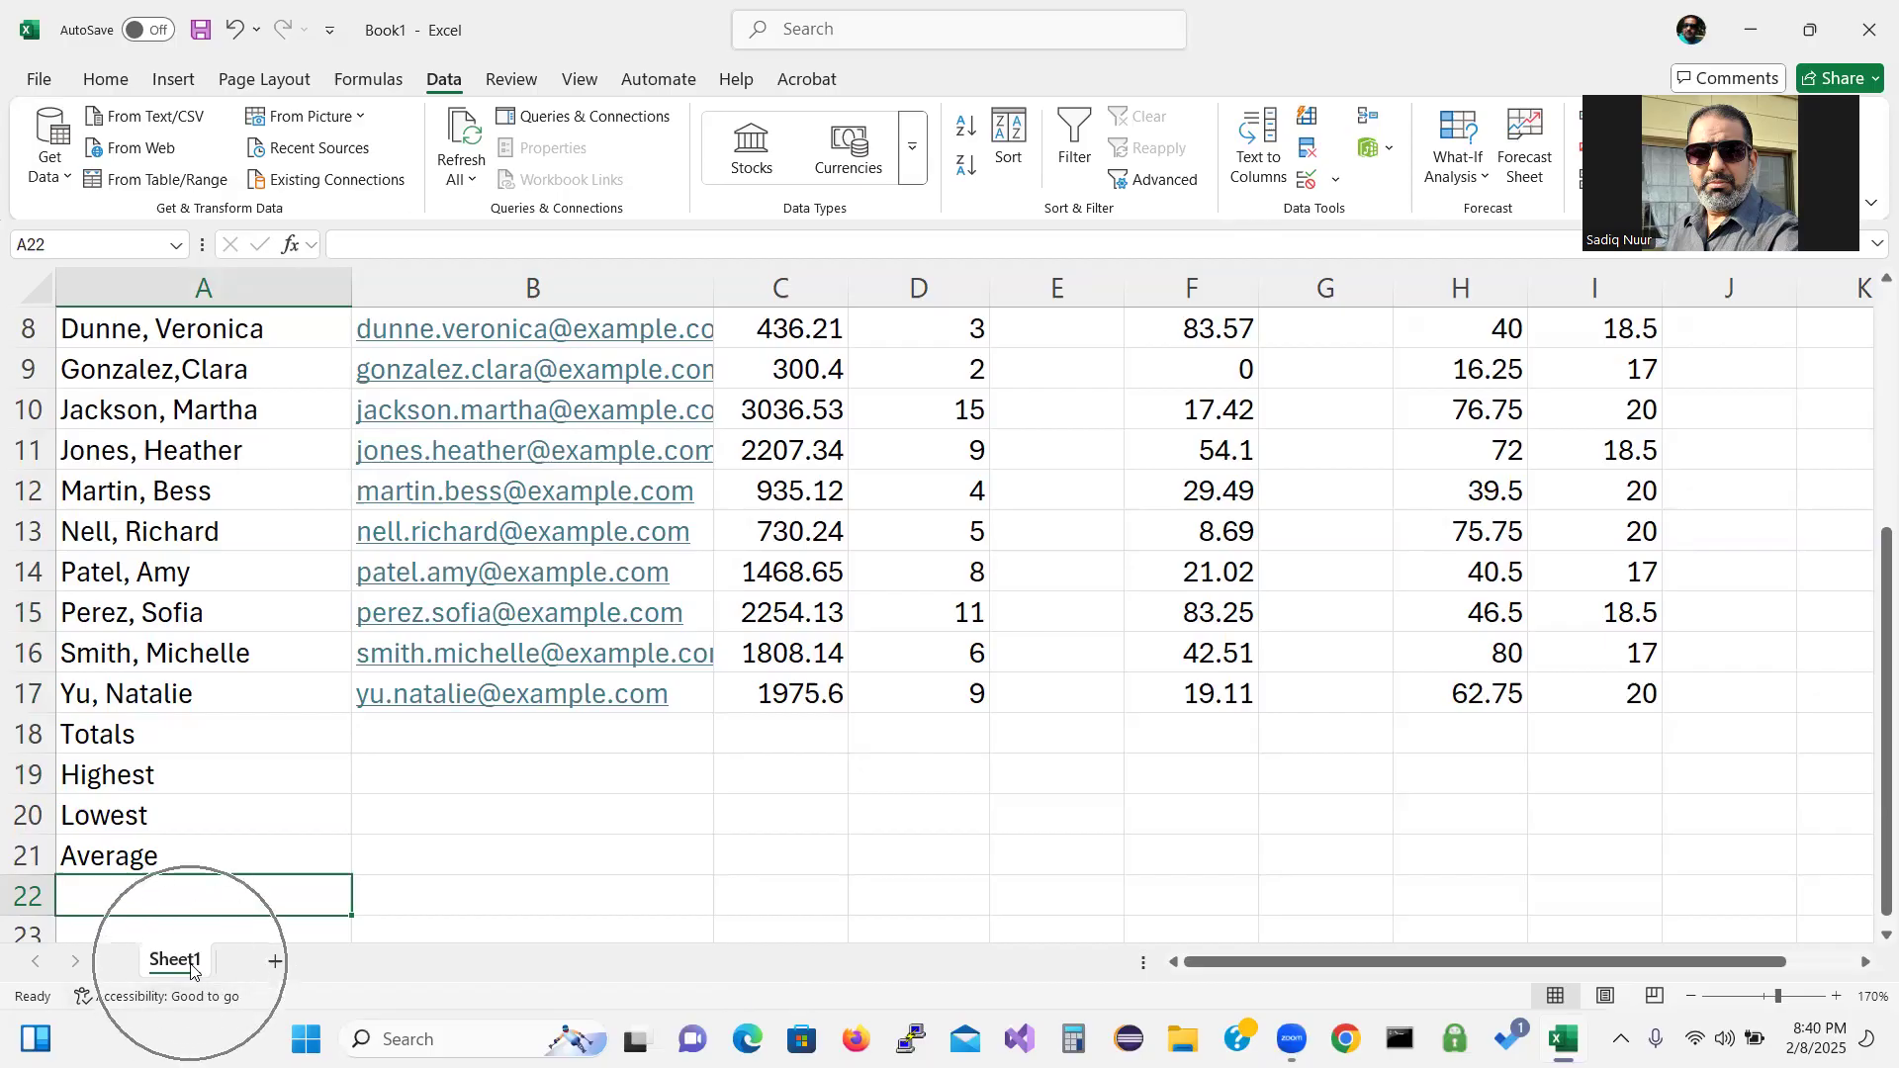
# Rename the Sheet1 worksheet to Sales Report.
pyautogui.doubleClick(167, 964)
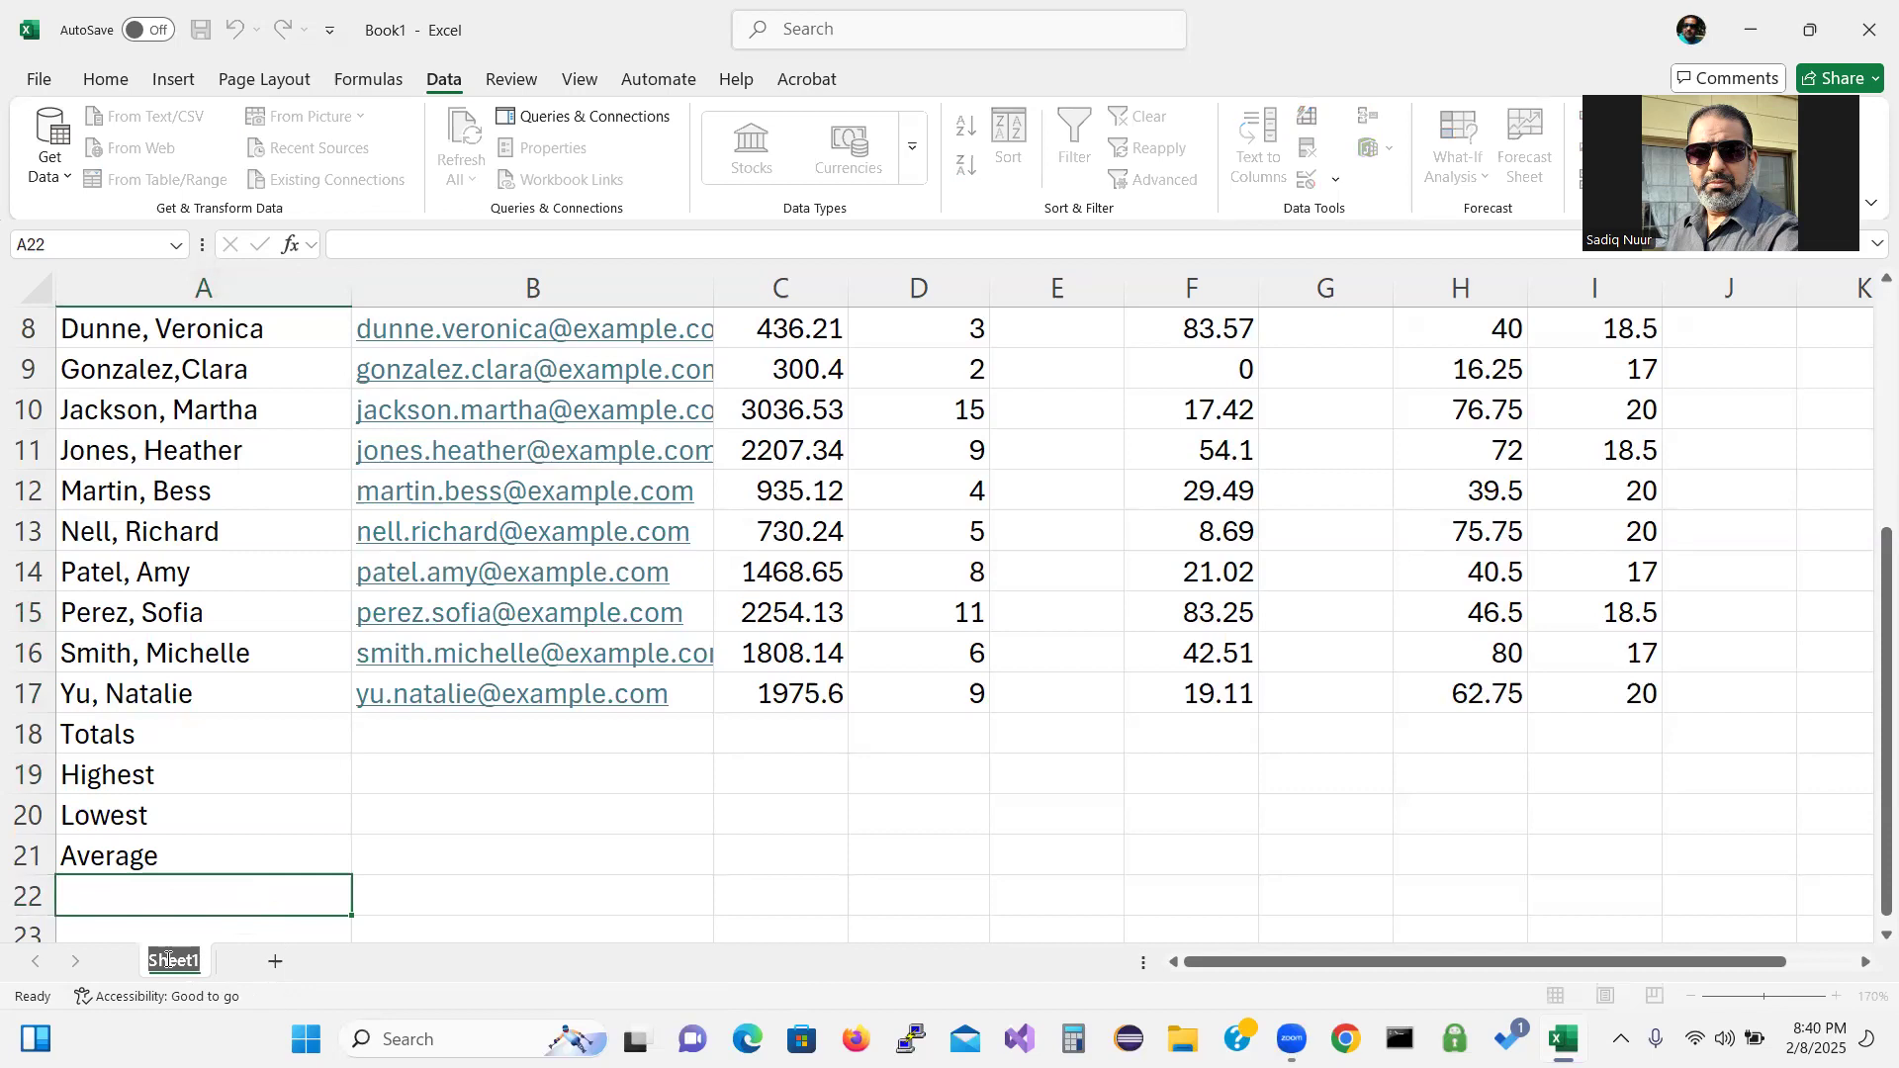
pyautogui.write('Sales')
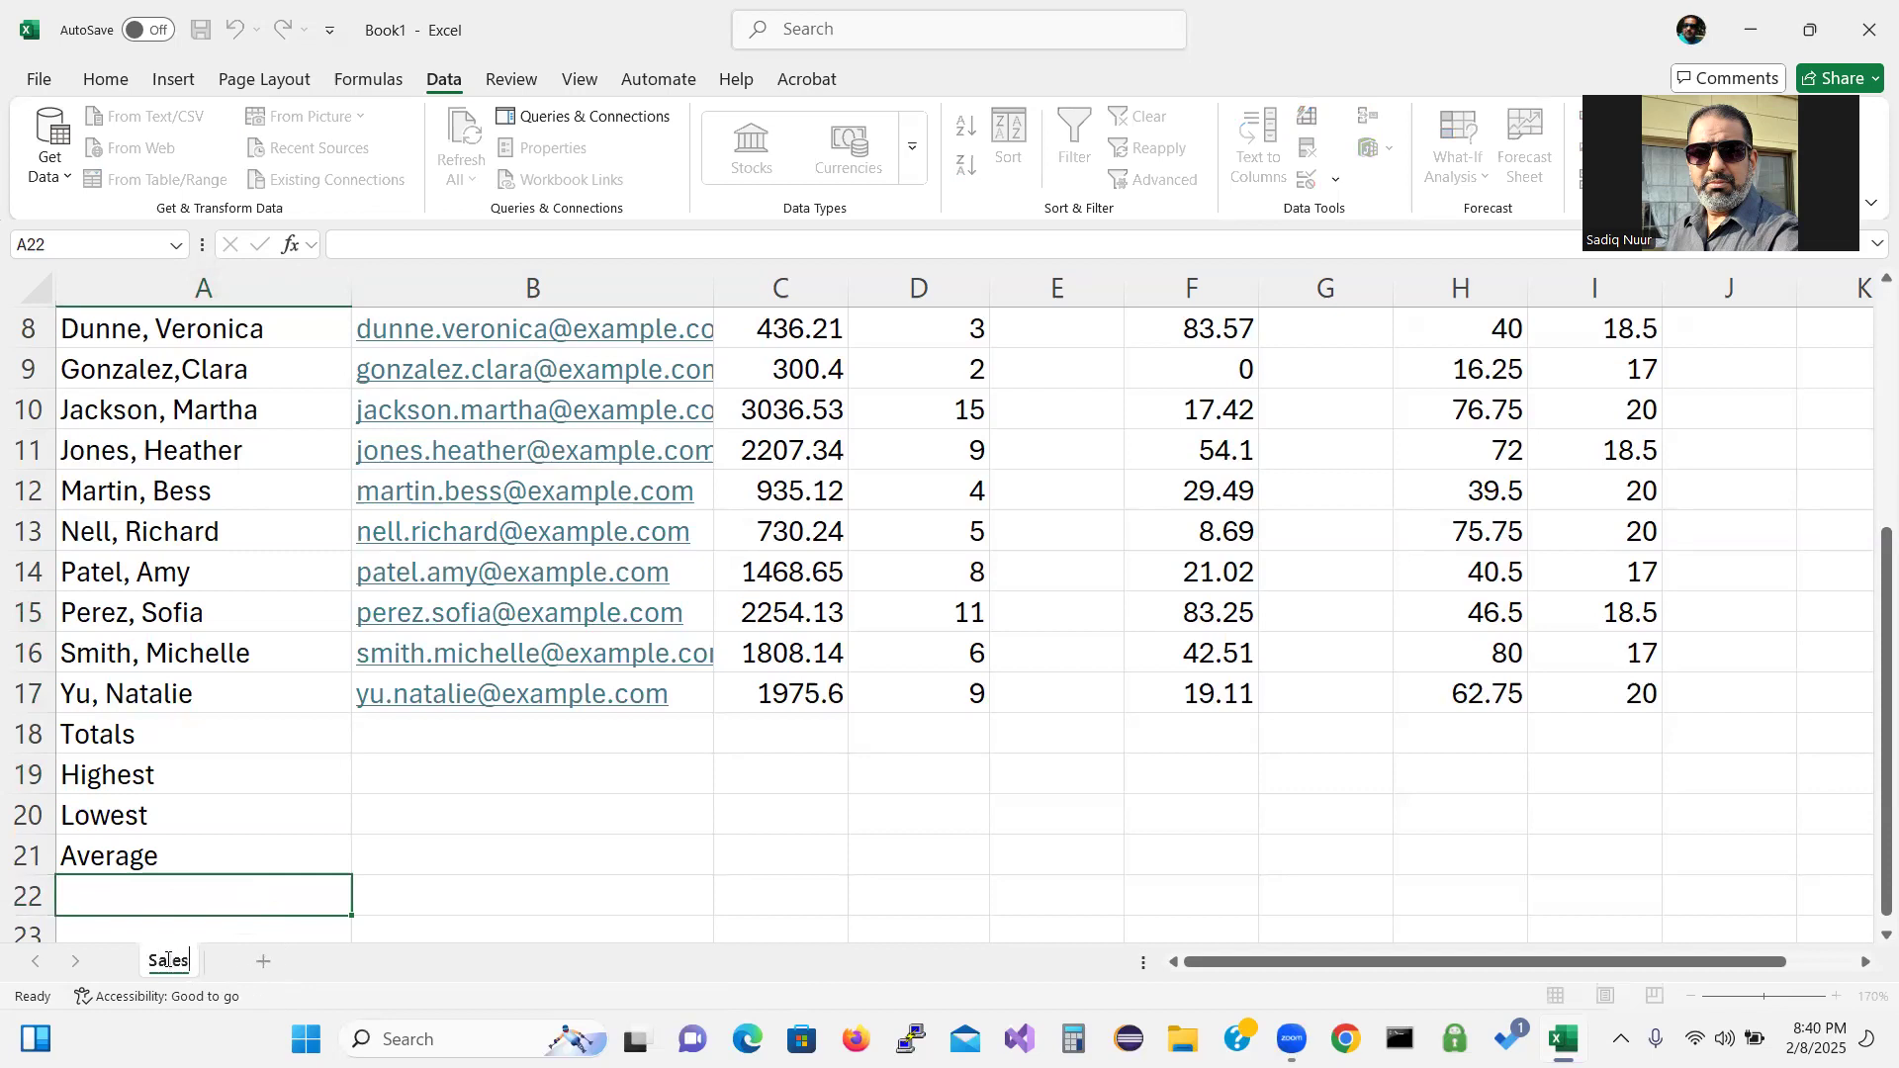
pyautogui.press('Return')
pyautogui.write('Report')
pyautogui.press('Return')
pyautogui.press('Return')
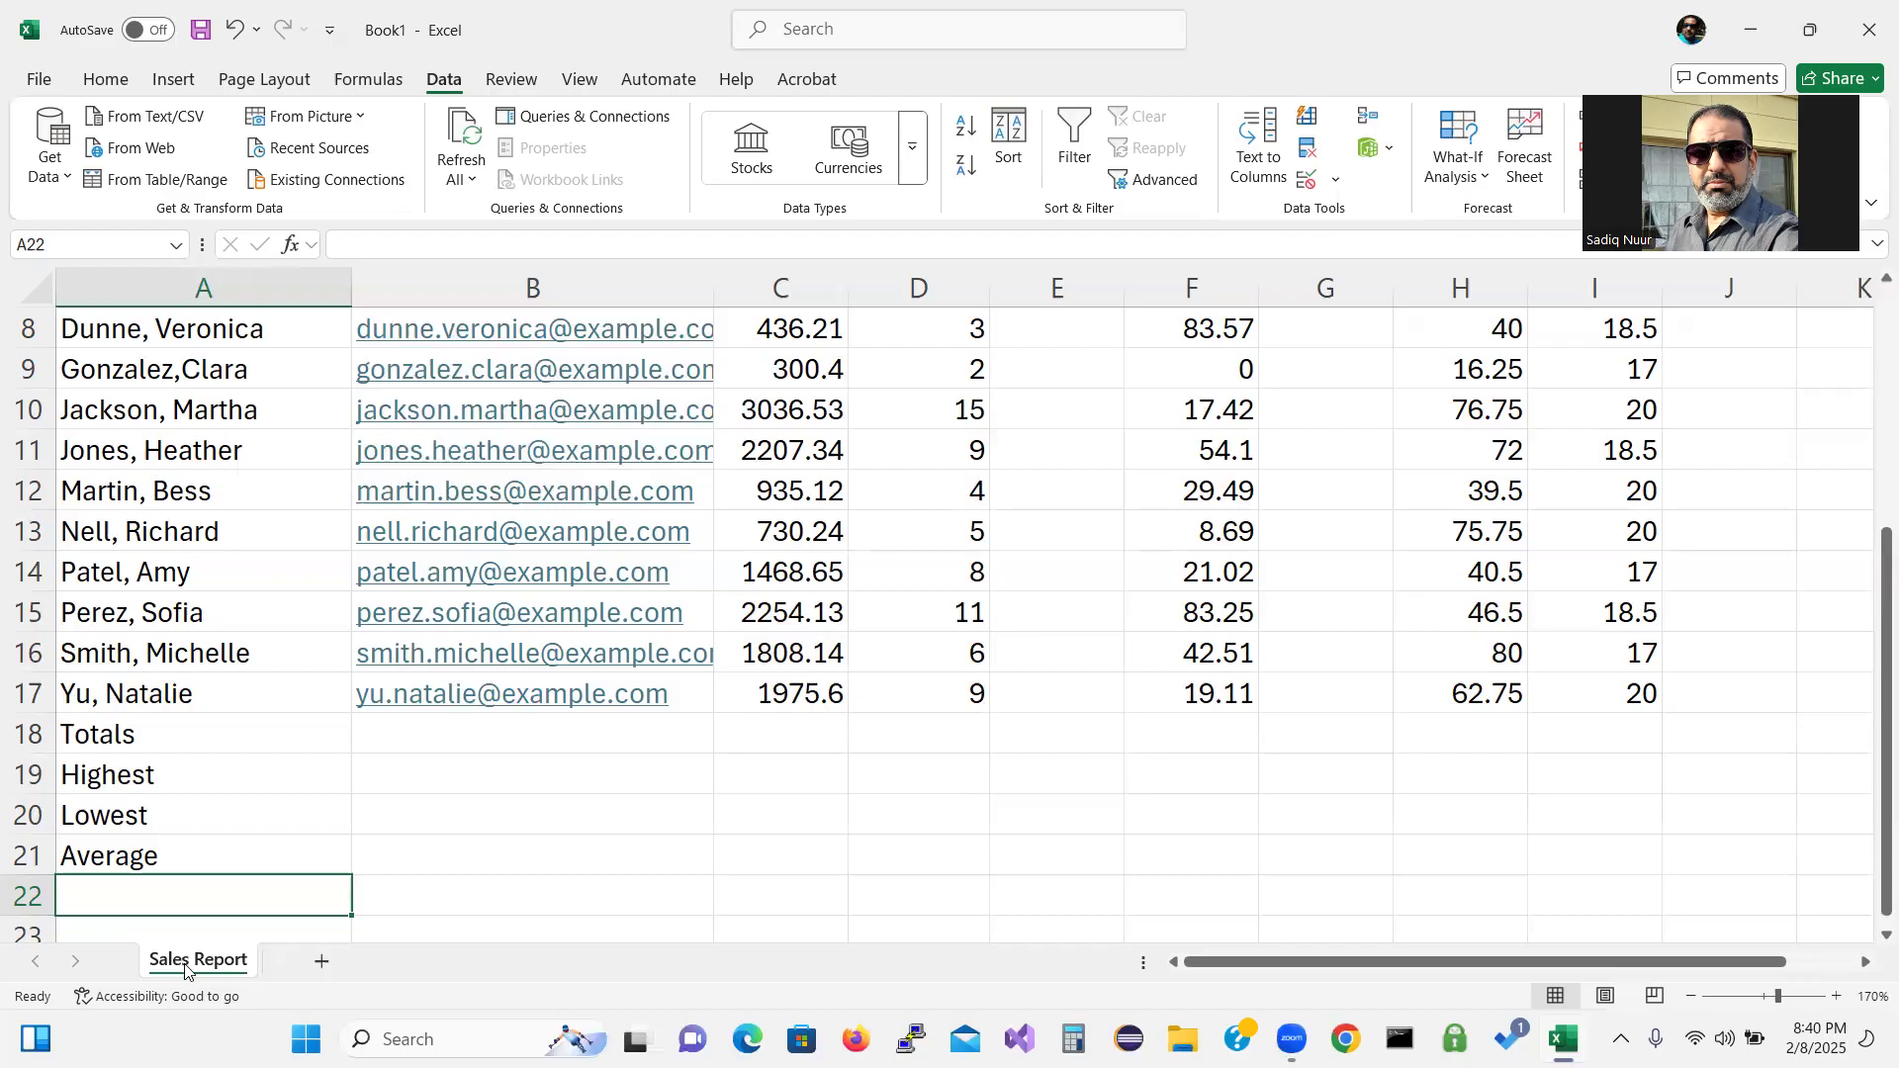
# Set the Sales Report tab colour to Green, Accent 6.
pyautogui.rightClick(185, 971)
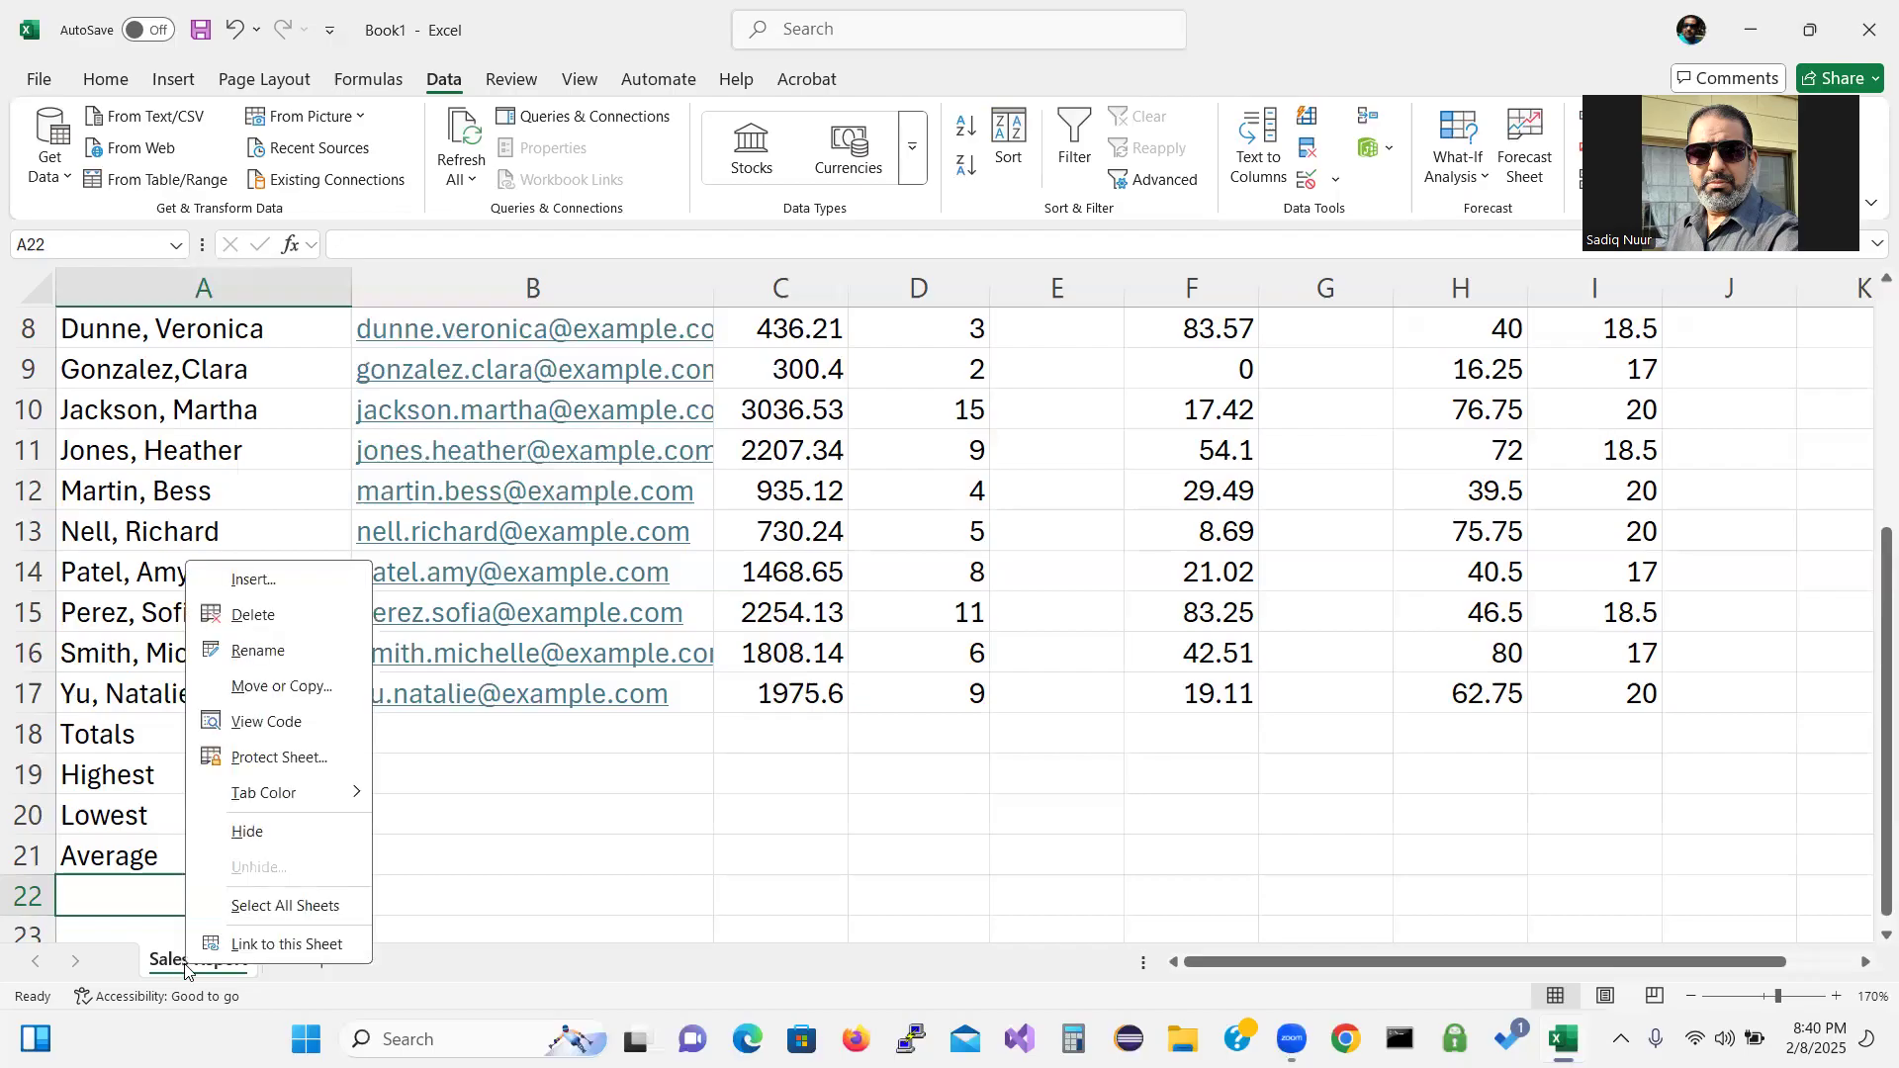
pyautogui.moveTo(278, 797)
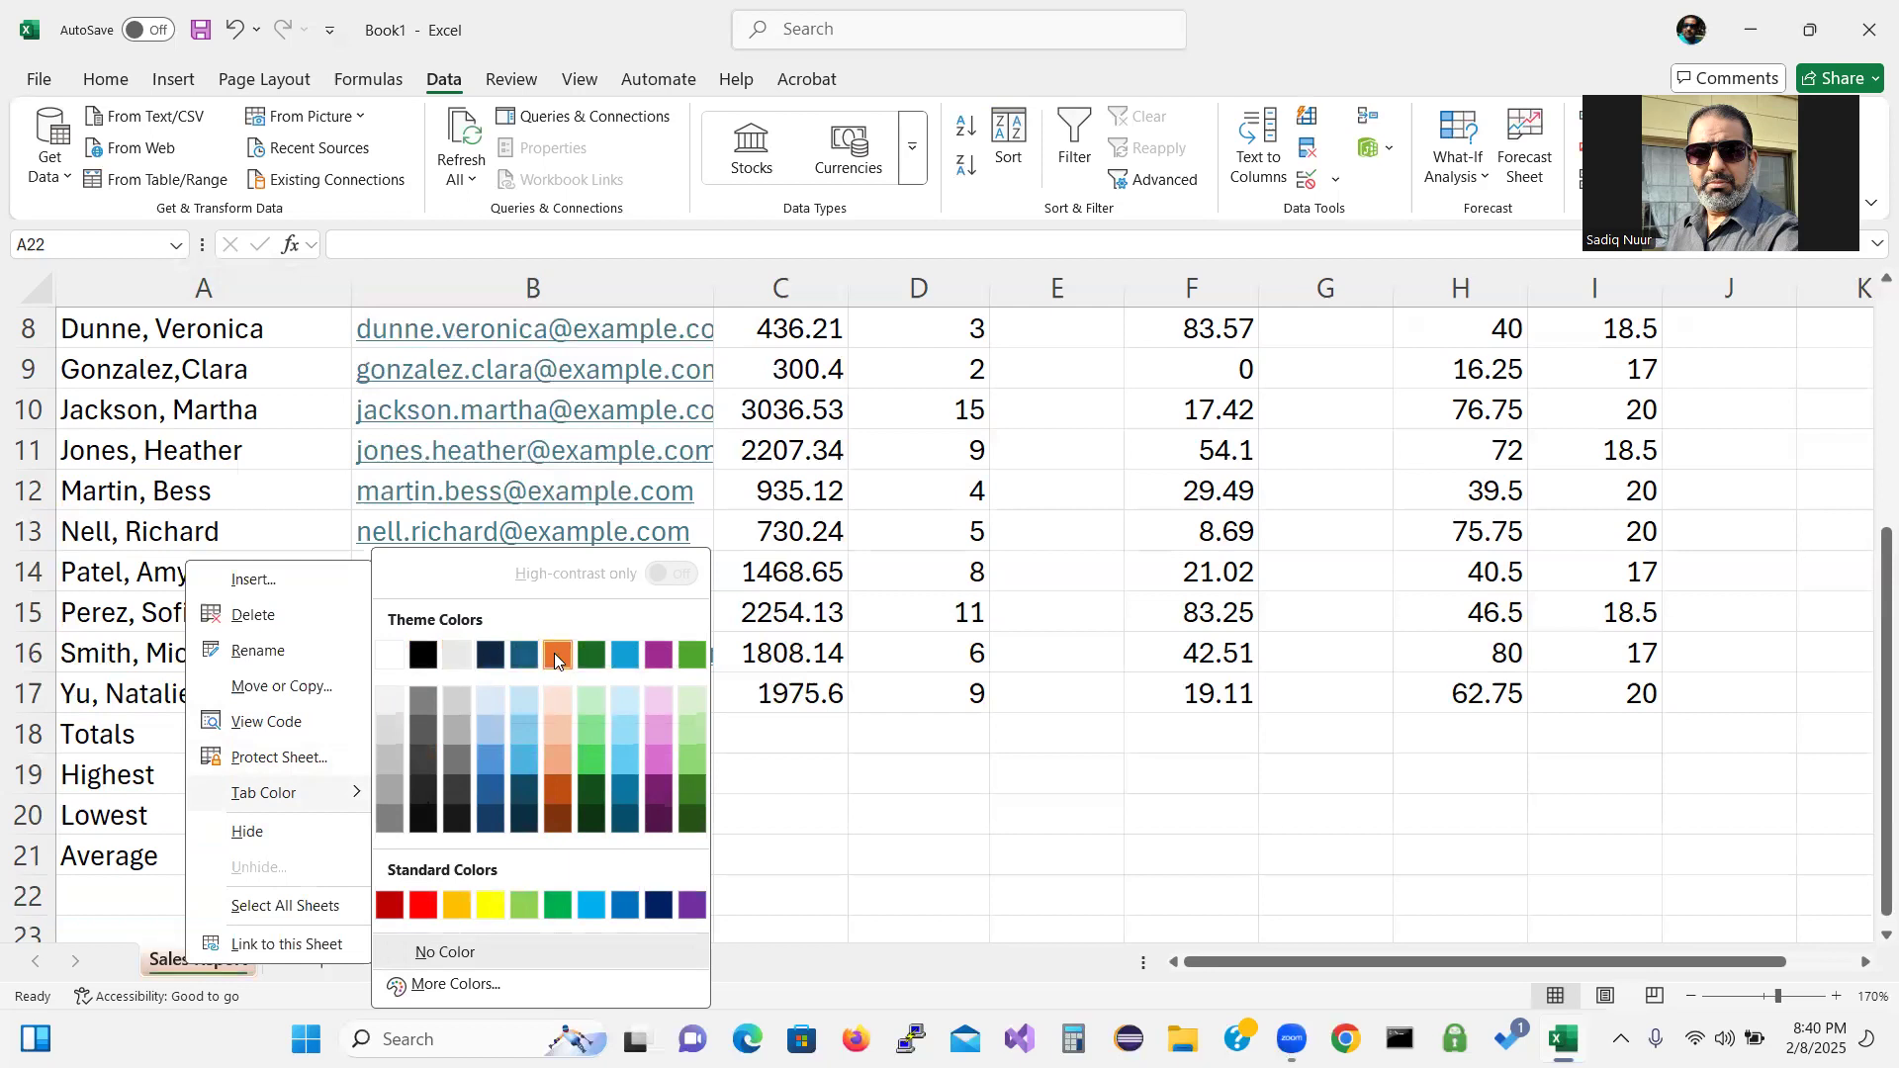
pyautogui.click(694, 656)
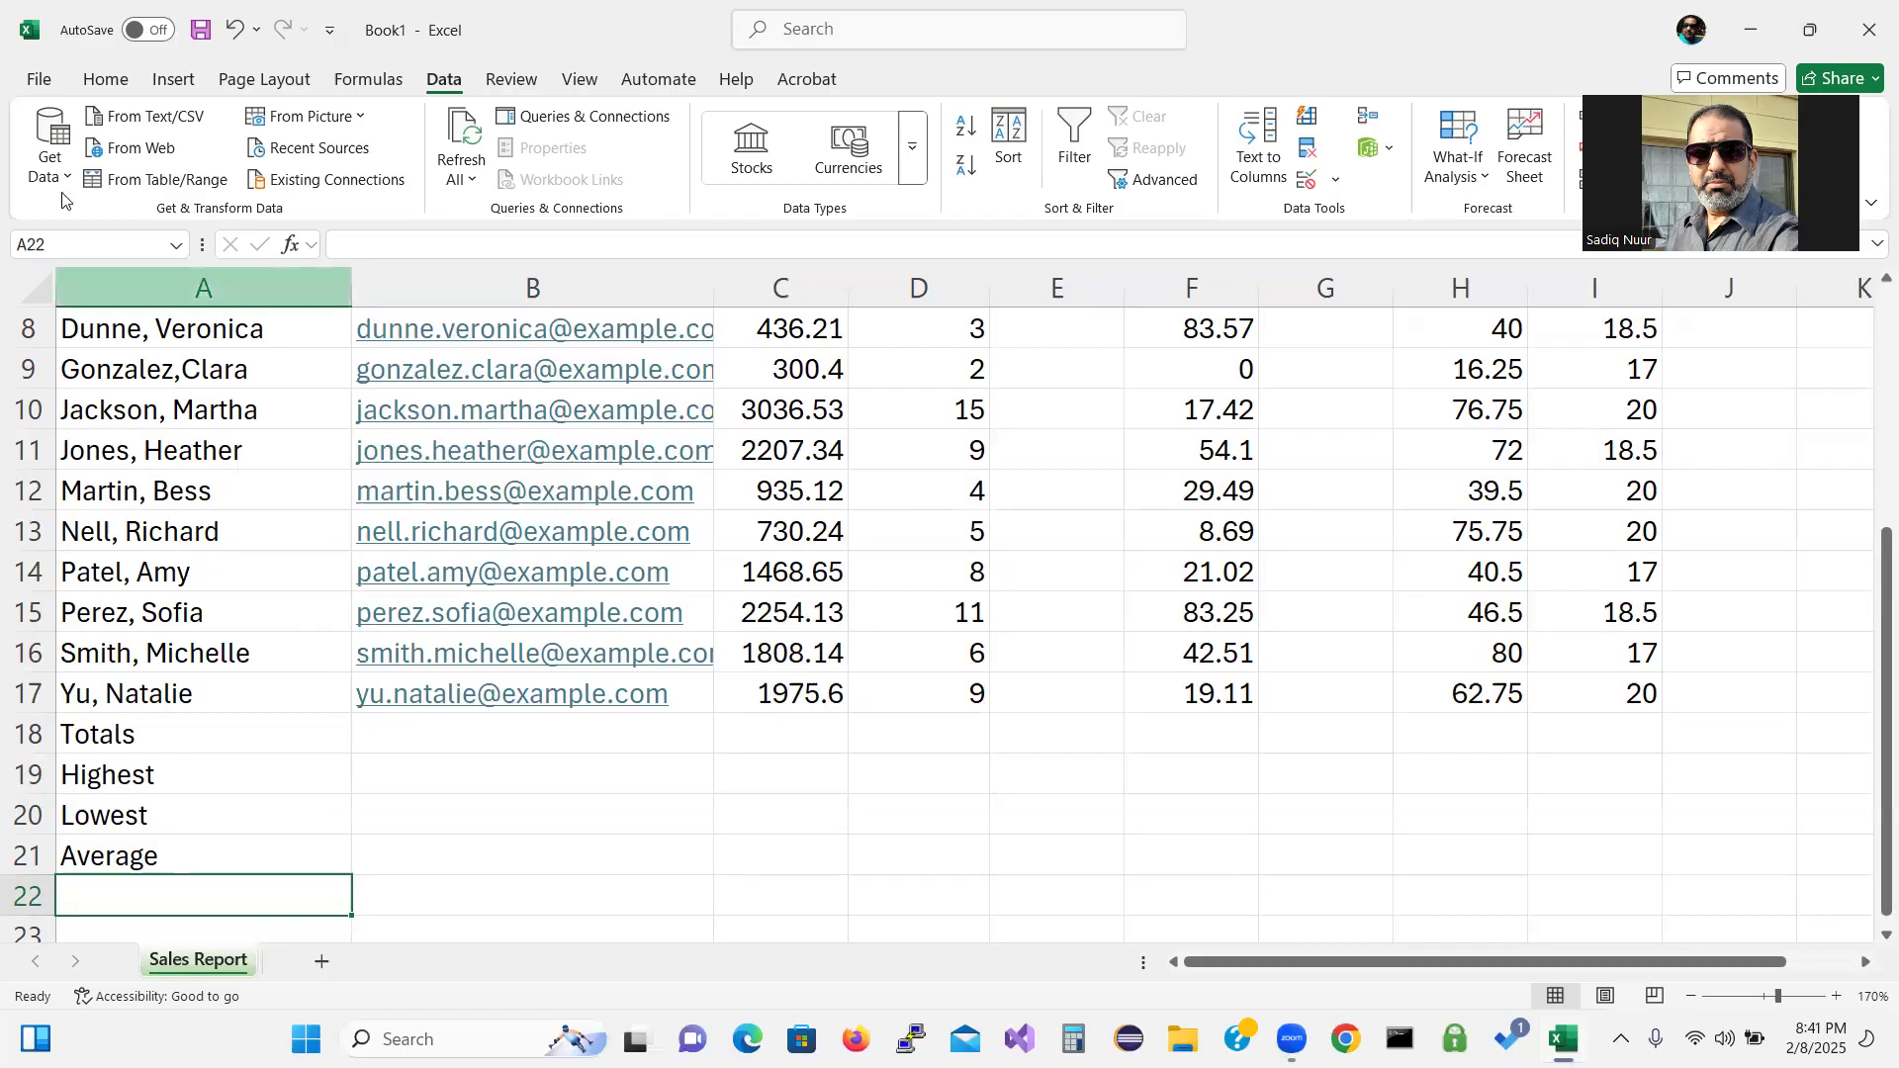
# Save the workbook as SC_EX_2_Atlas in the Desktop's Excel Lecture folder.
pyautogui.click(40, 76)
pyautogui.click(107, 412)
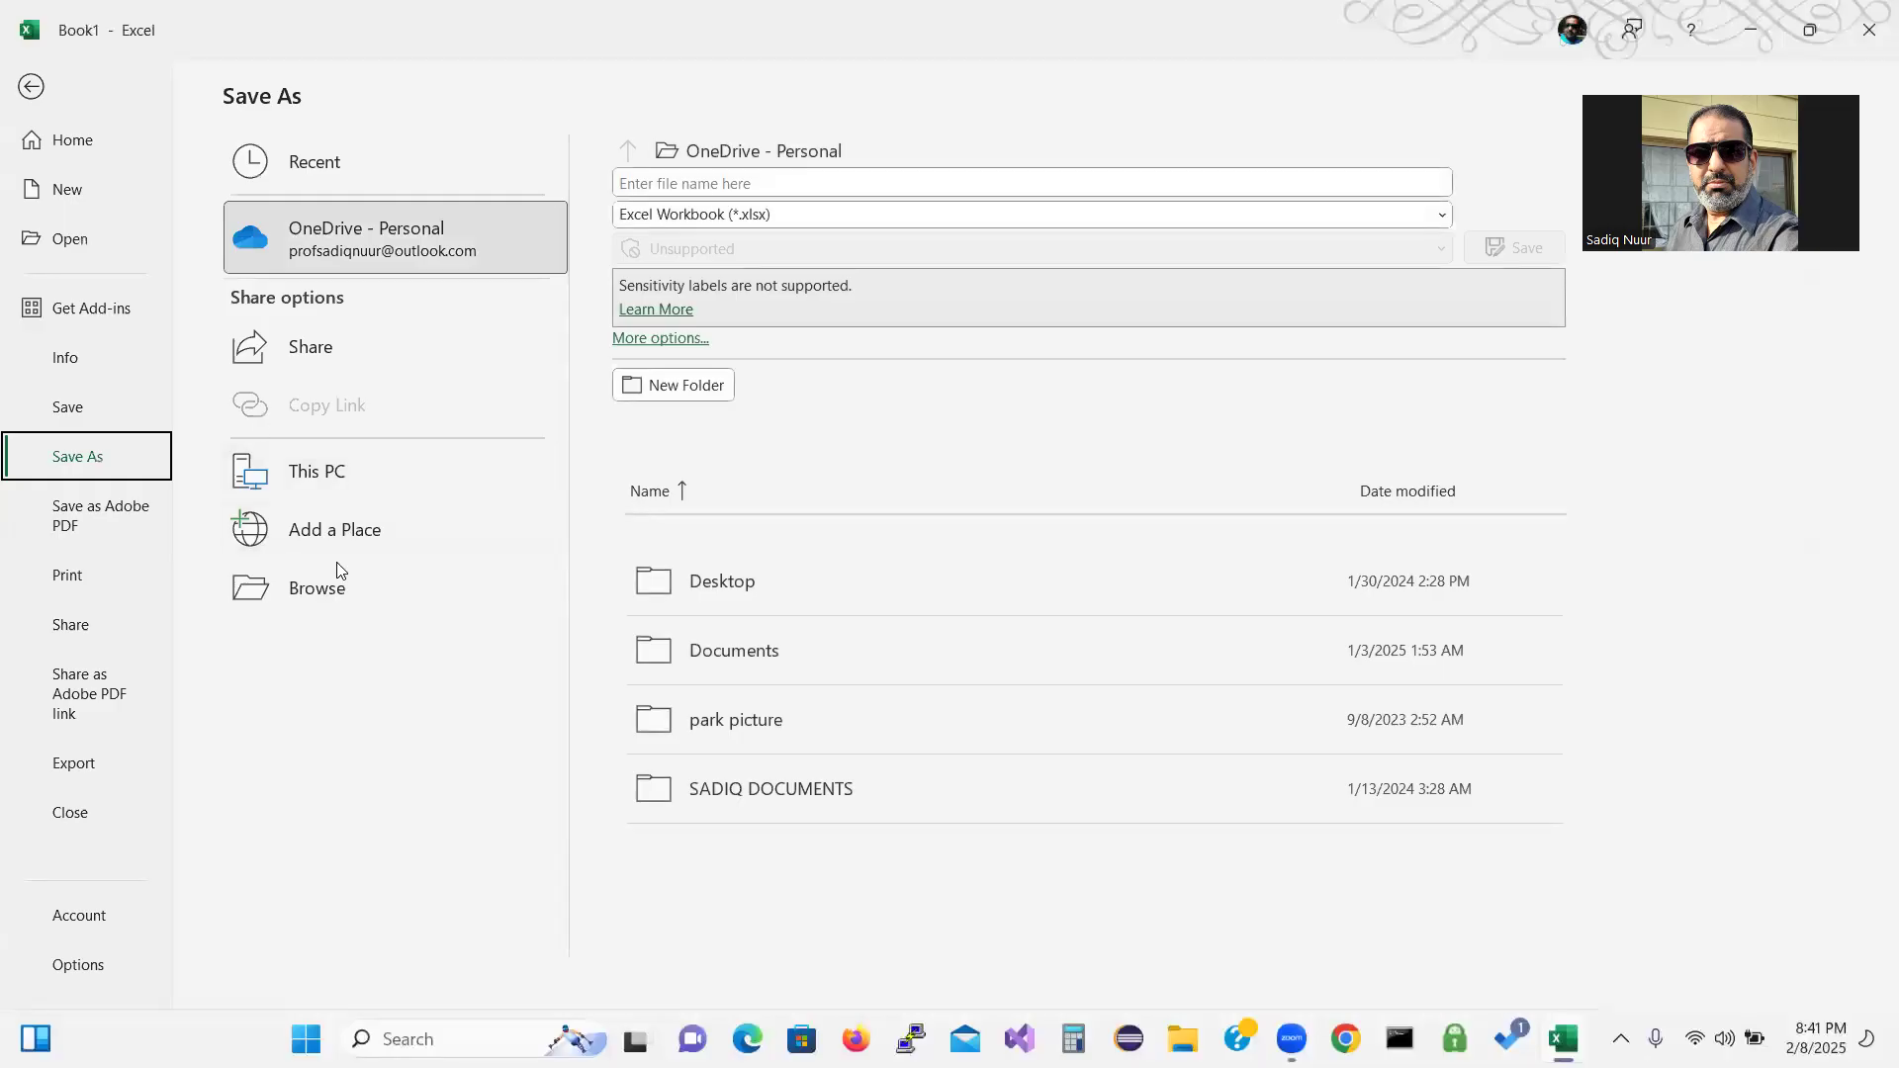
pyautogui.click(316, 598)
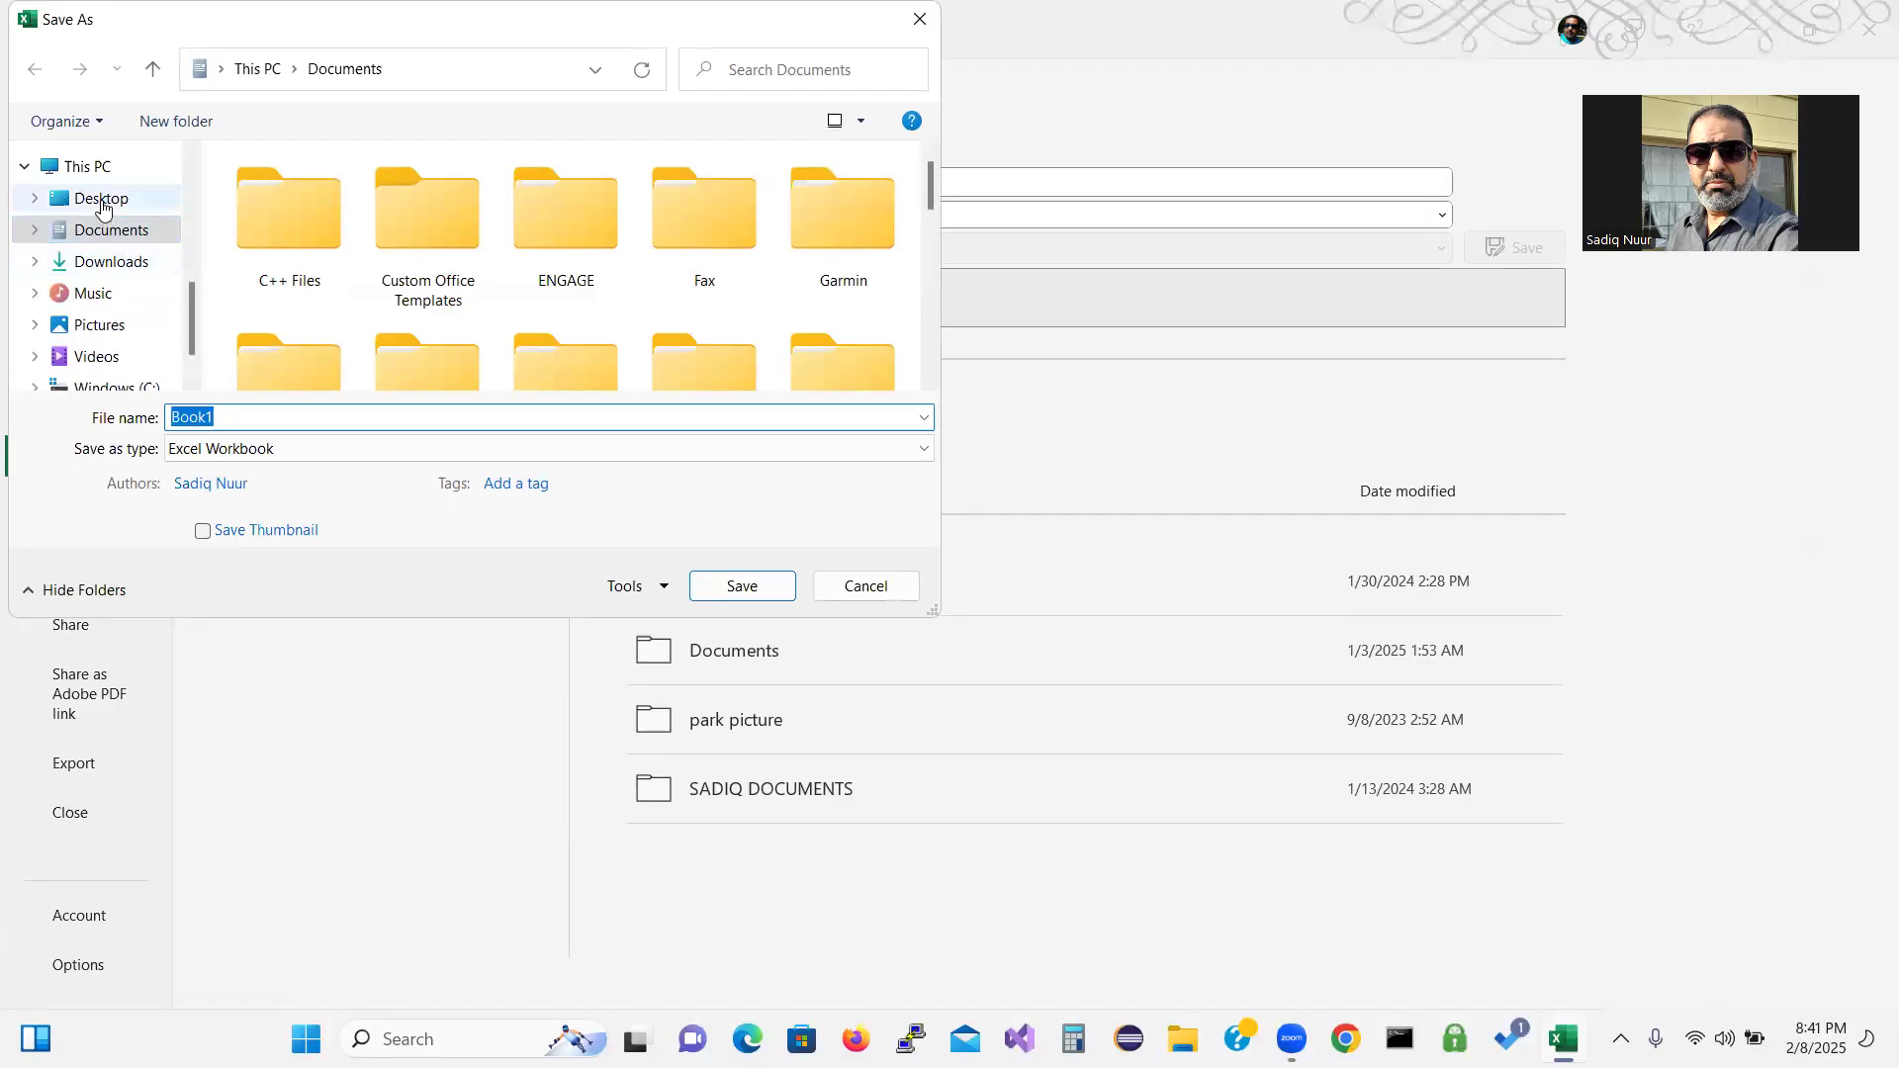
pyautogui.click(101, 201)
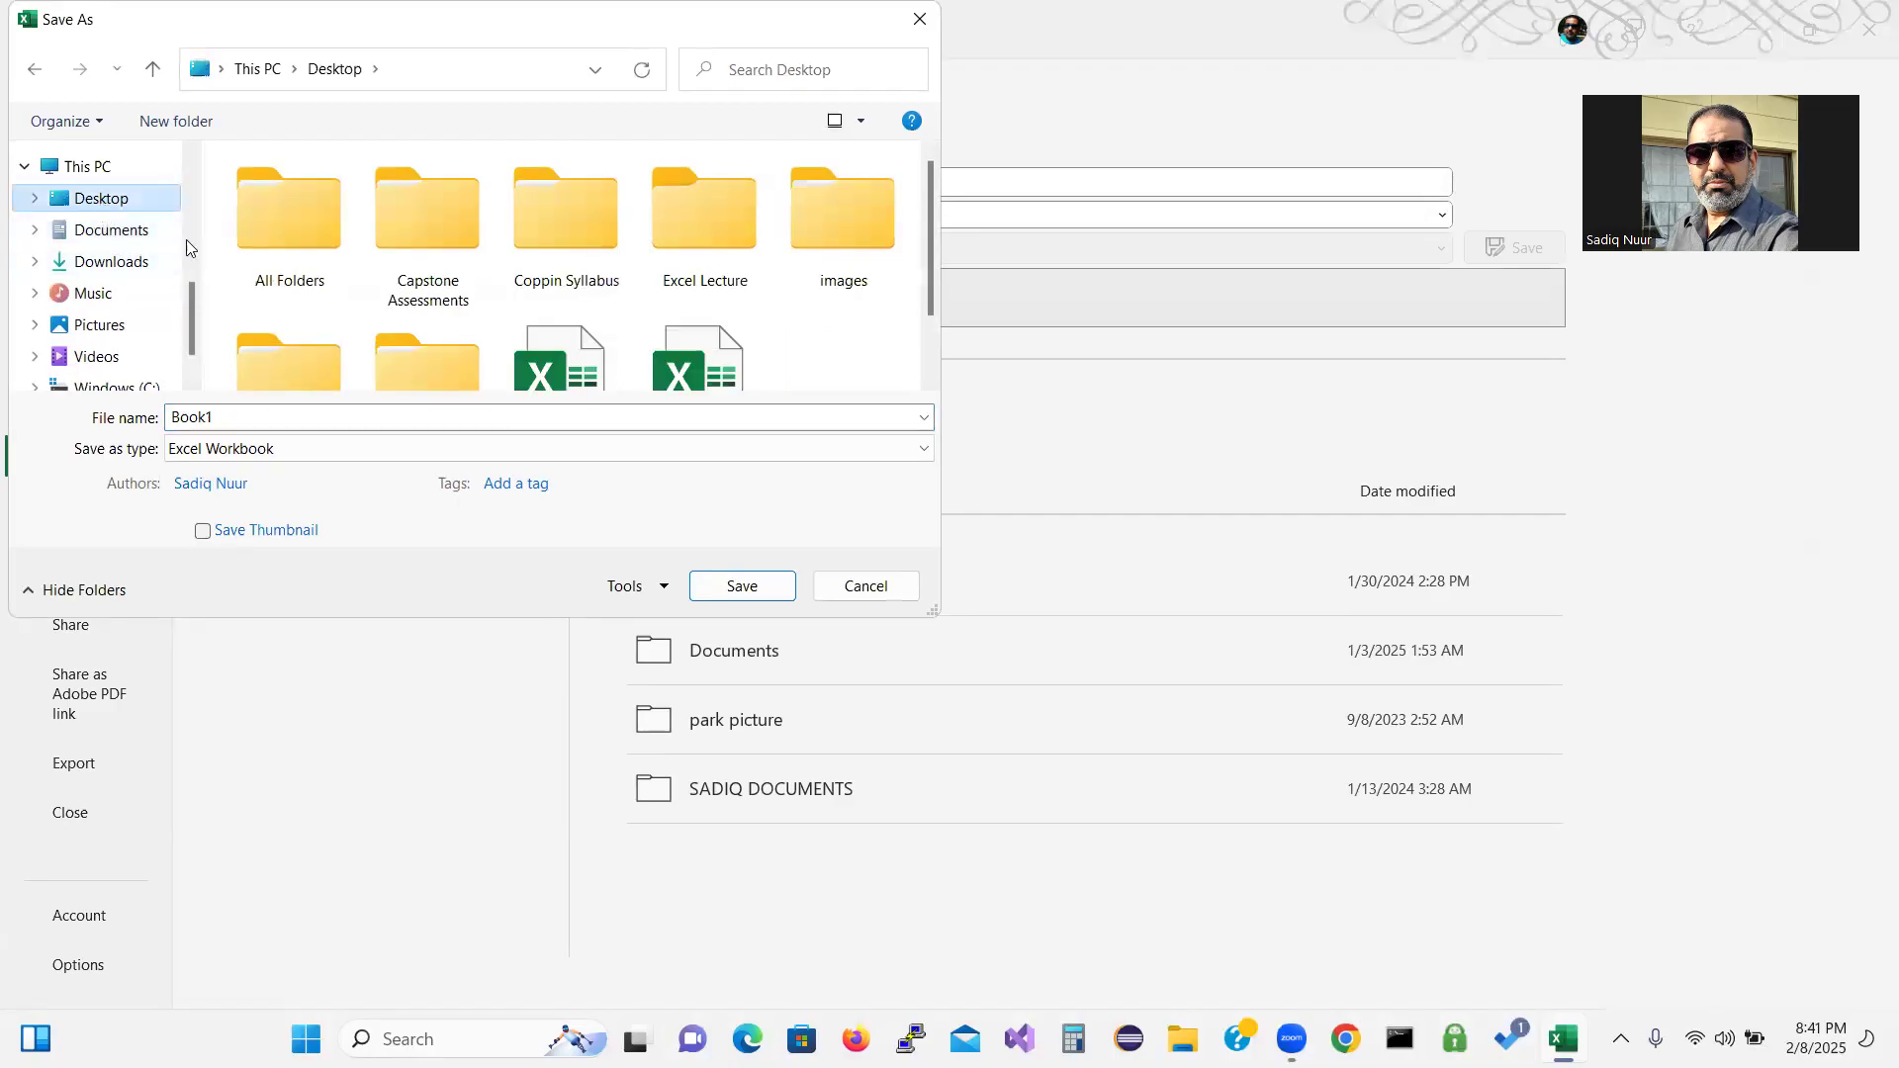
pyautogui.doubleClick(696, 230)
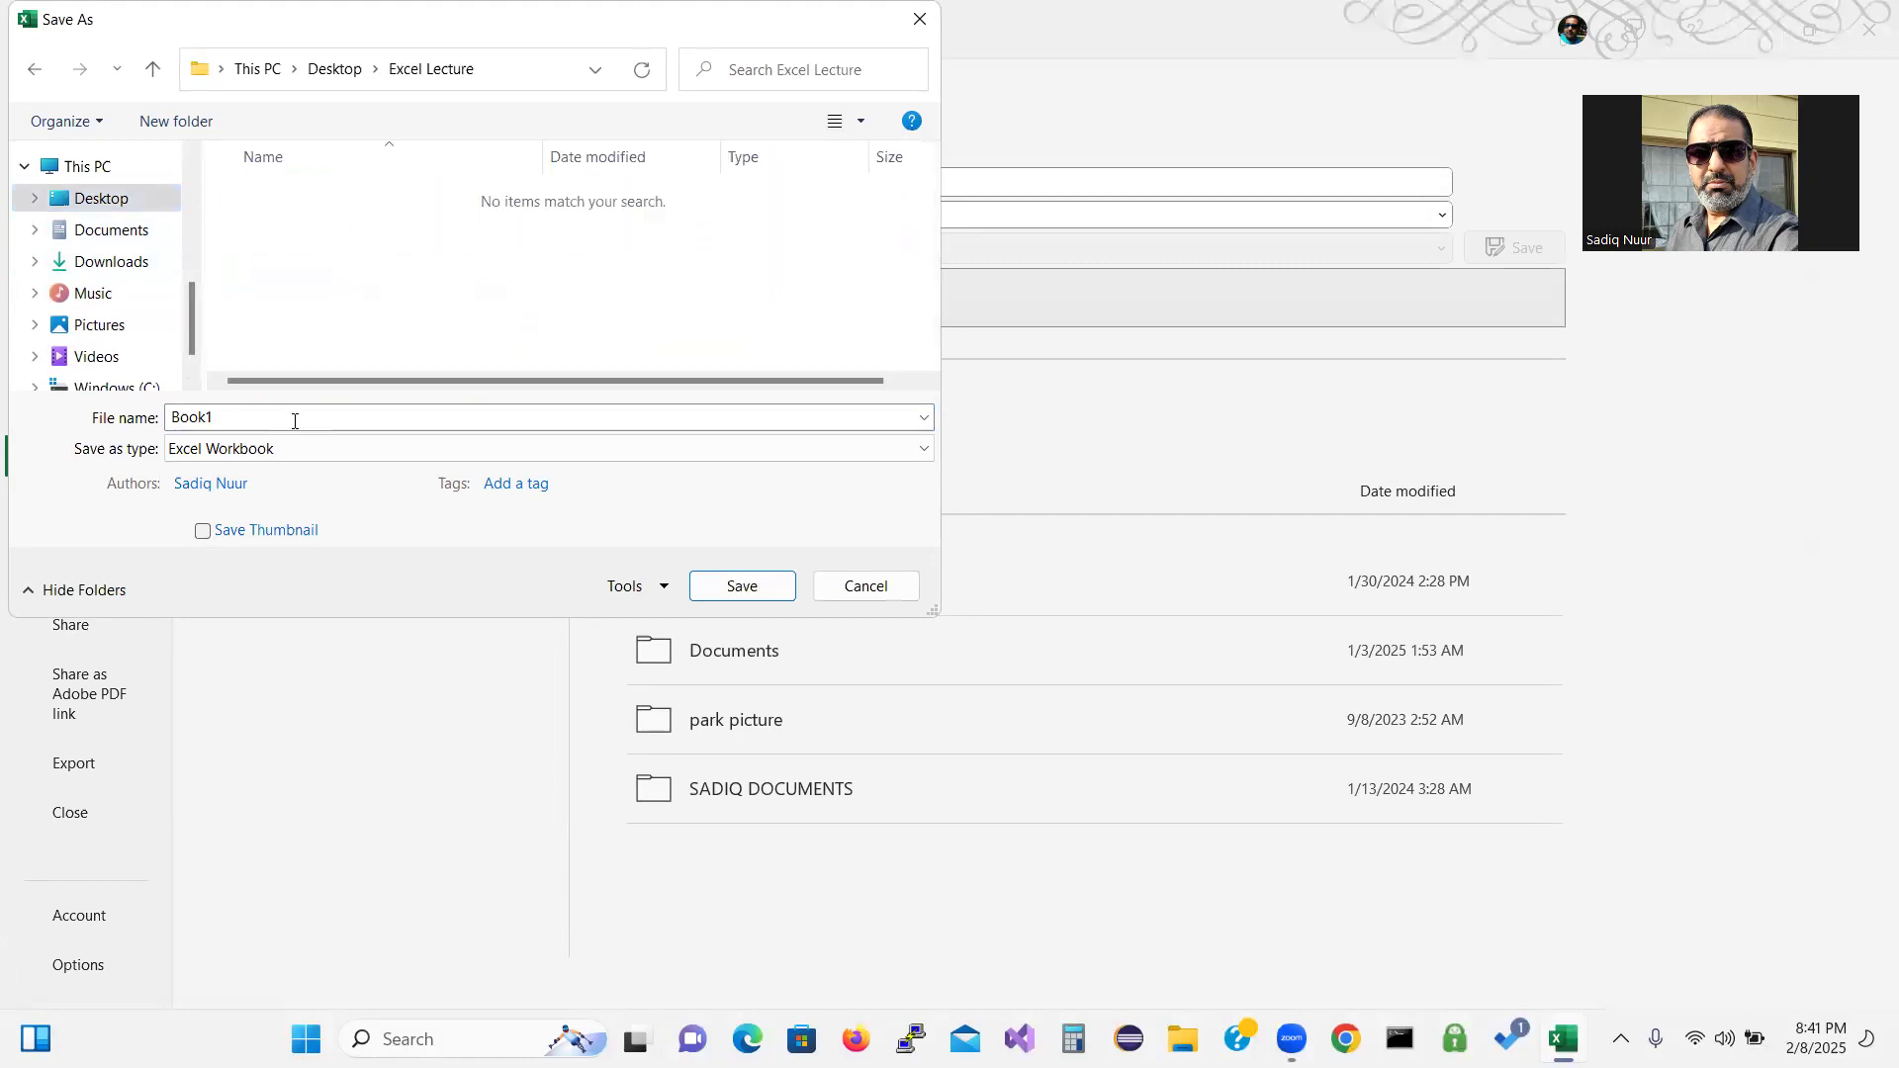
pyautogui.doubleClick(246, 416)
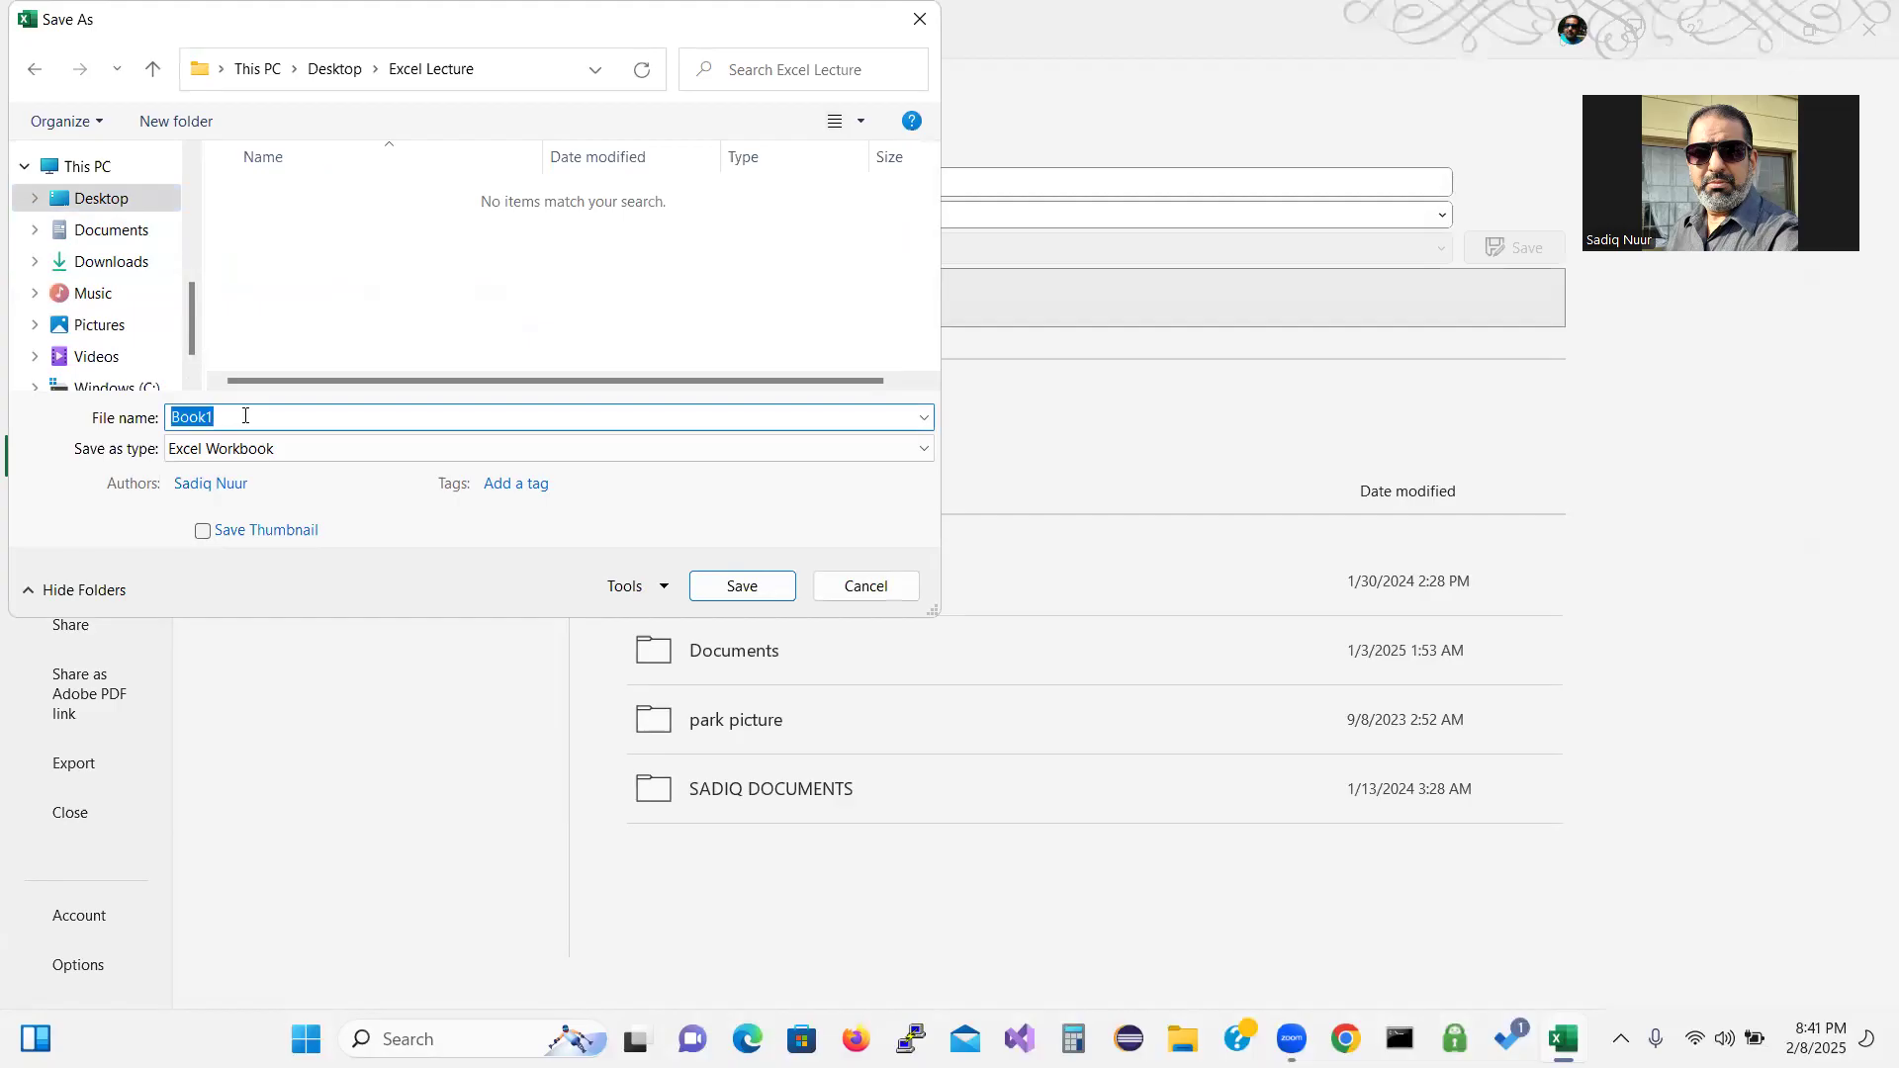
pyautogui.write('SC_EX_2_Atlas')
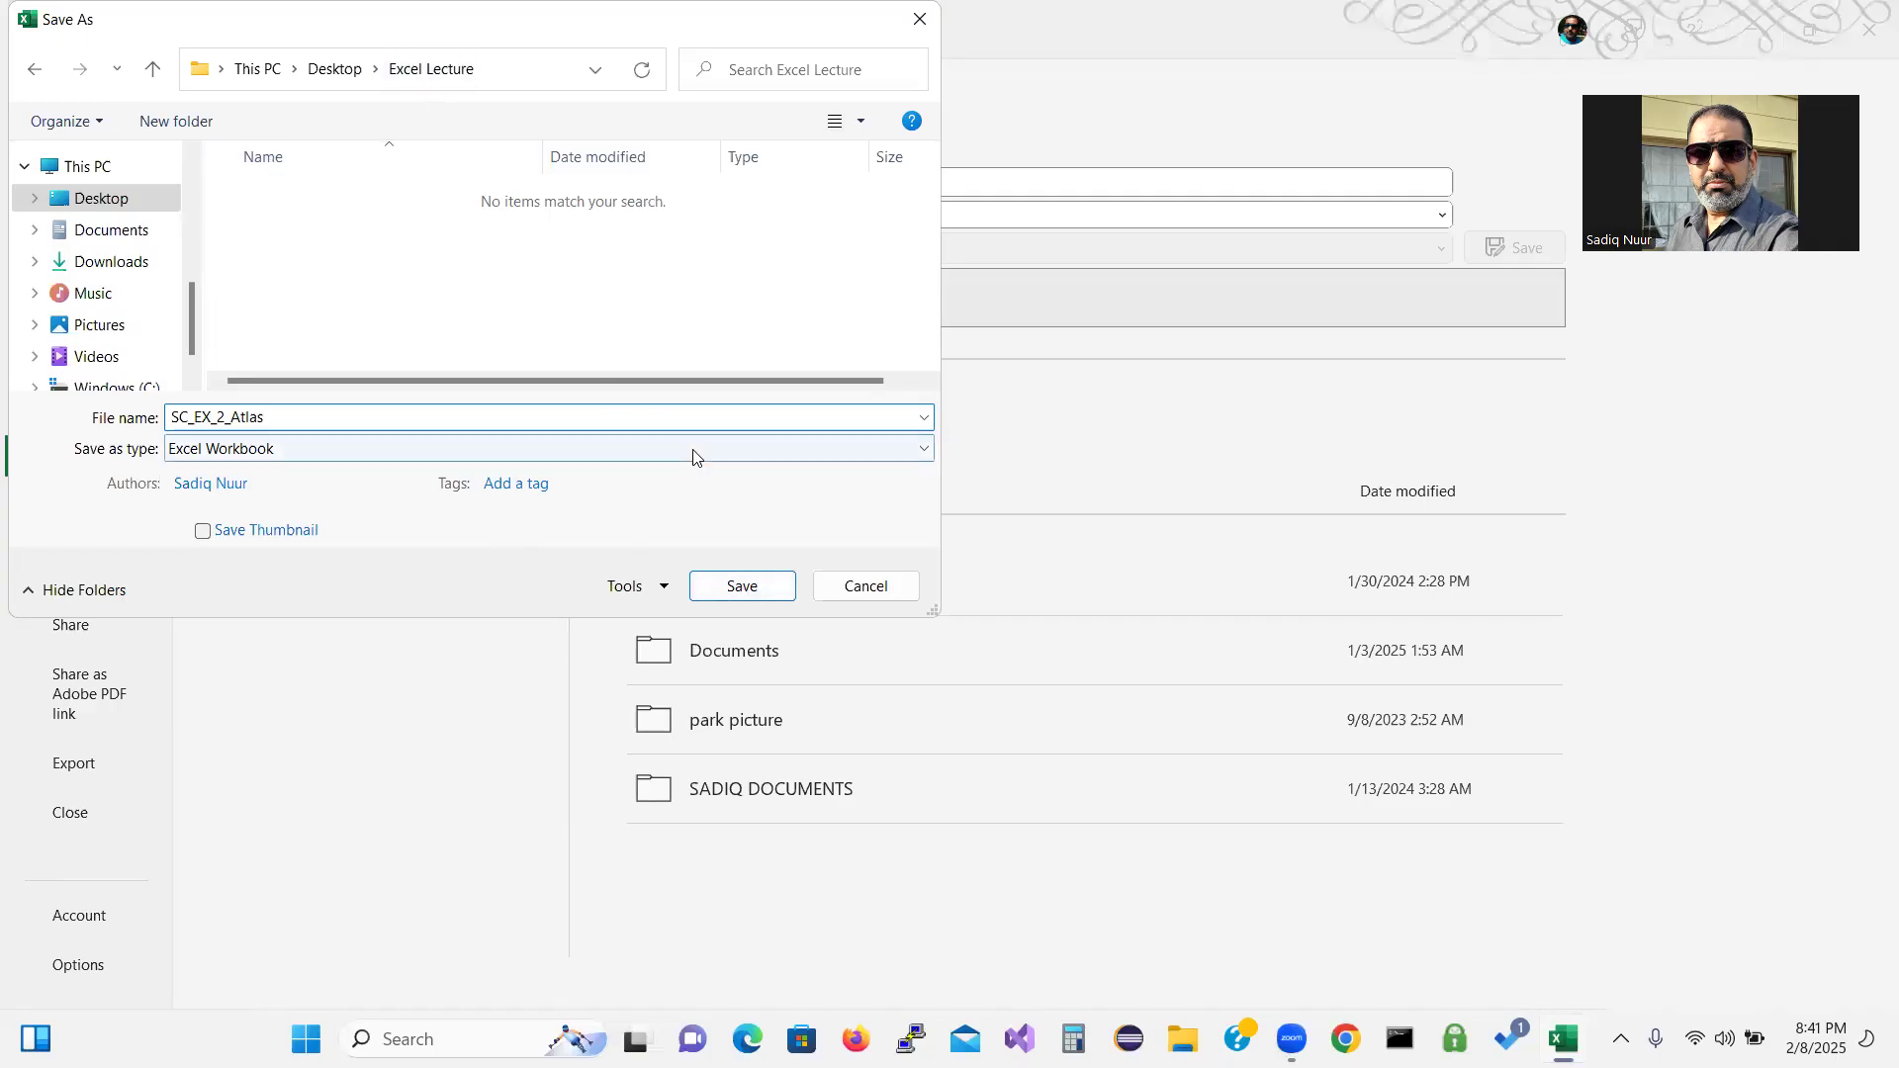
pyautogui.click(743, 588)
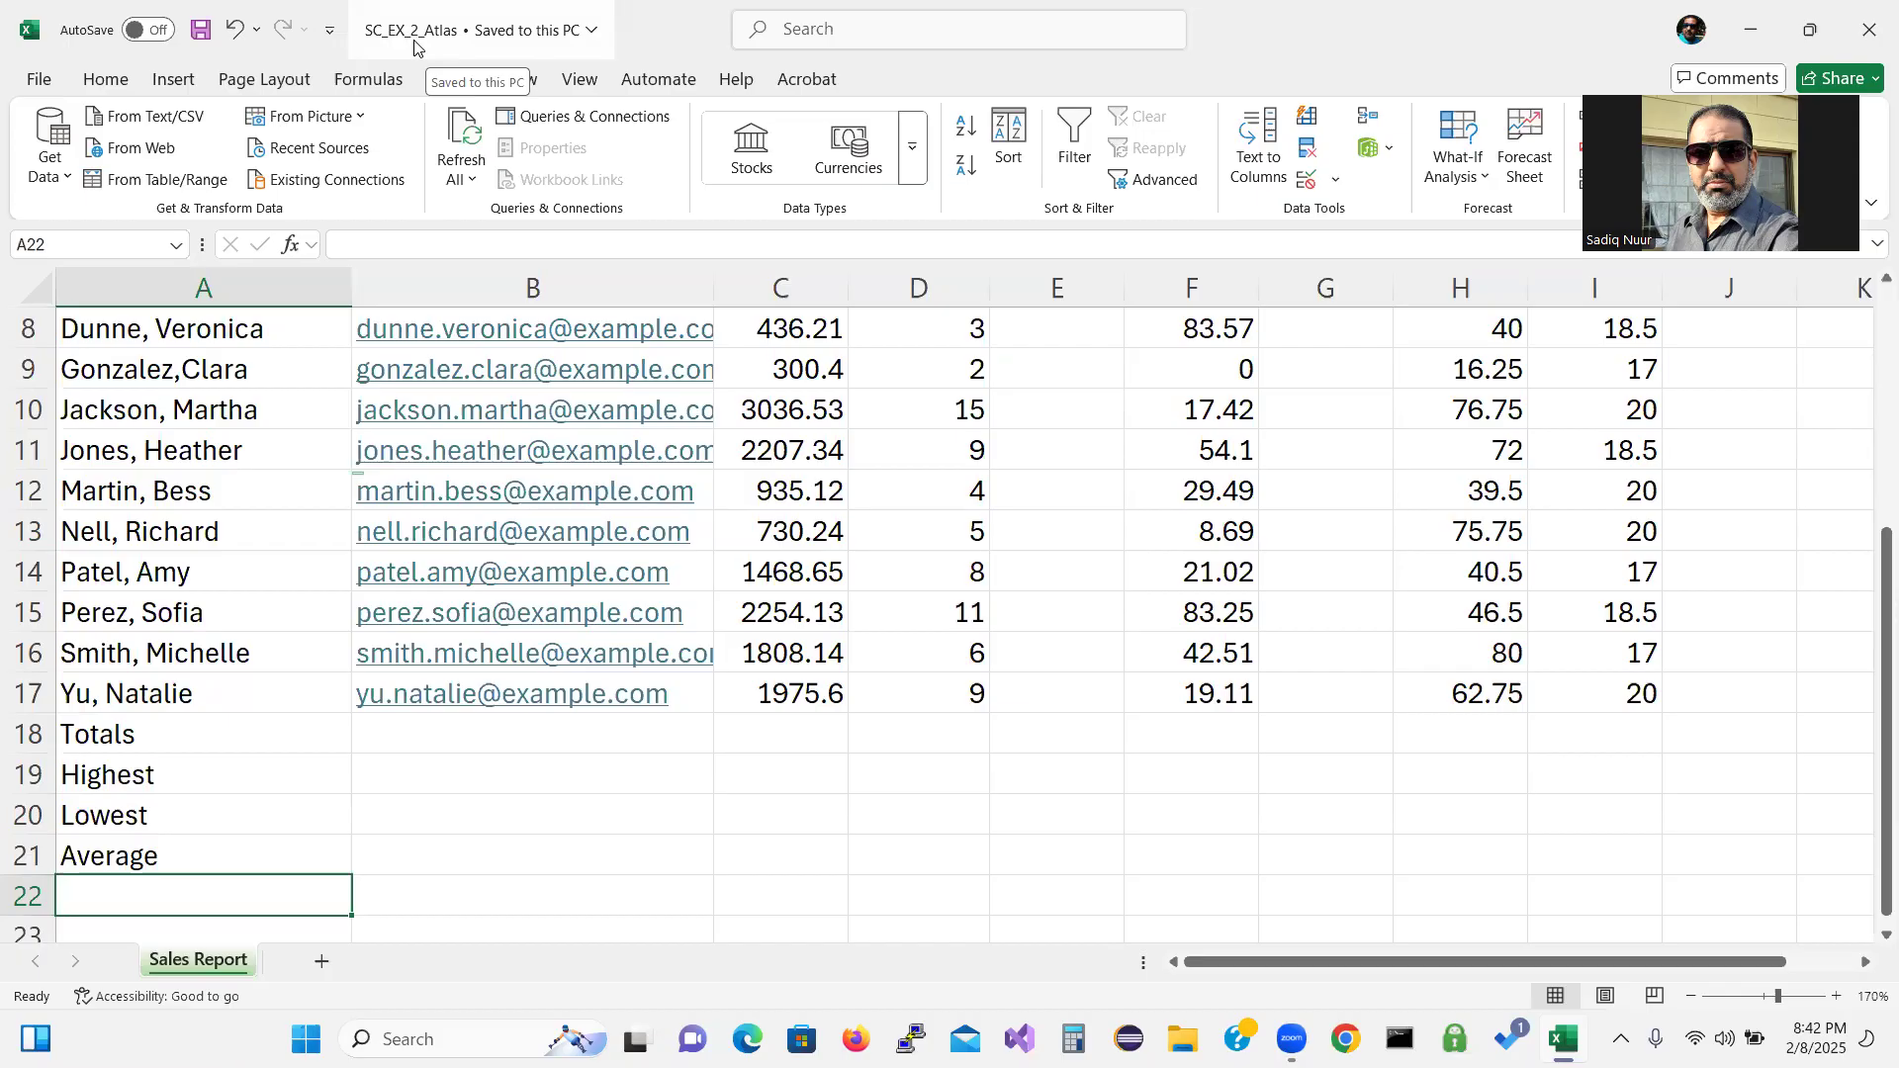
# Scroll back up to the column headings and select cell E6.
pyautogui.moveTo(1873, 593); pyautogui.dragTo(1870, 447)
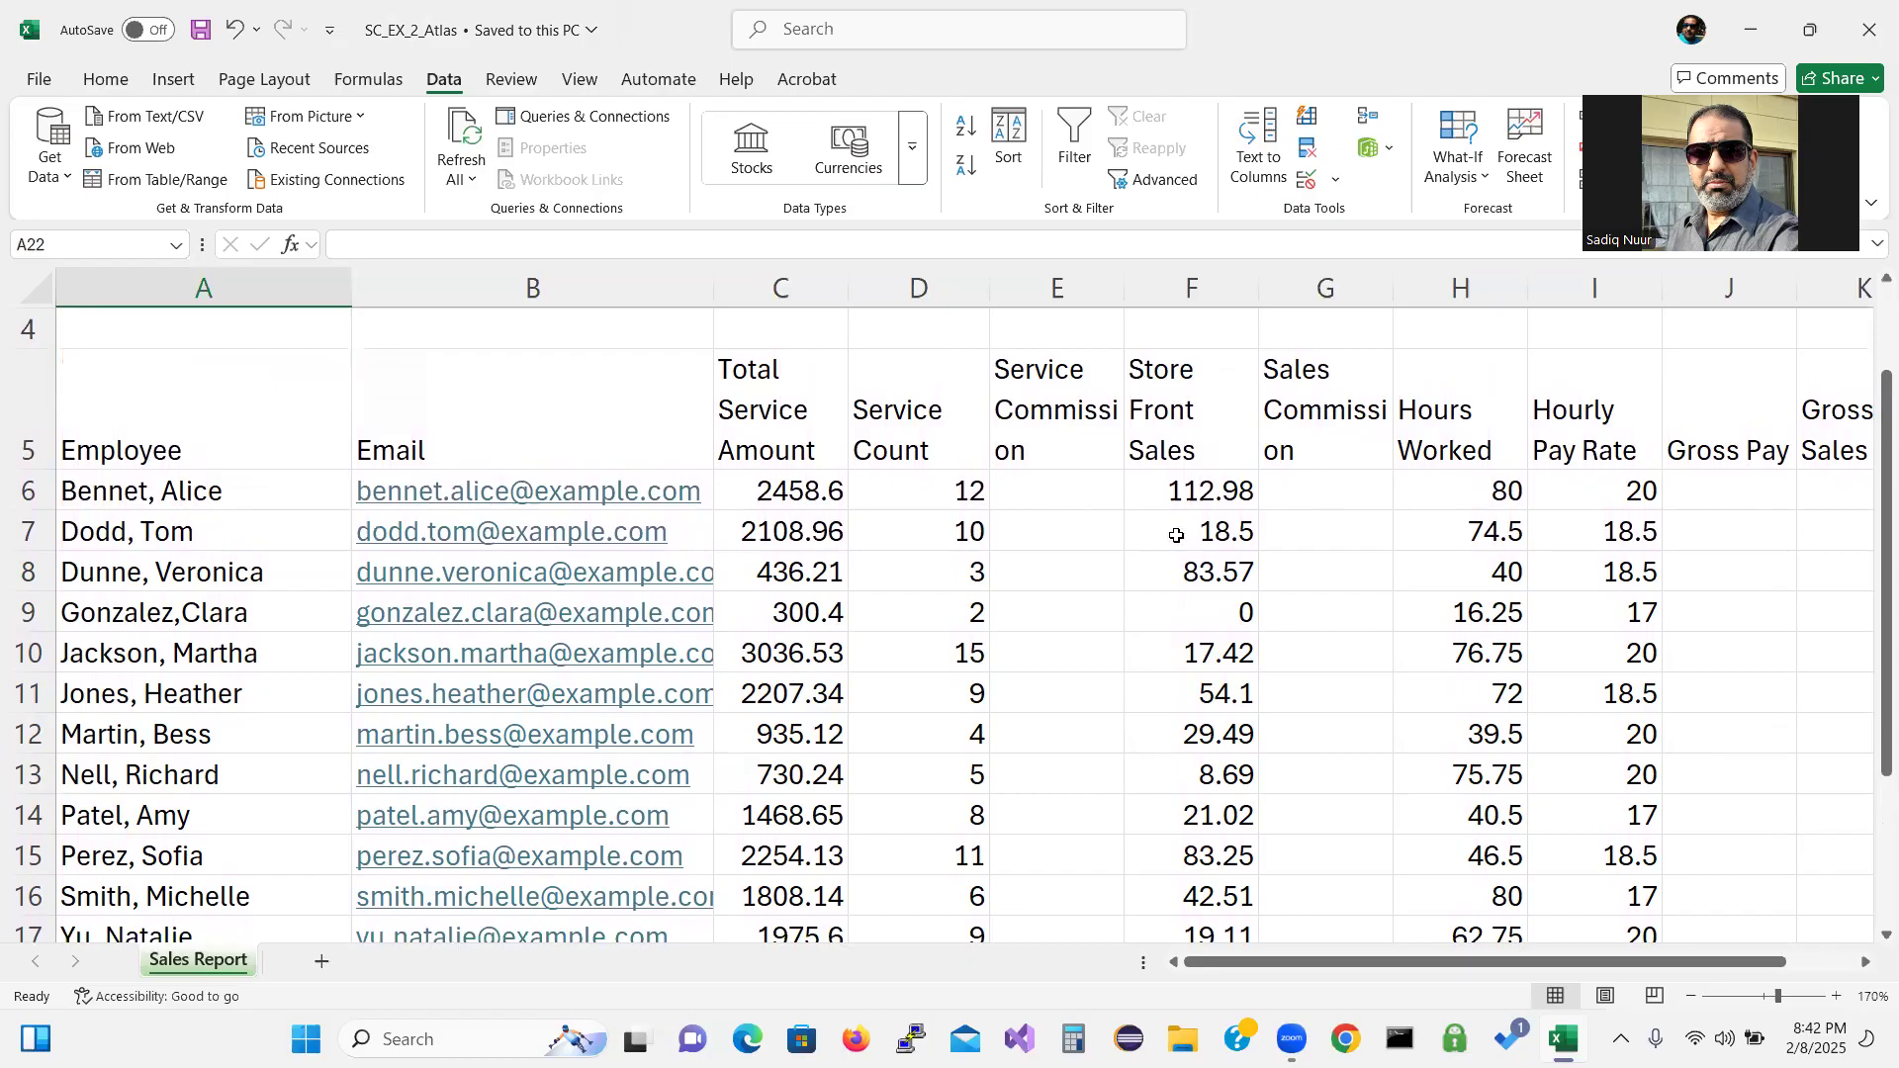
pyautogui.click(1068, 504)
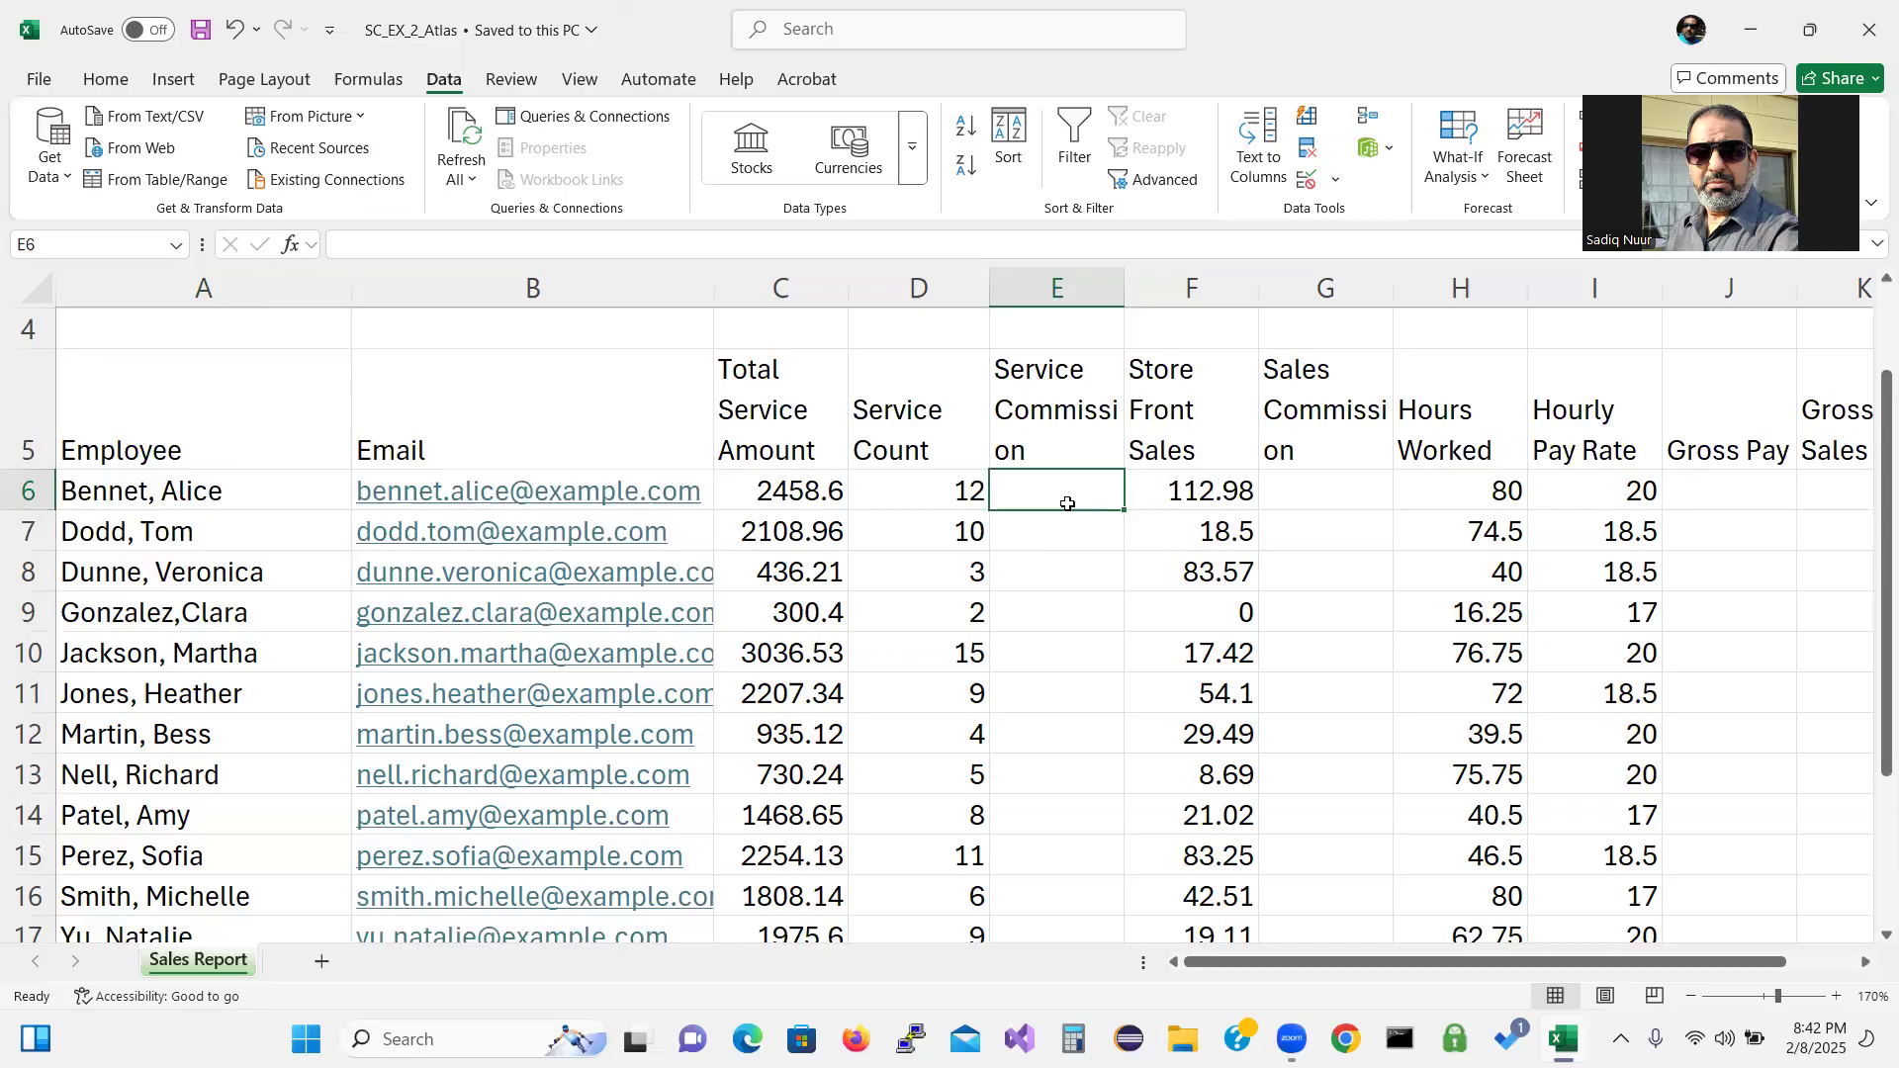
# Enter =(C6*0.05)+(D6*12) in E6, giving a service commission of 266.93.
pyautogui.write('=')
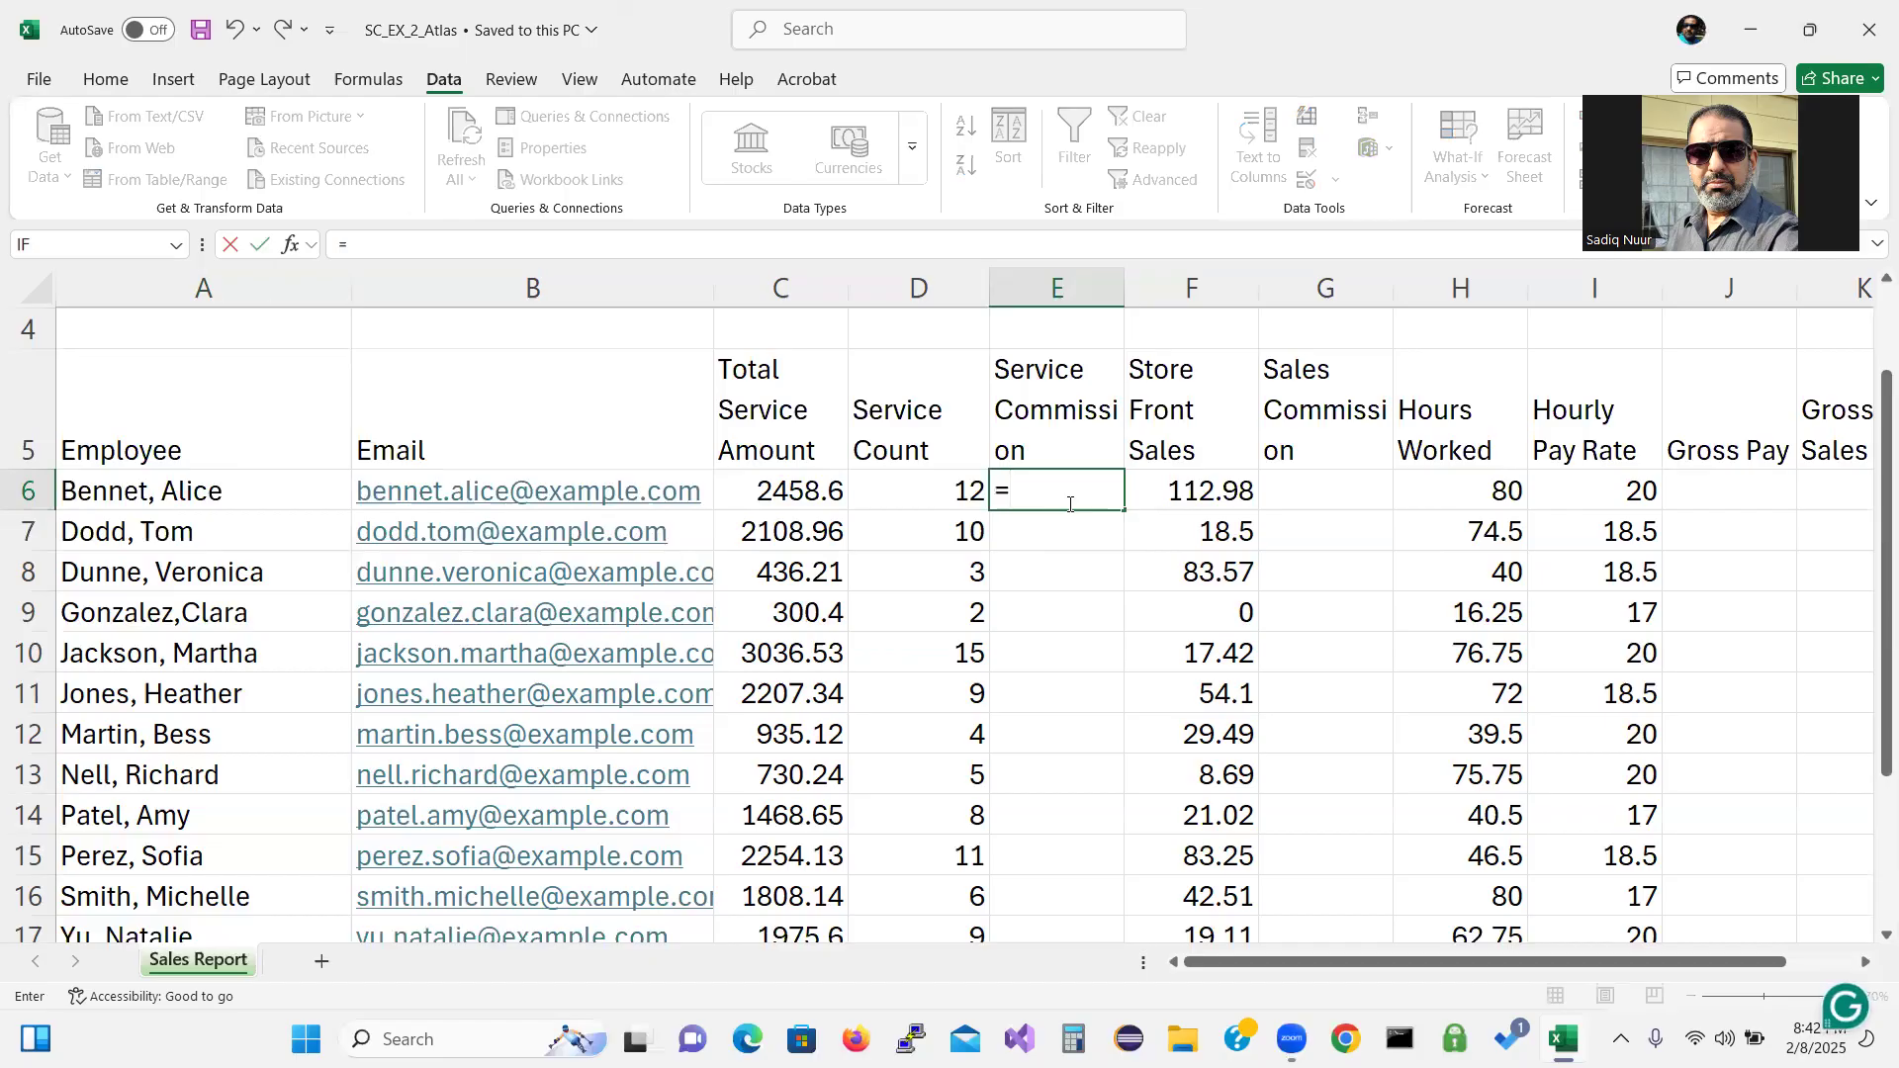
pyautogui.write('(')
pyautogui.write('c6')
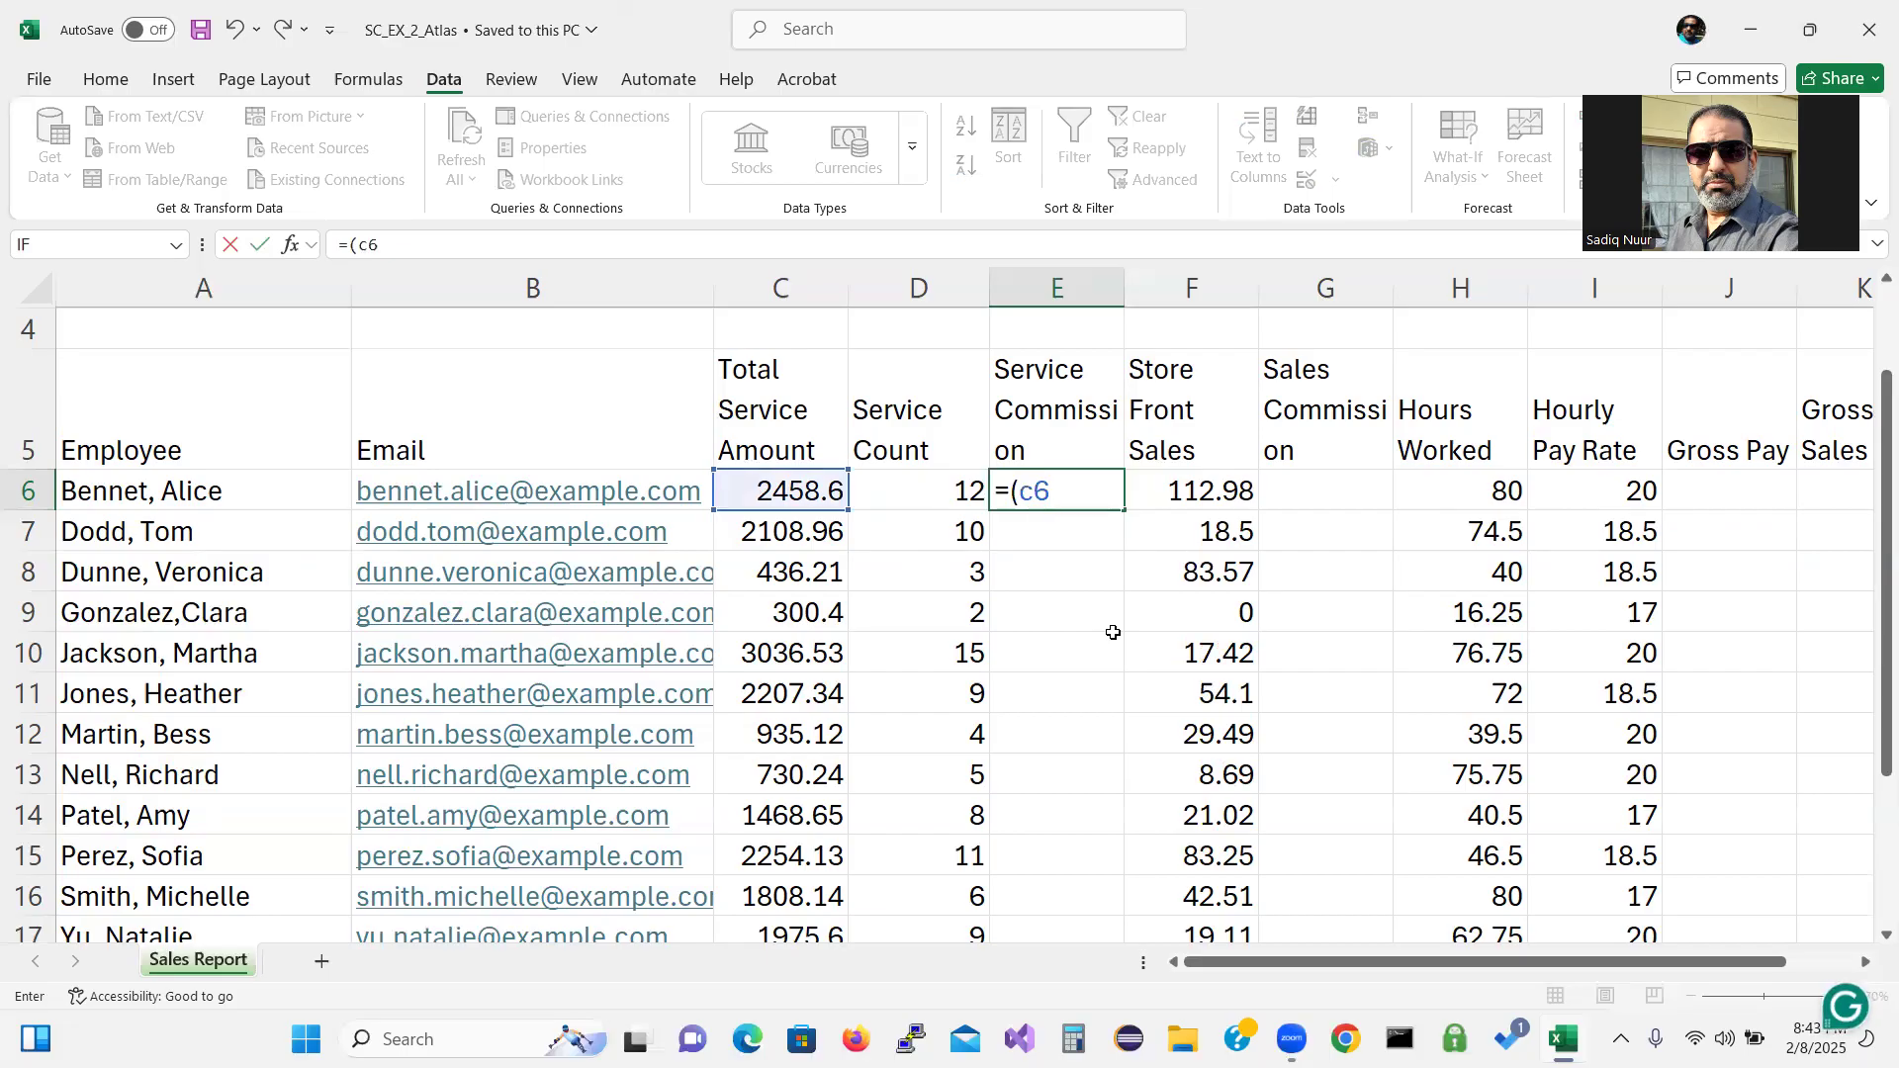
pyautogui.write('*0.05')
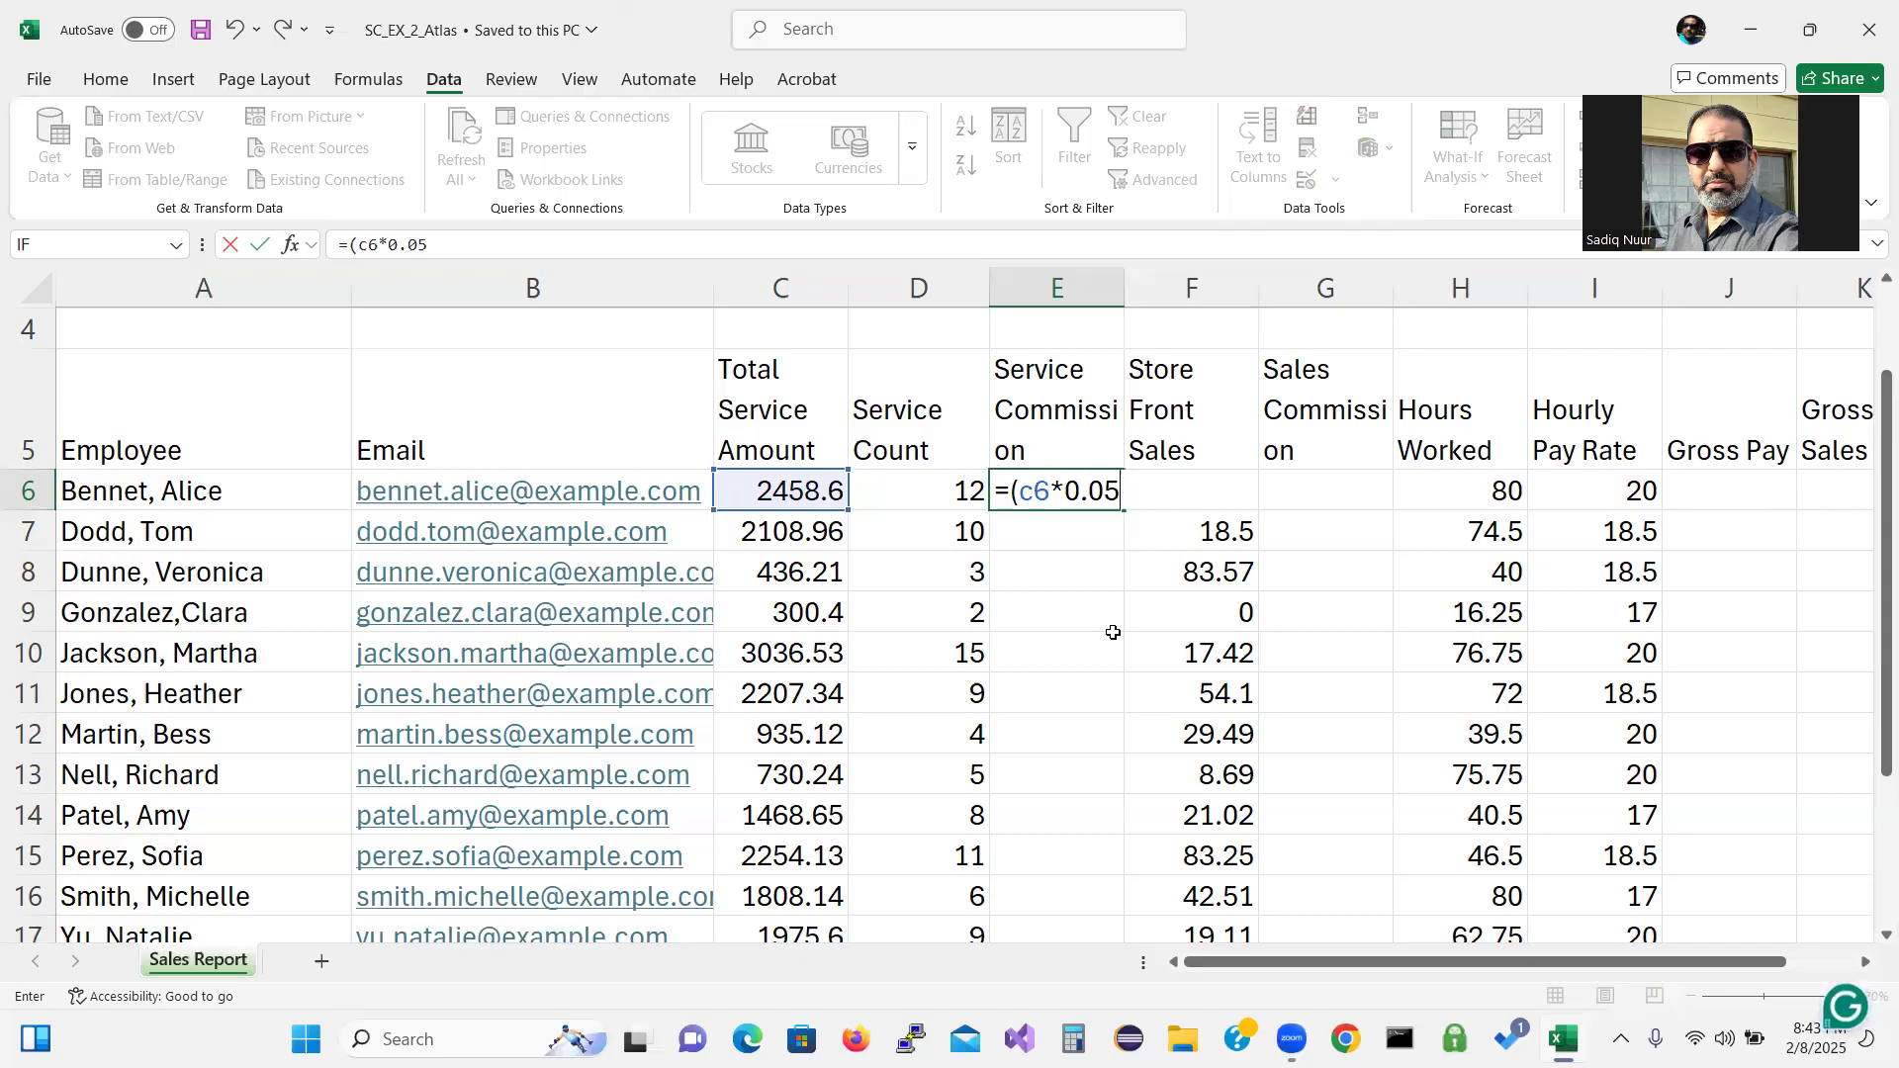
pyautogui.write(')+(')
pyautogui.write('d6')
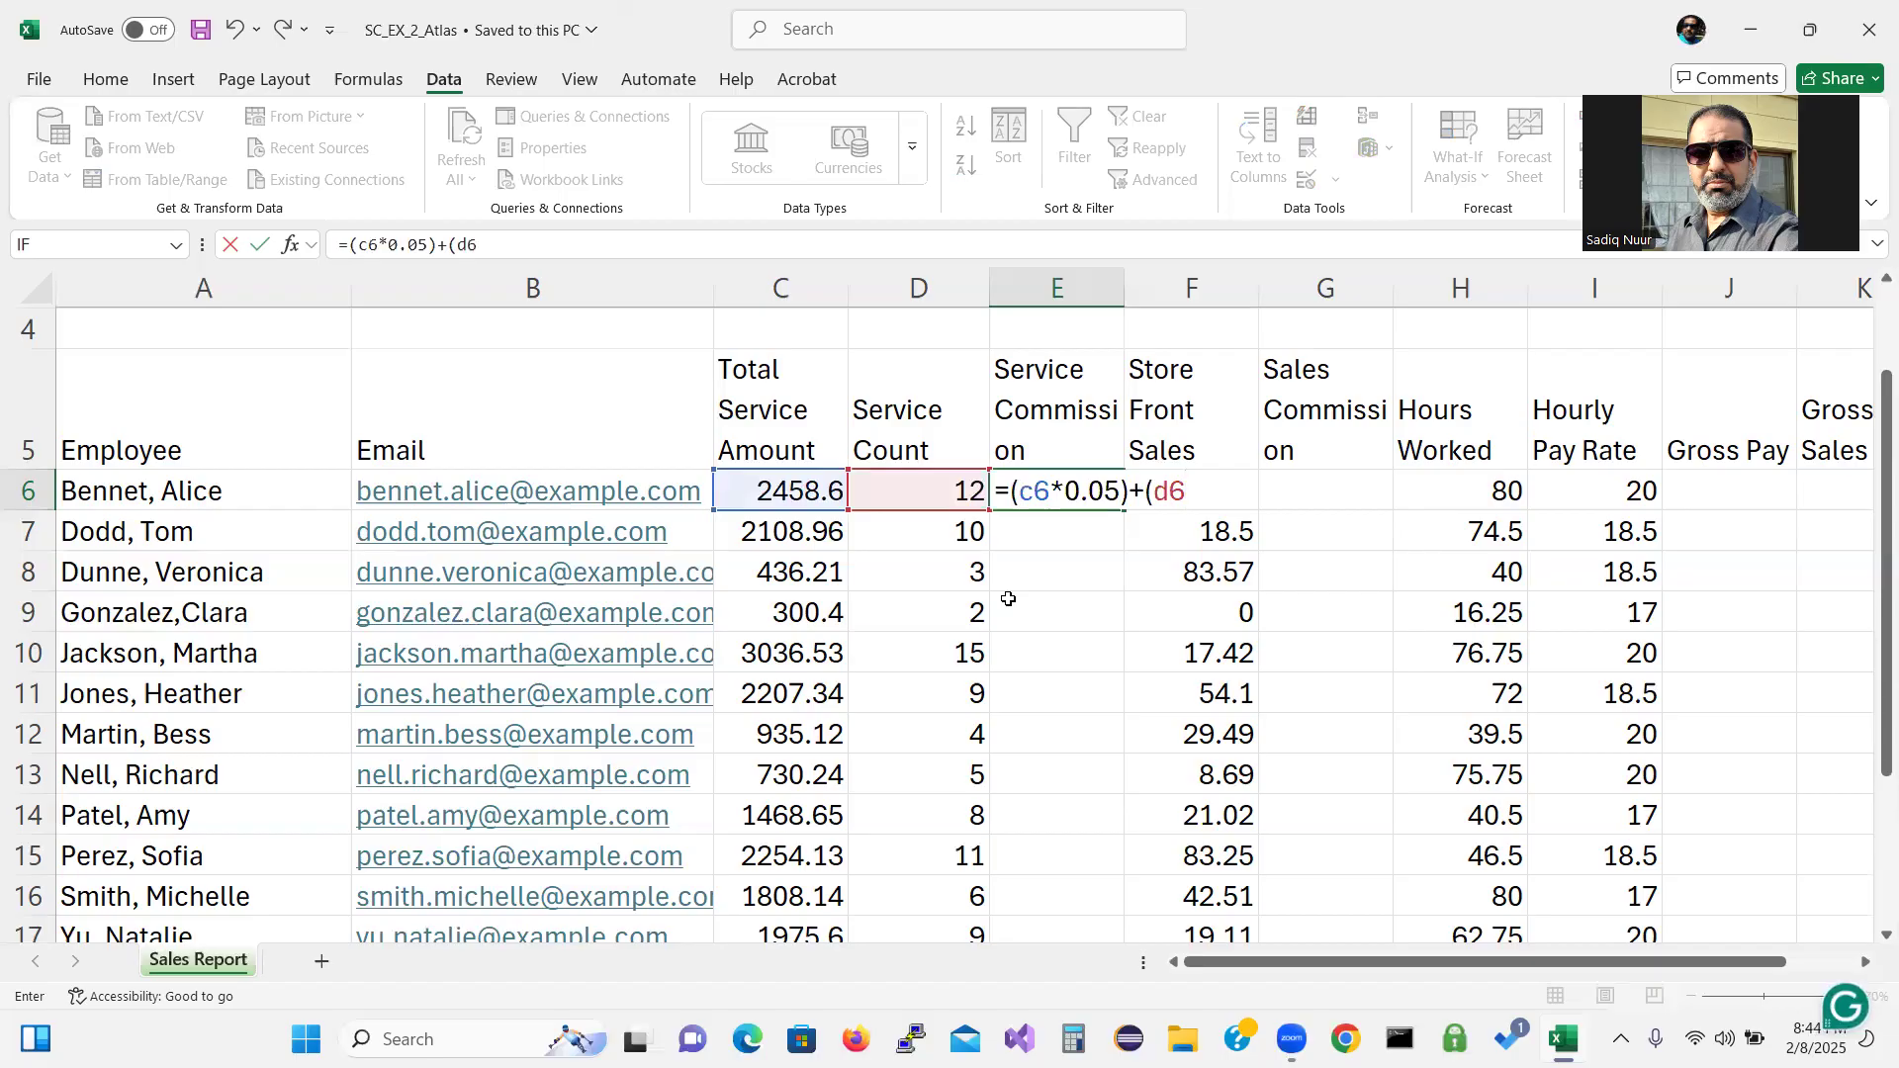
pyautogui.write('*12)')
pyautogui.press('Return')
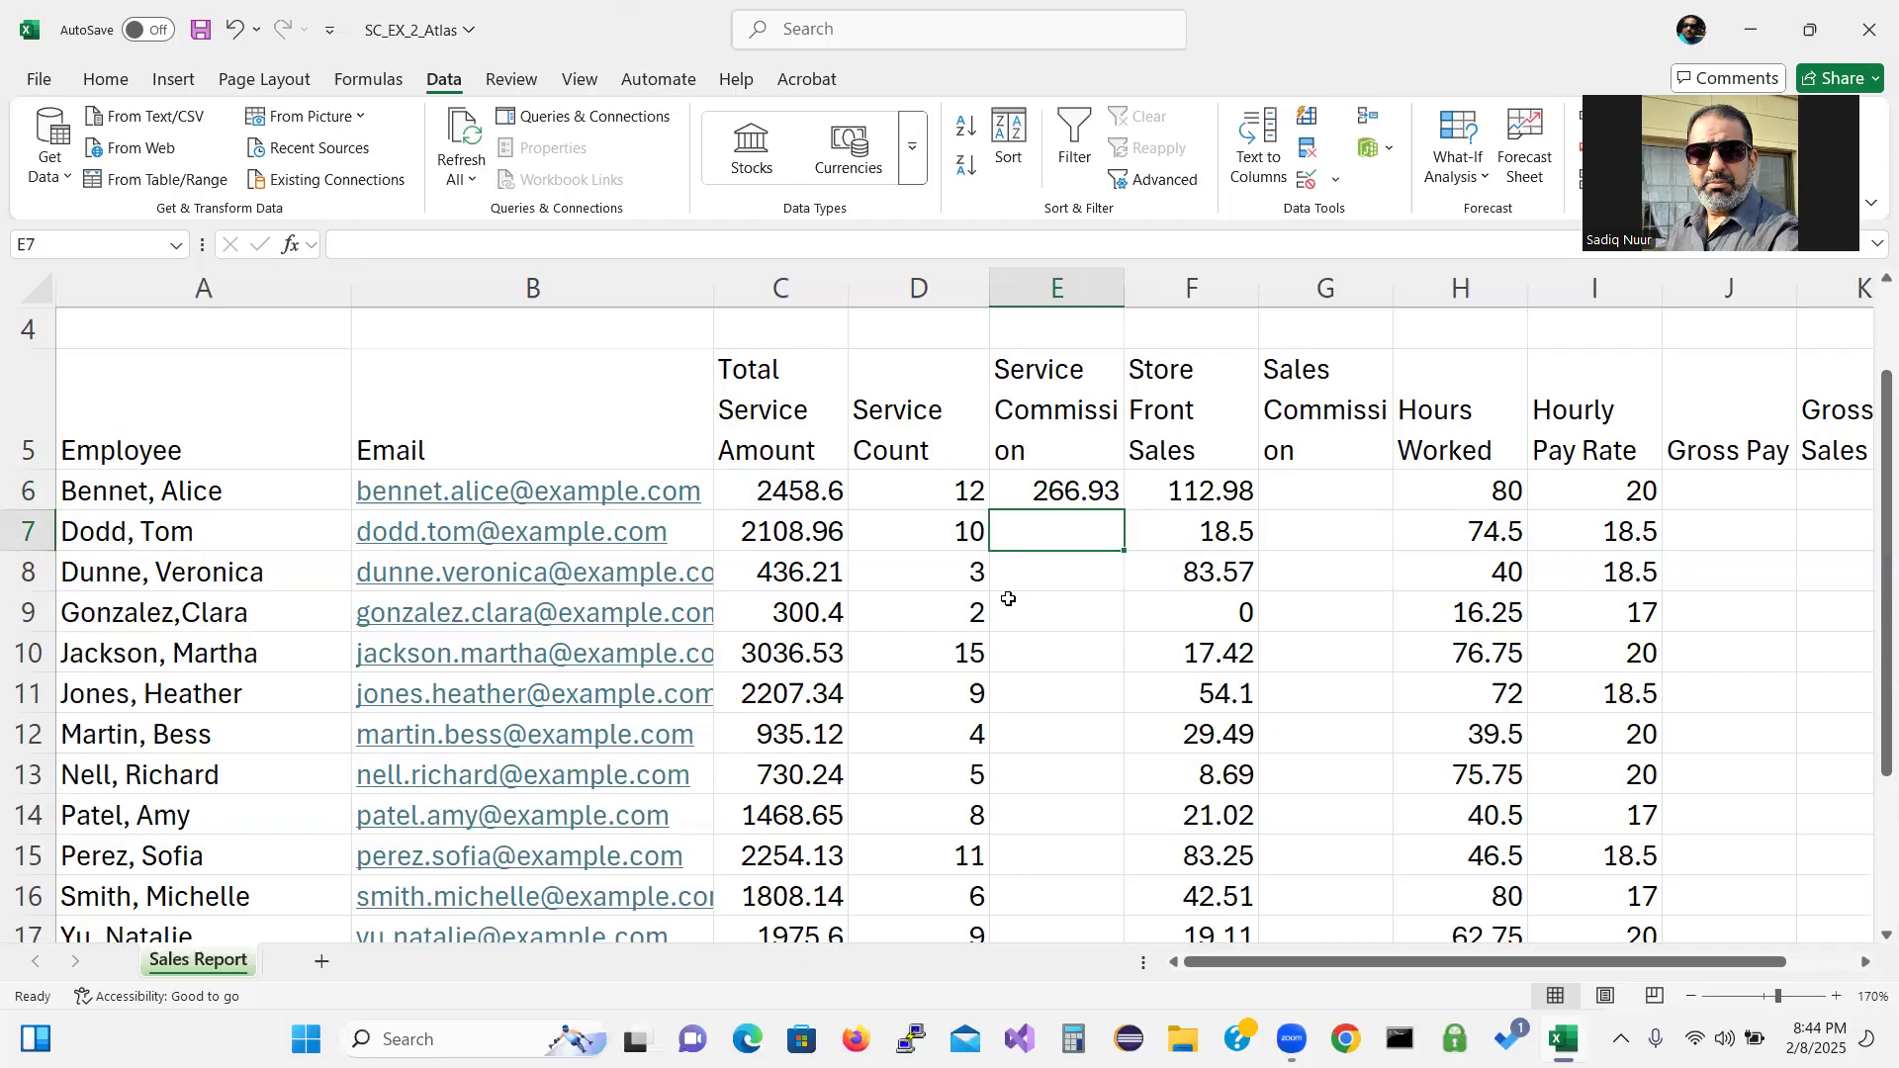
pyautogui.click(1340, 495)
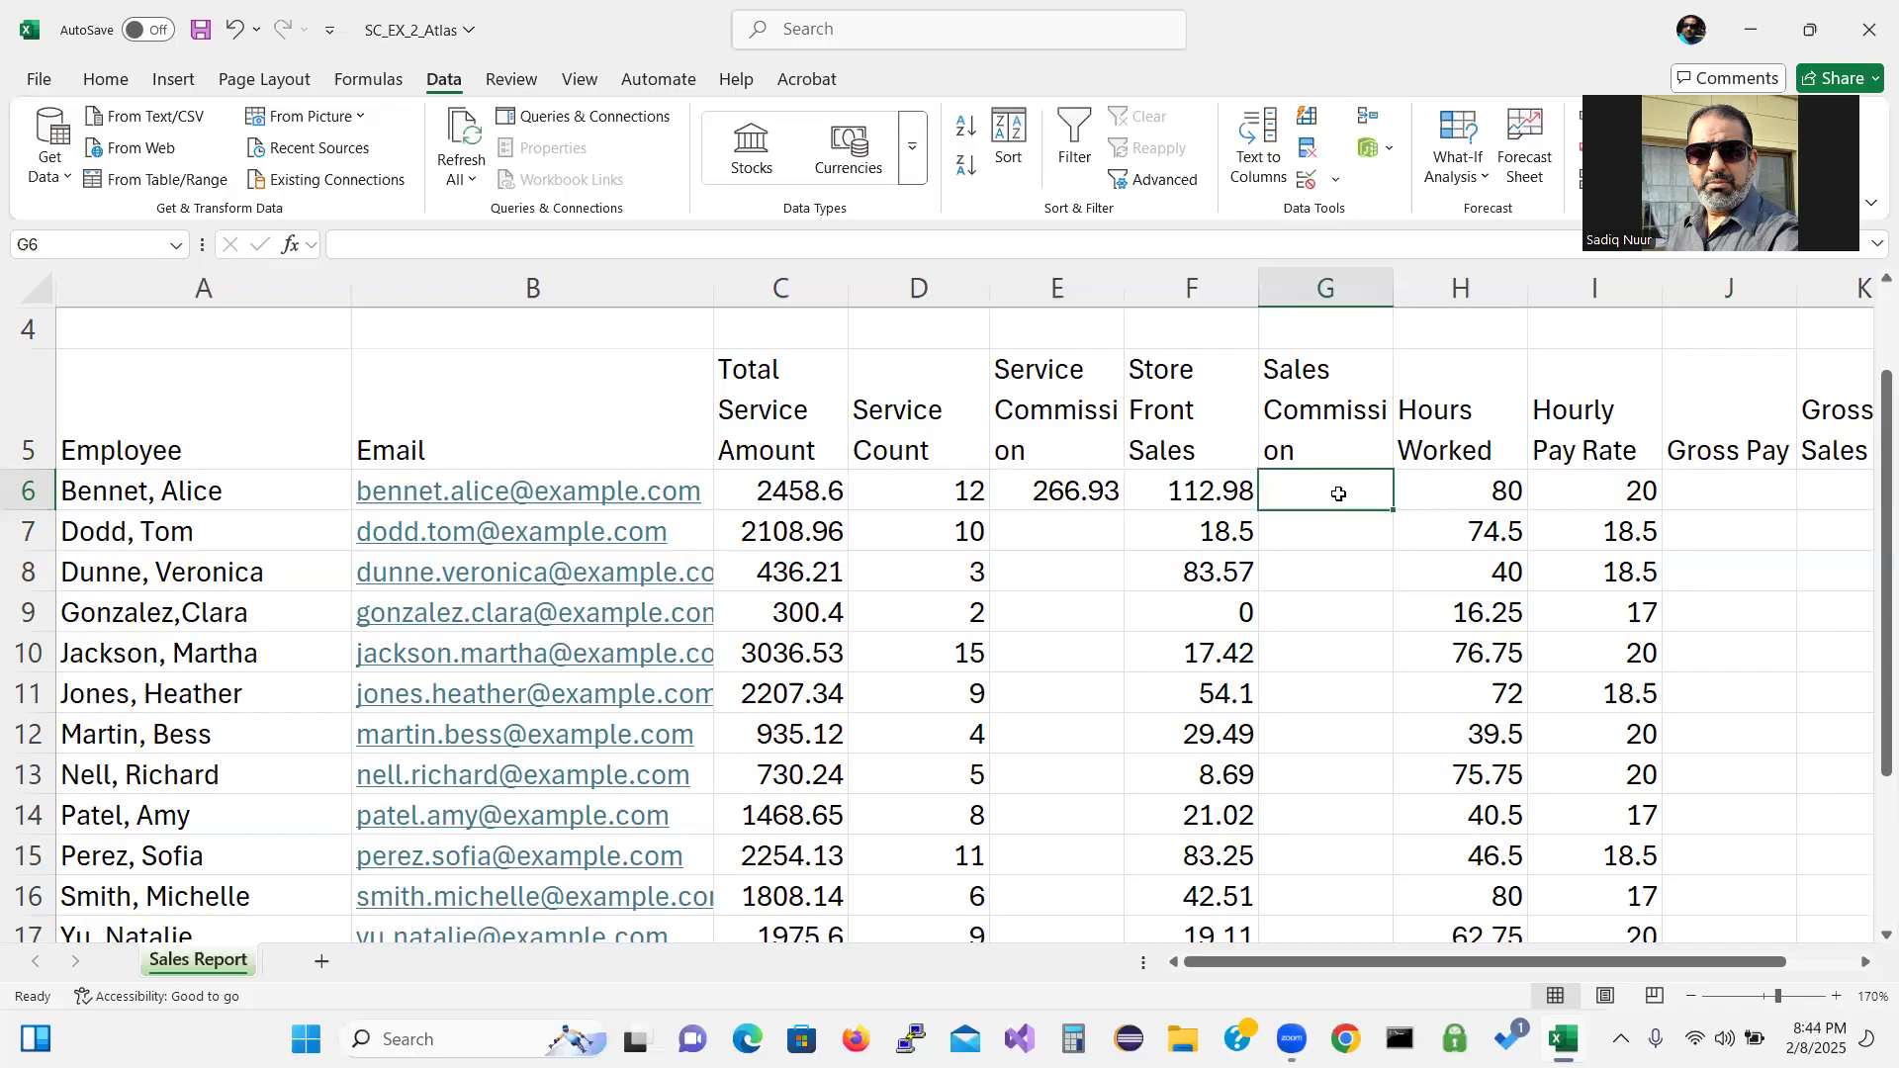
# Enter =F6*0.075 in G6, giving a sales commission of 8.4735.
pyautogui.write('=')
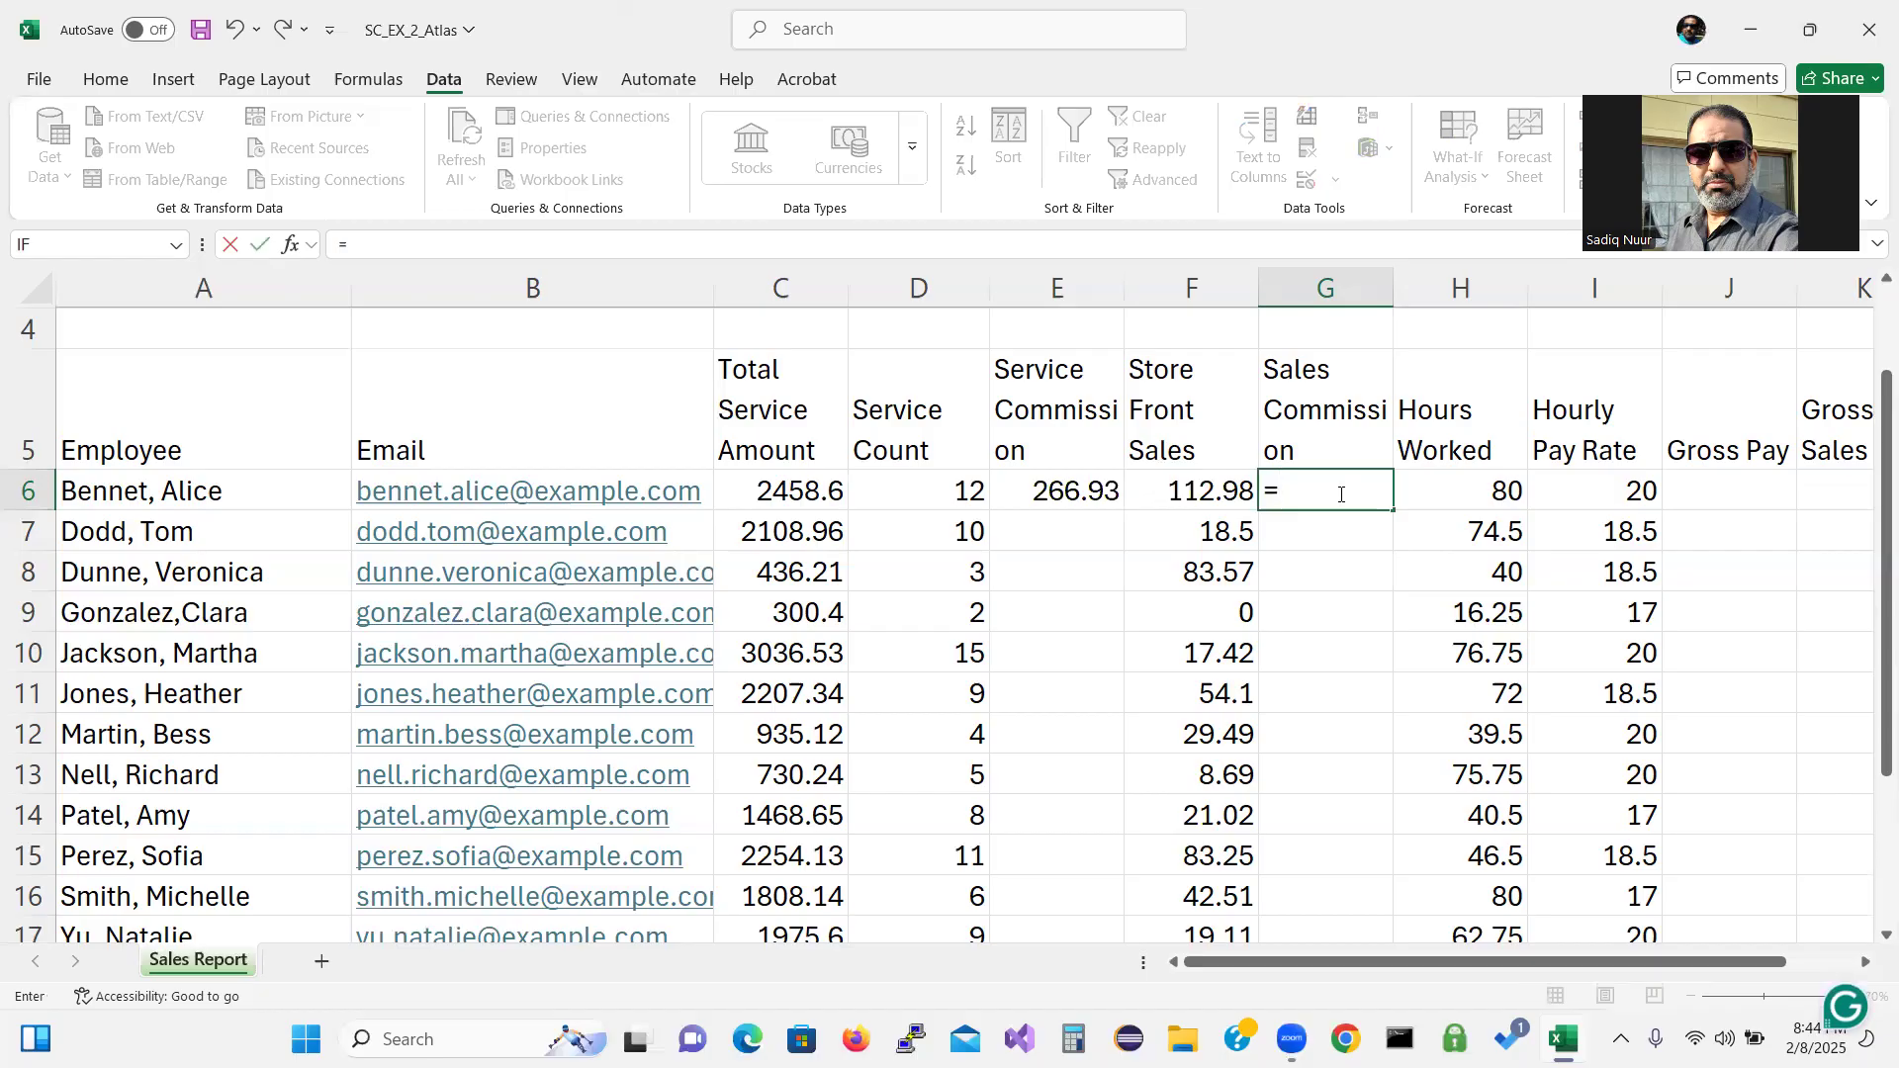
pyautogui.click(1176, 495)
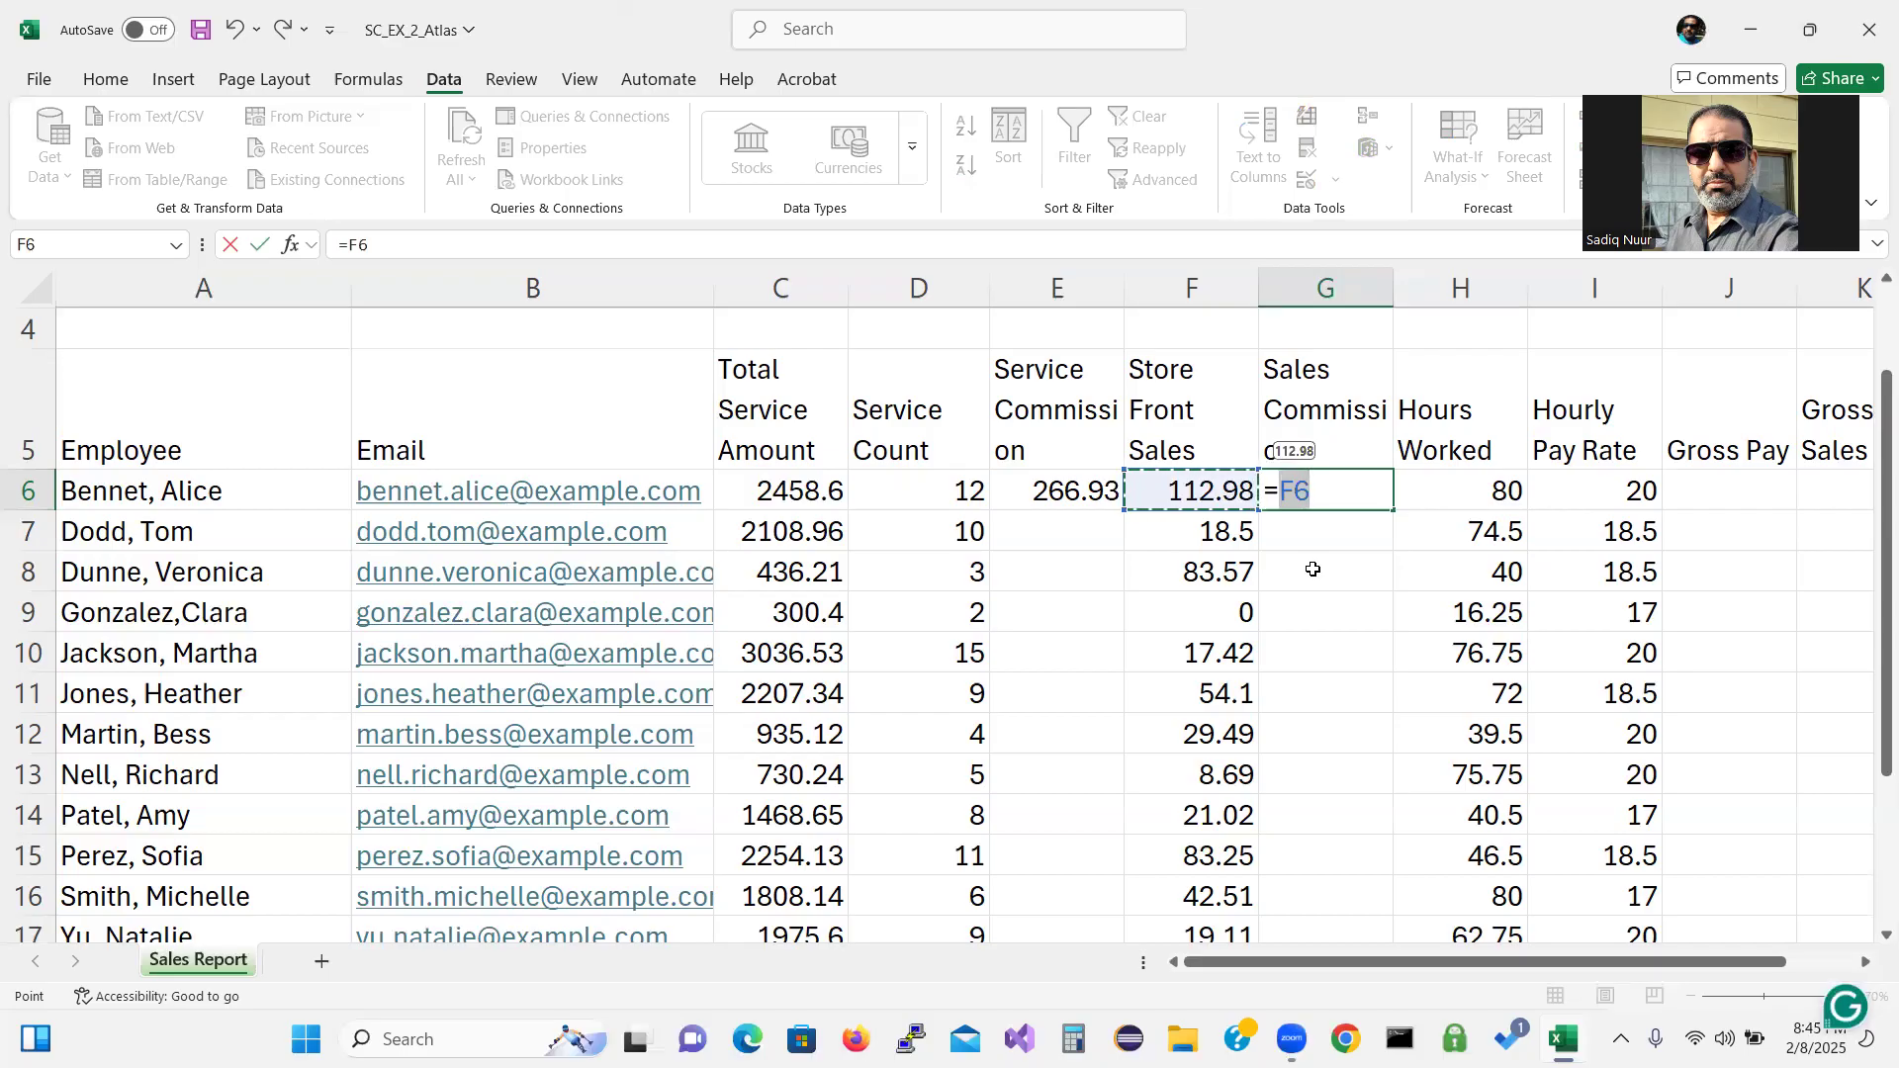
pyautogui.write('*')
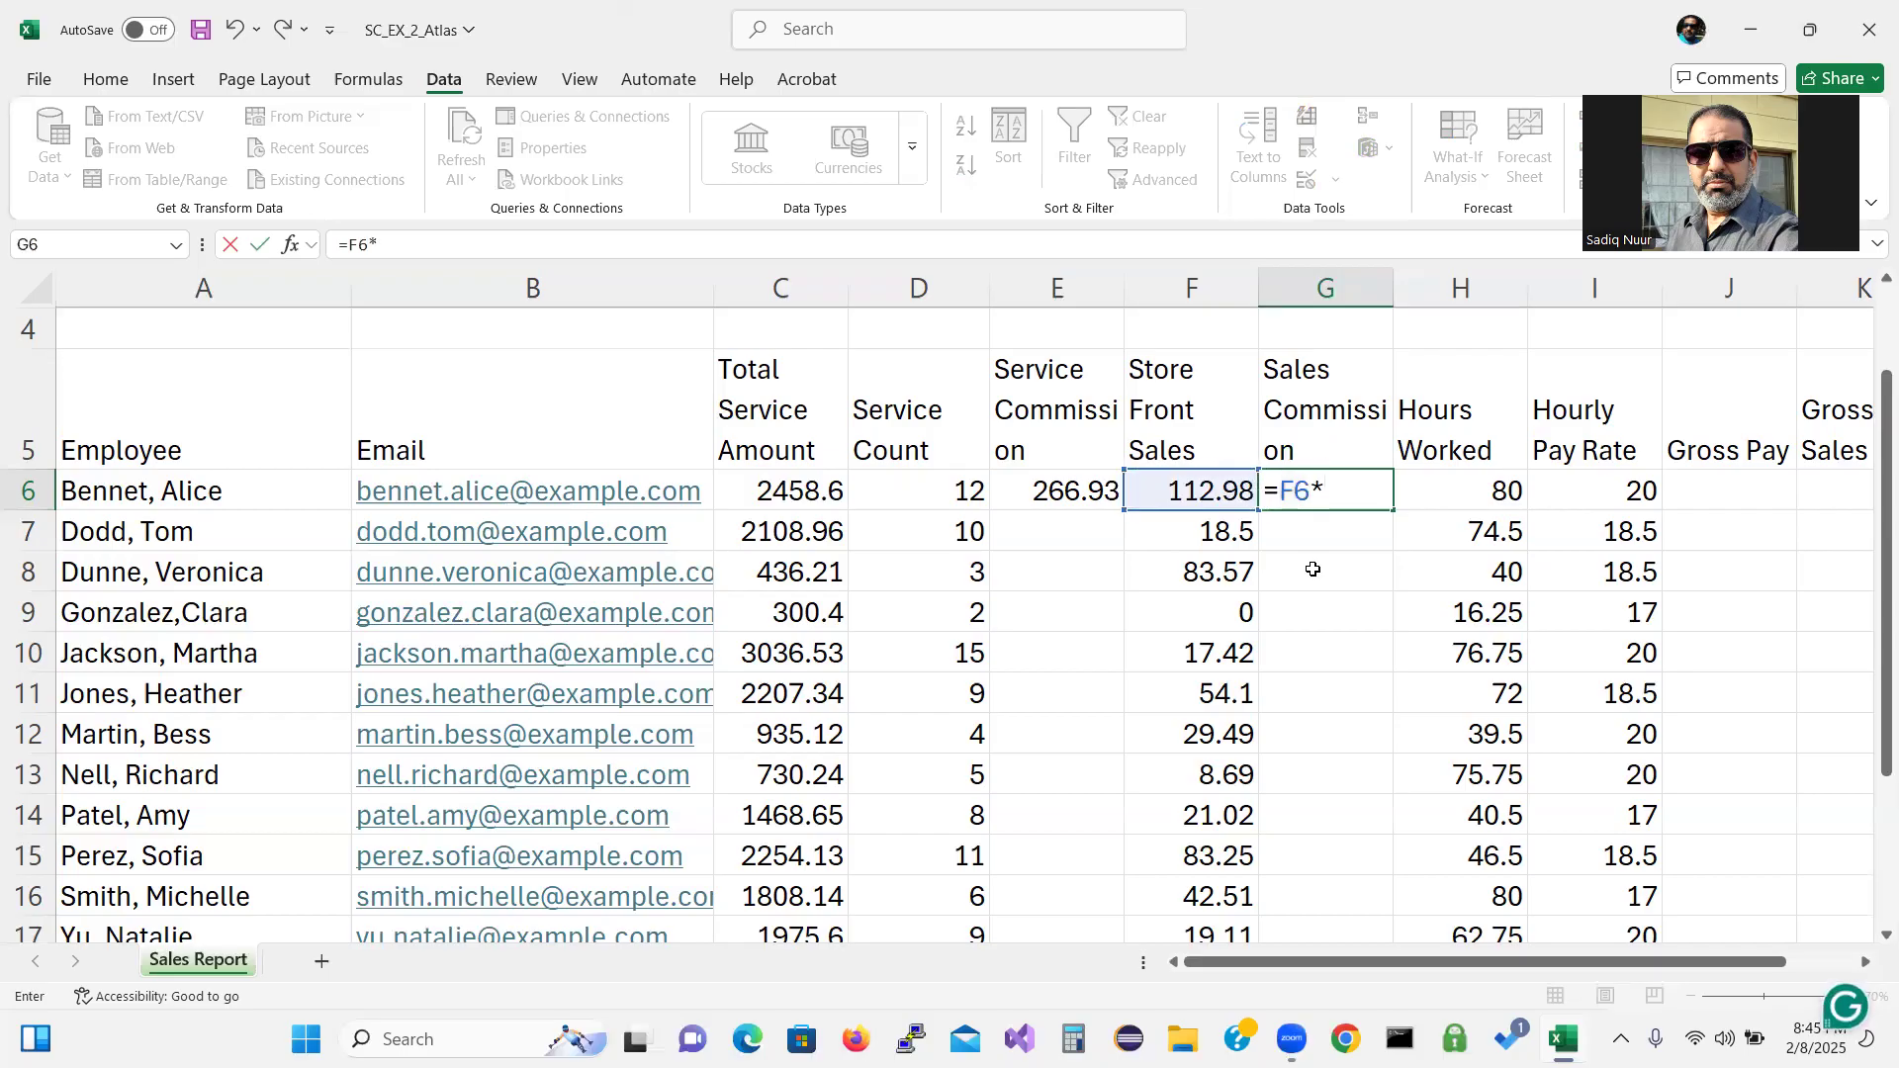
pyautogui.write('0.07')
pyautogui.write('5')
pyautogui.press('Return')
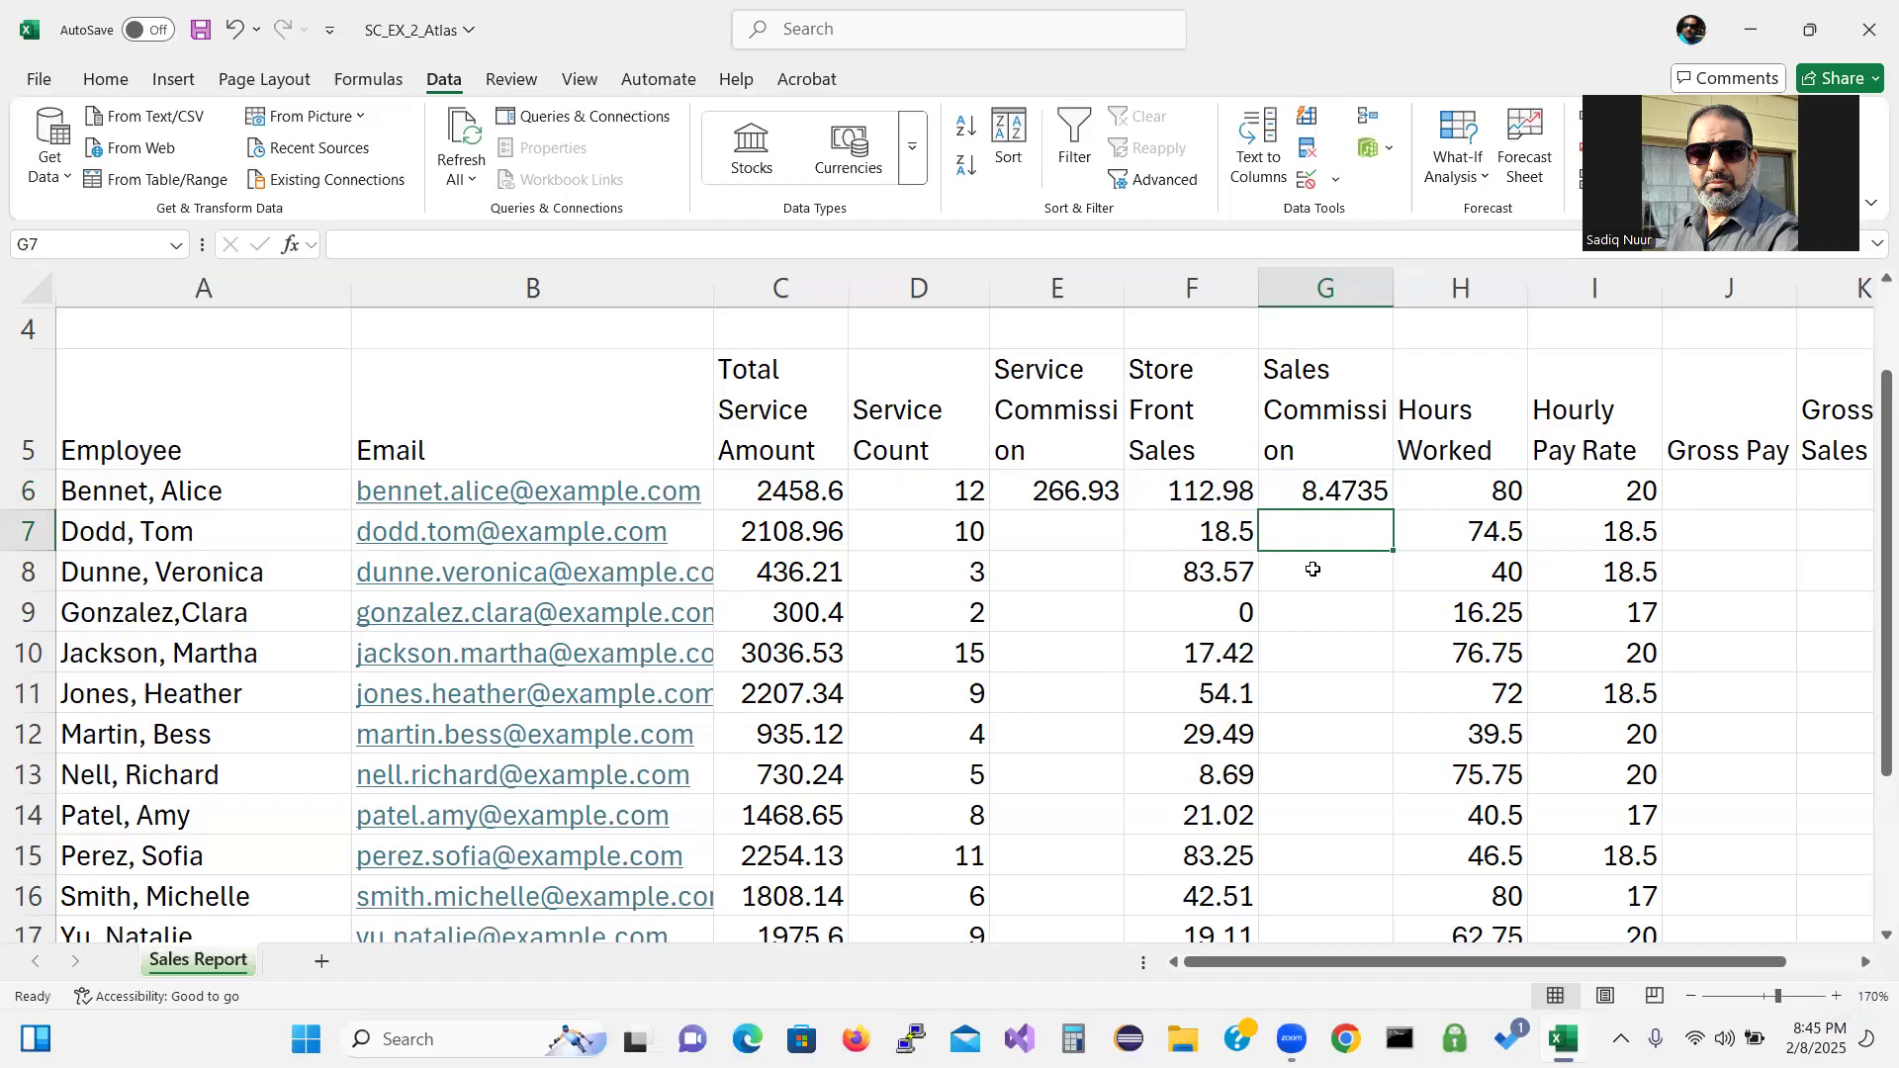
pyautogui.click(1703, 497)
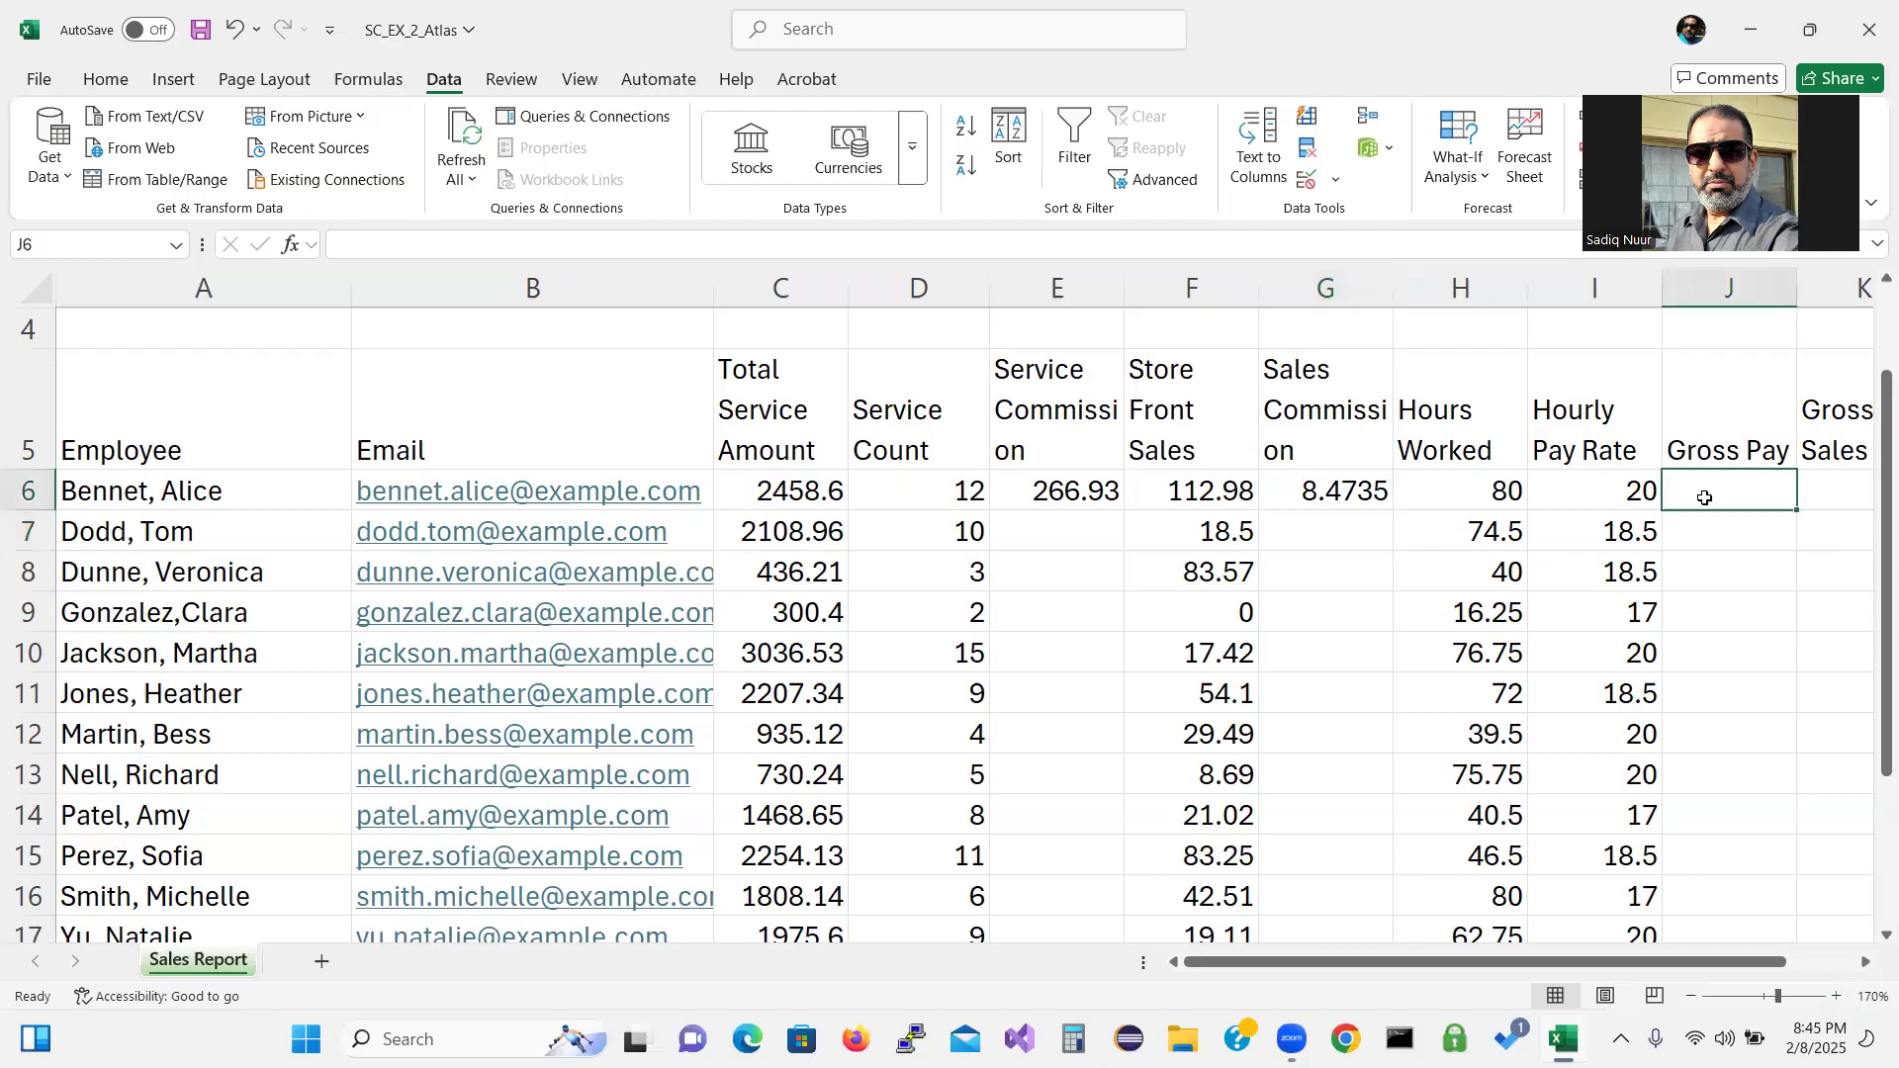
# Enter =E6+G6+(H6*I6) in J6 so Gross Pay shows 1875.4.
pyautogui.write('=')
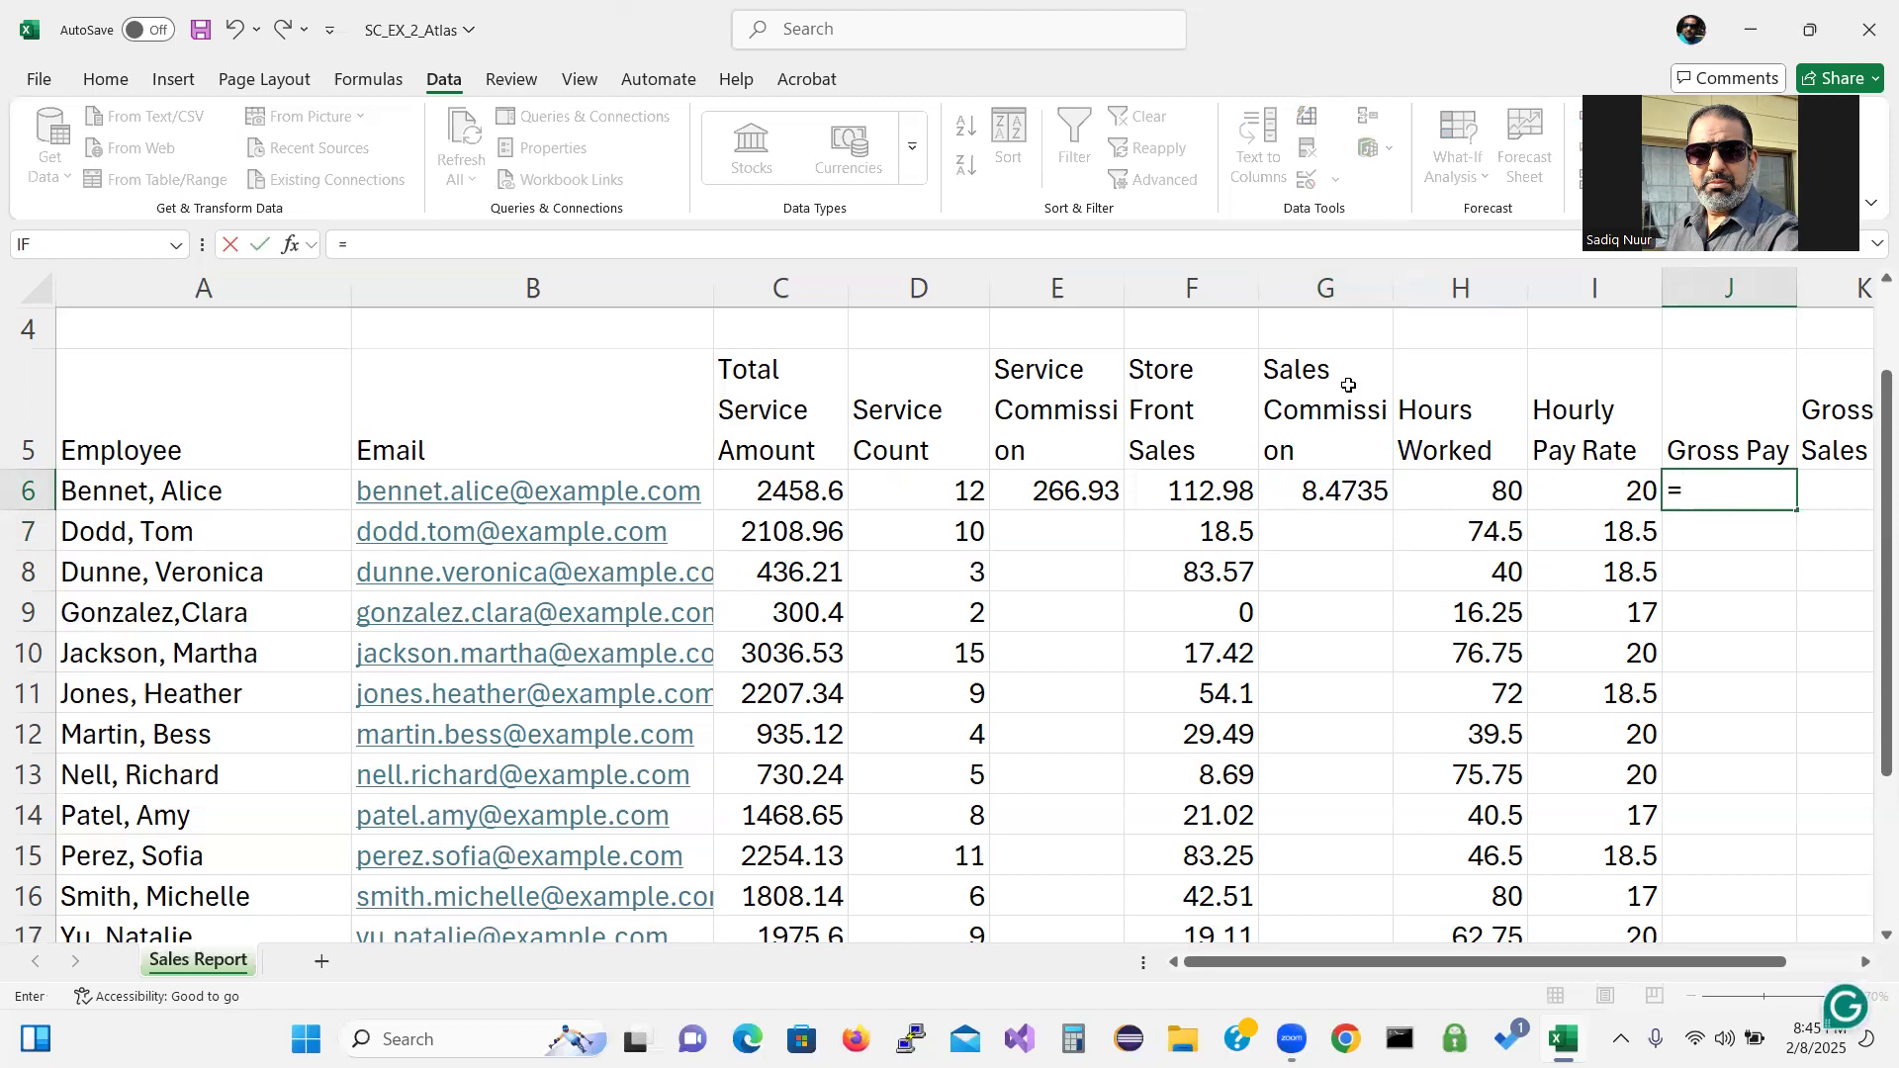
pyautogui.click(1054, 491)
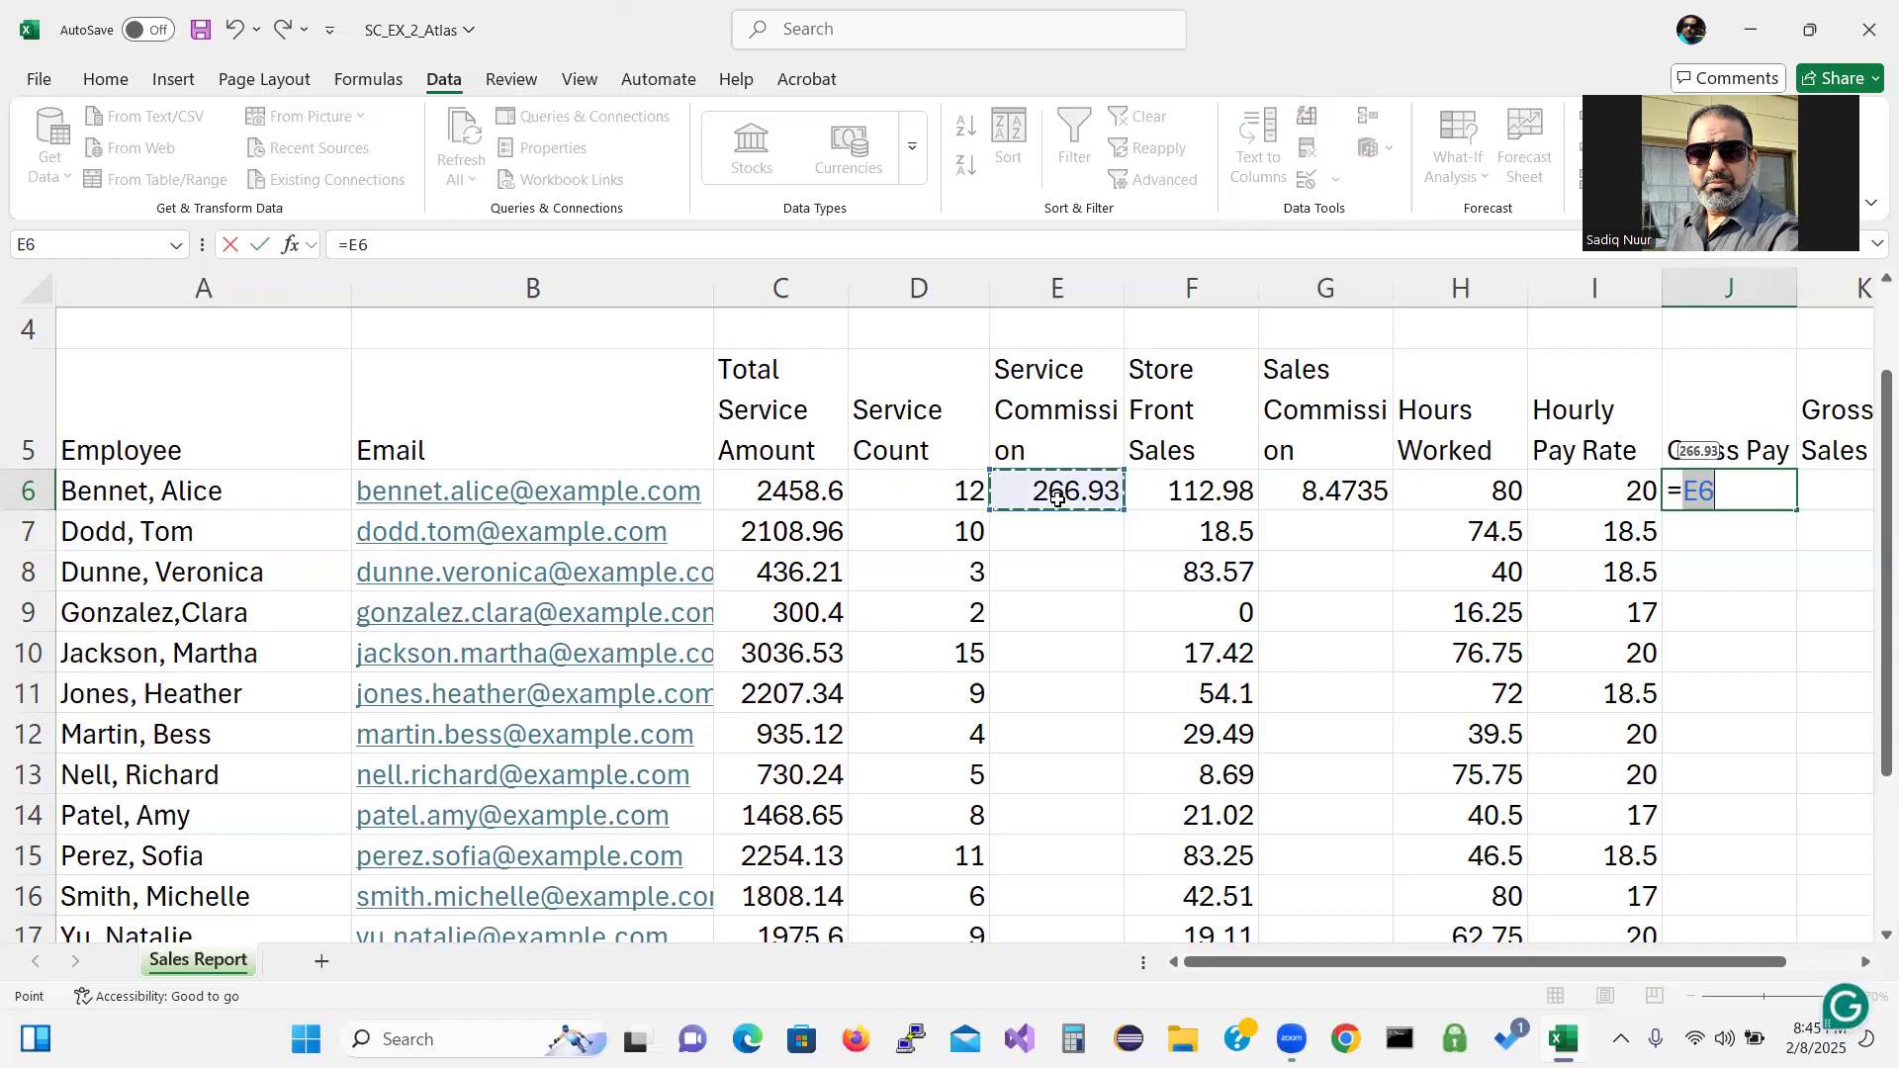
pyautogui.write('+')
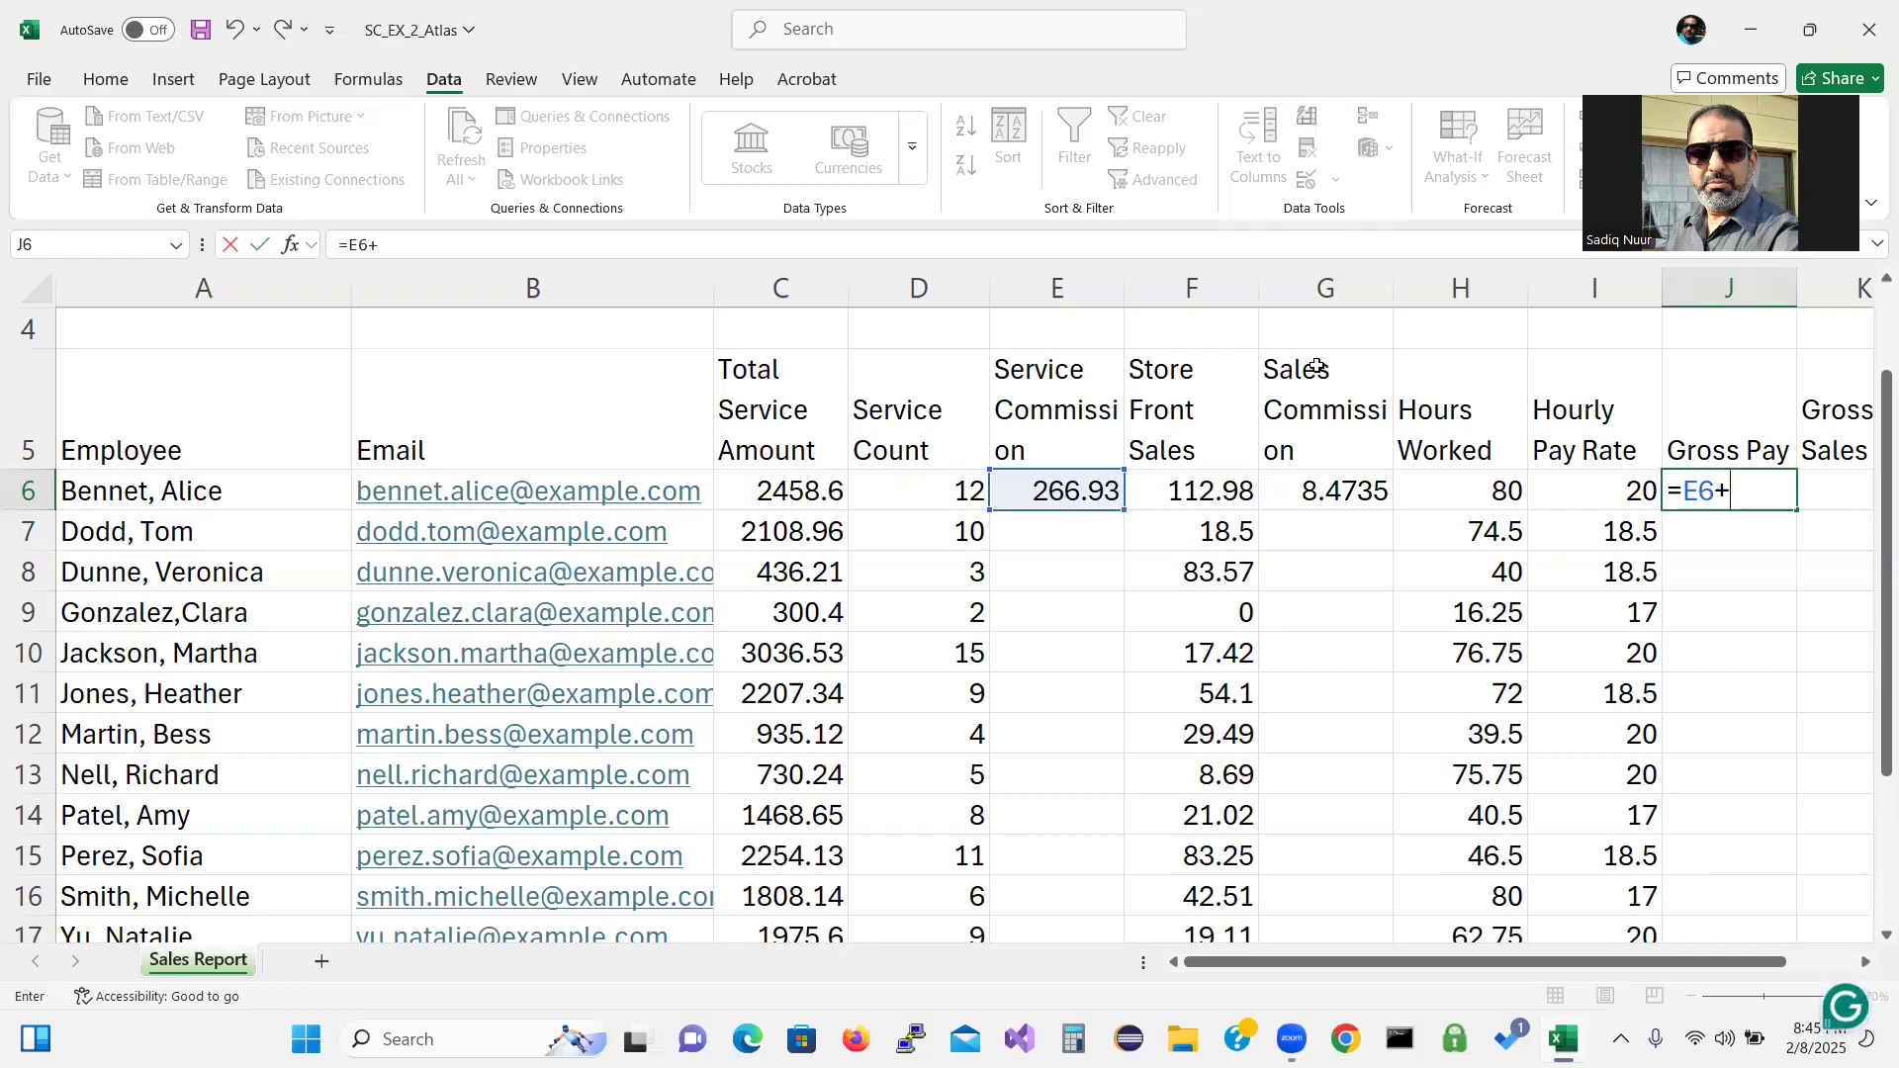
pyautogui.click(1329, 505)
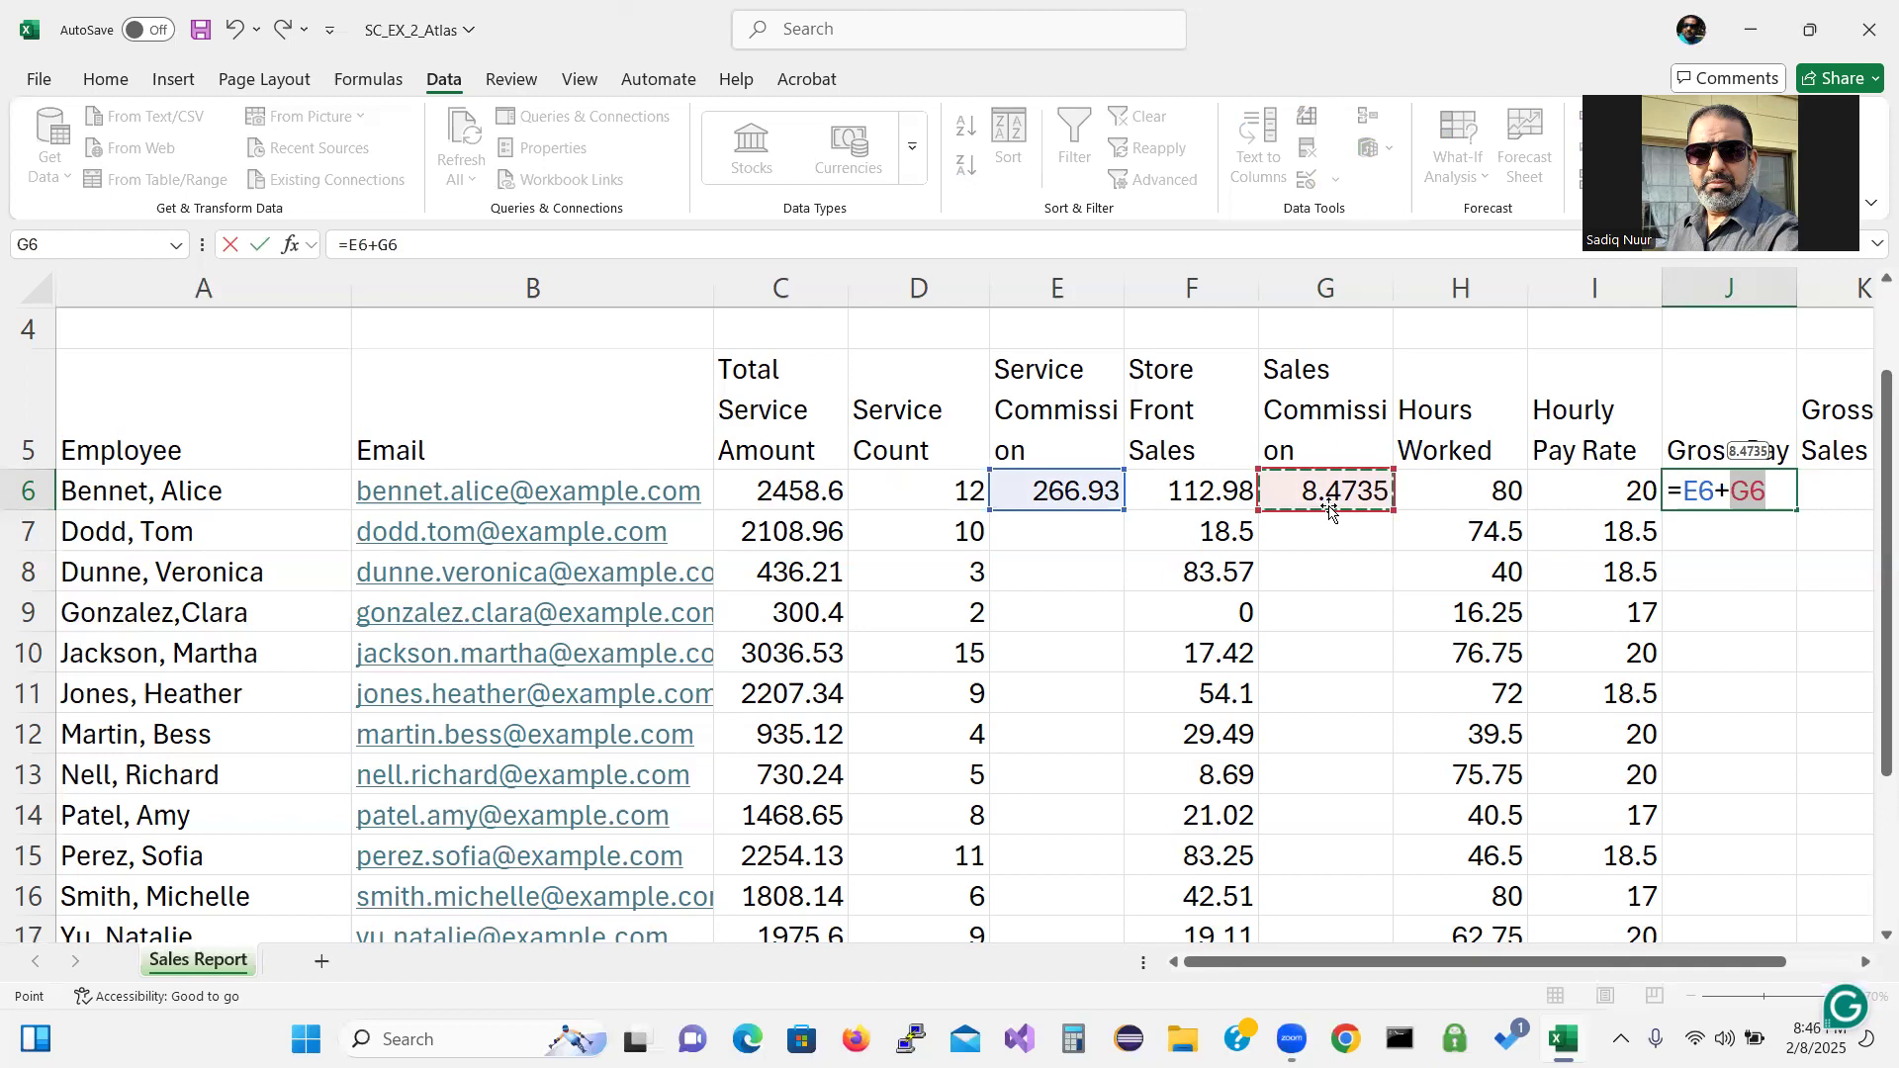
pyautogui.write('+(')
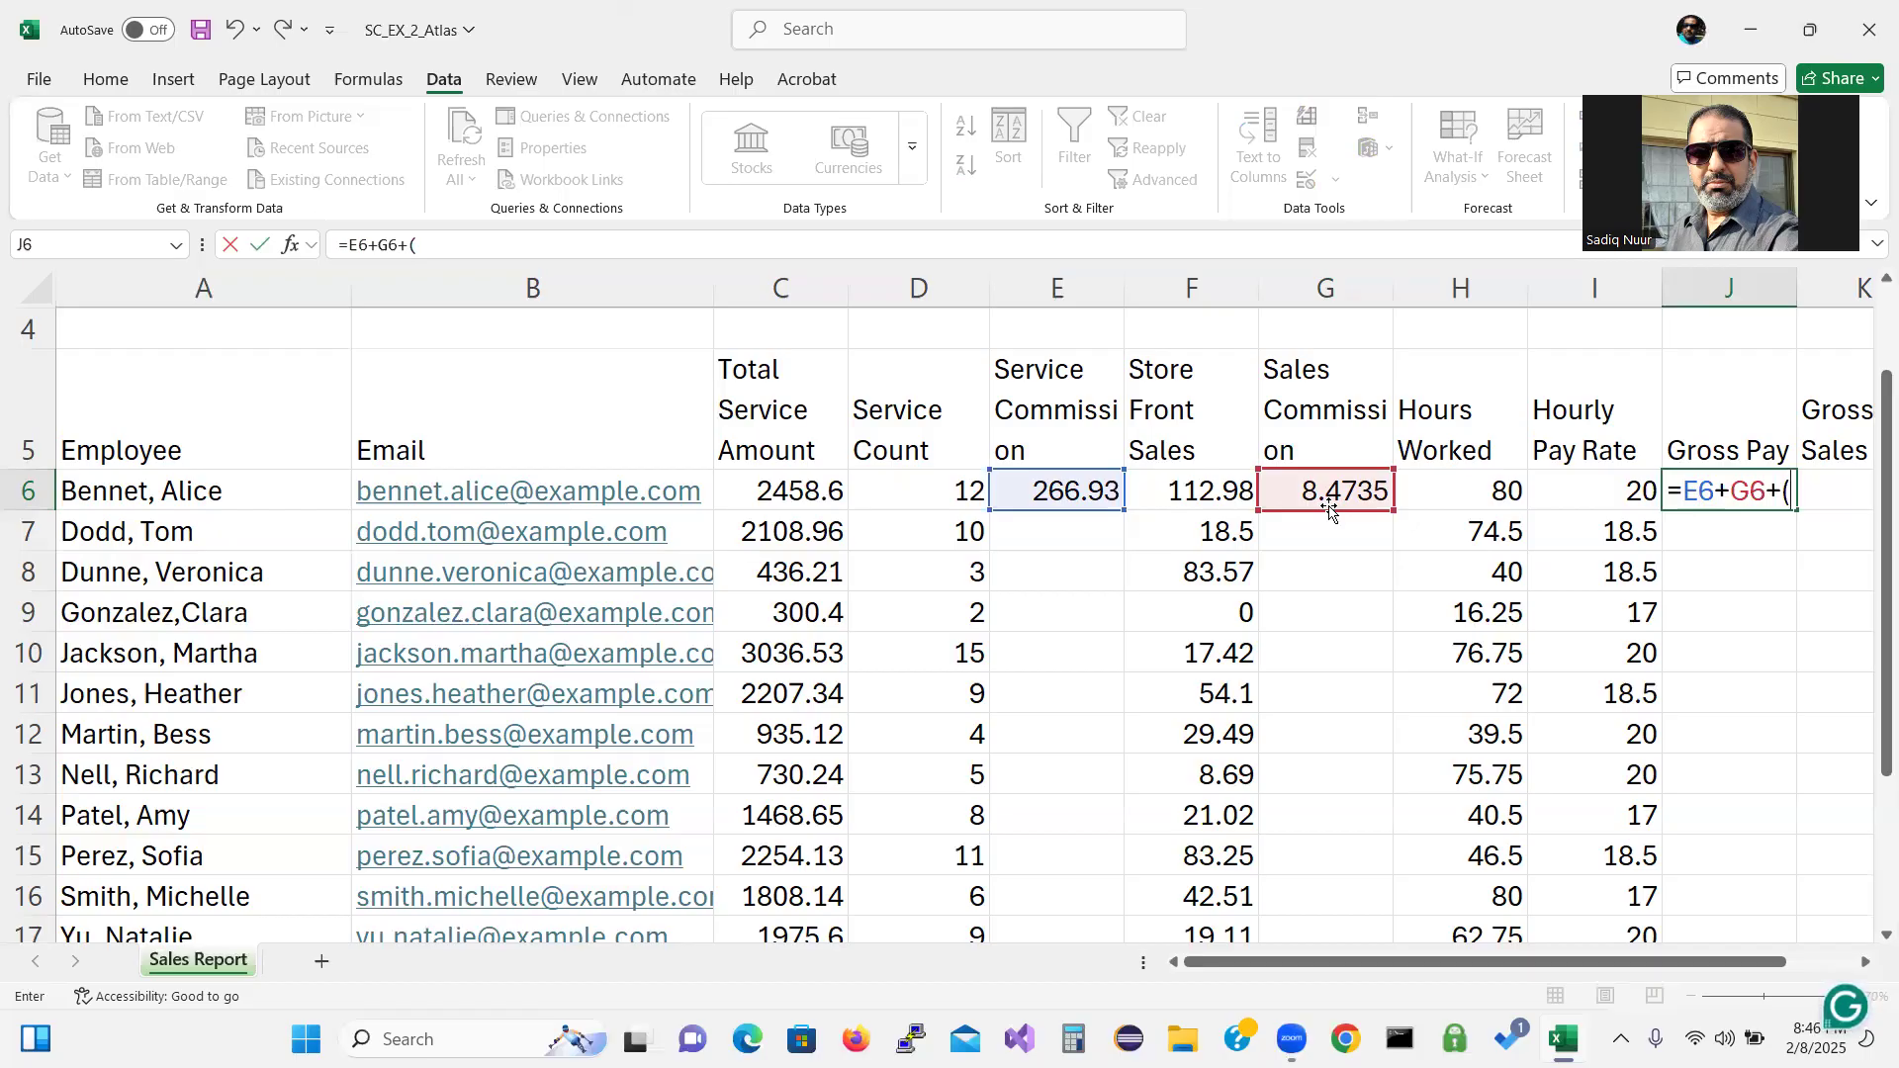
pyautogui.click(1473, 486)
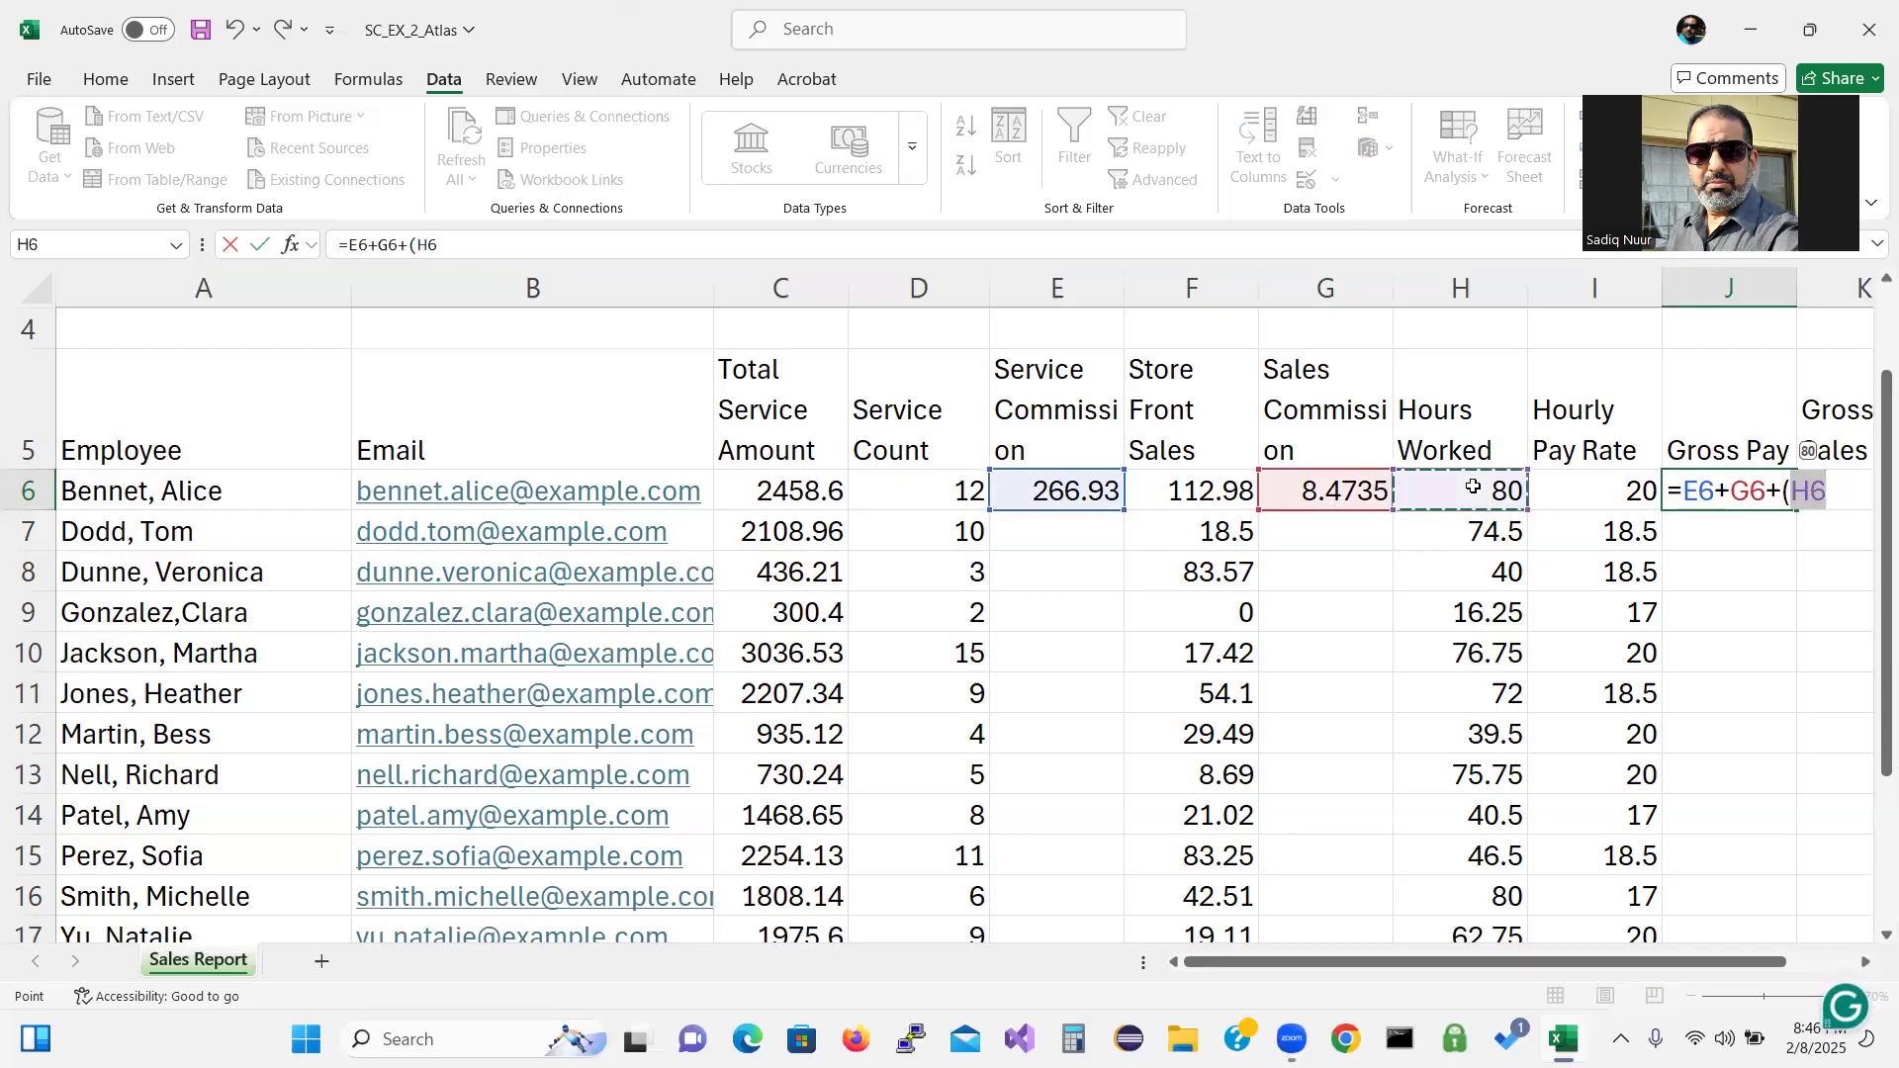
pyautogui.write('*')
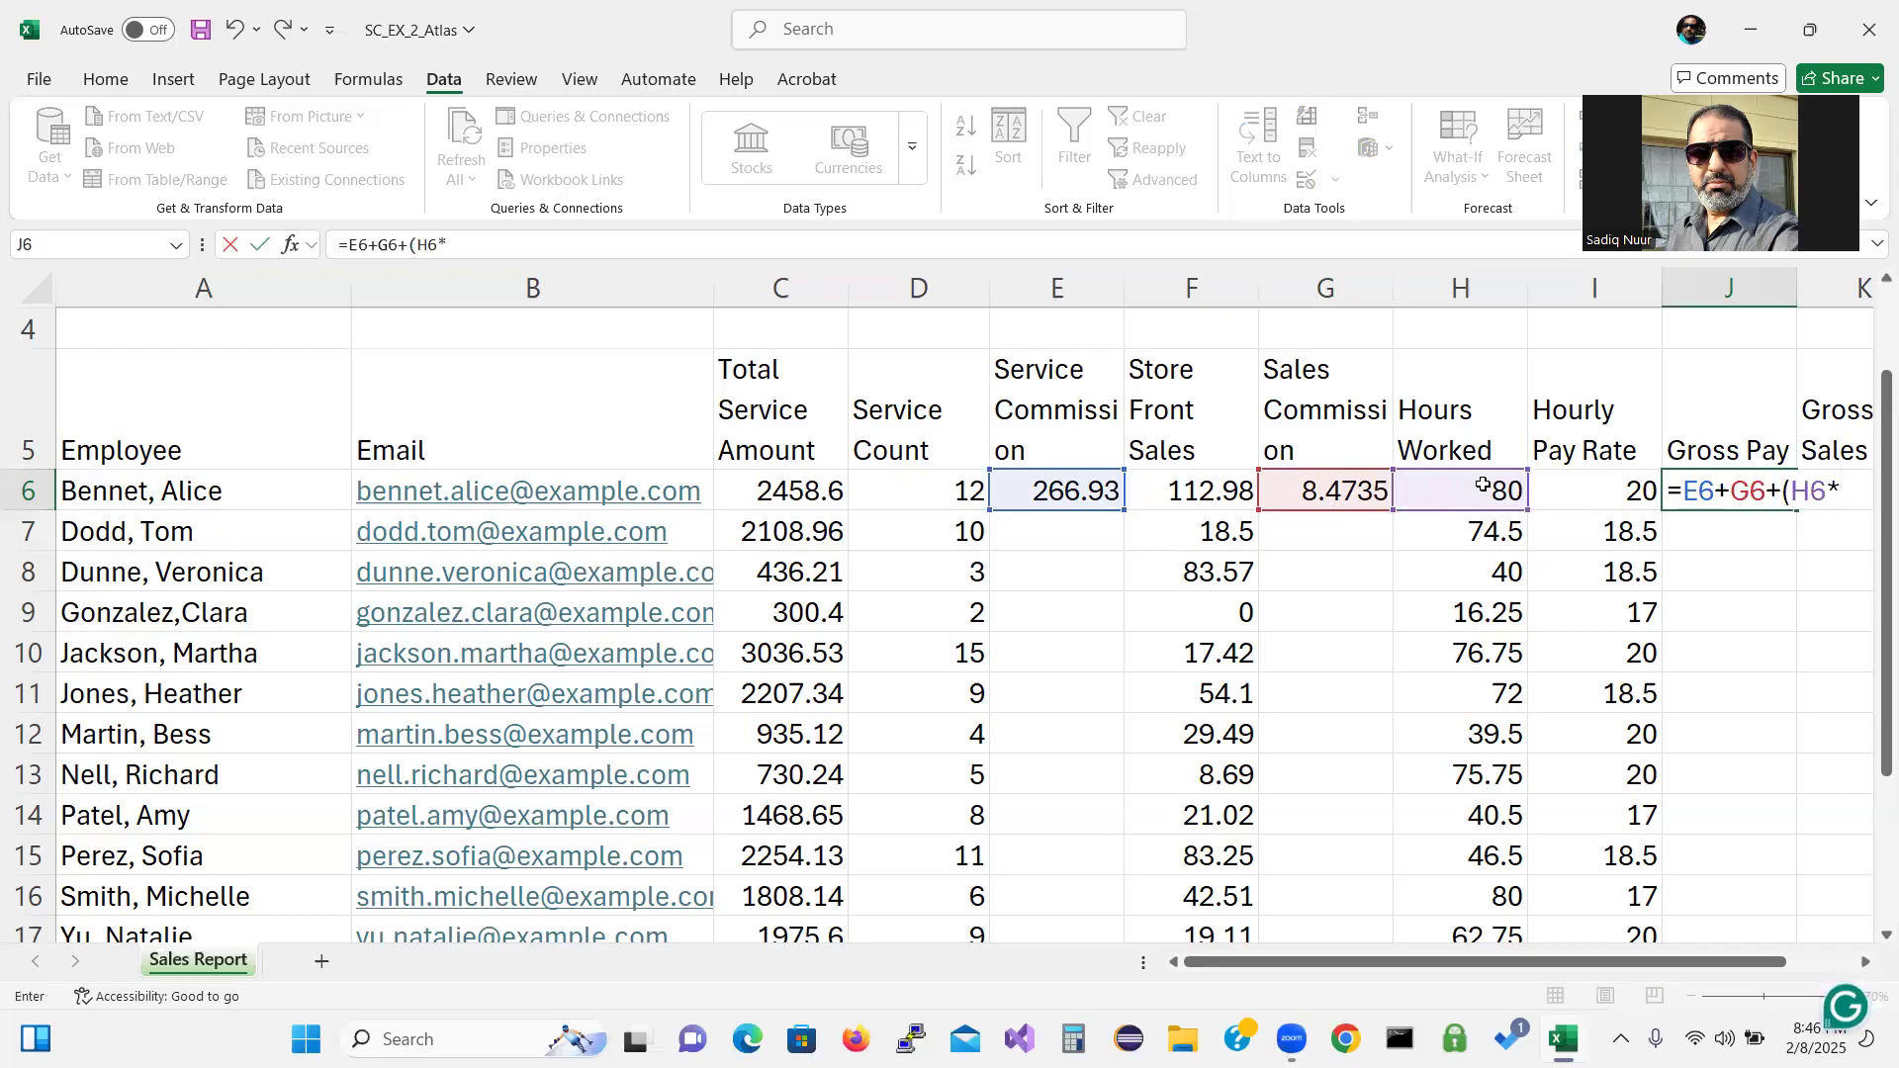
pyautogui.click(1597, 485)
pyautogui.write(')')
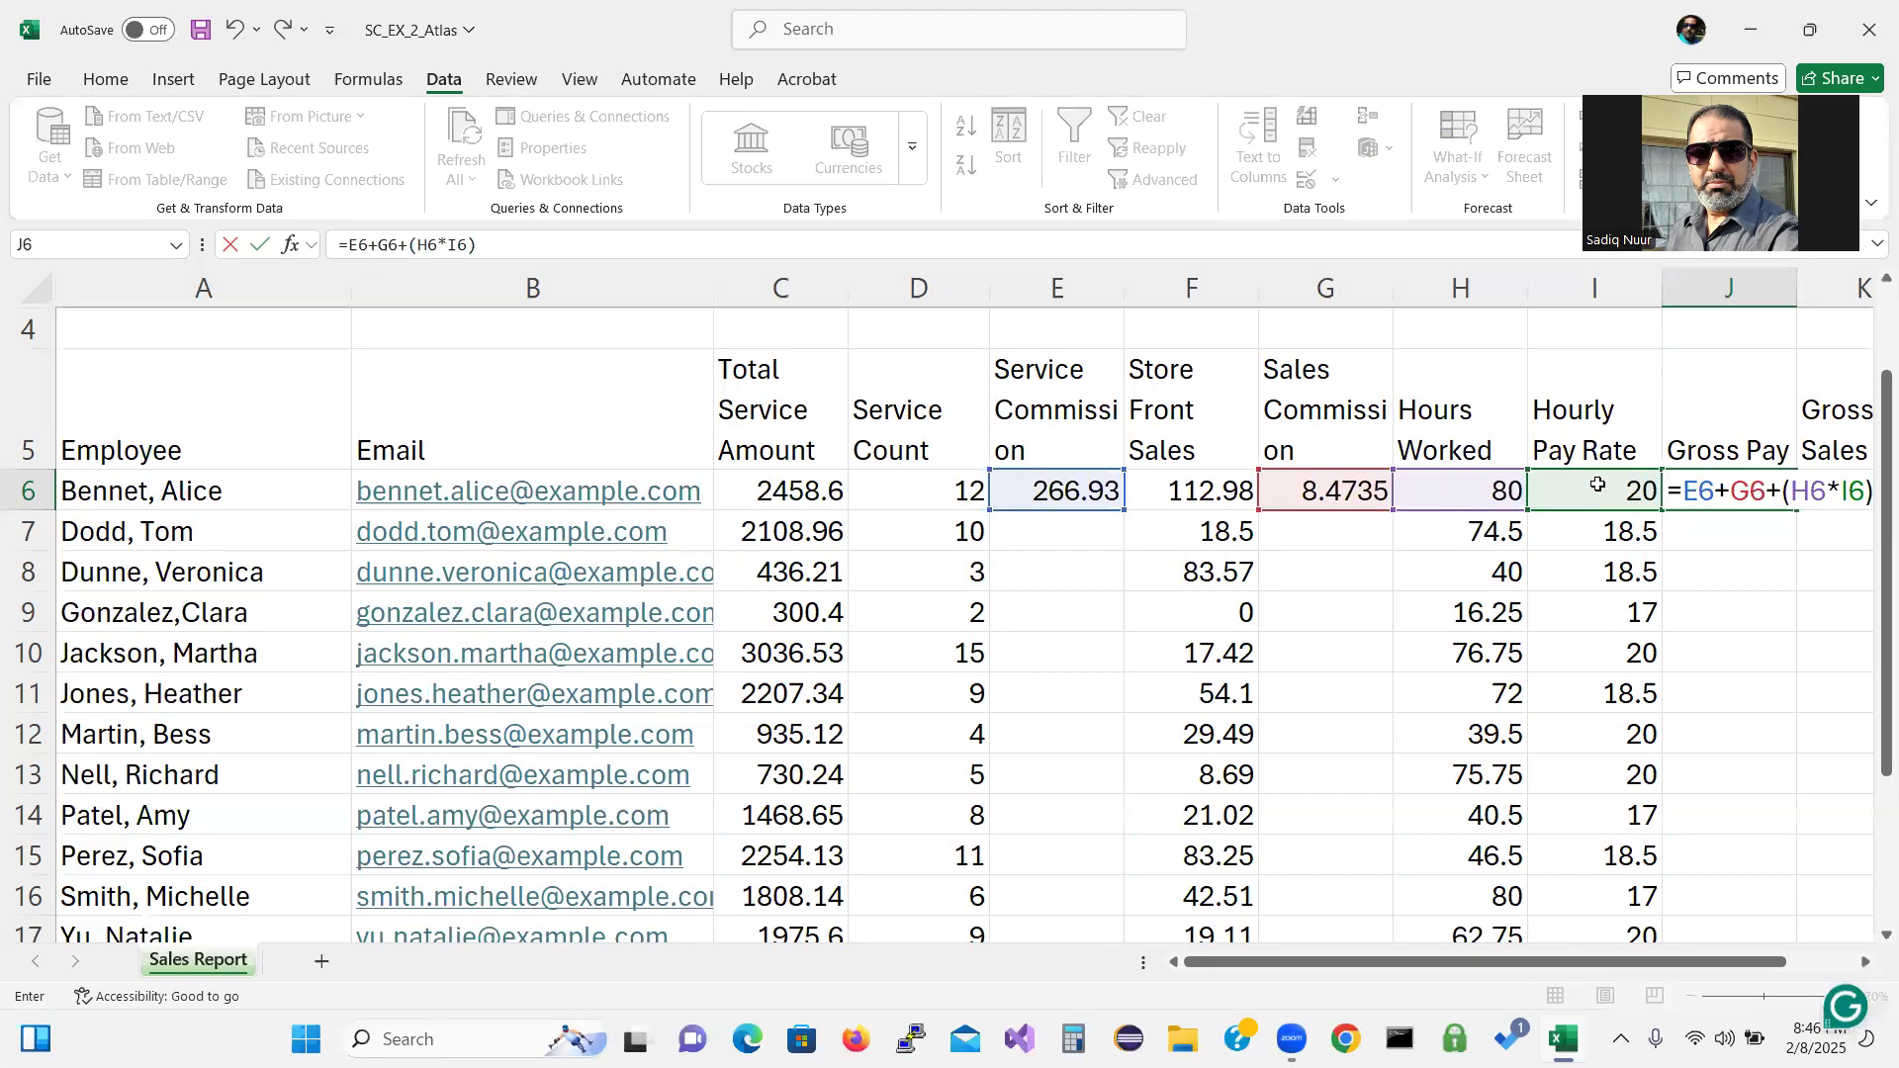
pyautogui.press('Return')
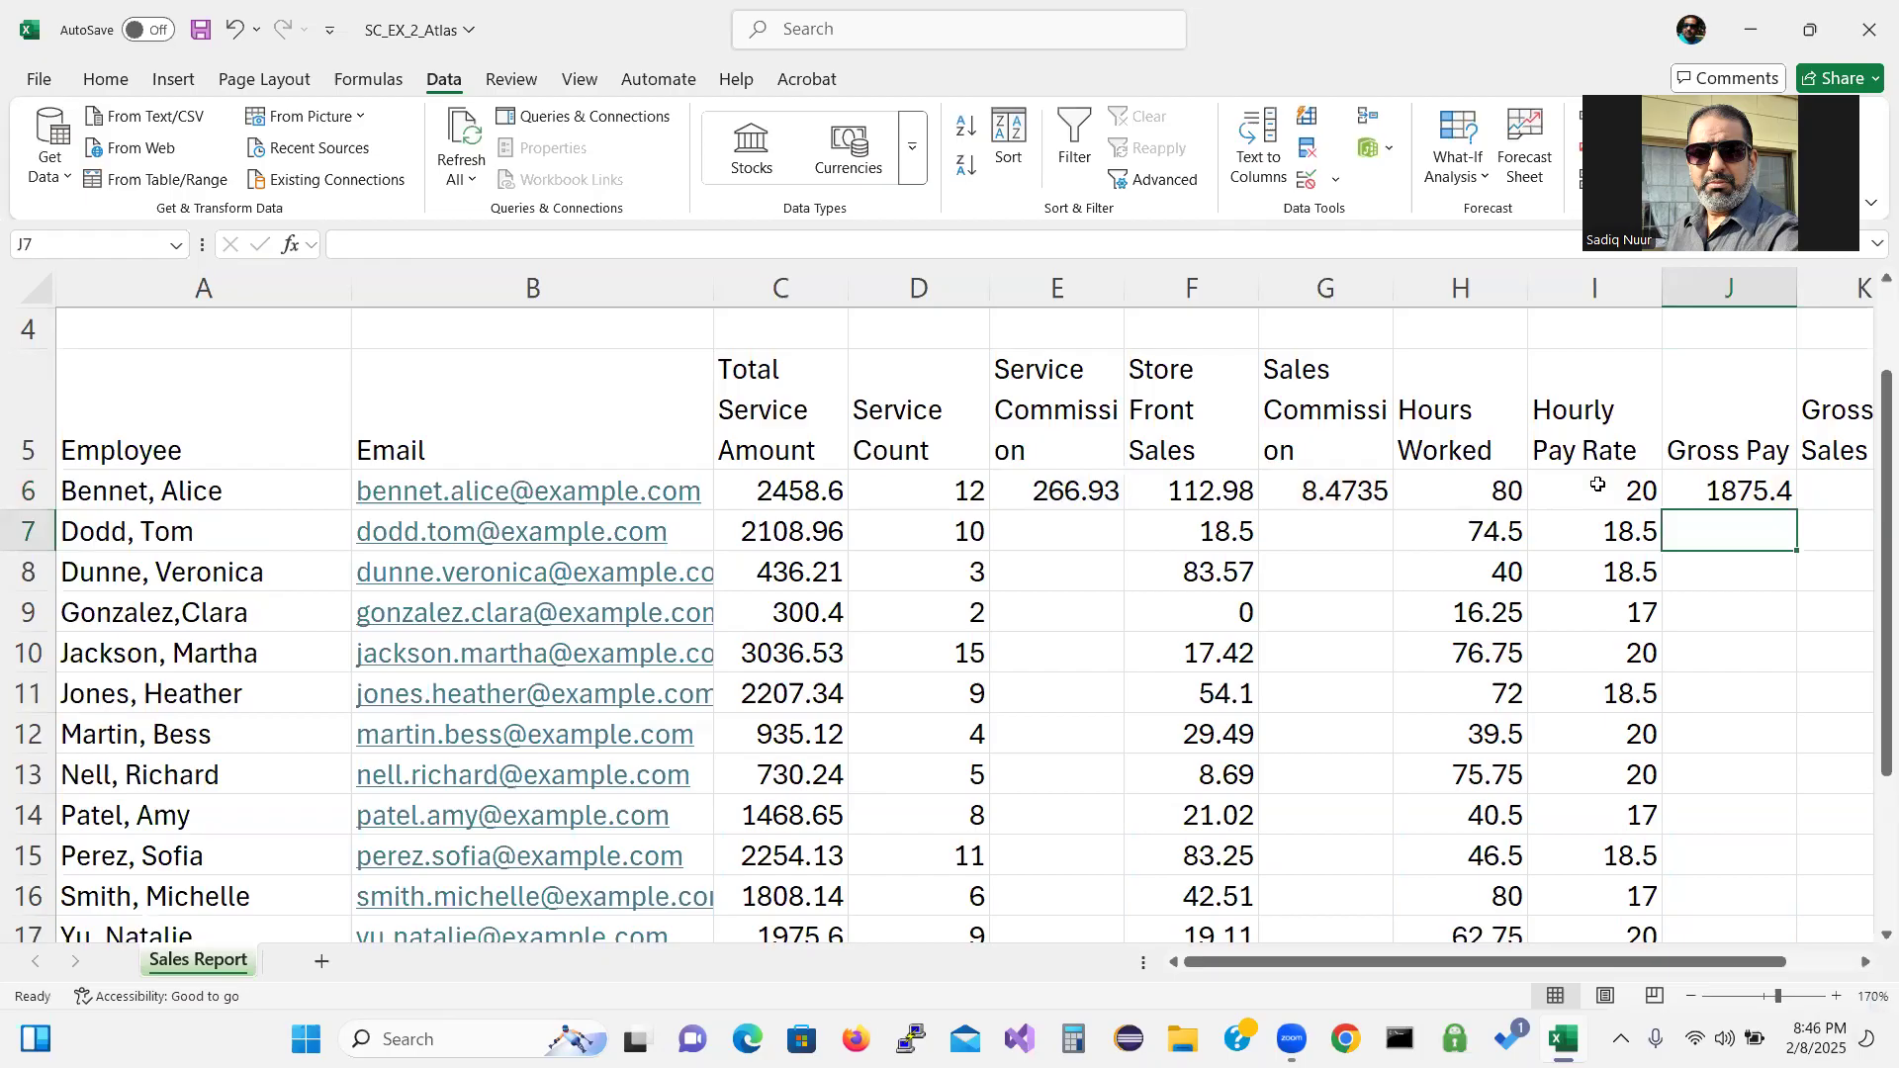
pyautogui.moveTo(1733, 965); pyautogui.dragTo(1803, 965)
# Enter =C6+F6 in K6 so Gross Sales shows 2571.58.
pyautogui.click(1654, 483)
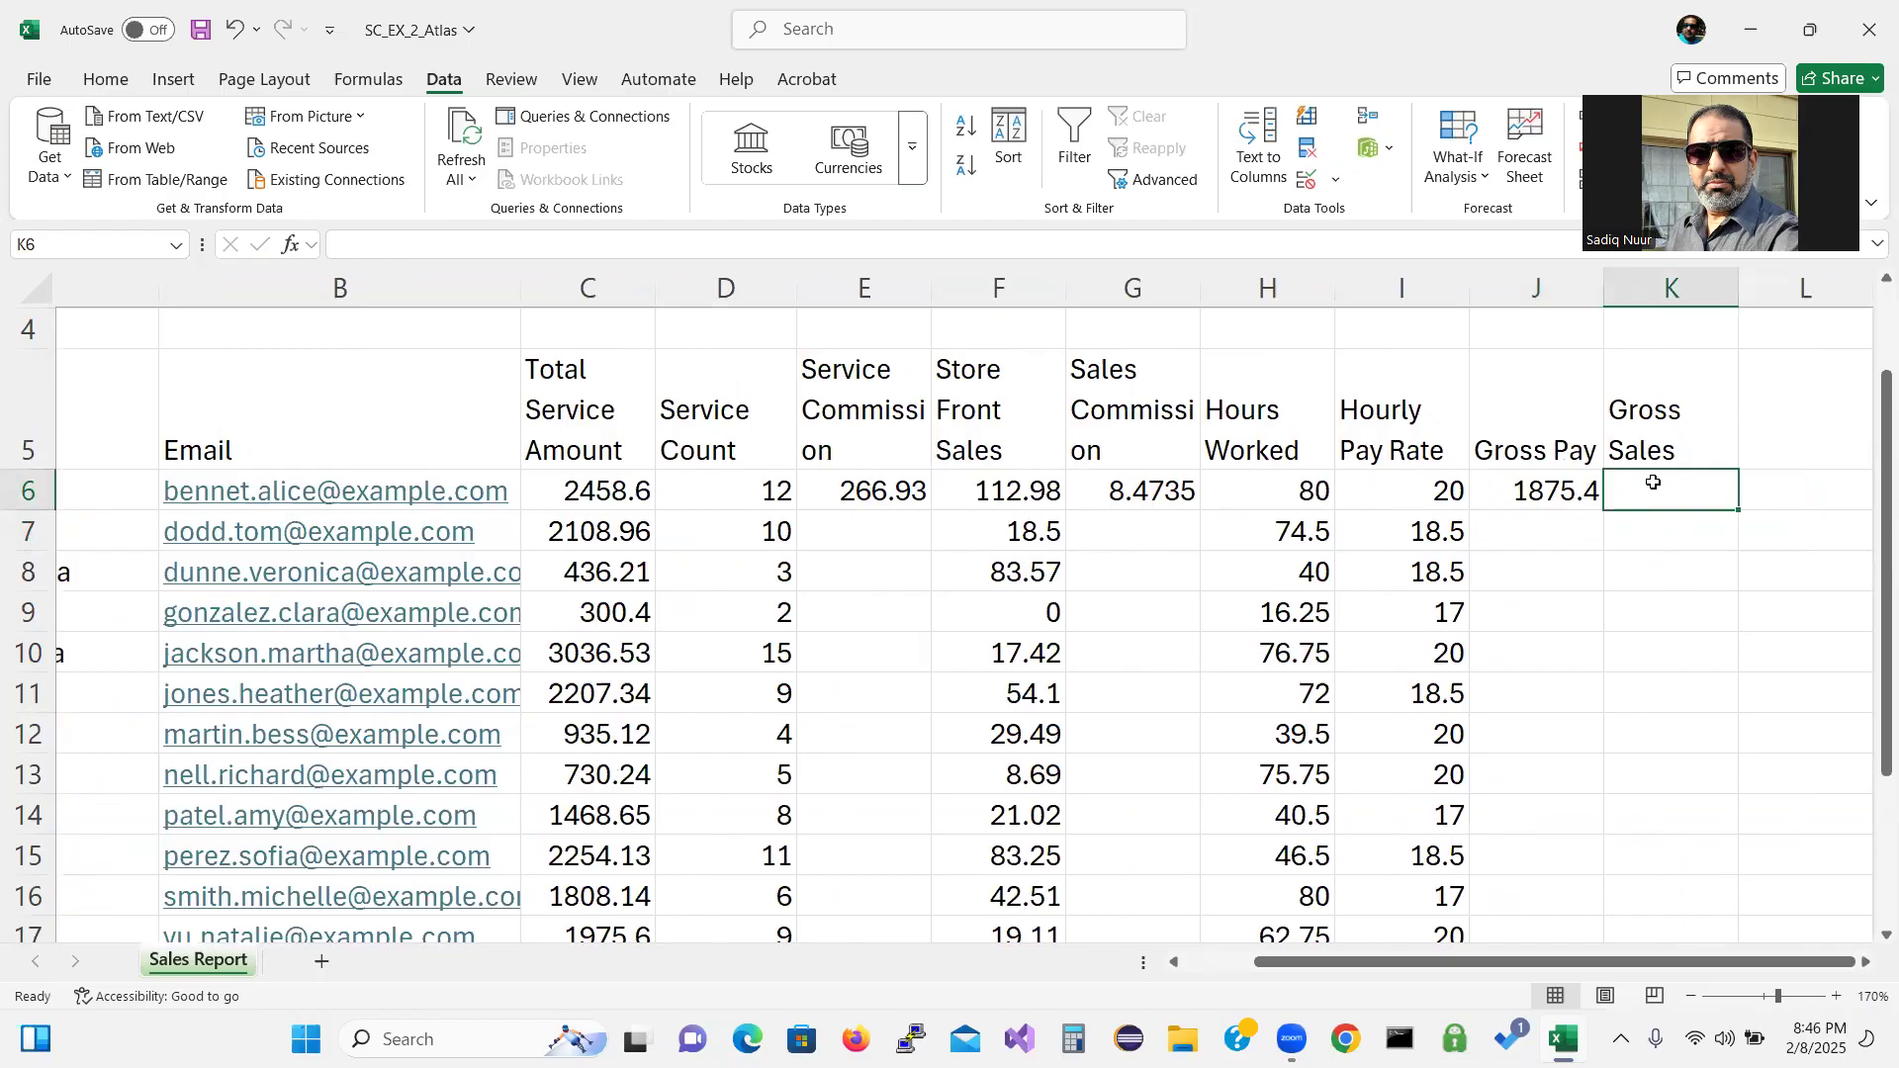
pyautogui.write('=')
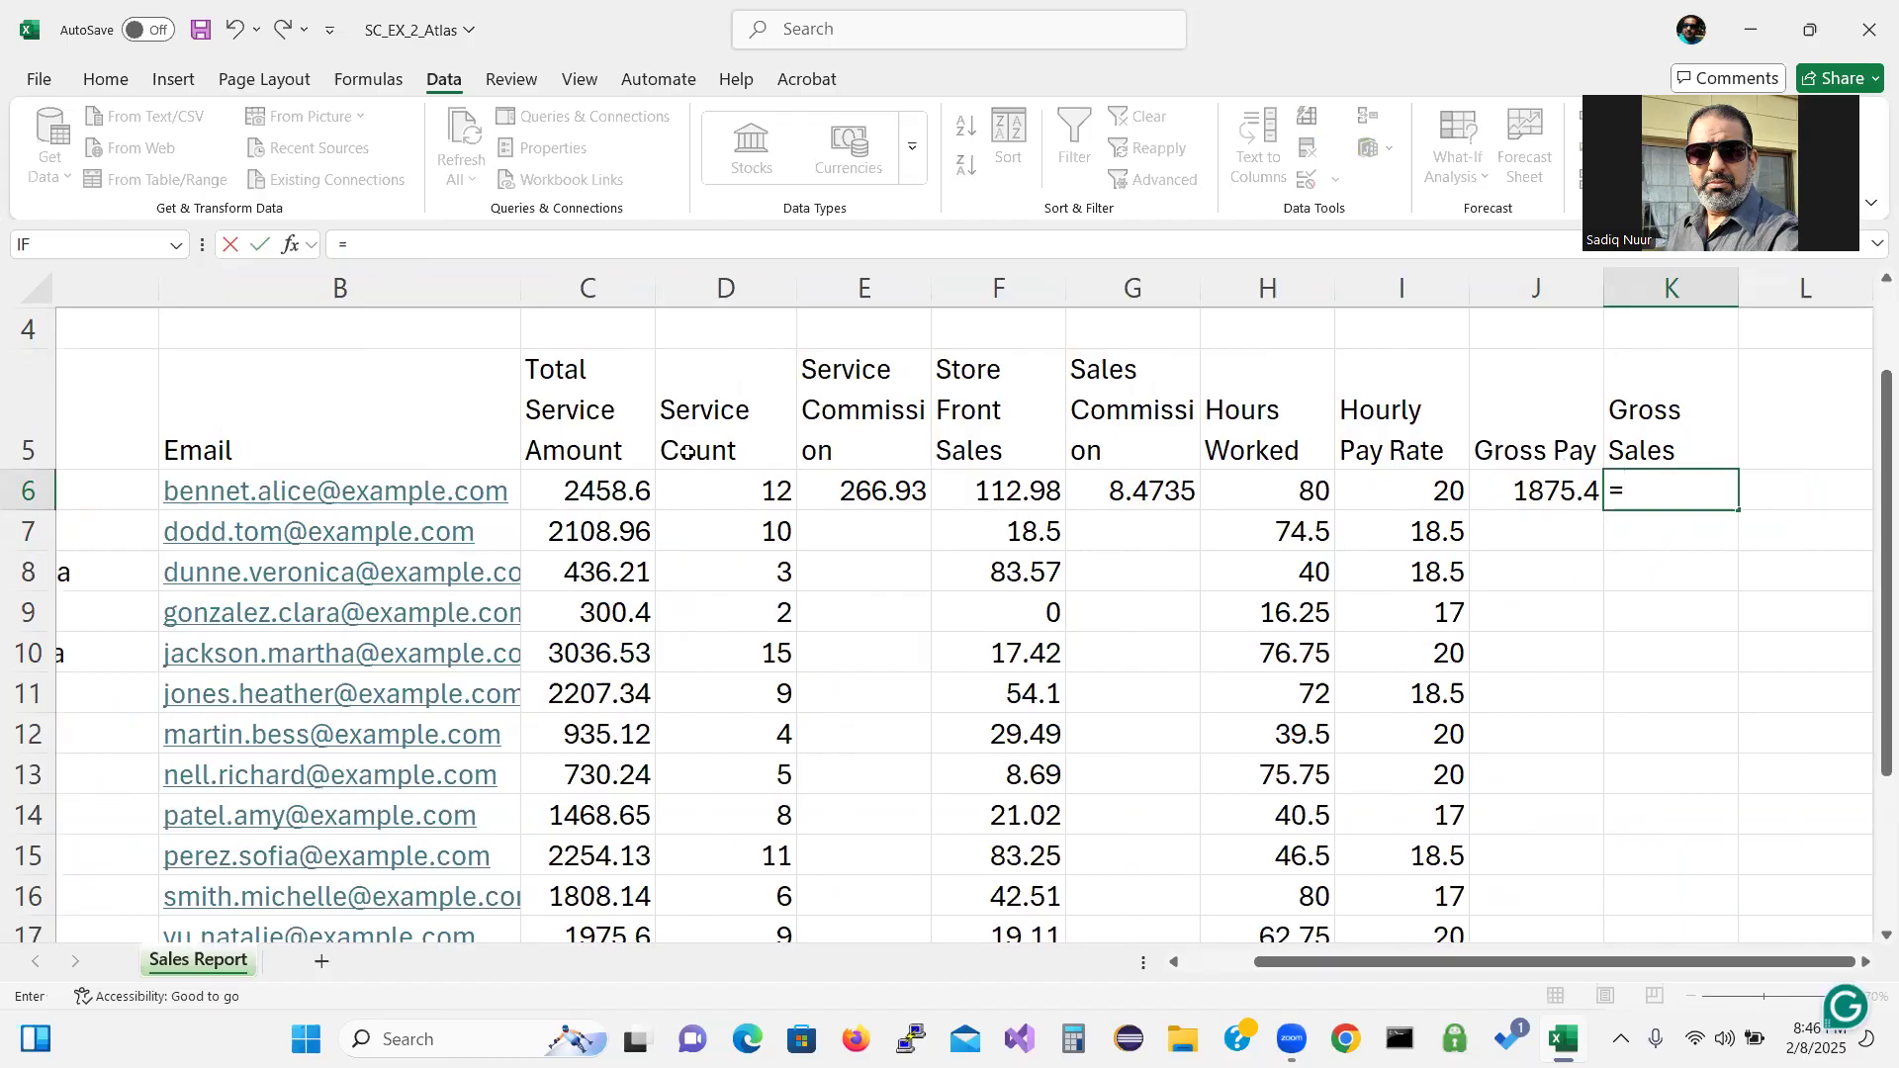
pyautogui.click(597, 492)
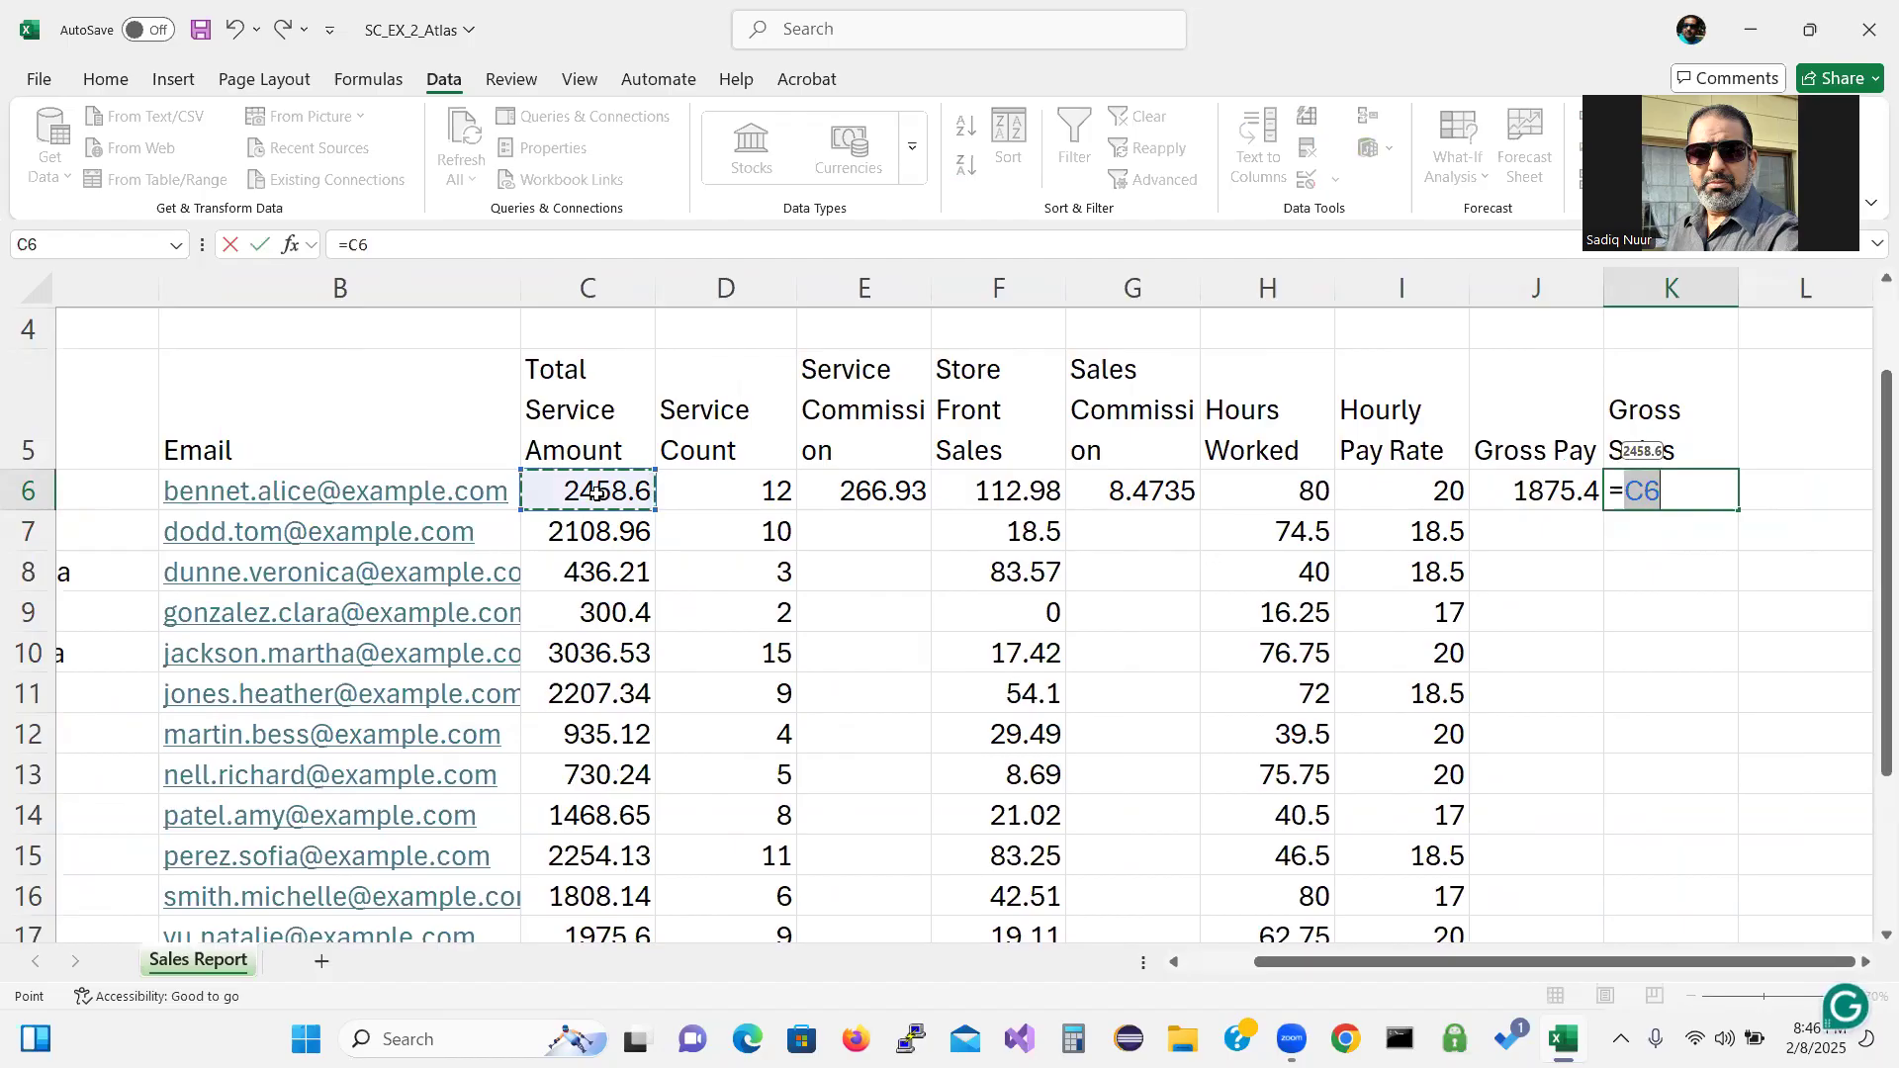
pyautogui.write('+')
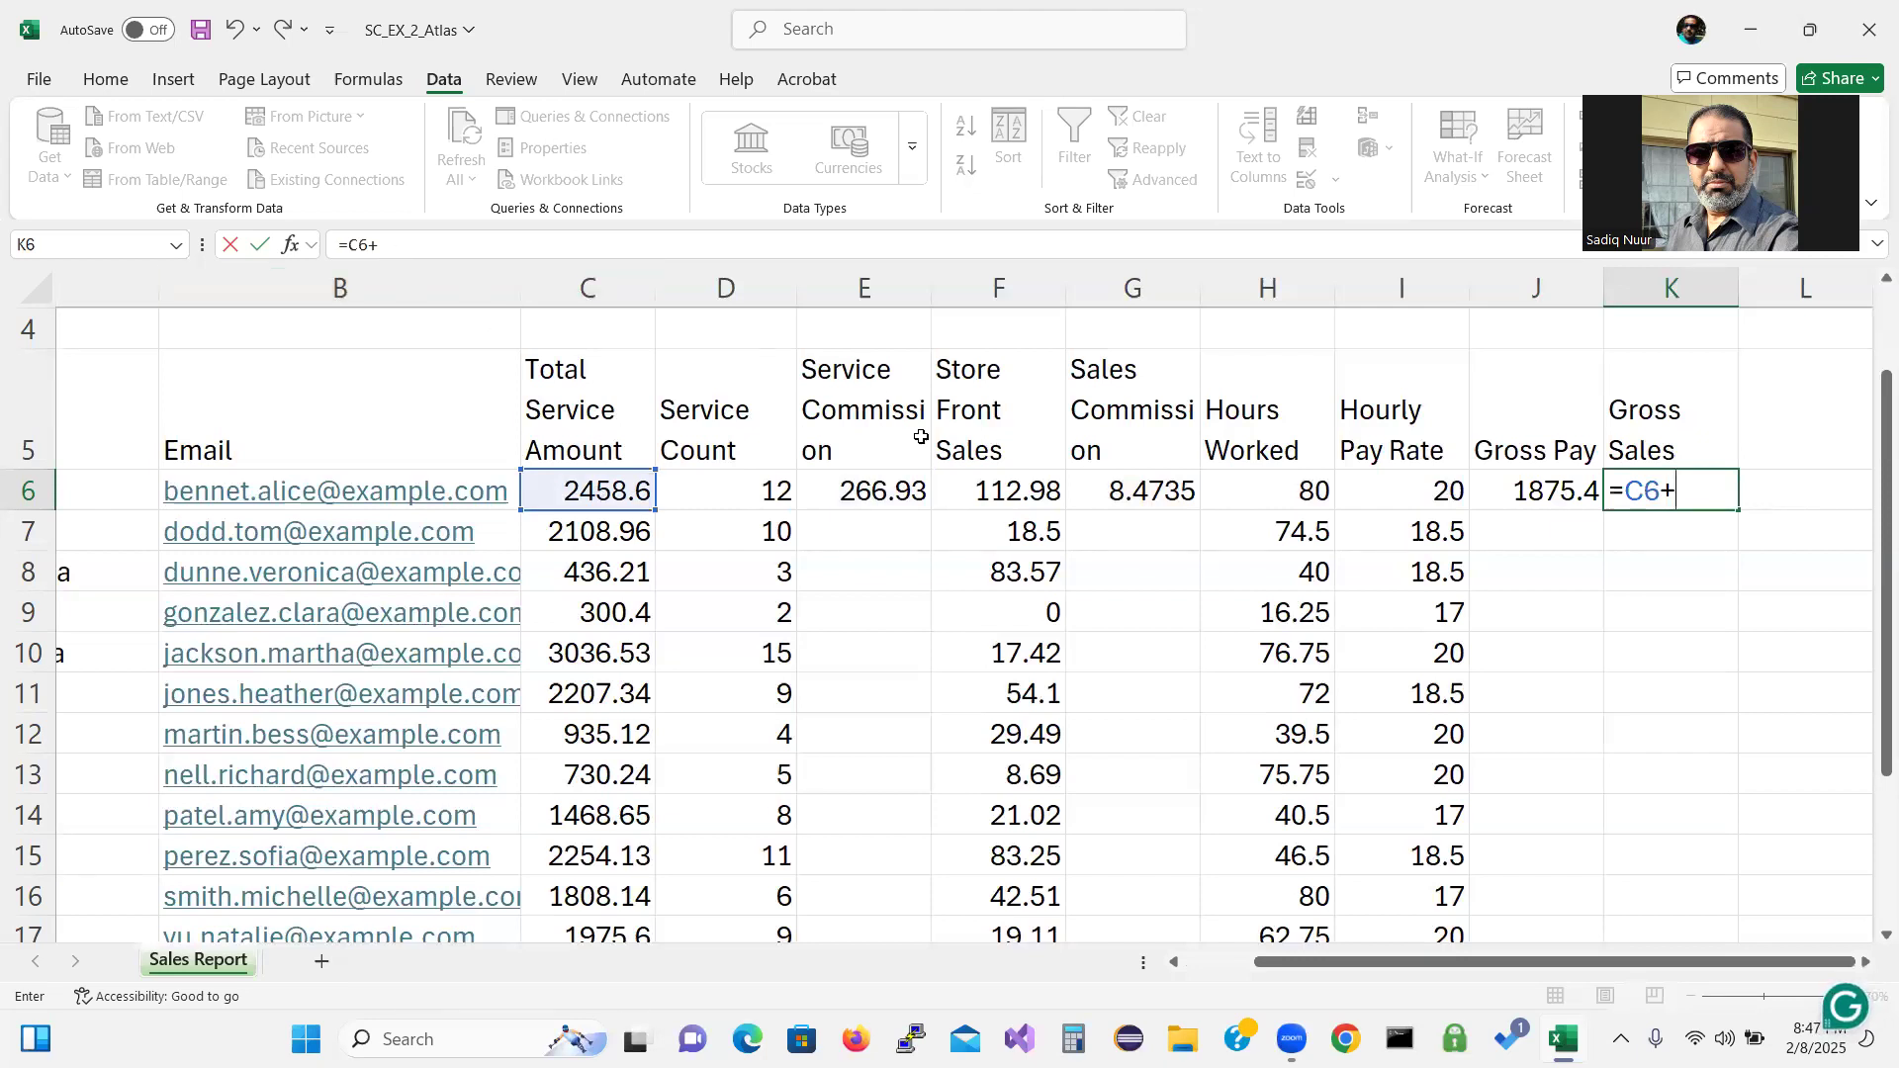
pyautogui.click(1002, 502)
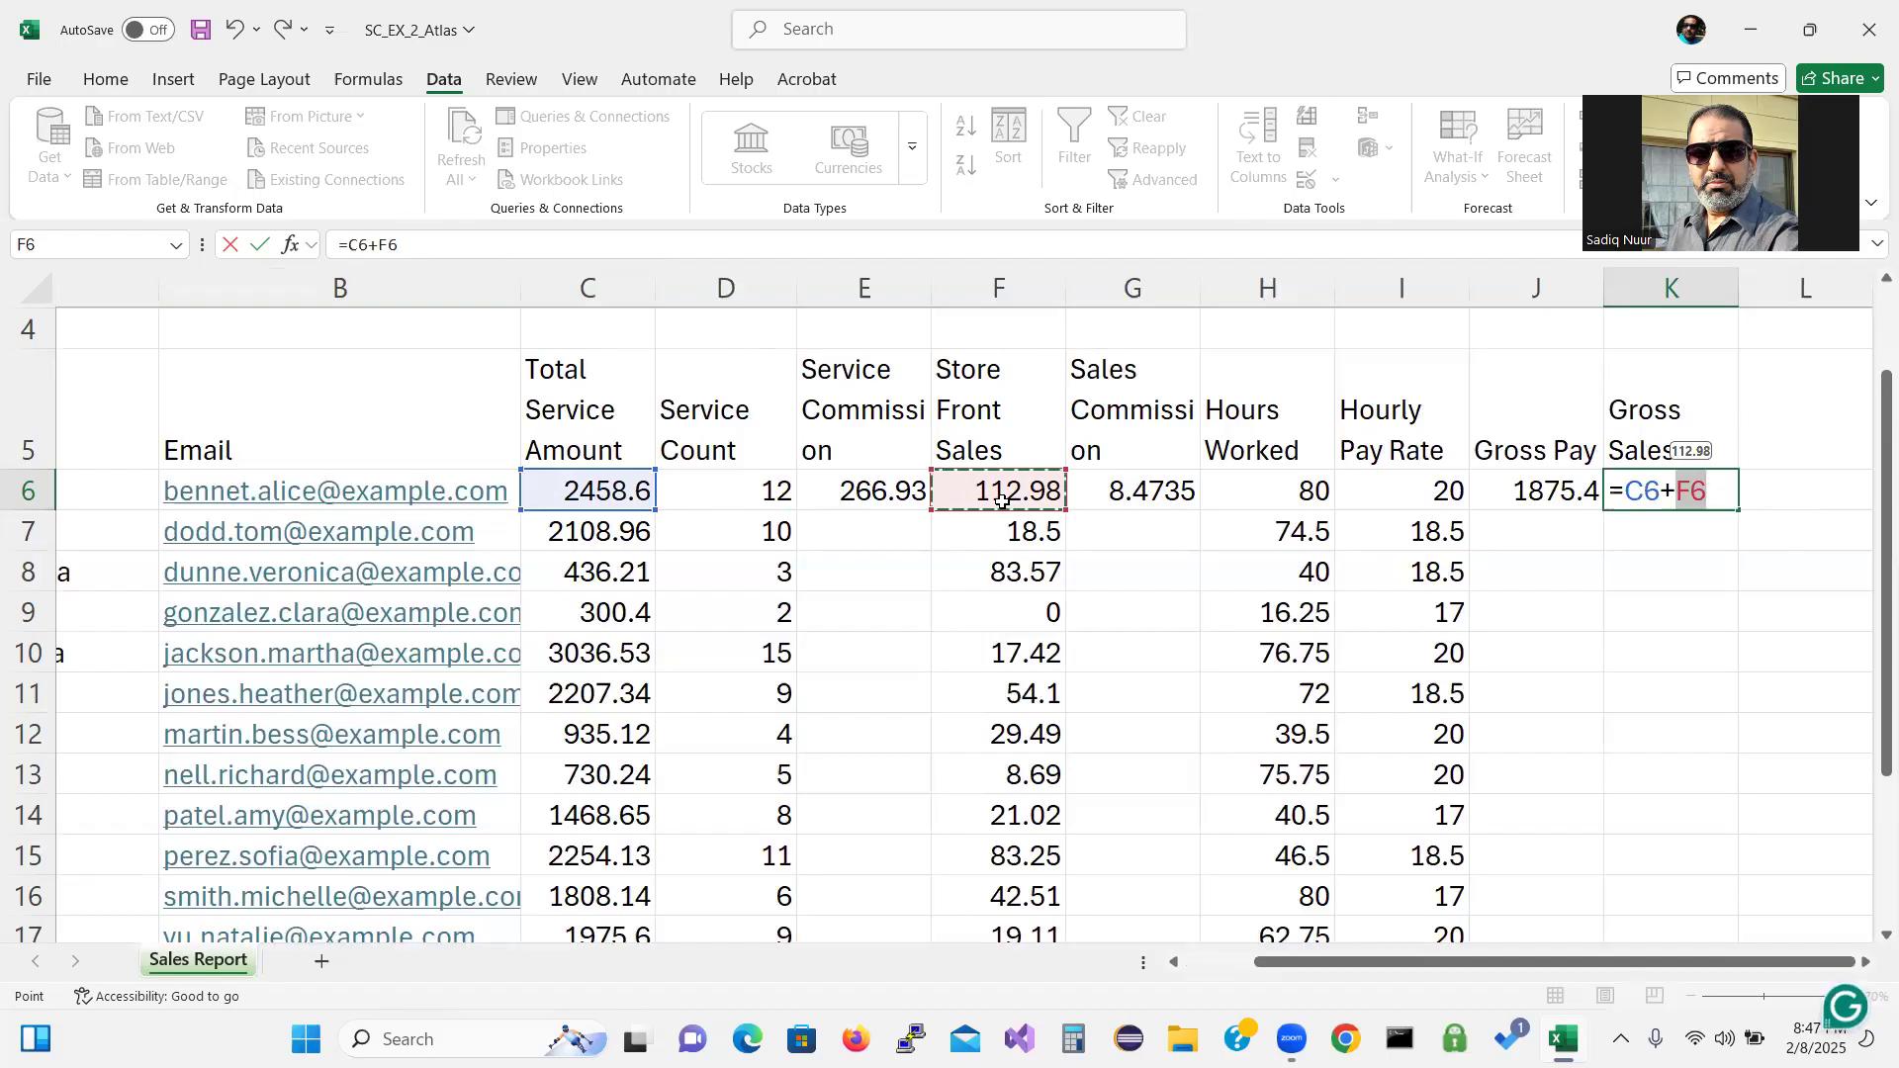
pyautogui.press('Return')
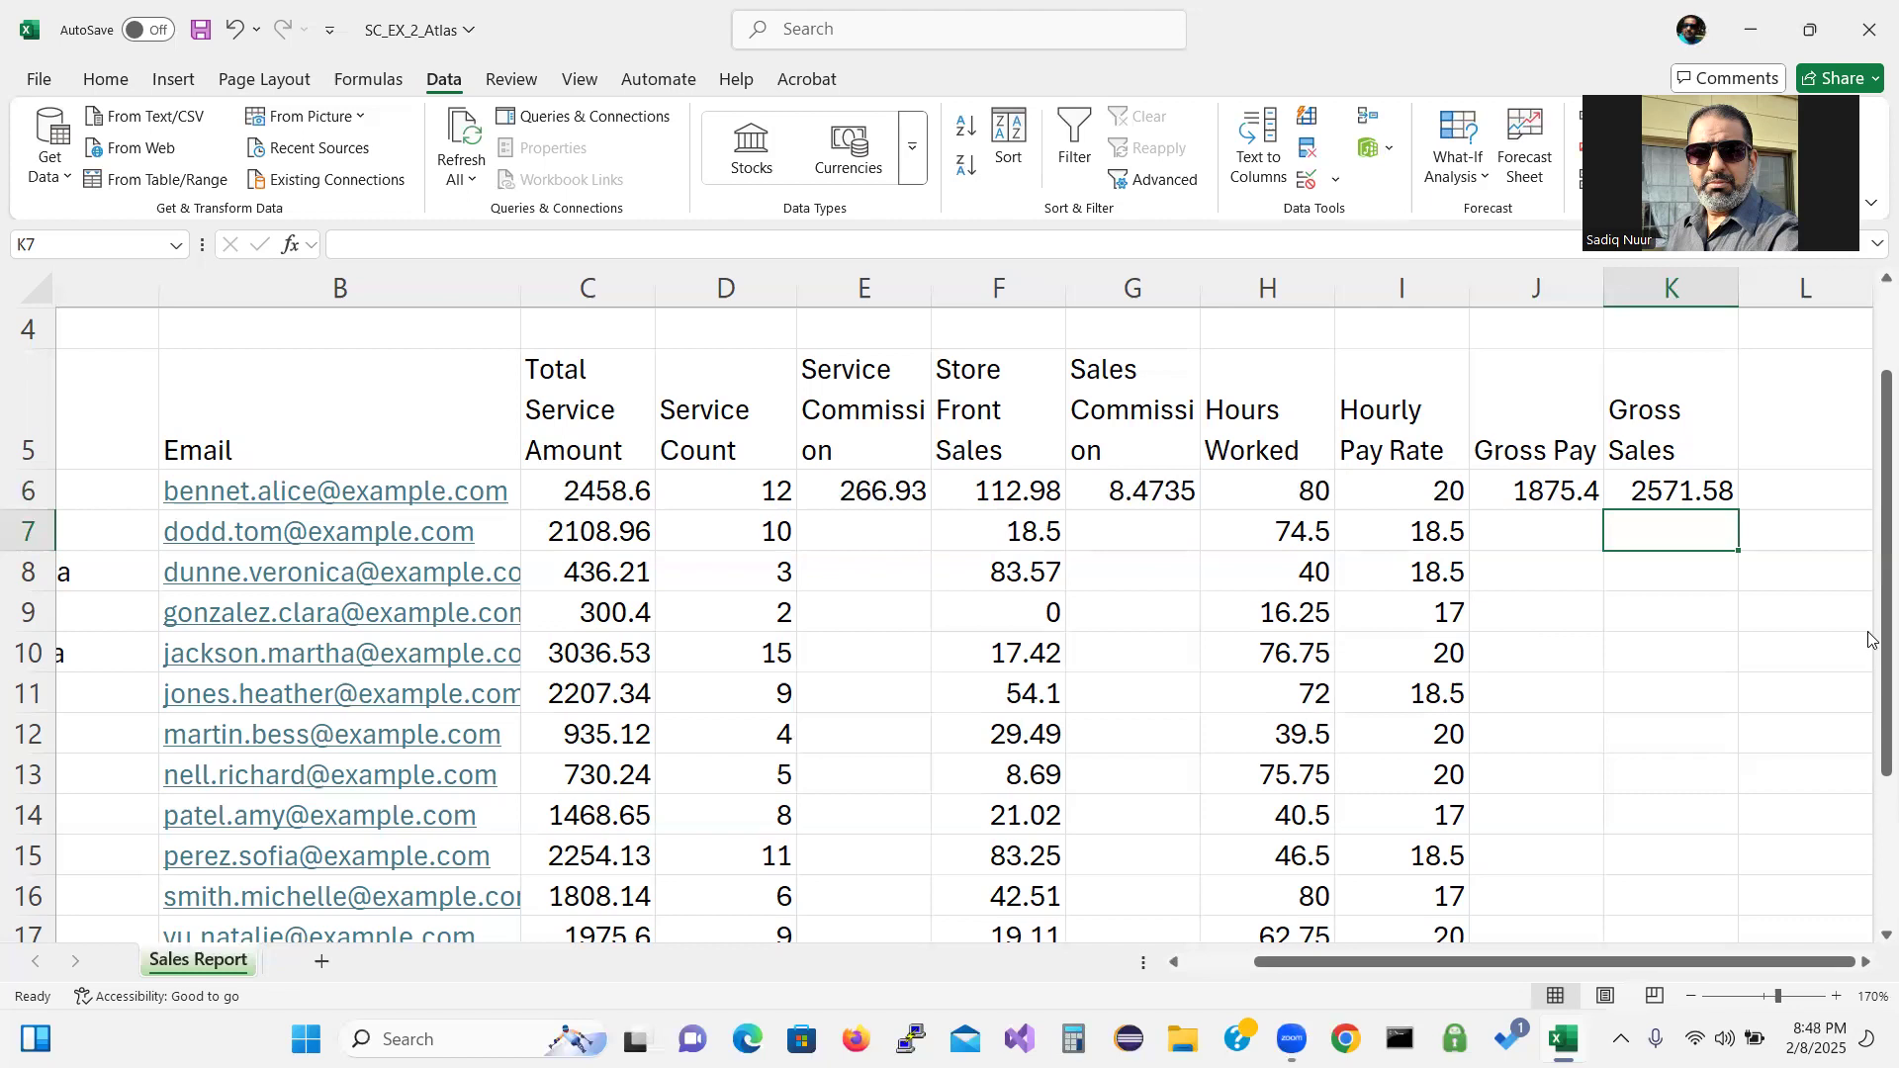
pyautogui.moveTo(1870, 641); pyautogui.dragTo(1870, 678)
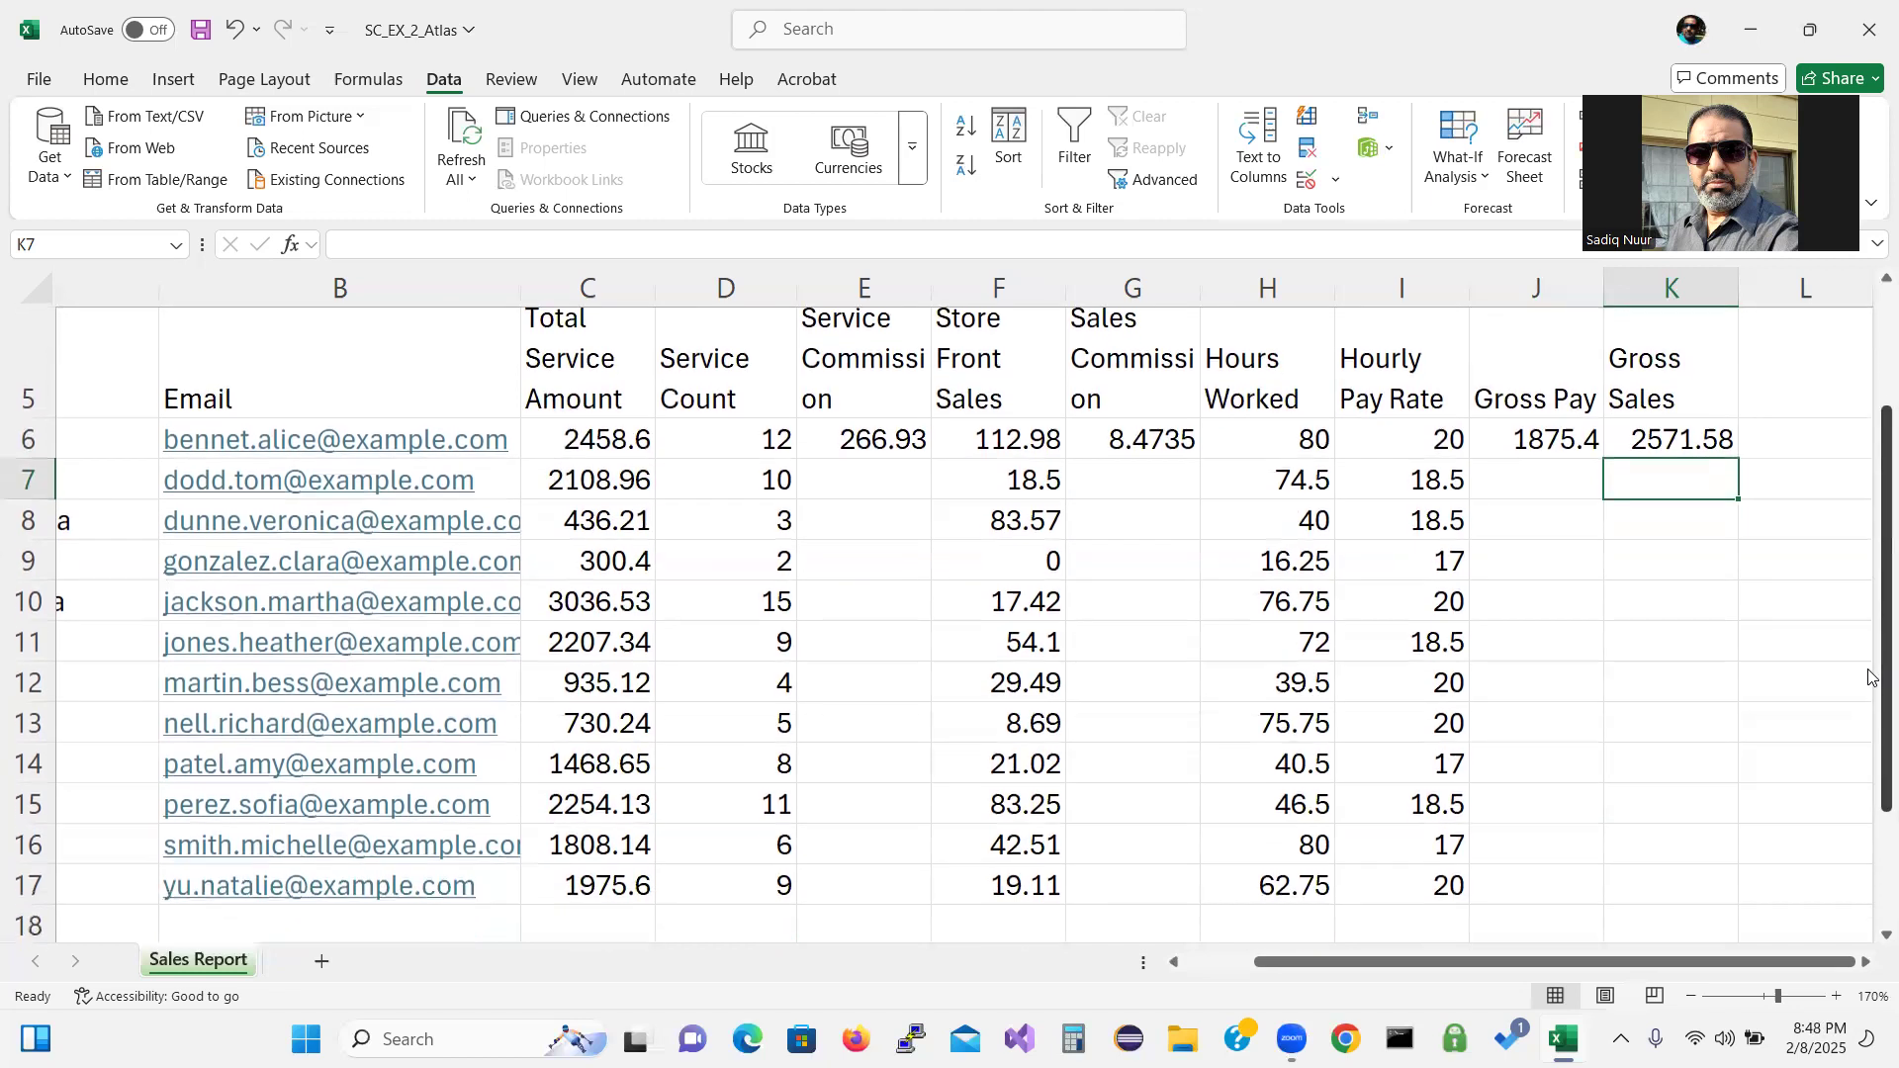
pyautogui.click(854, 445)
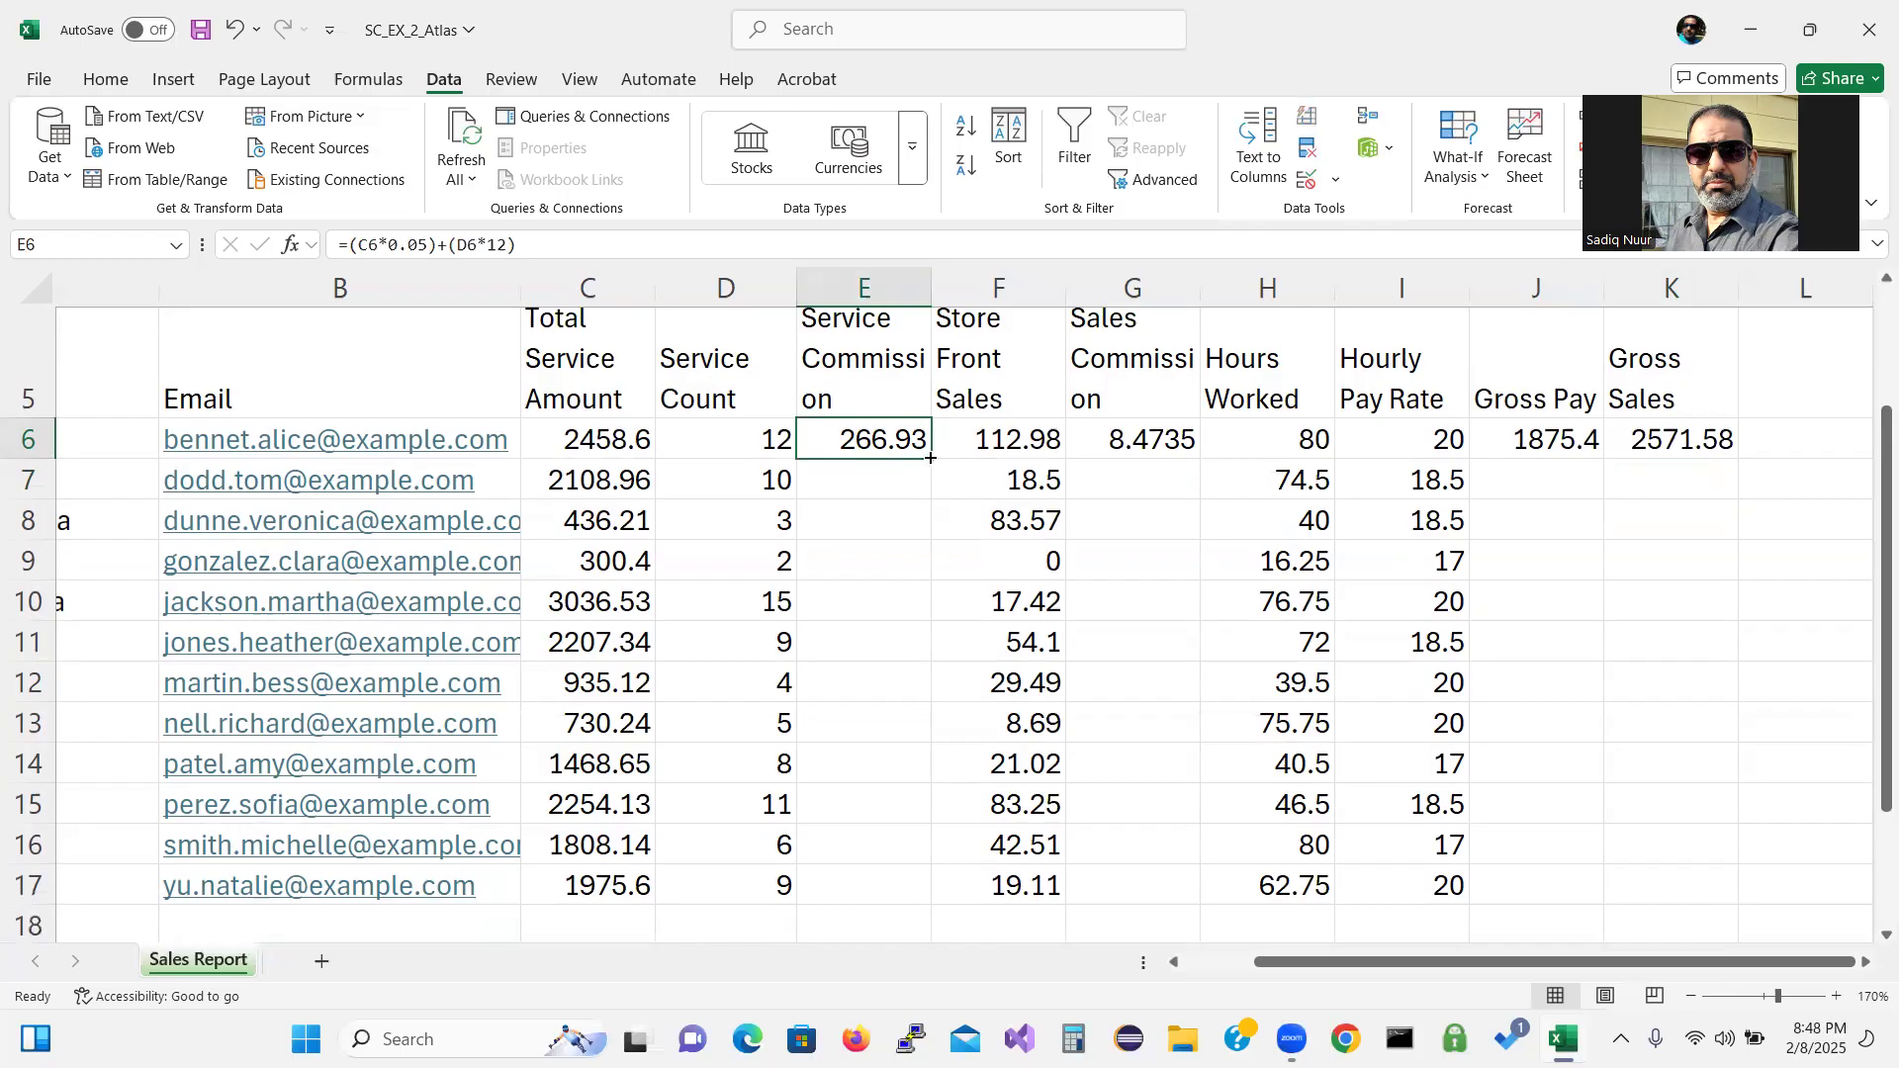
# Fill the E6, G6 and J6:K6 formulas down to row 17, ending at 1463.21 and 1994.71.
pyautogui.moveTo(930, 458); pyautogui.dragTo(965, 888)
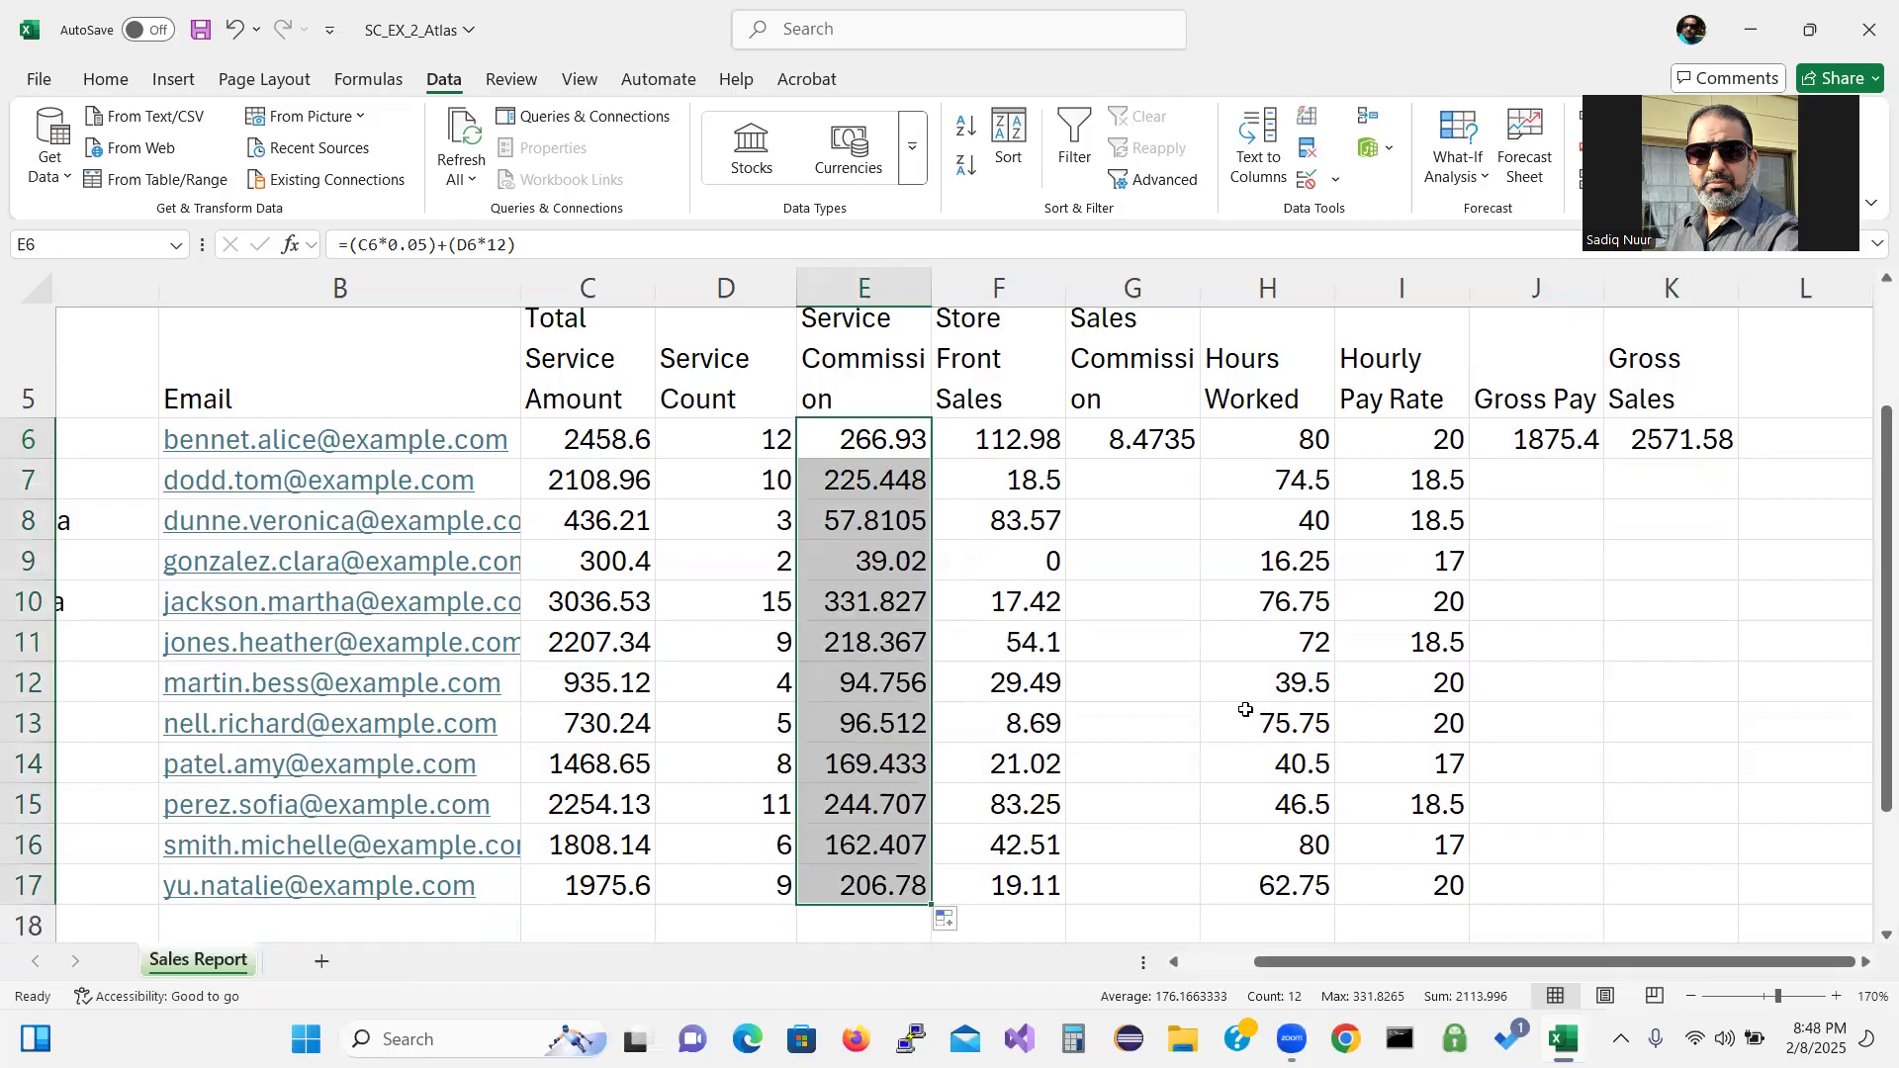
pyautogui.click(1148, 440)
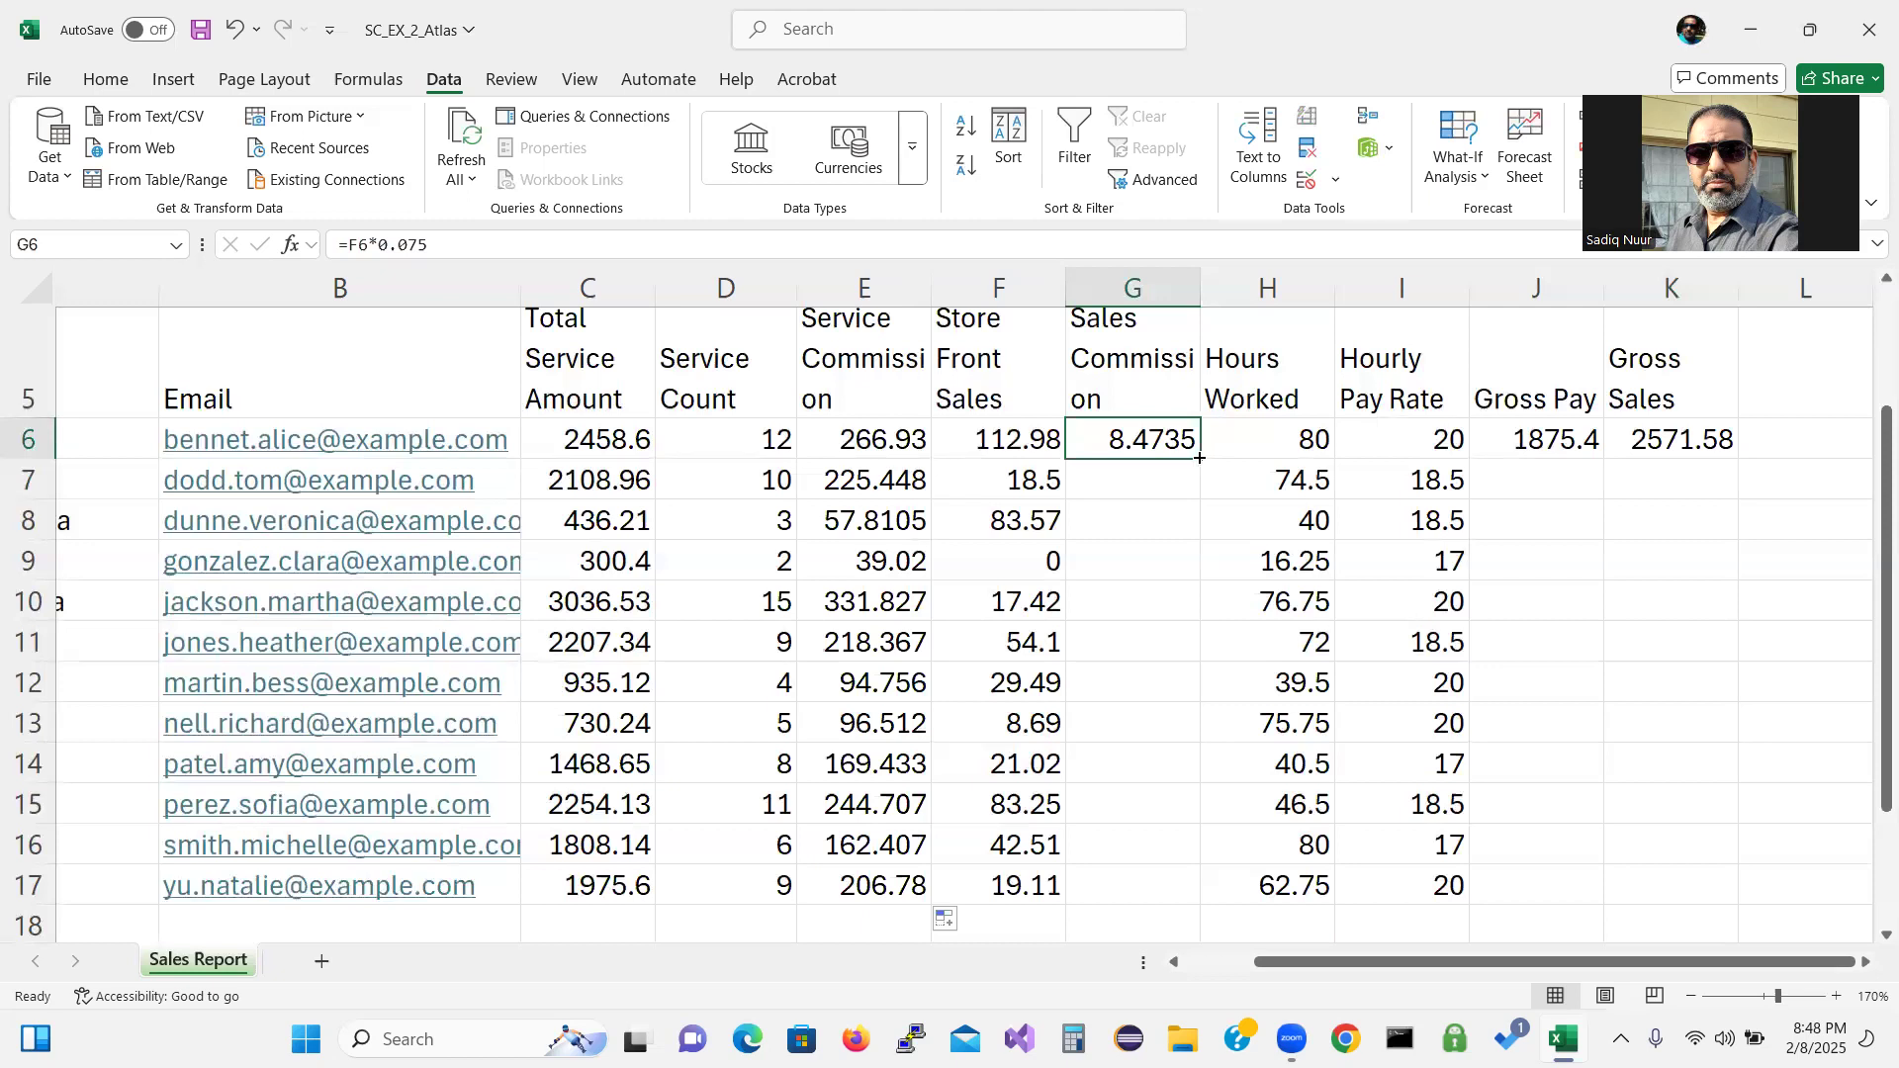
pyautogui.moveTo(1200, 458); pyautogui.dragTo(1213, 902)
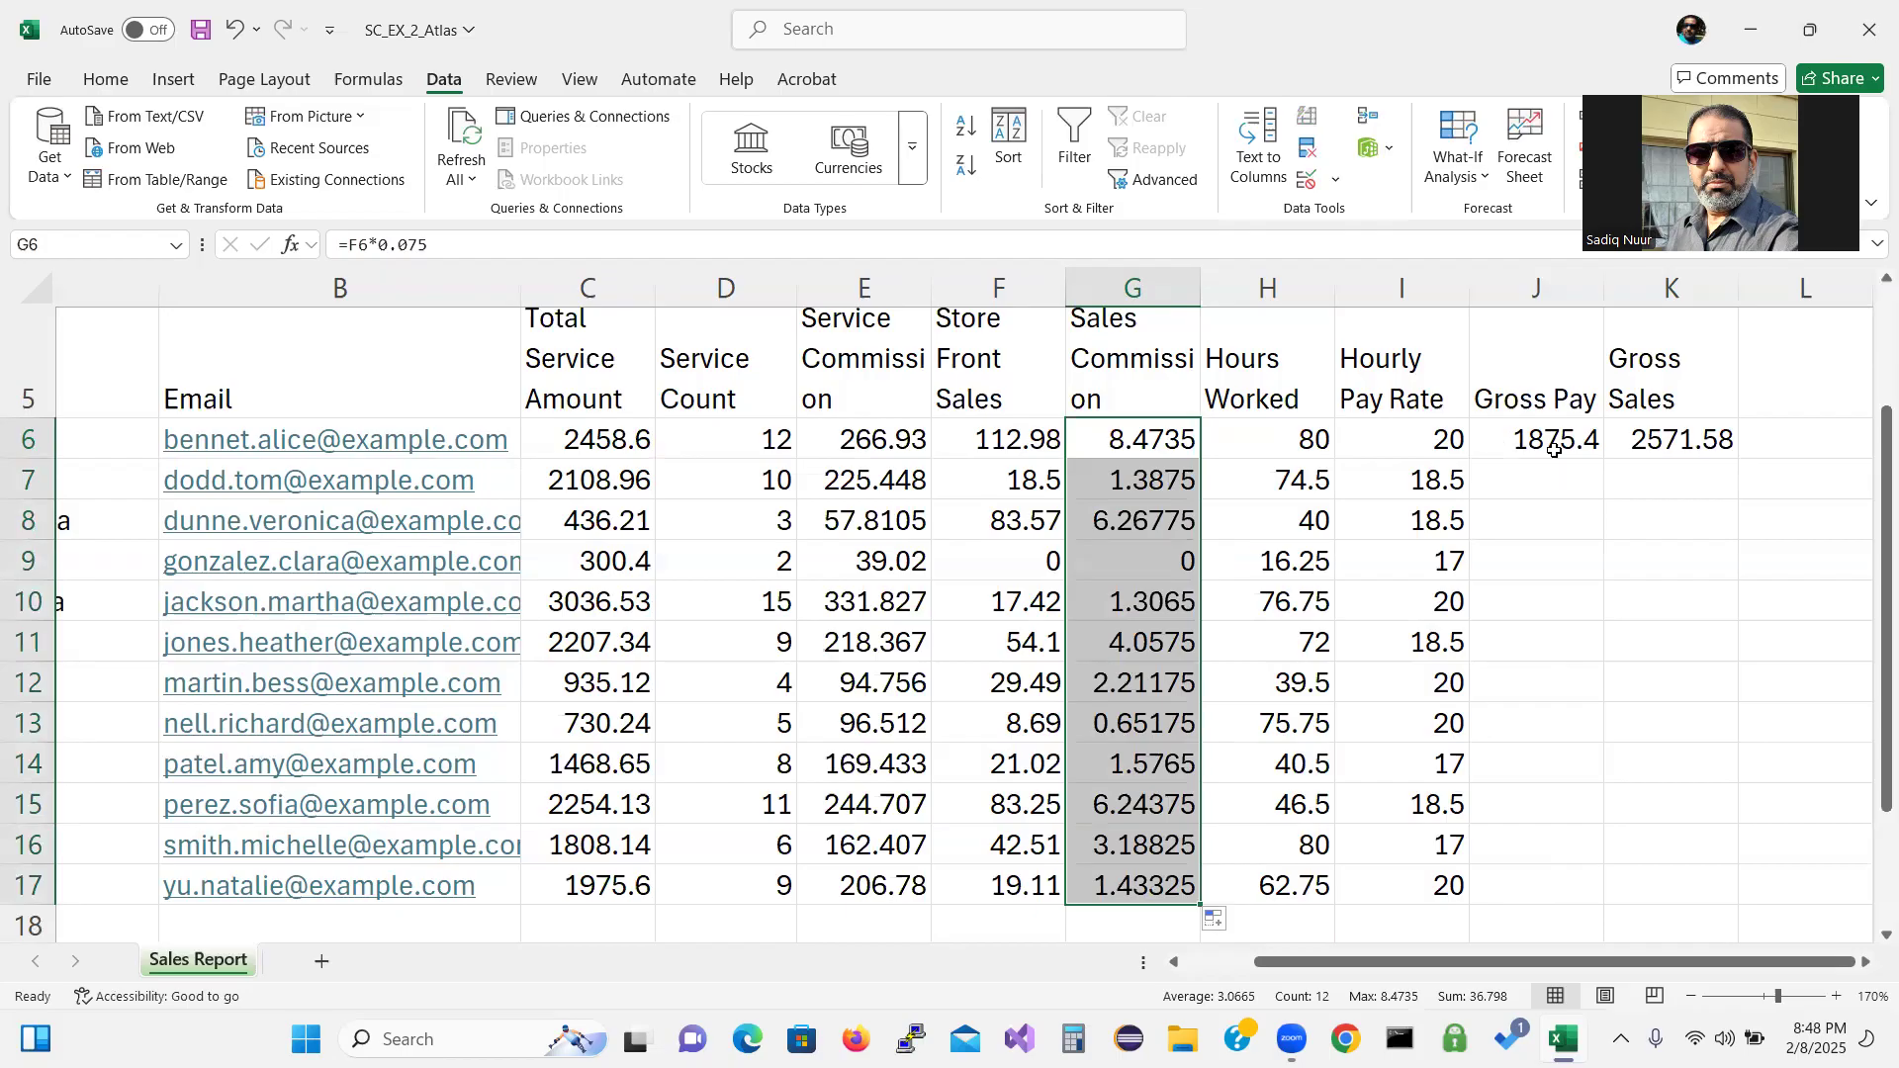
pyautogui.moveTo(1521, 439); pyautogui.dragTo(1672, 441)
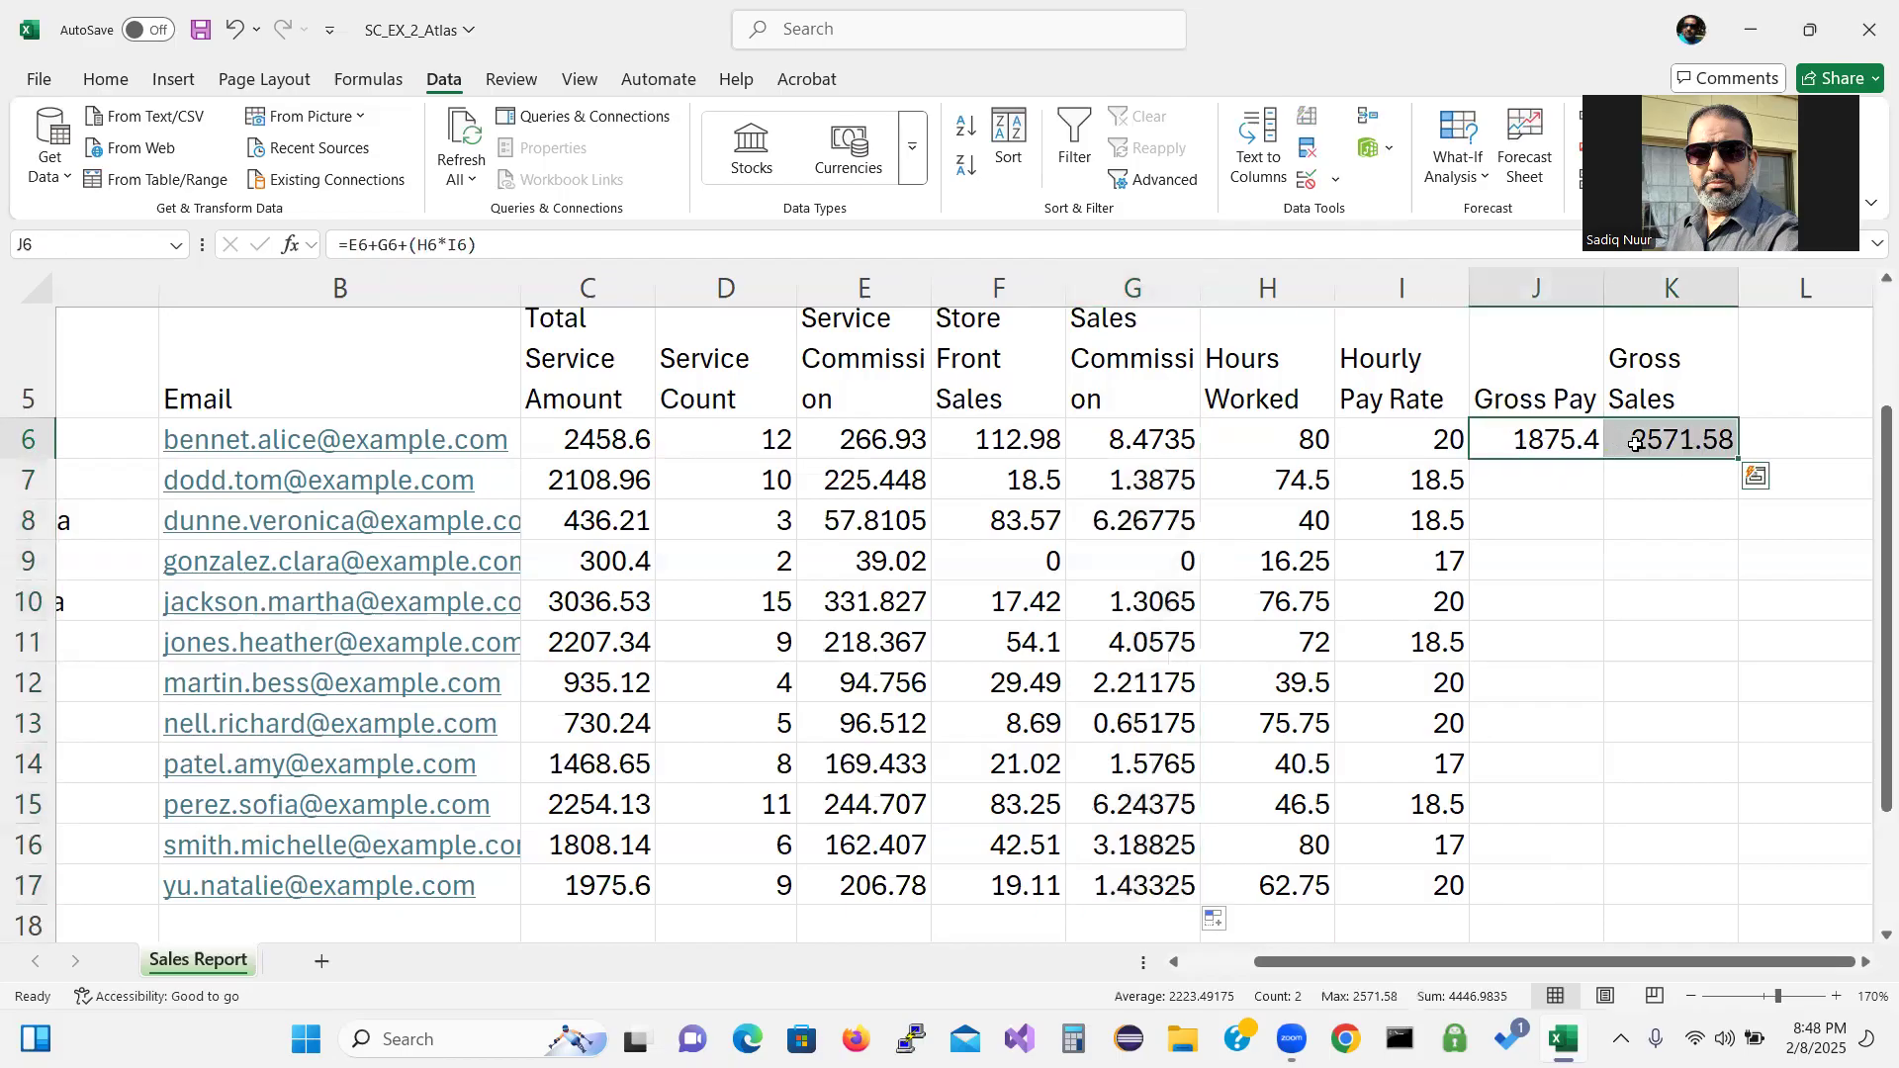
pyautogui.moveTo(1740, 458); pyautogui.dragTo(1767, 887)
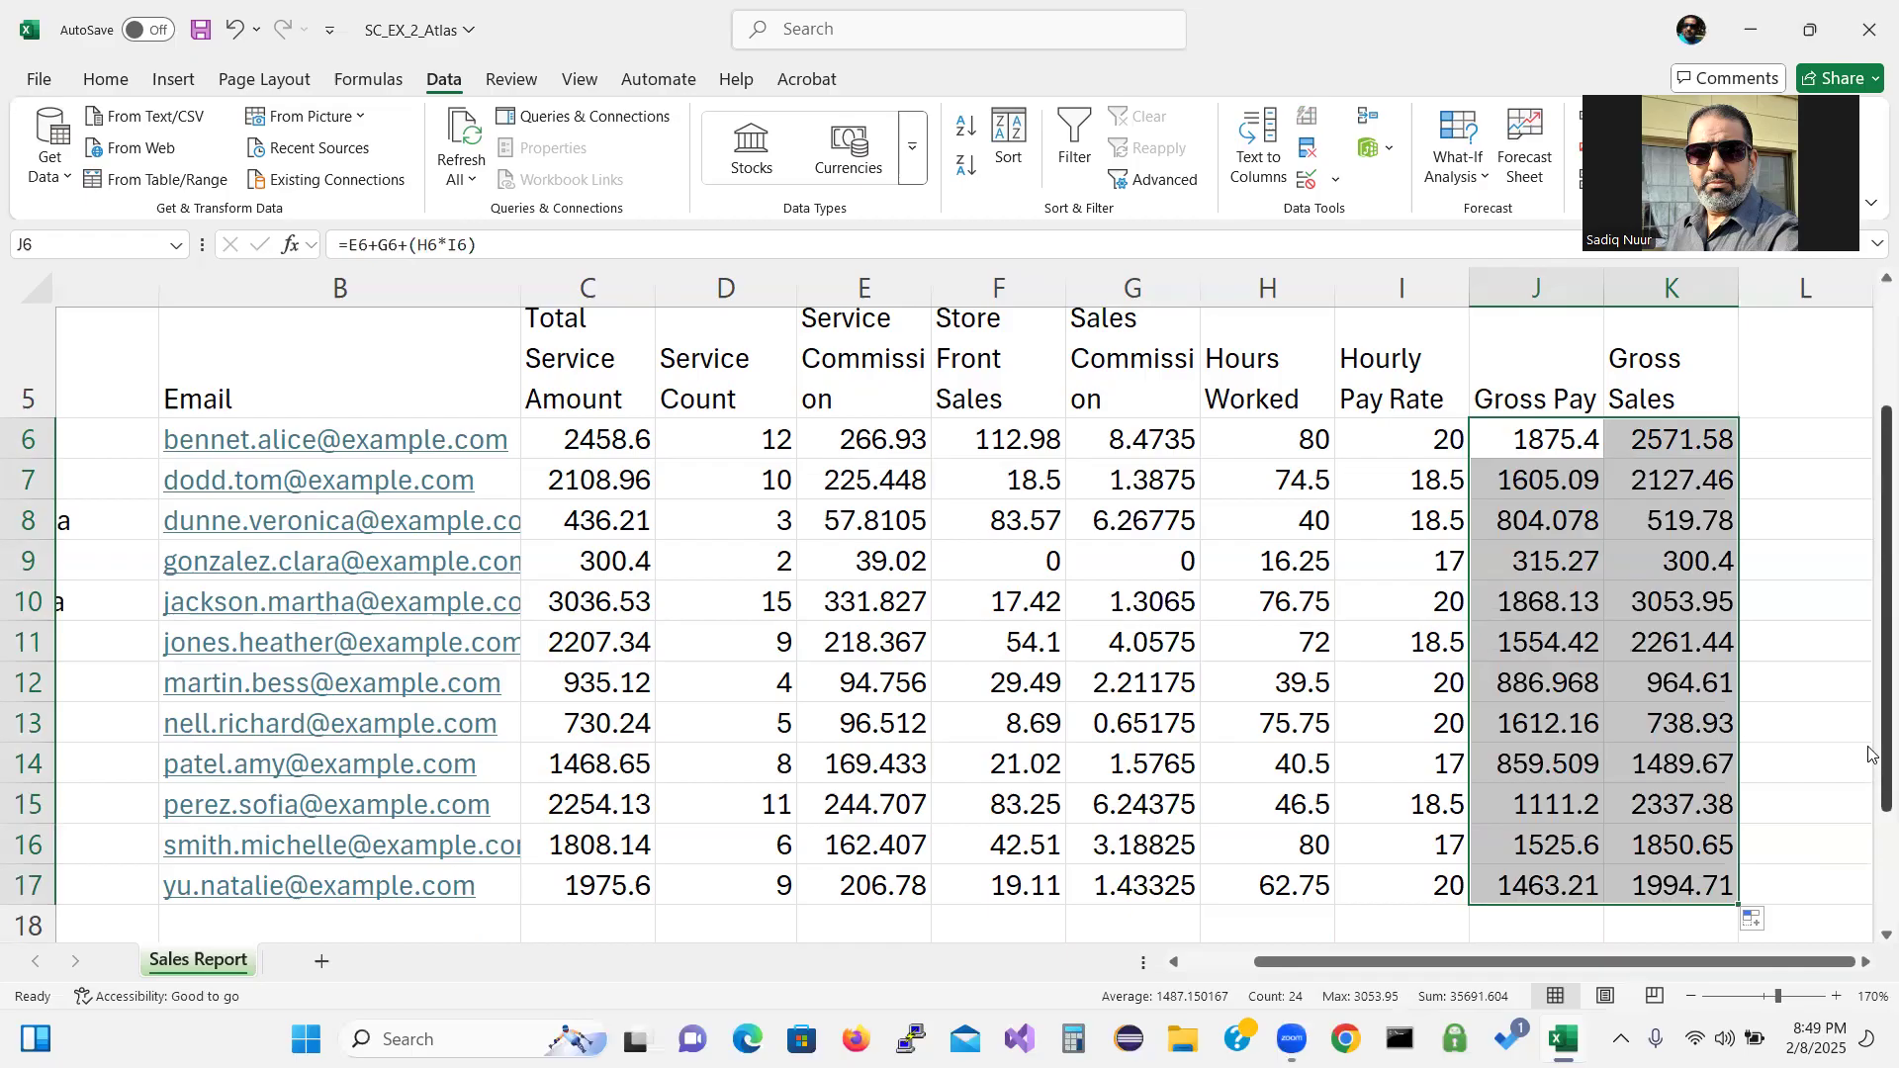
# AutoSum C18:H18, giving totals 19719.9, 94, 2114, 490.64, 36.798 and 704.5.
pyautogui.moveTo(1870, 753); pyautogui.dragTo(1870, 870)
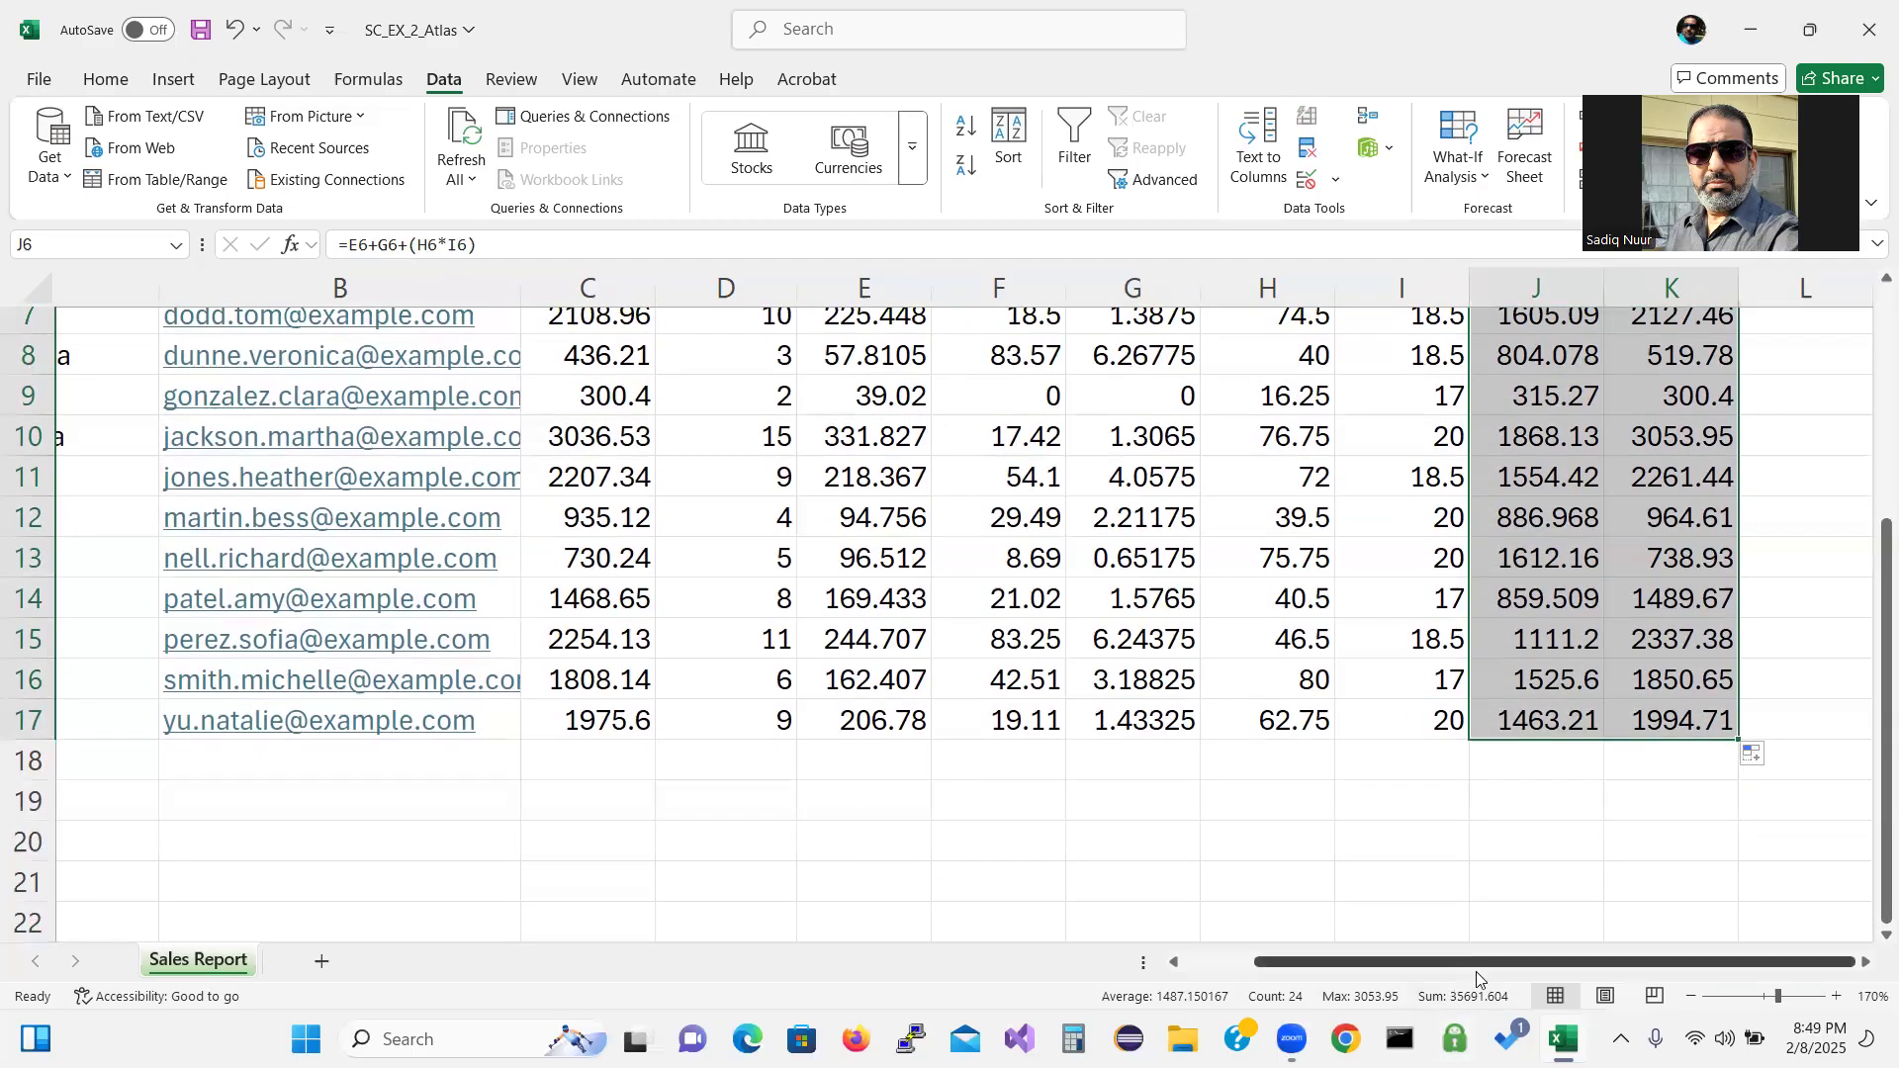
pyautogui.click(1692, 996)
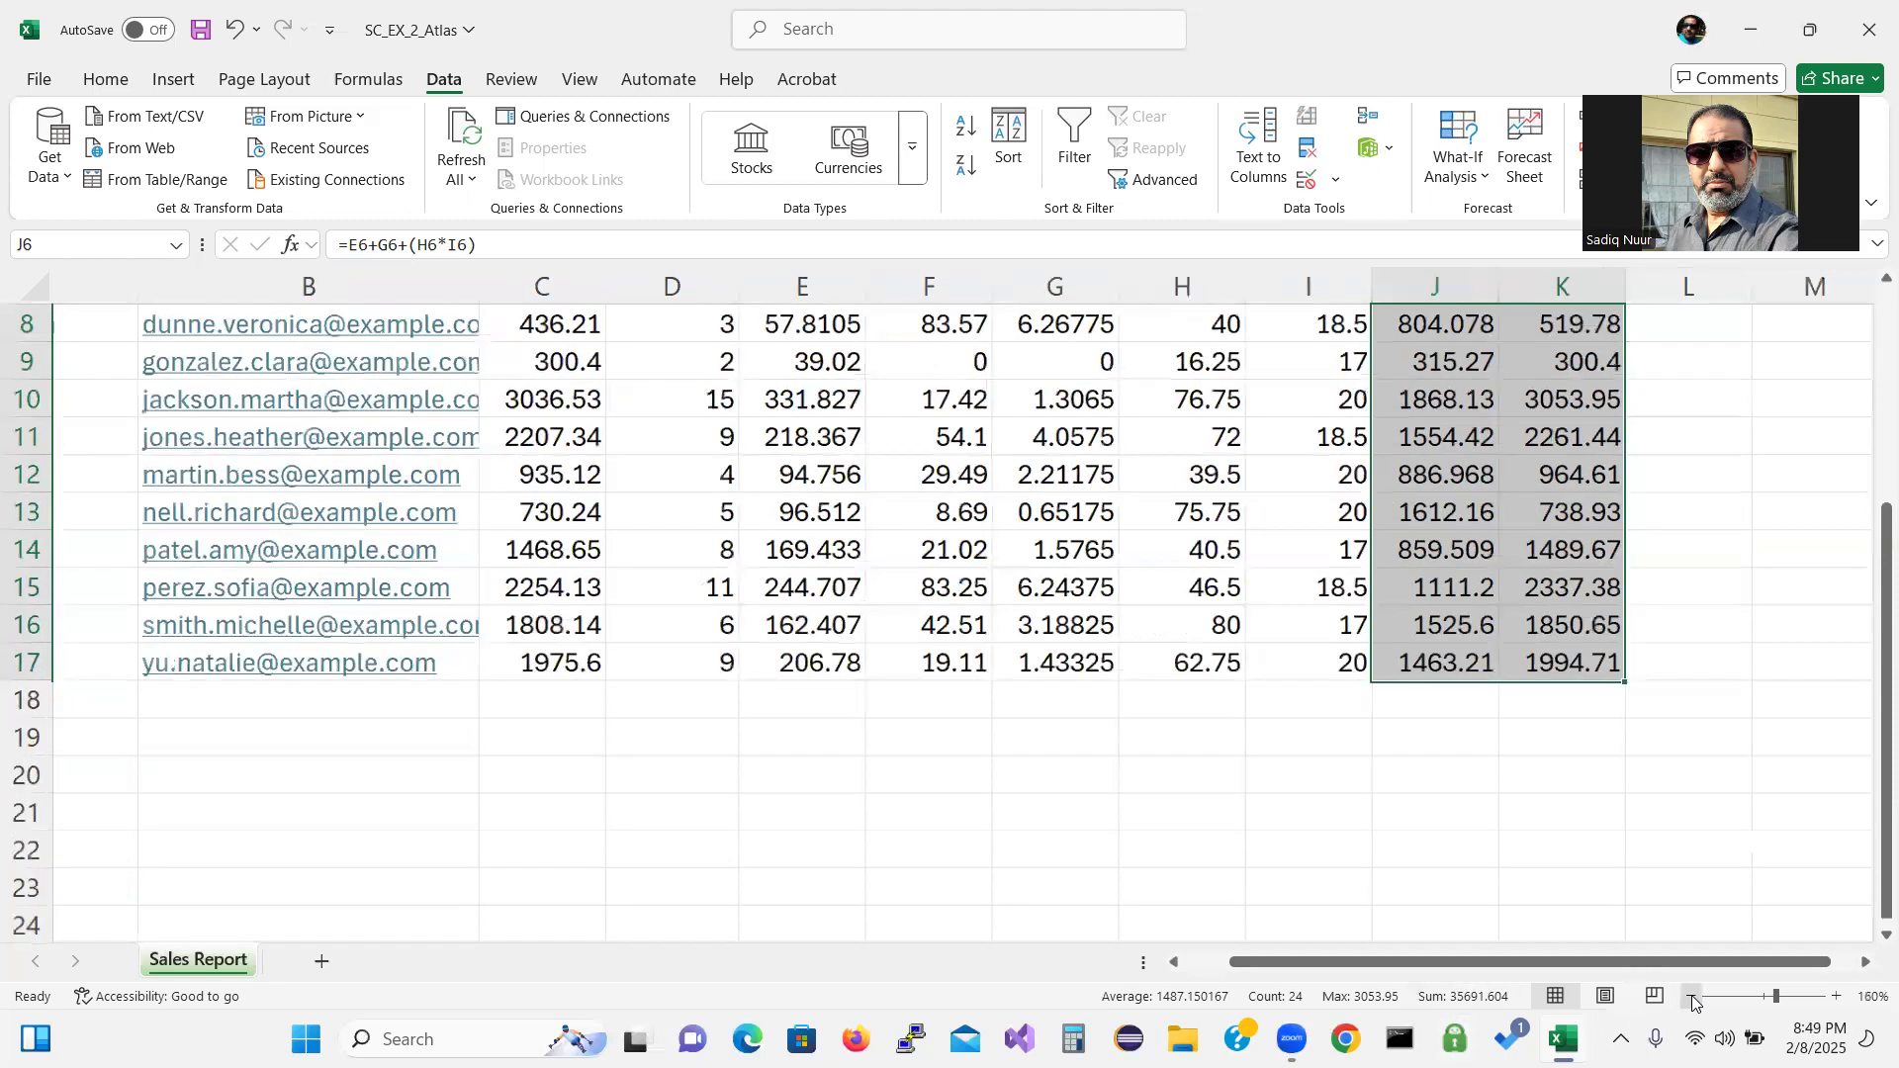
pyautogui.moveTo(1605, 964); pyautogui.dragTo(1521, 967)
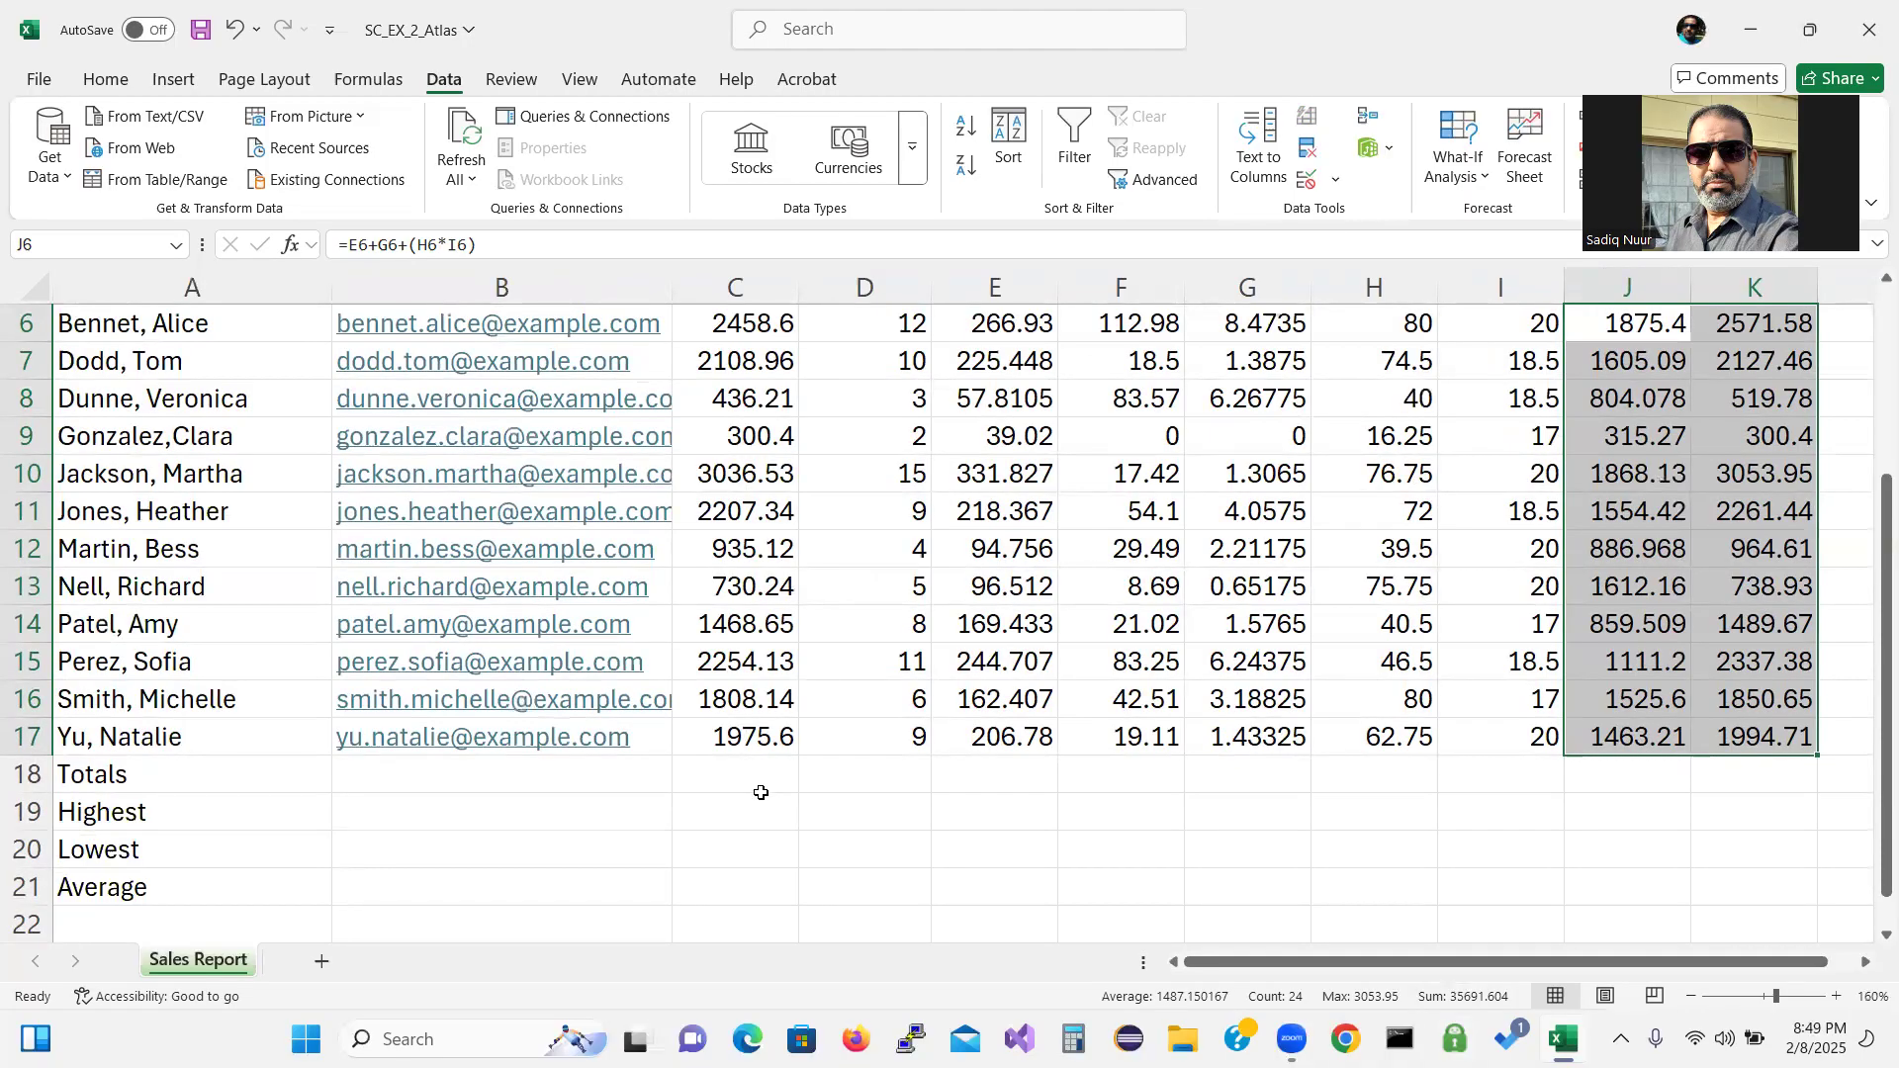
pyautogui.moveTo(737, 774); pyautogui.dragTo(1339, 760)
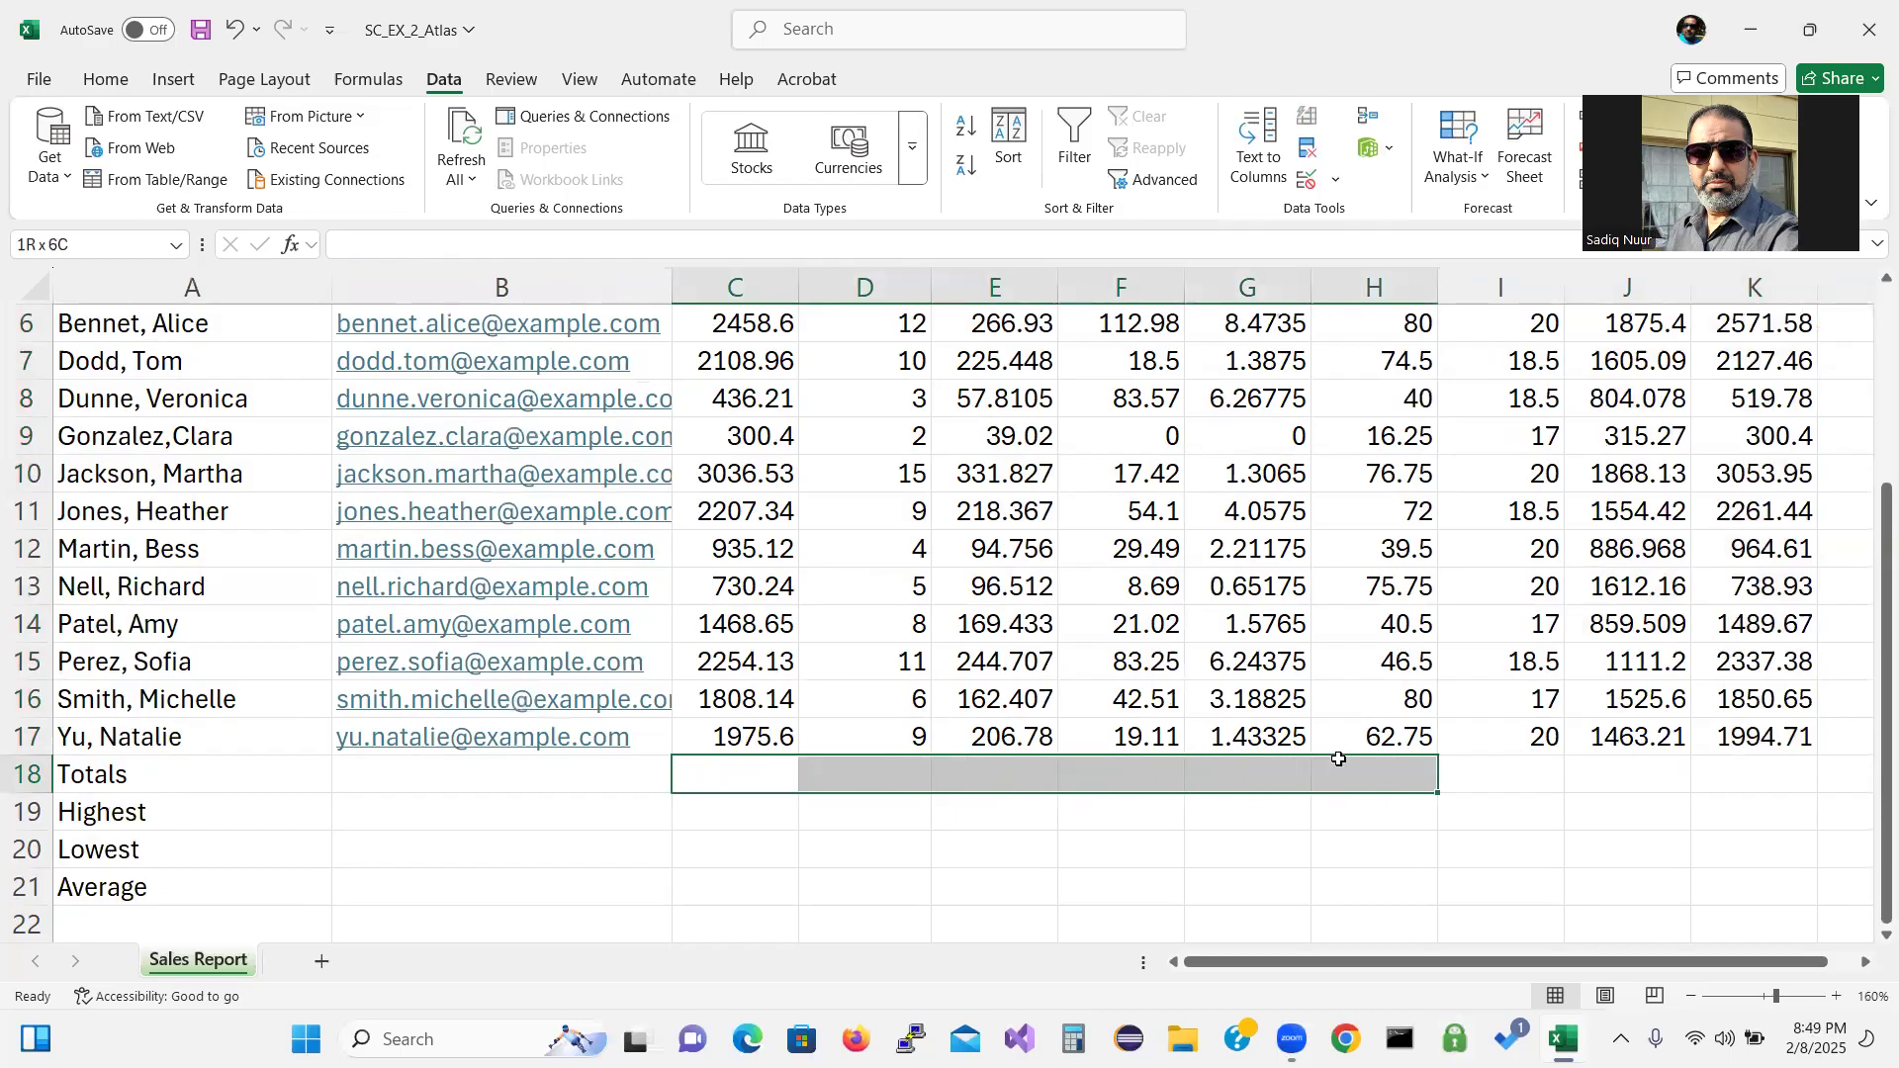
pyautogui.moveTo(1339, 760); pyautogui.dragTo(1341, 763)
pyautogui.click(95, 85)
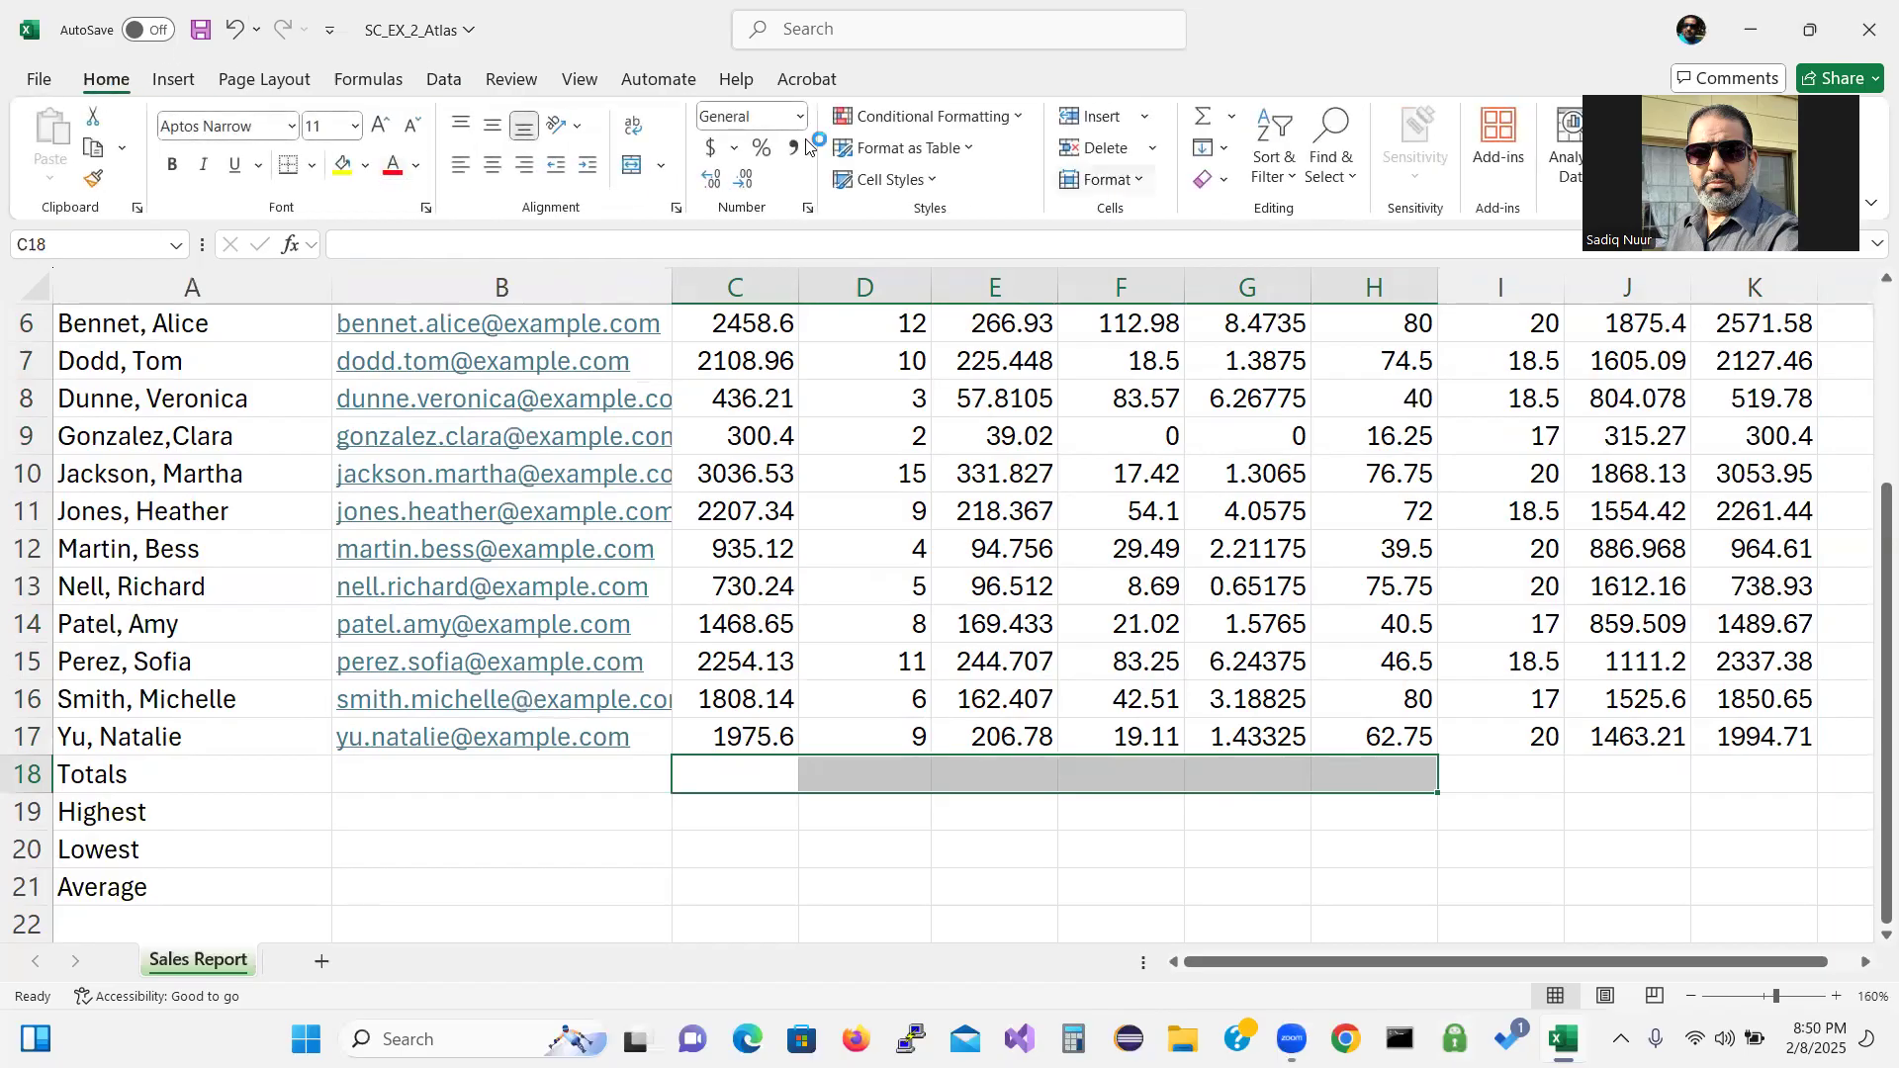
pyautogui.press('ctrl')
pyautogui.press('ctrl')
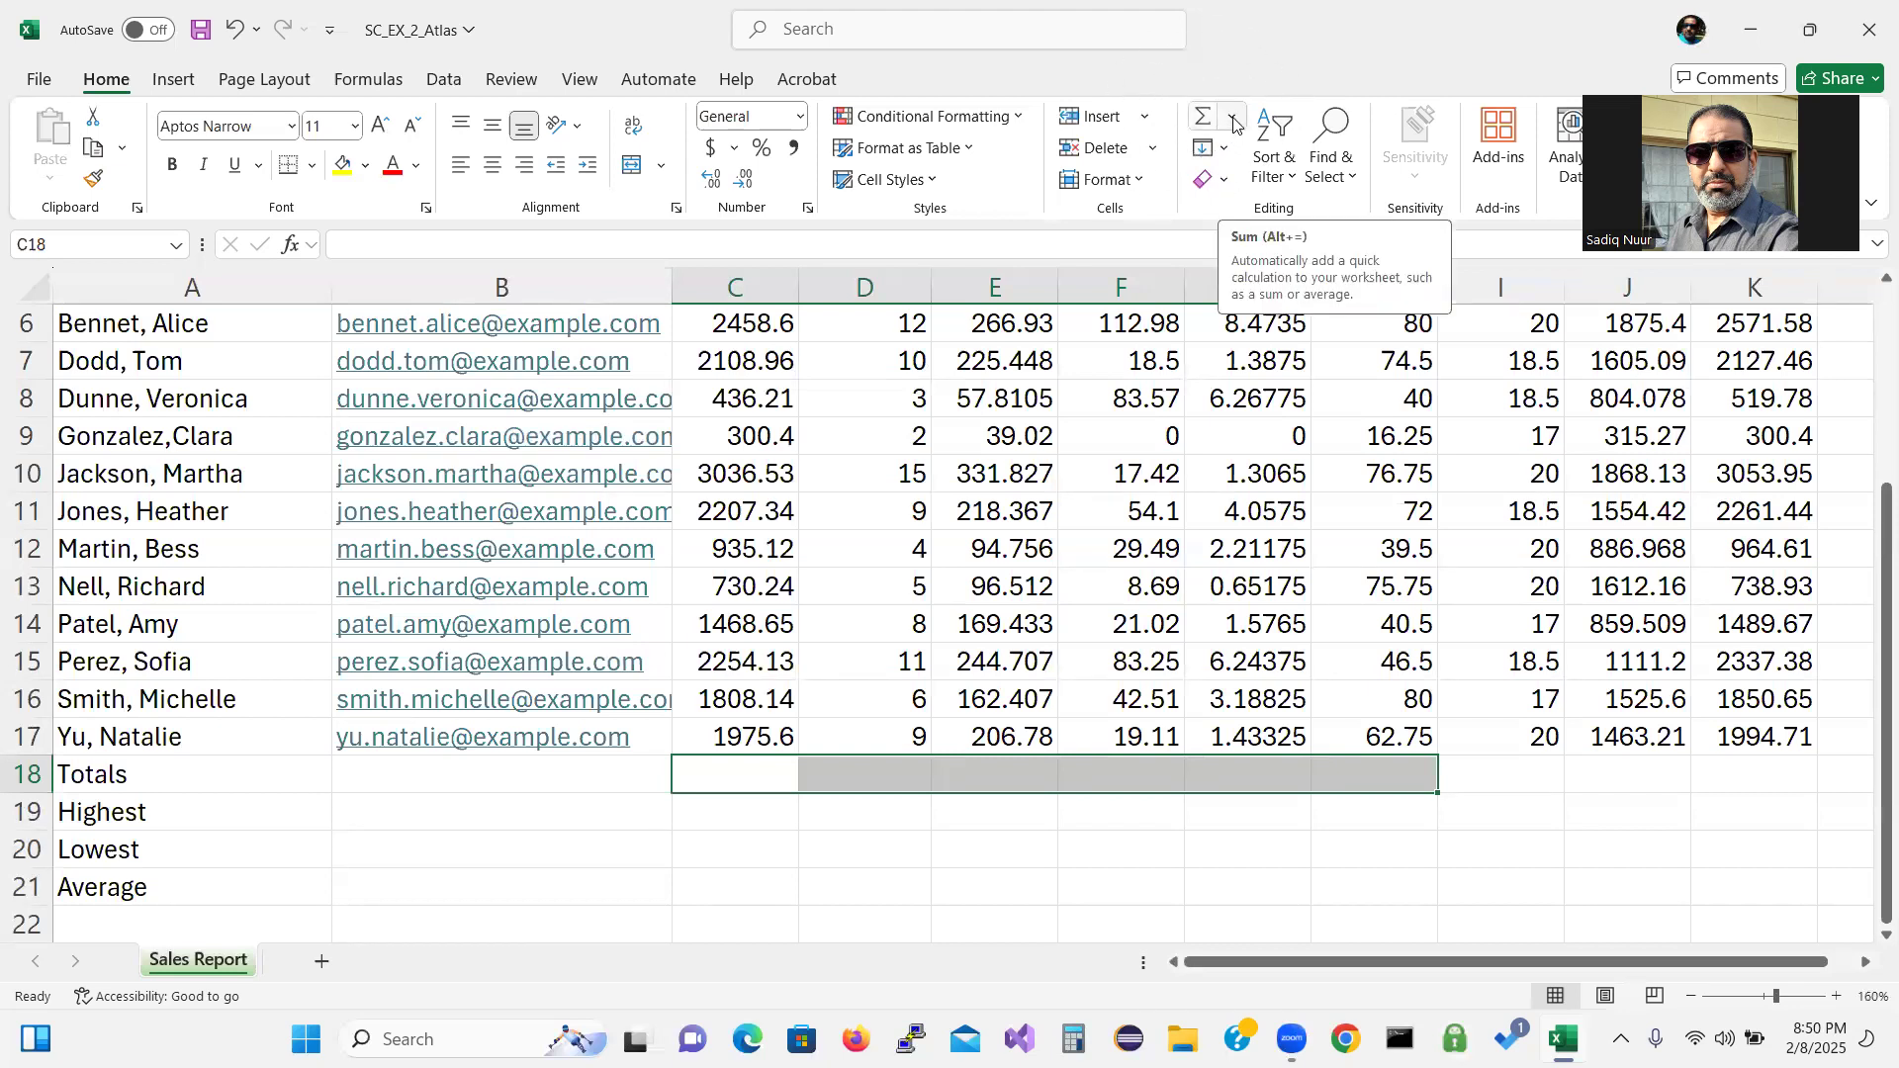
pyautogui.click(1235, 122)
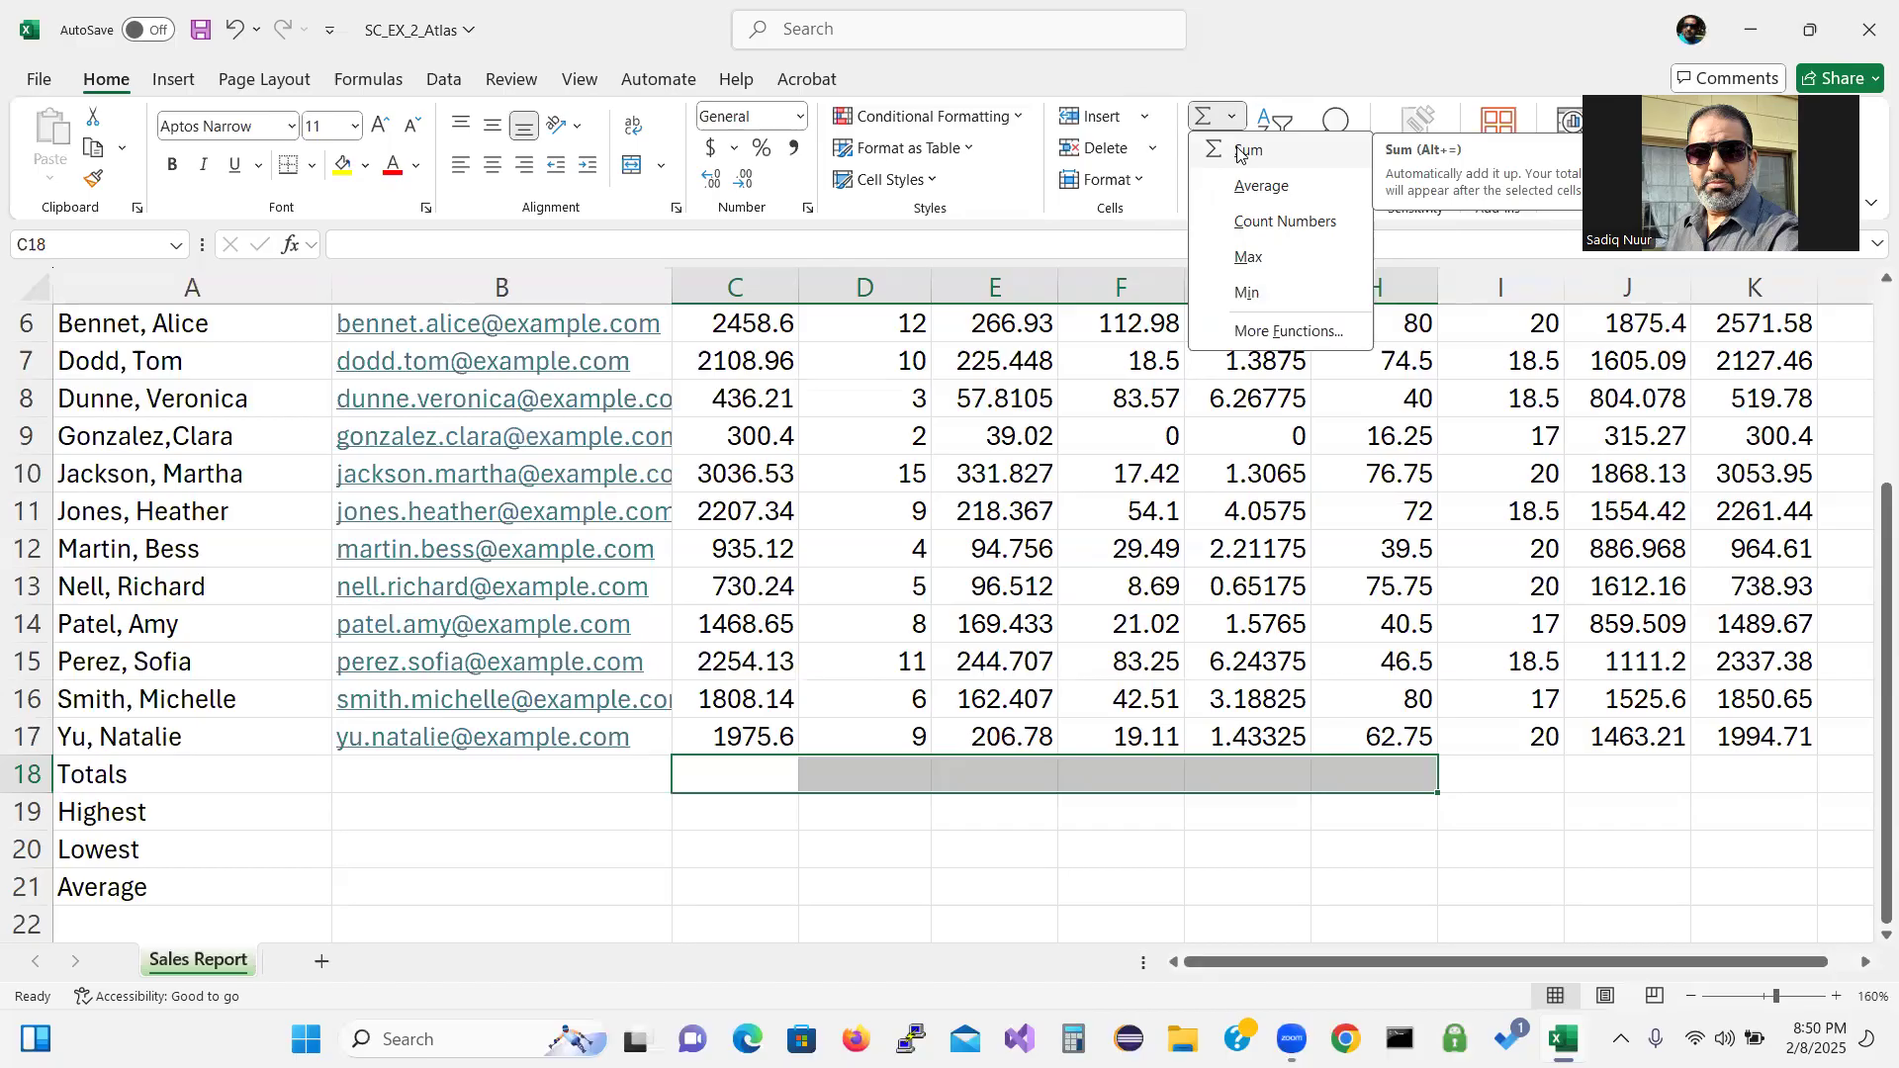
pyautogui.click(1249, 150)
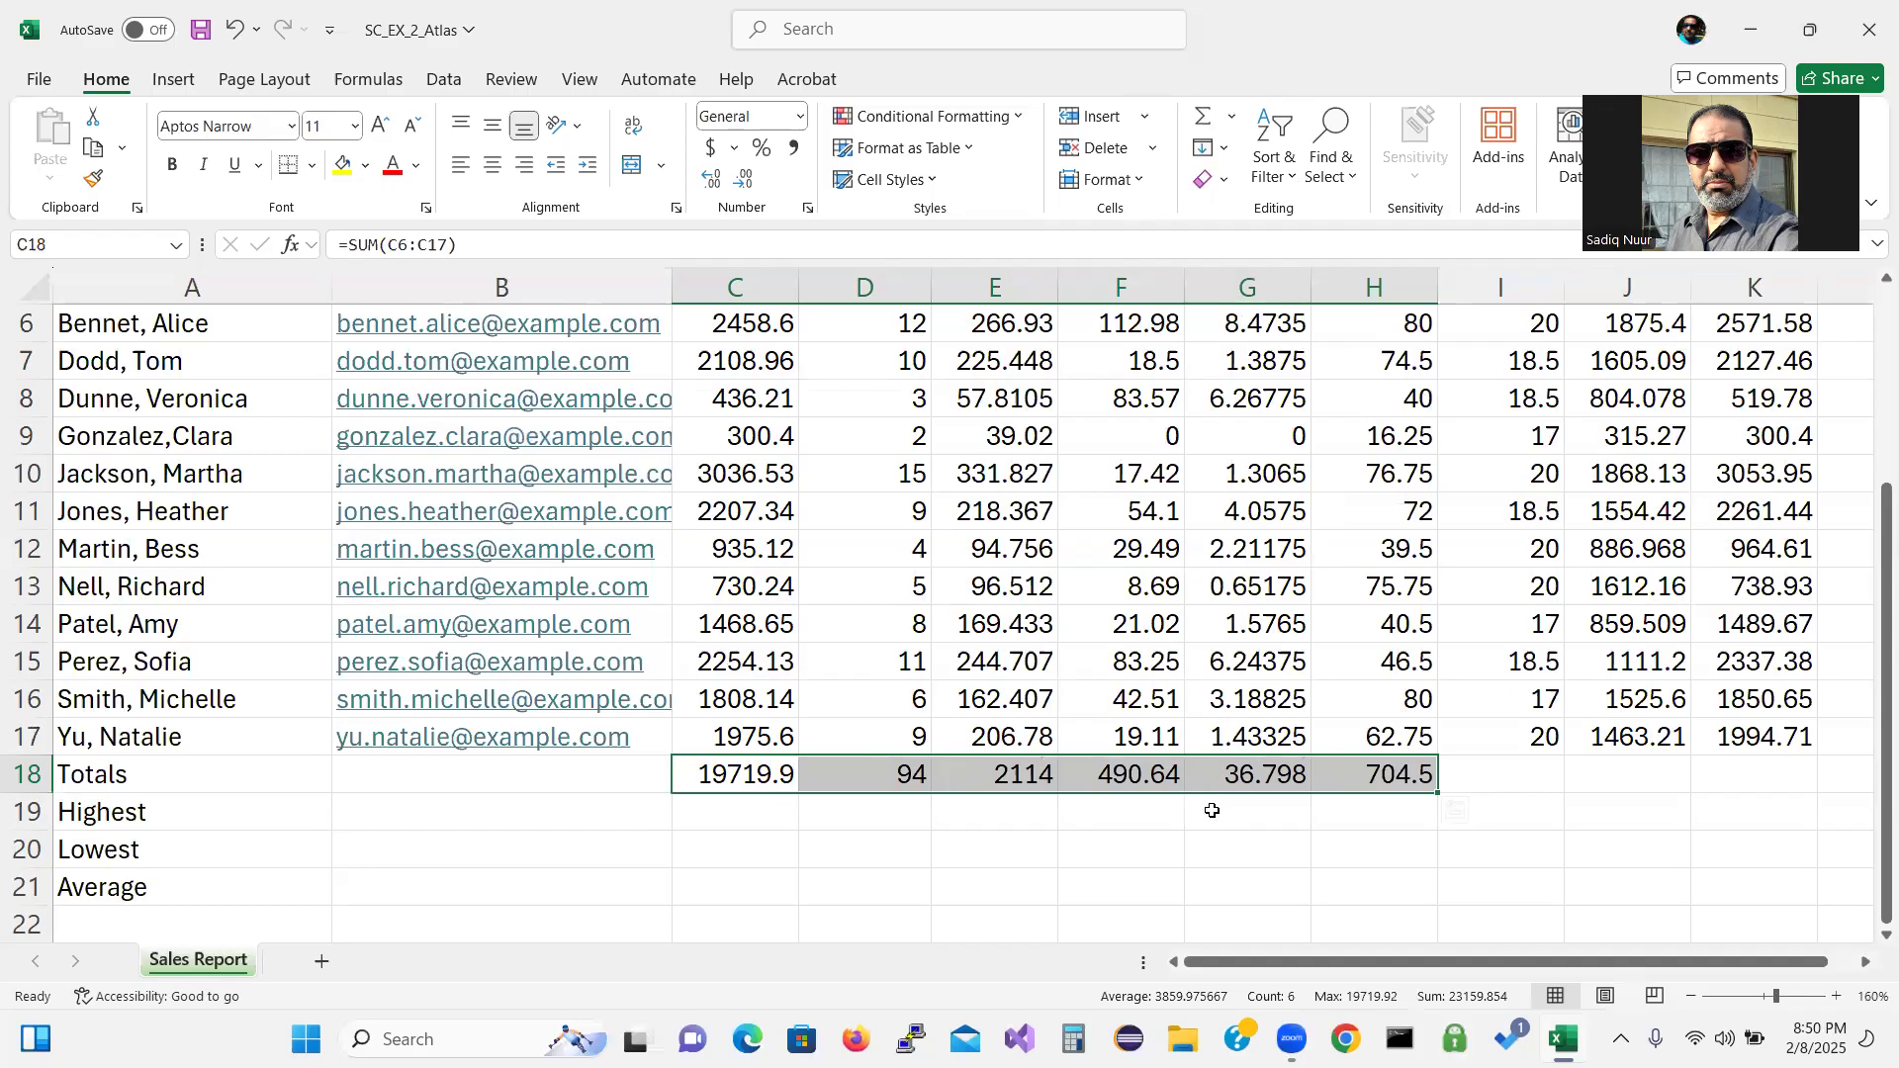
pyautogui.click(1642, 780)
pyautogui.moveTo(1642, 779); pyautogui.dragTo(1739, 772)
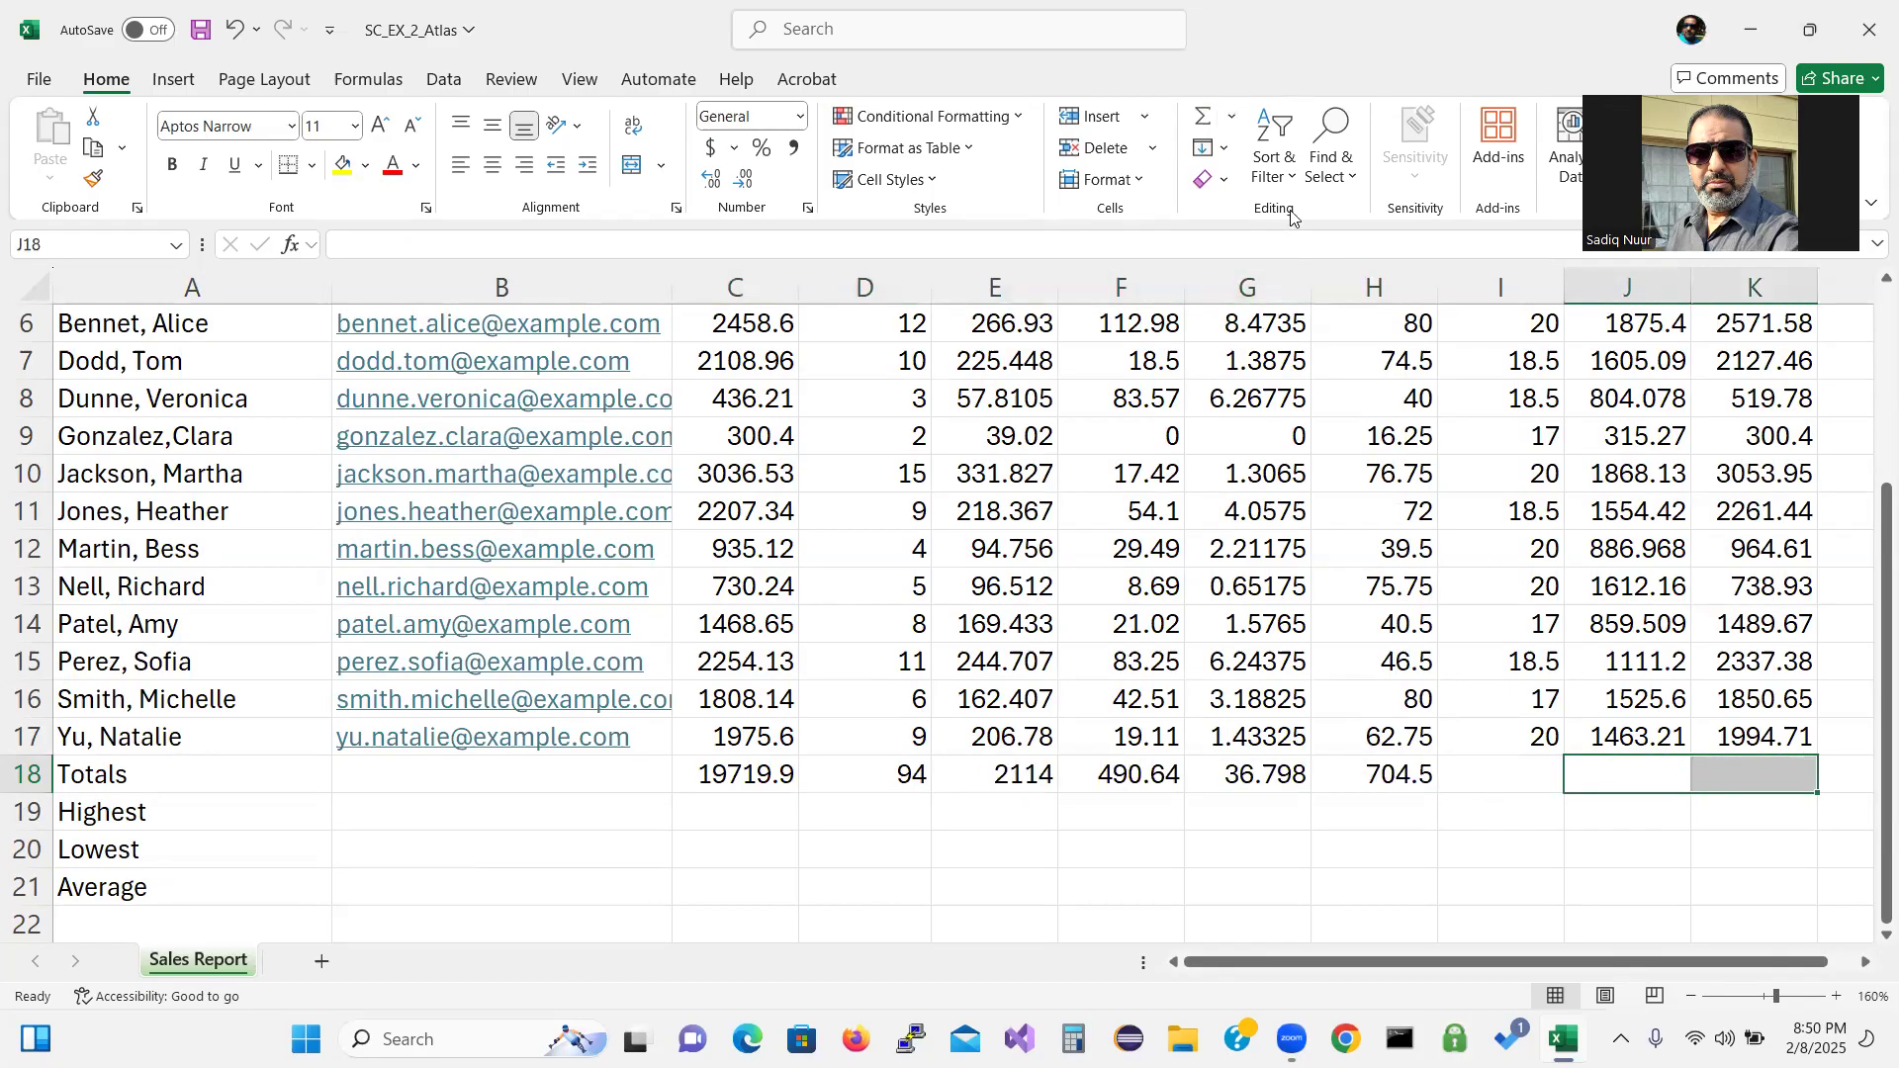
# AutoSum J18:K18 to get totals of 15481 and 20210.6.
pyautogui.click(1233, 121)
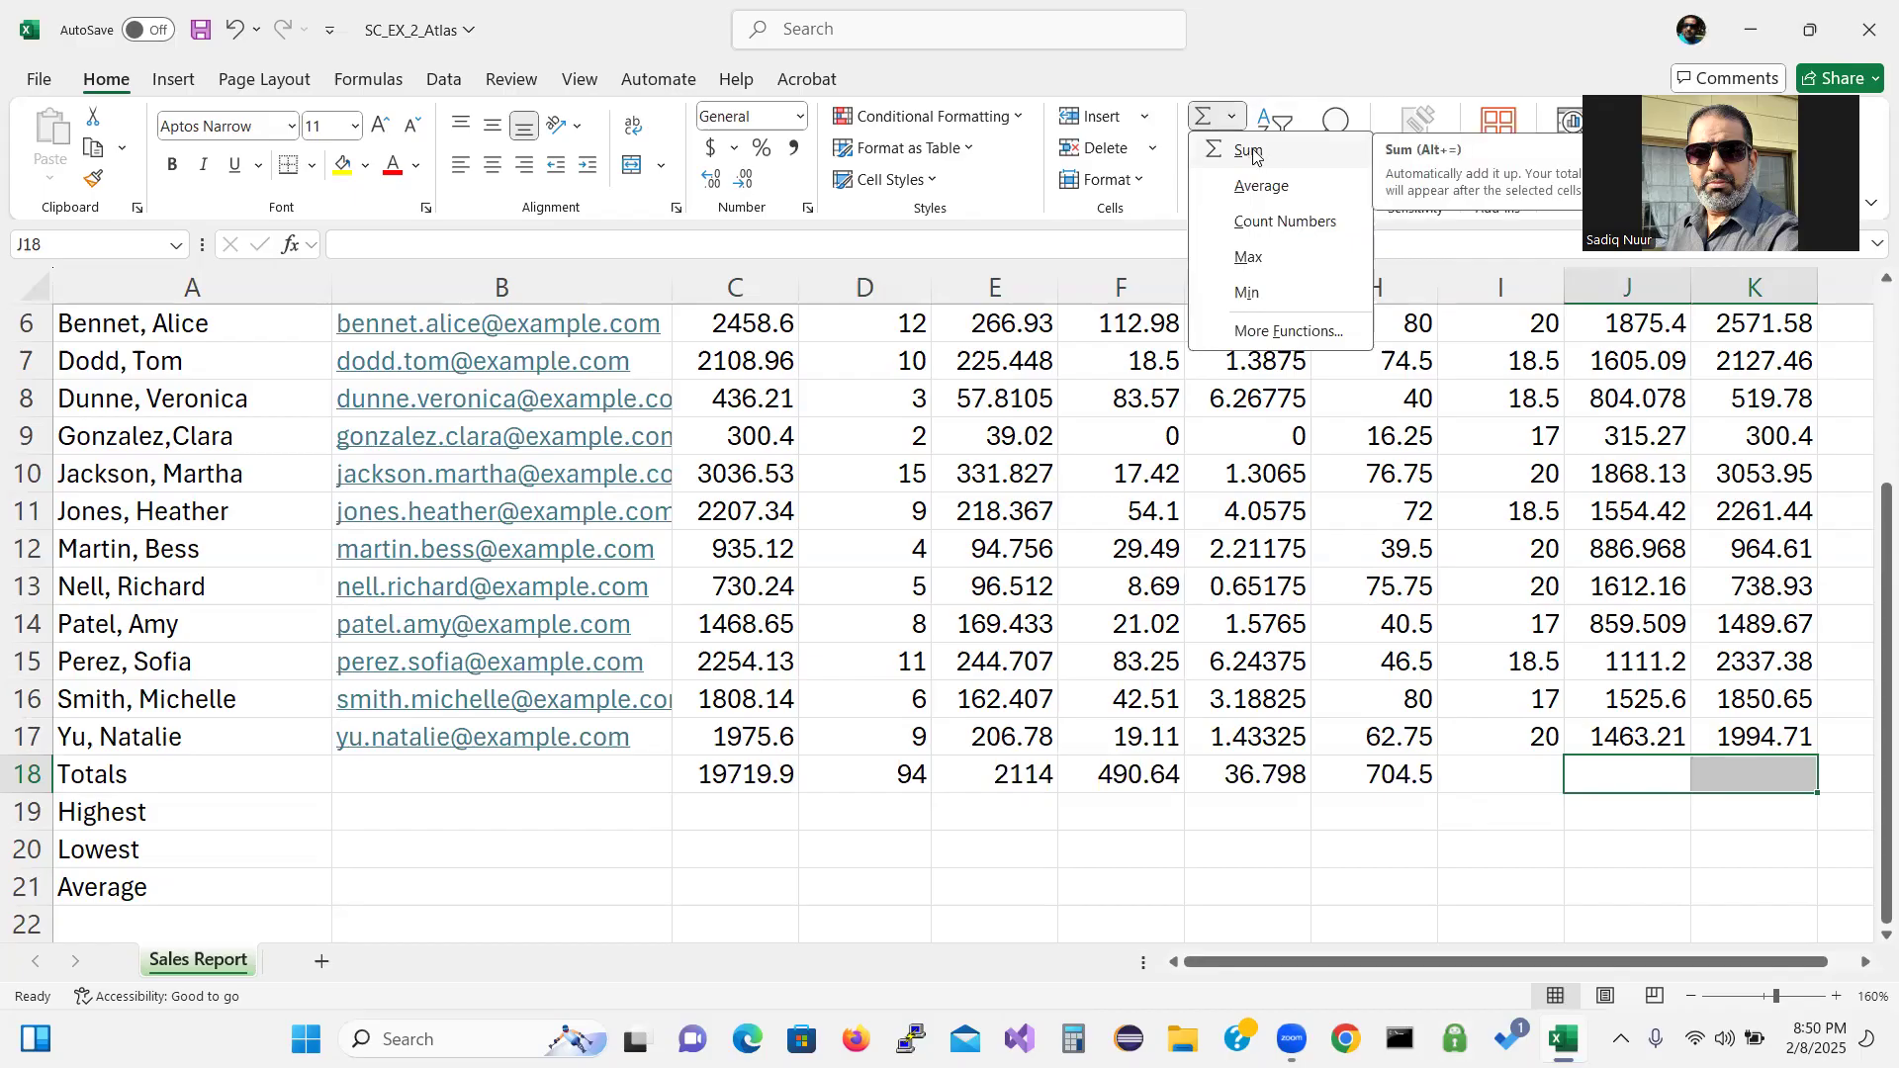
pyautogui.click(1251, 155)
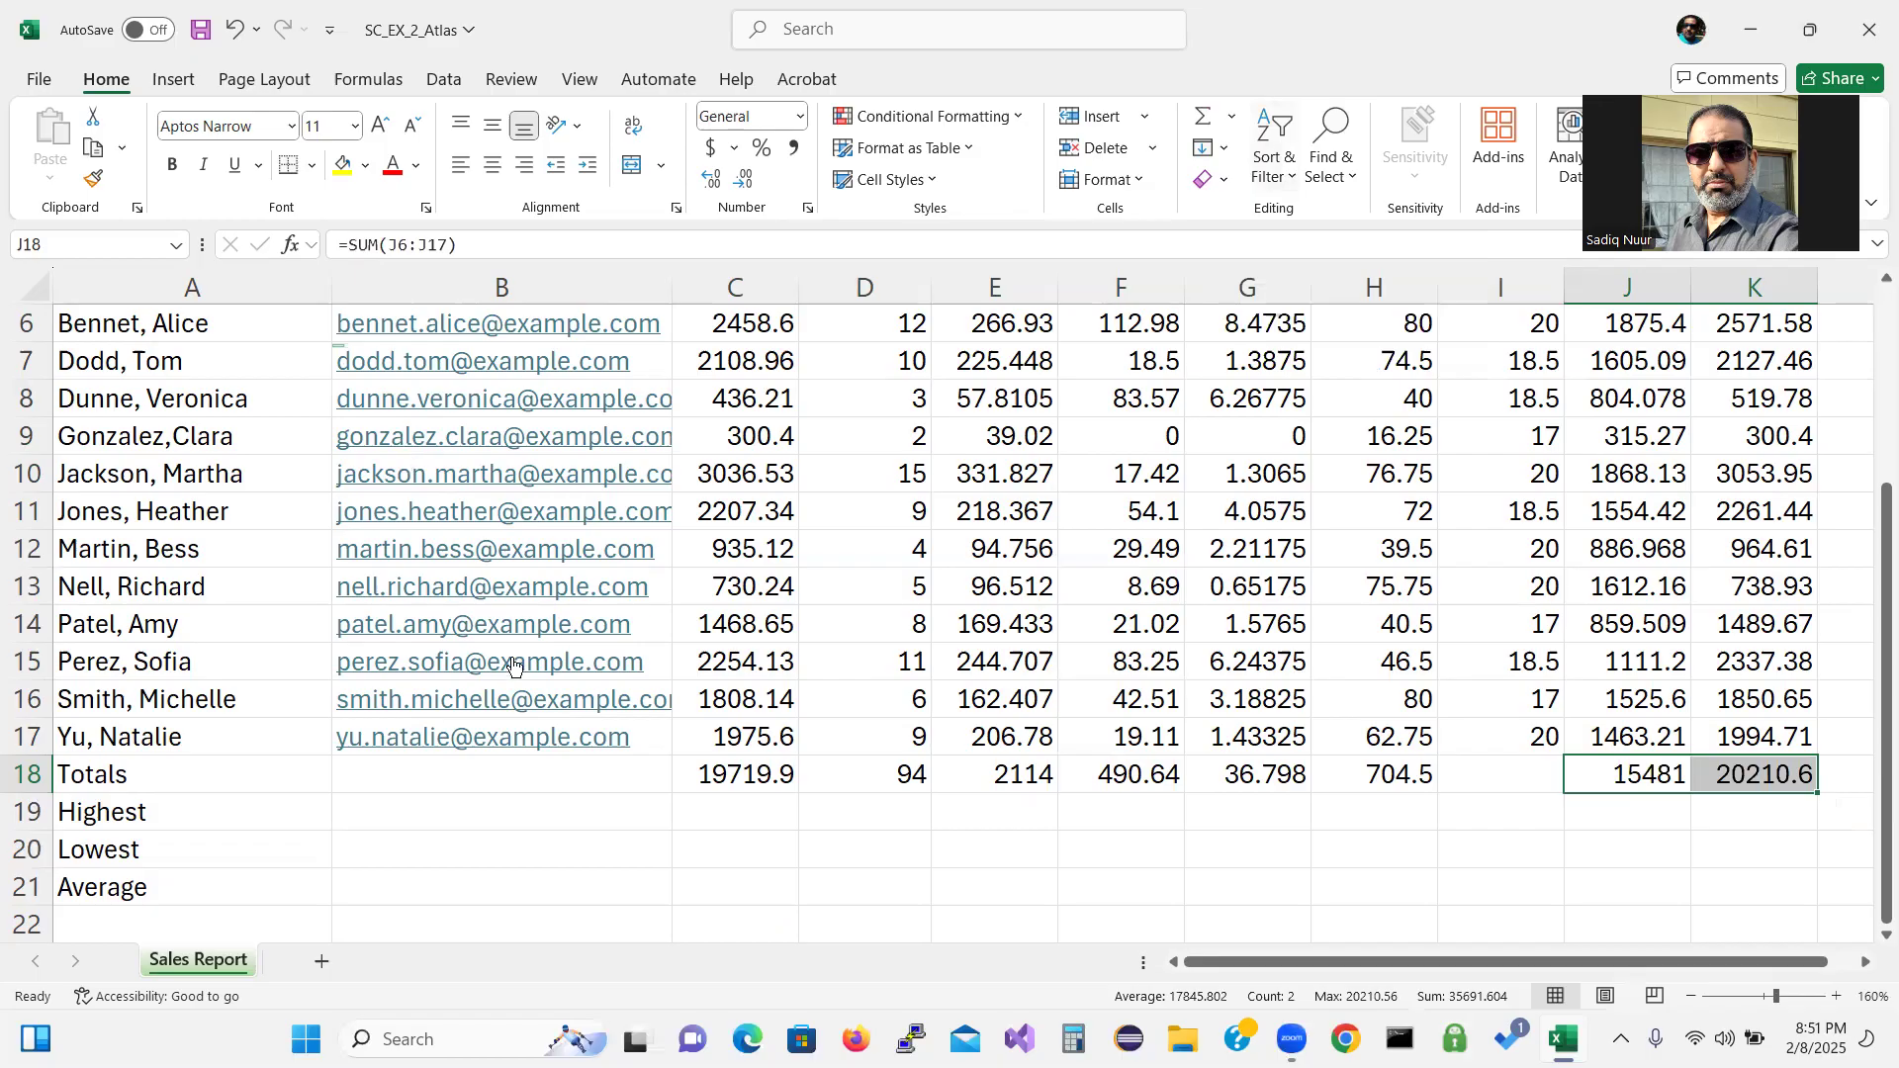
pyautogui.click(759, 809)
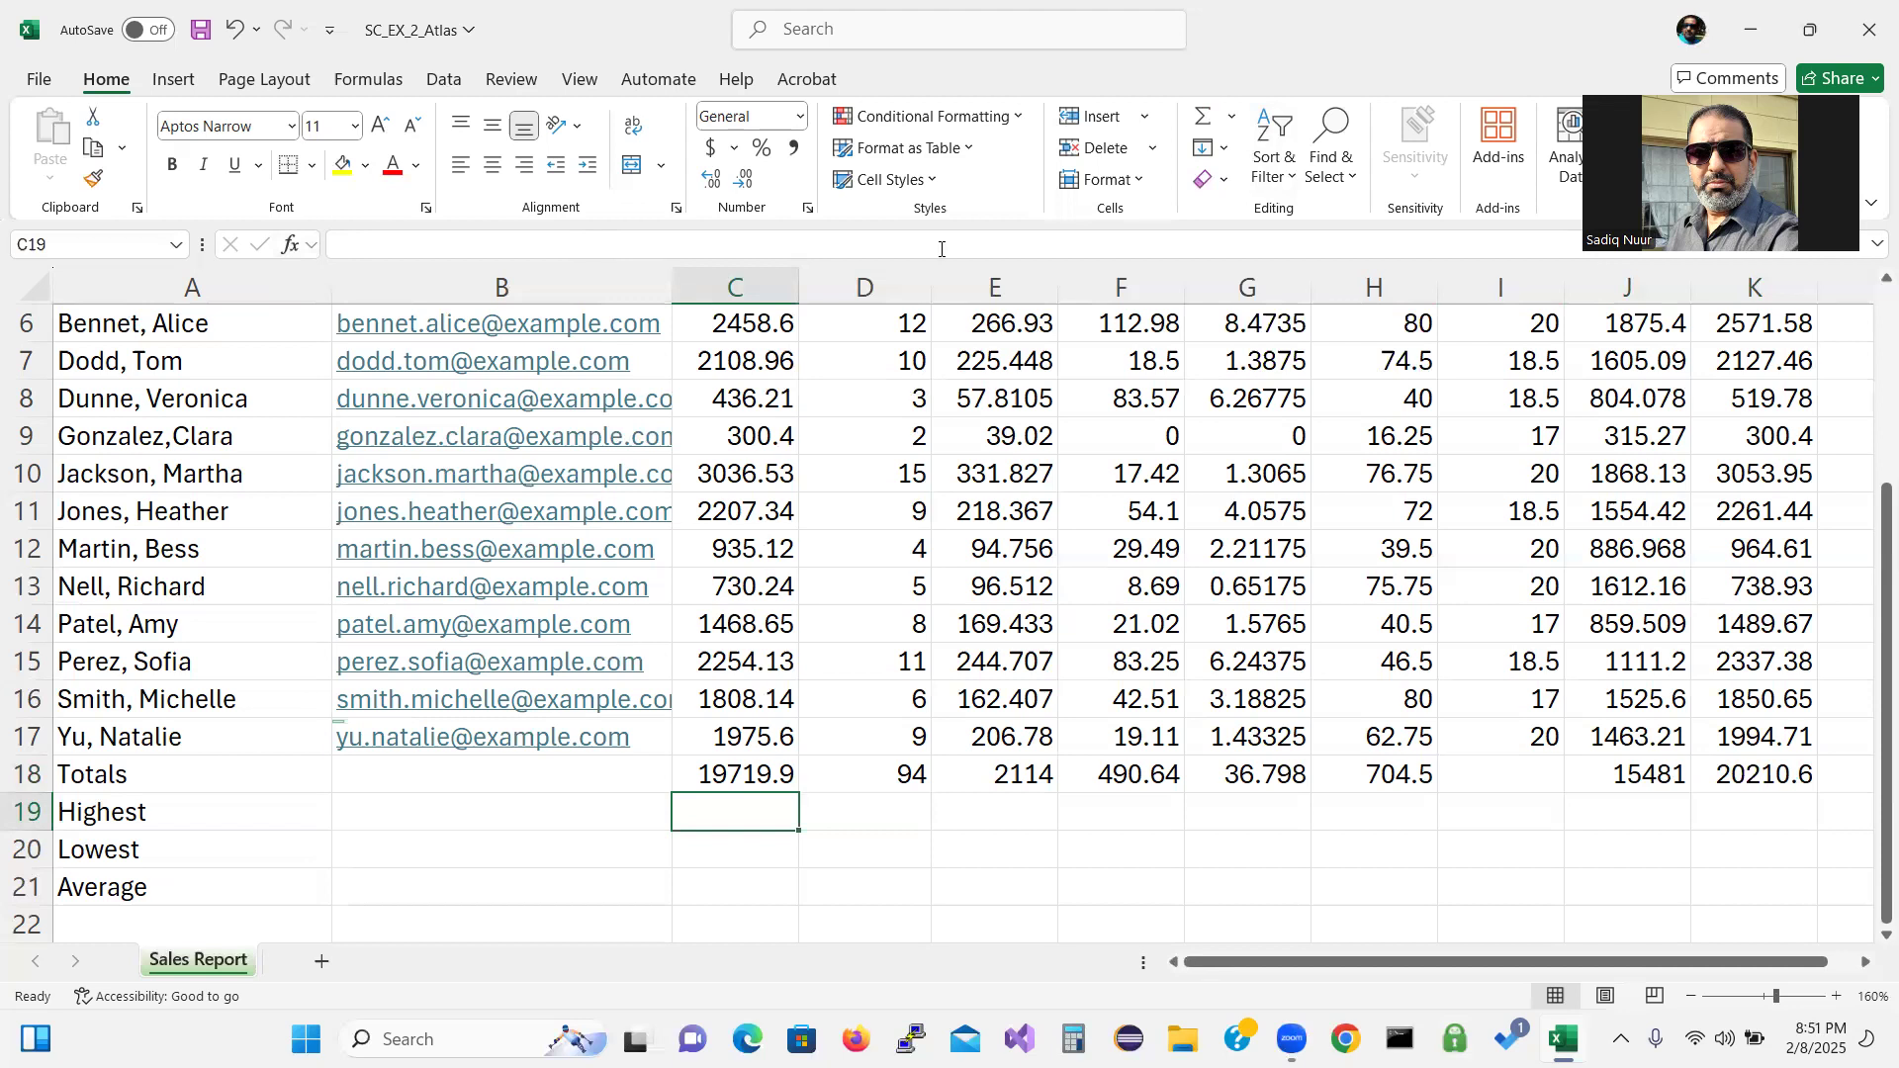
# With C19 in the Highest row selected, launch Insert Function (fx).
pyautogui.click(1232, 118)
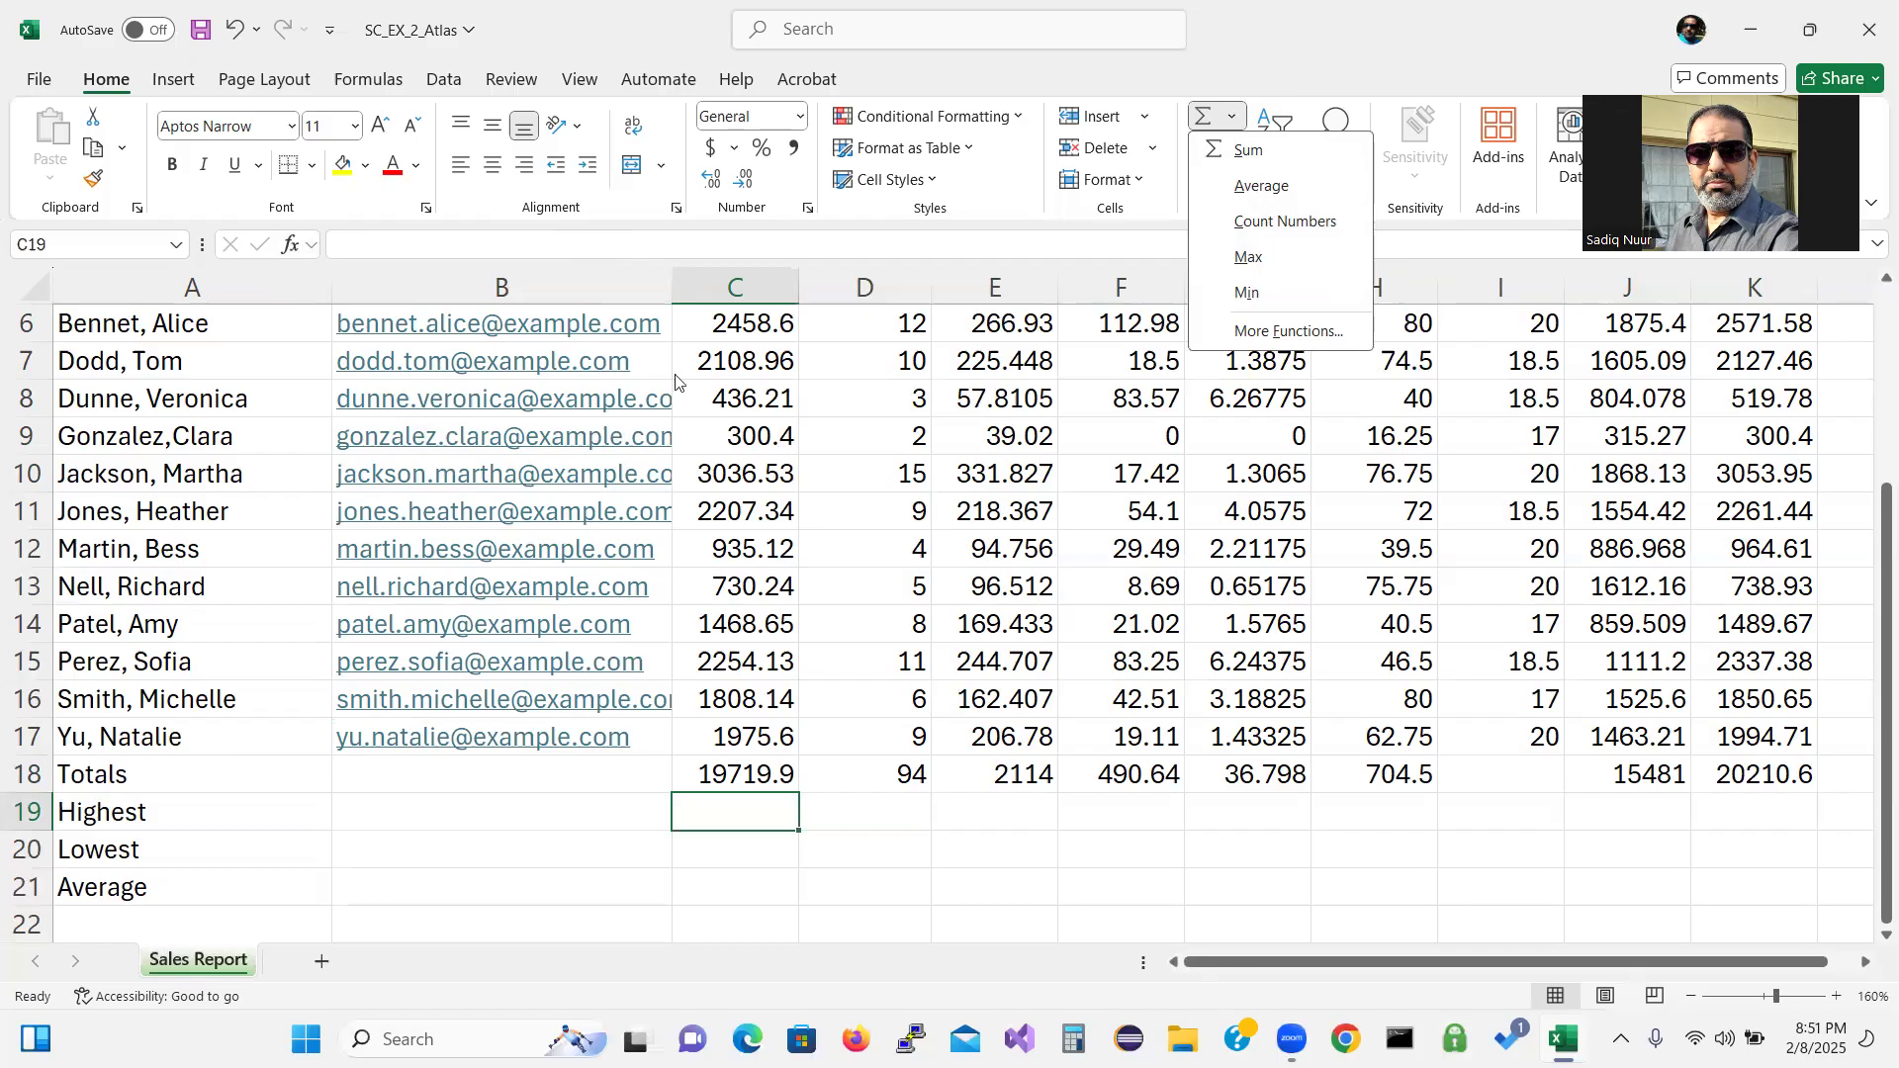
pyautogui.click(717, 801)
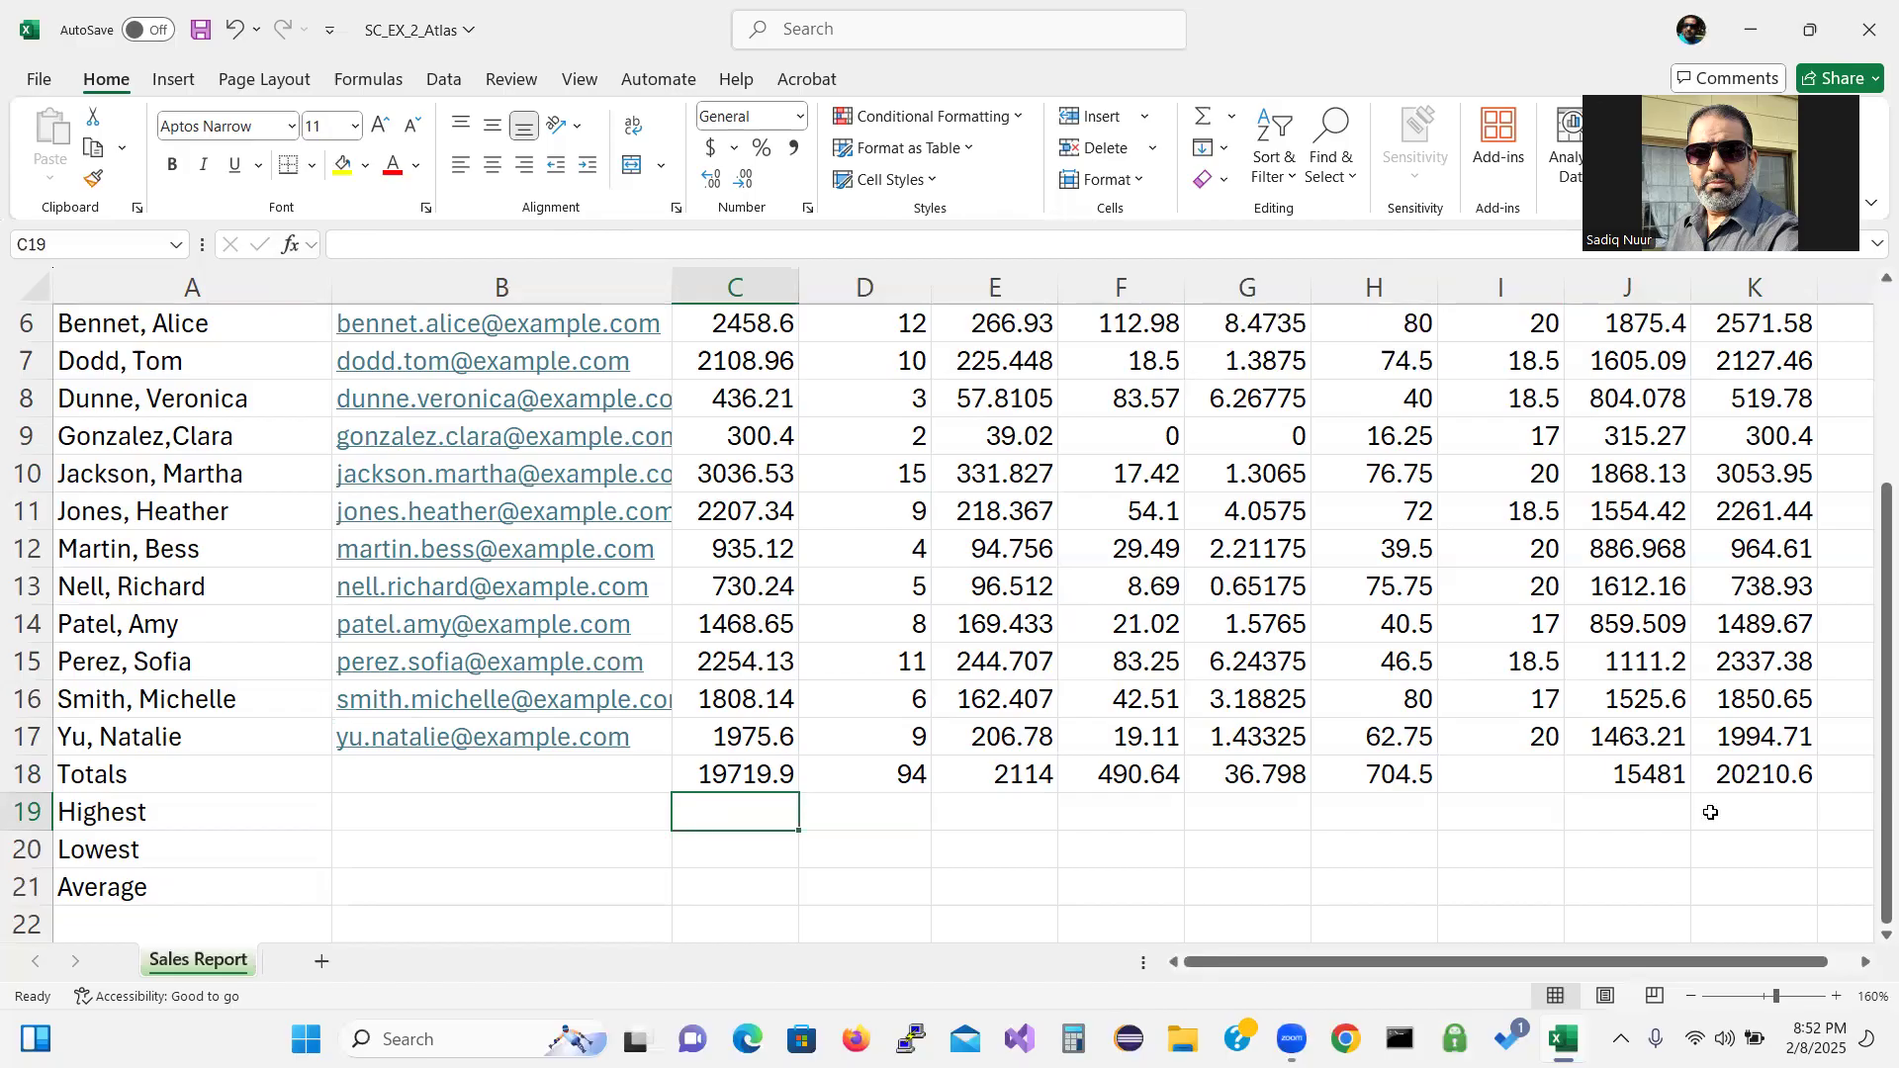
pyautogui.moveTo(1886, 722); pyautogui.dragTo(1869, 690)
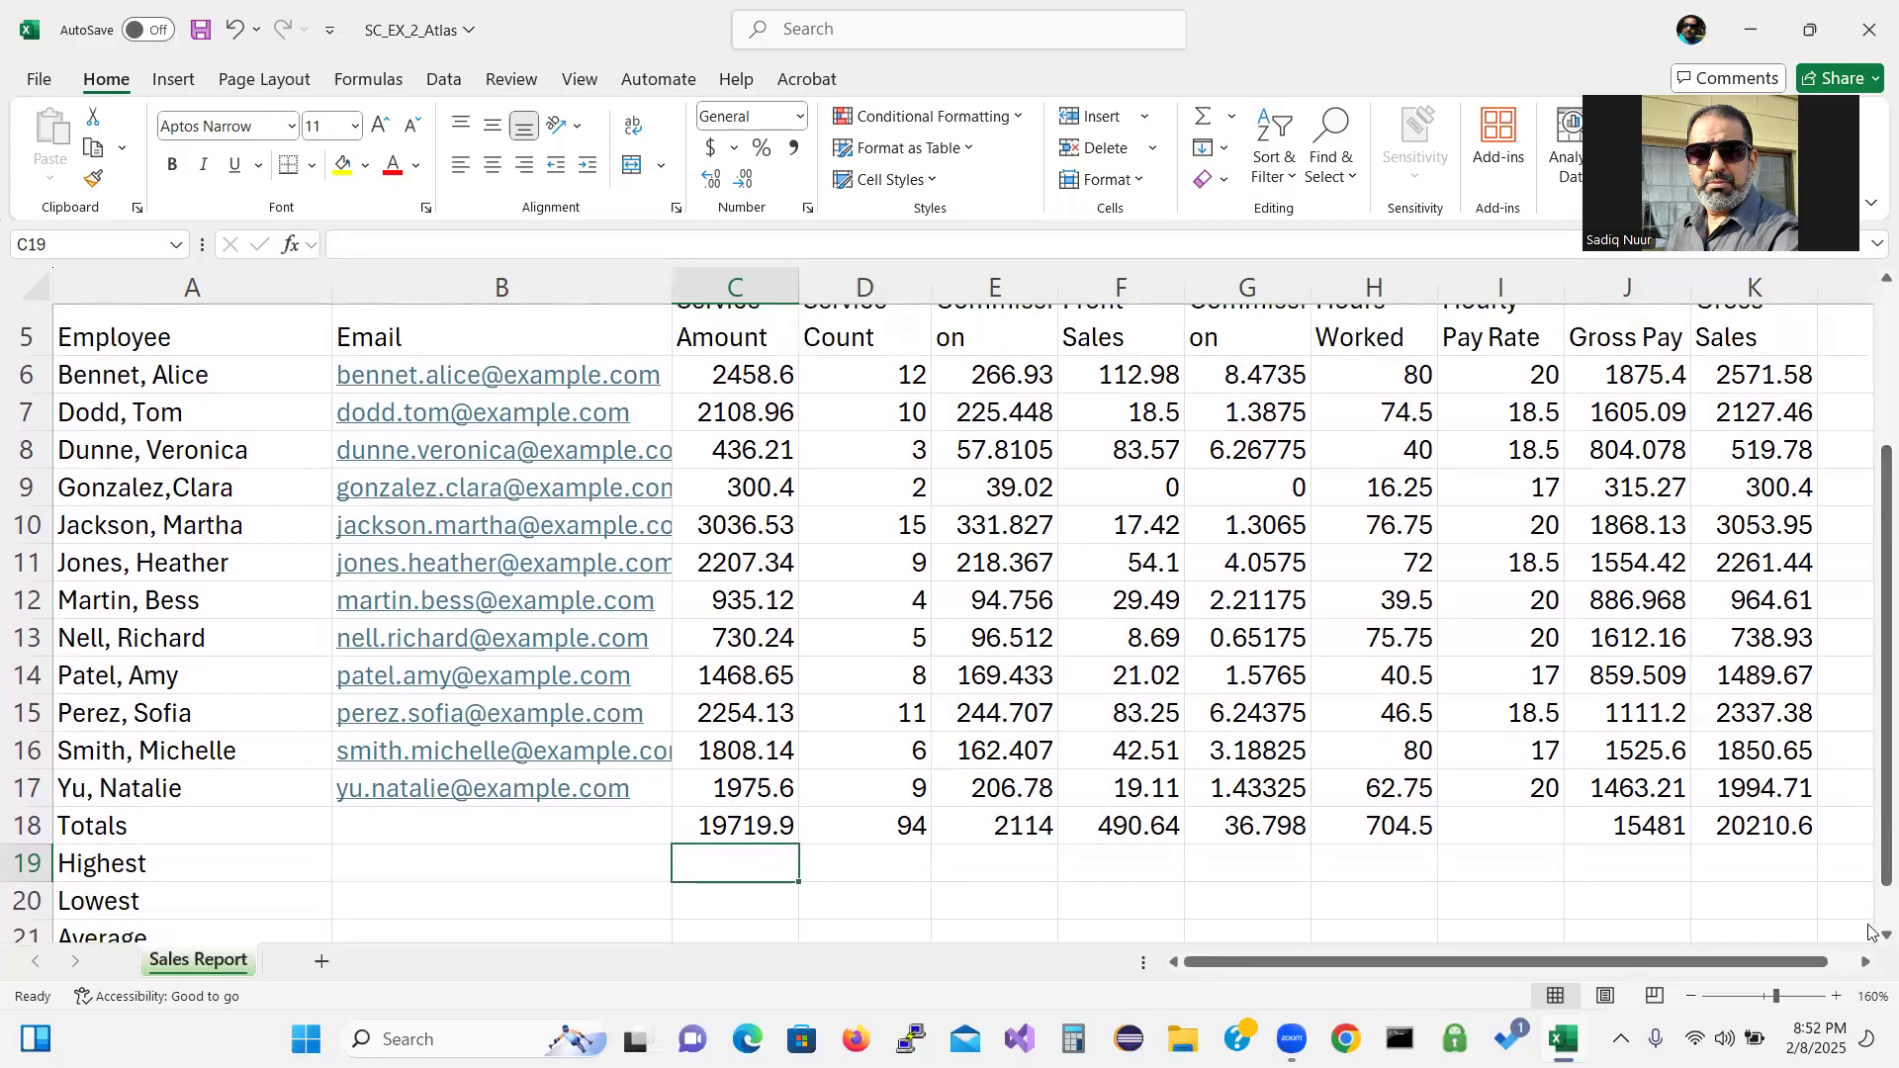
pyautogui.click(1692, 999)
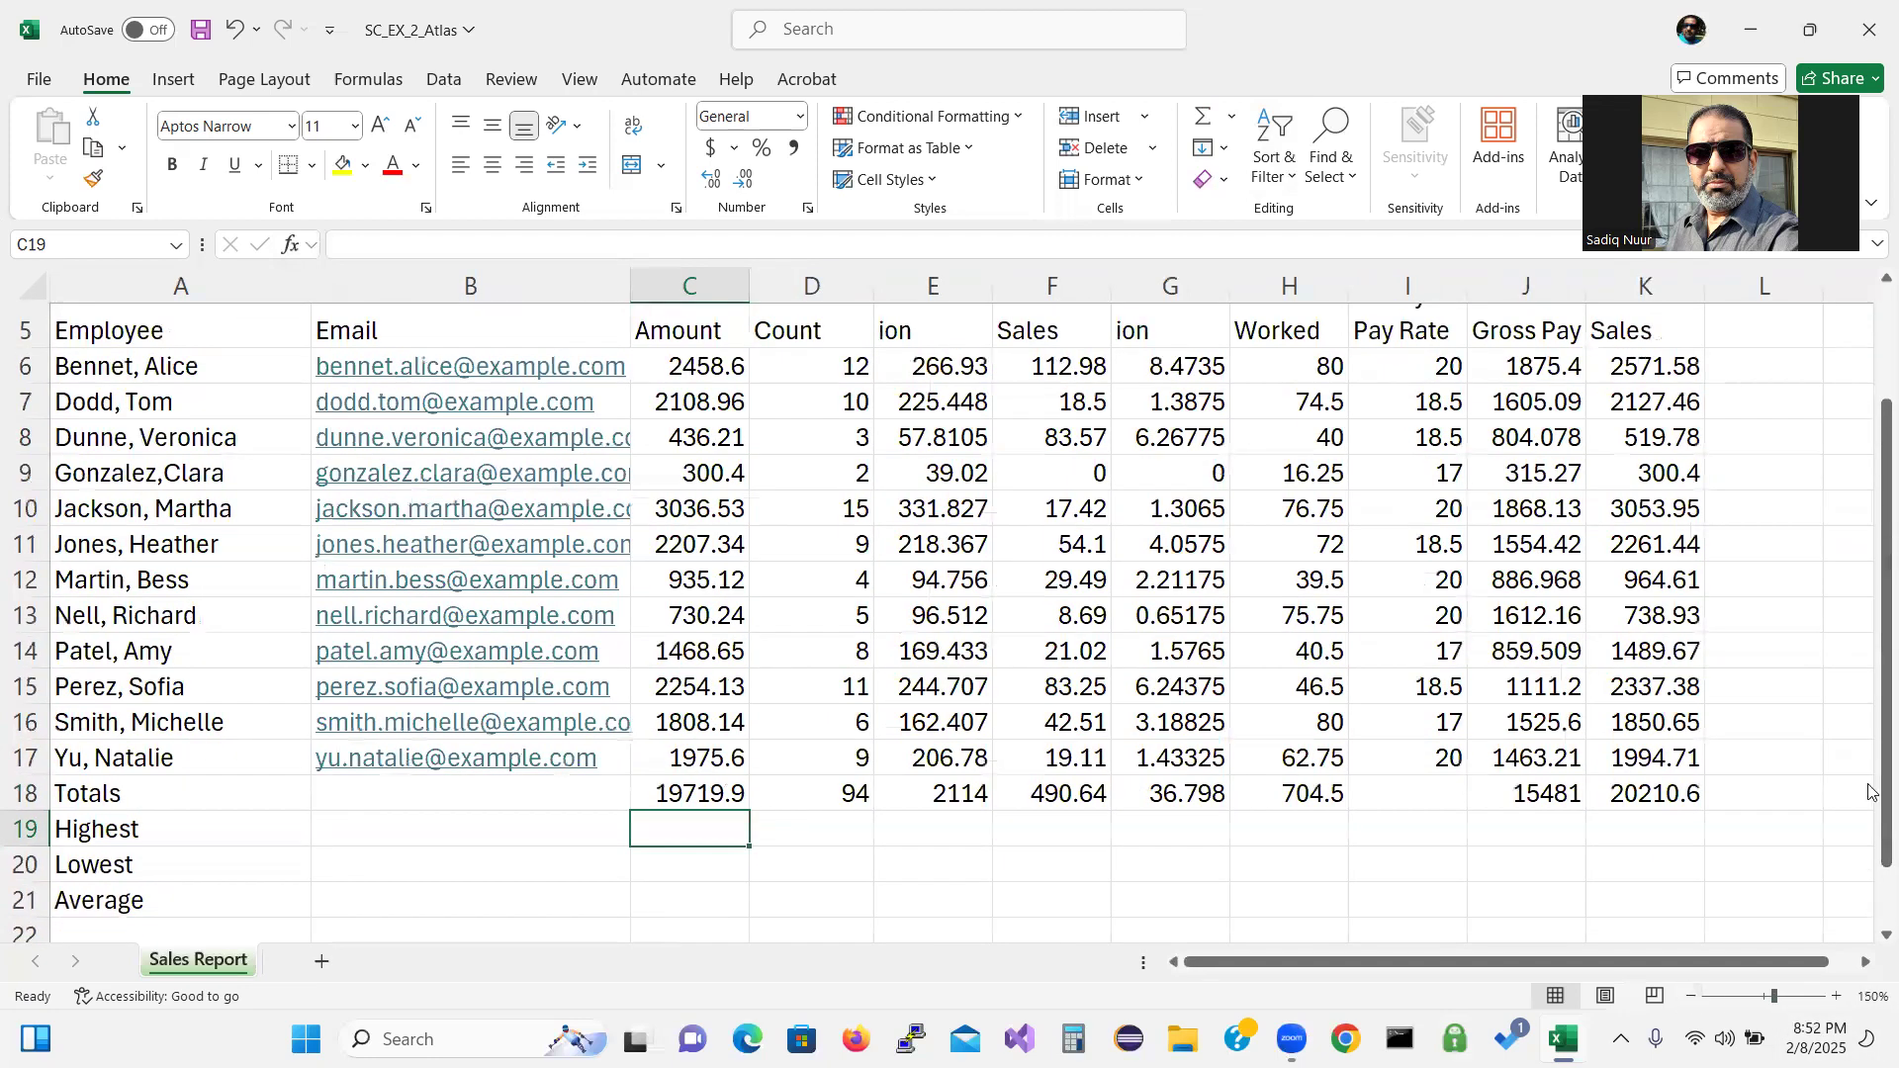
pyautogui.moveTo(1870, 704); pyautogui.dragTo(1870, 704)
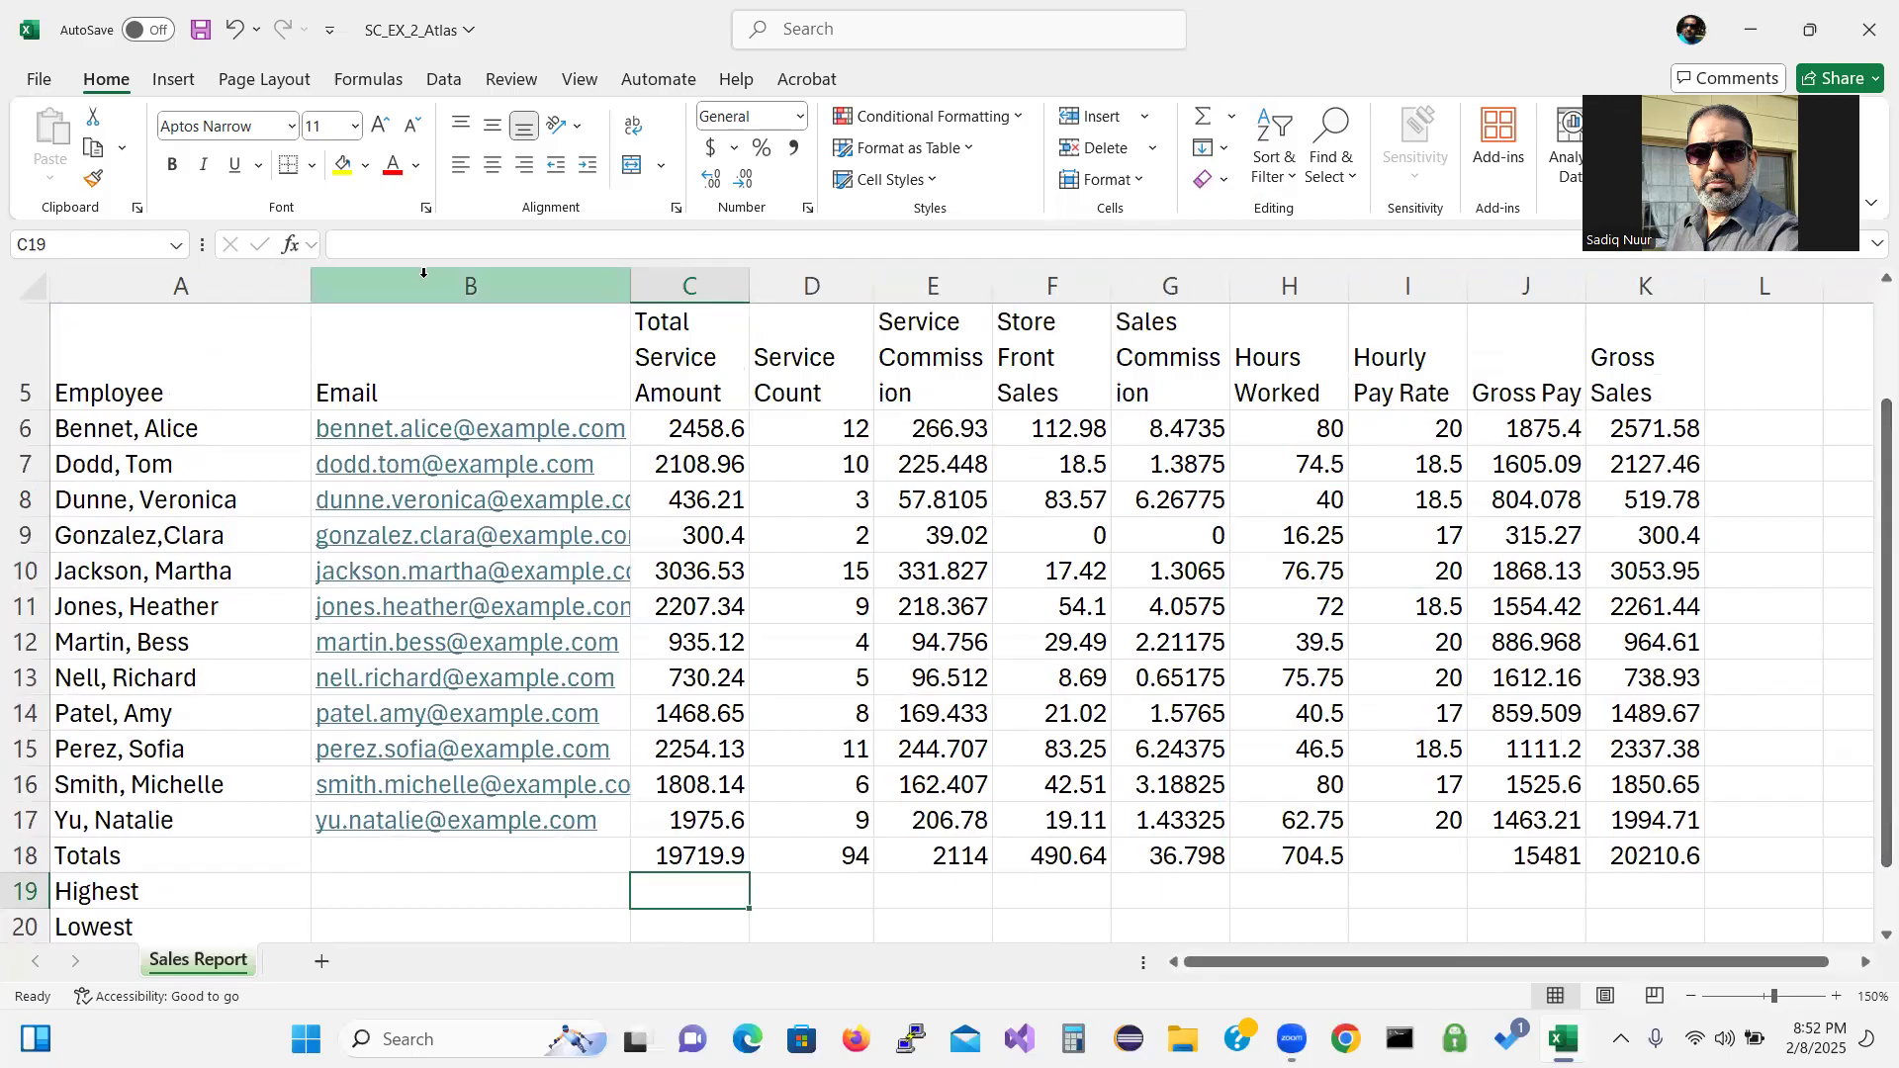
pyautogui.click(292, 245)
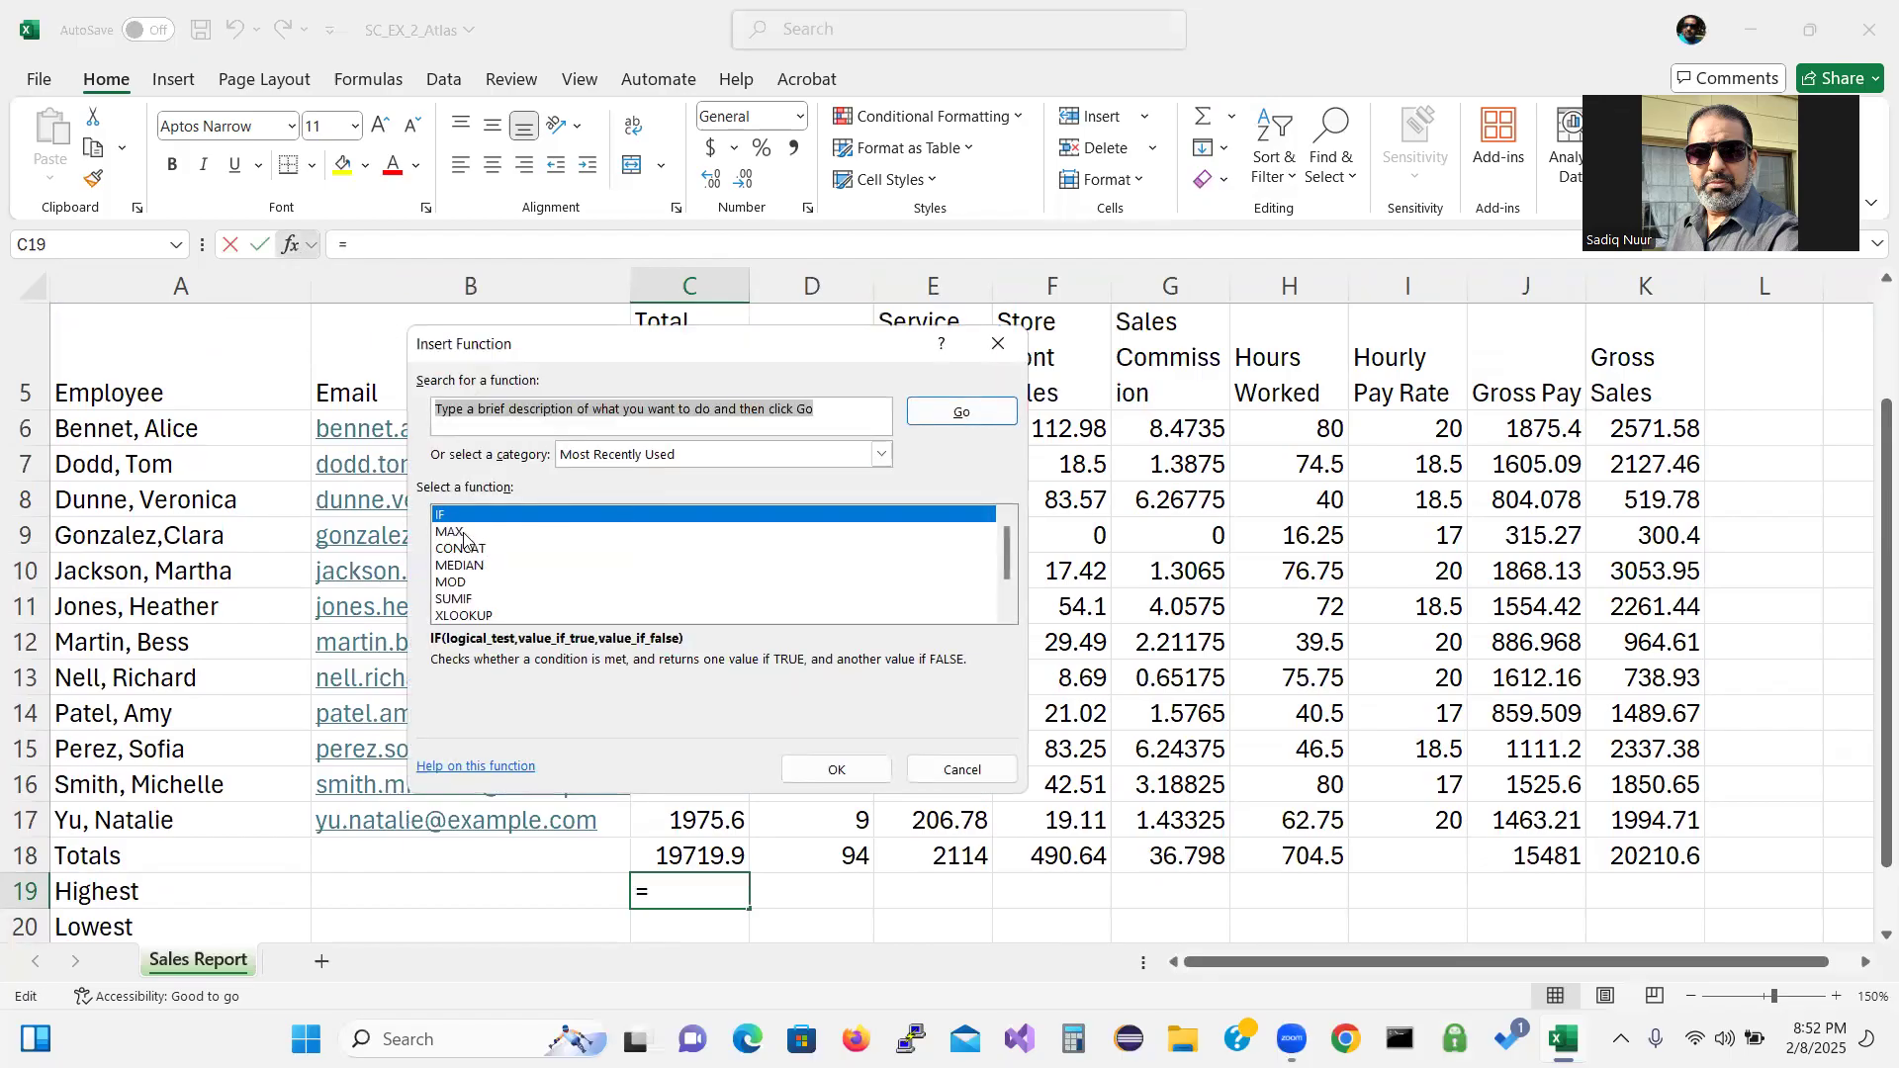
# Switch the function category to All and select MAX from the list.
pyautogui.click(724, 454)
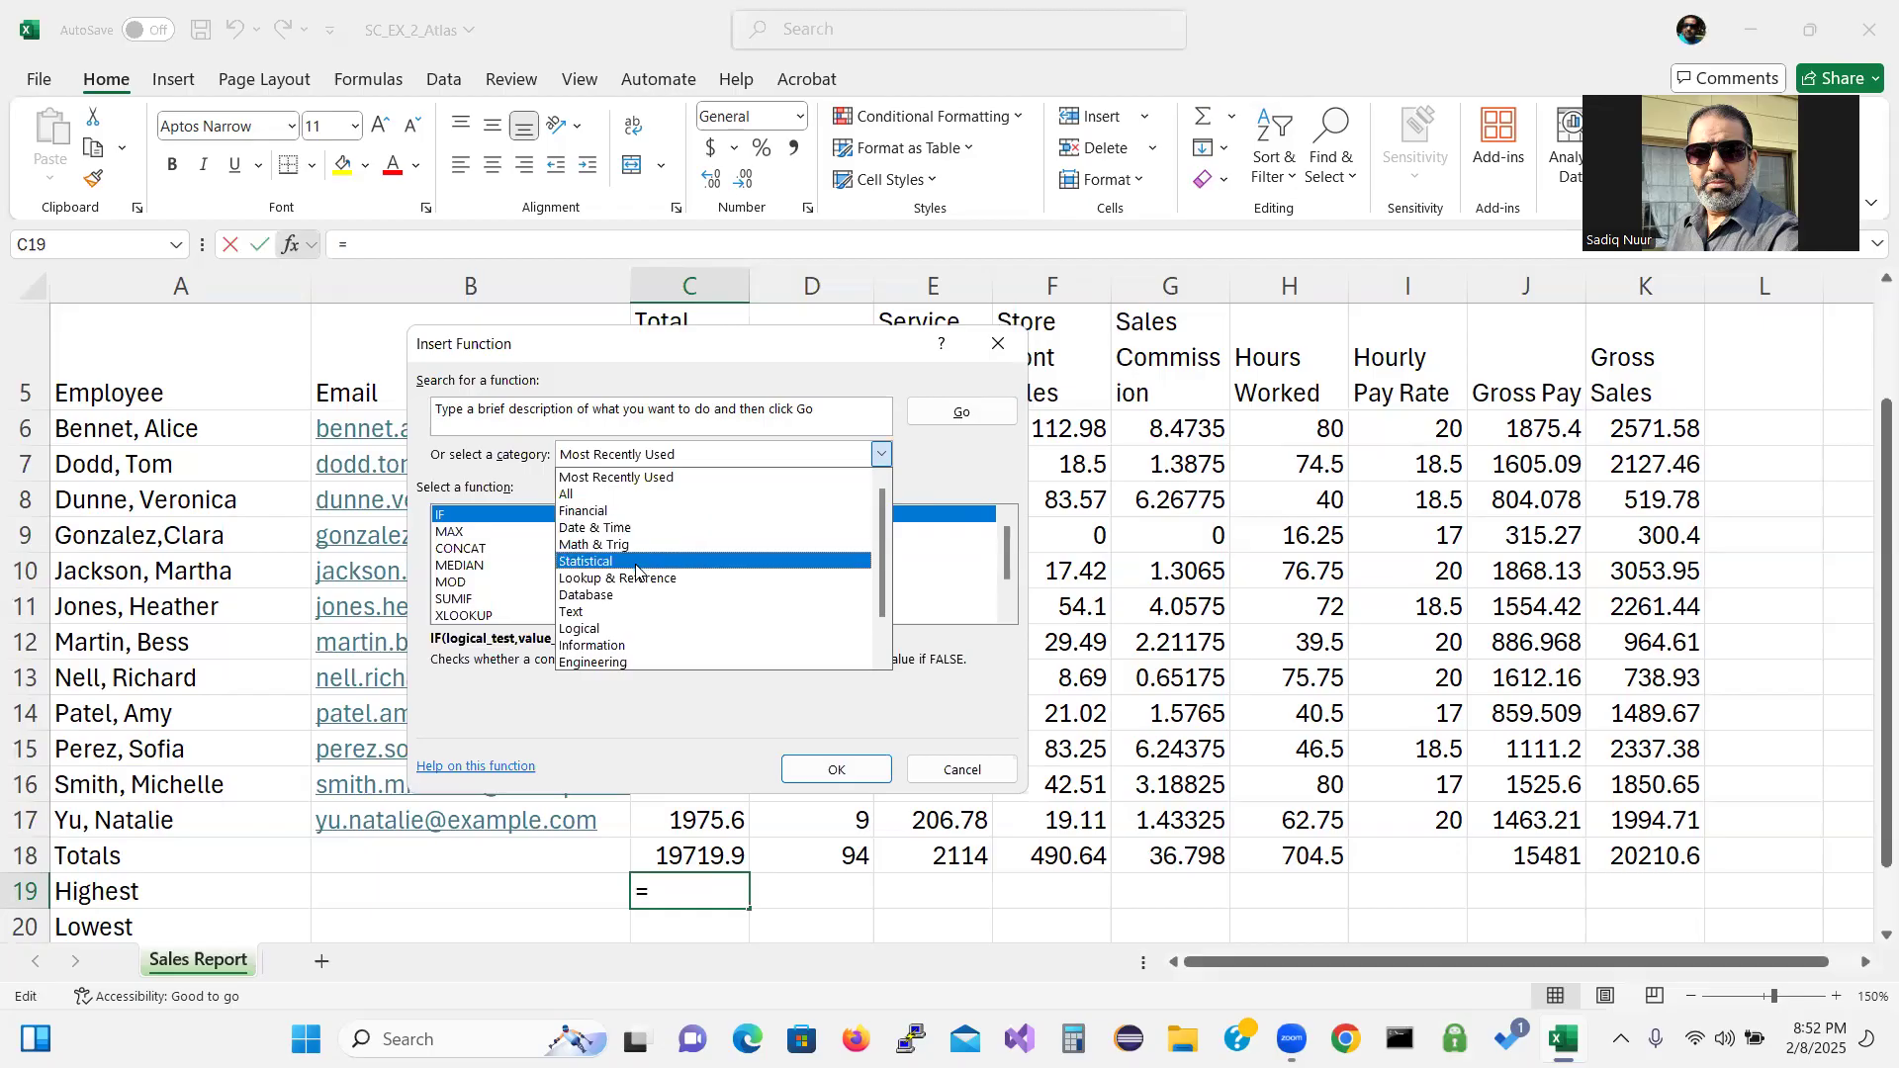
pyautogui.click(661, 503)
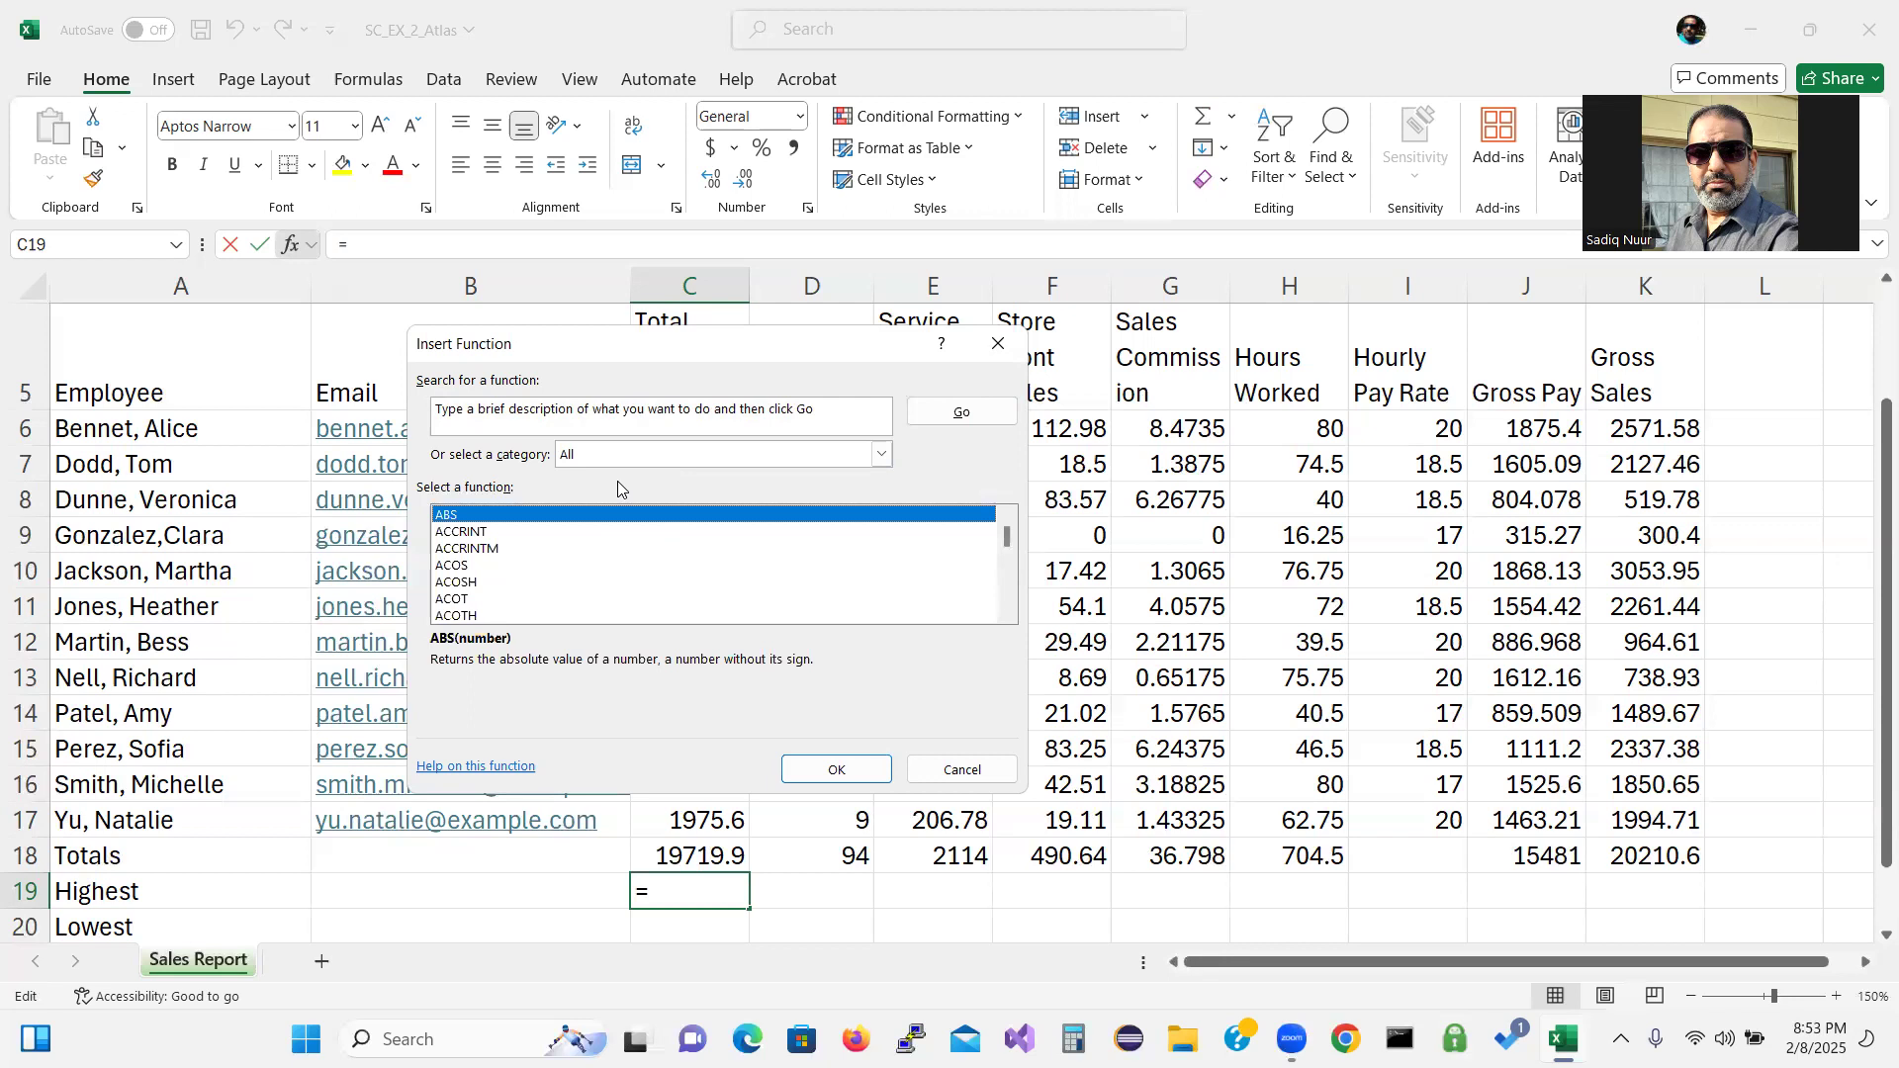
pyautogui.click(454, 550)
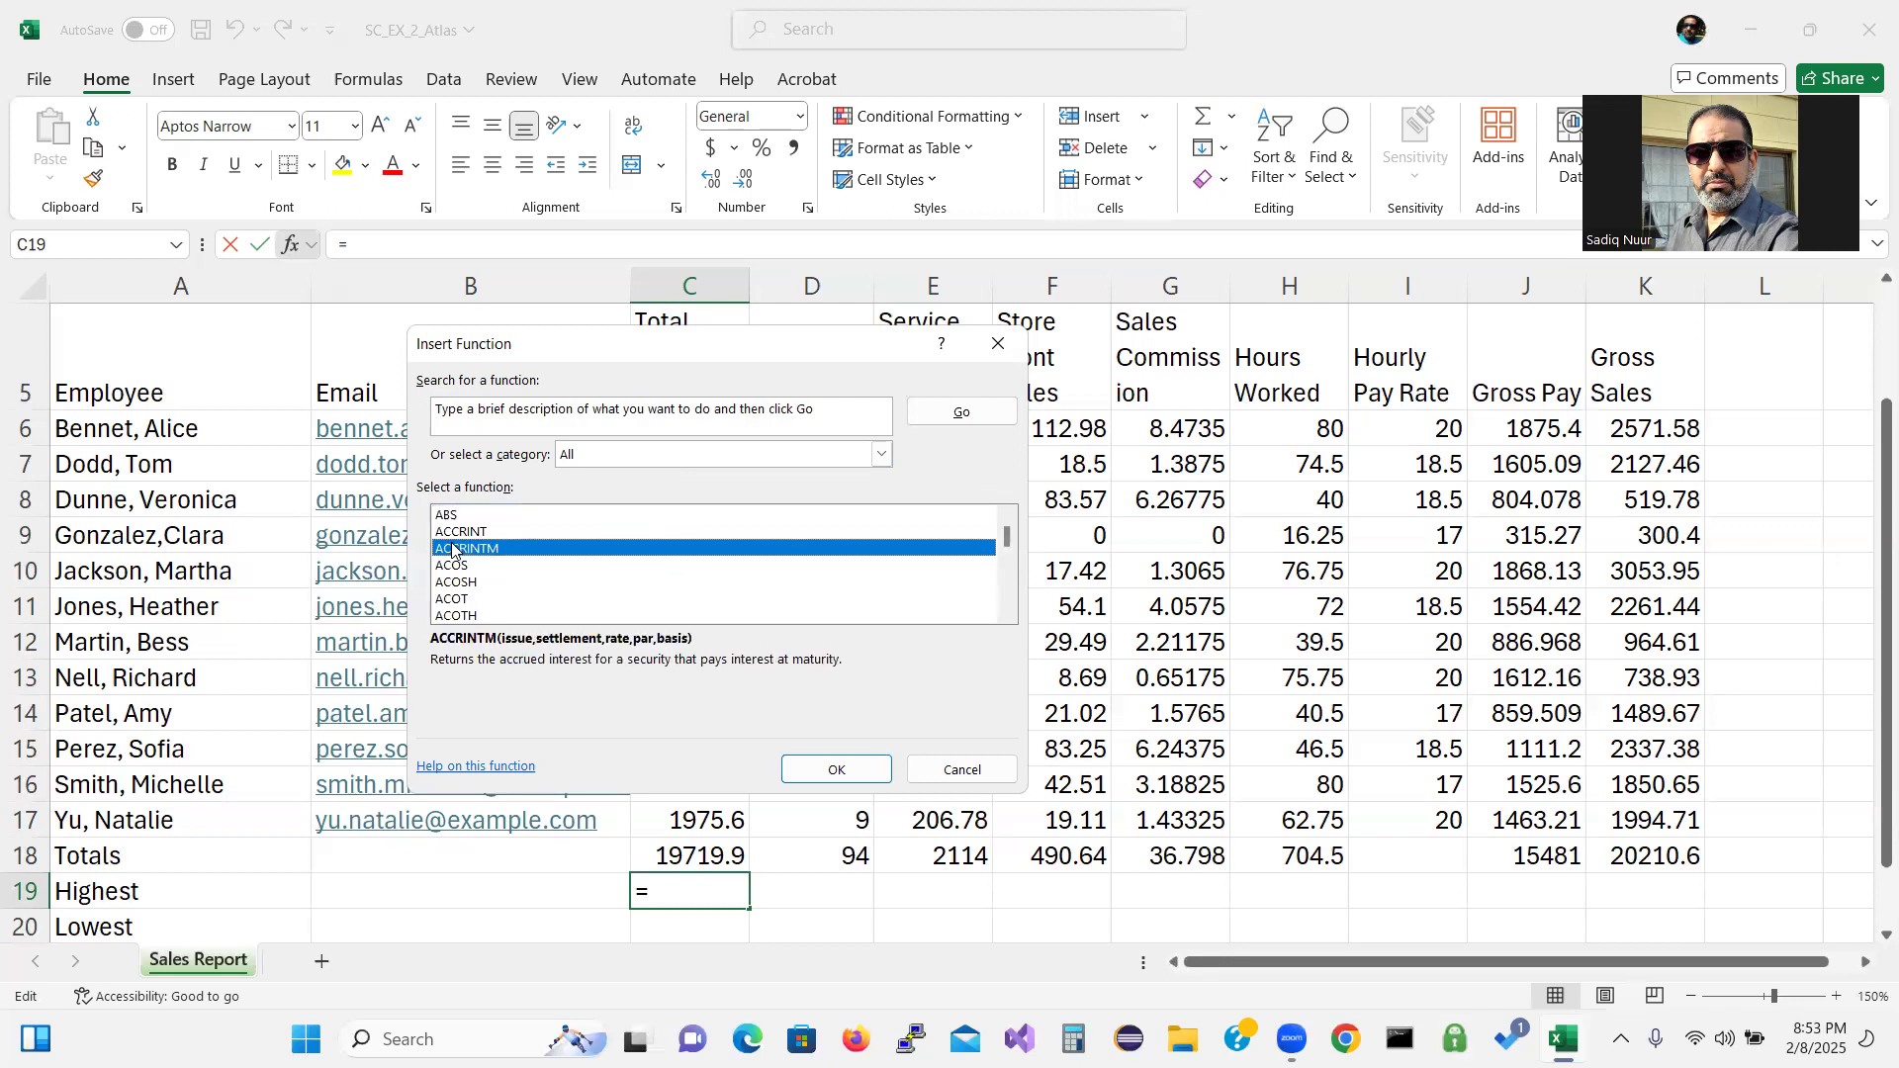
pyautogui.press('m')
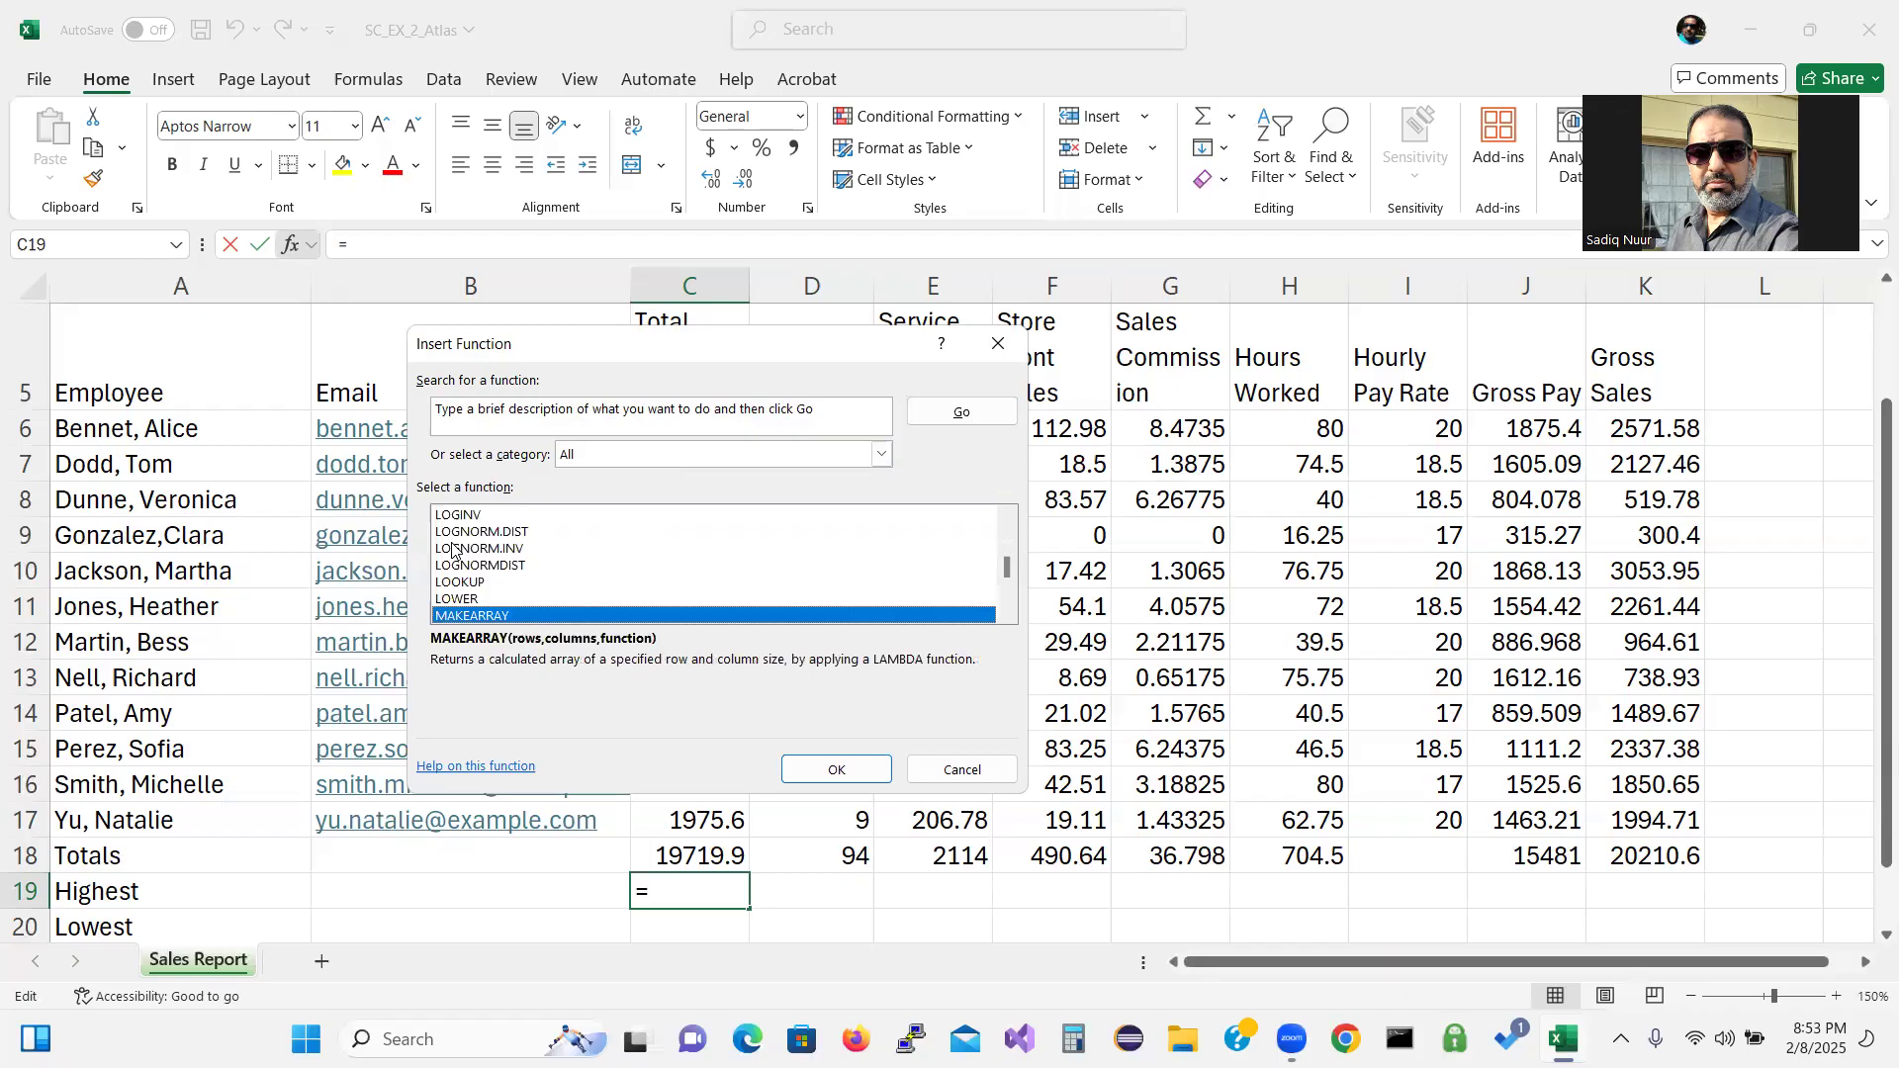
pyautogui.scroll(-2, 452, 550)
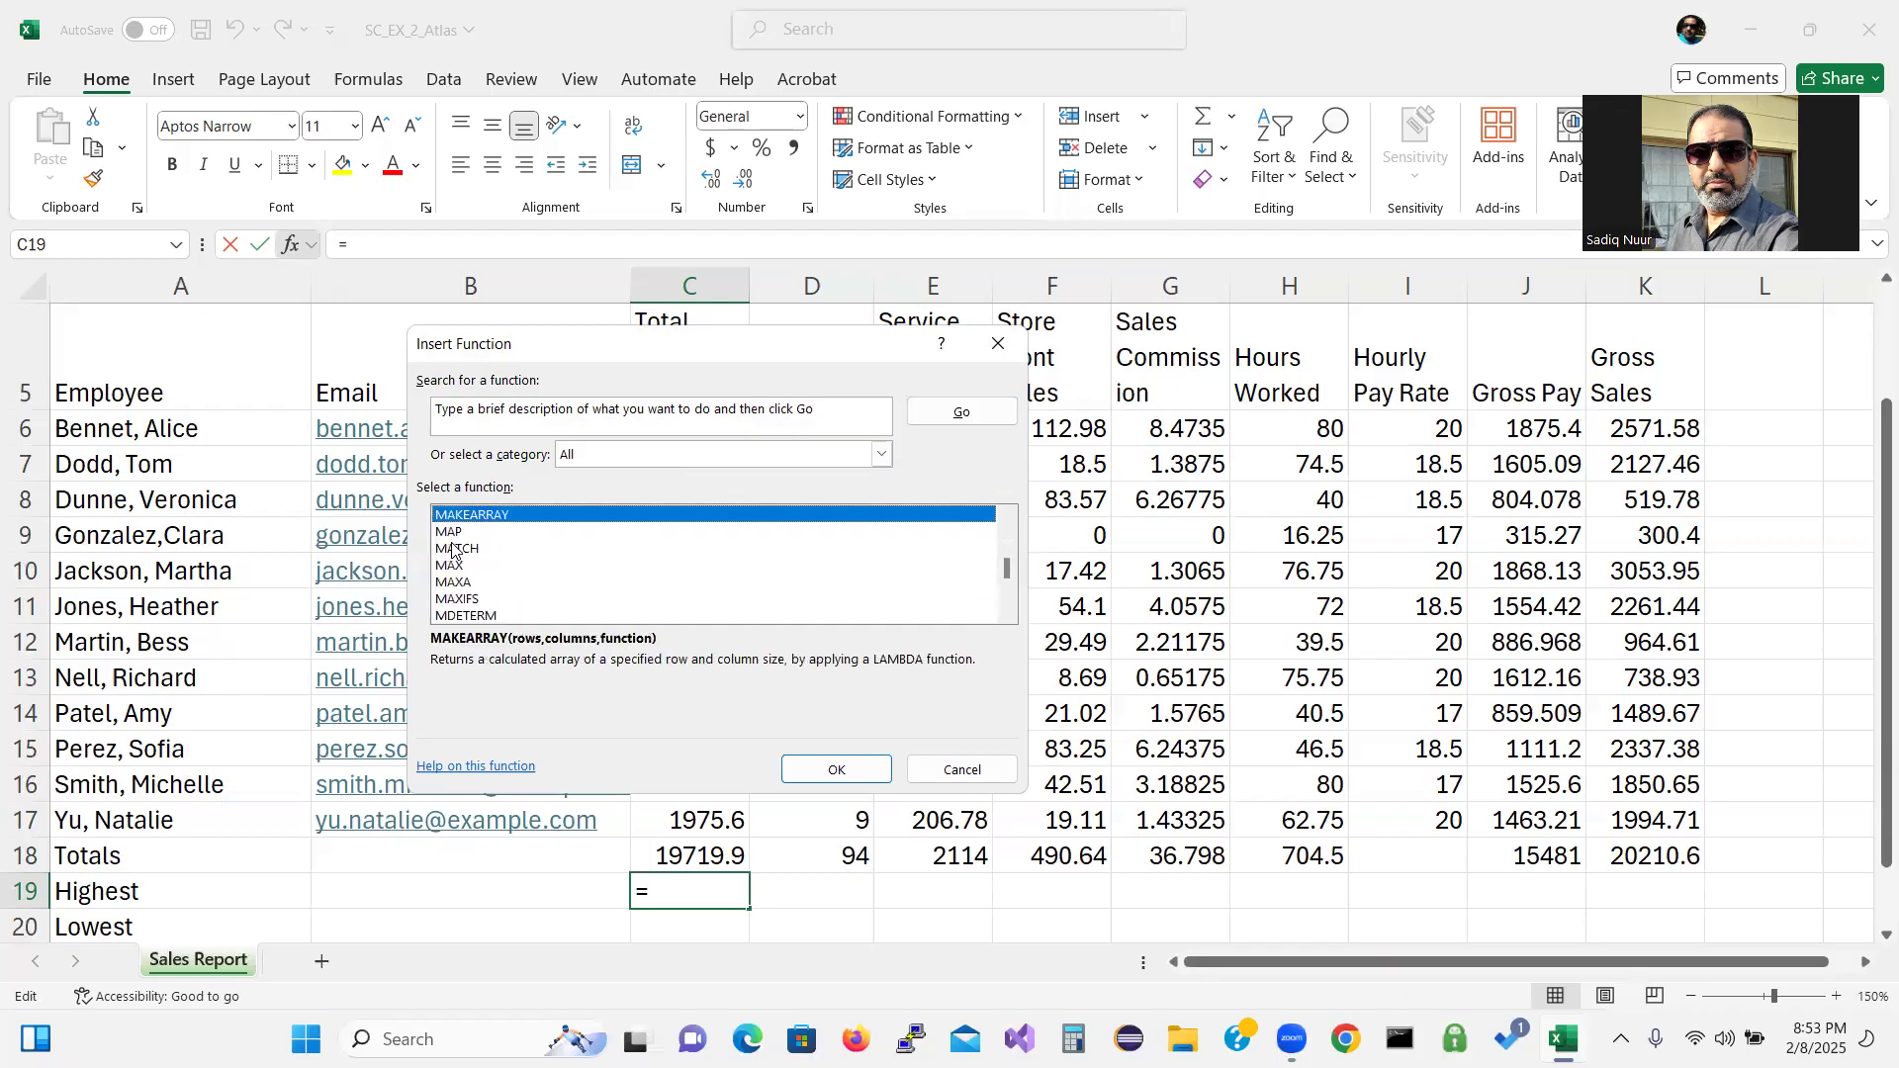
pyautogui.press('m')
pyautogui.press('m')
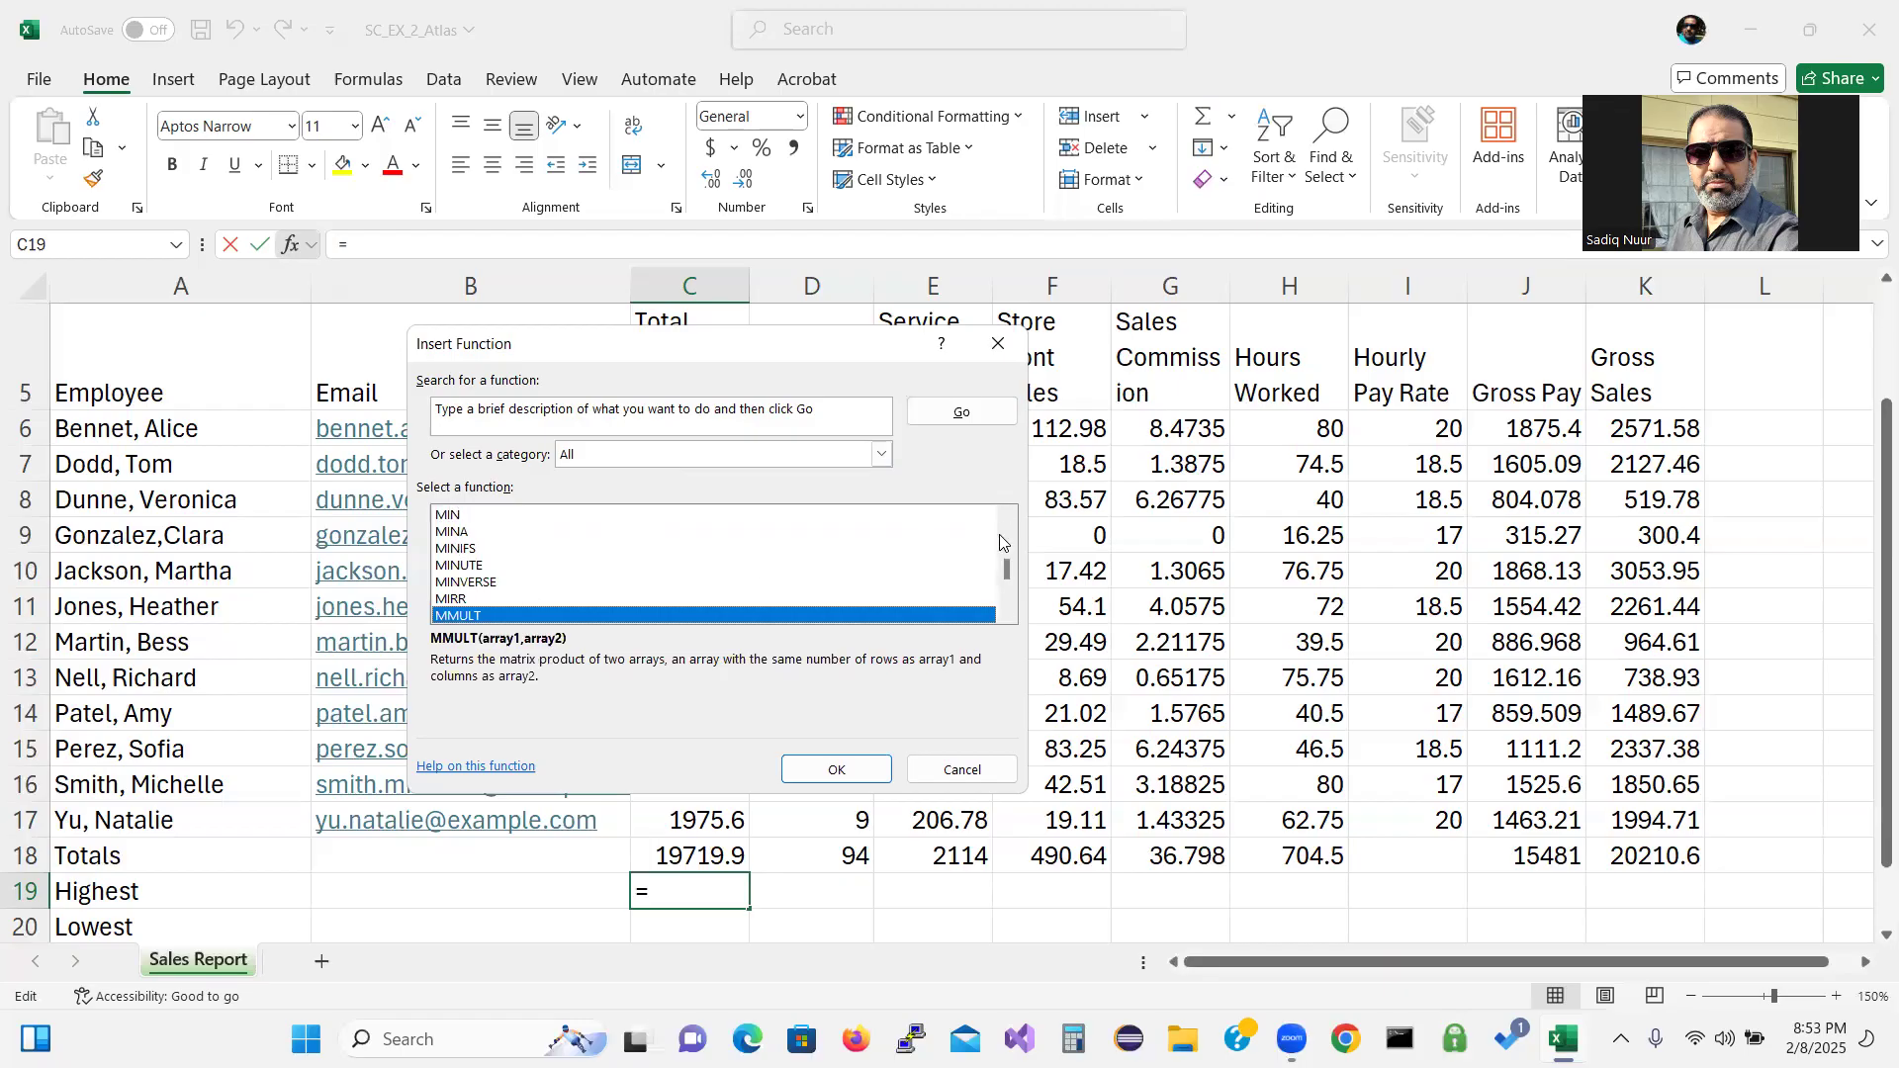
pyautogui.scroll(8, 1009, 571)
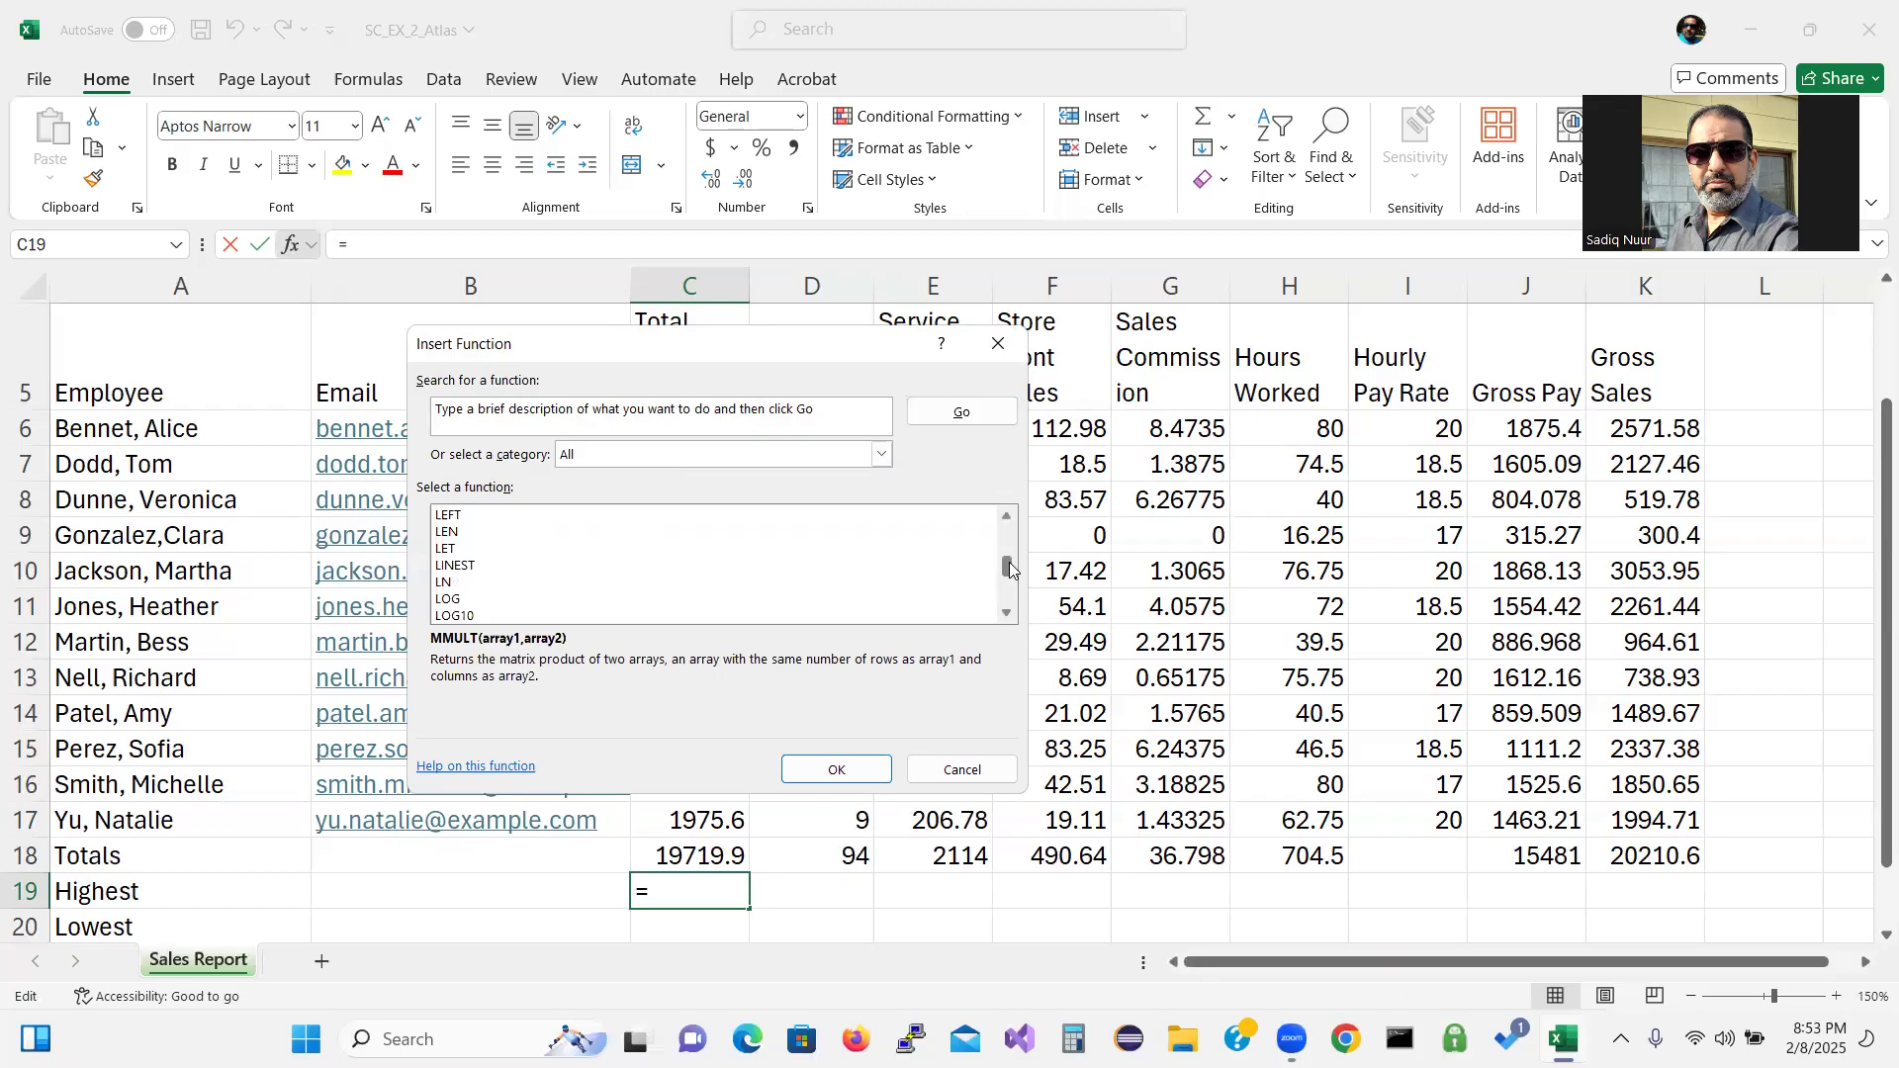
pyautogui.scroll(-7, 1007, 615)
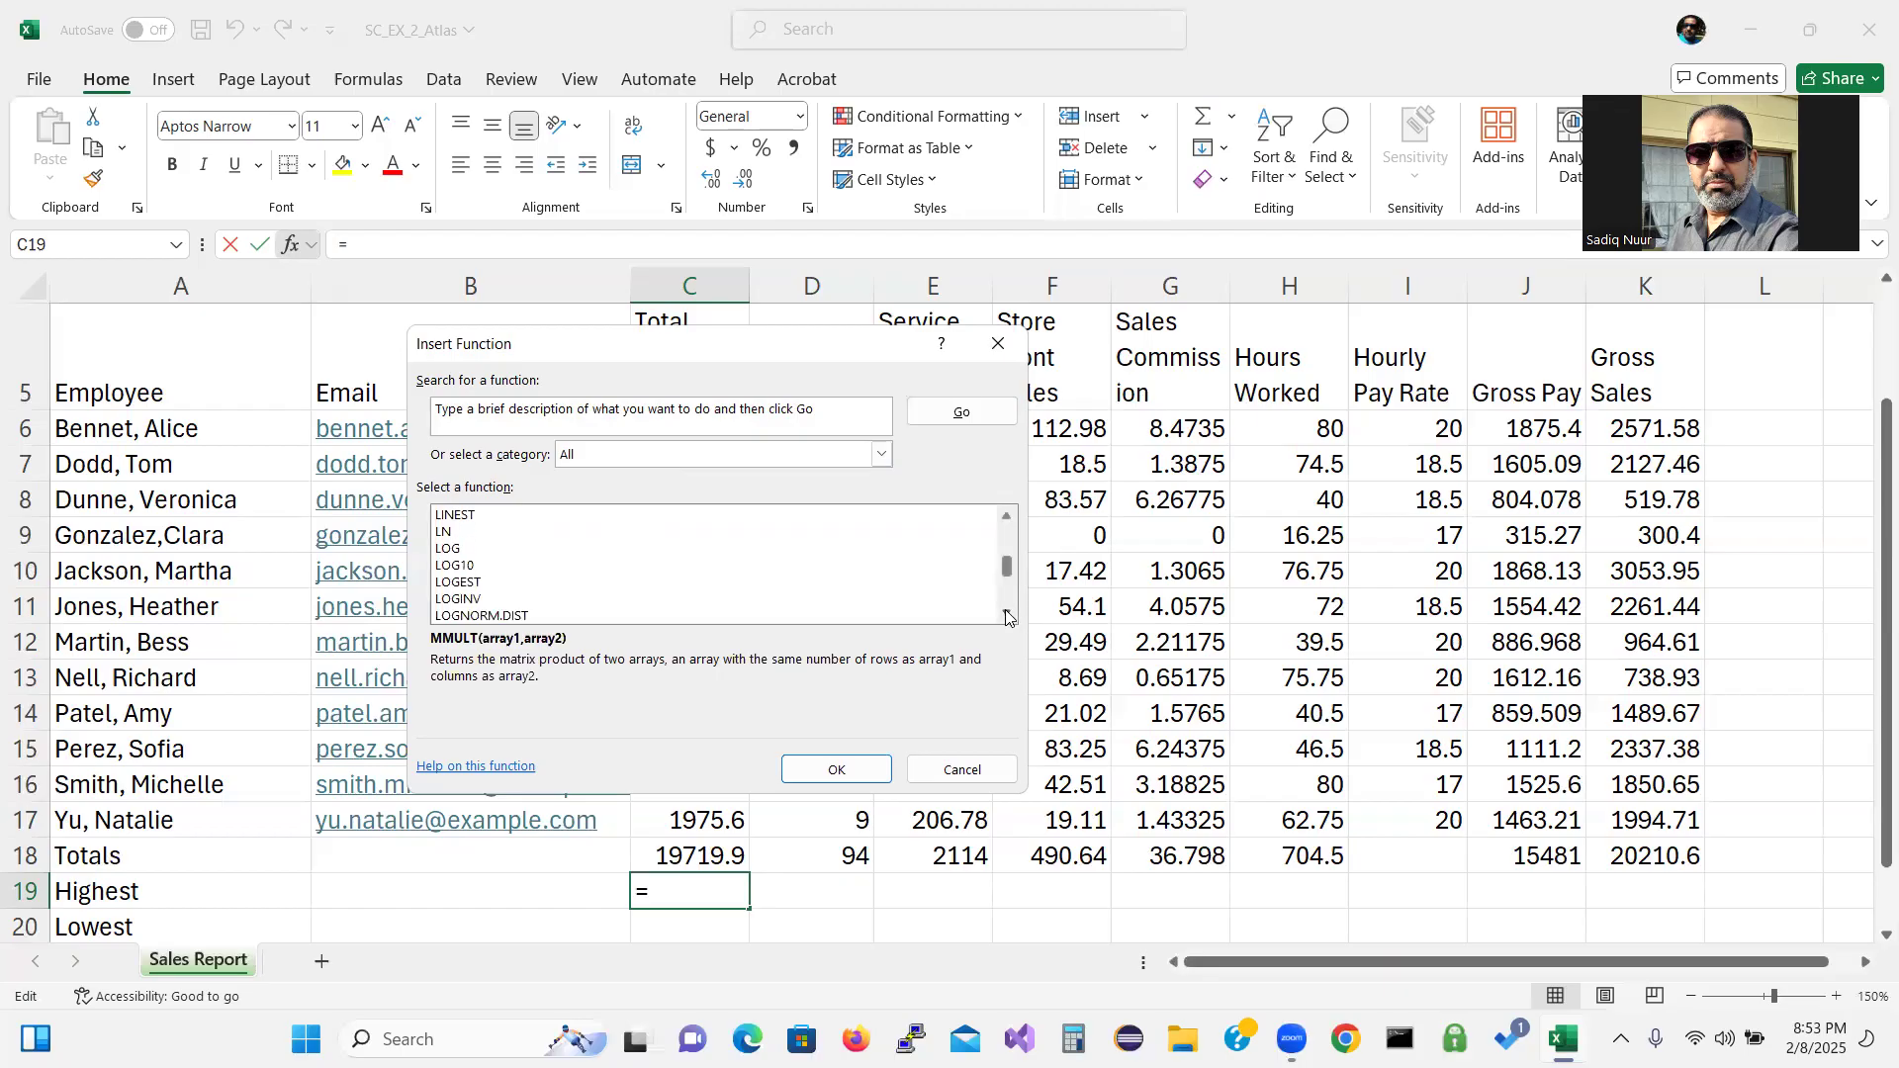
pyautogui.scroll(-4, 1007, 616)
pyautogui.click(1007, 616)
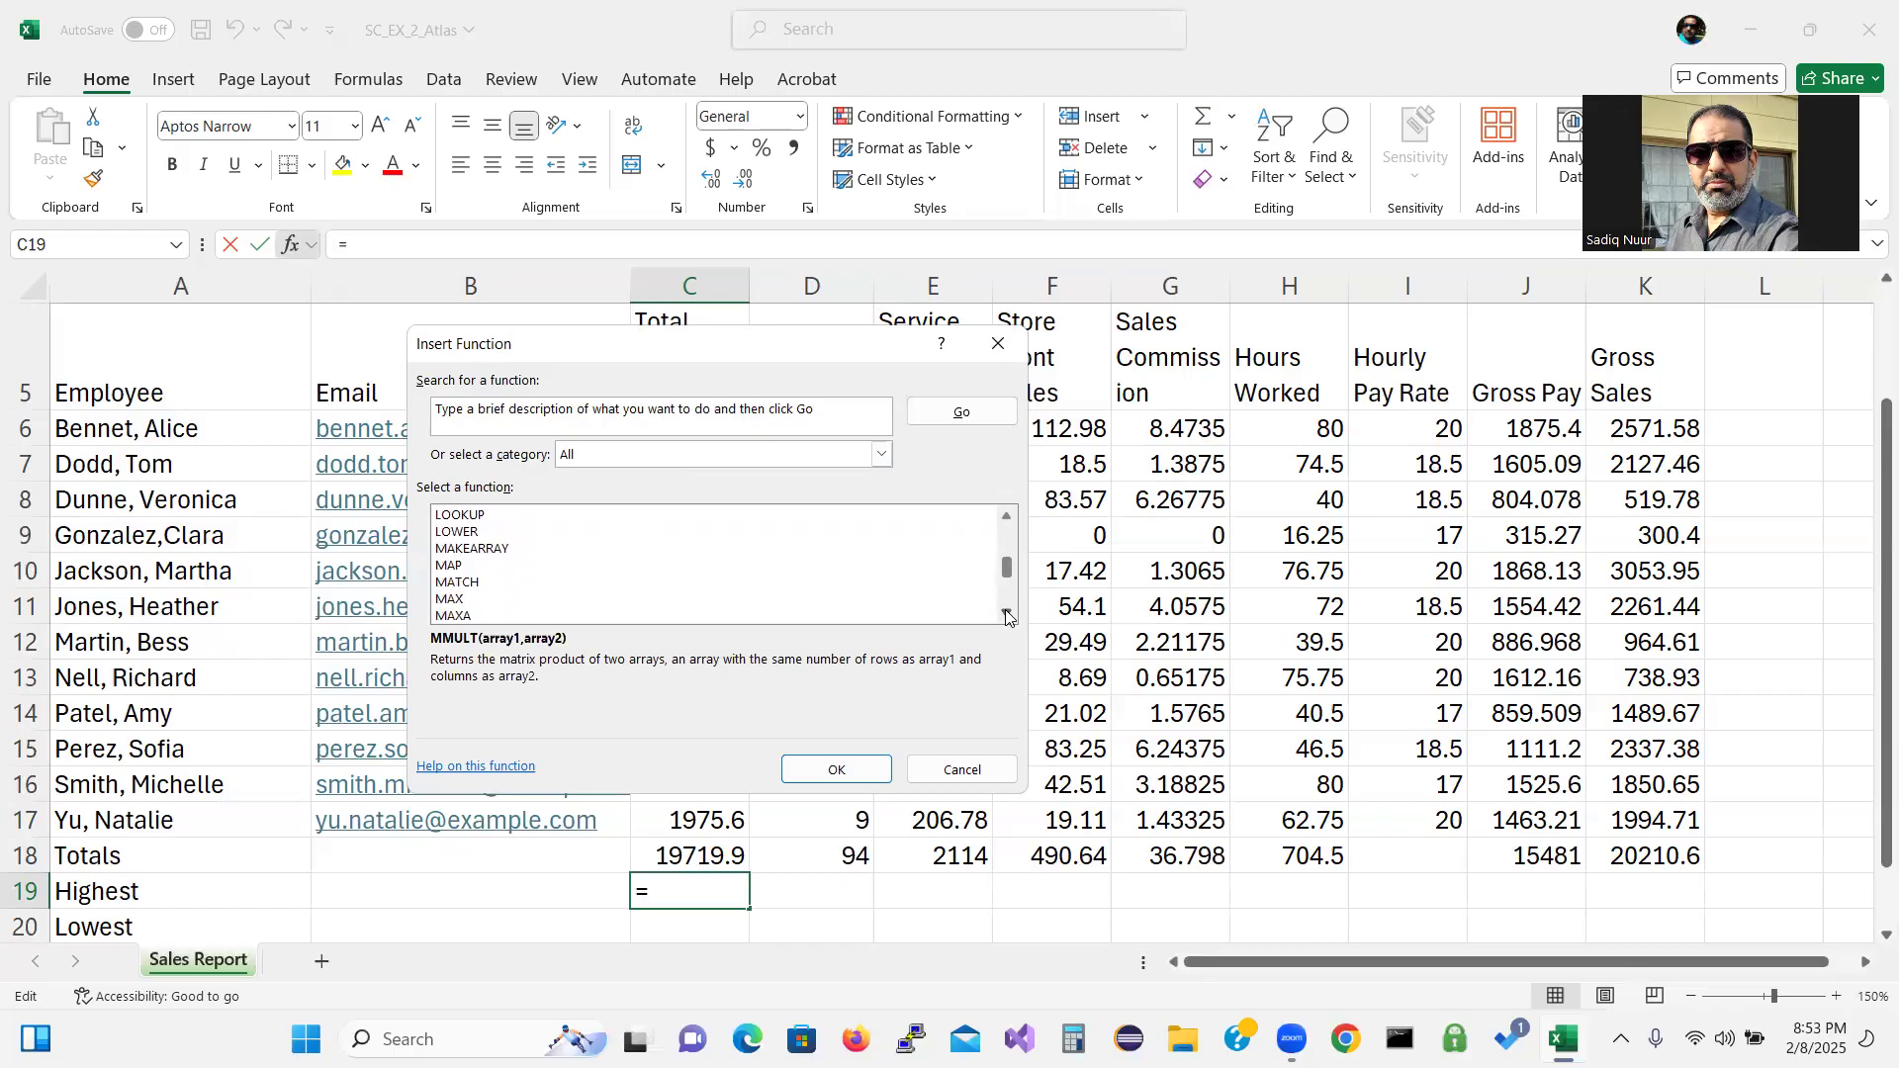
pyautogui.click(460, 600)
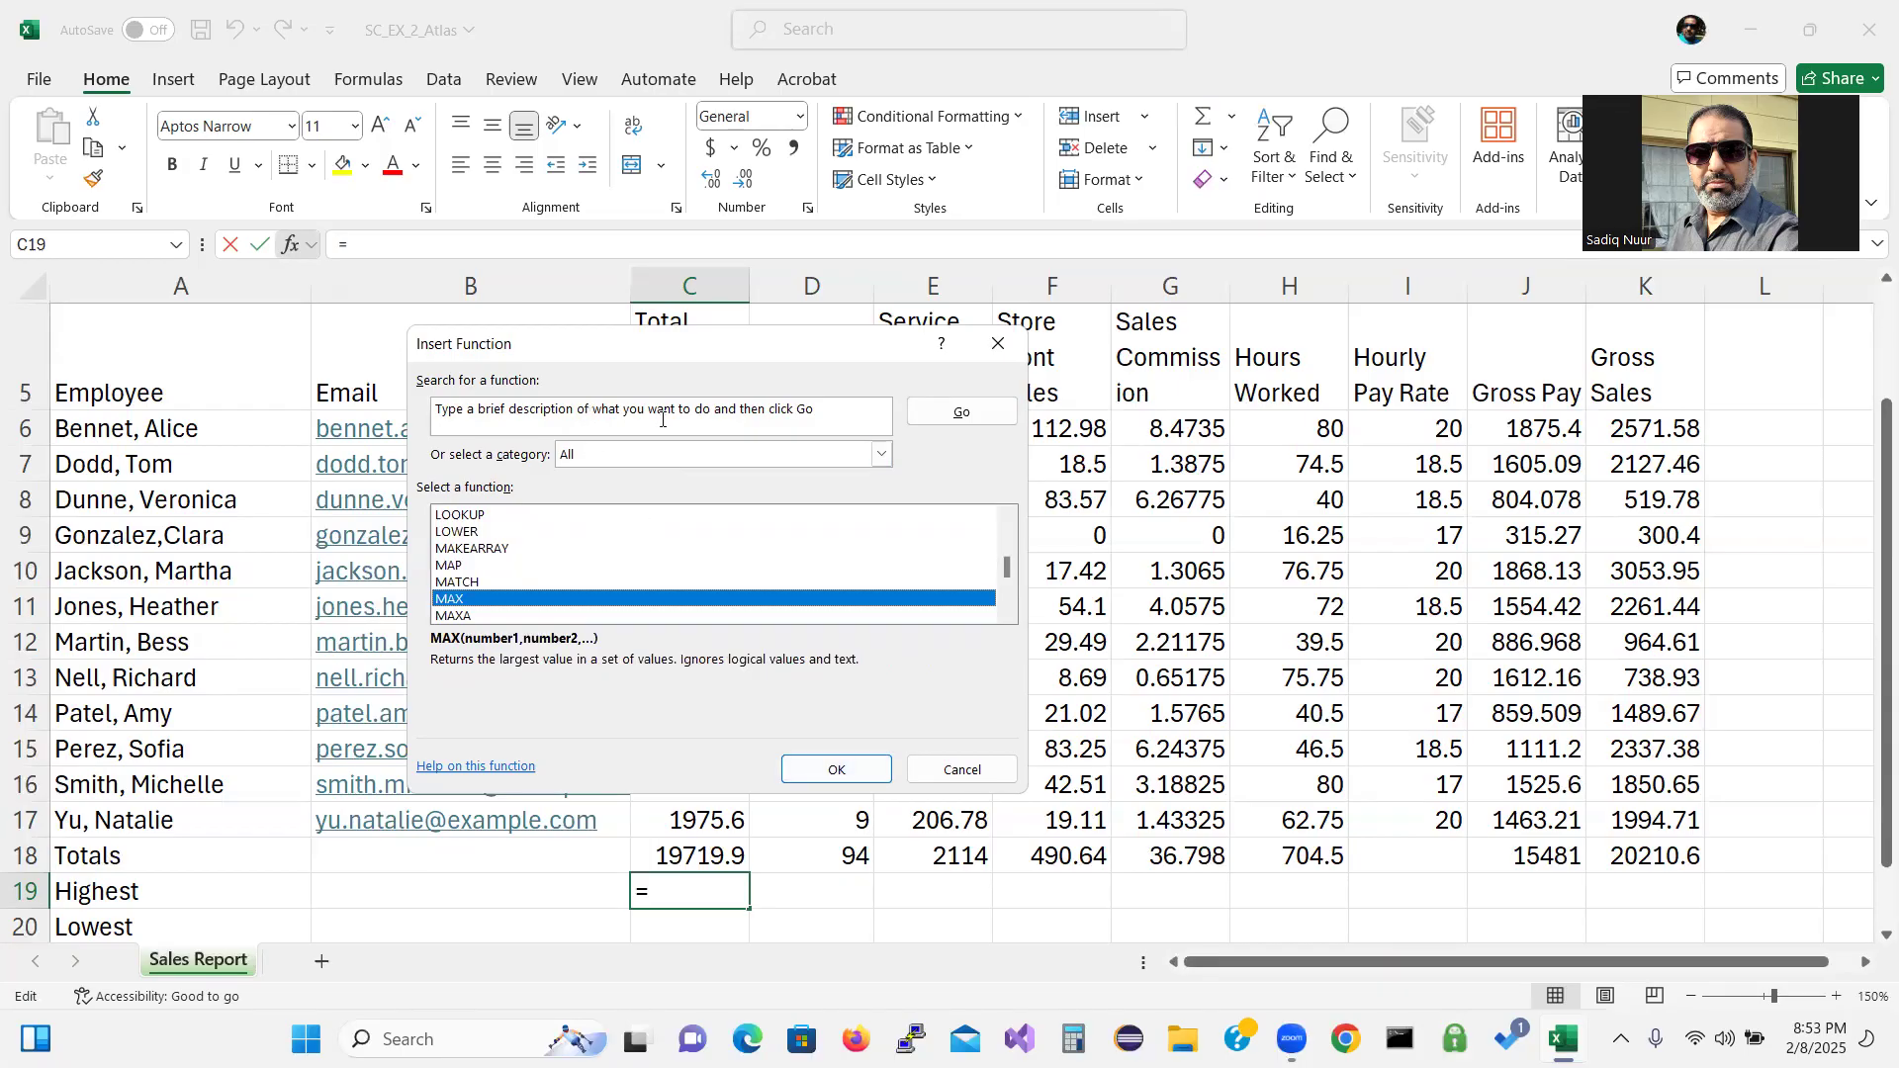
# Set MAX's Number1 to C6:C17 so C19 shows 3036.53.
pyautogui.click(836, 770)
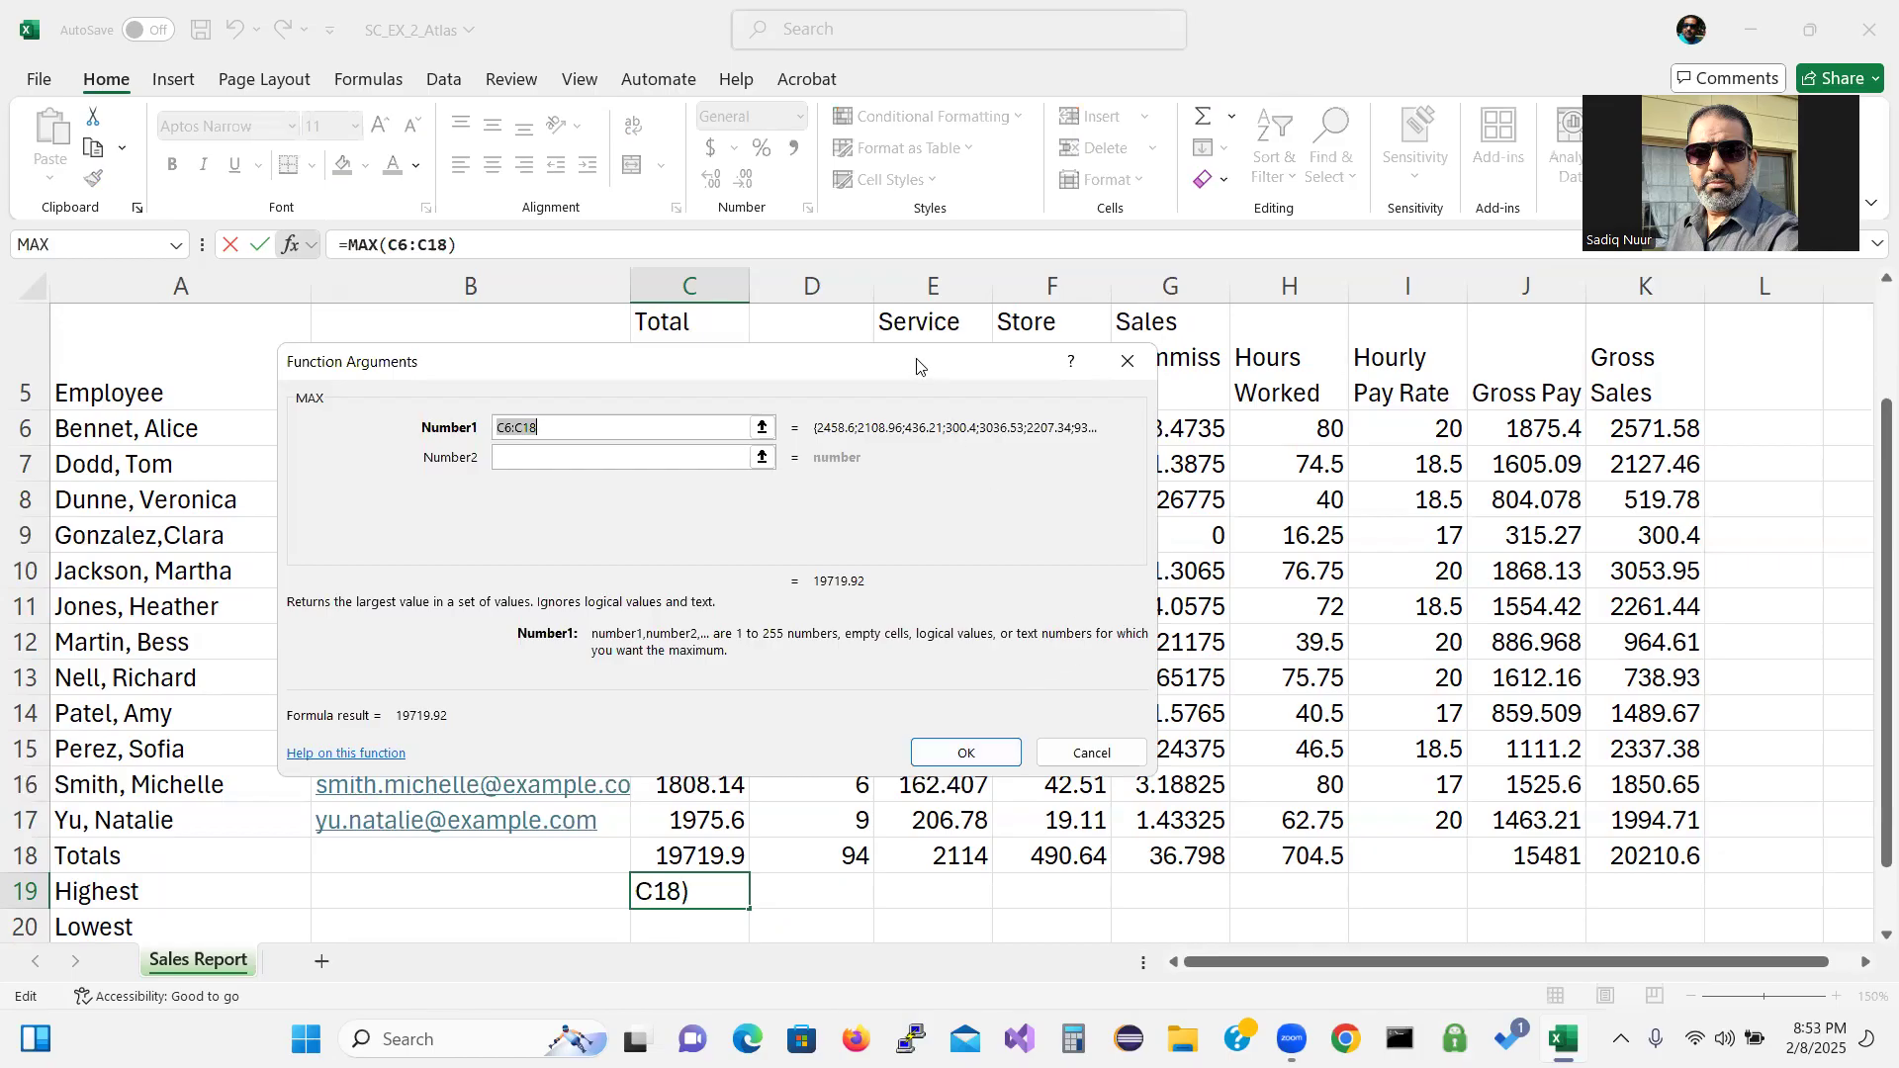
pyautogui.moveTo(917, 366); pyautogui.dragTo(1443, 378)
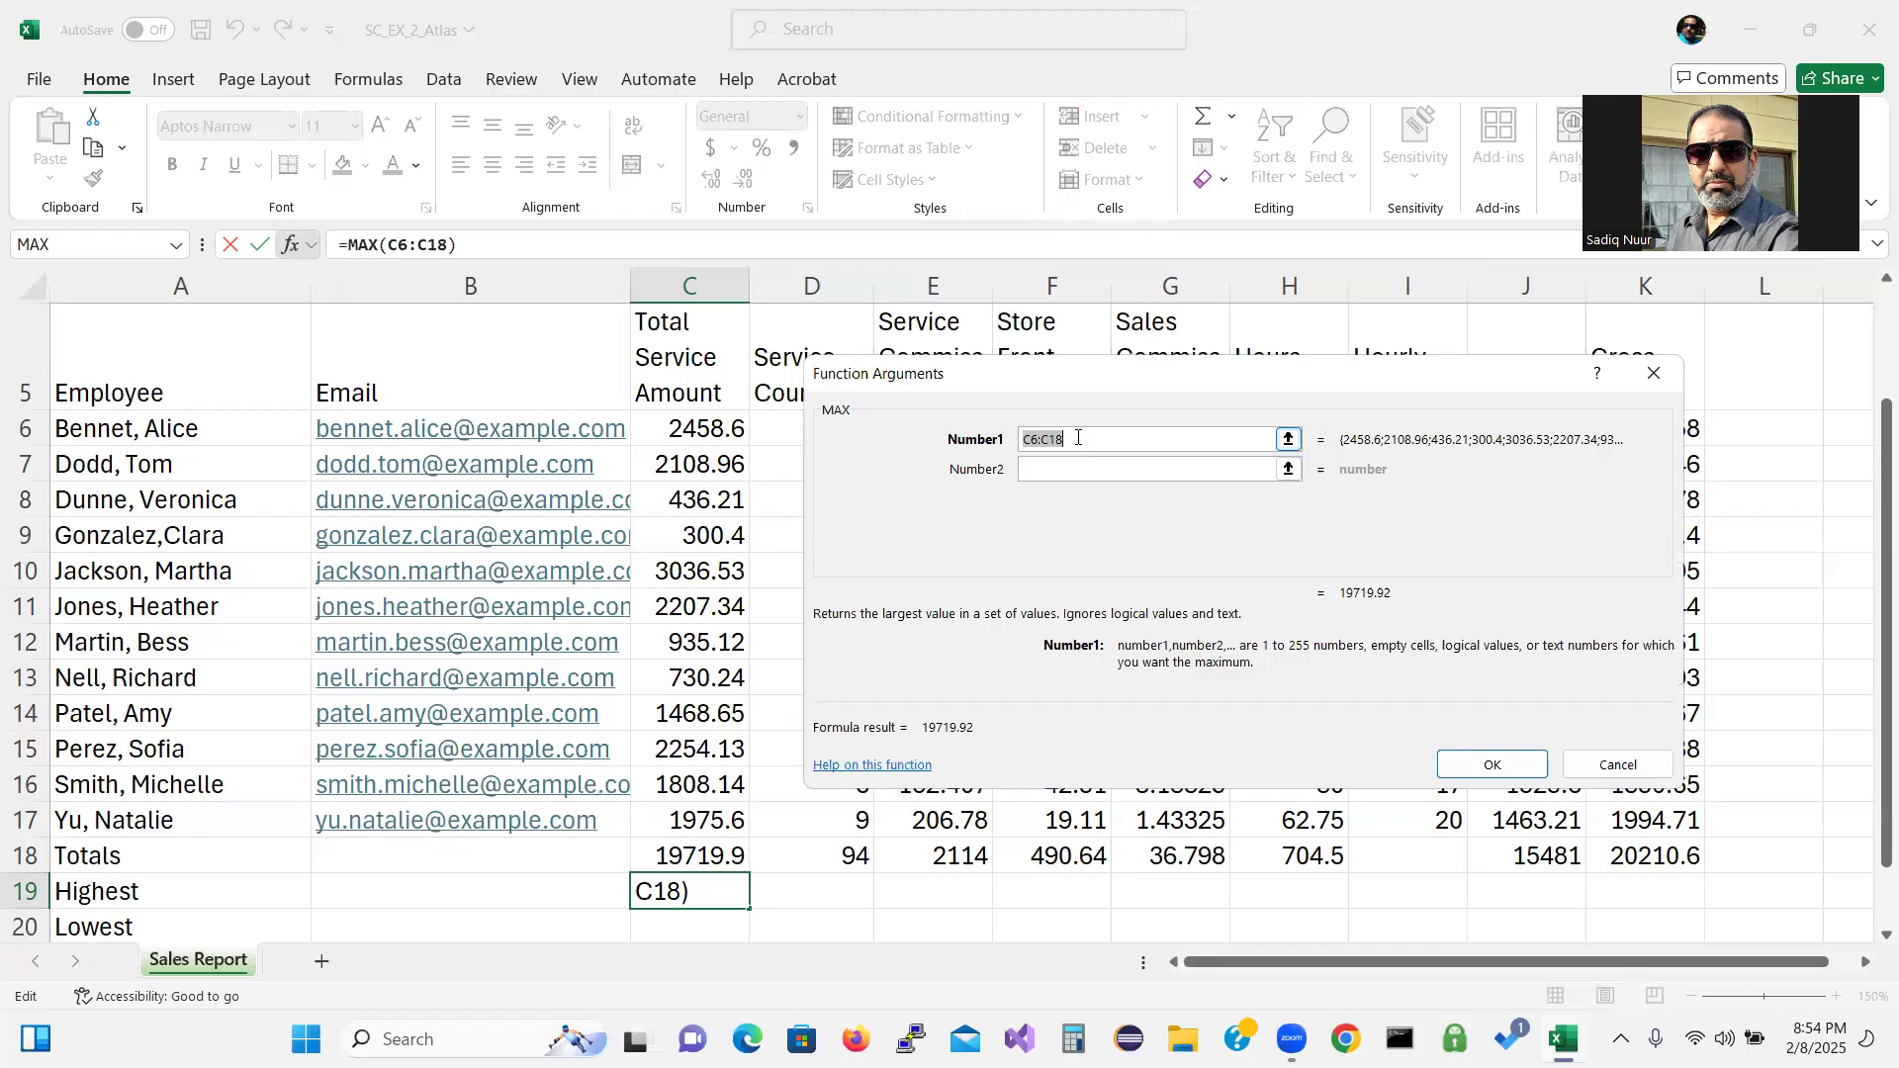
pyautogui.click(1288, 439)
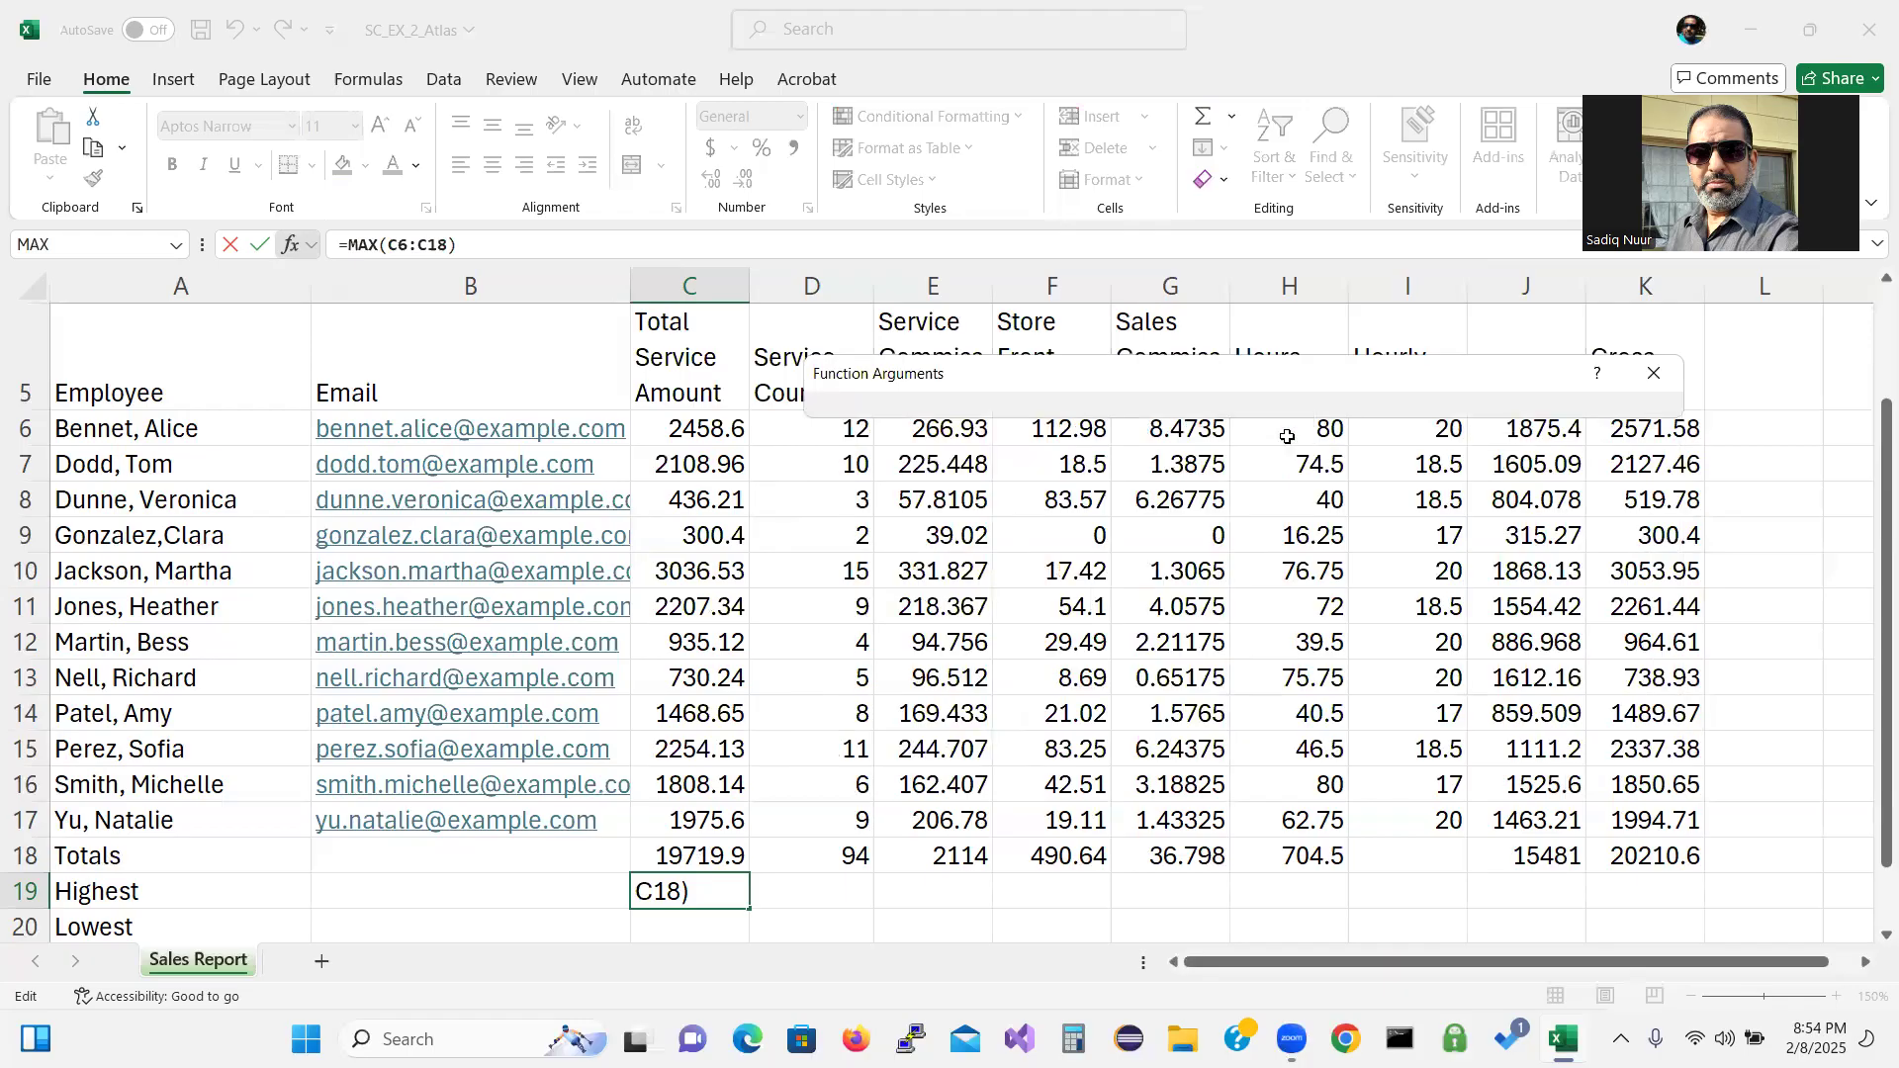
pyautogui.moveTo(698, 425); pyautogui.dragTo(701, 495)
pyautogui.moveTo(696, 580); pyautogui.dragTo(690, 820)
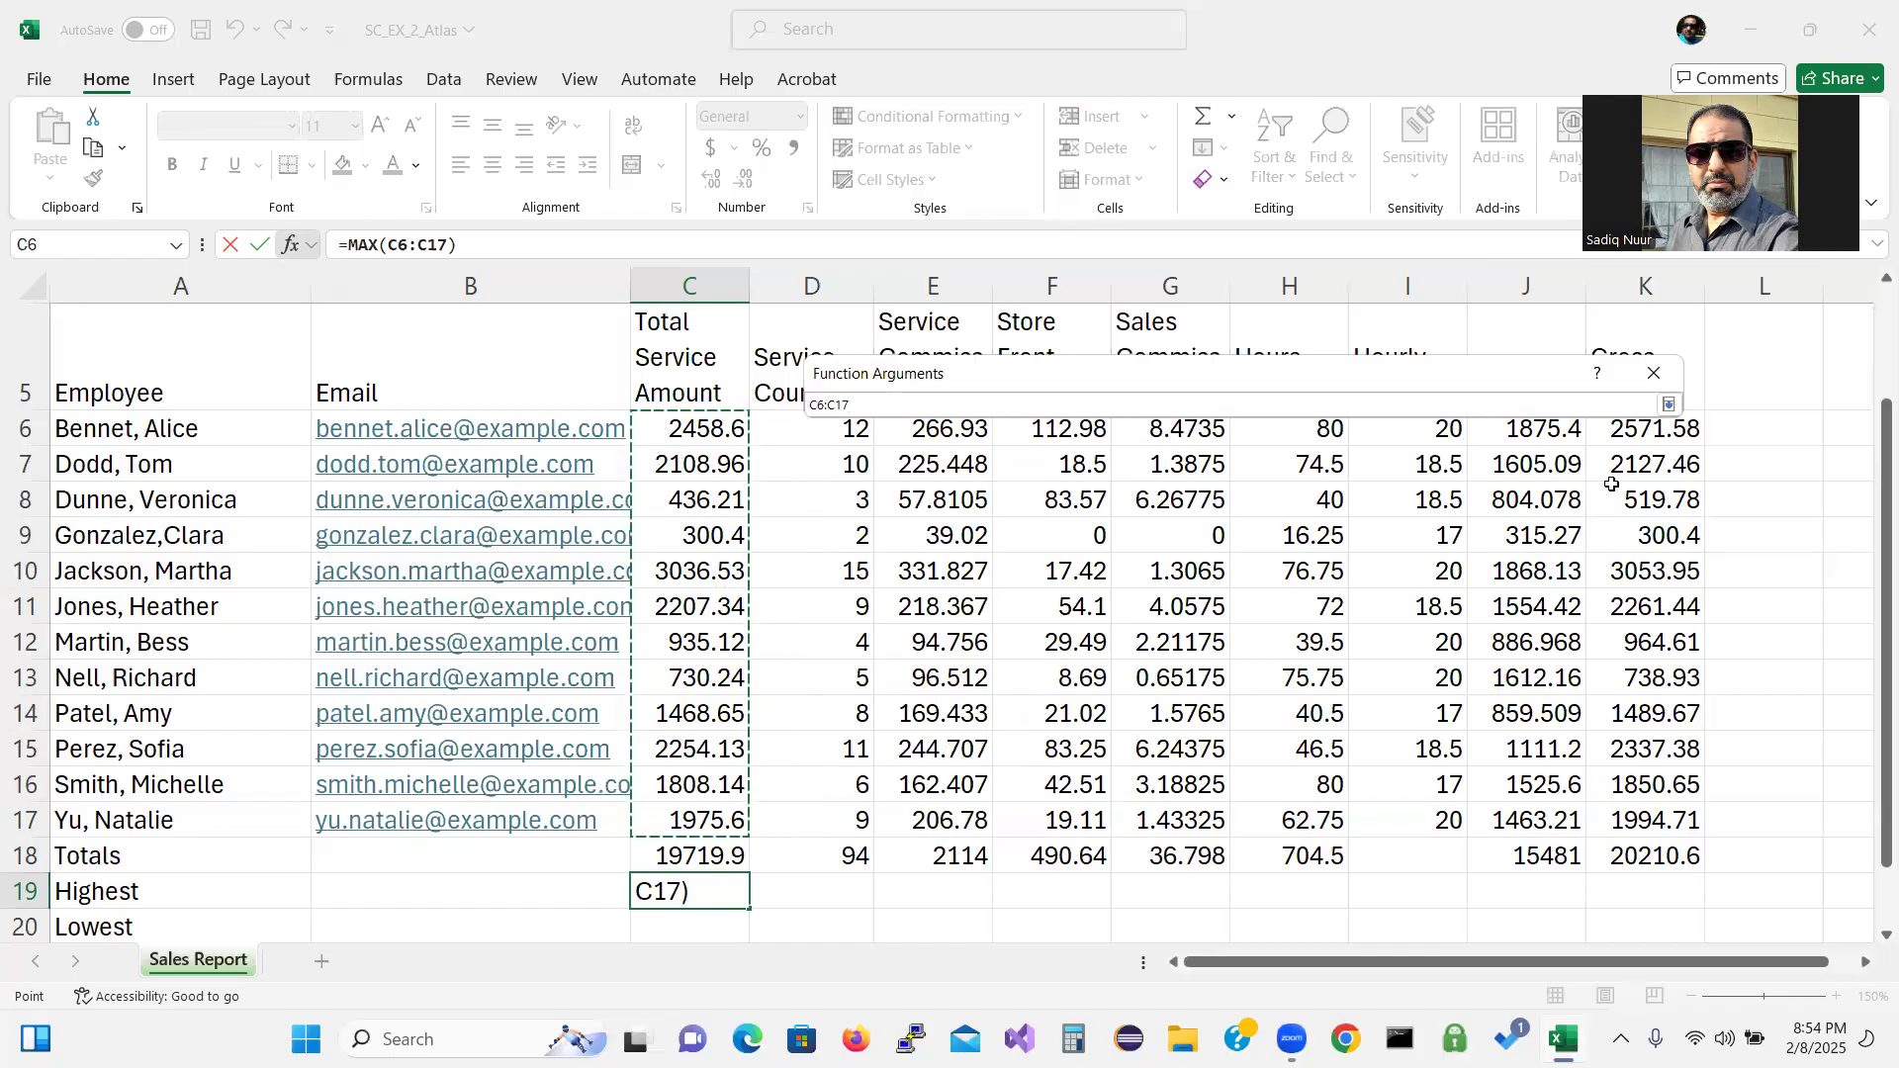
pyautogui.click(1670, 406)
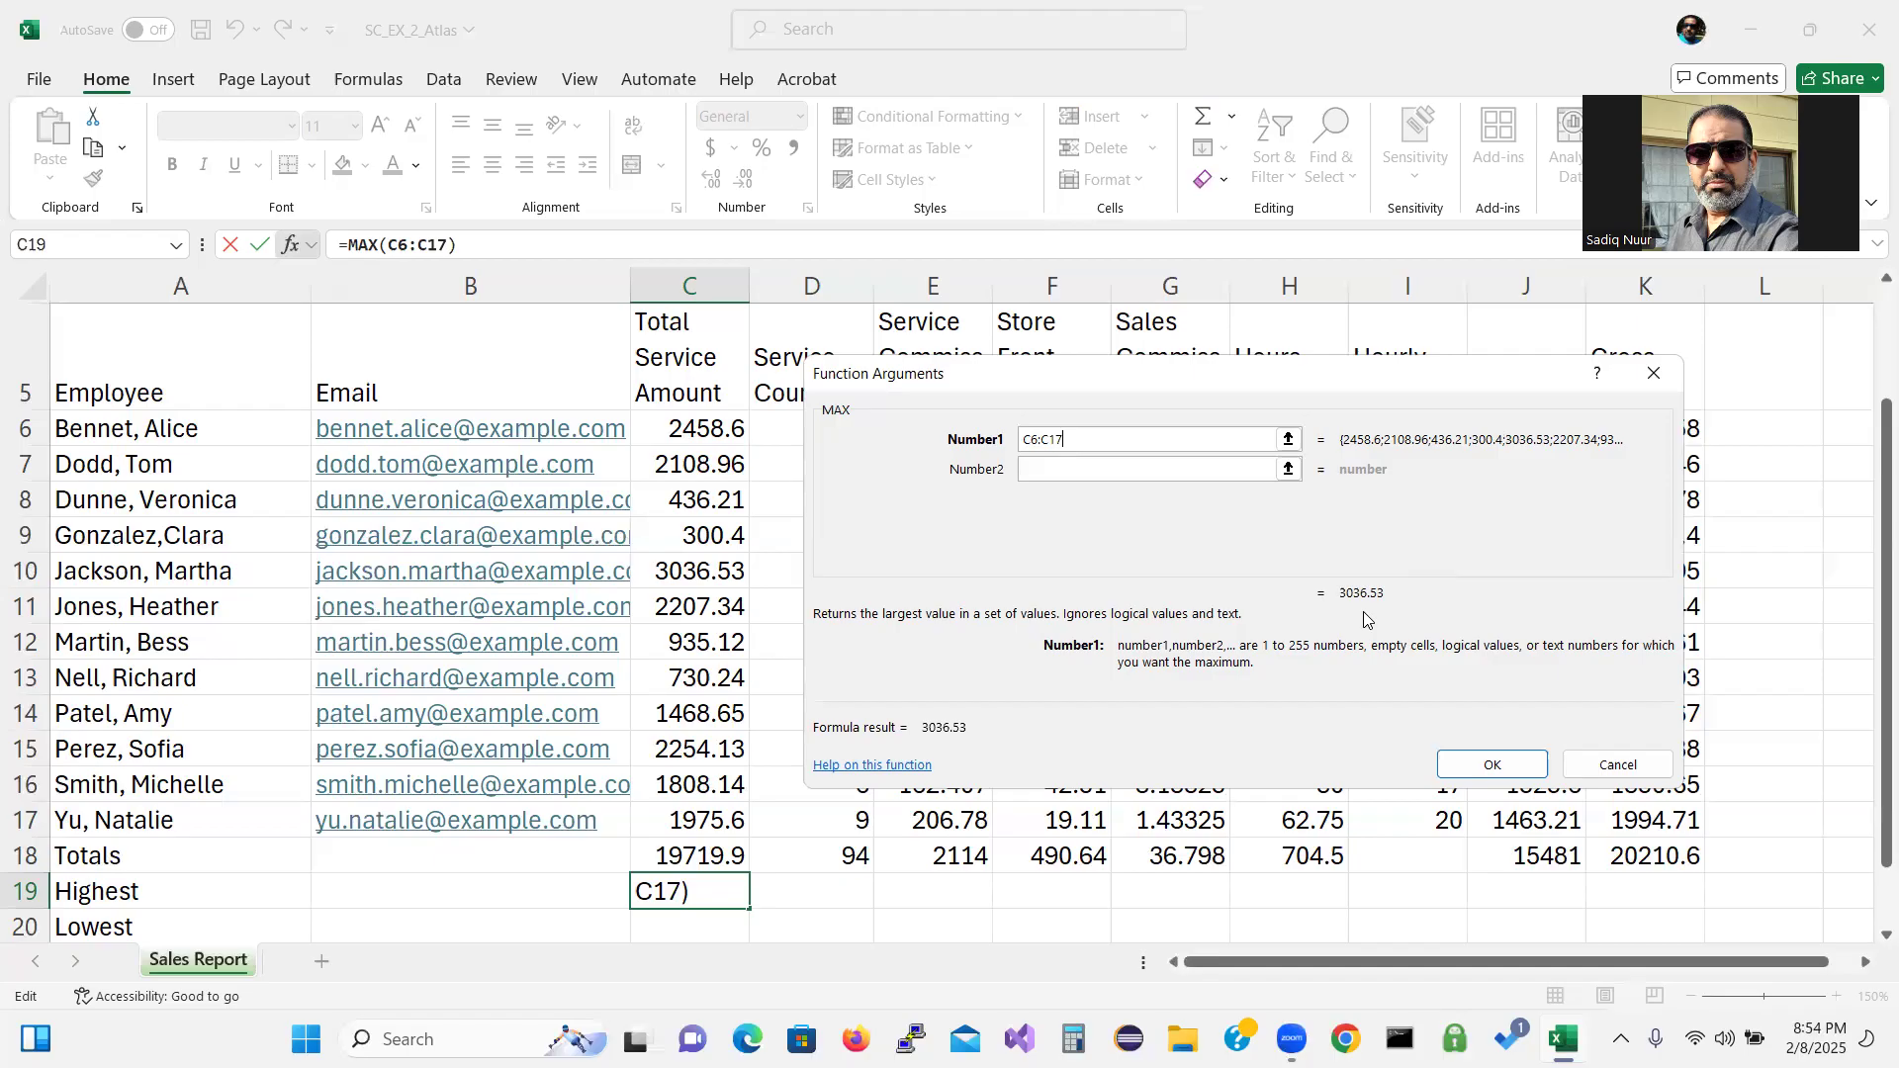
pyautogui.click(1467, 770)
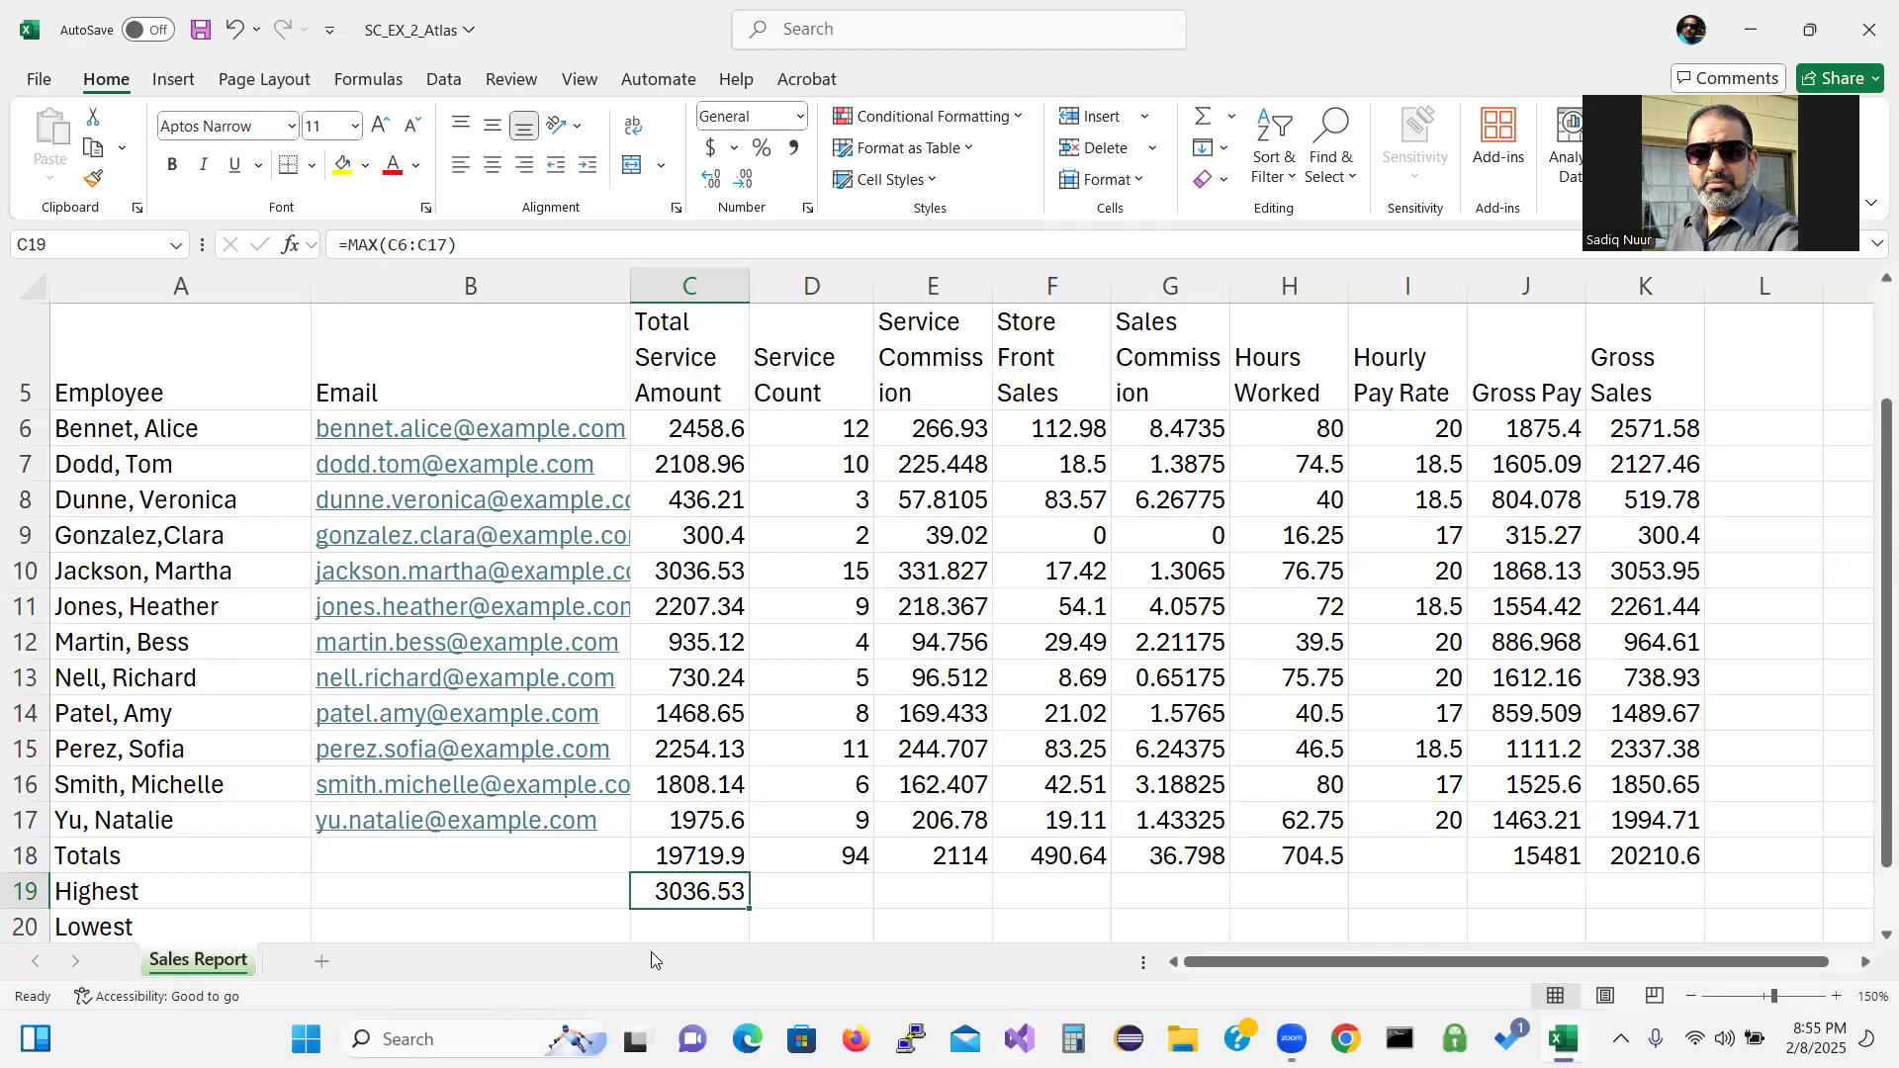
# Select C20, the Lowest cell for column C.
pyautogui.click(699, 929)
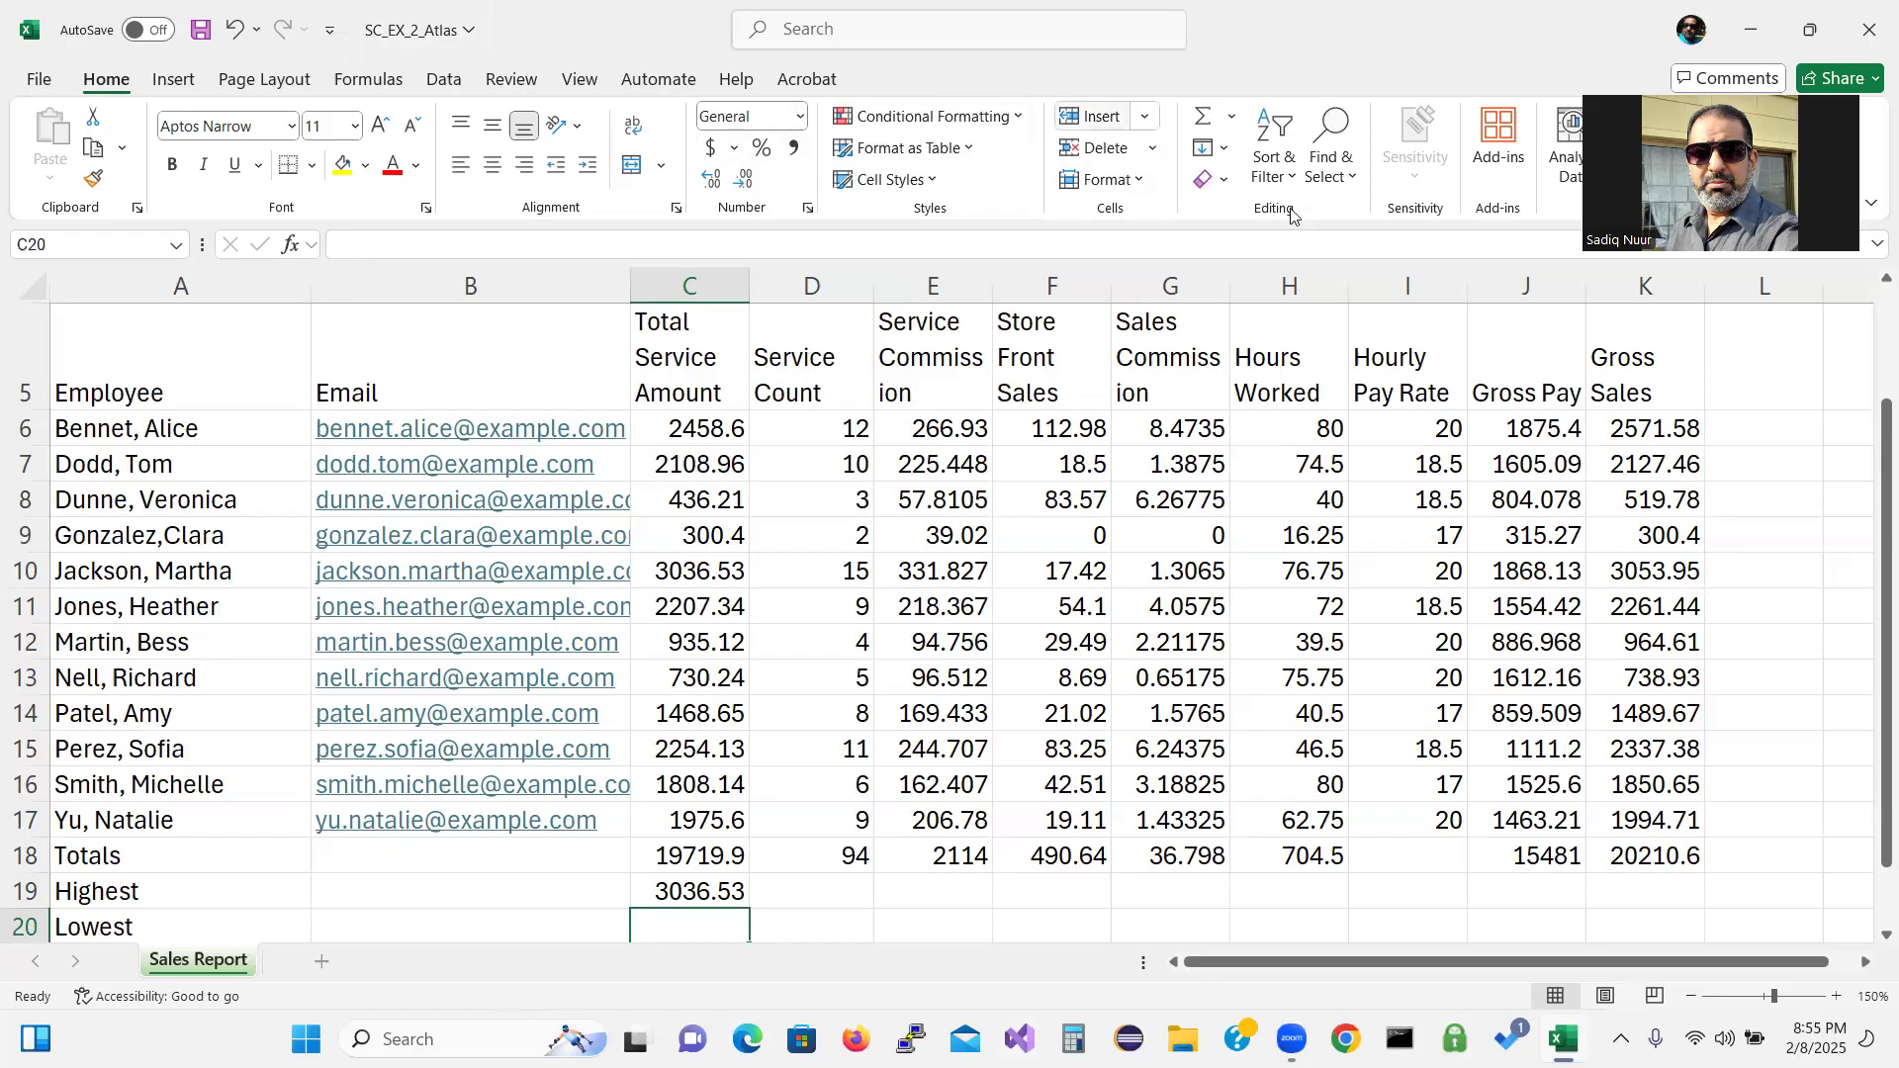
# Insert =MIN(C6:C17) in C20 via AutoSum, giving 300.4.
pyautogui.click(1235, 122)
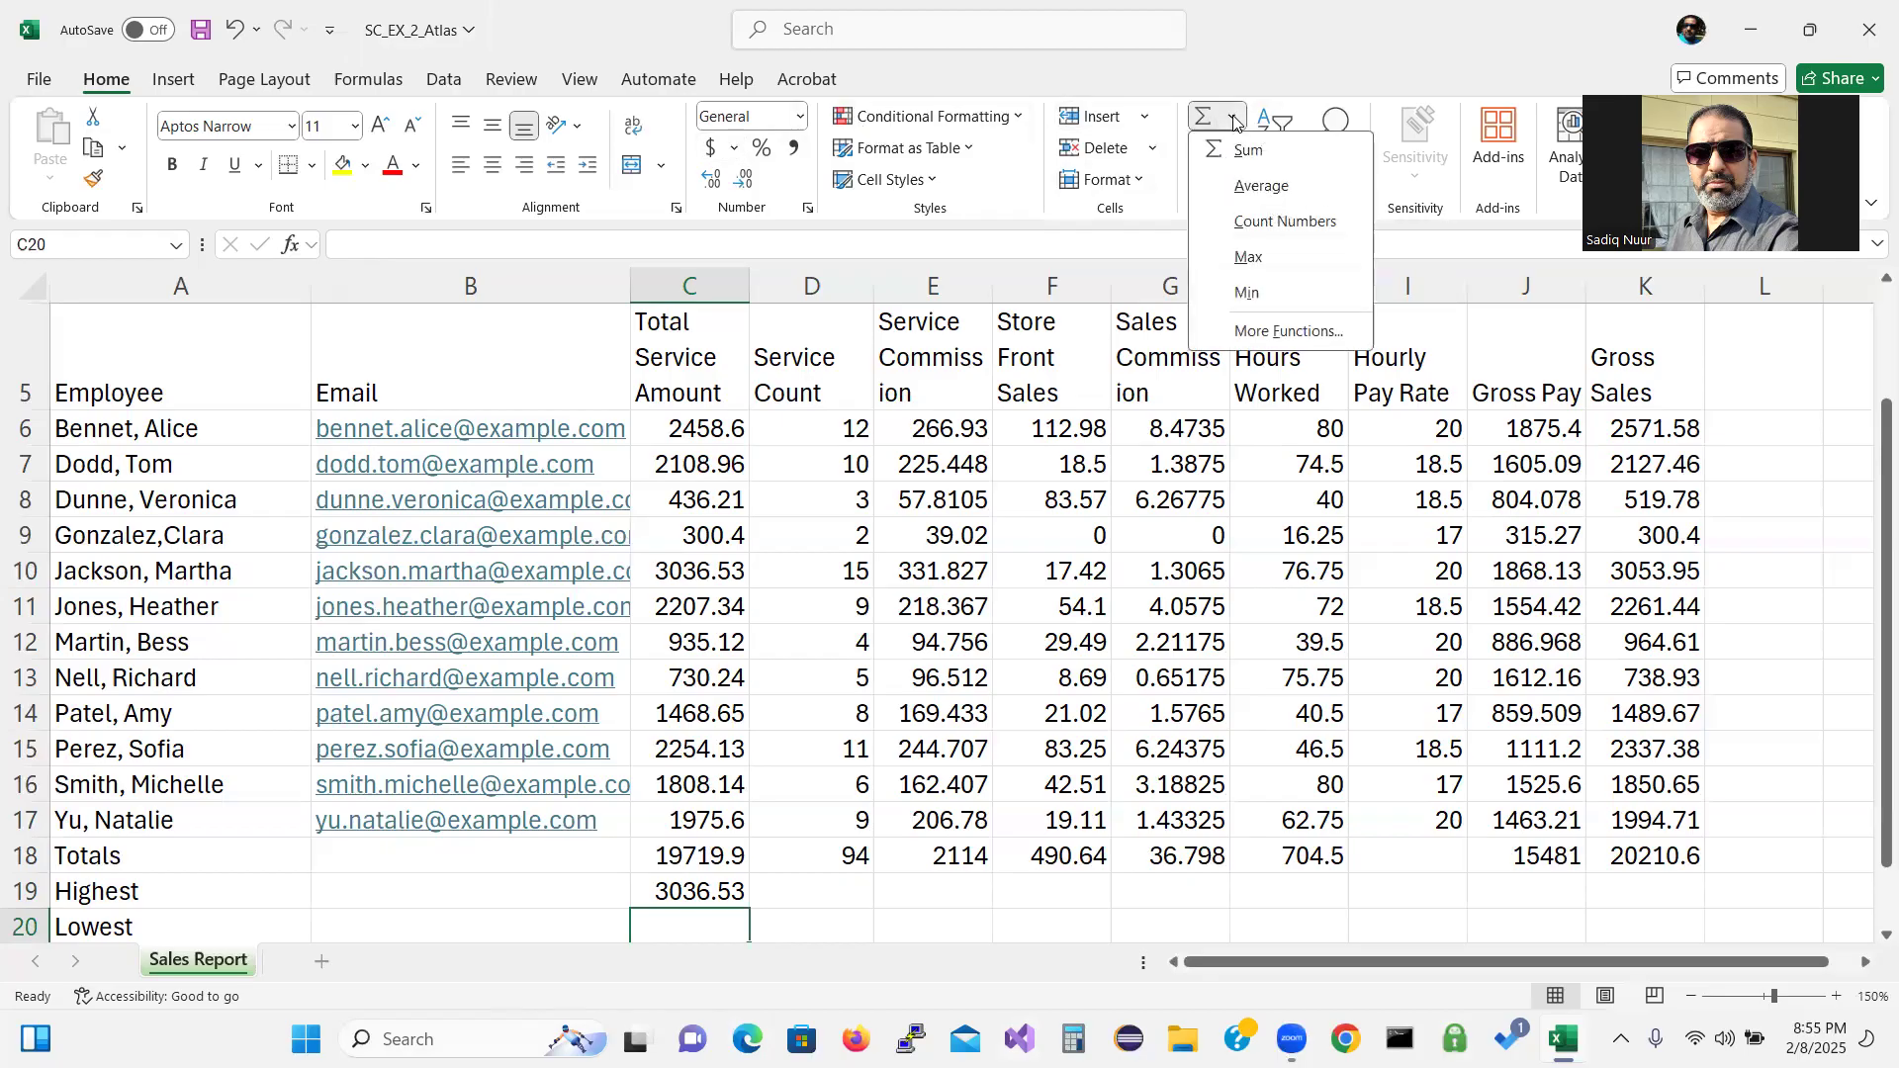
pyautogui.click(1249, 293)
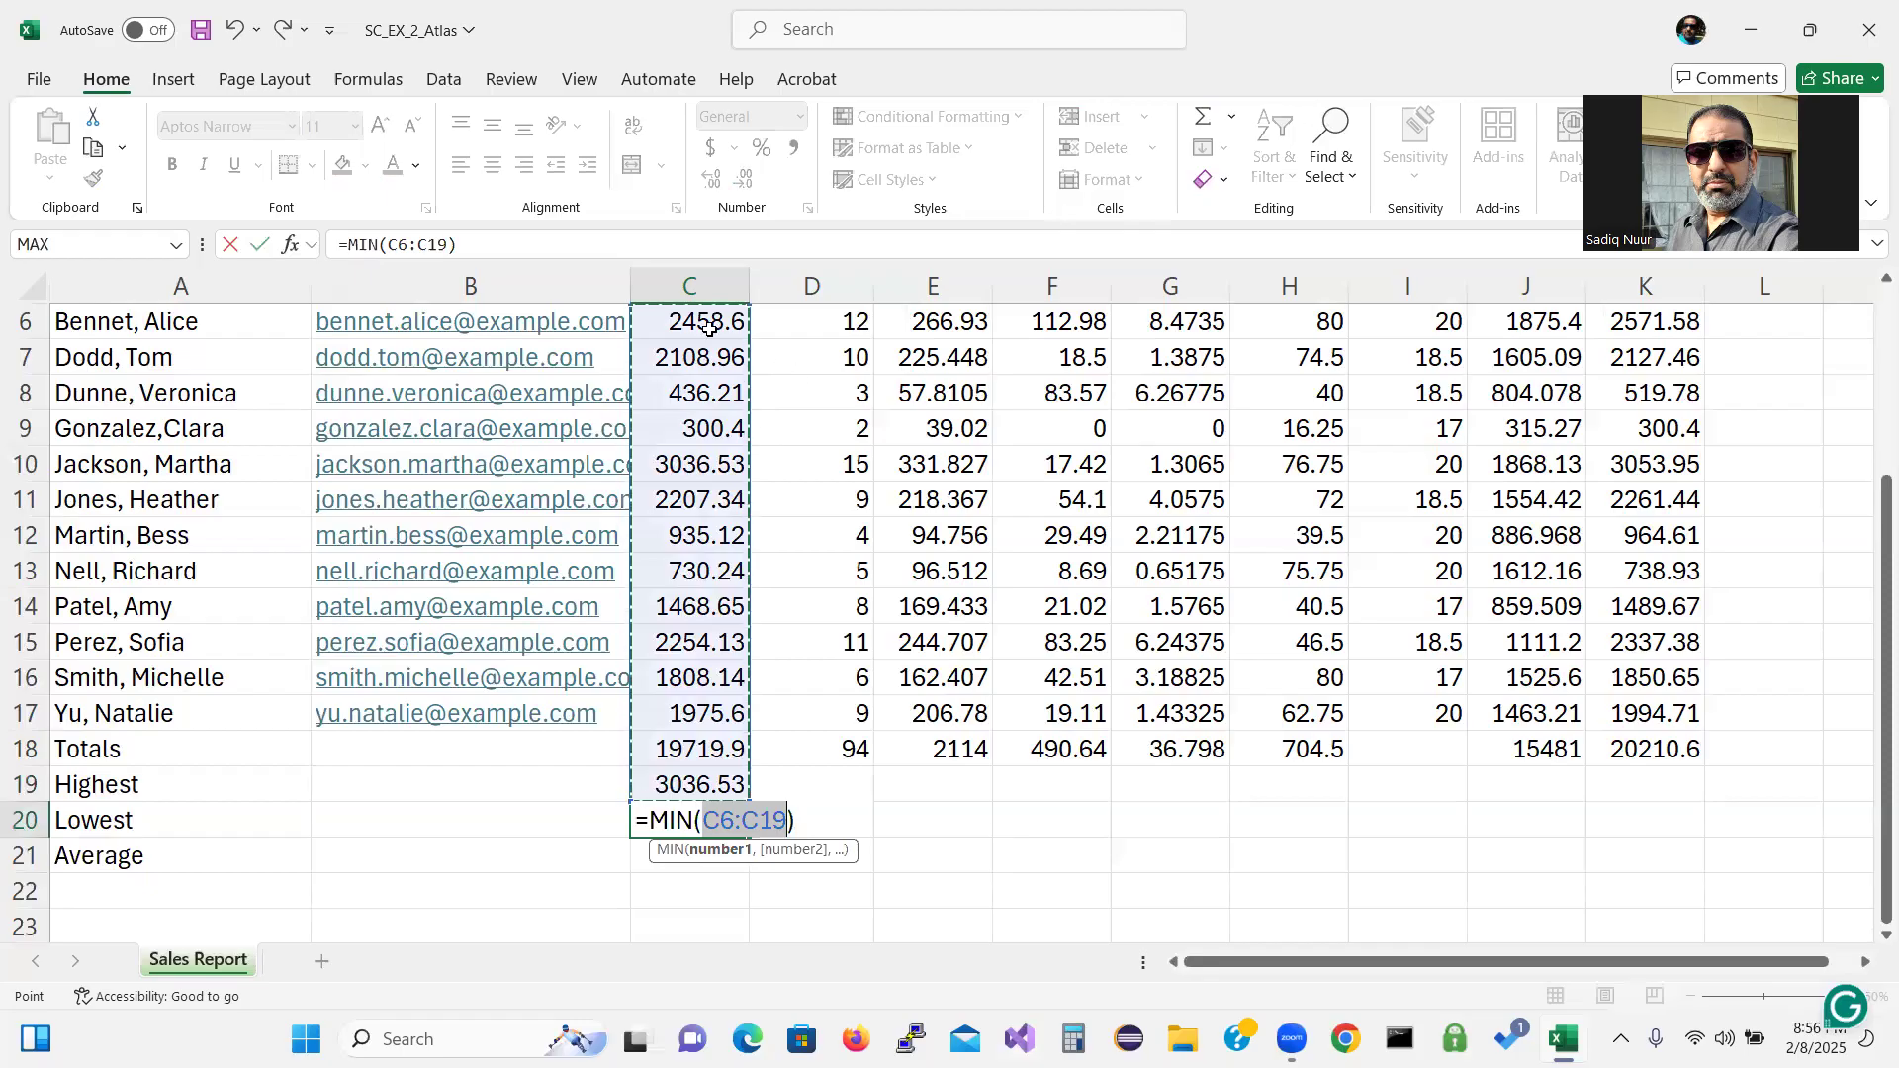
pyautogui.moveTo(697, 321); pyautogui.dragTo(694, 701)
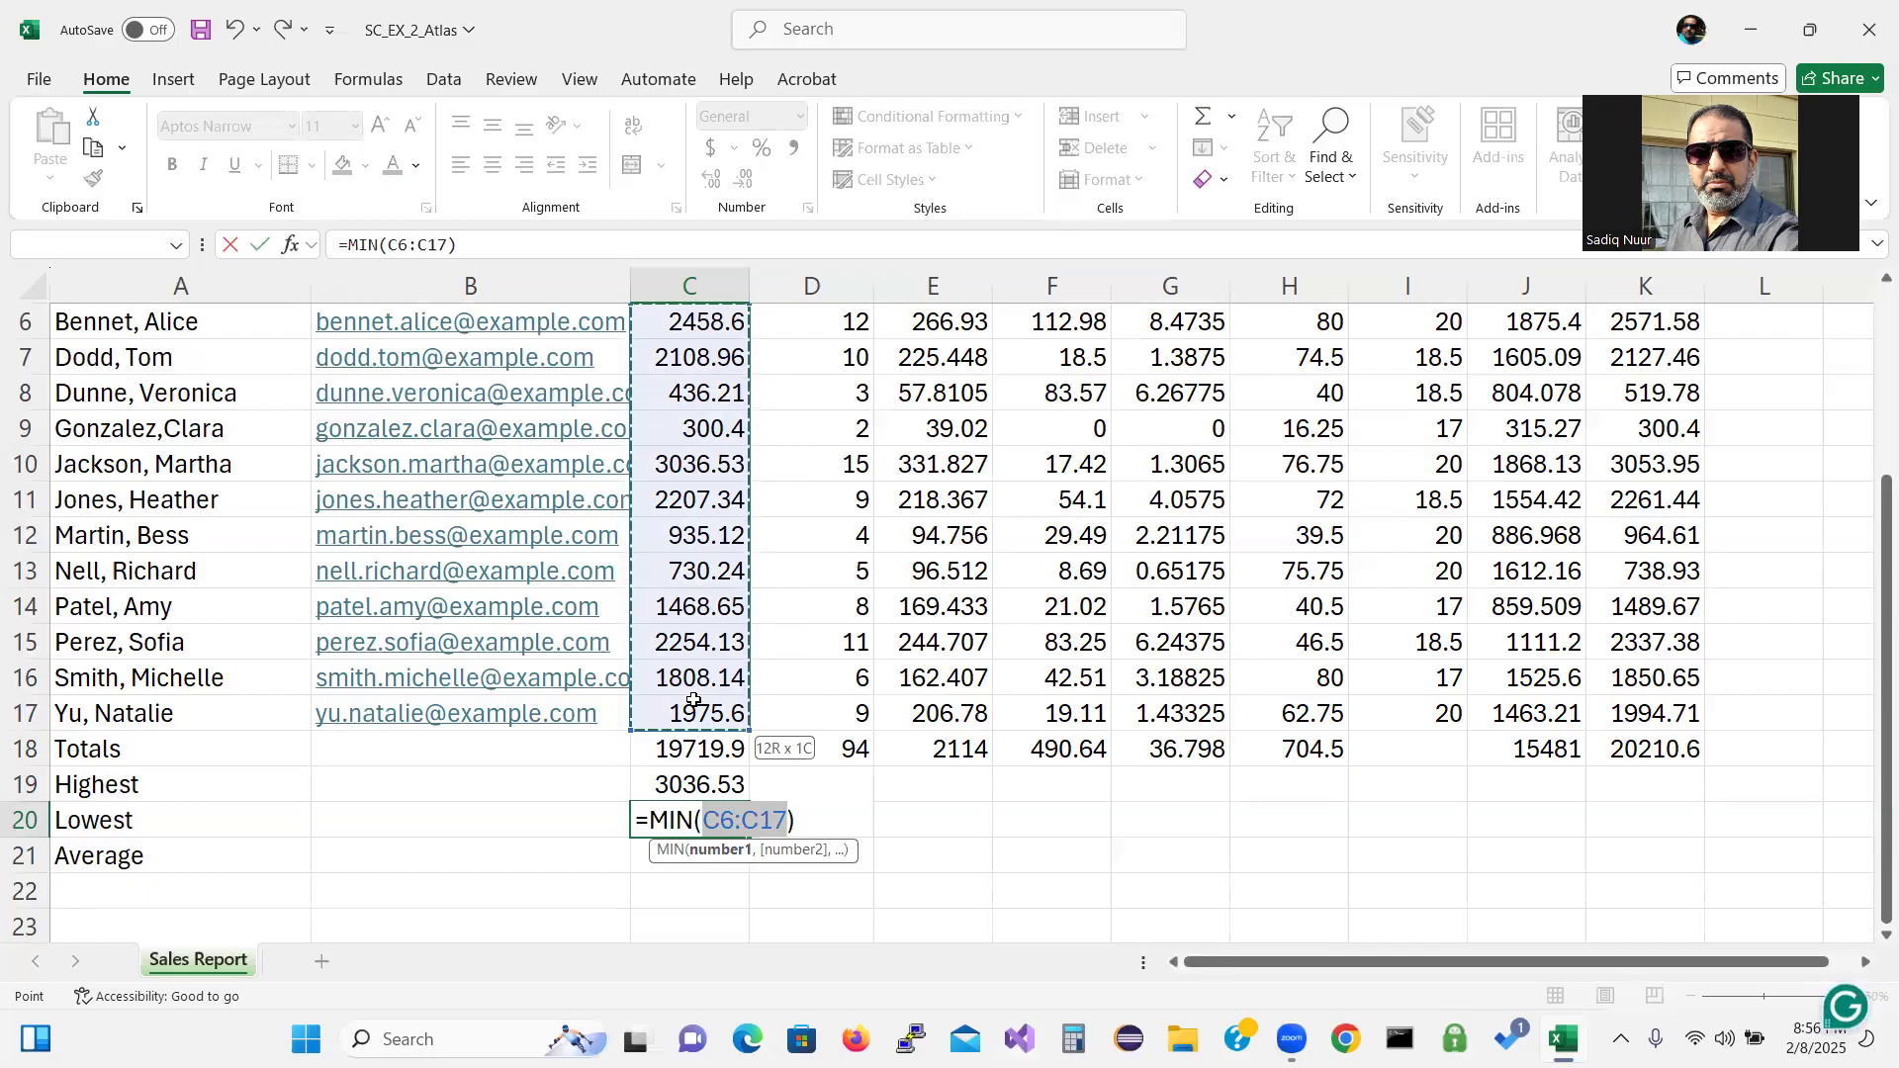
pyautogui.moveTo(693, 700); pyautogui.dragTo(694, 700)
pyautogui.press('Return')
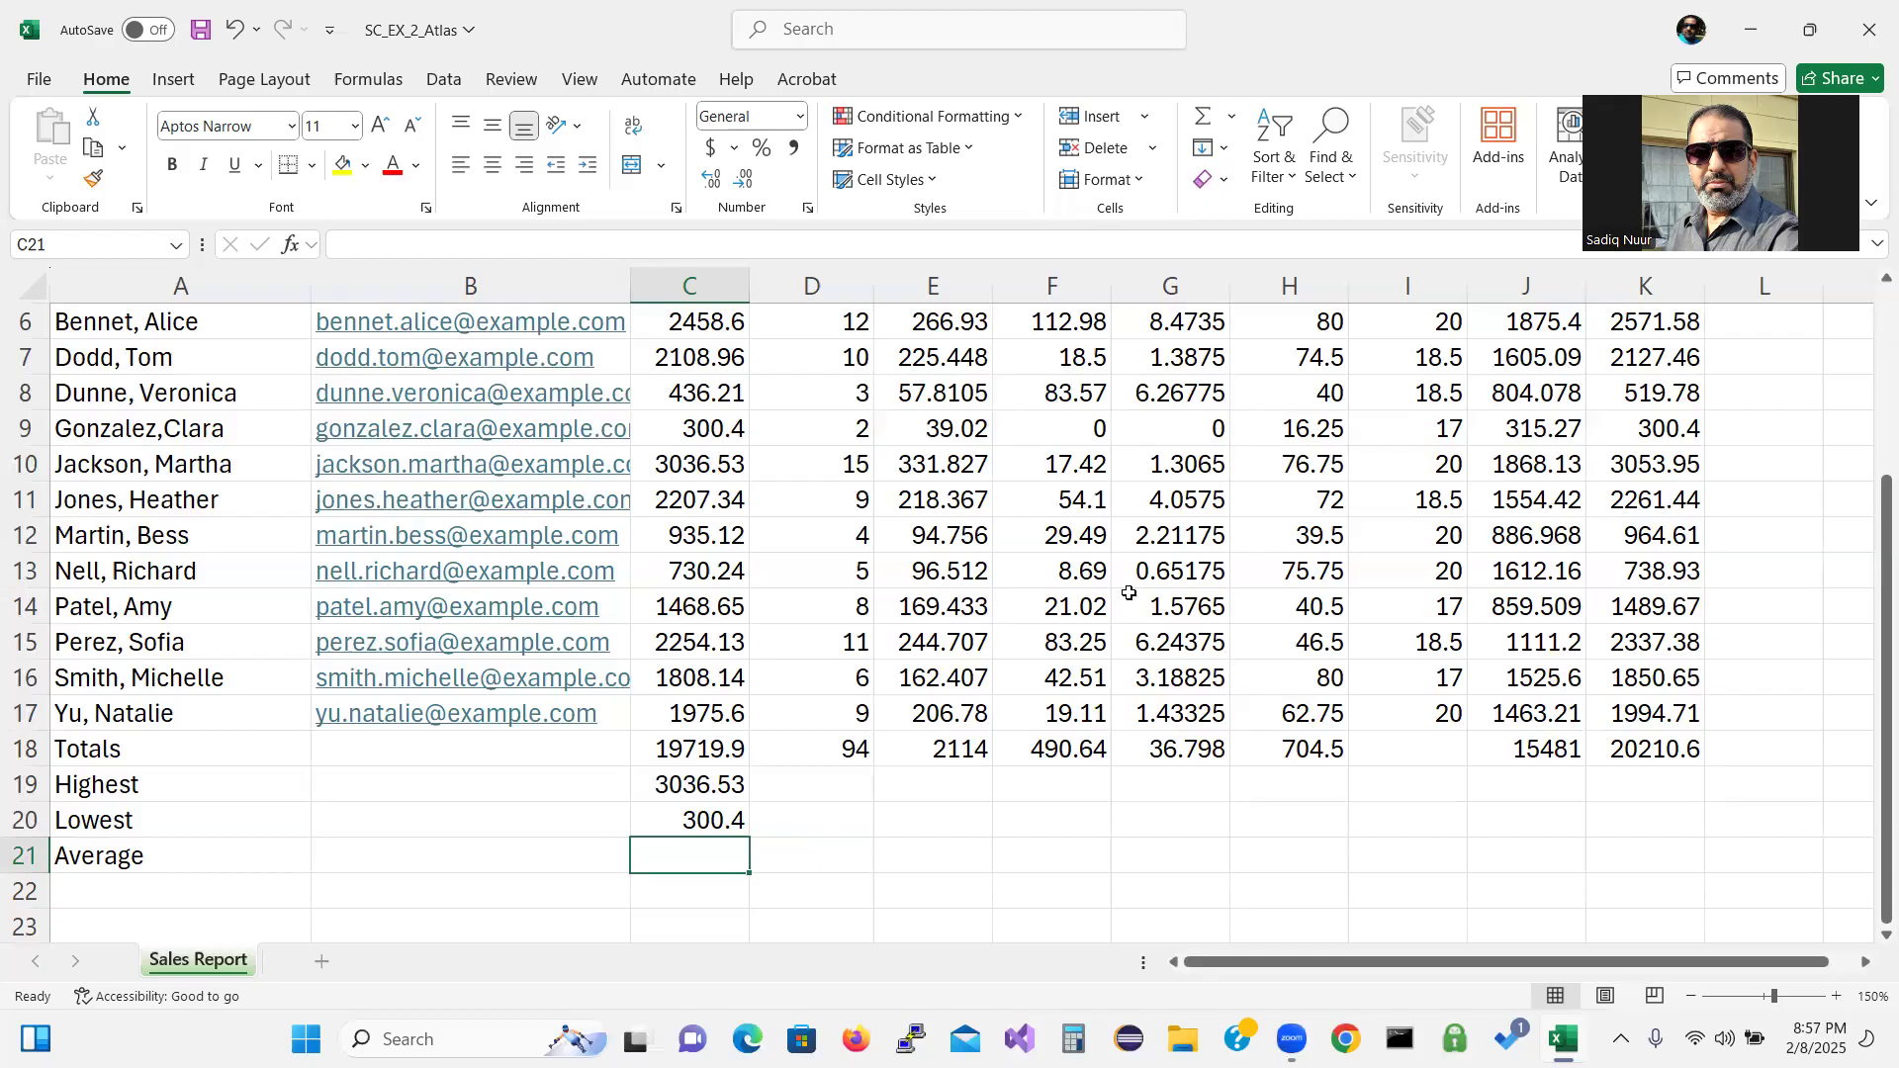
pyautogui.click(1234, 122)
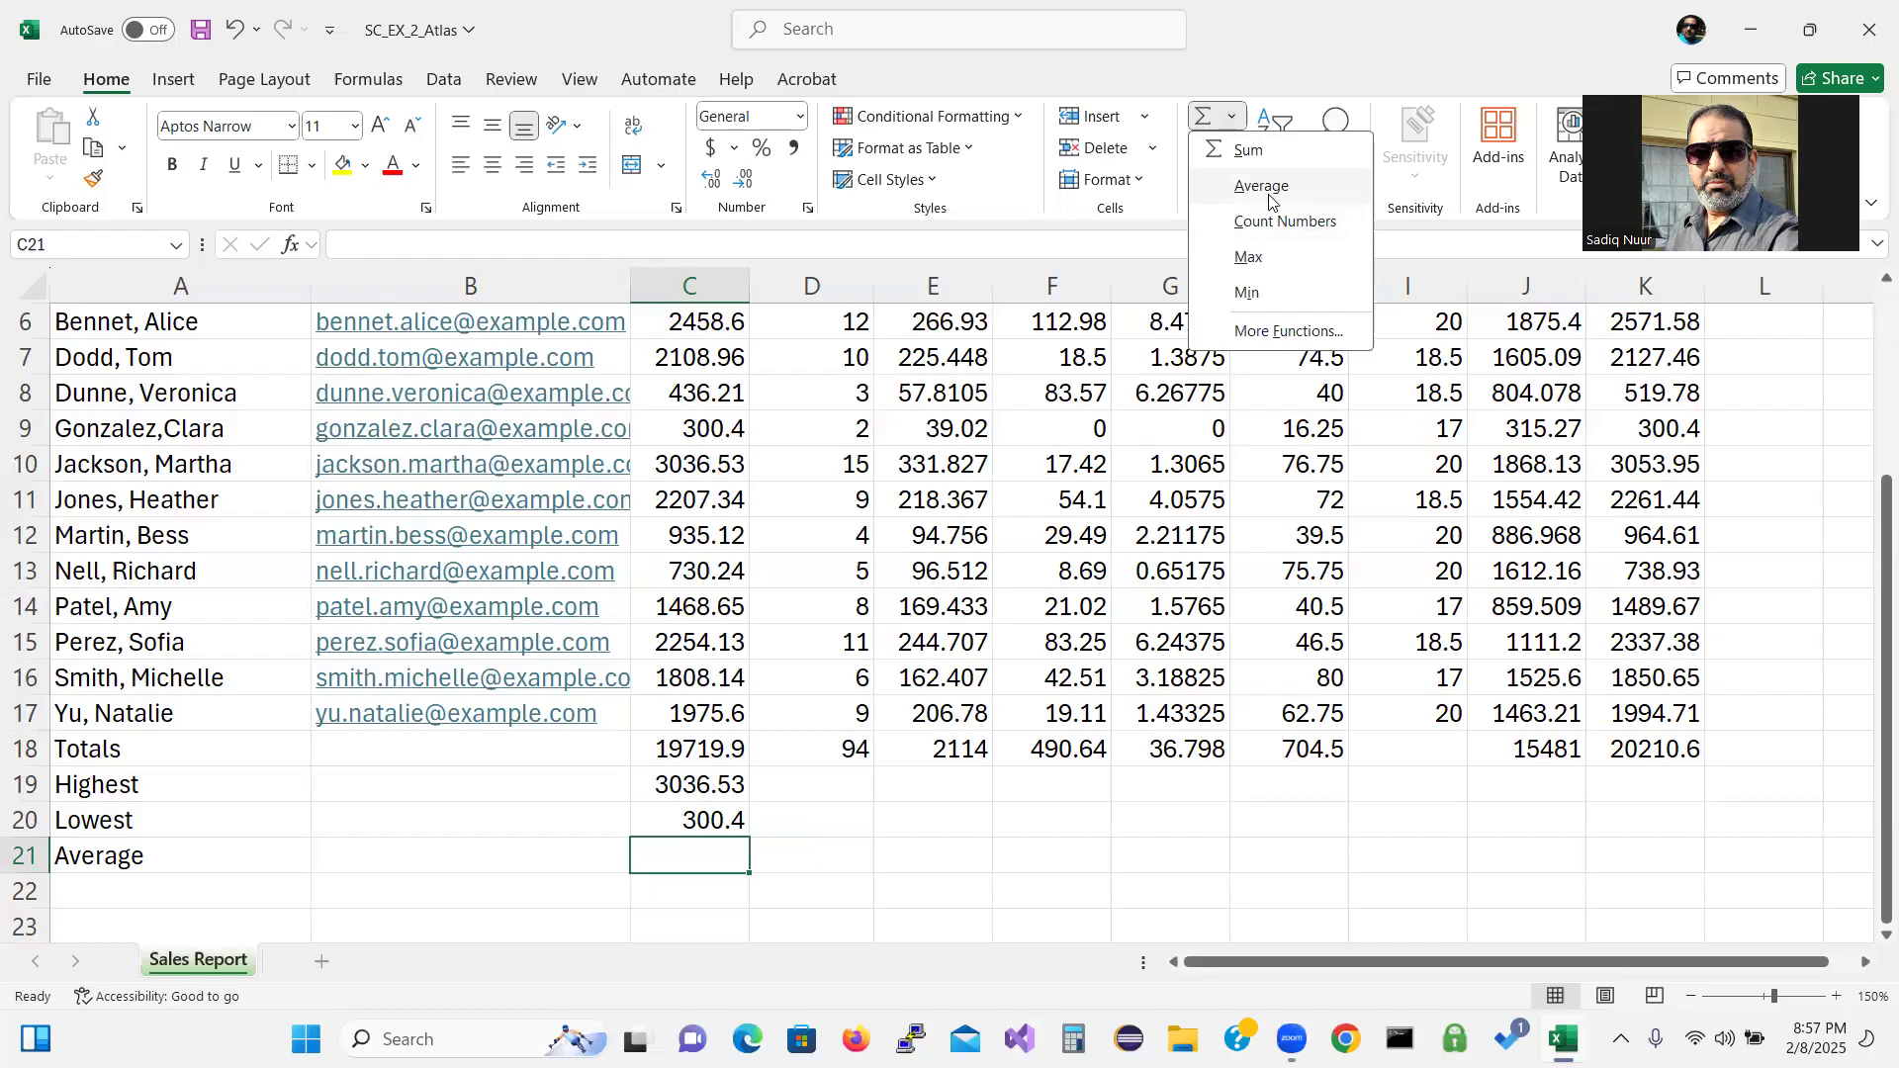
pyautogui.click(1272, 797)
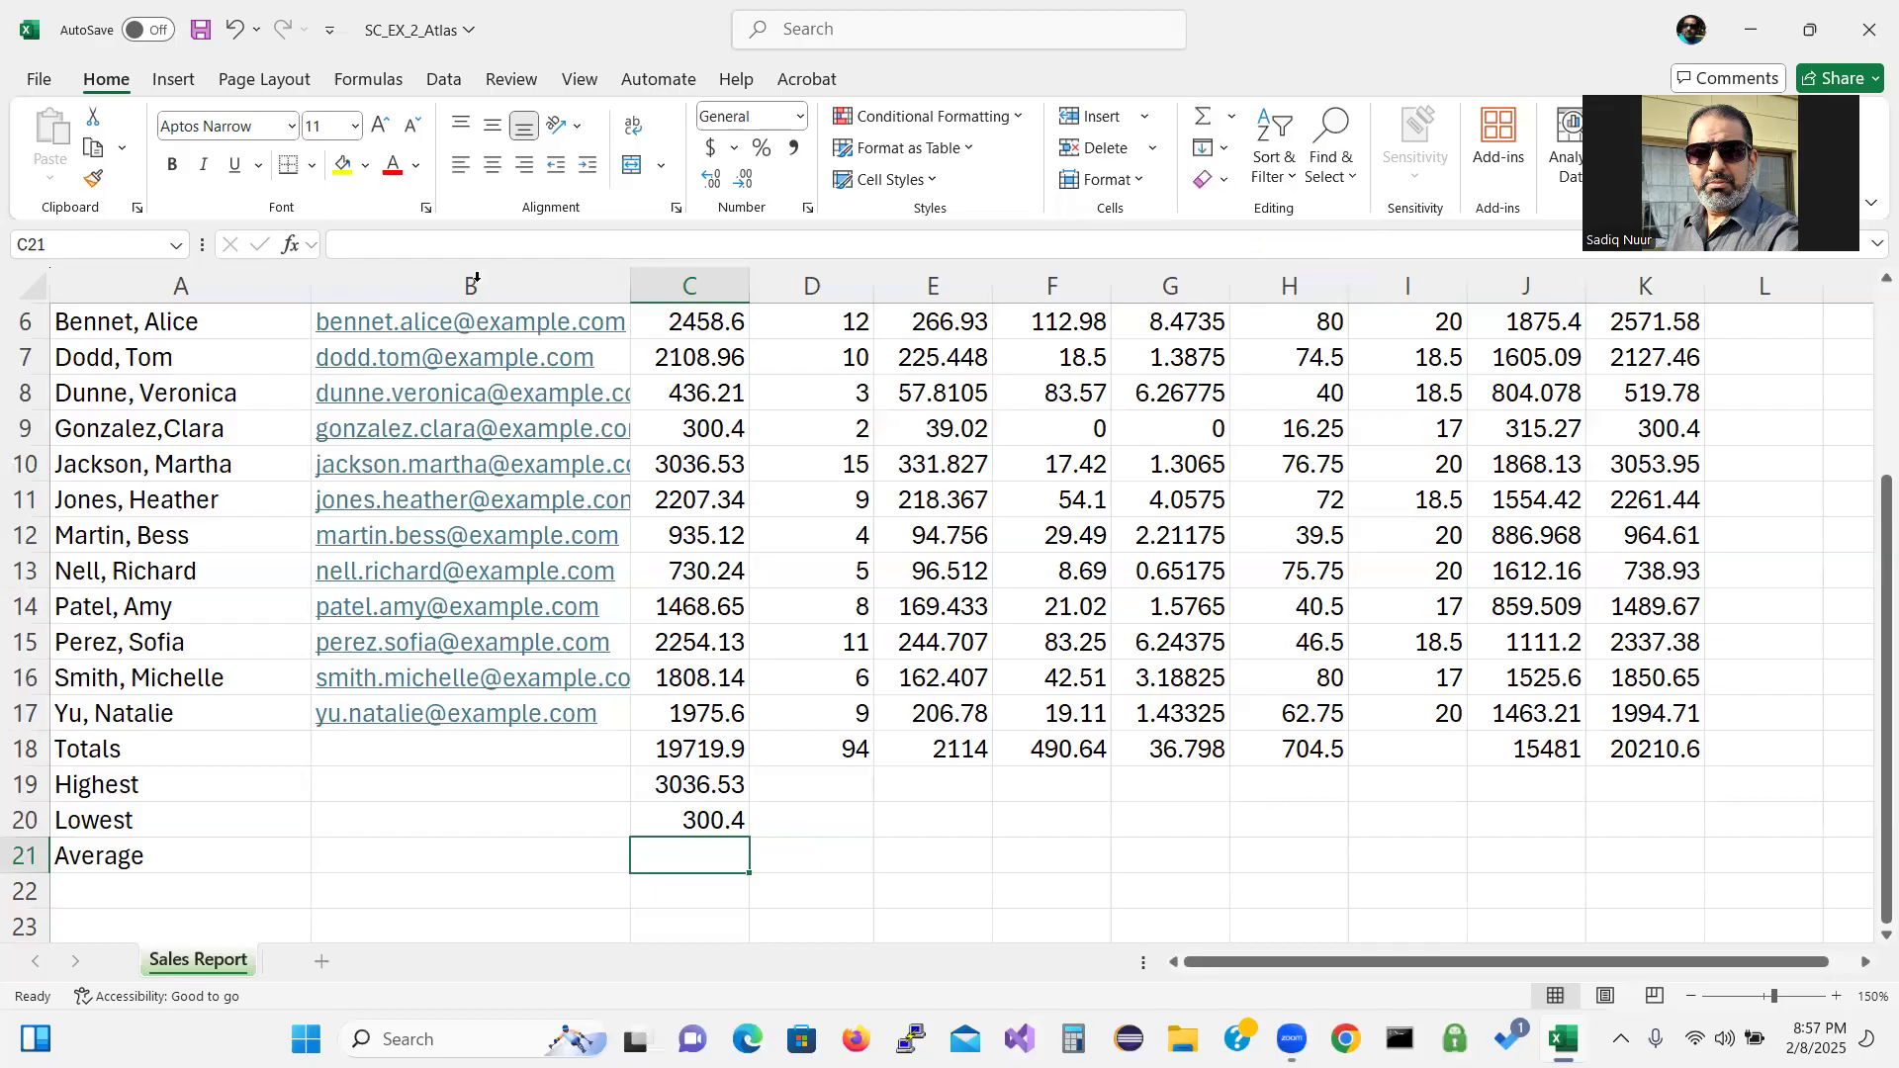
pyautogui.click(295, 248)
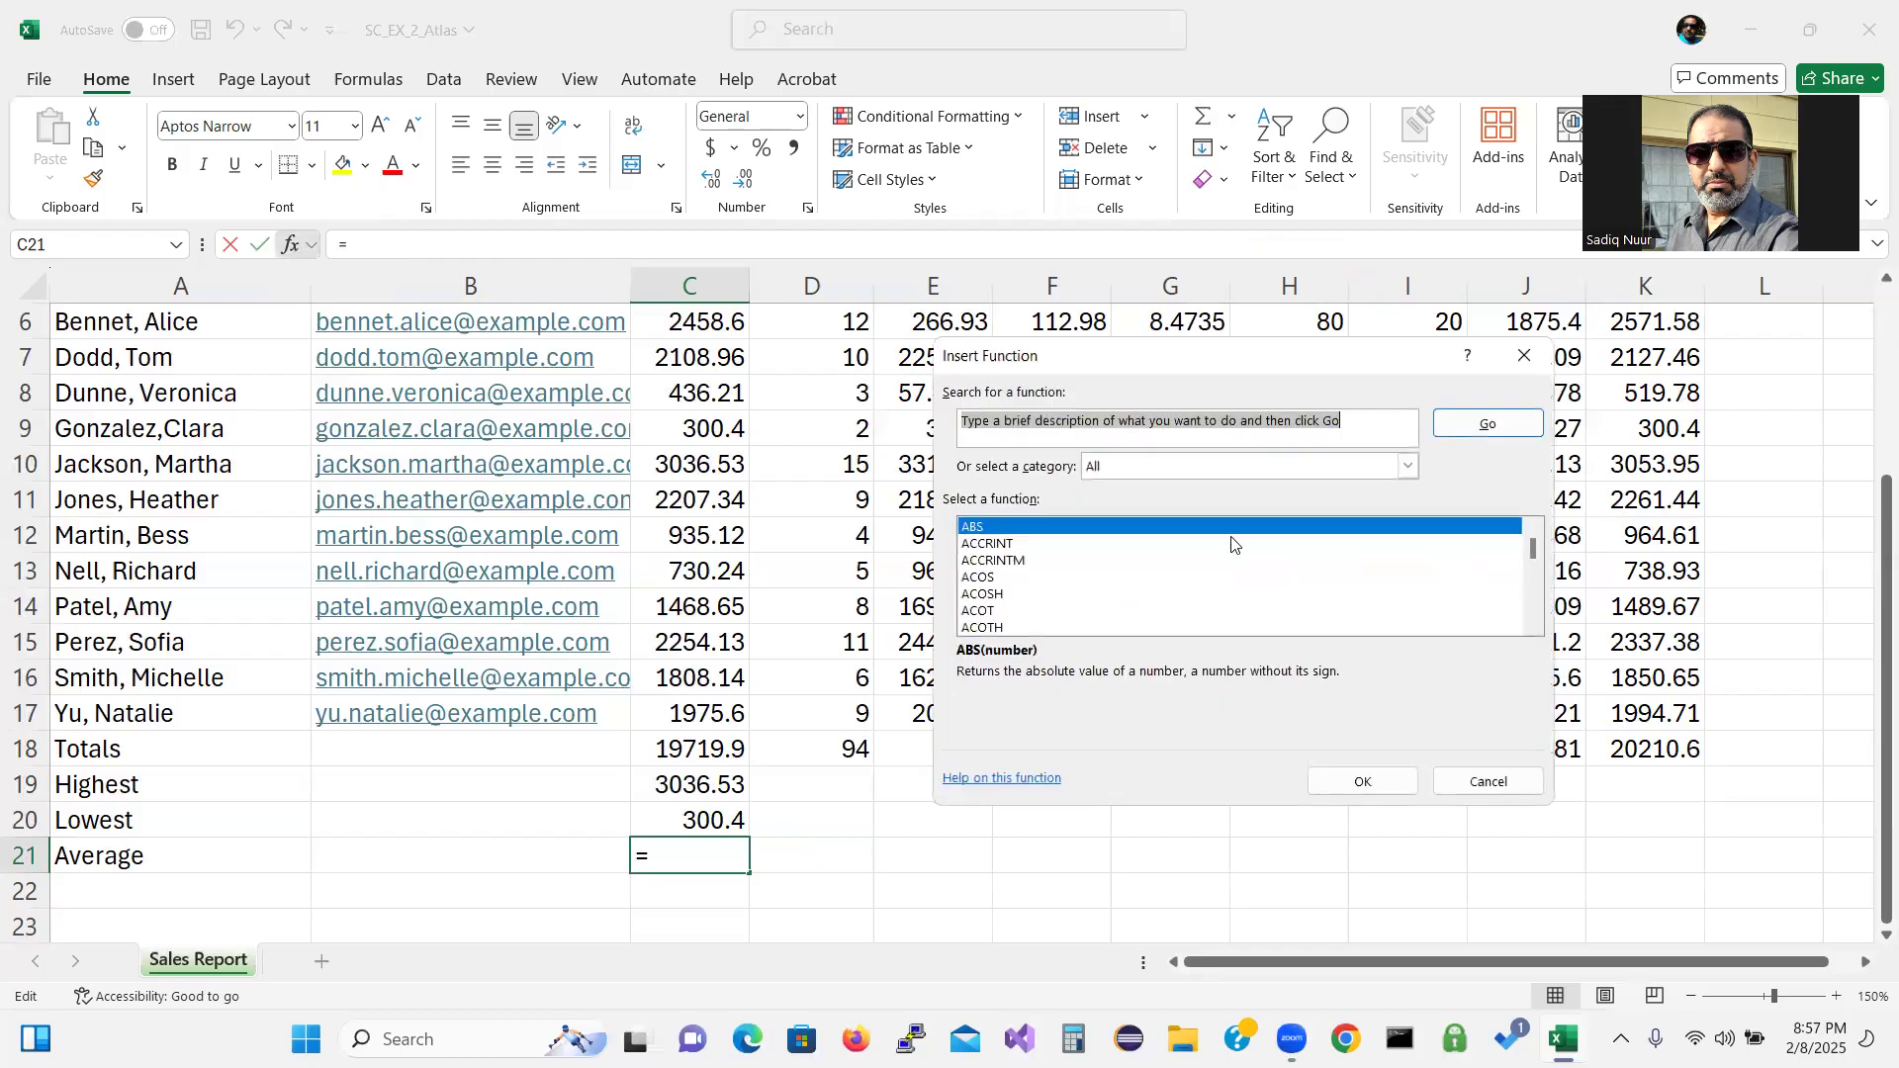
pyautogui.click(1533, 627)
pyautogui.click(1532, 628)
pyautogui.click(1532, 627)
pyautogui.click(1533, 627)
pyautogui.click(1532, 627)
pyautogui.click(1533, 627)
pyautogui.click(1532, 628)
pyautogui.click(1532, 626)
pyautogui.click(1532, 627)
pyautogui.click(1533, 626)
pyautogui.click(1532, 626)
pyautogui.click(1533, 626)
pyautogui.click(1532, 626)
pyautogui.click(1533, 626)
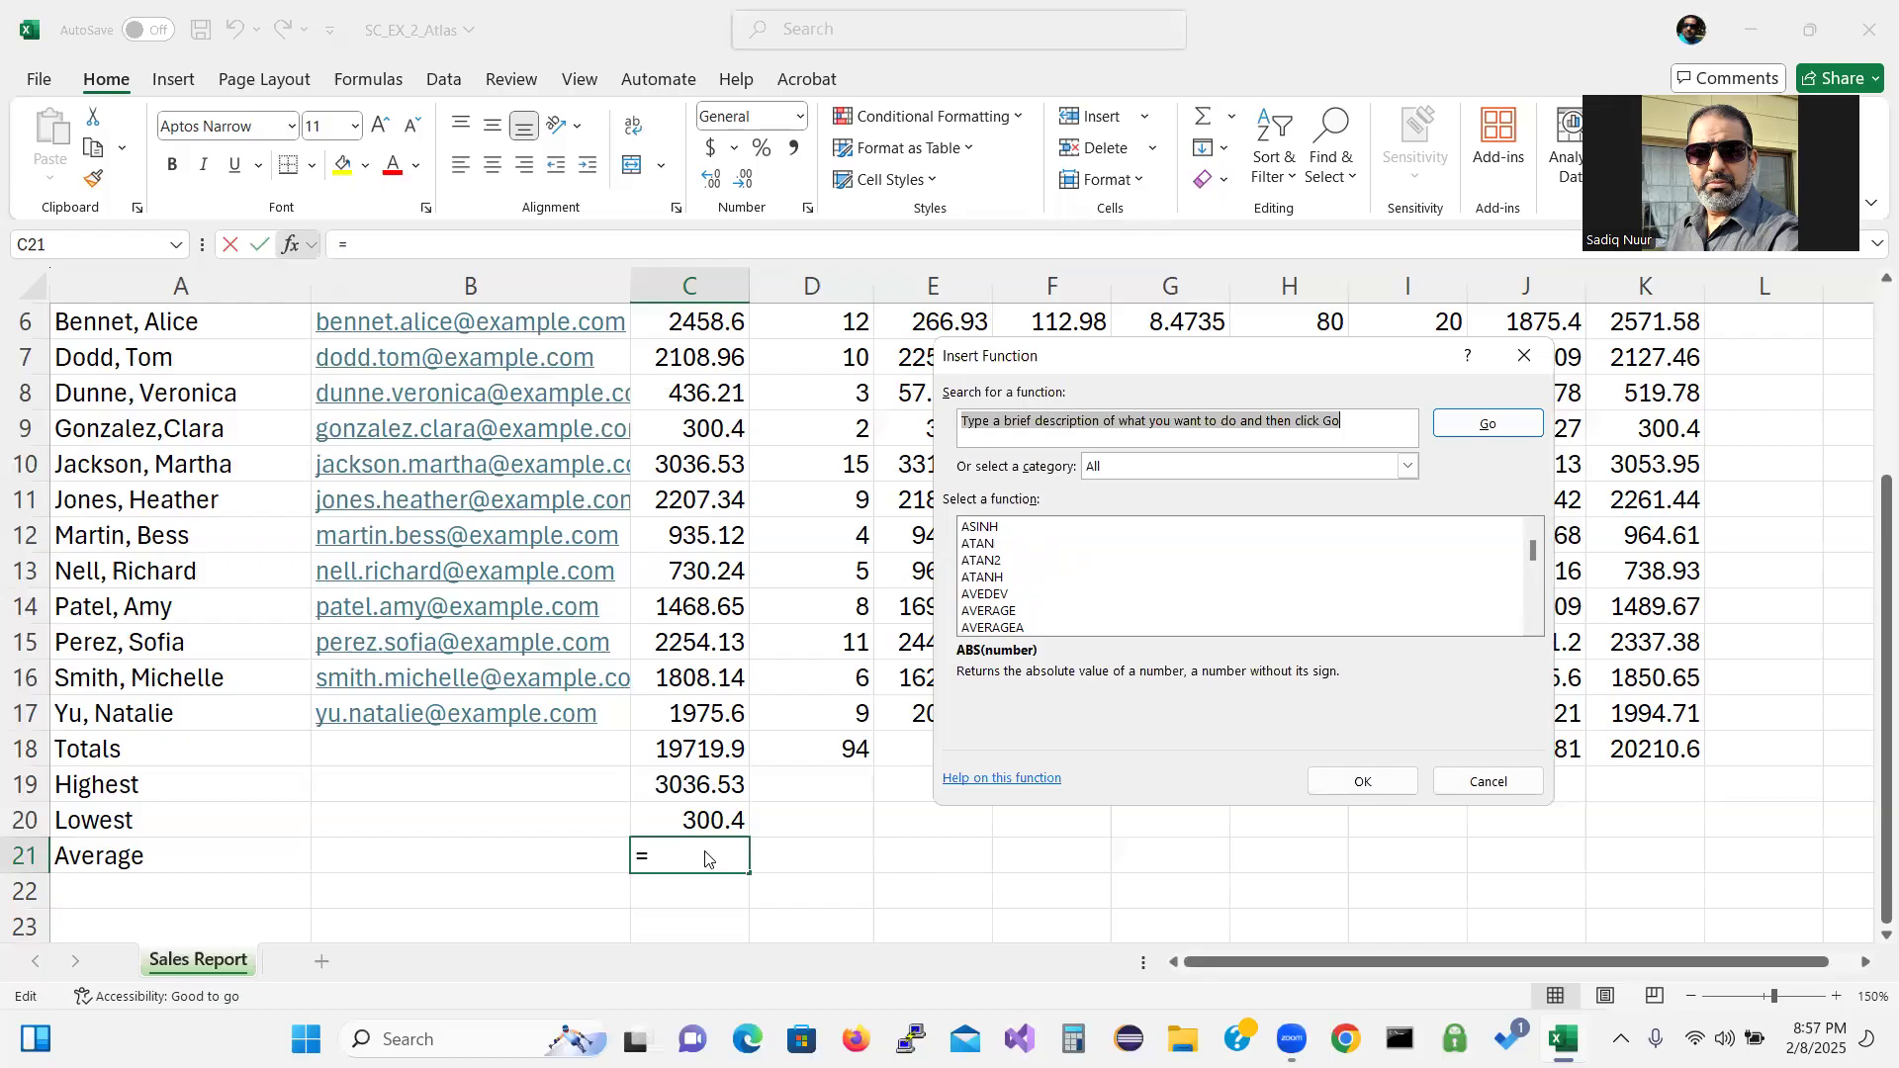
pyautogui.click(1479, 788)
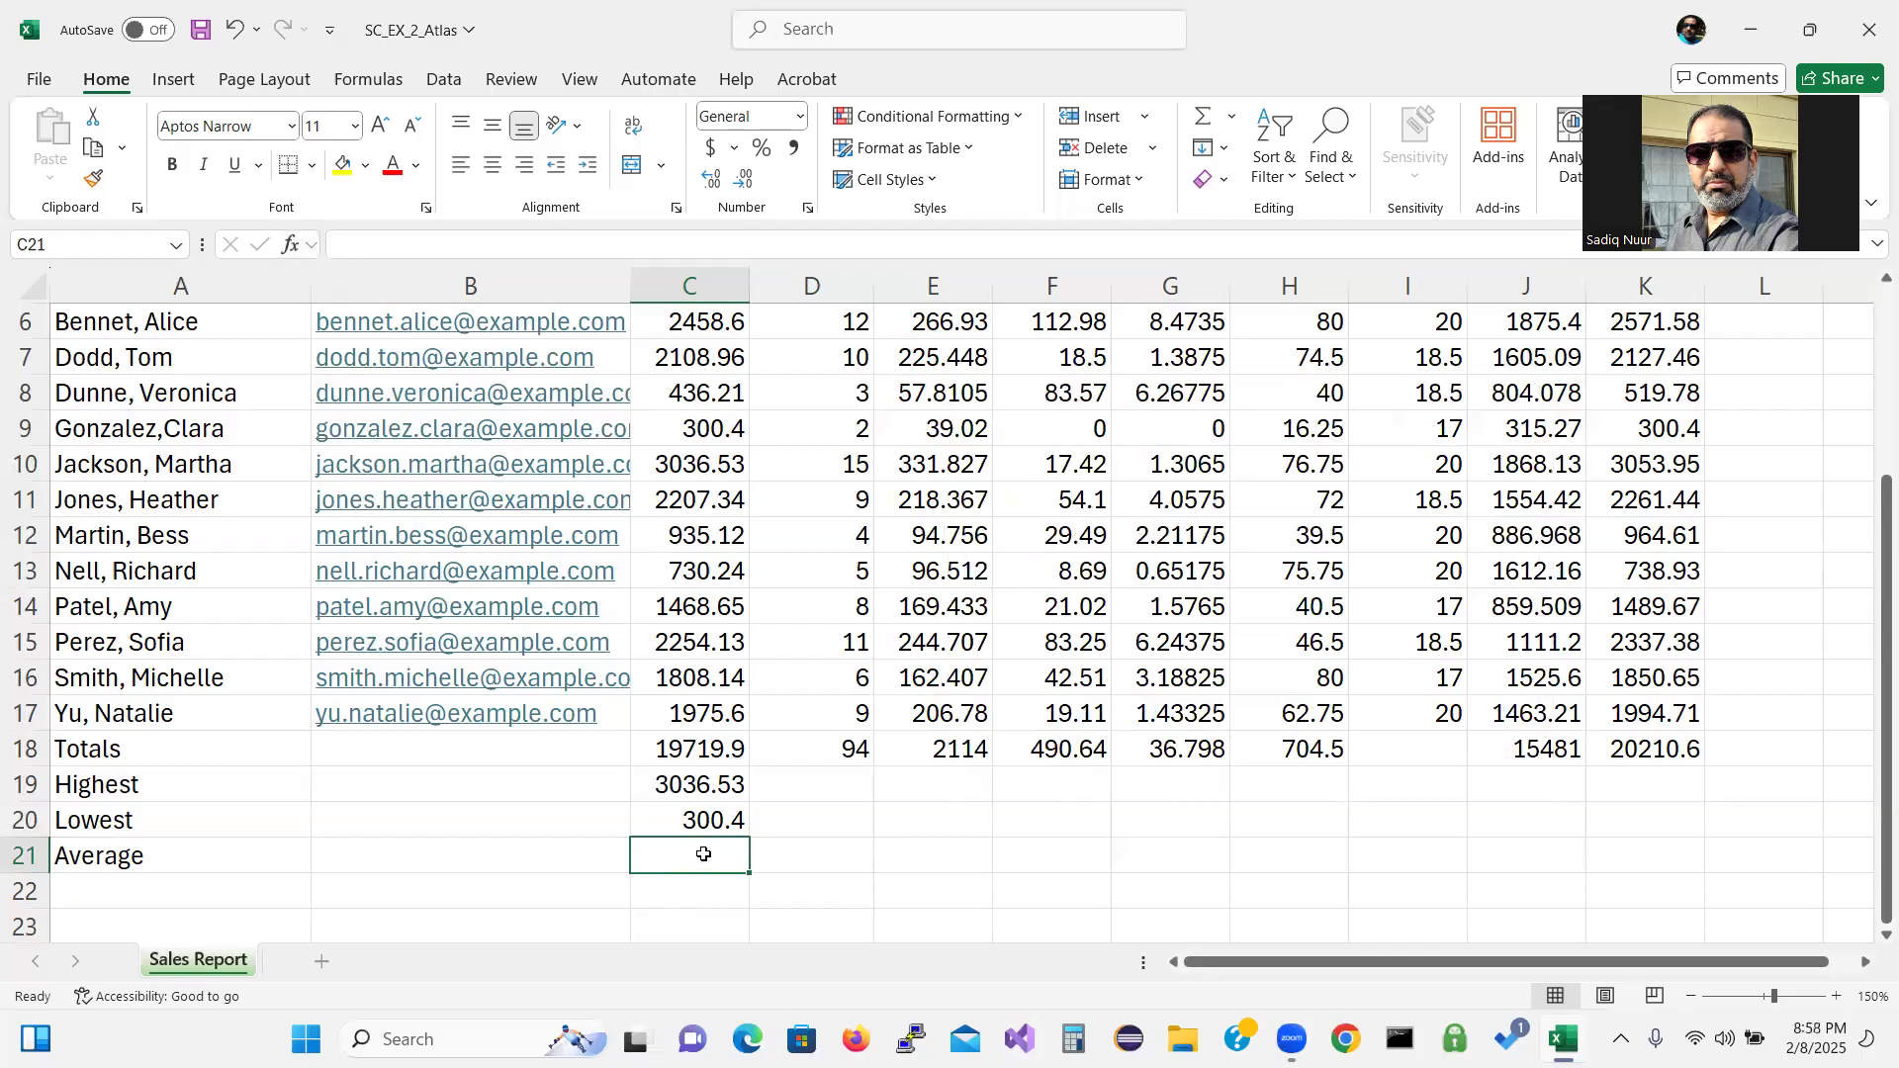
# Enter =AVERAGE(C6:C17) in C21 to get 1643.33, then select the Highest–Average cells C19:C21.
pyautogui.write('=')
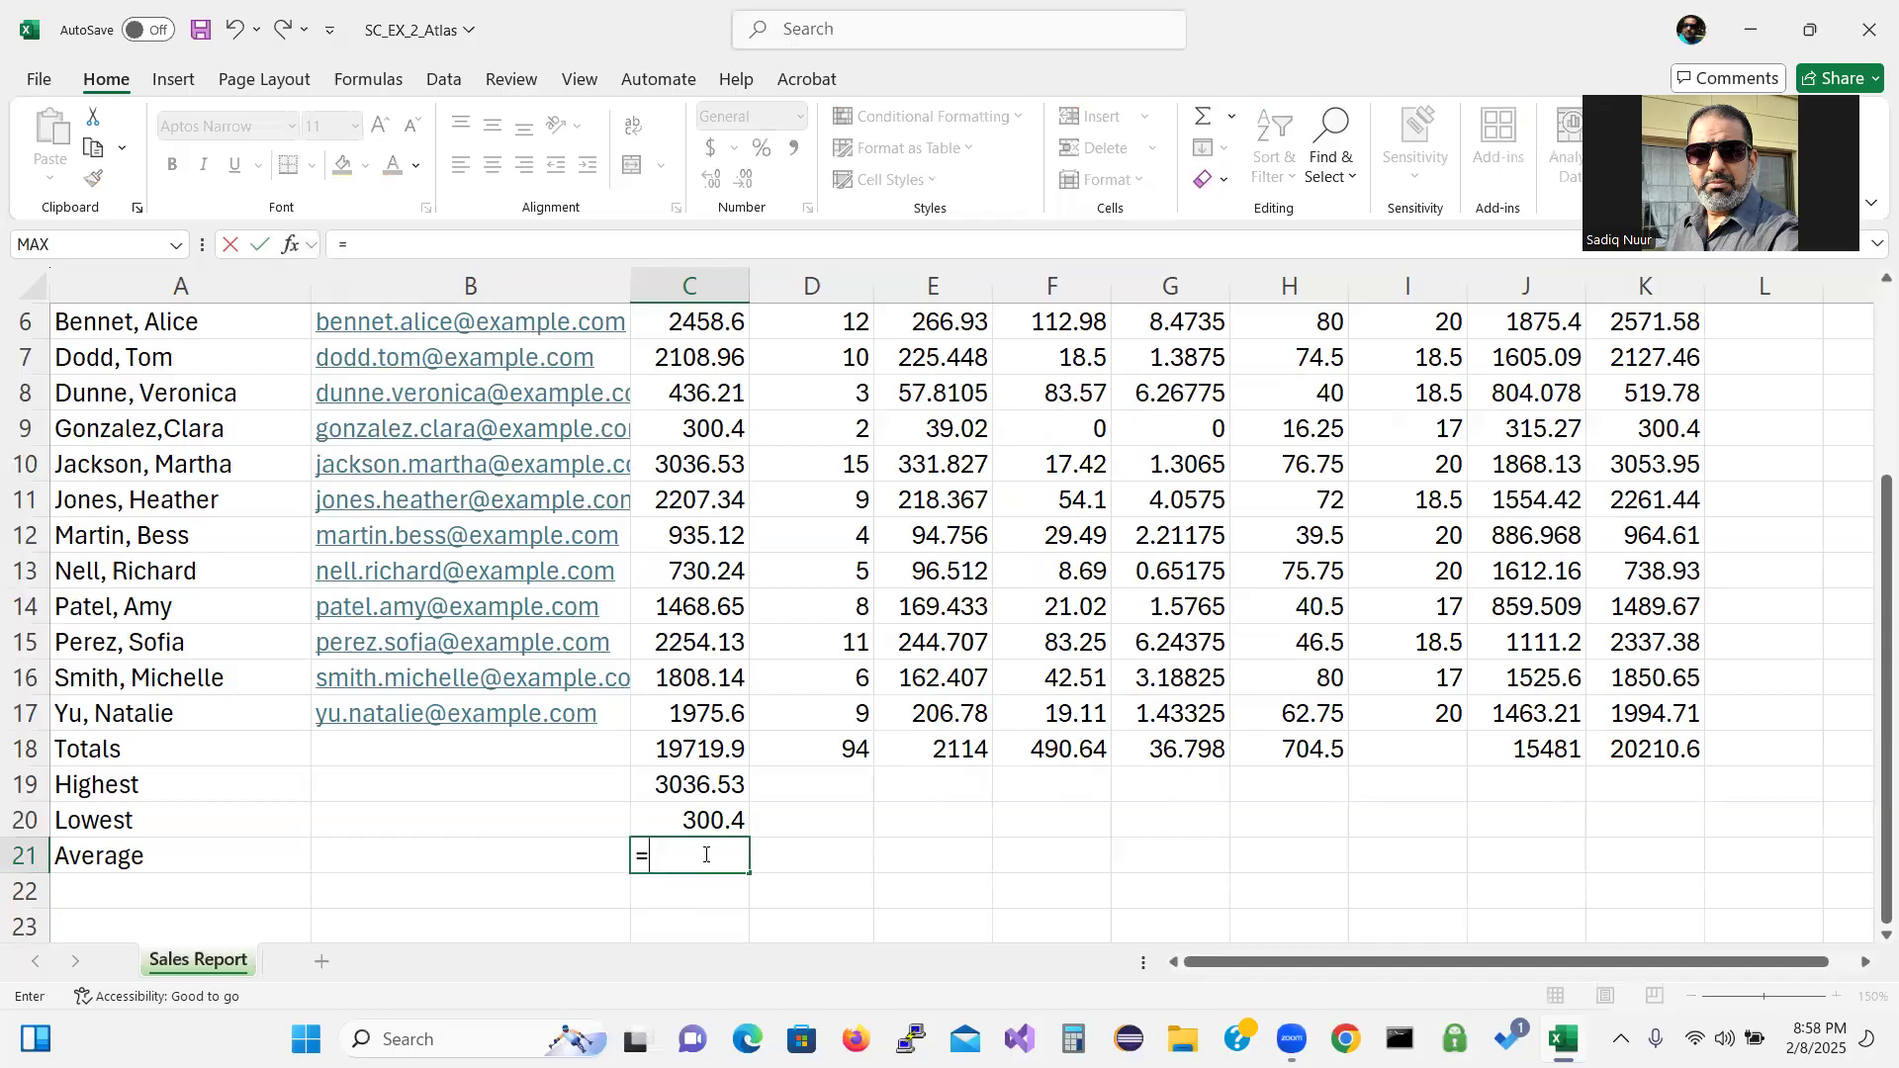
pyautogui.write('av')
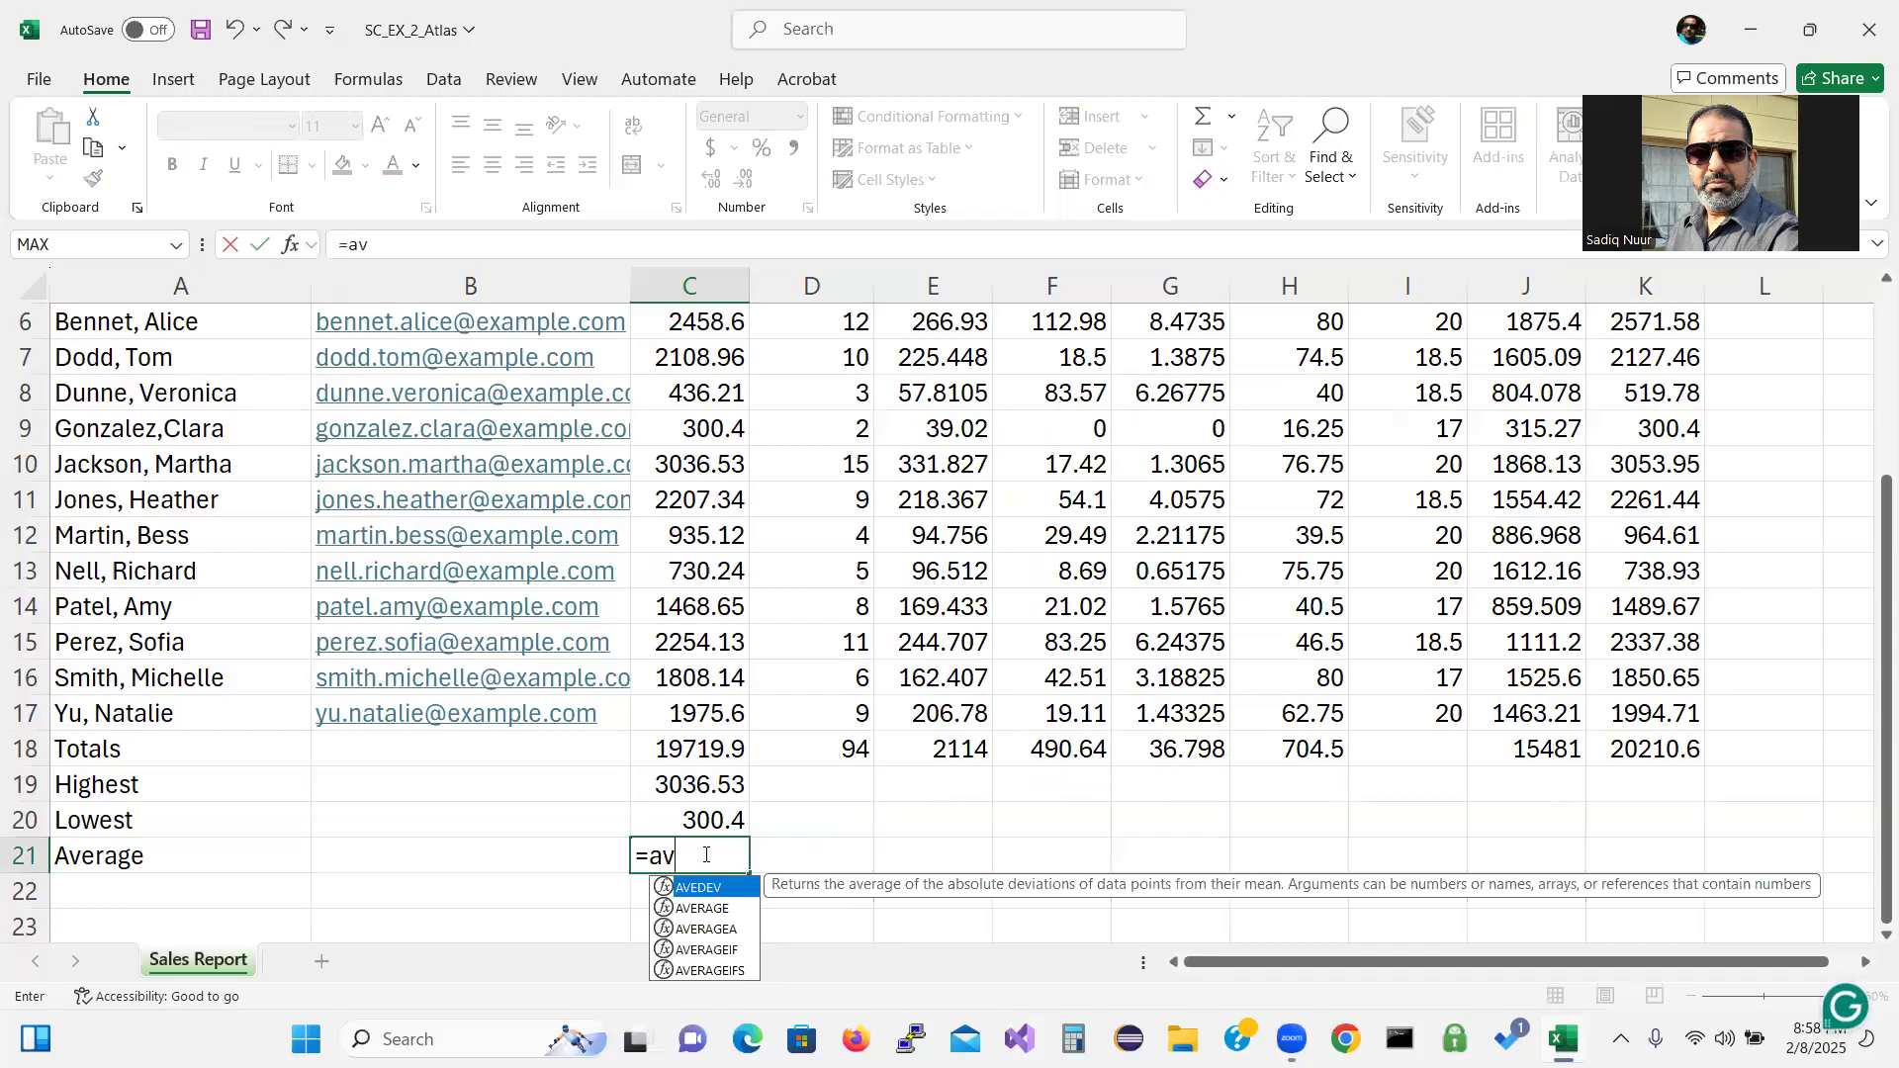
pyautogui.doubleClick(709, 910)
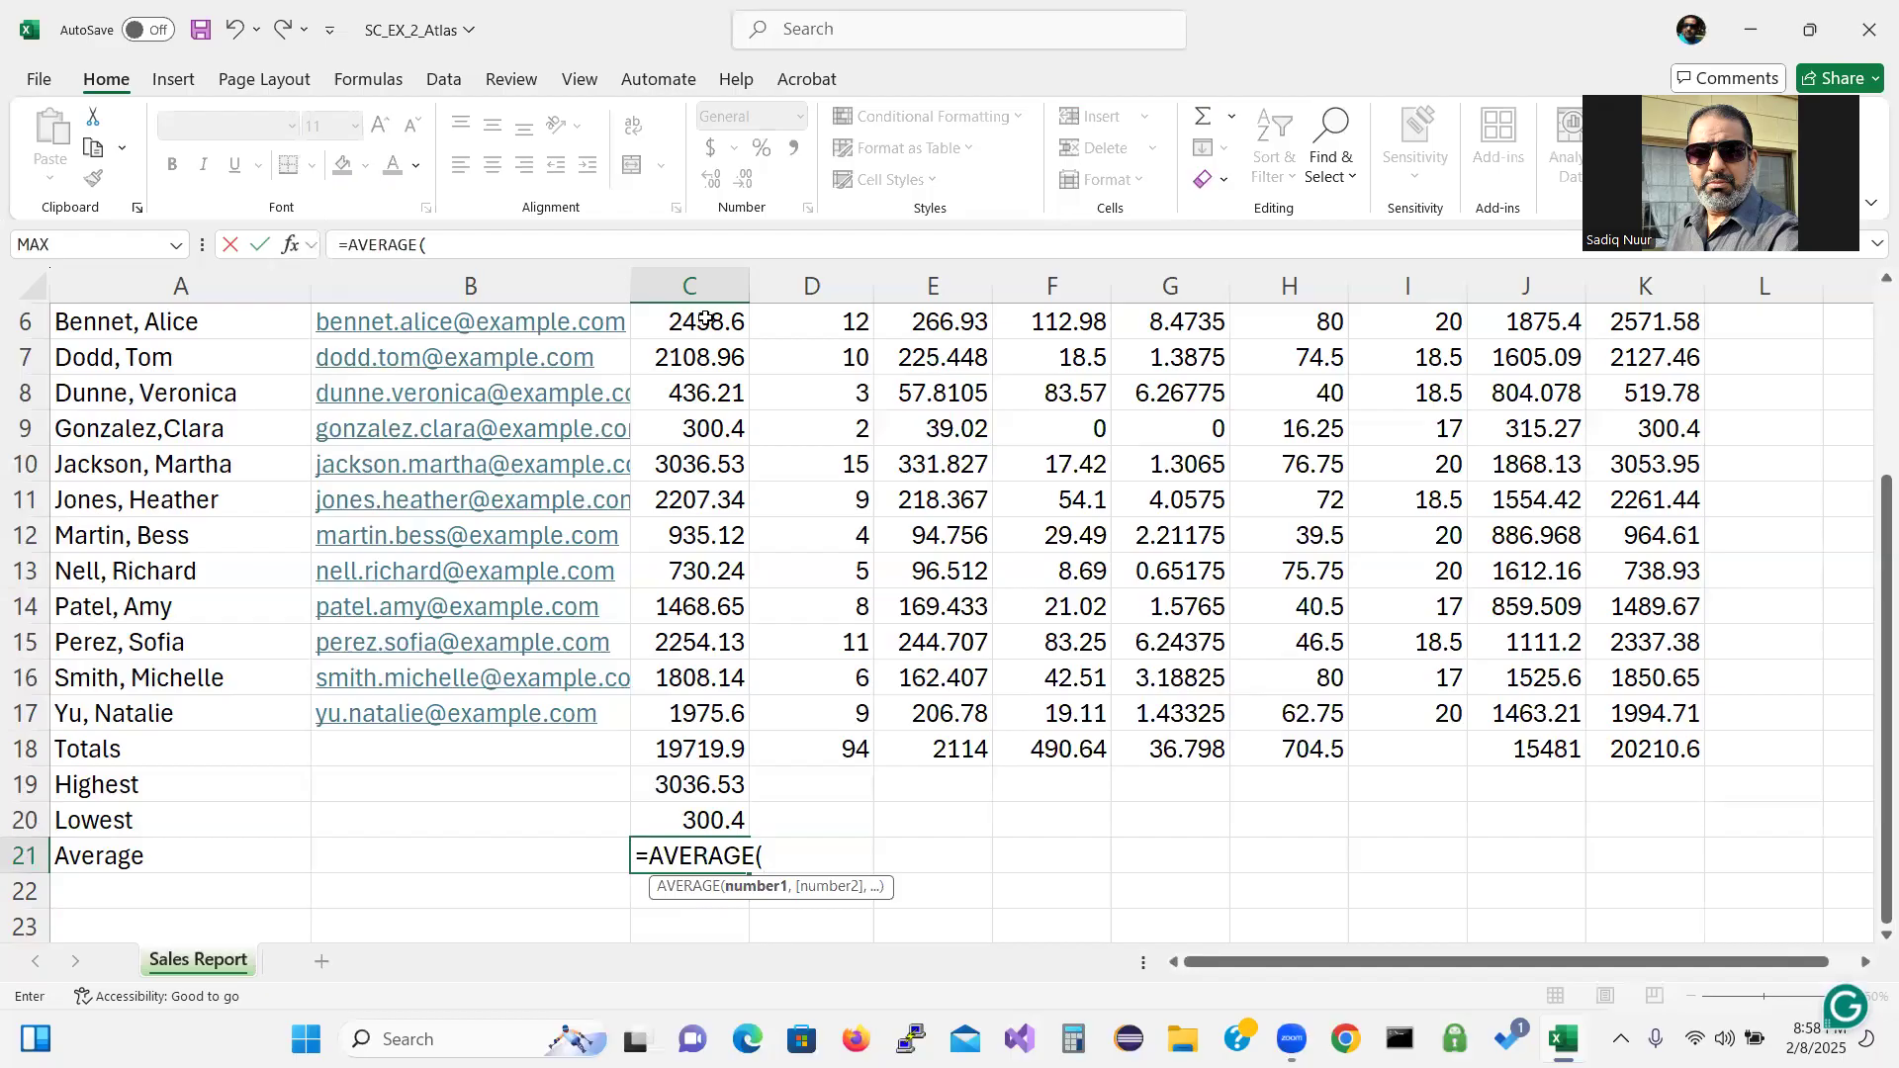
pyautogui.moveTo(705, 318); pyautogui.dragTo(717, 711)
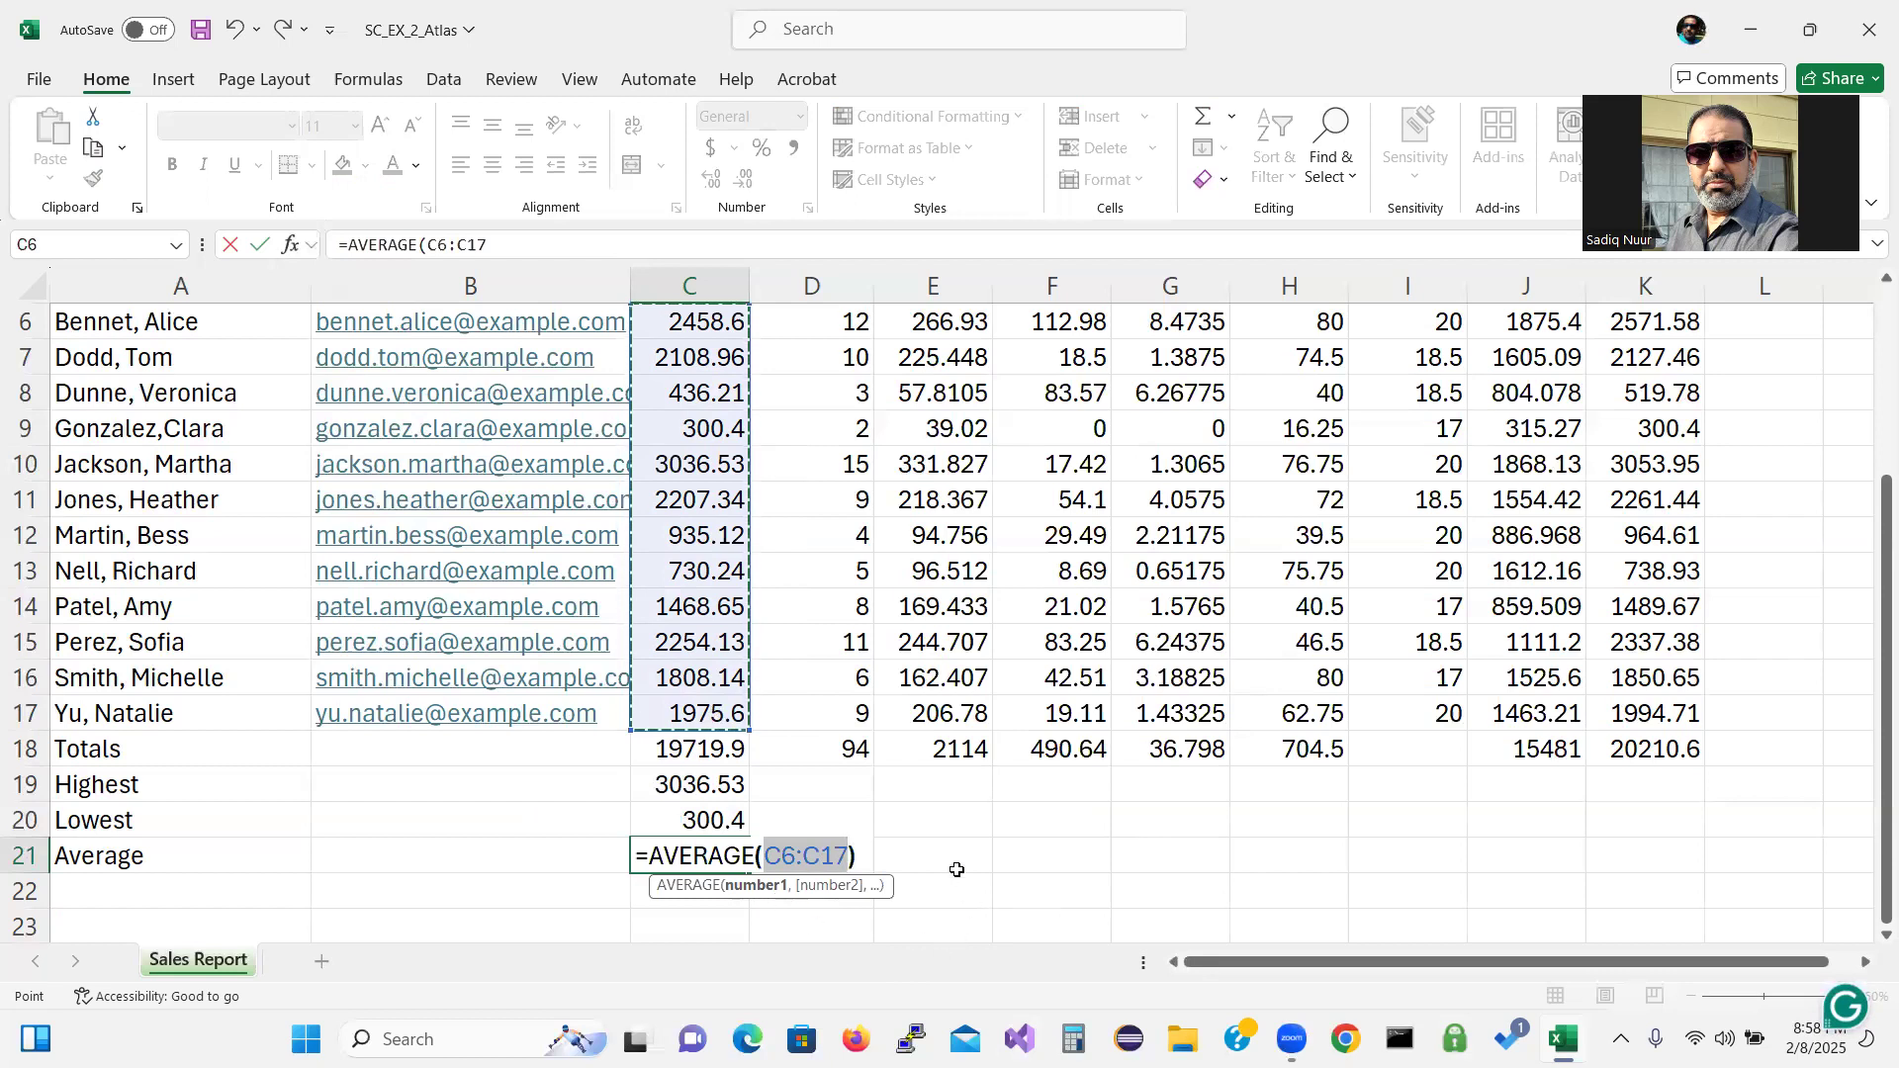
pyautogui.write(')')
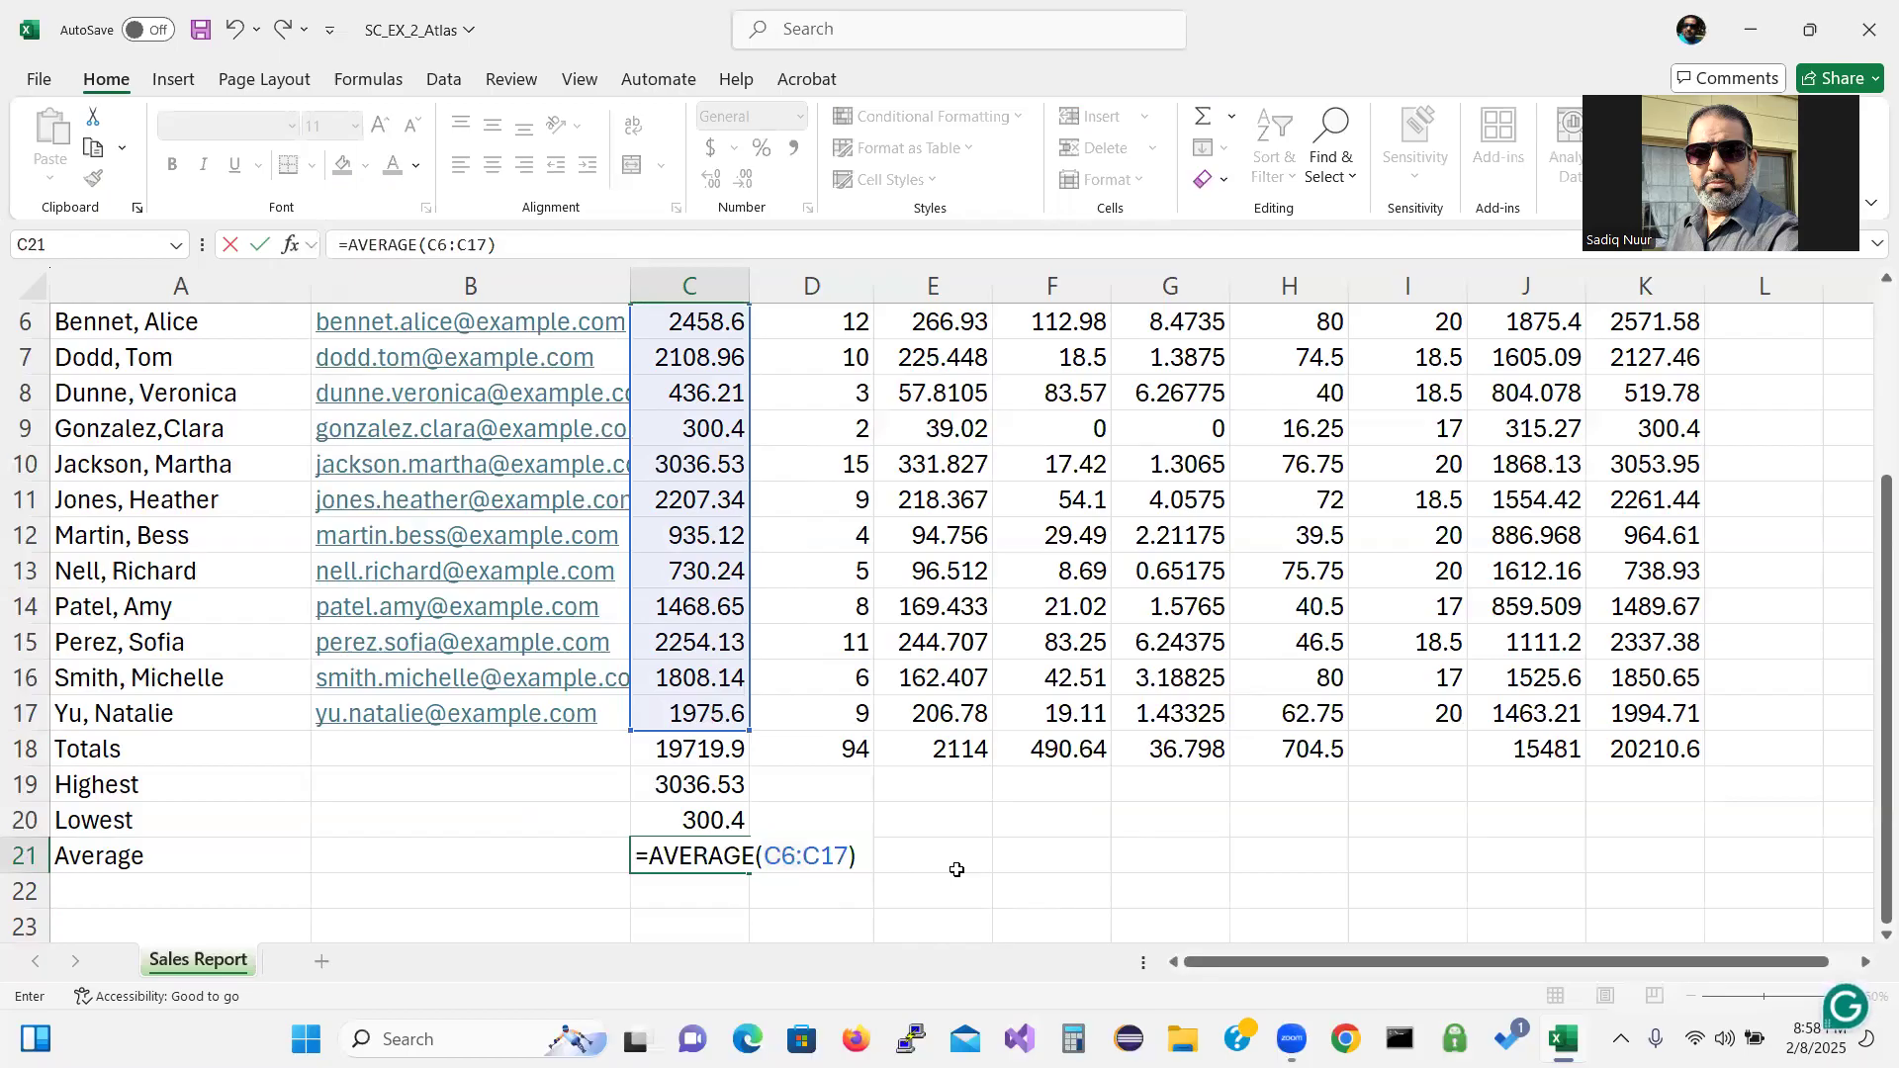
pyautogui.press('Return')
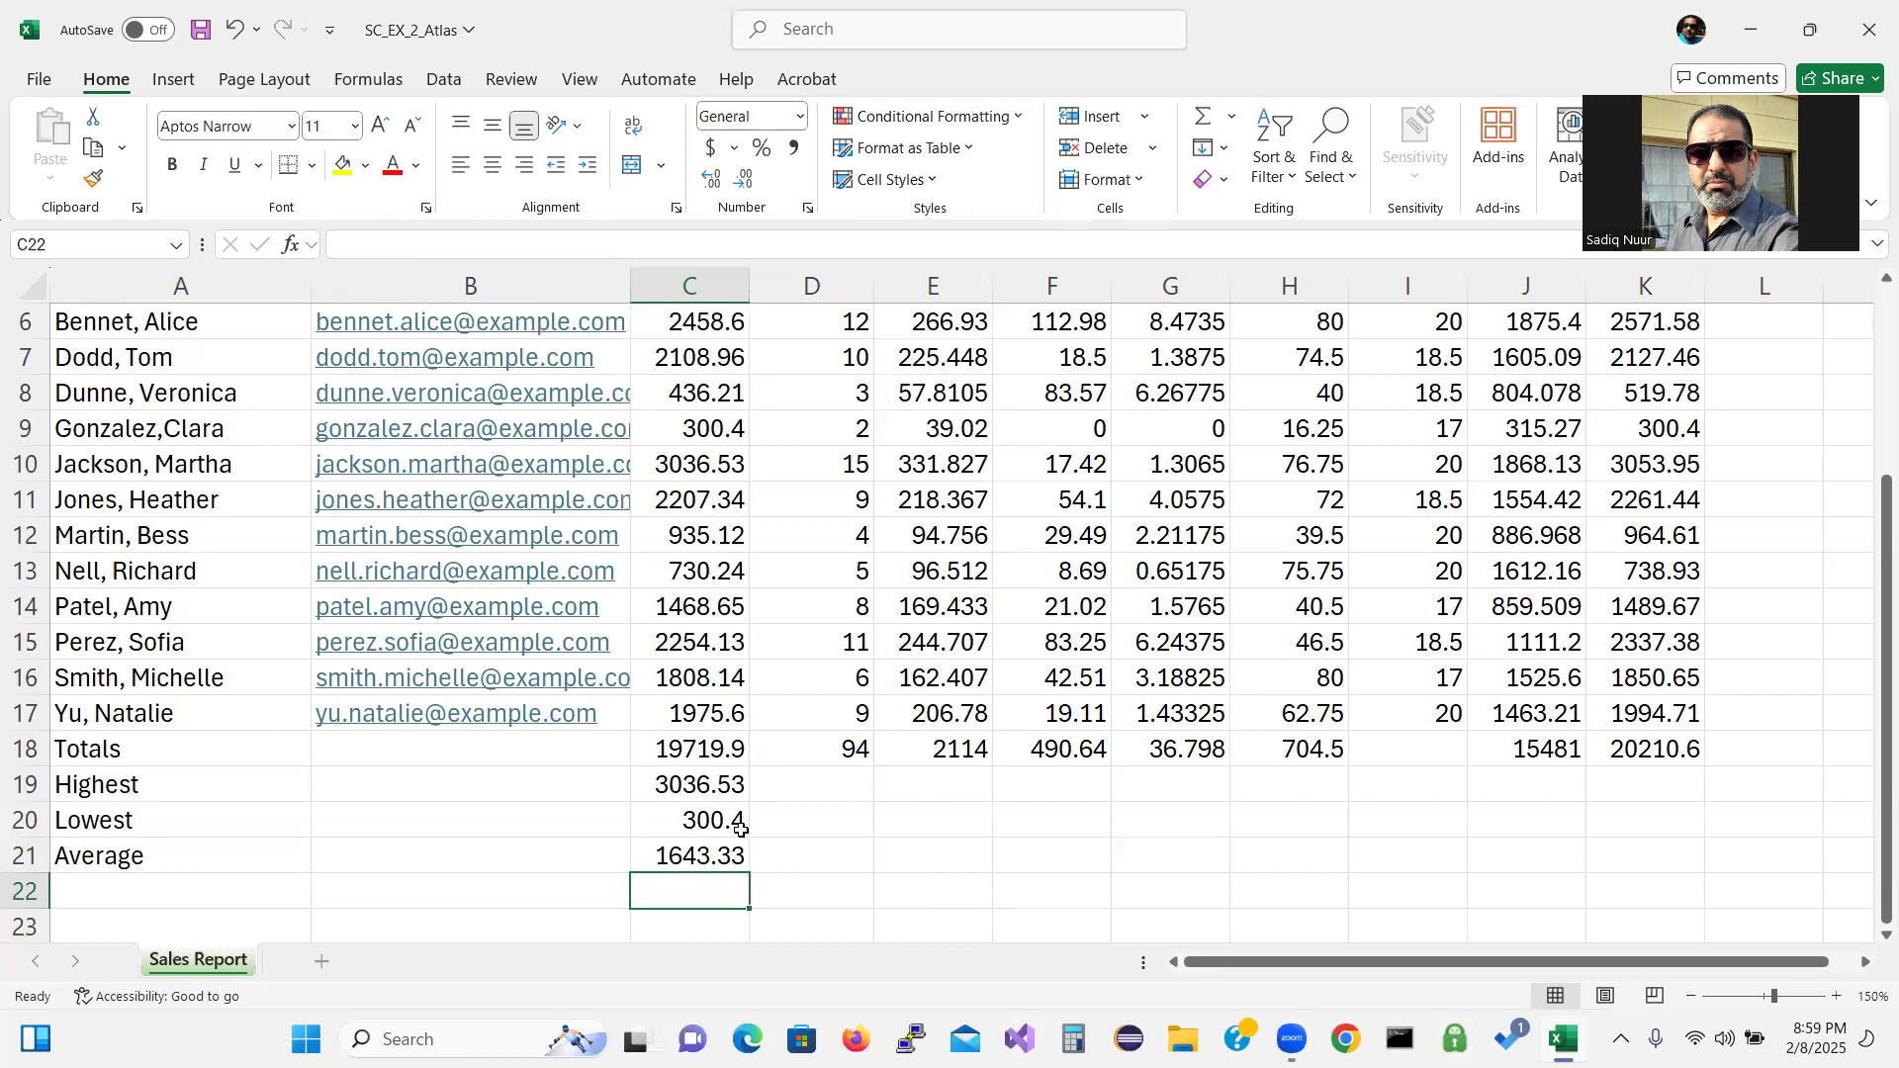
pyautogui.moveTo(675, 781); pyautogui.dragTo(1689, 846)
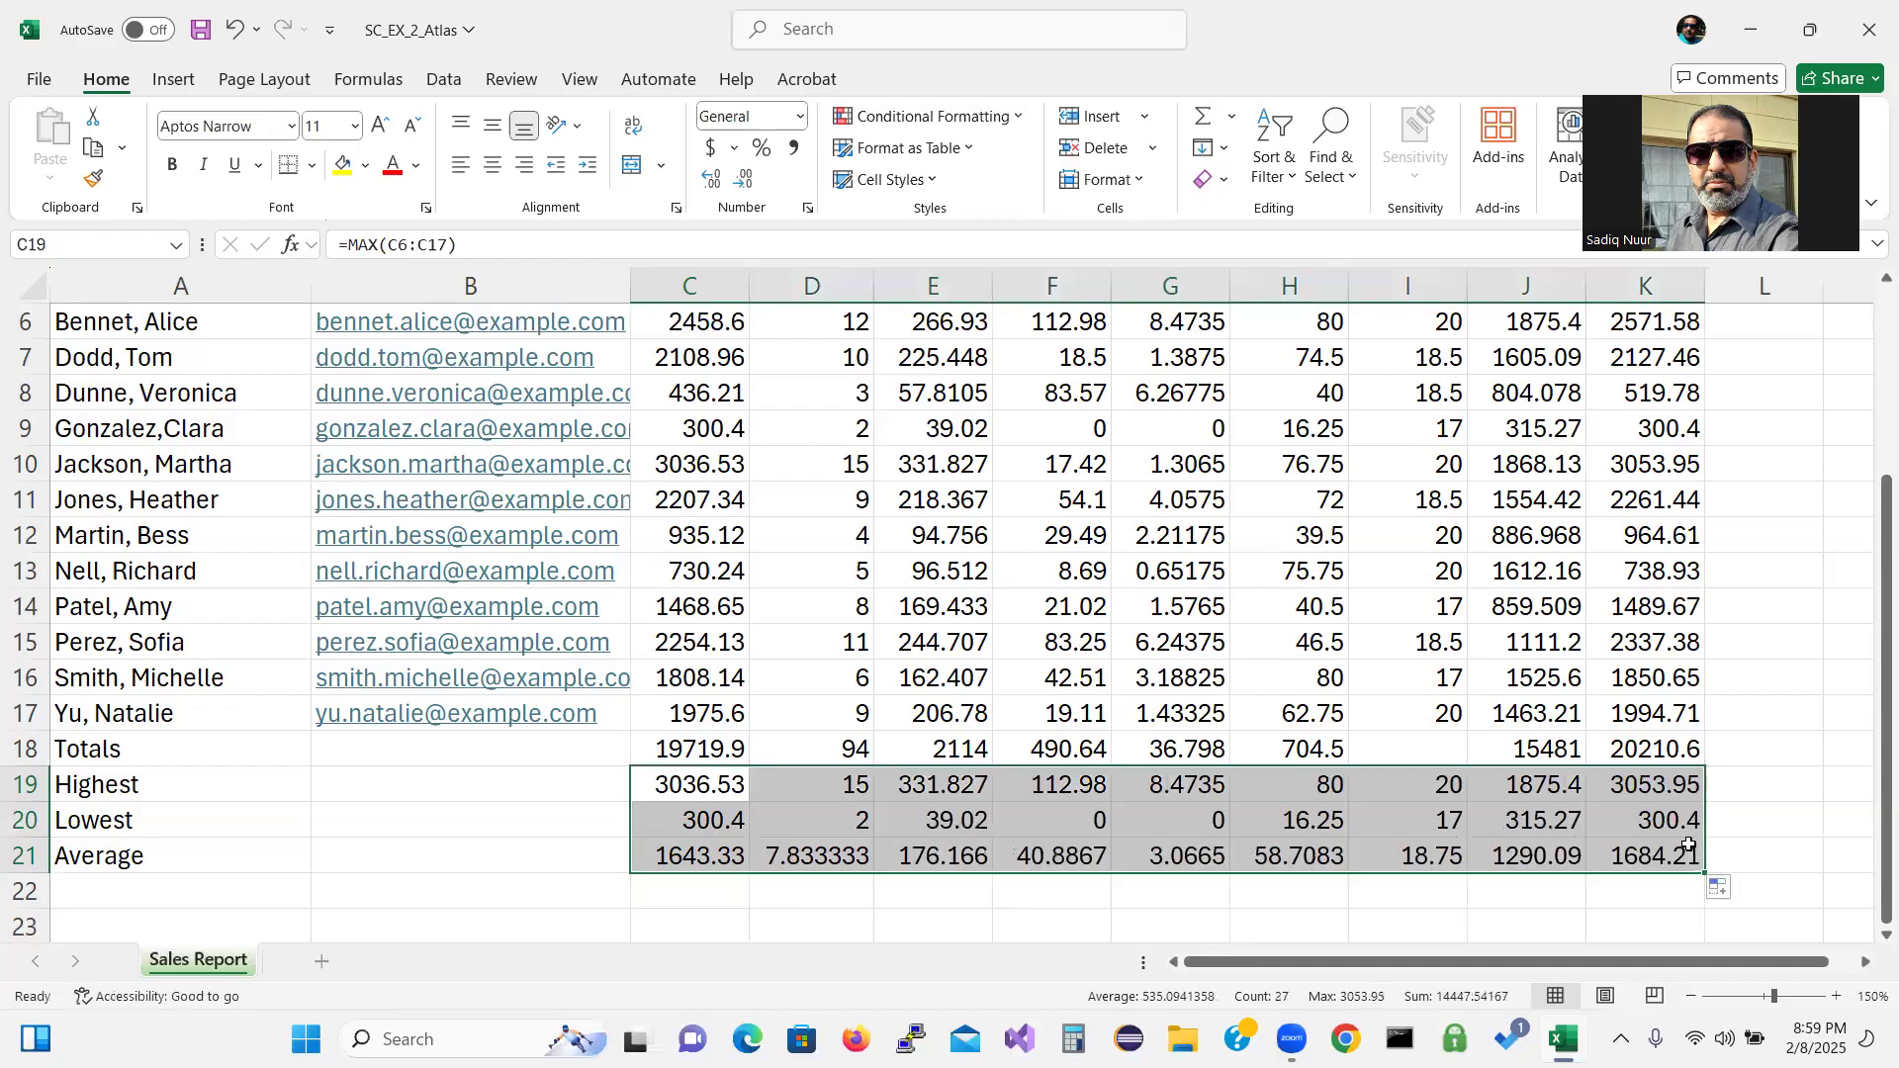
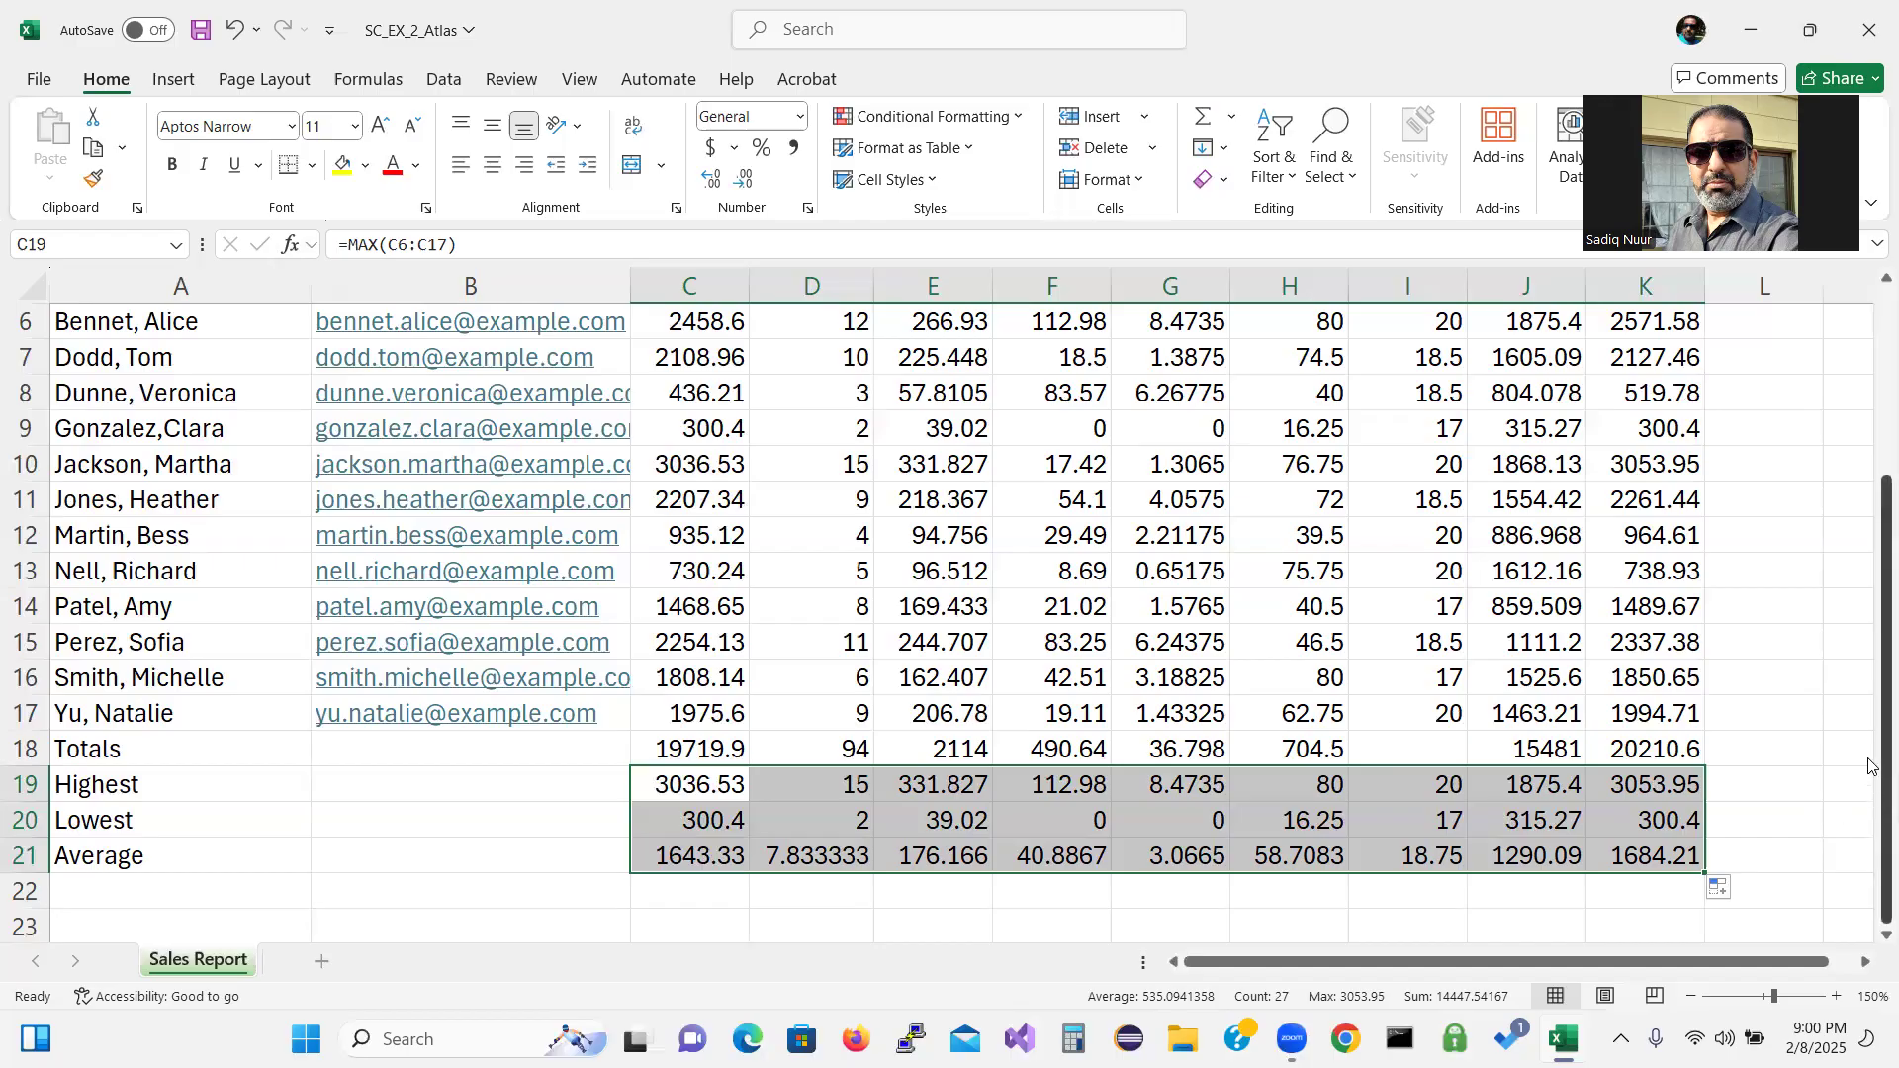
# Clear the selection and open E6's commission formula =(C6*0.05)+(D6*12) for editing.
pyautogui.scroll(1, 1869, 766)
pyautogui.click(1849, 704)
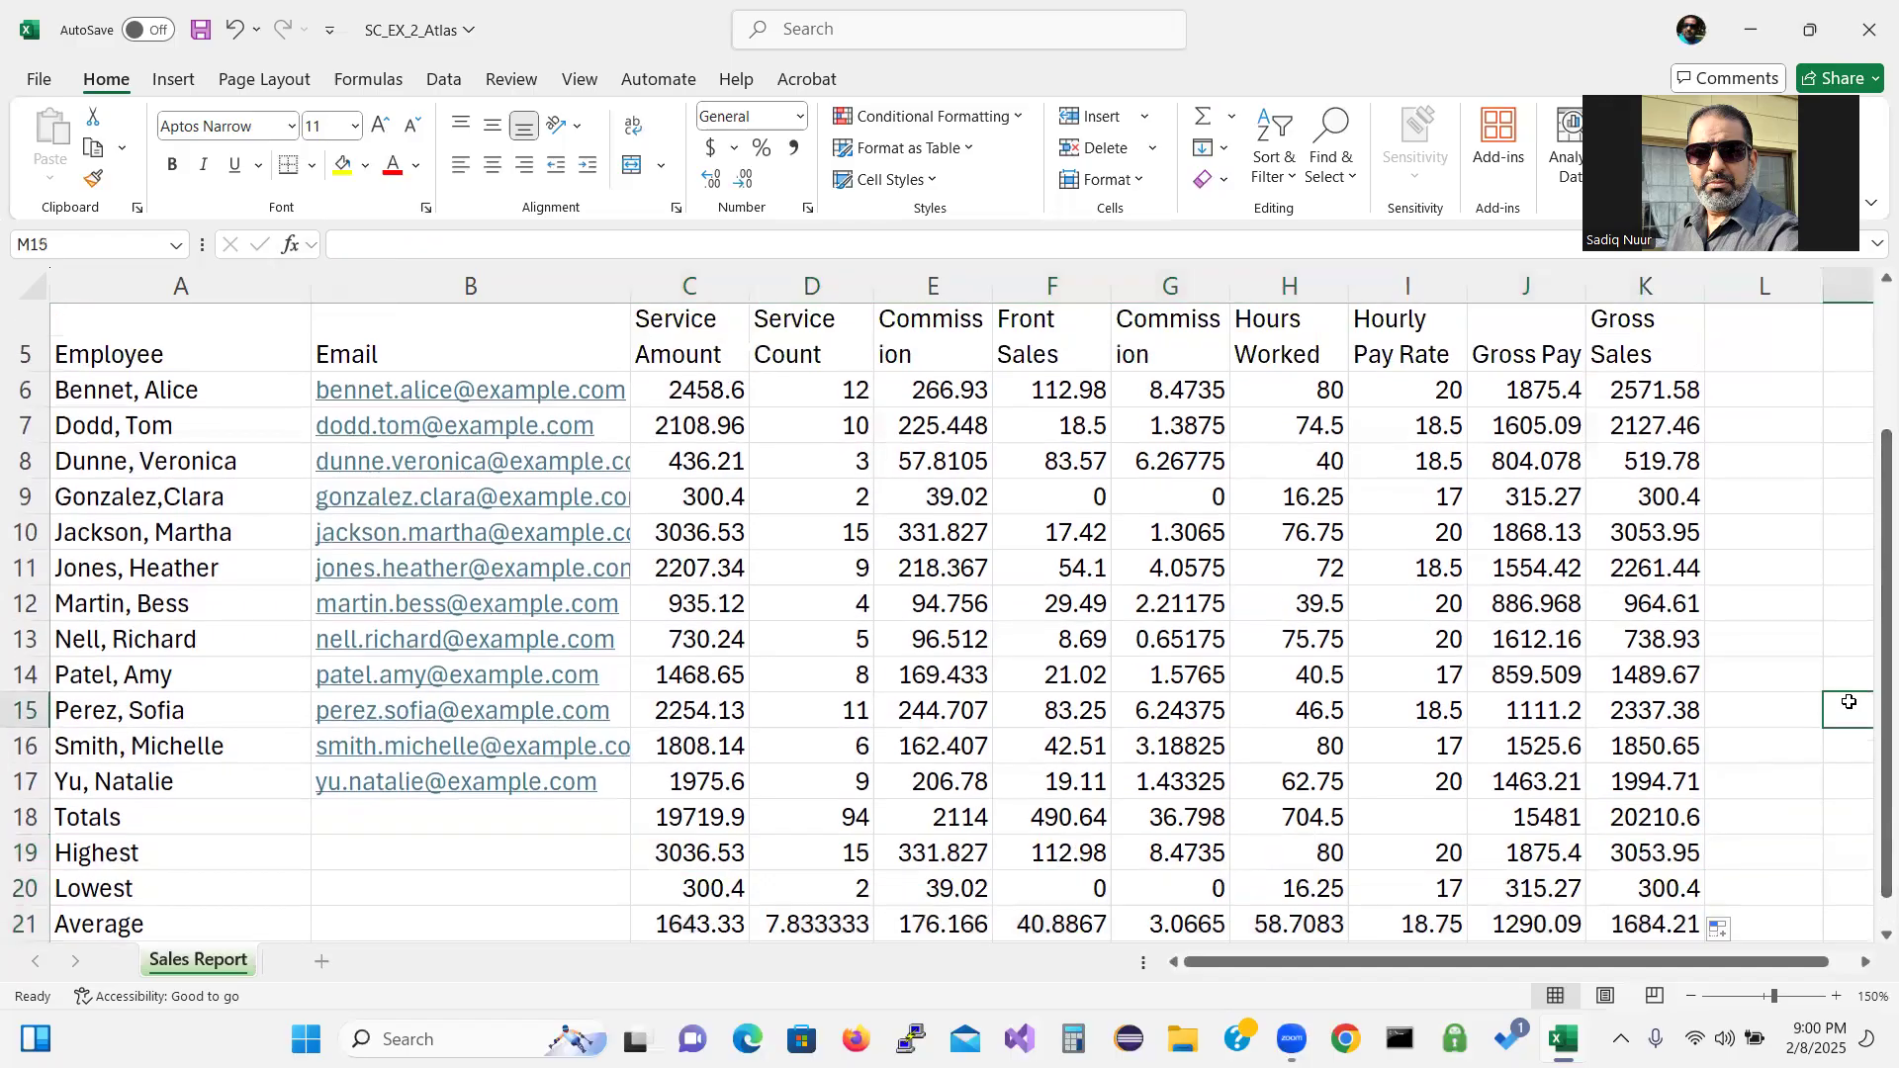
pyautogui.doubleClick(937, 394)
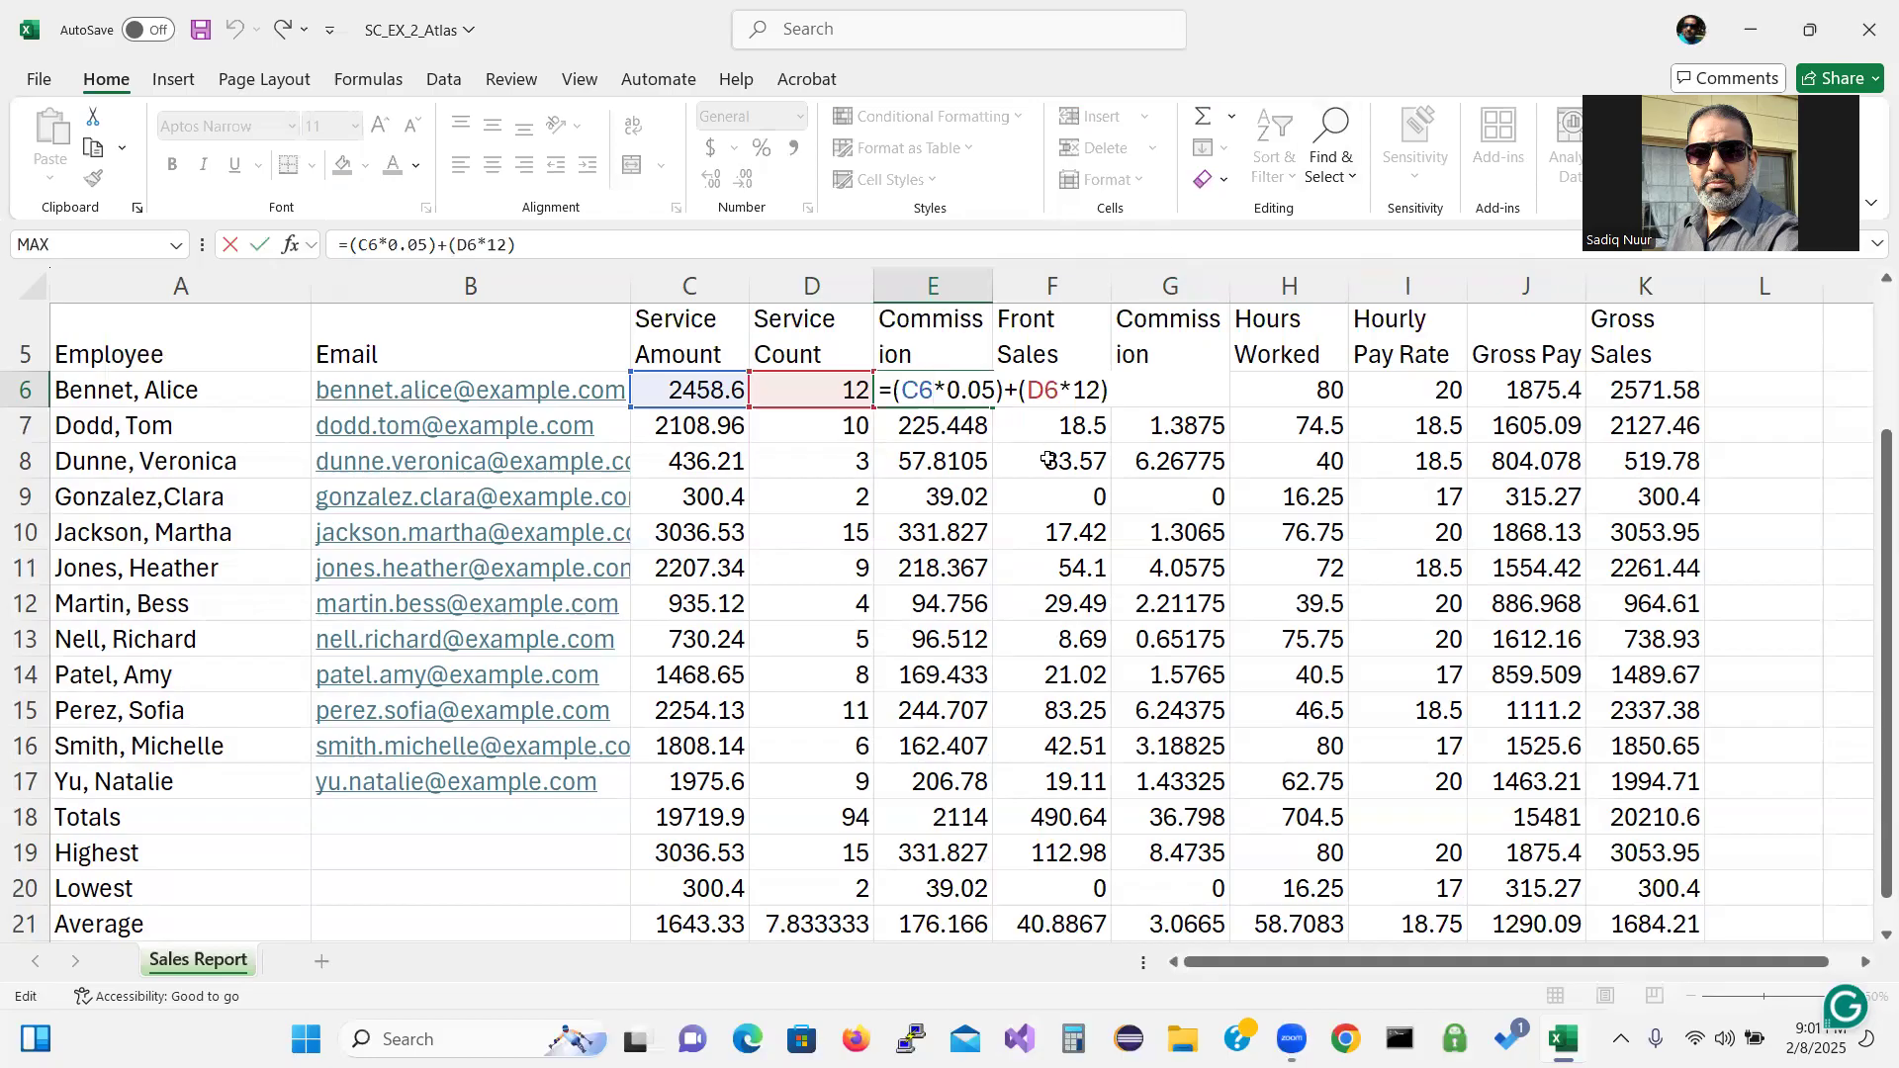
# Keep E6 unchanged at 266.93, then draw red annotations on the sheet and erase them.
pyautogui.hotkey('ctrl', 'Return')
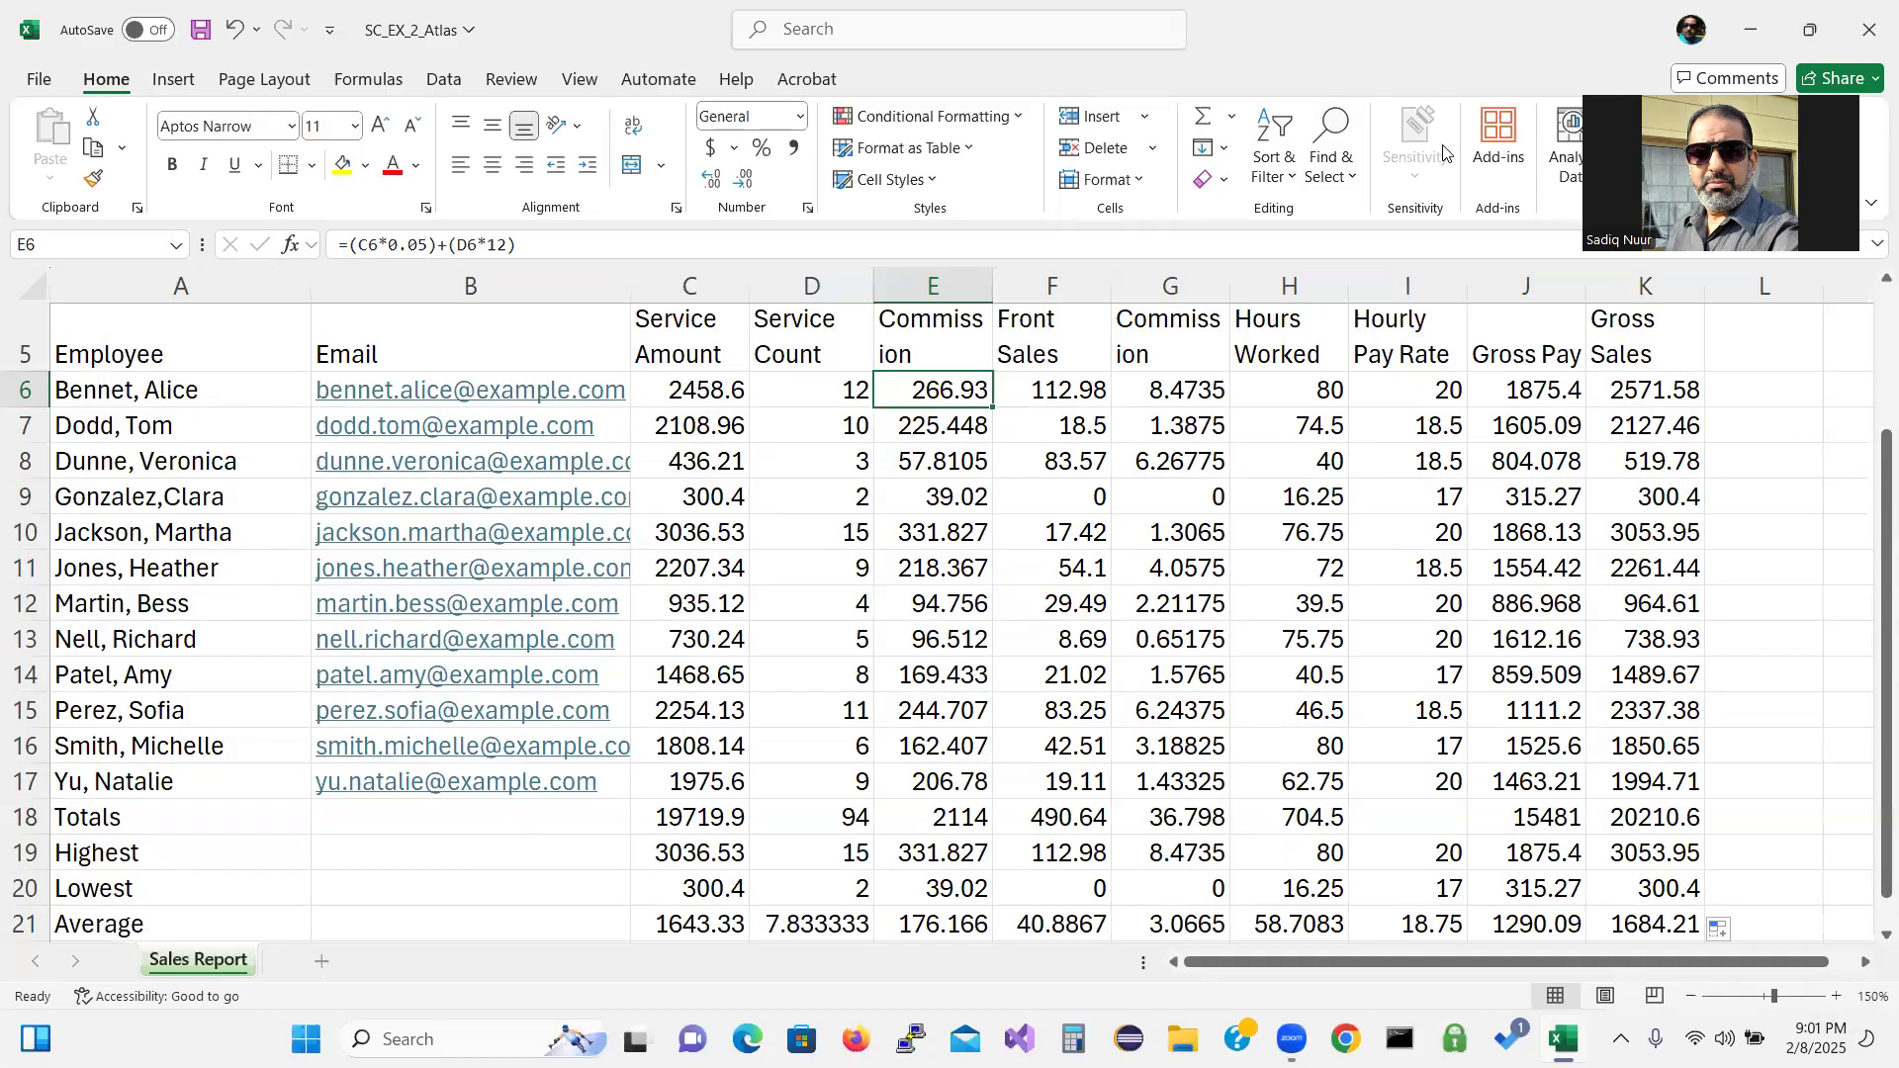
pyautogui.moveTo(1123, 460)
pyautogui.mouseDown()
pyautogui.moveTo(1076, 508)
pyautogui.moveTo(1169, 650)
pyautogui.moveTo(1248, 590)
pyautogui.moveTo(1134, 599)
pyautogui.mouseUp()
pyautogui.moveTo(1296, 431)
pyautogui.mouseDown()
pyautogui.moveTo(1212, 450)
pyautogui.moveTo(1302, 477)
pyautogui.moveTo(1250, 556)
pyautogui.mouseUp()
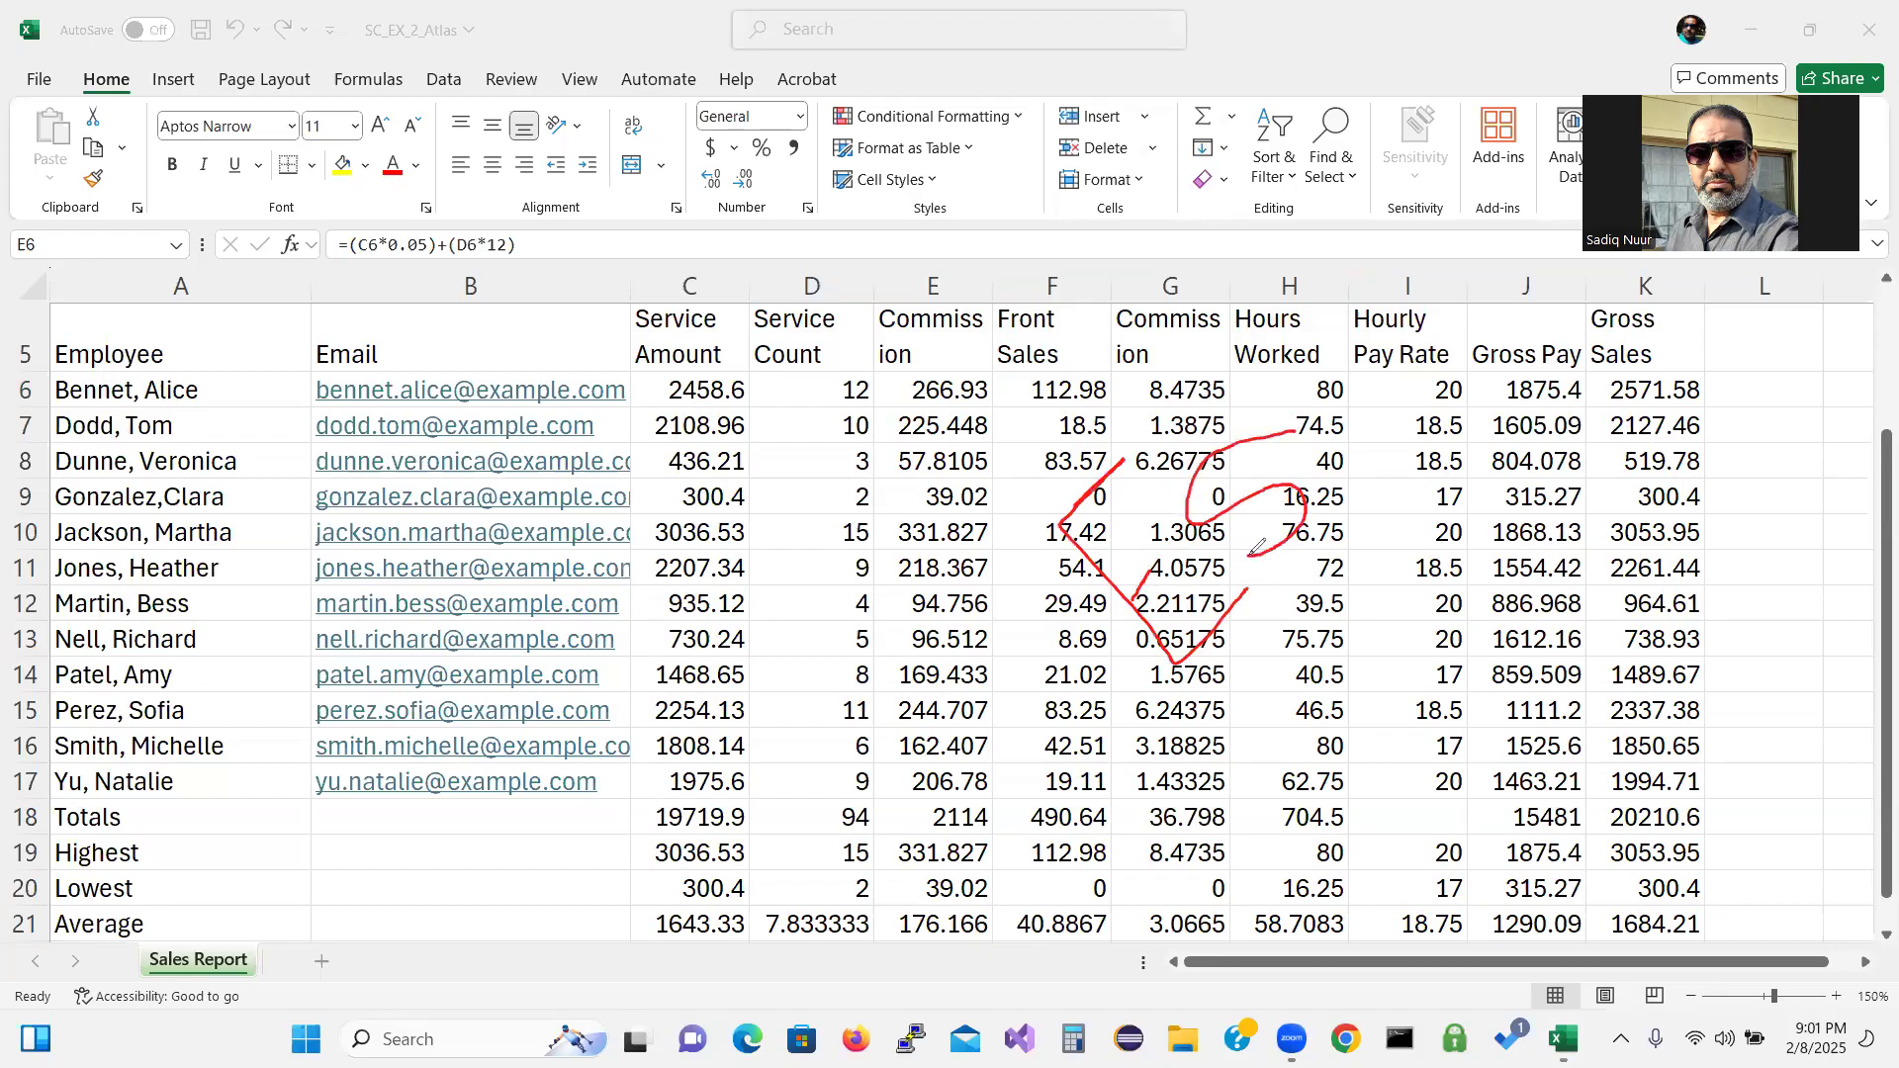
pyautogui.moveTo(1351, 402)
pyautogui.mouseDown()
pyautogui.moveTo(1326, 437)
pyautogui.moveTo(1385, 481)
pyautogui.moveTo(1406, 453)
pyautogui.mouseUp()
pyautogui.click(9, 583)
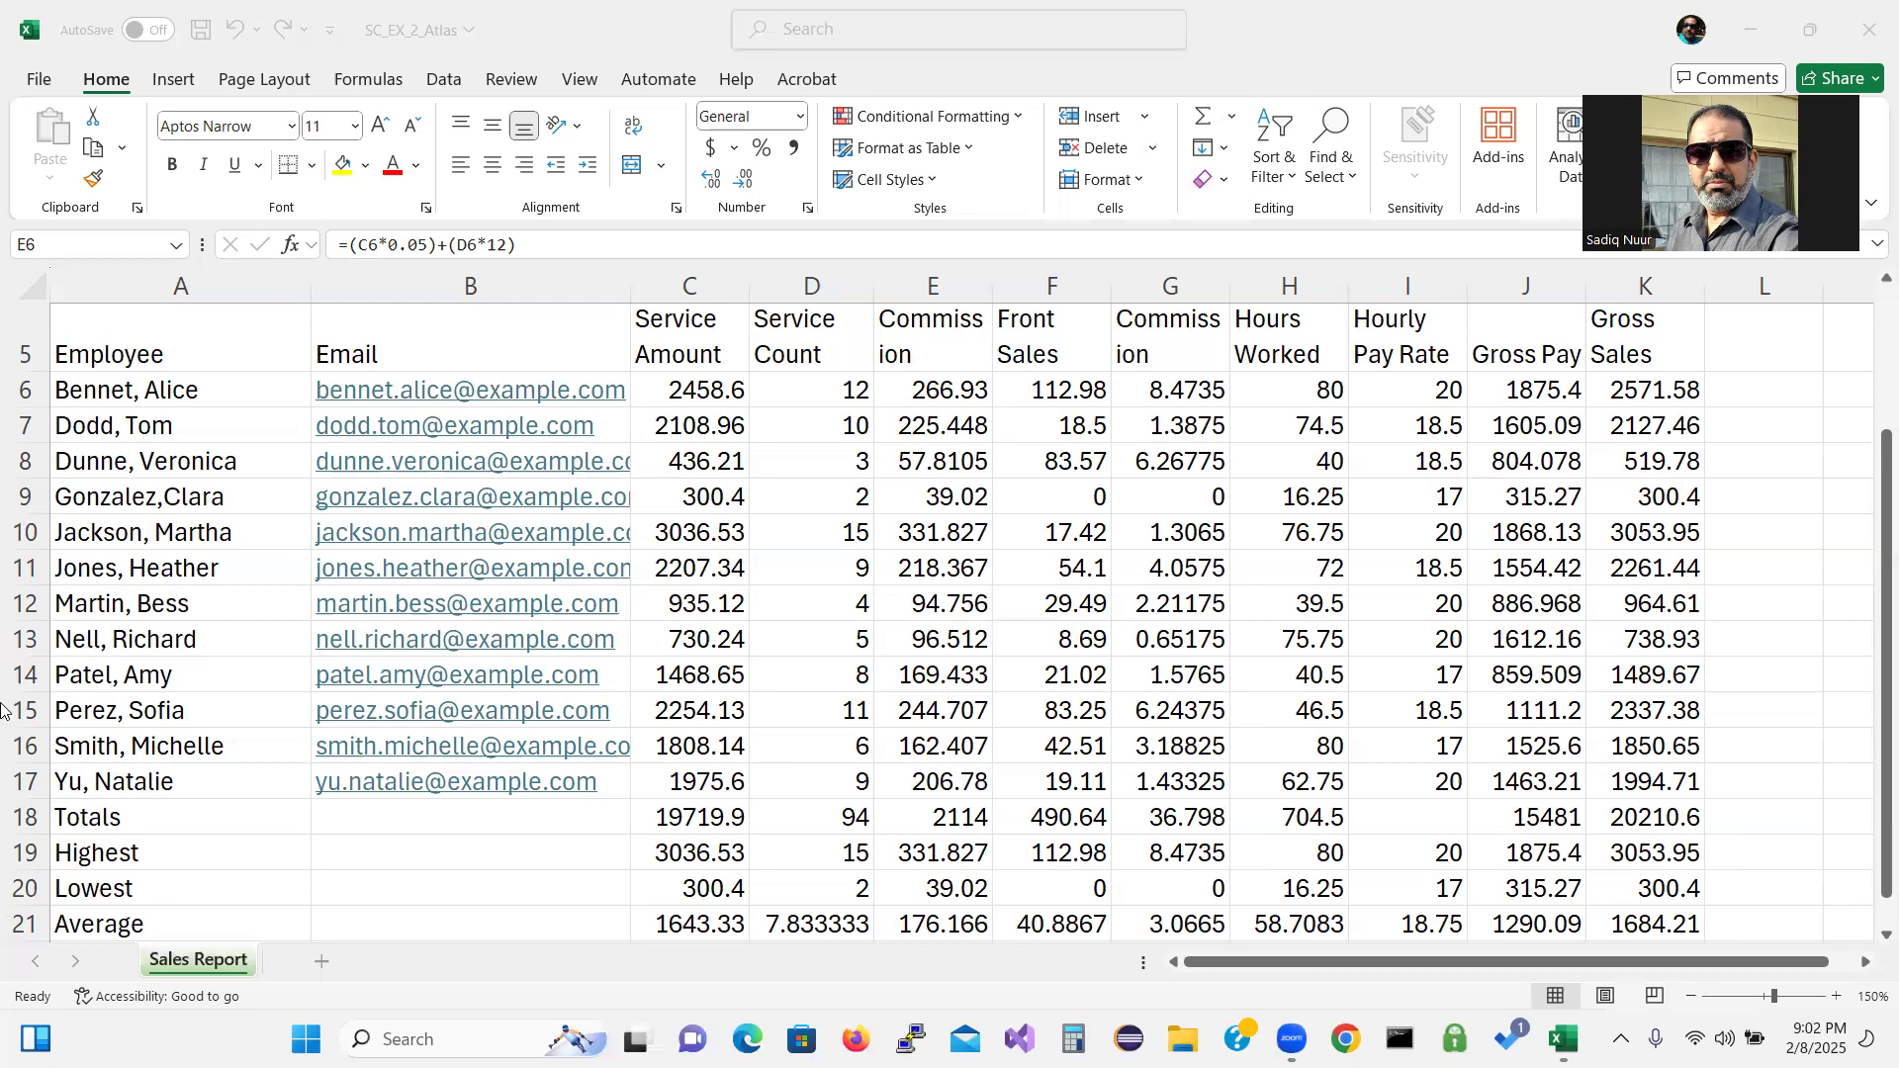
# Apply the Slice workbook theme from Page Layout and zoom the sheet out to 140%.
pyautogui.click(257, 90)
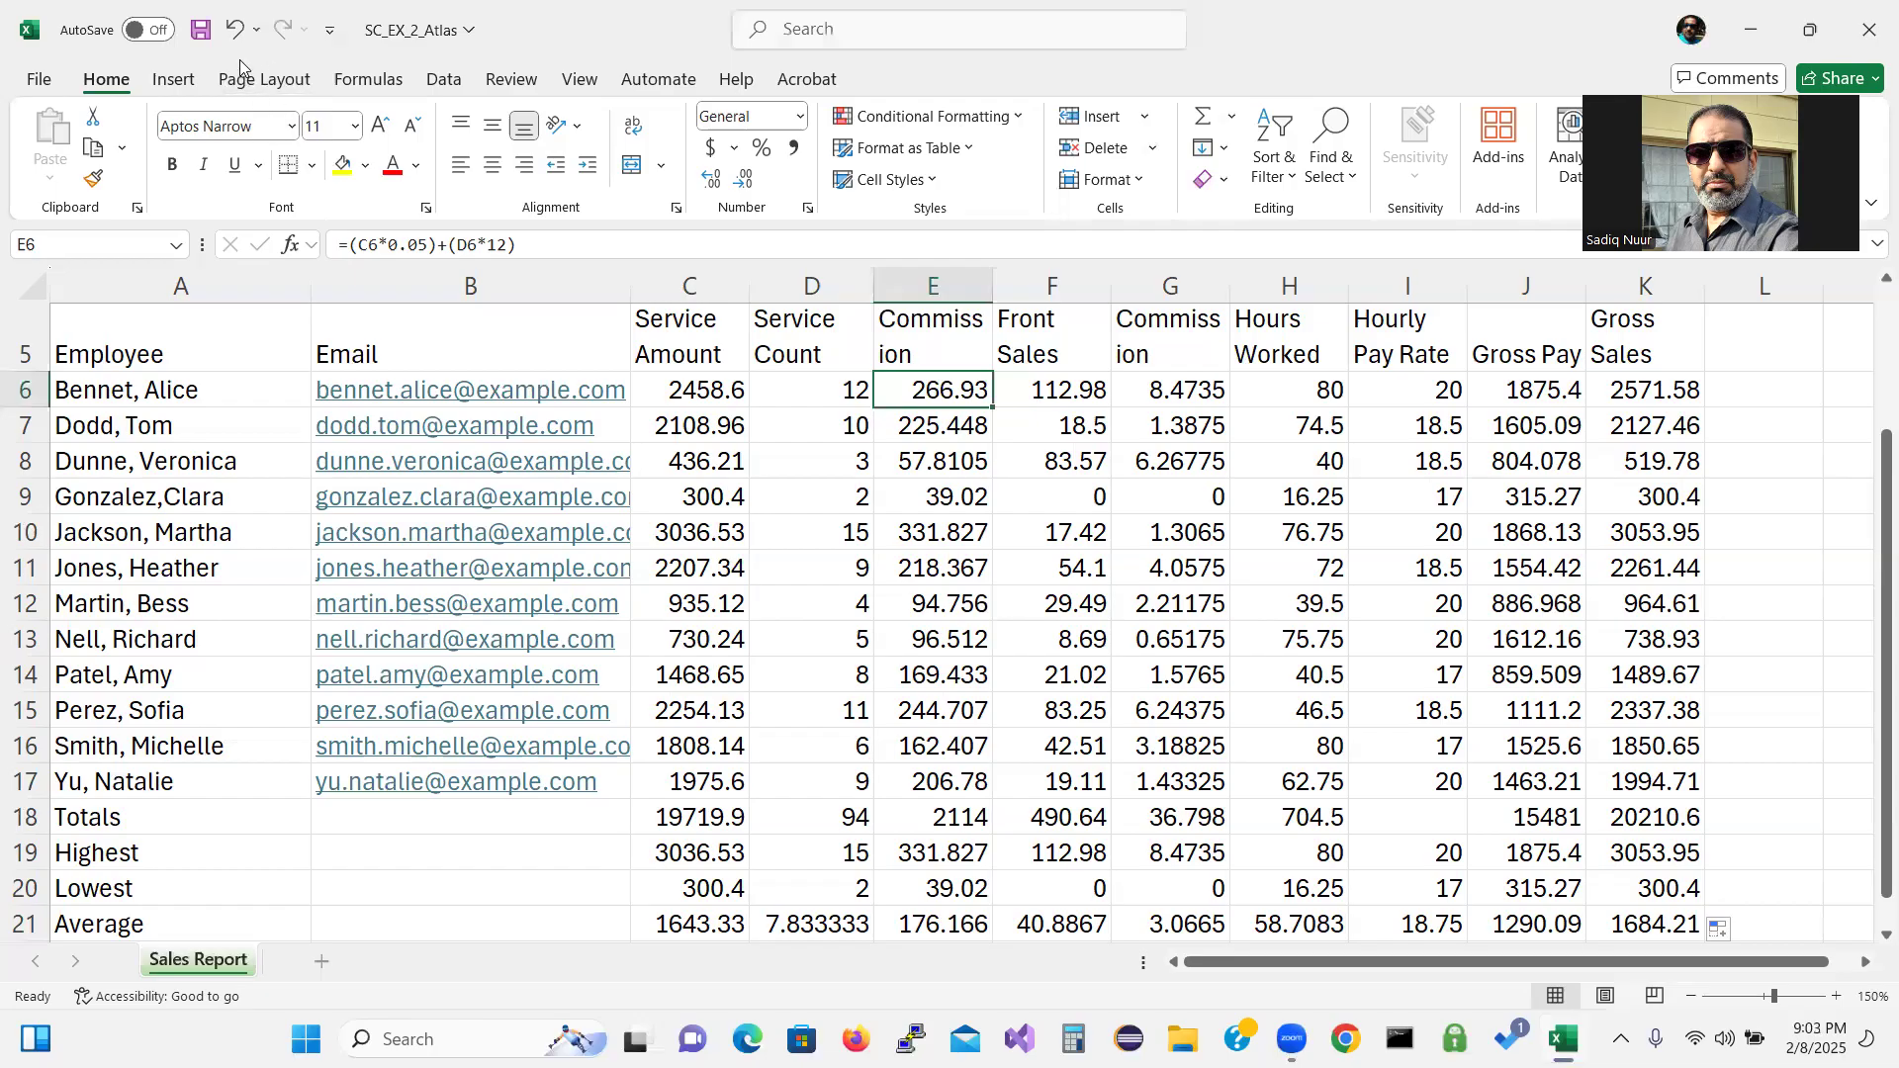
pyautogui.click(252, 82)
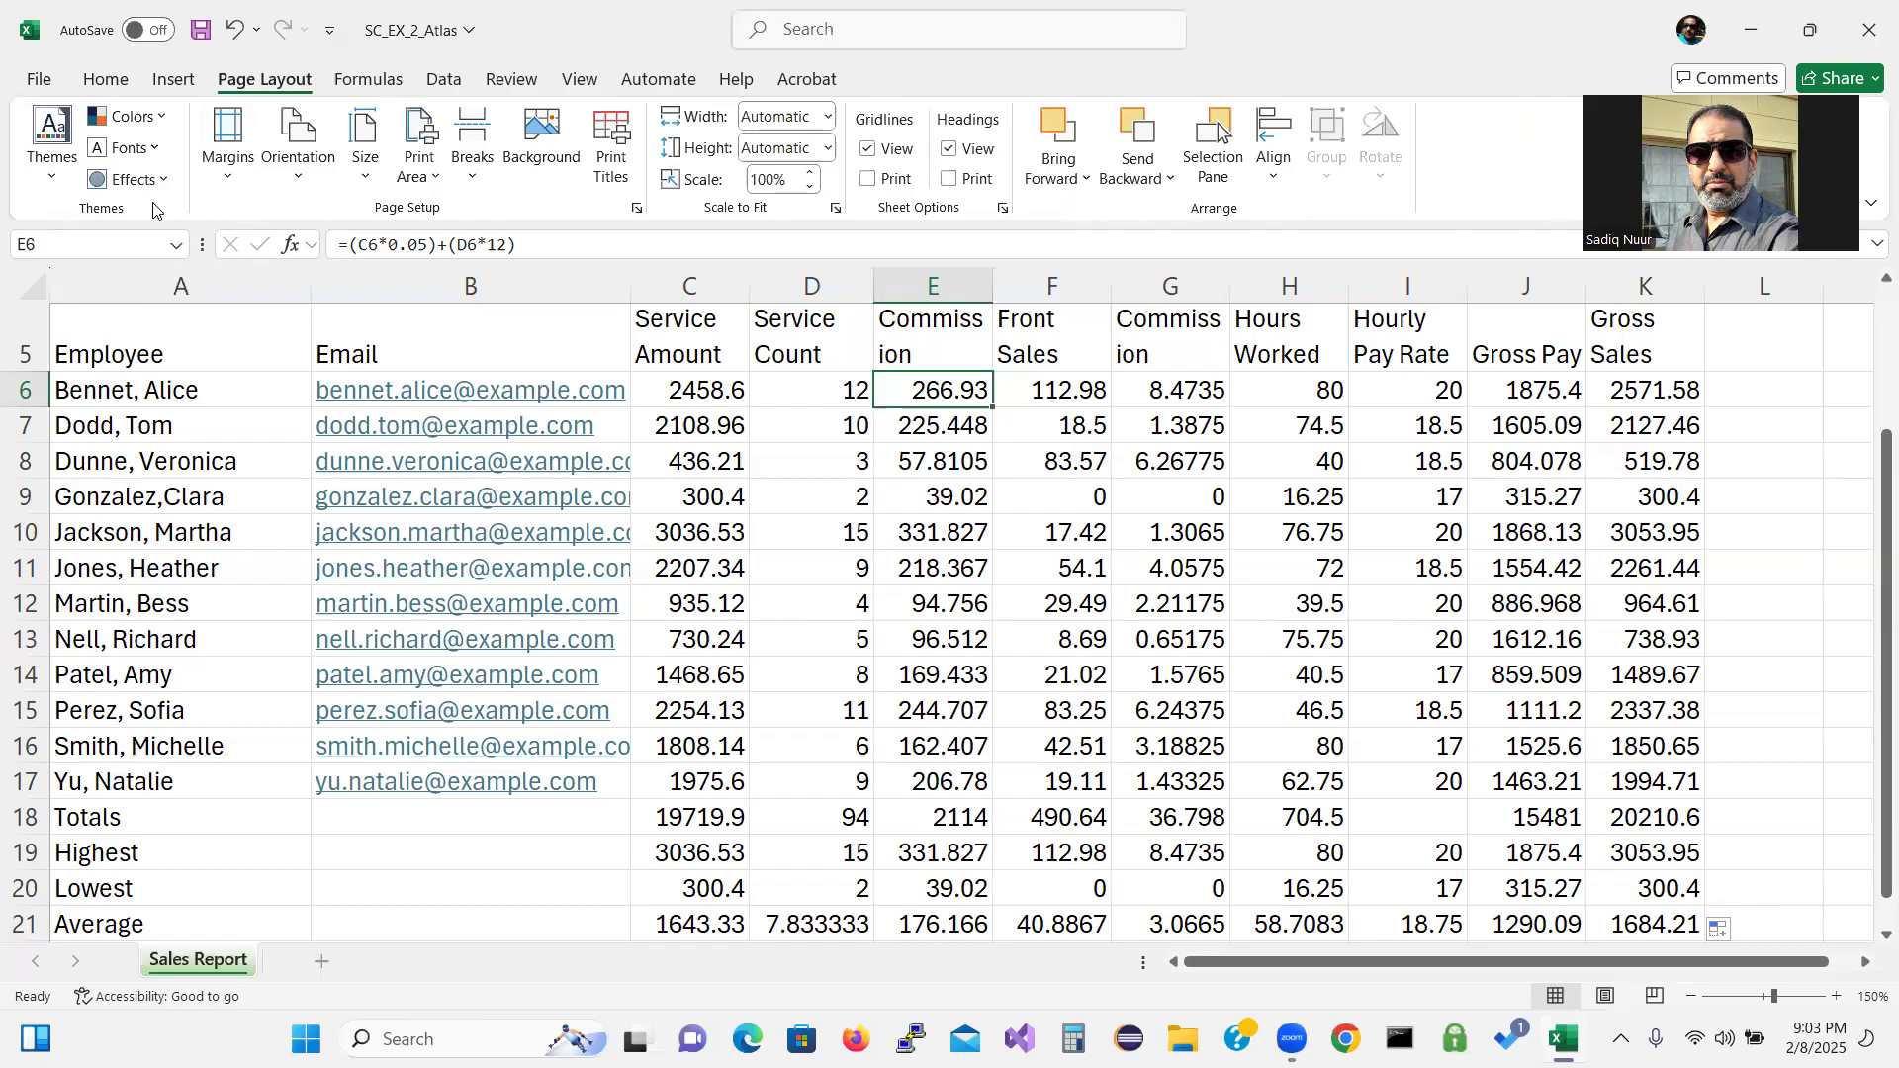
pyautogui.click(52, 181)
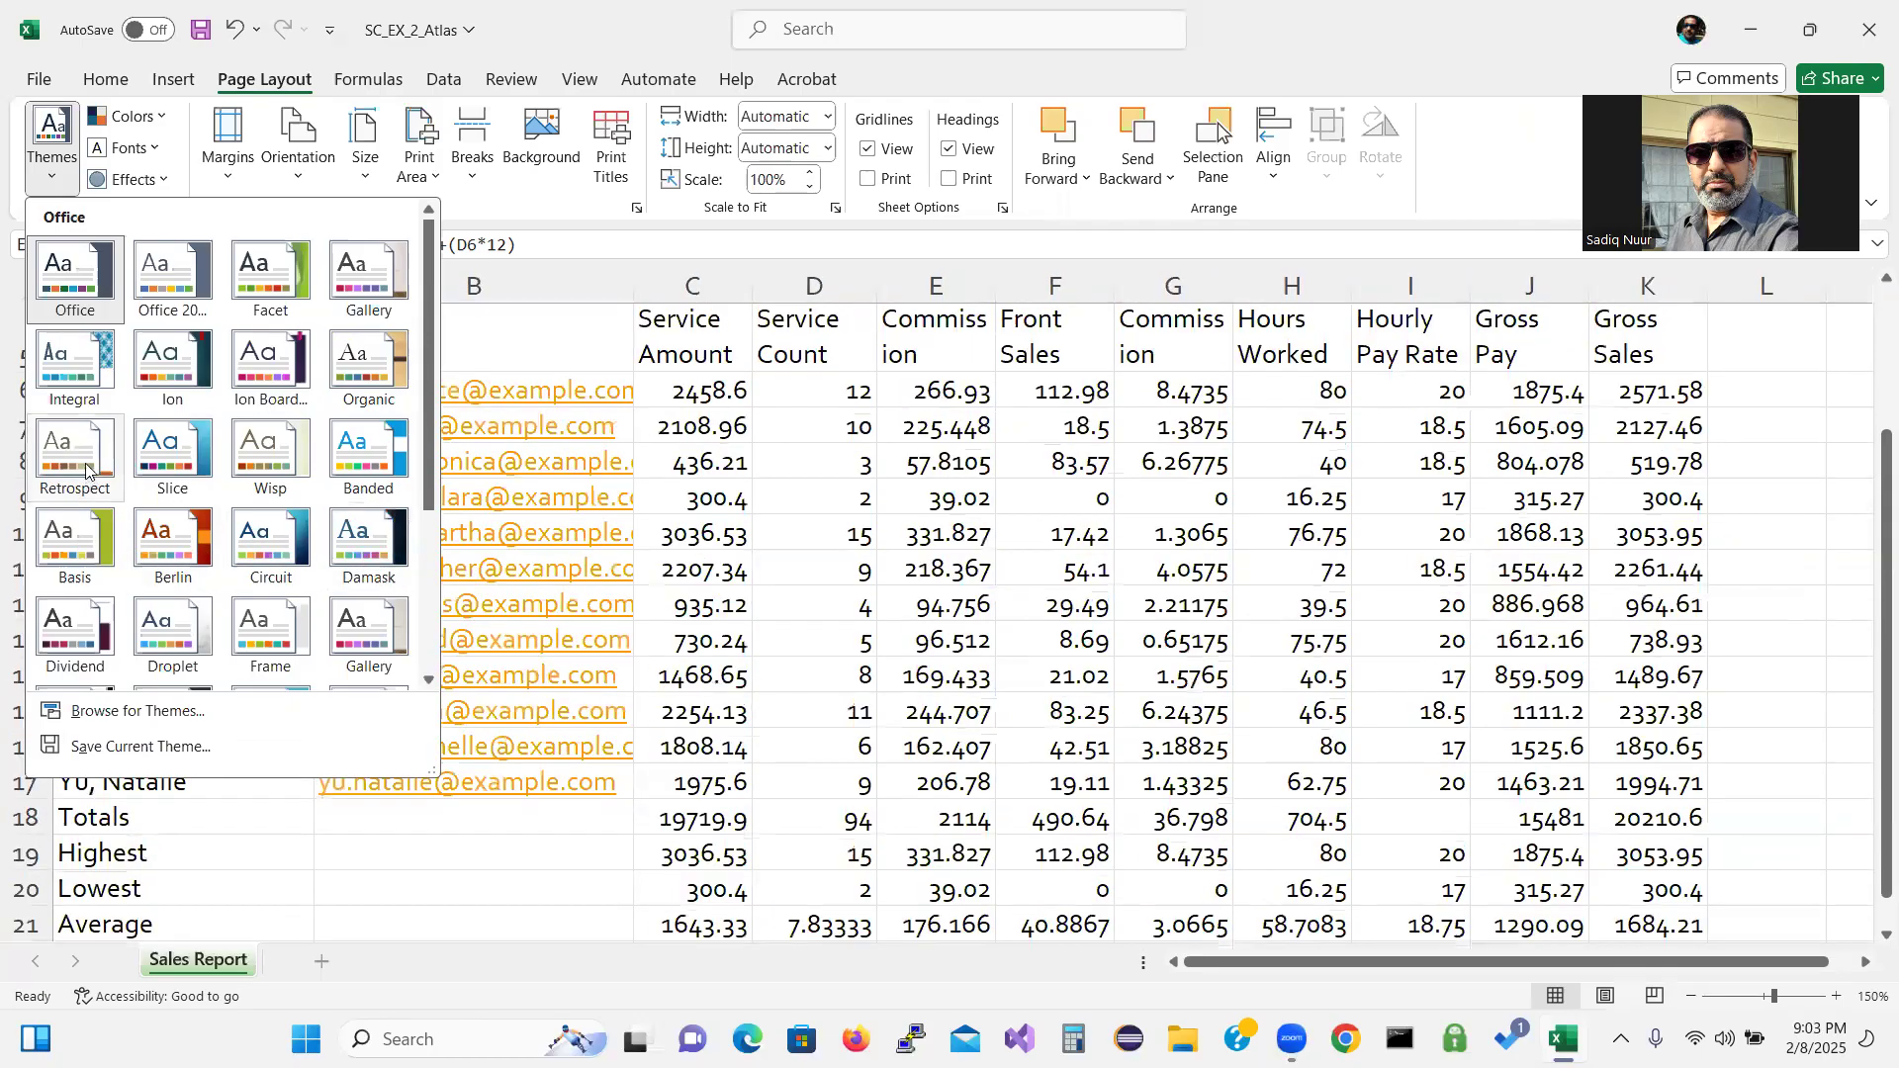
pyautogui.click(166, 455)
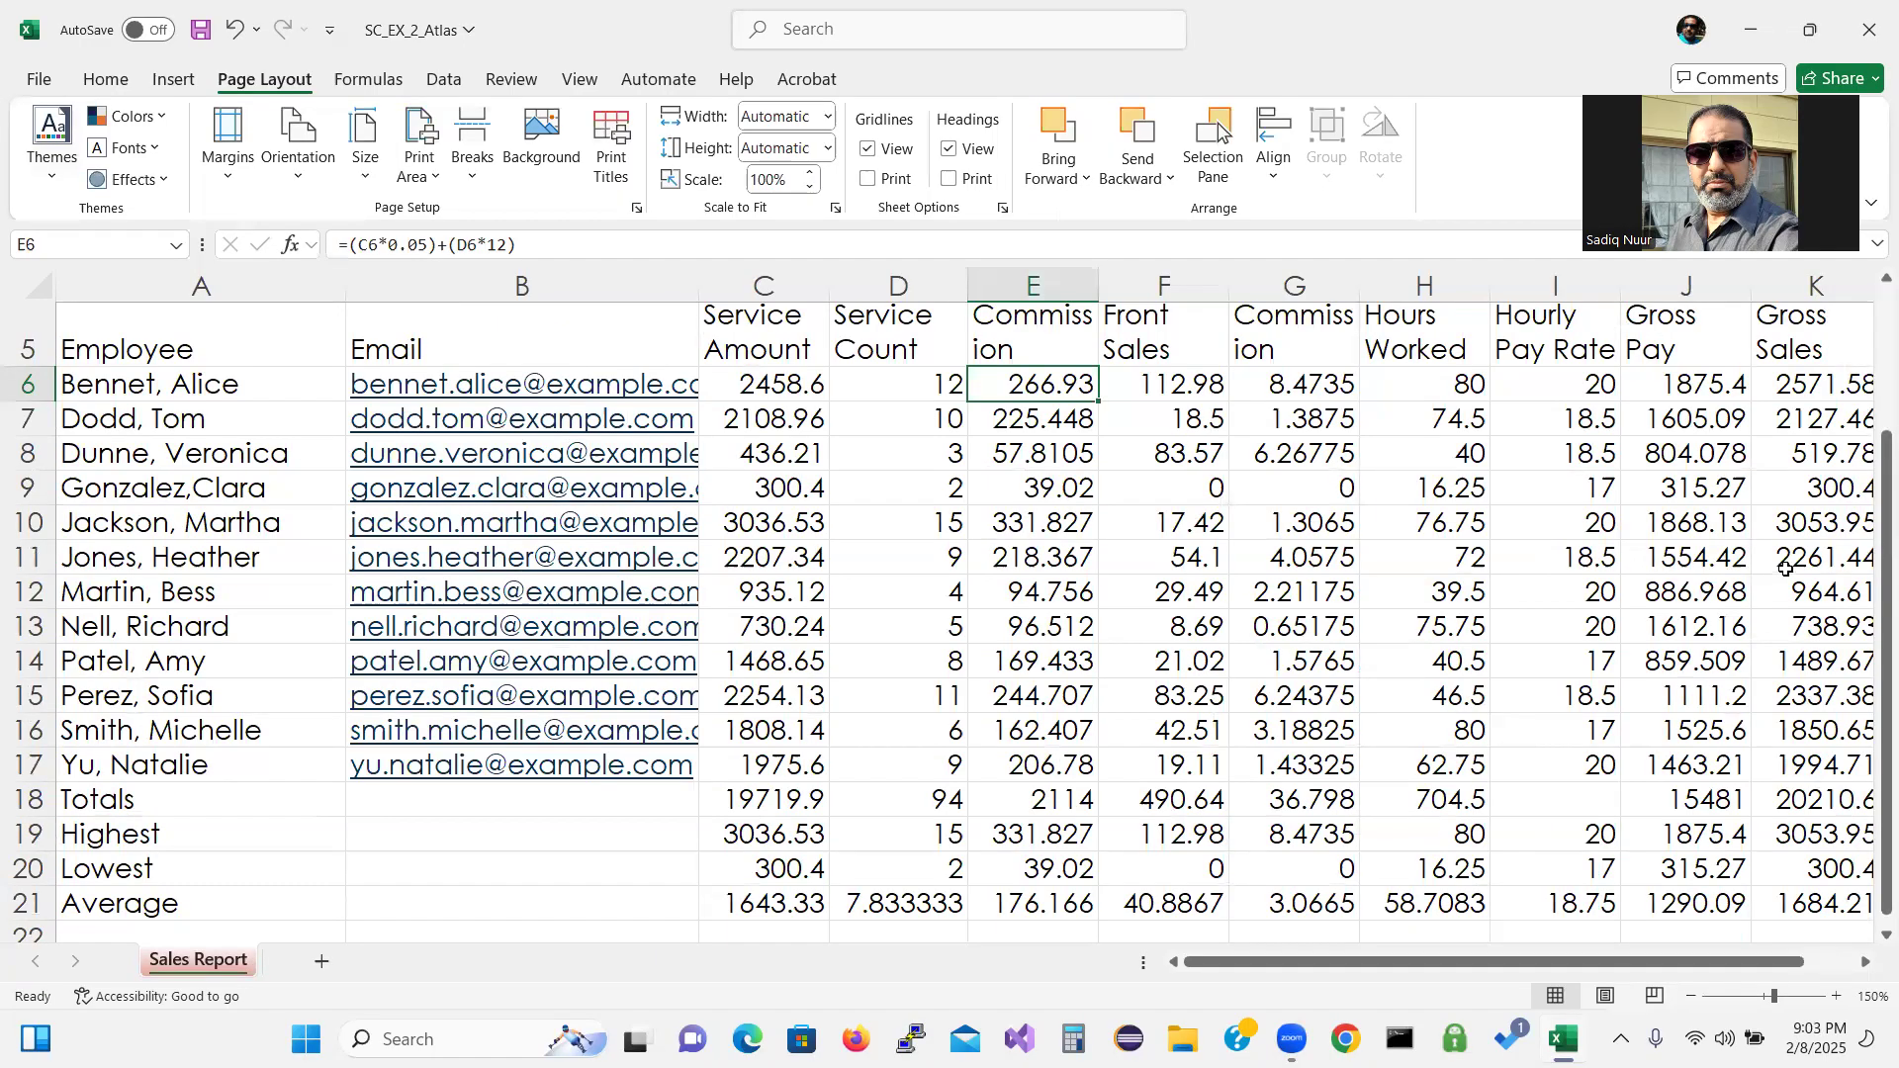
pyautogui.click(1693, 996)
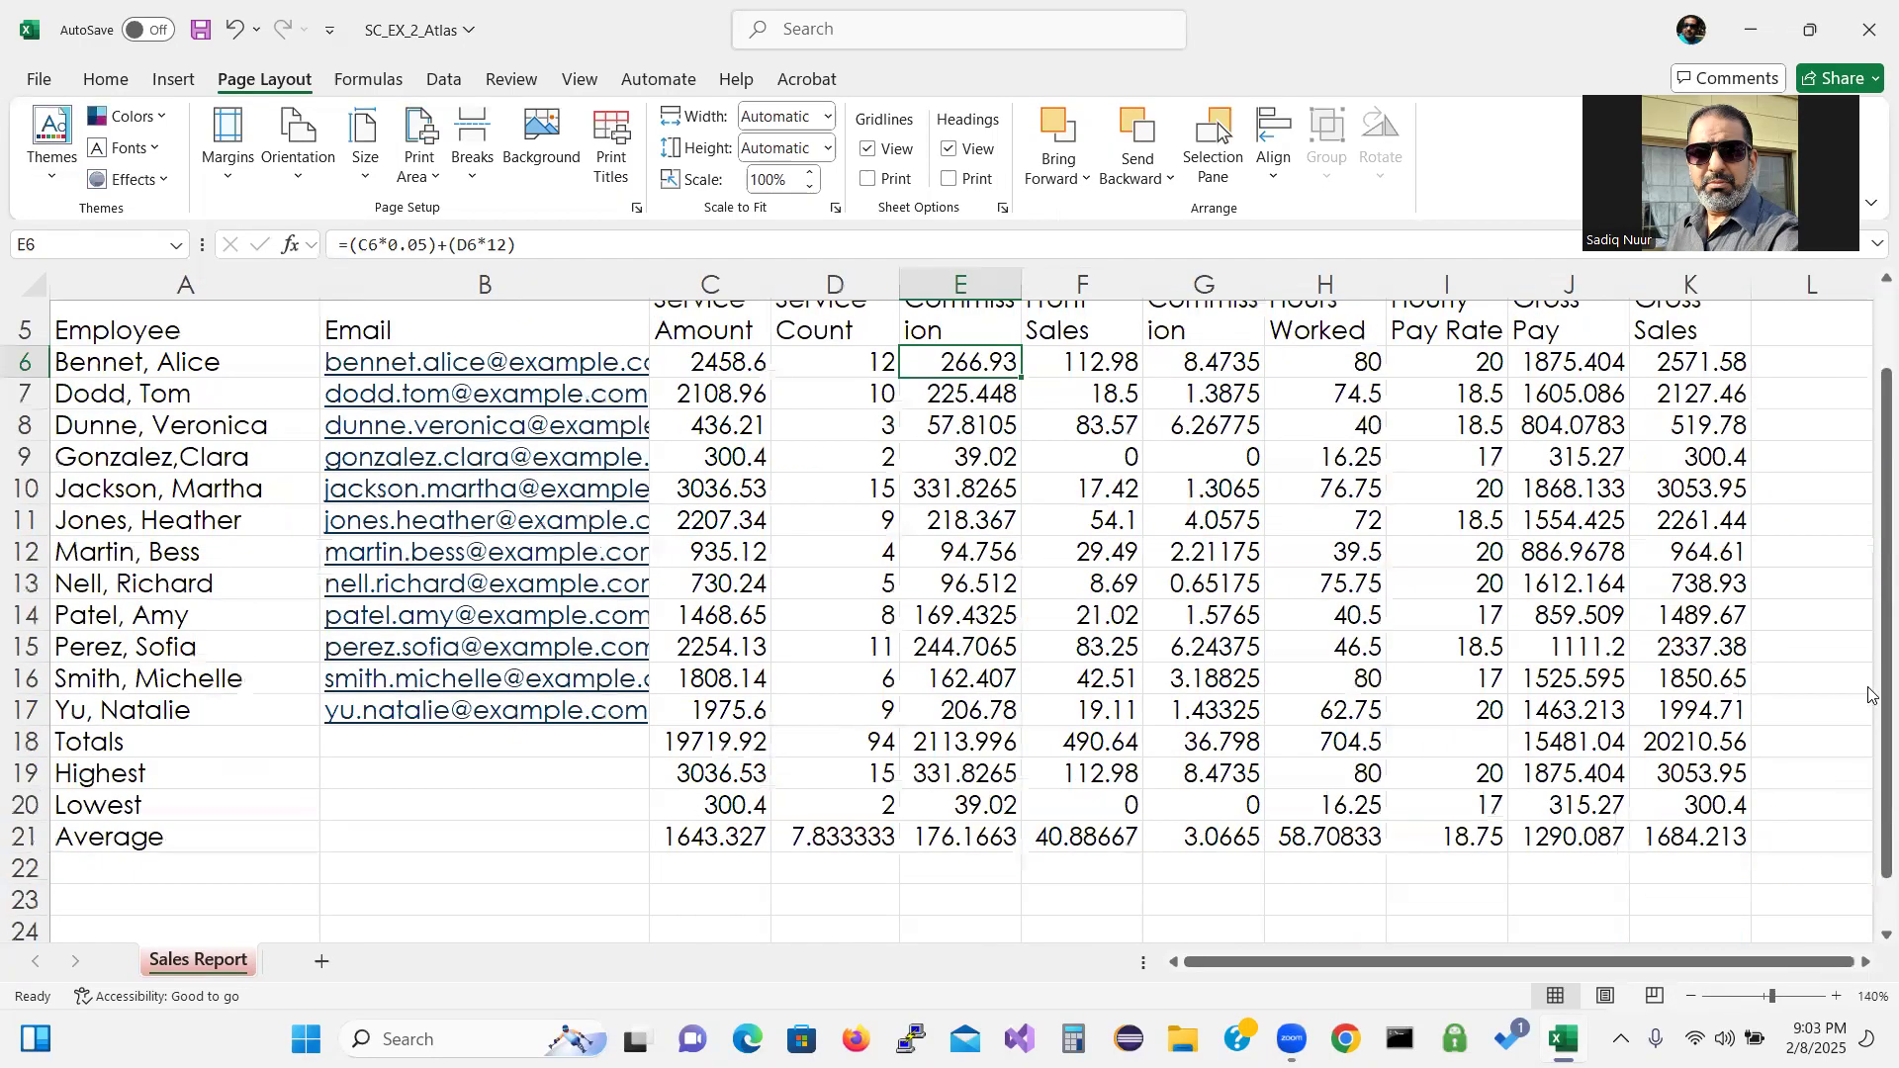
# Scroll to the top of the sheet and select the title cells A1:A2.
pyautogui.scroll(1, 1870, 696)
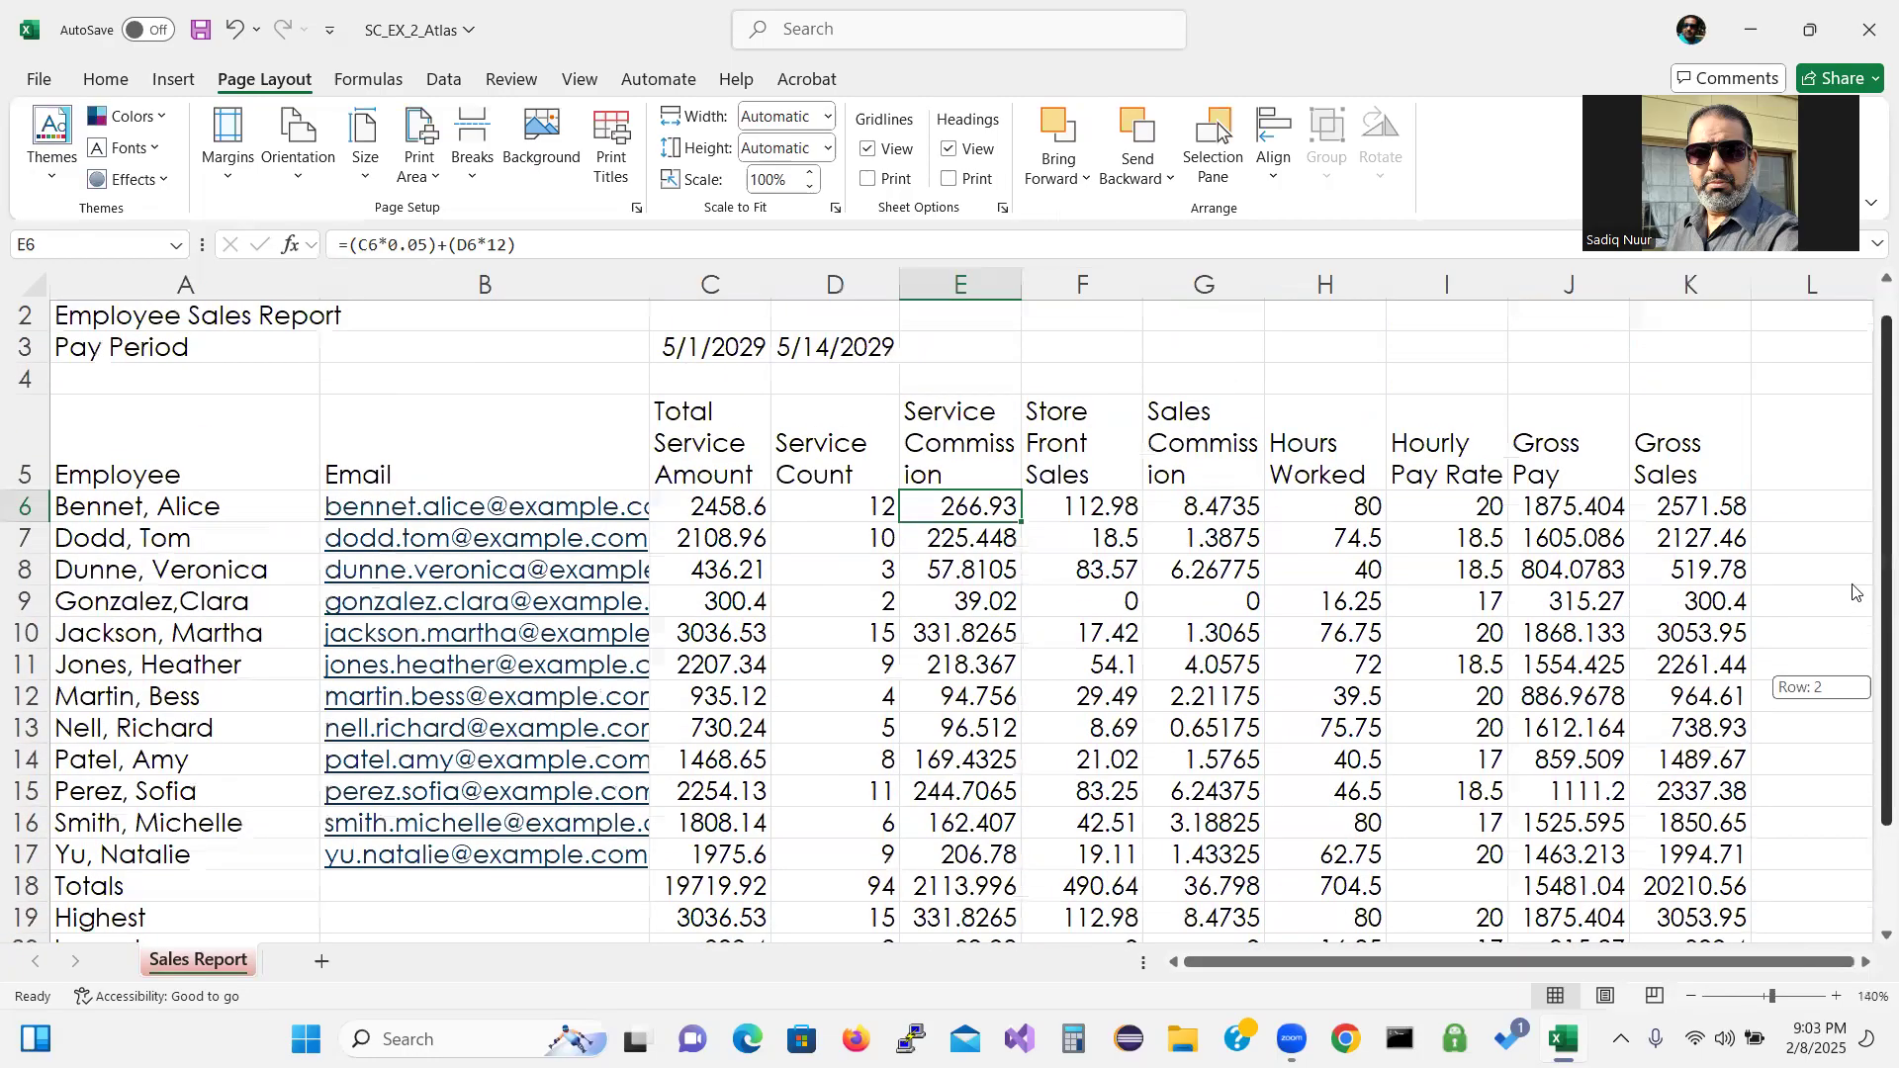
pyautogui.moveTo(1853, 585); pyautogui.dragTo(1857, 670)
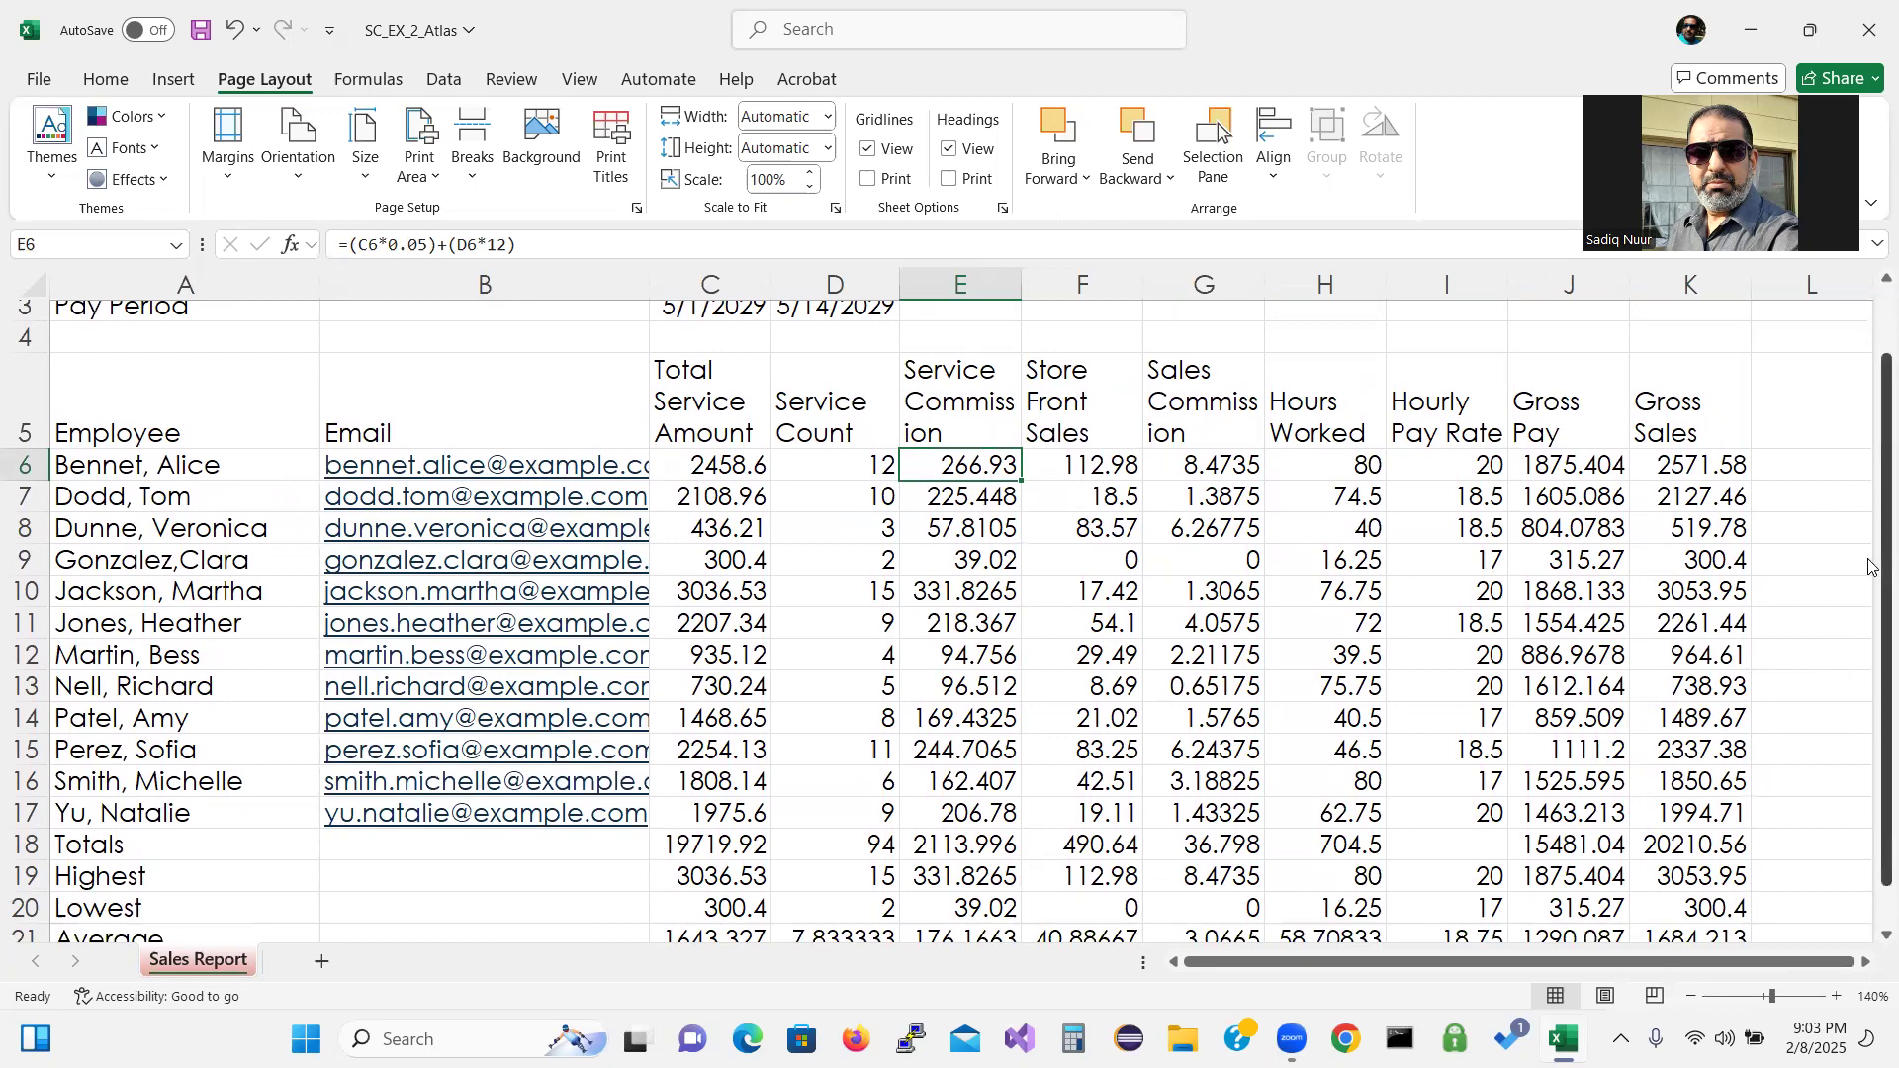
pyautogui.scroll(1, 1870, 566)
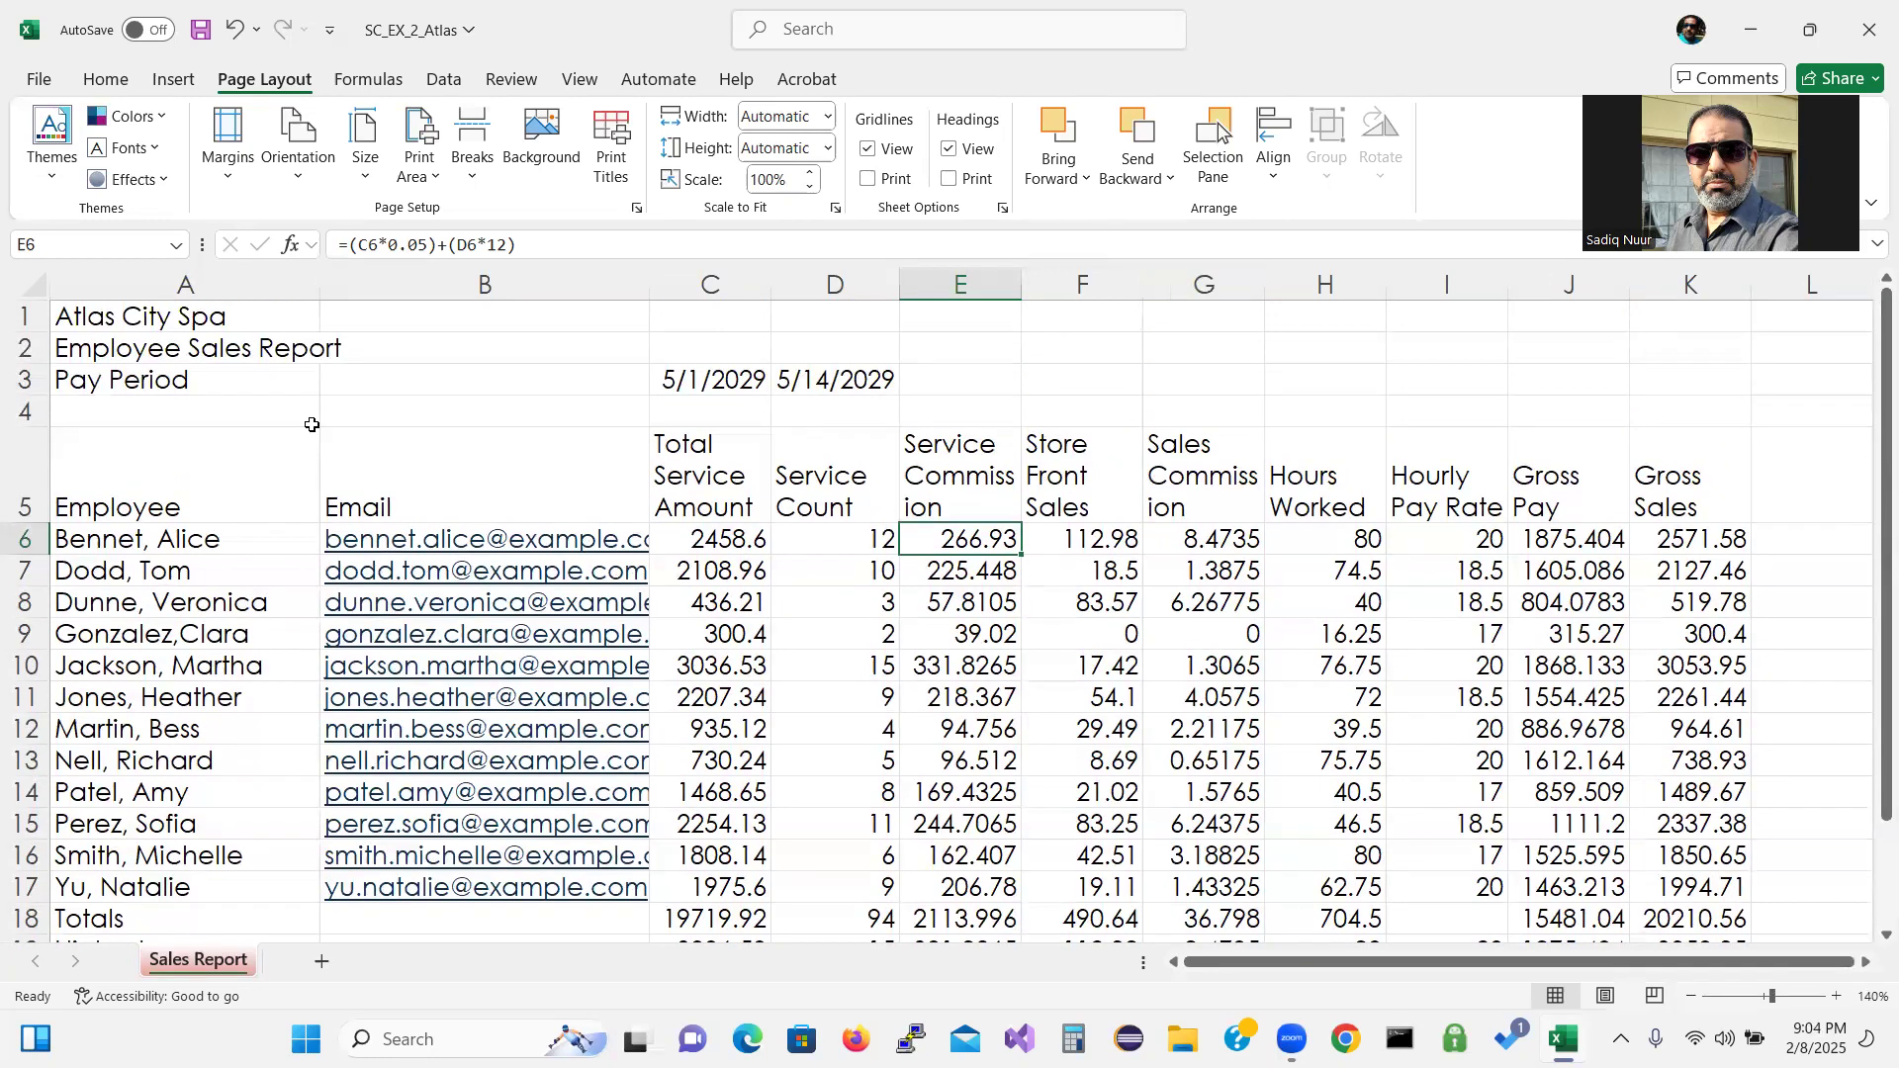
pyautogui.moveTo(186, 329); pyautogui.dragTo(171, 352)
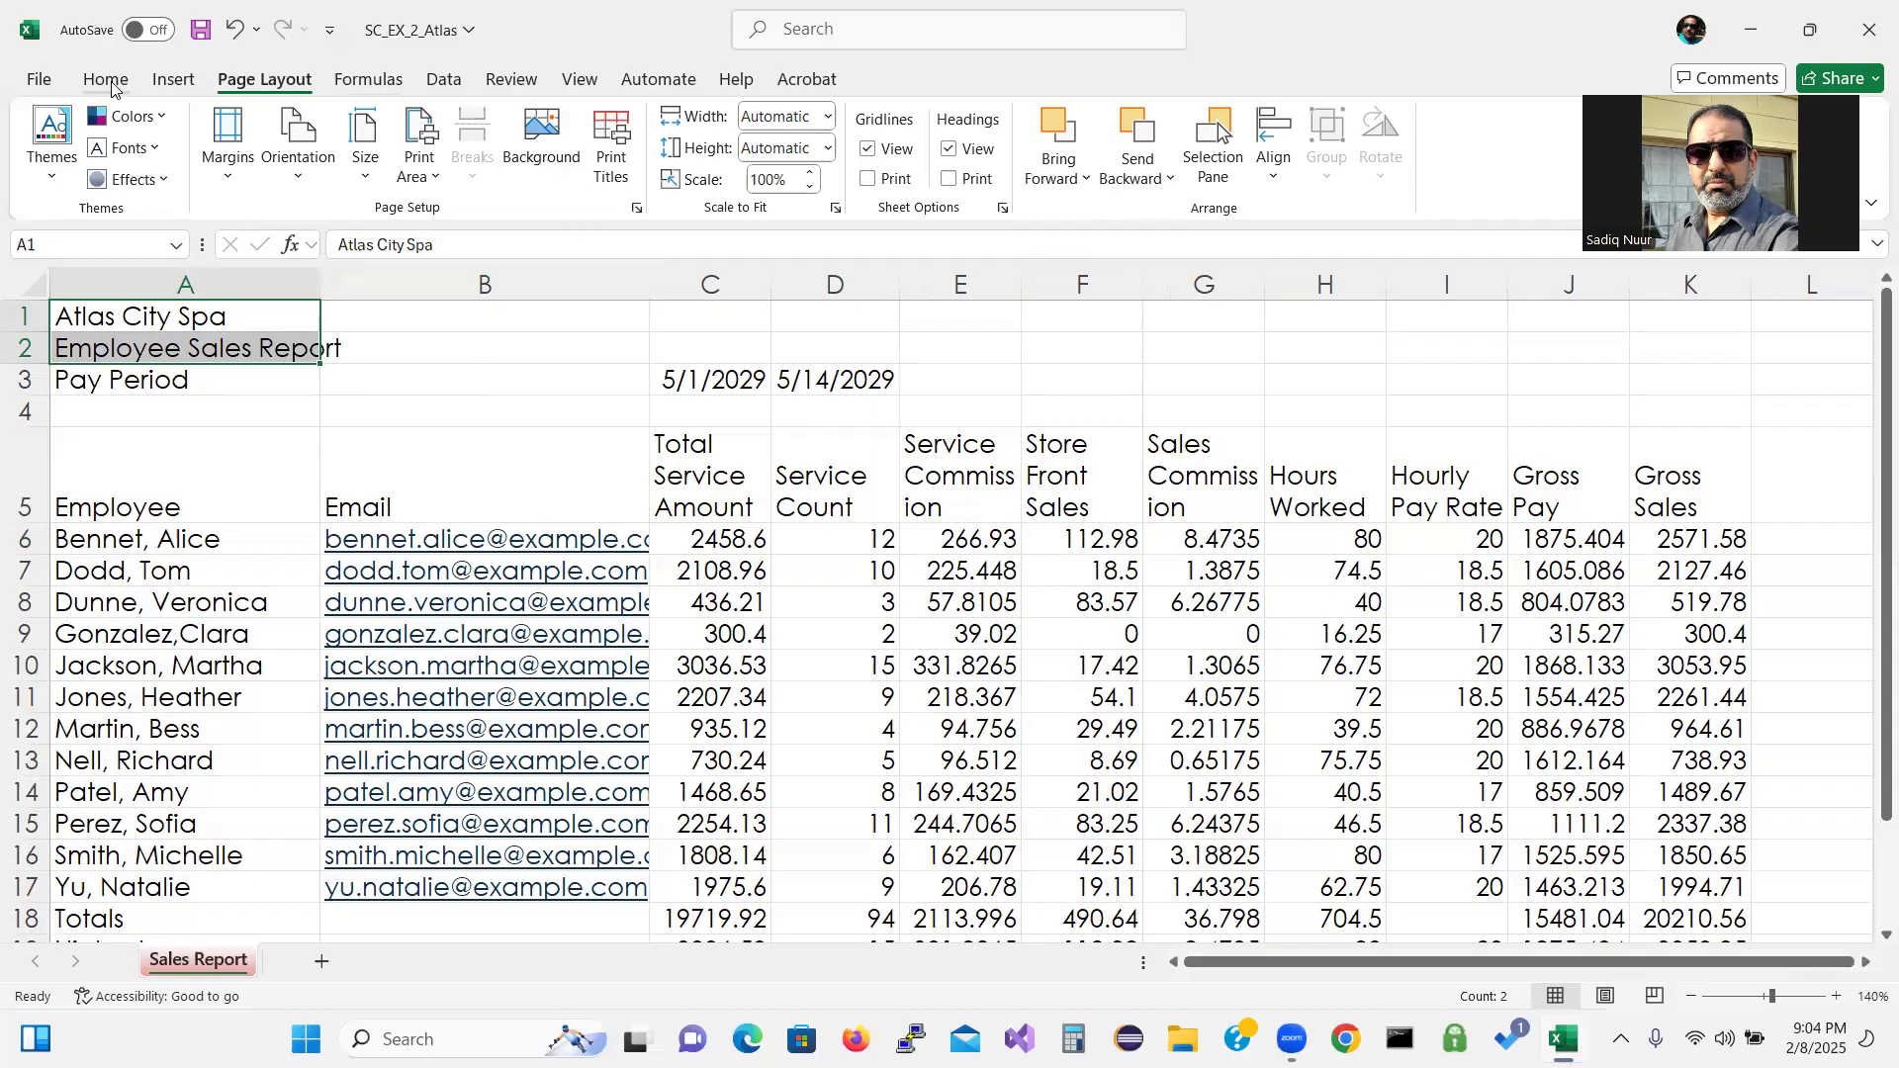
# Format the Atlas City Spa and Employee Sales Report titles in A1:A2 with the Title cell style.
pyautogui.click(108, 81)
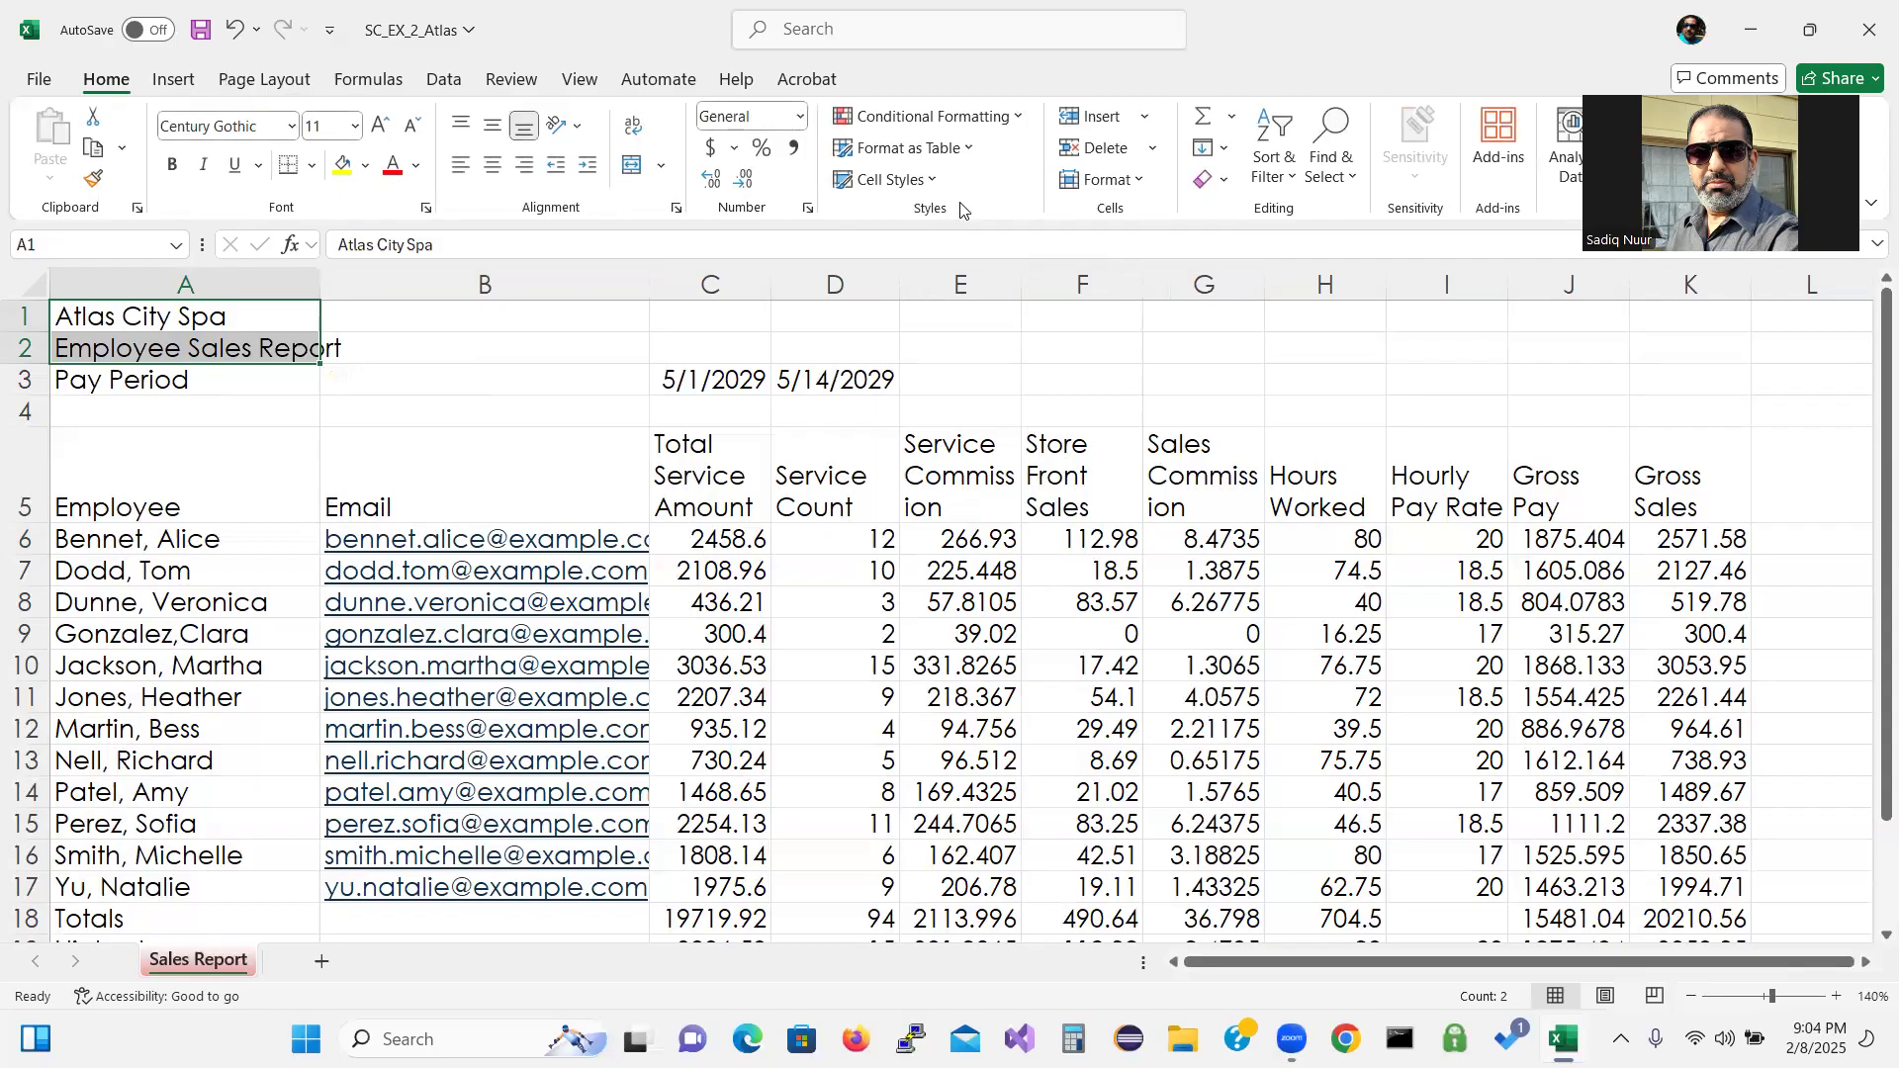
pyautogui.hotkey('ctrl', 'q')
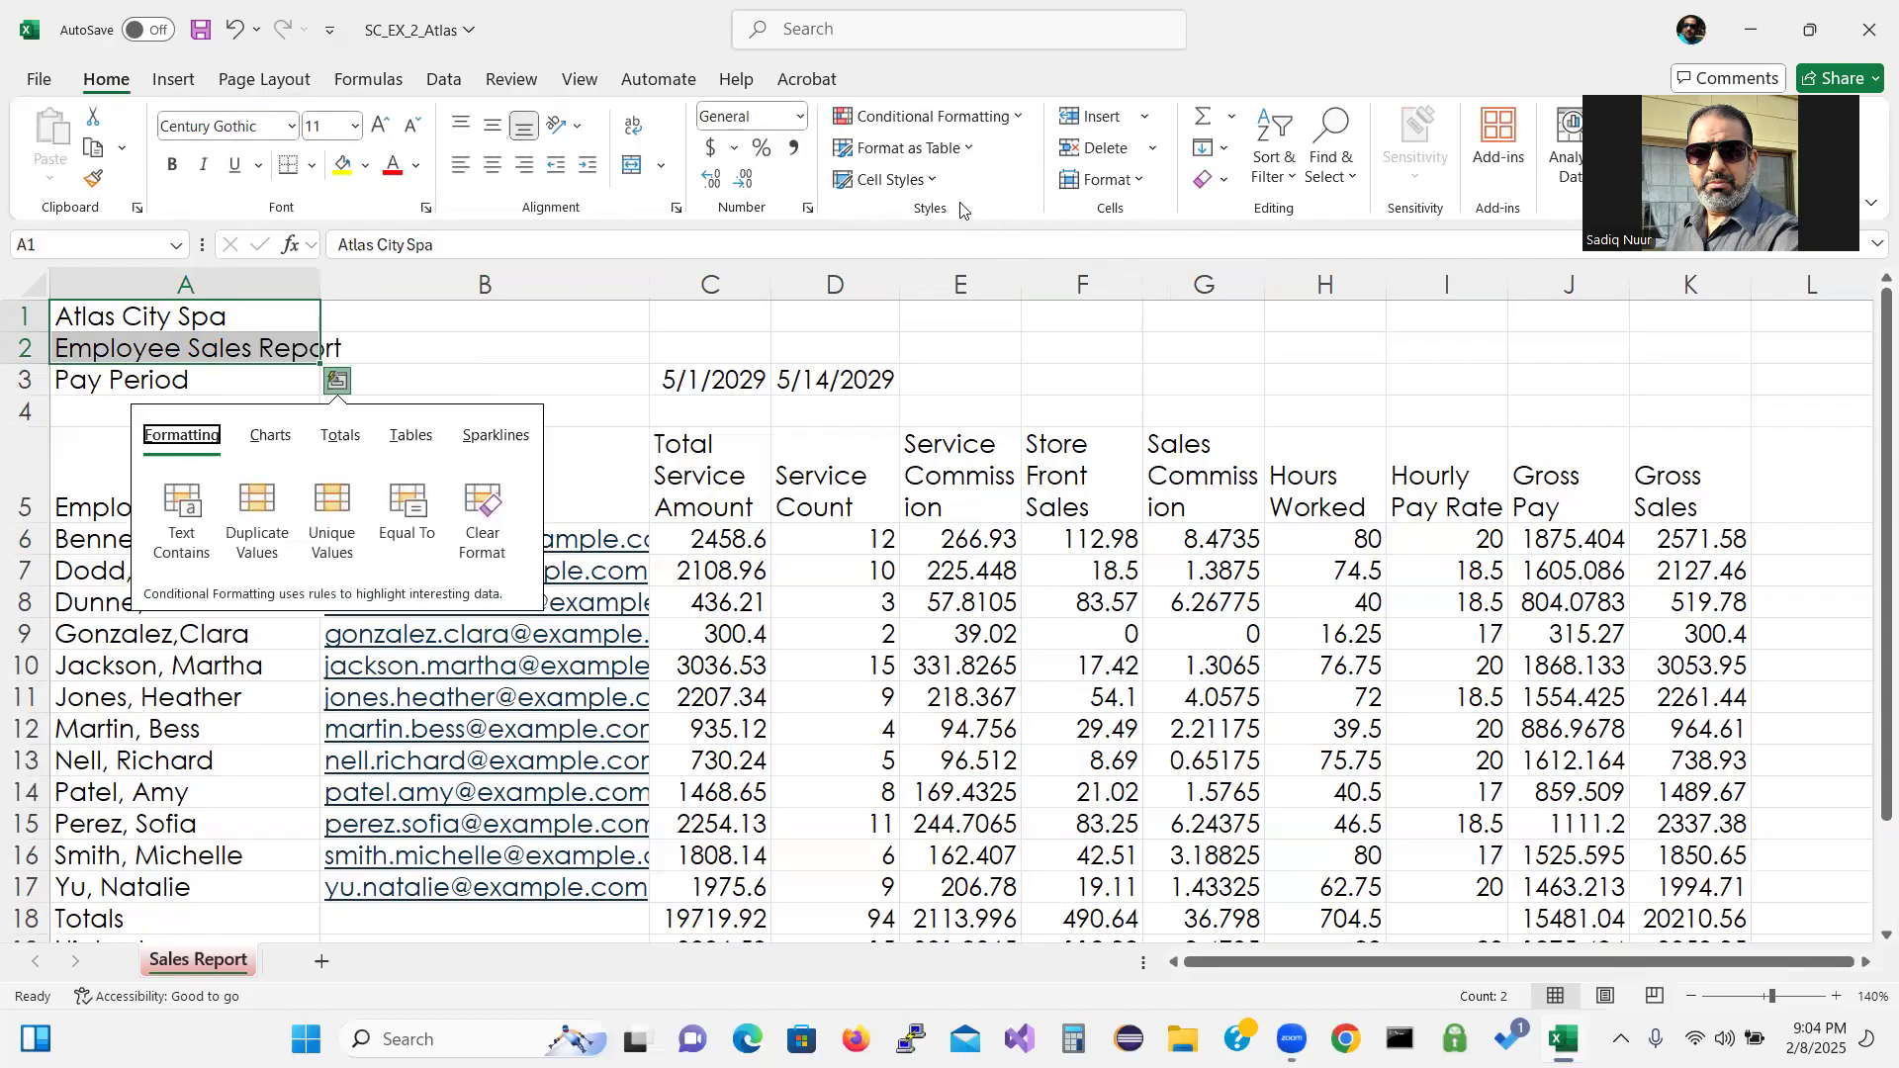
pyautogui.click(936, 180)
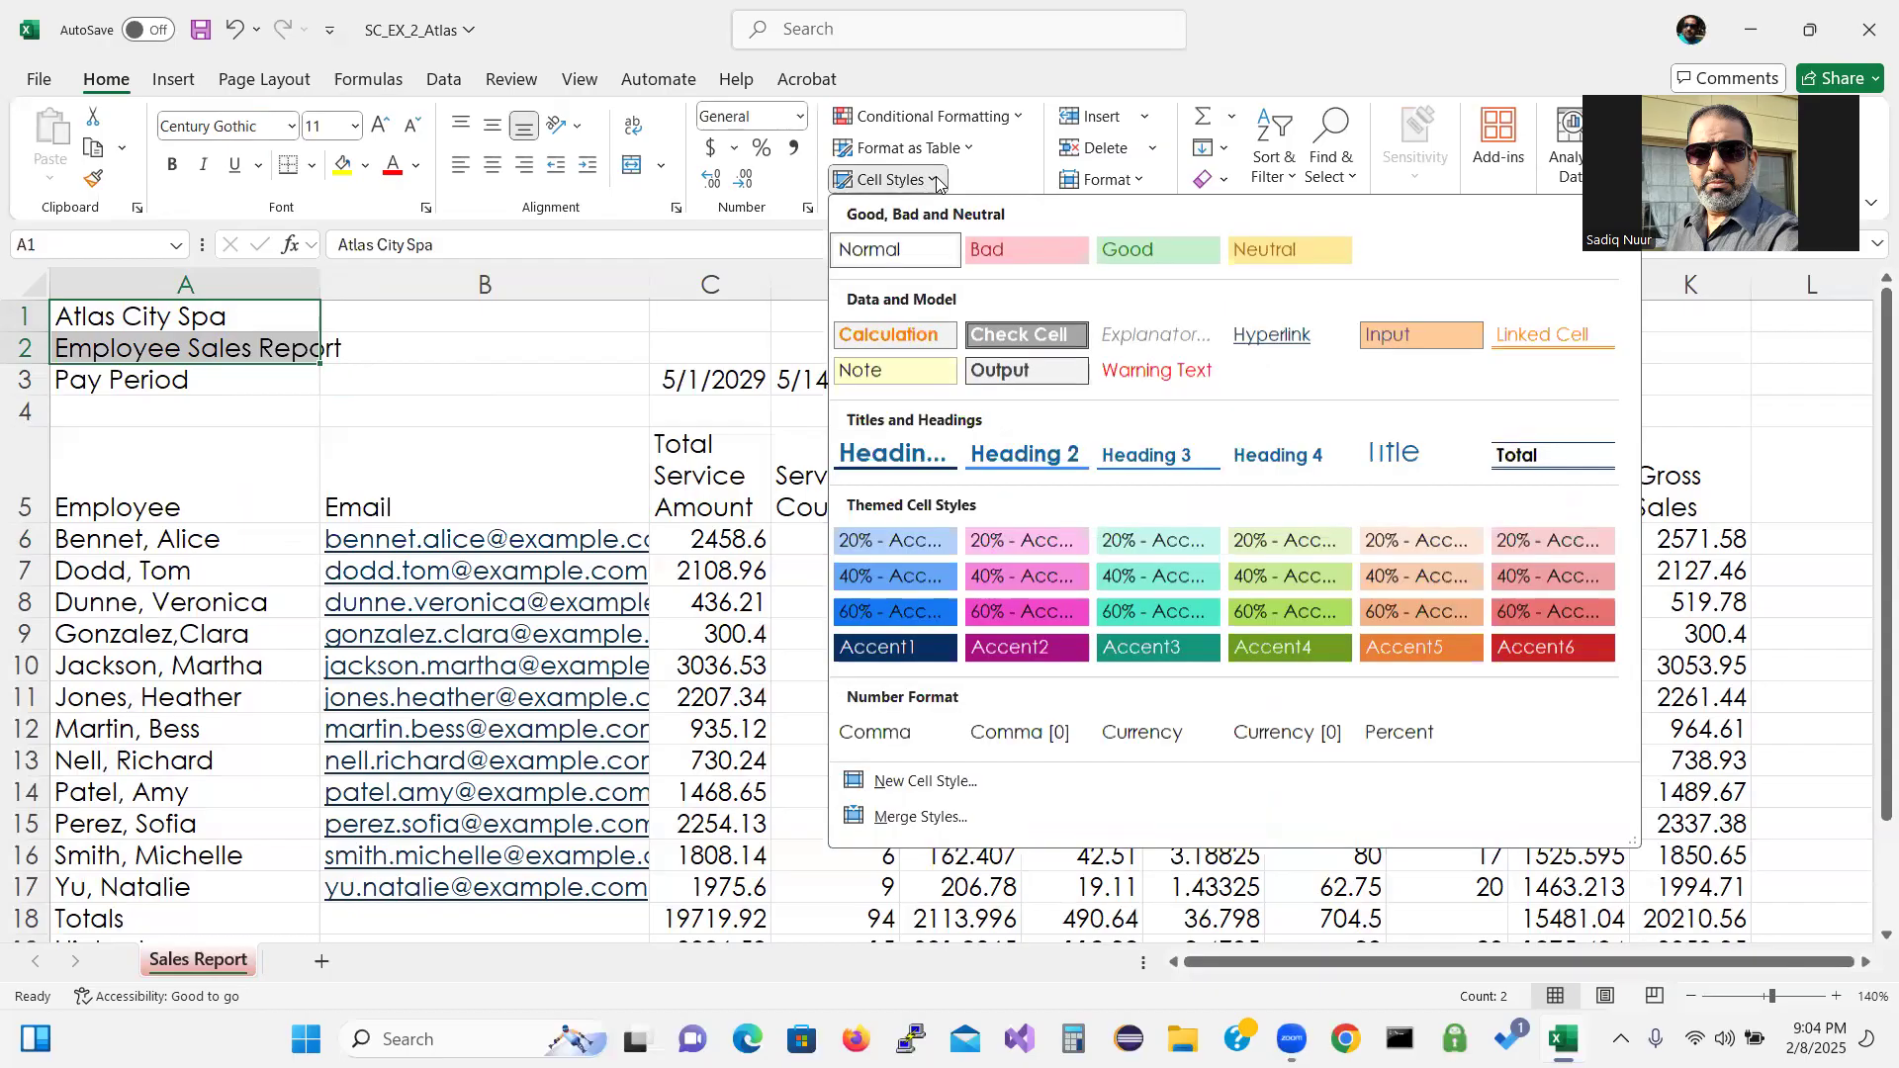
pyautogui.click(1406, 461)
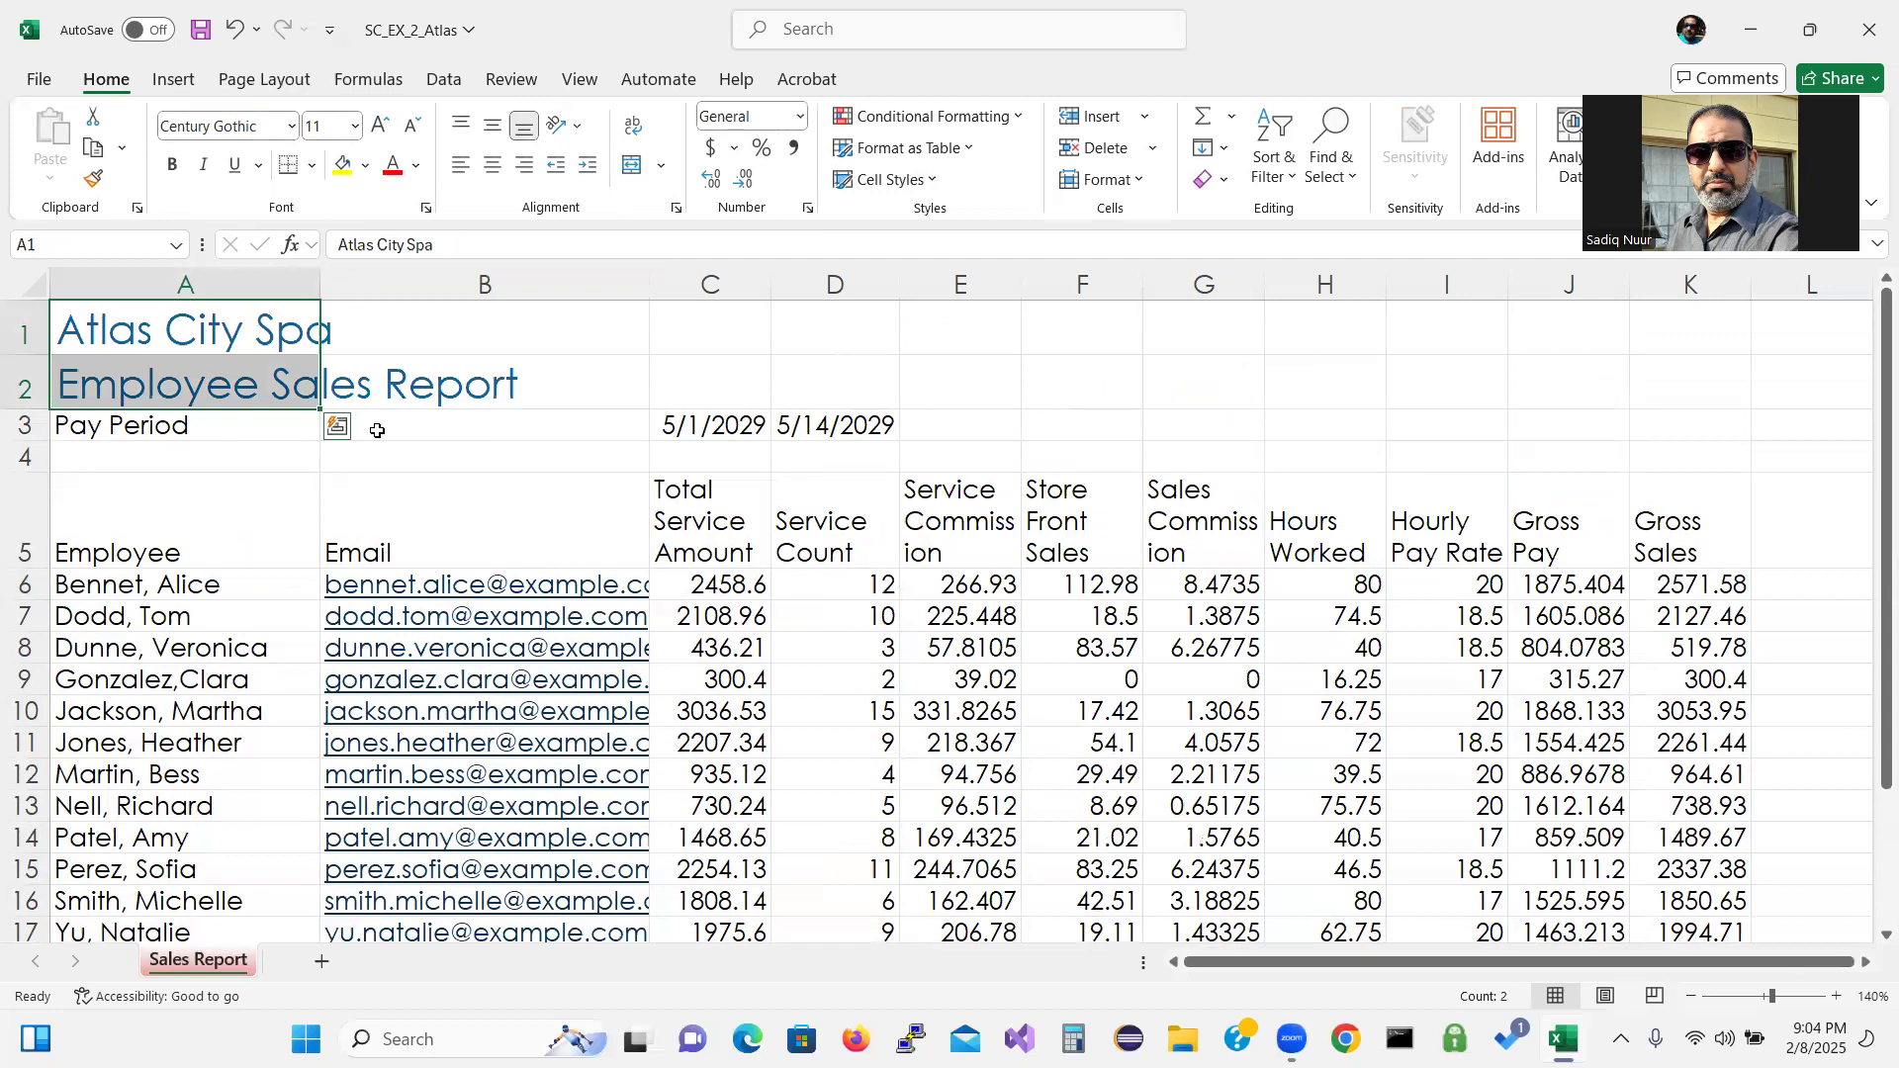
pyautogui.click(170, 389)
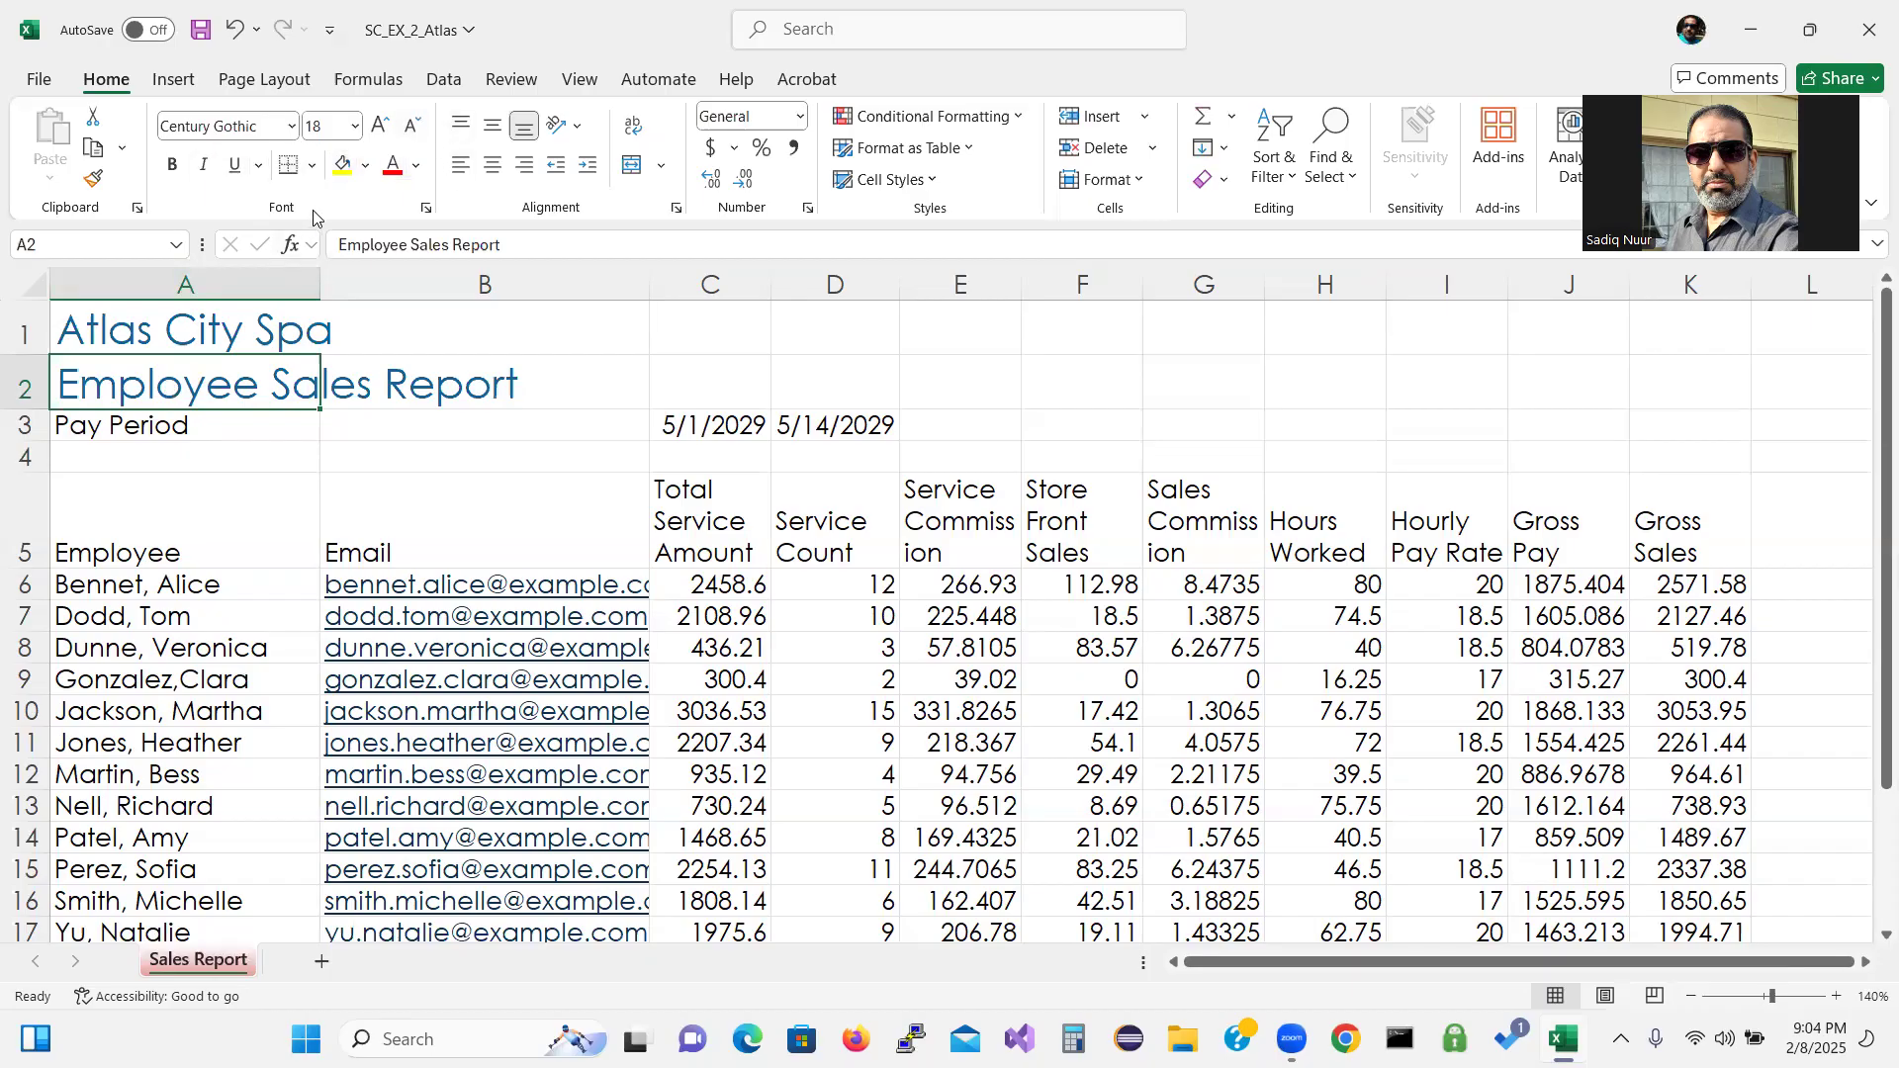
# Decrease the Employee Sales Report subtitle in A2 from 18 to 16 point.
pyautogui.click(414, 126)
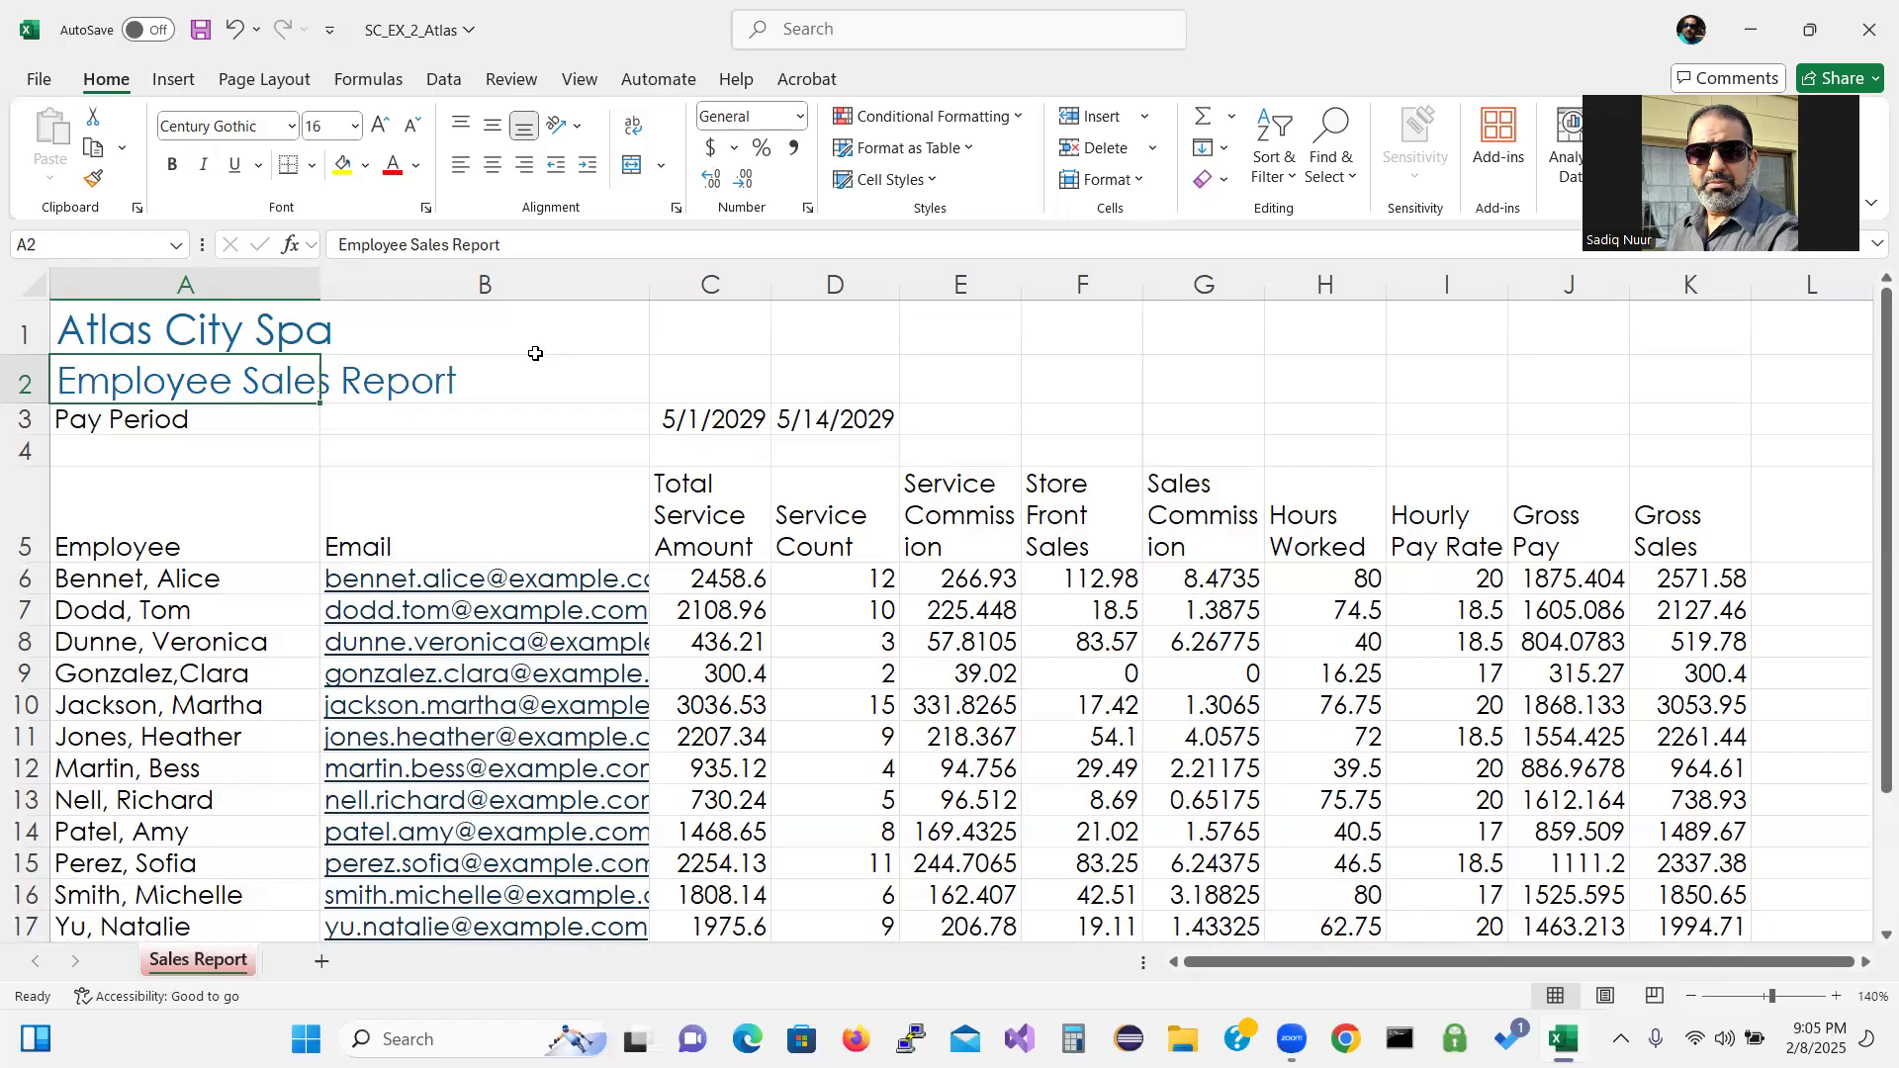
pyautogui.click(197, 423)
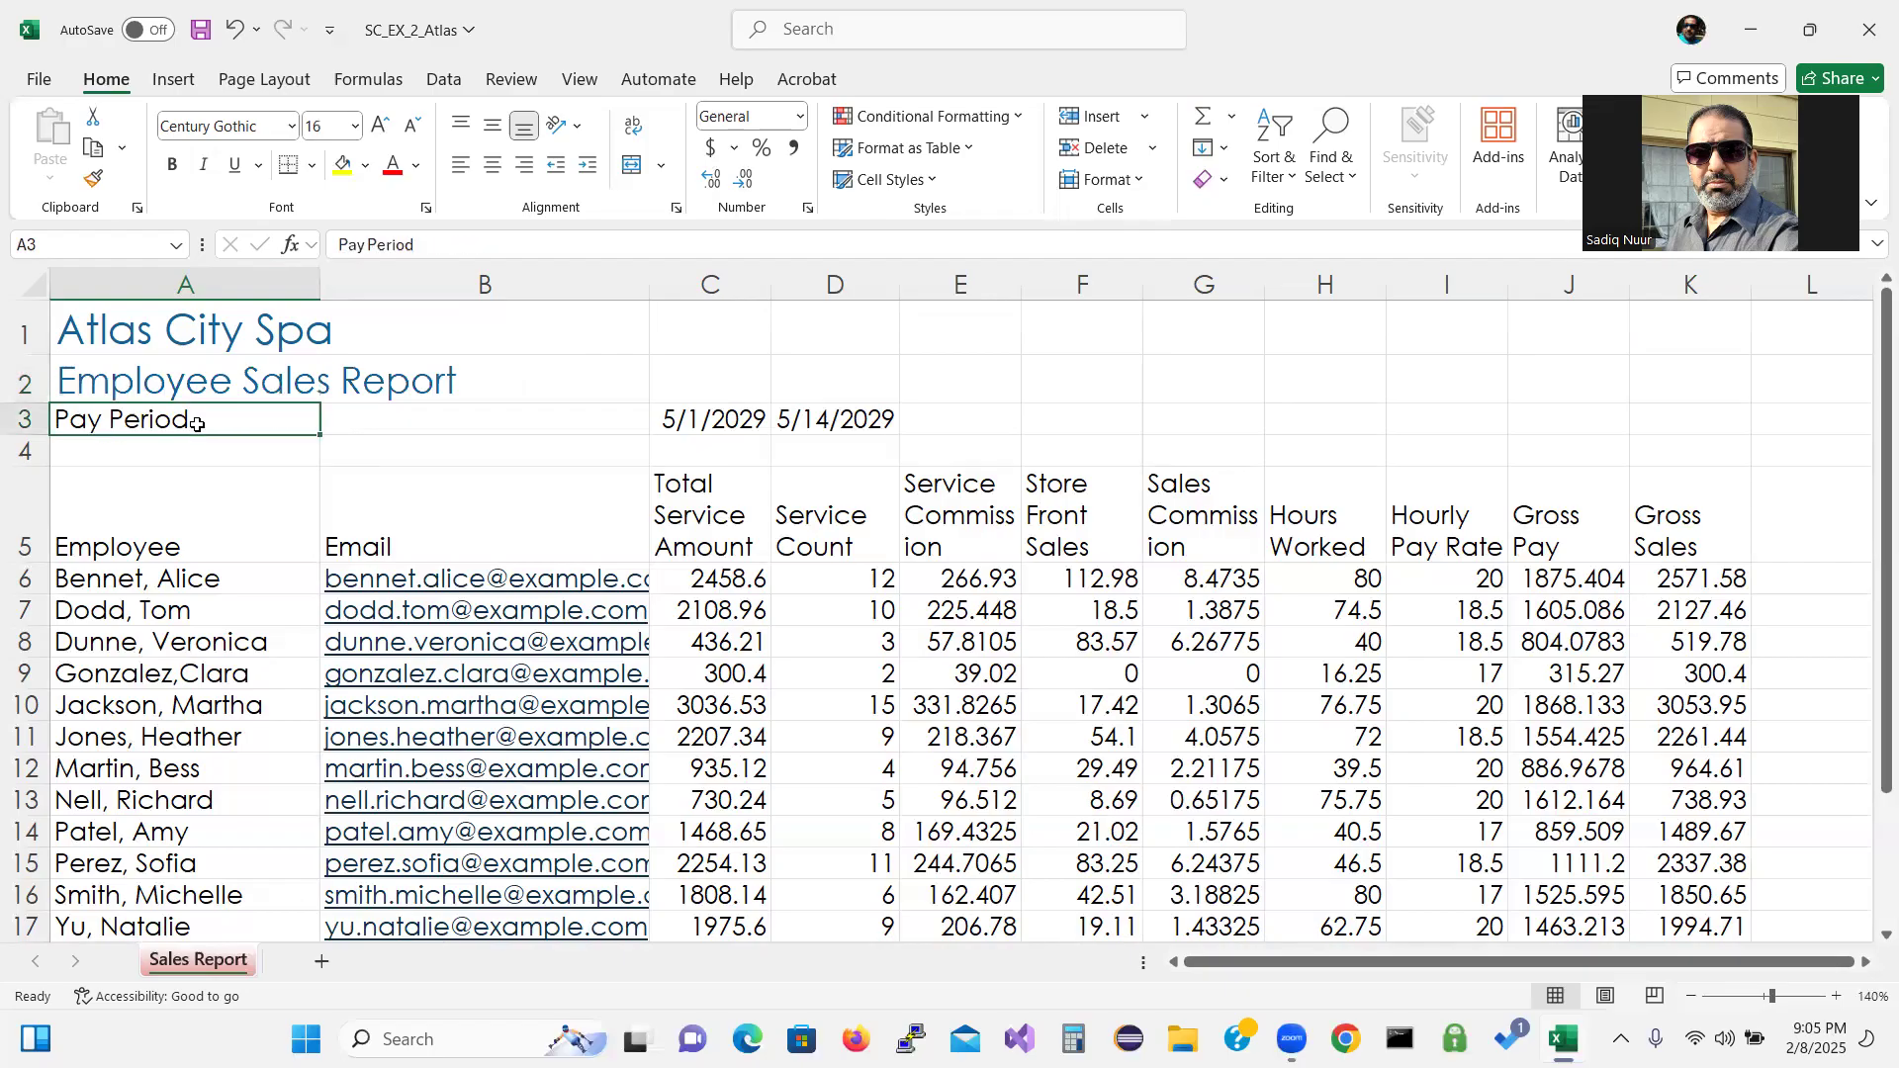
# Apply Heading 3 to the Pay Period row A3:D3 and autofit column D to show 5/14/2029.
pyautogui.moveTo(197, 423); pyautogui.dragTo(842, 419)
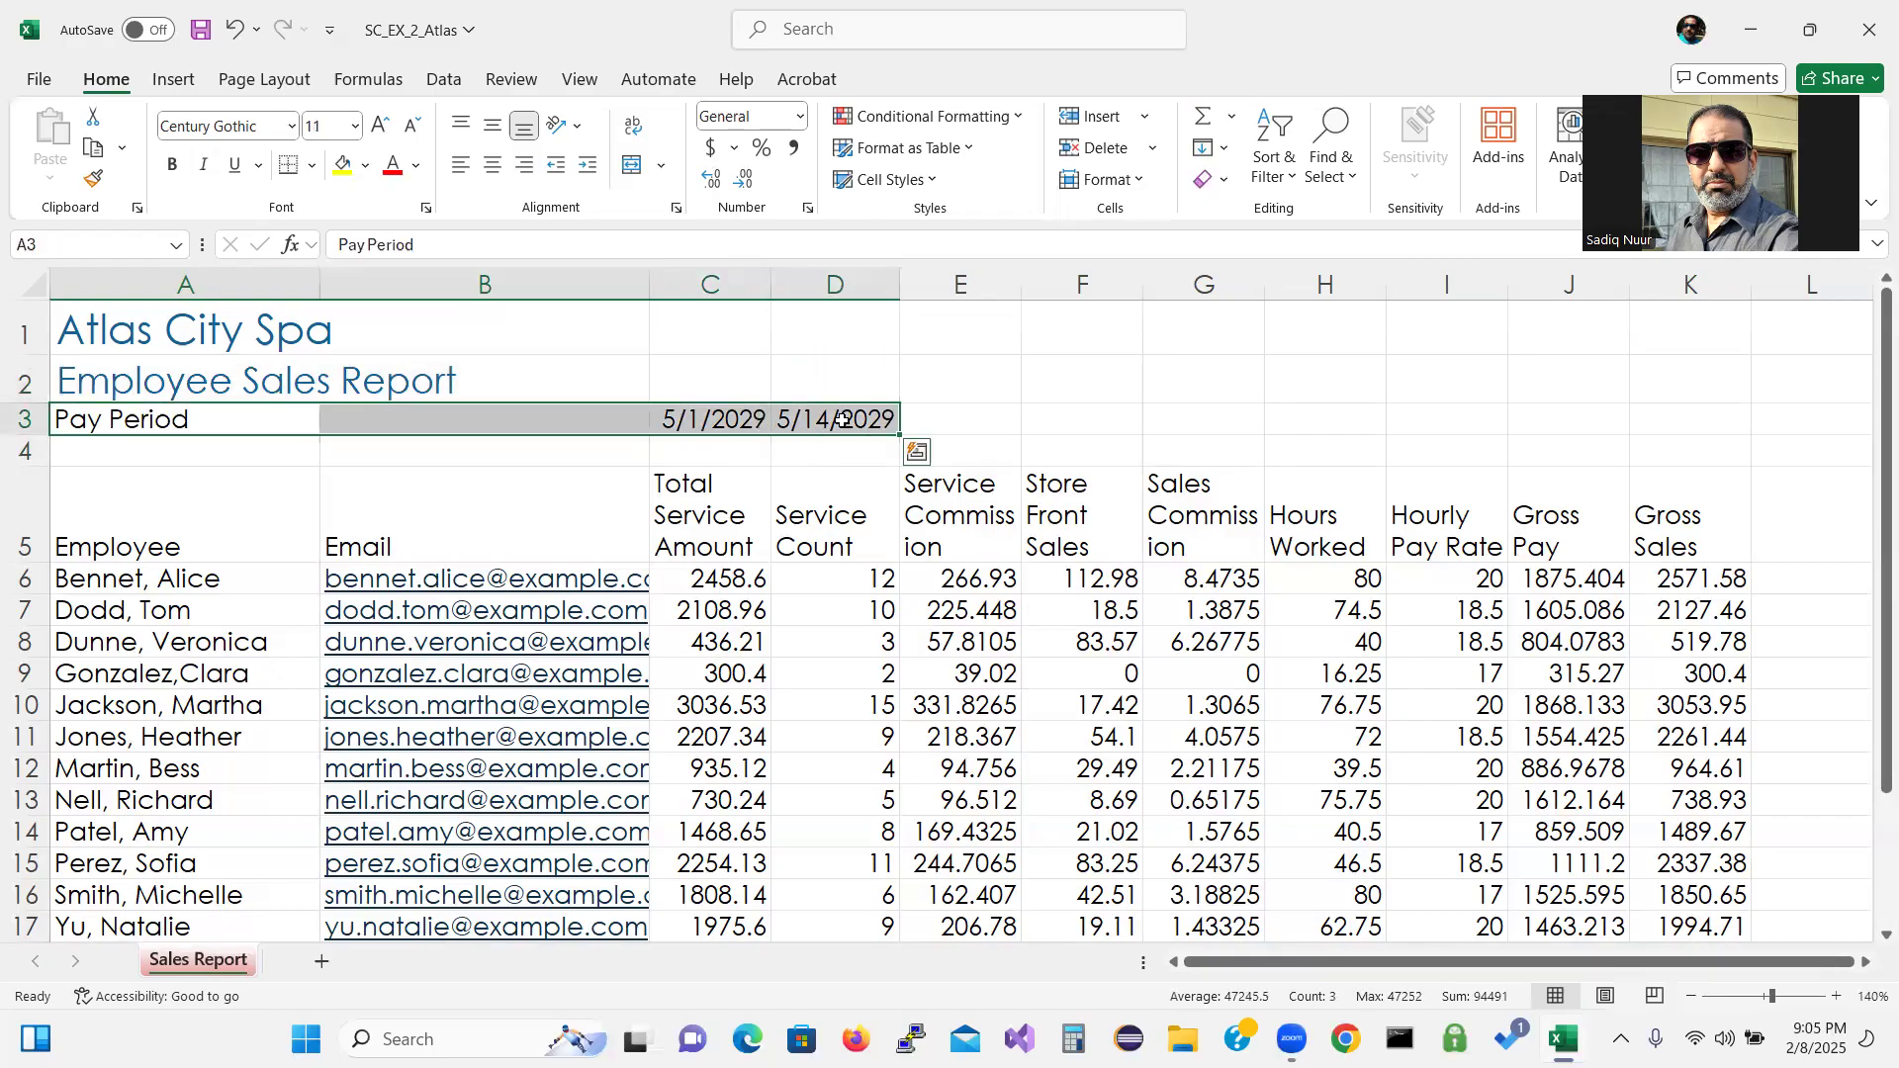
pyautogui.click(930, 183)
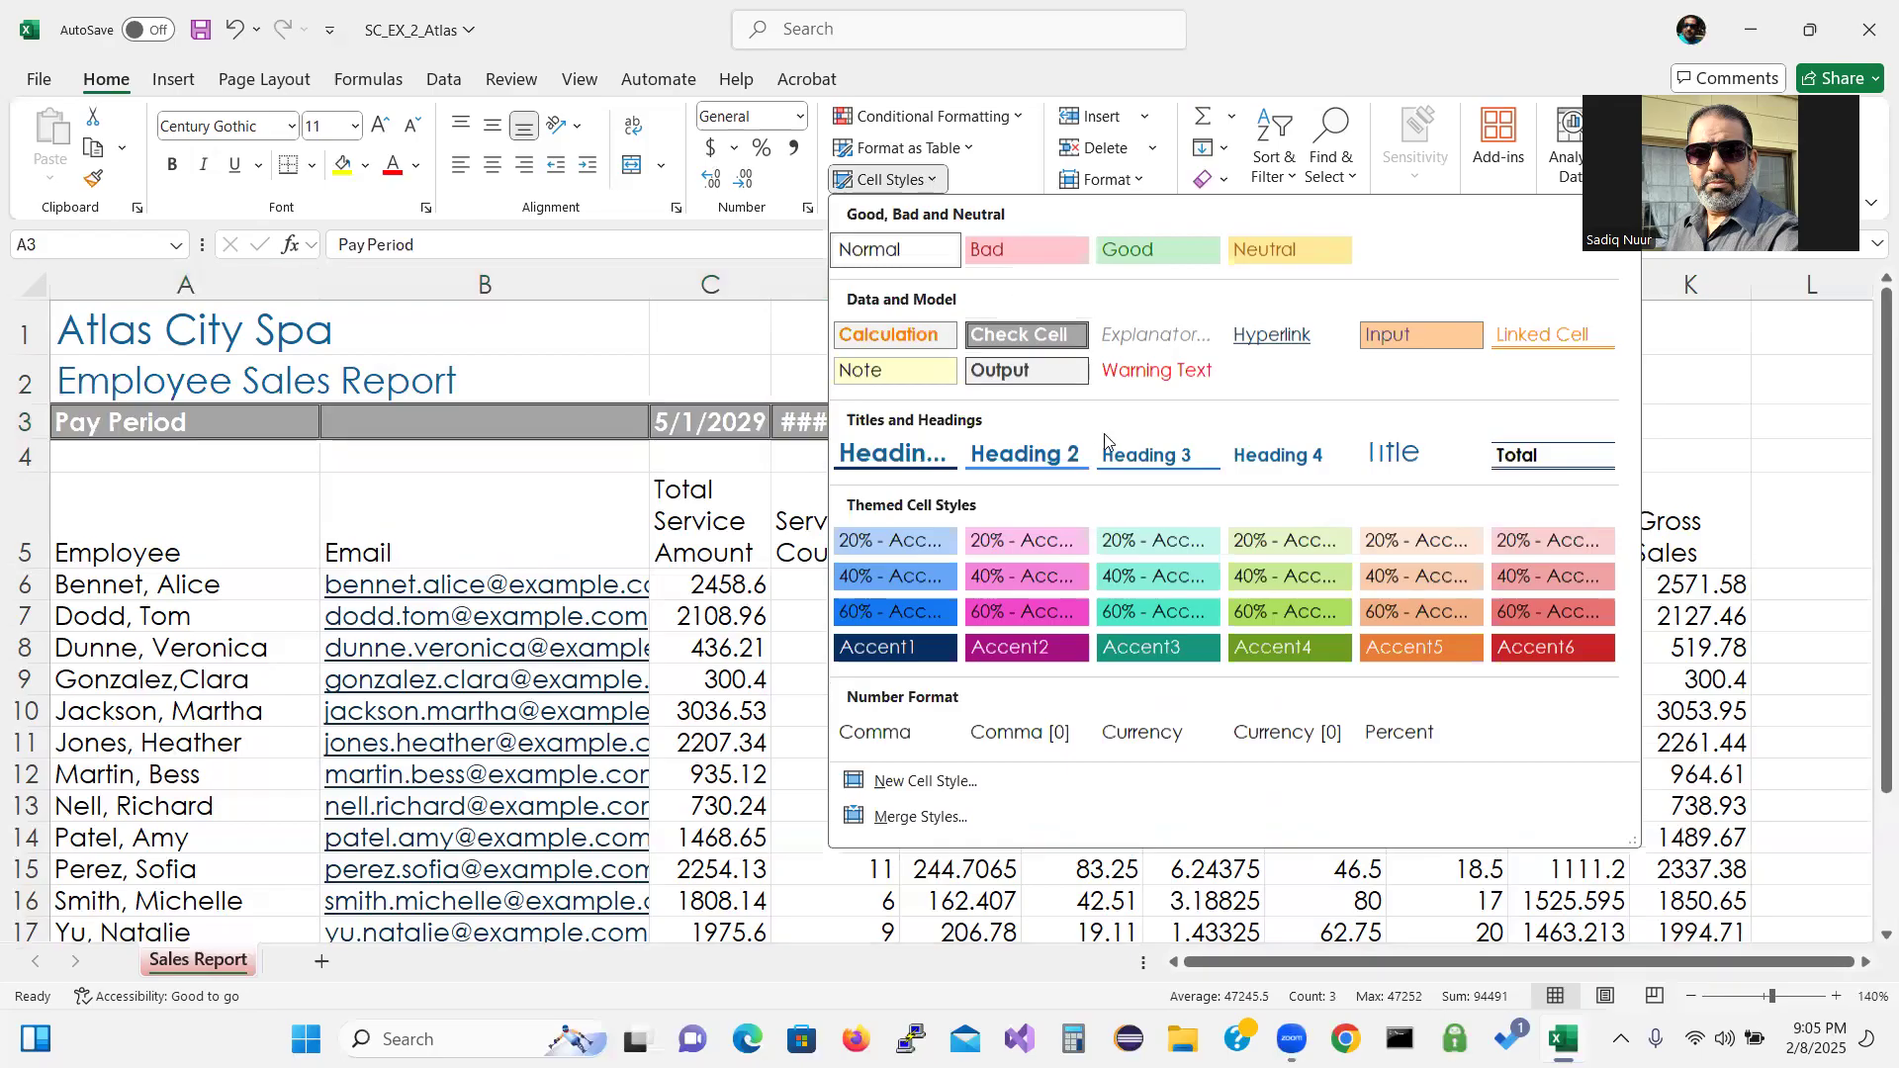
pyautogui.click(1149, 457)
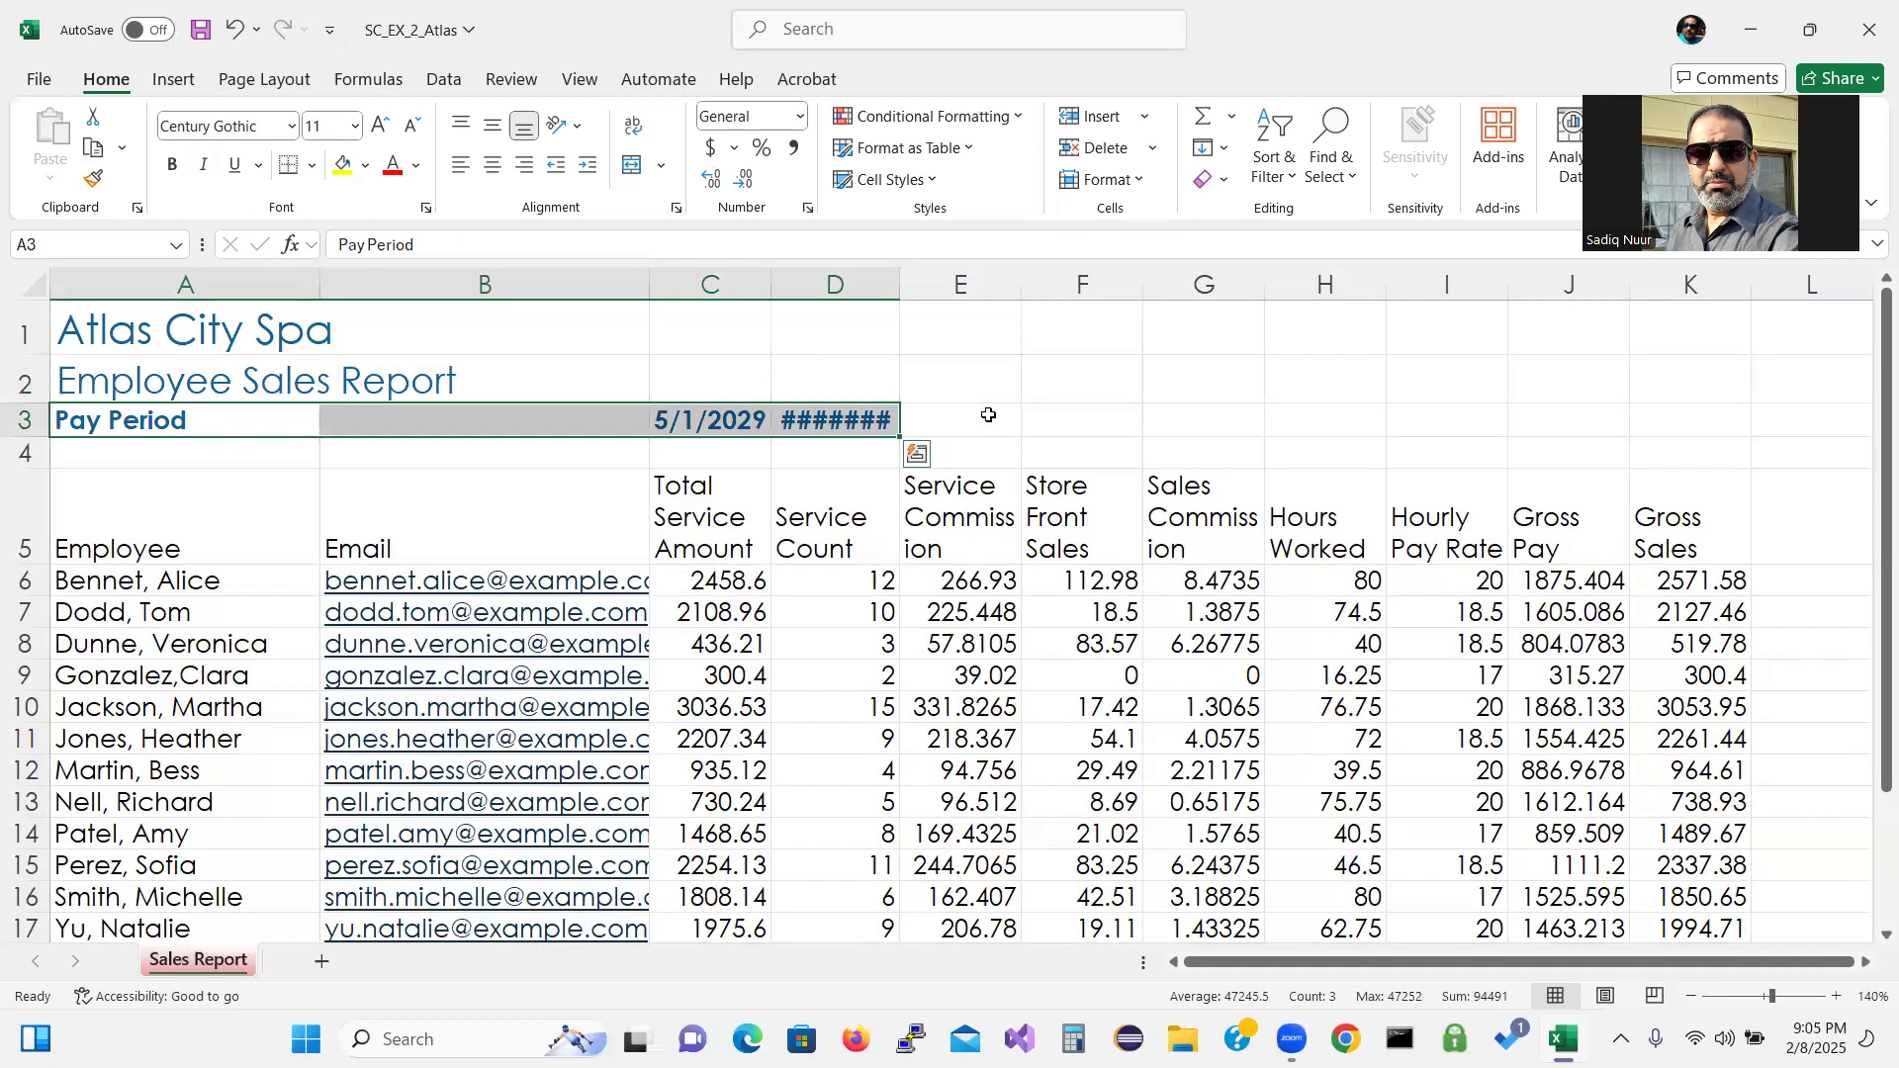
pyautogui.doubleClick(900, 284)
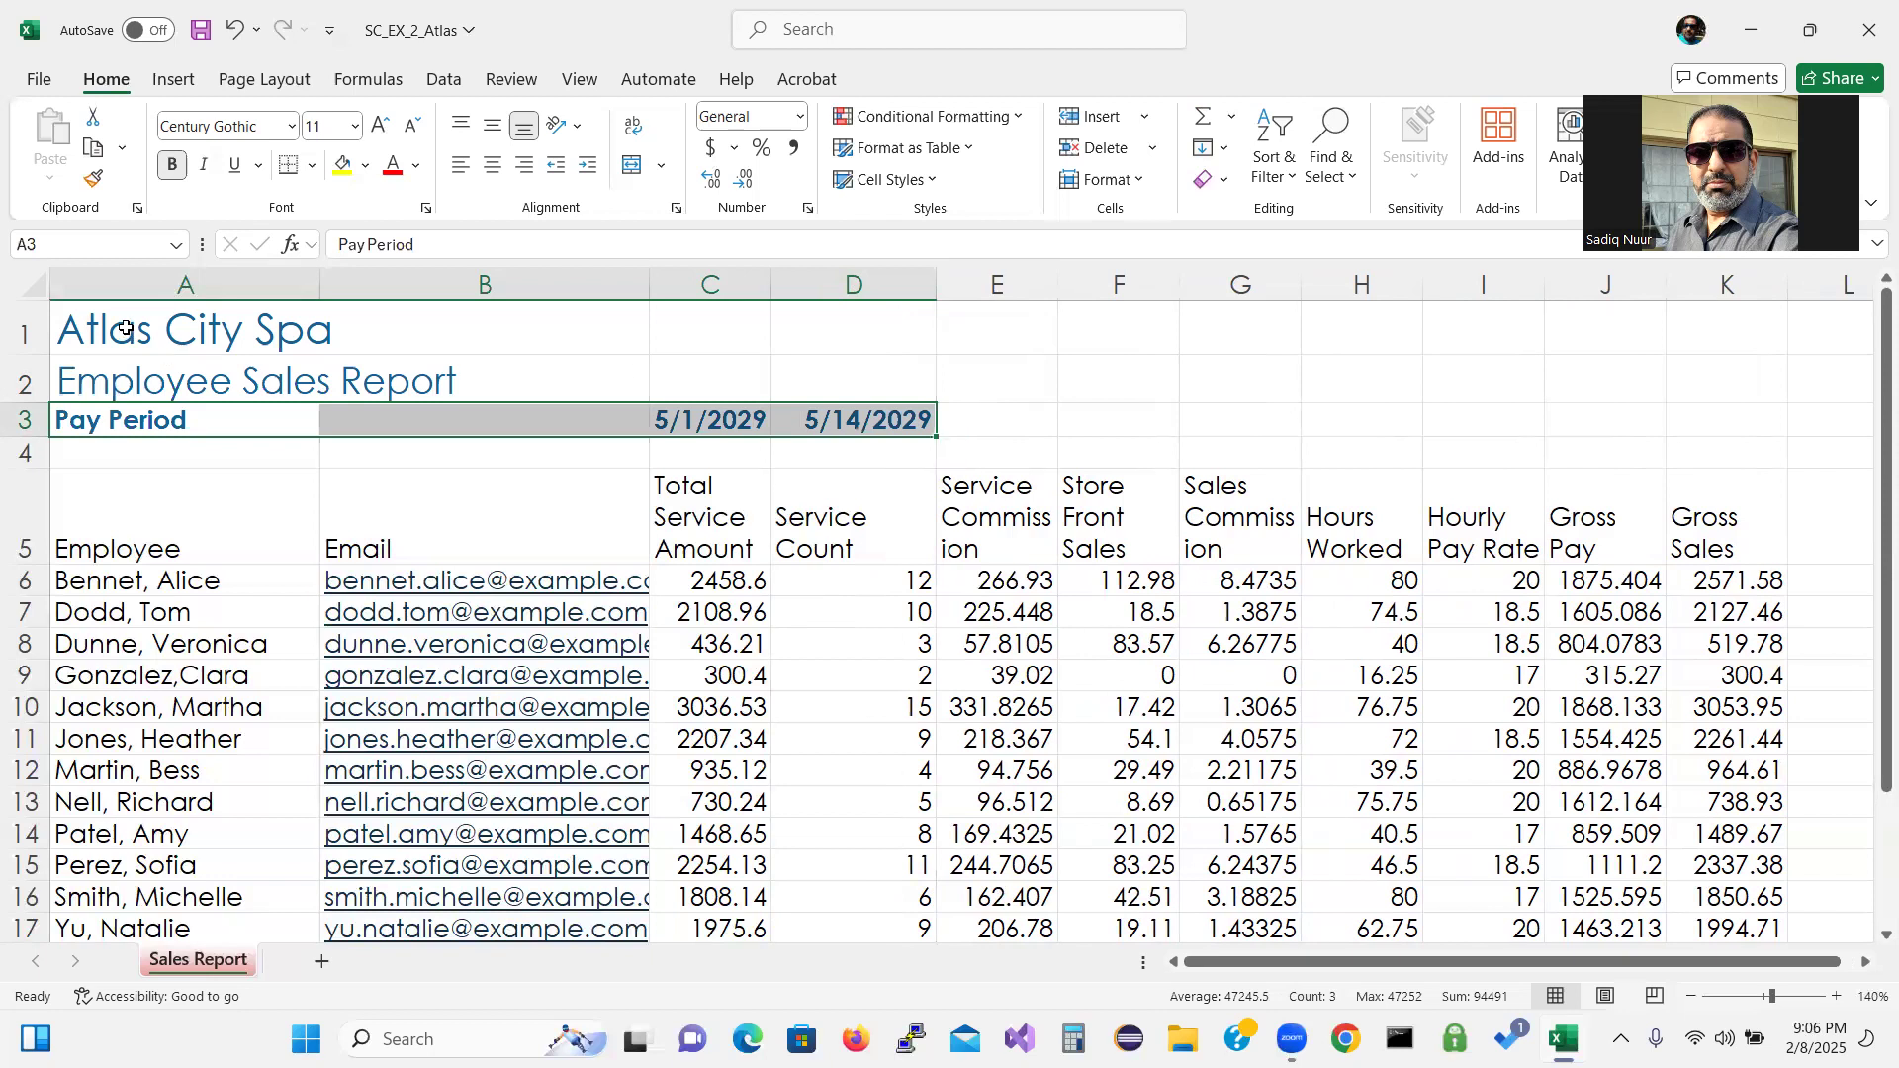
# Fill the title block A1:D3 with Dark Green, Accent 4, Lighter 60%.
pyautogui.moveTo(126, 329); pyautogui.dragTo(747, 380)
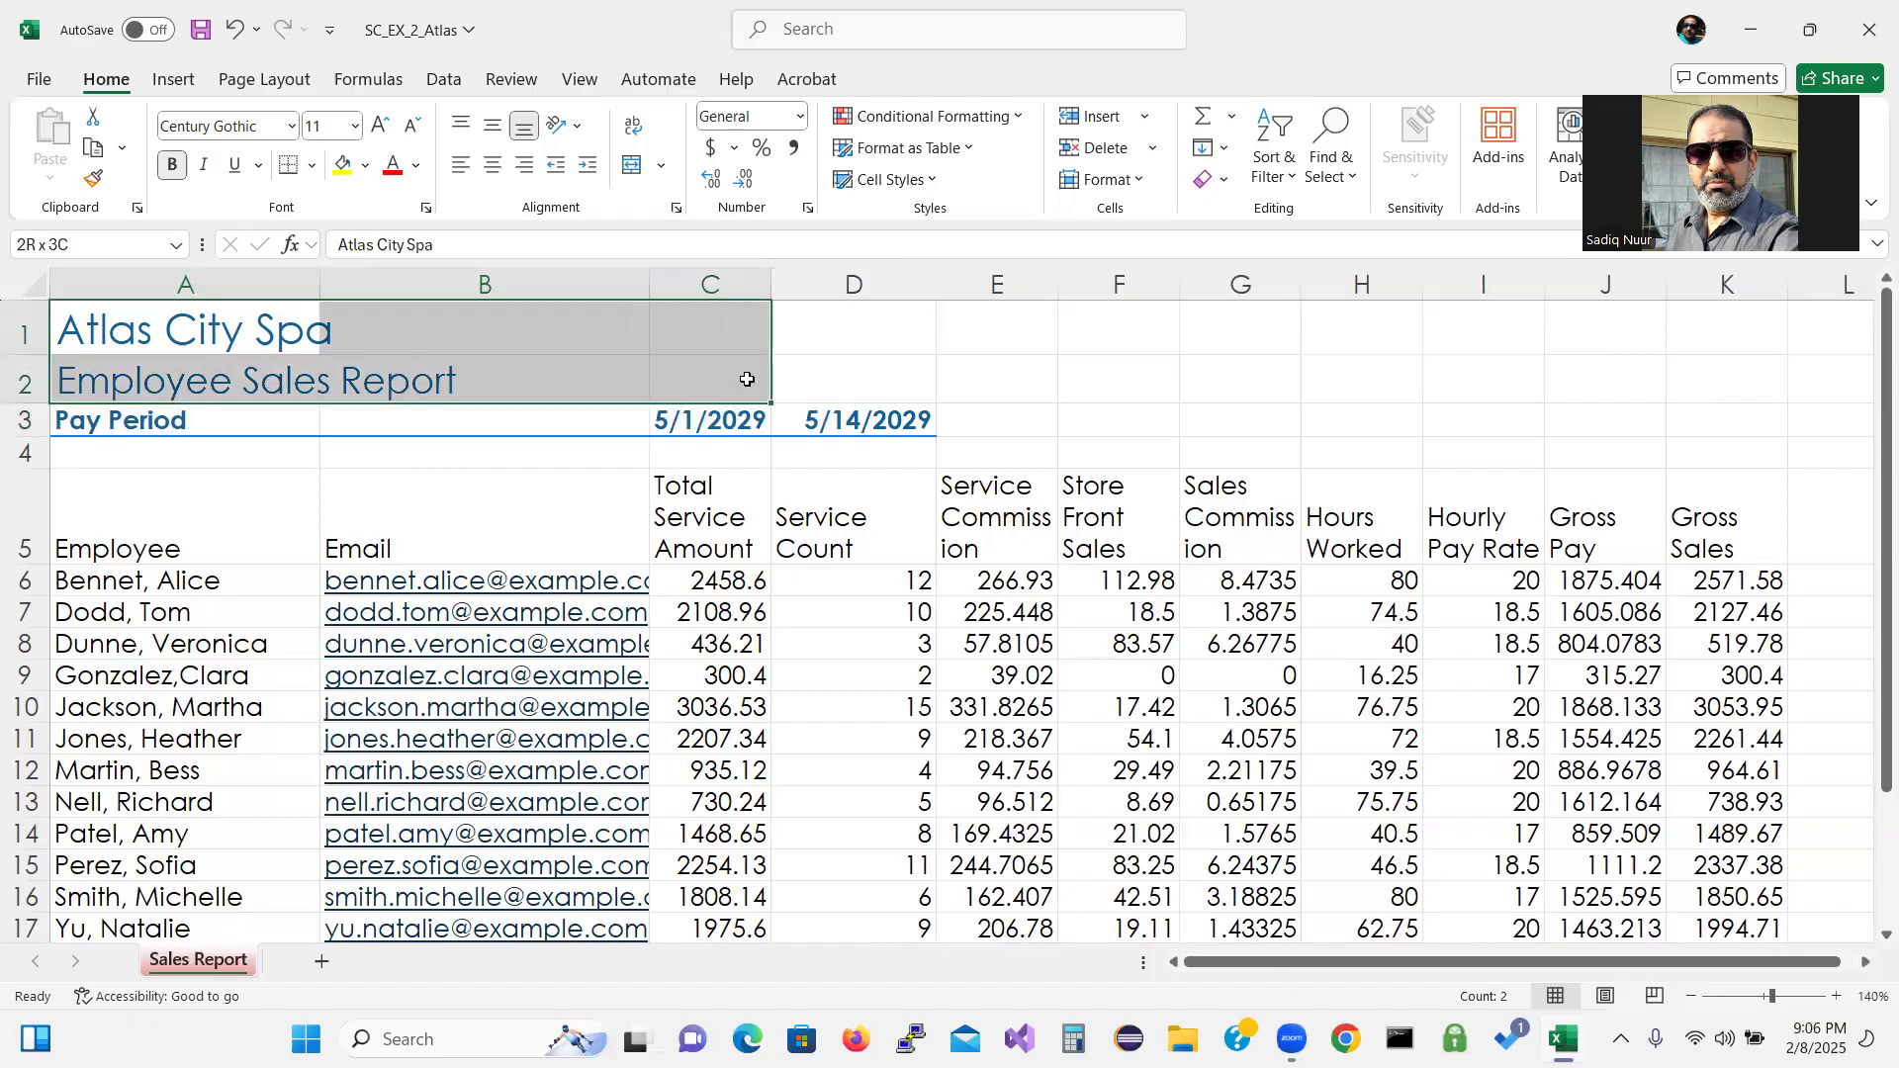
pyautogui.moveTo(746, 380); pyautogui.dragTo(925, 416)
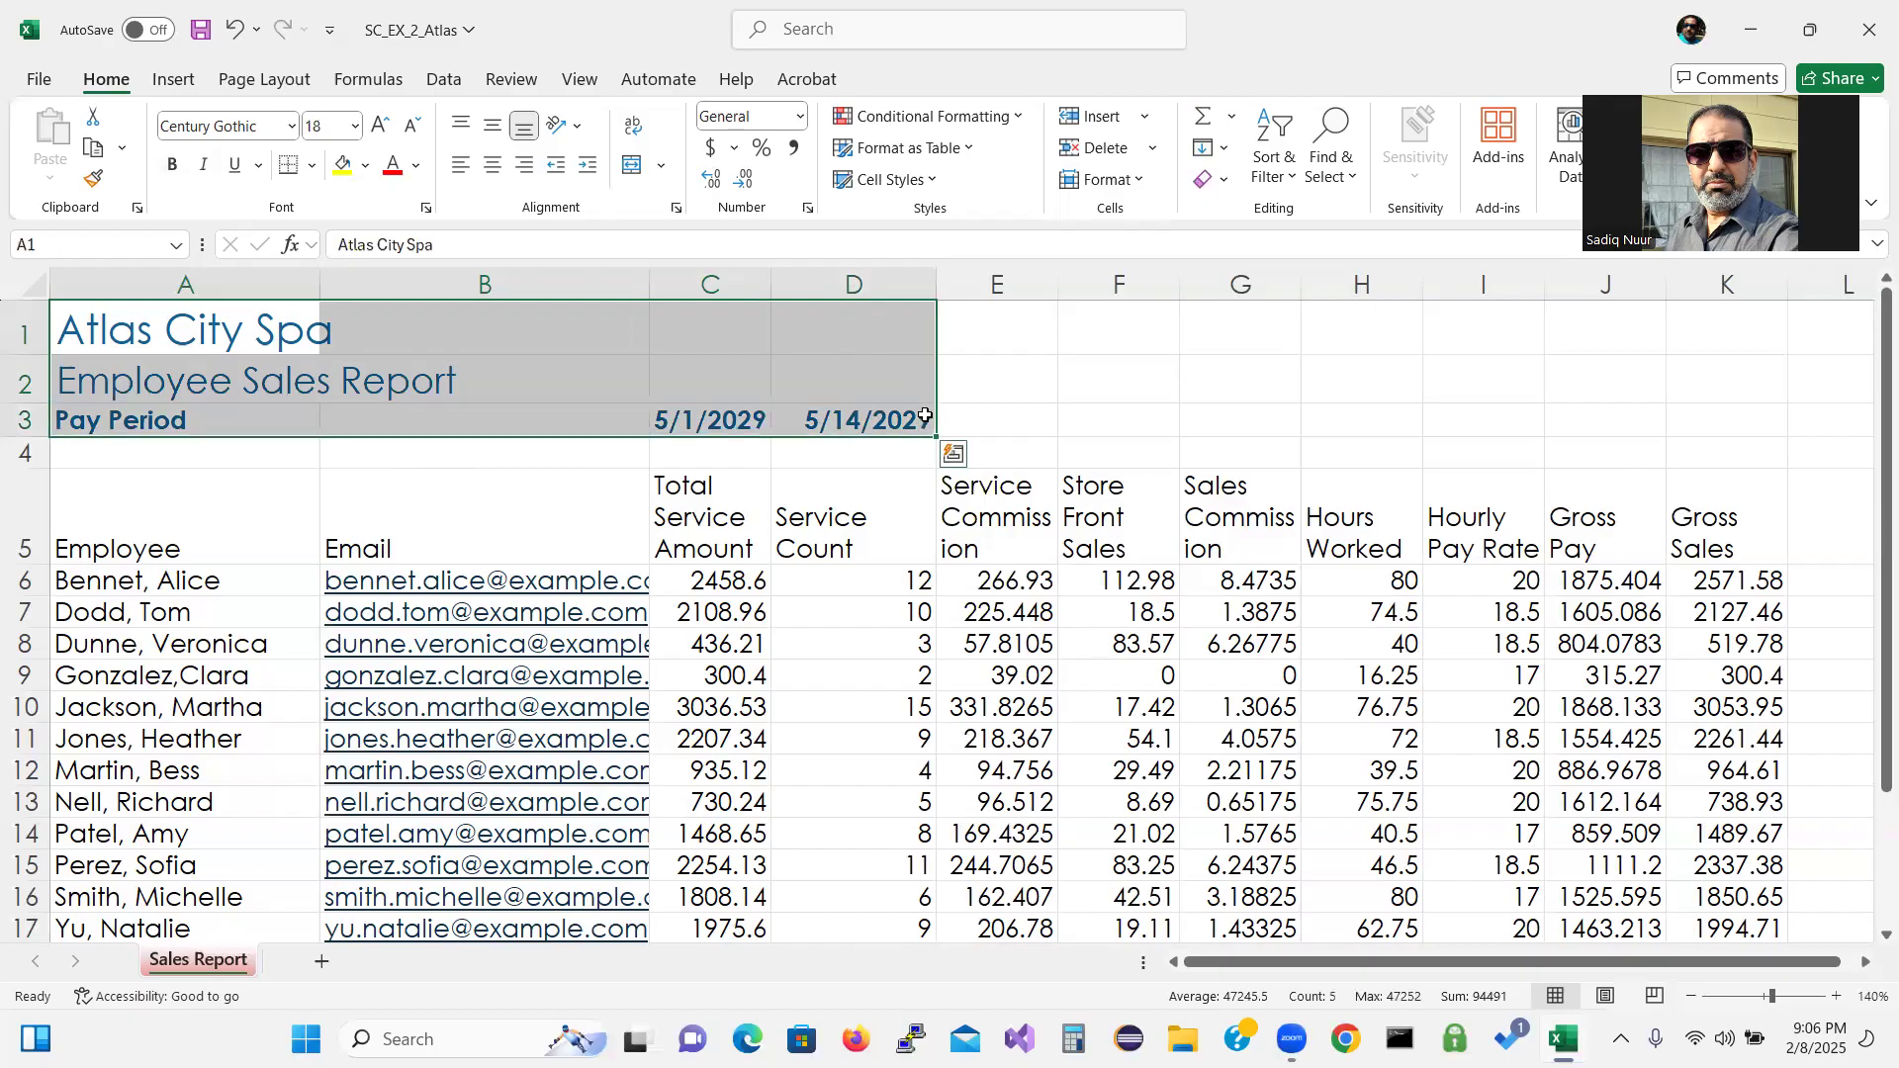
pyautogui.click(366, 168)
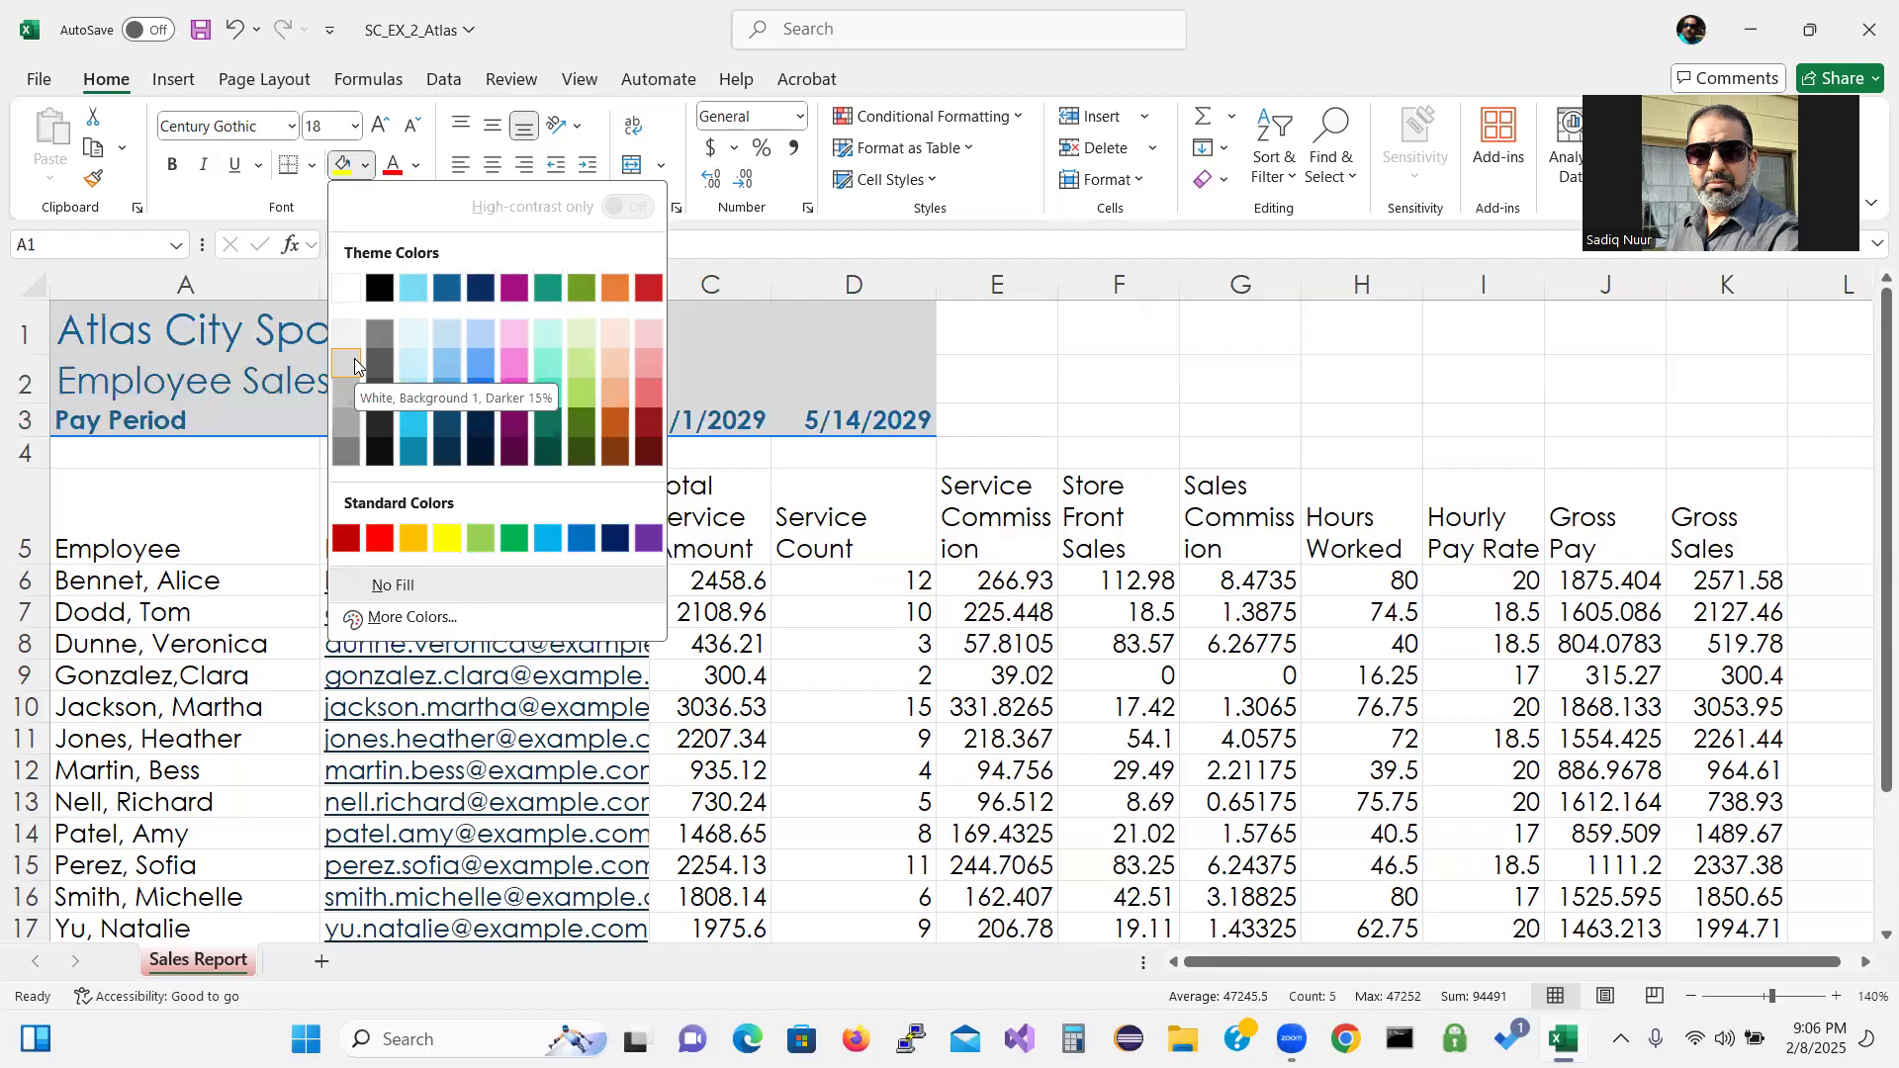
pyautogui.click(580, 362)
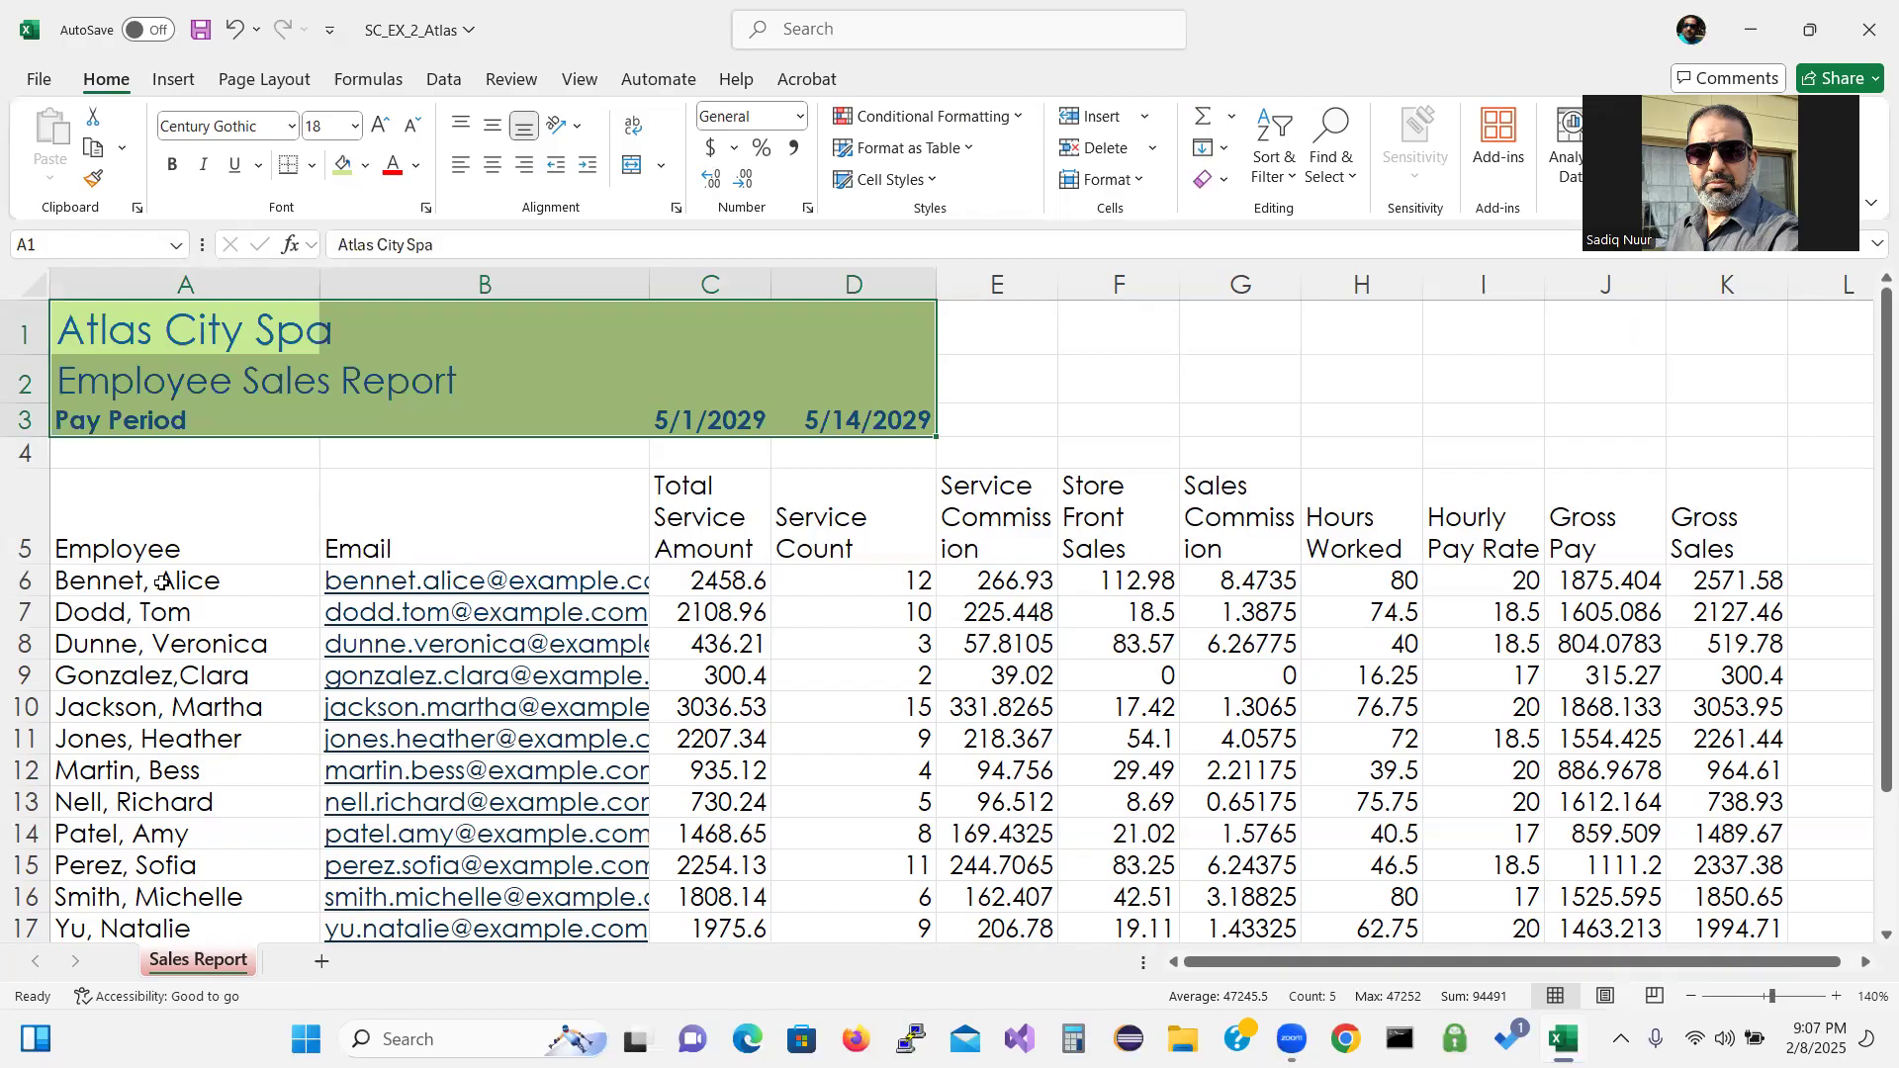
# Apply Heading 3 to the A5:K5 column headers and centre their labels.
pyautogui.click(153, 553)
pyautogui.moveTo(153, 553); pyautogui.dragTo(1687, 492)
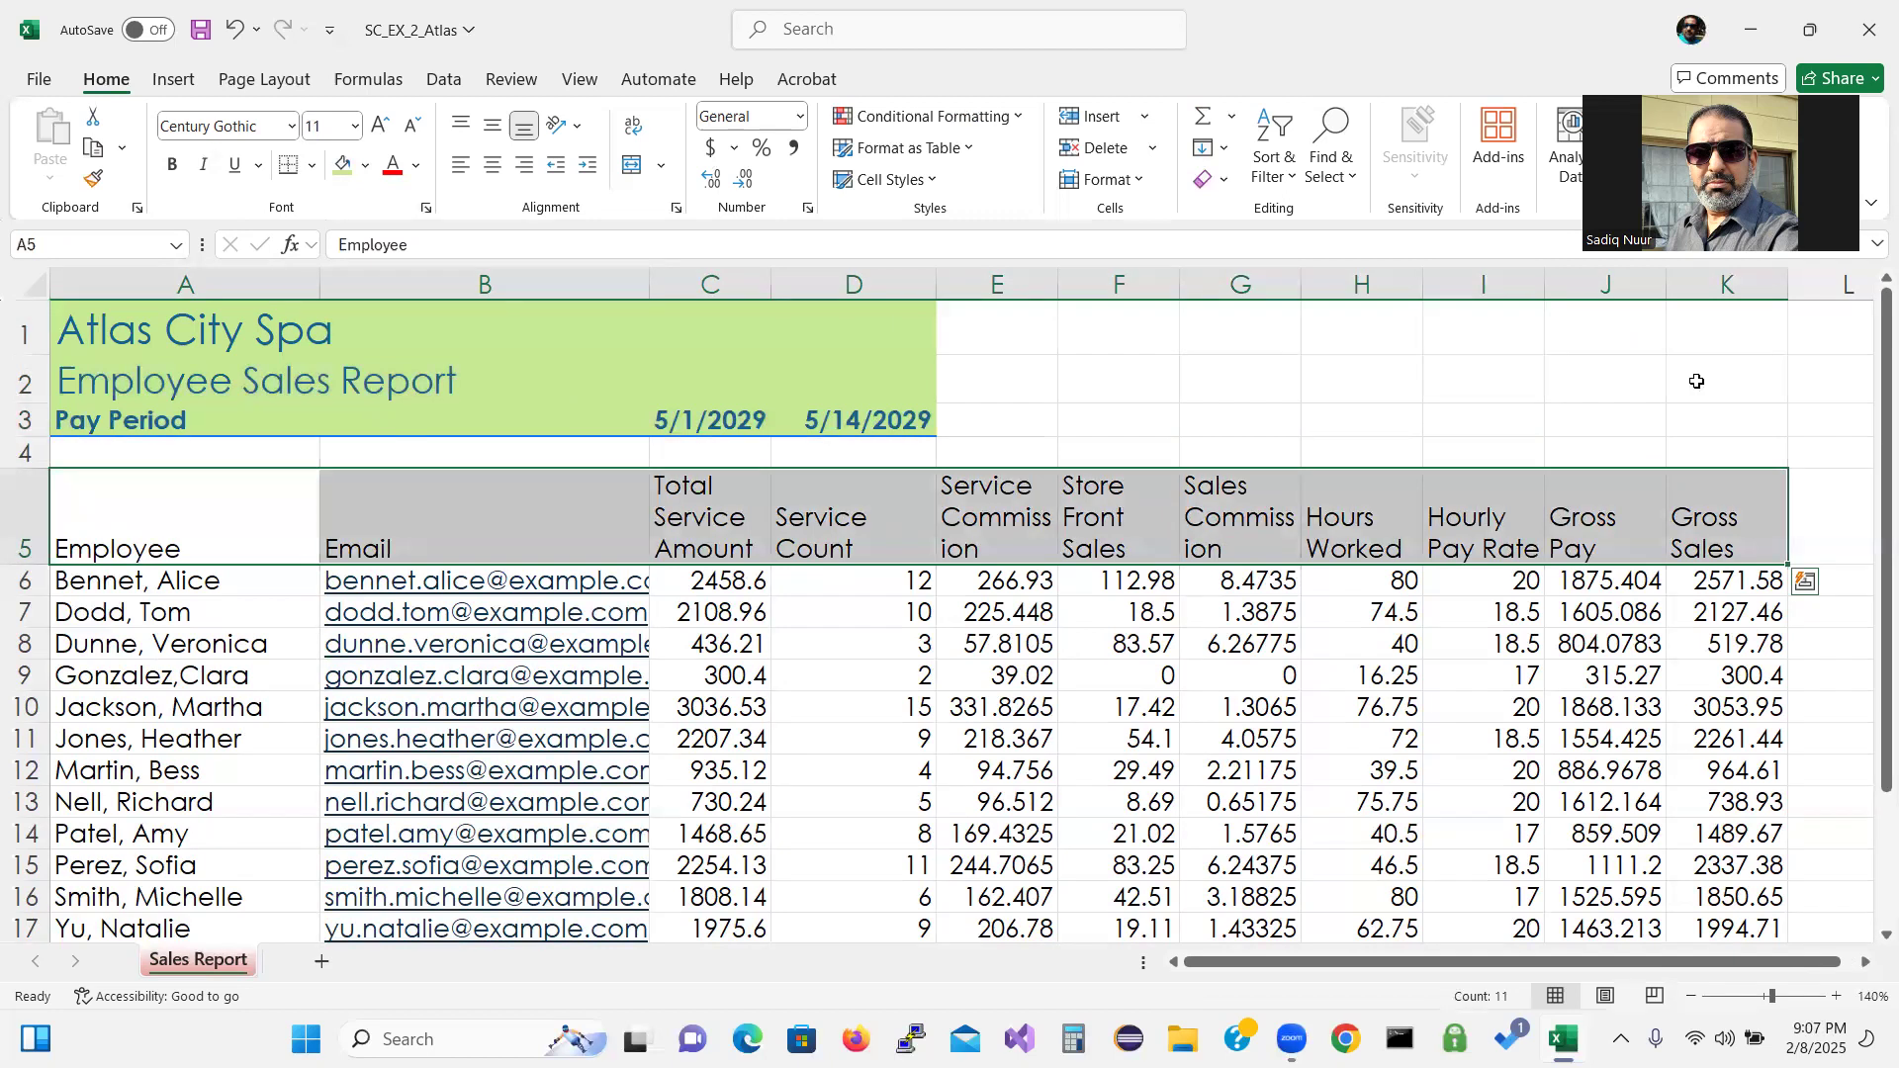
pyautogui.click(933, 182)
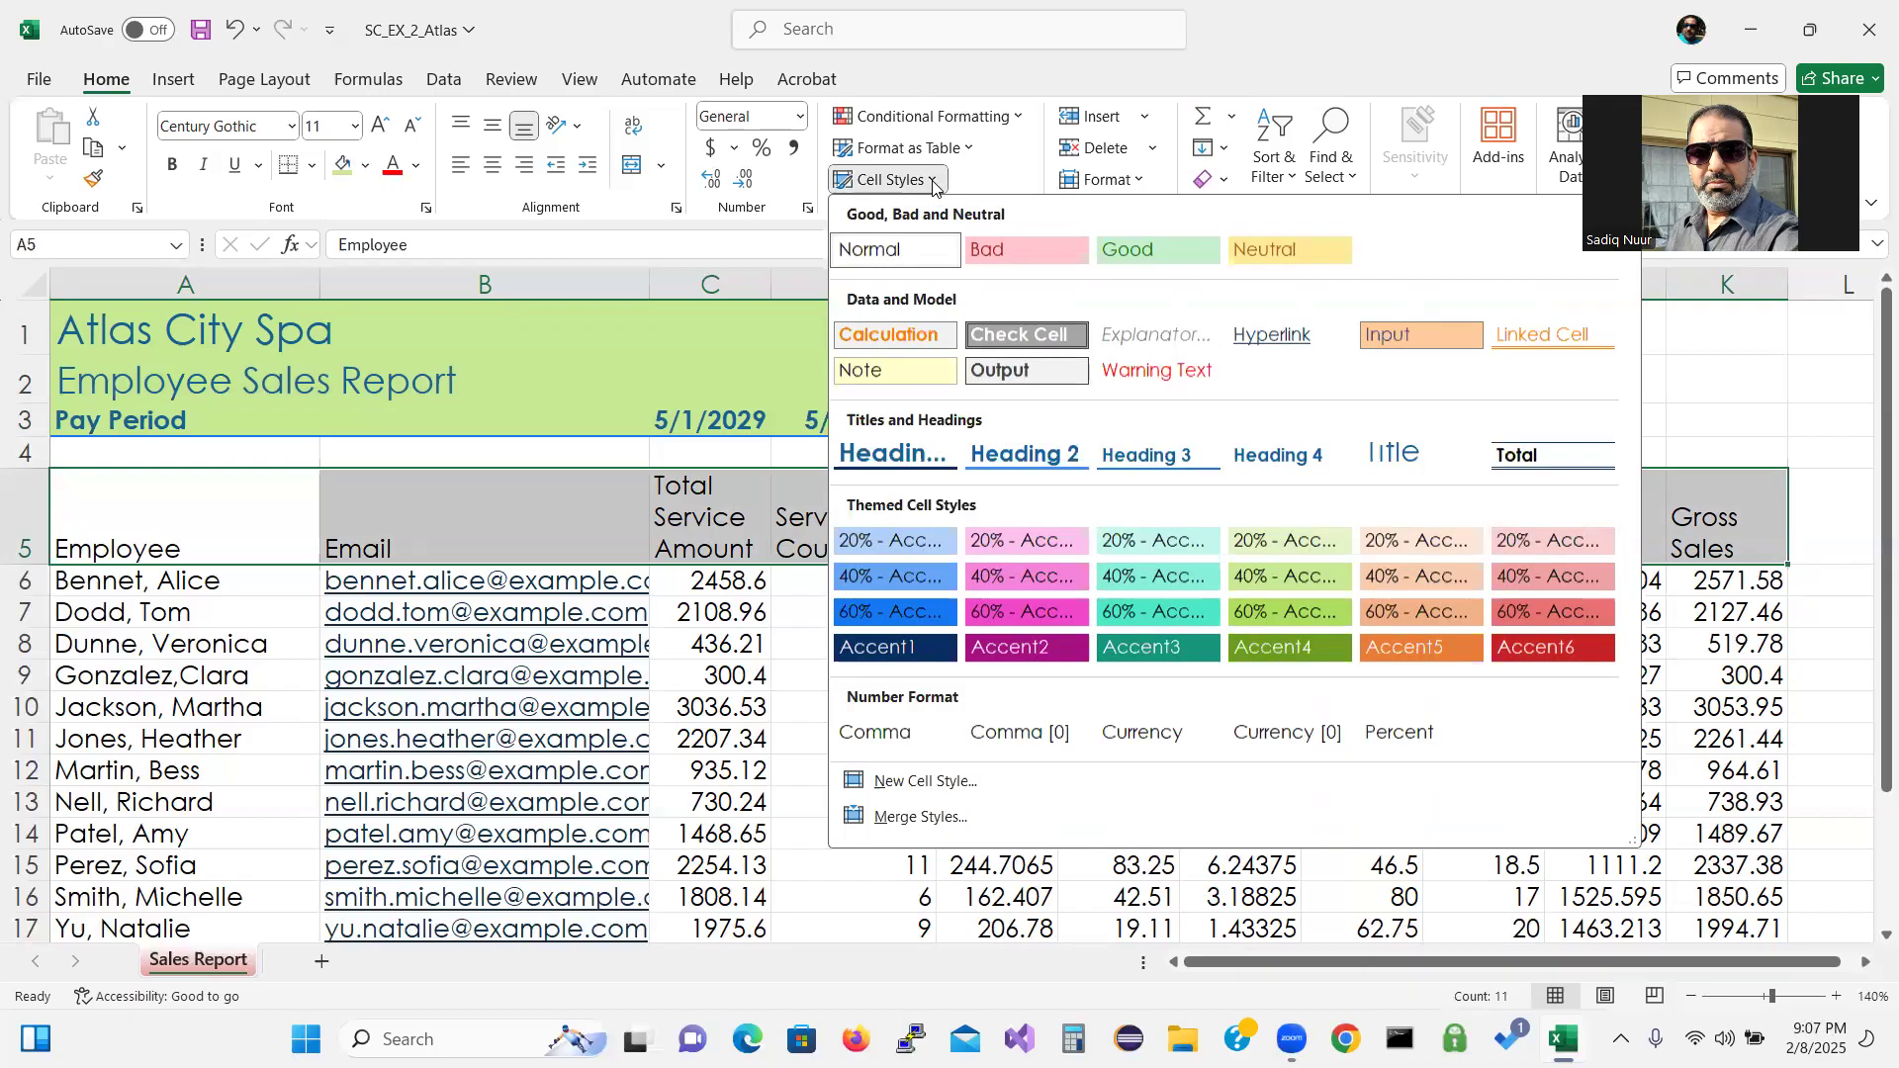
pyautogui.click(1155, 460)
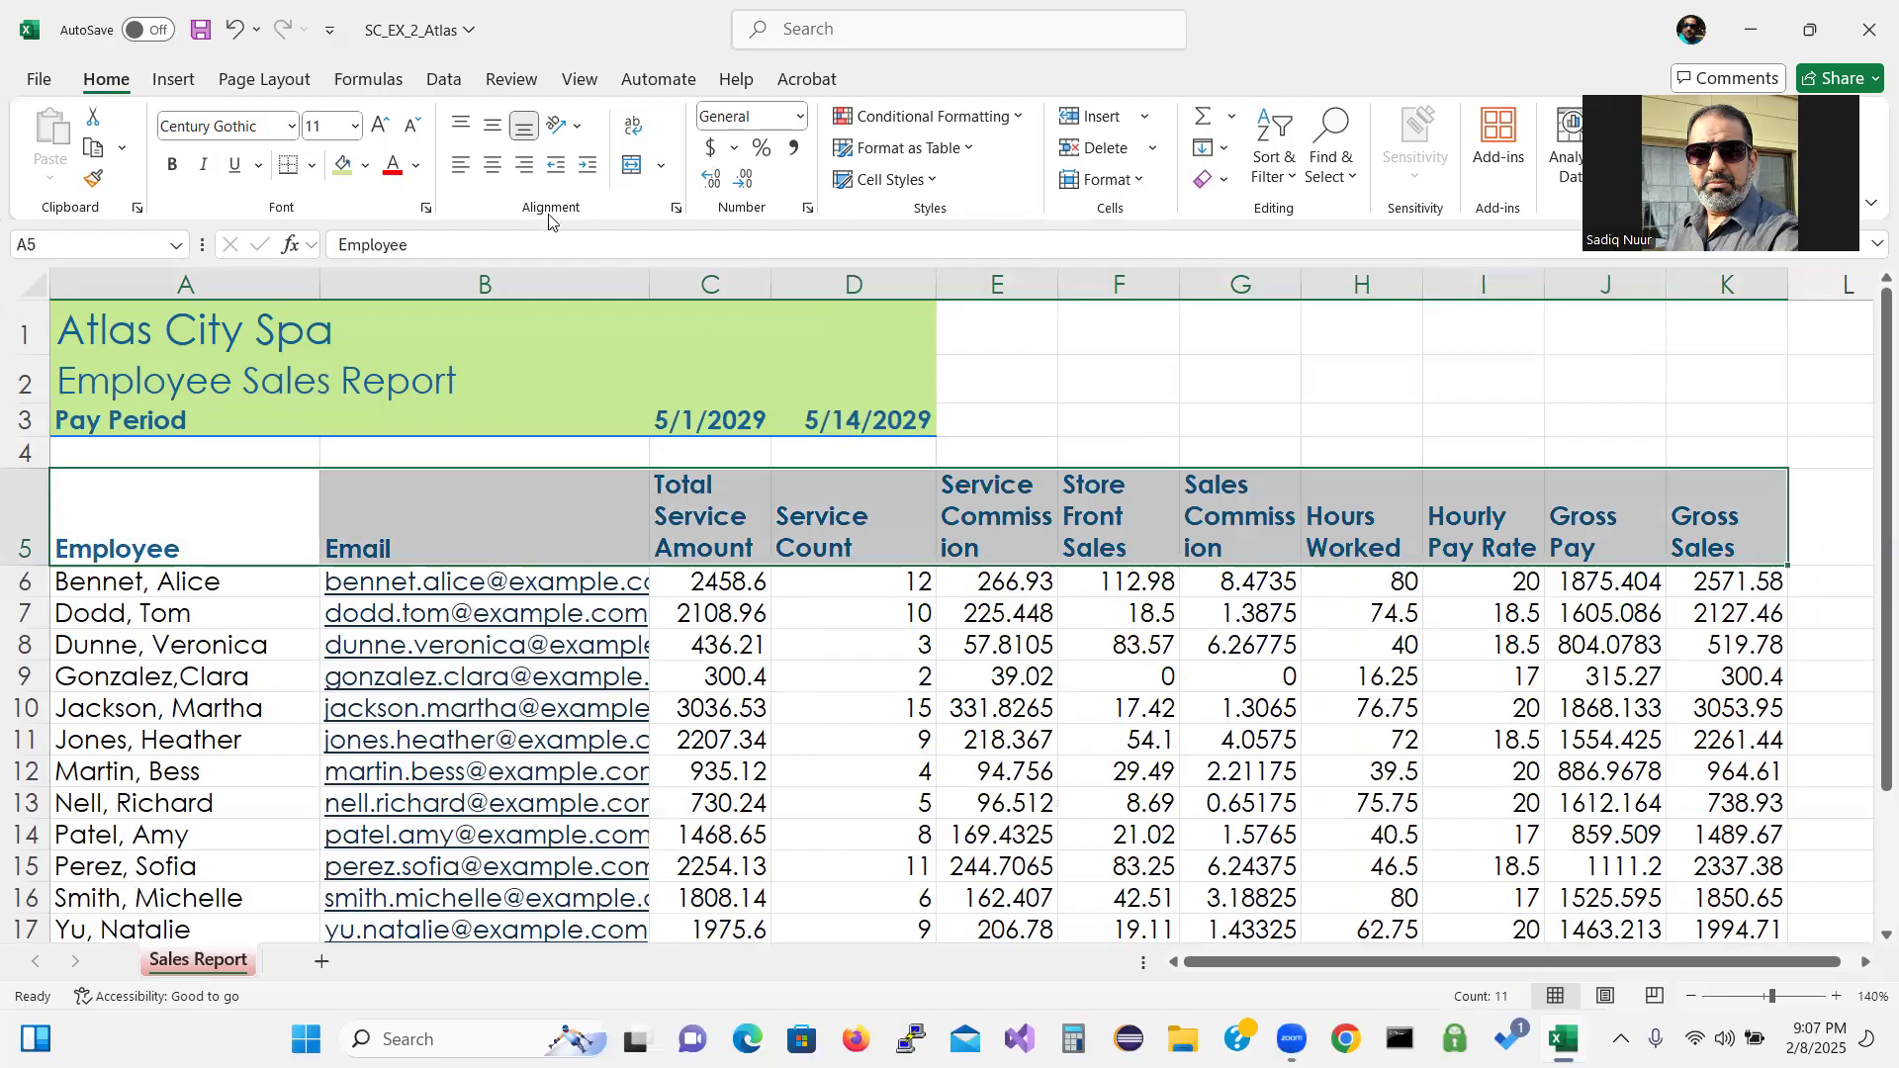
pyautogui.click(489, 172)
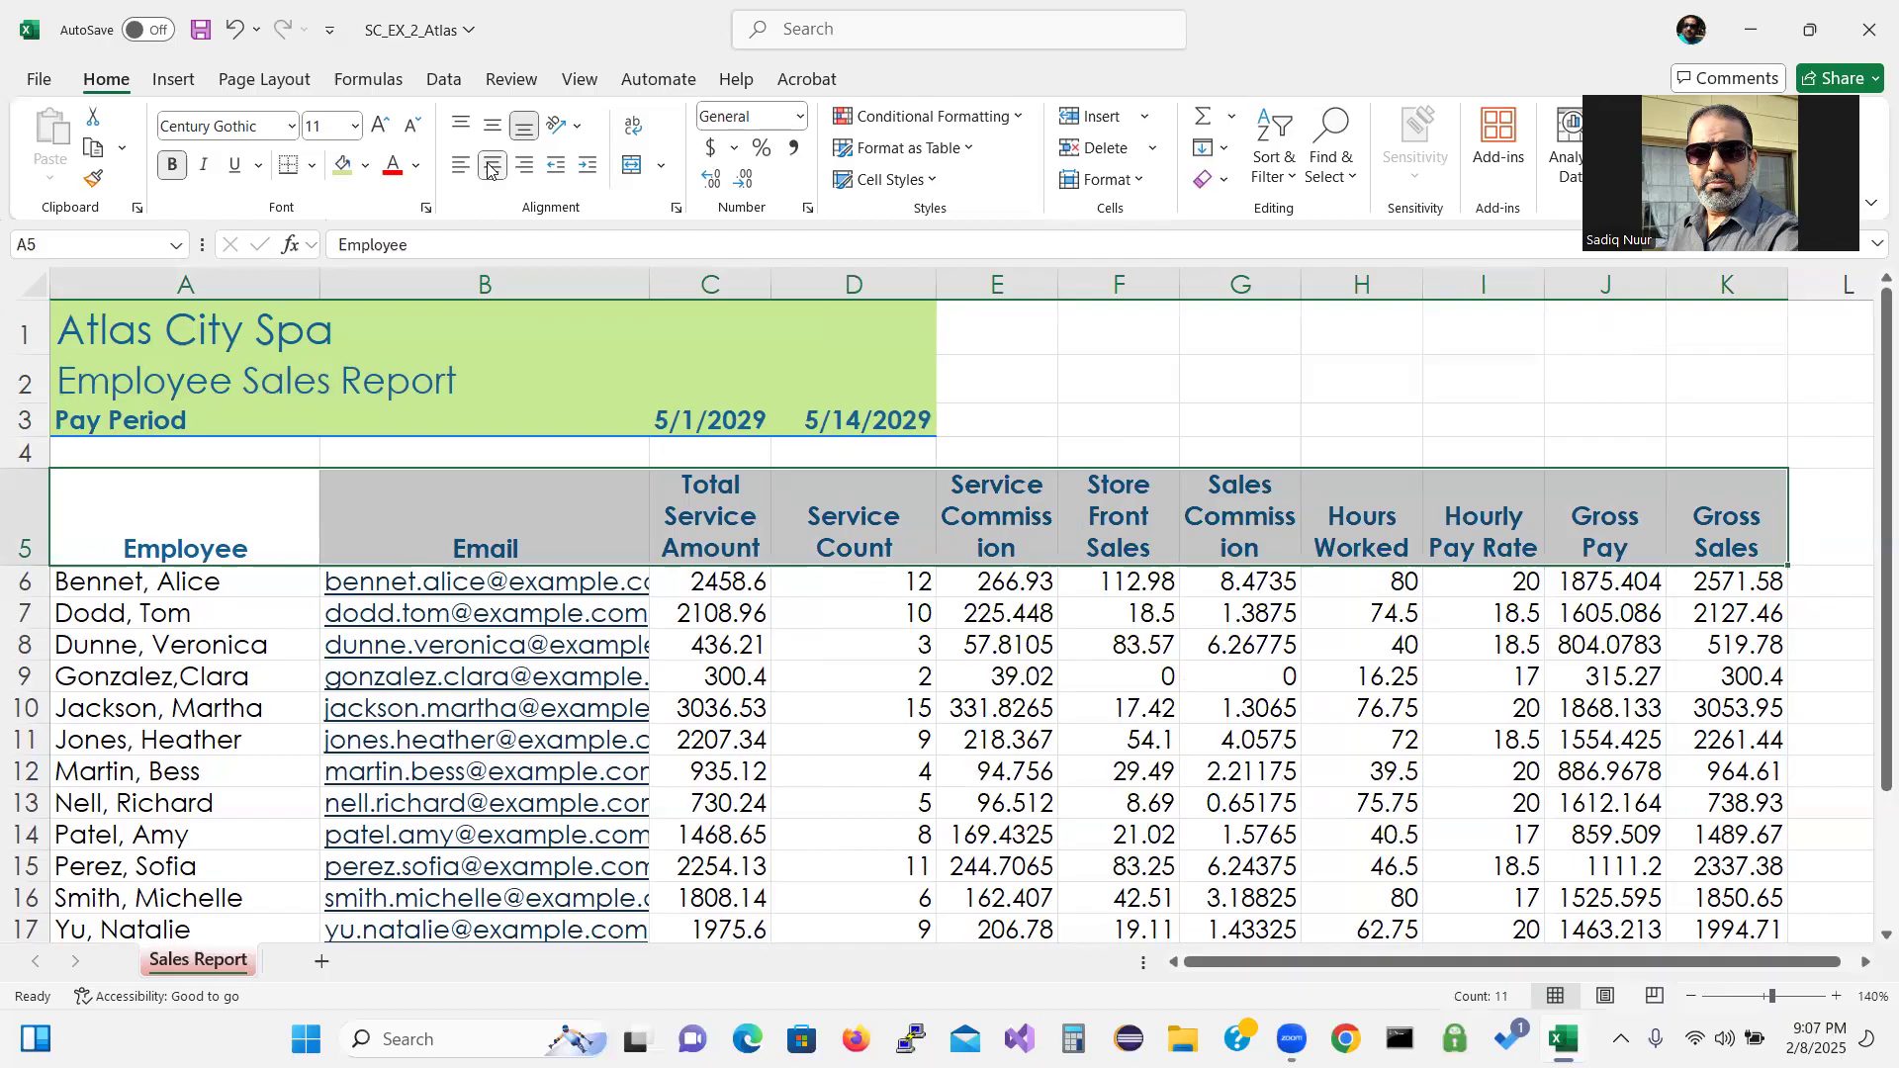
pyautogui.moveTo(1870, 401); pyautogui.dragTo(1870, 435)
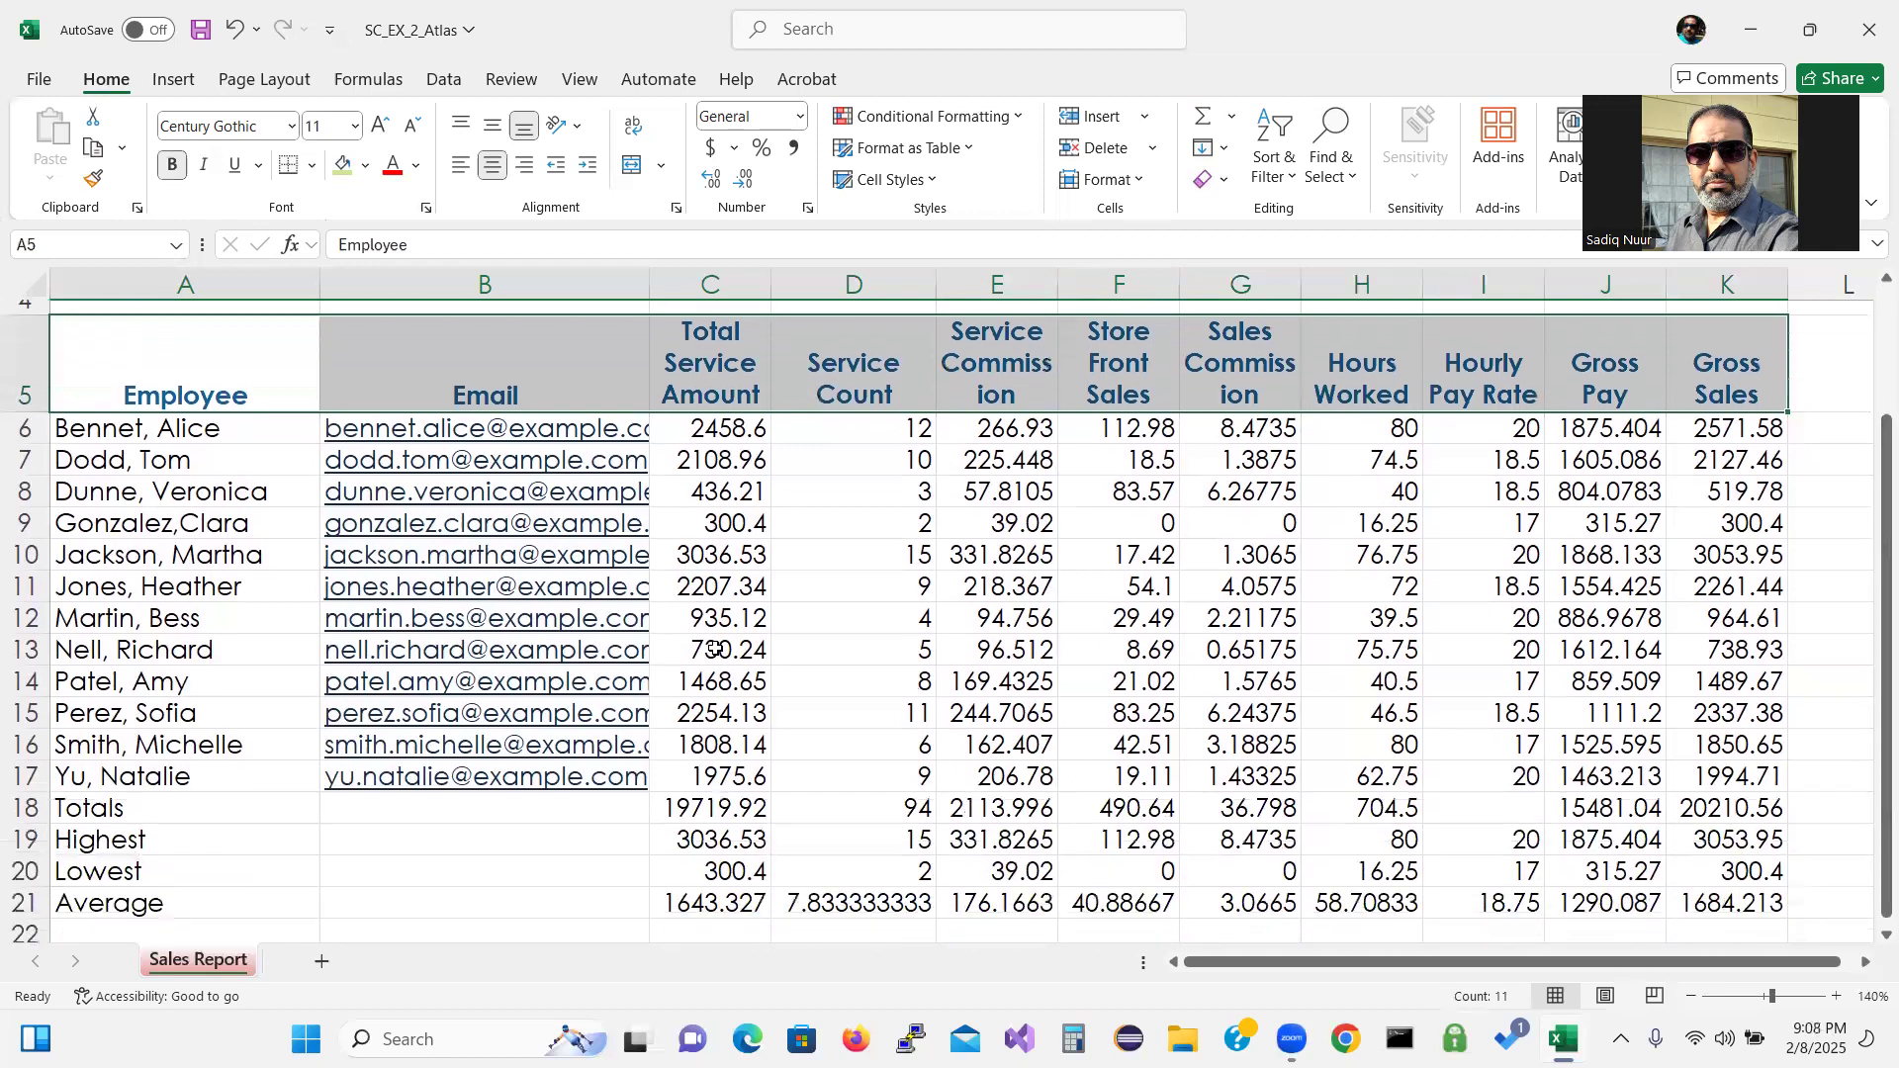
pyautogui.moveTo(82, 823); pyautogui.dragTo(1726, 797)
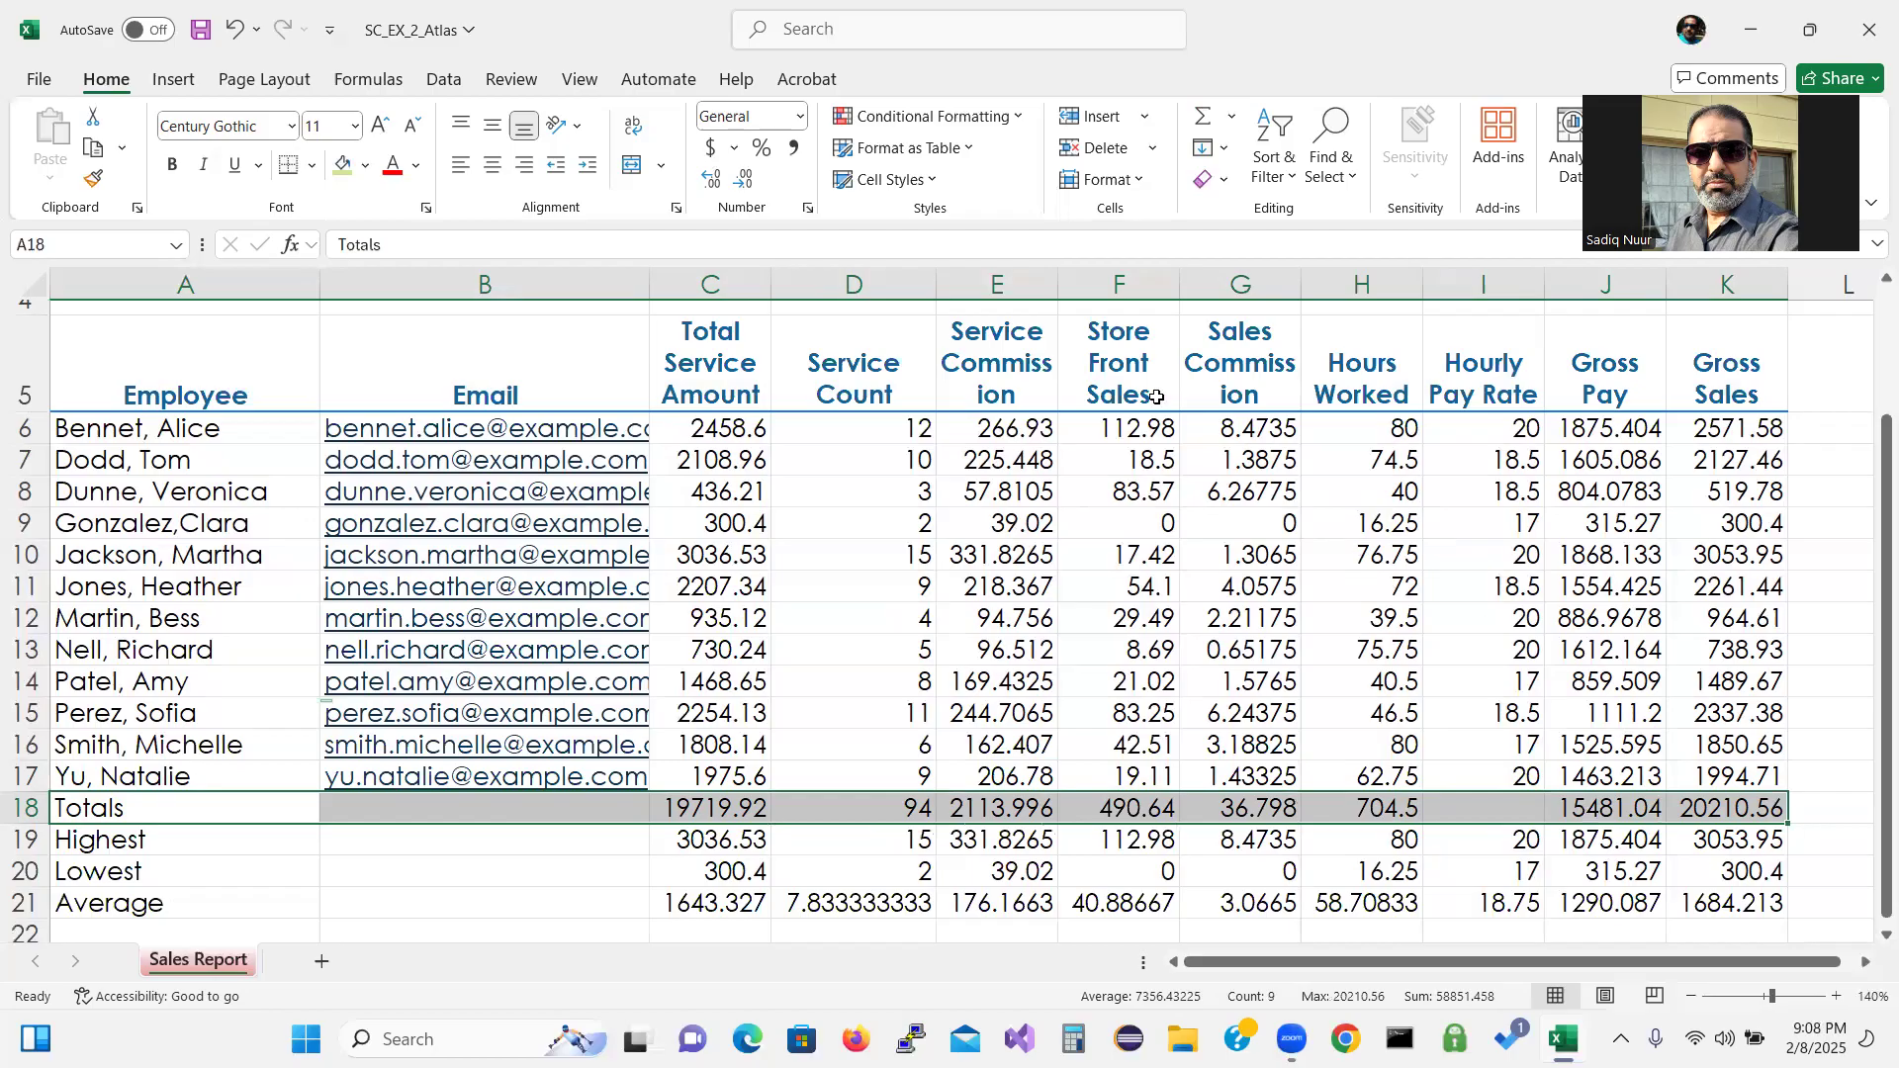
# Give Totals row 18 the Total style and bold the Highest, Lowest and Average labels in A19:A21.
pyautogui.click(935, 180)
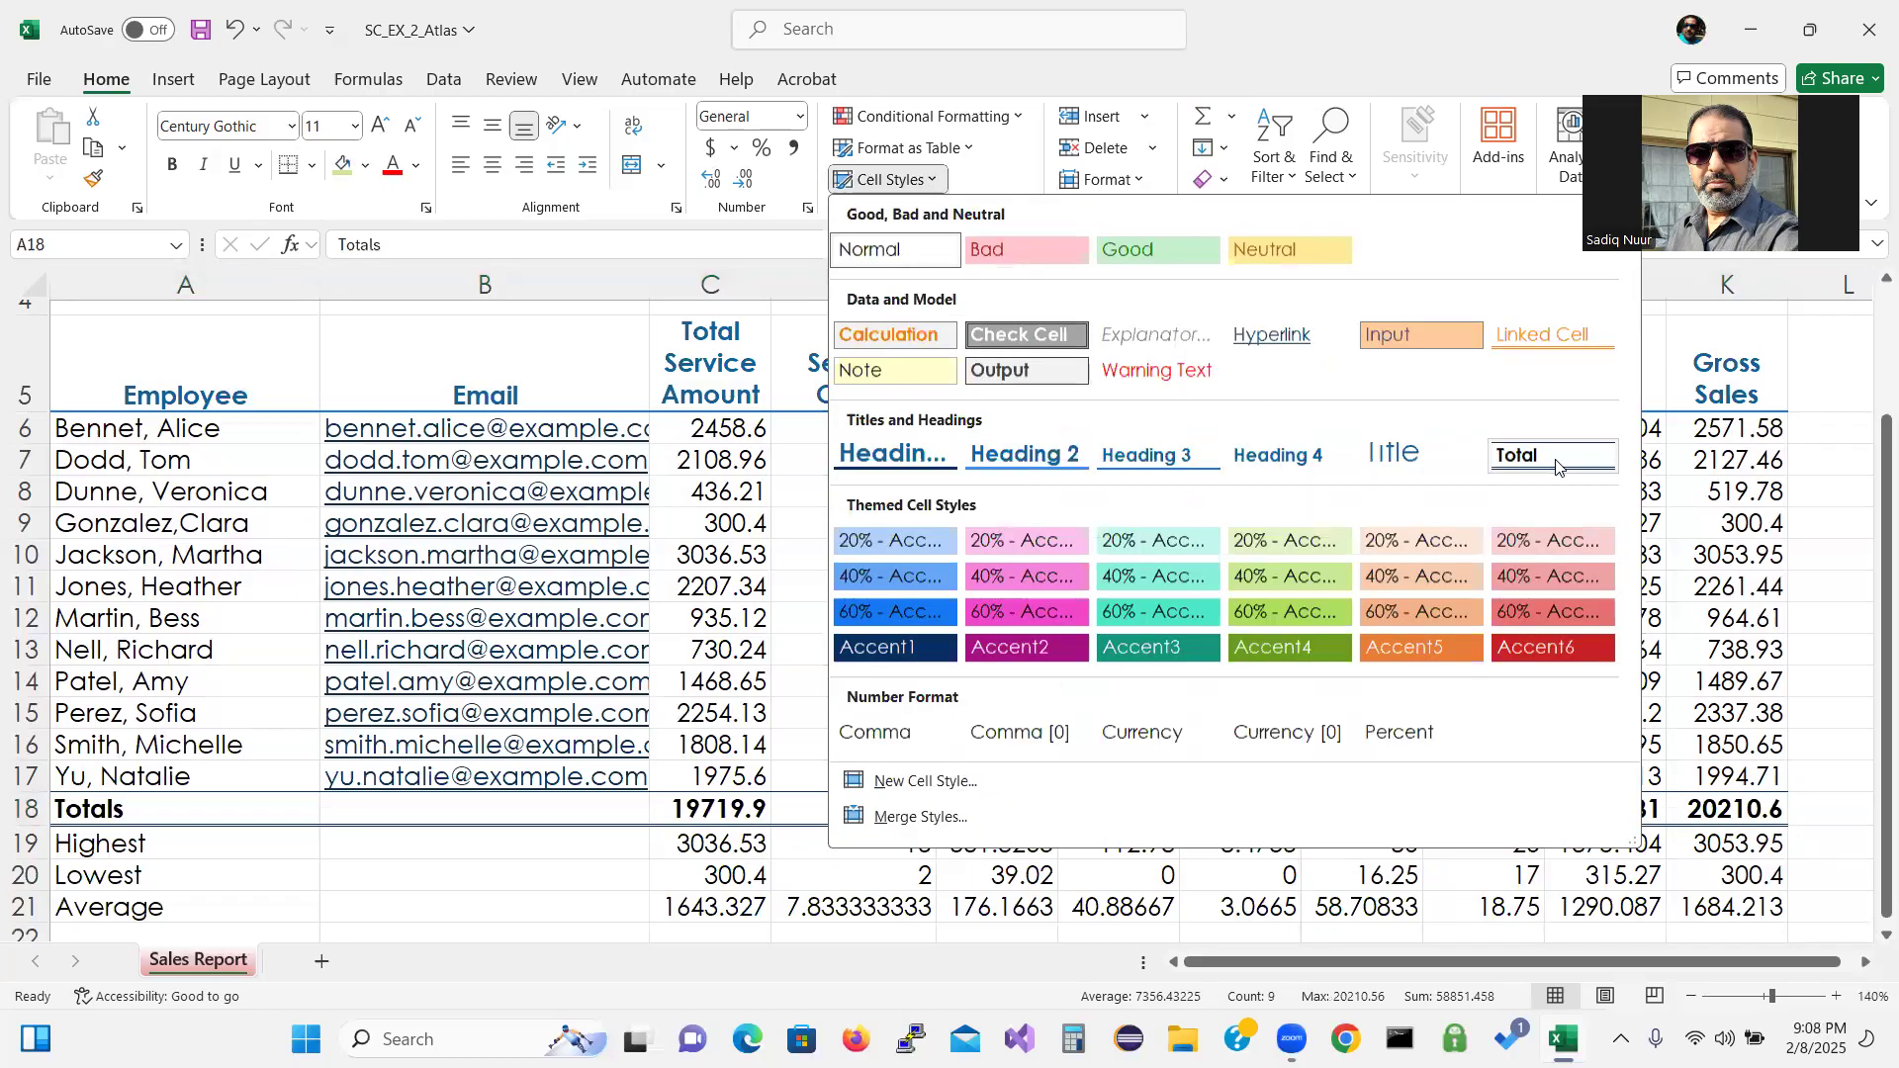
pyautogui.click(1557, 463)
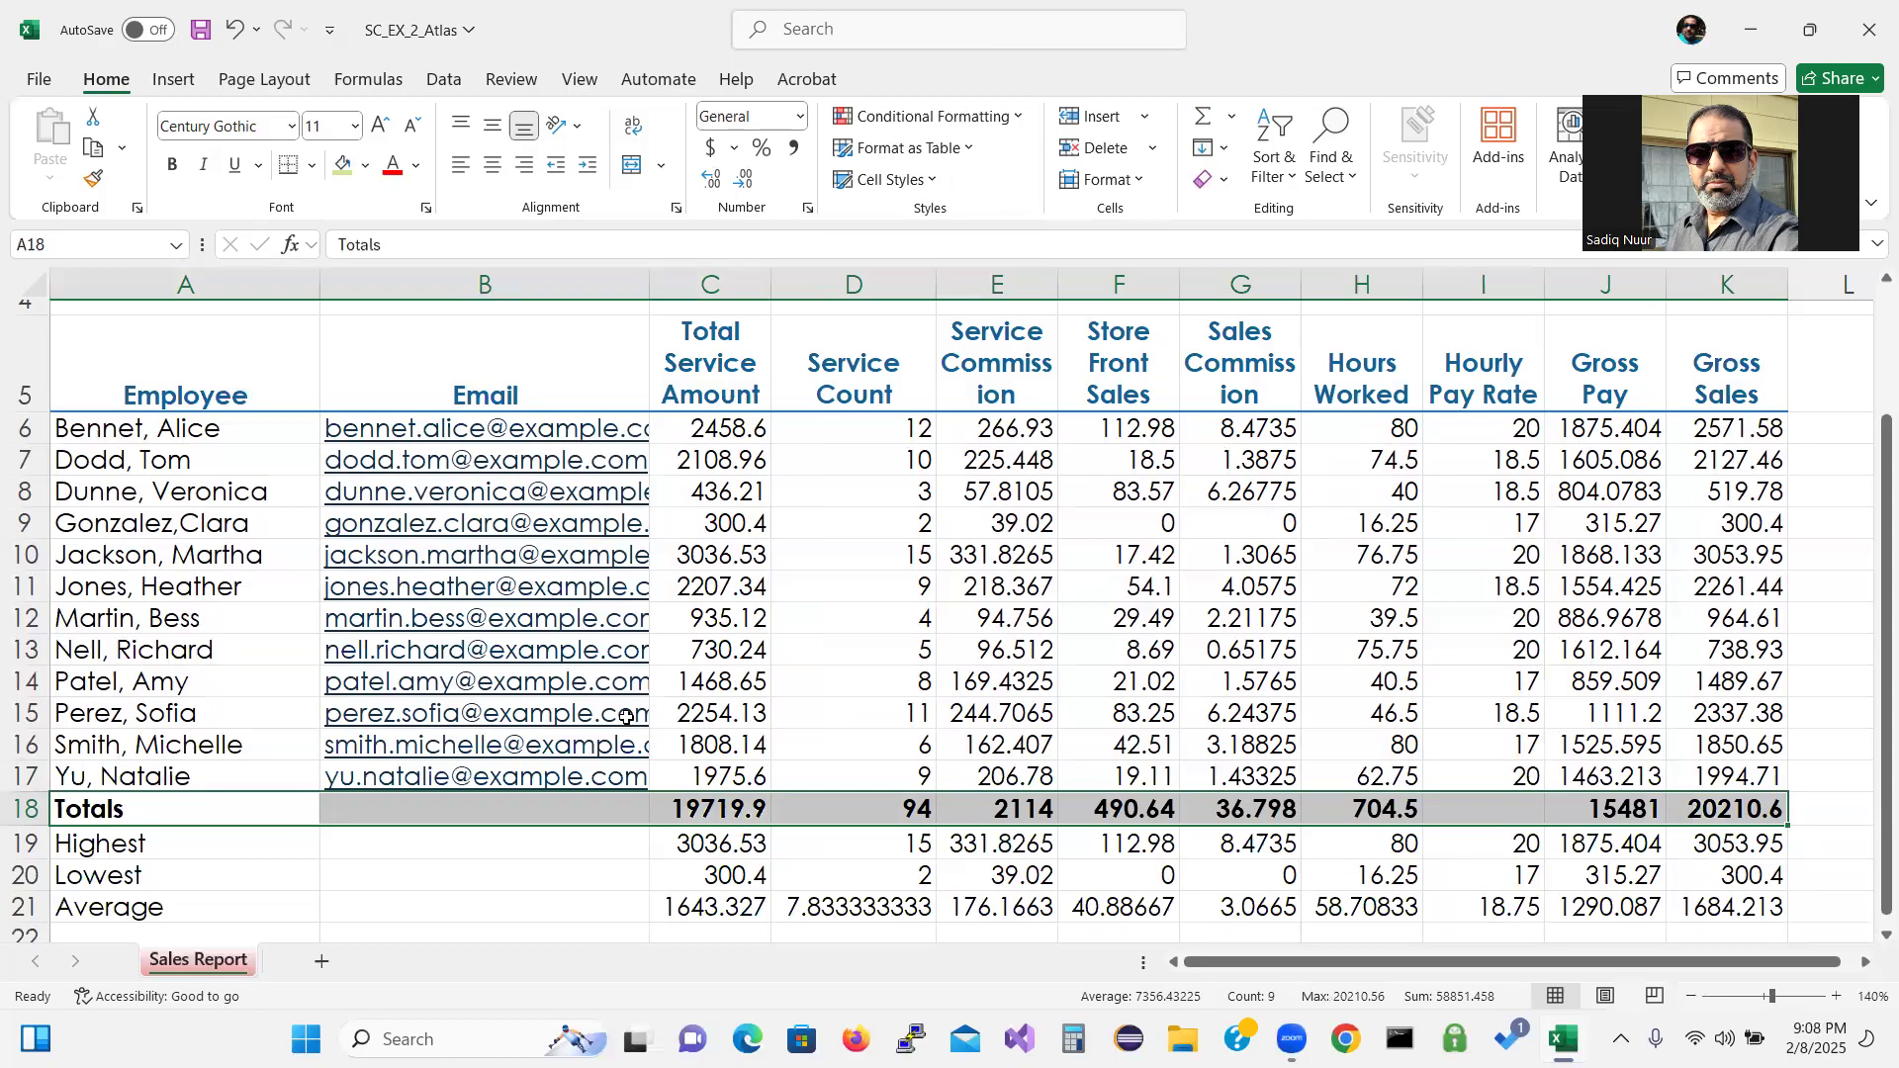
pyautogui.click(173, 851)
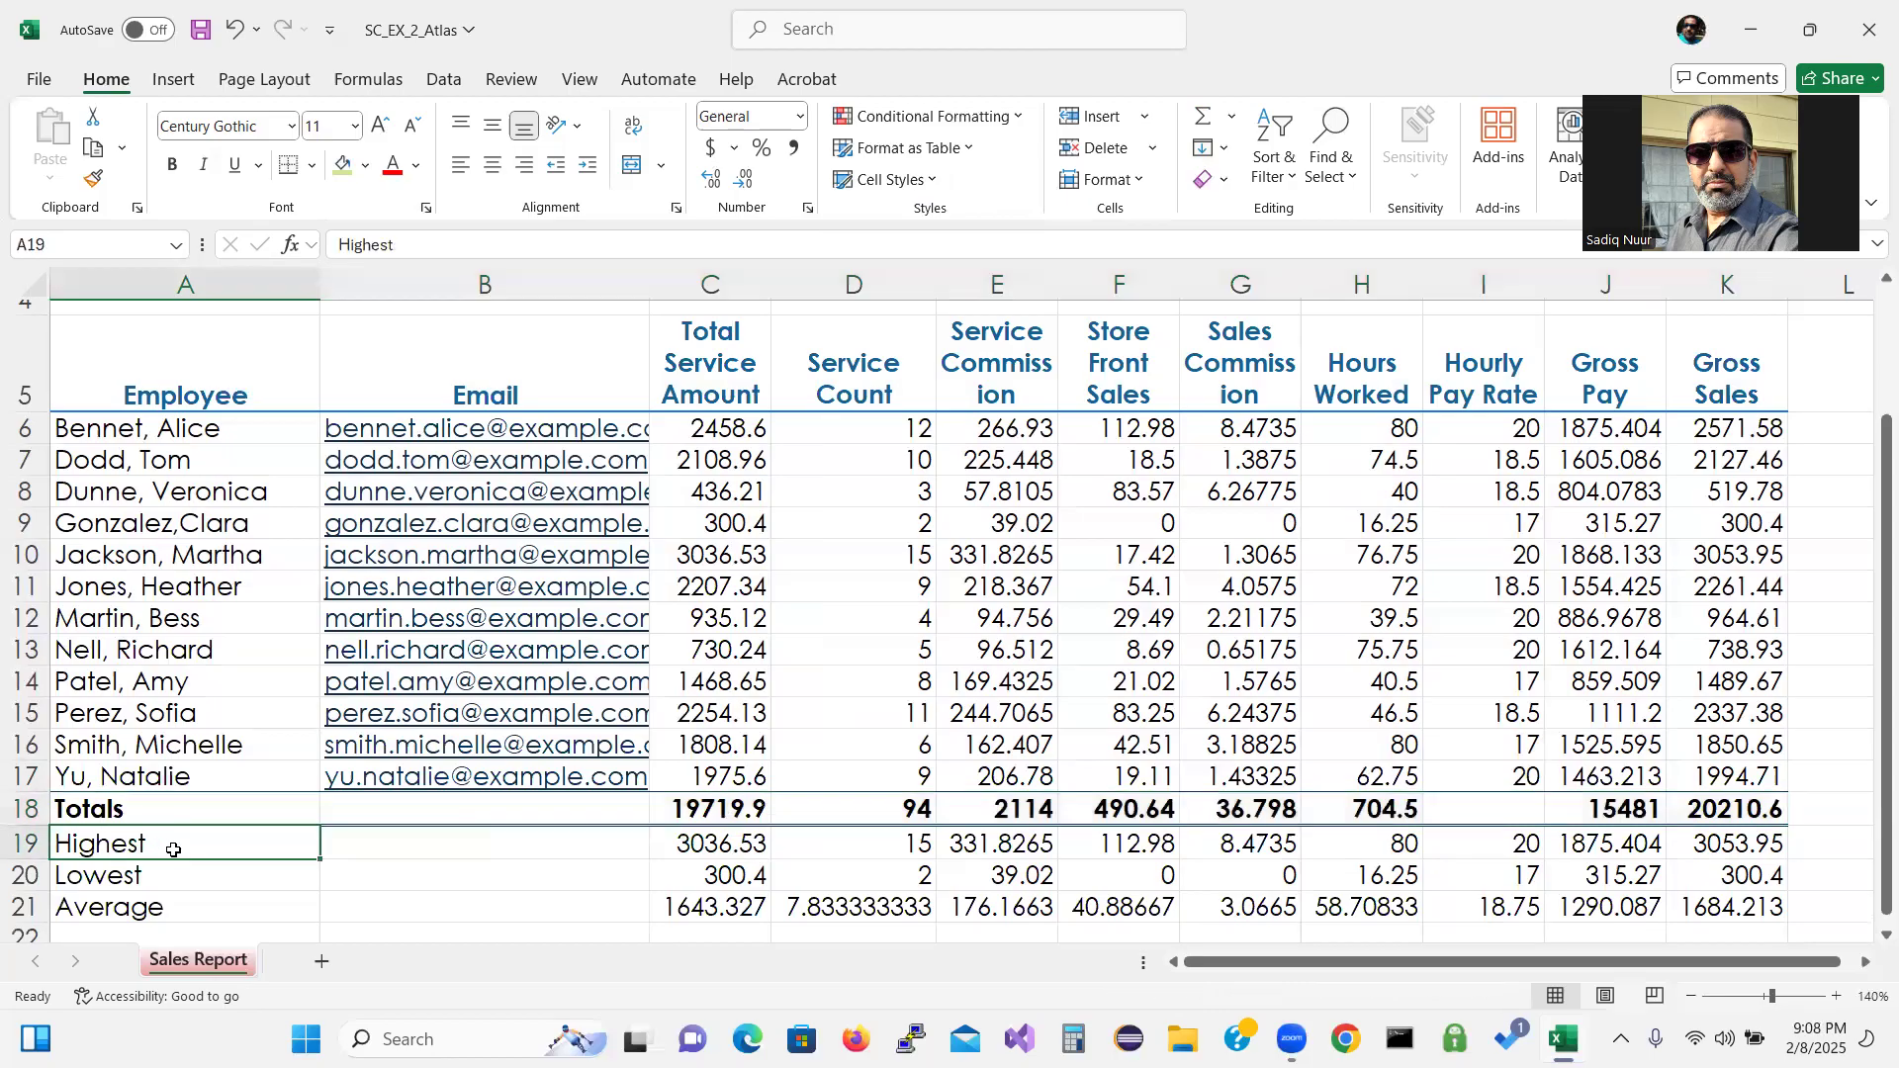
pyautogui.moveTo(173, 850); pyautogui.dragTo(163, 902)
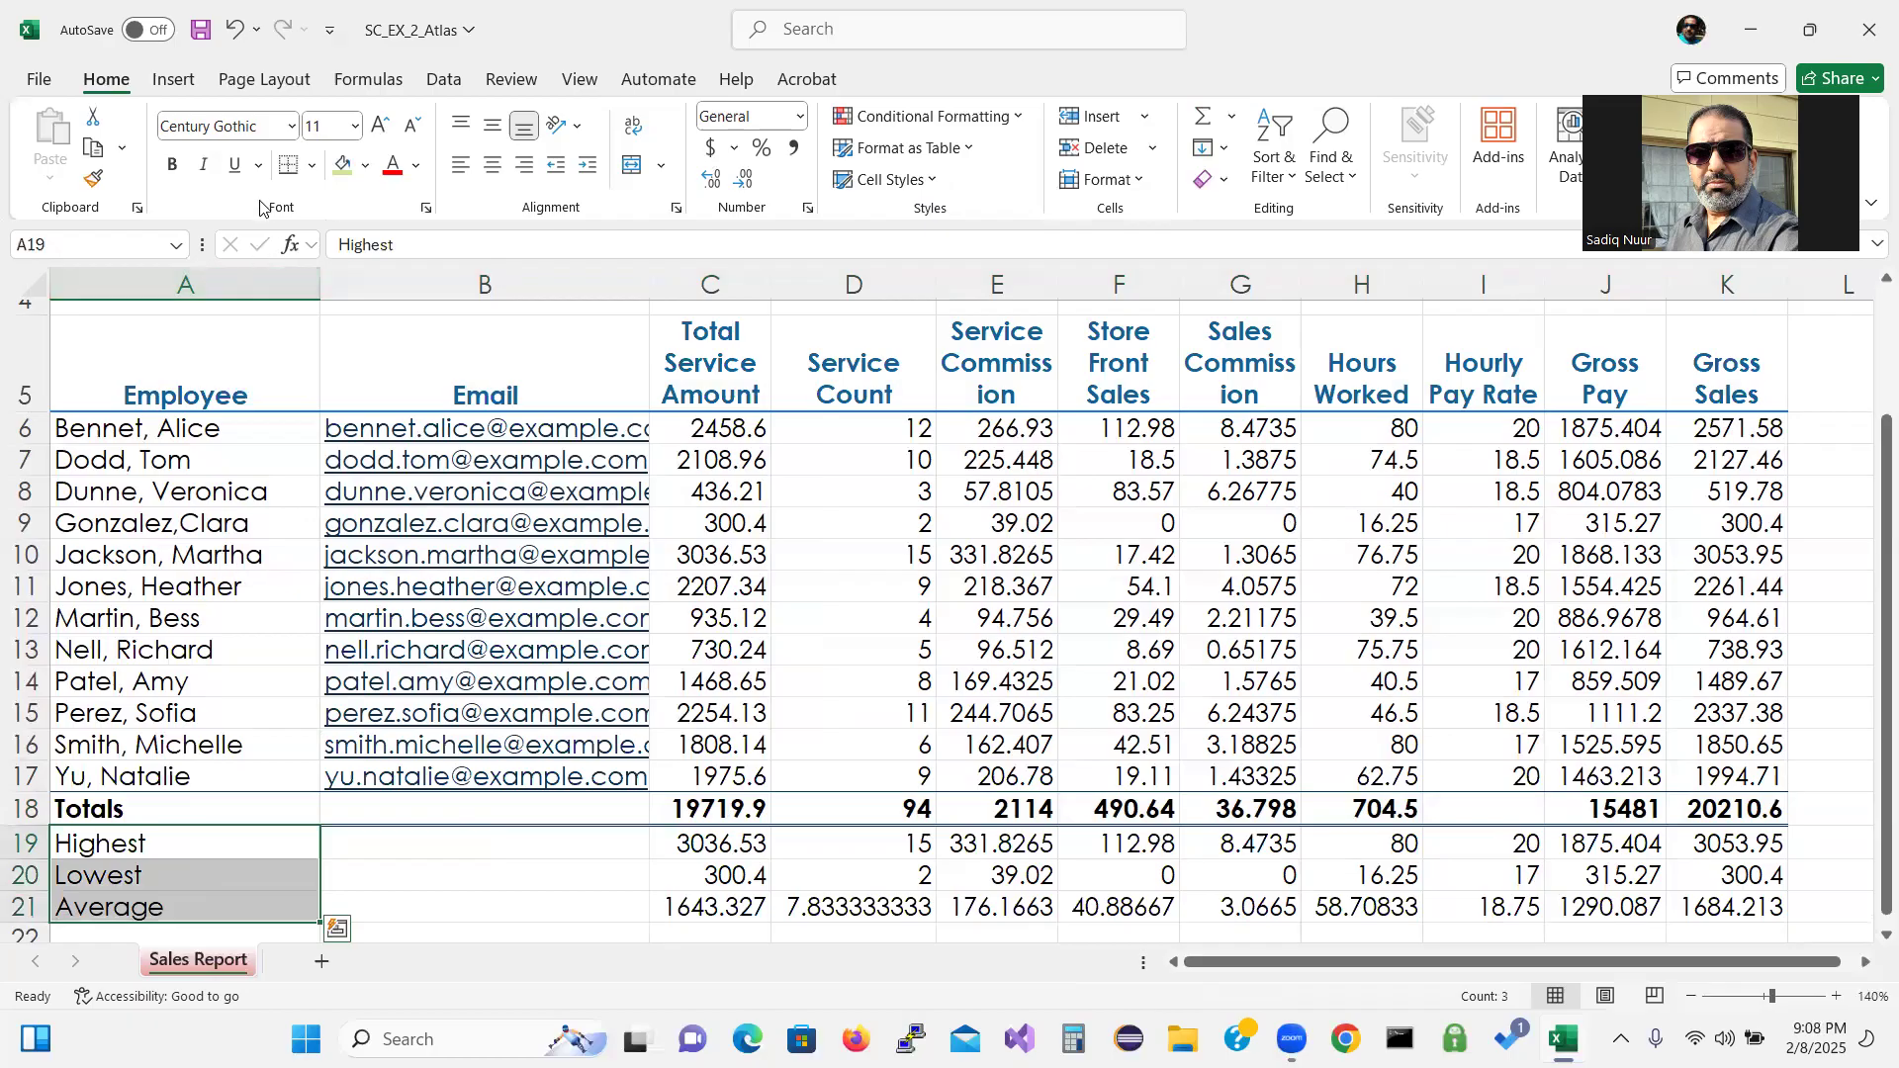
pyautogui.click(171, 168)
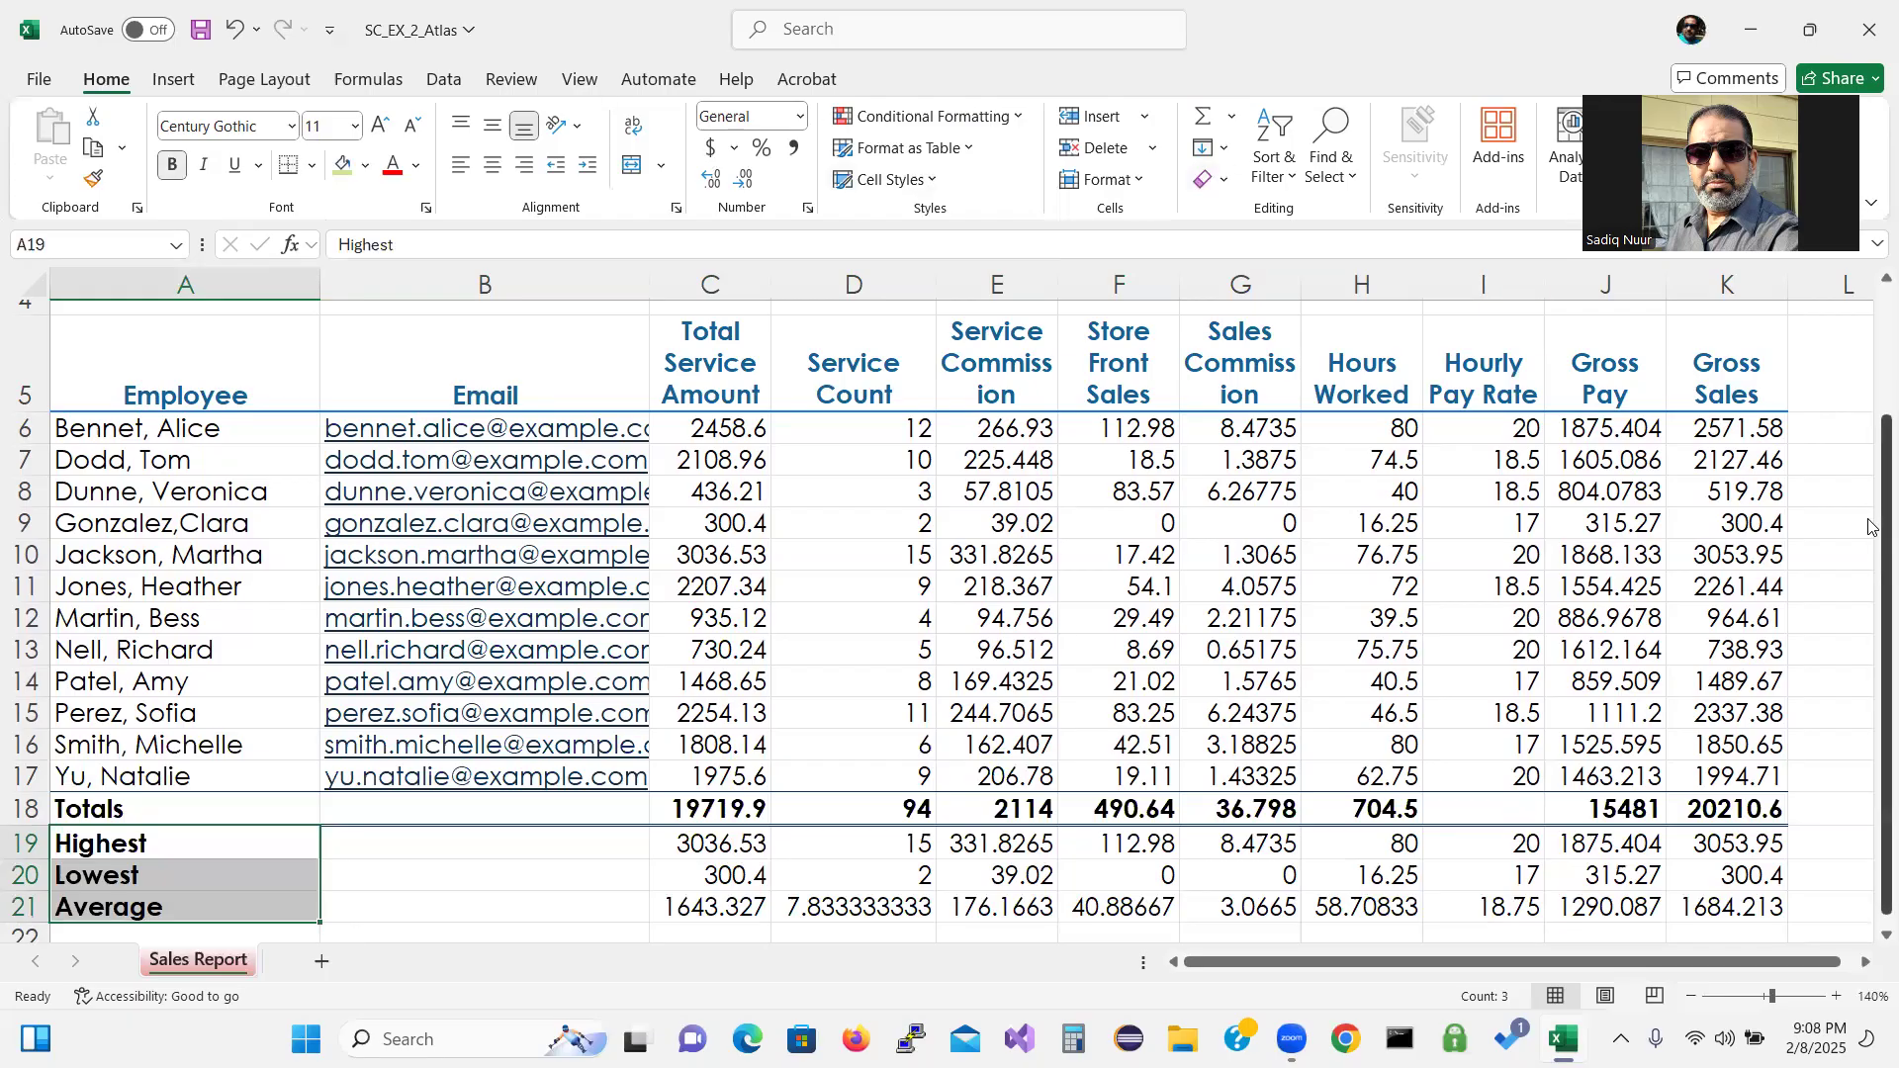
pyautogui.scroll(2, 1860, 525)
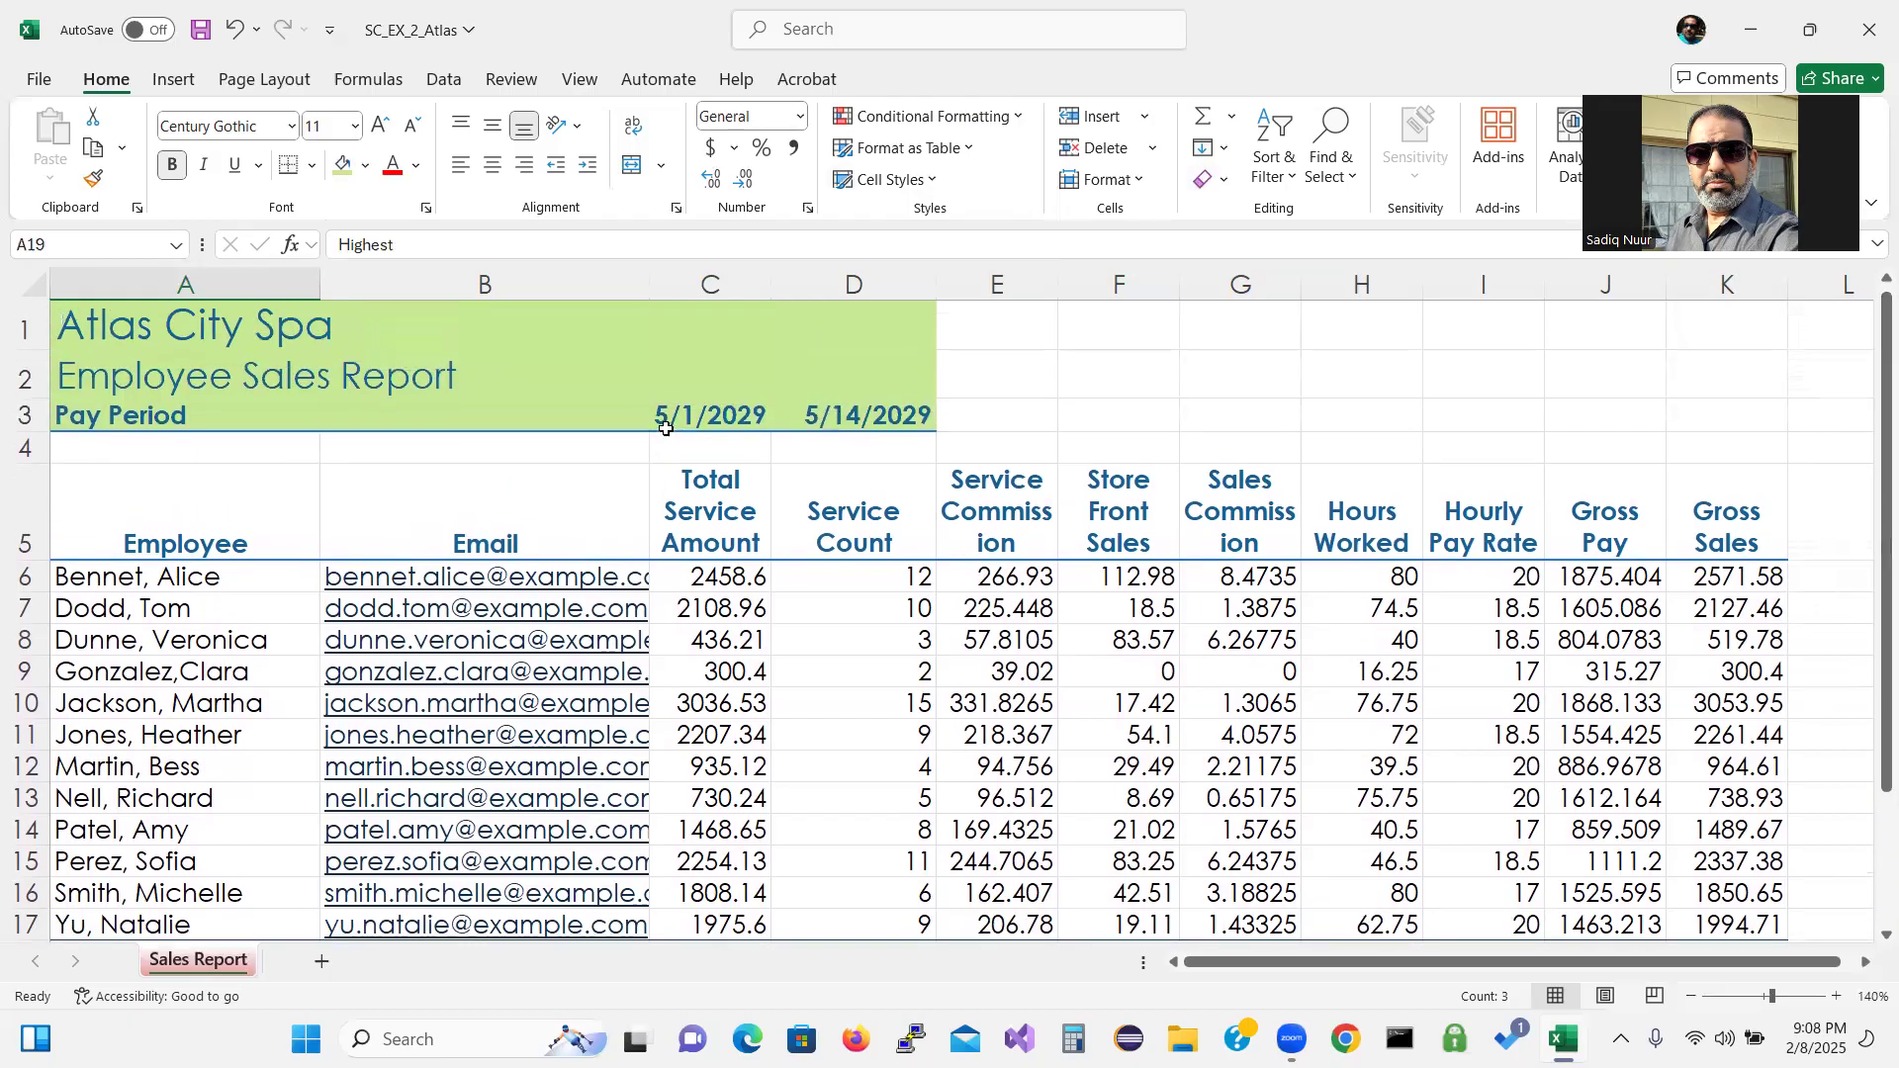
pyautogui.click(631, 421)
# Change the C3:D3 pay period dates to the 3/14/12 short date format (5/1/29 and 5/14/29).
pyautogui.click(685, 414)
pyautogui.moveTo(686, 414); pyautogui.dragTo(824, 414)
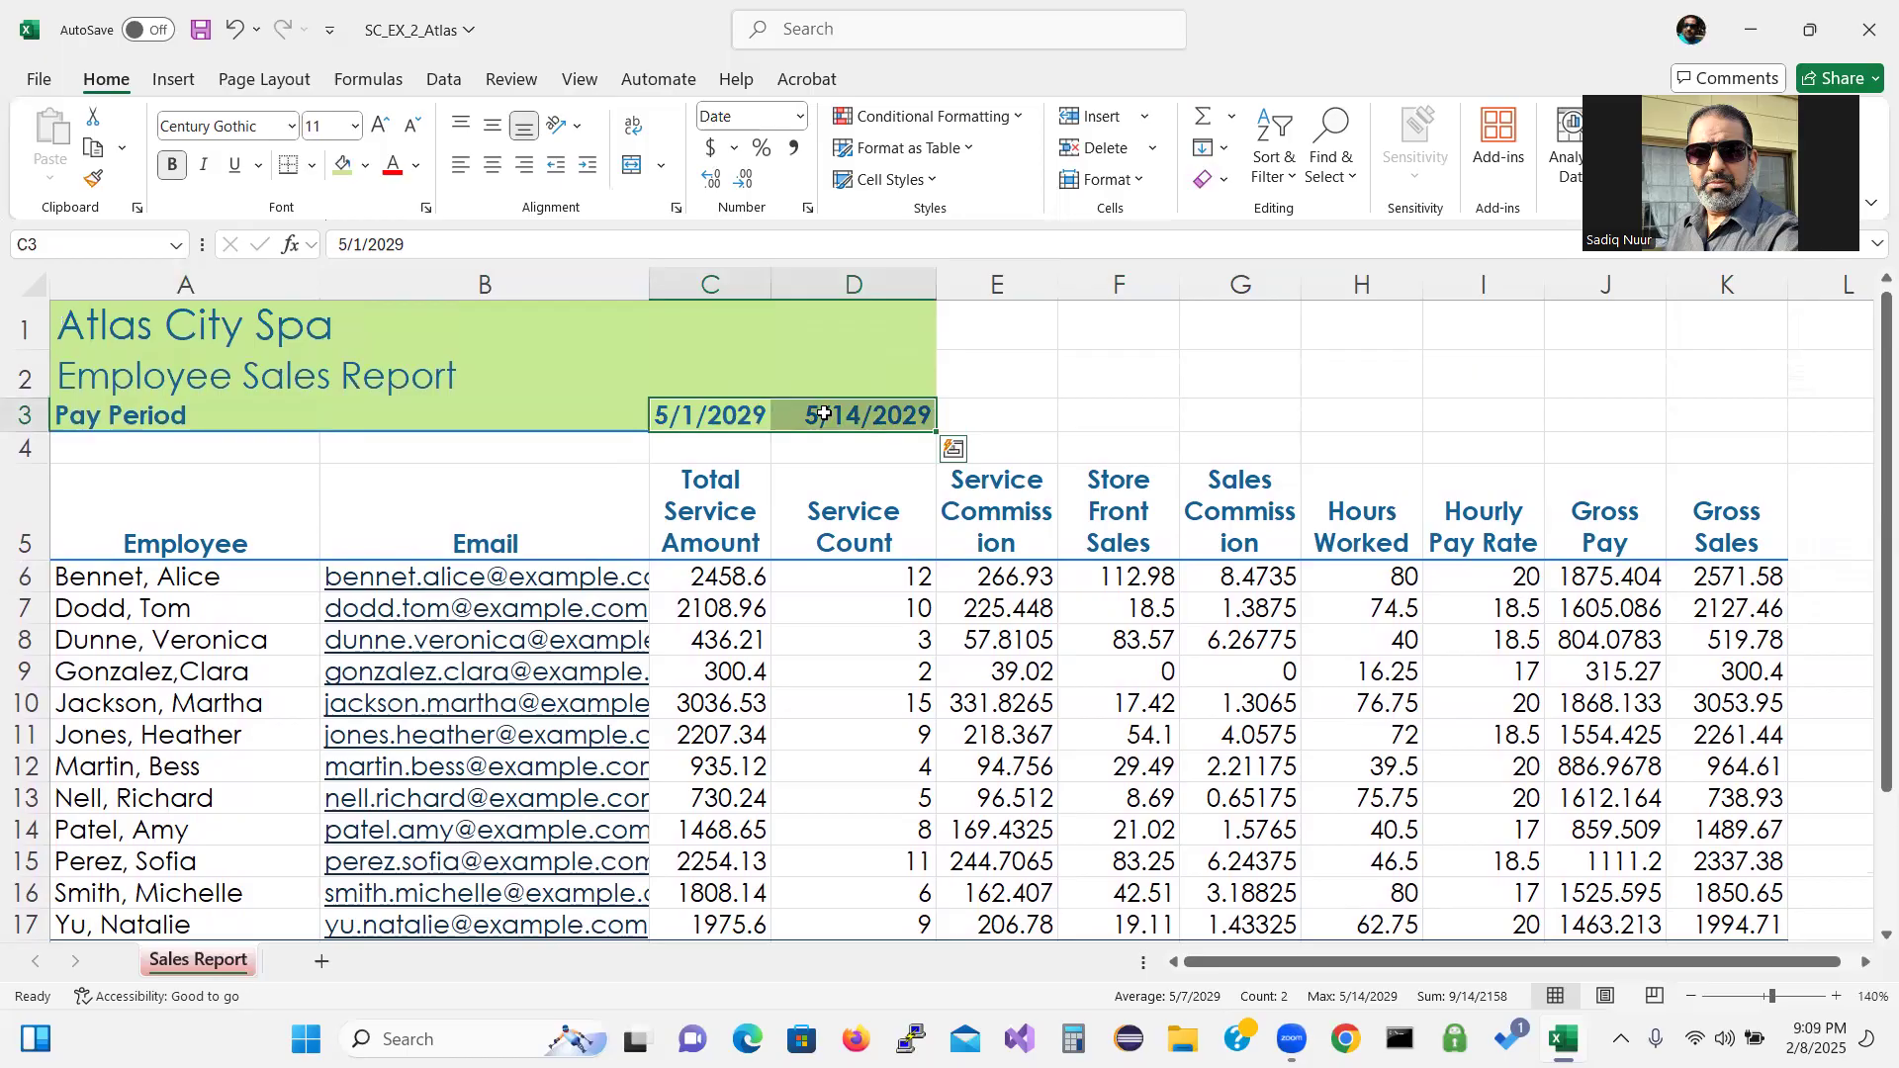
pyautogui.click(808, 209)
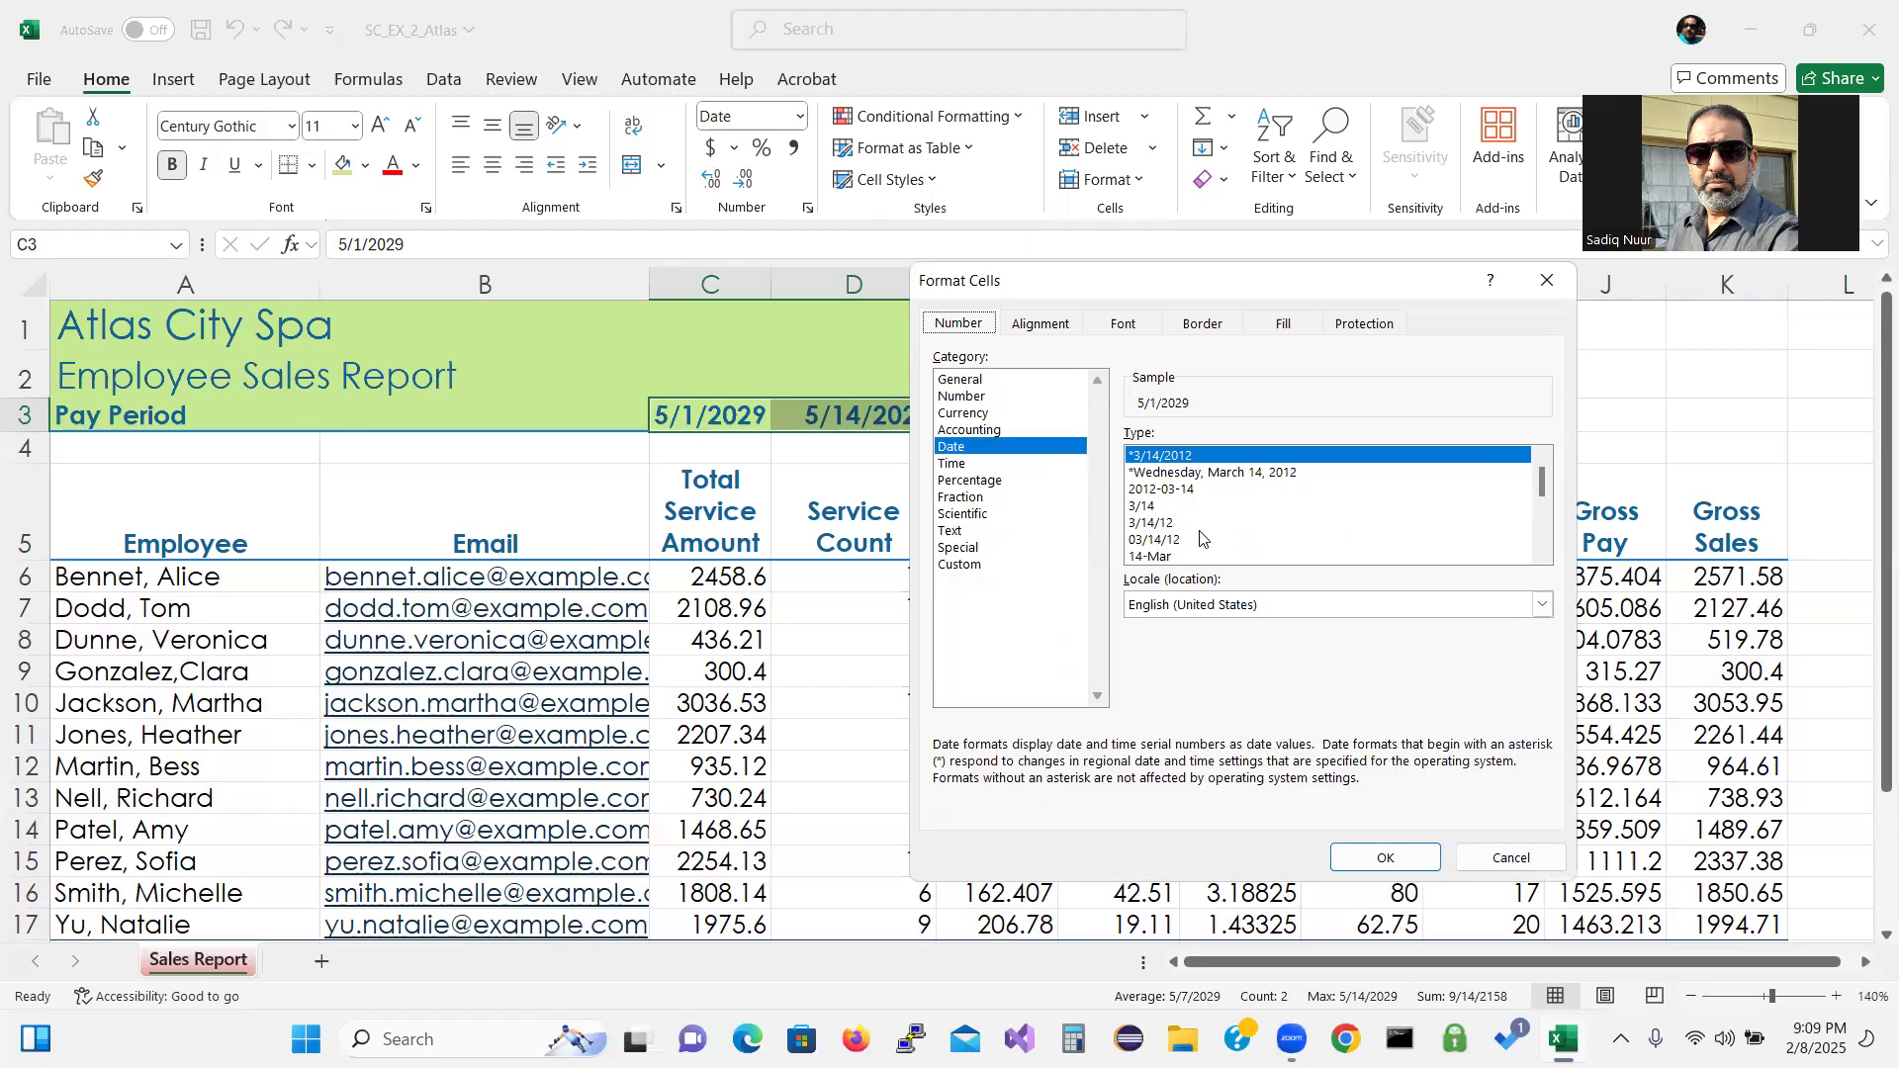
pyautogui.click(1168, 524)
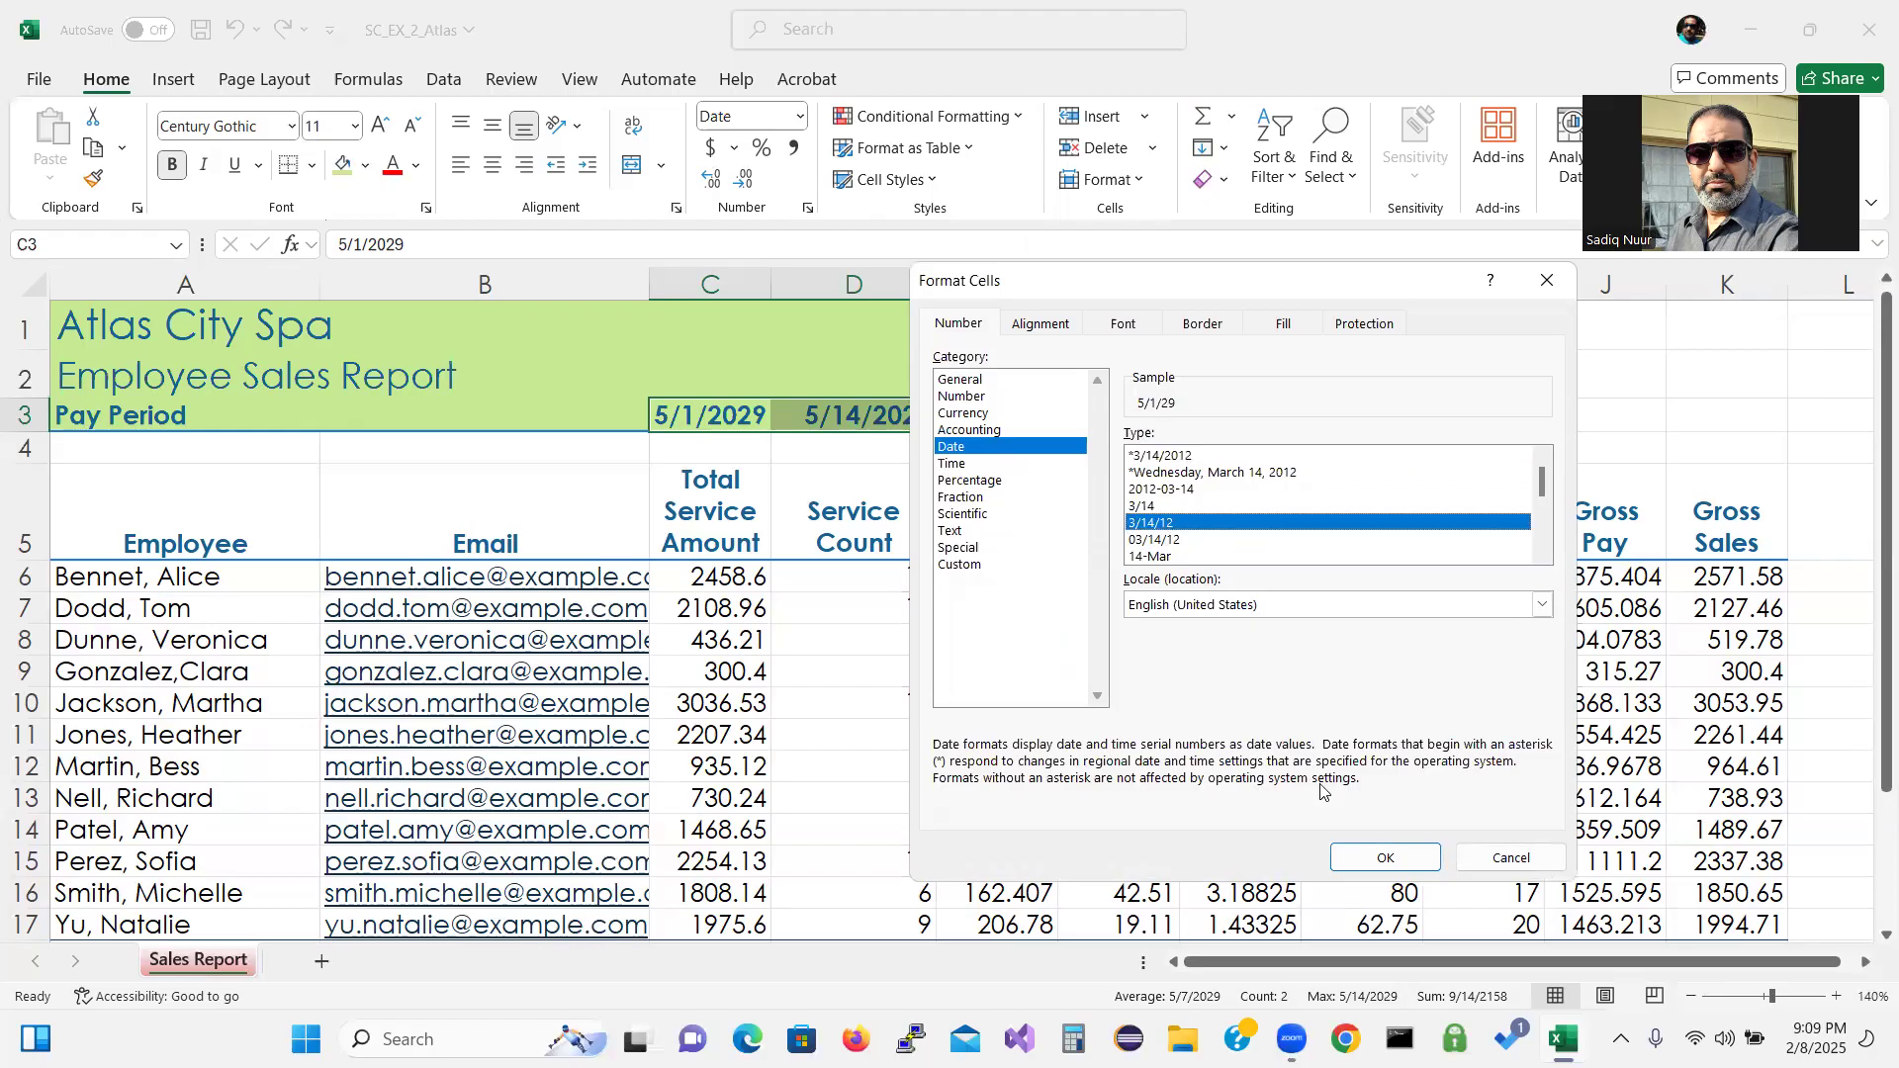
pyautogui.click(1385, 858)
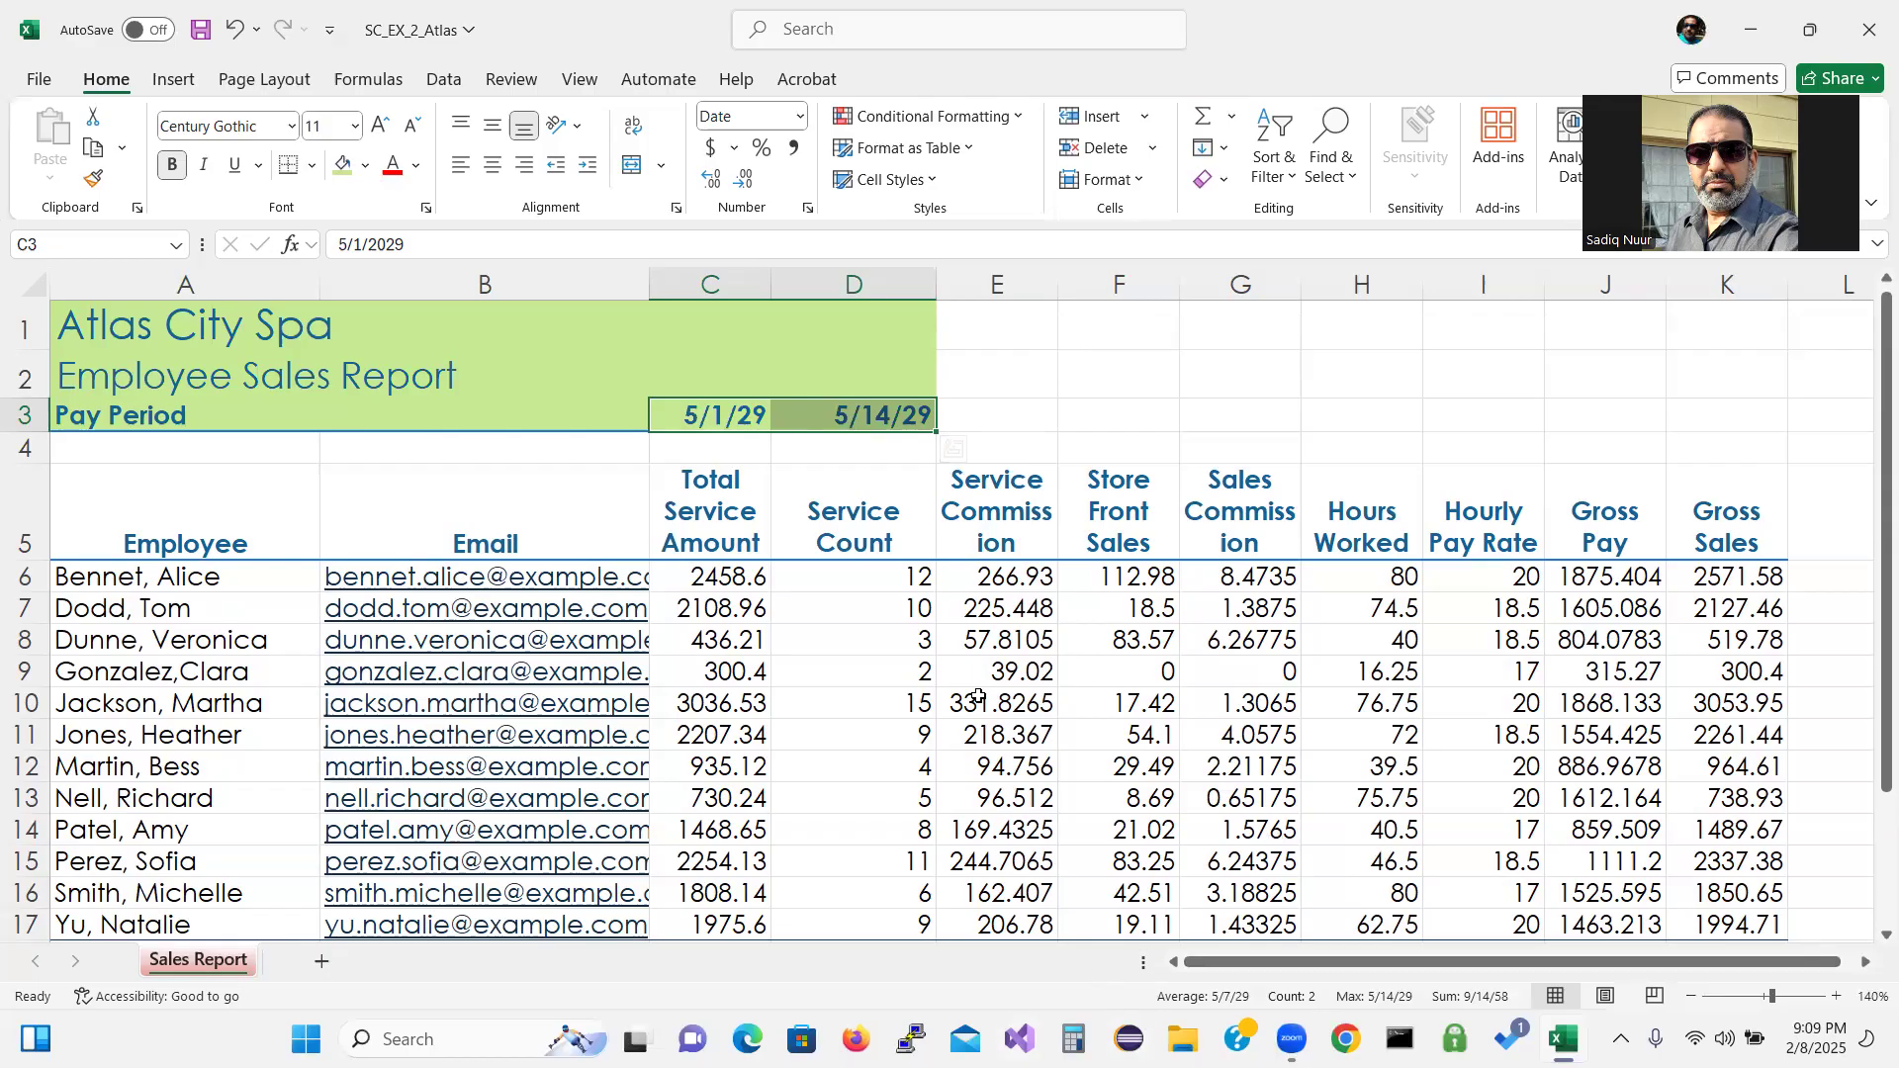
pyautogui.click(882, 575)
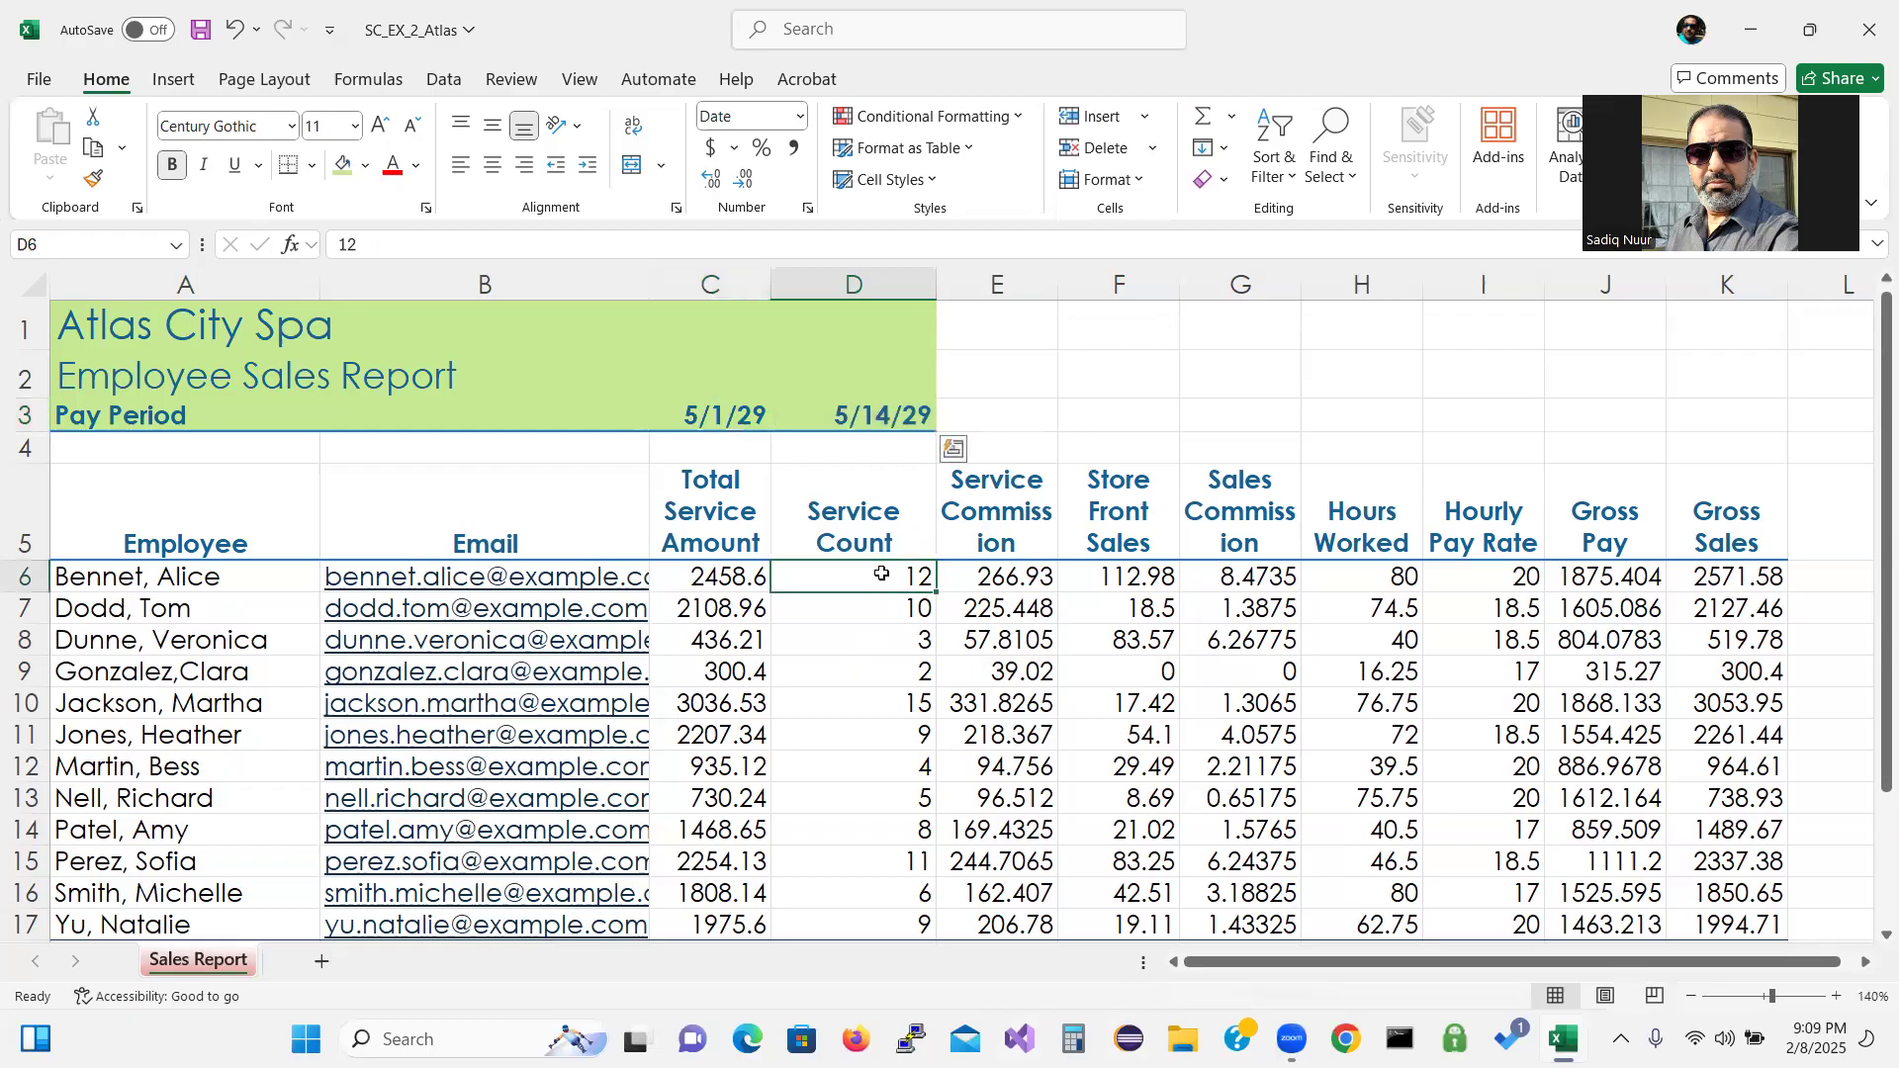
# Center-align the Service Count values in D6:D21.
pyautogui.moveTo(881, 574); pyautogui.dragTo(920, 796)
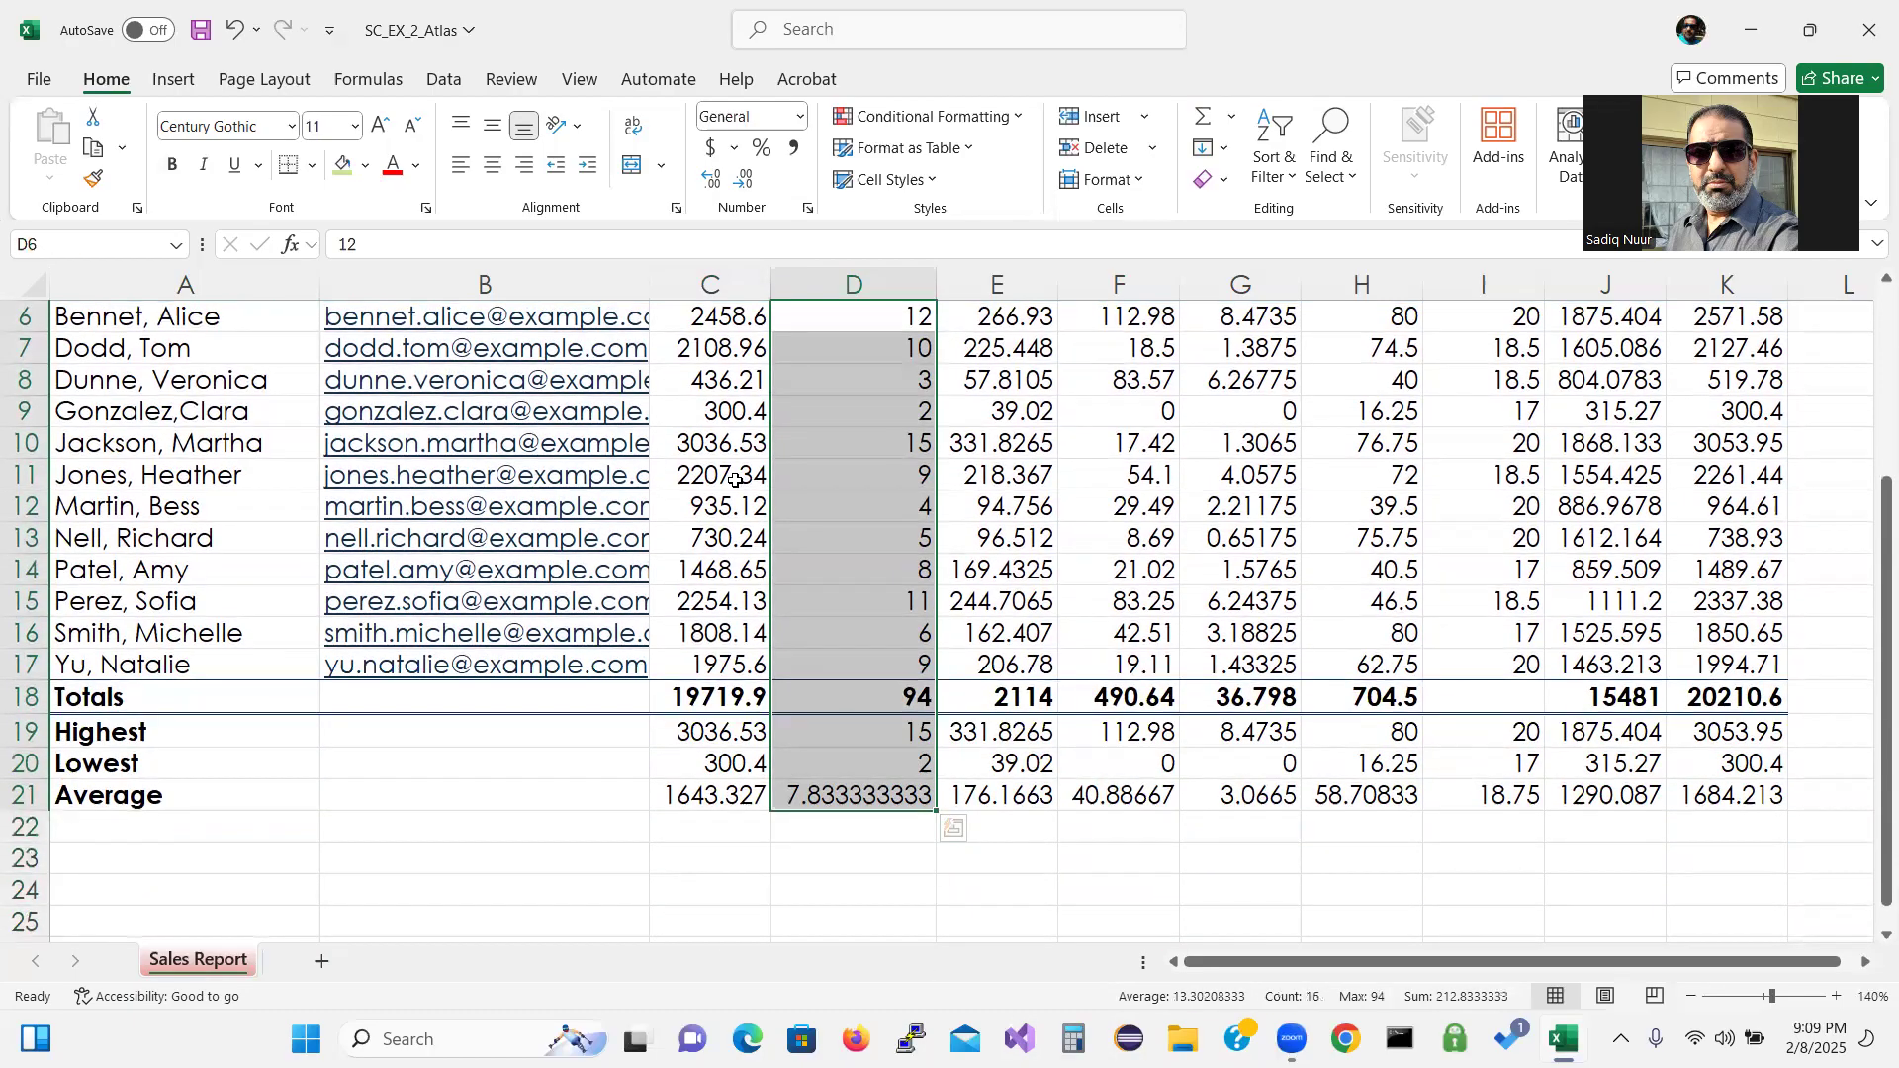
pyautogui.click(493, 168)
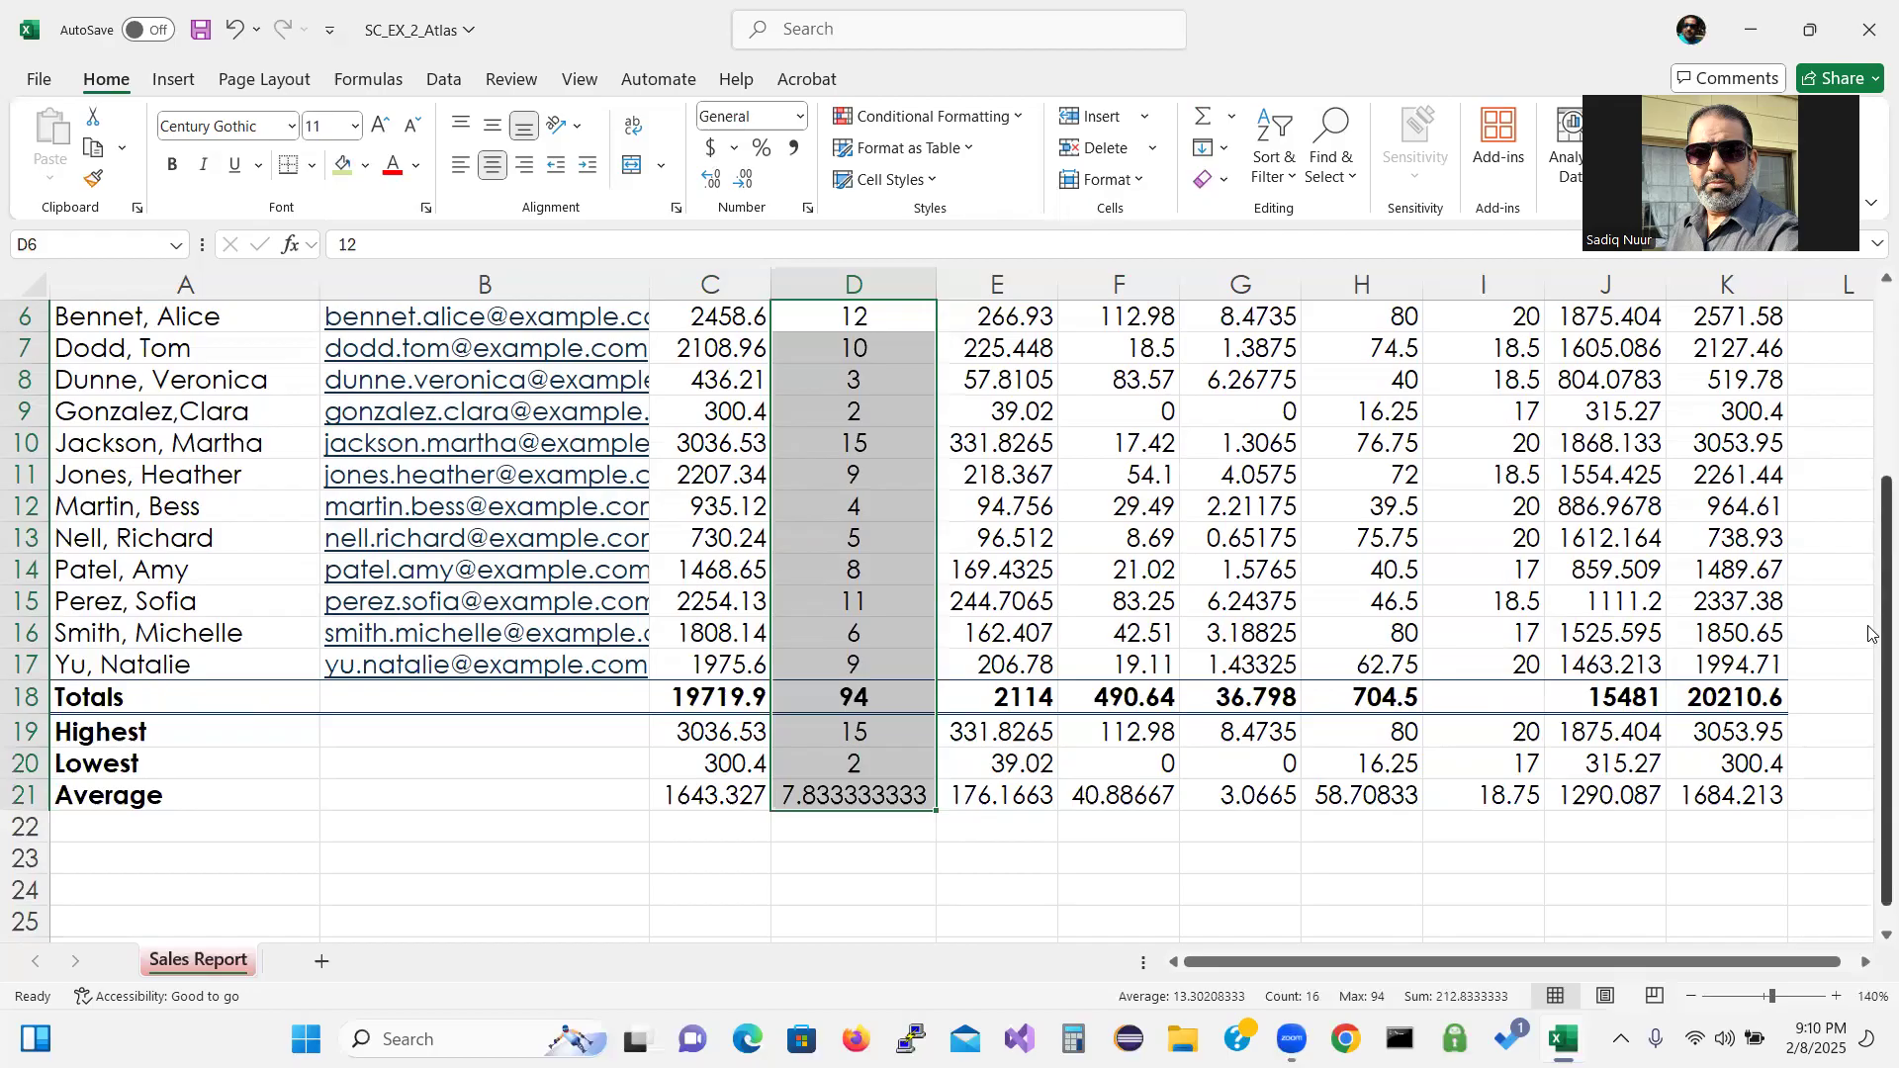
pyautogui.moveTo(1870, 634); pyautogui.dragTo(1872, 571)
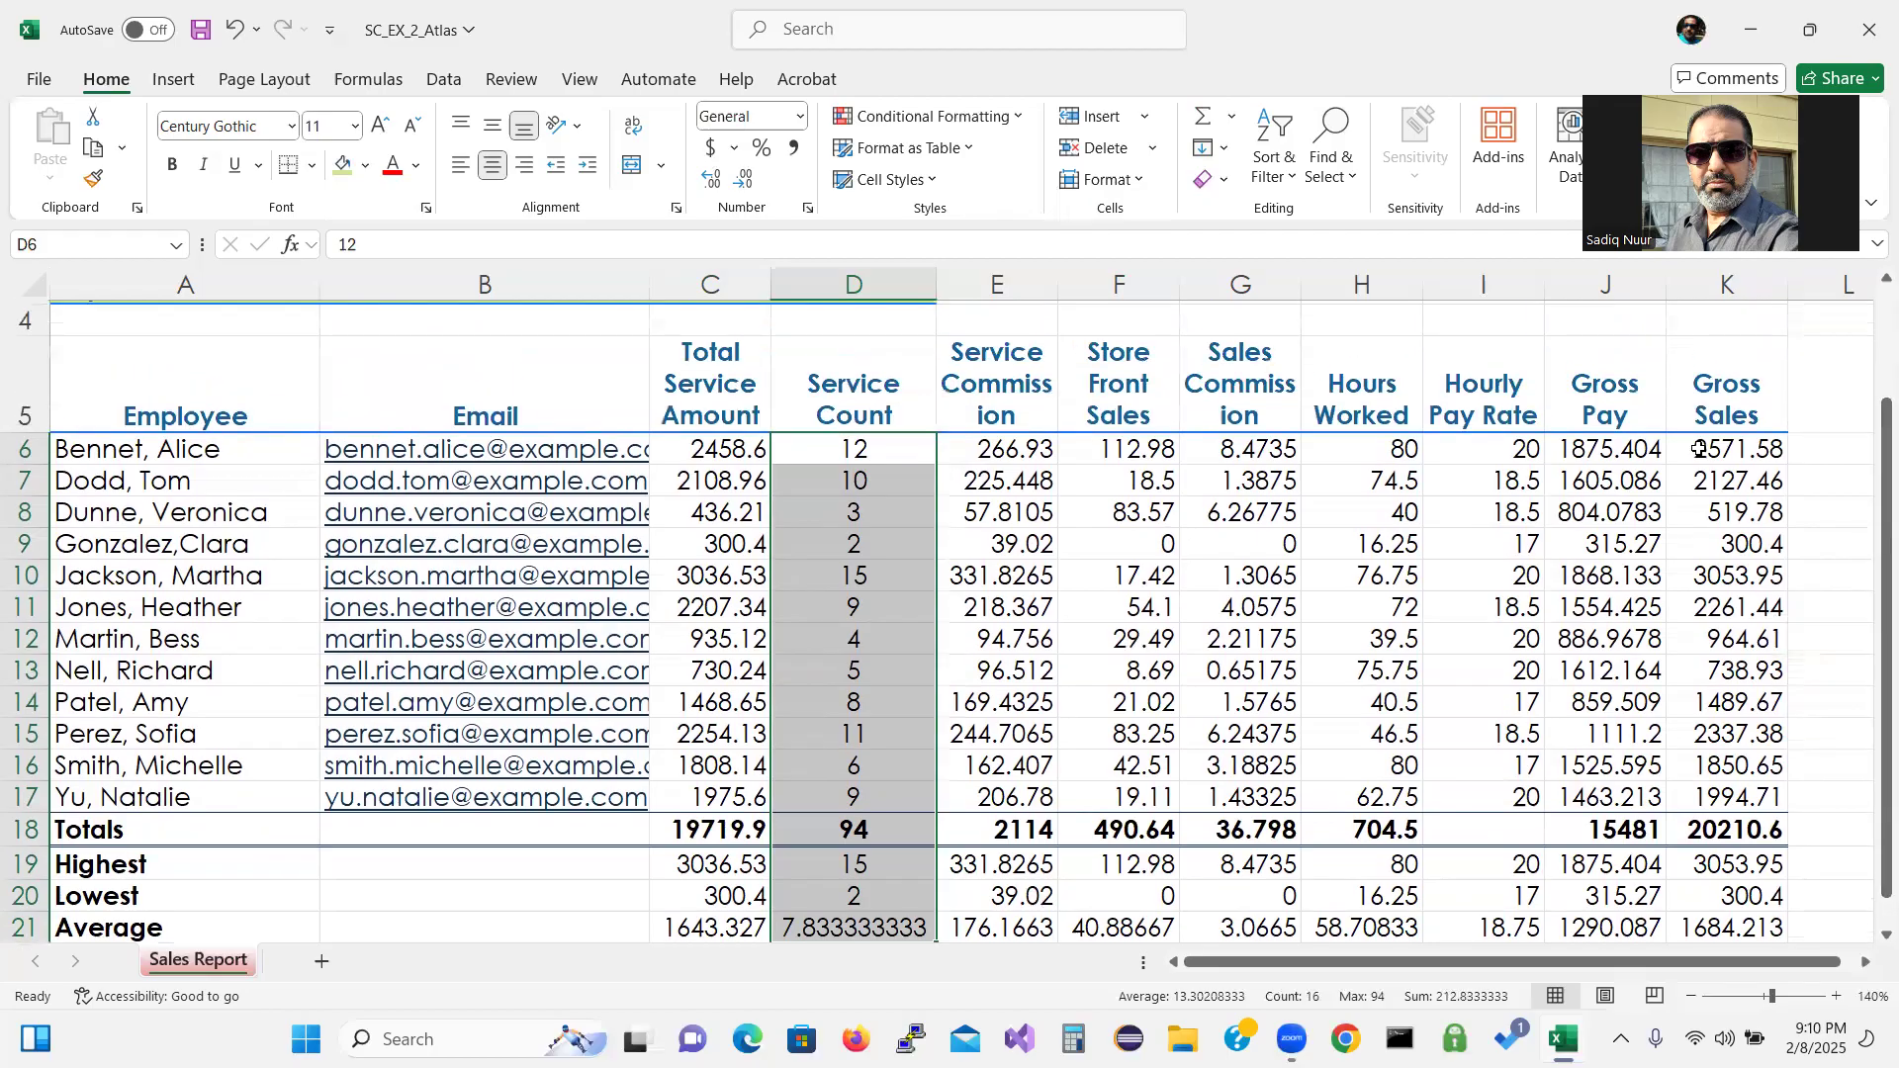
pyautogui.click(710, 447)
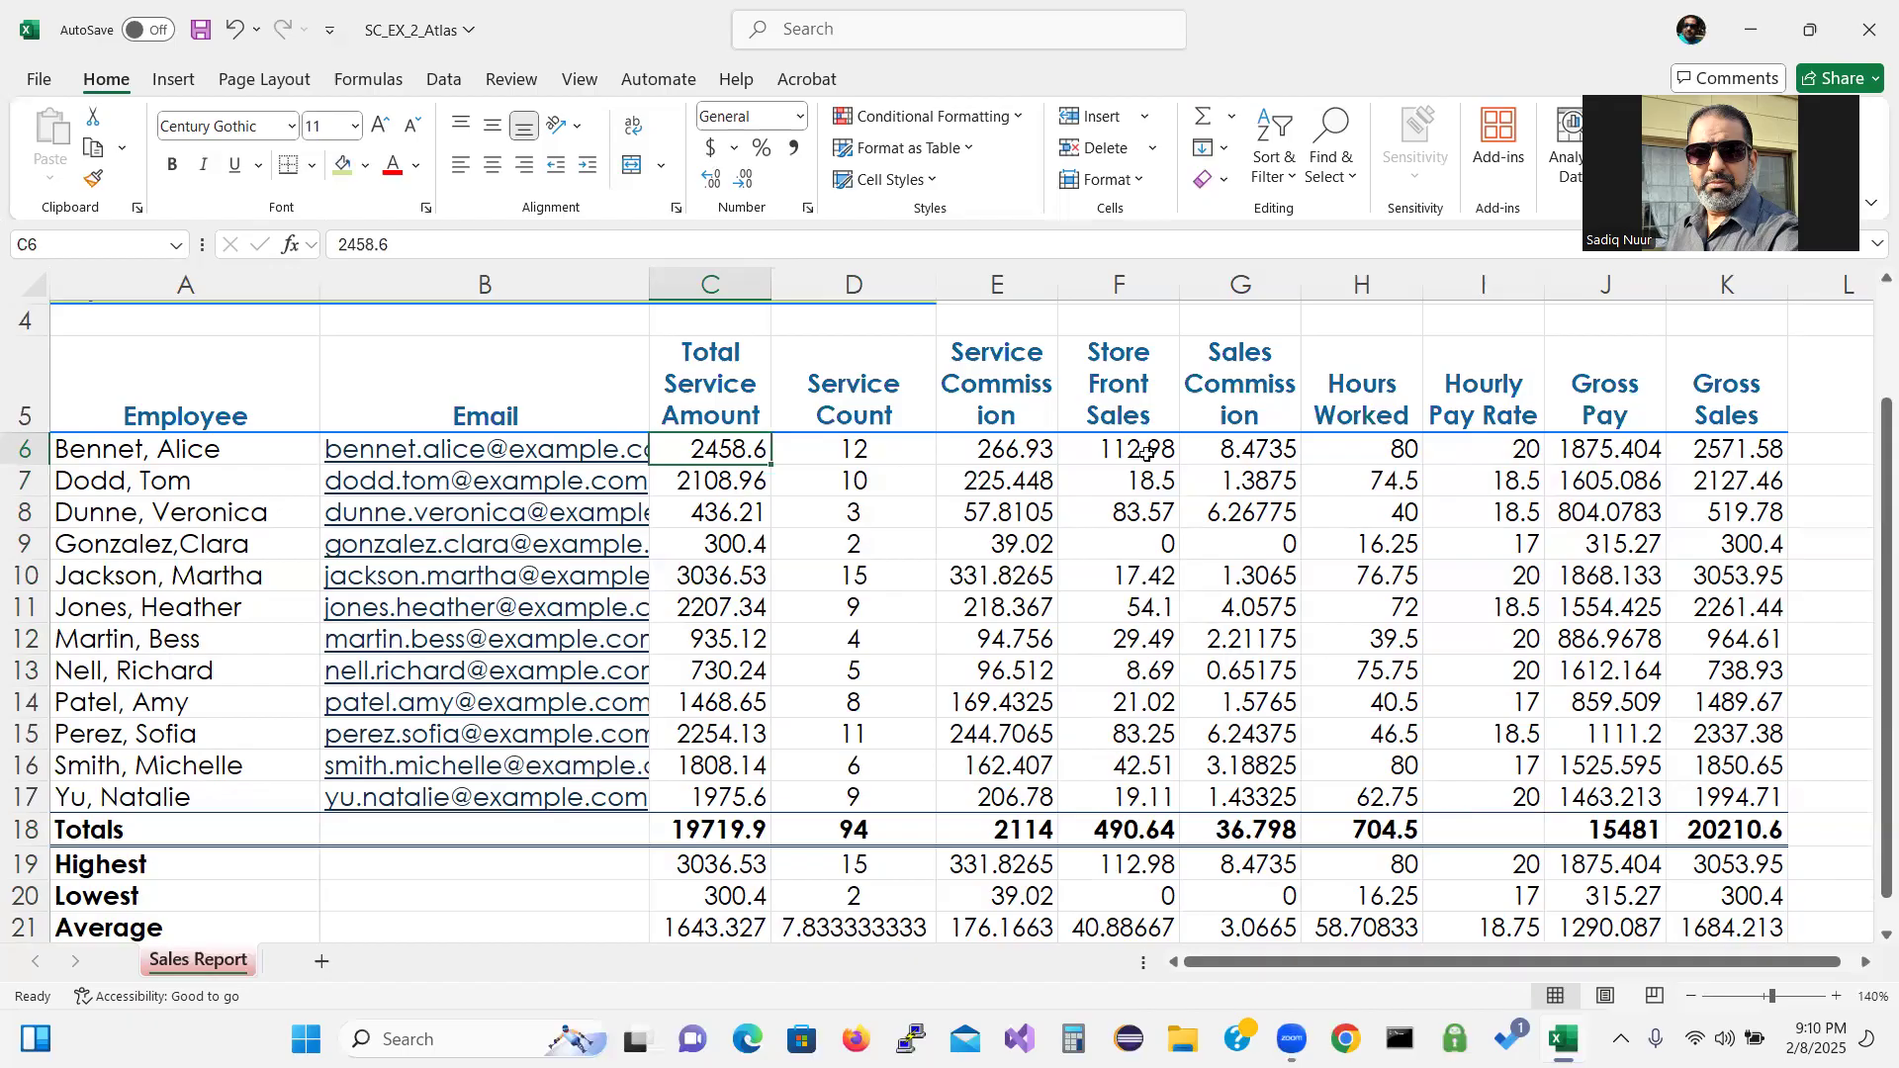
pyautogui.keyDown('ctrl'); pyautogui.click(1012, 453); pyautogui.keyUp('ctrl')
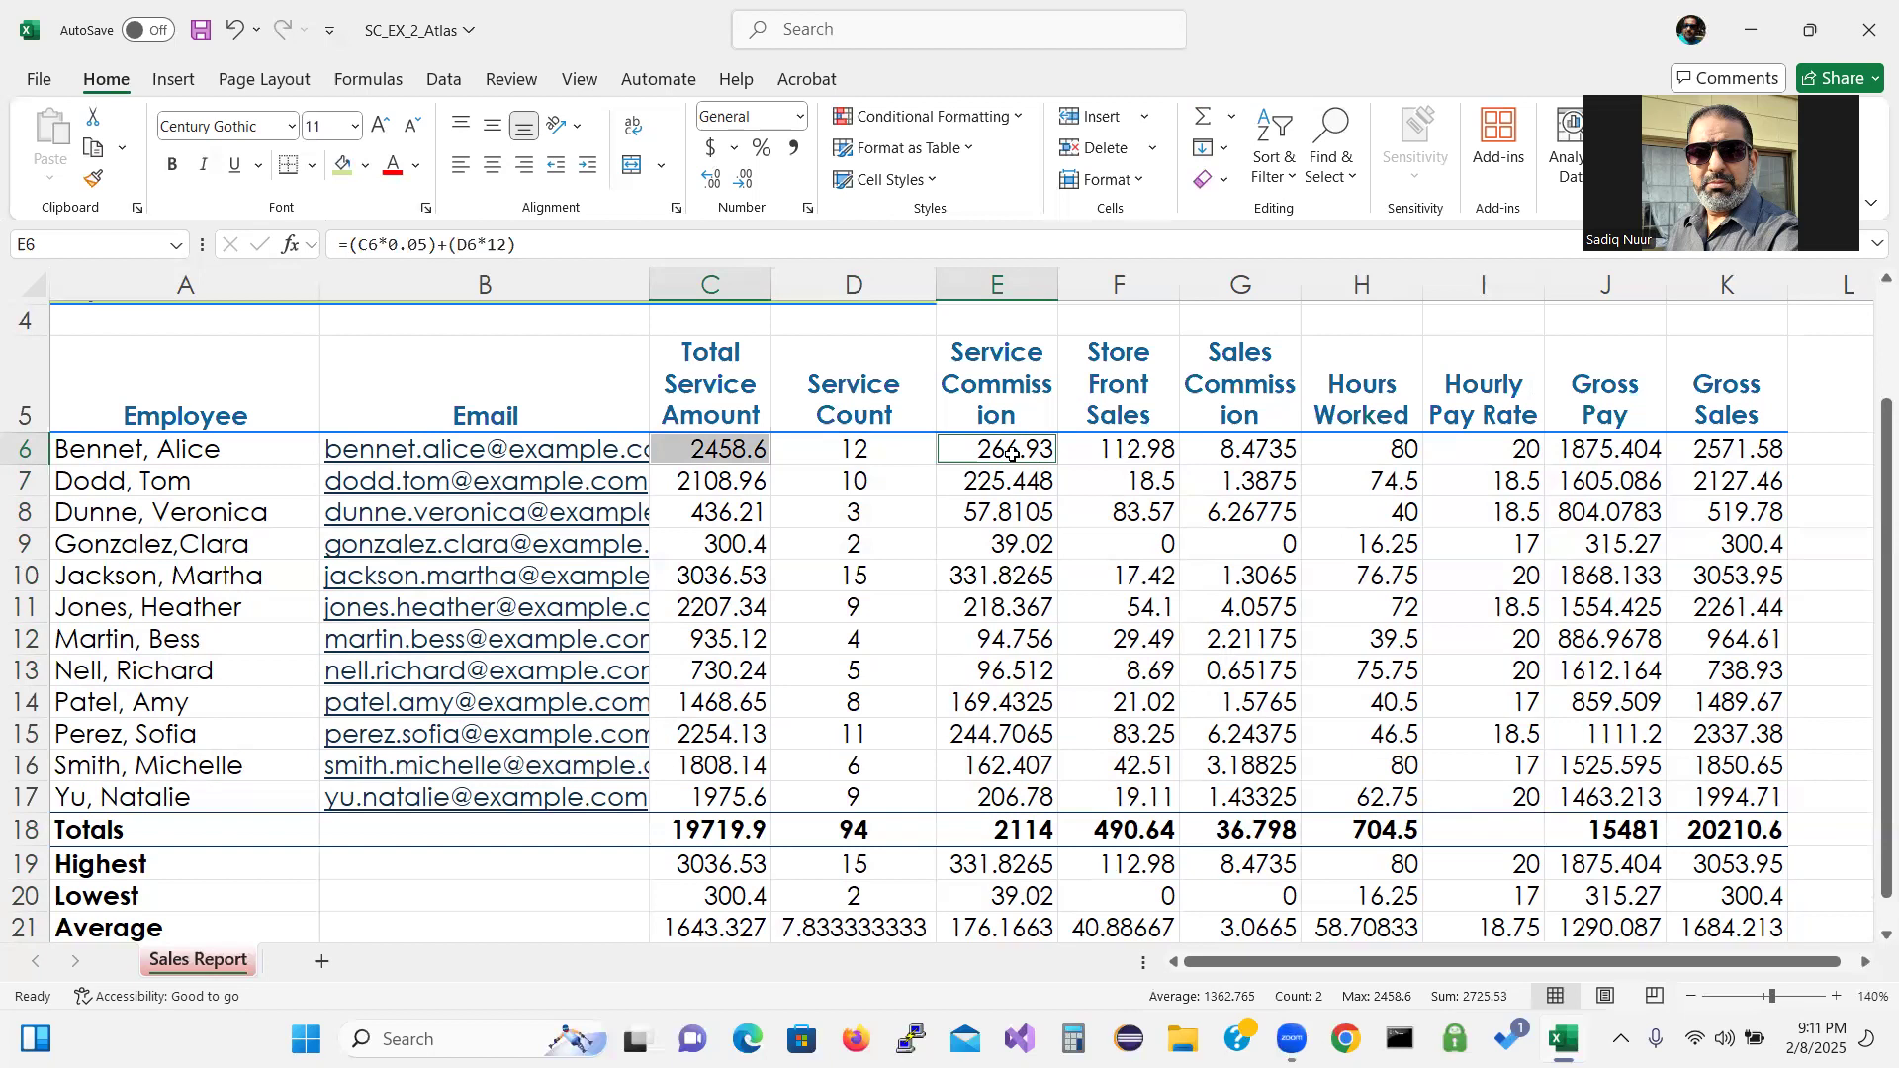
pyautogui.keyDown('ctrl'); pyautogui.click(1239, 450); pyautogui.keyUp('ctrl')
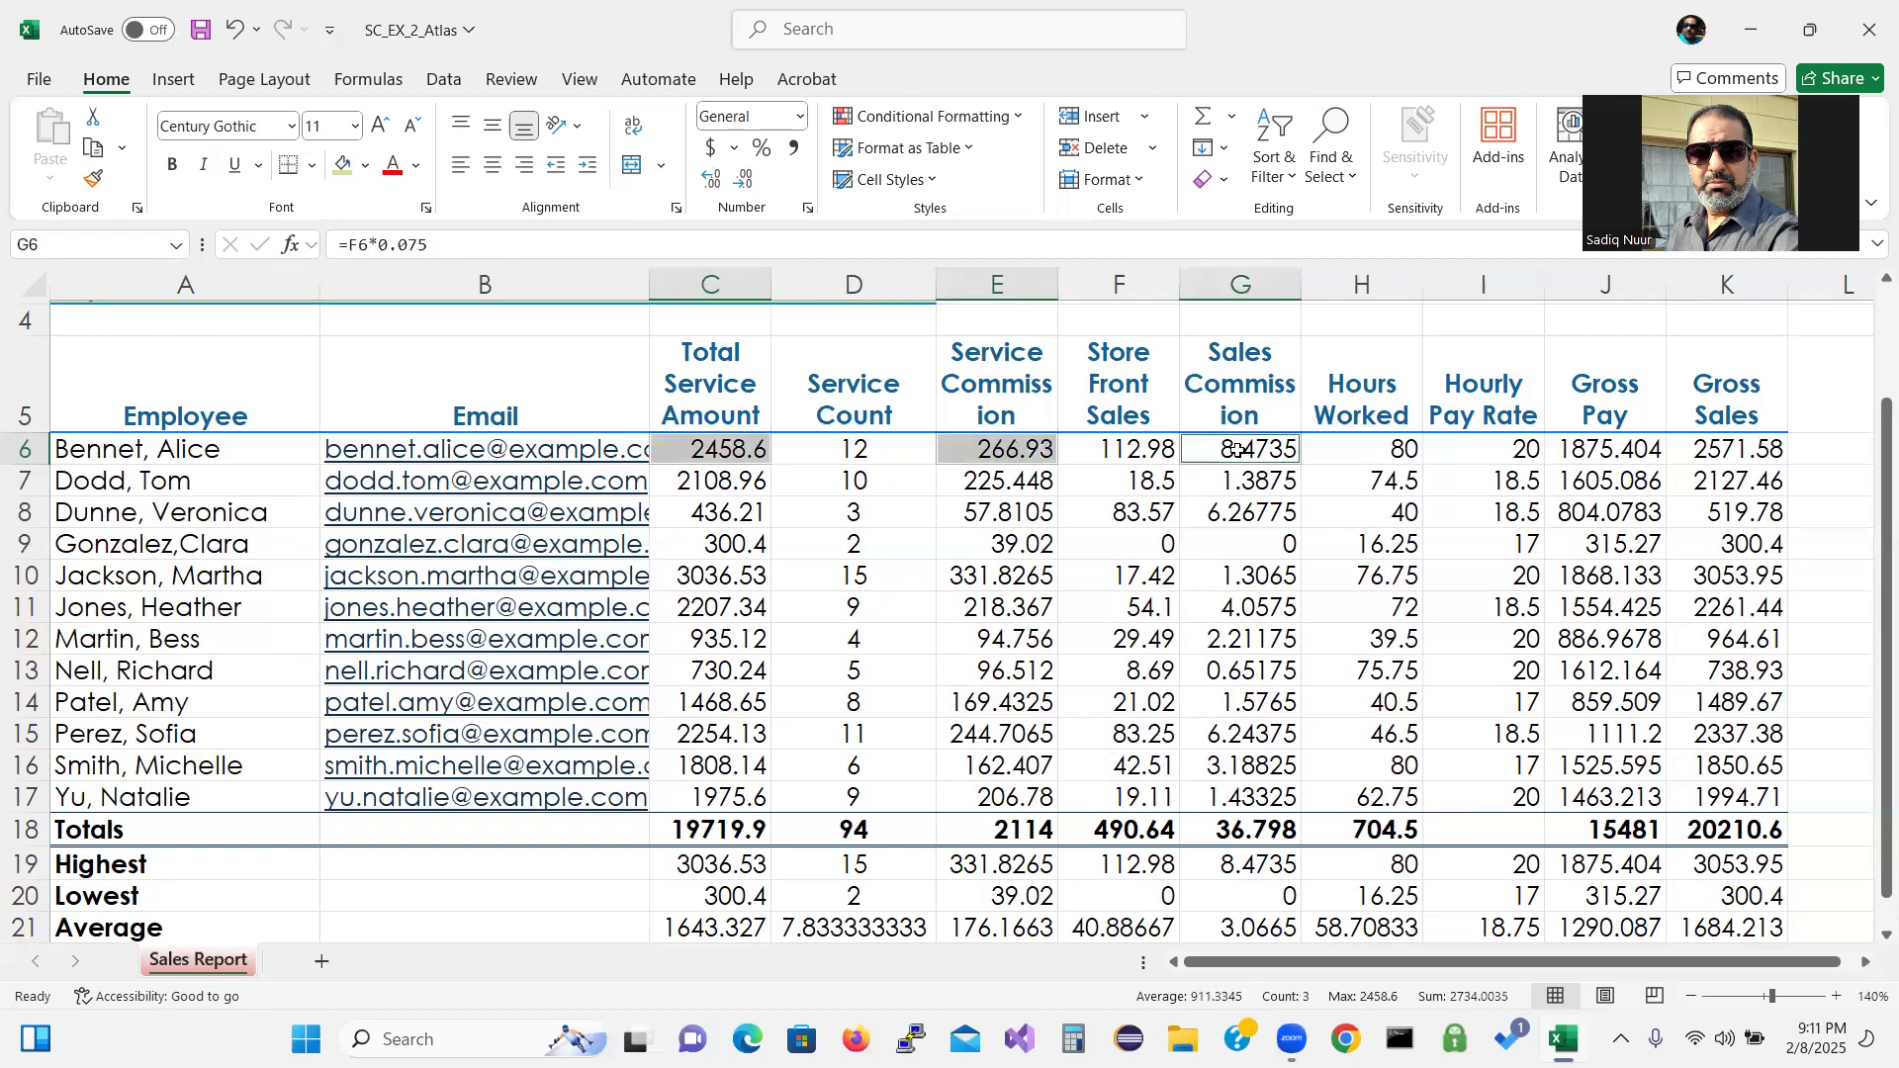
pyautogui.moveTo(1029, 451); pyautogui.dragTo(1137, 450)
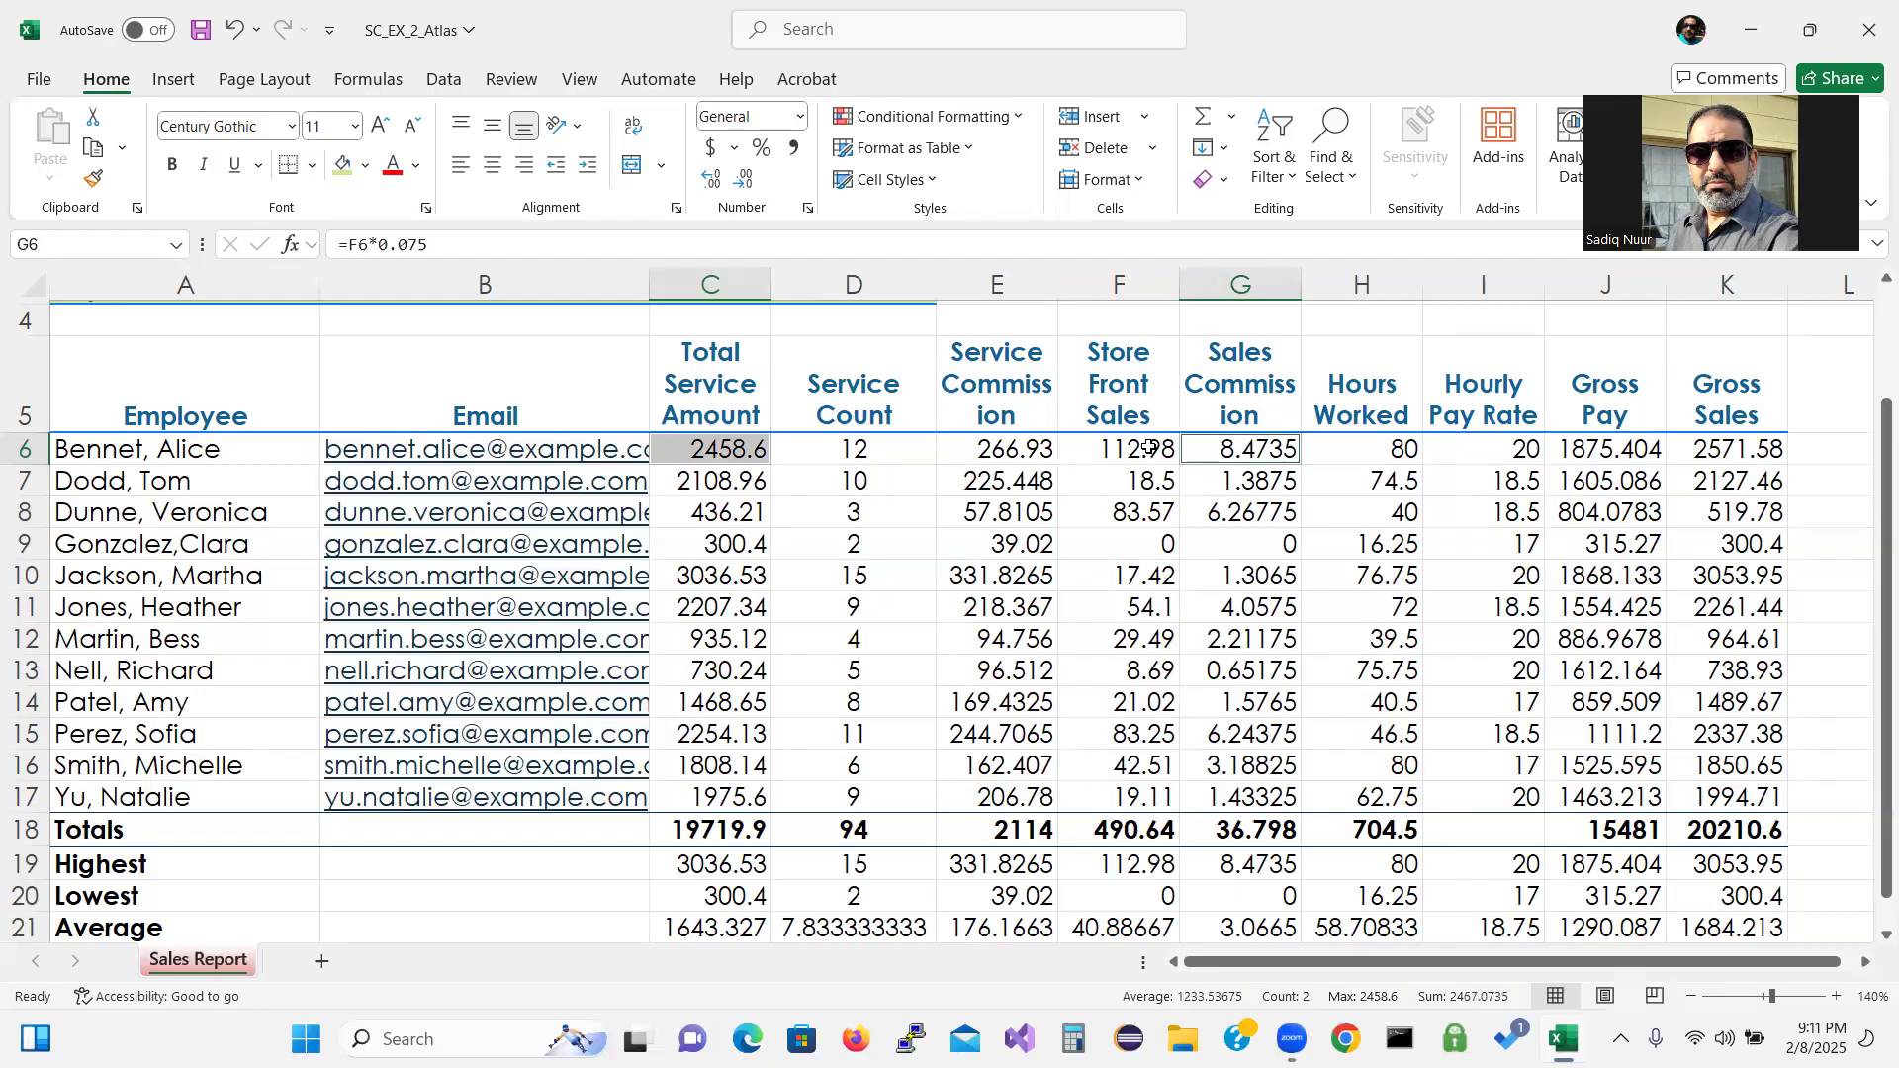
pyautogui.click(719, 450)
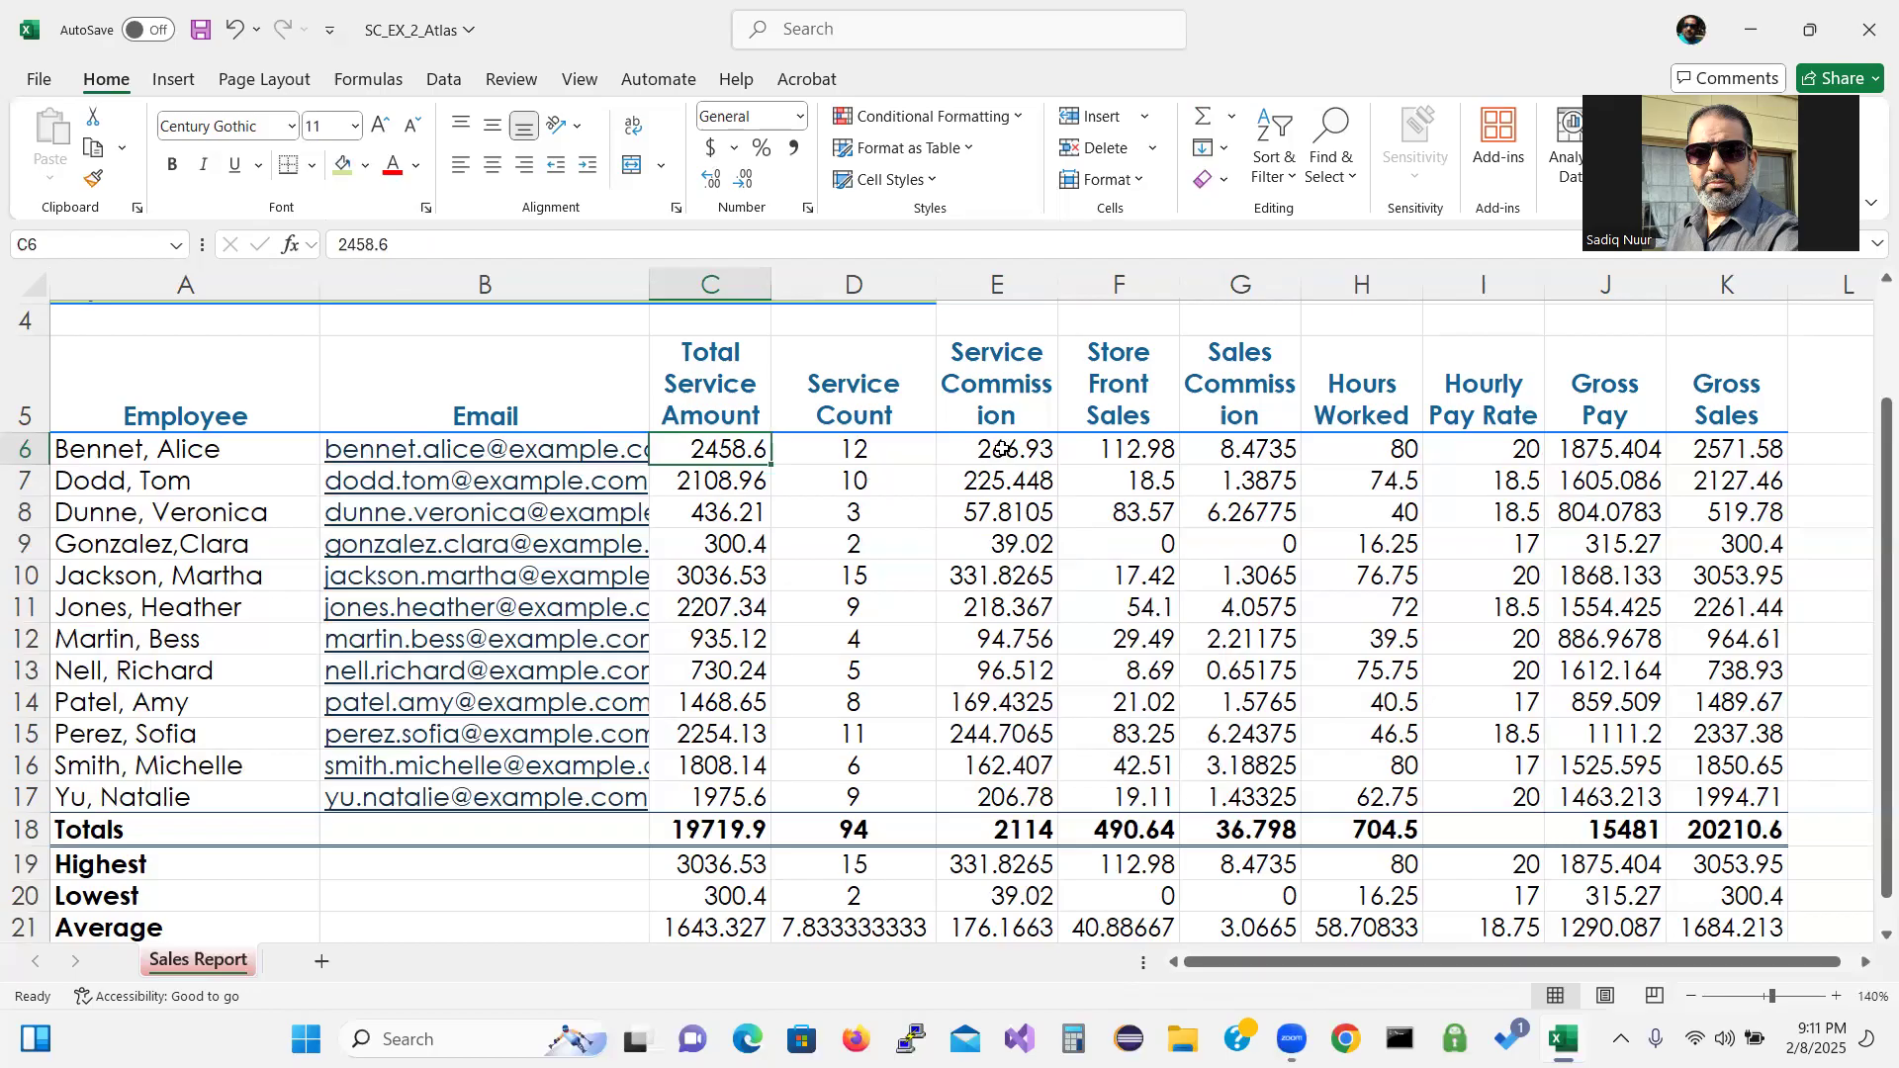
pyautogui.moveTo(1002, 449); pyautogui.dragTo(1255, 449)
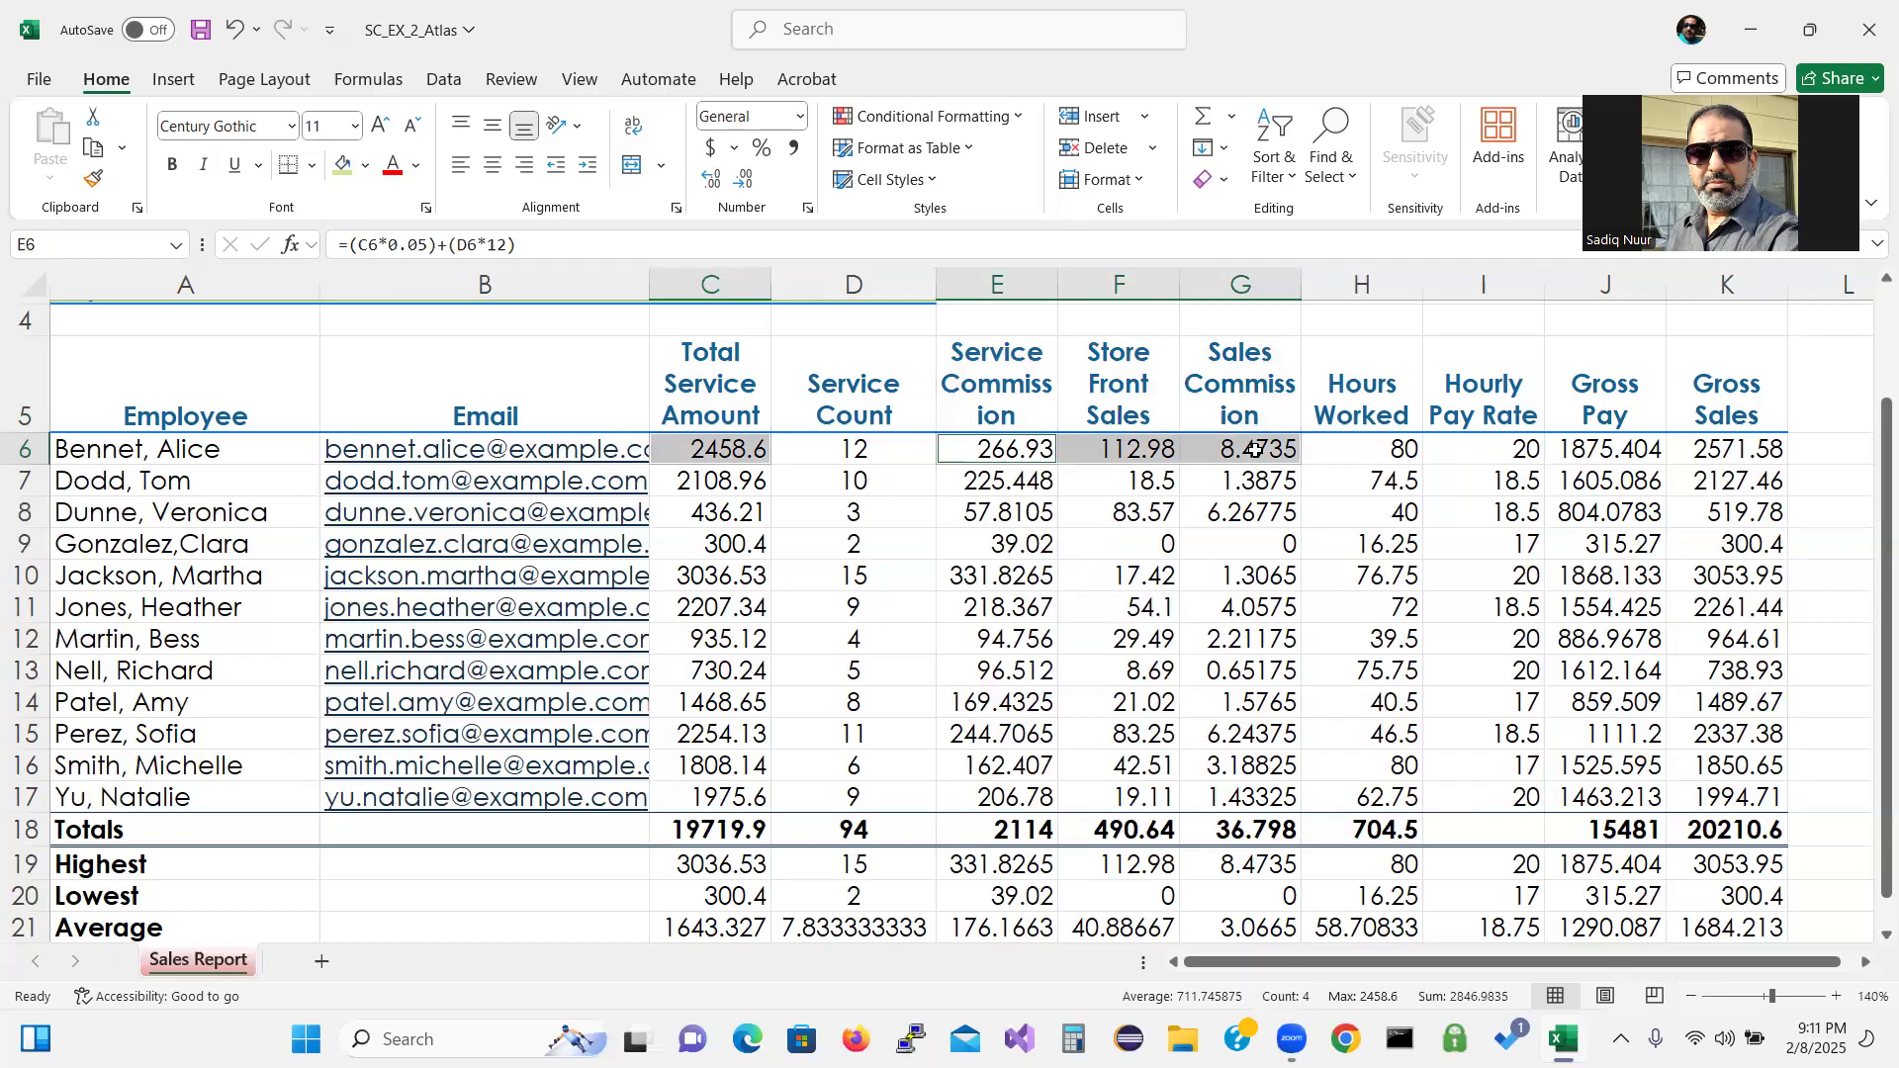
pyautogui.rightClick(1489, 457)
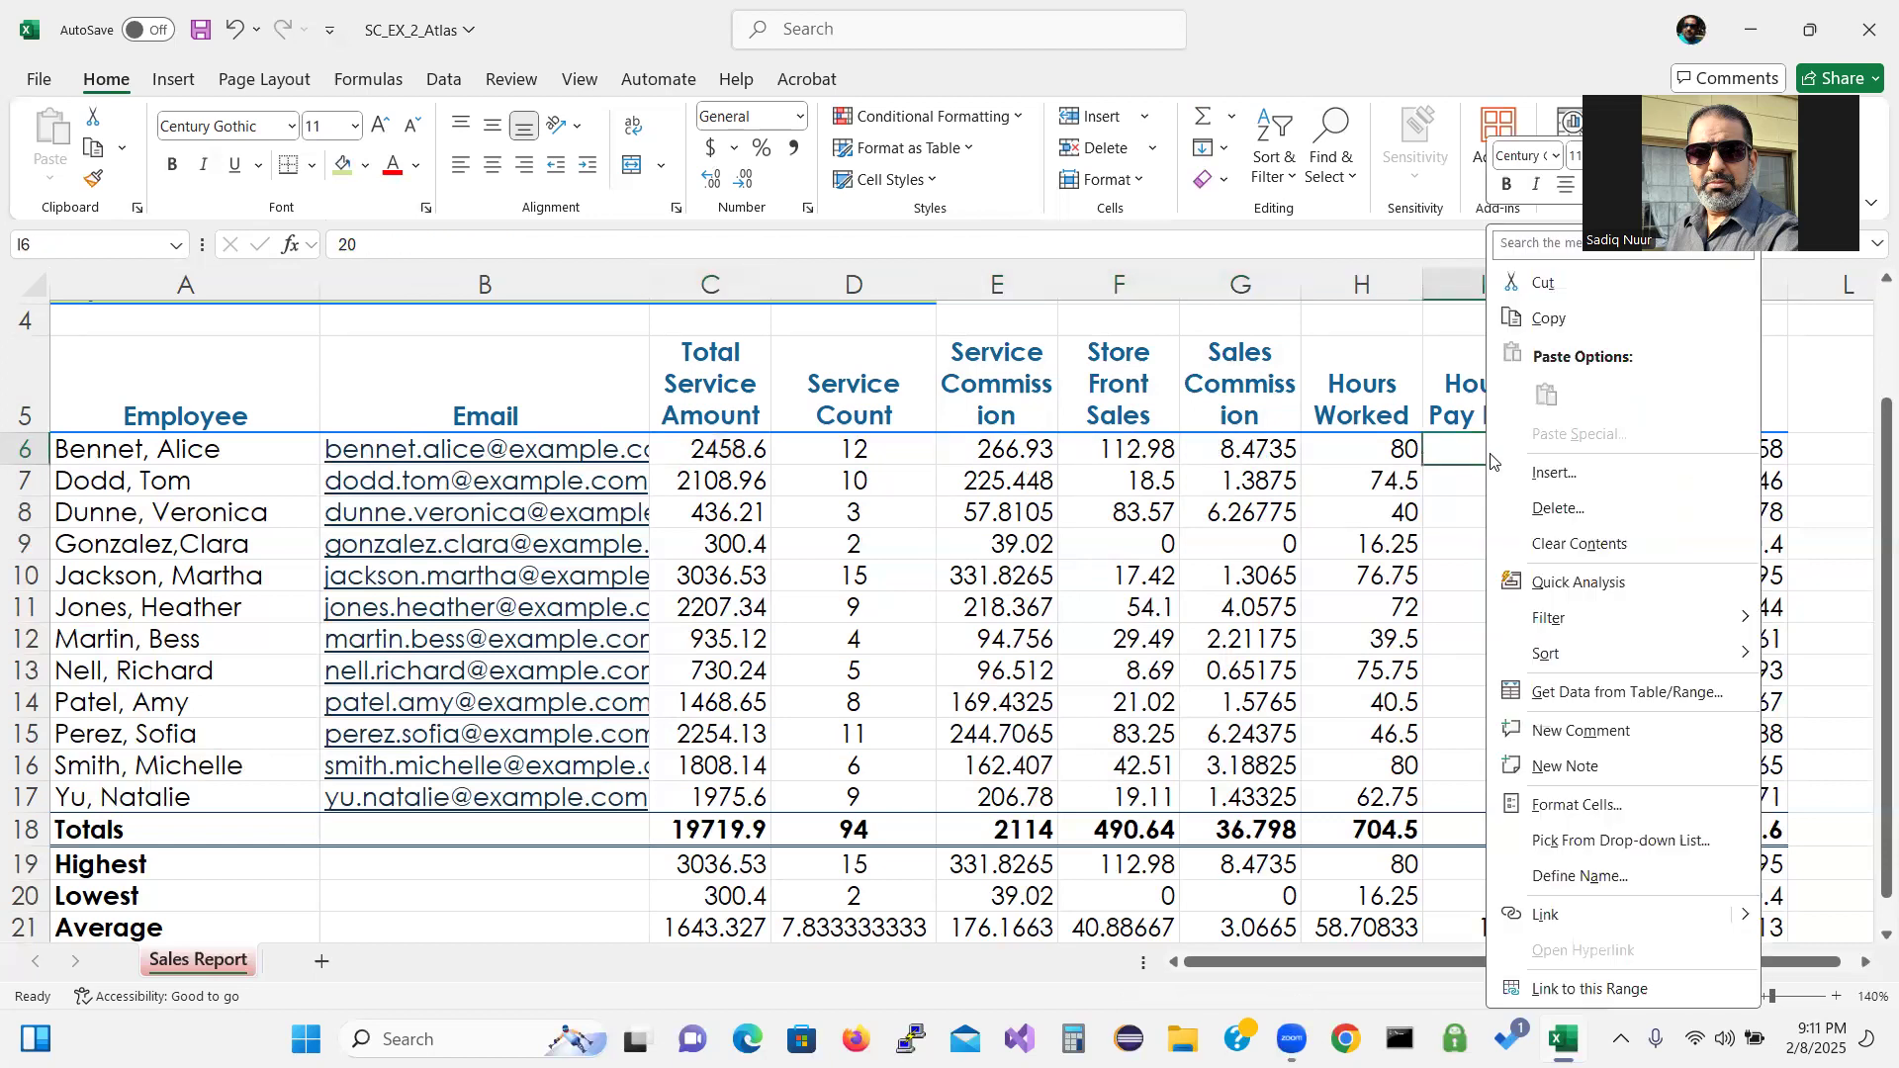
pyautogui.rightClick(1351, 550)
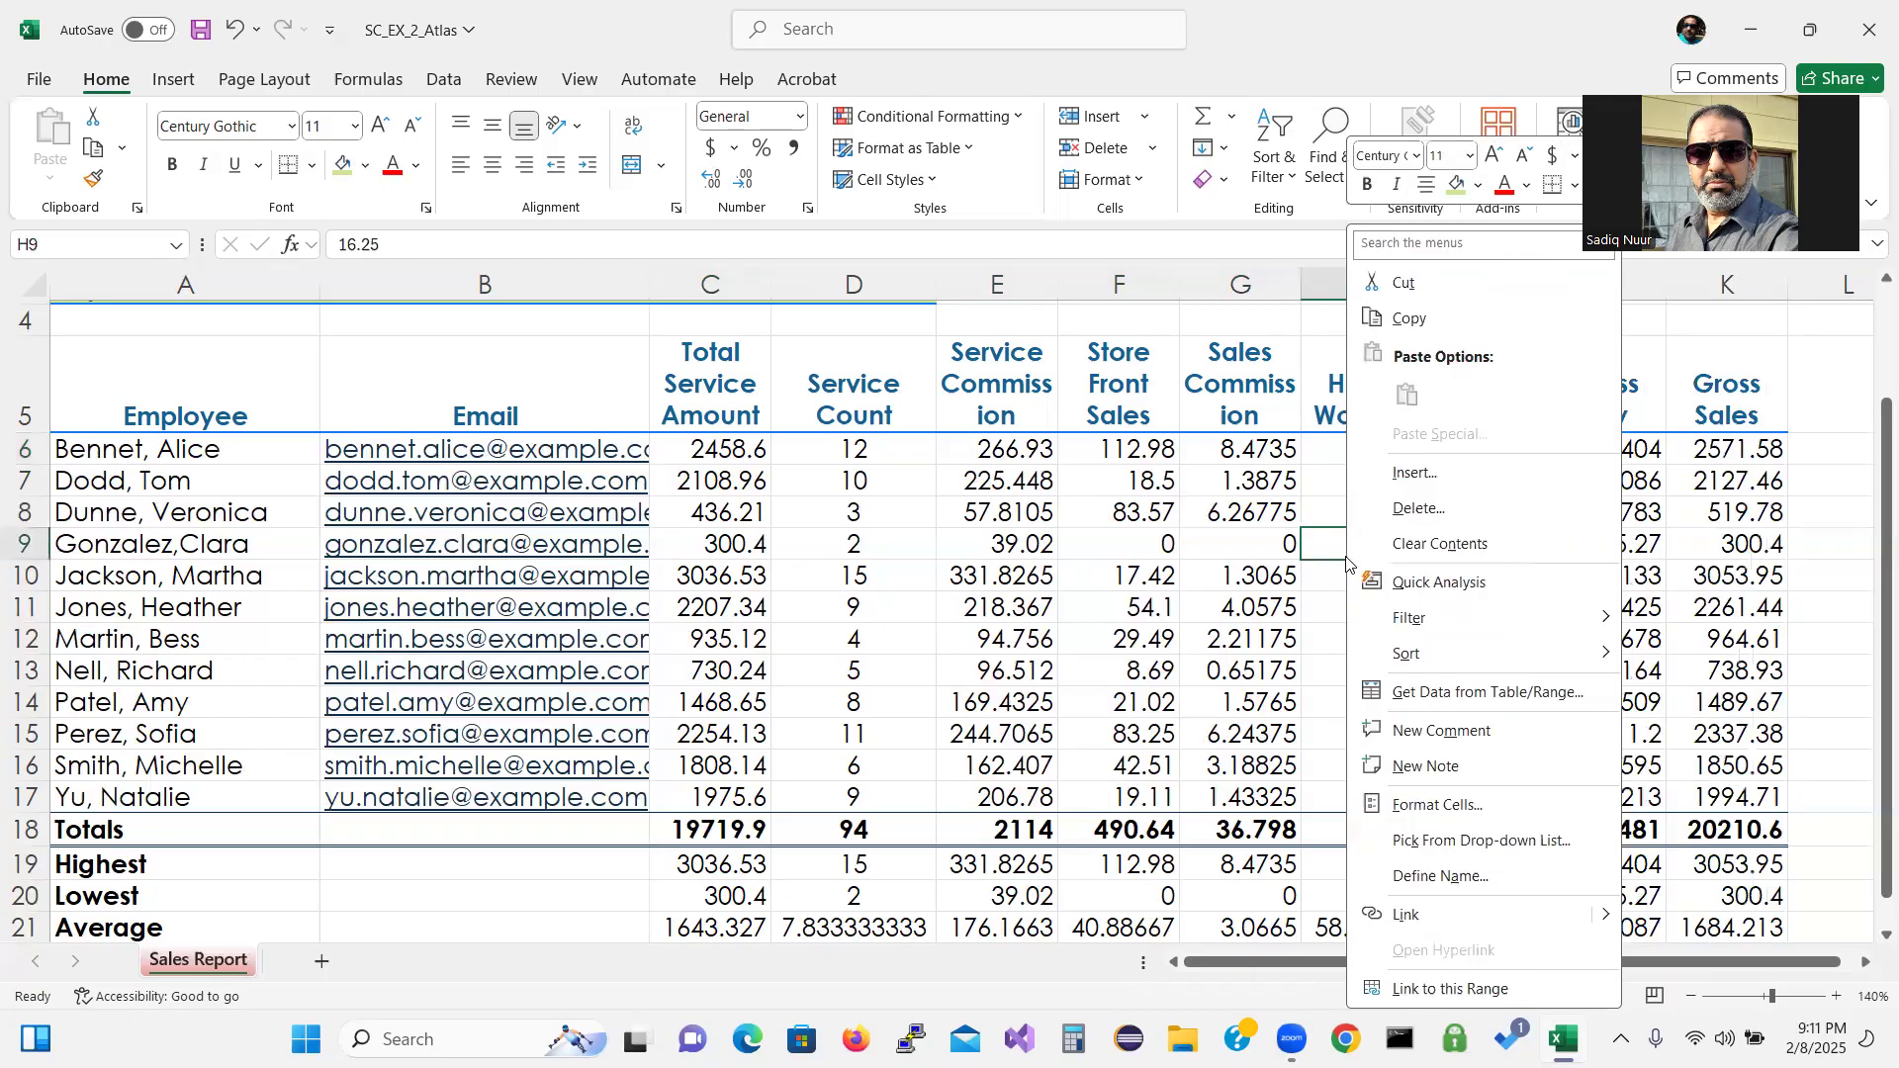
pyautogui.click(729, 445)
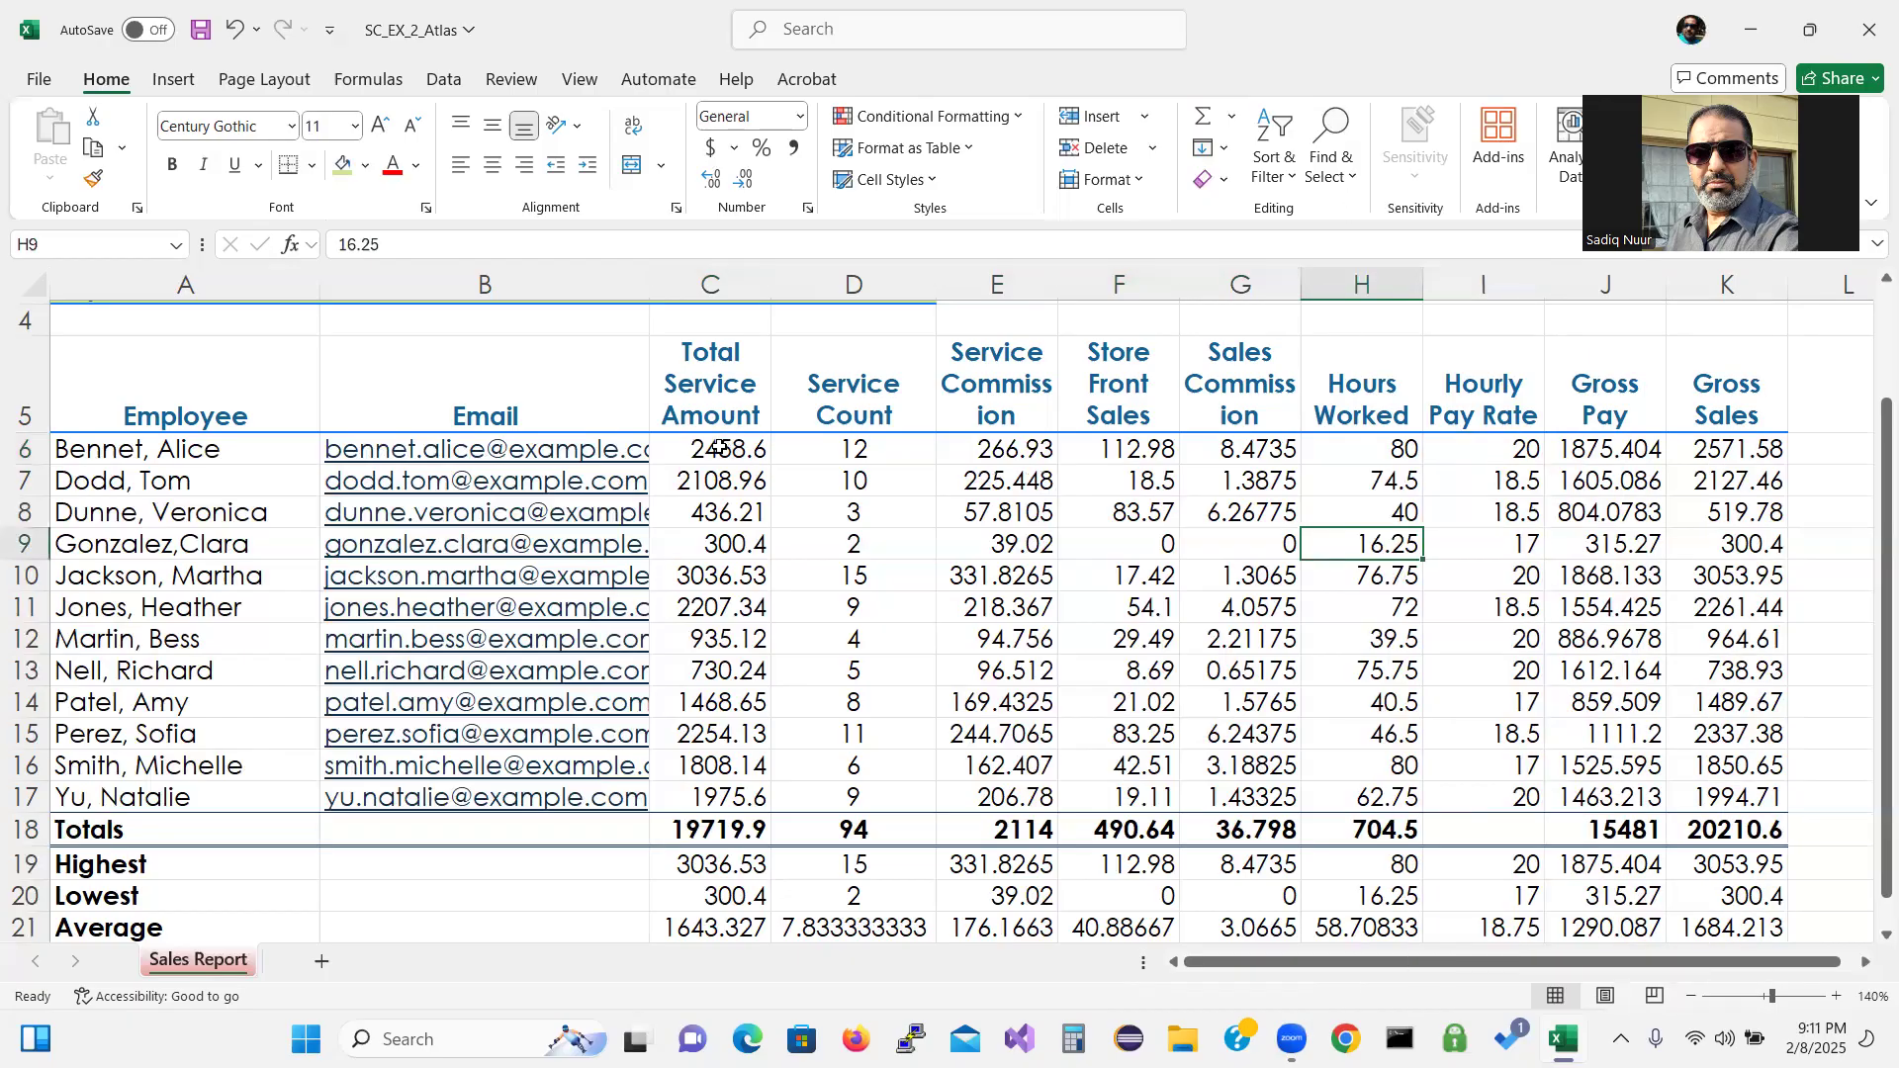
pyautogui.click(721, 447)
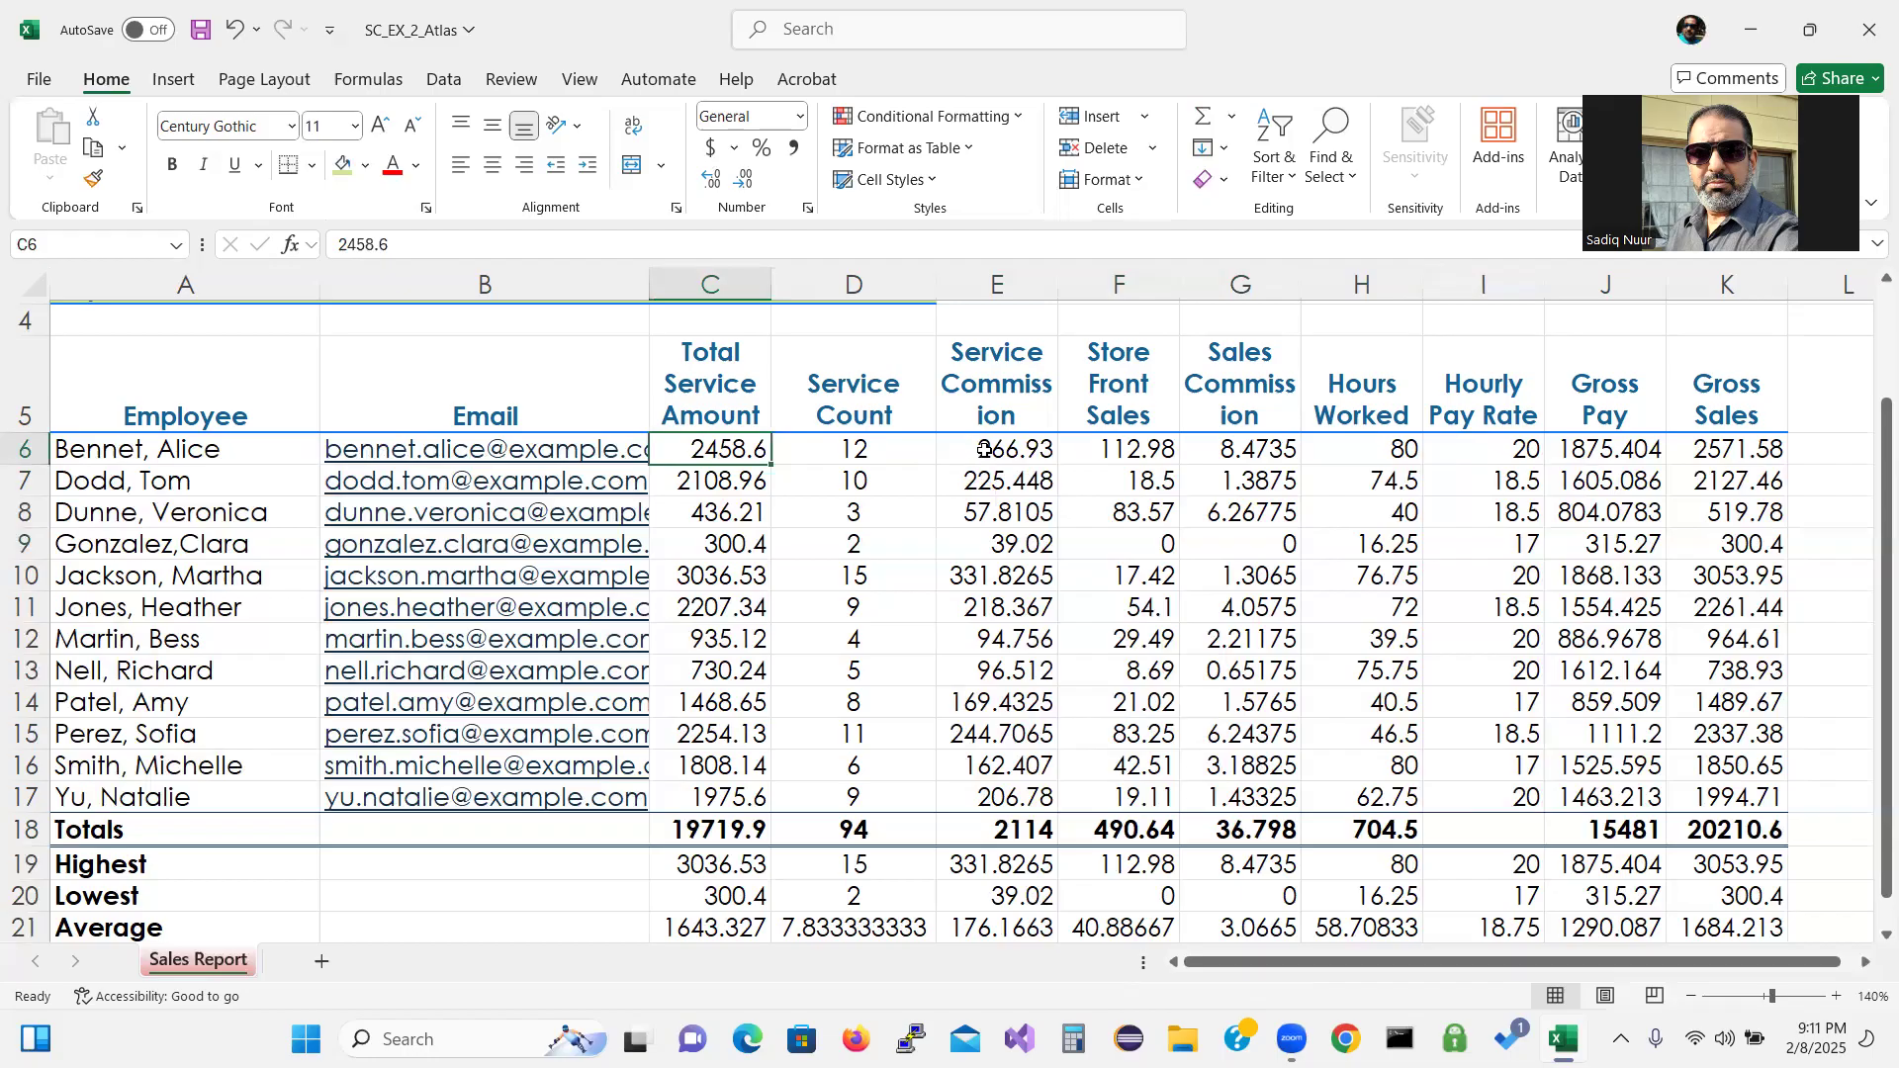
pyautogui.keyDown('ctrl'); pyautogui.moveTo(986, 450); pyautogui.dragTo(1195, 450); pyautogui.keyUp('ctrl')
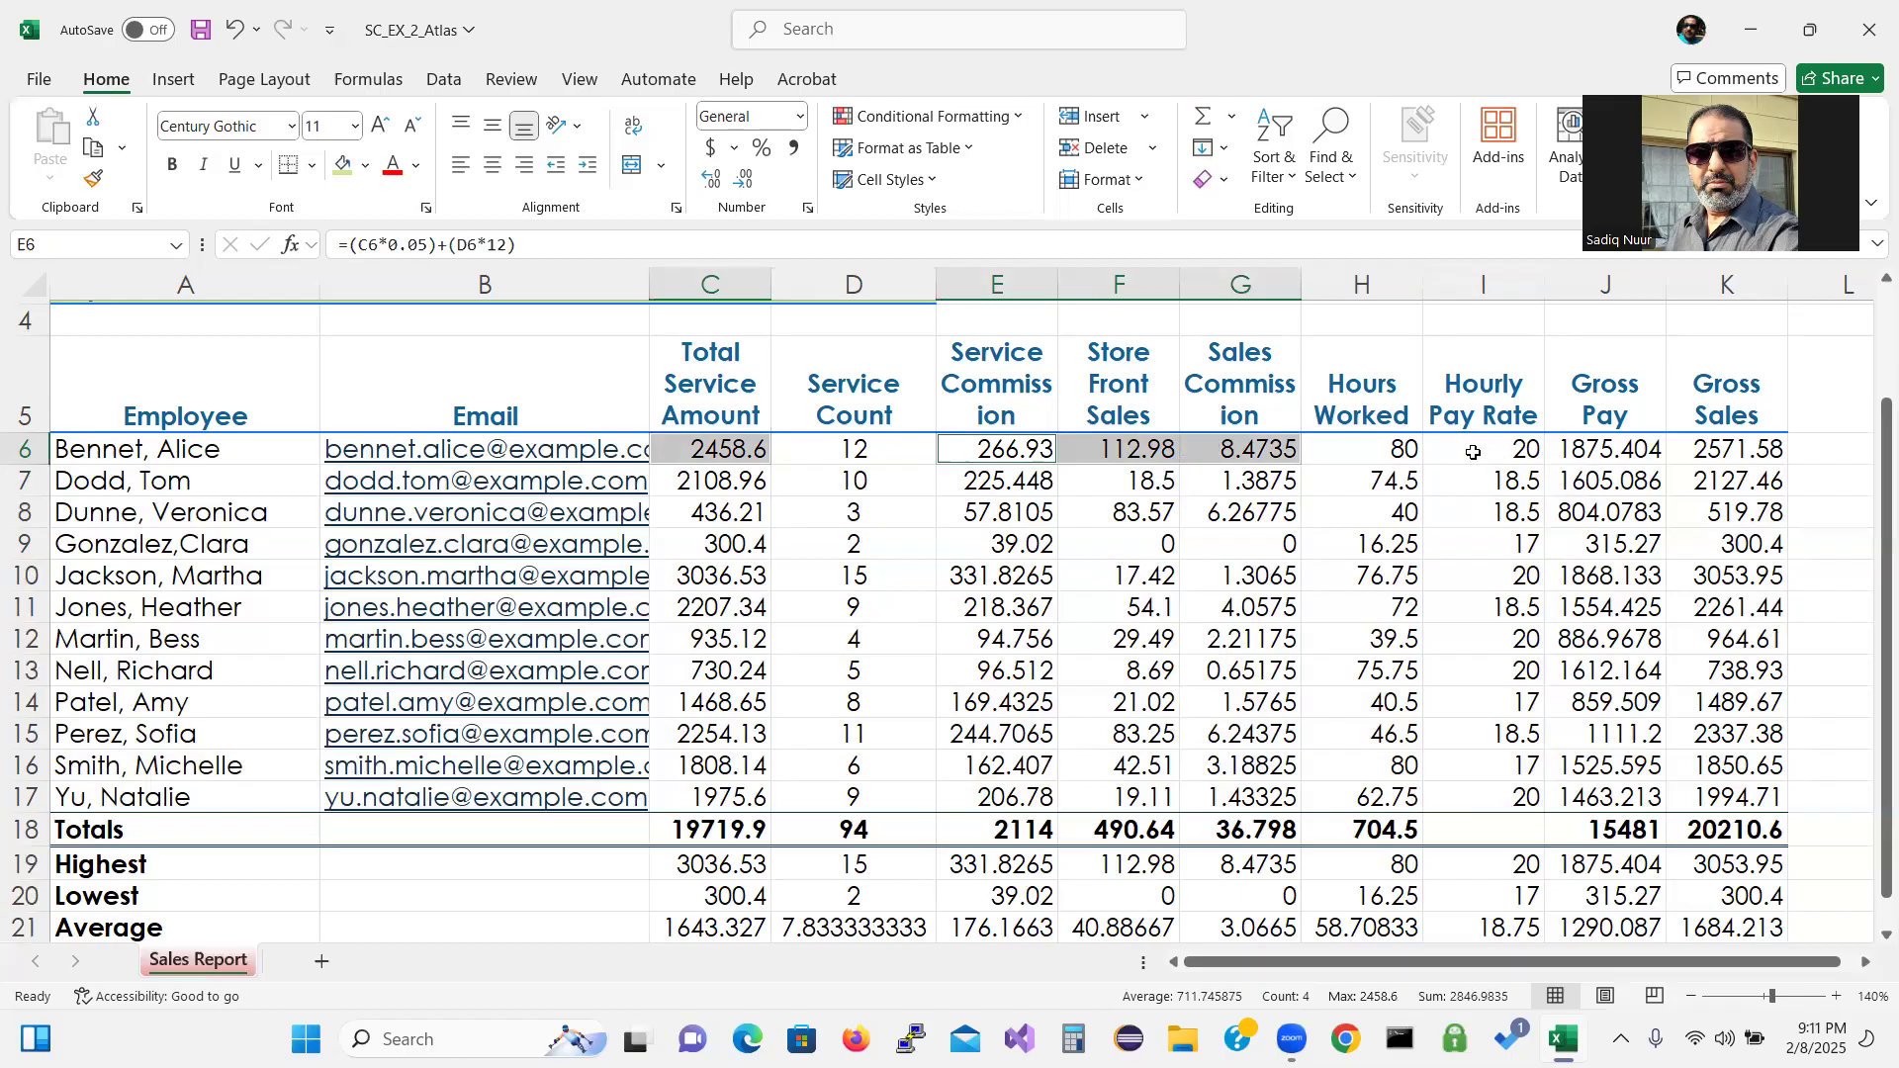
# Apply Accounting format with dollar signs to the first employee row's C6, E6:G6 and I6:K6.
pyautogui.keyDown('ctrl'); pyautogui.moveTo(1473, 452); pyautogui.dragTo(1672, 452); pyautogui.keyUp('ctrl')
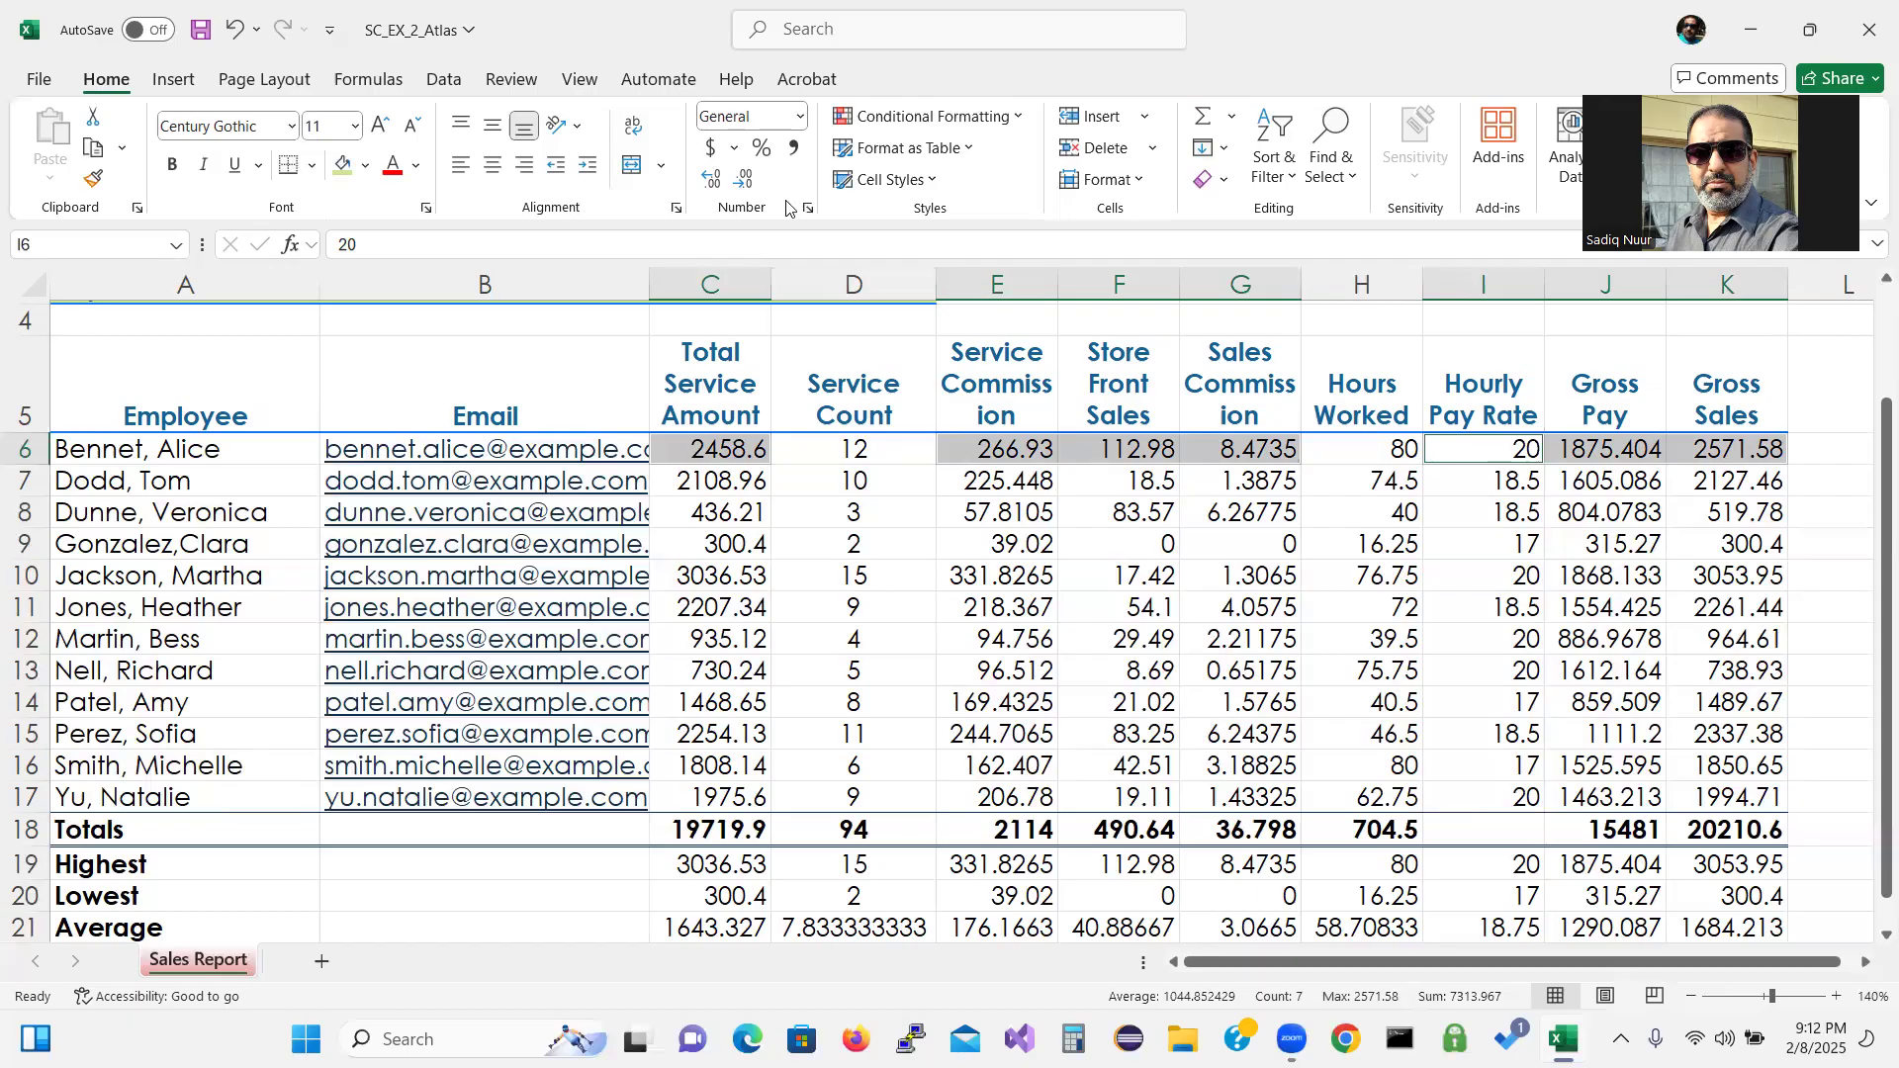
pyautogui.click(712, 149)
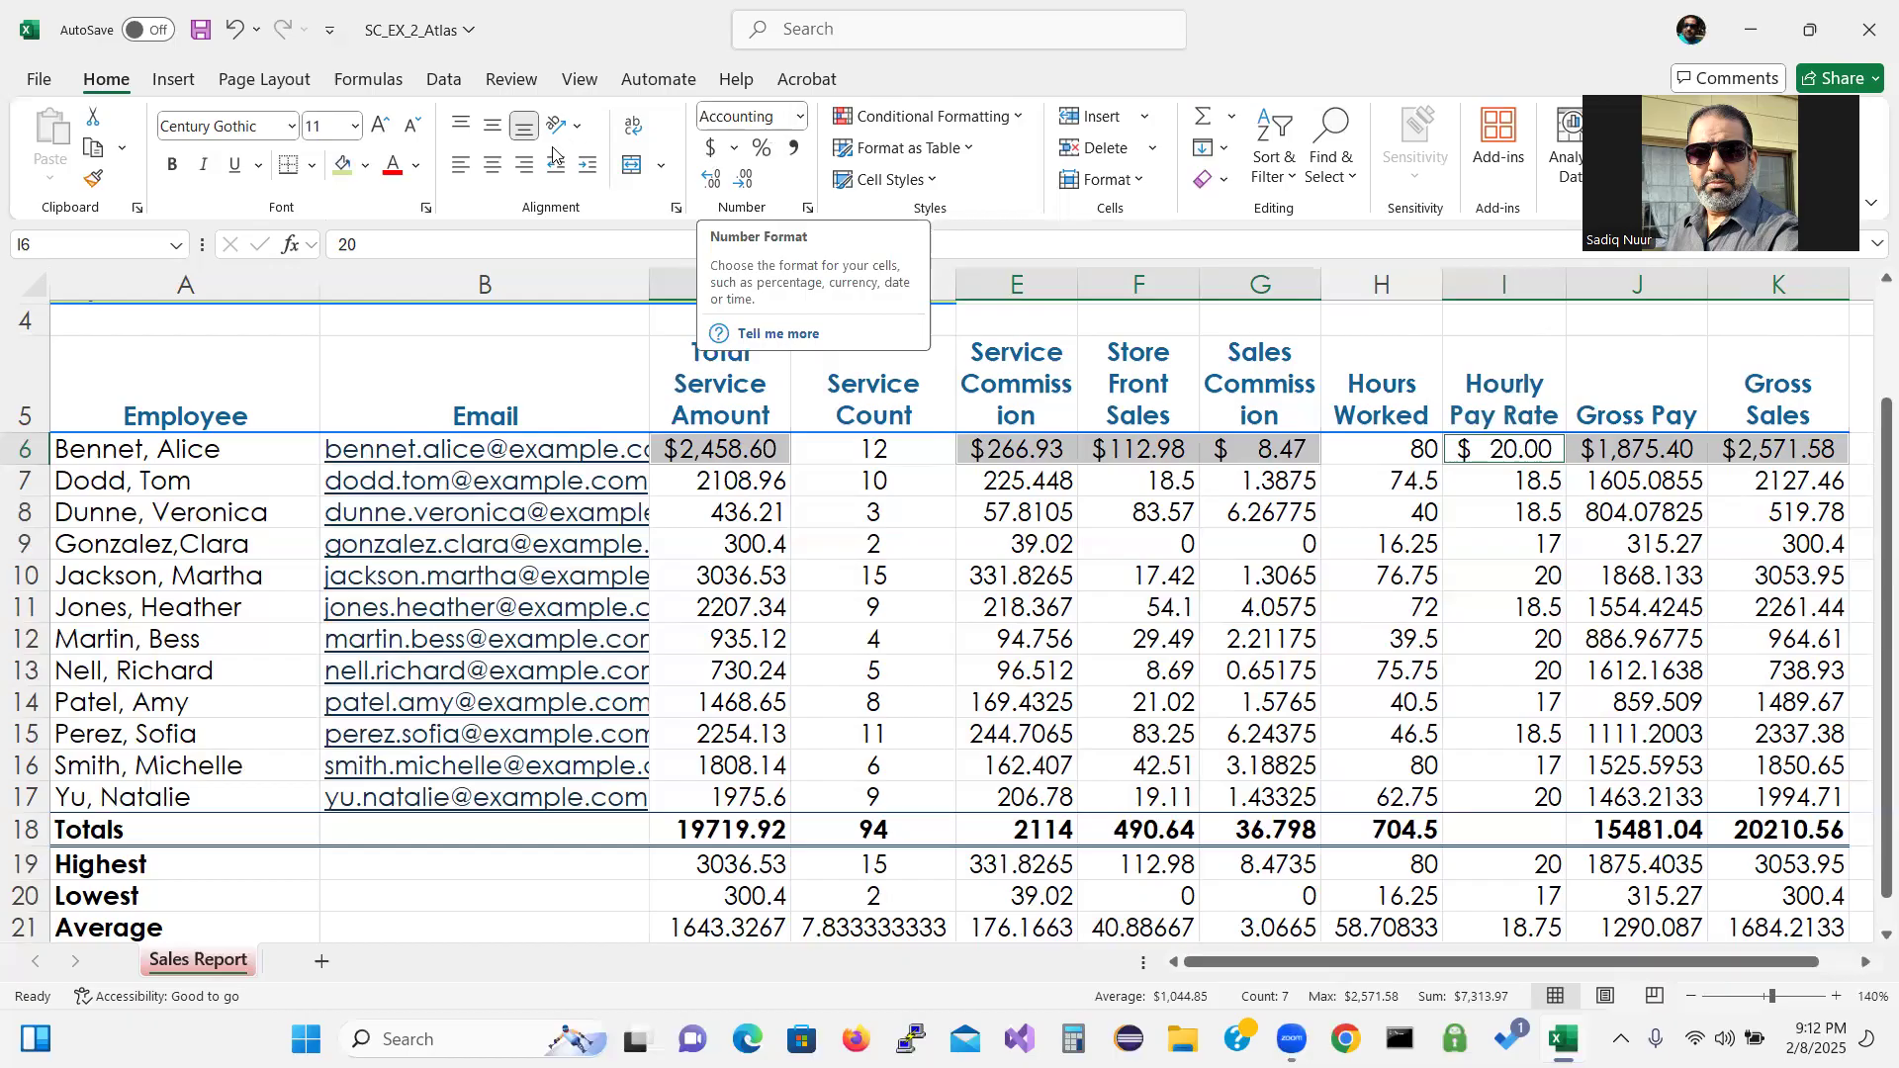
pyautogui.click(708, 484)
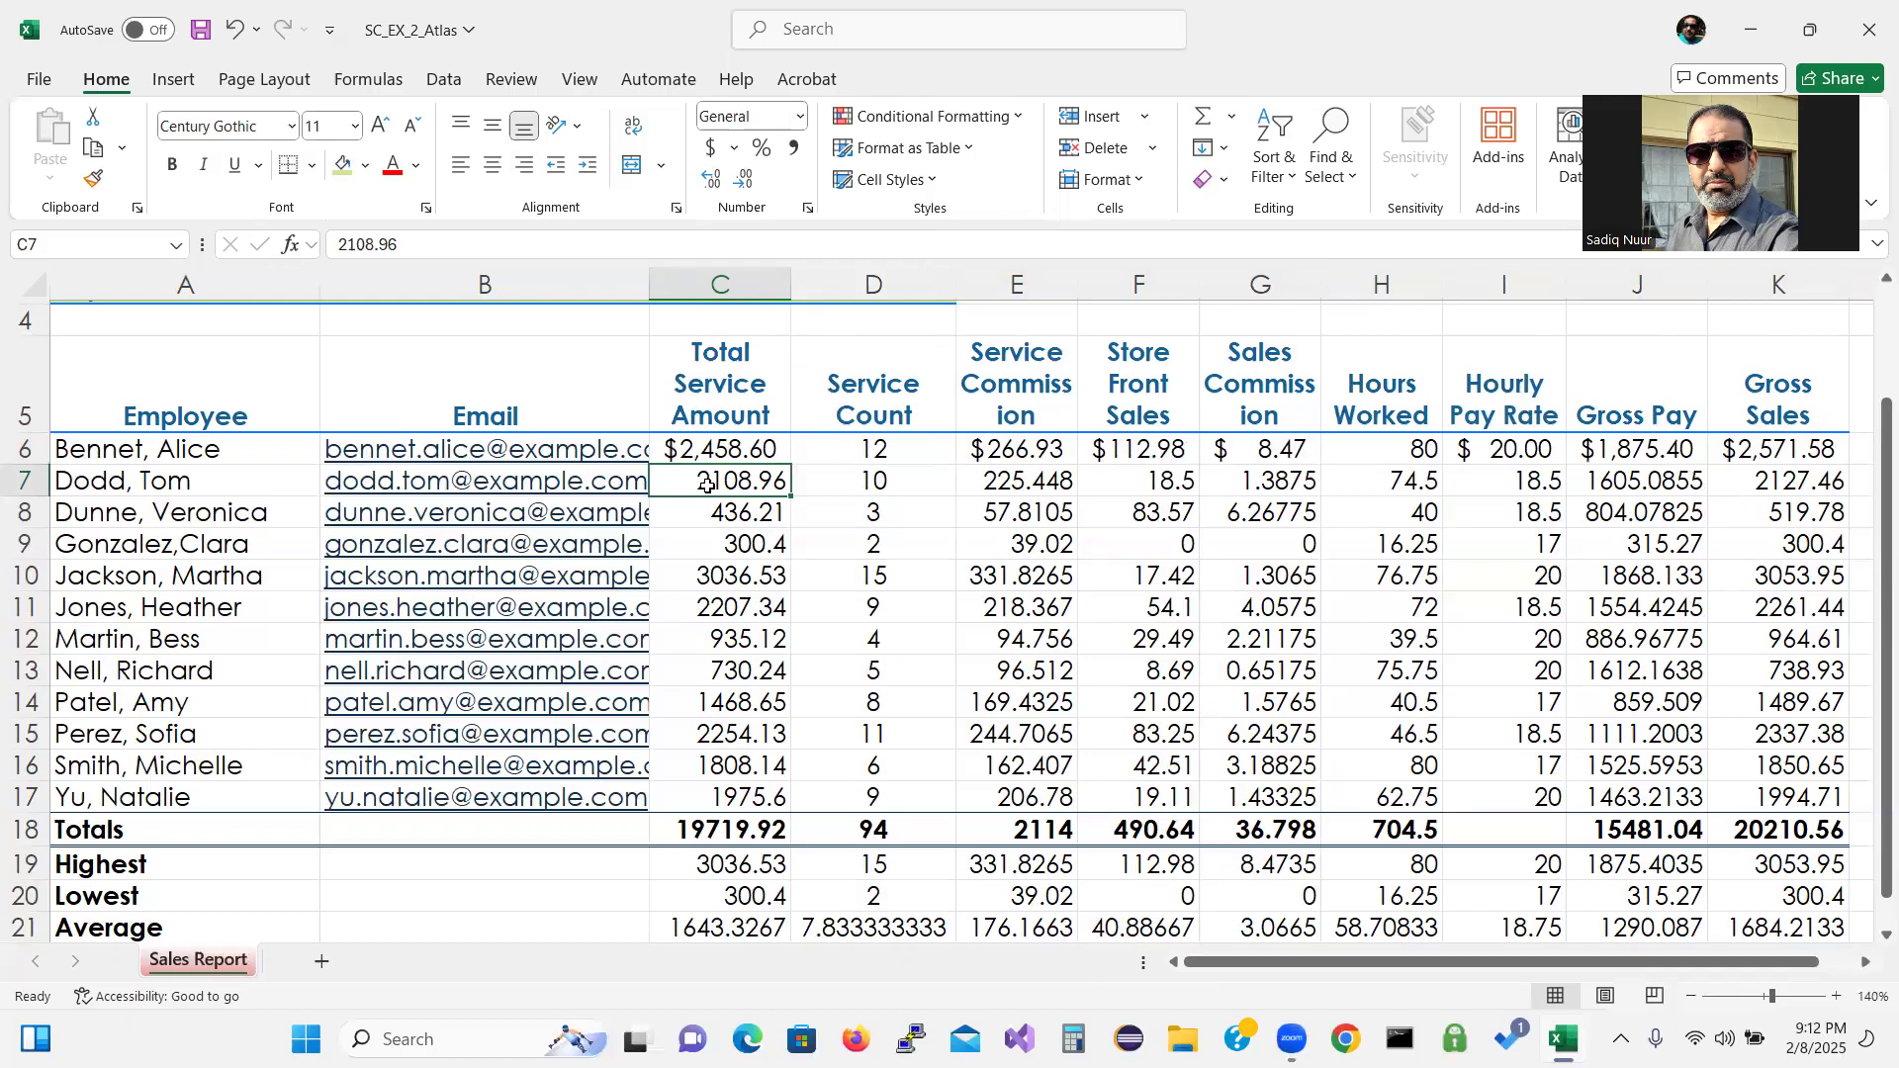
pyautogui.moveTo(709, 484); pyautogui.dragTo(729, 783)
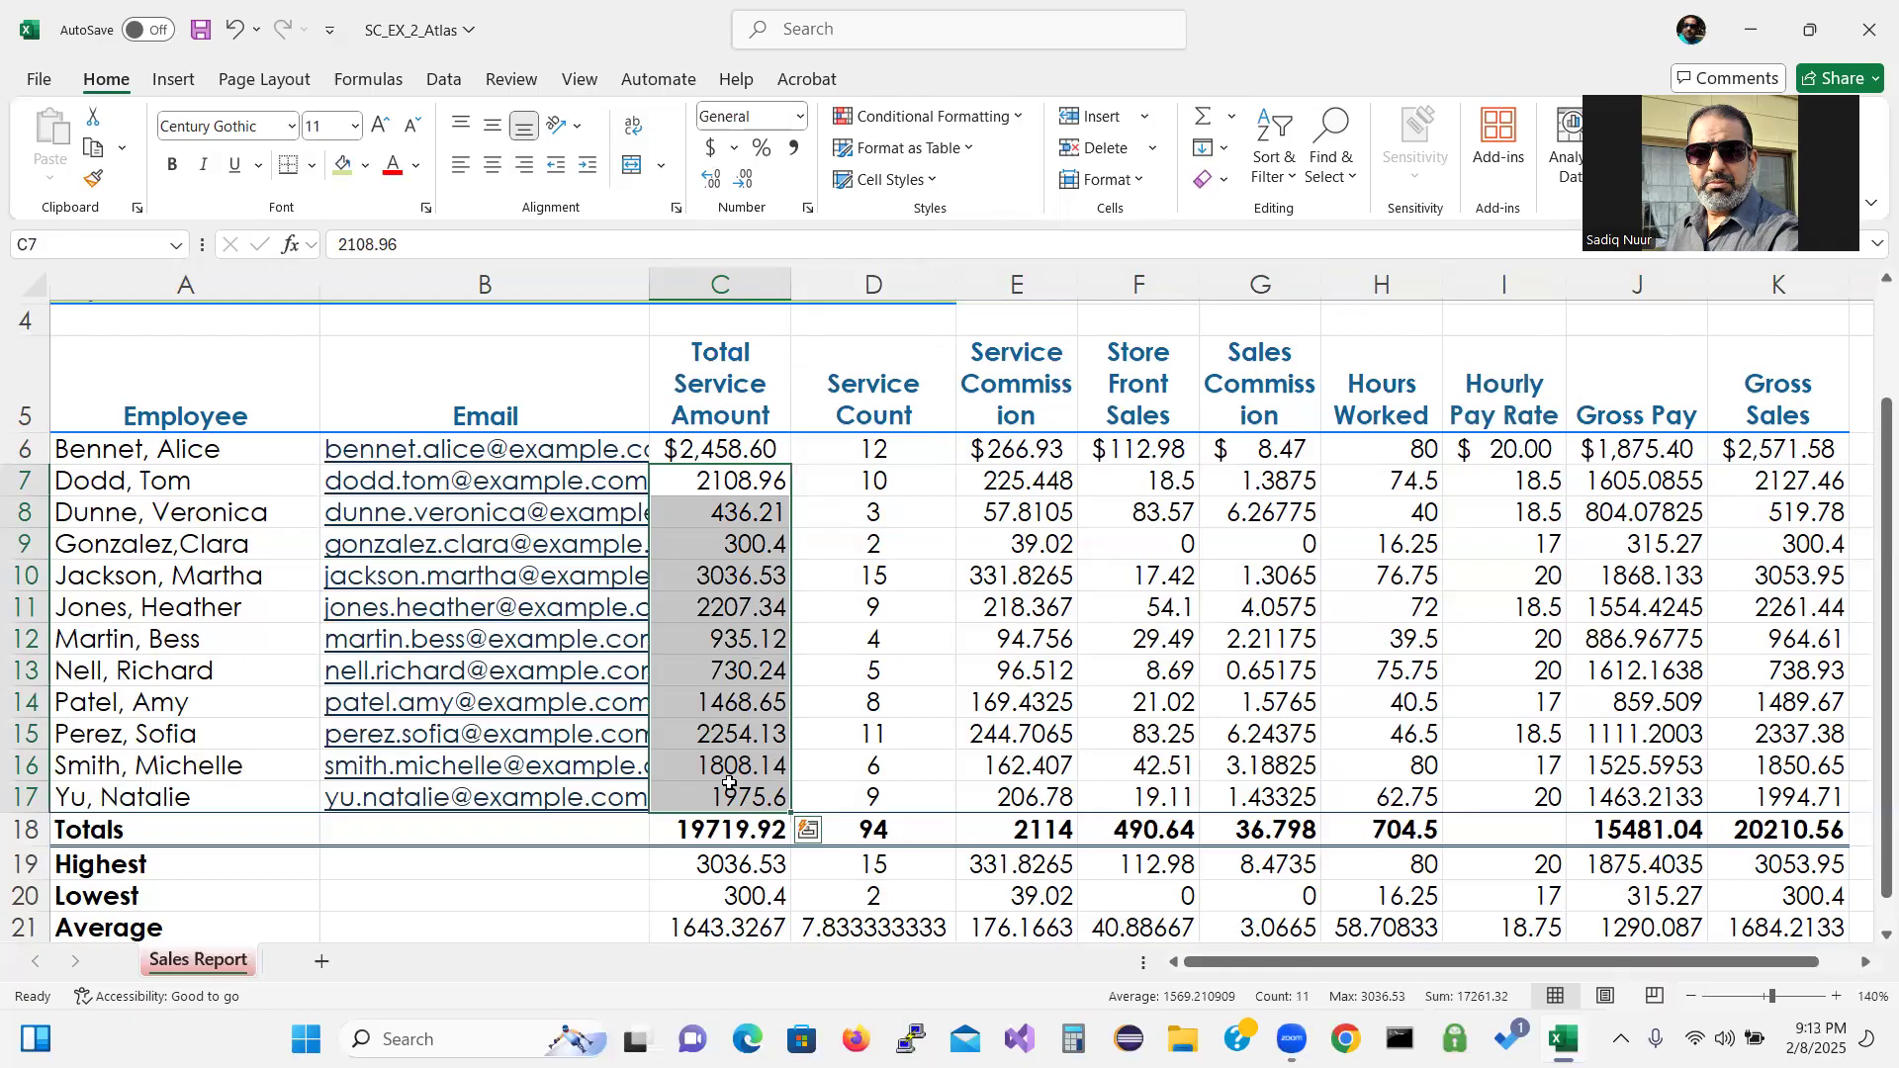
pyautogui.keyDown('ctrl'); pyautogui.click(1030, 483); pyautogui.keyUp('ctrl')
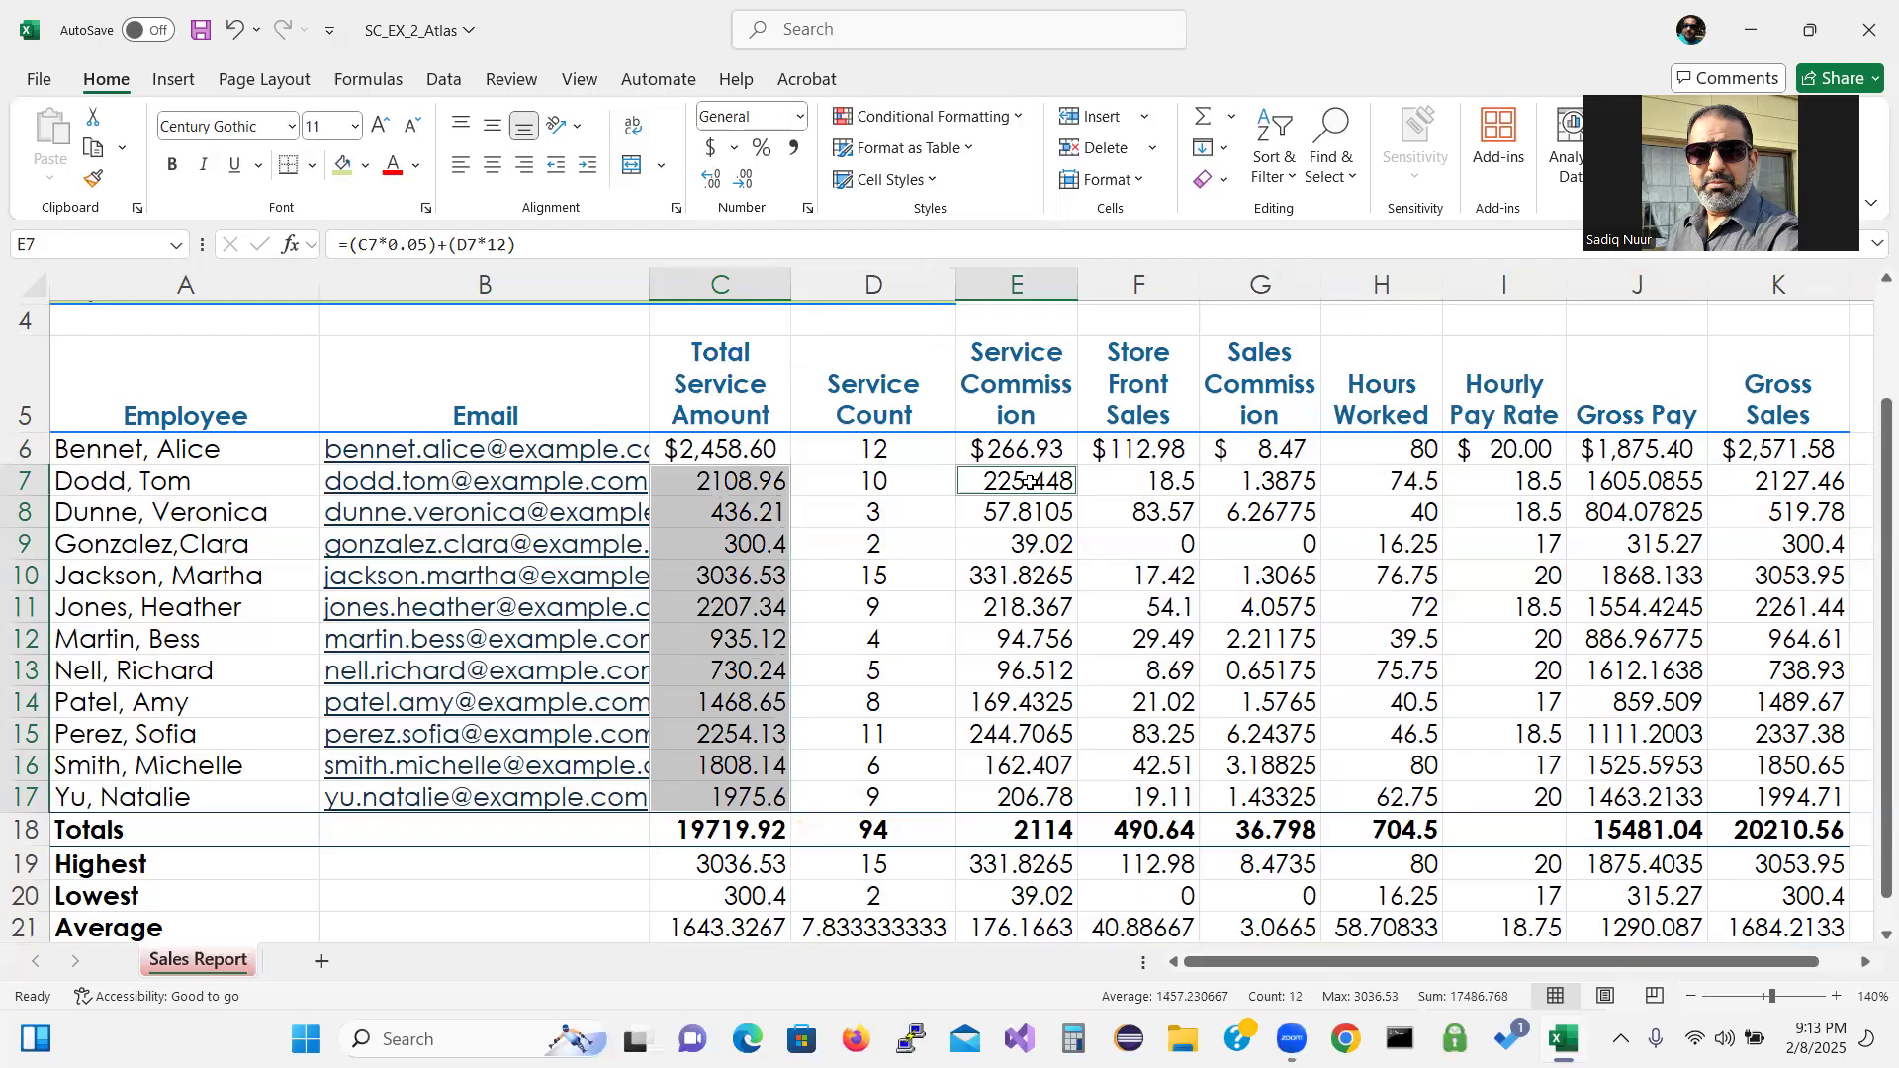
pyautogui.moveTo(1030, 481); pyautogui.dragTo(1778, 801)
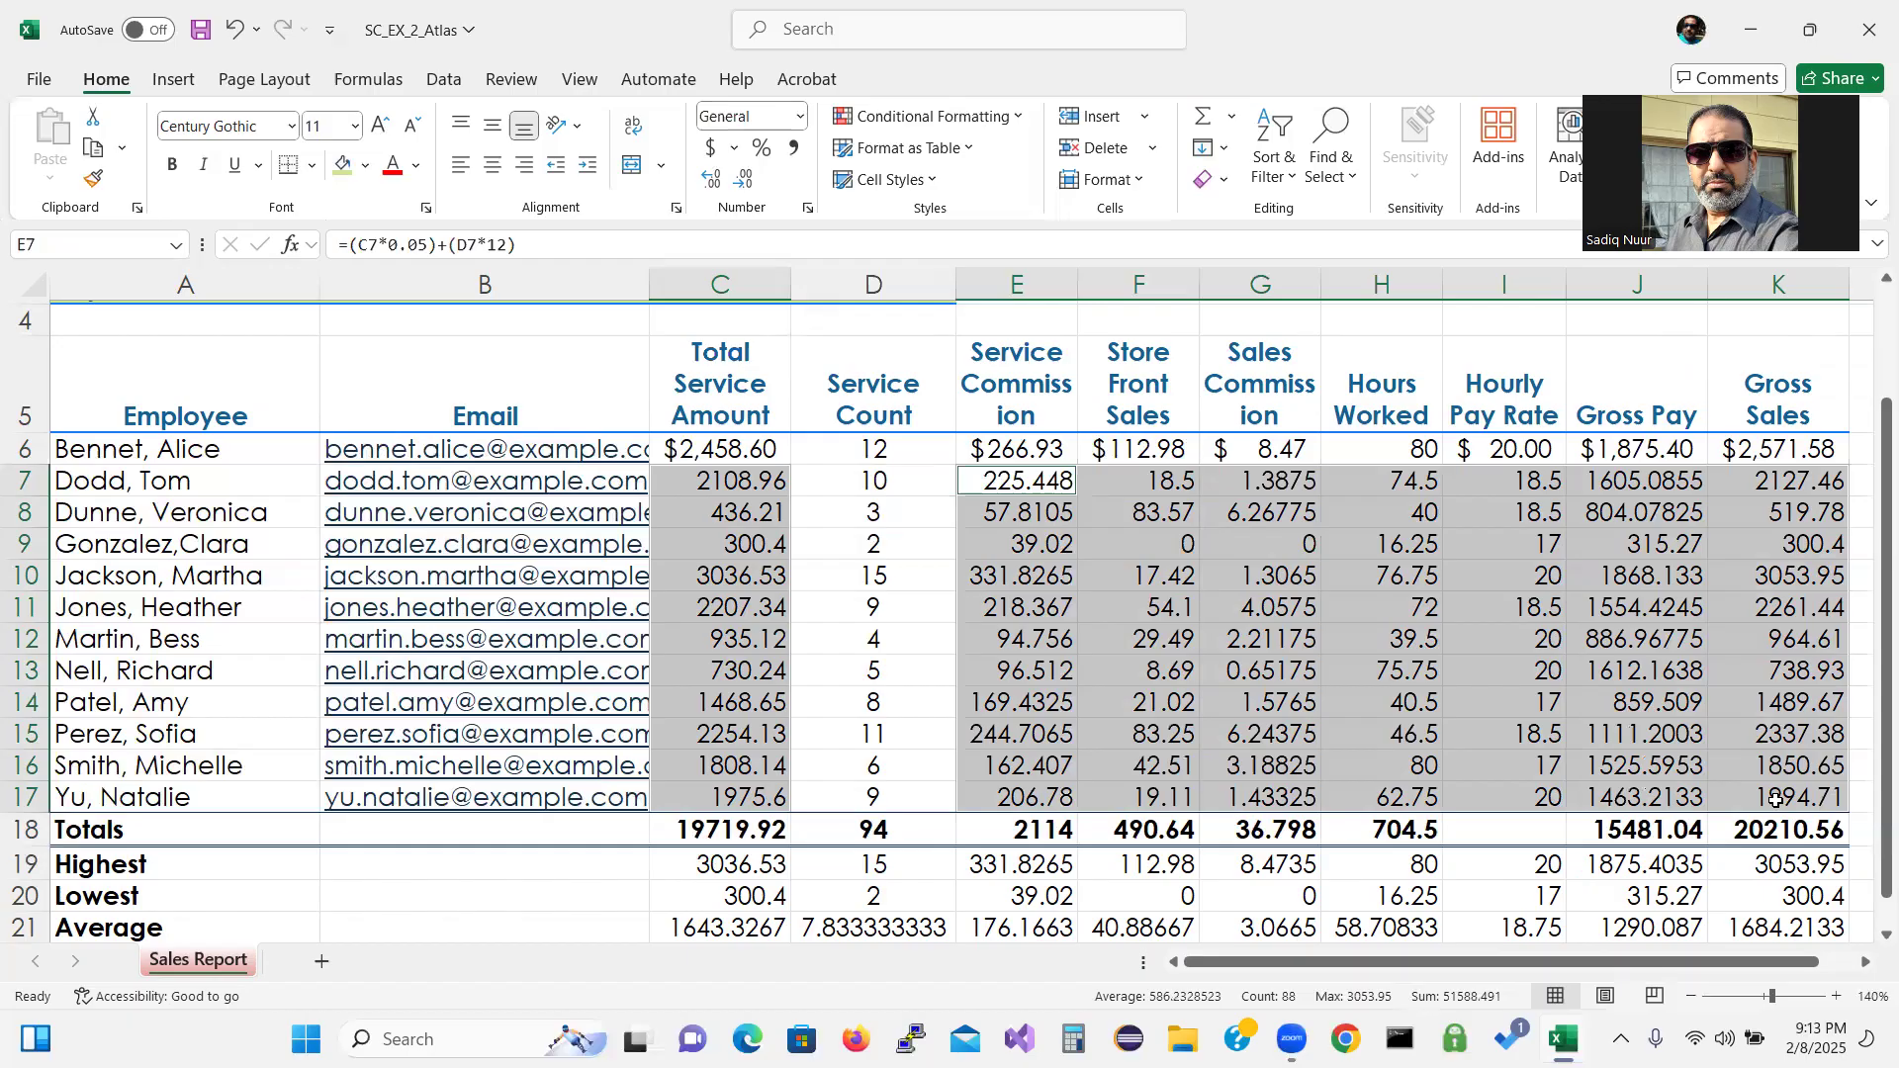
pyautogui.click(1778, 802)
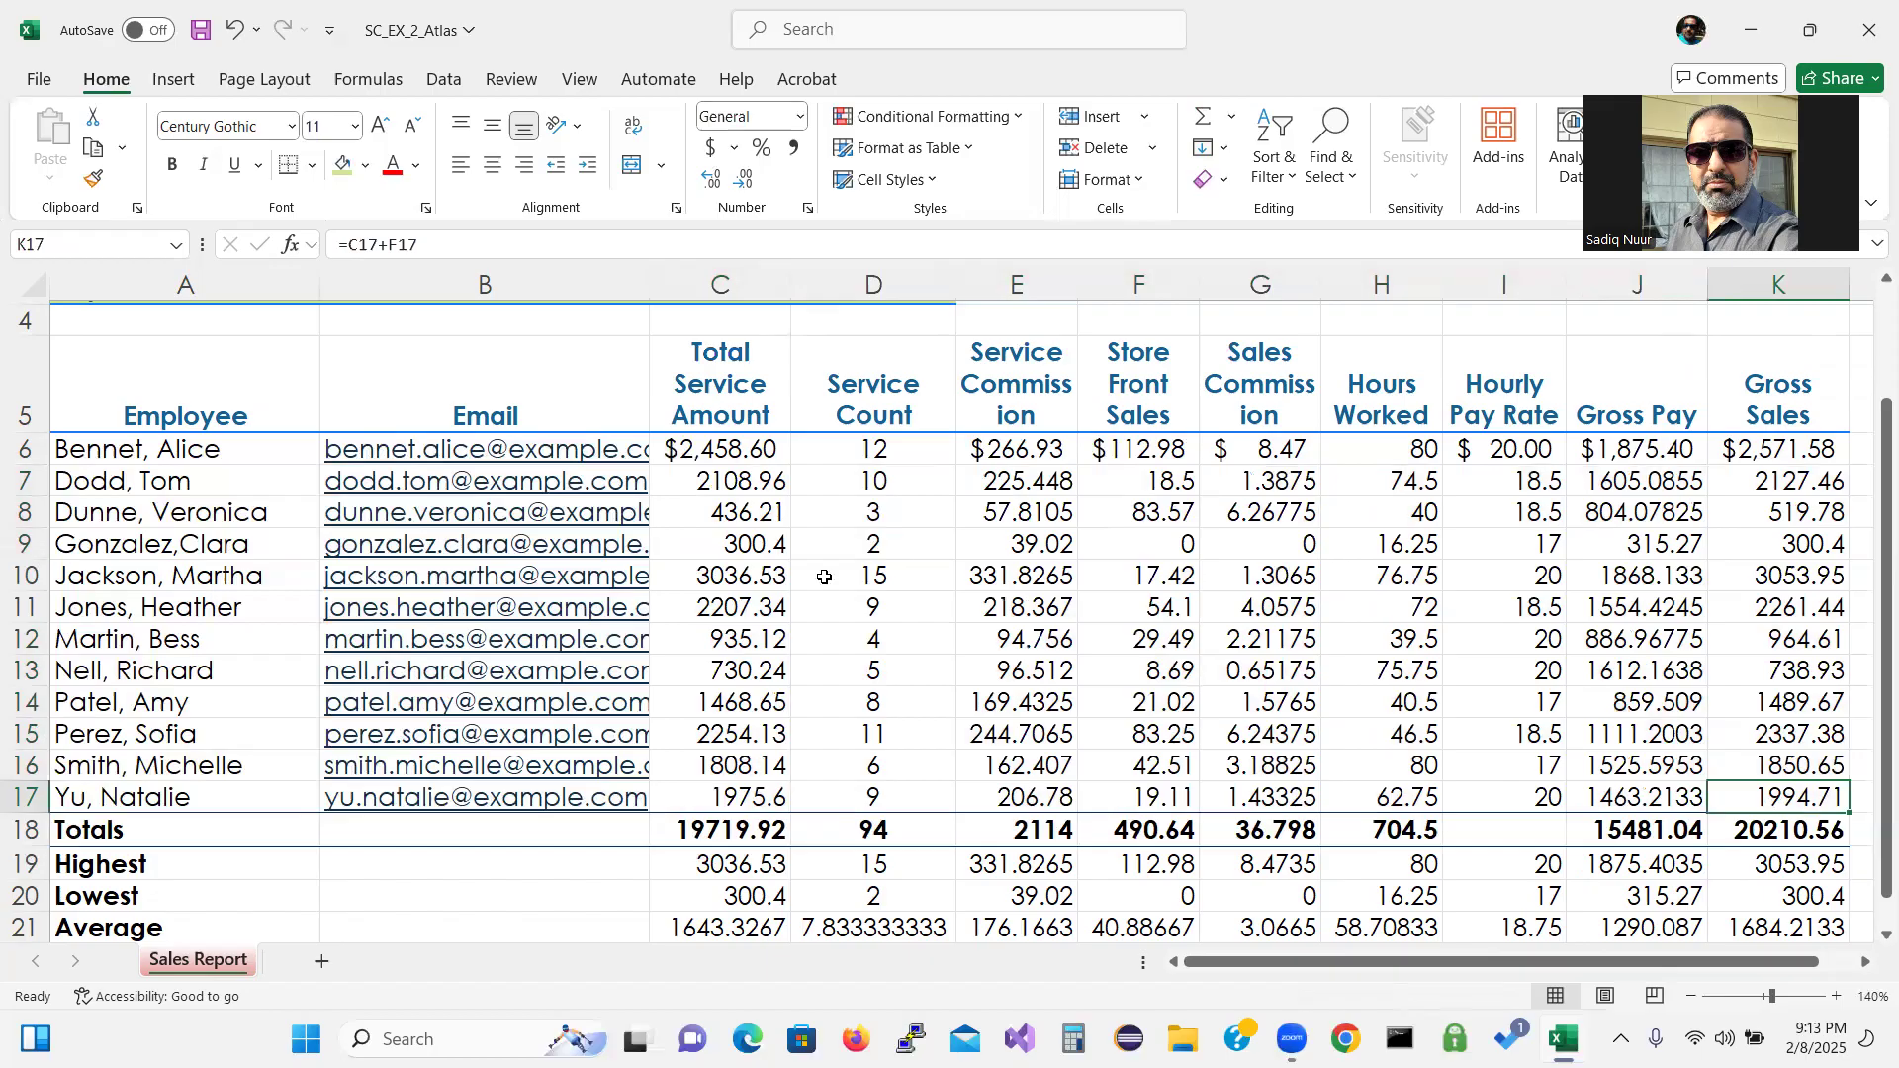
pyautogui.click(726, 481)
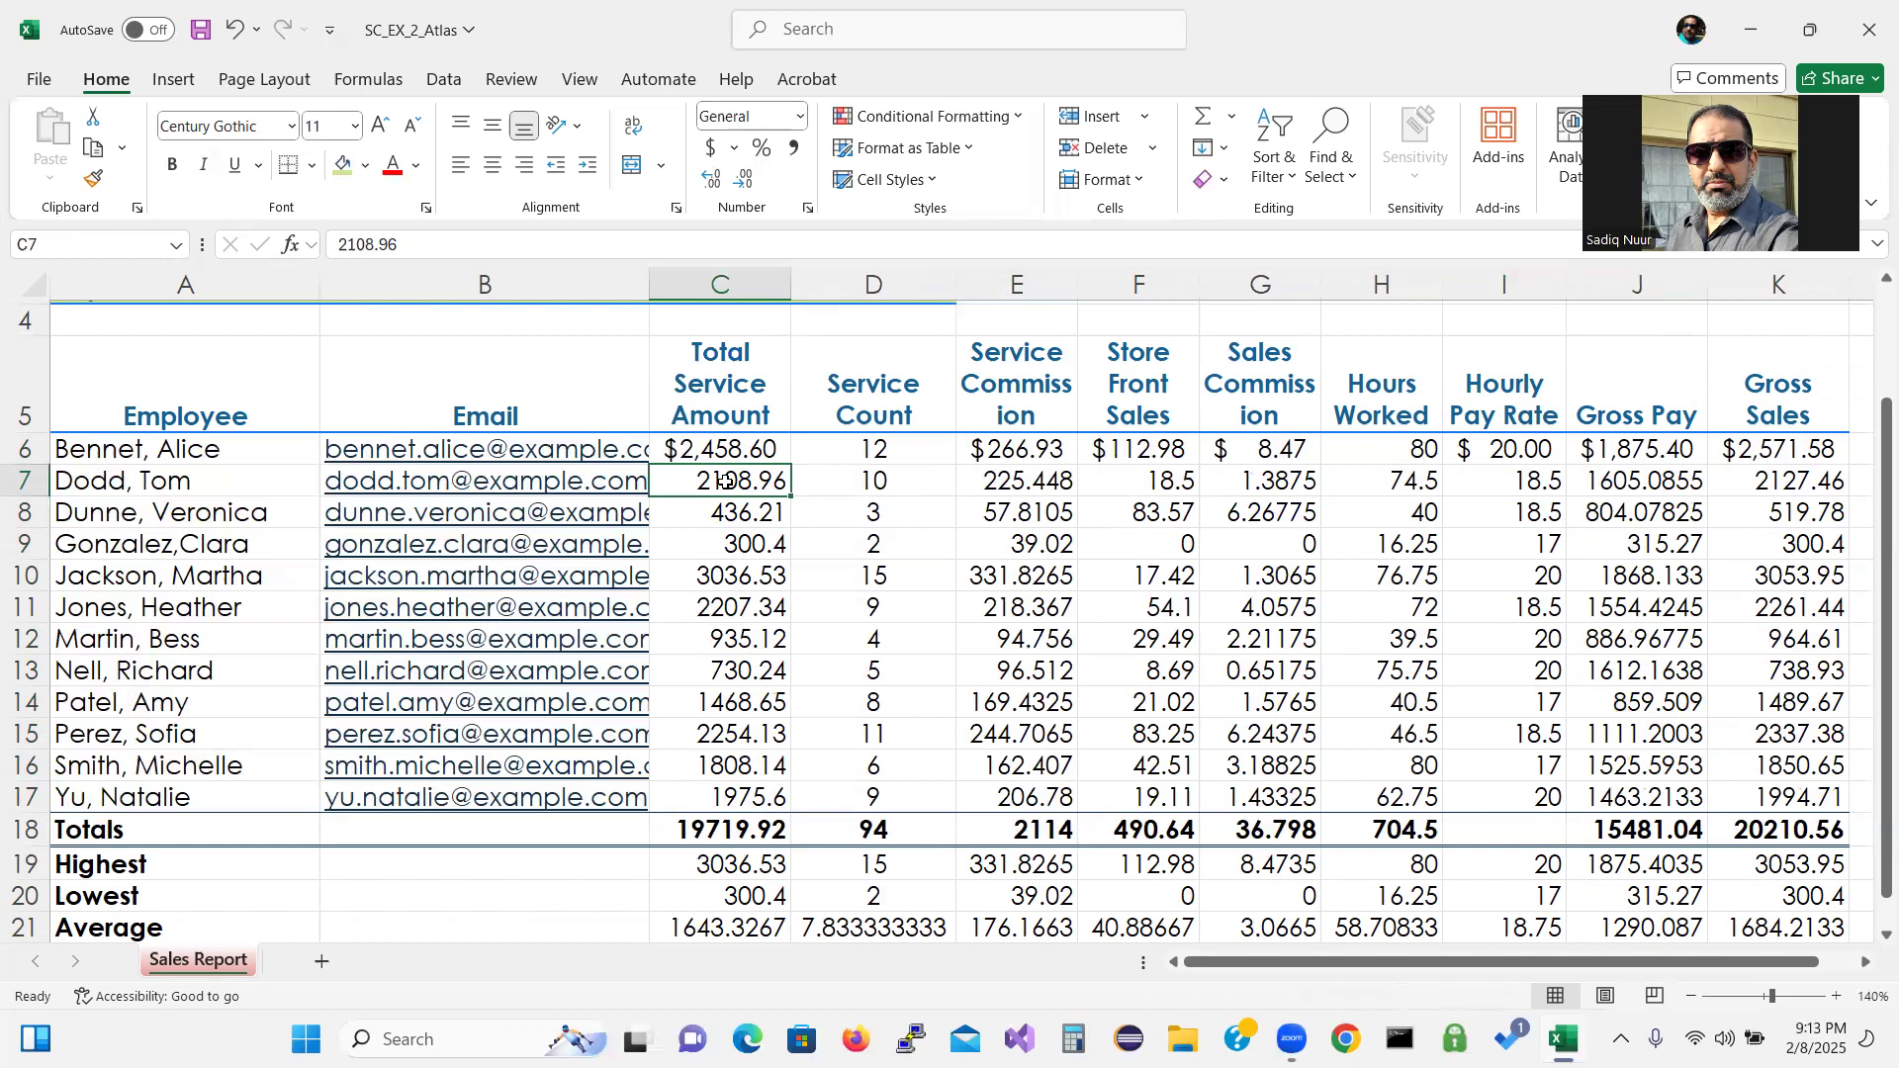
# Apply Comma Style with two decimals to C7:C17 and E7:K17.
pyautogui.moveTo(725, 482); pyautogui.dragTo(723, 799)
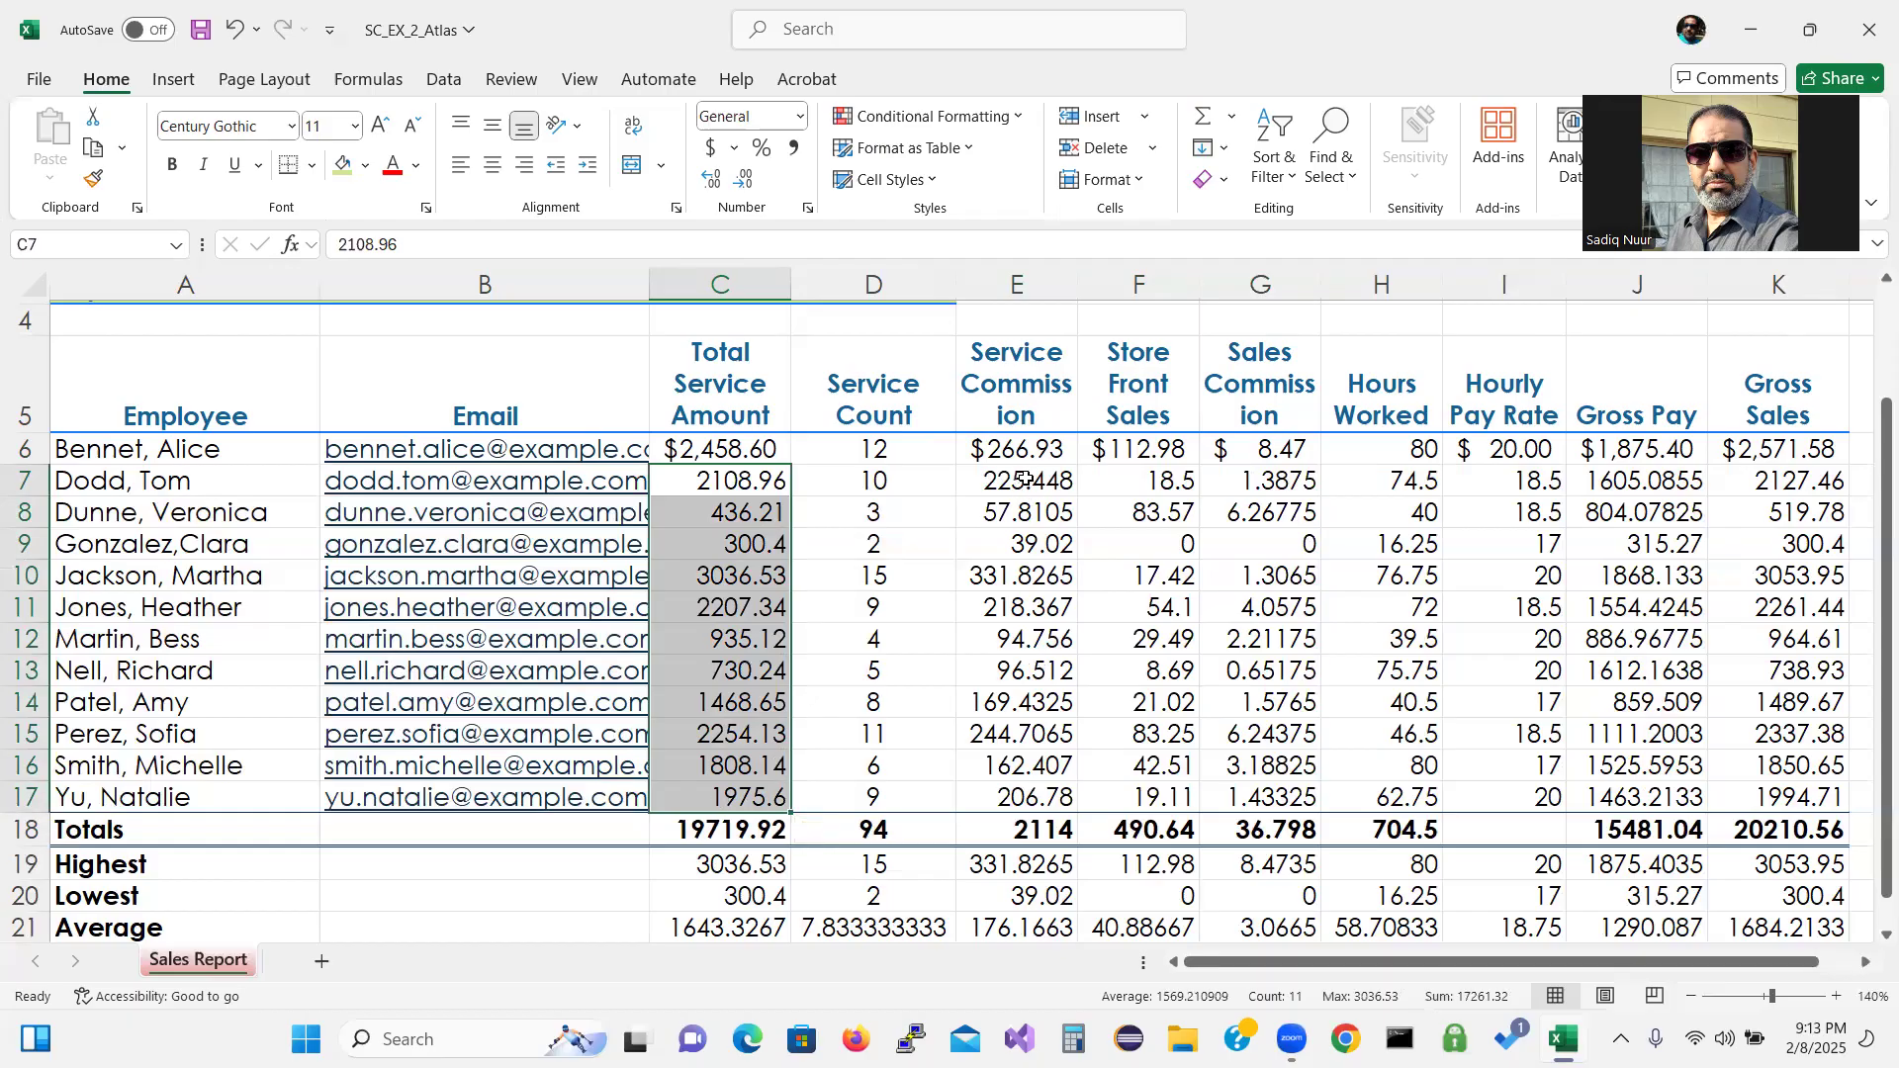
pyautogui.keyDown('ctrl'); pyautogui.moveTo(1025, 480); pyautogui.dragTo(1741, 794); pyautogui.keyUp('ctrl')
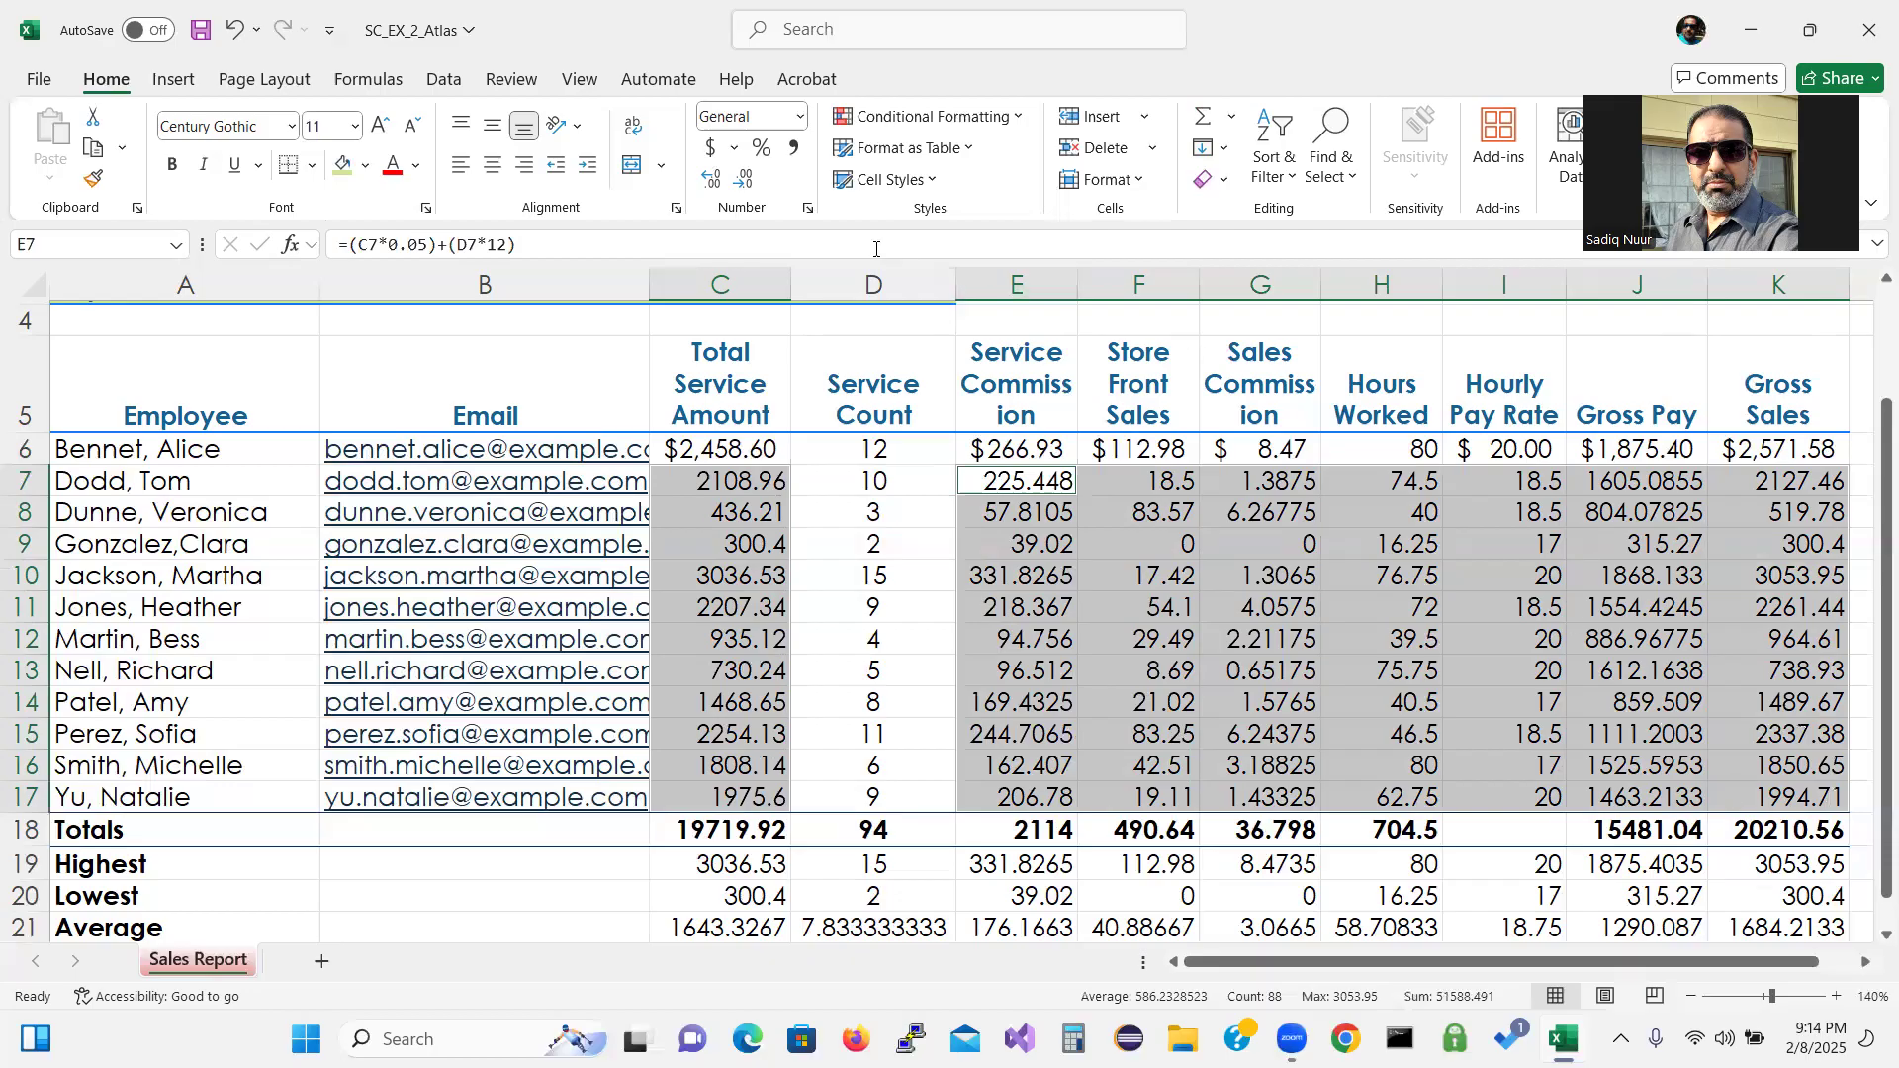
pyautogui.click(796, 156)
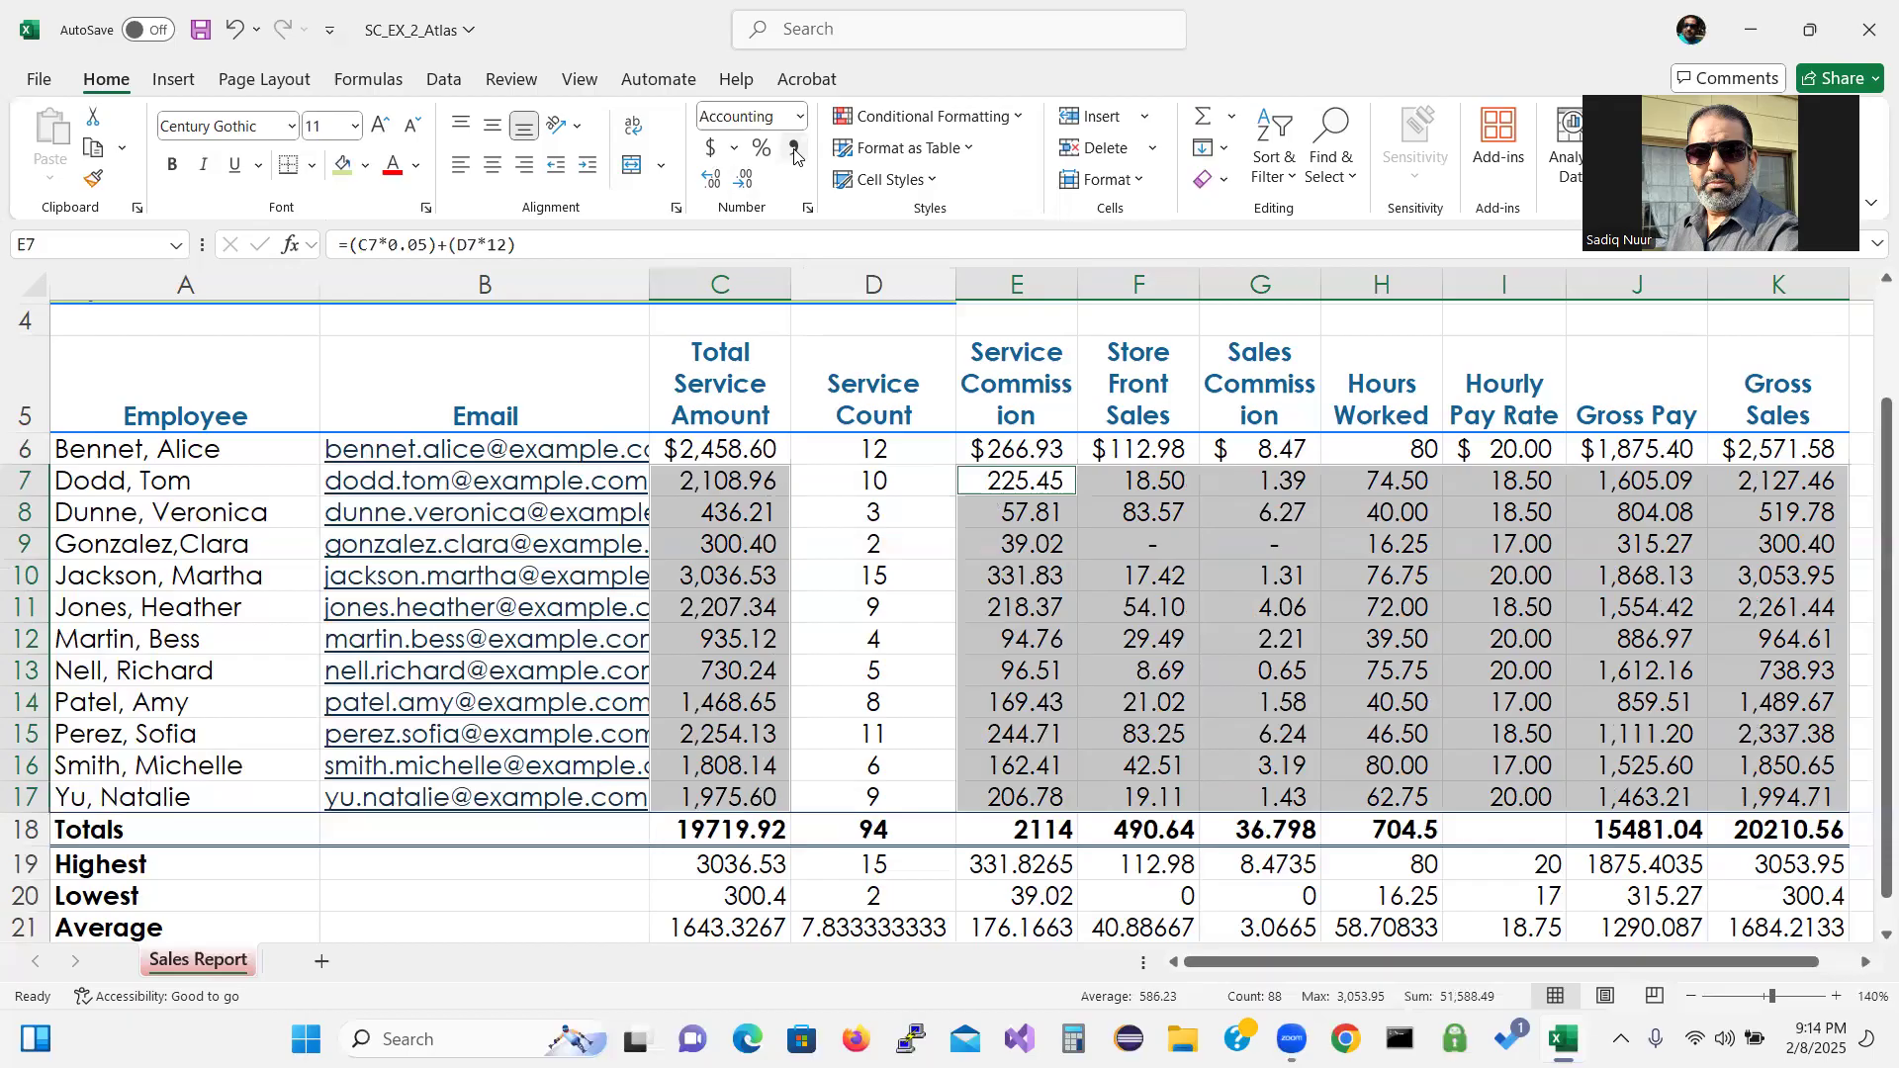
pyautogui.click(690, 833)
pyautogui.moveTo(691, 833); pyautogui.dragTo(1759, 821)
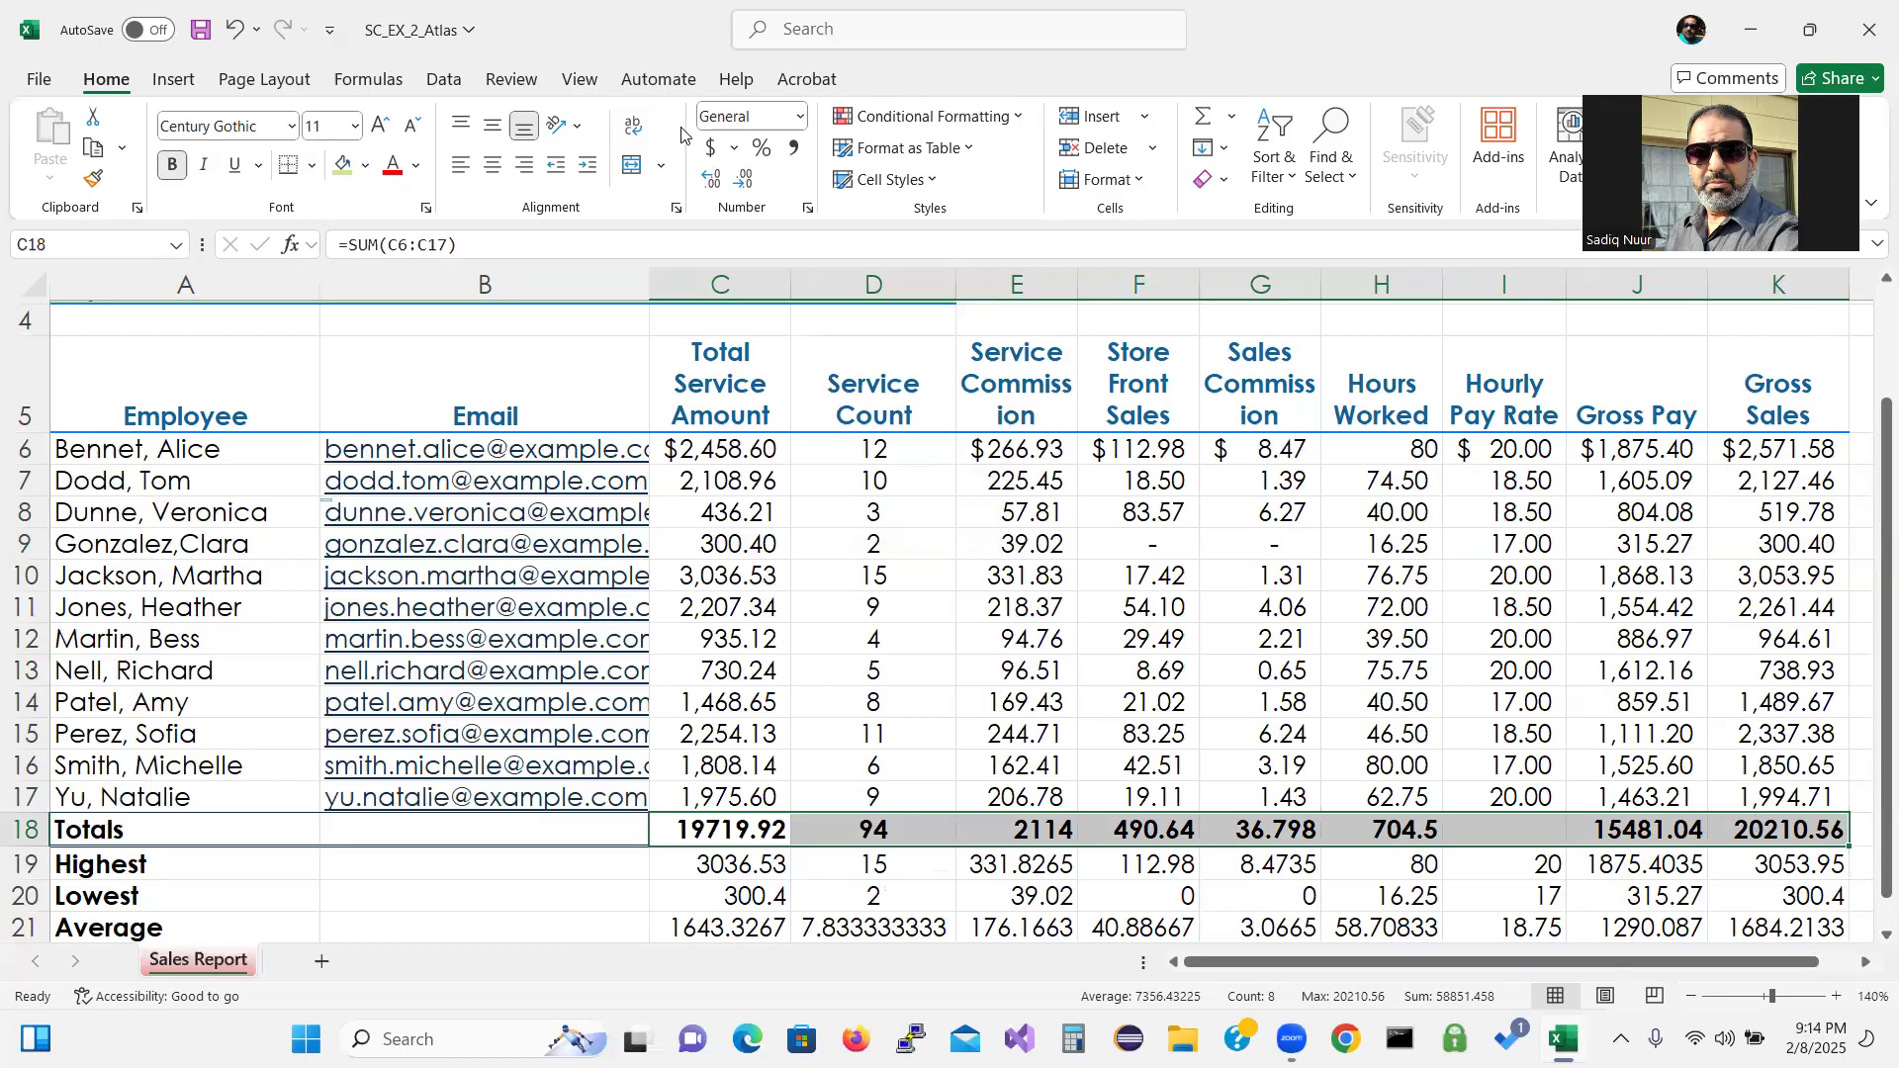
# Format Totals row C18:K18 as Currency with two decimals and red ($1,234.10) negatives.
pyautogui.click(708, 154)
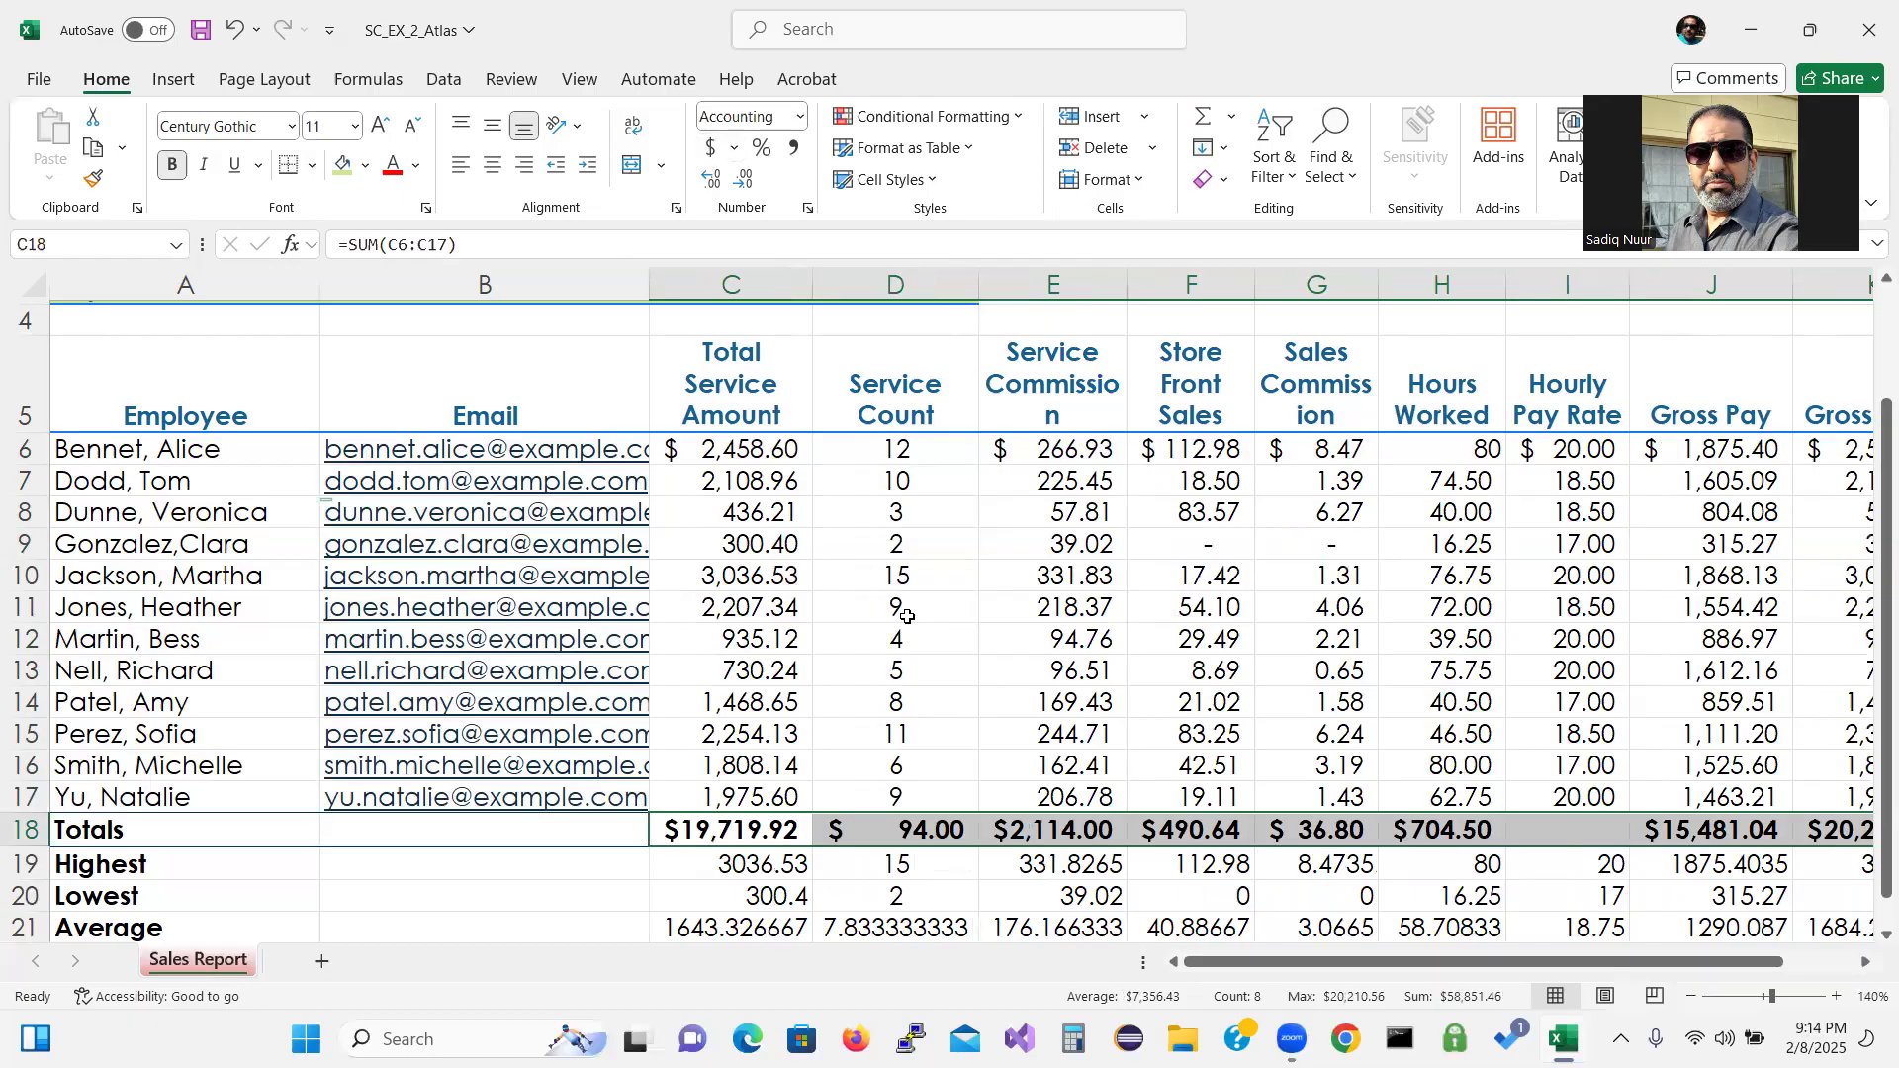
pyautogui.rightClick(767, 837)
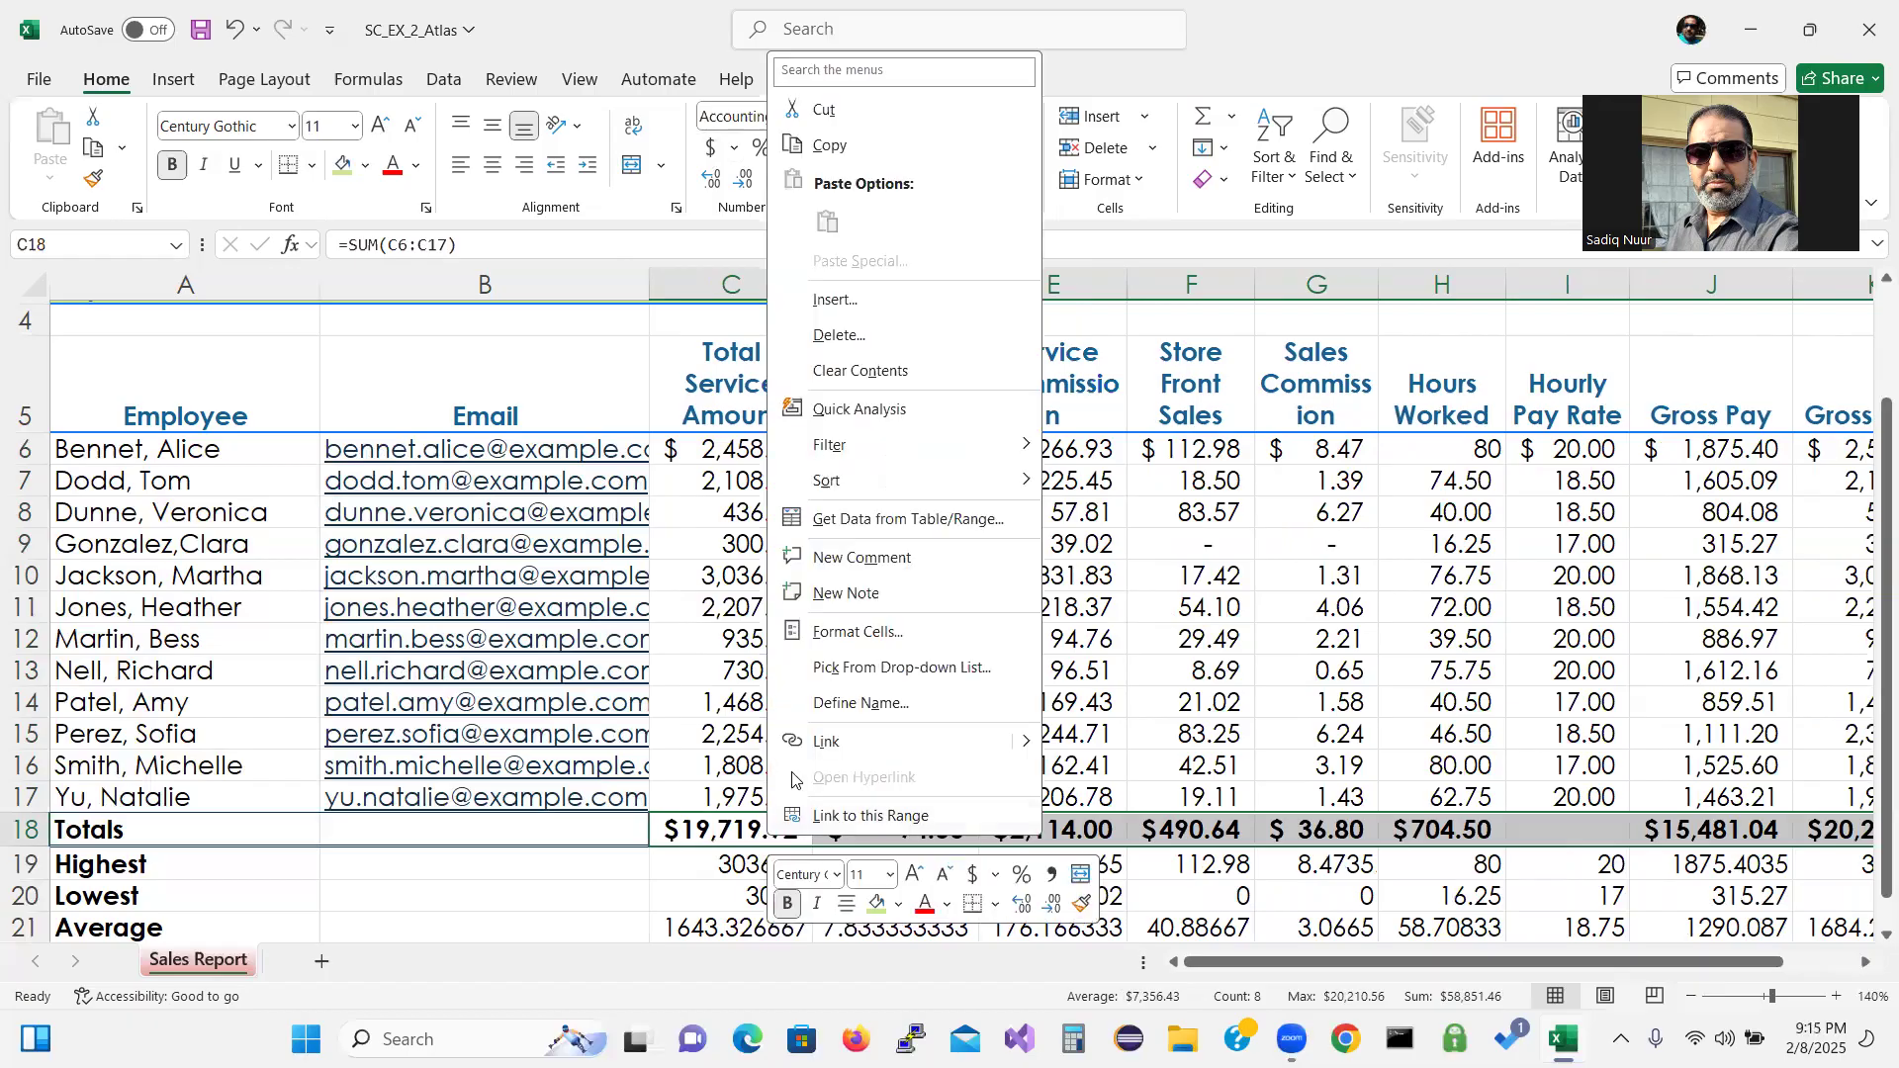
pyautogui.click(854, 631)
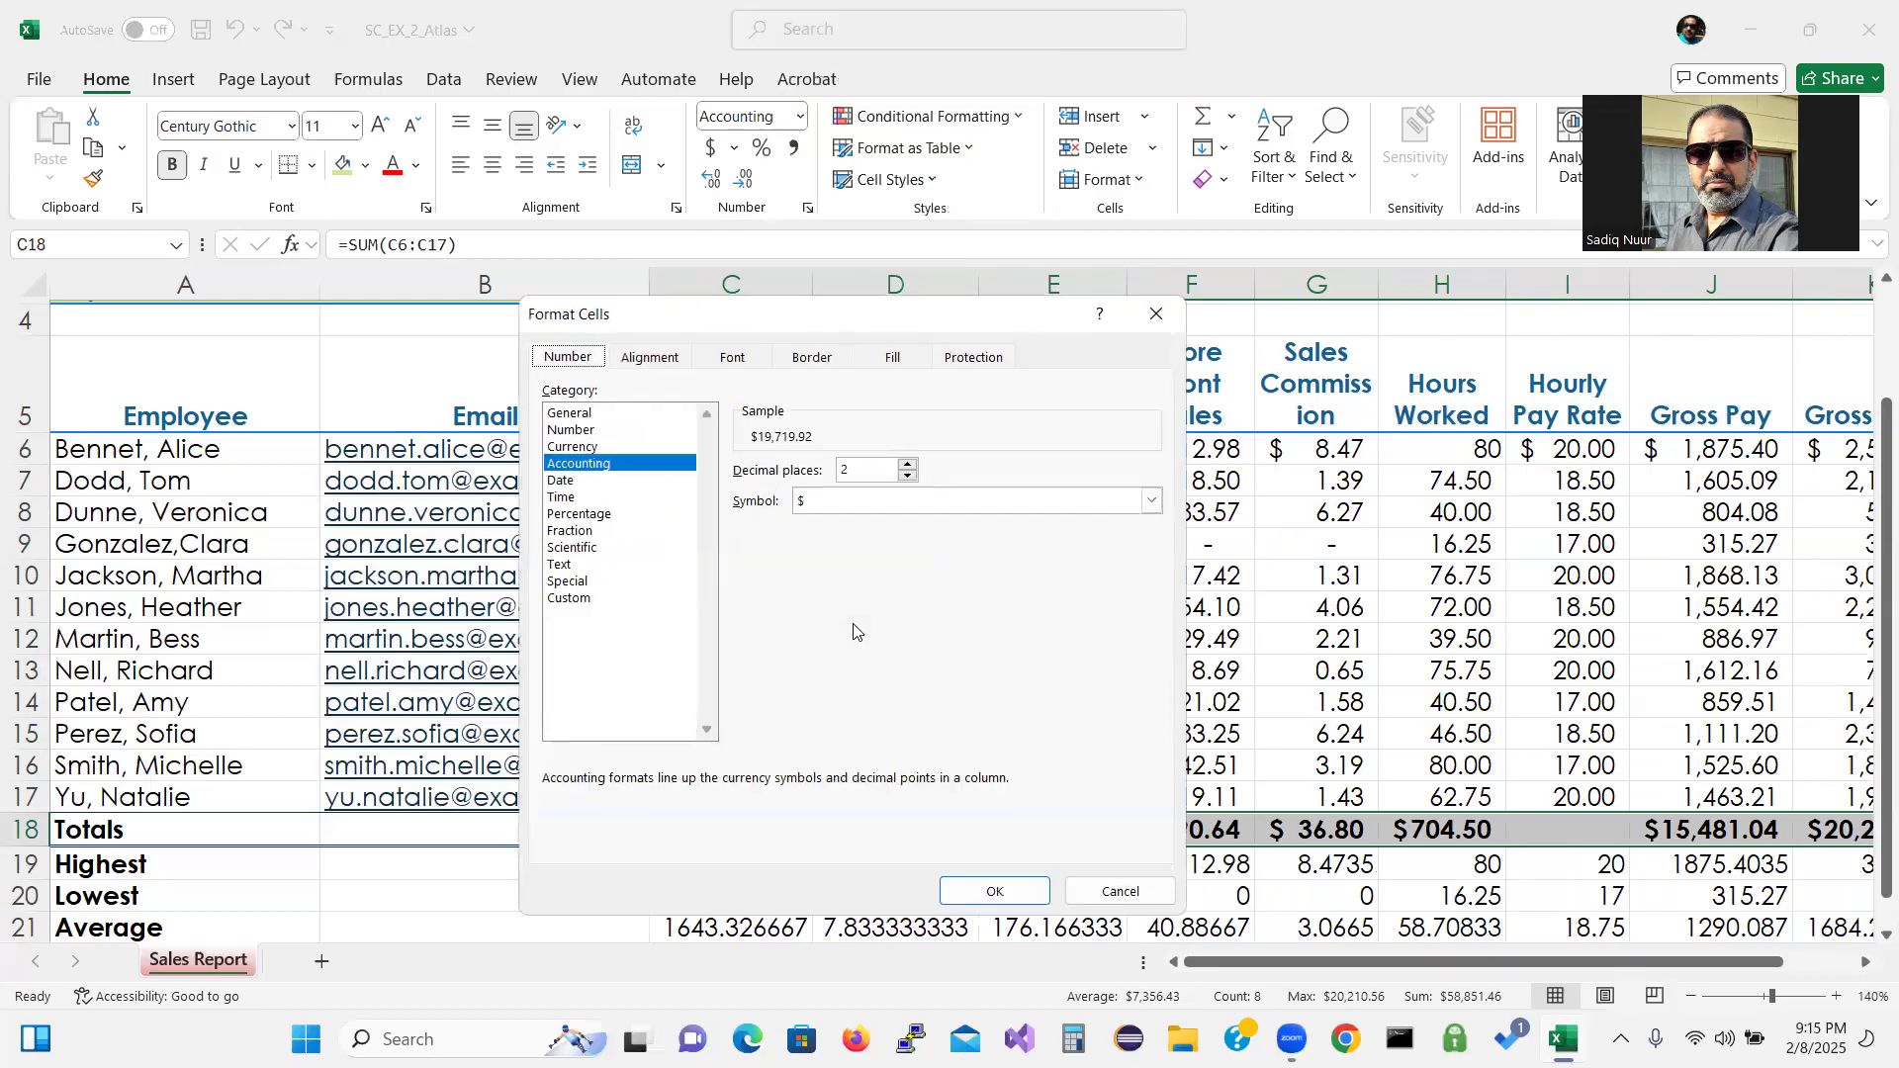
pyautogui.click(576, 450)
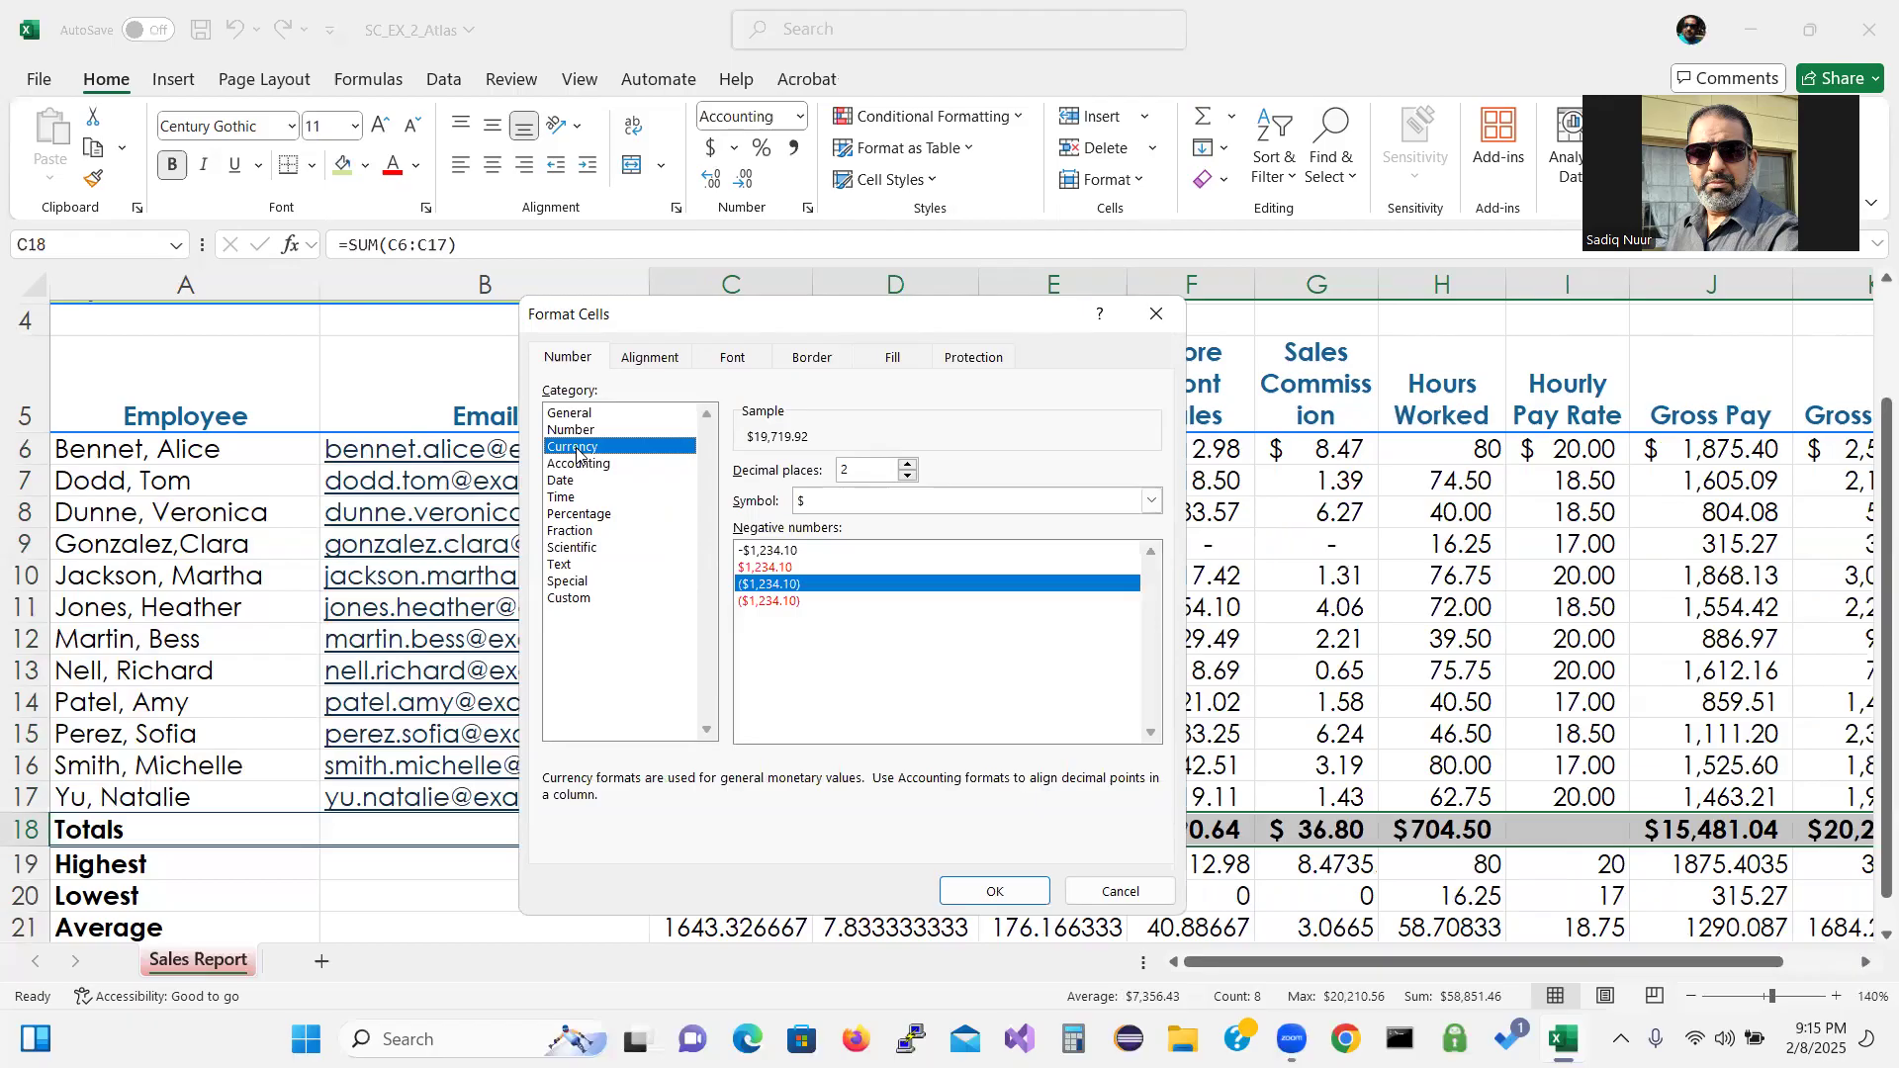
pyautogui.click(781, 601)
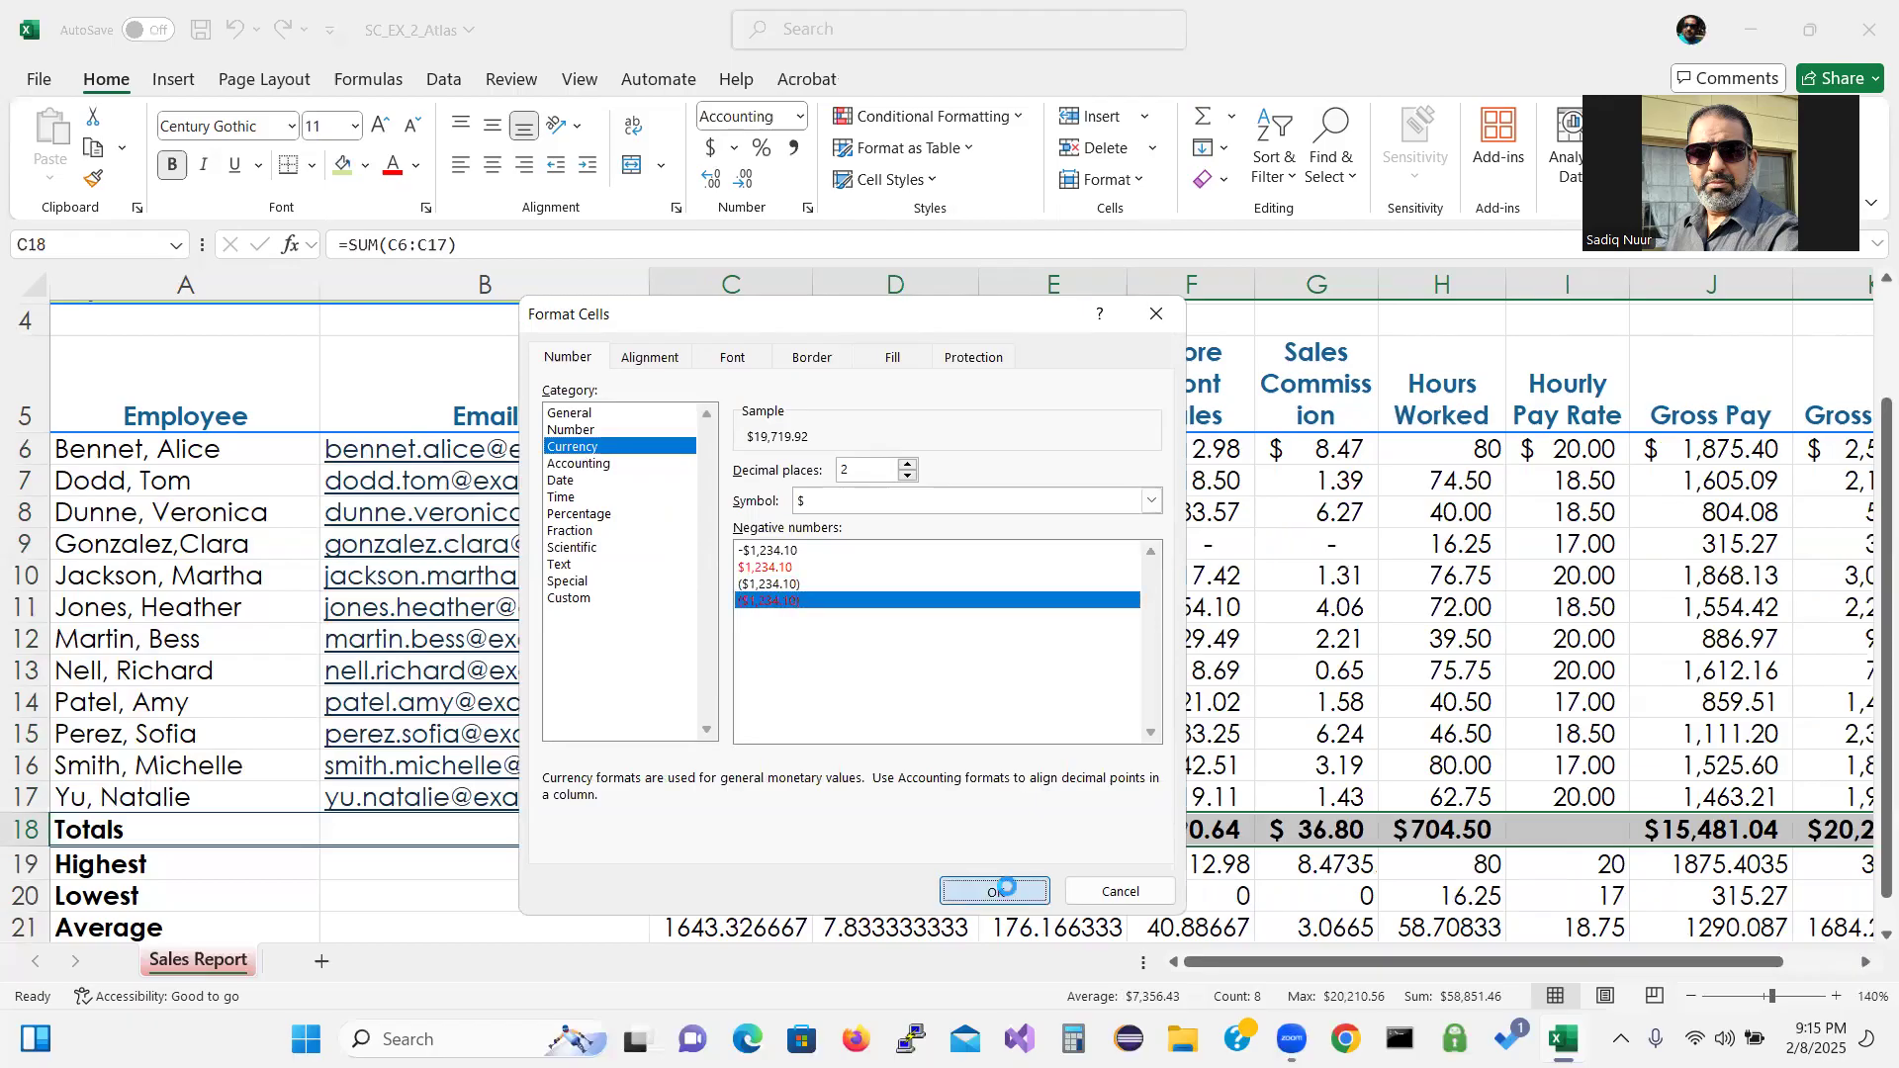
pyautogui.click(994, 890)
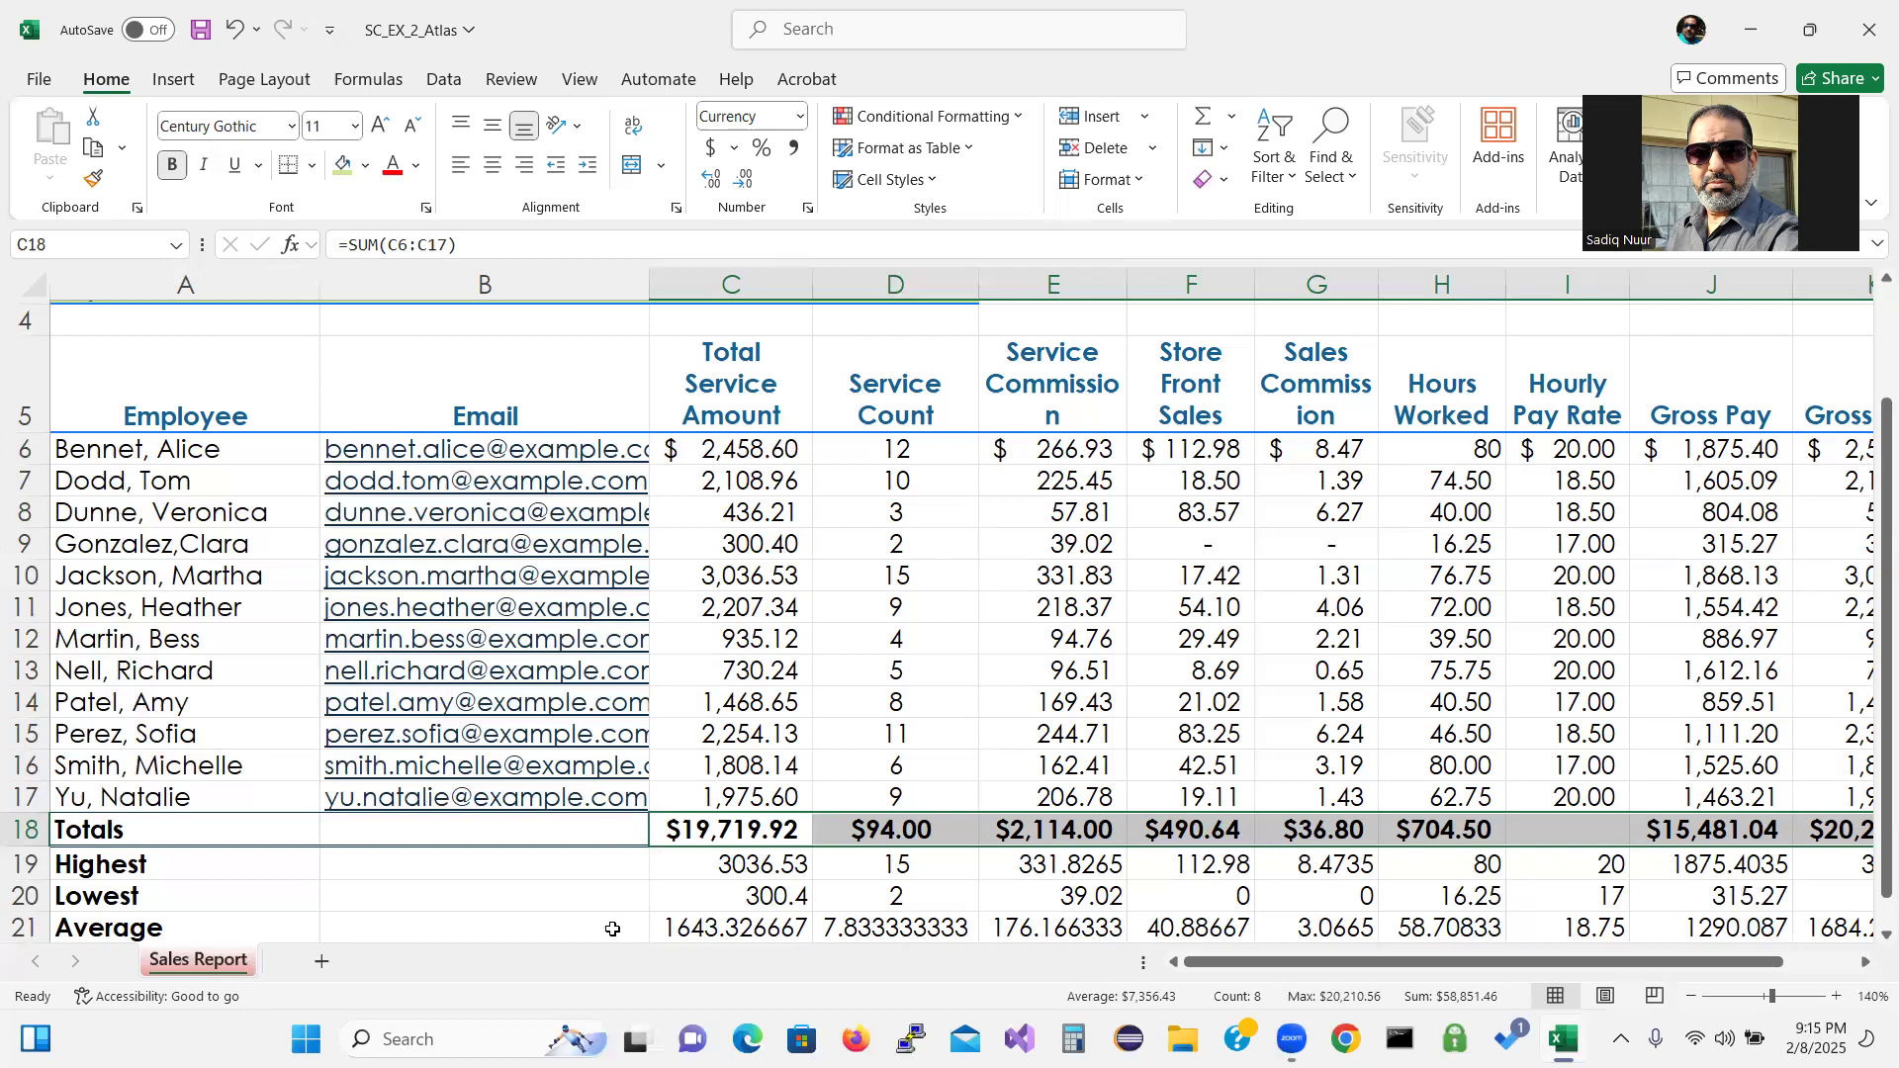
pyautogui.click(908, 866)
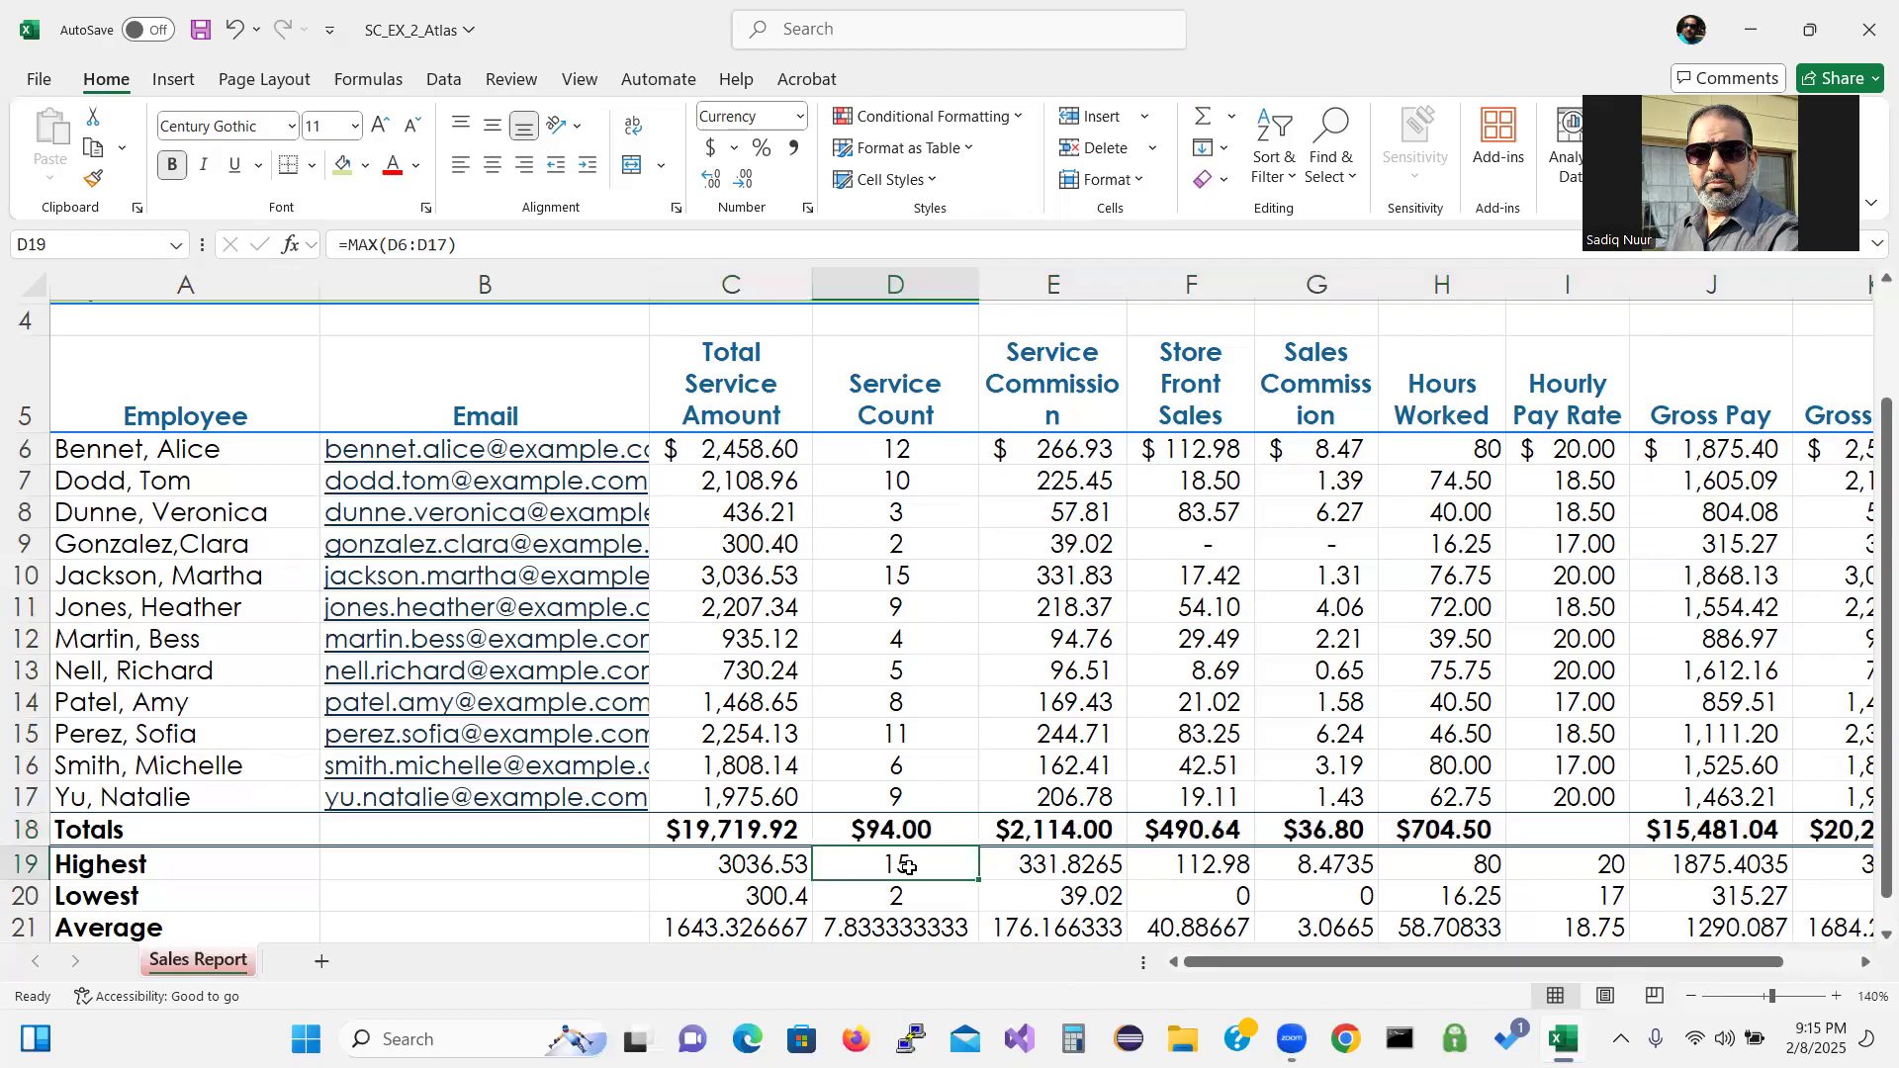
# Apply Comma Style with two decimals to the Service Count and Hours Worked summaries, D19:D21 and H19:H21.
pyautogui.moveTo(908, 866); pyautogui.dragTo(910, 921)
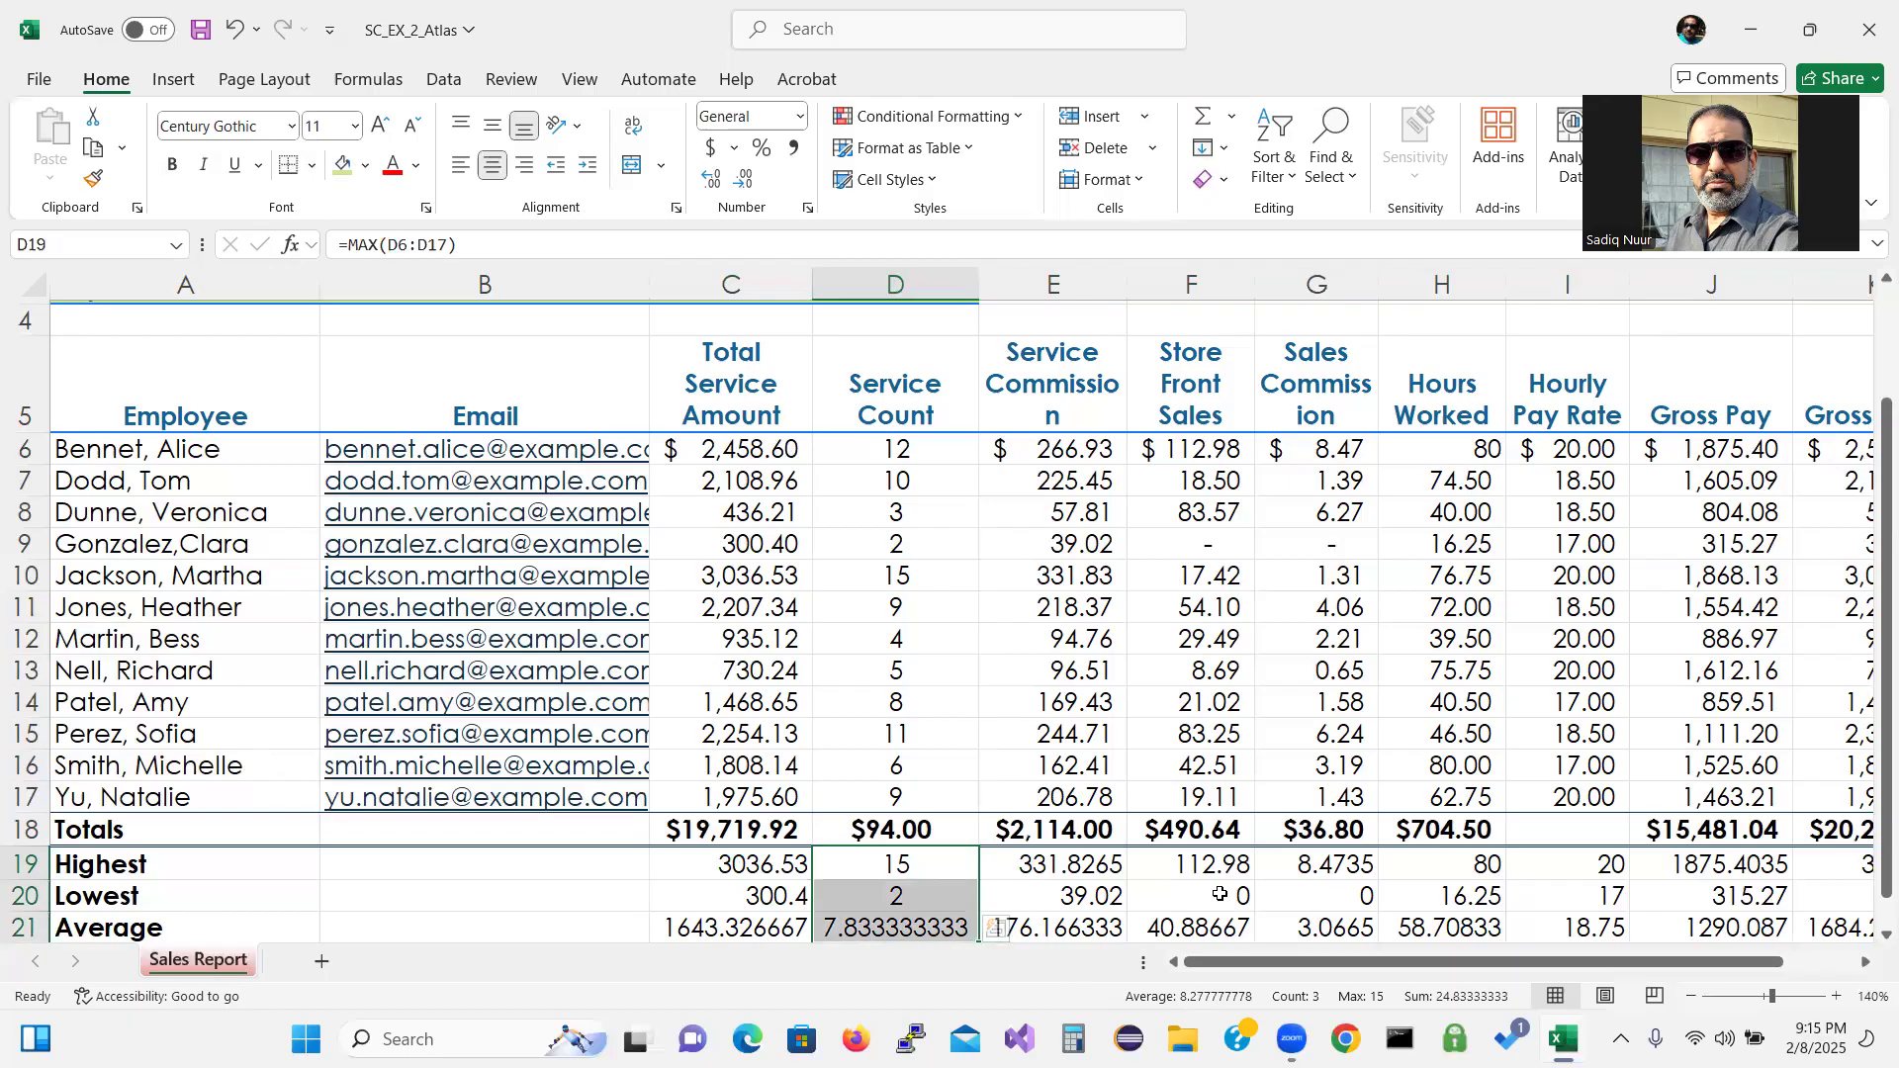
pyautogui.rightClick(1440, 870)
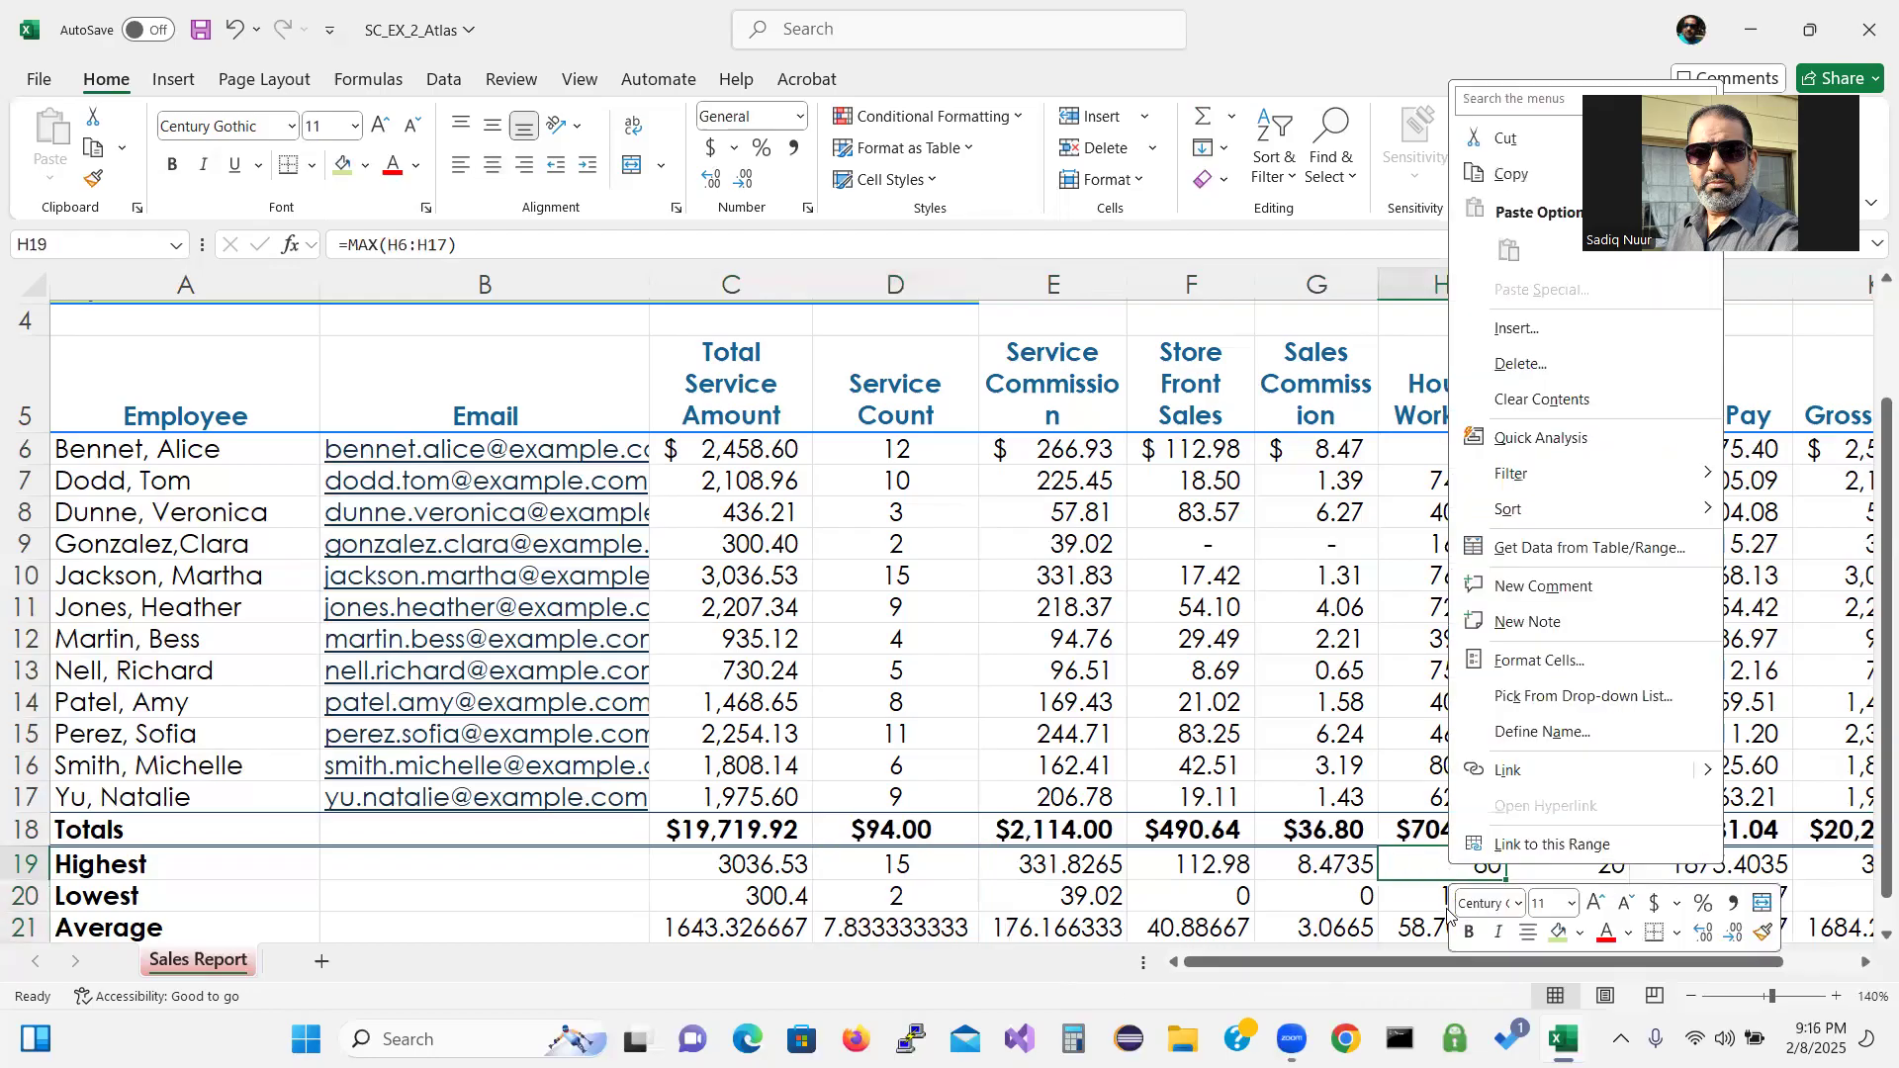
pyautogui.rightClick(1425, 876)
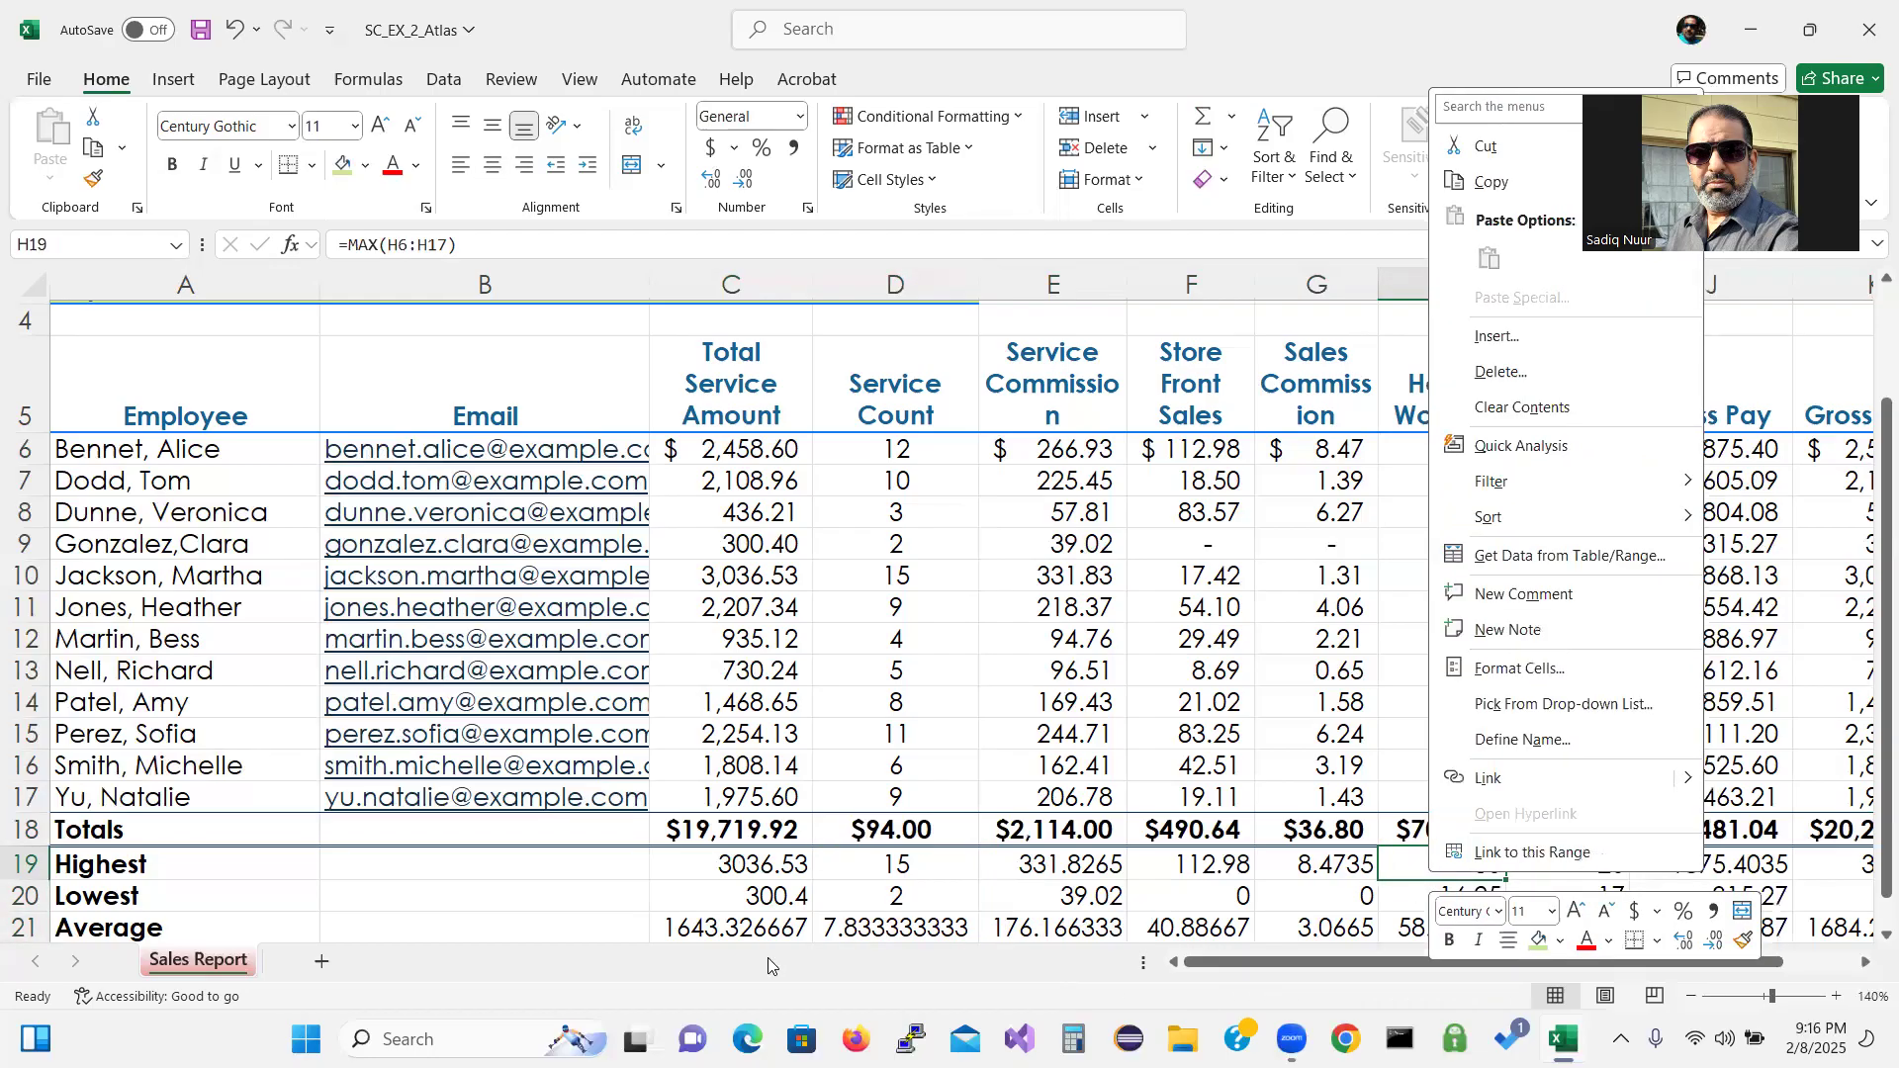
pyautogui.click(894, 862)
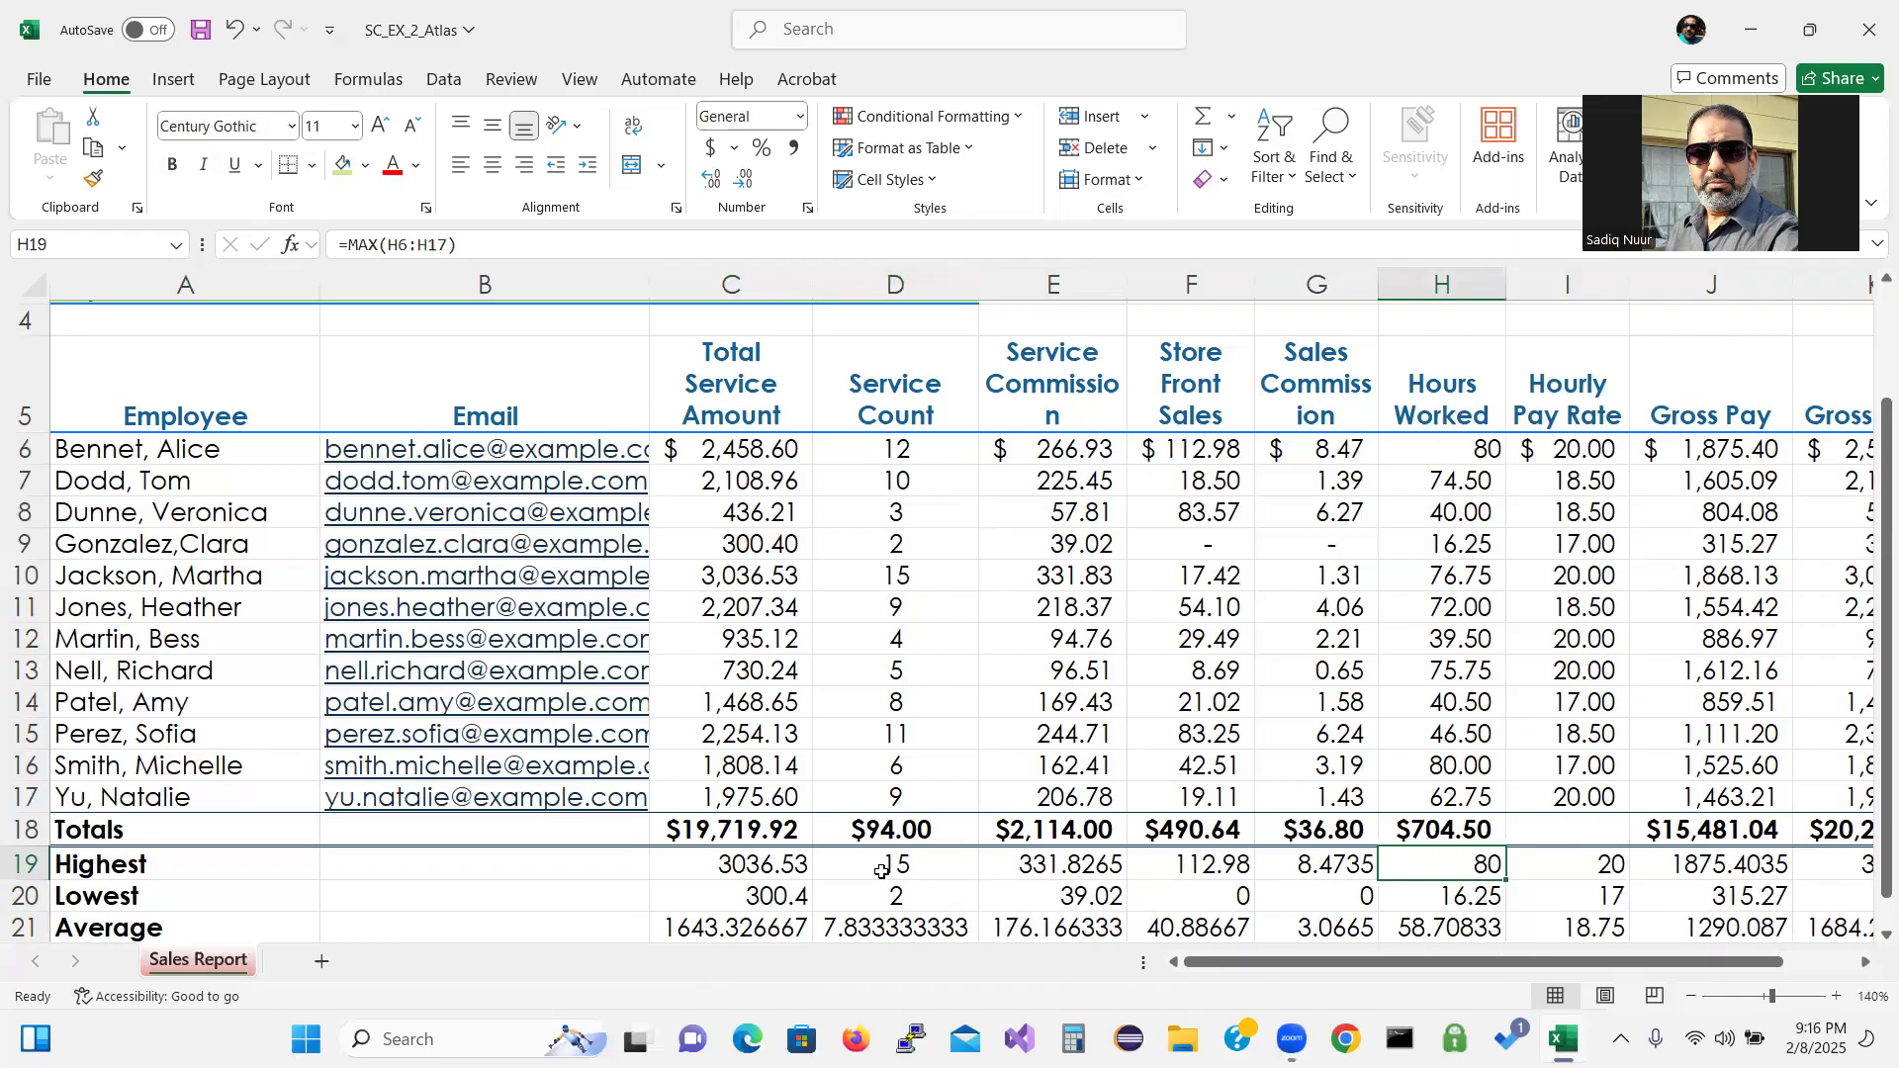
pyautogui.click(890, 871)
pyautogui.moveTo(890, 884); pyautogui.dragTo(890, 923)
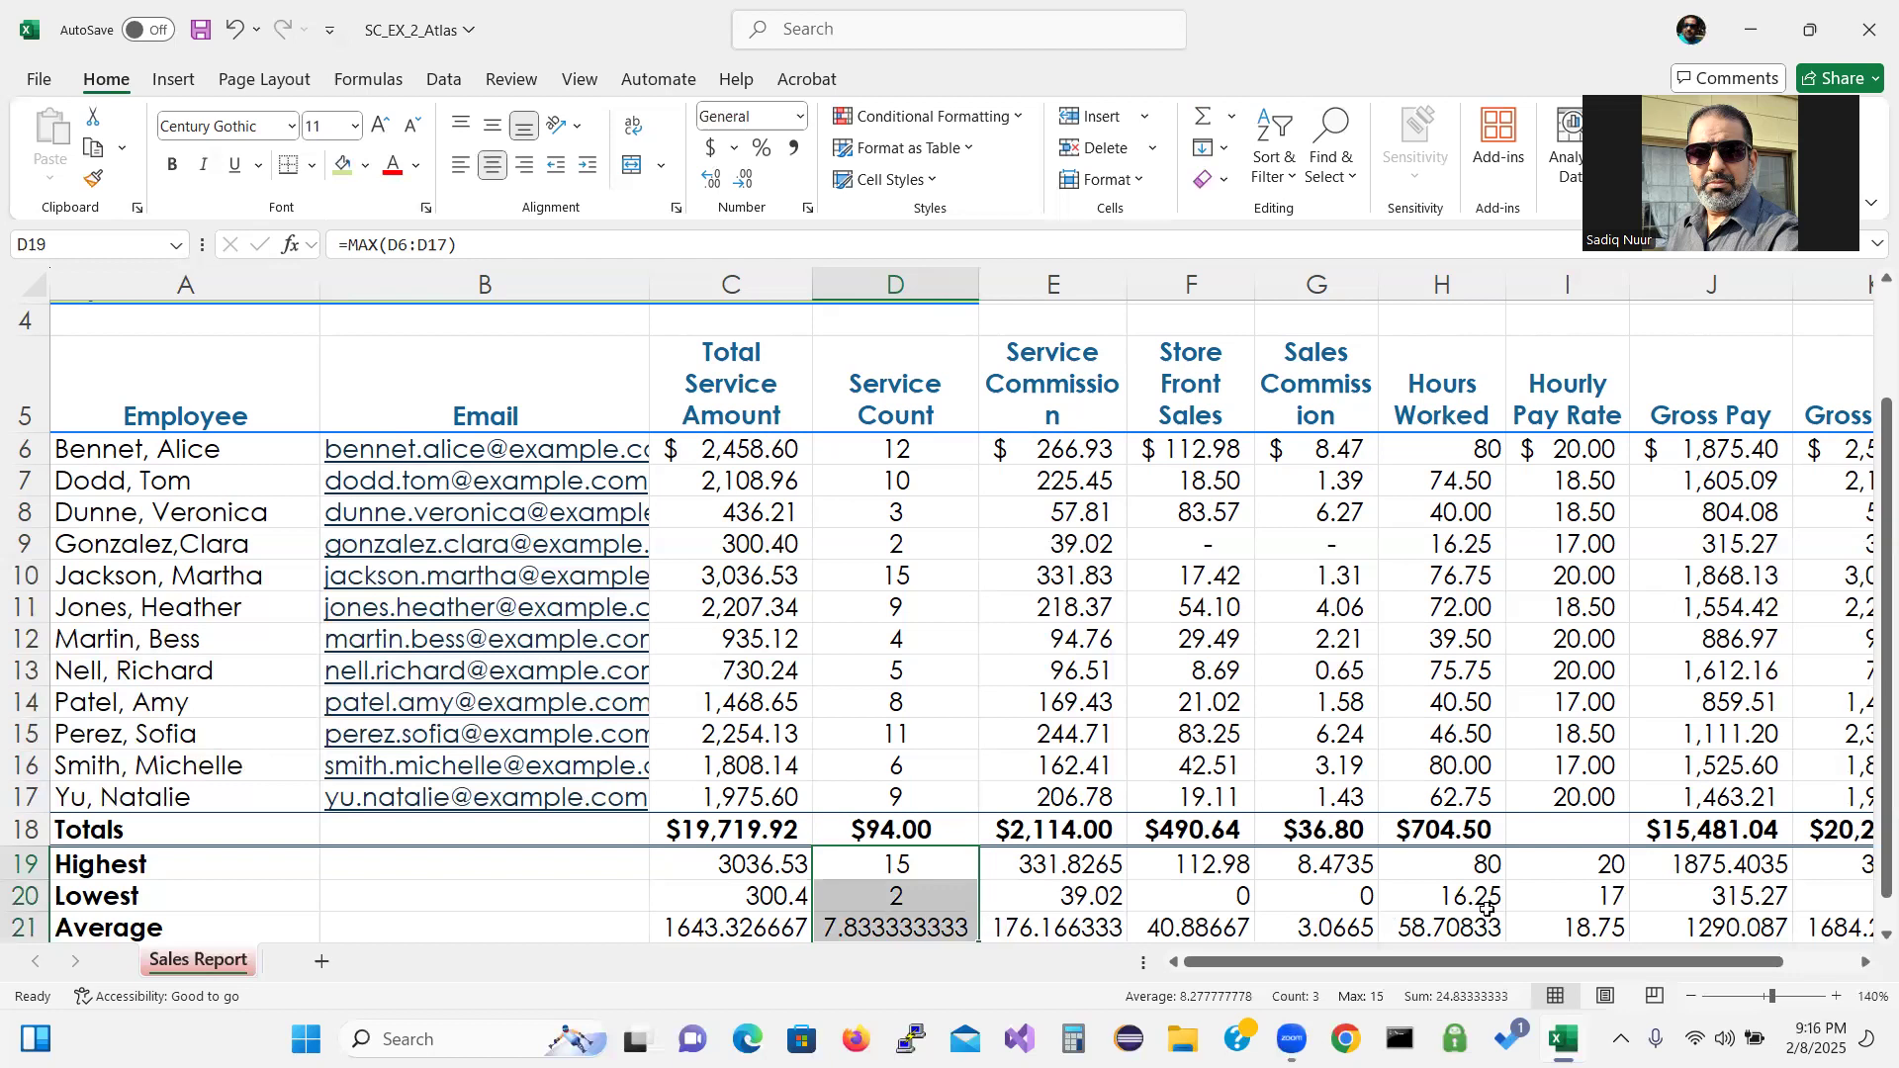
pyautogui.moveTo(1440, 875); pyautogui.dragTo(1462, 931)
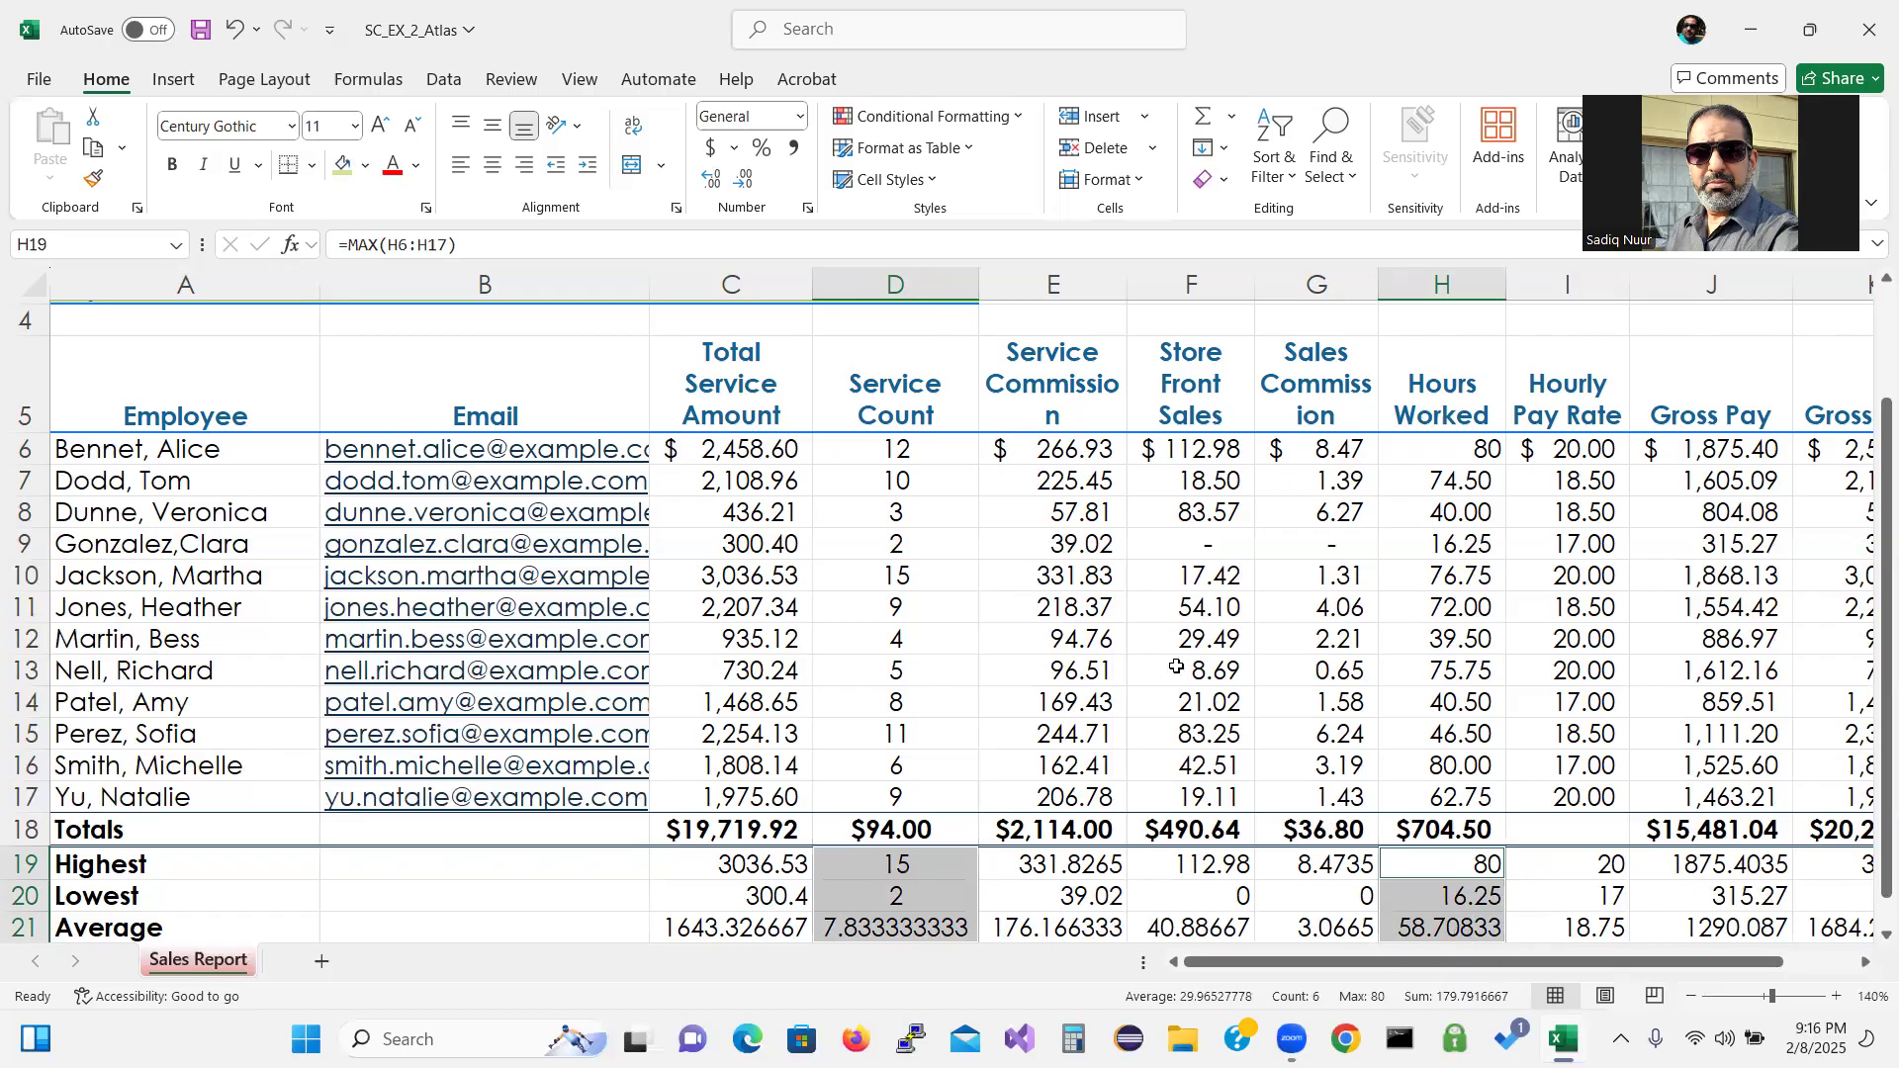
pyautogui.click(794, 148)
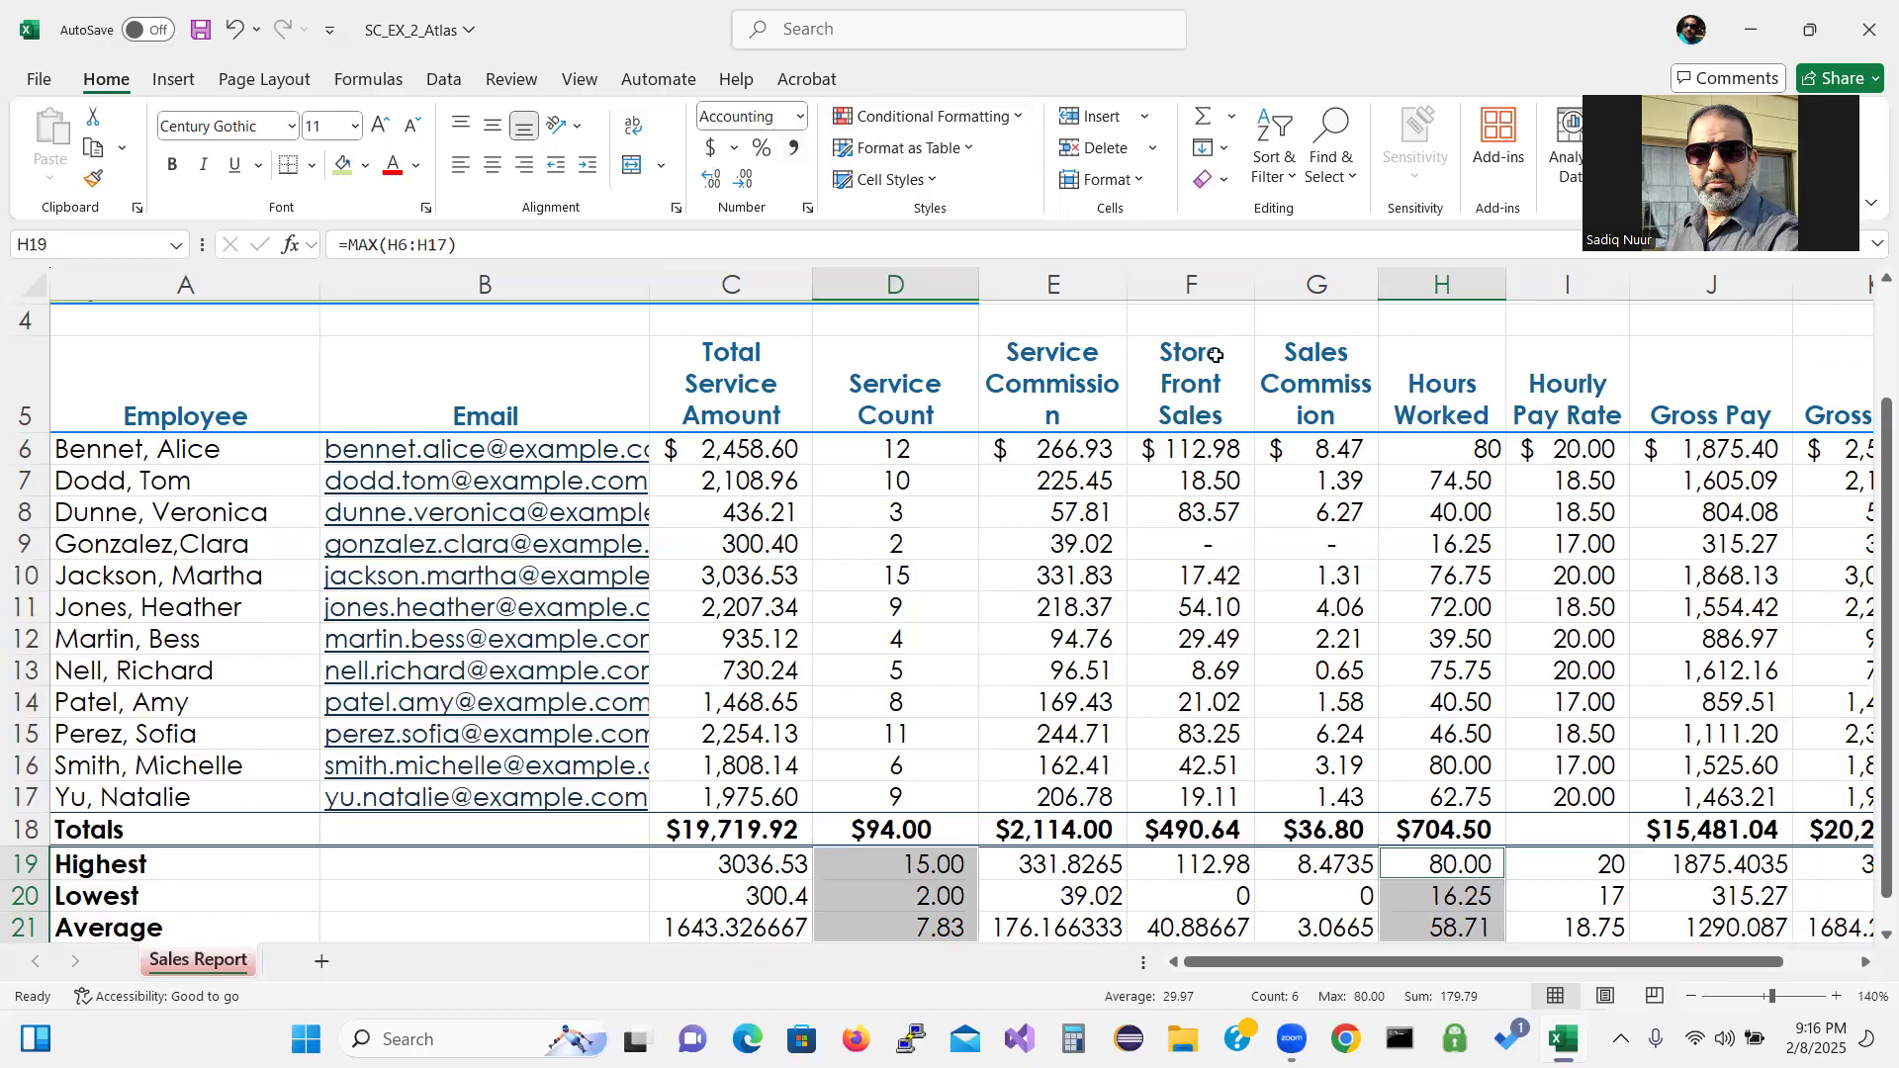
# Apply Comma Style with two decimals to the Hourly Pay Rate summaries in I19:I21.
pyautogui.rightClick(1559, 861)
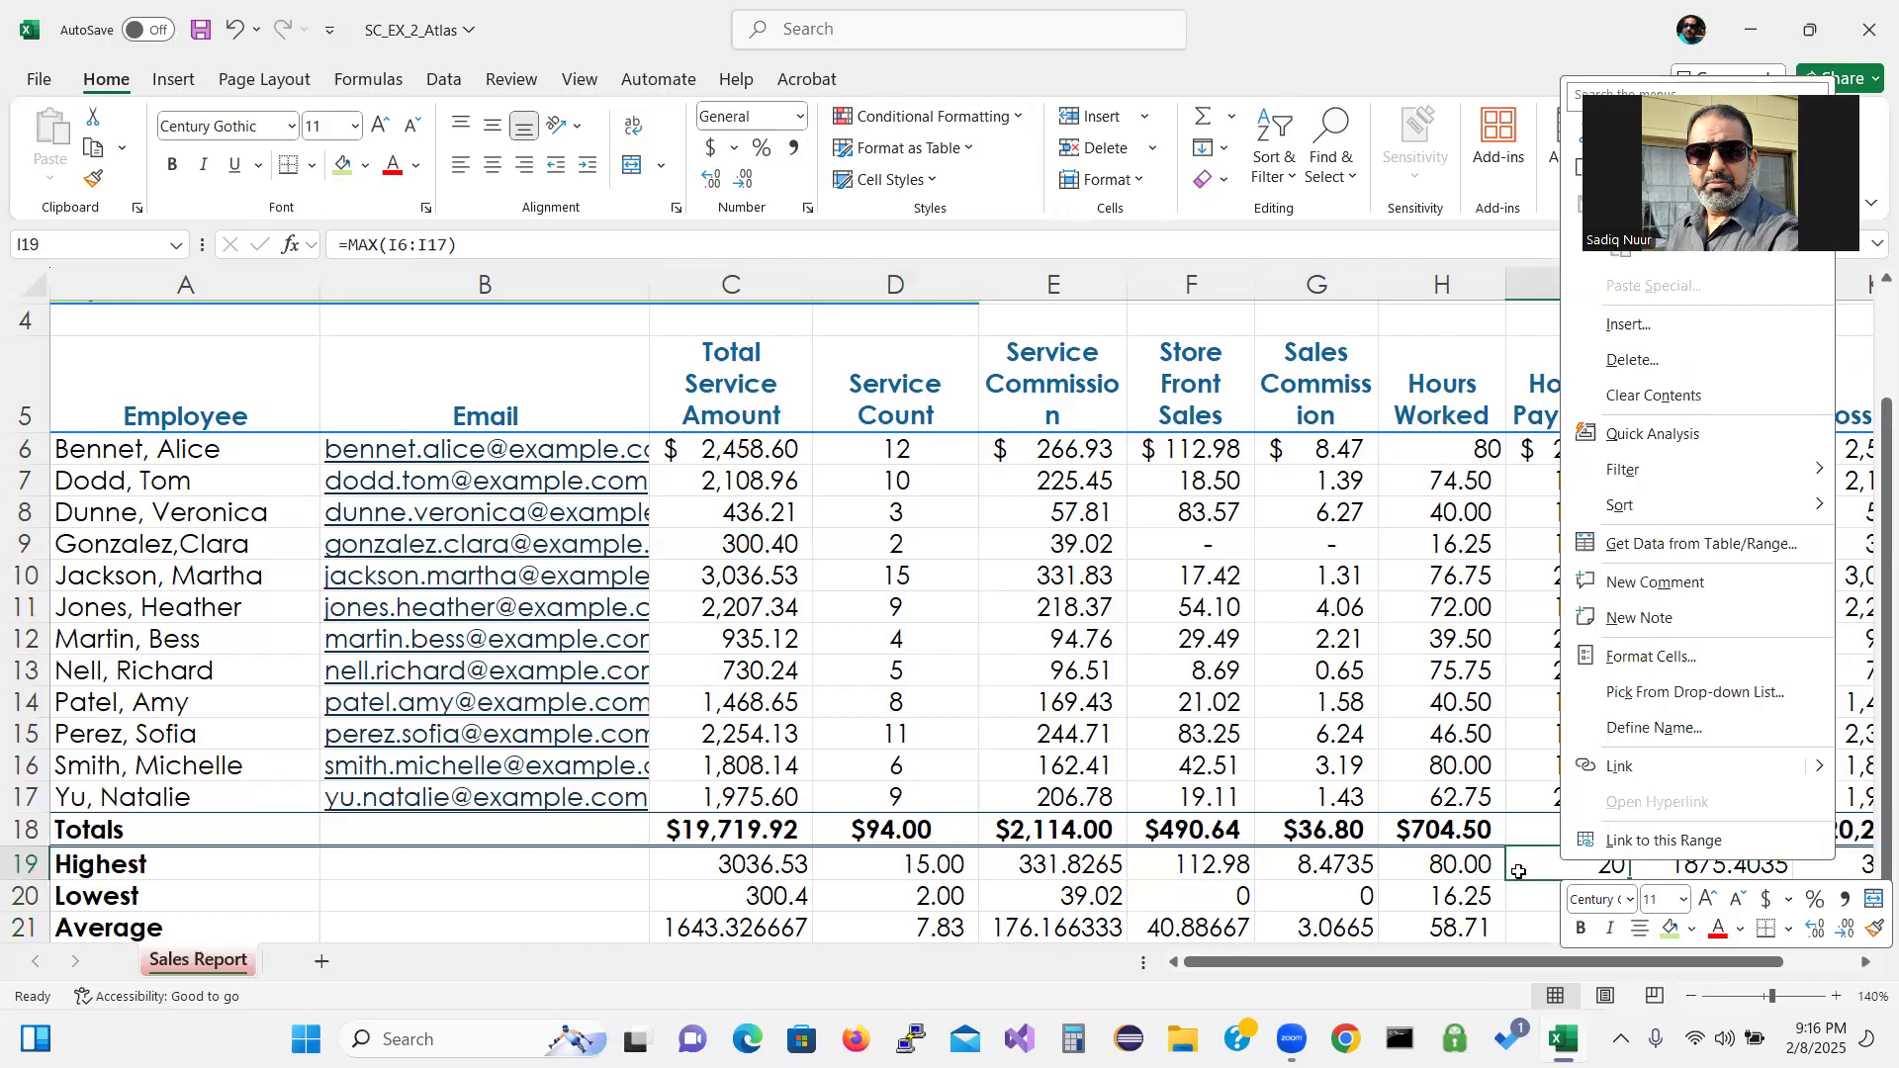
pyautogui.click(1528, 873)
pyautogui.moveTo(1533, 870); pyautogui.dragTo(1536, 940)
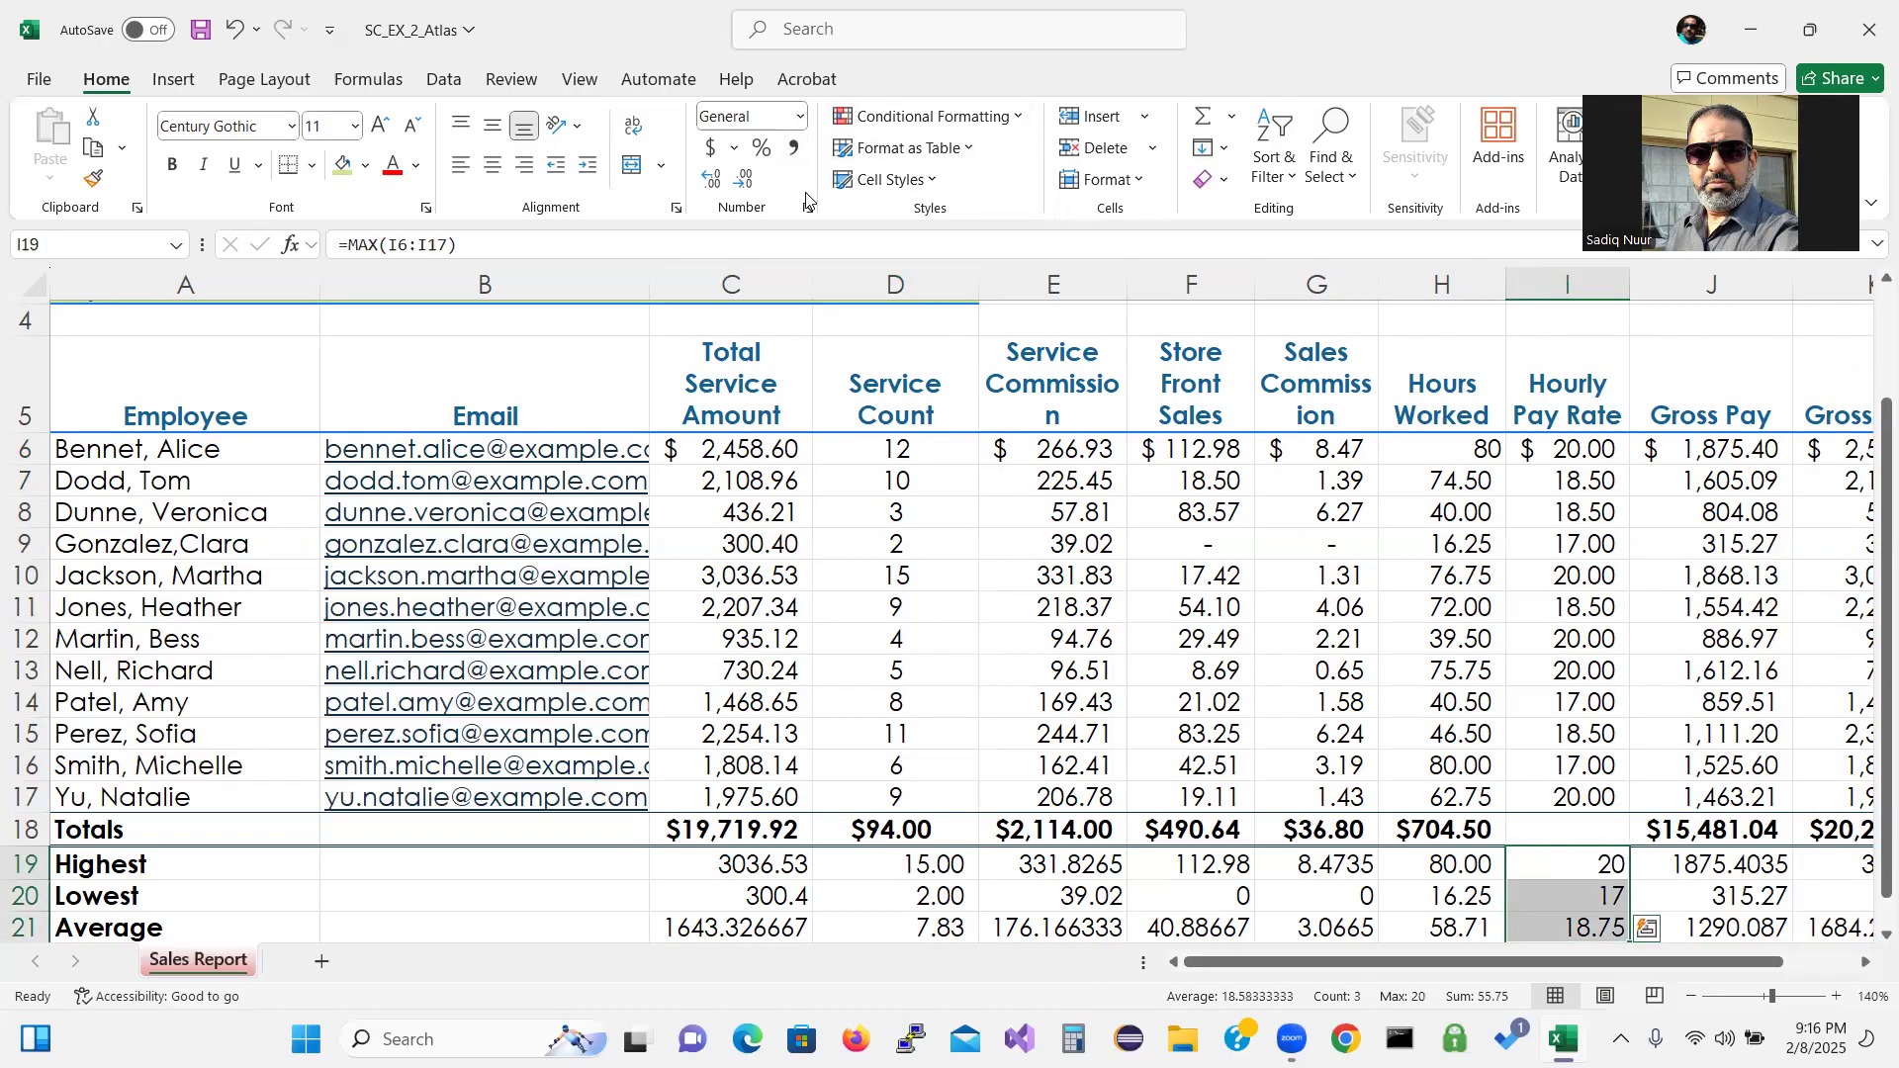
pyautogui.click(795, 150)
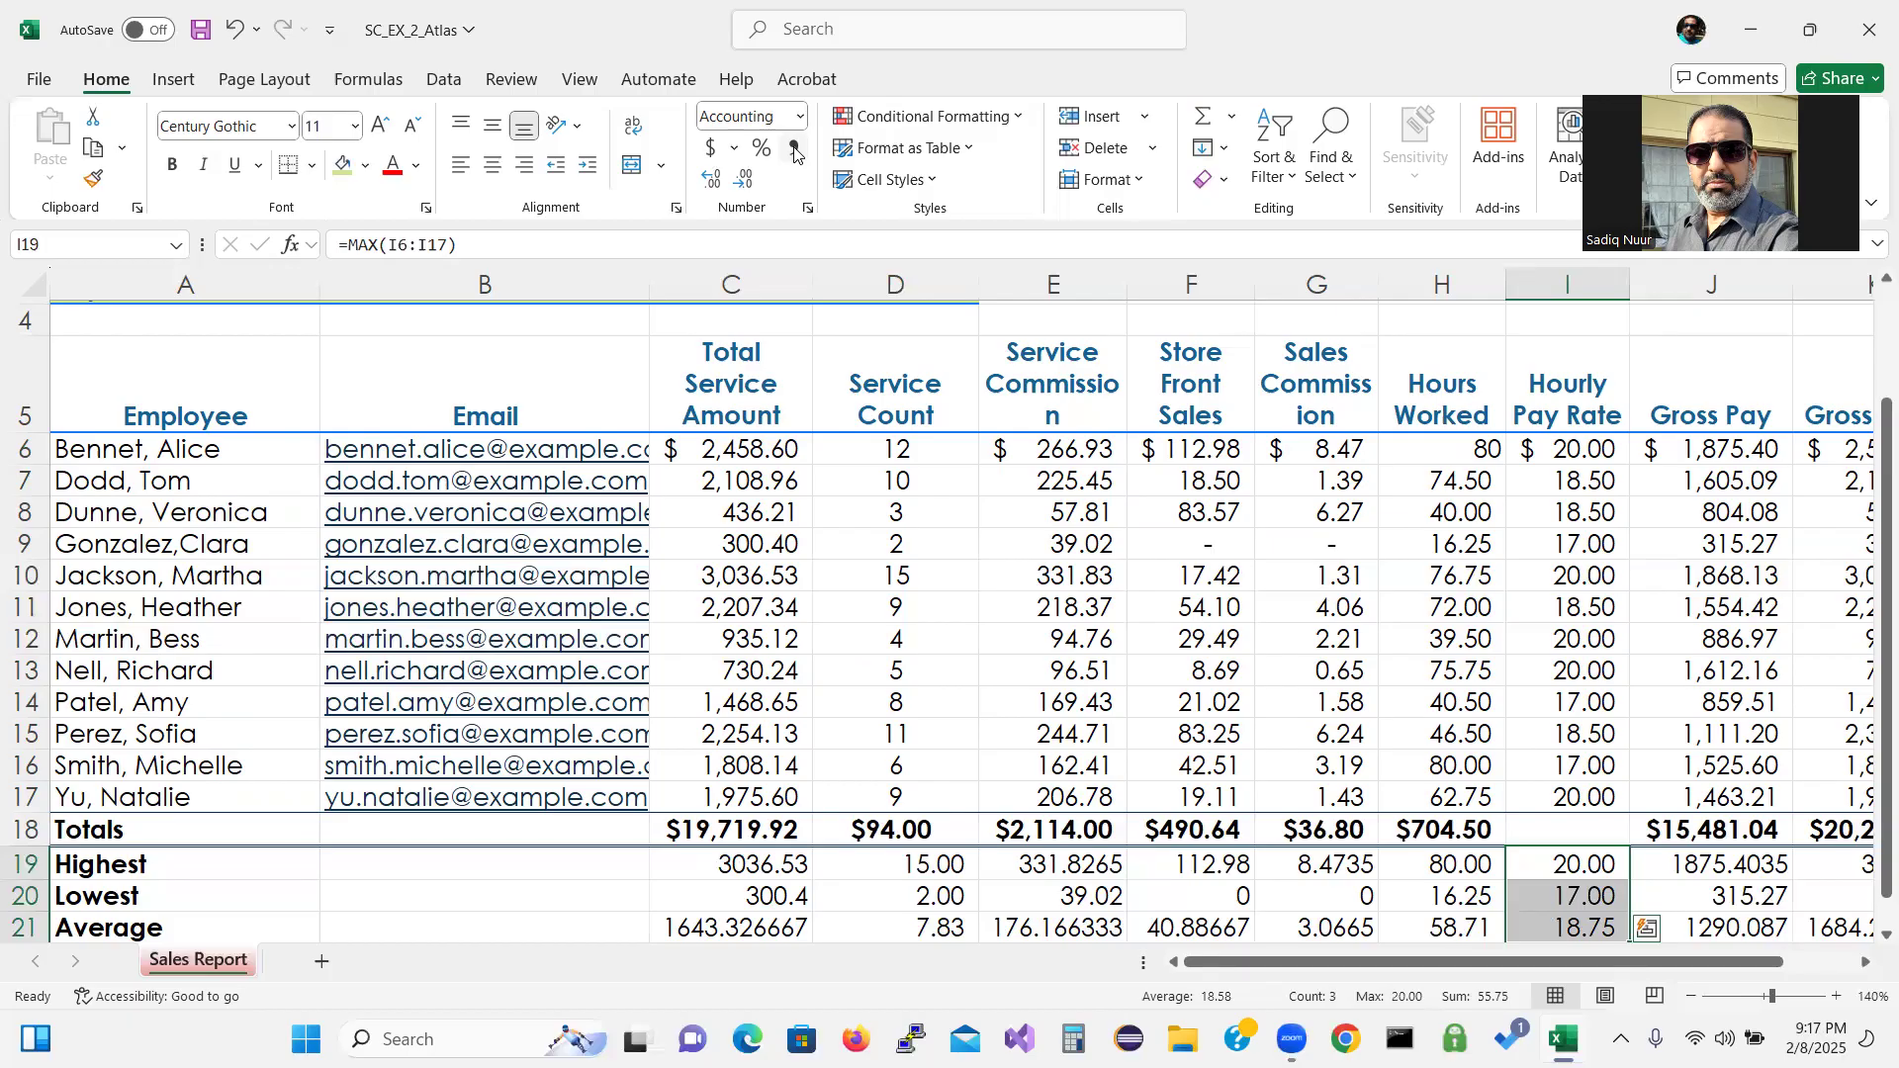
pyautogui.click(794, 150)
pyautogui.click(807, 45)
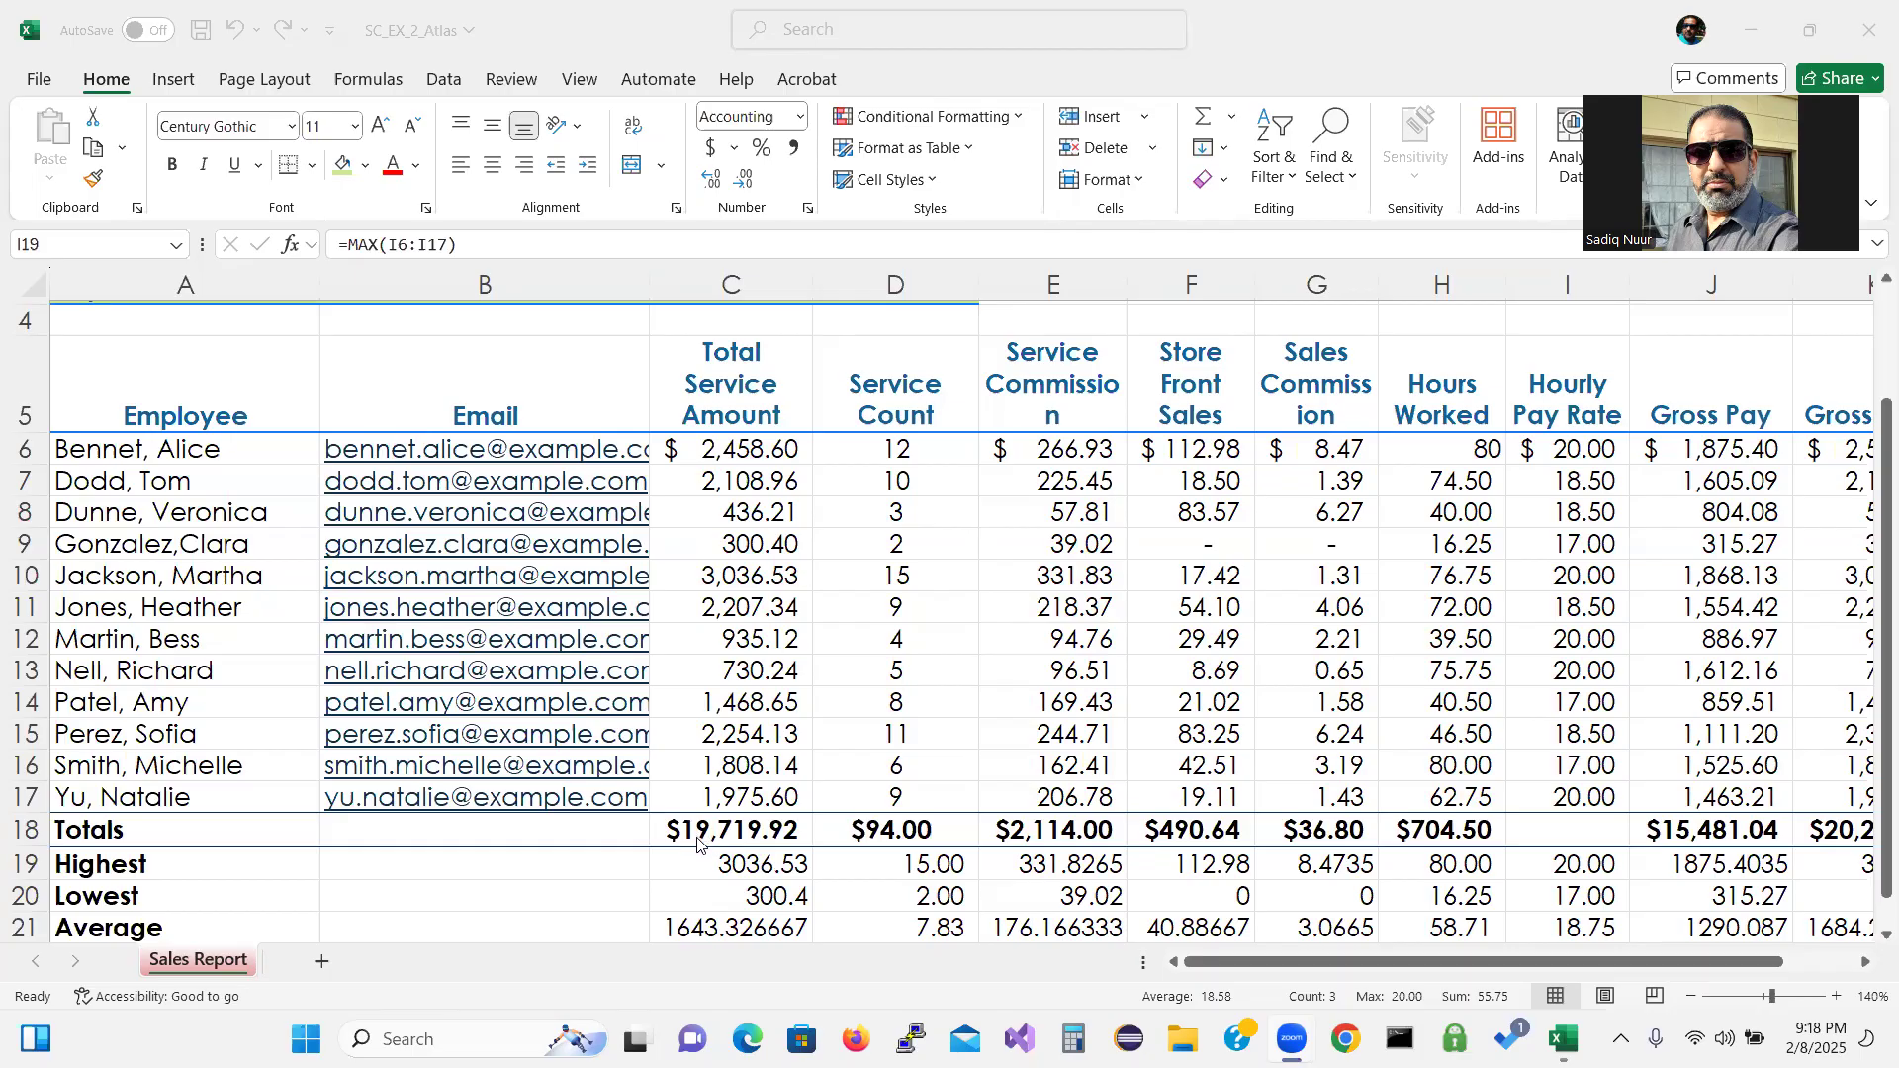
pyautogui.press('ctrl')
pyautogui.press('ctrl')
# Zoom out from 140% to 130% so the table through Gross Sales fits.
pyautogui.click(698, 826)
pyautogui.click(697, 831)
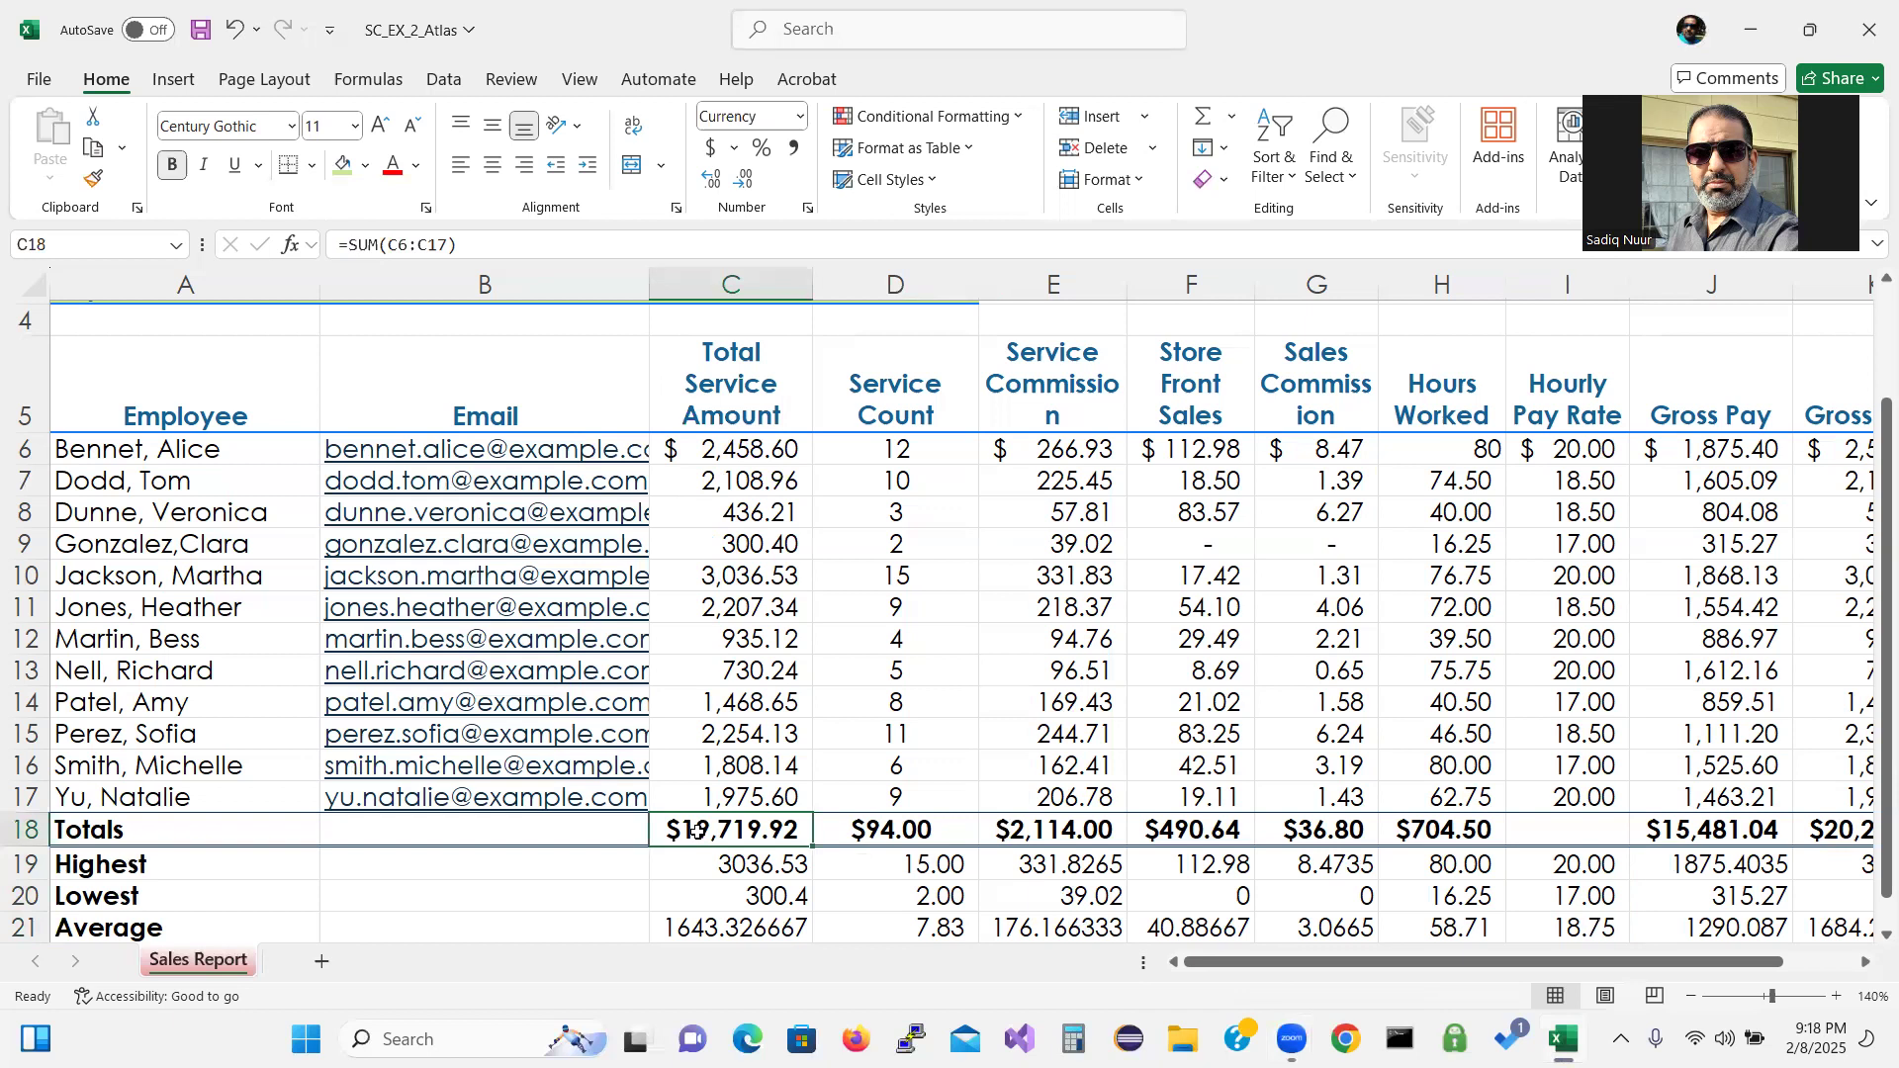
pyautogui.moveTo(697, 831); pyautogui.dragTo(1832, 823)
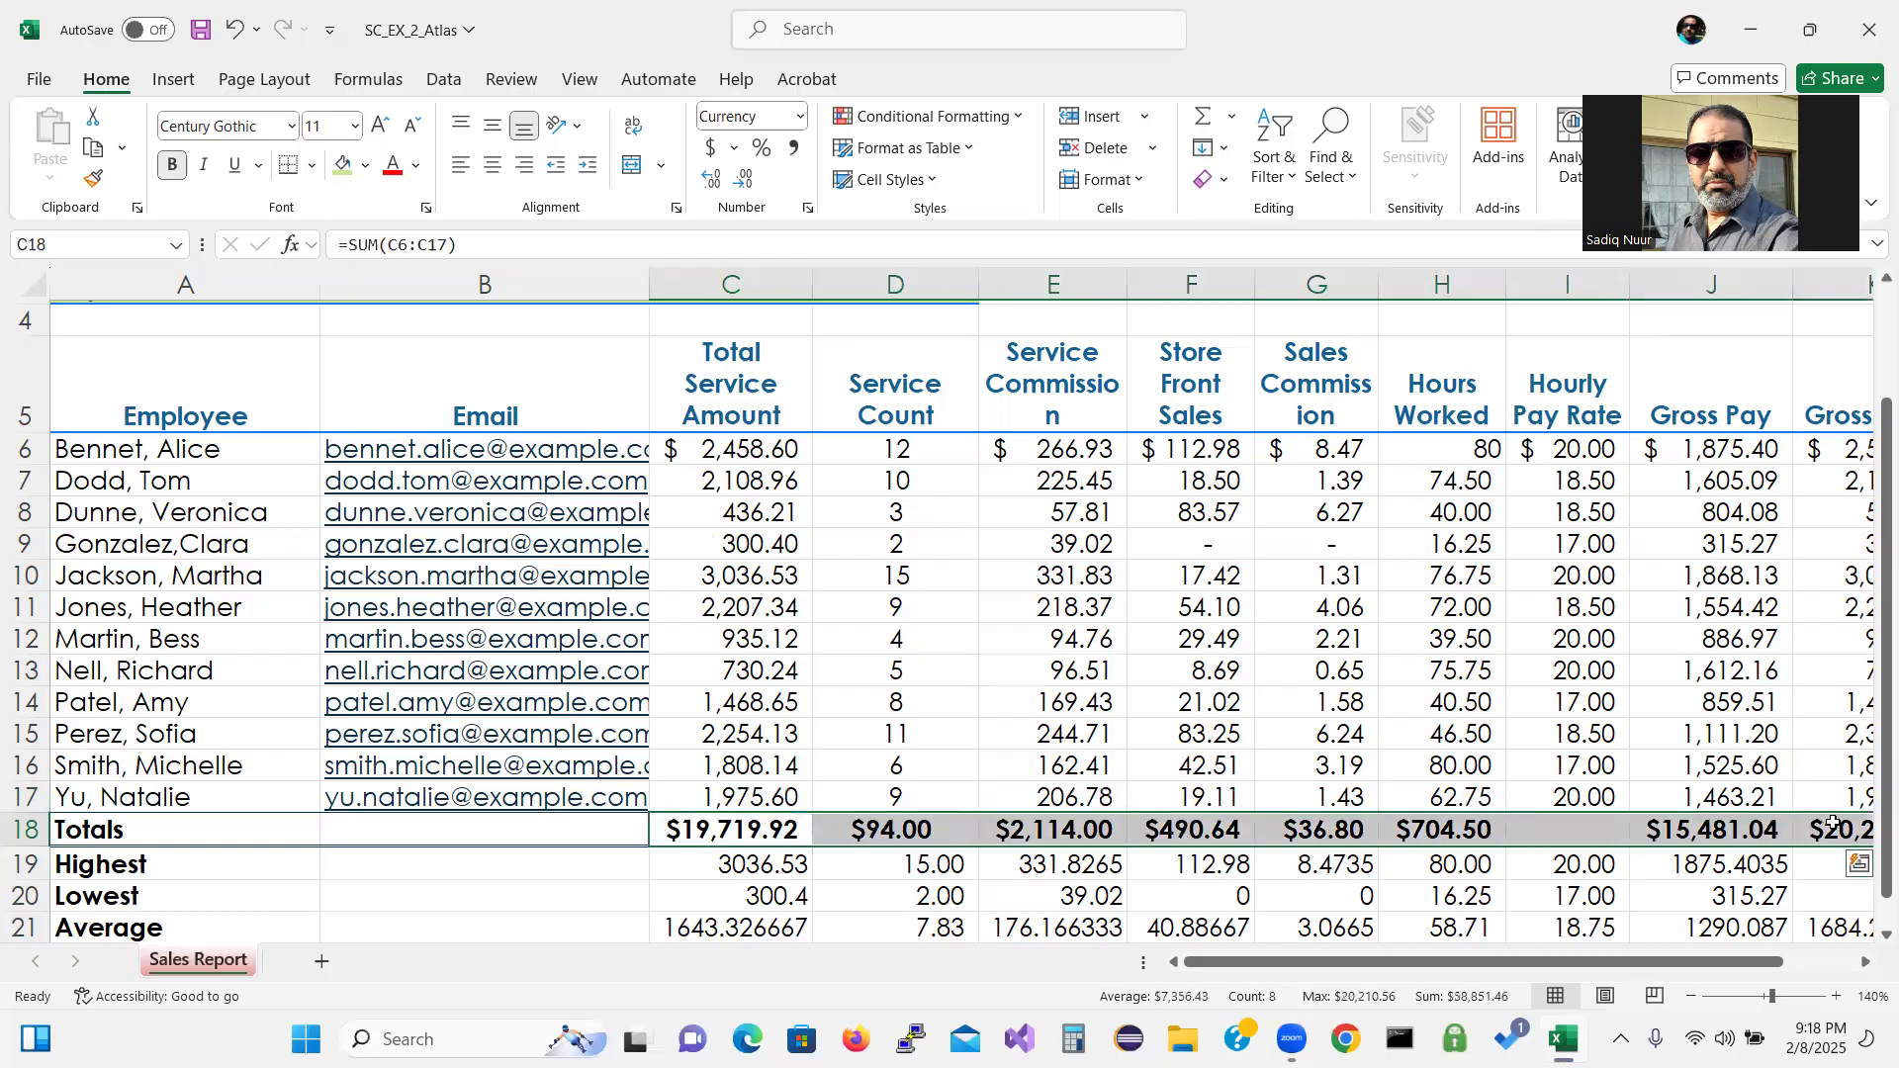
pyautogui.click(1691, 999)
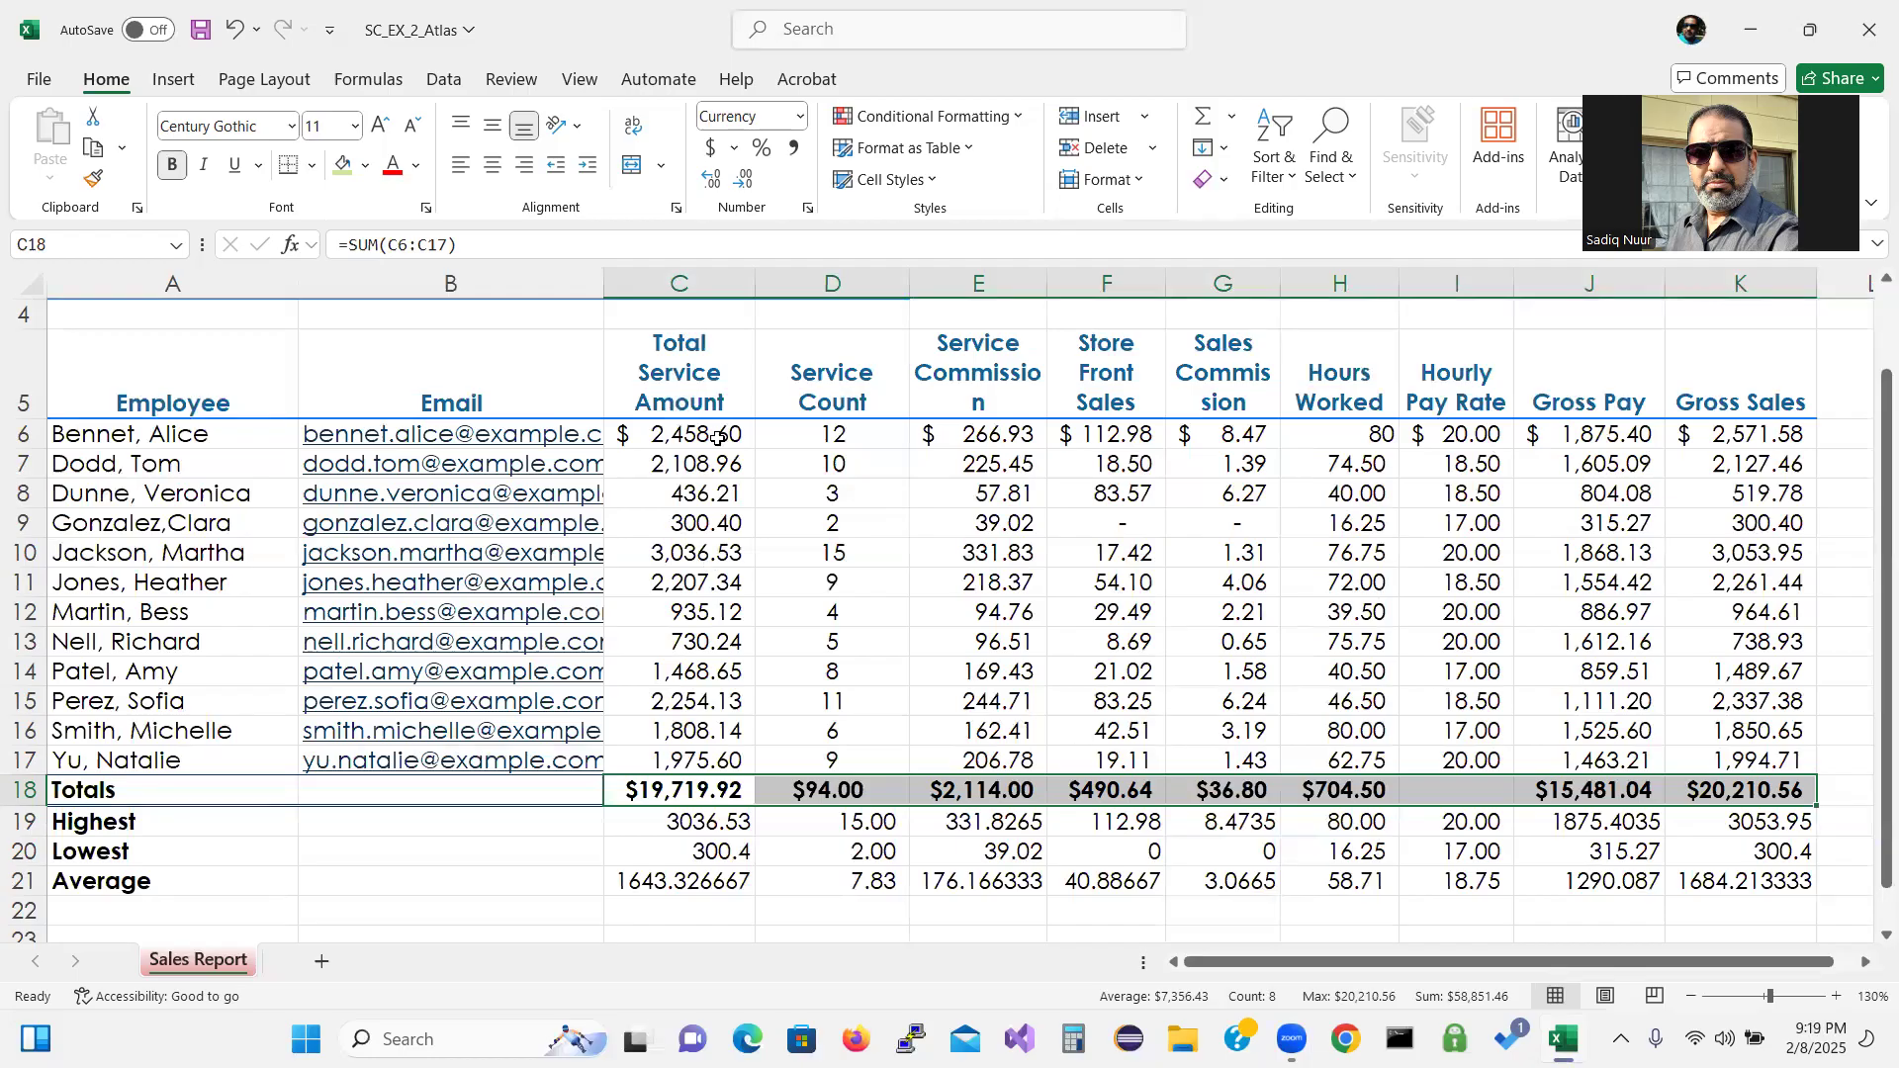
pyautogui.click(689, 824)
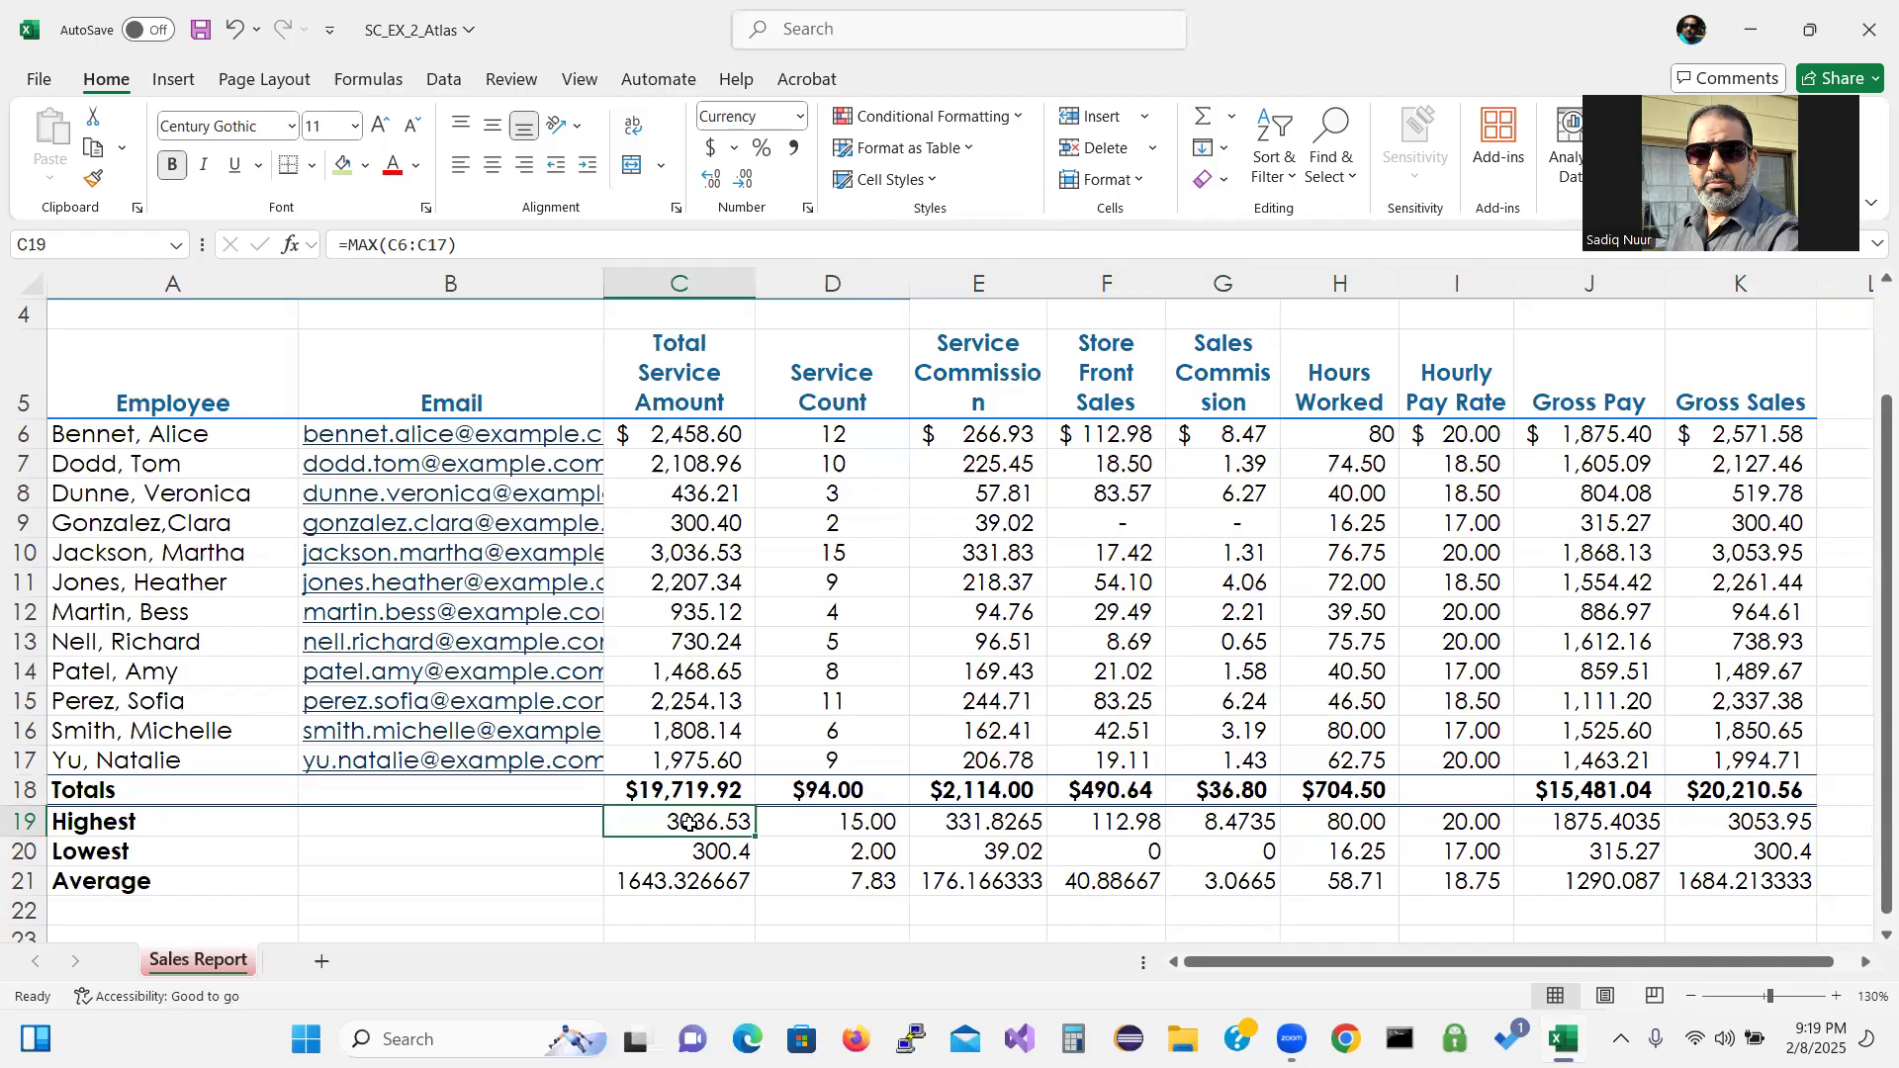
# Multi-select the summary cells C19:C21, E19:G21, J19:J21 and K19:K21.
pyautogui.moveTo(690, 827); pyautogui.dragTo(696, 888)
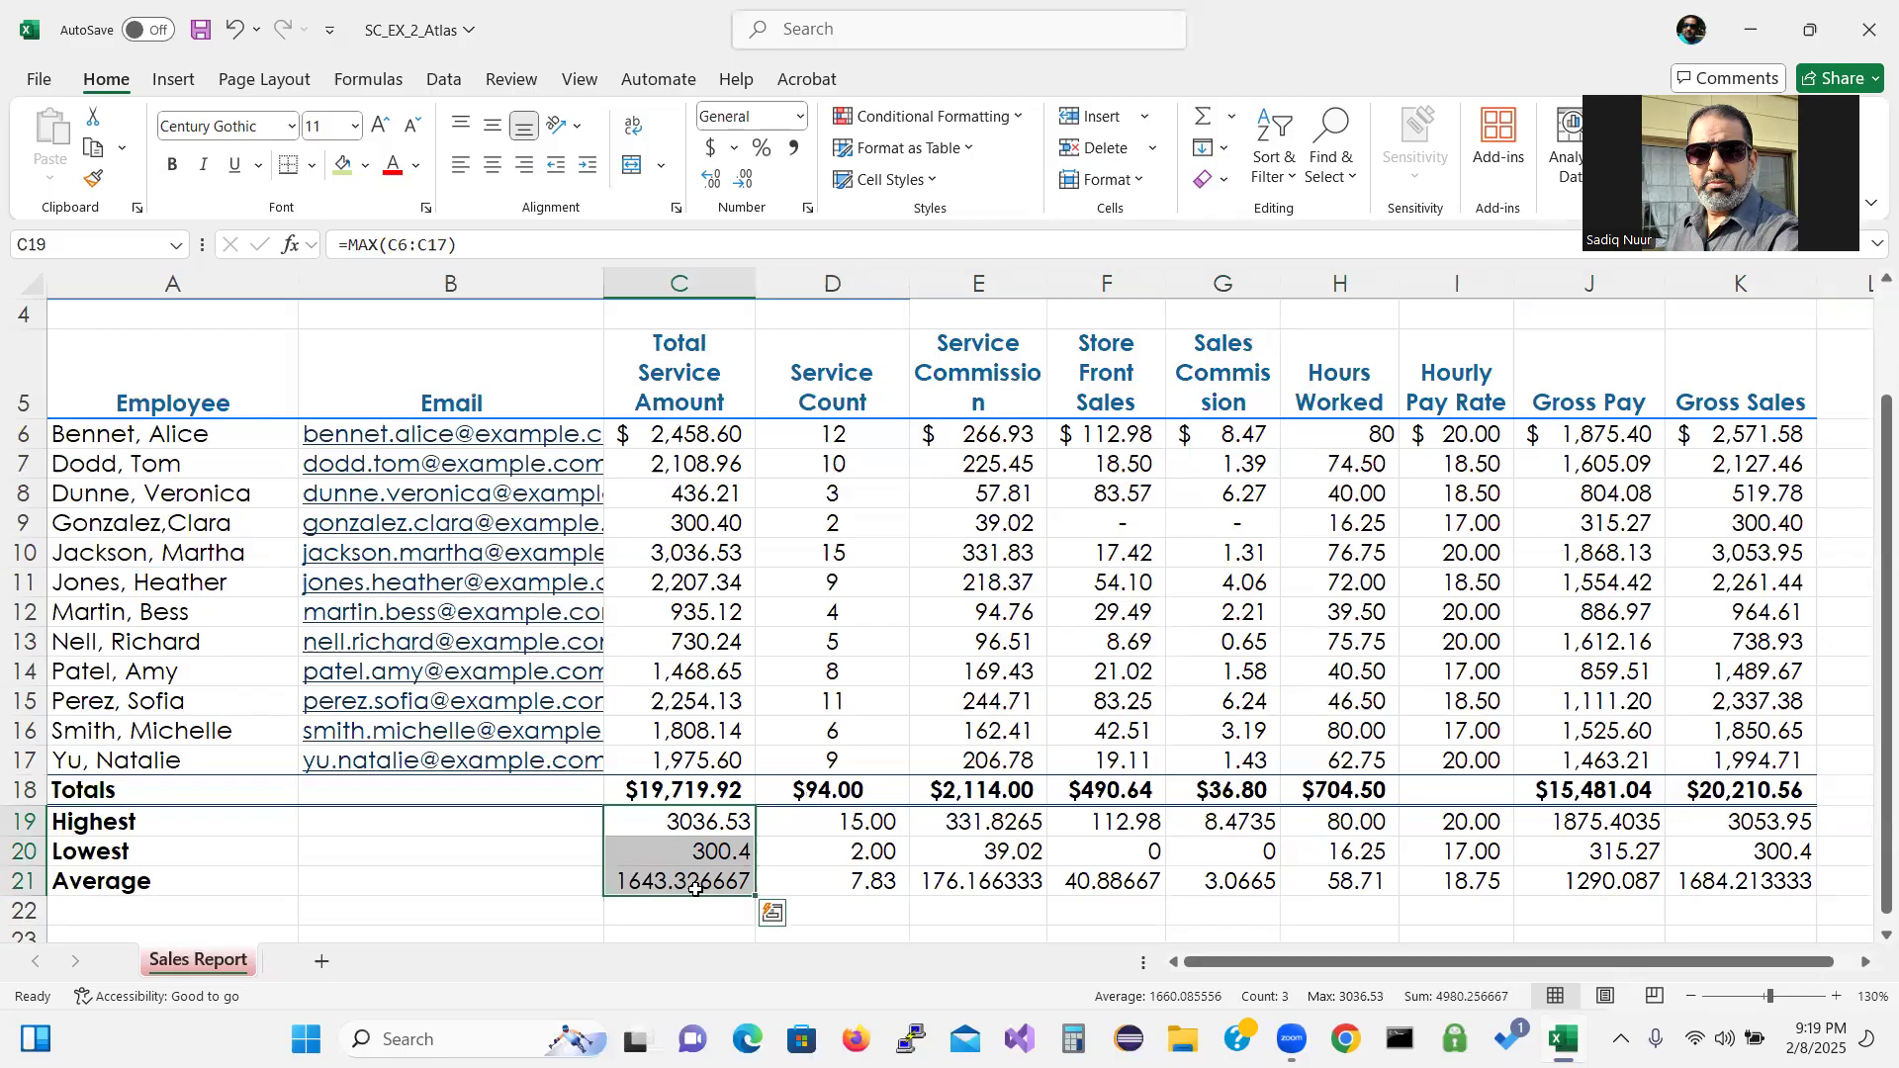
pyautogui.rightClick(993, 817)
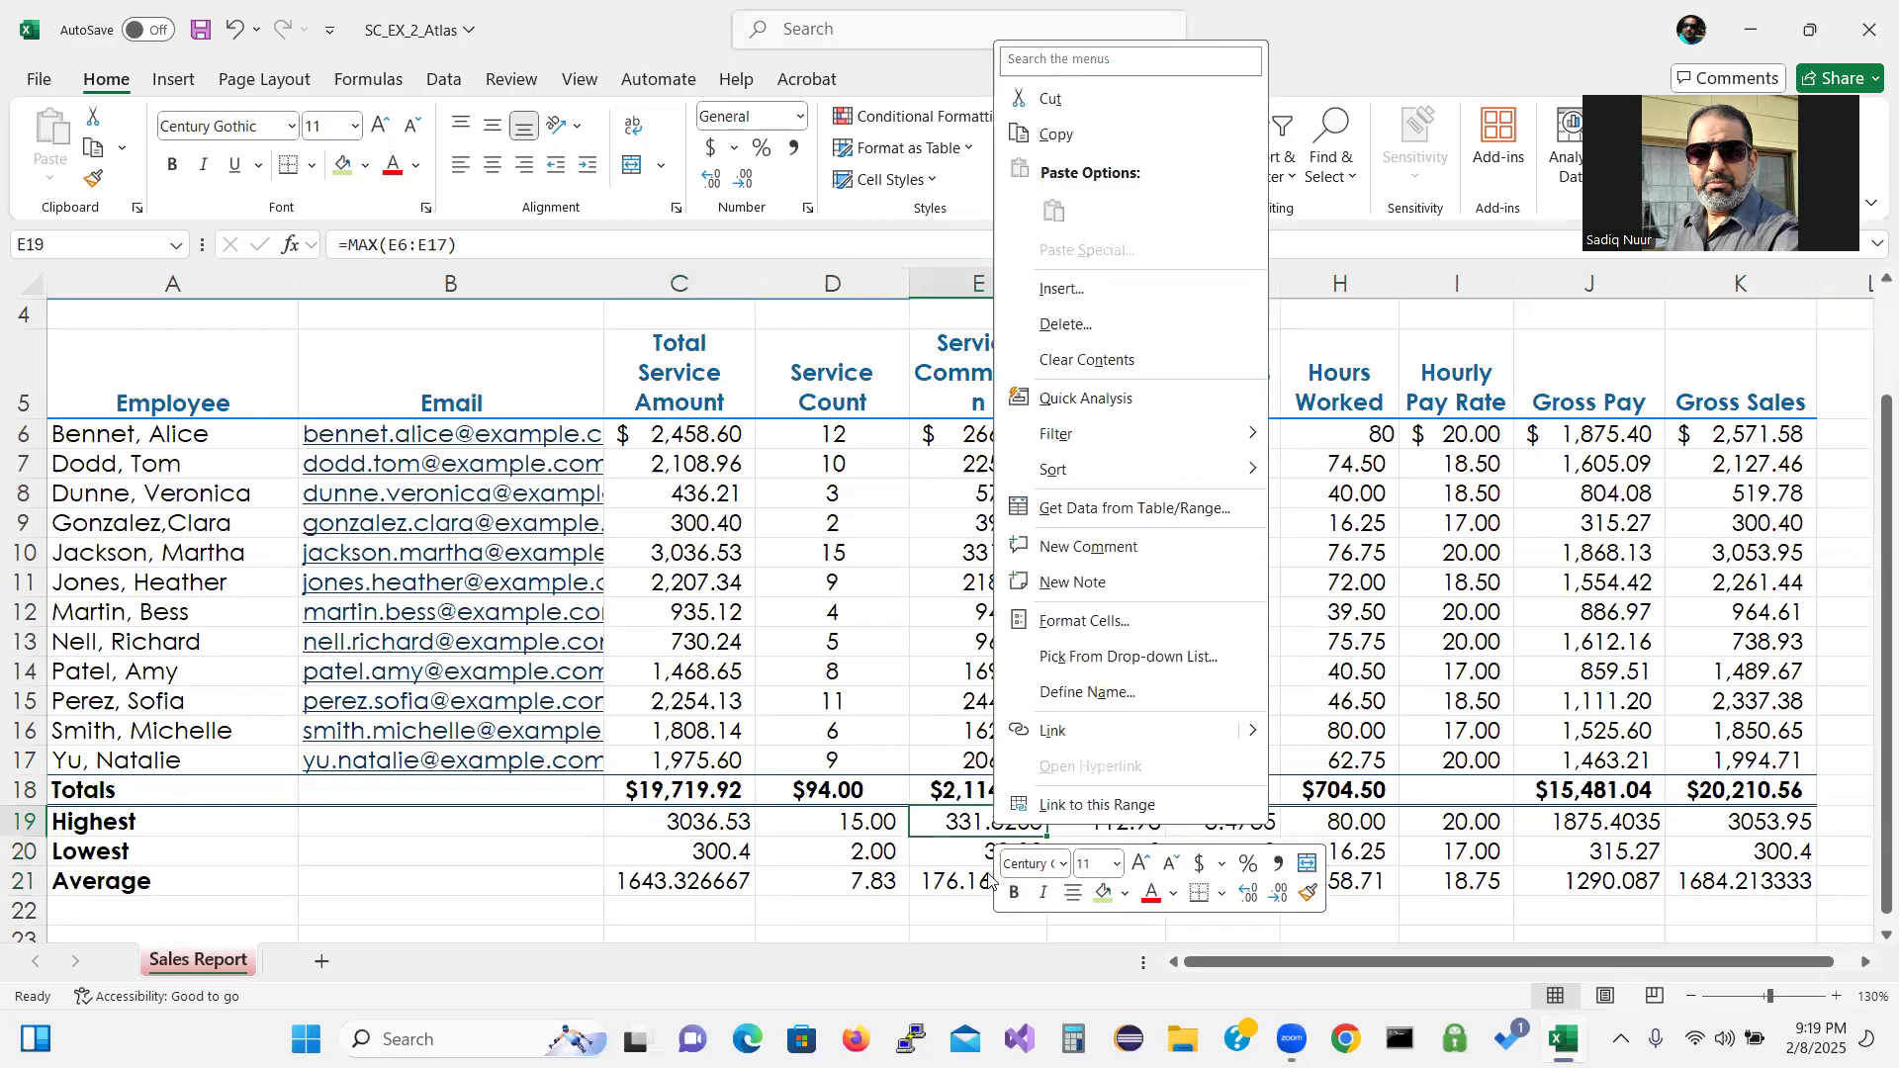
pyautogui.press('Escape')
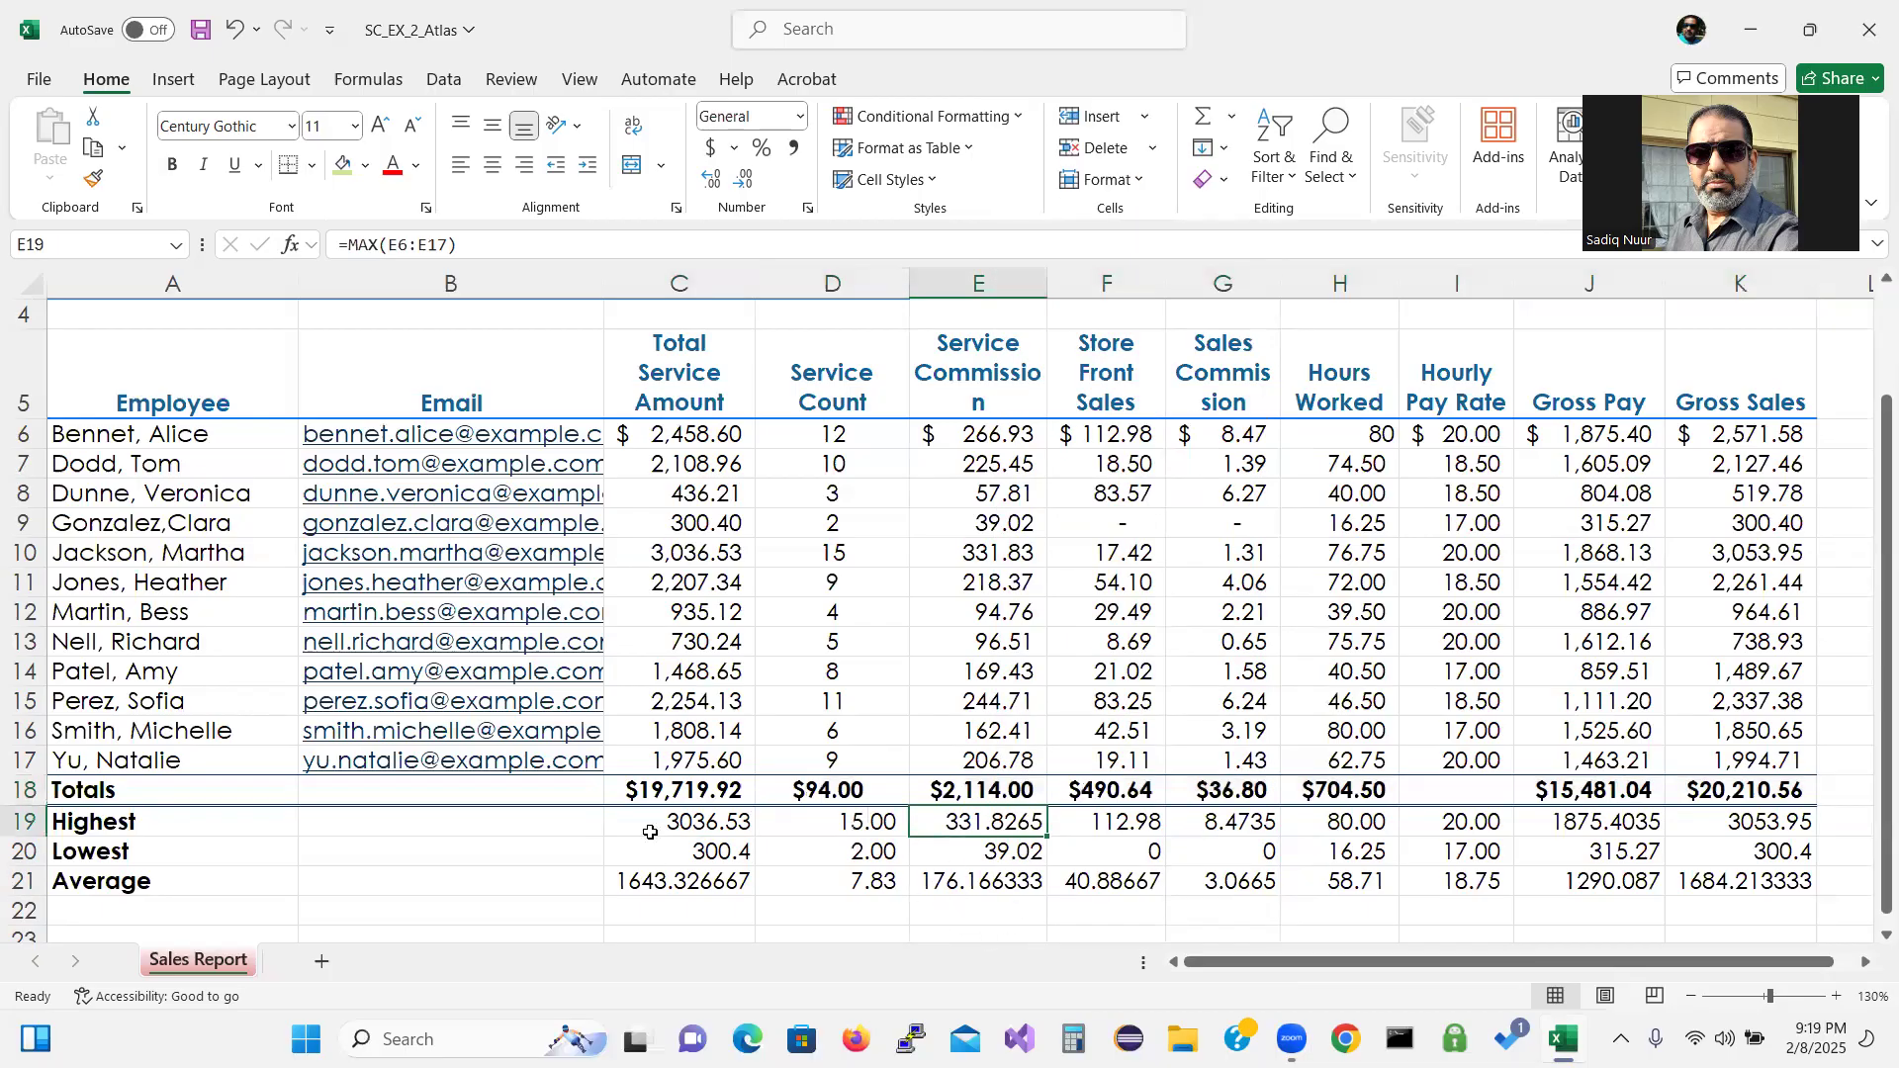
pyautogui.moveTo(671, 828); pyautogui.dragTo(677, 881)
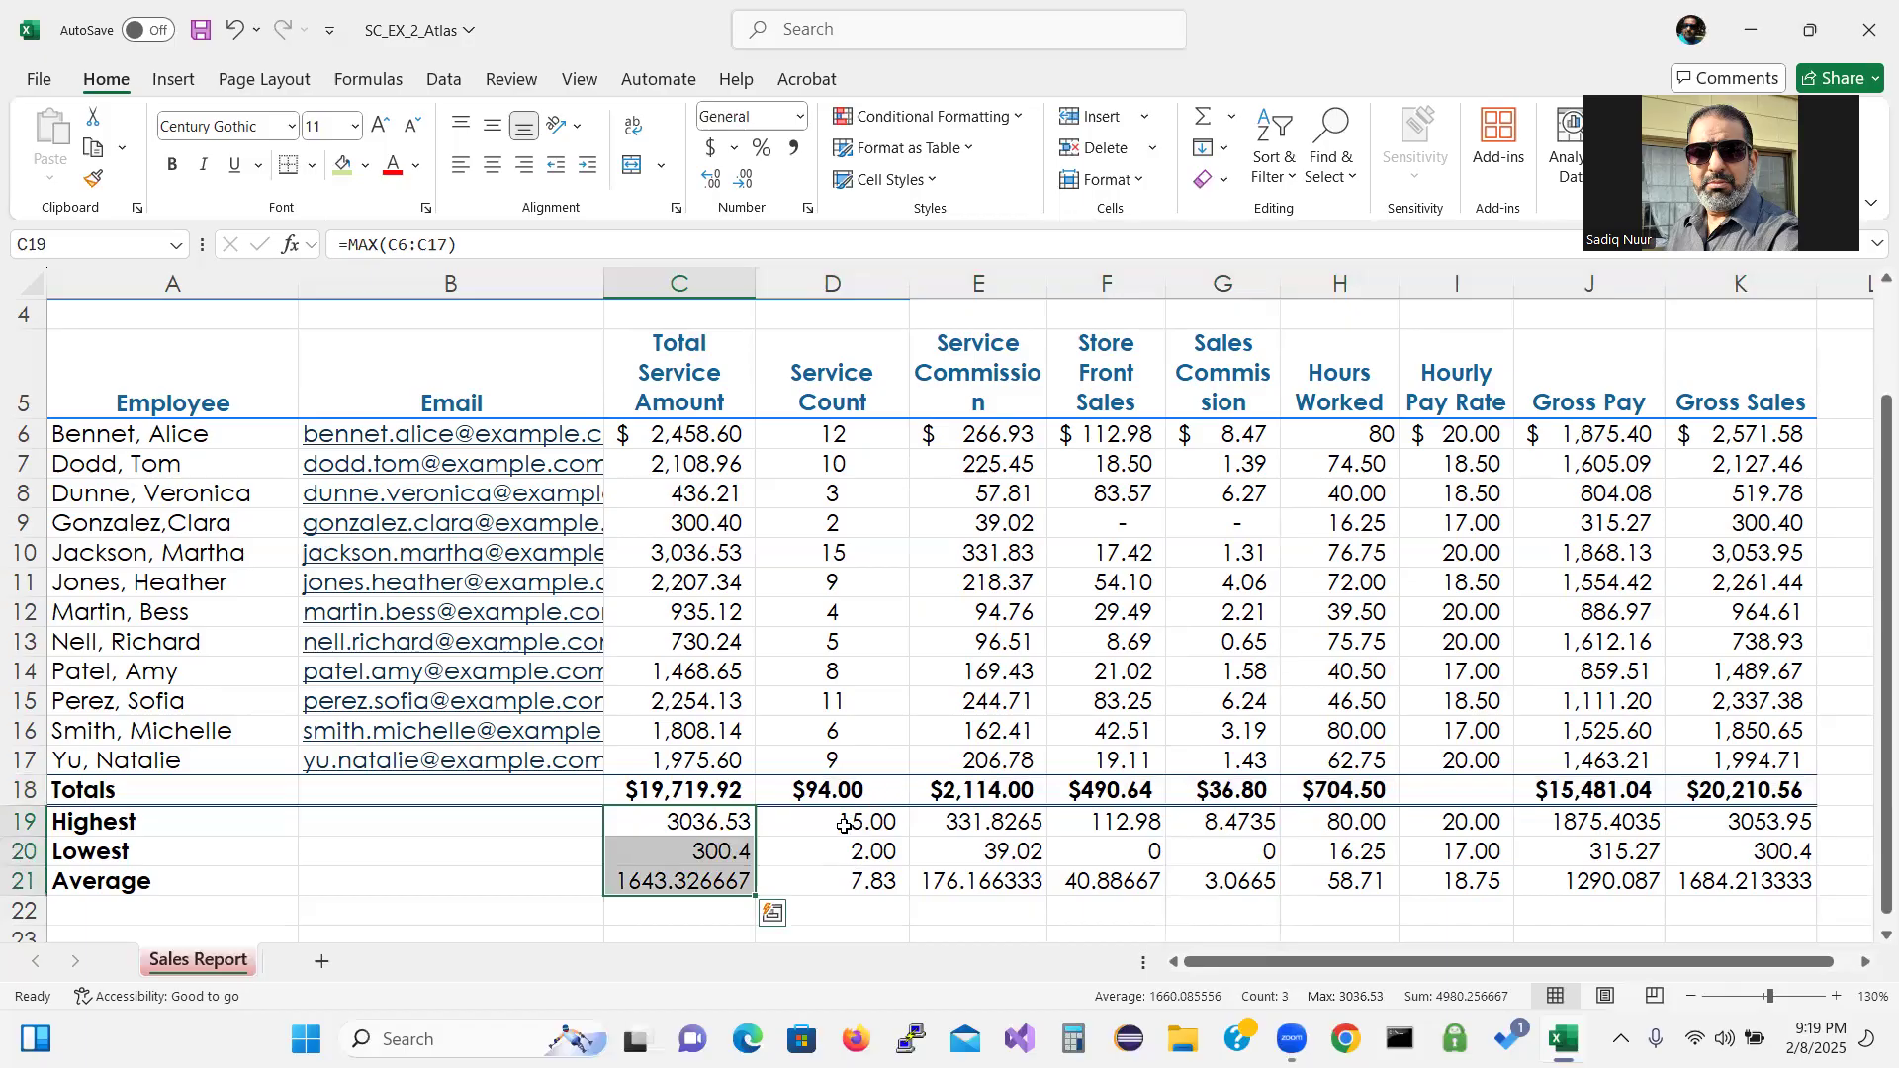
pyautogui.keyDown('ctrl'); pyautogui.moveTo(956, 822); pyautogui.dragTo(1205, 878); pyautogui.keyUp('ctrl')
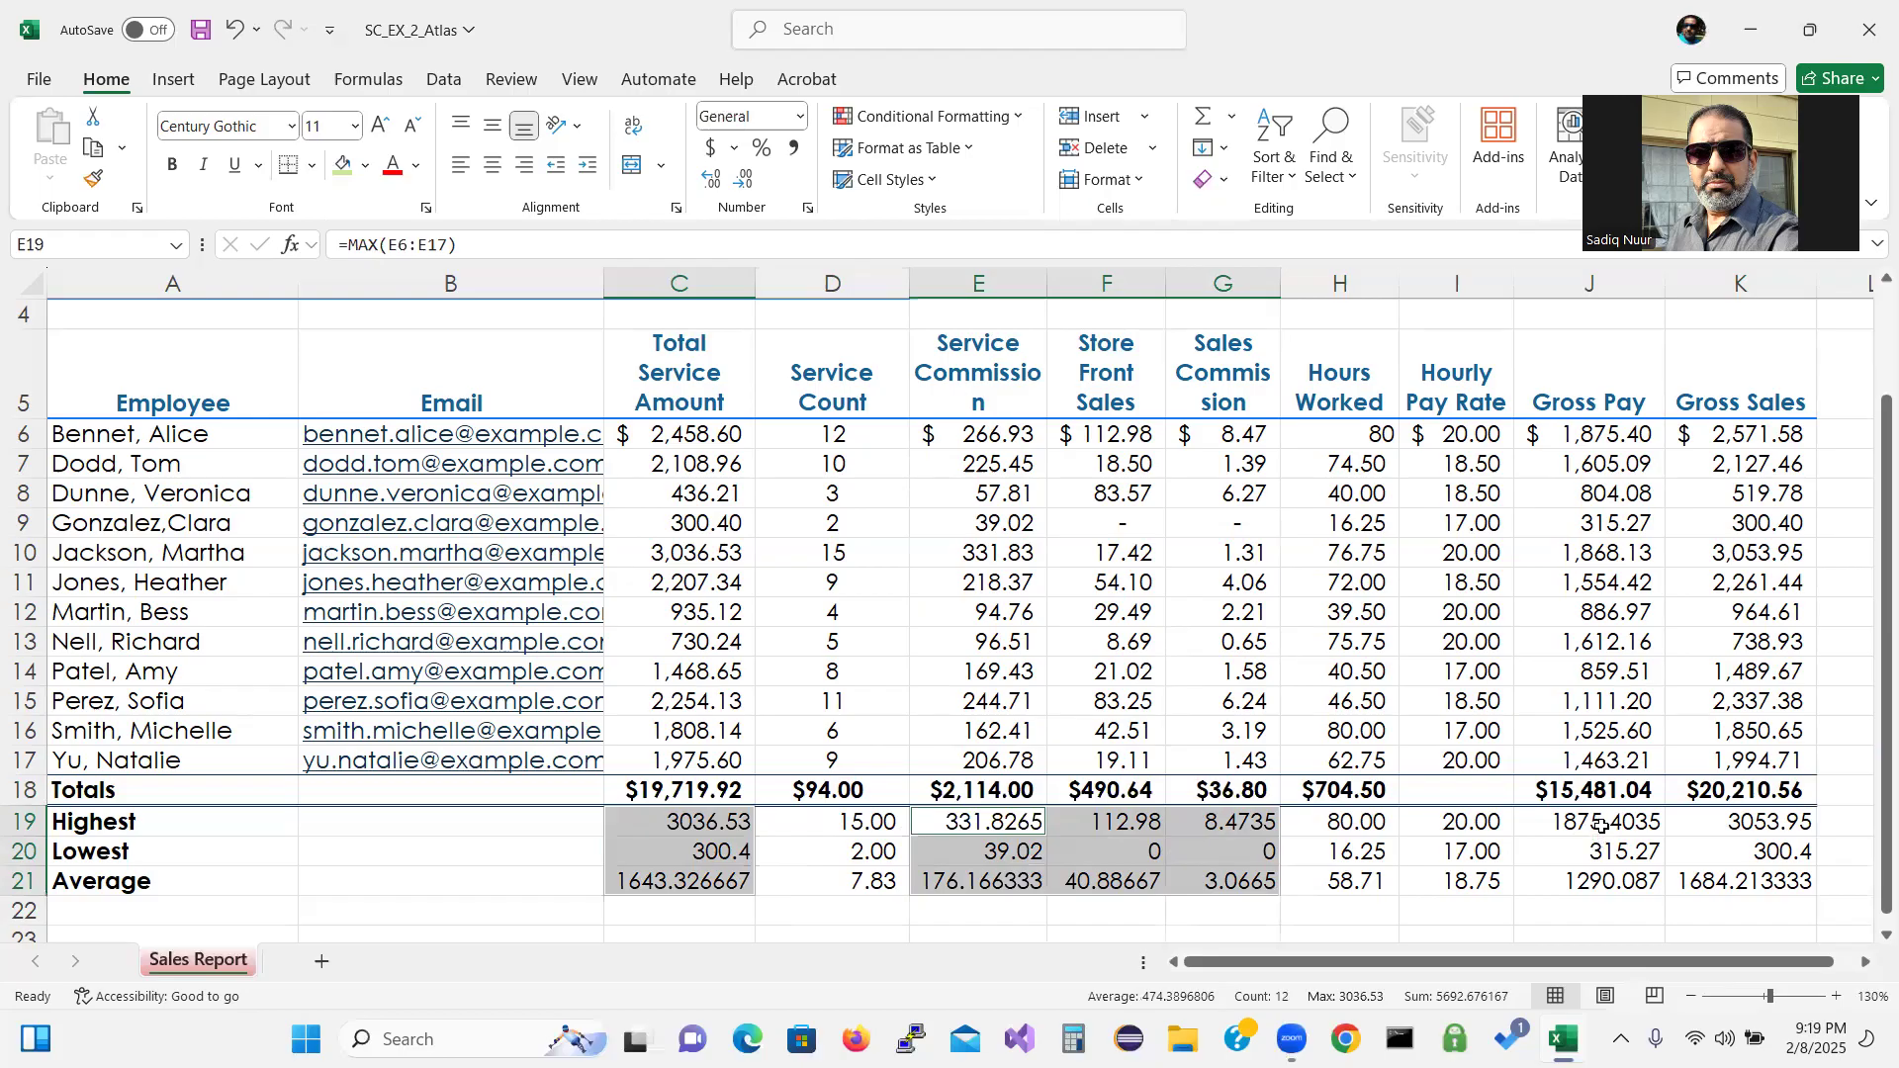
pyautogui.keyDown('ctrl'); pyautogui.moveTo(1601, 824); pyautogui.dragTo(1596, 878); pyautogui.keyUp('ctrl')
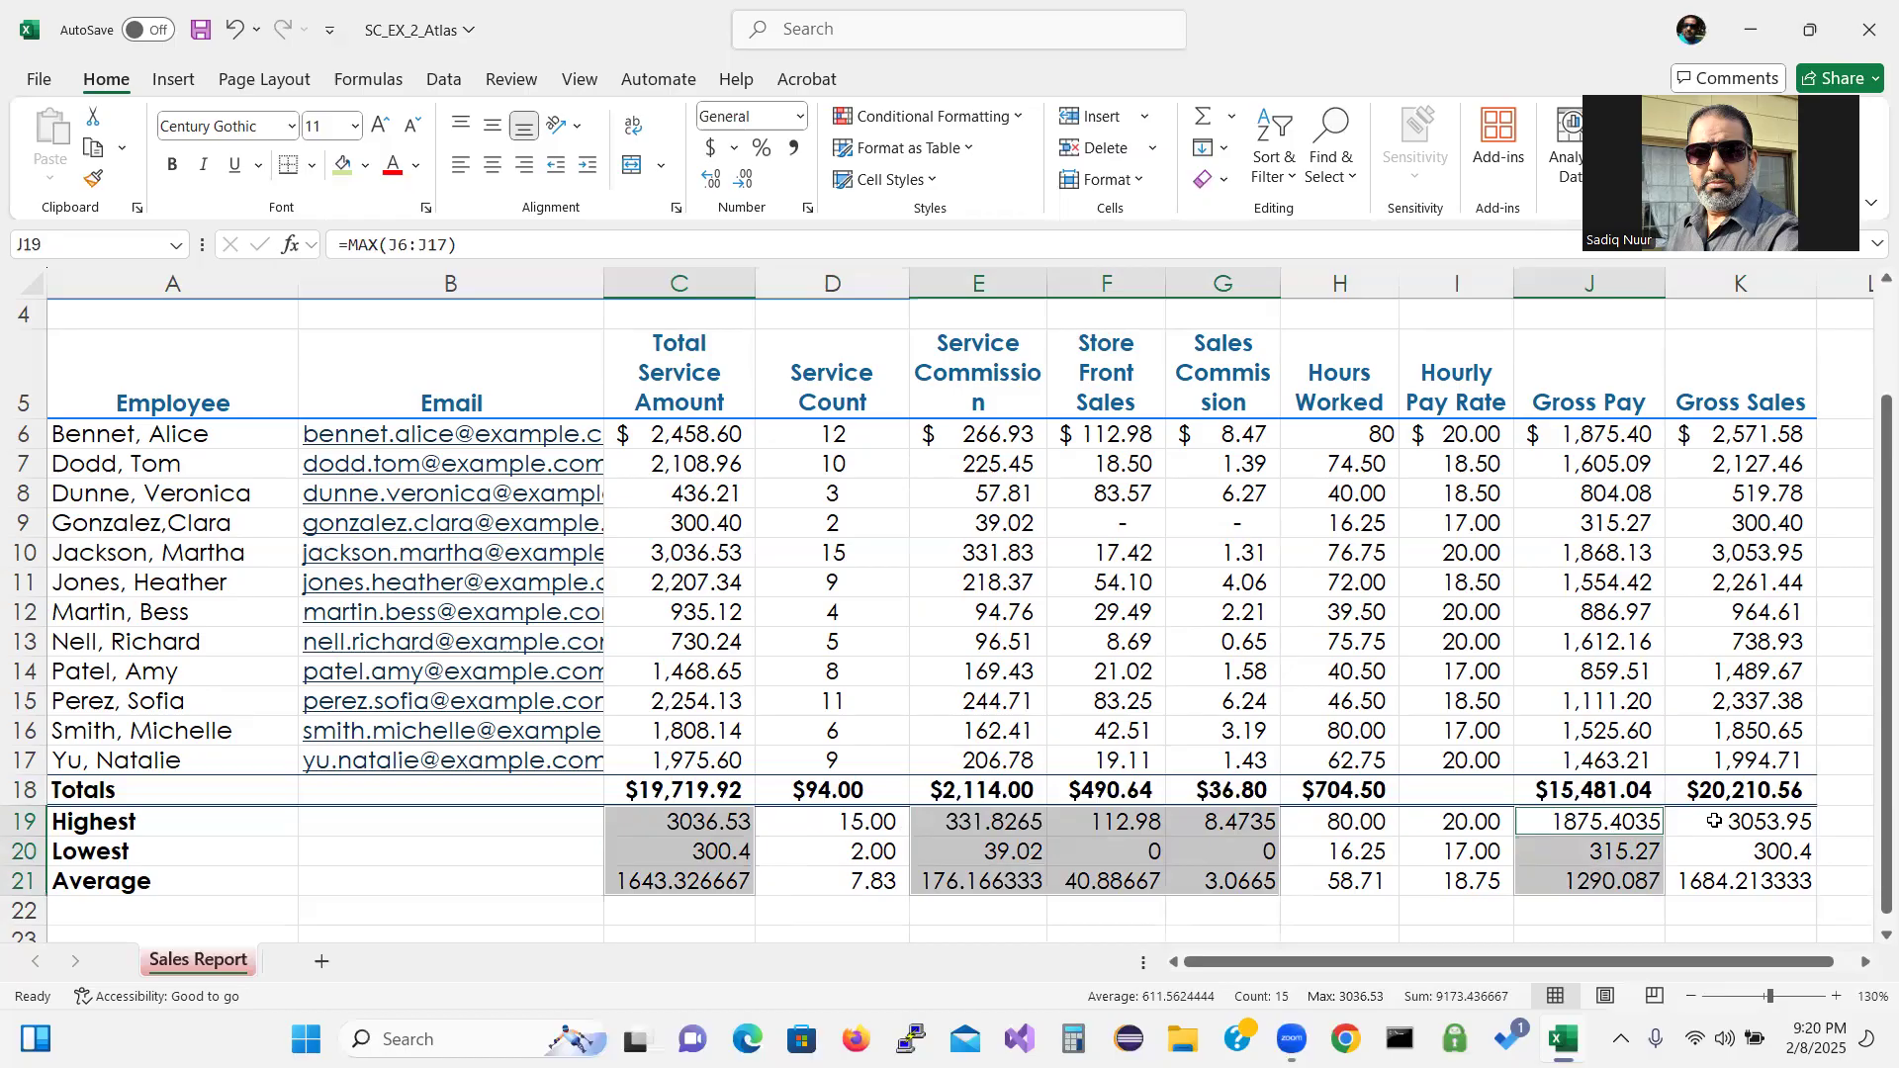
pyautogui.keyDown('ctrl'); pyautogui.moveTo(1714, 822); pyautogui.dragTo(1715, 878); pyautogui.keyUp('ctrl')
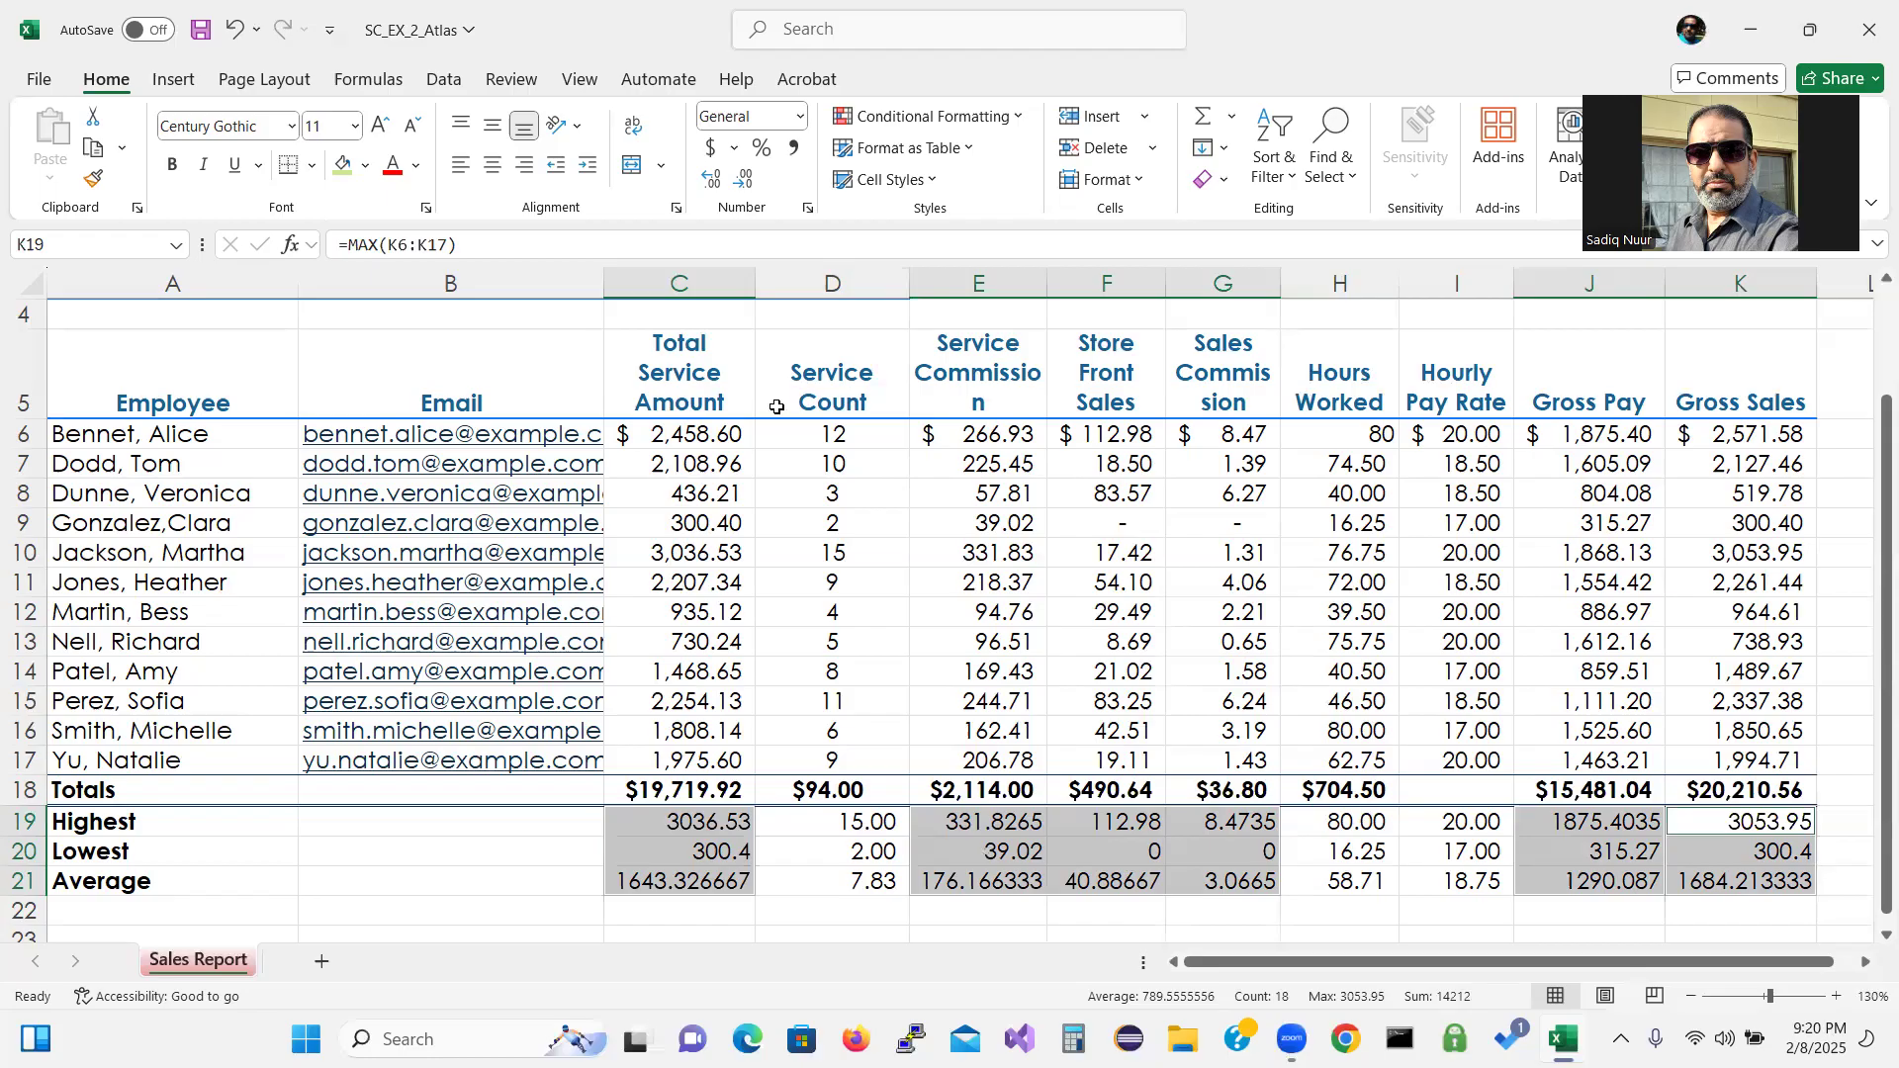
pyautogui.click(809, 210)
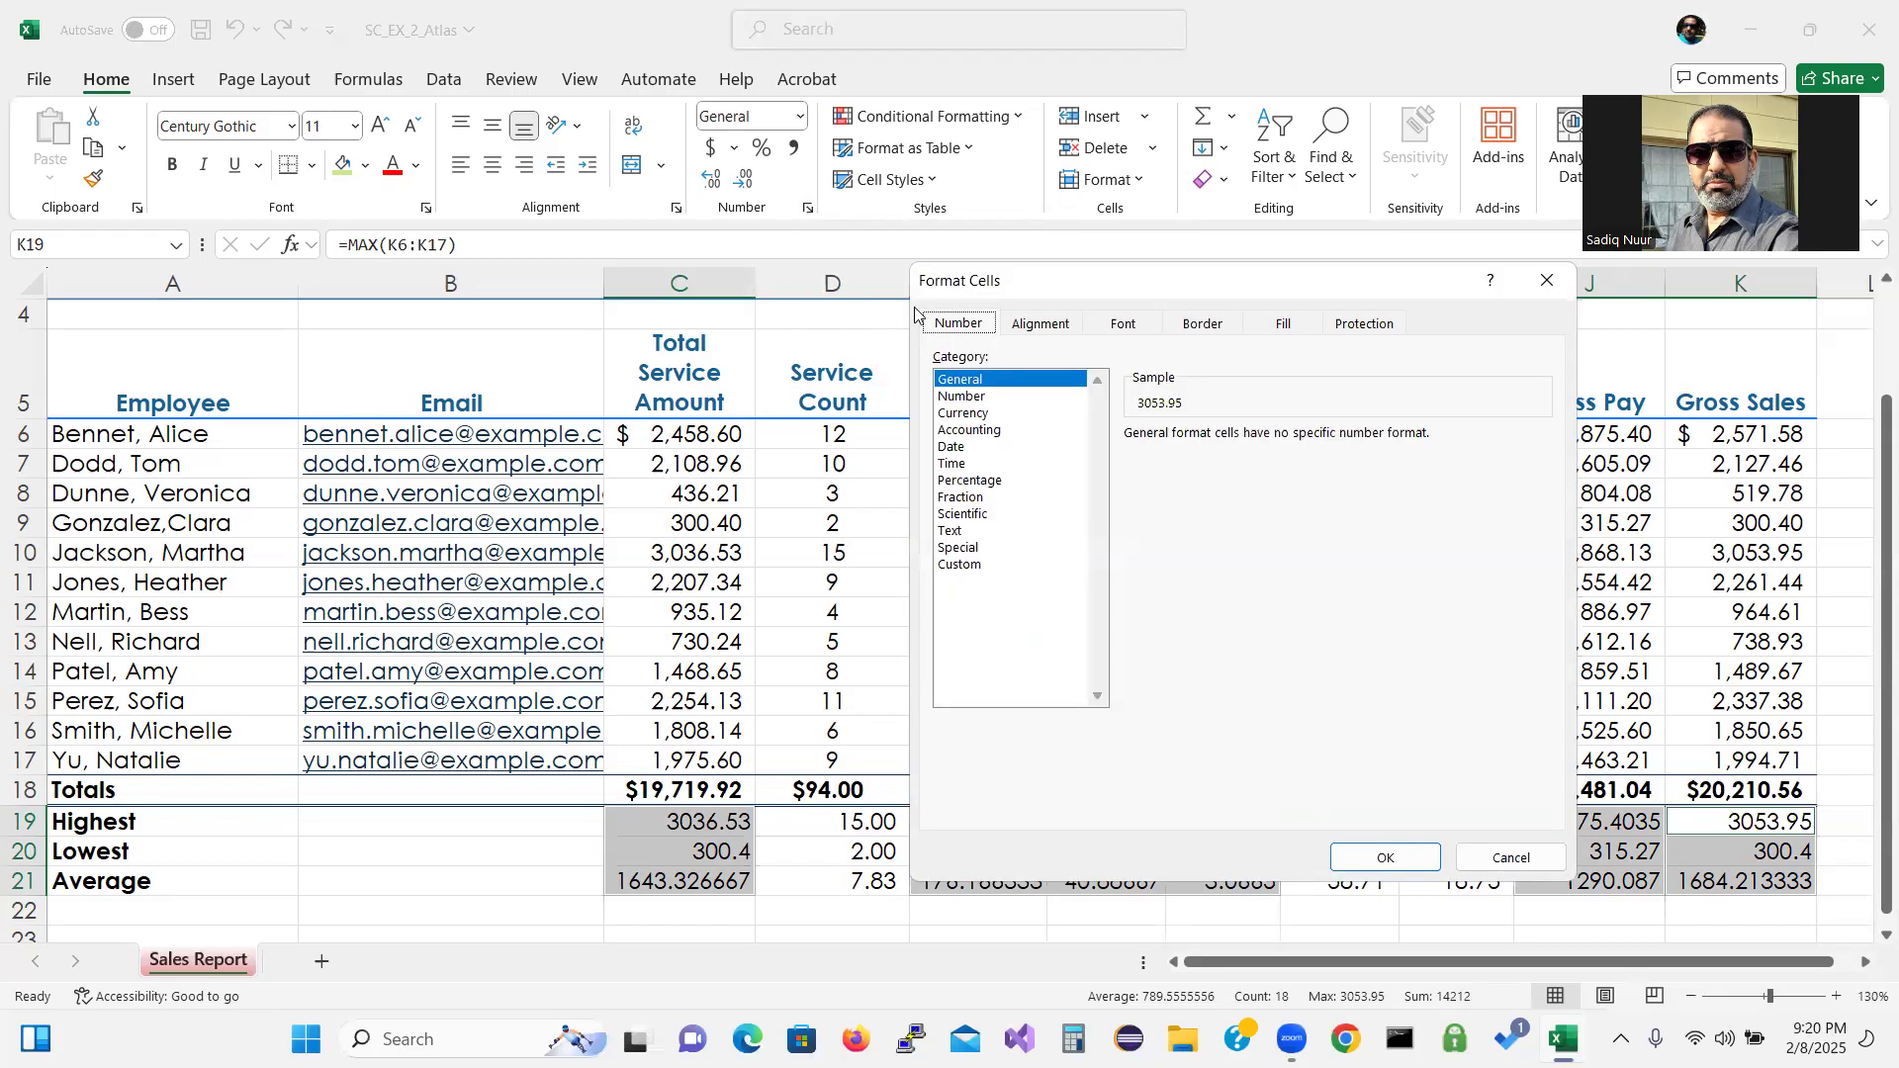
# Apply Currency with two decimals and ($1,234.10) negatives to the dollar-column summaries.
pyautogui.click(993, 414)
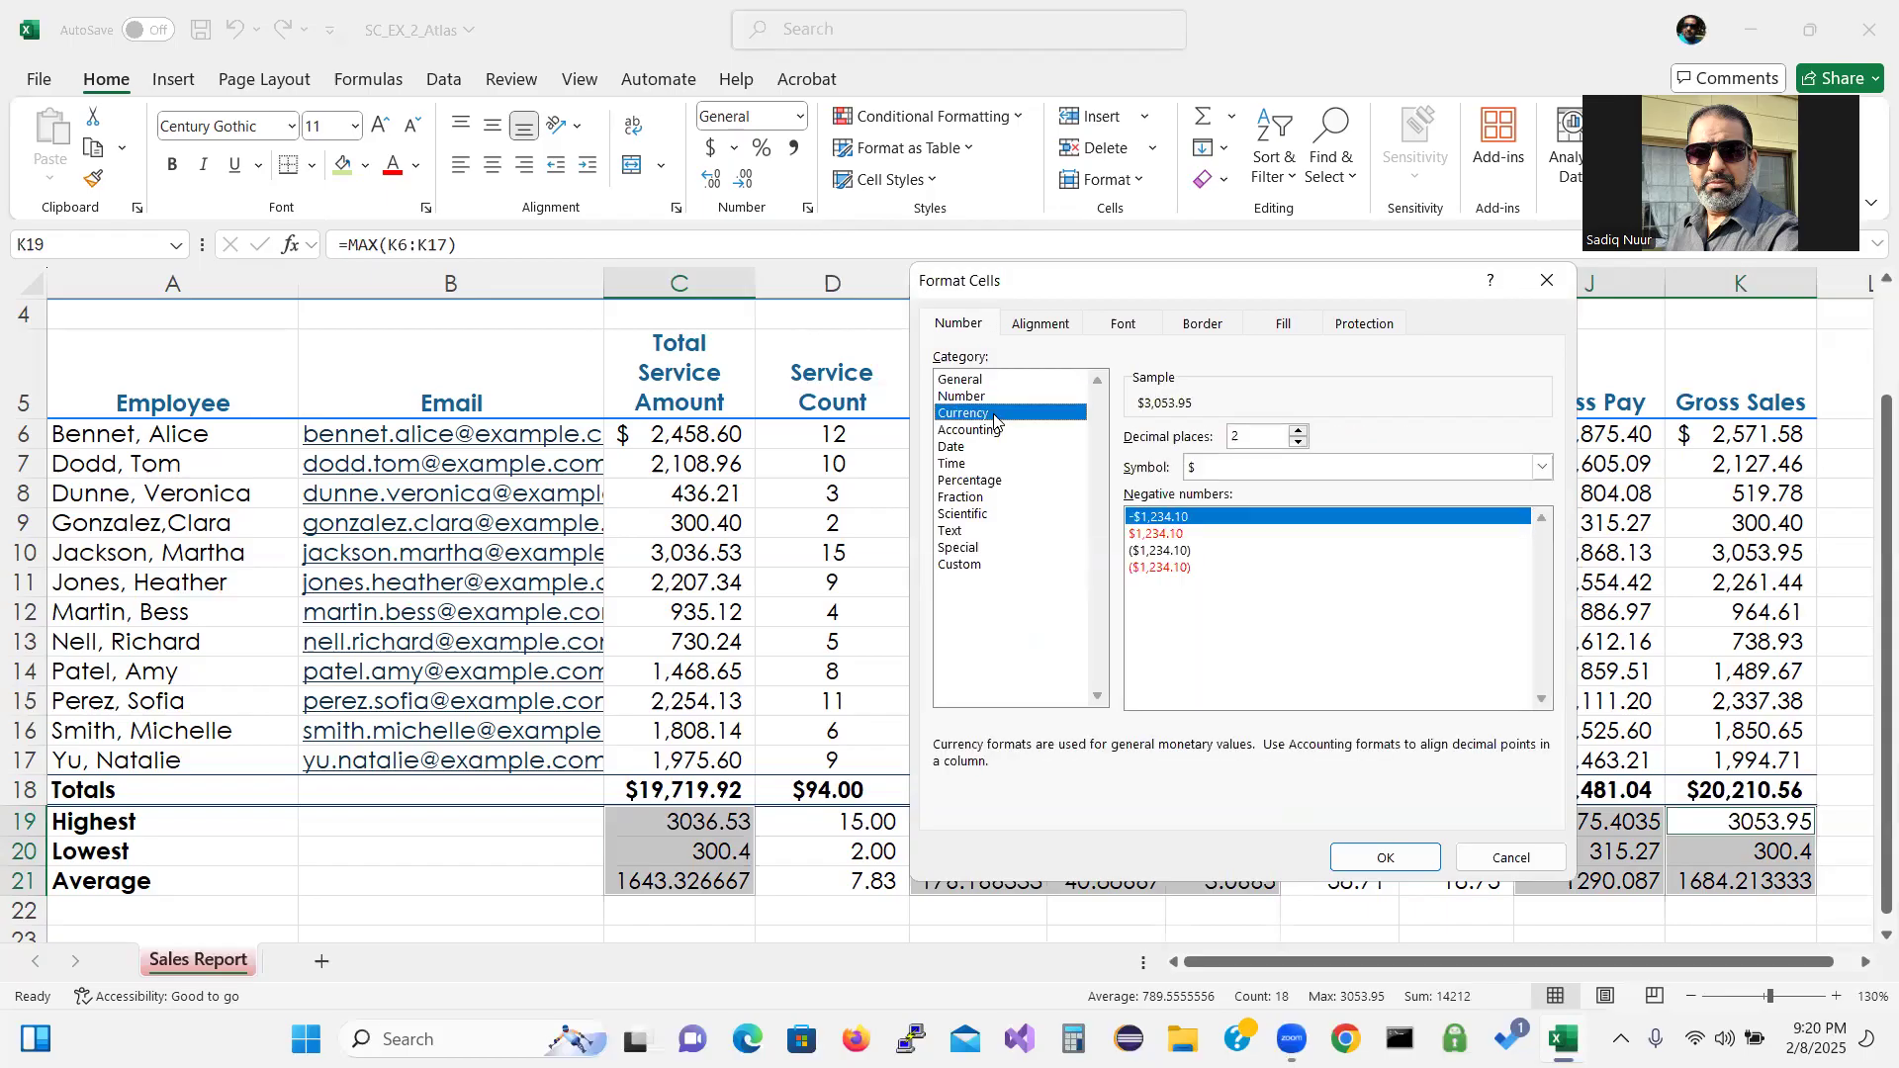
pyautogui.click(1183, 552)
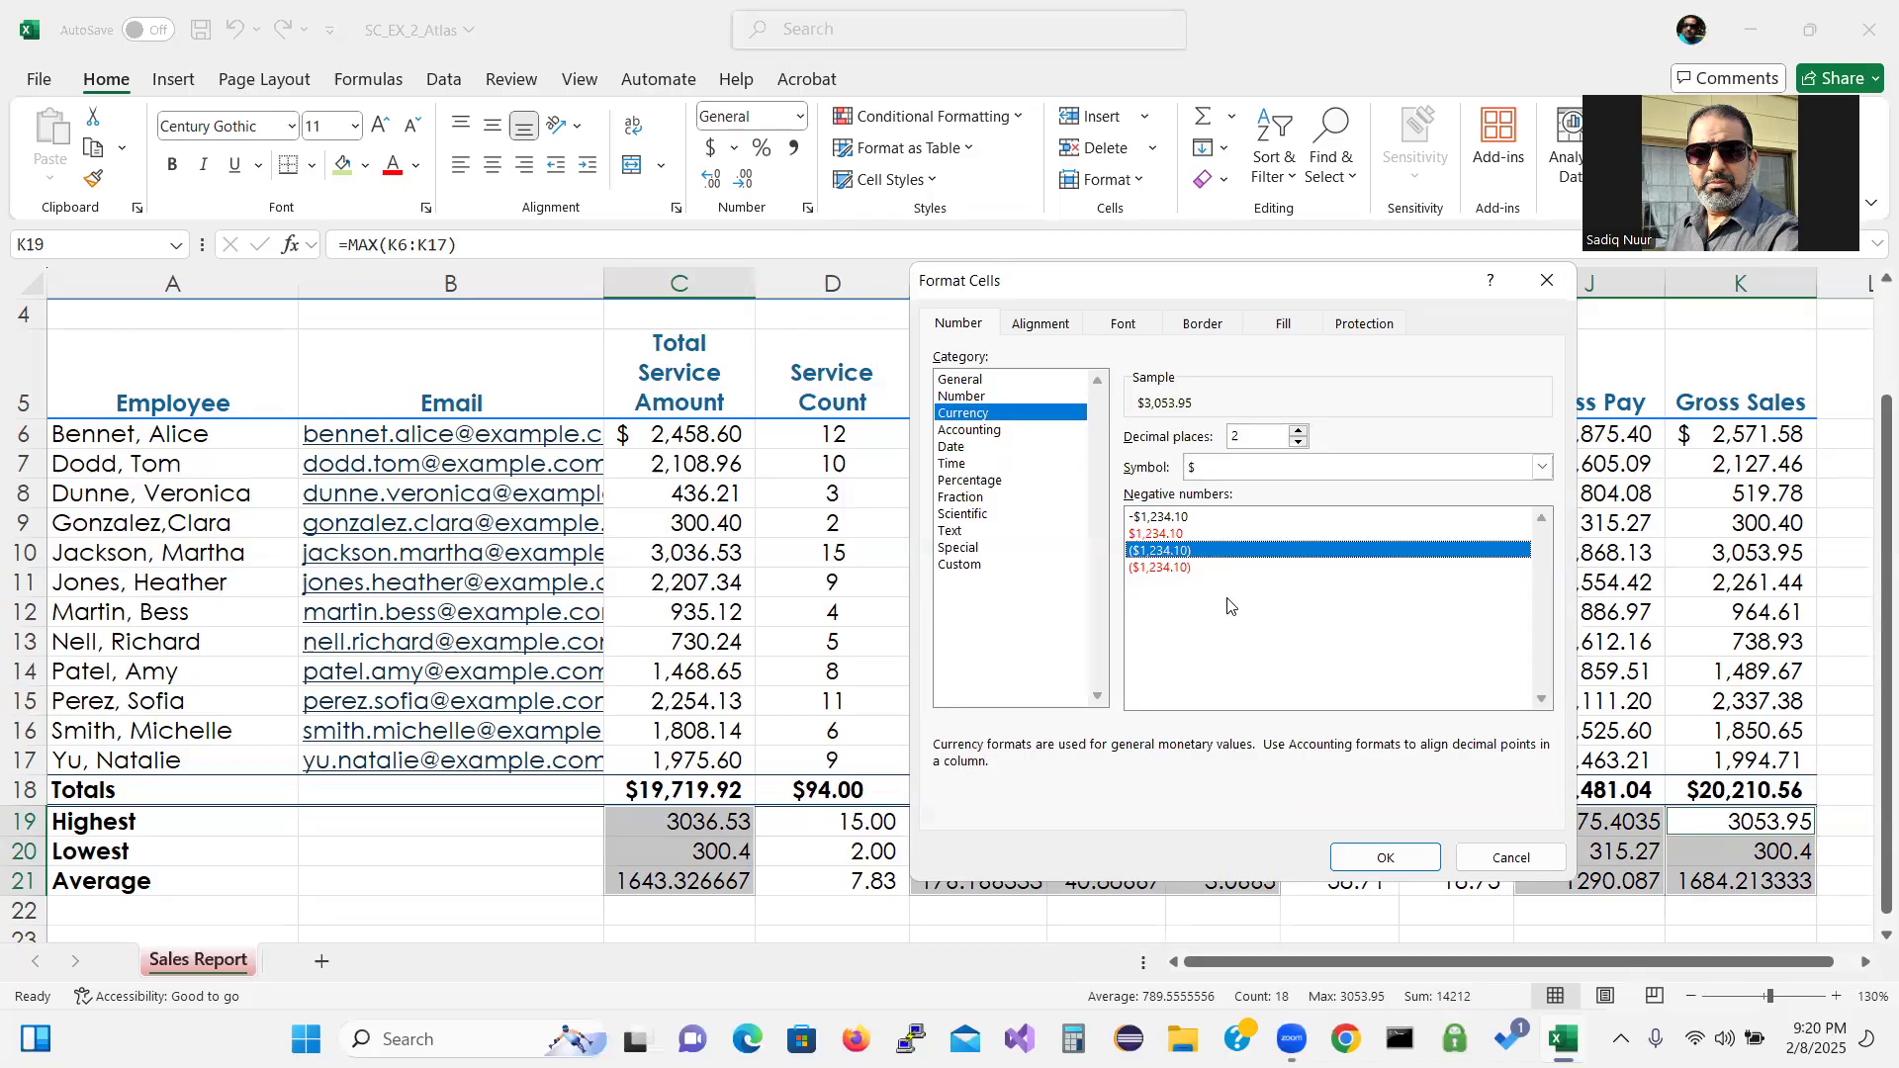
pyautogui.click(1382, 860)
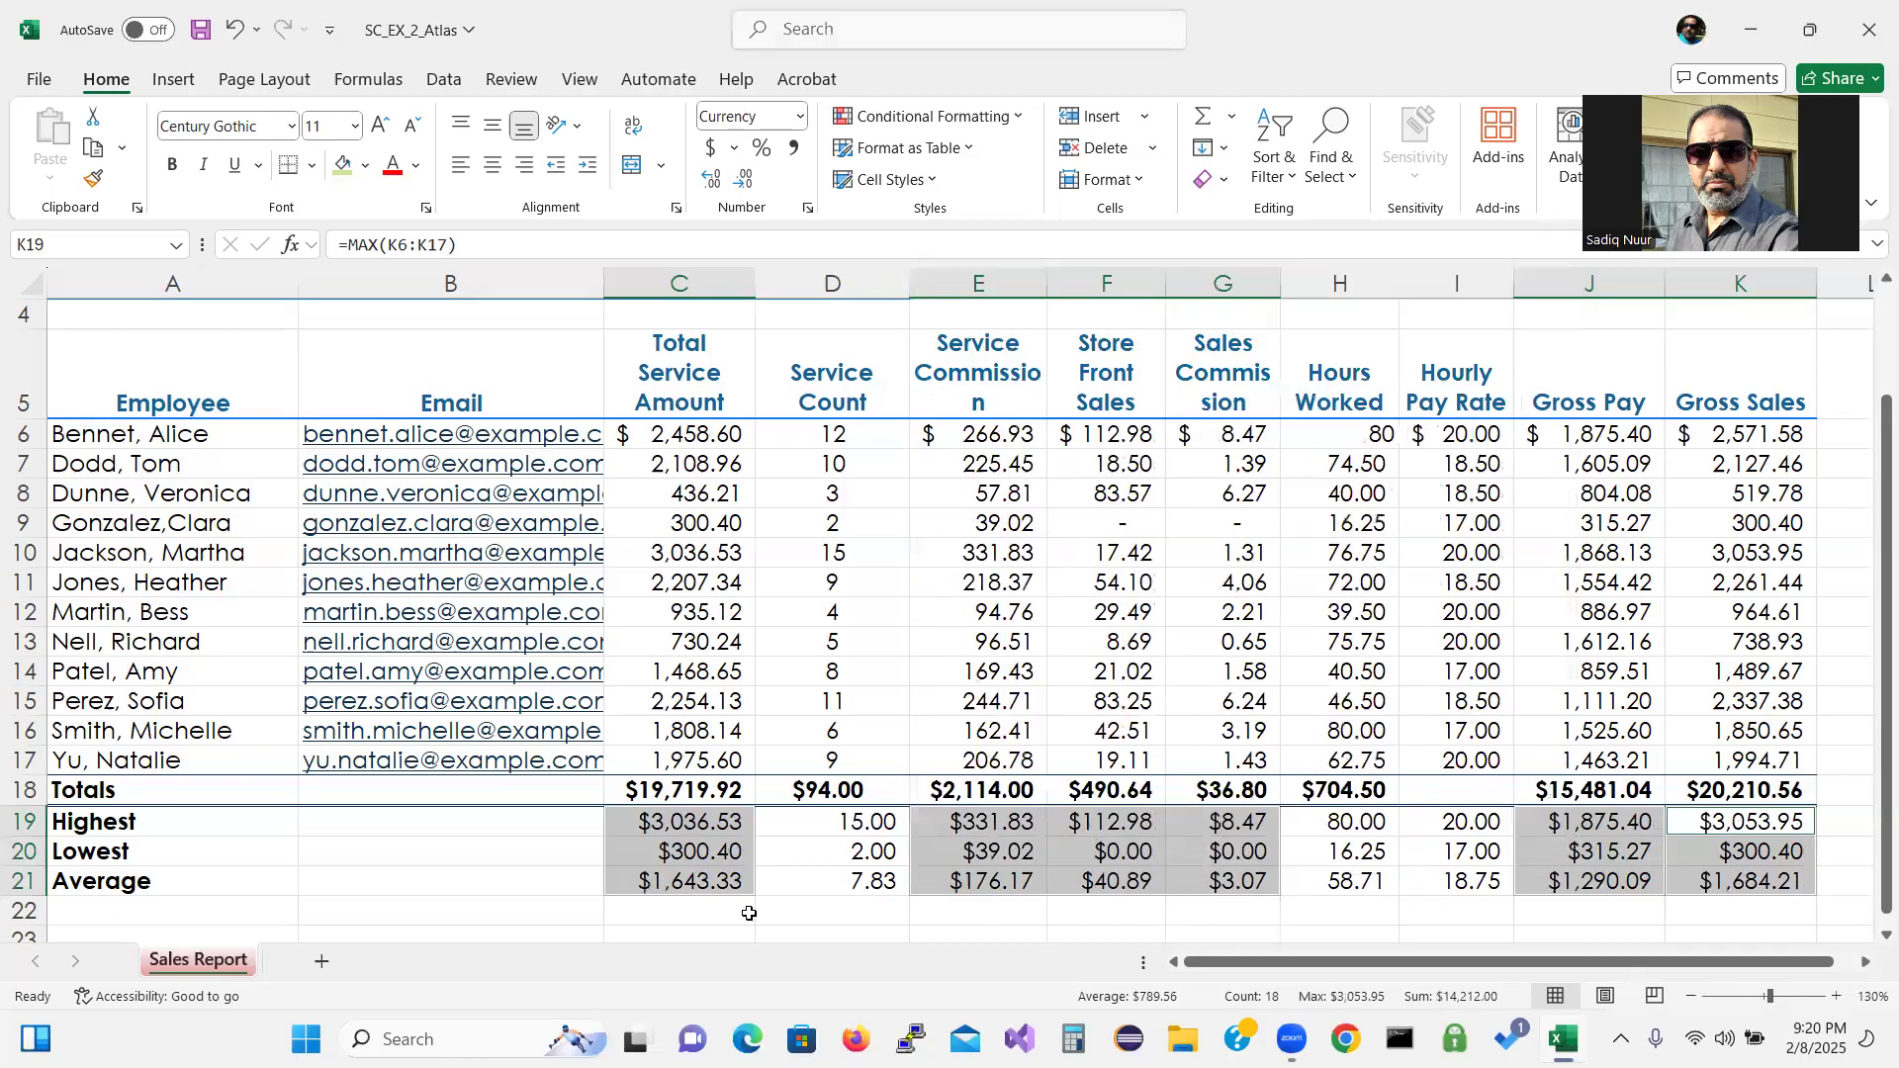
pyautogui.rightClick(695, 827)
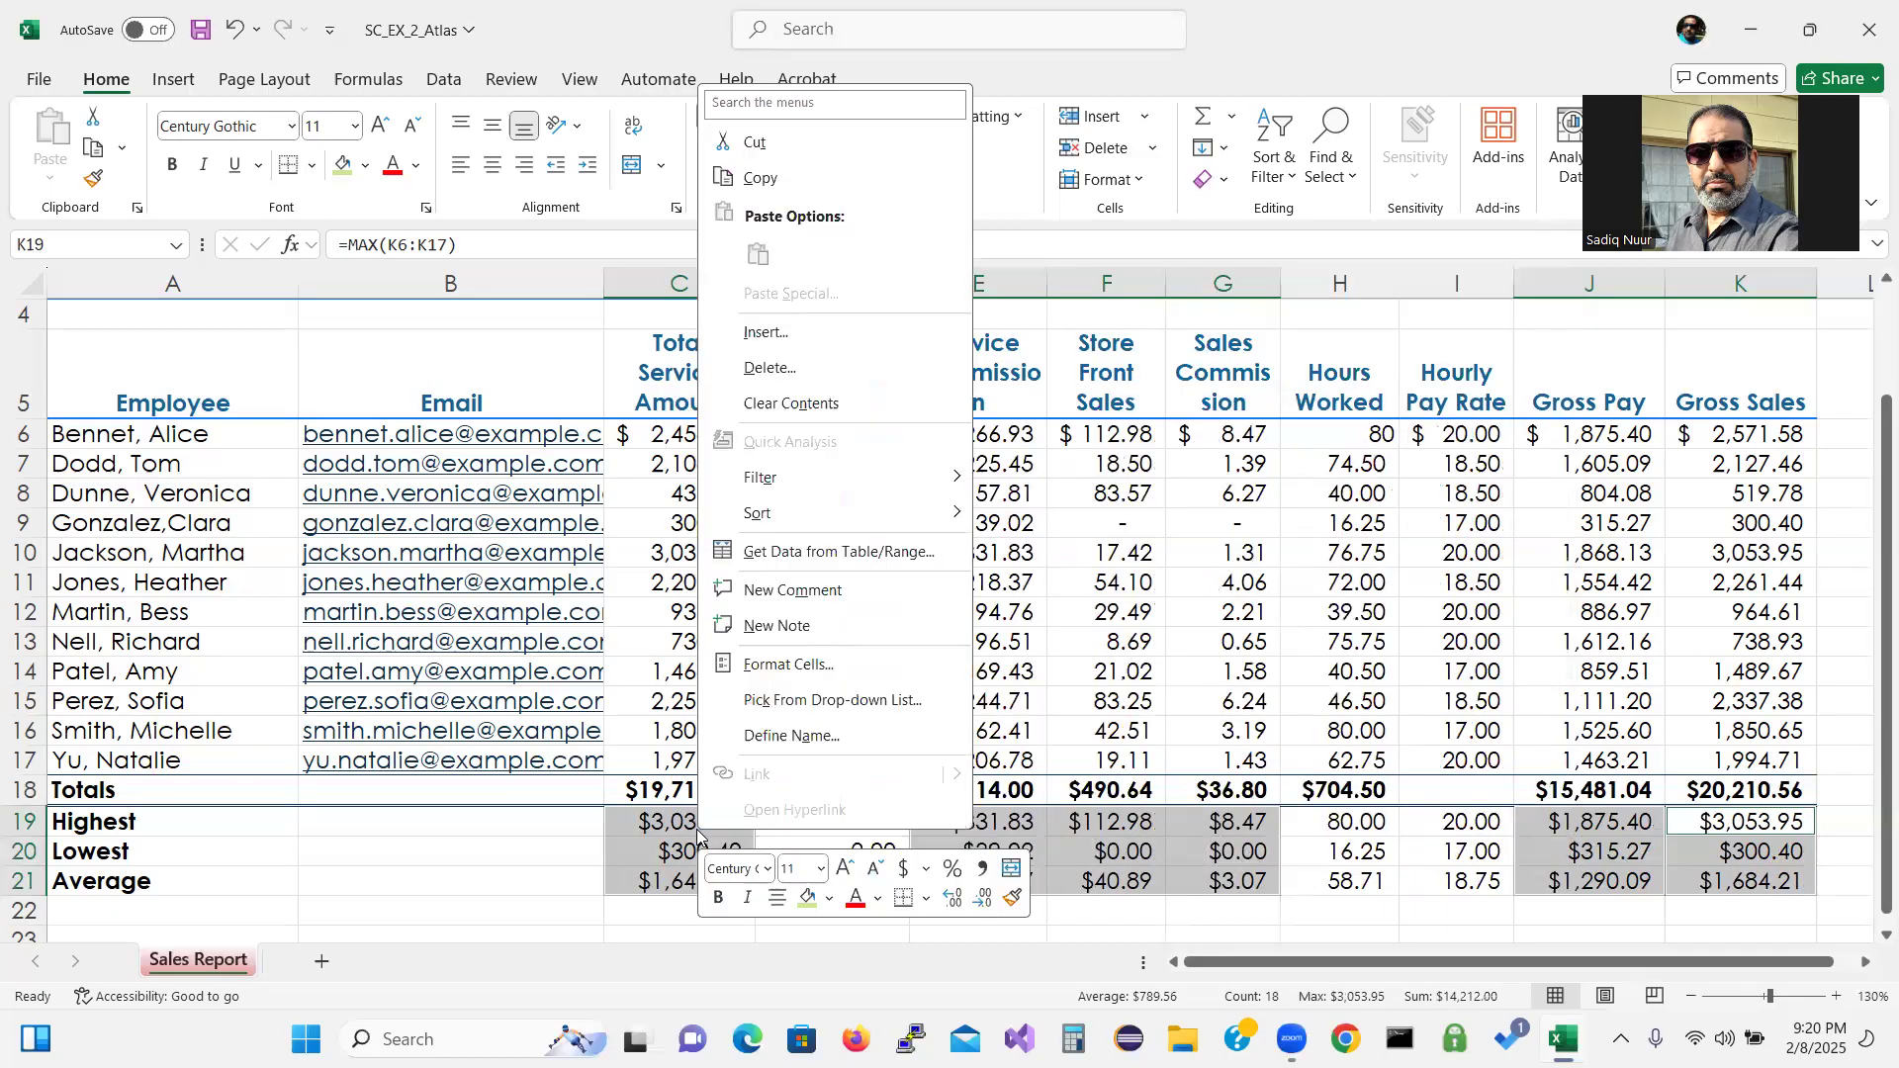
# Check the summaries' number format without changes, then select the Service Count values D6:D17.
pyautogui.click(797, 666)
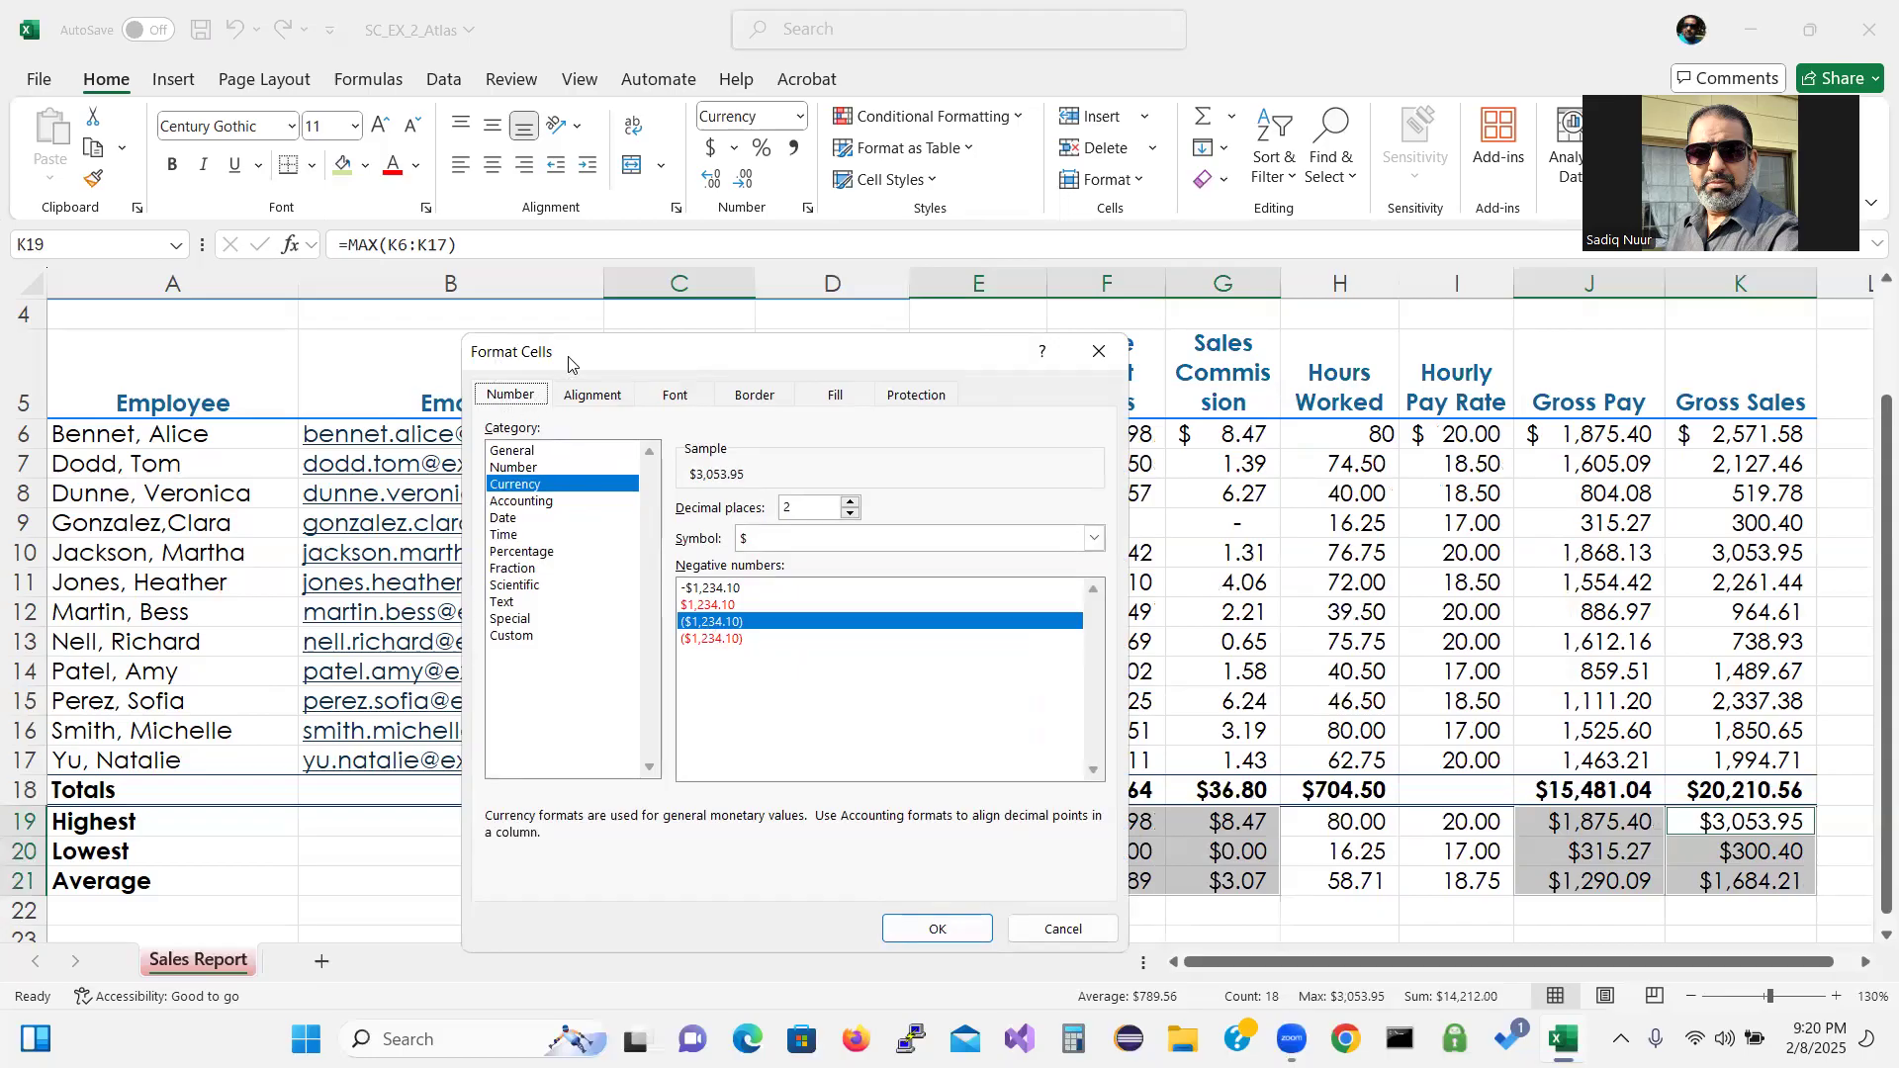
pyautogui.click(1057, 927)
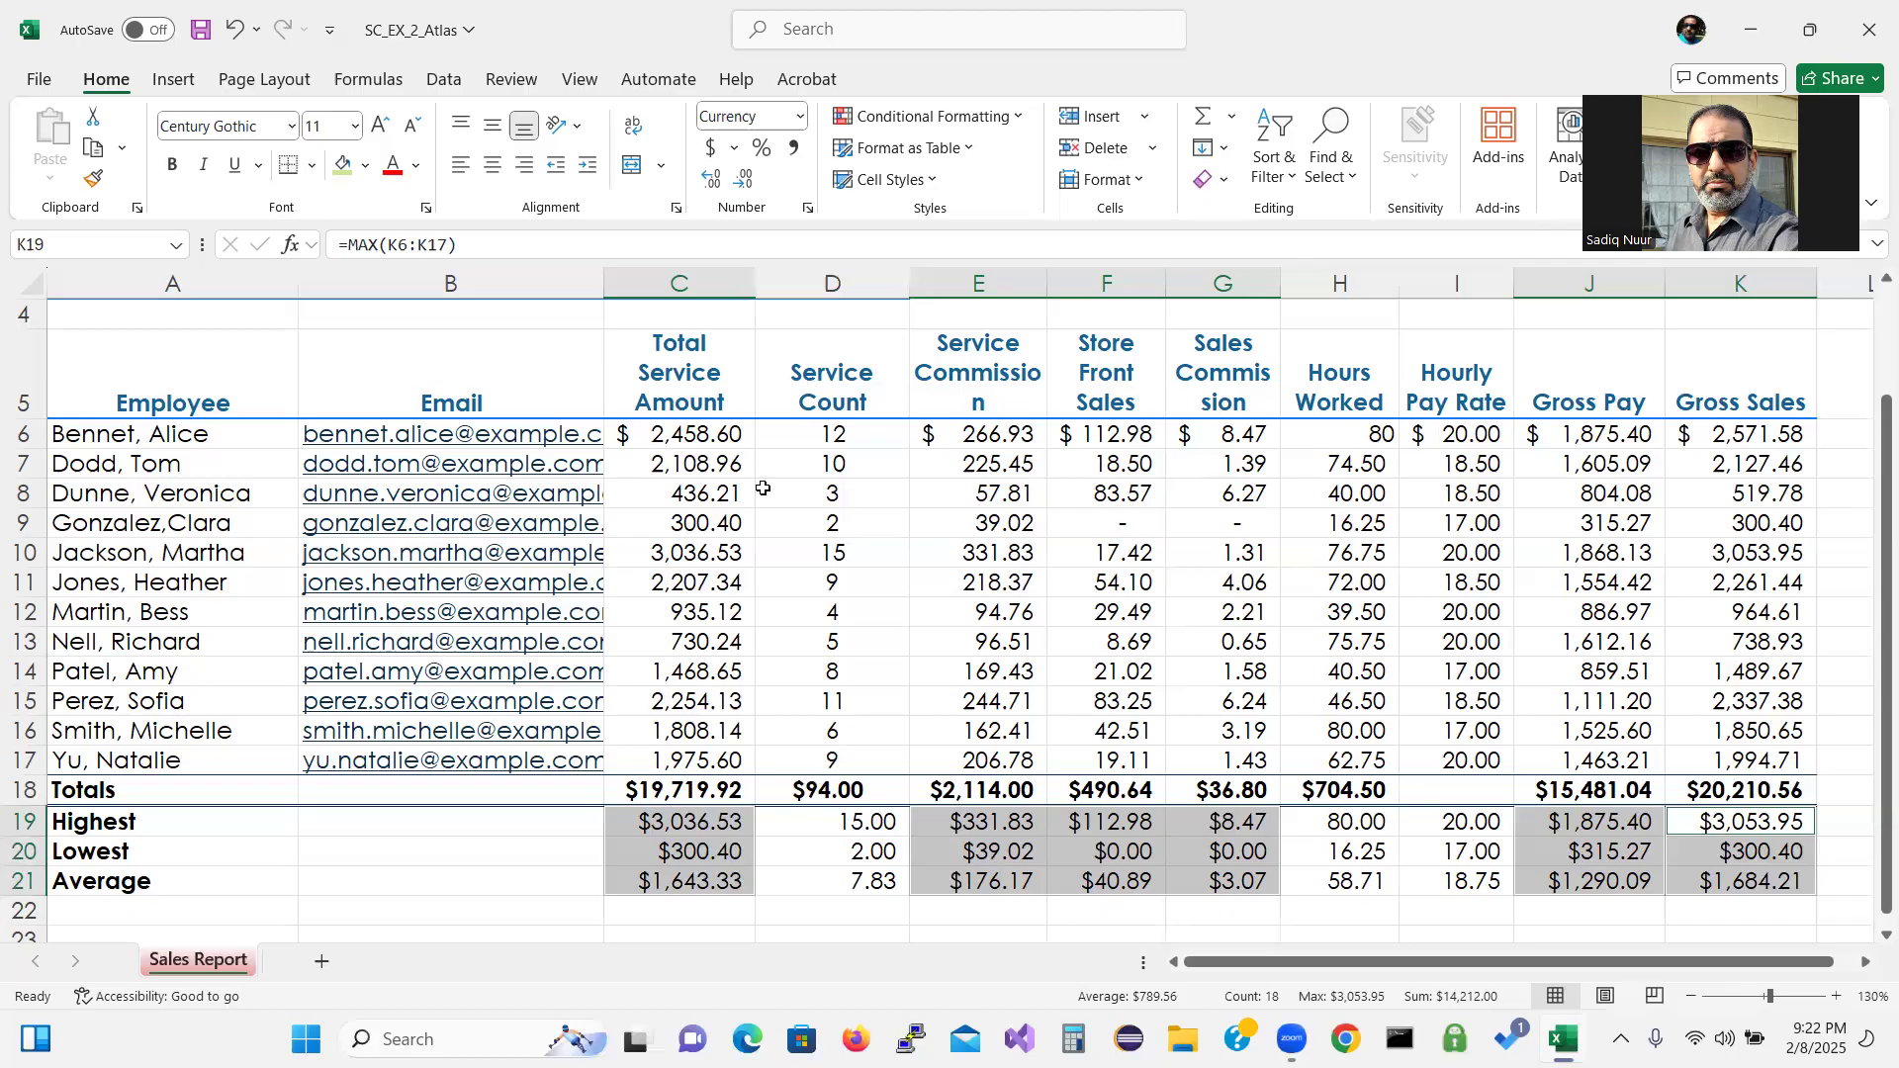
pyautogui.moveTo(819, 436); pyautogui.dragTo(855, 768)
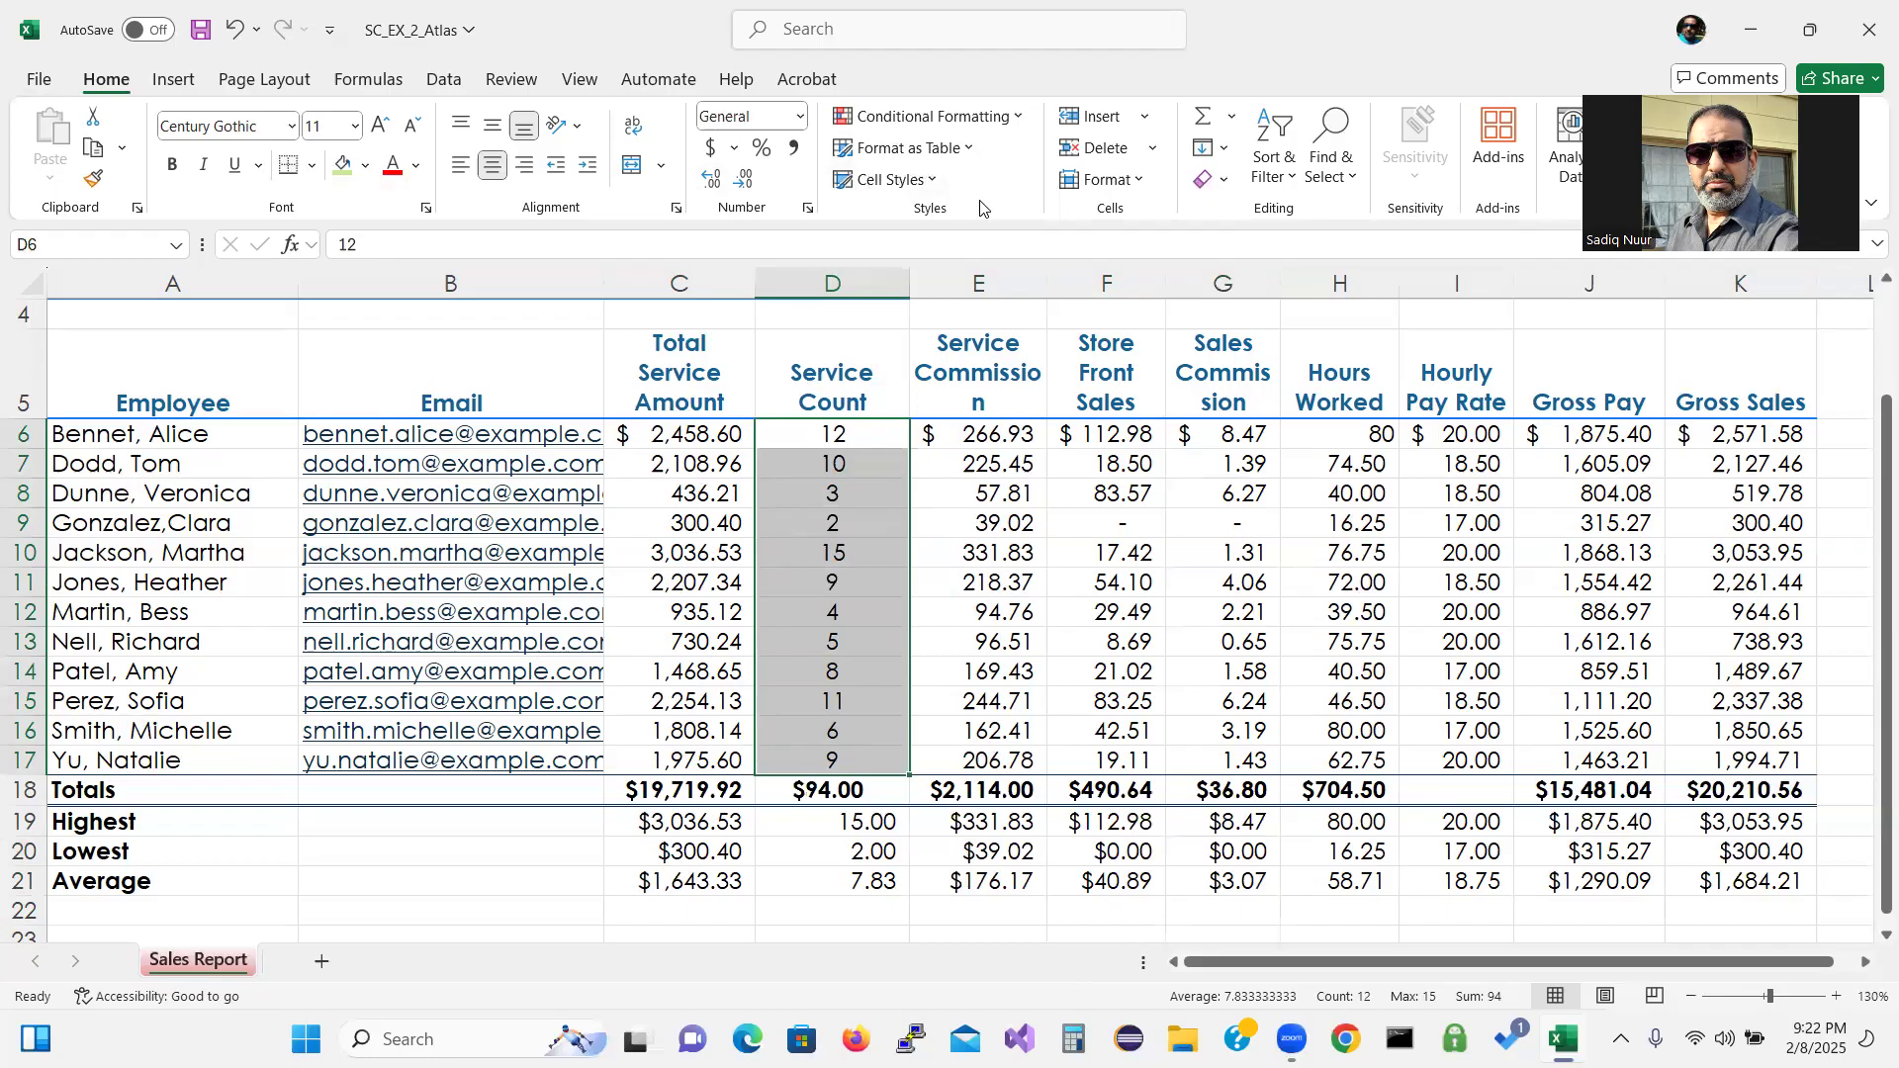
# Create a new conditional formatting rule for Service Count: cell value less than 5.
pyautogui.hotkey('ctrl', 'q')
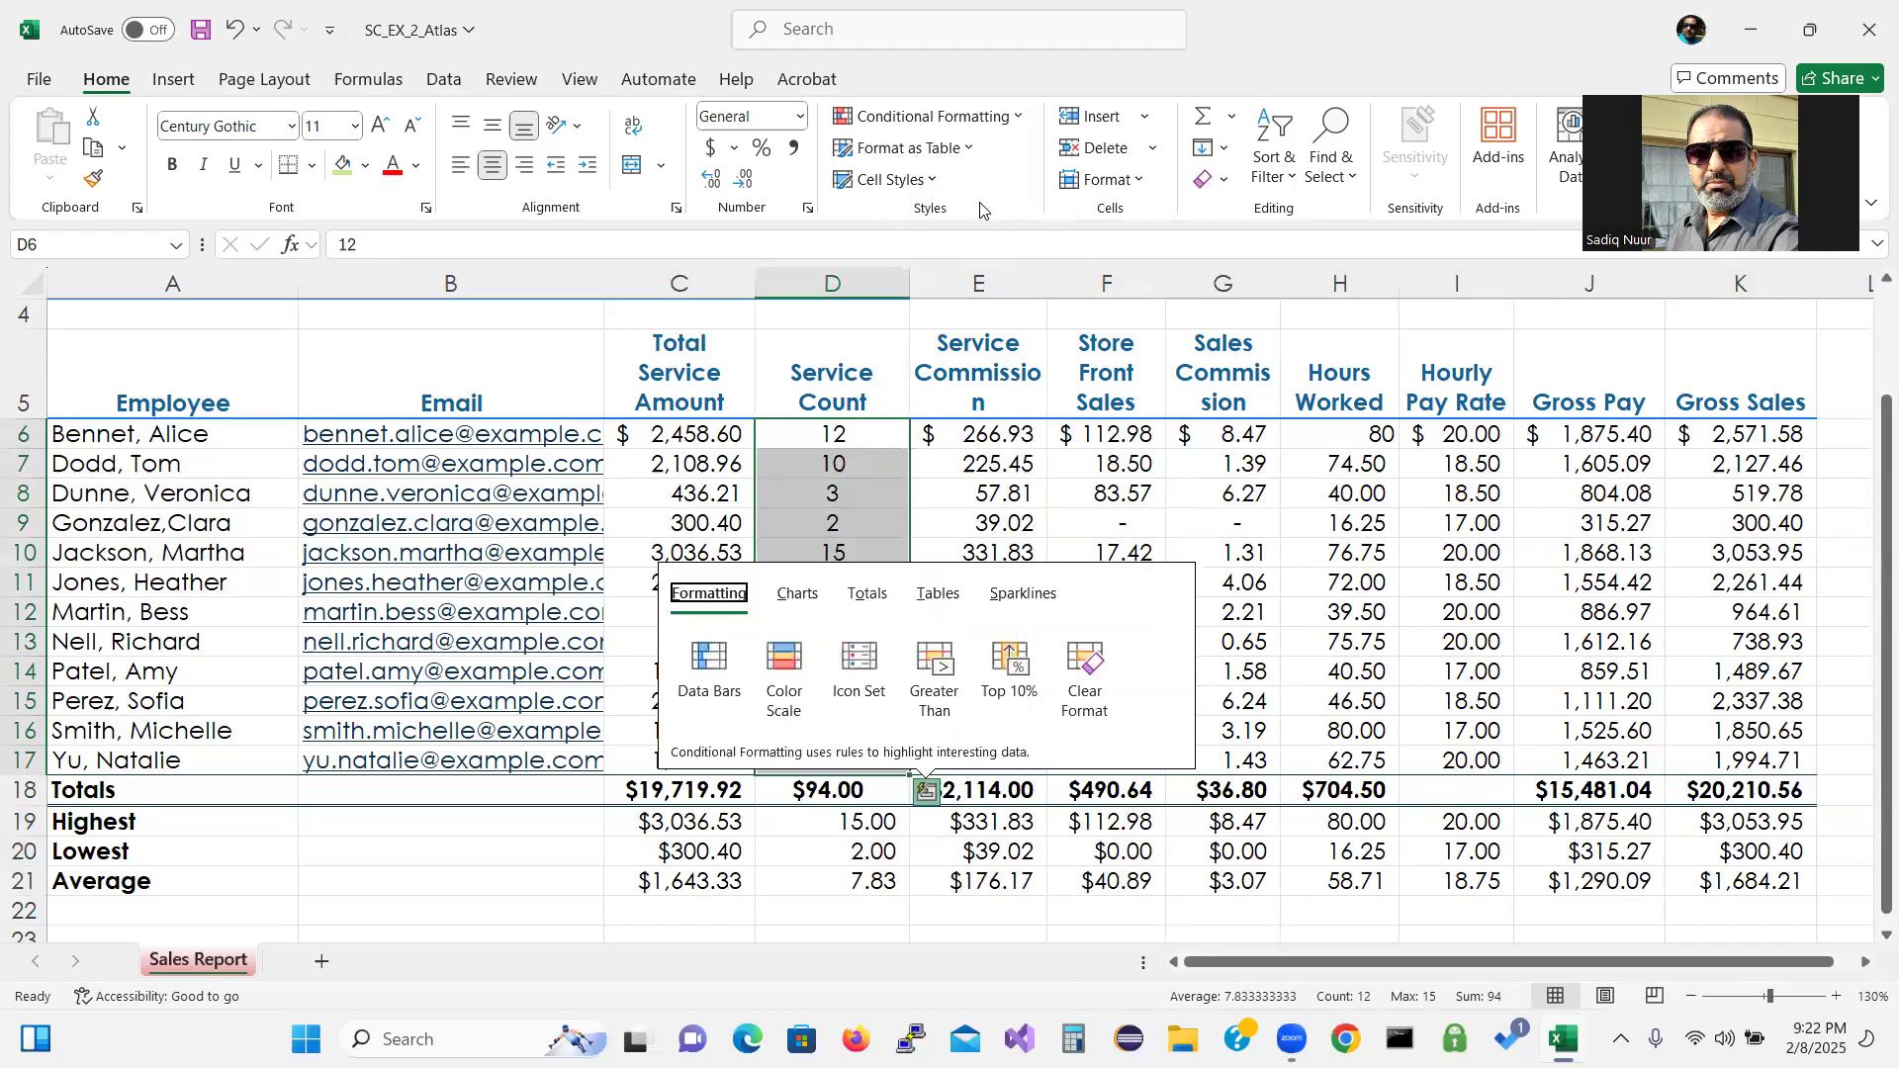
pyautogui.click(1018, 121)
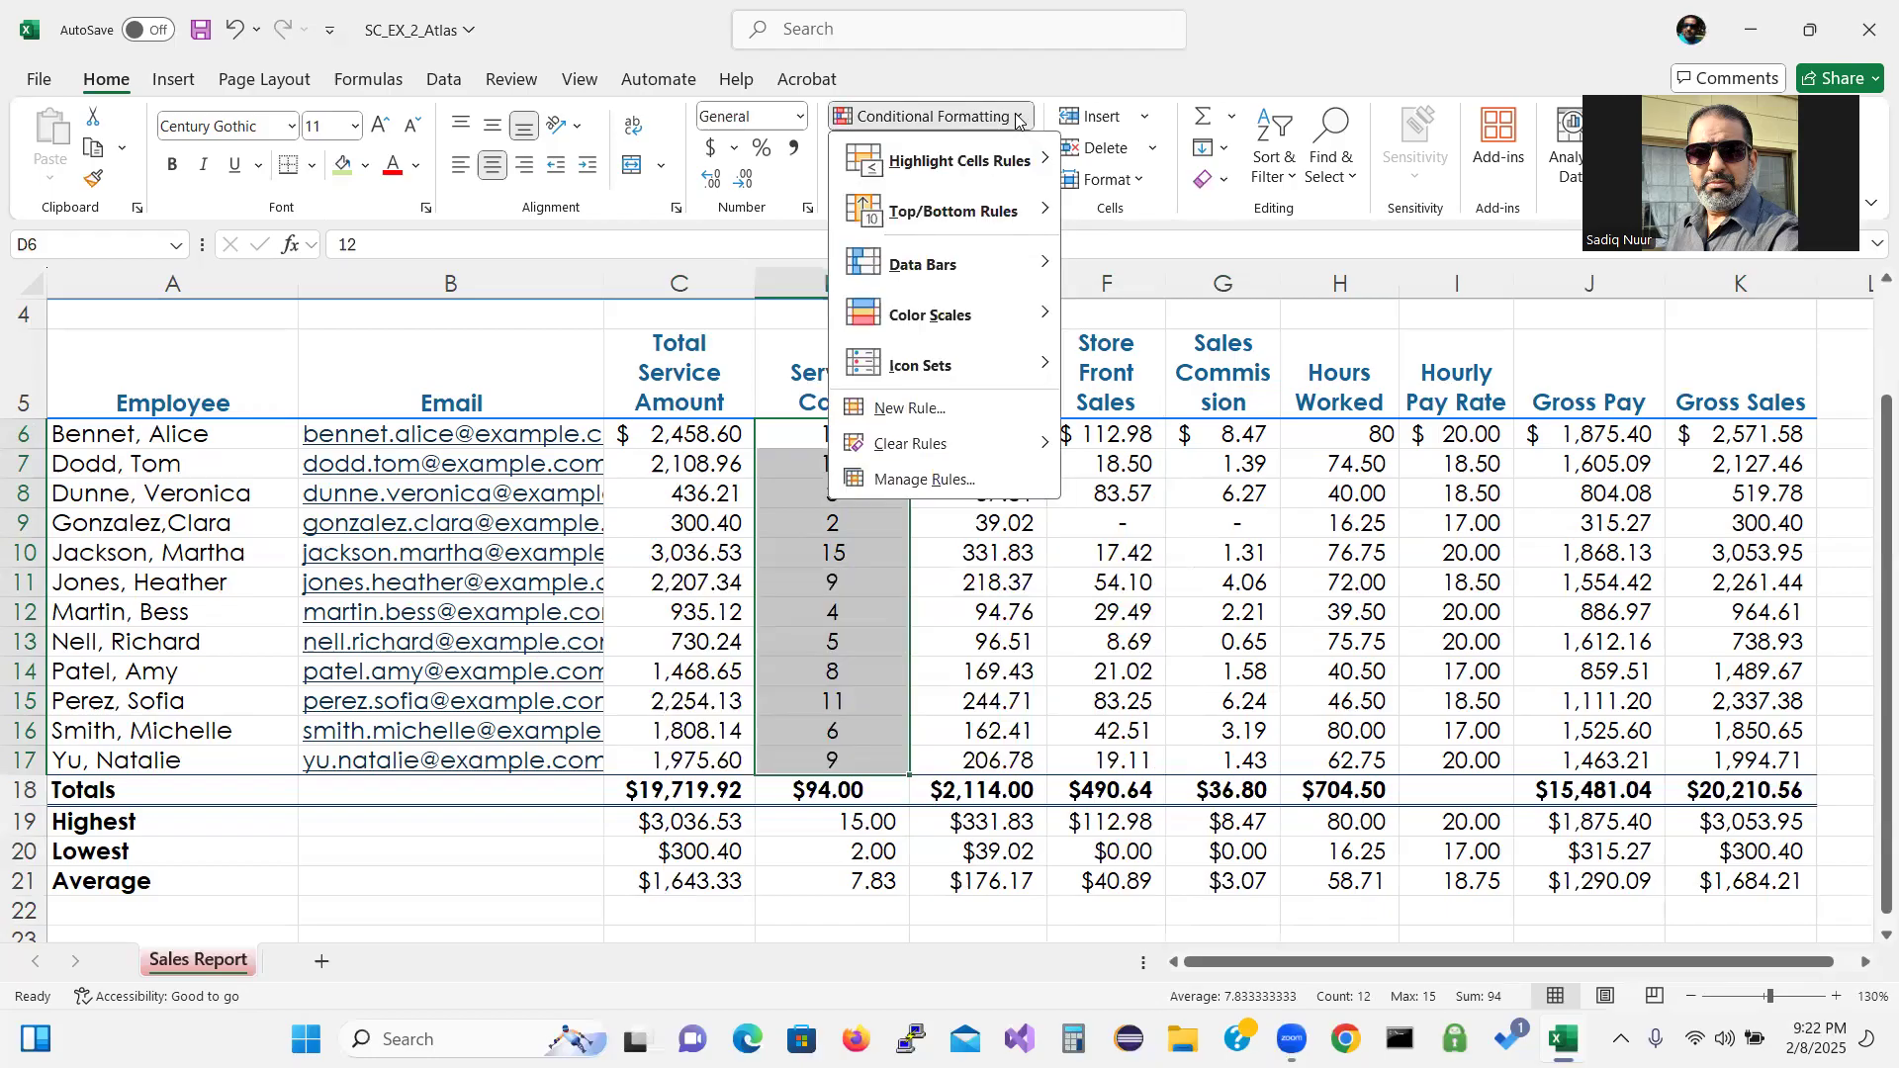
pyautogui.click(921, 414)
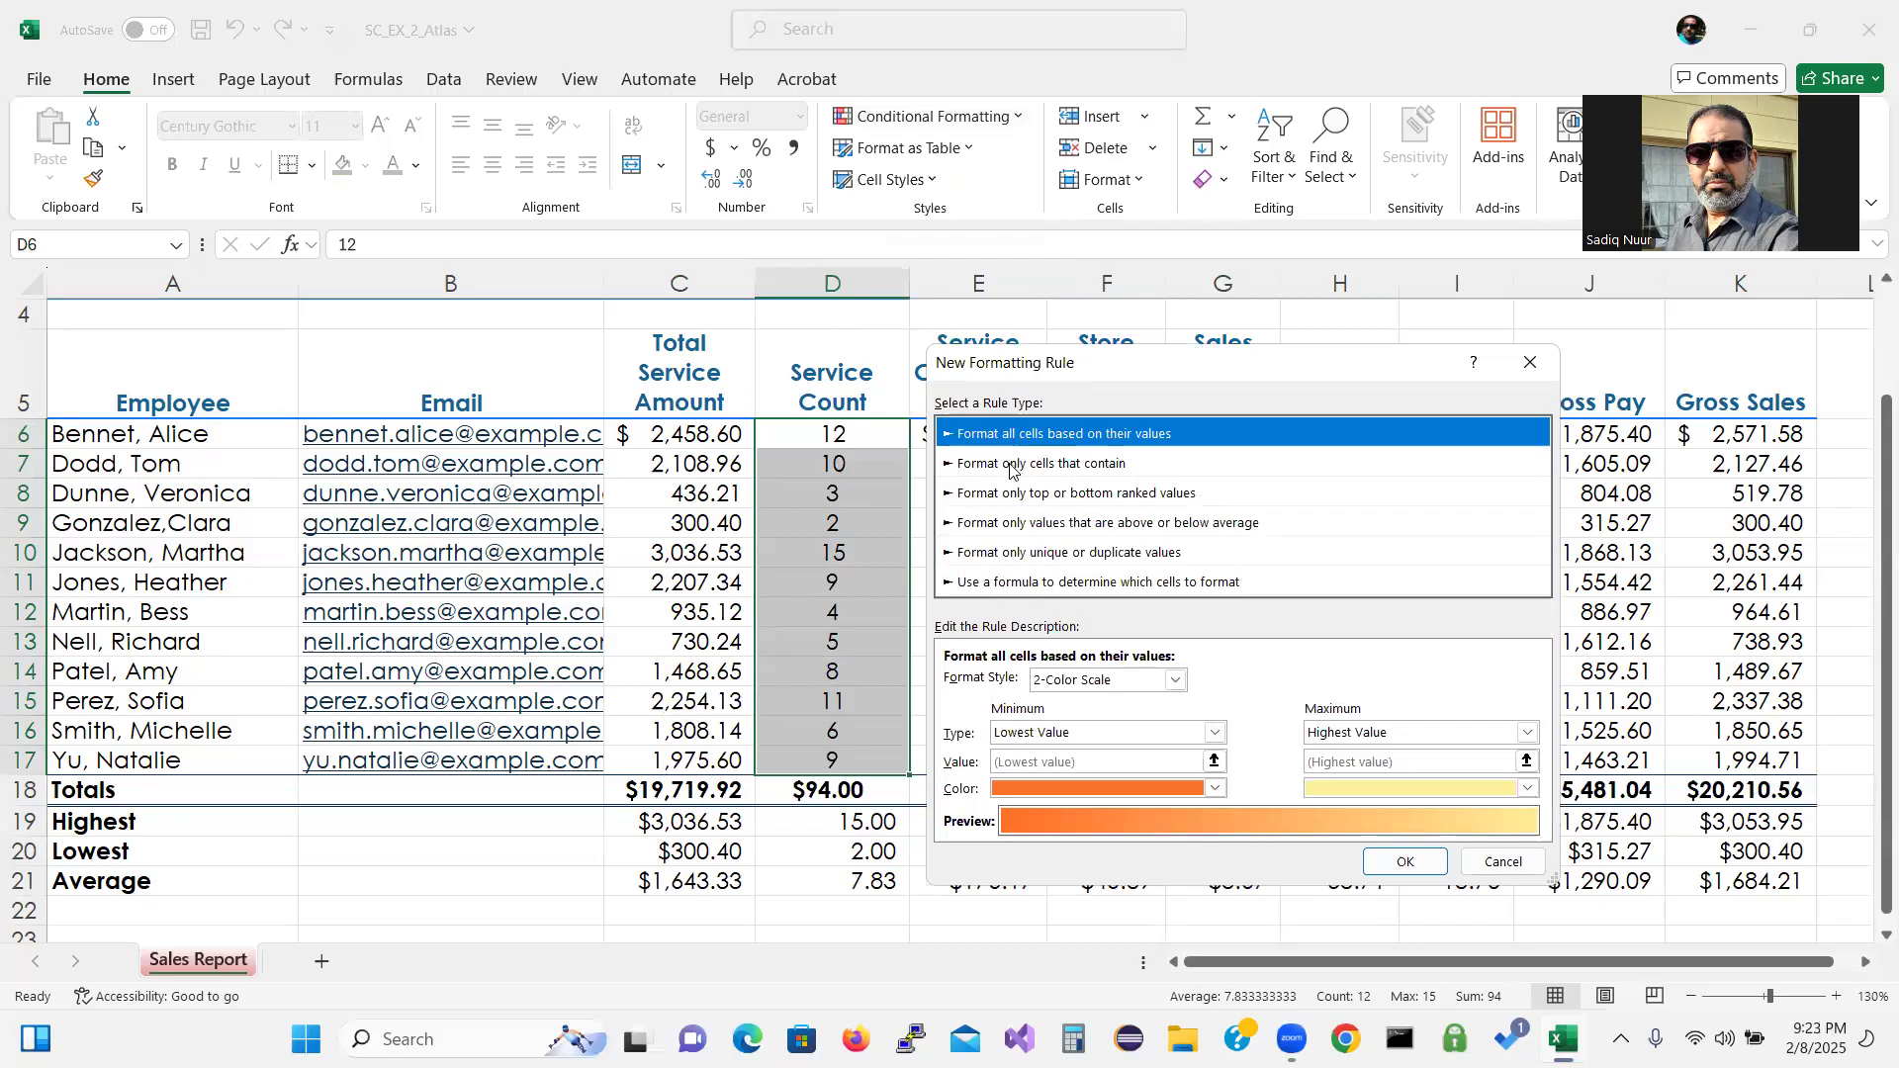
pyautogui.click(1011, 471)
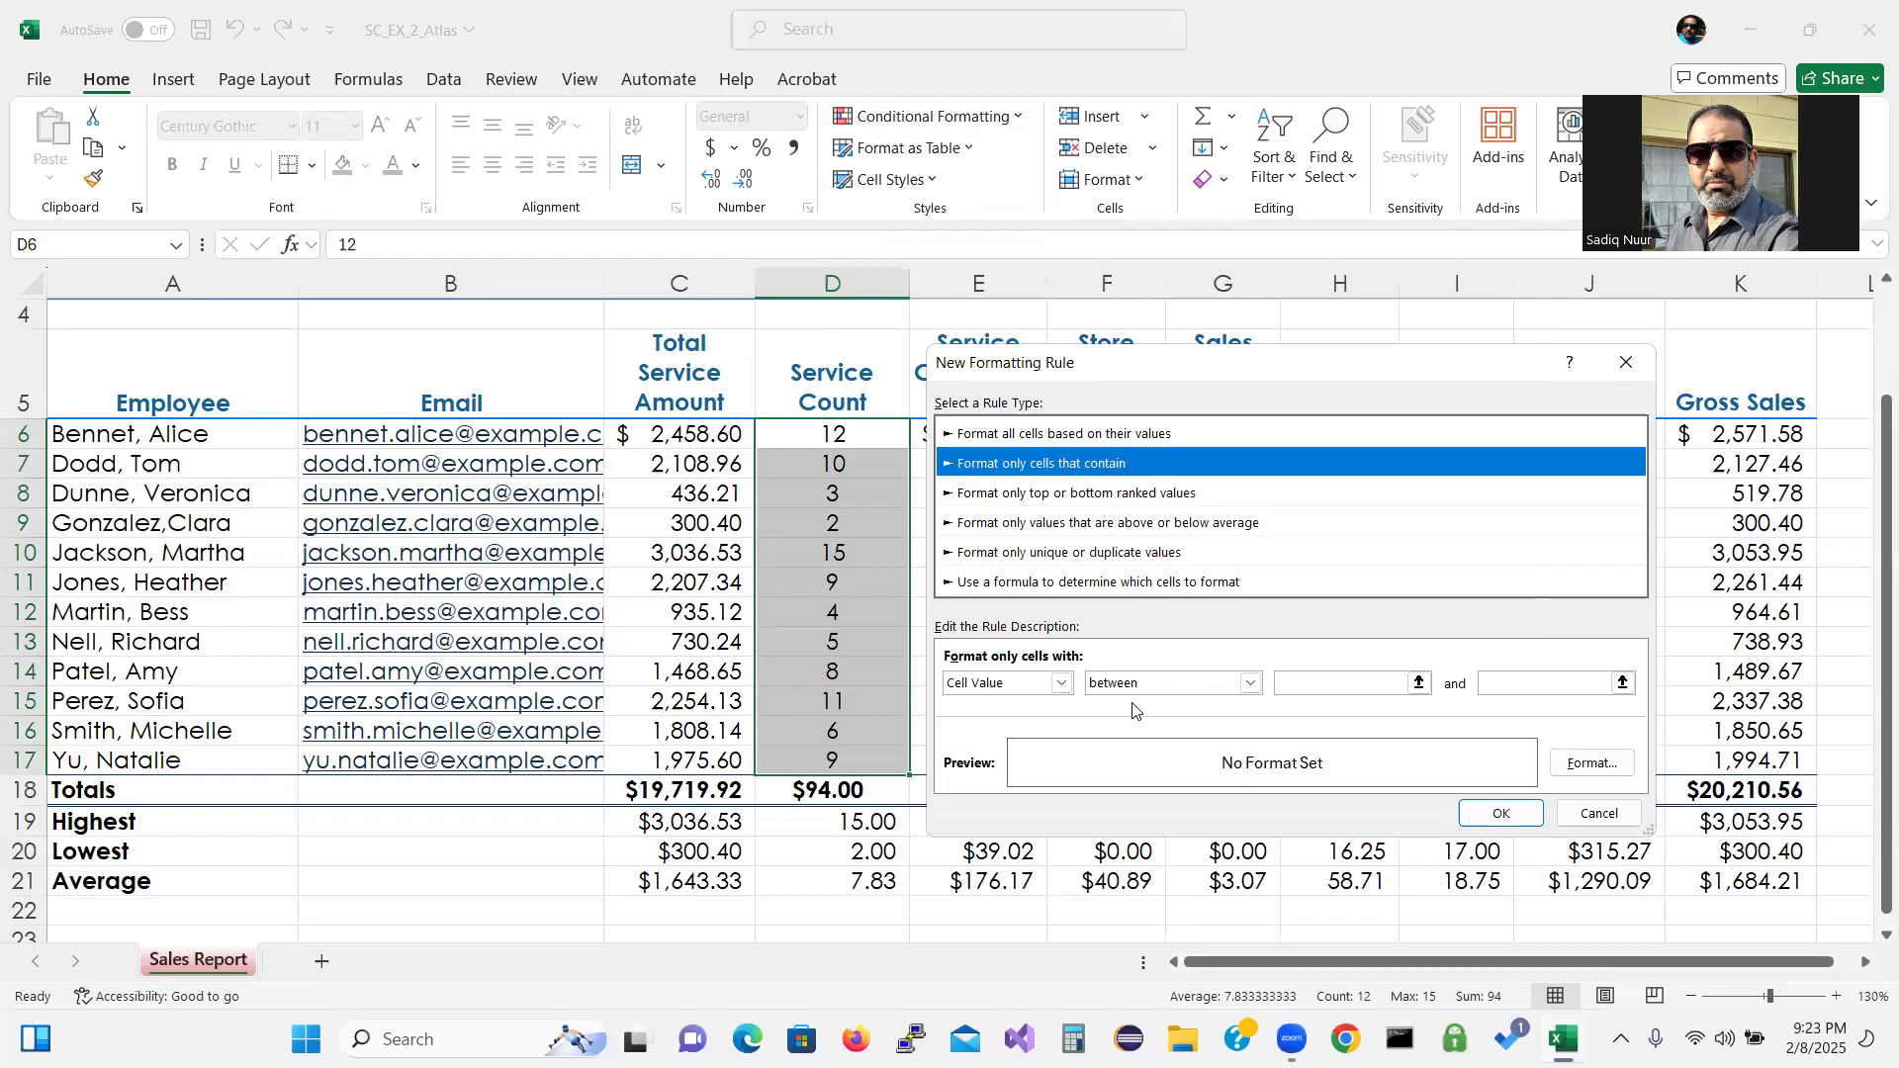
pyautogui.click(1251, 683)
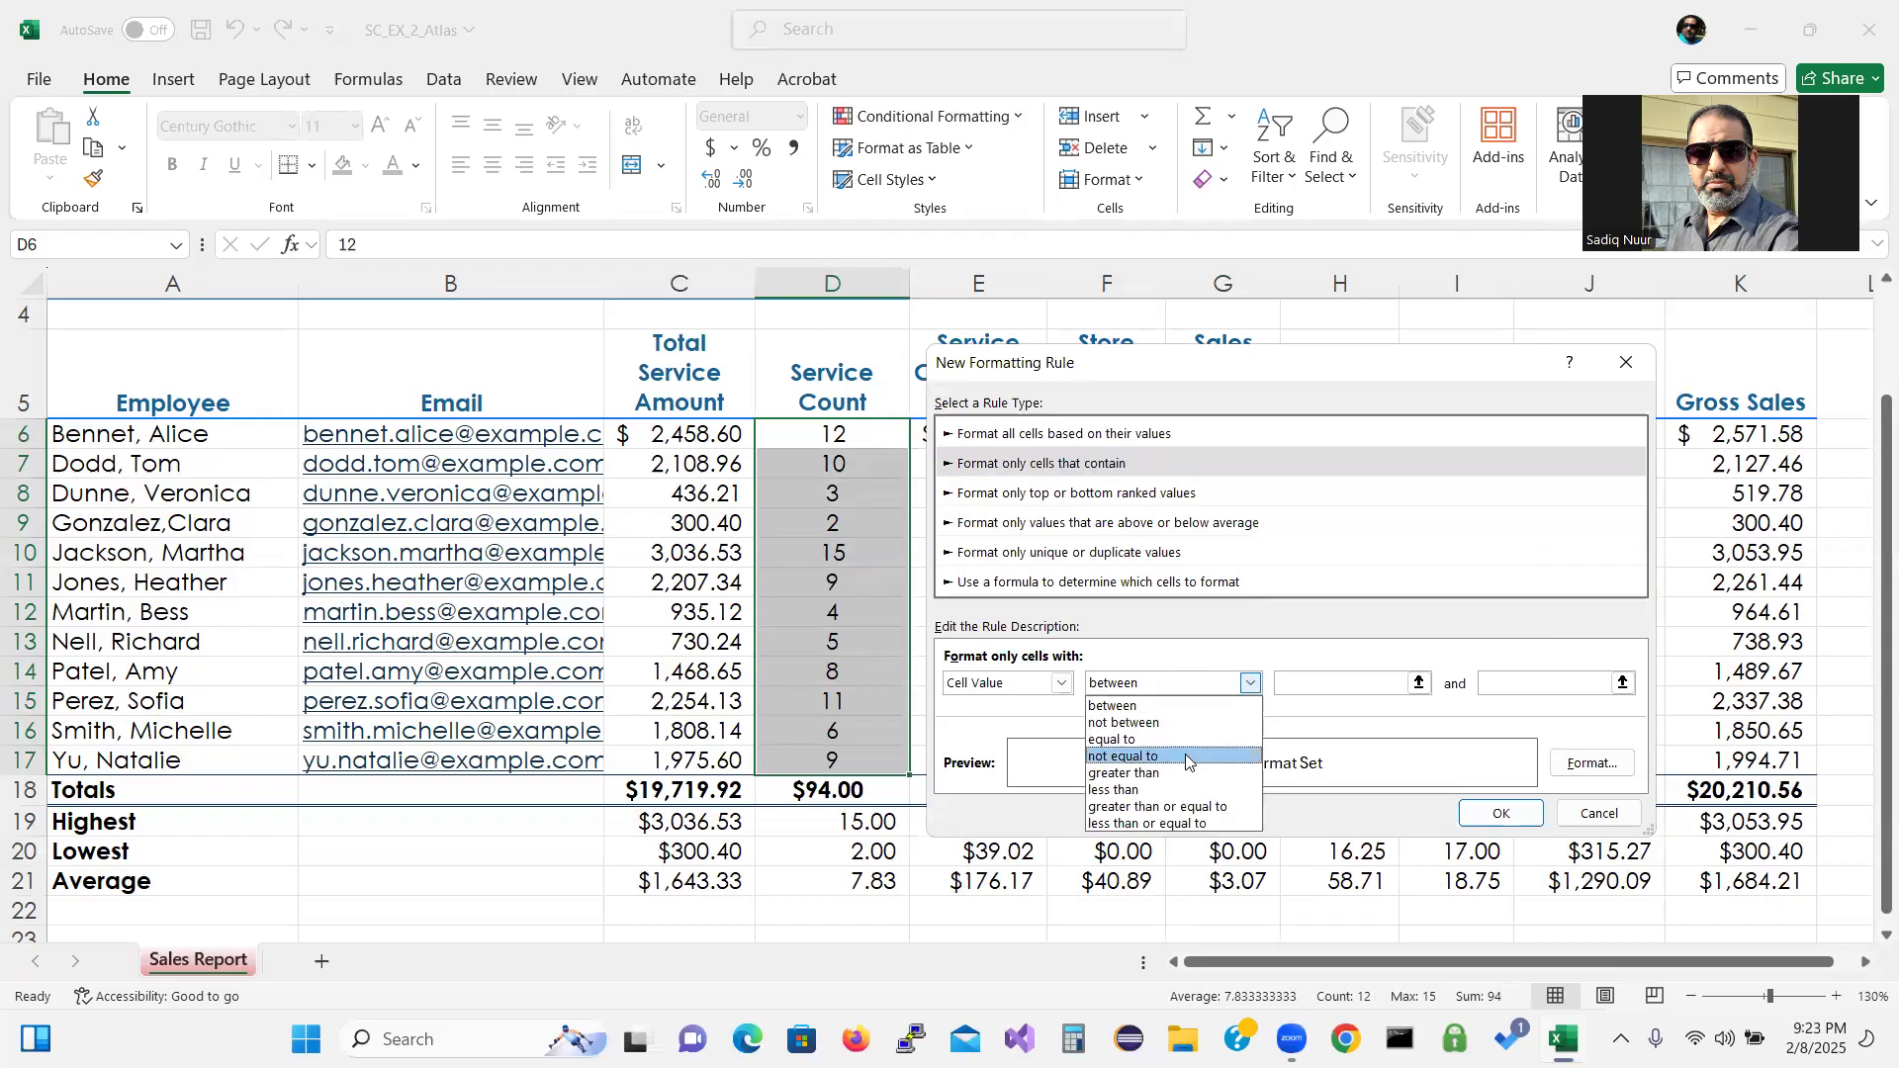
pyautogui.click(1171, 791)
pyautogui.click(1325, 683)
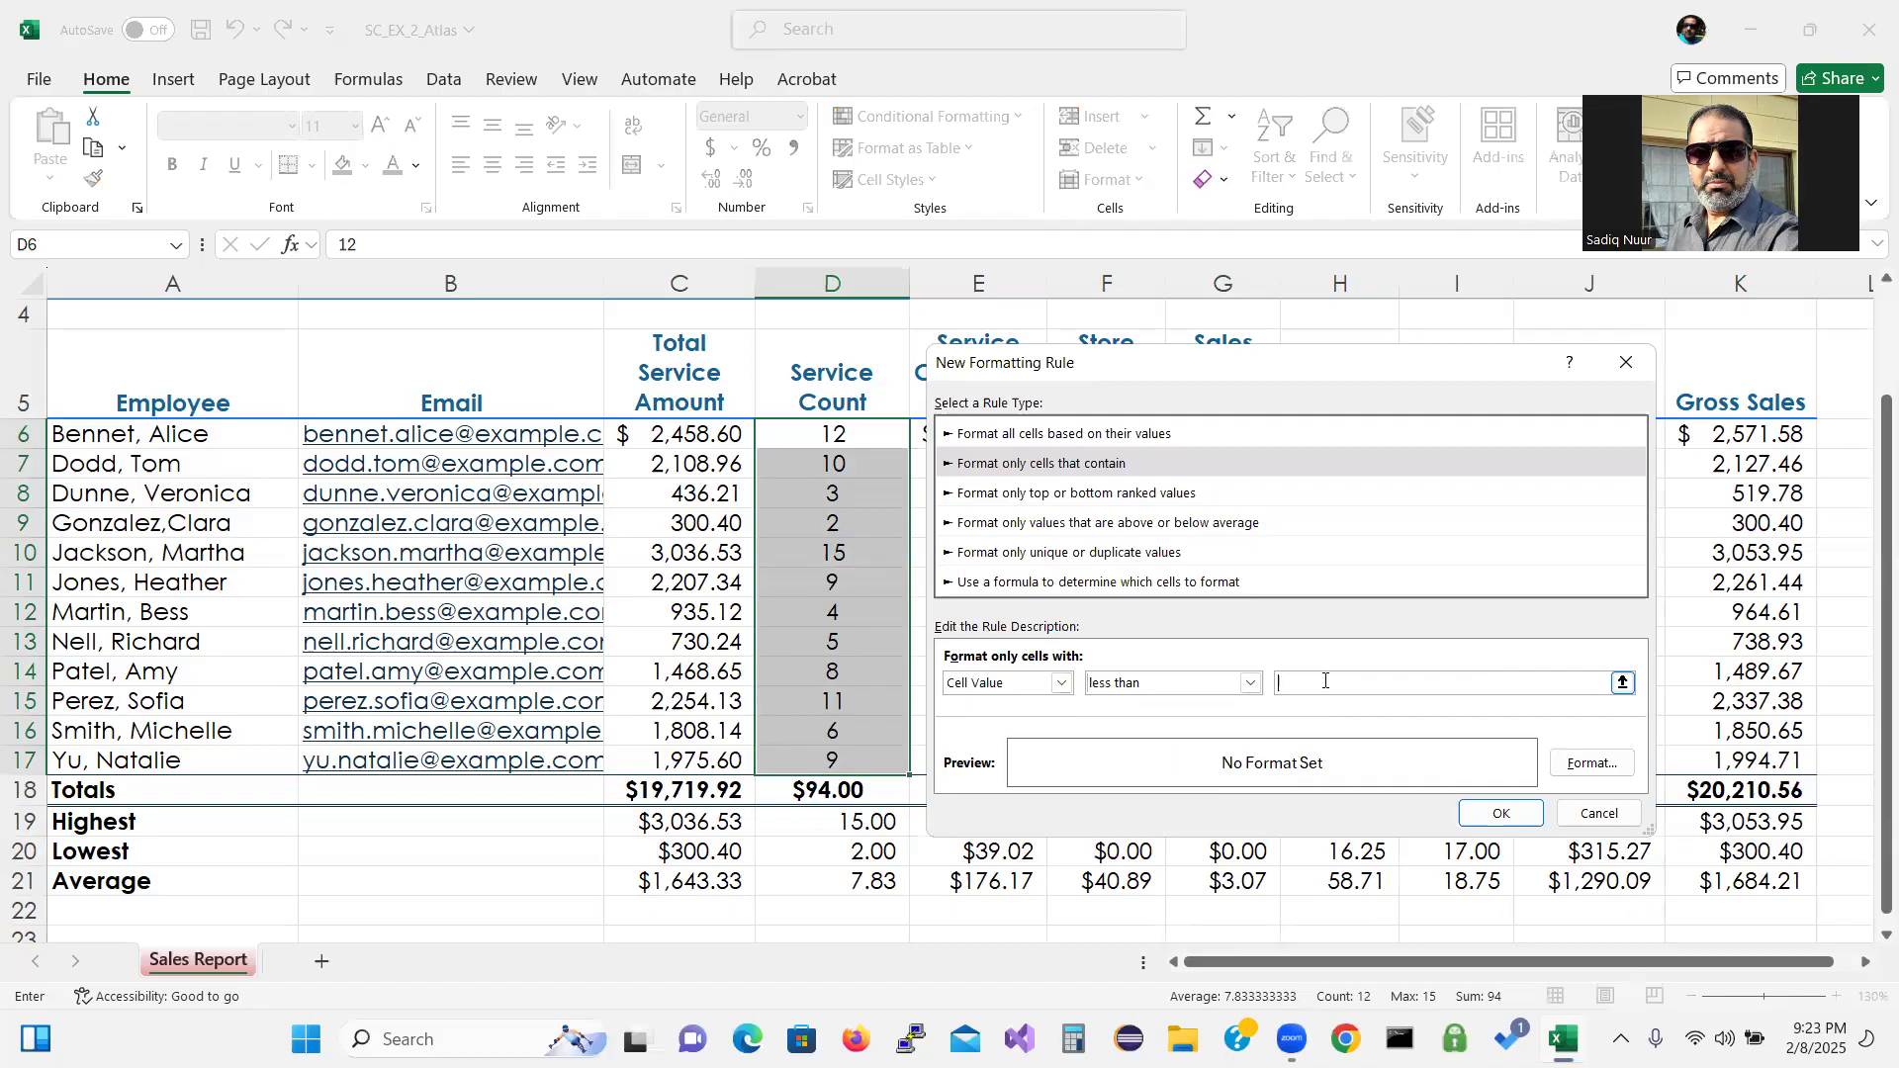
pyautogui.write('5')
# Set the less-than-5 rule's format to a bold font with an orange fill.
pyautogui.click(1593, 764)
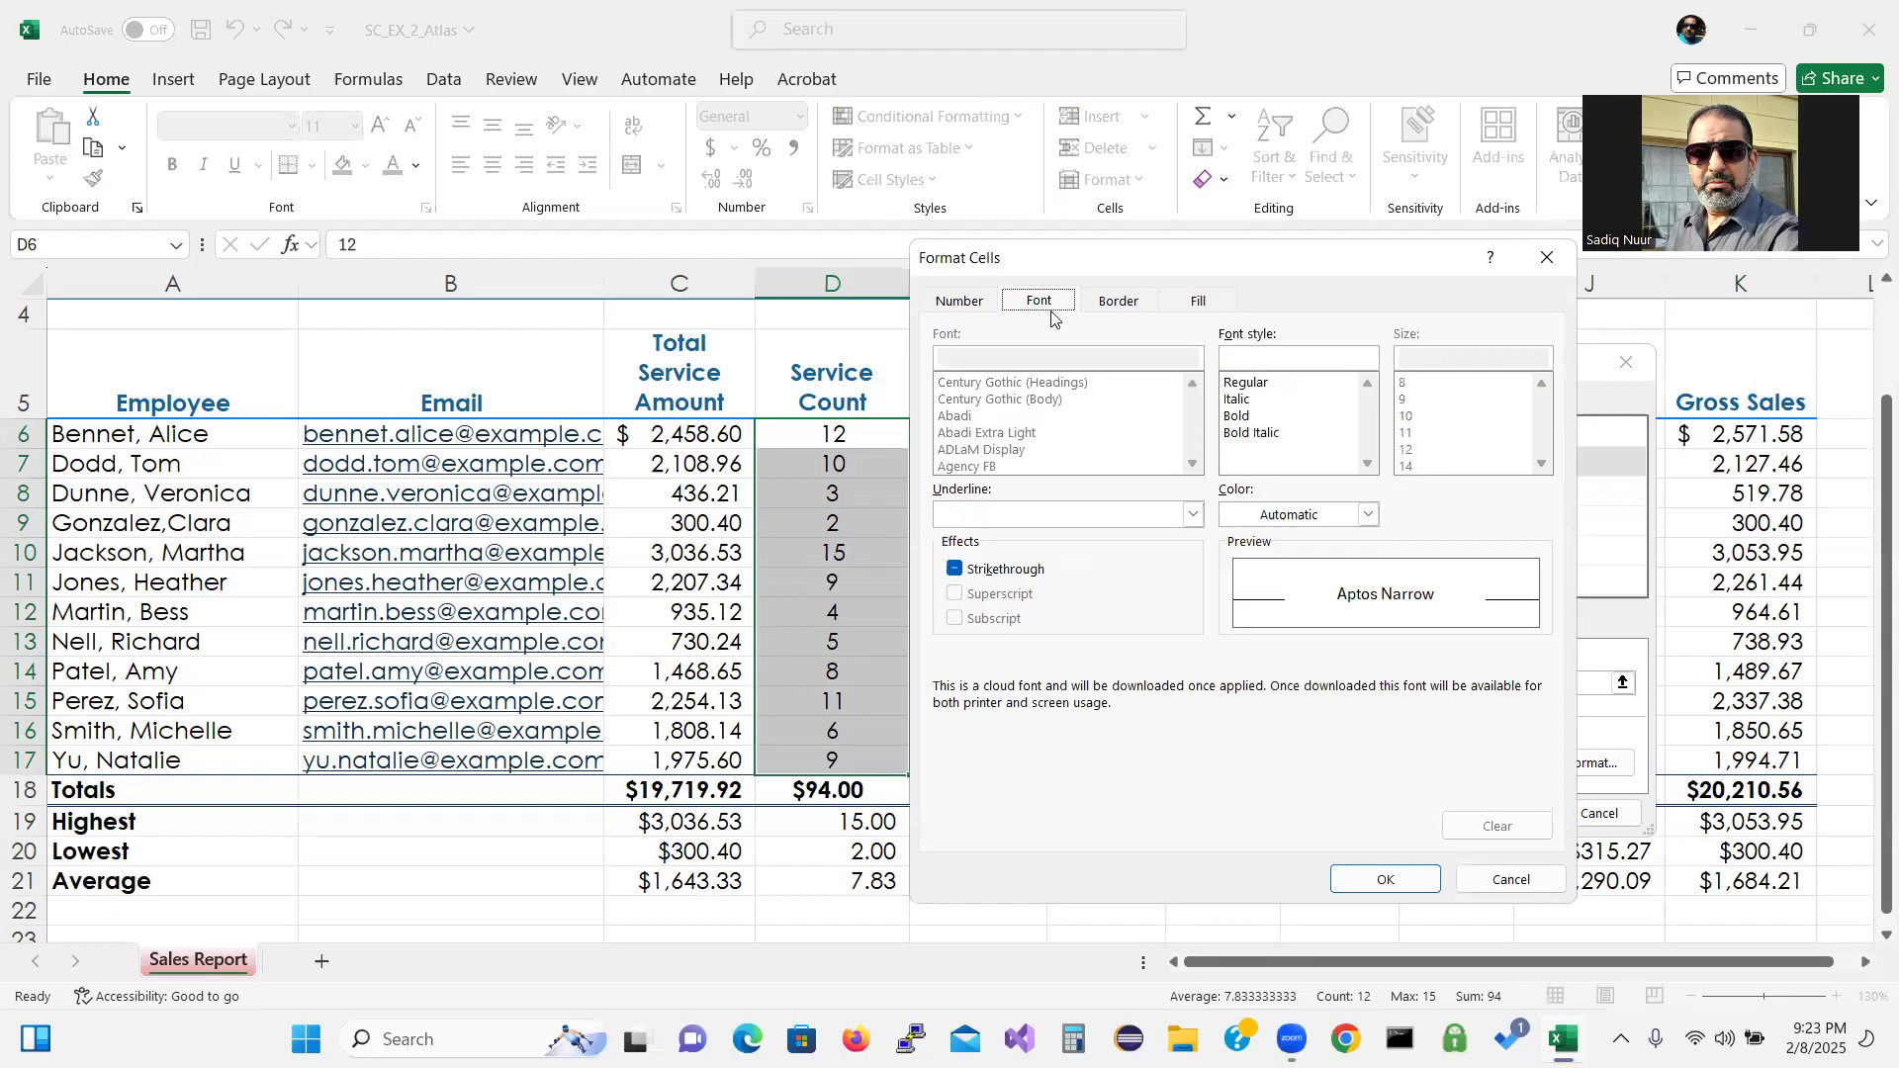
pyautogui.click(1263, 417)
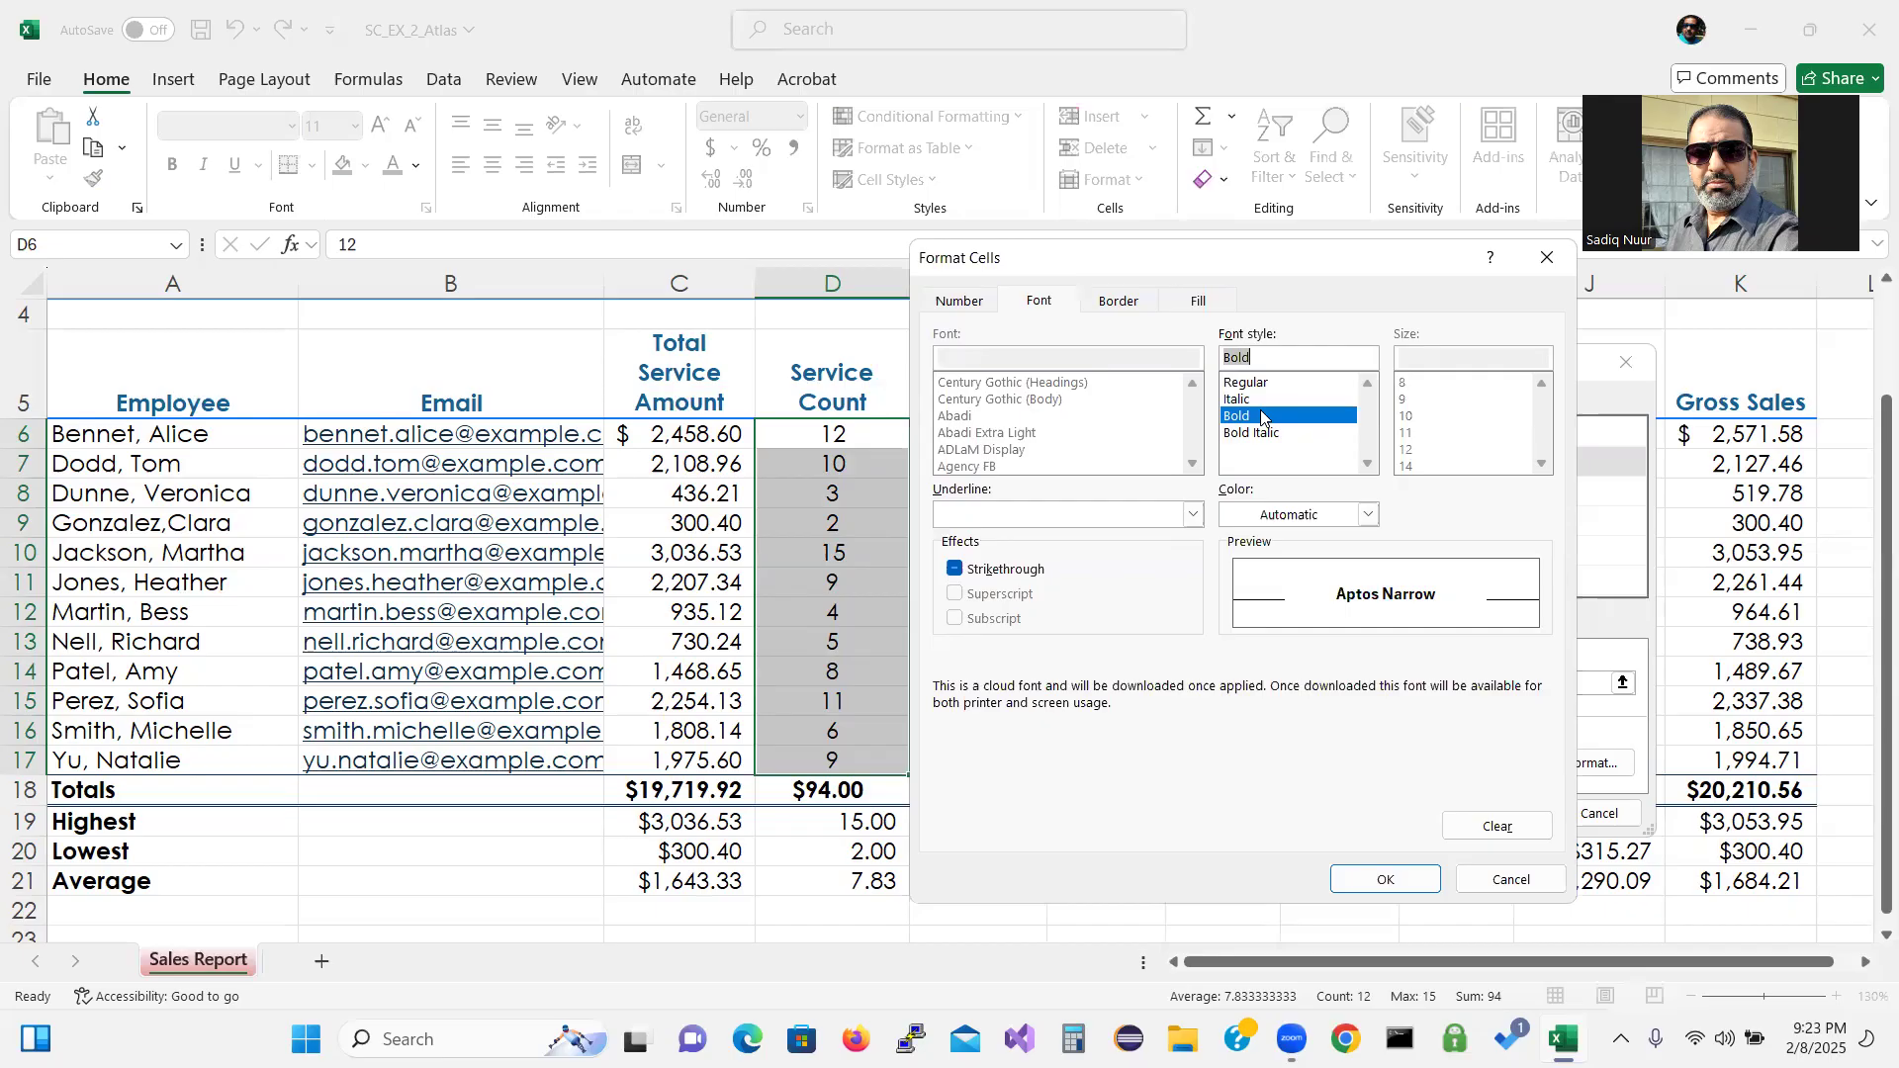
pyautogui.click(1208, 304)
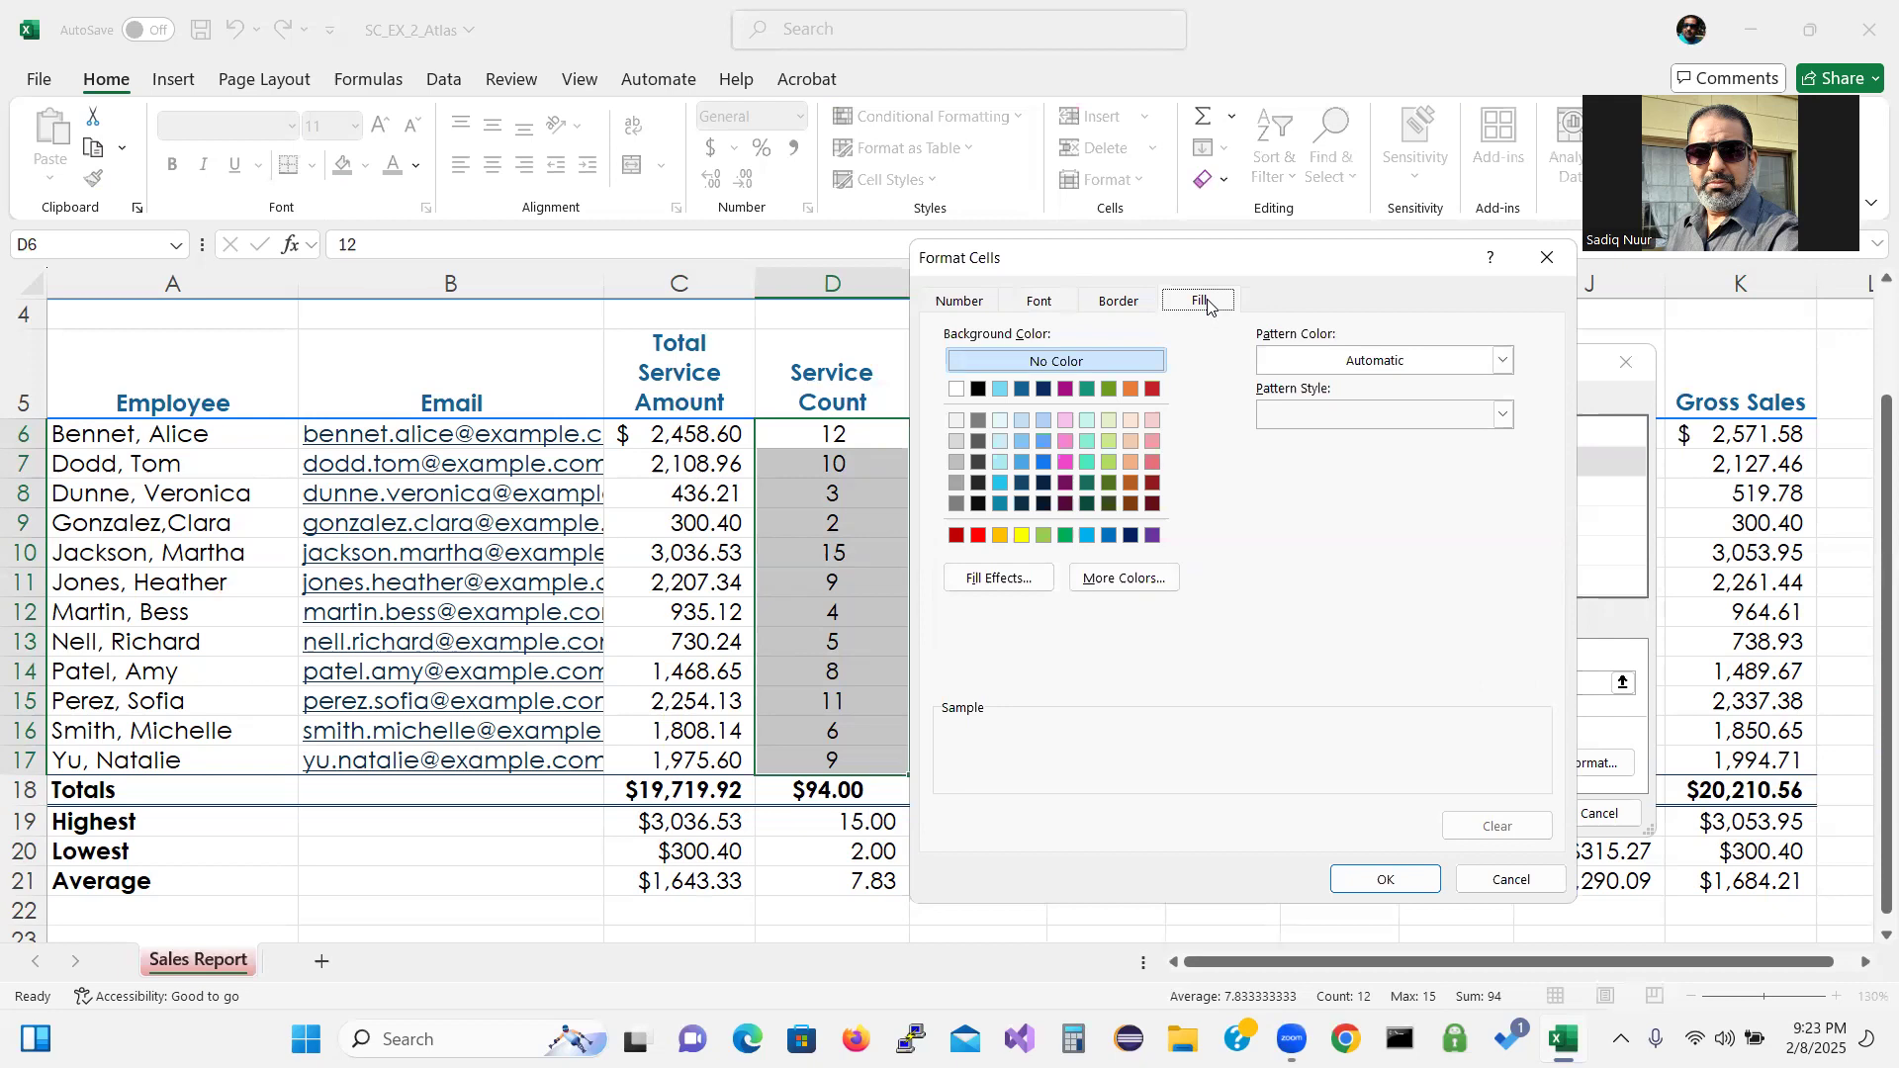
pyautogui.click(1131, 389)
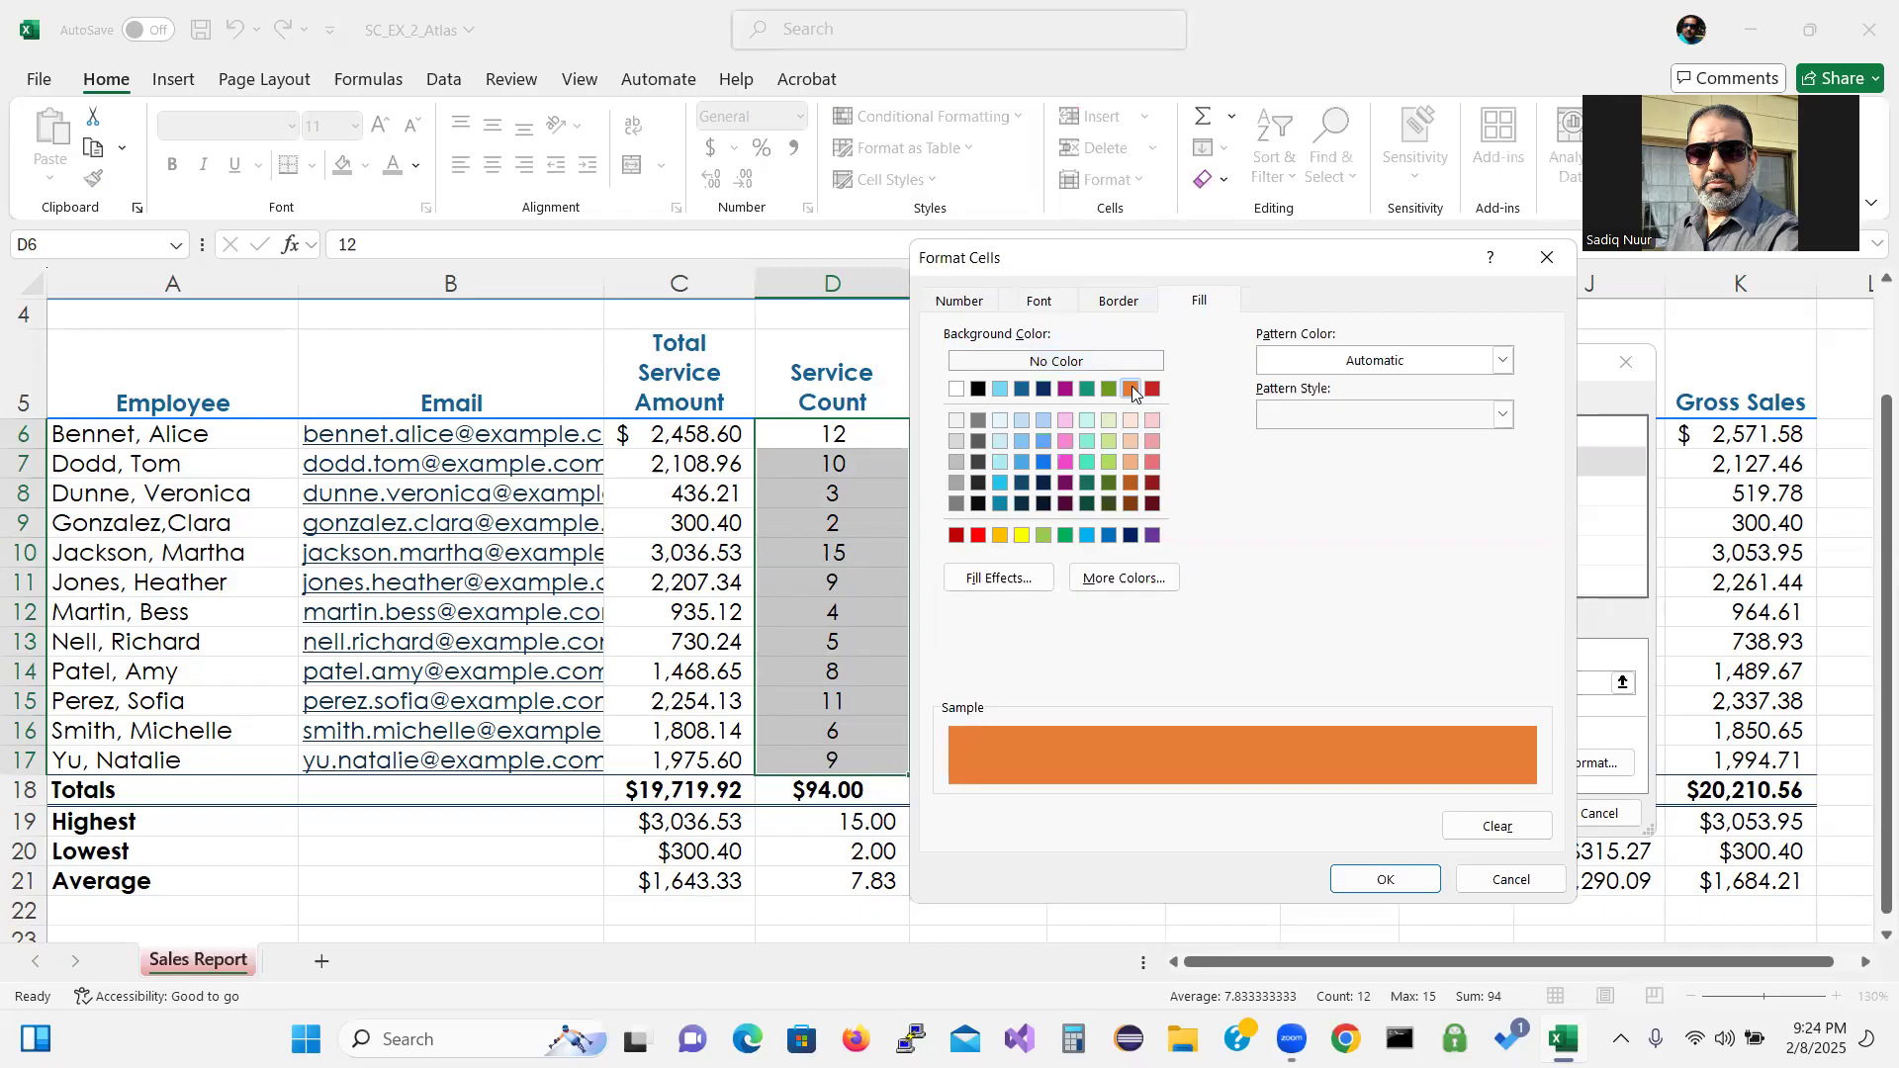
pyautogui.click(1371, 884)
pyautogui.click(1371, 884)
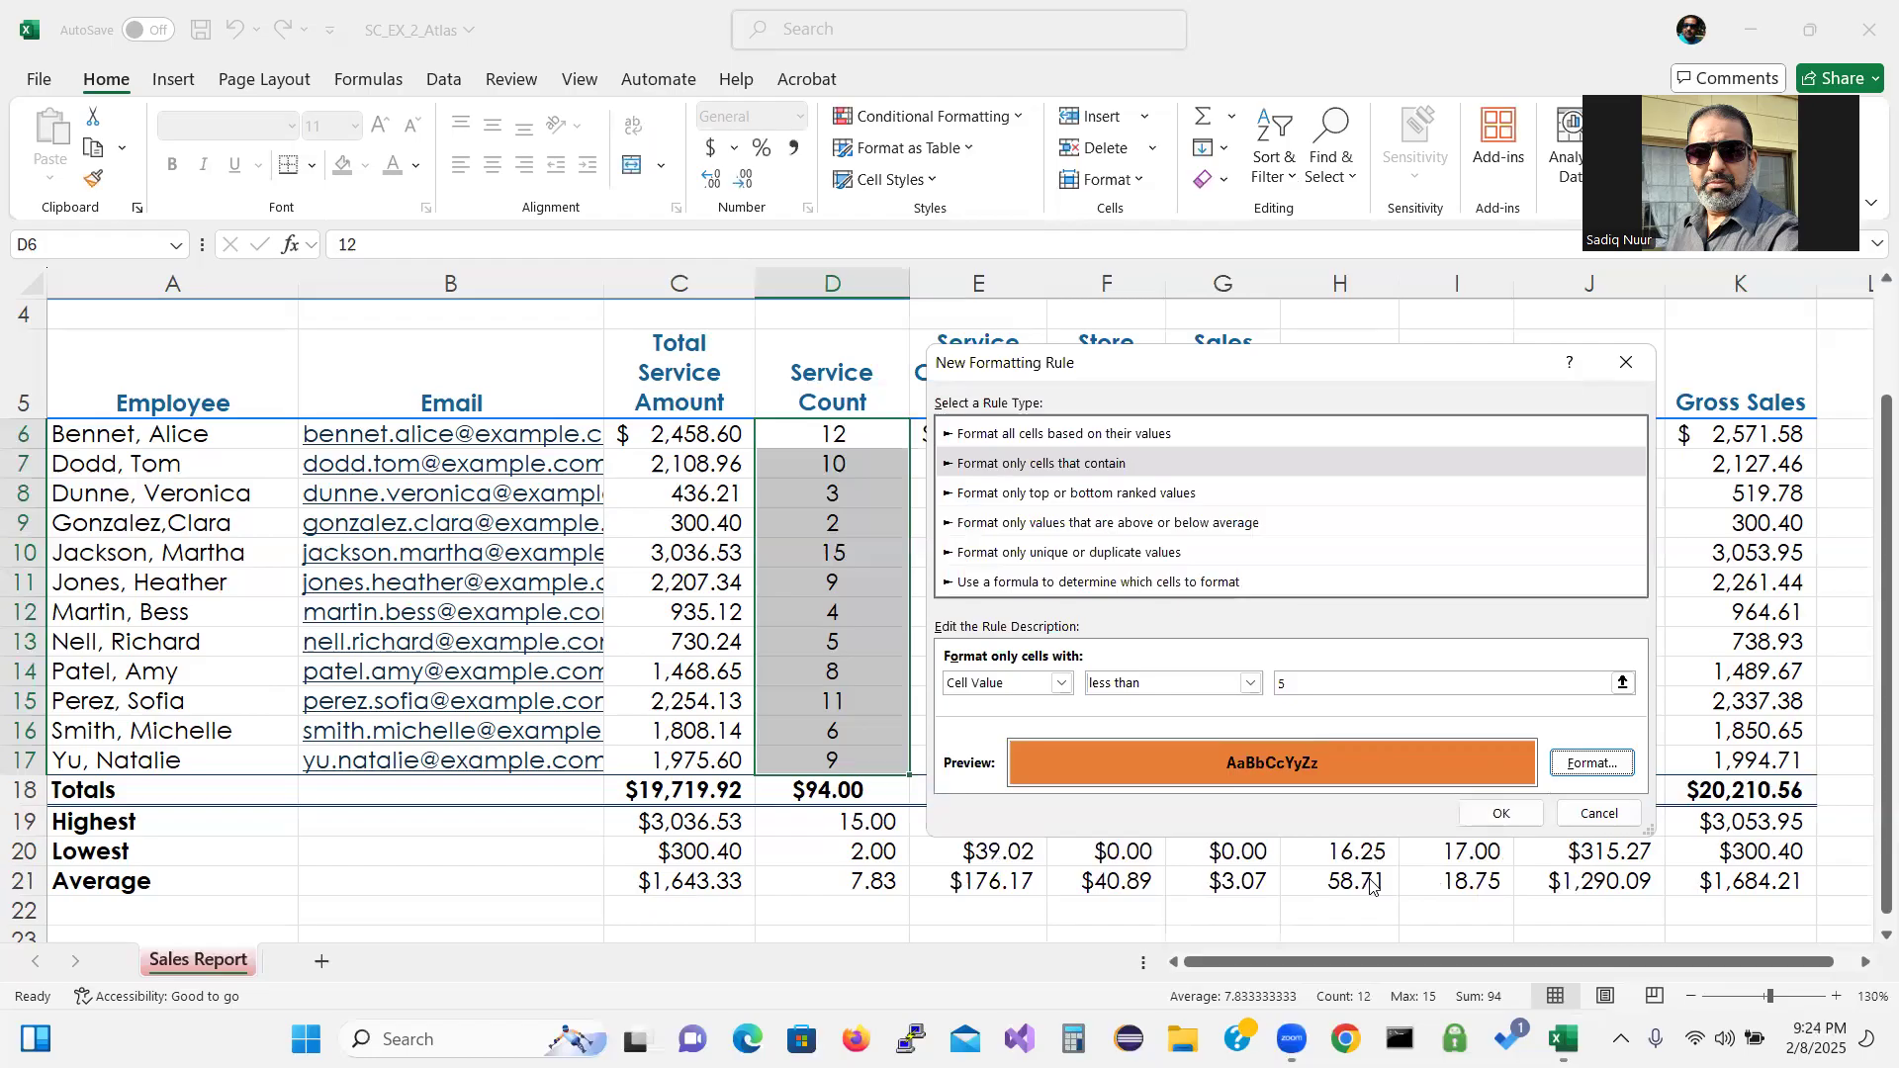
# Apply the rule so Service Counts 3, 2 and 4 turn bold on orange.
pyautogui.click(1501, 817)
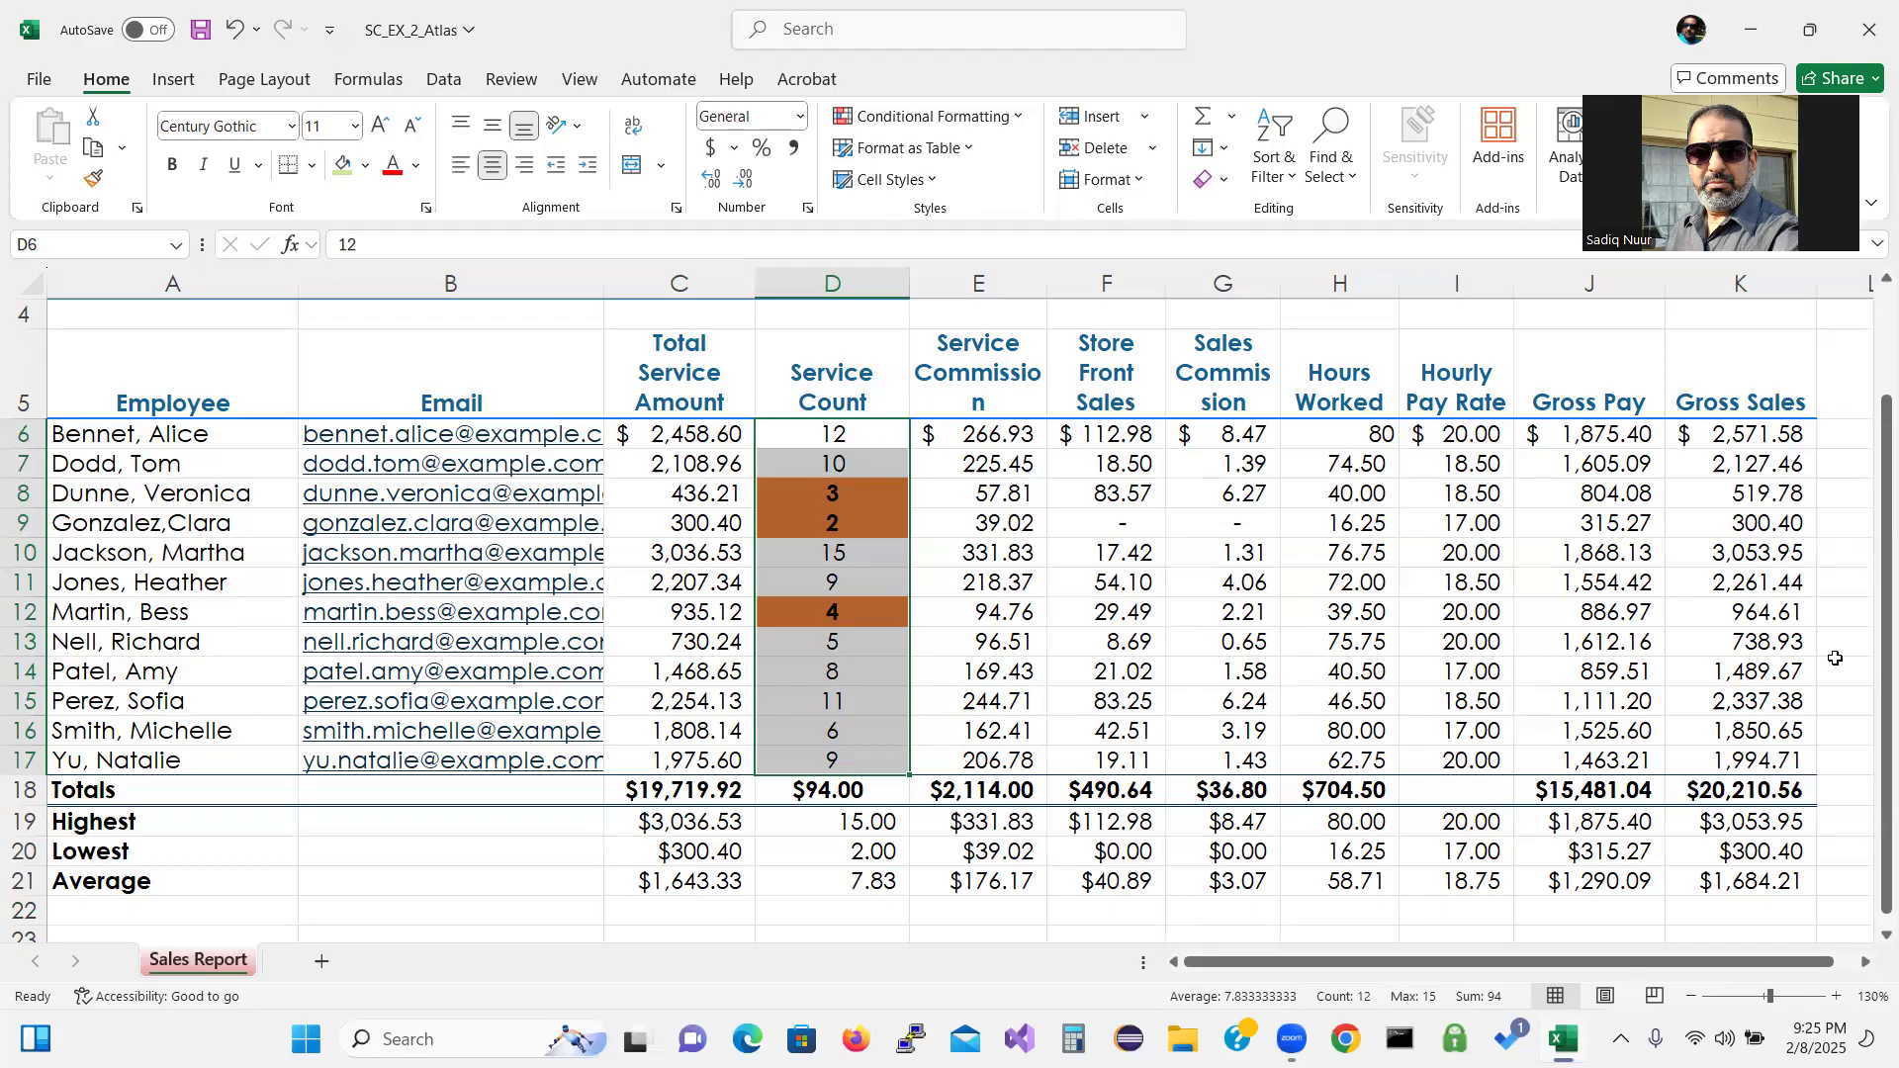
# Select the Hours Worked values H6:H17 and define a new rule: cell value greater than 70.
pyautogui.moveTo(1349, 436); pyautogui.dragTo(1371, 752)
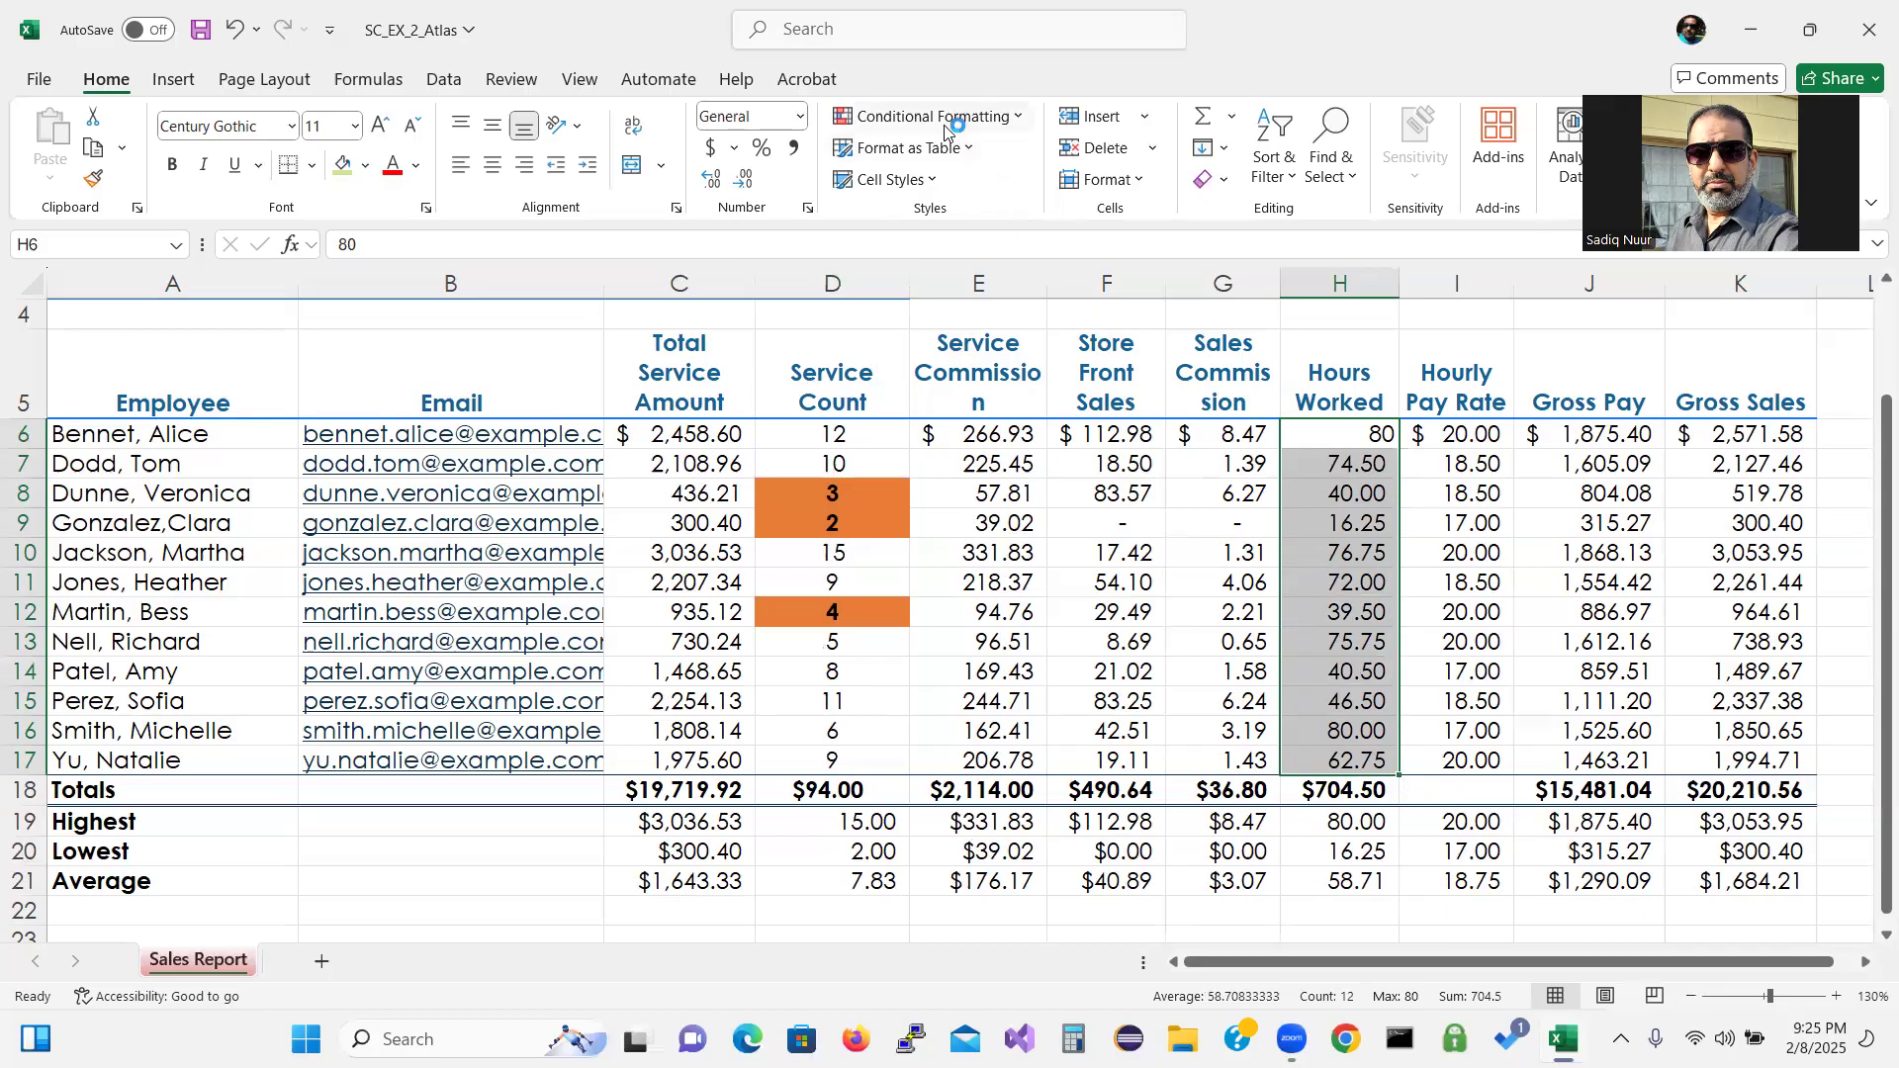
pyautogui.click(1013, 119)
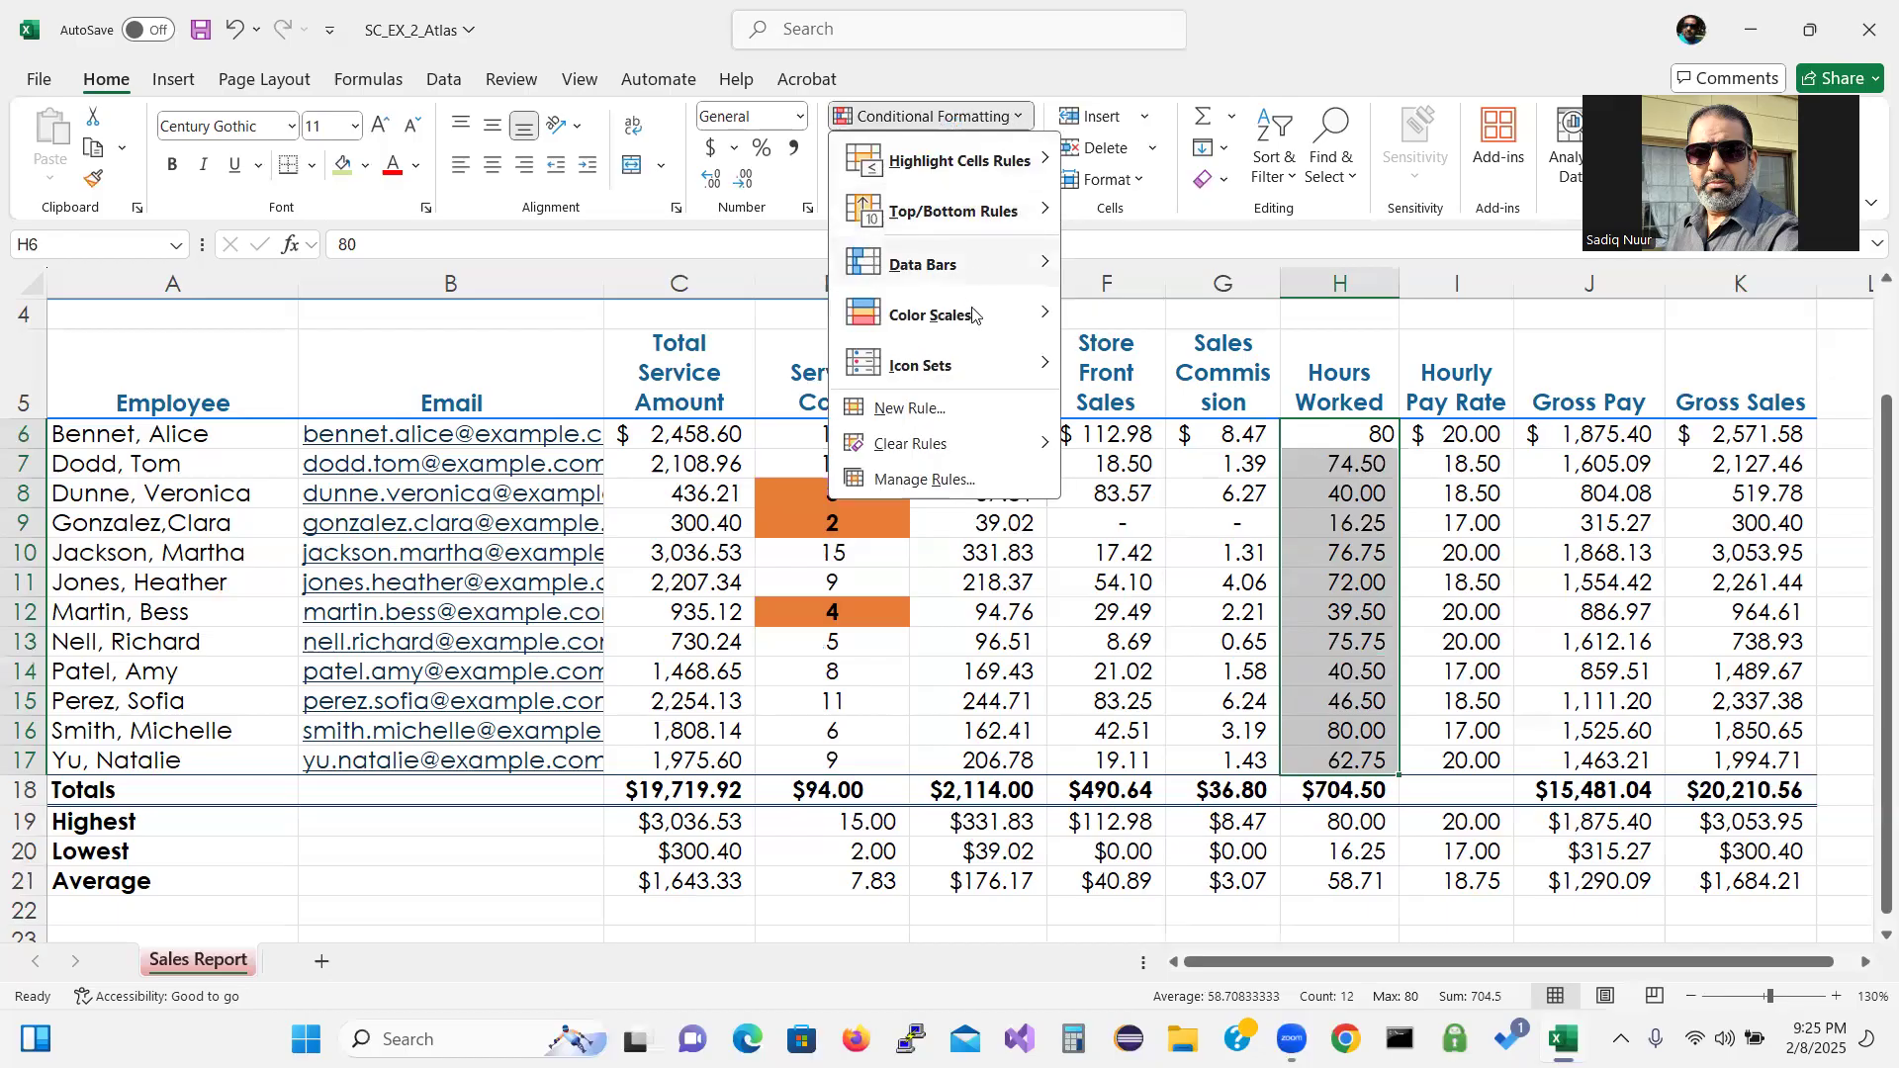
pyautogui.click(927, 409)
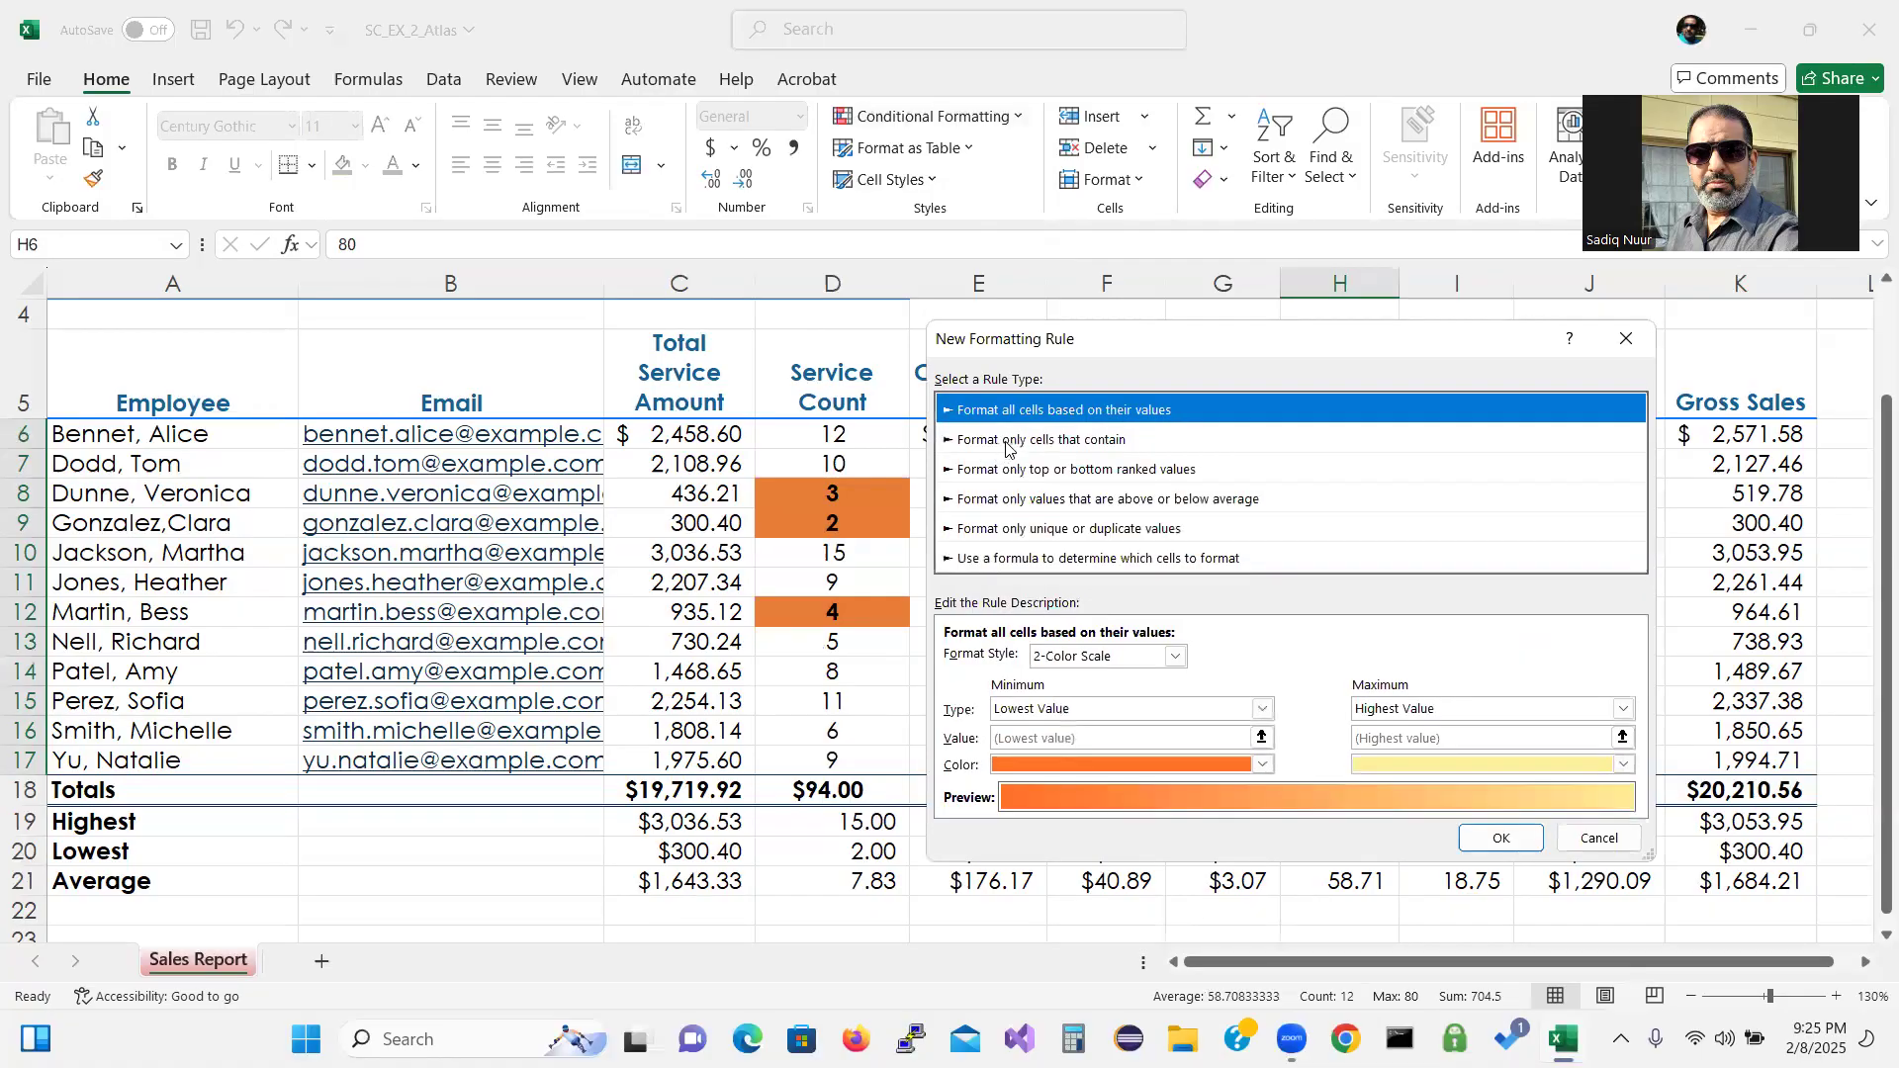
pyautogui.click(1007, 445)
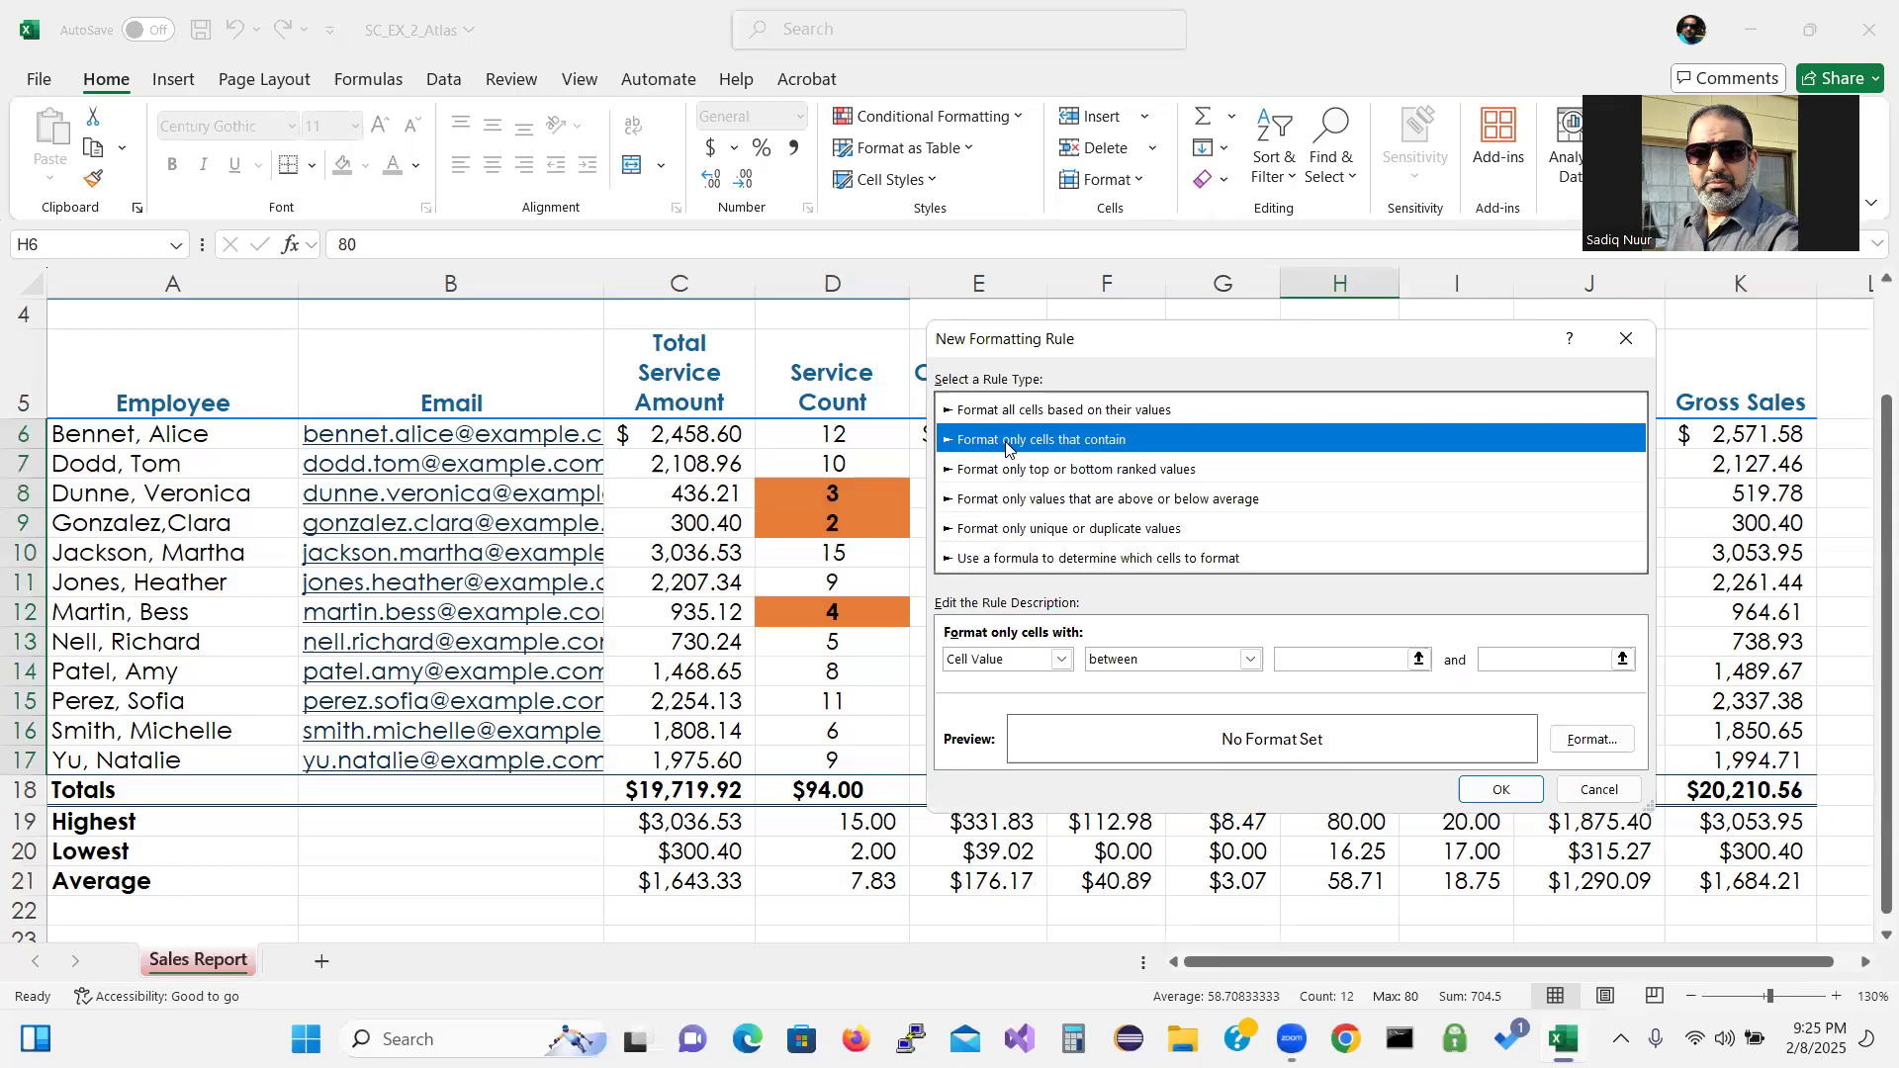
pyautogui.click(1251, 661)
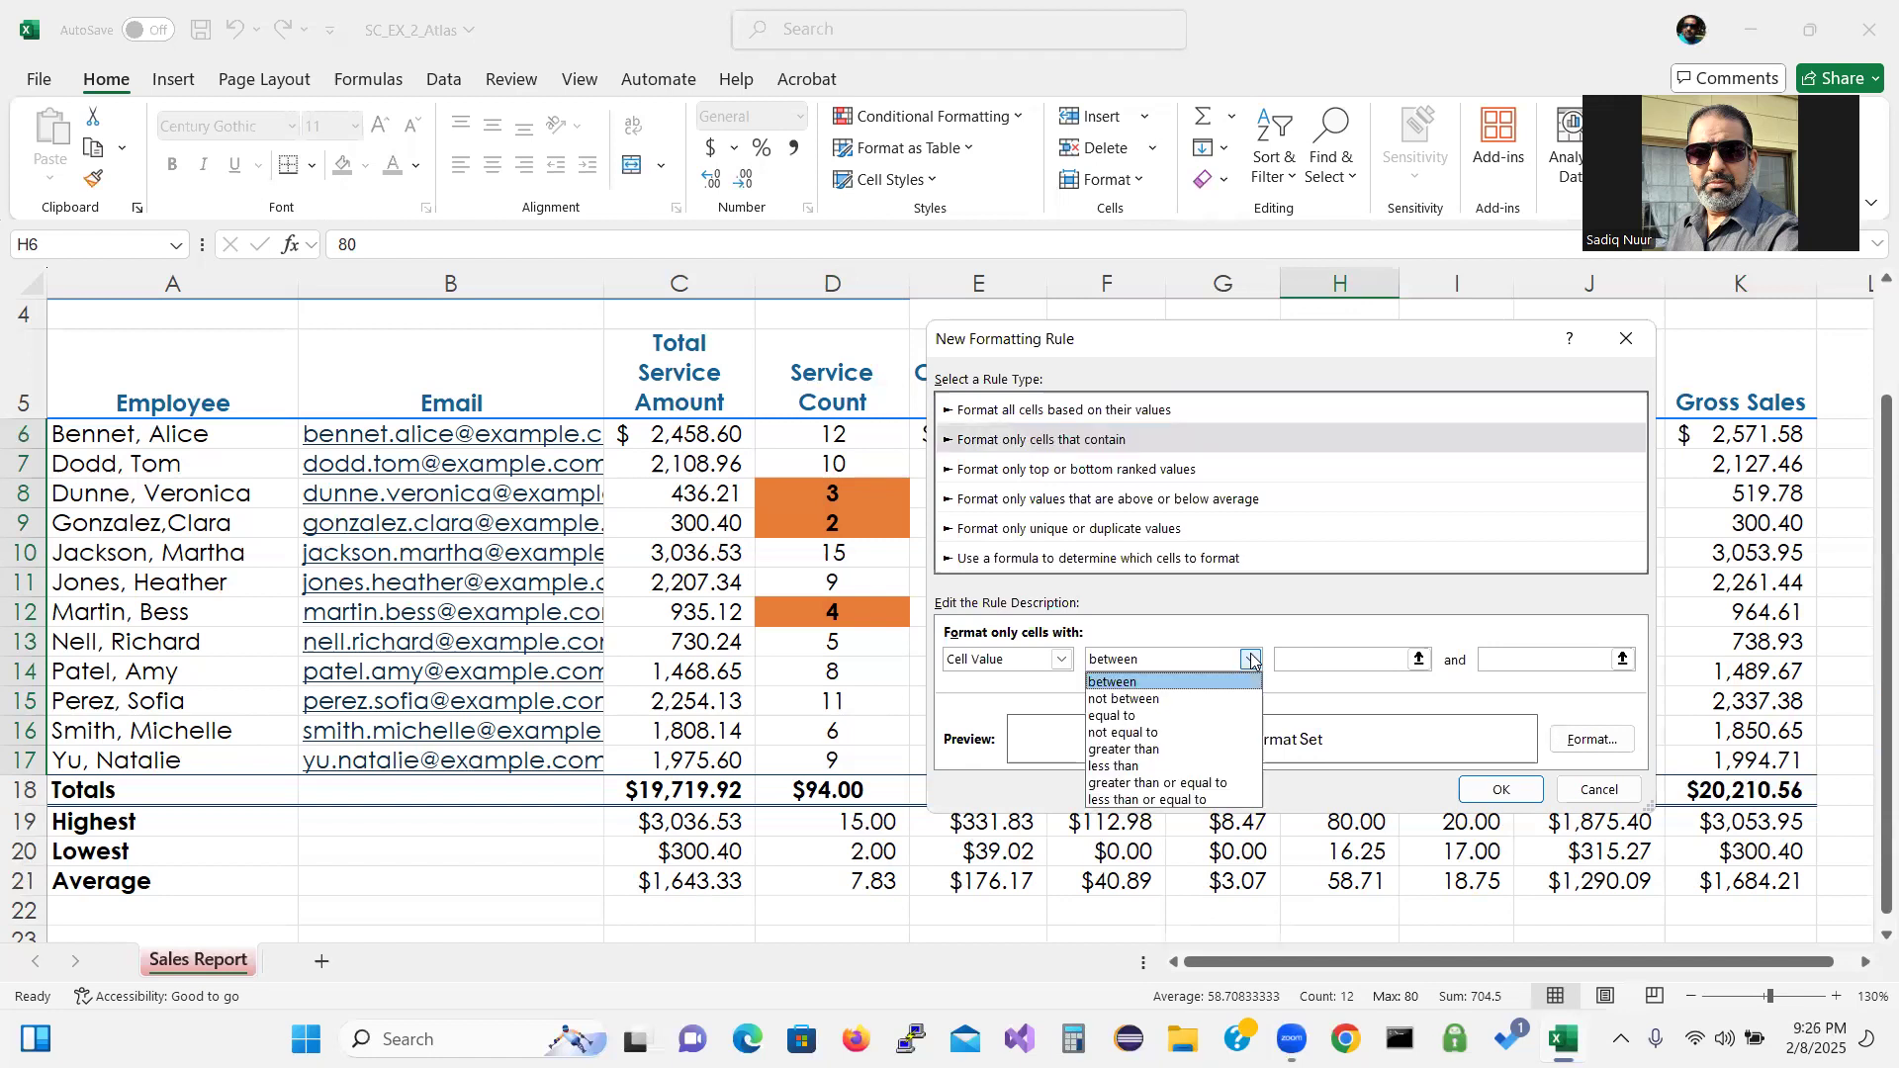
pyautogui.click(1203, 751)
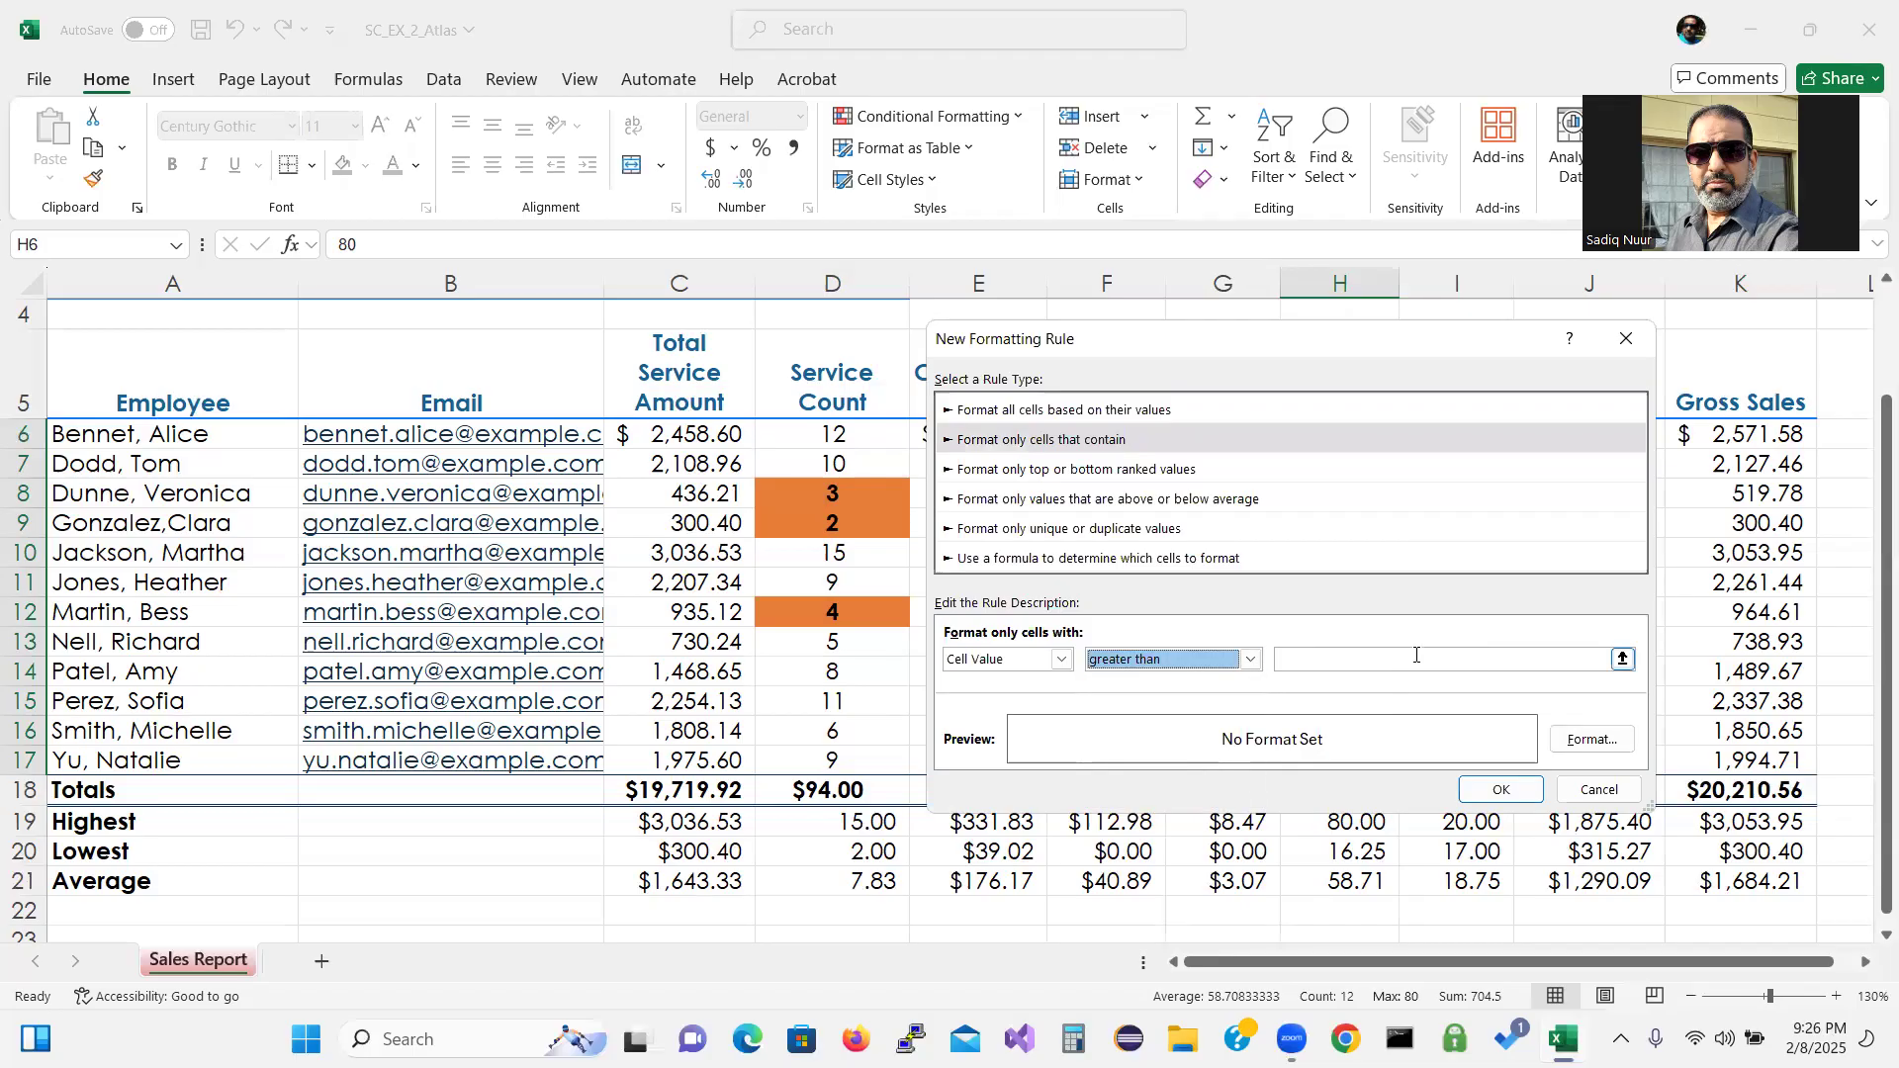
pyautogui.click(1417, 657)
pyautogui.write('70')
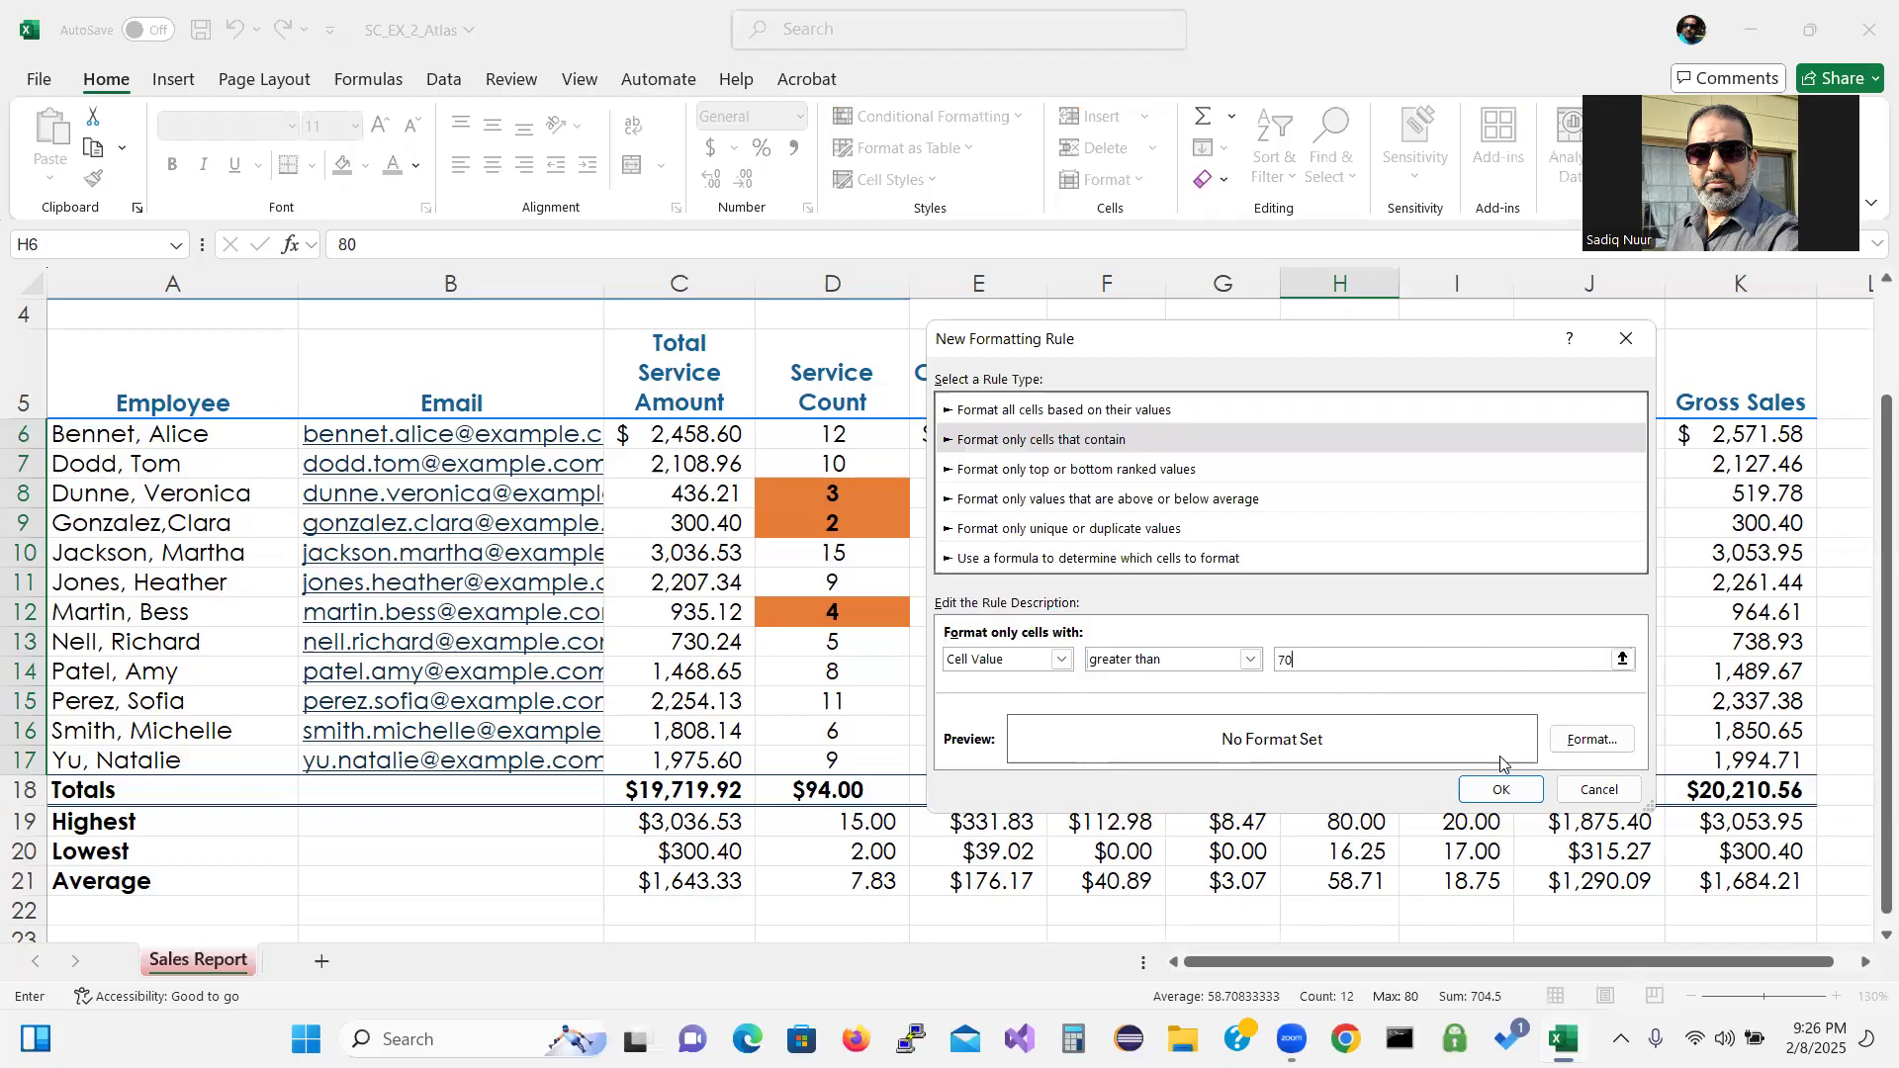
# Give the greater-than-70 rule a bold font with light blue fill and apply it.
pyautogui.click(1595, 740)
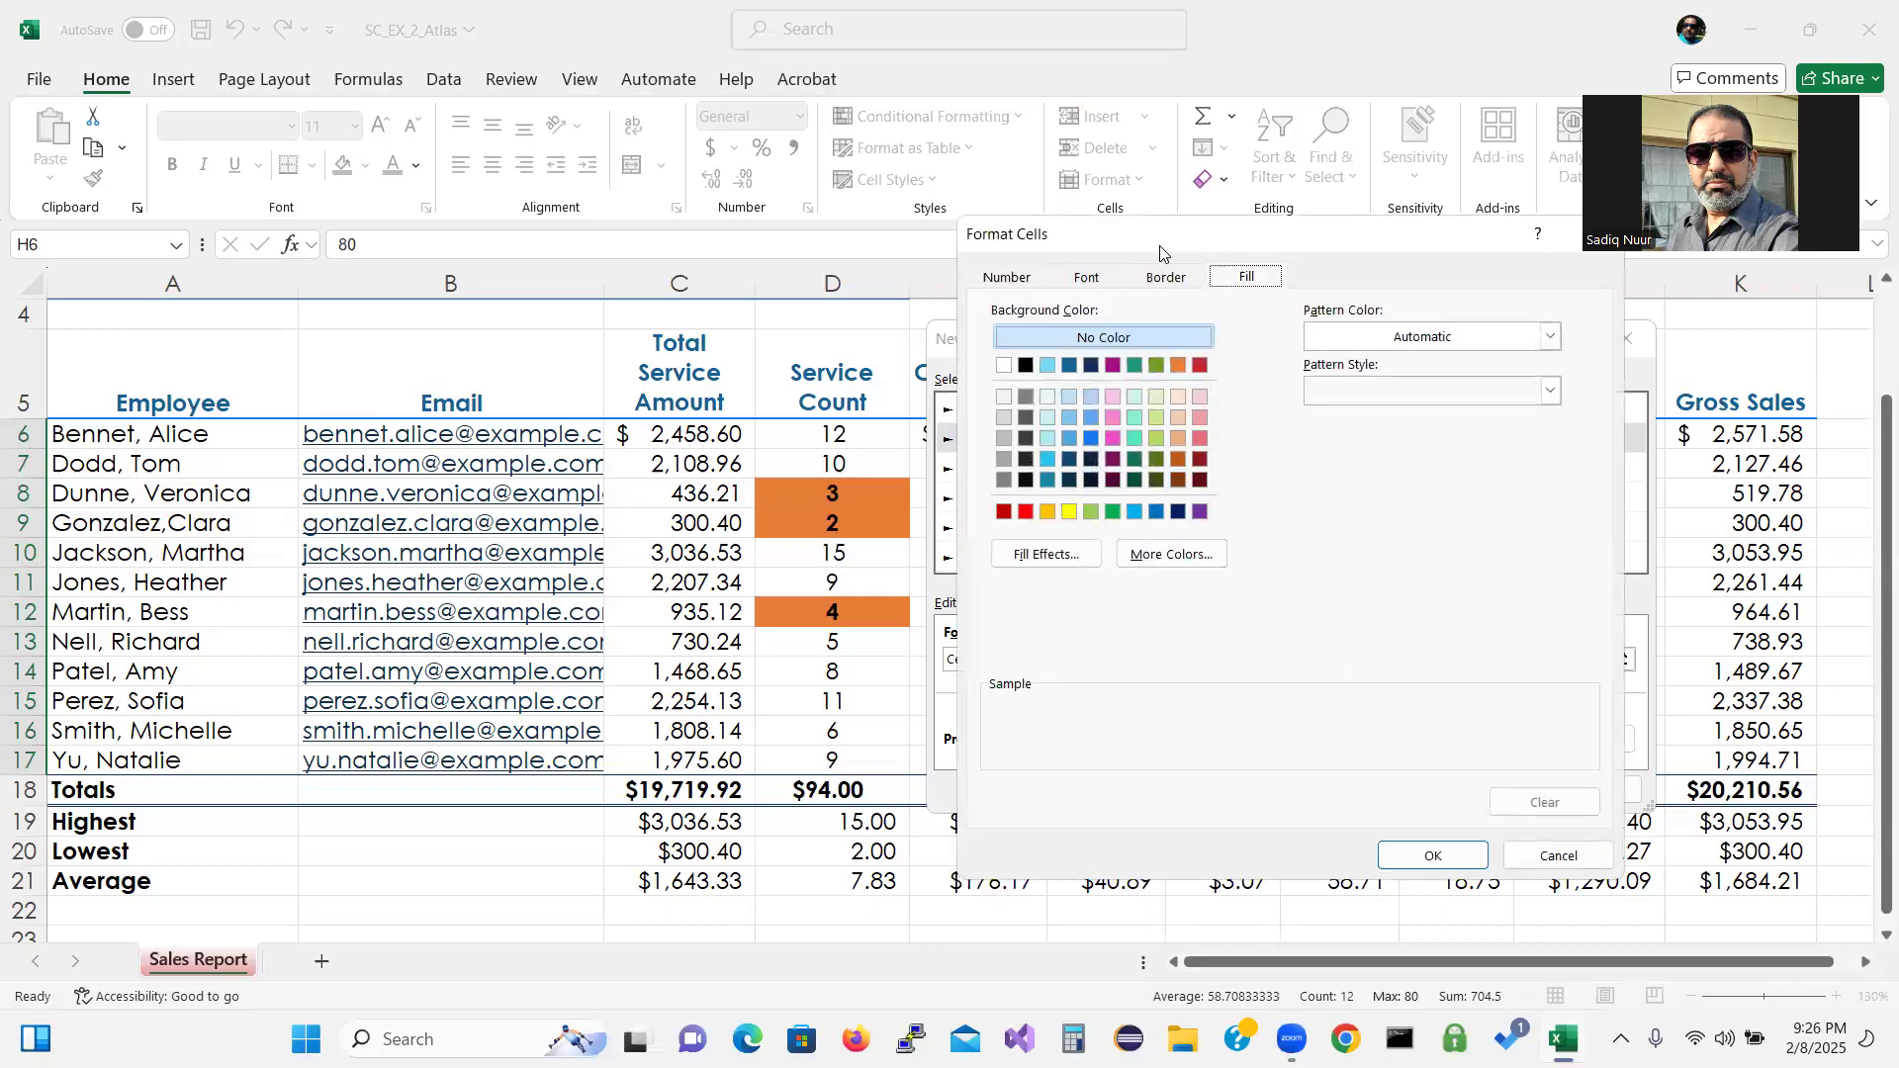
pyautogui.click(1088, 280)
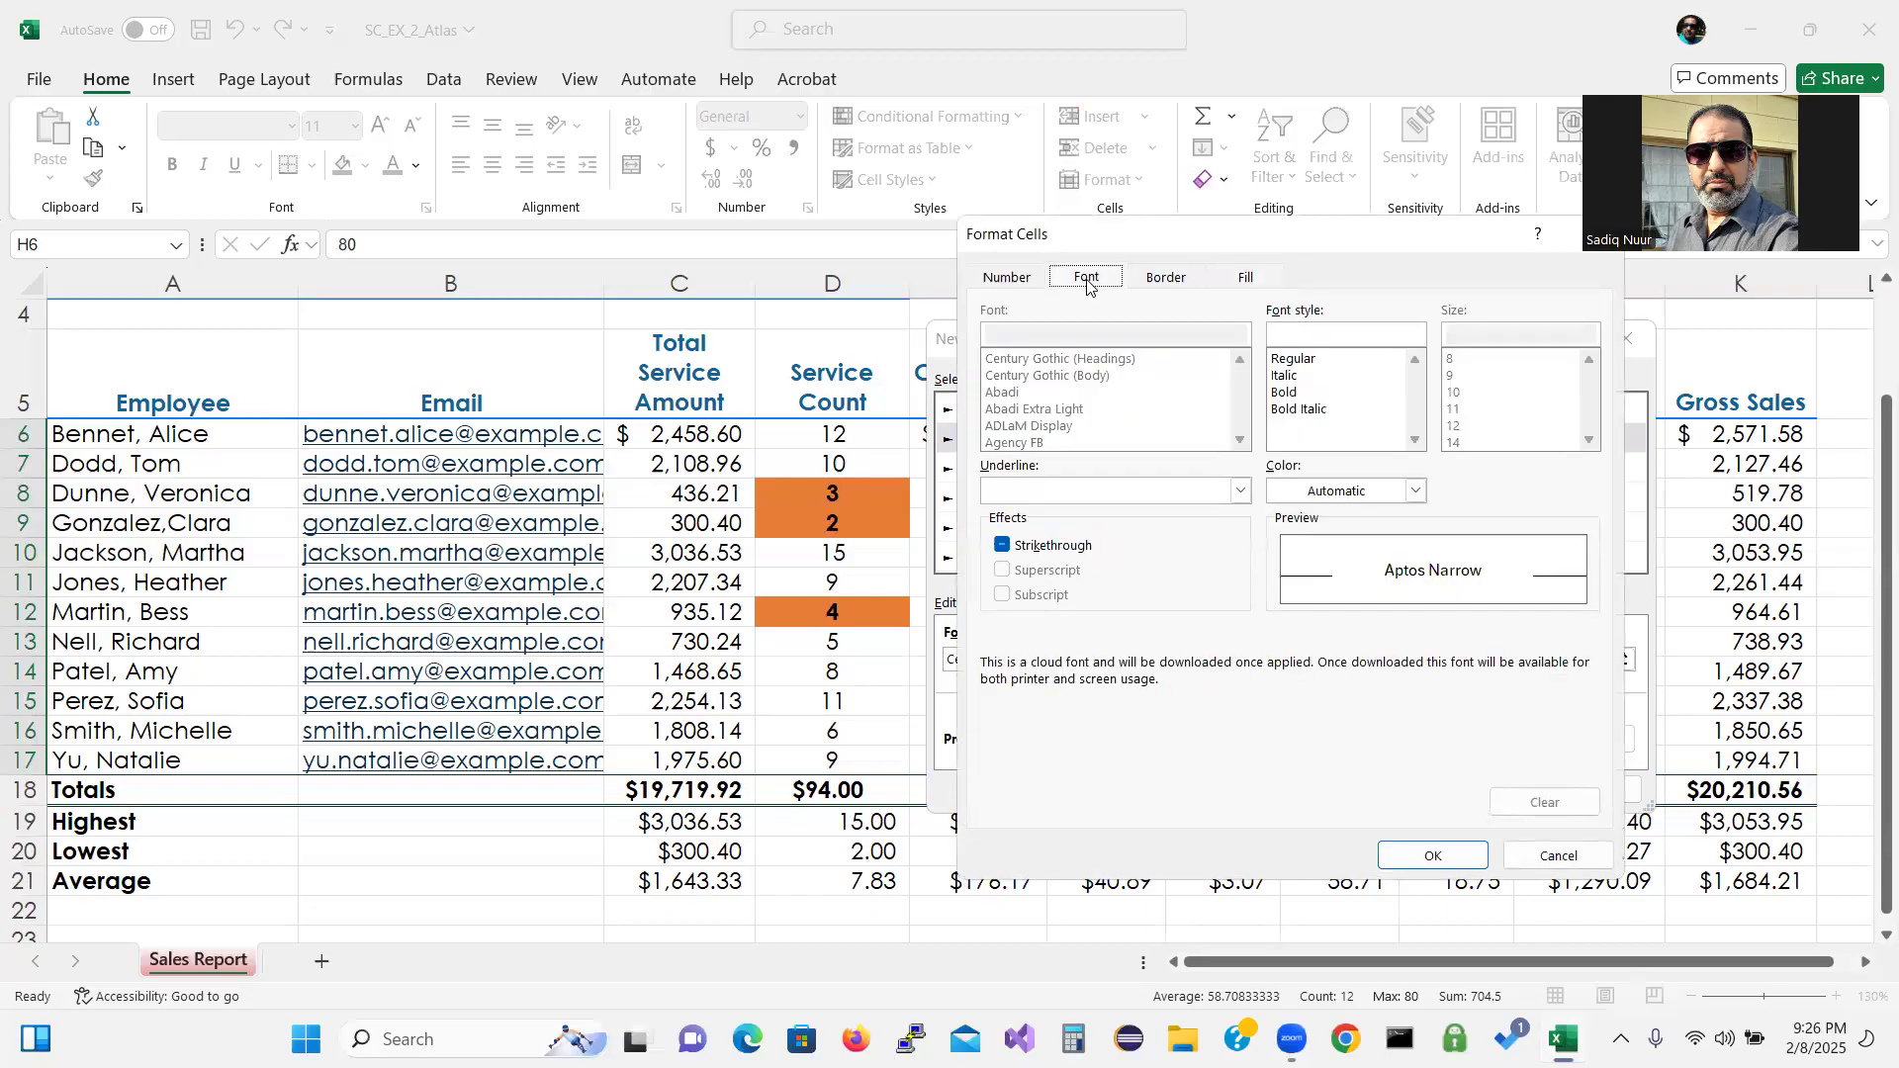
pyautogui.click(1284, 394)
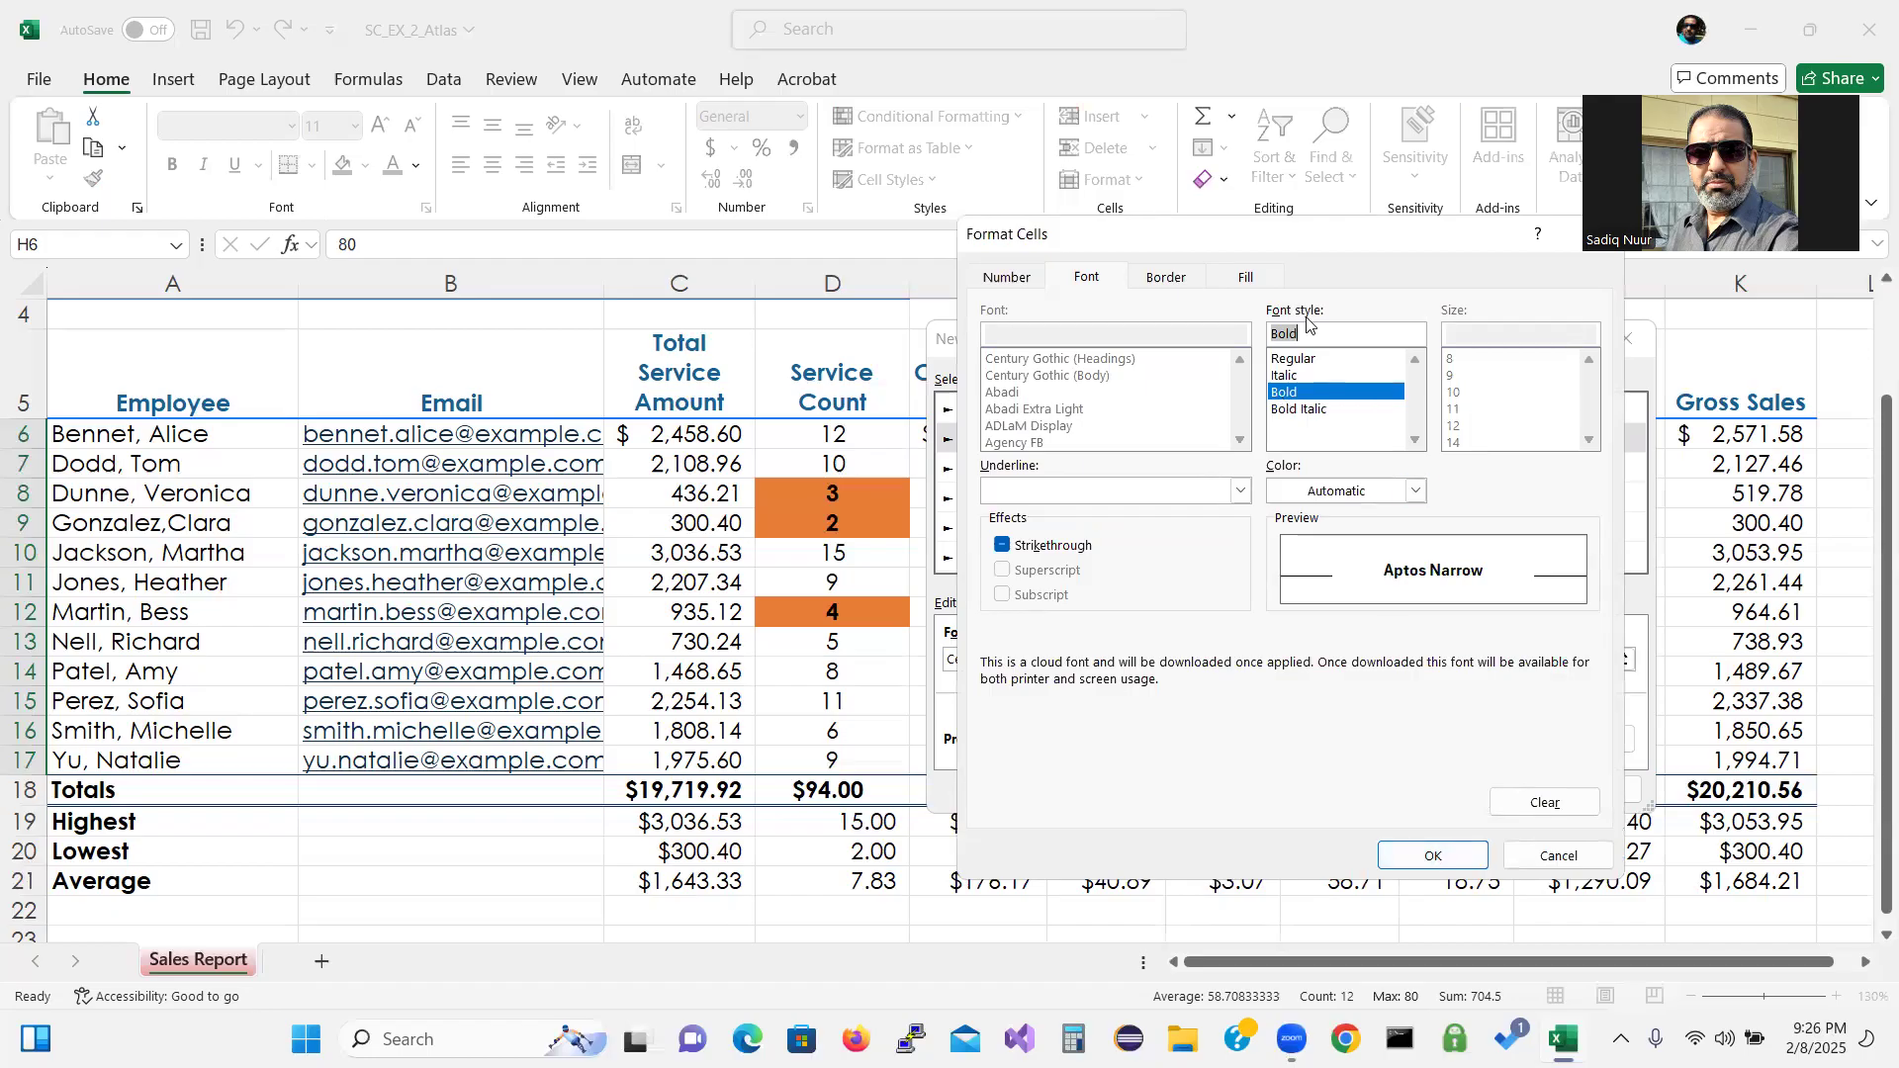
pyautogui.click(1249, 279)
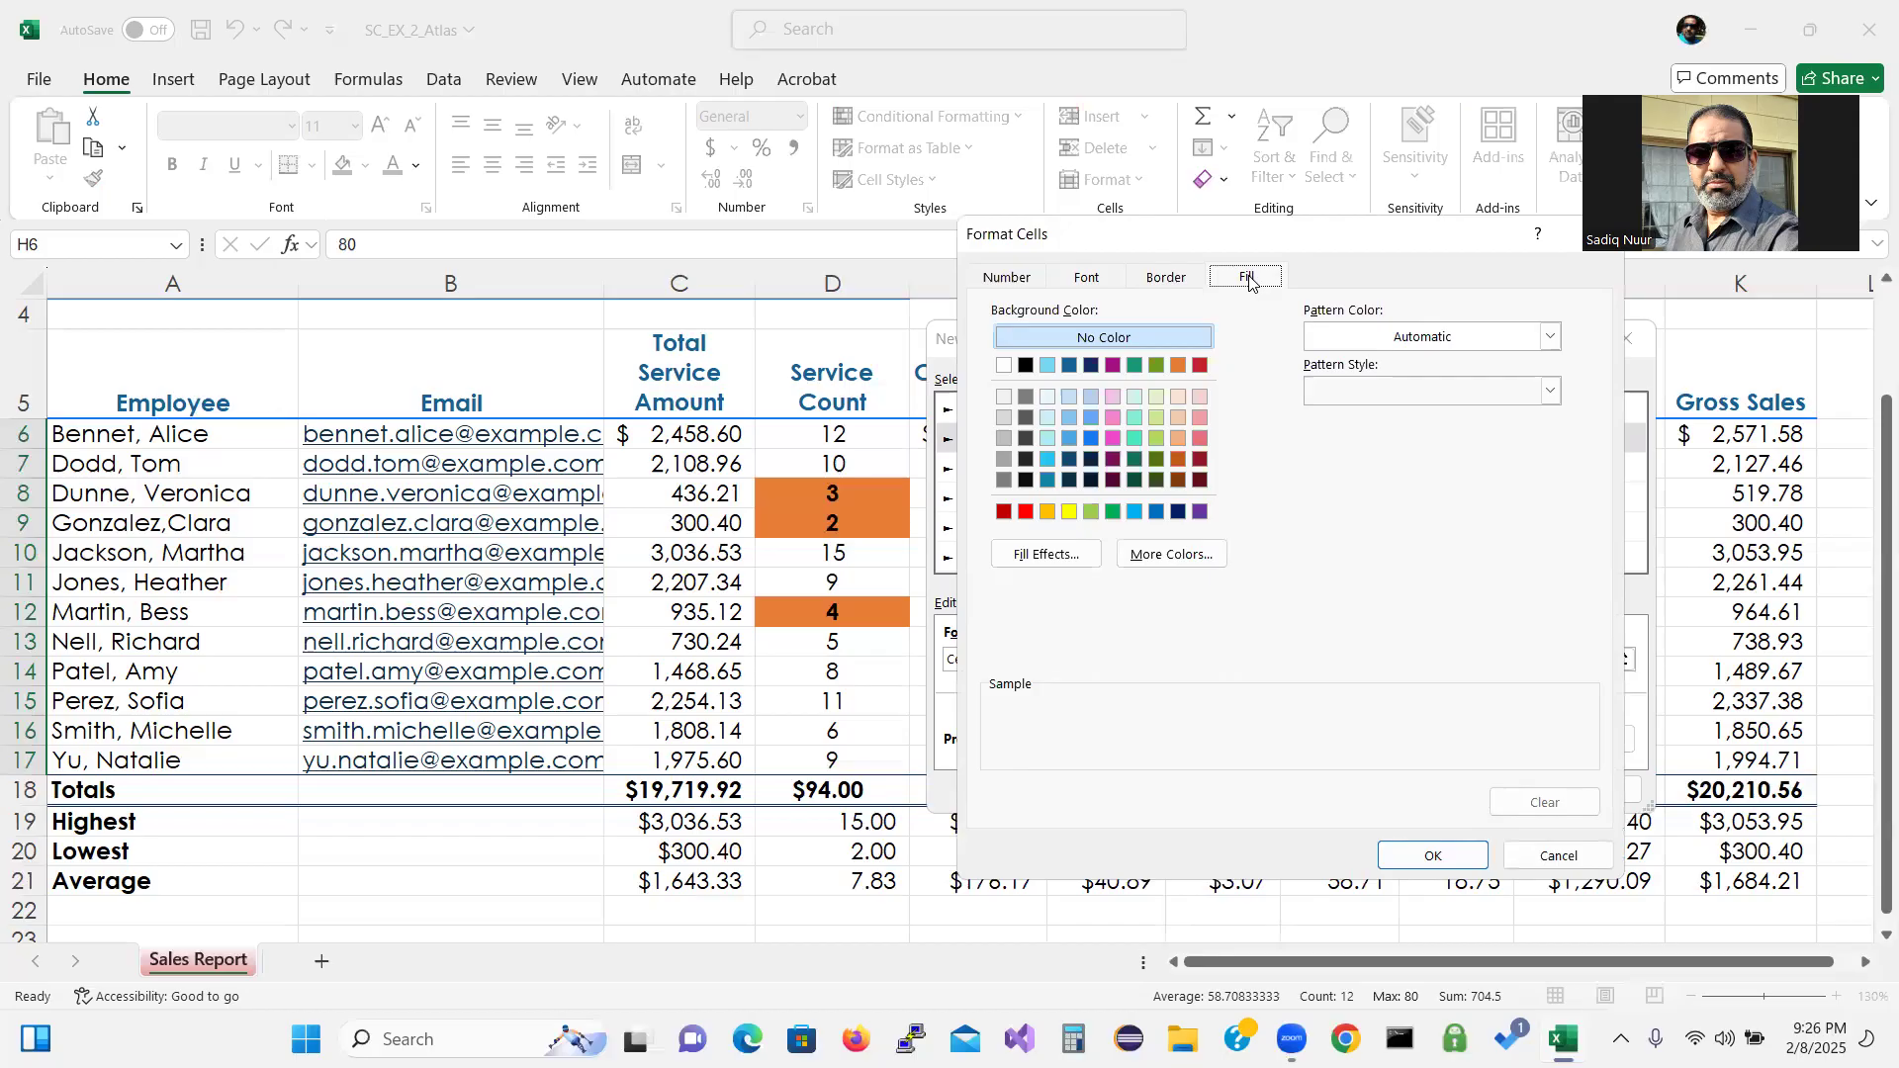
pyautogui.click(1050, 440)
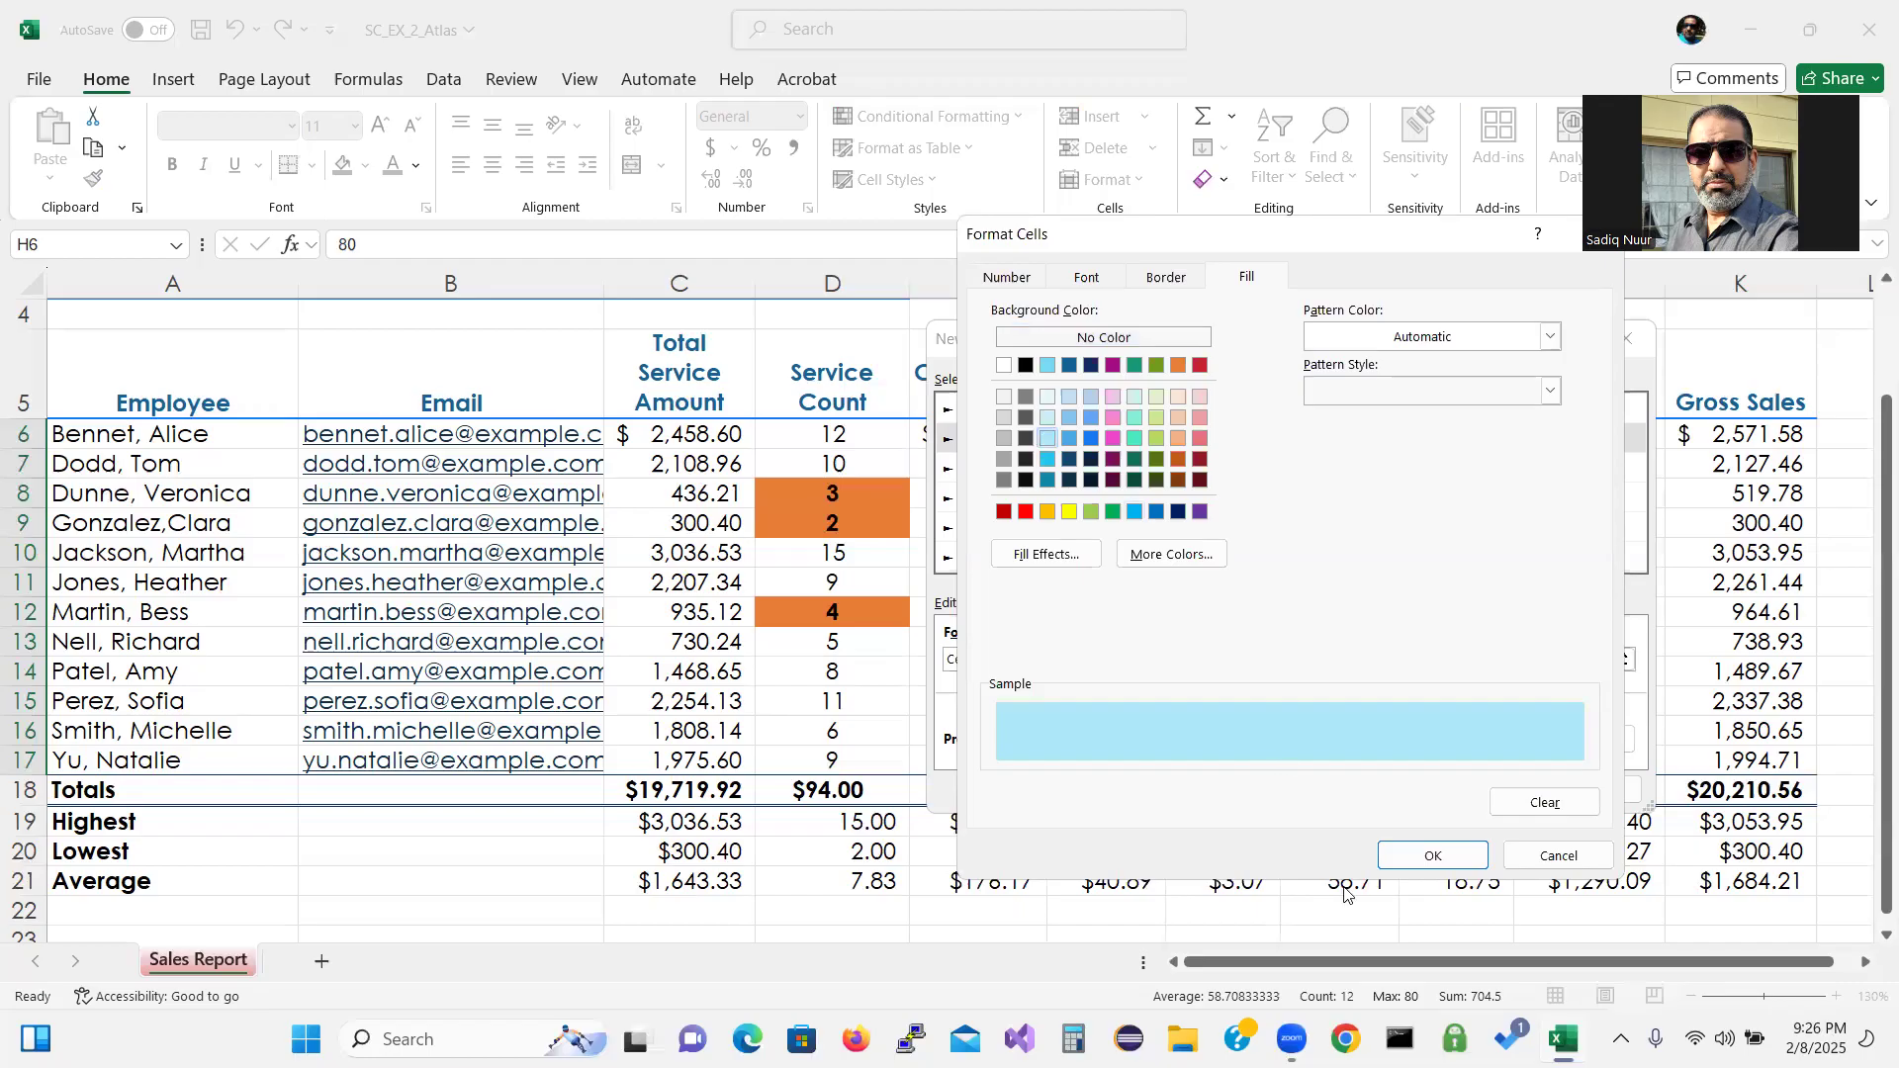
pyautogui.click(1428, 858)
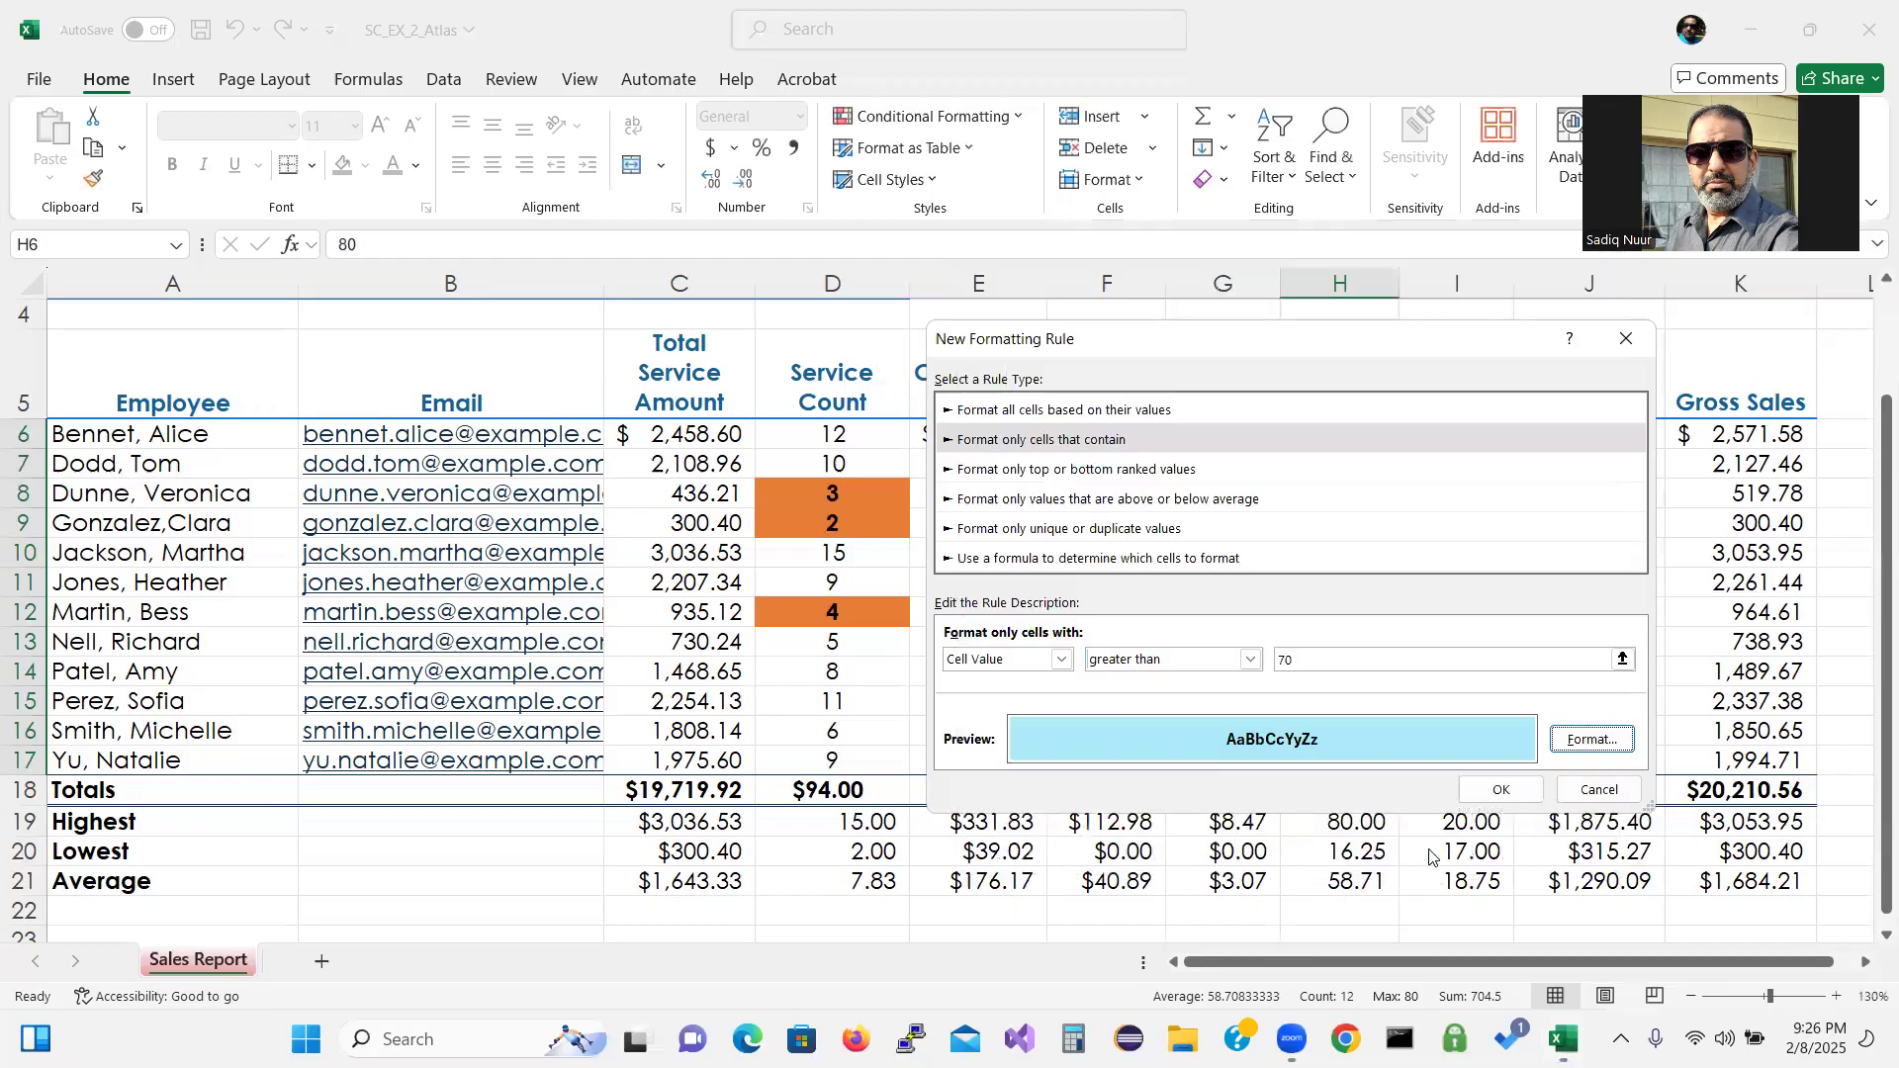
pyautogui.click(1496, 795)
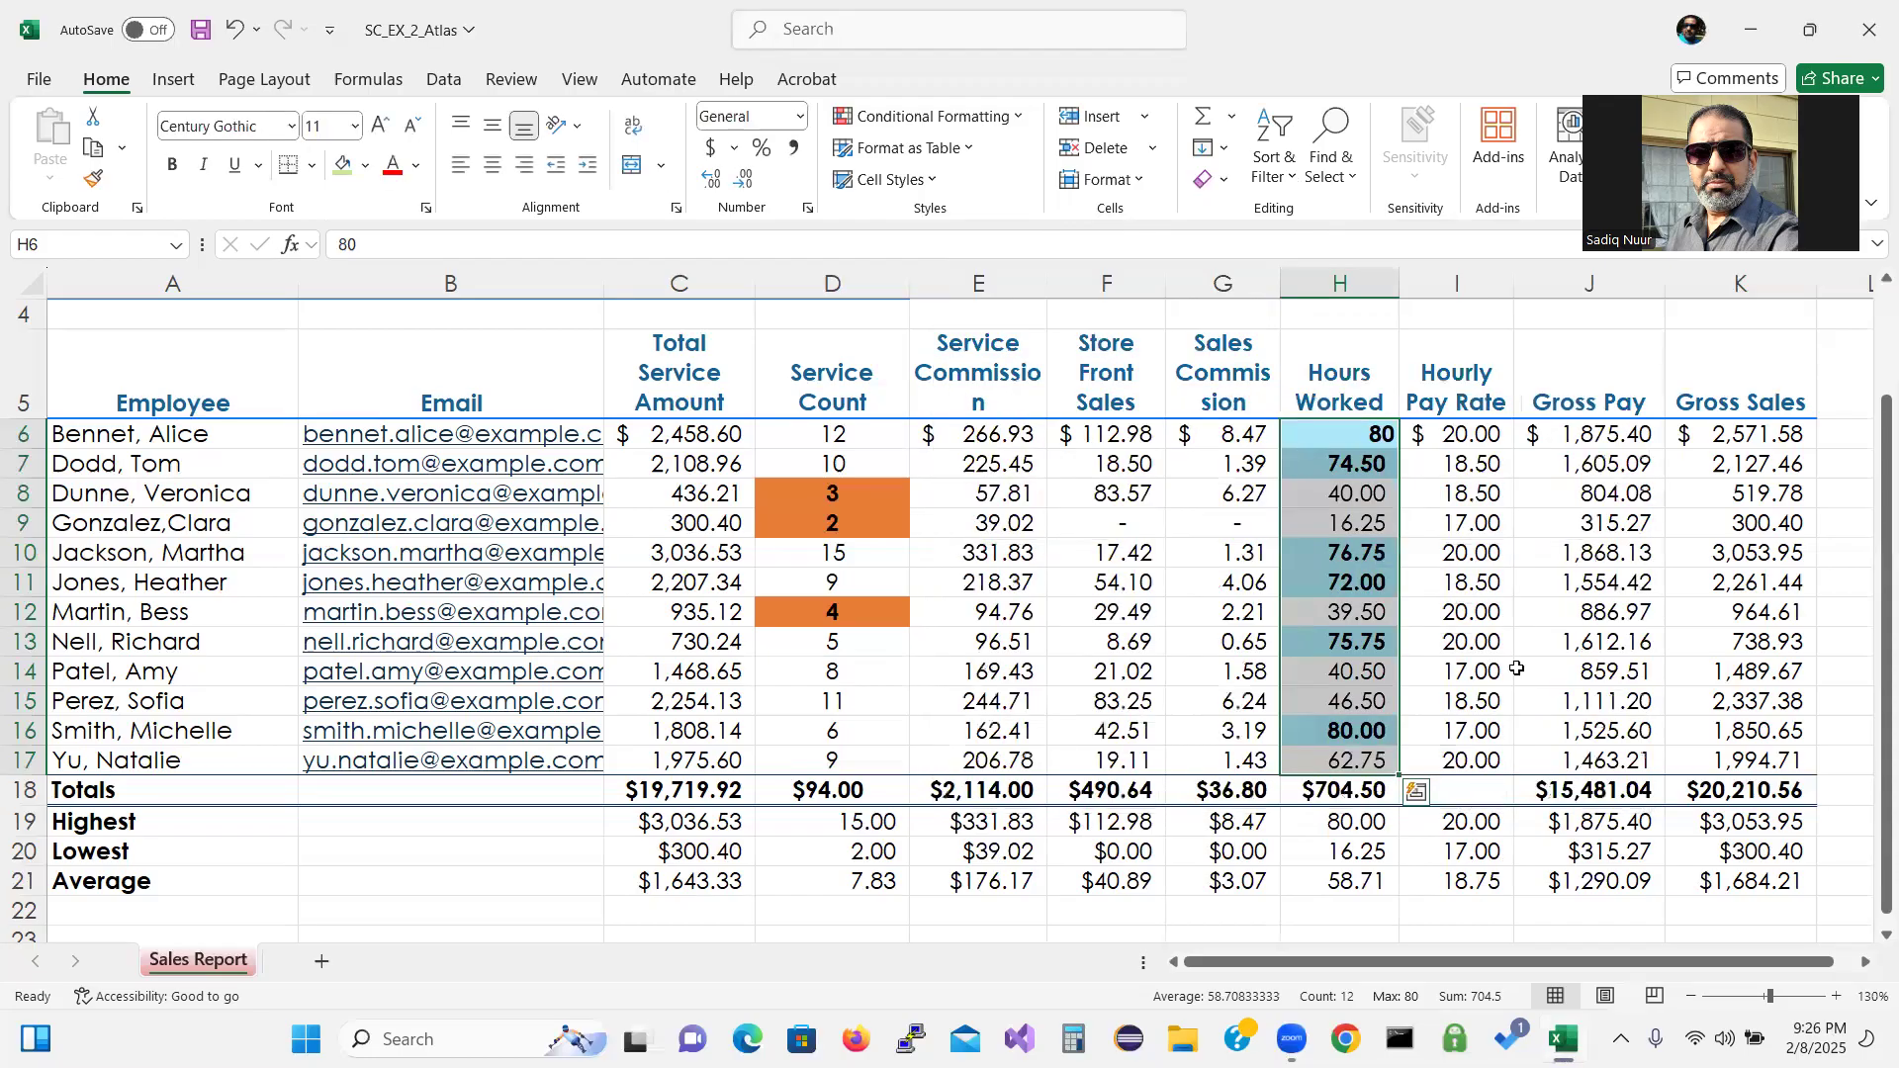
# Click an empty cell to view Hours Worked values like 72.00, 75.75 and 80.00 highlighted.
pyautogui.click(1479, 589)
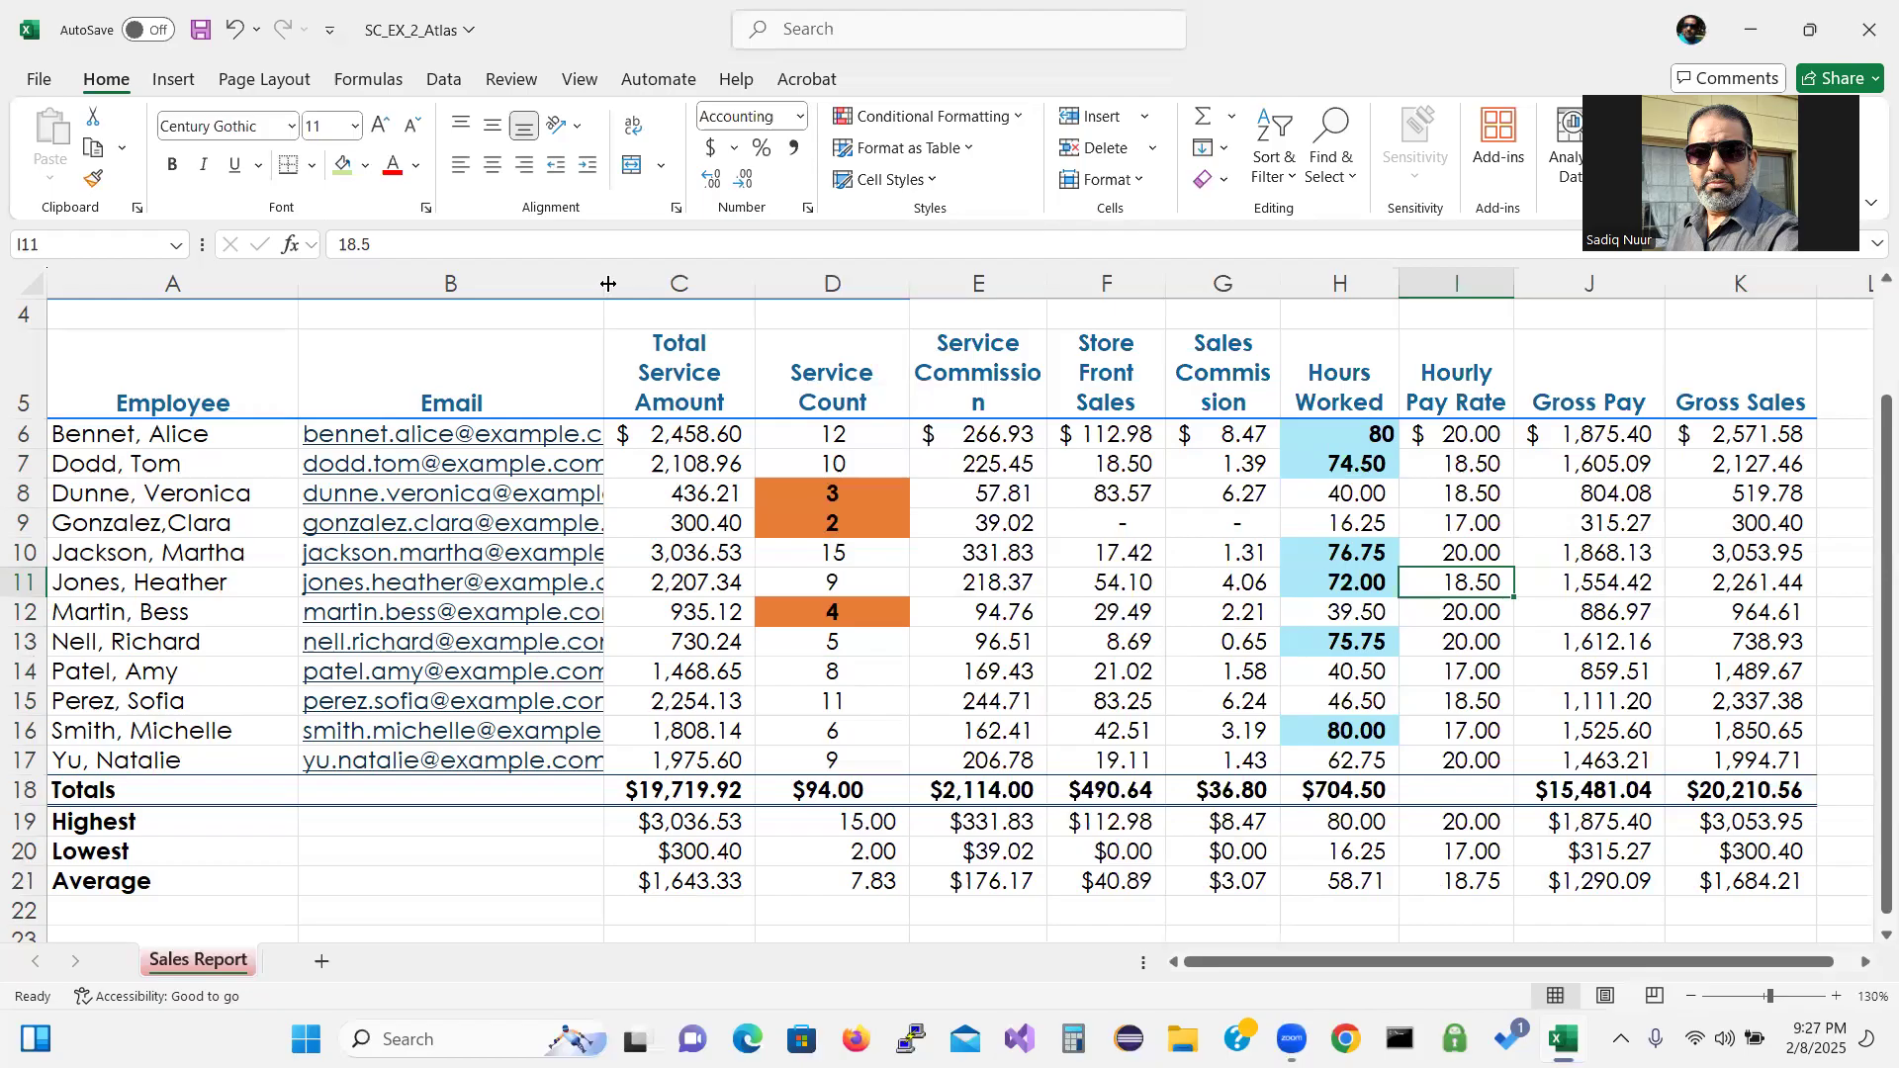
# Select the entire Email column B on the Sales Report sheet.
pyautogui.scroll(1, 554, 282)
pyautogui.click(516, 280)
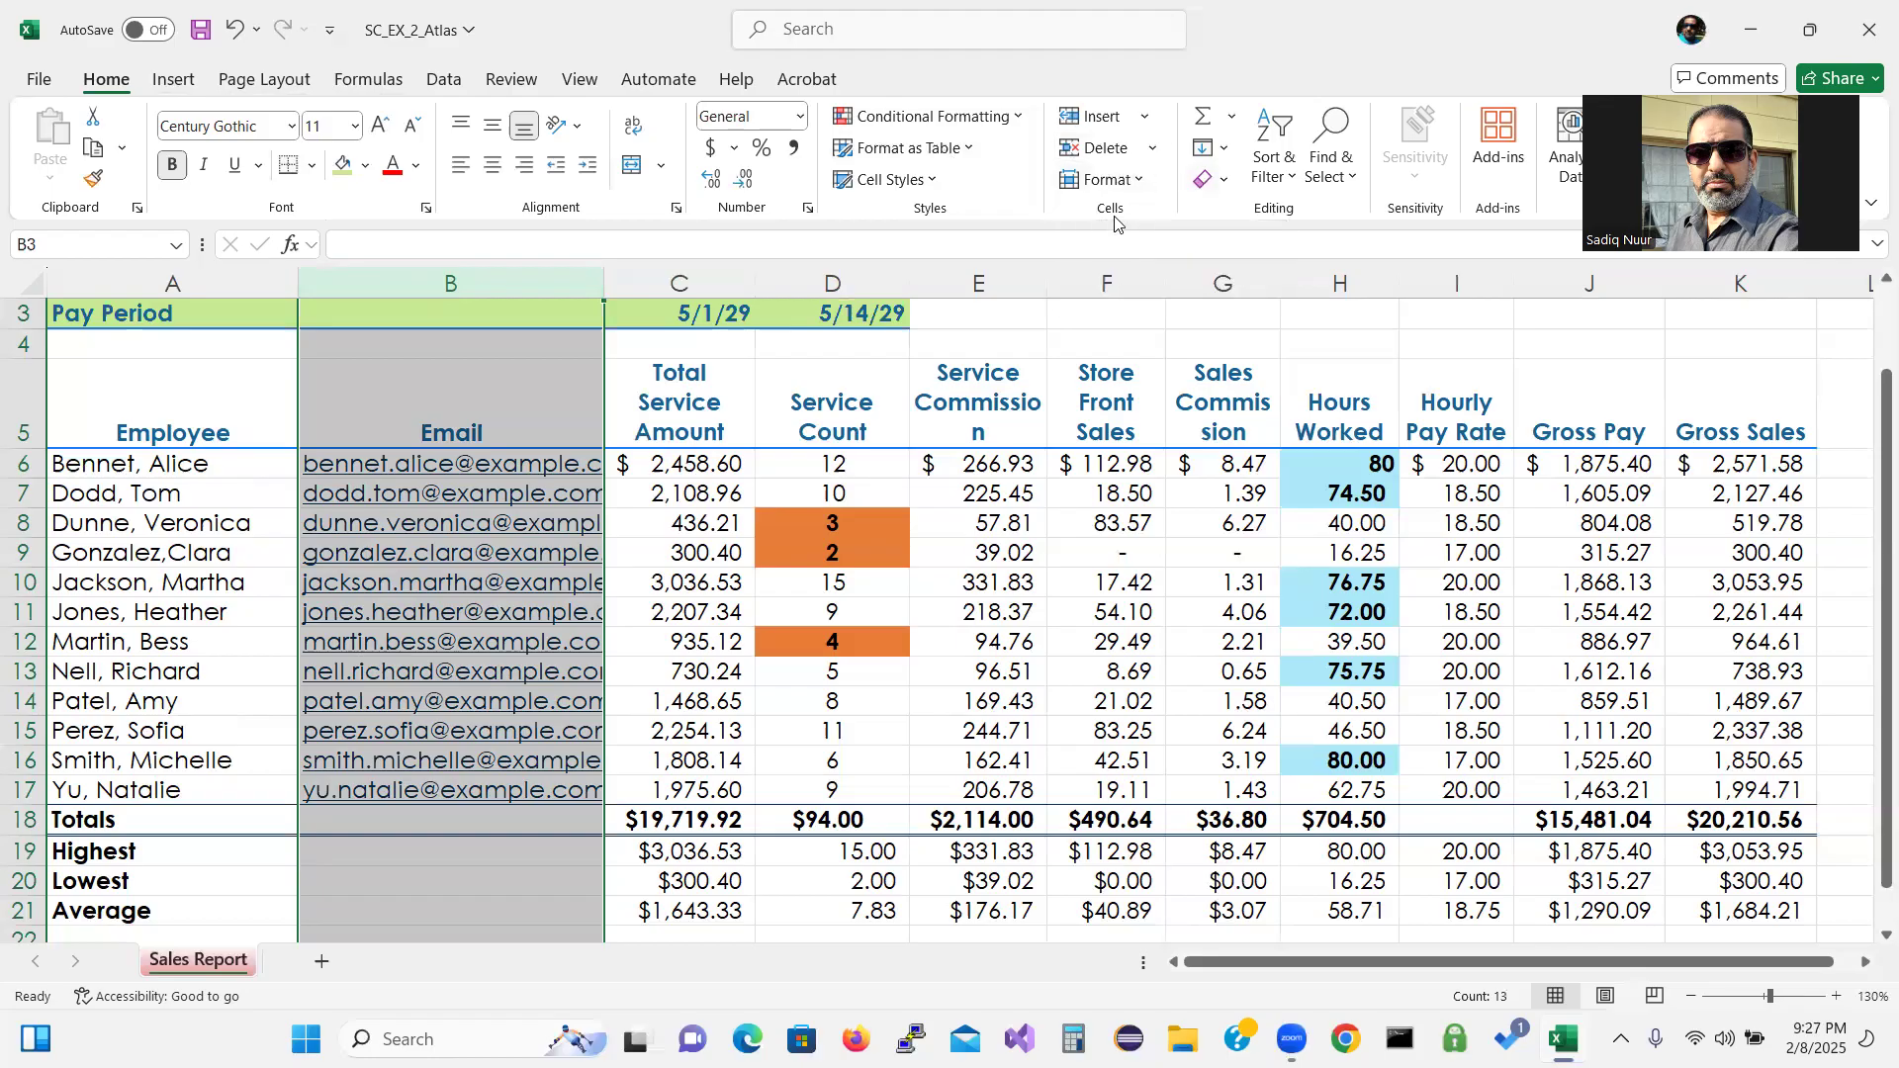
# AutoFit column B's width to the longest email address, then select column A.
pyautogui.click(1141, 184)
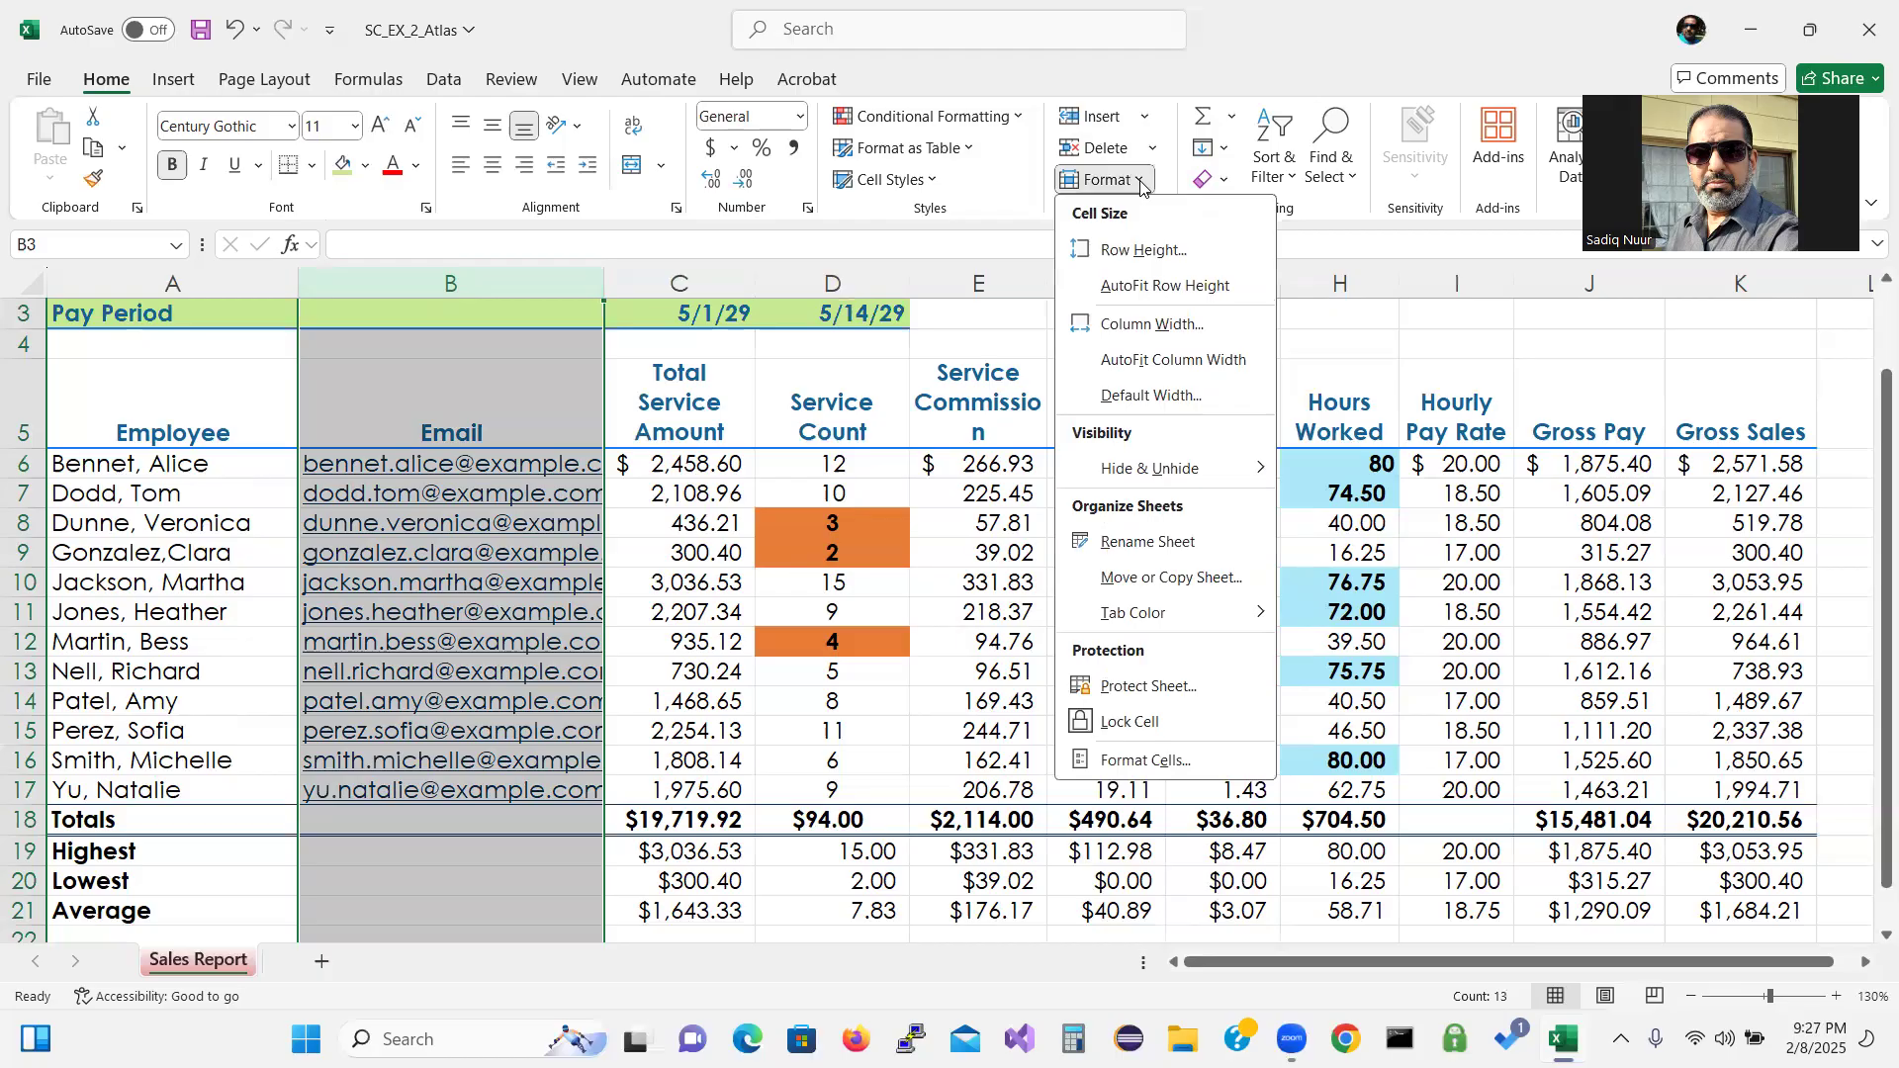
pyautogui.click(1159, 363)
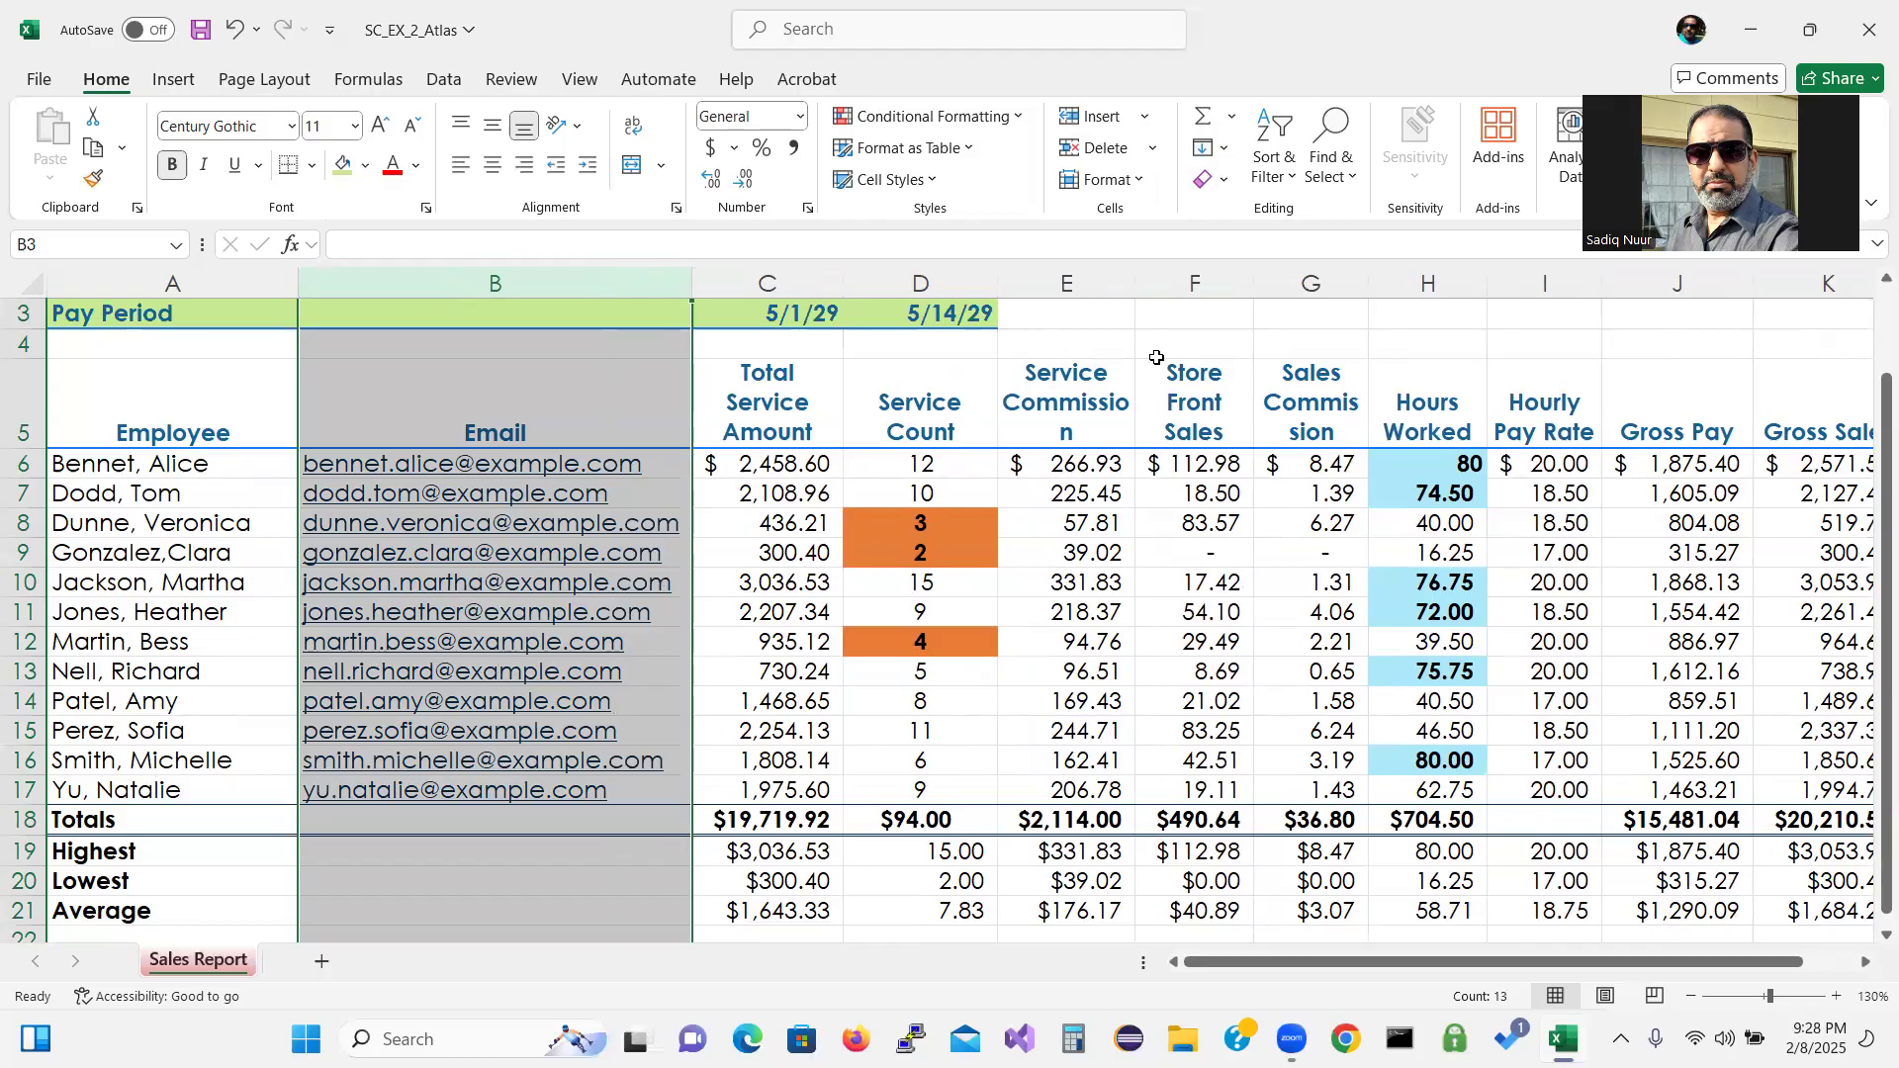
pyautogui.click(173, 283)
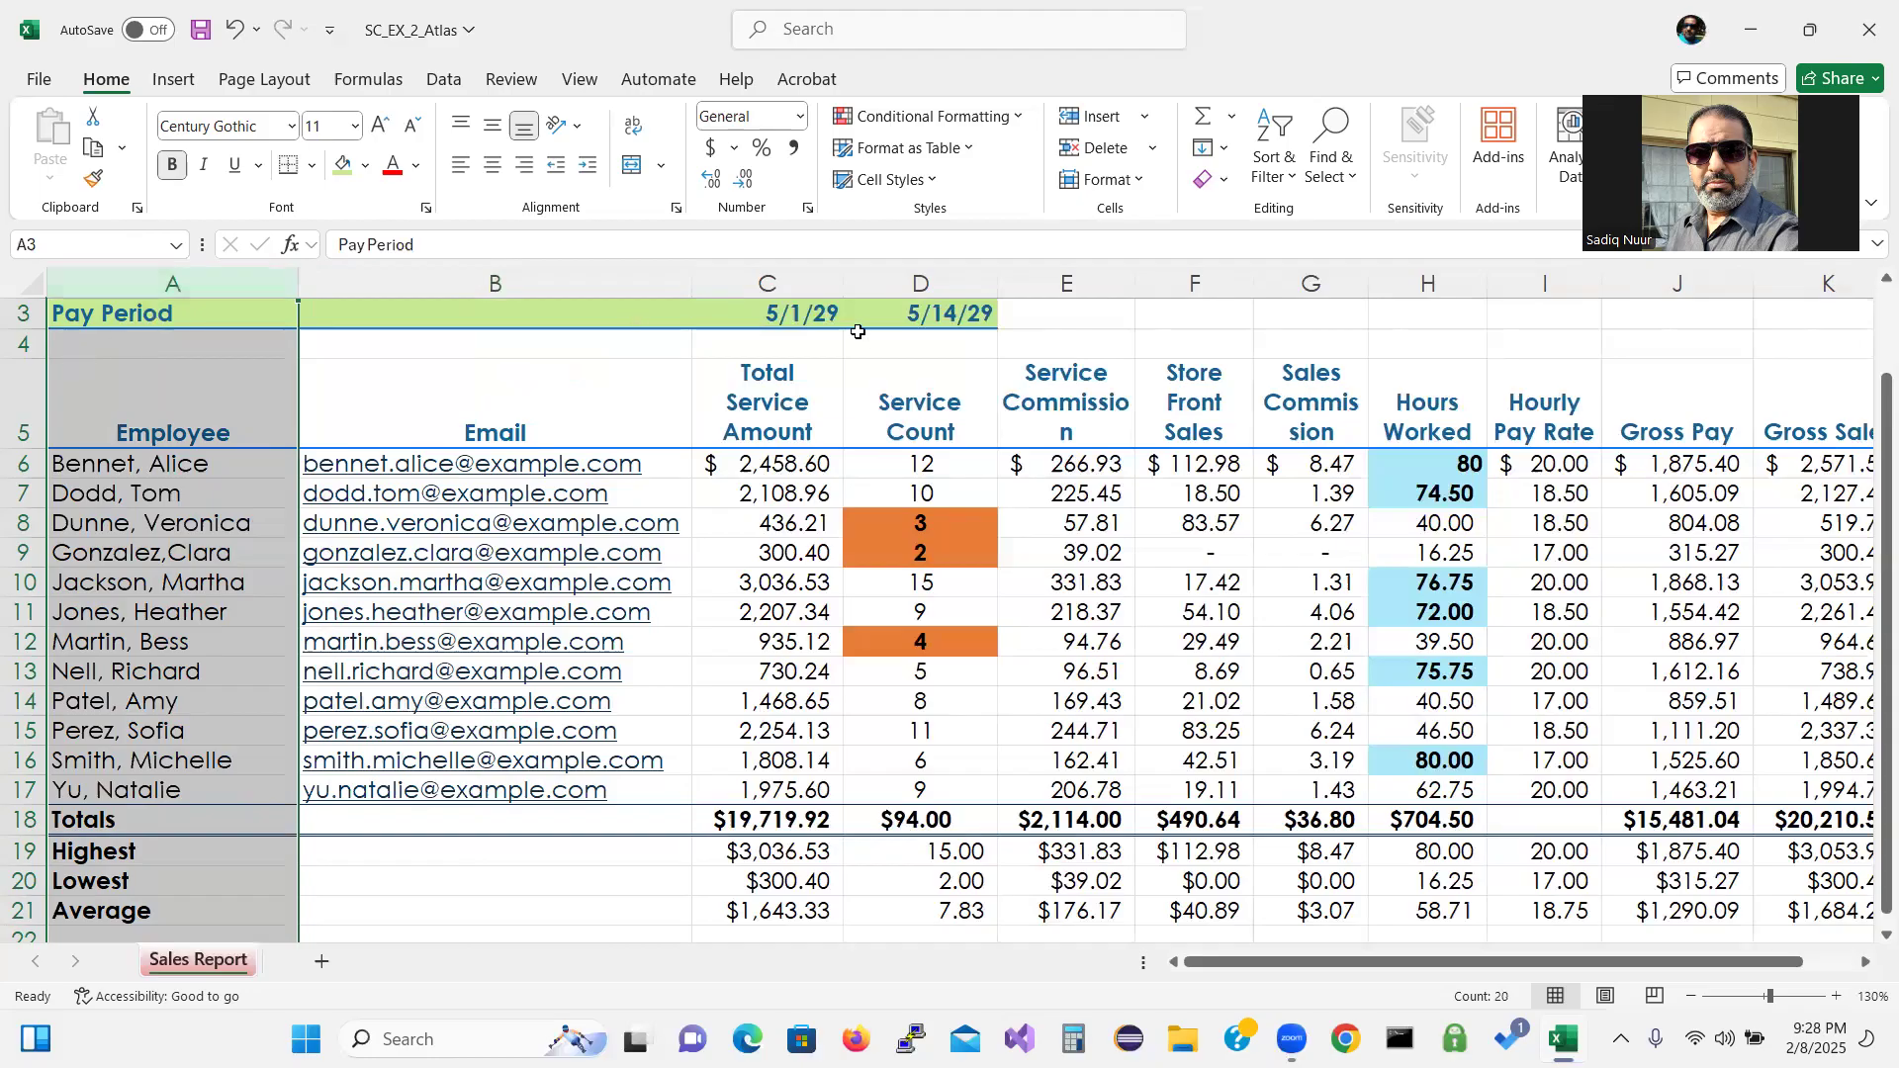
# Select Total Service Amount, adding Service Commission and Store Front Sales columns to the selection.
pyautogui.click(795, 280)
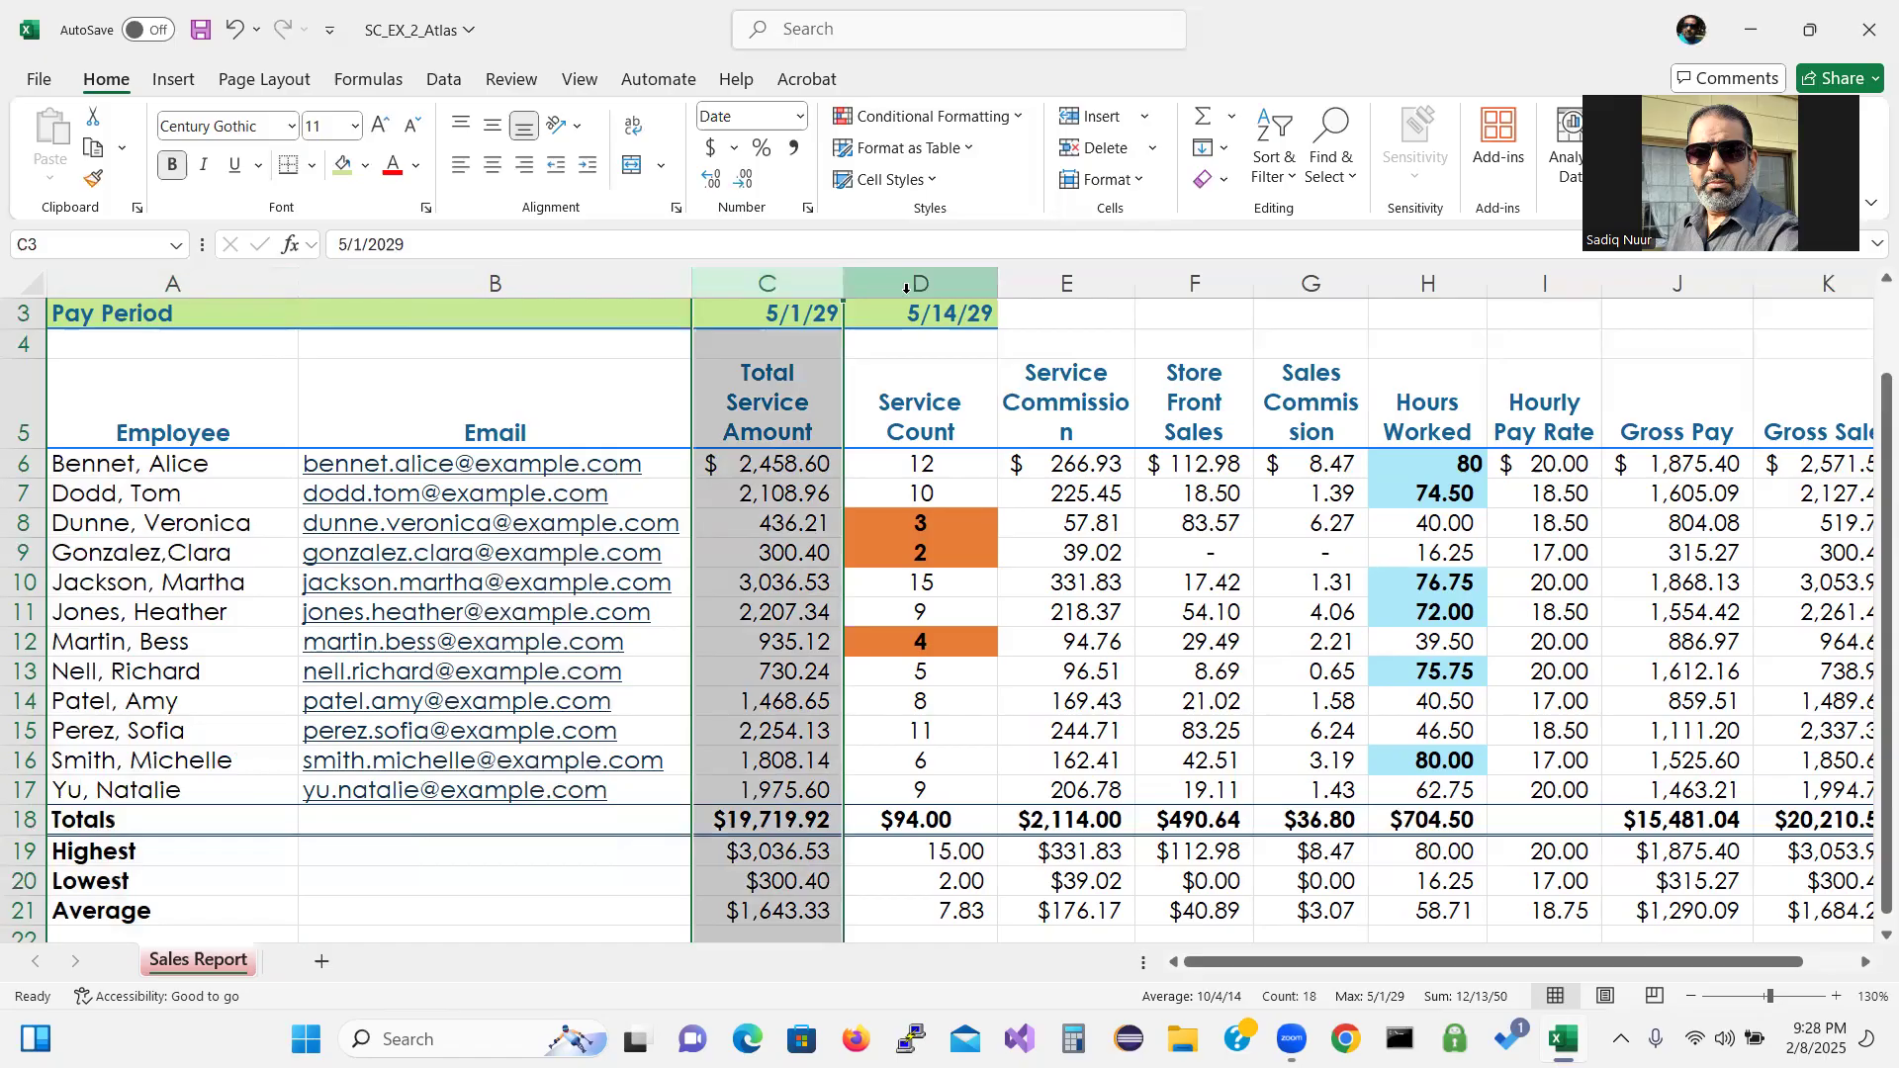
pyautogui.rightClick(1048, 285)
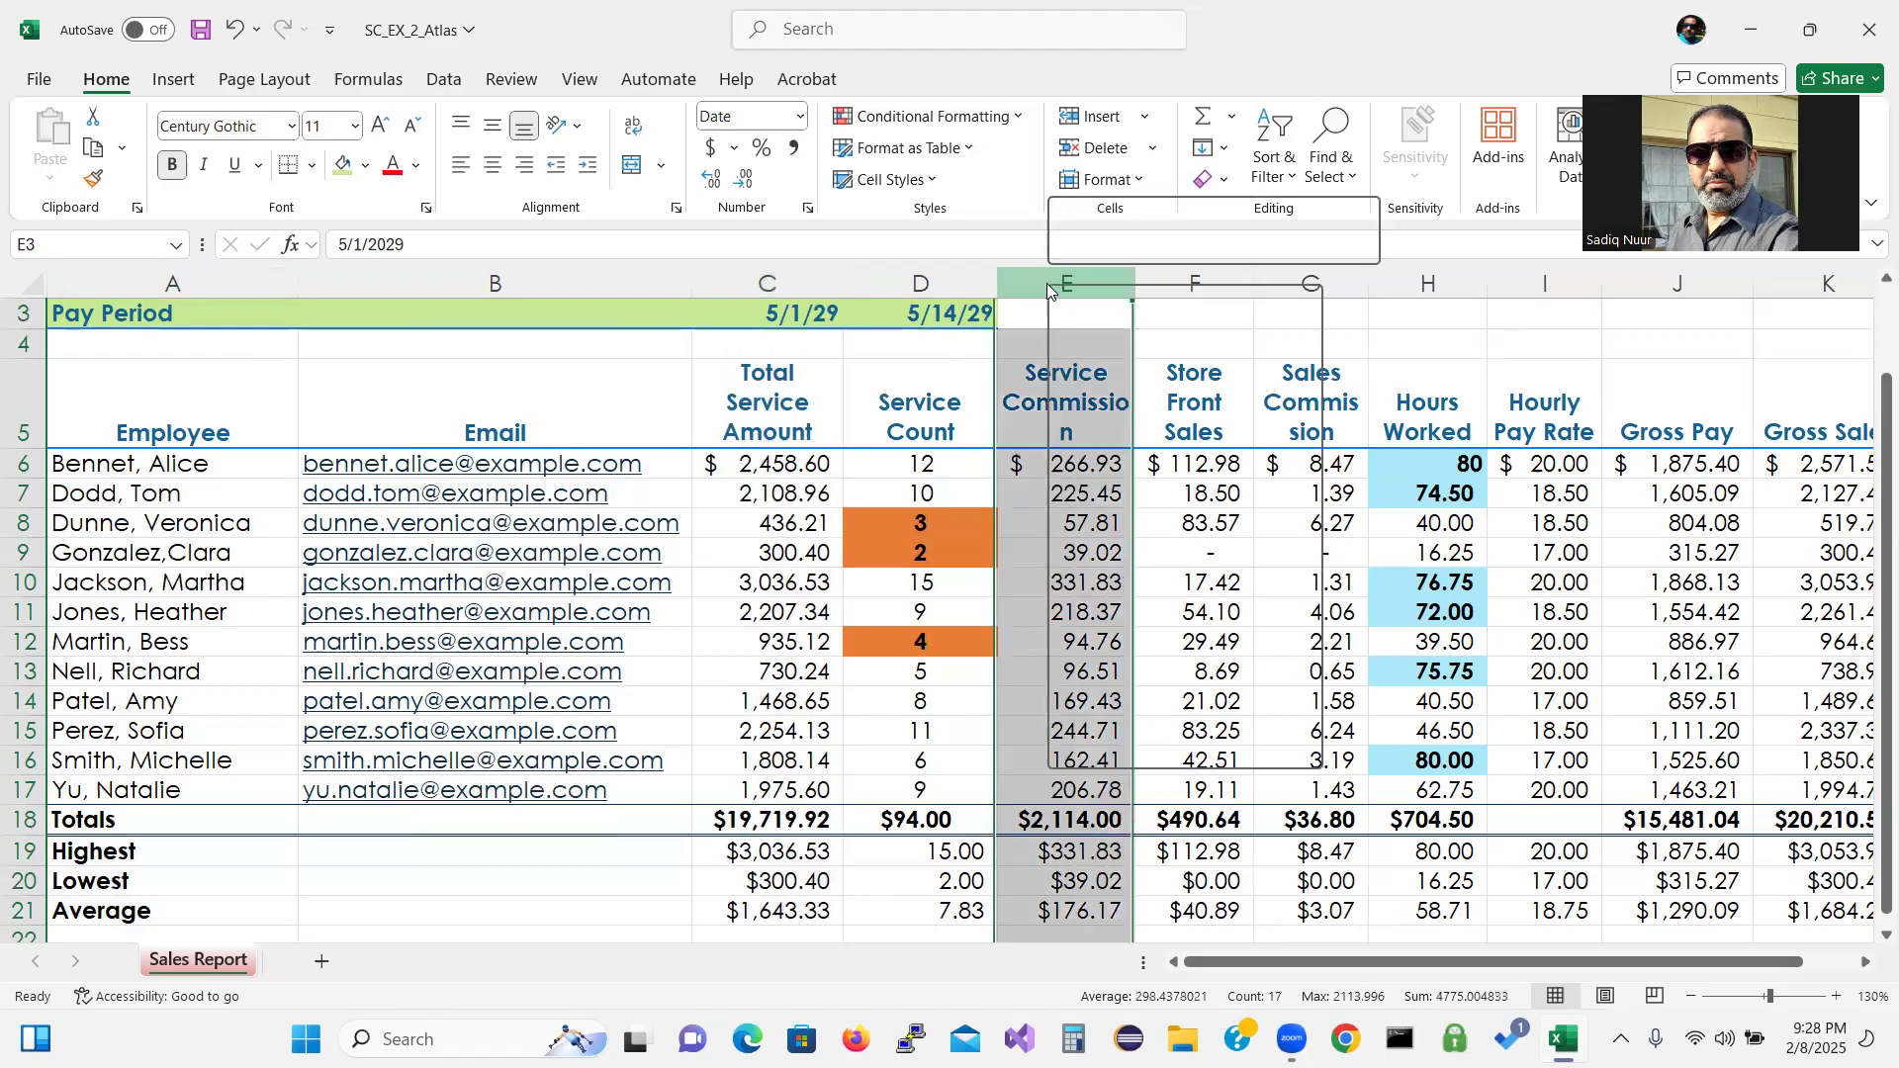
pyautogui.press('Escape')
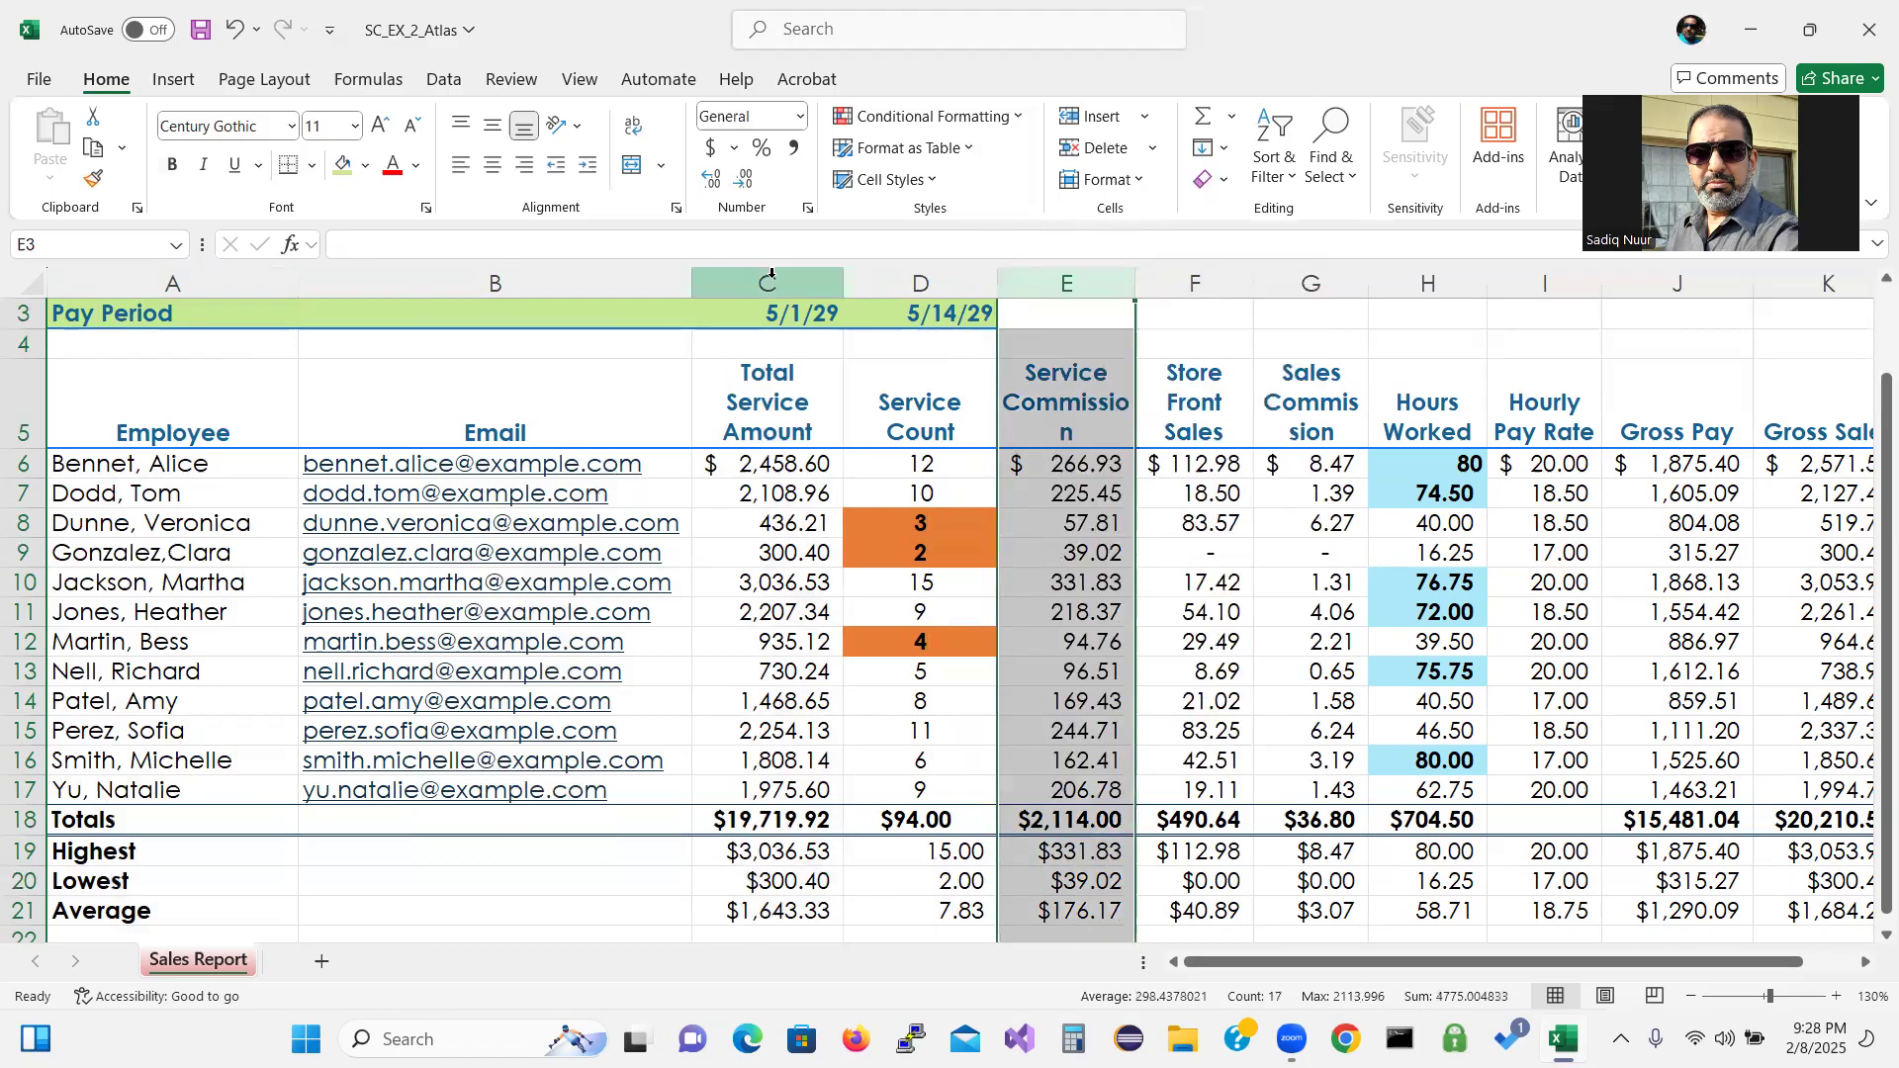
pyautogui.click(772, 283)
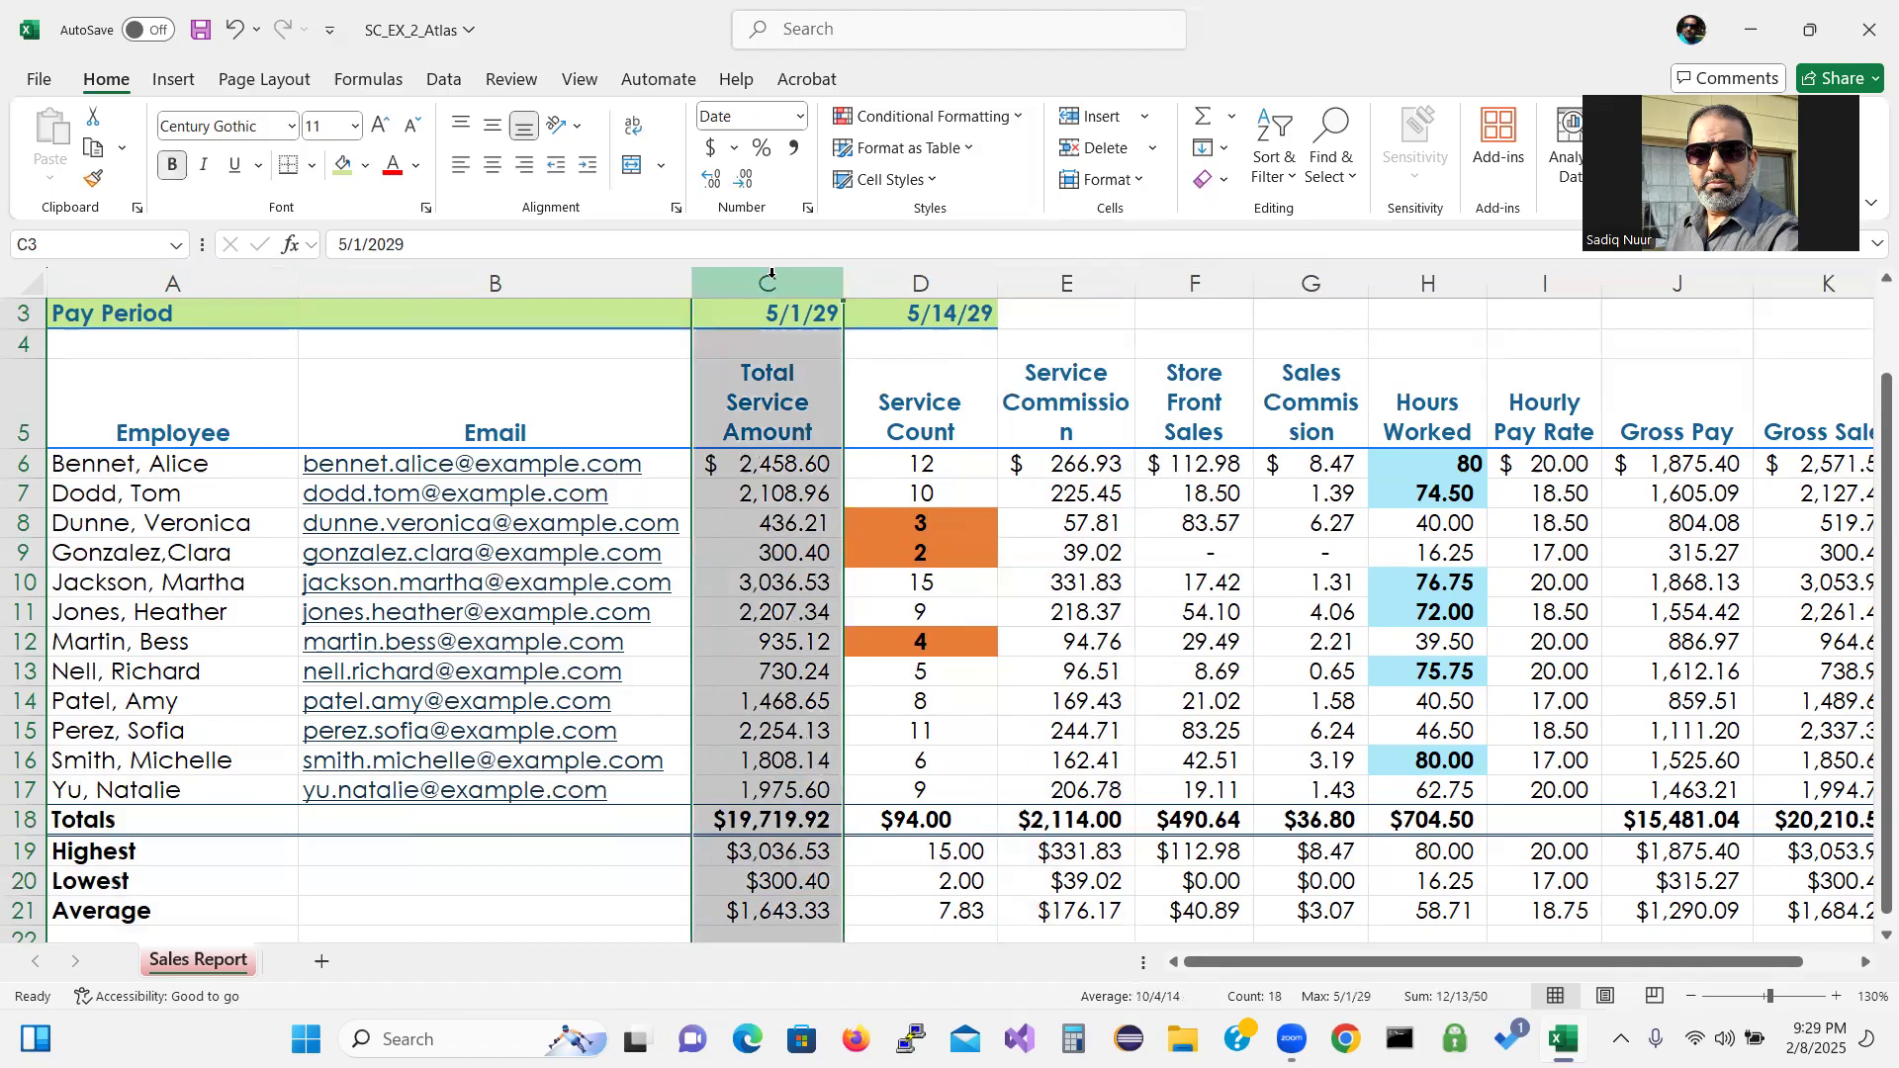
pyautogui.keyDown('ctrl'); pyautogui.click(1074, 282); pyautogui.keyUp('ctrl')
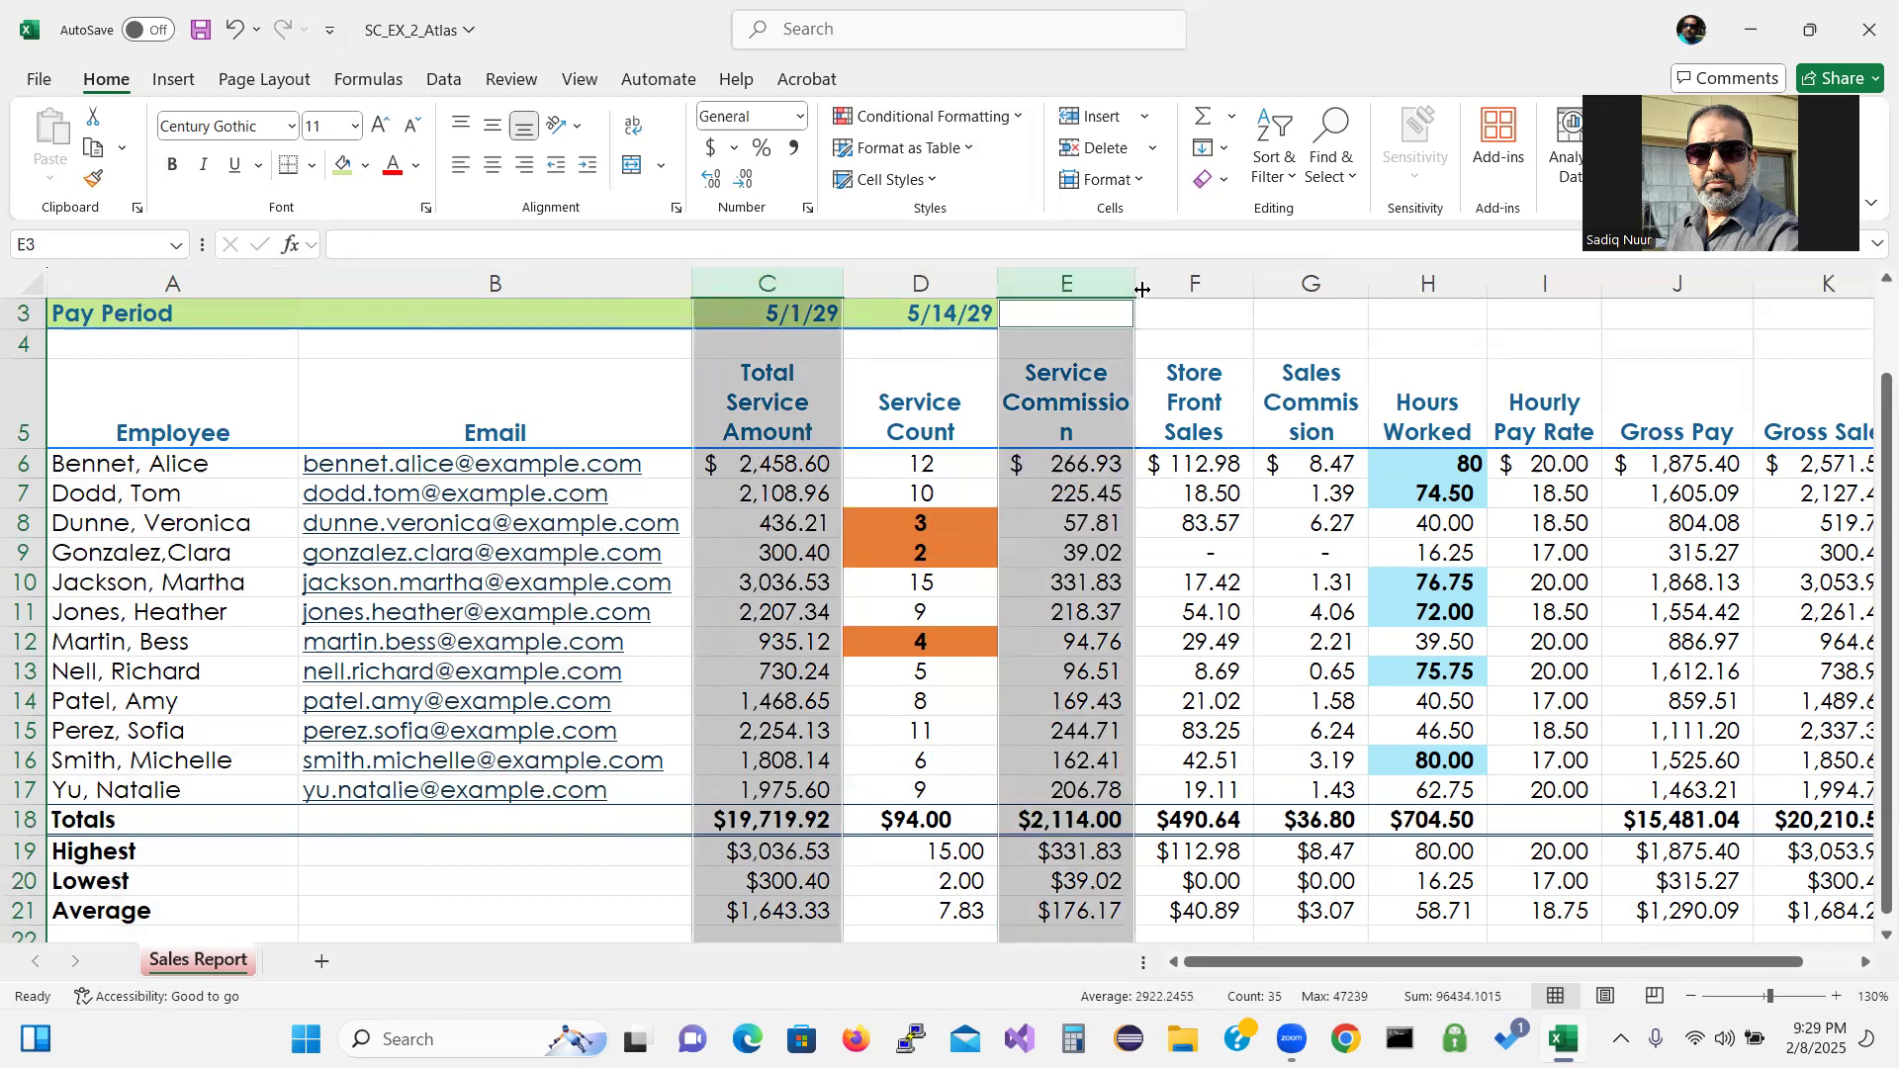
pyautogui.rightClick(1203, 273)
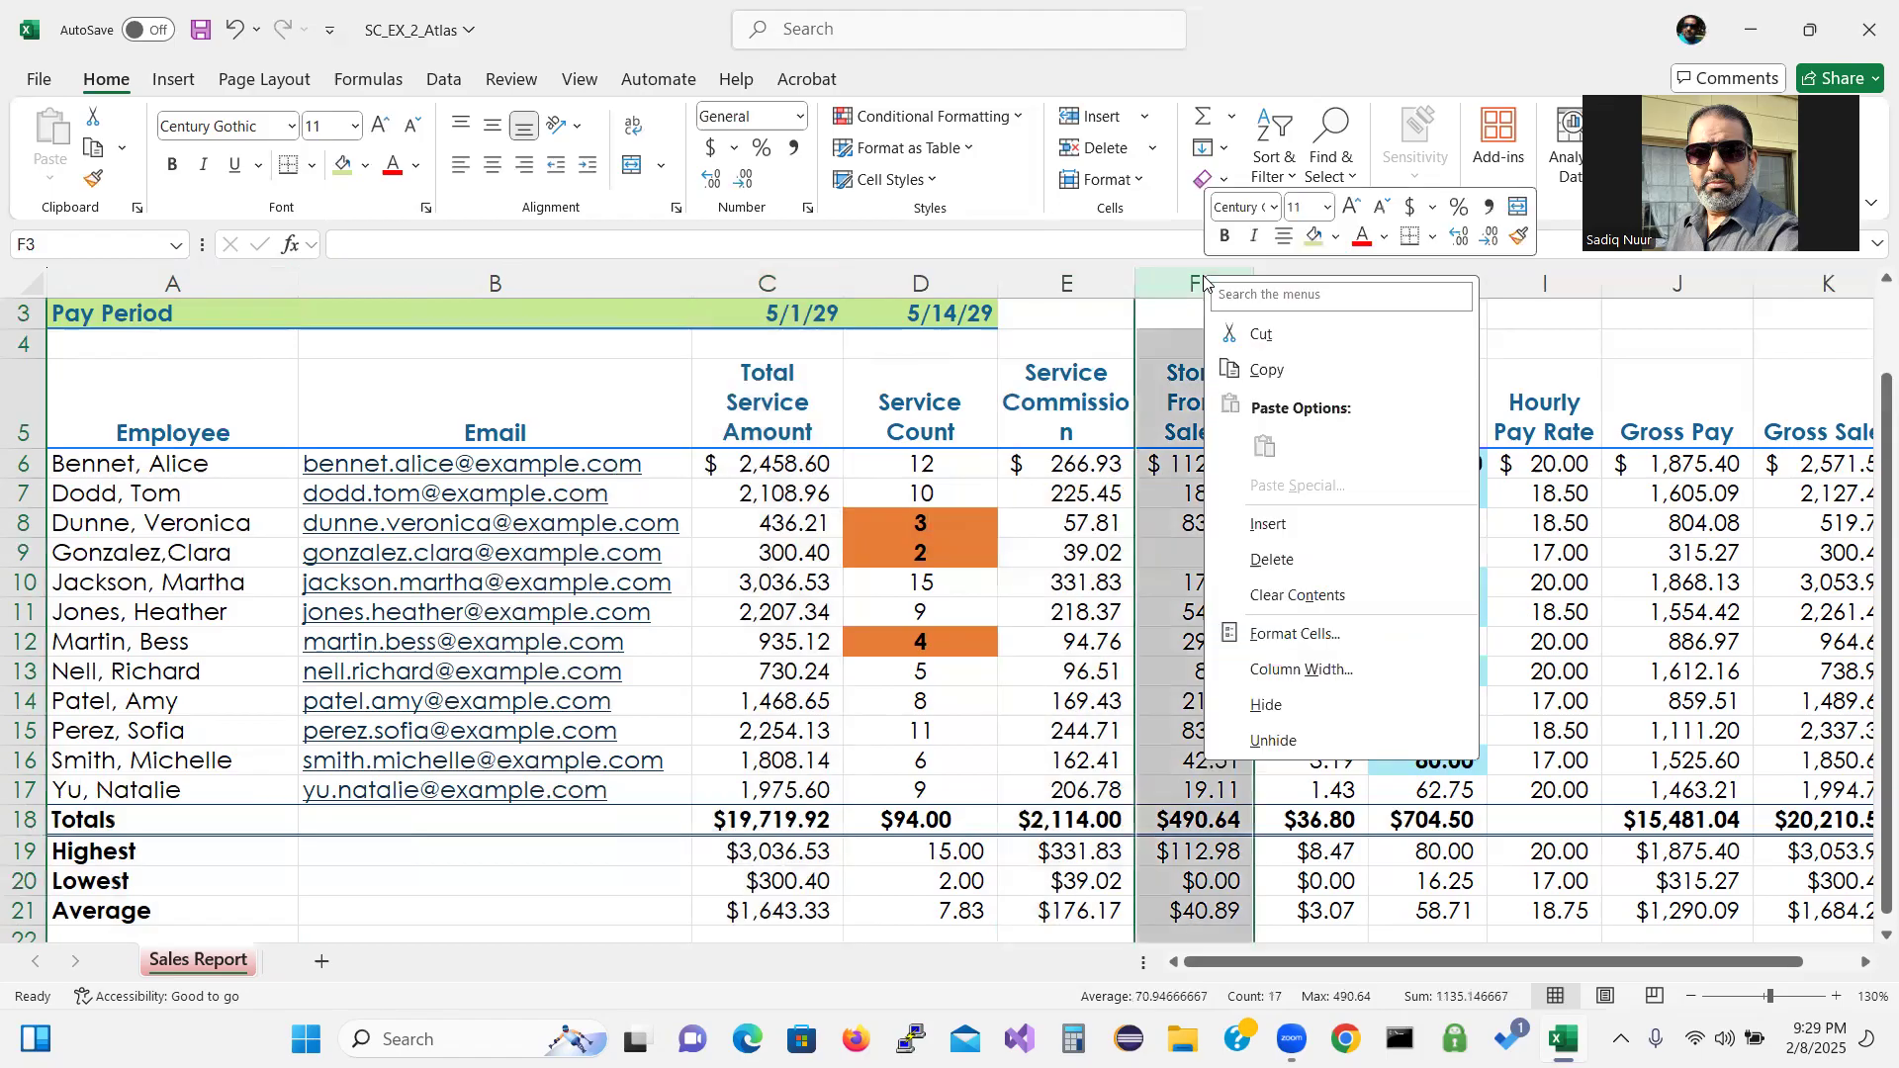
pyautogui.click(764, 284)
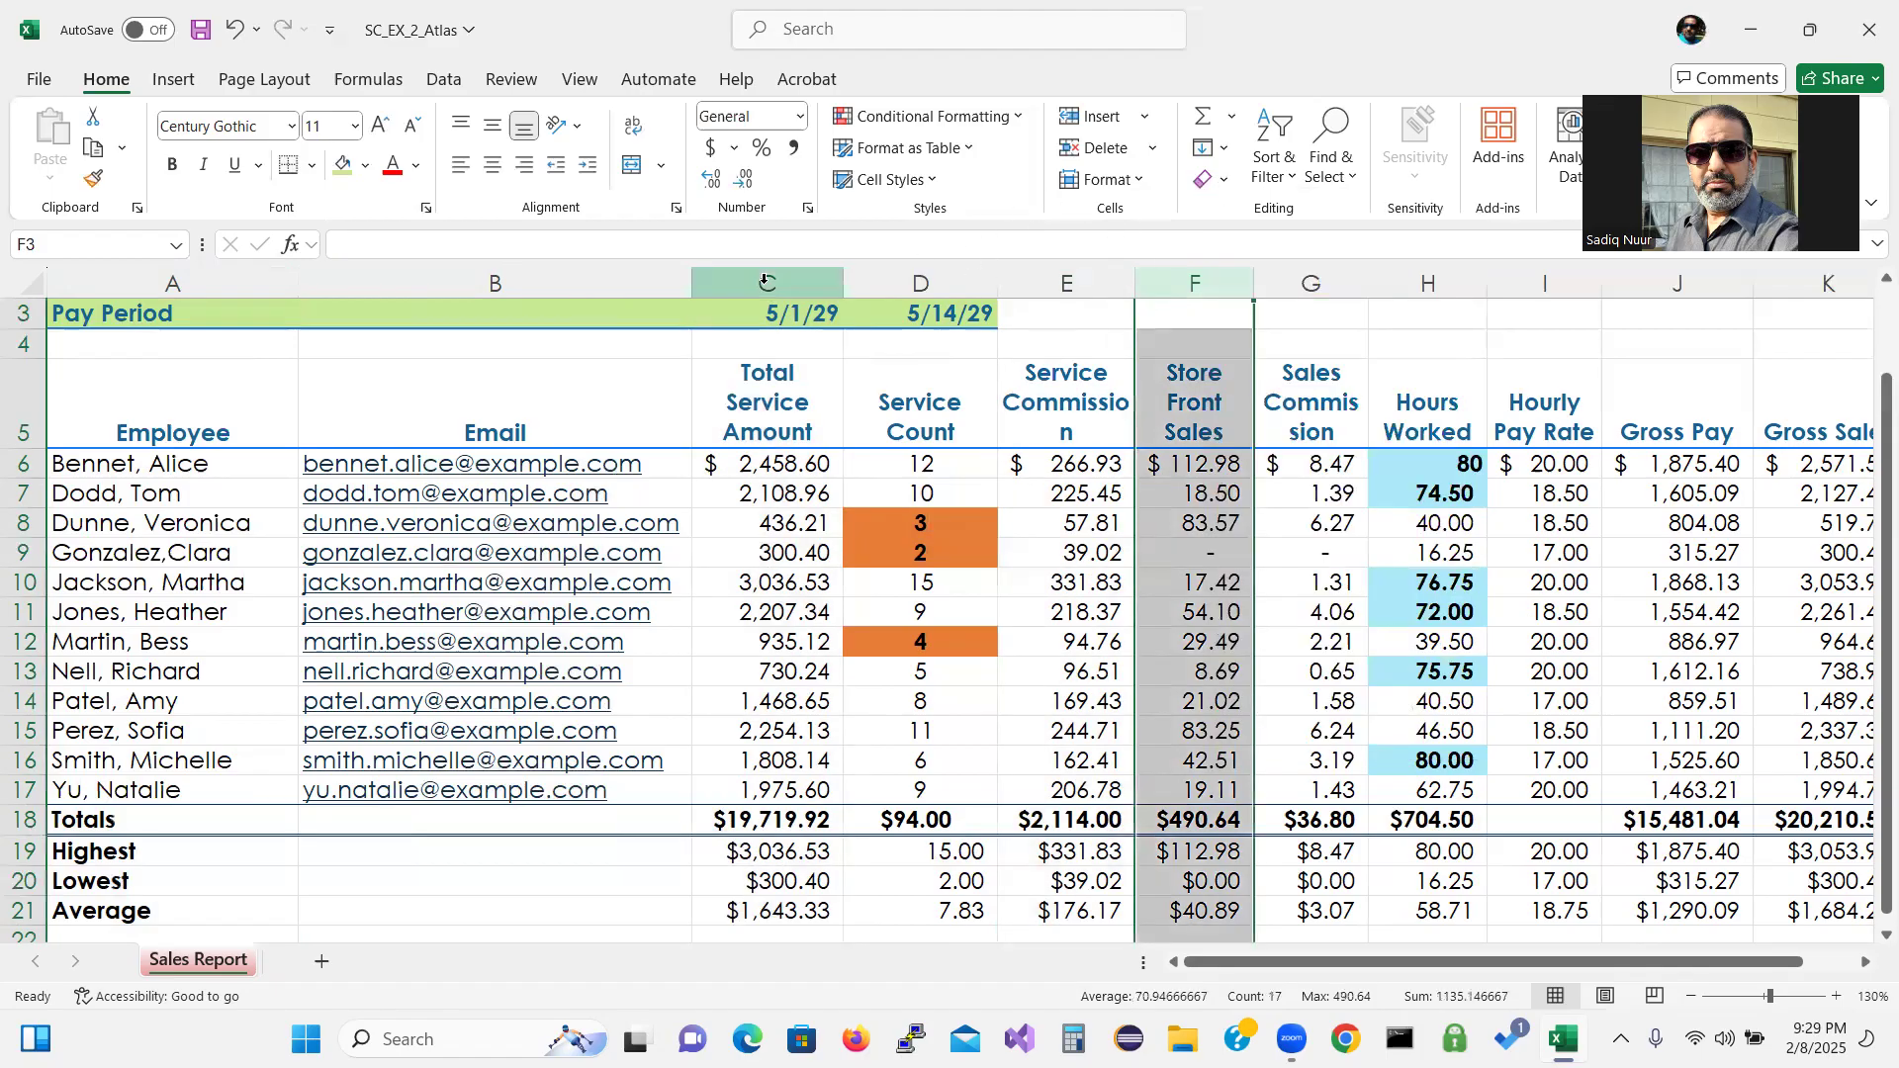
pyautogui.click(765, 282)
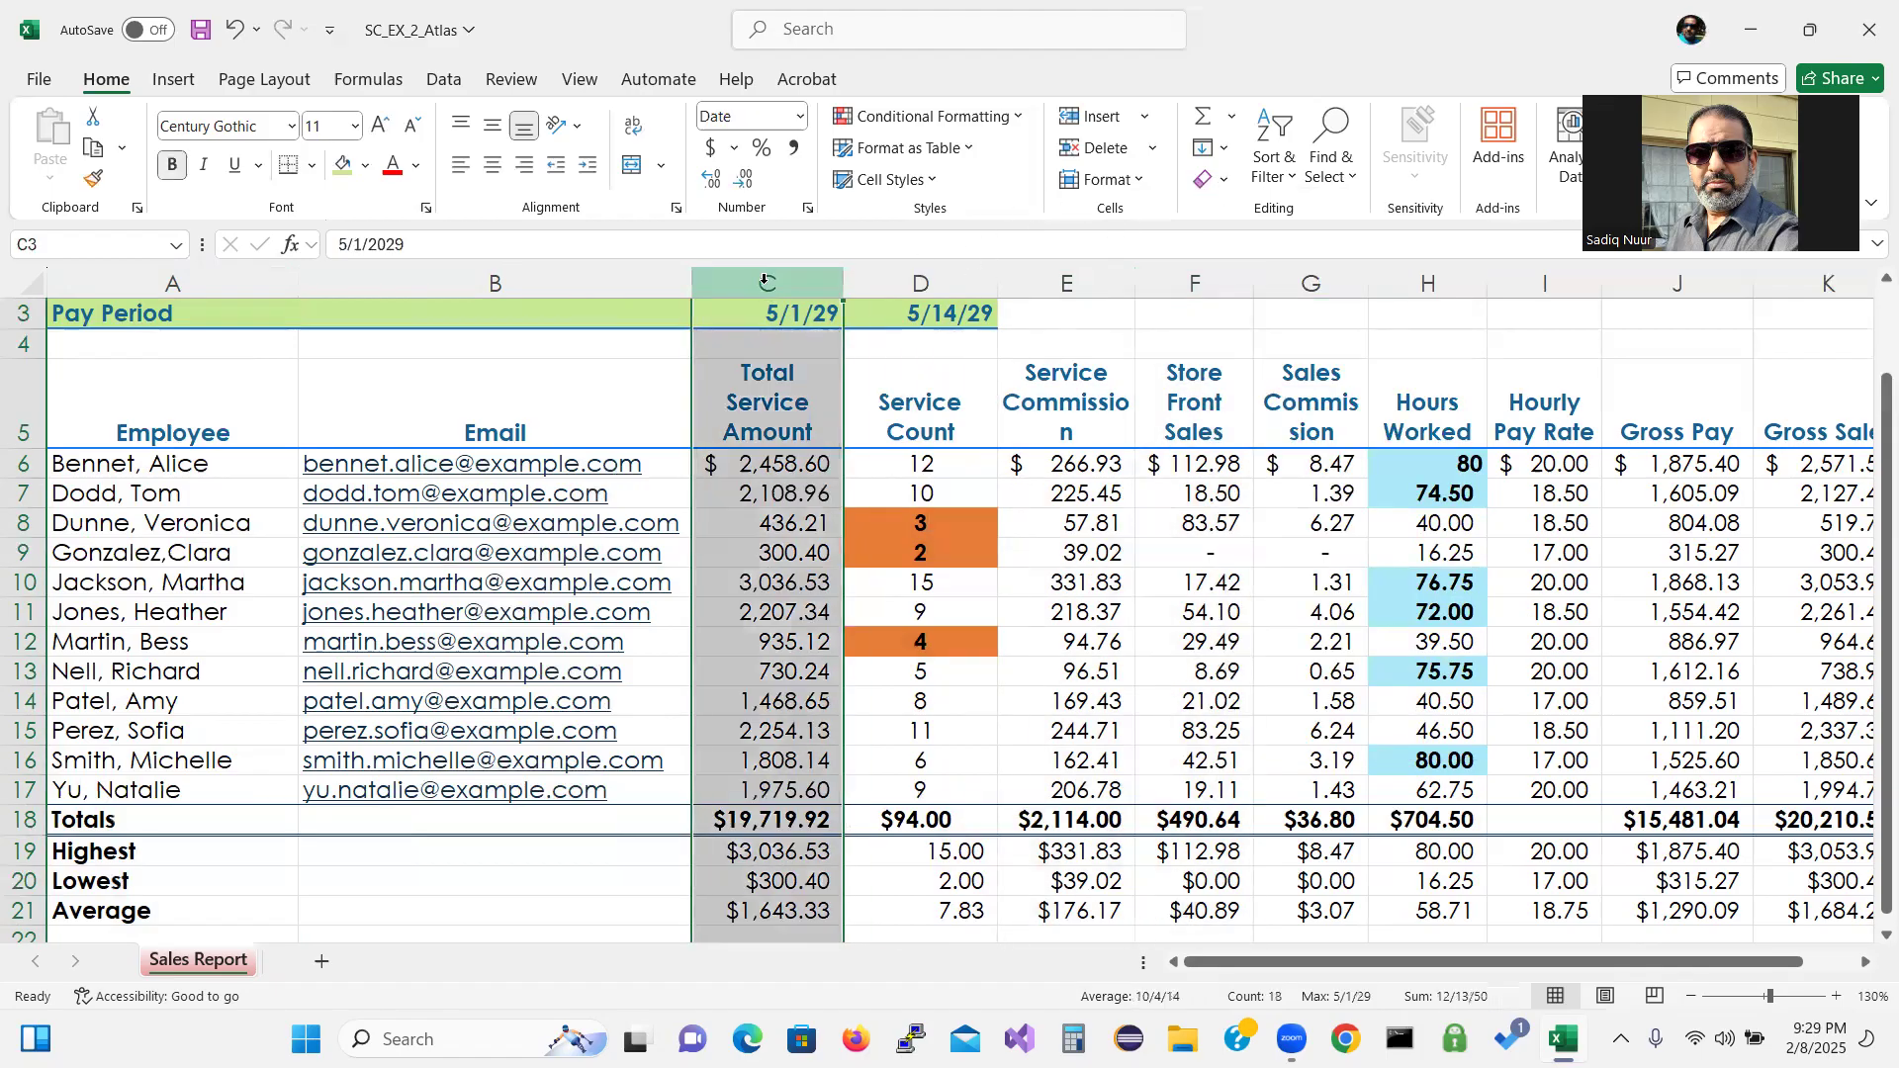
pyautogui.keyDown('ctrl'); pyautogui.click(1080, 280); pyautogui.keyUp('ctrl')
pyautogui.keyDown('ctrl'); pyautogui.click(1179, 286); pyautogui.keyUp('ctrl')
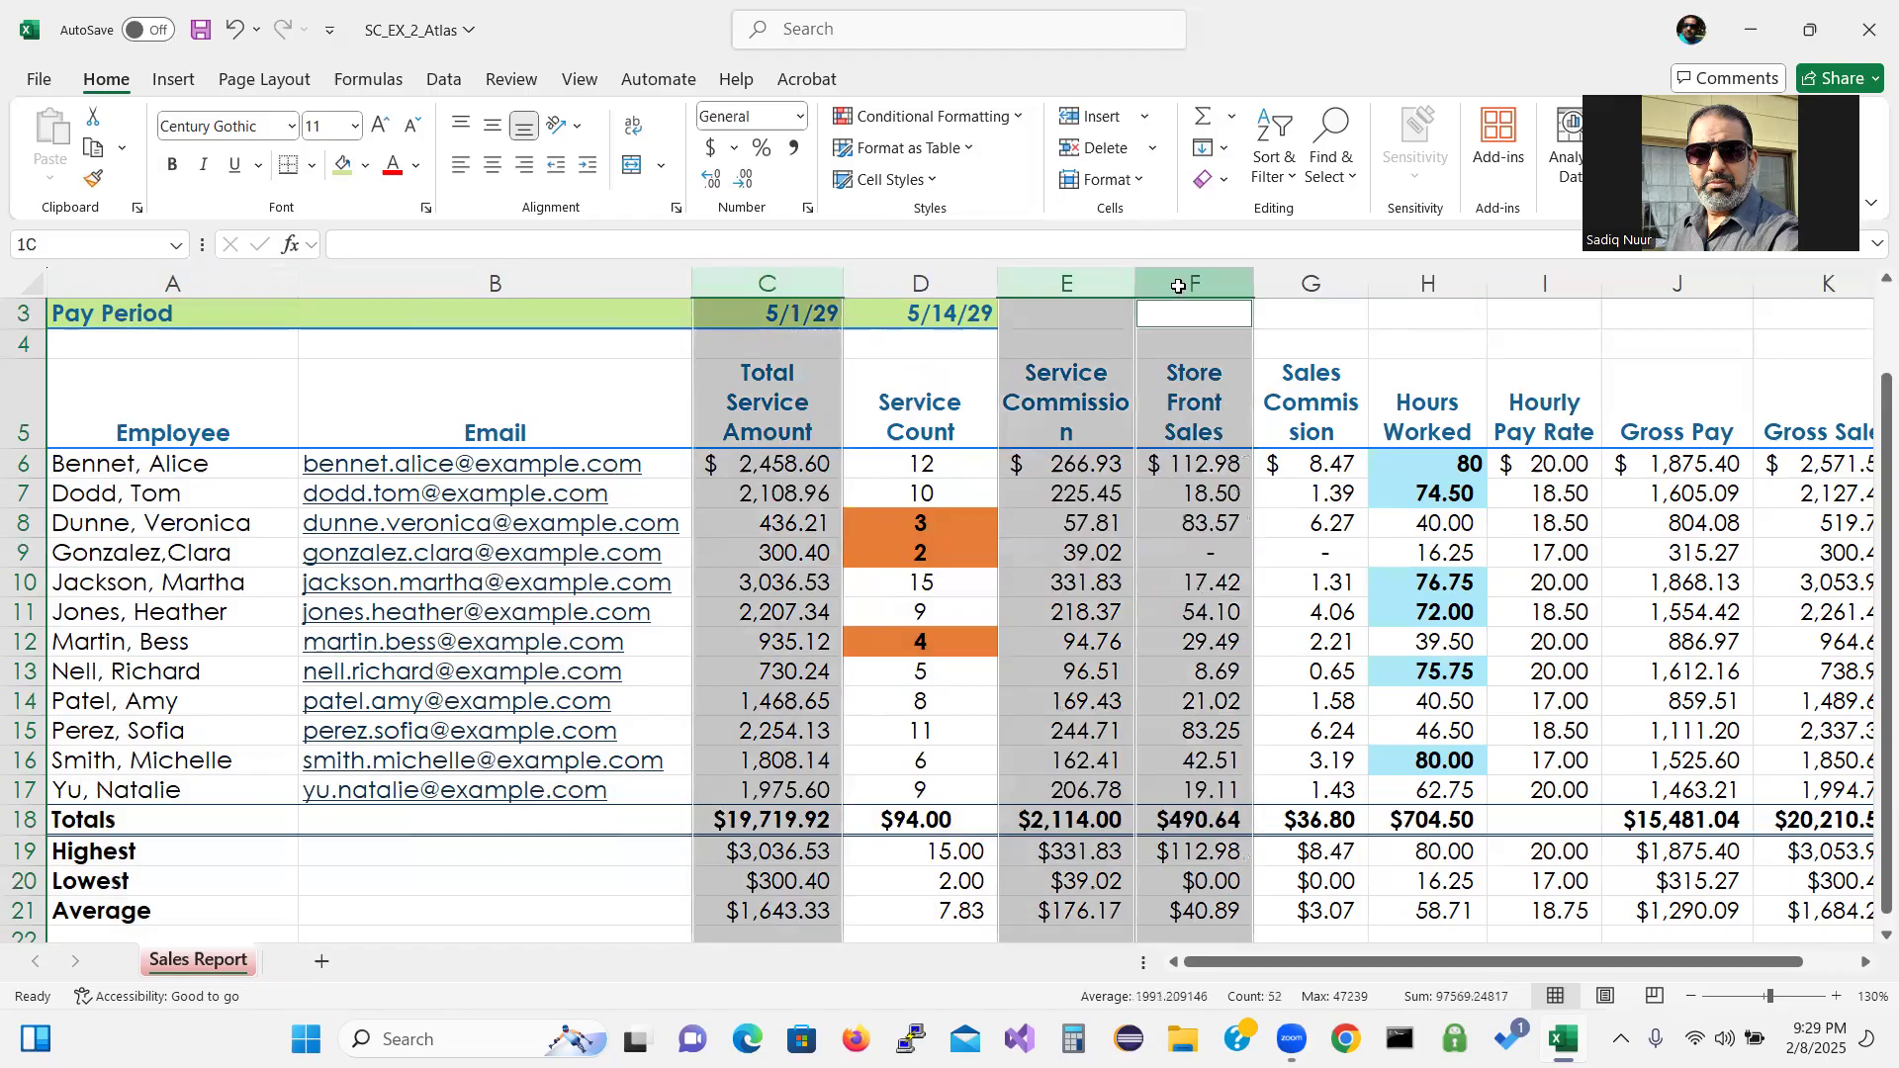
# Reselect and select columns C through E together across their headers.
pyautogui.click(1311, 284)
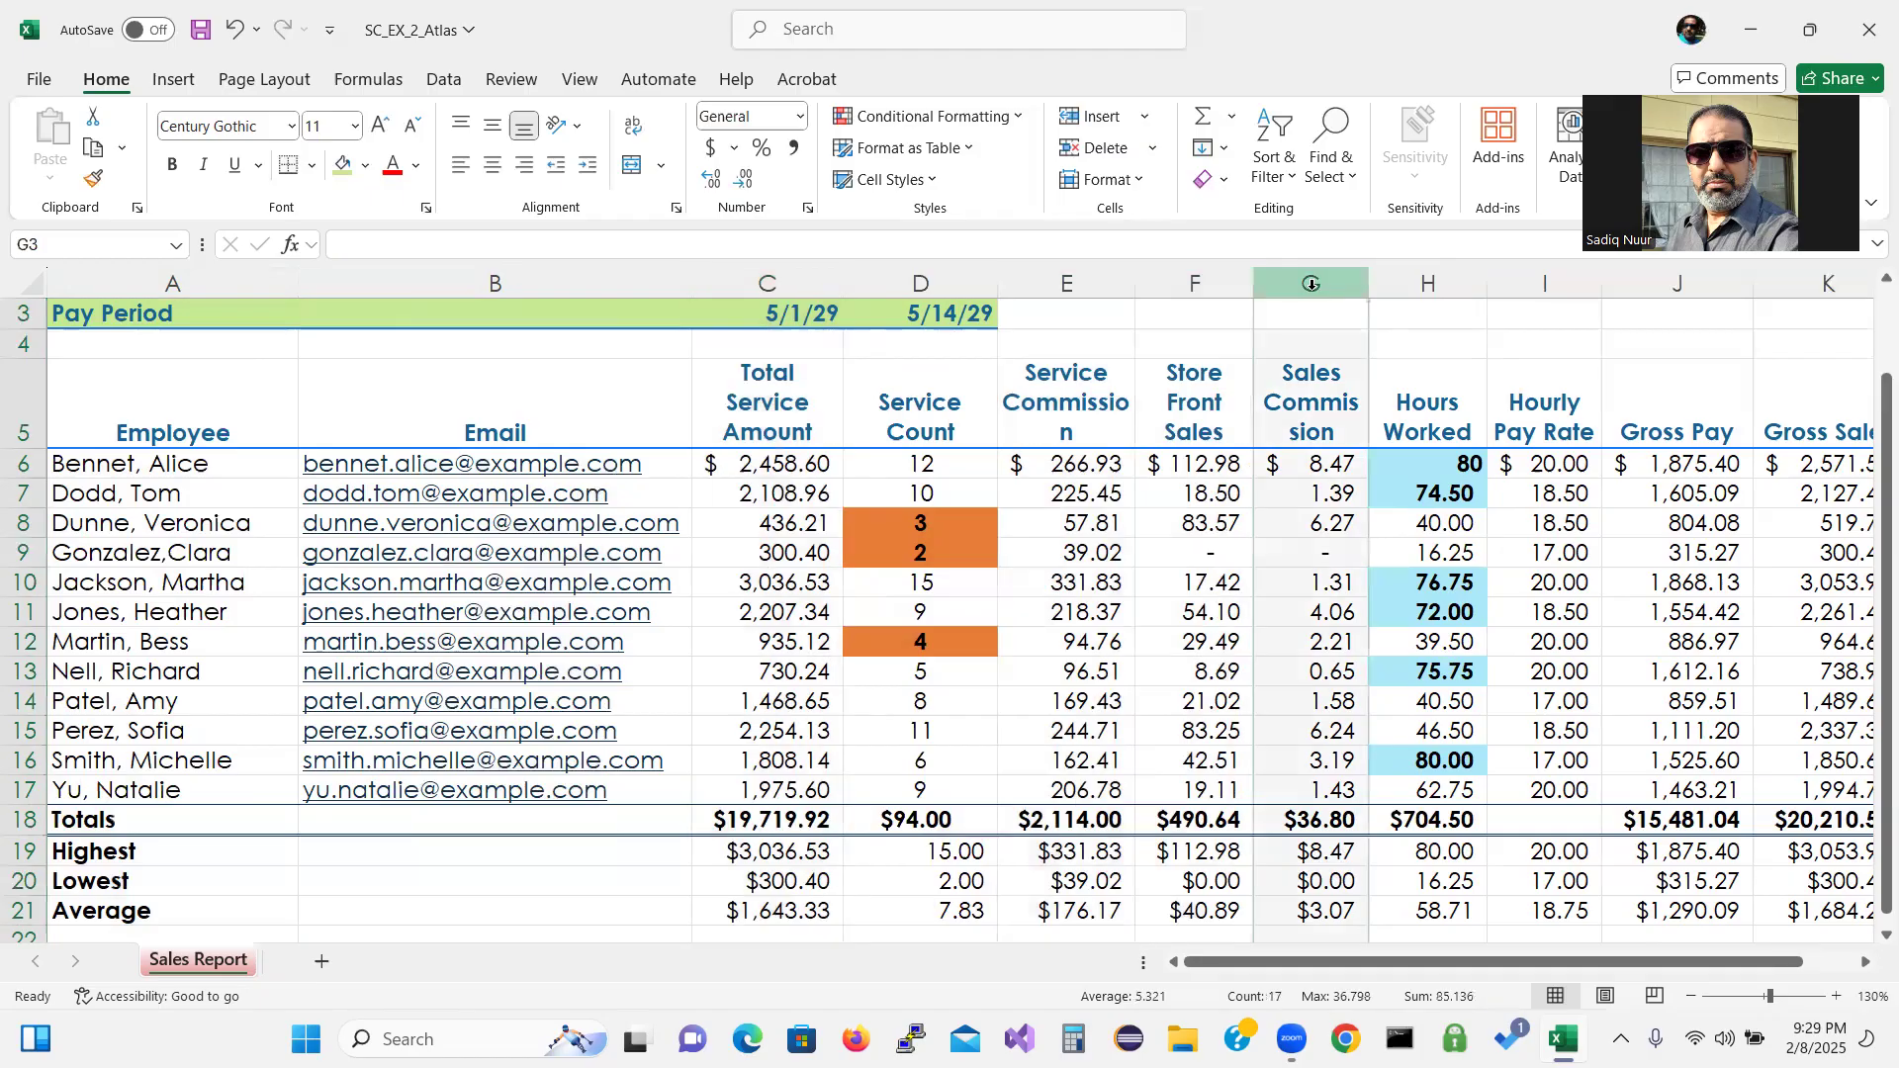
pyautogui.rightClick(1311, 283)
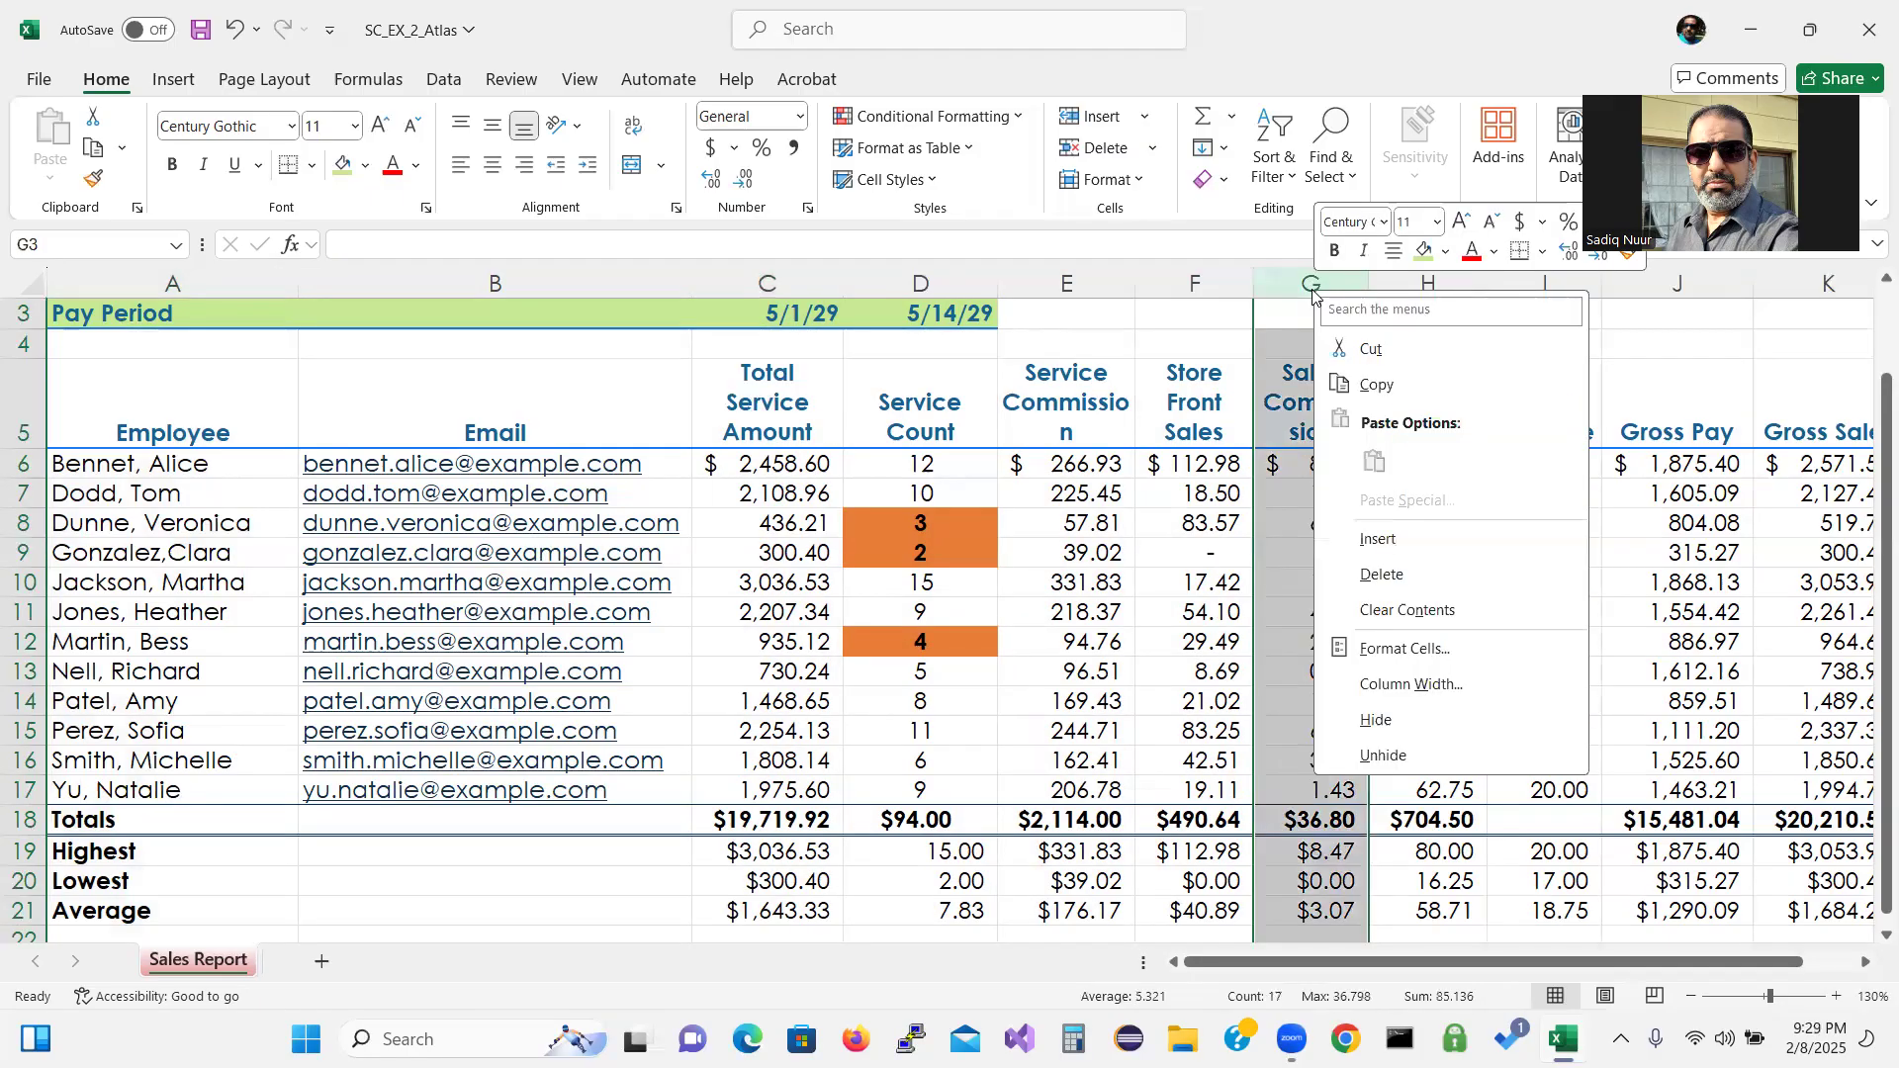
pyautogui.rightClick(1081, 285)
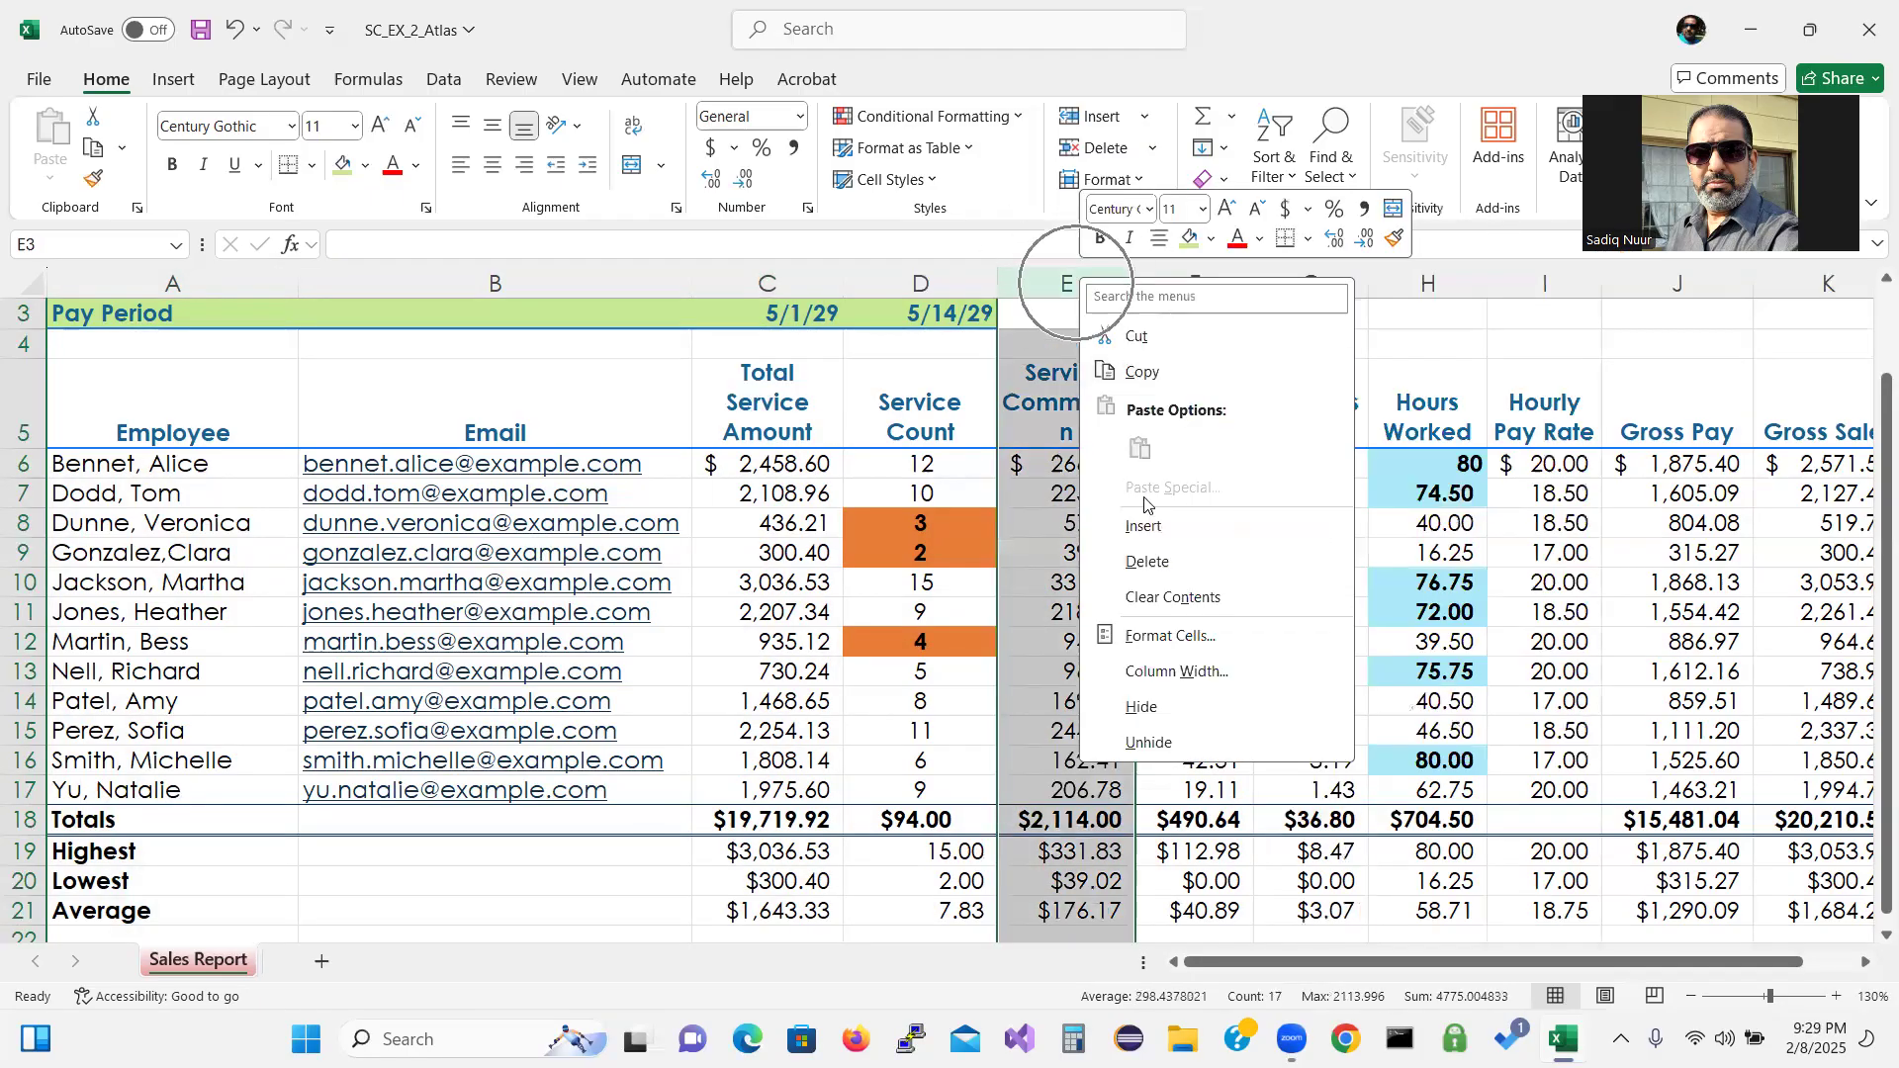
pyautogui.click(766, 326)
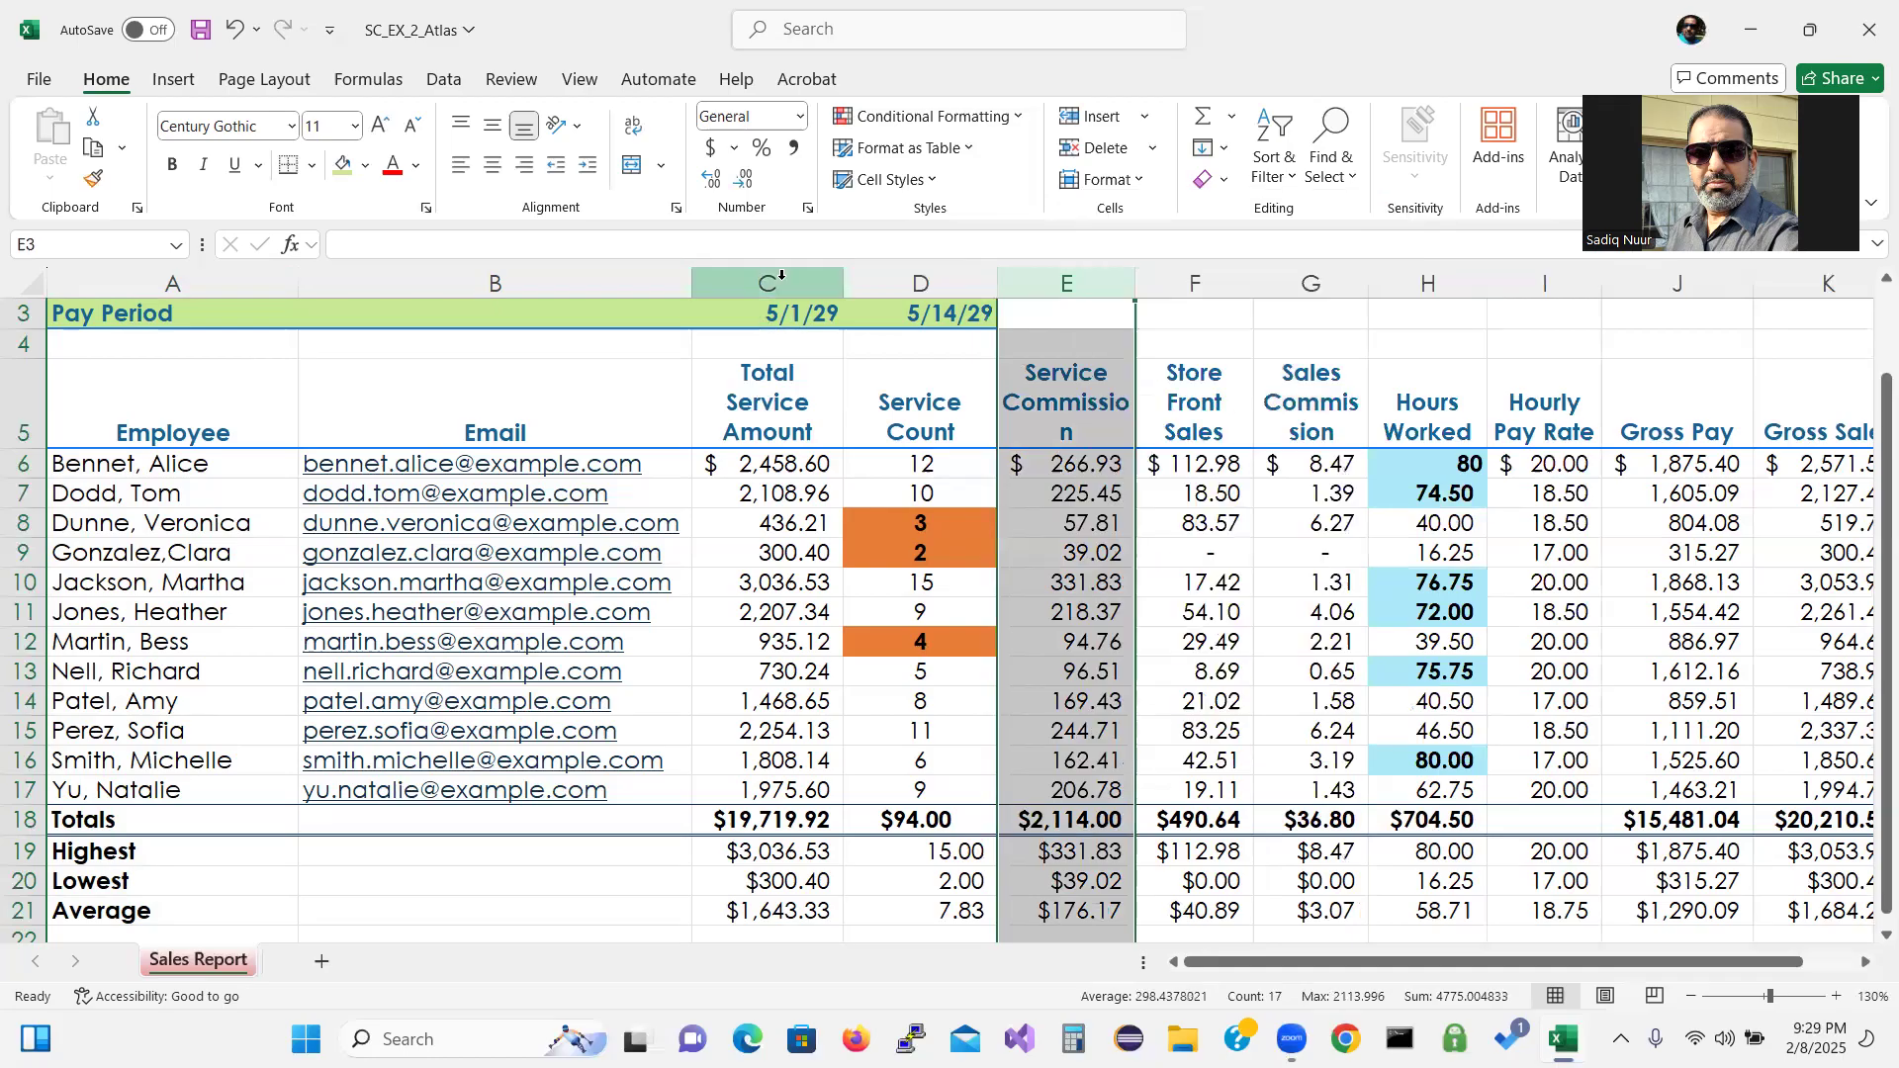
pyautogui.click(782, 279)
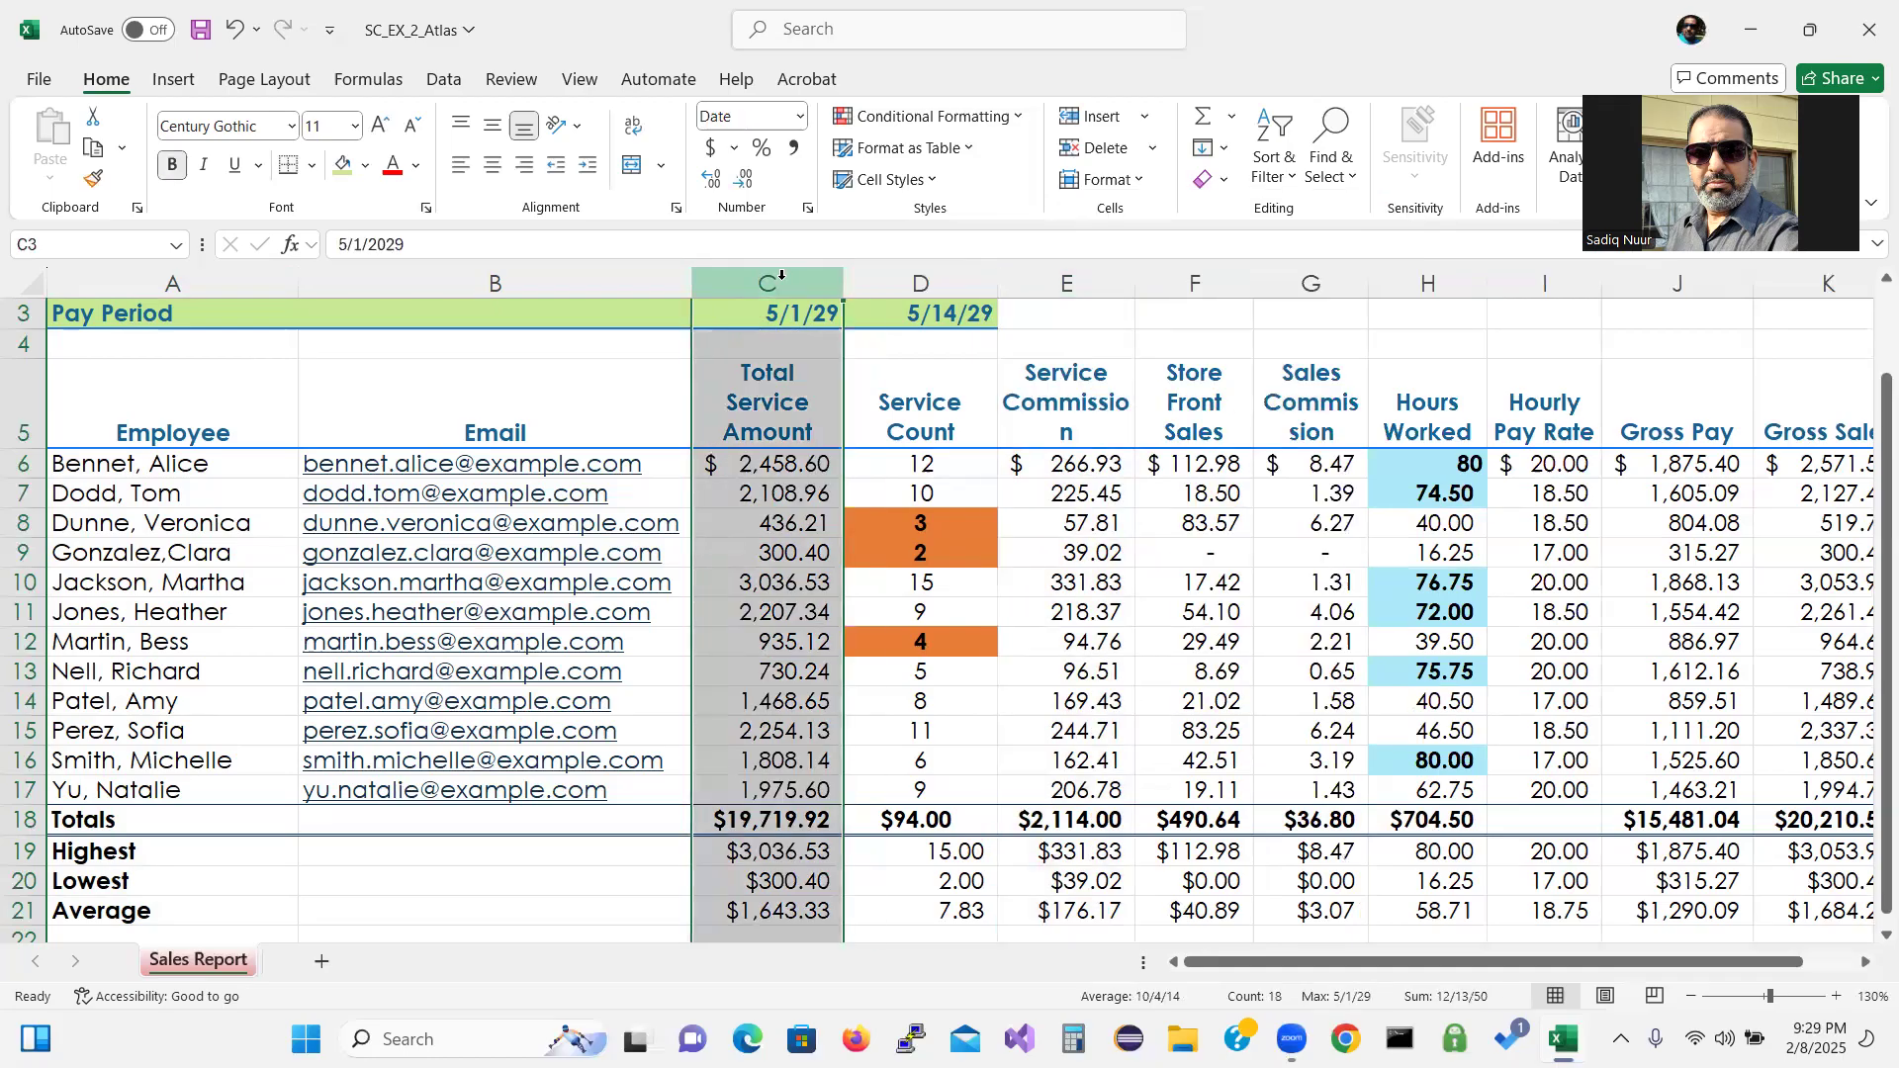
pyautogui.moveTo(782, 279); pyautogui.dragTo(1085, 280)
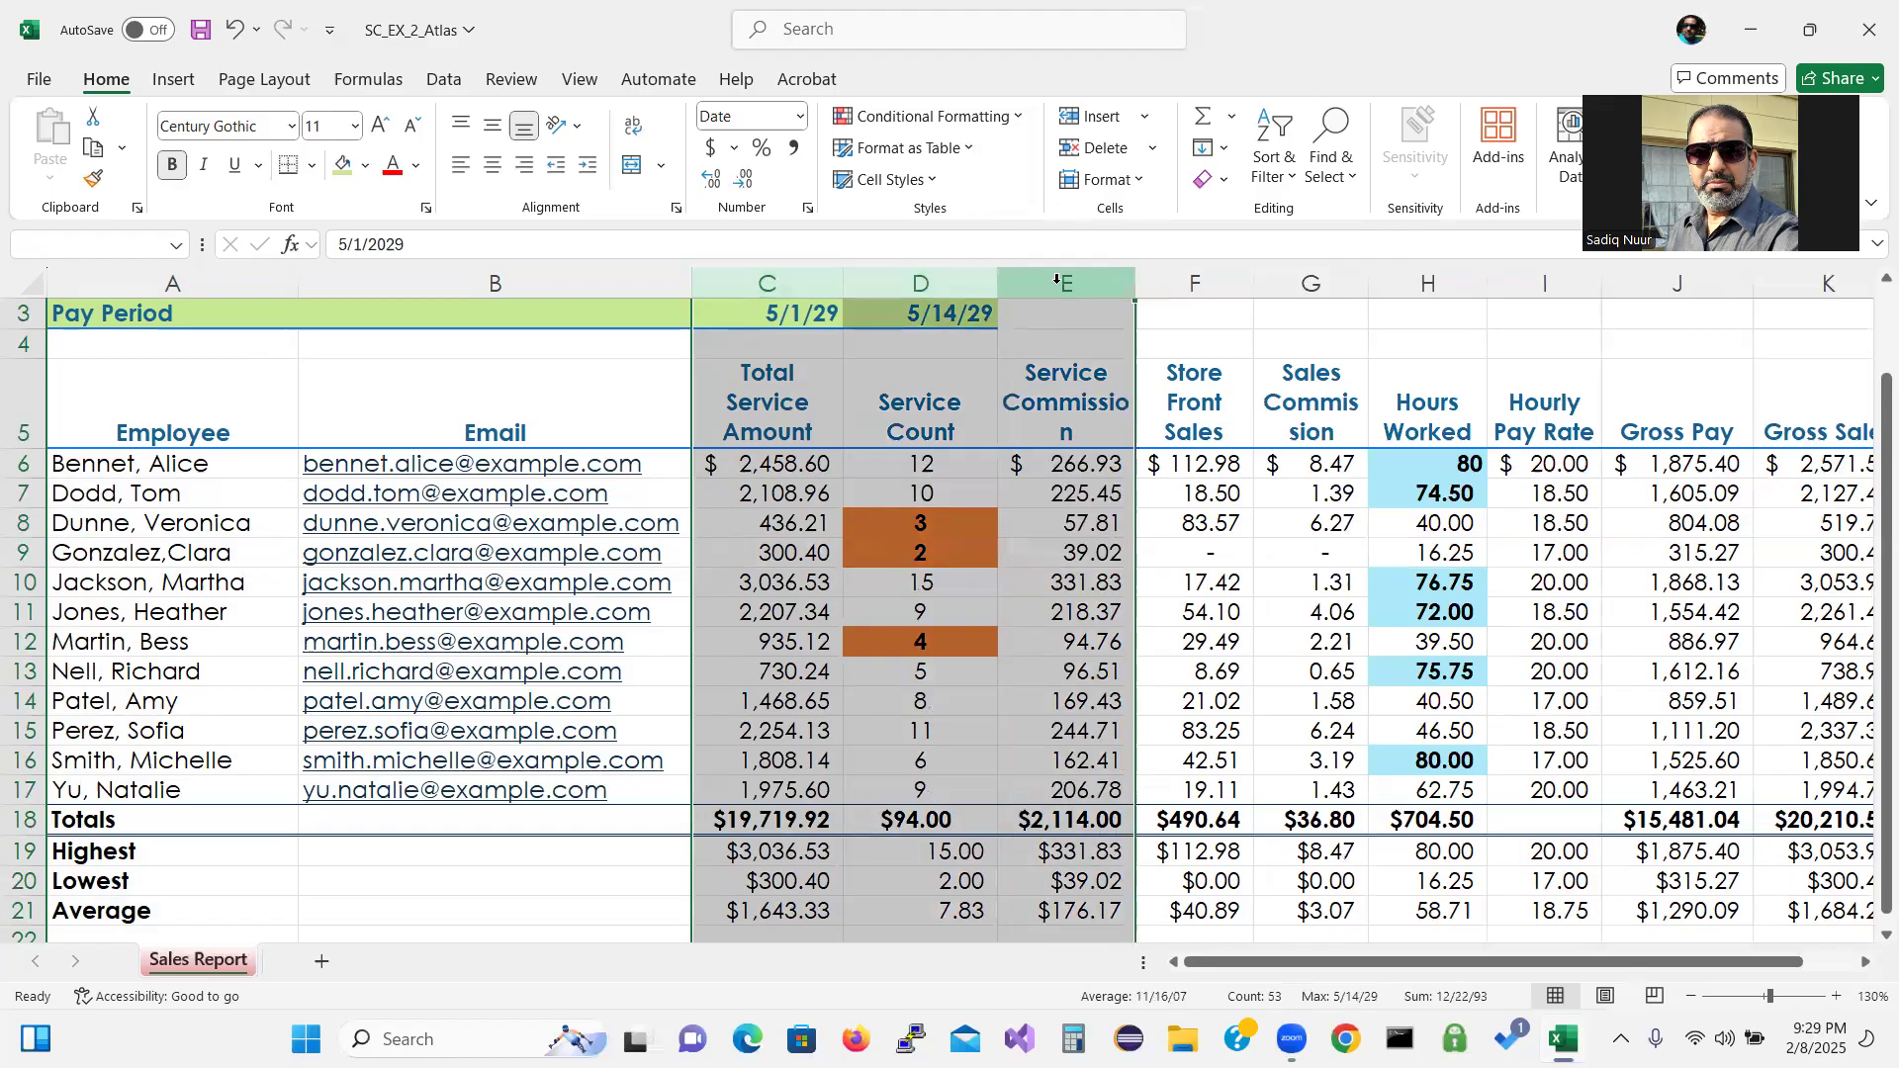
# Select column C and add Service Commission, Store Front Sales, Sales Commission and Hours Worked columns.
pyautogui.rightClick(782, 287)
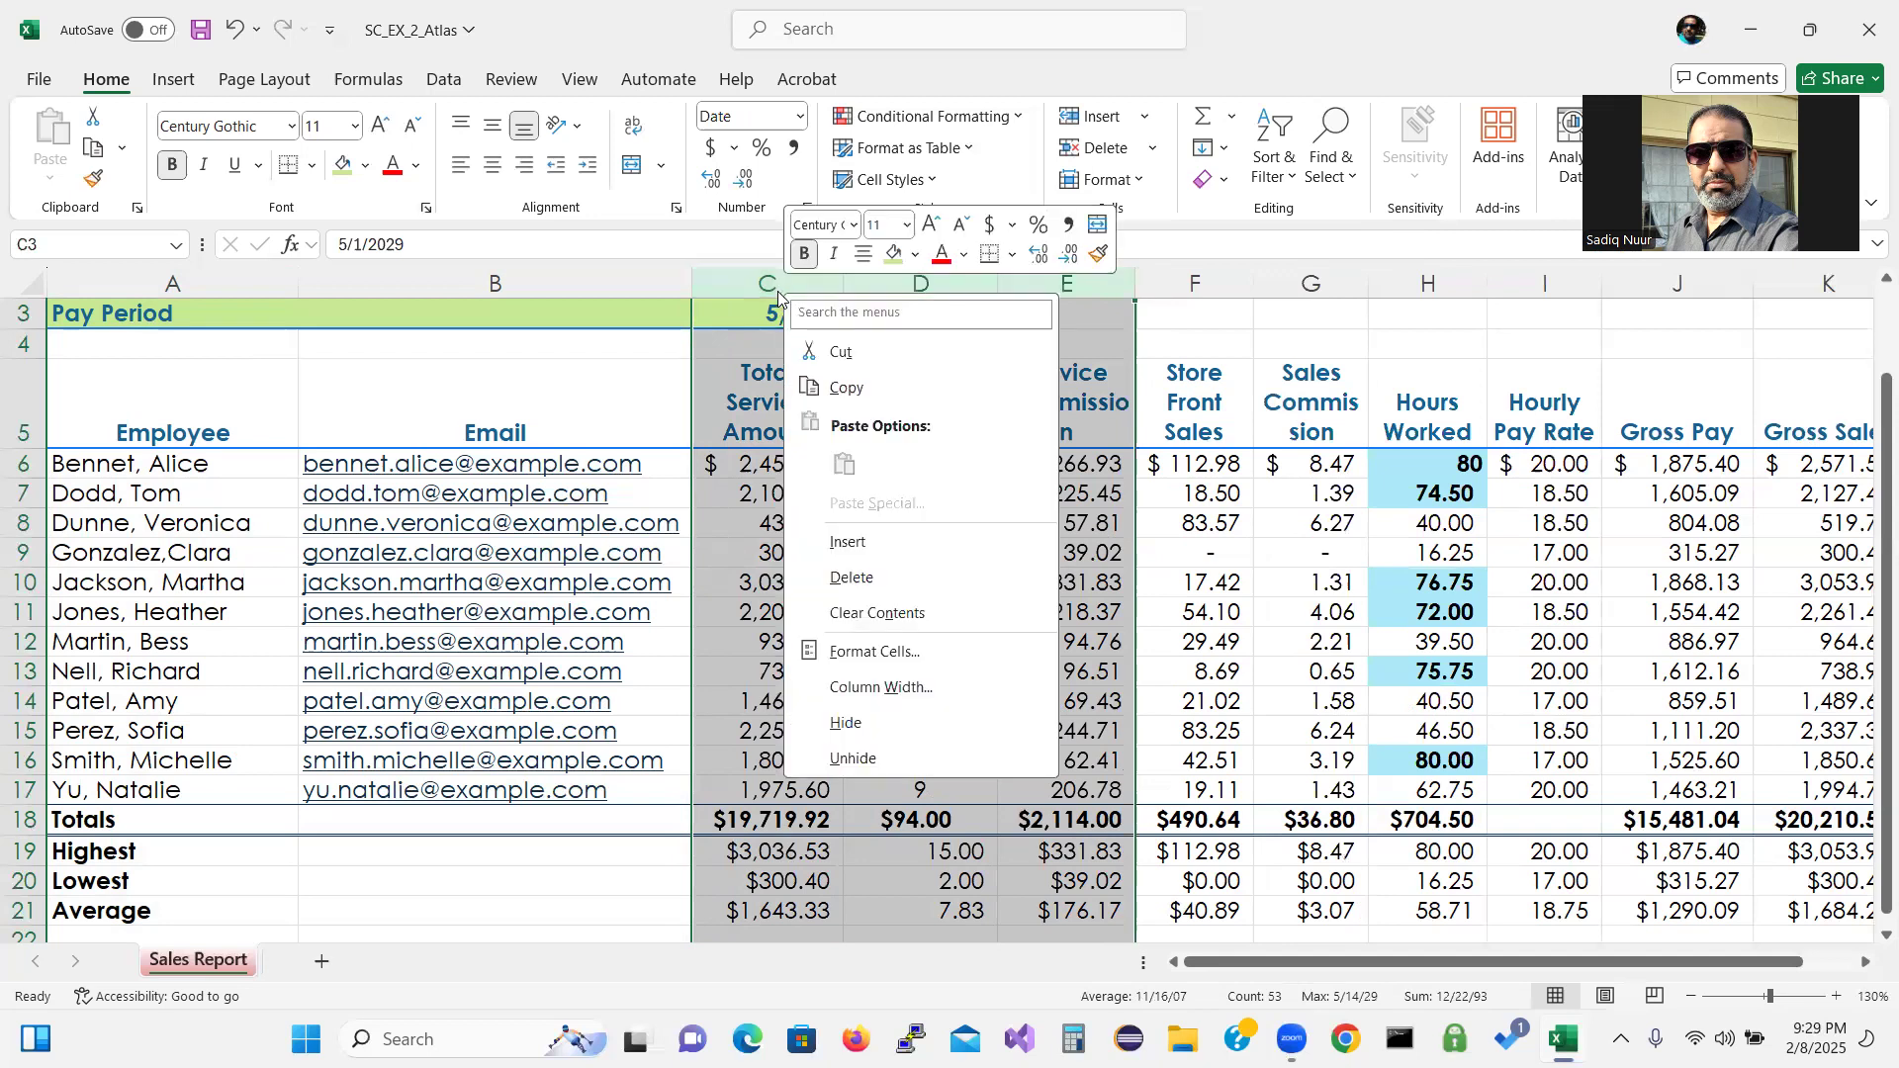
pyautogui.press('Escape')
pyautogui.click(773, 274)
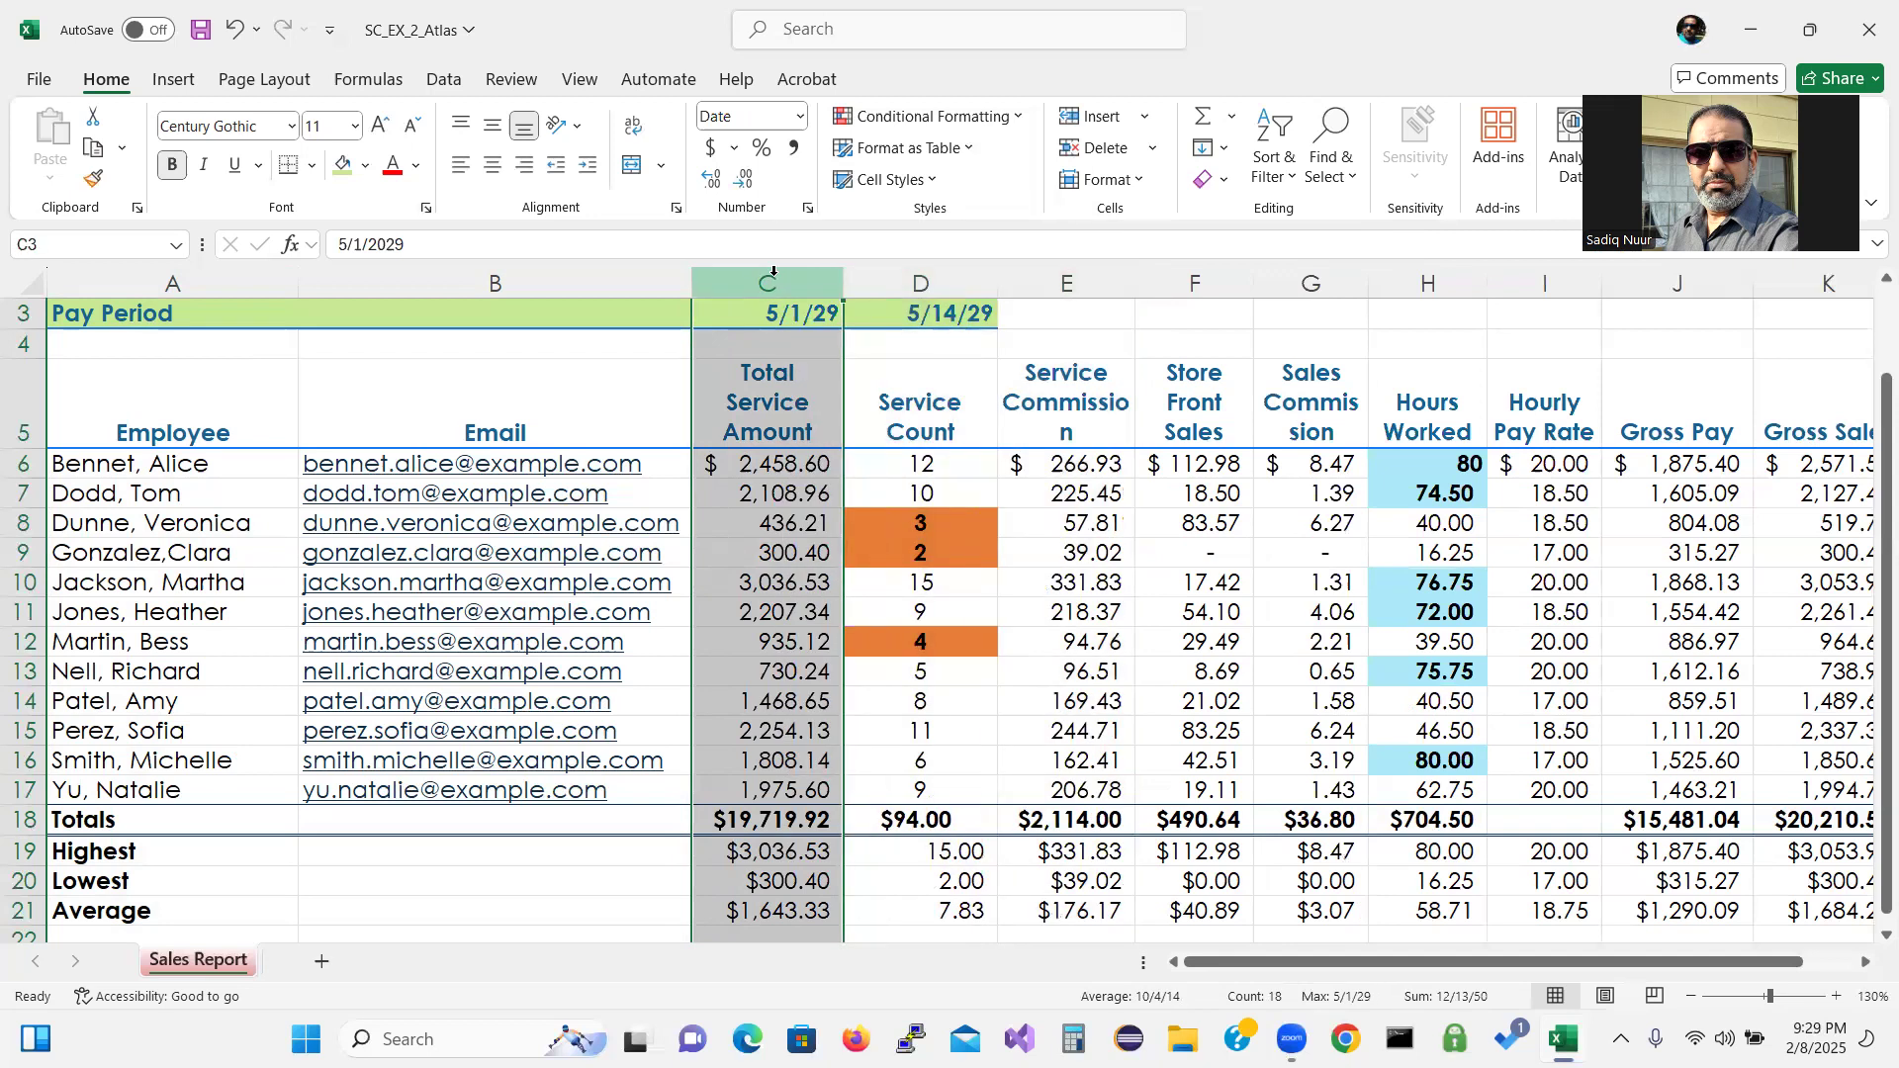
pyautogui.keyDown('ctrl'); pyautogui.click(1092, 280); pyautogui.keyUp('ctrl')
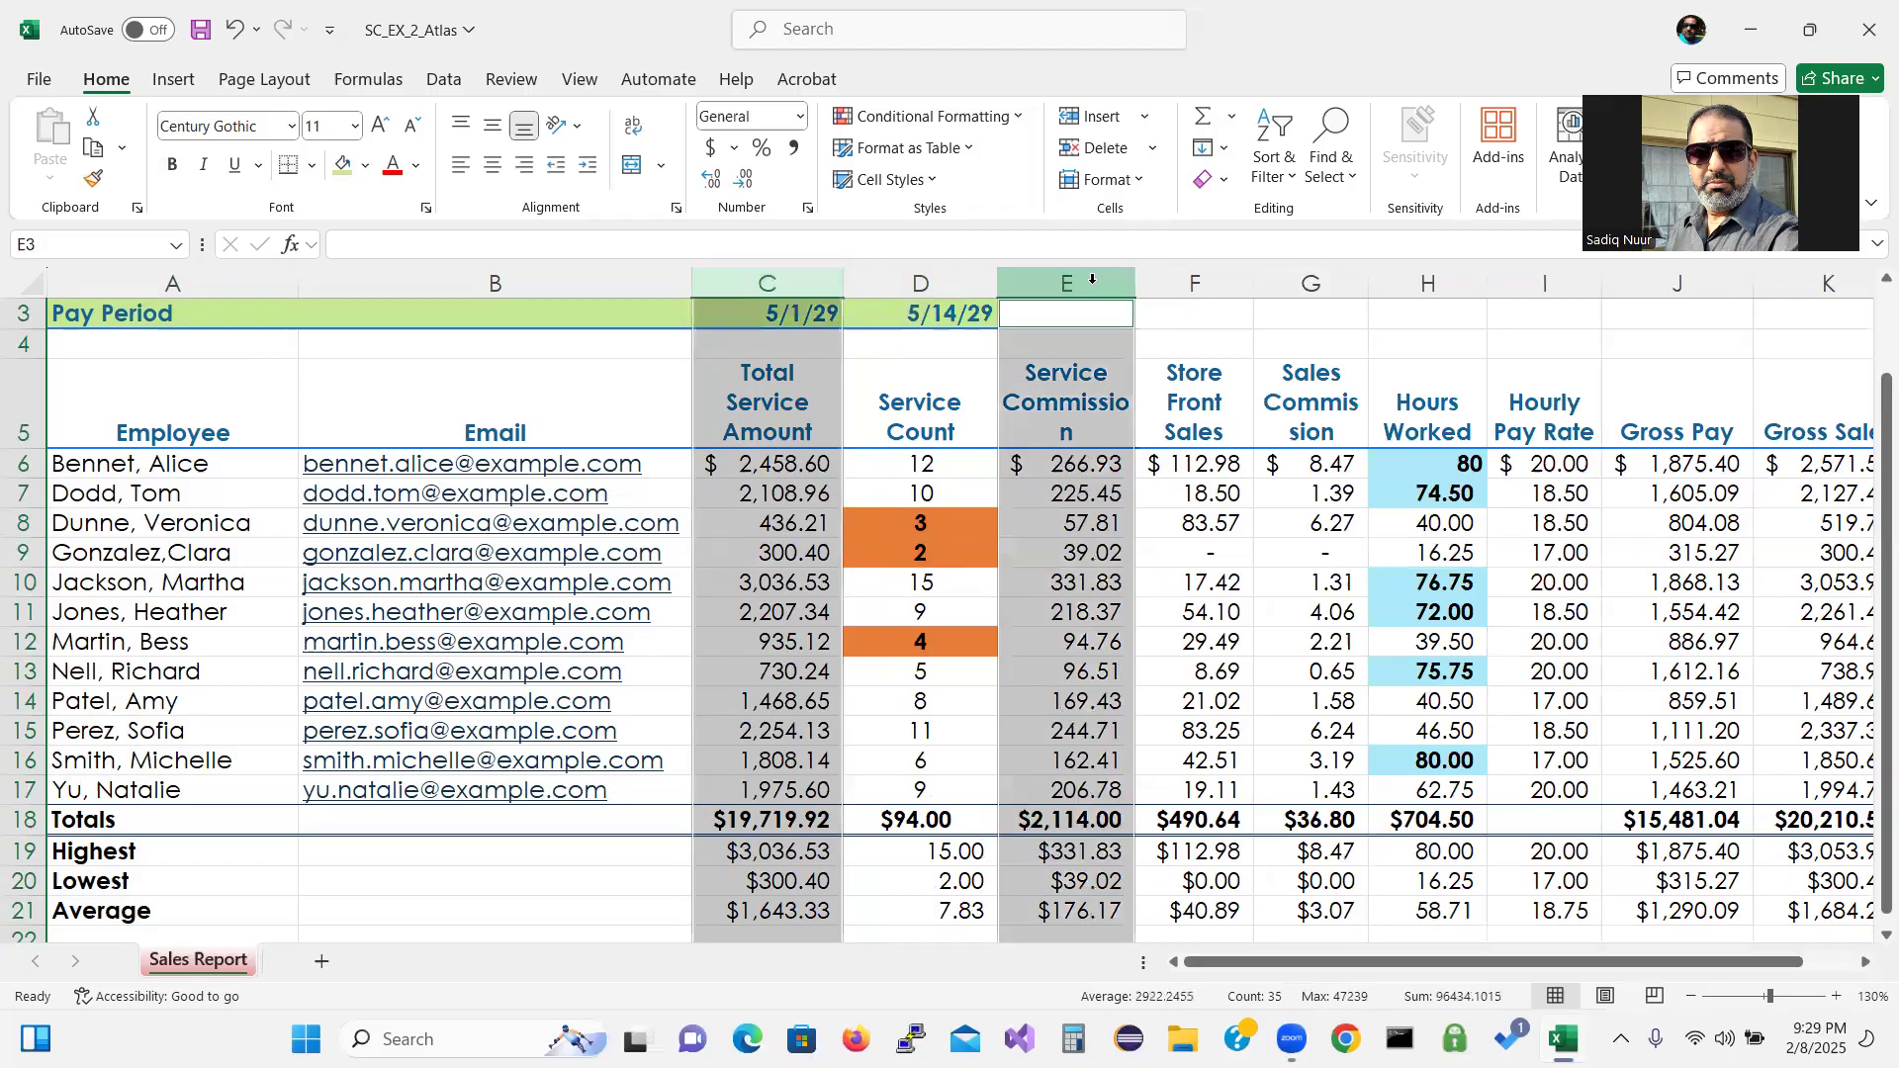
pyautogui.keyDown('ctrl'); pyautogui.click(1193, 284); pyautogui.keyUp('ctrl')
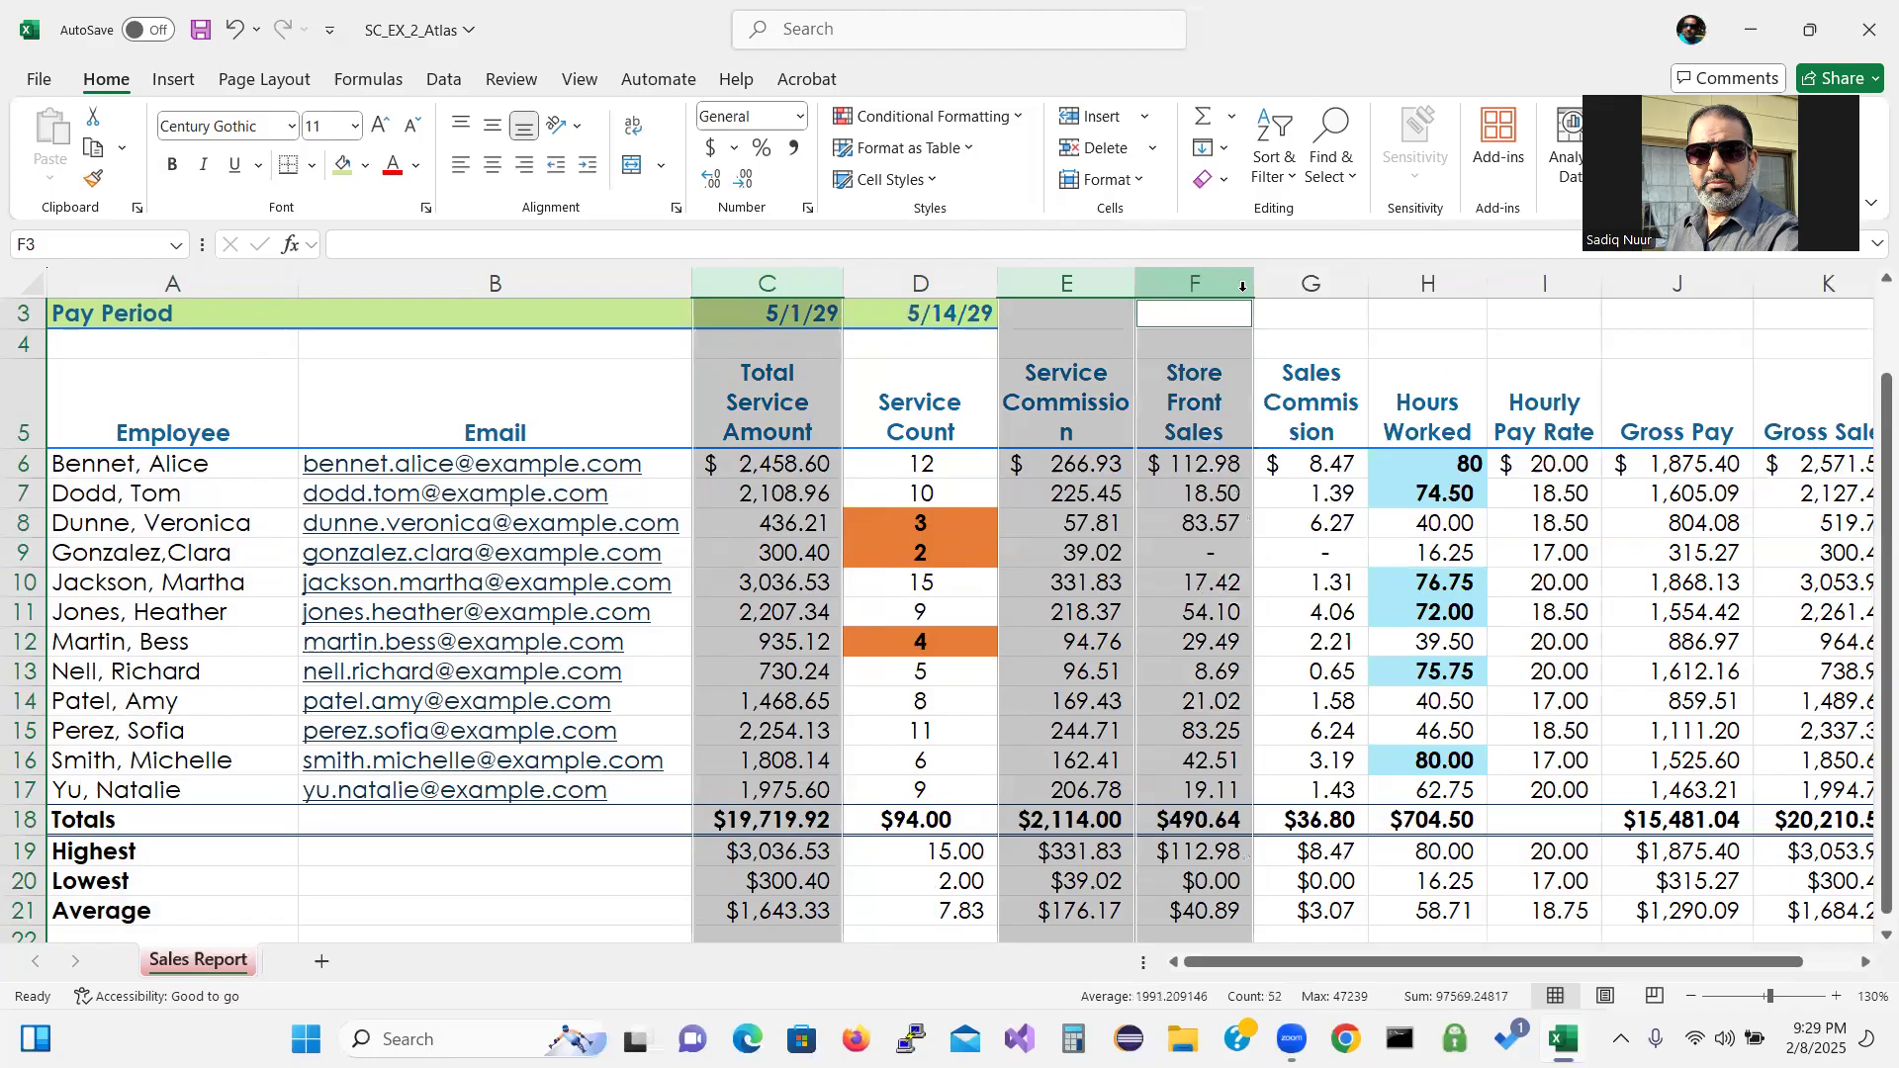
pyautogui.keyDown('ctrl'); pyautogui.click(1296, 285); pyautogui.keyUp('ctrl')
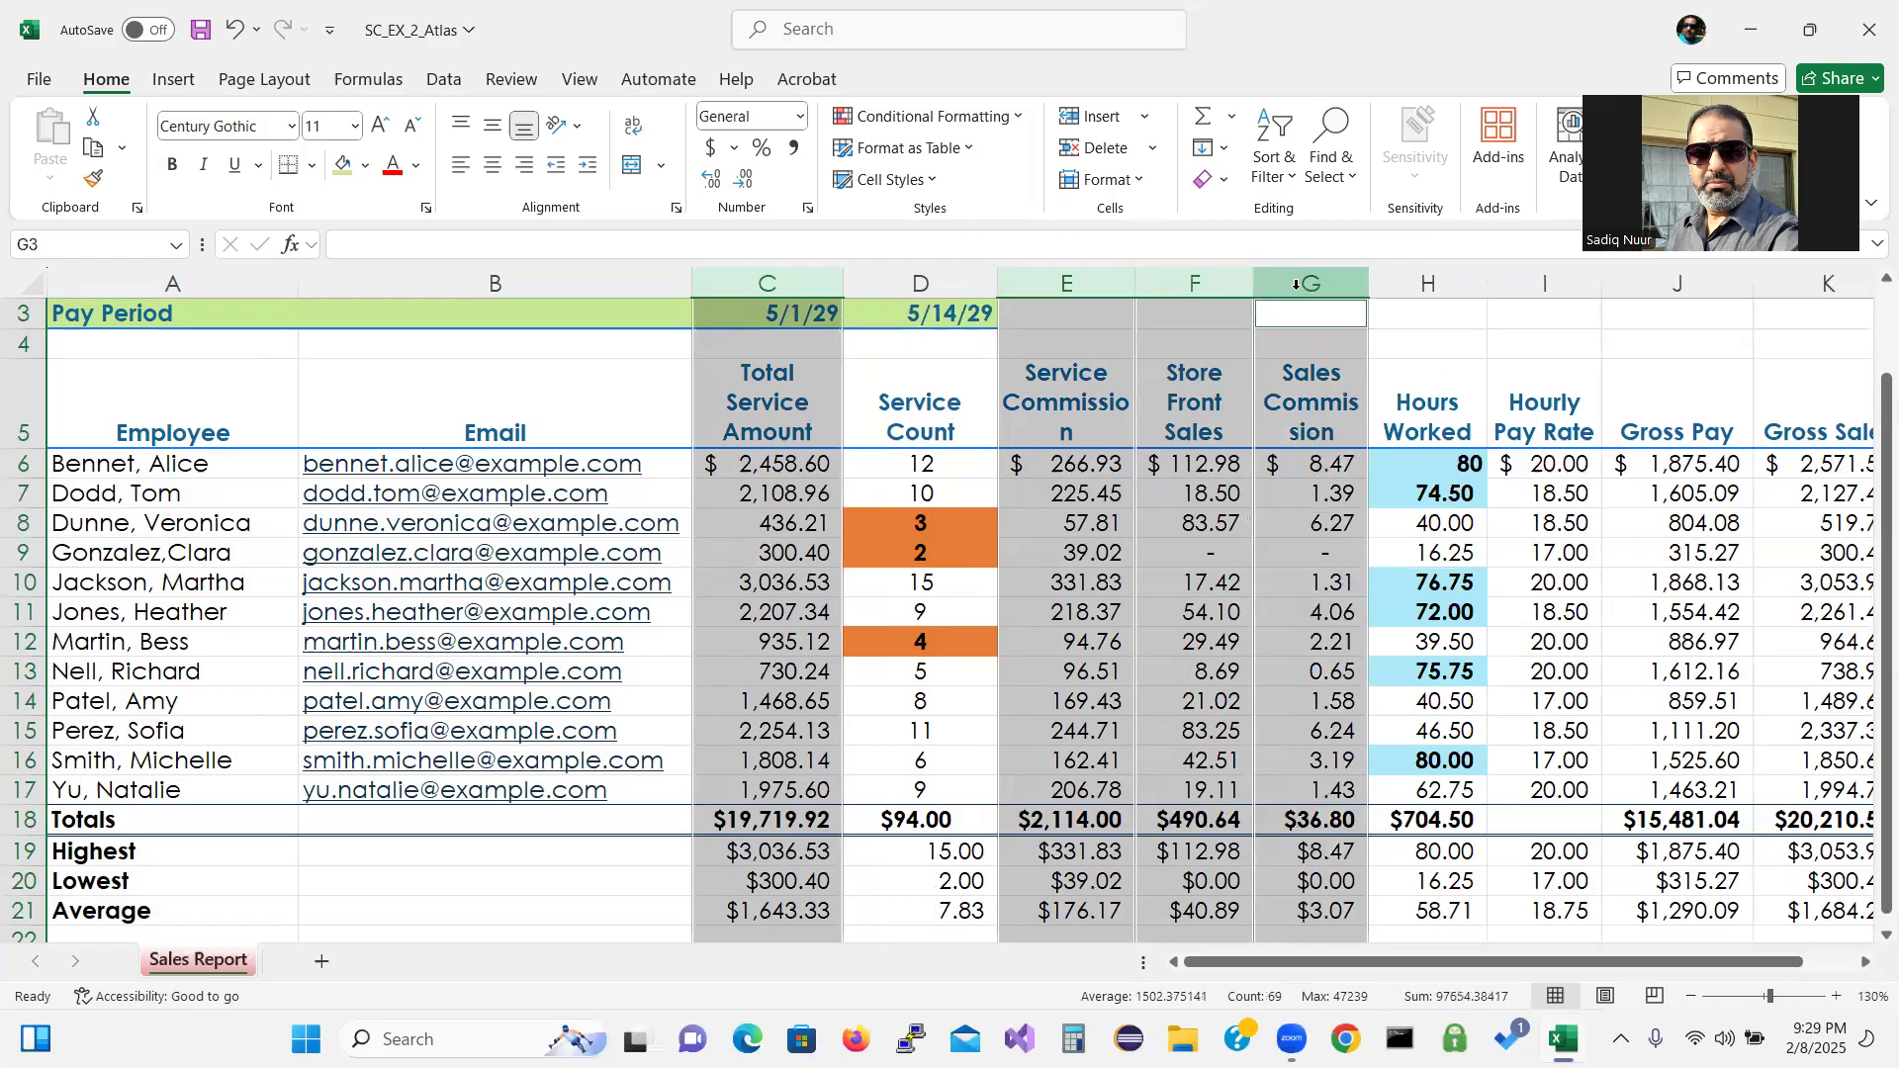
pyautogui.keyDown('ctrl'); pyautogui.click(1453, 286); pyautogui.keyUp('ctrl')
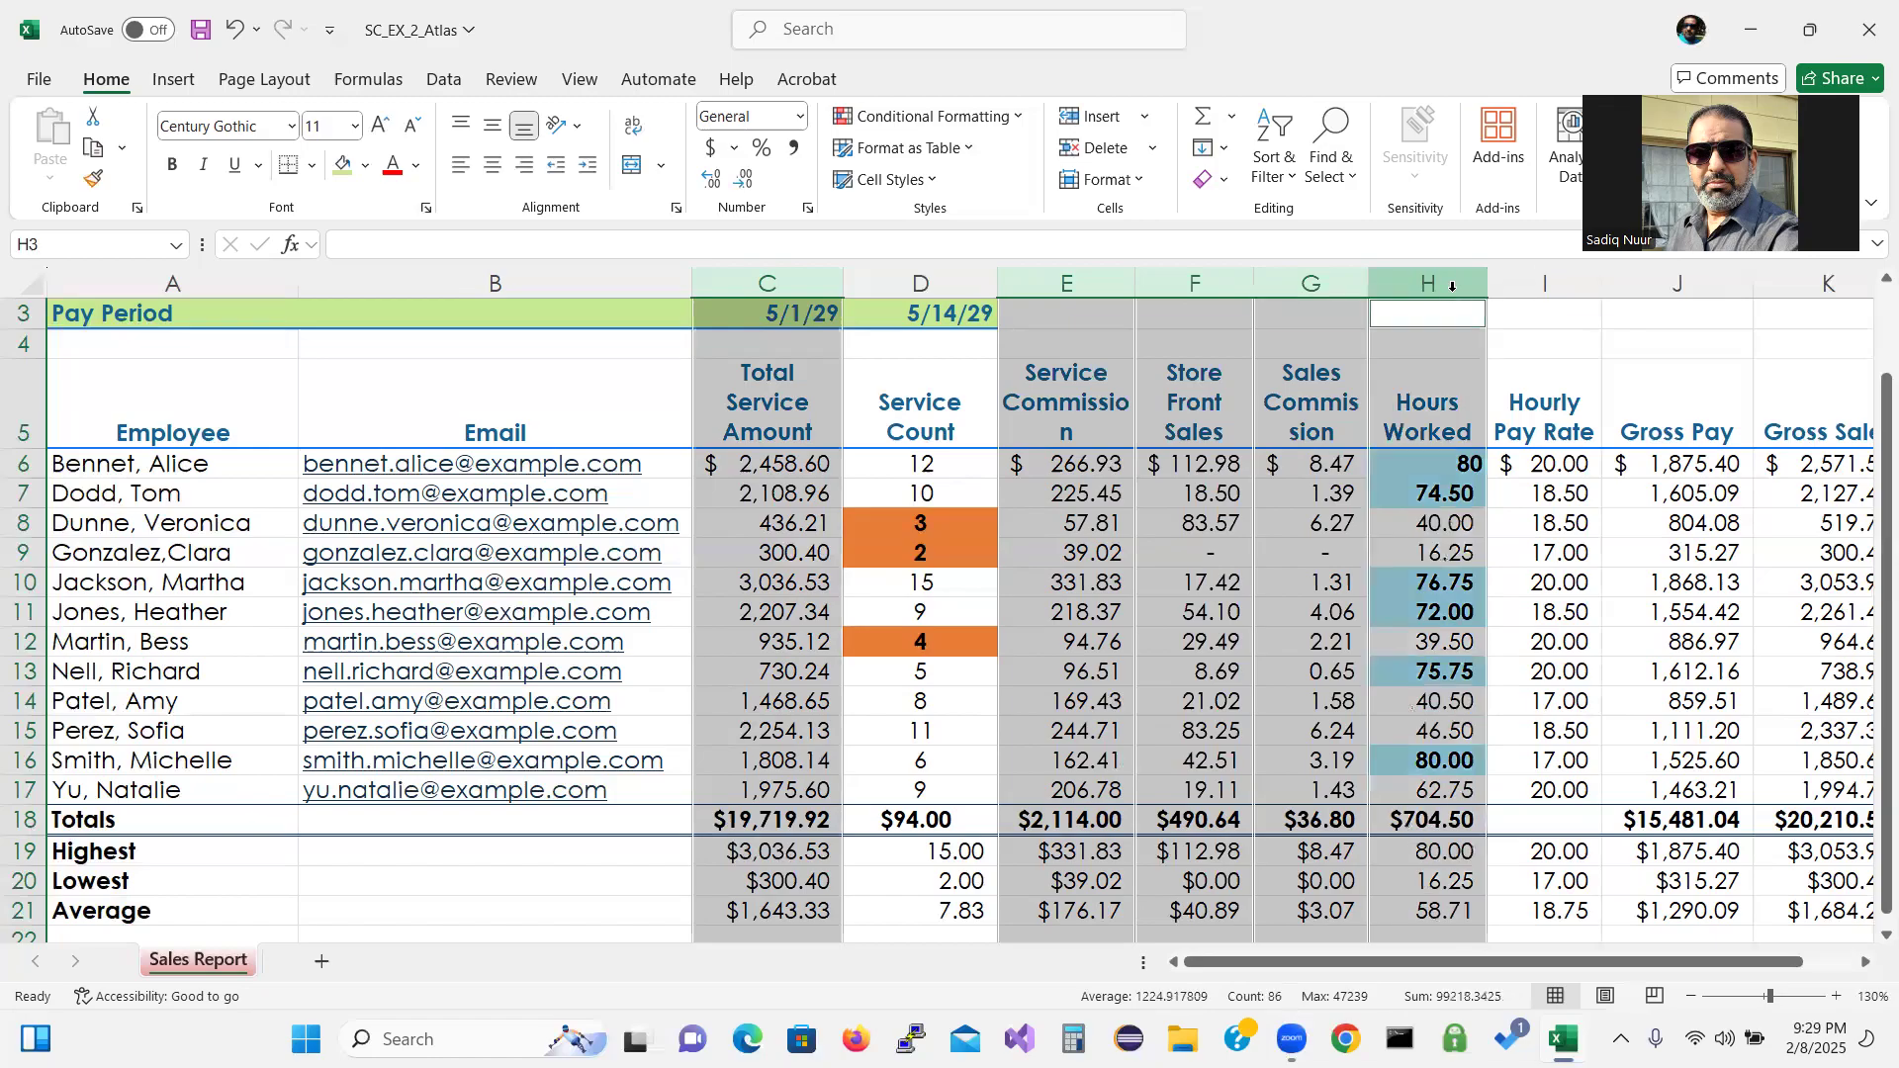
pyautogui.rightClick(1539, 282)
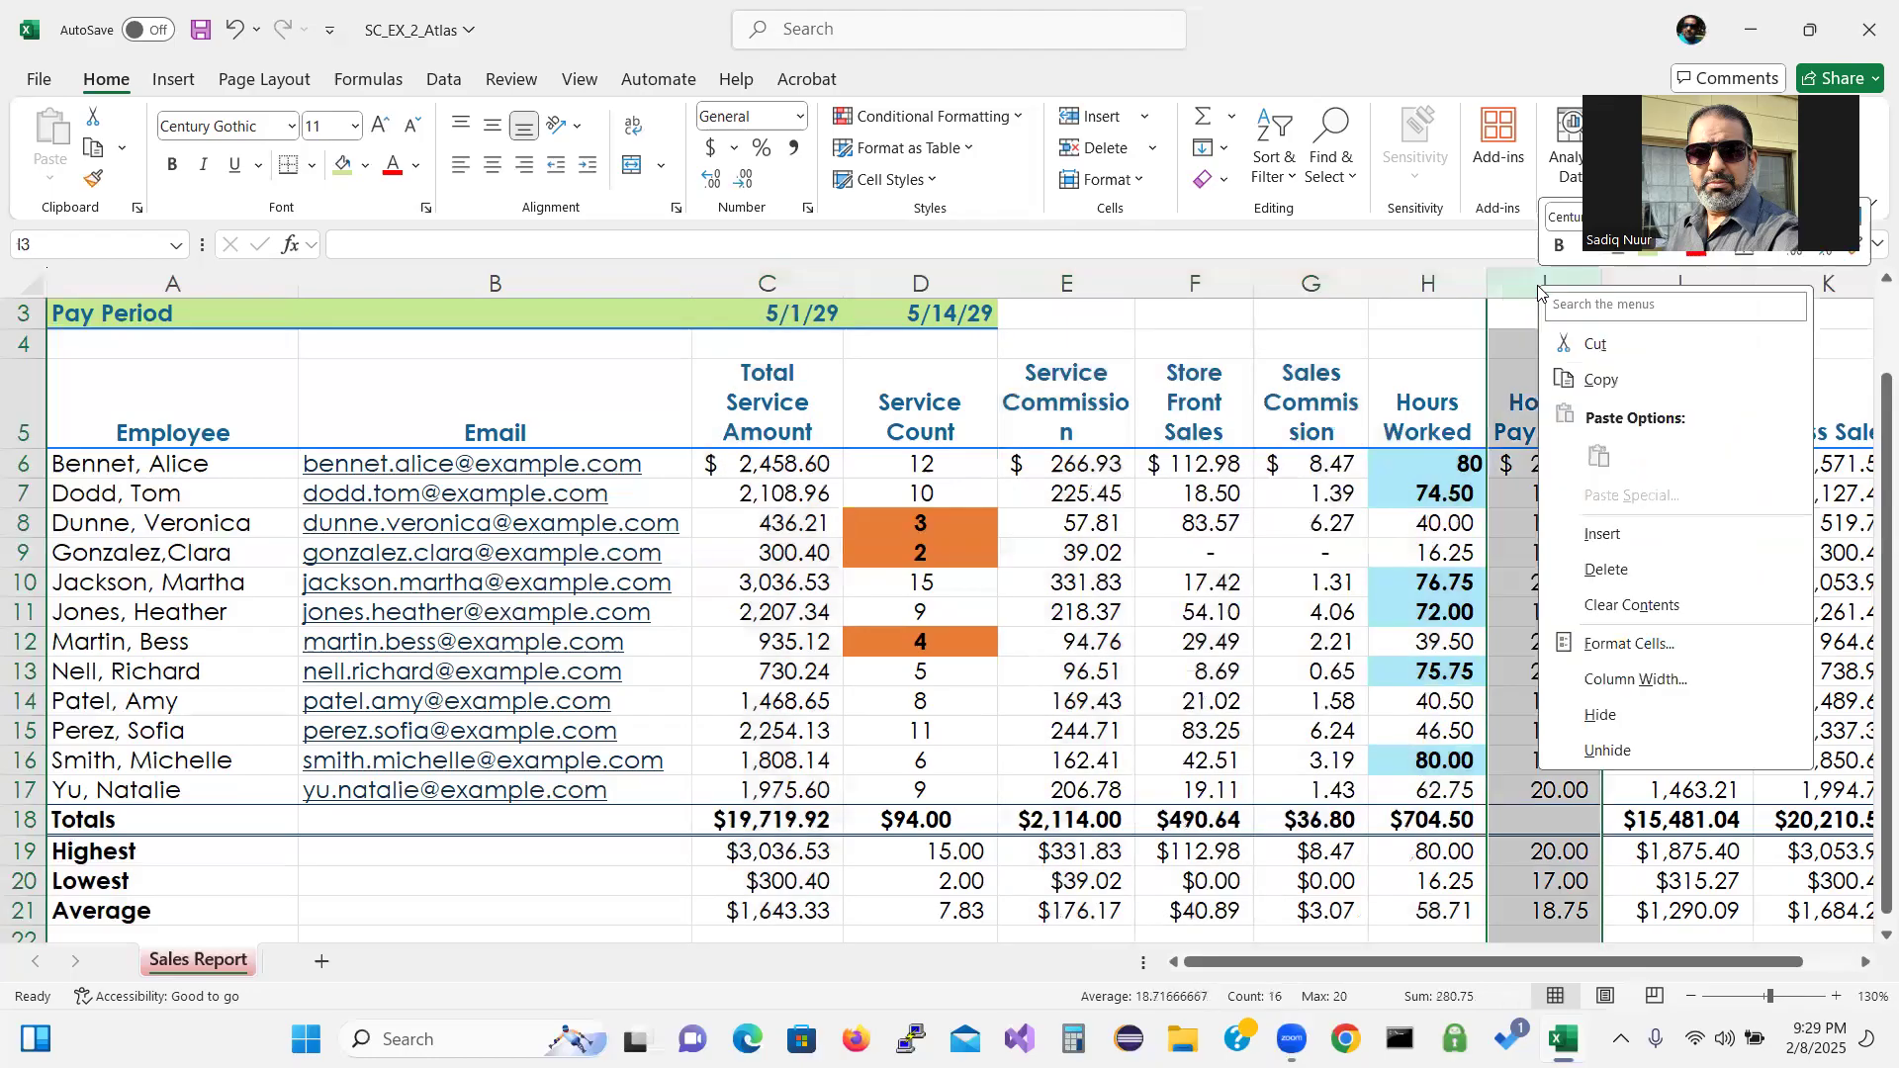
pyautogui.click(780, 270)
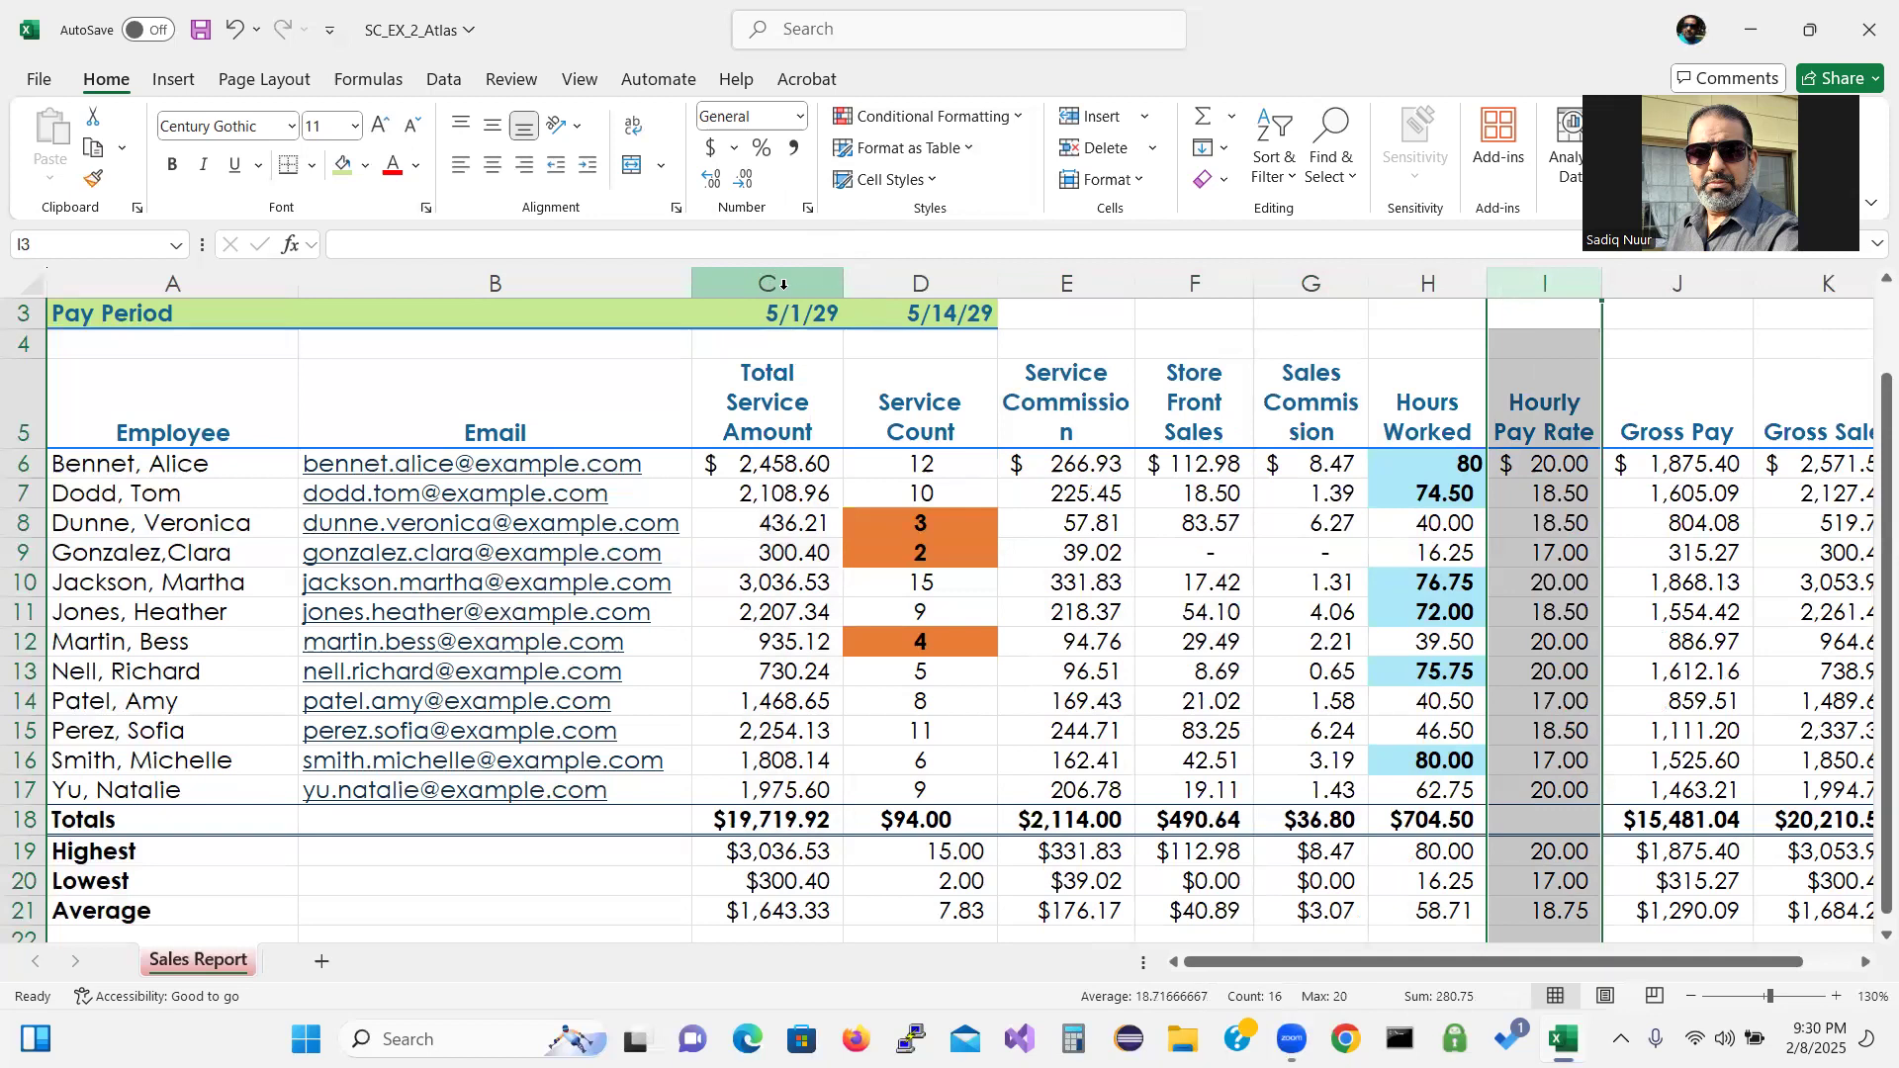
# Restart from column C and add columns E, F, G, H, I and J to the selection.
pyautogui.click(783, 285)
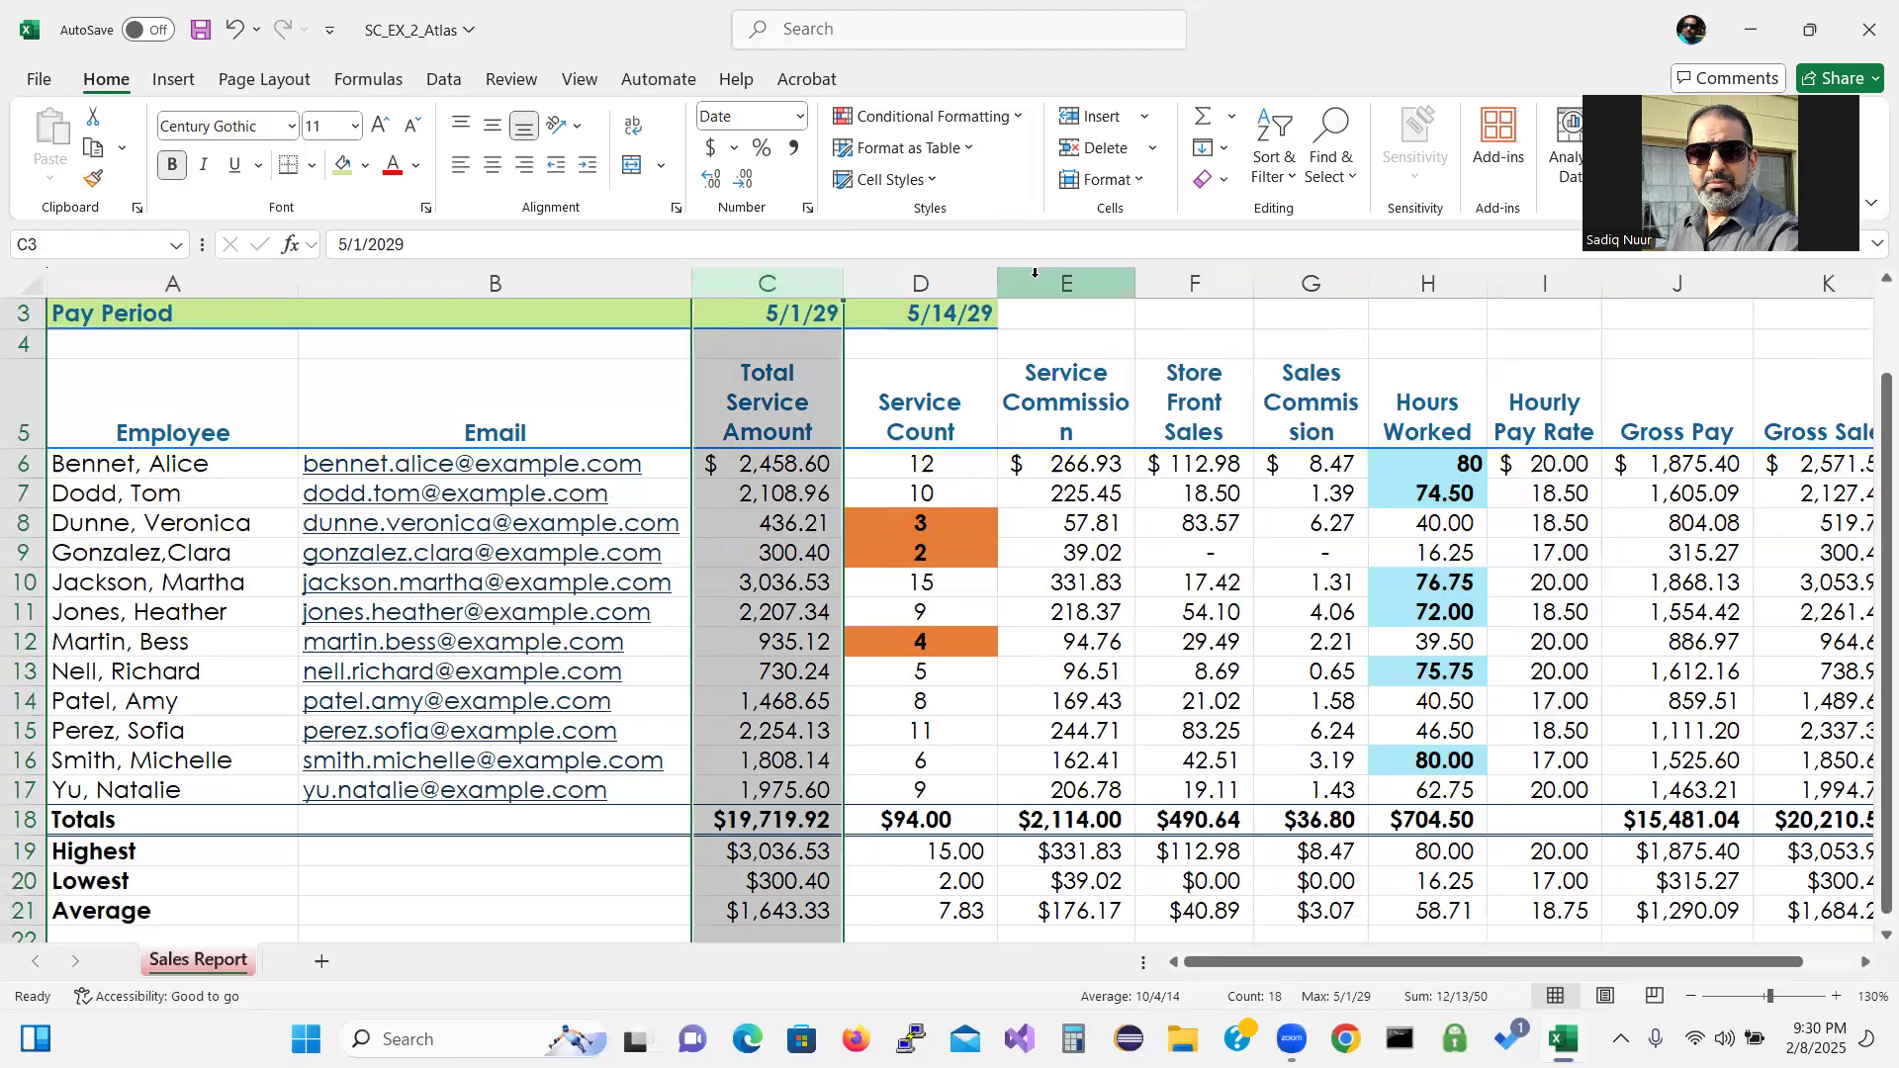
pyautogui.keyDown('ctrl'); pyautogui.click(1065, 284); pyautogui.keyUp('ctrl')
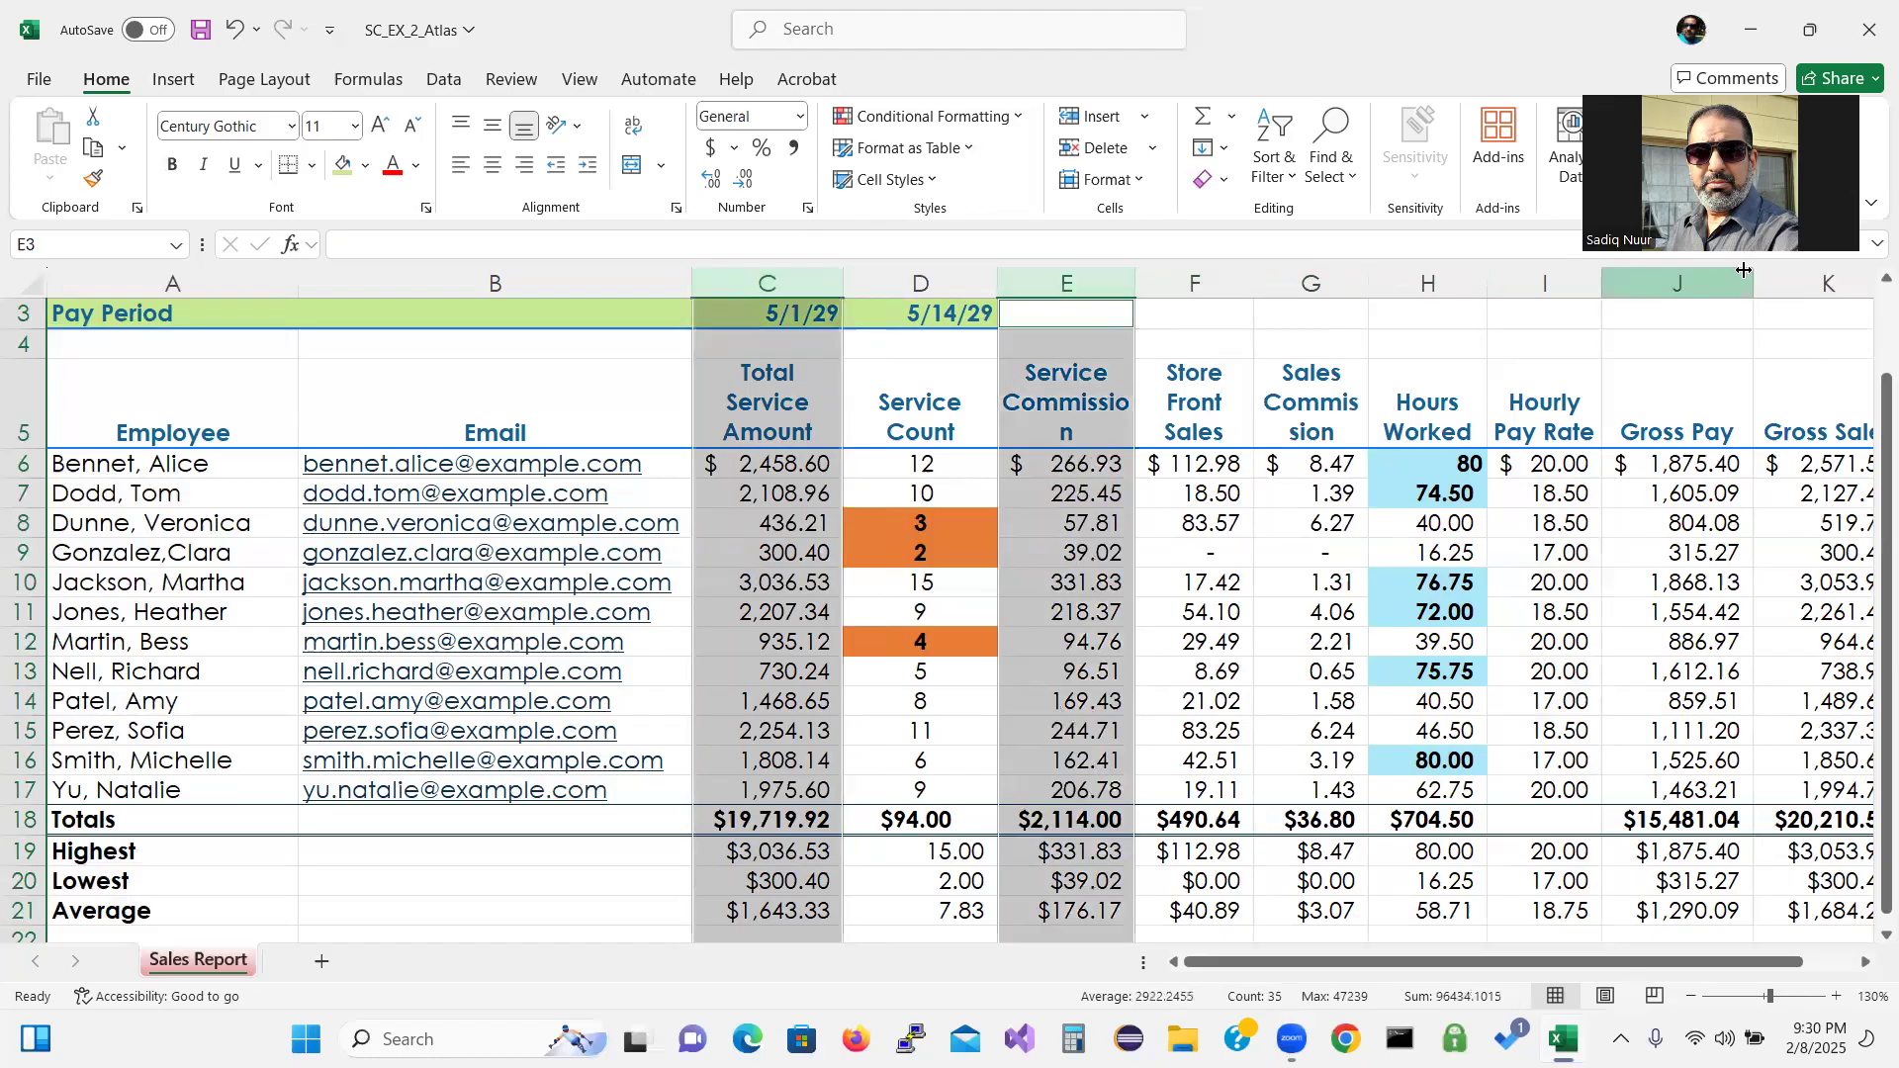
pyautogui.rightClick(1794, 287)
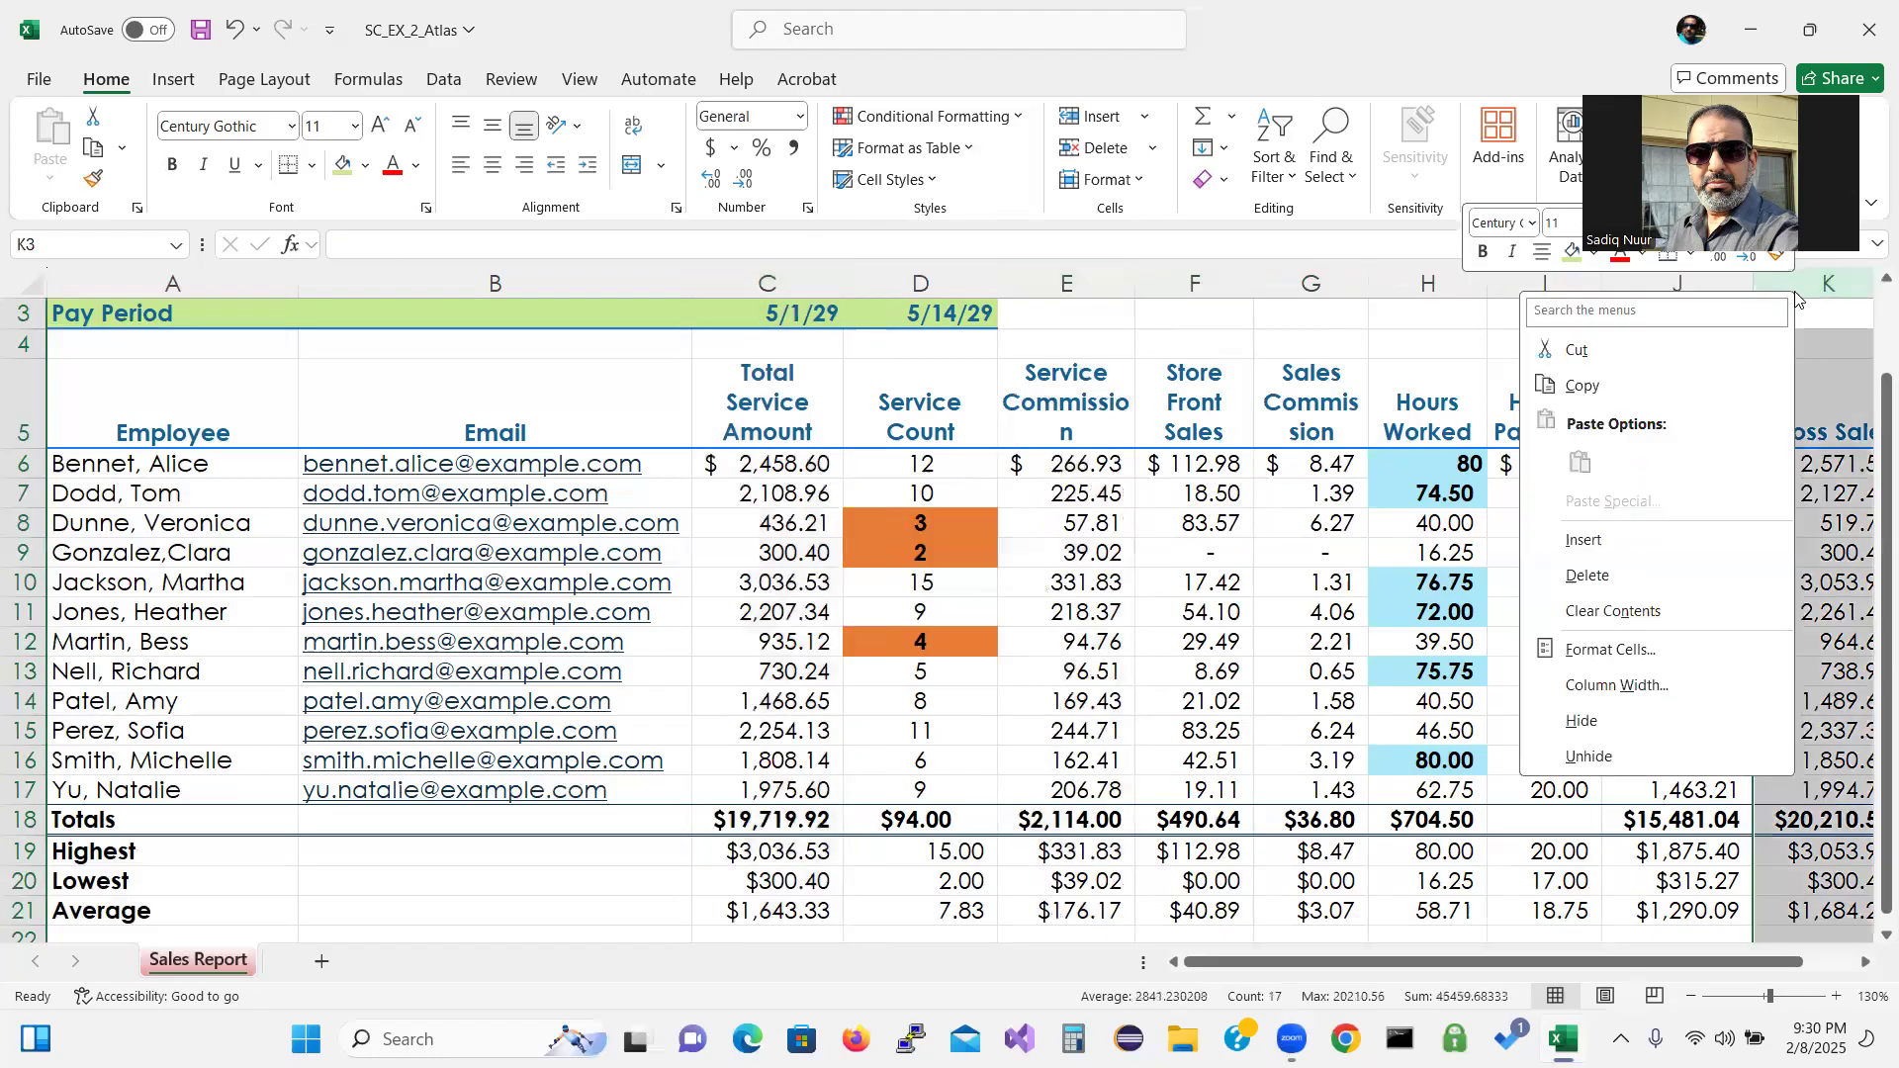
pyautogui.click(789, 287)
pyautogui.click(789, 281)
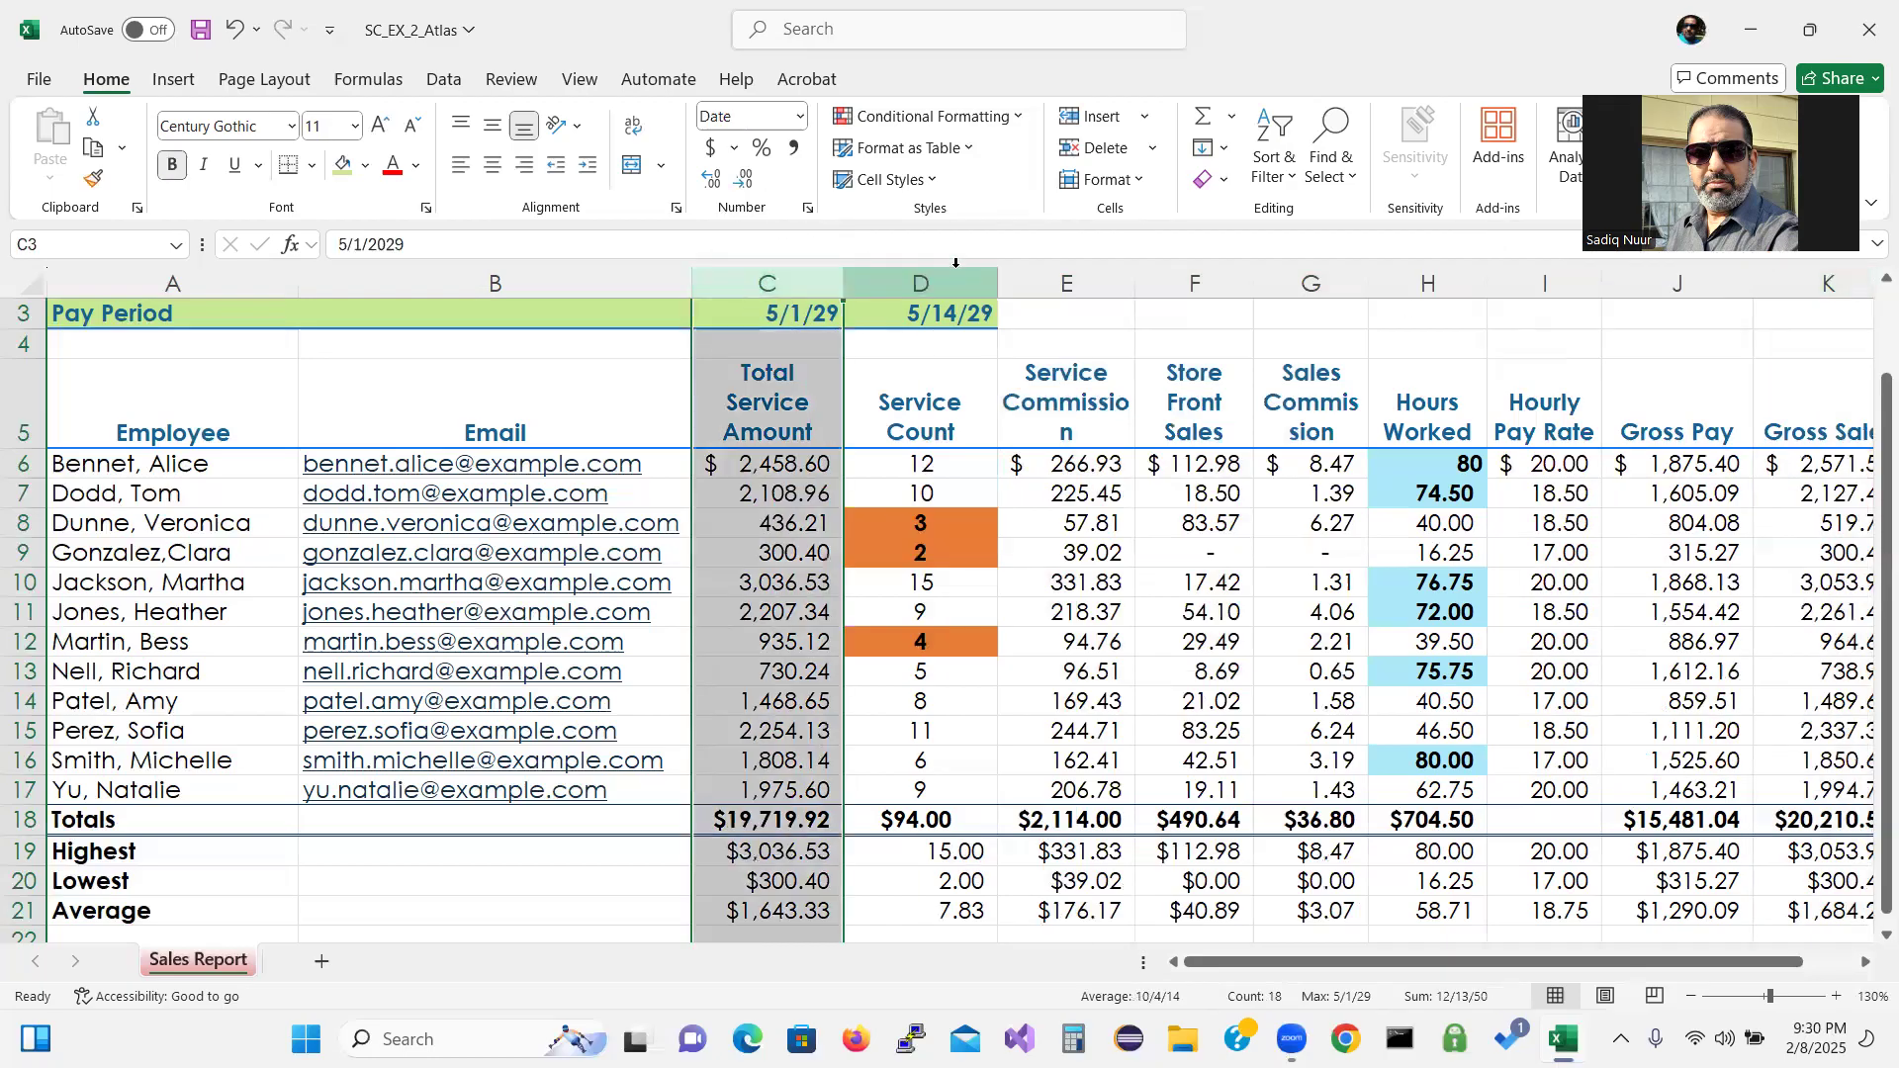
pyautogui.keyDown('ctrl'); pyautogui.click(1074, 282); pyautogui.keyUp('ctrl')
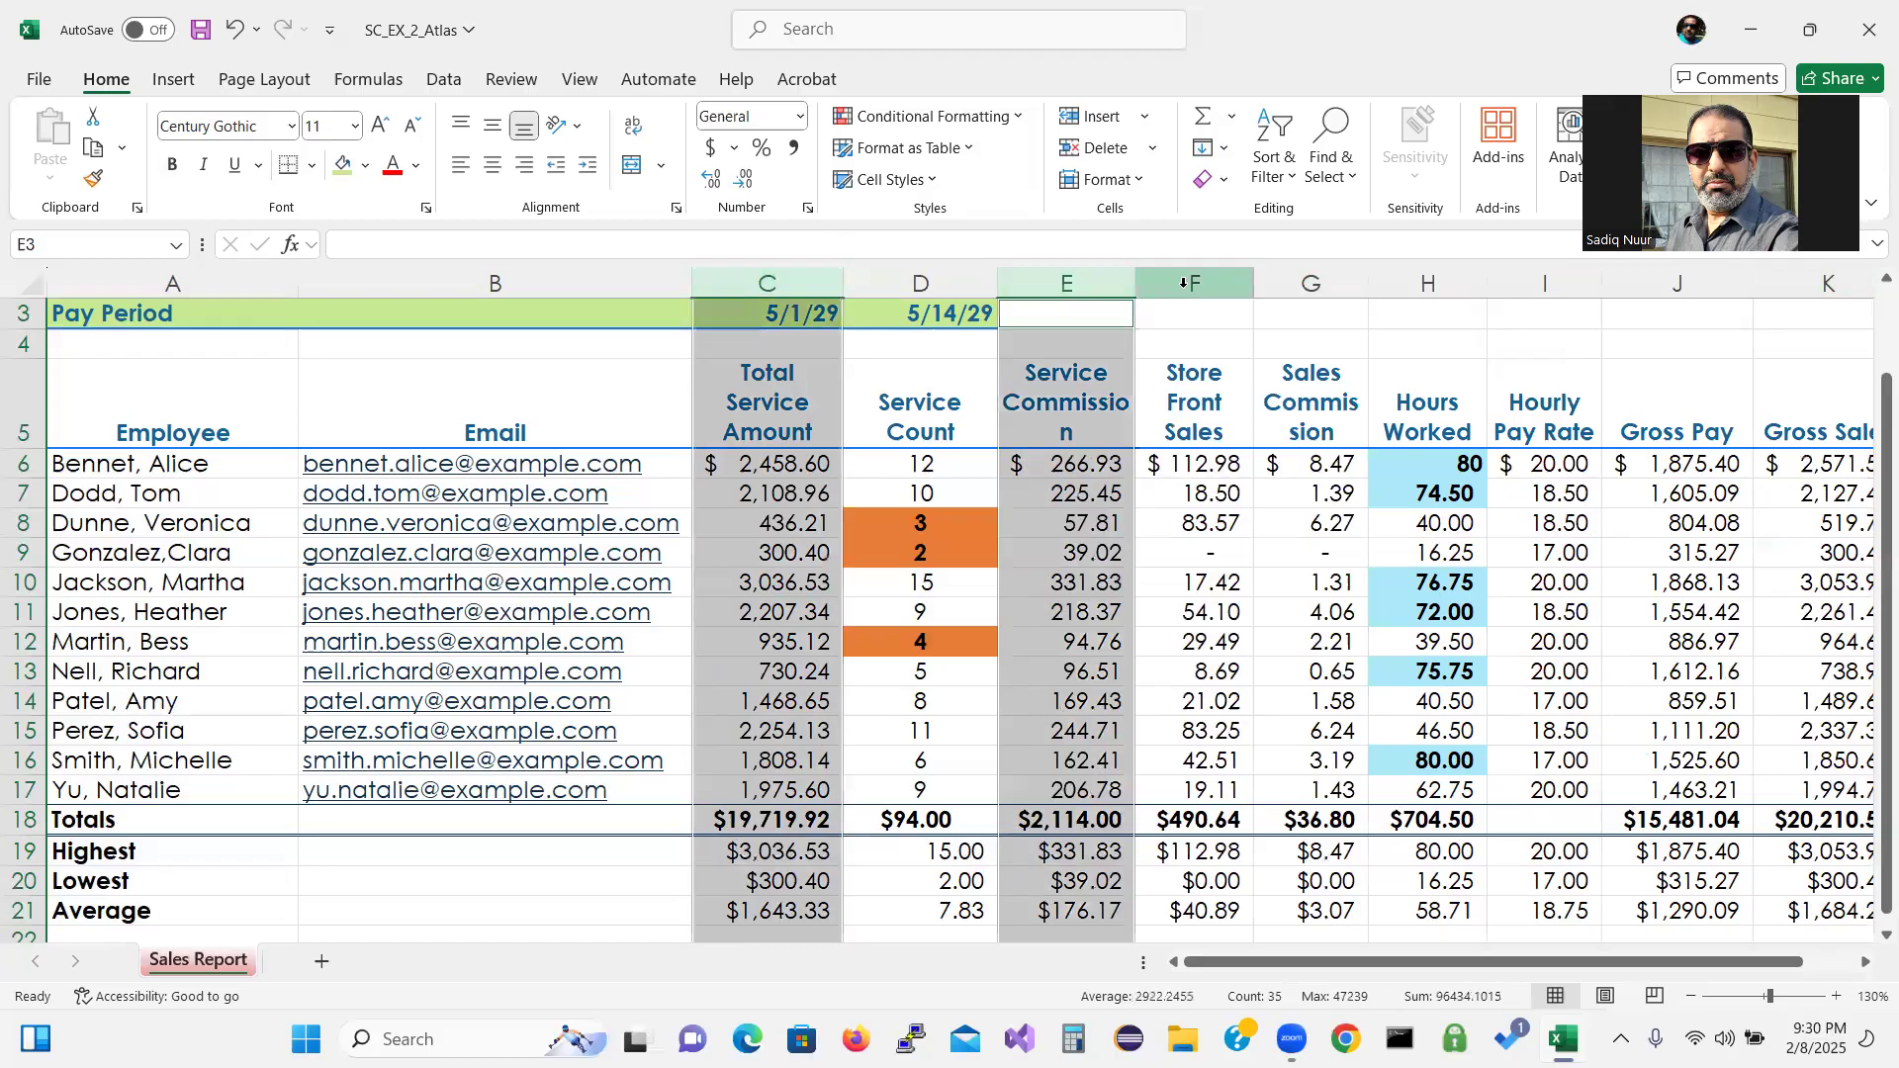
pyautogui.keyDown('ctrl'); pyautogui.click(1184, 284); pyautogui.keyUp('ctrl')
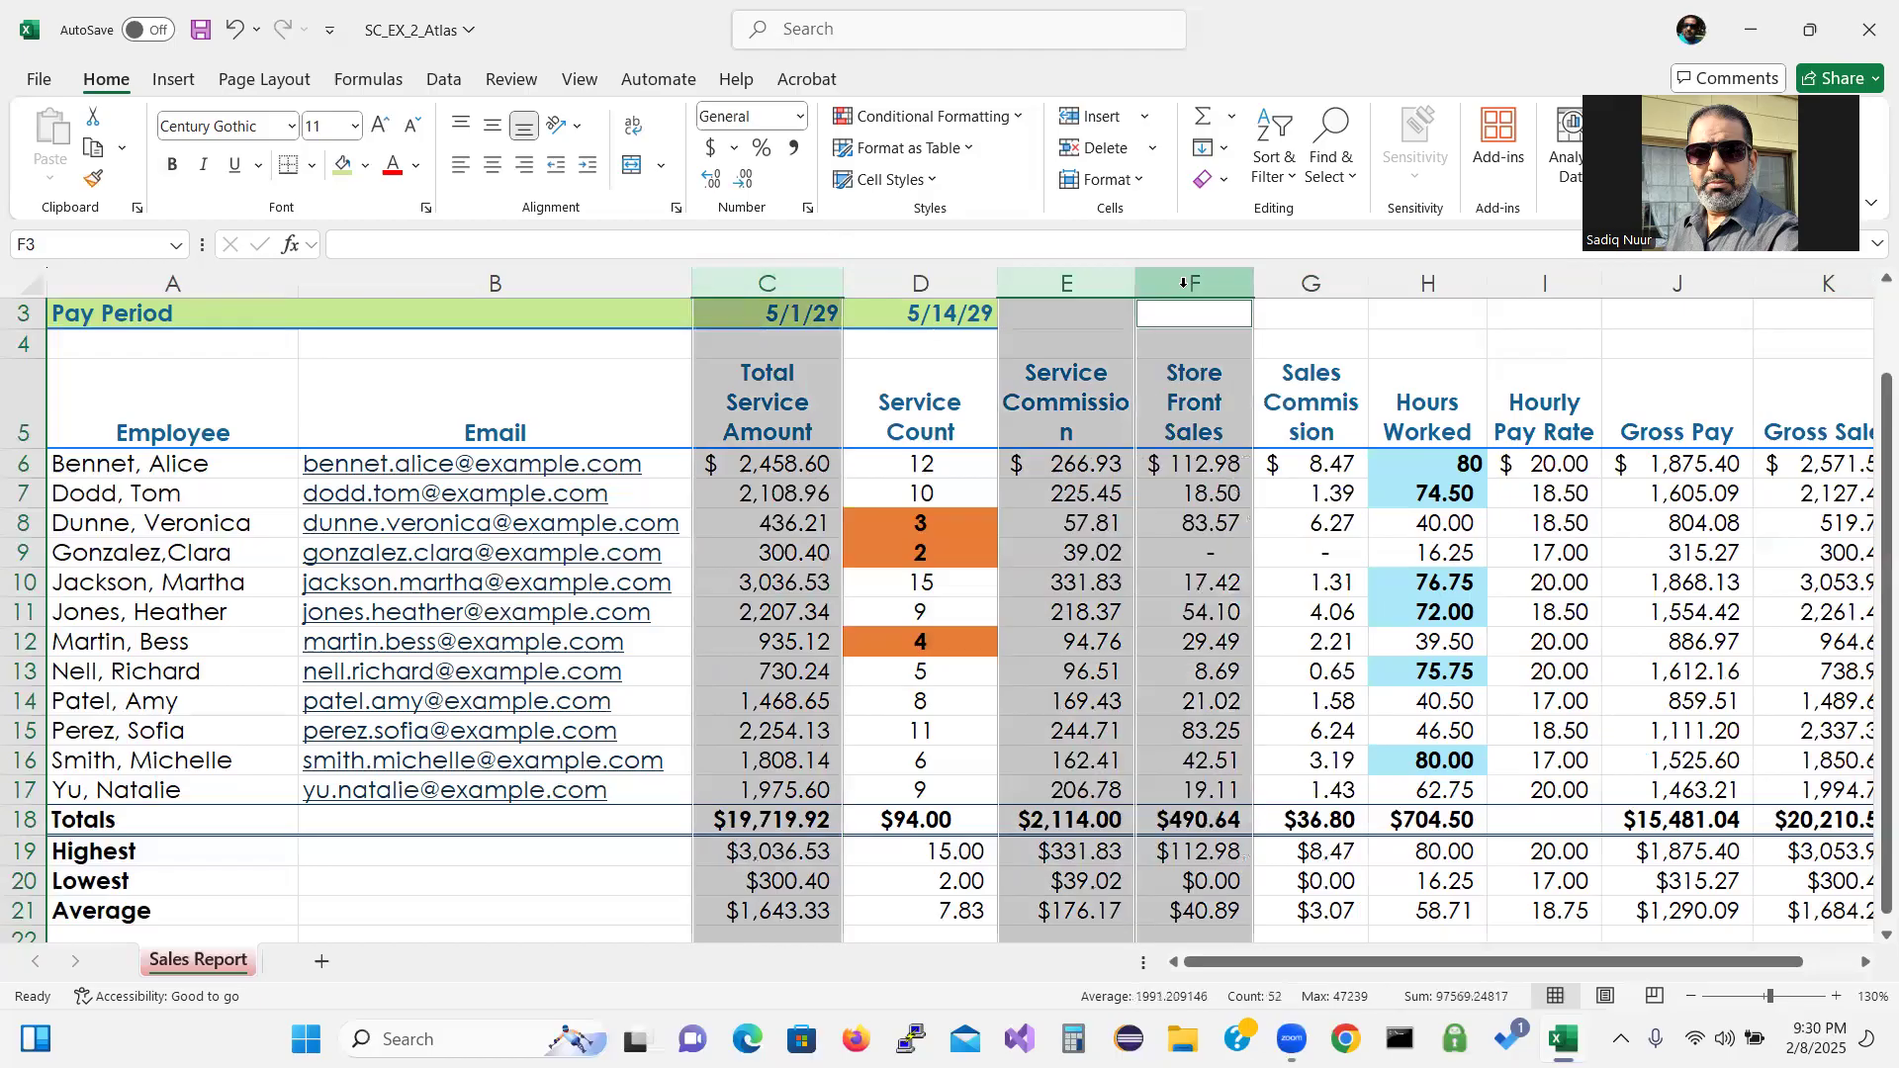
pyautogui.keyDown('ctrl'); pyautogui.click(1301, 286); pyautogui.keyUp('ctrl')
pyautogui.keyDown('ctrl'); pyautogui.click(1428, 284); pyautogui.keyUp('ctrl')
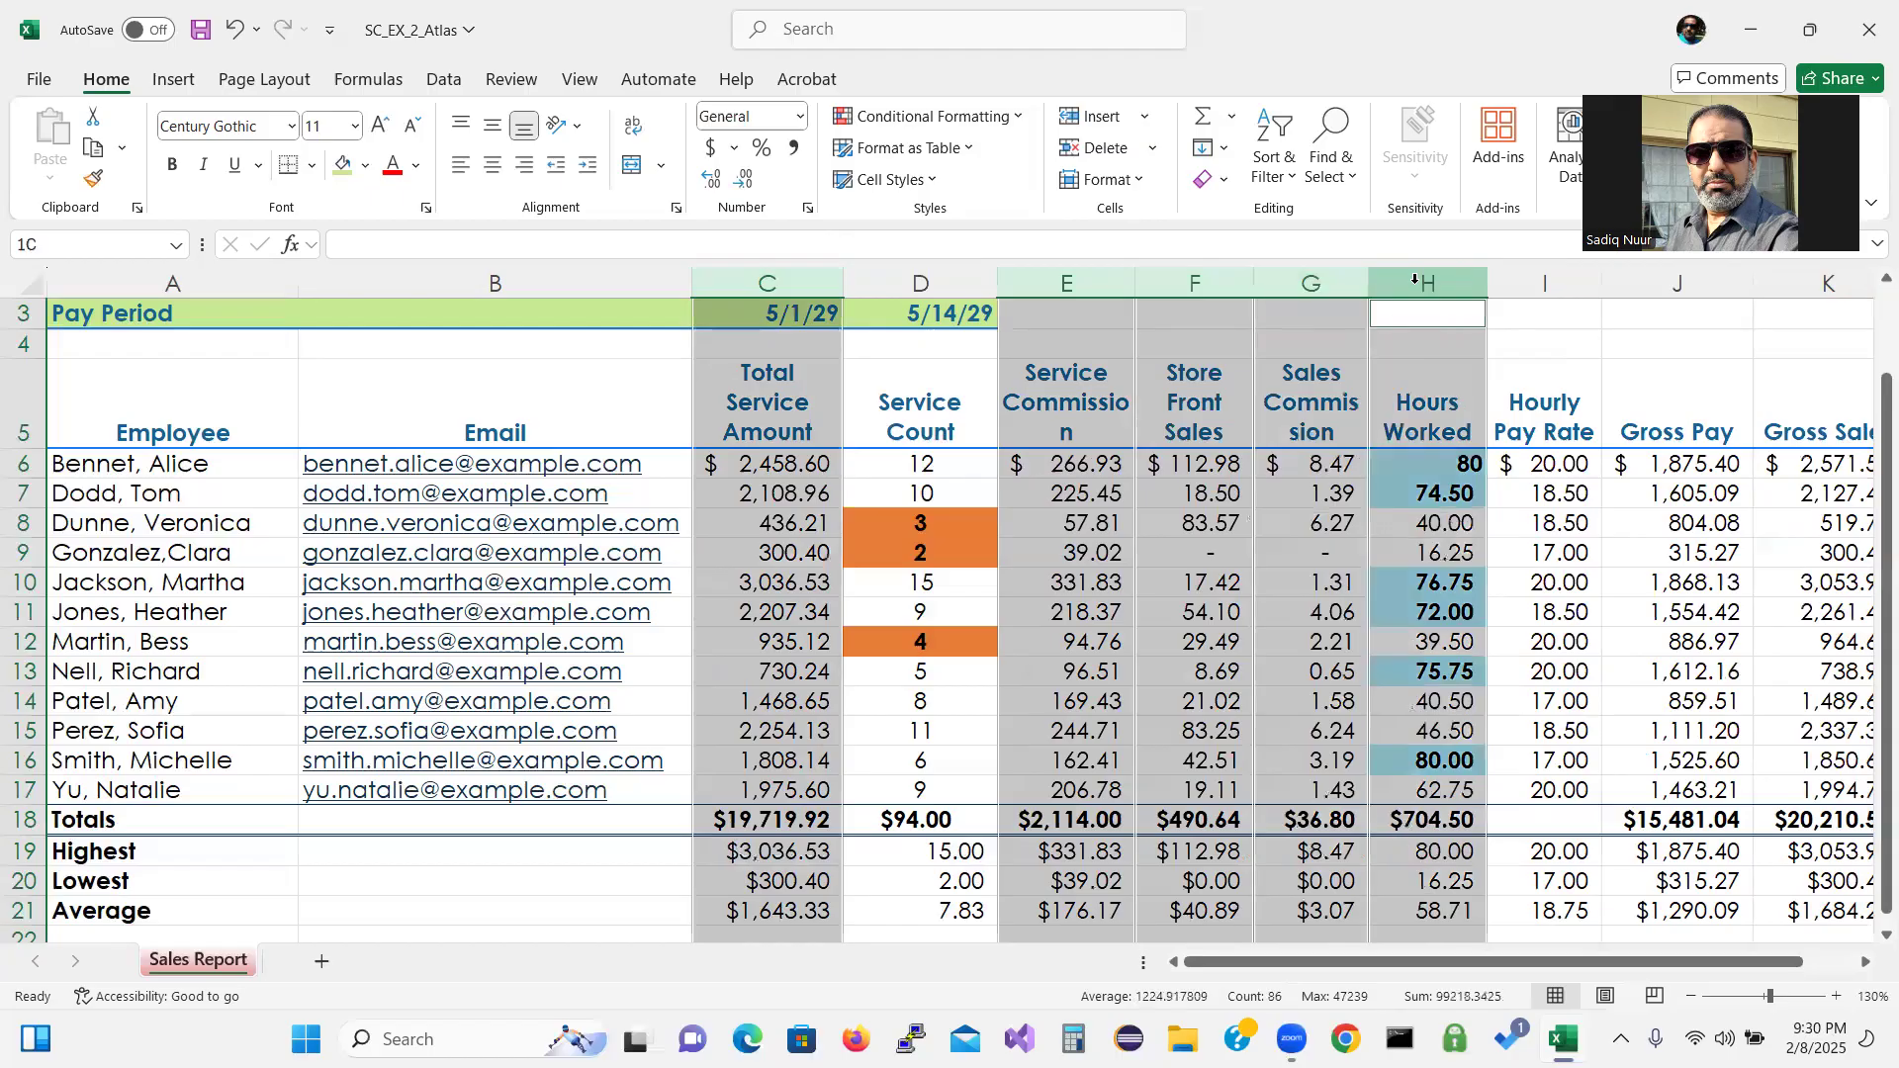
pyautogui.keyDown('ctrl'); pyautogui.click(1534, 280); pyautogui.keyUp('ctrl')
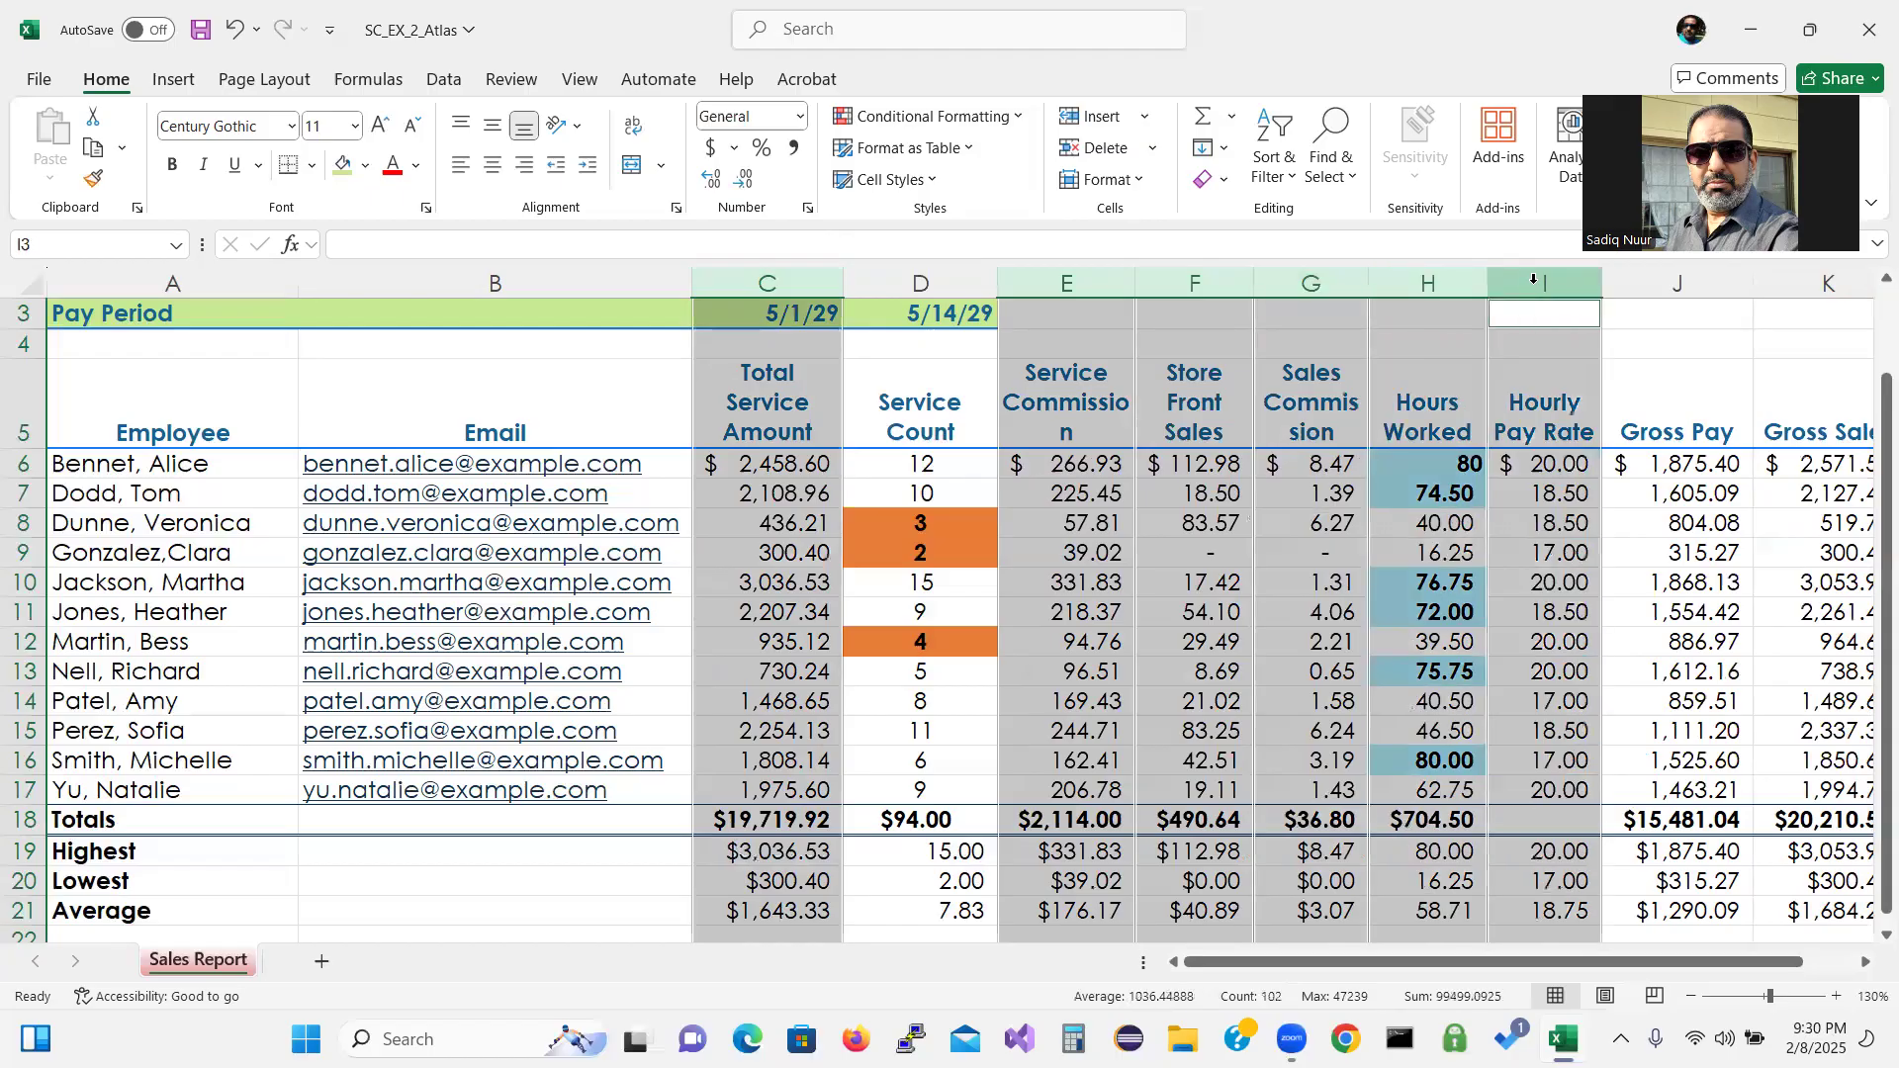
pyautogui.keyDown('ctrl'); pyautogui.click(1642, 280); pyautogui.keyUp('ctrl')
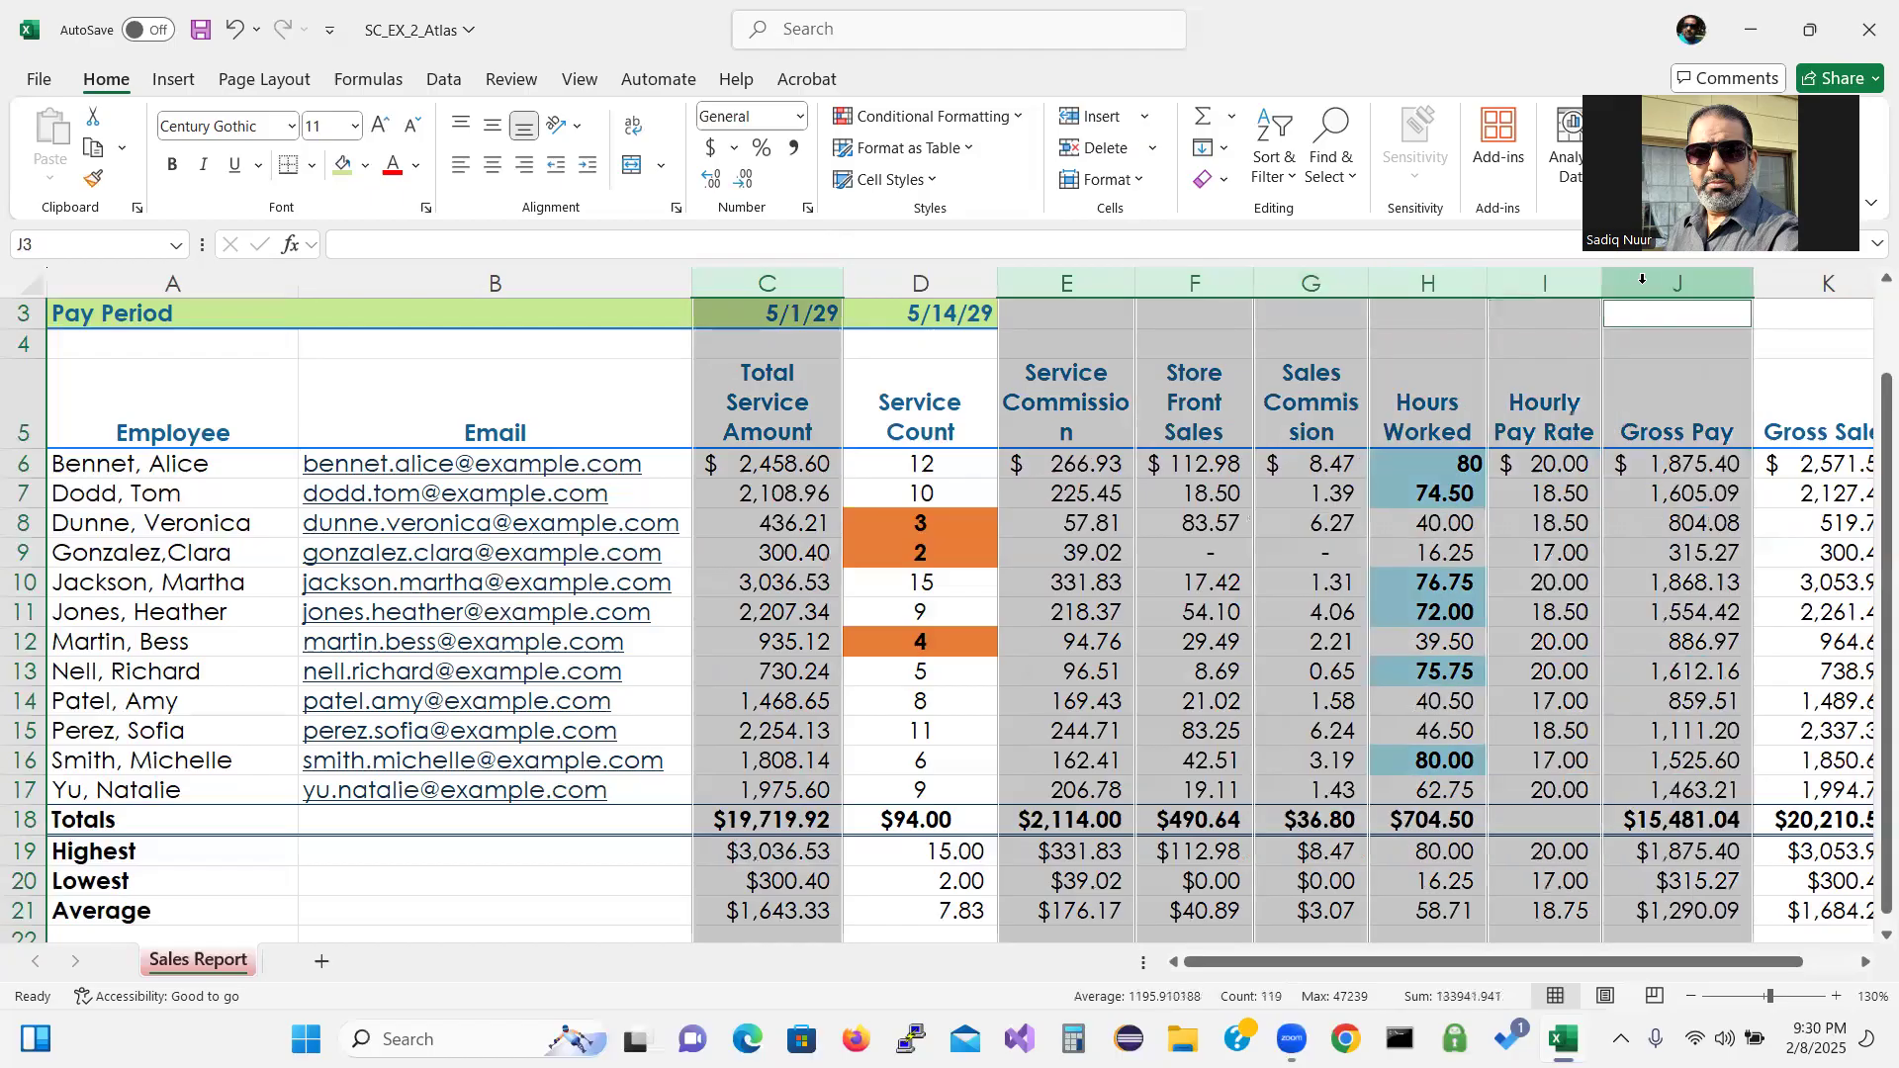
# Add column K and set all selected columns to a width of 13.30.
pyautogui.keyDown('ctrl'); pyautogui.click(1780, 280); pyautogui.keyUp('ctrl')
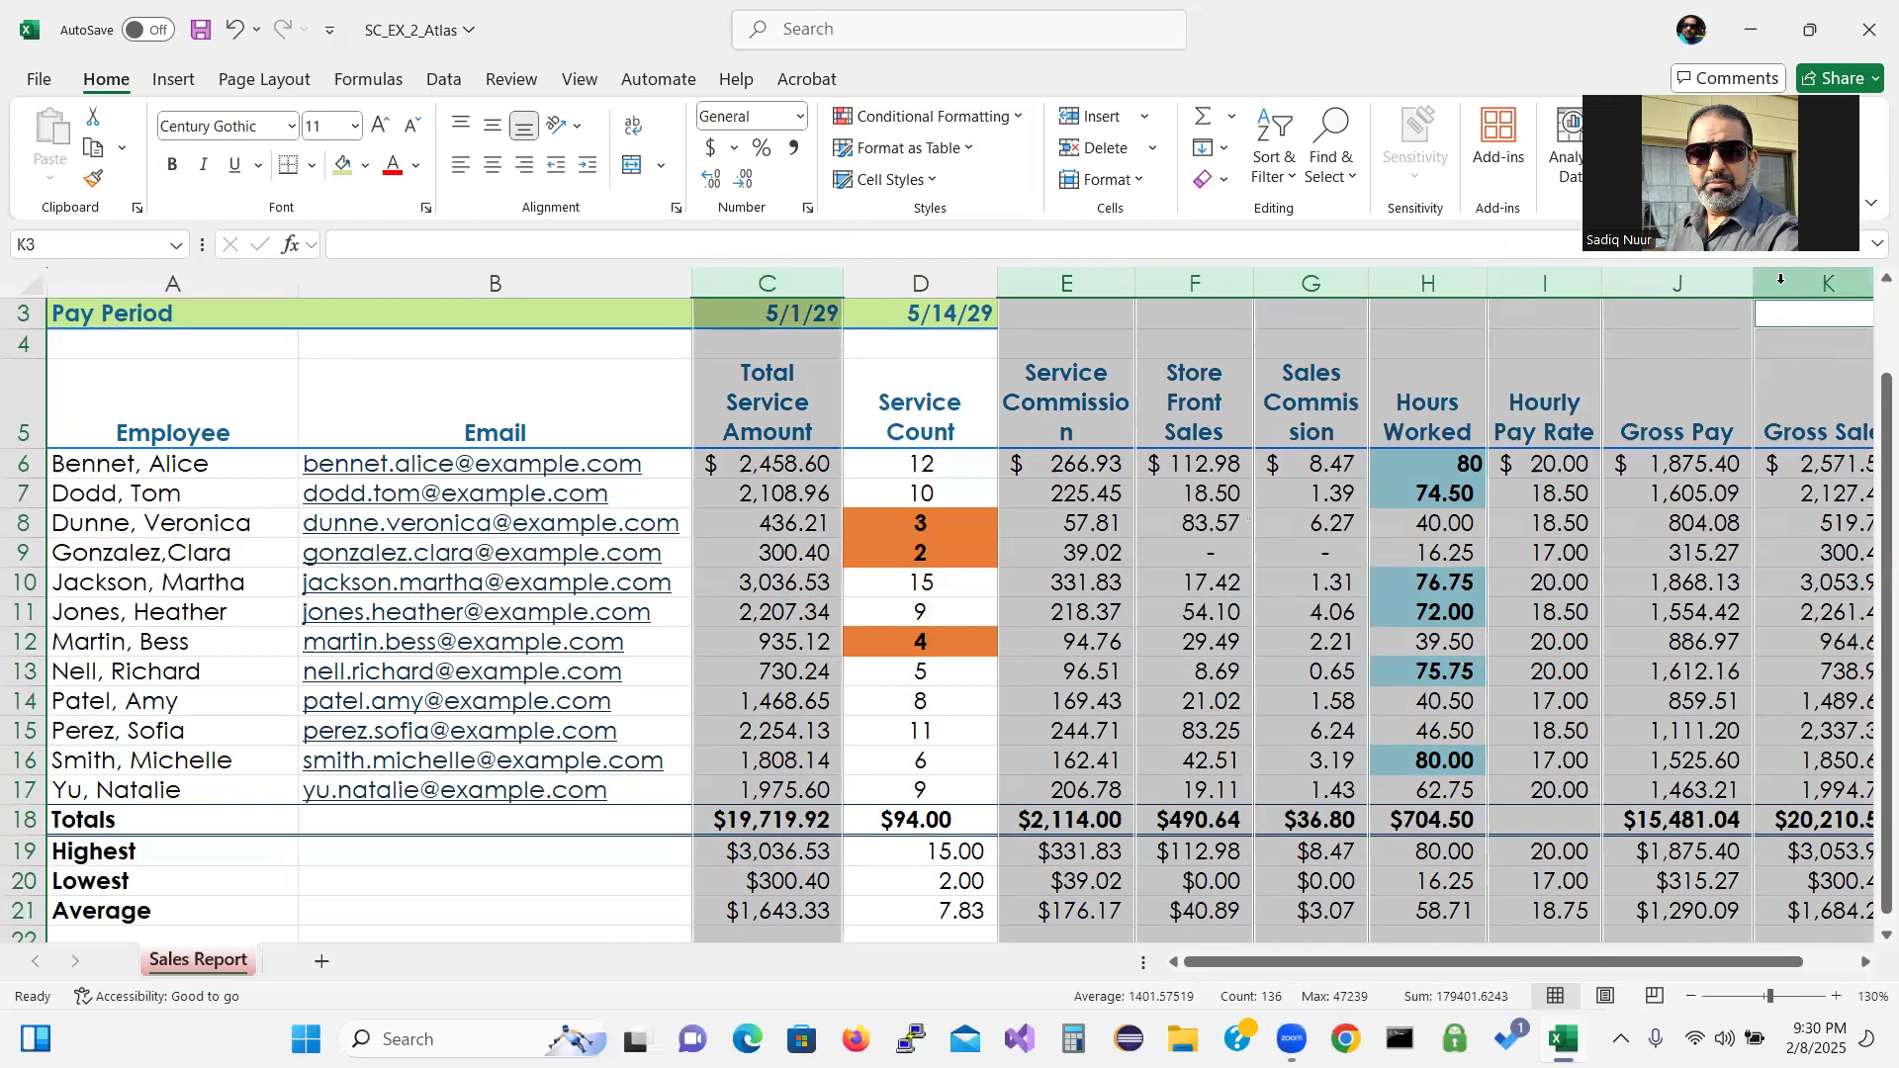
pyautogui.click(1140, 183)
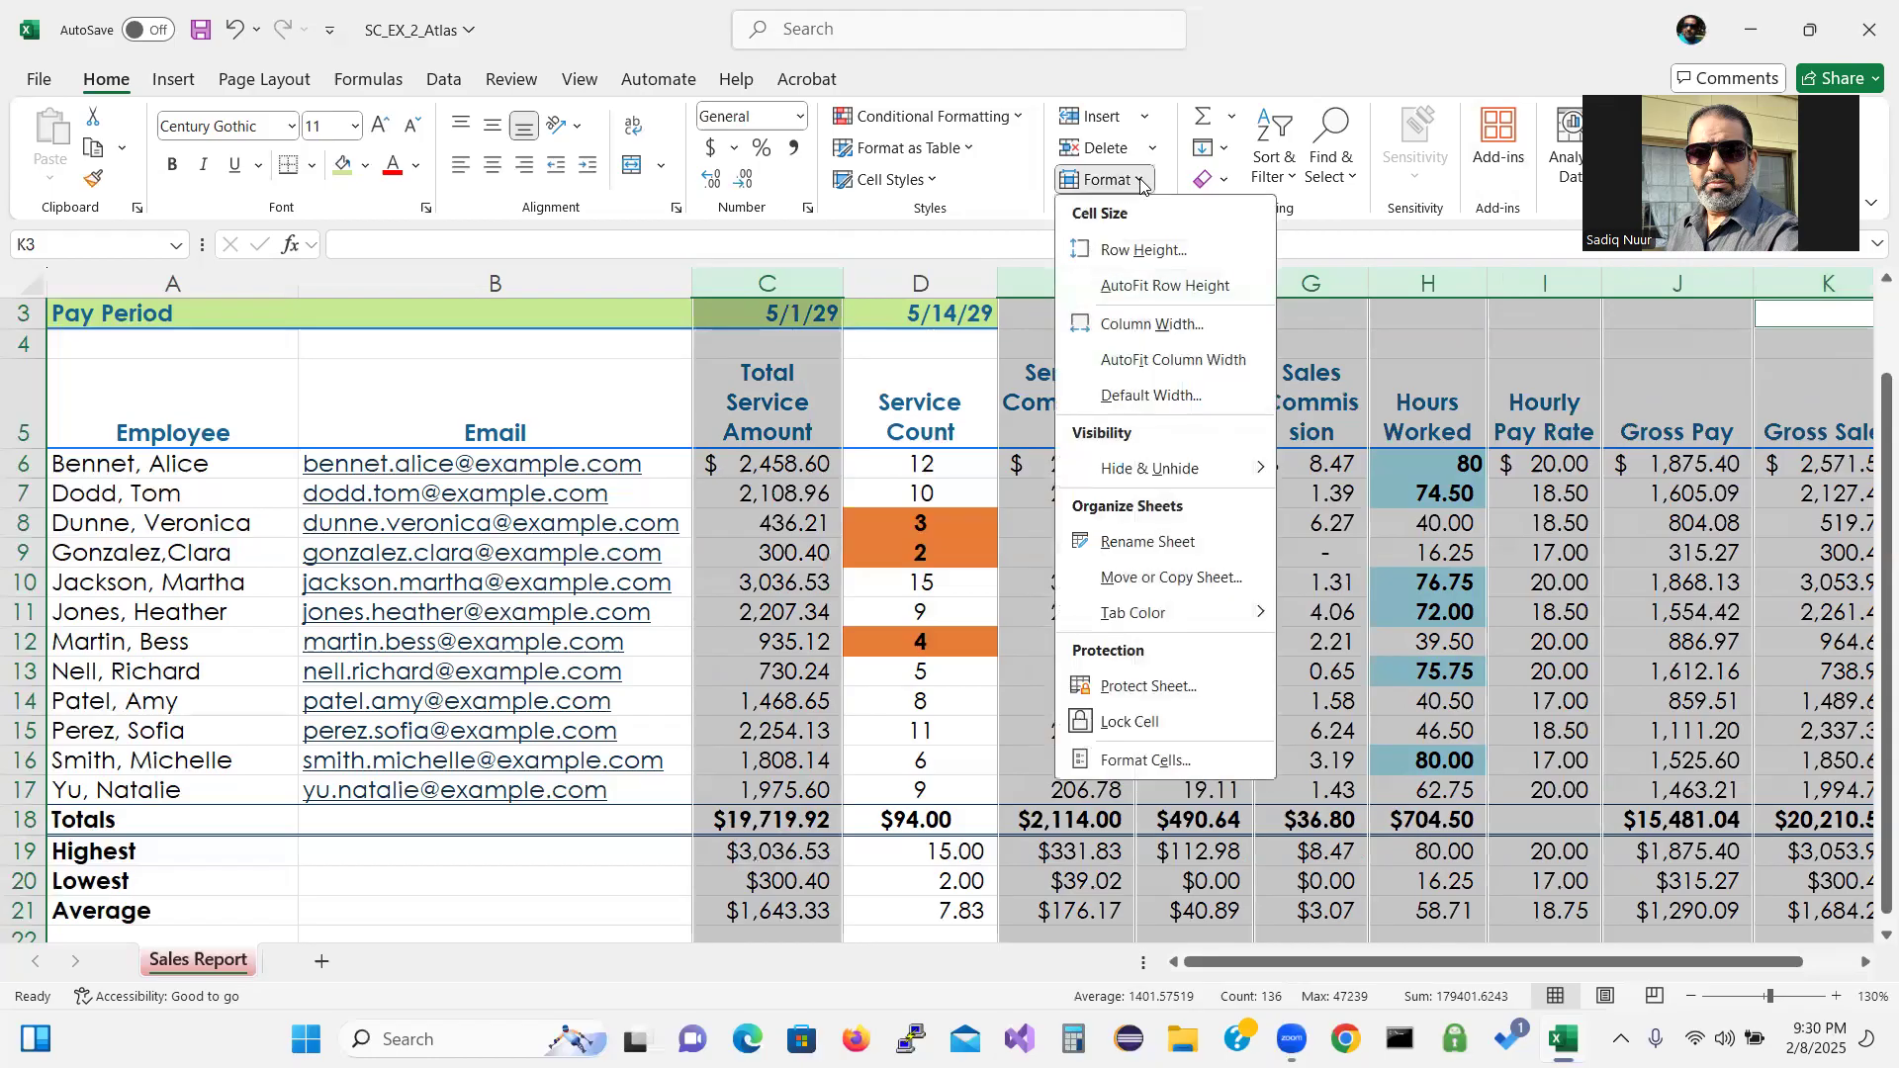
pyautogui.click(1134, 333)
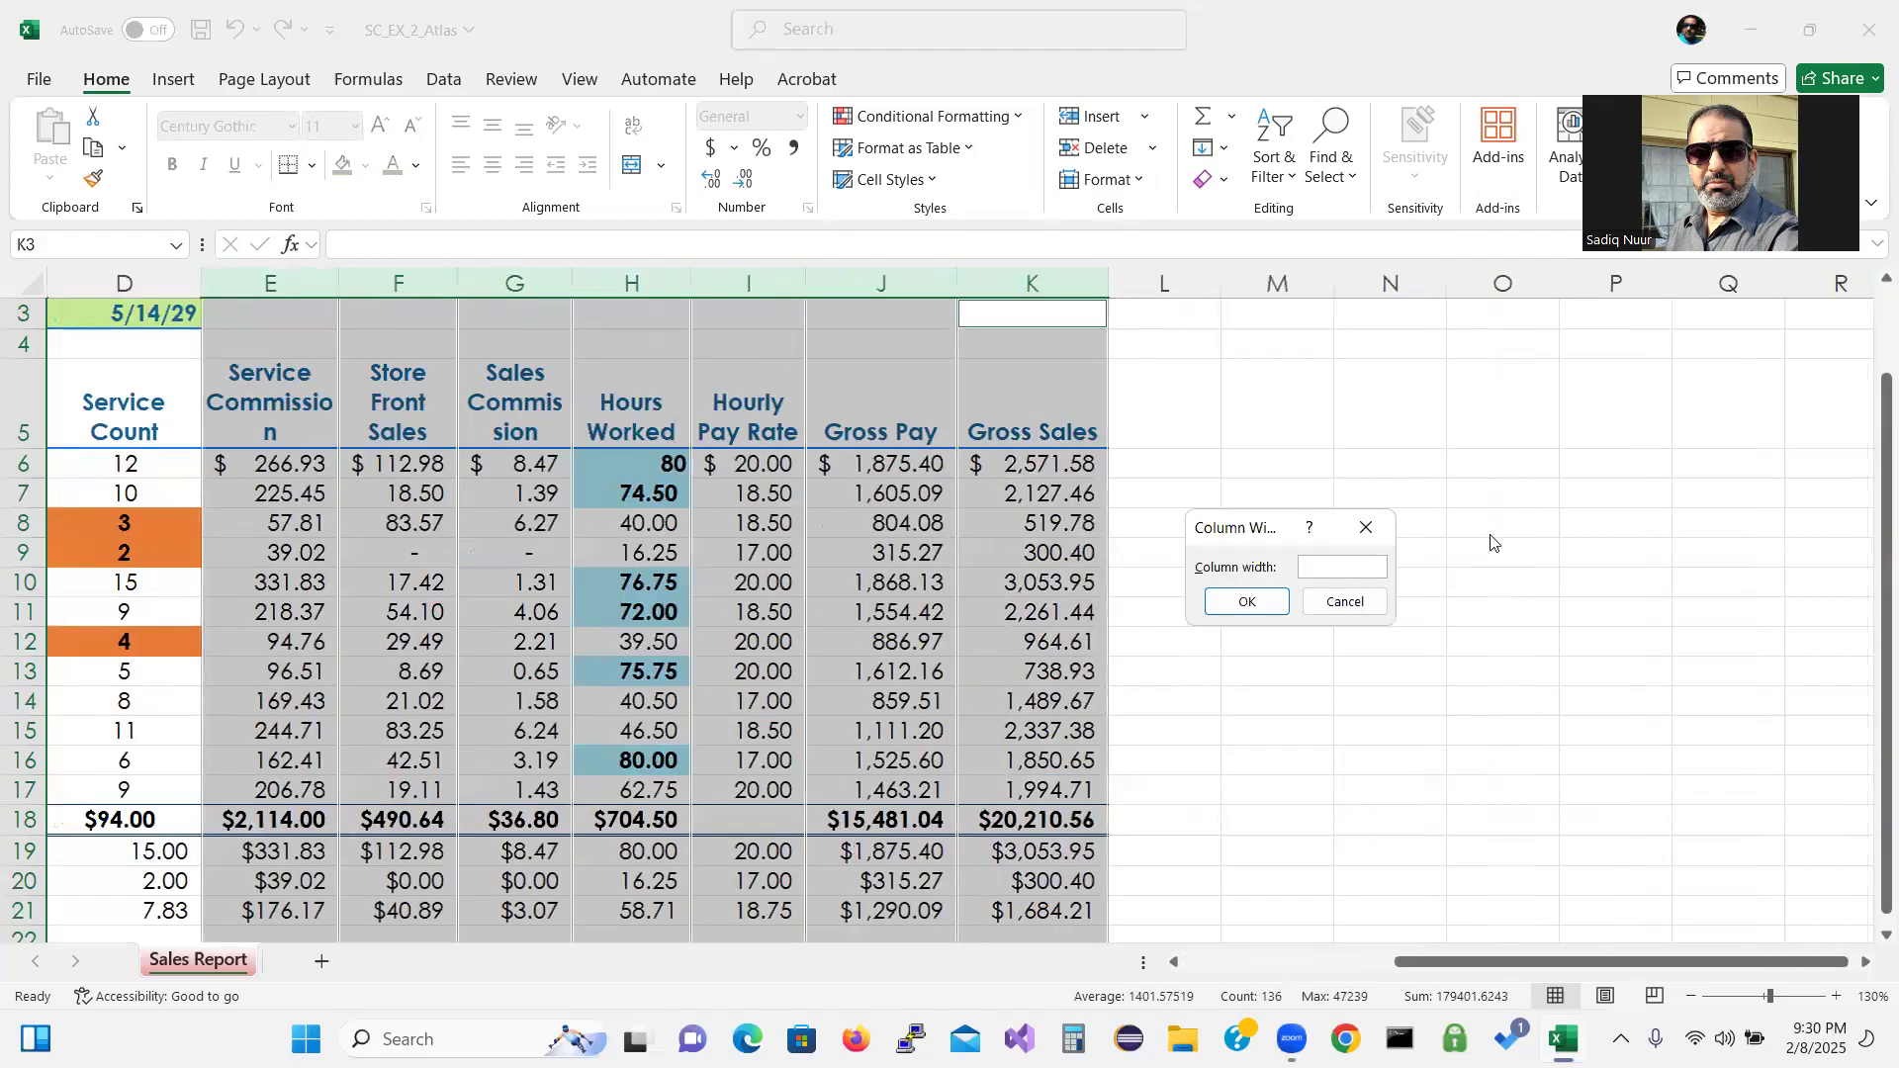
pyautogui.write('13.30')
pyautogui.click(1251, 602)
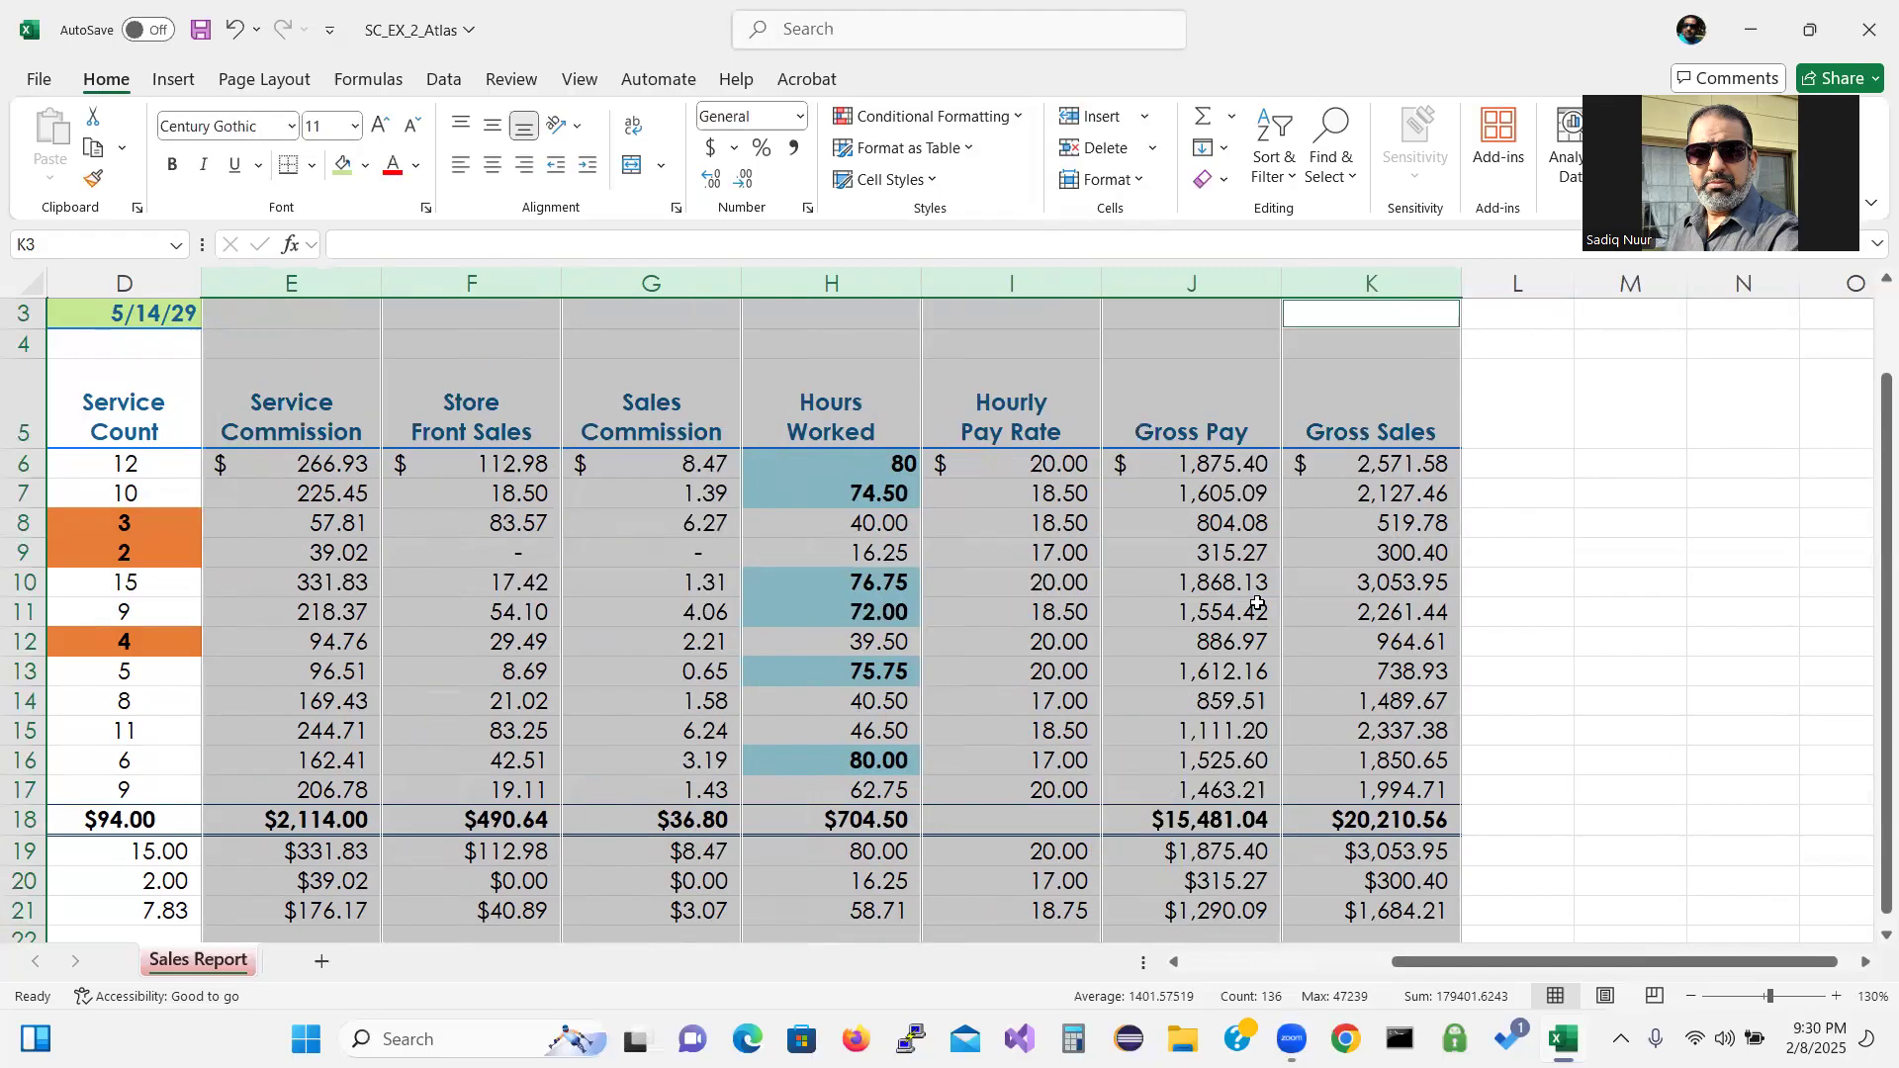
# Select the Service Count (D) and Hours Worked (H) columns and narrow both together.
pyautogui.moveTo(1559, 962); pyautogui.dragTo(1457, 982)
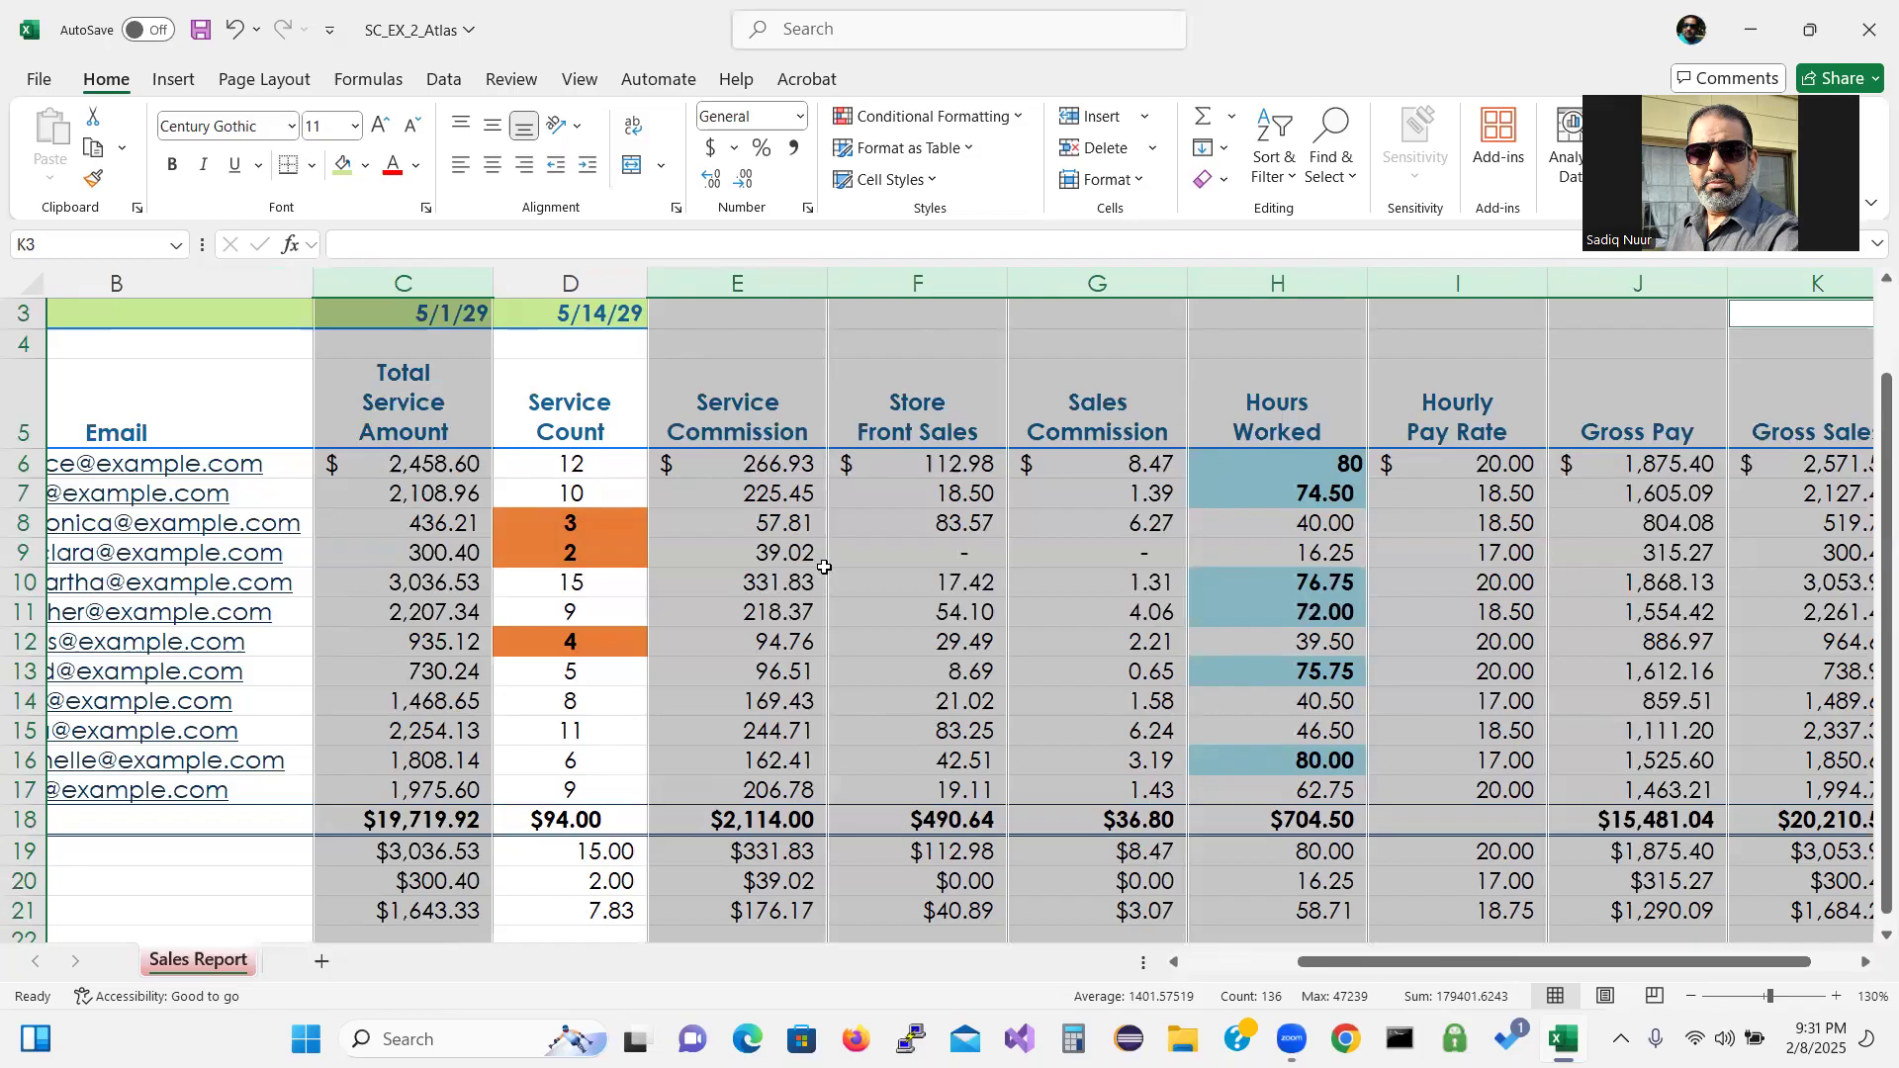
pyautogui.click(595, 283)
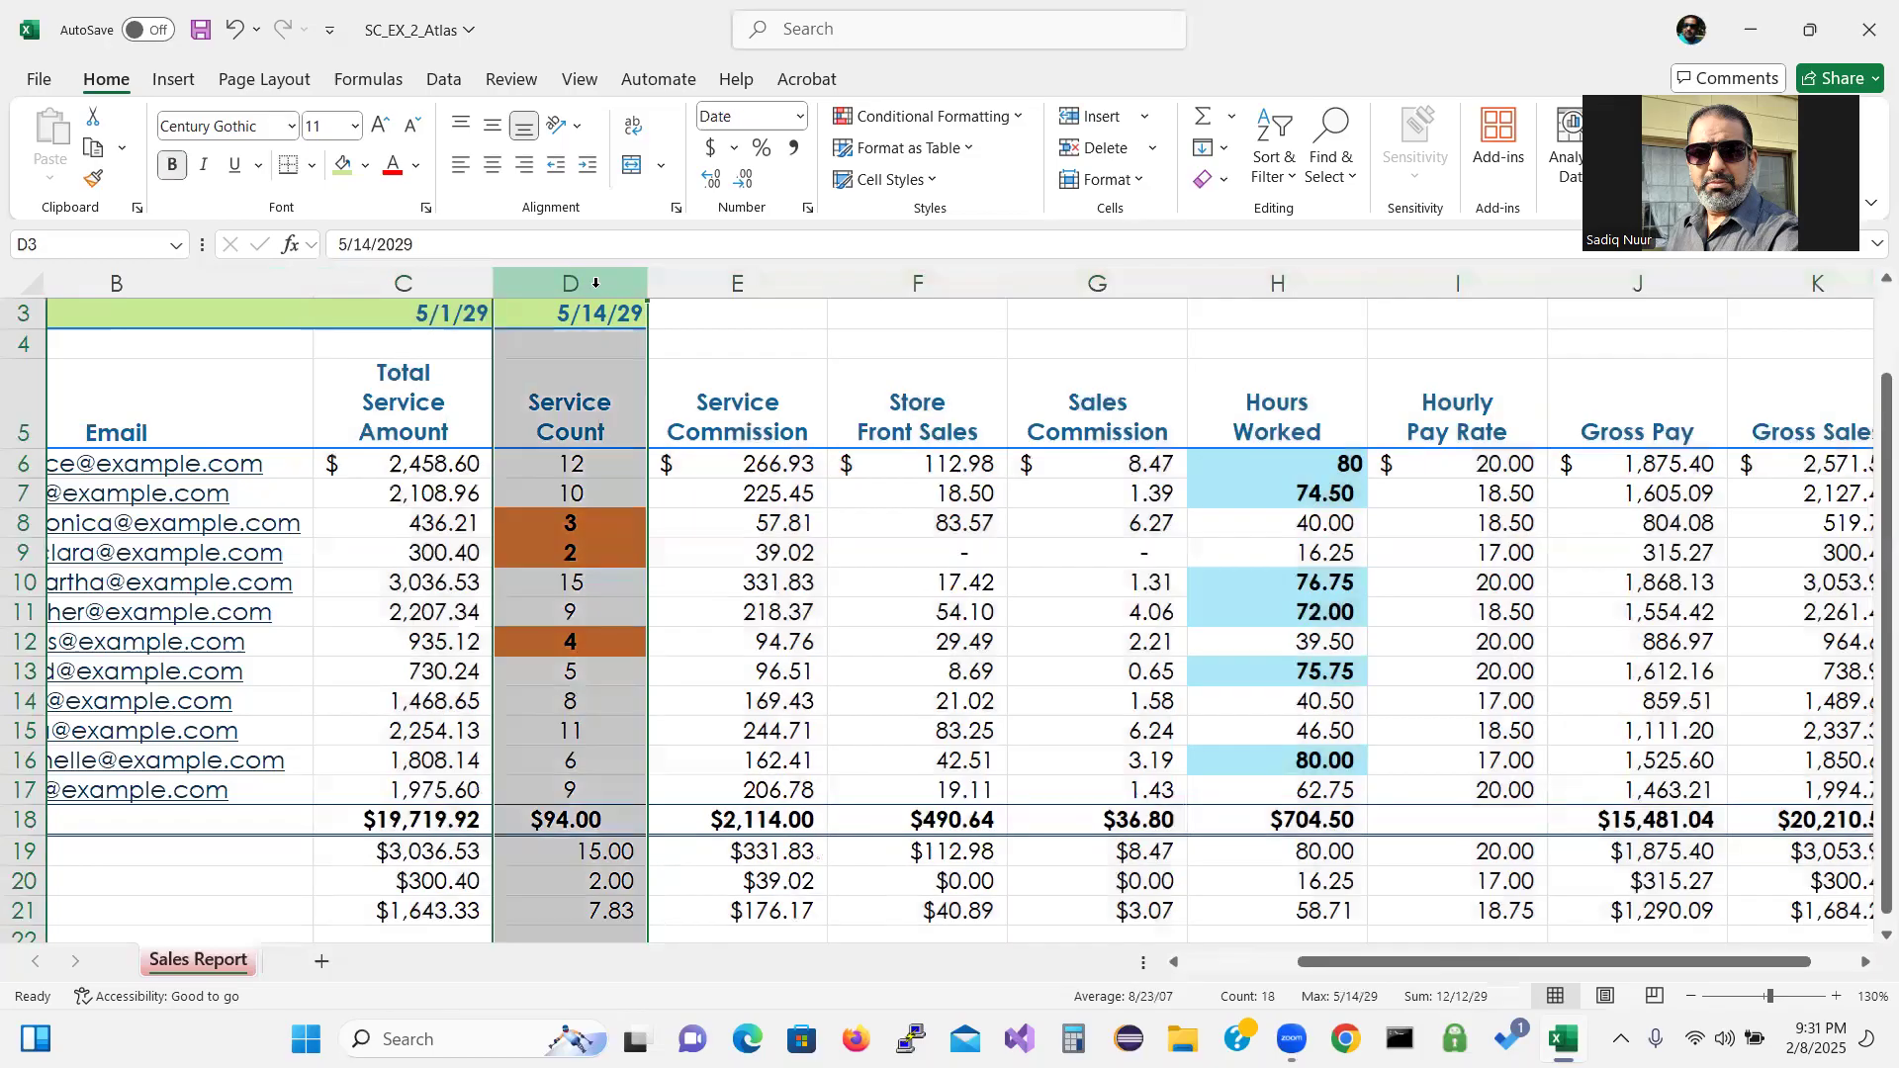
pyautogui.keyDown('ctrl'); pyautogui.click(1280, 281); pyautogui.keyUp('ctrl')
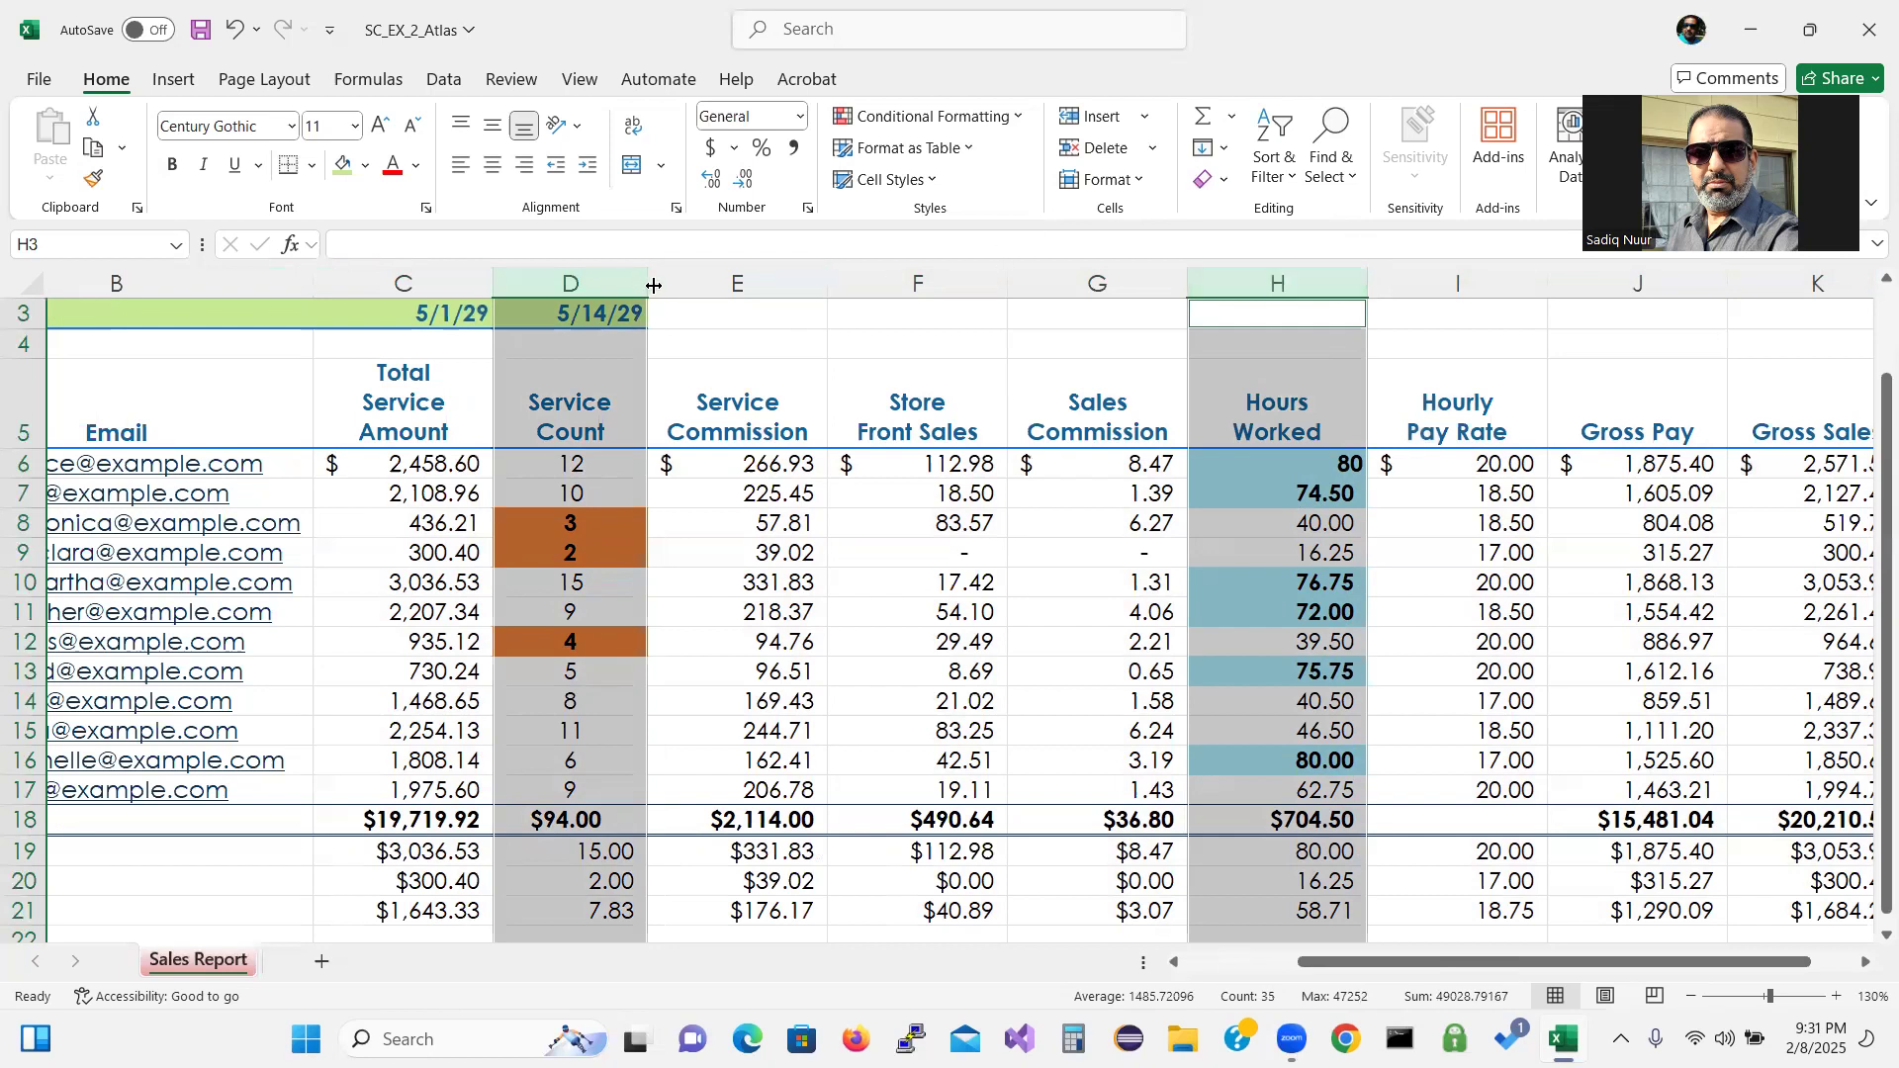
pyautogui.moveTo(648, 288)
pyautogui.mouseDown()
pyautogui.moveTo(630, 286)
pyautogui.moveTo(674, 298)
pyautogui.moveTo(630, 296)
pyautogui.mouseUp()
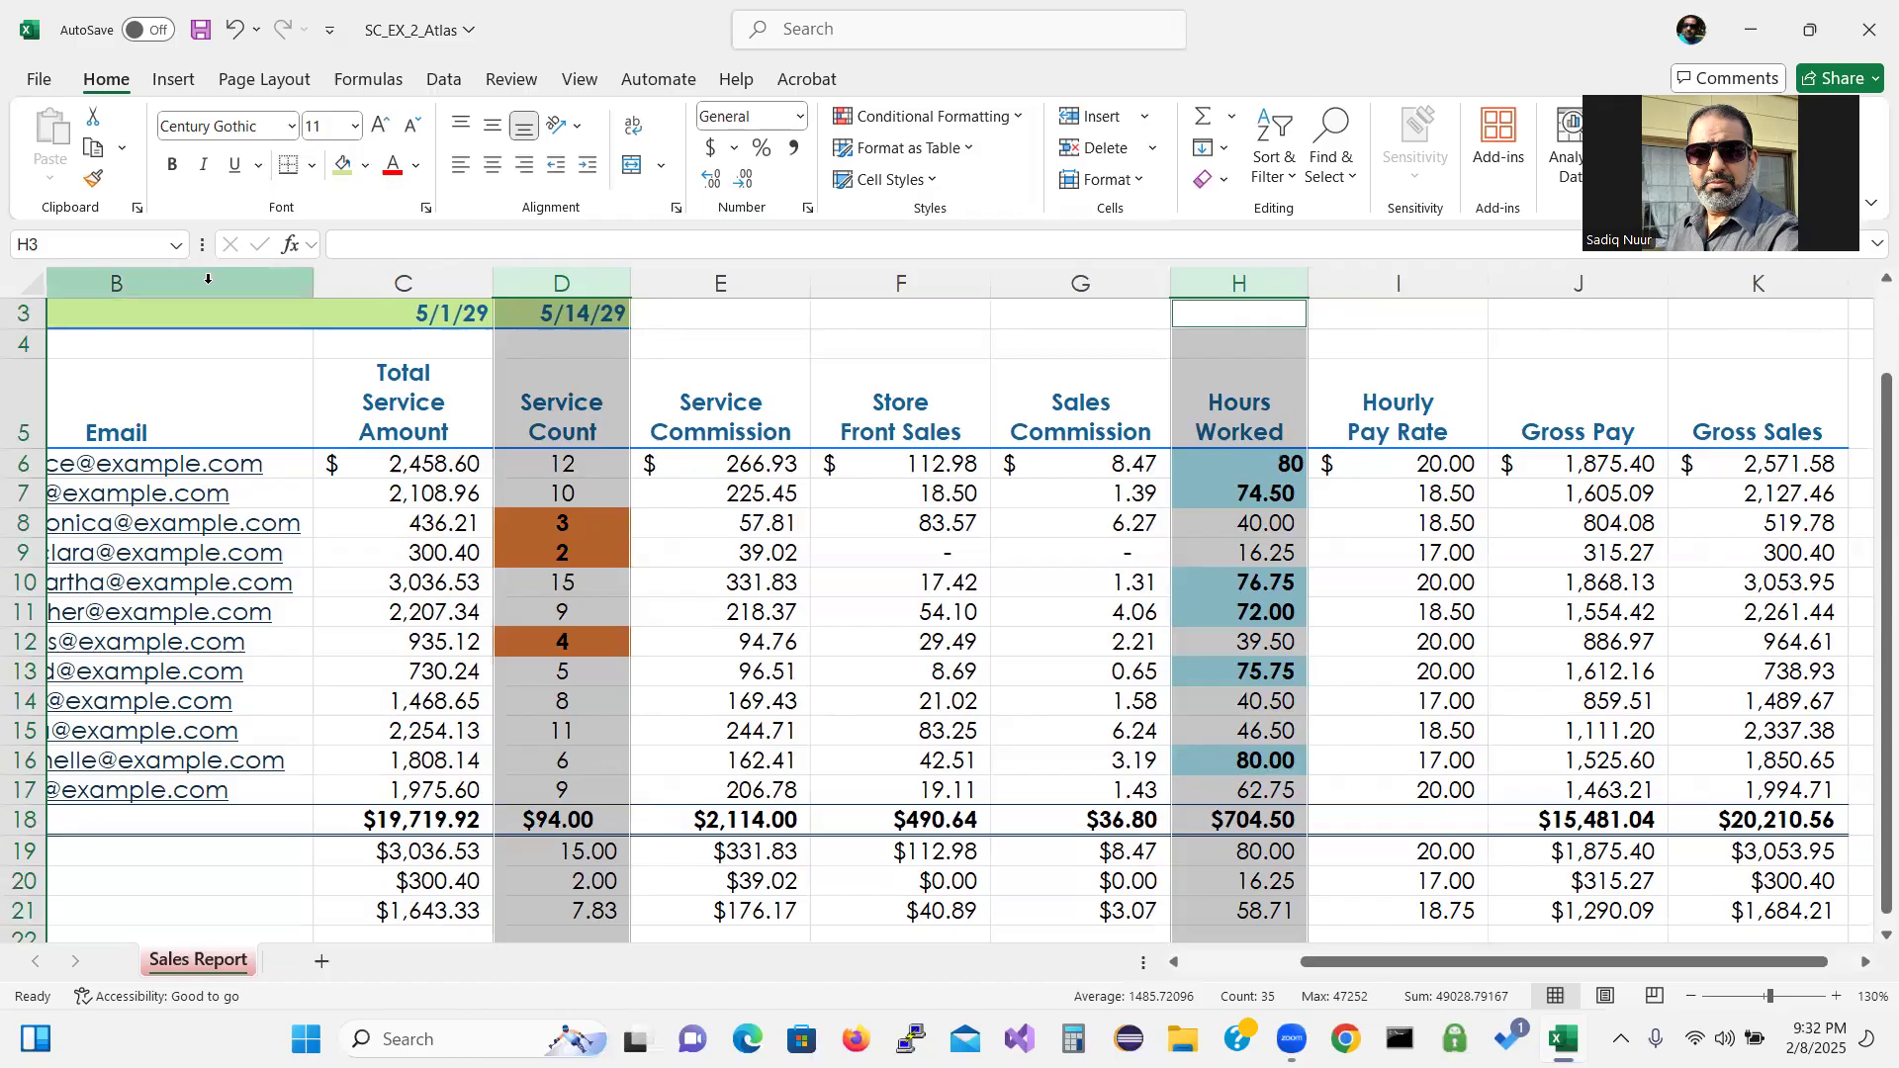
# Shorten the height of heading row 5.
pyautogui.click(15, 425)
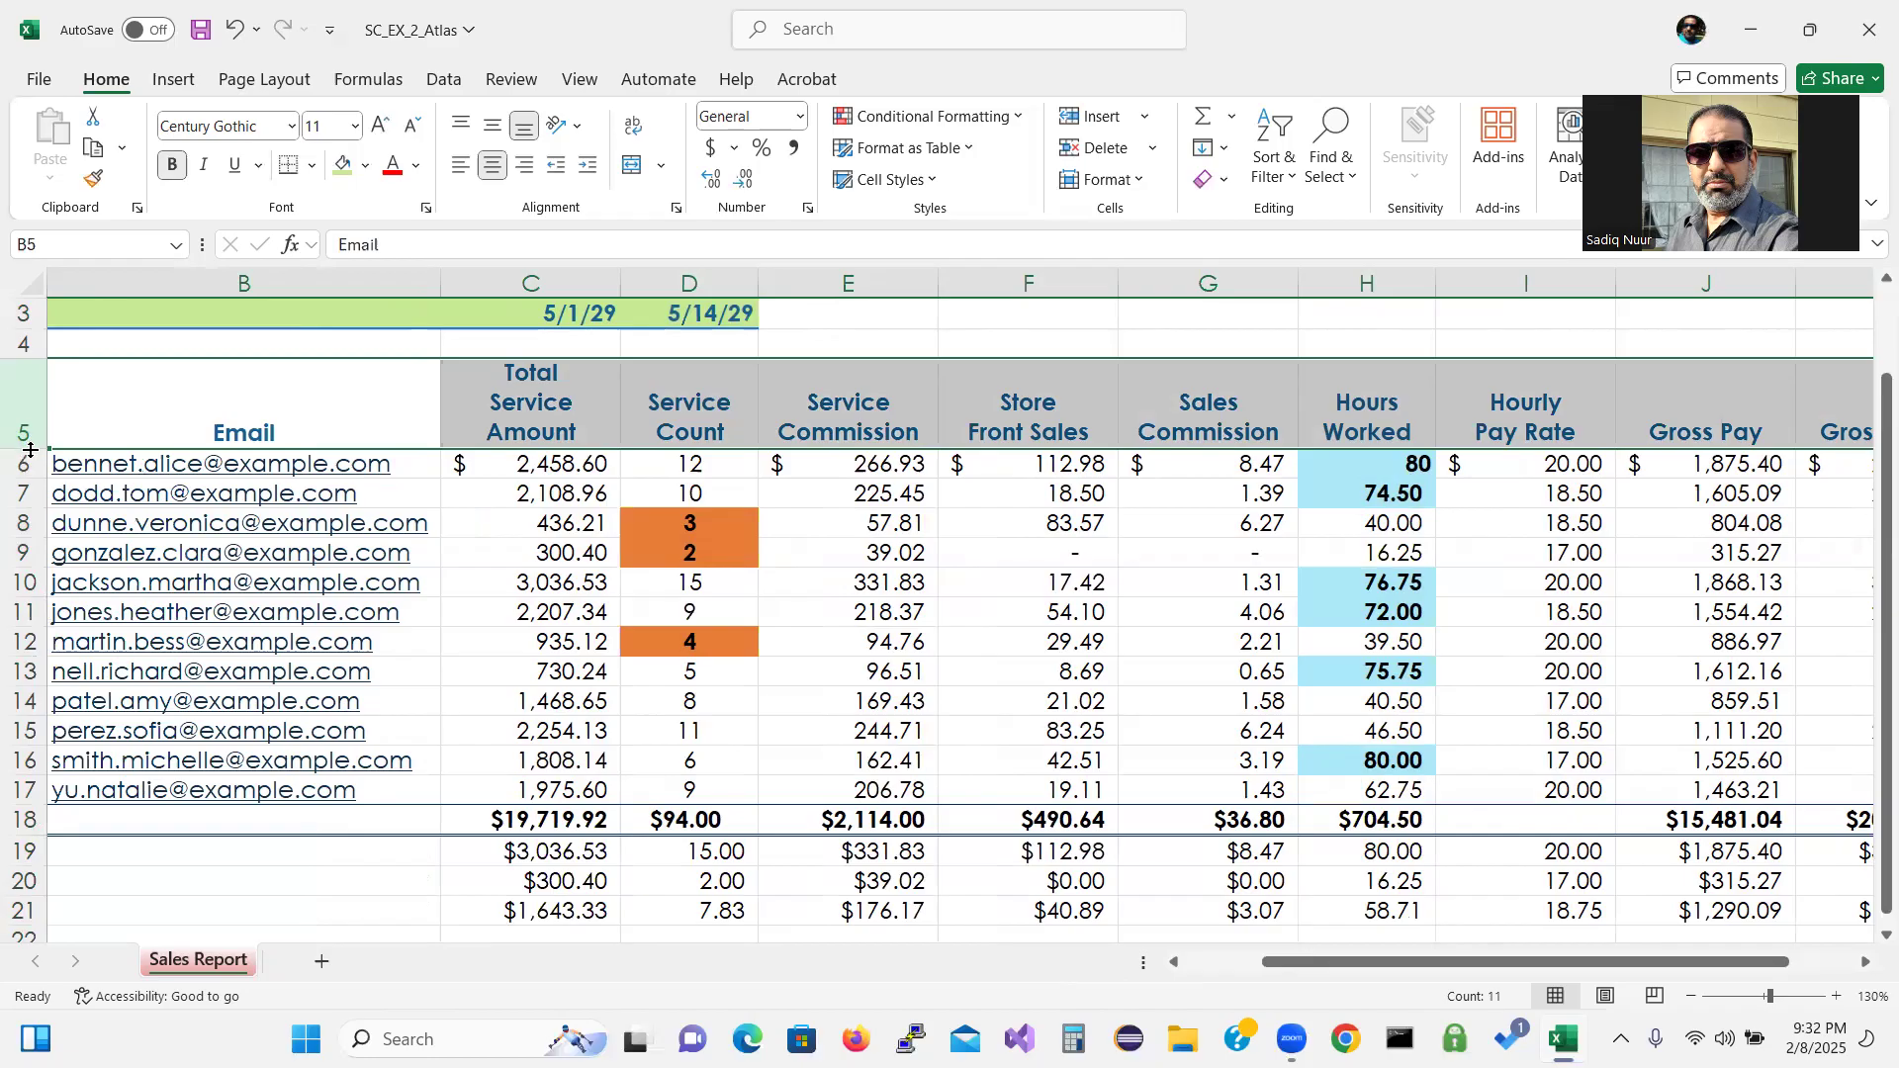
pyautogui.moveTo(30, 450); pyautogui.dragTo(31, 450)
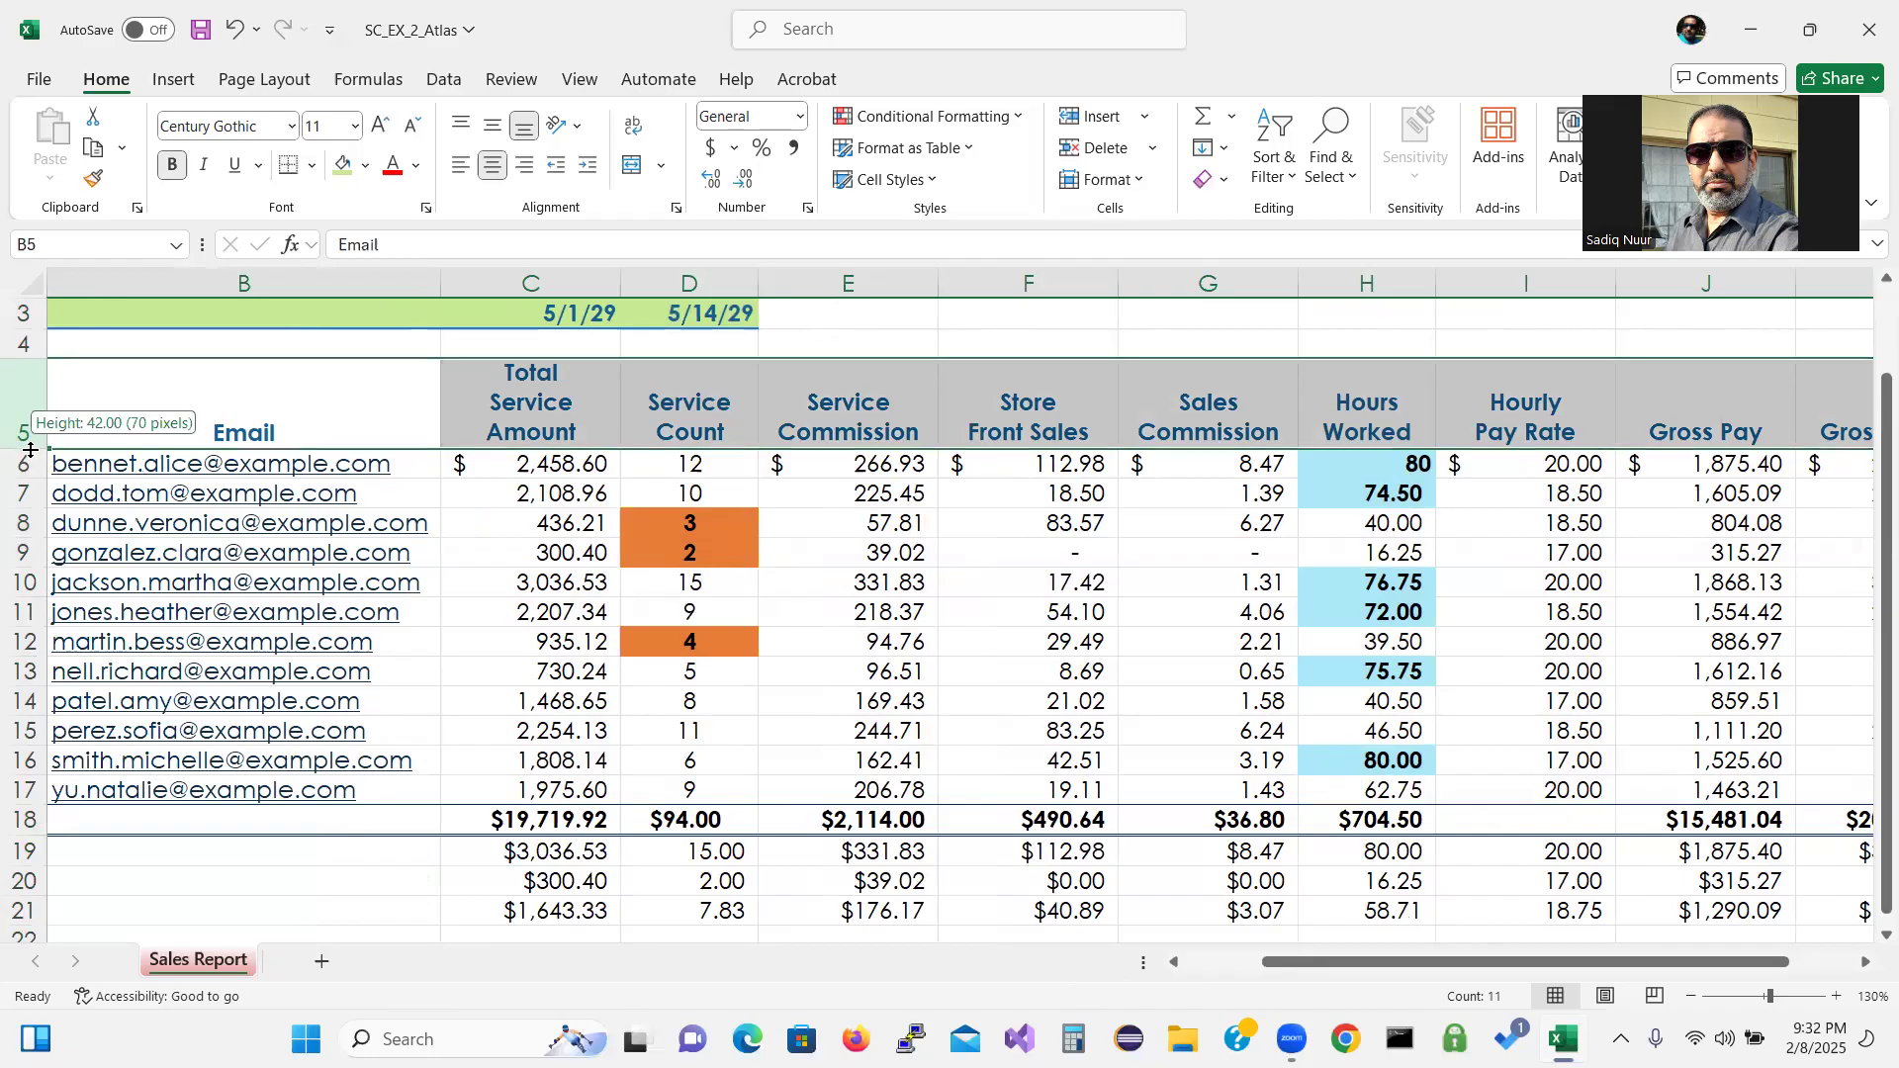
pyautogui.moveTo(31, 450); pyautogui.dragTo(21, 438)
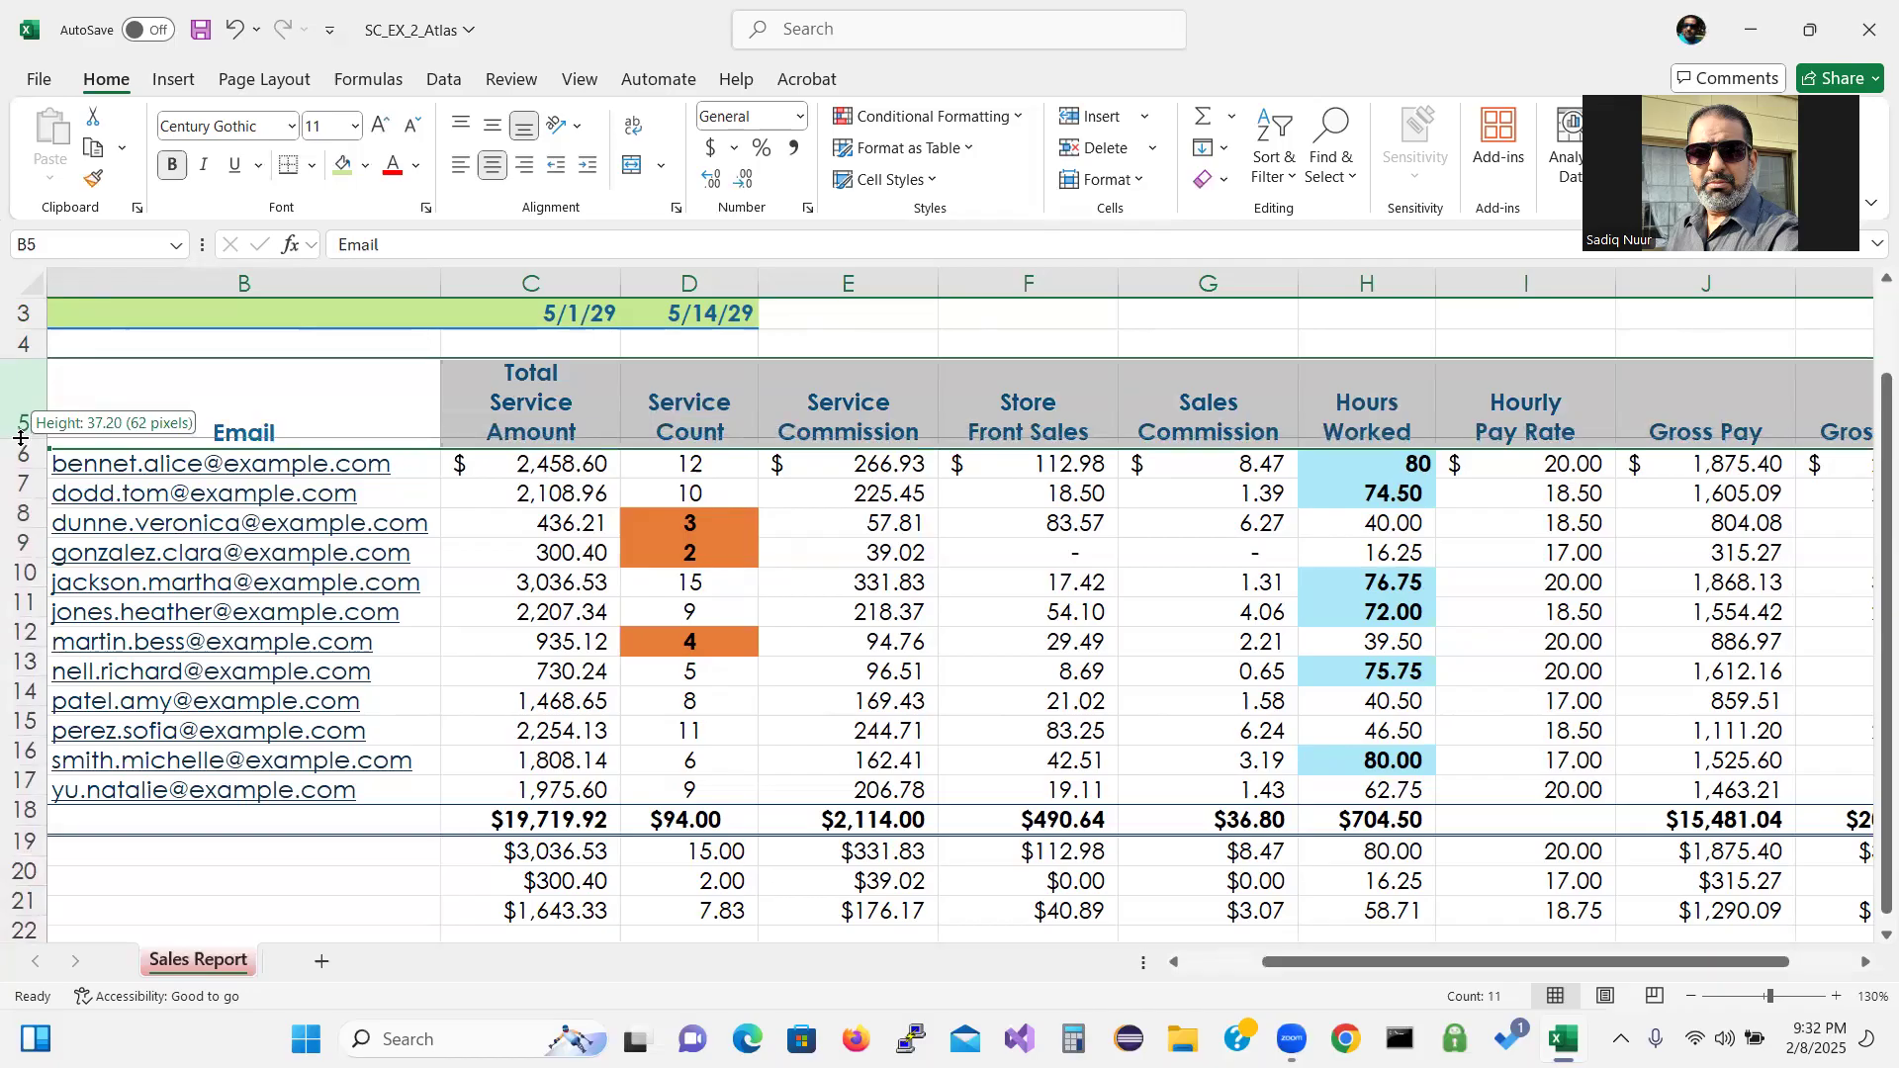
pyautogui.moveTo(21, 438); pyautogui.dragTo(21, 438)
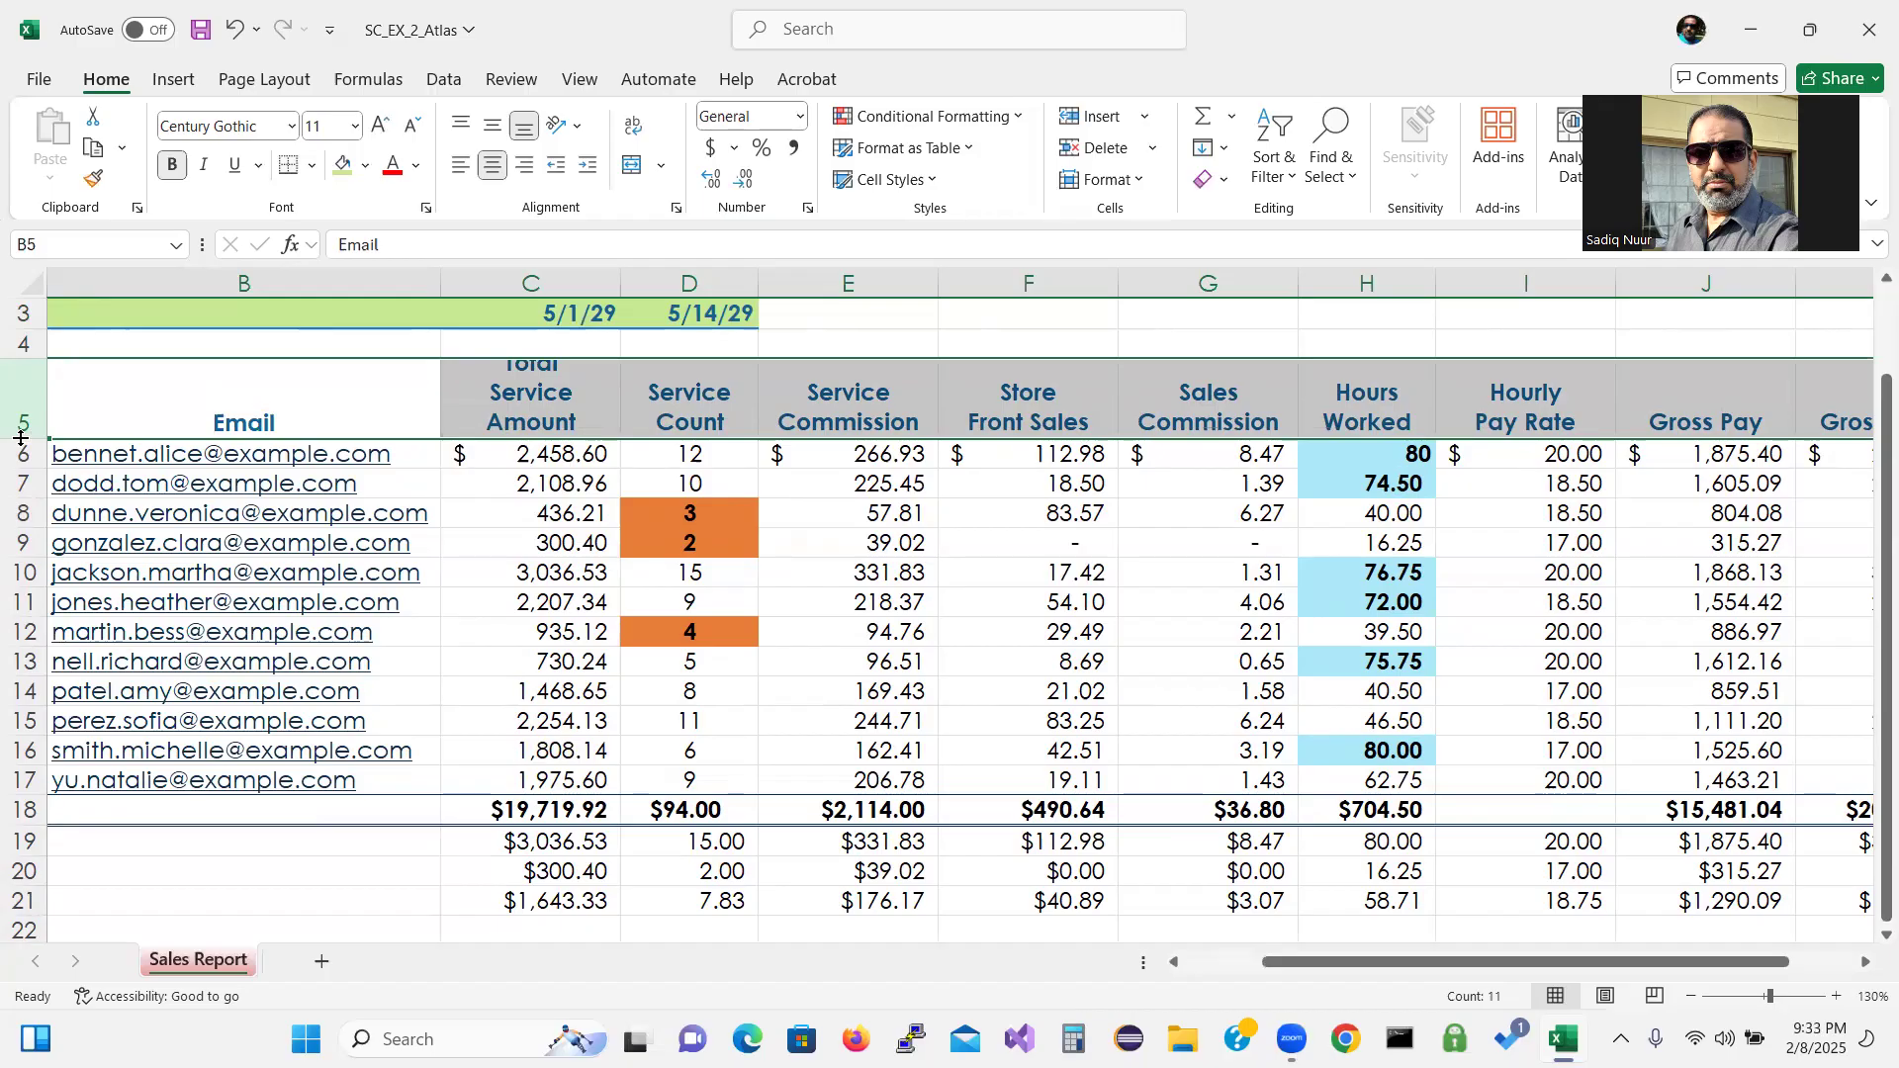
# Make the Highest row 19 taller, to about 22.80.
pyautogui.click(24, 840)
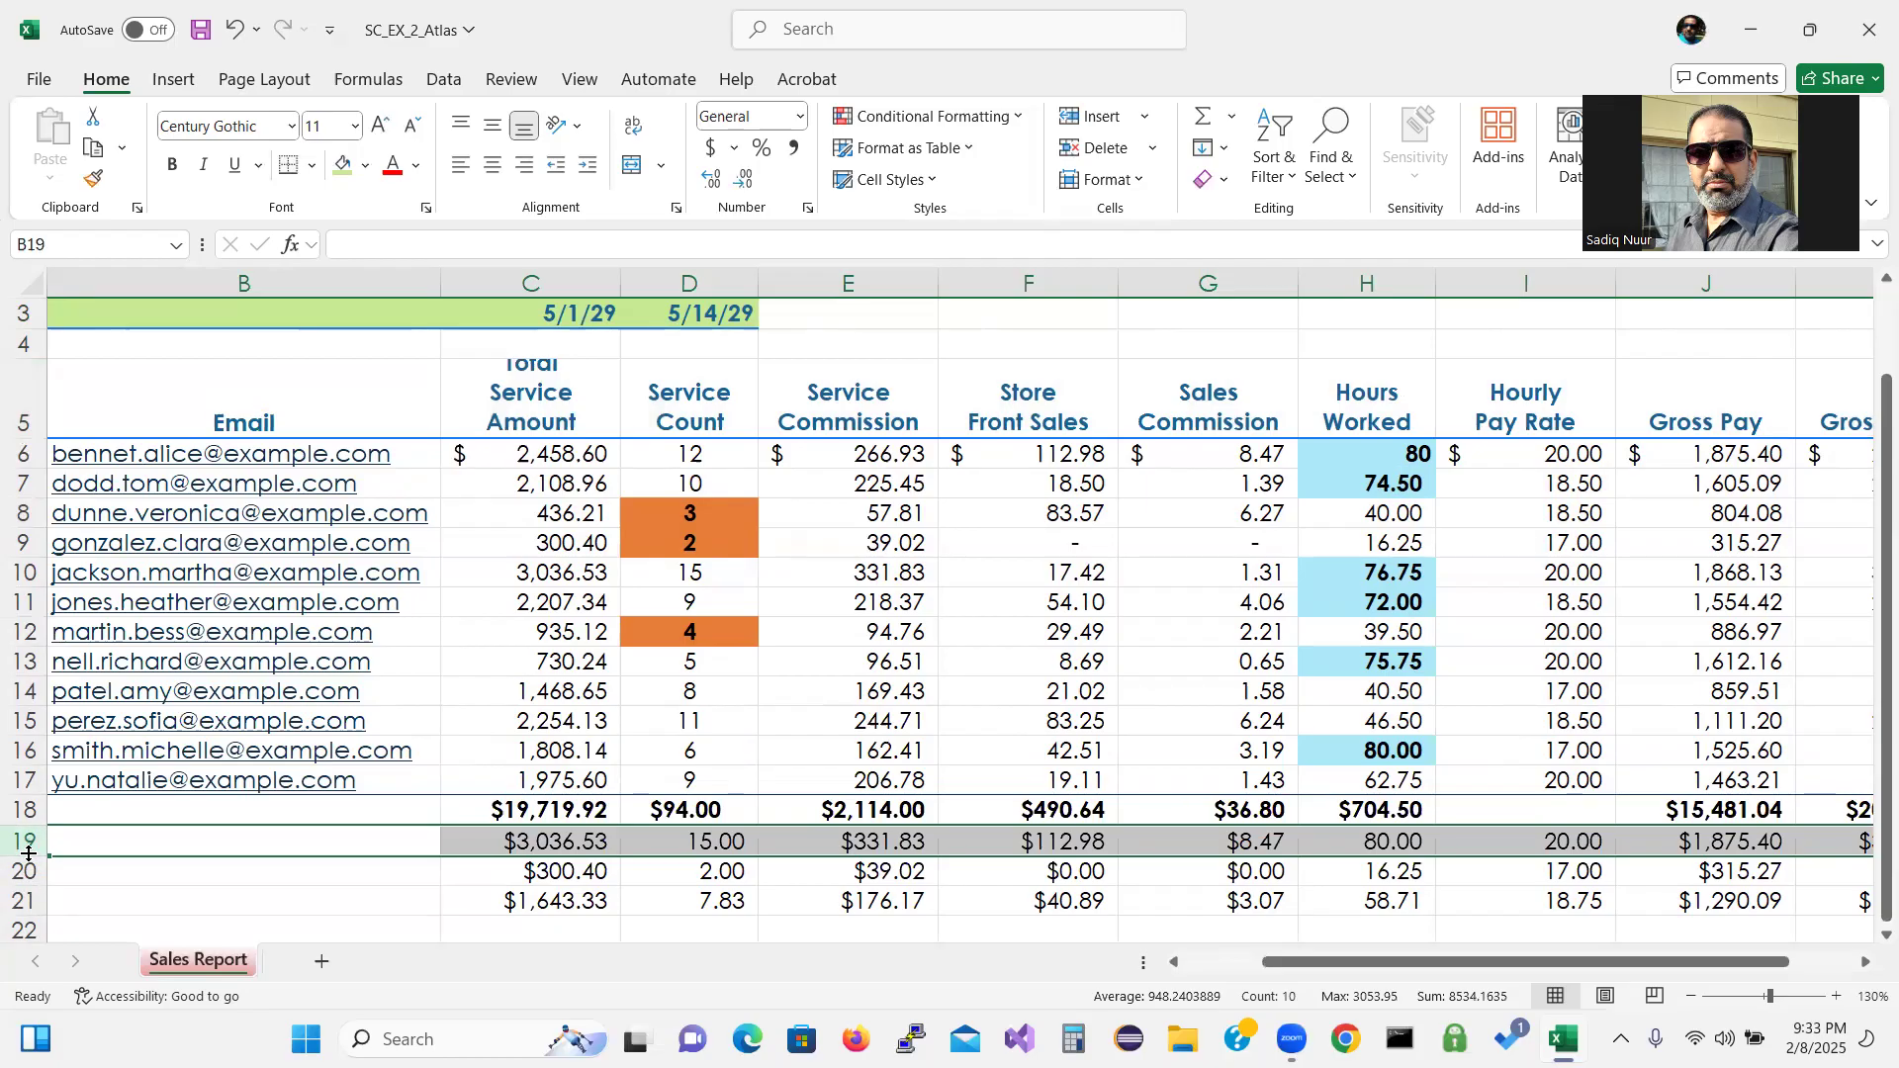
pyautogui.moveTo(28, 858); pyautogui.dragTo(29, 857)
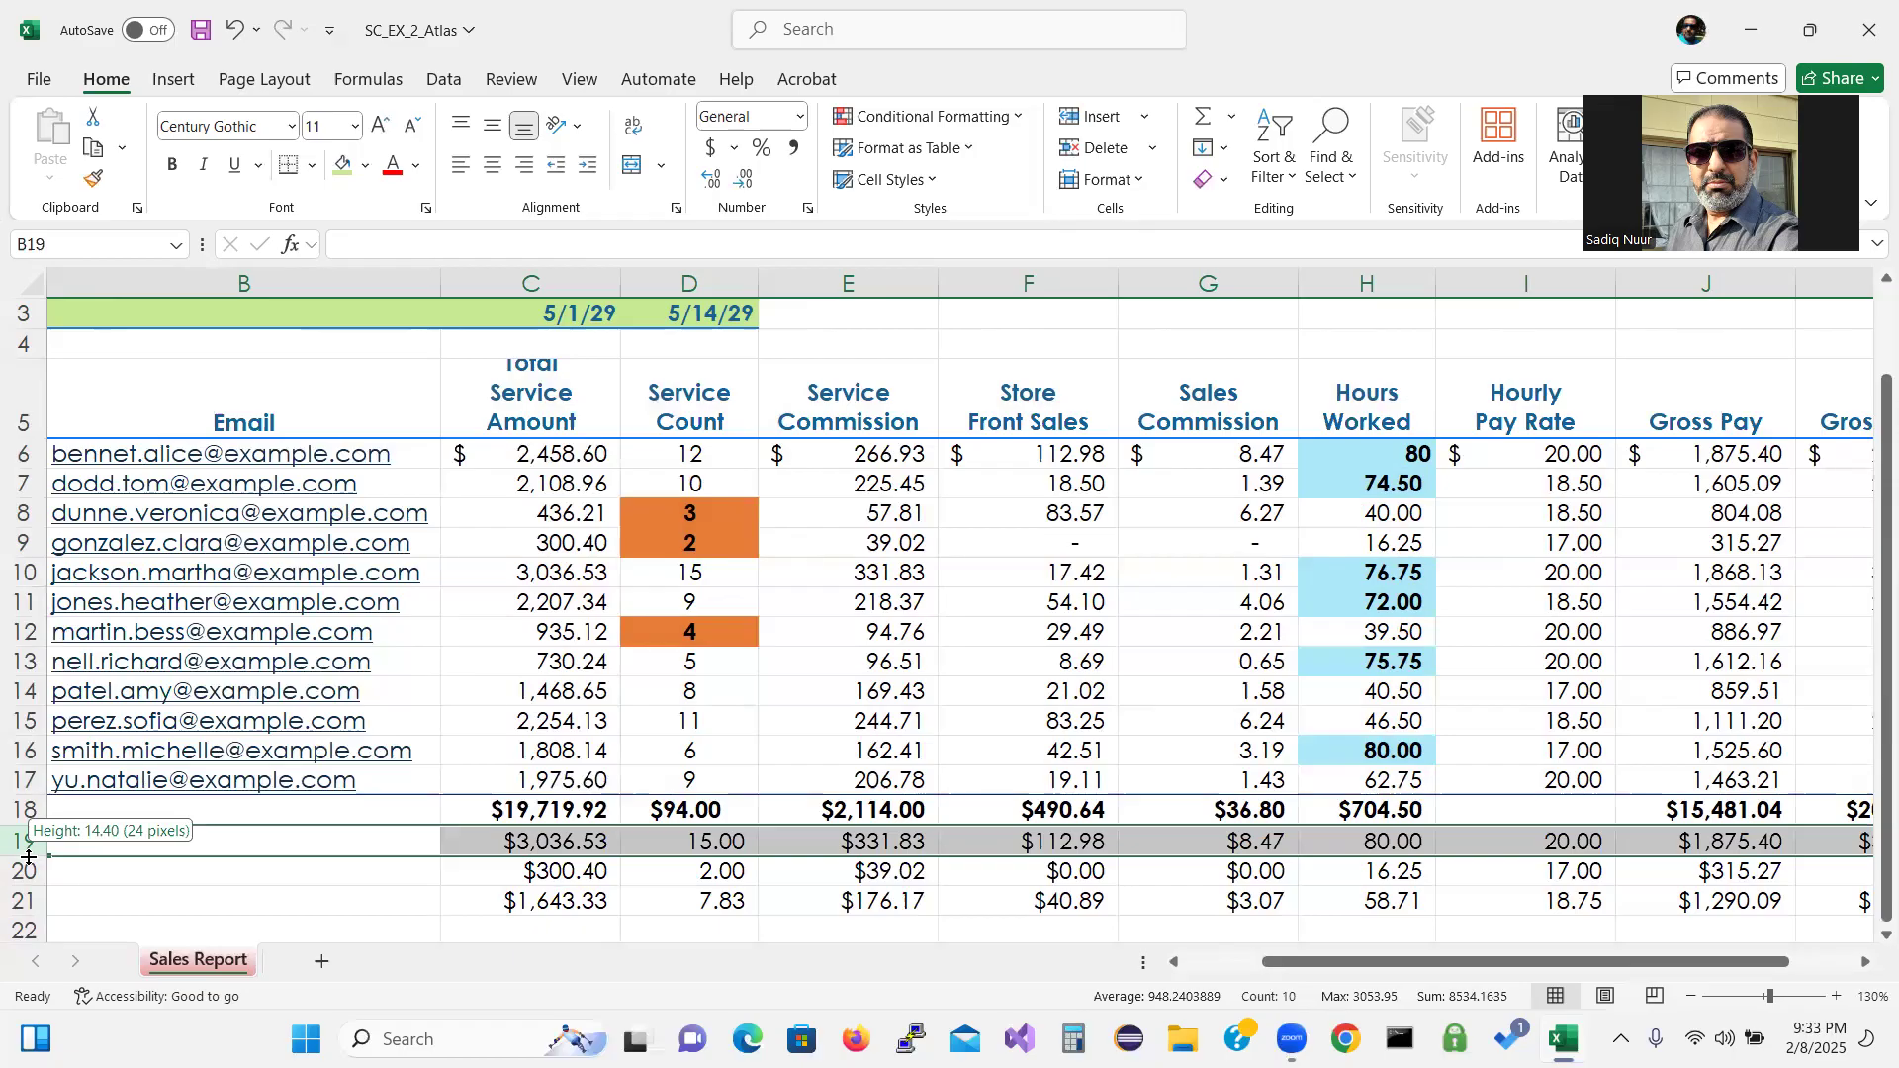
pyautogui.moveTo(29, 858); pyautogui.dragTo(27, 878)
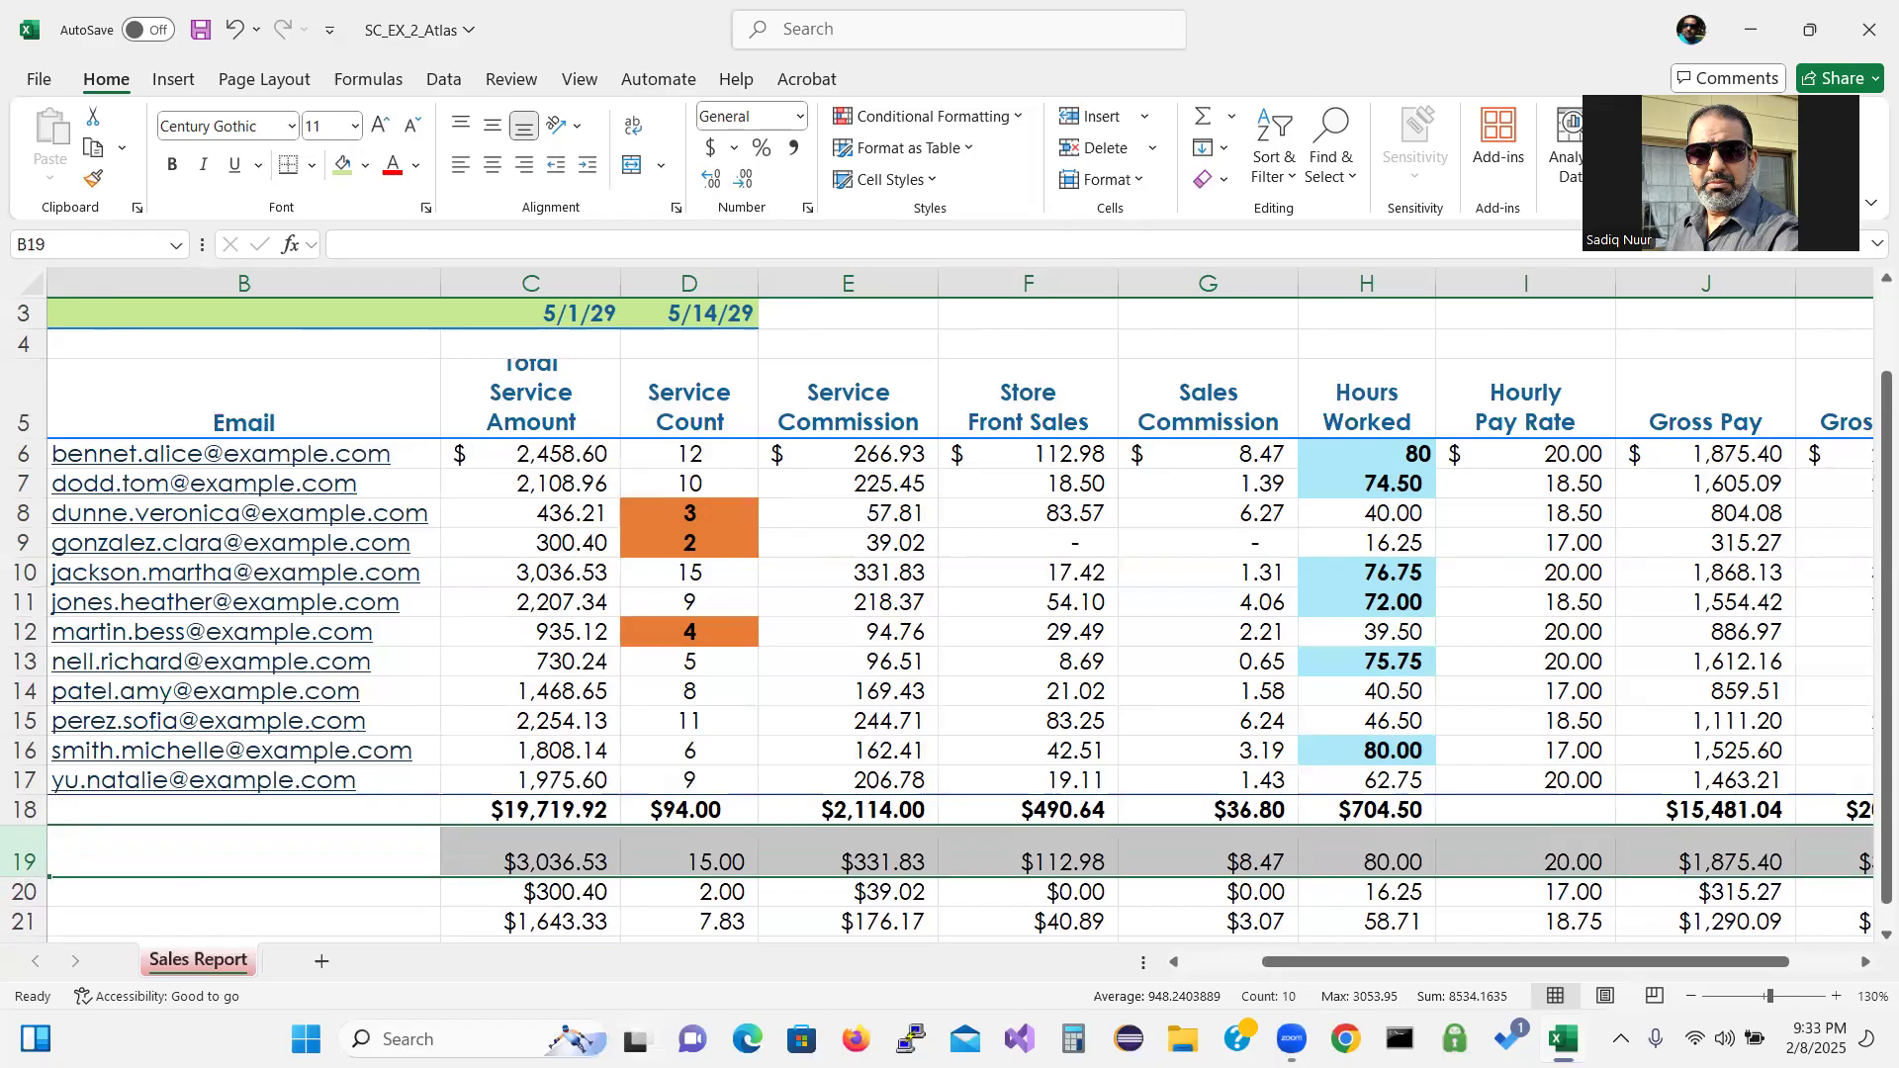
# Reset the sheet zoom to 100% and clear the row 19 selection.
pyautogui.click(1691, 997)
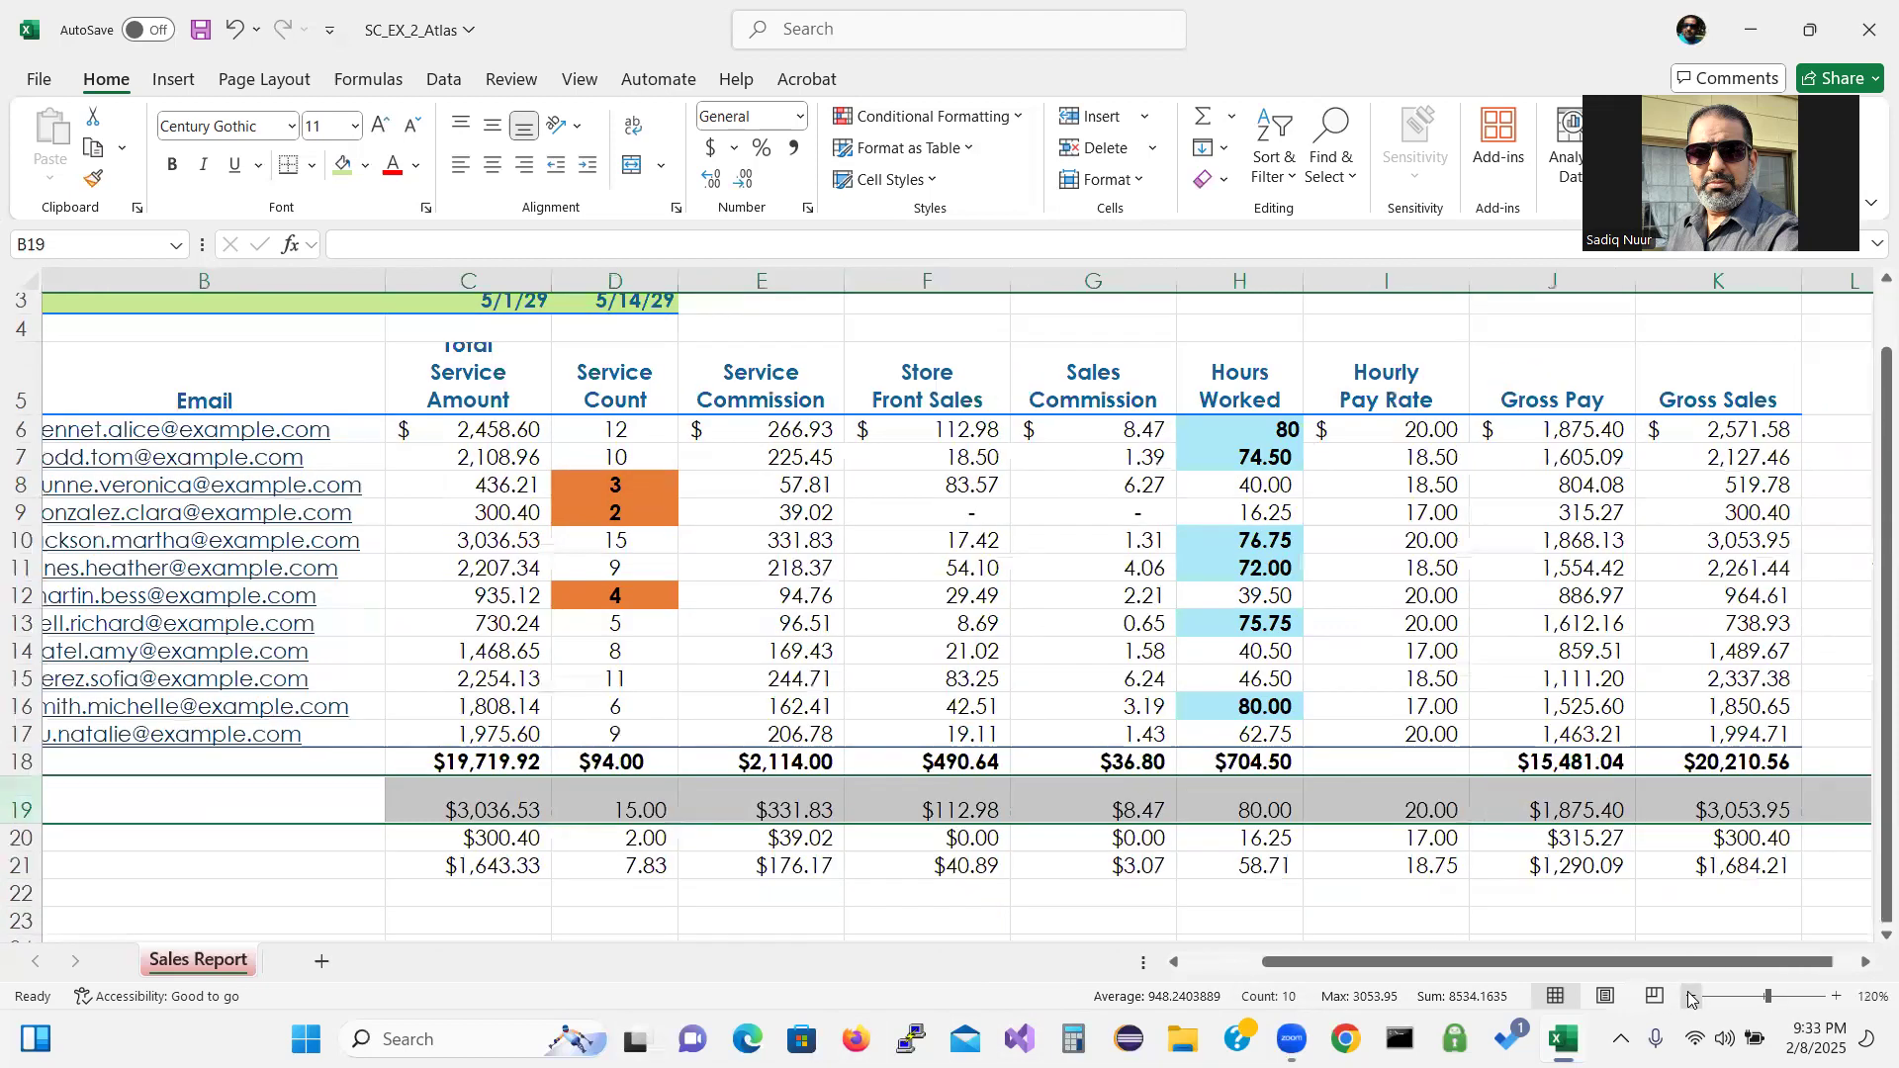
pyautogui.click(1692, 997)
pyautogui.moveTo(1516, 972); pyautogui.dragTo(1425, 971)
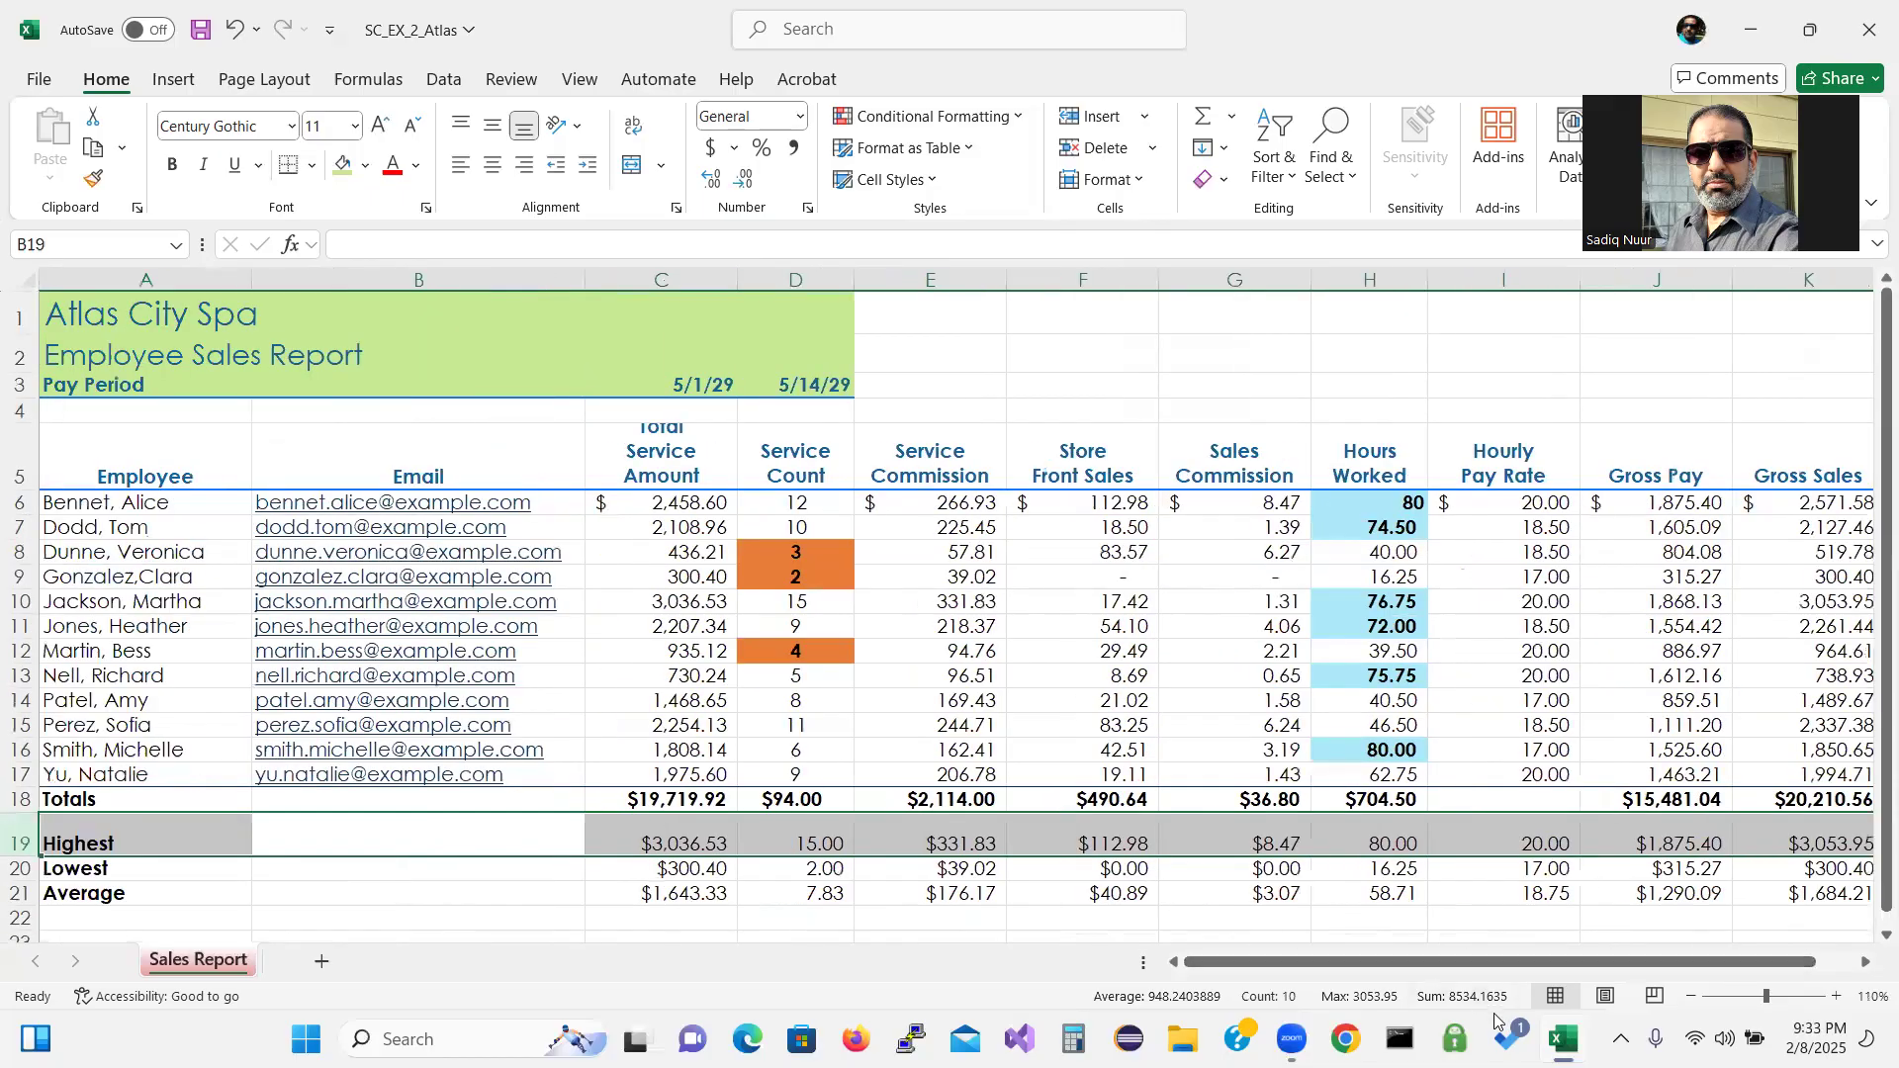
pyautogui.click(1690, 998)
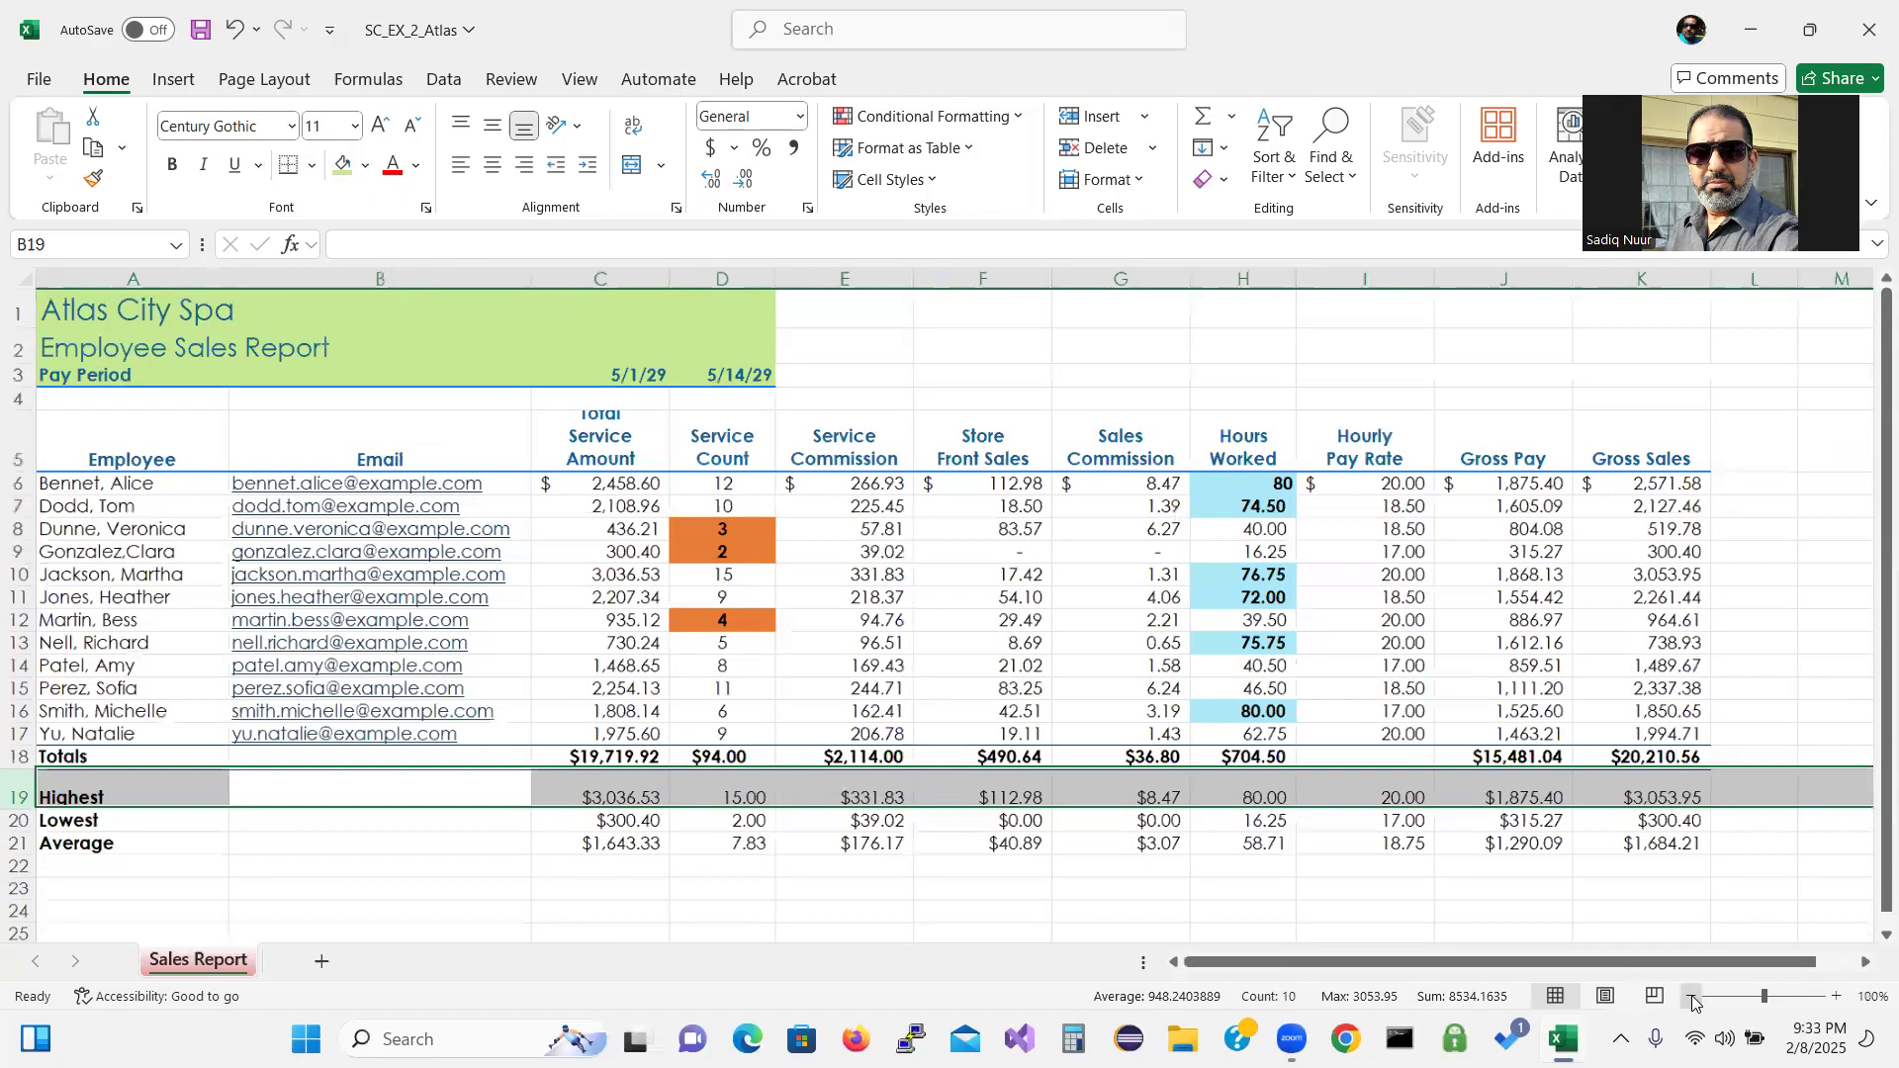
pyautogui.moveTo(1619, 967); pyautogui.dragTo(1543, 970)
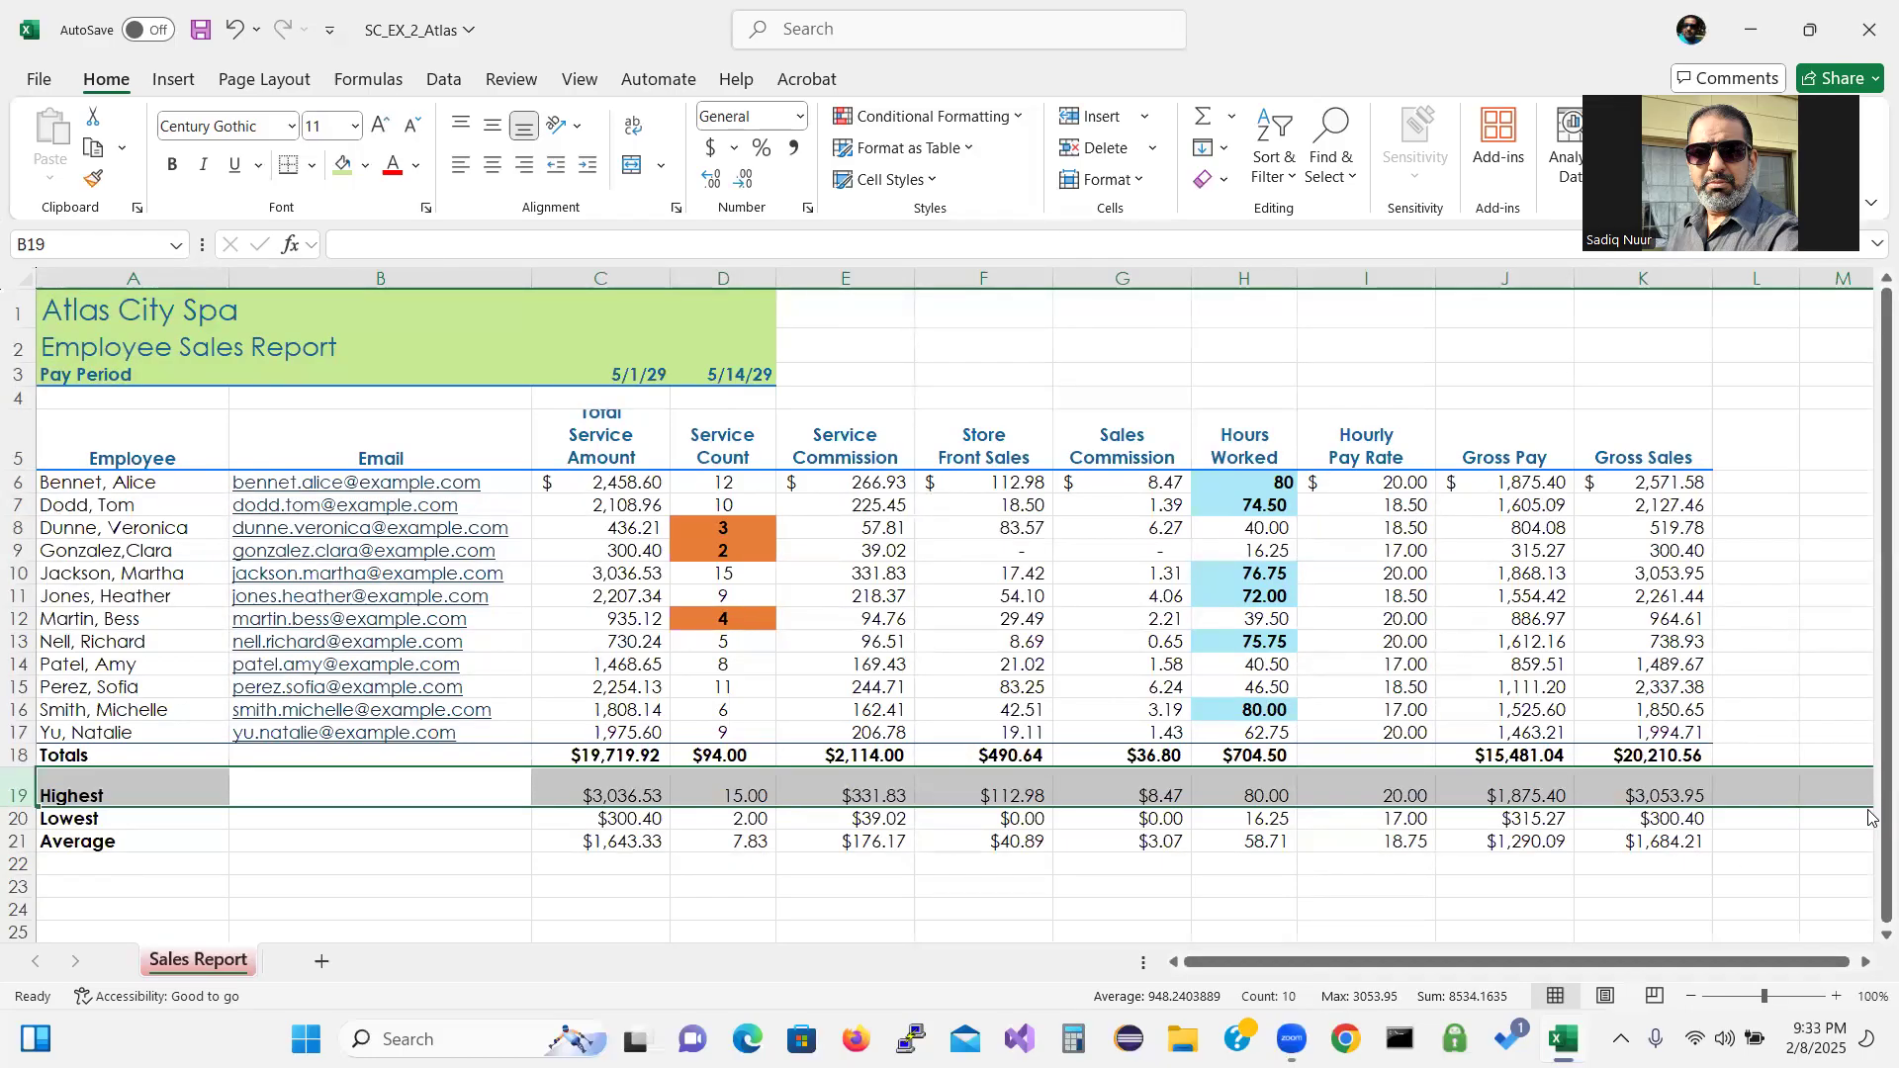
pyautogui.click(1073, 907)
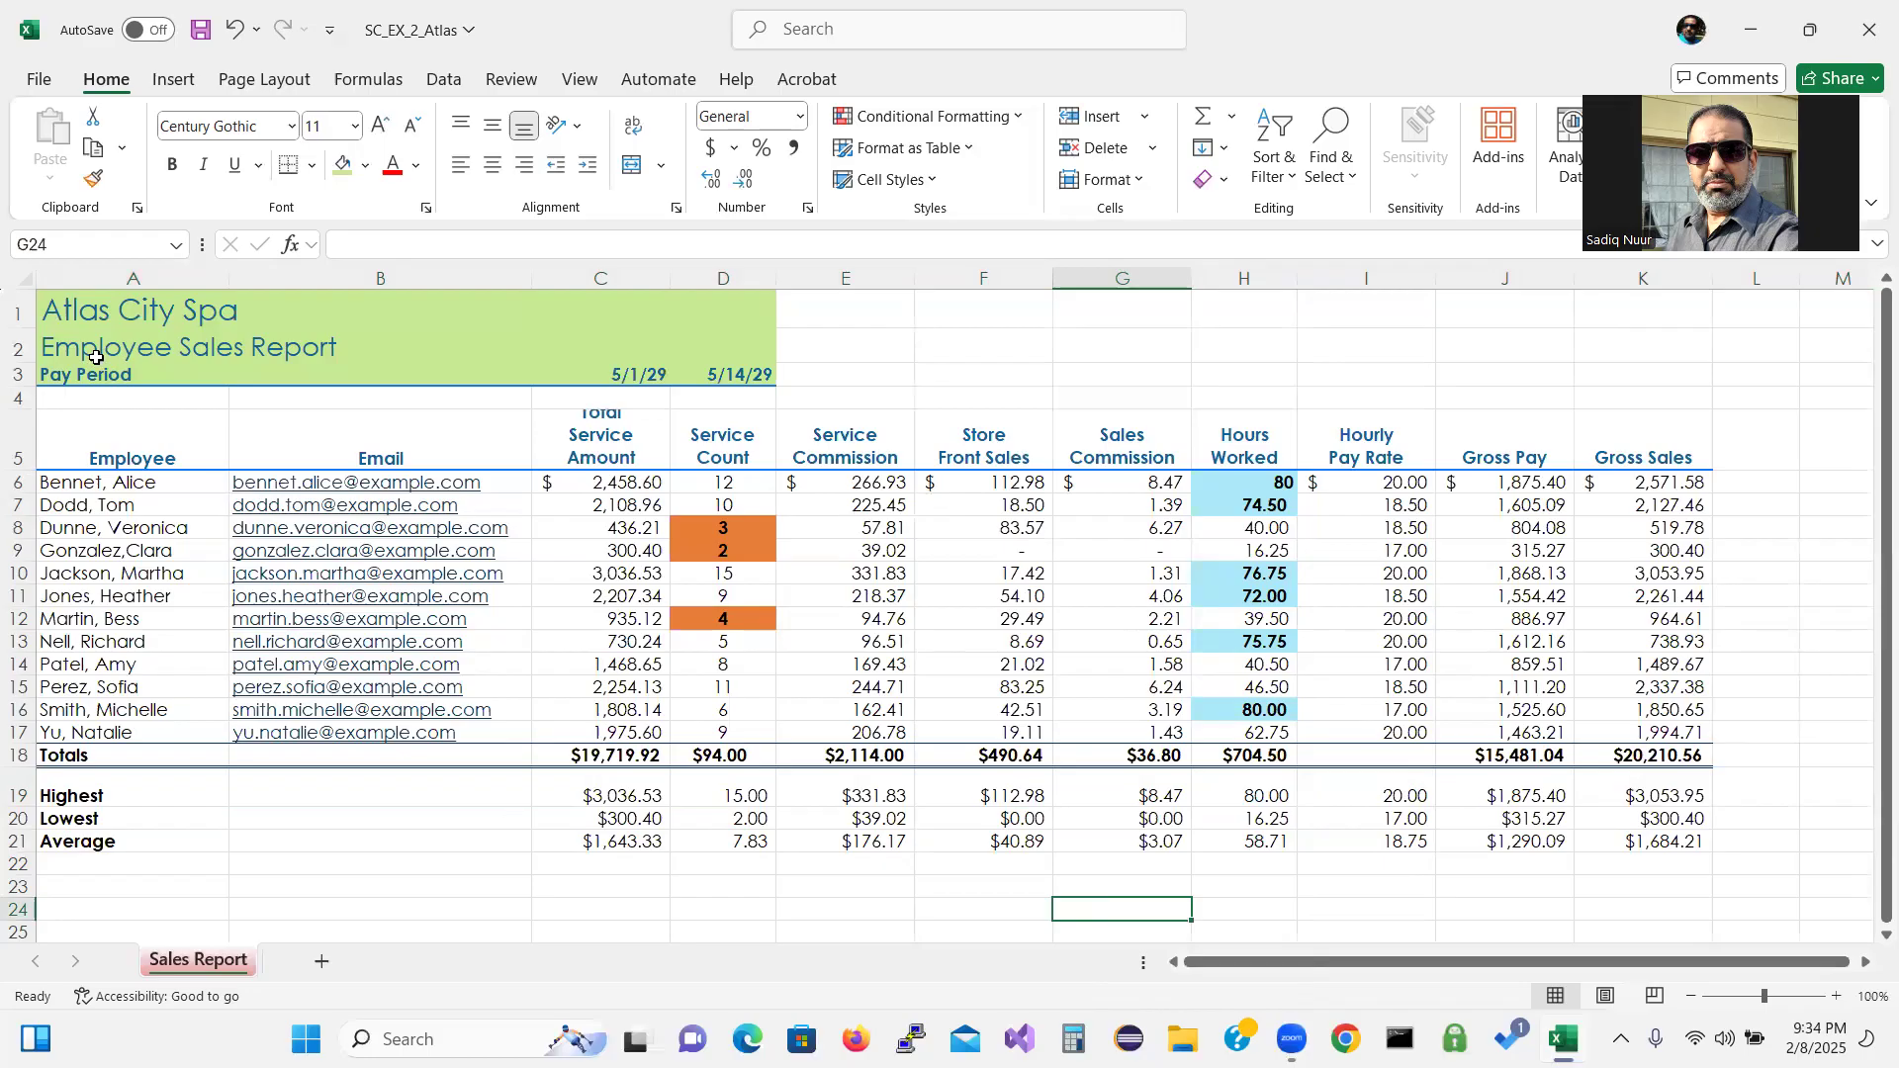
# Spell-check the sheet starting from A1, ignoring all occurrences of the flagged employee name.
pyautogui.click(108, 322)
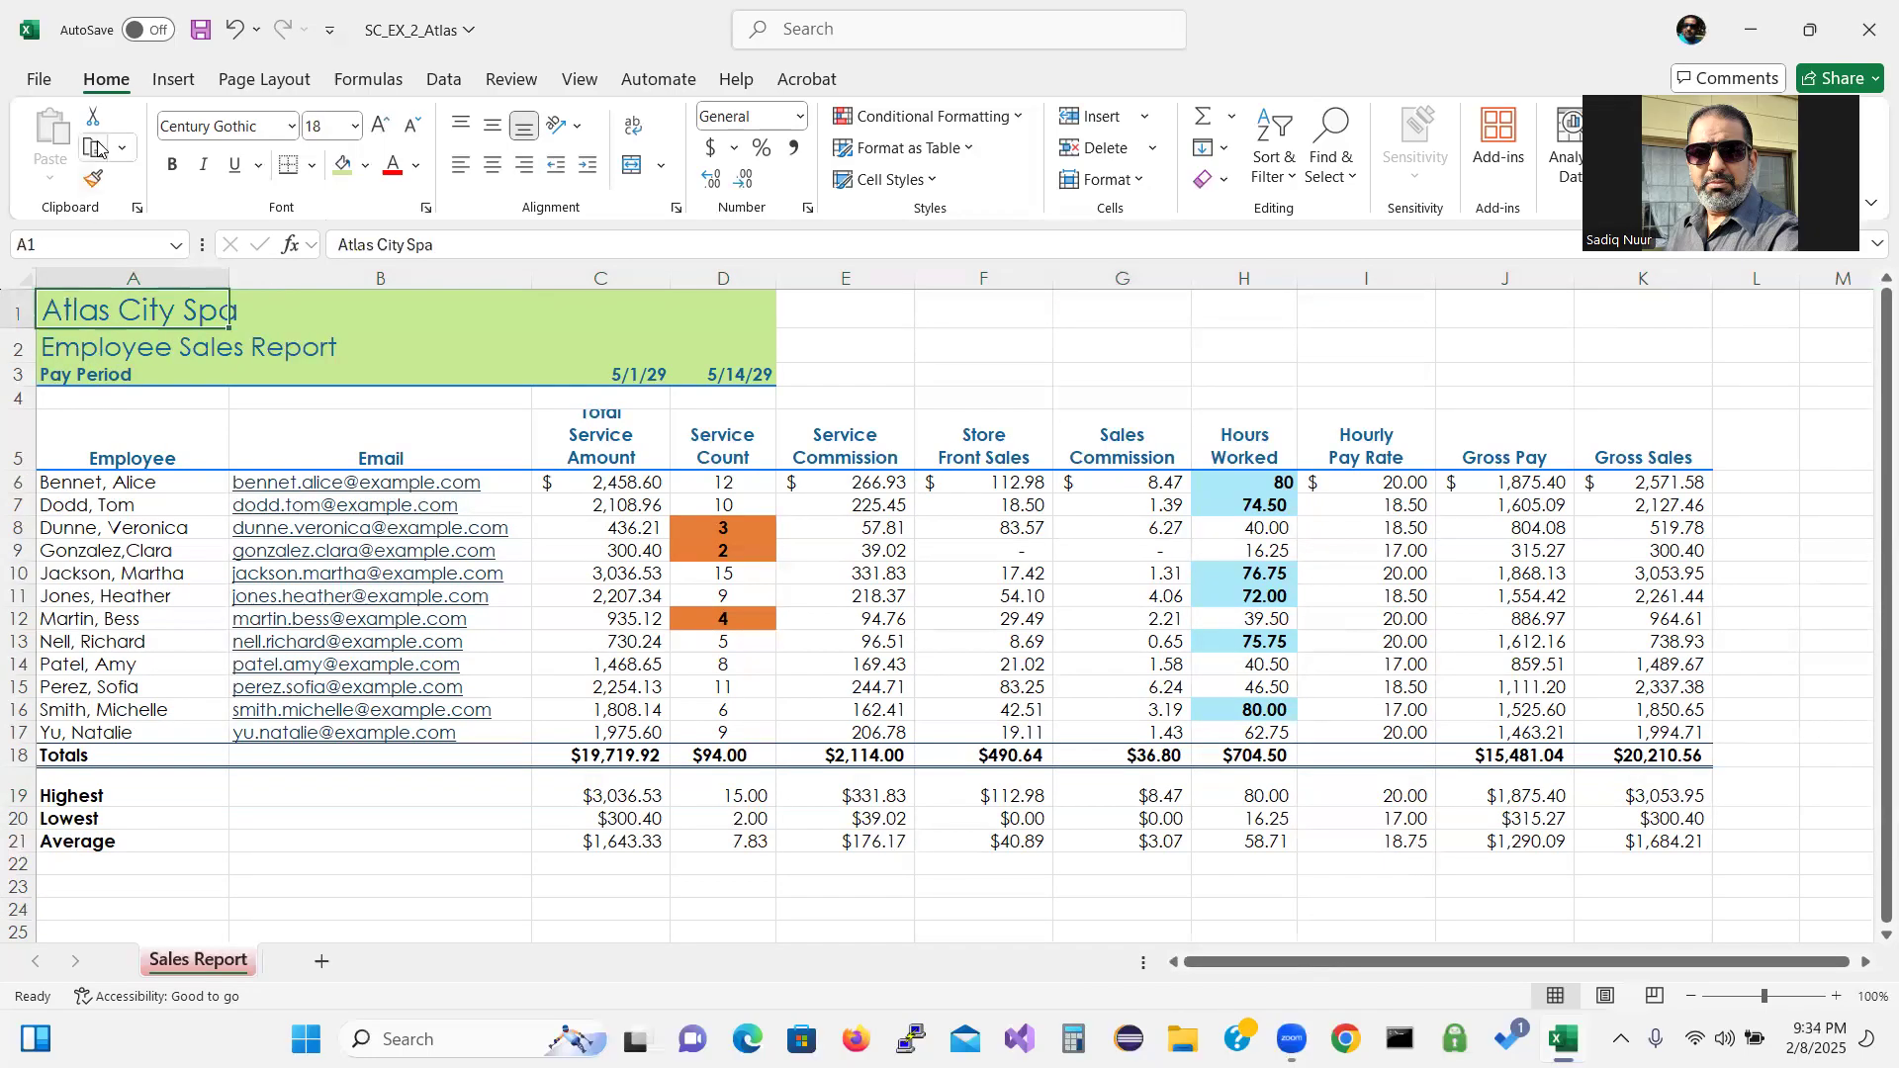
pyautogui.click(510, 80)
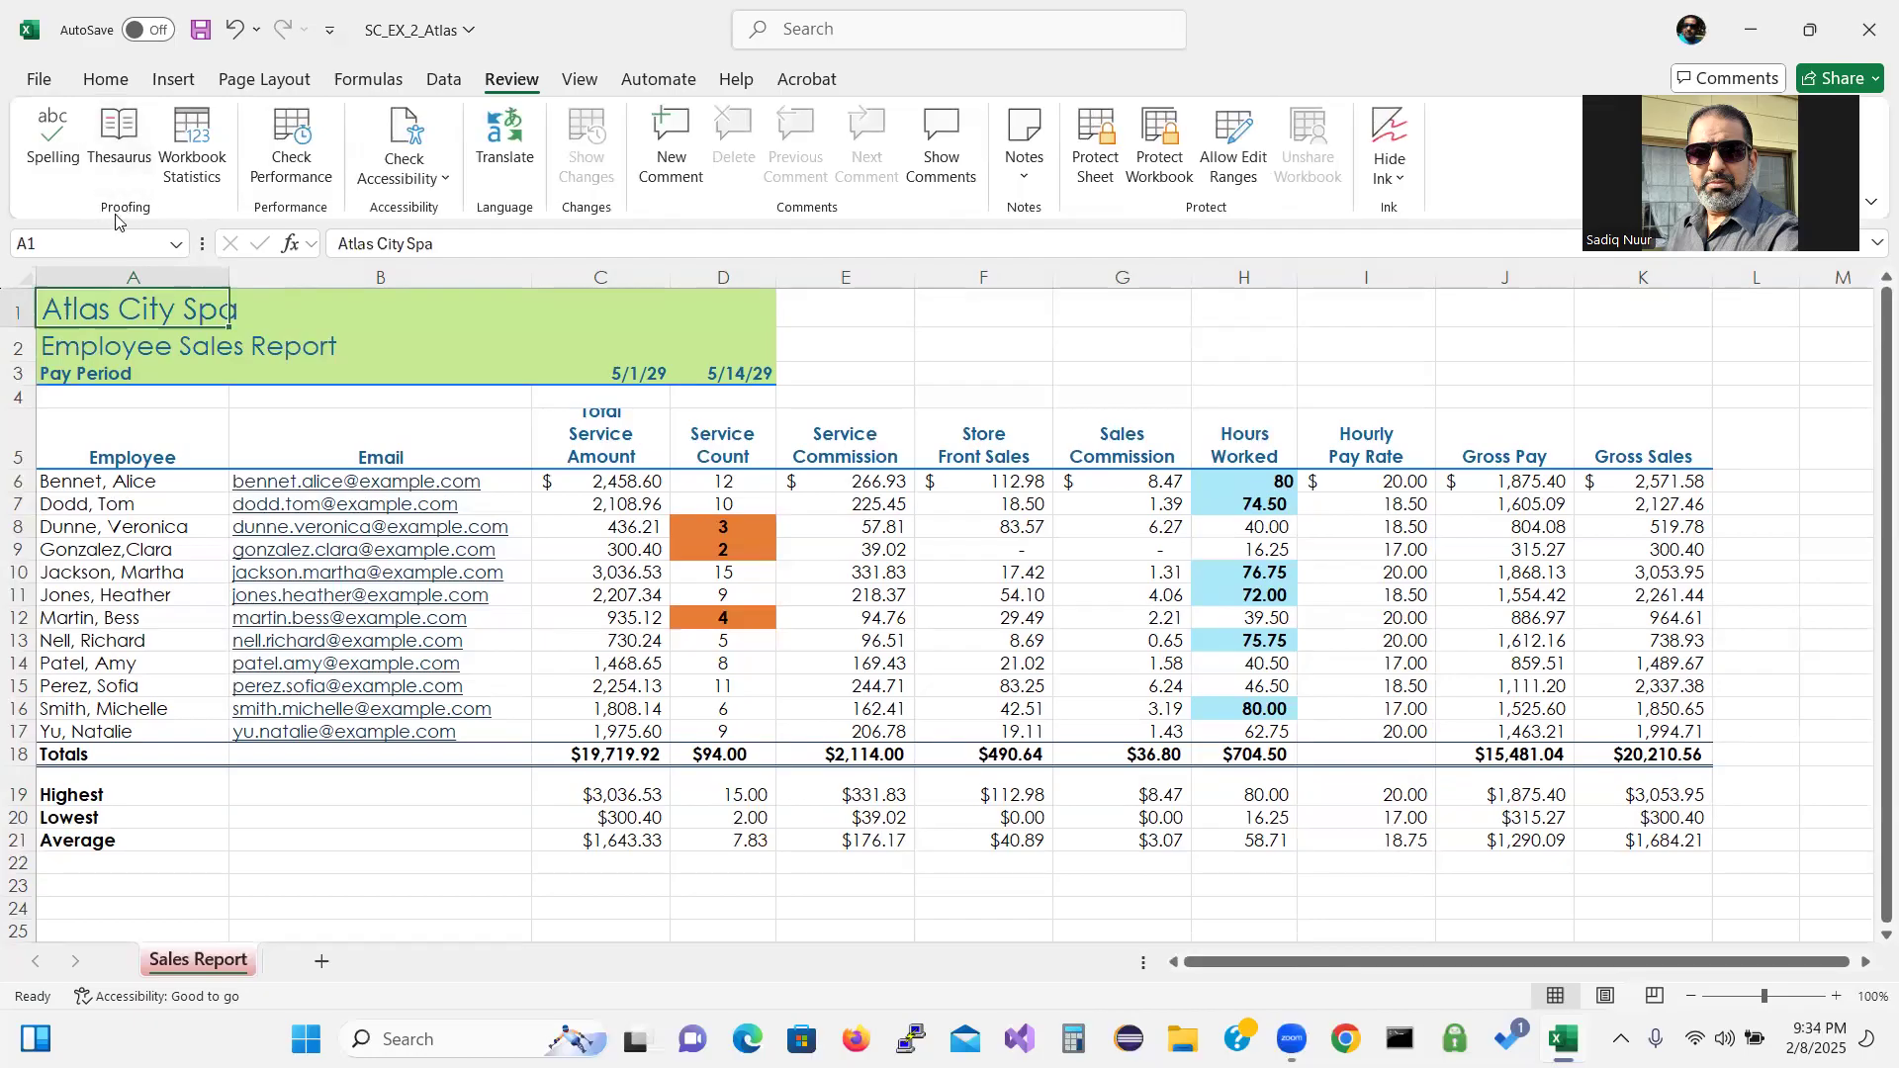
pyautogui.click(47, 135)
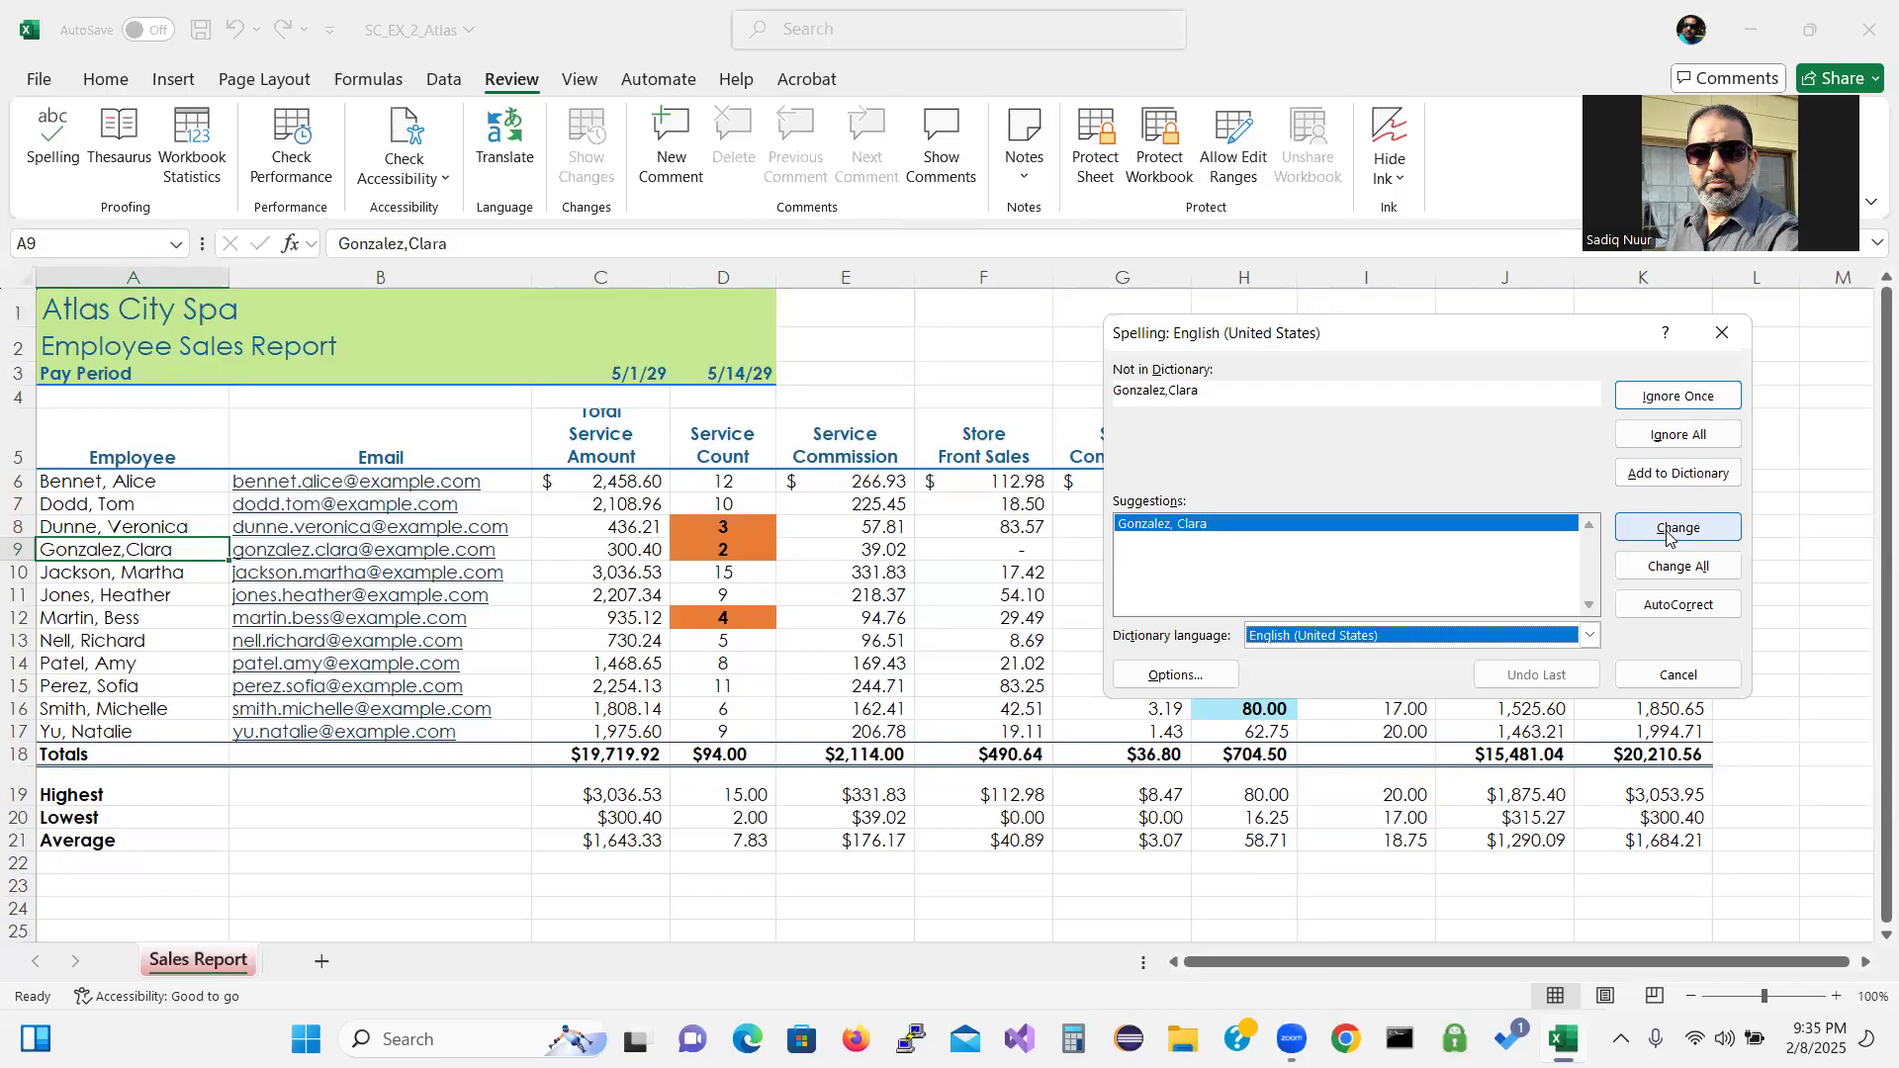
pyautogui.click(1690, 437)
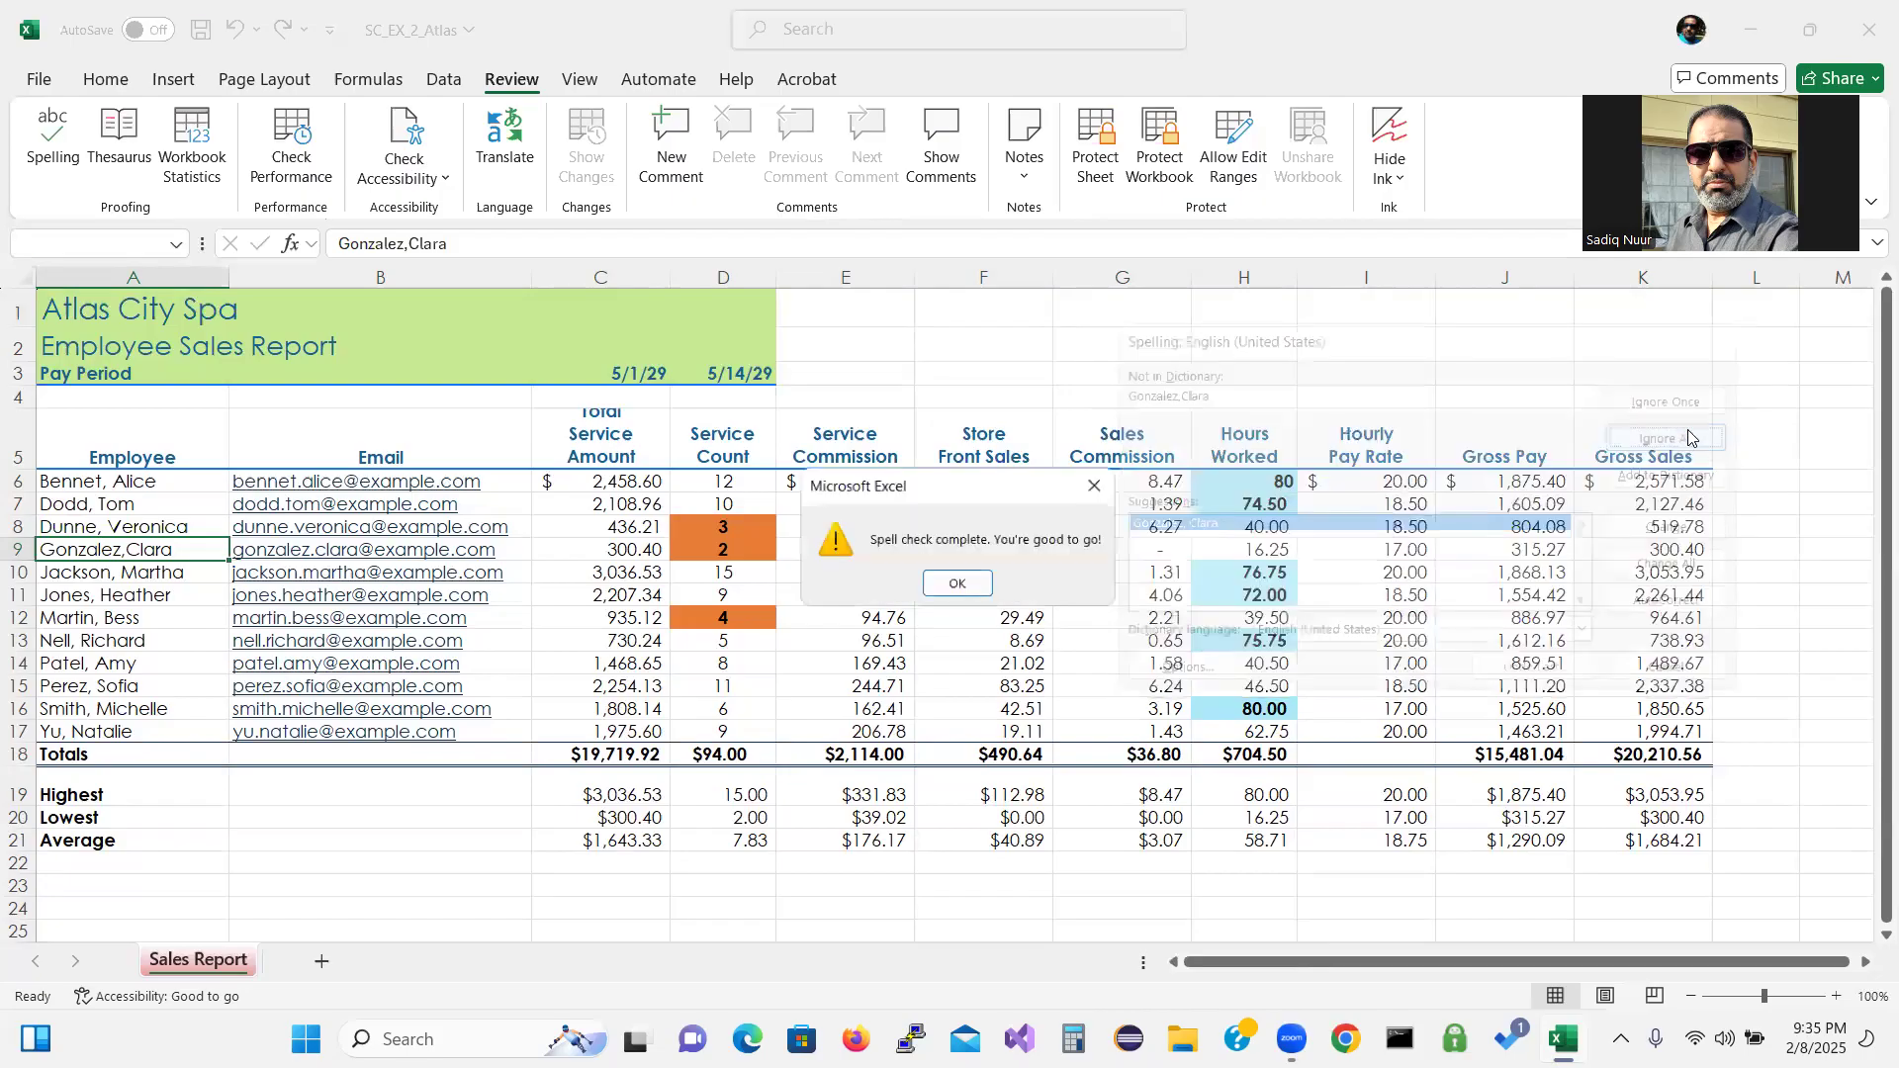
# Dismiss the spell-check completion message and show the Page Layout options.
pyautogui.click(965, 584)
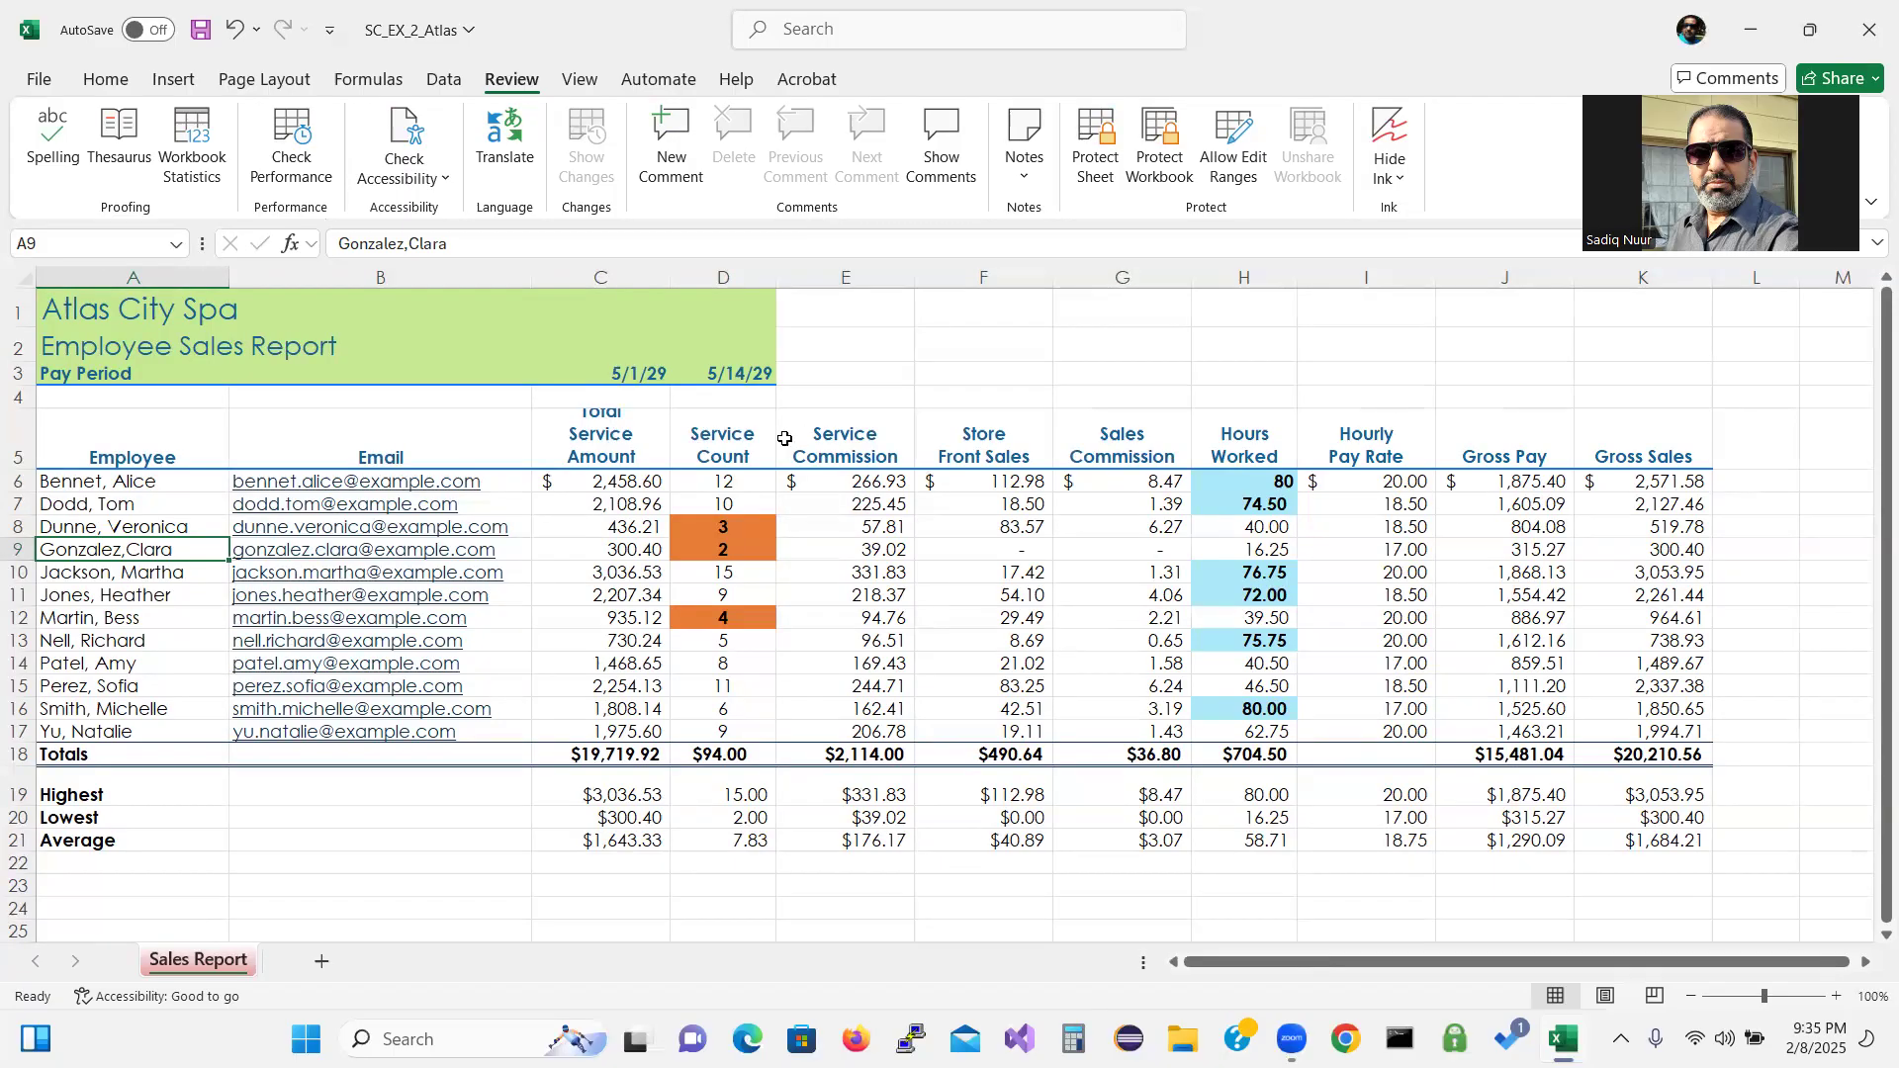
pyautogui.click(265, 79)
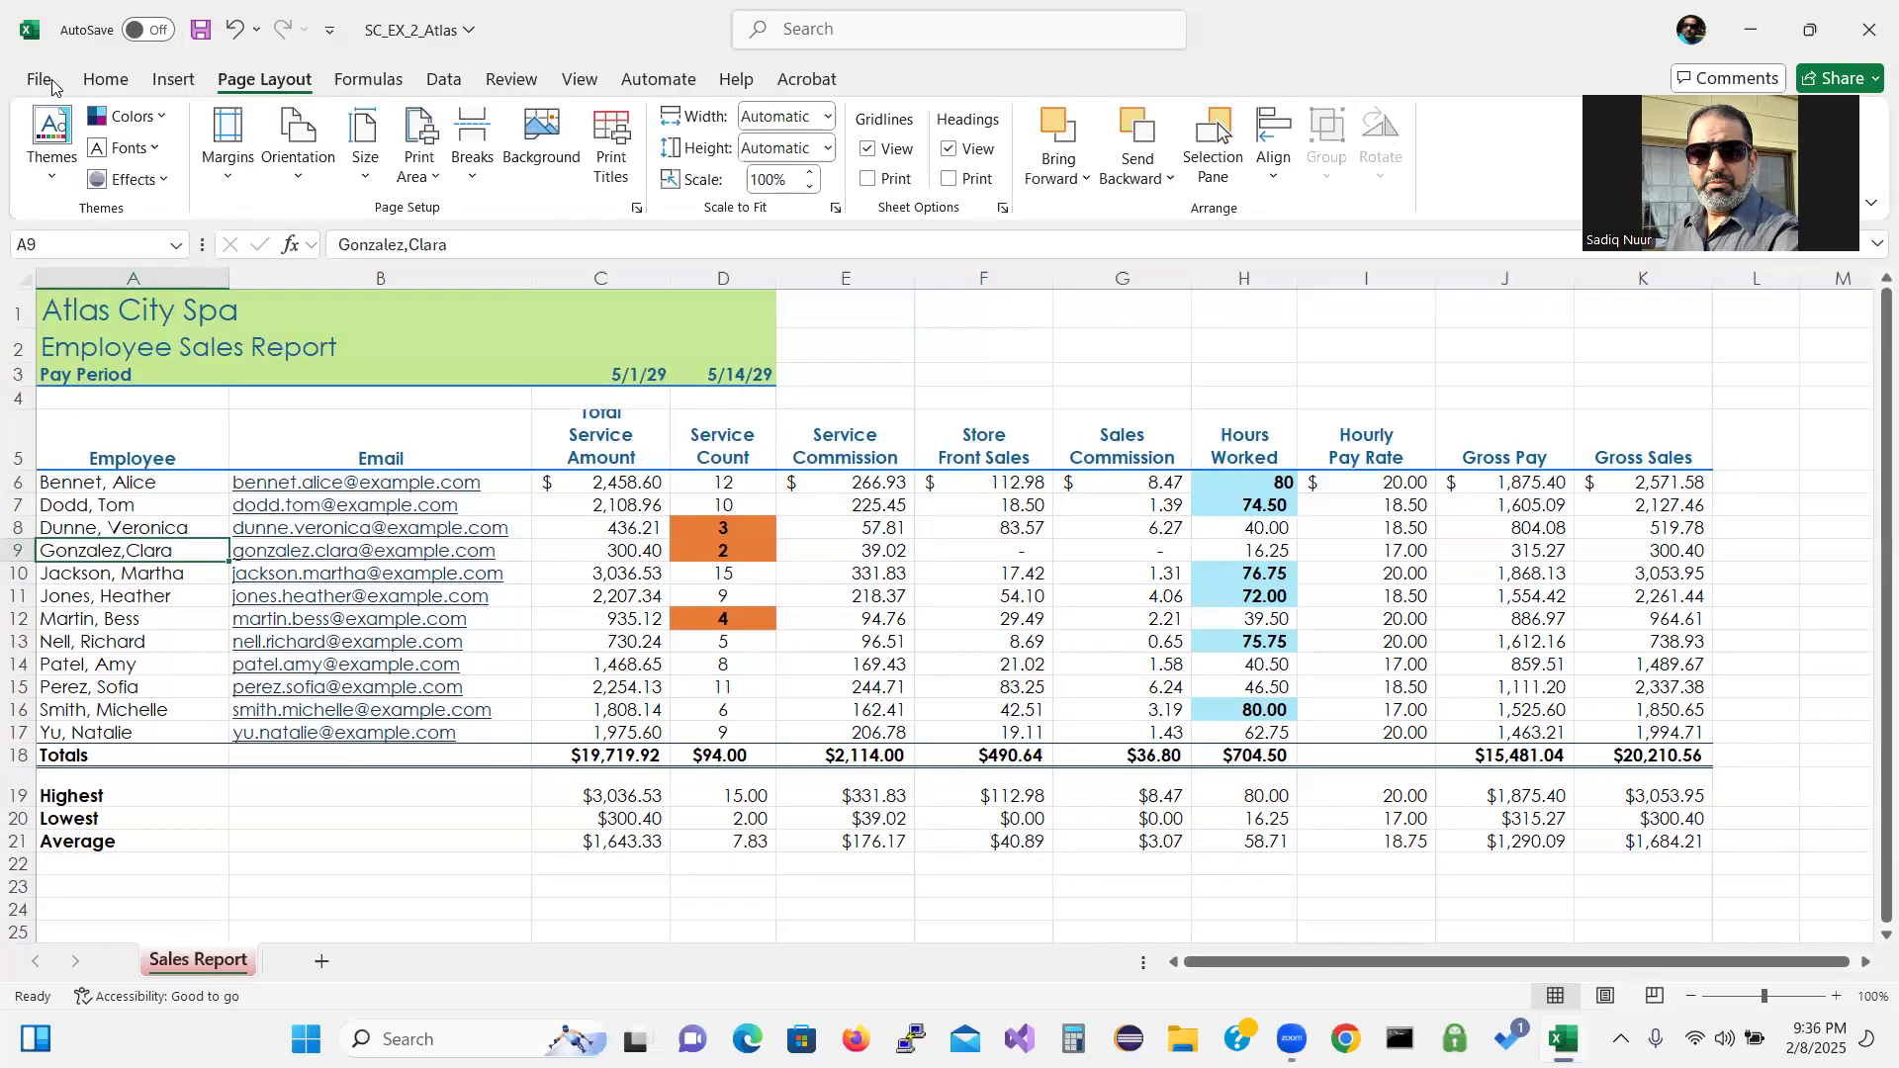
# Apply the Narrow margin preset to the sales report pages.
pyautogui.click(232, 178)
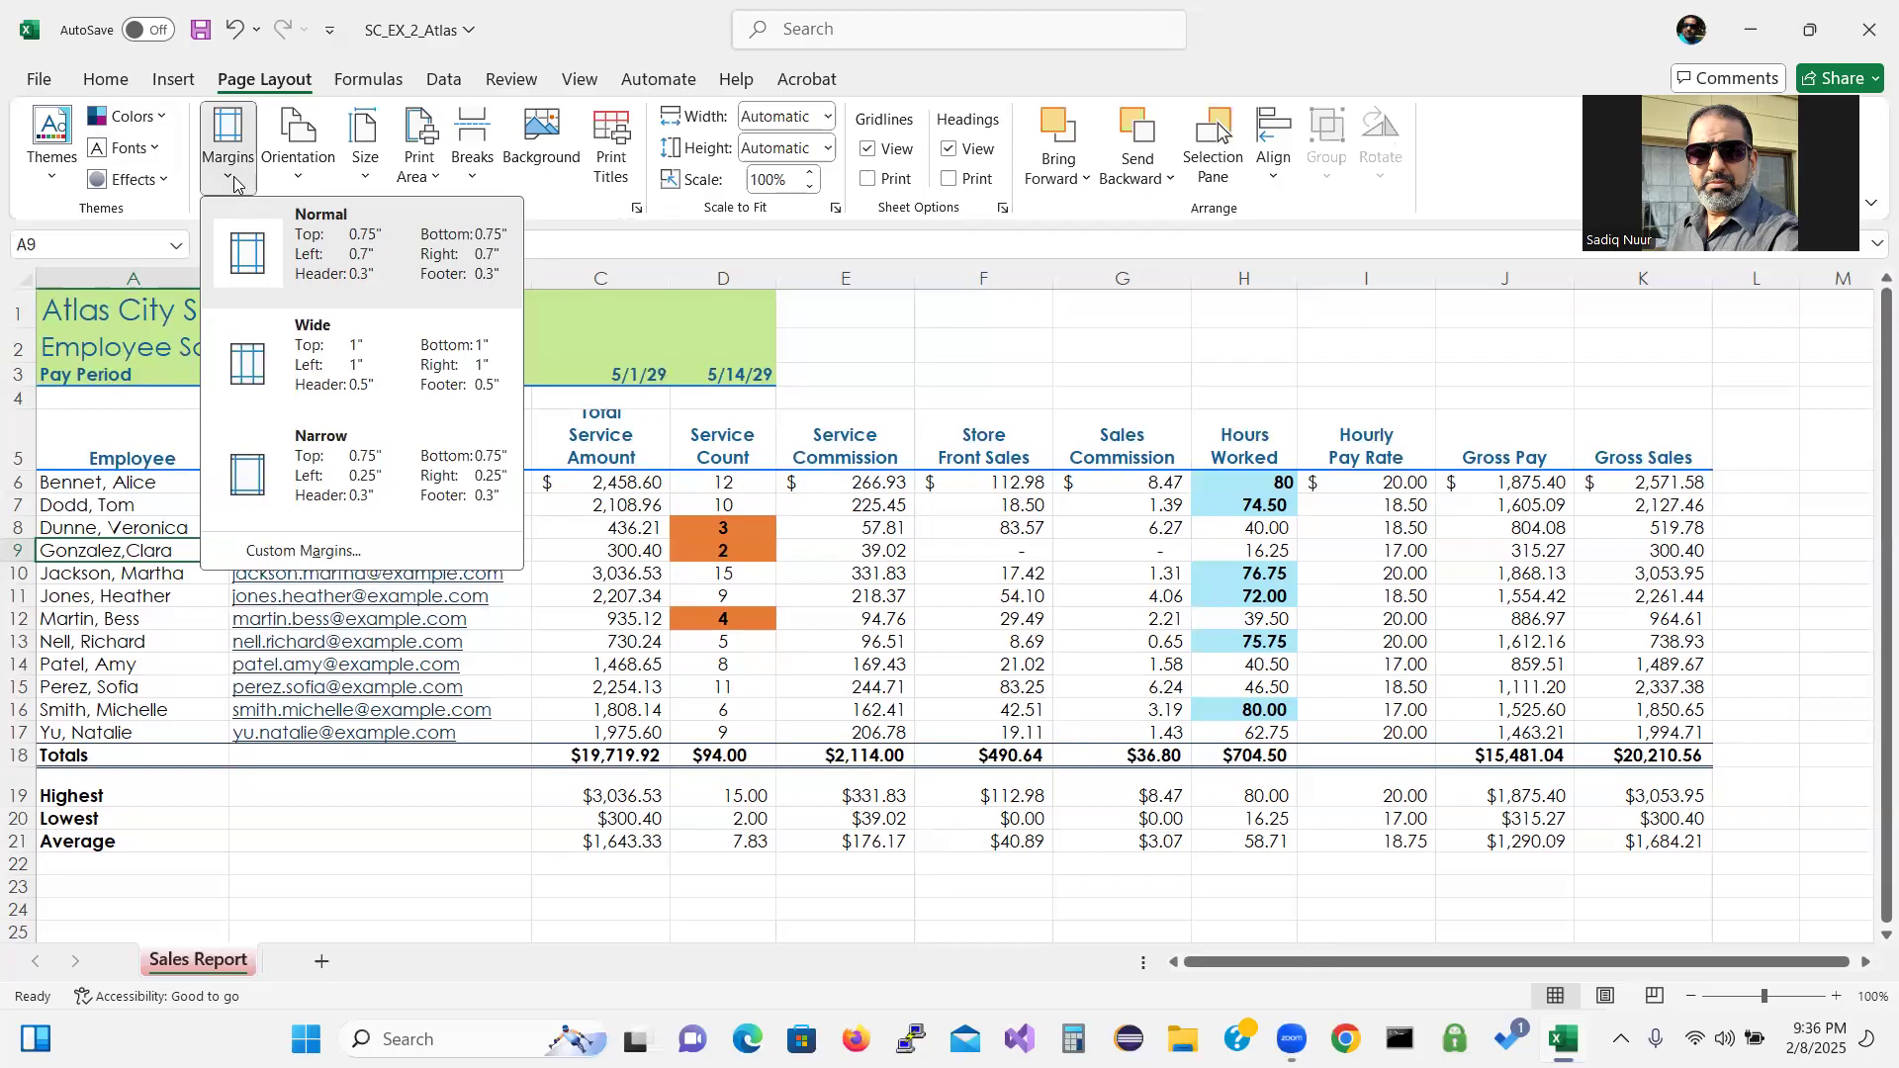
pyautogui.click(349, 479)
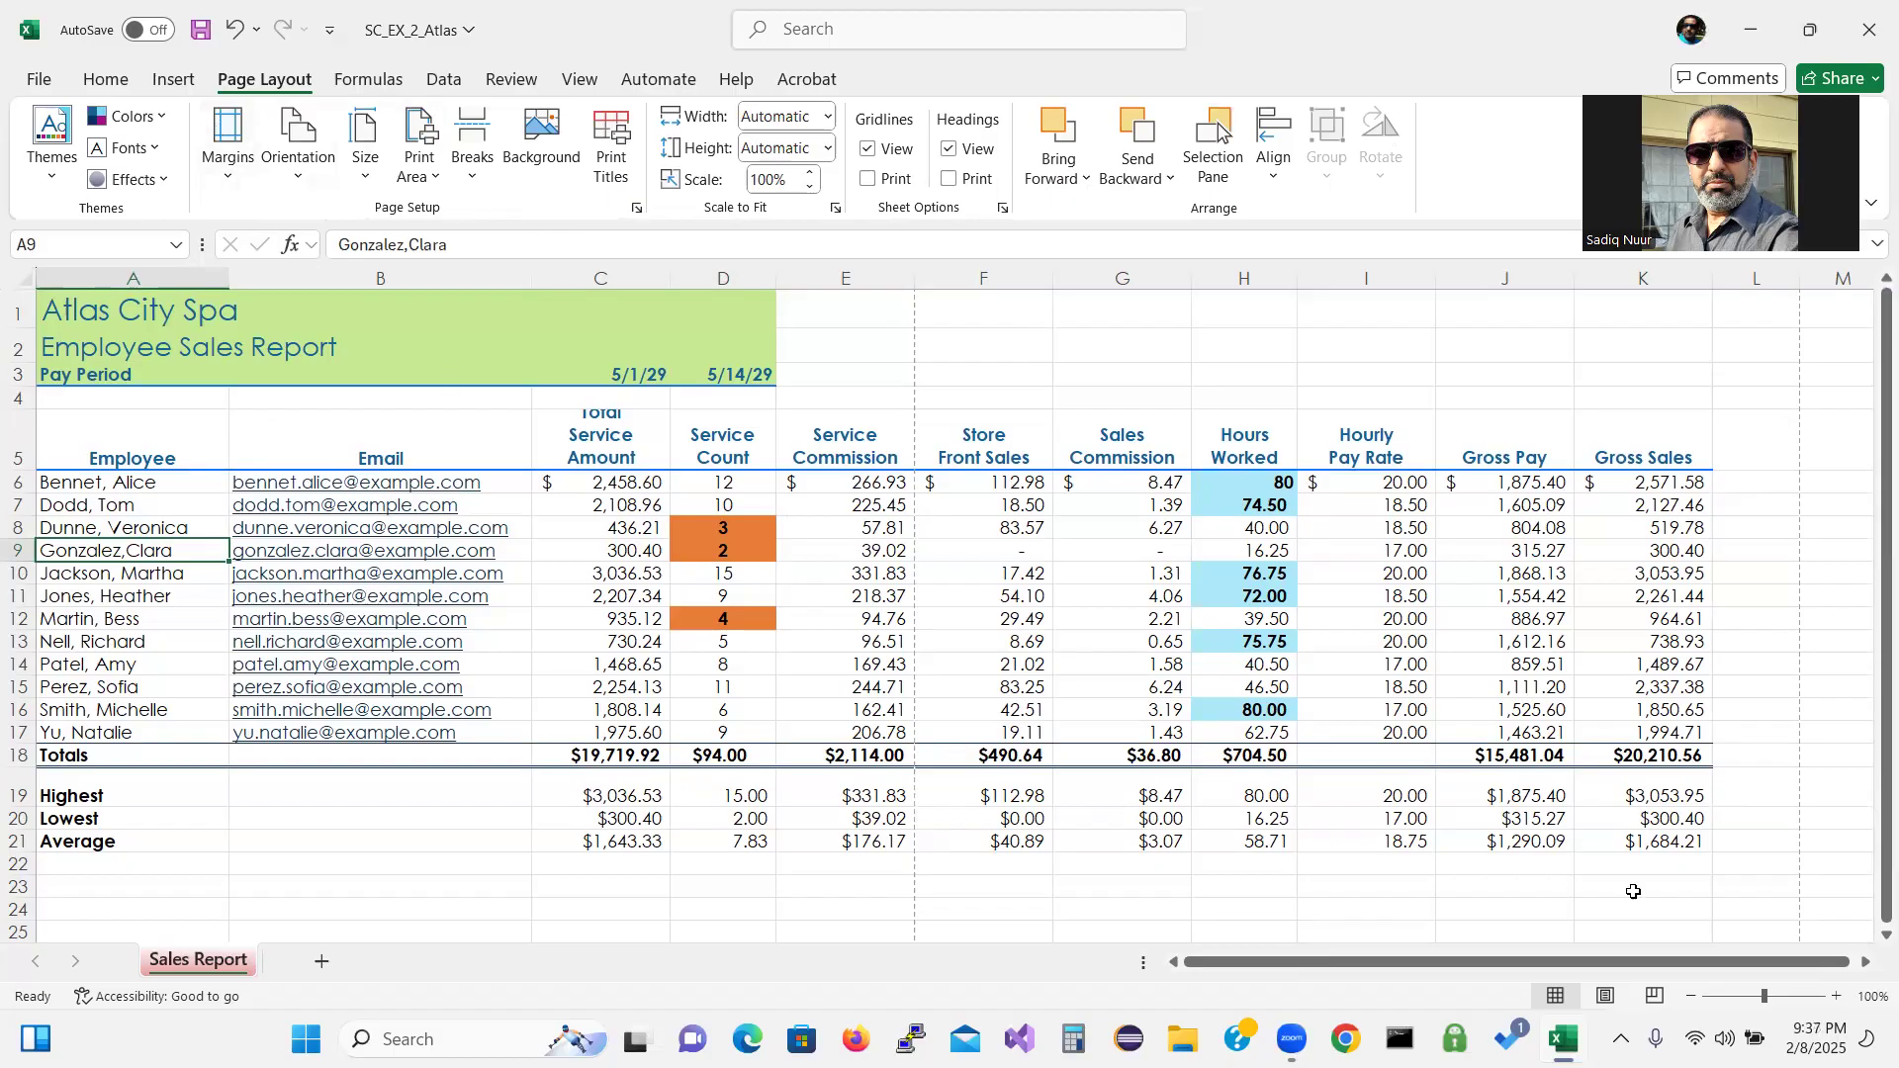
# Switch to Page Layout view so the report shows as two printed pages with empty headers.
pyautogui.click(1608, 999)
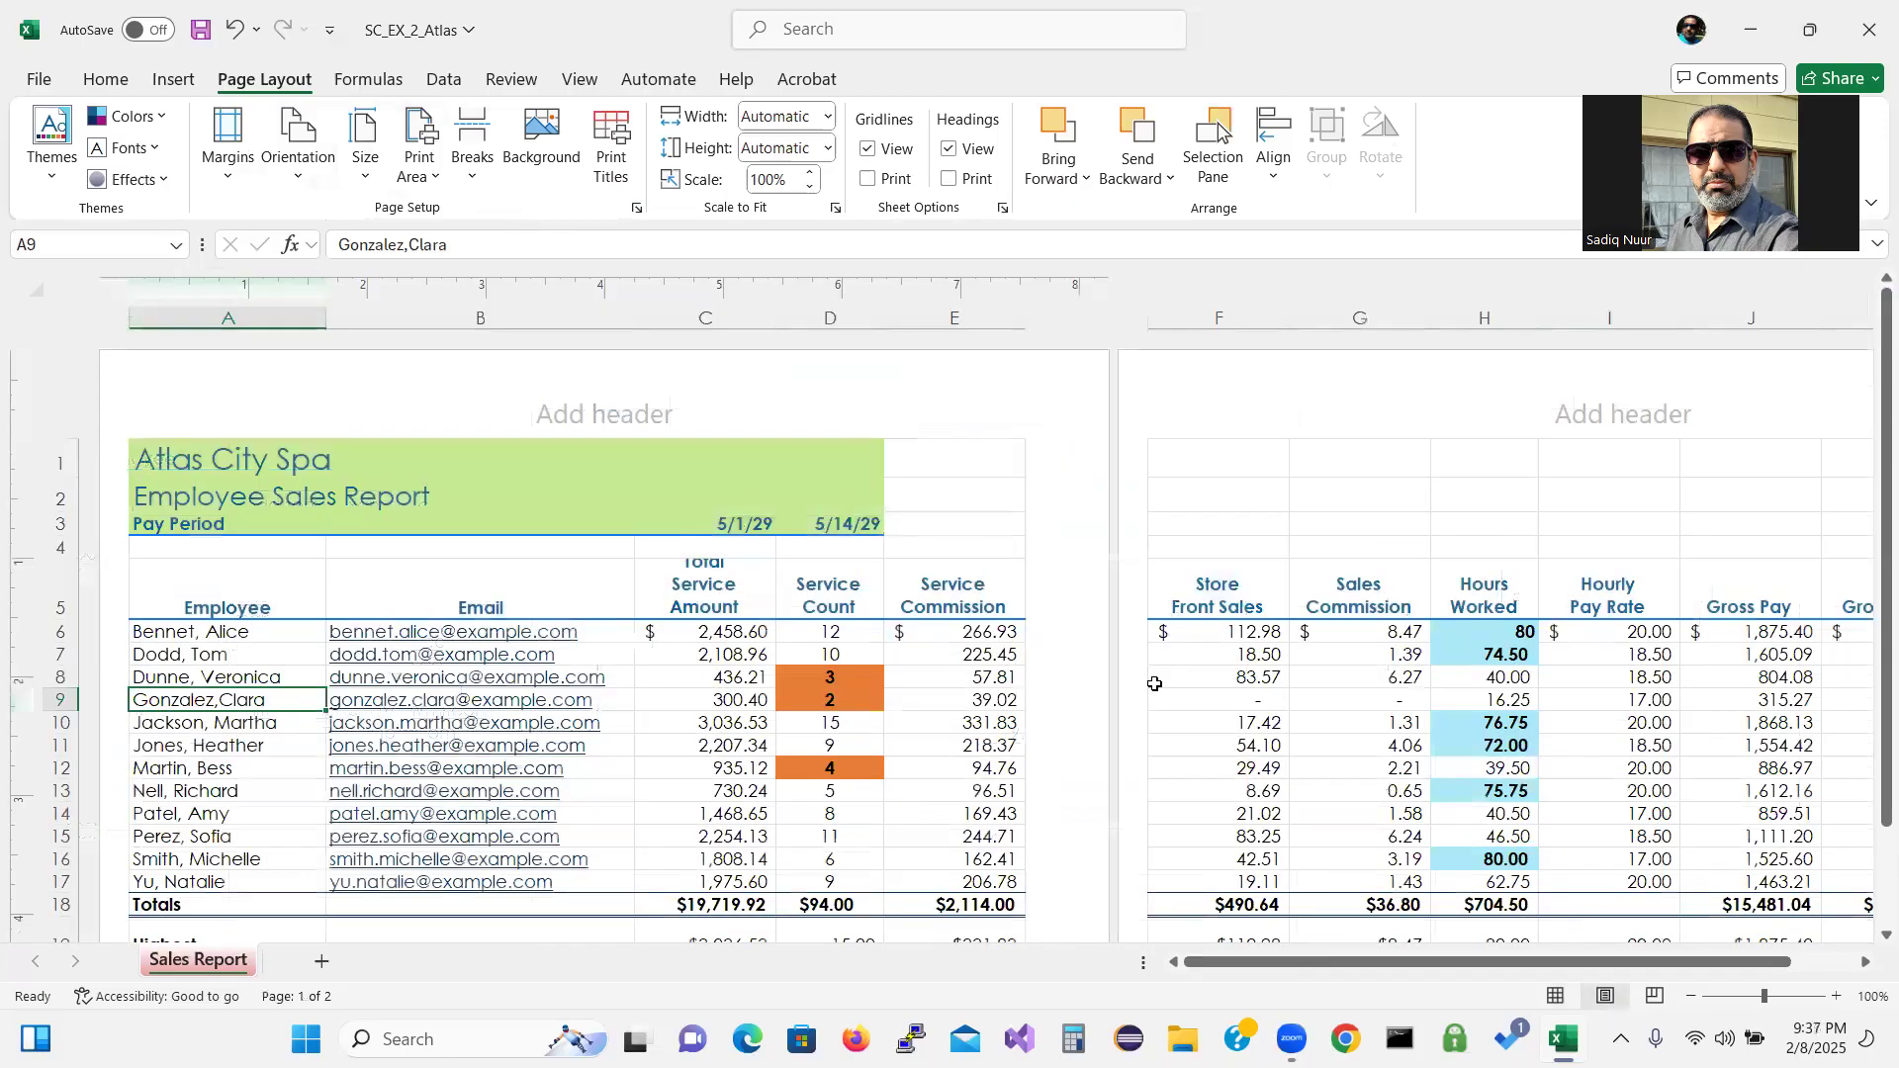
# Enter the person's name in the centre header with 'Accounting' on the line below.
pyautogui.click(641, 412)
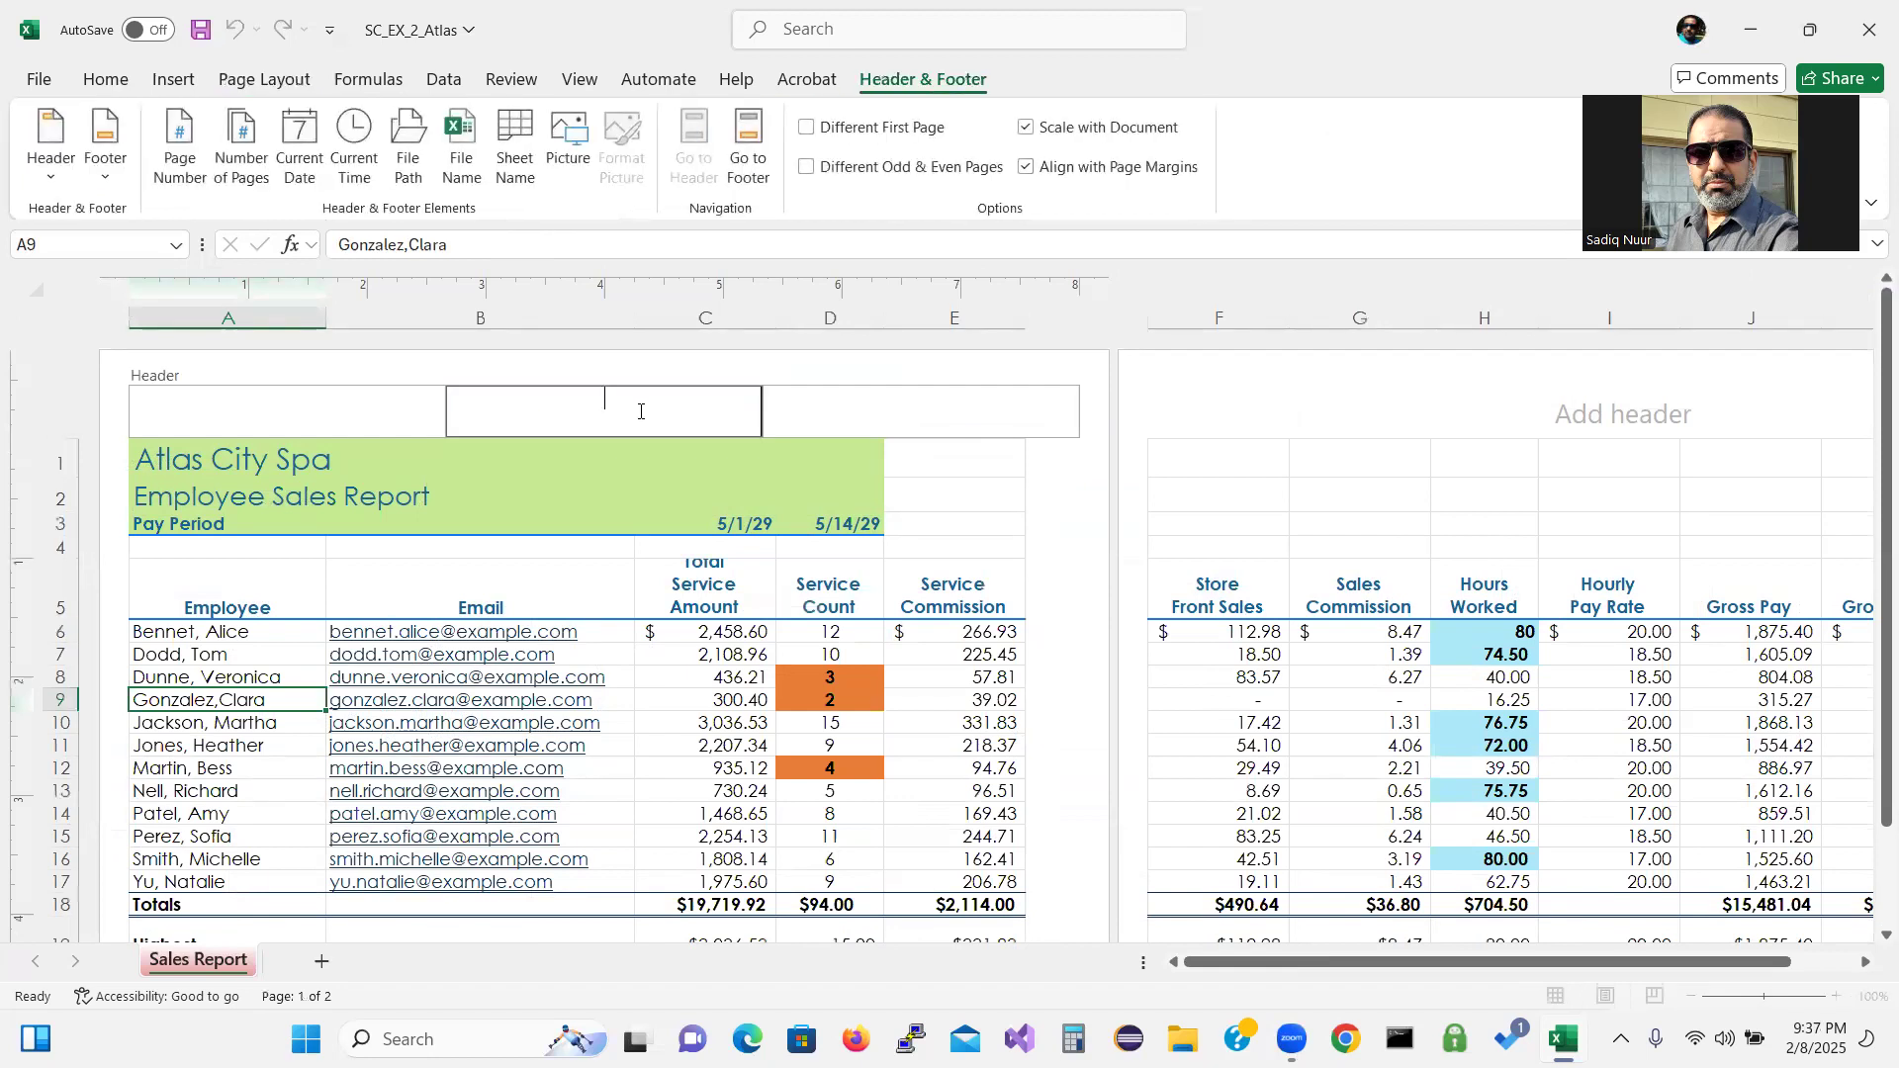
pyautogui.press('Return')
pyautogui.write('Accounting')
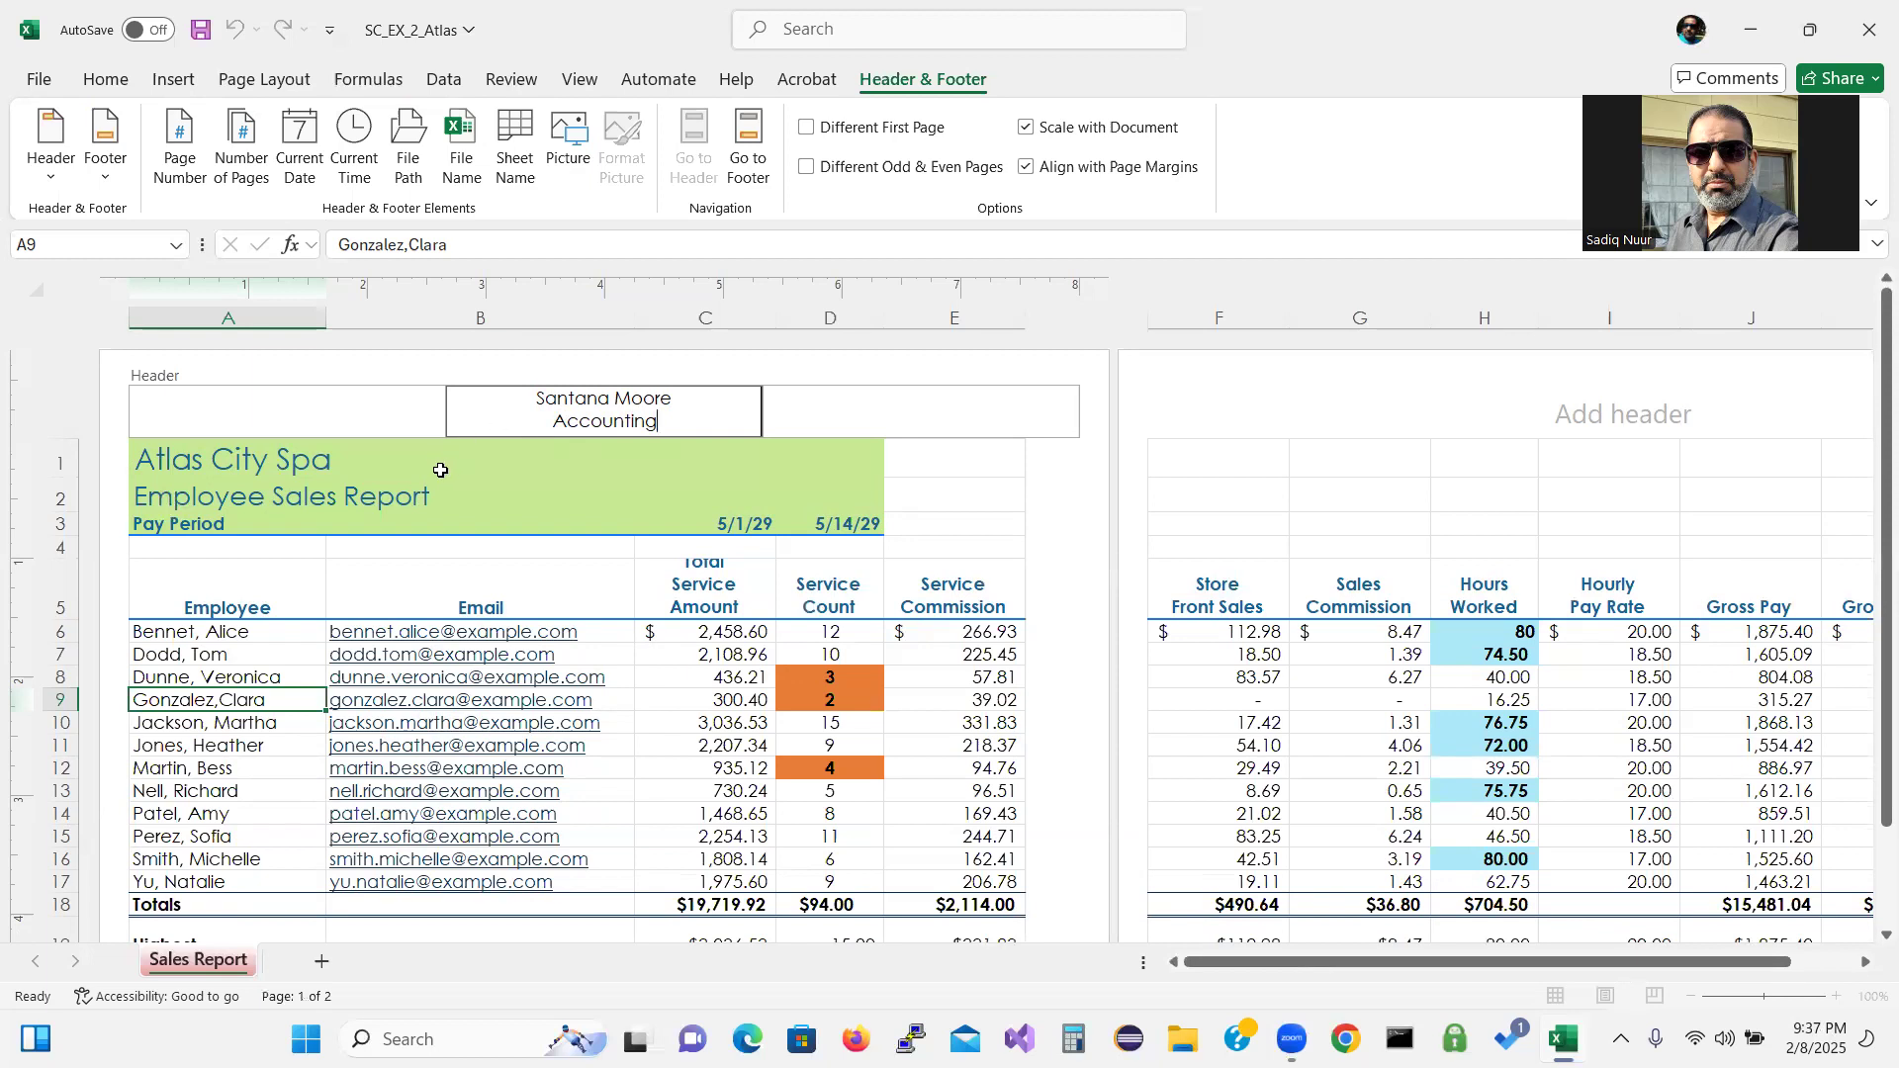
pyautogui.click(193, 600)
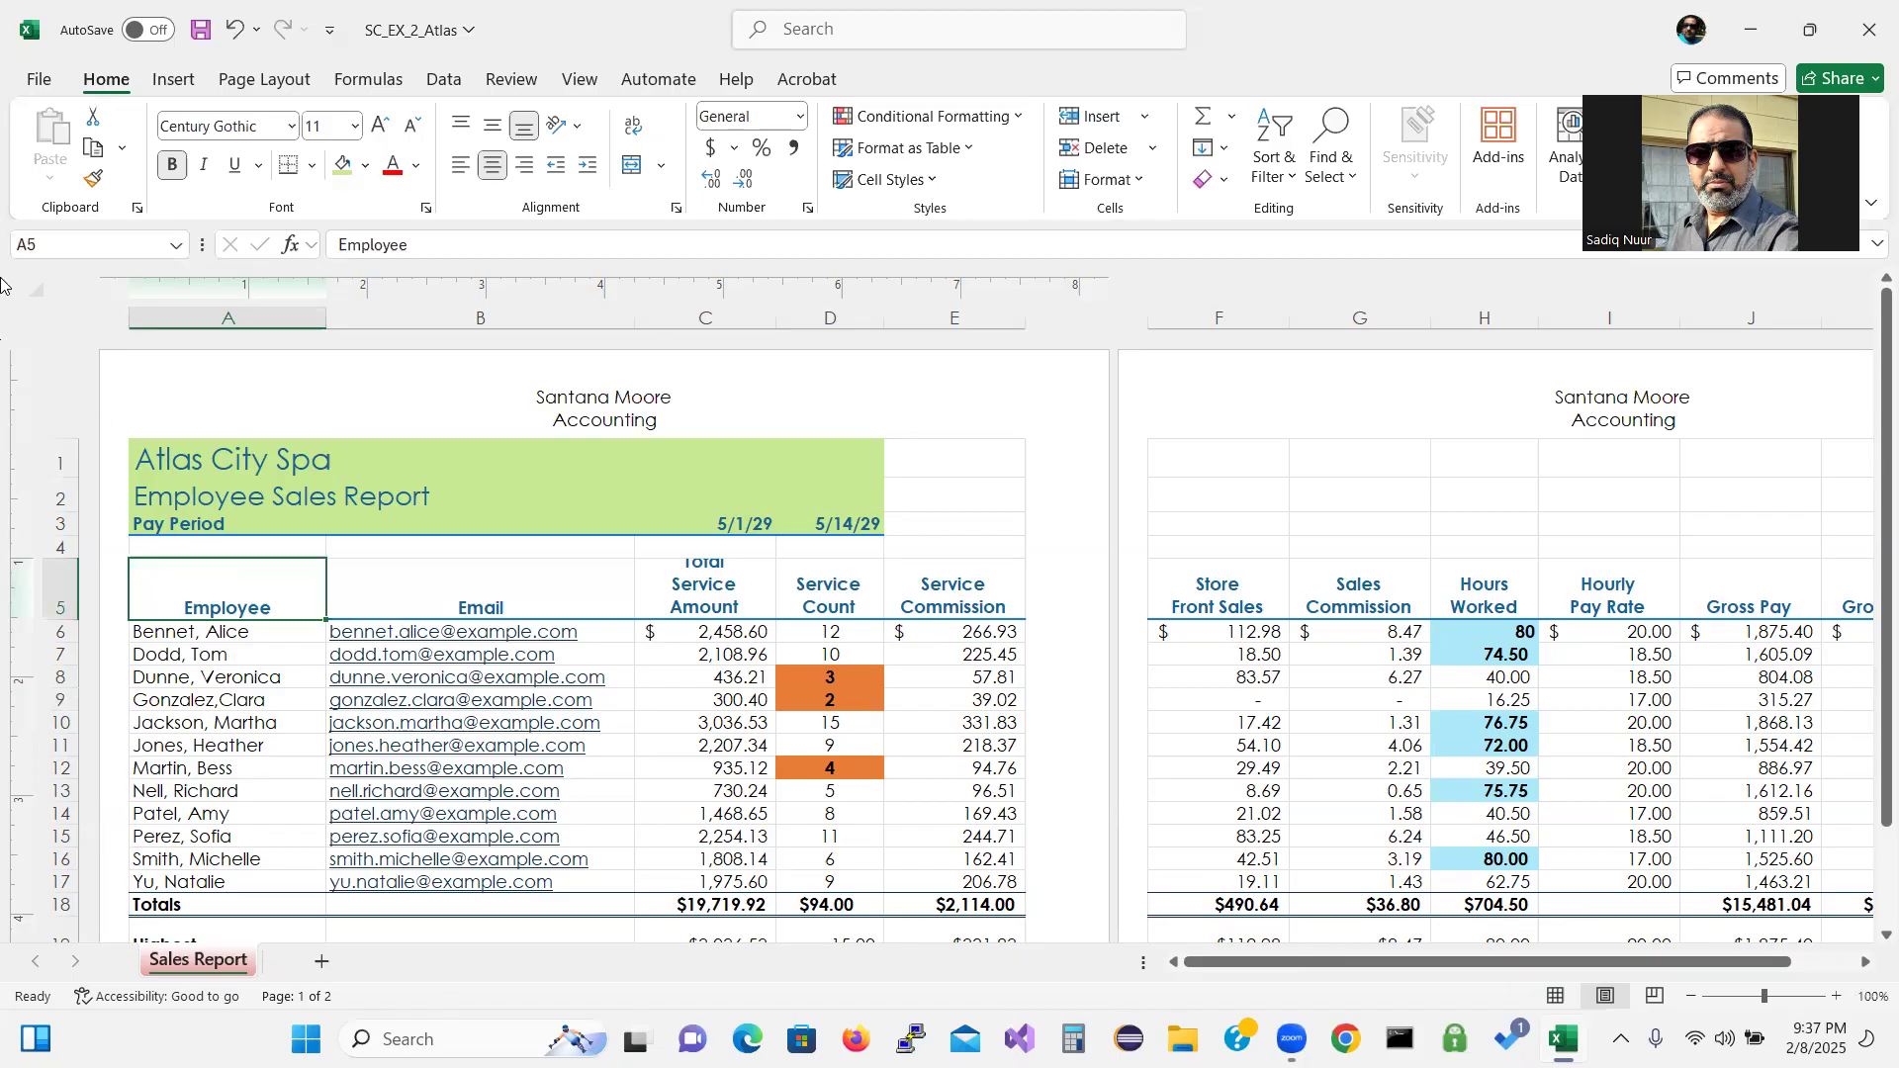
# Change the sales report's page orientation to Landscape.
pyautogui.click(251, 81)
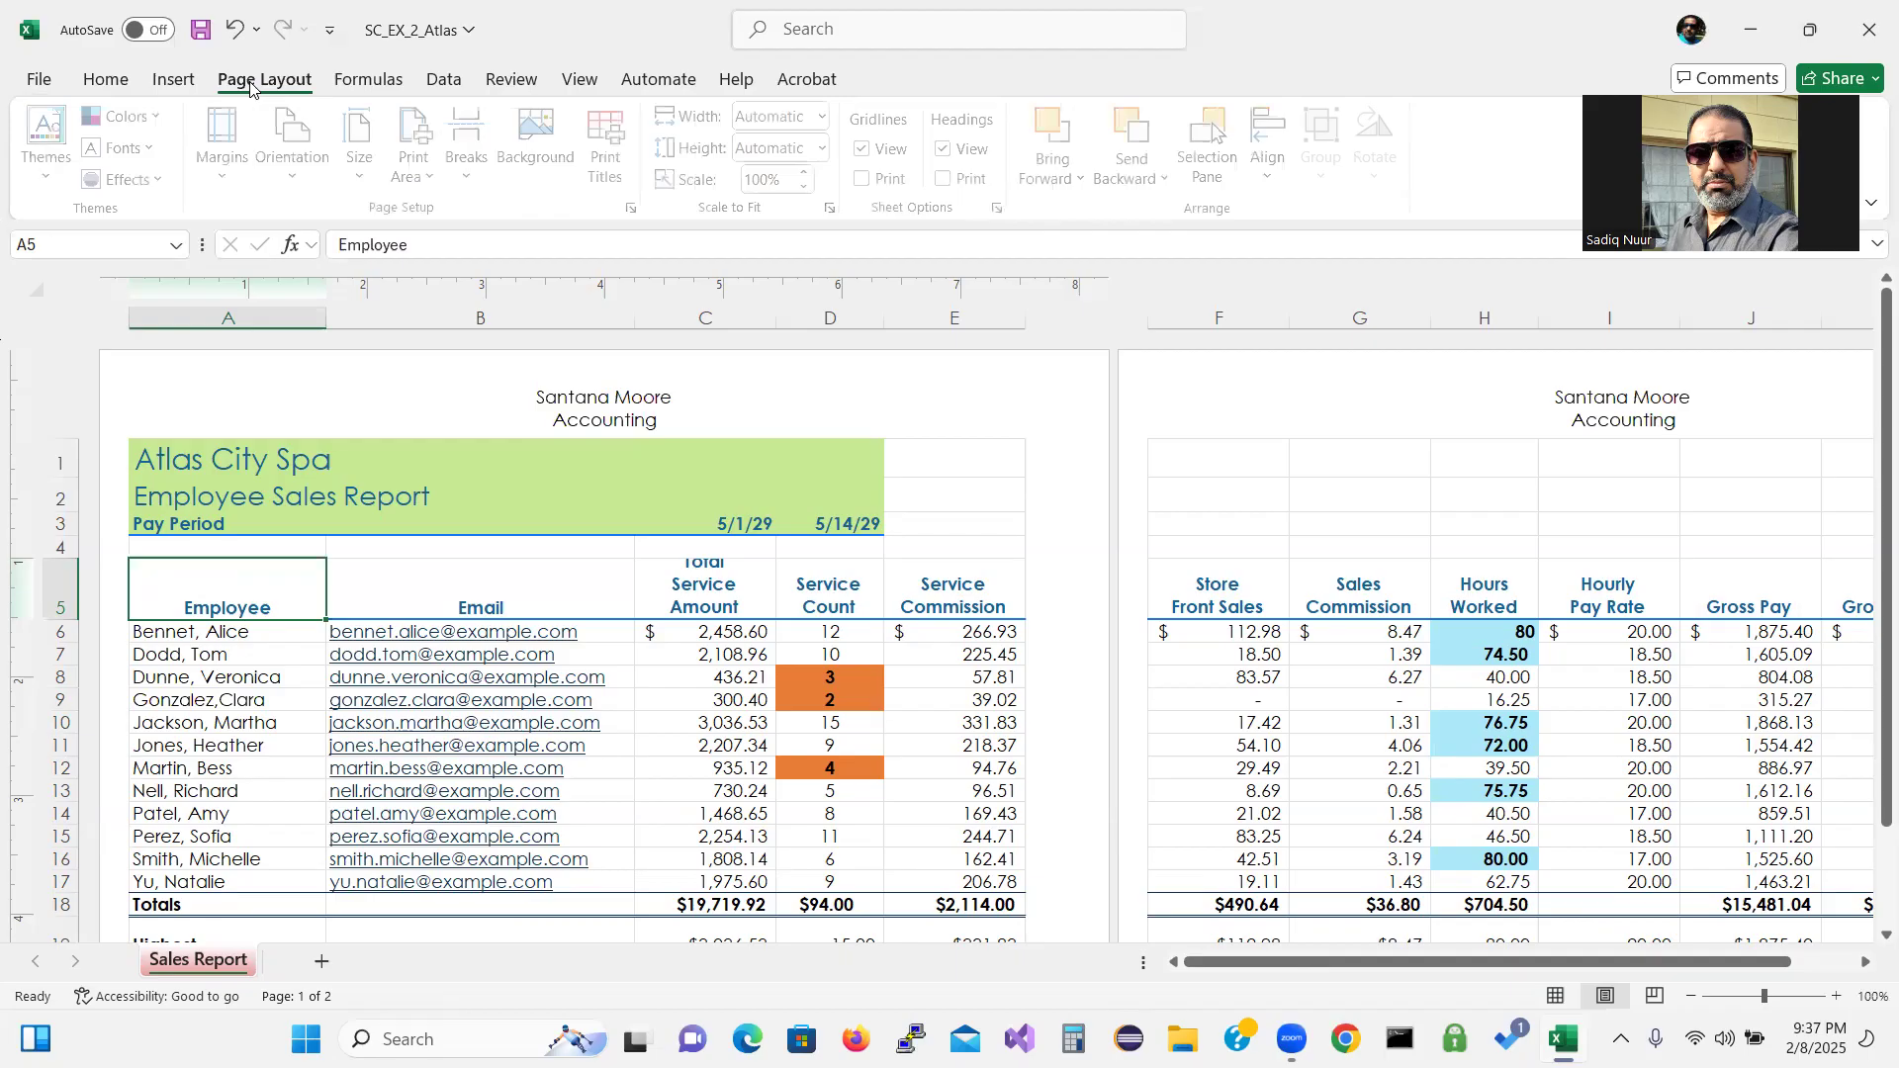
pyautogui.click(304, 185)
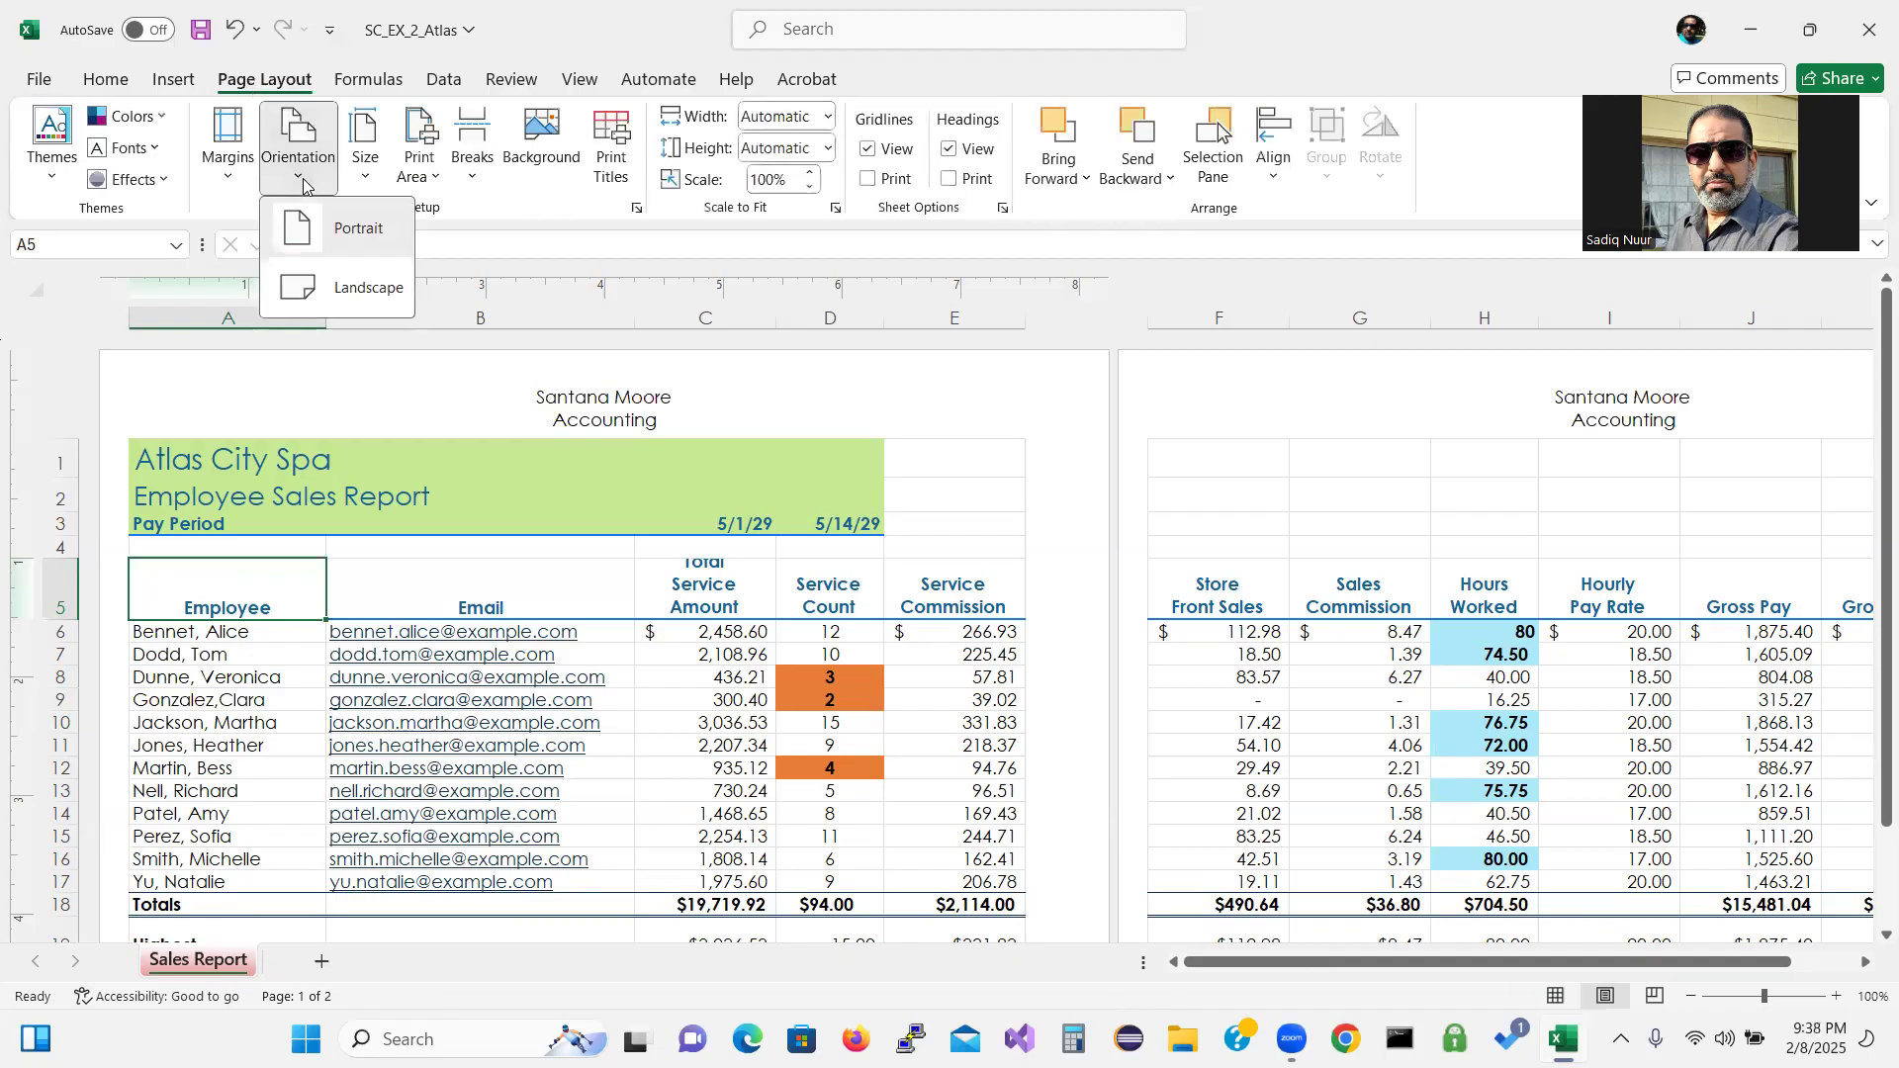
pyautogui.click(365, 290)
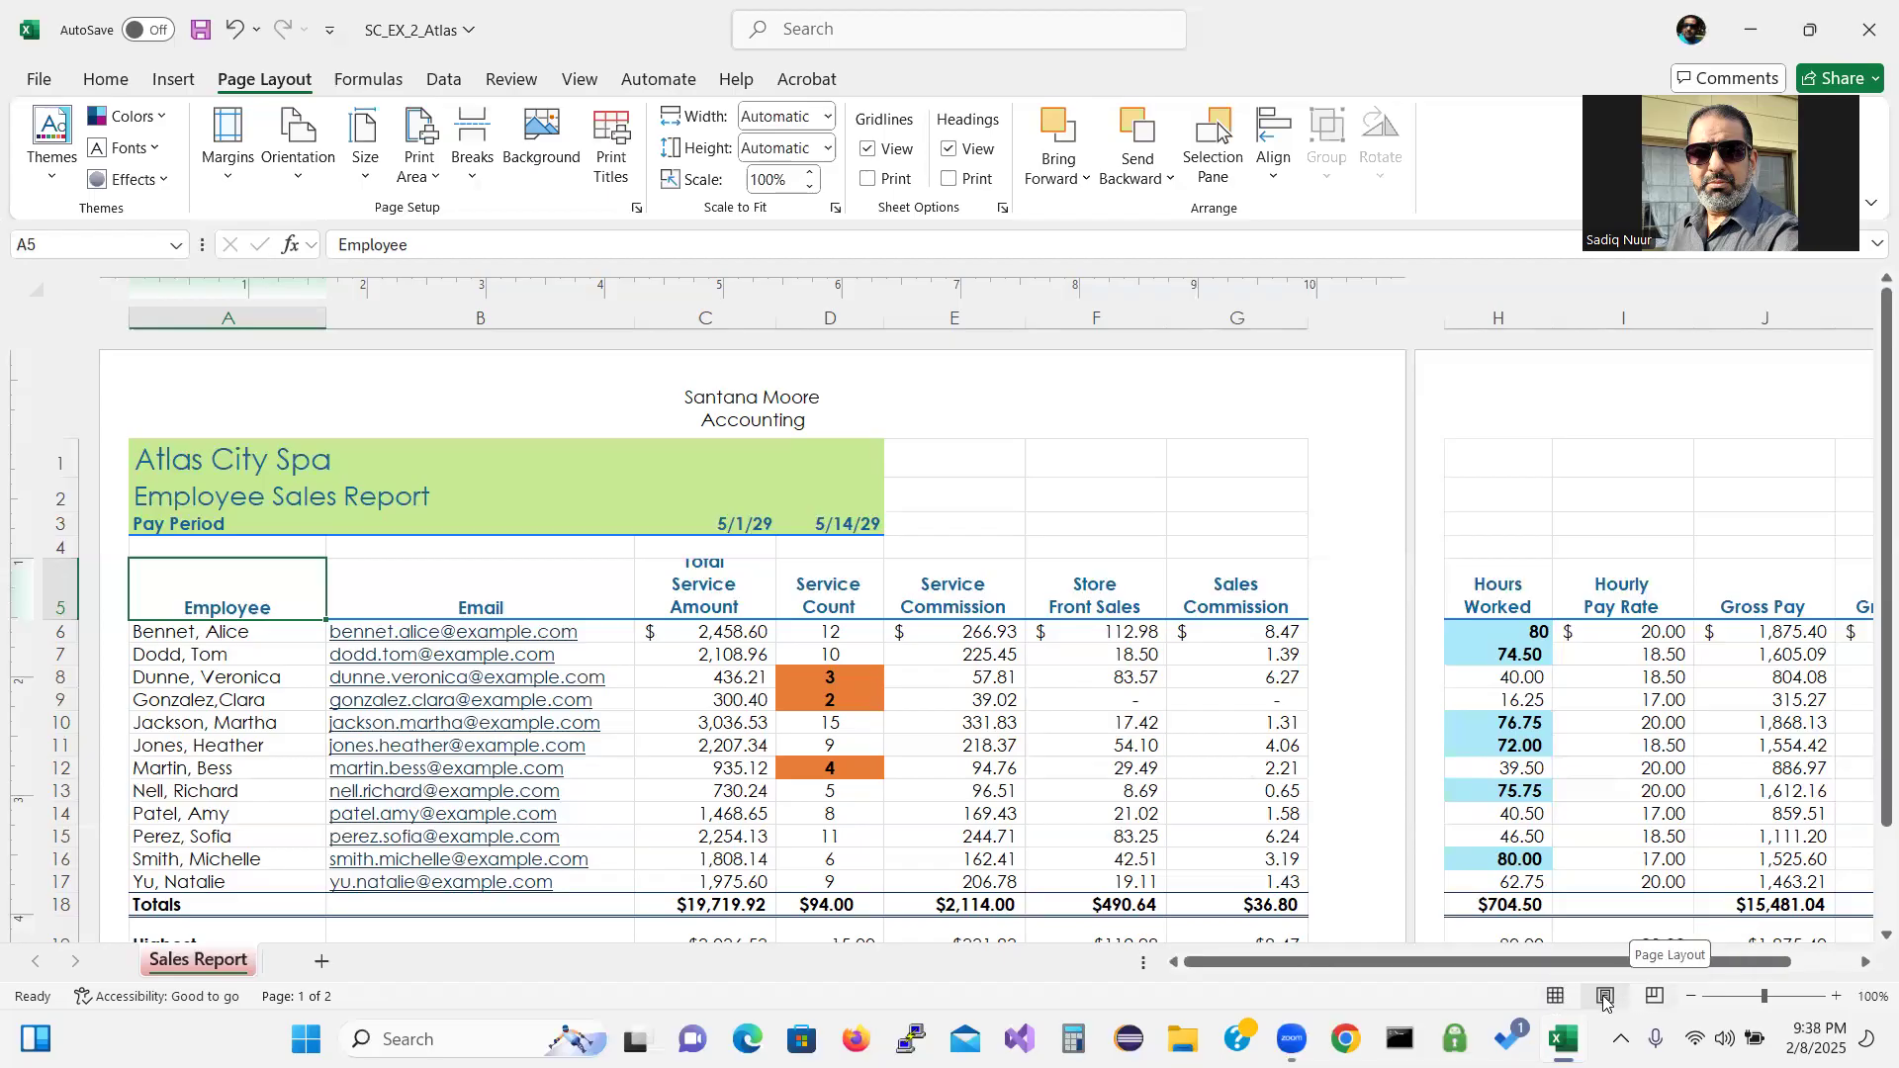
pyautogui.press('ctrl')
pyautogui.press('ctrl')
pyautogui.press('ctrl')
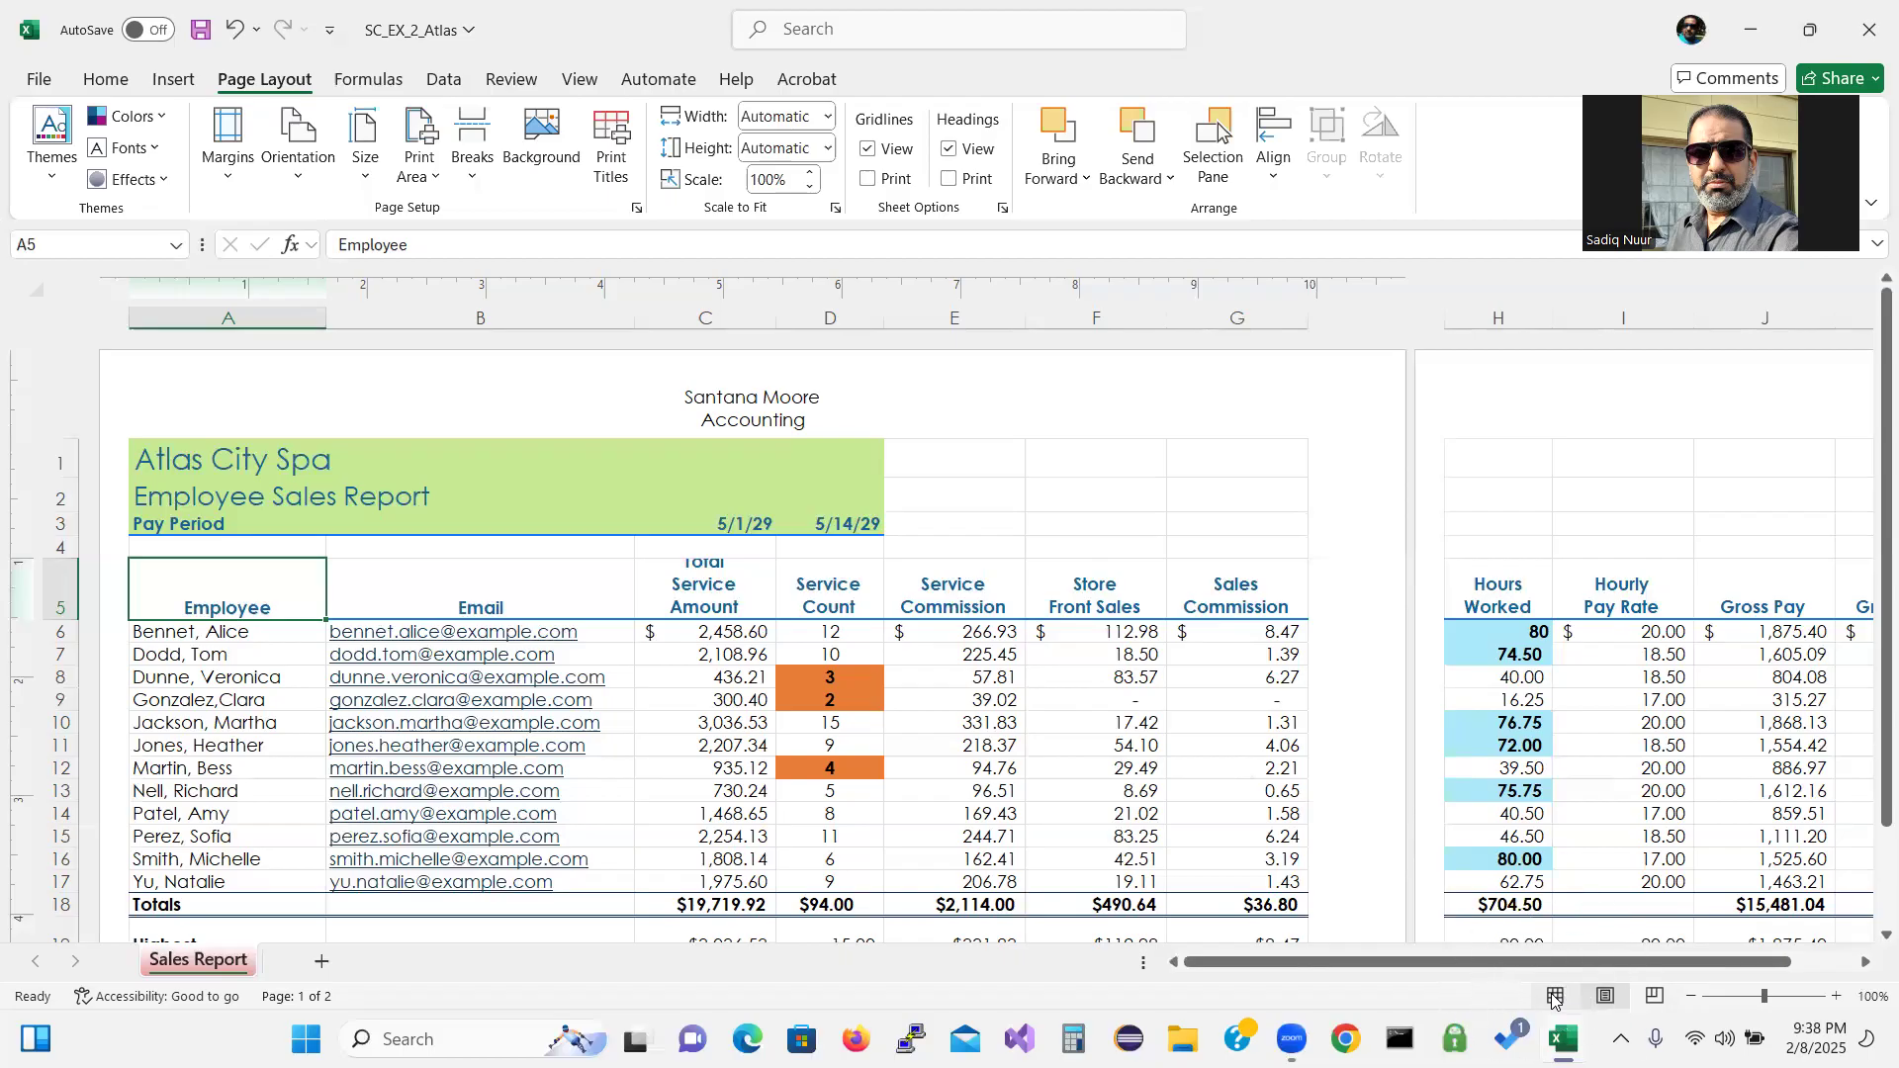
# Return the worksheet to Normal view, now showing dashed page break lines.
pyautogui.click(1555, 997)
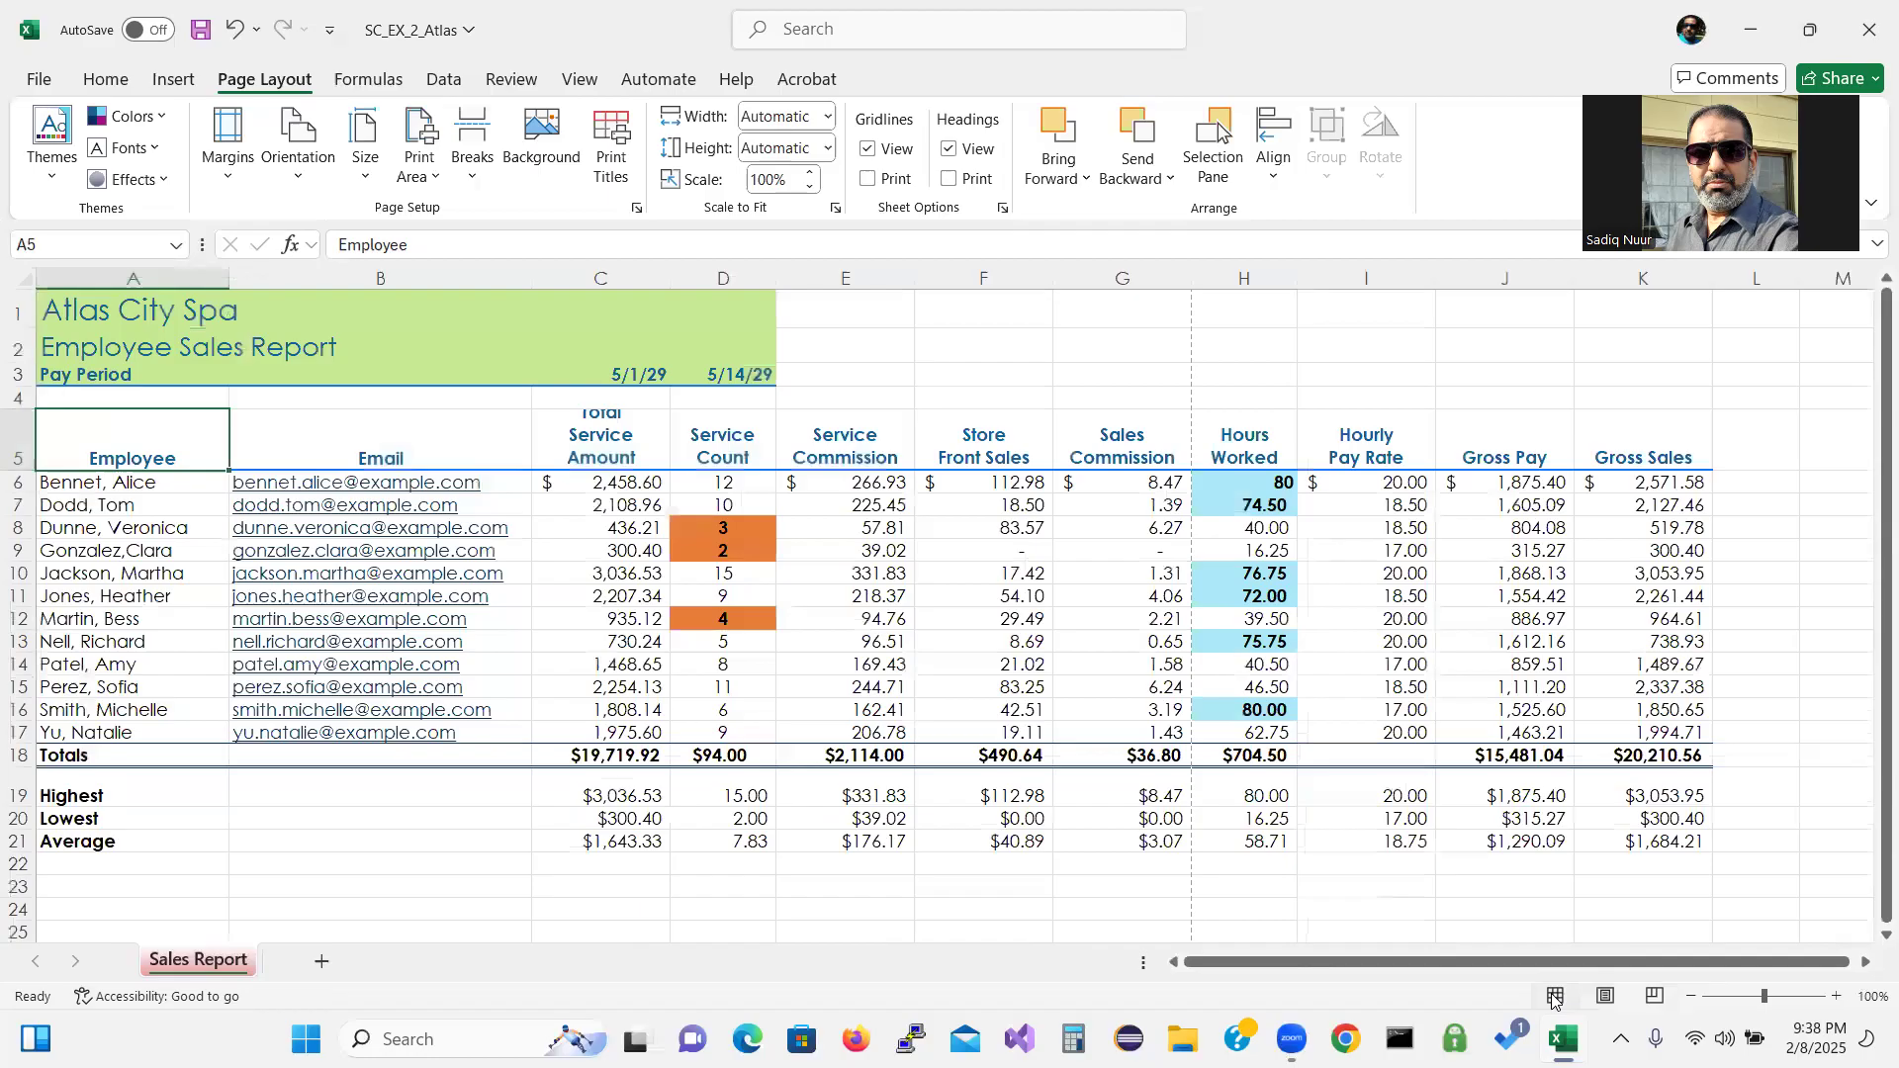
pyautogui.click(1606, 999)
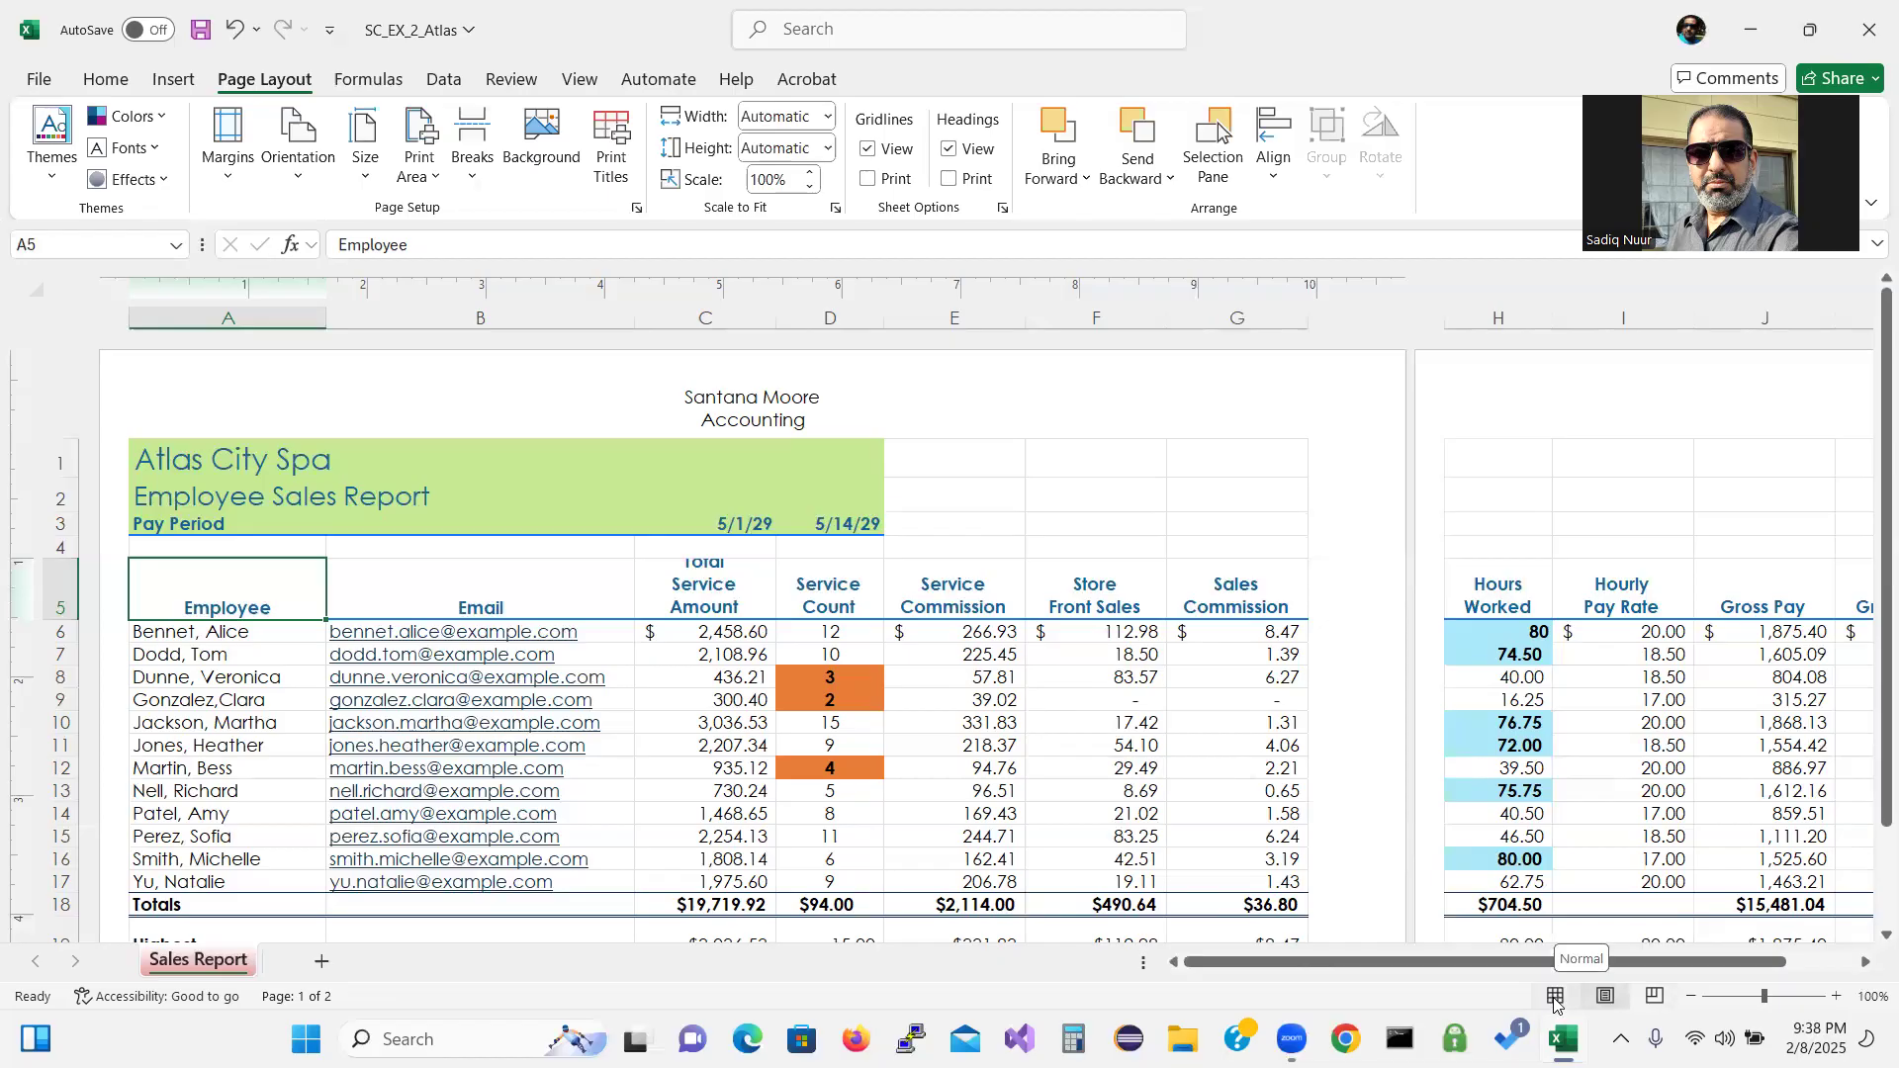
pyautogui.click(576, 81)
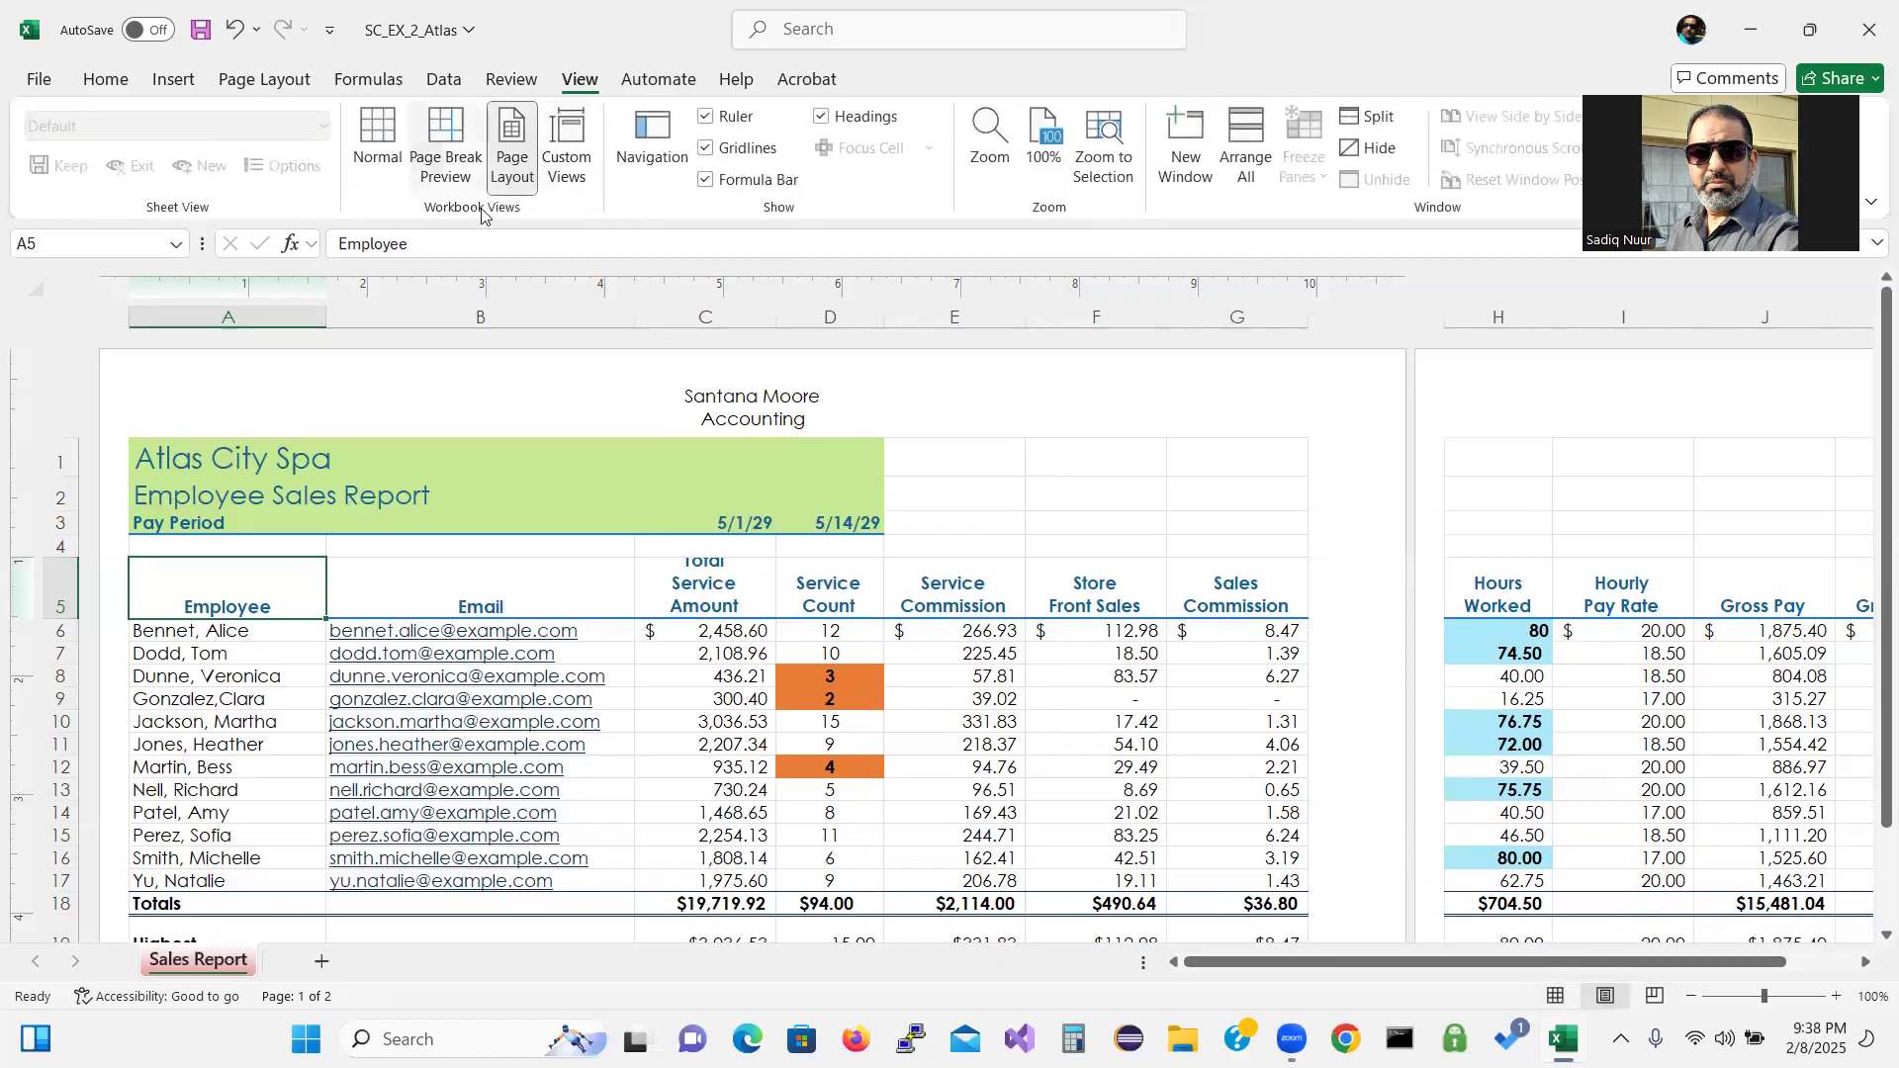
pyautogui.click(375, 148)
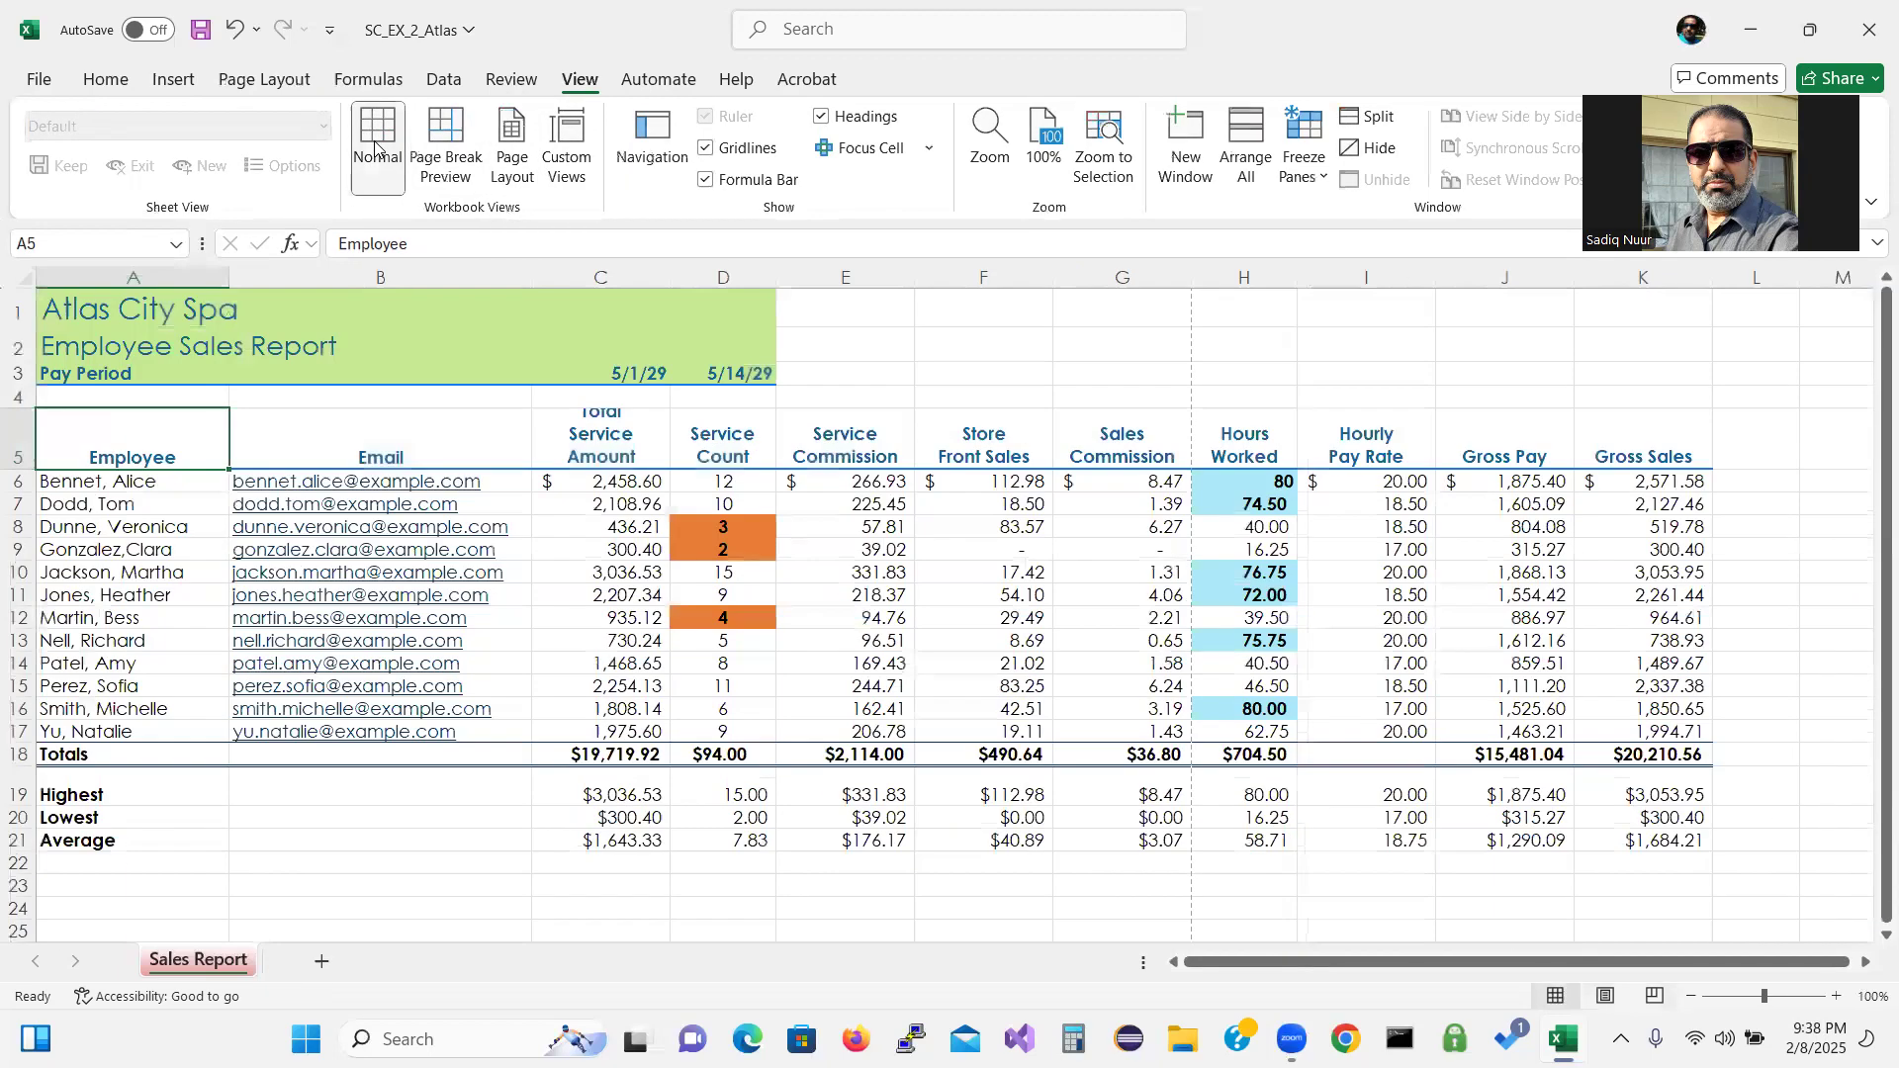
pyautogui.click(106, 83)
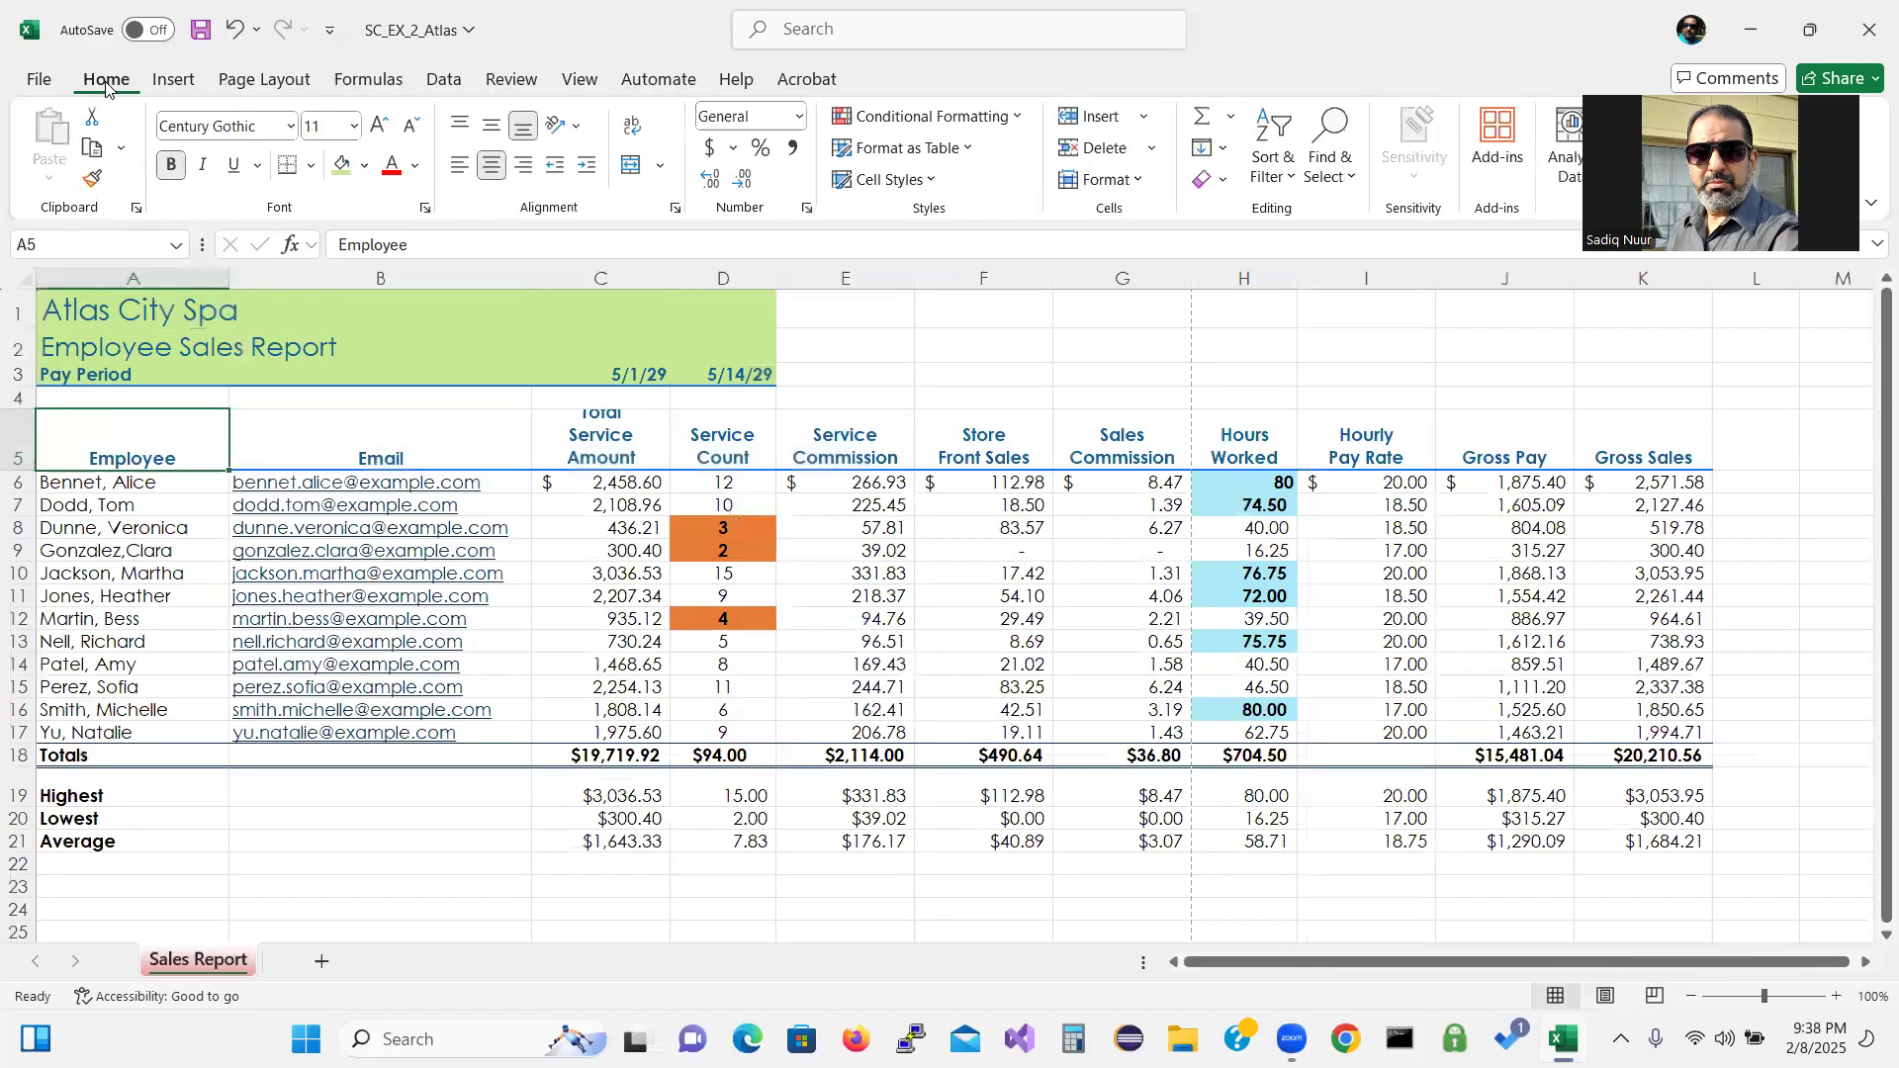
pyautogui.click(39, 81)
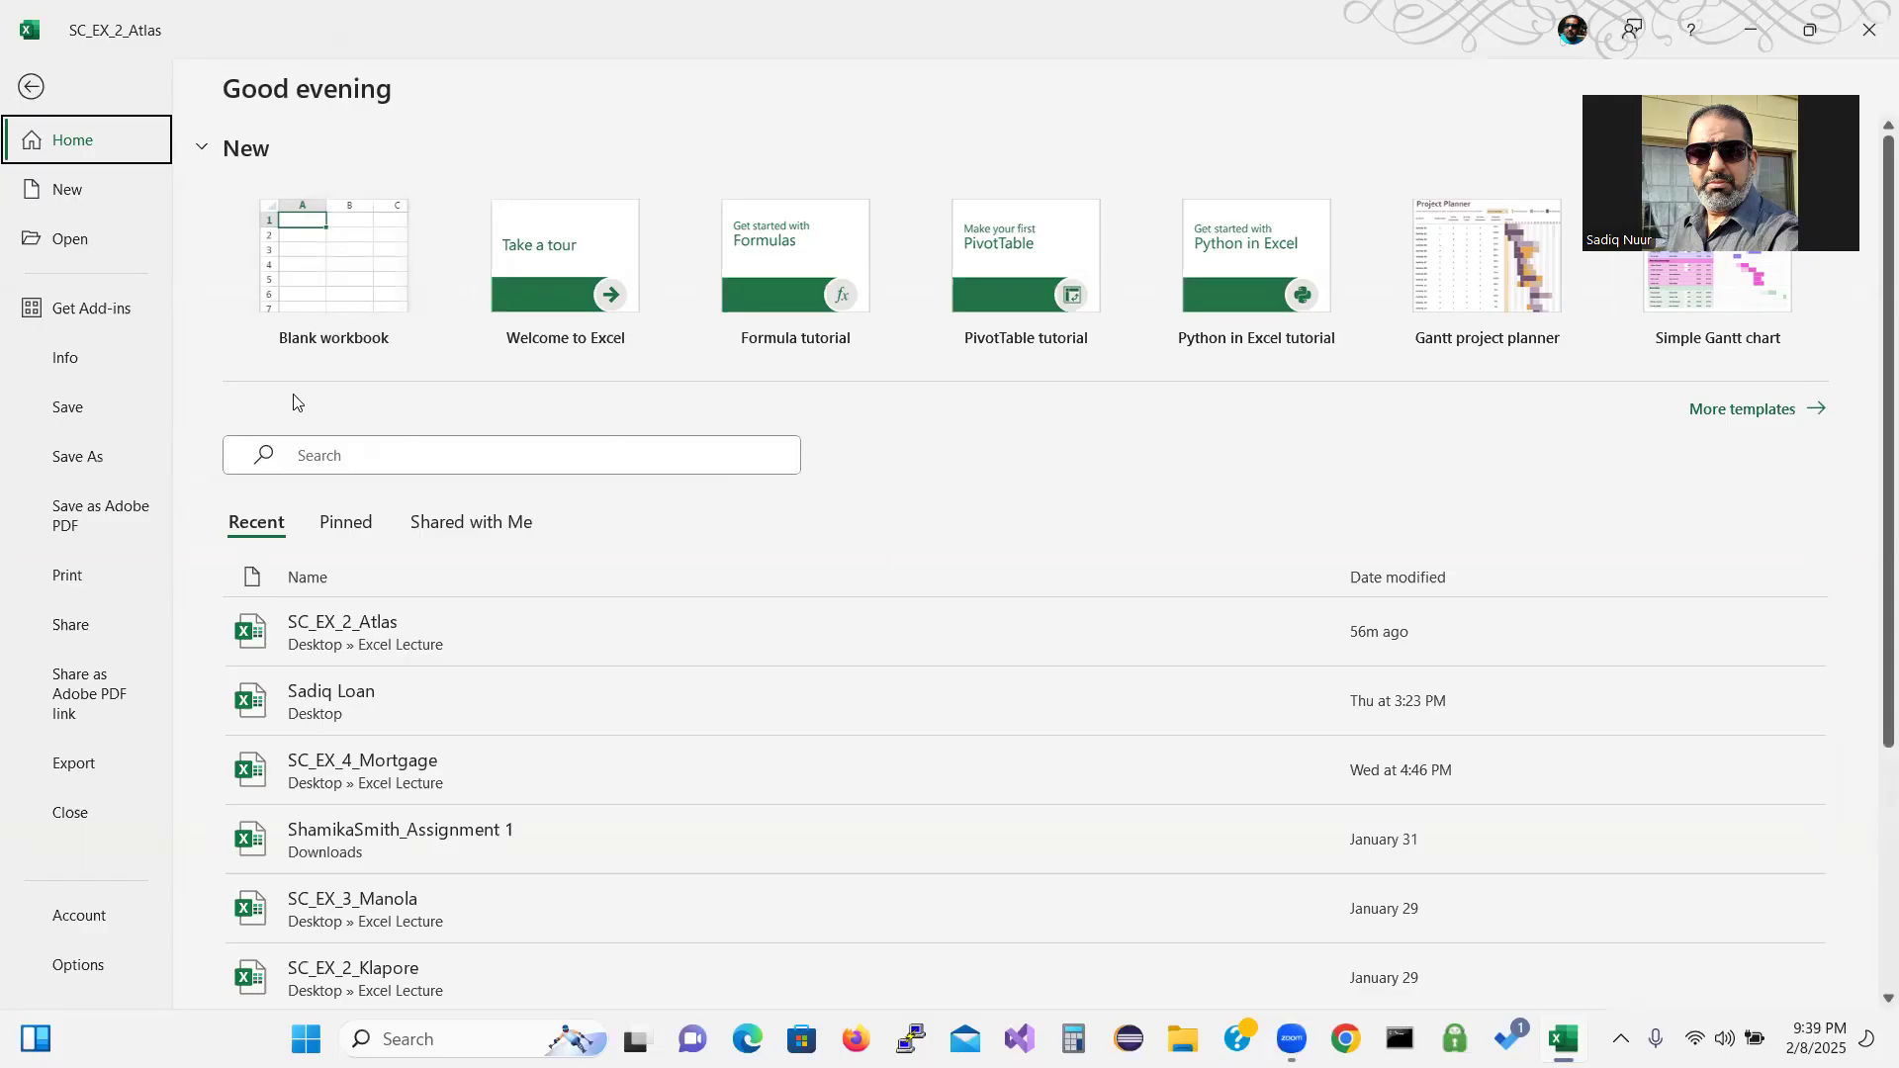
# Set print scaling to Fit Sheet on One Page, then go back to the worksheet.
pyautogui.click(72, 581)
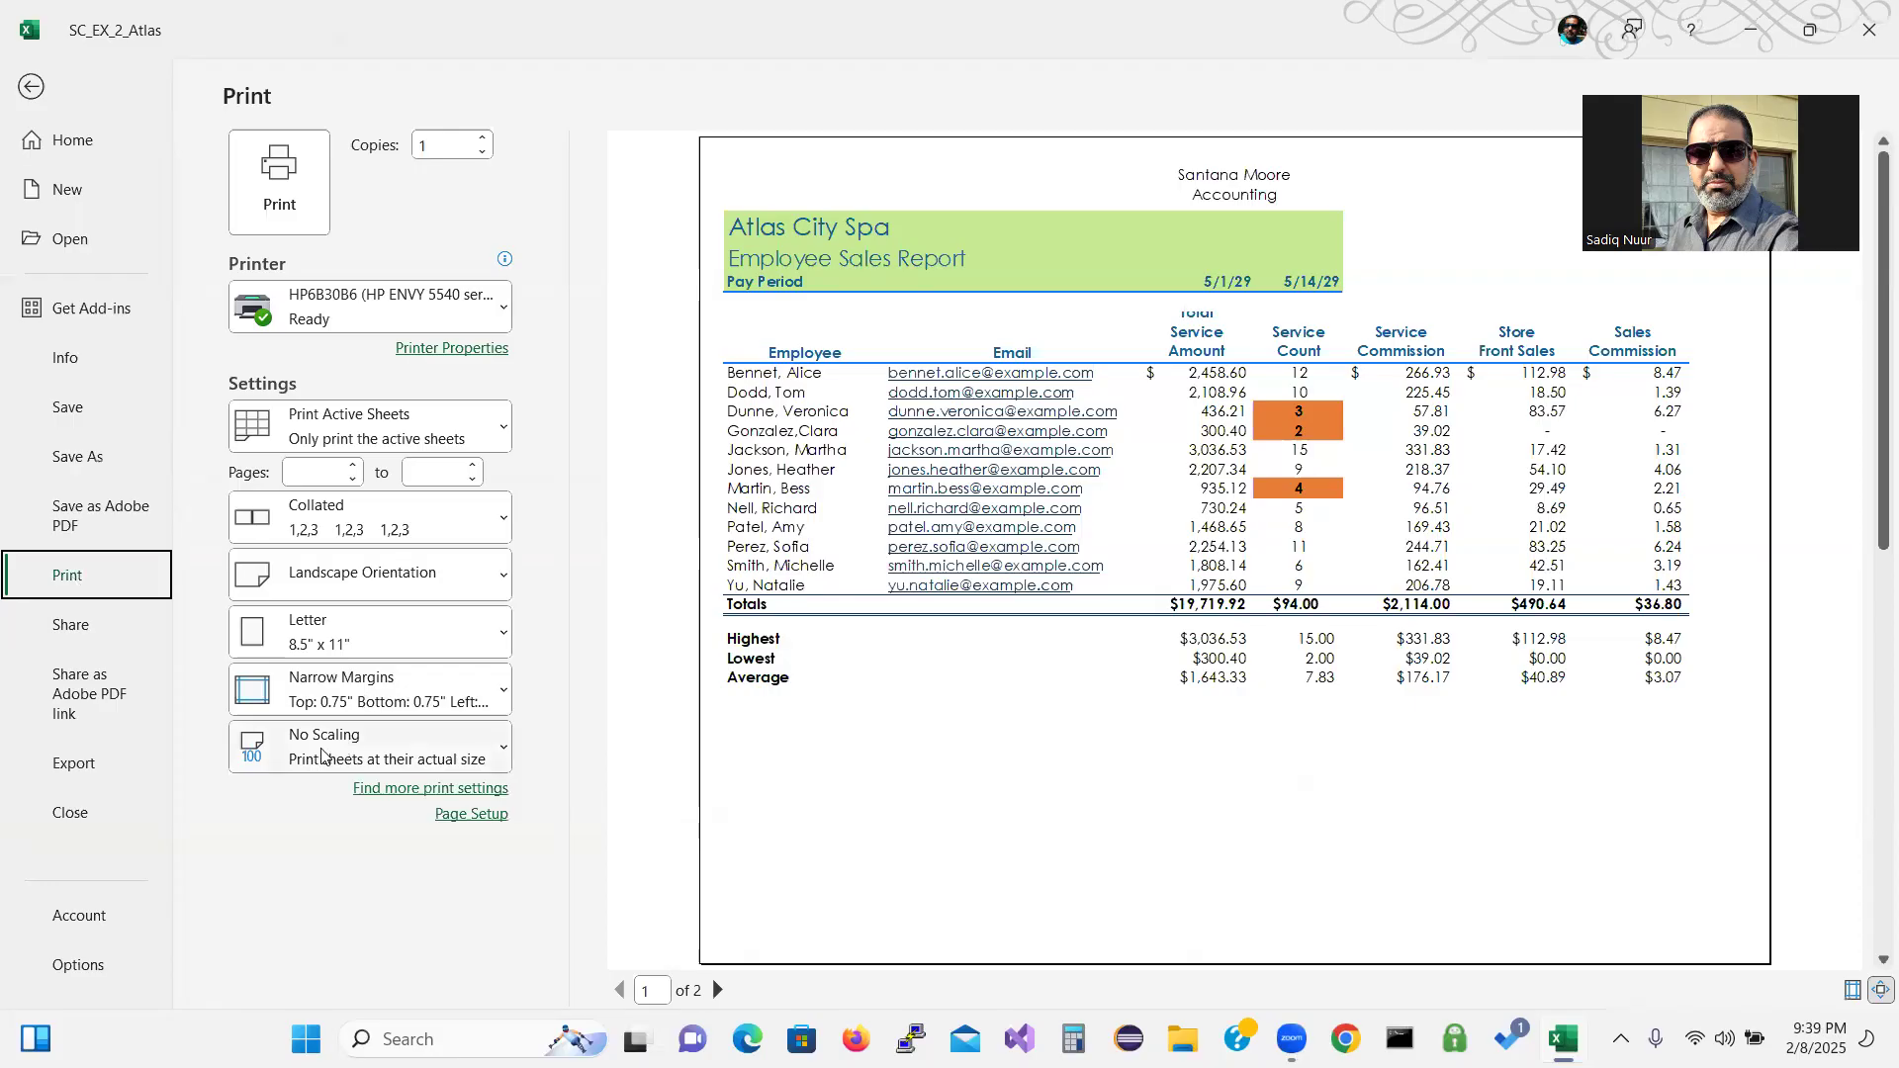
pyautogui.click(391, 751)
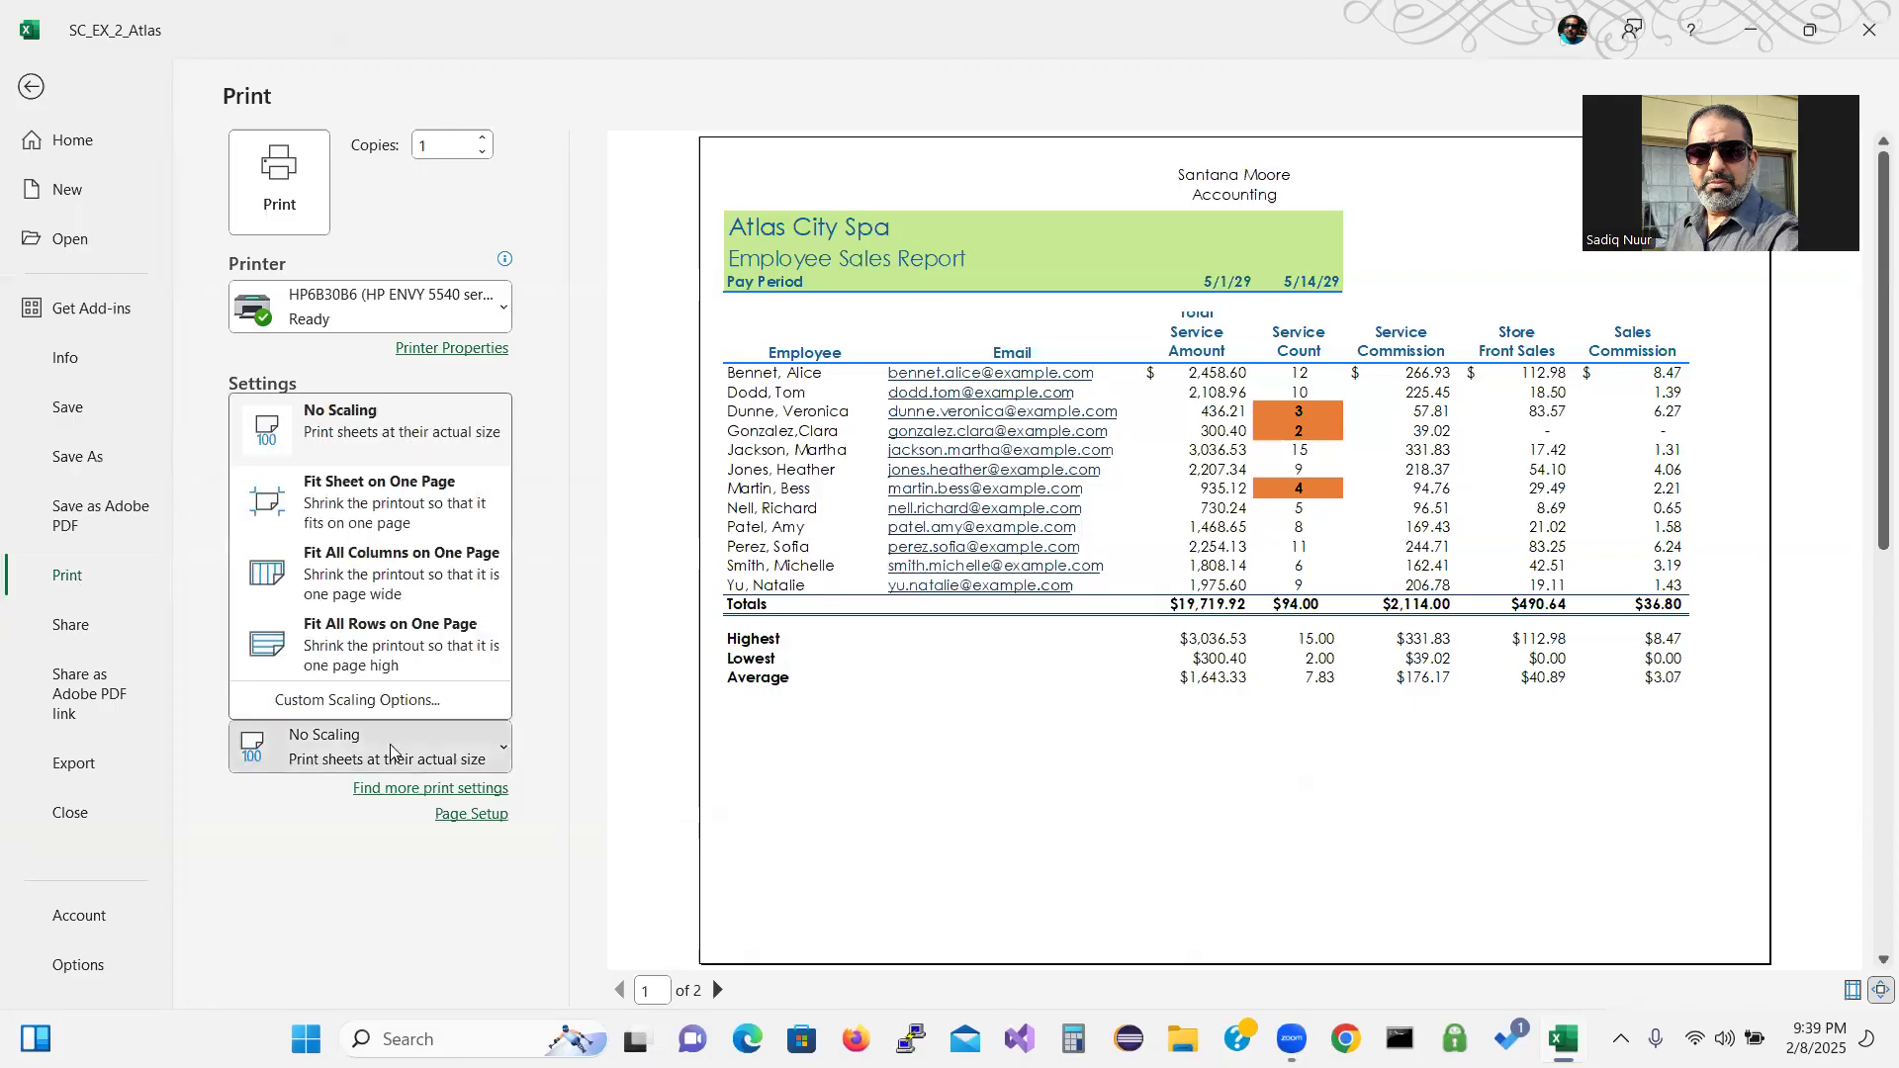
pyautogui.click(411, 512)
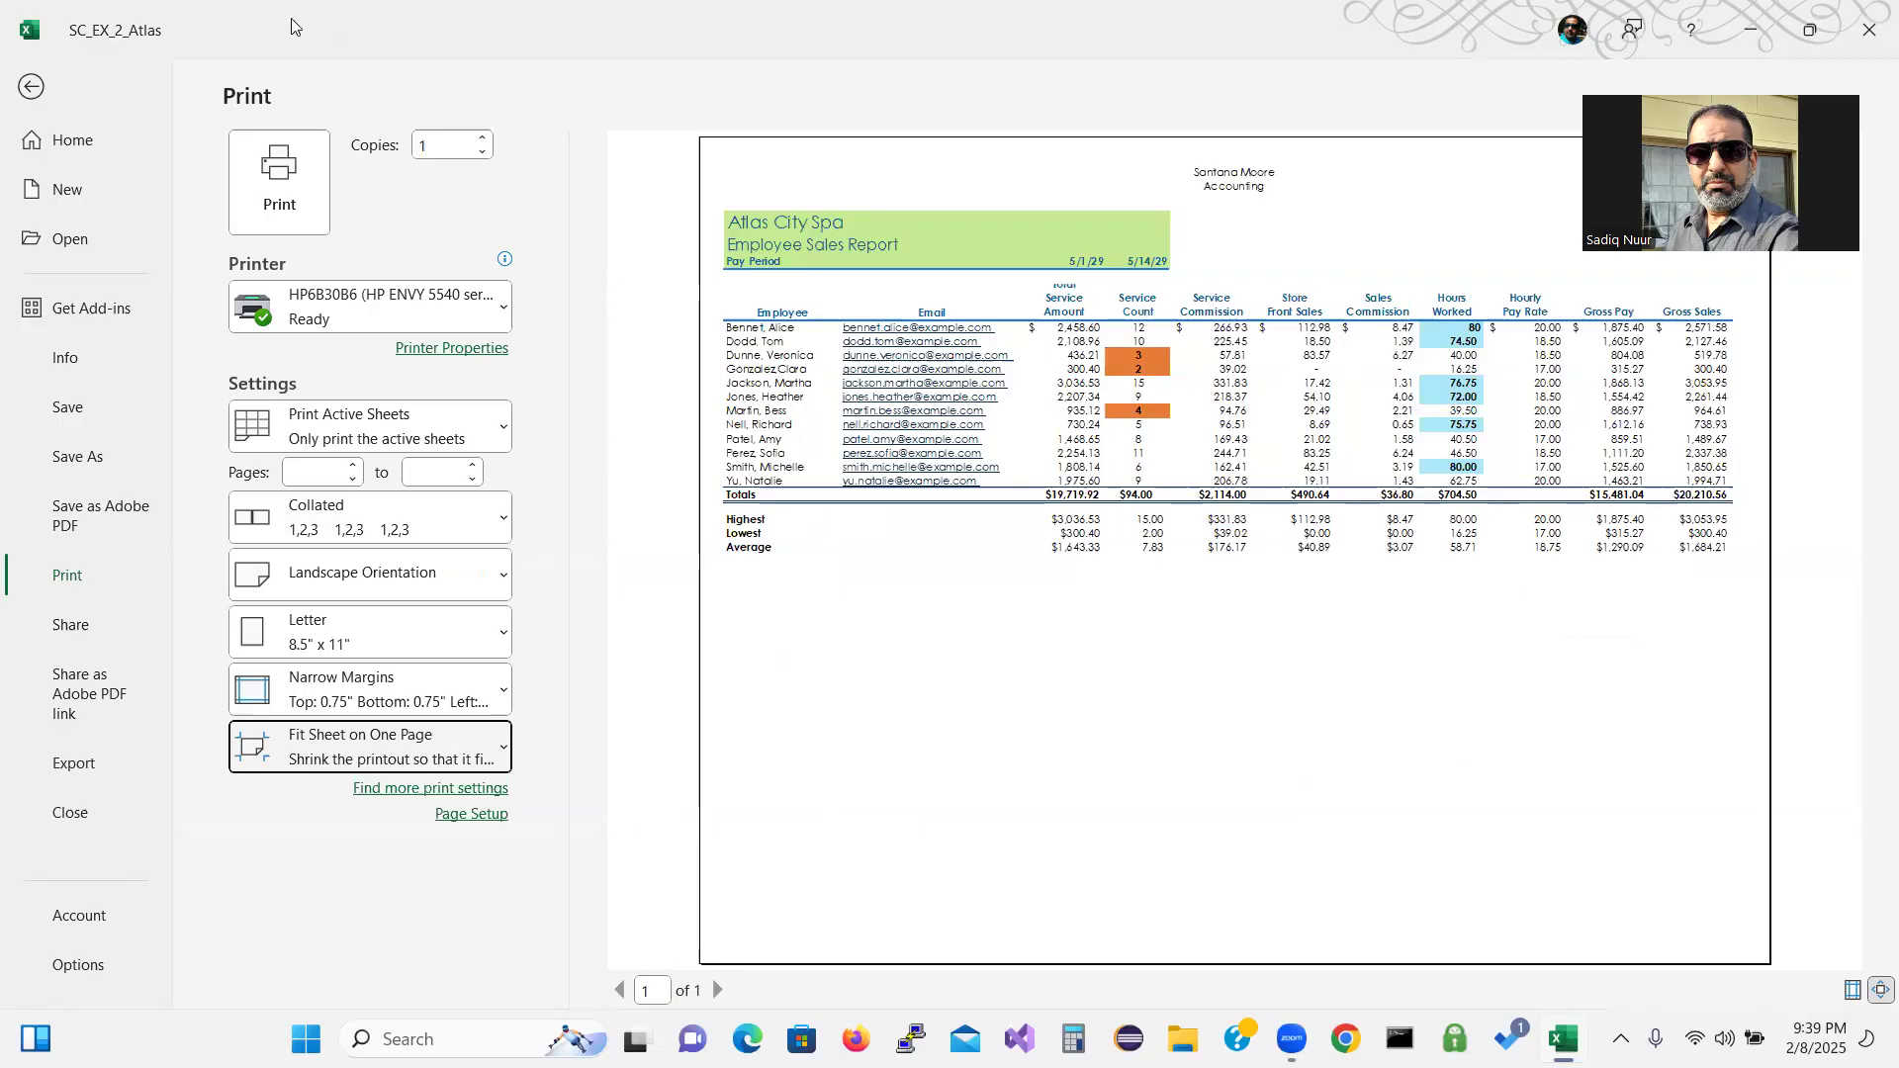
pyautogui.click(30, 88)
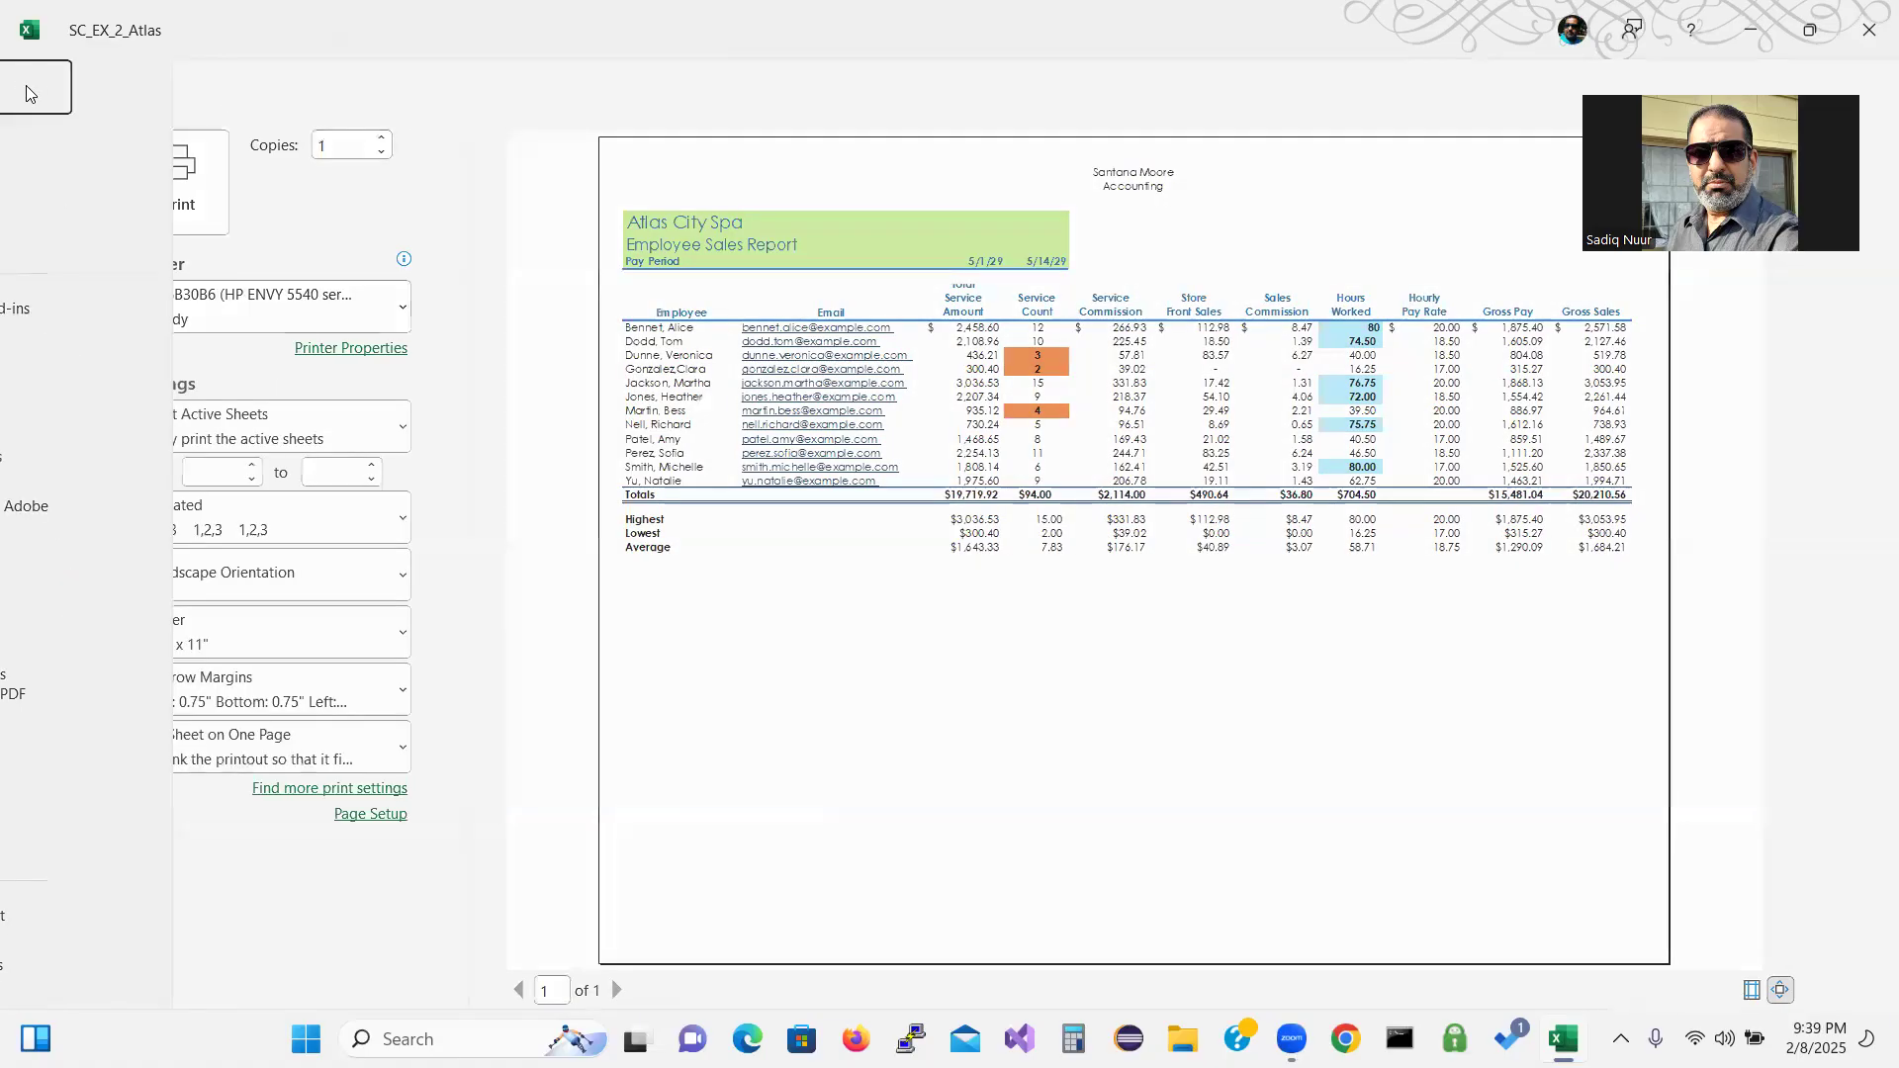
# Bold the title cells A1:A2 and select the table range A5:E21.
pyautogui.moveTo(217, 313); pyautogui.dragTo(217, 332)
pyautogui.click(172, 167)
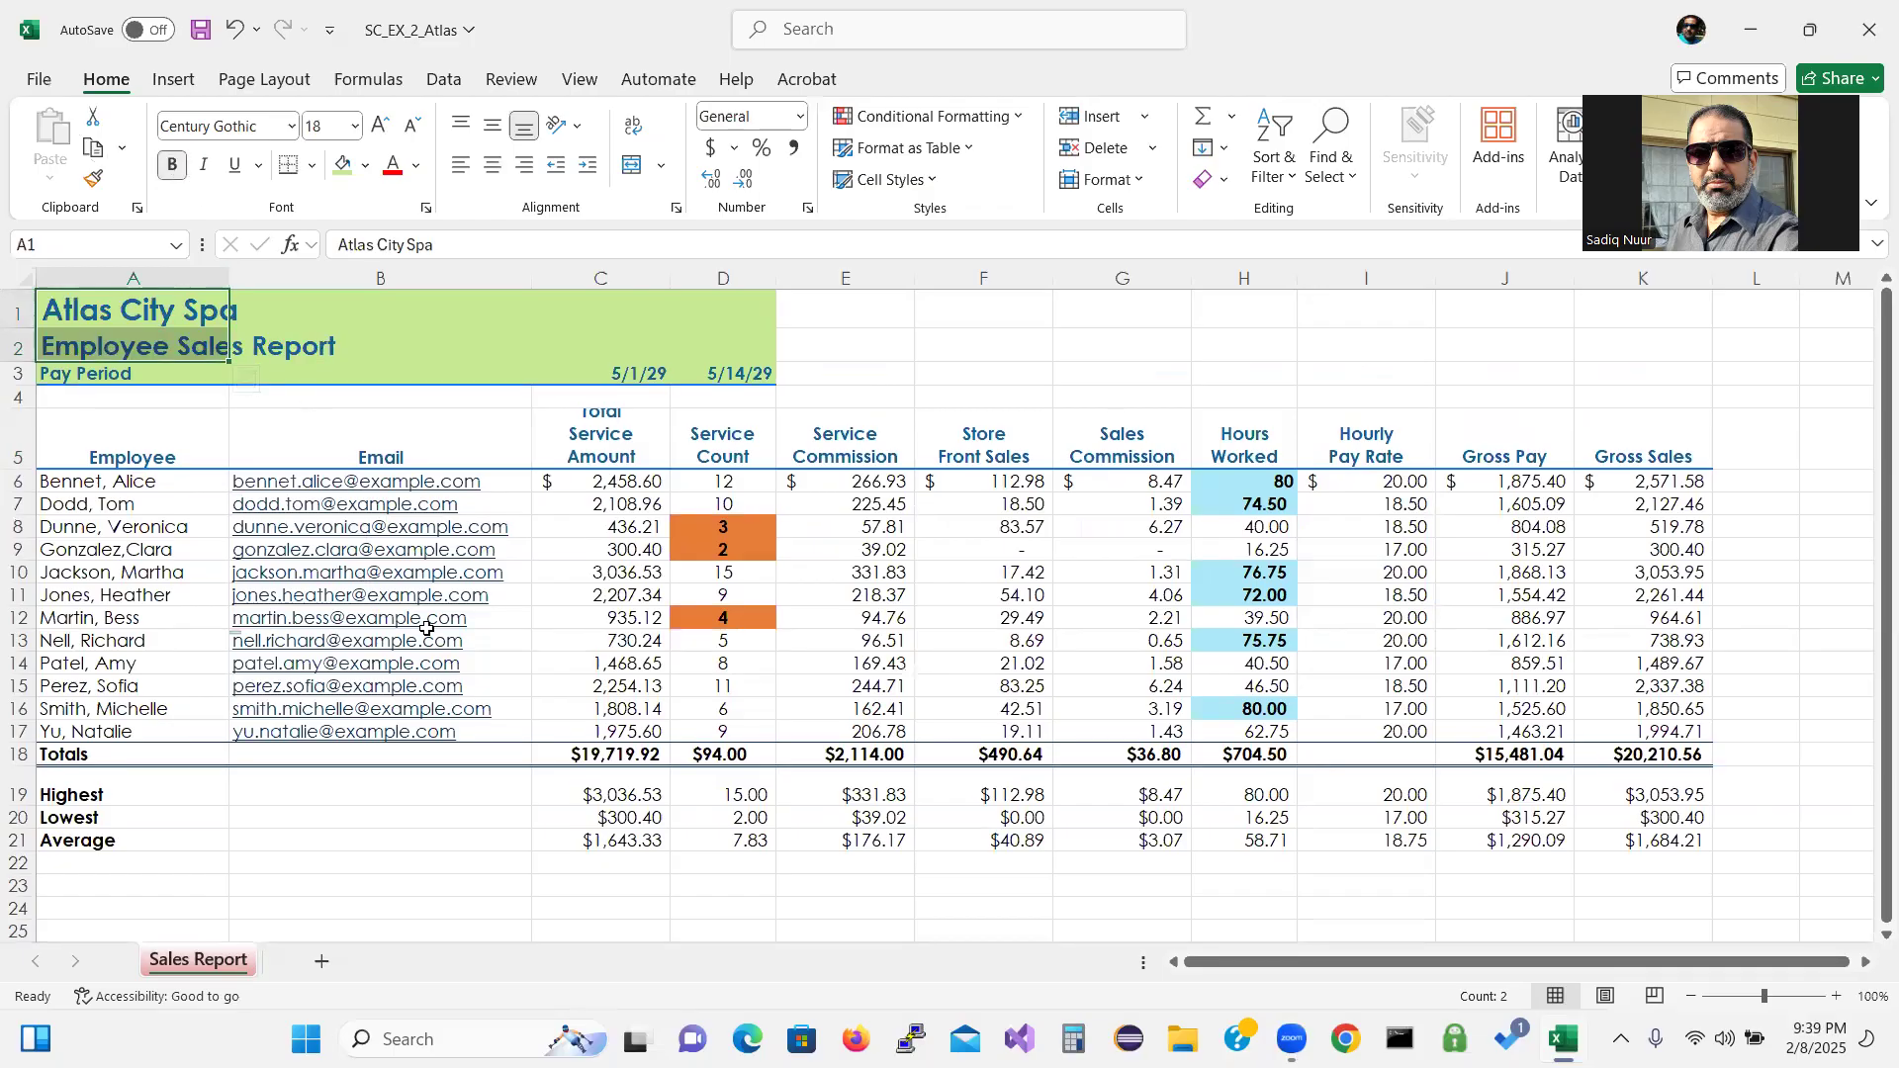
pyautogui.click(106, 461)
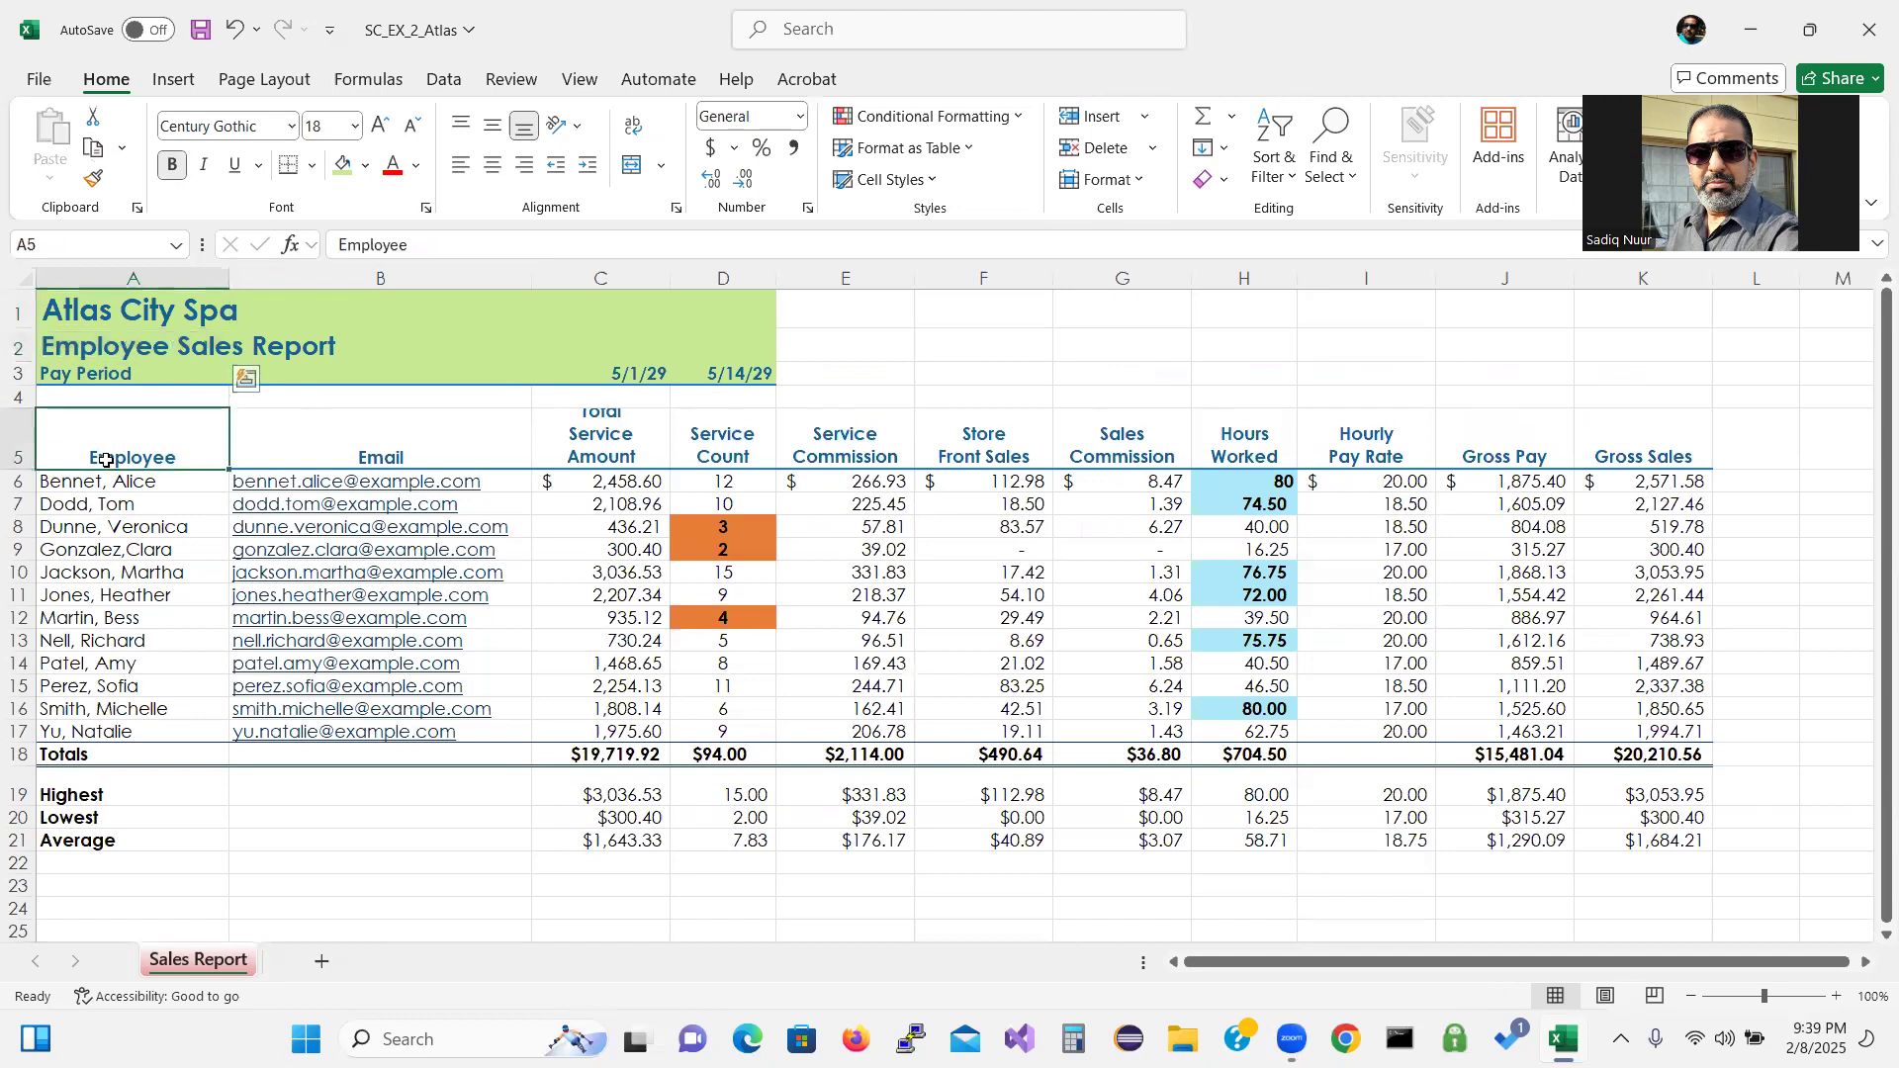
pyautogui.moveTo(106, 461); pyautogui.dragTo(907, 844)
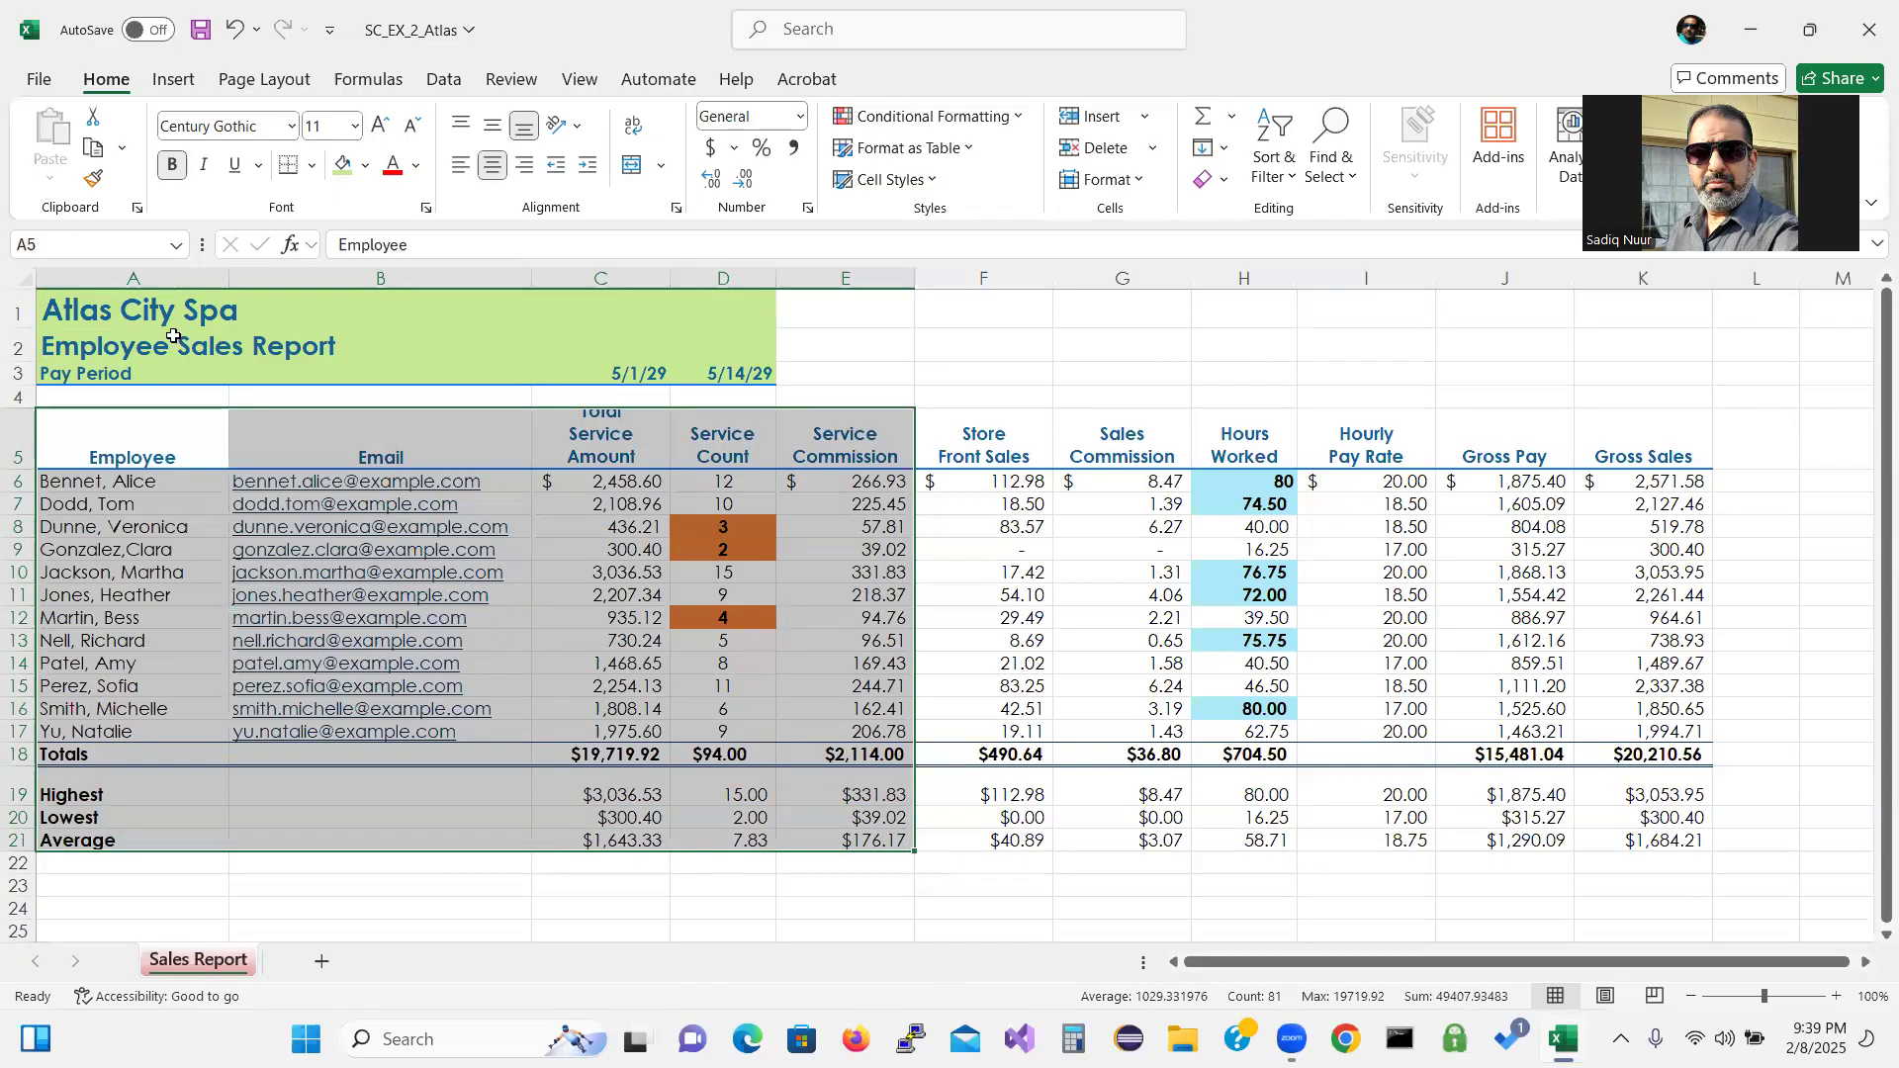
# Preview printing only the selection, then switch back to Print Active Sheets.
pyautogui.click(40, 79)
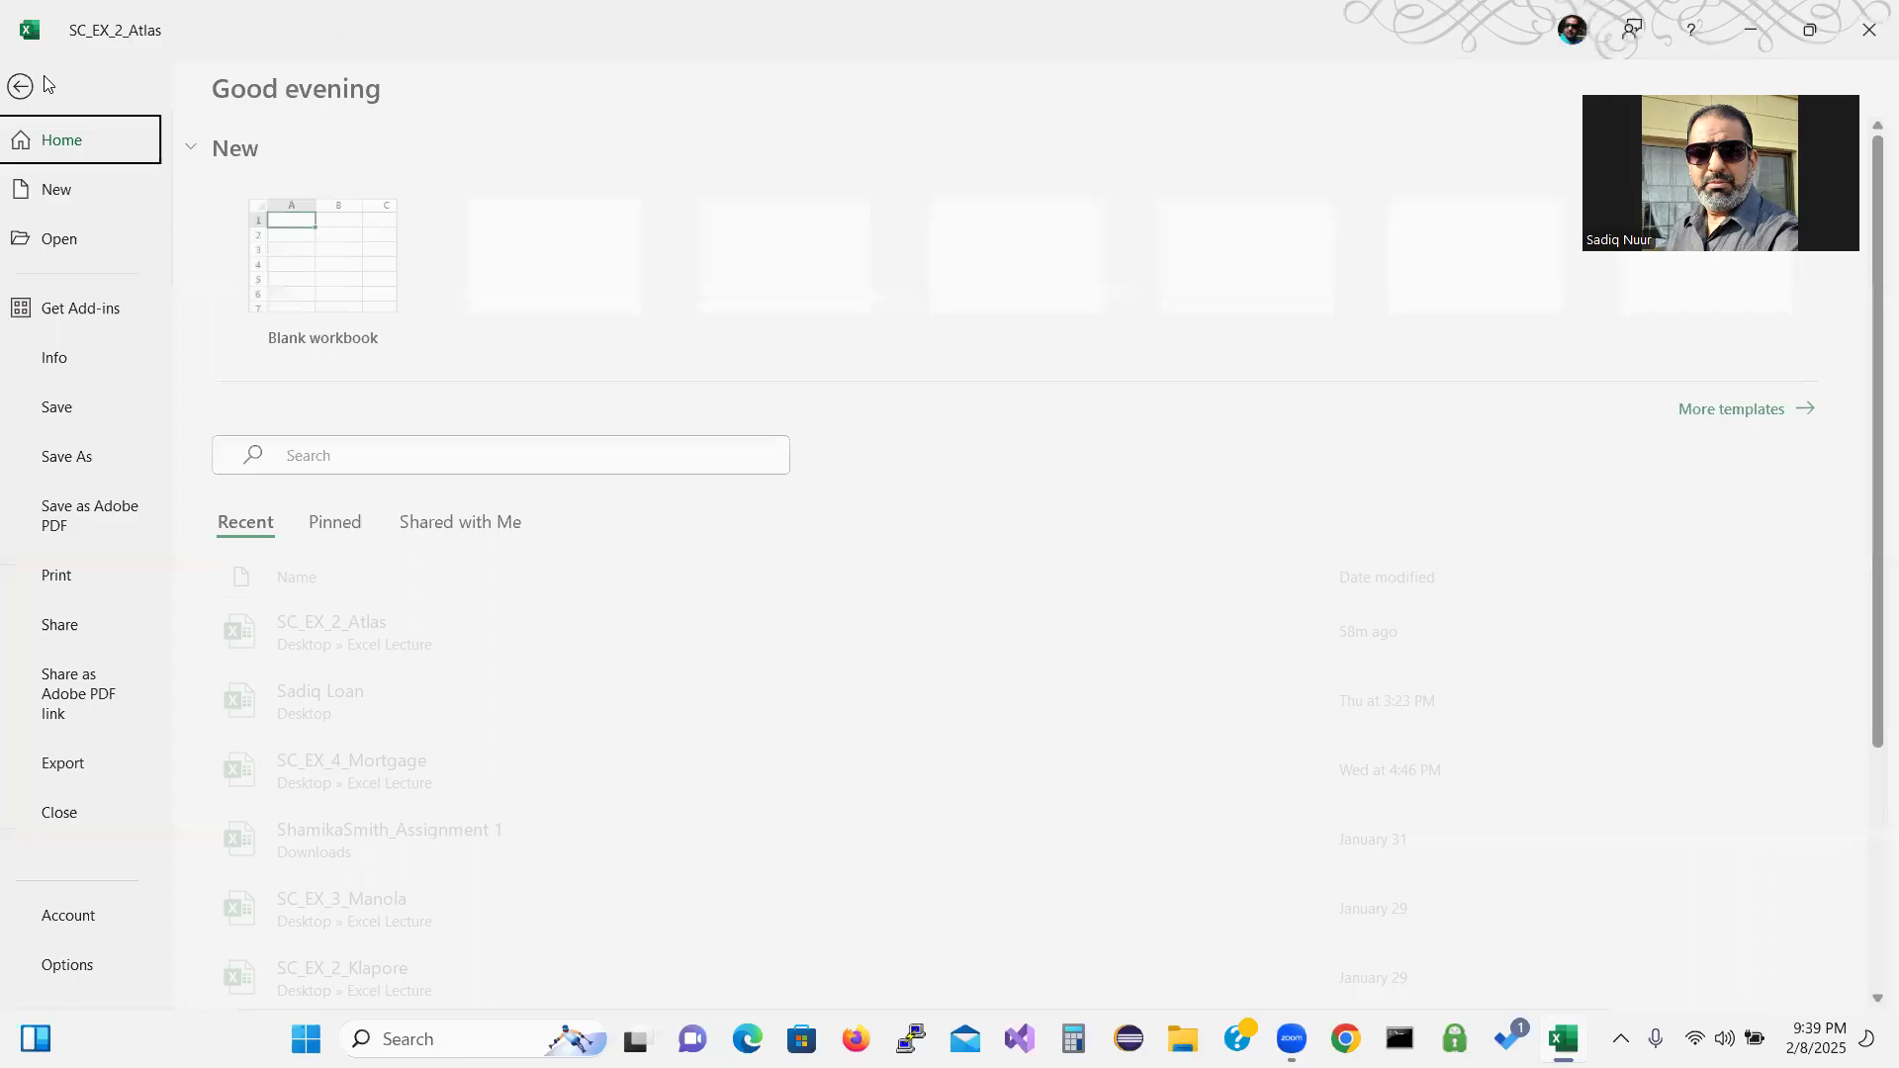
pyautogui.click(79, 577)
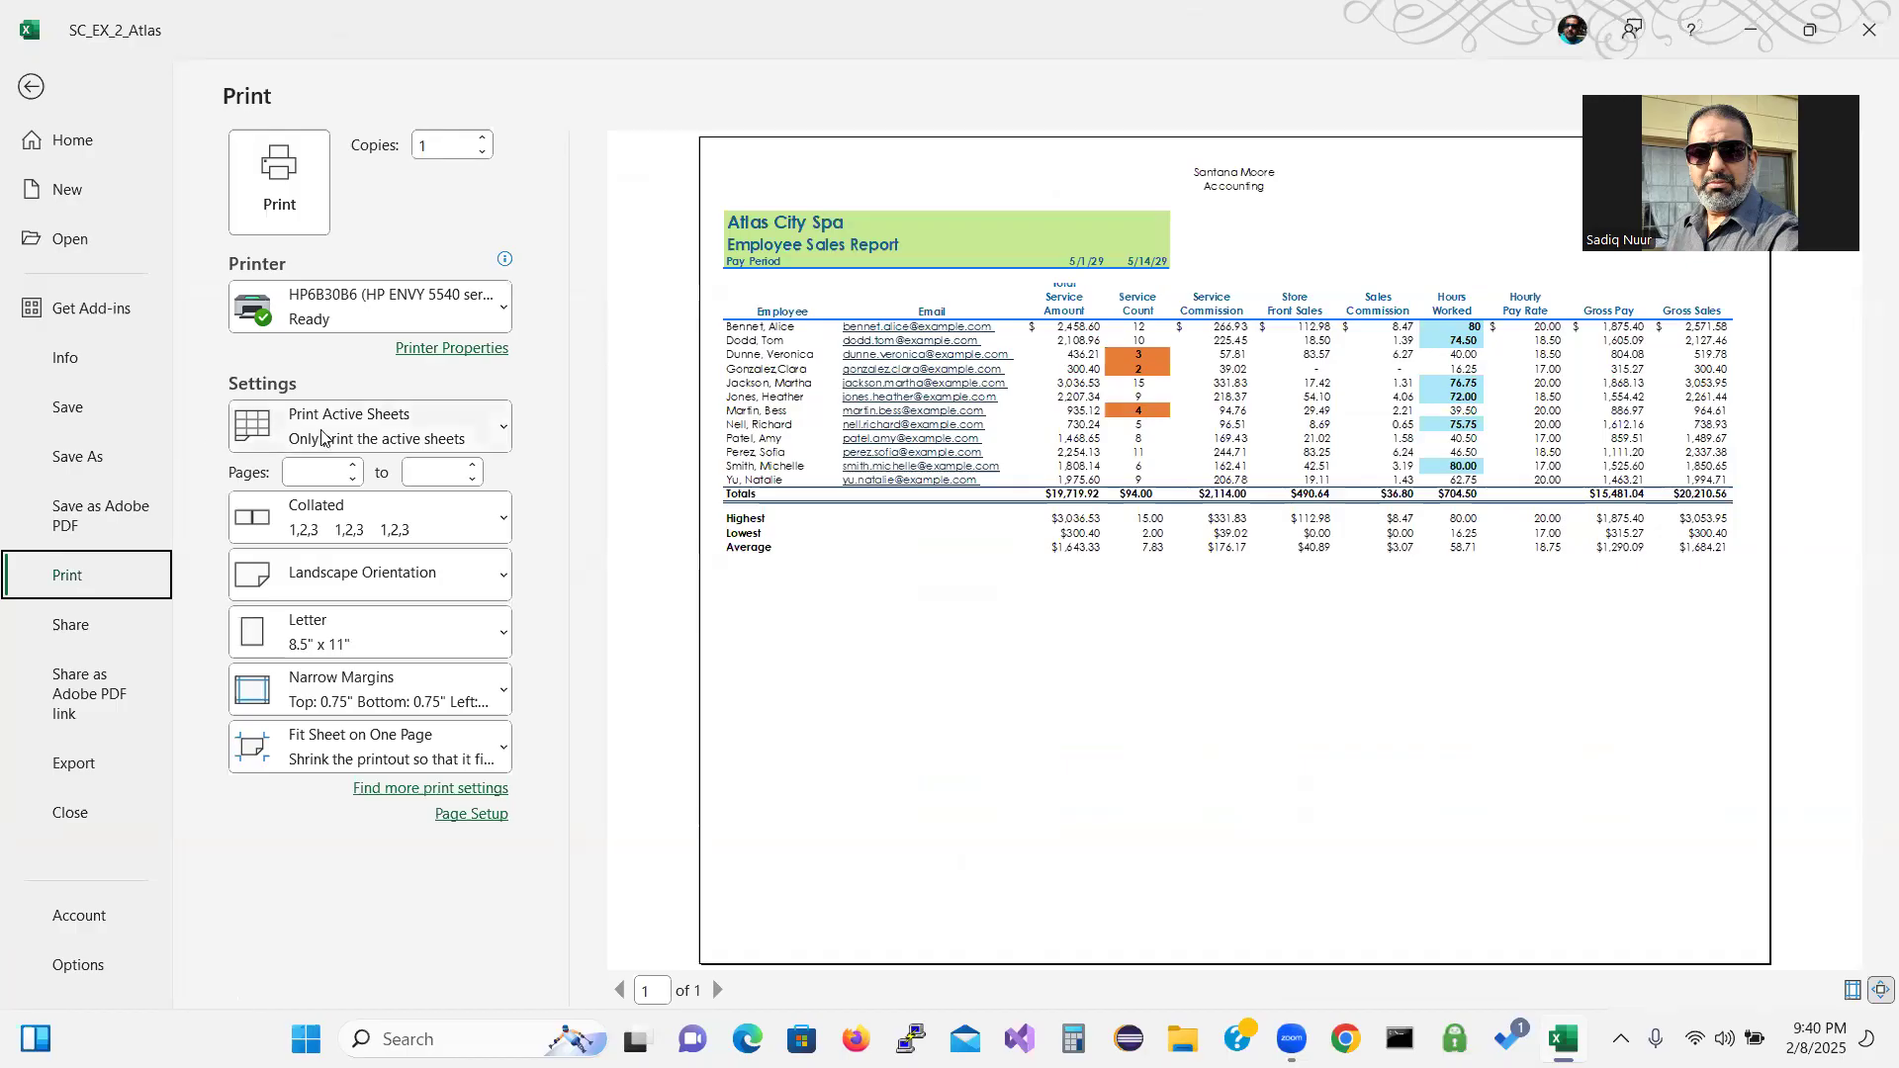
pyautogui.click(422, 423)
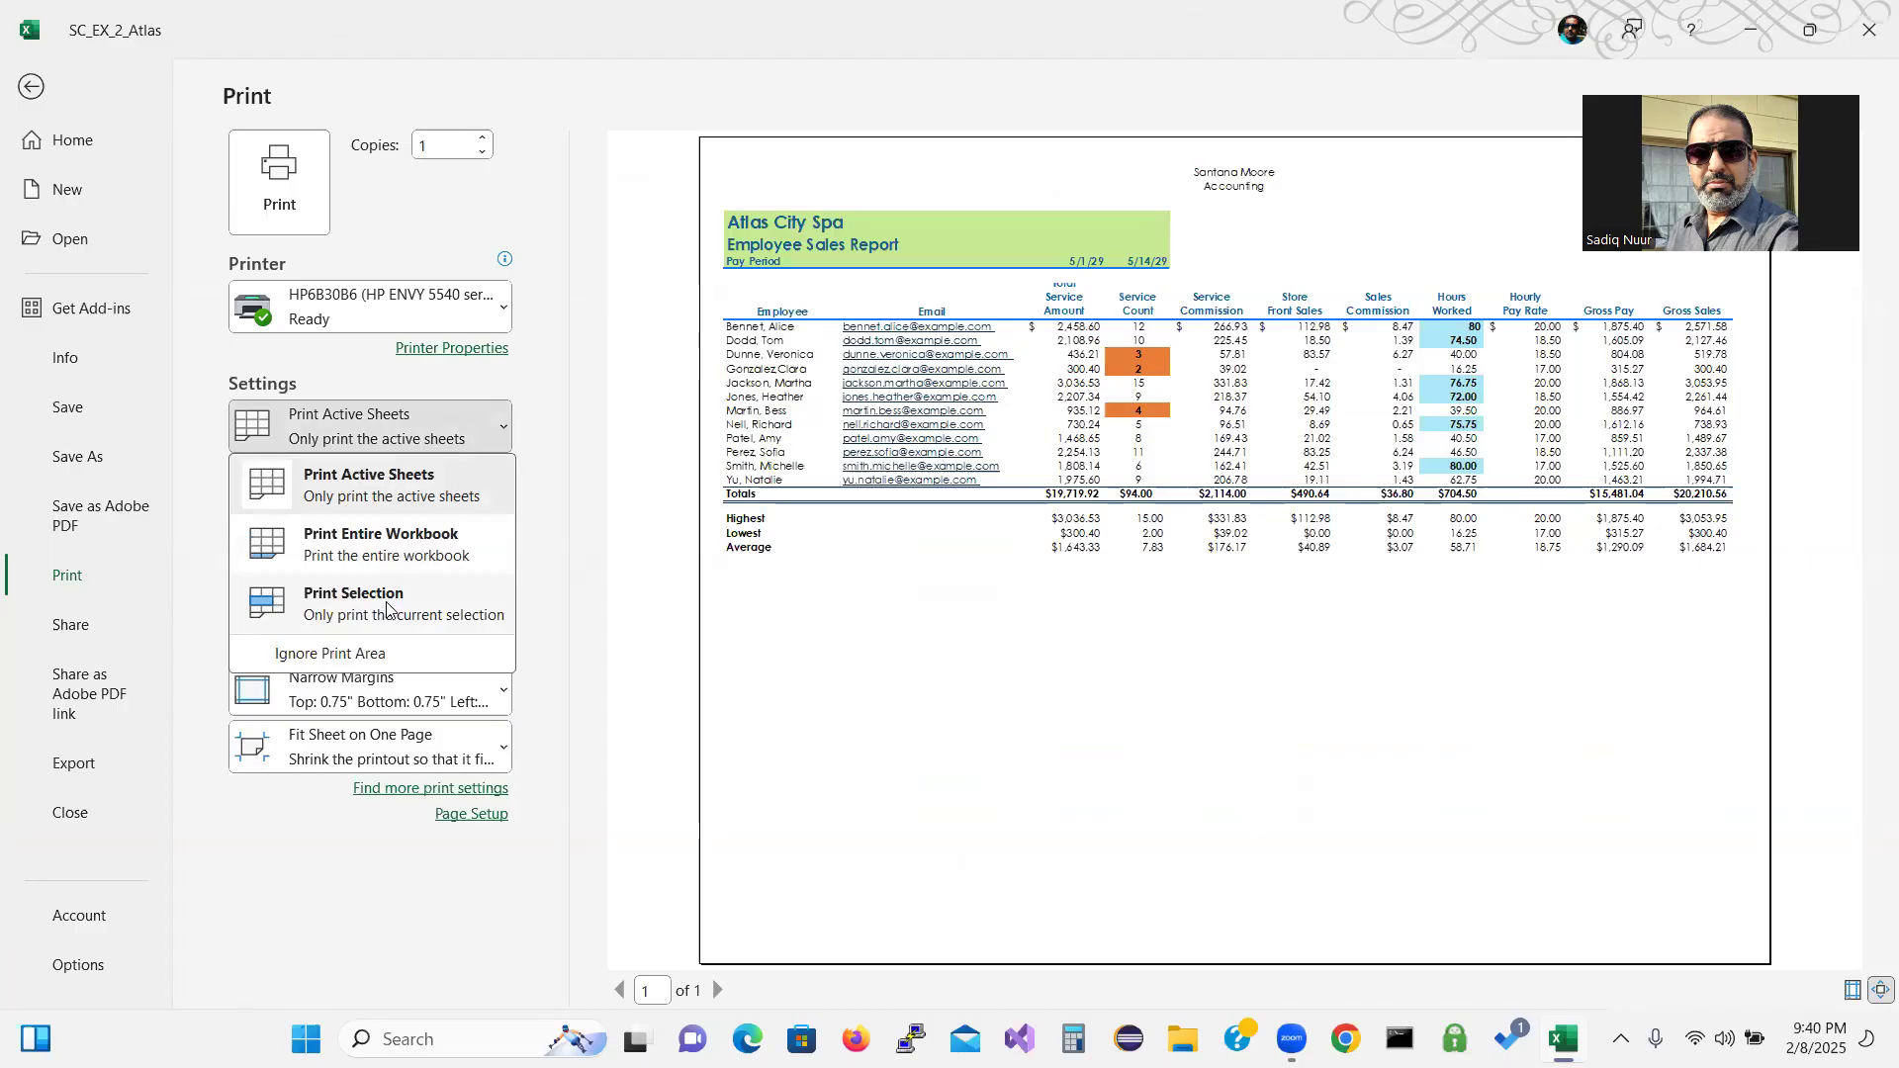
pyautogui.click(386, 605)
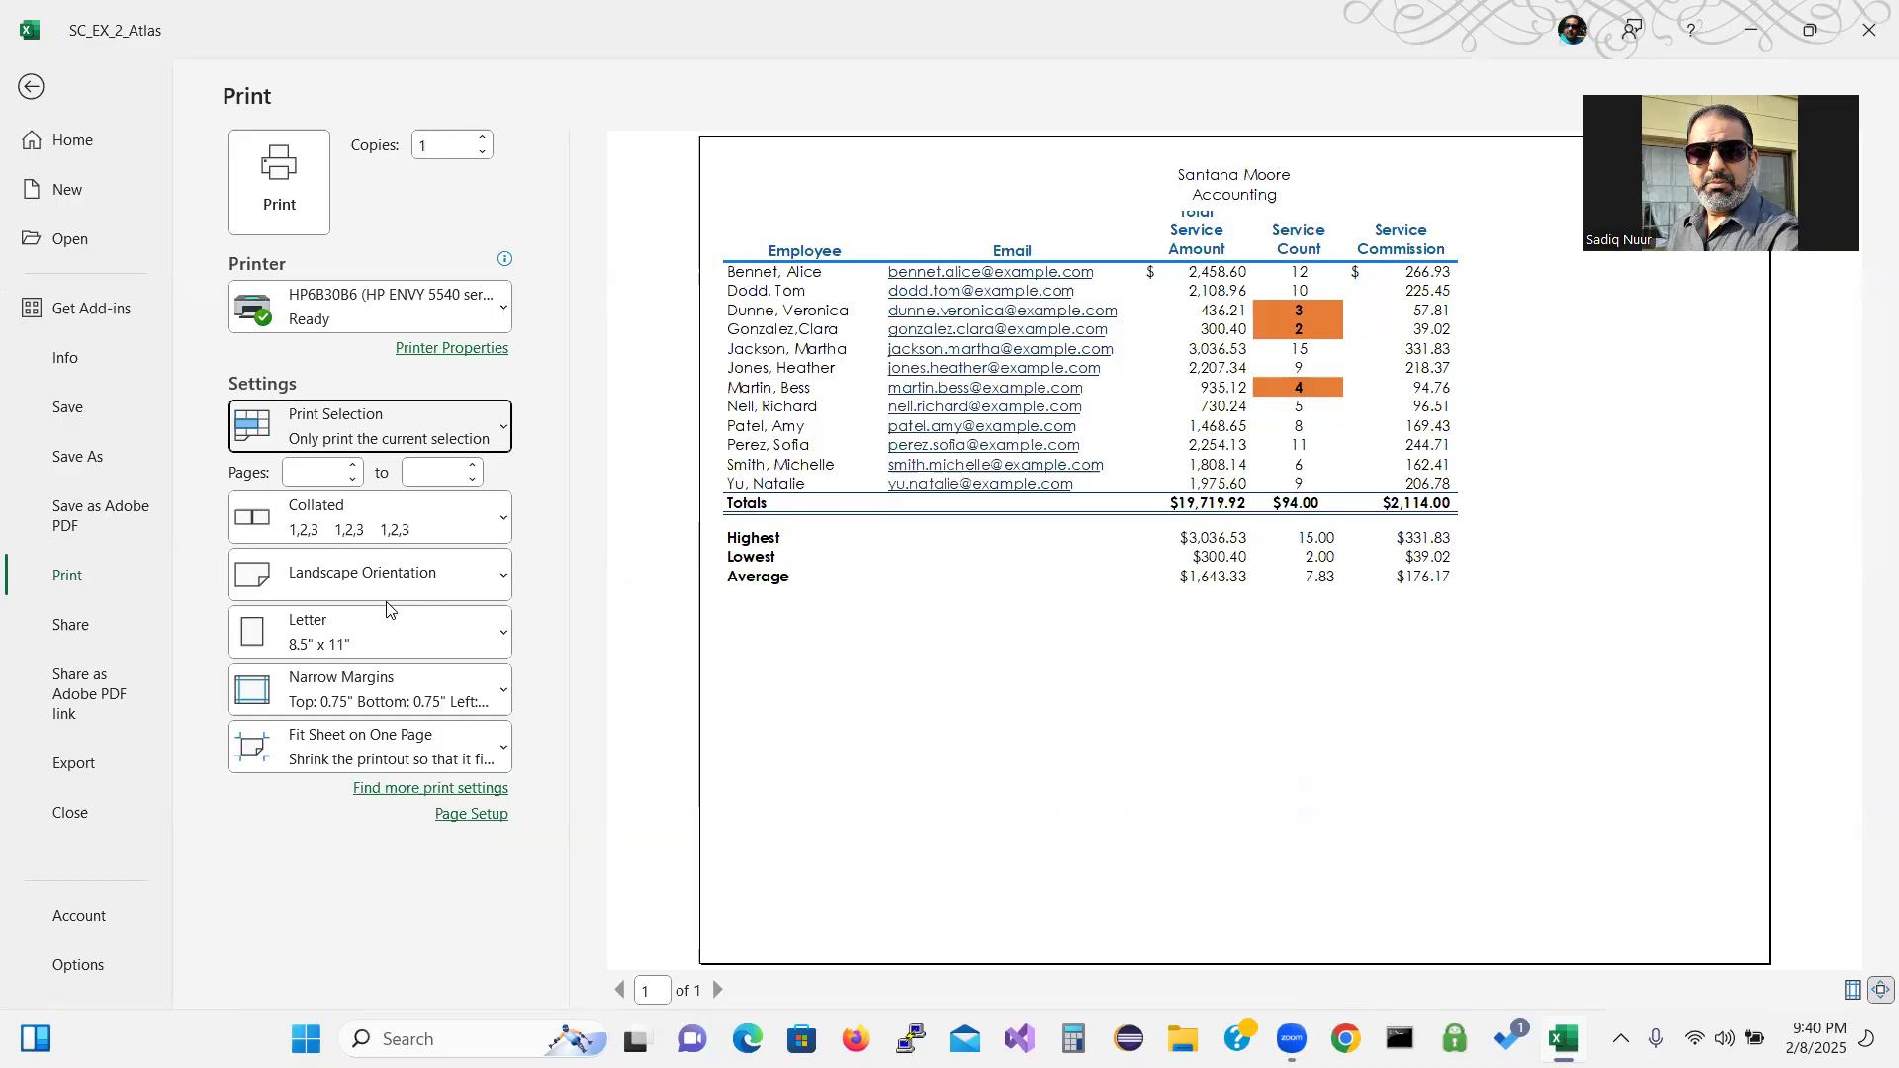
pyautogui.click(346, 429)
pyautogui.click(358, 489)
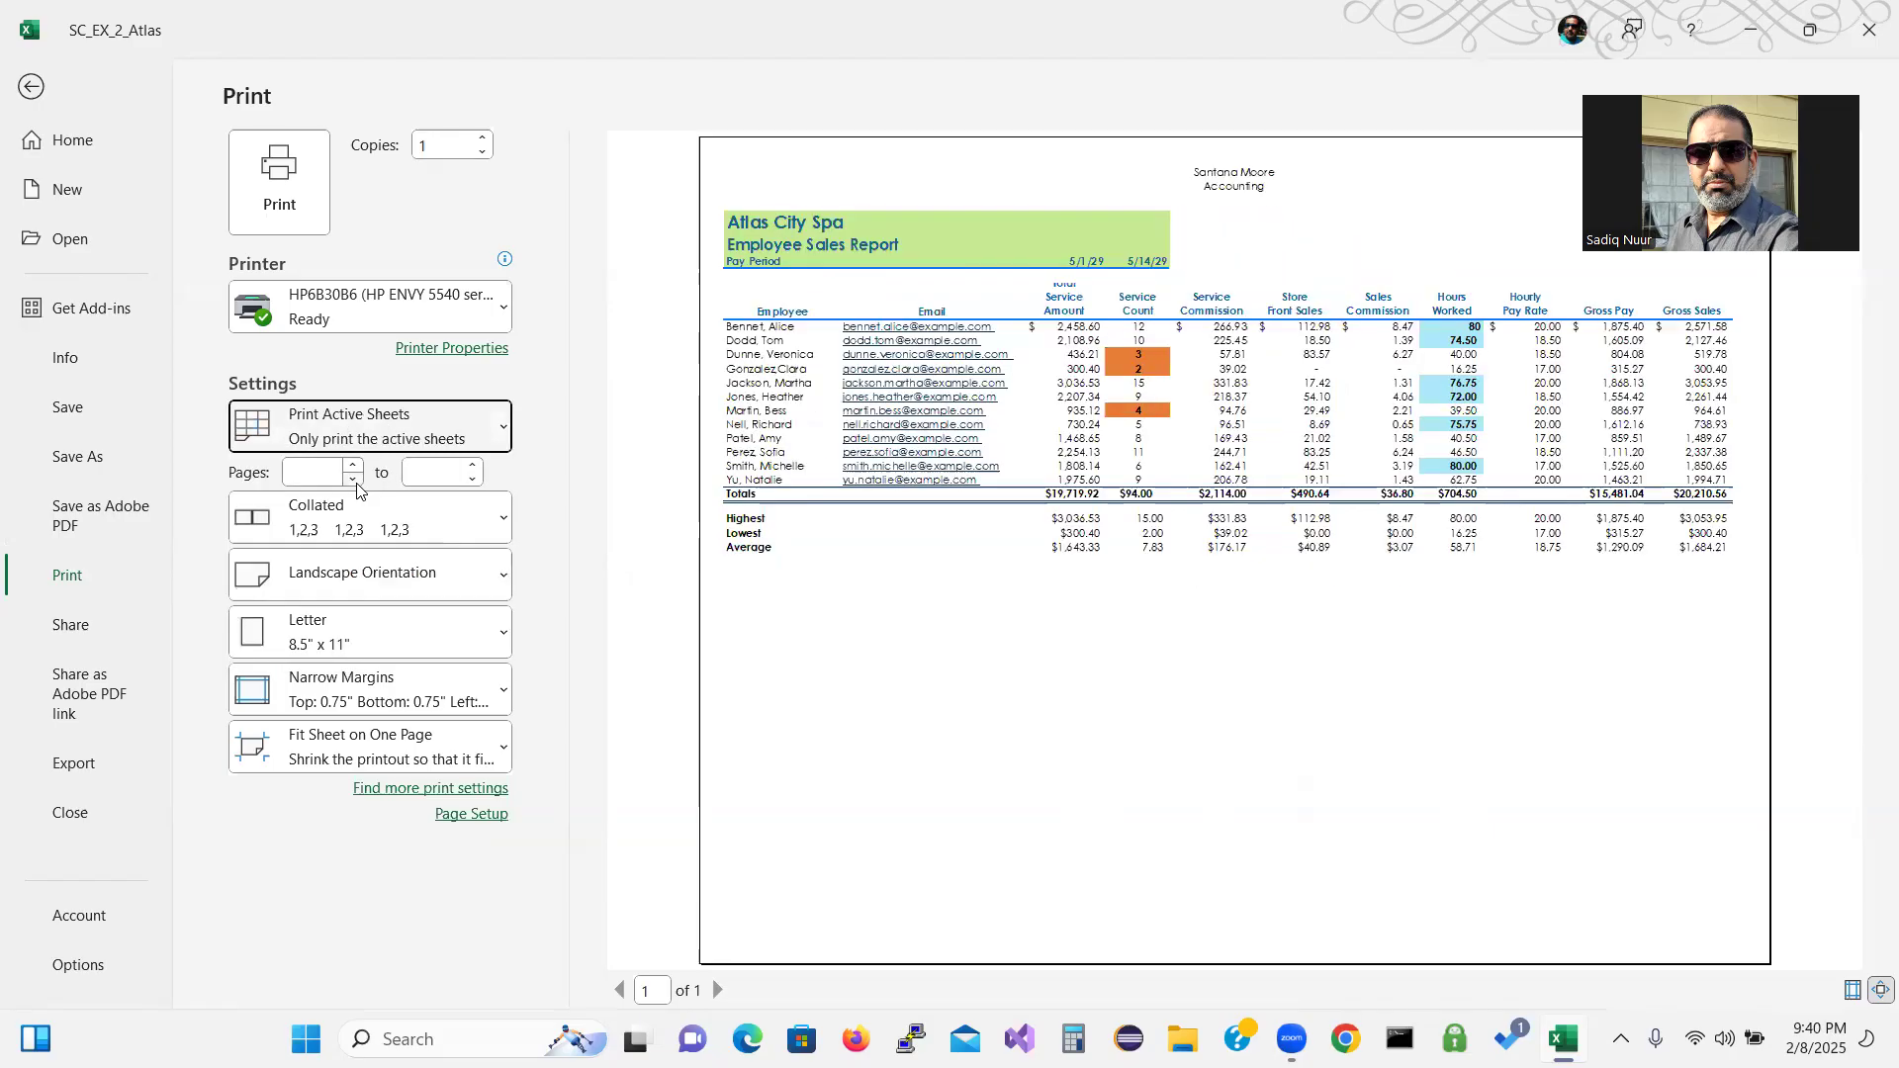
pyautogui.click(34, 89)
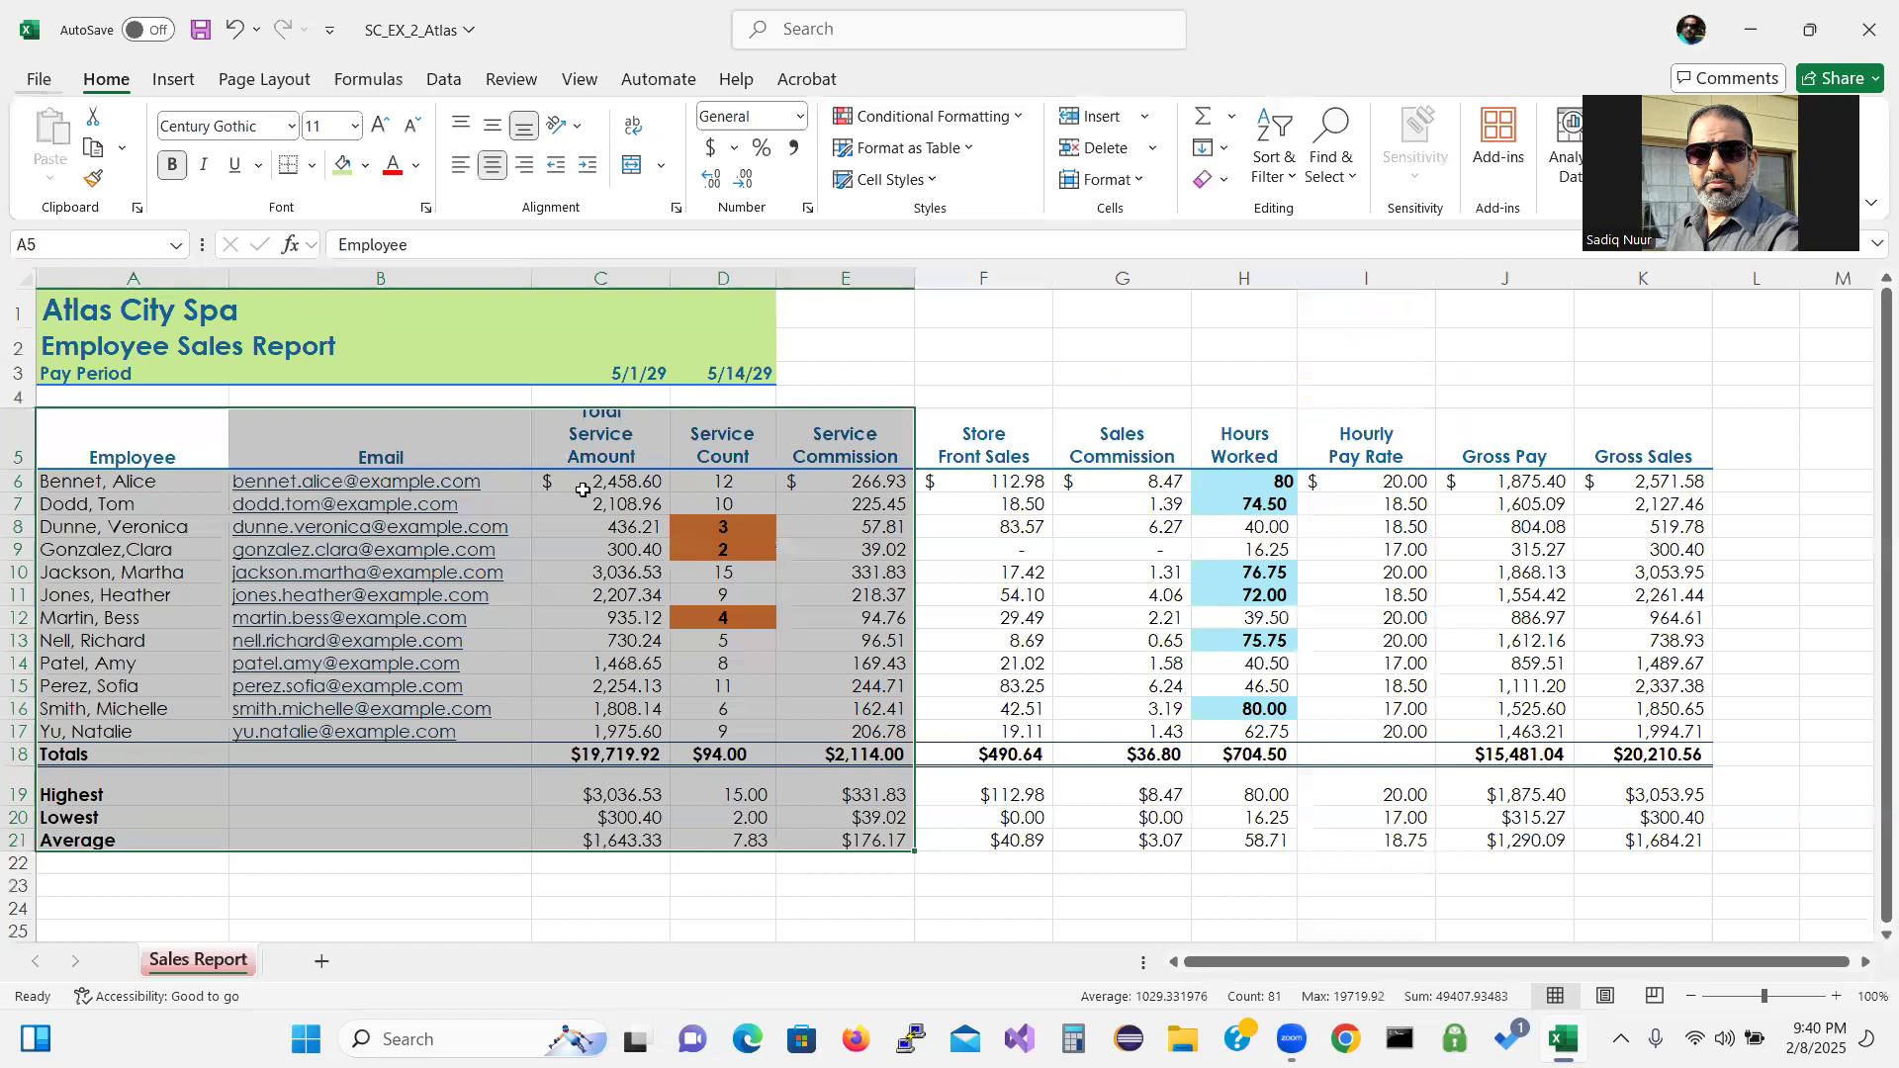
# Increase the heights of rows 4 and 5 so the three-line column headings fully show.
pyautogui.click(741, 909)
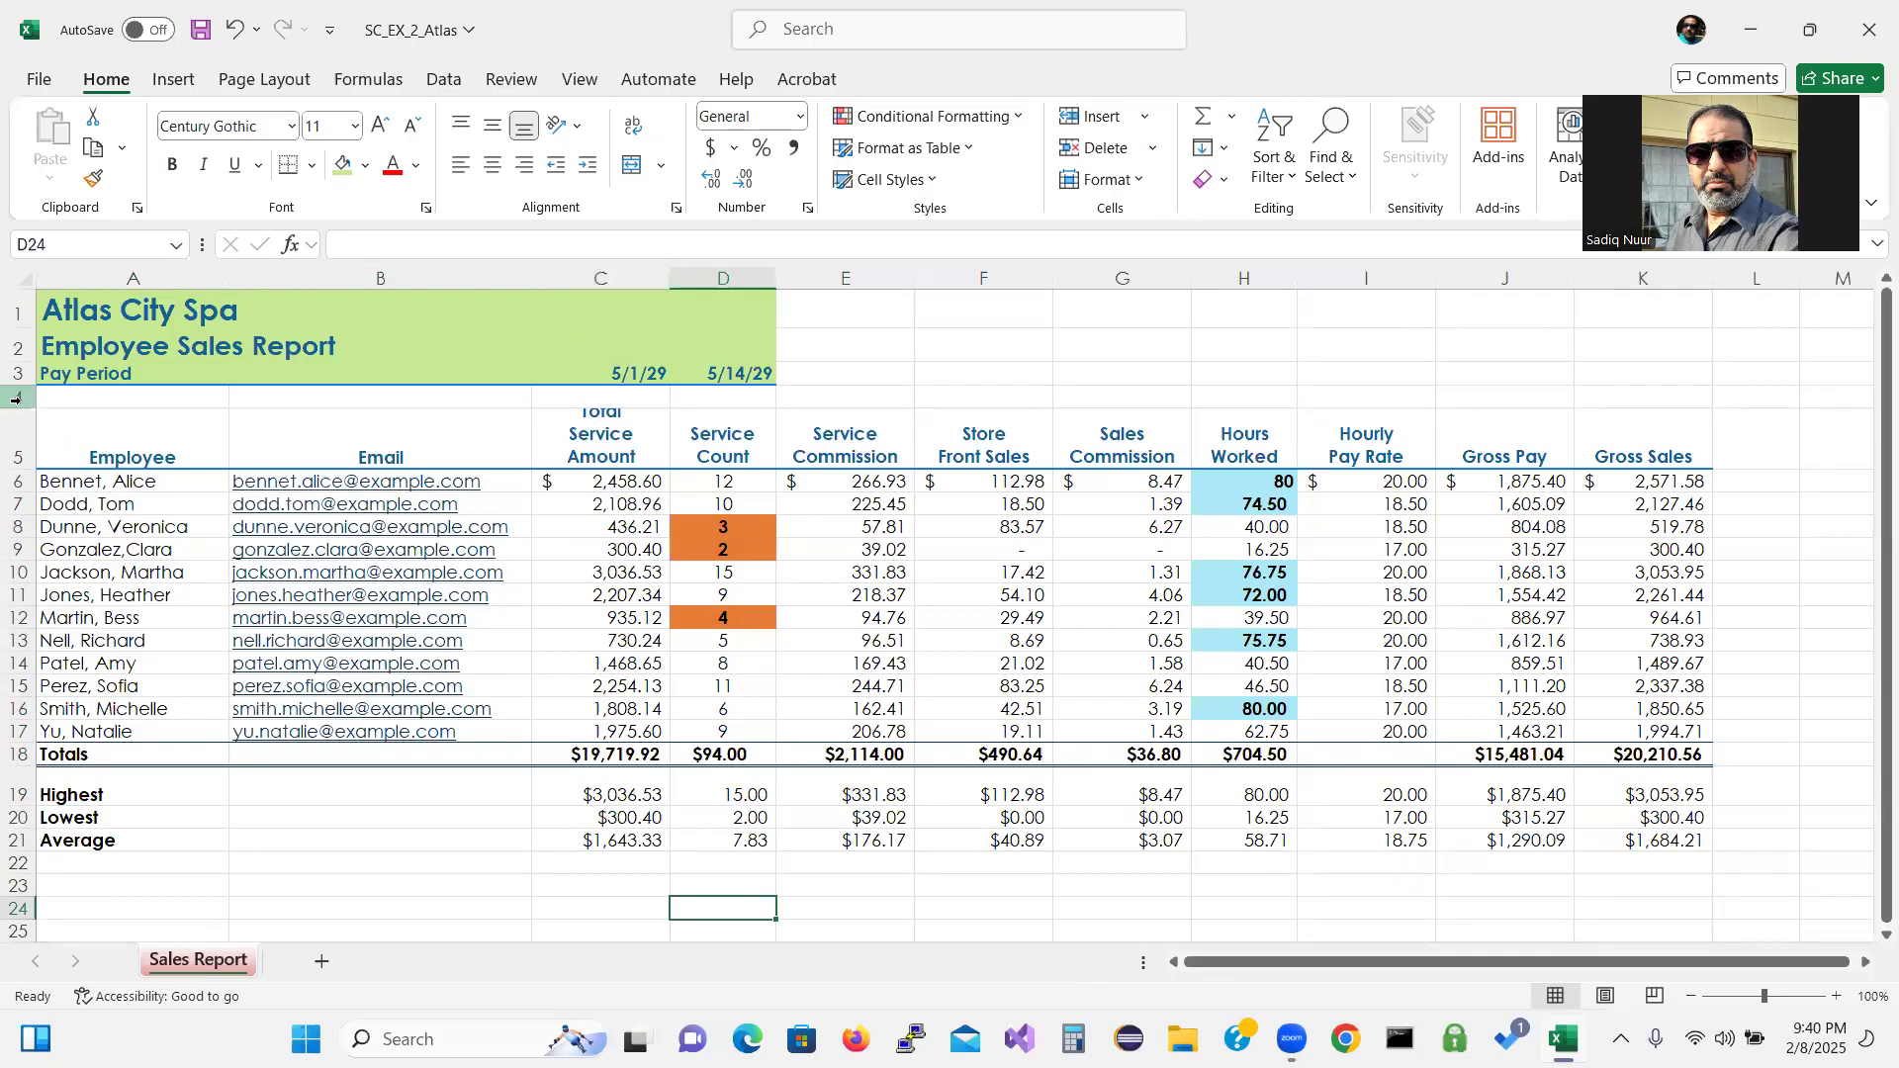
pyautogui.moveTo(22, 404)
pyautogui.mouseDown()
pyautogui.moveTo(15, 390)
pyautogui.moveTo(22, 414)
pyautogui.mouseUp()
pyautogui.moveTo(23, 430); pyautogui.dragTo(23, 431)
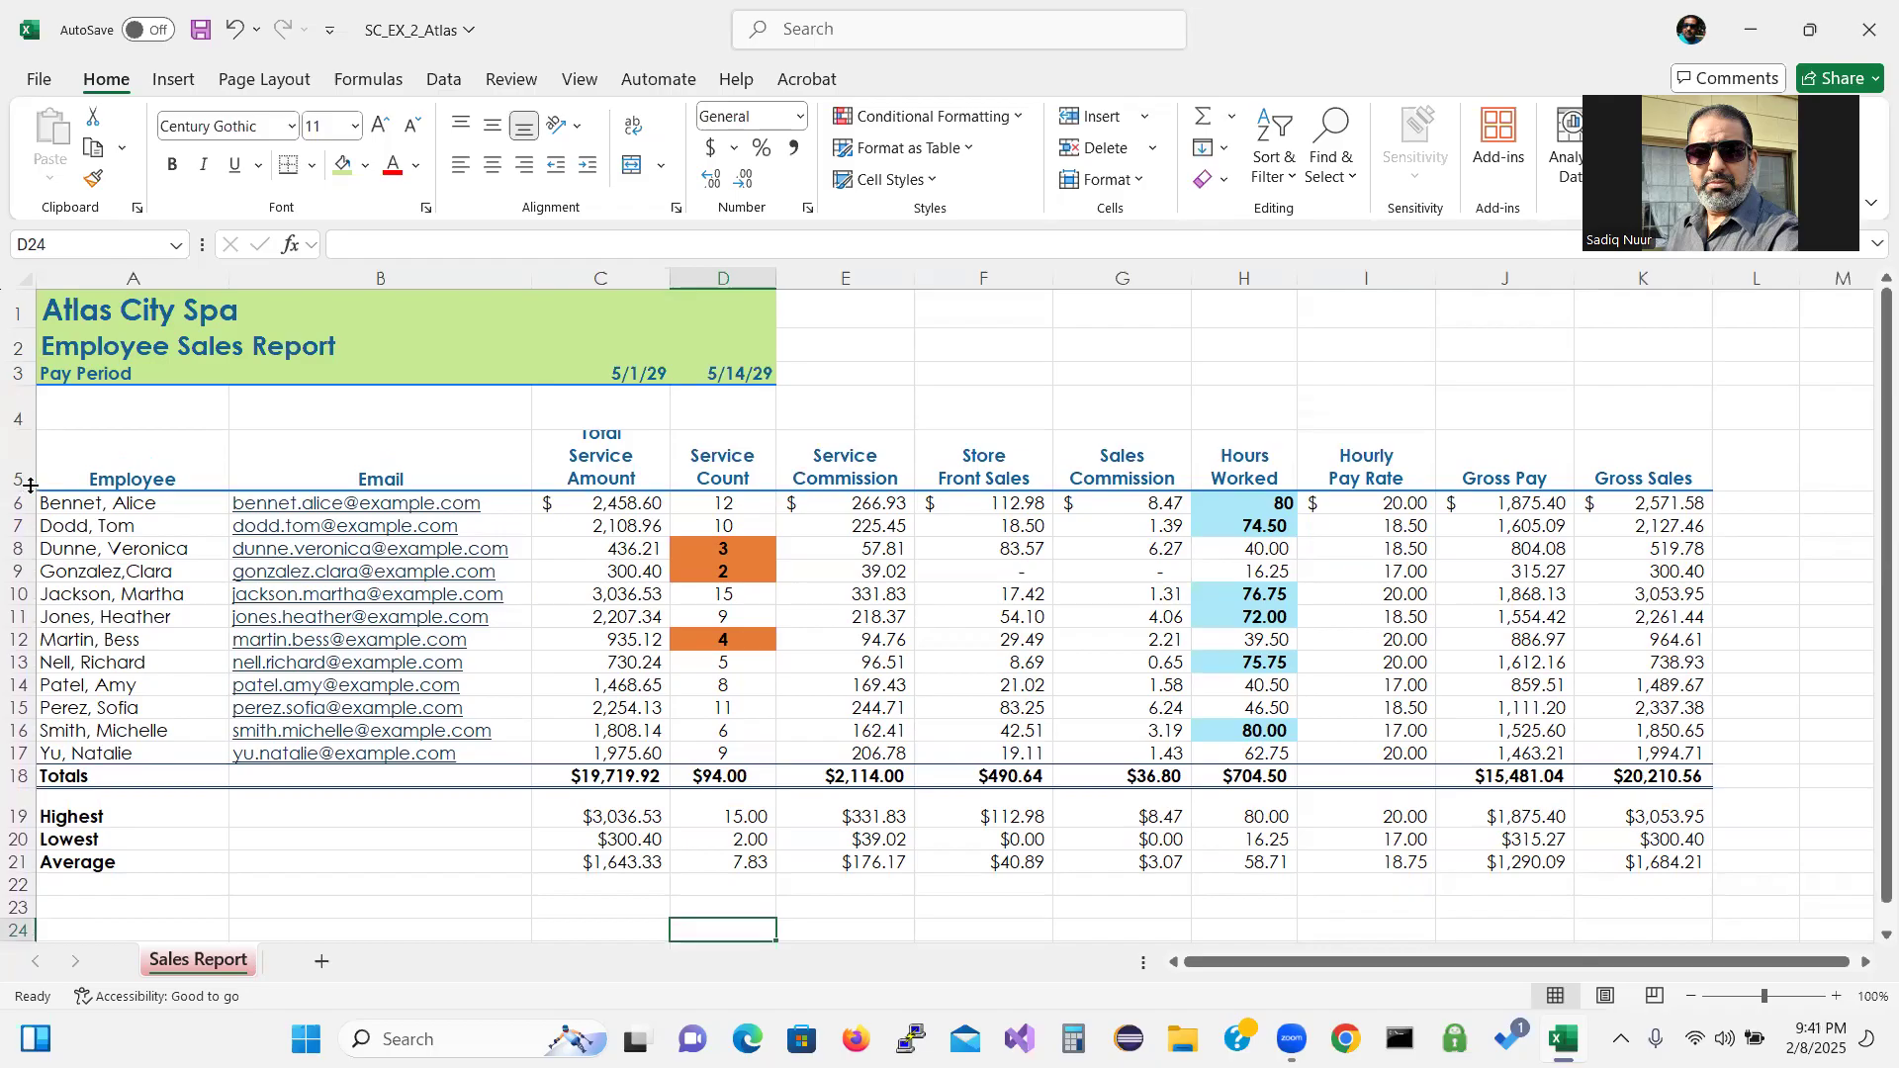
pyautogui.moveTo(30, 488); pyautogui.dragTo(31, 505)
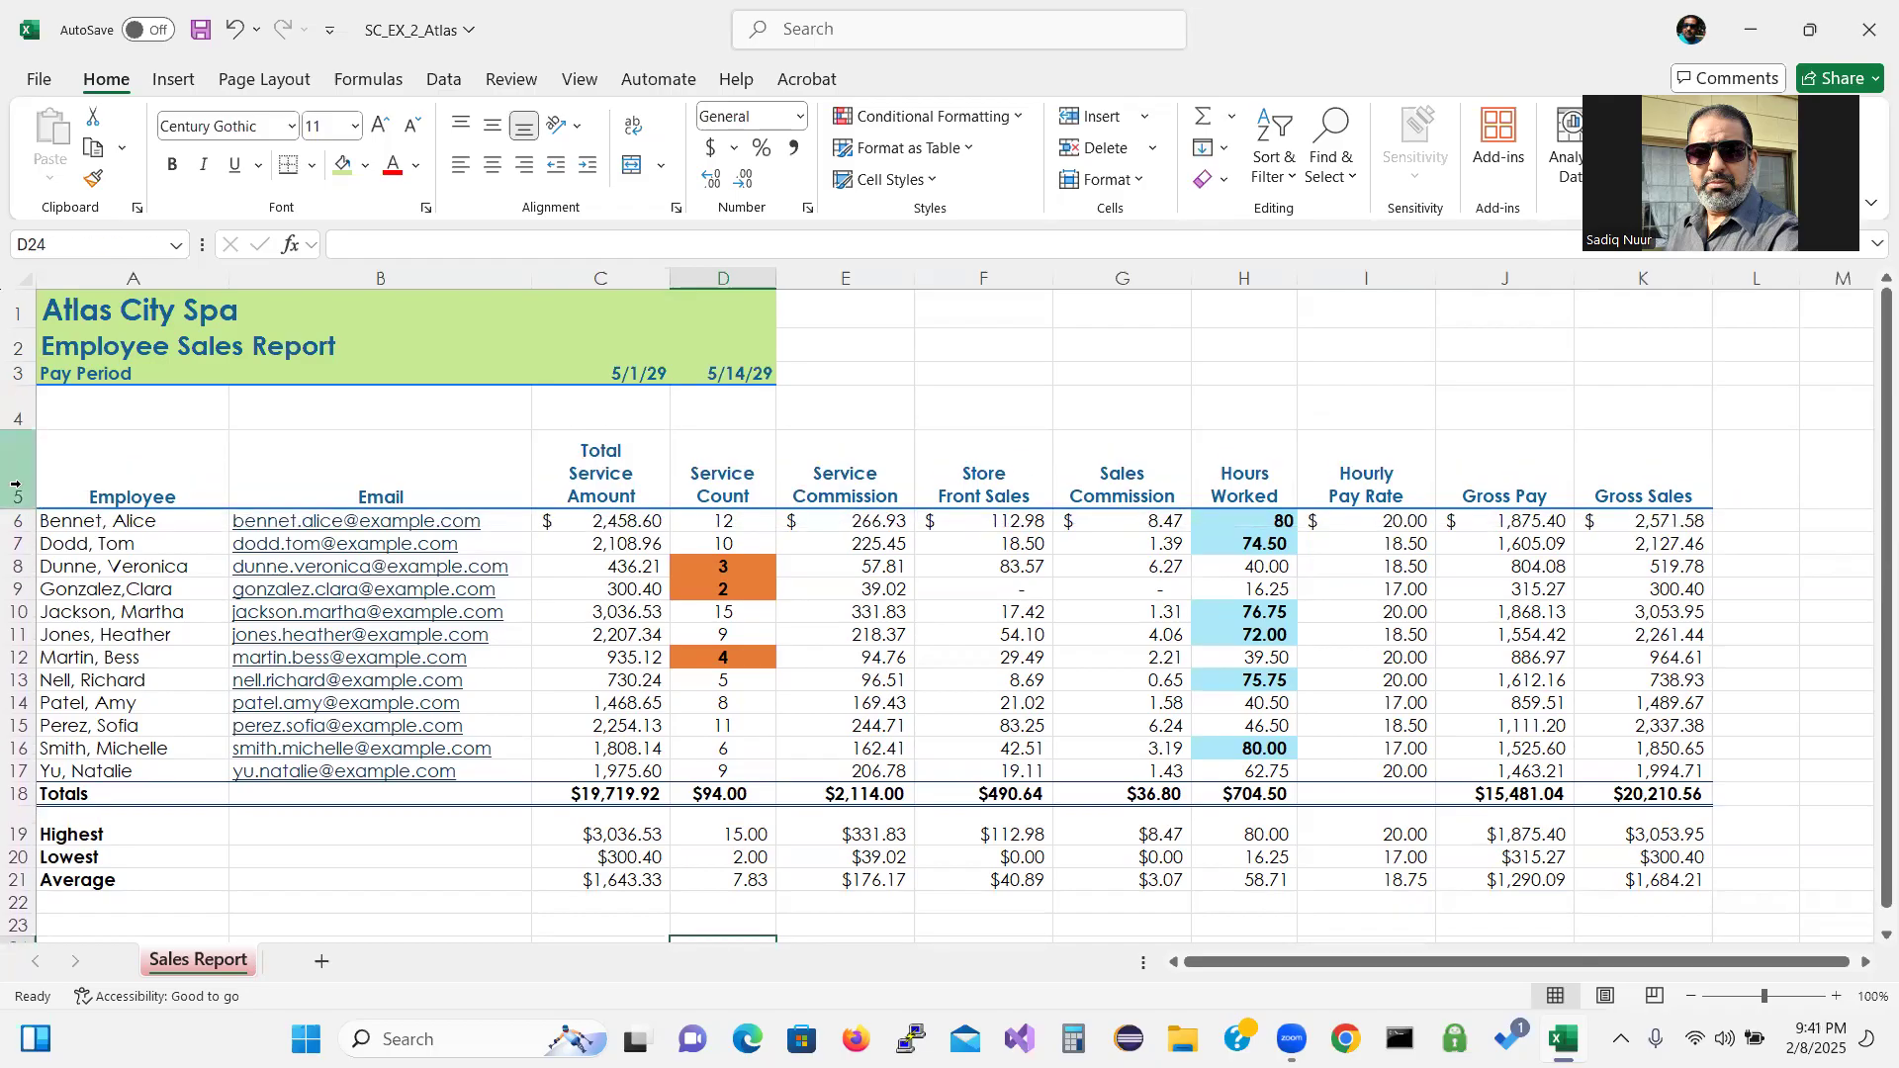
pyautogui.moveTo(28, 428); pyautogui.dragTo(26, 409)
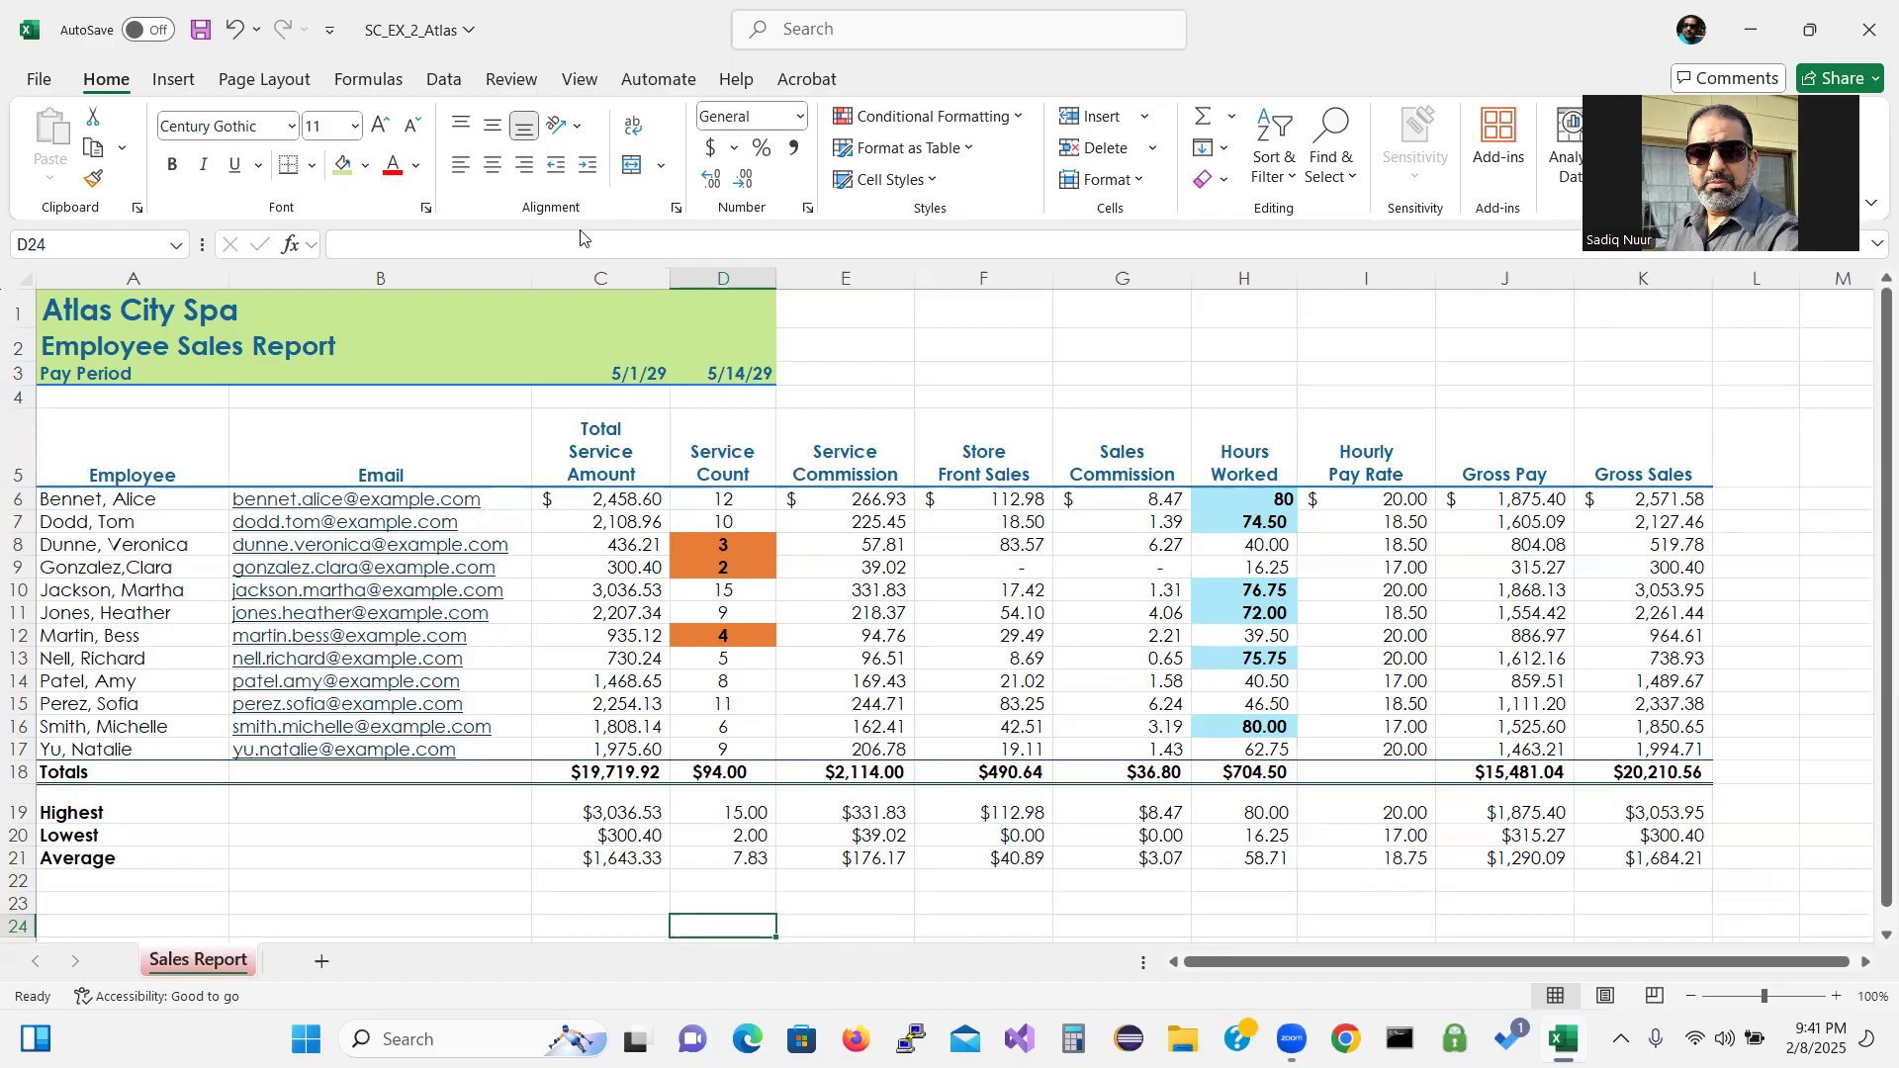
pyautogui.click(371, 84)
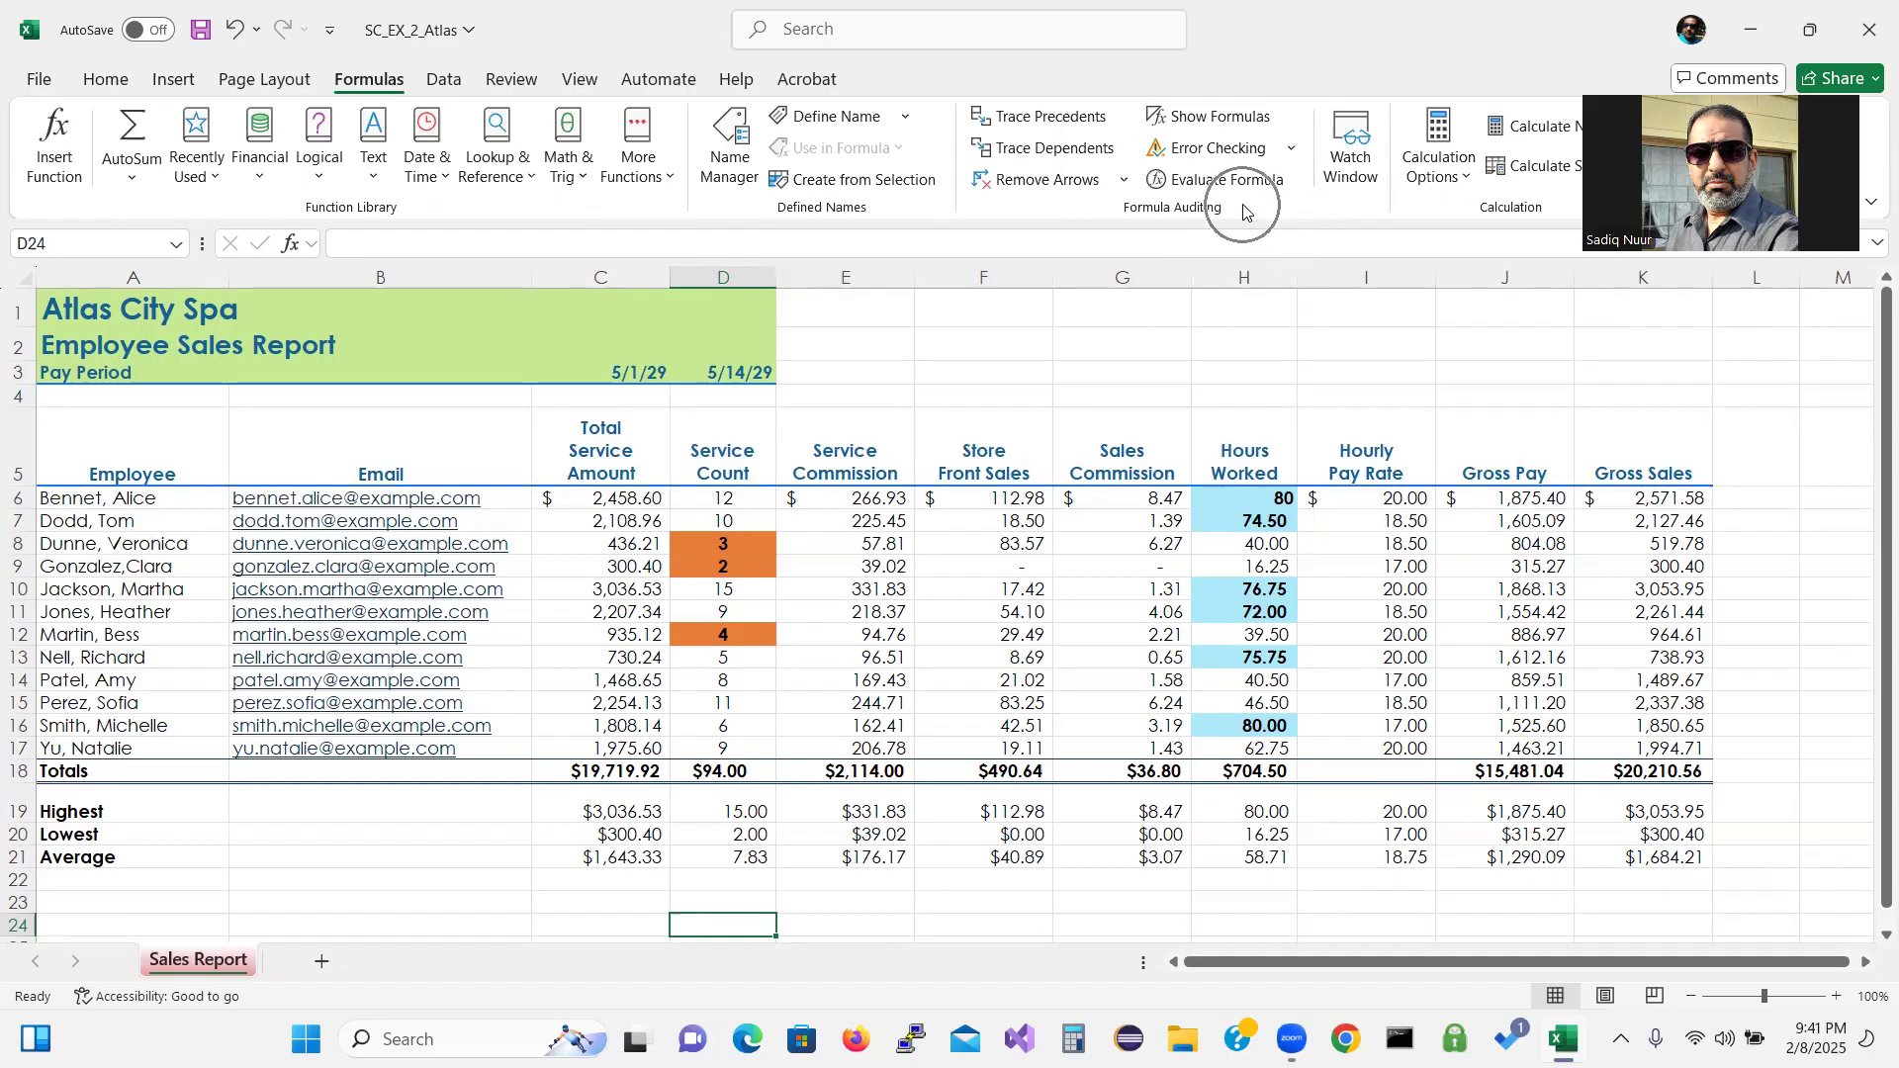
# Turn on Show Formulas and check the formula view in the print preview.
pyautogui.click(1216, 119)
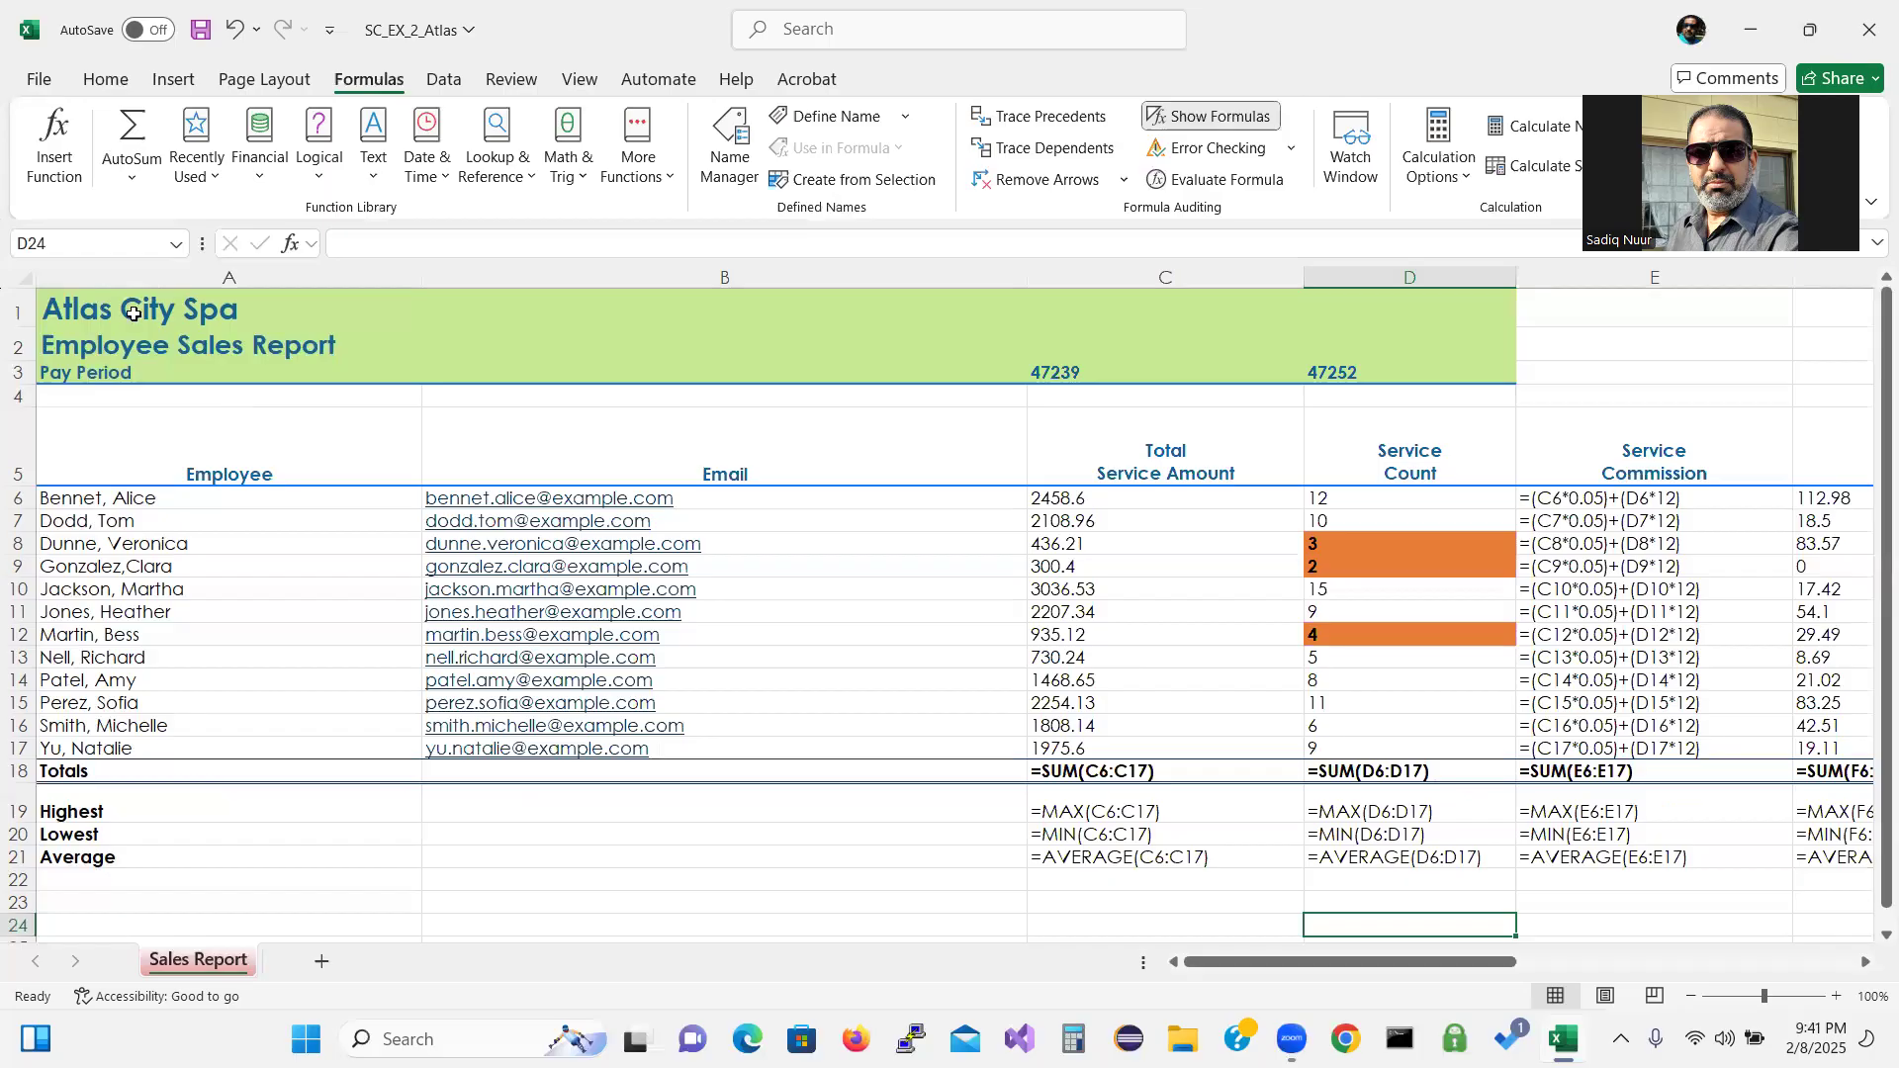
pyautogui.click(40, 80)
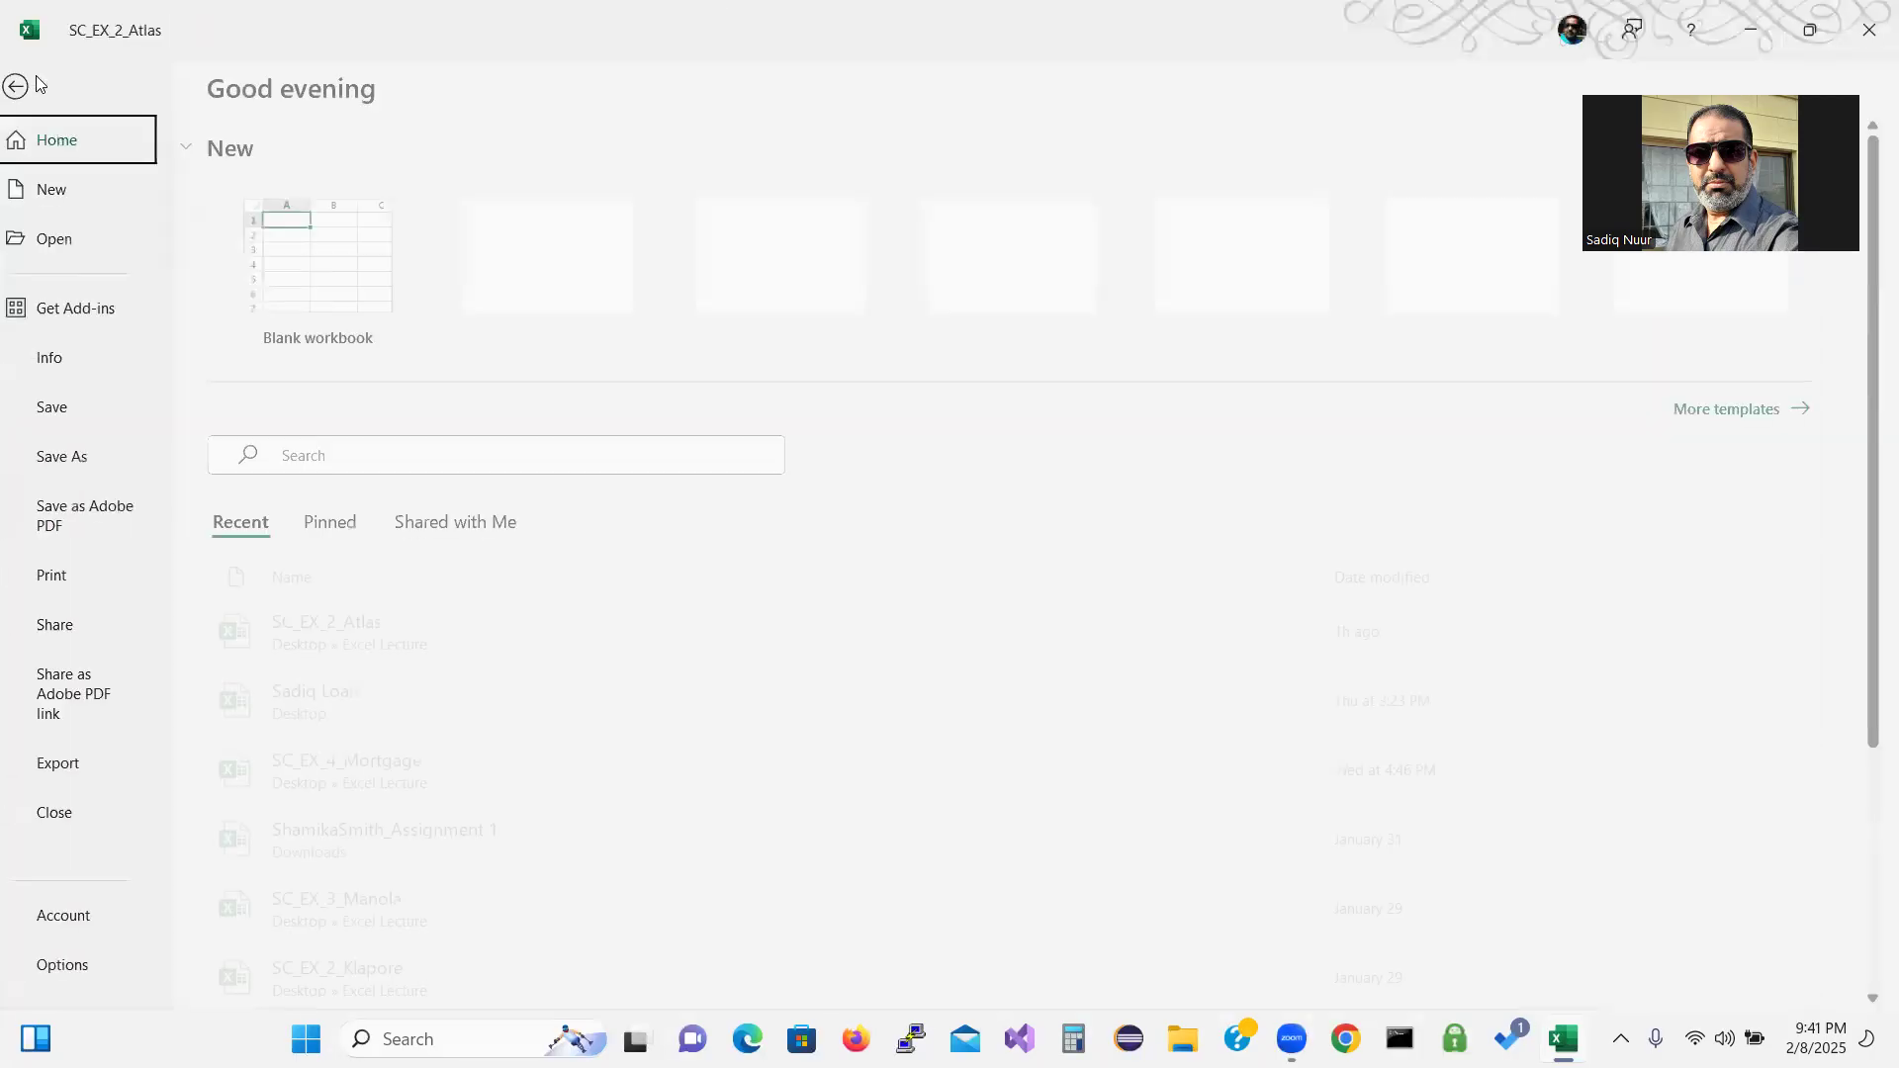
pyautogui.click(93, 576)
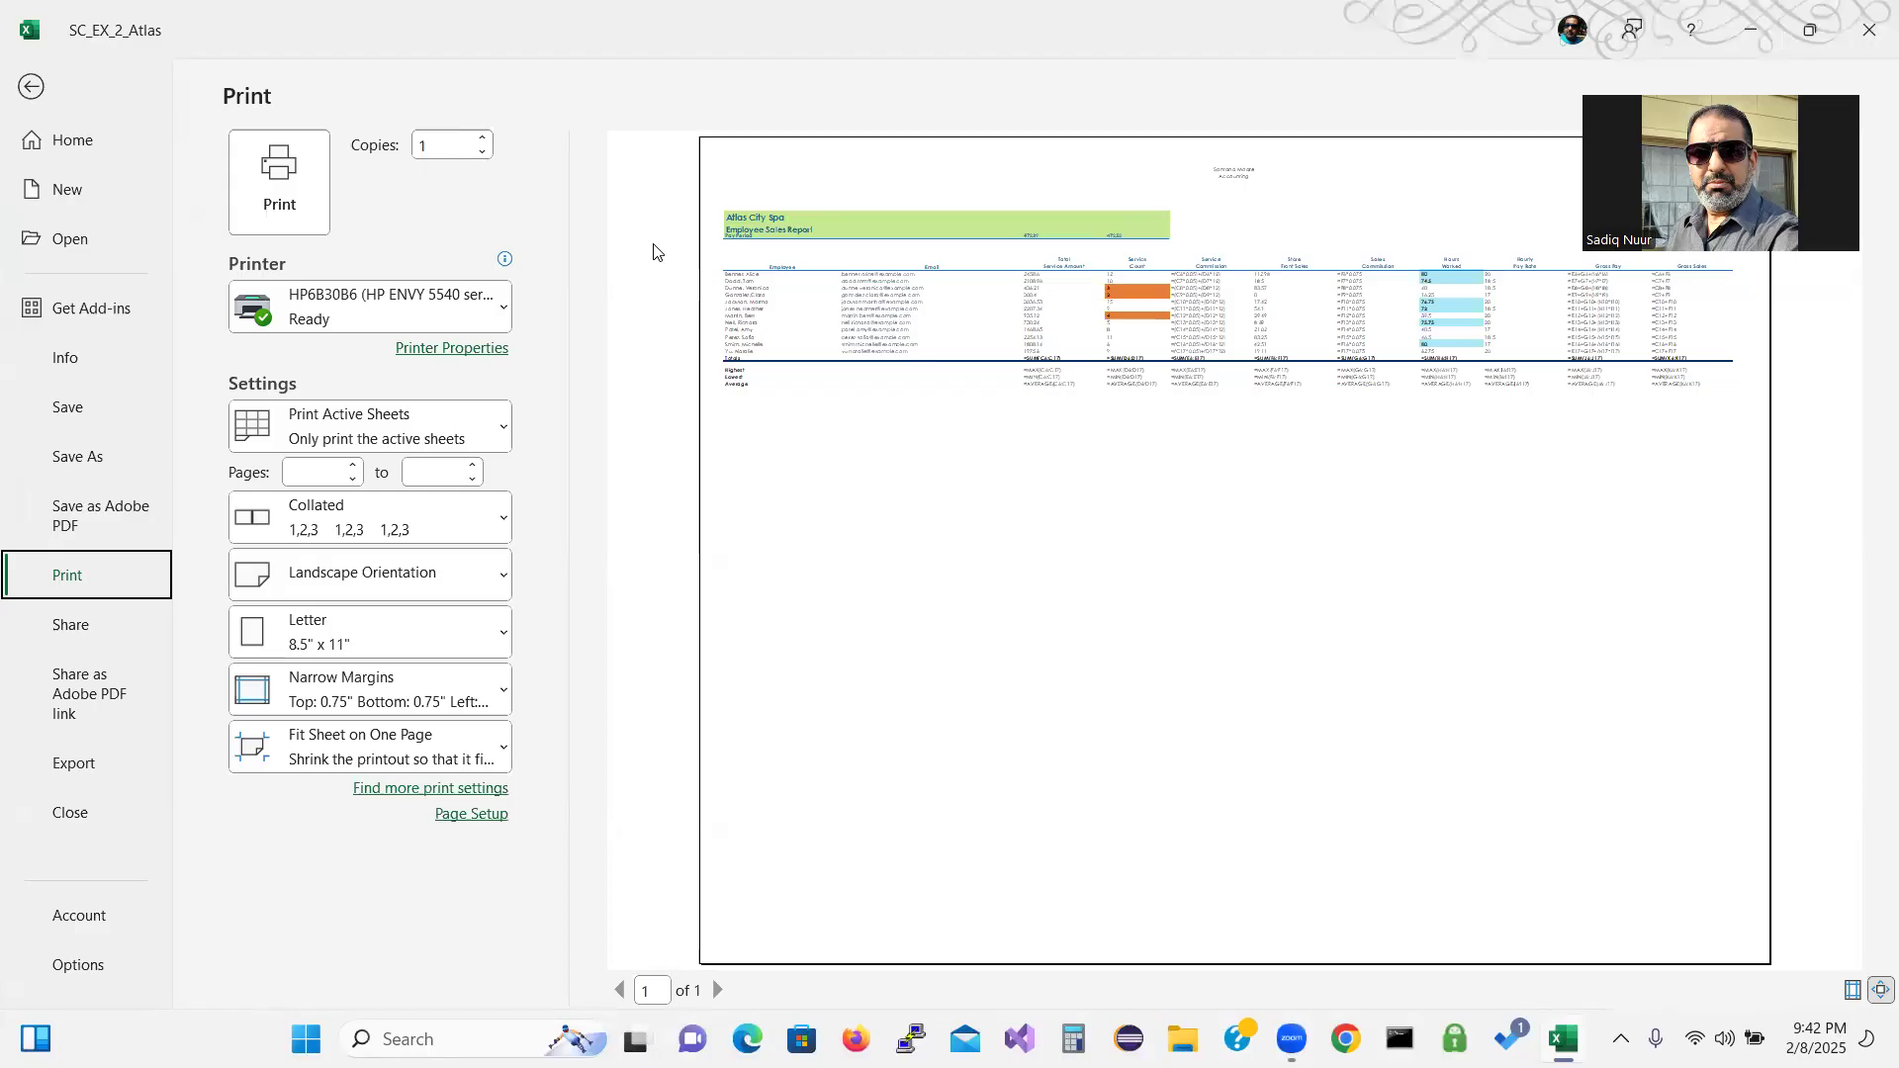
# Confirm landscape and fit-to-one-page in Page Setup, then turn Show Formulas off.
pyautogui.click(33, 89)
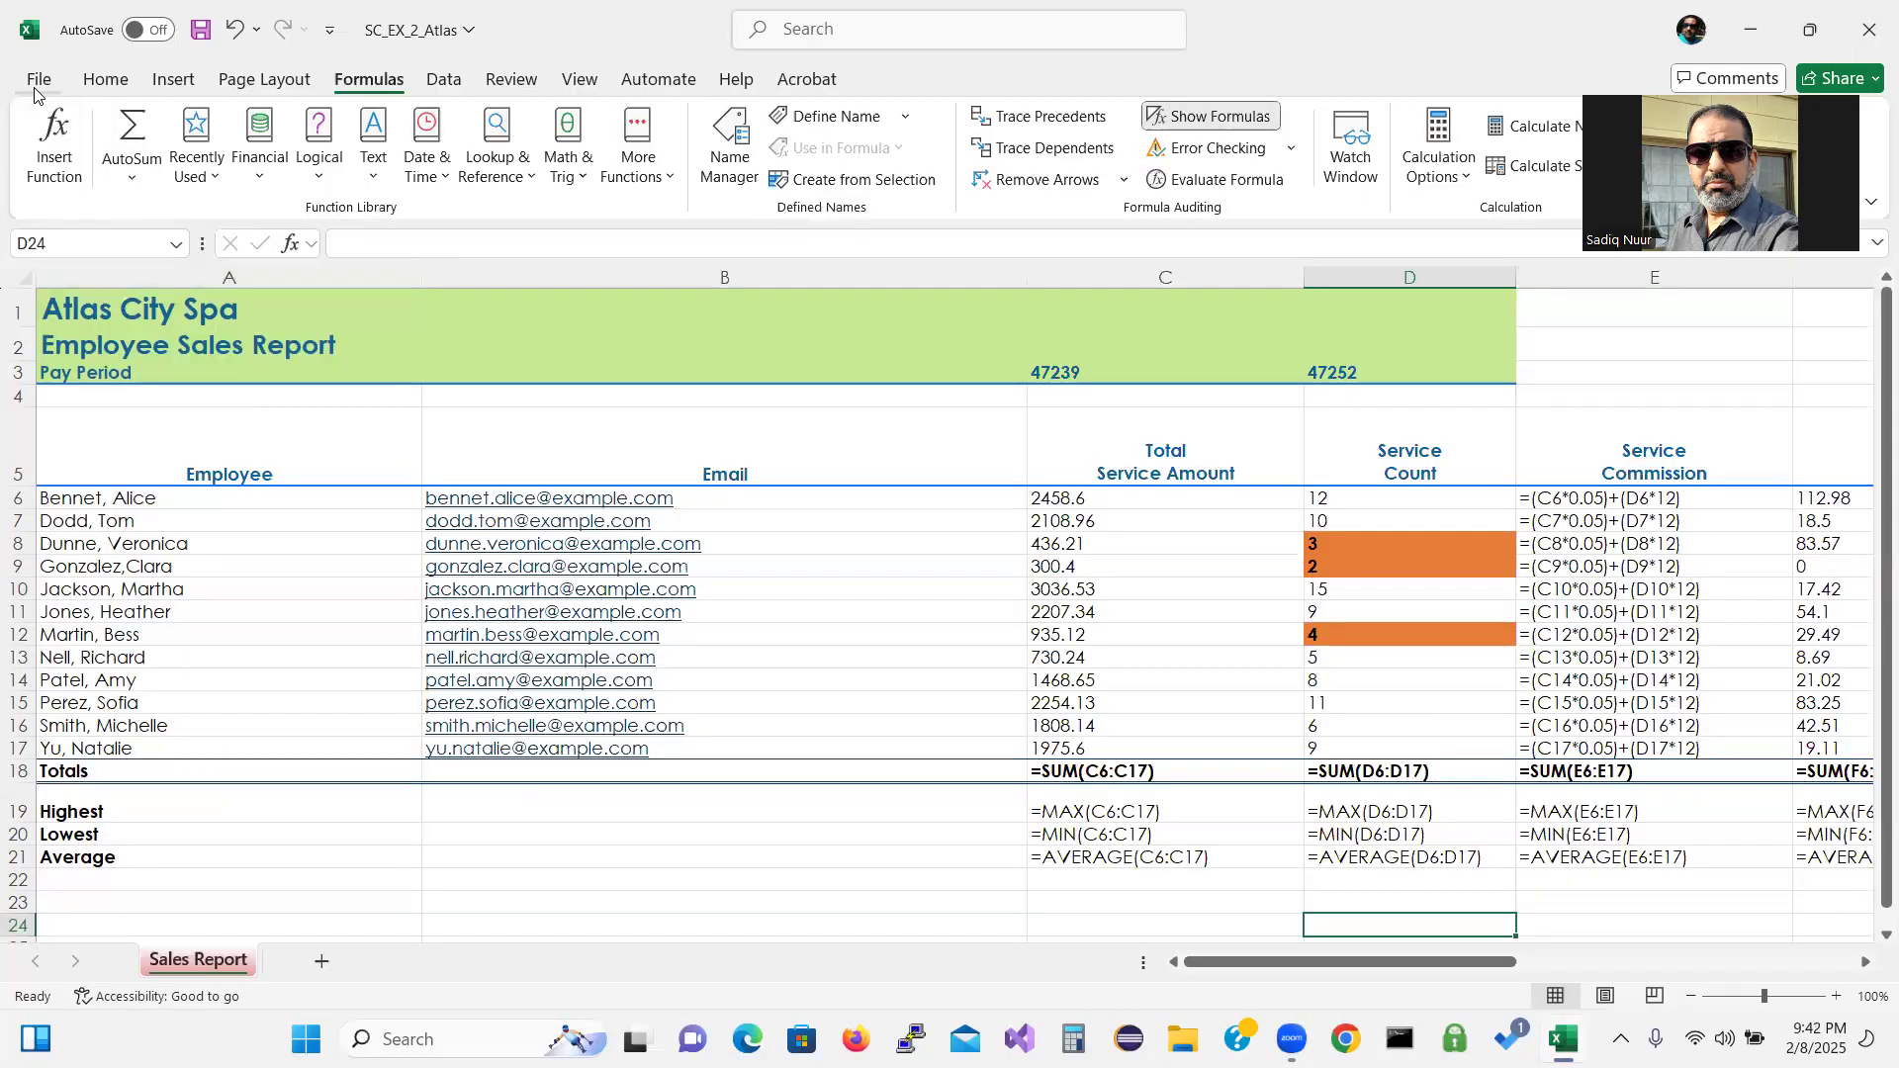
pyautogui.click(263, 78)
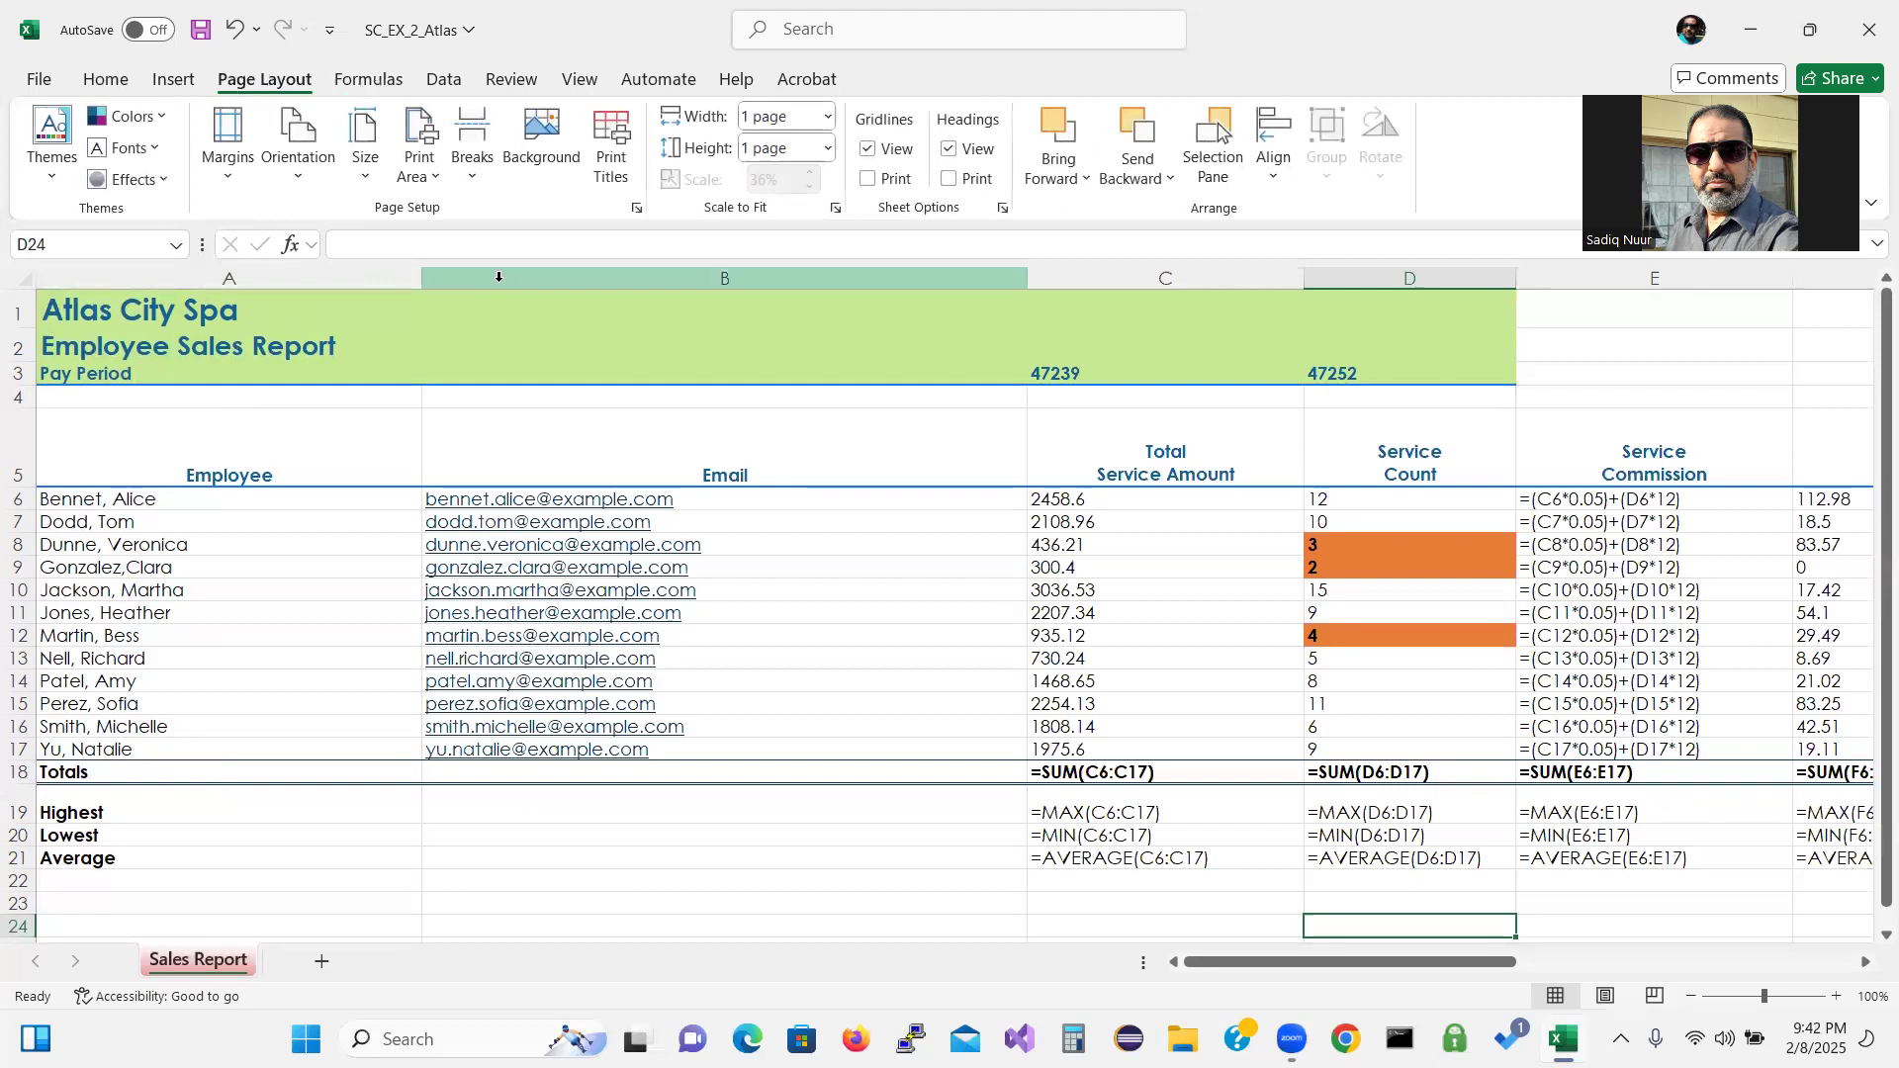
pyautogui.click(835, 209)
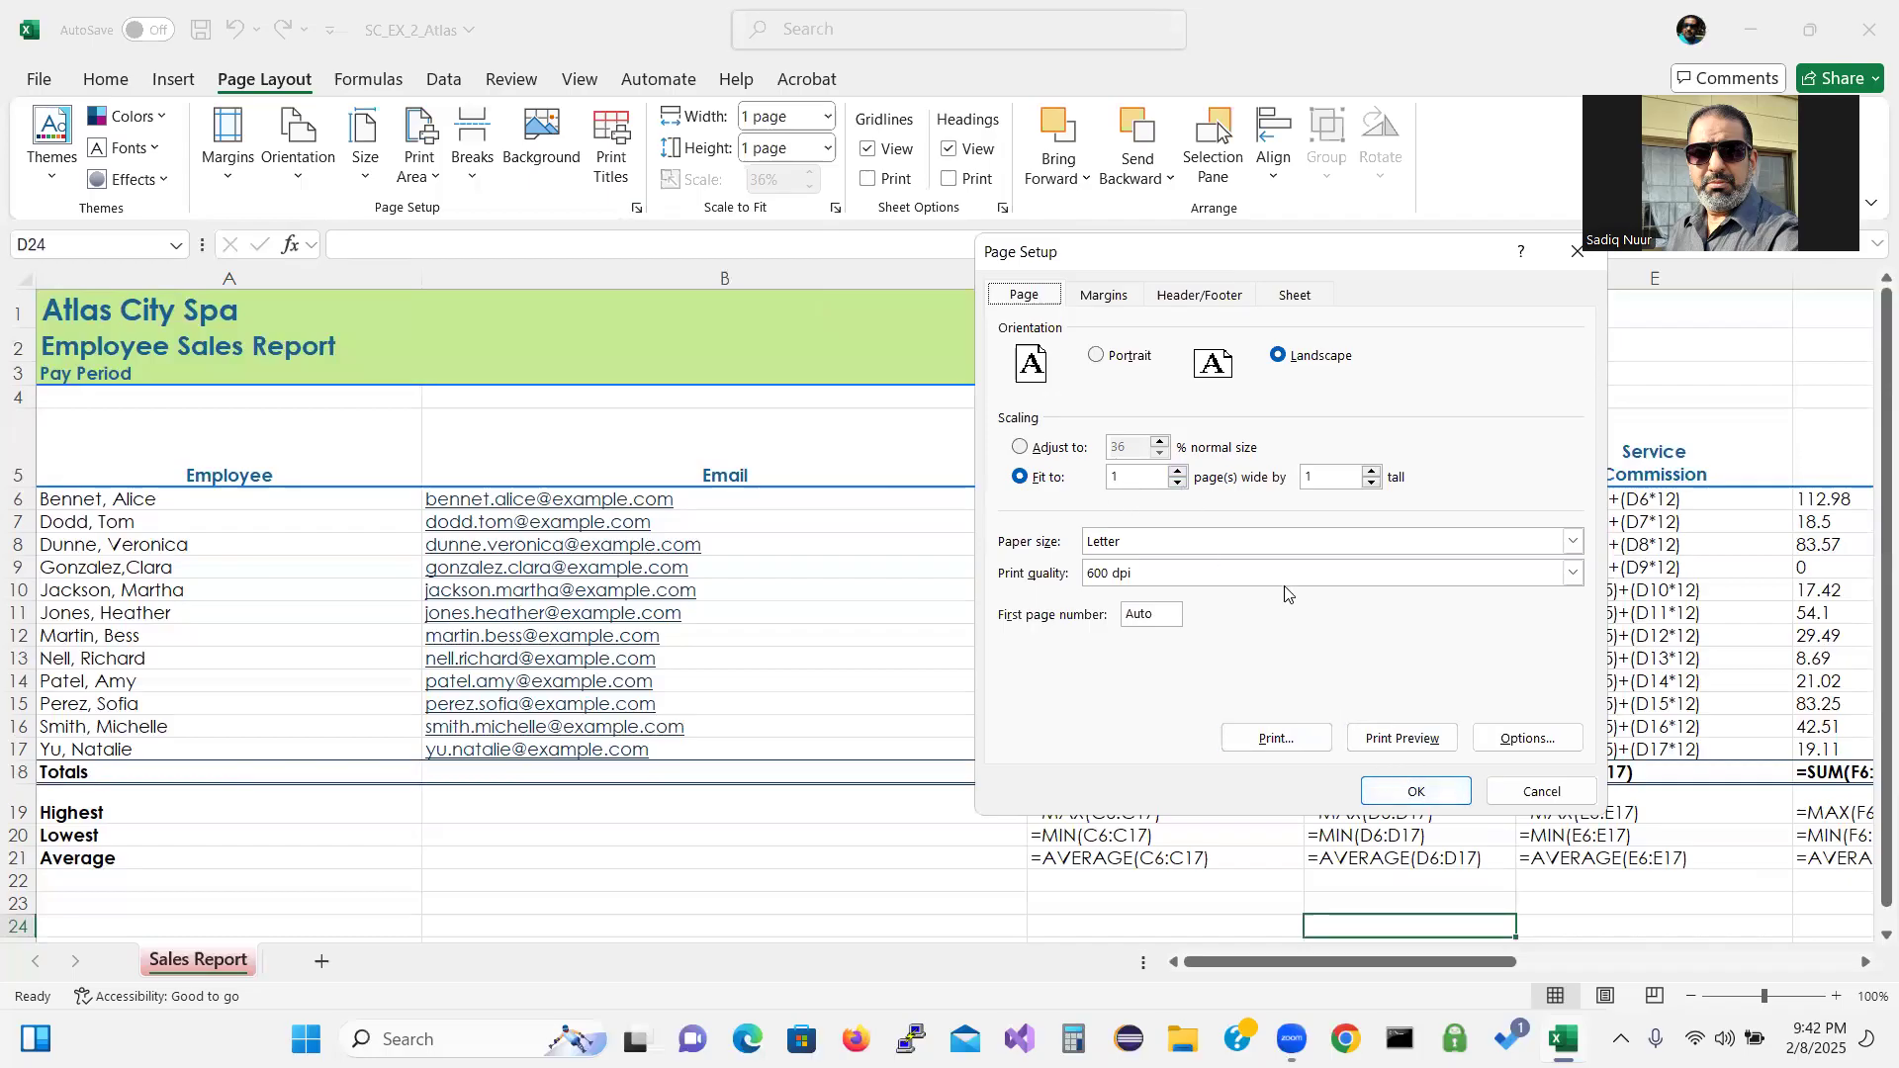
pyautogui.click(1418, 792)
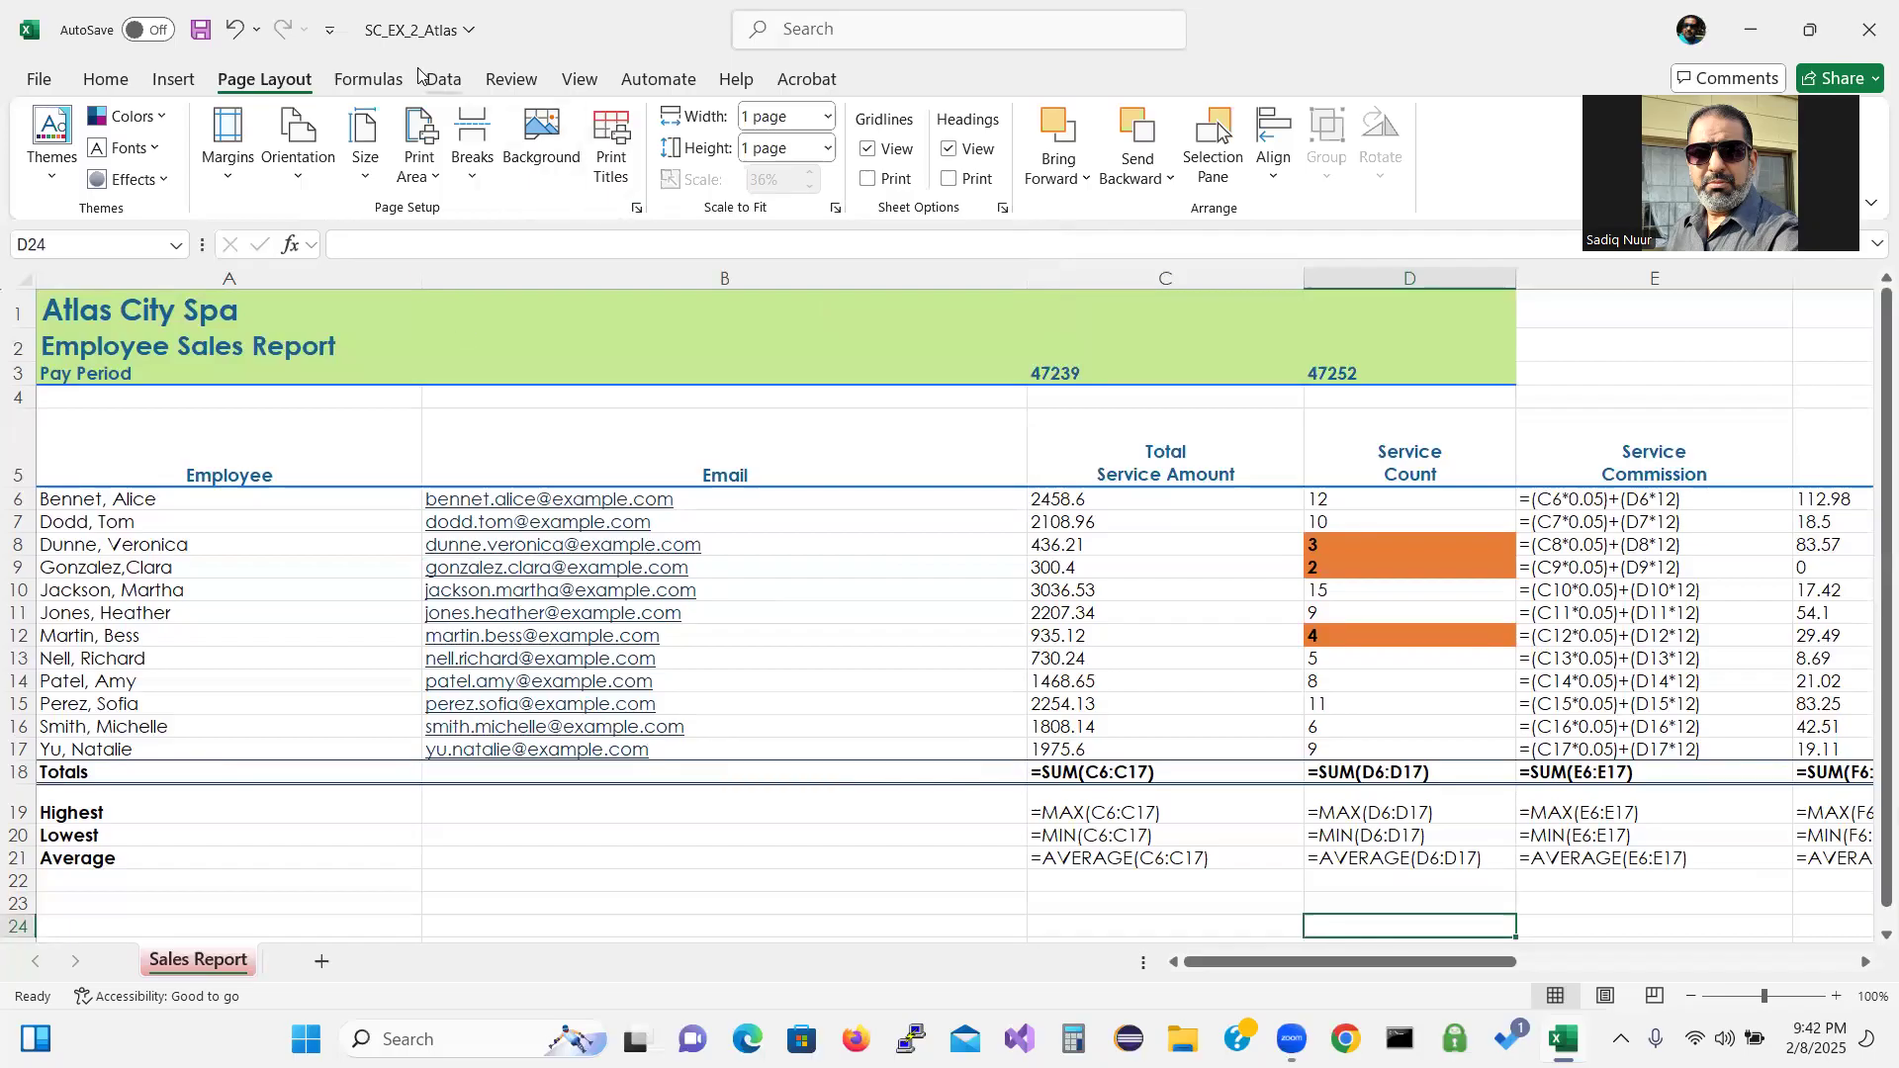
pyautogui.click(381, 83)
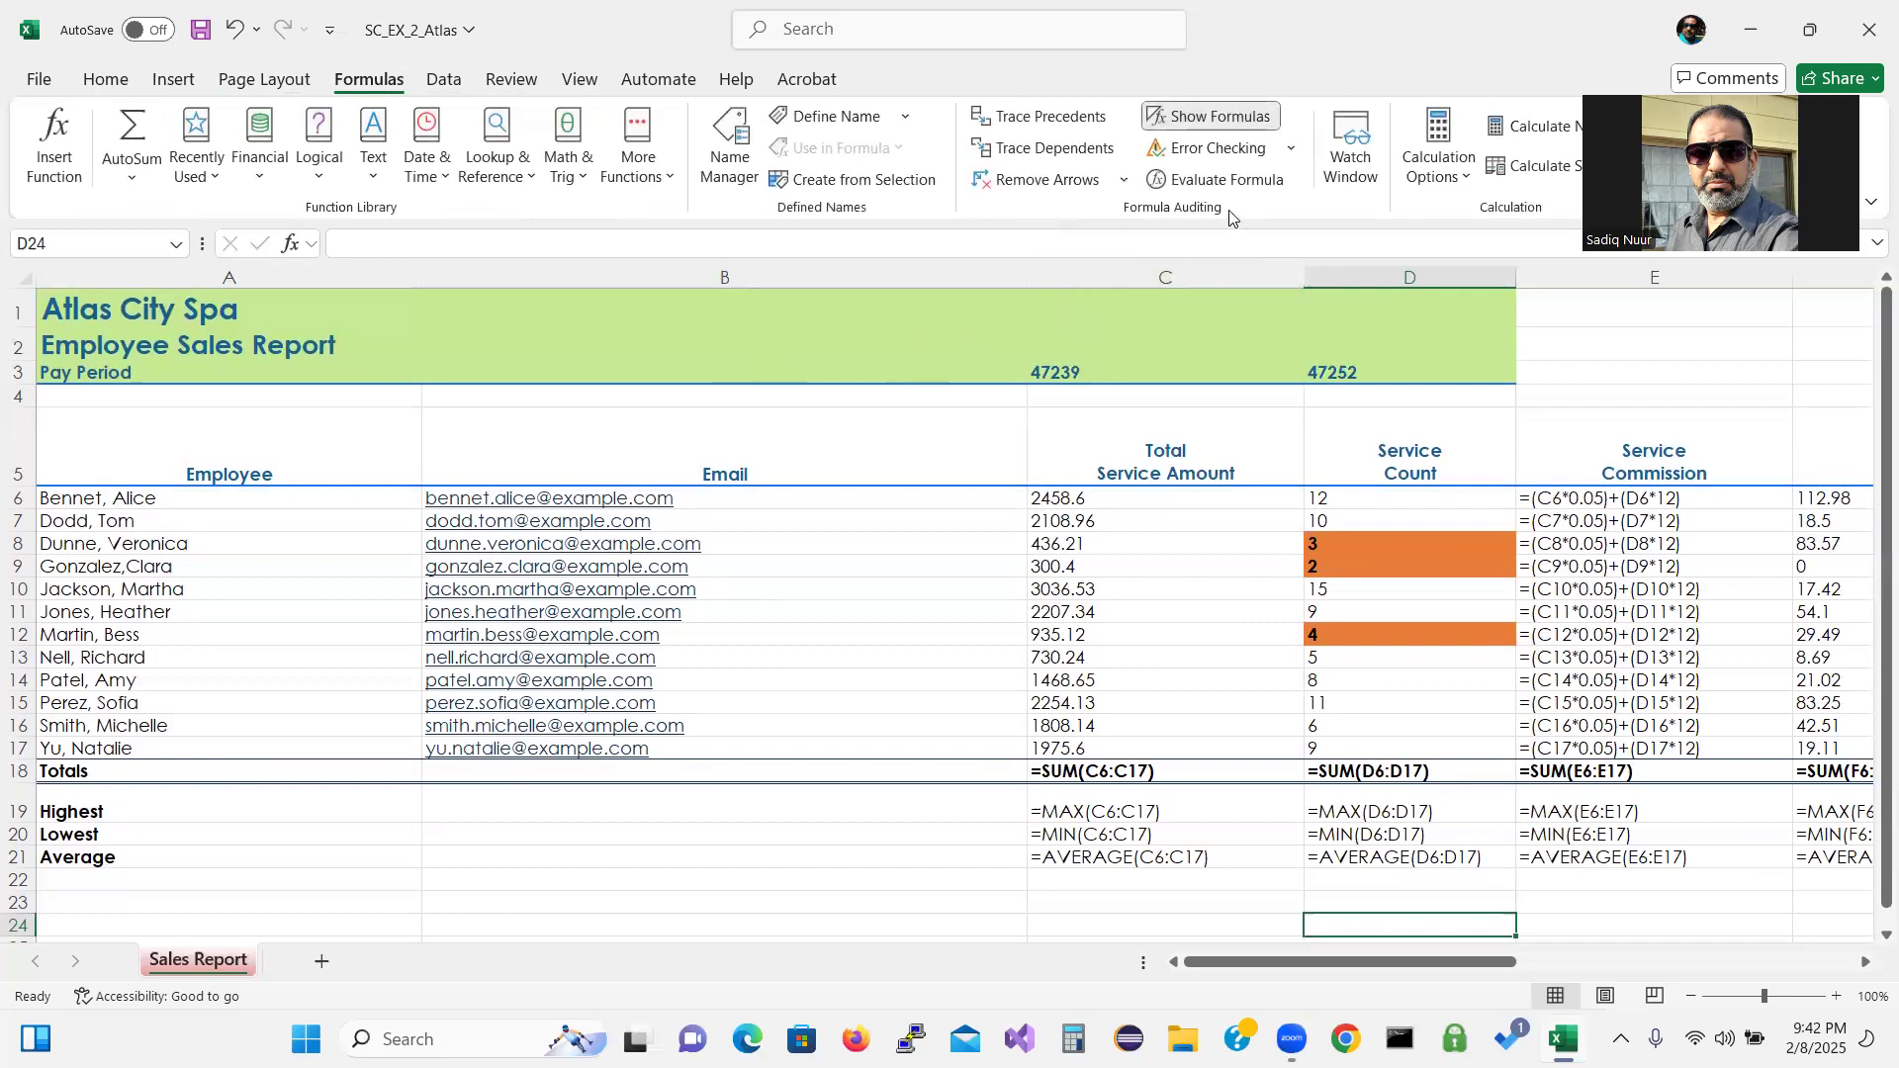
pyautogui.click(1199, 123)
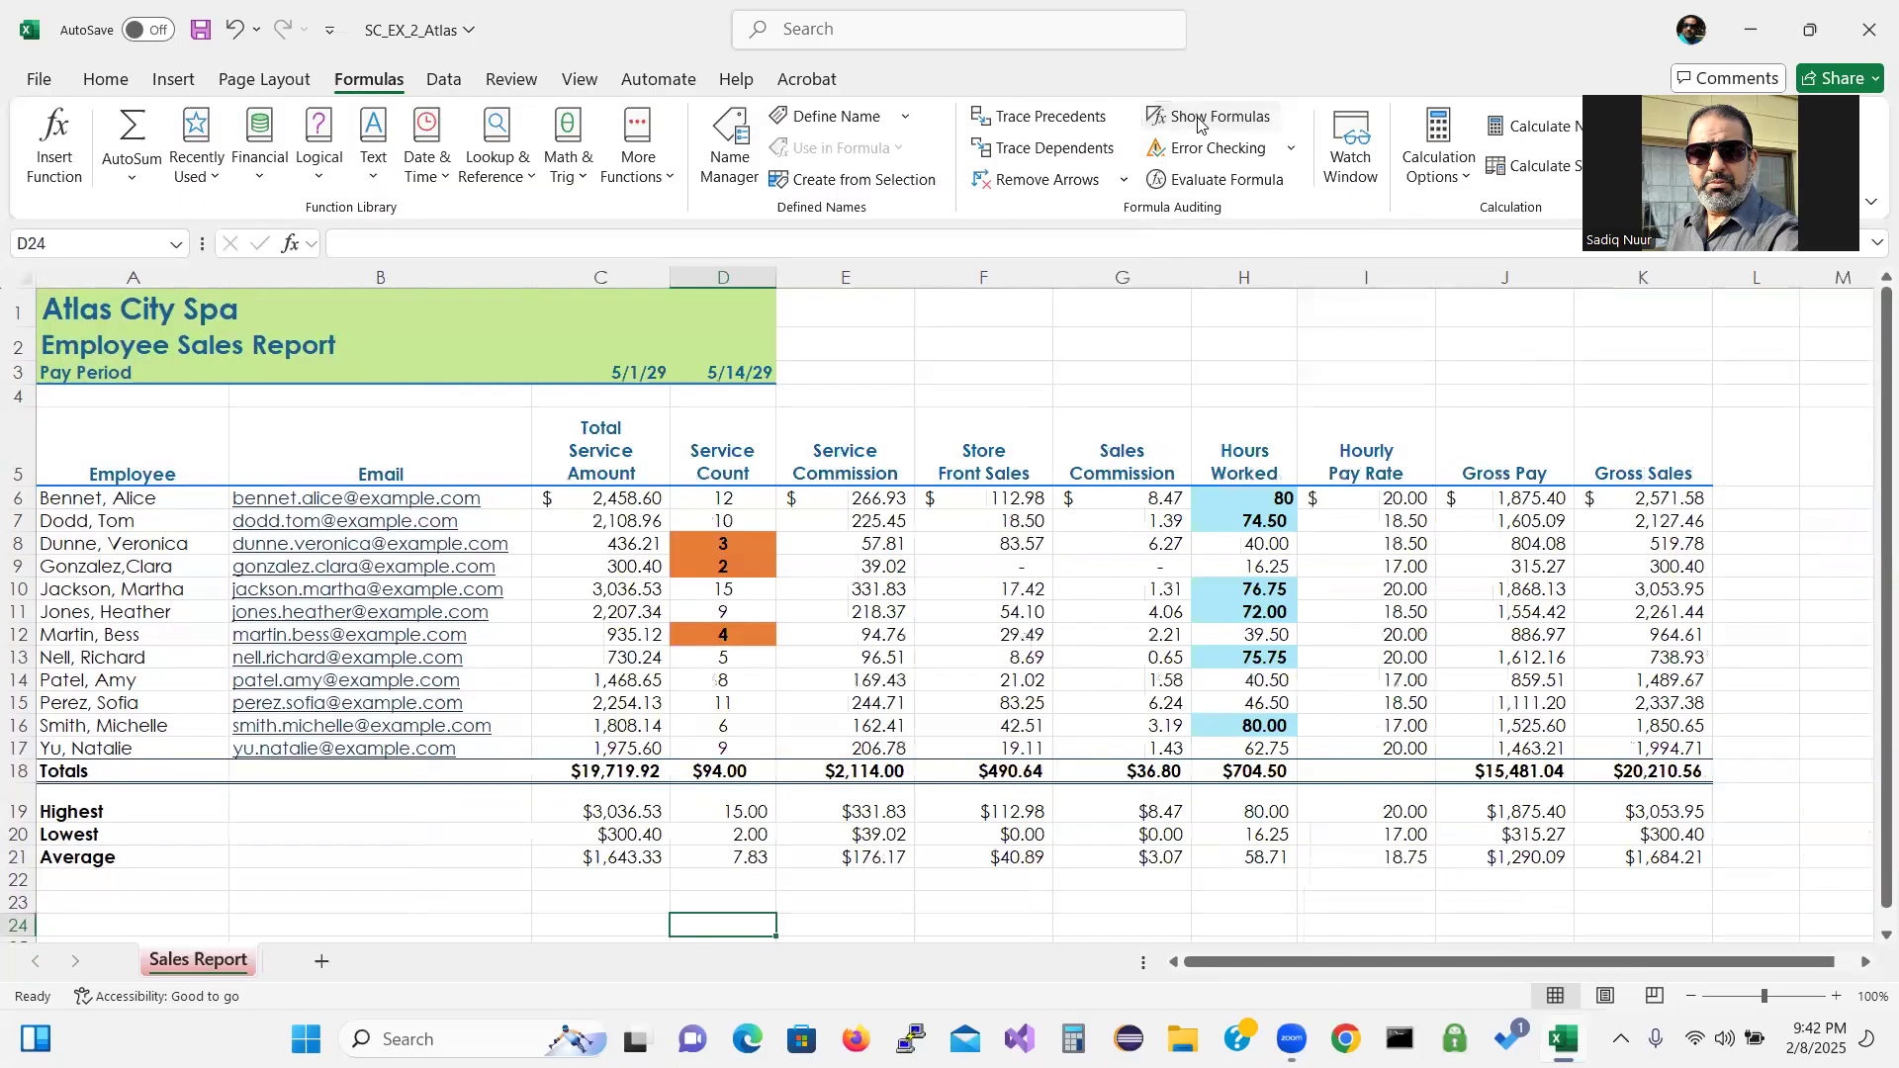